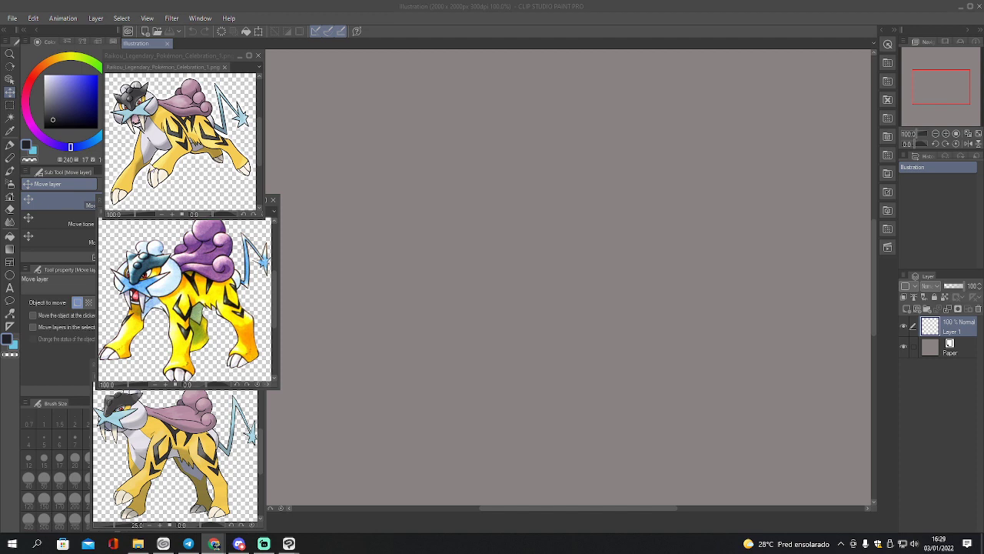
Create a new canvas from the copied tiger painting and place its compact window, zoomed to 50%, beside the Raikou references
{"action": "left_click", "coordinate": [13, 18]}
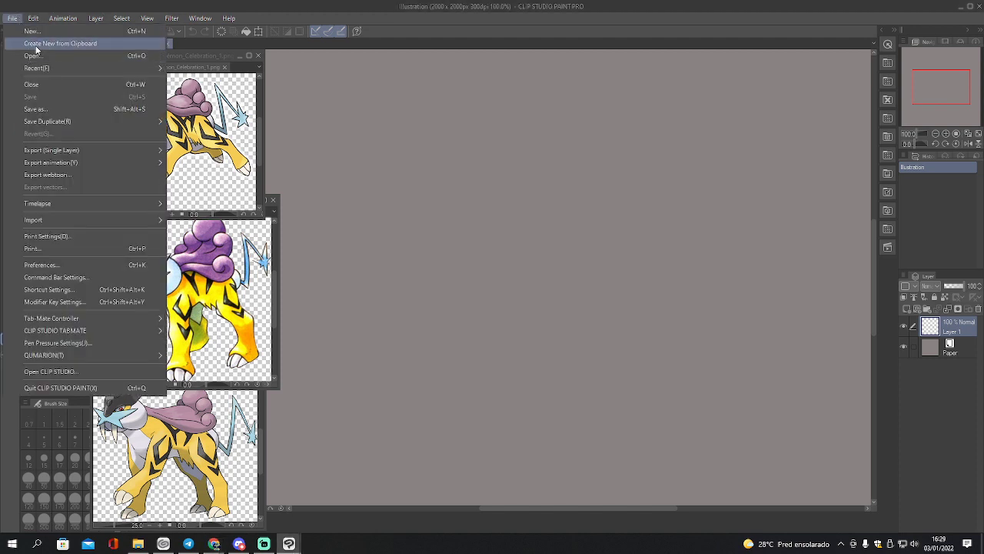
{"action": "left_click", "coordinate": [35, 47]}
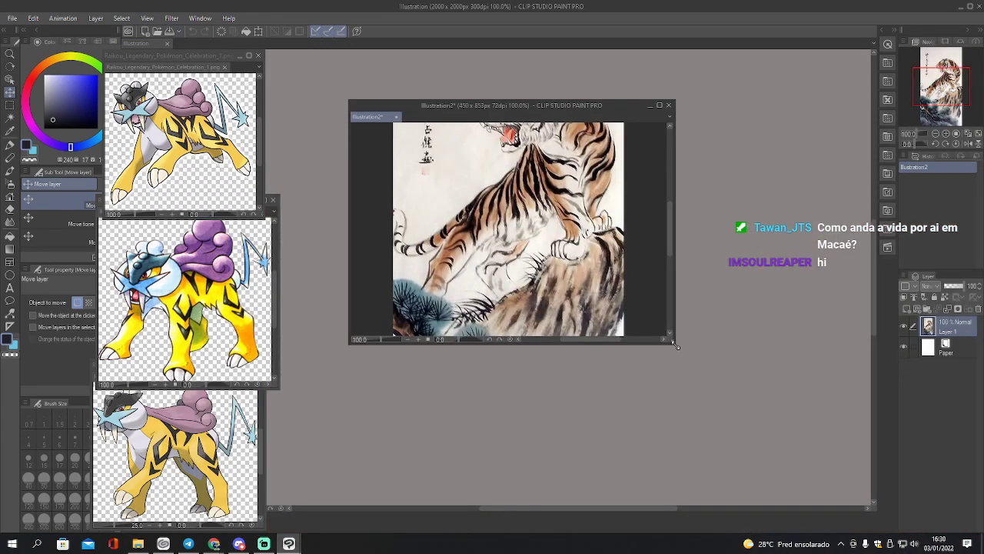
{"action": "left_click_drag", "start_coordinate": [669, 340], "coordinate": [558, 456]}
{"action": "left_click", "coordinate": [936, 136]}
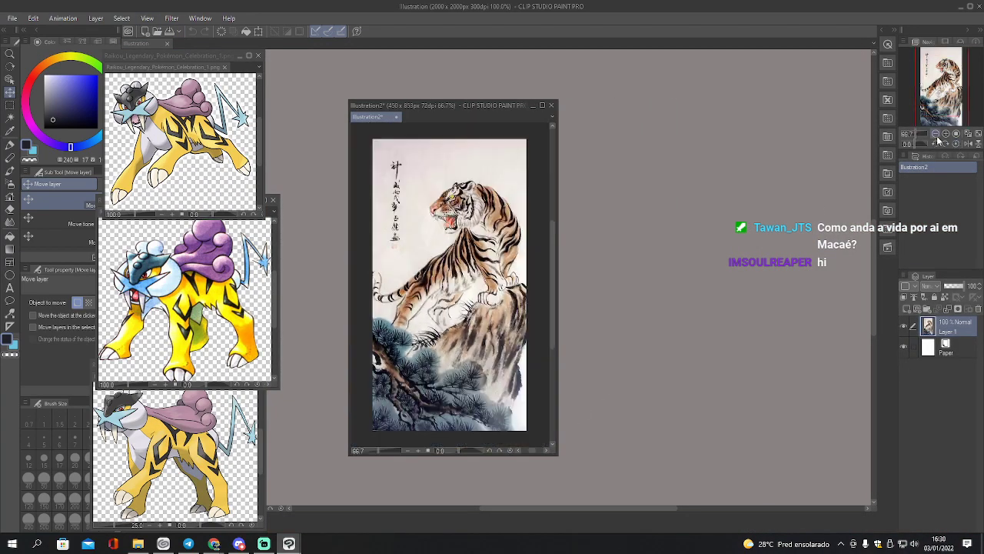
{"action": "left_click", "coordinate": [937, 136]}
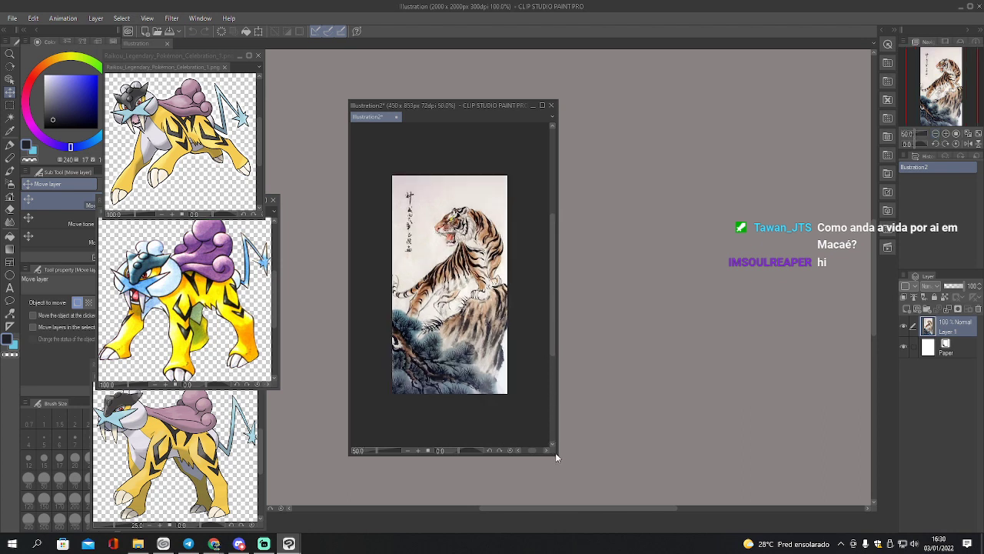
{"action": "left_click_drag", "start_coordinate": [555, 452], "coordinate": [474, 351]}
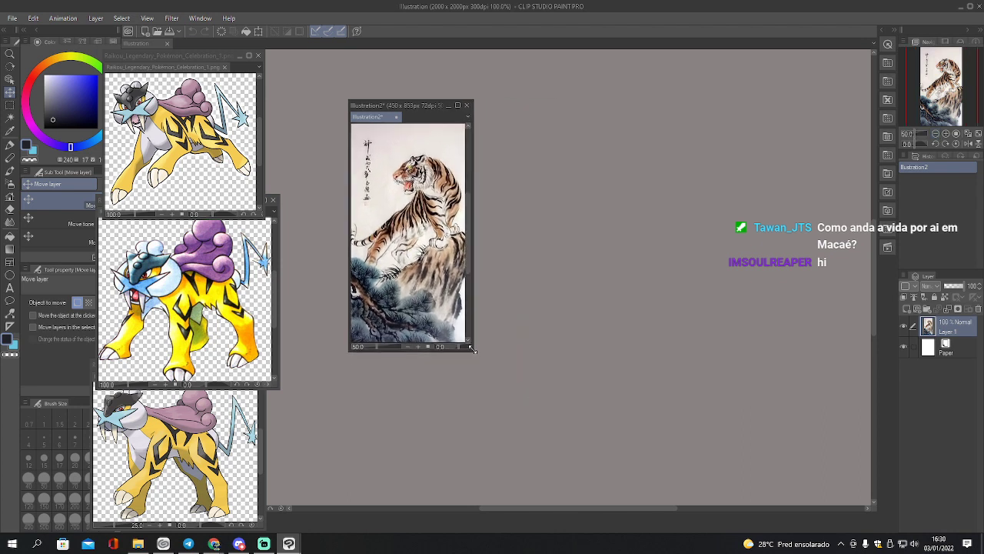
{"action": "left_click_drag", "start_coordinate": [399, 111], "coordinate": [309, 178]}
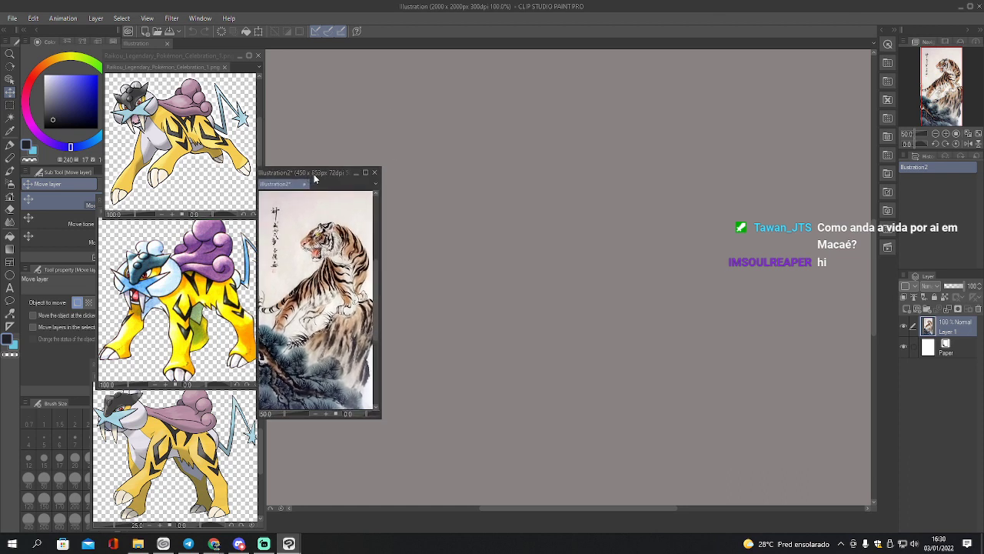
{"action": "left_click", "coordinate": [468, 204]}
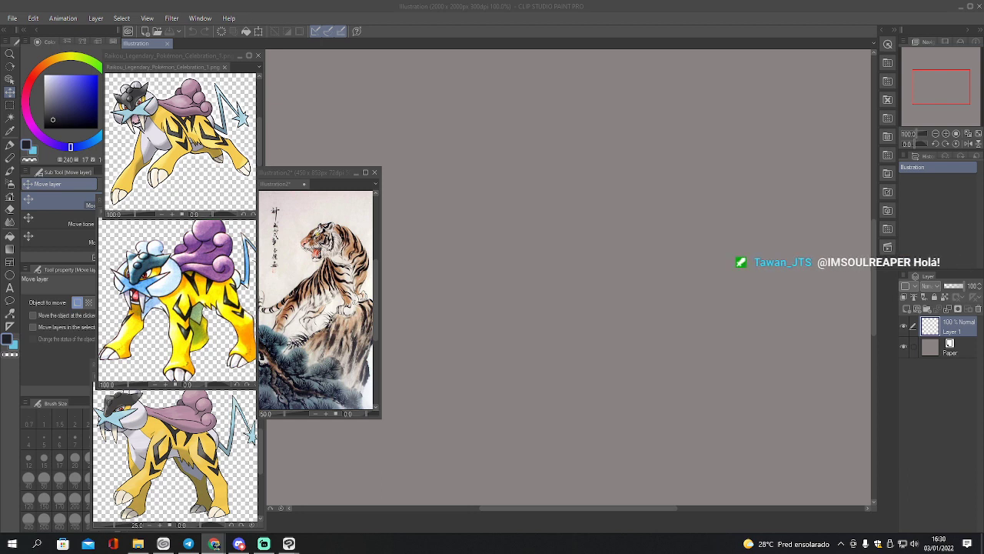
Set up the Real G-Pen with a light grey-blue colour for sketching on the main illustration
{"action": "key", "text": "alt+Tab"}
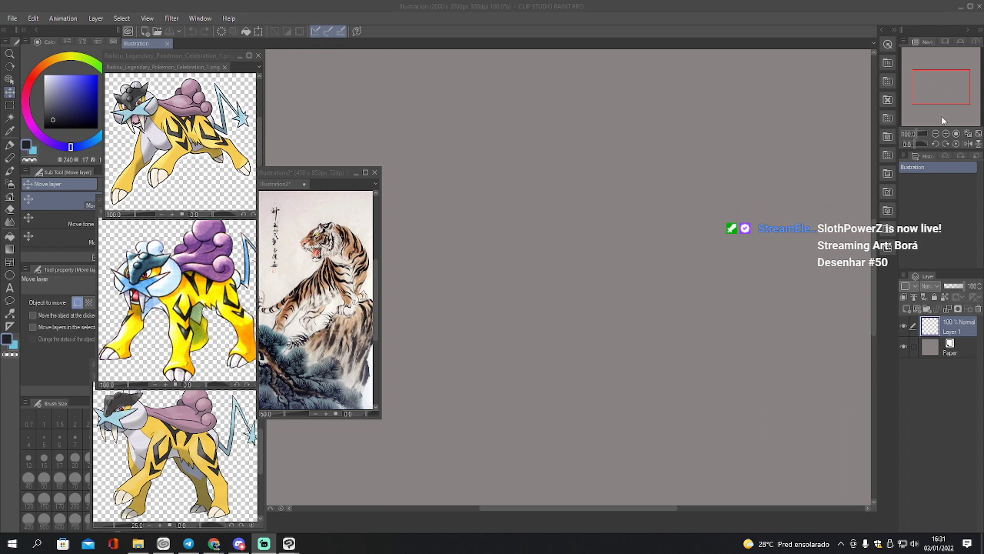
{"action": "left_click_drag", "start_coordinate": [562, 148], "coordinate": [566, 274]}
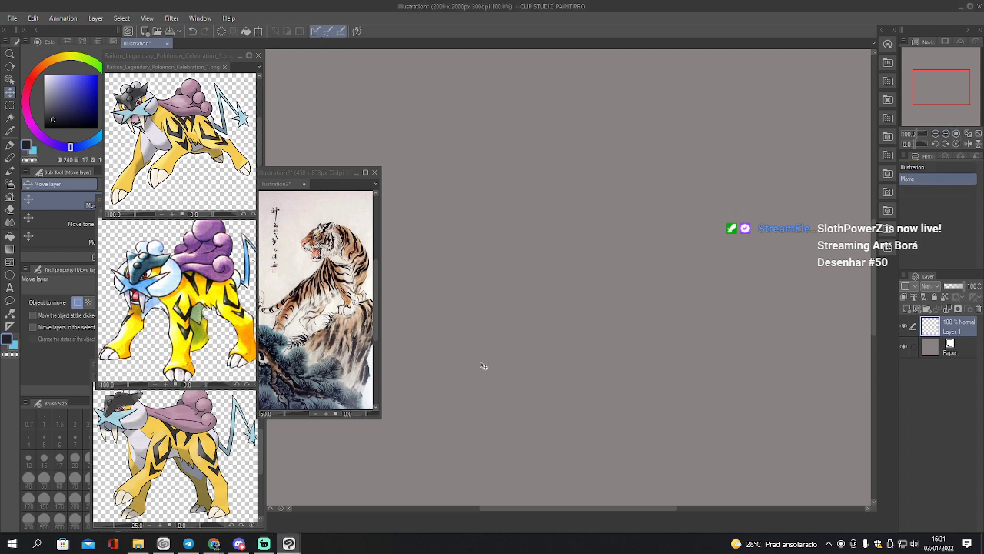
{"action": "key", "text": "p"}
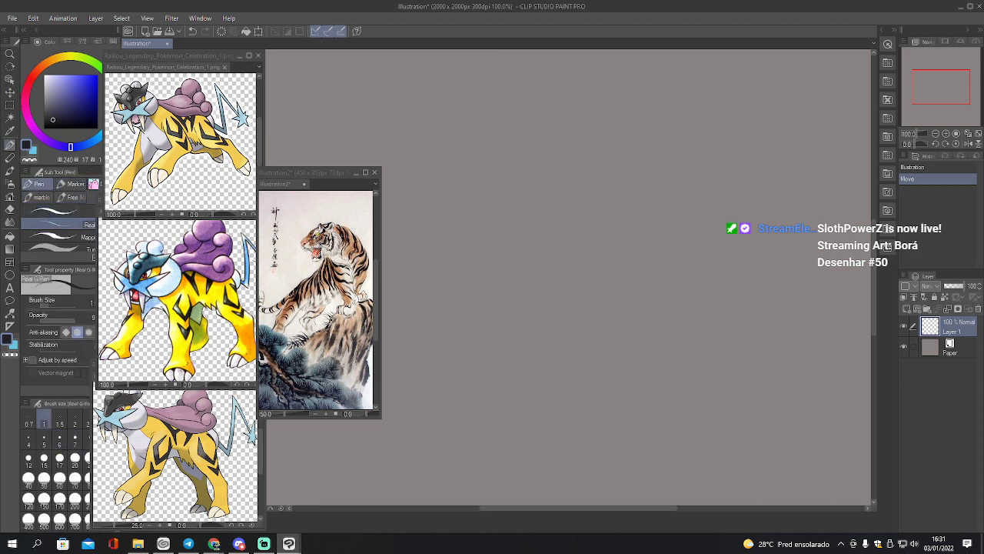
{"action": "key", "text": "x"}
{"action": "left_click", "coordinate": [54, 75]}
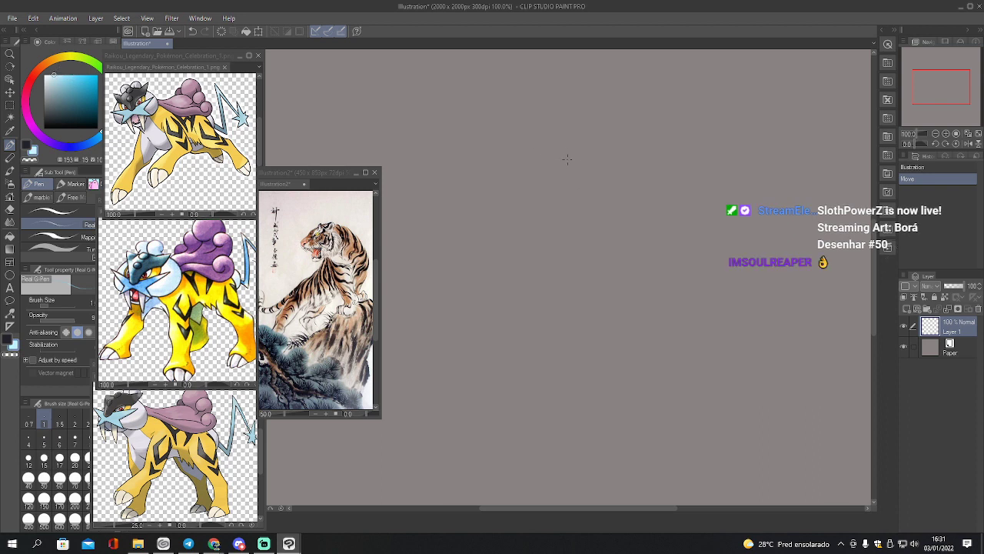
Sketch a loose circle for the large creature's head and rough in the tapering chest shape below it
{"action": "mouse_move", "coordinate": [593, 137]}
{"action": "left_mouse_down"}
{"action": "mouse_move", "coordinate": [568, 164]}
{"action": "mouse_move", "coordinate": [565, 195]}
{"action": "left_mouse_up"}
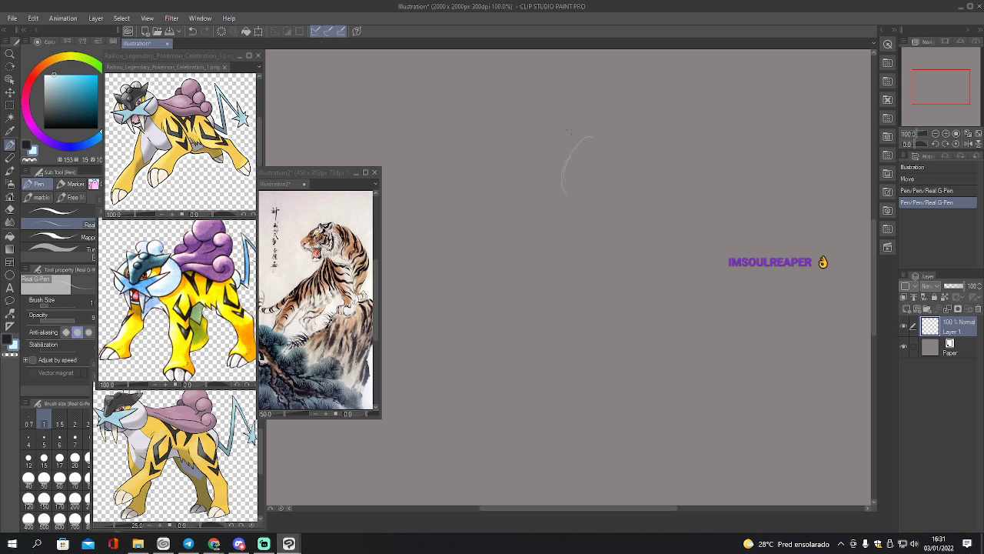
{"action": "left_click_drag", "start_coordinate": [587, 134], "coordinate": [565, 197]}
{"action": "mouse_move", "coordinate": [592, 131]}
{"action": "left_mouse_down"}
{"action": "mouse_move", "coordinate": [649, 153]}
{"action": "mouse_move", "coordinate": [638, 198]}
{"action": "mouse_move", "coordinate": [577, 209]}
{"action": "mouse_move", "coordinate": [608, 215]}
{"action": "left_mouse_up"}
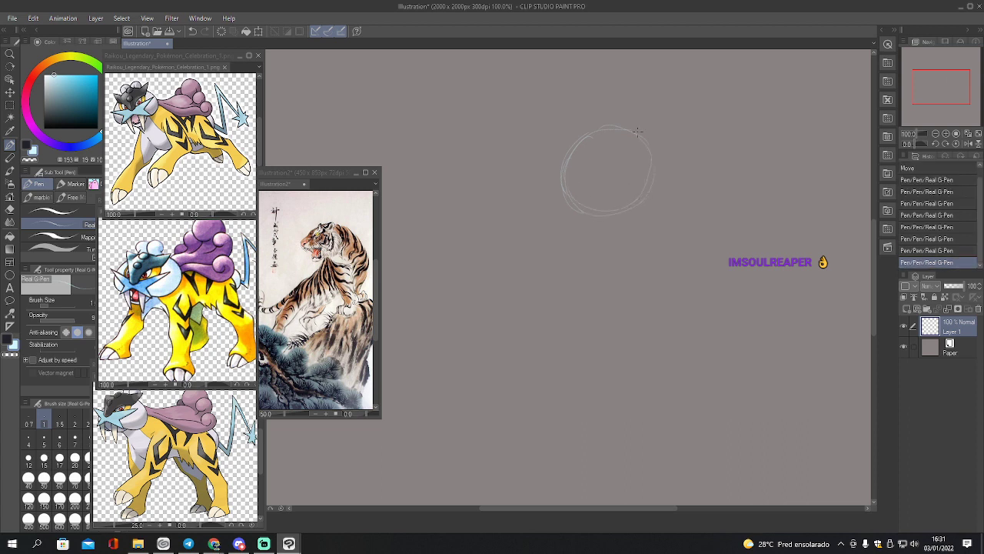
{"action": "mouse_move", "coordinate": [637, 132]}
{"action": "left_mouse_down"}
{"action": "mouse_move", "coordinate": [661, 181]}
{"action": "mouse_move", "coordinate": [654, 198]}
{"action": "left_mouse_up"}
{"action": "left_click_drag", "start_coordinate": [652, 183], "coordinate": [596, 215]}
{"action": "left_click_drag", "start_coordinate": [622, 263], "coordinate": [632, 261]}
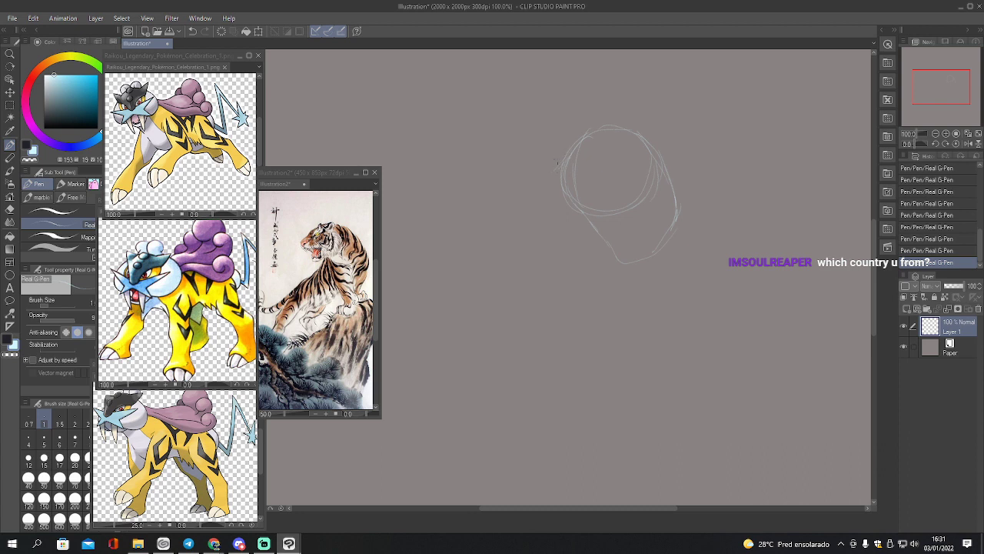
Rough in the large creature's muzzle, neck, back, belly, legs and zigzag tail
{"action": "left_click_drag", "start_coordinate": [538, 190], "coordinate": [553, 200]}
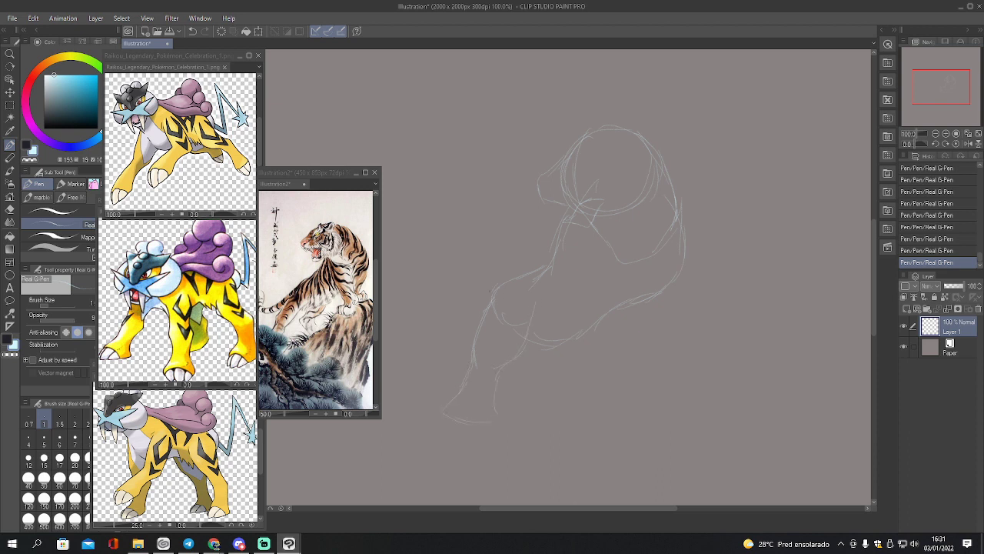
{"action": "left_click_drag", "start_coordinate": [479, 326], "coordinate": [470, 349]}
{"action": "left_click_drag", "start_coordinate": [613, 358], "coordinate": [620, 388]}
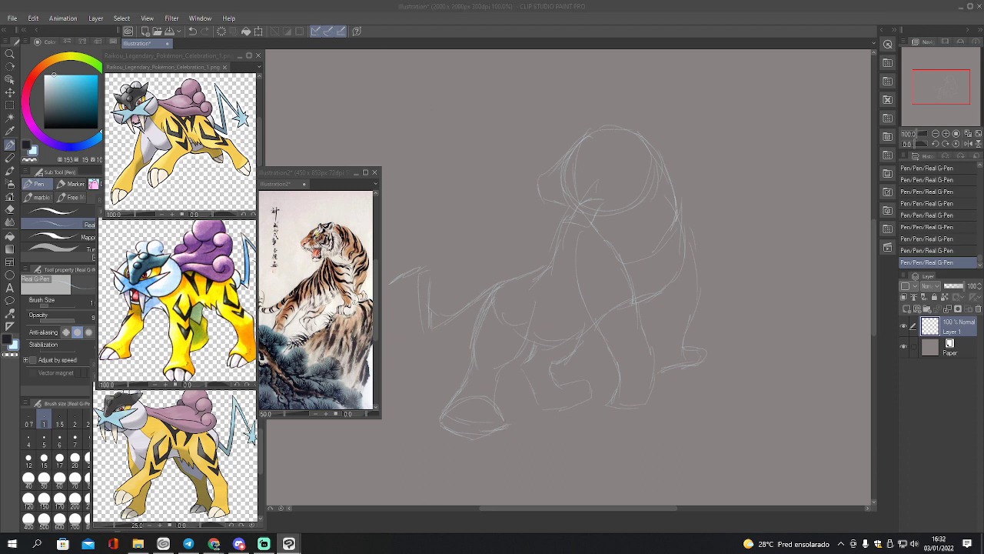
Sketch a small round-eared tiger head with face guidelines and jaw beside the large creature's front leg
{"action": "key", "text": "alt+Tab"}
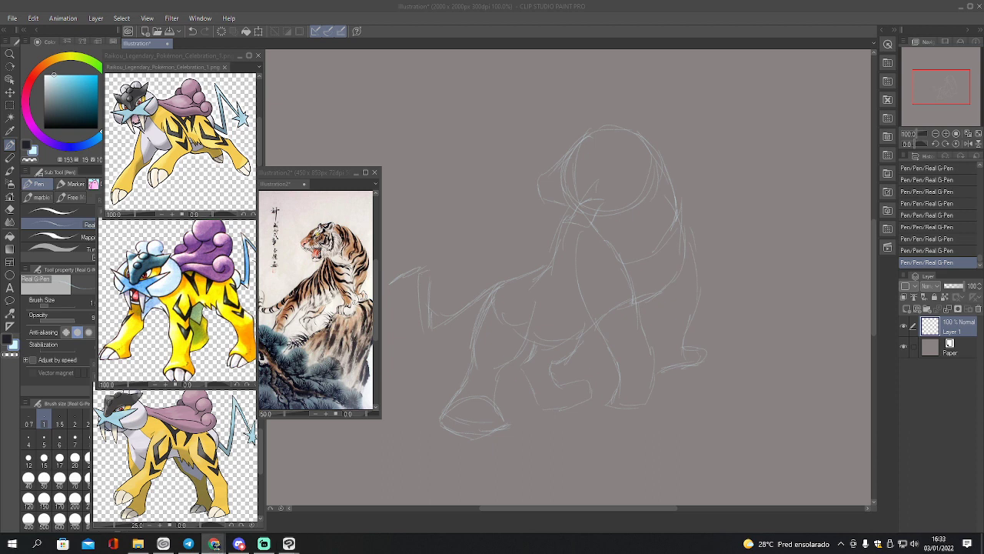
{"action": "left_click", "coordinate": [662, 337]}
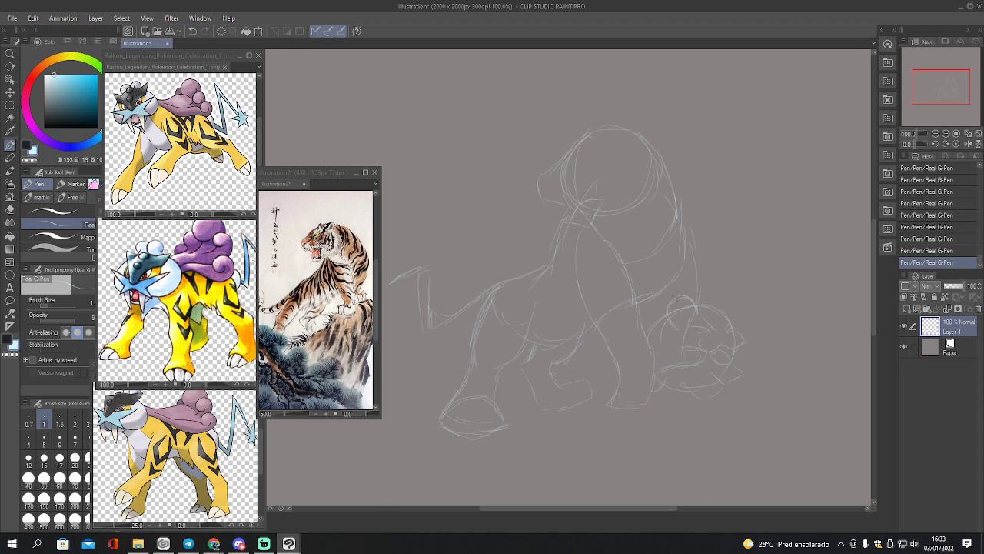
{"action": "left_click_drag", "start_coordinate": [732, 319], "coordinate": [717, 312]}
{"action": "left_click_drag", "start_coordinate": [593, 371], "coordinate": [608, 353]}
{"action": "mouse_move", "coordinate": [702, 392]}
{"action": "left_mouse_down"}
{"action": "mouse_move", "coordinate": [727, 383]}
{"action": "mouse_move", "coordinate": [709, 396]}
{"action": "left_mouse_up"}
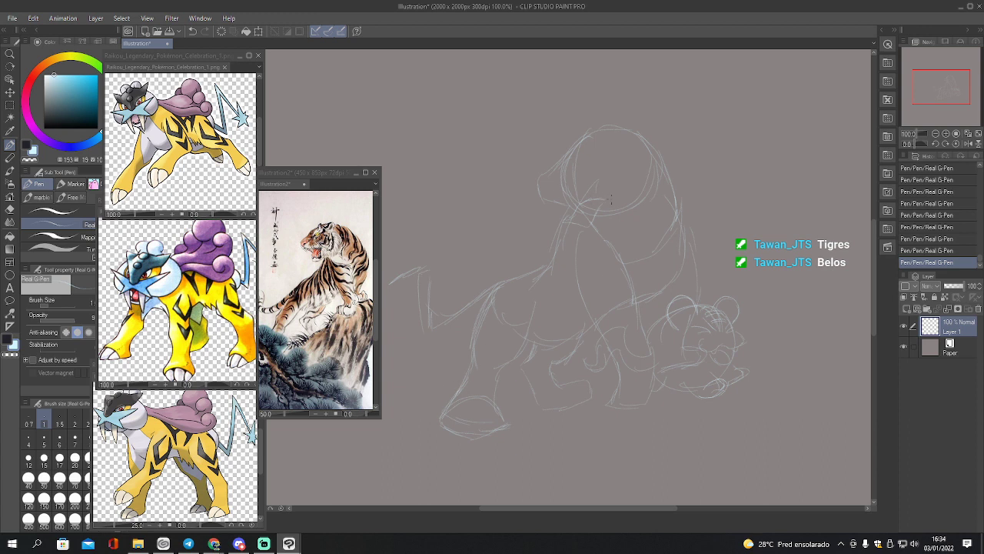
Redraw the top of the large head and reinforce the lines along the chest, neck and back
{"action": "left_click_drag", "start_coordinate": [946, 86], "coordinate": [940, 83]}
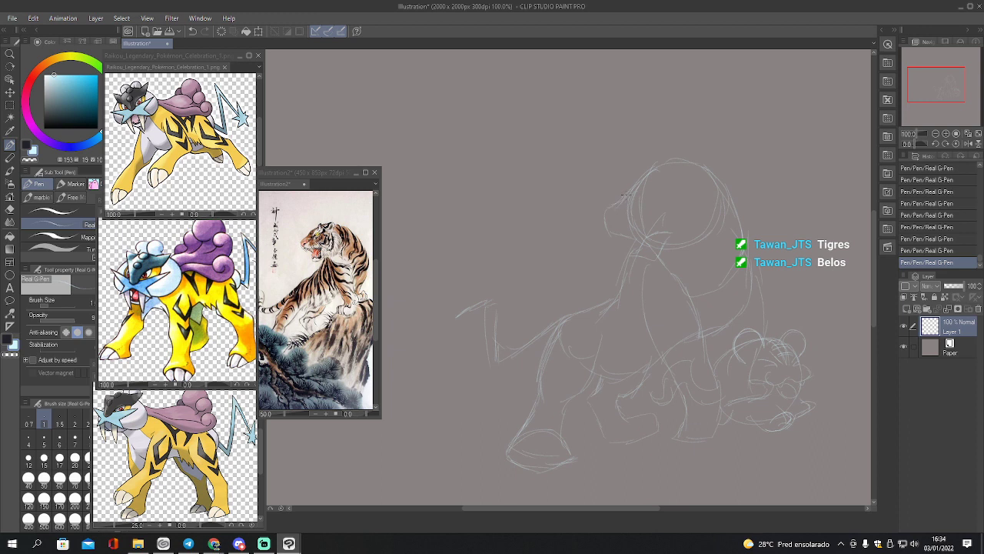
{"action": "left_click_drag", "start_coordinate": [661, 157], "coordinate": [697, 154]}
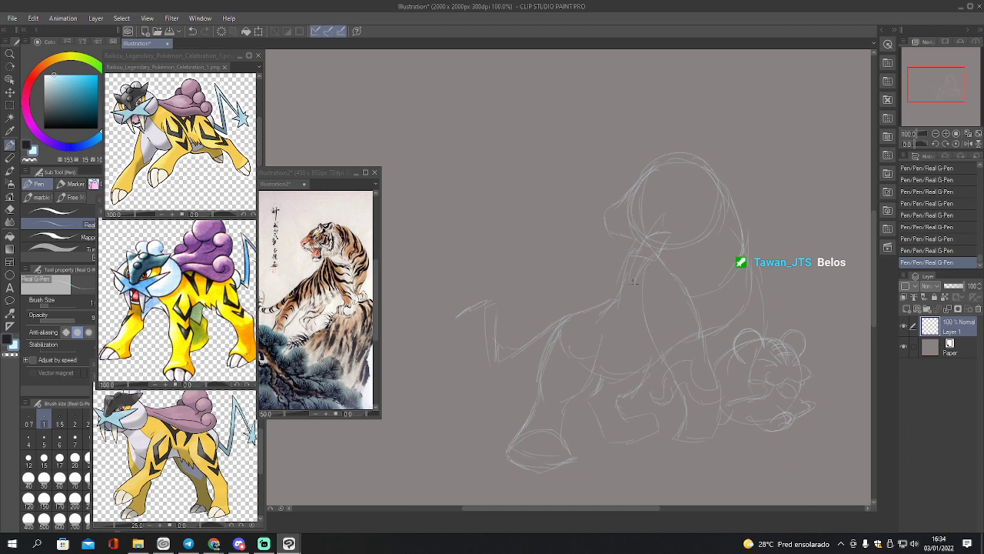
{"action": "left_click_drag", "start_coordinate": [572, 314], "coordinate": [615, 297]}
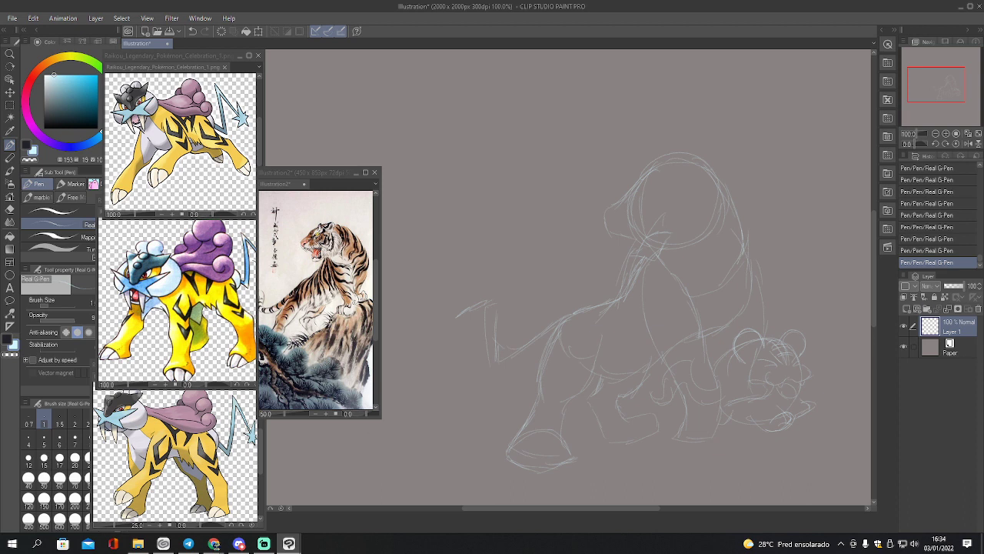
Add a star shape to the tip of the zigzag tail and define the paws under the body
{"action": "key", "text": "alt+Tab"}
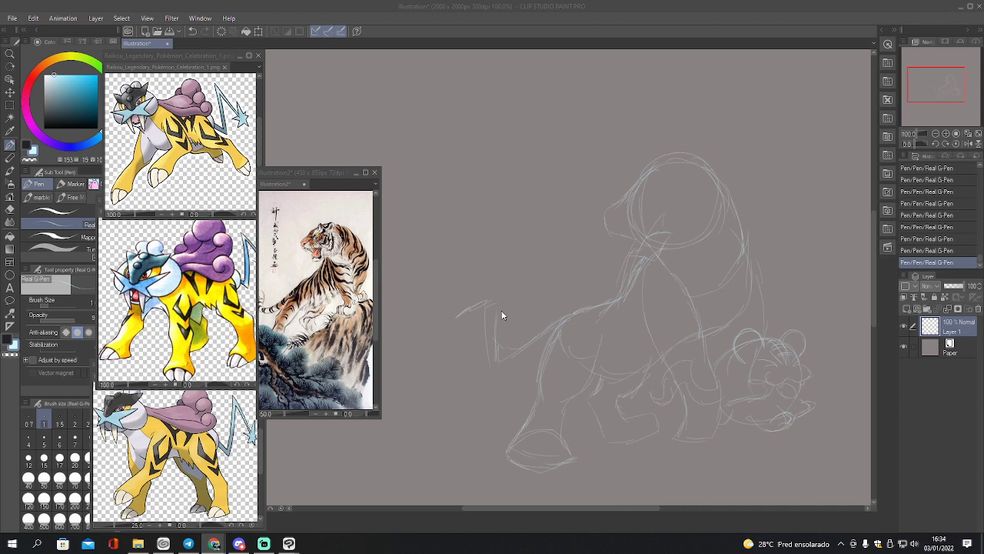
{"action": "key", "text": "alt+Tab"}
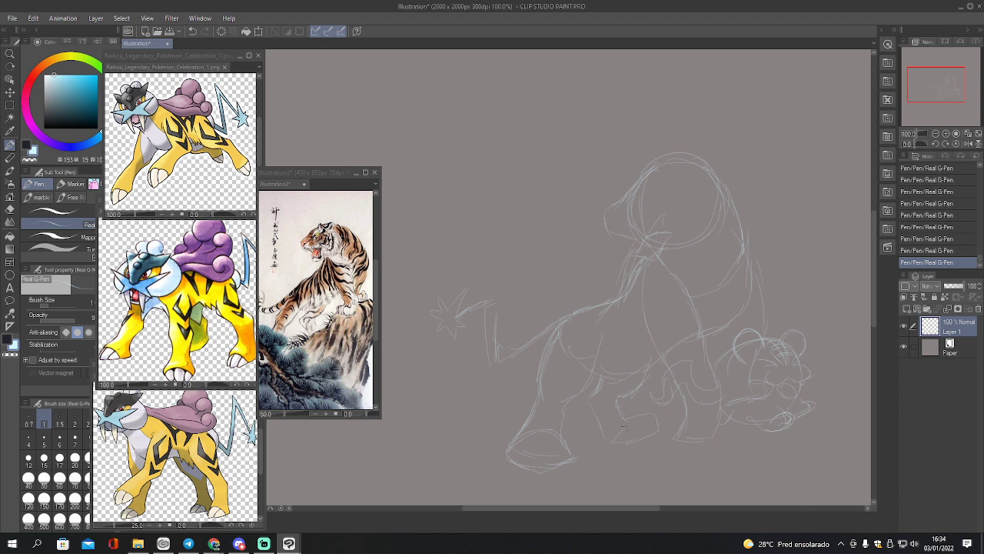
{"action": "left_click_drag", "start_coordinate": [637, 442], "coordinate": [661, 444]}
{"action": "left_click_drag", "start_coordinate": [927, 83], "coordinate": [930, 85]}
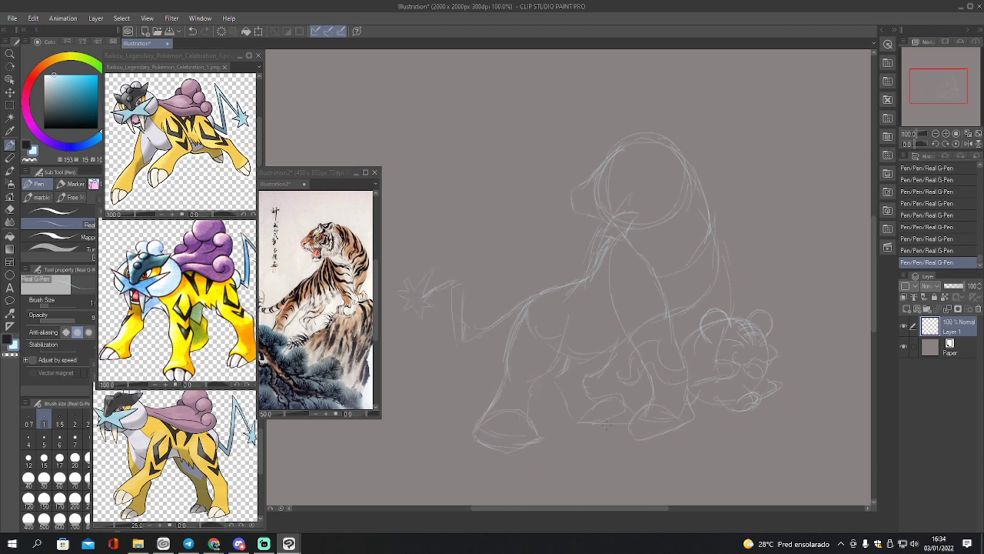
Create another new canvas from the copied picture of three cartoon tigers
{"action": "key", "text": "alt+Tab"}
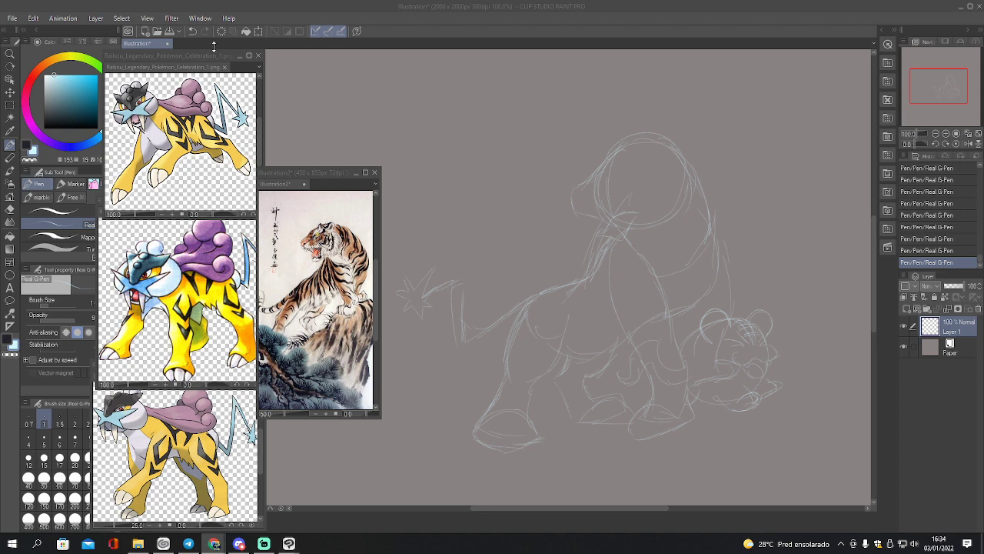
{"action": "left_click", "coordinate": [133, 43]}
{"action": "left_click", "coordinate": [13, 19]}
{"action": "left_click", "coordinate": [48, 43]}
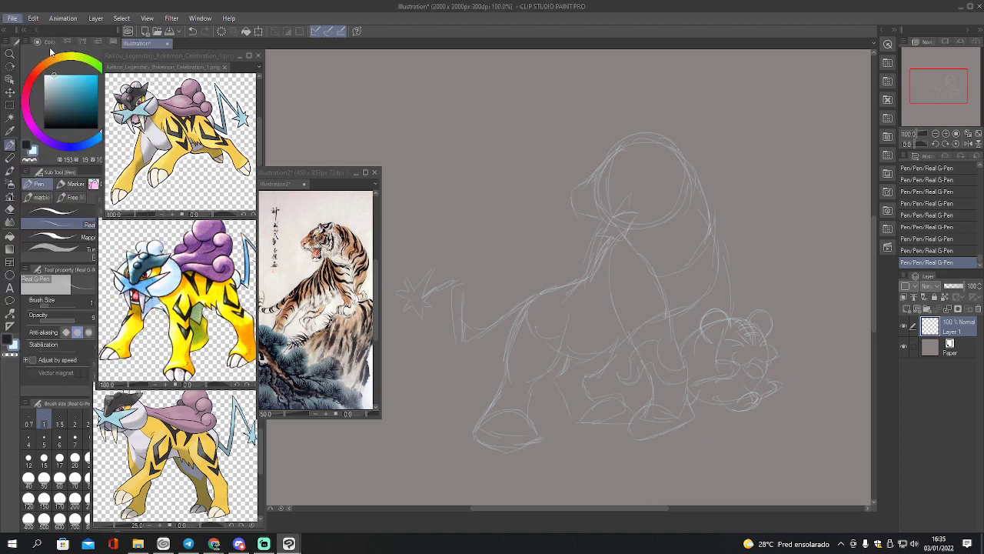
{"action": "left_click_drag", "start_coordinate": [193, 49], "coordinate": [362, 81]}
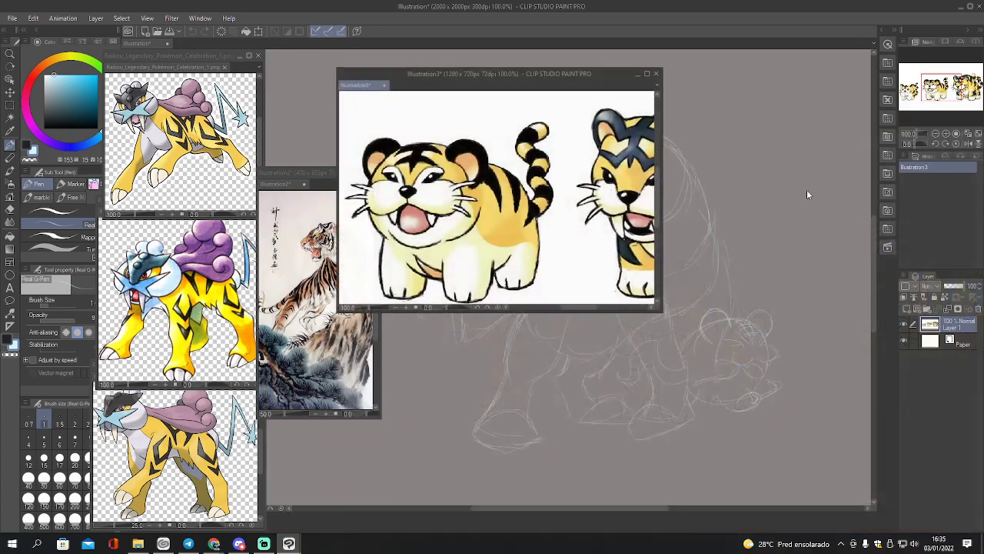
Zoom the three-tiger reference to 33.3%, shrink its window around the picture and place it above the tiger painting
{"action": "left_click", "coordinate": [933, 134]}
{"action": "left_click", "coordinate": [933, 135]}
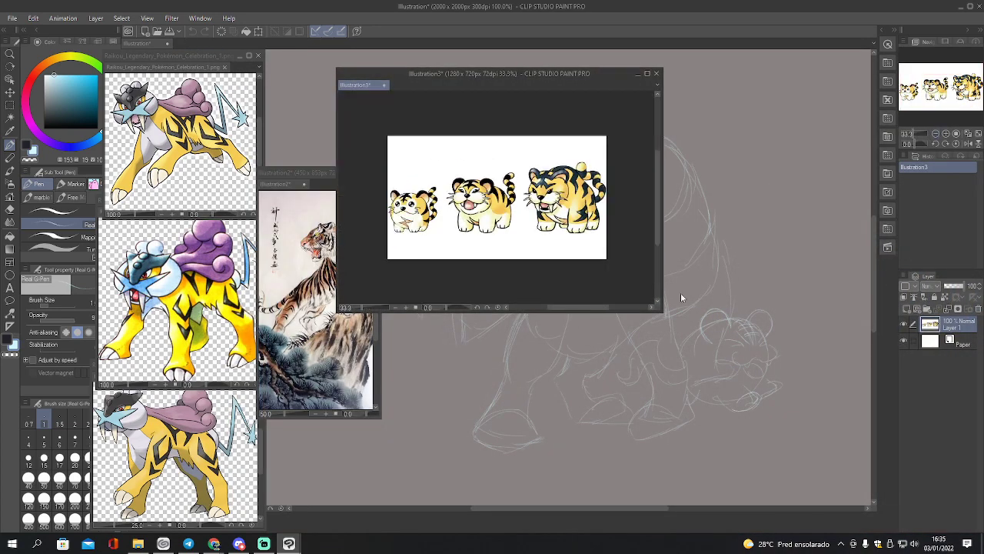
{"action": "left_click_drag", "start_coordinate": [657, 310], "coordinate": [568, 224]}
{"action": "left_click_drag", "start_coordinate": [473, 70], "coordinate": [398, 43]}
{"action": "left_click", "coordinate": [578, 146]}
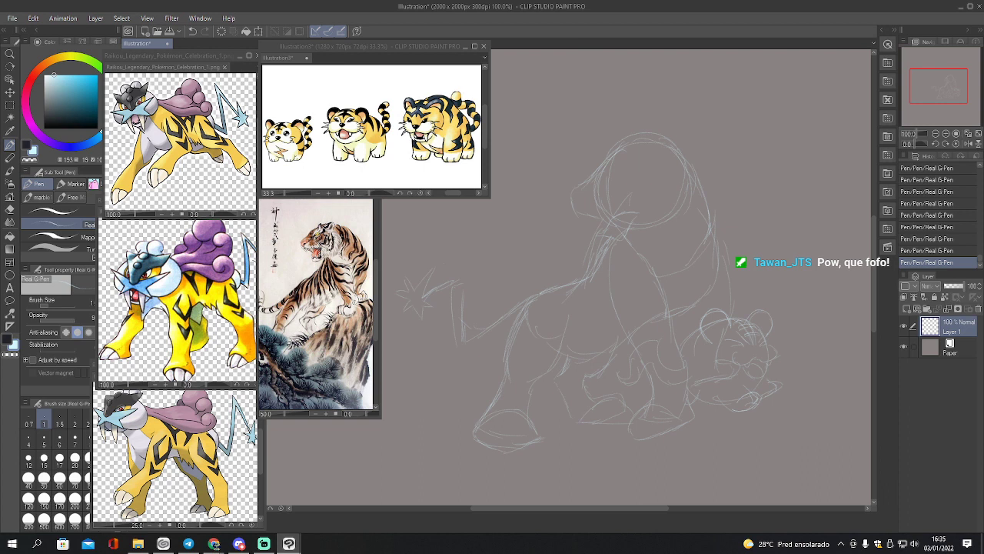
Strengthen the outline of the large creature's front paw near the small tiger head
{"action": "key", "text": "alt+Tab"}
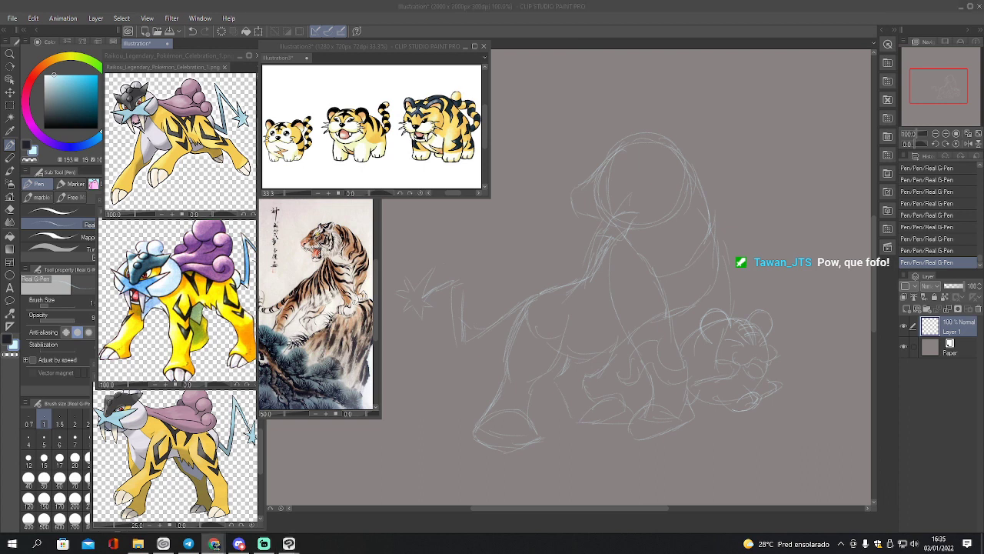
{"action": "key", "text": "alt+Tab"}
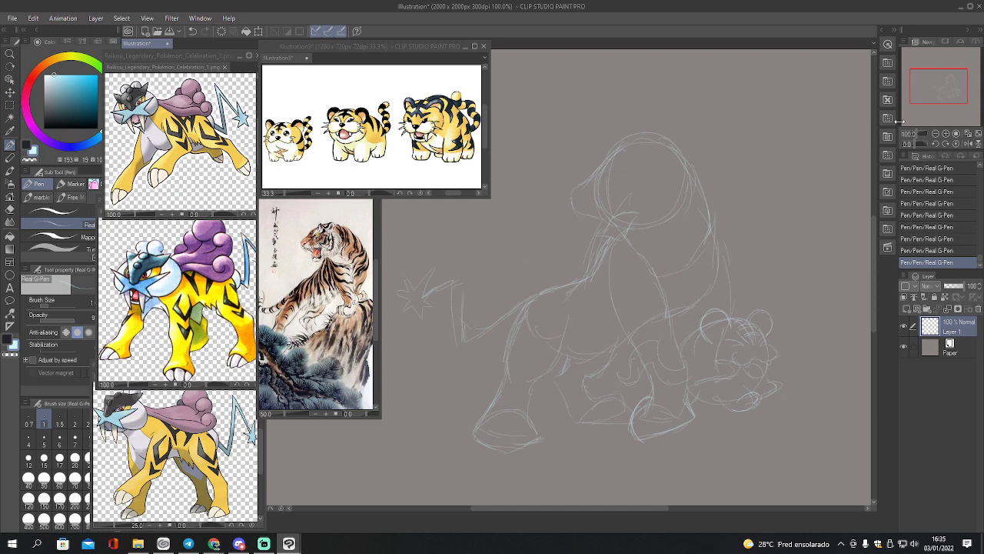
{"action": "left_click_drag", "start_coordinate": [941, 87], "coordinate": [938, 83]}
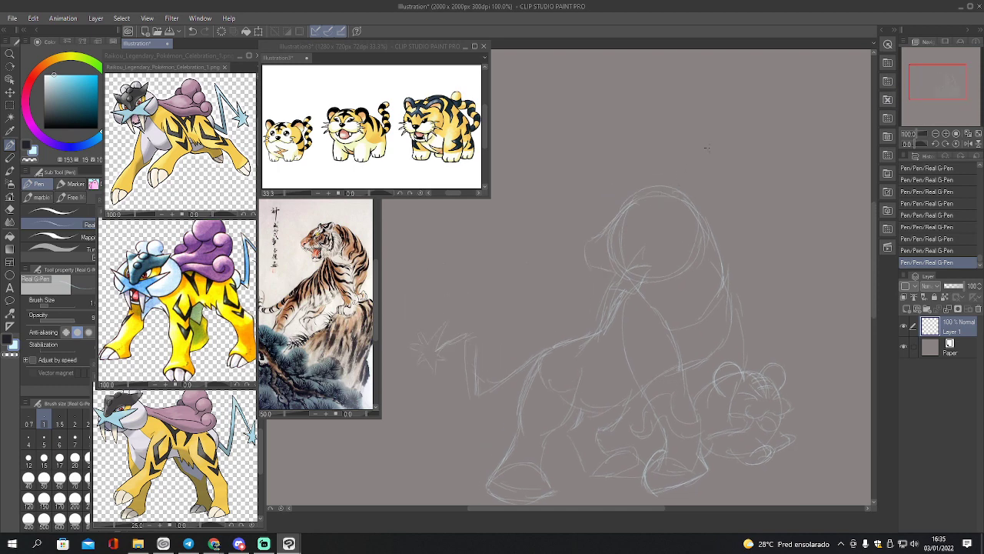
Rotate the whole creature sketch slightly and move it to the lower-left part of the canvas
{"action": "left_click", "coordinate": [937, 133]}
{"action": "left_click", "coordinate": [936, 134]}
{"action": "left_click", "coordinate": [936, 133]}
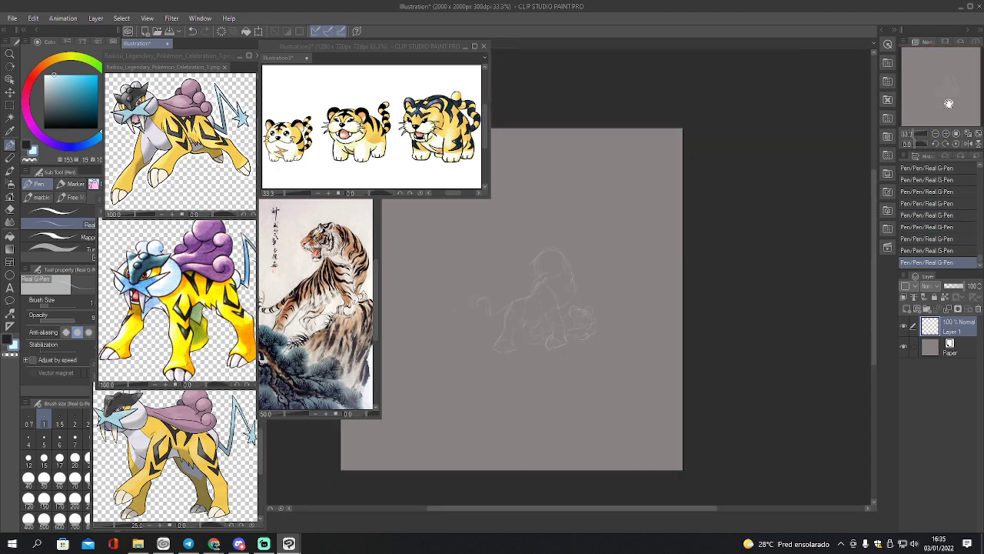
{"action": "left_click_drag", "start_coordinate": [948, 103], "coordinate": [938, 103]}
{"action": "key", "text": "ctrl+t"}
{"action": "left_click_drag", "start_coordinate": [699, 362], "coordinate": [691, 375]}
{"action": "left_click_drag", "start_coordinate": [607, 348], "coordinate": [538, 423]}
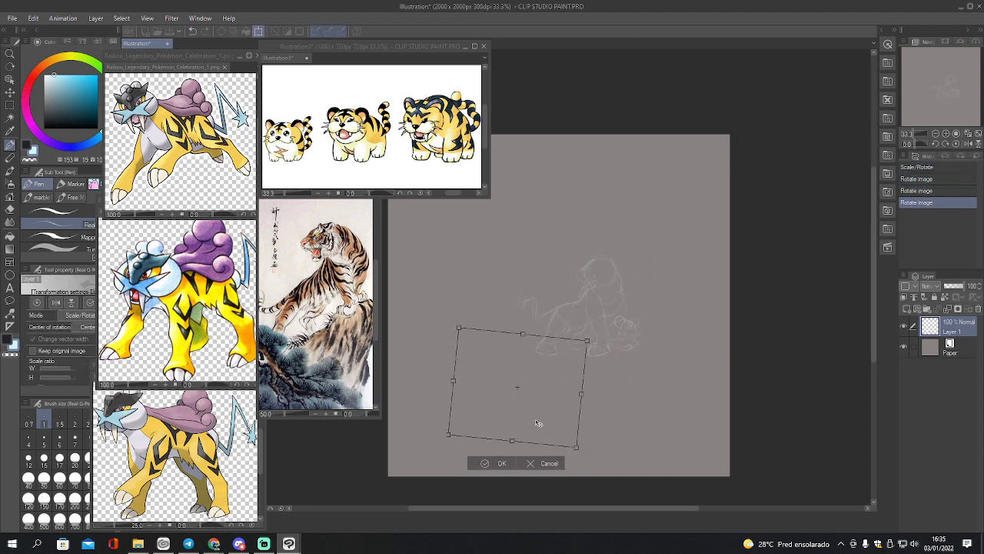
{"action": "left_click", "coordinate": [504, 477]}
Enlarge the creature sketch until it spans nearly the full canvas width and position it along the bottom edge
{"action": "key", "text": "ctrl+t"}
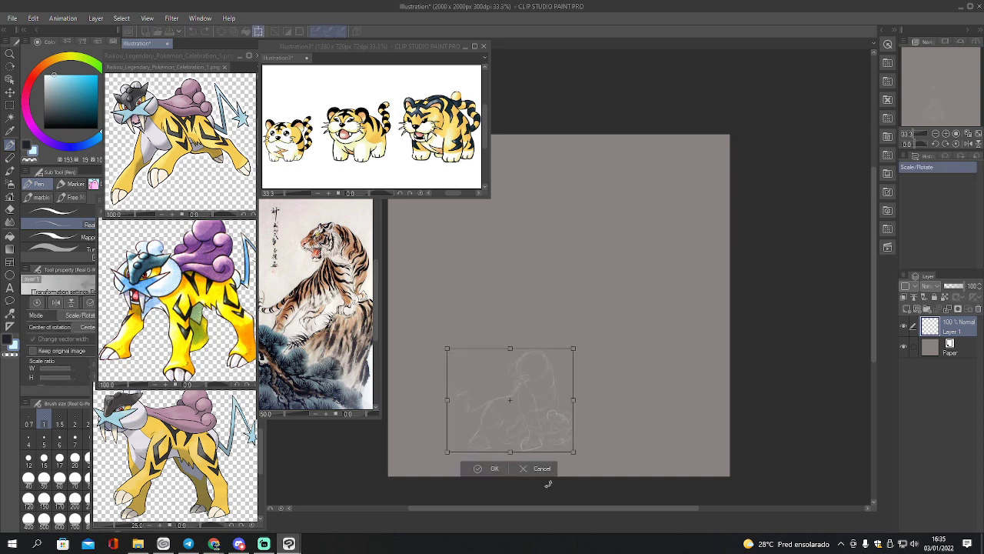
{"action": "left_click_drag", "start_coordinate": [574, 349], "coordinate": [702, 172]}
{"action": "left_click_drag", "start_coordinate": [609, 368], "coordinate": [561, 387]}
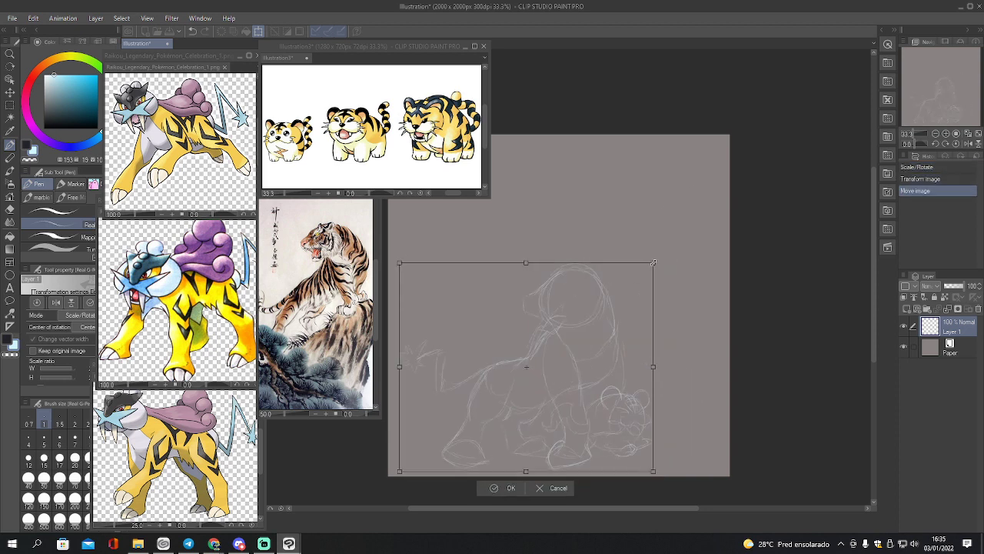
{"action": "left_click_drag", "start_coordinate": [653, 263], "coordinate": [723, 188]}
{"action": "left_click_drag", "start_coordinate": [724, 189], "coordinate": [722, 190]}
{"action": "left_click_drag", "start_coordinate": [630, 320], "coordinate": [623, 319]}
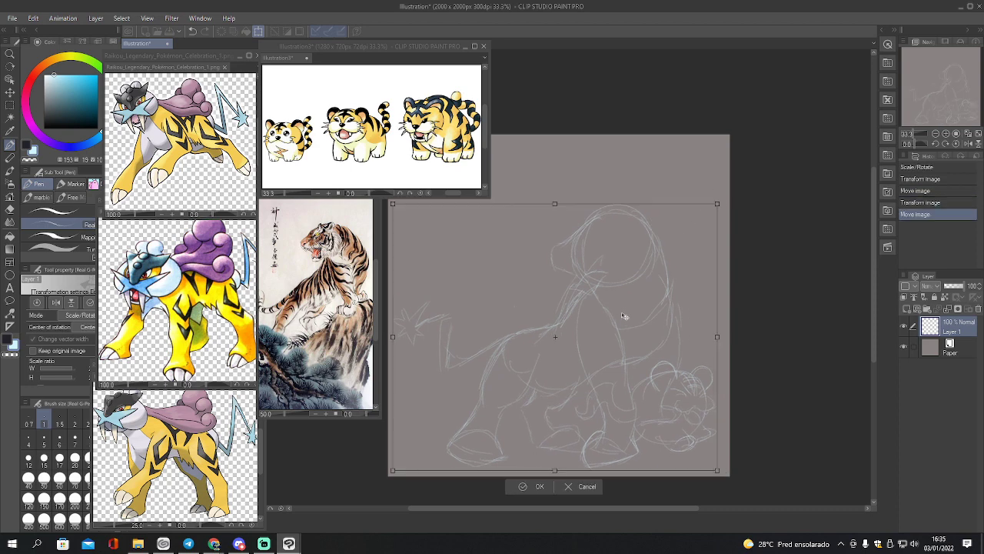
{"action": "left_click", "coordinate": [538, 486]}
Start saving the illustration, browse to the As Minhas folder and pin its 2022 folder to quick access above Referencias
{"action": "key", "text": "ctrl+s"}
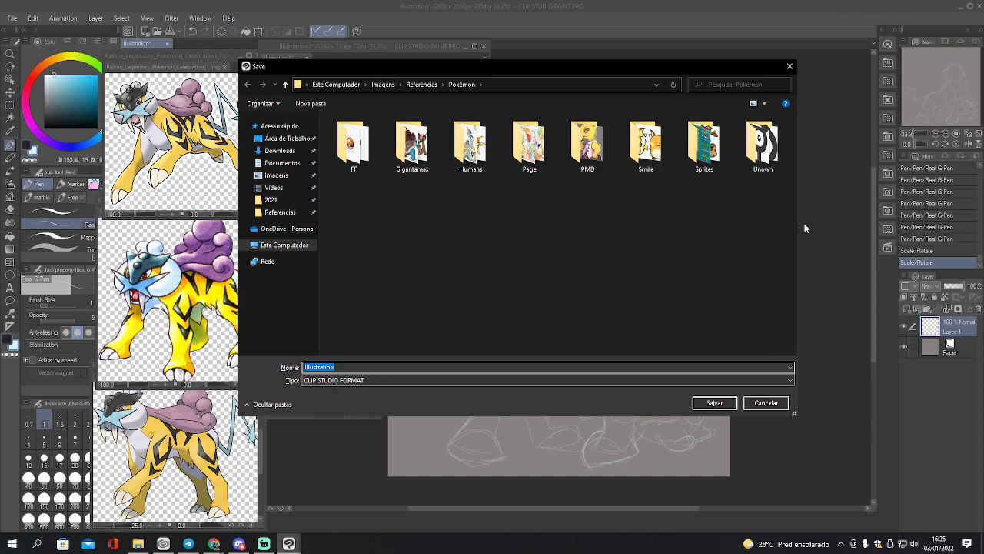
{"action": "left_click", "coordinate": [275, 202]}
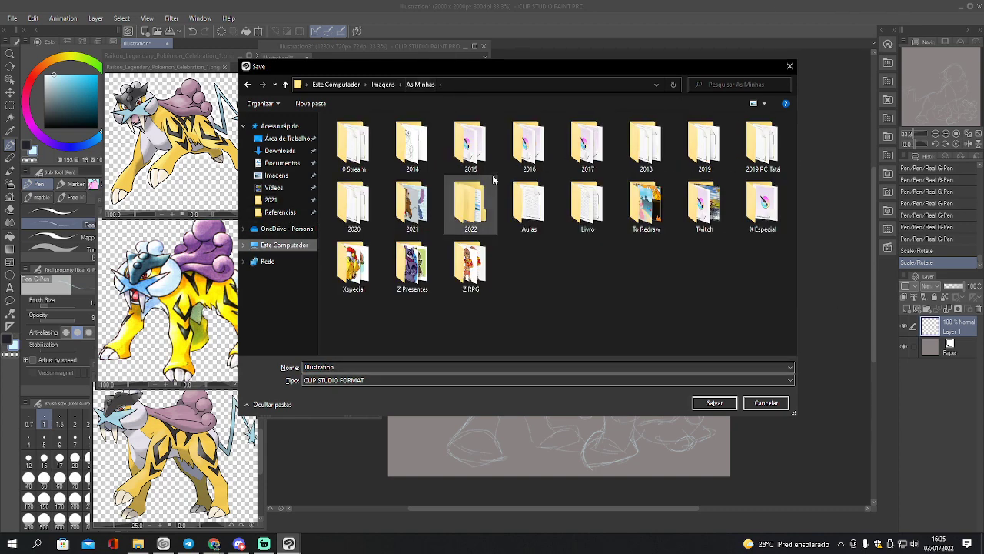
{"action": "left_click", "coordinate": [421, 85]}
{"action": "left_click", "coordinate": [461, 220]}
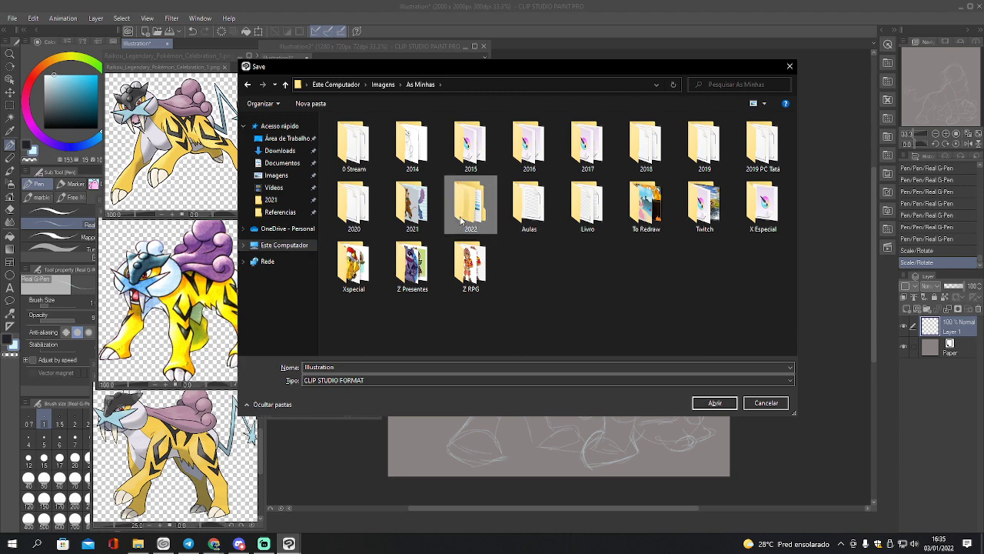
{"action": "double_click", "coordinate": [461, 221]}
{"action": "right_click", "coordinate": [460, 218]}
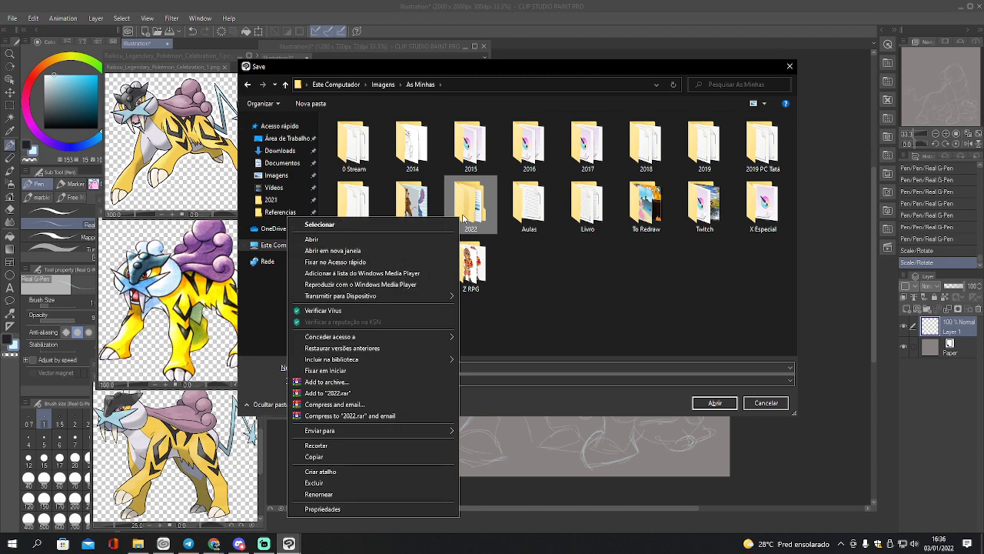
{"action": "left_click", "coordinate": [380, 260]}
{"action": "mouse_move", "coordinate": [278, 224]}
{"action": "left_mouse_down"}
{"action": "mouse_move", "coordinate": [279, 197]}
{"action": "mouse_move", "coordinate": [281, 217]}
{"action": "mouse_move", "coordinate": [293, 212]}
{"action": "left_mouse_up"}
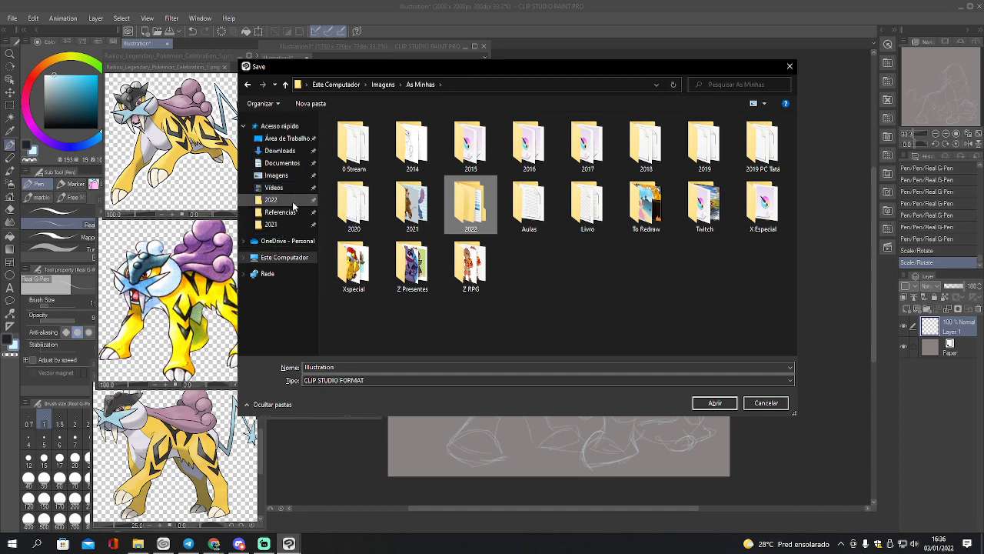
Save the illustration in the 2022 folder as Stripes Challenge in CLIP STUDIO FORMAT
{"action": "double_click", "coordinate": [484, 194]}
{"action": "left_click", "coordinate": [405, 366]}
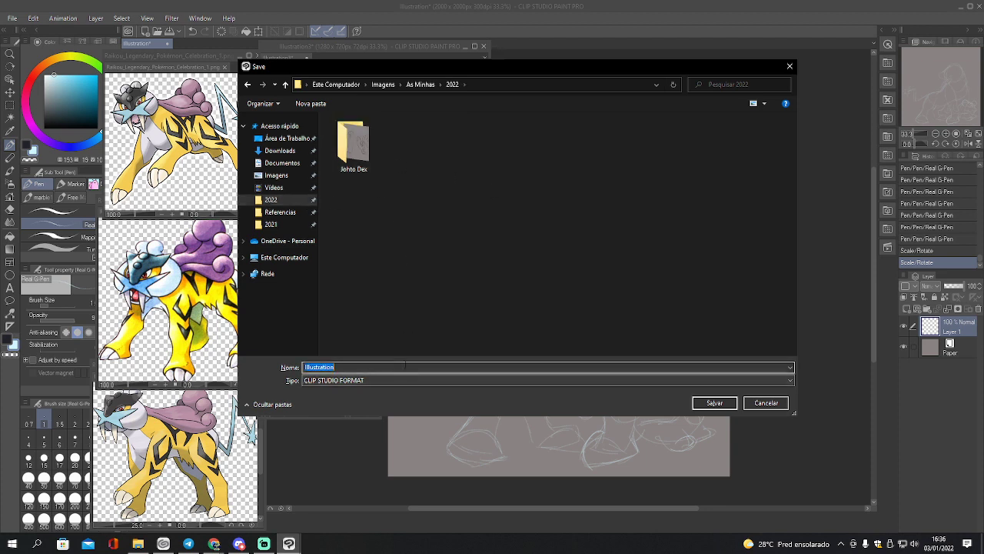
{"action": "type", "text": "St"}
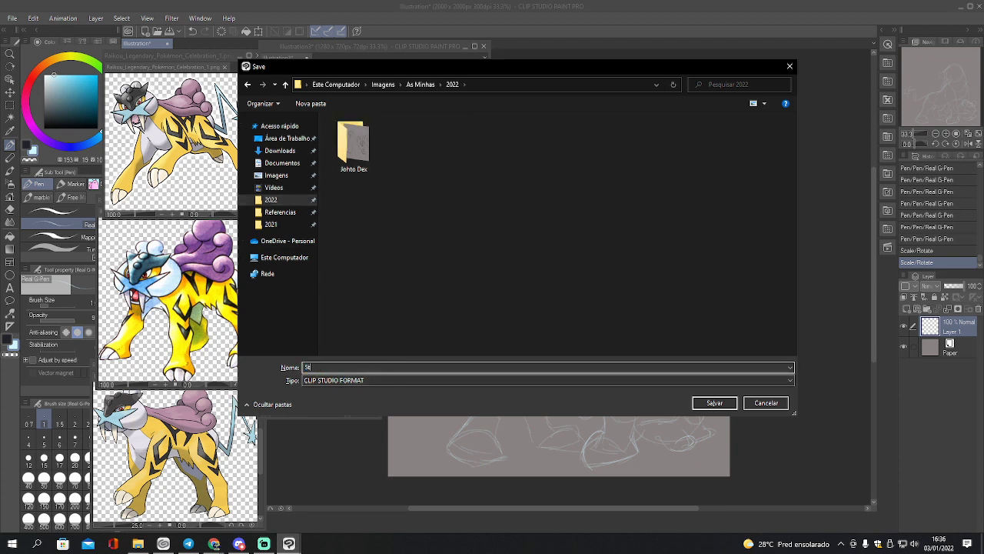
{"action": "type", "text": "ripes Challenge"}
{"action": "key", "text": "Return"}
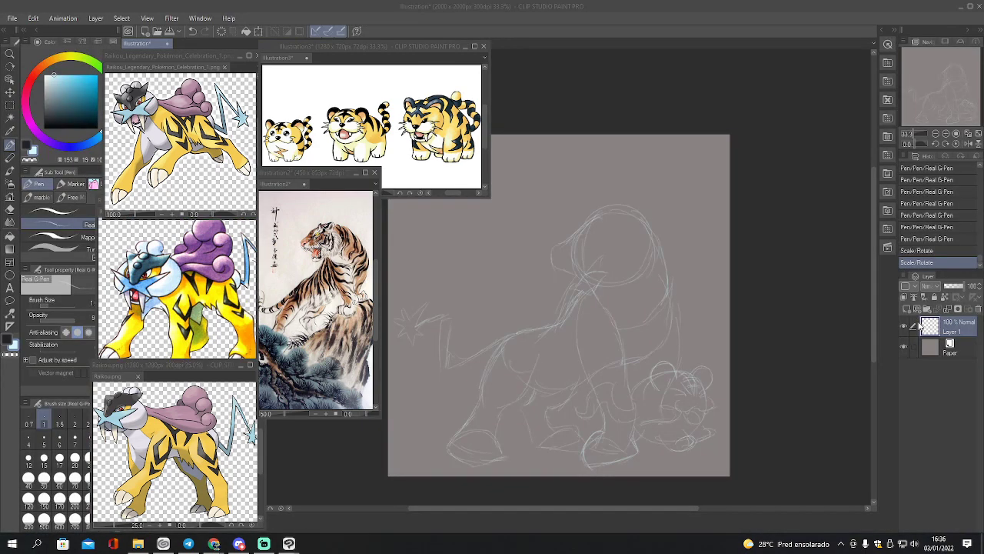
Add four raster layers above the sketch and step back in the history to keep only the first one
{"action": "left_click", "coordinate": [907, 309]}
{"action": "left_click", "coordinate": [907, 309]}
{"action": "left_click", "coordinate": [908, 309]}
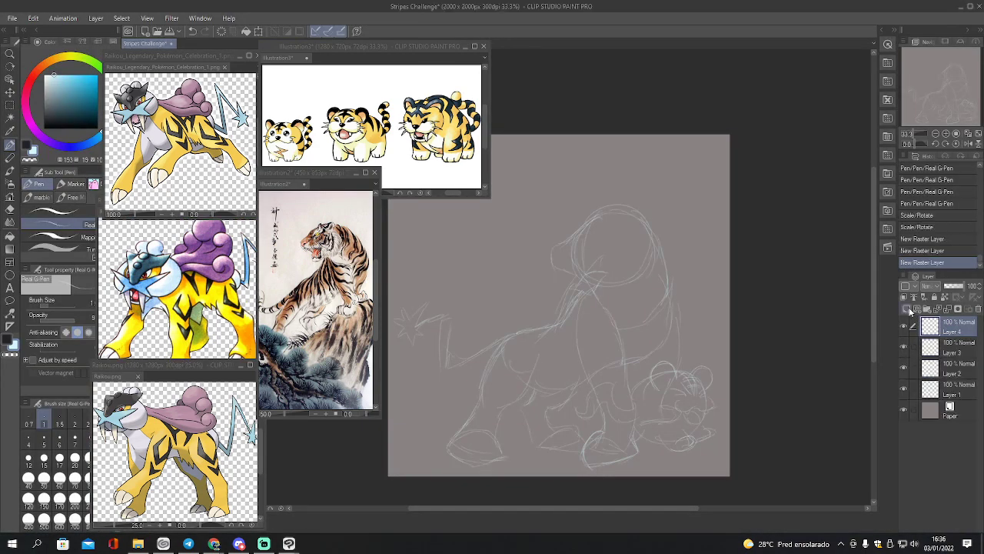
{"action": "left_click", "coordinate": [908, 309]}
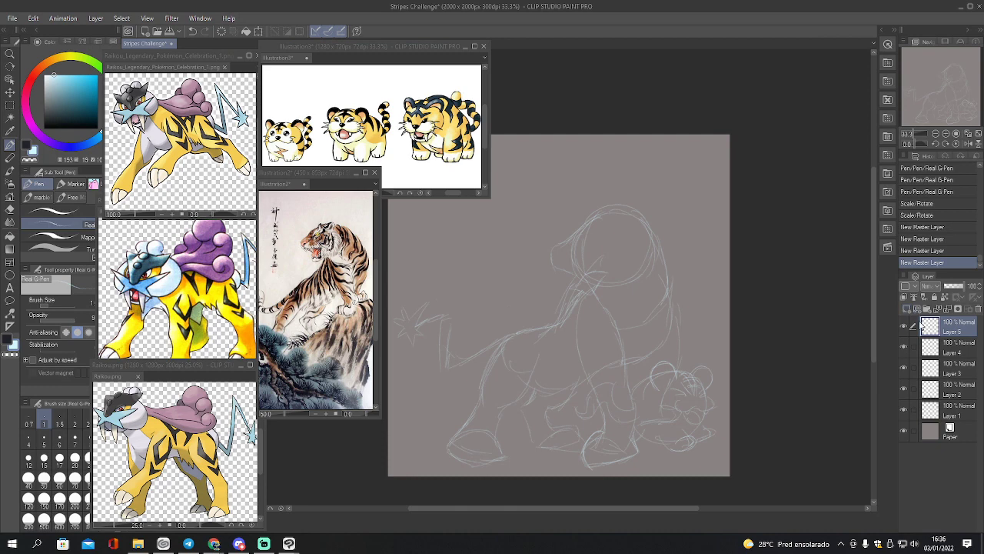
{"action": "left_click", "coordinate": [947, 228]}
Add light blue guidelines for the face across the large creature's head on Layer 1
{"action": "left_click", "coordinate": [956, 134]}
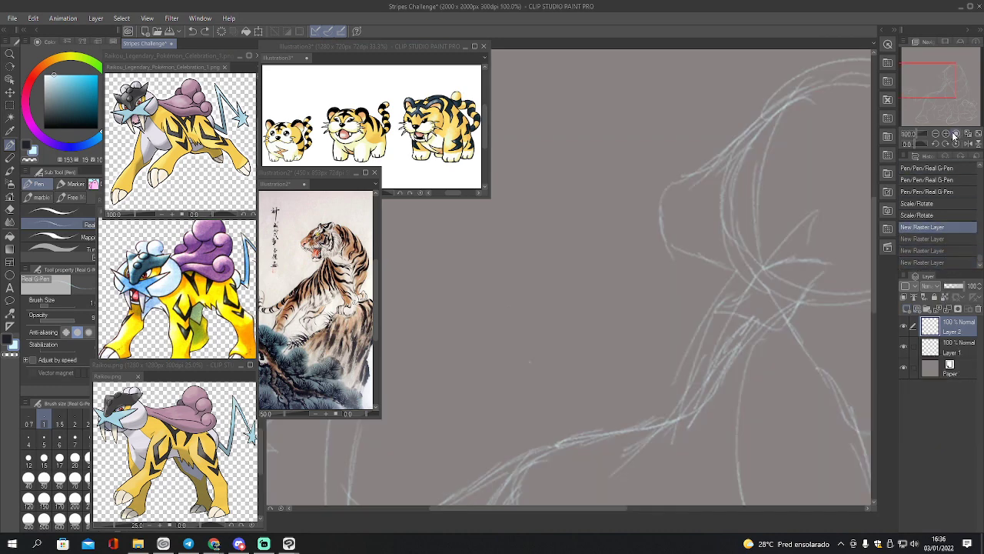
{"action": "left_click", "coordinate": [934, 134]}
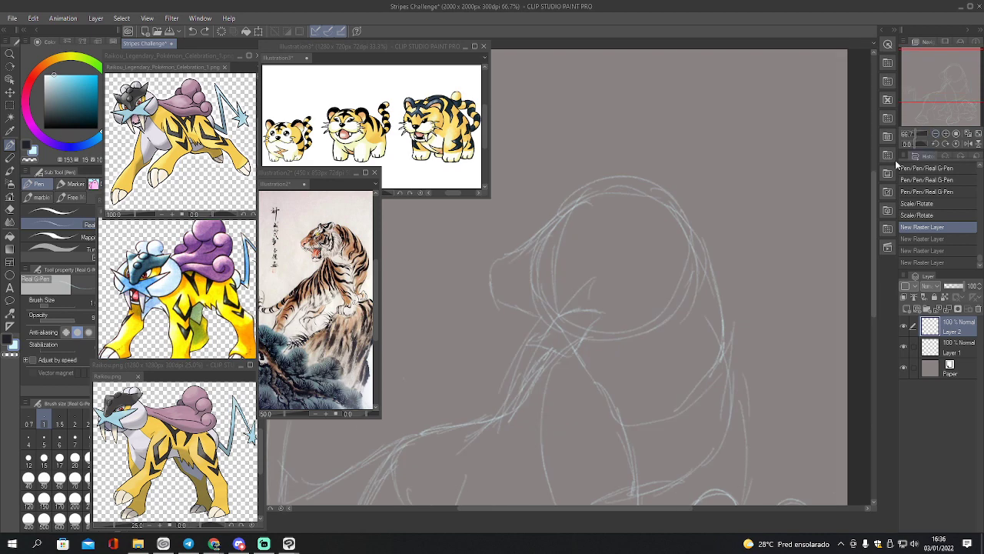
{"action": "key", "text": "x"}
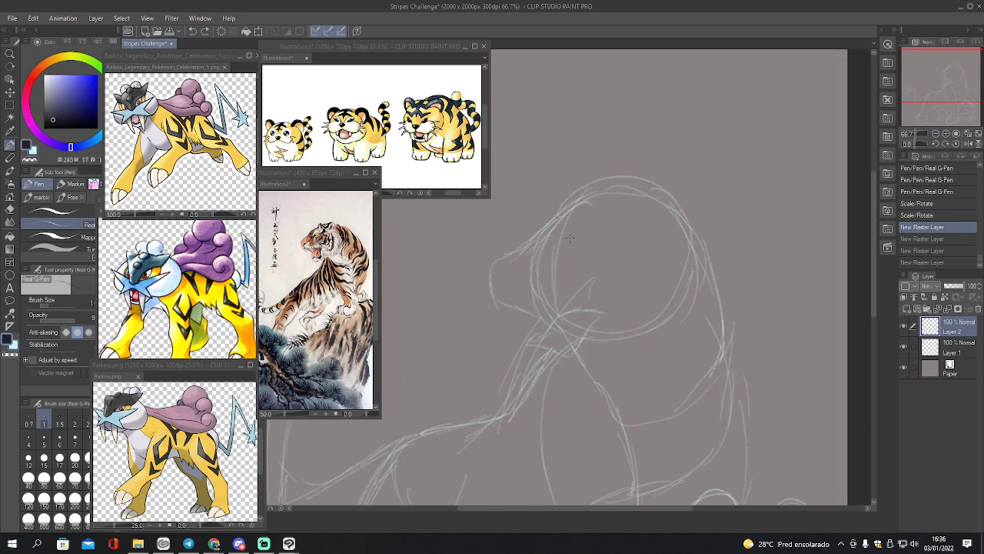
{"action": "left_click", "coordinate": [939, 352]}
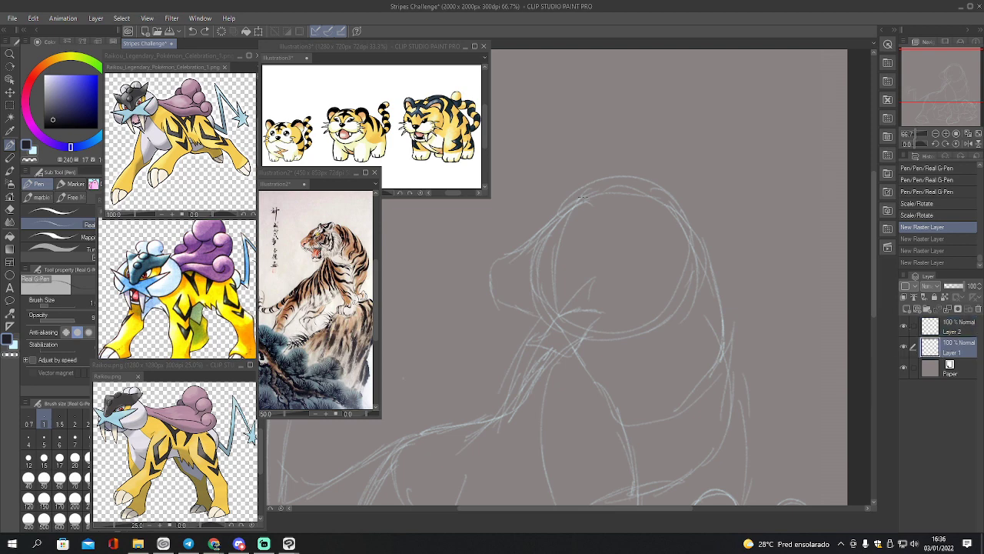
{"action": "mouse_move", "coordinate": [569, 201]}
{"action": "left_mouse_down"}
{"action": "mouse_move", "coordinate": [546, 248]}
{"action": "mouse_move", "coordinate": [542, 236]}
{"action": "mouse_move", "coordinate": [537, 265]}
{"action": "left_mouse_up"}
{"action": "left_click_drag", "start_coordinate": [541, 240], "coordinate": [541, 285]}
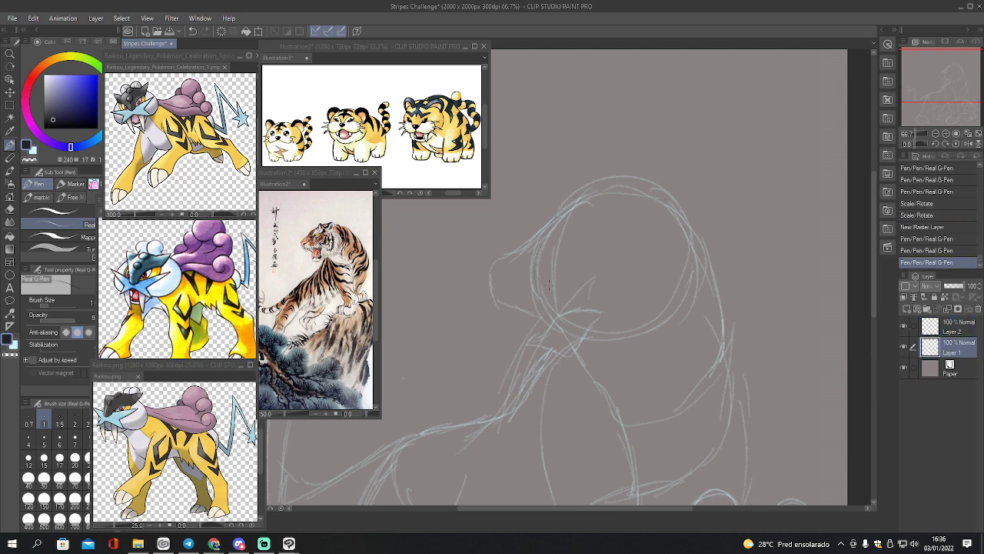
{"action": "left_click", "coordinate": [553, 271], "text": "alt"}
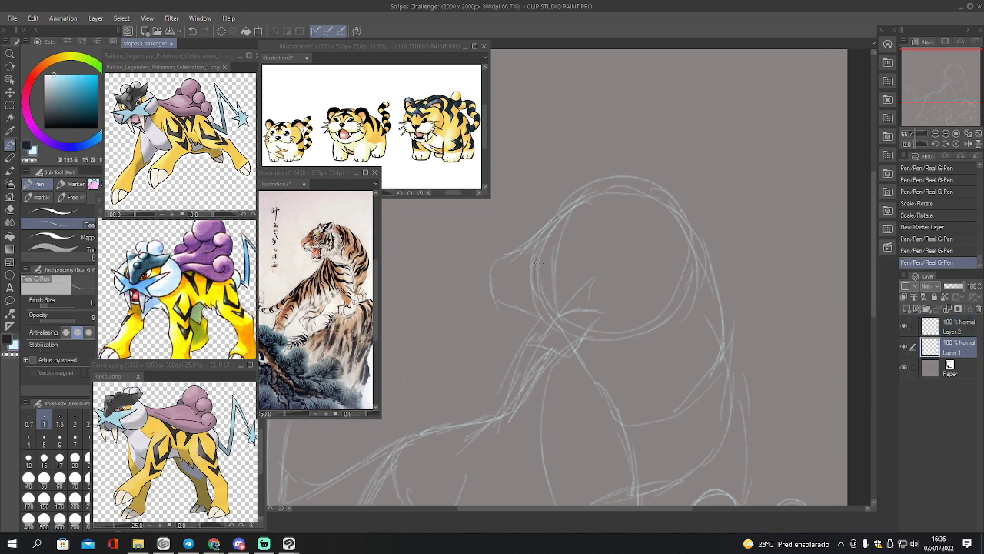
{"action": "mouse_move", "coordinate": [536, 266]}
{"action": "left_mouse_down"}
{"action": "mouse_move", "coordinate": [547, 301]}
{"action": "mouse_move", "coordinate": [622, 292]}
{"action": "left_mouse_up"}
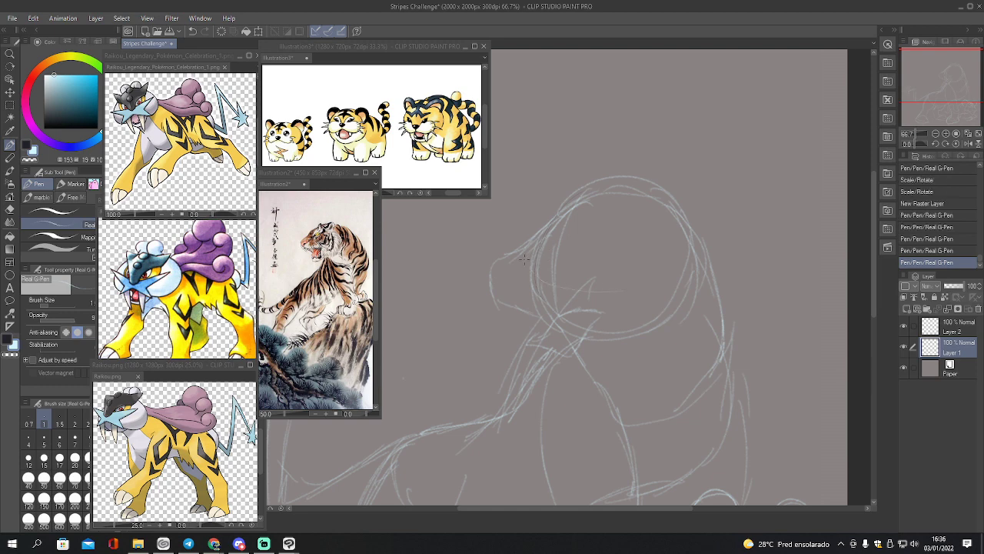
{"action": "mouse_move", "coordinate": [563, 316]}
{"action": "left_mouse_down"}
{"action": "mouse_move", "coordinate": [621, 298]}
{"action": "mouse_move", "coordinate": [586, 333]}
{"action": "left_mouse_up"}
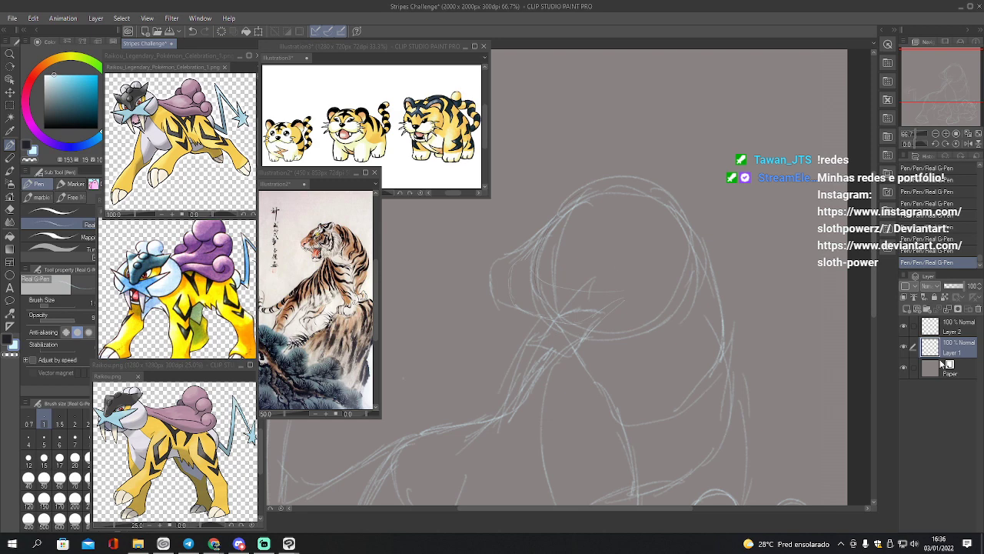
Erase the protruding muzzle outline of the large head on Layer 1 with the Hard eraser at size 50
{"action": "left_click", "coordinate": [950, 332]}
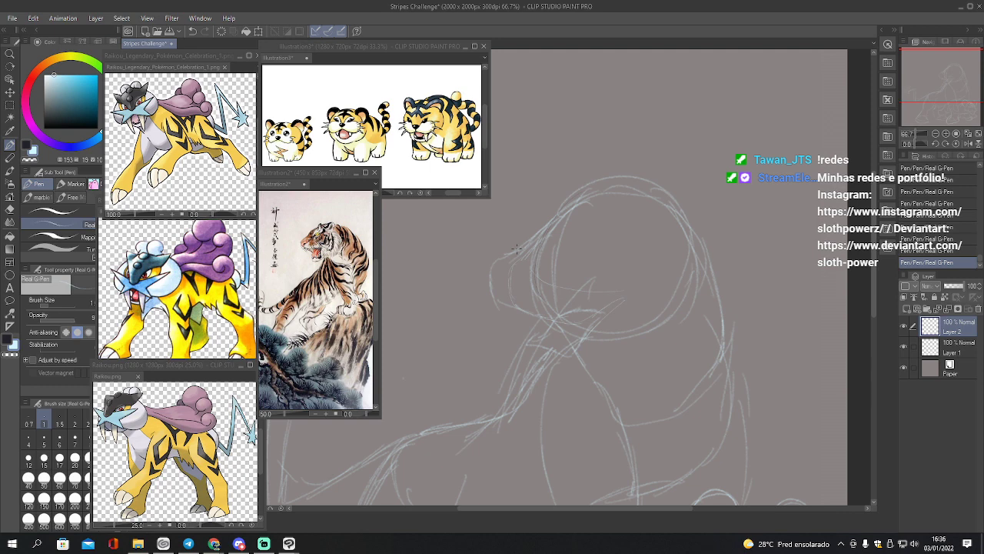
{"action": "left_click", "coordinate": [925, 352]}
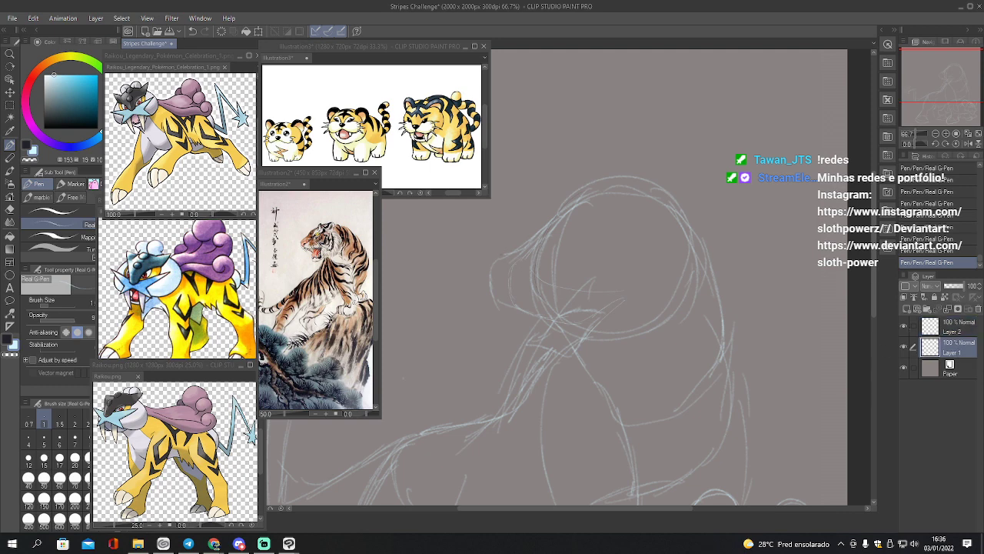
{"action": "key", "text": "e"}
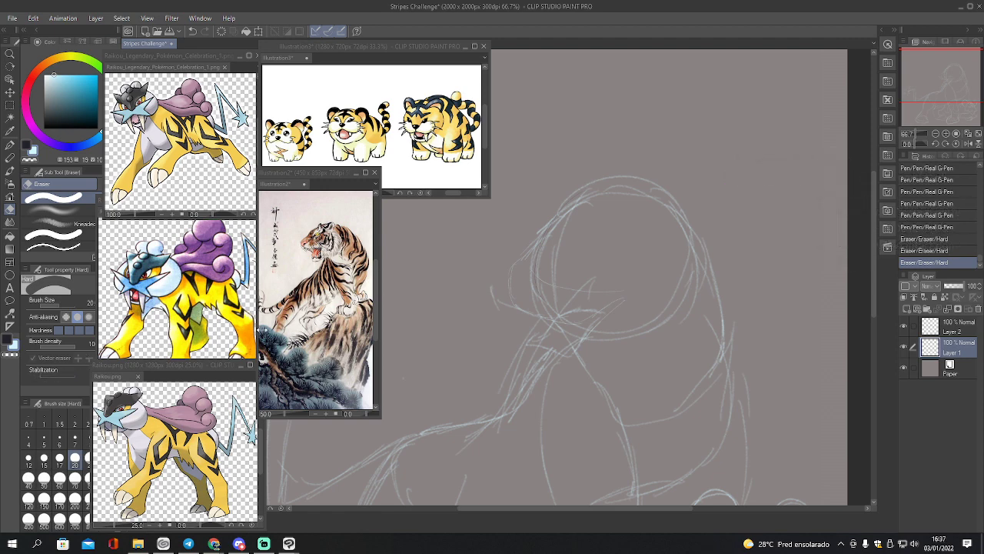
{"action": "key", "text": "bracketright"}
{"action": "key", "text": "bracketright"}
{"action": "key", "text": "bracketright"}
{"action": "key", "text": "bracketright"}
{"action": "left_click_drag", "start_coordinate": [526, 233], "coordinate": [516, 248]}
{"action": "left_click_drag", "start_coordinate": [494, 283], "coordinate": [509, 315]}
{"action": "left_click_drag", "start_coordinate": [517, 323], "coordinate": [529, 330]}
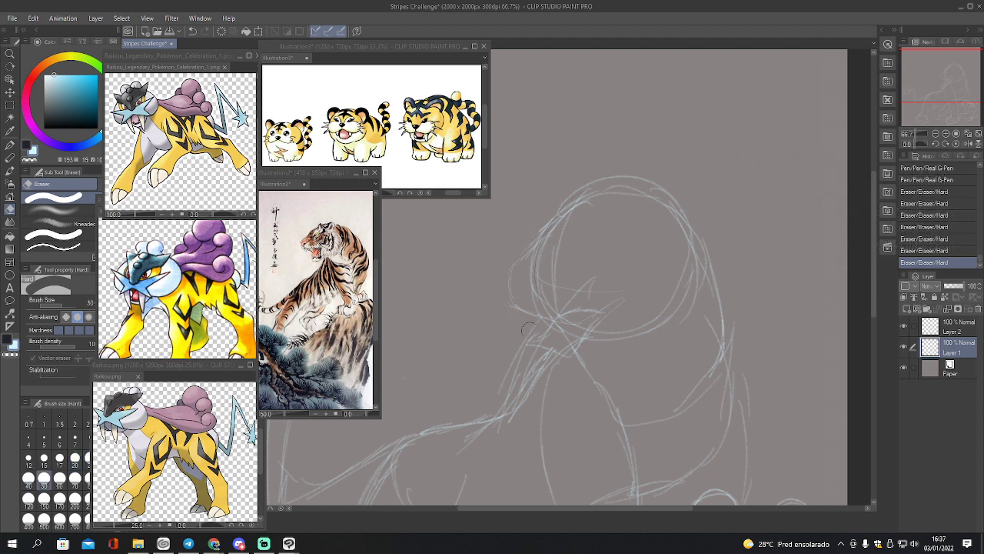
Draw a short dark pen stroke on Layer 2 at the front edge of the large head
{"action": "left_click", "coordinate": [938, 330]}
{"action": "key", "text": "p"}
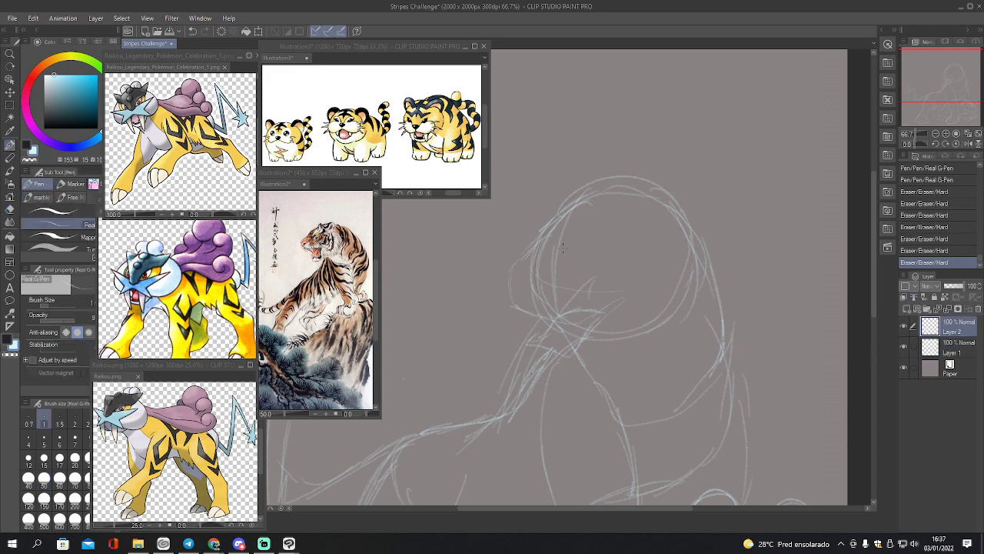
{"action": "key", "text": "x"}
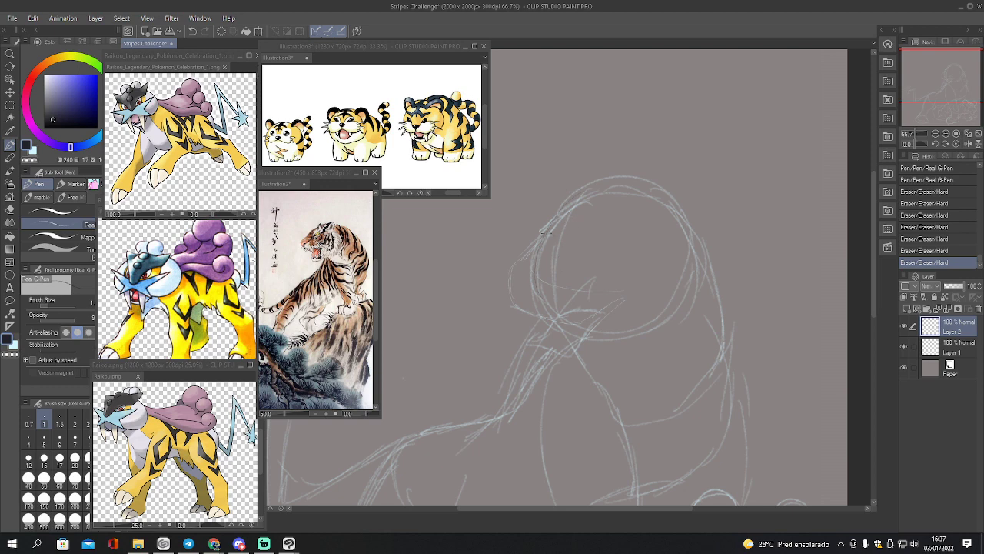
{"action": "left_click_drag", "start_coordinate": [544, 233], "coordinate": [549, 243]}
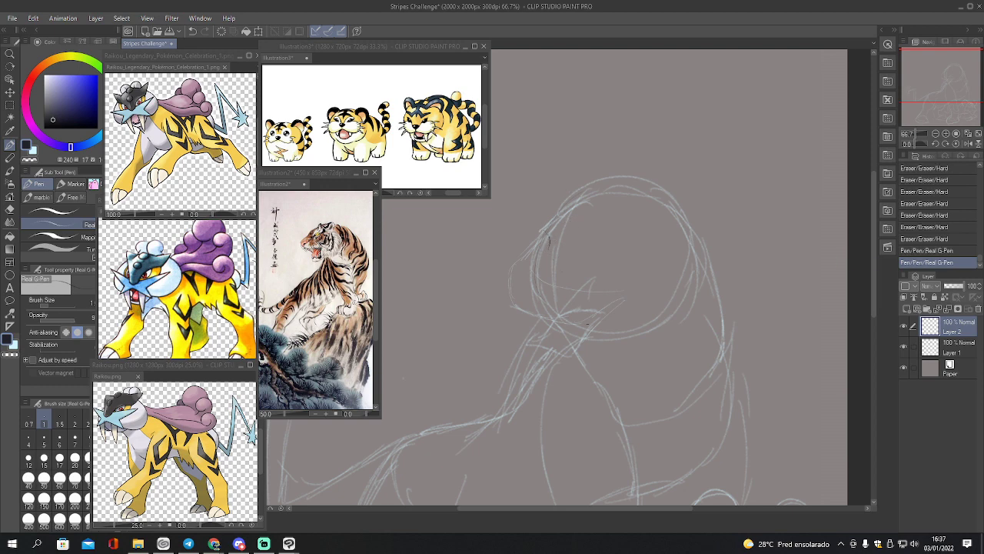
Lower the opacity of sketch Layer 1 to 56% and make Layer 2 active again
{"action": "left_click", "coordinate": [952, 347]}
{"action": "left_click", "coordinate": [956, 285]}
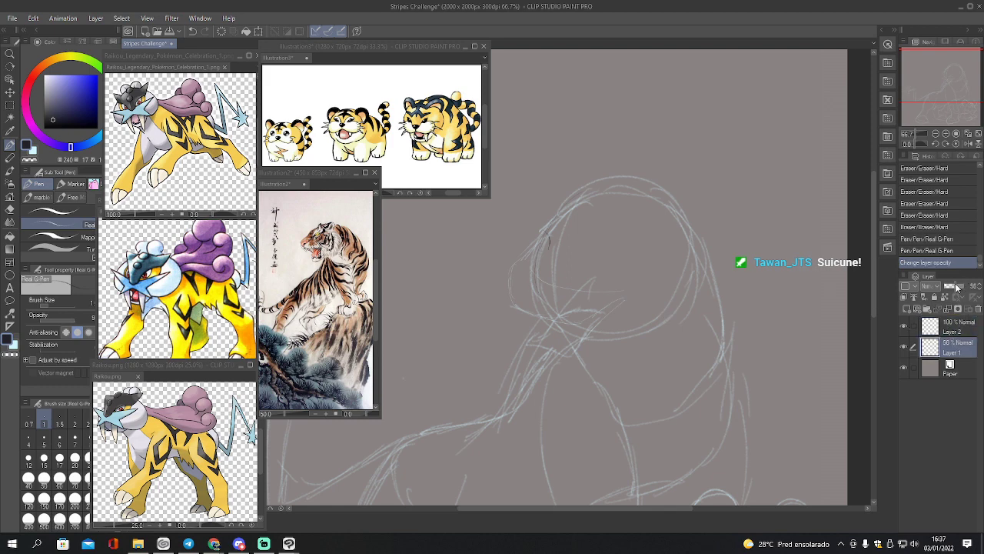
{"action": "left_click", "coordinate": [941, 333]}
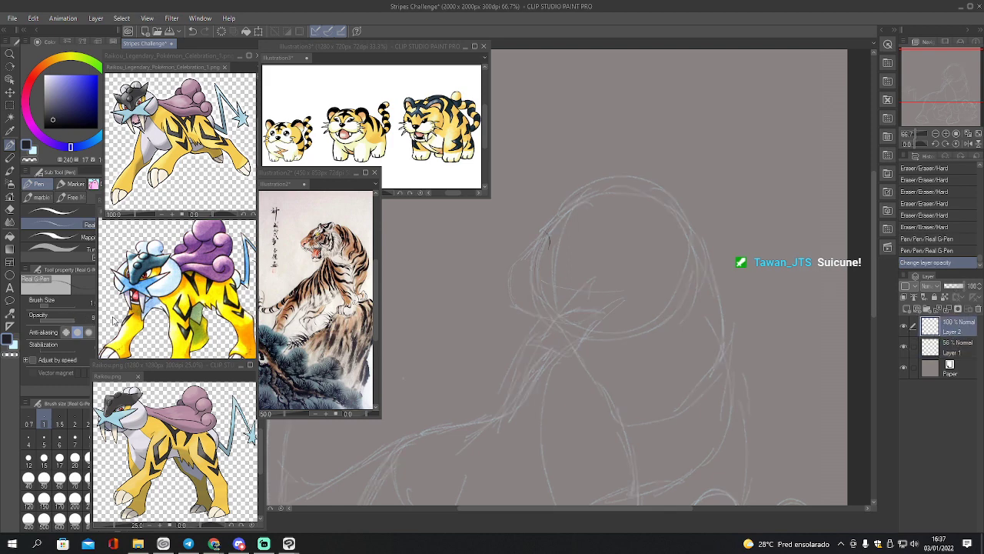
Set the Real G-Pen size to 5 and draw the forehead mask's front edge and curved brow line on Layer 2
{"action": "key", "text": "["}
{"action": "key", "text": "]"}
{"action": "key", "text": "]"}
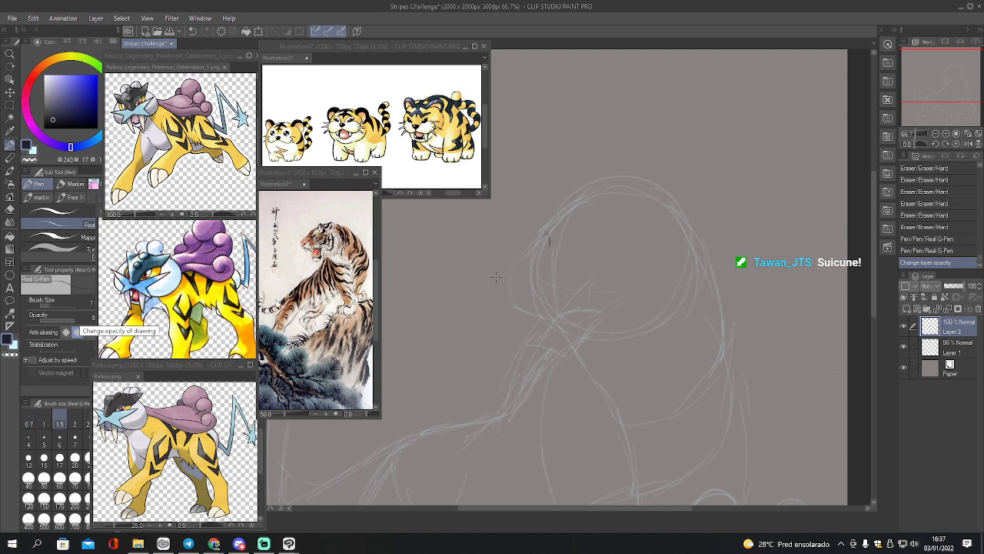
{"action": "key", "text": "bracketright"}
{"action": "key", "text": "bracketright"}
{"action": "key", "text": "bracketright"}
{"action": "key", "text": "bracketright"}
{"action": "key", "text": "bracketright"}
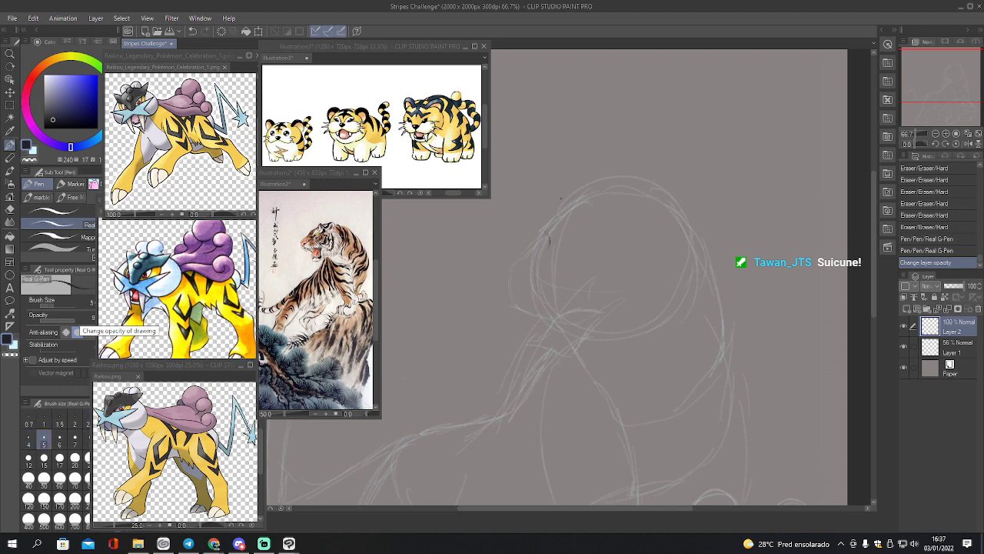
{"action": "left_click_drag", "start_coordinate": [542, 228], "coordinate": [549, 241]}
{"action": "mouse_move", "coordinate": [549, 236]}
{"action": "left_mouse_down"}
{"action": "mouse_move", "coordinate": [543, 272]}
{"action": "mouse_move", "coordinate": [566, 270]}
{"action": "mouse_move", "coordinate": [598, 236]}
{"action": "mouse_move", "coordinate": [641, 230]}
{"action": "left_mouse_up"}
{"action": "left_click_drag", "start_coordinate": [572, 264], "coordinate": [615, 235]}
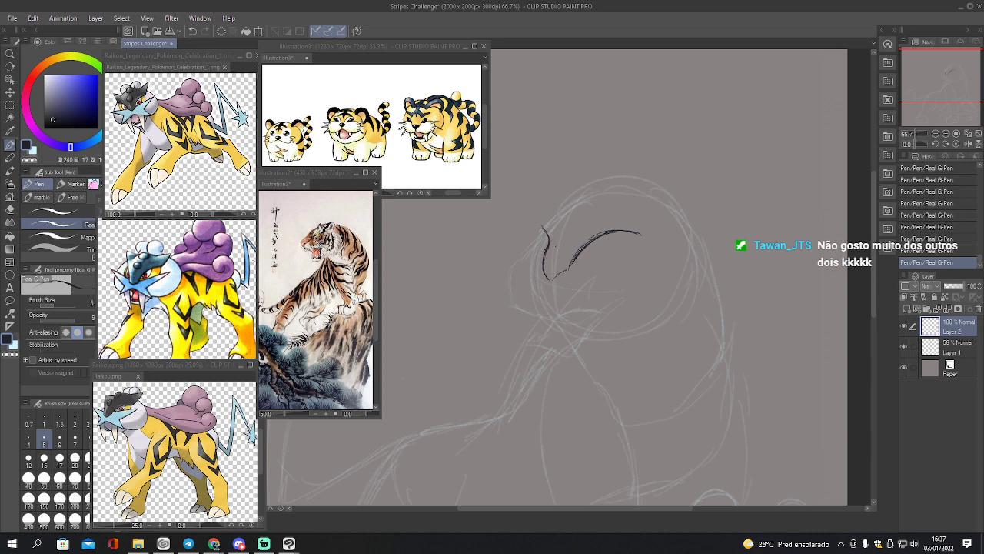
Draw the mask's pointed front horn and curved top edge along the large head's crown
{"action": "left_click_drag", "start_coordinate": [538, 203], "coordinate": [540, 217]}
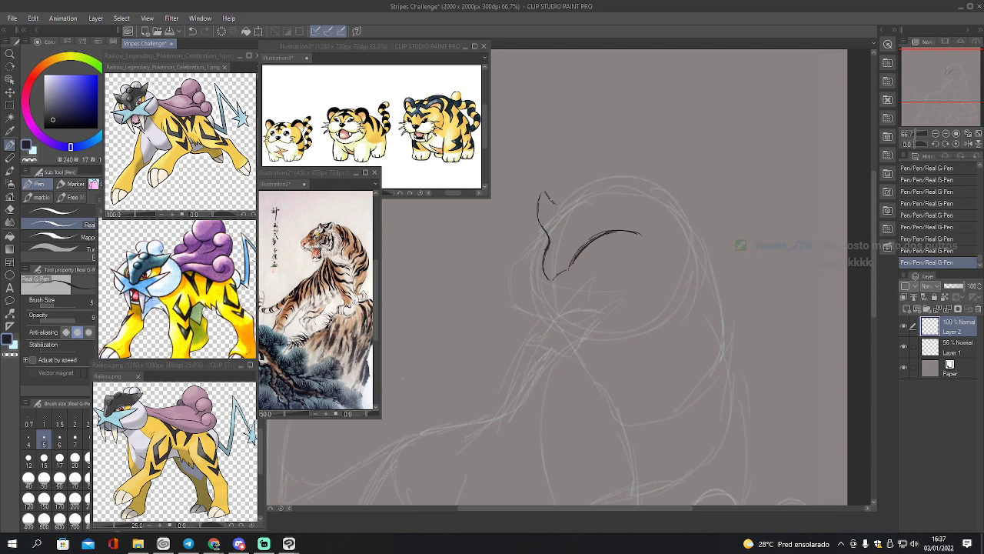
{"action": "left_click_drag", "start_coordinate": [543, 205], "coordinate": [617, 183]}
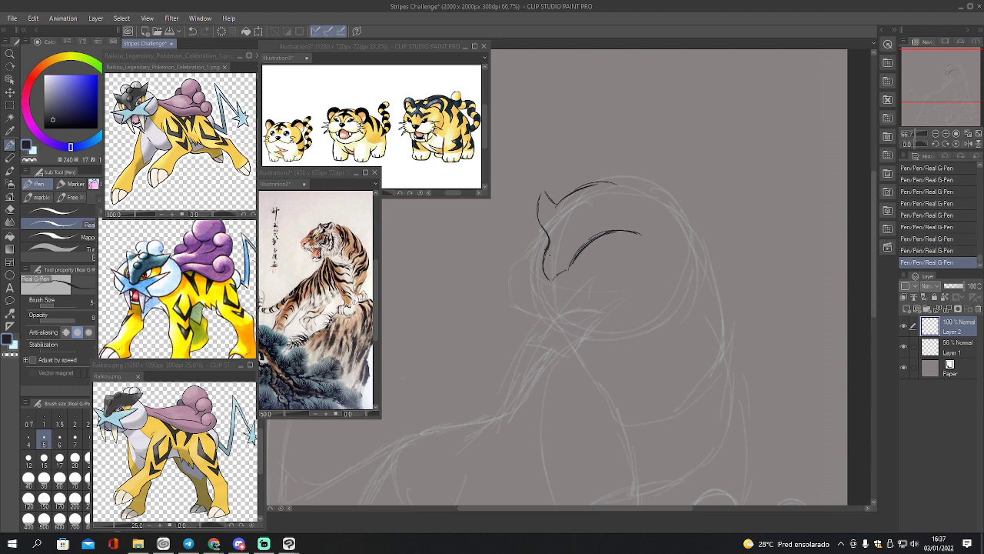
{"action": "mouse_move", "coordinate": [544, 250]}
{"action": "left_mouse_down"}
{"action": "mouse_move", "coordinate": [538, 269]}
{"action": "mouse_move", "coordinate": [551, 283]}
{"action": "mouse_move", "coordinate": [600, 238]}
{"action": "mouse_move", "coordinate": [630, 233]}
{"action": "left_mouse_up"}
Draw two small oval spots inside the front of the forehead mask and reinforce its lower tip
{"action": "left_click_drag", "start_coordinate": [562, 228], "coordinate": [561, 243]}
{"action": "mouse_move", "coordinate": [571, 202]}
{"action": "left_mouse_down"}
{"action": "mouse_move", "coordinate": [572, 217]}
{"action": "mouse_move", "coordinate": [582, 203]}
{"action": "mouse_move", "coordinate": [576, 218]}
{"action": "left_mouse_up"}
{"action": "left_click_drag", "start_coordinate": [577, 204], "coordinate": [583, 199]}
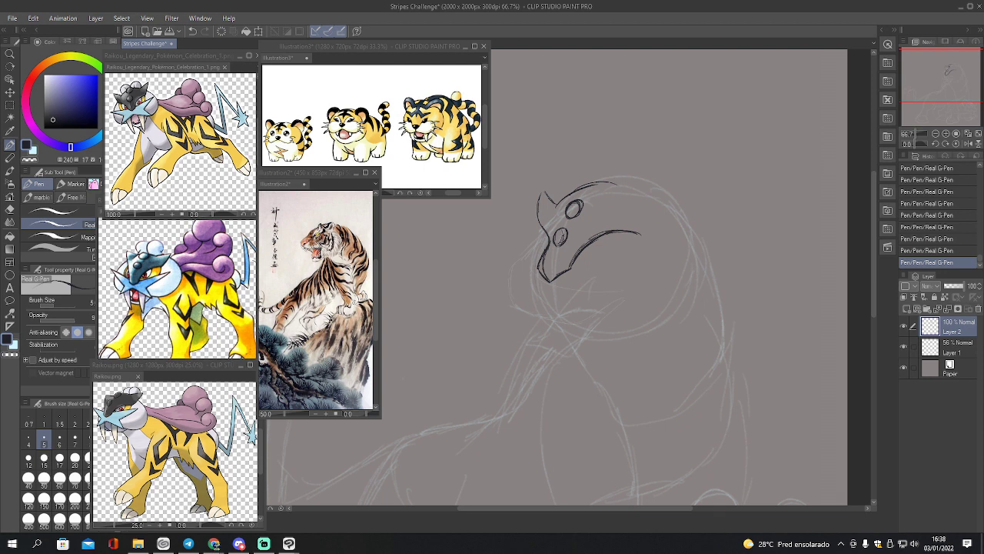
{"action": "left_click_drag", "start_coordinate": [576, 202], "coordinate": [567, 213]}
{"action": "left_click_drag", "start_coordinate": [550, 281], "coordinate": [559, 270]}
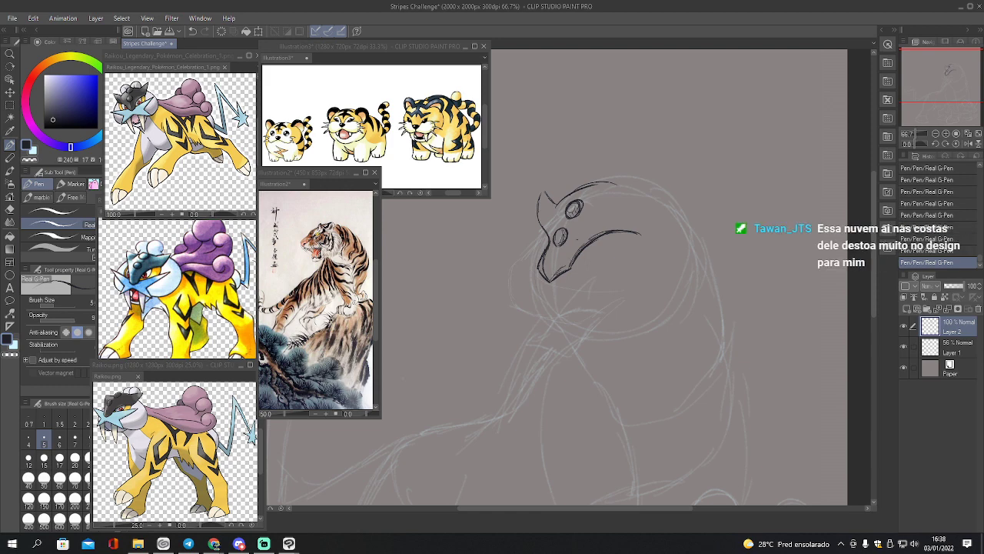
Close the forehead mask with a thicker brow edge and a pointed rear horn, darkening the front horn
{"action": "mouse_move", "coordinate": [566, 263]}
{"action": "left_mouse_down"}
{"action": "mouse_move", "coordinate": [589, 233]}
{"action": "mouse_move", "coordinate": [624, 222]}
{"action": "left_mouse_up"}
{"action": "mouse_move", "coordinate": [540, 191]}
{"action": "left_mouse_down"}
{"action": "mouse_move", "coordinate": [552, 198]}
{"action": "mouse_move", "coordinate": [538, 222]}
{"action": "left_mouse_up"}
{"action": "mouse_move", "coordinate": [614, 182]}
{"action": "left_mouse_down"}
{"action": "mouse_move", "coordinate": [654, 191]}
{"action": "mouse_move", "coordinate": [669, 179]}
{"action": "mouse_move", "coordinate": [657, 232]}
{"action": "left_mouse_up"}
{"action": "mouse_move", "coordinate": [674, 180]}
{"action": "left_mouse_down"}
{"action": "mouse_move", "coordinate": [669, 208]}
{"action": "mouse_move", "coordinate": [667, 179]}
{"action": "left_mouse_up"}
{"action": "left_click_drag", "start_coordinate": [650, 182], "coordinate": [671, 176]}
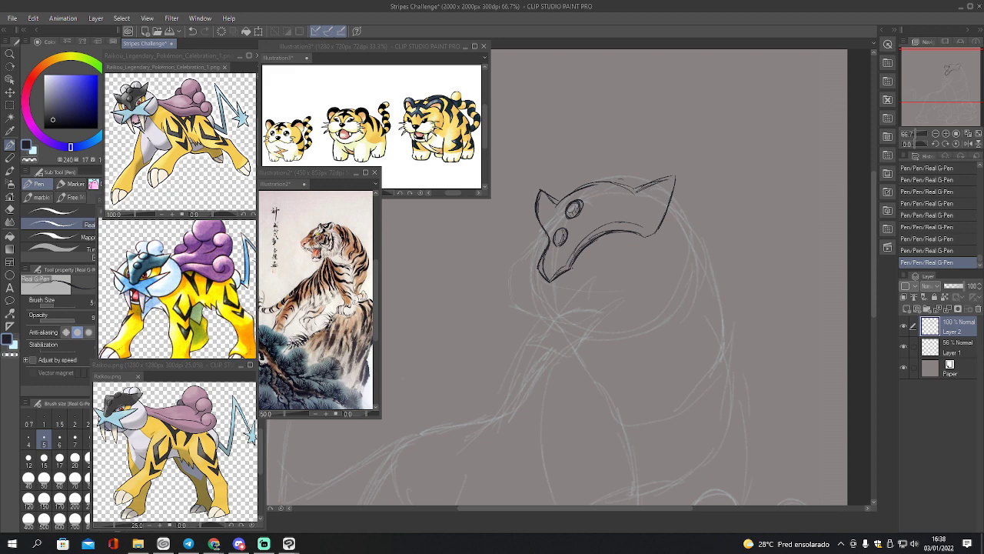
Draw the long rear point, two front points and lower edge of the star-shaped marking beneath the mask
{"action": "left_click_drag", "start_coordinate": [569, 271], "coordinate": [668, 249]}
{"action": "mouse_move", "coordinate": [601, 263]}
{"action": "left_mouse_down"}
{"action": "mouse_move", "coordinate": [666, 252]}
{"action": "mouse_move", "coordinate": [613, 296]}
{"action": "left_mouse_up"}
{"action": "mouse_move", "coordinate": [539, 269]}
{"action": "left_mouse_down"}
{"action": "mouse_move", "coordinate": [493, 248]}
{"action": "mouse_move", "coordinate": [515, 290]}
{"action": "left_mouse_up"}
{"action": "mouse_move", "coordinate": [493, 246]}
{"action": "left_mouse_down"}
{"action": "mouse_move", "coordinate": [536, 267]}
{"action": "mouse_move", "coordinate": [495, 320]}
{"action": "mouse_move", "coordinate": [546, 303]}
{"action": "mouse_move", "coordinate": [490, 326]}
{"action": "left_mouse_up"}
{"action": "mouse_move", "coordinate": [520, 292]}
{"action": "left_mouse_down"}
{"action": "mouse_move", "coordinate": [504, 310]}
{"action": "mouse_move", "coordinate": [605, 338]}
{"action": "left_mouse_up"}
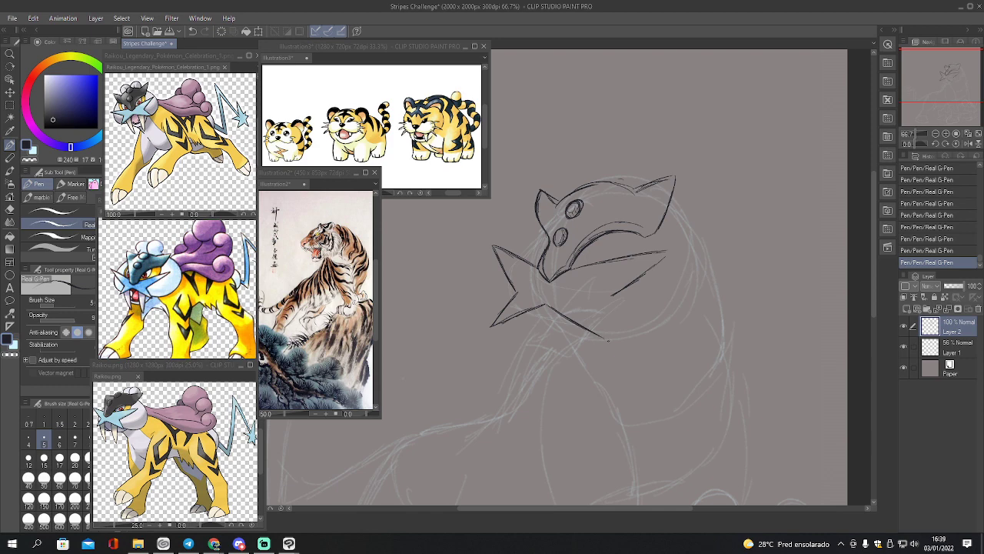
Complete the star marking with its rear lower point and darken its remaining edges
{"action": "left_click_drag", "start_coordinate": [557, 312], "coordinate": [592, 335]}
{"action": "left_click_drag", "start_coordinate": [594, 302], "coordinate": [615, 339]}
{"action": "left_click_drag", "start_coordinate": [597, 302], "coordinate": [652, 261]}
{"action": "mouse_move", "coordinate": [577, 269]}
{"action": "left_mouse_down"}
{"action": "mouse_move", "coordinate": [666, 254]}
{"action": "mouse_move", "coordinate": [598, 302]}
{"action": "left_mouse_up"}
{"action": "mouse_move", "coordinate": [529, 263]}
{"action": "left_mouse_down"}
{"action": "mouse_move", "coordinate": [491, 246]}
{"action": "mouse_move", "coordinate": [510, 281]}
{"action": "left_mouse_up"}
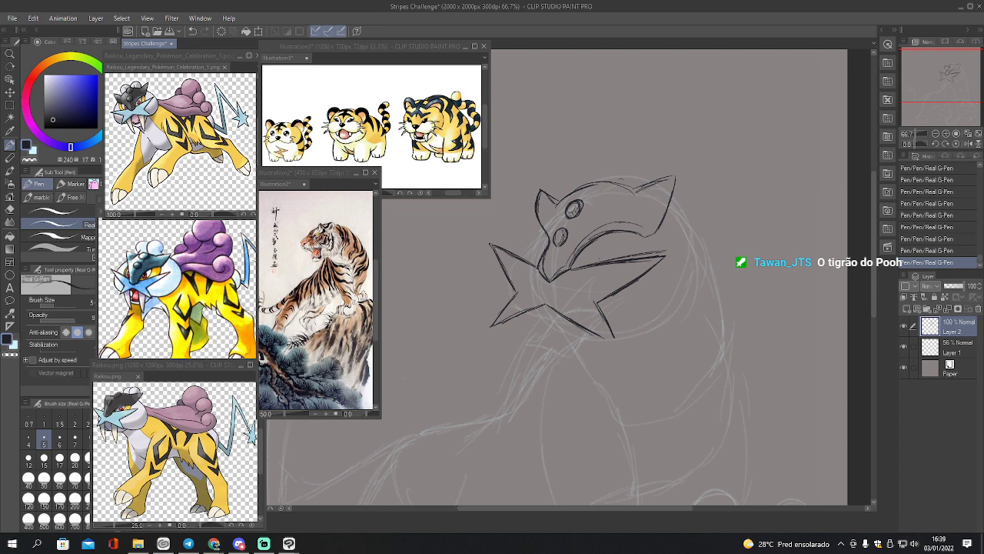
Draw the near eye between the brow and the star marking, including its iris and pupil
{"action": "left_click_drag", "start_coordinate": [613, 233], "coordinate": [606, 259]}
{"action": "left_click_drag", "start_coordinate": [613, 235], "coordinate": [609, 248]}
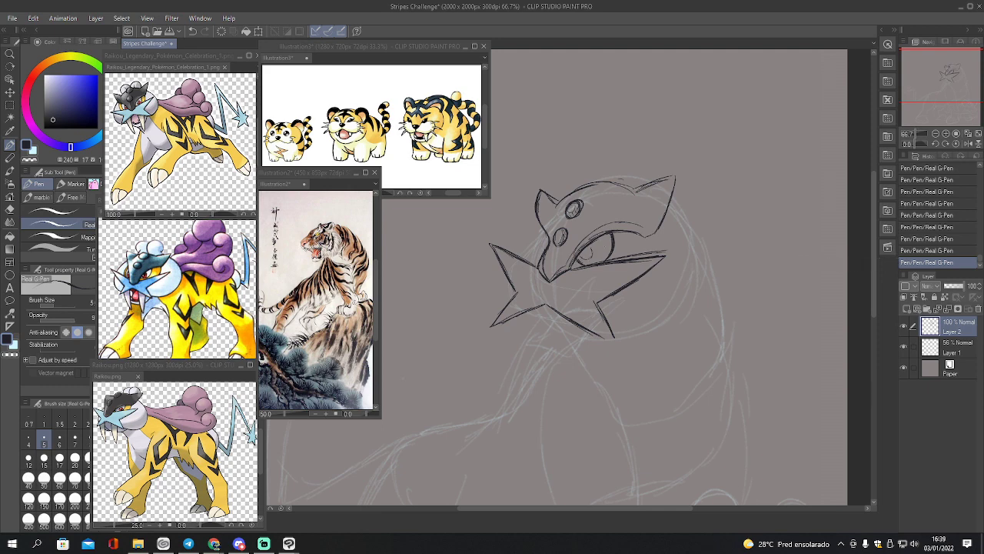
{"action": "left_click_drag", "start_coordinate": [590, 245], "coordinate": [588, 259]}
Draw the far eye at the mask's front edge, erasing the first attempt and undoing the surplus strokes
{"action": "left_click_drag", "start_coordinate": [544, 231], "coordinate": [543, 252]}
{"action": "key", "text": "e"}
{"action": "left_click_drag", "start_coordinate": [532, 236], "coordinate": [538, 253]}
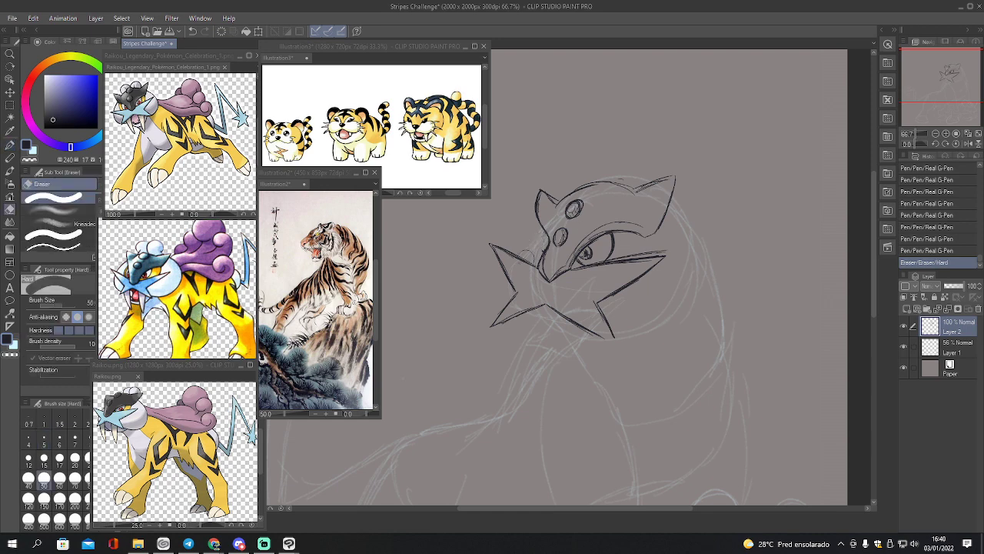
{"action": "key", "text": "o"}
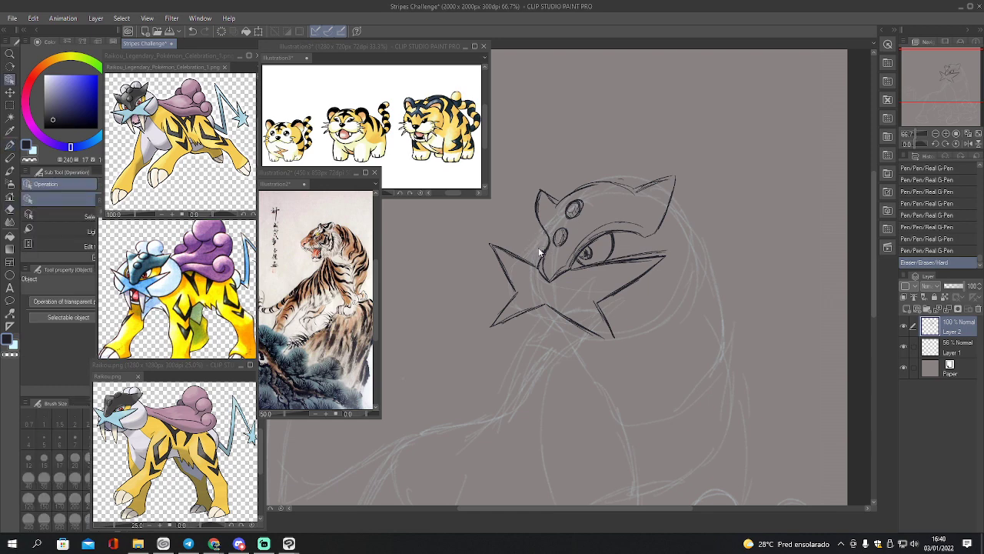
{"action": "key", "text": "p"}
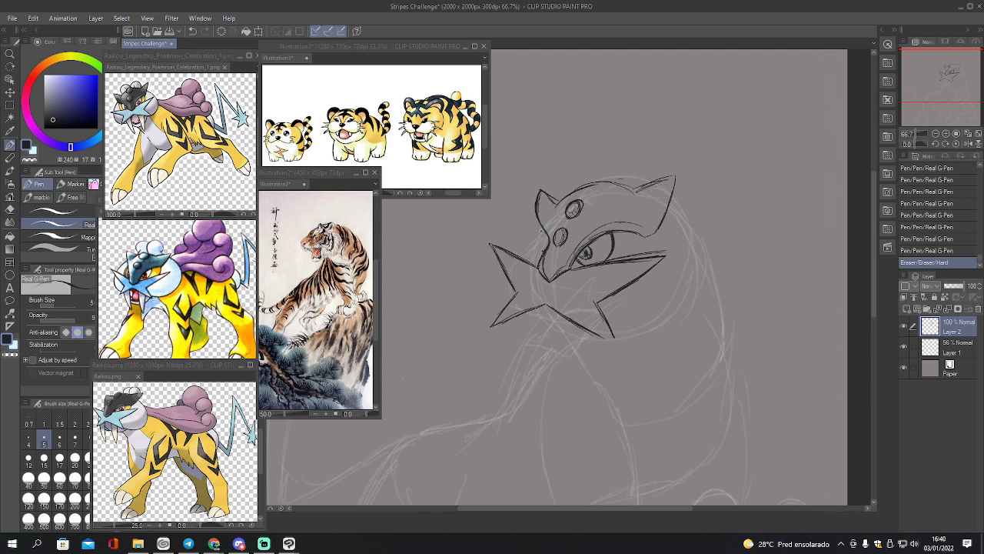
{"action": "mouse_move", "coordinate": [542, 232]}
{"action": "left_mouse_down"}
{"action": "mouse_move", "coordinate": [541, 258]}
{"action": "mouse_move", "coordinate": [545, 249]}
{"action": "left_mouse_up"}
{"action": "key", "text": "ctrl+z"}
{"action": "key", "text": "ctrl+z"}
{"action": "key", "text": "ctrl+z"}
{"action": "key", "text": "ctrl+z"}
{"action": "key", "text": "ctrl+z"}
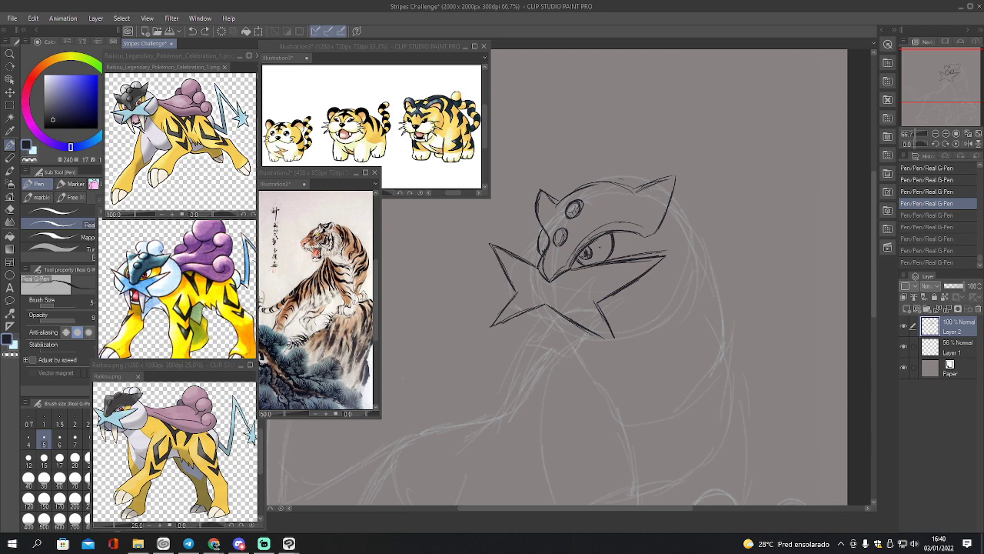
Erase the near eye's pupil detail and redraw the iris as a simple circle with the pen
{"action": "key", "text": "e"}
{"action": "left_click_drag", "start_coordinate": [582, 254], "coordinate": [606, 261]}
{"action": "key", "text": "p"}
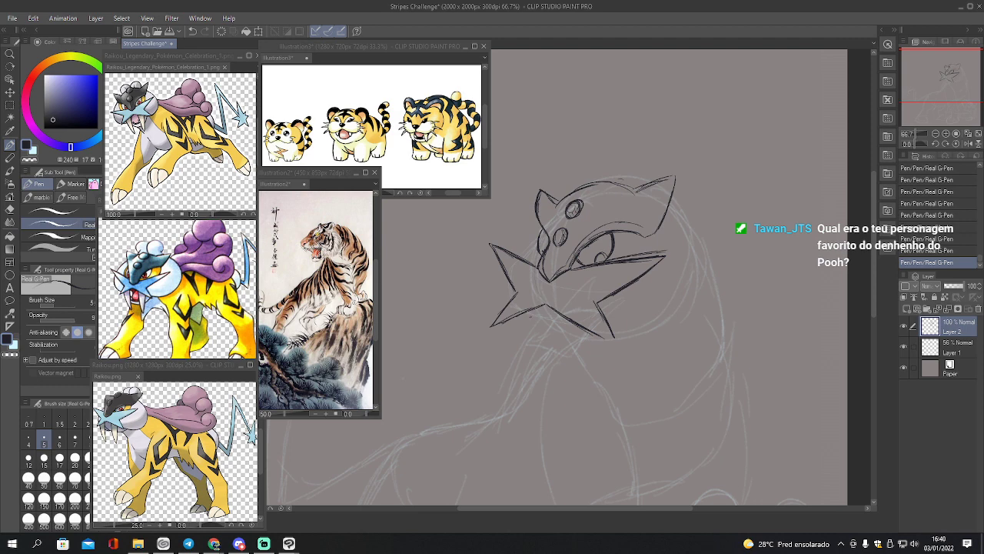
Draw long curved fangs under the star marking, and touch up its rear lower point and the far eye
{"action": "mouse_move", "coordinate": [521, 324]}
{"action": "left_mouse_down"}
{"action": "mouse_move", "coordinate": [530, 353]}
{"action": "mouse_move", "coordinate": [536, 342]}
{"action": "left_mouse_up"}
{"action": "left_click_drag", "start_coordinate": [540, 308], "coordinate": [538, 356]}
{"action": "mouse_move", "coordinate": [519, 318]}
{"action": "left_mouse_down"}
{"action": "mouse_move", "coordinate": [538, 359]}
{"action": "mouse_move", "coordinate": [537, 338]}
{"action": "mouse_move", "coordinate": [567, 362]}
{"action": "left_mouse_up"}
{"action": "left_click_drag", "start_coordinate": [573, 322], "coordinate": [569, 356]}
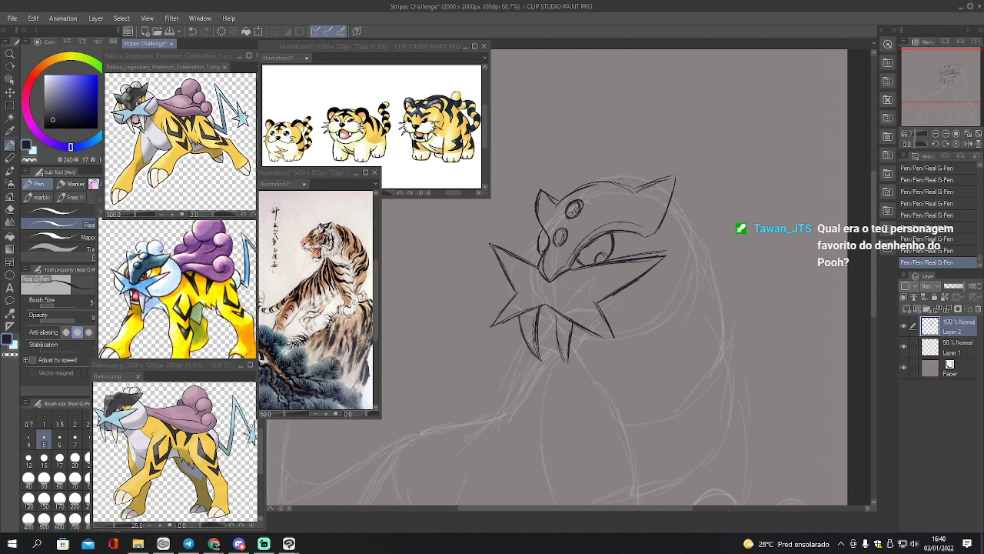
{"action": "left_click_drag", "start_coordinate": [557, 311], "coordinate": [567, 362]}
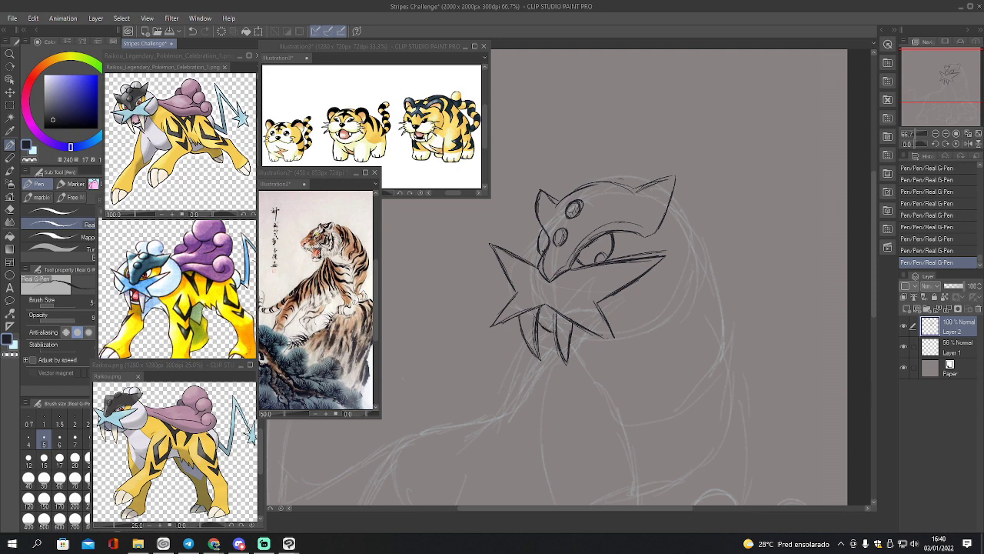
{"action": "left_click_drag", "start_coordinate": [602, 337], "coordinate": [617, 346]}
{"action": "left_click_drag", "start_coordinate": [545, 241], "coordinate": [539, 253]}
Sketch the front cheek in light blue on Layer 1, curving from the star's lower point up to the mask
{"action": "left_click", "coordinate": [951, 354]}
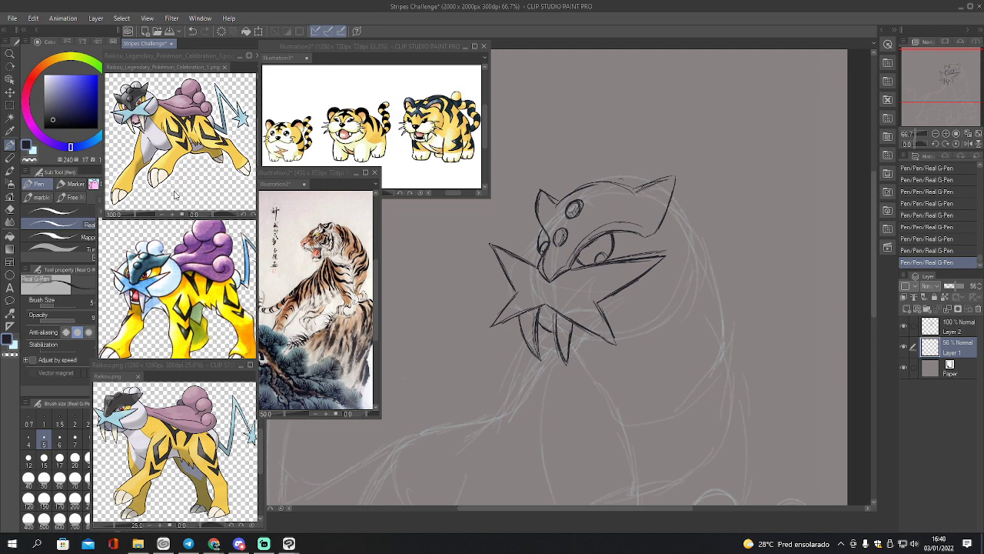
{"action": "key", "text": "x"}
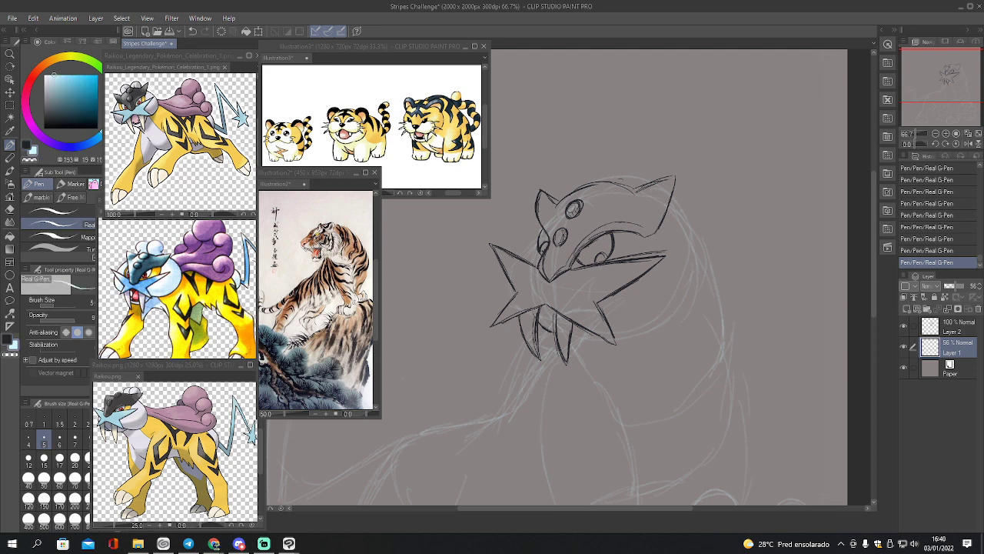
{"action": "left_click_drag", "start_coordinate": [499, 295], "coordinate": [525, 308]}
{"action": "left_click_drag", "start_coordinate": [496, 259], "coordinate": [492, 295]}
{"action": "left_click_drag", "start_coordinate": [504, 243], "coordinate": [535, 216]}
Sketch two round curls in light blue on top of the large head
{"action": "mouse_move", "coordinate": [605, 174]}
{"action": "left_mouse_down"}
{"action": "mouse_move", "coordinate": [594, 143]}
{"action": "mouse_move", "coordinate": [572, 160]}
{"action": "mouse_move", "coordinate": [587, 178]}
{"action": "left_mouse_up"}
{"action": "mouse_move", "coordinate": [580, 145]}
{"action": "left_mouse_down"}
{"action": "mouse_move", "coordinate": [574, 175]}
{"action": "mouse_move", "coordinate": [611, 177]}
{"action": "mouse_move", "coordinate": [551, 198]}
{"action": "mouse_move", "coordinate": [511, 232]}
{"action": "mouse_move", "coordinate": [492, 293]}
{"action": "mouse_move", "coordinate": [505, 304]}
{"action": "left_mouse_up"}
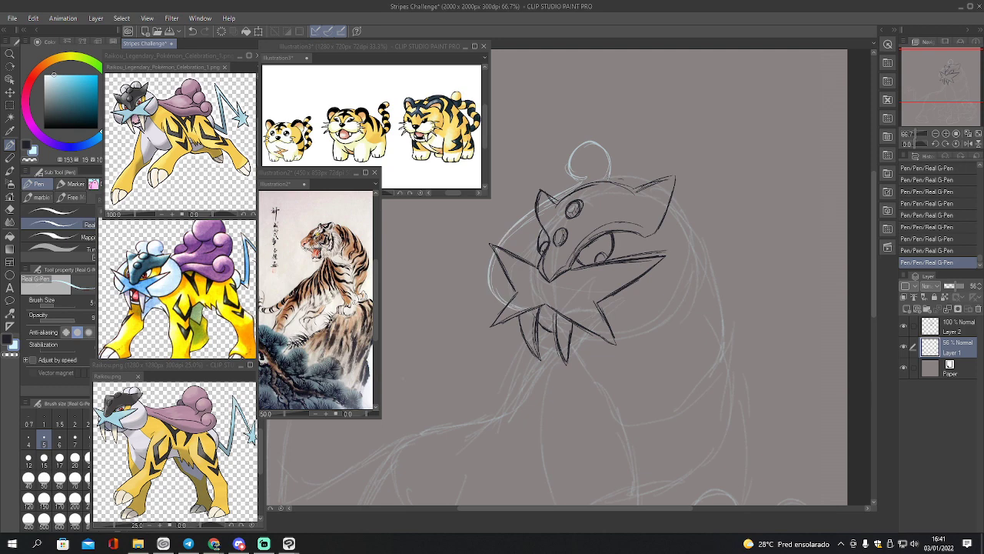
{"action": "mouse_move", "coordinate": [607, 171]}
{"action": "left_mouse_down"}
{"action": "mouse_move", "coordinate": [624, 145]}
{"action": "mouse_move", "coordinate": [654, 160]}
{"action": "mouse_move", "coordinate": [651, 180]}
{"action": "mouse_move", "coordinate": [632, 183]}
{"action": "left_mouse_up"}
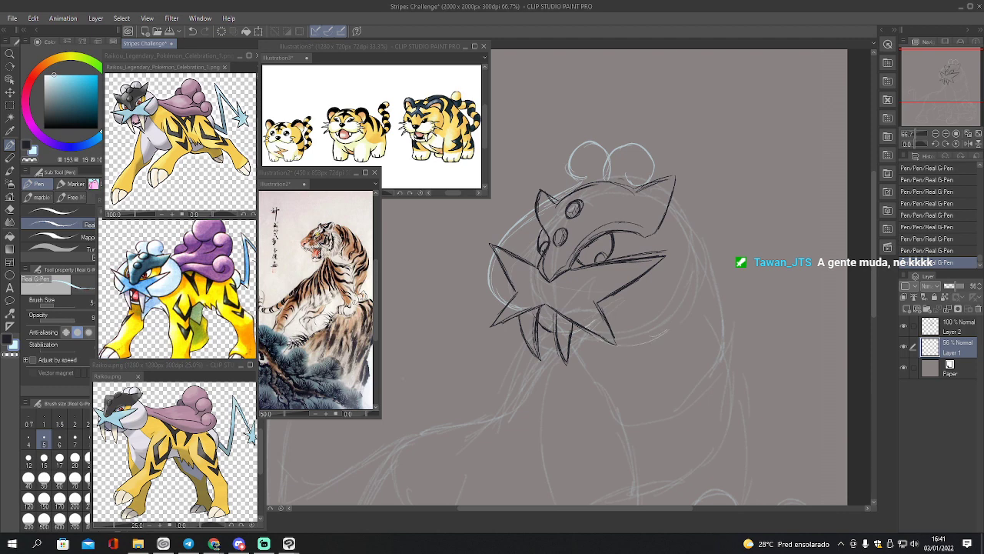
Sketch the rounded rear cheek in light blue down to the jaw and reinforce the curls and front cheek
{"action": "mouse_move", "coordinate": [647, 189]}
{"action": "left_mouse_down"}
{"action": "mouse_move", "coordinate": [684, 240]}
{"action": "mouse_move", "coordinate": [694, 273]}
{"action": "mouse_move", "coordinate": [684, 316]}
{"action": "left_mouse_up"}
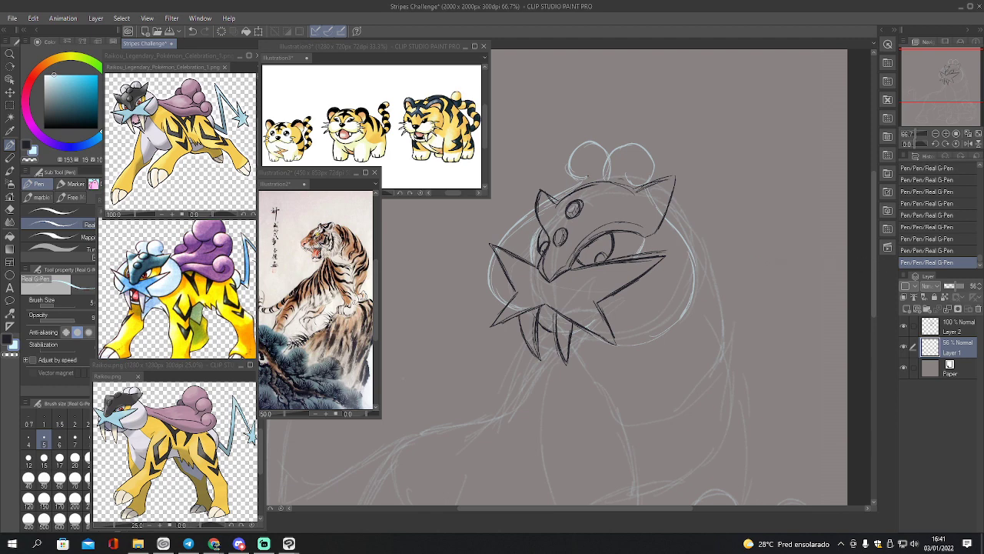
{"action": "mouse_move", "coordinate": [585, 176]}
{"action": "left_mouse_down"}
{"action": "mouse_move", "coordinate": [571, 187]}
{"action": "mouse_move", "coordinate": [567, 160]}
{"action": "mouse_move", "coordinate": [584, 142]}
{"action": "mouse_move", "coordinate": [601, 143]}
{"action": "mouse_move", "coordinate": [565, 170]}
{"action": "mouse_move", "coordinate": [579, 178]}
{"action": "mouse_move", "coordinate": [493, 251]}
{"action": "mouse_move", "coordinate": [487, 279]}
{"action": "left_mouse_up"}
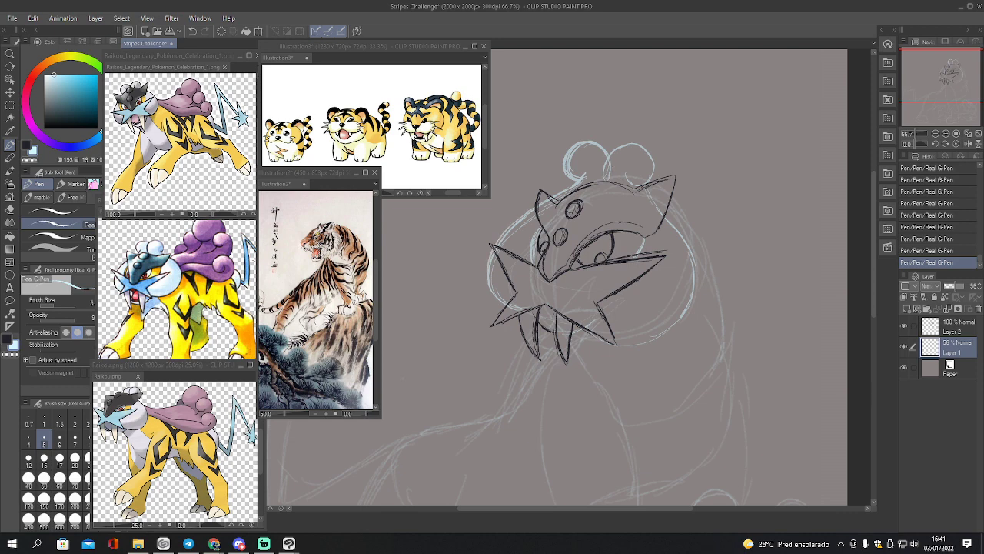
{"action": "left_click_drag", "start_coordinate": [605, 178], "coordinate": [653, 154]}
{"action": "mouse_move", "coordinate": [648, 183]}
{"action": "left_mouse_down"}
{"action": "mouse_move", "coordinate": [691, 240]}
{"action": "mouse_move", "coordinate": [692, 264]}
{"action": "left_mouse_up"}
{"action": "mouse_move", "coordinate": [586, 331]}
{"action": "left_mouse_down"}
{"action": "mouse_move", "coordinate": [635, 349]}
{"action": "mouse_move", "coordinate": [657, 338]}
{"action": "left_mouse_up"}
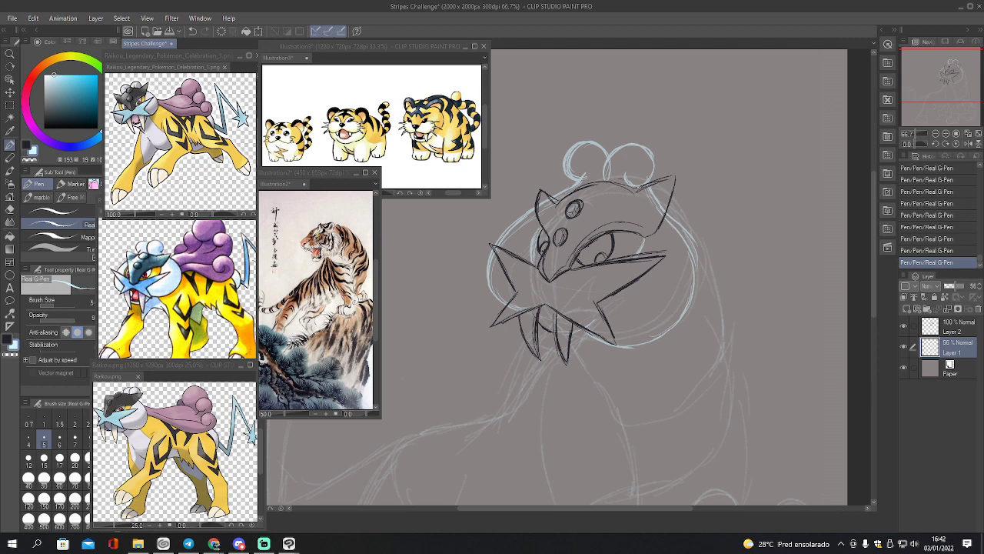
{"action": "mouse_move", "coordinate": [644, 189]}
{"action": "left_mouse_down"}
{"action": "mouse_move", "coordinate": [698, 251]}
{"action": "mouse_move", "coordinate": [702, 298]}
{"action": "left_mouse_up"}
{"action": "mouse_move", "coordinate": [650, 349]}
{"action": "left_mouse_down"}
{"action": "mouse_move", "coordinate": [621, 349]}
{"action": "mouse_move", "coordinate": [675, 331]}
{"action": "mouse_move", "coordinate": [691, 308]}
{"action": "left_mouse_up"}
{"action": "left_click", "coordinate": [905, 347]}
{"action": "left_click", "coordinate": [906, 347]}
Trace the rear head curl and the rear cheek outline with the dark pen on Layer 2
{"action": "left_click", "coordinate": [952, 327]}
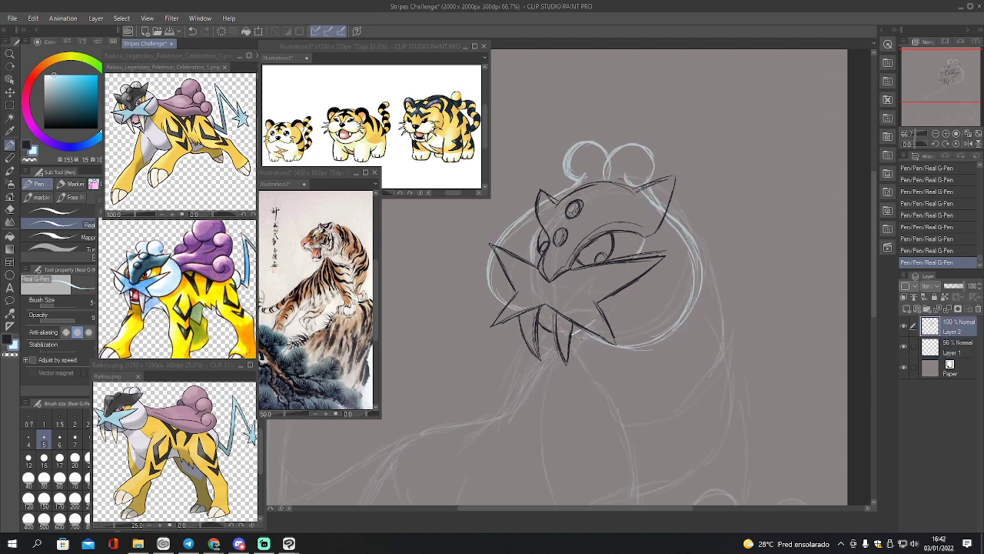
{"action": "key", "text": "x"}
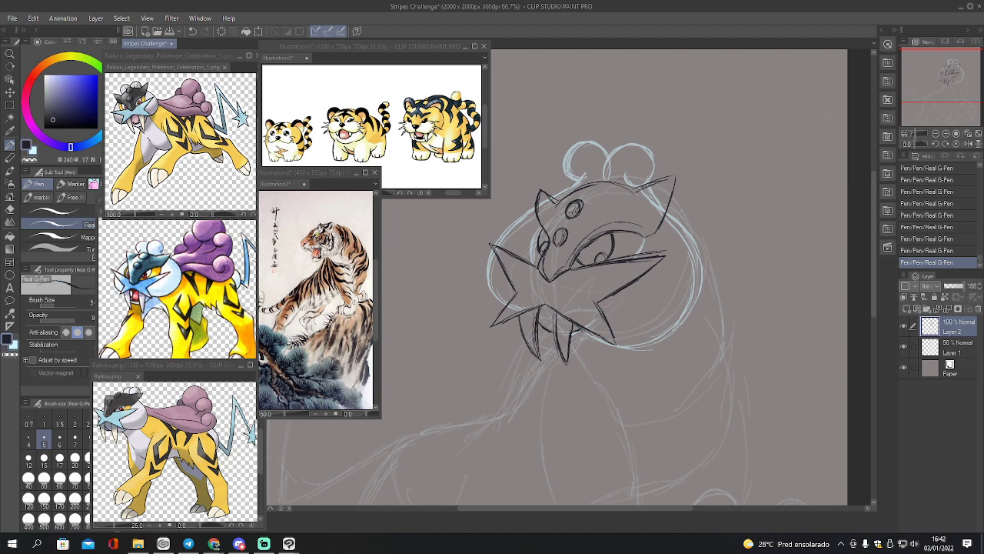
{"action": "left_click_drag", "start_coordinate": [581, 329], "coordinate": [614, 350]}
{"action": "mouse_move", "coordinate": [605, 177]}
{"action": "left_mouse_down"}
{"action": "mouse_move", "coordinate": [624, 145]}
{"action": "mouse_move", "coordinate": [654, 166]}
{"action": "mouse_move", "coordinate": [652, 178]}
{"action": "mouse_move", "coordinate": [624, 183]}
{"action": "mouse_move", "coordinate": [645, 183]}
{"action": "mouse_move", "coordinate": [656, 164]}
{"action": "mouse_move", "coordinate": [651, 153]}
{"action": "mouse_move", "coordinate": [609, 152]}
{"action": "left_mouse_up"}
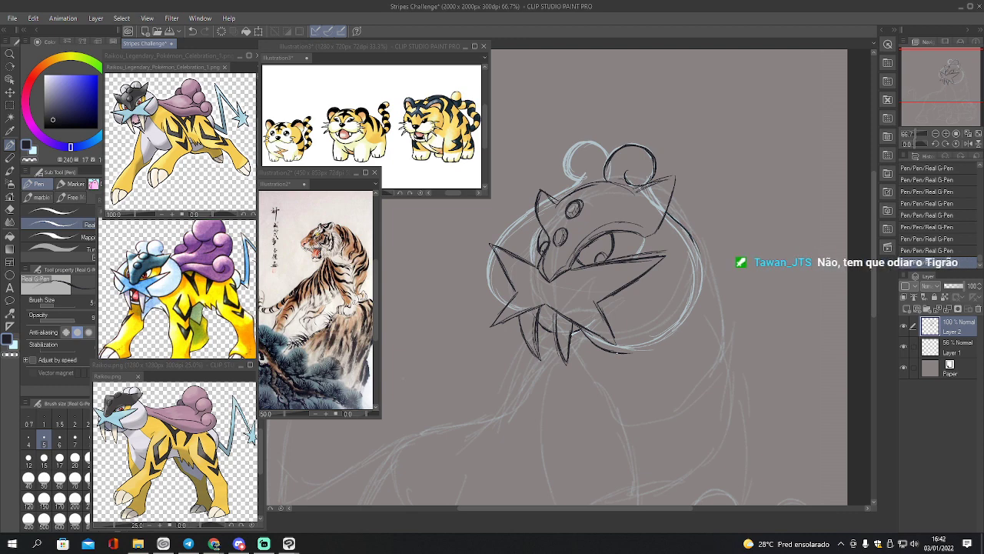
{"action": "left_click_drag", "start_coordinate": [615, 355], "coordinate": [669, 338]}
{"action": "mouse_move", "coordinate": [692, 238]}
{"action": "left_mouse_down"}
{"action": "mouse_move", "coordinate": [701, 295]}
{"action": "mouse_move", "coordinate": [657, 346]}
{"action": "left_mouse_up"}
{"action": "mouse_move", "coordinate": [701, 277]}
{"action": "left_mouse_down"}
{"action": "mouse_move", "coordinate": [694, 316]}
{"action": "mouse_move", "coordinate": [640, 352]}
{"action": "mouse_move", "coordinate": [665, 346]}
{"action": "left_mouse_up"}
{"action": "left_click_drag", "start_coordinate": [694, 303], "coordinate": [680, 331]}
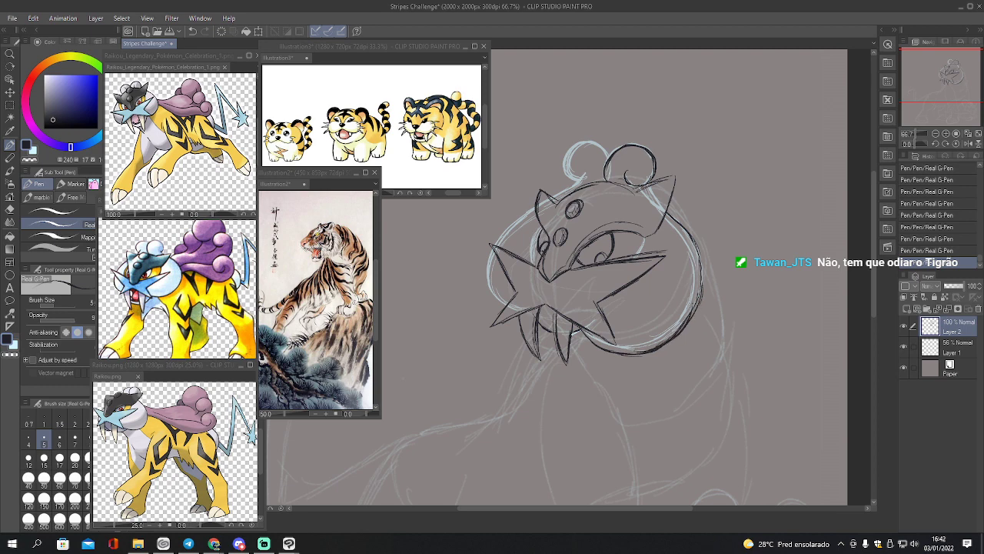
{"action": "left_click_drag", "start_coordinate": [703, 270], "coordinate": [697, 306]}
Trace the front head curl and front cheek outline with the dark pen, undoing and redrawing the first cheek strokes
{"action": "mouse_move", "coordinate": [612, 143]}
{"action": "left_mouse_down"}
{"action": "mouse_move", "coordinate": [574, 174]}
{"action": "mouse_move", "coordinate": [569, 153]}
{"action": "mouse_move", "coordinate": [571, 186]}
{"action": "mouse_move", "coordinate": [499, 238]}
{"action": "left_mouse_up"}
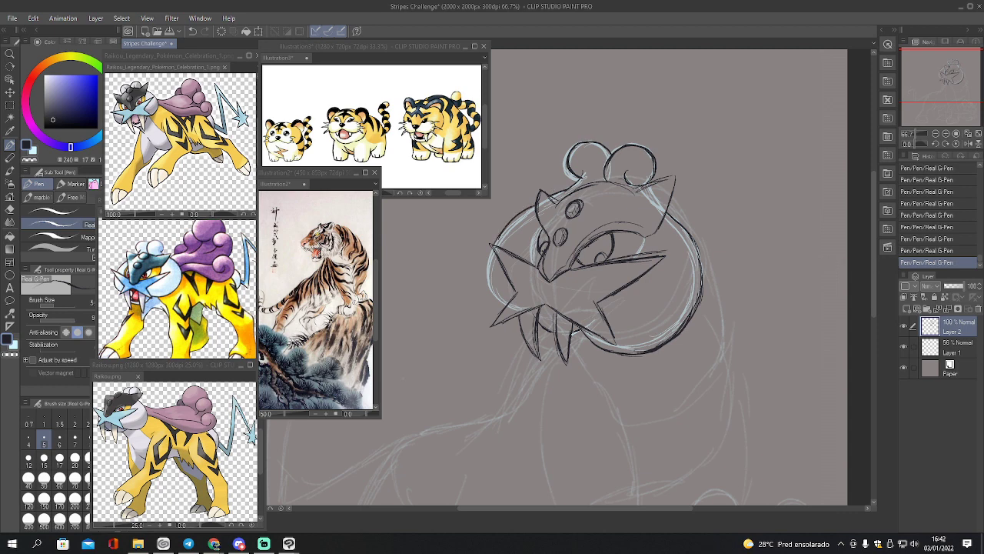
{"action": "left_click_drag", "start_coordinate": [529, 206], "coordinate": [501, 234]}
{"action": "key", "text": "ctrl+z"}
{"action": "key", "text": "ctrl+z"}
{"action": "key", "text": "ctrl+z"}
{"action": "mouse_move", "coordinate": [538, 205]}
{"action": "left_mouse_down"}
{"action": "mouse_move", "coordinate": [496, 248]}
{"action": "mouse_move", "coordinate": [488, 268]}
{"action": "mouse_move", "coordinate": [496, 302]}
{"action": "left_mouse_up"}
{"action": "left_click_drag", "start_coordinate": [493, 260], "coordinate": [488, 302]}
{"action": "left_click_drag", "start_coordinate": [516, 218], "coordinate": [499, 242]}
{"action": "left_click_drag", "start_coordinate": [538, 206], "coordinate": [512, 226]}
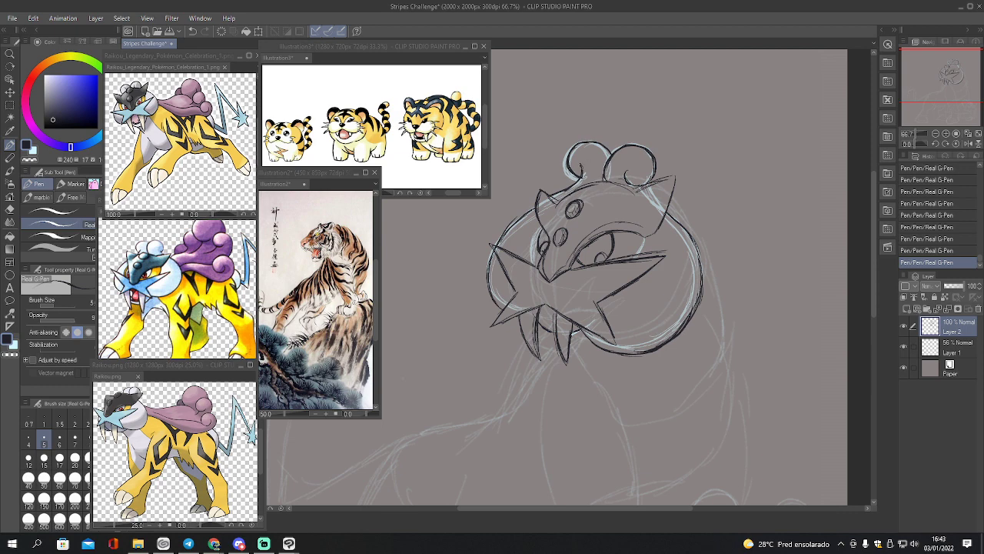
Touch up the head curl and draw the neck line and V-shaped chest outline below the rear cheek
{"action": "mouse_move", "coordinate": [605, 179]}
{"action": "left_mouse_down"}
{"action": "mouse_move", "coordinate": [612, 155]}
{"action": "mouse_move", "coordinate": [640, 148]}
{"action": "left_mouse_up"}
{"action": "left_click_drag", "start_coordinate": [698, 294], "coordinate": [724, 352]}
{"action": "left_click_drag", "start_coordinate": [588, 385], "coordinate": [649, 429]}
{"action": "left_click_drag", "start_coordinate": [664, 428], "coordinate": [726, 362]}
Draw the large creature's back line in dark pen from behind the fangs down to the haunch
{"action": "mouse_move", "coordinate": [540, 344]}
{"action": "left_mouse_down"}
{"action": "mouse_move", "coordinate": [555, 331]}
{"action": "mouse_move", "coordinate": [491, 404]}
{"action": "left_mouse_up"}
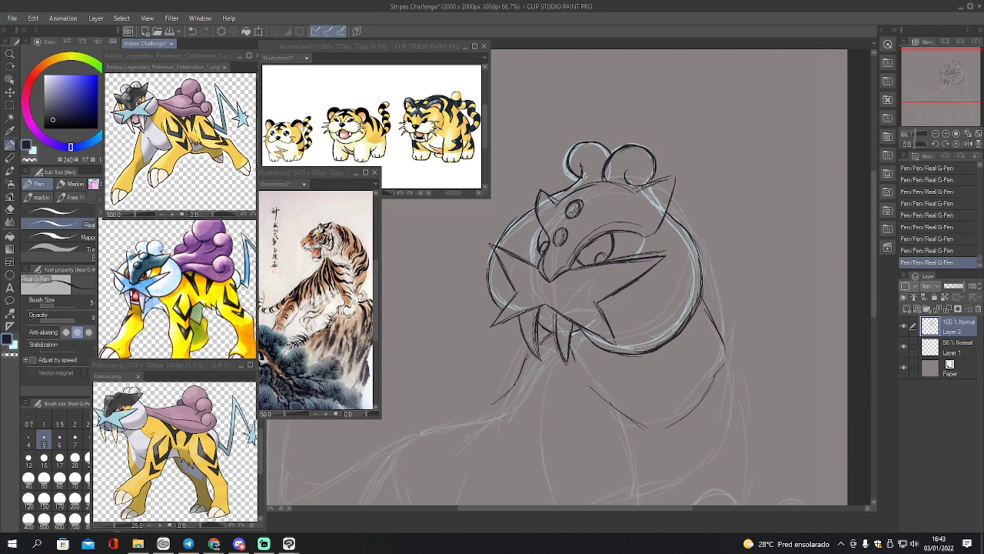
{"action": "left_click_drag", "start_coordinate": [939, 112], "coordinate": [937, 121]}
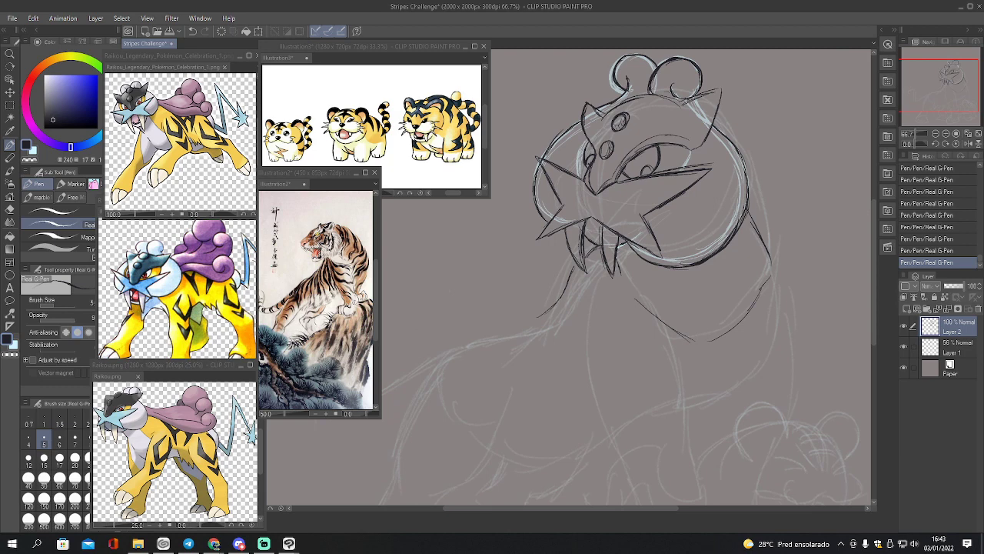
{"action": "mouse_move", "coordinate": [544, 313]}
{"action": "left_mouse_down"}
{"action": "mouse_move", "coordinate": [461, 334]}
{"action": "mouse_move", "coordinate": [428, 363]}
{"action": "mouse_move", "coordinate": [399, 452]}
{"action": "mouse_move", "coordinate": [442, 348]}
{"action": "mouse_move", "coordinate": [519, 325]}
{"action": "left_mouse_up"}
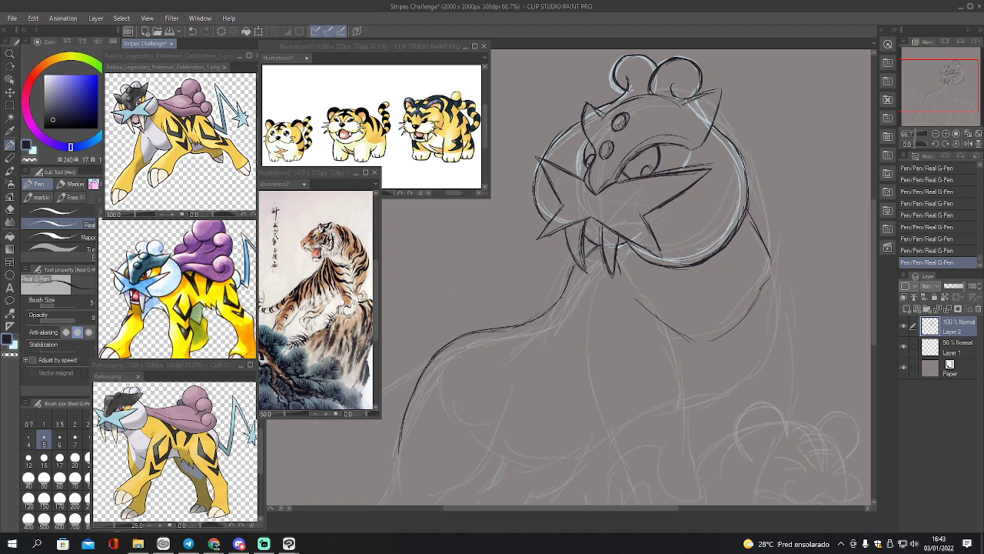
{"action": "left_click_drag", "start_coordinate": [950, 97], "coordinate": [954, 110]}
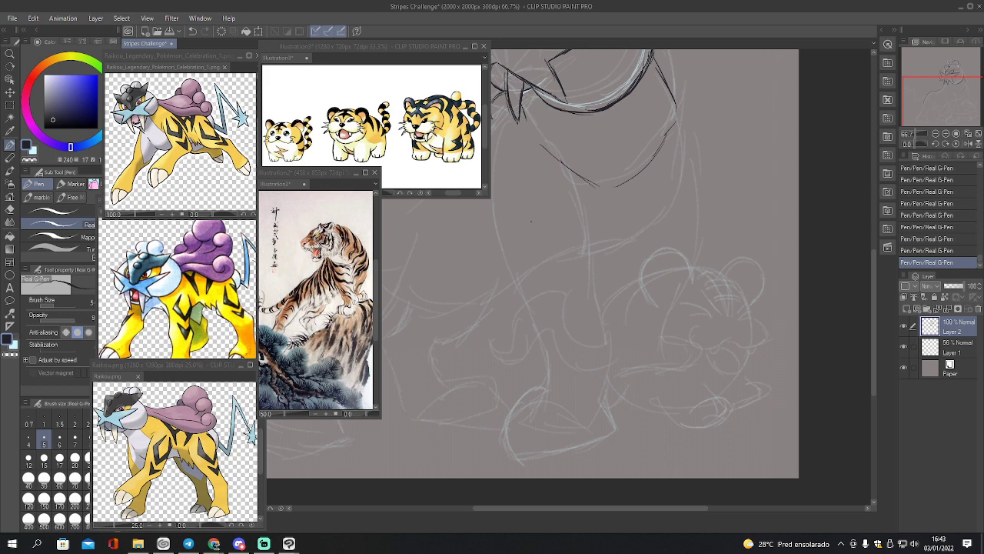
Draw a tall oval for the large creature's upper front leg in dark pen, below the chest on Layer 2
{"action": "left_click_drag", "start_coordinate": [950, 107], "coordinate": [949, 107]}
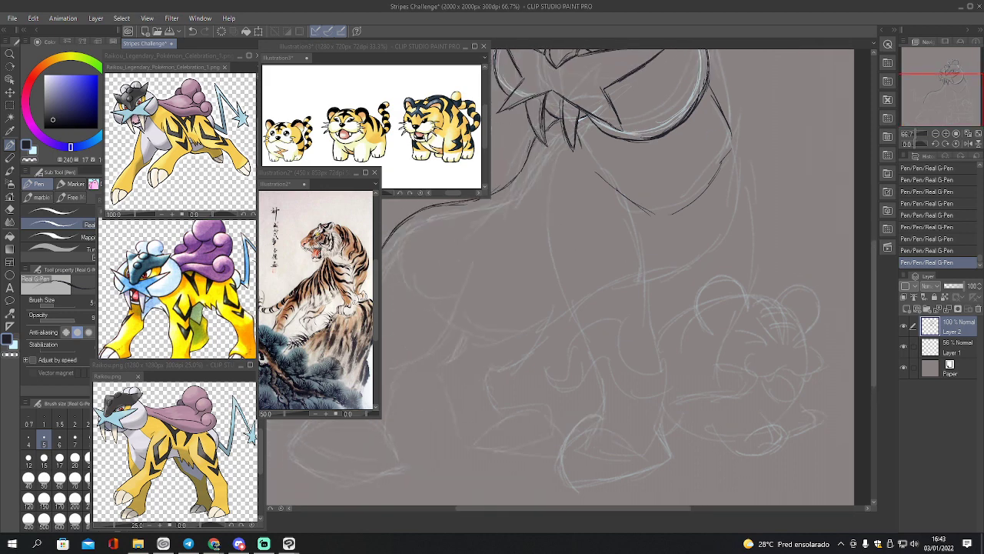
{"action": "left_click_drag", "start_coordinate": [607, 172], "coordinate": [632, 218]}
{"action": "left_click_drag", "start_coordinate": [559, 216], "coordinate": [602, 169]}
{"action": "left_click_drag", "start_coordinate": [556, 200], "coordinate": [553, 259]}
{"action": "left_click_drag", "start_coordinate": [569, 178], "coordinate": [552, 267]}
{"action": "mouse_move", "coordinate": [552, 228]}
{"action": "left_mouse_down"}
{"action": "mouse_move", "coordinate": [575, 316]}
{"action": "mouse_move", "coordinate": [592, 334]}
{"action": "mouse_move", "coordinate": [635, 304]}
{"action": "mouse_move", "coordinate": [637, 224]}
{"action": "mouse_move", "coordinate": [633, 298]}
{"action": "left_mouse_up"}
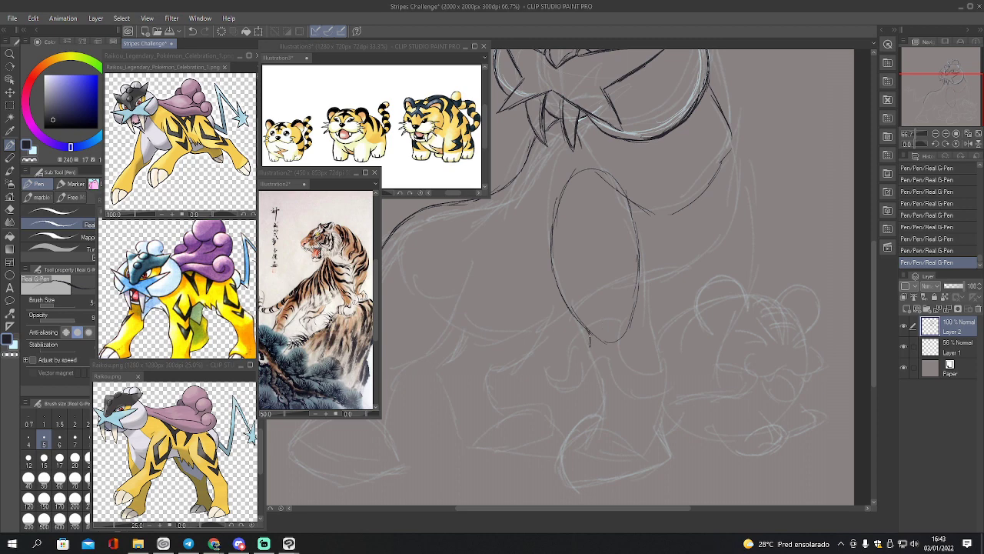
Draw the lower front leg slanting down from the upper leg oval, ending in a broad angled paw
{"action": "mouse_move", "coordinate": [632, 311]}
{"action": "left_mouse_down"}
{"action": "mouse_move", "coordinate": [654, 335]}
{"action": "mouse_move", "coordinate": [680, 442]}
{"action": "left_mouse_up"}
{"action": "mouse_move", "coordinate": [589, 338]}
{"action": "left_mouse_down"}
{"action": "mouse_move", "coordinate": [589, 364]}
{"action": "mouse_move", "coordinate": [618, 412]}
{"action": "mouse_move", "coordinate": [614, 449]}
{"action": "mouse_move", "coordinate": [681, 448]}
{"action": "left_mouse_up"}
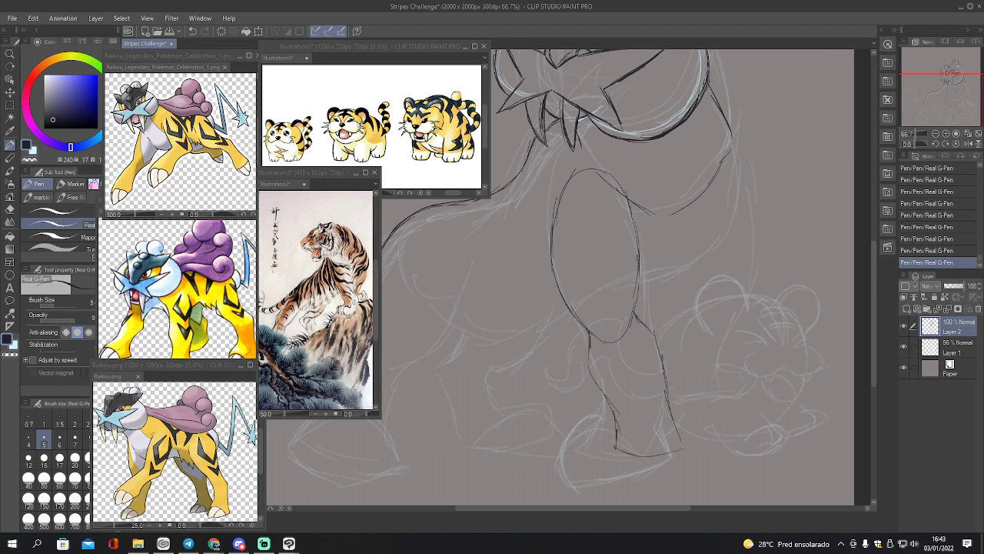
{"action": "mouse_move", "coordinate": [615, 439]}
{"action": "left_mouse_down"}
{"action": "mouse_move", "coordinate": [586, 464]}
{"action": "mouse_move", "coordinate": [600, 495]}
{"action": "mouse_move", "coordinate": [692, 458]}
{"action": "left_mouse_up"}
{"action": "left_click_drag", "start_coordinate": [675, 421], "coordinate": [692, 461]}
{"action": "mouse_move", "coordinate": [601, 444]}
{"action": "left_mouse_down"}
{"action": "mouse_move", "coordinate": [612, 434]}
{"action": "mouse_move", "coordinate": [596, 500]}
{"action": "mouse_move", "coordinate": [666, 490]}
{"action": "mouse_move", "coordinate": [692, 464]}
{"action": "mouse_move", "coordinate": [684, 467]}
{"action": "left_mouse_up"}
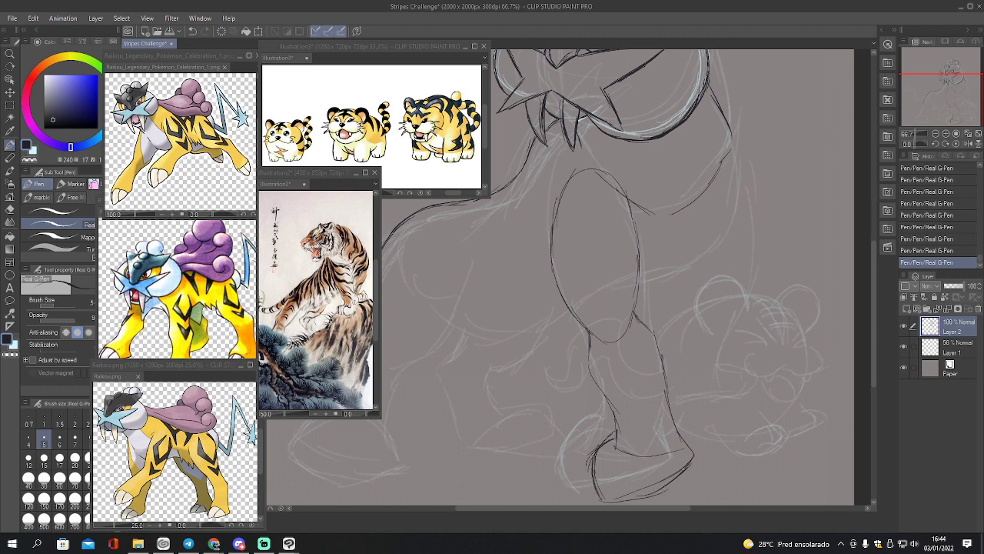
Select the lower front leg and paw with a freehand lasso outline just below the upper leg oval
{"action": "mouse_move", "coordinate": [941, 105]}
{"action": "left_mouse_down"}
{"action": "mouse_move", "coordinate": [944, 95]}
{"action": "mouse_move", "coordinate": [928, 99]}
{"action": "left_mouse_up"}
{"action": "left_click", "coordinate": [935, 133]}
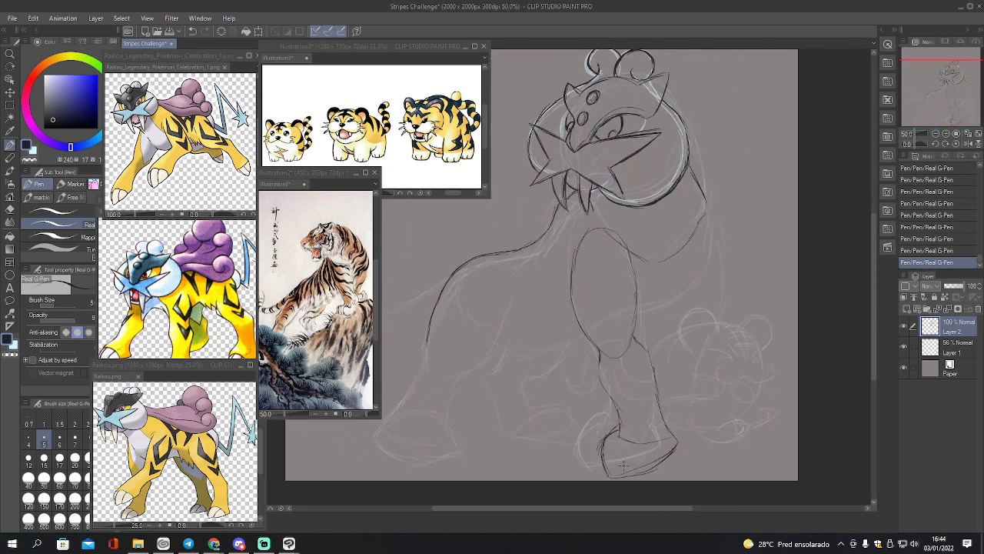
{"action": "key", "text": "m"}
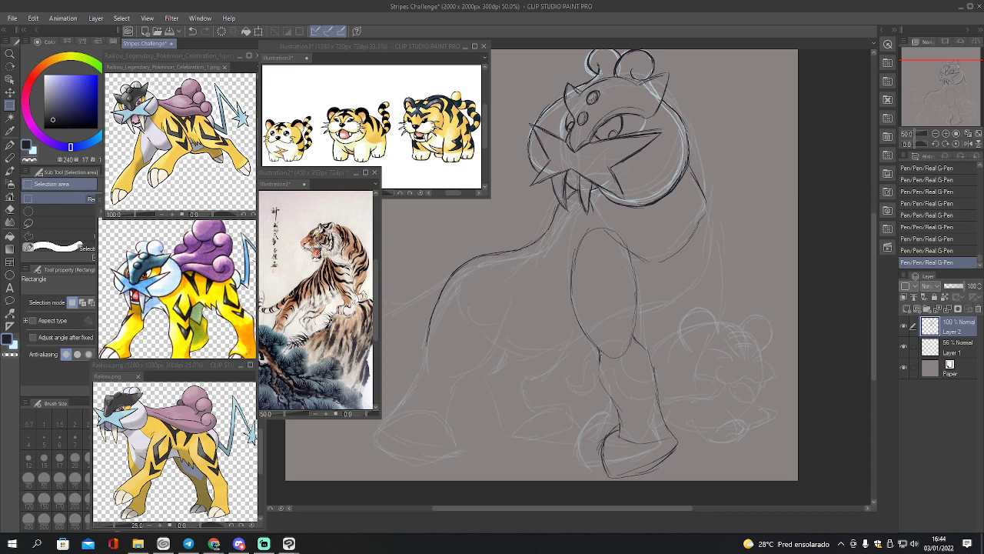
{"action": "left_click", "coordinate": [53, 223]}
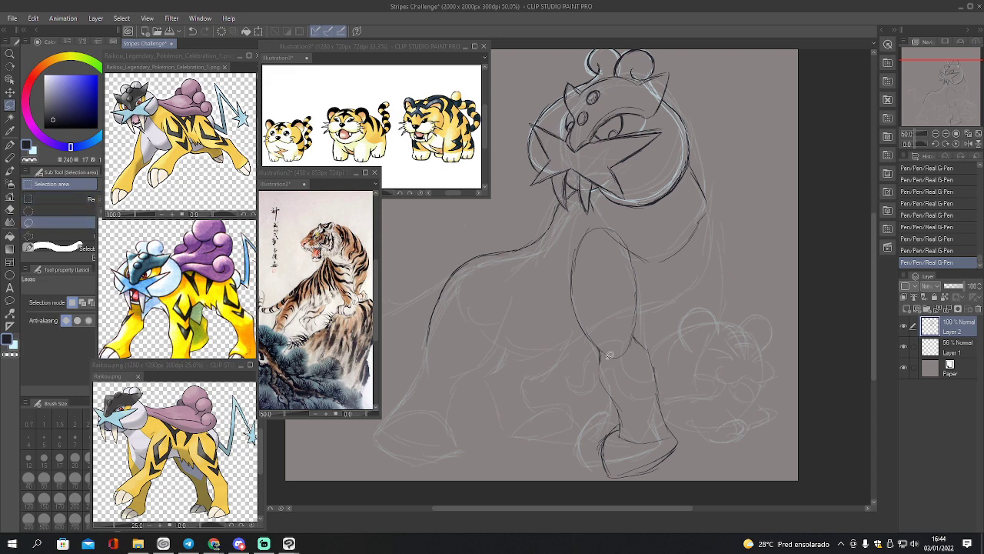
{"action": "mouse_move", "coordinate": [604, 347]}
{"action": "left_mouse_down"}
{"action": "mouse_move", "coordinate": [562, 409]}
{"action": "mouse_move", "coordinate": [585, 471]}
{"action": "mouse_move", "coordinate": [669, 479]}
{"action": "mouse_move", "coordinate": [699, 421]}
{"action": "mouse_move", "coordinate": [672, 349]}
{"action": "mouse_move", "coordinate": [635, 346]}
{"action": "left_mouse_up"}
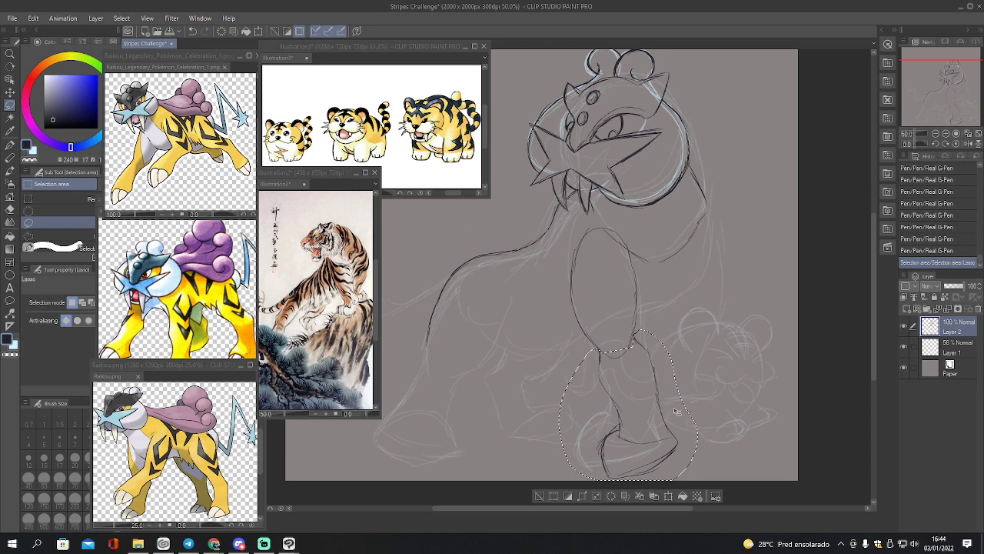
{"action": "key", "text": "ctrl+t"}
{"action": "left_click_drag", "start_coordinate": [723, 372], "coordinate": [728, 388]}
{"action": "left_click_drag", "start_coordinate": [670, 407], "coordinate": [658, 410]}
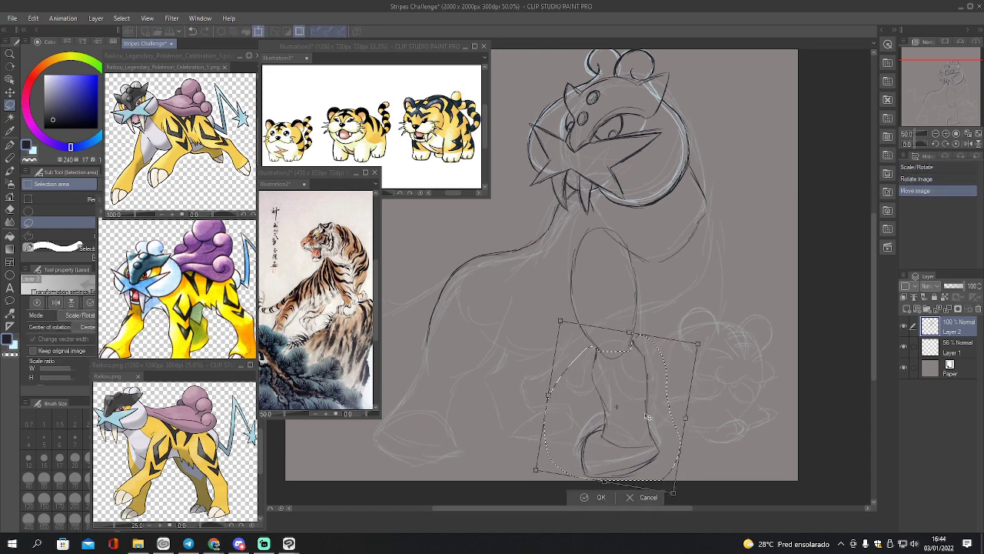
{"action": "left_click_drag", "start_coordinate": [692, 444], "coordinate": [666, 438]}
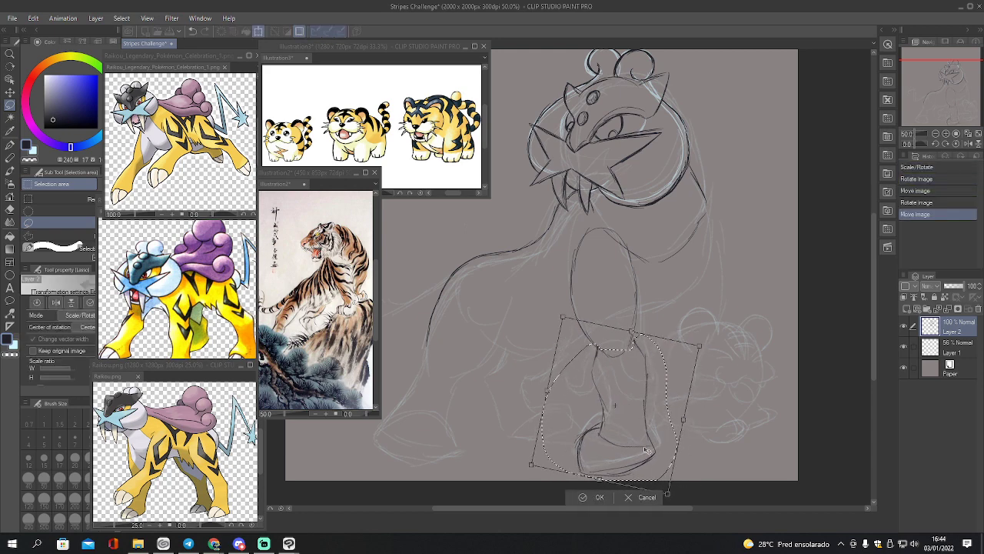
{"action": "key", "text": "Escape"}
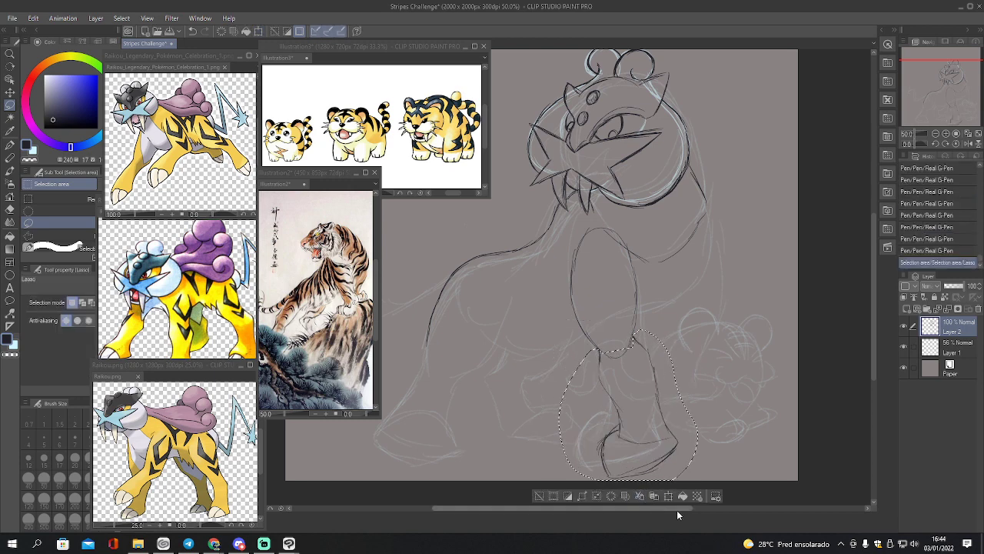
Delete the selected lower front leg and paw, clear the selection, and close the bottom of the upper leg oval with the pen
{"action": "key", "text": "Delete"}
{"action": "key", "text": "ctrl+d"}
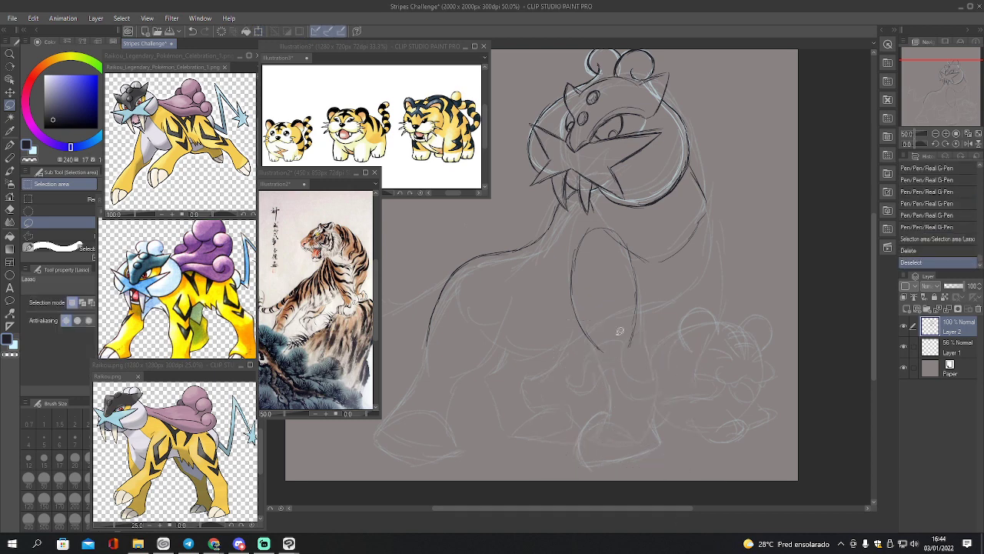
{"action": "key", "text": "p"}
{"action": "mouse_move", "coordinate": [588, 332]}
{"action": "left_mouse_down"}
{"action": "mouse_move", "coordinate": [611, 355]}
{"action": "mouse_move", "coordinate": [630, 344]}
{"action": "left_mouse_up"}
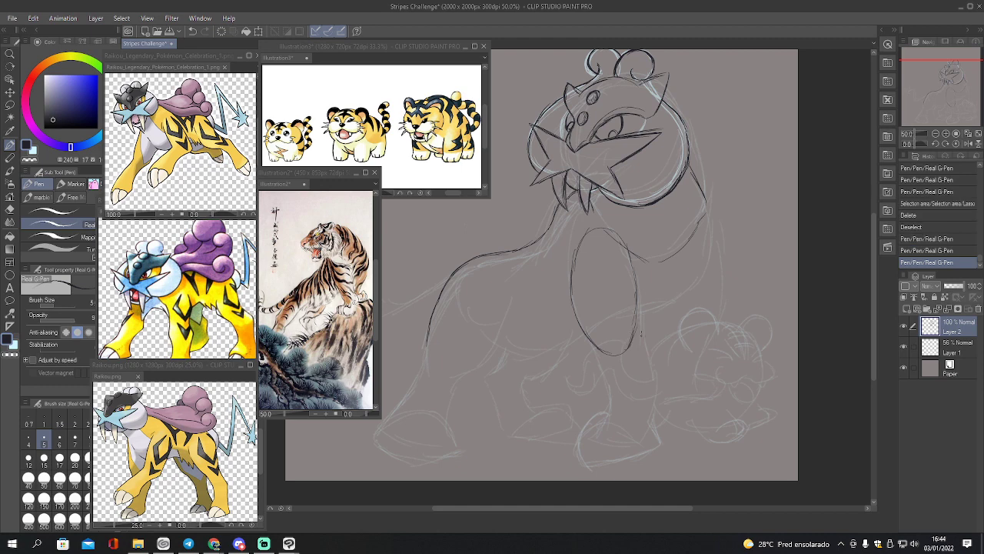
Redraw the lower front leg in a more upright pose, ending in a compact front-facing paw
{"action": "left_click_drag", "start_coordinate": [571, 297], "coordinate": [578, 320]}
{"action": "mouse_move", "coordinate": [637, 298]}
{"action": "left_mouse_down"}
{"action": "mouse_move", "coordinate": [635, 330]}
{"action": "mouse_move", "coordinate": [594, 348]}
{"action": "mouse_move", "coordinate": [595, 374]}
{"action": "mouse_move", "coordinate": [634, 449]}
{"action": "left_mouse_up"}
{"action": "mouse_move", "coordinate": [636, 324]}
{"action": "left_mouse_down"}
{"action": "mouse_move", "coordinate": [655, 443]}
{"action": "mouse_move", "coordinate": [598, 438]}
{"action": "mouse_move", "coordinate": [632, 474]}
{"action": "mouse_move", "coordinate": [655, 457]}
{"action": "left_mouse_up"}
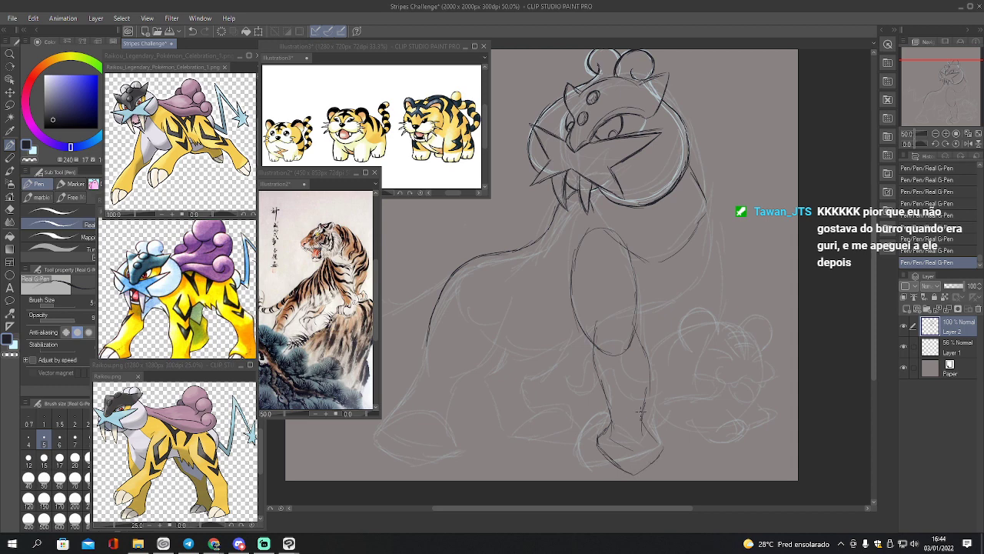
{"action": "mouse_move", "coordinate": [640, 413]}
{"action": "left_mouse_down"}
{"action": "mouse_move", "coordinate": [661, 438]}
{"action": "mouse_move", "coordinate": [602, 433]}
{"action": "mouse_move", "coordinate": [595, 448]}
{"action": "mouse_move", "coordinate": [627, 472]}
{"action": "left_mouse_up"}
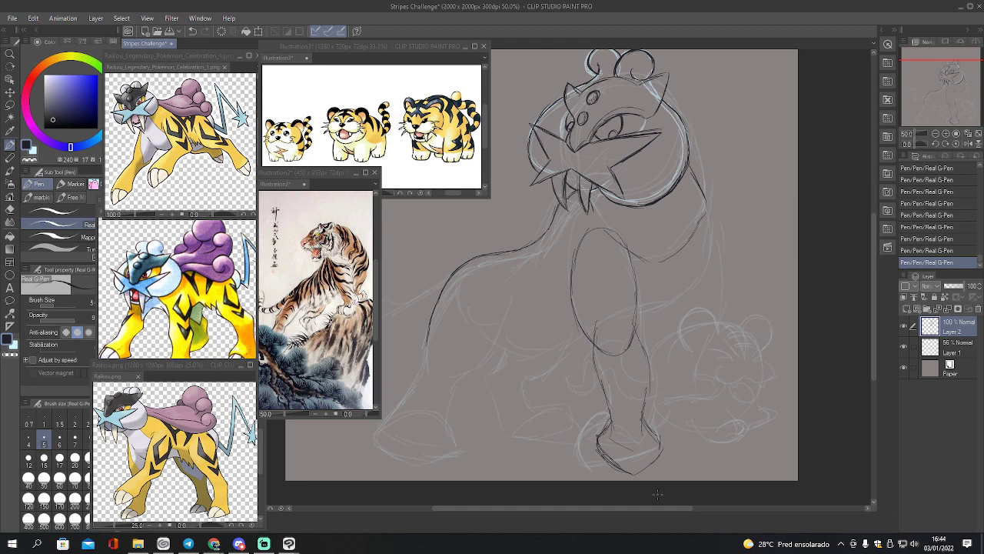
Strengthen the front leg's contours around the knee and down both edges of the lower leg
{"action": "left_click_drag", "start_coordinate": [635, 330], "coordinate": [645, 347]}
{"action": "left_click_drag", "start_coordinate": [631, 245], "coordinate": [634, 340]}
{"action": "left_click_drag", "start_coordinate": [641, 301], "coordinate": [637, 329]}
{"action": "left_click_drag", "start_coordinate": [635, 329], "coordinate": [650, 354]}
{"action": "mouse_move", "coordinate": [592, 329]}
{"action": "left_mouse_down"}
{"action": "mouse_move", "coordinate": [607, 405]}
{"action": "mouse_move", "coordinate": [593, 442]}
{"action": "mouse_move", "coordinate": [625, 469]}
{"action": "mouse_move", "coordinate": [639, 466]}
{"action": "left_mouse_up"}
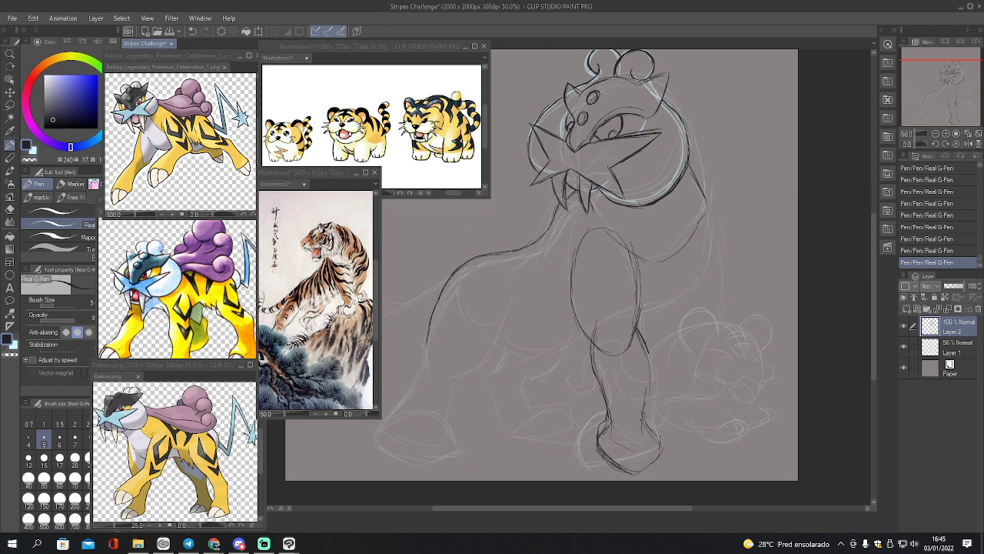
Round off the front paw's outline and add the lines separating its toes
{"action": "mouse_move", "coordinate": [646, 410]}
{"action": "left_mouse_down"}
{"action": "mouse_move", "coordinate": [660, 449]}
{"action": "mouse_move", "coordinate": [632, 475]}
{"action": "left_mouse_up"}
{"action": "mouse_move", "coordinate": [596, 434]}
{"action": "left_mouse_down"}
{"action": "mouse_move", "coordinate": [608, 445]}
{"action": "mouse_move", "coordinate": [660, 437]}
{"action": "mouse_move", "coordinate": [618, 466]}
{"action": "left_mouse_up"}
{"action": "mouse_move", "coordinate": [619, 431]}
{"action": "left_mouse_down"}
{"action": "mouse_move", "coordinate": [635, 476]}
{"action": "mouse_move", "coordinate": [619, 457]}
{"action": "left_mouse_up"}
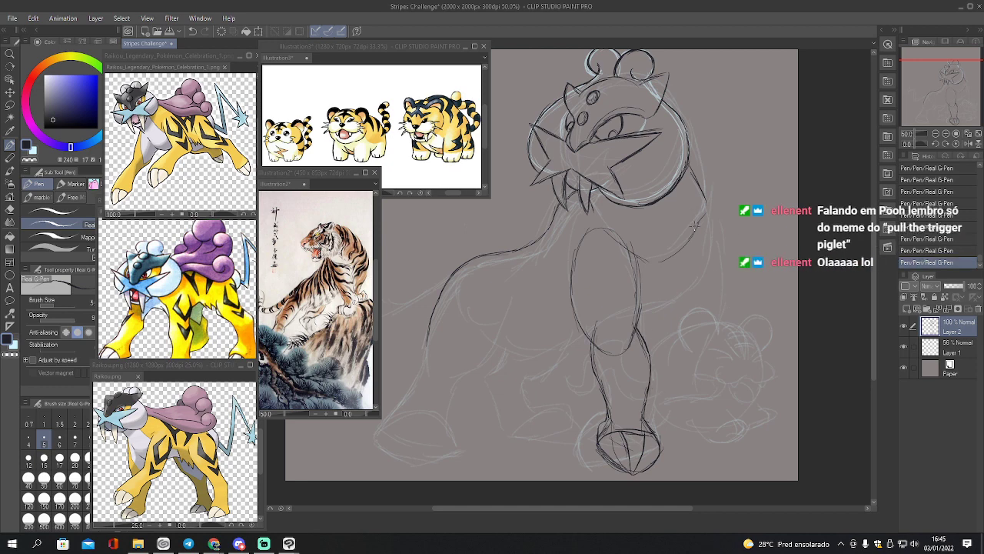
Draw the rounded chest outline from the rear cheek down to the front leg and reinforce the upper leg's front edge
{"action": "mouse_move", "coordinate": [701, 187]}
{"action": "left_mouse_down"}
{"action": "mouse_move", "coordinate": [709, 273]}
{"action": "mouse_move", "coordinate": [684, 309]}
{"action": "mouse_move", "coordinate": [635, 331]}
{"action": "mouse_move", "coordinate": [675, 311]}
{"action": "left_mouse_up"}
{"action": "mouse_move", "coordinate": [624, 234]}
{"action": "left_mouse_down"}
{"action": "mouse_move", "coordinate": [641, 264]}
{"action": "mouse_move", "coordinate": [639, 323]}
{"action": "left_mouse_up"}
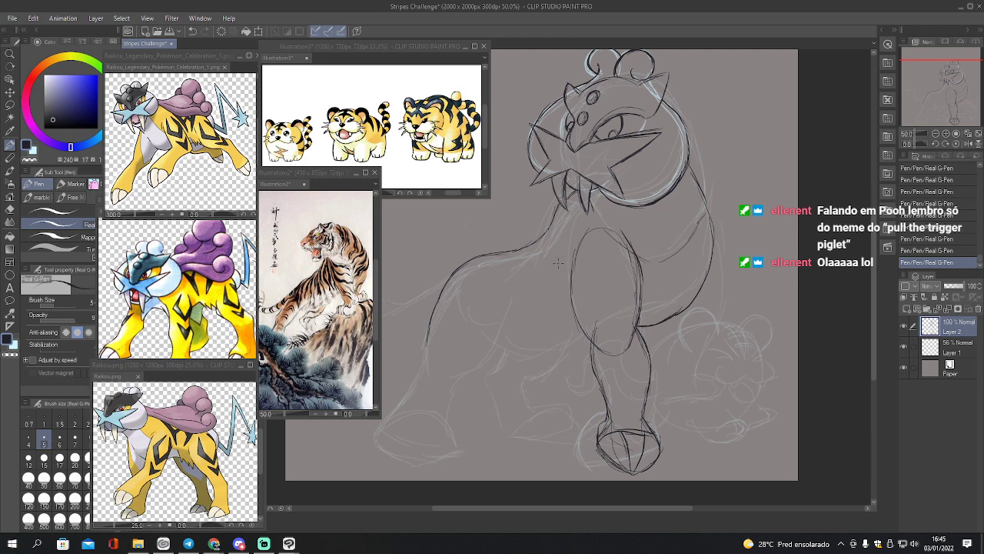
Rework the upper front leg's rear edge, erasing the first overlapping strokes and redrawing the line down to the knee
{"action": "left_click_drag", "start_coordinate": [558, 263], "coordinate": [589, 341]}
{"action": "mouse_move", "coordinate": [570, 308]}
{"action": "left_mouse_down"}
{"action": "mouse_move", "coordinate": [565, 278]}
{"action": "mouse_move", "coordinate": [571, 286]}
{"action": "left_mouse_up"}
{"action": "key", "text": "e"}
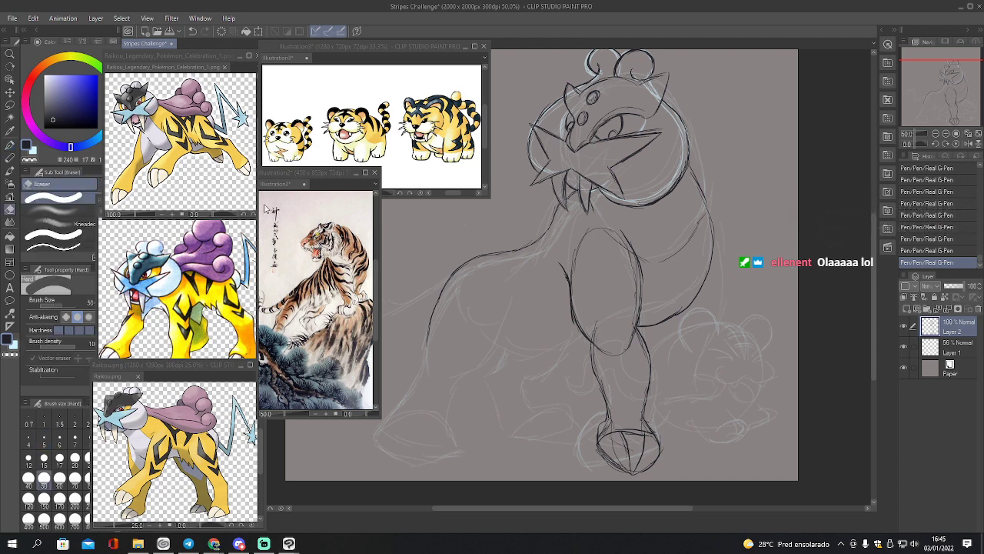
{"action": "left_click_drag", "start_coordinate": [565, 262], "coordinate": [573, 284]}
{"action": "left_click_drag", "start_coordinate": [568, 270], "coordinate": [575, 303]}
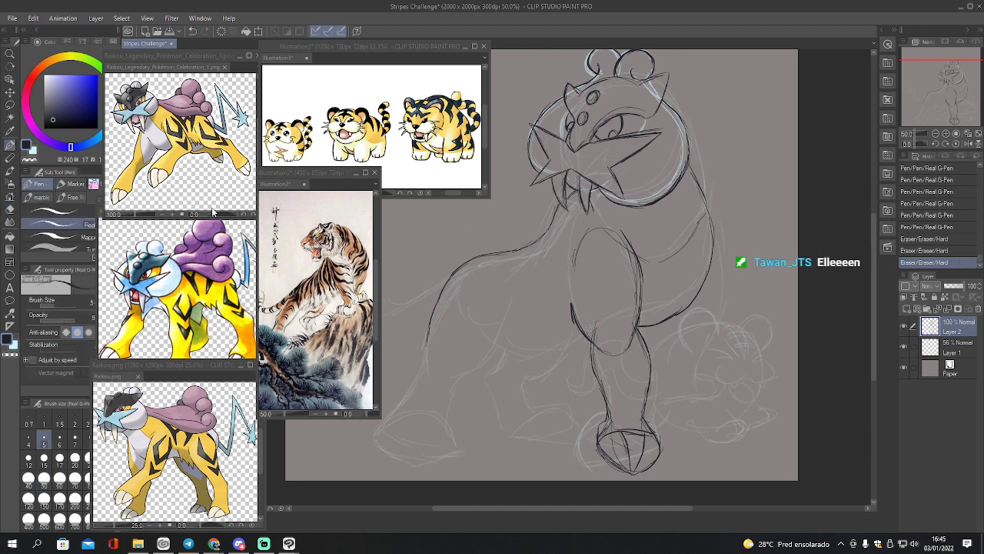
{"action": "mouse_move", "coordinate": [559, 276]}
{"action": "left_mouse_down"}
{"action": "mouse_move", "coordinate": [572, 309]}
{"action": "mouse_move", "coordinate": [571, 296]}
{"action": "left_mouse_up"}
{"action": "left_click_drag", "start_coordinate": [571, 292], "coordinate": [591, 337]}
{"action": "left_click_drag", "start_coordinate": [587, 333], "coordinate": [602, 349]}
{"action": "left_click_drag", "start_coordinate": [639, 309], "coordinate": [634, 349]}
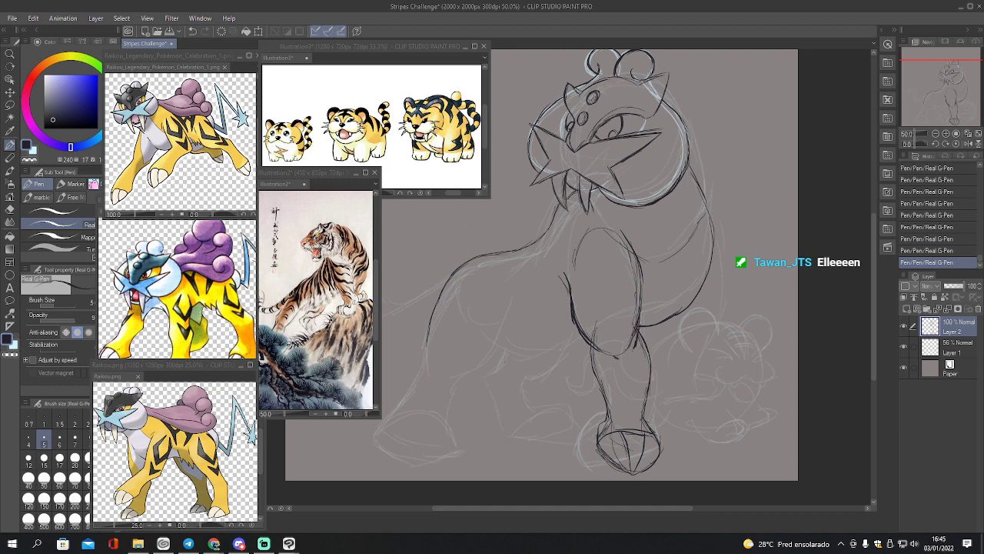
Draw the near hind leg from thigh to ankle and the belly line joining it to the front leg
{"action": "mouse_move", "coordinate": [513, 289]}
{"action": "left_mouse_down"}
{"action": "mouse_move", "coordinate": [488, 358]}
{"action": "mouse_move", "coordinate": [452, 377]}
{"action": "mouse_move", "coordinate": [494, 338]}
{"action": "left_mouse_up"}
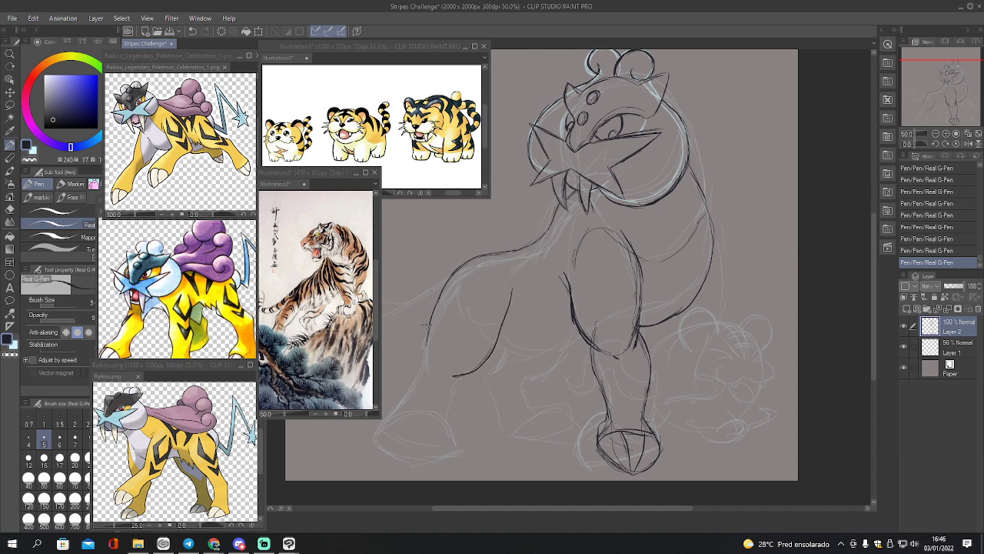
{"action": "mouse_move", "coordinate": [425, 347]}
{"action": "left_mouse_down"}
{"action": "mouse_move", "coordinate": [388, 437]}
{"action": "mouse_move", "coordinate": [441, 443]}
{"action": "left_mouse_up"}
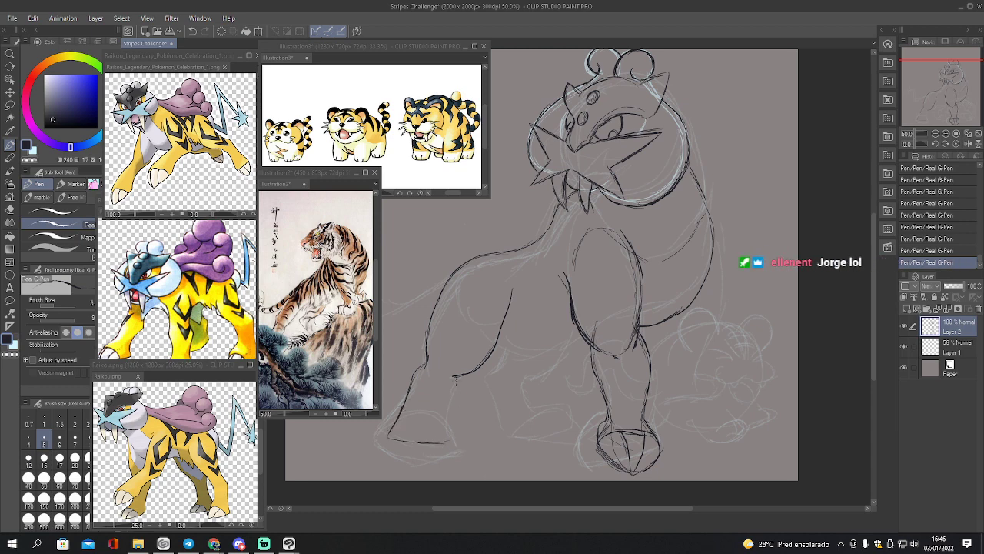
{"action": "left_click_drag", "start_coordinate": [456, 376], "coordinate": [444, 438]}
{"action": "mouse_move", "coordinate": [472, 323]}
{"action": "left_mouse_down"}
{"action": "mouse_move", "coordinate": [500, 343]}
{"action": "mouse_move", "coordinate": [552, 346]}
{"action": "mouse_move", "coordinate": [578, 325]}
{"action": "mouse_move", "coordinate": [500, 347]}
{"action": "left_mouse_up"}
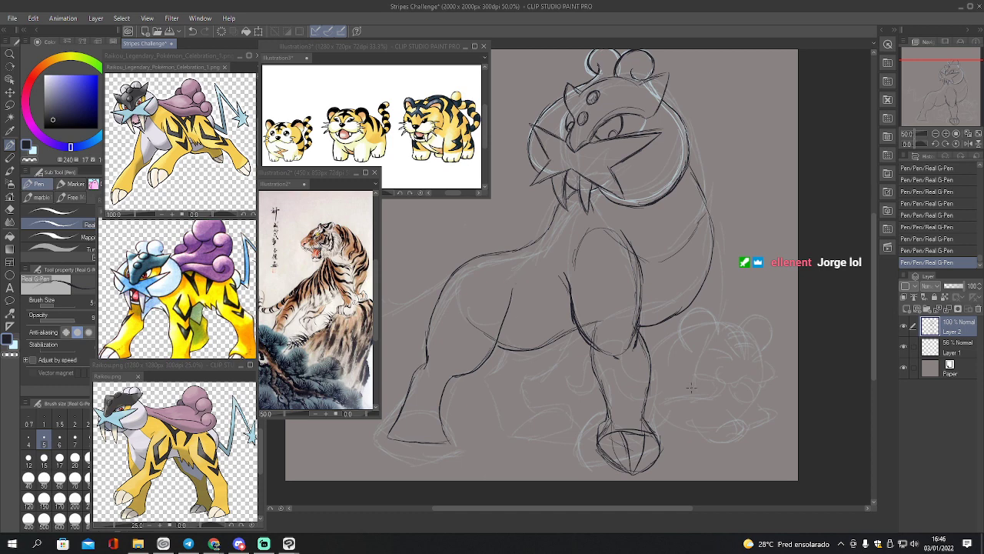
Draw the rounded tail base on the rump and the zigzag lightning tail ending in a pointed star
{"action": "left_click_drag", "start_coordinate": [948, 101], "coordinate": [940, 93]}
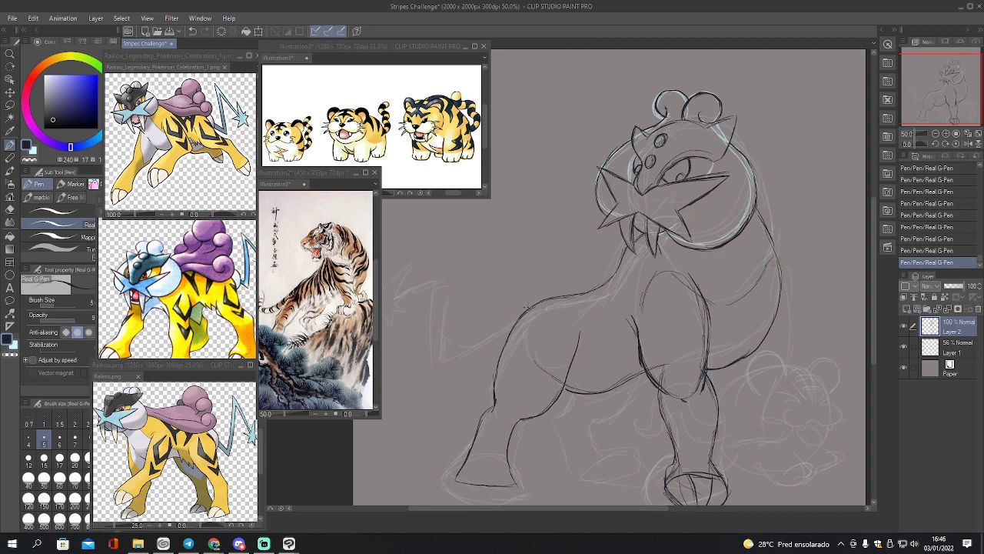
{"action": "mouse_move", "coordinate": [528, 311]}
{"action": "left_mouse_down"}
{"action": "mouse_move", "coordinate": [498, 330]}
{"action": "mouse_move", "coordinate": [496, 346]}
{"action": "mouse_move", "coordinate": [529, 313]}
{"action": "mouse_move", "coordinate": [498, 331]}
{"action": "left_mouse_up"}
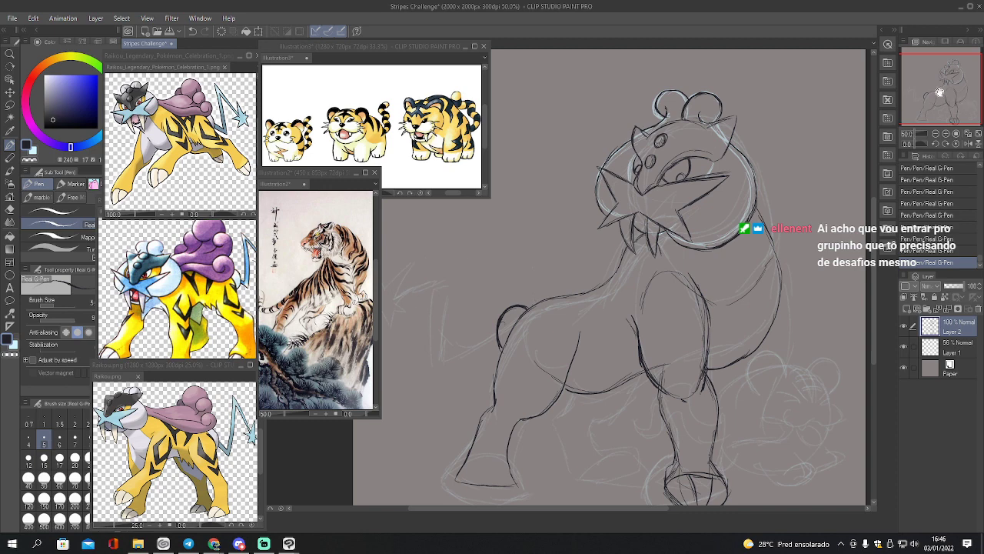
{"action": "left_click_drag", "start_coordinate": [936, 89], "coordinate": [925, 88]}
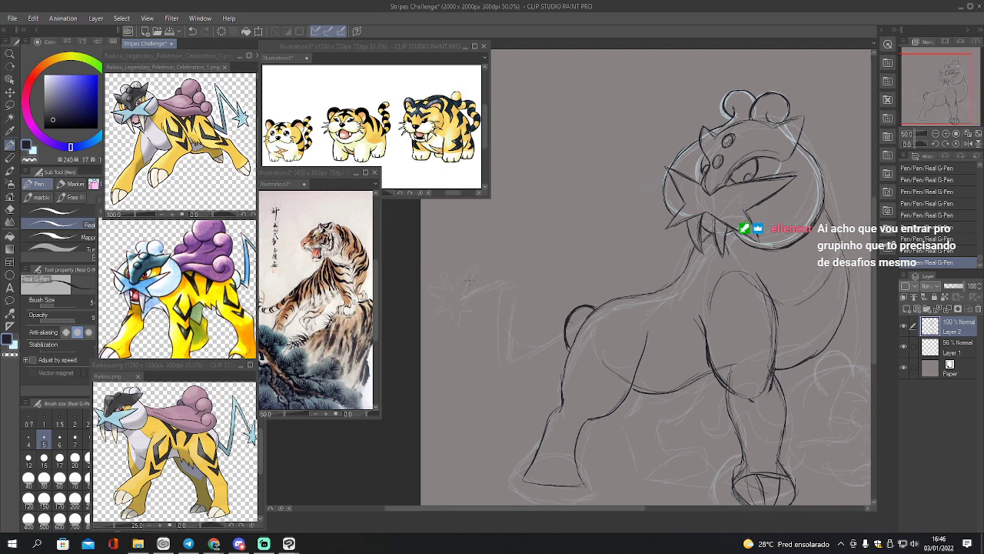
{"action": "mouse_move", "coordinate": [461, 297]}
{"action": "left_mouse_down"}
{"action": "mouse_move", "coordinate": [479, 263]}
{"action": "mouse_move", "coordinate": [436, 291]}
{"action": "mouse_move", "coordinate": [435, 313]}
{"action": "mouse_move", "coordinate": [454, 323]}
{"action": "mouse_move", "coordinate": [459, 304]}
{"action": "mouse_move", "coordinate": [474, 305]}
{"action": "mouse_move", "coordinate": [514, 271]}
{"action": "mouse_move", "coordinate": [512, 355]}
{"action": "mouse_move", "coordinate": [562, 329]}
{"action": "mouse_move", "coordinate": [543, 341]}
{"action": "mouse_move", "coordinate": [474, 297]}
{"action": "mouse_move", "coordinate": [498, 283]}
{"action": "mouse_move", "coordinate": [508, 372]}
{"action": "mouse_move", "coordinate": [562, 338]}
{"action": "left_mouse_up"}
{"action": "mouse_move", "coordinate": [514, 368]}
{"action": "left_mouse_down"}
{"action": "mouse_move", "coordinate": [565, 336]}
{"action": "mouse_move", "coordinate": [508, 374]}
{"action": "left_mouse_up"}
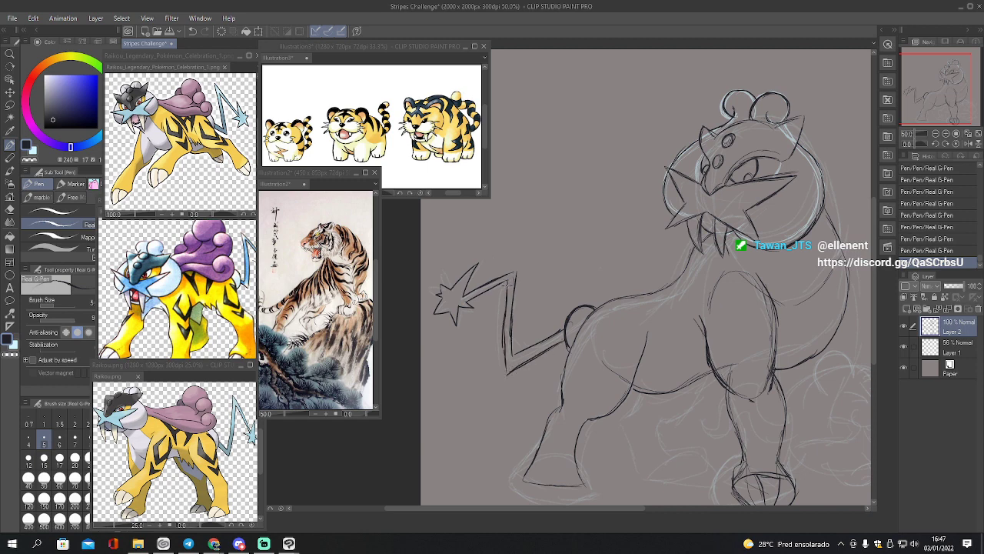
{"action": "left_click_drag", "start_coordinate": [503, 329], "coordinate": [505, 375]}
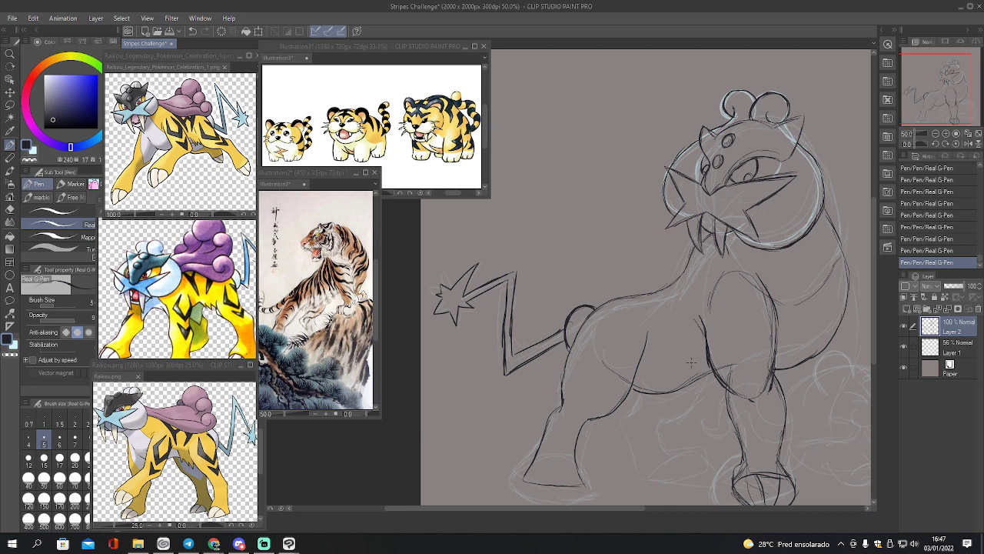
Draw the far leg with its paw beneath the belly, between the near hind leg and the front leg
{"action": "mouse_move", "coordinate": [706, 364]}
{"action": "left_mouse_down"}
{"action": "mouse_move", "coordinate": [661, 412]}
{"action": "mouse_move", "coordinate": [661, 441]}
{"action": "mouse_move", "coordinate": [656, 430]}
{"action": "mouse_move", "coordinate": [673, 444]}
{"action": "mouse_move", "coordinate": [663, 448]}
{"action": "mouse_move", "coordinate": [702, 464]}
{"action": "mouse_move", "coordinate": [705, 479]}
{"action": "mouse_move", "coordinate": [640, 470]}
{"action": "left_mouse_up"}
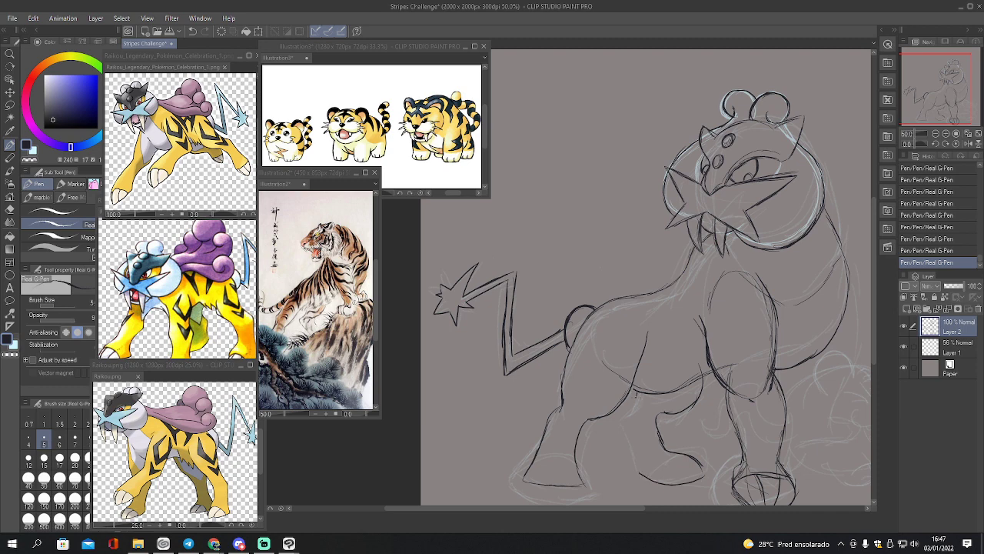
{"action": "mouse_move", "coordinate": [637, 396]}
{"action": "left_mouse_down"}
{"action": "mouse_move", "coordinate": [617, 421]}
{"action": "mouse_move", "coordinate": [638, 470]}
{"action": "left_mouse_up"}
Erase the dark outline of the upper front leg and the rear edge of the lower front leg
{"action": "mouse_move", "coordinate": [938, 95]}
{"action": "left_mouse_down"}
{"action": "mouse_move", "coordinate": [956, 97]}
{"action": "mouse_move", "coordinate": [942, 91]}
{"action": "mouse_move", "coordinate": [950, 89]}
{"action": "left_mouse_up"}
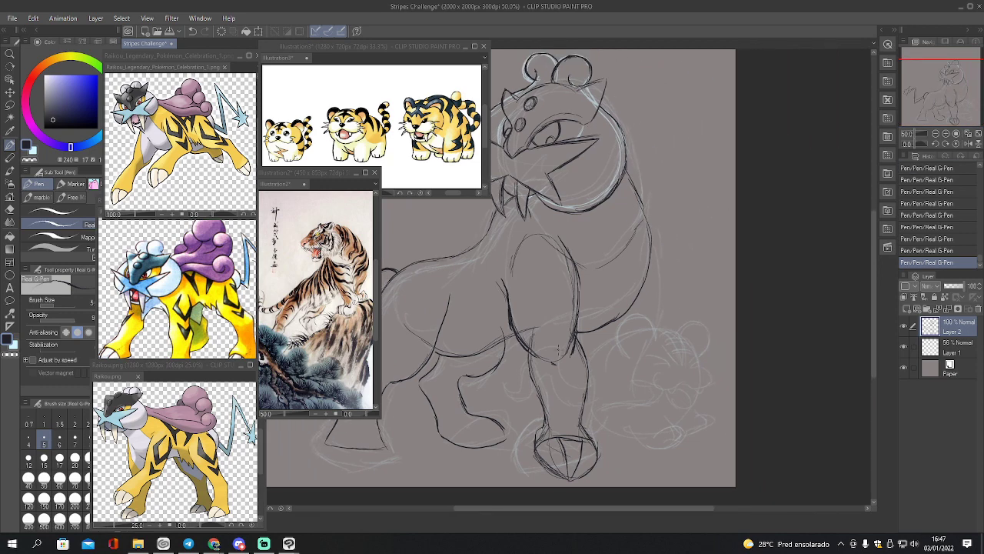
{"action": "key", "text": "e"}
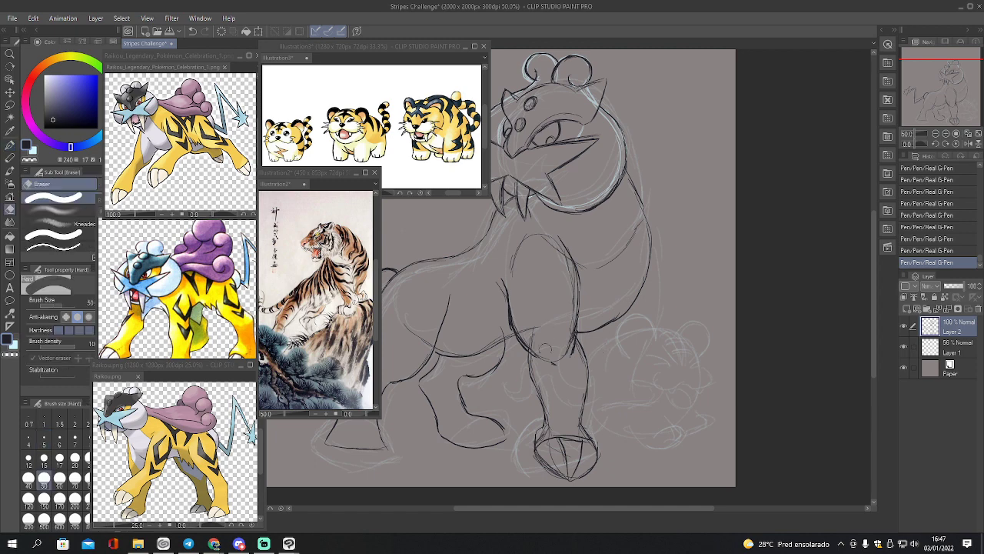
{"action": "mouse_move", "coordinate": [503, 282]}
{"action": "left_mouse_down"}
{"action": "mouse_move", "coordinate": [516, 324]}
{"action": "mouse_move", "coordinate": [553, 363]}
{"action": "left_mouse_up"}
{"action": "mouse_move", "coordinate": [549, 355]}
{"action": "left_mouse_down"}
{"action": "mouse_move", "coordinate": [557, 361]}
{"action": "mouse_move", "coordinate": [570, 343]}
{"action": "mouse_move", "coordinate": [574, 263]}
{"action": "mouse_move", "coordinate": [559, 238]}
{"action": "left_mouse_up"}
{"action": "mouse_move", "coordinate": [539, 338]}
{"action": "left_mouse_down"}
{"action": "mouse_move", "coordinate": [547, 331]}
{"action": "mouse_move", "coordinate": [537, 343]}
{"action": "left_mouse_up"}
{"action": "left_click_drag", "start_coordinate": [537, 343], "coordinate": [534, 373]}
{"action": "left_click_drag", "start_coordinate": [539, 419], "coordinate": [545, 418]}
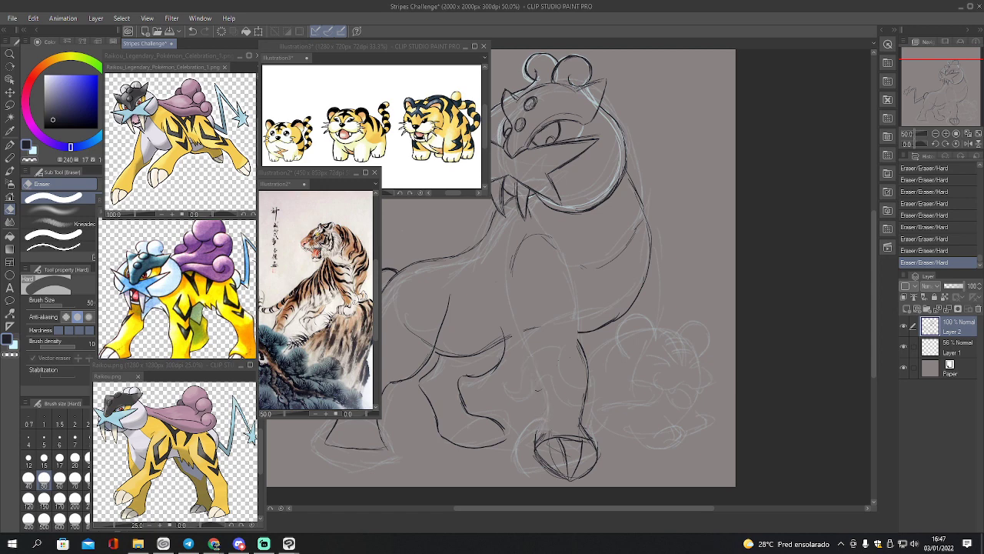
Redraw the upper front leg as a clean, slightly tilted oval reaching down to the knee
{"action": "key", "text": "p"}
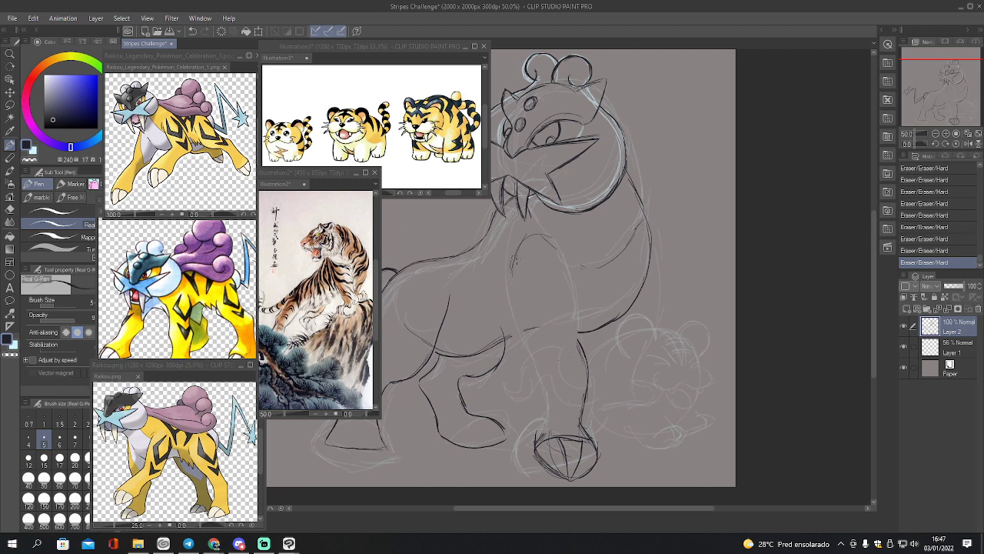
{"action": "mouse_move", "coordinate": [531, 236]}
{"action": "left_mouse_down"}
{"action": "mouse_move", "coordinate": [517, 244]}
{"action": "mouse_move", "coordinate": [508, 316]}
{"action": "left_mouse_up"}
{"action": "left_click_drag", "start_coordinate": [507, 281], "coordinate": [535, 346]}
{"action": "mouse_move", "coordinate": [520, 326]}
{"action": "left_mouse_down"}
{"action": "mouse_move", "coordinate": [542, 350]}
{"action": "mouse_move", "coordinate": [578, 331]}
{"action": "left_mouse_up"}
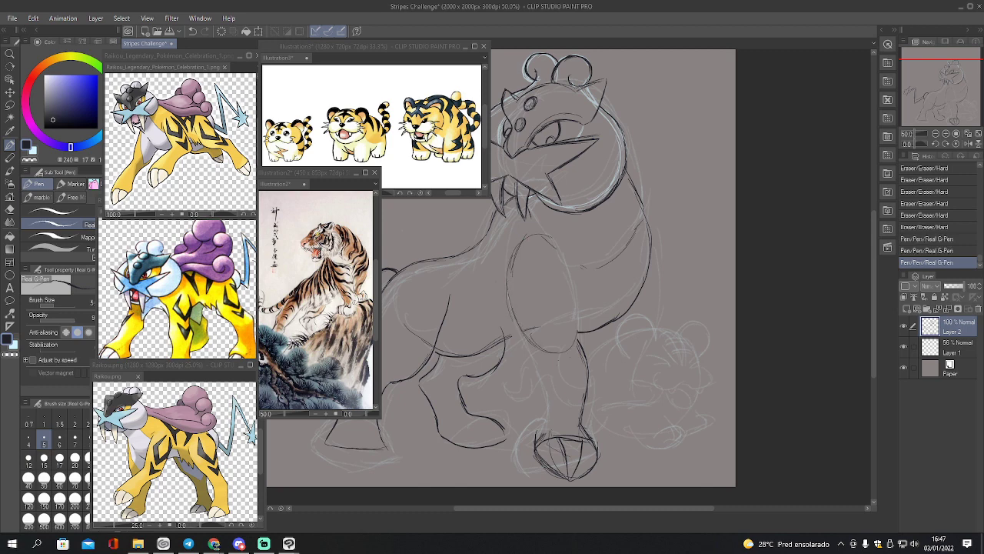
Redraw the lower front leg from the knee down to the paw and reinforce the upper leg's outline
{"action": "left_click_drag", "start_coordinate": [559, 258], "coordinate": [578, 325]}
{"action": "mouse_move", "coordinate": [577, 298]}
{"action": "left_mouse_down"}
{"action": "mouse_move", "coordinate": [534, 359]}
{"action": "mouse_move", "coordinate": [546, 337]}
{"action": "mouse_move", "coordinate": [534, 370]}
{"action": "mouse_move", "coordinate": [536, 435]}
{"action": "left_mouse_up"}
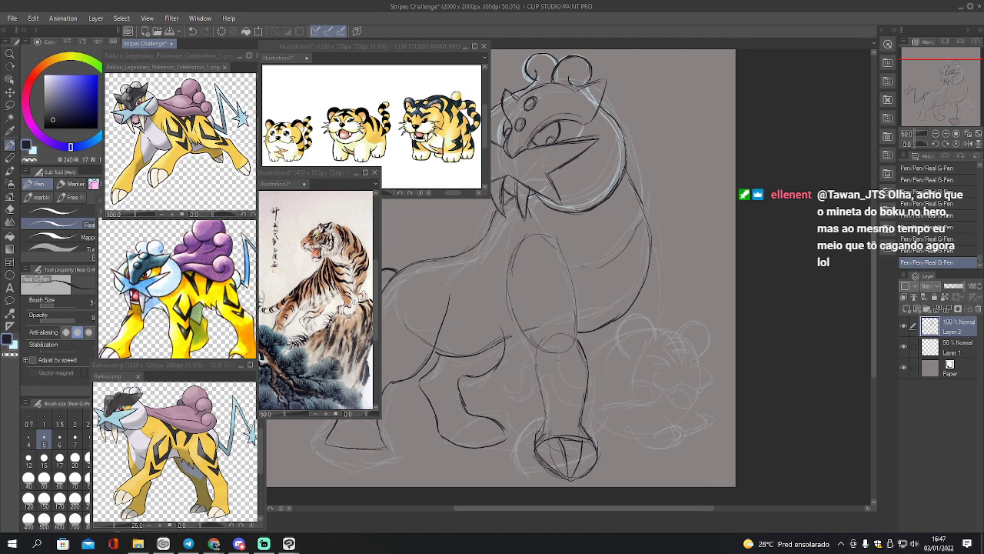
{"action": "left_click_drag", "start_coordinate": [543, 393], "coordinate": [541, 420]}
{"action": "mouse_move", "coordinate": [539, 352]}
{"action": "left_mouse_down"}
{"action": "mouse_move", "coordinate": [572, 332]}
{"action": "mouse_move", "coordinate": [538, 360]}
{"action": "mouse_move", "coordinate": [500, 292]}
{"action": "left_mouse_up"}
{"action": "mouse_move", "coordinate": [542, 235]}
{"action": "left_mouse_down"}
{"action": "mouse_move", "coordinate": [575, 288]}
{"action": "mouse_move", "coordinate": [586, 352]}
{"action": "mouse_move", "coordinate": [538, 383]}
{"action": "mouse_move", "coordinate": [544, 431]}
{"action": "left_mouse_up"}
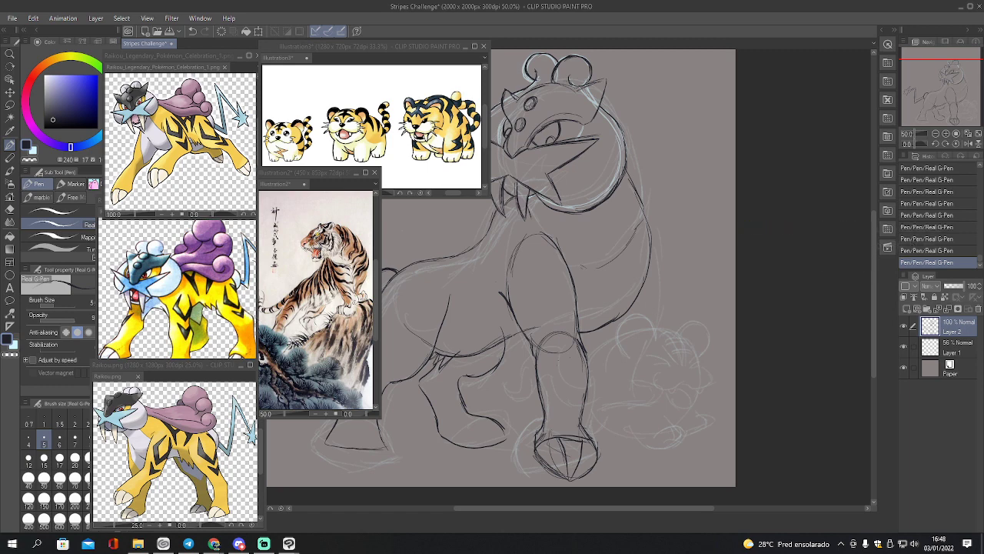
Draw the curved top edge and toe lines on the far leg's paw beneath the belly
{"action": "key", "text": "alt+Tab"}
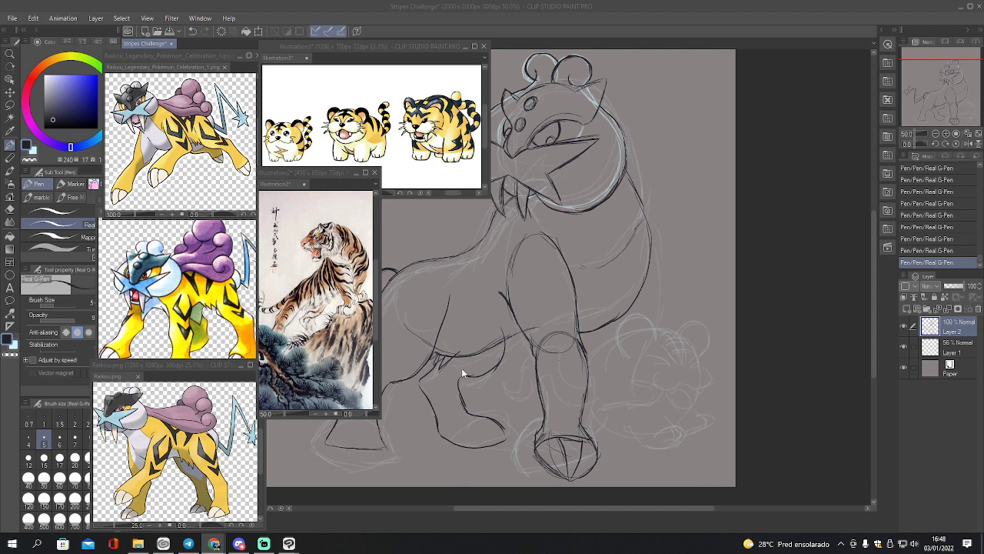
{"action": "left_click", "coordinate": [451, 440]}
{"action": "mouse_move", "coordinate": [446, 434]}
{"action": "left_mouse_down"}
{"action": "mouse_move", "coordinate": [481, 411]}
{"action": "mouse_move", "coordinate": [491, 446]}
{"action": "left_mouse_up"}
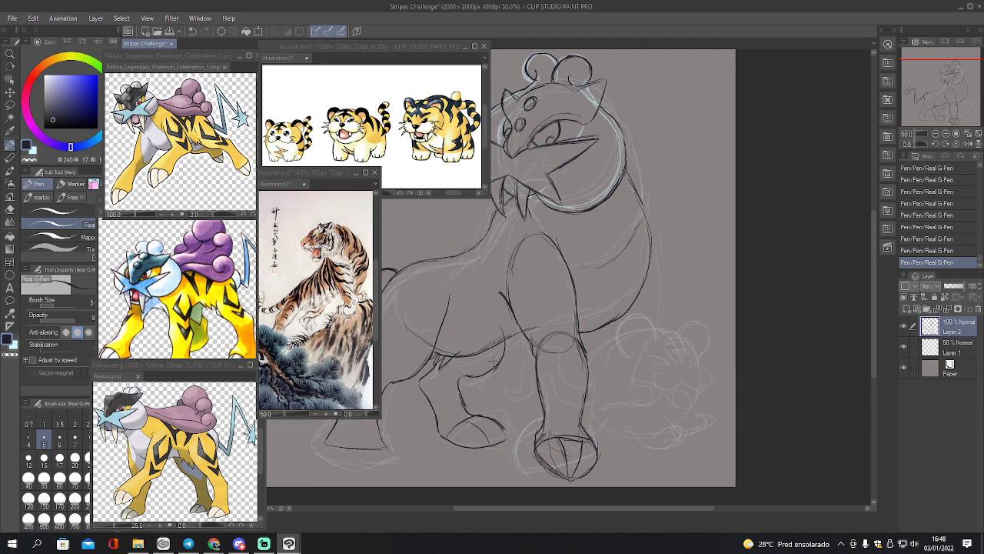
{"action": "left_click_drag", "start_coordinate": [482, 417], "coordinate": [497, 430]}
{"action": "mouse_move", "coordinate": [494, 419]}
{"action": "left_mouse_down"}
{"action": "mouse_move", "coordinate": [504, 446]}
{"action": "mouse_move", "coordinate": [489, 435]}
{"action": "mouse_move", "coordinate": [486, 452]}
{"action": "left_mouse_up"}
Bring the Raikou_GS reference image to the front to check its paws, and return to the Stripes Challenge canvas
{"action": "left_click_drag", "start_coordinate": [948, 81], "coordinate": [946, 92]}
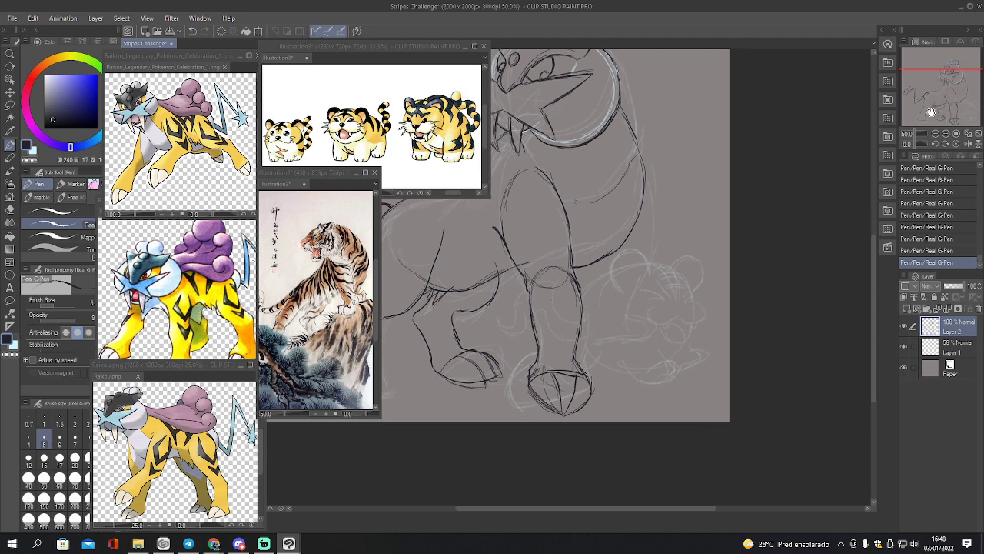
{"action": "left_click", "coordinate": [222, 224]}
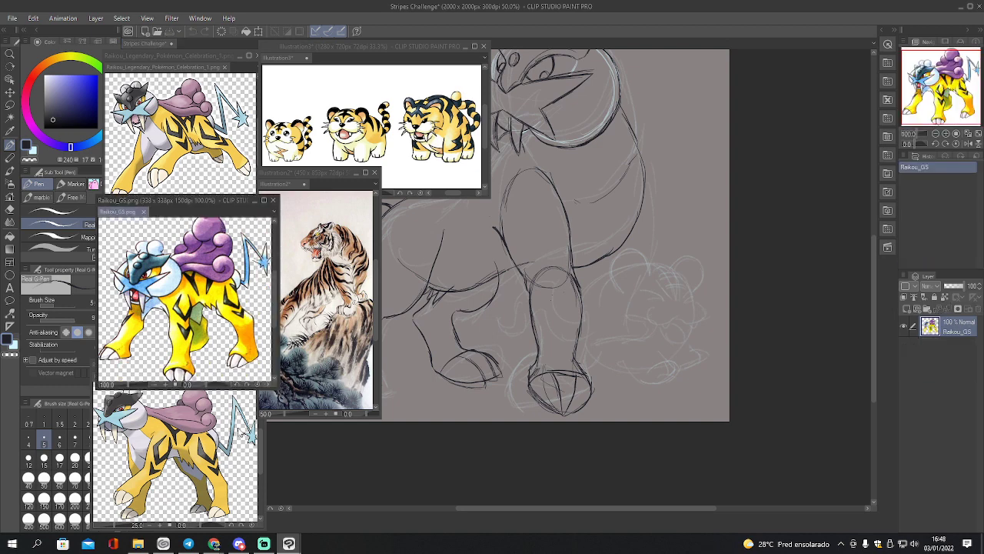
{"action": "left_click", "coordinate": [240, 432]}
{"action": "left_click", "coordinate": [221, 303]}
{"action": "left_click_drag", "start_coordinate": [275, 312], "coordinate": [275, 314]}
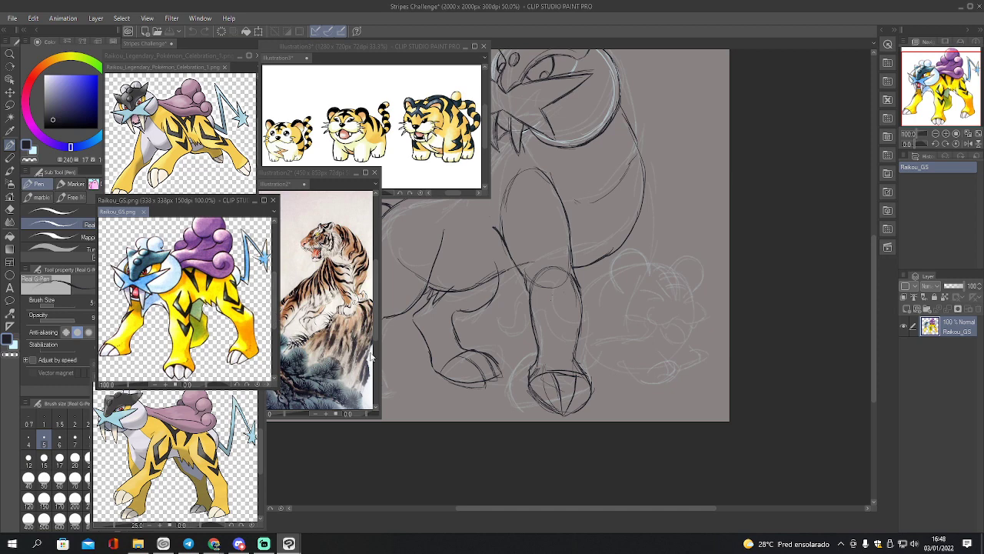
{"action": "left_click", "coordinate": [449, 472]}
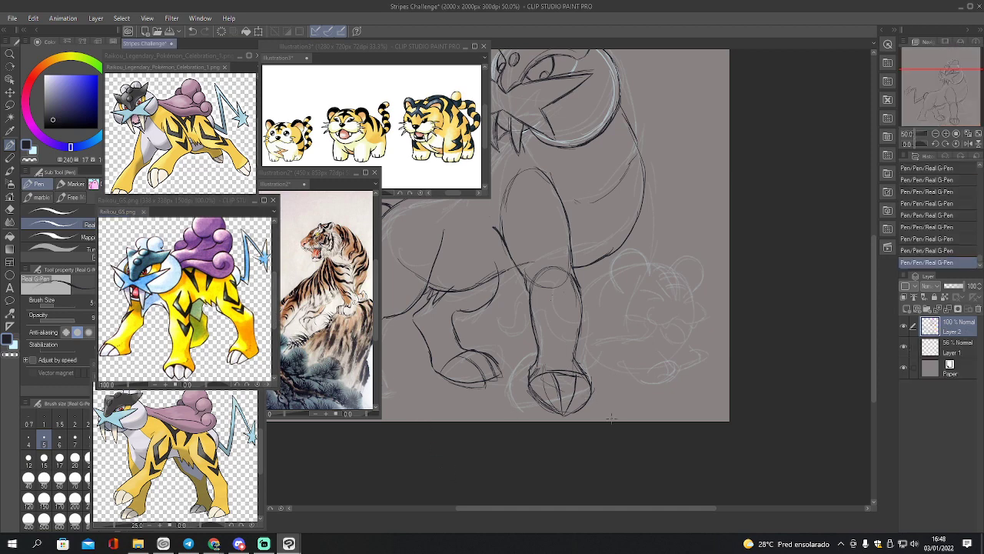
Erase the rounded front paw below the ankle
{"action": "key", "text": "e"}
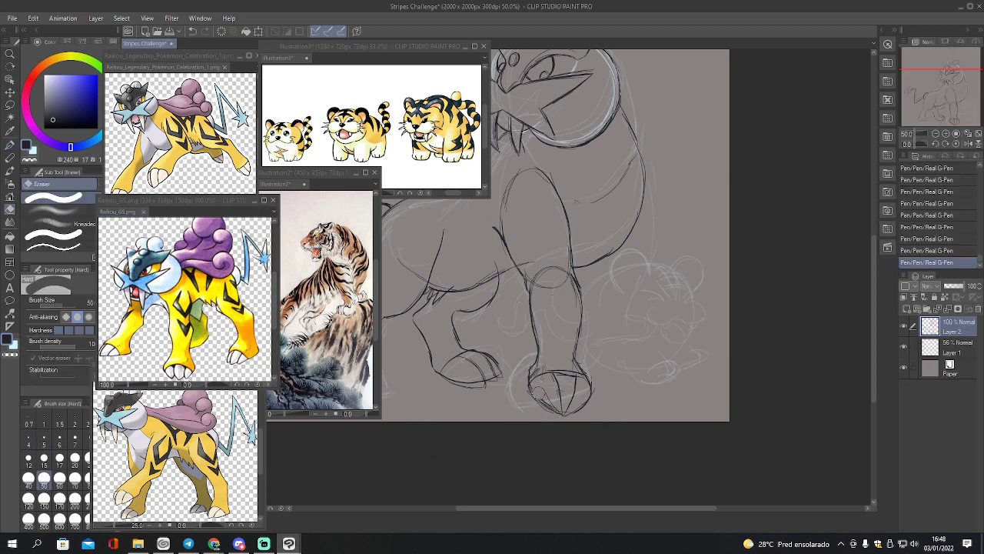
{"action": "left_click_drag", "start_coordinate": [551, 380], "coordinate": [562, 376]}
{"action": "mouse_move", "coordinate": [560, 381]}
{"action": "left_mouse_down"}
{"action": "mouse_move", "coordinate": [575, 380]}
{"action": "mouse_move", "coordinate": [529, 394]}
{"action": "mouse_move", "coordinate": [533, 403]}
{"action": "mouse_move", "coordinate": [590, 393]}
{"action": "mouse_move", "coordinate": [583, 404]}
{"action": "left_mouse_up"}
{"action": "mouse_move", "coordinate": [578, 403]}
{"action": "left_mouse_down"}
{"action": "mouse_move", "coordinate": [566, 393]}
{"action": "mouse_move", "coordinate": [540, 402]}
{"action": "mouse_move", "coordinate": [566, 414]}
{"action": "mouse_move", "coordinate": [555, 394]}
{"action": "left_mouse_up"}
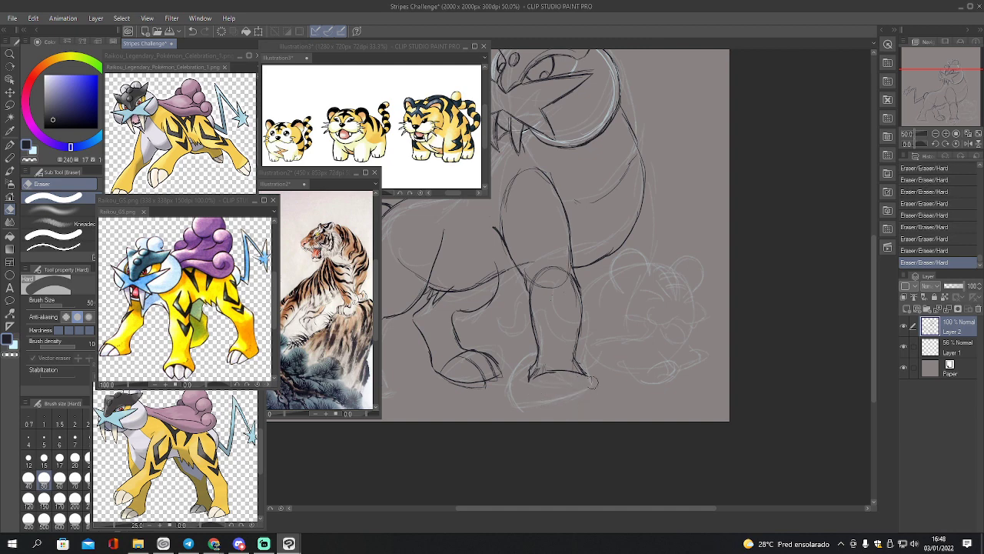
Redraw the front paw with separate toes and pointed claws, undoing the first attempt at the claws
{"action": "key", "text": "p"}
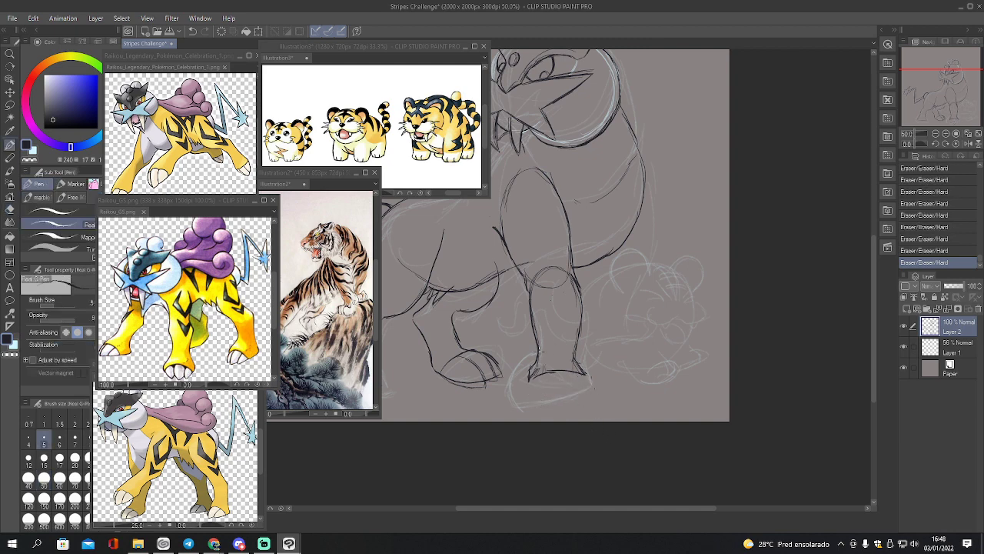
{"action": "left_click_drag", "start_coordinate": [563, 374], "coordinate": [551, 385]}
{"action": "mouse_move", "coordinate": [550, 385]}
{"action": "left_mouse_down"}
{"action": "mouse_move", "coordinate": [568, 408]}
{"action": "mouse_move", "coordinate": [571, 381]}
{"action": "left_mouse_up"}
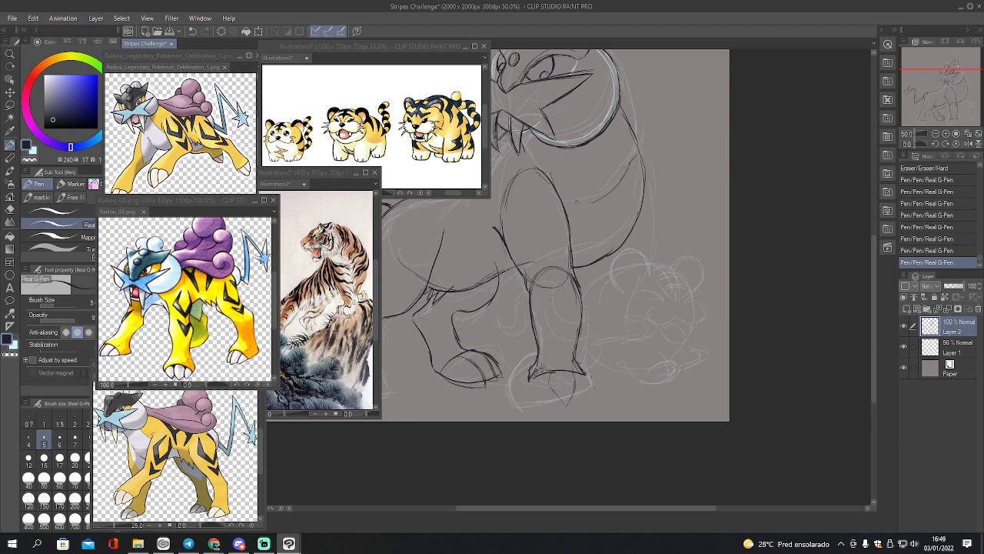
{"action": "key", "text": "ctrl+z"}
{"action": "mouse_move", "coordinate": [547, 374]}
{"action": "left_mouse_down"}
{"action": "mouse_move", "coordinate": [539, 390]}
{"action": "mouse_move", "coordinate": [548, 410]}
{"action": "mouse_move", "coordinate": [527, 377]}
{"action": "mouse_move", "coordinate": [540, 357]}
{"action": "left_mouse_up"}
{"action": "mouse_move", "coordinate": [570, 388]}
{"action": "left_mouse_down"}
{"action": "mouse_move", "coordinate": [584, 402]}
{"action": "mouse_move", "coordinate": [562, 367]}
{"action": "mouse_move", "coordinate": [574, 376]}
{"action": "mouse_move", "coordinate": [571, 366]}
{"action": "mouse_move", "coordinate": [561, 403]}
{"action": "left_mouse_up"}
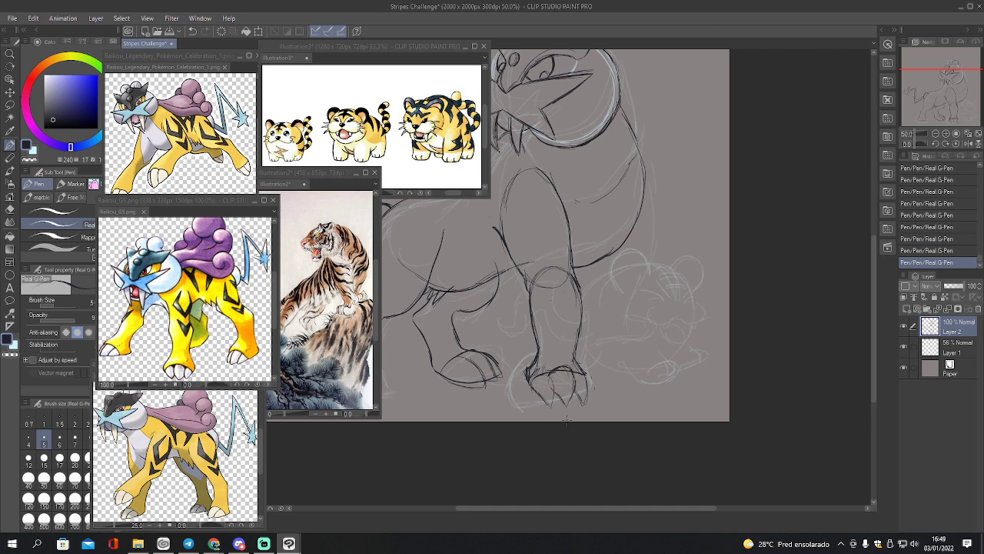
{"action": "left_click_drag", "start_coordinate": [538, 386], "coordinate": [554, 408]}
{"action": "mouse_move", "coordinate": [557, 395]}
{"action": "left_mouse_down"}
{"action": "mouse_move", "coordinate": [547, 404]}
{"action": "mouse_move", "coordinate": [550, 397]}
{"action": "left_mouse_up"}
Draw the near hind paw with a rounded top, separate toes and pointed claws
{"action": "left_click_drag", "start_coordinate": [954, 95], "coordinate": [938, 88]}
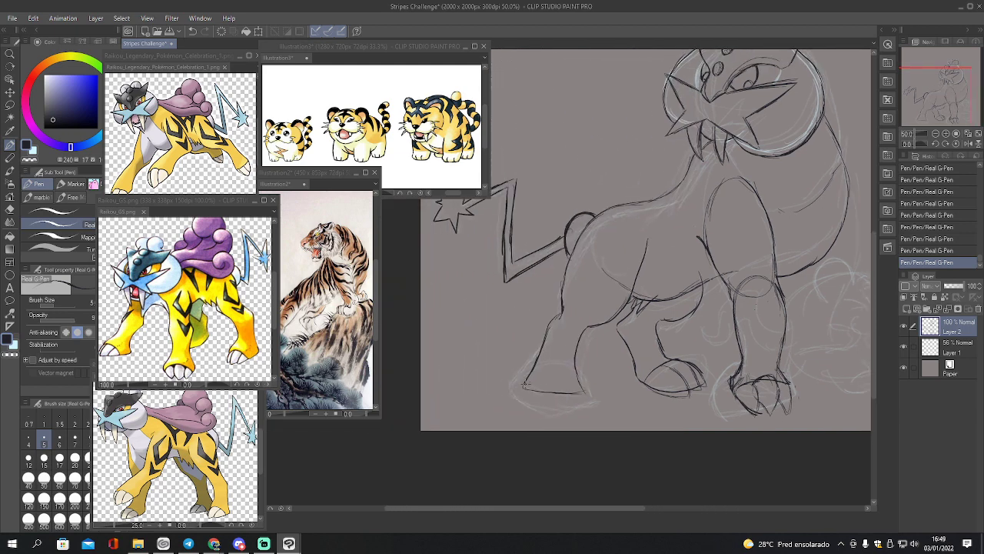
{"action": "mouse_move", "coordinate": [528, 380]}
{"action": "left_mouse_down"}
{"action": "mouse_move", "coordinate": [562, 370]}
{"action": "mouse_move", "coordinate": [578, 386]}
{"action": "mouse_move", "coordinate": [526, 382]}
{"action": "left_mouse_up"}
{"action": "mouse_move", "coordinate": [549, 370]}
{"action": "left_mouse_down"}
{"action": "mouse_move", "coordinate": [548, 407]}
{"action": "mouse_move", "coordinate": [562, 391]}
{"action": "mouse_move", "coordinate": [574, 400]}
{"action": "left_mouse_up"}
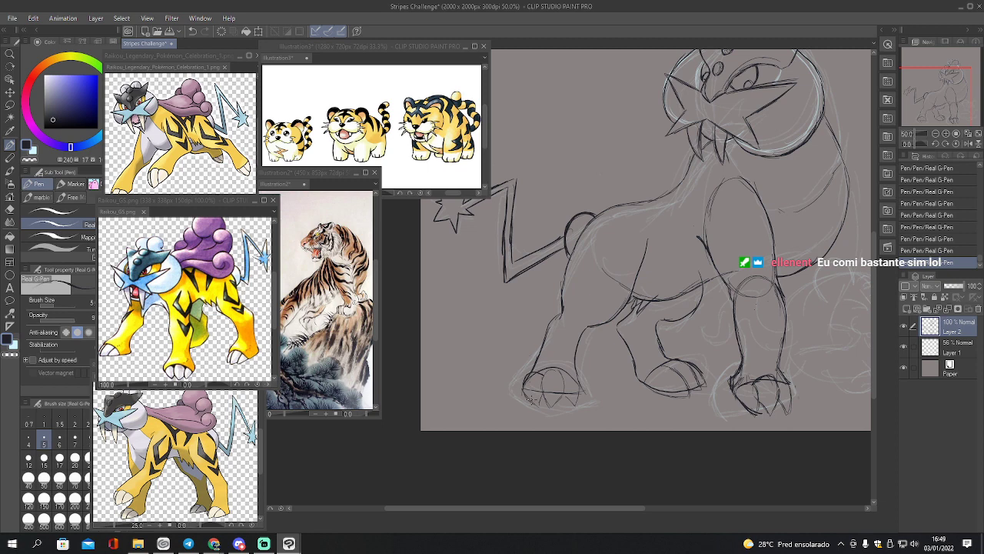
{"action": "mouse_move", "coordinate": [526, 377]}
{"action": "left_mouse_down"}
{"action": "mouse_move", "coordinate": [551, 374]}
{"action": "mouse_move", "coordinate": [544, 397]}
{"action": "mouse_move", "coordinate": [579, 392]}
{"action": "mouse_move", "coordinate": [551, 388]}
{"action": "mouse_move", "coordinate": [546, 378]}
{"action": "mouse_move", "coordinate": [560, 390]}
{"action": "mouse_move", "coordinate": [549, 372]}
{"action": "mouse_move", "coordinate": [566, 393]}
{"action": "left_mouse_up"}
{"action": "left_click_drag", "start_coordinate": [577, 349], "coordinate": [577, 366]}
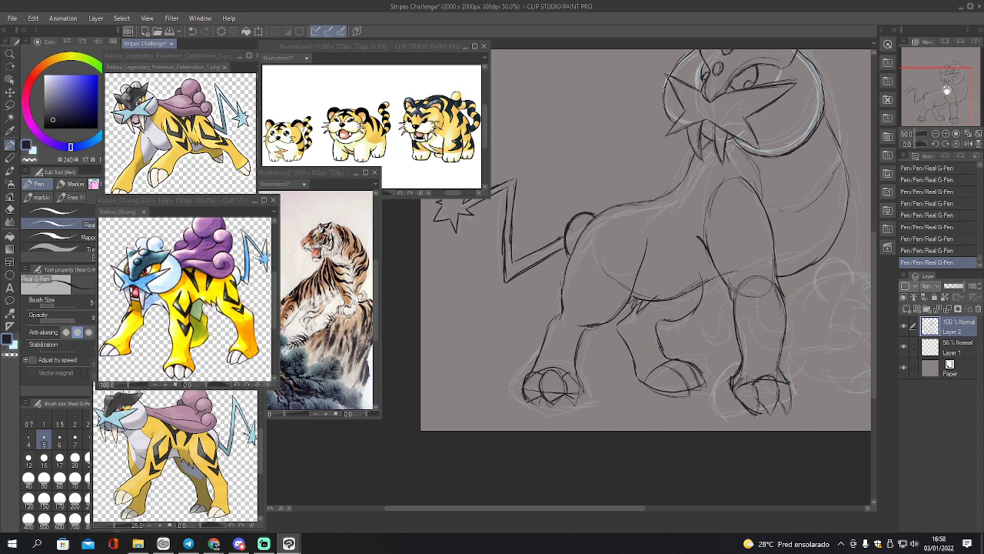
Rework the chest outline and erase the stray lines around the chest and above the upper front leg
{"action": "left_click_drag", "start_coordinate": [948, 90], "coordinate": [961, 86]}
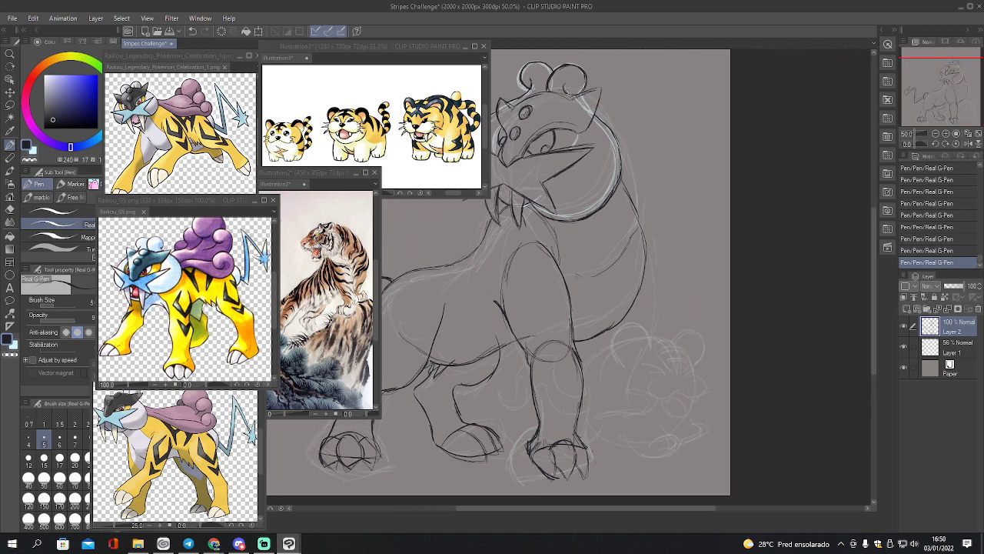
{"action": "mouse_move", "coordinate": [612, 195]}
{"action": "left_mouse_down"}
{"action": "mouse_move", "coordinate": [635, 233]}
{"action": "mouse_move", "coordinate": [644, 289]}
{"action": "mouse_move", "coordinate": [610, 331]}
{"action": "left_mouse_up"}
{"action": "key", "text": "e"}
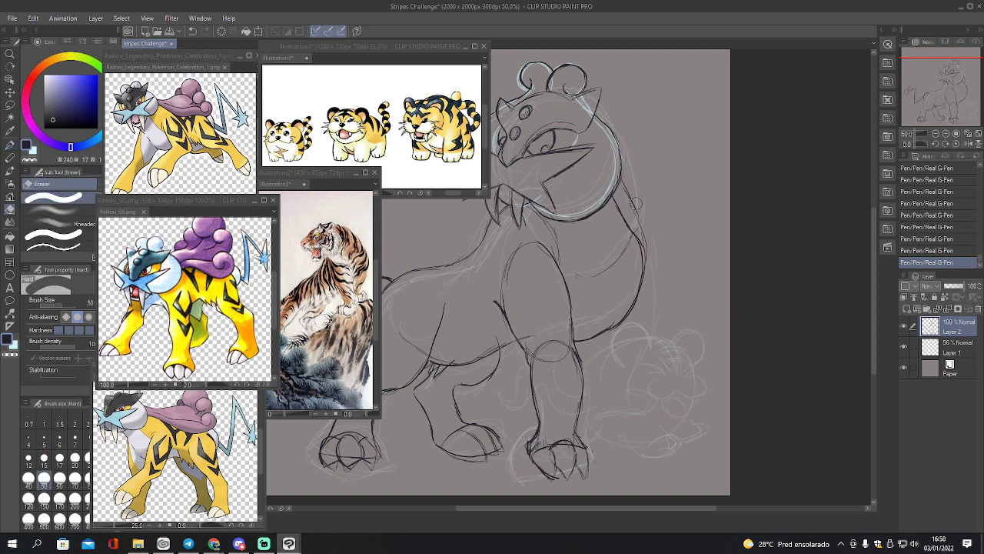
{"action": "left_click_drag", "start_coordinate": [649, 232], "coordinate": [655, 250]}
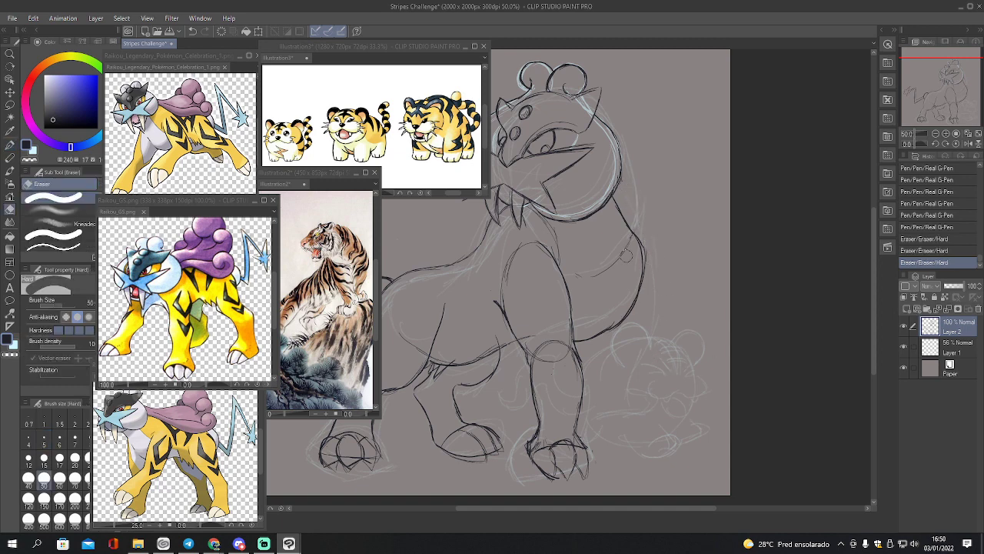
{"action": "left_click_drag", "start_coordinate": [533, 212], "coordinate": [563, 262]}
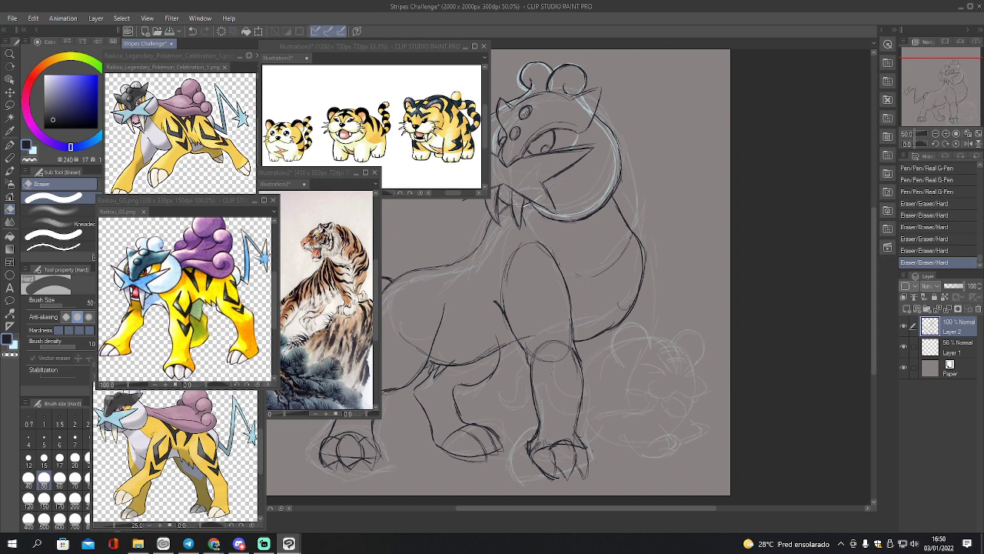
{"action": "key", "text": "p"}
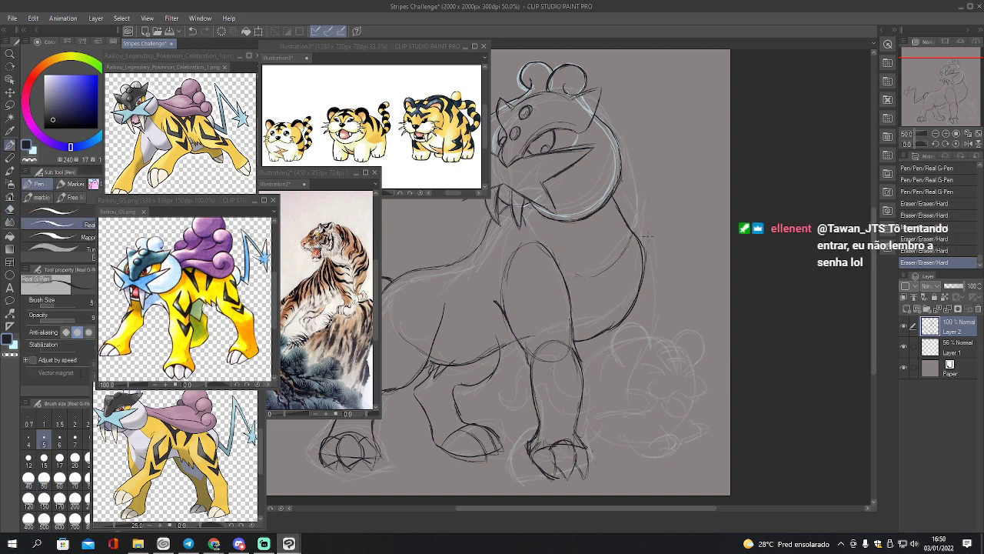
Enlarge the eraser to 70 and erase the whole front leg, including its paw
{"action": "key", "text": "e"}
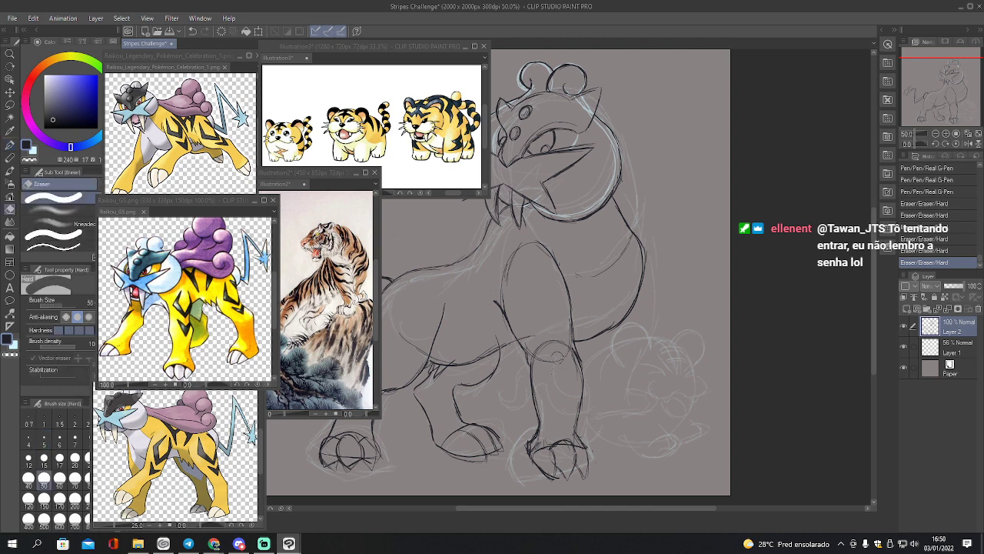
{"action": "key", "text": "bracketright"}
{"action": "key", "text": "bracketright"}
{"action": "mouse_move", "coordinate": [498, 298]}
{"action": "left_mouse_down"}
{"action": "mouse_move", "coordinate": [527, 327]}
{"action": "mouse_move", "coordinate": [538, 419]}
{"action": "mouse_move", "coordinate": [527, 440]}
{"action": "mouse_move", "coordinate": [556, 442]}
{"action": "mouse_move", "coordinate": [588, 471]}
{"action": "mouse_move", "coordinate": [597, 463]}
{"action": "mouse_move", "coordinate": [581, 373]}
{"action": "mouse_move", "coordinate": [559, 342]}
{"action": "mouse_move", "coordinate": [568, 356]}
{"action": "mouse_move", "coordinate": [562, 284]}
{"action": "mouse_move", "coordinate": [532, 248]}
{"action": "mouse_move", "coordinate": [516, 271]}
{"action": "mouse_move", "coordinate": [536, 247]}
{"action": "left_mouse_up"}
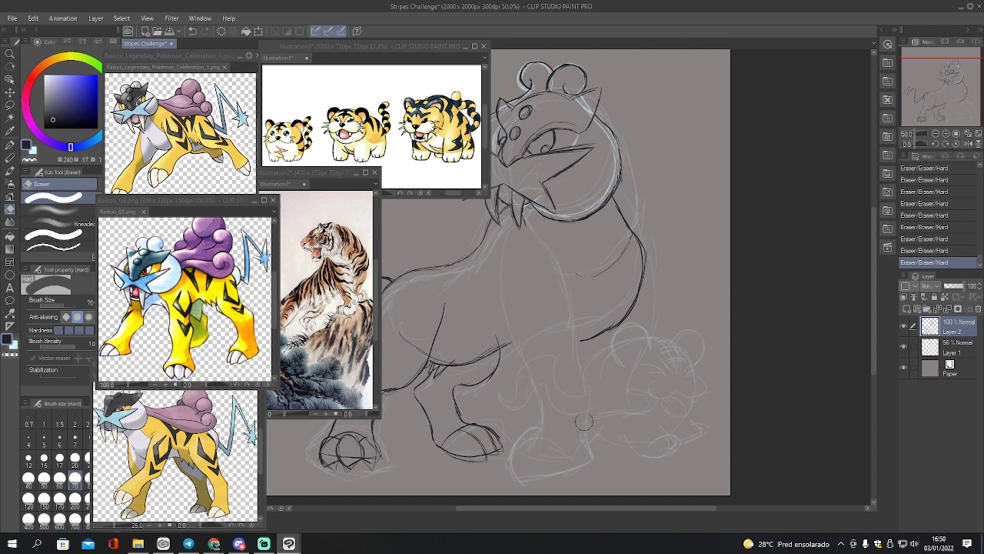
Extend the belly line forward across the erased leg to join it with the chest
{"action": "key", "text": "p"}
{"action": "left_click_drag", "start_coordinate": [480, 353], "coordinate": [562, 336]}
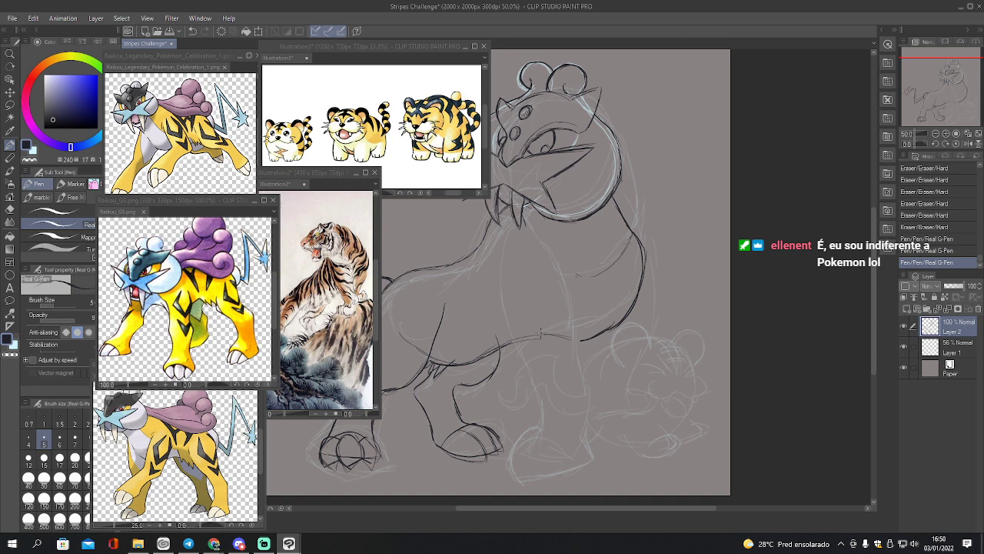
{"action": "mouse_move", "coordinate": [528, 331]}
{"action": "left_mouse_down"}
{"action": "mouse_move", "coordinate": [606, 330]}
{"action": "mouse_move", "coordinate": [620, 225]}
{"action": "mouse_move", "coordinate": [604, 236]}
{"action": "mouse_move", "coordinate": [624, 277]}
{"action": "mouse_move", "coordinate": [617, 323]}
{"action": "mouse_move", "coordinate": [580, 355]}
{"action": "mouse_move", "coordinate": [530, 361]}
{"action": "mouse_move", "coordinate": [592, 354]}
{"action": "left_mouse_up"}
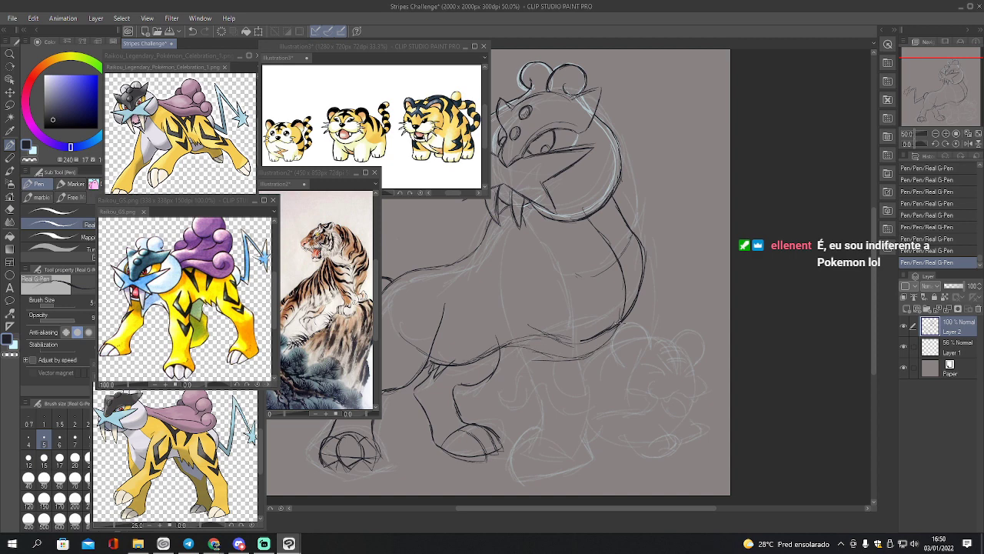
Erase the chest outline and the front part of the belly line
{"action": "key", "text": "e"}
{"action": "mouse_move", "coordinate": [650, 213]}
{"action": "left_mouse_down"}
{"action": "mouse_move", "coordinate": [612, 201]}
{"action": "mouse_move", "coordinate": [639, 284]}
{"action": "left_mouse_up"}
{"action": "left_click_drag", "start_coordinate": [627, 269], "coordinate": [638, 286]}
{"action": "left_click_drag", "start_coordinate": [628, 339], "coordinate": [618, 323]}
{"action": "mouse_move", "coordinate": [588, 219]}
{"action": "left_mouse_down"}
{"action": "mouse_move", "coordinate": [612, 249]}
{"action": "mouse_move", "coordinate": [604, 333]}
{"action": "mouse_move", "coordinate": [523, 326]}
{"action": "mouse_move", "coordinate": [540, 347]}
{"action": "mouse_move", "coordinate": [604, 355]}
{"action": "left_mouse_up"}
{"action": "mouse_move", "coordinate": [604, 348]}
{"action": "left_mouse_down"}
{"action": "mouse_move", "coordinate": [613, 343]}
{"action": "mouse_move", "coordinate": [534, 349]}
{"action": "left_mouse_up"}
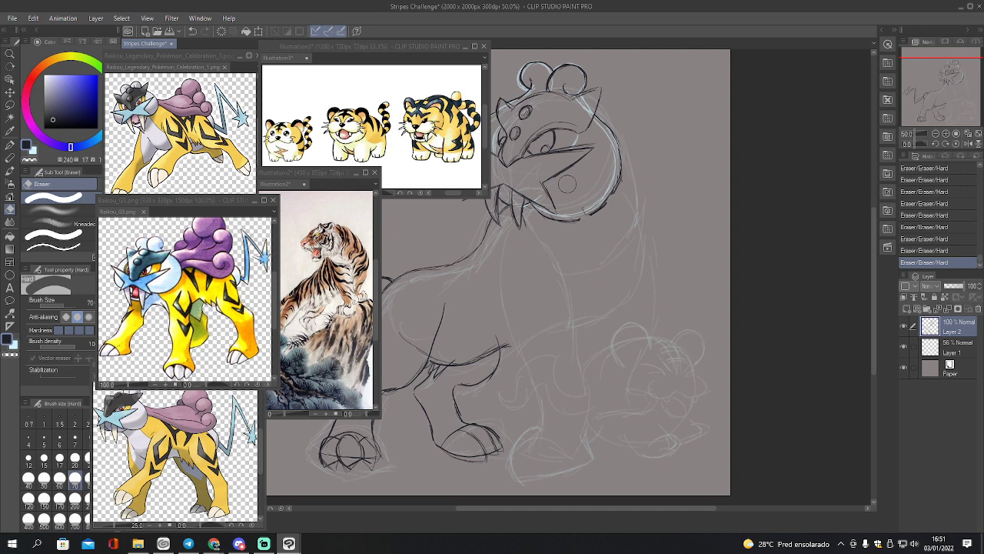
Redraw the chest and belly as one rounded outline below the mane and sketch the upper front leg as an elongated oval
{"action": "key", "text": "p"}
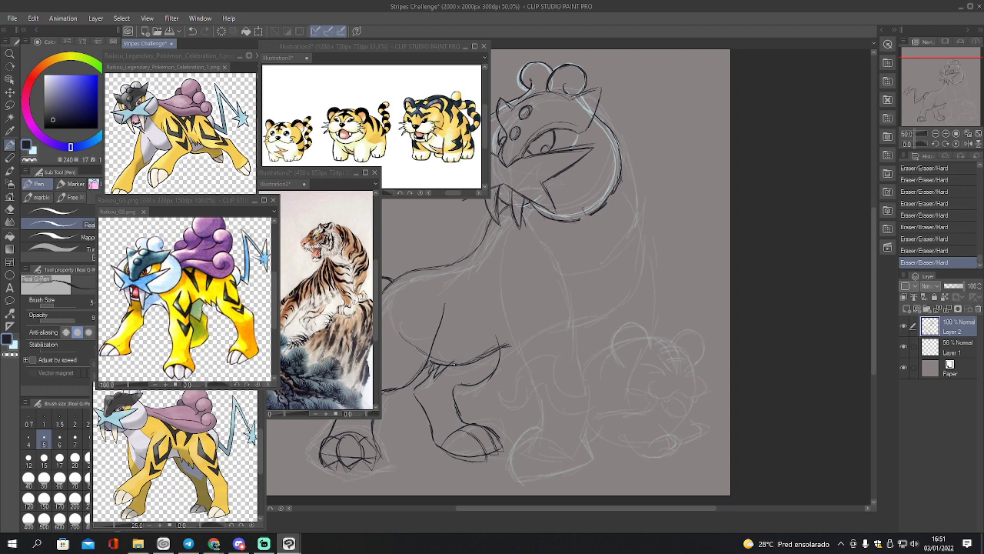
{"action": "mouse_move", "coordinate": [465, 364]}
{"action": "left_mouse_down"}
{"action": "mouse_move", "coordinate": [540, 332]}
{"action": "mouse_move", "coordinate": [592, 326]}
{"action": "mouse_move", "coordinate": [624, 297]}
{"action": "left_mouse_up"}
{"action": "left_click_drag", "start_coordinate": [613, 197], "coordinate": [636, 236]}
{"action": "mouse_move", "coordinate": [632, 229]}
{"action": "left_mouse_down"}
{"action": "mouse_move", "coordinate": [640, 283]}
{"action": "mouse_move", "coordinate": [589, 336]}
{"action": "mouse_move", "coordinate": [560, 336]}
{"action": "mouse_move", "coordinate": [595, 337]}
{"action": "mouse_move", "coordinate": [632, 312]}
{"action": "left_mouse_up"}
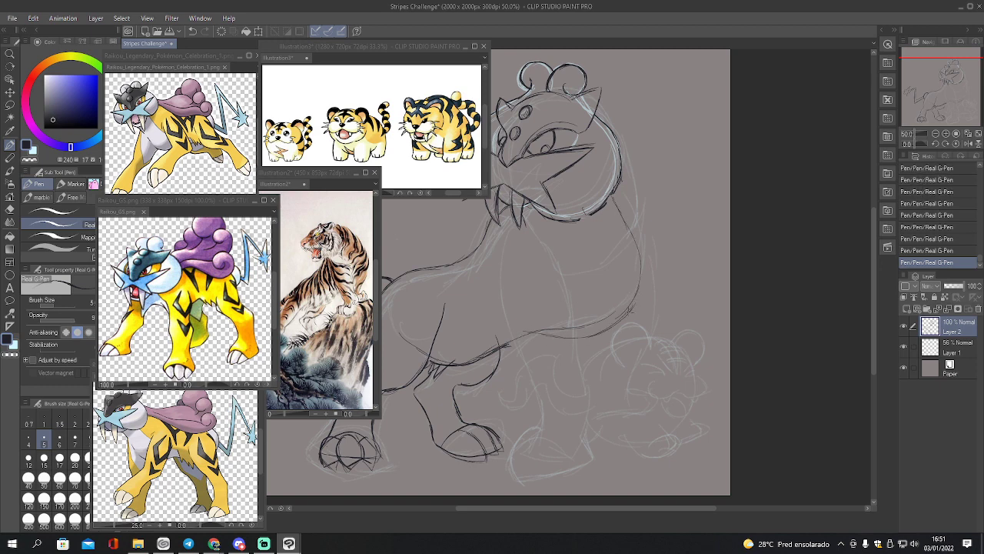
{"action": "left_click_drag", "start_coordinate": [577, 342], "coordinate": [516, 337]}
{"action": "mouse_move", "coordinate": [613, 199]}
{"action": "left_mouse_down"}
{"action": "mouse_move", "coordinate": [644, 285]}
{"action": "mouse_move", "coordinate": [617, 325]}
{"action": "left_mouse_up"}
{"action": "left_click_drag", "start_coordinate": [641, 279], "coordinate": [627, 315]}
{"action": "mouse_move", "coordinate": [512, 266]}
{"action": "left_mouse_down"}
{"action": "mouse_move", "coordinate": [503, 302]}
{"action": "mouse_move", "coordinate": [530, 362]}
{"action": "mouse_move", "coordinate": [564, 384]}
{"action": "mouse_move", "coordinate": [569, 324]}
{"action": "mouse_move", "coordinate": [559, 290]}
{"action": "left_mouse_up"}
{"action": "mouse_move", "coordinate": [510, 263]}
{"action": "left_mouse_down"}
{"action": "mouse_move", "coordinate": [555, 268]}
{"action": "mouse_move", "coordinate": [572, 350]}
{"action": "mouse_move", "coordinate": [567, 375]}
{"action": "mouse_move", "coordinate": [522, 372]}
{"action": "mouse_move", "coordinate": [573, 339]}
{"action": "left_mouse_up"}
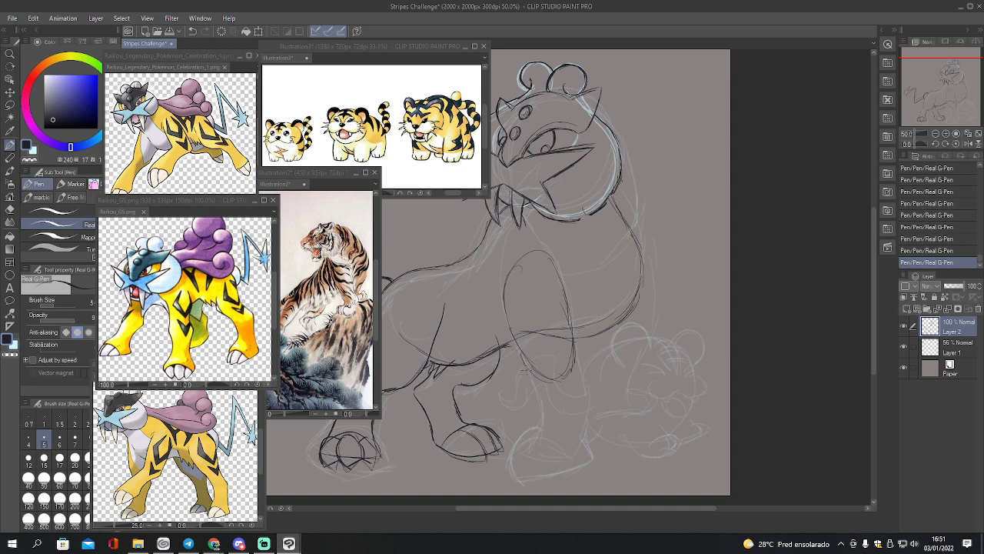
Try a lower front leg with a broad foot and a line running down from the chest, and undo the latest strokes
{"action": "mouse_move", "coordinate": [530, 377]}
{"action": "left_mouse_down"}
{"action": "mouse_move", "coordinate": [538, 445]}
{"action": "mouse_move", "coordinate": [555, 465]}
{"action": "left_mouse_up"}
{"action": "mouse_move", "coordinate": [573, 353]}
{"action": "left_mouse_down"}
{"action": "mouse_move", "coordinate": [592, 437]}
{"action": "mouse_move", "coordinate": [604, 448]}
{"action": "left_mouse_up"}
{"action": "mouse_move", "coordinate": [534, 444]}
{"action": "left_mouse_down"}
{"action": "mouse_move", "coordinate": [564, 465]}
{"action": "mouse_move", "coordinate": [599, 473]}
{"action": "left_mouse_up"}
{"action": "mouse_move", "coordinate": [635, 248]}
{"action": "left_mouse_down"}
{"action": "mouse_move", "coordinate": [665, 341]}
{"action": "mouse_move", "coordinate": [603, 356]}
{"action": "mouse_move", "coordinate": [590, 370]}
{"action": "mouse_move", "coordinate": [592, 339]}
{"action": "left_mouse_up"}
{"action": "key", "text": "ctrl+z"}
{"action": "key", "text": "ctrl+z"}
{"action": "key", "text": "ctrl+z"}
{"action": "key", "text": "ctrl+z"}
{"action": "key", "text": "ctrl+z"}
{"action": "key", "text": "ctrl+z"}
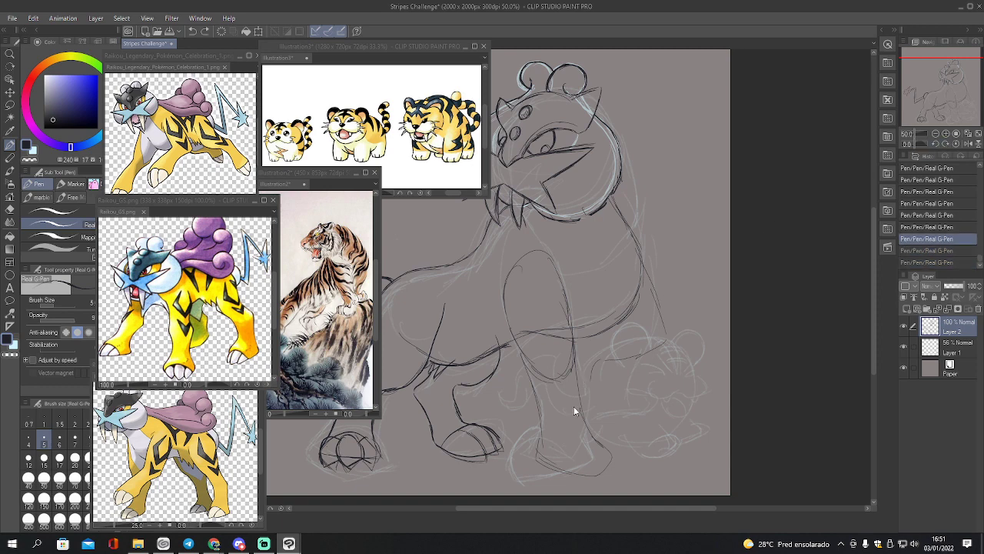
Erase the trial lower front leg and foot along with the lower end of the upper leg oval
{"action": "key", "text": "e"}
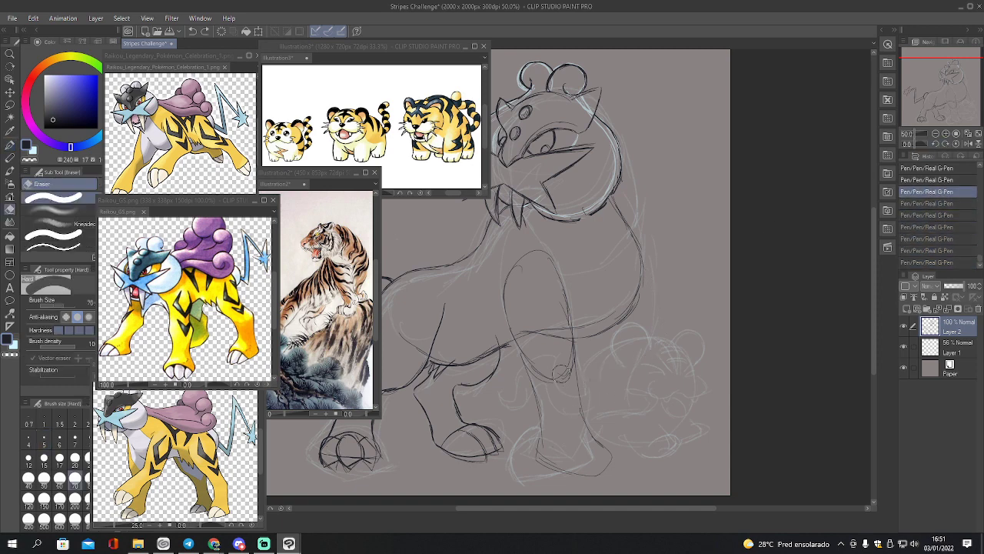
{"action": "mouse_move", "coordinate": [536, 392]}
{"action": "left_mouse_down"}
{"action": "mouse_move", "coordinate": [537, 434]}
{"action": "mouse_move", "coordinate": [562, 458]}
{"action": "mouse_move", "coordinate": [550, 457]}
{"action": "mouse_move", "coordinate": [611, 469]}
{"action": "mouse_move", "coordinate": [575, 352]}
{"action": "left_mouse_up"}
{"action": "mouse_move", "coordinate": [572, 373]}
{"action": "left_mouse_down"}
{"action": "mouse_move", "coordinate": [585, 425]}
{"action": "mouse_move", "coordinate": [560, 394]}
{"action": "left_mouse_up"}
{"action": "left_click_drag", "start_coordinate": [605, 465], "coordinate": [616, 469]}
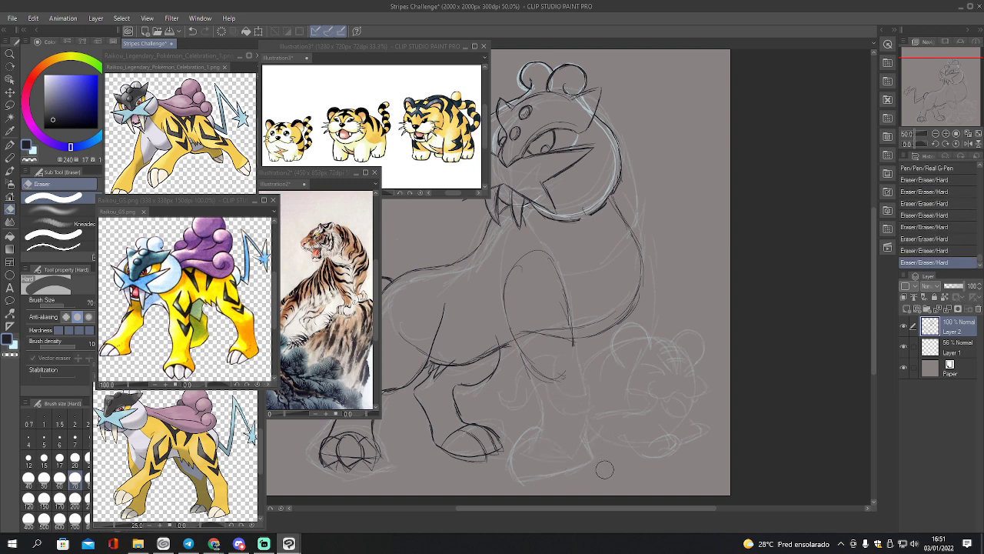
Strengthen both sides of the upper front leg with pen strokes, extending them toward the knee, and retouch the lower chest curve
{"action": "key", "text": "p"}
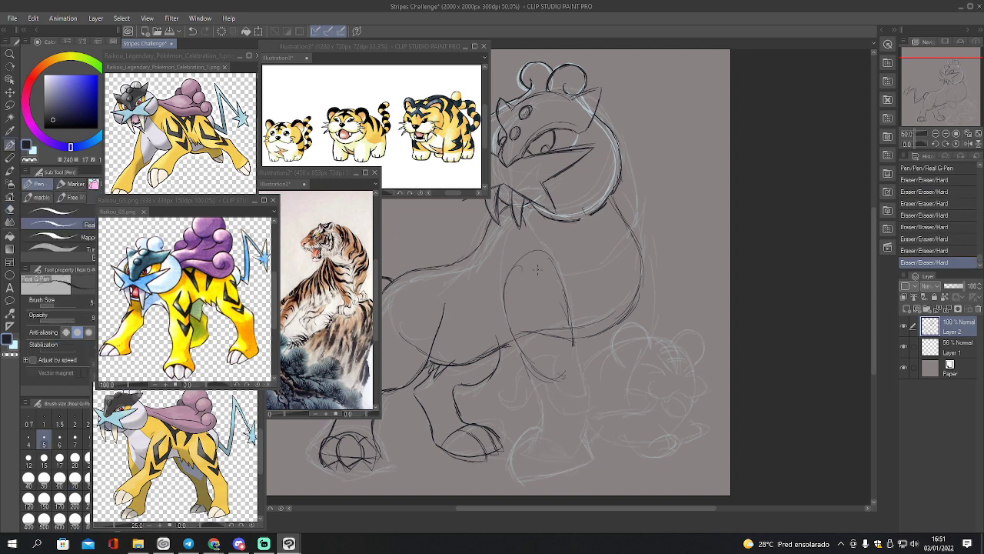
{"action": "left_click_drag", "start_coordinate": [540, 249], "coordinate": [571, 303]}
{"action": "left_click_drag", "start_coordinate": [562, 270], "coordinate": [586, 358]}
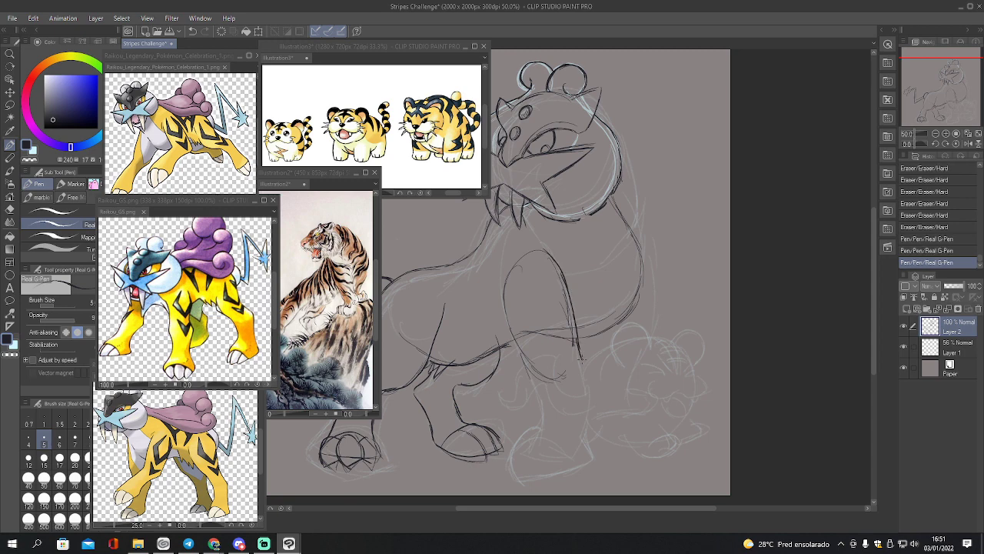
{"action": "left_click_drag", "start_coordinate": [569, 323], "coordinate": [578, 350]}
{"action": "left_click_drag", "start_coordinate": [575, 339], "coordinate": [581, 361]}
{"action": "left_click_drag", "start_coordinate": [500, 272], "coordinate": [526, 356]}
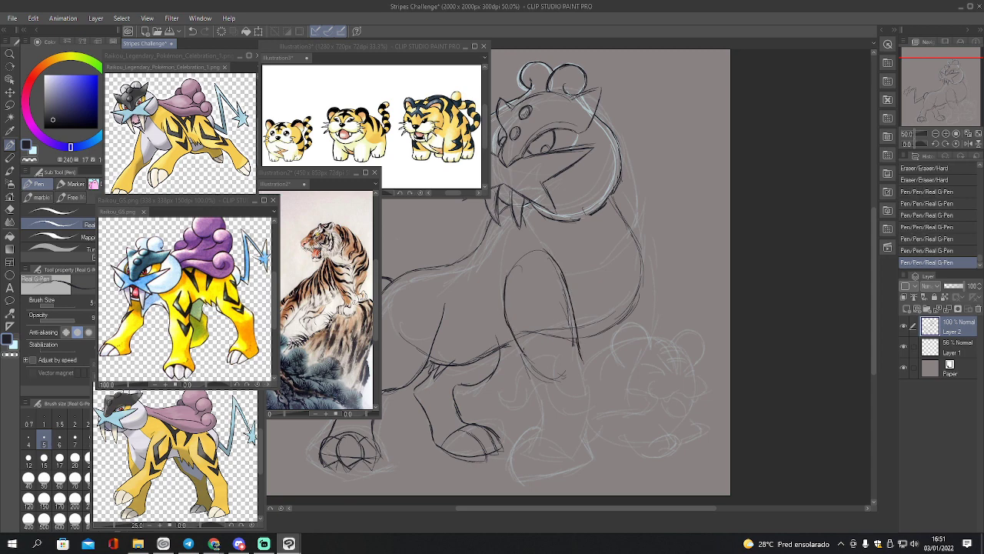
{"action": "left_click_drag", "start_coordinate": [506, 313], "coordinate": [511, 322]}
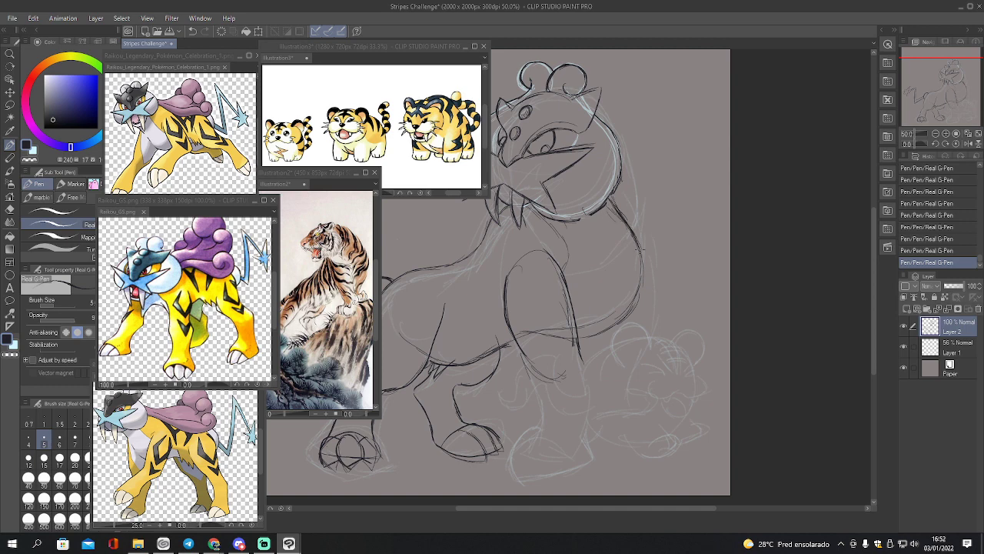
{"action": "left_click_drag", "start_coordinate": [643, 266], "coordinate": [638, 288]}
{"action": "left_click_drag", "start_coordinate": [587, 316], "coordinate": [619, 312]}
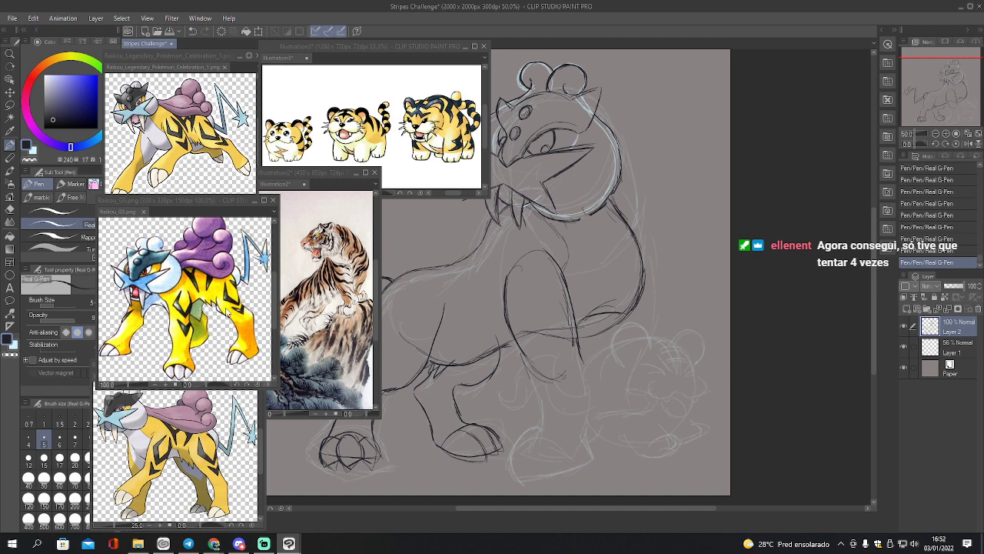
On Layer 1, erase the old front foot guide and sketch a light blue guide for a longer lower front leg and forward-pointing paw
{"action": "left_click", "coordinate": [945, 350]}
{"action": "key", "text": "e"}
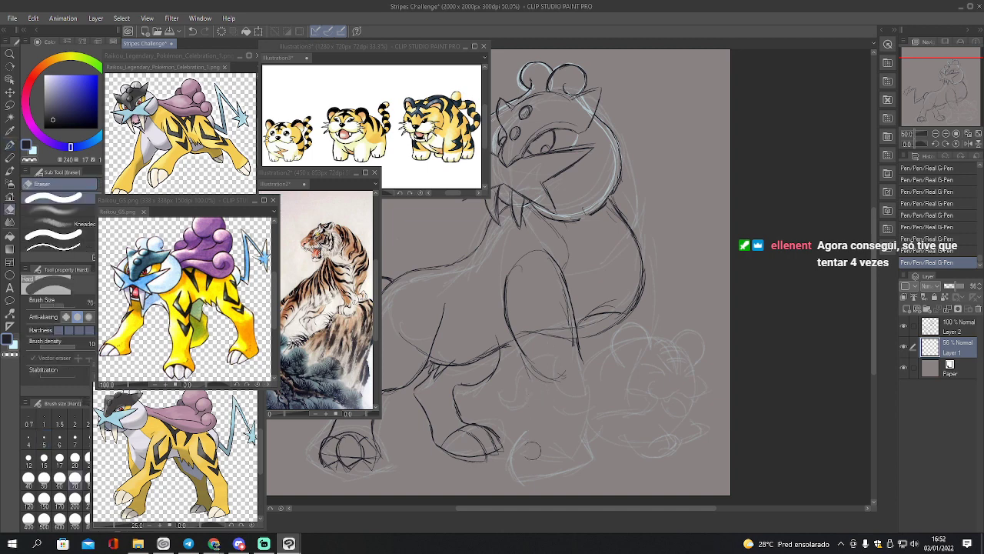
{"action": "left_click_drag", "start_coordinate": [576, 438], "coordinate": [578, 424]}
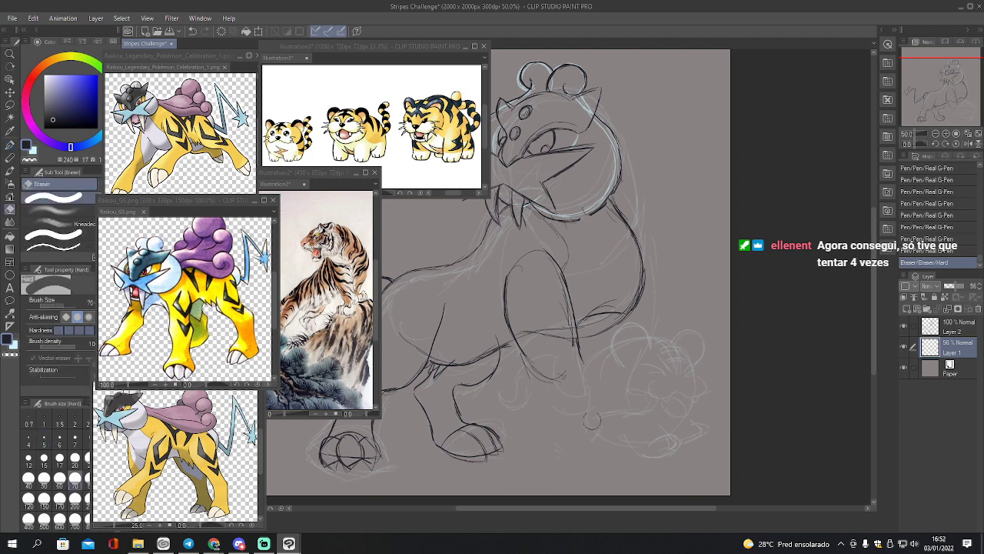
{"action": "key", "text": "p"}
{"action": "key", "text": "x"}
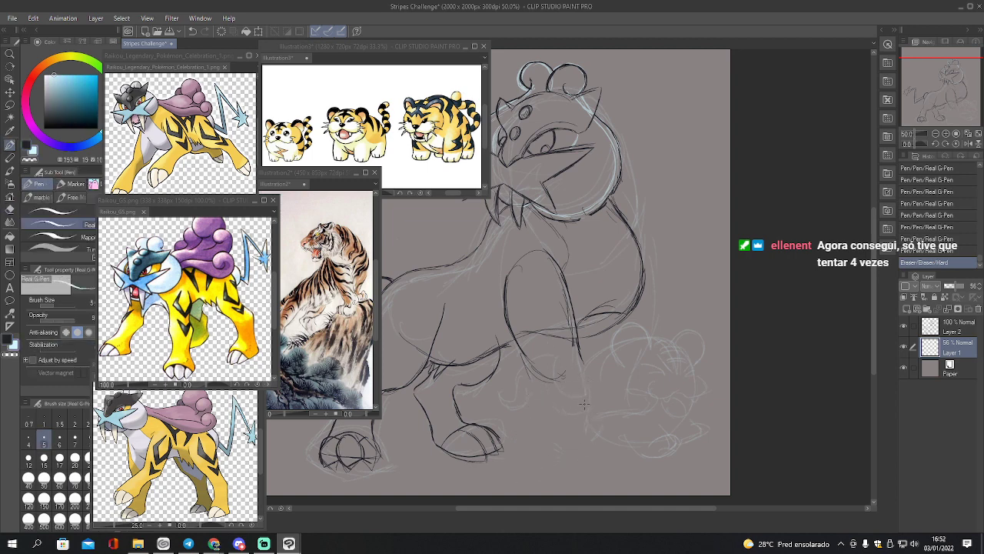
{"action": "mouse_move", "coordinate": [570, 356]}
{"action": "left_mouse_down"}
{"action": "mouse_move", "coordinate": [532, 381]}
{"action": "mouse_move", "coordinate": [542, 362]}
{"action": "mouse_move", "coordinate": [535, 396]}
{"action": "mouse_move", "coordinate": [562, 450]}
{"action": "mouse_move", "coordinate": [589, 432]}
{"action": "mouse_move", "coordinate": [588, 451]}
{"action": "mouse_move", "coordinate": [556, 449]}
{"action": "mouse_move", "coordinate": [630, 455]}
{"action": "mouse_move", "coordinate": [559, 454]}
{"action": "mouse_move", "coordinate": [600, 470]}
{"action": "mouse_move", "coordinate": [628, 467]}
{"action": "left_mouse_up"}
{"action": "mouse_move", "coordinate": [606, 431]}
{"action": "left_mouse_down"}
{"action": "mouse_move", "coordinate": [632, 465]}
{"action": "mouse_move", "coordinate": [604, 463]}
{"action": "mouse_move", "coordinate": [616, 437]}
{"action": "mouse_move", "coordinate": [637, 454]}
{"action": "left_mouse_up"}
{"action": "left_click_drag", "start_coordinate": [531, 366], "coordinate": [539, 358]}
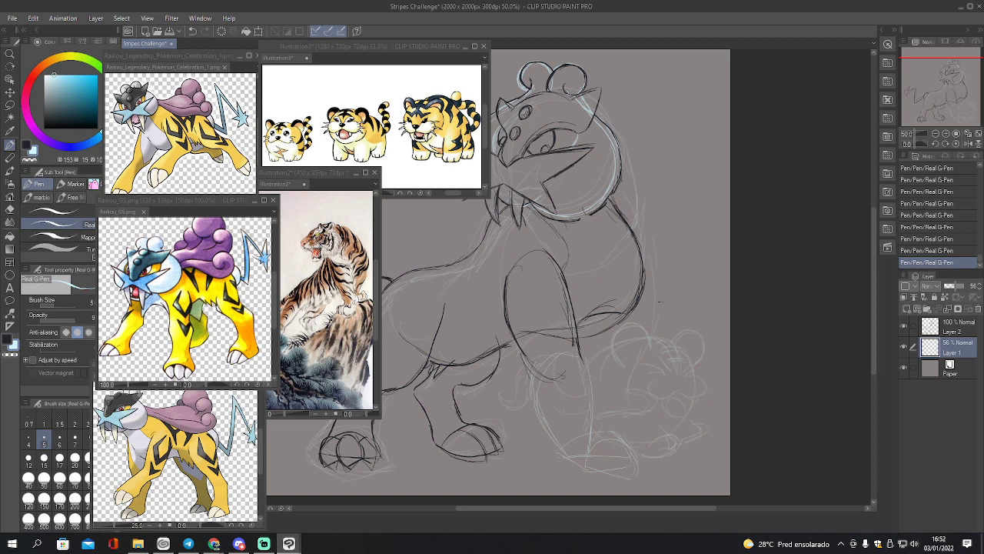
On Layer 2, erase the lower chest line in front of the leg and redraw it in the dark colour as a fuller curve
{"action": "left_click", "coordinate": [946, 327]}
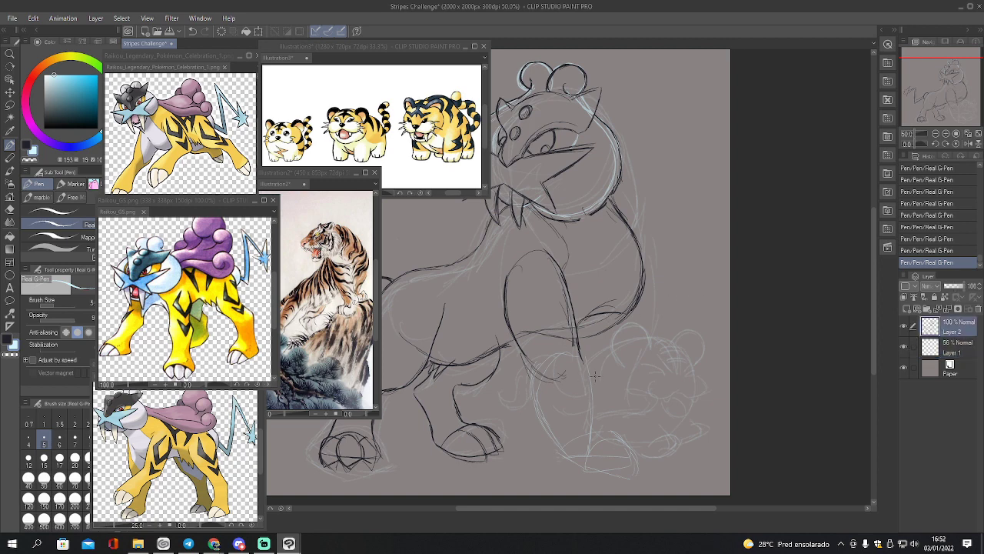
{"action": "key", "text": "e"}
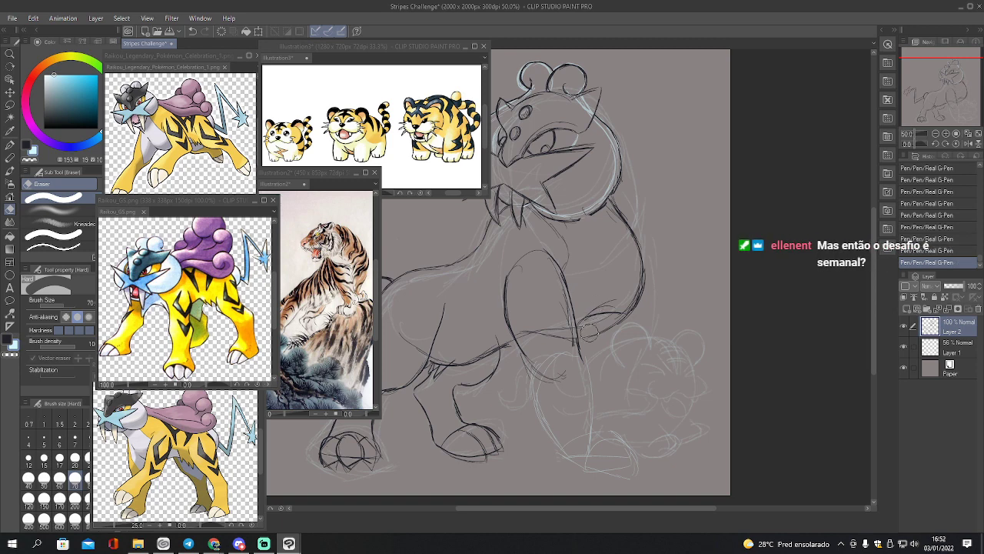
{"action": "mouse_move", "coordinate": [588, 329]}
{"action": "left_mouse_down"}
{"action": "mouse_move", "coordinate": [624, 324]}
{"action": "mouse_move", "coordinate": [585, 315]}
{"action": "mouse_move", "coordinate": [619, 305]}
{"action": "mouse_move", "coordinate": [593, 322]}
{"action": "mouse_move", "coordinate": [606, 339]}
{"action": "mouse_move", "coordinate": [629, 323]}
{"action": "left_mouse_up"}
{"action": "key", "text": "p"}
{"action": "key", "text": "x"}
{"action": "left_click_drag", "start_coordinate": [642, 286], "coordinate": [633, 313]}
{"action": "mouse_move", "coordinate": [640, 298]}
{"action": "left_mouse_down"}
{"action": "mouse_move", "coordinate": [631, 319]}
{"action": "mouse_move", "coordinate": [580, 337]}
{"action": "left_mouse_up"}
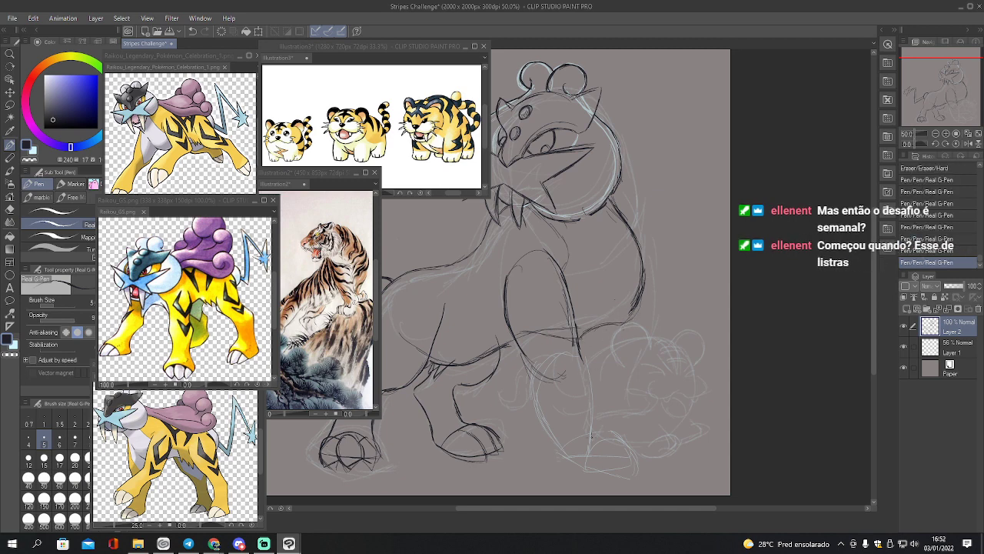
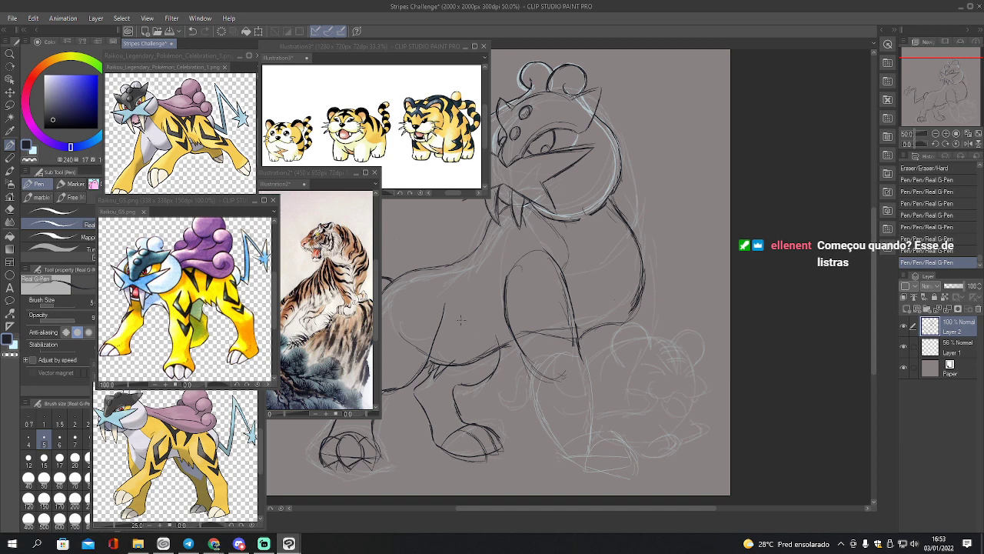
Replace the rounded upper contour of the far hind leg with an angular bend running from the belly to the lower leg
{"action": "left_click_drag", "start_coordinate": [457, 353], "coordinate": [456, 361]}
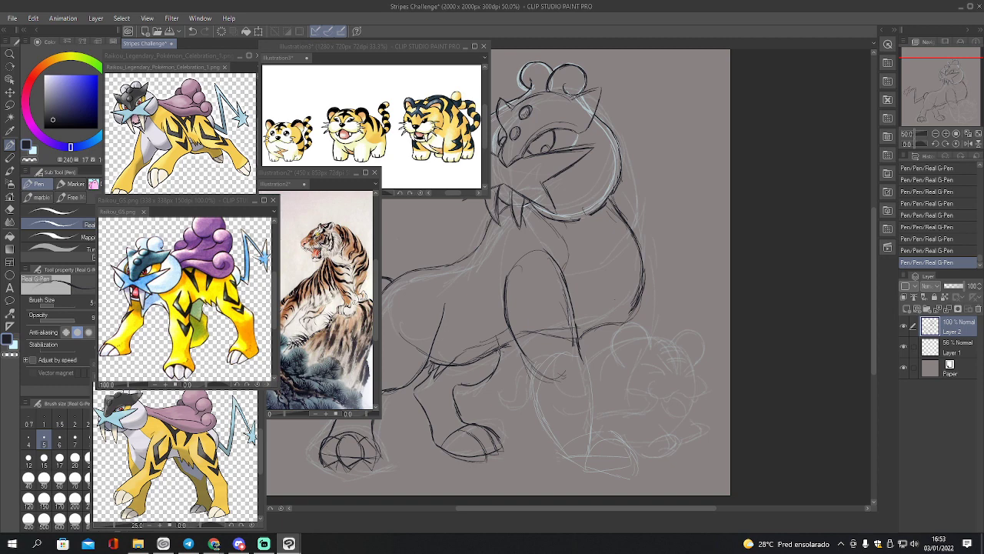
{"action": "mouse_move", "coordinate": [501, 347]}
{"action": "left_mouse_down"}
{"action": "mouse_move", "coordinate": [489, 379]}
{"action": "mouse_move", "coordinate": [460, 393]}
{"action": "left_mouse_up"}
{"action": "key", "text": "e"}
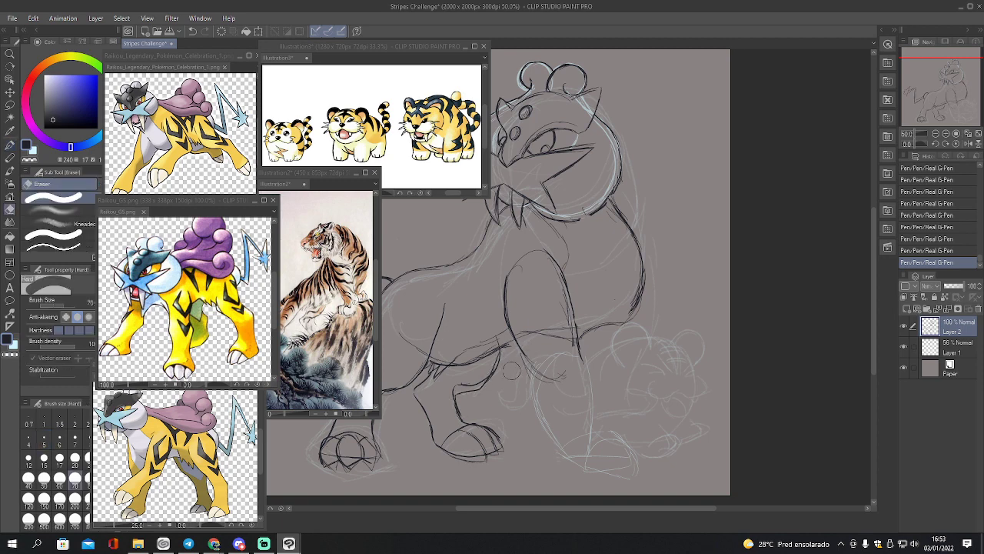
{"action": "mouse_move", "coordinate": [461, 379]}
{"action": "left_mouse_down"}
{"action": "mouse_move", "coordinate": [510, 371]}
{"action": "mouse_move", "coordinate": [494, 394]}
{"action": "mouse_move", "coordinate": [500, 365]}
{"action": "left_mouse_up"}
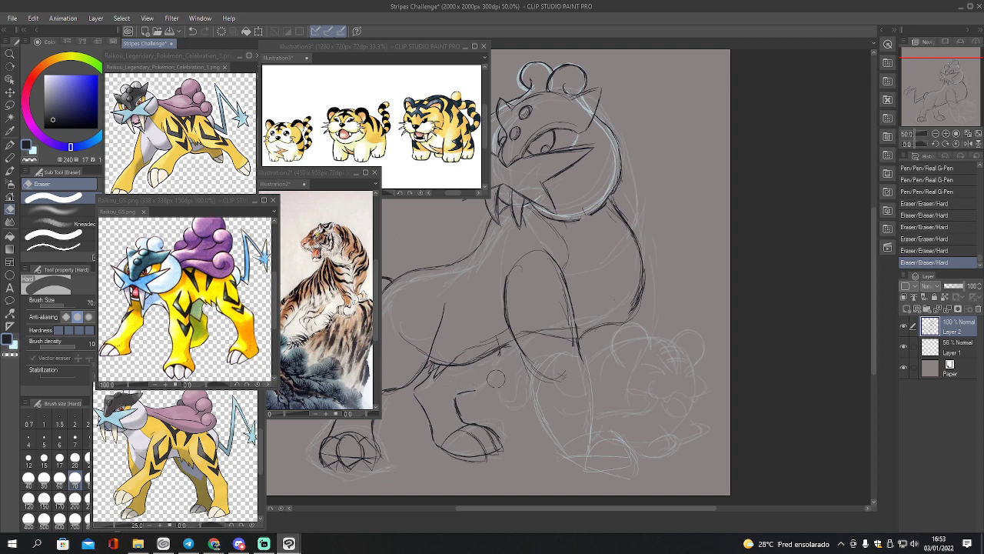
{"action": "key", "text": "p"}
{"action": "left_click_drag", "start_coordinate": [460, 395], "coordinate": [474, 393]}
{"action": "left_click_drag", "start_coordinate": [499, 356], "coordinate": [459, 412]}
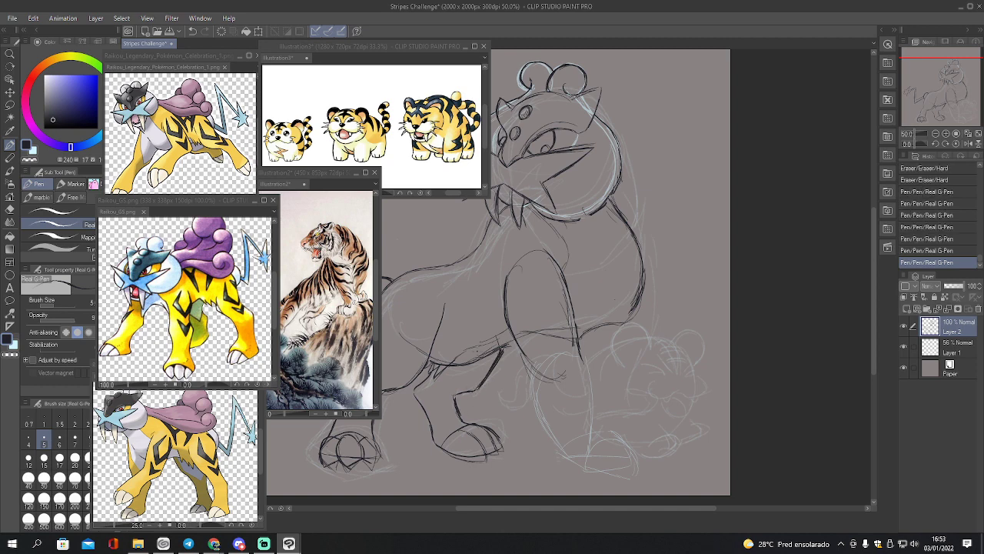
{"action": "mouse_move", "coordinate": [445, 362]}
{"action": "left_mouse_down"}
{"action": "mouse_move", "coordinate": [434, 392]}
{"action": "mouse_move", "coordinate": [466, 384]}
{"action": "left_mouse_up"}
{"action": "mouse_move", "coordinate": [492, 350]}
{"action": "left_mouse_down"}
{"action": "mouse_move", "coordinate": [475, 386]}
{"action": "mouse_move", "coordinate": [432, 391]}
{"action": "left_mouse_up"}
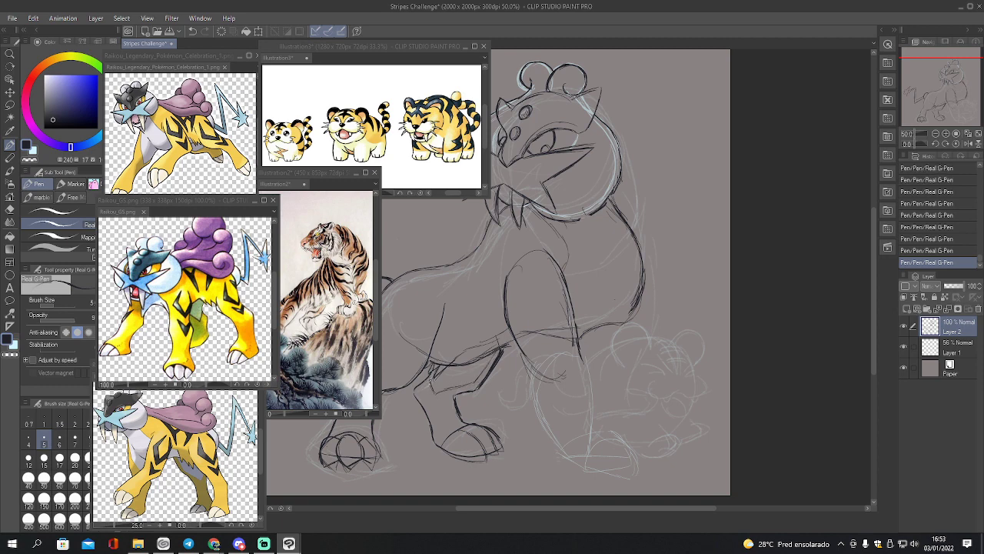
{"action": "left_click_drag", "start_coordinate": [495, 355], "coordinate": [481, 372]}
Reduce the eraser size to 30, erase the heavy curve at the tail base and redraw it with lighter pen strokes
{"action": "left_click_drag", "start_coordinate": [925, 126], "coordinate": [928, 93]}
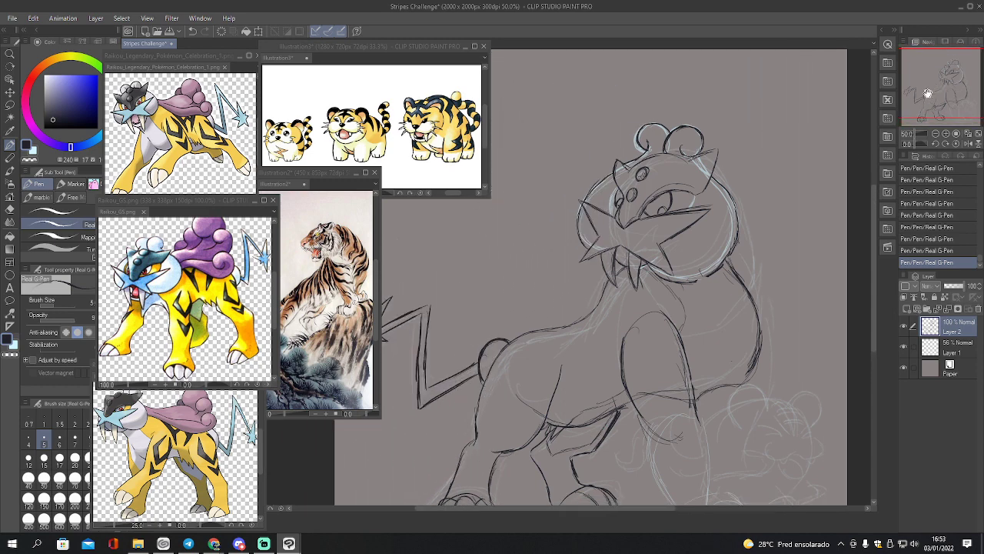
{"action": "key", "text": "e"}
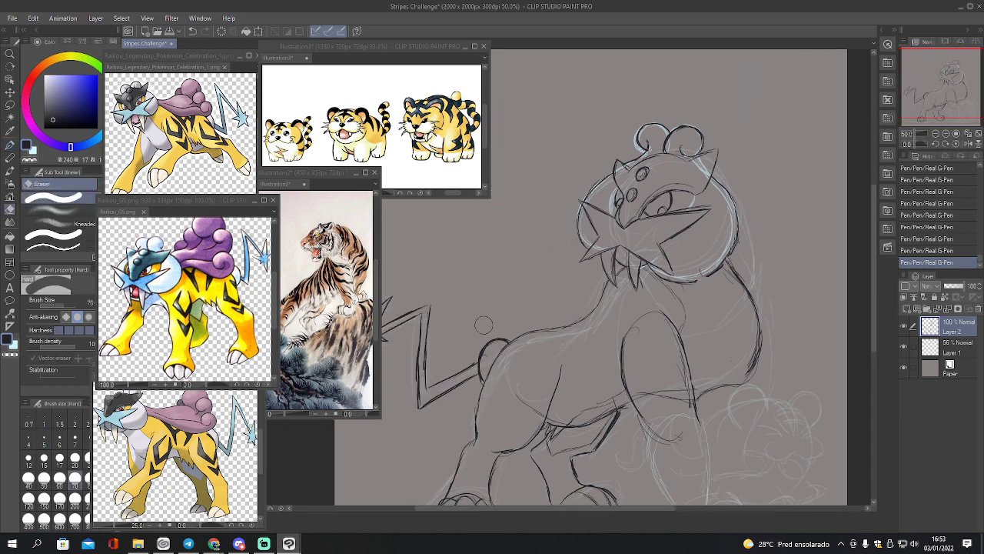
{"action": "key", "text": "bracketleft"}
{"action": "key", "text": "bracketleft"}
{"action": "key", "text": "bracketleft"}
{"action": "key", "text": "bracketleft"}
{"action": "mouse_move", "coordinate": [480, 379]}
{"action": "left_mouse_down"}
{"action": "mouse_move", "coordinate": [486, 347]}
{"action": "mouse_move", "coordinate": [504, 341]}
{"action": "mouse_move", "coordinate": [480, 372]}
{"action": "mouse_move", "coordinate": [505, 339]}
{"action": "left_mouse_up"}
{"action": "key", "text": "p"}
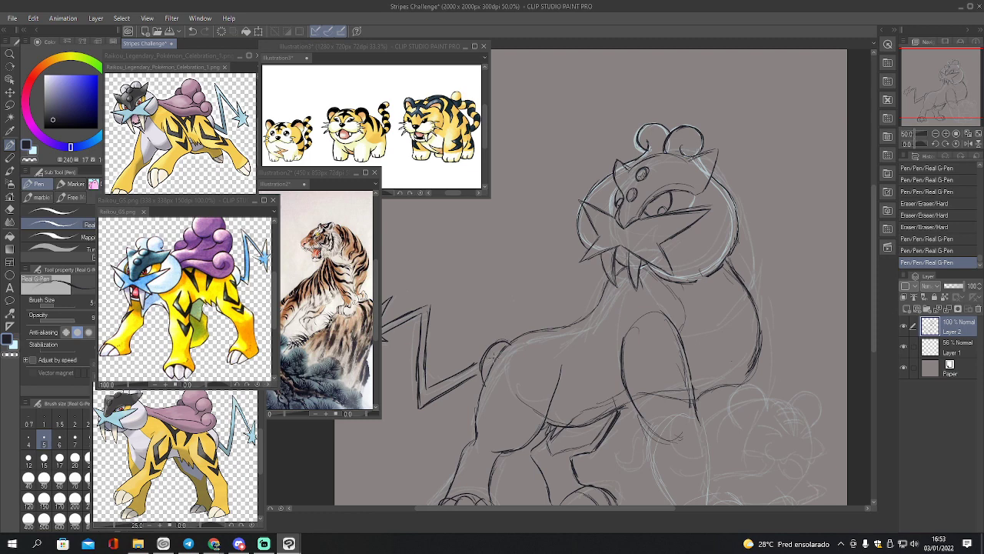
{"action": "mouse_move", "coordinate": [478, 375]}
{"action": "left_mouse_down"}
{"action": "mouse_move", "coordinate": [454, 388]}
{"action": "mouse_move", "coordinate": [457, 373]}
{"action": "mouse_move", "coordinate": [509, 345]}
{"action": "left_mouse_up"}
Draw the lower front leg and its clawed paw in dark strokes over the light blue guide
{"action": "left_click_drag", "start_coordinate": [932, 90], "coordinate": [942, 107]}
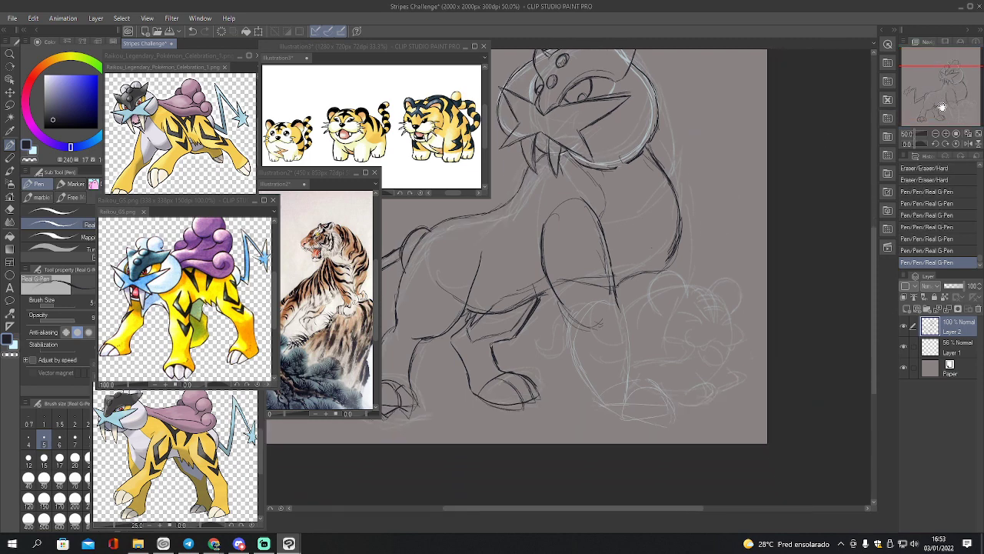
{"action": "mouse_move", "coordinate": [584, 305]}
{"action": "left_mouse_down"}
{"action": "mouse_move", "coordinate": [567, 359]}
{"action": "mouse_move", "coordinate": [589, 384]}
{"action": "mouse_move", "coordinate": [586, 397]}
{"action": "mouse_move", "coordinate": [605, 409]}
{"action": "mouse_move", "coordinate": [632, 420]}
{"action": "mouse_move", "coordinate": [610, 391]}
{"action": "mouse_move", "coordinate": [644, 391]}
{"action": "mouse_move", "coordinate": [654, 409]}
{"action": "mouse_move", "coordinate": [627, 400]}
{"action": "mouse_move", "coordinate": [629, 422]}
{"action": "left_mouse_up"}
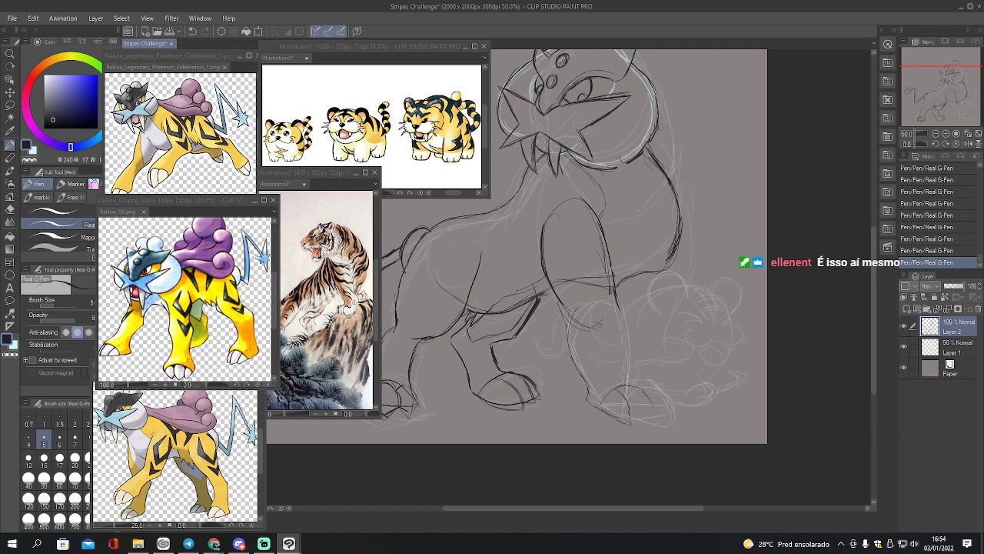
{"action": "left_click_drag", "start_coordinate": [635, 385], "coordinate": [647, 420]}
{"action": "left_click_drag", "start_coordinate": [619, 286], "coordinate": [626, 349]}
Erase the front and back outlines of the upper front leg from the shoulder down past the belly line
{"action": "key", "text": "e"}
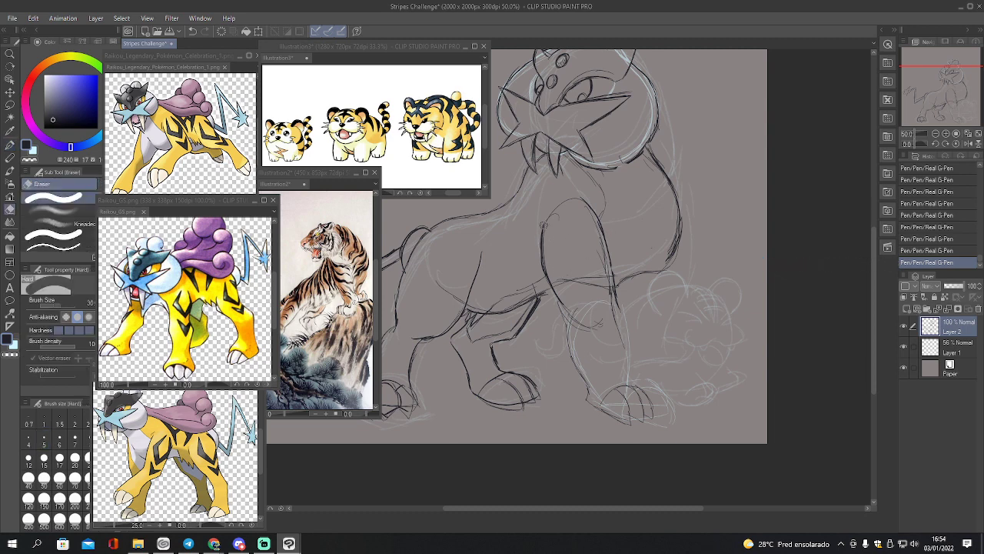
{"action": "mouse_move", "coordinate": [546, 220]}
{"action": "left_mouse_down"}
{"action": "mouse_move", "coordinate": [553, 286]}
{"action": "mouse_move", "coordinate": [570, 320]}
{"action": "mouse_move", "coordinate": [543, 229]}
{"action": "left_mouse_up"}
{"action": "left_click_drag", "start_coordinate": [541, 229], "coordinate": [545, 273]}
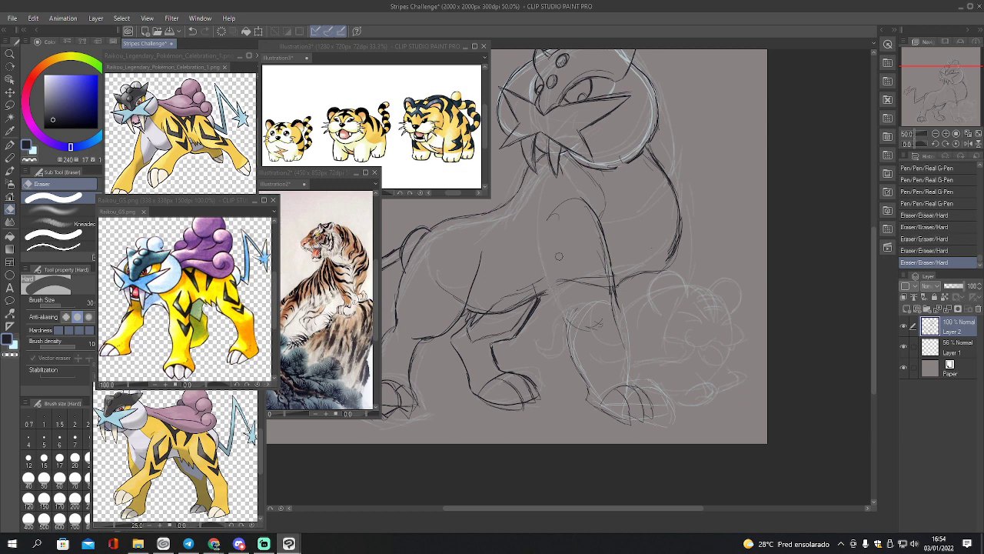
{"action": "left_click_drag", "start_coordinate": [583, 203], "coordinate": [620, 311]}
{"action": "left_click_drag", "start_coordinate": [598, 231], "coordinate": [609, 277]}
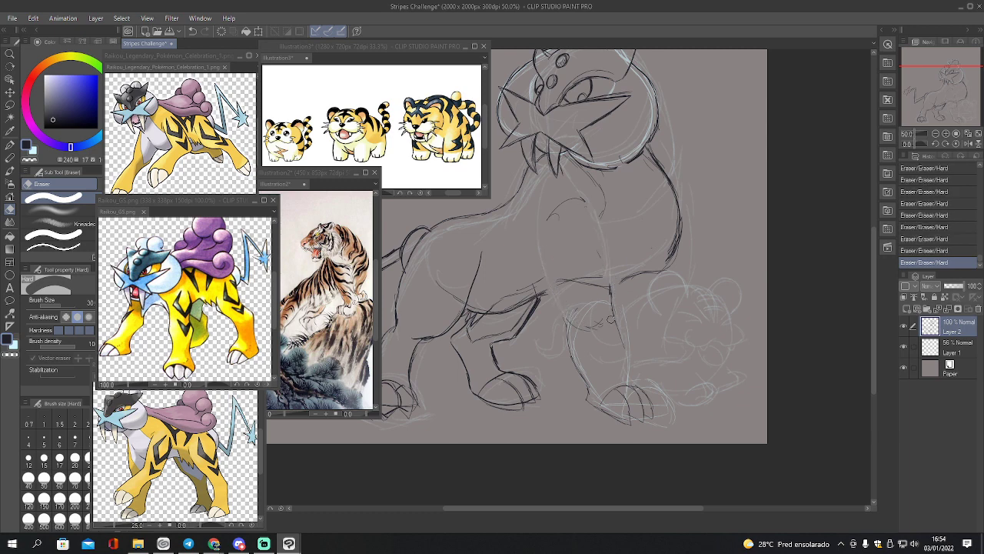
Redraw both sides of the front leg as continuous tapering lines from the shoulder down to the paw
{"action": "key", "text": "p"}
{"action": "left_click_drag", "start_coordinate": [589, 218], "coordinate": [628, 383]}
{"action": "left_click_drag", "start_coordinate": [626, 374], "coordinate": [630, 381]}
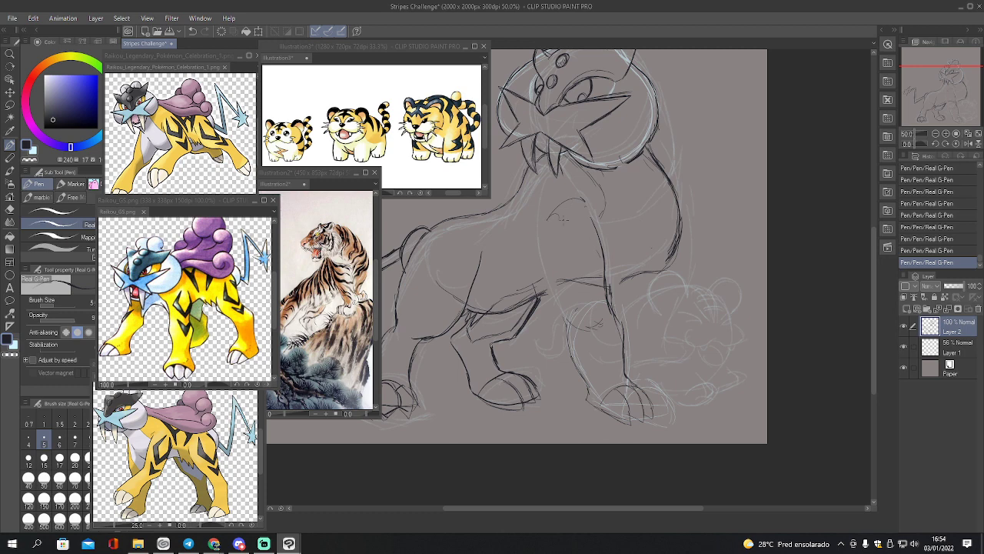
{"action": "left_click_drag", "start_coordinate": [540, 235], "coordinate": [602, 409]}
Rework the lower chest curve between the front leg and chest front, and add a line from the mane to the shoulder
{"action": "mouse_move", "coordinate": [619, 284]}
{"action": "left_mouse_down"}
{"action": "mouse_move", "coordinate": [669, 265]}
{"action": "mouse_move", "coordinate": [680, 240]}
{"action": "left_mouse_up"}
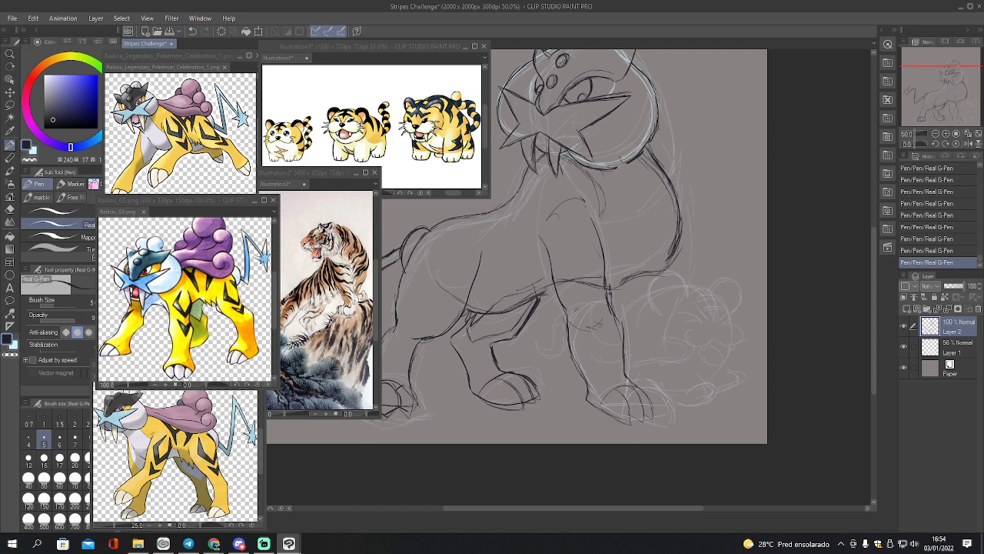
{"action": "left_click_drag", "start_coordinate": [604, 291], "coordinate": [657, 270]}
{"action": "key", "text": "e"}
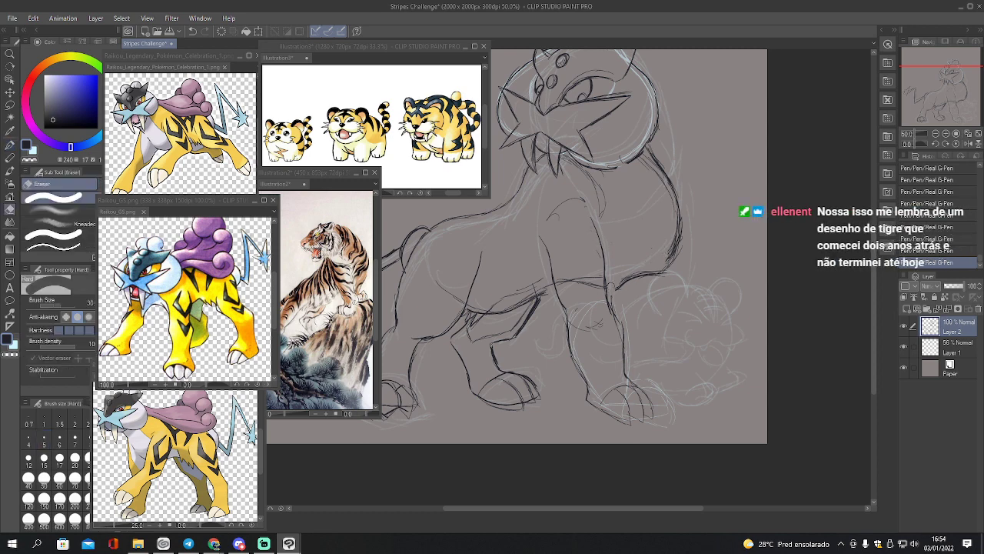
{"action": "key", "text": "p"}
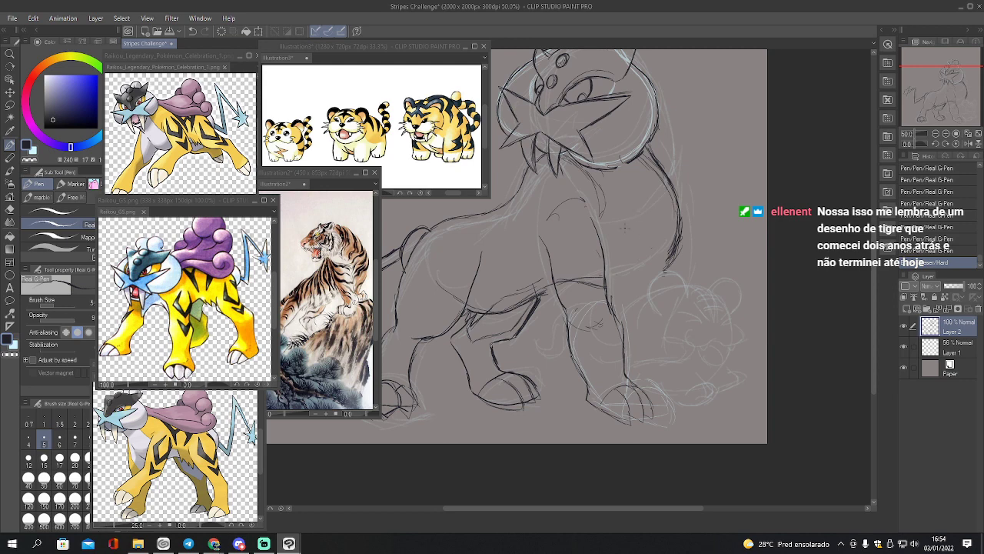
{"action": "left_click_drag", "start_coordinate": [605, 285], "coordinate": [655, 276]}
{"action": "mouse_move", "coordinate": [602, 167]}
{"action": "left_mouse_down"}
{"action": "mouse_move", "coordinate": [609, 191]}
{"action": "mouse_move", "coordinate": [597, 224]}
{"action": "left_mouse_up"}
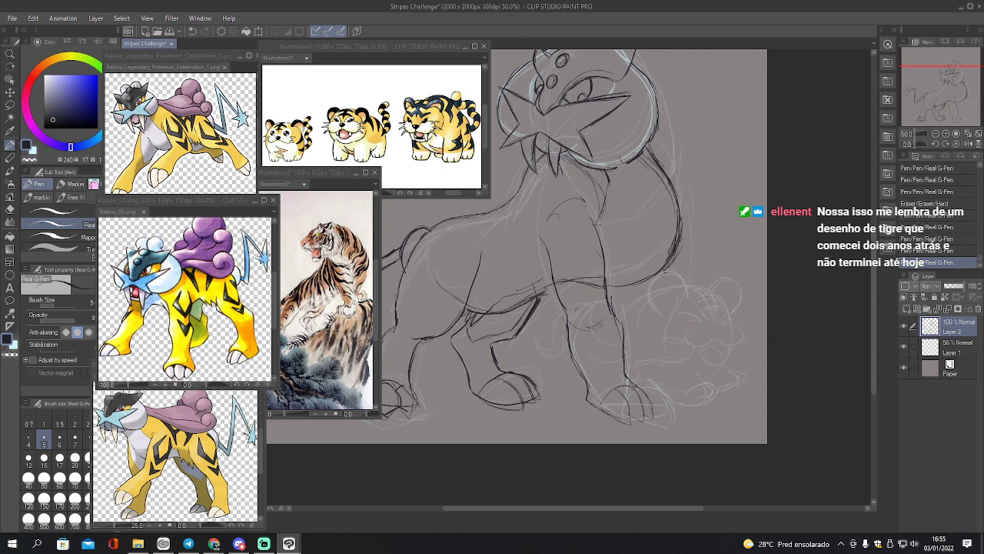
{"action": "left_click_drag", "start_coordinate": [641, 152], "coordinate": [667, 181]}
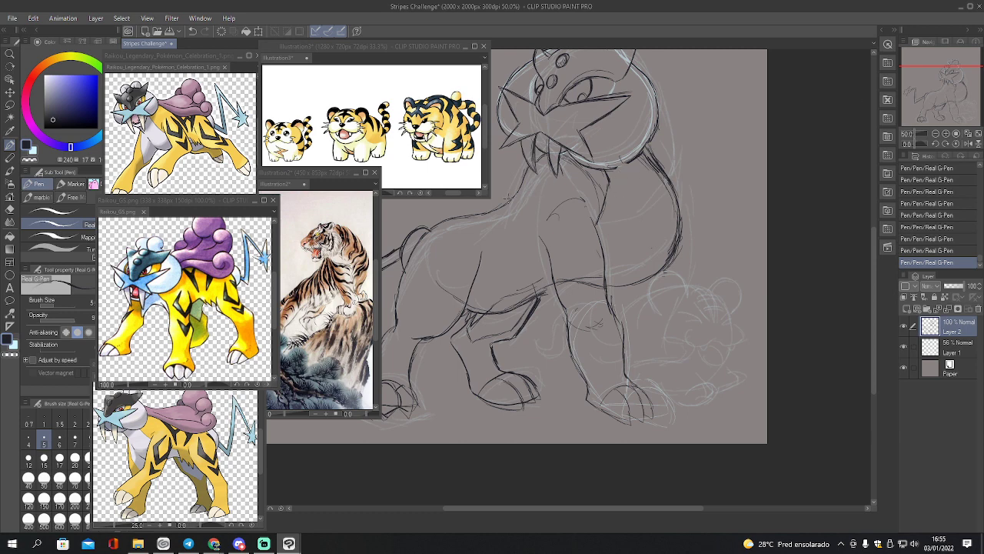
Sketch a flowing cloud-like cape above the back, with round curls at its rear end and lines joining it to the neck
{"action": "left_click_drag", "start_coordinate": [947, 96], "coordinate": [933, 93]}
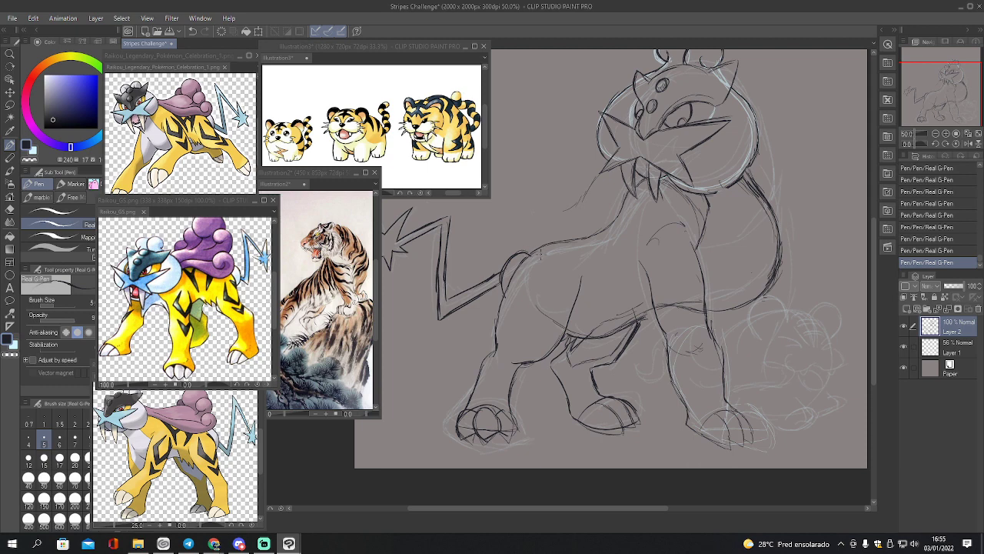
{"action": "mouse_move", "coordinate": [506, 246]}
{"action": "left_mouse_down"}
{"action": "mouse_move", "coordinate": [522, 213]}
{"action": "mouse_move", "coordinate": [520, 242]}
{"action": "mouse_move", "coordinate": [534, 223]}
{"action": "mouse_move", "coordinate": [514, 247]}
{"action": "mouse_move", "coordinate": [602, 236]}
{"action": "mouse_move", "coordinate": [628, 212]}
{"action": "mouse_move", "coordinate": [622, 219]}
{"action": "left_mouse_up"}
{"action": "mouse_move", "coordinate": [505, 225]}
{"action": "left_mouse_down"}
{"action": "mouse_move", "coordinate": [520, 191]}
{"action": "mouse_move", "coordinate": [530, 203]}
{"action": "mouse_move", "coordinate": [526, 212]}
{"action": "mouse_move", "coordinate": [537, 161]}
{"action": "mouse_move", "coordinate": [552, 192]}
{"action": "mouse_move", "coordinate": [537, 209]}
{"action": "mouse_move", "coordinate": [549, 204]}
{"action": "mouse_move", "coordinate": [520, 185]}
{"action": "mouse_move", "coordinate": [499, 221]}
{"action": "mouse_move", "coordinate": [507, 228]}
{"action": "left_mouse_up"}
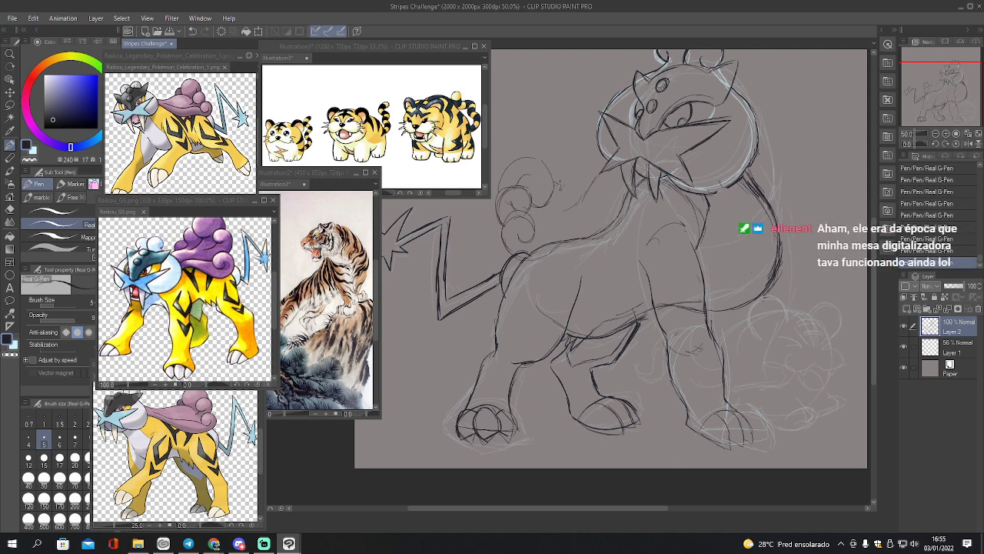
{"action": "mouse_move", "coordinate": [618, 173]}
{"action": "left_mouse_down"}
{"action": "mouse_move", "coordinate": [593, 218]}
{"action": "mouse_move", "coordinate": [538, 228]}
{"action": "mouse_move", "coordinate": [576, 218]}
{"action": "mouse_move", "coordinate": [566, 196]}
{"action": "mouse_move", "coordinate": [600, 176]}
{"action": "mouse_move", "coordinate": [559, 200]}
{"action": "left_mouse_up"}
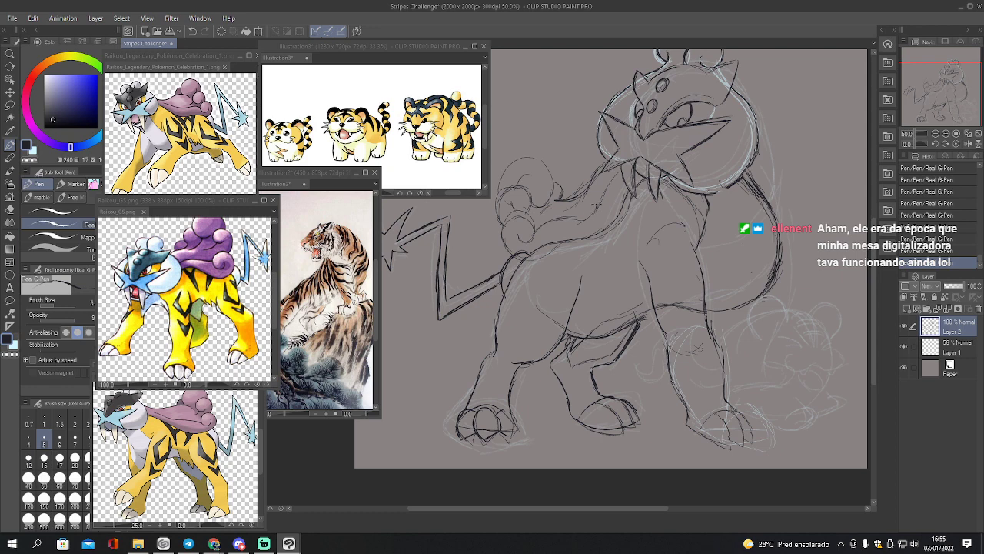
Add flowing contour lines to the cape between its rear curls and the neck
{"action": "mouse_move", "coordinate": [596, 206]}
{"action": "left_mouse_down"}
{"action": "mouse_move", "coordinate": [617, 176]}
{"action": "mouse_move", "coordinate": [606, 190]}
{"action": "left_mouse_up"}
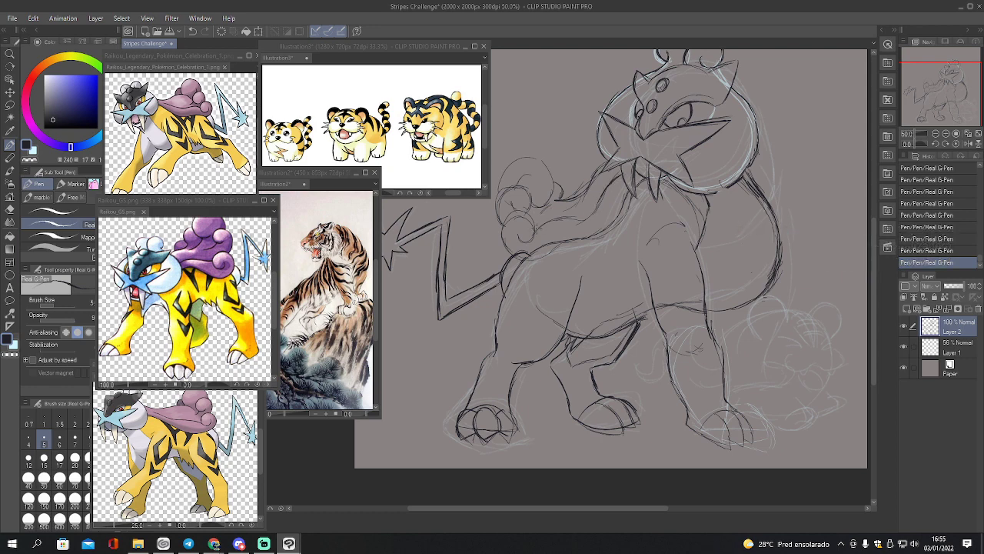
{"action": "mouse_move", "coordinate": [539, 228]}
{"action": "left_mouse_down"}
{"action": "mouse_move", "coordinate": [570, 204]}
{"action": "mouse_move", "coordinate": [601, 204]}
{"action": "left_mouse_up"}
Sketch an angular diamond-shaped stripe on the hind thigh and erase the stray lines around it
{"action": "mouse_move", "coordinate": [526, 286]}
{"action": "left_mouse_down"}
{"action": "mouse_move", "coordinate": [511, 308]}
{"action": "mouse_move", "coordinate": [521, 333]}
{"action": "mouse_move", "coordinate": [555, 323]}
{"action": "mouse_move", "coordinate": [554, 286]}
{"action": "mouse_move", "coordinate": [557, 304]}
{"action": "left_mouse_up"}
{"action": "mouse_move", "coordinate": [526, 289]}
{"action": "left_mouse_down"}
{"action": "mouse_move", "coordinate": [514, 314]}
{"action": "mouse_move", "coordinate": [548, 315]}
{"action": "left_mouse_up"}
{"action": "left_click_drag", "start_coordinate": [550, 281], "coordinate": [556, 311]}
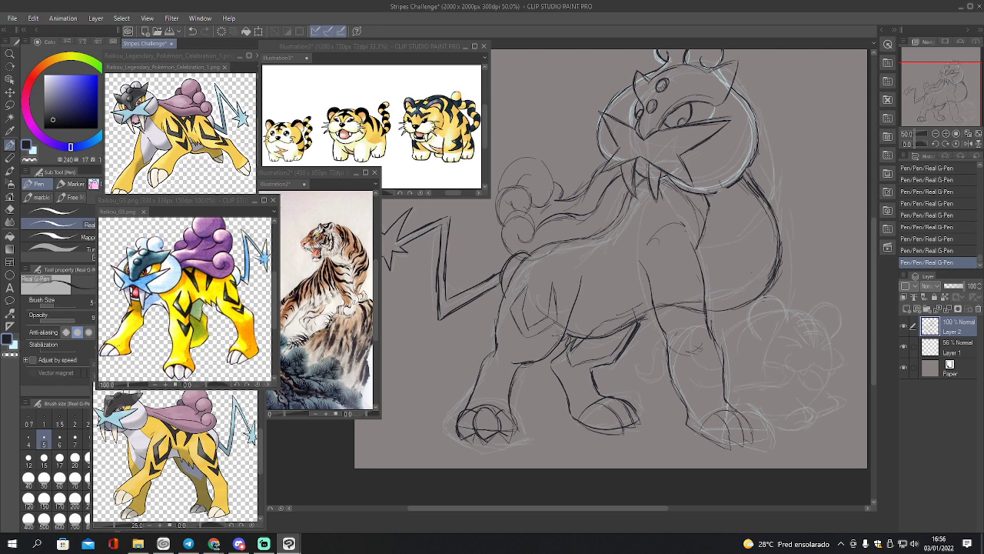
{"action": "key", "text": "m"}
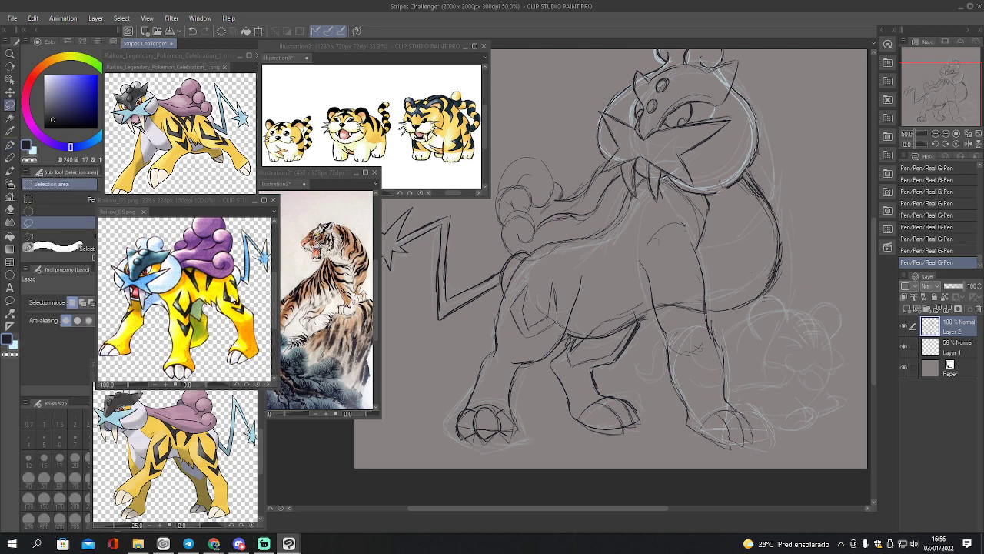
{"action": "key", "text": "e"}
{"action": "mouse_move", "coordinate": [537, 315]}
{"action": "left_mouse_down"}
{"action": "mouse_move", "coordinate": [557, 329]}
{"action": "mouse_move", "coordinate": [560, 321]}
{"action": "left_mouse_up"}
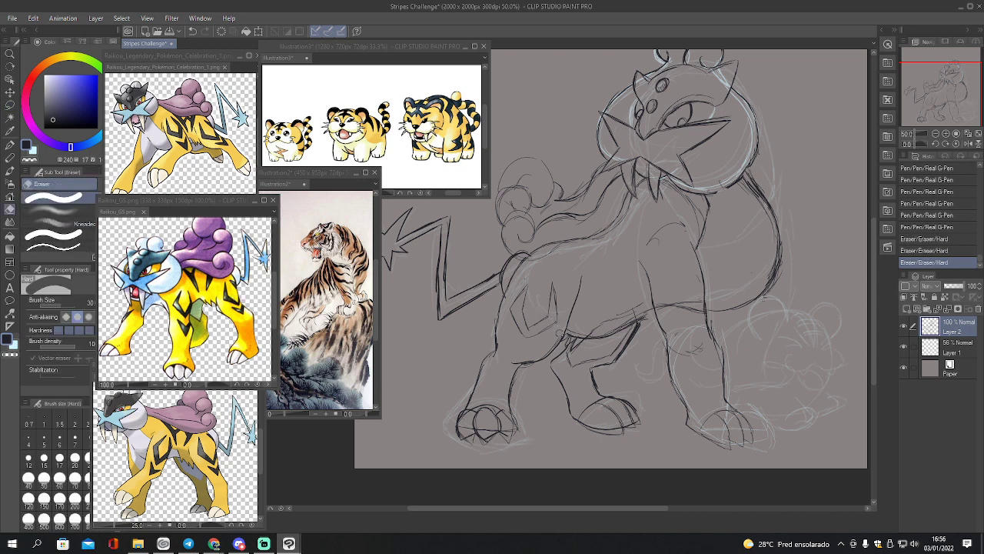
Lasso the thigh stripe, rotate it and reshape it with Free Transform to follow the back of the thigh, and deselect it
{"action": "key", "text": "m"}
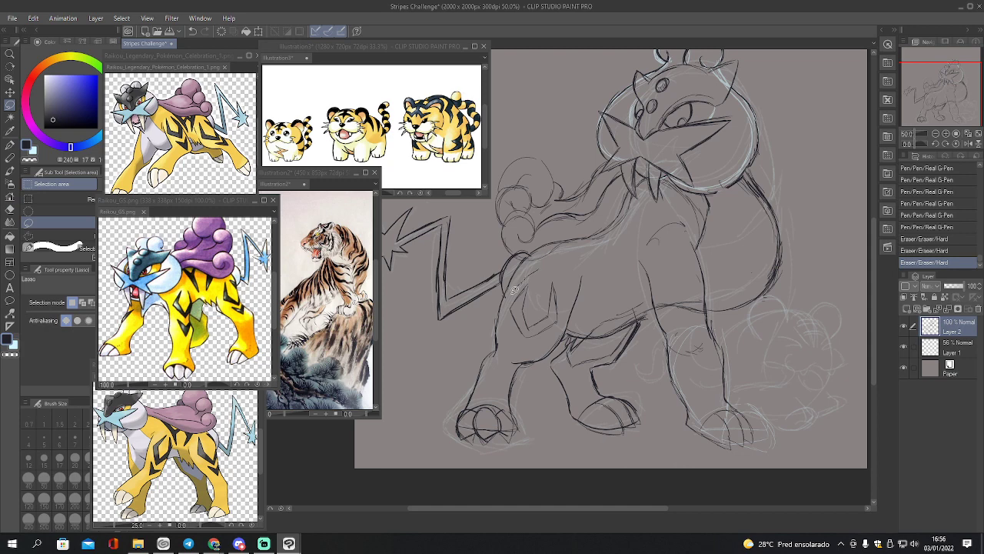
{"action": "mouse_move", "coordinate": [523, 340]}
{"action": "left_mouse_down"}
{"action": "mouse_move", "coordinate": [569, 300]}
{"action": "mouse_move", "coordinate": [508, 335]}
{"action": "left_mouse_up"}
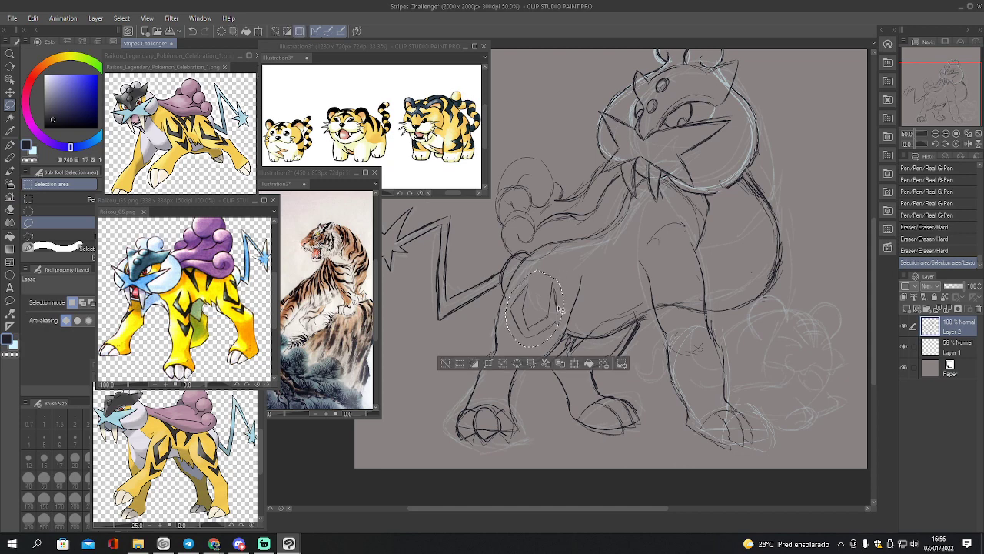
{"action": "key", "text": "ctrl+t"}
{"action": "left_click_drag", "start_coordinate": [586, 275], "coordinate": [556, 311]}
{"action": "left_click", "coordinate": [551, 364]}
{"action": "key", "text": "ctrl+t"}
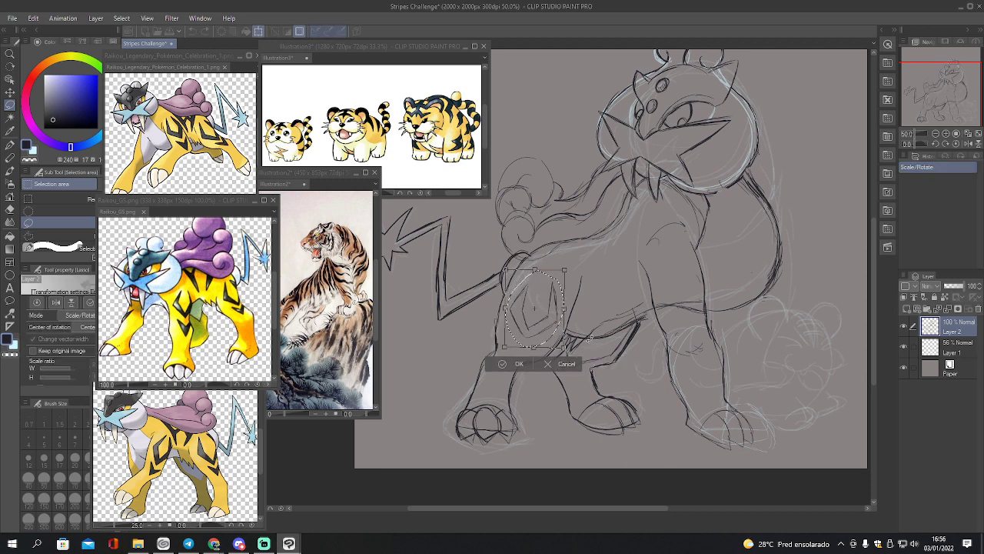
{"action": "left_click_drag", "start_coordinate": [478, 345], "coordinate": [471, 330]}
{"action": "mouse_move", "coordinate": [548, 329]}
{"action": "left_mouse_down"}
{"action": "mouse_move", "coordinate": [557, 316]}
{"action": "mouse_move", "coordinate": [532, 316]}
{"action": "left_mouse_up"}
{"action": "left_click", "coordinate": [83, 315]}
{"action": "left_click", "coordinate": [93, 356]}
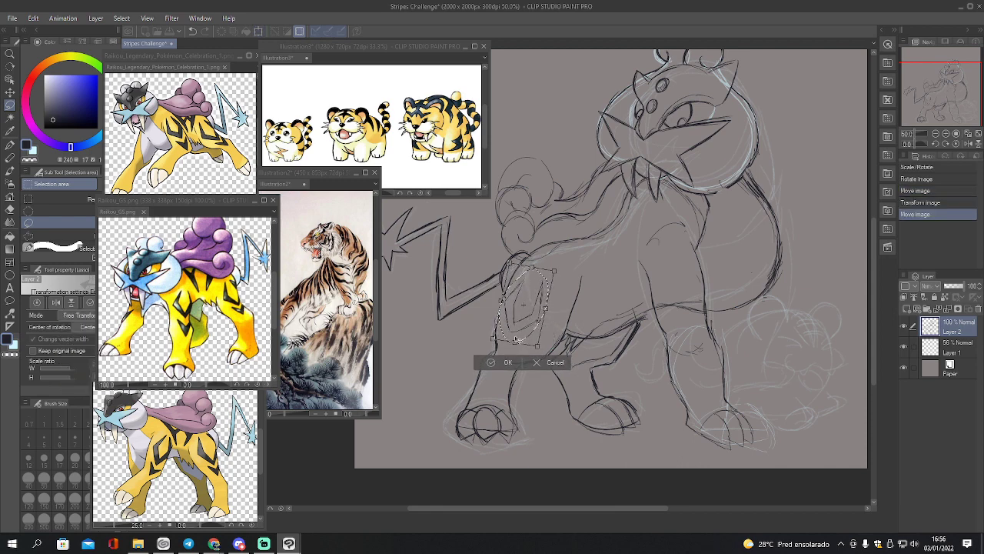
{"action": "left_click", "coordinate": [507, 365]}
{"action": "key", "text": "ctrl+d"}
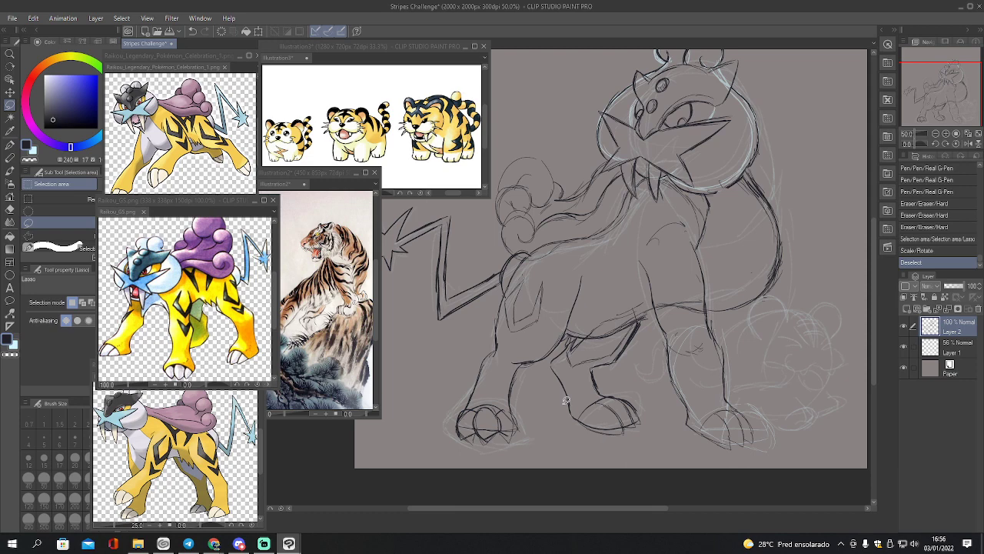
Add a V-shaped stripe below the diamond marking on the hind thigh
{"action": "key", "text": "p"}
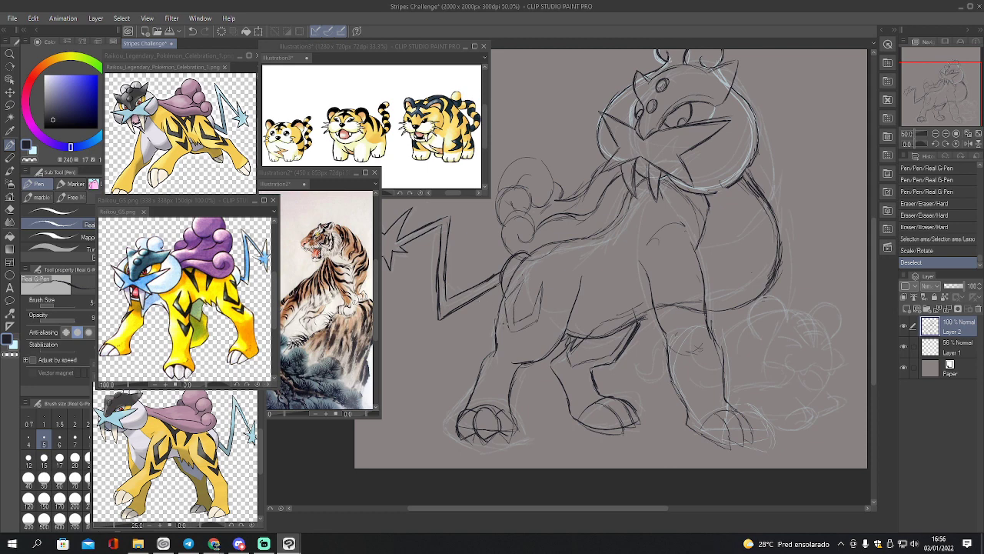
{"action": "mouse_move", "coordinate": [497, 319]}
{"action": "left_mouse_down"}
{"action": "mouse_move", "coordinate": [526, 340]}
{"action": "mouse_move", "coordinate": [494, 340]}
{"action": "mouse_move", "coordinate": [516, 342]}
{"action": "left_mouse_up"}
{"action": "left_click_drag", "start_coordinate": [530, 333], "coordinate": [510, 343]}
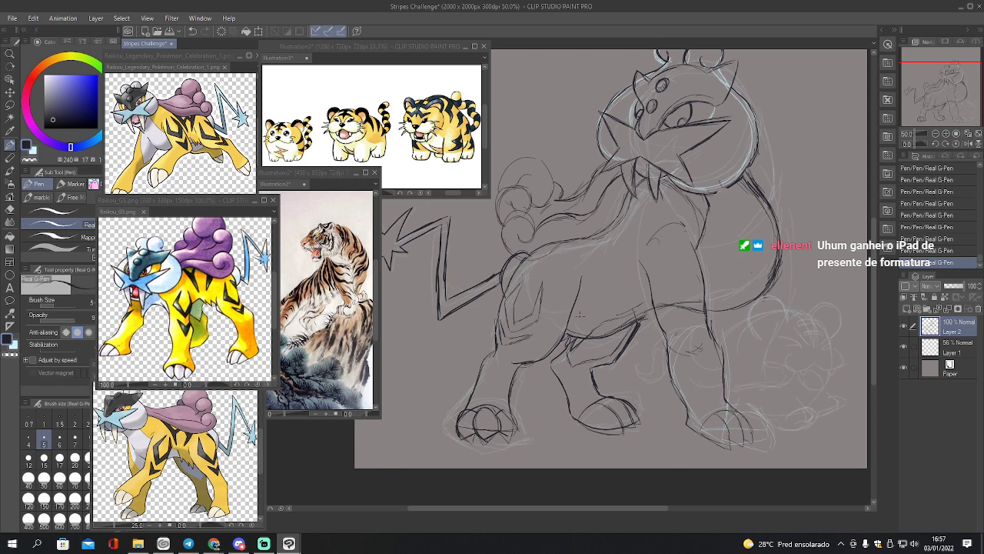
Clean up the junction of hind leg and belly, and sketch a small jagged fur edge there
{"action": "key", "text": "e"}
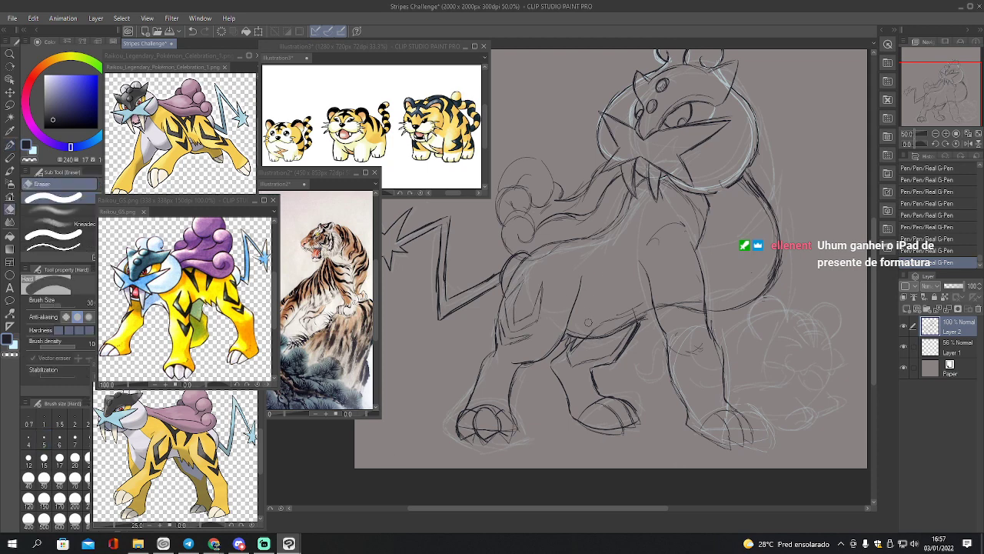
{"action": "mouse_move", "coordinate": [576, 340]}
{"action": "left_mouse_down"}
{"action": "mouse_move", "coordinate": [569, 331]}
{"action": "mouse_move", "coordinate": [570, 352]}
{"action": "left_mouse_up"}
{"action": "mouse_move", "coordinate": [570, 353]}
{"action": "left_mouse_down"}
{"action": "mouse_move", "coordinate": [563, 339]}
{"action": "mouse_move", "coordinate": [569, 354]}
{"action": "mouse_move", "coordinate": [586, 337]}
{"action": "mouse_move", "coordinate": [568, 340]}
{"action": "mouse_move", "coordinate": [577, 348]}
{"action": "left_mouse_up"}
{"action": "key", "text": "p"}
{"action": "left_click_drag", "start_coordinate": [577, 332], "coordinate": [593, 341]}
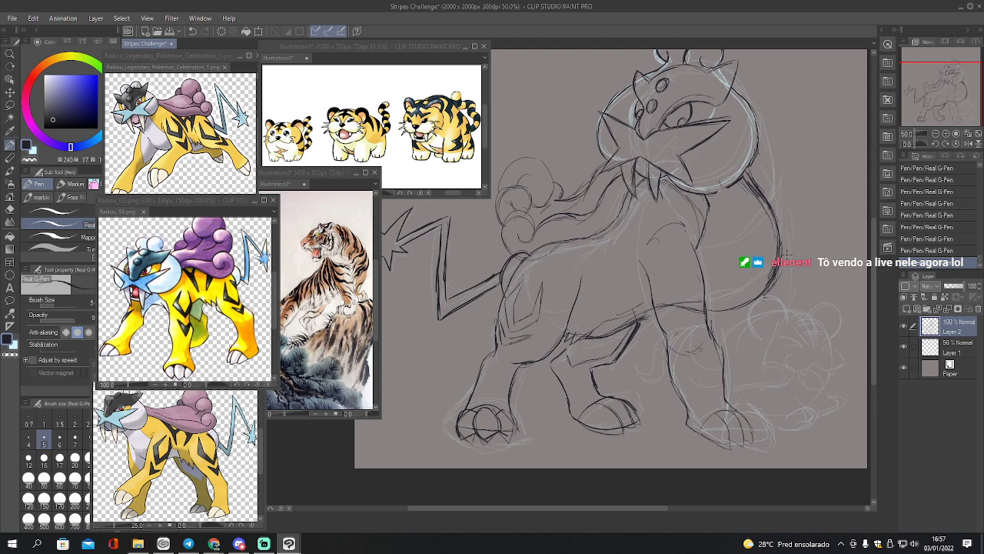
Draw a slimmer chest curve from the mane to the belly and erase the old outer outline with an eraser enlarged to 80
{"action": "mouse_move", "coordinate": [724, 180]}
{"action": "left_mouse_down"}
{"action": "mouse_move", "coordinate": [757, 217]}
{"action": "mouse_move", "coordinate": [769, 254]}
{"action": "mouse_move", "coordinate": [745, 304]}
{"action": "mouse_move", "coordinate": [723, 311]}
{"action": "left_mouse_up"}
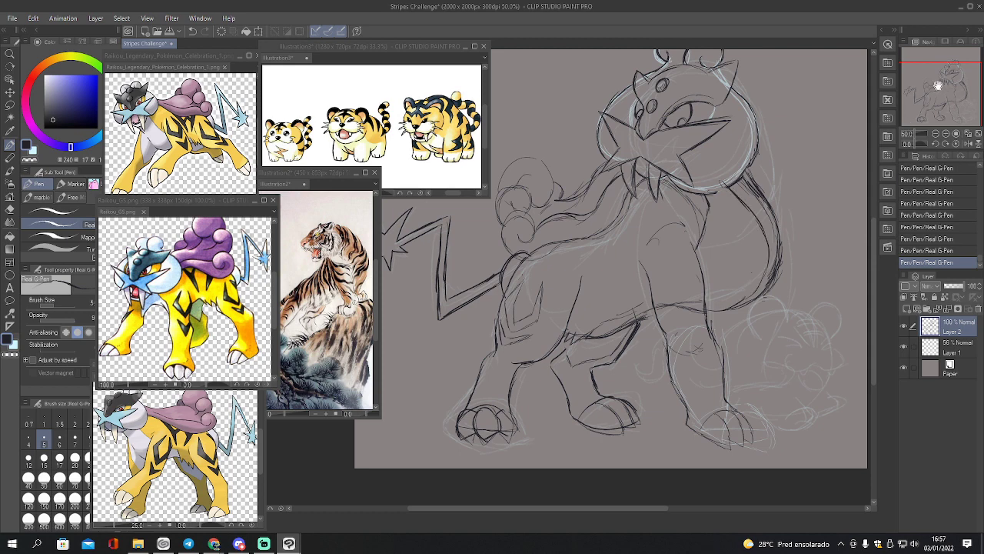
{"action": "left_click_drag", "start_coordinate": [937, 85], "coordinate": [950, 84]}
{"action": "key", "text": "e"}
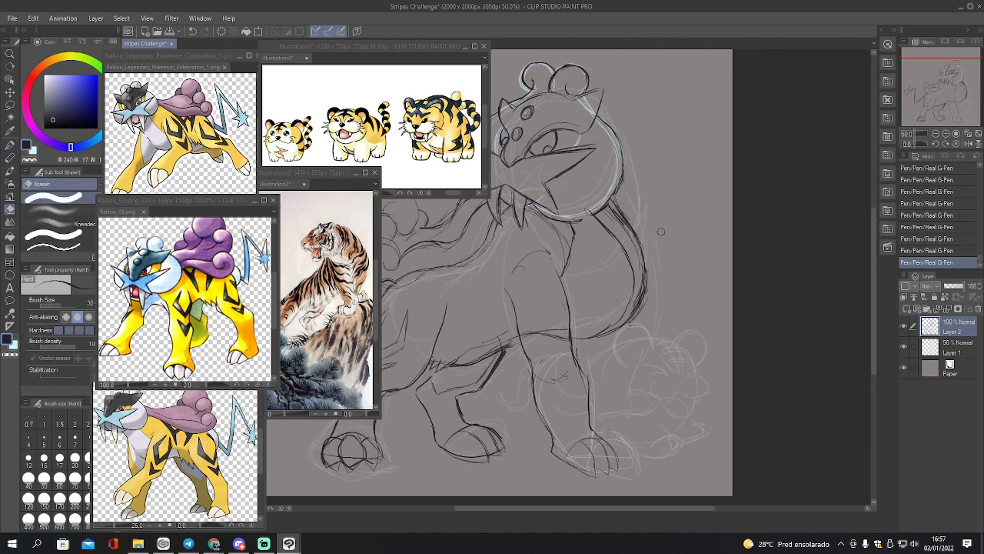
{"action": "mouse_move", "coordinate": [615, 206]}
{"action": "left_mouse_down"}
{"action": "mouse_move", "coordinate": [646, 278]}
{"action": "mouse_move", "coordinate": [636, 316]}
{"action": "mouse_move", "coordinate": [608, 345]}
{"action": "mouse_move", "coordinate": [620, 338]}
{"action": "left_mouse_up"}
{"action": "key", "text": "bracketright"}
{"action": "key", "text": "bracketright"}
{"action": "key", "text": "bracketright"}
{"action": "key", "text": "bracketright"}
{"action": "key", "text": "bracketright"}
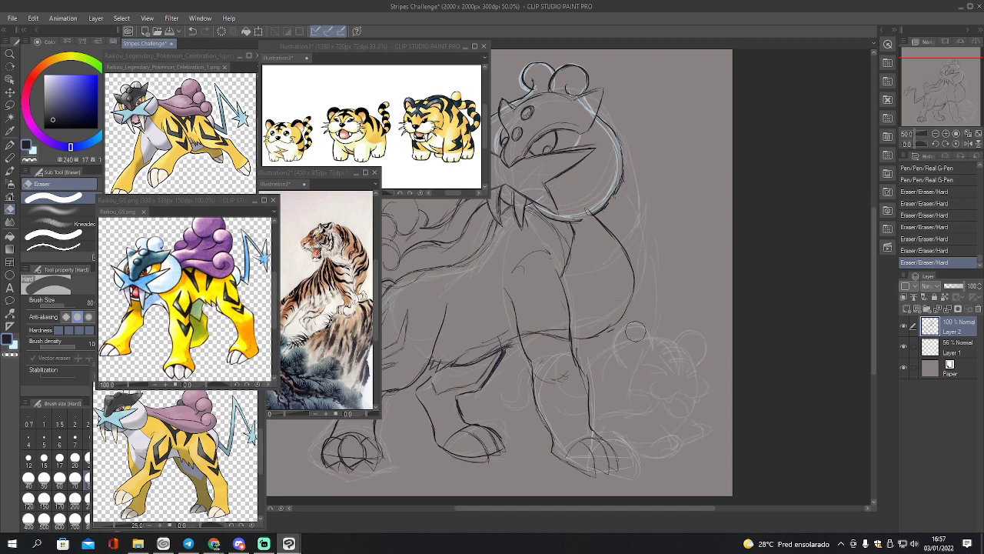
Redraw the chest front with firmer strokes and reinforce the belly line from the hind leg to the lower chest
{"action": "key", "text": "p"}
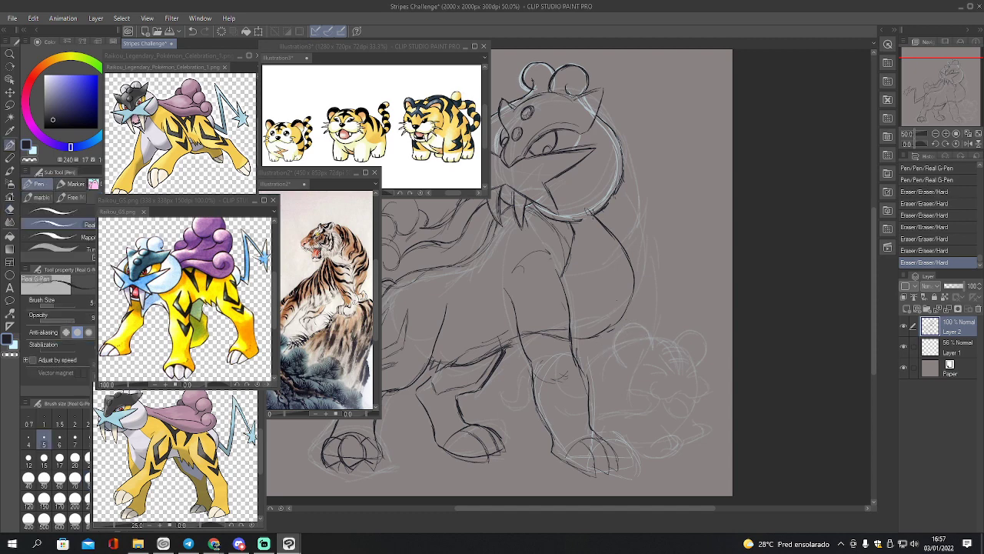
{"action": "mouse_move", "coordinate": [589, 211]}
{"action": "left_mouse_down"}
{"action": "mouse_move", "coordinate": [628, 257]}
{"action": "mouse_move", "coordinate": [631, 298]}
{"action": "mouse_move", "coordinate": [612, 330]}
{"action": "mouse_move", "coordinate": [589, 337]}
{"action": "left_mouse_up"}
{"action": "left_click_drag", "start_coordinate": [624, 320], "coordinate": [577, 338]}
{"action": "left_click_drag", "start_coordinate": [631, 298], "coordinate": [616, 329]}
{"action": "left_click_drag", "start_coordinate": [631, 267], "coordinate": [632, 298]}
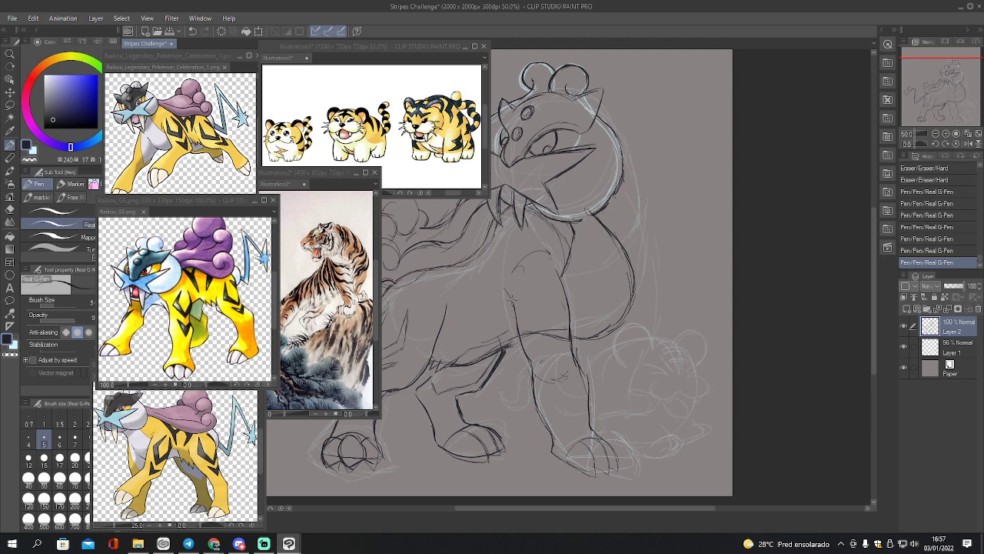
{"action": "left_click_drag", "start_coordinate": [953, 107], "coordinate": [942, 110]}
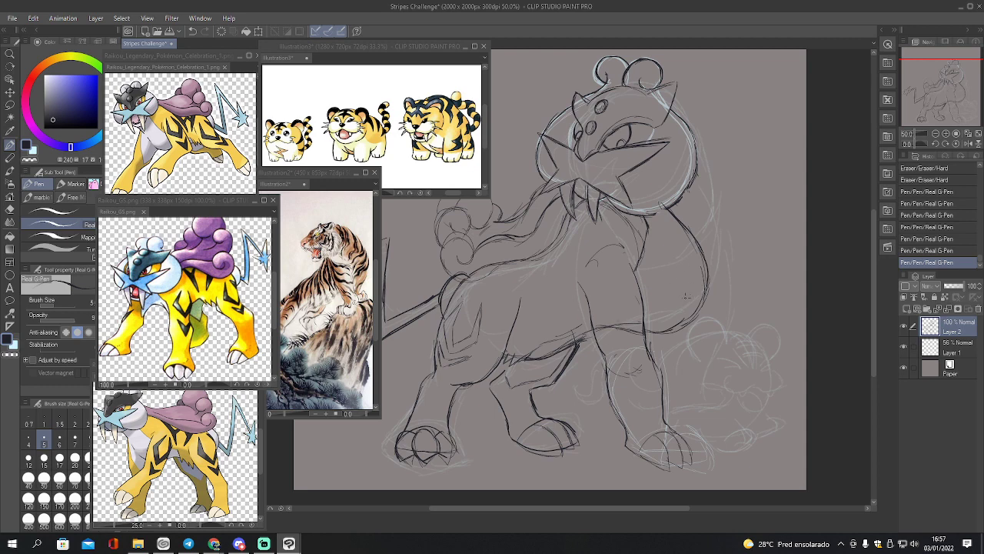
{"action": "mouse_move", "coordinate": [554, 355]}
{"action": "left_mouse_down"}
{"action": "mouse_move", "coordinate": [576, 336]}
{"action": "mouse_move", "coordinate": [665, 337]}
{"action": "mouse_move", "coordinate": [686, 322]}
{"action": "mouse_move", "coordinate": [652, 335]}
{"action": "left_mouse_up"}
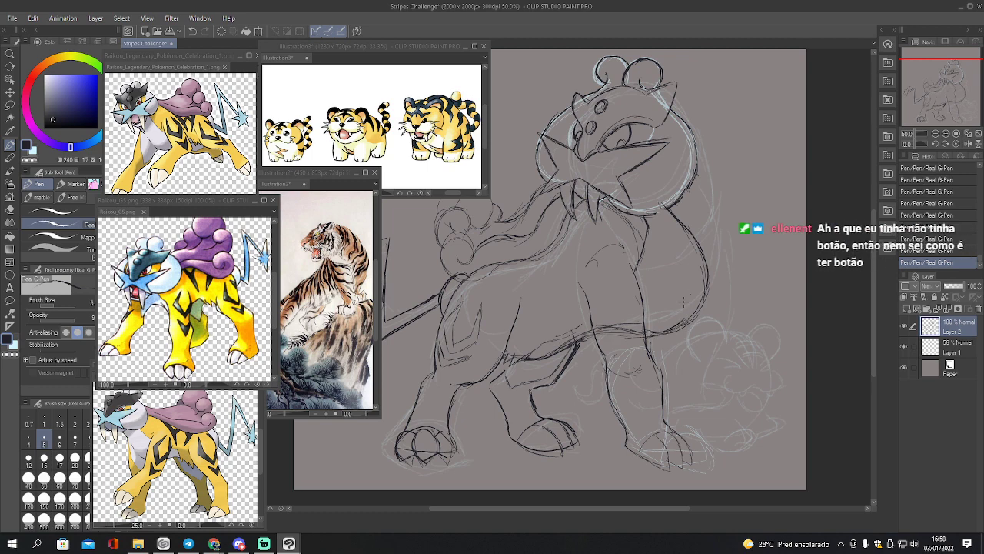
{"action": "left_click_drag", "start_coordinate": [685, 338], "coordinate": [688, 401]}
Add a new raster layer above the sketch and lower the opacity of Layer 2 to 64%
{"action": "left_click", "coordinate": [905, 308]}
{"action": "left_click", "coordinate": [946, 346]}
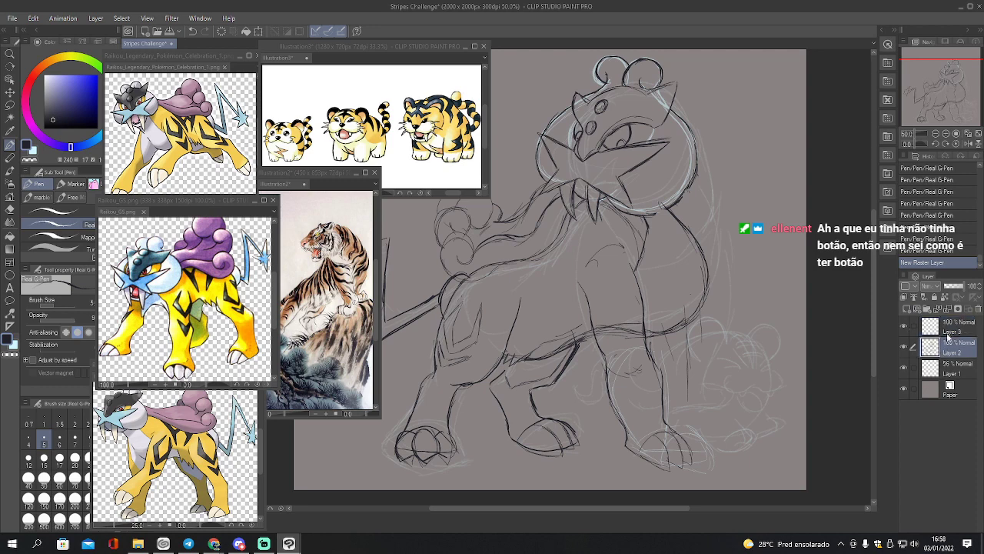
{"action": "left_click_drag", "start_coordinate": [953, 292], "coordinate": [950, 292]}
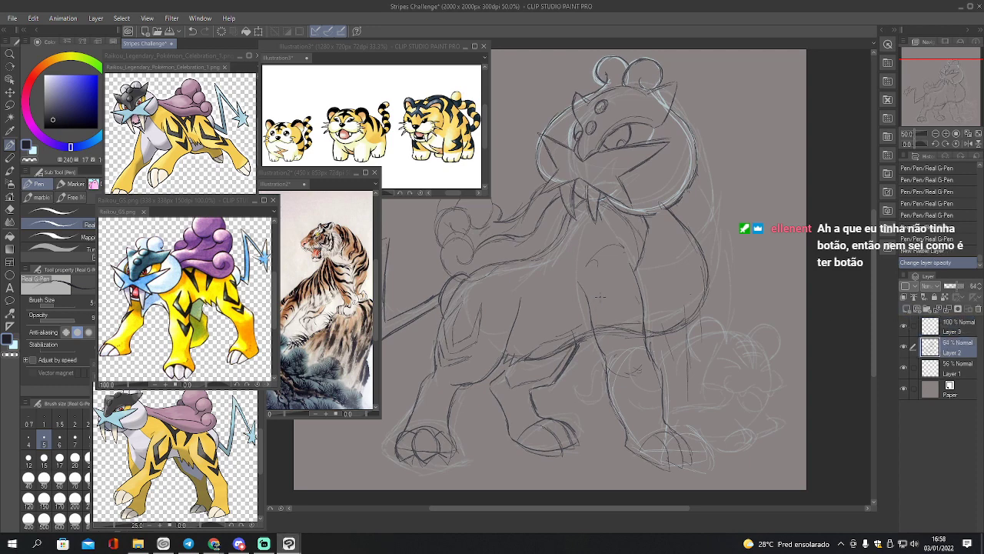
Sketch a diamond-shaped stripe with a V-shaped stripe beneath it on the front shoulder, on Layer 2
{"action": "left_click_drag", "start_coordinate": [579, 286], "coordinate": [599, 336]}
{"action": "left_click", "coordinate": [953, 327]}
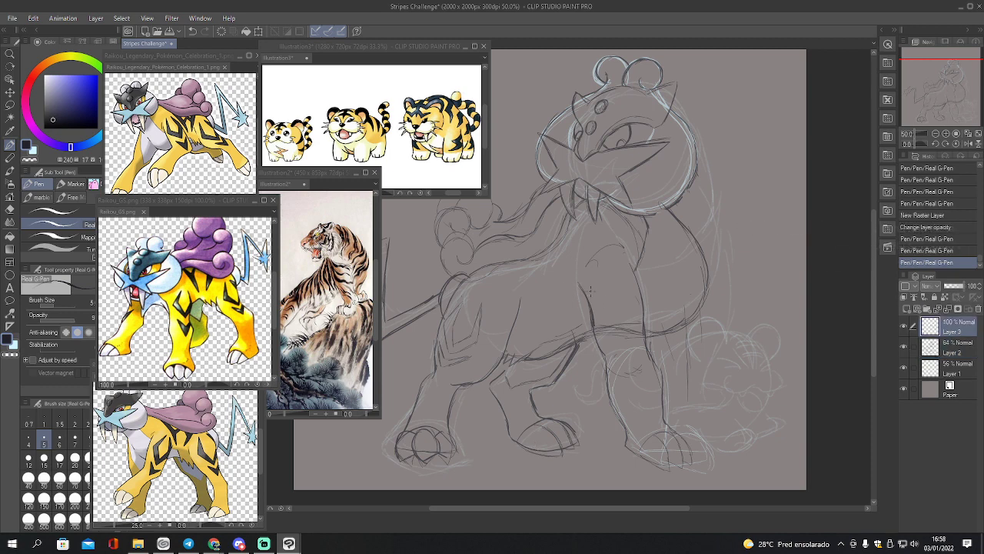
{"action": "left_click", "coordinate": [934, 350]}
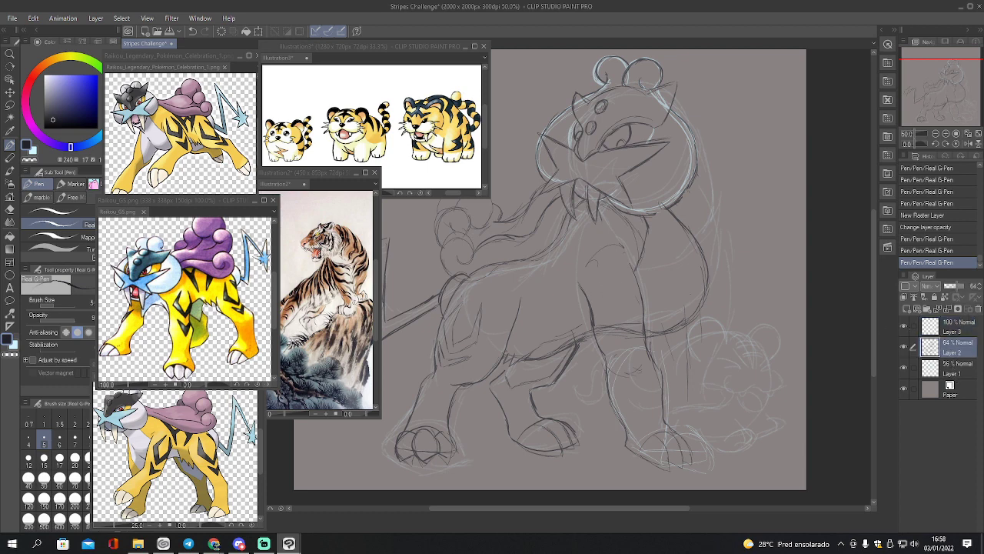
{"action": "mouse_move", "coordinate": [599, 276]}
{"action": "left_mouse_down"}
{"action": "mouse_move", "coordinate": [627, 303]}
{"action": "mouse_move", "coordinate": [632, 269]}
{"action": "mouse_move", "coordinate": [611, 266]}
{"action": "mouse_move", "coordinate": [598, 278]}
{"action": "mouse_move", "coordinate": [617, 248]}
{"action": "mouse_move", "coordinate": [636, 269]}
{"action": "left_mouse_up"}
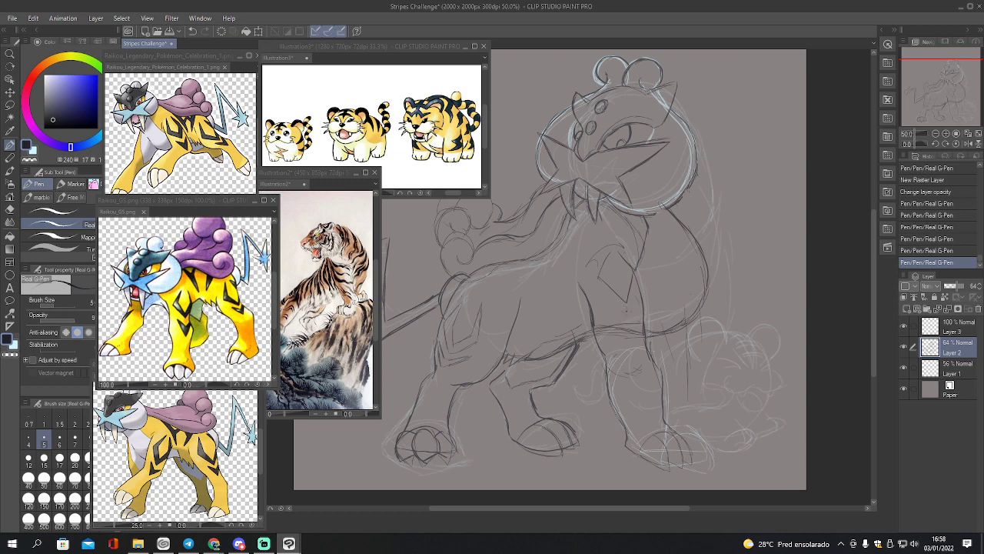
{"action": "left_click_drag", "start_coordinate": [611, 308], "coordinate": [637, 323]}
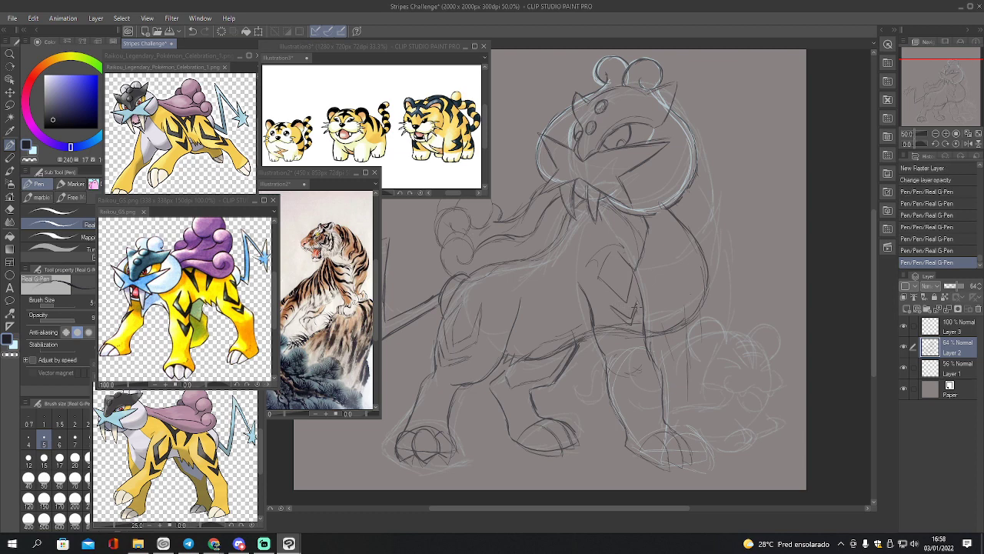
{"action": "left_click_drag", "start_coordinate": [608, 249], "coordinate": [606, 278]}
Lasso the shoulder stripes, move them slightly down along the upper front leg, and deselect them
{"action": "key", "text": "m"}
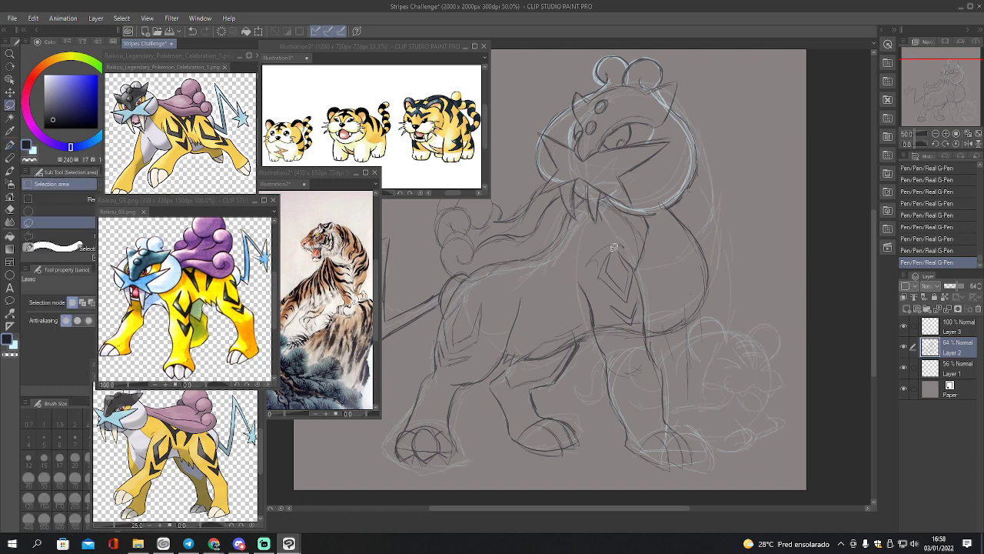
{"action": "mouse_move", "coordinate": [605, 297]}
{"action": "left_mouse_down"}
{"action": "mouse_move", "coordinate": [628, 325]}
{"action": "mouse_move", "coordinate": [638, 321]}
{"action": "mouse_move", "coordinate": [623, 248]}
{"action": "left_mouse_up"}
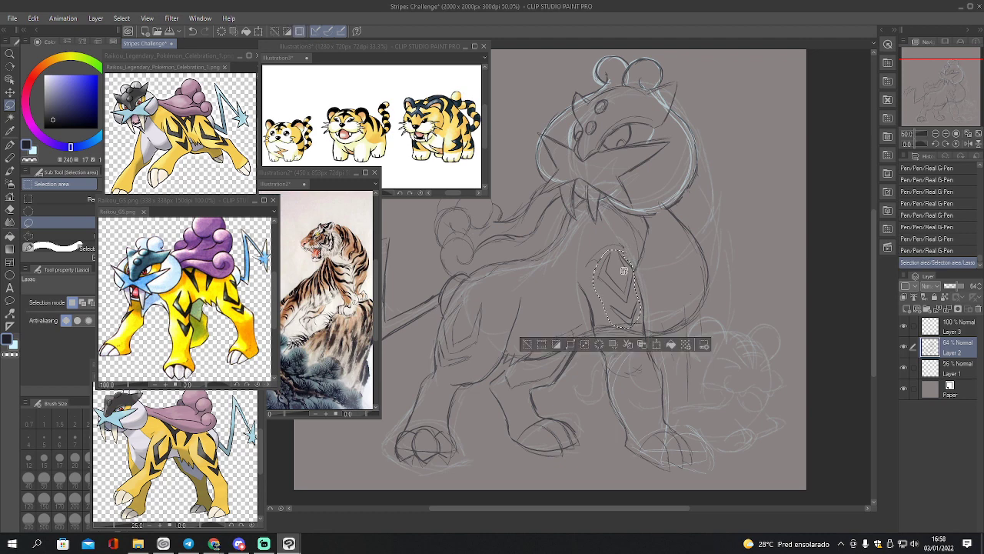
{"action": "key", "text": "k"}
{"action": "left_click_drag", "start_coordinate": [624, 286], "coordinate": [629, 302]}
{"action": "key", "text": "ctrl+d"}
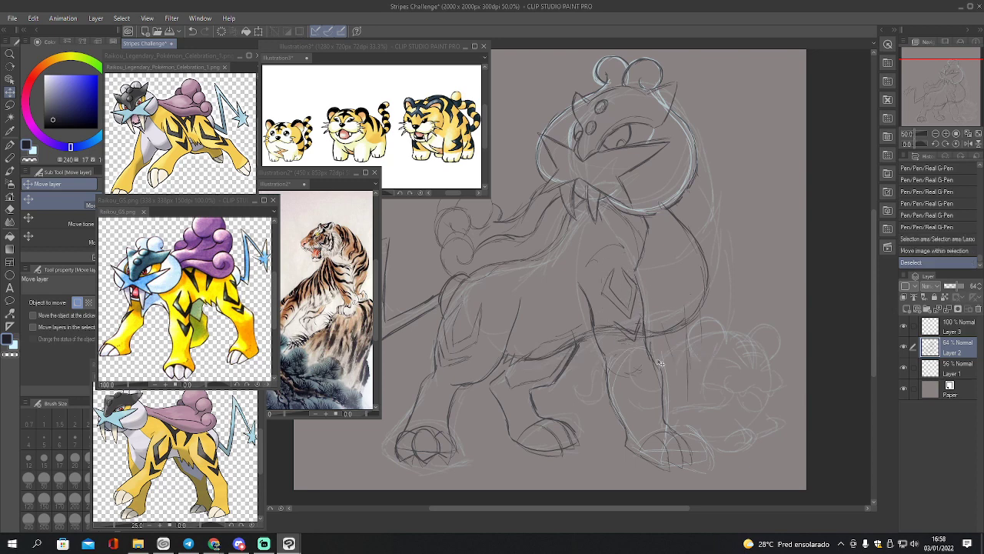
Draw cleaner, more angular outlines for both sides of the front leg on Layer 3, from the shoulder down to the paw
{"action": "left_click", "coordinate": [953, 332]}
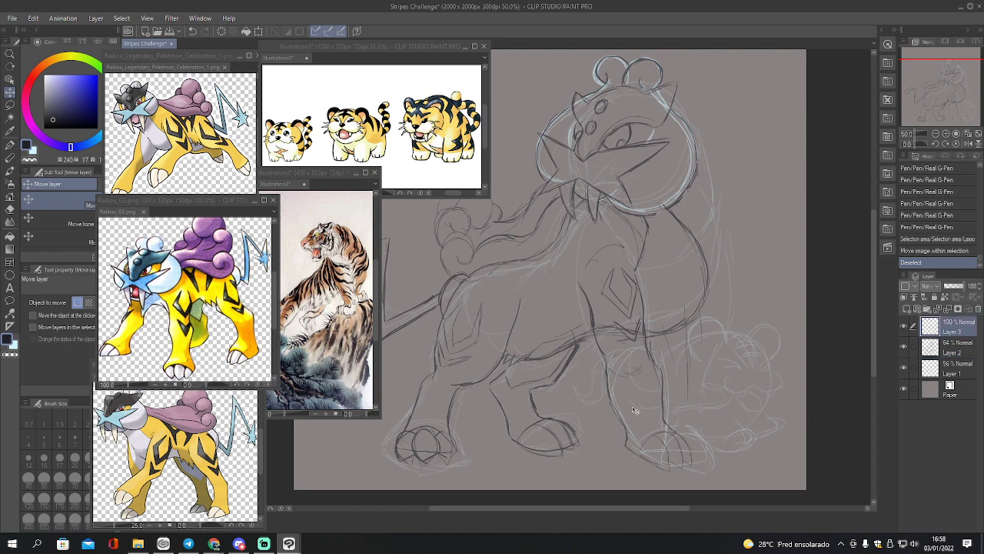
{"action": "key", "text": "p"}
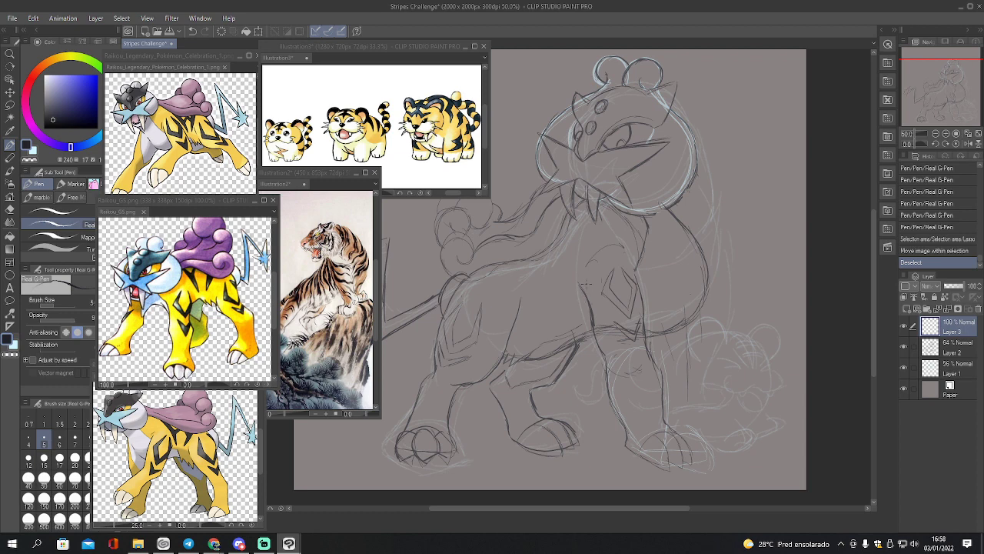
{"action": "left_click_drag", "start_coordinate": [583, 281], "coordinate": [604, 361]}
{"action": "left_click_drag", "start_coordinate": [595, 310], "coordinate": [597, 325]}
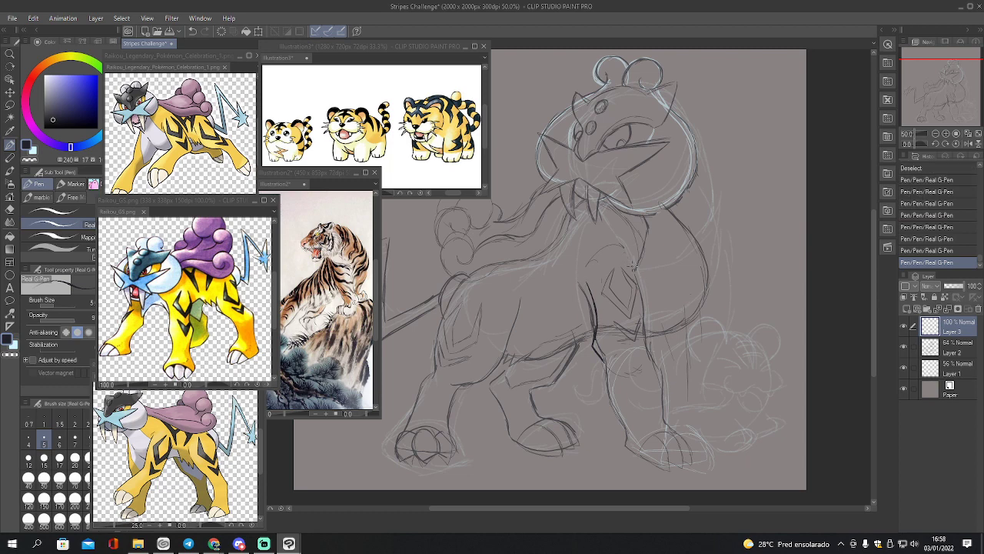
{"action": "left_click_drag", "start_coordinate": [634, 264], "coordinate": [644, 302]}
{"action": "mouse_move", "coordinate": [651, 348]}
{"action": "left_mouse_down"}
{"action": "mouse_move", "coordinate": [645, 312]}
{"action": "mouse_move", "coordinate": [650, 345]}
{"action": "mouse_move", "coordinate": [621, 350]}
{"action": "mouse_move", "coordinate": [596, 323]}
{"action": "mouse_move", "coordinate": [592, 352]}
{"action": "mouse_move", "coordinate": [621, 408]}
{"action": "mouse_move", "coordinate": [623, 444]}
{"action": "mouse_move", "coordinate": [619, 417]}
{"action": "mouse_move", "coordinate": [634, 453]}
{"action": "left_mouse_up"}
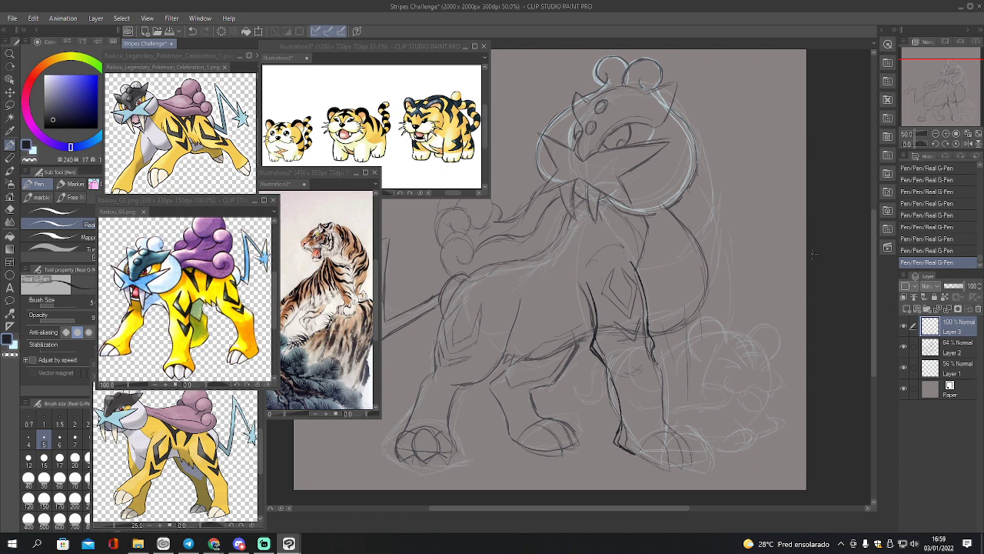
{"action": "left_click_drag", "start_coordinate": [652, 356], "coordinate": [670, 427]}
{"action": "left_click_drag", "start_coordinate": [599, 359], "coordinate": [618, 430]}
Erase the stray strokes inside the front leg just above the paw on Layer 3
{"action": "key", "text": "e"}
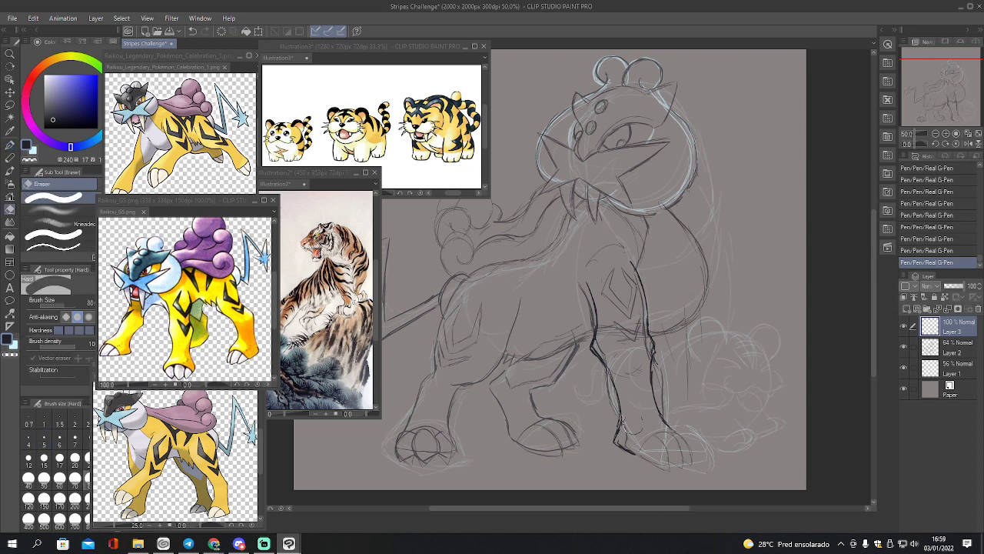
{"action": "left_click_drag", "start_coordinate": [634, 425], "coordinate": [633, 428]}
{"action": "left_click_drag", "start_coordinate": [634, 426], "coordinate": [632, 422]}
{"action": "mouse_move", "coordinate": [633, 423]}
{"action": "left_mouse_down"}
{"action": "mouse_move", "coordinate": [638, 416]}
{"action": "mouse_move", "coordinate": [628, 432]}
{"action": "mouse_move", "coordinate": [633, 423]}
{"action": "mouse_move", "coordinate": [654, 431]}
{"action": "left_mouse_up"}
{"action": "key", "text": "p"}
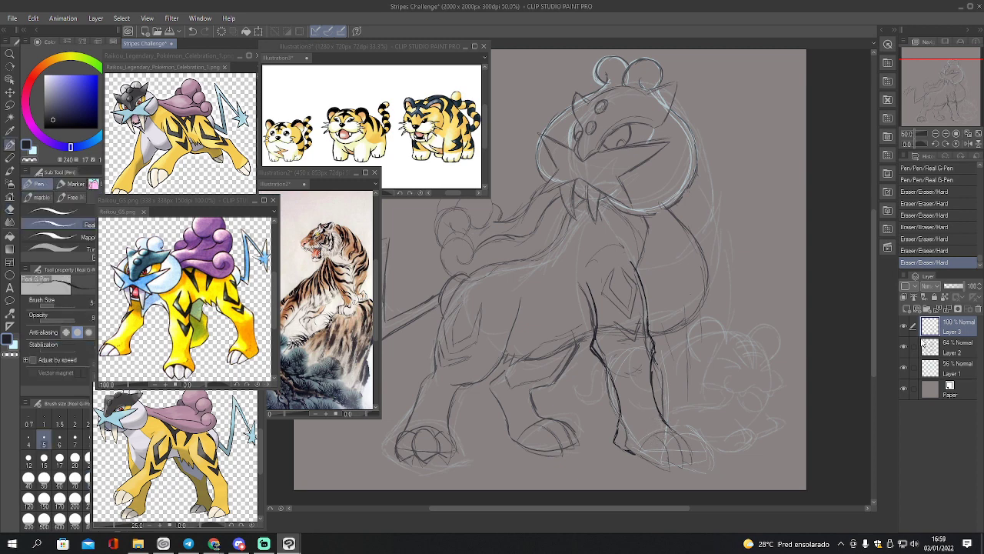
Create a layer folder named rae below Layer 3 and move the Layer 1 and Layer 2 sketches into it
{"action": "left_click", "coordinate": [948, 340]}
{"action": "left_click", "coordinate": [926, 308]}
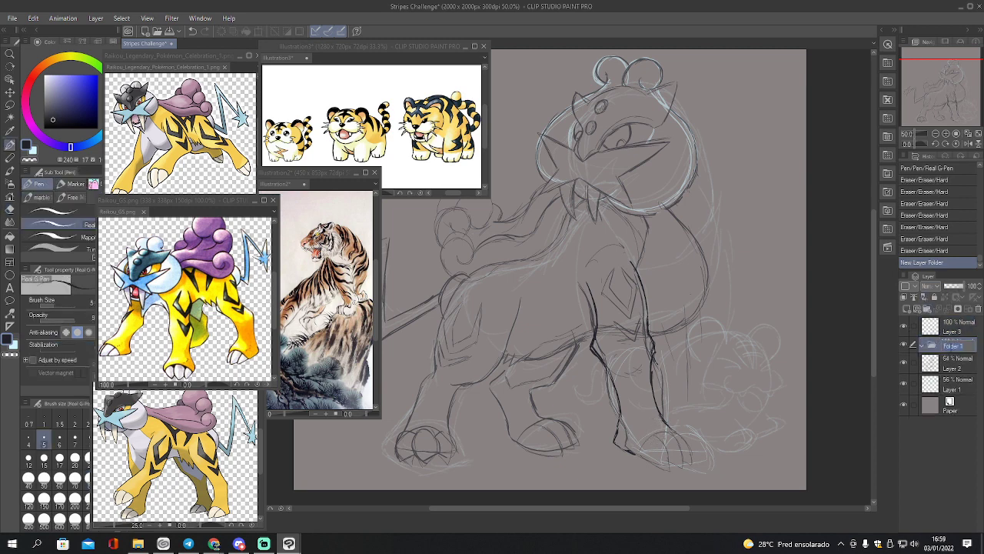
{"action": "type", "text": "rae"}
{"action": "key", "text": "Return"}
{"action": "left_click", "coordinate": [950, 370]}
{"action": "left_click", "coordinate": [952, 383], "text": "shift"}
{"action": "left_click_drag", "start_coordinate": [952, 365], "coordinate": [954, 349]}
{"action": "left_click", "coordinate": [956, 341]}
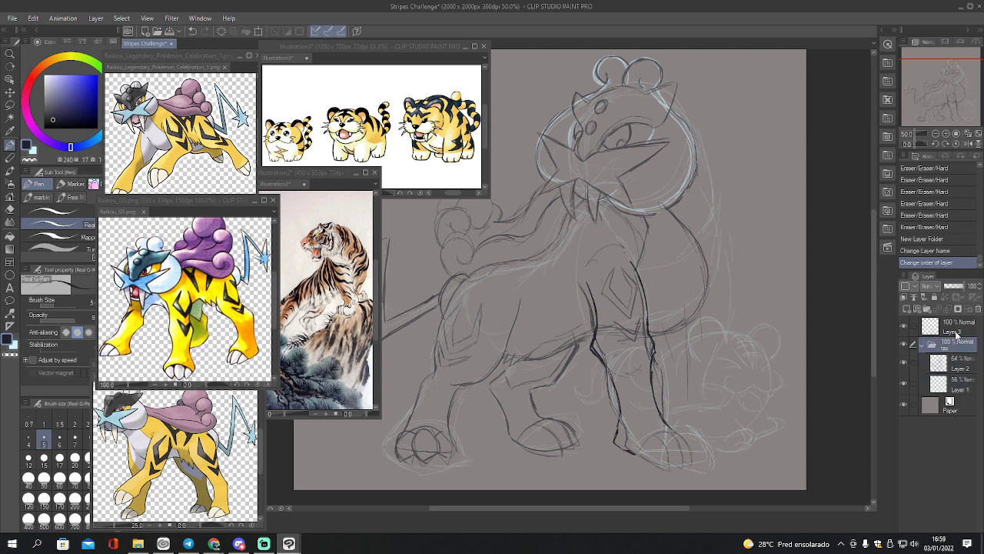
Lower the sketch folder's opacity to 41%, collapse the folder, and make Layer 3 the active layer
{"action": "left_click", "coordinate": [954, 288]}
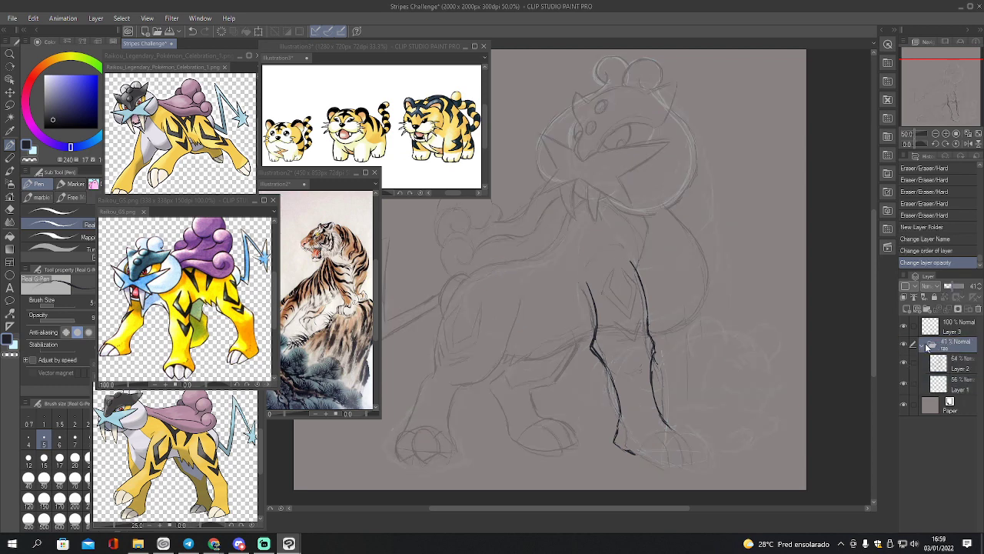
{"action": "left_click", "coordinate": [944, 329]}
{"action": "left_click", "coordinate": [922, 345]}
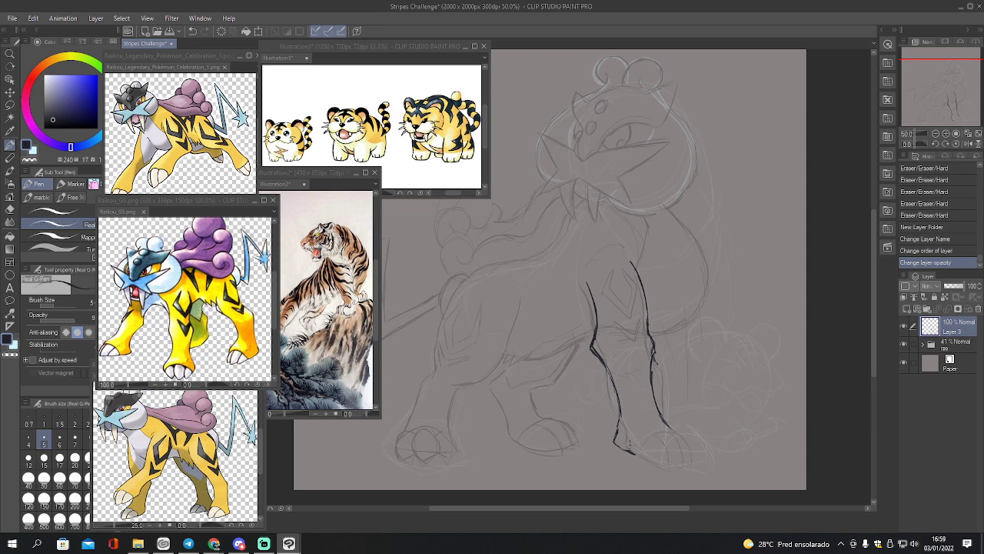
Outline the front paw on Layer 3 with curved toes at the base of the front leg
{"action": "left_click_drag", "start_coordinate": [631, 452], "coordinate": [664, 425]}
{"action": "mouse_move", "coordinate": [663, 425]}
{"action": "left_mouse_down"}
{"action": "mouse_move", "coordinate": [671, 429]}
{"action": "mouse_move", "coordinate": [630, 452]}
{"action": "mouse_move", "coordinate": [649, 429]}
{"action": "mouse_move", "coordinate": [664, 459]}
{"action": "mouse_move", "coordinate": [655, 464]}
{"action": "mouse_move", "coordinate": [663, 462]}
{"action": "left_mouse_up"}
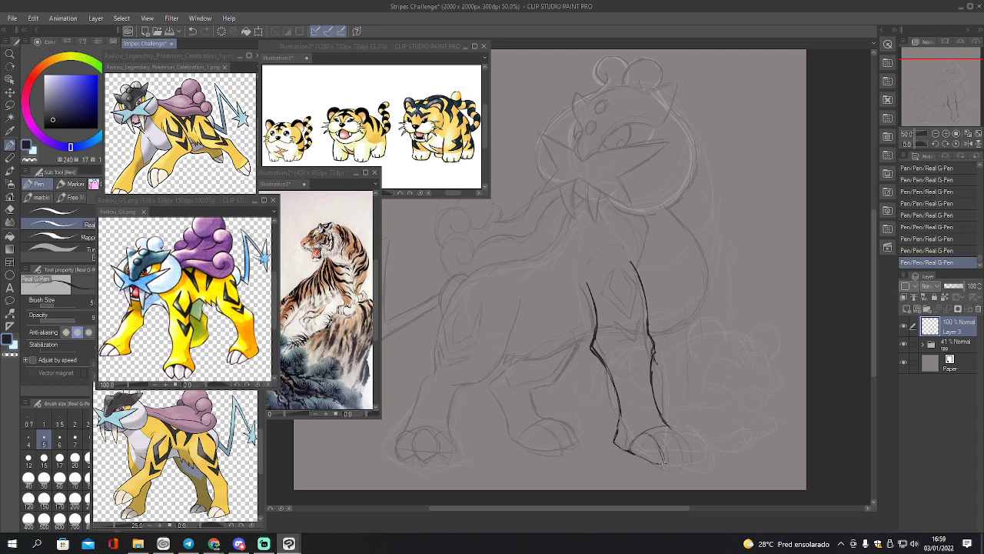
{"action": "mouse_move", "coordinate": [659, 425]}
{"action": "left_mouse_down"}
{"action": "mouse_move", "coordinate": [671, 462]}
{"action": "mouse_move", "coordinate": [667, 428]}
{"action": "mouse_move", "coordinate": [683, 459]}
{"action": "mouse_move", "coordinate": [673, 456]}
{"action": "mouse_move", "coordinate": [681, 443]}
{"action": "mouse_move", "coordinate": [681, 466]}
{"action": "left_mouse_up"}
{"action": "left_click_drag", "start_coordinate": [667, 432], "coordinate": [677, 464]}
{"action": "mouse_move", "coordinate": [651, 429]}
{"action": "left_mouse_down"}
{"action": "mouse_move", "coordinate": [668, 425]}
{"action": "mouse_move", "coordinate": [631, 446]}
{"action": "mouse_move", "coordinate": [660, 466]}
{"action": "mouse_move", "coordinate": [672, 437]}
{"action": "mouse_move", "coordinate": [682, 455]}
{"action": "left_mouse_up"}
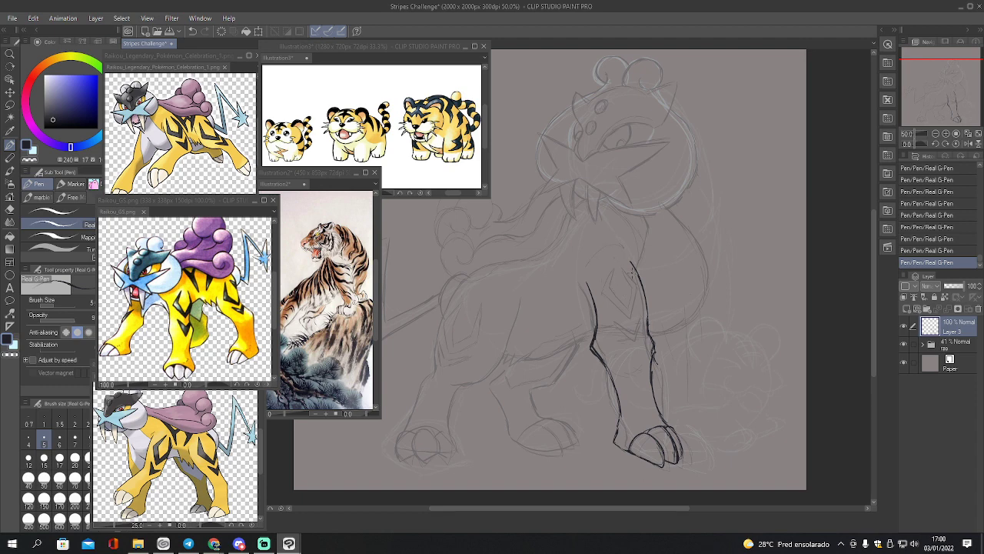
Draw the diamond-shaped stripe with V-shaped stripes beneath it on the upper front leg on Layer 3
{"action": "left_click_drag", "start_coordinate": [631, 264], "coordinate": [635, 283]}
{"action": "key", "text": "ctrl+z"}
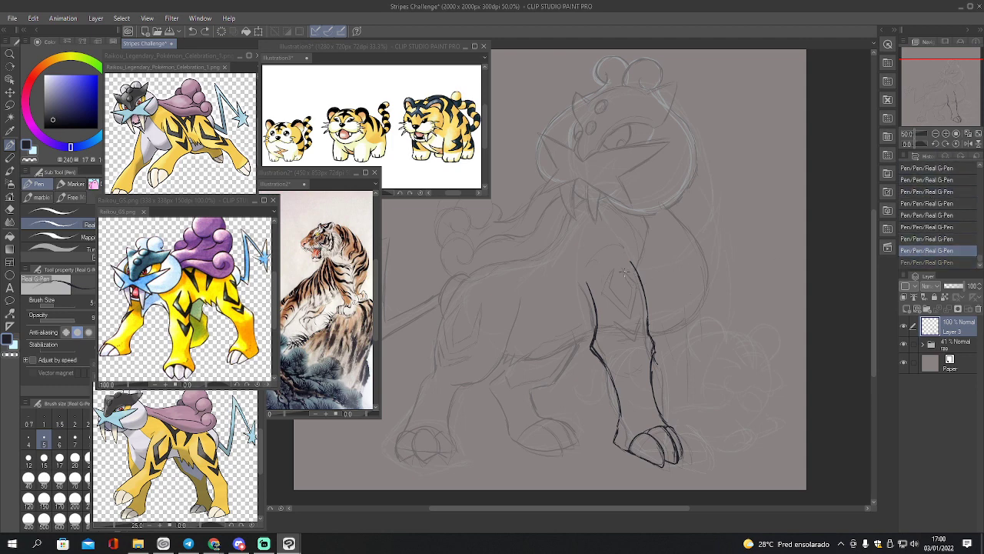
{"action": "mouse_move", "coordinate": [618, 266]}
{"action": "left_mouse_down"}
{"action": "mouse_move", "coordinate": [614, 289]}
{"action": "mouse_move", "coordinate": [638, 311]}
{"action": "mouse_move", "coordinate": [641, 284]}
{"action": "mouse_move", "coordinate": [610, 289]}
{"action": "mouse_move", "coordinate": [637, 315]}
{"action": "mouse_move", "coordinate": [648, 296]}
{"action": "mouse_move", "coordinate": [625, 277]}
{"action": "mouse_move", "coordinate": [637, 318]}
{"action": "mouse_move", "coordinate": [647, 301]}
{"action": "mouse_move", "coordinate": [638, 329]}
{"action": "mouse_move", "coordinate": [649, 314]}
{"action": "mouse_move", "coordinate": [648, 325]}
{"action": "left_mouse_up"}
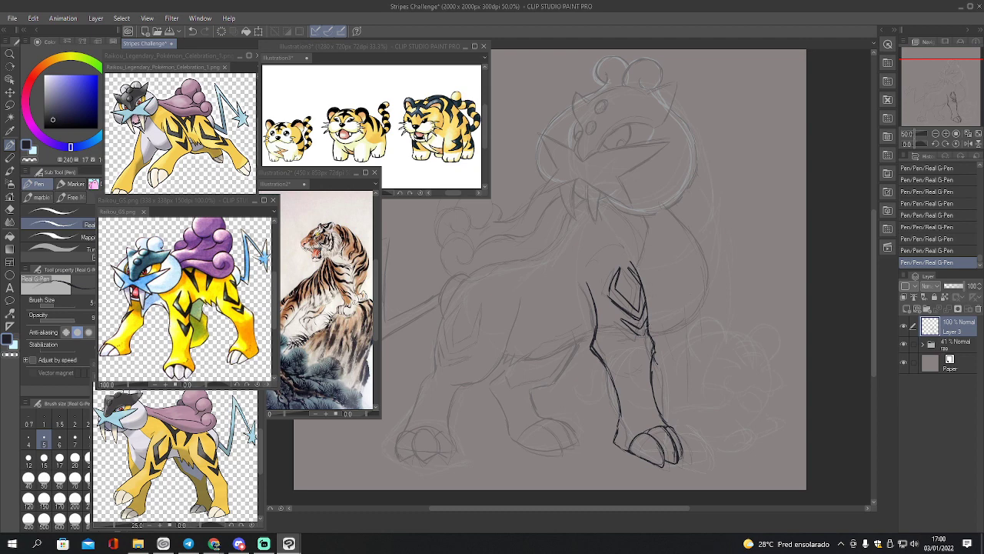
Draw a smoother front edge down the lower front leg and erase the old jagged outline beside it
{"action": "left_click_drag", "start_coordinate": [644, 329], "coordinate": [662, 415]}
{"action": "key", "text": "e"}
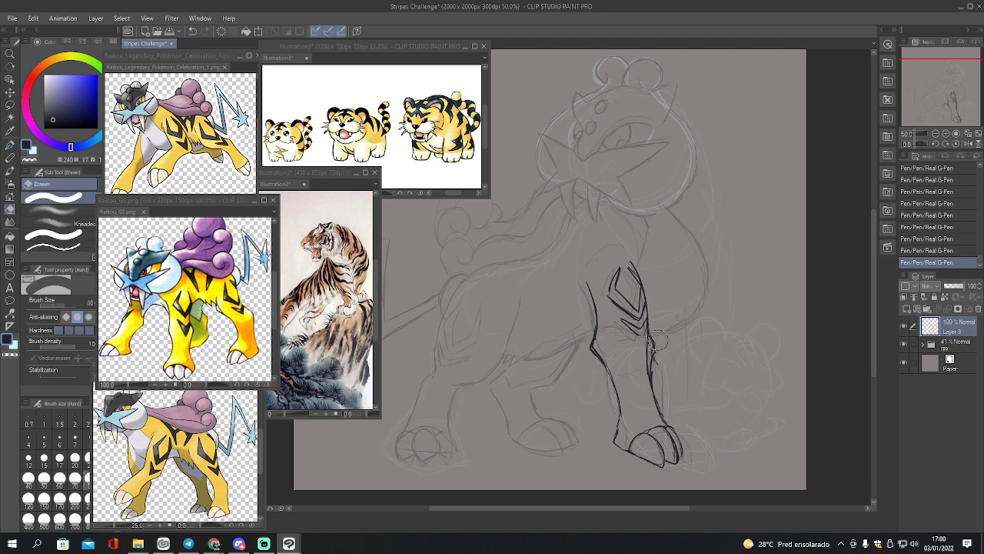
{"action": "mouse_move", "coordinate": [652, 343]}
{"action": "left_mouse_down"}
{"action": "mouse_move", "coordinate": [655, 377]}
{"action": "mouse_move", "coordinate": [676, 401]}
{"action": "mouse_move", "coordinate": [664, 402]}
{"action": "left_mouse_up"}
{"action": "left_click_drag", "start_coordinate": [661, 381], "coordinate": [671, 407]}
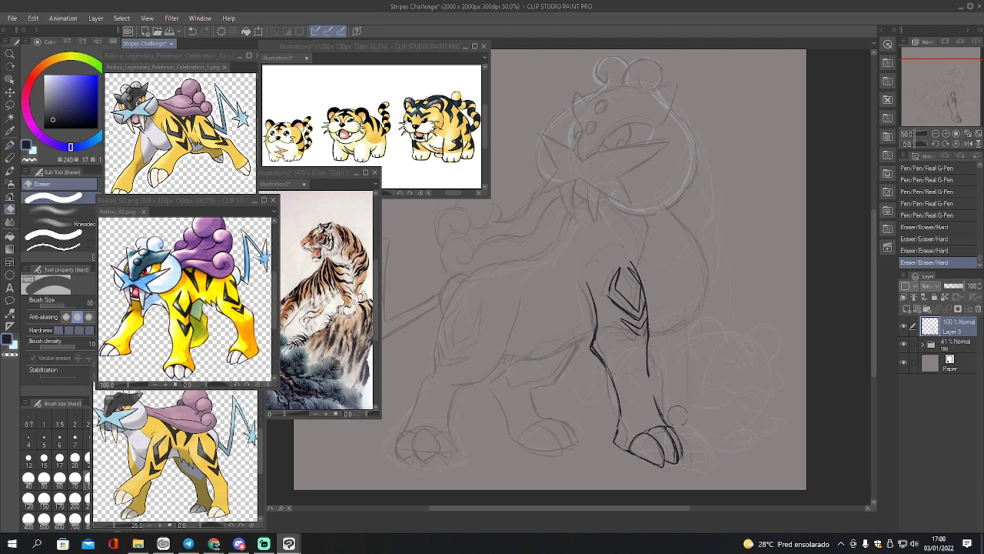
Redraw both edges of the lower front leg down to the paw and extend the leg's front line up into the shoulder
{"action": "key", "text": "p"}
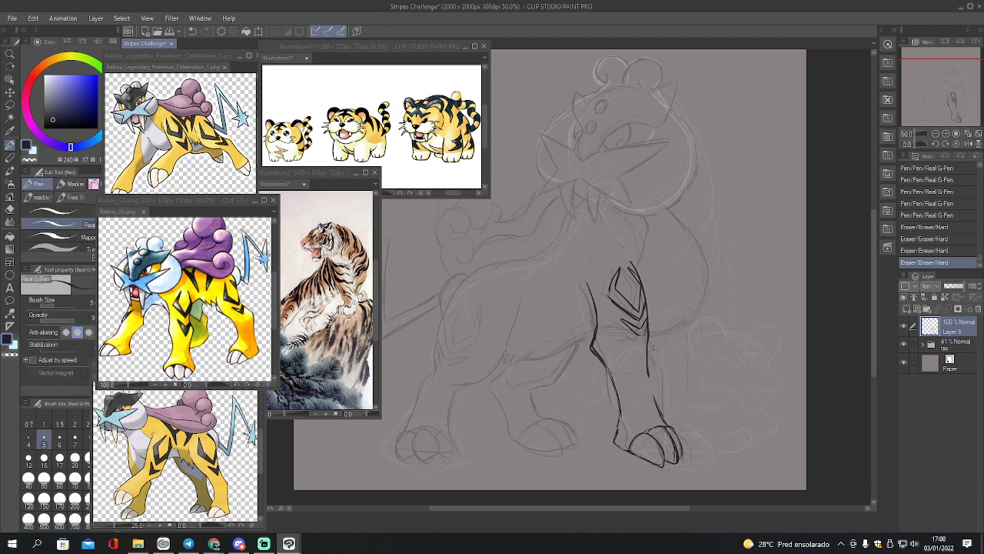
{"action": "left_click_drag", "start_coordinate": [650, 391], "coordinate": [652, 399]}
{"action": "left_click_drag", "start_coordinate": [649, 369], "coordinate": [663, 418]}
{"action": "left_click_drag", "start_coordinate": [610, 375], "coordinate": [619, 407]}
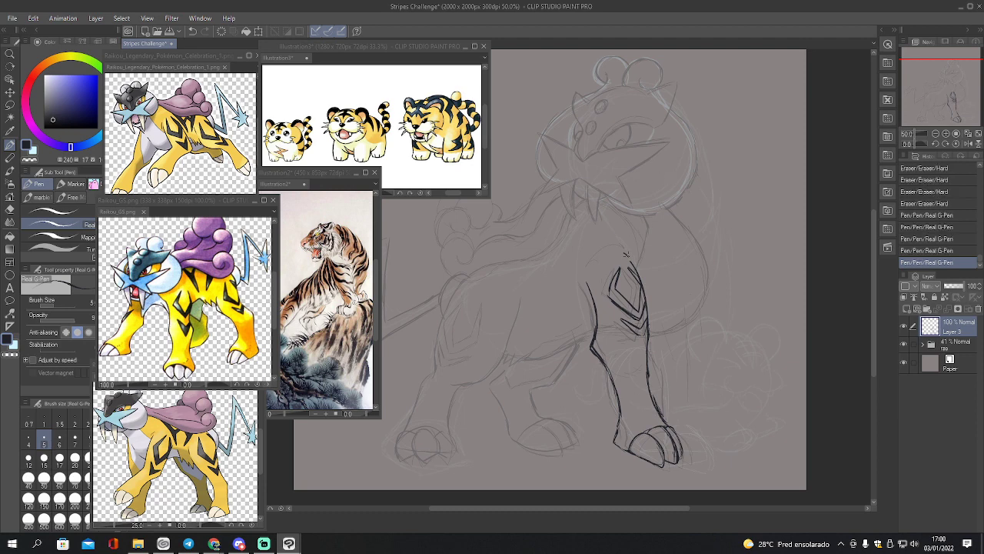
{"action": "left_click_drag", "start_coordinate": [623, 249], "coordinate": [640, 277]}
{"action": "left_click_drag", "start_coordinate": [637, 267], "coordinate": [646, 303]}
{"action": "left_click_drag", "start_coordinate": [589, 287], "coordinate": [597, 323]}
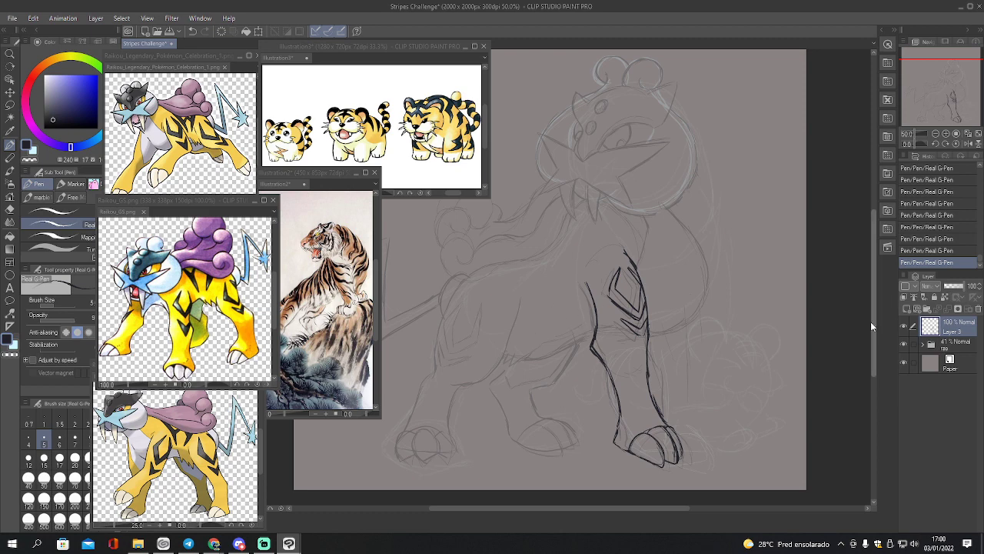
Outline the rounded chest from the mane to the front leg, erasing the inner curve and redrawing it as a fuller line
{"action": "mouse_move", "coordinate": [659, 213]}
{"action": "left_mouse_down"}
{"action": "mouse_move", "coordinate": [687, 267]}
{"action": "mouse_move", "coordinate": [687, 296]}
{"action": "mouse_move", "coordinate": [648, 333]}
{"action": "mouse_move", "coordinate": [695, 302]}
{"action": "left_mouse_up"}
{"action": "mouse_move", "coordinate": [662, 215]}
{"action": "left_mouse_down"}
{"action": "mouse_move", "coordinate": [695, 295]}
{"action": "mouse_move", "coordinate": [684, 319]}
{"action": "left_mouse_up"}
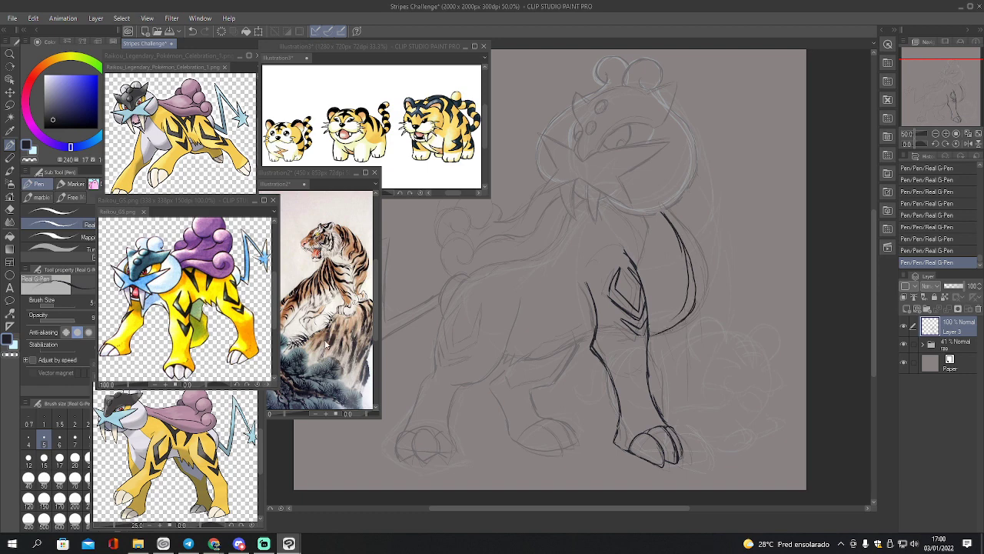
{"action": "key", "text": "e"}
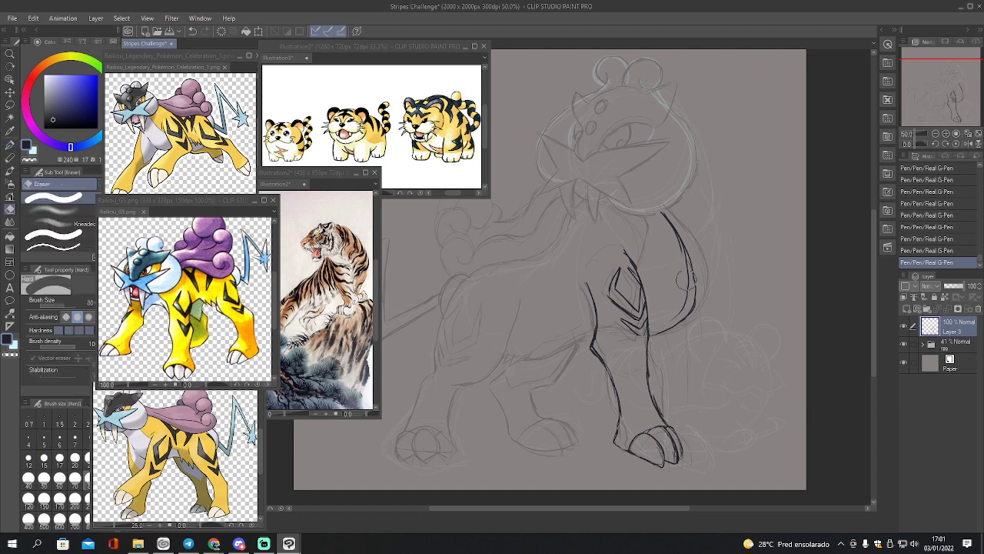
{"action": "left_click_drag", "start_coordinate": [672, 298], "coordinate": [678, 306]}
{"action": "left_click_drag", "start_coordinate": [673, 304], "coordinate": [672, 312]}
{"action": "left_click_drag", "start_coordinate": [681, 278], "coordinate": [668, 240]}
{"action": "mouse_move", "coordinate": [667, 246]}
{"action": "left_mouse_down"}
{"action": "mouse_move", "coordinate": [680, 287]}
{"action": "mouse_move", "coordinate": [690, 237]}
{"action": "mouse_move", "coordinate": [676, 234]}
{"action": "mouse_move", "coordinate": [690, 295]}
{"action": "left_mouse_up"}
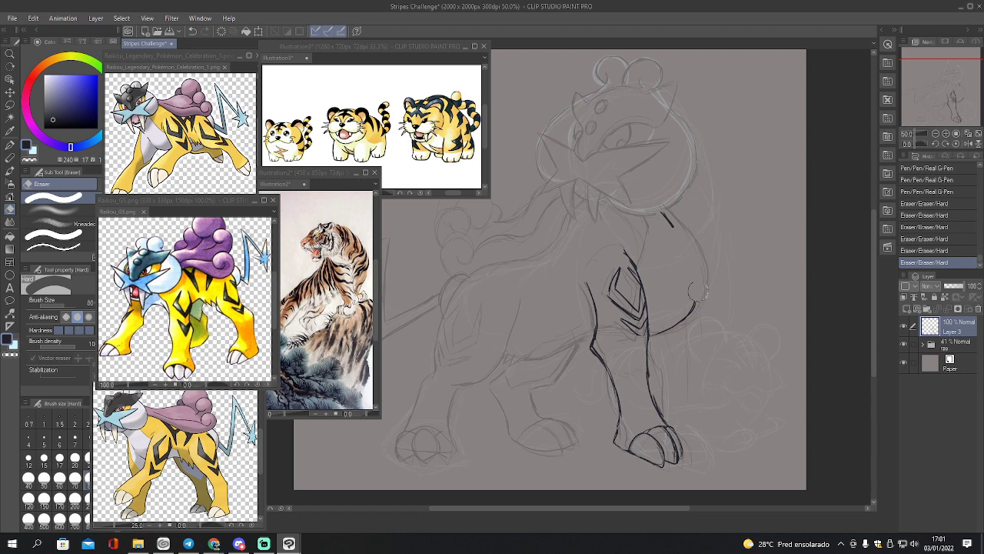
{"action": "key", "text": "p"}
{"action": "mouse_move", "coordinate": [663, 214]}
{"action": "left_mouse_down"}
{"action": "mouse_move", "coordinate": [691, 224]}
{"action": "mouse_move", "coordinate": [679, 231]}
{"action": "mouse_move", "coordinate": [700, 287]}
{"action": "mouse_move", "coordinate": [694, 307]}
{"action": "left_mouse_up"}
Outline the neck, the back and the rear edge of the hind leg down to the paw on Layer 3
{"action": "left_click_drag", "start_coordinate": [942, 106], "coordinate": [939, 101]}
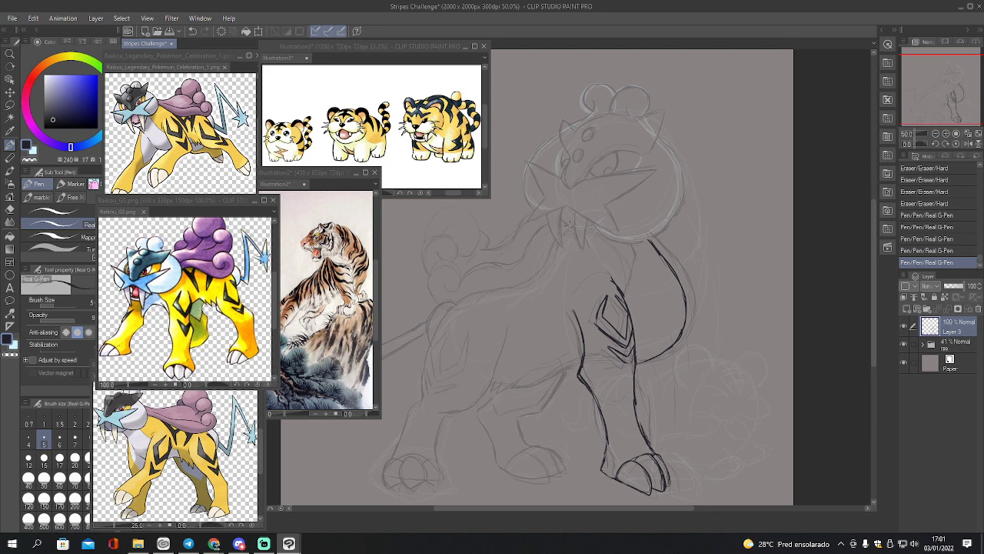
{"action": "left_click_drag", "start_coordinate": [570, 226], "coordinate": [556, 252]}
{"action": "mouse_move", "coordinate": [561, 249]}
{"action": "left_mouse_down"}
{"action": "mouse_move", "coordinate": [534, 282]}
{"action": "mouse_move", "coordinate": [536, 273]}
{"action": "mouse_move", "coordinate": [483, 291]}
{"action": "mouse_move", "coordinate": [432, 337]}
{"action": "mouse_move", "coordinate": [424, 366]}
{"action": "mouse_move", "coordinate": [453, 301]}
{"action": "mouse_move", "coordinate": [420, 388]}
{"action": "mouse_move", "coordinate": [430, 393]}
{"action": "mouse_move", "coordinate": [402, 414]}
{"action": "mouse_move", "coordinate": [397, 446]}
{"action": "left_mouse_up"}
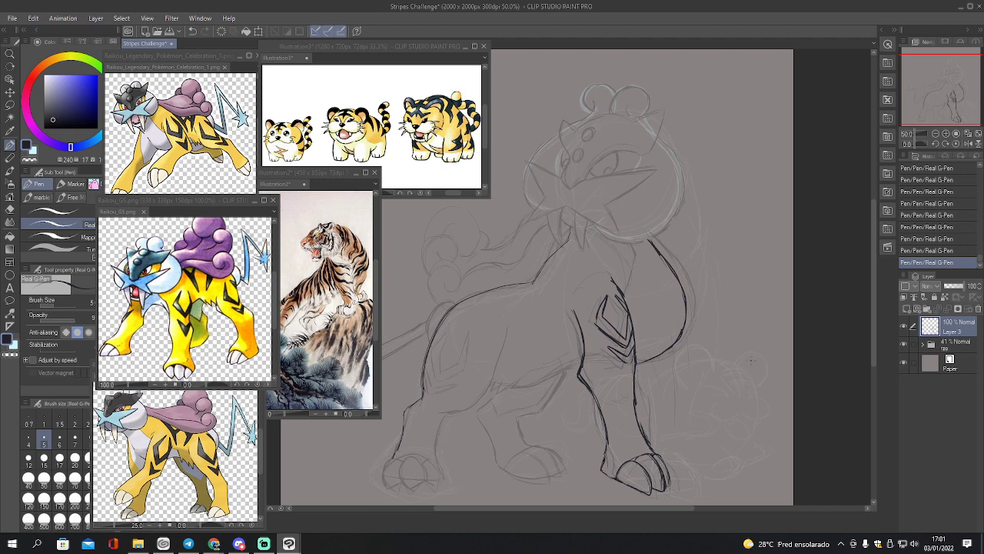
Erase the sketched hind paw on Layer 2 inside the sketch folder
{"action": "left_click", "coordinate": [923, 344]}
{"action": "left_click", "coordinate": [953, 363]}
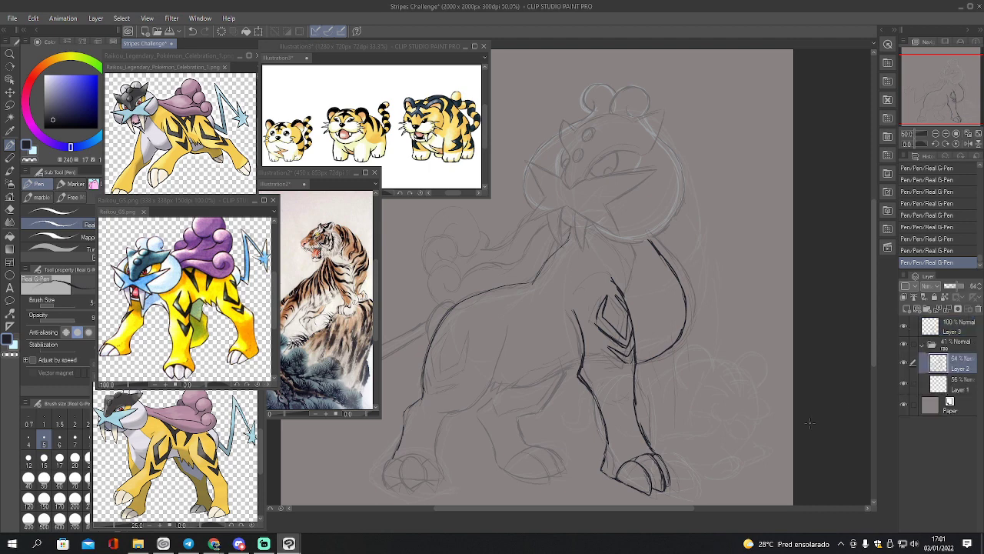
{"action": "key", "text": "e"}
{"action": "left_click_drag", "start_coordinate": [383, 470], "coordinate": [419, 484]}
{"action": "mouse_move", "coordinate": [396, 465]}
{"action": "left_mouse_down"}
{"action": "mouse_move", "coordinate": [432, 481]}
{"action": "mouse_move", "coordinate": [423, 470]}
{"action": "mouse_move", "coordinate": [428, 489]}
{"action": "left_mouse_up"}
{"action": "left_click_drag", "start_coordinate": [424, 480], "coordinate": [446, 492]}
Resketch the hind paw on Layer 2 with a new top contour and toe divisions
{"action": "key", "text": "p"}
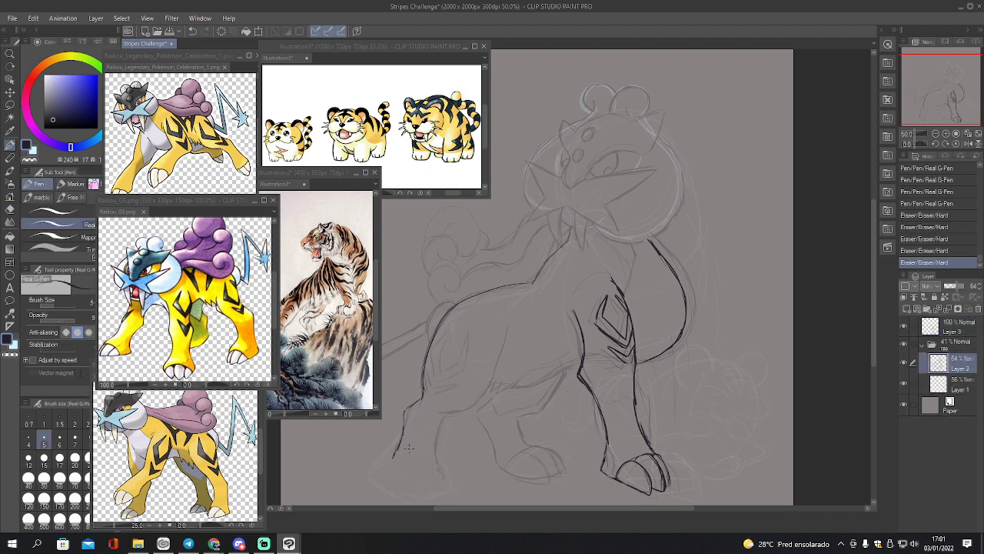
{"action": "left_click_drag", "start_coordinate": [403, 432], "coordinate": [392, 465]}
{"action": "mouse_move", "coordinate": [430, 453]}
{"action": "left_mouse_down"}
{"action": "mouse_move", "coordinate": [432, 477]}
{"action": "mouse_move", "coordinate": [385, 475]}
{"action": "mouse_move", "coordinate": [424, 463]}
{"action": "left_mouse_up"}
{"action": "left_click_drag", "start_coordinate": [426, 462], "coordinate": [442, 486]}
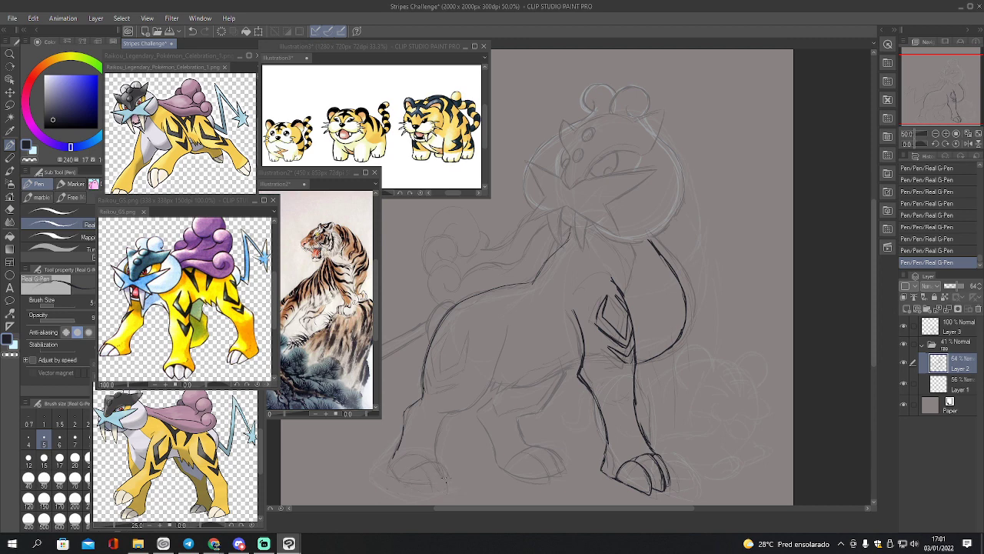
Outline the front of the hind thigh, the lower leg and the toed hind paw on Layer 3
{"action": "left_click", "coordinate": [945, 336]}
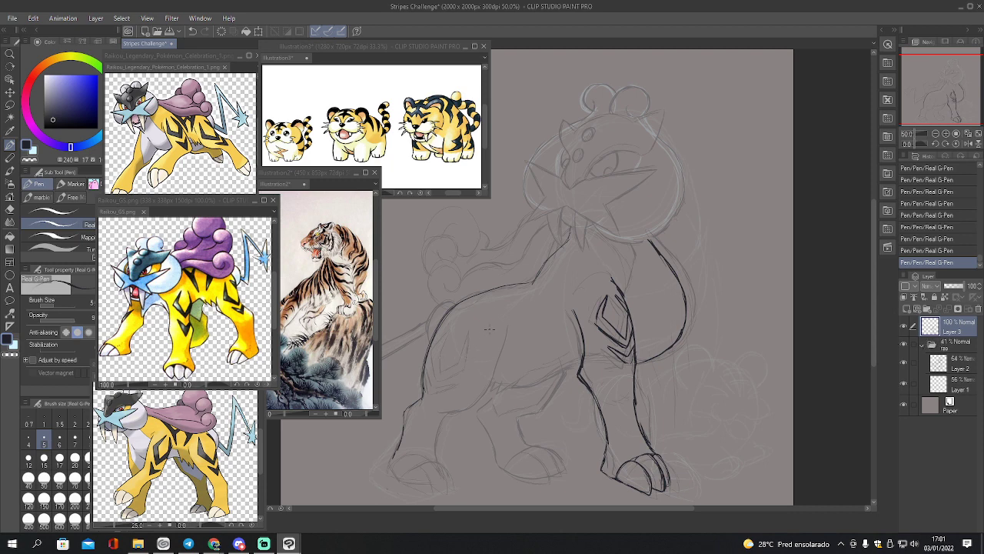
{"action": "mouse_move", "coordinate": [489, 329]}
{"action": "left_mouse_down"}
{"action": "mouse_move", "coordinate": [484, 367]}
{"action": "mouse_move", "coordinate": [450, 402]}
{"action": "mouse_move", "coordinate": [484, 367]}
{"action": "left_mouse_up"}
{"action": "mouse_move", "coordinate": [447, 402]}
{"action": "left_mouse_down"}
{"action": "mouse_move", "coordinate": [430, 458]}
{"action": "mouse_move", "coordinate": [449, 462]}
{"action": "mouse_move", "coordinate": [388, 466]}
{"action": "mouse_move", "coordinate": [428, 497]}
{"action": "mouse_move", "coordinate": [419, 469]}
{"action": "mouse_move", "coordinate": [401, 479]}
{"action": "mouse_move", "coordinate": [433, 461]}
{"action": "mouse_move", "coordinate": [445, 497]}
{"action": "mouse_move", "coordinate": [442, 469]}
{"action": "mouse_move", "coordinate": [454, 493]}
{"action": "left_mouse_up"}
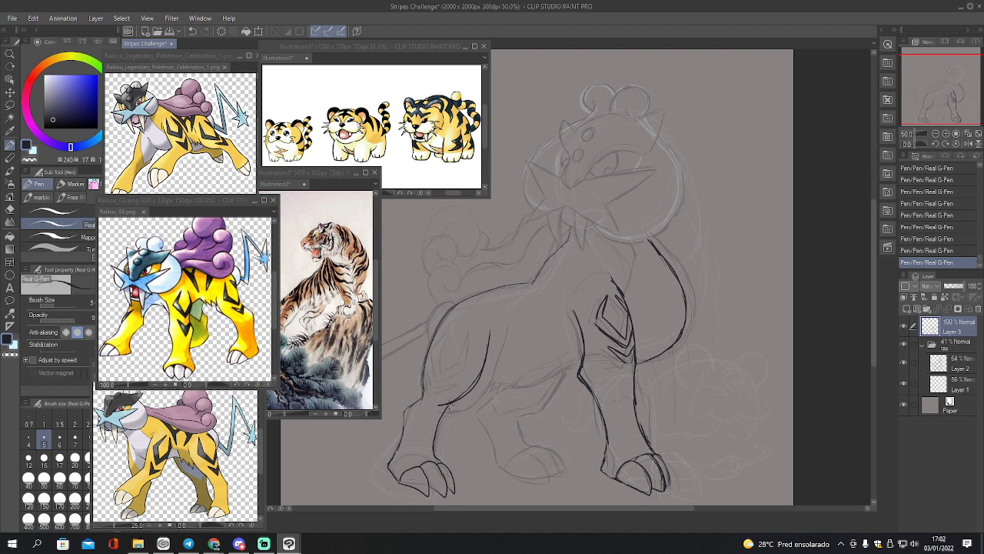
Thicken the front edge of the lower hind leg on Layer 3, and erase that edge down to the paw
{"action": "left_click_drag", "start_coordinate": [448, 405], "coordinate": [437, 461]}
{"action": "left_click_drag", "start_coordinate": [440, 419], "coordinate": [430, 452]}
{"action": "left_click_drag", "start_coordinate": [450, 406], "coordinate": [436, 456]}
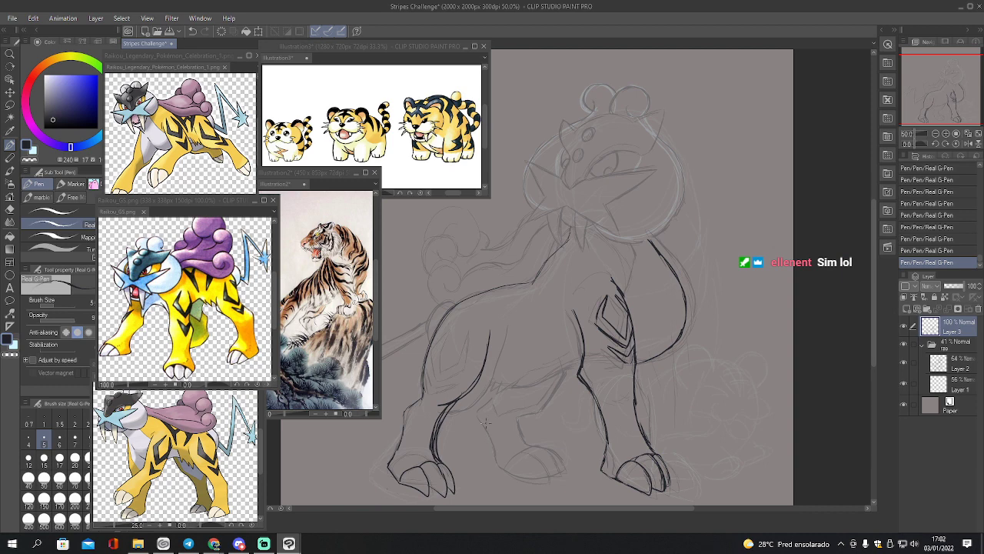
{"action": "key", "text": "e"}
{"action": "mouse_move", "coordinate": [454, 409]}
{"action": "left_mouse_down"}
{"action": "mouse_move", "coordinate": [433, 435]}
{"action": "mouse_move", "coordinate": [450, 450]}
{"action": "left_mouse_up"}
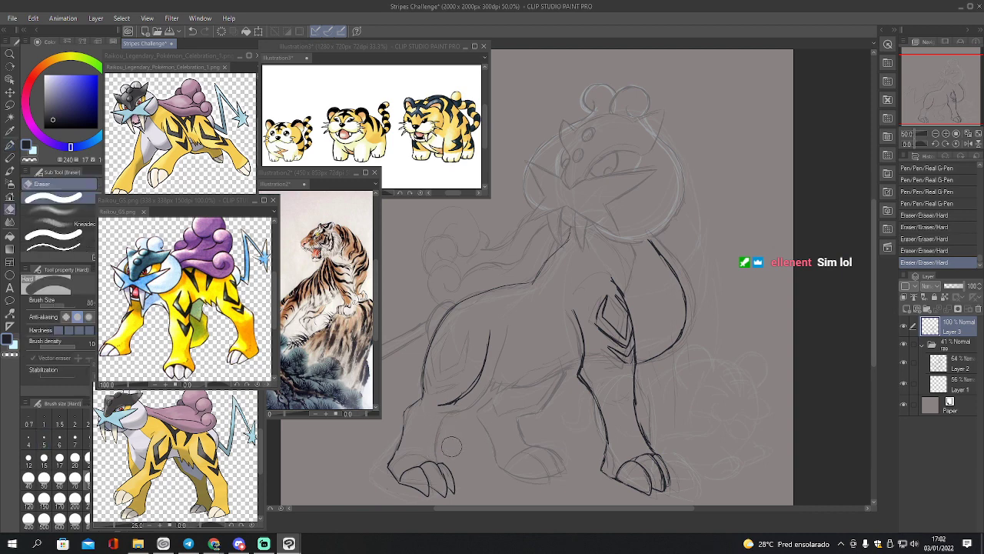
Lasso the hind paw, rotate and reposition it slightly, deselect it, and redraw the lower hind leg's front edge down to it
{"action": "key", "text": "m"}
{"action": "mouse_move", "coordinate": [390, 465]}
{"action": "left_mouse_down"}
{"action": "mouse_move", "coordinate": [417, 504]}
{"action": "mouse_move", "coordinate": [439, 437]}
{"action": "left_mouse_up"}
{"action": "key", "text": "ctrl+t"}
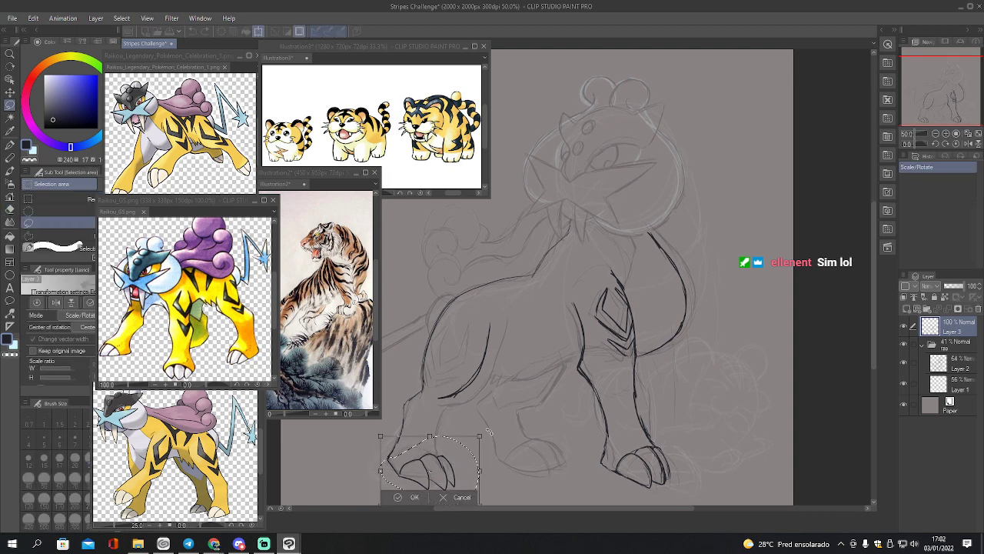
{"action": "left_click_drag", "start_coordinate": [490, 426], "coordinate": [473, 409]}
{"action": "mouse_move", "coordinate": [465, 458]}
{"action": "left_mouse_down"}
{"action": "mouse_move", "coordinate": [516, 480]}
{"action": "mouse_move", "coordinate": [461, 475]}
{"action": "left_mouse_up"}
{"action": "left_click", "coordinate": [421, 498]}
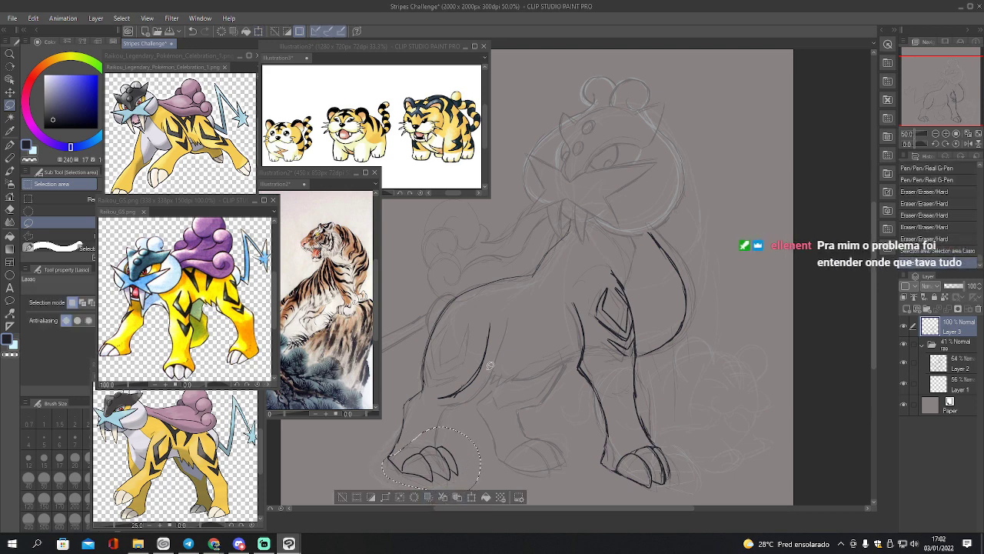
{"action": "key", "text": "ctrl+d"}
{"action": "key", "text": "p"}
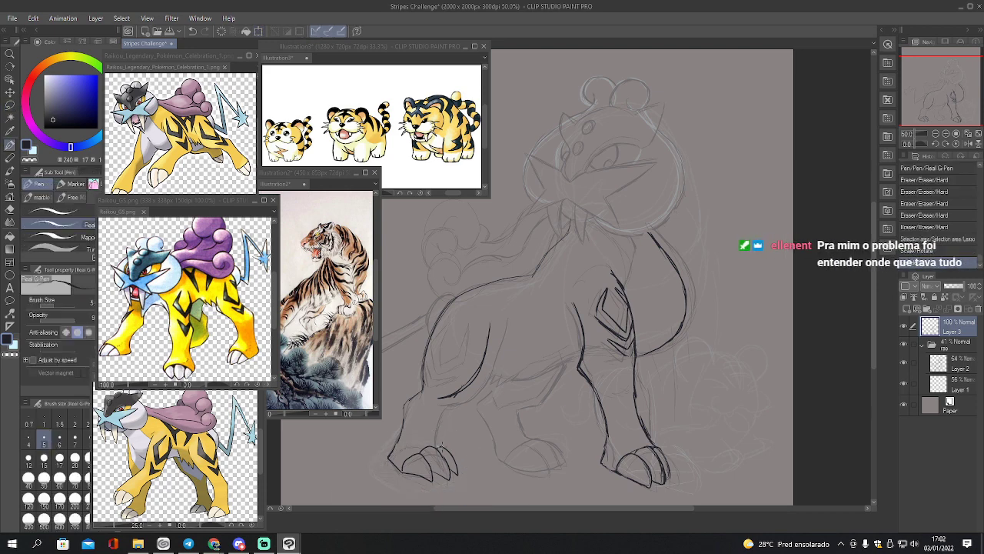
{"action": "mouse_move", "coordinate": [439, 425]}
{"action": "left_mouse_down"}
{"action": "mouse_move", "coordinate": [464, 394]}
{"action": "mouse_move", "coordinate": [452, 394]}
{"action": "left_mouse_up"}
Lasso the front line of the hind thigh, move it slightly forward toward the belly, and deselect it
{"action": "key", "text": "m"}
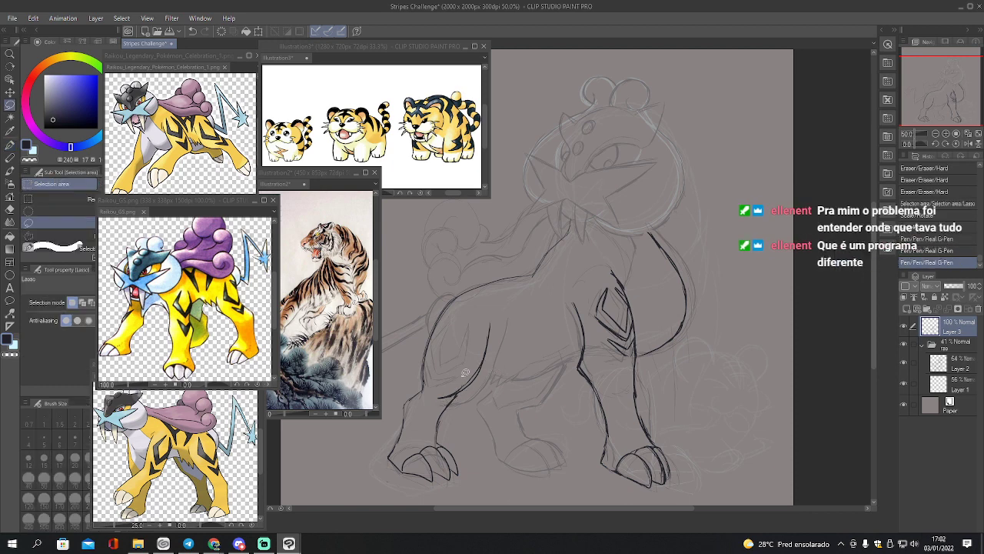
{"action": "mouse_move", "coordinate": [462, 391]}
{"action": "left_mouse_down"}
{"action": "mouse_move", "coordinate": [514, 327]}
{"action": "mouse_move", "coordinate": [437, 398]}
{"action": "left_mouse_up"}
{"action": "key", "text": "k"}
{"action": "left_click_drag", "start_coordinate": [486, 354], "coordinate": [494, 367]}
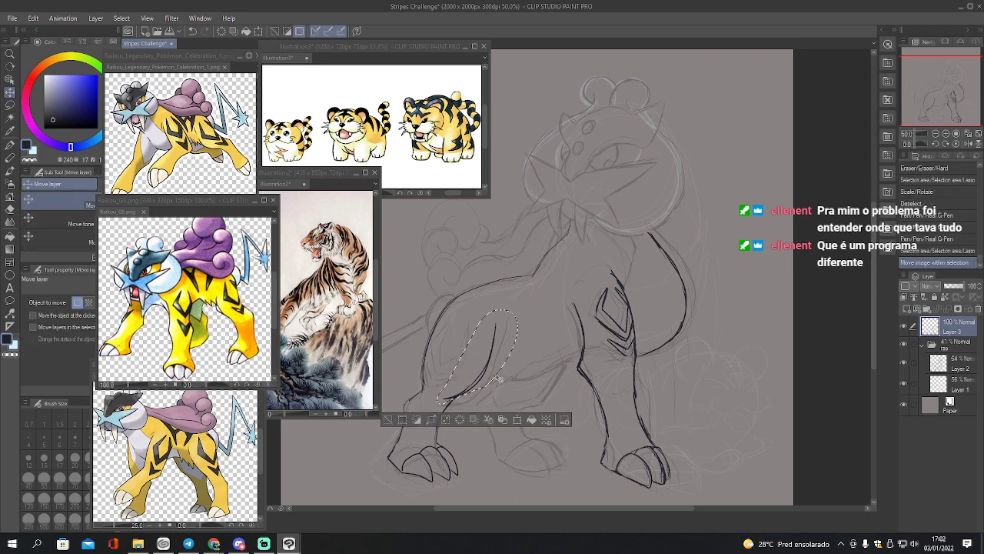
{"action": "key", "text": "ctrl+d"}
Draw a diamond-shaped stripe with a V-shaped stripe around its lower end on the hind thigh on Layer 3
{"action": "key", "text": "p"}
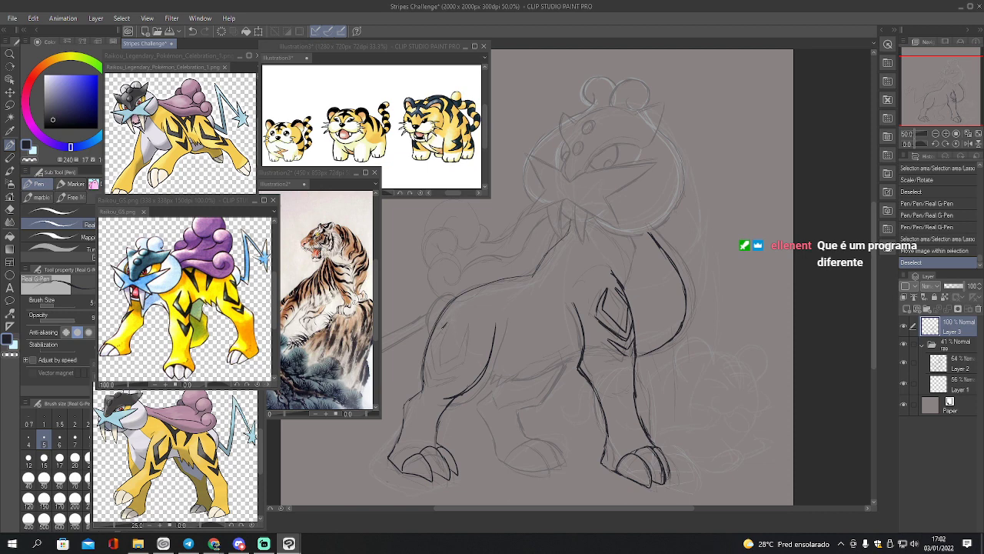
{"action": "mouse_move", "coordinate": [443, 326]}
{"action": "left_mouse_down"}
{"action": "mouse_move", "coordinate": [428, 366]}
{"action": "mouse_move", "coordinate": [463, 350]}
{"action": "mouse_move", "coordinate": [464, 325]}
{"action": "mouse_move", "coordinate": [464, 350]}
{"action": "mouse_move", "coordinate": [473, 324]}
{"action": "mouse_move", "coordinate": [475, 352]}
{"action": "mouse_move", "coordinate": [439, 377]}
{"action": "mouse_move", "coordinate": [440, 329]}
{"action": "mouse_move", "coordinate": [429, 347]}
{"action": "mouse_move", "coordinate": [442, 326]}
{"action": "mouse_move", "coordinate": [436, 343]}
{"action": "left_mouse_up"}
{"action": "key", "text": "e"}
{"action": "key", "text": "p"}
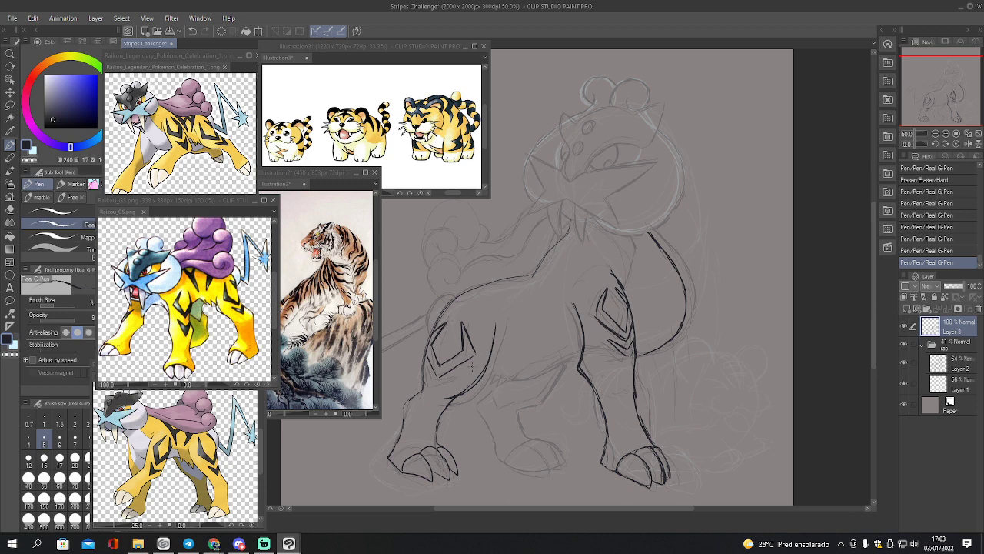
Lasso the front half of the hind thigh's diamond stripe and transform it to make the diamond narrower
{"action": "key", "text": "m"}
{"action": "mouse_move", "coordinate": [471, 352]}
{"action": "left_mouse_down"}
{"action": "mouse_move", "coordinate": [445, 356]}
{"action": "mouse_move", "coordinate": [441, 383]}
{"action": "mouse_move", "coordinate": [475, 360]}
{"action": "mouse_move", "coordinate": [483, 315]}
{"action": "left_mouse_up"}
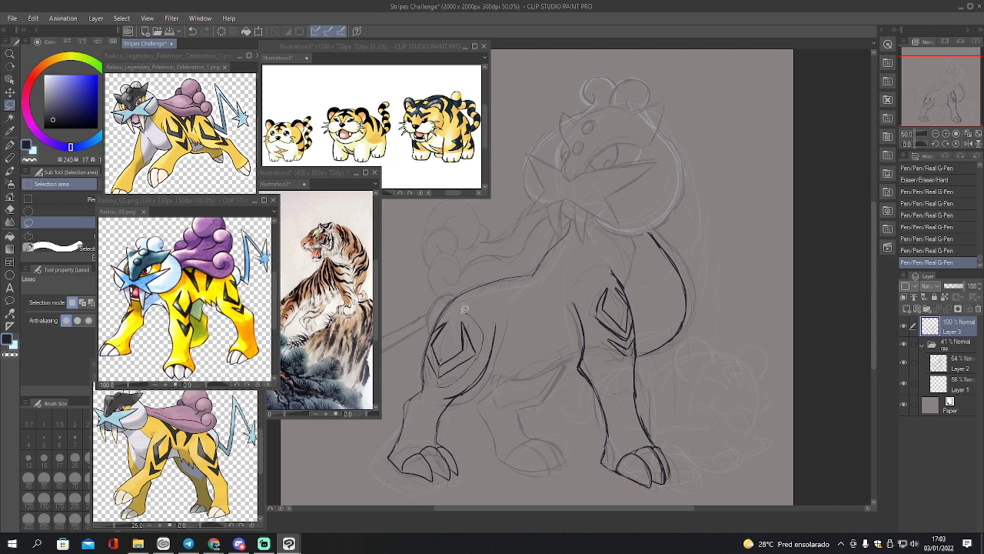
{"action": "key", "text": "ctrl+t"}
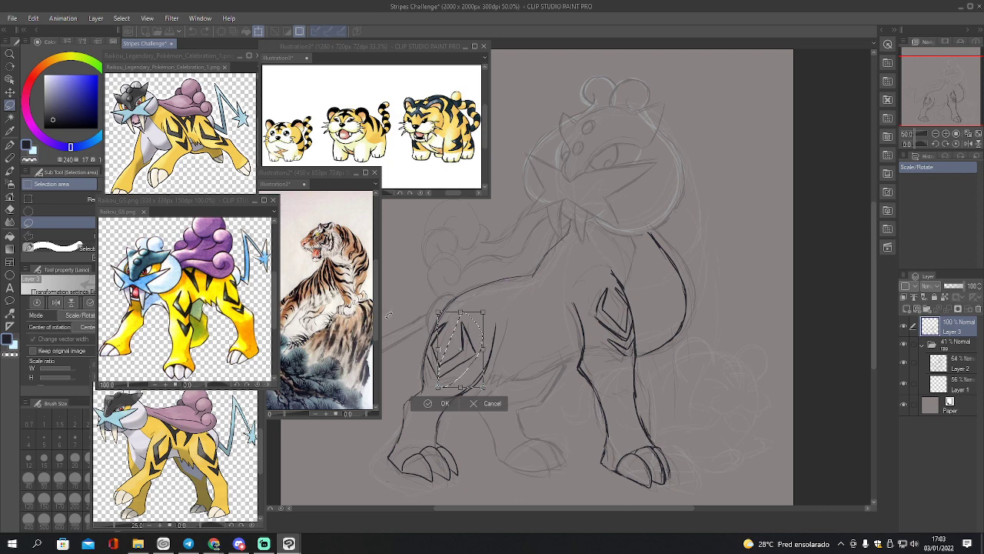
{"action": "left_click", "coordinate": [80, 315]}
{"action": "left_click", "coordinate": [94, 357]}
{"action": "left_click_drag", "start_coordinate": [484, 350], "coordinate": [469, 353]}
{"action": "left_click", "coordinate": [439, 404]}
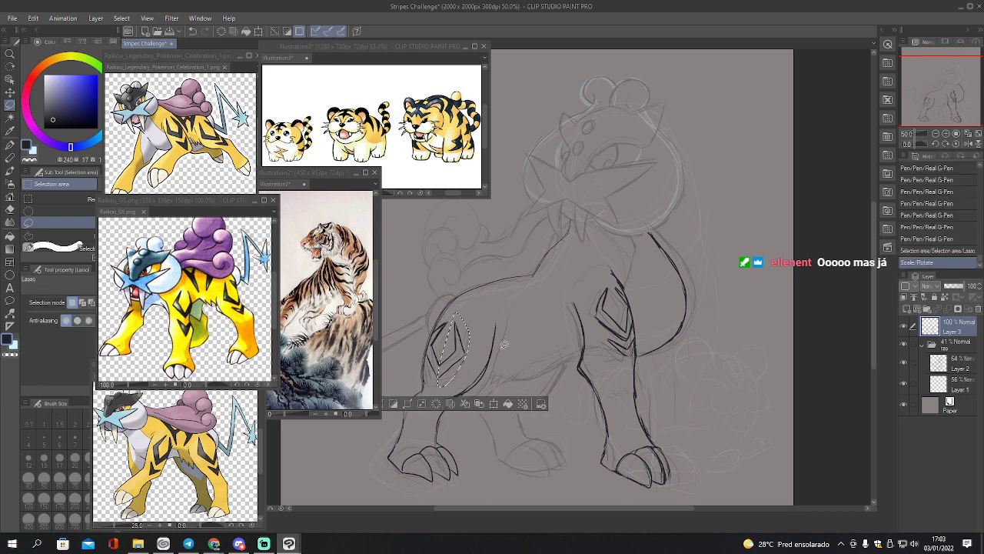
Deselect the diamond stripe, add a lower V-shaped stripe beneath it on the hind thigh, and extend the neck line up toward the chin
{"action": "key", "text": "ctrl+d"}
{"action": "key", "text": "p"}
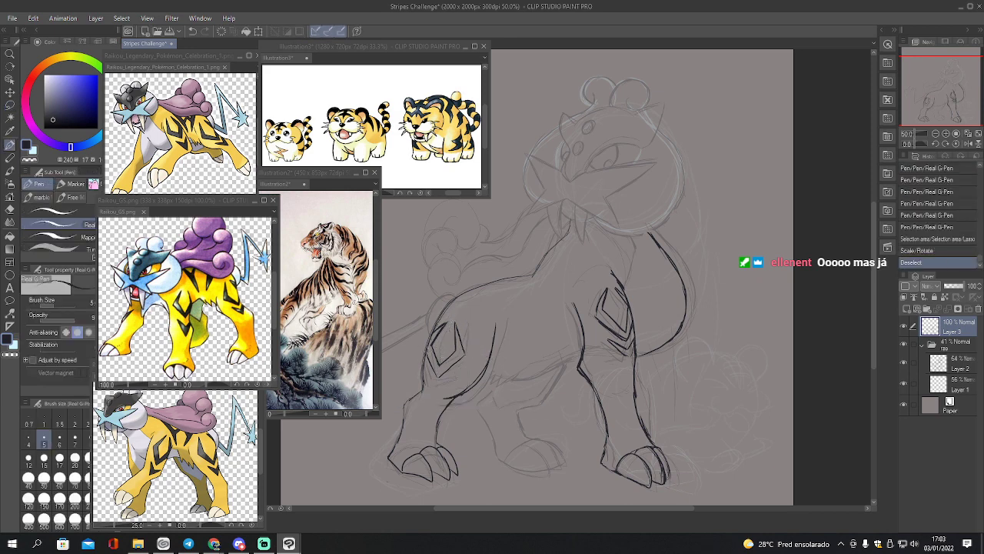
{"action": "mouse_move", "coordinate": [428, 366]}
{"action": "left_mouse_down"}
{"action": "mouse_move", "coordinate": [455, 376]}
{"action": "mouse_move", "coordinate": [422, 372]}
{"action": "mouse_move", "coordinate": [430, 390]}
{"action": "mouse_move", "coordinate": [427, 376]}
{"action": "mouse_move", "coordinate": [459, 378]}
{"action": "left_mouse_up"}
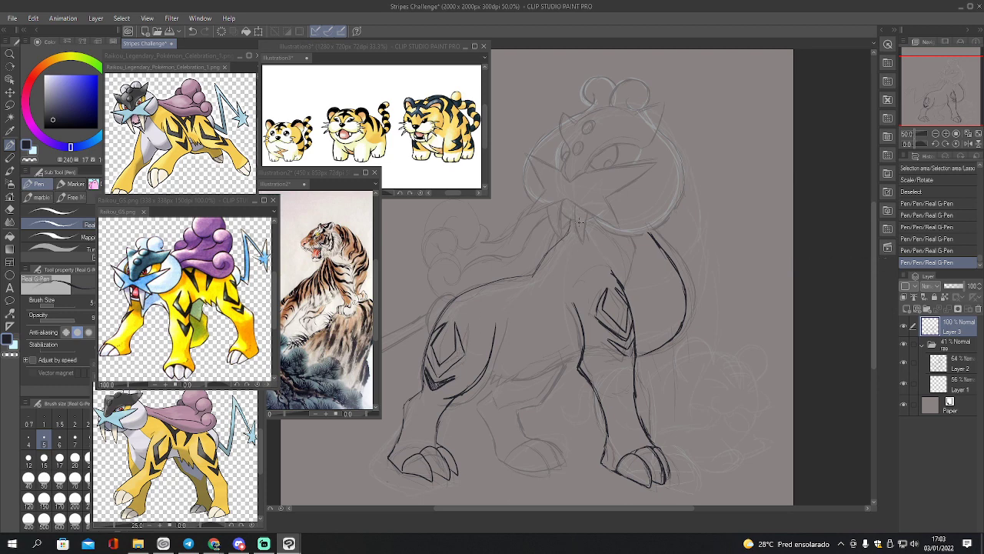
{"action": "left_click_drag", "start_coordinate": [575, 215], "coordinate": [567, 226]}
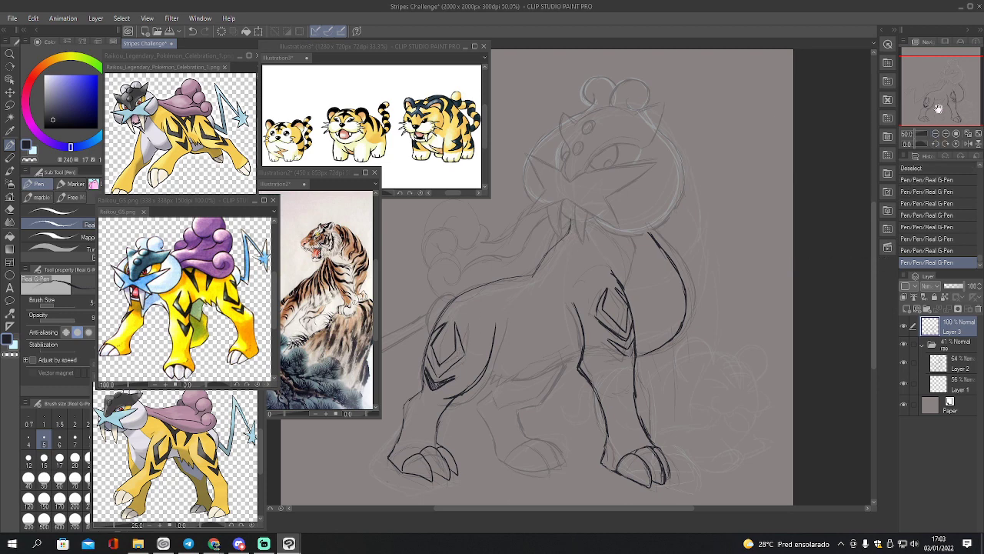
Ink the lower edge and the two rear points of the star-shaped face marking over the sketch at 100% zoom
{"action": "left_click_drag", "start_coordinate": [939, 108], "coordinate": [939, 77]}
{"action": "left_click", "coordinate": [955, 134]}
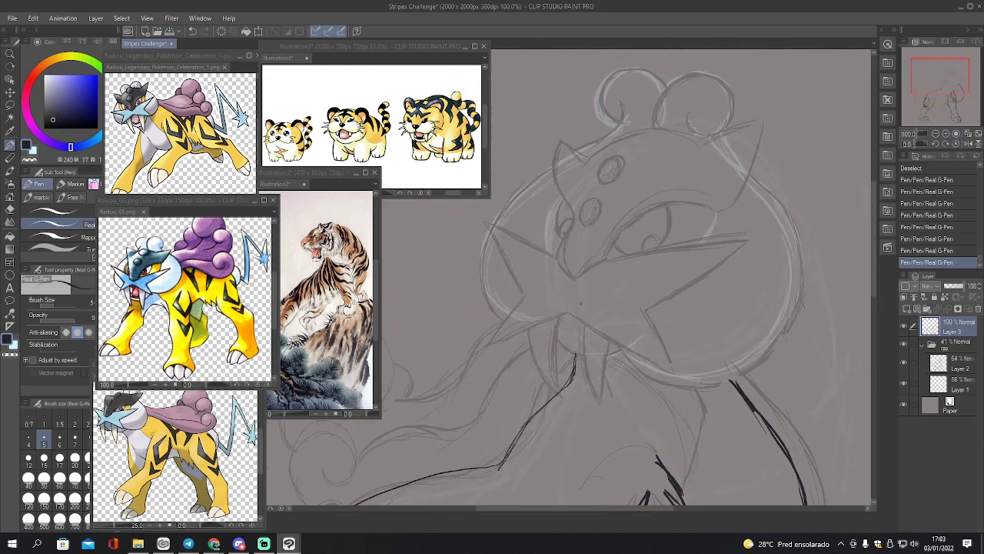
{"action": "left_click_drag", "start_coordinate": [569, 314], "coordinate": [671, 377]}
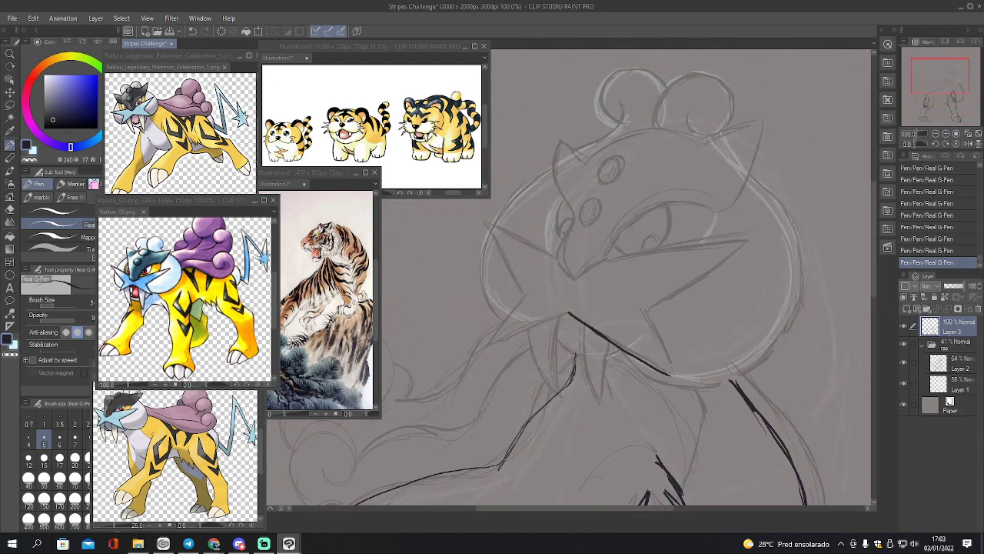
{"action": "mouse_move", "coordinate": [643, 308]}
{"action": "left_mouse_down"}
{"action": "mouse_move", "coordinate": [680, 377]}
{"action": "mouse_move", "coordinate": [670, 377]}
{"action": "left_mouse_up"}
{"action": "left_click_drag", "start_coordinate": [644, 311], "coordinate": [746, 243]}
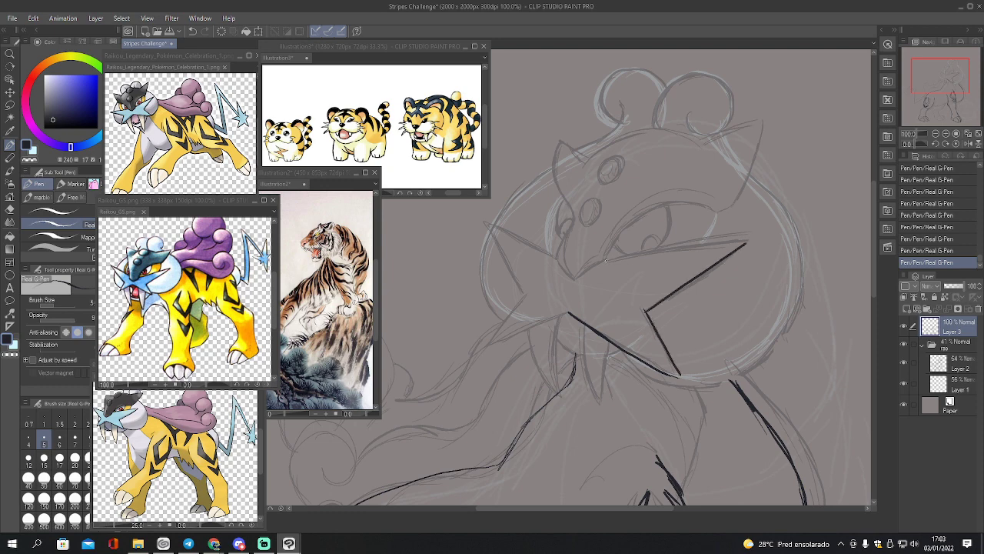
{"action": "left_click_drag", "start_coordinate": [606, 260], "coordinate": [752, 237]}
Ink the mask's brow line over the near eye, its pointed snout tip, and its front edge up to the far horn
{"action": "mouse_move", "coordinate": [575, 279]}
{"action": "left_mouse_down"}
{"action": "mouse_move", "coordinate": [633, 222]}
{"action": "mouse_move", "coordinate": [681, 205]}
{"action": "mouse_move", "coordinate": [722, 216]}
{"action": "left_mouse_up"}
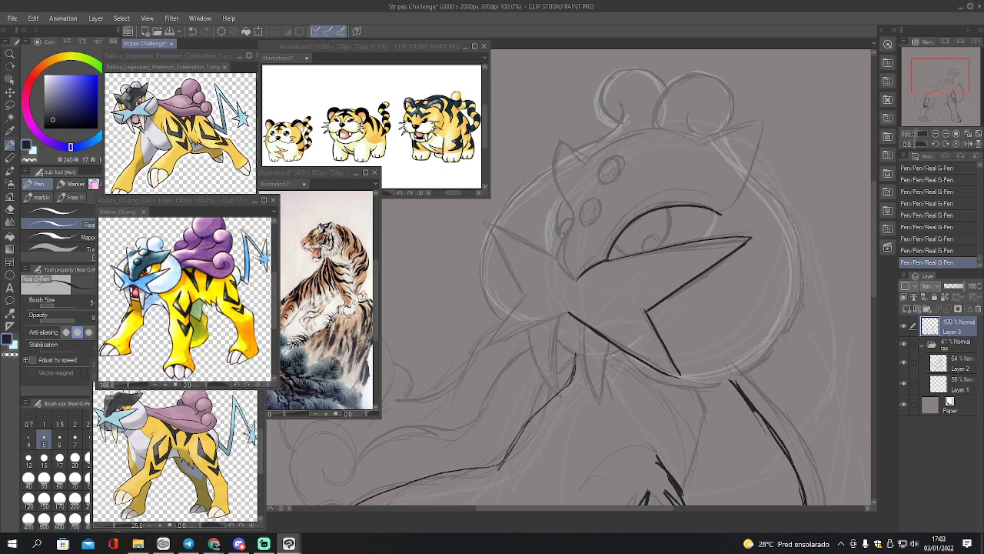
{"action": "left_click_drag", "start_coordinate": [557, 261], "coordinate": [574, 278]}
{"action": "mouse_move", "coordinate": [589, 157]}
{"action": "left_mouse_down"}
{"action": "mouse_move", "coordinate": [556, 137]}
{"action": "mouse_move", "coordinate": [552, 171]}
{"action": "mouse_move", "coordinate": [571, 219]}
{"action": "mouse_move", "coordinate": [554, 260]}
{"action": "left_mouse_up"}
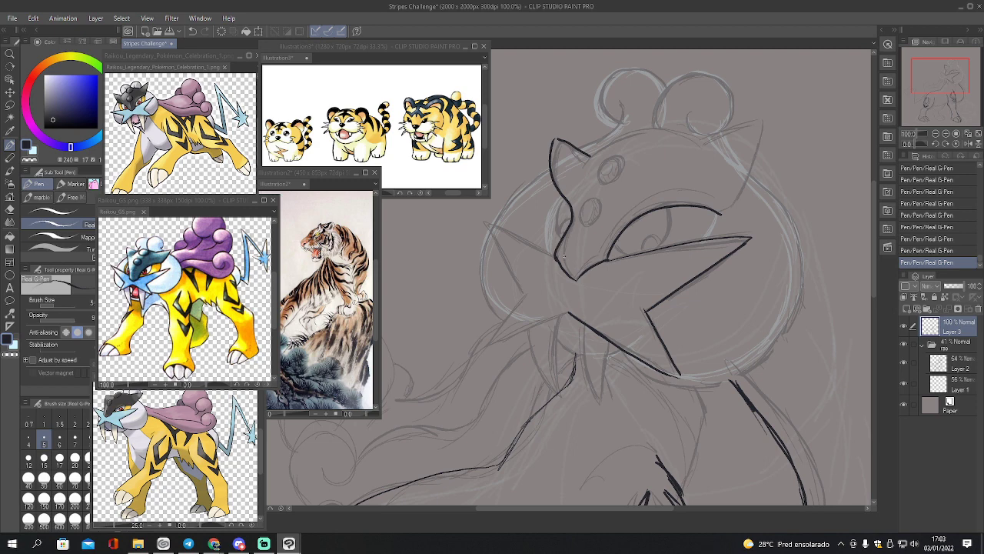
{"action": "left_click_drag", "start_coordinate": [555, 261], "coordinate": [575, 281]}
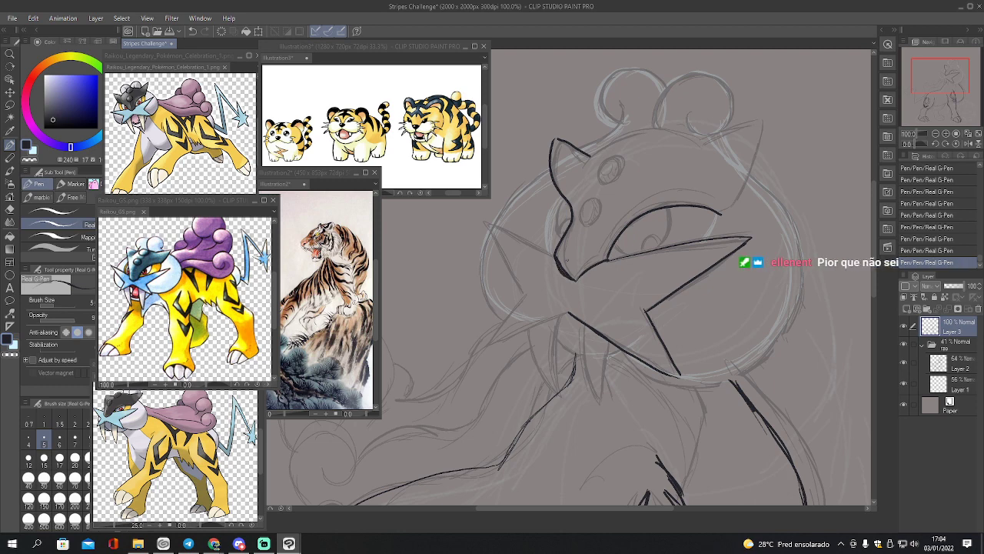
Clean up the thick lines at the mask's snout tip with the Hard eraser at size 40 and redraw them with a size 4 pen
{"action": "key", "text": "e"}
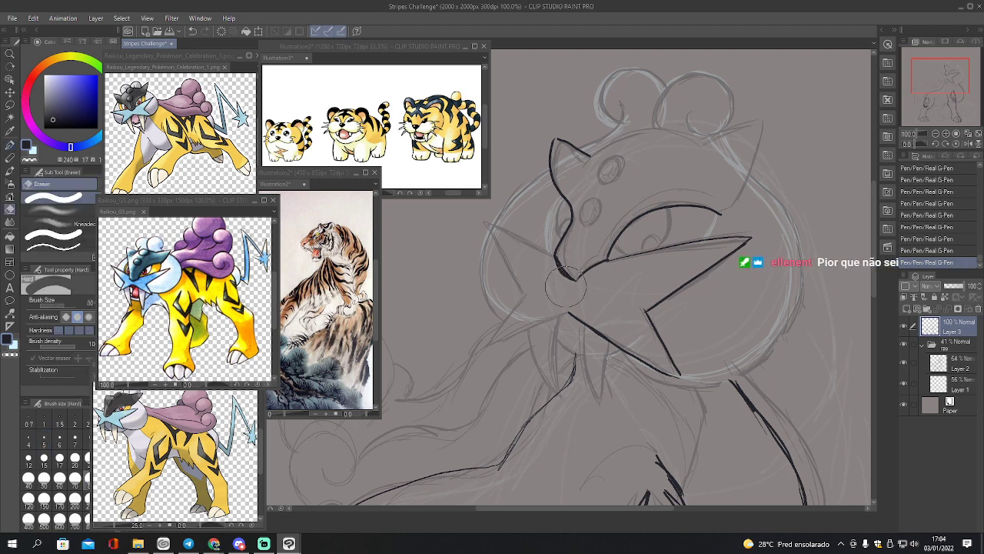
{"action": "key", "text": "p"}
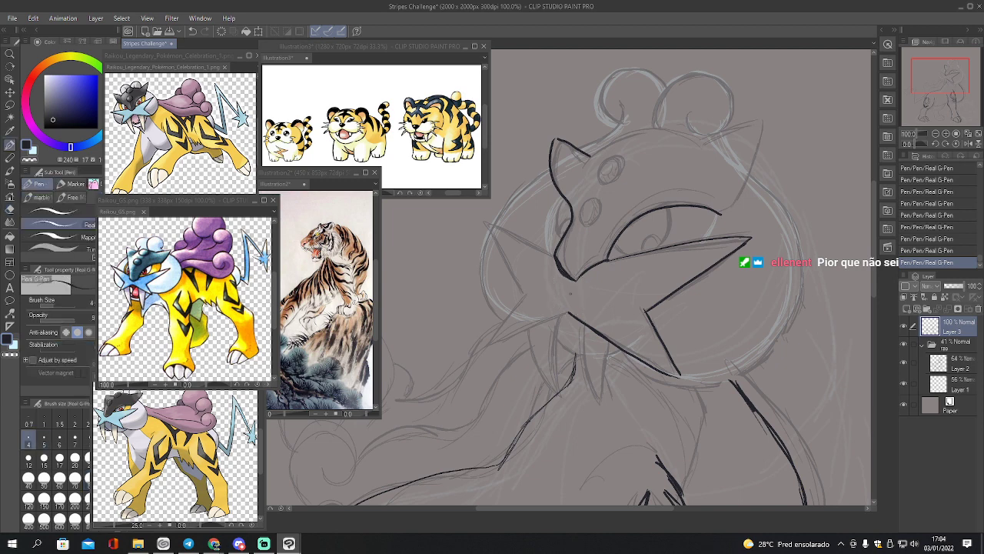
{"action": "key", "text": "e"}
{"action": "key", "text": "bracketleft"}
{"action": "key", "text": "bracketleft"}
{"action": "key", "text": "bracketleft"}
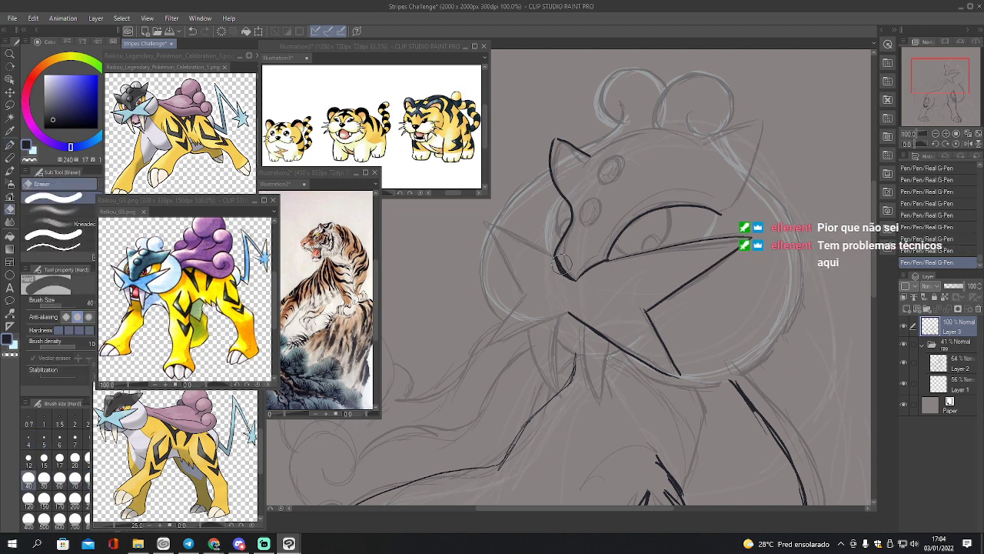
{"action": "left_click_drag", "start_coordinate": [561, 263], "coordinate": [565, 274]}
{"action": "mouse_move", "coordinate": [566, 276]}
{"action": "left_mouse_down"}
{"action": "mouse_move", "coordinate": [557, 267]}
{"action": "mouse_move", "coordinate": [574, 283]}
{"action": "mouse_move", "coordinate": [586, 278]}
{"action": "left_mouse_up"}
{"action": "key", "text": "p"}
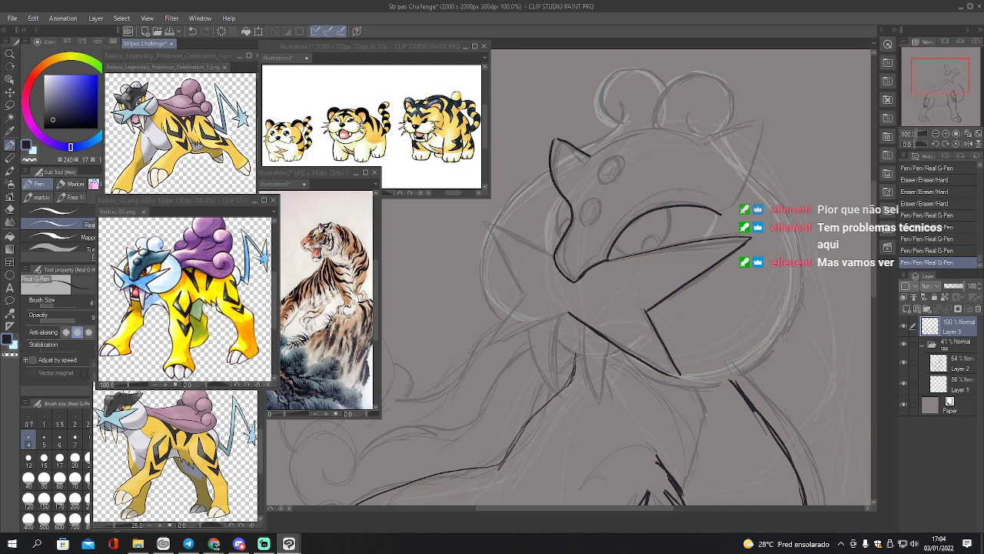
Ink the far eye beside the mask's front edge, and the iris and rear edge of the near eye
{"action": "left_click_drag", "start_coordinate": [941, 84], "coordinate": [946, 80]}
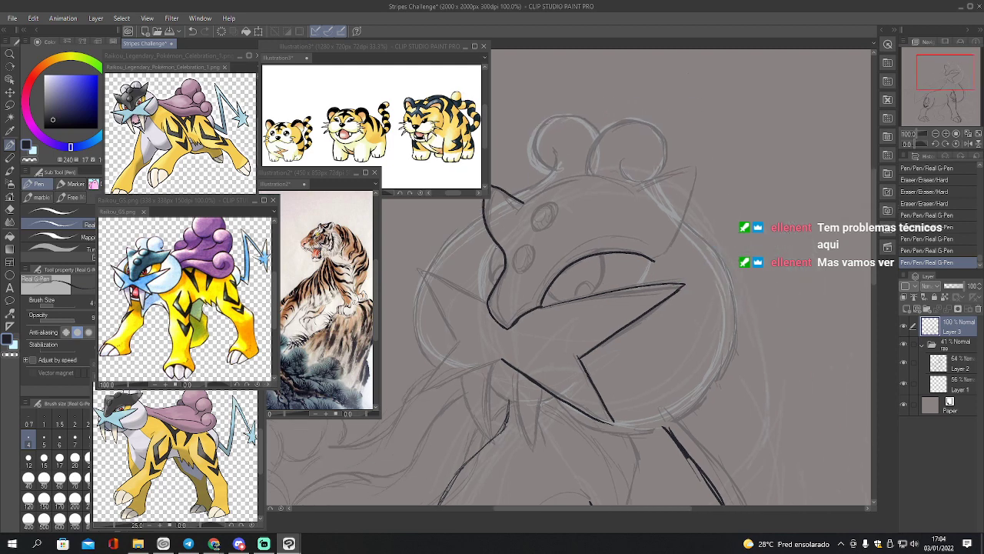
{"action": "left_click_drag", "start_coordinate": [498, 244], "coordinate": [487, 271]}
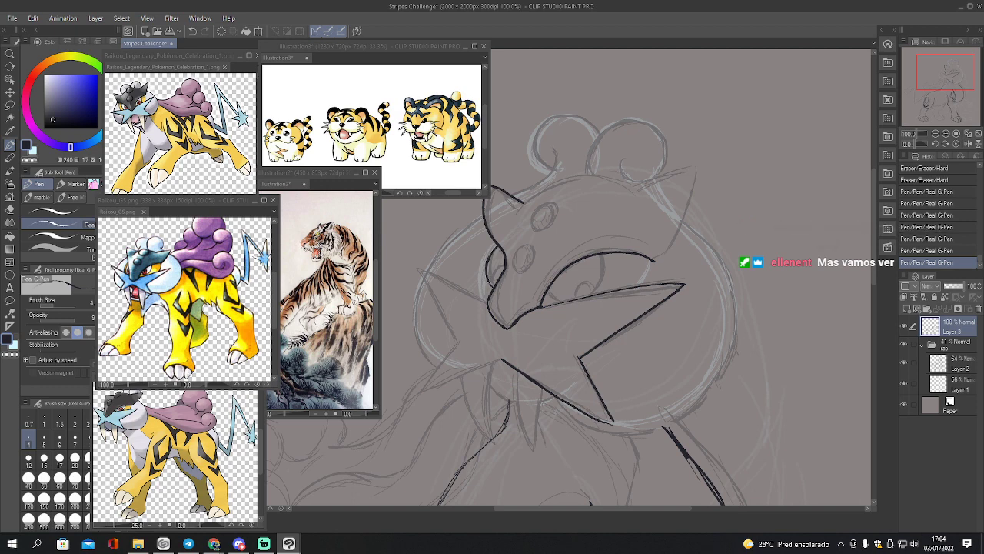
{"action": "left_click_drag", "start_coordinate": [490, 284], "coordinate": [500, 268]}
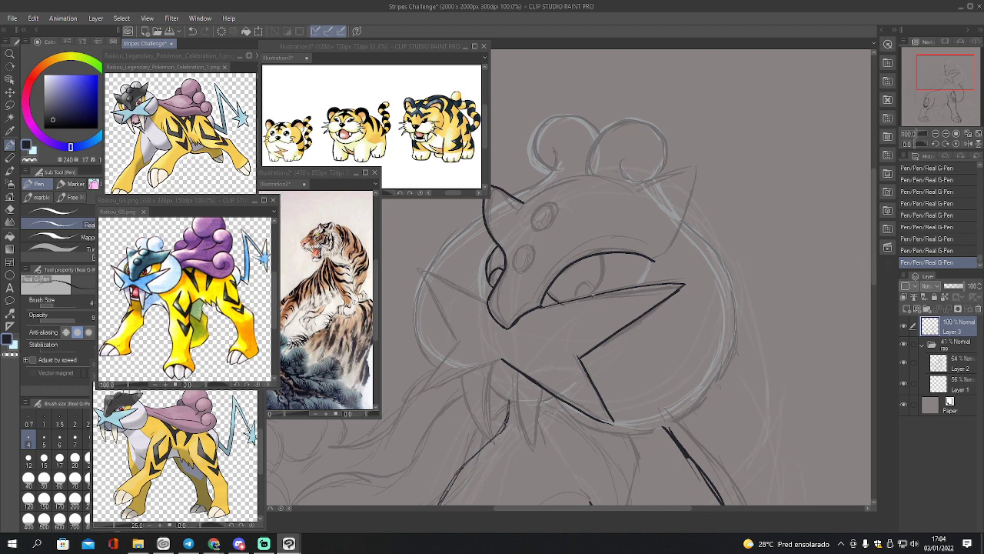
{"action": "mouse_move", "coordinate": [592, 296]}
{"action": "left_mouse_down"}
{"action": "mouse_move", "coordinate": [602, 273]}
{"action": "mouse_move", "coordinate": [593, 296]}
{"action": "left_mouse_up"}
{"action": "mouse_move", "coordinate": [642, 256]}
{"action": "left_mouse_down"}
{"action": "mouse_move", "coordinate": [647, 279]}
{"action": "mouse_move", "coordinate": [636, 285]}
{"action": "left_mouse_up"}
Ink the pointed horn at the back of the mask and the curved top of the head connecting both horns
{"action": "mouse_move", "coordinate": [635, 195]}
{"action": "left_mouse_down"}
{"action": "mouse_move", "coordinate": [703, 172]}
{"action": "mouse_move", "coordinate": [685, 243]}
{"action": "mouse_move", "coordinate": [654, 261]}
{"action": "left_mouse_up"}
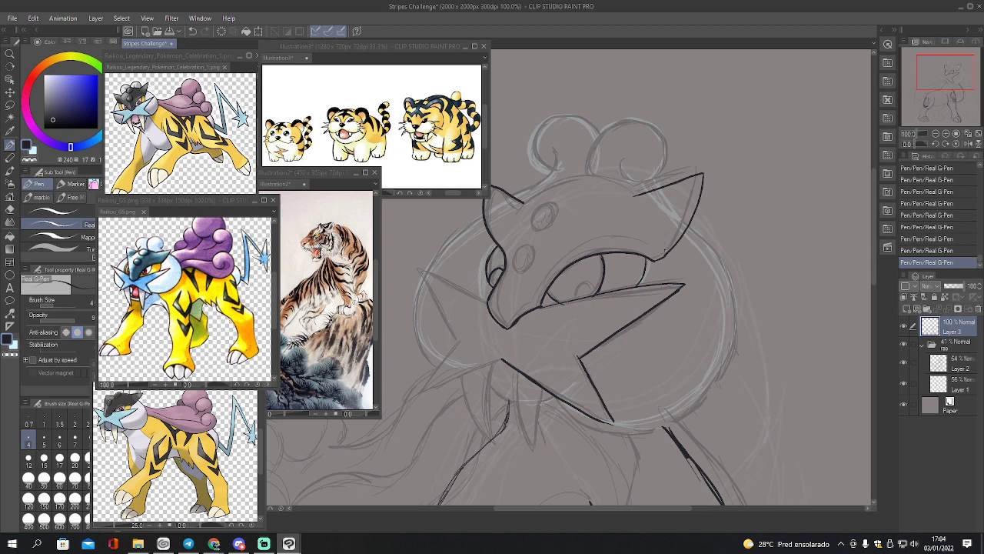
{"action": "left_click_drag", "start_coordinate": [656, 261], "coordinate": [681, 237]}
{"action": "mouse_move", "coordinate": [523, 202]}
{"action": "left_mouse_down"}
{"action": "mouse_move", "coordinate": [569, 174]}
{"action": "mouse_move", "coordinate": [608, 168]}
{"action": "mouse_move", "coordinate": [638, 193]}
{"action": "left_mouse_up"}
{"action": "left_click_drag", "start_coordinate": [522, 203], "coordinate": [516, 211]}
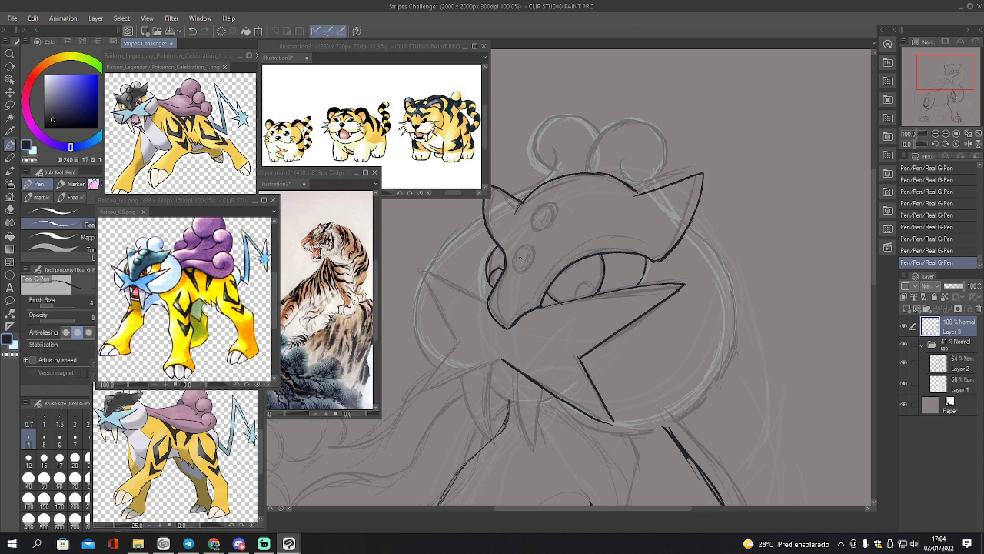
Ink the two oval markings on the forehead, undoing and redrawing a misplaced stroke
{"action": "mouse_move", "coordinate": [519, 274]}
{"action": "left_mouse_down"}
{"action": "mouse_move", "coordinate": [532, 248]}
{"action": "mouse_move", "coordinate": [514, 254]}
{"action": "mouse_move", "coordinate": [518, 274]}
{"action": "left_mouse_up"}
{"action": "key", "text": "ctrl+z"}
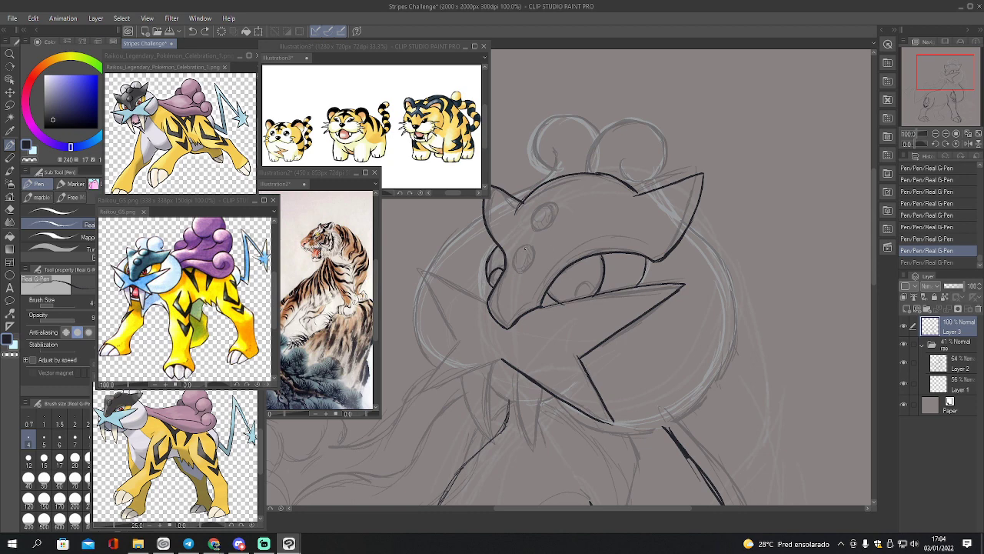
{"action": "mouse_move", "coordinate": [531, 245]}
{"action": "left_mouse_down"}
{"action": "mouse_move", "coordinate": [516, 246]}
{"action": "mouse_move", "coordinate": [512, 268]}
{"action": "mouse_move", "coordinate": [530, 272]}
{"action": "mouse_move", "coordinate": [531, 215]}
{"action": "mouse_move", "coordinate": [555, 200]}
{"action": "mouse_move", "coordinate": [555, 221]}
{"action": "mouse_move", "coordinate": [538, 230]}
{"action": "left_mouse_up"}
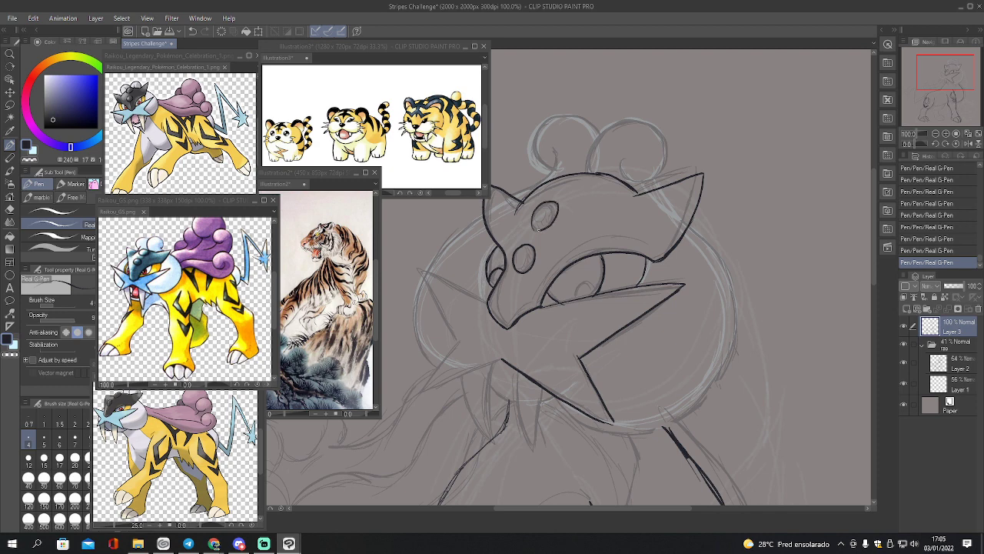
Ink the two spiral curls on top of the head, redrawing the rear curl once
{"action": "left_click_drag", "start_coordinate": [956, 87], "coordinate": [955, 78]}
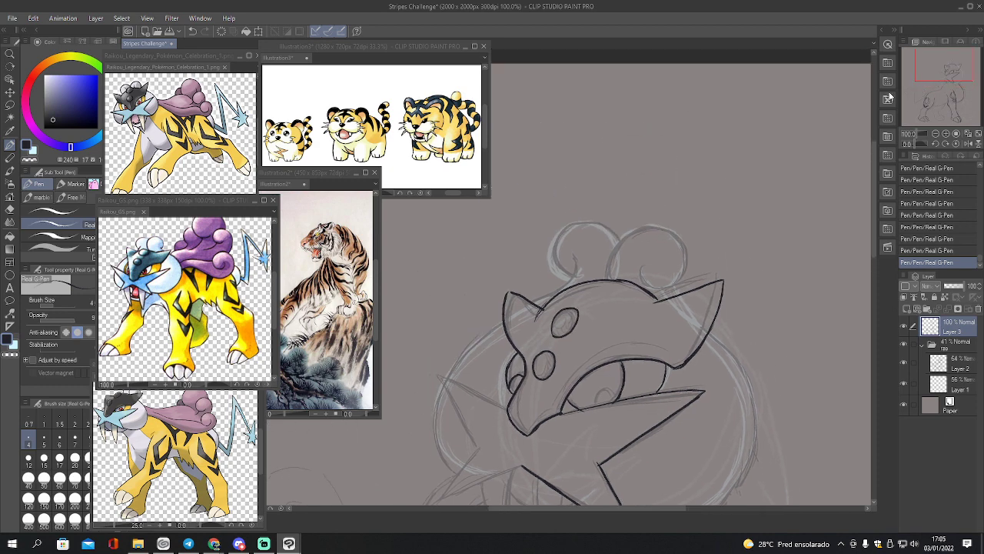
{"action": "mouse_move", "coordinate": [608, 280]}
{"action": "left_mouse_down"}
{"action": "mouse_move", "coordinate": [627, 233]}
{"action": "mouse_move", "coordinate": [654, 229]}
{"action": "mouse_move", "coordinate": [674, 246]}
{"action": "left_mouse_up"}
{"action": "left_click", "coordinate": [924, 255]}
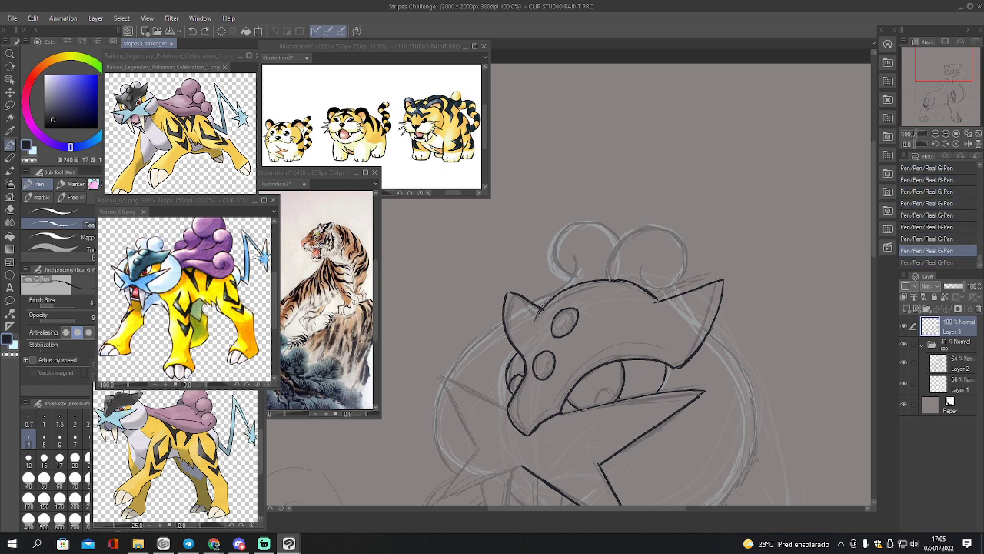
{"action": "mouse_move", "coordinate": [610, 280]}
{"action": "left_mouse_down"}
{"action": "mouse_move", "coordinate": [618, 239]}
{"action": "mouse_move", "coordinate": [668, 227]}
{"action": "mouse_move", "coordinate": [686, 242]}
{"action": "mouse_move", "coordinate": [690, 272]}
{"action": "mouse_move", "coordinate": [676, 285]}
{"action": "mouse_move", "coordinate": [653, 266]}
{"action": "left_mouse_up"}
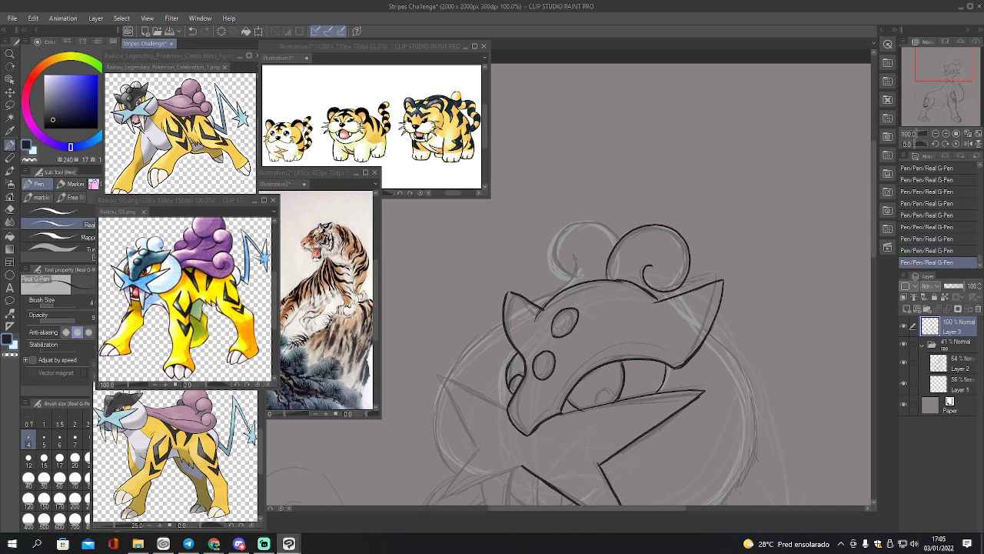
{"action": "mouse_move", "coordinate": [616, 236]}
{"action": "left_mouse_down"}
{"action": "mouse_move", "coordinate": [575, 222]}
{"action": "mouse_move", "coordinate": [554, 260]}
{"action": "mouse_move", "coordinate": [576, 276]}
{"action": "mouse_move", "coordinate": [539, 298]}
{"action": "left_mouse_up"}
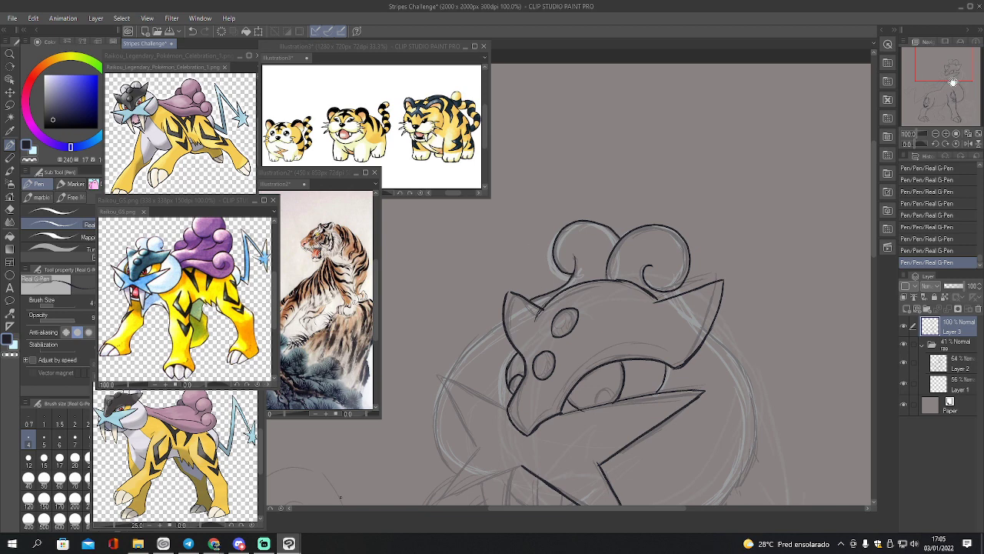
Ink the two front points of the star-shaped face marking and the front curve of the face outline behind them
{"action": "left_click_drag", "start_coordinate": [943, 79], "coordinate": [933, 75]}
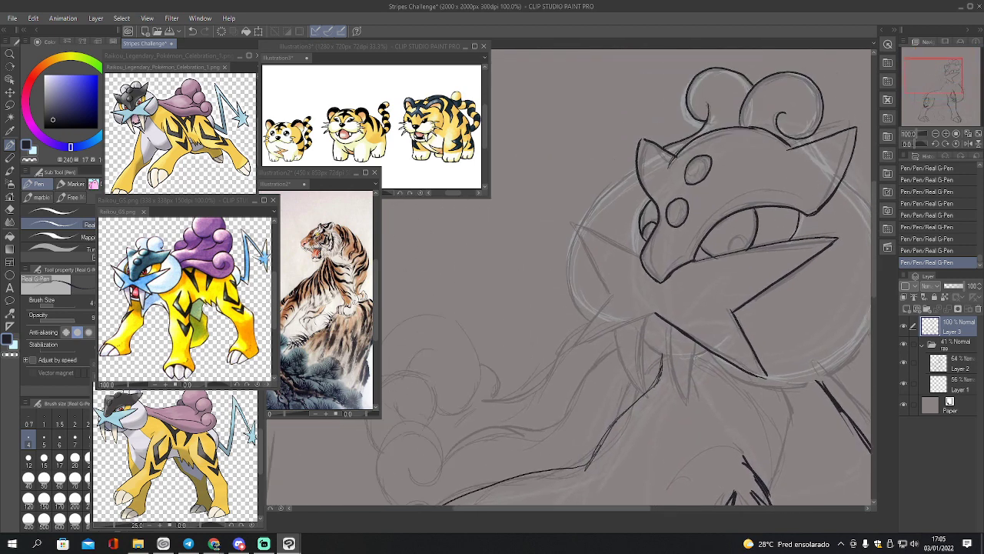
{"action": "left_click_drag", "start_coordinate": [635, 168], "coordinate": [614, 183]}
{"action": "mouse_move", "coordinate": [643, 255]}
{"action": "left_mouse_down"}
{"action": "mouse_move", "coordinate": [575, 219]}
{"action": "mouse_move", "coordinate": [611, 295]}
{"action": "mouse_move", "coordinate": [573, 342]}
{"action": "mouse_move", "coordinate": [656, 312]}
{"action": "left_mouse_up"}
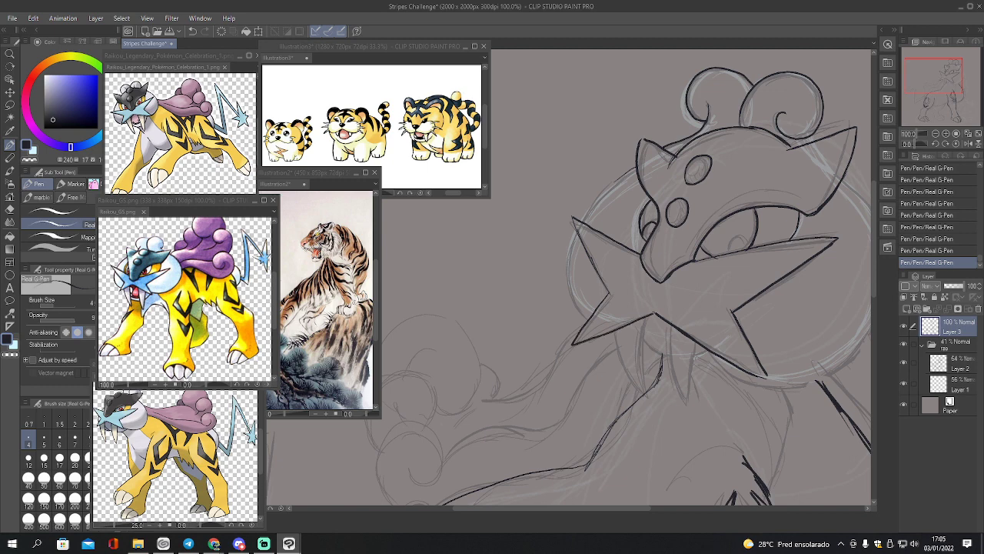
{"action": "left_click_drag", "start_coordinate": [572, 217], "coordinate": [589, 260]}
{"action": "mouse_move", "coordinate": [637, 167]}
{"action": "left_mouse_down"}
{"action": "mouse_move", "coordinate": [579, 221]}
{"action": "mouse_move", "coordinate": [570, 305]}
{"action": "mouse_move", "coordinate": [584, 318]}
{"action": "left_mouse_up"}
{"action": "left_click_drag", "start_coordinate": [572, 244], "coordinate": [567, 293]}
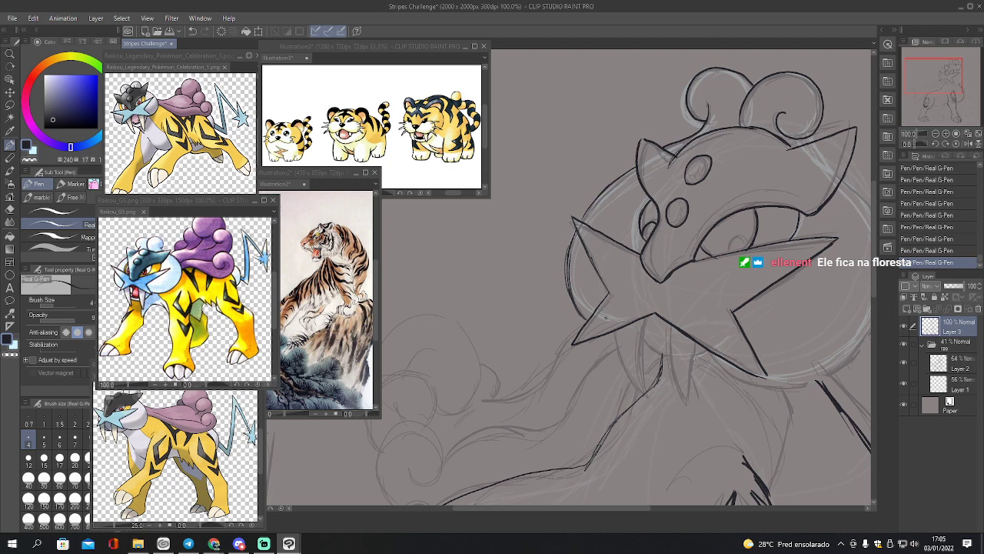
Ink the two long fangs beneath the star-shaped marking and the short chin line between them
{"action": "mouse_move", "coordinate": [615, 332]}
{"action": "left_mouse_down"}
{"action": "mouse_move", "coordinate": [647, 395]}
{"action": "mouse_move", "coordinate": [653, 314]}
{"action": "mouse_move", "coordinate": [639, 372]}
{"action": "left_mouse_up"}
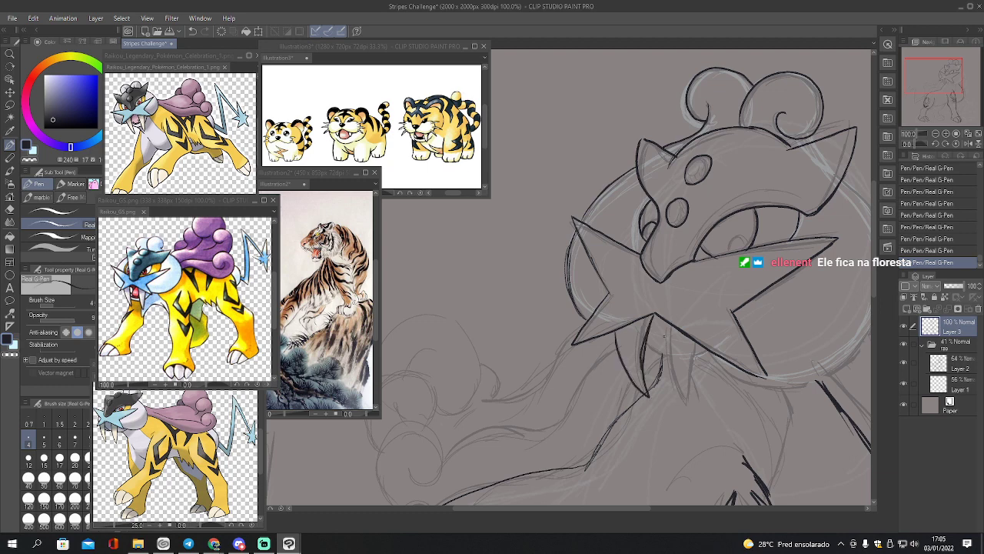
{"action": "mouse_move", "coordinate": [671, 324]}
{"action": "left_mouse_down"}
{"action": "mouse_move", "coordinate": [673, 375]}
{"action": "mouse_move", "coordinate": [691, 405]}
{"action": "mouse_move", "coordinate": [698, 348]}
{"action": "left_mouse_up"}
{"action": "left_click_drag", "start_coordinate": [657, 352], "coordinate": [671, 357]}
Flip the canvas view horizontally and ink the large round cheek outline from the rear horn around to the fangs
{"action": "left_click_drag", "start_coordinate": [934, 84], "coordinate": [942, 80]}
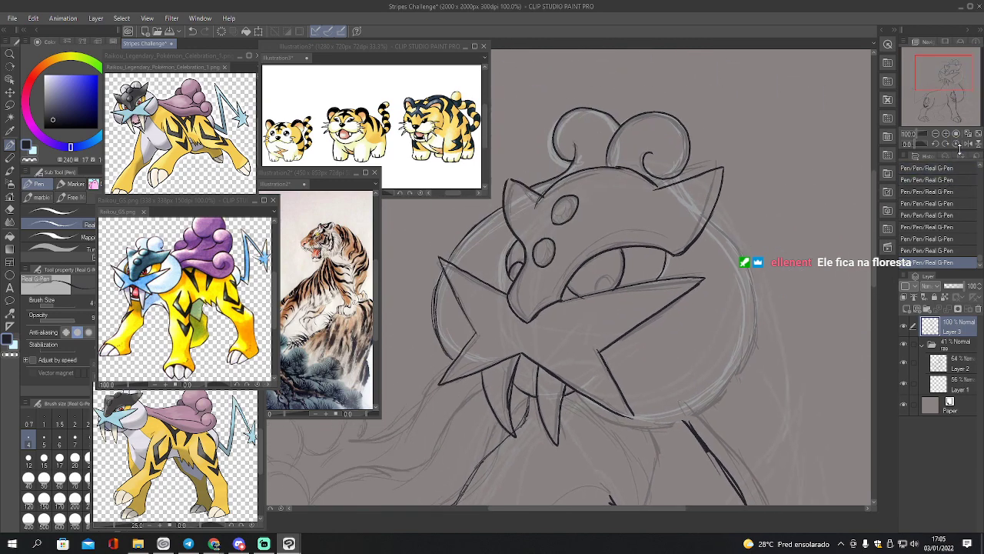
{"action": "left_click", "coordinate": [968, 145]}
{"action": "mouse_move", "coordinate": [958, 129]}
{"action": "left_mouse_down"}
{"action": "mouse_move", "coordinate": [961, 150]}
{"action": "mouse_move", "coordinate": [978, 72]}
{"action": "left_mouse_up"}
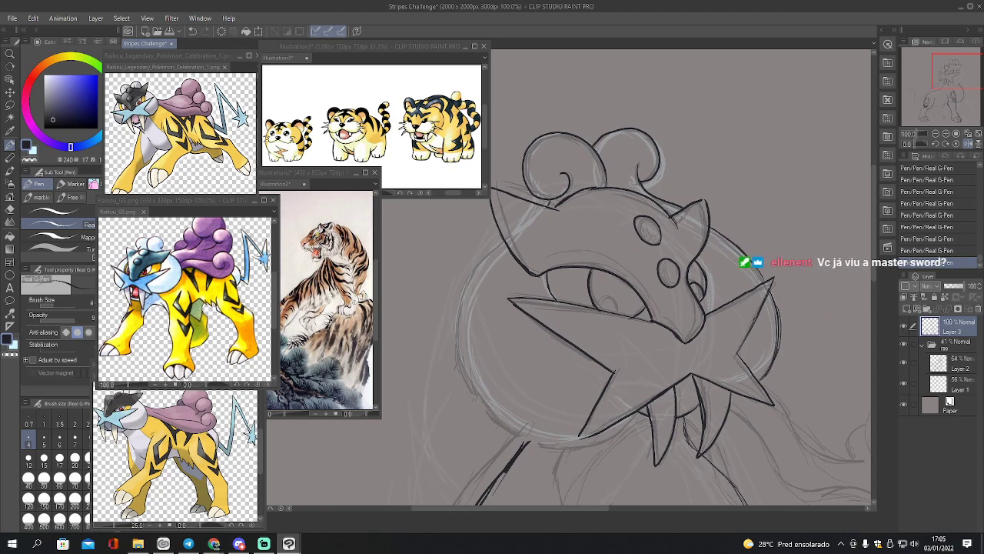
{"action": "mouse_move", "coordinate": [507, 239]}
{"action": "left_mouse_down"}
{"action": "mouse_move", "coordinate": [495, 250]}
{"action": "mouse_move", "coordinate": [454, 372]}
{"action": "left_mouse_up"}
{"action": "mouse_move", "coordinate": [450, 337]}
{"action": "left_mouse_down"}
{"action": "mouse_move", "coordinate": [462, 389]}
{"action": "mouse_move", "coordinate": [503, 431]}
{"action": "mouse_move", "coordinate": [534, 442]}
{"action": "mouse_move", "coordinate": [581, 437]}
{"action": "left_mouse_up"}
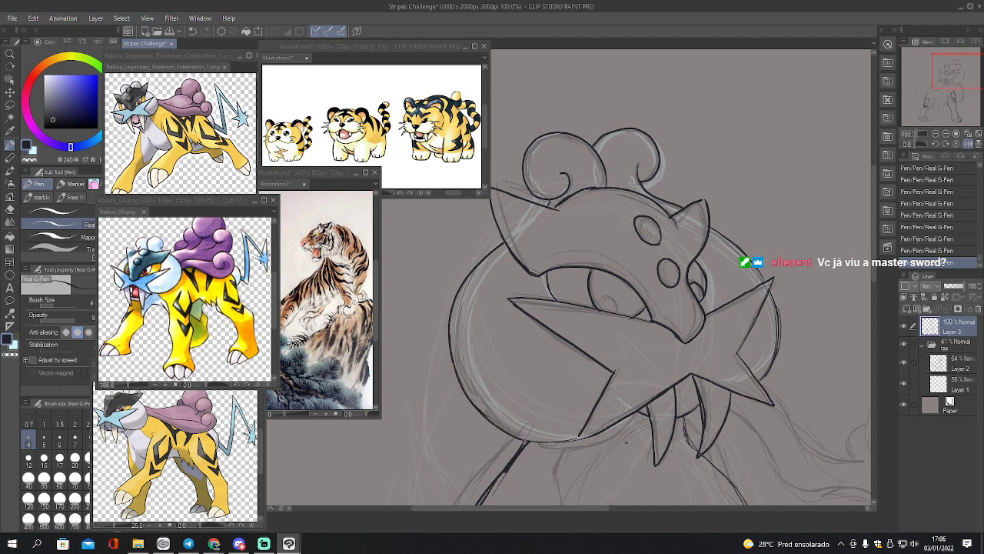
{"action": "mouse_move", "coordinate": [529, 442]}
{"action": "left_mouse_down"}
{"action": "mouse_move", "coordinate": [613, 440]}
{"action": "mouse_move", "coordinate": [643, 405]}
{"action": "left_mouse_up"}
{"action": "left_click_drag", "start_coordinate": [615, 441], "coordinate": [602, 445]}
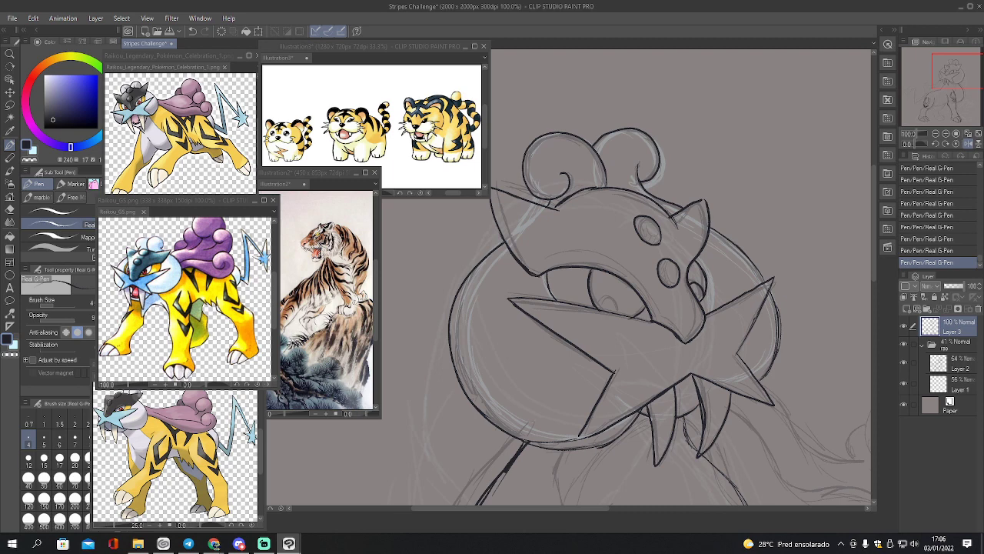
Erase the stray lines around the star marking's lower point, redraw its tip, and touch up the mask's edge beside the near eye
{"action": "key", "text": "e"}
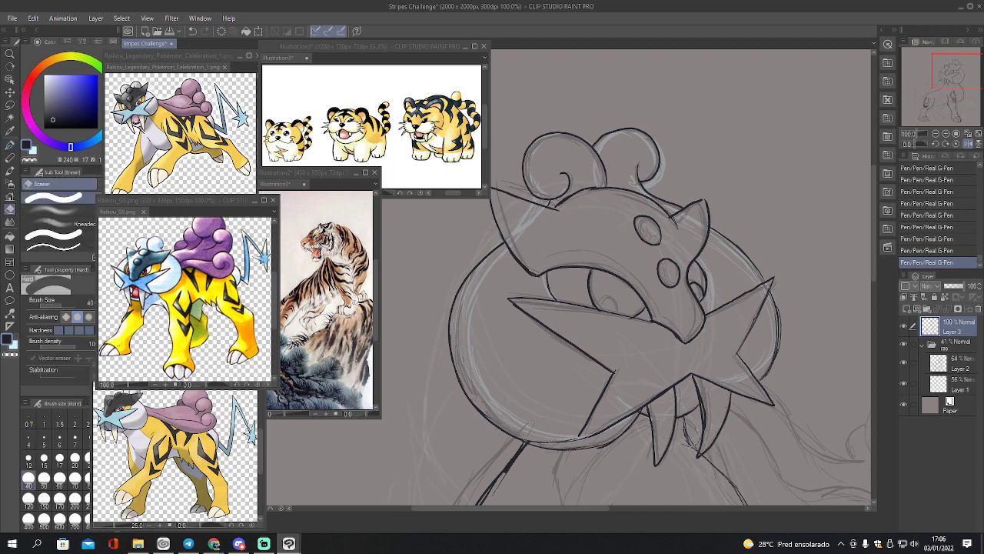
{"action": "mouse_move", "coordinate": [570, 430]}
{"action": "left_mouse_down"}
{"action": "mouse_move", "coordinate": [538, 434]}
{"action": "mouse_move", "coordinate": [524, 415]}
{"action": "left_mouse_up"}
{"action": "key", "text": "p"}
{"action": "mouse_move", "coordinate": [600, 398]}
{"action": "left_mouse_down"}
{"action": "mouse_move", "coordinate": [579, 438]}
{"action": "mouse_move", "coordinate": [646, 404]}
{"action": "left_mouse_up"}
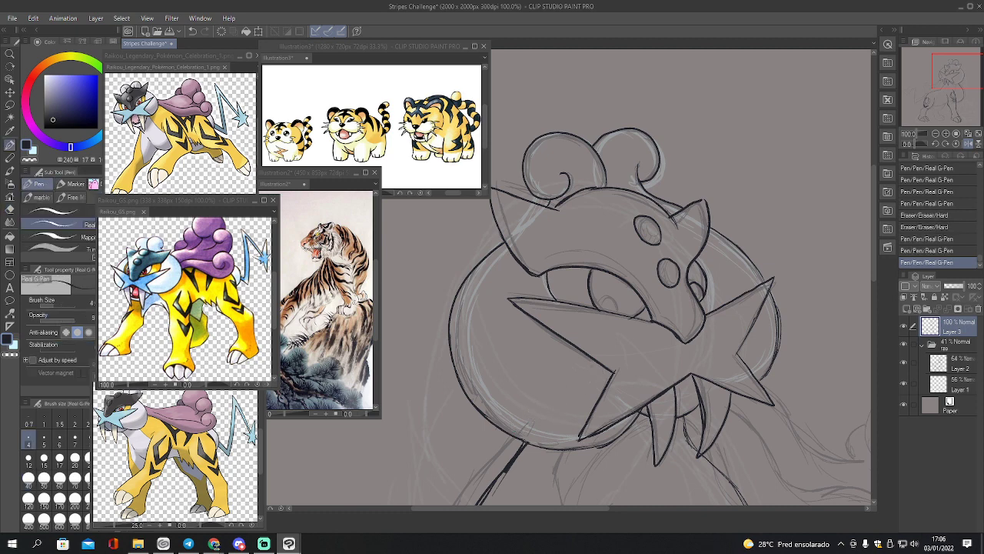
{"action": "mouse_move", "coordinate": [661, 316]}
{"action": "left_mouse_down"}
{"action": "mouse_move", "coordinate": [685, 342]}
{"action": "mouse_move", "coordinate": [677, 328]}
{"action": "left_mouse_up"}
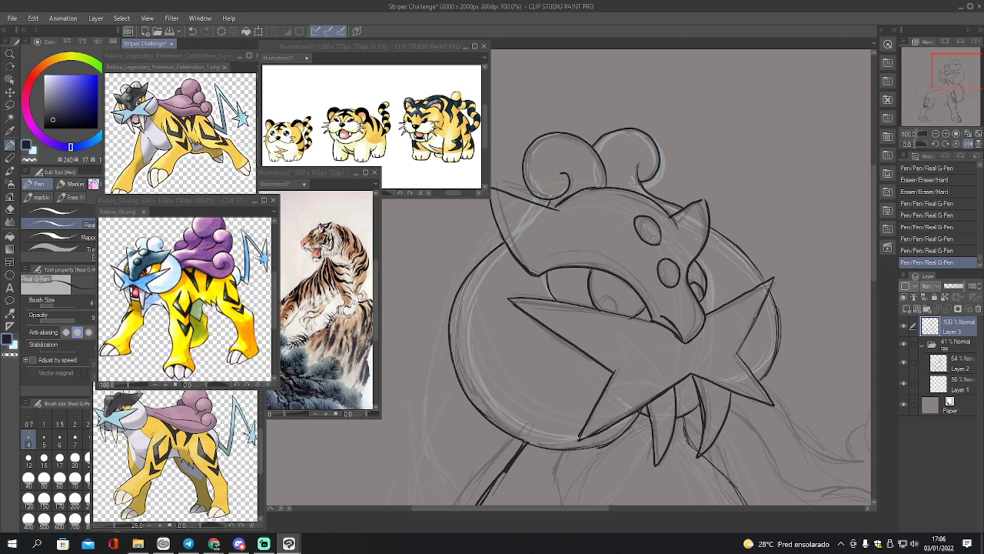
{"action": "left_click_drag", "start_coordinate": [551, 196], "coordinate": [544, 206]}
{"action": "left_click_drag", "start_coordinate": [400, 278], "coordinate": [400, 299]}
{"action": "mouse_move", "coordinate": [416, 274]}
{"action": "left_mouse_down"}
{"action": "mouse_move", "coordinate": [393, 295]}
{"action": "mouse_move", "coordinate": [389, 277]}
{"action": "mouse_move", "coordinate": [416, 239]}
{"action": "left_mouse_up"}
{"action": "mouse_move", "coordinate": [427, 288]}
{"action": "left_mouse_down"}
{"action": "mouse_move", "coordinate": [418, 245]}
{"action": "mouse_move", "coordinate": [397, 282]}
{"action": "left_mouse_up"}
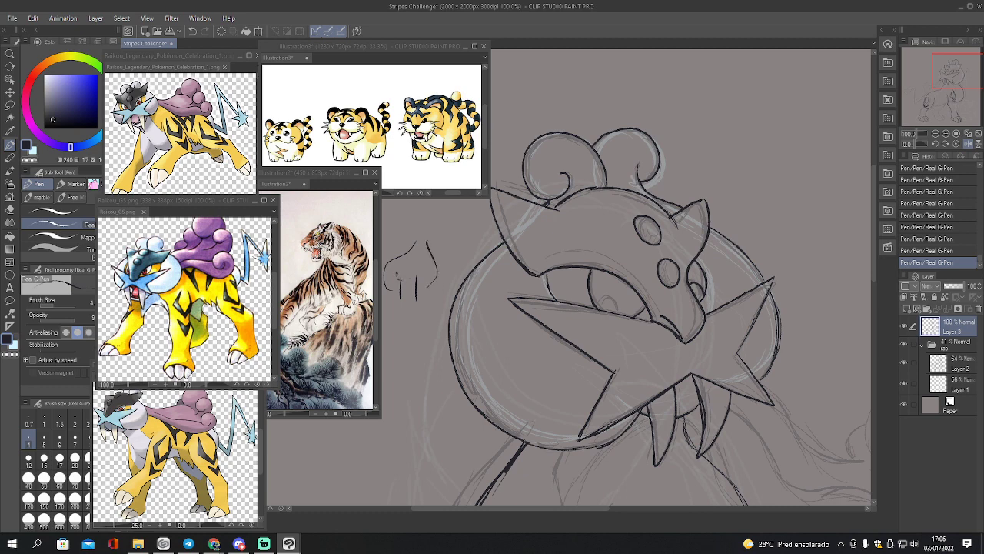
{"action": "key", "text": "e"}
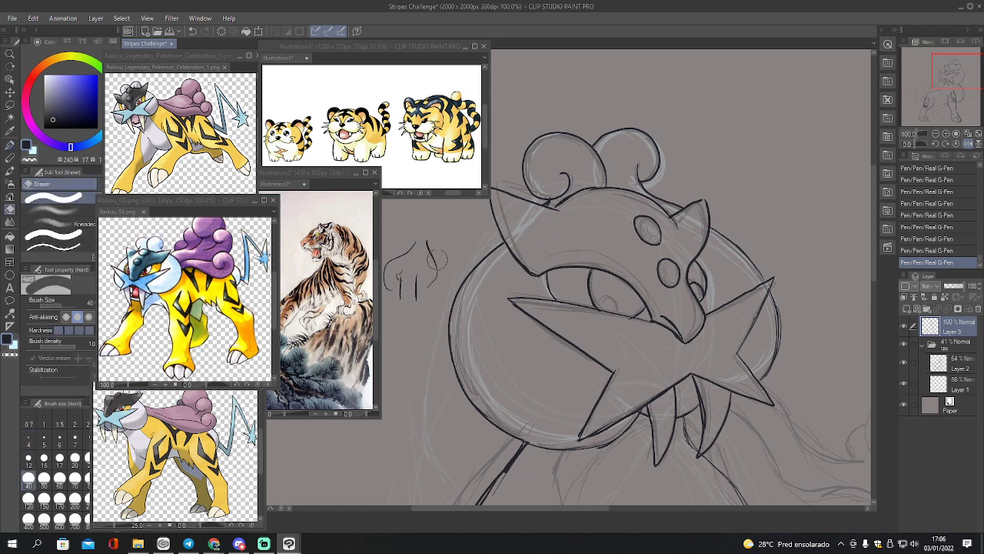
{"action": "mouse_move", "coordinate": [444, 234]}
{"action": "left_mouse_down"}
{"action": "mouse_move", "coordinate": [427, 286]}
{"action": "mouse_move", "coordinate": [411, 244]}
{"action": "mouse_move", "coordinate": [394, 257]}
{"action": "left_mouse_up"}
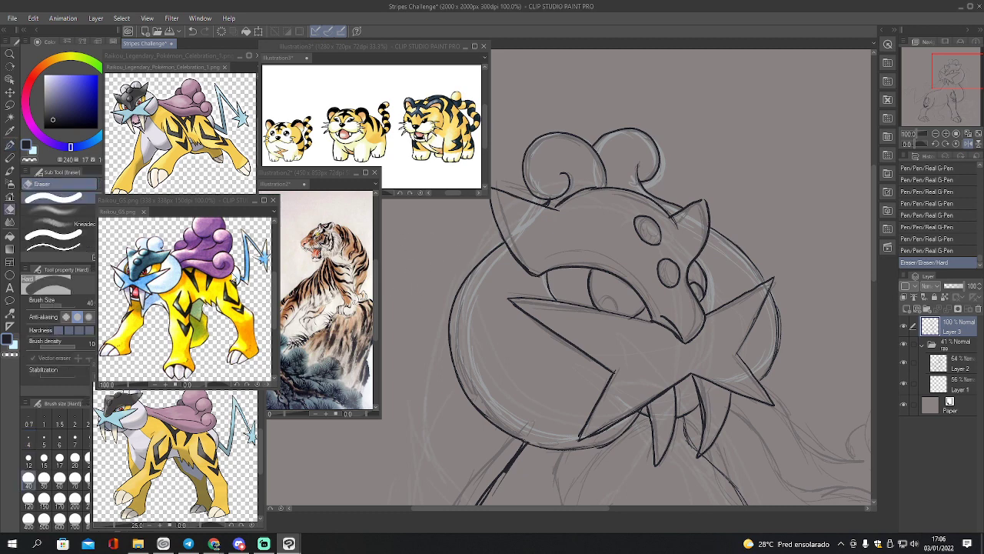
Thicken the ink of the large cheek outline along its rear side and lower curve
{"action": "key", "text": "p"}
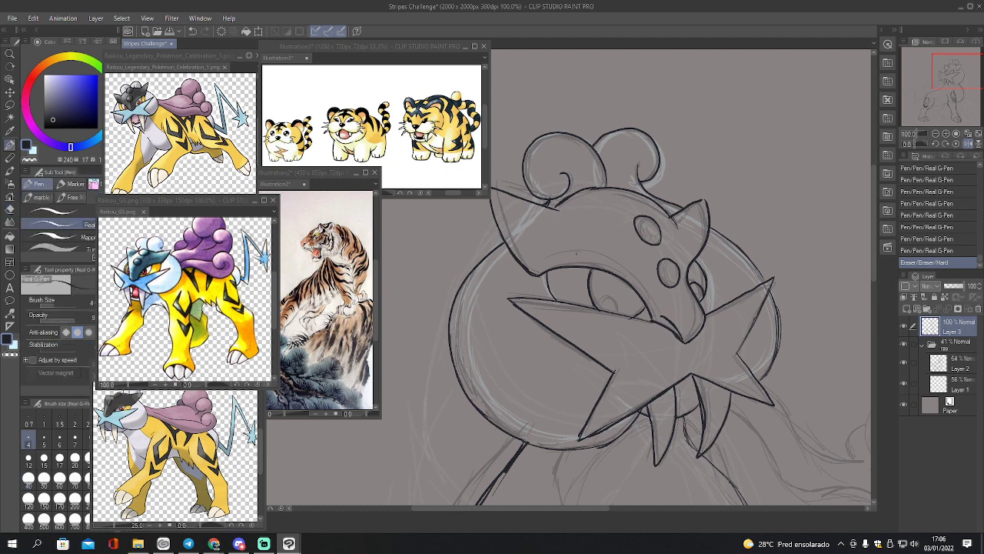
{"action": "mouse_move", "coordinate": [480, 264]}
{"action": "left_mouse_down"}
{"action": "mouse_move", "coordinate": [454, 308]}
{"action": "mouse_move", "coordinate": [448, 342]}
{"action": "mouse_move", "coordinate": [479, 416]}
{"action": "left_mouse_up"}
{"action": "left_click_drag", "start_coordinate": [468, 401], "coordinate": [517, 442]}
Ink the dark pupils in both eyes and add a curved brow line above the near eye
{"action": "mouse_move", "coordinate": [592, 303]}
{"action": "left_mouse_down"}
{"action": "mouse_move", "coordinate": [599, 294]}
{"action": "mouse_move", "coordinate": [617, 316]}
{"action": "mouse_move", "coordinate": [605, 292]}
{"action": "mouse_move", "coordinate": [601, 308]}
{"action": "mouse_move", "coordinate": [610, 308]}
{"action": "mouse_move", "coordinate": [600, 311]}
{"action": "mouse_move", "coordinate": [609, 311]}
{"action": "left_mouse_up"}
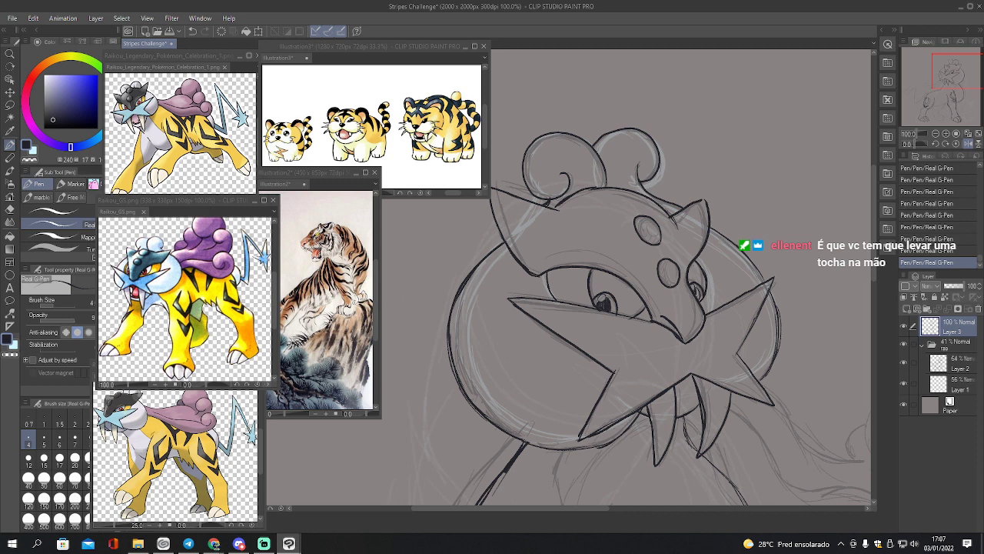
{"action": "left_click_drag", "start_coordinate": [697, 289], "coordinate": [700, 301]}
{"action": "mouse_move", "coordinate": [539, 263]}
{"action": "left_mouse_down"}
{"action": "mouse_move", "coordinate": [592, 250]}
{"action": "mouse_move", "coordinate": [609, 262]}
{"action": "left_mouse_up"}
{"action": "mouse_move", "coordinate": [586, 253]}
{"action": "left_mouse_down"}
{"action": "mouse_move", "coordinate": [658, 306]}
{"action": "mouse_move", "coordinate": [651, 301]}
{"action": "left_mouse_up"}
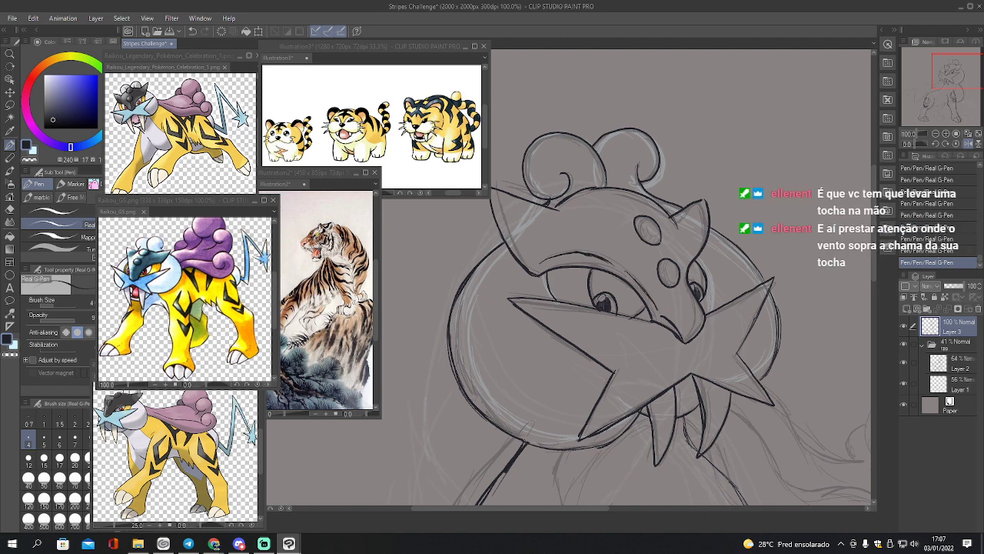
Flip the canvas view horizontally and thicken the front curve of the face outline behind the star-shaped marking
{"action": "left_click", "coordinate": [966, 144]}
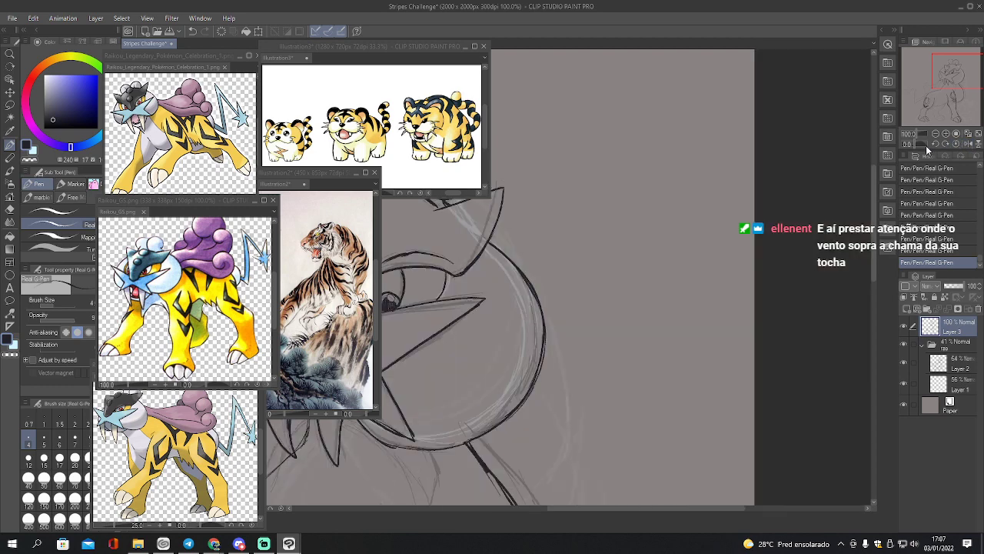
{"action": "left_click_drag", "start_coordinate": [967, 70], "coordinate": [947, 75]}
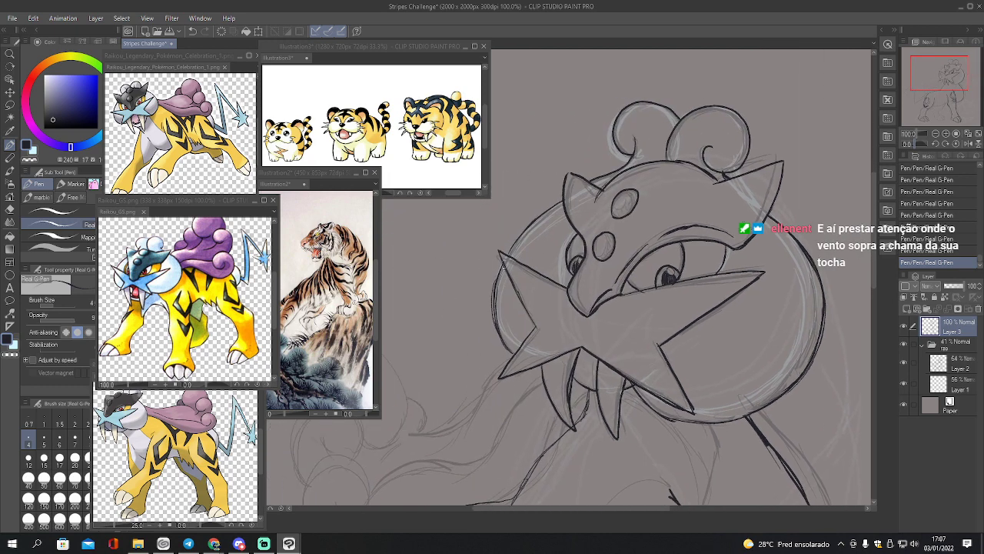
{"action": "left_click_drag", "start_coordinate": [493, 280], "coordinate": [499, 343]}
{"action": "mouse_move", "coordinate": [510, 249]}
{"action": "left_mouse_down"}
{"action": "mouse_move", "coordinate": [562, 201]}
{"action": "mouse_move", "coordinate": [551, 210]}
{"action": "left_mouse_up"}
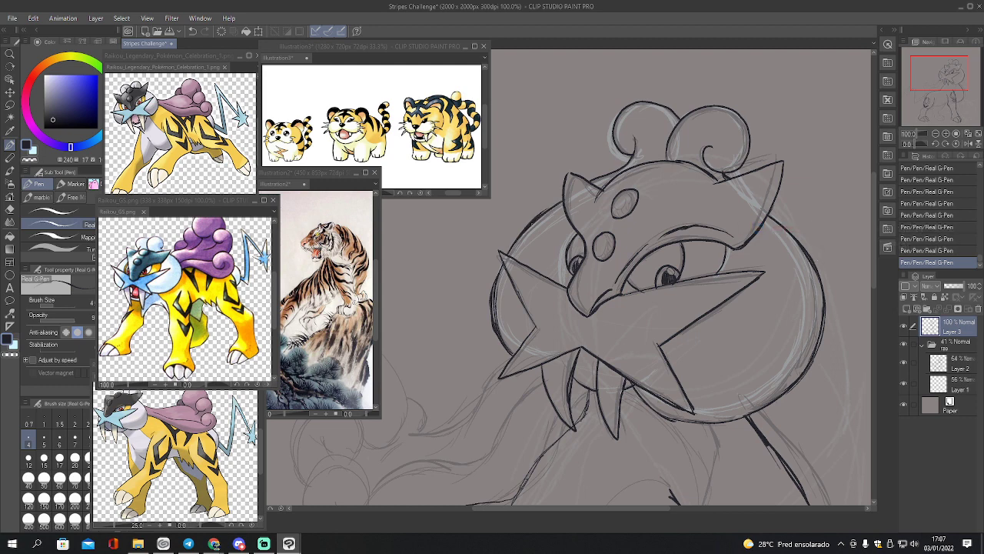
{"action": "mouse_move", "coordinate": [505, 257]}
{"action": "left_mouse_down"}
{"action": "mouse_move", "coordinate": [487, 315]}
{"action": "mouse_move", "coordinate": [490, 340]}
{"action": "mouse_move", "coordinate": [506, 354]}
{"action": "left_mouse_up"}
{"action": "left_click_drag", "start_coordinate": [490, 305], "coordinate": [489, 328]}
Thin the doubled front face outline with the eraser at size 12 and re-ink its upper end beside the star's point
{"action": "key", "text": "e"}
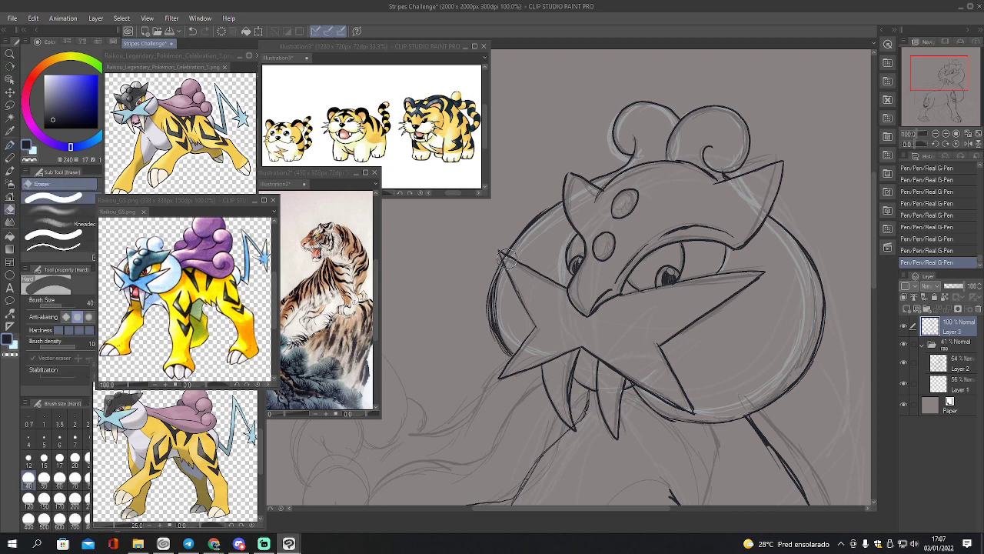
{"action": "key", "text": "bracketleft"}
{"action": "key", "text": "bracketleft"}
{"action": "key", "text": "bracketleft"}
{"action": "key", "text": "bracketleft"}
{"action": "key", "text": "bracketleft"}
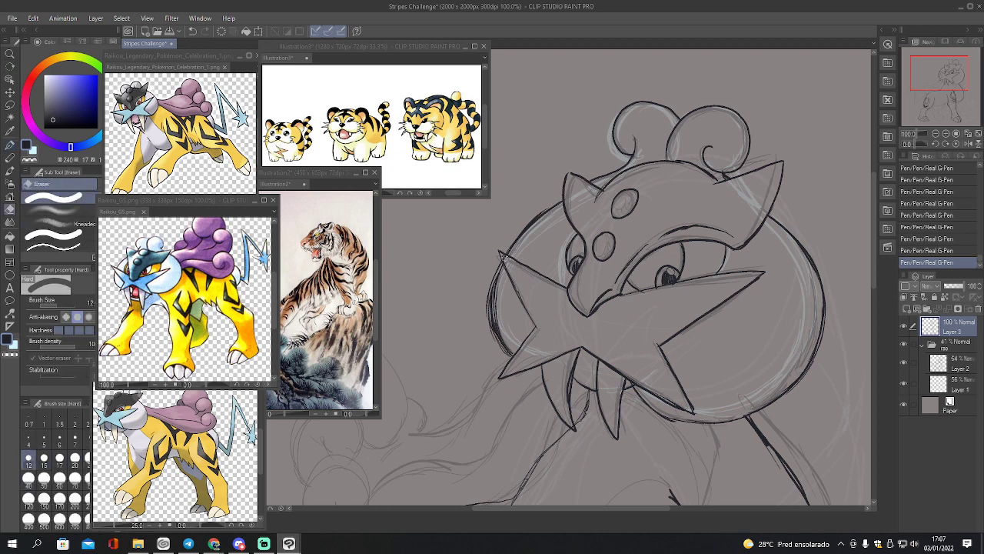
{"action": "mouse_move", "coordinate": [500, 273]}
{"action": "left_mouse_down"}
{"action": "mouse_move", "coordinate": [490, 295]}
{"action": "mouse_move", "coordinate": [508, 347]}
{"action": "left_mouse_up"}
{"action": "left_click_drag", "start_coordinate": [495, 306], "coordinate": [509, 352]}
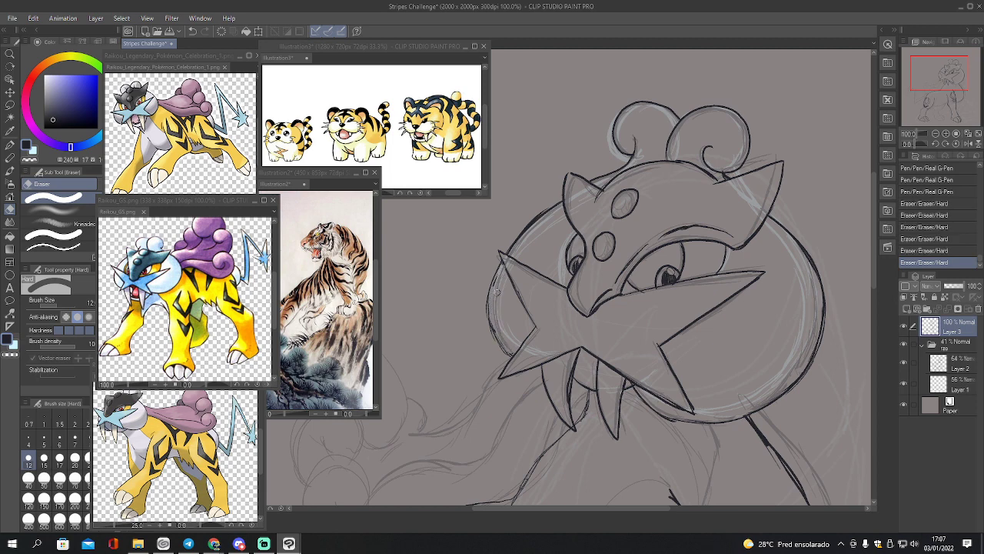
{"action": "left_click_drag", "start_coordinate": [497, 275], "coordinate": [506, 346]}
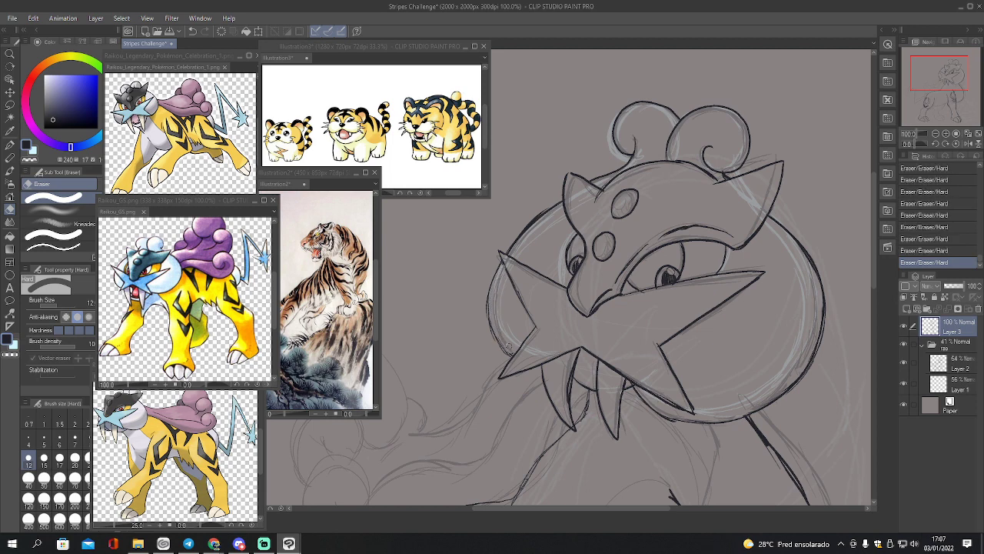
{"action": "key", "text": "p"}
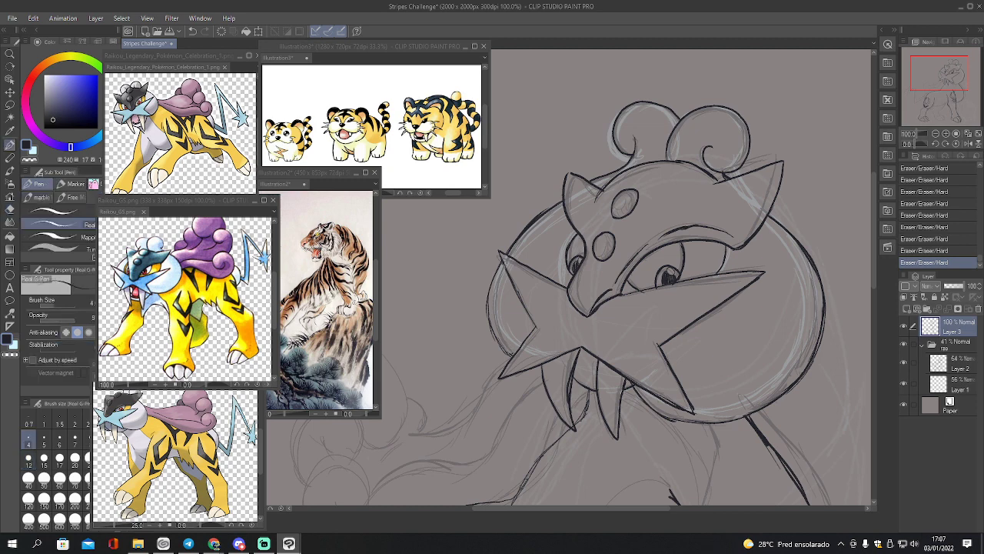
{"action": "mouse_move", "coordinate": [503, 261]}
{"action": "left_mouse_down"}
{"action": "mouse_move", "coordinate": [484, 326]}
{"action": "mouse_move", "coordinate": [506, 353]}
{"action": "mouse_move", "coordinate": [493, 292]}
{"action": "left_mouse_up"}
Ink a jagged fur tuft where the near hind leg meets the belly and extend the belly line to the front leg
{"action": "mouse_move", "coordinate": [937, 85]}
{"action": "left_mouse_down"}
{"action": "mouse_move", "coordinate": [944, 107]}
{"action": "mouse_move", "coordinate": [934, 105]}
{"action": "left_mouse_up"}
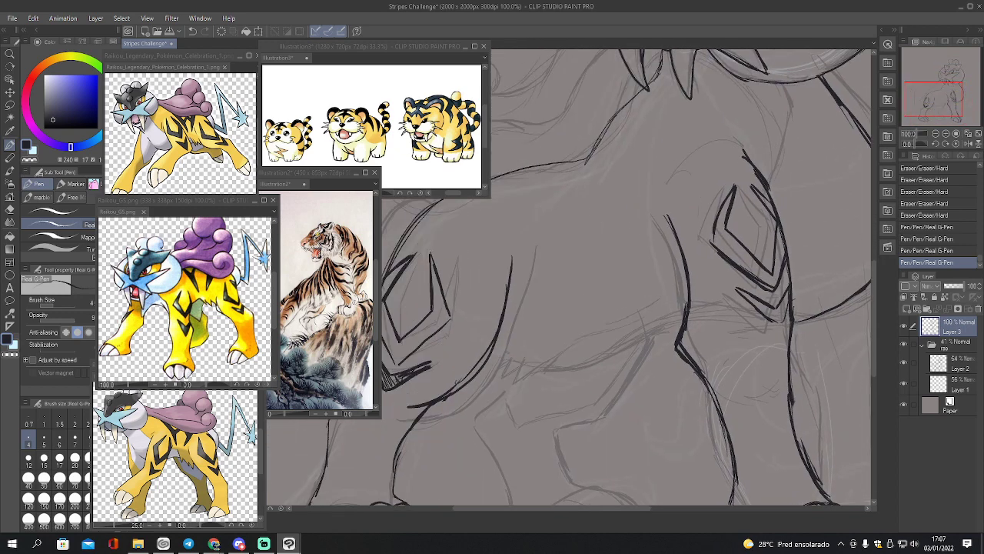
{"action": "mouse_move", "coordinate": [552, 358]}
{"action": "left_mouse_down"}
{"action": "mouse_move", "coordinate": [526, 375]}
{"action": "mouse_move", "coordinate": [524, 355]}
{"action": "mouse_move", "coordinate": [500, 376]}
{"action": "mouse_move", "coordinate": [489, 372]}
{"action": "left_mouse_up"}
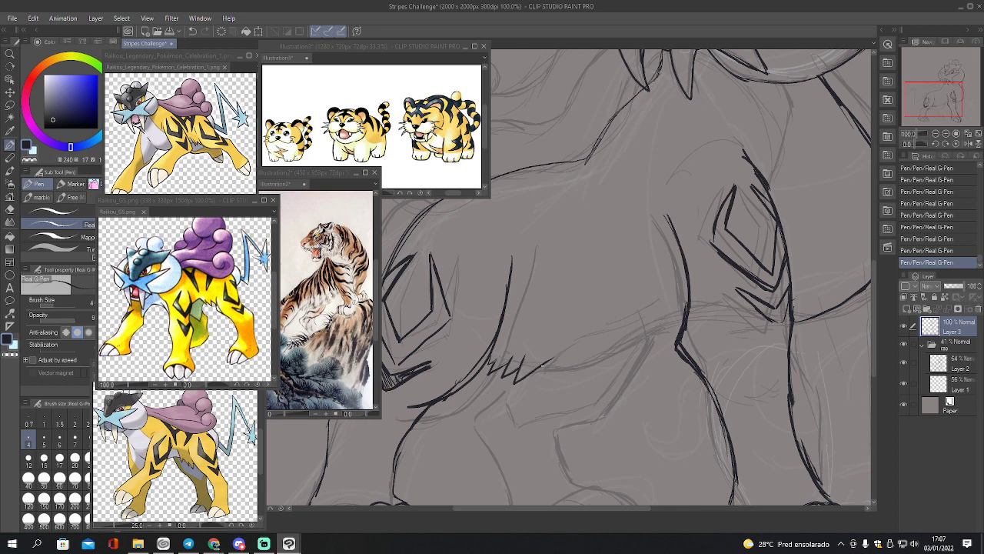
{"action": "left_click_drag", "start_coordinate": [539, 366], "coordinate": [684, 317]}
Ink the back outline of the far hind leg down to the heel and draw its paw with three rounded toes
{"action": "left_click_drag", "start_coordinate": [945, 92], "coordinate": [939, 97]}
{"action": "mouse_move", "coordinate": [565, 300]}
{"action": "left_mouse_down"}
{"action": "mouse_move", "coordinate": [533, 338]}
{"action": "mouse_move", "coordinate": [531, 368]}
{"action": "mouse_move", "coordinate": [564, 440]}
{"action": "left_mouse_up"}
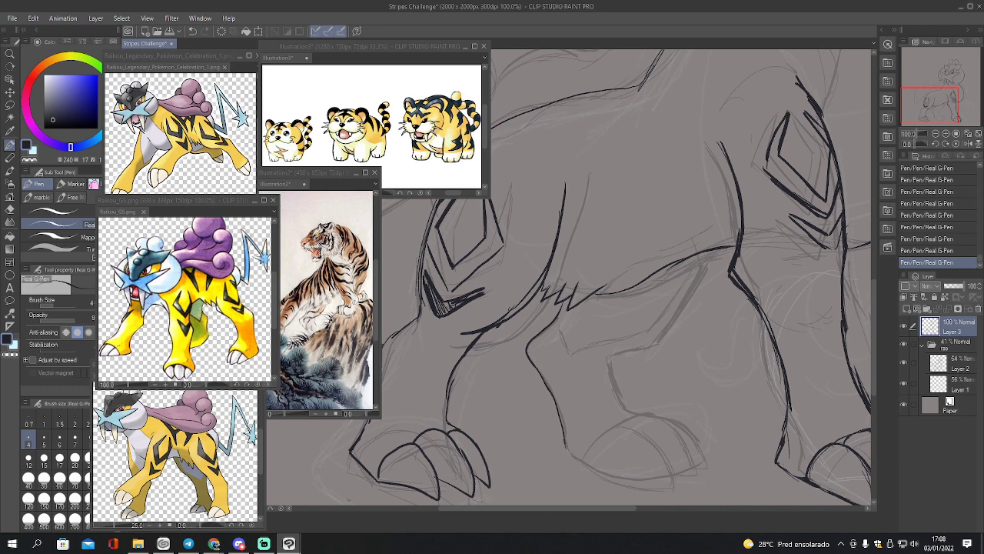
{"action": "mouse_move", "coordinate": [550, 390]}
{"action": "left_mouse_down"}
{"action": "mouse_move", "coordinate": [569, 455]}
{"action": "mouse_move", "coordinate": [581, 462]}
{"action": "left_mouse_up"}
{"action": "left_click_drag", "start_coordinate": [937, 94], "coordinate": [941, 100]}
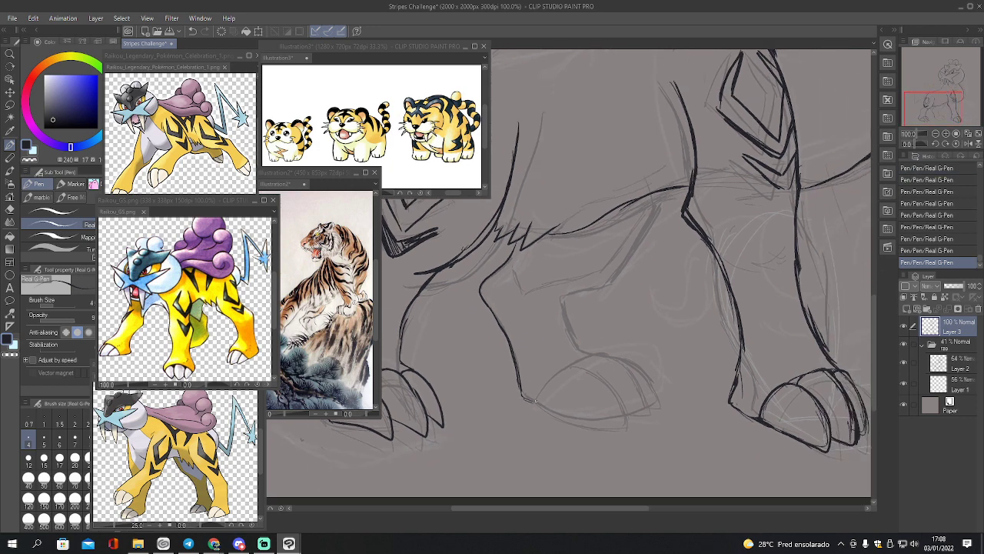
{"action": "mouse_move", "coordinate": [536, 401]}
{"action": "left_mouse_down"}
{"action": "mouse_move", "coordinate": [556, 369]}
{"action": "mouse_move", "coordinate": [580, 362]}
{"action": "mouse_move", "coordinate": [626, 423]}
{"action": "left_mouse_up"}
{"action": "mouse_move", "coordinate": [536, 402]}
{"action": "left_mouse_down"}
{"action": "mouse_move", "coordinate": [578, 421]}
{"action": "mouse_move", "coordinate": [624, 424]}
{"action": "left_mouse_up"}
{"action": "mouse_move", "coordinate": [575, 361]}
{"action": "left_mouse_down"}
{"action": "mouse_move", "coordinate": [589, 351]}
{"action": "mouse_move", "coordinate": [620, 358]}
{"action": "mouse_move", "coordinate": [646, 395]}
{"action": "mouse_move", "coordinate": [648, 424]}
{"action": "left_mouse_up"}
{"action": "mouse_move", "coordinate": [620, 352]}
{"action": "left_mouse_down"}
{"action": "mouse_move", "coordinate": [655, 386]}
{"action": "mouse_move", "coordinate": [660, 409]}
{"action": "left_mouse_up"}
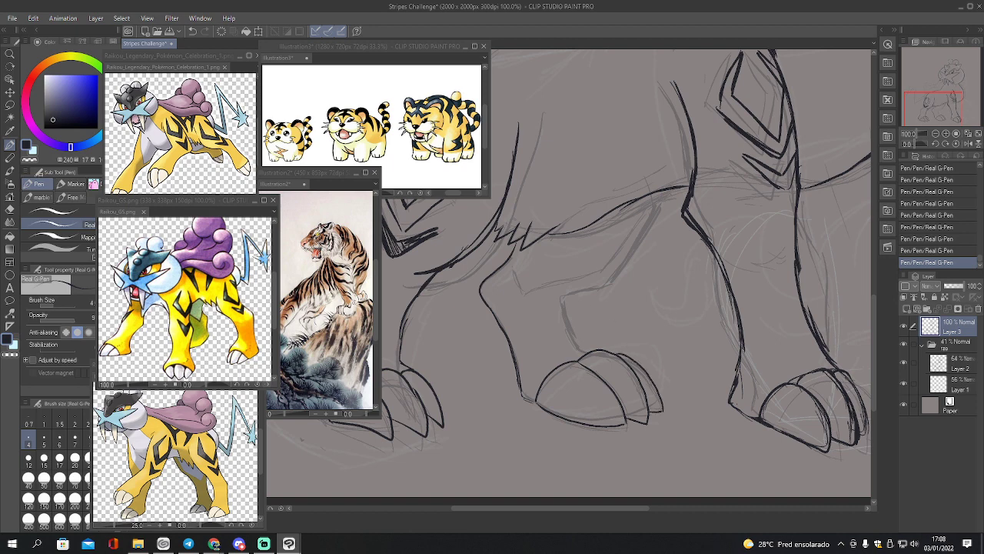
Ink the far hind leg's thigh and shin lines, and clean up and redraw the belly line above the thigh
{"action": "mouse_move", "coordinate": [560, 296]}
{"action": "left_mouse_down"}
{"action": "mouse_move", "coordinate": [630, 256]}
{"action": "mouse_move", "coordinate": [652, 191]}
{"action": "left_mouse_up"}
{"action": "mouse_move", "coordinate": [523, 239]}
{"action": "left_mouse_down"}
{"action": "mouse_move", "coordinate": [513, 263]}
{"action": "mouse_move", "coordinate": [522, 297]}
{"action": "mouse_move", "coordinate": [575, 290]}
{"action": "mouse_move", "coordinate": [597, 274]}
{"action": "mouse_move", "coordinate": [640, 203]}
{"action": "mouse_move", "coordinate": [629, 234]}
{"action": "left_mouse_up"}
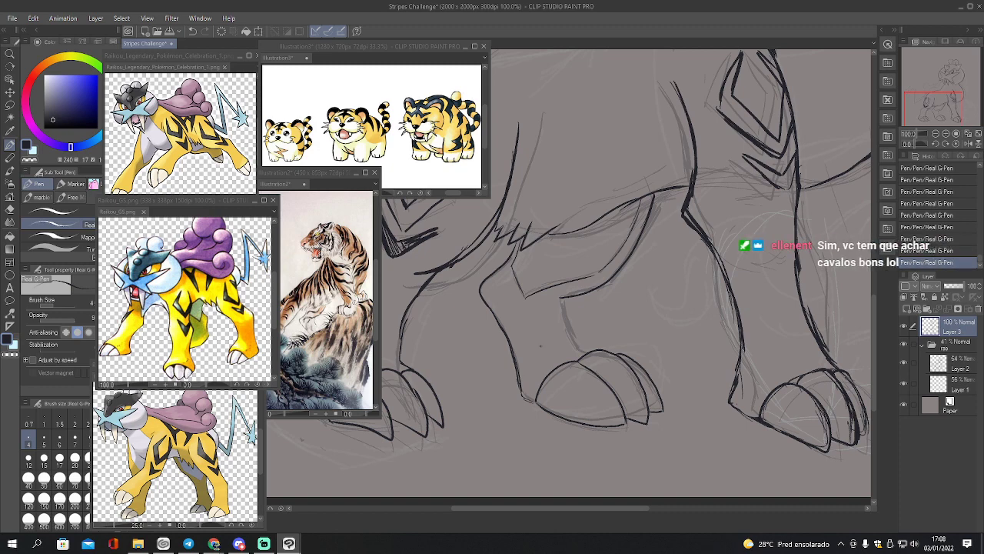
{"action": "key", "text": "e"}
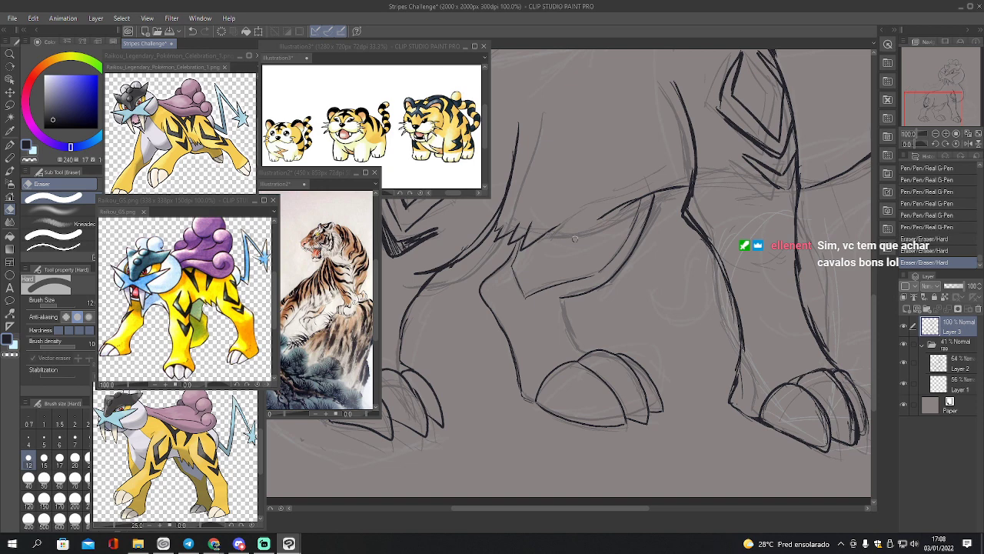
{"action": "key", "text": "p"}
{"action": "left_click_drag", "start_coordinate": [552, 232], "coordinate": [652, 195]}
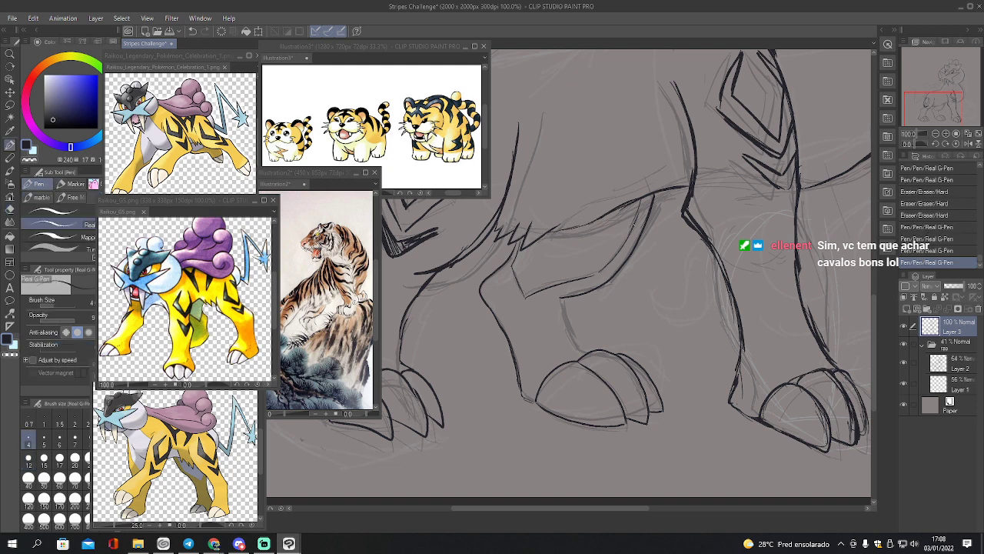
{"action": "mouse_move", "coordinate": [564, 298]}
{"action": "left_mouse_down"}
{"action": "mouse_move", "coordinate": [582, 351]}
{"action": "mouse_move", "coordinate": [567, 322]}
{"action": "left_mouse_up"}
{"action": "left_click_drag", "start_coordinate": [522, 396], "coordinate": [537, 403]}
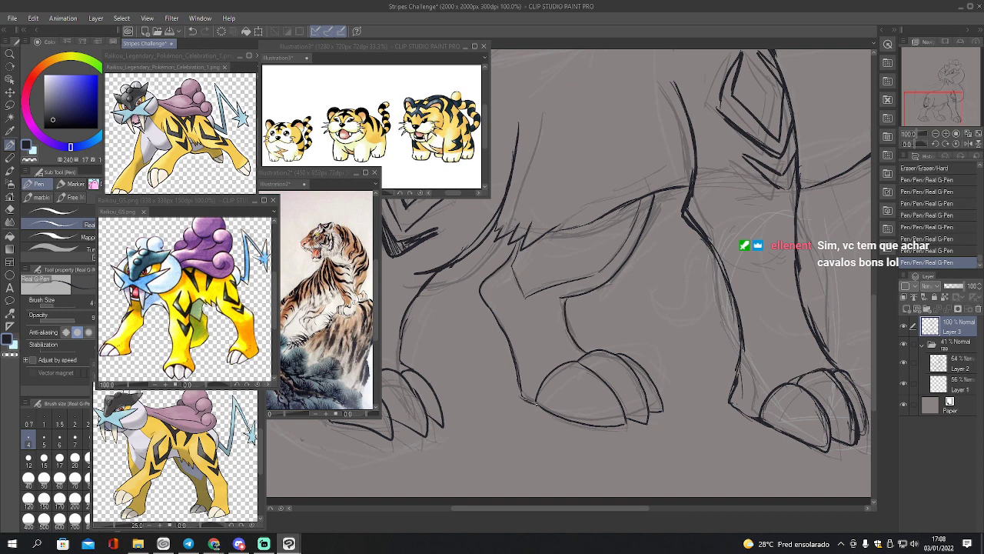
Ink a second belly curve rising from the fur tuft toward the near front leg
{"action": "left_click_drag", "start_coordinate": [934, 83], "coordinate": [932, 95]}
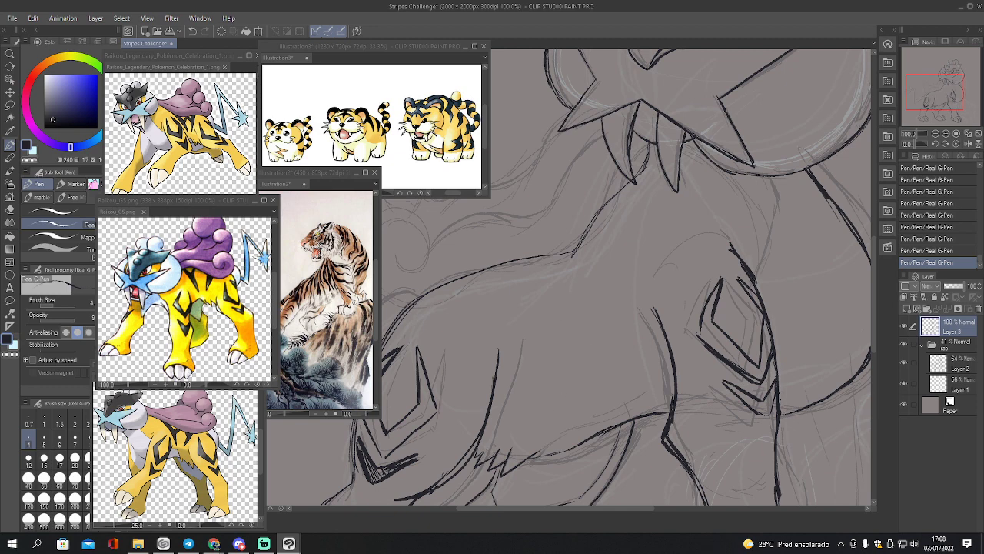
{"action": "left_click_drag", "start_coordinate": [538, 451], "coordinate": [675, 376]}
{"action": "left_click_drag", "start_coordinate": [538, 450], "coordinate": [628, 409]}
{"action": "left_click_drag", "start_coordinate": [547, 443], "coordinate": [582, 422]}
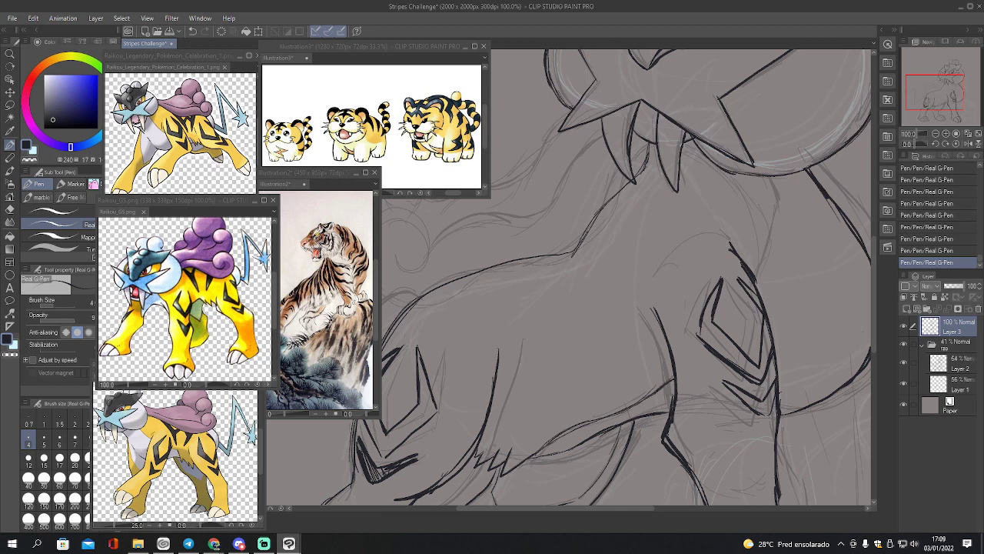
Ink the curved neck line from beneath the cheek down to the near front shoulder
{"action": "left_click_drag", "start_coordinate": [942, 96], "coordinate": [952, 92]}
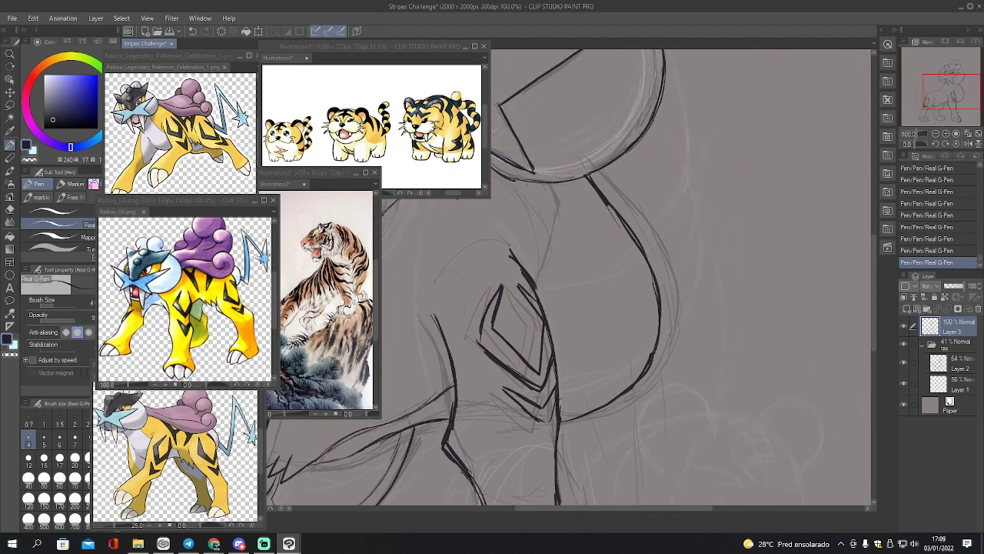
{"action": "left_click_drag", "start_coordinate": [521, 179], "coordinate": [540, 262]}
{"action": "left_click_drag", "start_coordinate": [537, 217], "coordinate": [535, 280]}
{"action": "mouse_move", "coordinate": [522, 179]}
{"action": "left_mouse_down"}
{"action": "mouse_move", "coordinate": [539, 230]}
{"action": "mouse_move", "coordinate": [534, 276]}
{"action": "left_mouse_up"}
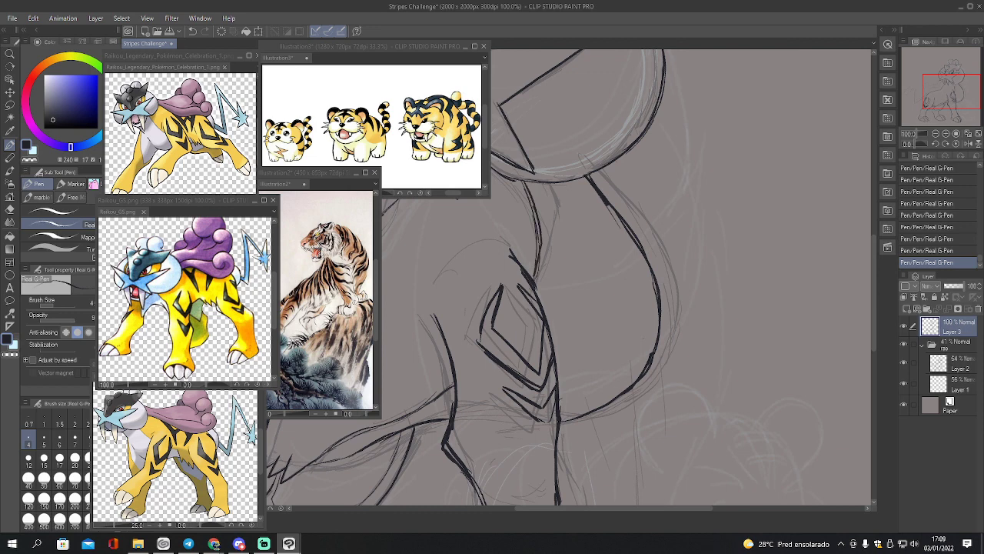
{"action": "left_click_drag", "start_coordinate": [537, 224], "coordinate": [540, 262]}
Ink the cloud mane's lower edge along the back, its three stacked spiral curls and the small curl in front
{"action": "mouse_move", "coordinate": [945, 96]}
{"action": "left_mouse_down"}
{"action": "mouse_move", "coordinate": [933, 82]}
{"action": "mouse_move", "coordinate": [946, 92]}
{"action": "mouse_move", "coordinate": [938, 99]}
{"action": "left_mouse_up"}
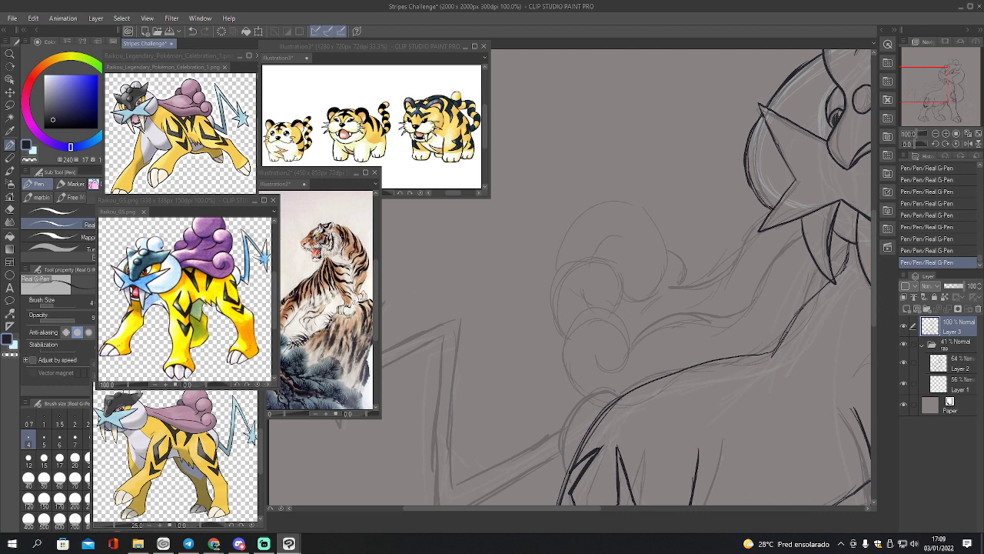
{"action": "mouse_move", "coordinate": [772, 357]}
{"action": "left_mouse_down"}
{"action": "mouse_move", "coordinate": [713, 367]}
{"action": "mouse_move", "coordinate": [600, 410]}
{"action": "mouse_move", "coordinate": [571, 397]}
{"action": "mouse_move", "coordinate": [552, 369]}
{"action": "mouse_move", "coordinate": [562, 328]}
{"action": "mouse_move", "coordinate": [594, 313]}
{"action": "mouse_move", "coordinate": [620, 328]}
{"action": "mouse_move", "coordinate": [625, 353]}
{"action": "mouse_move", "coordinate": [593, 356]}
{"action": "left_mouse_up"}
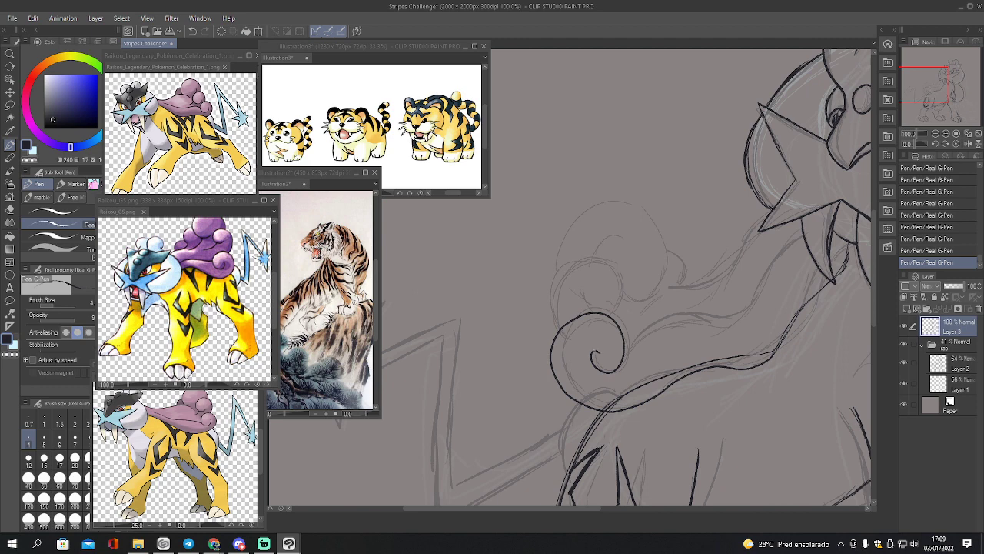
{"action": "mouse_move", "coordinate": [551, 342]}
{"action": "left_mouse_down"}
{"action": "mouse_move", "coordinate": [541, 311]}
{"action": "mouse_move", "coordinate": [561, 272]}
{"action": "mouse_move", "coordinate": [594, 262]}
{"action": "mouse_move", "coordinate": [618, 280]}
{"action": "mouse_move", "coordinate": [619, 320]}
{"action": "left_mouse_up"}
{"action": "left_click_drag", "start_coordinate": [580, 293], "coordinate": [571, 316]}
{"action": "mouse_move", "coordinate": [552, 274]}
{"action": "left_mouse_down"}
{"action": "mouse_move", "coordinate": [591, 201]}
{"action": "mouse_move", "coordinate": [627, 194]}
{"action": "mouse_move", "coordinate": [653, 213]}
{"action": "mouse_move", "coordinate": [661, 238]}
{"action": "mouse_move", "coordinate": [662, 269]}
{"action": "mouse_move", "coordinate": [636, 301]}
{"action": "left_mouse_up"}
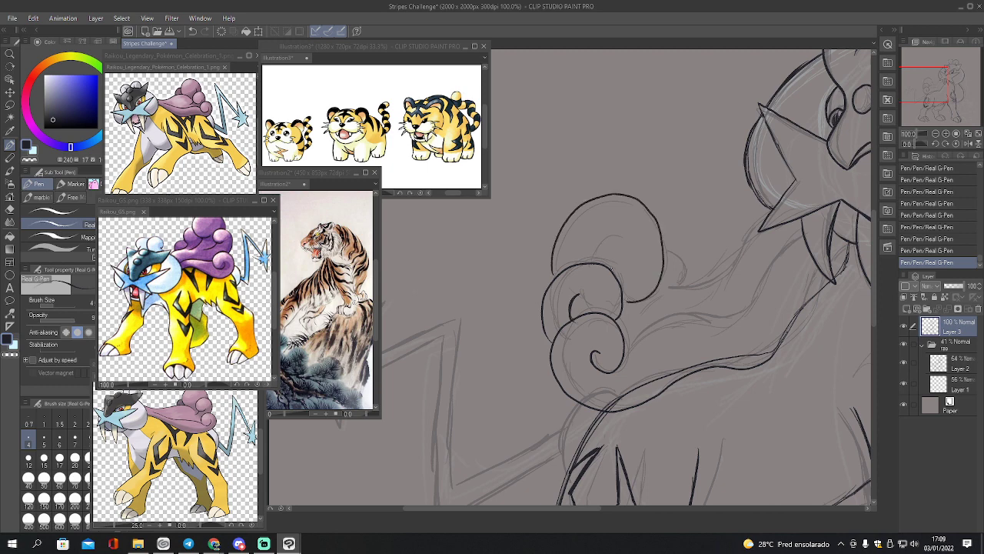
{"action": "left_click_drag", "start_coordinate": [589, 258], "coordinate": [624, 231]}
{"action": "left_click_drag", "start_coordinate": [666, 252], "coordinate": [676, 289]}
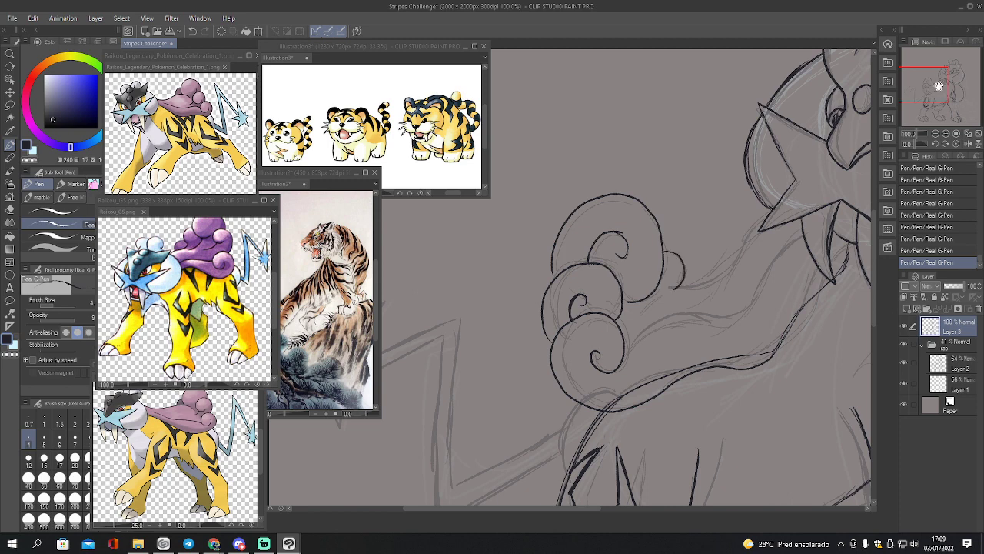
Ink the mane's wavy upper edge up to the face, its inner fold lines and the neck line behind the fangs
{"action": "left_click_drag", "start_coordinate": [938, 85], "coordinate": [951, 87]}
{"action": "mouse_move", "coordinate": [476, 329]}
{"action": "left_mouse_down"}
{"action": "mouse_move", "coordinate": [499, 301]}
{"action": "mouse_move", "coordinate": [571, 311]}
{"action": "mouse_move", "coordinate": [638, 224]}
{"action": "left_mouse_up"}
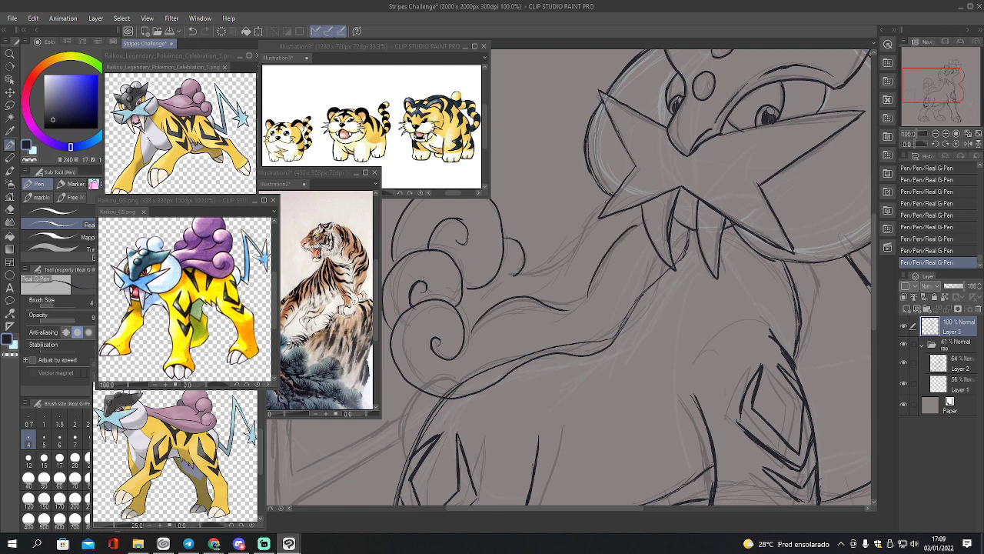
{"action": "mouse_move", "coordinate": [607, 194]}
{"action": "left_mouse_down"}
{"action": "mouse_move", "coordinate": [566, 263]}
{"action": "mouse_move", "coordinate": [507, 272]}
{"action": "mouse_move", "coordinate": [516, 281]}
{"action": "left_mouse_up"}
{"action": "left_click_drag", "start_coordinate": [592, 256], "coordinate": [598, 234]}
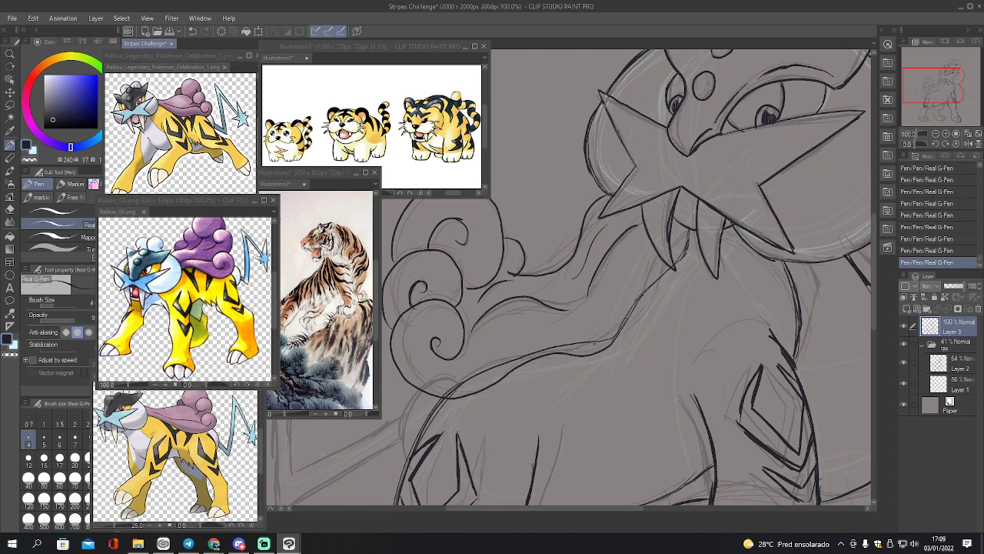
{"action": "left_click_drag", "start_coordinate": [637, 300], "coordinate": [655, 282]}
{"action": "left_click_drag", "start_coordinate": [626, 329], "coordinate": [690, 237]}
Erase the doubled line along the cloud mane's lower edge, enlarging the eraser to size 50
{"action": "key", "text": "e"}
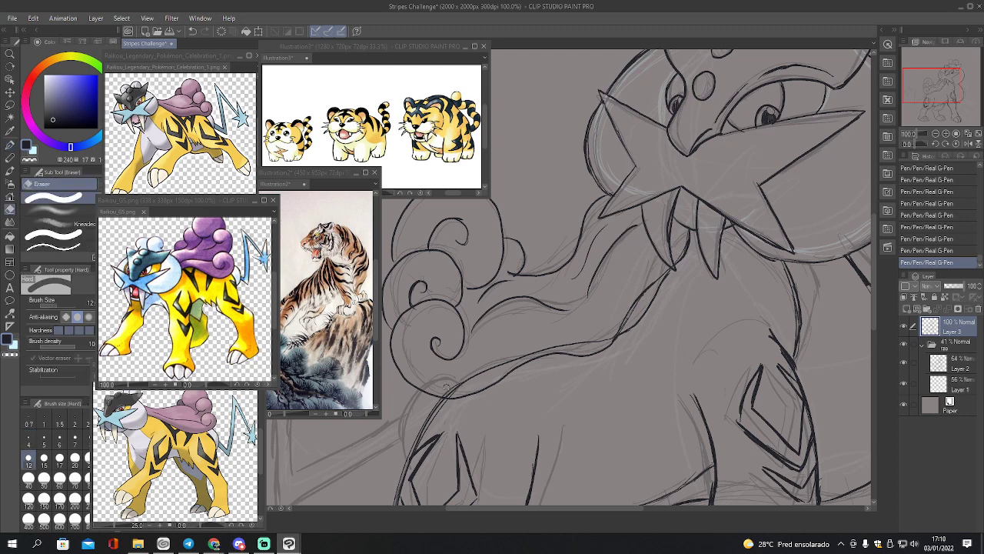
{"action": "mouse_move", "coordinate": [446, 388]}
{"action": "left_mouse_down"}
{"action": "mouse_move", "coordinate": [527, 334]}
{"action": "mouse_move", "coordinate": [510, 351]}
{"action": "mouse_move", "coordinate": [599, 330]}
{"action": "mouse_move", "coordinate": [614, 311]}
{"action": "left_mouse_up"}
{"action": "key", "text": "]"}
{"action": "key", "text": "]"}
{"action": "key", "text": "]"}
{"action": "key", "text": "]"}
{"action": "key", "text": "]"}
{"action": "key", "text": "]"}
{"action": "key", "text": "]"}
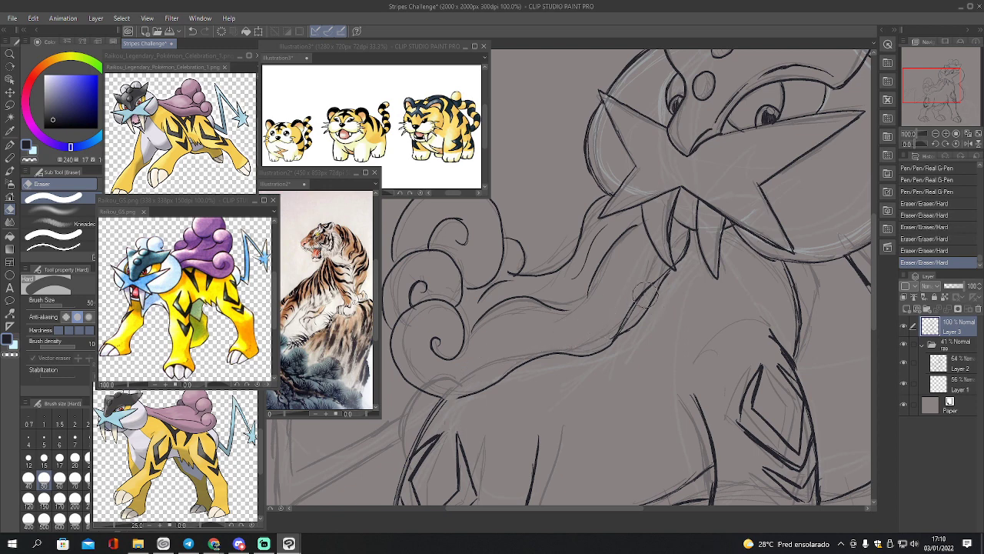
Clean the remaining doubled stroke behind the fang with the eraser at size 25, reducing it to 6 for the fang tip
{"action": "key", "text": "bracketleft"}
{"action": "key", "text": "bracketleft"}
{"action": "key", "text": "bracketleft"}
{"action": "mouse_move", "coordinate": [669, 275]}
{"action": "left_mouse_down"}
{"action": "mouse_move", "coordinate": [625, 330]}
{"action": "mouse_move", "coordinate": [649, 305]}
{"action": "left_mouse_up"}
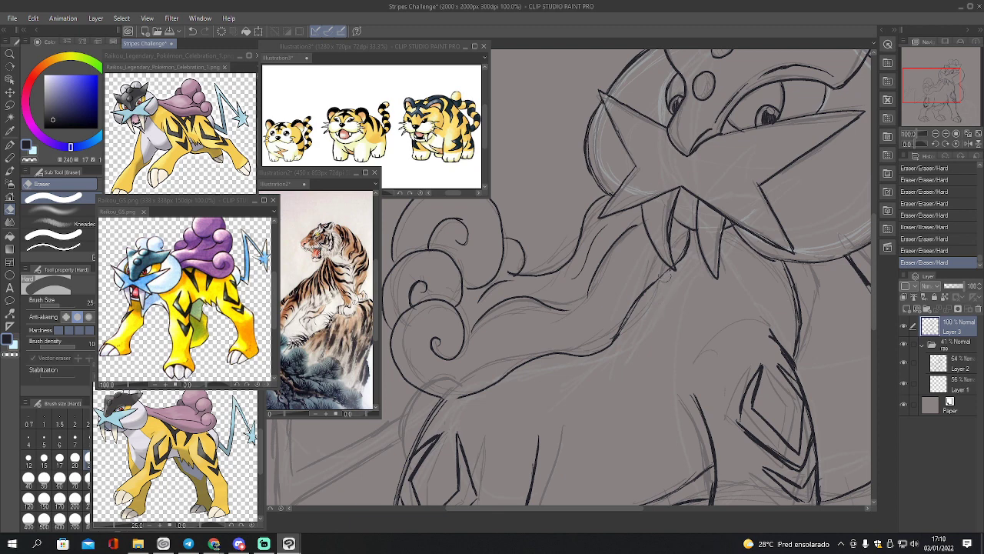
{"action": "key", "text": "bracketleft"}
{"action": "key", "text": "bracketleft"}
{"action": "key", "text": "bracketleft"}
{"action": "key", "text": "bracketleft"}
{"action": "key", "text": "bracketleft"}
{"action": "key", "text": "bracketleft"}
{"action": "key", "text": "bracketleft"}
{"action": "key", "text": "bracketleft"}
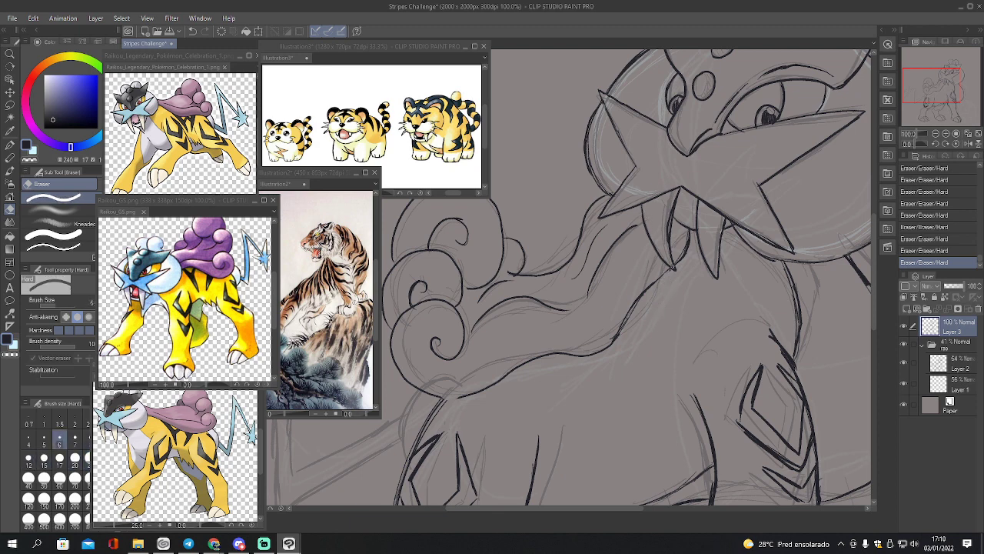
Ink the rump contour from beneath the lowest mane curl down toward the near hind leg
{"action": "key", "text": "p"}
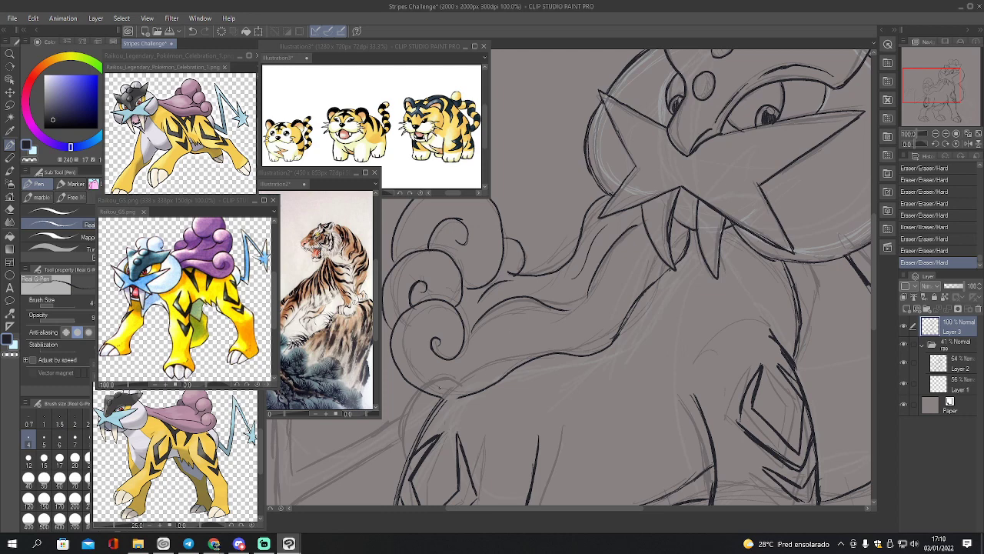
{"action": "left_click_drag", "start_coordinate": [417, 389], "coordinate": [401, 455]}
{"action": "left_click_drag", "start_coordinate": [444, 399], "coordinate": [400, 484]}
Thicken the outlines of the mane's three stacked curls with further pen strokes
{"action": "left_click_drag", "start_coordinate": [935, 97], "coordinate": [922, 100]}
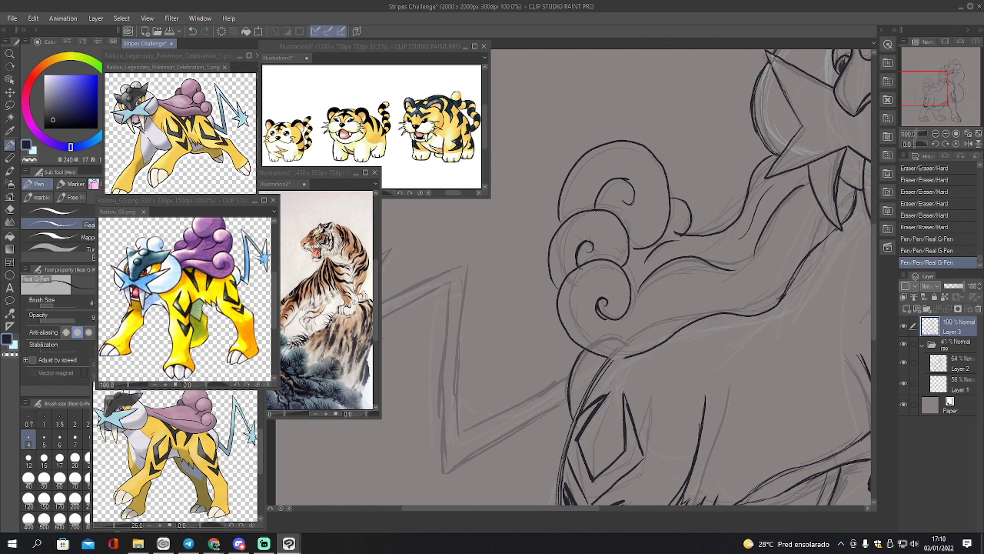
{"action": "mouse_move", "coordinate": [608, 319]}
{"action": "left_mouse_down"}
{"action": "mouse_move", "coordinate": [631, 295]}
{"action": "mouse_move", "coordinate": [615, 260]}
{"action": "left_mouse_up"}
{"action": "mouse_move", "coordinate": [558, 294]}
{"action": "left_mouse_down"}
{"action": "mouse_move", "coordinate": [564, 333]}
{"action": "mouse_move", "coordinate": [588, 353]}
{"action": "mouse_move", "coordinate": [629, 356]}
{"action": "left_mouse_up"}
{"action": "mouse_move", "coordinate": [555, 292]}
{"action": "left_mouse_down"}
{"action": "mouse_move", "coordinate": [563, 224]}
{"action": "mouse_move", "coordinate": [609, 208]}
{"action": "left_mouse_up"}
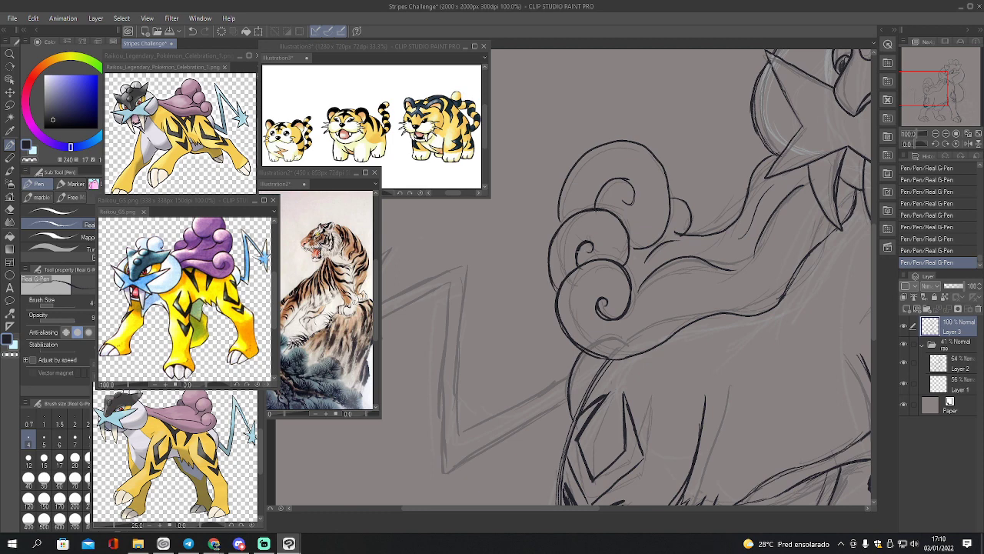
{"action": "mouse_move", "coordinate": [557, 223]}
{"action": "left_mouse_down"}
{"action": "mouse_move", "coordinate": [569, 158]}
{"action": "mouse_move", "coordinate": [626, 142]}
{"action": "mouse_move", "coordinate": [665, 184]}
{"action": "left_mouse_up"}
{"action": "mouse_move", "coordinate": [662, 205]}
{"action": "left_mouse_down"}
{"action": "mouse_move", "coordinate": [669, 227]}
{"action": "mouse_move", "coordinate": [651, 245]}
{"action": "left_mouse_up"}
{"action": "left_click_drag", "start_coordinate": [640, 247], "coordinate": [629, 252]}
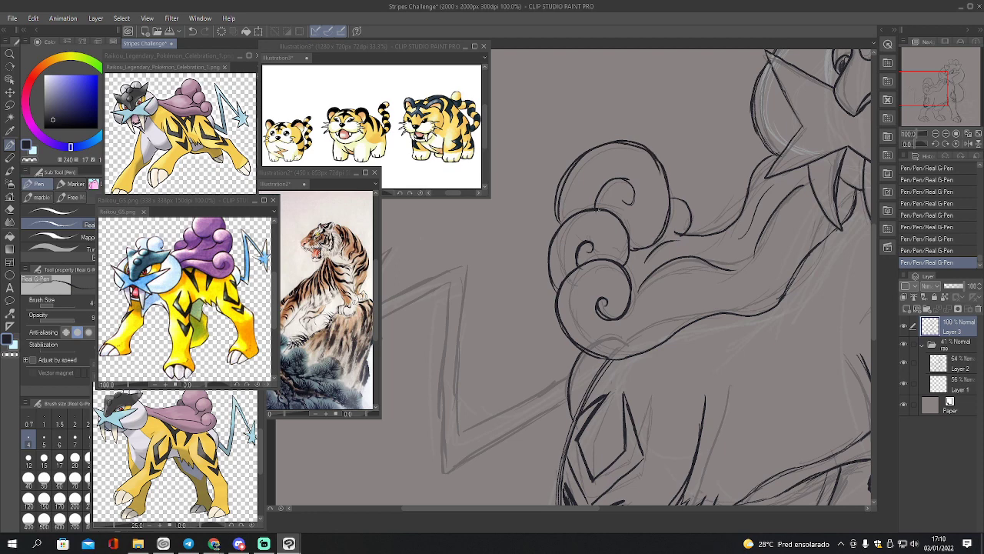
Erase the inner spiral of the uppermost mane curl with a size 20 eraser and redraw it with a tighter coil
{"action": "key", "text": "e"}
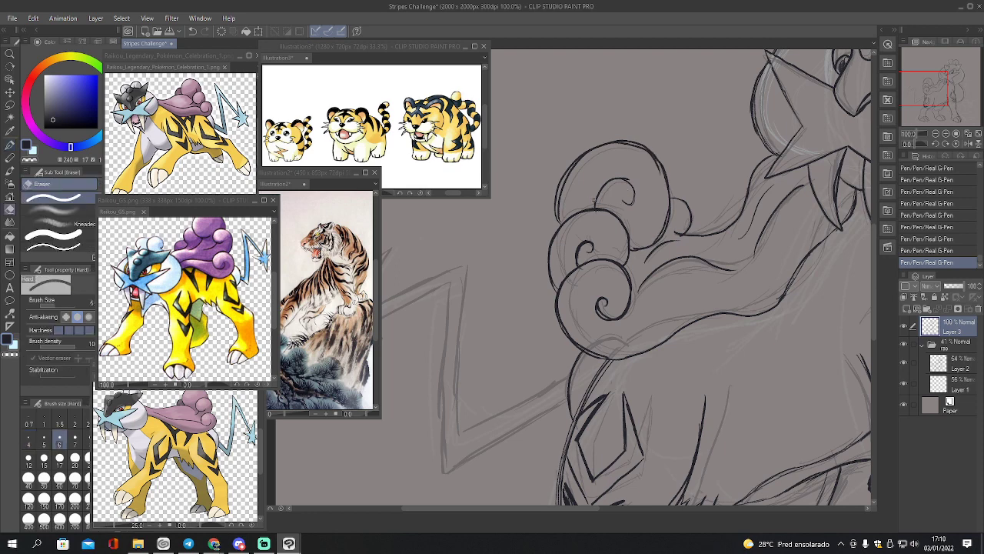
{"action": "mouse_move", "coordinate": [593, 202]}
{"action": "left_mouse_down"}
{"action": "mouse_move", "coordinate": [602, 188]}
{"action": "mouse_move", "coordinate": [633, 201]}
{"action": "mouse_move", "coordinate": [615, 182]}
{"action": "mouse_move", "coordinate": [640, 206]}
{"action": "mouse_move", "coordinate": [629, 216]}
{"action": "mouse_move", "coordinate": [627, 181]}
{"action": "mouse_move", "coordinate": [622, 201]}
{"action": "left_mouse_up"}
{"action": "left_click", "coordinate": [75, 458]}
{"action": "key", "text": "p"}
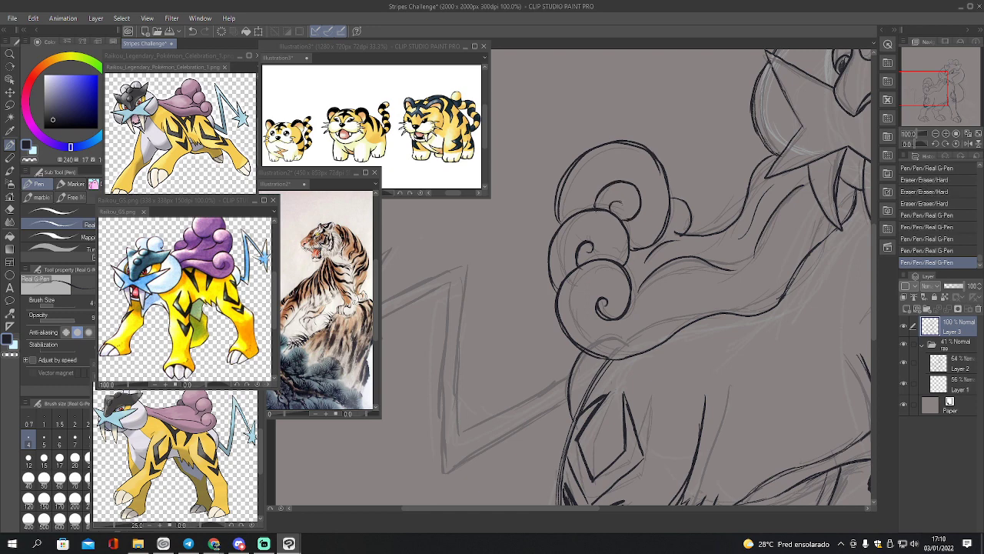
Erase the inner toe curves and the bottom edge of the far hind paw
{"action": "left_click_drag", "start_coordinate": [929, 93], "coordinate": [918, 114]}
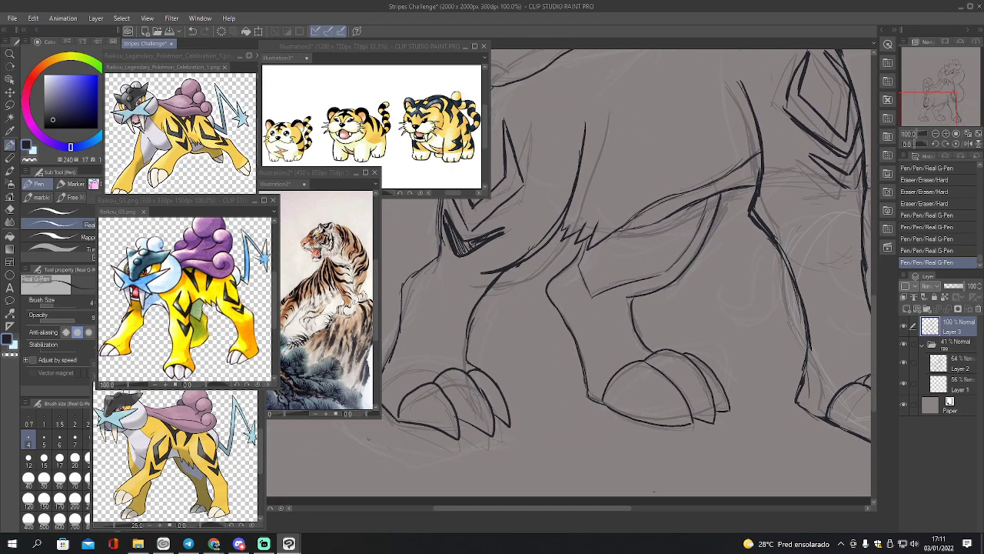
{"action": "key", "text": "e"}
{"action": "left_click_drag", "start_coordinate": [648, 363], "coordinate": [672, 384]}
{"action": "left_click_drag", "start_coordinate": [673, 386], "coordinate": [689, 417]}
{"action": "mouse_move", "coordinate": [616, 401]}
{"action": "left_mouse_down"}
{"action": "mouse_move", "coordinate": [649, 425]}
{"action": "mouse_move", "coordinate": [690, 419]}
{"action": "mouse_move", "coordinate": [689, 427]}
{"action": "mouse_move", "coordinate": [690, 413]}
{"action": "mouse_move", "coordinate": [713, 424]}
{"action": "left_mouse_up"}
{"action": "key", "text": "p"}
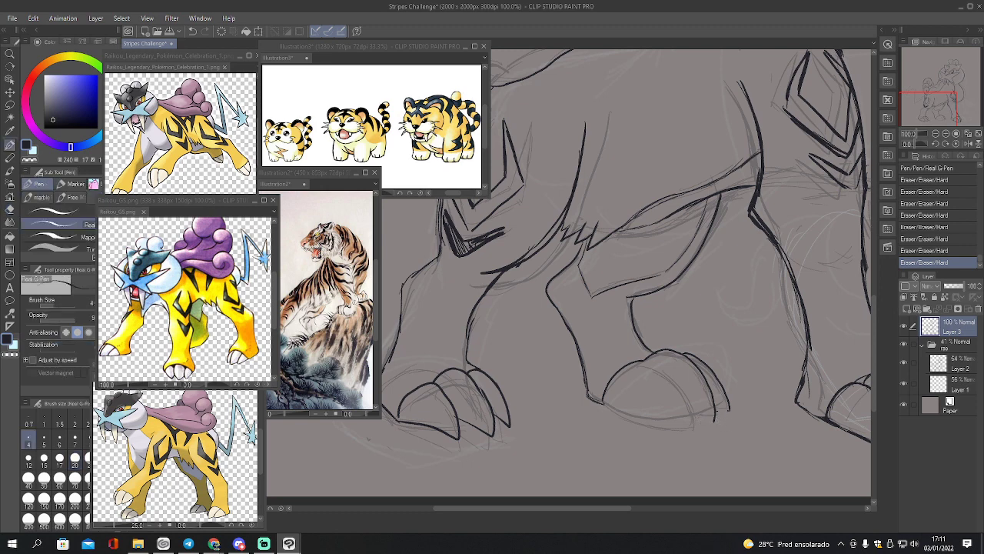
Redraw the far hind paw's bottom edge and its curved toes tapering to pointed claws
{"action": "mouse_move", "coordinate": [616, 379]}
{"action": "left_mouse_down"}
{"action": "mouse_move", "coordinate": [604, 403]}
{"action": "mouse_move", "coordinate": [684, 434]}
{"action": "left_mouse_up"}
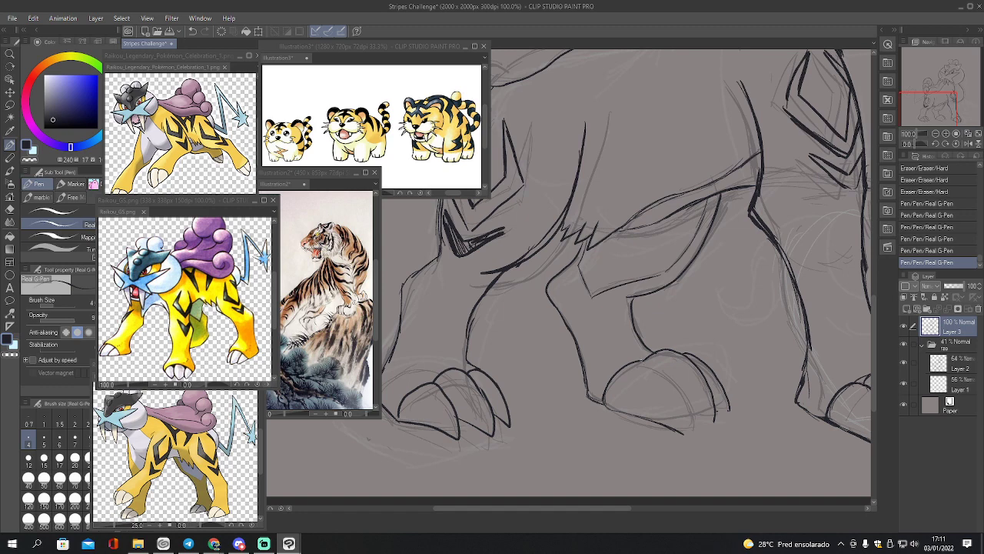
{"action": "mouse_move", "coordinate": [670, 381]}
{"action": "left_mouse_down"}
{"action": "mouse_move", "coordinate": [686, 431]}
{"action": "mouse_move", "coordinate": [710, 428]}
{"action": "left_mouse_up"}
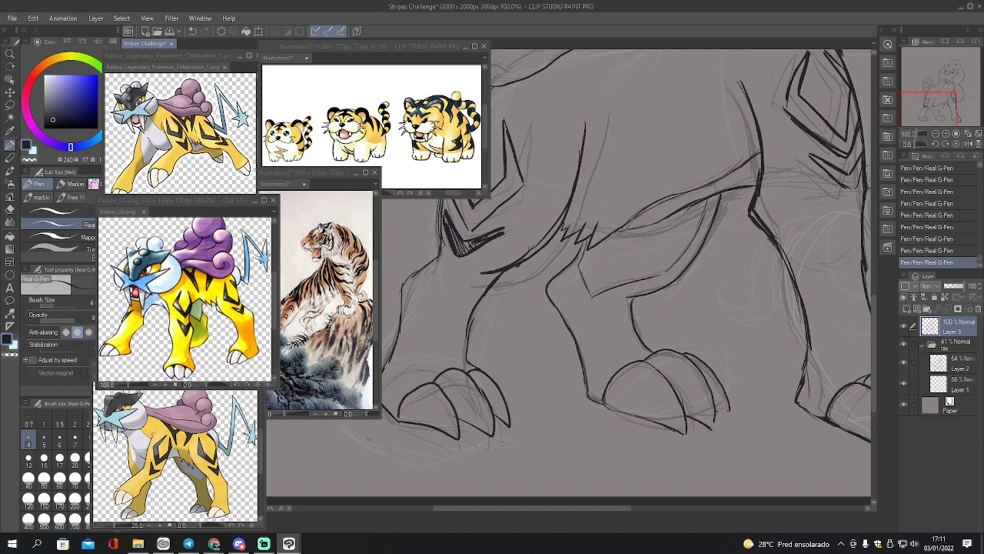
{"action": "left_click_drag", "start_coordinate": [724, 393], "coordinate": [728, 417]}
Lasso the near hind paw, scale it up slightly, reposition it under the leg and clear the selection
{"action": "left_click_drag", "start_coordinate": [927, 106], "coordinate": [926, 101]}
{"action": "key", "text": "m"}
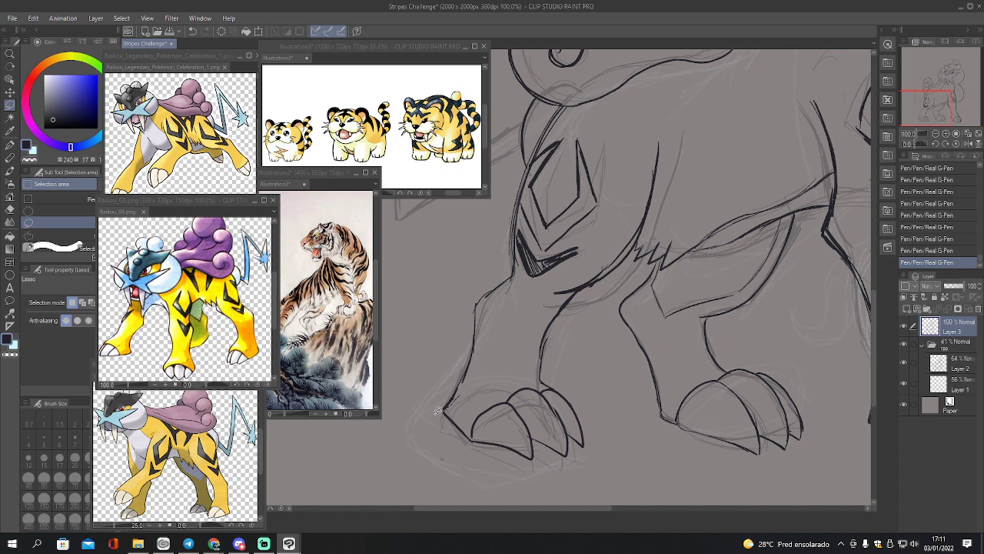
{"action": "mouse_move", "coordinate": [437, 411]}
{"action": "left_mouse_down"}
{"action": "mouse_move", "coordinate": [537, 478]}
{"action": "mouse_move", "coordinate": [573, 384]}
{"action": "mouse_move", "coordinate": [538, 380]}
{"action": "left_mouse_up"}
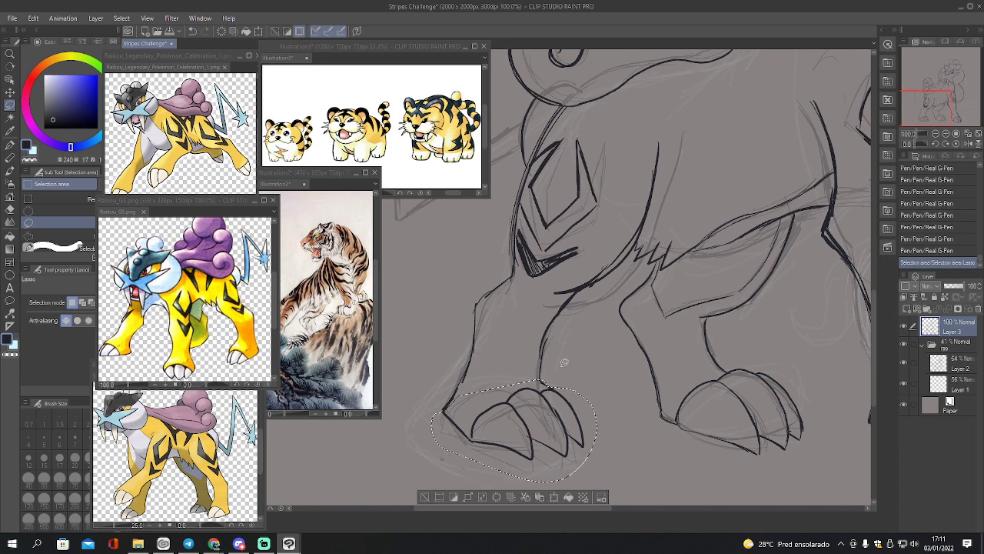
{"action": "key", "text": "ctrl+t"}
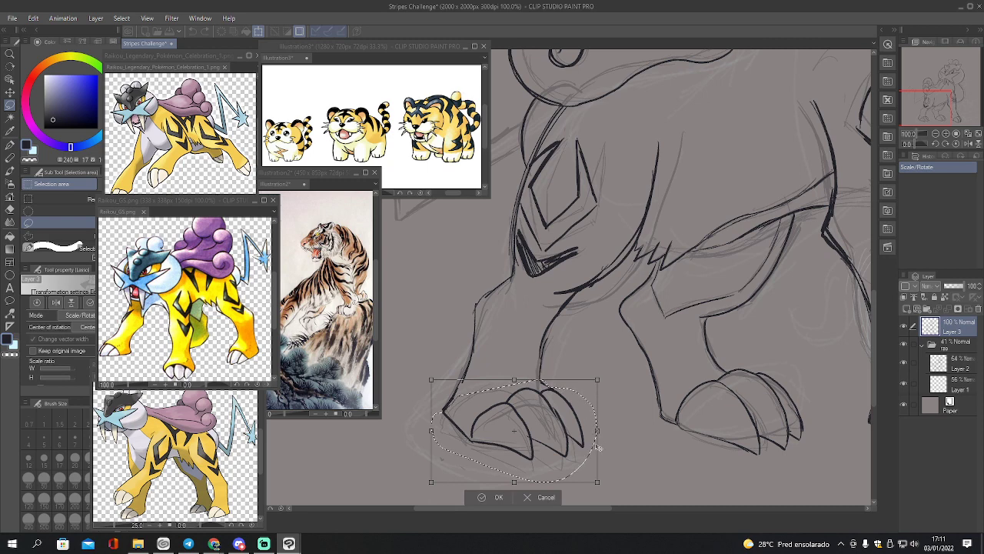
{"action": "left_click_drag", "start_coordinate": [598, 481], "coordinate": [615, 492]}
{"action": "left_click_drag", "start_coordinate": [591, 457], "coordinate": [582, 454]}
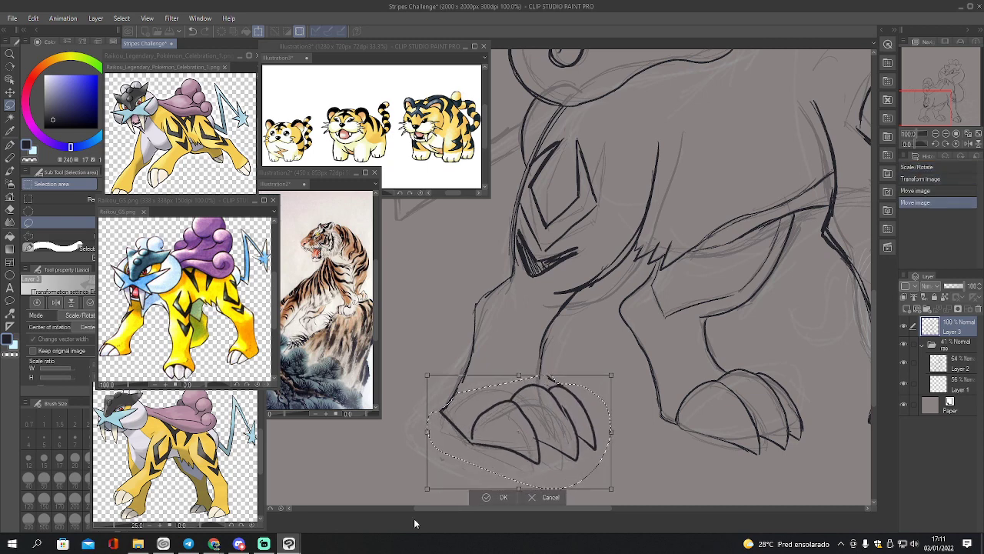
{"action": "left_click", "coordinate": [501, 497]}
{"action": "key", "text": "ctrl+d"}
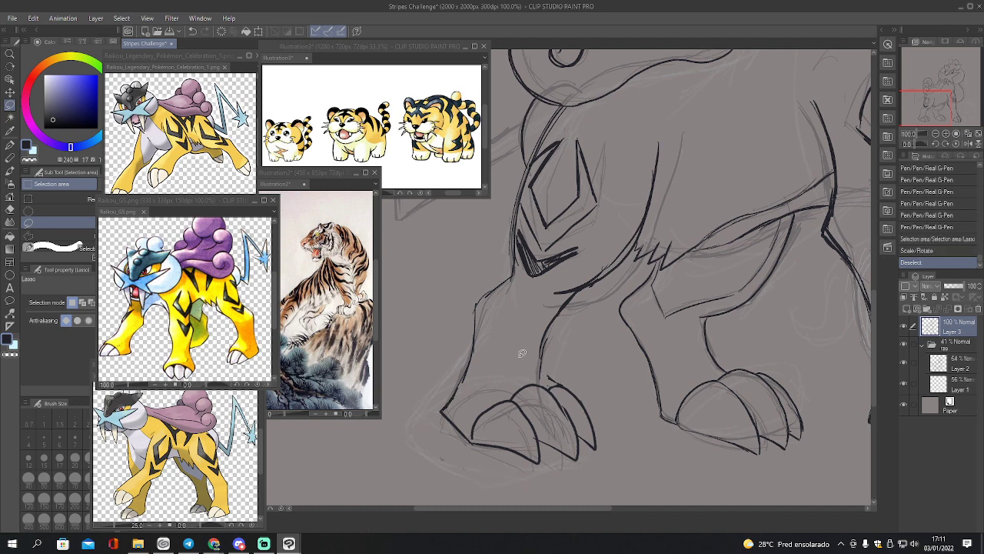
Re-ink the near hind leg's front contour down to the enlarged paw and erase the stray strokes around the joint
{"action": "key", "text": "p"}
{"action": "left_click_drag", "start_coordinate": [549, 339], "coordinate": [542, 369]}
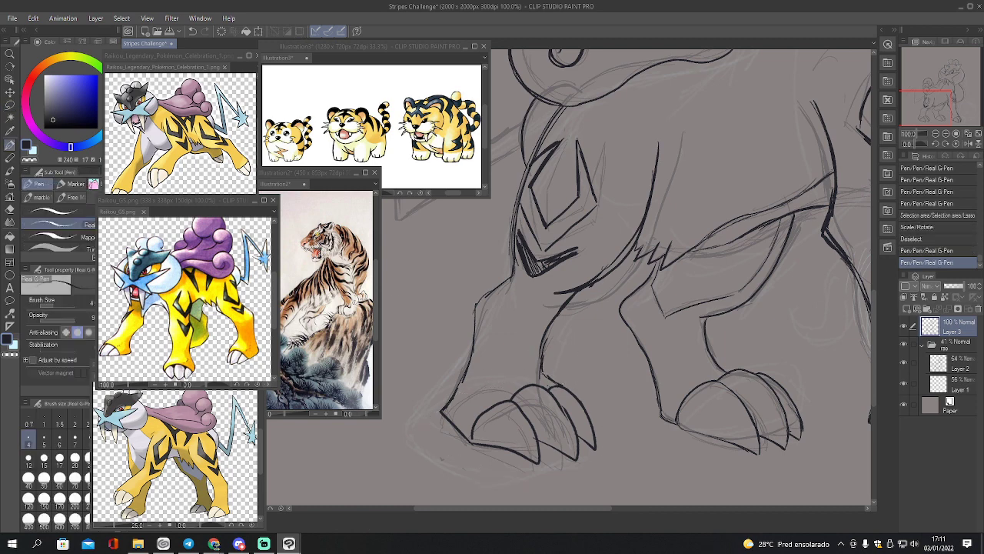
{"action": "left_click_drag", "start_coordinate": [557, 320], "coordinate": [543, 377]}
{"action": "left_click_drag", "start_coordinate": [573, 298], "coordinate": [542, 373]}
{"action": "key", "text": "e"}
{"action": "mouse_move", "coordinate": [559, 302]}
{"action": "left_mouse_down"}
{"action": "mouse_move", "coordinate": [537, 354]}
{"action": "mouse_move", "coordinate": [544, 385]}
{"action": "left_mouse_up"}
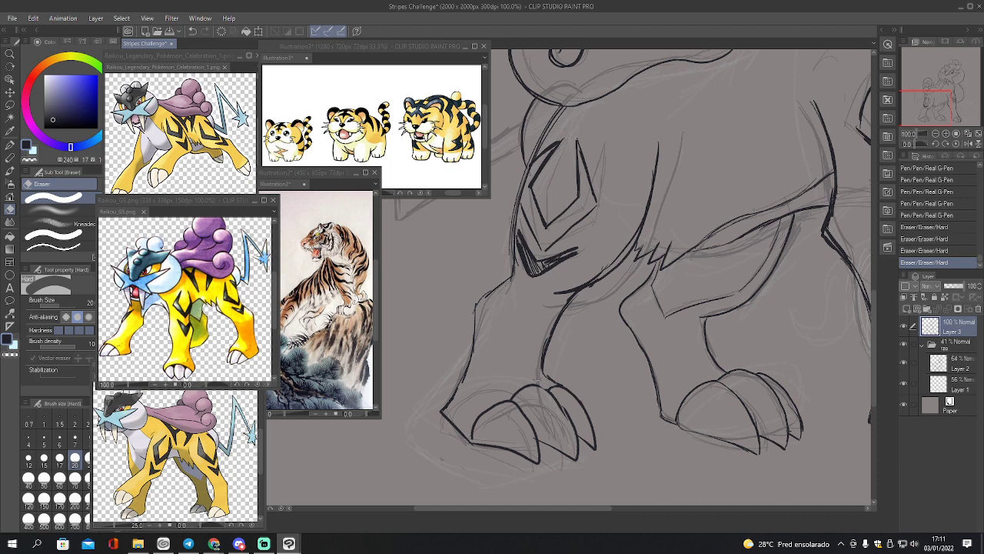
{"action": "key", "text": "p"}
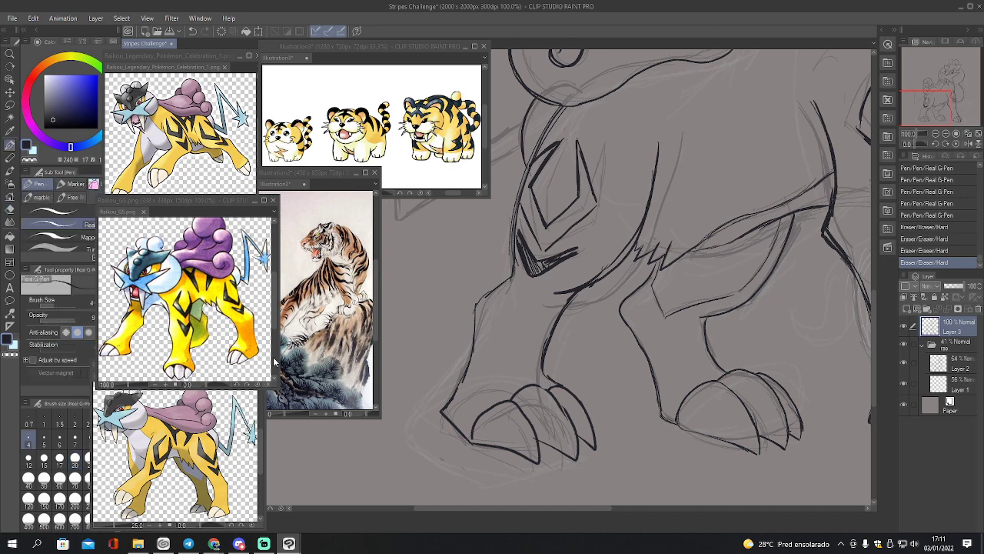
{"action": "left_click_drag", "start_coordinate": [542, 356], "coordinate": [544, 375]}
{"action": "left_click_drag", "start_coordinate": [543, 373], "coordinate": [552, 383]}
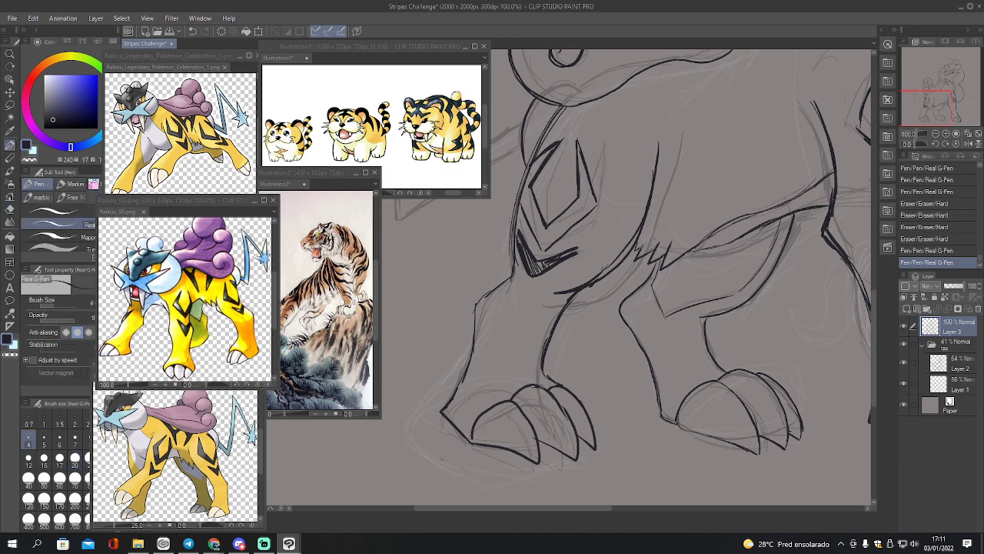
Ink the spiky star at the tail's tip and the upper edge of the adjoining tail segment
{"action": "left_click_drag", "start_coordinate": [929, 93], "coordinate": [906, 99]}
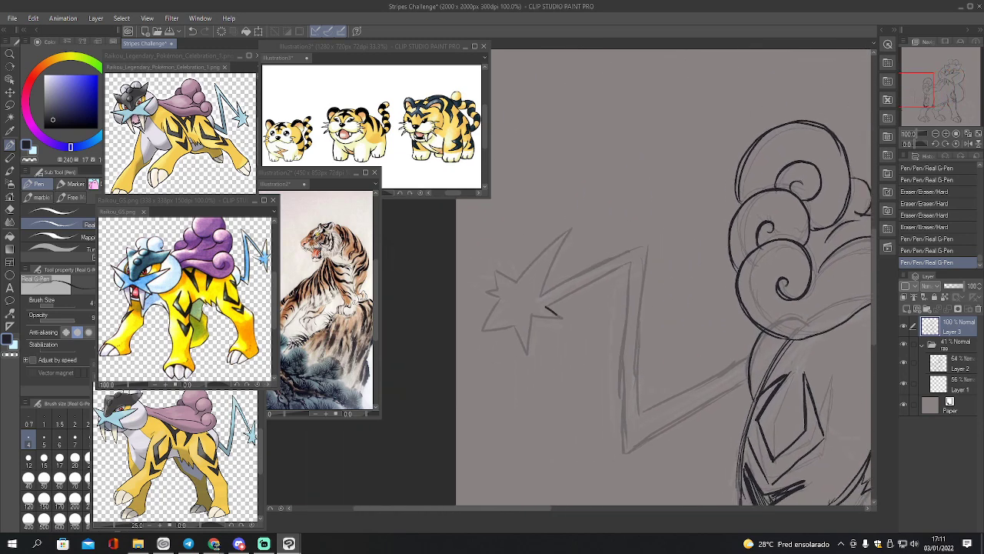
{"action": "mouse_move", "coordinate": [563, 321]}
{"action": "left_mouse_down"}
{"action": "mouse_move", "coordinate": [532, 316]}
{"action": "mouse_move", "coordinate": [525, 354]}
{"action": "mouse_move", "coordinate": [478, 329]}
{"action": "mouse_move", "coordinate": [503, 293]}
{"action": "mouse_move", "coordinate": [498, 271]}
{"action": "mouse_move", "coordinate": [517, 286]}
{"action": "mouse_move", "coordinate": [577, 223]}
{"action": "mouse_move", "coordinate": [542, 297]}
{"action": "mouse_move", "coordinate": [644, 245]}
{"action": "left_mouse_up"}
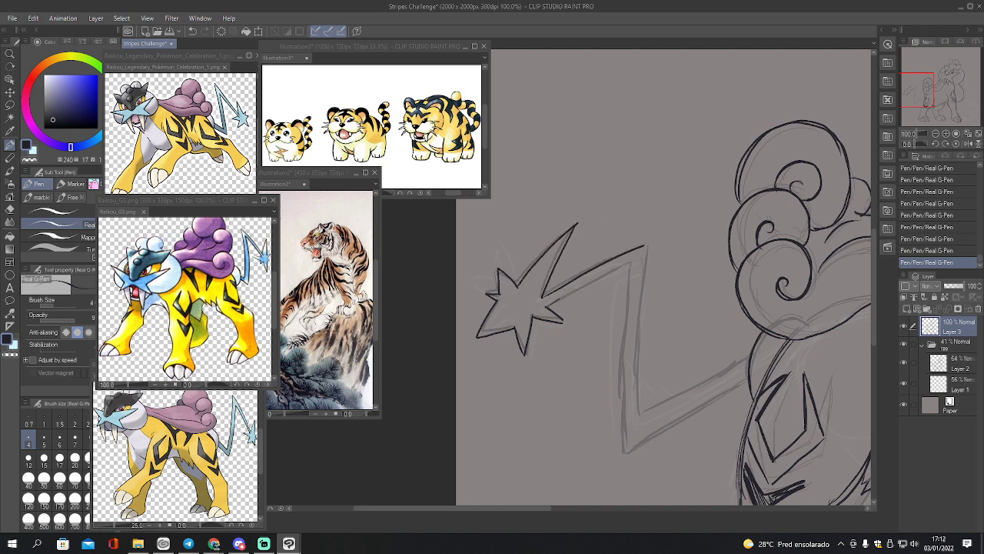
Ink both edges of the lightning-bolt tail from its upper corner down to the lower bend and across to the rump
{"action": "mouse_move", "coordinate": [908, 91]}
{"action": "left_mouse_down"}
{"action": "mouse_move", "coordinate": [925, 83]}
{"action": "mouse_move", "coordinate": [899, 92]}
{"action": "left_mouse_up"}
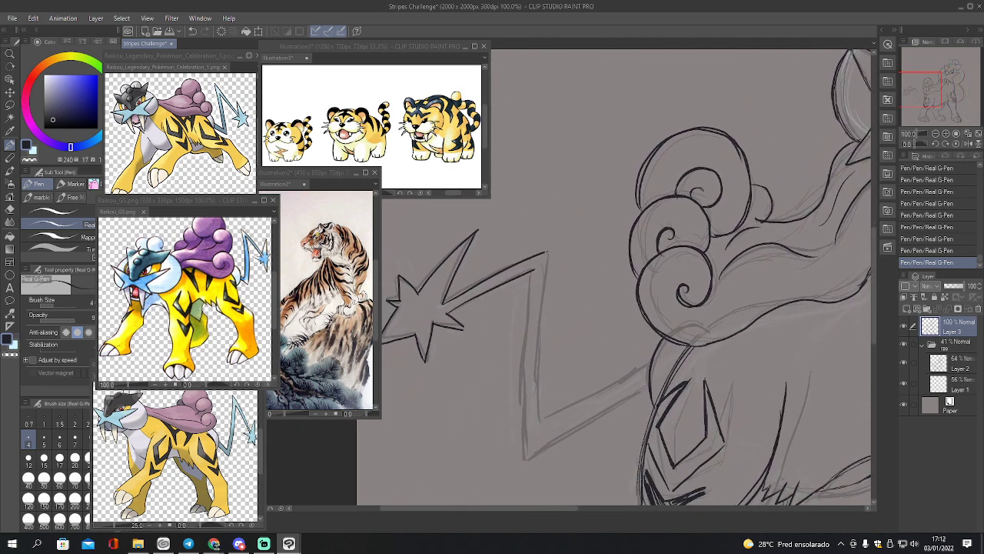
{"action": "left_click_drag", "start_coordinate": [547, 253], "coordinate": [534, 406]}
{"action": "mouse_move", "coordinate": [537, 332]}
{"action": "left_mouse_down"}
{"action": "mouse_move", "coordinate": [536, 417]}
{"action": "mouse_move", "coordinate": [649, 364]}
{"action": "left_mouse_up"}
{"action": "mouse_move", "coordinate": [531, 270]}
{"action": "left_mouse_down"}
{"action": "mouse_move", "coordinate": [527, 452]}
{"action": "mouse_move", "coordinate": [628, 390]}
{"action": "left_mouse_up"}
{"action": "left_click_drag", "start_coordinate": [650, 380], "coordinate": [618, 399]}
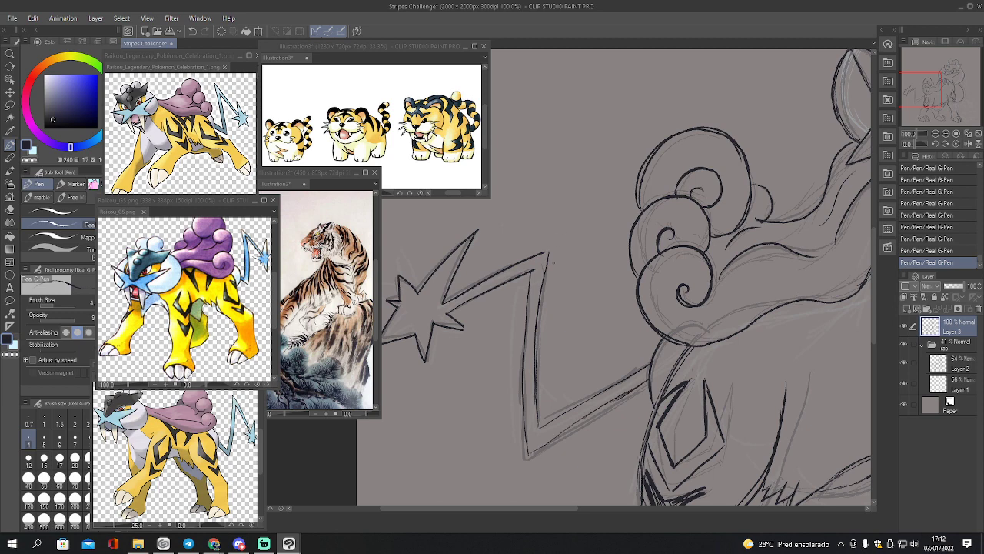
{"action": "left_click_drag", "start_coordinate": [551, 249], "coordinate": [538, 422]}
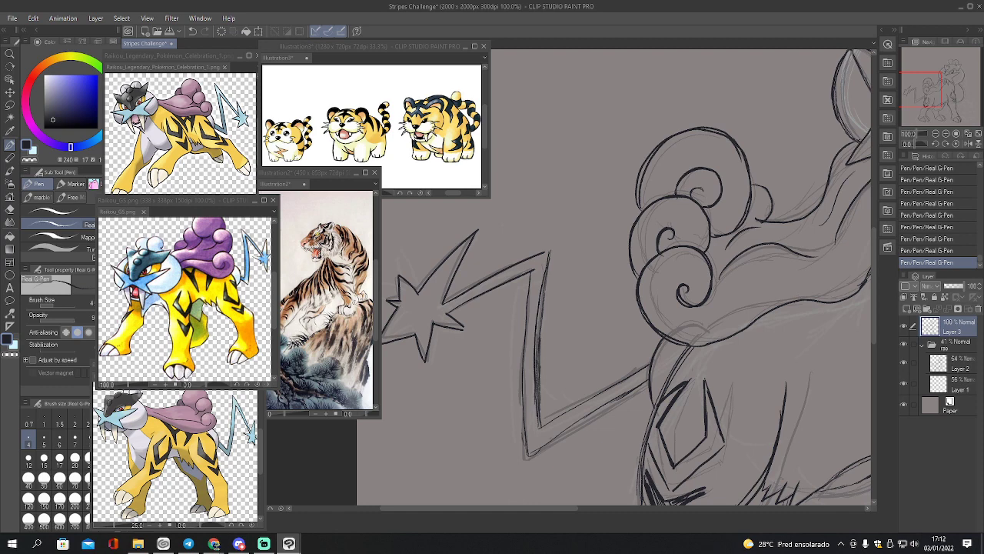
Erase the rough overlapping strokes along the tail's vertical segment and lower bend
{"action": "key", "text": "e"}
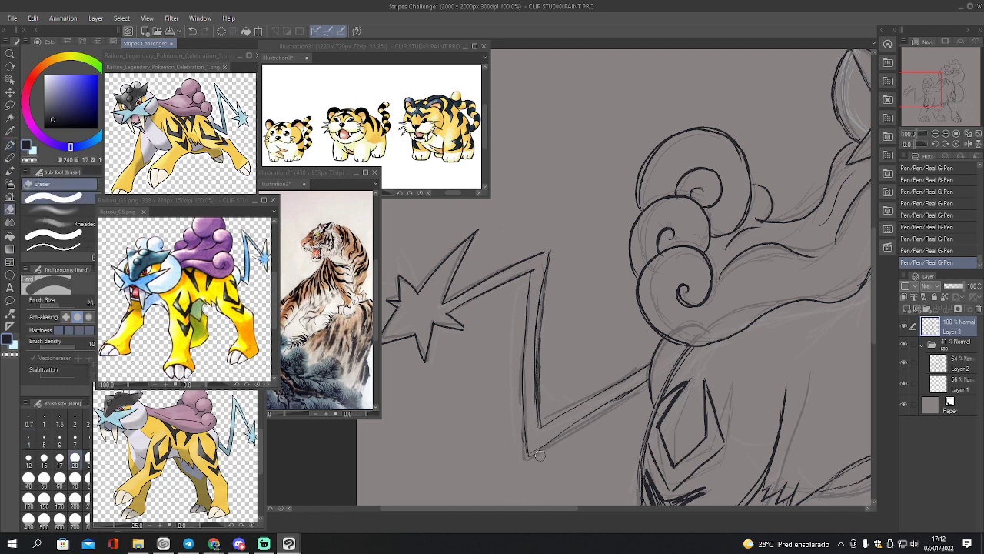
{"action": "mouse_move", "coordinate": [527, 460]}
{"action": "left_mouse_down"}
{"action": "mouse_move", "coordinate": [518, 416]}
{"action": "mouse_move", "coordinate": [544, 386]}
{"action": "mouse_move", "coordinate": [534, 429]}
{"action": "mouse_move", "coordinate": [536, 331]}
{"action": "left_mouse_up"}
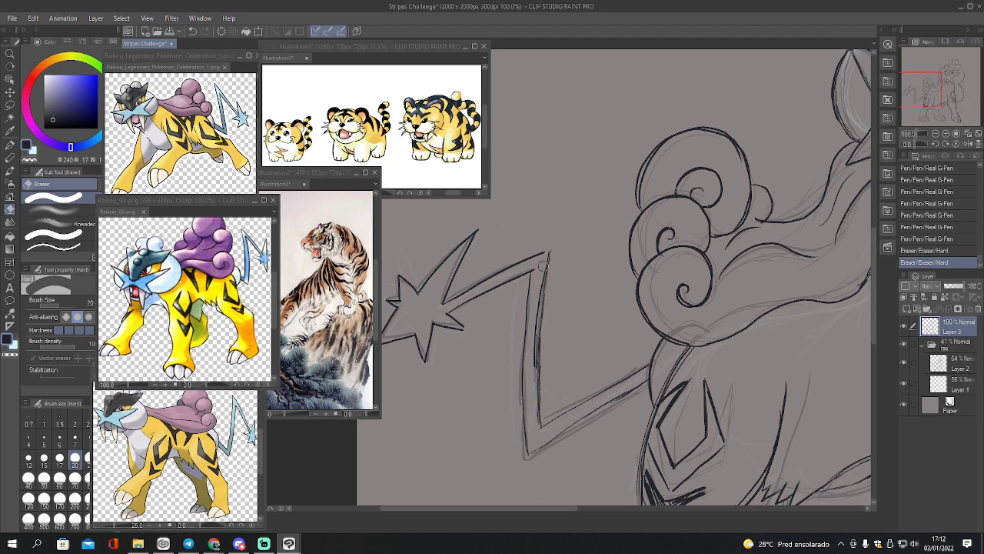
{"action": "left_click_drag", "start_coordinate": [543, 266], "coordinate": [534, 391]}
{"action": "left_click_drag", "start_coordinate": [534, 343], "coordinate": [537, 424]}
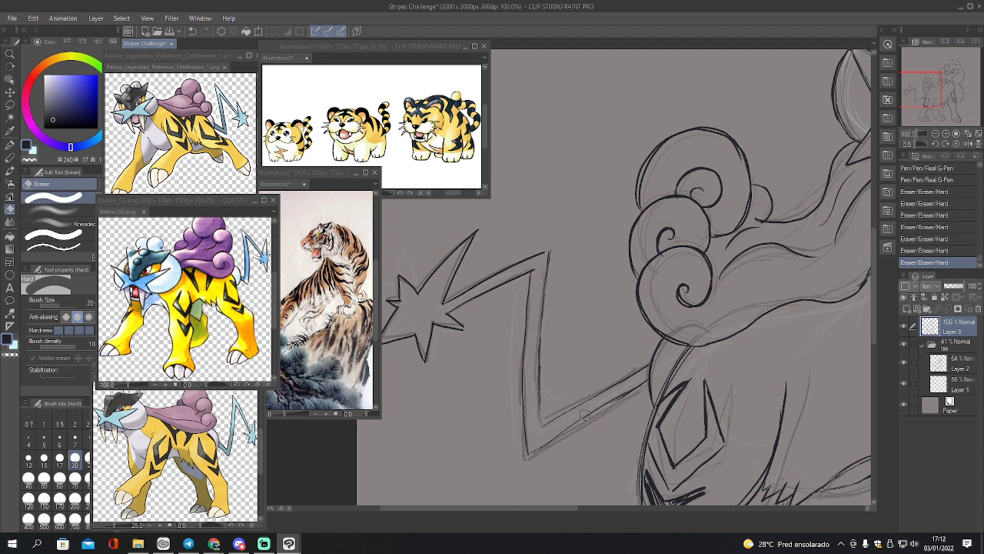
Re-ink the cleaned tail edge and reinforce both edges of the lower segment leading to the rump
{"action": "key", "text": "p"}
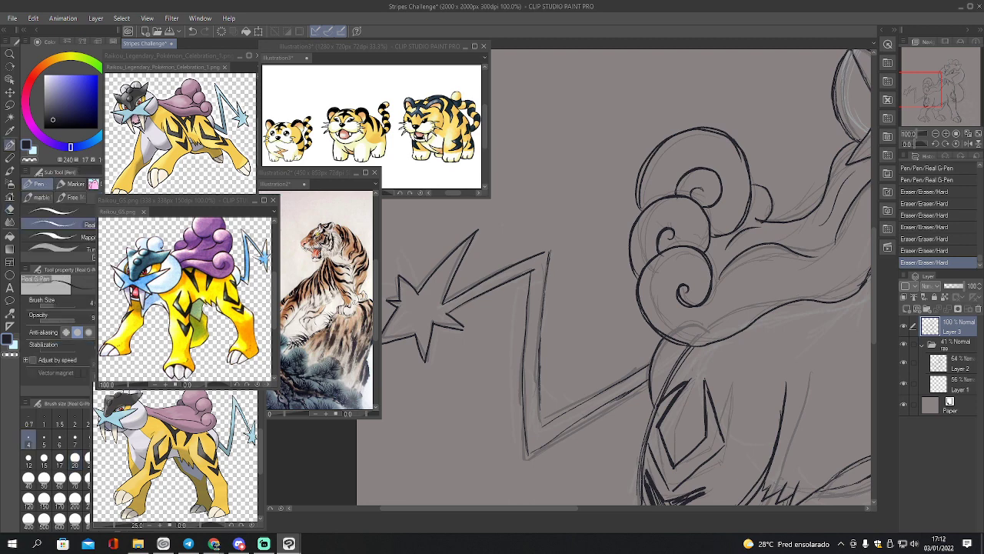
{"action": "left_click_drag", "start_coordinate": [543, 296], "coordinate": [540, 342]}
{"action": "mouse_move", "coordinate": [540, 332]}
{"action": "left_mouse_down"}
{"action": "mouse_move", "coordinate": [541, 421]}
{"action": "mouse_move", "coordinate": [620, 380]}
{"action": "left_mouse_up"}
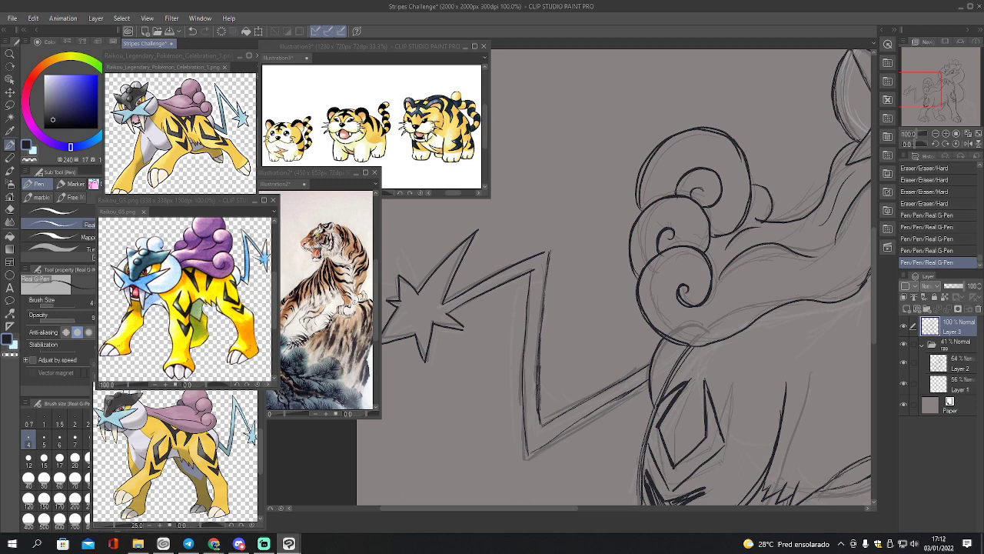
{"action": "left_click_drag", "start_coordinate": [576, 411], "coordinate": [605, 393]}
{"action": "left_click_drag", "start_coordinate": [569, 432], "coordinate": [645, 384]}
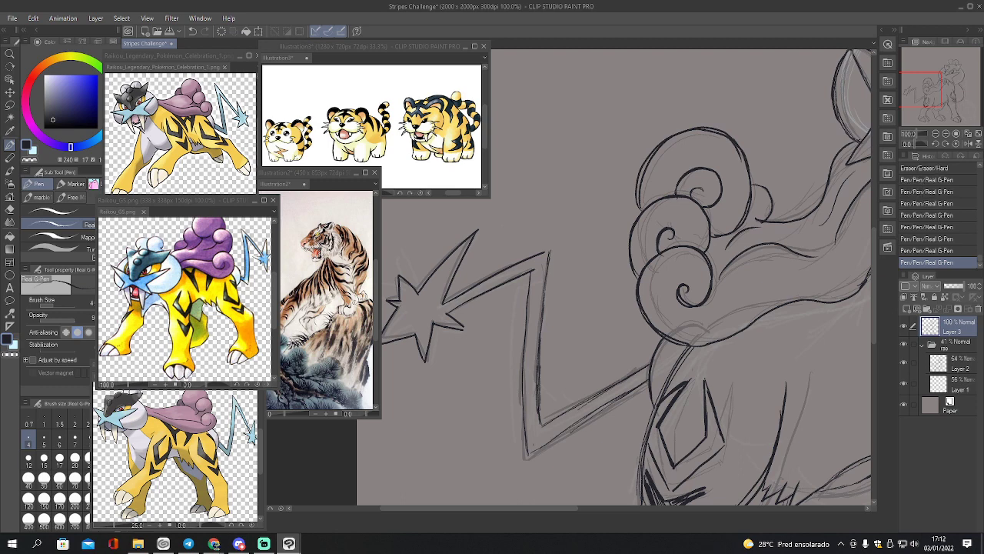
{"action": "left_click_drag", "start_coordinate": [527, 450], "coordinate": [590, 411]}
{"action": "key", "text": "e"}
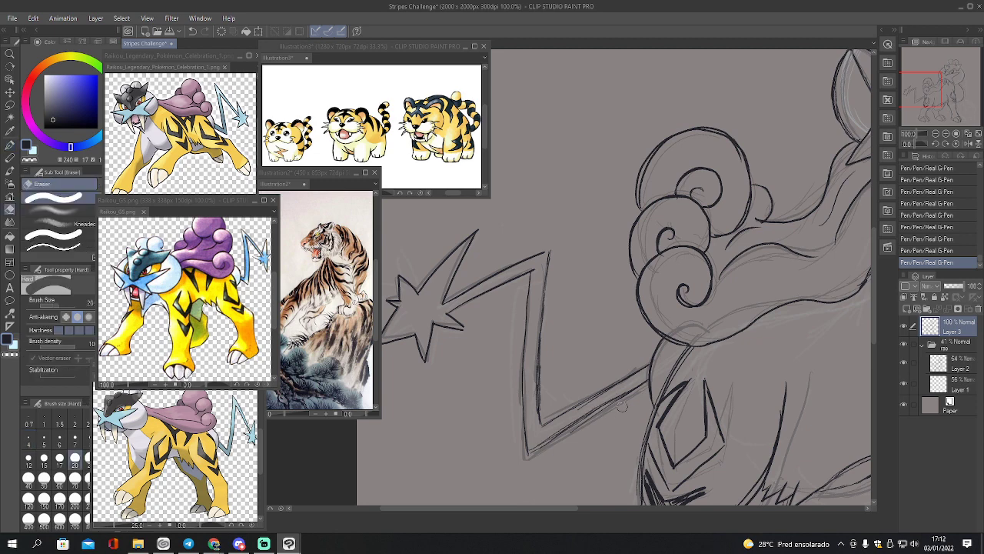
Erase the rough strokes on the lower tail segment near the rump and re-ink its edge
{"action": "mouse_move", "coordinate": [619, 403]}
{"action": "left_mouse_down"}
{"action": "mouse_move", "coordinate": [538, 452]}
{"action": "mouse_move", "coordinate": [652, 376]}
{"action": "left_mouse_up"}
{"action": "key", "text": "p"}
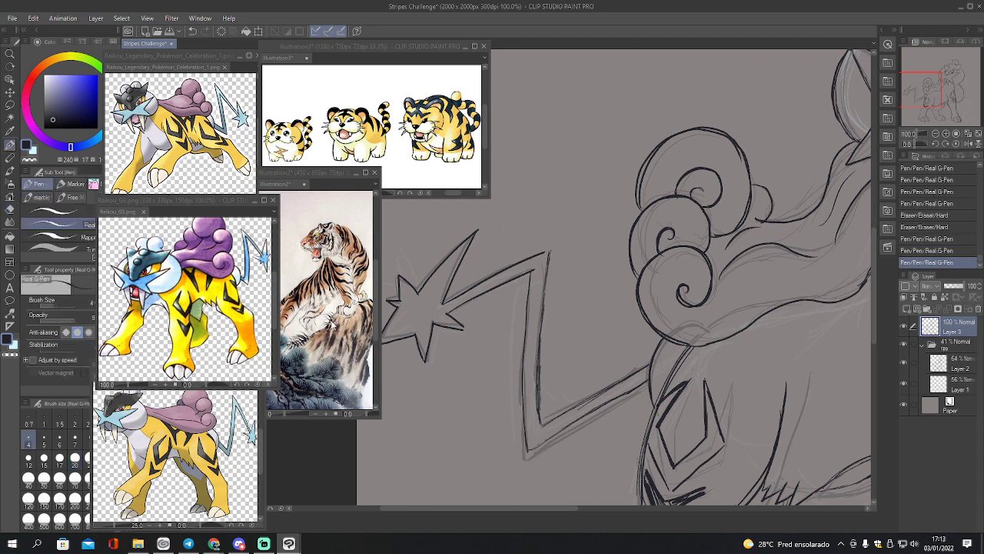
Ink a long, narrow pointed stripe descending diagonally from the mane's lower edge across the creature's rear flank
{"action": "mouse_move", "coordinate": [934, 95]}
{"action": "left_mouse_down"}
{"action": "mouse_move", "coordinate": [924, 86]}
{"action": "mouse_move", "coordinate": [949, 94]}
{"action": "left_mouse_up"}
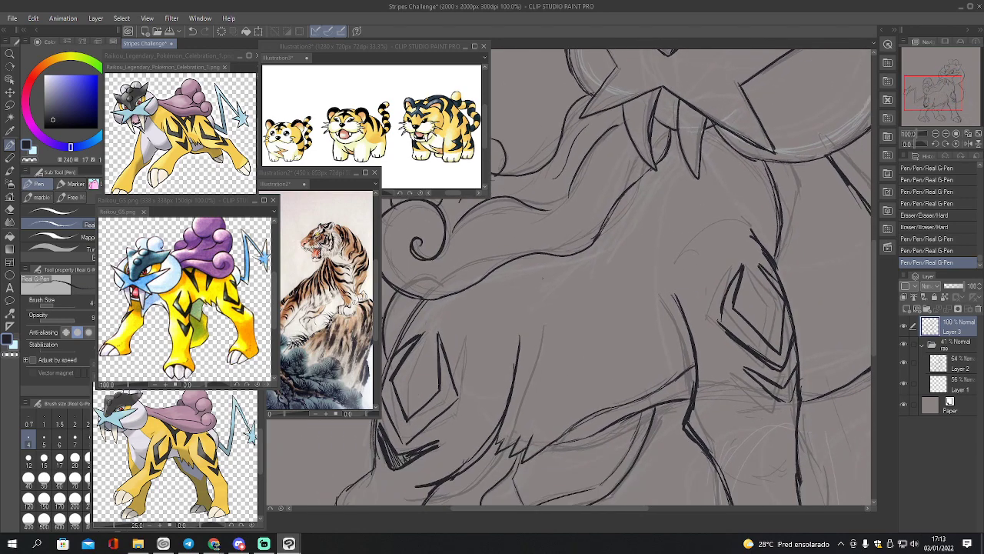
{"action": "left_click_drag", "start_coordinate": [483, 282], "coordinate": [529, 342]}
{"action": "left_click_drag", "start_coordinate": [488, 291], "coordinate": [546, 366]}
{"action": "left_click_drag", "start_coordinate": [526, 340], "coordinate": [546, 365]}
{"action": "left_click_drag", "start_coordinate": [486, 286], "coordinate": [545, 363]}
{"action": "left_click_drag", "start_coordinate": [521, 320], "coordinate": [541, 358]}
{"action": "left_click_drag", "start_coordinate": [515, 299], "coordinate": [532, 341]}
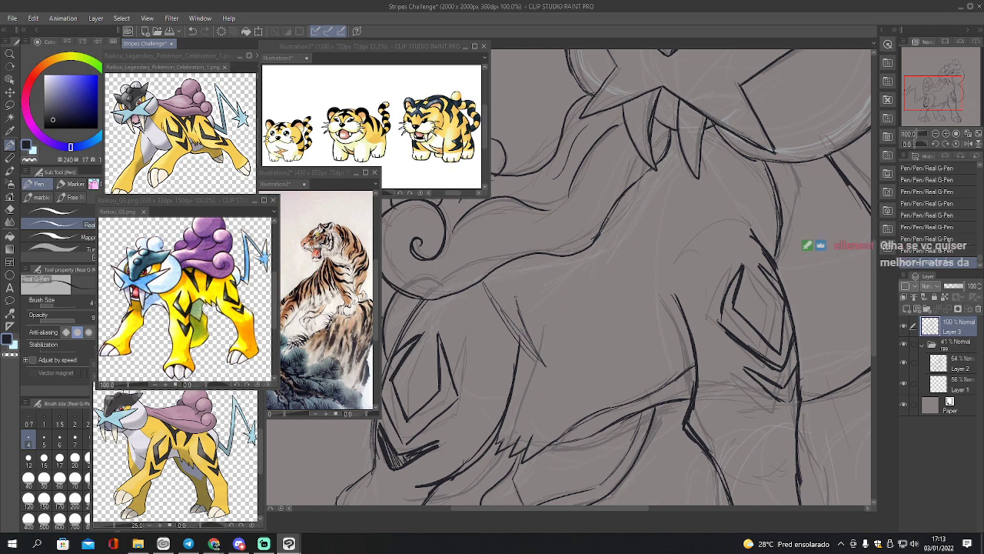
{"action": "mouse_move", "coordinate": [513, 264]}
{"action": "left_mouse_down"}
{"action": "mouse_move", "coordinate": [515, 296]}
{"action": "mouse_move", "coordinate": [498, 315]}
{"action": "mouse_move", "coordinate": [540, 364]}
{"action": "left_mouse_up"}
{"action": "left_click_drag", "start_coordinate": [514, 298], "coordinate": [545, 367]}
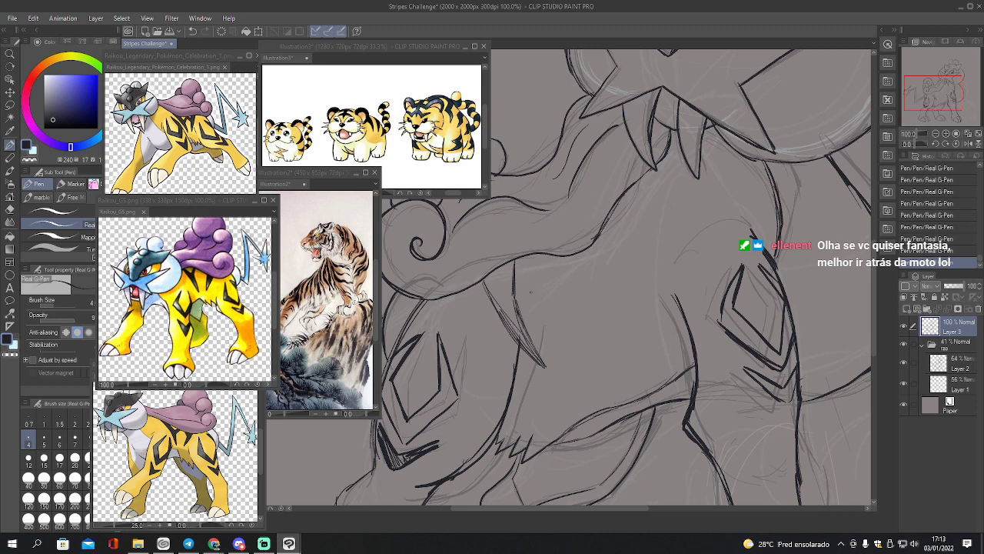
Erase the hind-leg line crossing the flank stripe and reinforce the stripe's front edge from the mane to its tip
{"action": "key", "text": "e"}
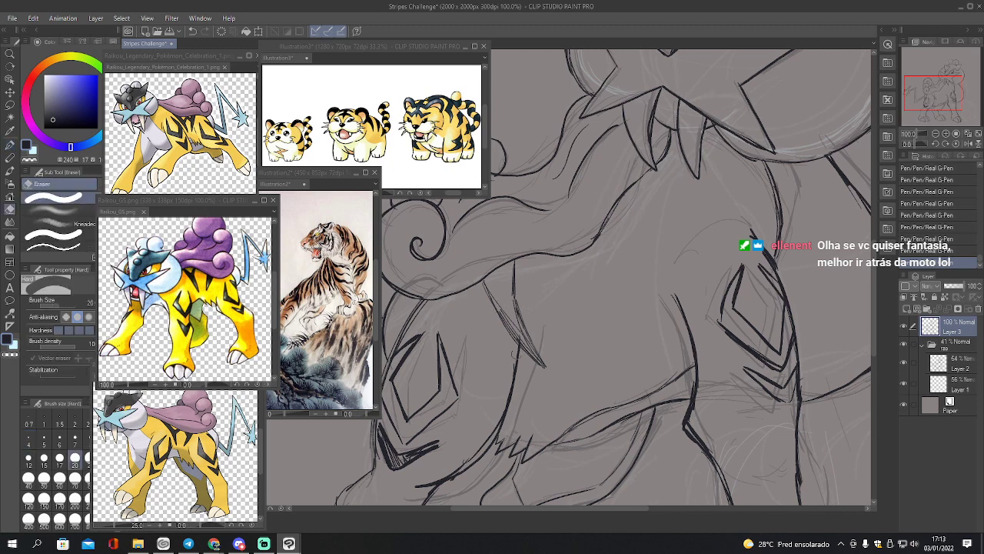
{"action": "left_click_drag", "start_coordinate": [520, 340], "coordinate": [508, 412]}
{"action": "key", "text": "p"}
{"action": "left_click_drag", "start_coordinate": [504, 317], "coordinate": [545, 365]}
{"action": "left_click_drag", "start_coordinate": [515, 299], "coordinate": [547, 366]}
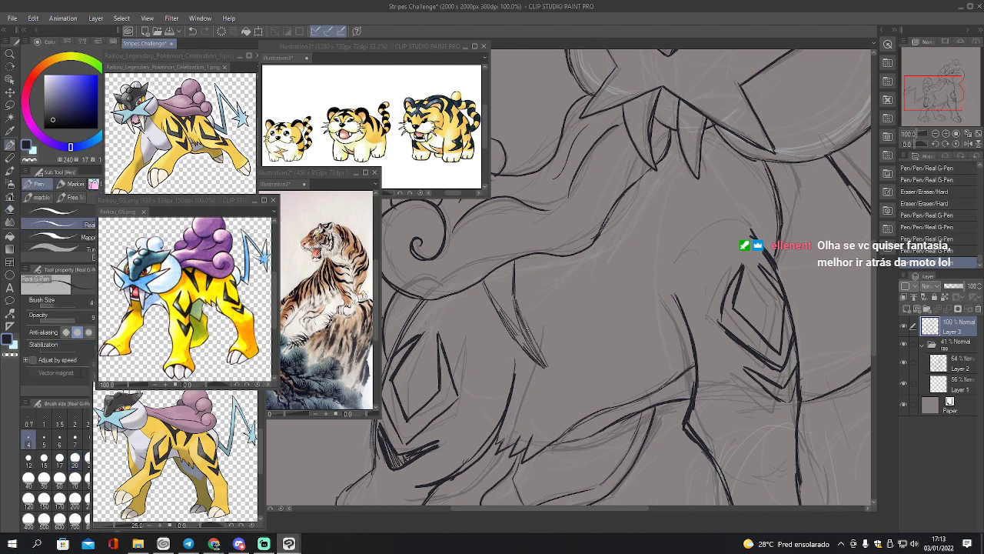
{"action": "left_click_drag", "start_coordinate": [516, 261], "coordinate": [514, 299]}
{"action": "left_click_drag", "start_coordinate": [516, 263], "coordinate": [514, 314]}
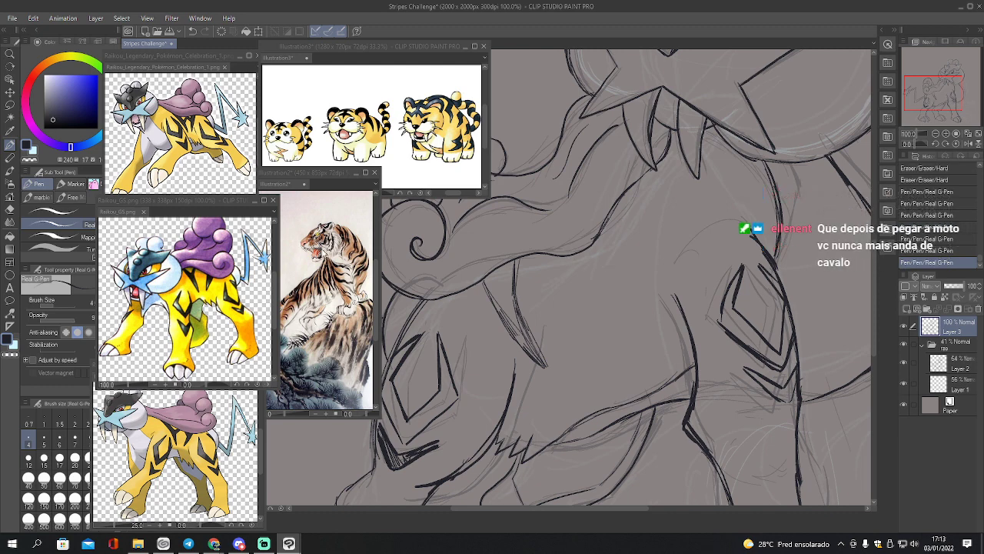
Add a slanted upper branch to the rear flank stripe, following the Raikou_GS reference, and erase the old line inside the fork
{"action": "left_click", "coordinate": [225, 208]}
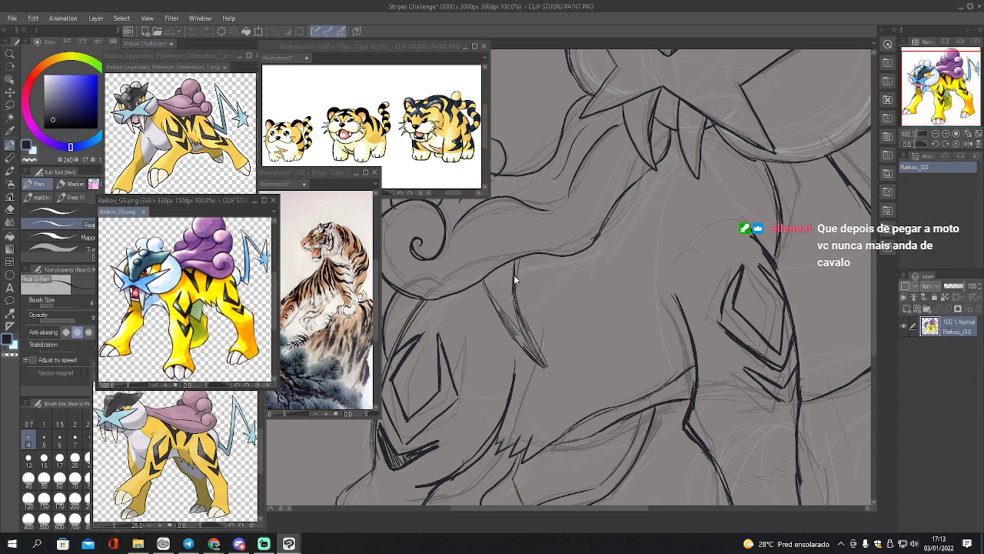
{"action": "left_click", "coordinate": [522, 312]}
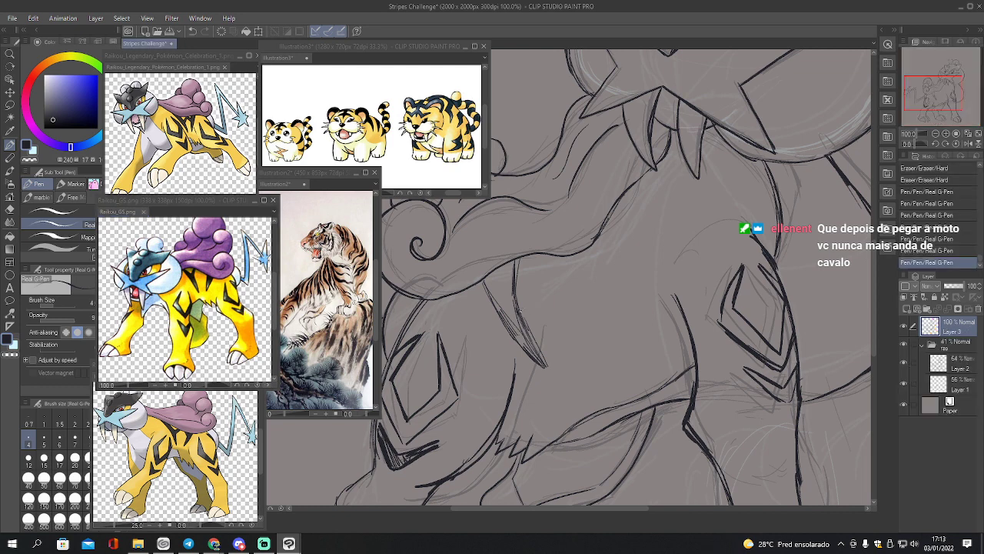
{"action": "mouse_move", "coordinate": [525, 310]}
{"action": "left_mouse_down"}
{"action": "mouse_move", "coordinate": [550, 263]}
{"action": "mouse_move", "coordinate": [515, 288]}
{"action": "mouse_move", "coordinate": [530, 295]}
{"action": "left_mouse_up"}
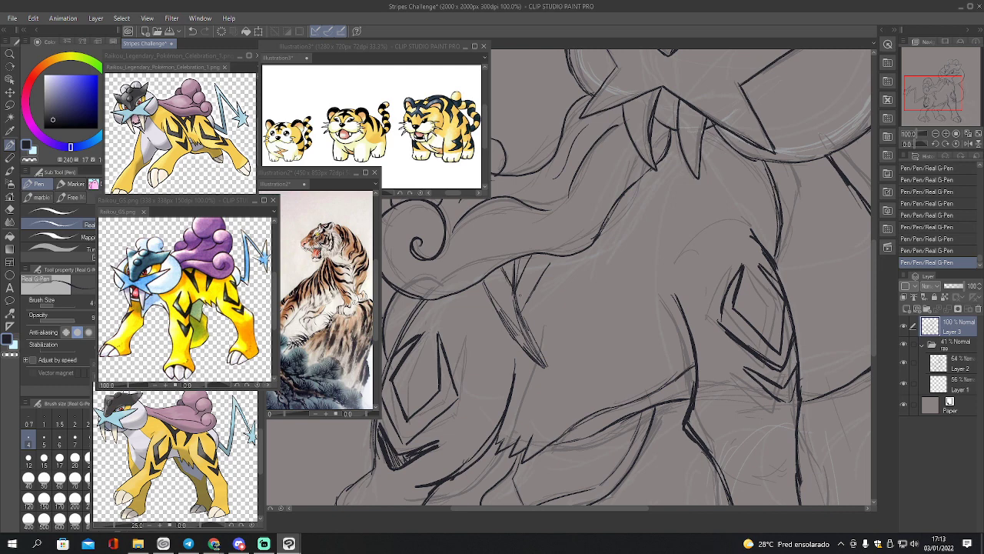
{"action": "key", "text": "e"}
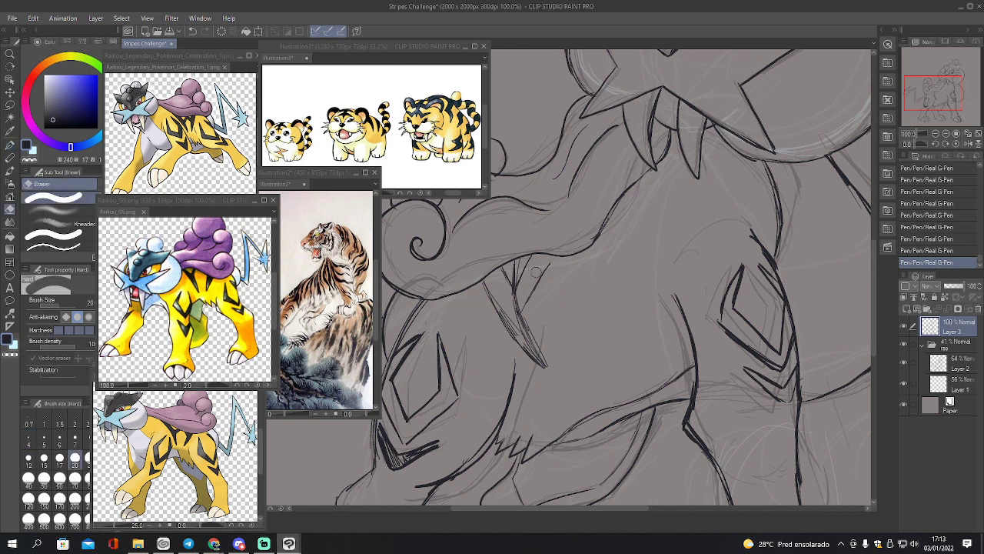
{"action": "mouse_move", "coordinate": [513, 268]}
{"action": "left_mouse_down"}
{"action": "mouse_move", "coordinate": [526, 292]}
{"action": "mouse_move", "coordinate": [513, 295]}
{"action": "left_mouse_up"}
{"action": "key", "text": "p"}
{"action": "left_click_drag", "start_coordinate": [532, 259], "coordinate": [514, 294]}
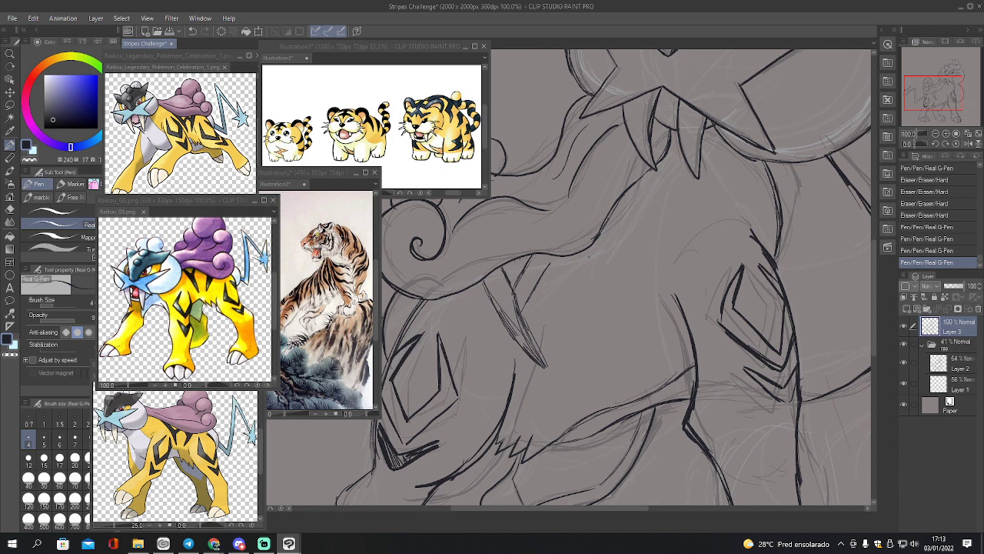
Ink the two converging edges of a second pointed stripe on the mid-flank below the mane
{"action": "left_click_drag", "start_coordinate": [575, 250], "coordinate": [592, 258]}
{"action": "mouse_move", "coordinate": [580, 254]}
{"action": "left_mouse_down"}
{"action": "mouse_move", "coordinate": [613, 286]}
{"action": "mouse_move", "coordinate": [606, 265]}
{"action": "mouse_move", "coordinate": [620, 332]}
{"action": "left_mouse_up"}
{"action": "left_click_drag", "start_coordinate": [634, 283], "coordinate": [623, 340]}
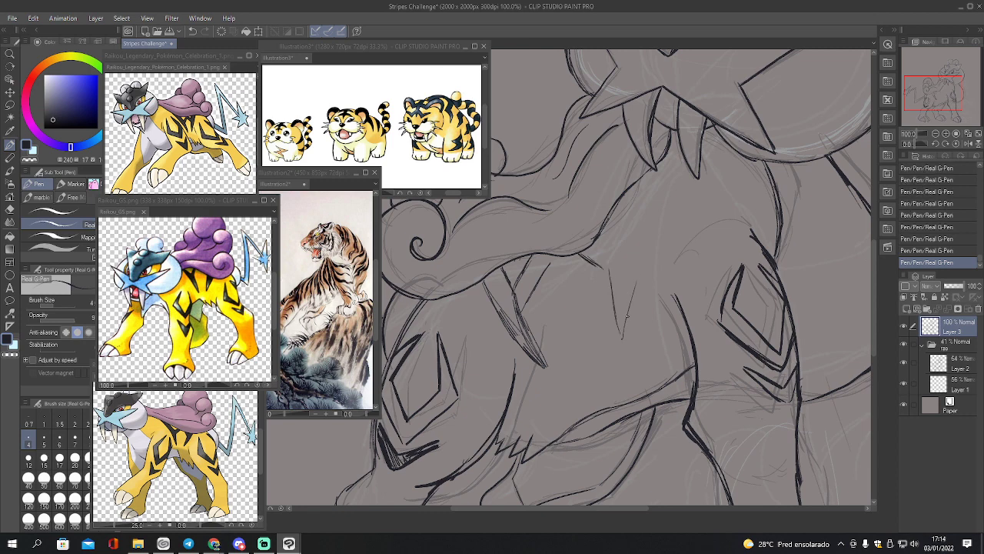
Sketch a long pointed stripe on the flank behind the front leg, running down from the cloud-like mane
{"action": "left_click_drag", "start_coordinate": [637, 255], "coordinate": [629, 317]}
{"action": "left_click_drag", "start_coordinate": [618, 214], "coordinate": [641, 235]}
{"action": "left_click_drag", "start_coordinate": [616, 296], "coordinate": [612, 345]}
{"action": "left_click_drag", "start_coordinate": [634, 277], "coordinate": [622, 332]}
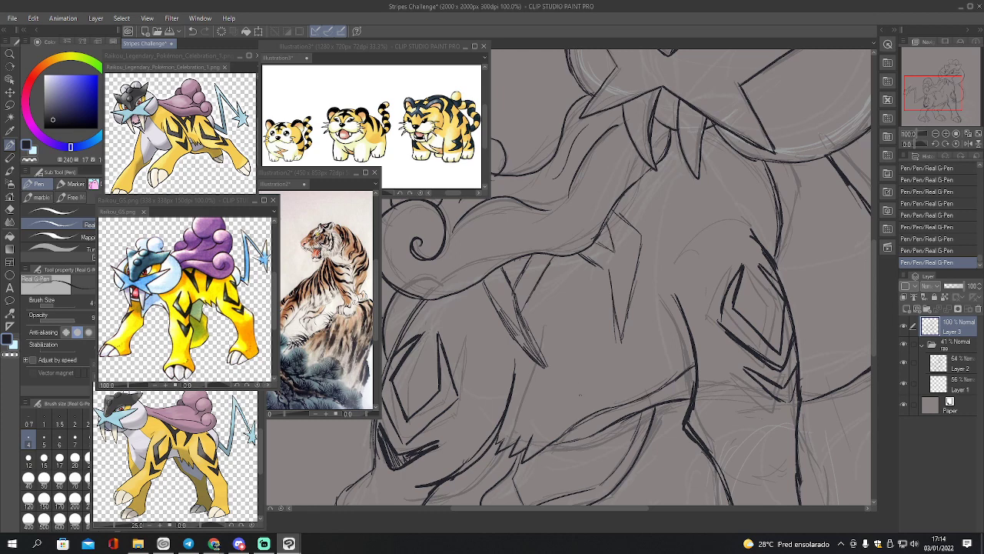
Erase the flank stripes below the mane with the Hard eraser at size 40
{"action": "key", "text": "e"}
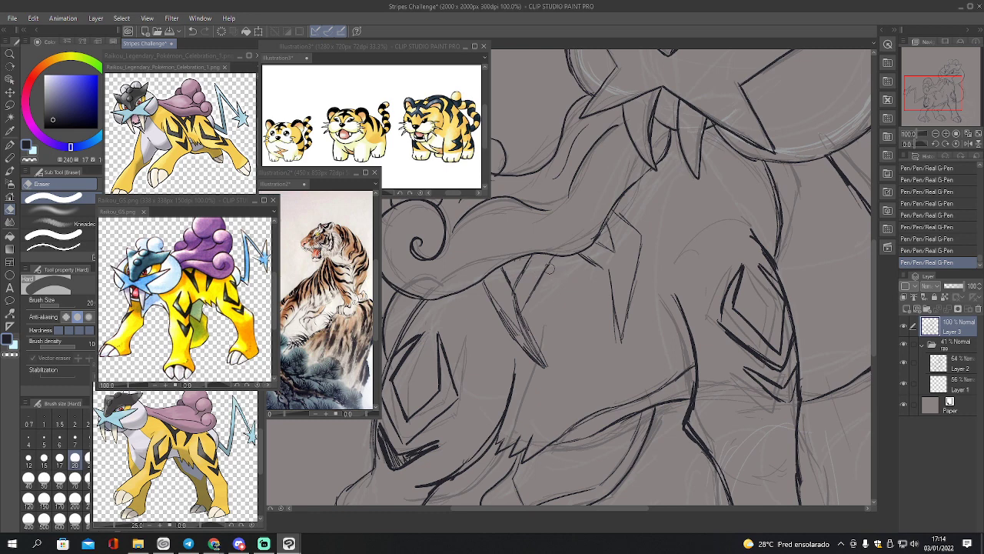
{"action": "key", "text": "bracketright"}
{"action": "key", "text": "bracketright"}
{"action": "key", "text": "bracketright"}
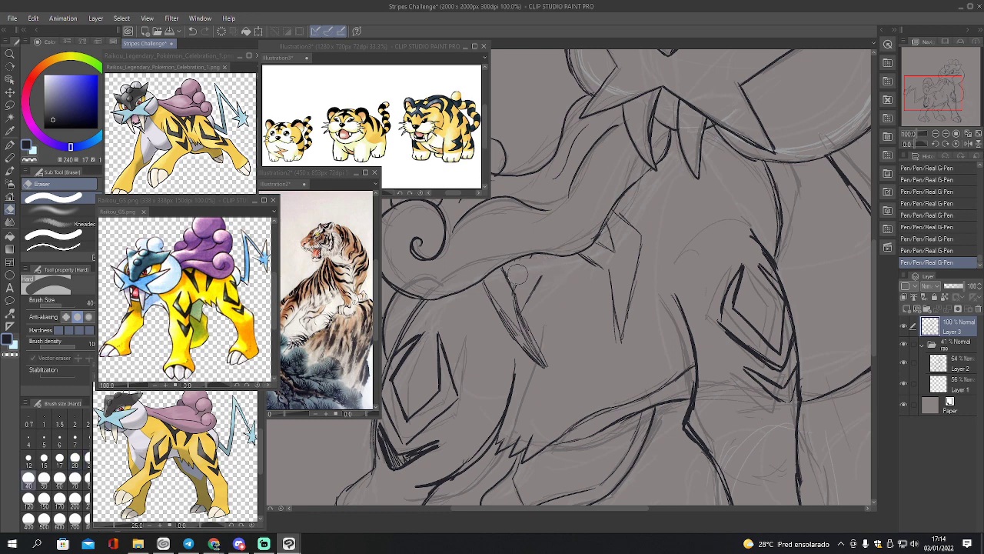
{"action": "mouse_move", "coordinate": [534, 265]}
{"action": "left_mouse_down"}
{"action": "mouse_move", "coordinate": [486, 299]}
{"action": "mouse_move", "coordinate": [524, 327]}
{"action": "mouse_move", "coordinate": [533, 355]}
{"action": "mouse_move", "coordinate": [560, 359]}
{"action": "mouse_move", "coordinate": [615, 329]}
{"action": "mouse_move", "coordinate": [622, 338]}
{"action": "mouse_move", "coordinate": [637, 277]}
{"action": "mouse_move", "coordinate": [625, 221]}
{"action": "mouse_move", "coordinate": [578, 266]}
{"action": "mouse_move", "coordinate": [626, 244]}
{"action": "mouse_move", "coordinate": [612, 315]}
{"action": "left_mouse_up"}
{"action": "key", "text": "p"}
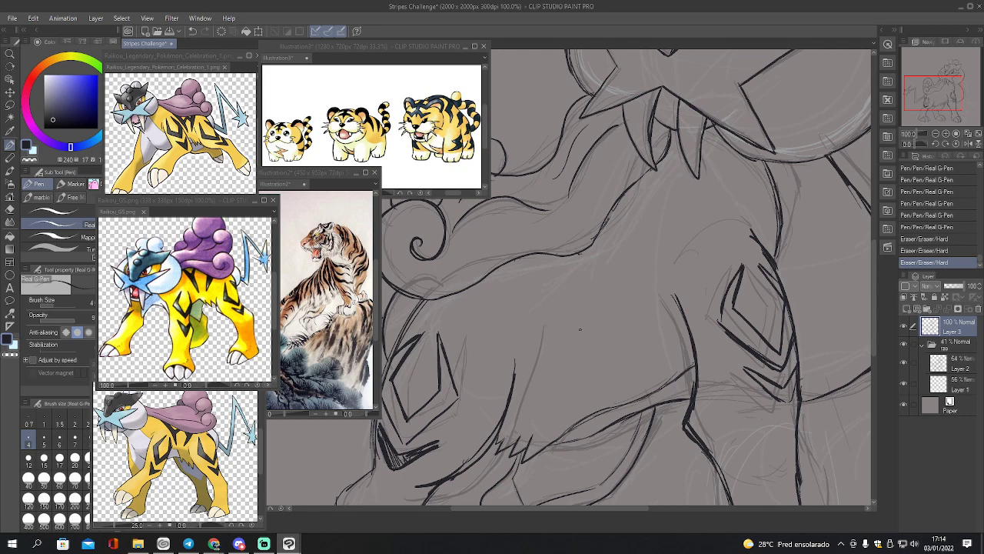
Flip the canvas view horizontally and sketch a long narrow stripe pointing down from the mane behind the front leg
{"action": "left_click", "coordinate": [954, 145]}
{"action": "left_click_drag", "start_coordinate": [927, 93], "coordinate": [945, 88]}
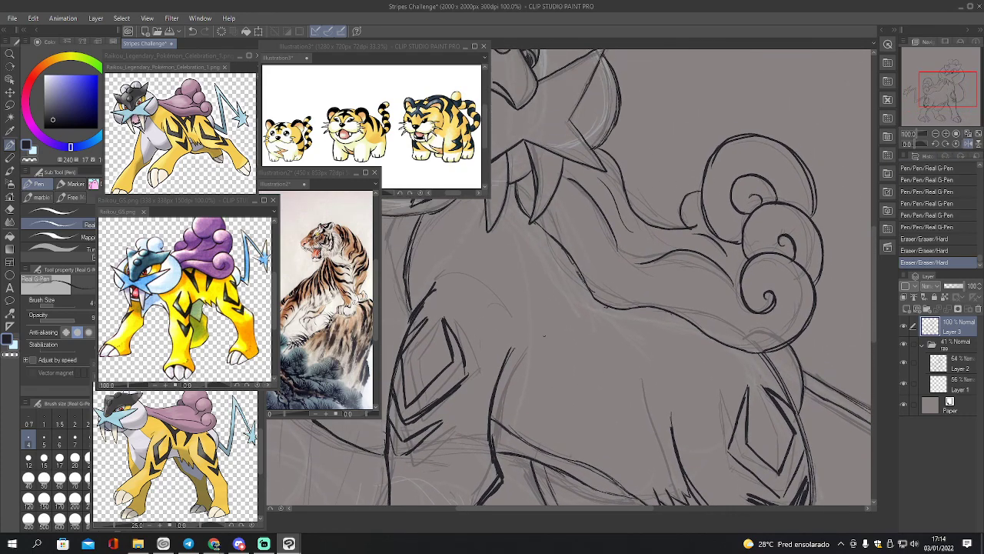
{"action": "left_click_drag", "start_coordinate": [549, 235], "coordinate": [553, 338]}
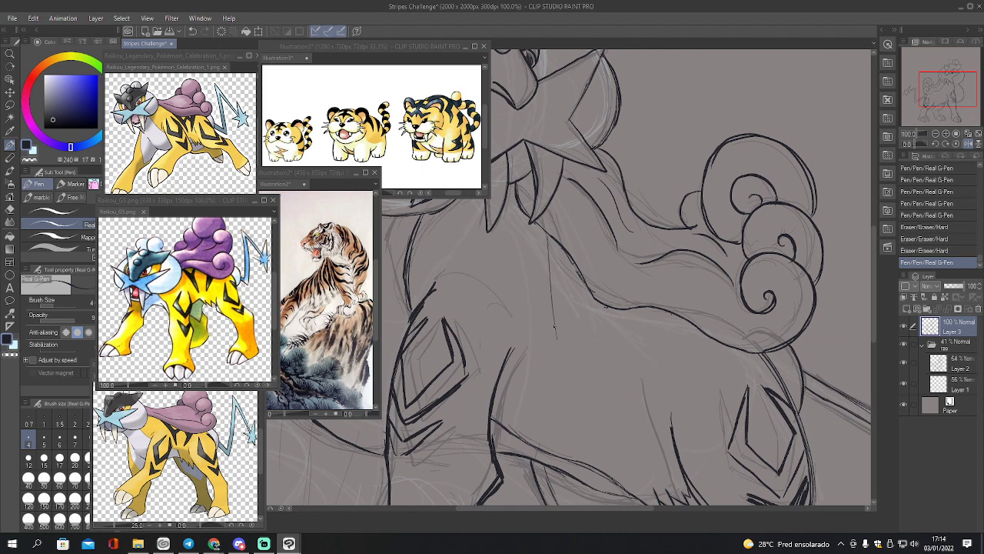
{"action": "left_click_drag", "start_coordinate": [556, 280], "coordinate": [565, 374]}
{"action": "left_click_drag", "start_coordinate": [554, 312], "coordinate": [570, 399]}
{"action": "mouse_move", "coordinate": [572, 349]}
{"action": "left_mouse_down"}
{"action": "mouse_move", "coordinate": [568, 391]}
{"action": "mouse_move", "coordinate": [570, 378]}
{"action": "left_mouse_up"}
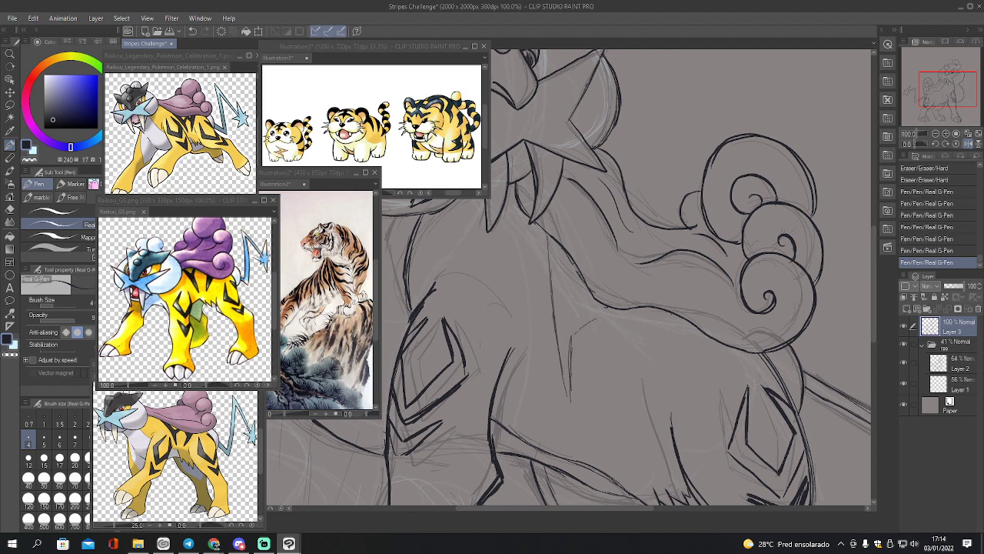
Sketch a second pointed stripe farther back on the flank and add V-shaped notches where both stripes meet the mane
{"action": "mouse_move", "coordinate": [572, 336]}
{"action": "left_mouse_down"}
{"action": "mouse_move", "coordinate": [604, 318]}
{"action": "mouse_move", "coordinate": [624, 352]}
{"action": "mouse_move", "coordinate": [606, 413]}
{"action": "mouse_move", "coordinate": [669, 326]}
{"action": "left_mouse_up"}
{"action": "left_click_drag", "start_coordinate": [643, 372], "coordinate": [680, 323]}
{"action": "left_click_drag", "start_coordinate": [680, 322], "coordinate": [604, 418]}
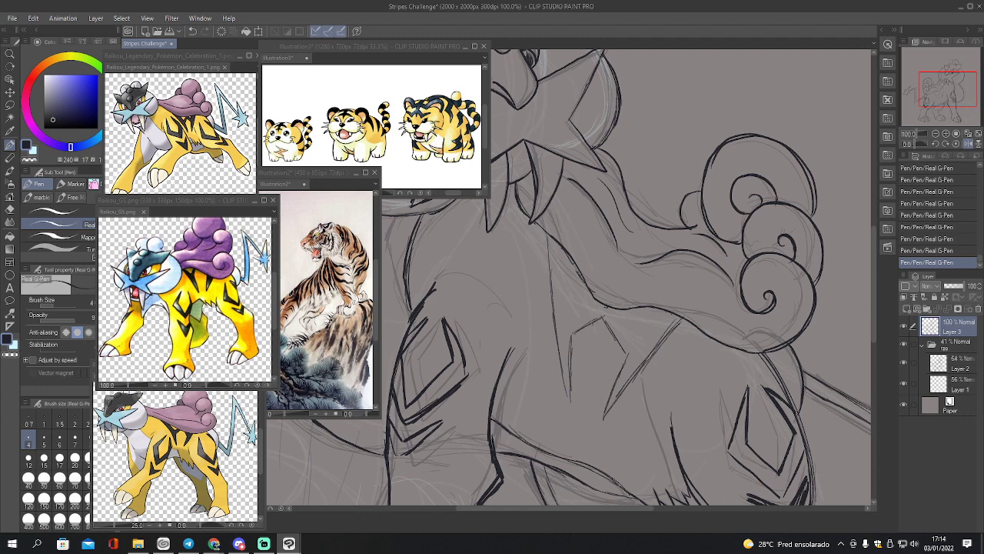
{"action": "left_click_drag", "start_coordinate": [608, 316], "coordinate": [621, 346]}
{"action": "left_click_drag", "start_coordinate": [658, 311], "coordinate": [641, 336]}
{"action": "mouse_move", "coordinate": [569, 301]}
{"action": "left_mouse_down"}
{"action": "mouse_move", "coordinate": [559, 243]}
{"action": "mouse_move", "coordinate": [573, 318]}
{"action": "left_mouse_up"}
Reinforce the outer edges and lower tips of both flank stripes with darker pen strokes
{"action": "left_click_drag", "start_coordinate": [546, 234], "coordinate": [553, 327]}
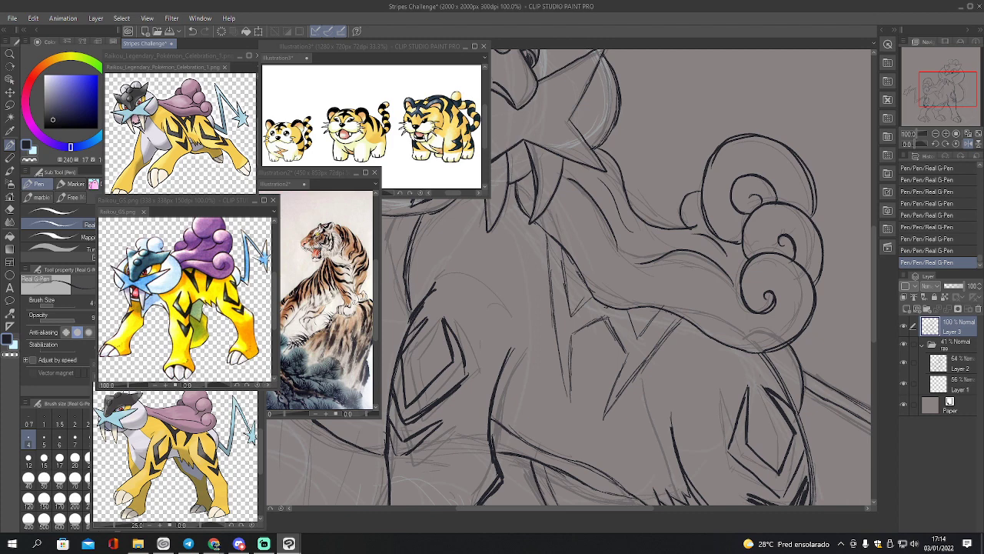
{"action": "left_click_drag", "start_coordinate": [548, 283], "coordinate": [555, 333]}
{"action": "left_click_drag", "start_coordinate": [551, 324], "coordinate": [572, 409]}
{"action": "left_click_drag", "start_coordinate": [628, 350], "coordinate": [606, 414]}
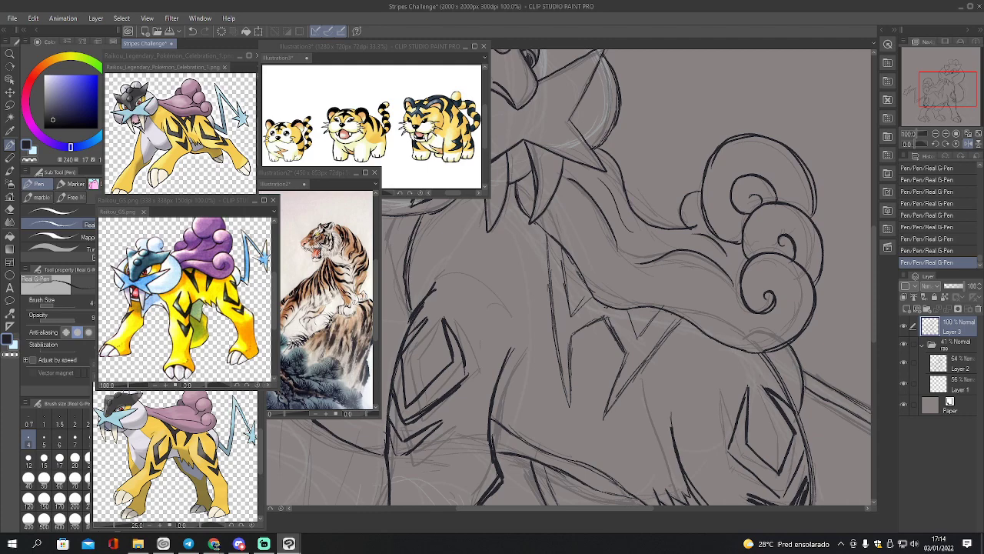
{"action": "left_click_drag", "start_coordinate": [666, 336], "coordinate": [608, 415]}
{"action": "mouse_move", "coordinate": [952, 107]}
{"action": "left_mouse_down"}
{"action": "mouse_move", "coordinate": [941, 94]}
{"action": "mouse_move", "coordinate": [944, 105]}
{"action": "left_mouse_up"}
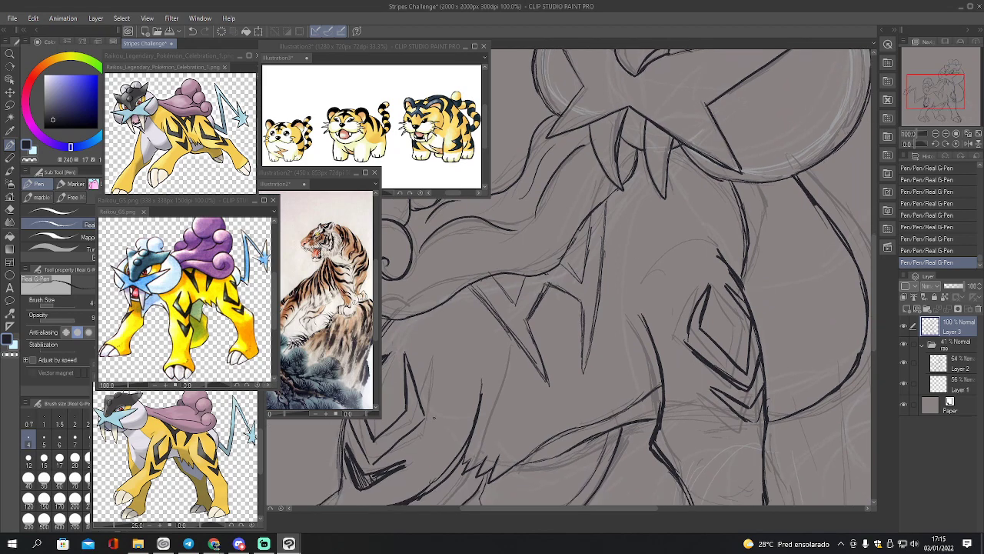
{"action": "key", "text": "m"}
{"action": "mouse_move", "coordinate": [502, 276]}
{"action": "left_mouse_down"}
{"action": "mouse_move", "coordinate": [470, 286]}
{"action": "mouse_move", "coordinate": [511, 364]}
{"action": "mouse_move", "coordinate": [596, 386]}
{"action": "mouse_move", "coordinate": [620, 231]}
{"action": "mouse_move", "coordinate": [604, 200]}
{"action": "mouse_move", "coordinate": [586, 229]}
{"action": "left_mouse_up"}
{"action": "key", "text": "ctrl+d"}
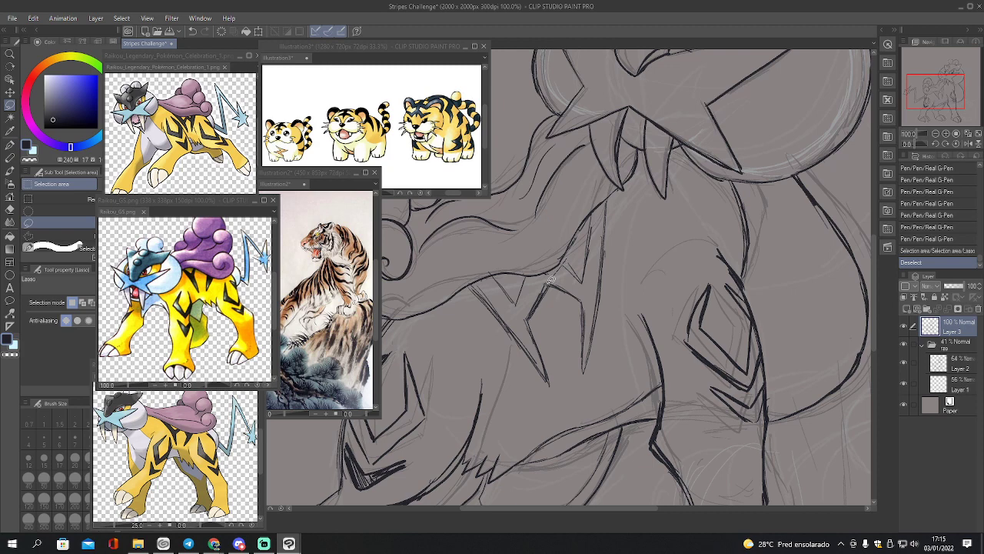
Lasso the flank stripe nearest the front leg, rotate it slightly and shift it toward that leg
{"action": "mouse_move", "coordinate": [549, 283]}
{"action": "left_mouse_down"}
{"action": "mouse_move", "coordinate": [559, 342]}
{"action": "mouse_move", "coordinate": [610, 335]}
{"action": "mouse_move", "coordinate": [617, 199]}
{"action": "mouse_move", "coordinate": [582, 243]}
{"action": "left_mouse_up"}
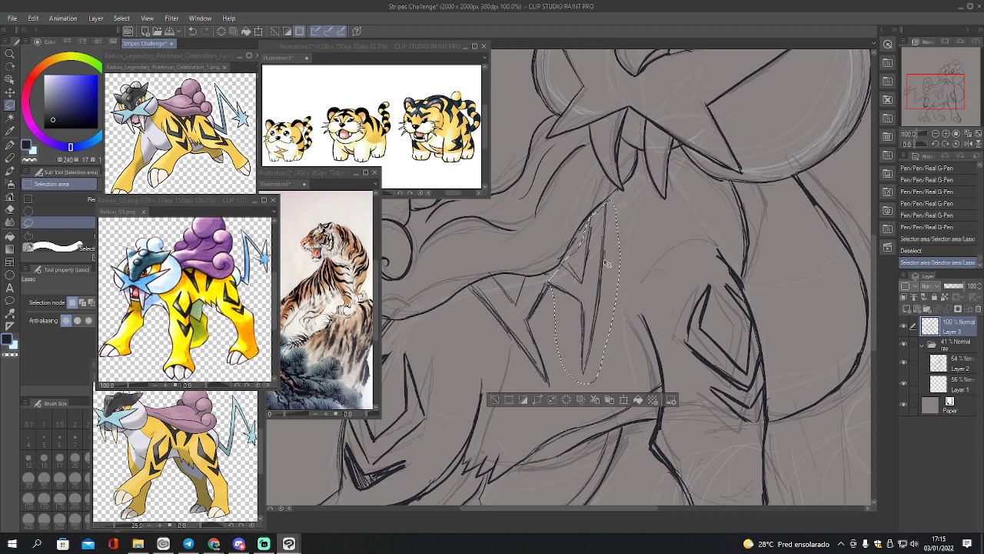
{"action": "key", "text": "ctrl+t"}
{"action": "left_click_drag", "start_coordinate": [651, 231], "coordinate": [641, 221]}
{"action": "mouse_move", "coordinate": [609, 275]}
{"action": "left_mouse_down"}
{"action": "mouse_move", "coordinate": [651, 289]}
{"action": "mouse_move", "coordinate": [649, 277]}
{"action": "left_mouse_up"}
{"action": "key", "text": "Return"}
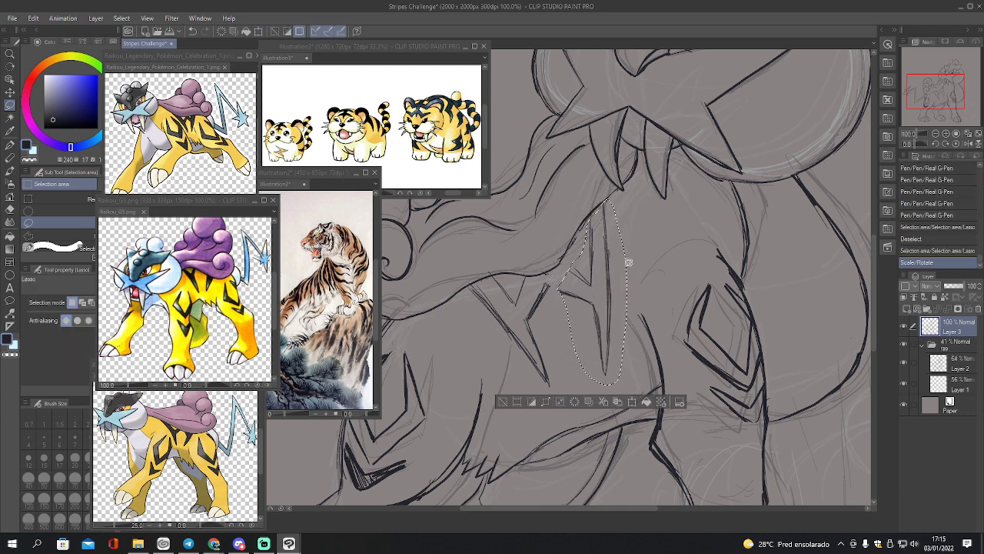
{"action": "key", "text": "ctrl+d"}
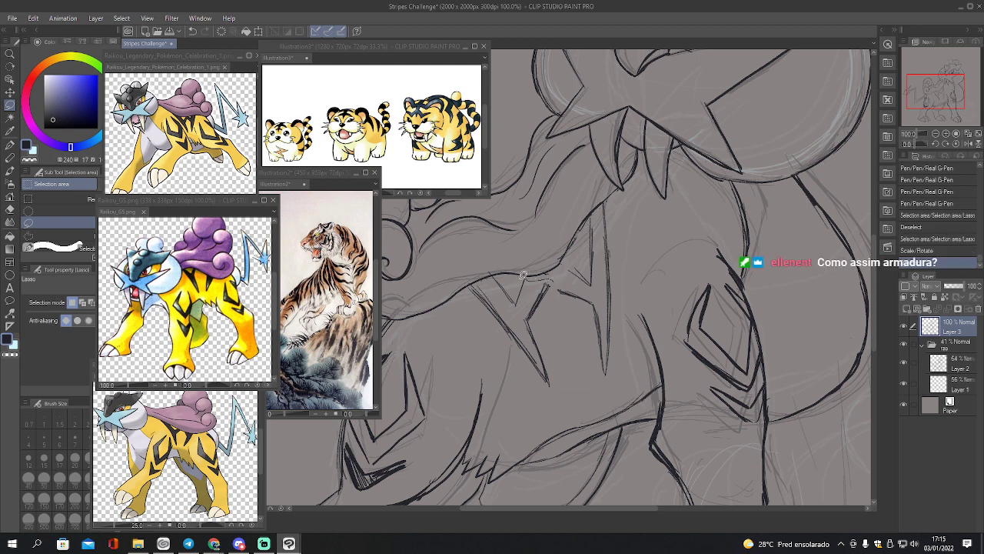
Lasso the rear flank stripe and rotate it slightly to a steeper angle
{"action": "mouse_move", "coordinate": [470, 293]}
{"action": "left_mouse_down"}
{"action": "mouse_move", "coordinate": [515, 376]}
{"action": "mouse_move", "coordinate": [561, 278]}
{"action": "mouse_move", "coordinate": [596, 316]}
{"action": "mouse_move", "coordinate": [565, 317]}
{"action": "left_mouse_up"}
{"action": "key", "text": "ctrl+t"}
{"action": "left_click", "coordinate": [499, 429]}
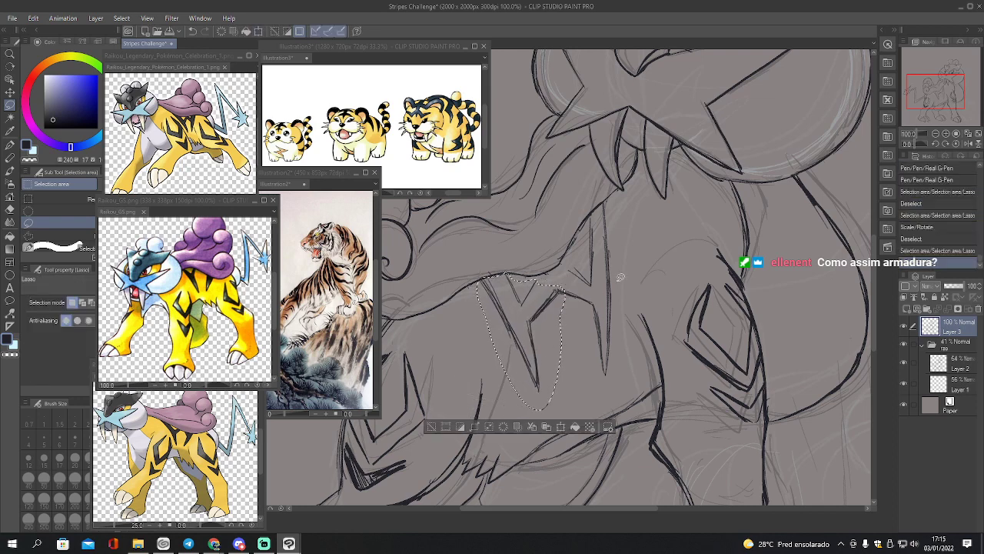
Add the front stripe to the selection, move both stripes up so they overlap the mane's edge, and save the drawing
{"action": "mouse_move", "coordinate": [557, 313]}
{"action": "left_mouse_down"}
{"action": "mouse_move", "coordinate": [618, 383]}
{"action": "mouse_move", "coordinate": [629, 243]}
{"action": "mouse_move", "coordinate": [607, 203]}
{"action": "mouse_move", "coordinate": [594, 217]}
{"action": "left_mouse_up"}
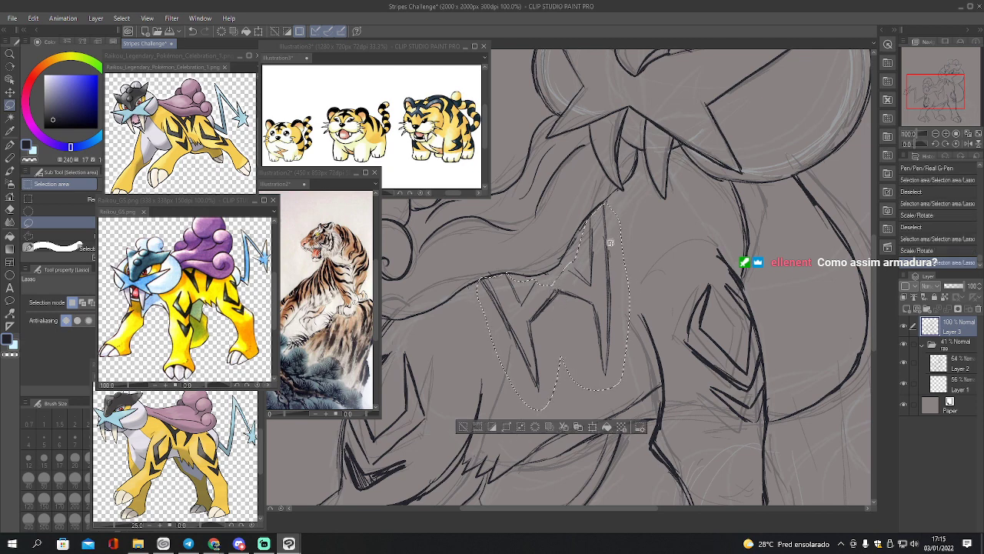
{"action": "key", "text": "k"}
{"action": "left_click_drag", "start_coordinate": [589, 282], "coordinate": [585, 269]}
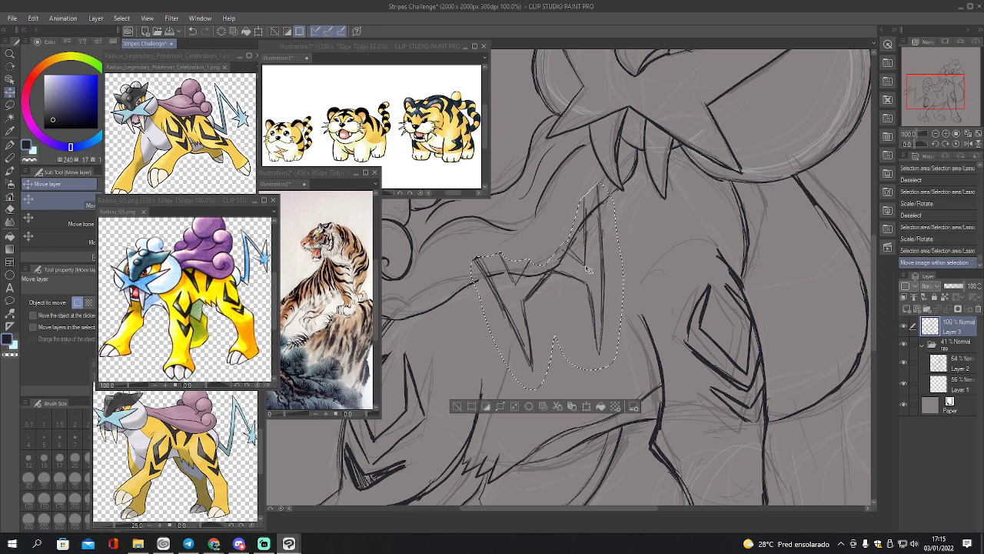
{"action": "key", "text": "ctrl+d"}
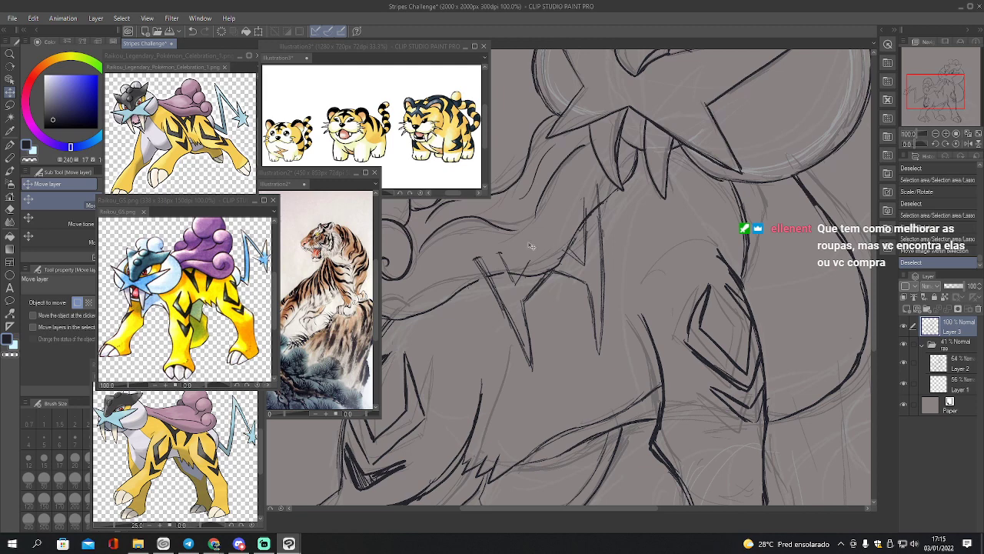
{"action": "key", "text": "ctrl+s"}
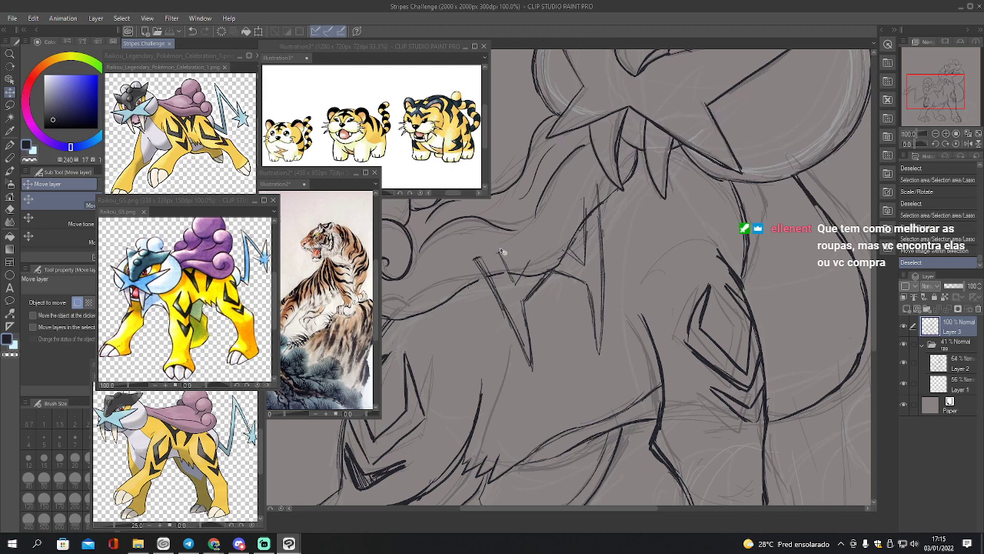
Erase the upper ends of the flank stripes that extend over the mane
{"action": "key", "text": "e"}
{"action": "mouse_move", "coordinate": [509, 252]}
{"action": "left_mouse_down"}
{"action": "mouse_move", "coordinate": [492, 263]}
{"action": "mouse_move", "coordinate": [552, 246]}
{"action": "left_mouse_up"}
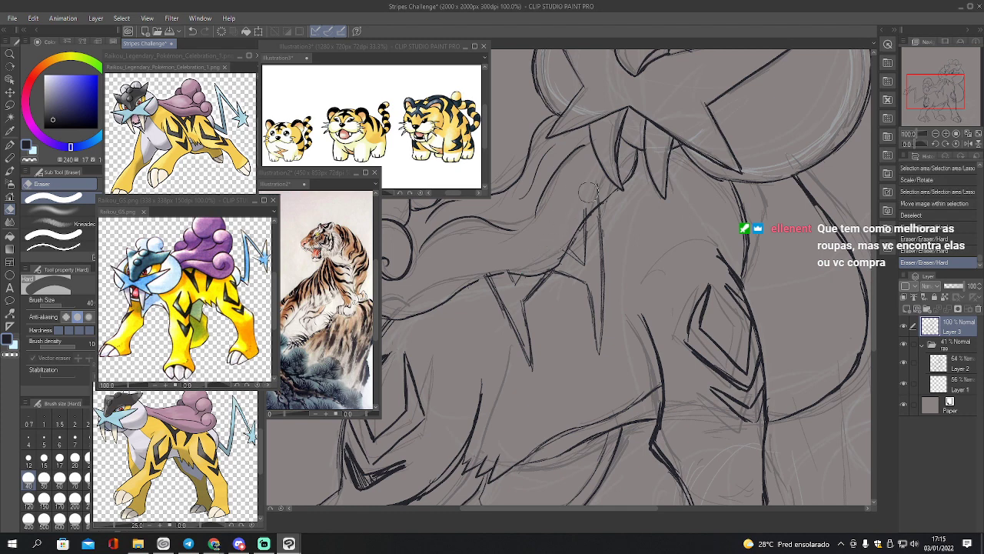
{"action": "left_click_drag", "start_coordinate": [589, 192], "coordinate": [582, 208]}
{"action": "left_click_drag", "start_coordinate": [592, 192], "coordinate": [575, 217]}
{"action": "left_click_drag", "start_coordinate": [522, 264], "coordinate": [538, 246]}
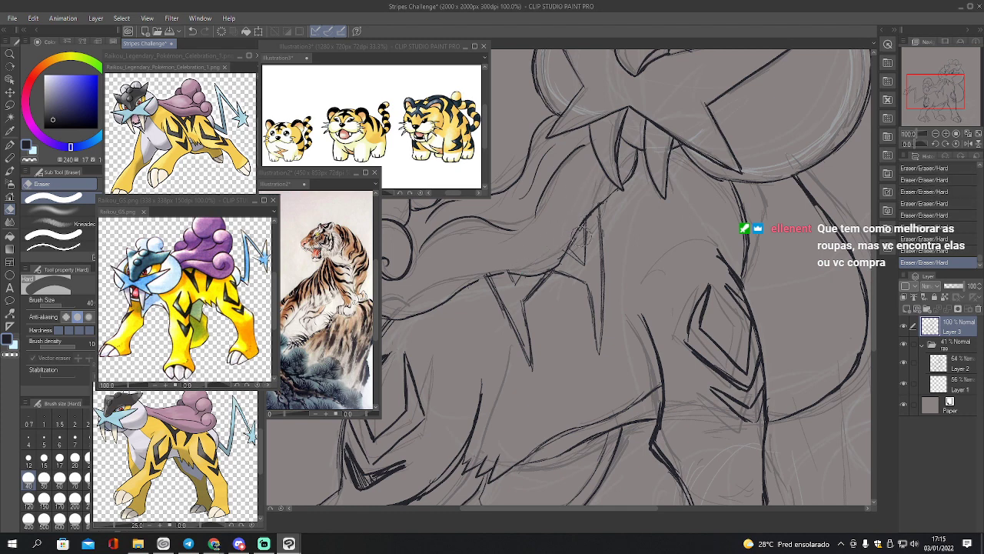
Redraw the outlines of the flank stripes with the Real G-Pen and close their tops against the mane
{"action": "key", "text": "p"}
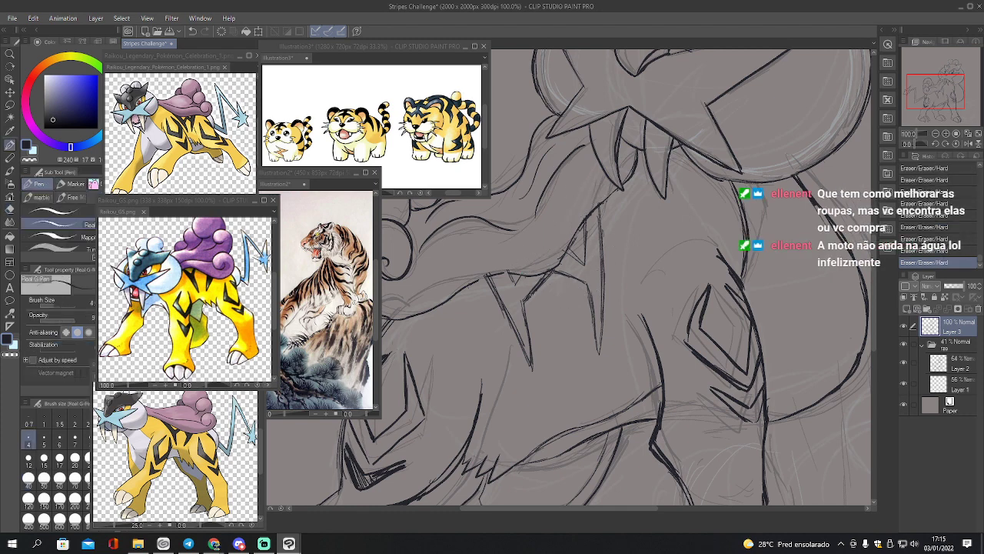
{"action": "left_click_drag", "start_coordinate": [530, 294], "coordinate": [573, 252]}
{"action": "left_click_drag", "start_coordinate": [583, 288], "coordinate": [597, 358]}
{"action": "left_click_drag", "start_coordinate": [605, 298], "coordinate": [600, 340]}
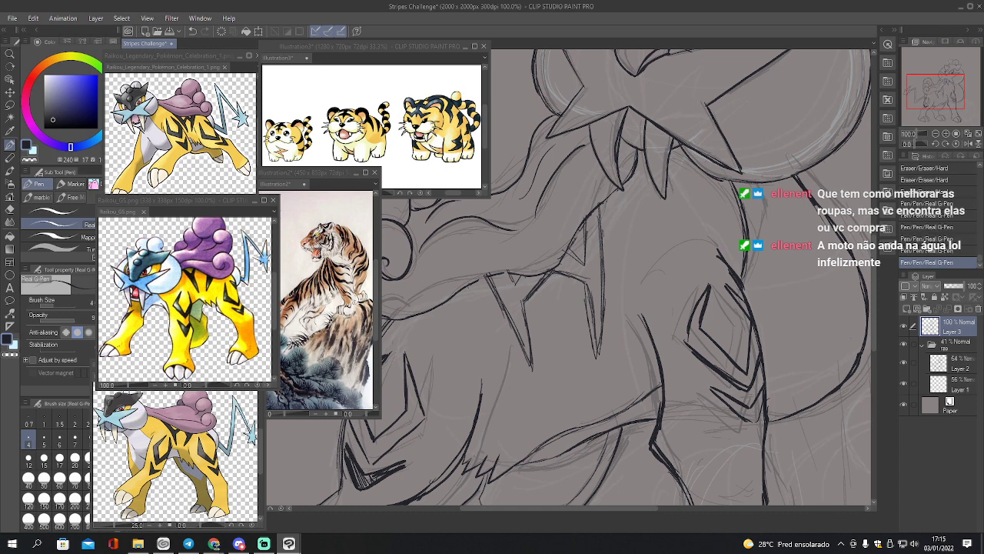
{"action": "left_click_drag", "start_coordinate": [607, 277], "coordinate": [608, 290]}
{"action": "mouse_move", "coordinate": [601, 204]}
{"action": "left_mouse_down"}
{"action": "mouse_move", "coordinate": [611, 269]}
{"action": "mouse_move", "coordinate": [583, 263]}
{"action": "left_mouse_up"}
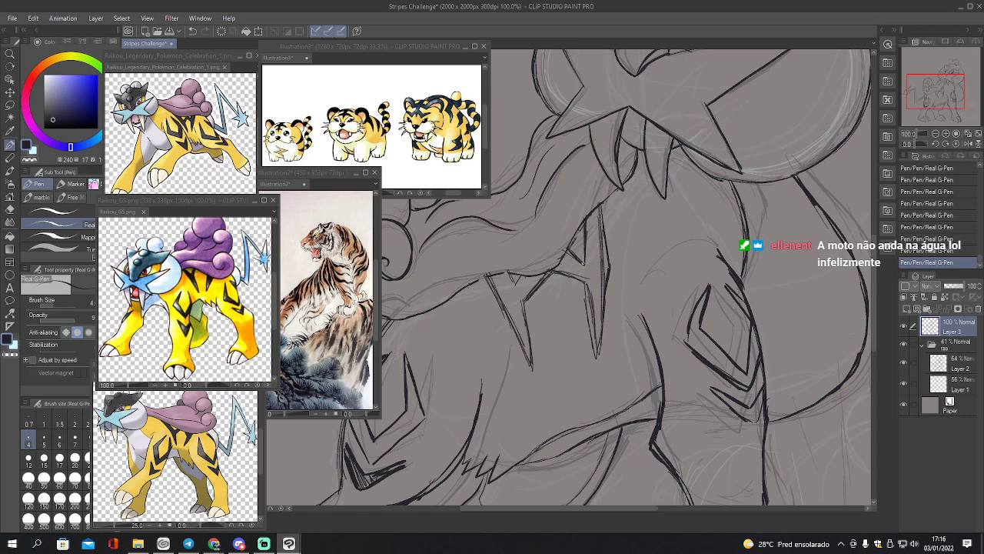
{"action": "mouse_move", "coordinate": [526, 272]}
{"action": "left_mouse_down"}
{"action": "mouse_move", "coordinate": [514, 287]}
{"action": "mouse_move", "coordinate": [477, 282]}
{"action": "left_mouse_up"}
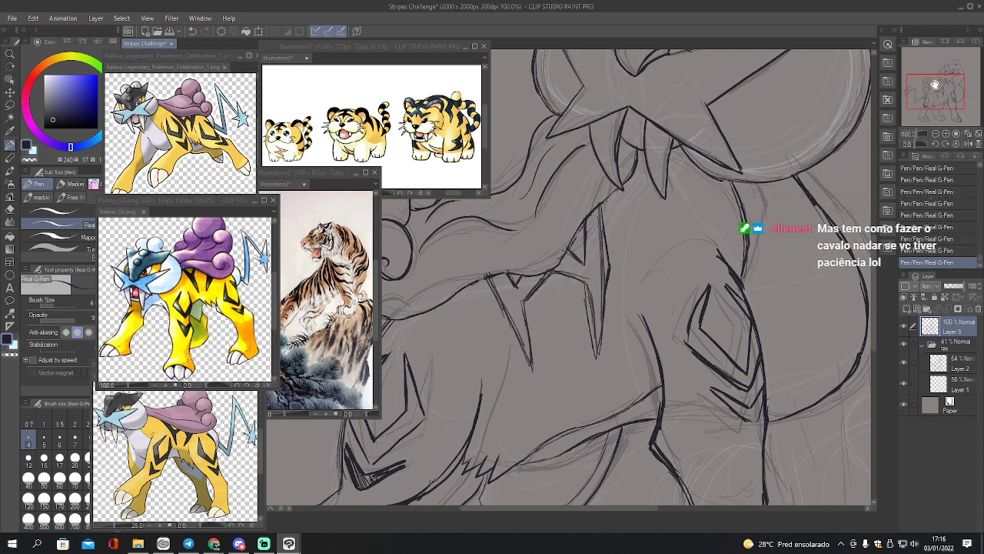
Create a raster layer for the small tiger, set the sketch folder to 100% opacity, hide Layer 2 and select the new layer
{"action": "left_click_drag", "start_coordinate": [939, 91], "coordinate": [951, 133]}
{"action": "left_click", "coordinate": [906, 308]}
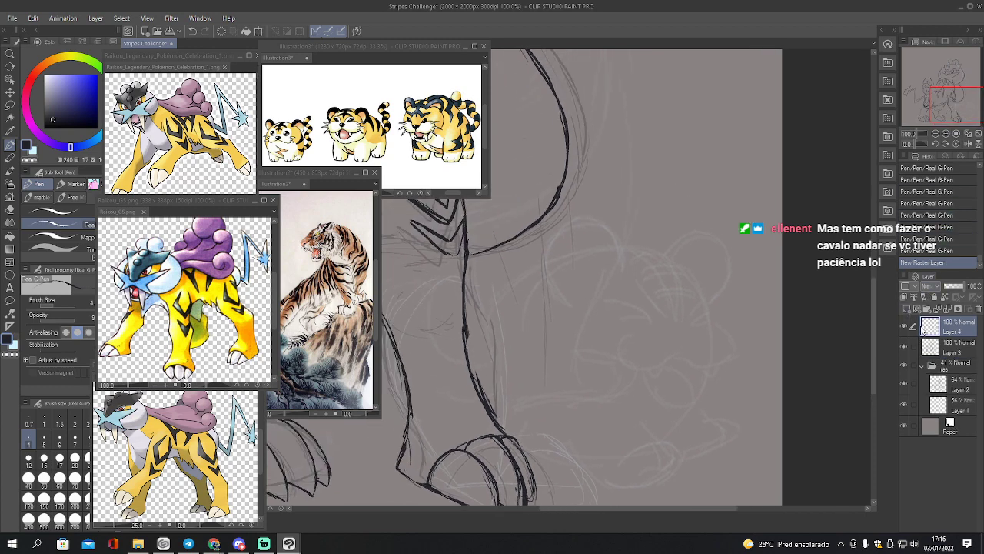
{"action": "left_click", "coordinate": [923, 366]}
{"action": "left_click", "coordinate": [936, 371]}
{"action": "left_click", "coordinate": [962, 286]}
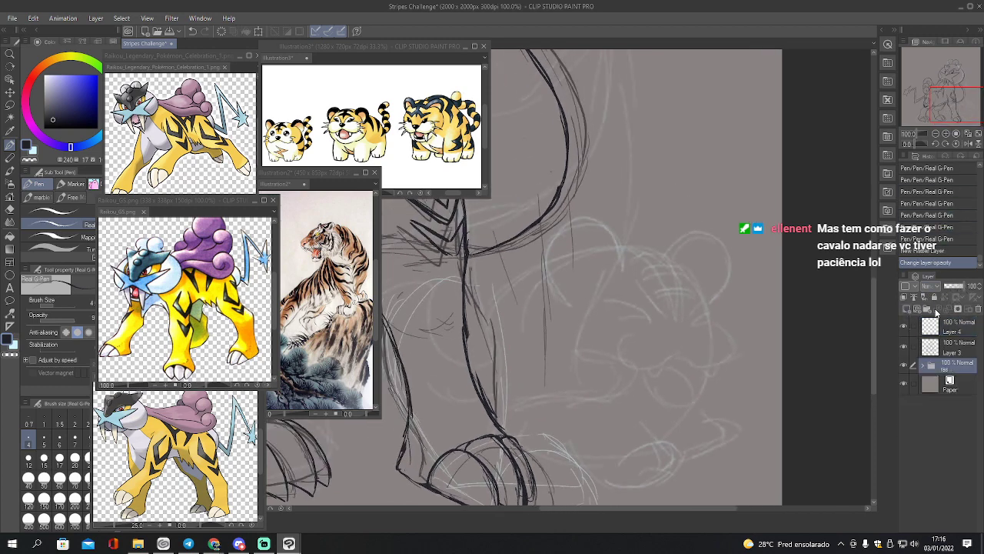
{"action": "left_click", "coordinate": [924, 367]}
{"action": "left_click", "coordinate": [904, 388]}
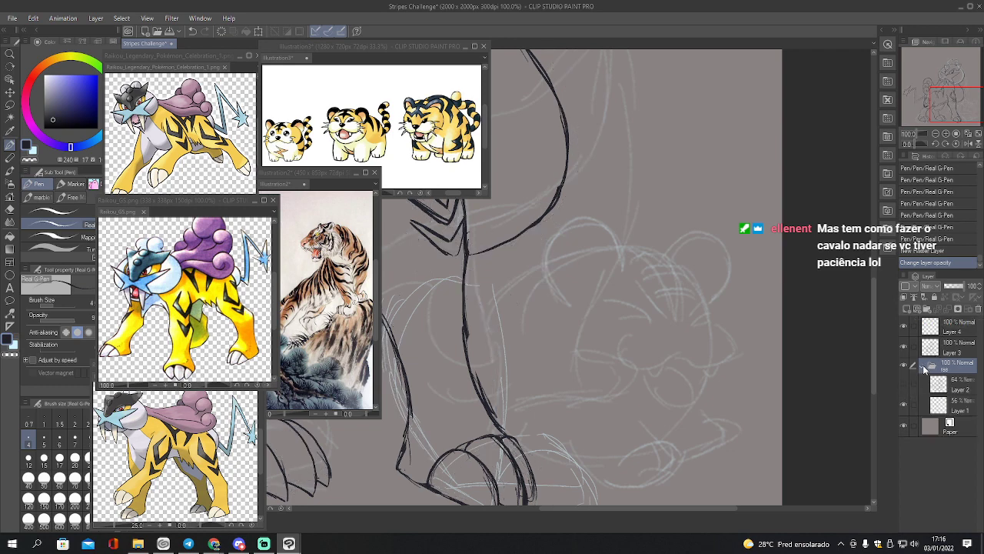
{"action": "left_click", "coordinate": [925, 367]}
{"action": "left_click", "coordinate": [926, 329]}
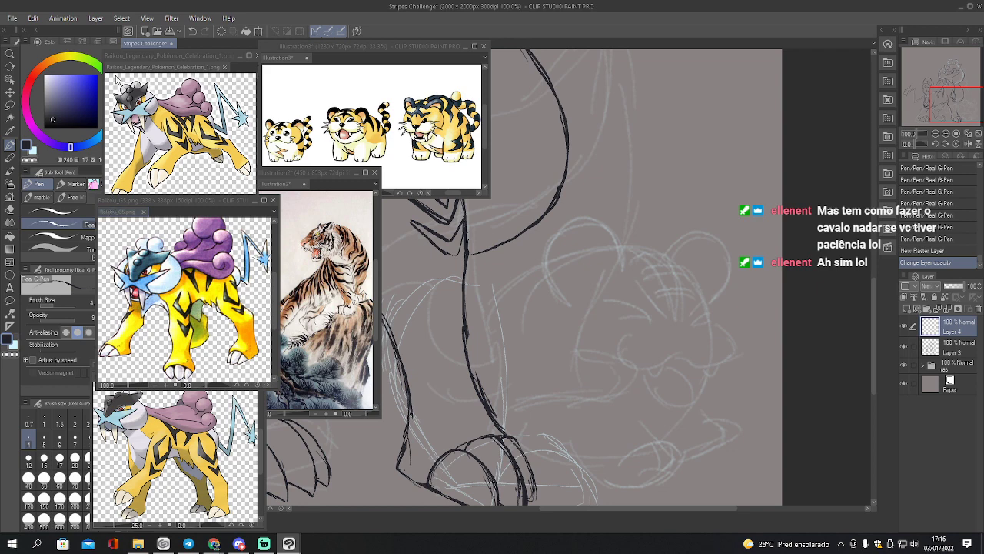
Set the pen colour to a dark orange-red
{"action": "key", "text": "x"}
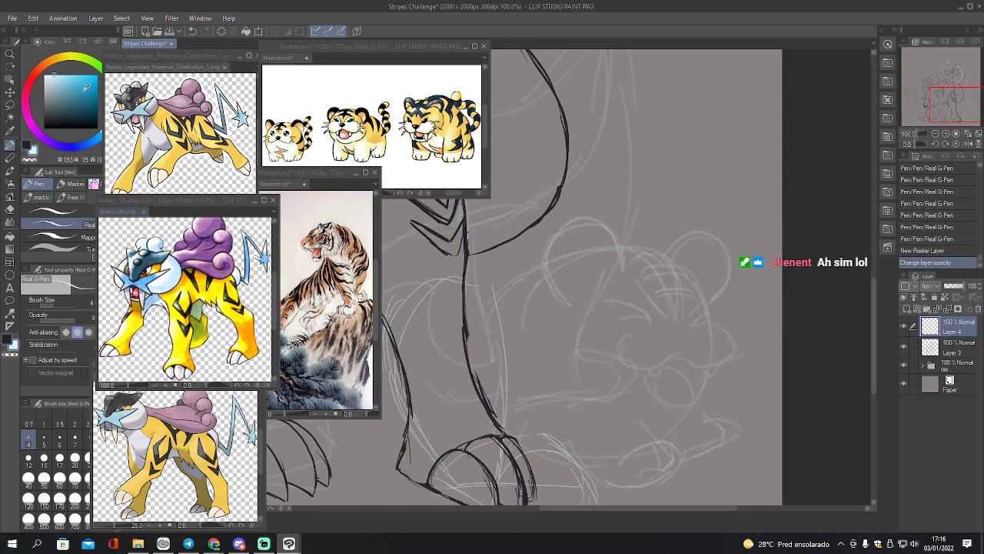
{"action": "left_click_drag", "start_coordinate": [83, 93], "coordinate": [88, 99]}
{"action": "left_click", "coordinate": [40, 69]}
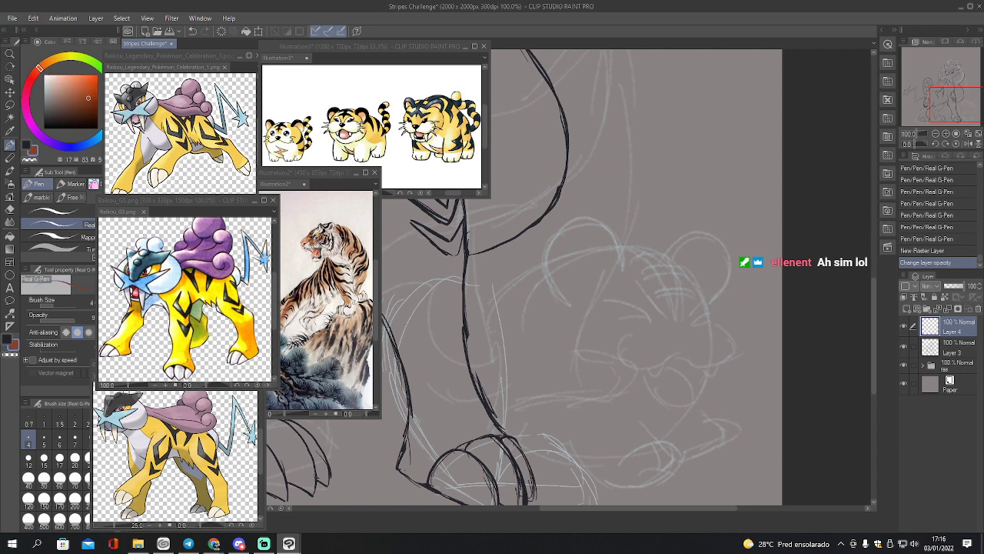
{"action": "key", "text": "p"}
{"action": "key", "text": "p"}
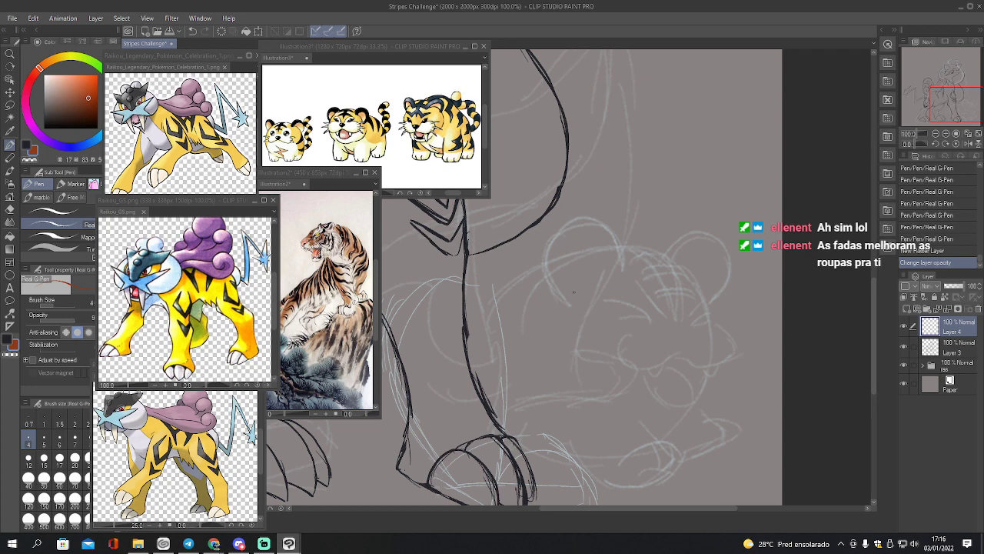
Draw the outer outline of the small tiger's near ear and the squinting lines of both closed eyes
{"action": "mouse_move", "coordinate": [569, 304]}
{"action": "left_mouse_down"}
{"action": "mouse_move", "coordinate": [543, 250]}
{"action": "mouse_move", "coordinate": [564, 228]}
{"action": "mouse_move", "coordinate": [602, 223]}
{"action": "mouse_move", "coordinate": [625, 266]}
{"action": "left_mouse_up"}
{"action": "left_click_drag", "start_coordinate": [584, 222], "coordinate": [613, 237]}
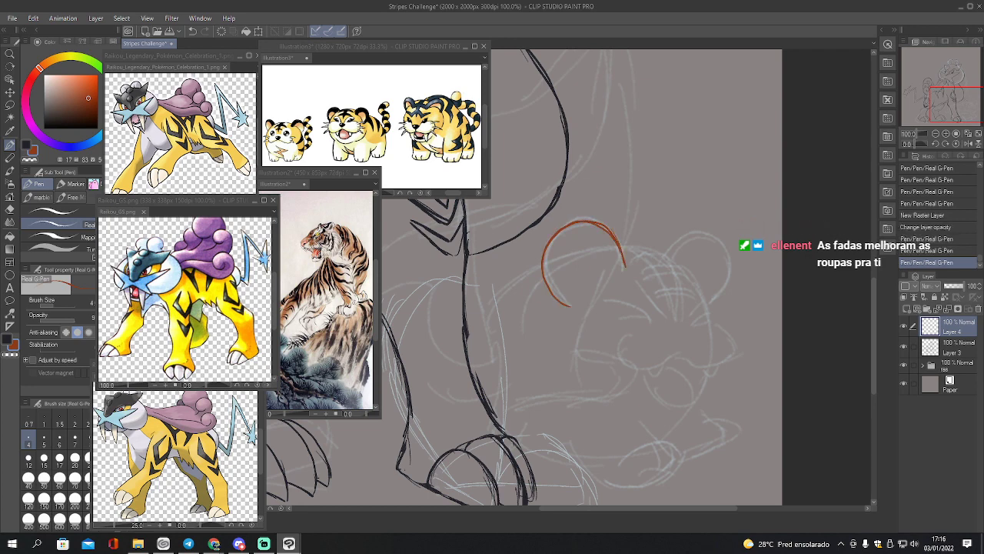
{"action": "left_click_drag", "start_coordinate": [614, 301], "coordinate": [652, 326]}
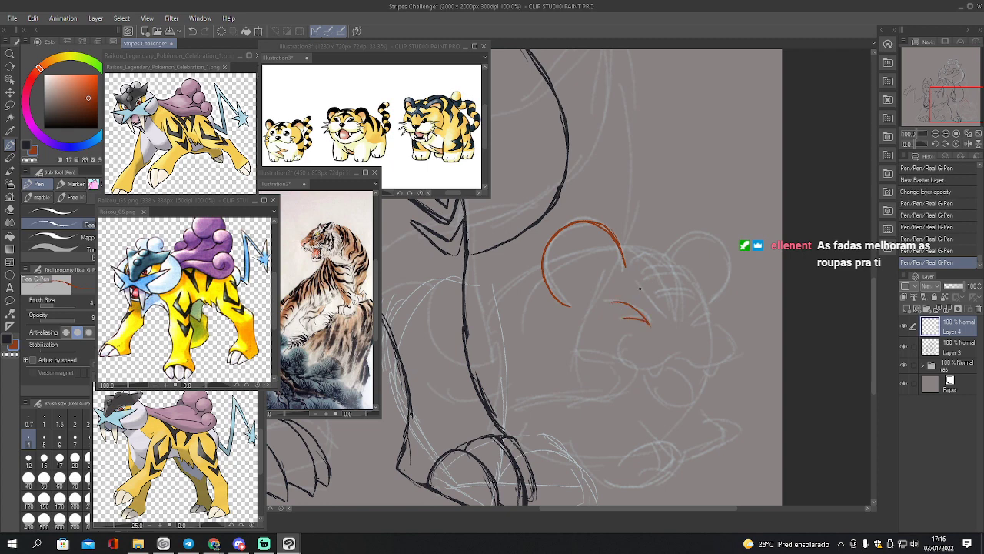
{"action": "left_click_drag", "start_coordinate": [639, 281], "coordinate": [662, 324]}
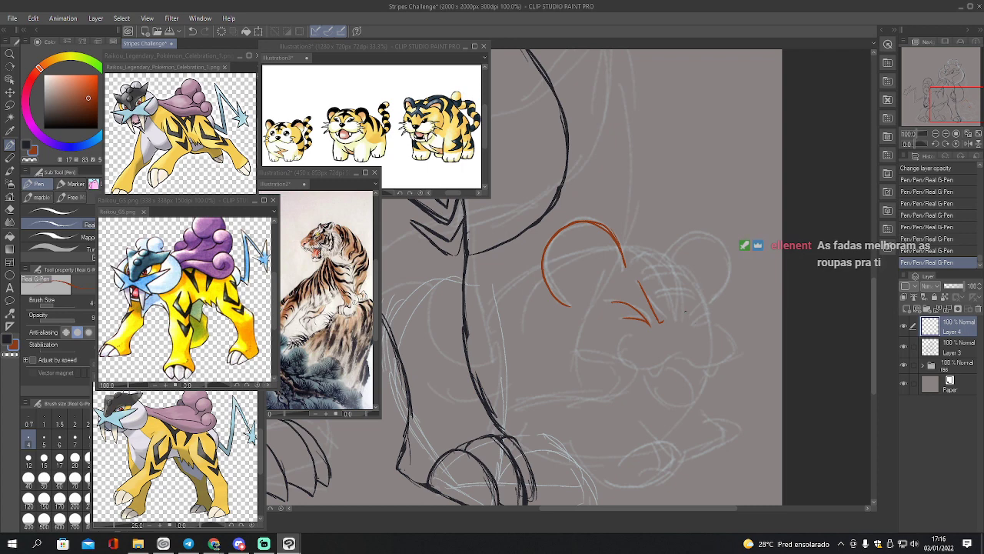
{"action": "mouse_move", "coordinate": [698, 301]}
{"action": "left_mouse_down"}
{"action": "mouse_move", "coordinate": [687, 319]}
{"action": "mouse_move", "coordinate": [710, 318]}
{"action": "left_mouse_up"}
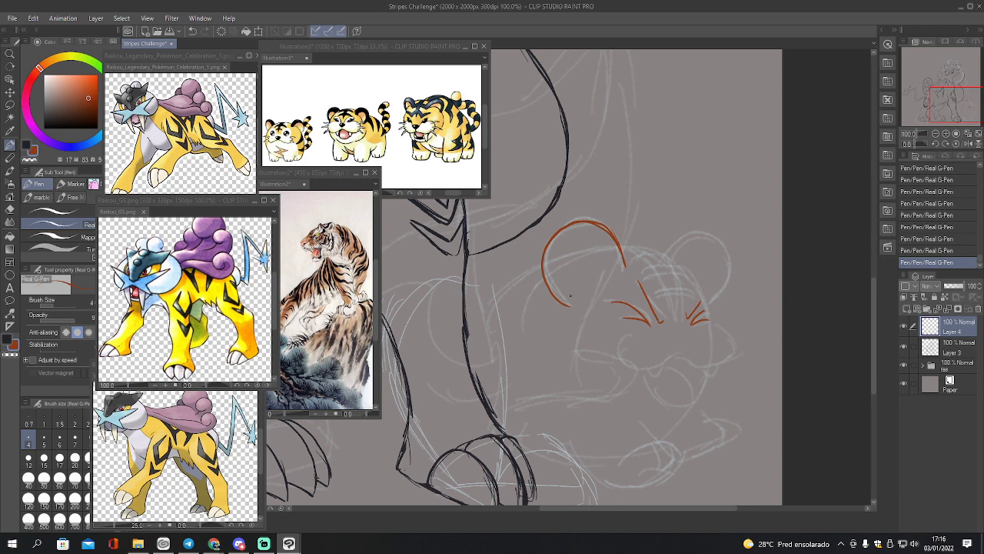
Draw the inner fold of the near ear and start the curved back line behind it
{"action": "mouse_move", "coordinate": [571, 304]}
{"action": "left_mouse_down"}
{"action": "mouse_move", "coordinate": [563, 256]}
{"action": "mouse_move", "coordinate": [588, 244]}
{"action": "mouse_move", "coordinate": [604, 269]}
{"action": "mouse_move", "coordinate": [627, 274]}
{"action": "mouse_move", "coordinate": [607, 225]}
{"action": "mouse_move", "coordinate": [556, 230]}
{"action": "left_mouse_up"}
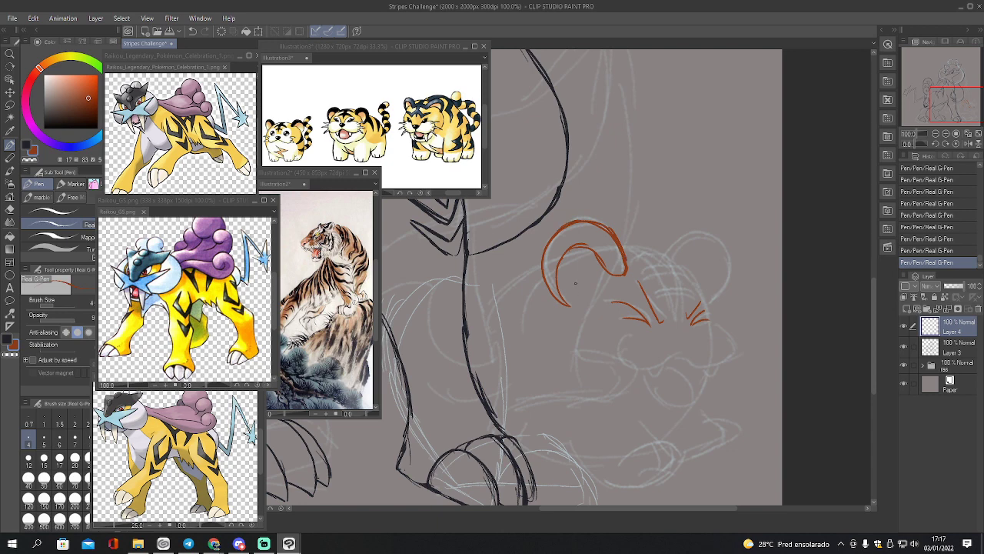
{"action": "mouse_move", "coordinate": [571, 306]}
{"action": "left_mouse_down"}
{"action": "mouse_move", "coordinate": [624, 270]}
{"action": "mouse_move", "coordinate": [582, 289]}
{"action": "left_mouse_up"}
{"action": "mouse_move", "coordinate": [539, 264]}
{"action": "left_mouse_down"}
{"action": "mouse_move", "coordinate": [494, 289]}
{"action": "mouse_move", "coordinate": [467, 331]}
{"action": "mouse_move", "coordinate": [536, 266]}
{"action": "left_mouse_up"}
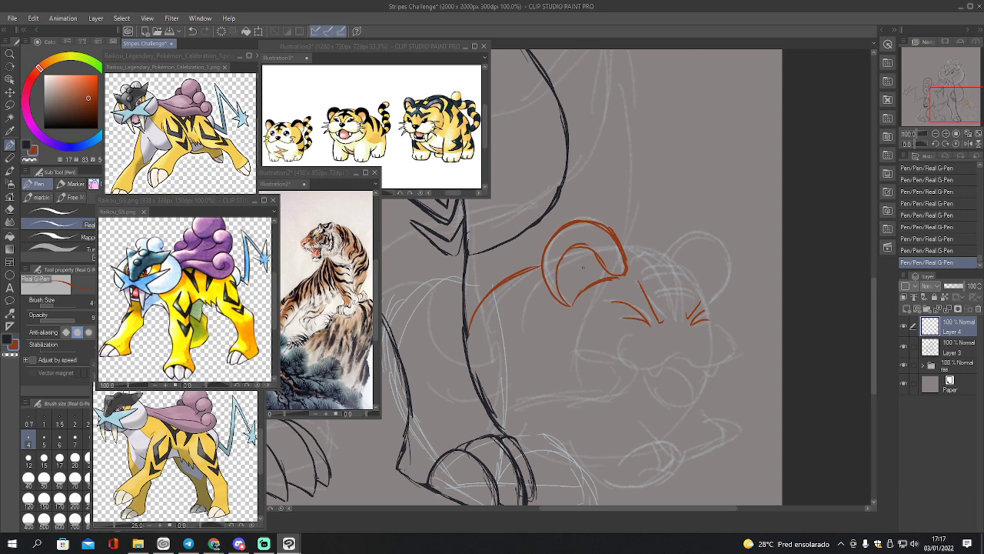
Draw the tiger's muzzle with pointed cheek tufts, a wide open mouth with fangs, and the nose outline
{"action": "left_click_drag", "start_coordinate": [939, 92], "coordinate": [948, 93]}
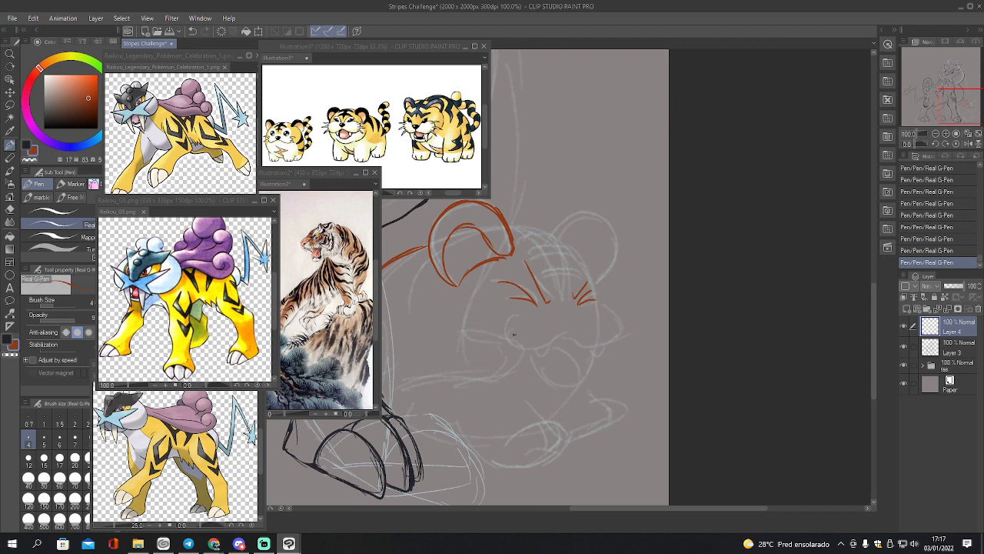
{"action": "mouse_move", "coordinate": [513, 333]}
{"action": "left_mouse_down"}
{"action": "mouse_move", "coordinate": [508, 344]}
{"action": "mouse_move", "coordinate": [520, 339]}
{"action": "mouse_move", "coordinate": [492, 341]}
{"action": "mouse_move", "coordinate": [496, 333]}
{"action": "left_mouse_up"}
{"action": "mouse_move", "coordinate": [513, 349]}
{"action": "left_mouse_down"}
{"action": "mouse_move", "coordinate": [607, 340]}
{"action": "mouse_move", "coordinate": [618, 353]}
{"action": "left_mouse_up"}
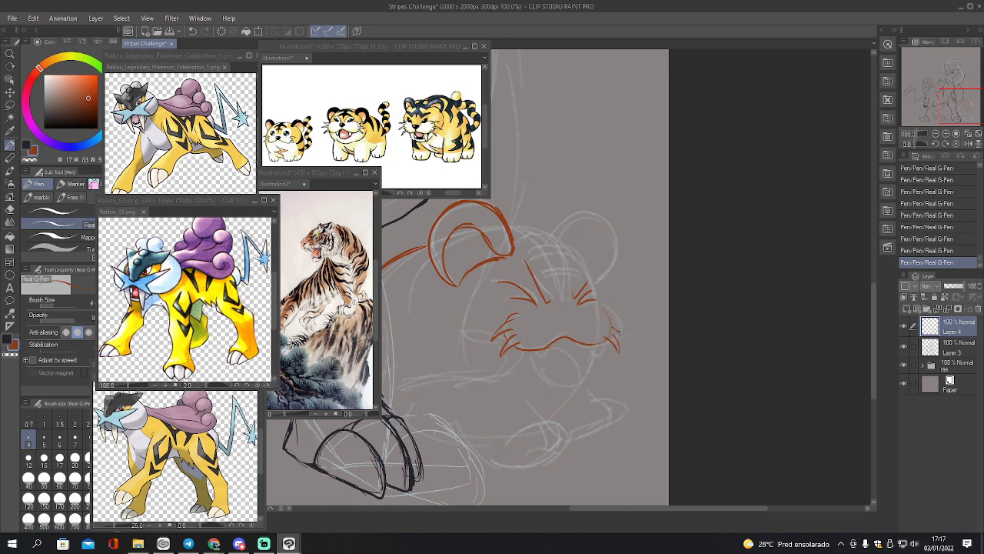
{"action": "left_click_drag", "start_coordinate": [612, 318], "coordinate": [620, 336]}
{"action": "mouse_move", "coordinate": [536, 351]}
{"action": "left_mouse_down"}
{"action": "mouse_move", "coordinate": [598, 345]}
{"action": "mouse_move", "coordinate": [560, 382]}
{"action": "mouse_move", "coordinate": [537, 376]}
{"action": "mouse_move", "coordinate": [525, 359]}
{"action": "left_mouse_up"}
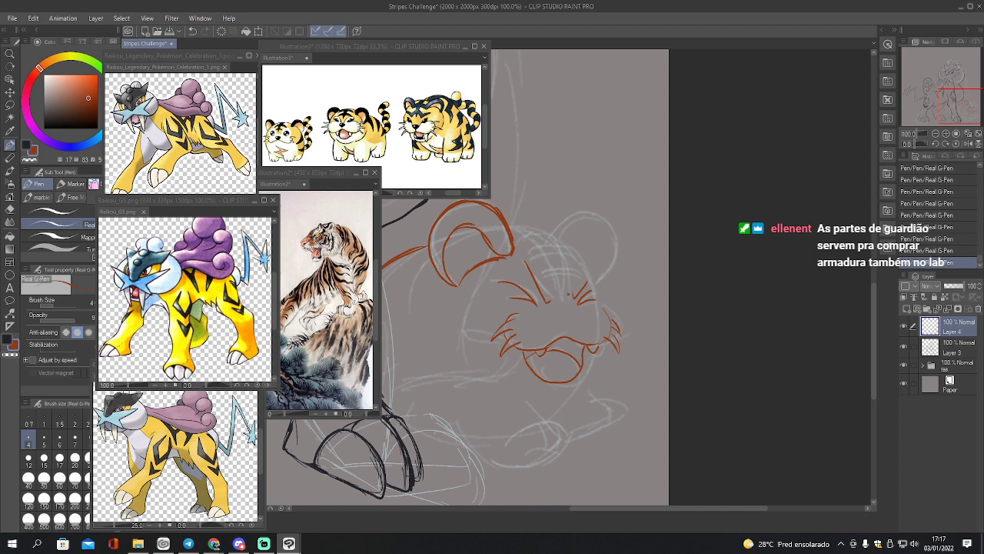
{"action": "mouse_move", "coordinate": [563, 337]}
{"action": "left_mouse_down"}
{"action": "mouse_move", "coordinate": [550, 329]}
{"action": "mouse_move", "coordinate": [579, 316]}
{"action": "mouse_move", "coordinate": [582, 332]}
{"action": "mouse_move", "coordinate": [568, 320]}
{"action": "left_mouse_up"}
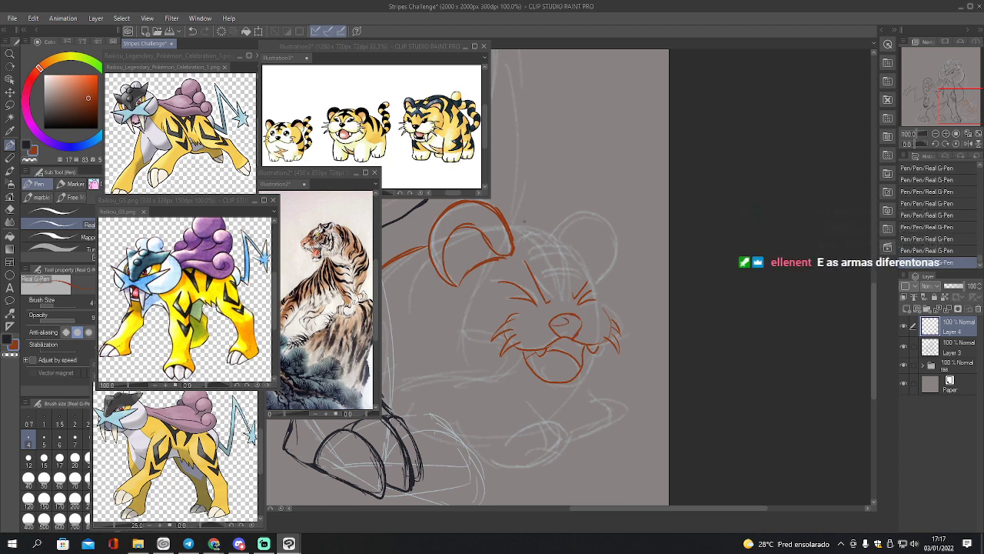
Draw the top and far side of the head outline and add the stripes on the forehead
{"action": "mouse_move", "coordinate": [512, 224]}
{"action": "left_mouse_down"}
{"action": "mouse_move", "coordinate": [569, 257]}
{"action": "mouse_move", "coordinate": [580, 248]}
{"action": "mouse_move", "coordinate": [594, 344]}
{"action": "left_mouse_up"}
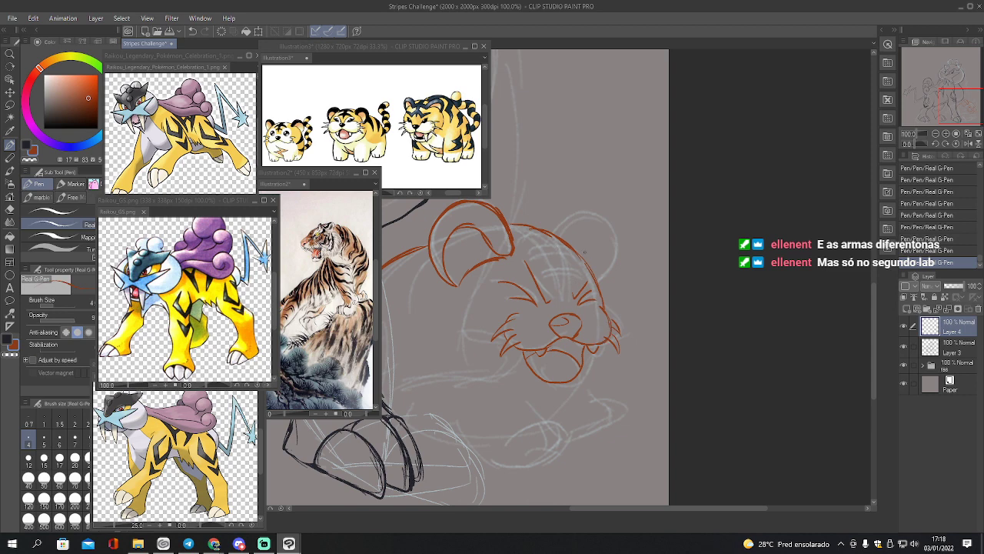
{"action": "left_click_drag", "start_coordinate": [549, 261], "coordinate": [567, 294]}
{"action": "mouse_move", "coordinate": [555, 233]}
{"action": "left_mouse_down"}
{"action": "mouse_move", "coordinate": [565, 265]}
{"action": "mouse_move", "coordinate": [555, 283]}
{"action": "mouse_move", "coordinate": [568, 280]}
{"action": "left_mouse_up"}
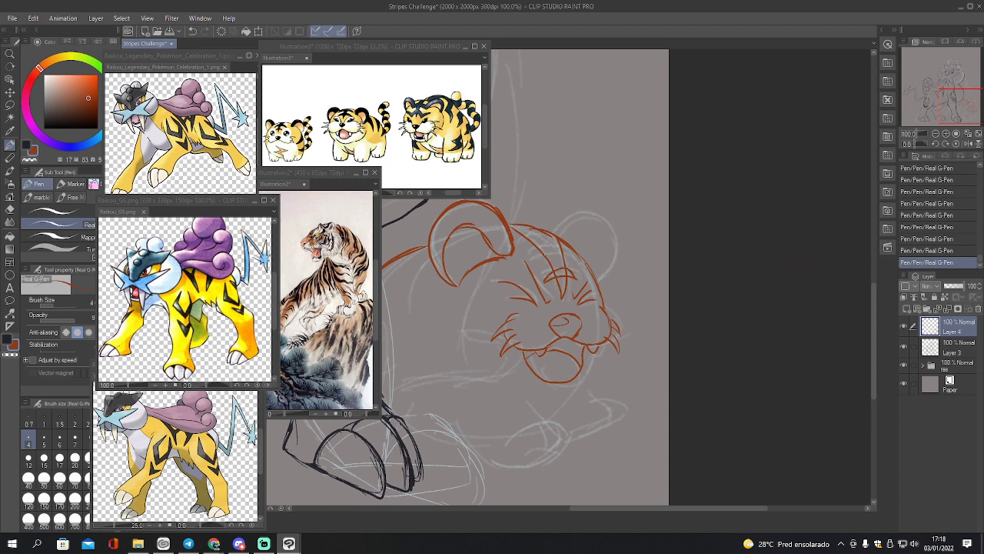
{"action": "mouse_move", "coordinate": [536, 243]}
{"action": "left_mouse_down"}
{"action": "mouse_move", "coordinate": [557, 246]}
{"action": "mouse_move", "coordinate": [526, 244]}
{"action": "left_mouse_up"}
Draw the far ear with its outer outline and inner contour line
{"action": "mouse_move", "coordinate": [548, 231]}
{"action": "left_mouse_down"}
{"action": "mouse_move", "coordinate": [594, 213]}
{"action": "mouse_move", "coordinate": [611, 254]}
{"action": "mouse_move", "coordinate": [601, 272]}
{"action": "mouse_move", "coordinate": [608, 243]}
{"action": "left_mouse_up"}
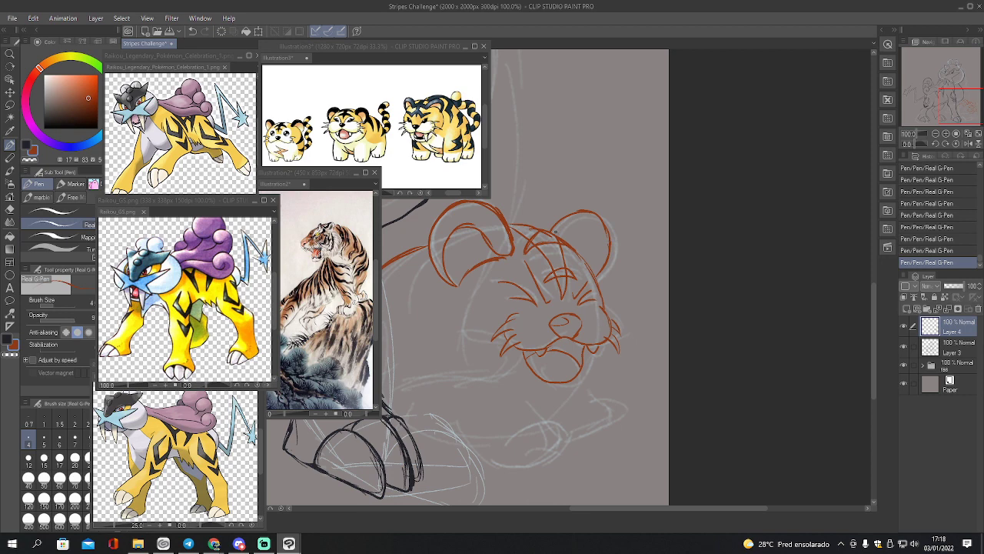
{"action": "mouse_move", "coordinate": [563, 216]}
{"action": "left_mouse_down"}
{"action": "mouse_move", "coordinate": [604, 212]}
{"action": "mouse_move", "coordinate": [611, 240]}
{"action": "left_mouse_up"}
{"action": "left_click_drag", "start_coordinate": [603, 230], "coordinate": [606, 259]}
Fill the nose with hatching and draw the lower jaw line under the open mouth
{"action": "mouse_move", "coordinate": [551, 326]}
{"action": "left_mouse_down"}
{"action": "mouse_move", "coordinate": [569, 336]}
{"action": "mouse_move", "coordinate": [581, 313]}
{"action": "left_mouse_up"}
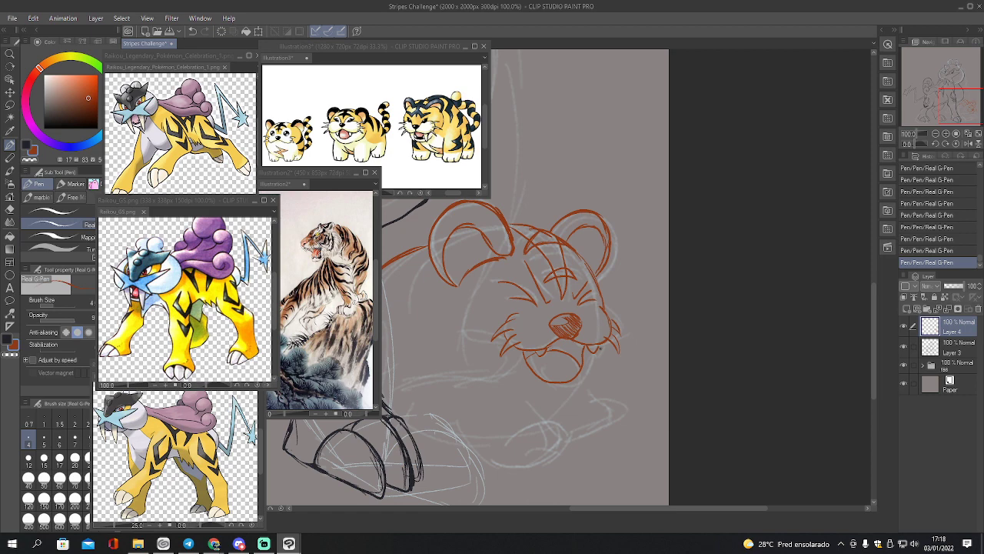
{"action": "left_click_drag", "start_coordinate": [555, 390], "coordinate": [588, 368]}
Draw the near front leg with its rounded paw and pad, and connect it to the jaw with chest lines
{"action": "left_click_drag", "start_coordinate": [957, 98], "coordinate": [953, 104]}
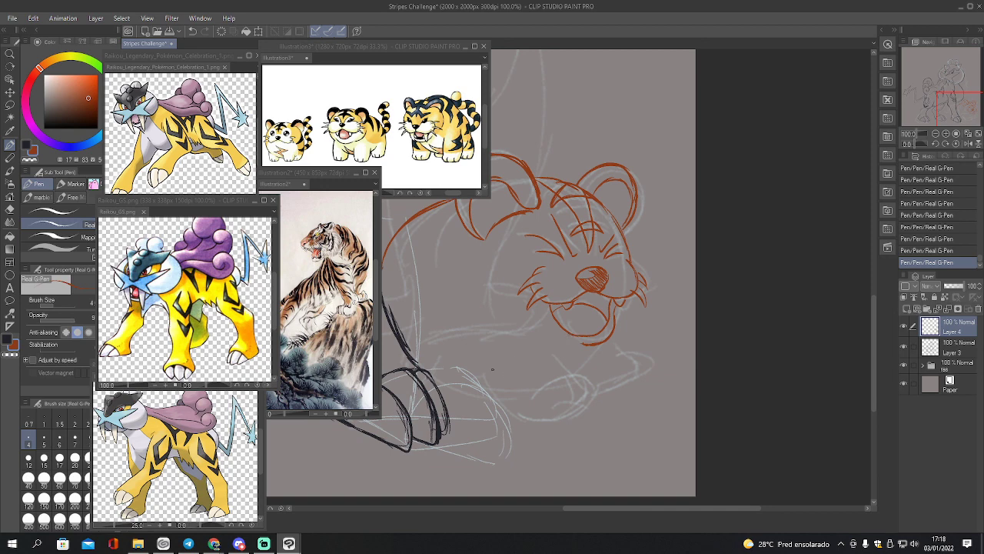
{"action": "mouse_move", "coordinate": [481, 368]}
{"action": "left_mouse_down"}
{"action": "mouse_move", "coordinate": [517, 417]}
{"action": "mouse_move", "coordinate": [539, 424]}
{"action": "mouse_move", "coordinate": [588, 406]}
{"action": "mouse_move", "coordinate": [593, 383]}
{"action": "mouse_move", "coordinate": [579, 373]}
{"action": "mouse_move", "coordinate": [536, 390]}
{"action": "left_mouse_up"}
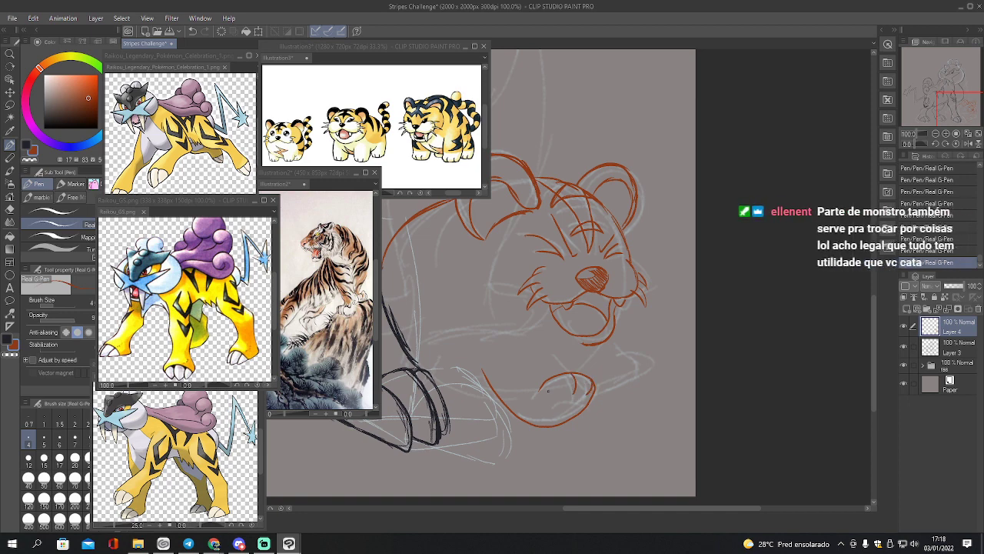
{"action": "mouse_move", "coordinate": [583, 398]}
{"action": "left_mouse_down"}
{"action": "mouse_move", "coordinate": [562, 399]}
{"action": "mouse_move", "coordinate": [554, 419]}
{"action": "mouse_move", "coordinate": [581, 412]}
{"action": "left_mouse_up"}
{"action": "left_click_drag", "start_coordinate": [547, 347], "coordinate": [567, 367]}
{"action": "left_click_drag", "start_coordinate": [587, 372], "coordinate": [606, 342]}
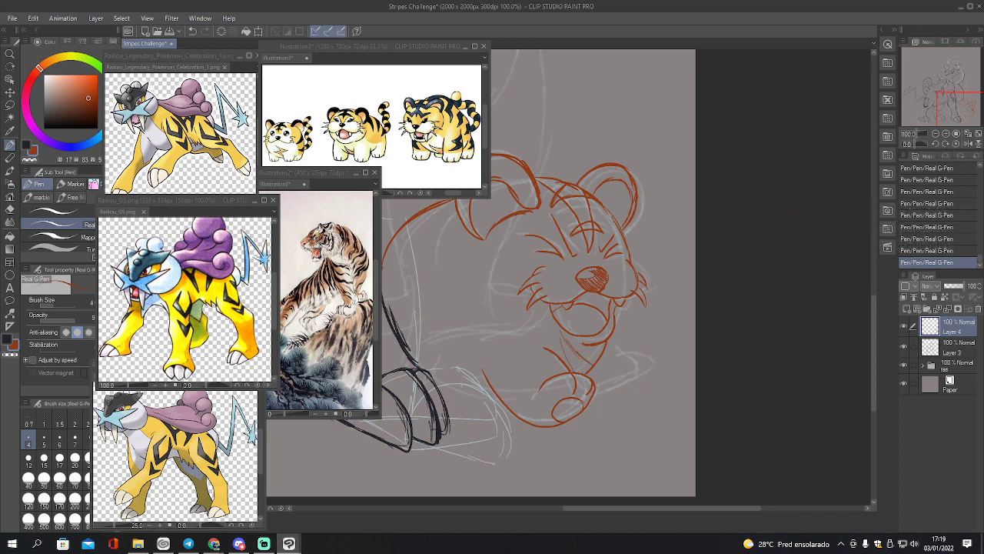
Clean up the chest markings below the jaw with the Hard eraser and redraw them with the Real G-Pen
{"action": "mouse_move", "coordinate": [562, 342]}
{"action": "left_mouse_down"}
{"action": "mouse_move", "coordinate": [581, 364]}
{"action": "mouse_move", "coordinate": [560, 337]}
{"action": "mouse_move", "coordinate": [571, 349]}
{"action": "left_mouse_up"}
{"action": "key", "text": "e"}
{"action": "key", "text": "["}
{"action": "left_click_drag", "start_coordinate": [570, 349], "coordinate": [588, 366]}
{"action": "key", "text": "p"}
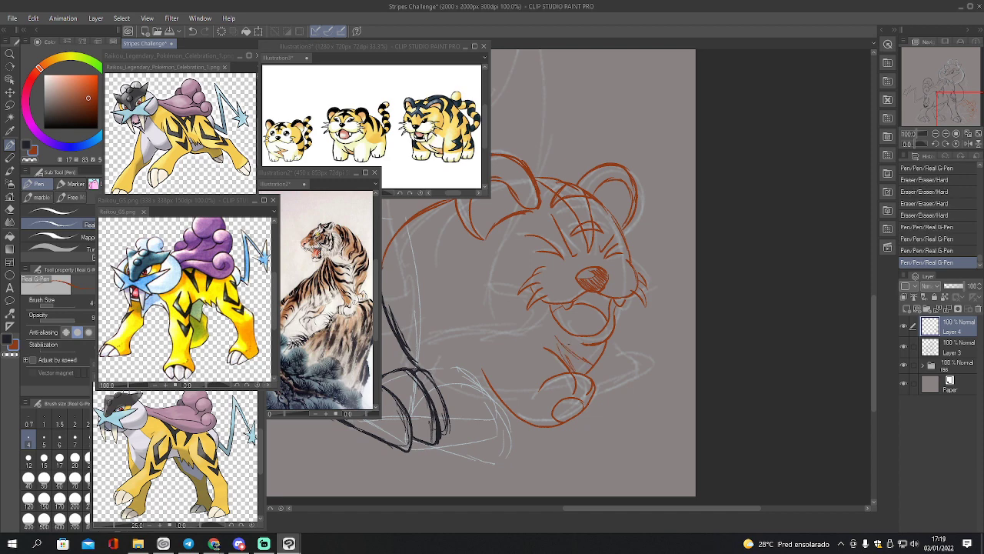
Hide Layer 3 and draw the tiger's round back and rump, with the hind leg lines beneath
{"action": "left_click_drag", "start_coordinate": [944, 105], "coordinate": [932, 105]}
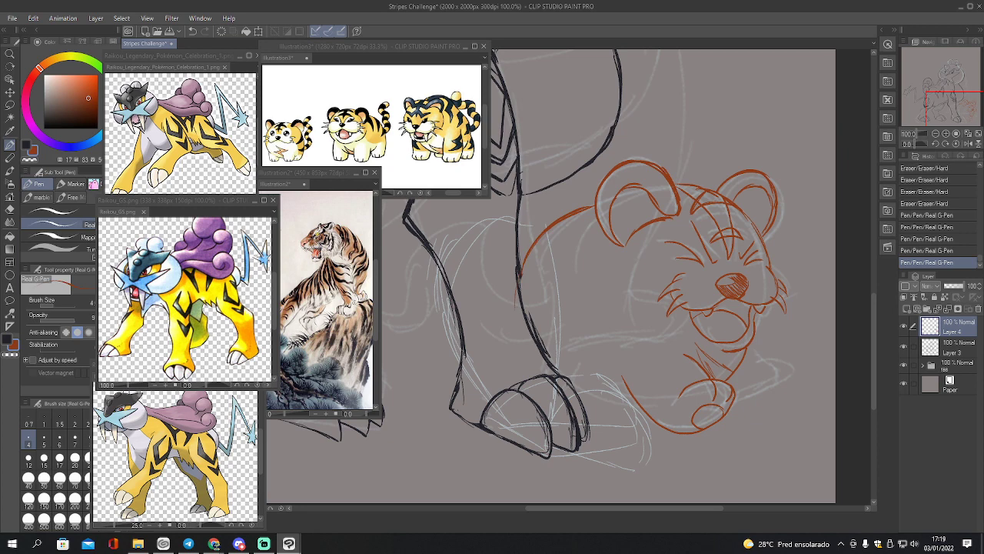
{"action": "mouse_move", "coordinate": [522, 278]}
{"action": "left_mouse_down"}
{"action": "mouse_move", "coordinate": [521, 345]}
{"action": "mouse_move", "coordinate": [543, 372]}
{"action": "mouse_move", "coordinate": [609, 402]}
{"action": "left_mouse_up"}
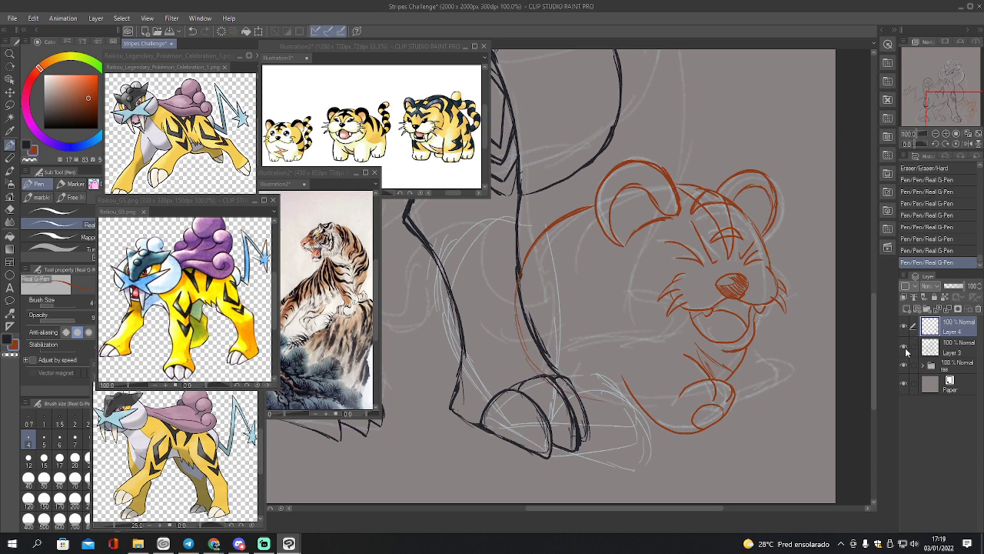
{"action": "left_click", "coordinate": [905, 347]}
{"action": "mouse_move", "coordinate": [526, 326]}
{"action": "left_mouse_down"}
{"action": "mouse_move", "coordinate": [540, 364]}
{"action": "mouse_move", "coordinate": [631, 405]}
{"action": "mouse_move", "coordinate": [580, 404]}
{"action": "mouse_move", "coordinate": [514, 327]}
{"action": "left_mouse_up"}
{"action": "mouse_move", "coordinate": [594, 204]}
{"action": "left_mouse_down"}
{"action": "mouse_move", "coordinate": [535, 235]}
{"action": "mouse_move", "coordinate": [514, 275]}
{"action": "mouse_move", "coordinate": [512, 332]}
{"action": "mouse_move", "coordinate": [526, 362]}
{"action": "mouse_move", "coordinate": [498, 395]}
{"action": "mouse_move", "coordinate": [529, 421]}
{"action": "mouse_move", "coordinate": [583, 399]}
{"action": "mouse_move", "coordinate": [558, 425]}
{"action": "left_mouse_up"}
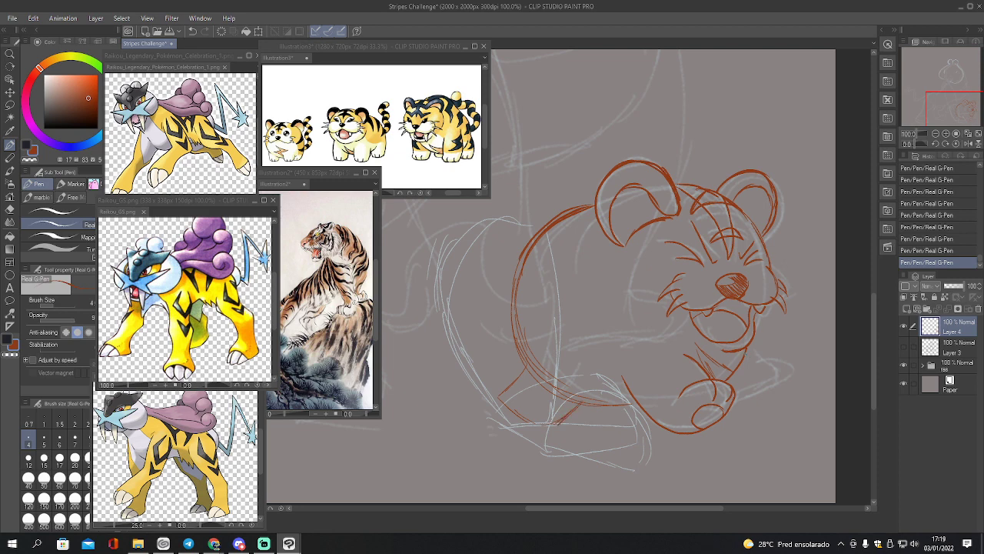
Erase the pad and inner lines of the near front paw and redraw them with the pad at its lower edge
{"action": "key", "text": "e"}
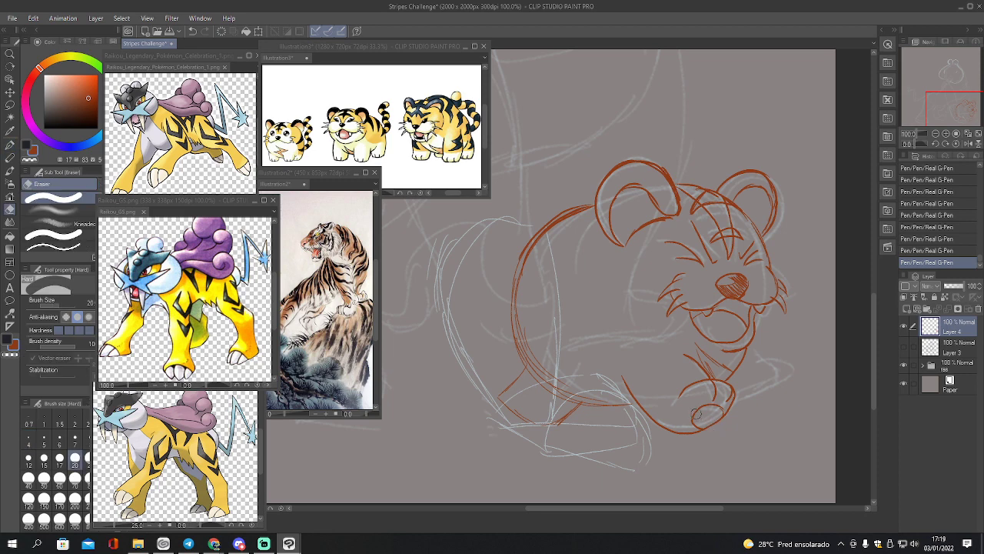
{"action": "mouse_move", "coordinate": [720, 392]}
{"action": "left_mouse_down"}
{"action": "mouse_move", "coordinate": [716, 384]}
{"action": "mouse_move", "coordinate": [713, 407]}
{"action": "mouse_move", "coordinate": [723, 407]}
{"action": "mouse_move", "coordinate": [713, 384]}
{"action": "mouse_move", "coordinate": [701, 422]}
{"action": "mouse_move", "coordinate": [712, 415]}
{"action": "left_mouse_up"}
{"action": "key", "text": "p"}
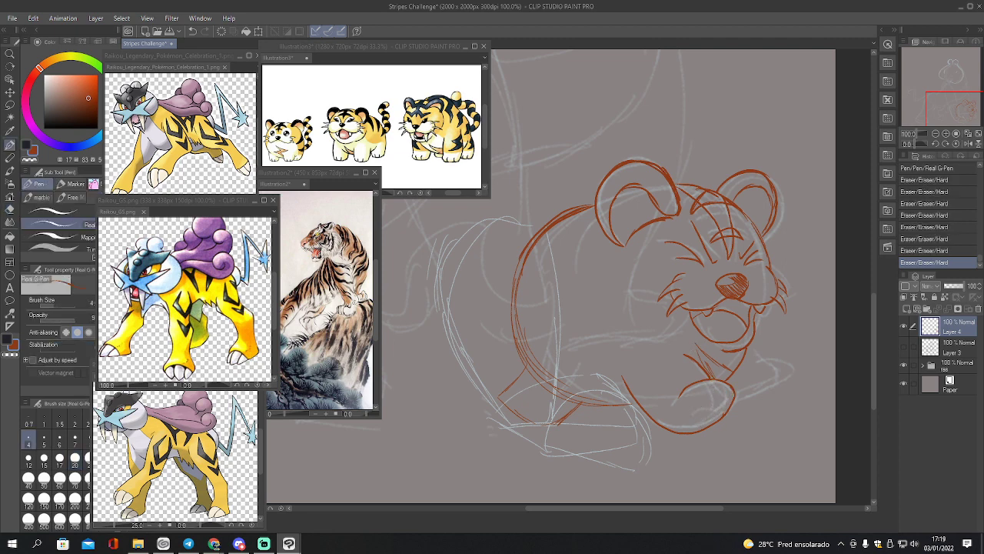
{"action": "mouse_move", "coordinate": [708, 380]}
{"action": "left_mouse_down"}
{"action": "mouse_move", "coordinate": [715, 402]}
{"action": "mouse_move", "coordinate": [725, 401]}
{"action": "mouse_move", "coordinate": [689, 428]}
{"action": "left_mouse_up"}
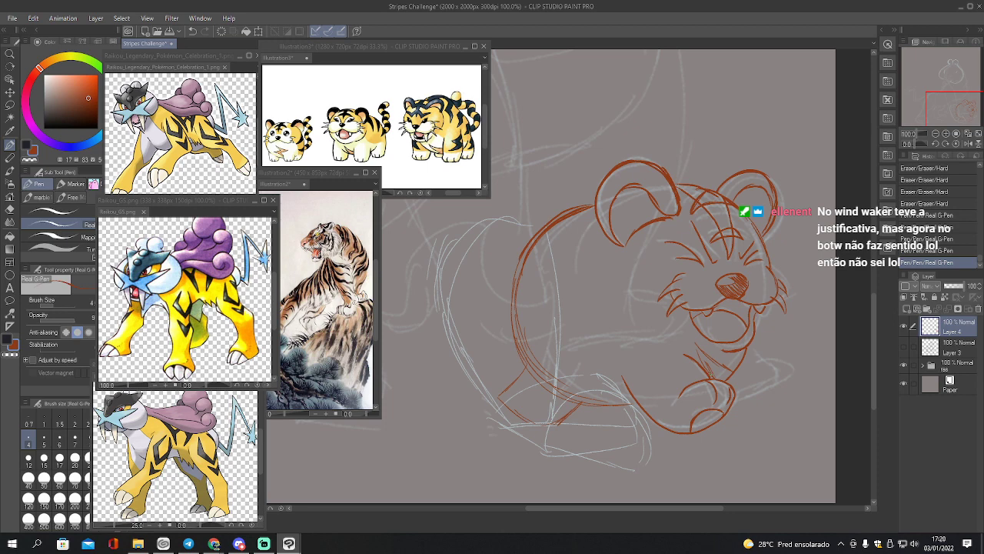
Complete the chest stripe and draw the far front paw, erasing and redrawing its outline to refine the shape
{"action": "mouse_move", "coordinate": [699, 350]}
{"action": "left_mouse_down"}
{"action": "mouse_move", "coordinate": [715, 378]}
{"action": "mouse_move", "coordinate": [705, 363]}
{"action": "mouse_move", "coordinate": [730, 373]}
{"action": "mouse_move", "coordinate": [768, 361]}
{"action": "mouse_move", "coordinate": [783, 377]}
{"action": "mouse_move", "coordinate": [747, 398]}
{"action": "mouse_move", "coordinate": [773, 372]}
{"action": "mouse_move", "coordinate": [757, 396]}
{"action": "left_mouse_up"}
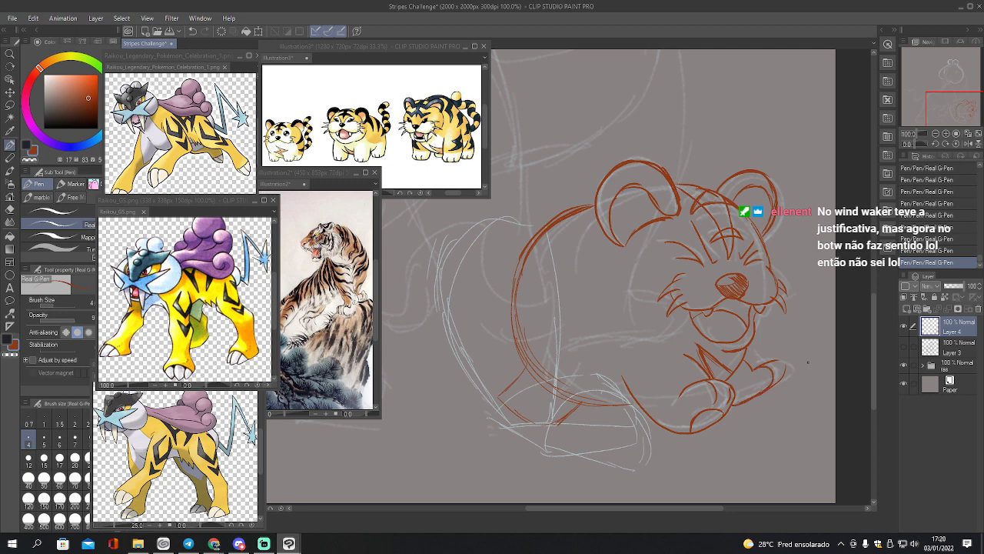
{"action": "key", "text": "e"}
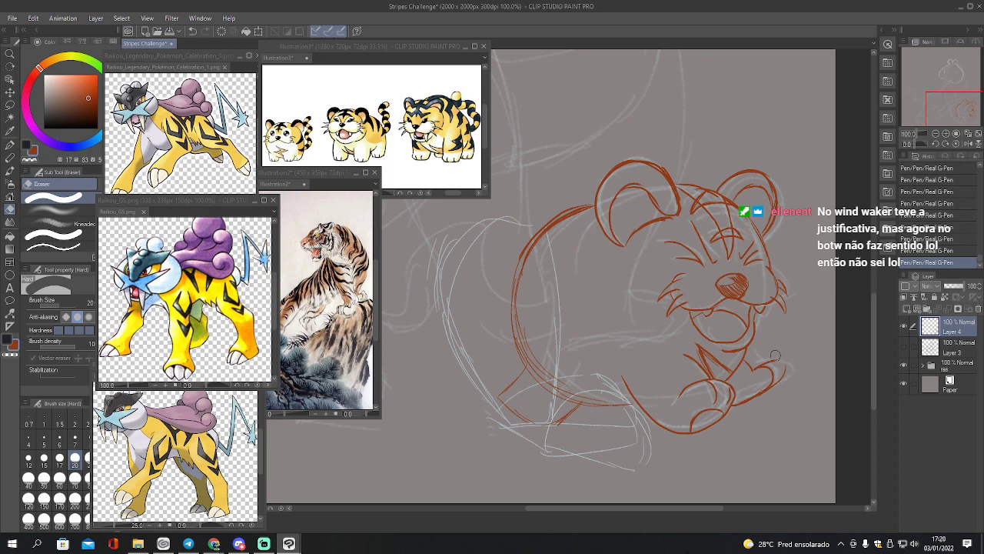
{"action": "mouse_move", "coordinate": [764, 360]}
{"action": "left_mouse_down"}
{"action": "mouse_move", "coordinate": [782, 360]}
{"action": "mouse_move", "coordinate": [767, 401]}
{"action": "left_mouse_up"}
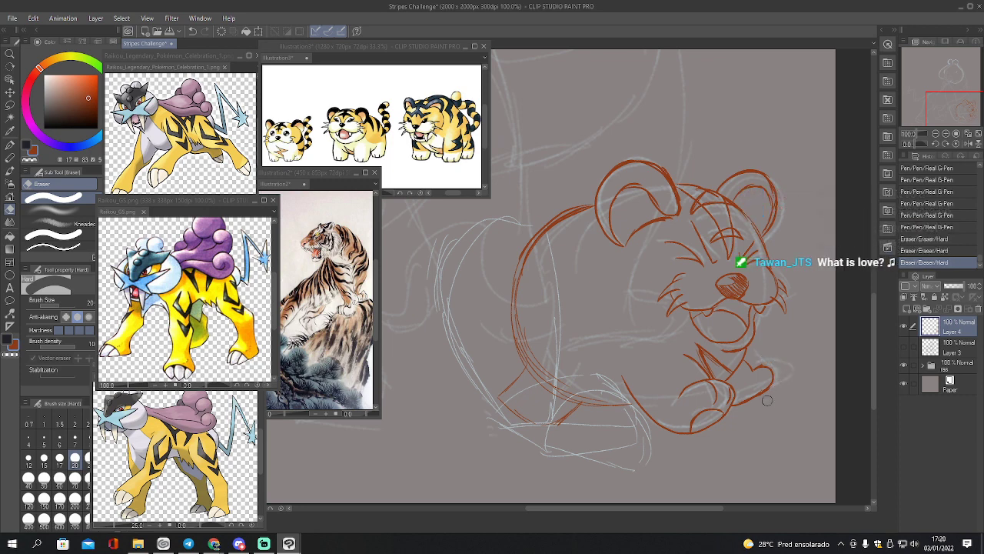
{"action": "mouse_move", "coordinate": [761, 361]}
{"action": "left_mouse_down"}
{"action": "mouse_move", "coordinate": [800, 359]}
{"action": "mouse_move", "coordinate": [785, 320]}
{"action": "mouse_move", "coordinate": [772, 369]}
{"action": "mouse_move", "coordinate": [757, 359]}
{"action": "mouse_move", "coordinate": [769, 383]}
{"action": "left_mouse_up"}
{"action": "key", "text": "p"}
{"action": "left_click_drag", "start_coordinate": [772, 378], "coordinate": [751, 397]}
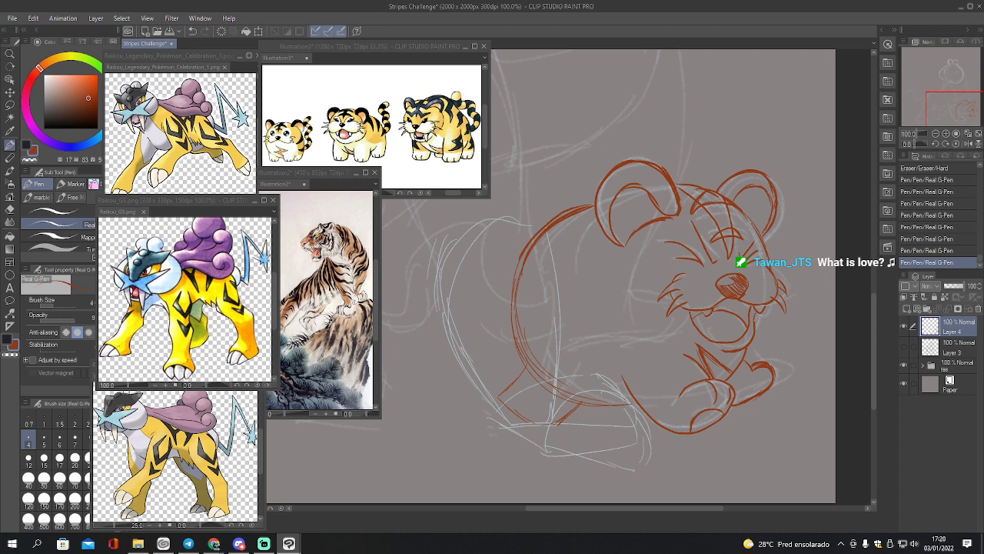
Draw the wavy outline of the tail behind the rump and erase the stray lines where it joins the body
{"action": "mouse_move", "coordinate": [551, 315]}
{"action": "left_mouse_down"}
{"action": "mouse_move", "coordinate": [697, 329]}
{"action": "mouse_move", "coordinate": [657, 351]}
{"action": "mouse_move", "coordinate": [615, 292]}
{"action": "mouse_move", "coordinate": [590, 334]}
{"action": "mouse_move", "coordinate": [552, 340]}
{"action": "mouse_move", "coordinate": [521, 319]}
{"action": "mouse_move", "coordinate": [519, 295]}
{"action": "mouse_move", "coordinate": [575, 306]}
{"action": "mouse_move", "coordinate": [618, 260]}
{"action": "mouse_move", "coordinate": [666, 310]}
{"action": "left_mouse_up"}
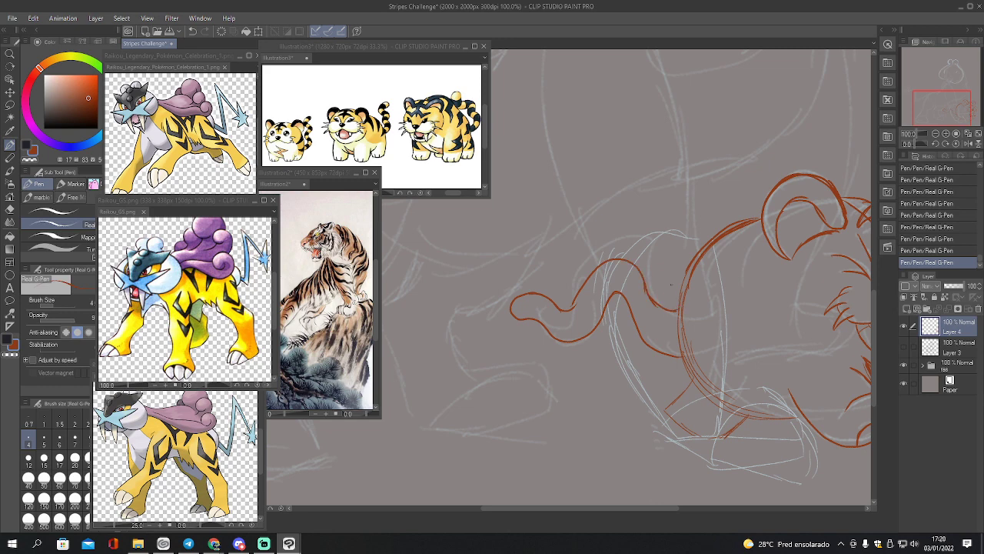
{"action": "mouse_move", "coordinate": [648, 292]}
{"action": "left_mouse_down"}
{"action": "mouse_move", "coordinate": [679, 318]}
{"action": "mouse_move", "coordinate": [664, 310]}
{"action": "left_mouse_up"}
{"action": "key", "text": "e"}
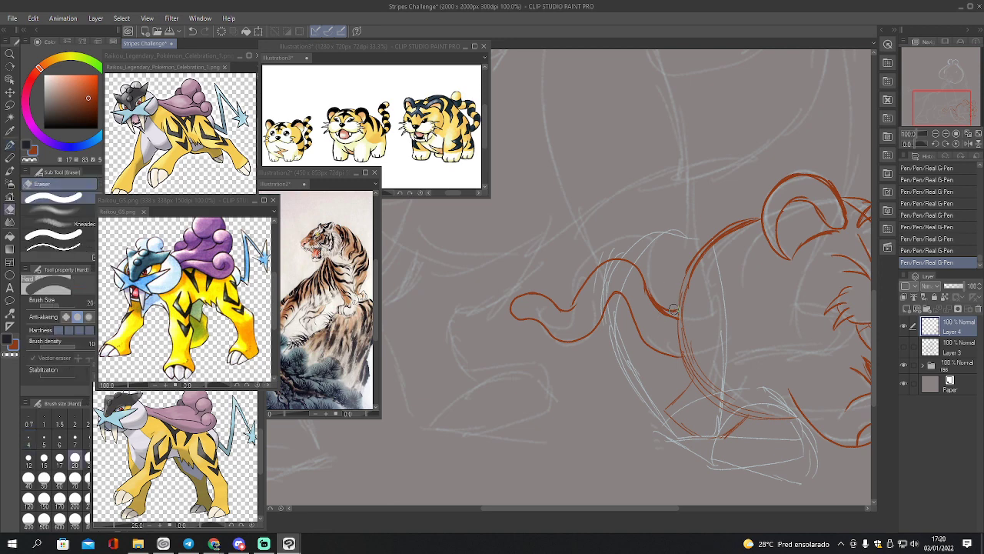
{"action": "mouse_move", "coordinate": [673, 308]}
{"action": "left_mouse_down"}
{"action": "mouse_move", "coordinate": [661, 295]}
{"action": "mouse_move", "coordinate": [665, 306]}
{"action": "left_mouse_up"}
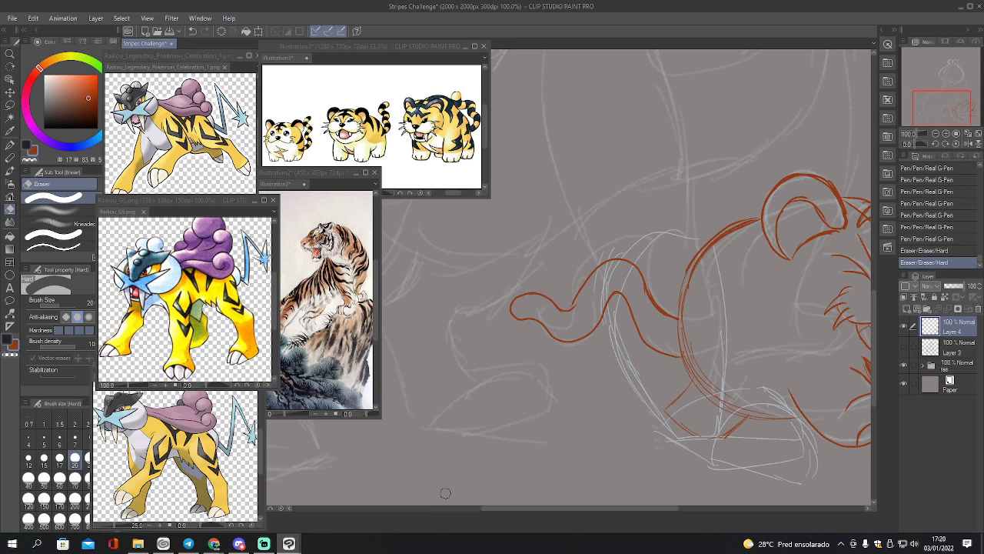
Check the tail against Raikou's line art on Layer 3, hide that layer again and draw curved stripes across the tail
{"action": "key", "text": "p"}
{"action": "left_click", "coordinate": [904, 347]}
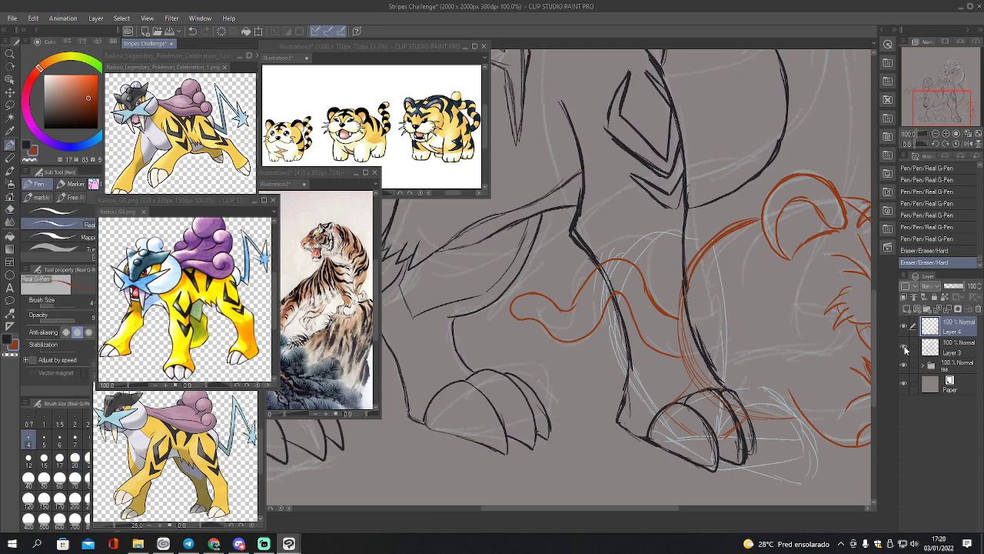
{"action": "left_click", "coordinate": [904, 348]}
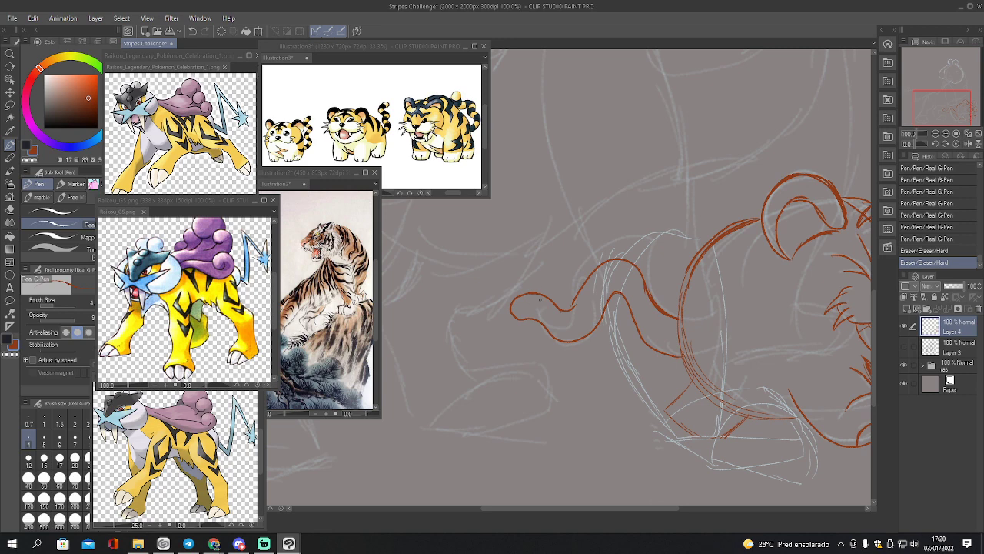
{"action": "mouse_move", "coordinate": [530, 294]}
{"action": "left_mouse_down"}
{"action": "mouse_move", "coordinate": [538, 319]}
{"action": "mouse_move", "coordinate": [590, 315]}
{"action": "left_mouse_up"}
{"action": "mouse_move", "coordinate": [591, 276]}
{"action": "left_mouse_down"}
{"action": "mouse_move", "coordinate": [612, 292]}
{"action": "mouse_move", "coordinate": [639, 281]}
{"action": "mouse_move", "coordinate": [653, 310]}
{"action": "left_mouse_up"}
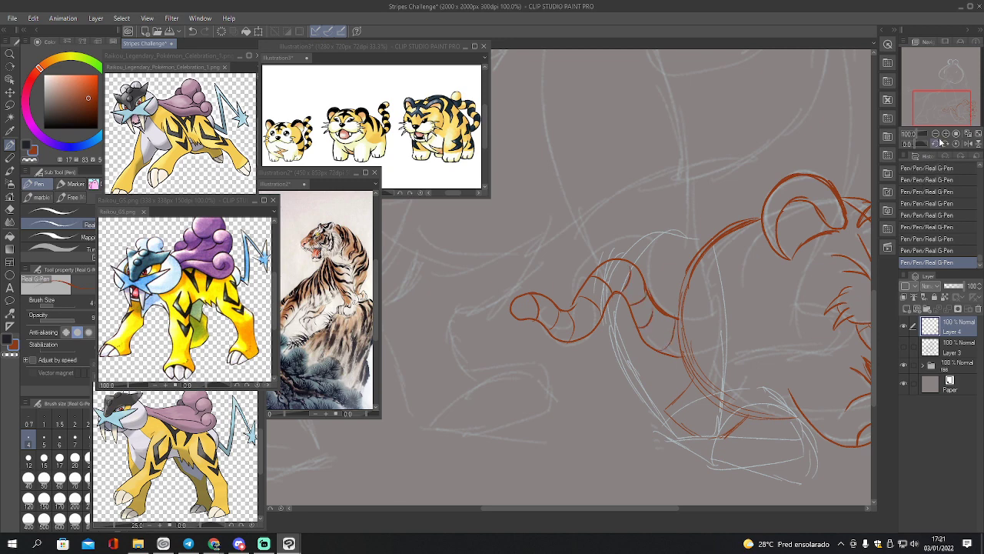
{"action": "left_click_drag", "start_coordinate": [939, 107], "coordinate": [948, 102]}
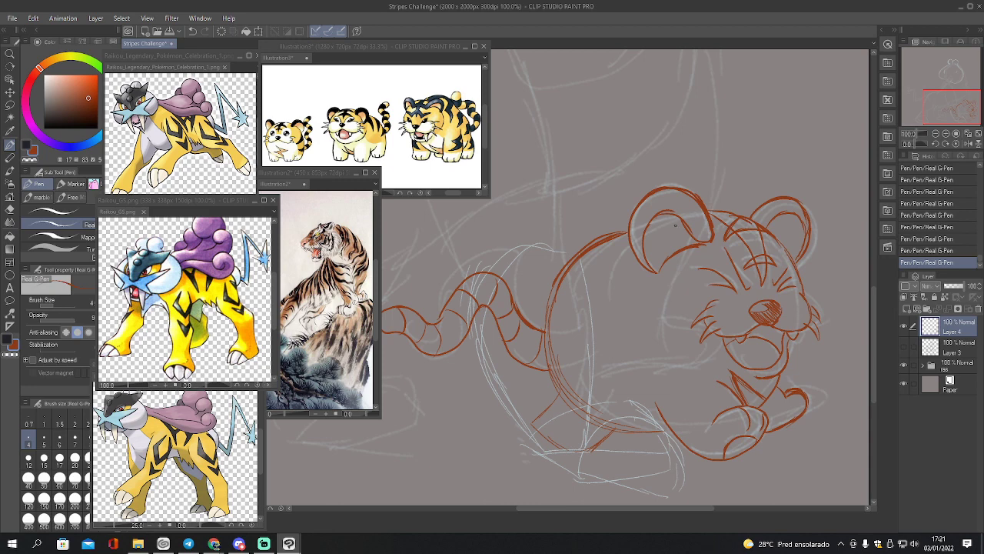
Draw long pointed stripes running down from the small tiger's back across its flank
{"action": "mouse_move", "coordinate": [613, 240]}
{"action": "left_mouse_down"}
{"action": "mouse_move", "coordinate": [618, 277]}
{"action": "mouse_move", "coordinate": [669, 346]}
{"action": "left_mouse_up"}
{"action": "mouse_move", "coordinate": [570, 266]}
{"action": "left_mouse_down"}
{"action": "mouse_move", "coordinate": [640, 340]}
{"action": "mouse_move", "coordinate": [669, 351]}
{"action": "left_mouse_up"}
{"action": "left_click_drag", "start_coordinate": [557, 293], "coordinate": [618, 352]}
{"action": "mouse_move", "coordinate": [550, 350]}
{"action": "left_mouse_down"}
{"action": "mouse_move", "coordinate": [619, 355]}
{"action": "mouse_move", "coordinate": [559, 297]}
{"action": "mouse_move", "coordinate": [565, 313]}
{"action": "mouse_move", "coordinate": [542, 327]}
{"action": "left_mouse_up"}
{"action": "left_click_drag", "start_coordinate": [589, 252], "coordinate": [549, 303]}
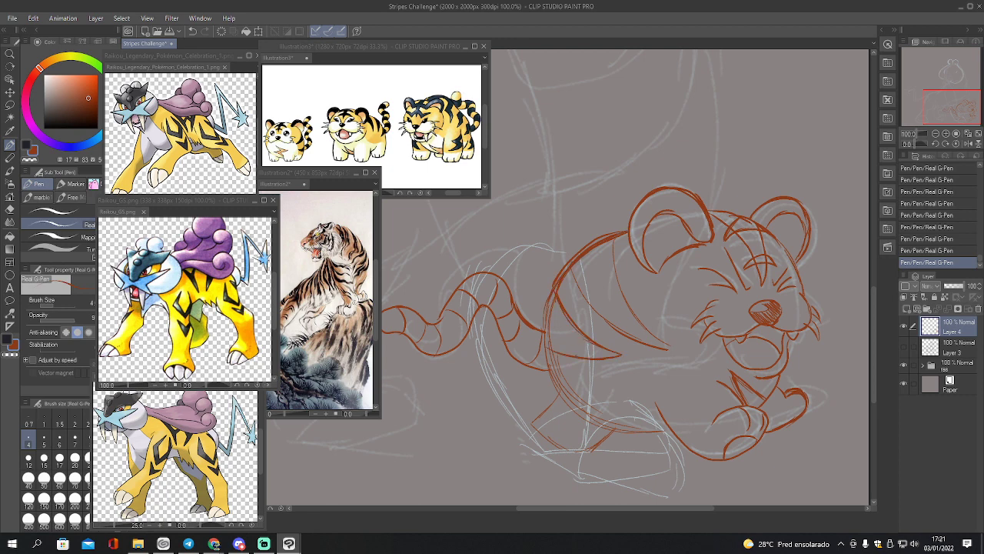
Reinforce the rump outline and the edges of the flank stripes, cleaning up the overshoot at the upper stripe's tip with the eraser
{"action": "mouse_move", "coordinate": [569, 264]}
{"action": "left_mouse_down"}
{"action": "mouse_move", "coordinate": [541, 326]}
{"action": "mouse_move", "coordinate": [561, 395]}
{"action": "left_mouse_up"}
{"action": "left_click_drag", "start_coordinate": [541, 332], "coordinate": [550, 384]}
{"action": "mouse_move", "coordinate": [571, 277]}
{"action": "left_mouse_down"}
{"action": "mouse_move", "coordinate": [592, 312]}
{"action": "mouse_move", "coordinate": [627, 335]}
{"action": "mouse_move", "coordinate": [581, 295]}
{"action": "left_mouse_up"}
{"action": "mouse_move", "coordinate": [635, 238]}
{"action": "left_mouse_down"}
{"action": "mouse_move", "coordinate": [616, 308]}
{"action": "mouse_move", "coordinate": [627, 338]}
{"action": "mouse_move", "coordinate": [667, 348]}
{"action": "left_mouse_up"}
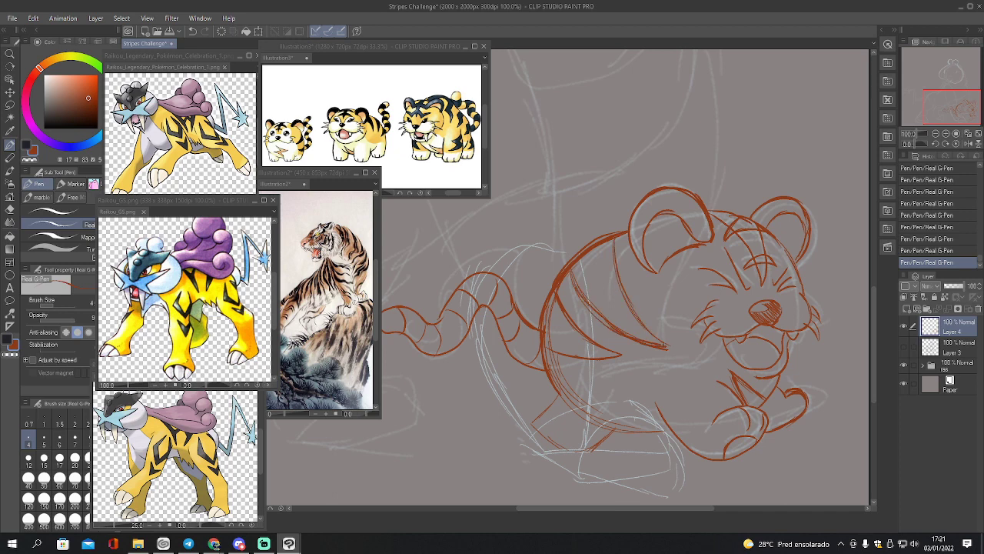
{"action": "mouse_move", "coordinate": [635, 299]}
{"action": "left_mouse_down"}
{"action": "mouse_move", "coordinate": [624, 318]}
{"action": "mouse_move", "coordinate": [663, 347]}
{"action": "left_mouse_up"}
{"action": "key", "text": "e"}
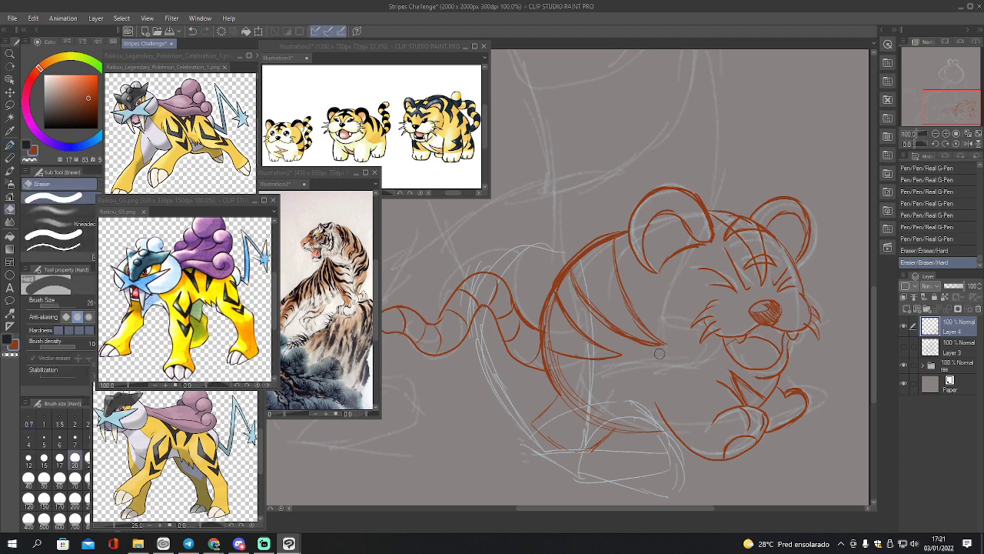
{"action": "key", "text": "p"}
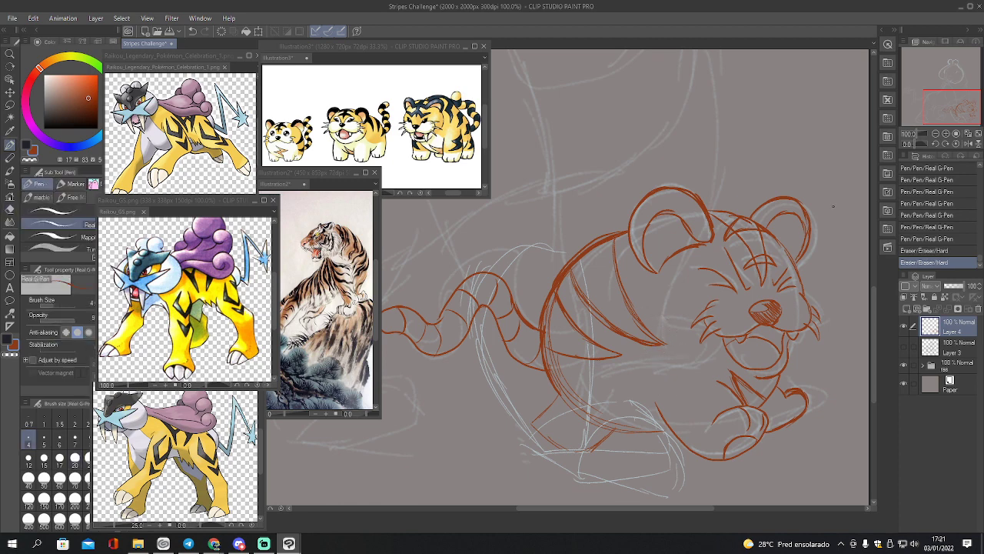
Erase the fur tufts on both cheeks of the tiger's face
{"action": "key", "text": "e"}
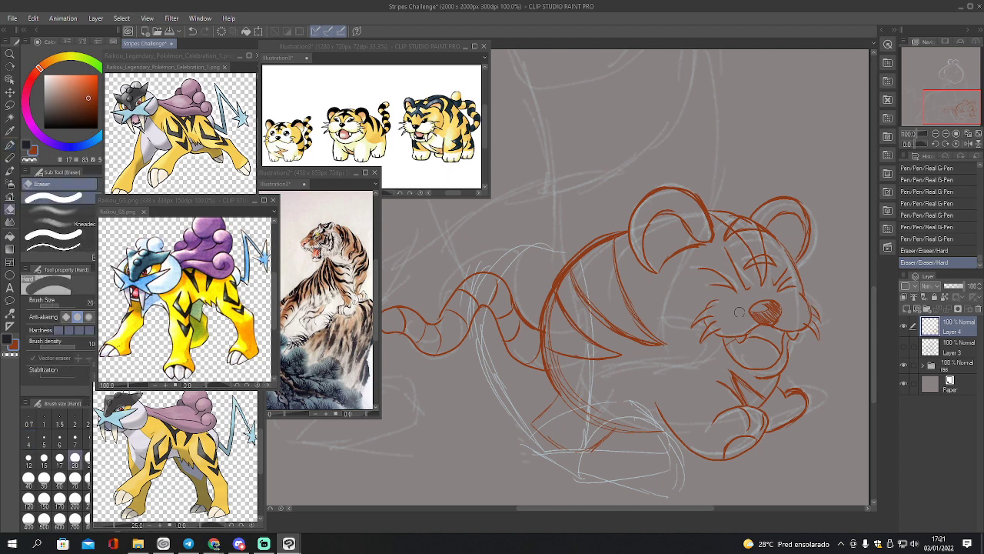
{"action": "left_click_drag", "start_coordinate": [712, 312], "coordinate": [707, 333]}
{"action": "mouse_move", "coordinate": [711, 332]}
{"action": "left_mouse_down"}
{"action": "mouse_move", "coordinate": [703, 338]}
{"action": "mouse_move", "coordinate": [698, 314]}
{"action": "mouse_move", "coordinate": [693, 341]}
{"action": "left_mouse_up"}
{"action": "left_click_drag", "start_coordinate": [701, 341], "coordinate": [708, 339]}
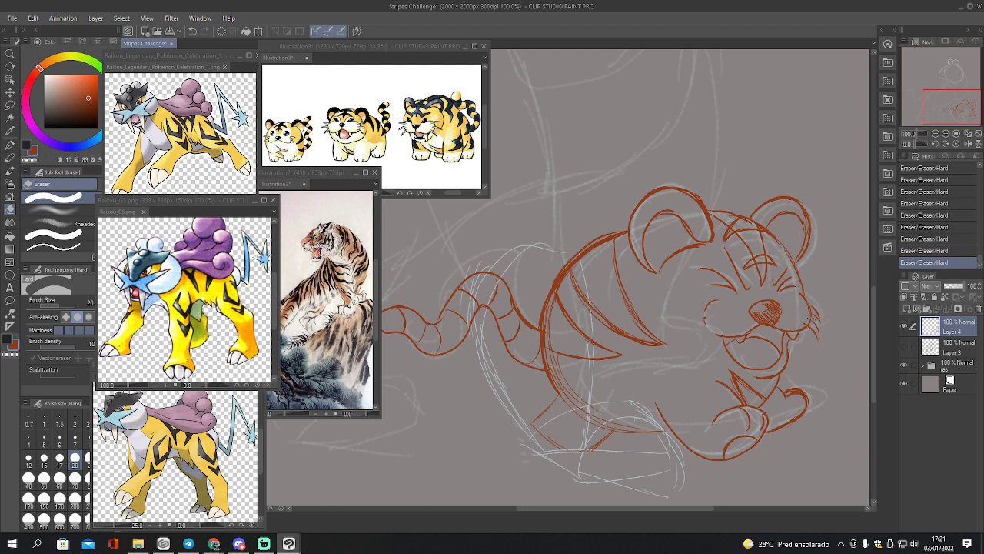
{"action": "key", "text": "p"}
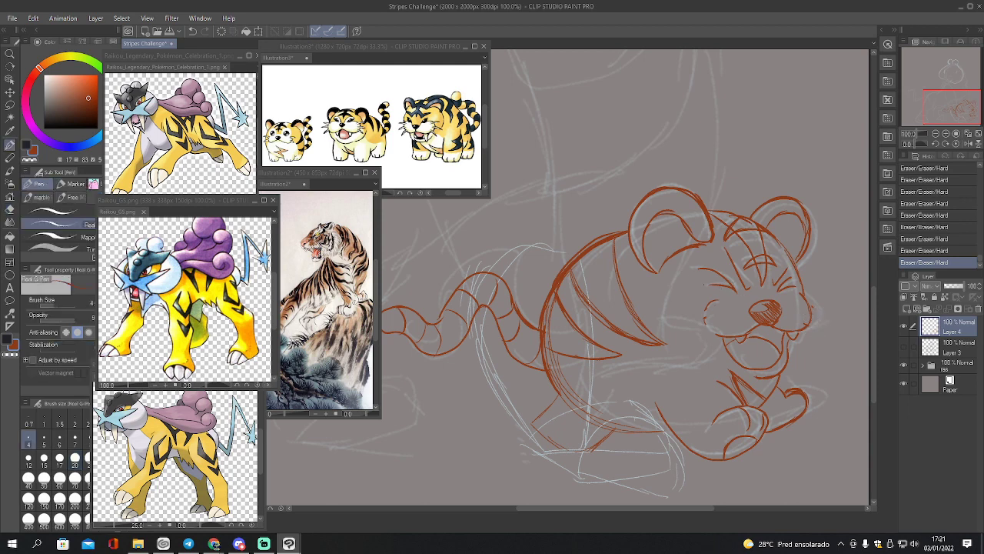
Clear the remaining near-cheek outline and draw short pointed whisker marks on both cheeks
{"action": "left_click_drag", "start_coordinate": [713, 330], "coordinate": [691, 326]}
{"action": "key", "text": "ctrl+z"}
{"action": "key", "text": "e"}
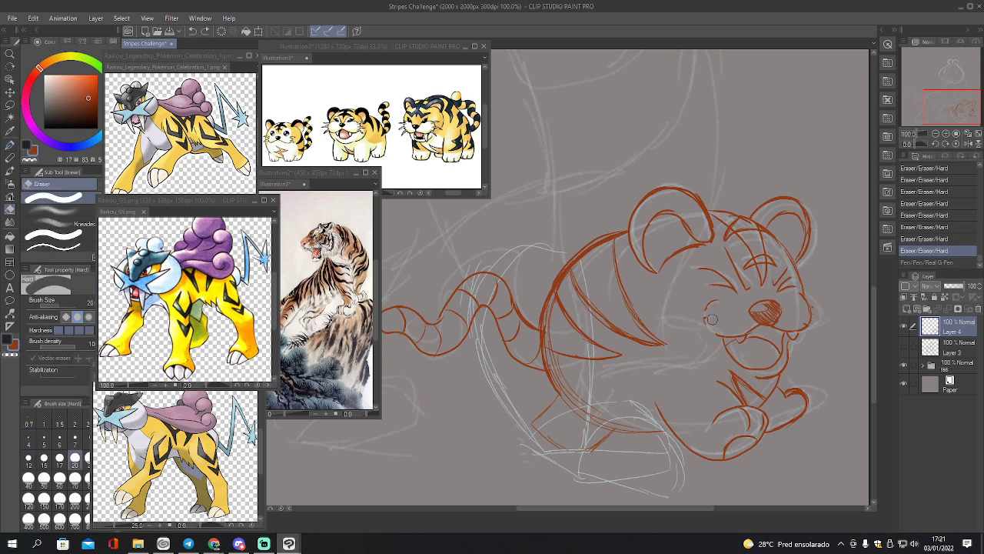
{"action": "left_click_drag", "start_coordinate": [703, 308], "coordinate": [707, 322]}
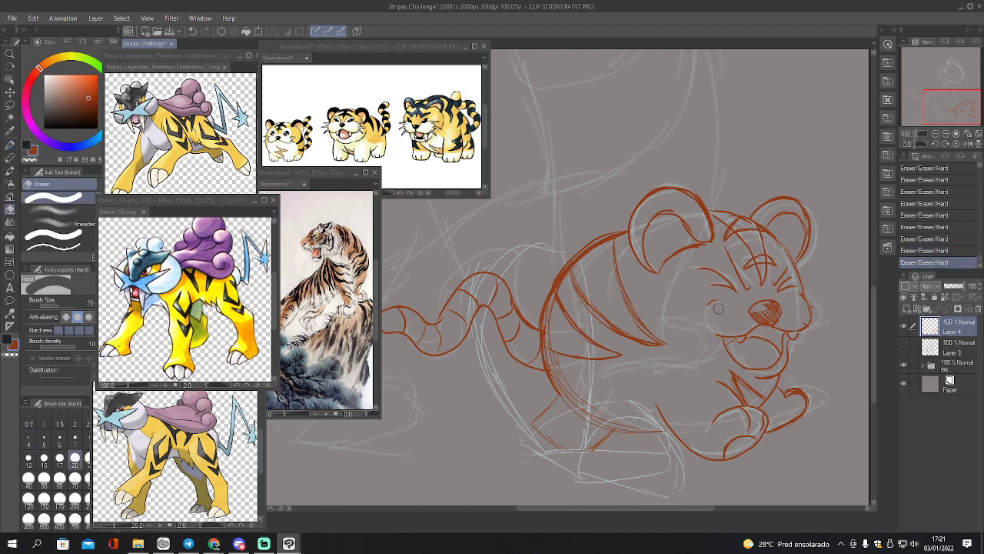
{"action": "key", "text": "p"}
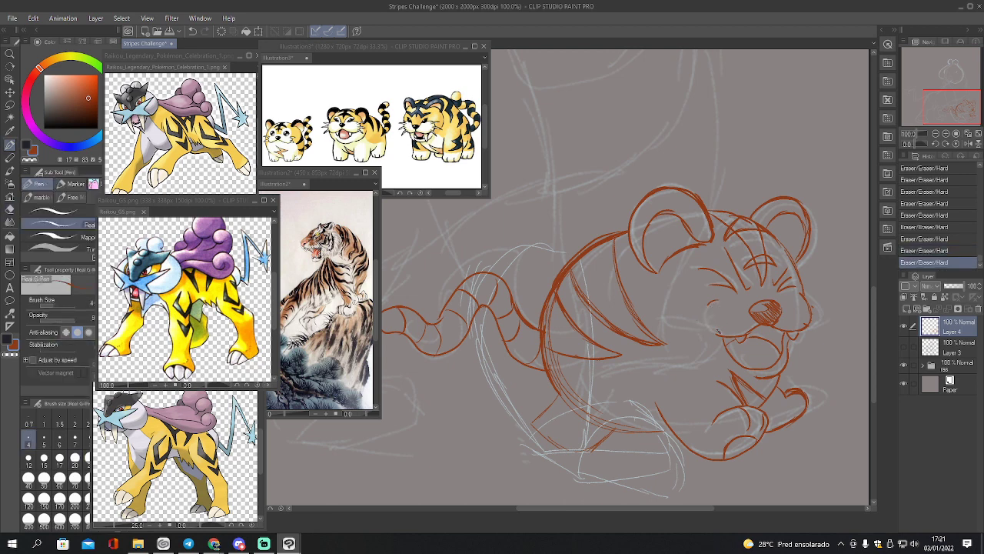
{"action": "mouse_move", "coordinate": [717, 331]}
{"action": "left_mouse_down"}
{"action": "mouse_move", "coordinate": [690, 335]}
{"action": "mouse_move", "coordinate": [689, 309]}
{"action": "left_mouse_up"}
{"action": "mouse_move", "coordinate": [714, 312]}
{"action": "left_mouse_down"}
{"action": "mouse_move", "coordinate": [692, 310]}
{"action": "mouse_move", "coordinate": [702, 323]}
{"action": "left_mouse_up"}
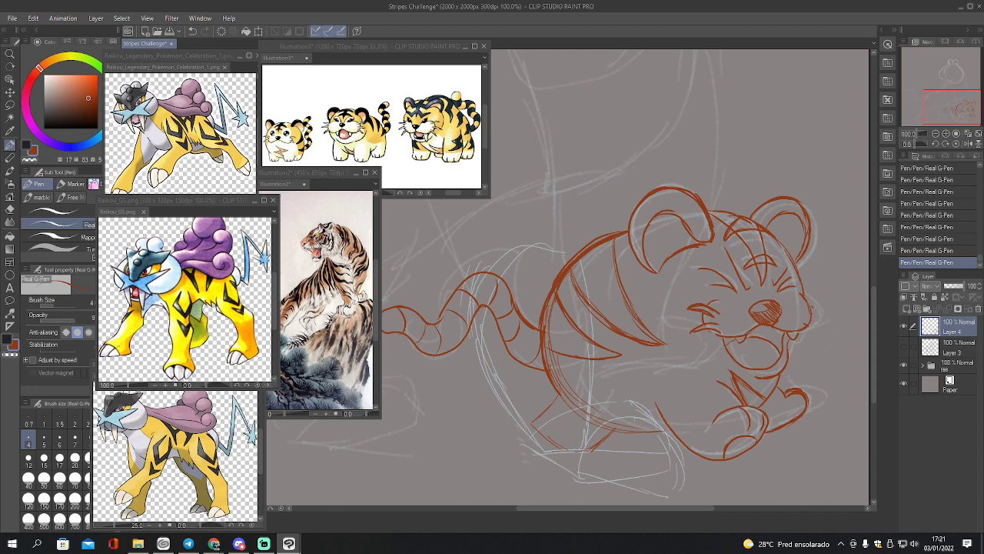
{"action": "mouse_move", "coordinate": [809, 324]}
{"action": "left_mouse_down"}
{"action": "mouse_move", "coordinate": [826, 317]}
{"action": "mouse_move", "coordinate": [822, 299]}
{"action": "left_mouse_up"}
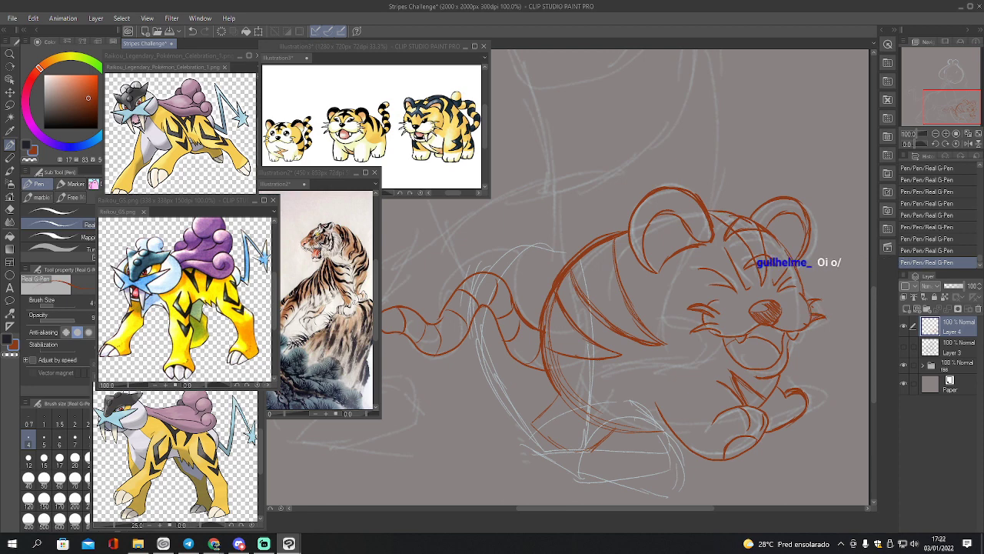
Refine the lower inner lines of the tiger's near ear, erasing stray bits and redrawing its edge
{"action": "left_click_drag", "start_coordinate": [670, 255], "coordinate": [690, 245]}
{"action": "key", "text": "e"}
{"action": "mouse_move", "coordinate": [661, 266]}
{"action": "left_mouse_down"}
{"action": "mouse_move", "coordinate": [689, 244]}
{"action": "mouse_move", "coordinate": [711, 254]}
{"action": "mouse_move", "coordinate": [675, 268]}
{"action": "mouse_move", "coordinate": [705, 269]}
{"action": "mouse_move", "coordinate": [680, 261]}
{"action": "mouse_move", "coordinate": [712, 241]}
{"action": "mouse_move", "coordinate": [682, 257]}
{"action": "left_mouse_up"}
{"action": "key", "text": "p"}
{"action": "left_click_drag", "start_coordinate": [680, 262], "coordinate": [712, 241]}
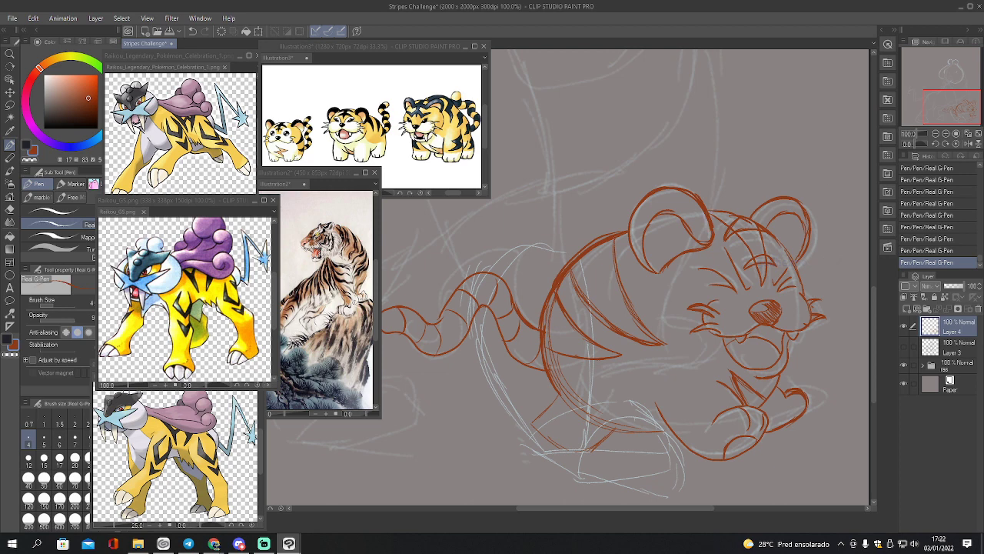
Redraw the tiger's back outline as a rounder curve from ear to rump, erase the old line and extend the shoulder stripe to it
{"action": "mouse_move", "coordinate": [632, 220]}
{"action": "left_mouse_down"}
{"action": "mouse_move", "coordinate": [571, 253]}
{"action": "mouse_move", "coordinate": [546, 291]}
{"action": "mouse_move", "coordinate": [538, 344]}
{"action": "left_mouse_up"}
{"action": "mouse_move", "coordinate": [549, 295]}
{"action": "left_mouse_down"}
{"action": "mouse_move", "coordinate": [594, 234]}
{"action": "mouse_move", "coordinate": [632, 221]}
{"action": "left_mouse_up"}
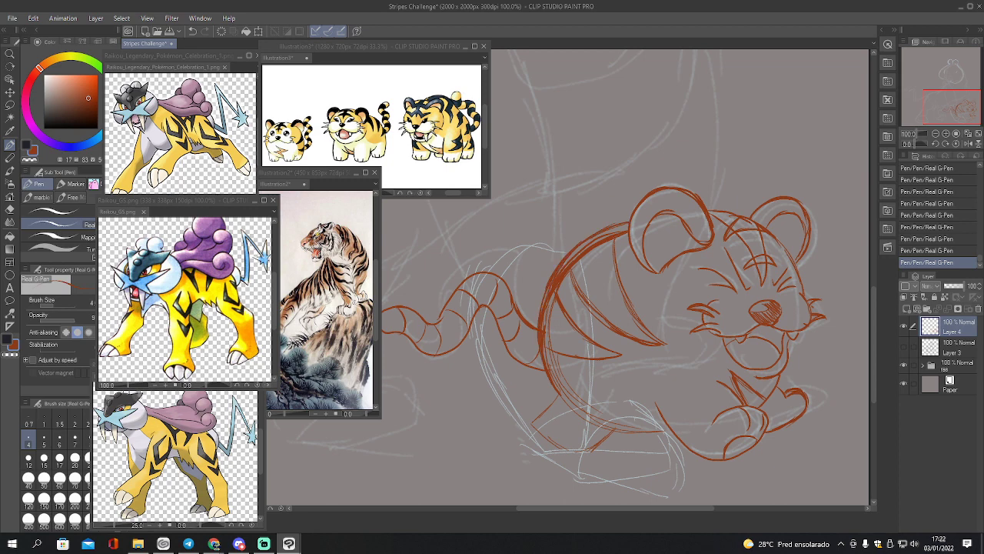
{"action": "mouse_move", "coordinate": [628, 239]}
{"action": "left_mouse_down"}
{"action": "mouse_move", "coordinate": [563, 276]}
{"action": "mouse_move", "coordinate": [618, 233]}
{"action": "mouse_move", "coordinate": [555, 298]}
{"action": "left_mouse_up"}
{"action": "left_click_drag", "start_coordinate": [557, 275], "coordinate": [552, 307]}
{"action": "left_click_drag", "start_coordinate": [550, 300], "coordinate": [546, 369]}
{"action": "key", "text": "p"}
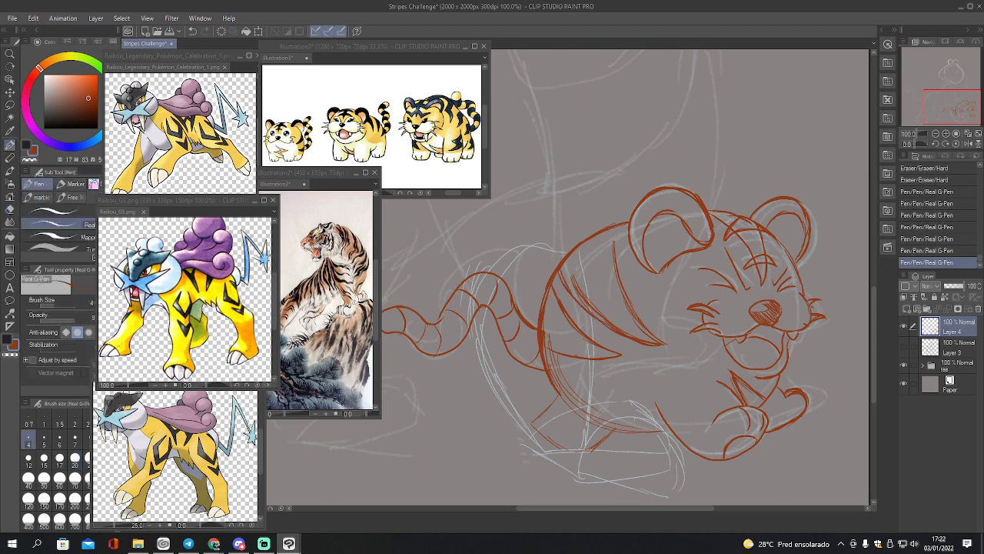
{"action": "left_click_drag", "start_coordinate": [616, 224], "coordinate": [618, 263]}
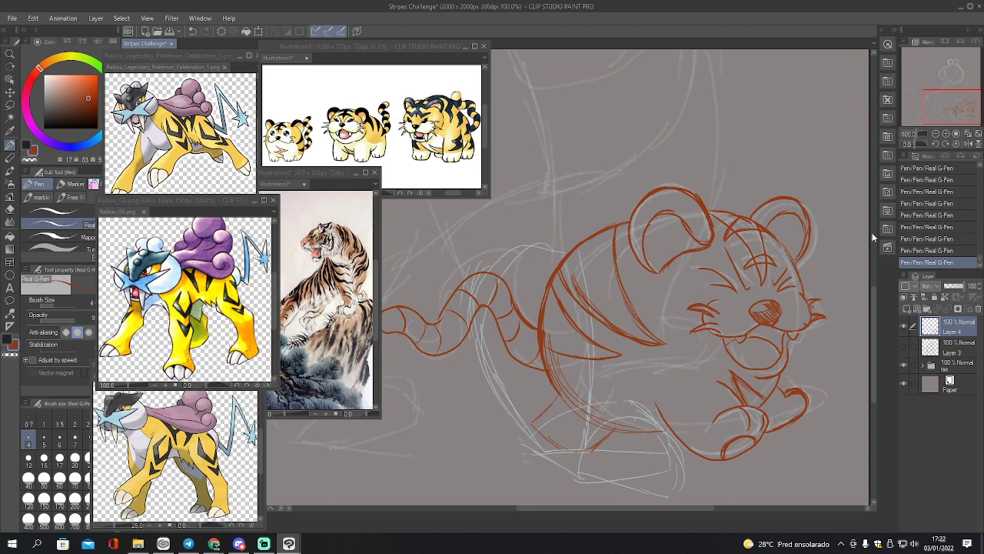
Show Layer 3 again to view Raikou's line art together with the tiger on the whole canvas
{"action": "left_click", "coordinate": [936, 134]}
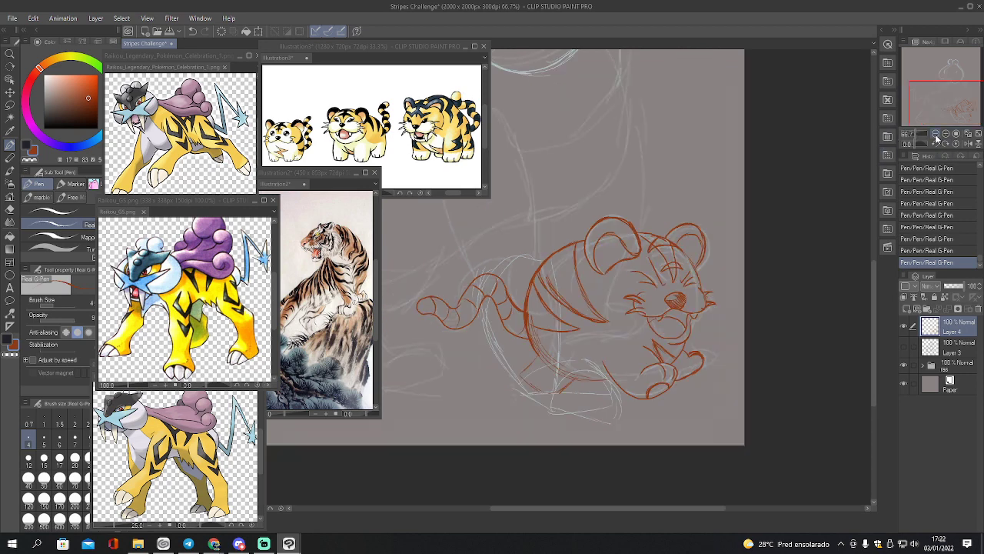
{"action": "left_click", "coordinate": [935, 133]}
{"action": "left_click", "coordinate": [936, 134]}
{"action": "left_click_drag", "start_coordinate": [949, 119], "coordinate": [922, 101]}
{"action": "left_click", "coordinate": [905, 348]}
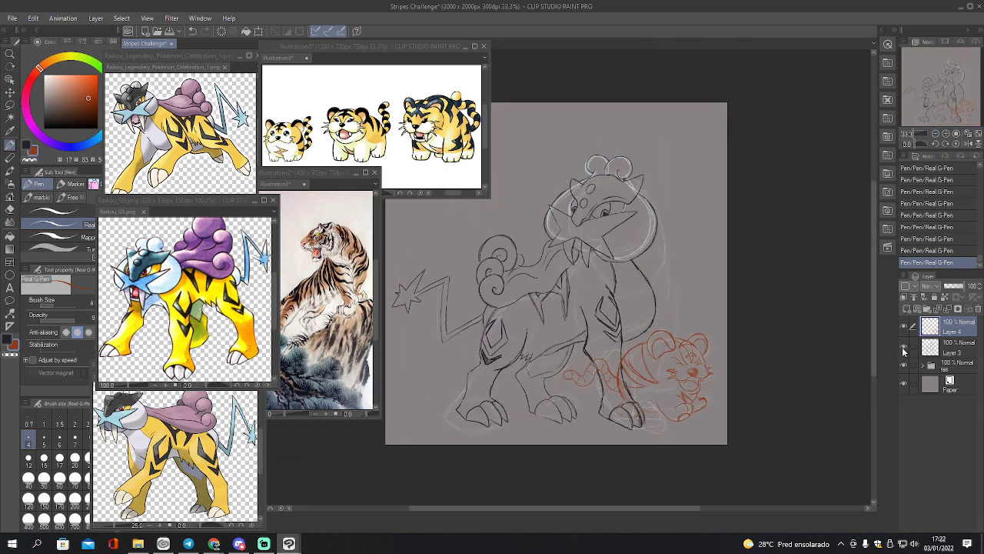
Switch the drawing colour back to dark blue and move the tiger's Layer 4 below Layer 3
{"action": "left_click", "coordinate": [924, 355]}
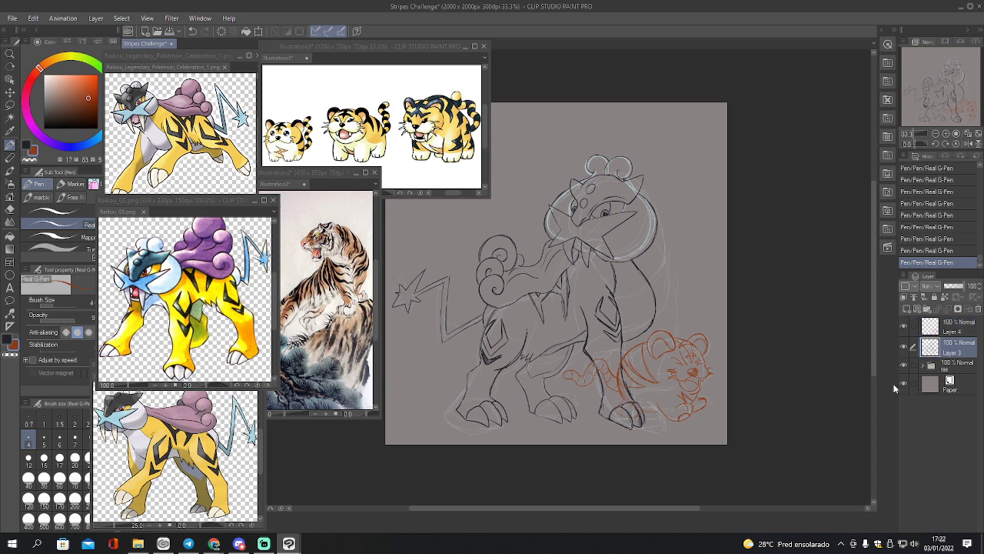
{"action": "key", "text": "x"}
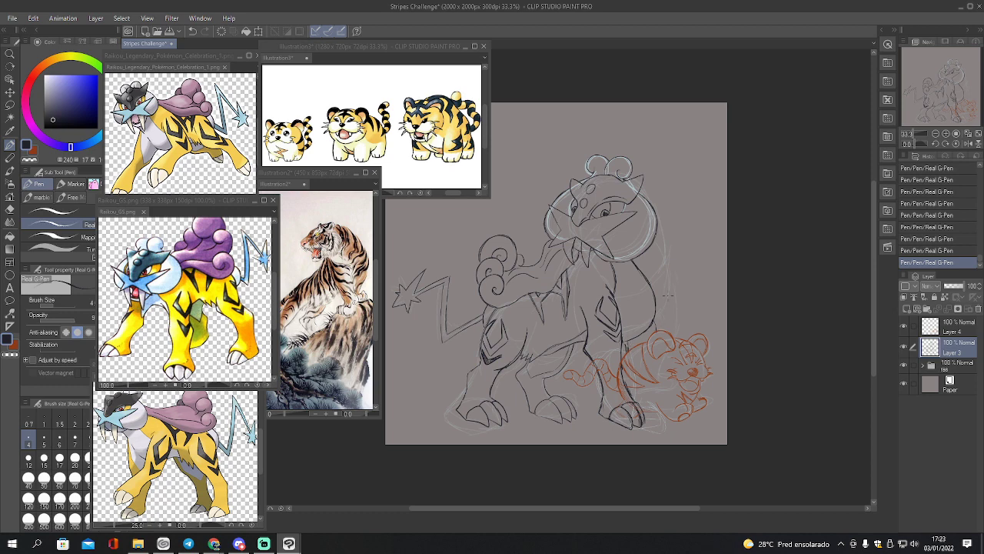
{"action": "key", "text": "e"}
{"action": "left_click_drag", "start_coordinate": [657, 322], "coordinate": [625, 352]}
{"action": "key", "text": "p"}
{"action": "left_click_drag", "start_coordinate": [945, 330], "coordinate": [947, 354]}
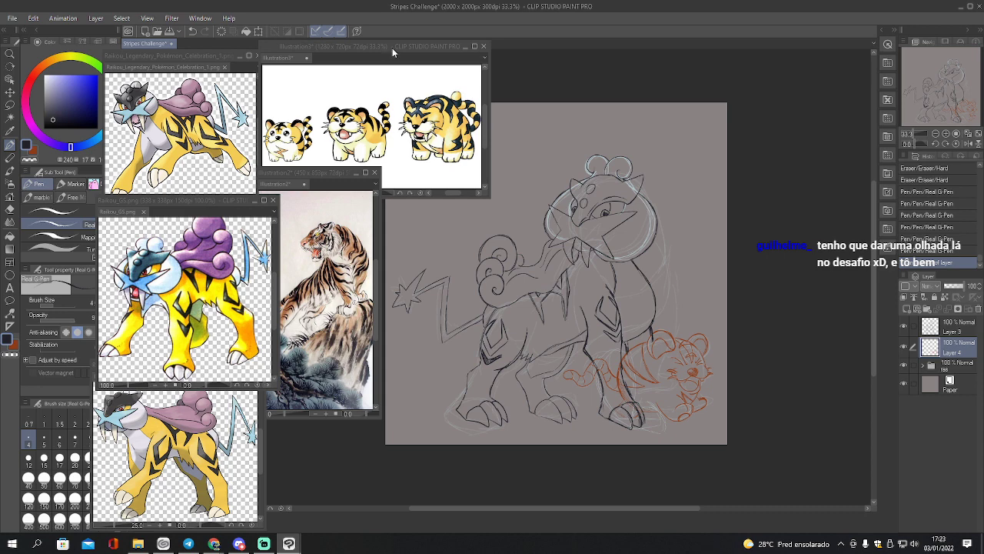
Close the tiger painting reference Illustration2 without saving and return to the Stripes Challenge canvas
{"action": "left_click", "coordinate": [376, 174]}
{"action": "left_click", "coordinate": [375, 174]}
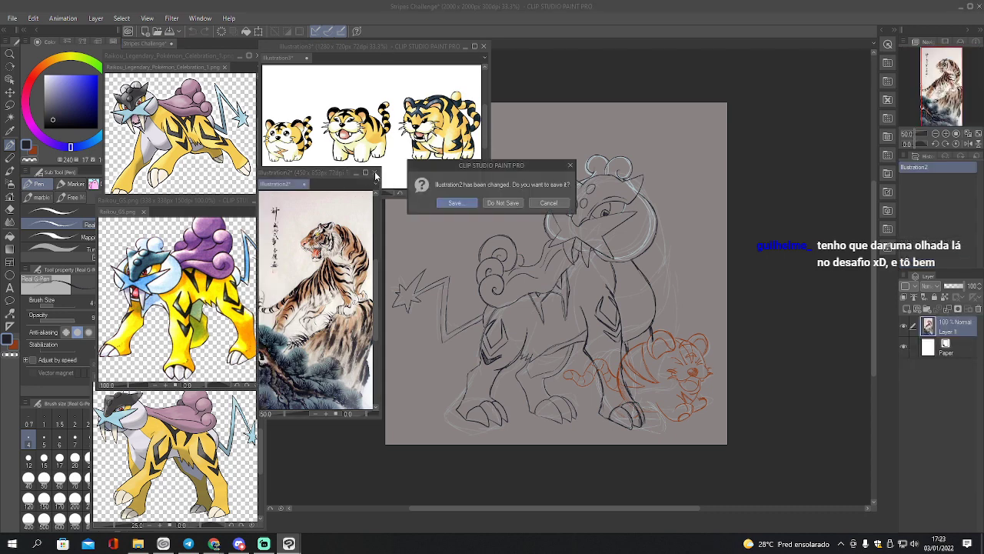
{"action": "left_click", "coordinate": [496, 203]}
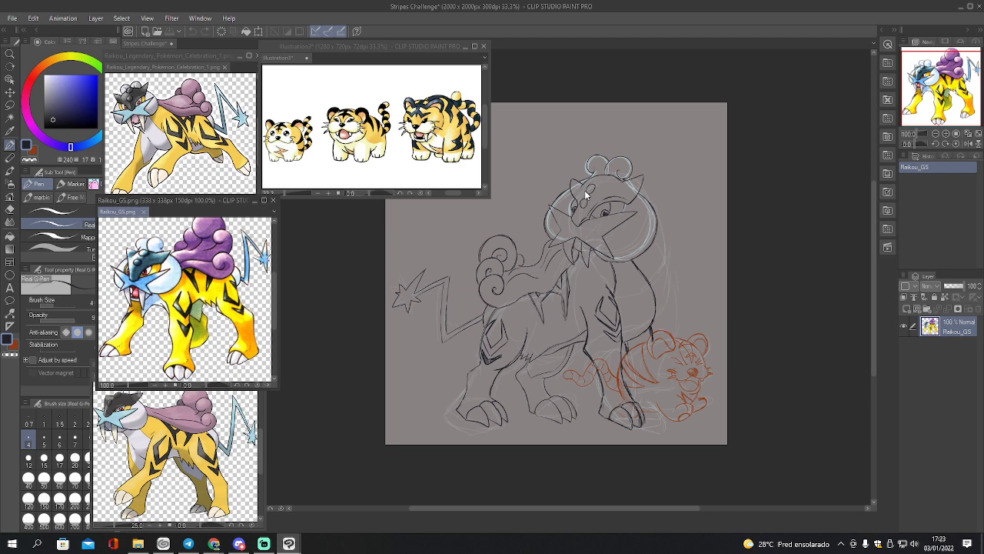
{"action": "left_click", "coordinate": [865, 146]}
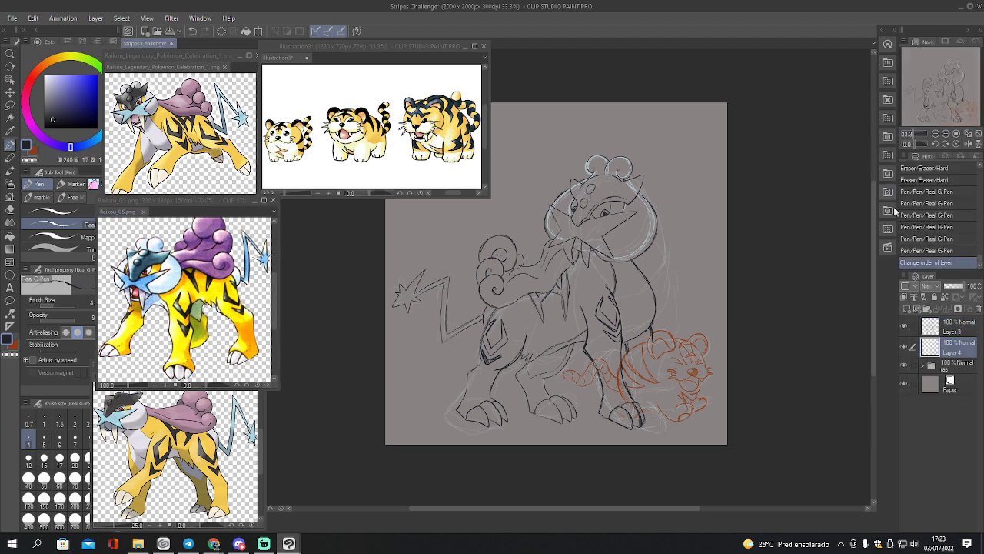
Hide the rough sketch folder and make Layer 4 the active layer
{"action": "left_click", "coordinate": [950, 326]}
{"action": "left_click", "coordinate": [905, 366]}
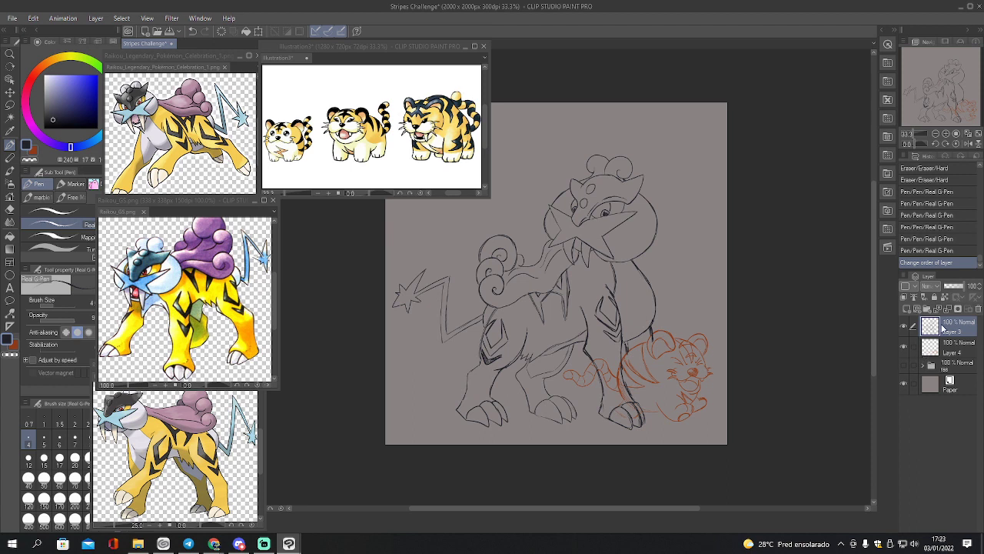
{"action": "left_click", "coordinate": [941, 350]}
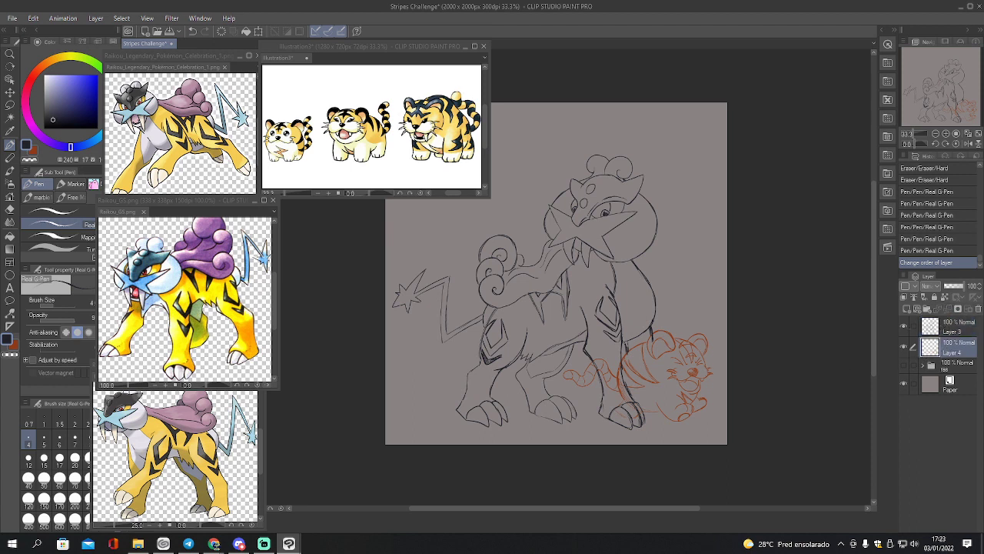
Fade the tiger's tail and rump lines where they cross Raikou's front leg, using the Soft eraser and finishing at brush size 50
{"action": "key", "text": "e"}
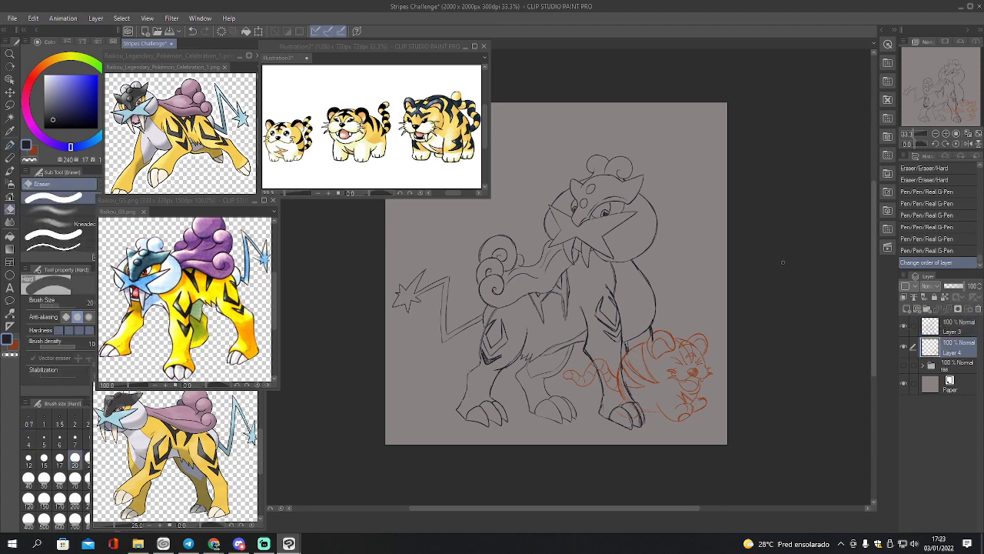
{"action": "left_click", "coordinate": [54, 208]}
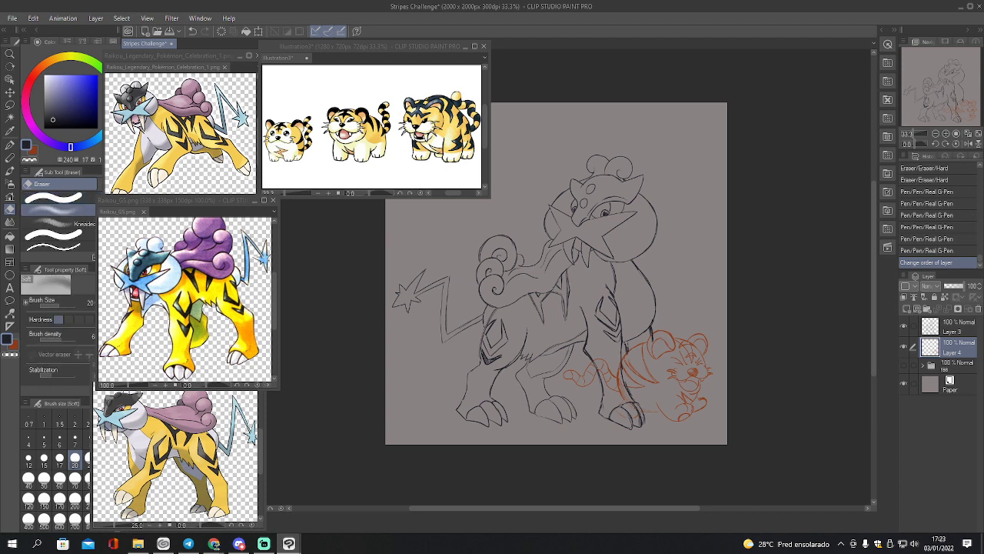
{"action": "key", "text": "bracketright"}
{"action": "key", "text": "bracketright"}
{"action": "key", "text": "bracketright"}
{"action": "key", "text": "bracketright"}
{"action": "left_click_drag", "start_coordinate": [618, 370], "coordinate": [623, 400]}
{"action": "key", "text": "bracketleft"}
{"action": "key", "text": "bracketleft"}
{"action": "key", "text": "bracketleft"}
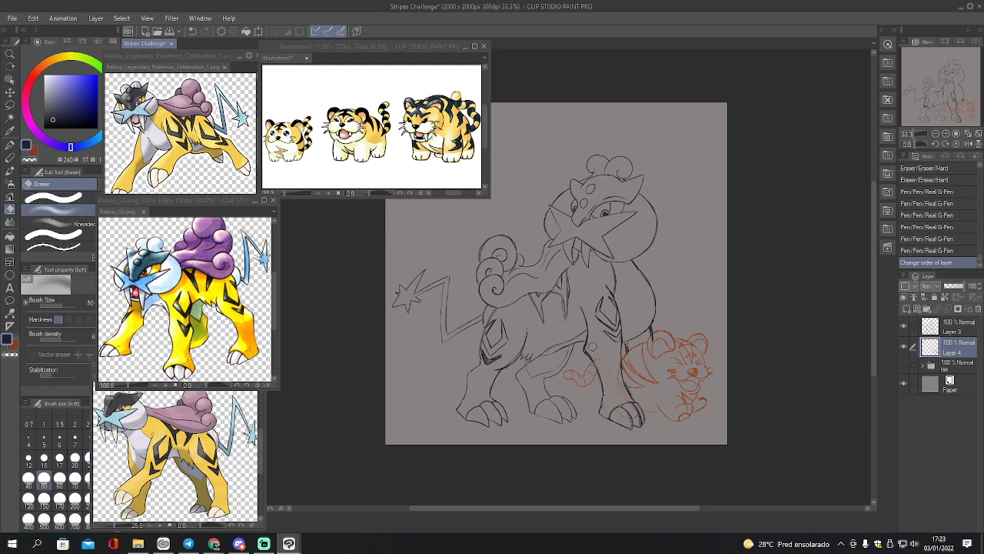
{"action": "left_click", "coordinate": [603, 363]}
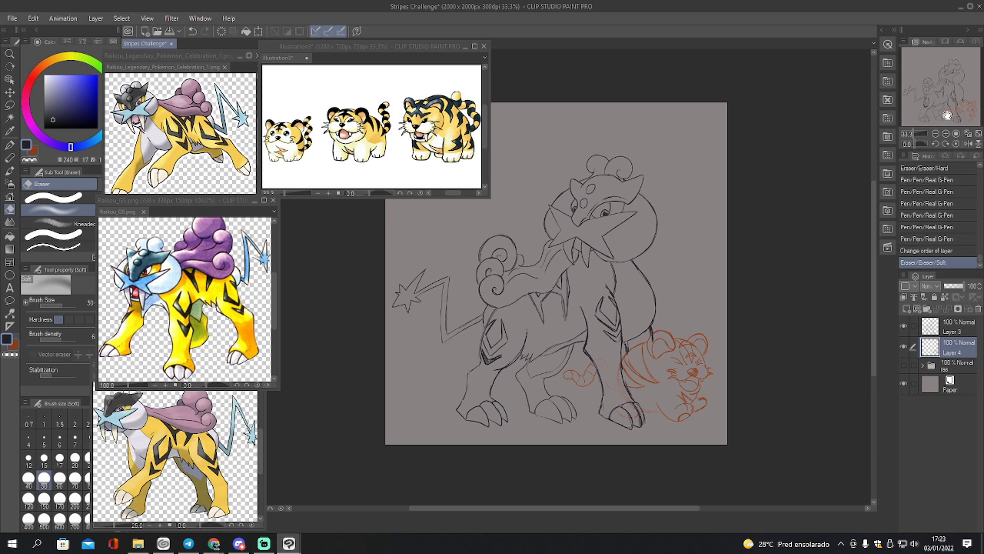
Create a layer folder named "ras" and move Layer 3 and Layer 4 into it
{"action": "left_click", "coordinate": [929, 308]}
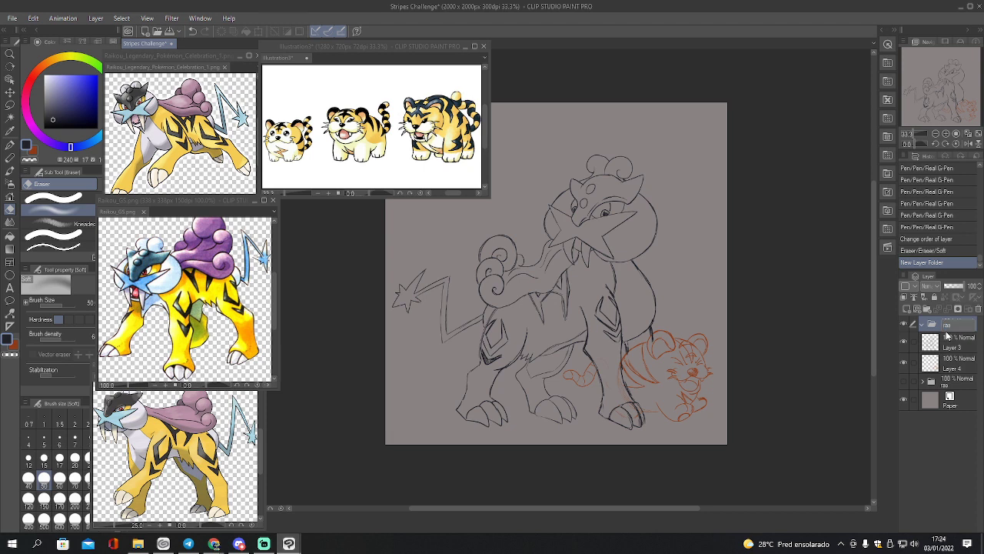
{"action": "type", "text": "ras"}
{"action": "key", "text": "Return"}
{"action": "left_click", "coordinate": [951, 343]}
{"action": "left_click", "coordinate": [948, 362], "text": "shift"}
{"action": "left_click_drag", "start_coordinate": [948, 362], "coordinate": [952, 325]}
Lower the new folder's opacity to 41%, collapse it and add a new raster layer above it
{"action": "left_click", "coordinate": [954, 324]}
{"action": "left_click_drag", "start_coordinate": [961, 286], "coordinate": [952, 286]}
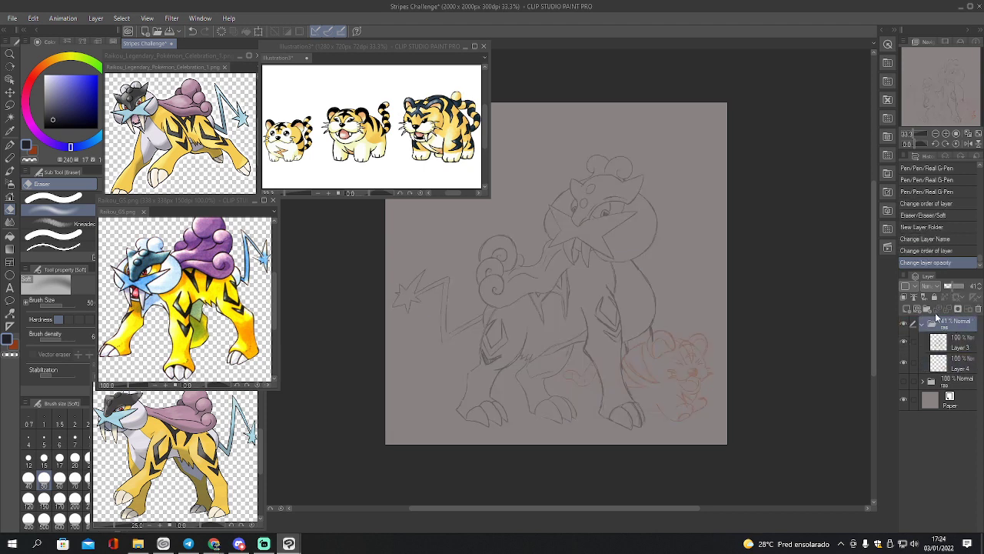
{"action": "left_click", "coordinate": [921, 326]}
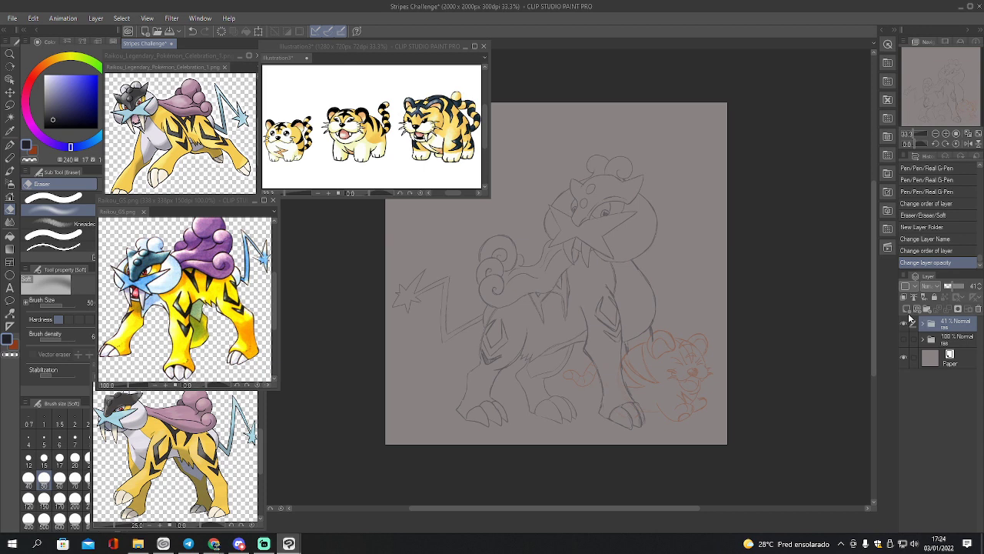
{"action": "left_click", "coordinate": [906, 309]}
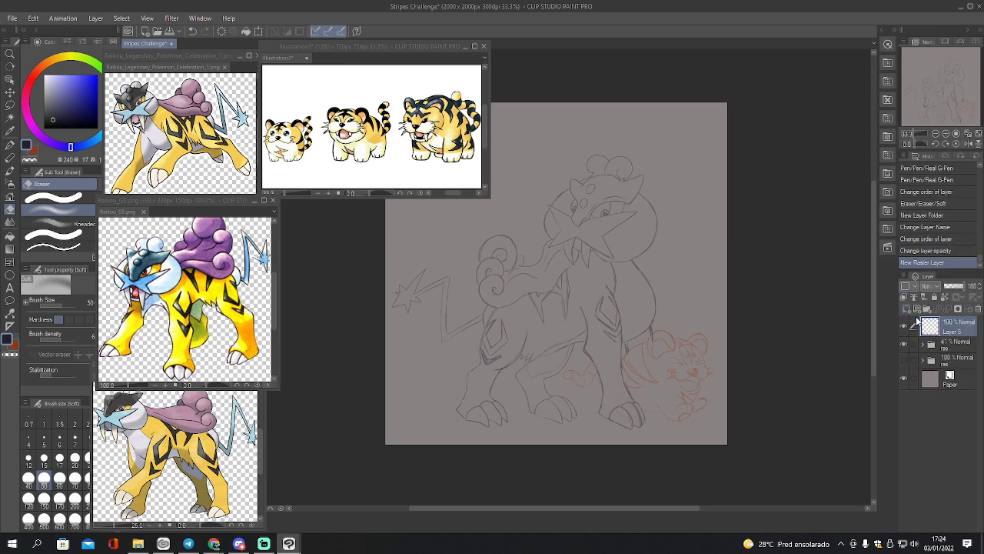
{"action": "left_click_drag", "start_coordinate": [945, 111], "coordinate": [949, 106]}
{"action": "key", "text": "x"}
{"action": "key", "text": "x"}
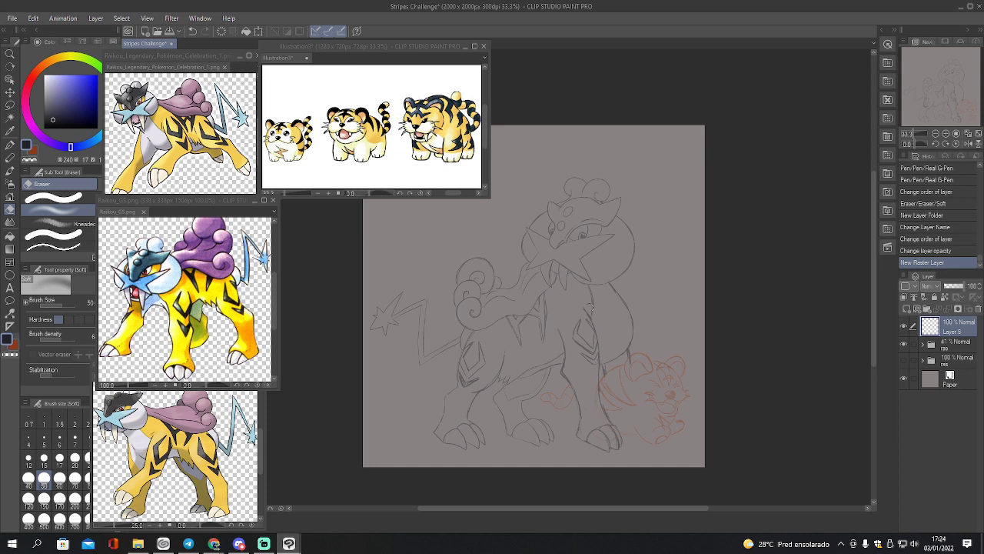
On Layer 3, lasso the fur tuft on Raikou's belly beside the hind leg, shift it slightly upward and deselect it
{"action": "key", "text": "m"}
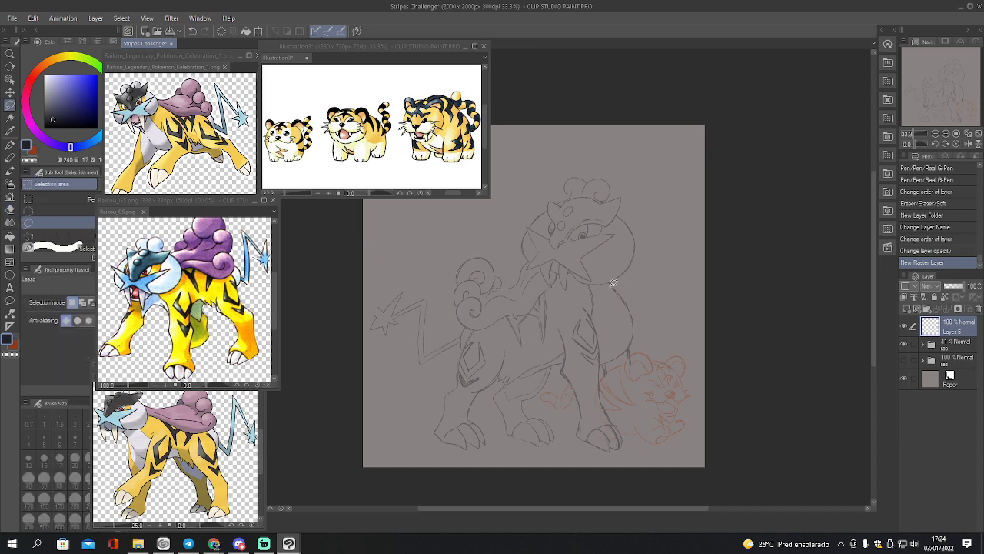
{"action": "left_click", "coordinate": [927, 346]}
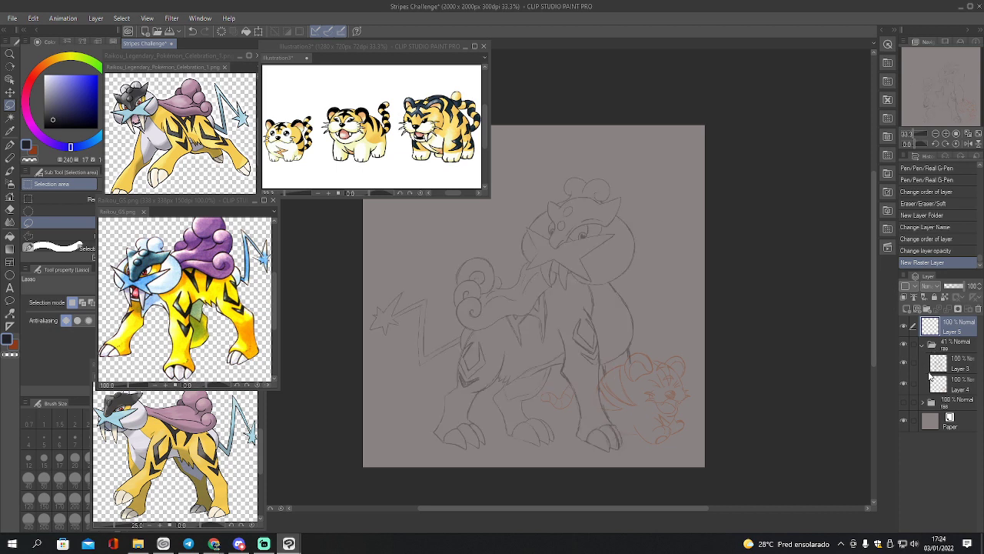
{"action": "left_click", "coordinate": [935, 382]}
{"action": "left_click", "coordinate": [933, 366]}
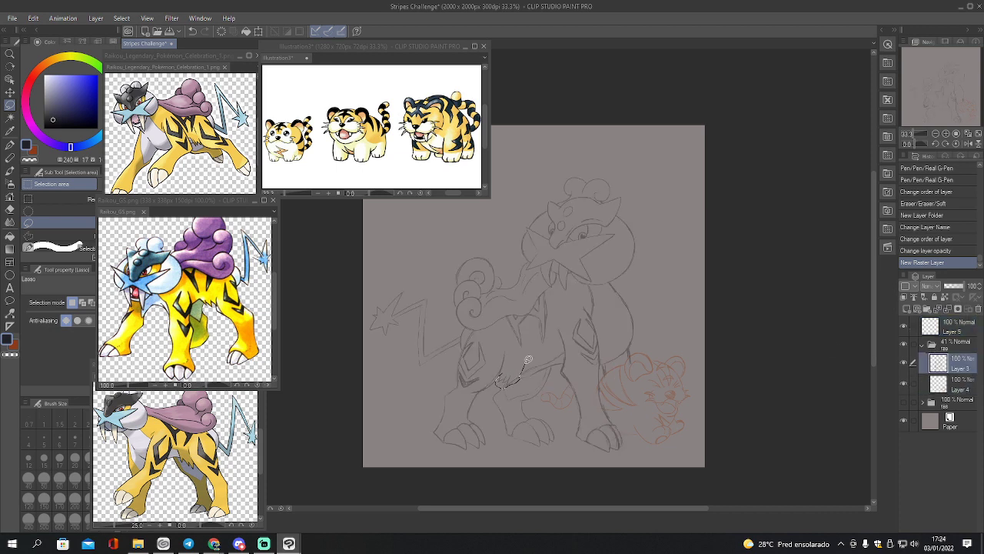
{"action": "left_click_drag", "start_coordinate": [529, 359], "coordinate": [519, 363]}
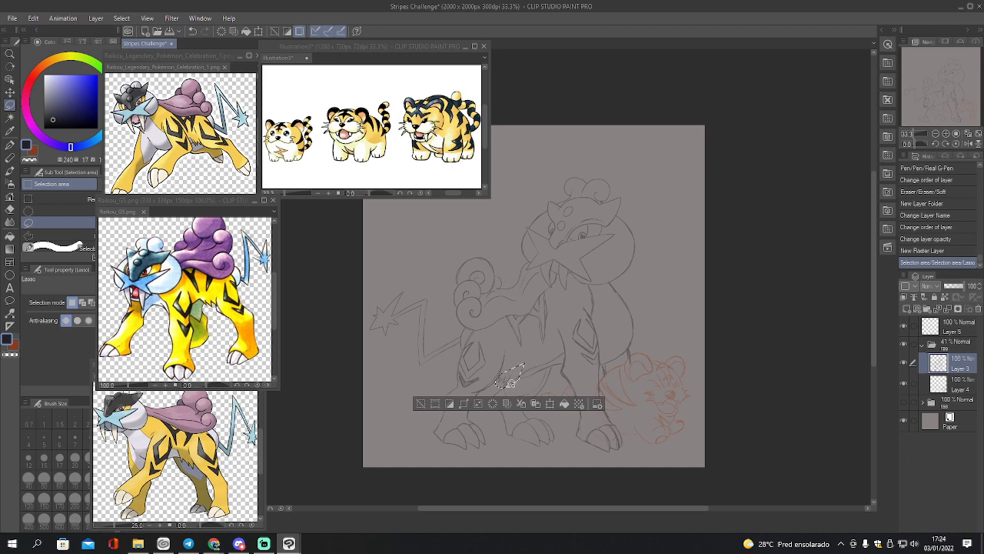
{"action": "left_click_drag", "start_coordinate": [503, 382], "coordinate": [529, 373]}
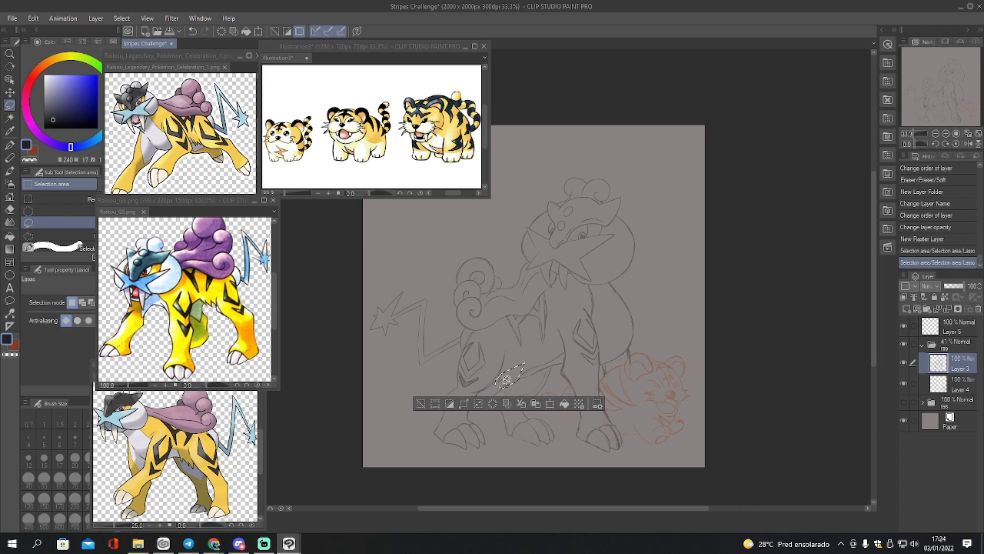
{"action": "mouse_move", "coordinate": [507, 380]}
{"action": "left_mouse_down"}
{"action": "mouse_move", "coordinate": [517, 378]}
{"action": "mouse_move", "coordinate": [512, 385]}
{"action": "left_mouse_up"}
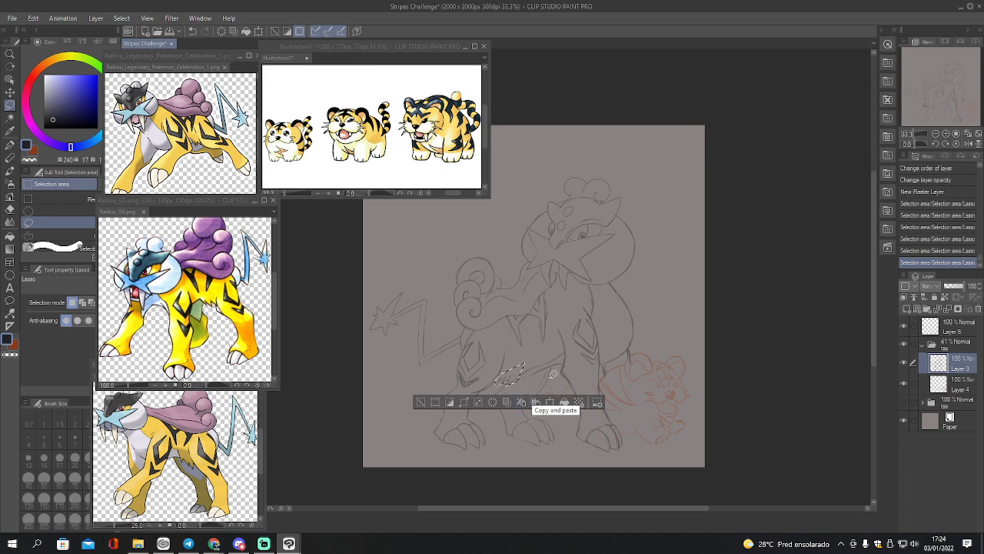
{"action": "key", "text": "k"}
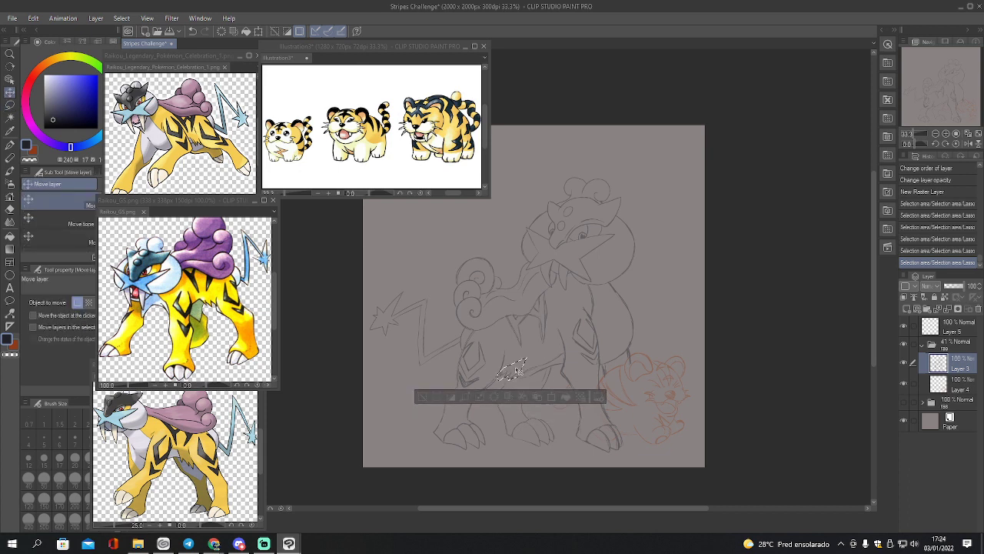
{"action": "left_click_drag", "start_coordinate": [519, 370], "coordinate": [516, 367]}
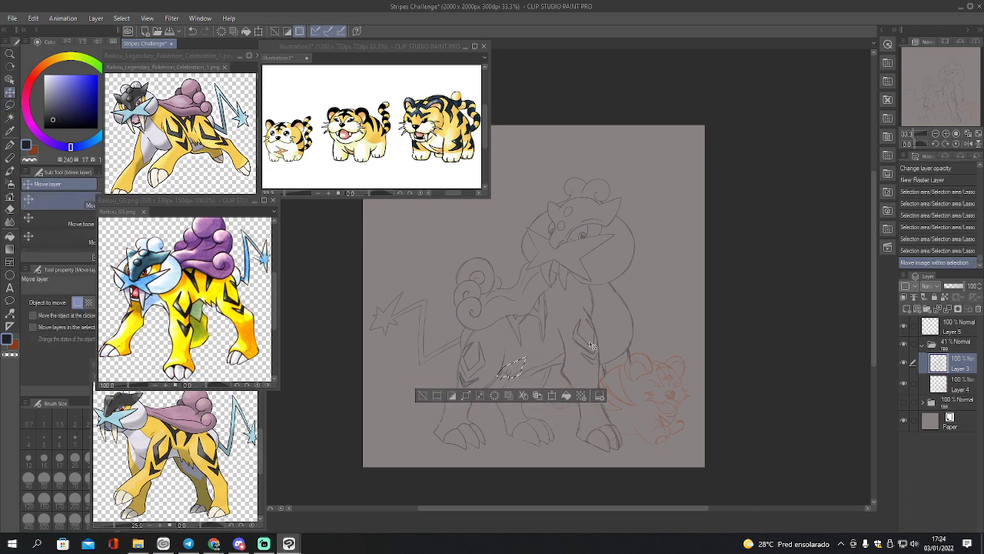
{"action": "key", "text": "ctrl+d"}
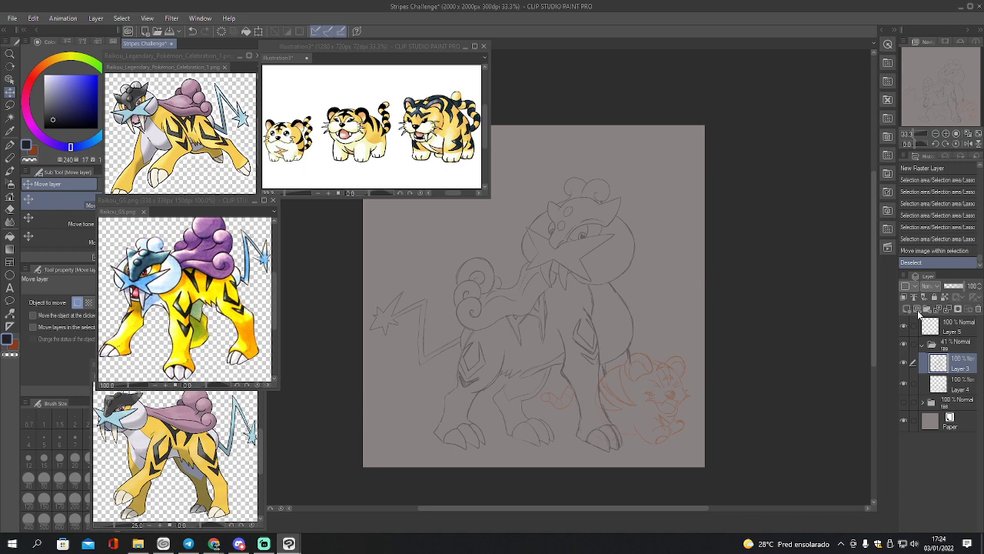
{"action": "left_click", "coordinate": [905, 363]}
{"action": "left_click", "coordinate": [904, 363]}
Sketch an extra fur zigzag on Raikou's belly with the Real G-Pen and remove stray belly lines using the Hard eraser
{"action": "left_click", "coordinate": [956, 134]}
{"action": "left_click_drag", "start_coordinate": [954, 115], "coordinate": [932, 94]}
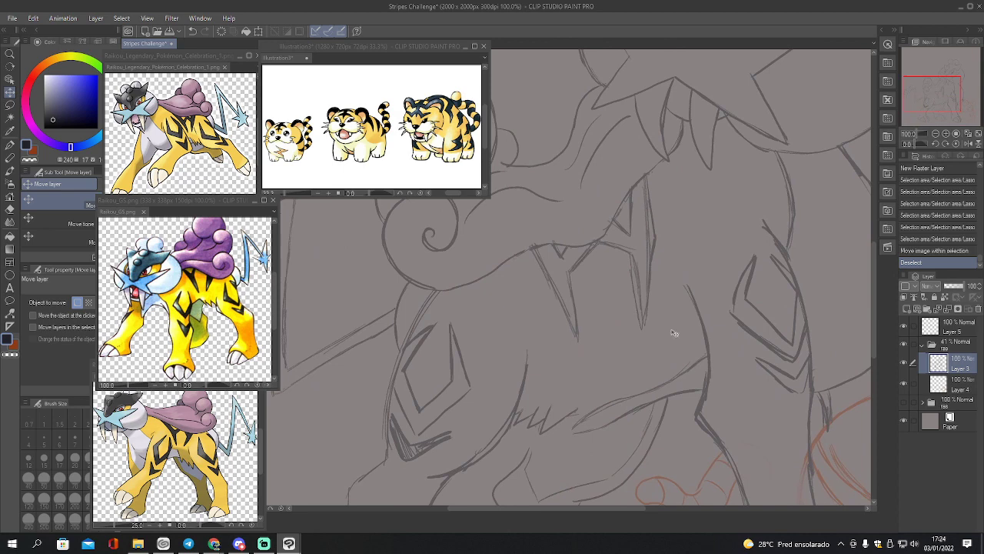
{"action": "key", "text": "p"}
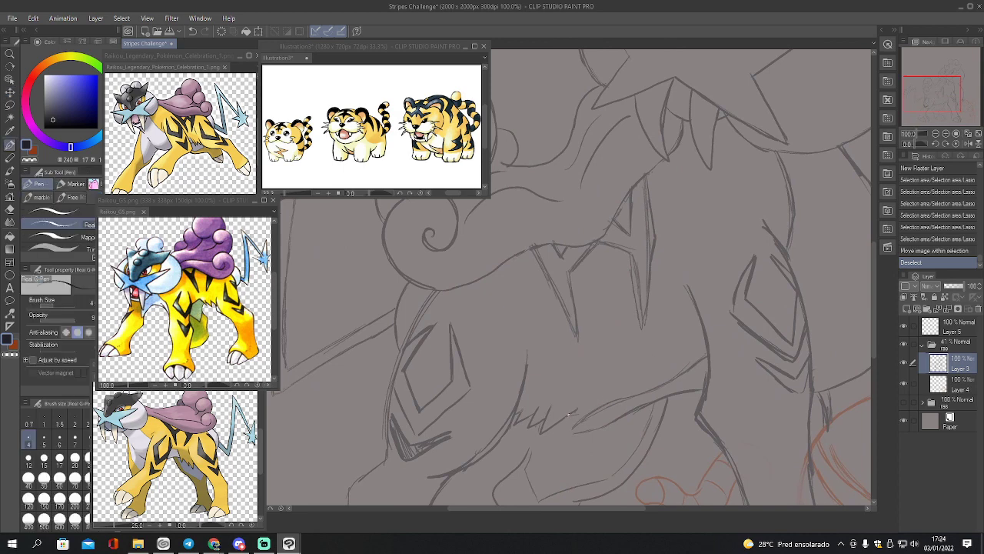
{"action": "mouse_move", "coordinate": [569, 415]}
{"action": "left_mouse_down"}
{"action": "mouse_move", "coordinate": [700, 388]}
{"action": "mouse_move", "coordinate": [585, 431]}
{"action": "mouse_move", "coordinate": [676, 411]}
{"action": "mouse_move", "coordinate": [644, 404]}
{"action": "mouse_move", "coordinate": [581, 431]}
{"action": "left_mouse_up"}
{"action": "key", "text": "e"}
{"action": "left_click", "coordinate": [74, 199]}
{"action": "left_click_drag", "start_coordinate": [606, 425], "coordinate": [626, 416]}
Redraw the fur tuft and belly edge up to the front leg, cleaning overlapping lines, and save the illustration
{"action": "key", "text": "p"}
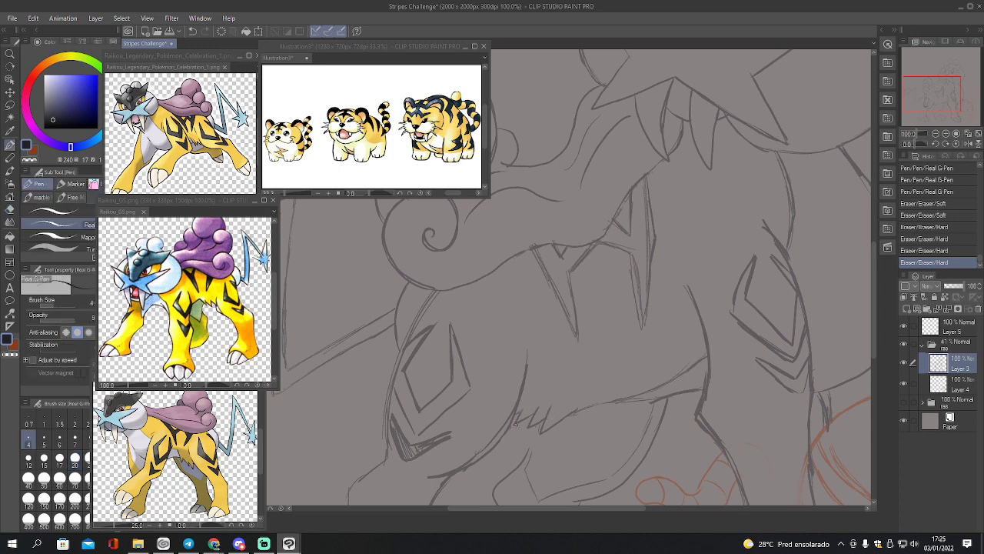
{"action": "left_click_drag", "start_coordinate": [531, 431], "coordinate": [528, 419]}
{"action": "left_click_drag", "start_coordinate": [534, 427], "coordinate": [533, 409]}
{"action": "mouse_move", "coordinate": [544, 416]}
{"action": "left_mouse_down"}
{"action": "mouse_move", "coordinate": [666, 404]}
{"action": "mouse_move", "coordinate": [612, 398]}
{"action": "mouse_move", "coordinate": [576, 410]}
{"action": "mouse_move", "coordinate": [701, 389]}
{"action": "left_mouse_up"}
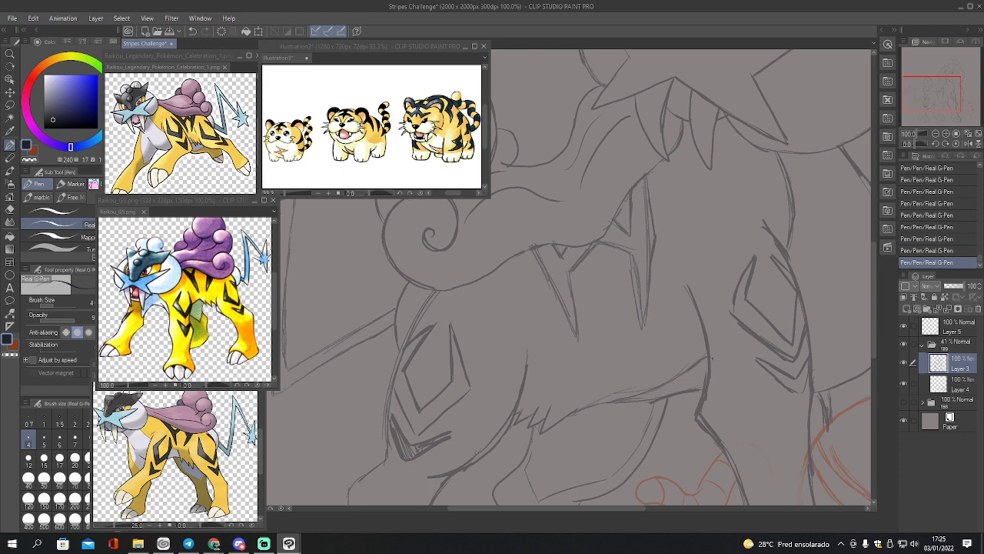
{"action": "key", "text": "e"}
{"action": "mouse_move", "coordinate": [620, 397]}
{"action": "left_mouse_down"}
{"action": "mouse_move", "coordinate": [664, 395]}
{"action": "mouse_move", "coordinate": [677, 384]}
{"action": "left_mouse_up"}
{"action": "key", "text": "p"}
{"action": "left_click_drag", "start_coordinate": [649, 396], "coordinate": [701, 378]}
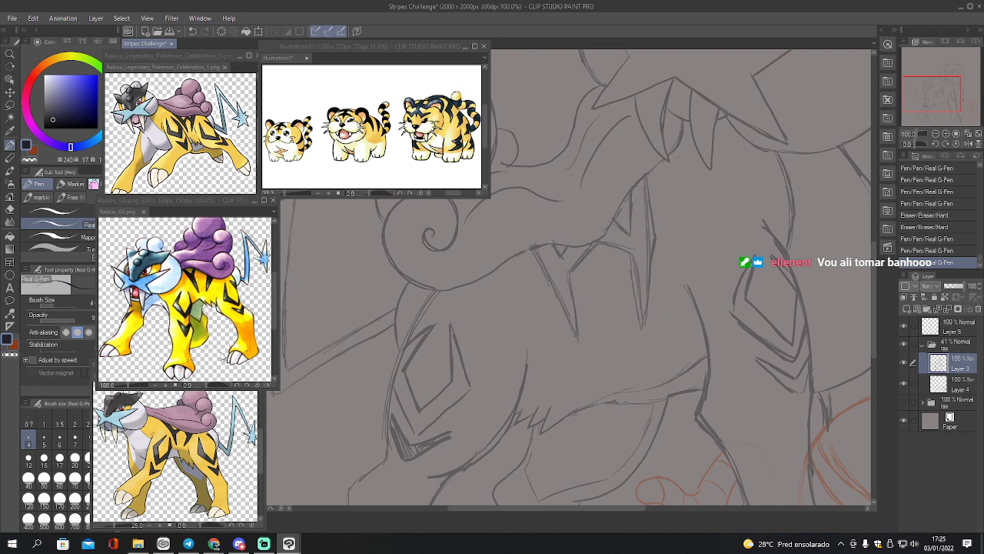
{"action": "key", "text": "ctrl+s"}
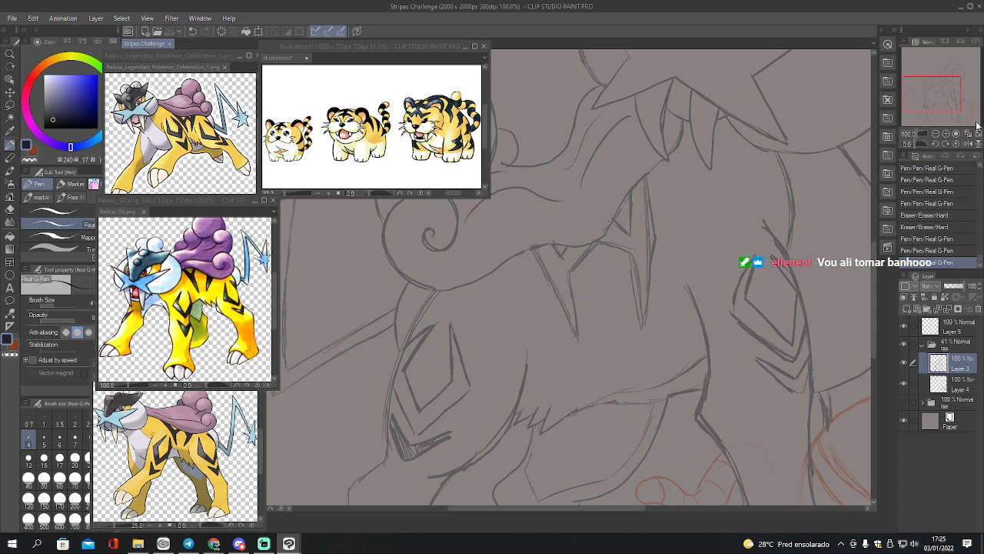
On Layer 5, ink Raikou's fangs and the mouth line between them with the Real G-Pen, erasing the line crossing the front fang
{"action": "left_click", "coordinate": [936, 134]}
{"action": "left_click_drag", "start_coordinate": [940, 108], "coordinate": [941, 92]}
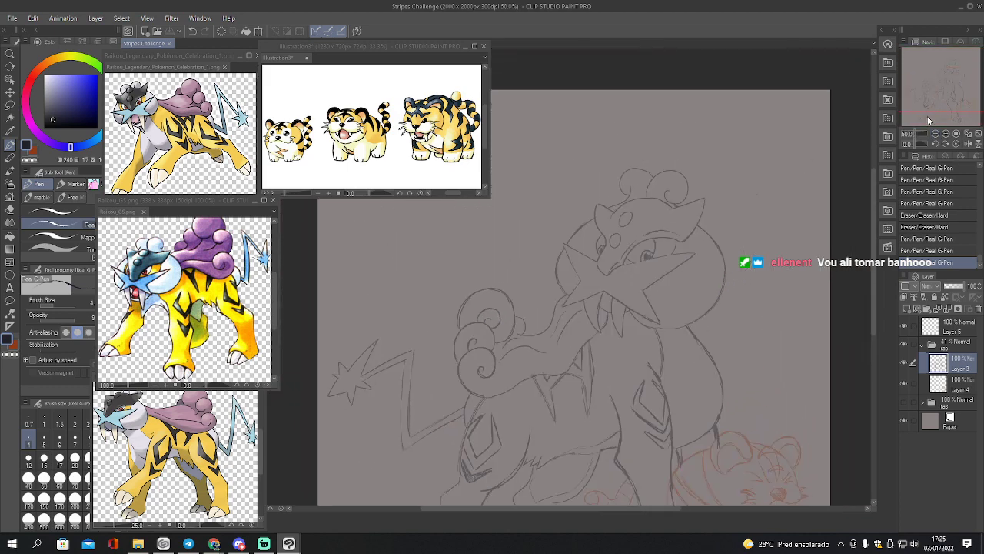
{"action": "left_click", "coordinate": [956, 134]}
{"action": "left_click_drag", "start_coordinate": [954, 110], "coordinate": [942, 77]}
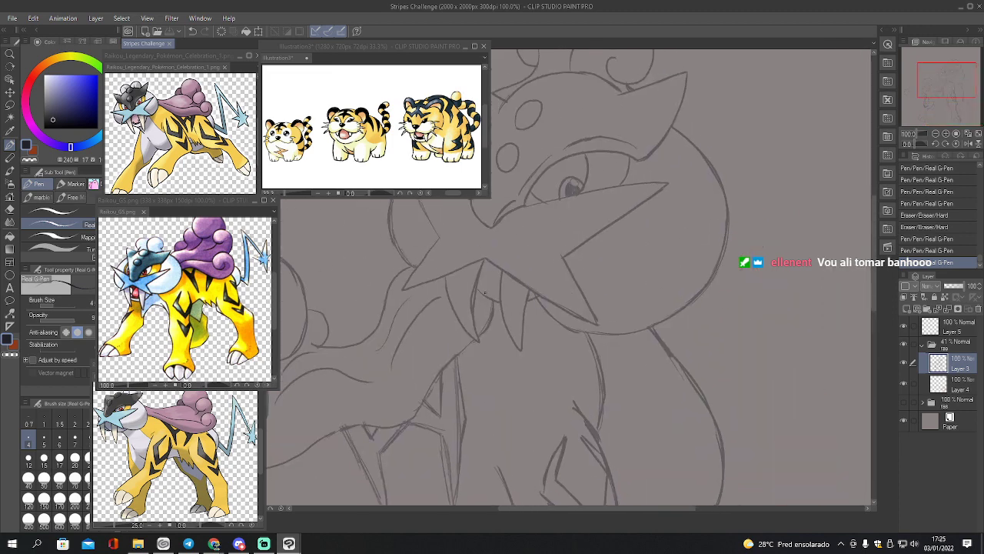
{"action": "left_click", "coordinate": [945, 329]}
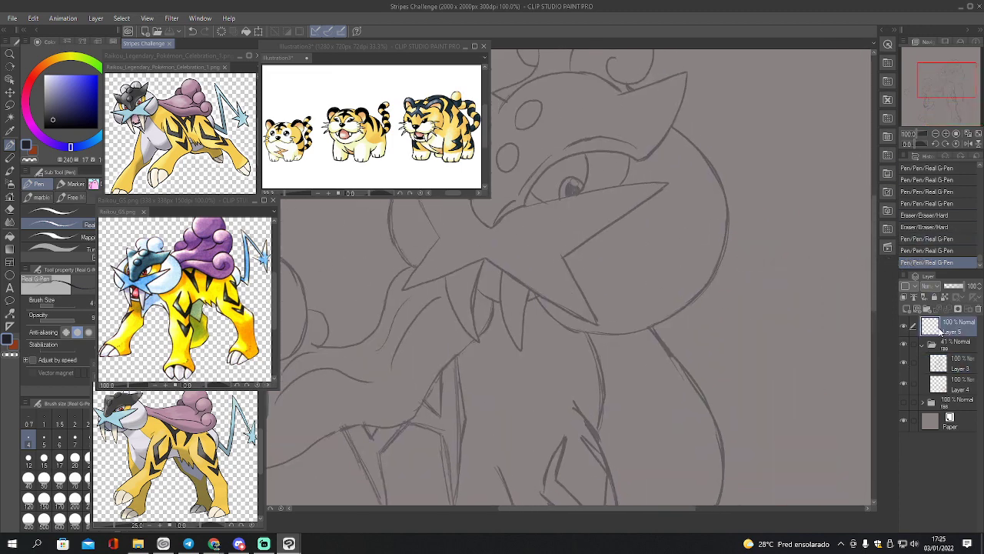
{"action": "mouse_move", "coordinate": [496, 267]}
{"action": "left_mouse_down"}
{"action": "mouse_move", "coordinate": [498, 320]}
{"action": "mouse_move", "coordinate": [521, 350]}
{"action": "mouse_move", "coordinate": [528, 291]}
{"action": "left_mouse_up"}
{"action": "mouse_move", "coordinate": [479, 260]}
{"action": "left_mouse_down"}
{"action": "mouse_move", "coordinate": [468, 321]}
{"action": "mouse_move", "coordinate": [475, 336]}
{"action": "mouse_move", "coordinate": [452, 302]}
{"action": "mouse_move", "coordinate": [464, 325]}
{"action": "left_mouse_up"}
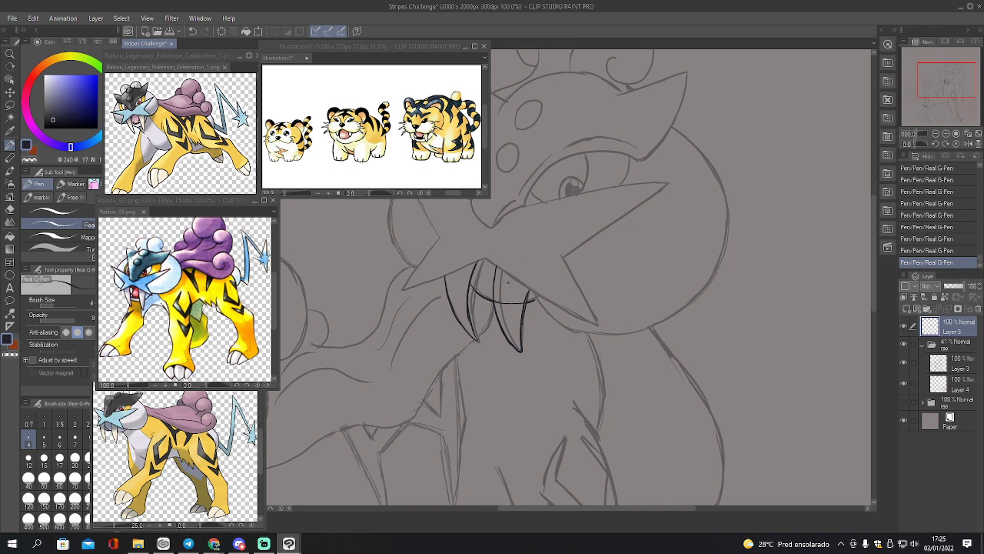
{"action": "key", "text": "e"}
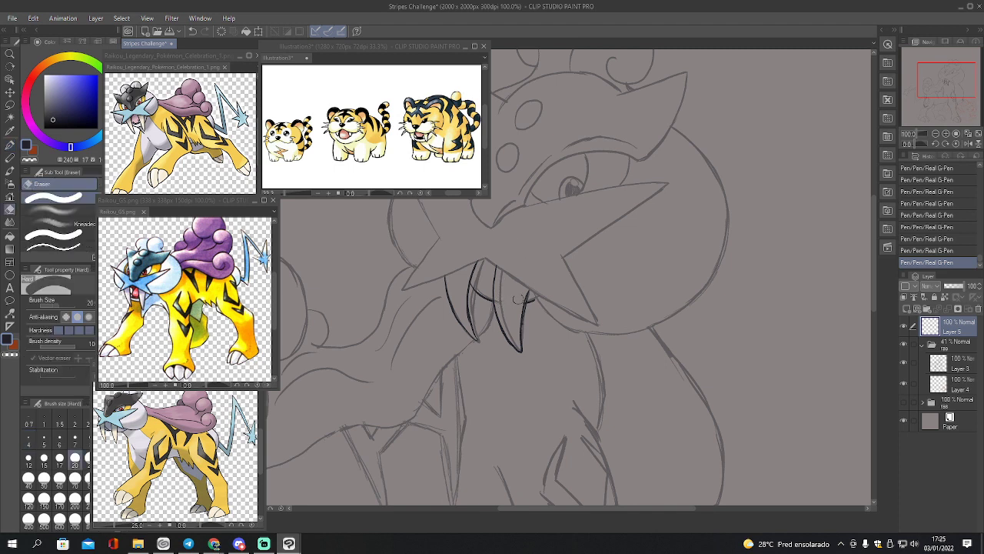
{"action": "left_click_drag", "start_coordinate": [520, 298], "coordinate": [528, 301]}
{"action": "key", "text": "p"}
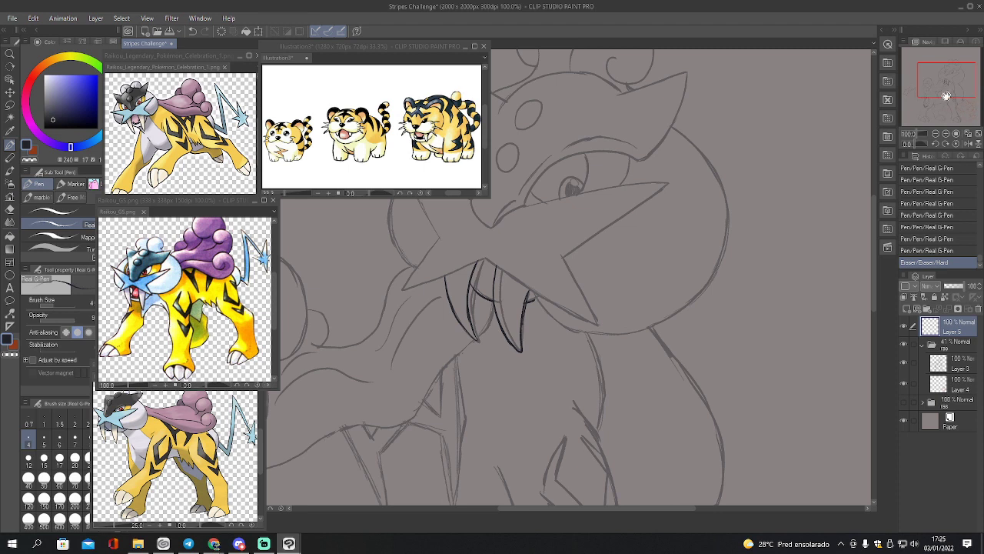
Ink the lower, left and upper-right edges of Raikou's star-shaped muzzle and retouch the left fang
{"action": "left_click_drag", "start_coordinate": [947, 95], "coordinate": [944, 84]}
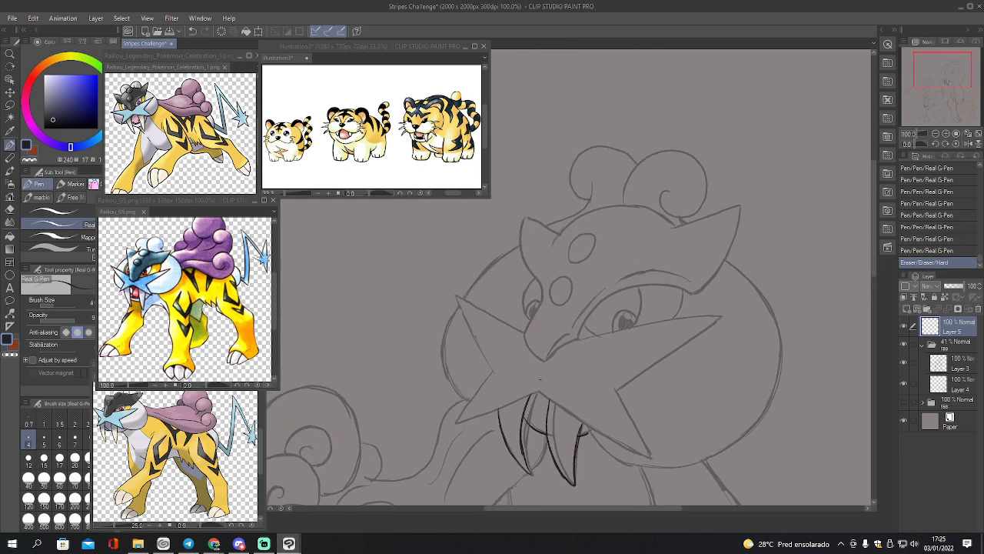
{"action": "mouse_move", "coordinate": [538, 379]}
{"action": "left_mouse_down"}
{"action": "mouse_move", "coordinate": [649, 456]}
{"action": "mouse_move", "coordinate": [612, 393]}
{"action": "left_mouse_up"}
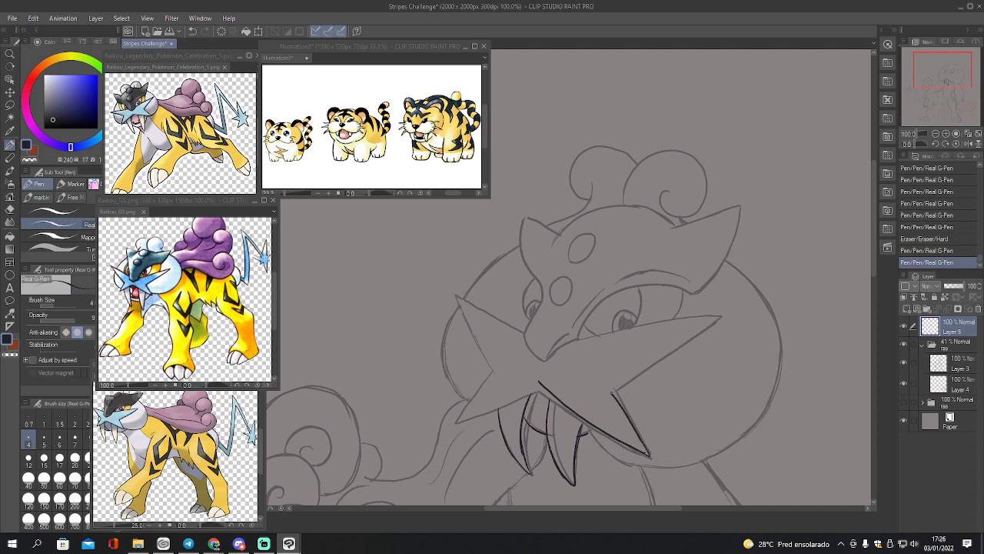
{"action": "left_click_drag", "start_coordinate": [577, 339], "coordinate": [675, 320]}
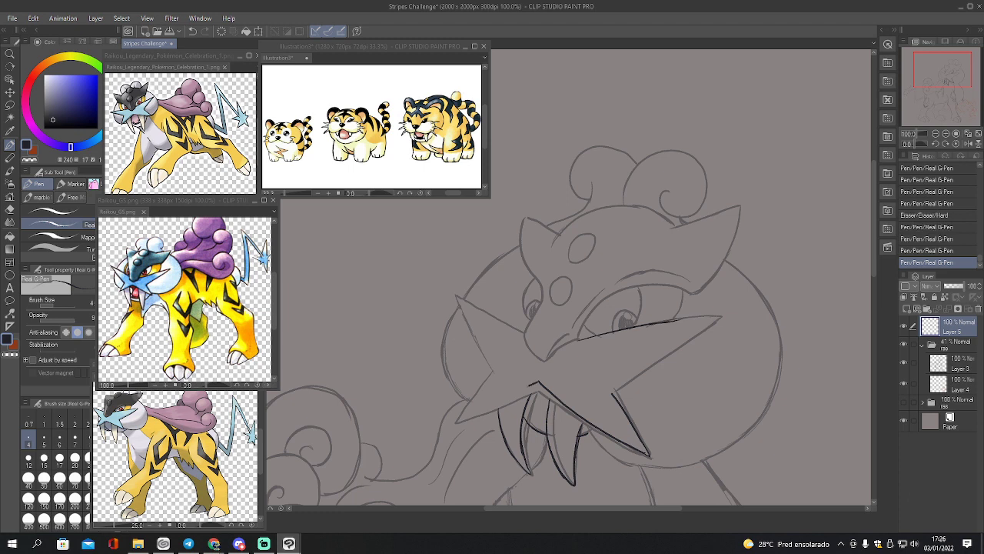
{"action": "mouse_move", "coordinate": [536, 383]}
{"action": "left_mouse_down"}
{"action": "mouse_move", "coordinate": [453, 422]}
{"action": "mouse_move", "coordinate": [496, 368]}
{"action": "mouse_move", "coordinate": [453, 296]}
{"action": "mouse_move", "coordinate": [503, 322]}
{"action": "left_mouse_up"}
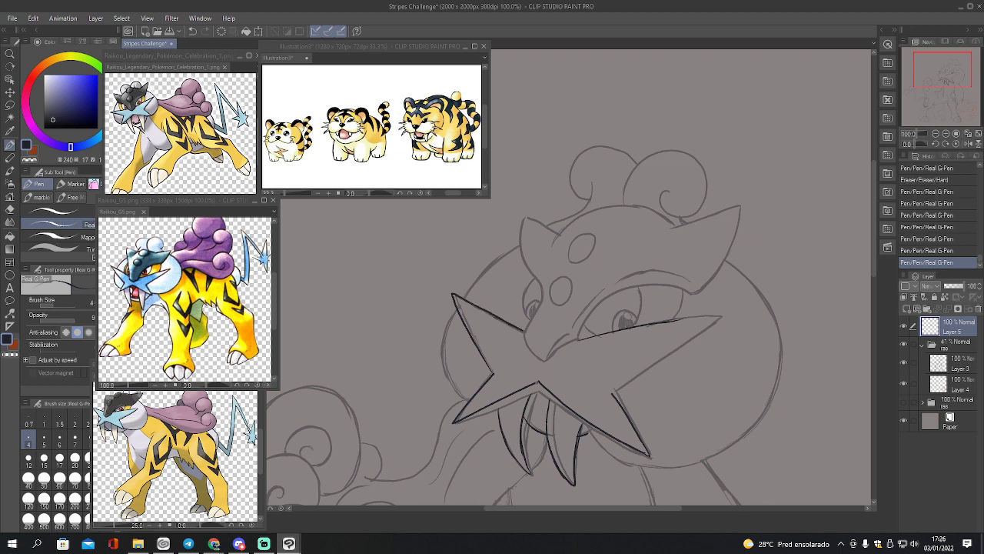
{"action": "left_click", "coordinate": [505, 401]}
{"action": "mouse_move", "coordinate": [494, 405]}
{"action": "left_mouse_down"}
{"action": "mouse_move", "coordinate": [503, 444]}
{"action": "mouse_move", "coordinate": [527, 471]}
{"action": "left_mouse_up"}
On Layer 3, lasso Raikou's far hind paw and scale it down slightly with Scale/Rotate
{"action": "left_click_drag", "start_coordinate": [943, 97], "coordinate": [952, 105]}
{"action": "left_click", "coordinate": [936, 134]}
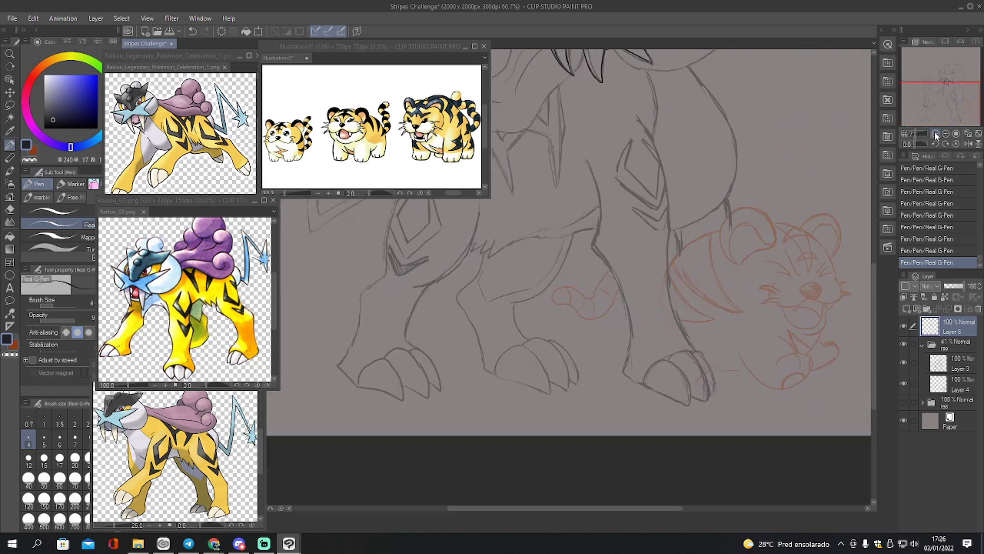
{"action": "left_click", "coordinate": [936, 134]}
{"action": "left_click", "coordinate": [939, 363]}
{"action": "key", "text": "m"}
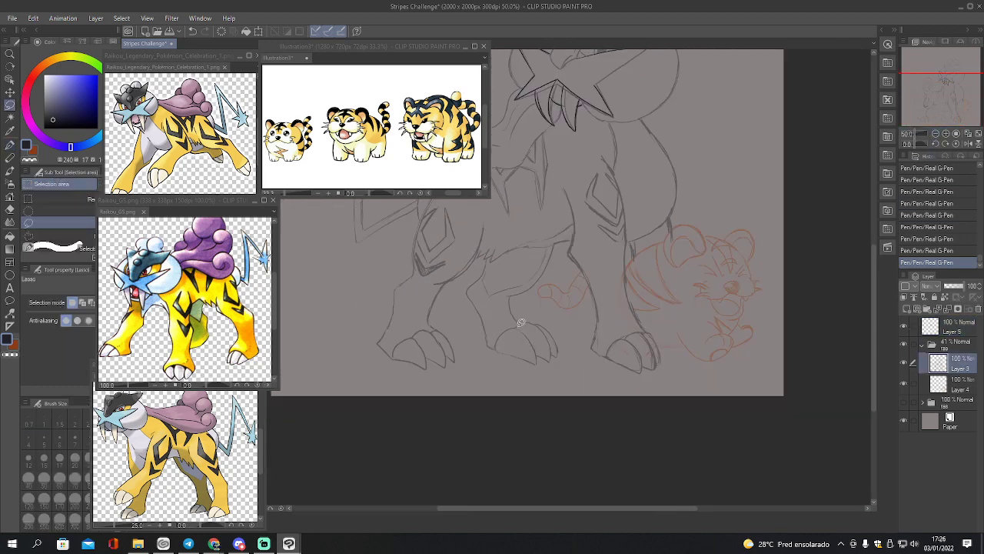
{"action": "mouse_move", "coordinate": [496, 339]}
{"action": "left_mouse_down"}
{"action": "mouse_move", "coordinate": [511, 369]}
{"action": "mouse_move", "coordinate": [556, 364]}
{"action": "mouse_move", "coordinate": [564, 333]}
{"action": "mouse_move", "coordinate": [544, 317]}
{"action": "mouse_move", "coordinate": [517, 319]}
{"action": "mouse_move", "coordinate": [550, 341]}
{"action": "left_mouse_up"}
{"action": "key", "text": "ctrl+t"}
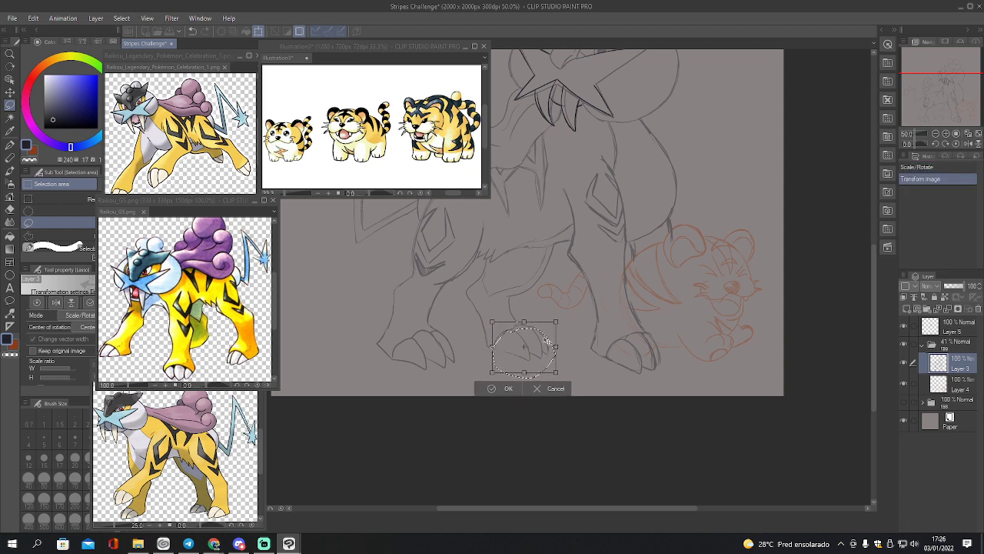
{"action": "key", "text": "Return"}
{"action": "key", "text": "ctrl+d"}
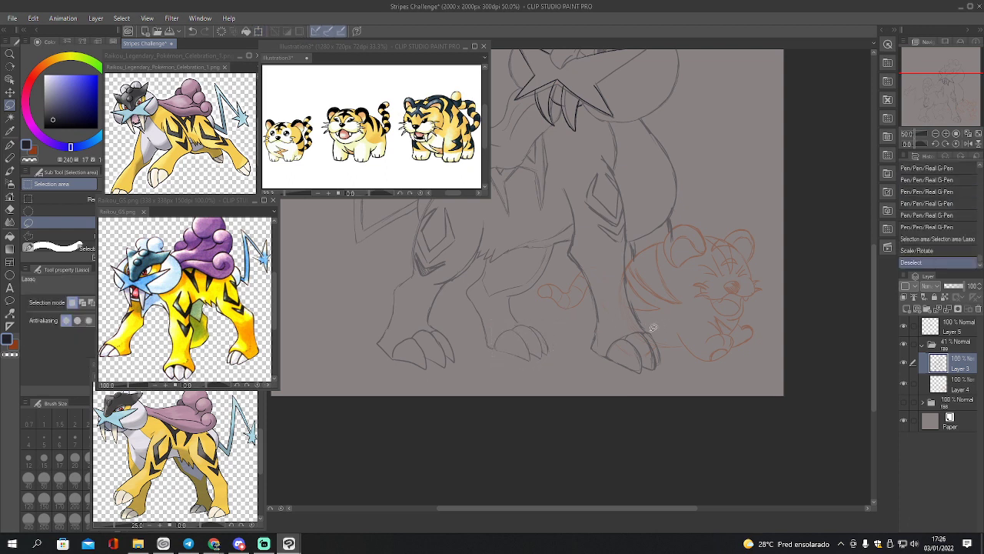
Lasso Raikou's front paw, rotate and reposition it slightly under the leg, and deselect it
{"action": "mouse_move", "coordinate": [615, 334]}
{"action": "left_mouse_down"}
{"action": "mouse_move", "coordinate": [617, 368]}
{"action": "mouse_move", "coordinate": [649, 383]}
{"action": "mouse_move", "coordinate": [668, 359]}
{"action": "mouse_move", "coordinate": [646, 325]}
{"action": "mouse_move", "coordinate": [623, 328]}
{"action": "mouse_move", "coordinate": [682, 349]}
{"action": "mouse_move", "coordinate": [662, 355]}
{"action": "mouse_move", "coordinate": [686, 372]}
{"action": "mouse_move", "coordinate": [668, 371]}
{"action": "mouse_move", "coordinate": [691, 378]}
{"action": "mouse_move", "coordinate": [666, 364]}
{"action": "left_mouse_up"}
{"action": "key", "text": "ctrl+t"}
{"action": "left_click_drag", "start_coordinate": [667, 363], "coordinate": [659, 362]}
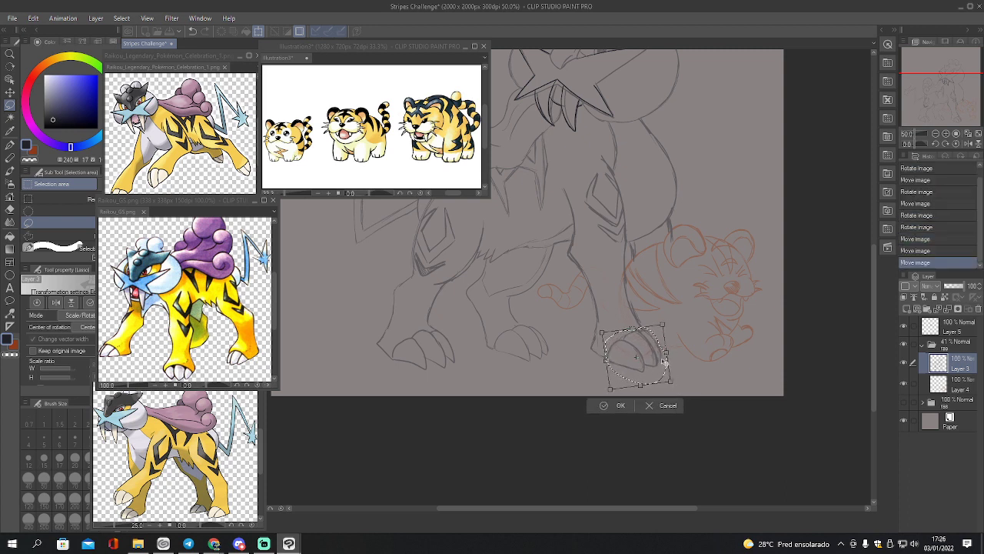
{"action": "left_click", "coordinate": [617, 406]}
{"action": "key", "text": "ctrl+d"}
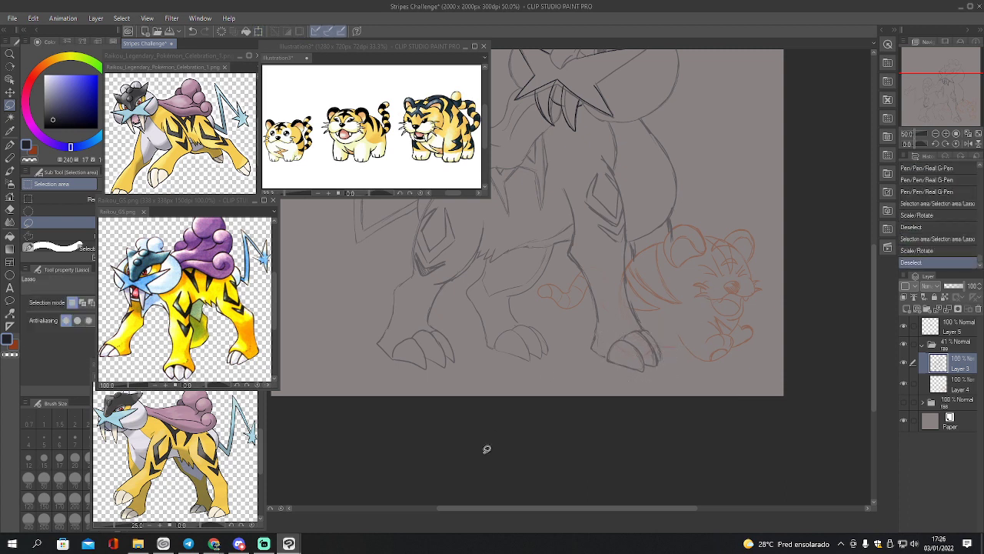
On Layer 5, ink both side contours of Raikou's front leg from the chest down to the paw with the Real G-Pen
{"action": "mouse_move", "coordinate": [940, 106]}
{"action": "left_mouse_down"}
{"action": "mouse_move", "coordinate": [938, 95]}
{"action": "mouse_move", "coordinate": [928, 100]}
{"action": "mouse_move", "coordinate": [938, 100]}
{"action": "left_mouse_up"}
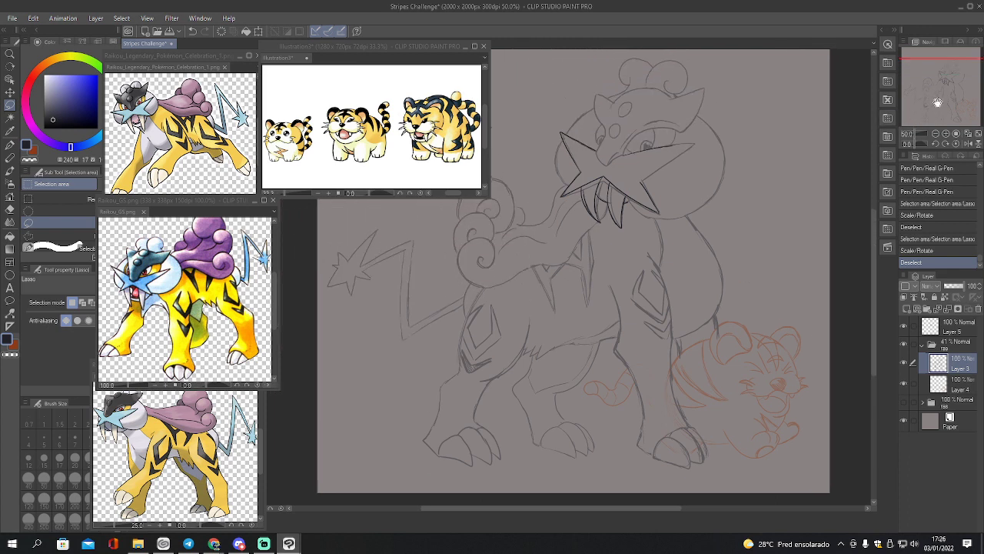
{"action": "left_click", "coordinate": [950, 330]}
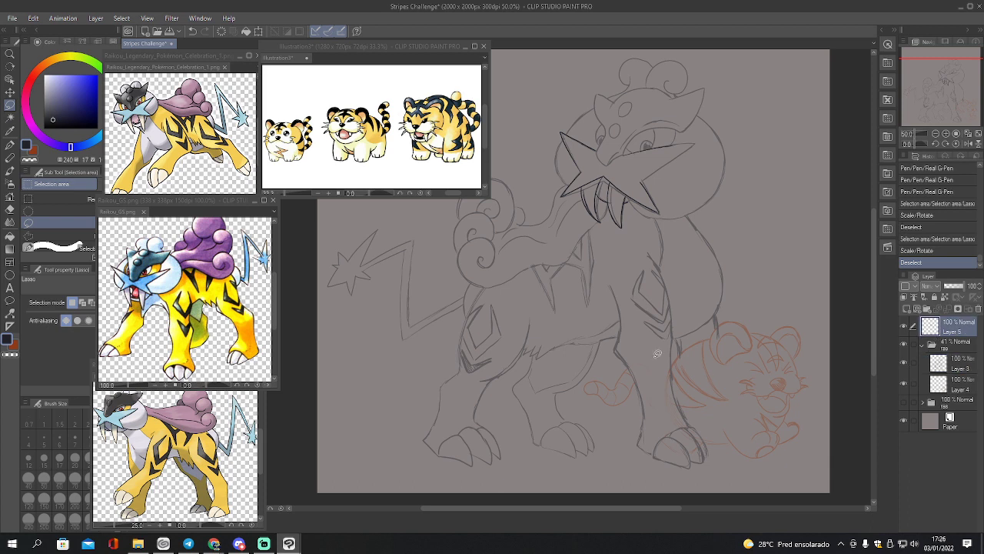
{"action": "key", "text": "p"}
{"action": "left_click_drag", "start_coordinate": [609, 281], "coordinate": [622, 361]}
{"action": "left_click_drag", "start_coordinate": [617, 347], "coordinate": [635, 444]}
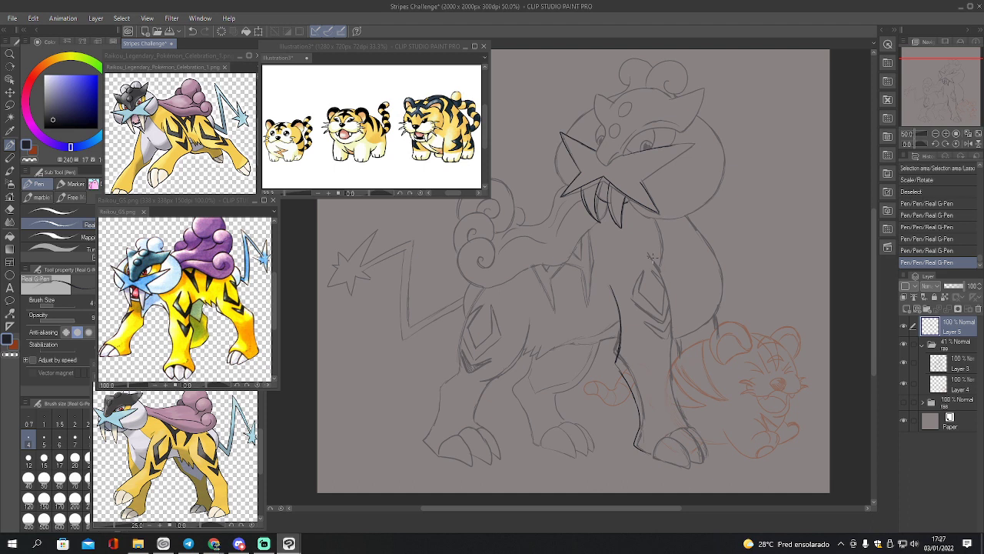
{"action": "mouse_move", "coordinate": [652, 257]}
{"action": "left_mouse_down"}
{"action": "mouse_move", "coordinate": [669, 294]}
{"action": "mouse_move", "coordinate": [662, 364]}
{"action": "mouse_move", "coordinate": [669, 347]}
{"action": "mouse_move", "coordinate": [662, 363]}
{"action": "mouse_move", "coordinate": [678, 416]}
{"action": "left_mouse_up"}
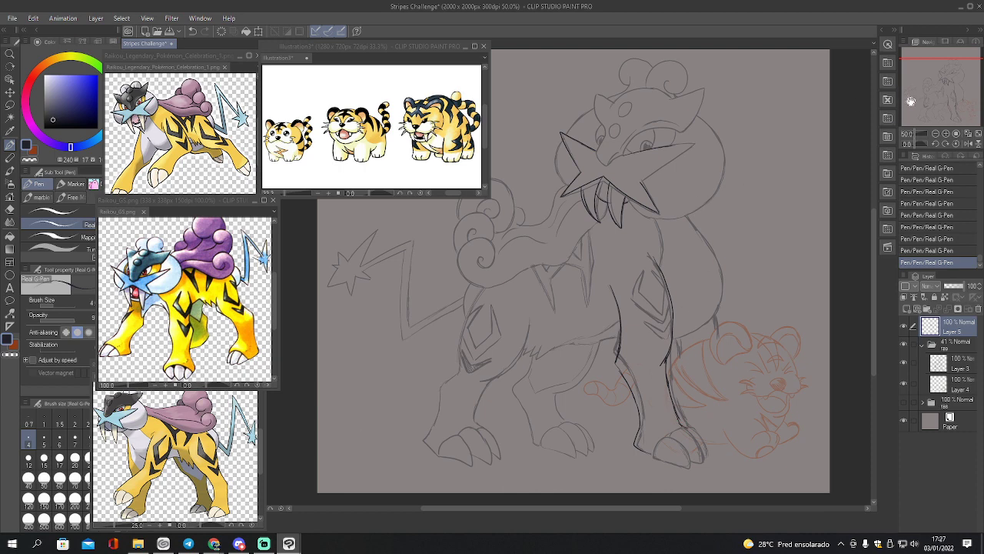
Ink Raikou's trailing cloud-like mane on Layer 5, including the curled puffs, the wavy edges and the inner flow lines
{"action": "left_click_drag", "start_coordinate": [931, 102], "coordinate": [935, 91]}
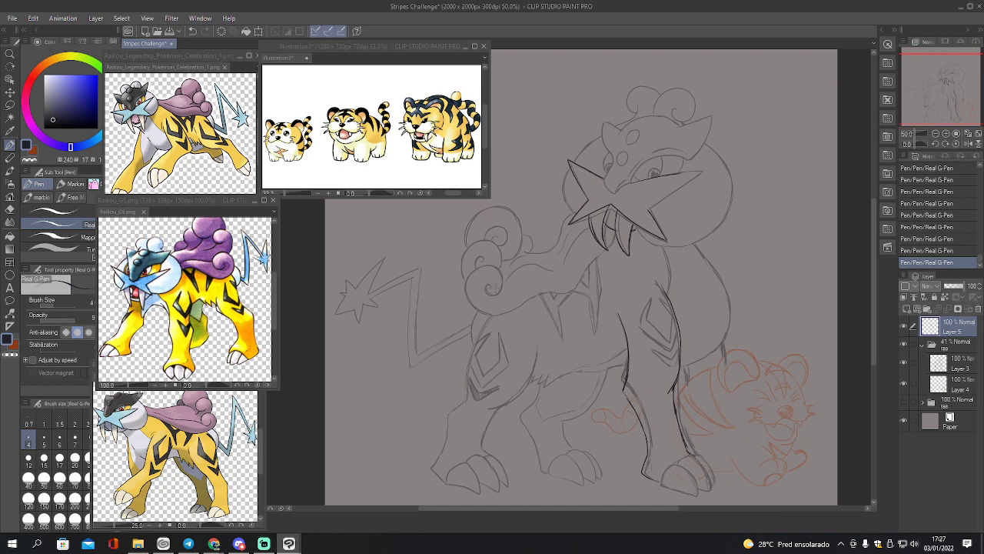
{"action": "mouse_move", "coordinate": [486, 290]}
{"action": "left_mouse_down"}
{"action": "mouse_move", "coordinate": [502, 281]}
{"action": "mouse_move", "coordinate": [475, 267]}
{"action": "mouse_move", "coordinate": [464, 300]}
{"action": "mouse_move", "coordinate": [481, 313]}
{"action": "mouse_move", "coordinate": [582, 281]}
{"action": "mouse_move", "coordinate": [606, 252]}
{"action": "mouse_move", "coordinate": [585, 273]}
{"action": "left_mouse_up"}
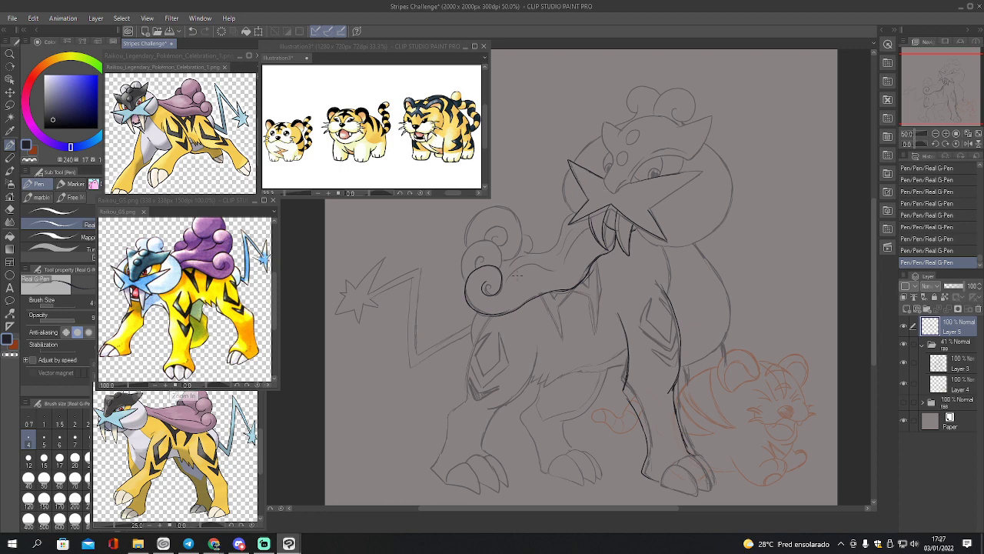
{"action": "mouse_move", "coordinate": [507, 282]}
{"action": "left_mouse_down"}
{"action": "mouse_move", "coordinate": [567, 265]}
{"action": "mouse_move", "coordinate": [585, 237]}
{"action": "left_mouse_up"}
{"action": "mouse_move", "coordinate": [463, 280]}
{"action": "left_mouse_down"}
{"action": "mouse_move", "coordinate": [466, 249]}
{"action": "mouse_move", "coordinate": [496, 244]}
{"action": "left_mouse_up"}
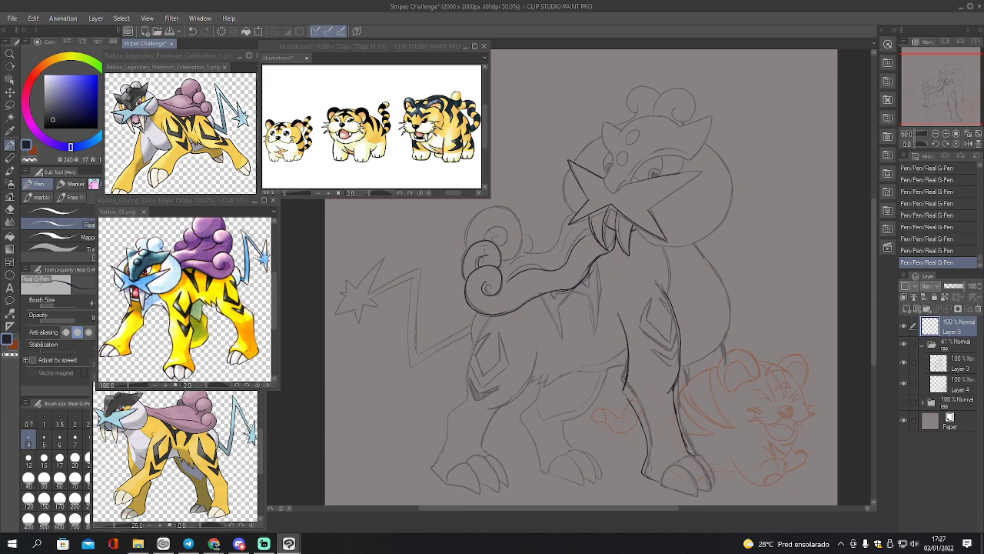
{"action": "mouse_move", "coordinate": [461, 256]}
{"action": "left_mouse_down"}
{"action": "mouse_move", "coordinate": [462, 230]}
{"action": "mouse_move", "coordinate": [479, 208]}
{"action": "mouse_move", "coordinate": [503, 205]}
{"action": "mouse_move", "coordinate": [519, 225]}
{"action": "mouse_move", "coordinate": [520, 254]}
{"action": "left_mouse_up"}
{"action": "mouse_move", "coordinate": [525, 233]}
{"action": "left_mouse_down"}
{"action": "mouse_move", "coordinate": [543, 263]}
{"action": "mouse_move", "coordinate": [510, 266]}
{"action": "mouse_move", "coordinate": [550, 249]}
{"action": "mouse_move", "coordinate": [572, 213]}
{"action": "left_mouse_up"}
{"action": "key", "text": "ctrl+z"}
{"action": "mouse_move", "coordinate": [566, 220]}
{"action": "left_mouse_down"}
{"action": "mouse_move", "coordinate": [554, 249]}
{"action": "mouse_move", "coordinate": [528, 255]}
{"action": "left_mouse_up"}
{"action": "left_click_drag", "start_coordinate": [571, 229], "coordinate": [561, 253]}
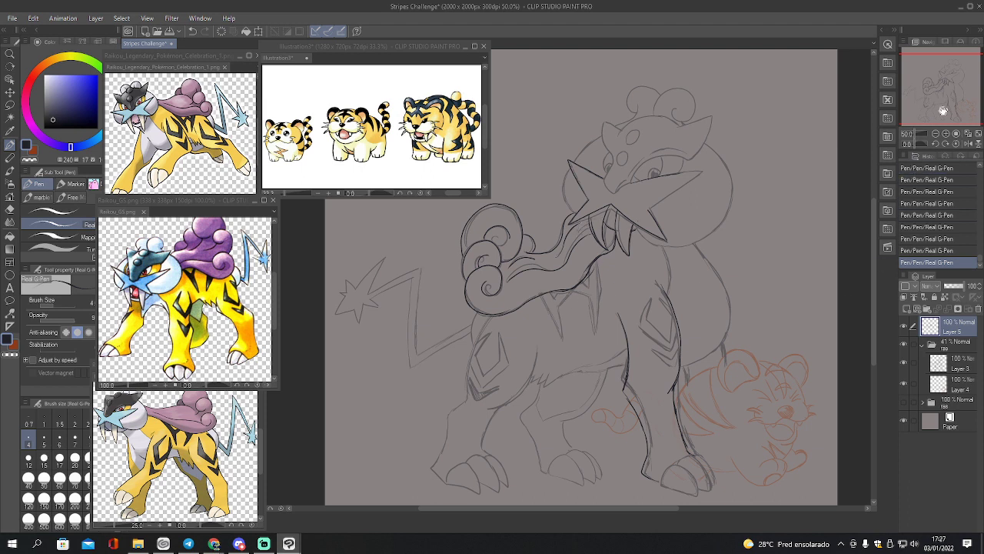
Collapse the sketch folder, lower Layer 5's opacity to 49%, and add a new vector layer above it
{"action": "left_click_drag", "start_coordinate": [944, 87], "coordinate": [943, 91]}
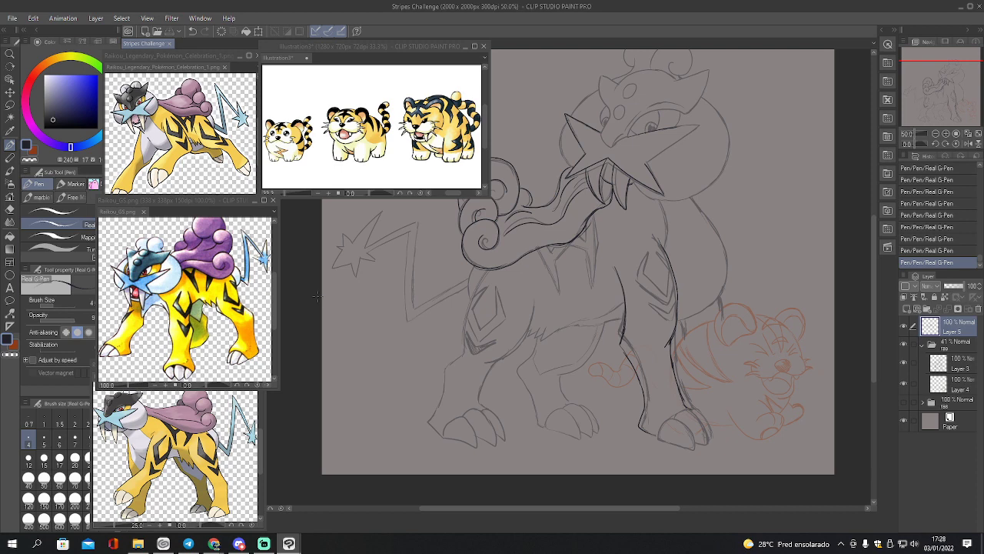
{"action": "left_click", "coordinate": [928, 346]}
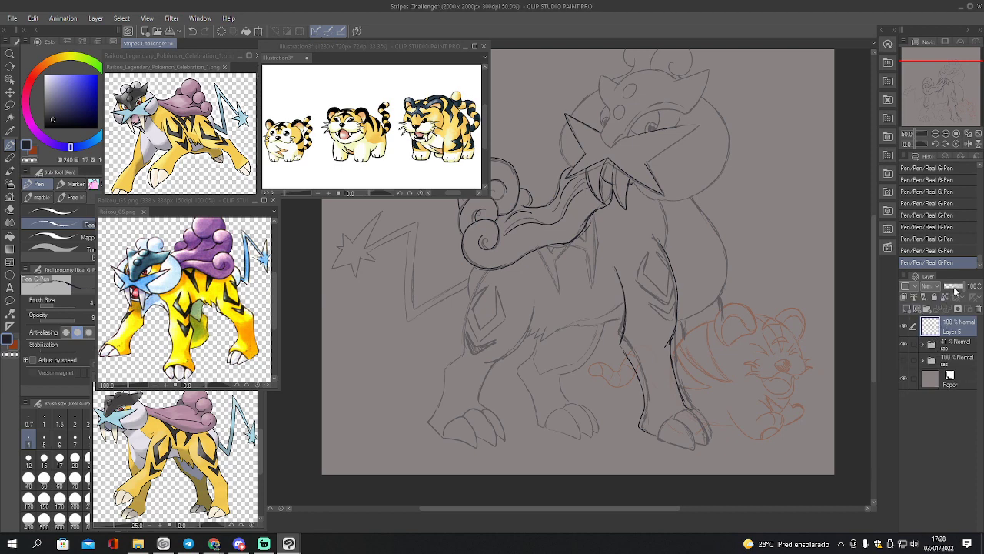
{"action": "left_click", "coordinate": [955, 291]}
{"action": "left_click", "coordinate": [916, 309]}
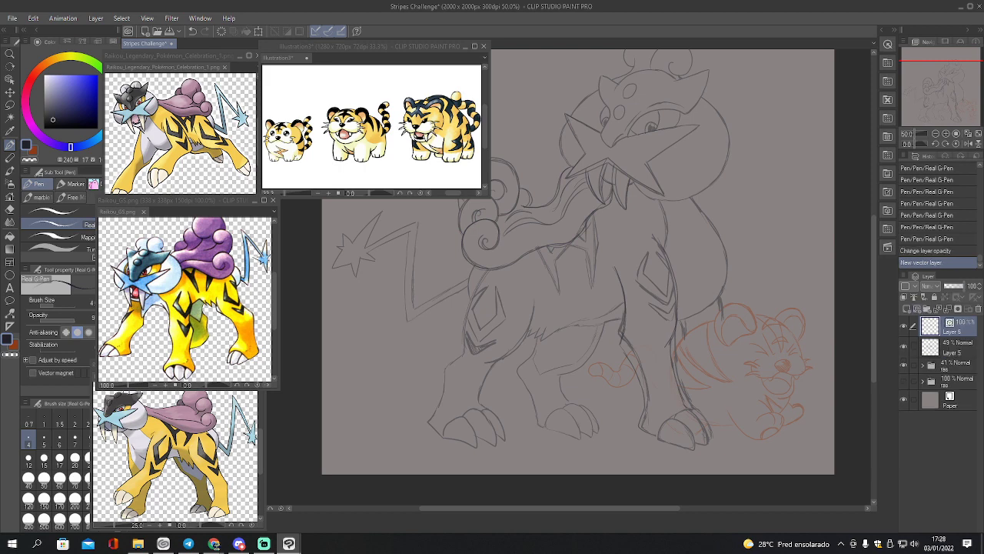
Set the drawing colour to a very dark orange-brown and choose the G-pen at size 6 for the line art
{"action": "left_click", "coordinate": [54, 60]}
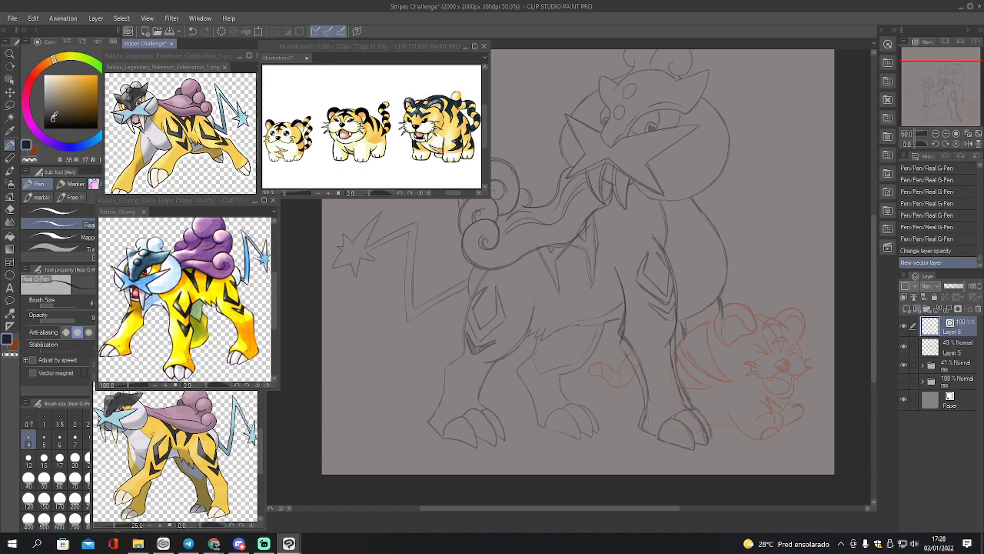
{"action": "left_click", "coordinate": [90, 119]}
{"action": "left_click", "coordinate": [60, 208]}
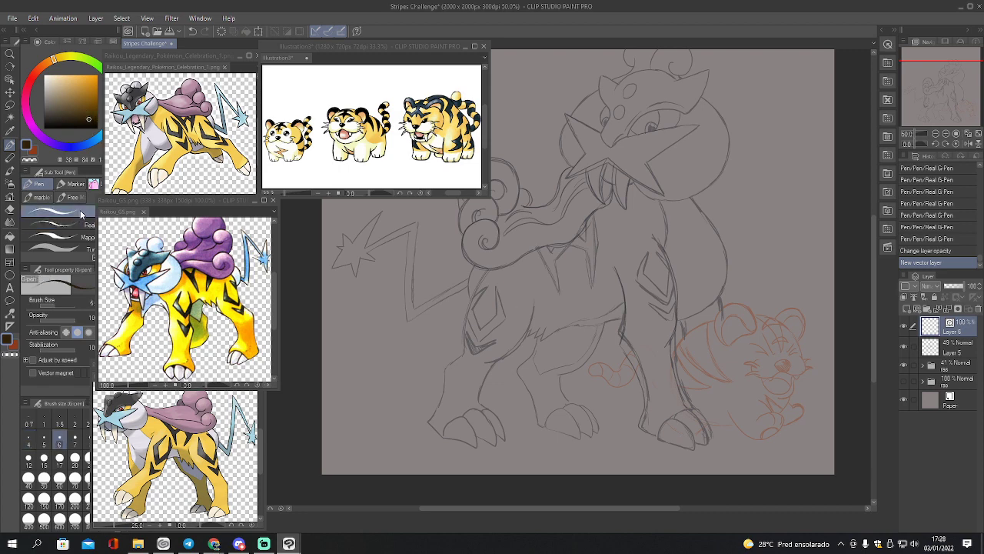
Lower the visible sketch folder's opacity to 21% and make the vector Layer 6 active for inking the head
{"action": "left_click", "coordinate": [958, 135]}
{"action": "left_click_drag", "start_coordinate": [950, 119], "coordinate": [938, 79]}
{"action": "left_click", "coordinate": [949, 90]}
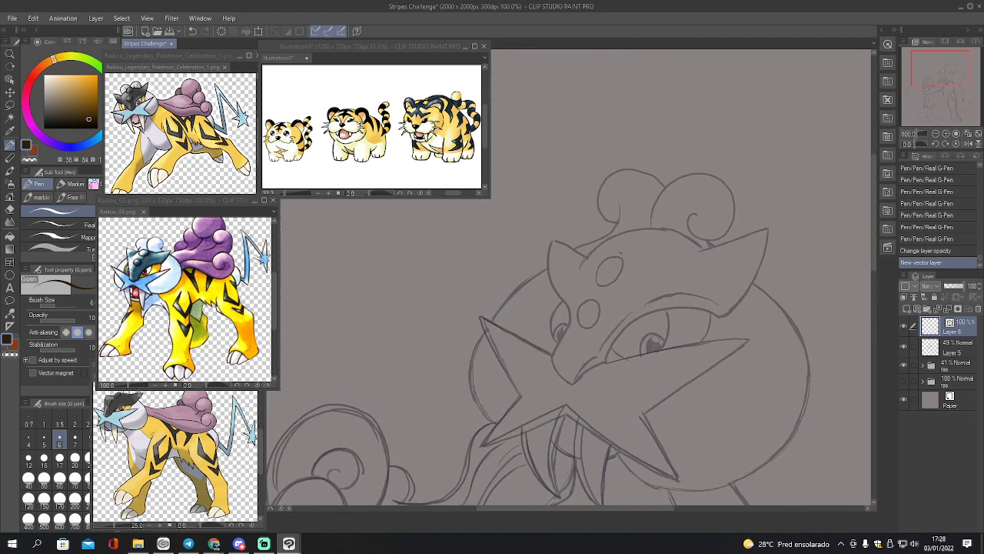
{"action": "left_click", "coordinate": [903, 366]}
{"action": "left_click", "coordinate": [903, 366]}
{"action": "left_click", "coordinate": [945, 372]}
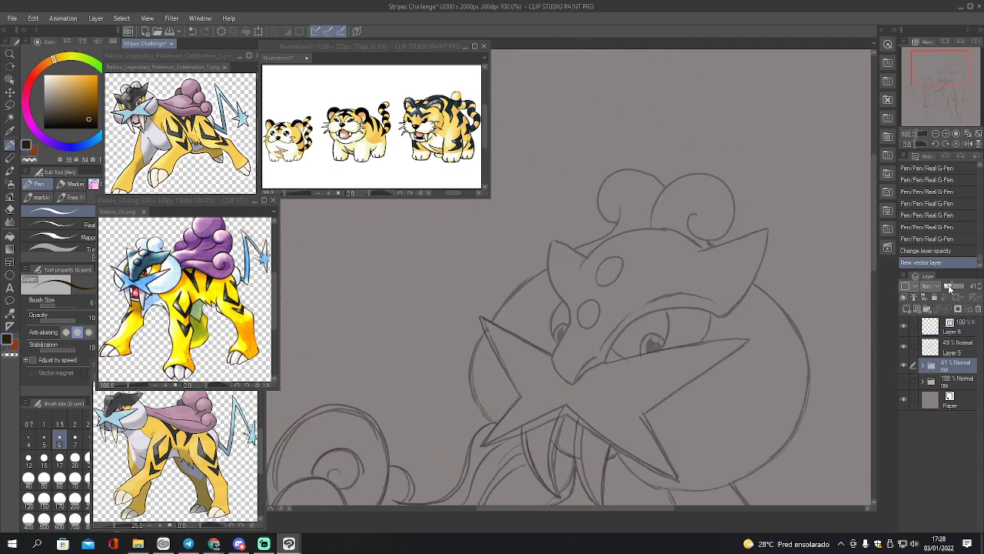
{"action": "left_click", "coordinate": [948, 286]}
{"action": "left_click", "coordinate": [938, 333]}
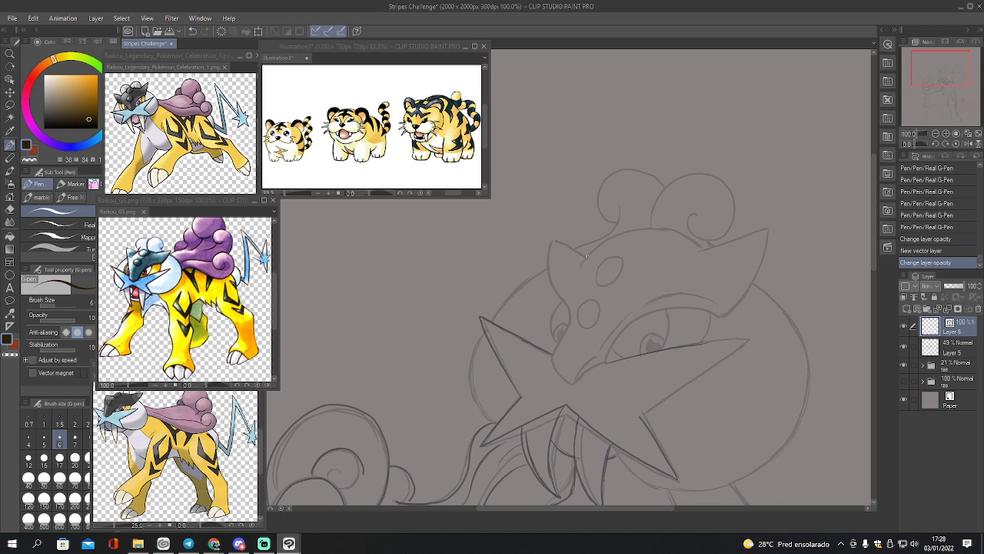
Ink the outline of Raikou's face mask with both pointed horns and the nose tip, and adjust the nose line with Pinch vector line
{"action": "mouse_move", "coordinate": [592, 257]}
{"action": "left_mouse_down"}
{"action": "mouse_move", "coordinate": [556, 231]}
{"action": "mouse_move", "coordinate": [547, 259]}
{"action": "mouse_move", "coordinate": [569, 310]}
{"action": "mouse_move", "coordinate": [551, 363]}
{"action": "mouse_move", "coordinate": [566, 382]}
{"action": "mouse_move", "coordinate": [604, 365]}
{"action": "mouse_move", "coordinate": [634, 323]}
{"action": "mouse_move", "coordinate": [662, 311]}
{"action": "mouse_move", "coordinate": [726, 317]}
{"action": "mouse_move", "coordinate": [765, 265]}
{"action": "left_mouse_up"}
{"action": "key", "text": "ctrl+z"}
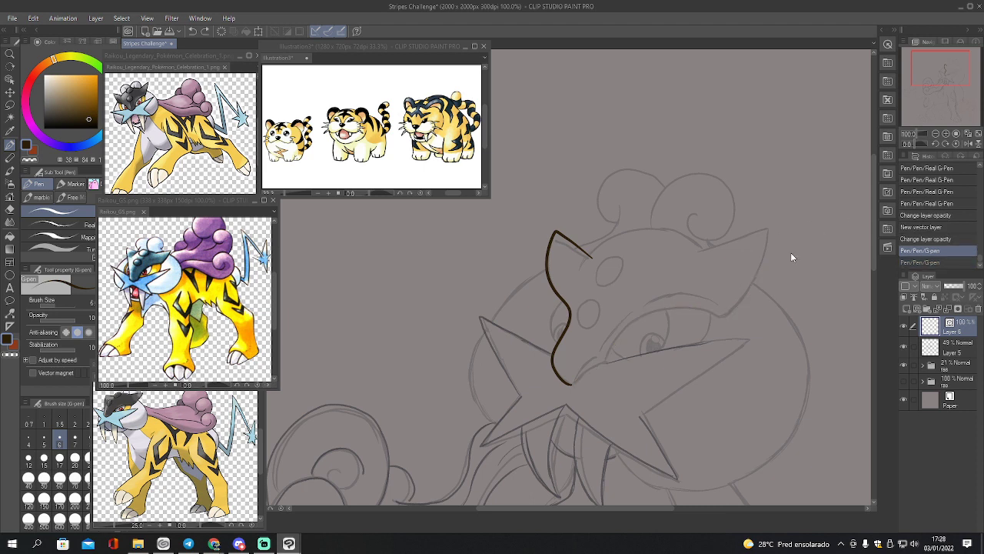
{"action": "mouse_move", "coordinate": [696, 250]}
{"action": "left_mouse_down"}
{"action": "mouse_move", "coordinate": [772, 227]}
{"action": "mouse_move", "coordinate": [731, 312]}
{"action": "mouse_move", "coordinate": [648, 314]}
{"action": "mouse_move", "coordinate": [571, 384]}
{"action": "left_mouse_up"}
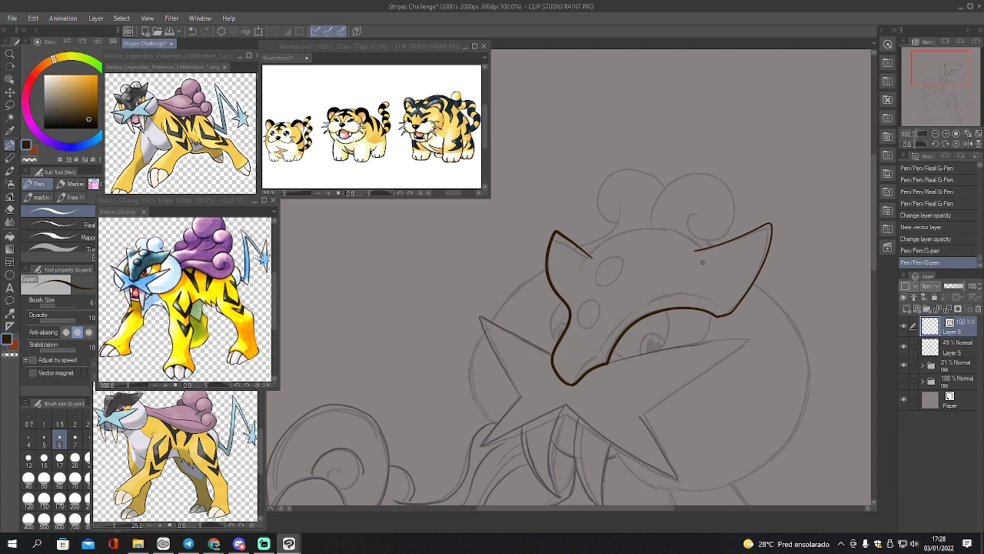
{"action": "key", "text": "y"}
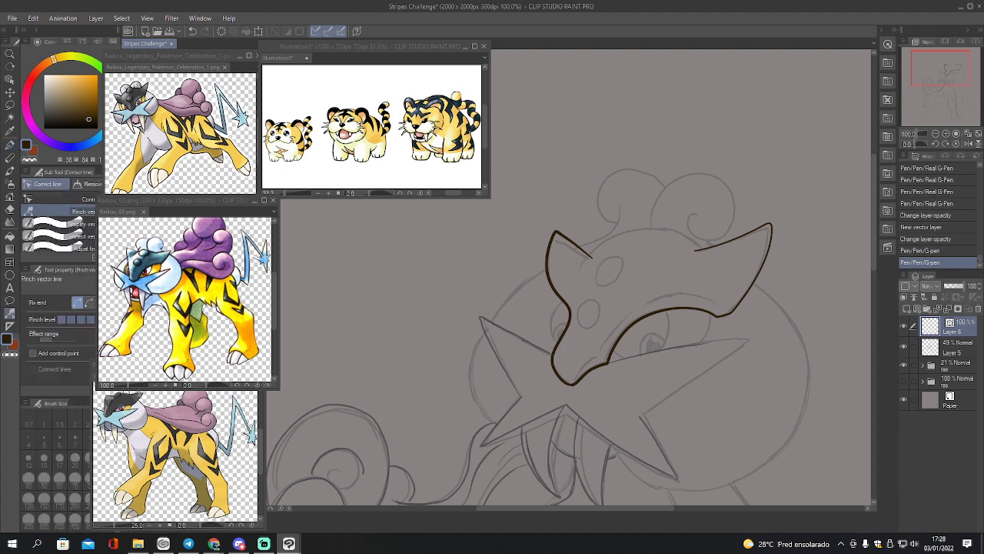
{"action": "left_click", "coordinate": [88, 302]}
{"action": "left_click_drag", "start_coordinate": [584, 375], "coordinate": [584, 372]}
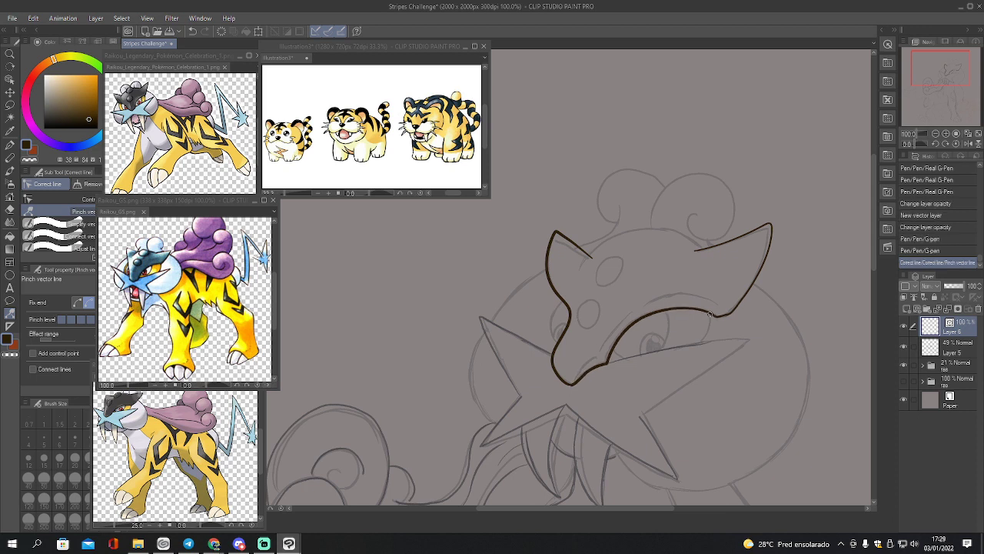
Ink the crease lines along the brow and nose, plus the full outline of the star-shaped muzzle with the G-pen
{"action": "key", "text": "p"}
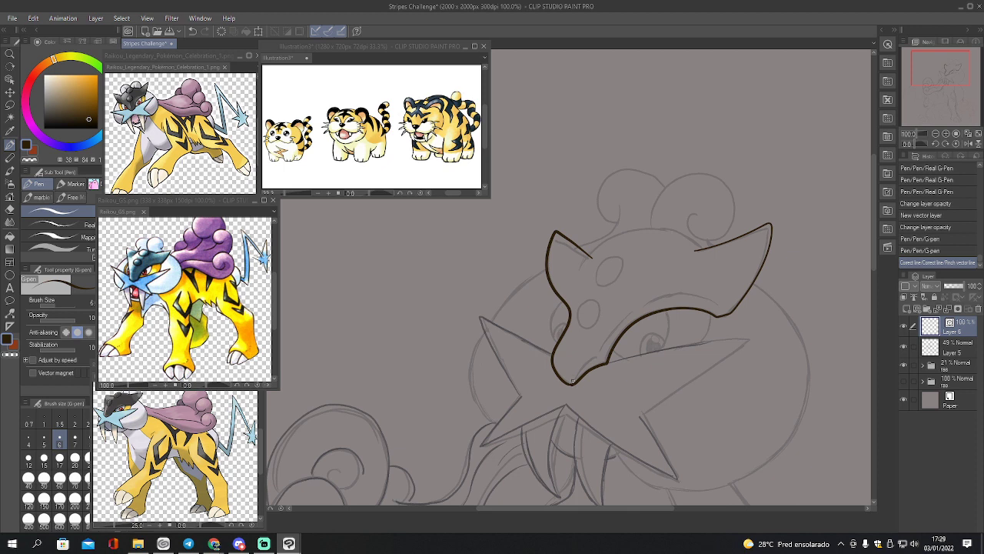
{"action": "mouse_move", "coordinate": [571, 382]}
{"action": "left_mouse_down"}
{"action": "mouse_move", "coordinate": [637, 310]}
{"action": "mouse_move", "coordinate": [673, 295]}
{"action": "mouse_move", "coordinate": [716, 310]}
{"action": "left_mouse_up"}
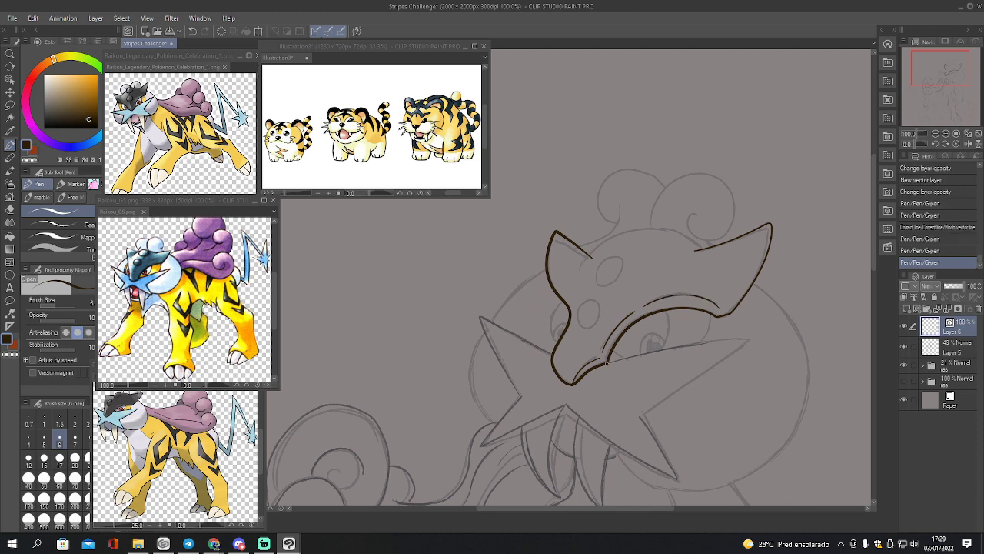
{"action": "mouse_move", "coordinate": [607, 362]}
{"action": "left_mouse_down"}
{"action": "mouse_move", "coordinate": [744, 335]}
{"action": "mouse_move", "coordinate": [640, 413]}
{"action": "left_mouse_up"}
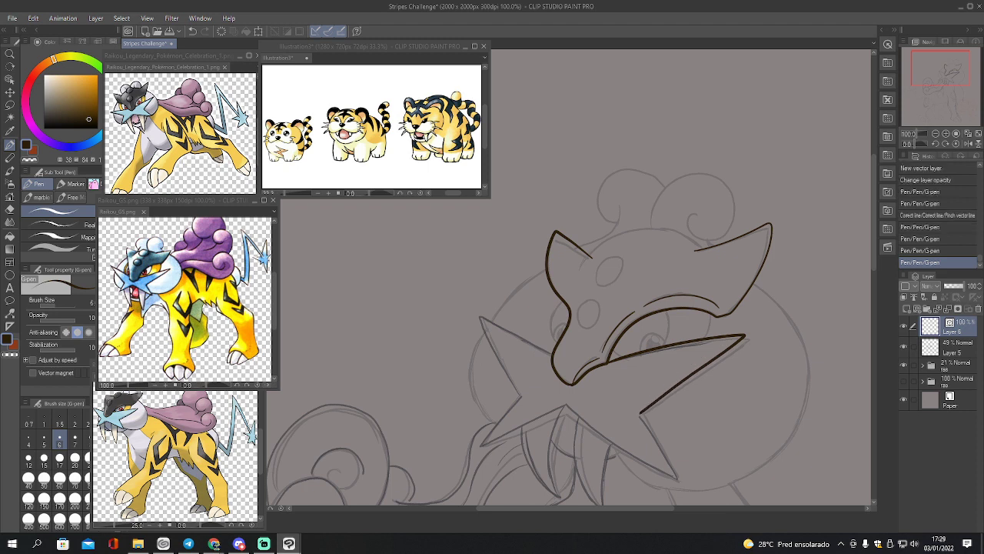
{"action": "mouse_move", "coordinate": [551, 354]}
{"action": "left_mouse_down"}
{"action": "mouse_move", "coordinate": [477, 315]}
{"action": "mouse_move", "coordinate": [520, 395]}
{"action": "mouse_move", "coordinate": [481, 443]}
{"action": "mouse_move", "coordinate": [566, 404]}
{"action": "left_mouse_up"}
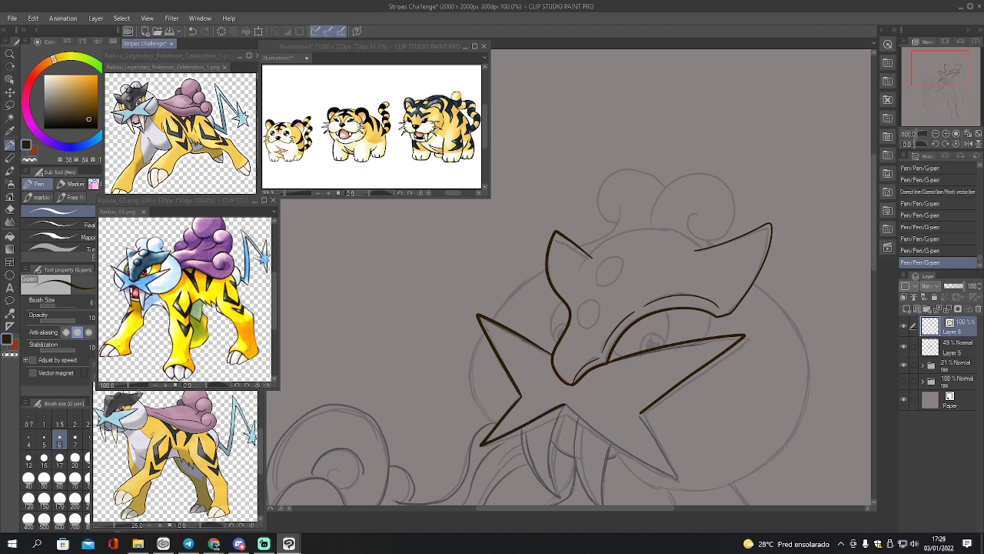
{"action": "left_click_drag", "start_coordinate": [941, 80], "coordinate": [945, 86]}
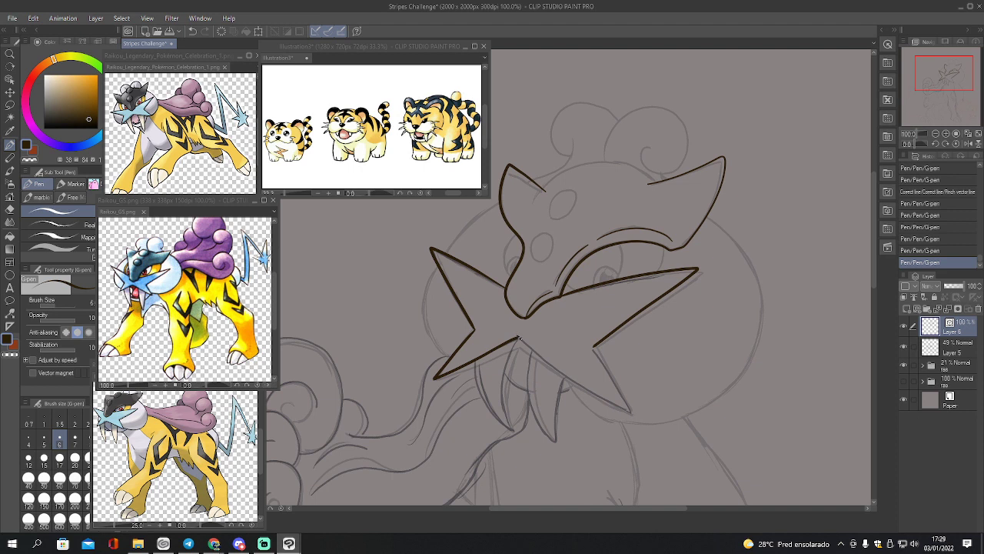
{"action": "mouse_move", "coordinate": [518, 338]}
{"action": "left_mouse_down"}
{"action": "mouse_move", "coordinate": [629, 416]}
{"action": "mouse_move", "coordinate": [594, 346]}
{"action": "left_mouse_up"}
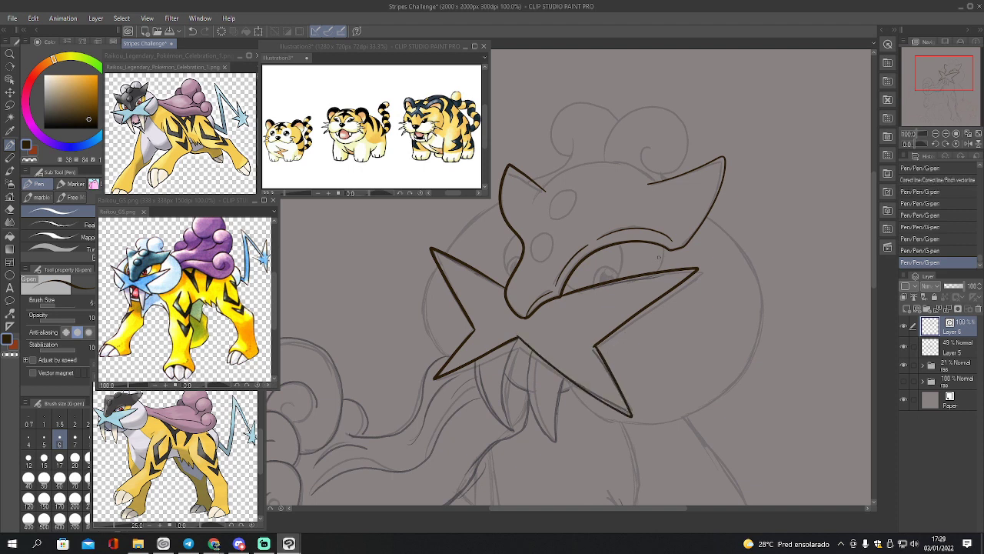
Clean up the muzzle star's inner corner below the near eye with the Hard eraser and by deleting a vector control point
{"action": "key", "text": "e"}
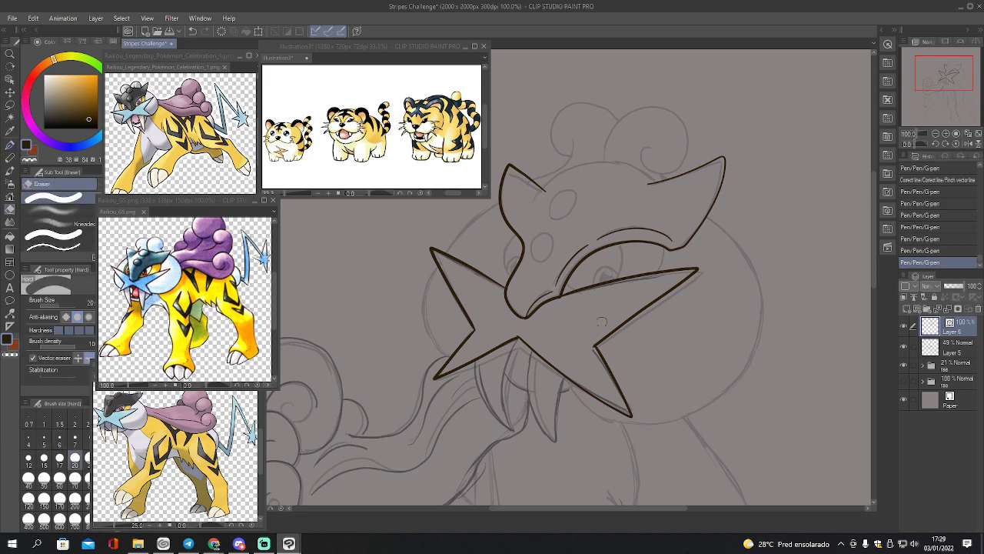
{"action": "left_click", "coordinate": [592, 348]}
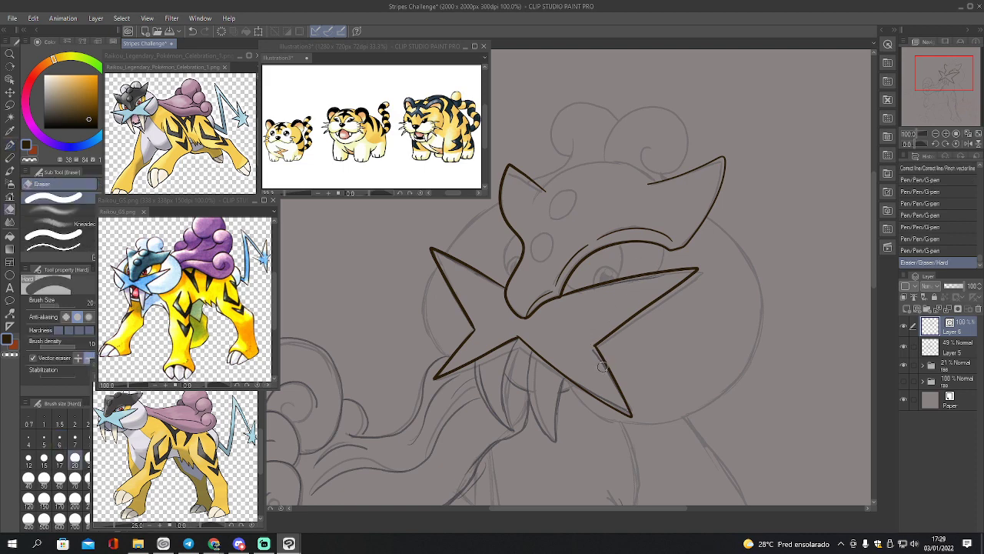
{"action": "key", "text": "y"}
{"action": "left_click", "coordinate": [72, 200]}
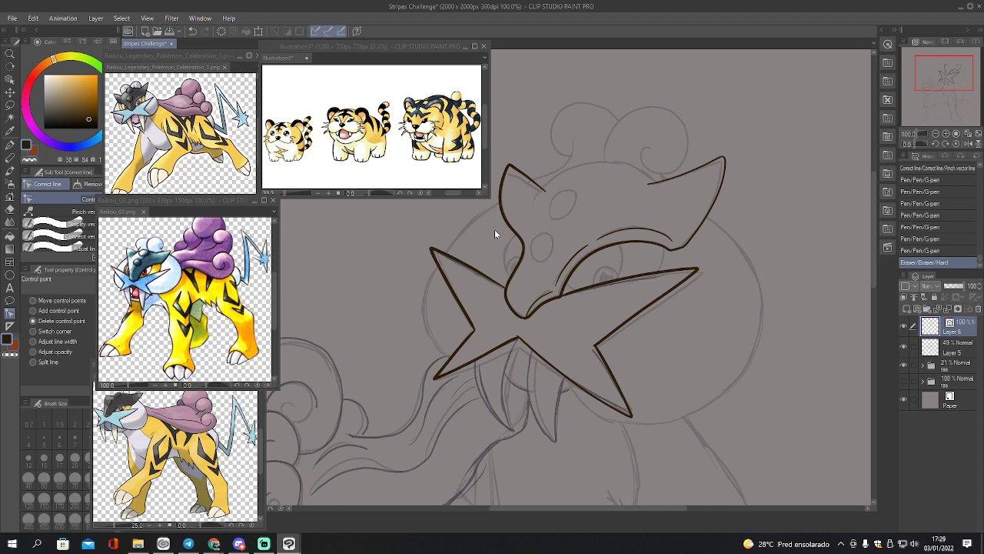
{"action": "left_click", "coordinate": [596, 347]}
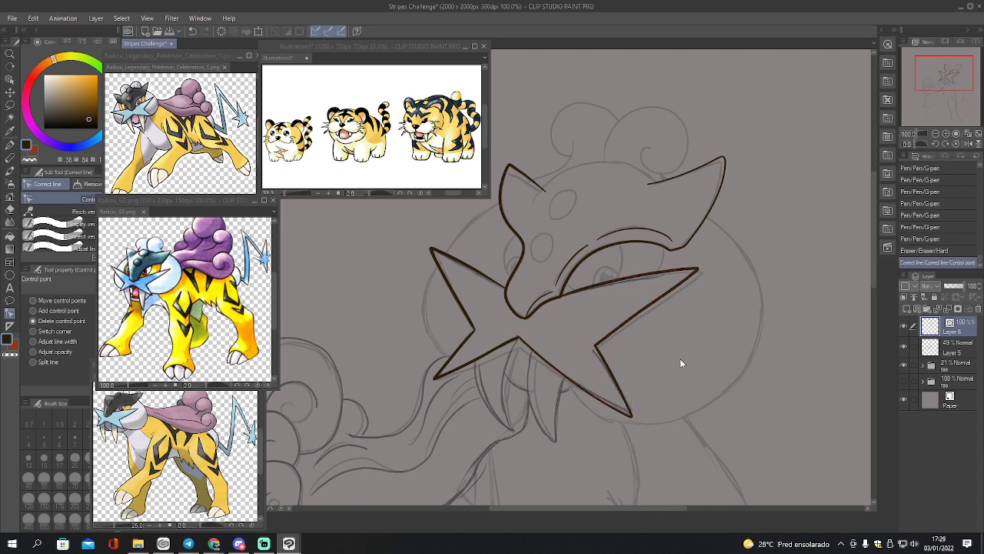
Ink the curved outlines of Raikou's far eye beside the mask and erase the line ends that overlap the mask
{"action": "key", "text": "p"}
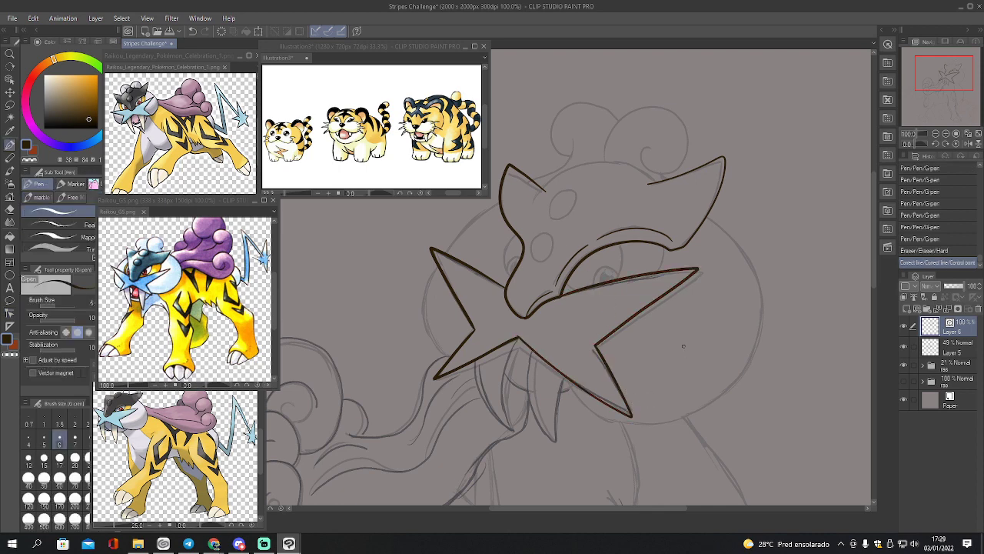
{"action": "left_click", "coordinate": [903, 382]}
{"action": "left_click", "coordinate": [903, 382]}
{"action": "left_click_drag", "start_coordinate": [483, 269], "coordinate": [509, 229]}
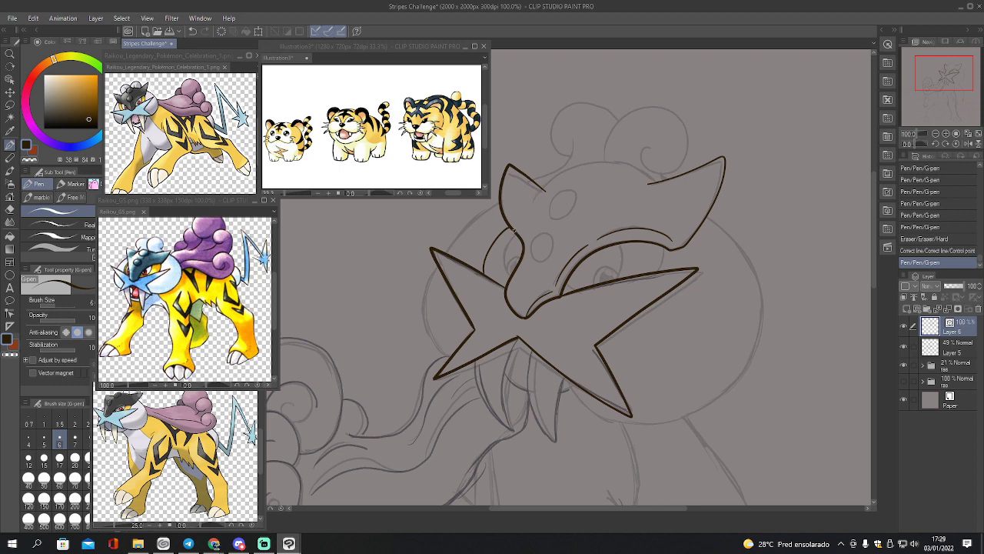
{"action": "key", "text": "ctrl+z"}
{"action": "mouse_move", "coordinate": [481, 286]}
{"action": "left_mouse_down"}
{"action": "mouse_move", "coordinate": [496, 239]}
{"action": "mouse_move", "coordinate": [517, 220]}
{"action": "mouse_move", "coordinate": [495, 256]}
{"action": "mouse_move", "coordinate": [499, 277]}
{"action": "mouse_move", "coordinate": [486, 281]}
{"action": "left_mouse_up"}
{"action": "key", "text": "e"}
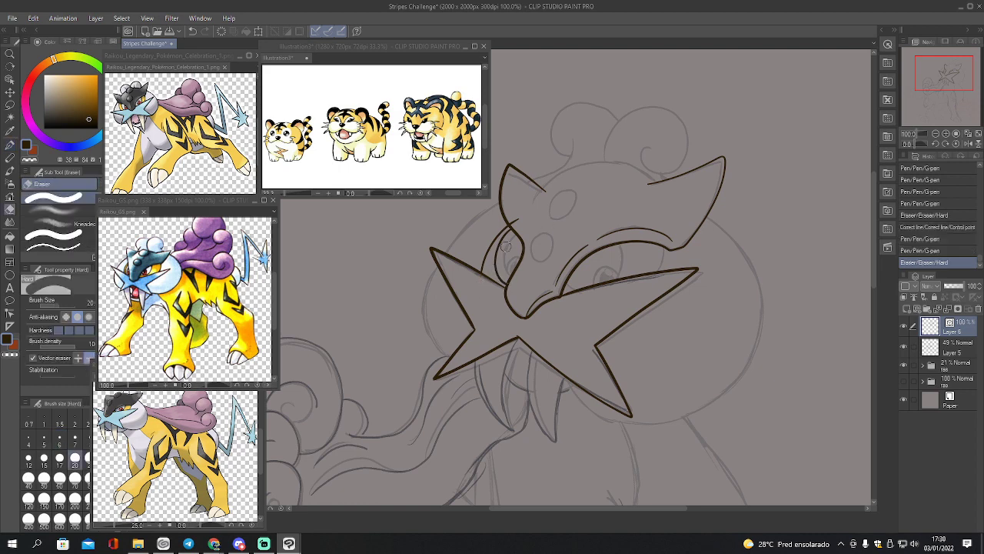
{"action": "left_click_drag", "start_coordinate": [518, 215], "coordinate": [523, 221]}
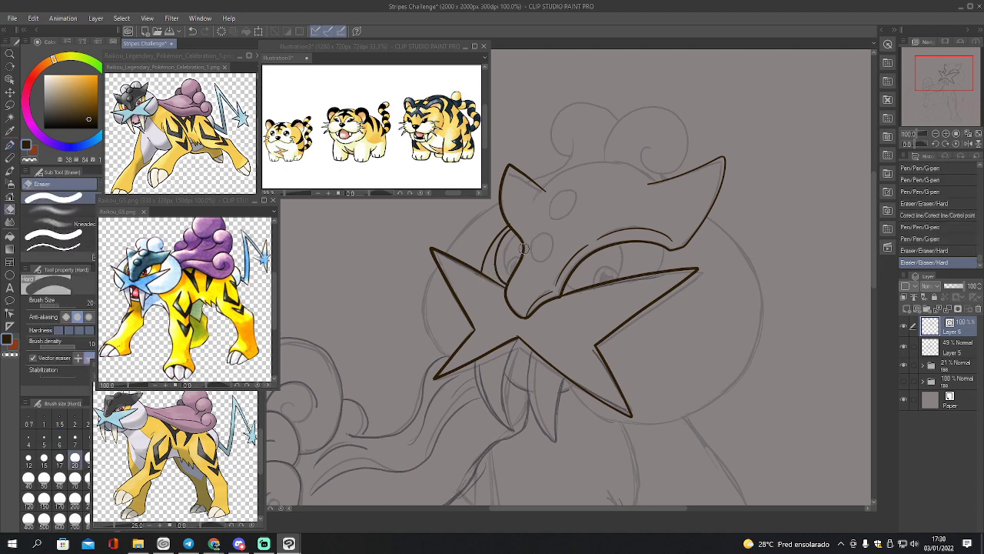
Ink the near eye's large round iris and its curved outer edge beneath the brow
{"action": "key", "text": "p"}
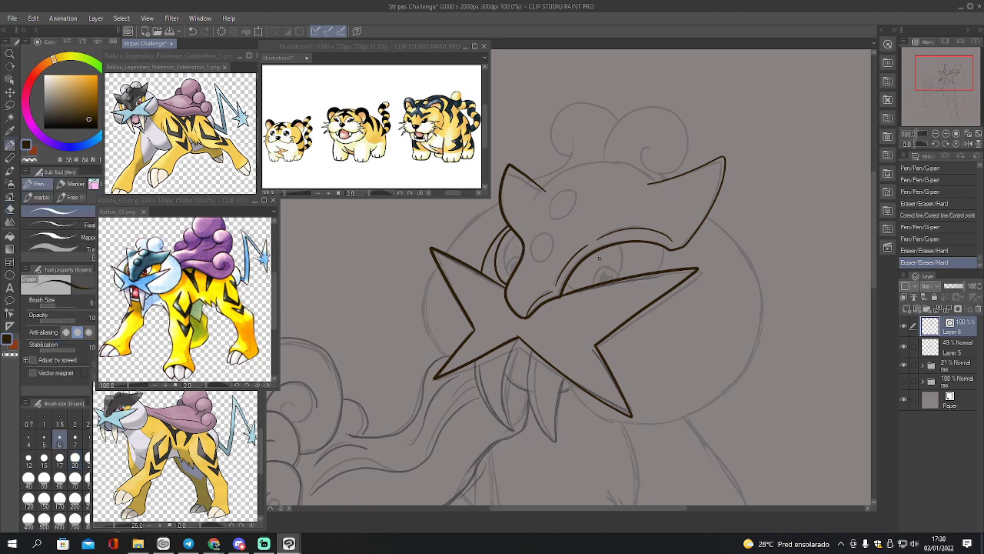
{"action": "mouse_move", "coordinate": [565, 285]}
{"action": "left_mouse_down"}
{"action": "mouse_move", "coordinate": [593, 296]}
{"action": "mouse_move", "coordinate": [619, 283]}
{"action": "mouse_move", "coordinate": [628, 259]}
{"action": "left_mouse_up"}
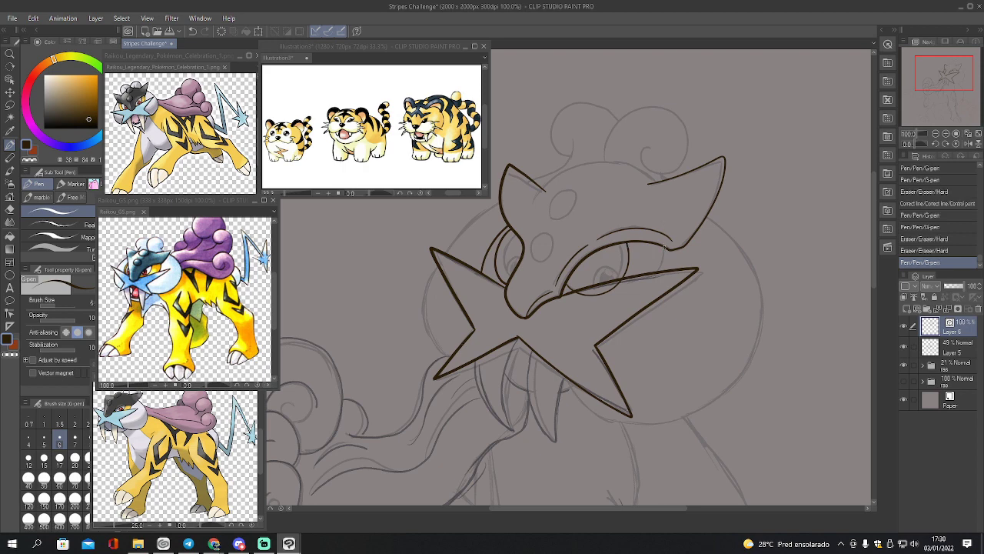
{"action": "left_click_drag", "start_coordinate": [664, 246], "coordinate": [659, 268]}
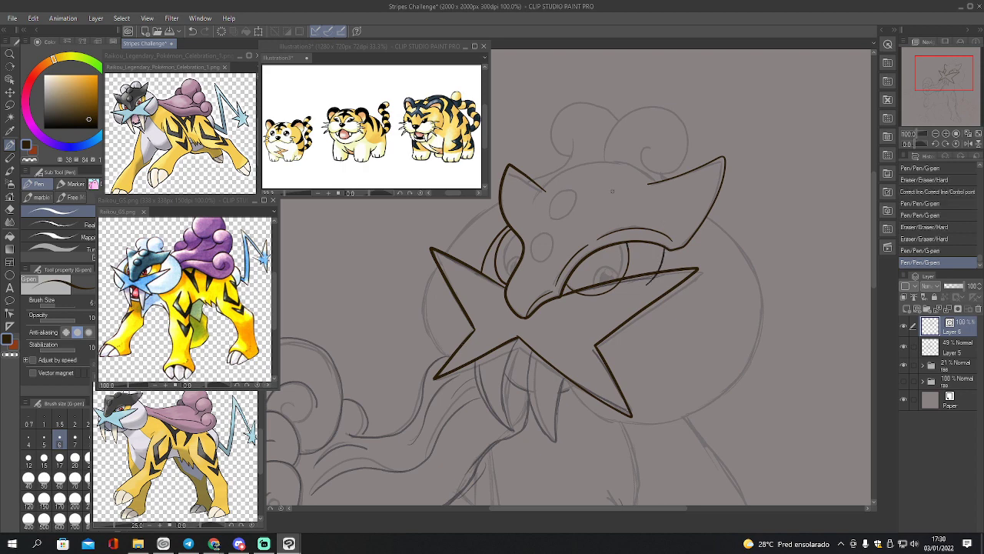
Ink the top curve of the mask between the ears, the first head curl and the far cheek's outline with the G-pen
{"action": "mouse_move", "coordinate": [530, 199]}
{"action": "left_mouse_down"}
{"action": "mouse_move", "coordinate": [559, 169]}
{"action": "mouse_move", "coordinate": [615, 160]}
{"action": "mouse_move", "coordinate": [657, 180]}
{"action": "left_mouse_up"}
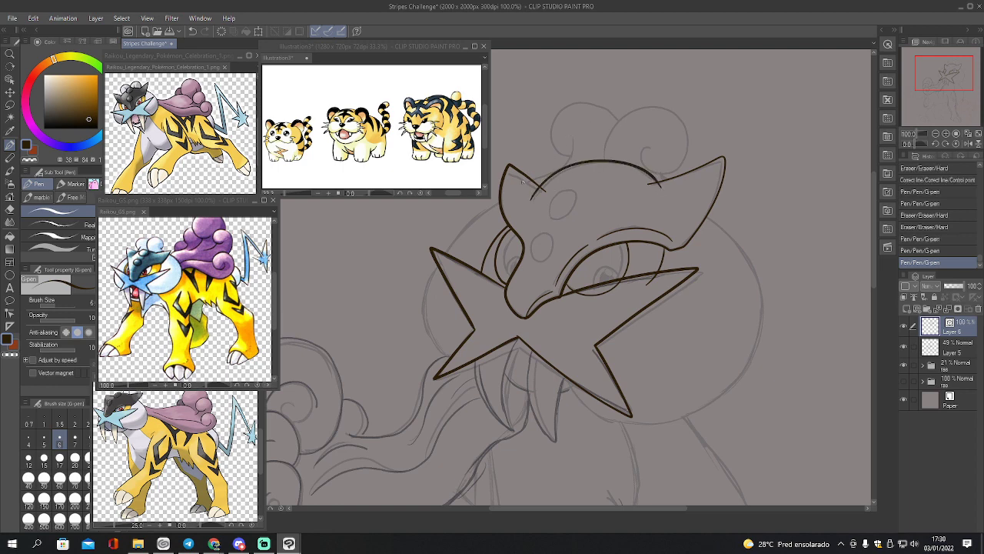
{"action": "mouse_move", "coordinate": [569, 154]}
{"action": "left_mouse_down"}
{"action": "mouse_move", "coordinate": [552, 146]}
{"action": "mouse_move", "coordinate": [558, 106]}
{"action": "mouse_move", "coordinate": [605, 108]}
{"action": "mouse_move", "coordinate": [612, 125]}
{"action": "left_mouse_up"}
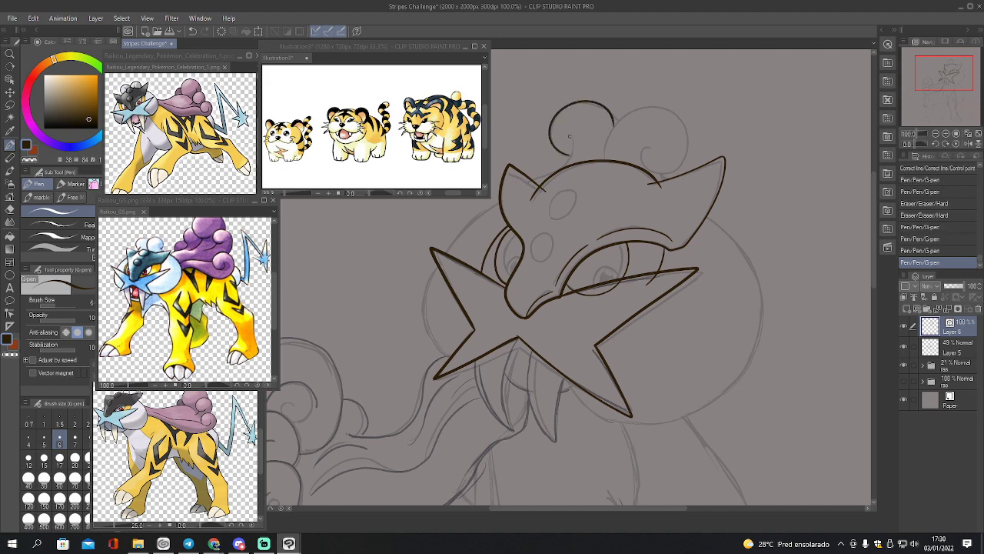
{"action": "mouse_move", "coordinate": [567, 157]}
{"action": "left_mouse_down"}
{"action": "mouse_move", "coordinate": [501, 191]}
{"action": "mouse_move", "coordinate": [429, 264]}
{"action": "mouse_move", "coordinate": [418, 306]}
{"action": "mouse_move", "coordinate": [423, 334]}
{"action": "mouse_move", "coordinate": [435, 355]}
{"action": "mouse_move", "coordinate": [463, 361]}
{"action": "left_mouse_up"}
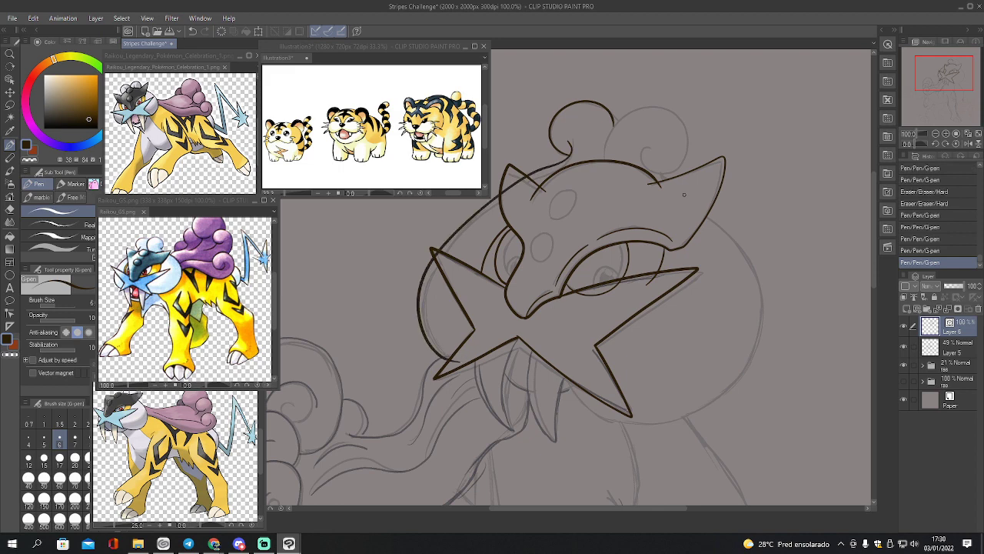
Erase the line ends overlapping the mask at both ears and the near eye's lines overlapping the muzzle star with the Hard eraser
{"action": "key", "text": "e"}
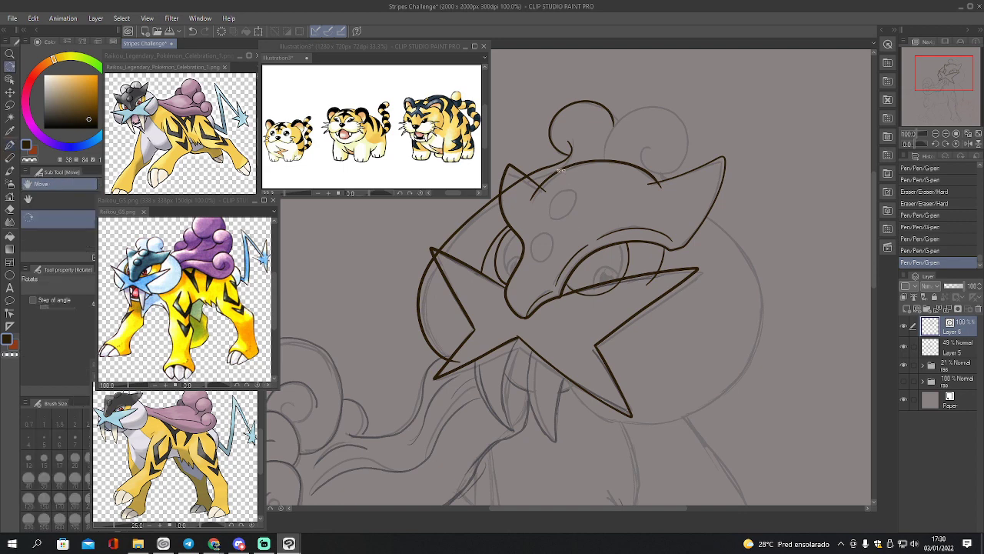
{"action": "mouse_move", "coordinate": [523, 180]}
{"action": "left_mouse_down"}
{"action": "mouse_move", "coordinate": [514, 186]}
{"action": "mouse_move", "coordinate": [549, 195]}
{"action": "left_mouse_up"}
{"action": "left_click_drag", "start_coordinate": [662, 188], "coordinate": [660, 192]}
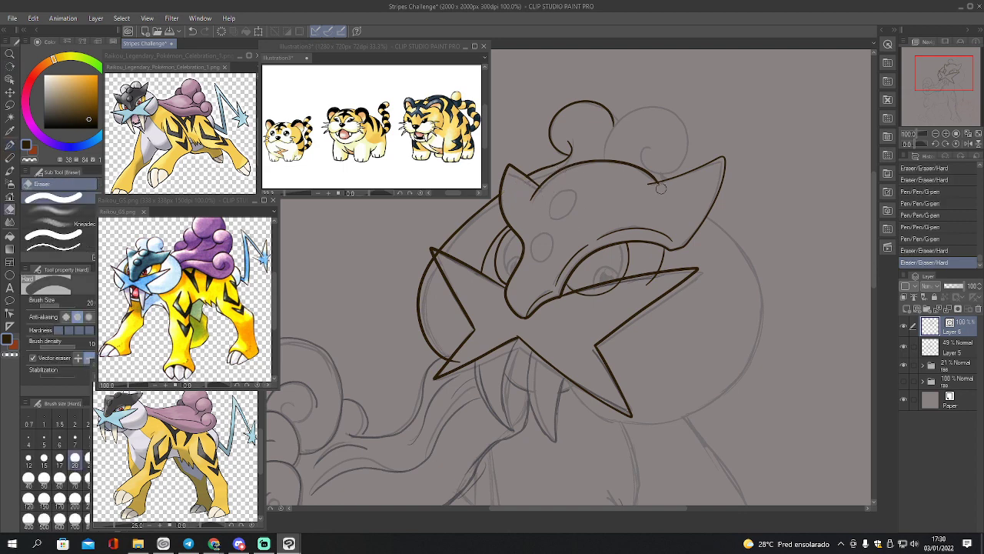
{"action": "left_click_drag", "start_coordinate": [653, 282], "coordinate": [581, 286]}
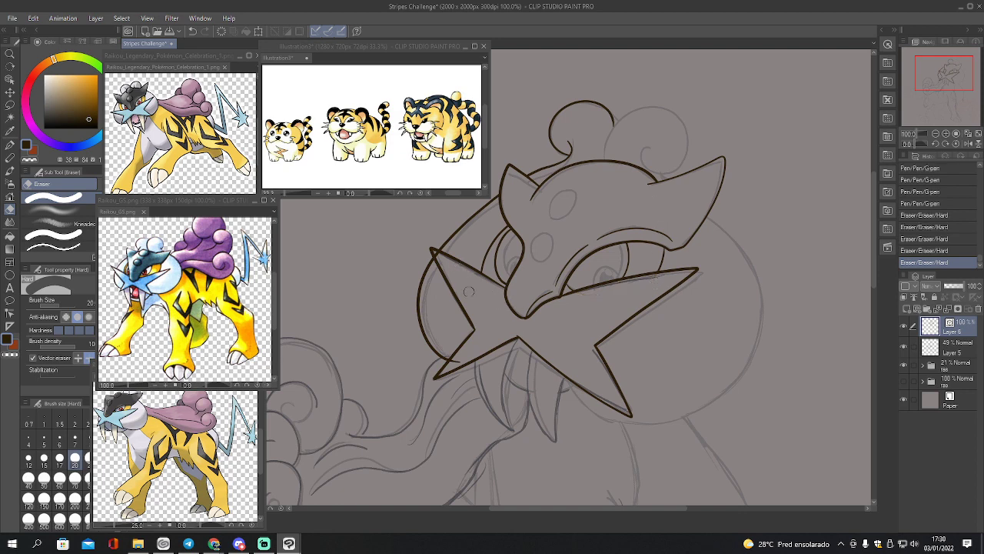
Reduce the Hard eraser to size 7 and erase the far cheek's line overlaps at the muzzle star's two far points
{"action": "key", "text": "bracketleft"}
{"action": "key", "text": "bracketleft"}
{"action": "key", "text": "bracketleft"}
{"action": "key", "text": "bracketleft"}
{"action": "key", "text": "bracketleft"}
{"action": "left_click", "coordinate": [436, 253]}
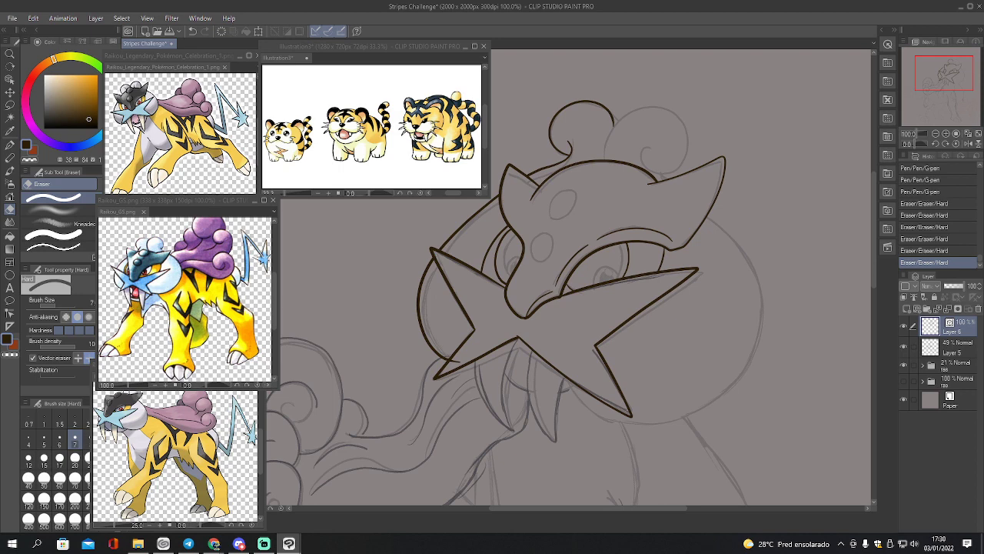
{"action": "left_click", "coordinate": [453, 360]}
Ink the upper oval spot on the mask's forehead with the G-pen and adjust its outline with Pinch vector line
{"action": "key", "text": "p"}
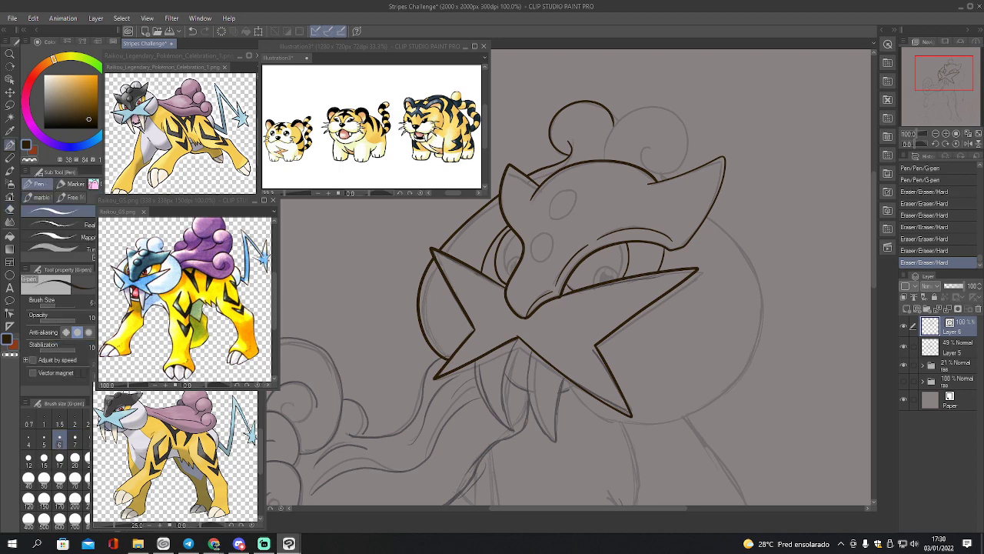
{"action": "scroll", "coordinate": [569, 308], "scroll_direction": "up", "scroll_amount": 3}
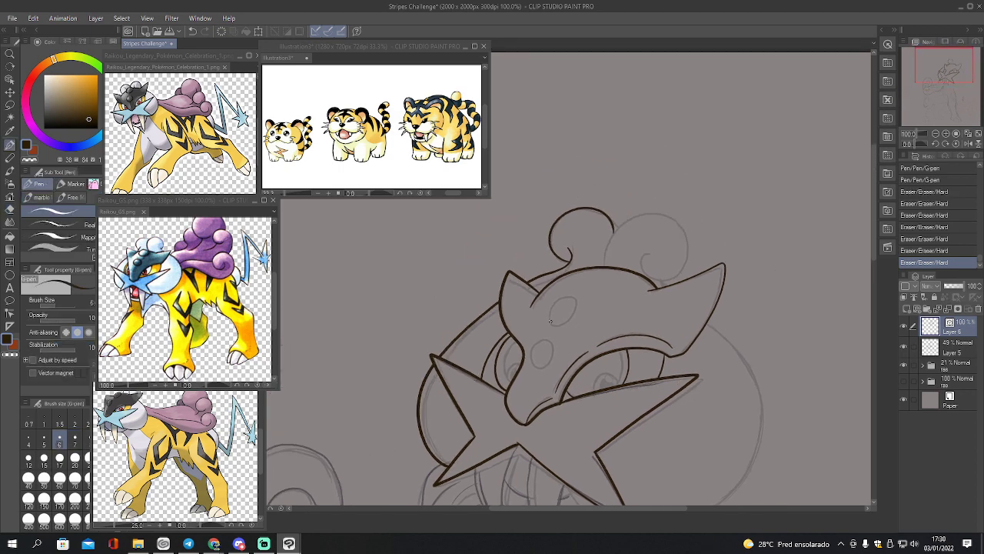
{"action": "mouse_move", "coordinate": [549, 323]}
{"action": "left_mouse_down"}
{"action": "mouse_move", "coordinate": [547, 307]}
{"action": "mouse_move", "coordinate": [561, 295]}
{"action": "mouse_move", "coordinate": [576, 300]}
{"action": "mouse_move", "coordinate": [553, 328]}
{"action": "left_mouse_up"}
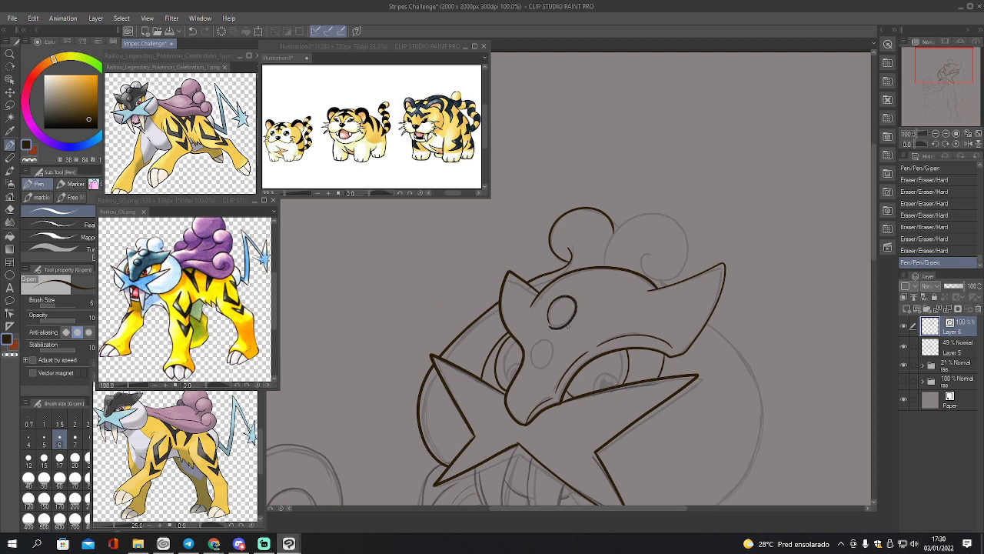
{"action": "key", "text": "y"}
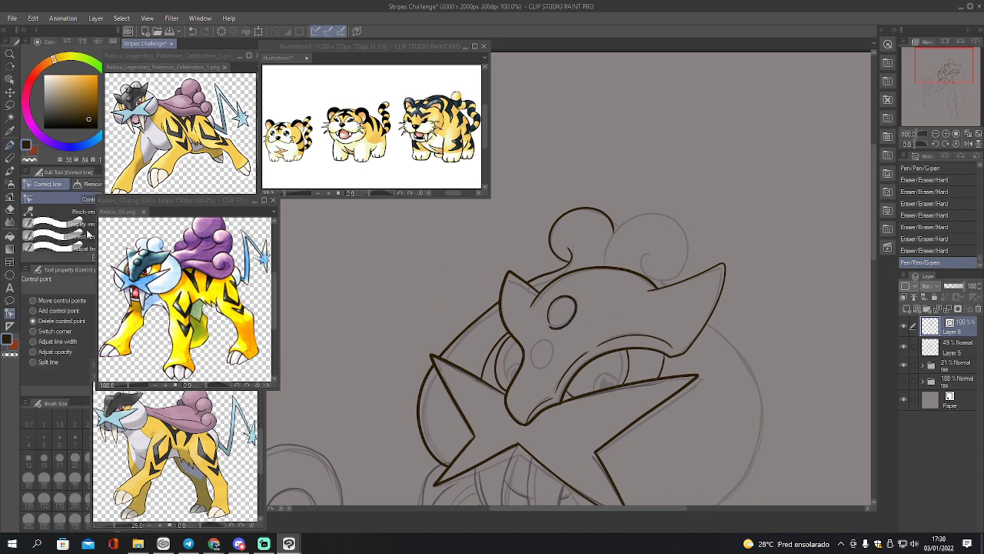
{"action": "left_click", "coordinate": [62, 212]}
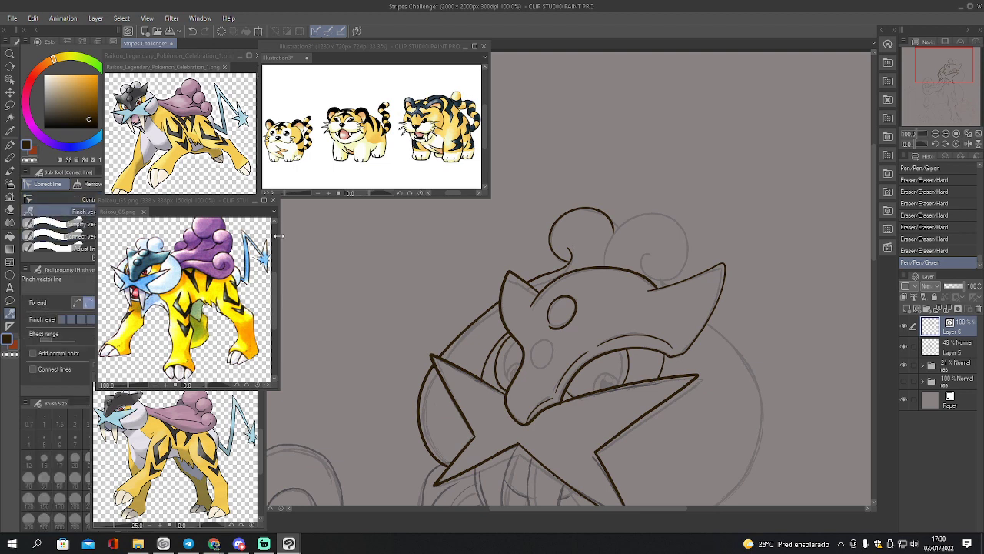
{"action": "left_click_drag", "start_coordinate": [560, 329], "coordinate": [561, 325]}
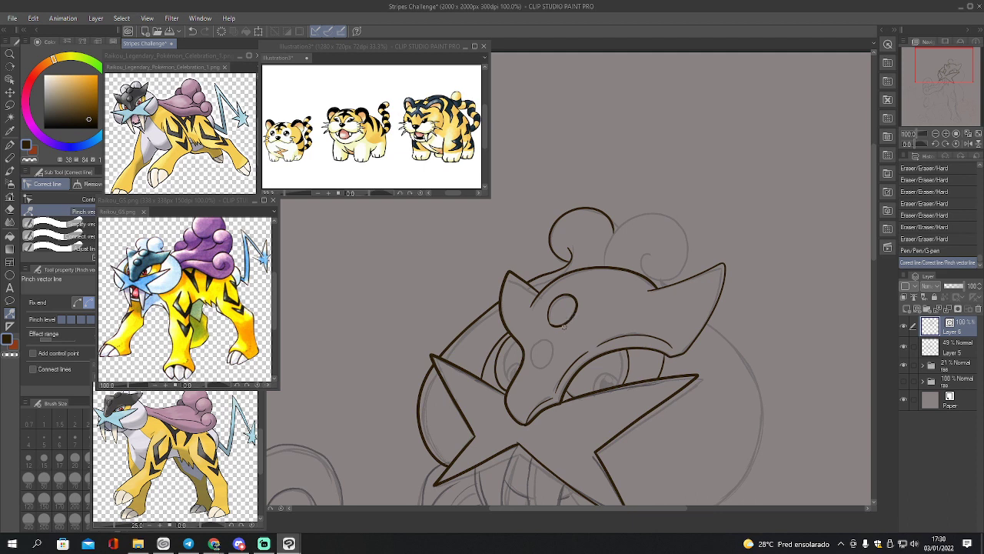
Ink the lower oval spot on the mask, refine it with Pinch vector line, and ink the second spiral curl atop the head
{"action": "key", "text": "p"}
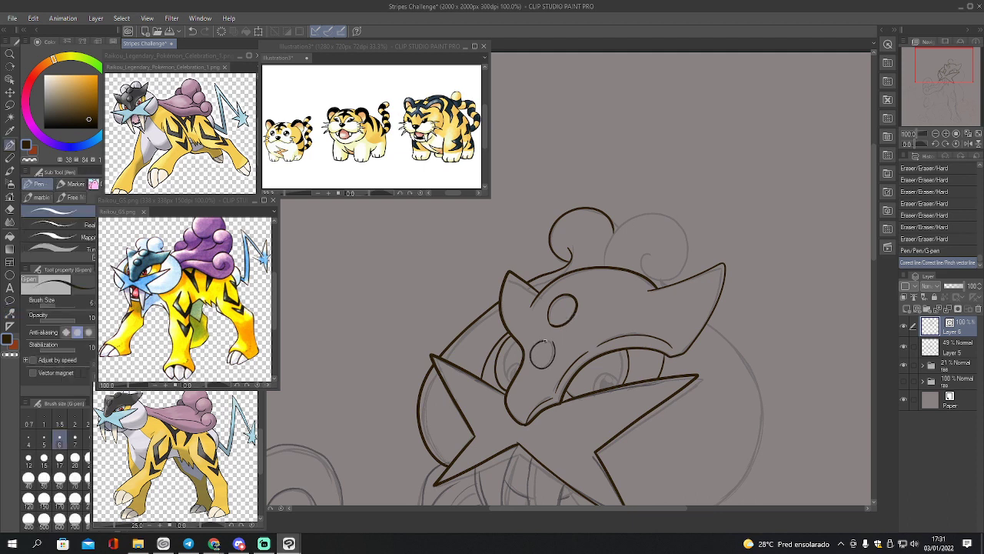
{"action": "key", "text": "ctrl+z"}
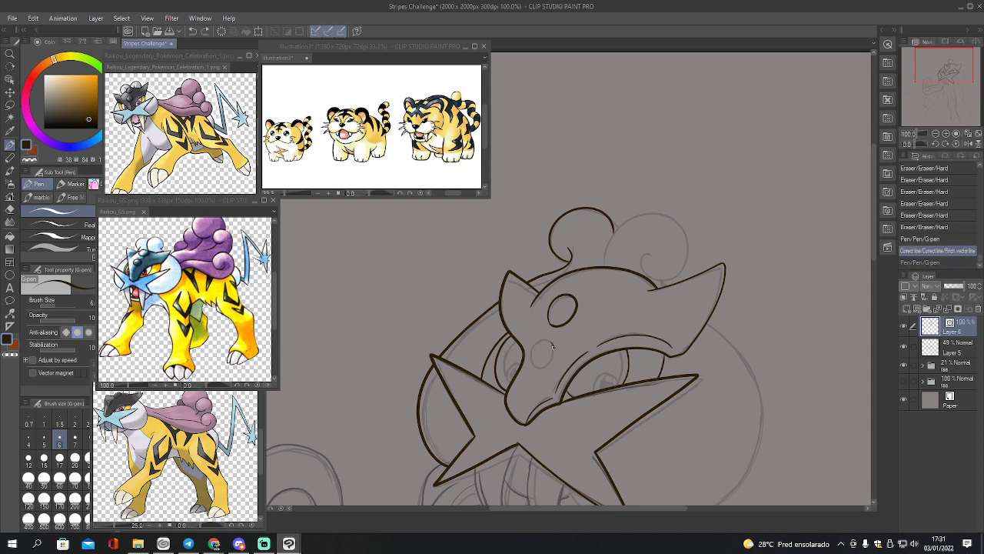
{"action": "mouse_move", "coordinate": [551, 359]}
{"action": "left_mouse_down"}
{"action": "mouse_move", "coordinate": [541, 369]}
{"action": "mouse_move", "coordinate": [529, 360]}
{"action": "mouse_move", "coordinate": [533, 344]}
{"action": "mouse_move", "coordinate": [555, 343]}
{"action": "left_mouse_up"}
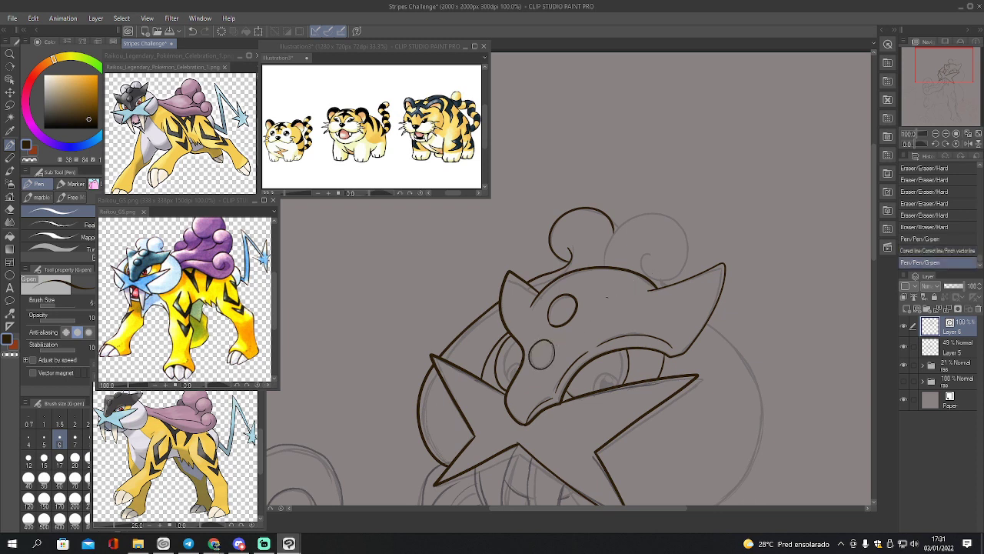
{"action": "key", "text": "y"}
{"action": "left_click_drag", "start_coordinate": [545, 341], "coordinate": [546, 341]}
{"action": "key", "text": "p"}
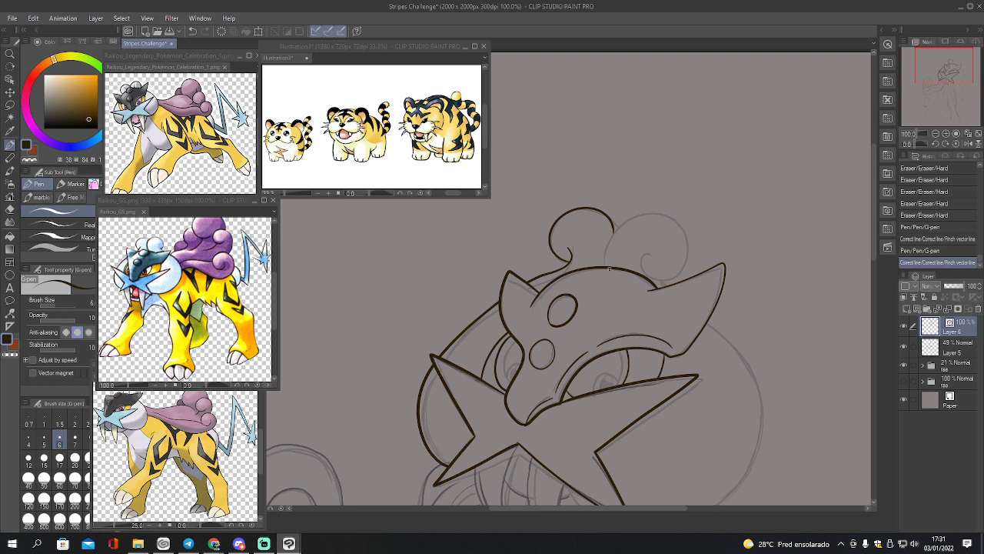
{"action": "mouse_move", "coordinate": [599, 273]}
{"action": "left_mouse_down"}
{"action": "mouse_move", "coordinate": [609, 244]}
{"action": "mouse_move", "coordinate": [652, 218]}
{"action": "mouse_move", "coordinate": [686, 240]}
{"action": "mouse_move", "coordinate": [678, 270]}
{"action": "mouse_move", "coordinate": [659, 279]}
{"action": "mouse_move", "coordinate": [642, 266]}
{"action": "mouse_move", "coordinate": [656, 249]}
{"action": "left_mouse_up"}
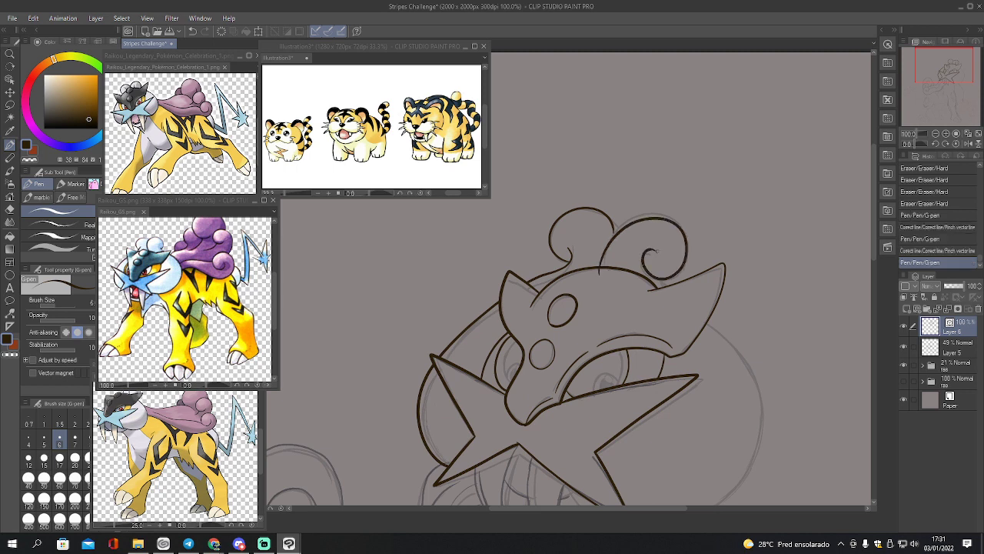
Ink the two long fangs beneath the muzzle star and the curved mouth line running between them
{"action": "left_click_drag", "start_coordinate": [945, 78], "coordinate": [936, 90]}
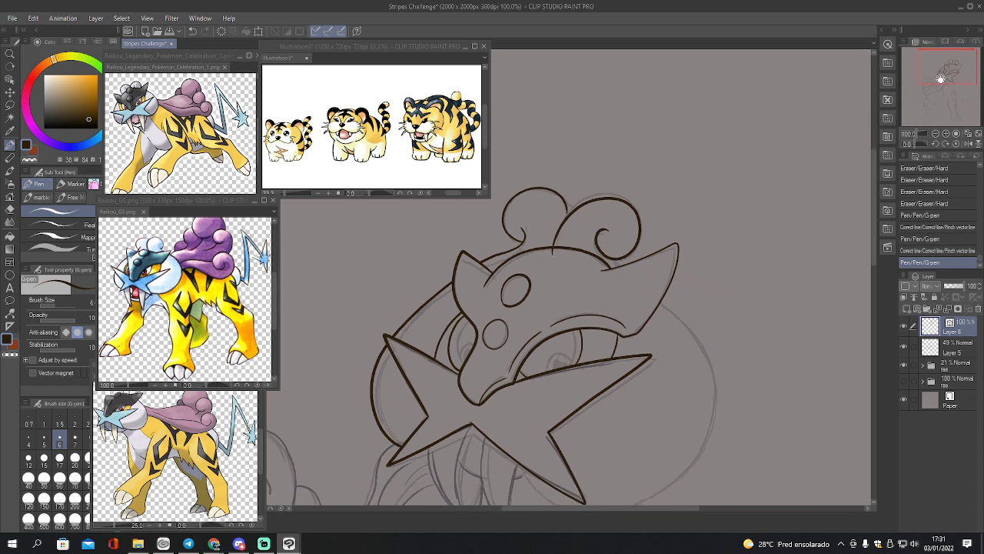
{"action": "left_click_drag", "start_coordinate": [941, 79], "coordinate": [937, 86]}
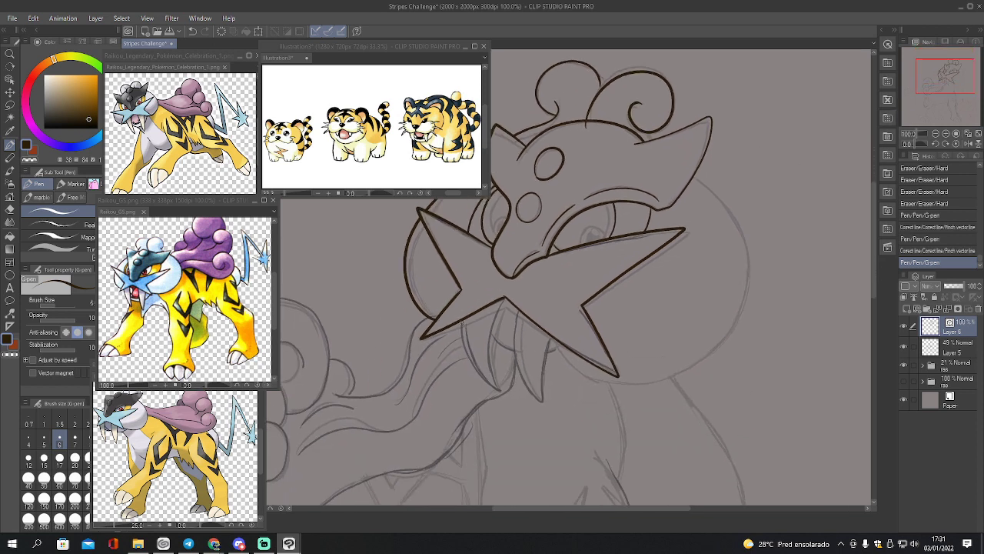
{"action": "mouse_move", "coordinate": [462, 319]}
{"action": "left_mouse_down"}
{"action": "mouse_move", "coordinate": [467, 361]}
{"action": "mouse_move", "coordinate": [492, 392]}
{"action": "mouse_move", "coordinate": [498, 307]}
{"action": "mouse_move", "coordinate": [518, 317]}
{"action": "mouse_move", "coordinate": [521, 309]}
{"action": "mouse_move", "coordinate": [515, 346]}
{"action": "mouse_move", "coordinate": [541, 396]}
{"action": "mouse_move", "coordinate": [549, 335]}
{"action": "left_mouse_up"}
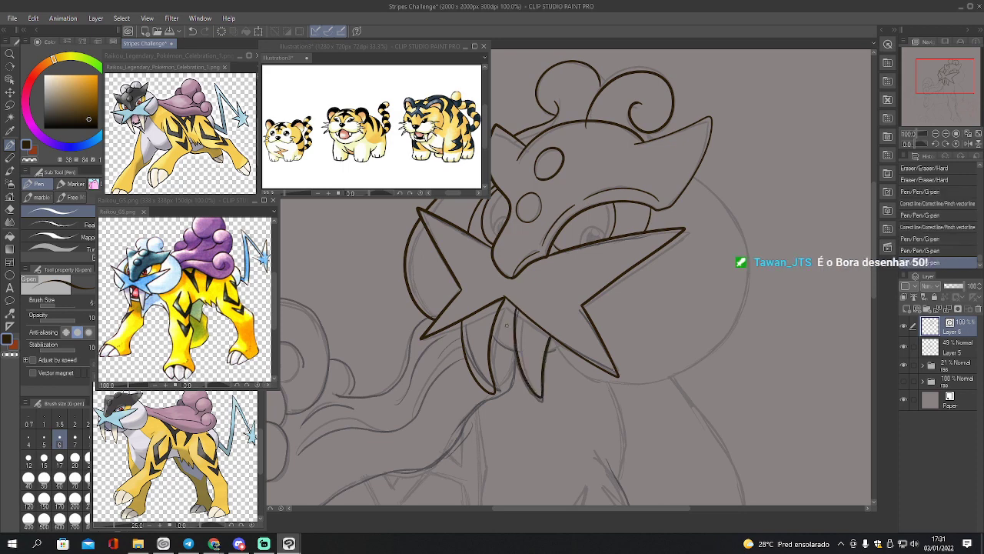
{"action": "mouse_move", "coordinate": [489, 332]}
{"action": "left_mouse_down"}
{"action": "mouse_move", "coordinate": [506, 347]}
{"action": "mouse_move", "coordinate": [556, 345]}
{"action": "left_mouse_up"}
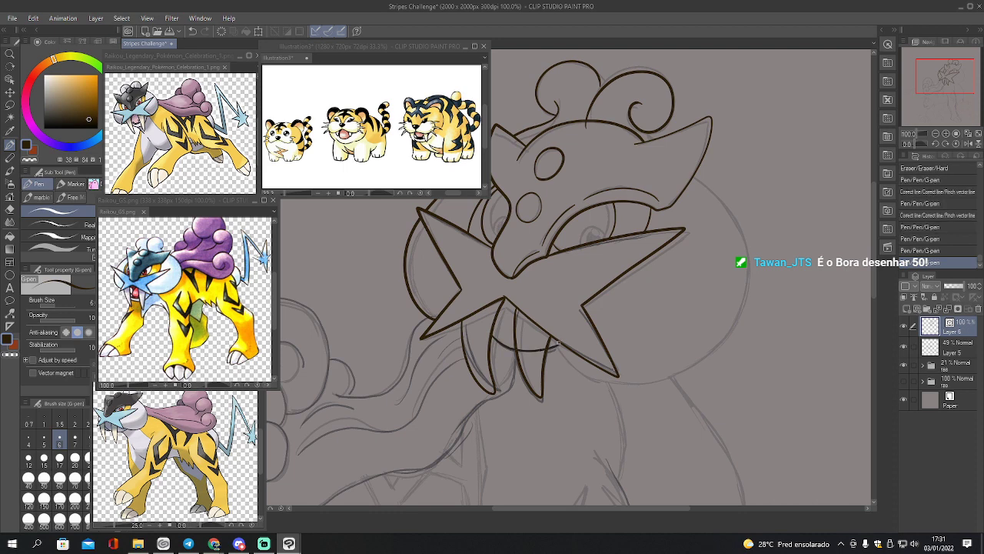
{"action": "key", "text": "ctrl+z"}
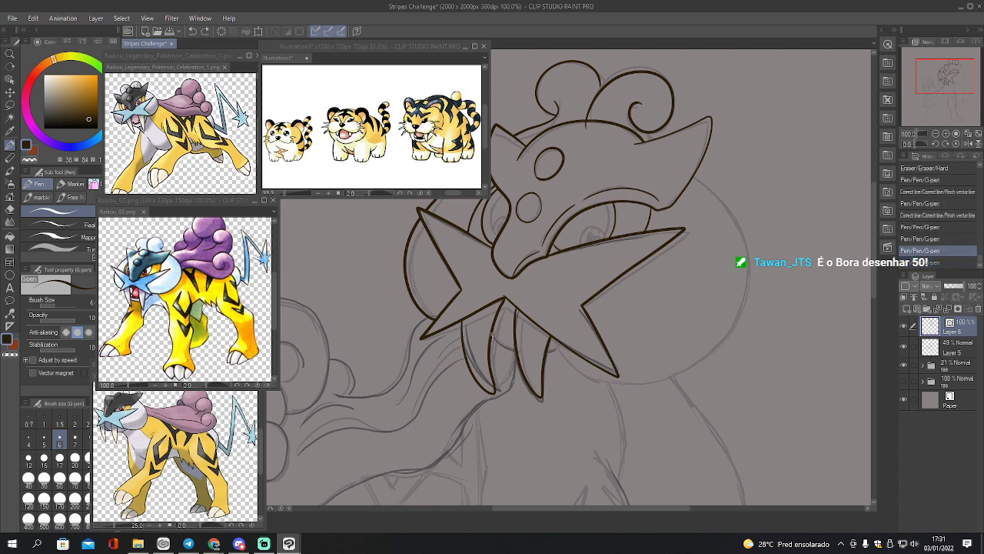
{"action": "mouse_move", "coordinate": [486, 332]}
{"action": "left_mouse_down"}
{"action": "mouse_move", "coordinate": [515, 354]}
{"action": "mouse_move", "coordinate": [559, 348]}
{"action": "left_mouse_up"}
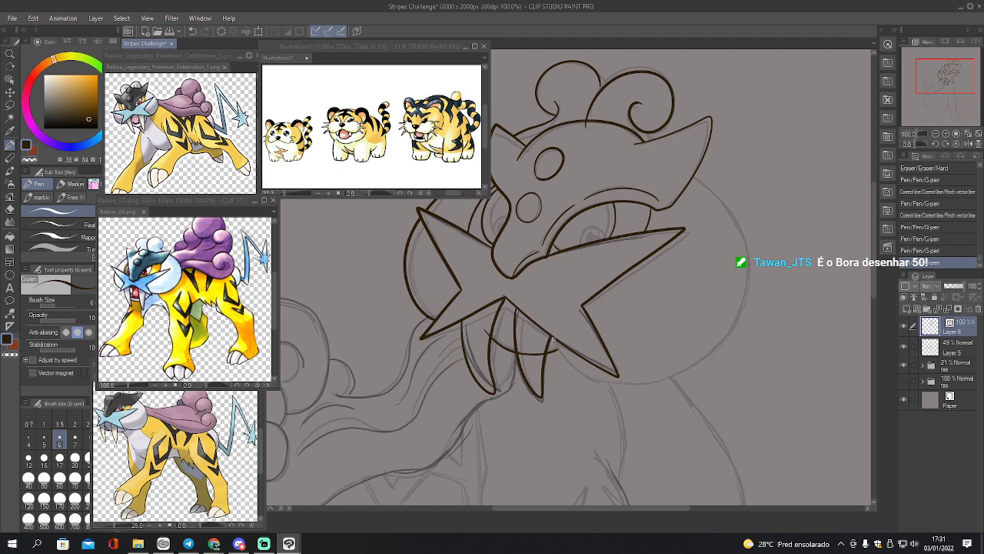
Ink the near cheek's large round outline and erase the overlaps at the near ear, the second curl's base and the fangs
{"action": "mouse_move", "coordinate": [551, 336]}
{"action": "left_mouse_down"}
{"action": "mouse_move", "coordinate": [591, 380]}
{"action": "mouse_move", "coordinate": [644, 390]}
{"action": "mouse_move", "coordinate": [707, 368]}
{"action": "mouse_move", "coordinate": [737, 337]}
{"action": "mouse_move", "coordinate": [753, 266]}
{"action": "mouse_move", "coordinate": [735, 216]}
{"action": "mouse_move", "coordinate": [689, 172]}
{"action": "left_mouse_up"}
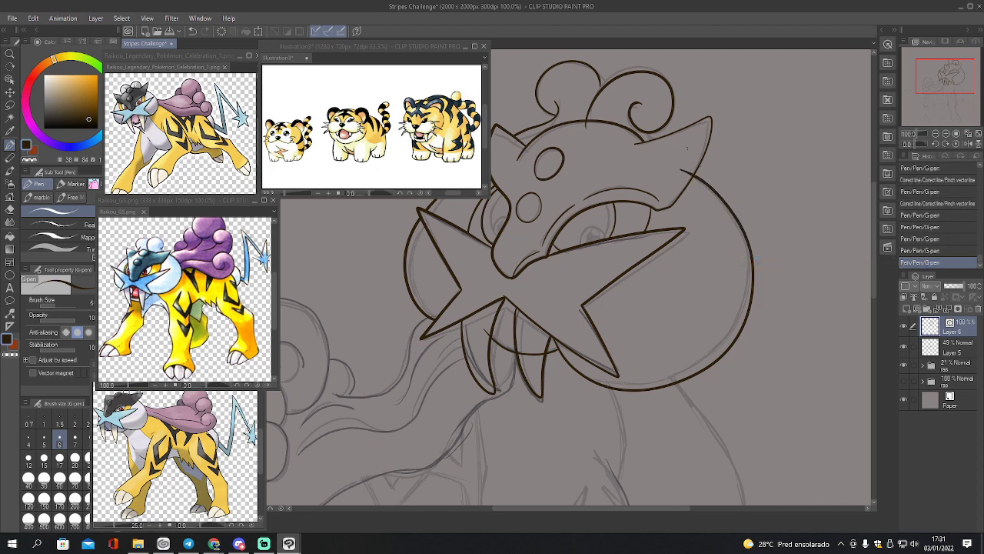
{"action": "key", "text": "e"}
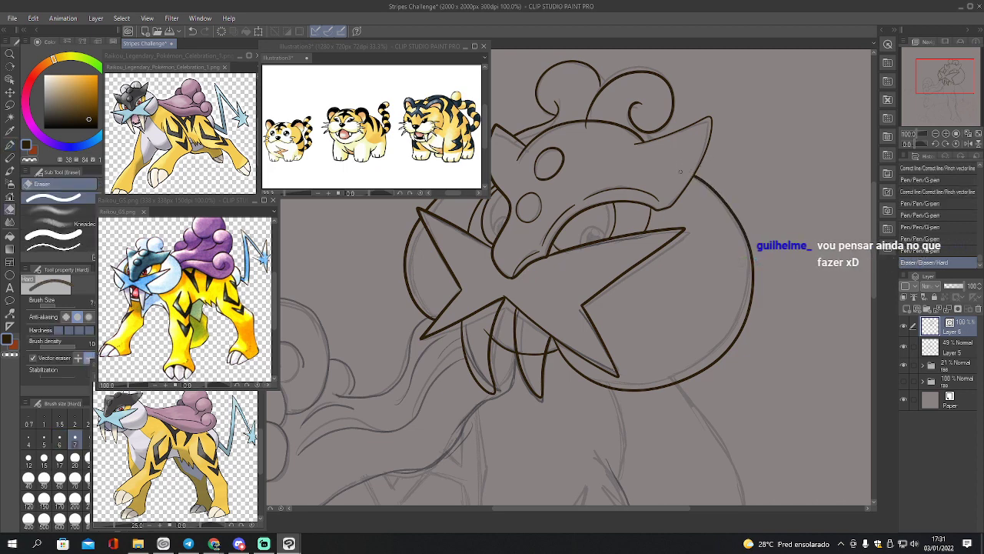
{"action": "left_click_drag", "start_coordinate": [592, 129], "coordinate": [582, 127]}
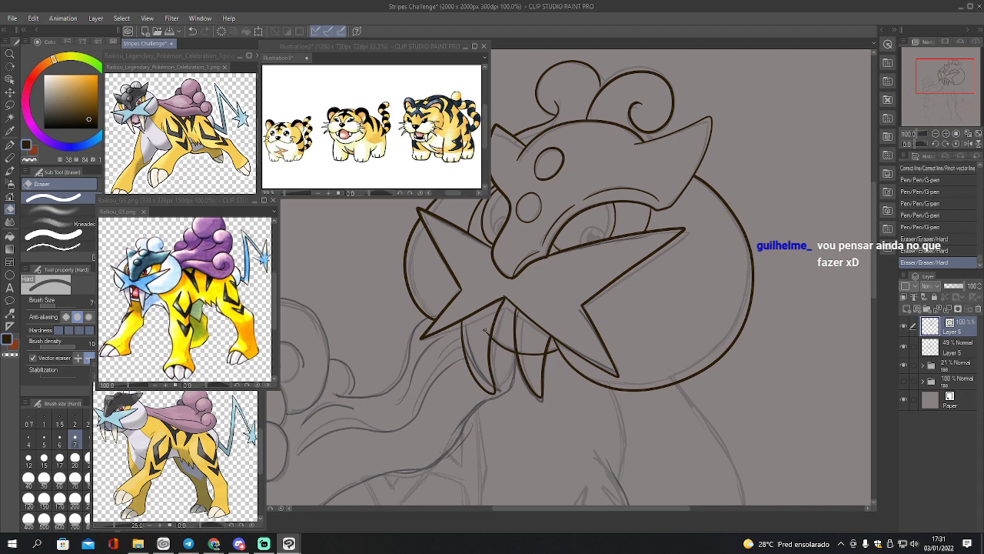
{"action": "mouse_move", "coordinate": [485, 330]}
{"action": "left_mouse_down"}
{"action": "mouse_move", "coordinate": [494, 390]}
{"action": "mouse_move", "coordinate": [520, 353]}
{"action": "left_mouse_up"}
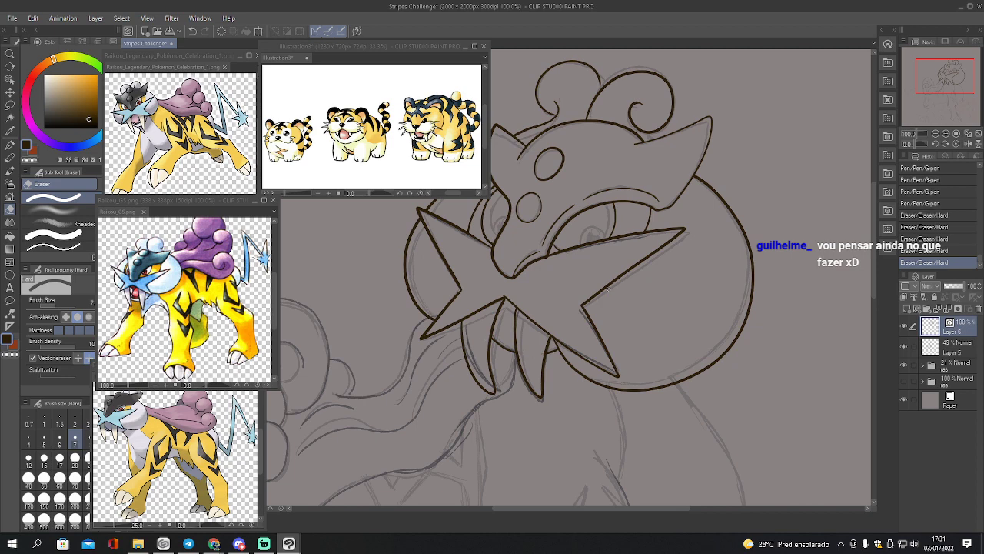
Ink the mane's lowest spiral curl with its long lower edge, plus the flowing strands leading up behind the muzzle star
{"action": "key", "text": "p"}
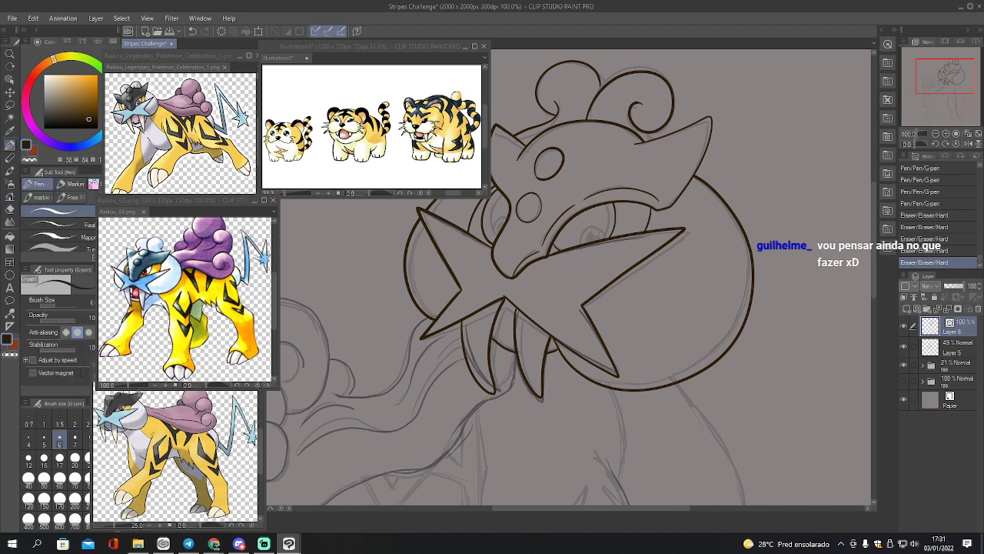
{"action": "mouse_move", "coordinate": [956, 102]}
{"action": "left_mouse_down"}
{"action": "mouse_move", "coordinate": [955, 80]}
{"action": "mouse_move", "coordinate": [942, 102]}
{"action": "left_mouse_up"}
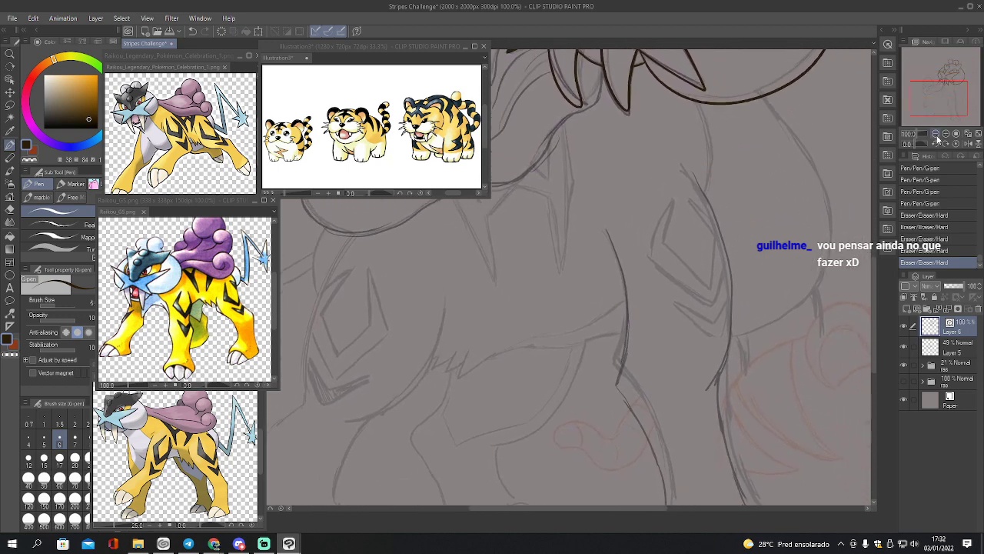
{"action": "left_click", "coordinate": [937, 134]}
{"action": "left_click", "coordinate": [938, 135]}
{"action": "left_click", "coordinate": [937, 135]}
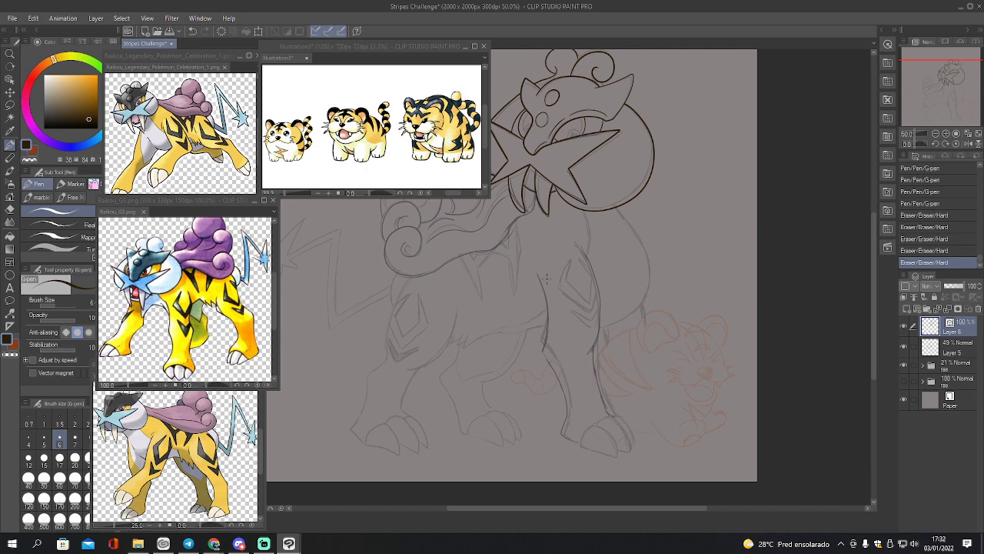
{"action": "left_click", "coordinate": [955, 134]}
{"action": "left_click_drag", "start_coordinate": [955, 106], "coordinate": [943, 98]}
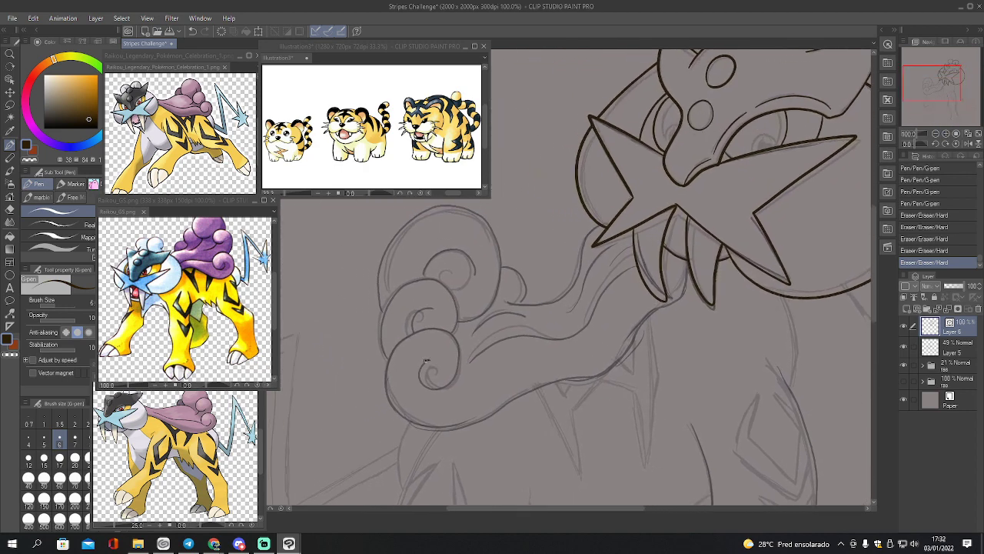
{"action": "mouse_move", "coordinate": [426, 360]}
{"action": "left_mouse_down"}
{"action": "mouse_move", "coordinate": [438, 389]}
{"action": "mouse_move", "coordinate": [452, 381]}
{"action": "mouse_move", "coordinate": [459, 343]}
{"action": "mouse_move", "coordinate": [444, 330]}
{"action": "mouse_move", "coordinate": [404, 335]}
{"action": "mouse_move", "coordinate": [382, 390]}
{"action": "mouse_move", "coordinate": [396, 419]}
{"action": "mouse_move", "coordinate": [432, 434]}
{"action": "mouse_move", "coordinate": [468, 431]}
{"action": "mouse_move", "coordinate": [559, 382]}
{"action": "mouse_move", "coordinate": [601, 373]}
{"action": "mouse_move", "coordinate": [694, 275]}
{"action": "left_mouse_up"}
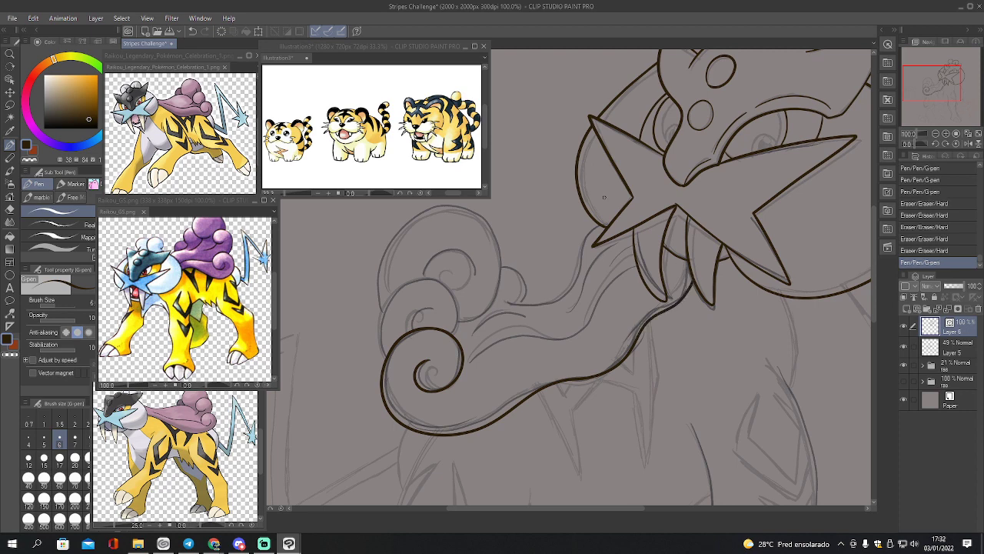
{"action": "mouse_move", "coordinate": [470, 361]}
{"action": "left_mouse_down"}
{"action": "mouse_move", "coordinate": [512, 338]}
{"action": "mouse_move", "coordinate": [567, 337]}
{"action": "mouse_move", "coordinate": [630, 261]}
{"action": "left_mouse_up"}
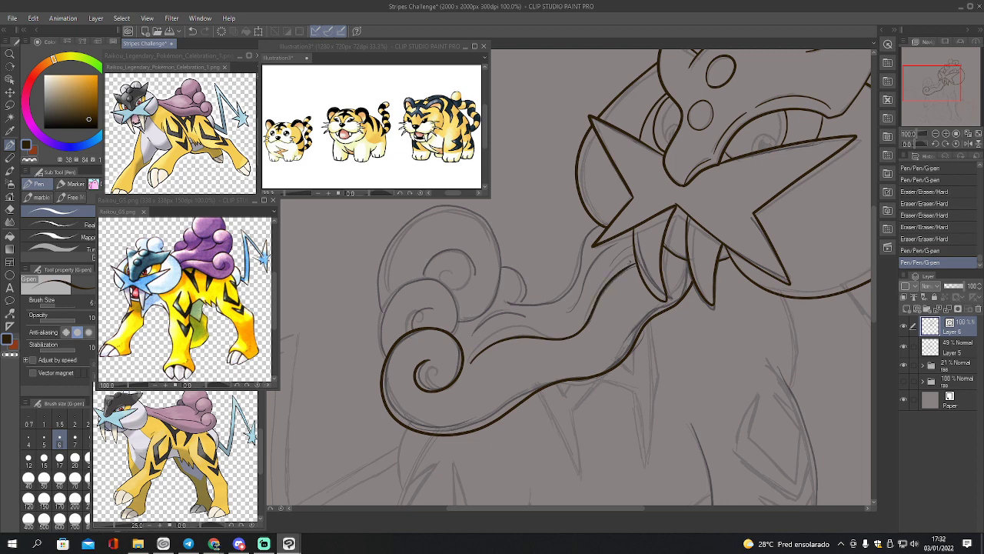
{"action": "mouse_move", "coordinate": [589, 270]}
{"action": "left_mouse_down"}
{"action": "mouse_move", "coordinate": [625, 241]}
{"action": "mouse_move", "coordinate": [606, 267]}
{"action": "mouse_move", "coordinate": [634, 244]}
{"action": "mouse_move", "coordinate": [595, 226]}
{"action": "mouse_move", "coordinate": [566, 290]}
{"action": "mouse_move", "coordinate": [507, 306]}
{"action": "left_mouse_up"}
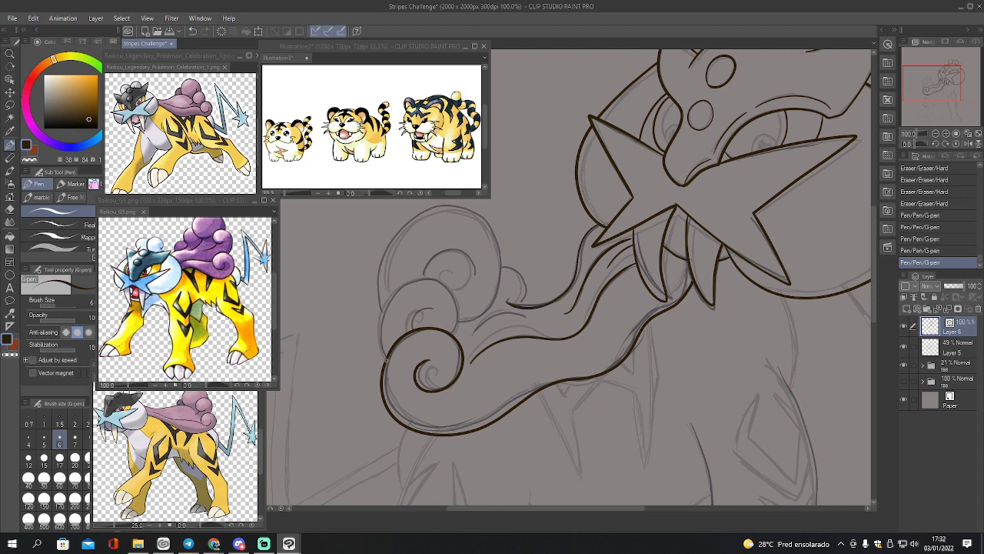
Ink the mane's middle and upper spiral curls above the lowest curl and erase the overlaps where they cross
{"action": "mouse_move", "coordinate": [387, 359]}
{"action": "left_mouse_down"}
{"action": "mouse_move", "coordinate": [375, 333]}
{"action": "mouse_move", "coordinate": [385, 303]}
{"action": "mouse_move", "coordinate": [417, 281]}
{"action": "mouse_move", "coordinate": [444, 285]}
{"action": "mouse_move", "coordinate": [456, 305]}
{"action": "mouse_move", "coordinate": [438, 341]}
{"action": "mouse_move", "coordinate": [415, 320]}
{"action": "mouse_move", "coordinate": [375, 311]}
{"action": "mouse_move", "coordinate": [365, 279]}
{"action": "mouse_move", "coordinate": [375, 245]}
{"action": "mouse_move", "coordinate": [415, 212]}
{"action": "mouse_move", "coordinate": [459, 208]}
{"action": "mouse_move", "coordinate": [487, 228]}
{"action": "mouse_move", "coordinate": [488, 302]}
{"action": "mouse_move", "coordinate": [454, 319]}
{"action": "mouse_move", "coordinate": [451, 306]}
{"action": "mouse_move", "coordinate": [431, 300]}
{"action": "mouse_move", "coordinate": [429, 283]}
{"action": "mouse_move", "coordinate": [451, 257]}
{"action": "mouse_move", "coordinate": [476, 269]}
{"action": "left_mouse_up"}
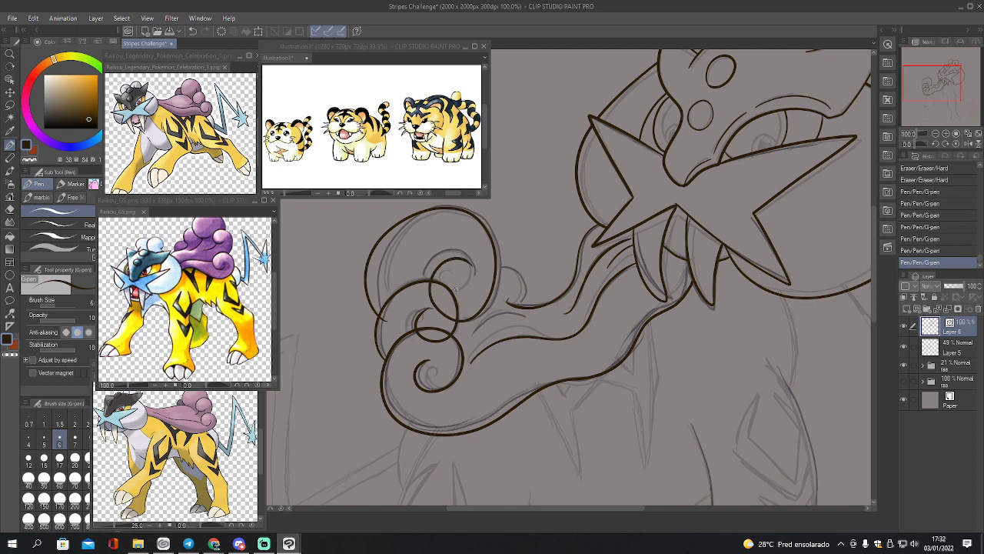
{"action": "key", "text": "e"}
{"action": "mouse_move", "coordinate": [422, 286]}
{"action": "left_mouse_down"}
{"action": "mouse_move", "coordinate": [415, 306]}
{"action": "mouse_move", "coordinate": [441, 345]}
{"action": "left_mouse_up"}
{"action": "key", "text": "ctrl+z"}
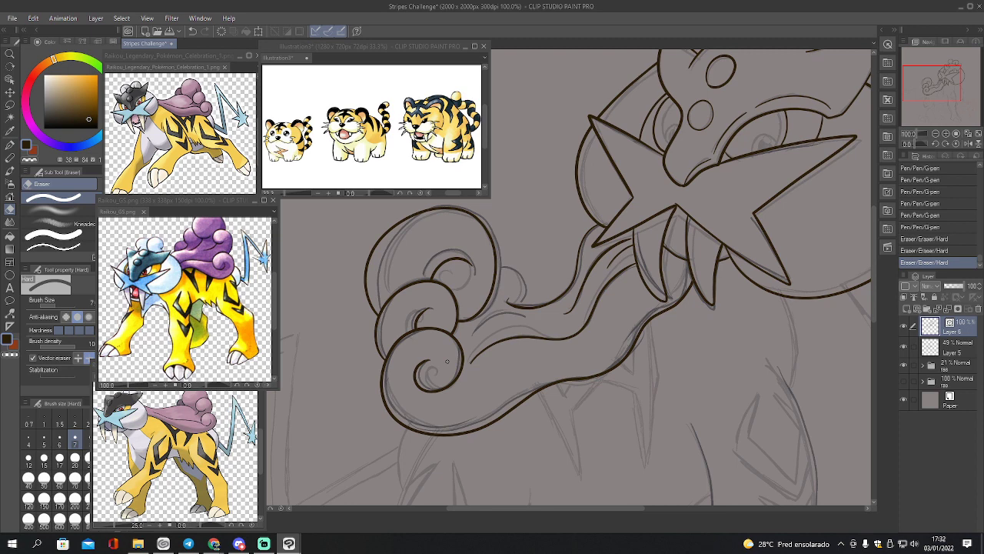
Delete the excess control points at the tip of the upper mane strand behind the muzzle star
{"action": "key", "text": "p"}
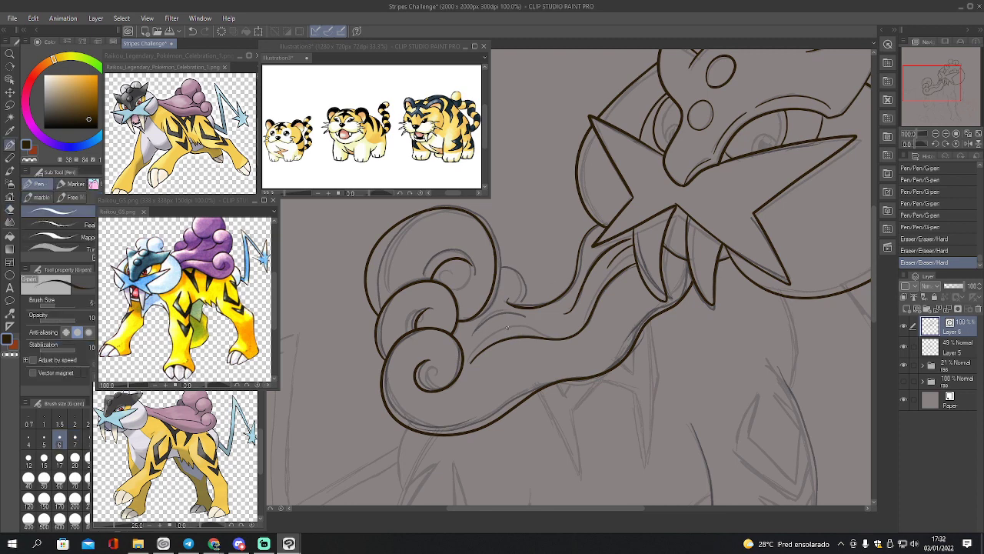
{"action": "key", "text": "y"}
{"action": "left_click", "coordinate": [88, 200]}
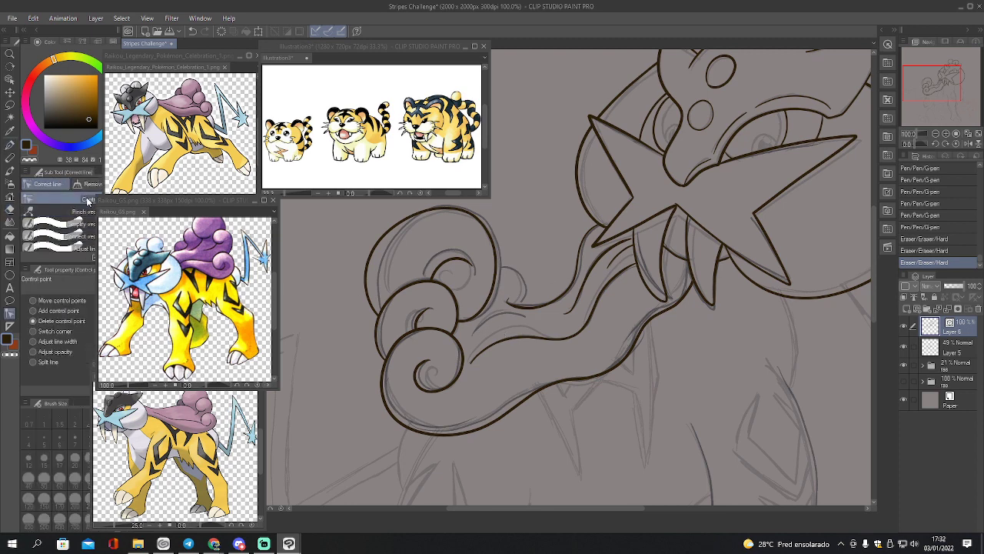
{"action": "left_click", "coordinate": [509, 302]}
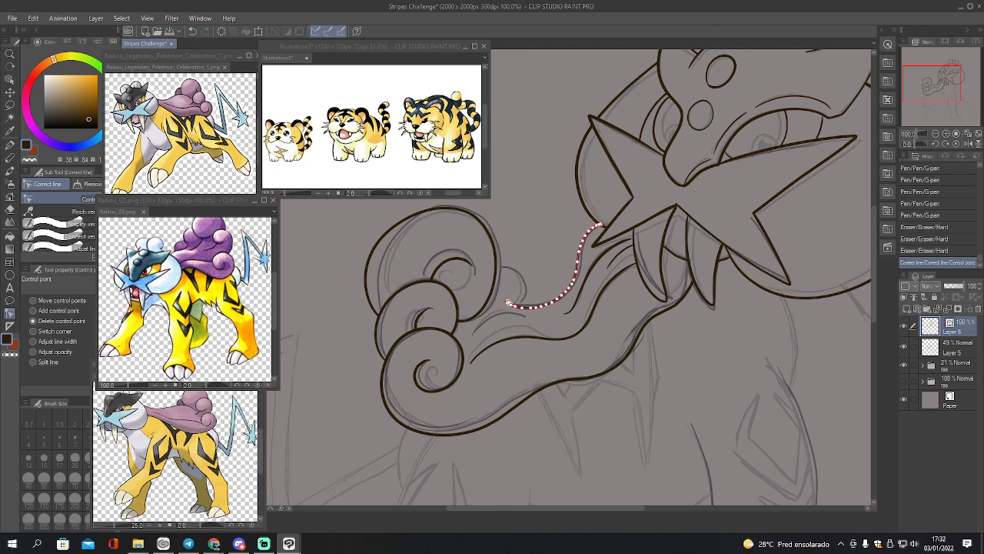
{"action": "left_click", "coordinate": [511, 302]}
Ink the wavy strand inside the mane and the small rounded lobe beside the upper curl
{"action": "key", "text": "p"}
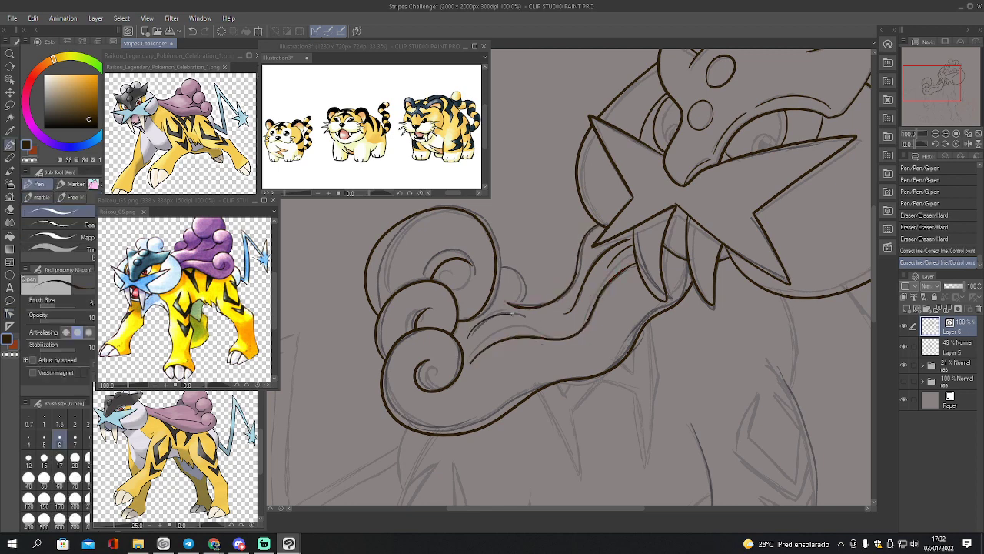
{"action": "left_click_drag", "start_coordinate": [509, 307], "coordinate": [555, 305]}
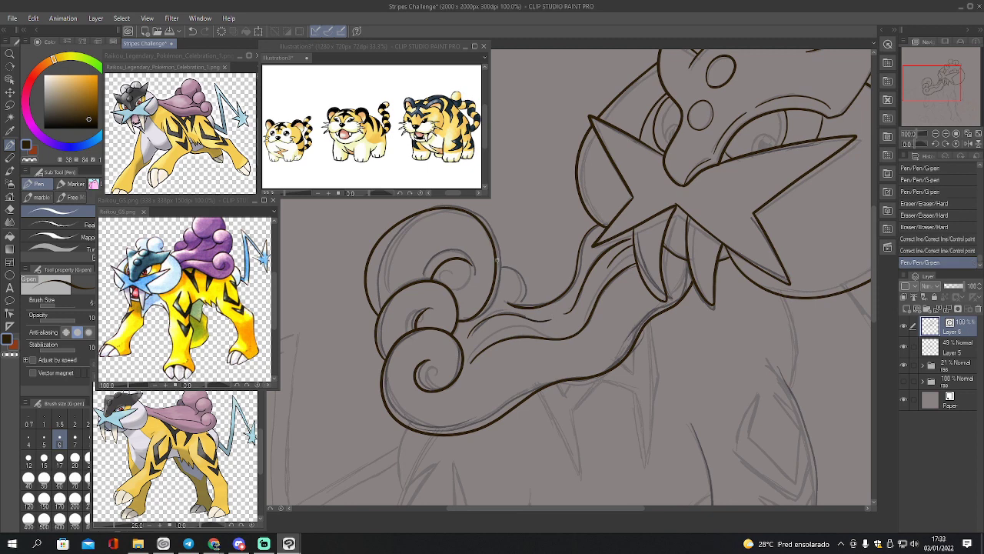
{"action": "mouse_move", "coordinate": [496, 260]}
{"action": "left_mouse_down"}
{"action": "mouse_move", "coordinate": [519, 270]}
{"action": "mouse_move", "coordinate": [519, 306]}
{"action": "left_mouse_up"}
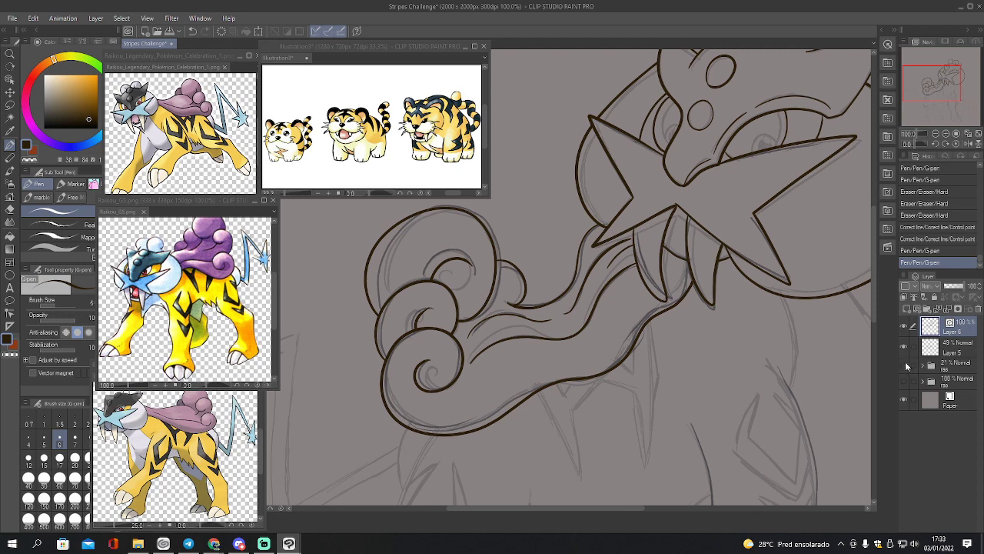
Hide Layer 5 and the 21% sketch folder, and reshape the upper curl's inner spiral and outer outline with Pinch vector line
{"action": "left_click", "coordinate": [904, 366]}
{"action": "left_click", "coordinate": [905, 347]}
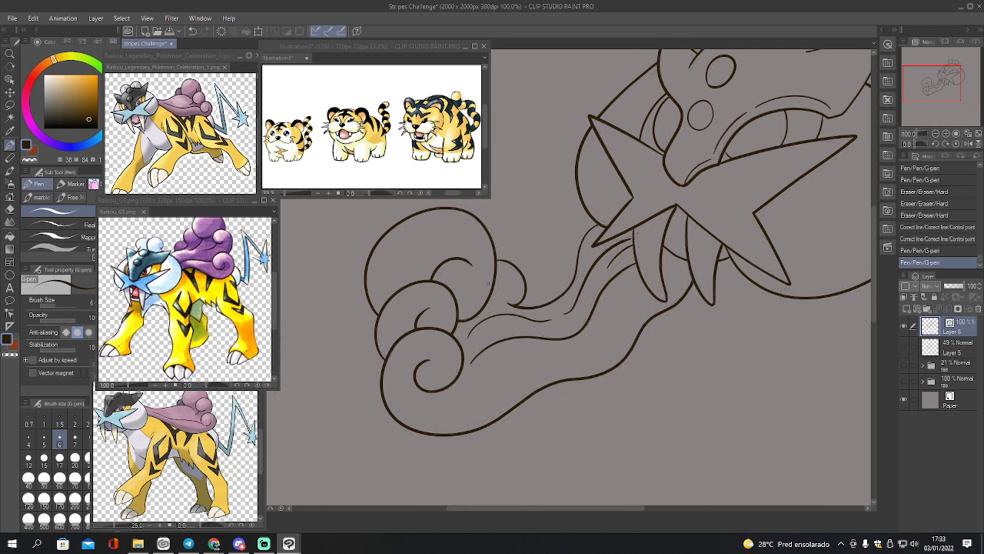
{"action": "key", "text": "y"}
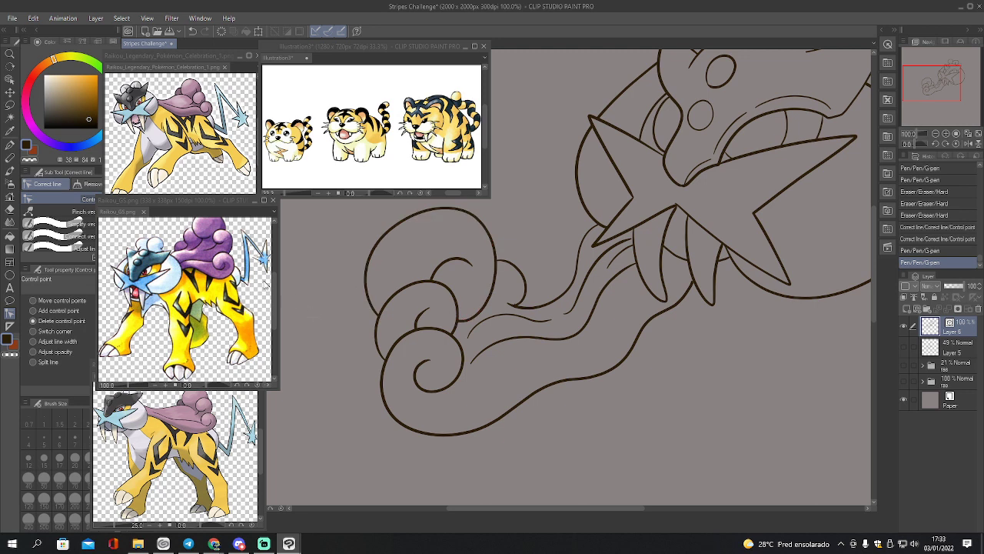
{"action": "left_click", "coordinate": [81, 211]}
{"action": "left_click_drag", "start_coordinate": [467, 259], "coordinate": [430, 268]}
{"action": "left_click_drag", "start_coordinate": [130, 202], "coordinate": [139, 202]}
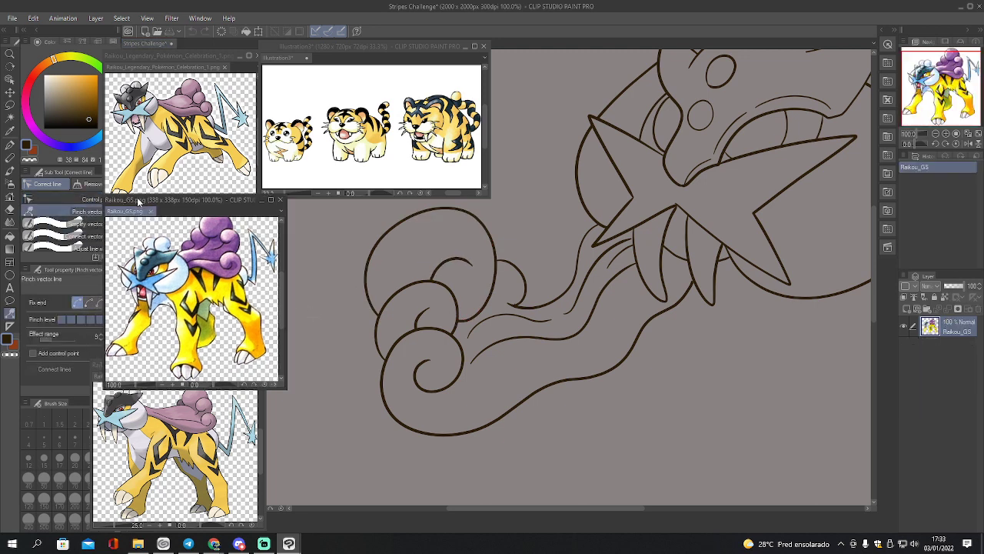
{"action": "left_click", "coordinate": [439, 268]}
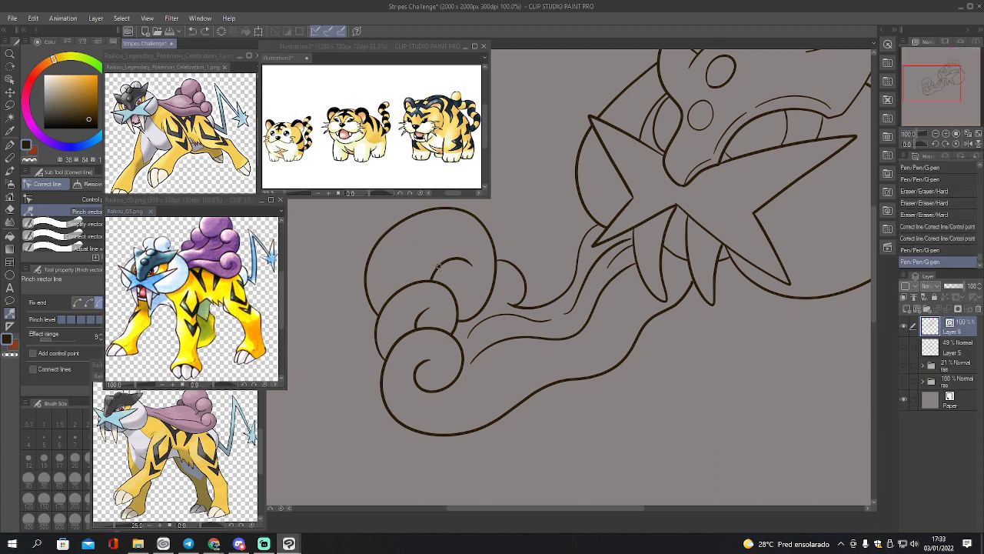
{"action": "mouse_move", "coordinate": [439, 268]}
{"action": "left_mouse_down"}
{"action": "mouse_move", "coordinate": [421, 265]}
{"action": "mouse_move", "coordinate": [430, 266]}
{"action": "left_mouse_up"}
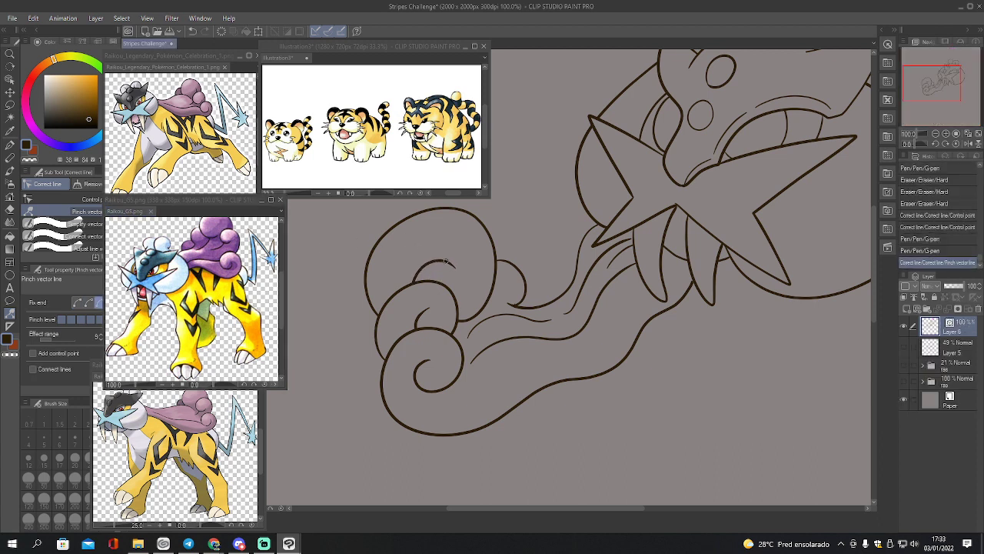
{"action": "left_click", "coordinate": [77, 302]}
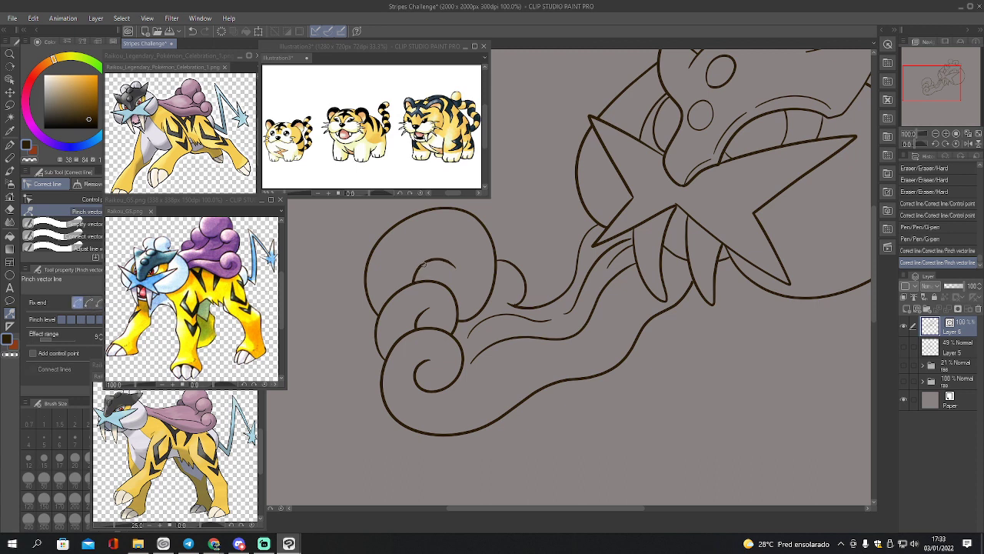
{"action": "left_click_drag", "start_coordinate": [422, 264], "coordinate": [437, 256]}
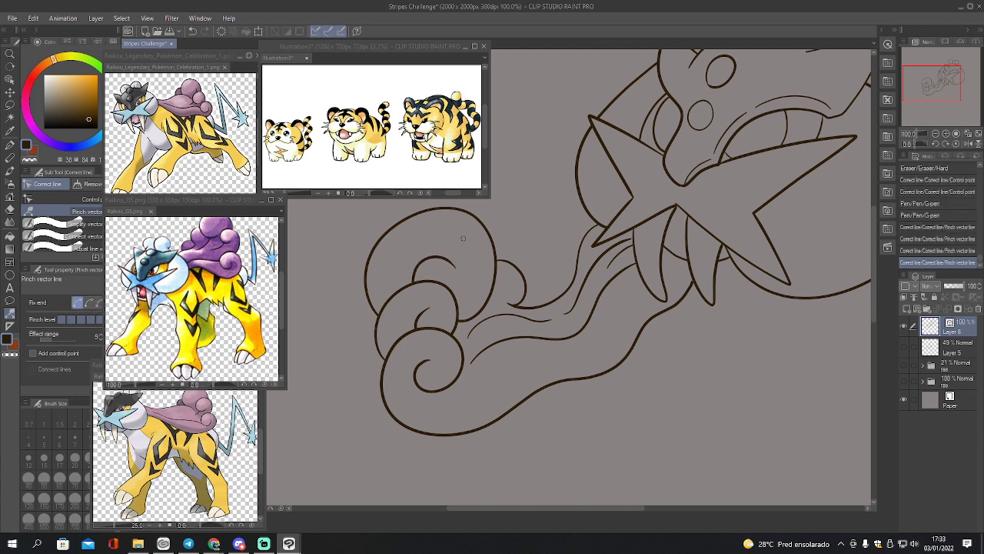
{"action": "left_click_drag", "start_coordinate": [455, 203], "coordinate": [489, 267]}
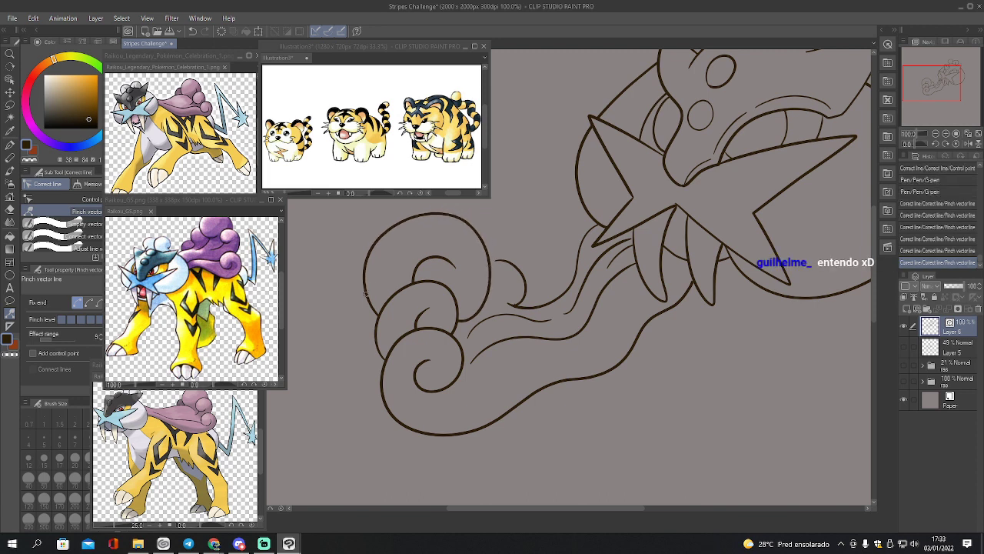
{"action": "left_click_drag", "start_coordinate": [366, 293], "coordinate": [373, 292]}
Erase the upper curl's outer outline and show the 21% sketch folder again, leaving Layer 5 hidden
{"action": "key", "text": "e"}
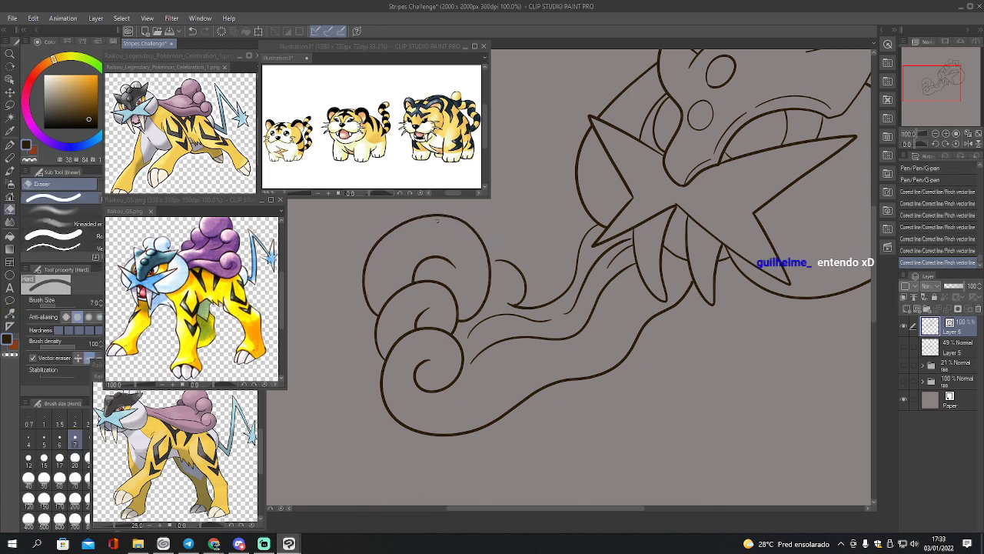
{"action": "left_click_drag", "start_coordinate": [439, 219], "coordinate": [445, 228]}
{"action": "key", "text": "p"}
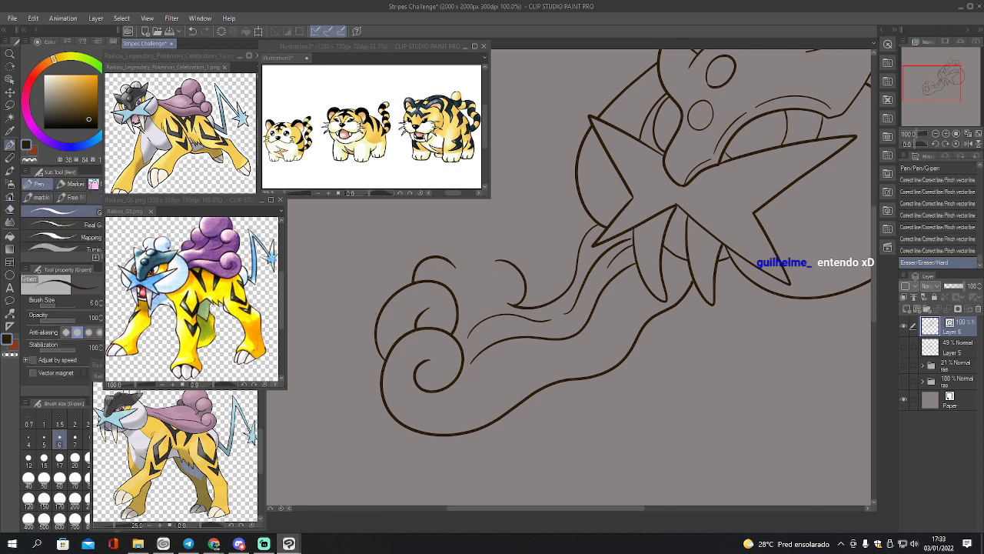
{"action": "left_click", "coordinate": [905, 348]}
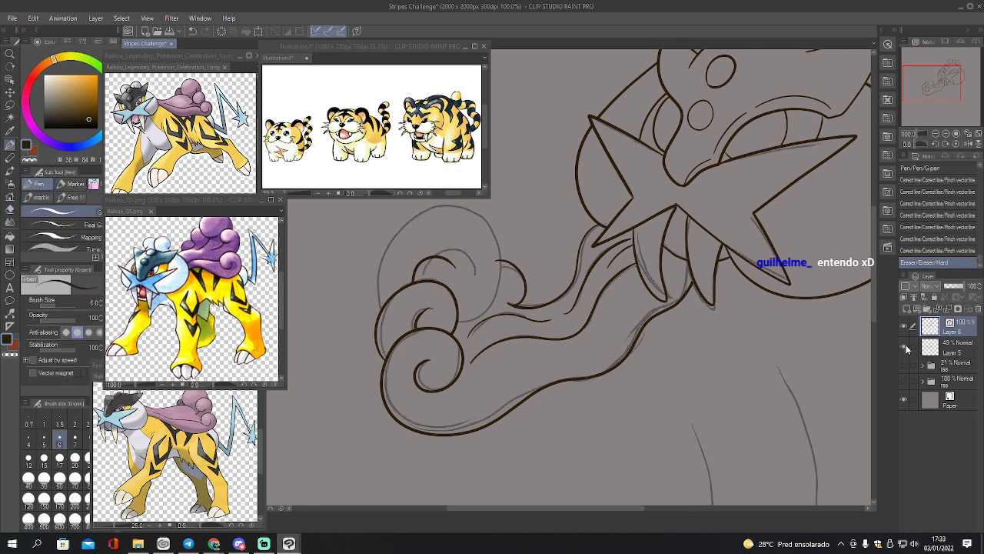
{"action": "left_click", "coordinate": [905, 348]}
{"action": "left_click", "coordinate": [904, 366]}
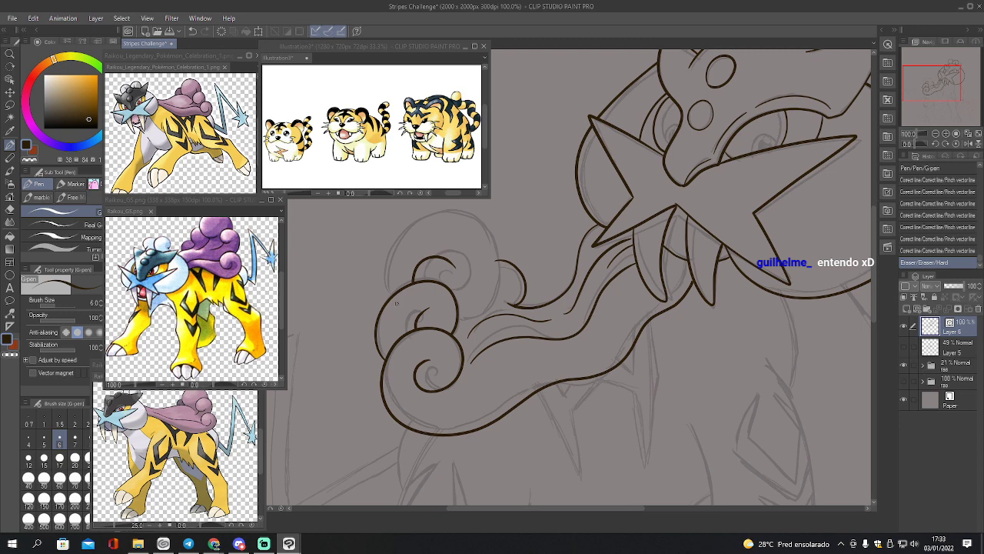
Re-ink the upper curl's outer outline along the rough sketch and erase its overlaps with the neighbouring curl and lobe
{"action": "mouse_move", "coordinate": [397, 303]}
{"action": "left_mouse_down"}
{"action": "mouse_move", "coordinate": [383, 271]}
{"action": "mouse_move", "coordinate": [389, 245]}
{"action": "mouse_move", "coordinate": [442, 206]}
{"action": "mouse_move", "coordinate": [472, 207]}
{"action": "mouse_move", "coordinate": [492, 222]}
{"action": "mouse_move", "coordinate": [506, 264]}
{"action": "mouse_move", "coordinate": [495, 299]}
{"action": "mouse_move", "coordinate": [458, 306]}
{"action": "left_mouse_up"}
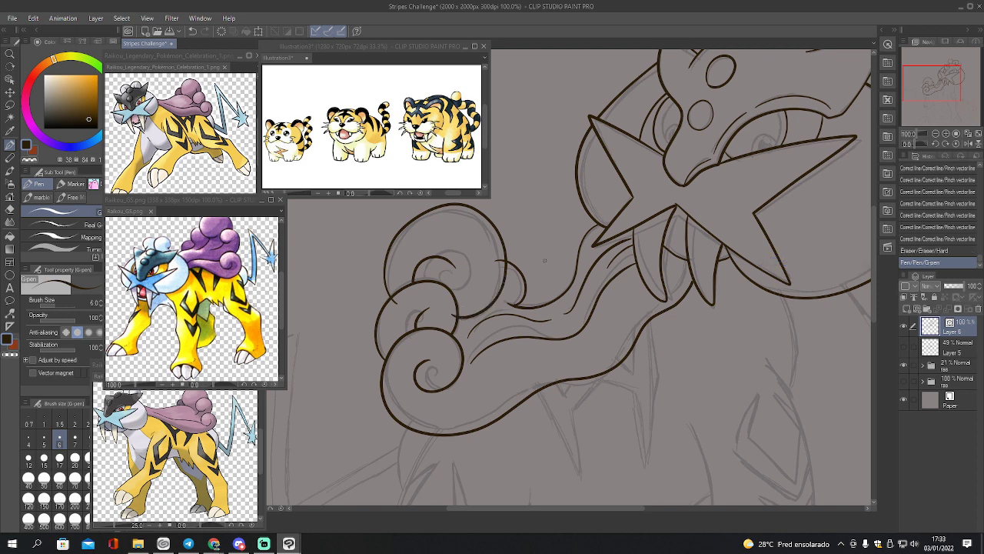
{"action": "key", "text": "ctrl+z"}
{"action": "mouse_move", "coordinate": [390, 295]}
{"action": "left_mouse_down"}
{"action": "mouse_move", "coordinate": [392, 236]}
{"action": "mouse_move", "coordinate": [454, 210]}
{"action": "mouse_move", "coordinate": [492, 236]}
{"action": "mouse_move", "coordinate": [497, 275]}
{"action": "mouse_move", "coordinate": [484, 310]}
{"action": "mouse_move", "coordinate": [463, 320]}
{"action": "mouse_move", "coordinate": [450, 307]}
{"action": "mouse_move", "coordinate": [417, 317]}
{"action": "left_mouse_up"}
{"action": "key", "text": "e"}
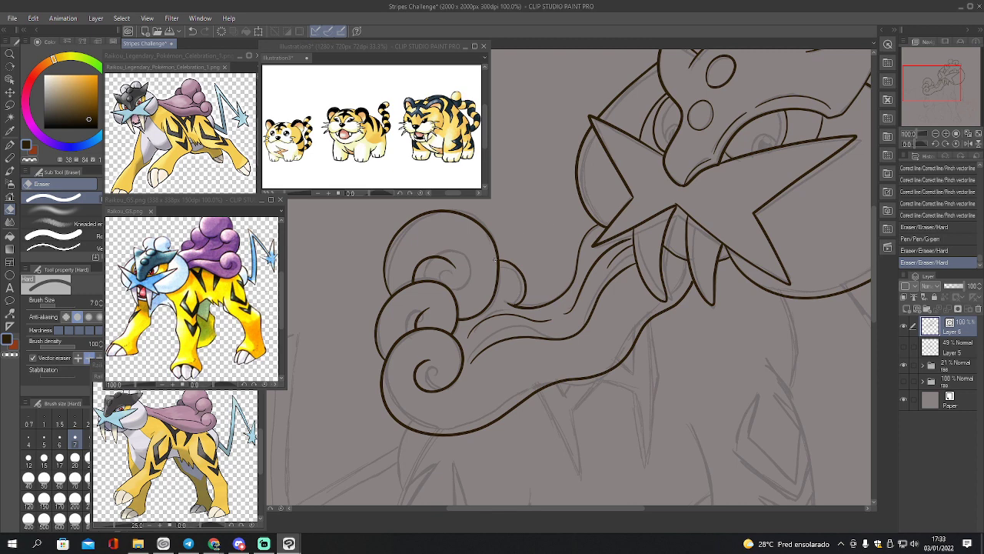
{"action": "left_click_drag", "start_coordinate": [495, 260], "coordinate": [496, 268]}
{"action": "key", "text": "p"}
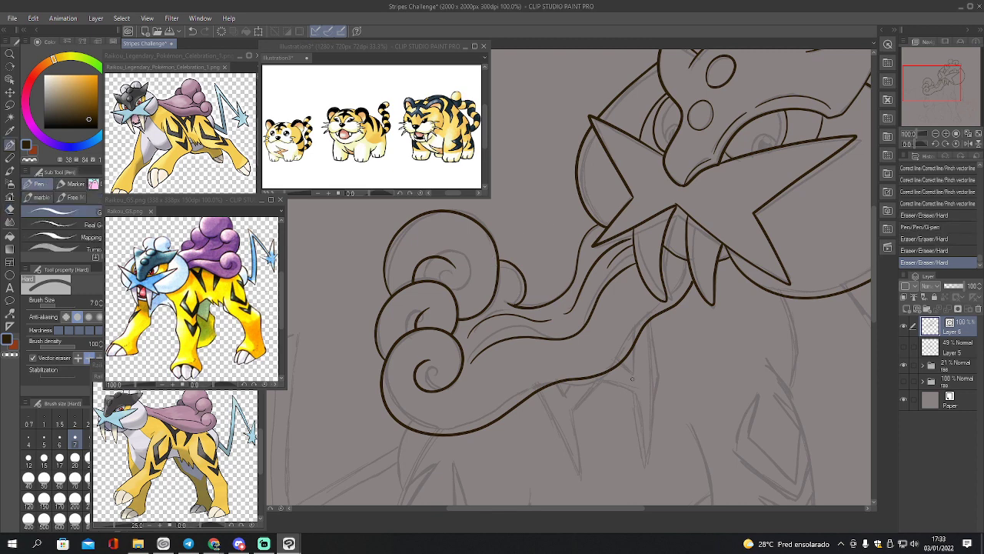
With the sketches hidden, delete excess control points at the small lobe's lower end, and show the 21% folder and Layer 5 again
{"action": "left_click", "coordinate": [903, 362]}
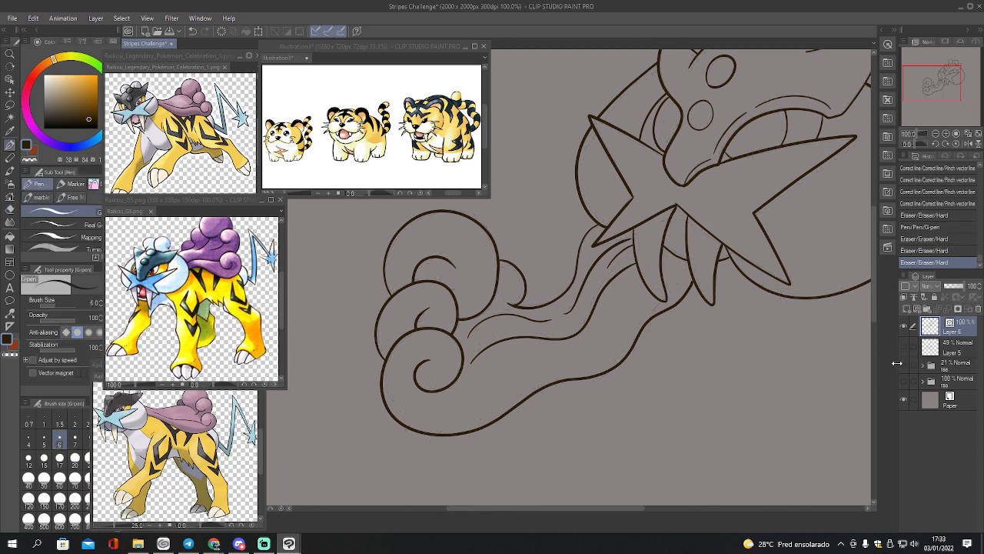
{"action": "key", "text": "y"}
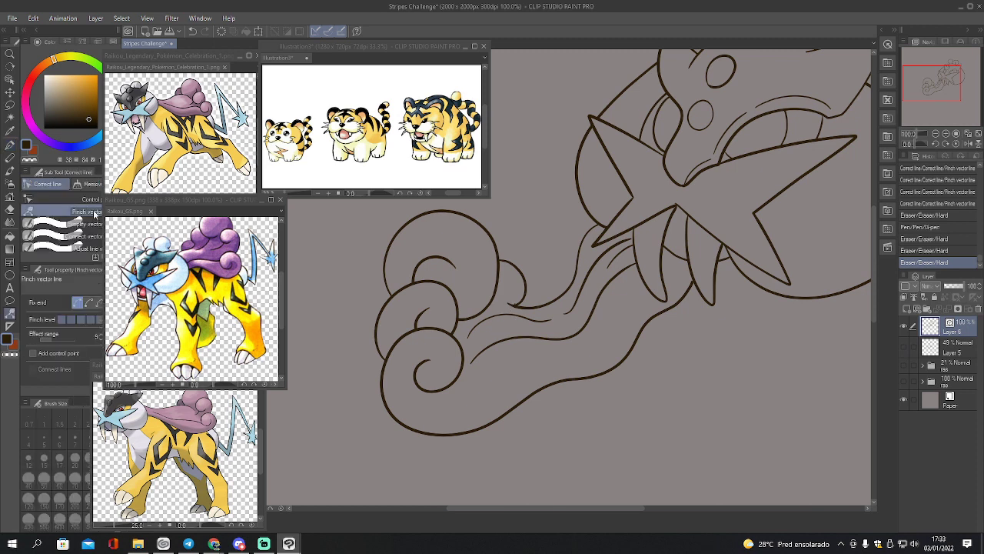
{"action": "left_click", "coordinate": [518, 305]}
{"action": "left_click", "coordinate": [516, 306]}
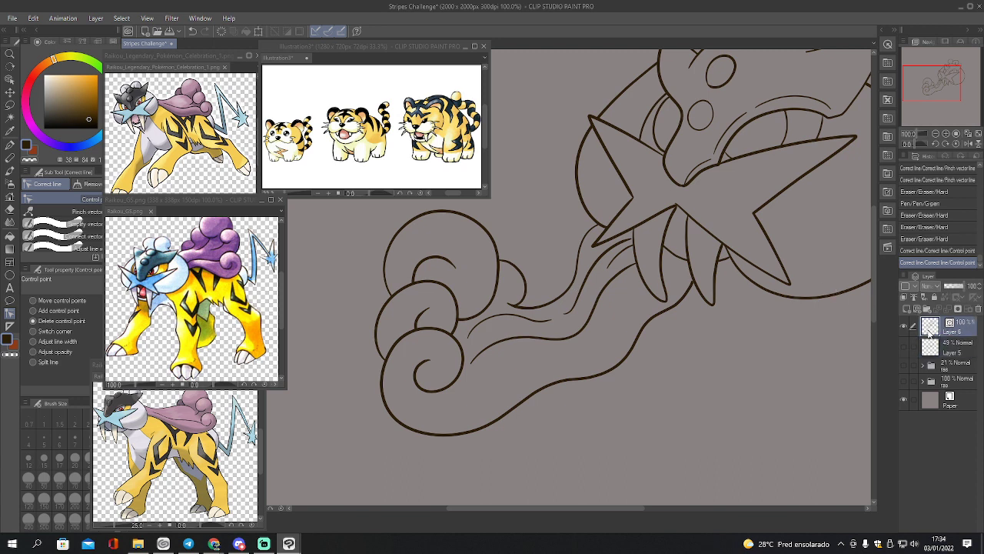
{"action": "left_click", "coordinate": [906, 365]}
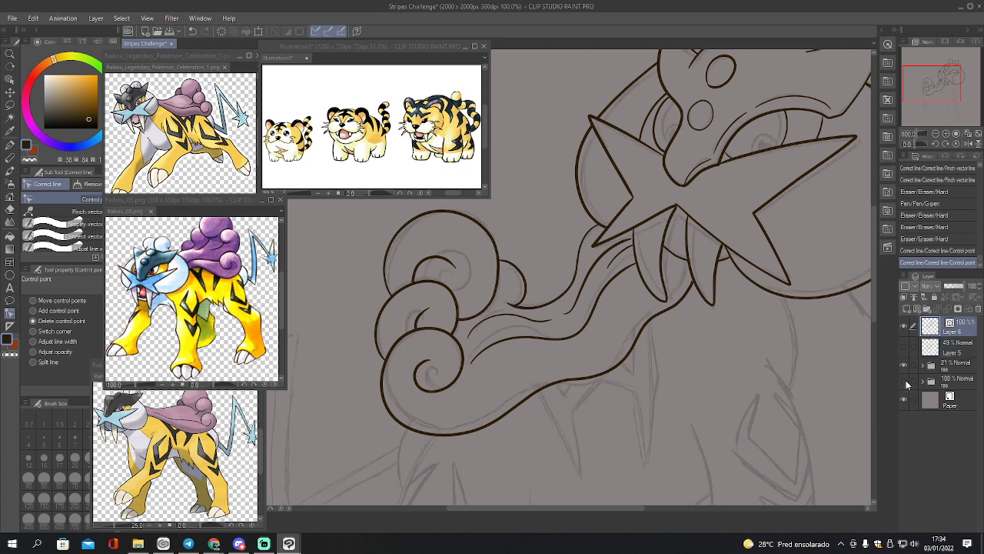
{"action": "left_click", "coordinate": [905, 348]}
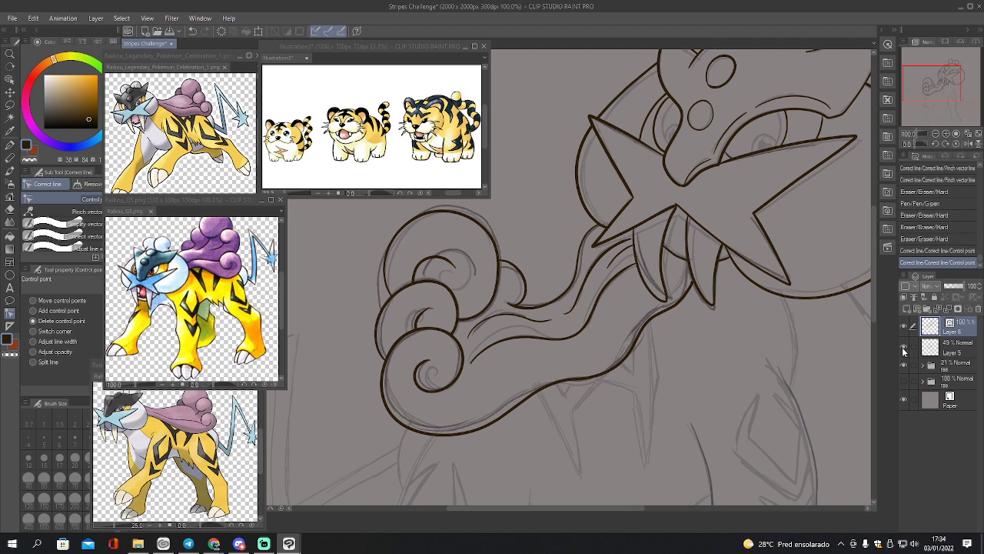
Ink the rear leg's back outline from the mane down to the heel and the thigh's front curve, erasing the overlap at the mane
{"action": "mouse_move", "coordinate": [933, 81]}
{"action": "left_mouse_down"}
{"action": "mouse_move", "coordinate": [939, 101]}
{"action": "mouse_move", "coordinate": [929, 93]}
{"action": "left_mouse_up"}
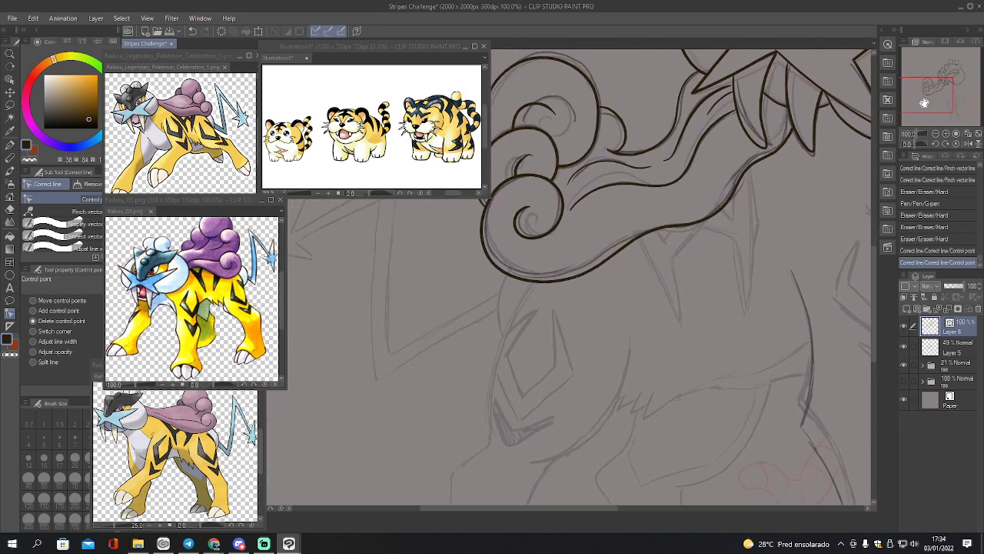
{"action": "key", "text": "p"}
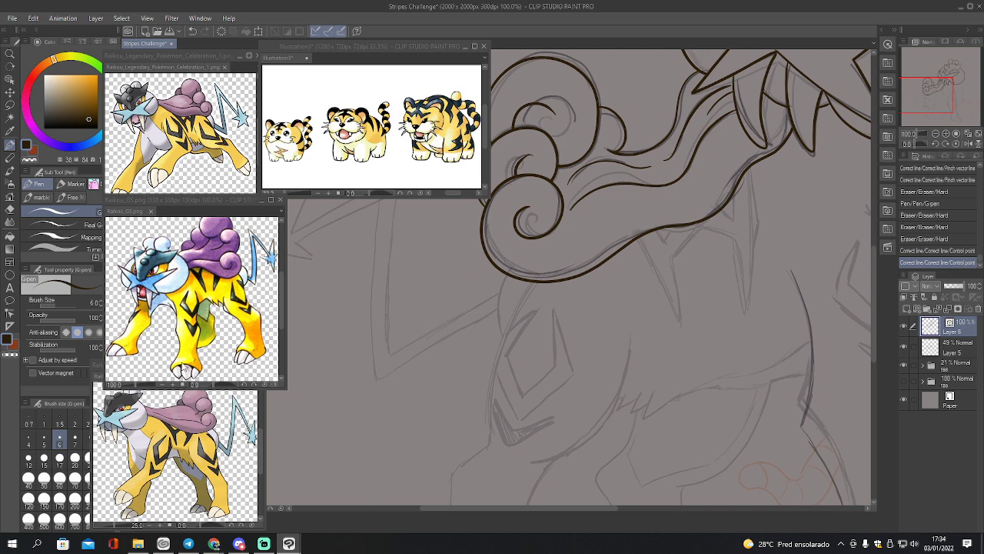
{"action": "left_click_drag", "start_coordinate": [943, 83], "coordinate": [938, 94]}
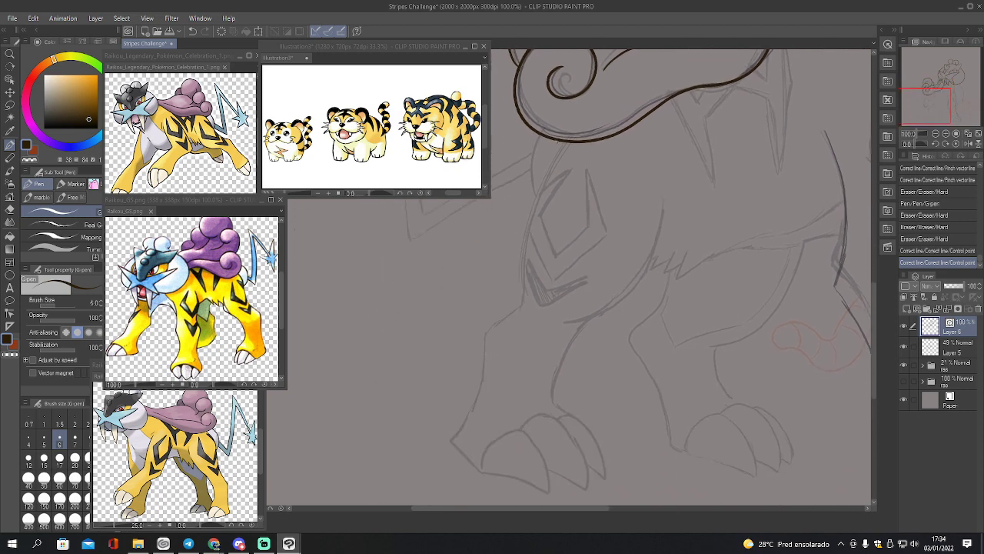
{"action": "mouse_move", "coordinate": [569, 130]}
{"action": "left_mouse_down"}
{"action": "mouse_move", "coordinate": [545, 163]}
{"action": "mouse_move", "coordinate": [521, 236]}
{"action": "mouse_move", "coordinate": [520, 295]}
{"action": "mouse_move", "coordinate": [487, 330]}
{"action": "mouse_move", "coordinate": [459, 456]}
{"action": "mouse_move", "coordinate": [481, 474]}
{"action": "left_mouse_up"}
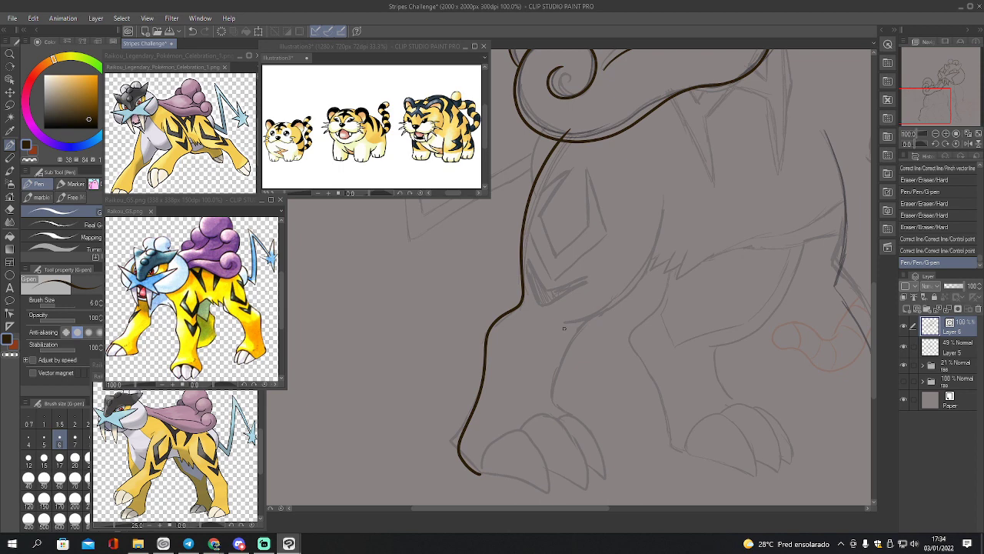
{"action": "mouse_move", "coordinate": [564, 333]}
{"action": "left_mouse_down"}
{"action": "mouse_move", "coordinate": [618, 307]}
{"action": "mouse_move", "coordinate": [655, 252]}
{"action": "mouse_move", "coordinate": [664, 187]}
{"action": "left_mouse_up"}
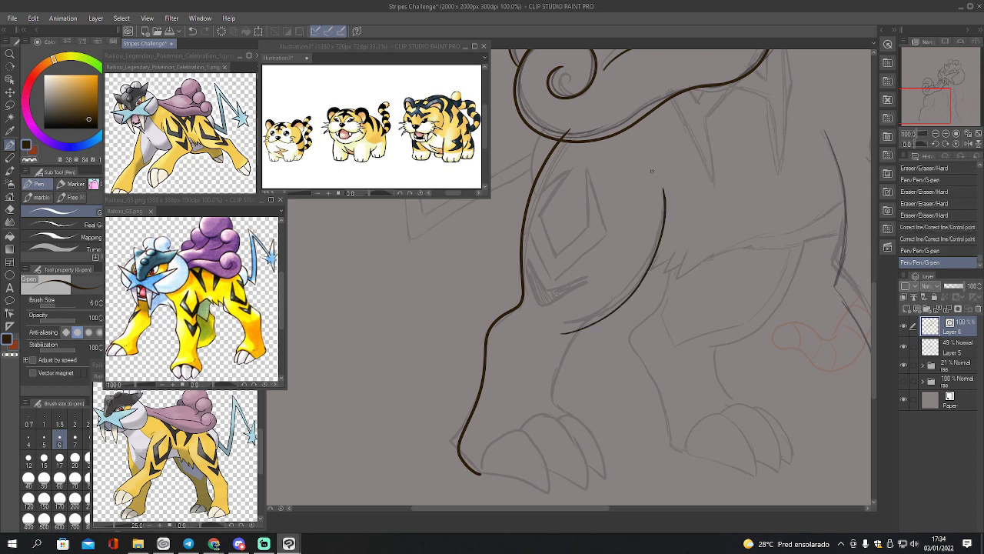
{"action": "key", "text": "e"}
{"action": "left_click_drag", "start_coordinate": [571, 128], "coordinate": [565, 133]}
{"action": "left_click_drag", "start_coordinate": [923, 105], "coordinate": [924, 108]}
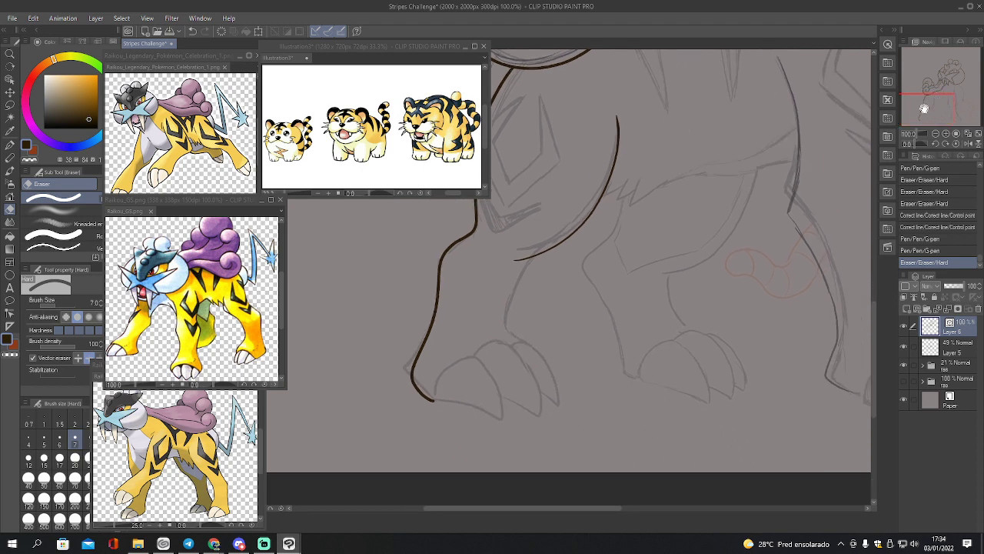
{"action": "key", "text": "p"}
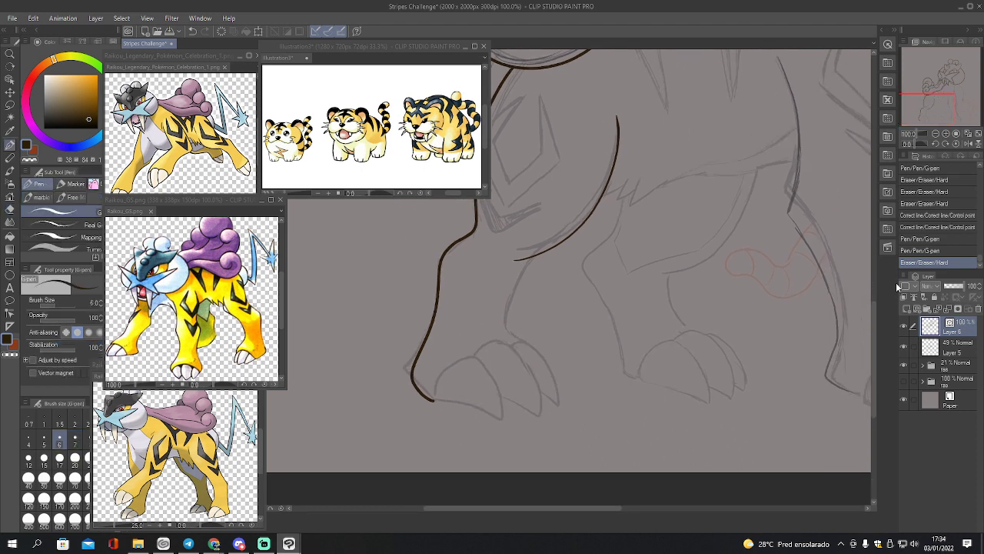
Expand the 21% sketch folder and make its Layer 3, which holds the paw sketch, the active layer
{"action": "left_click", "coordinate": [922, 366]}
{"action": "left_click", "coordinate": [913, 383]}
{"action": "left_click", "coordinate": [905, 382]}
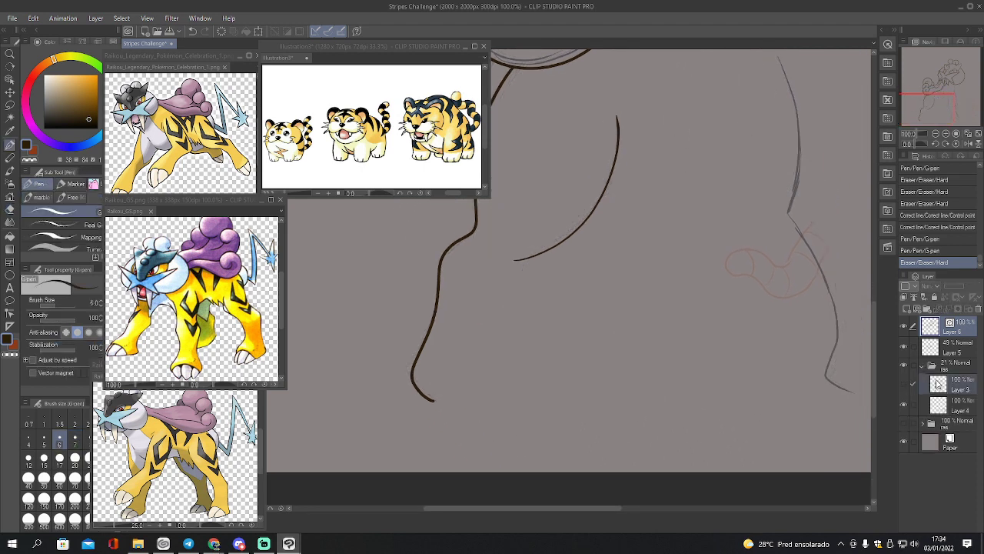
{"action": "left_click", "coordinate": [937, 383]}
{"action": "left_click", "coordinate": [905, 383]}
Lasso the rear paw sketch on Layer 3, nudge and slightly rotate it to fit the inked heel, and deselect
{"action": "key", "text": "m"}
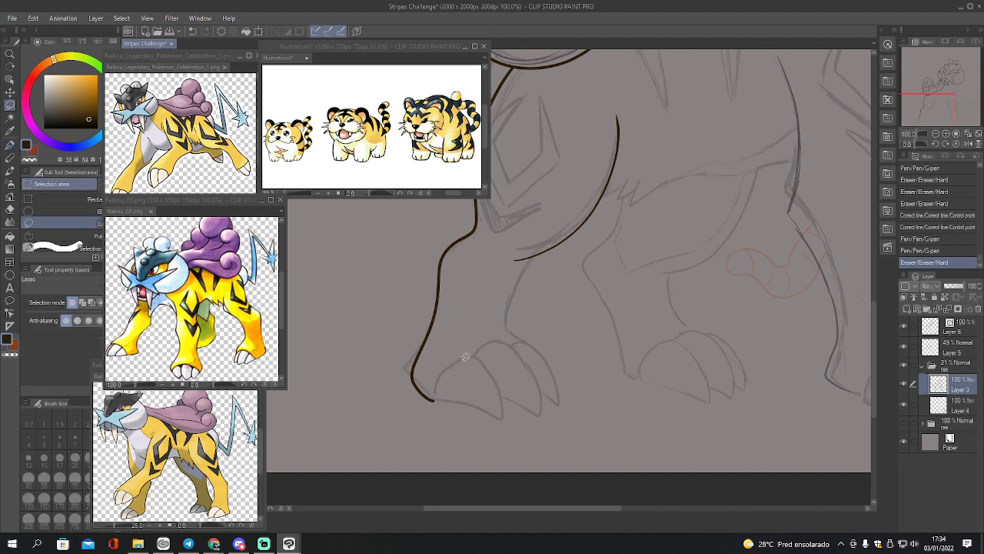
{"action": "mouse_move", "coordinate": [435, 381]}
{"action": "left_mouse_down"}
{"action": "mouse_move", "coordinate": [444, 406]}
{"action": "mouse_move", "coordinate": [505, 429]}
{"action": "mouse_move", "coordinate": [549, 419]}
{"action": "mouse_move", "coordinate": [570, 379]}
{"action": "mouse_move", "coordinate": [525, 334]}
{"action": "mouse_move", "coordinate": [444, 369]}
{"action": "left_mouse_up"}
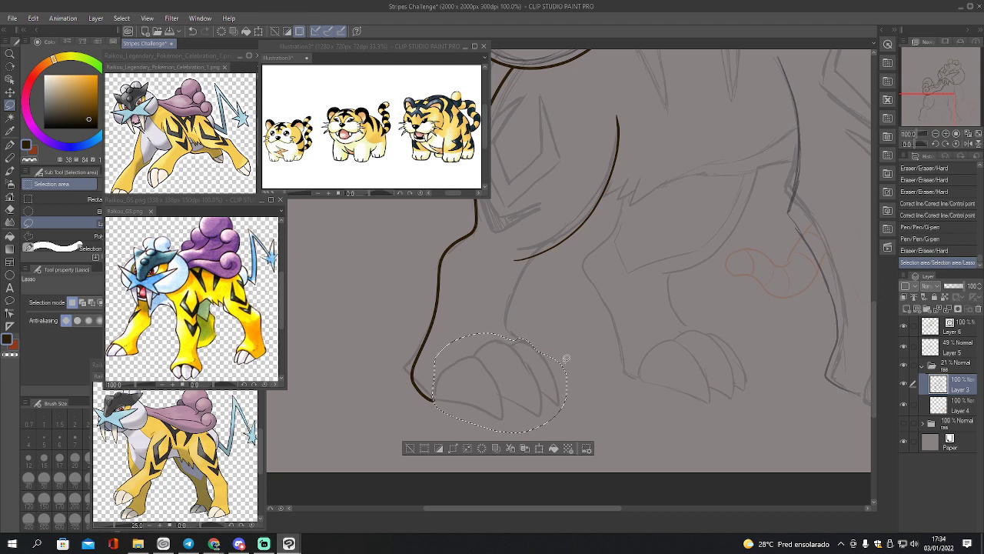
{"action": "mouse_move", "coordinate": [530, 343]}
{"action": "left_mouse_down"}
{"action": "mouse_move", "coordinate": [568, 356]}
{"action": "mouse_move", "coordinate": [530, 368]}
{"action": "mouse_move", "coordinate": [537, 375]}
{"action": "left_mouse_up"}
{"action": "key", "text": "k"}
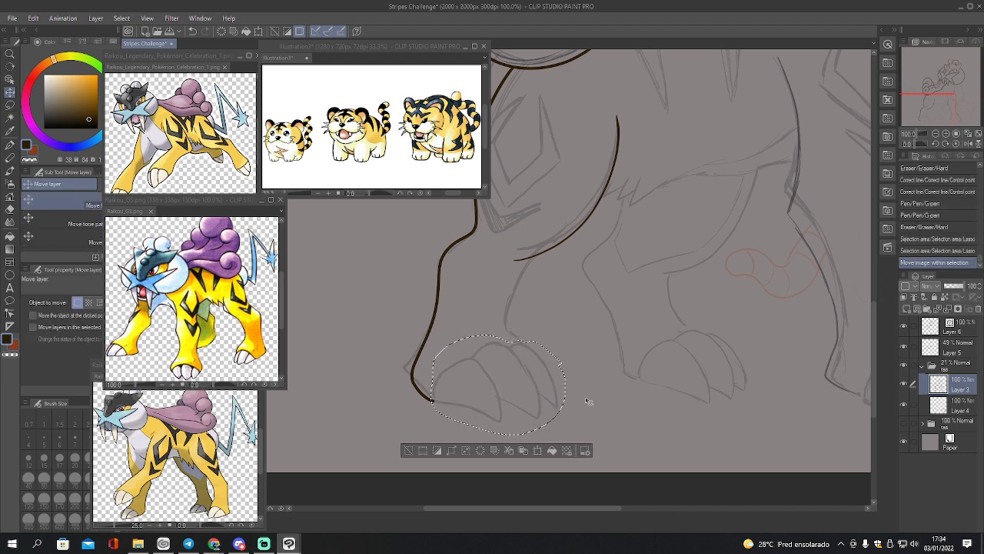
{"action": "key", "text": "ctrl+t"}
{"action": "left_click_drag", "start_coordinate": [615, 395], "coordinate": [615, 395]}
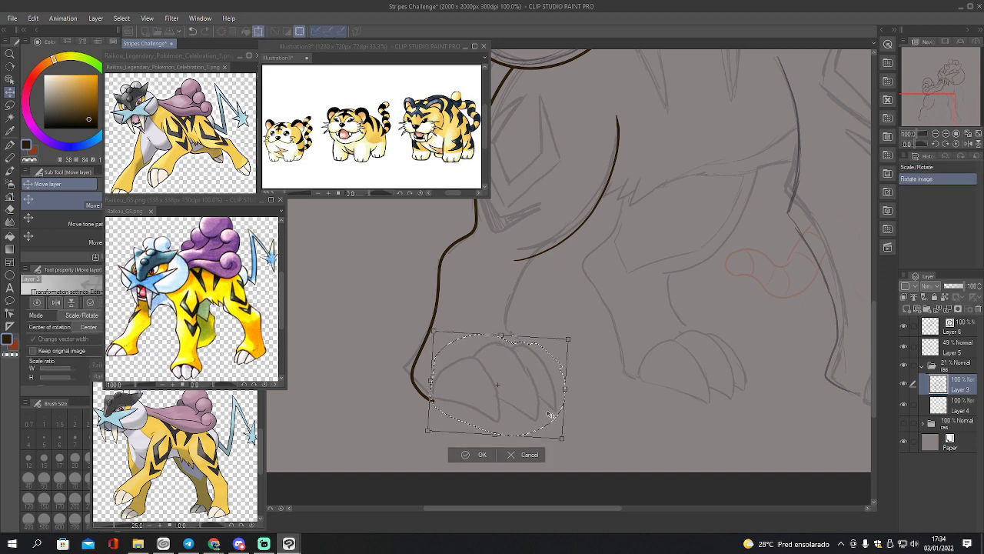
{"action": "left_click_drag", "start_coordinate": [496, 407], "coordinate": [496, 410]}
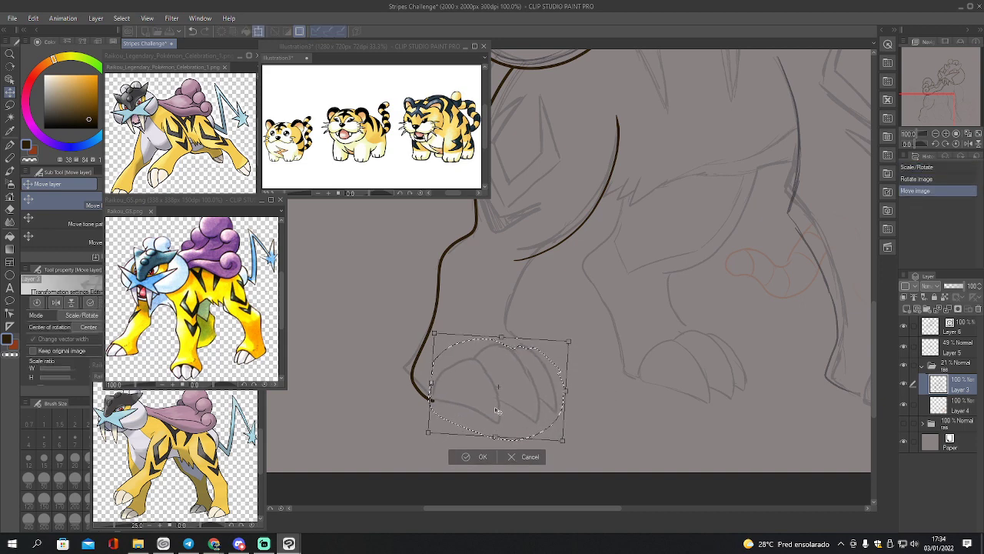
{"action": "left_click", "coordinate": [481, 459]}
{"action": "key", "text": "ctrl+d"}
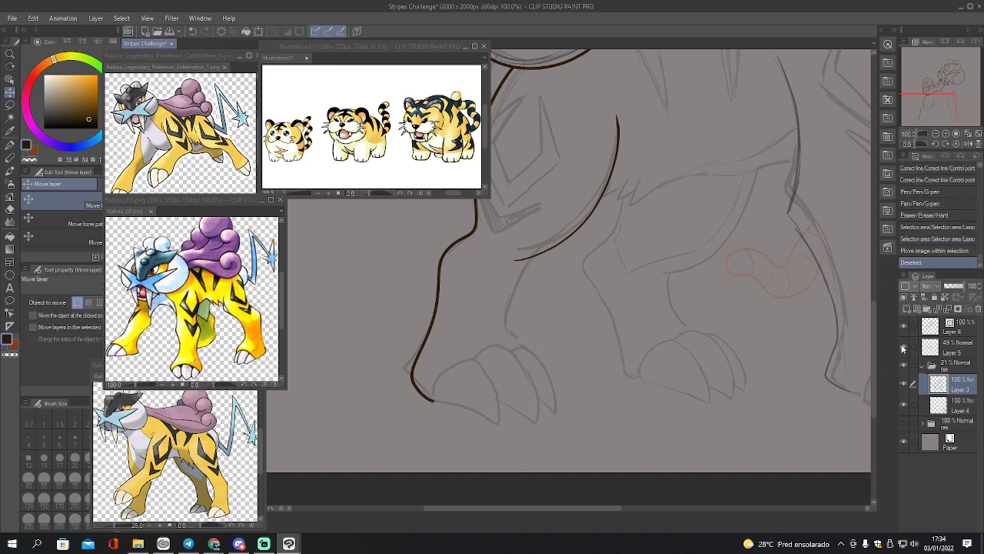
{"action": "key", "text": "p"}
{"action": "left_click", "coordinate": [951, 331]}
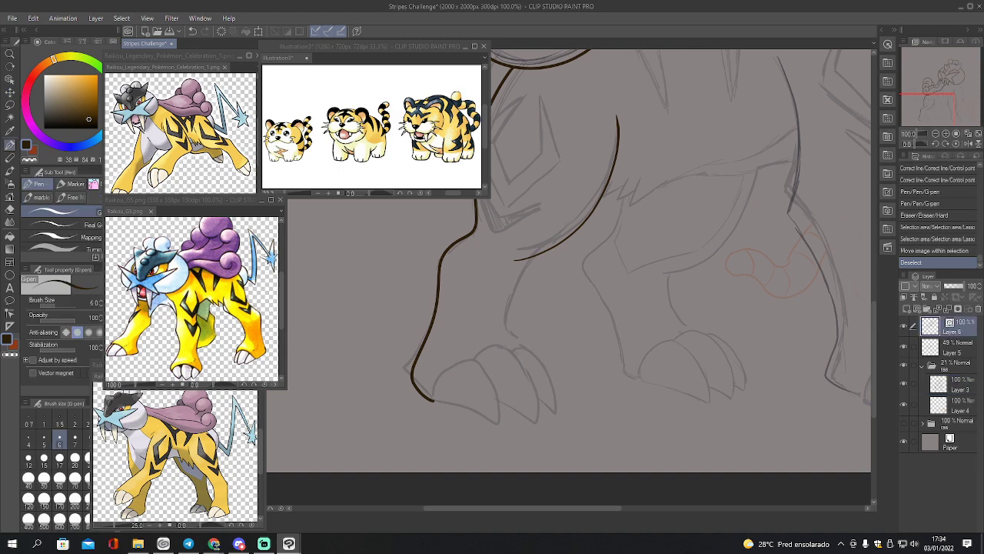
{"action": "left_click_drag", "start_coordinate": [931, 110], "coordinate": [933, 111]}
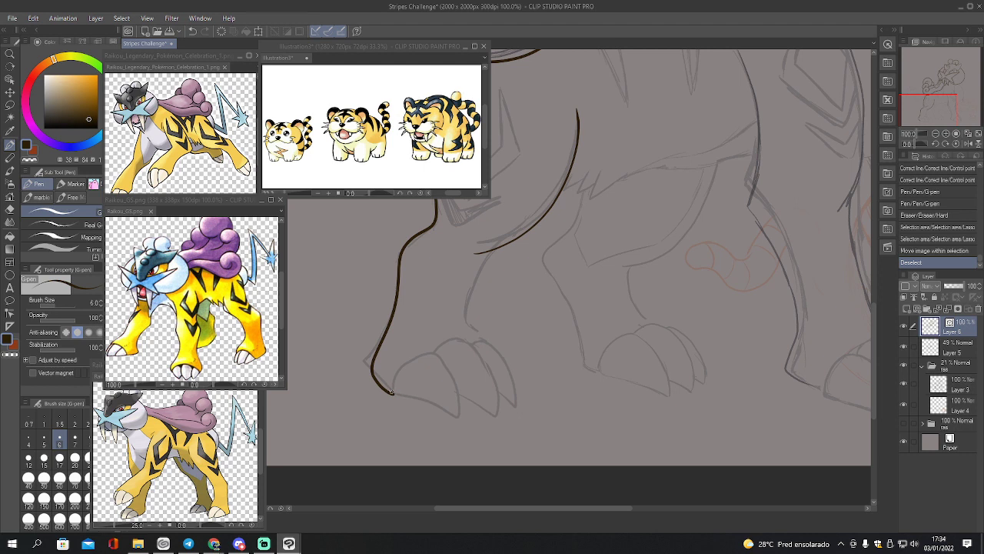
{"action": "mouse_move", "coordinate": [391, 392]}
{"action": "left_mouse_down"}
{"action": "mouse_move", "coordinate": [418, 354]}
{"action": "mouse_move", "coordinate": [443, 363]}
{"action": "mouse_move", "coordinate": [450, 421]}
{"action": "mouse_move", "coordinate": [390, 392]}
{"action": "left_mouse_up"}
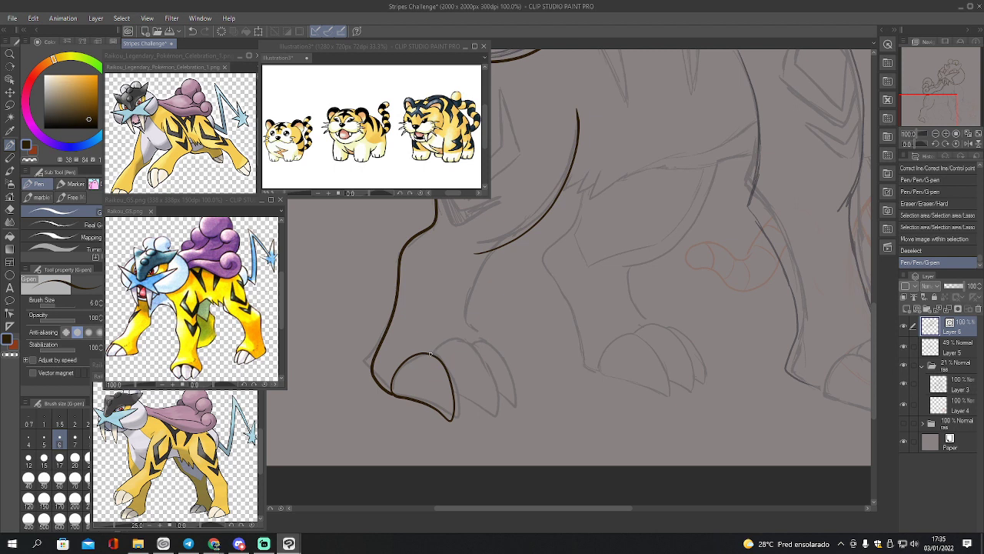
{"action": "mouse_move", "coordinate": [465, 341]}
{"action": "left_mouse_down"}
{"action": "mouse_move", "coordinate": [495, 400]}
{"action": "mouse_move", "coordinate": [485, 422]}
{"action": "mouse_move", "coordinate": [454, 395]}
{"action": "left_mouse_up"}
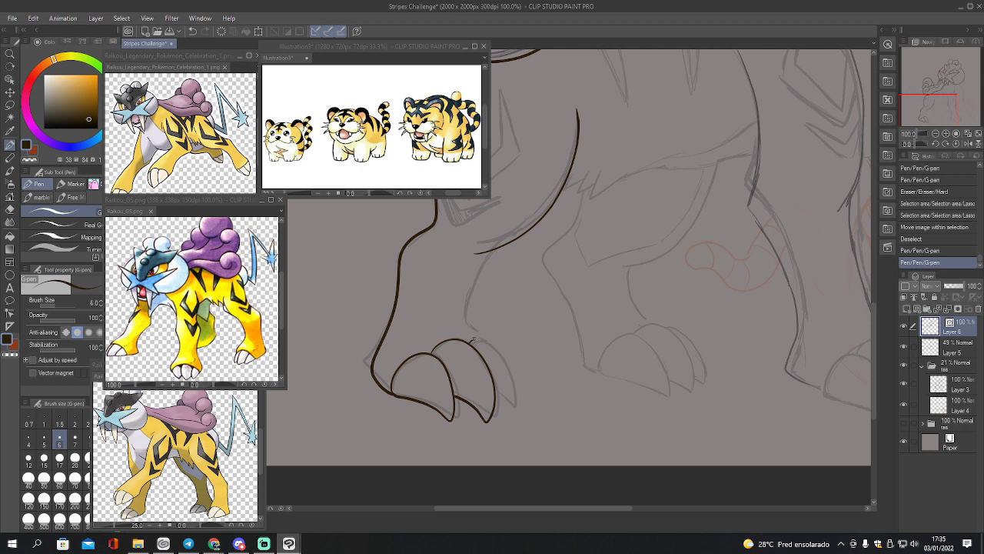
{"action": "mouse_move", "coordinate": [473, 339]}
{"action": "left_mouse_down"}
{"action": "mouse_move", "coordinate": [510, 365]}
{"action": "mouse_move", "coordinate": [510, 406]}
{"action": "left_mouse_up"}
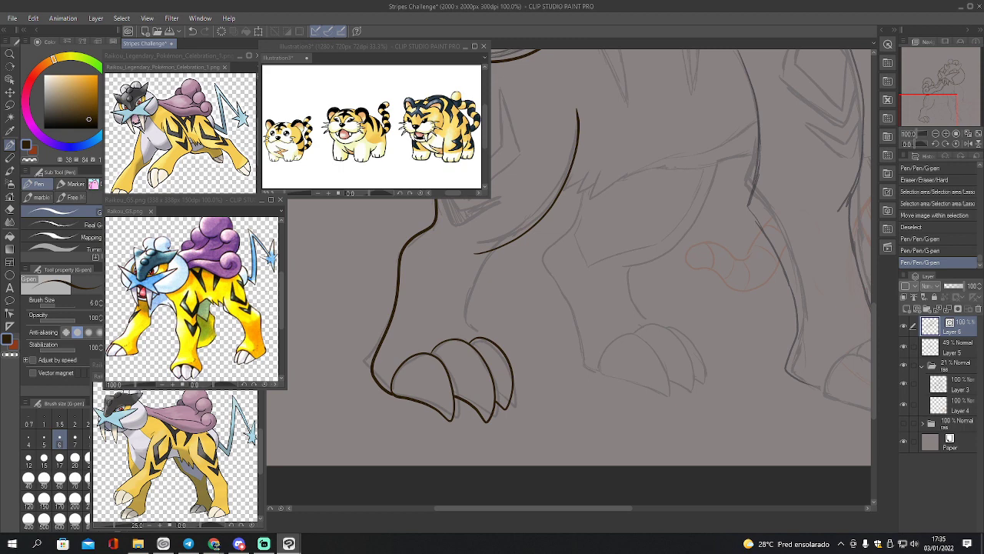
{"action": "key", "text": "ctrl+z"}
{"action": "key", "text": "ctrl+z"}
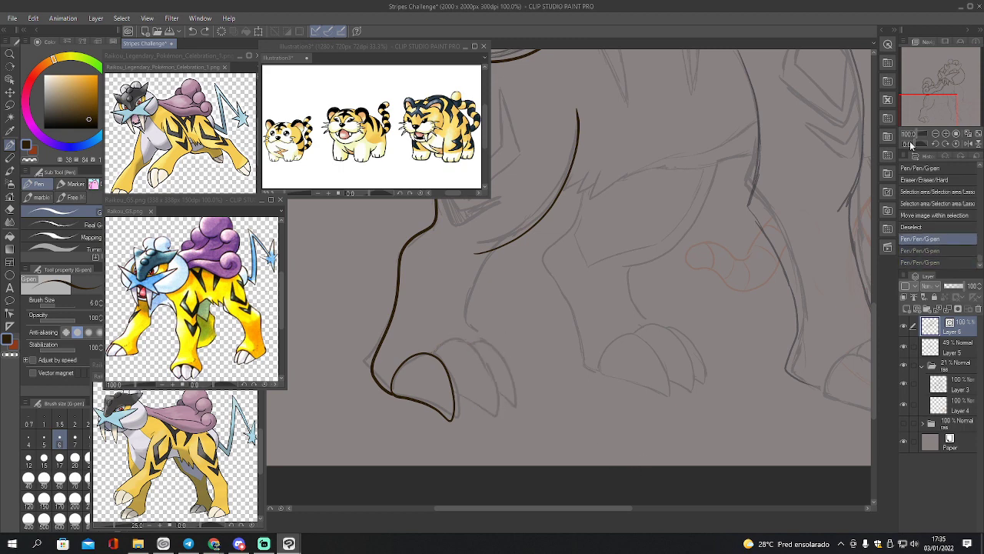
{"action": "left_click_drag", "start_coordinate": [944, 106], "coordinate": [939, 108]}
{"action": "key", "text": "ctrl+z"}
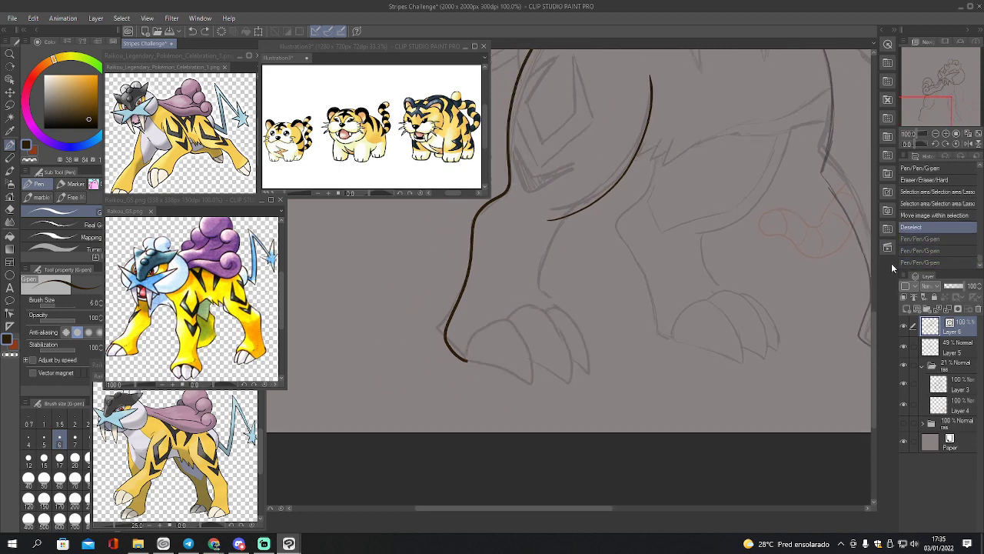
Re-sketch the rear paw's three toes and the lower leg's front line on Layer 5 with the Real G-Pen
{"action": "left_click", "coordinate": [932, 344]}
{"action": "left_click", "coordinate": [936, 382]}
{"action": "left_click", "coordinate": [928, 350]}
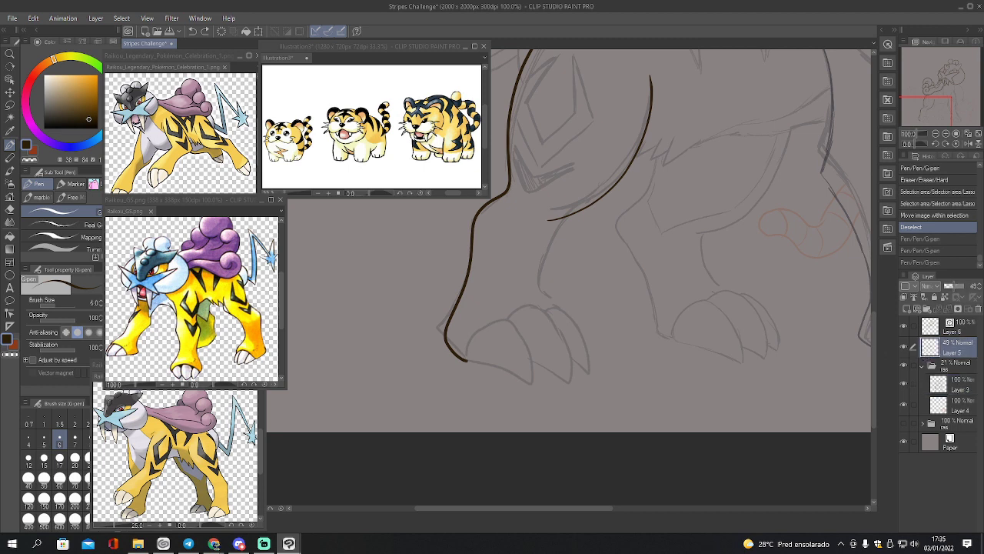
{"action": "left_click", "coordinate": [61, 224]}
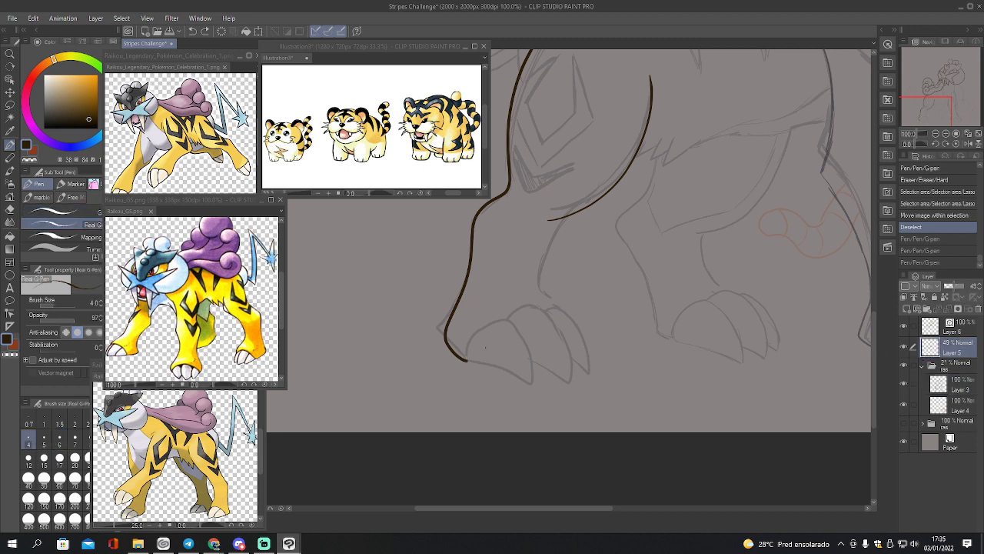
{"action": "mouse_move", "coordinate": [466, 358]}
{"action": "left_mouse_down"}
{"action": "mouse_move", "coordinate": [480, 328]}
{"action": "mouse_move", "coordinate": [508, 318]}
{"action": "mouse_move", "coordinate": [533, 360]}
{"action": "left_mouse_up"}
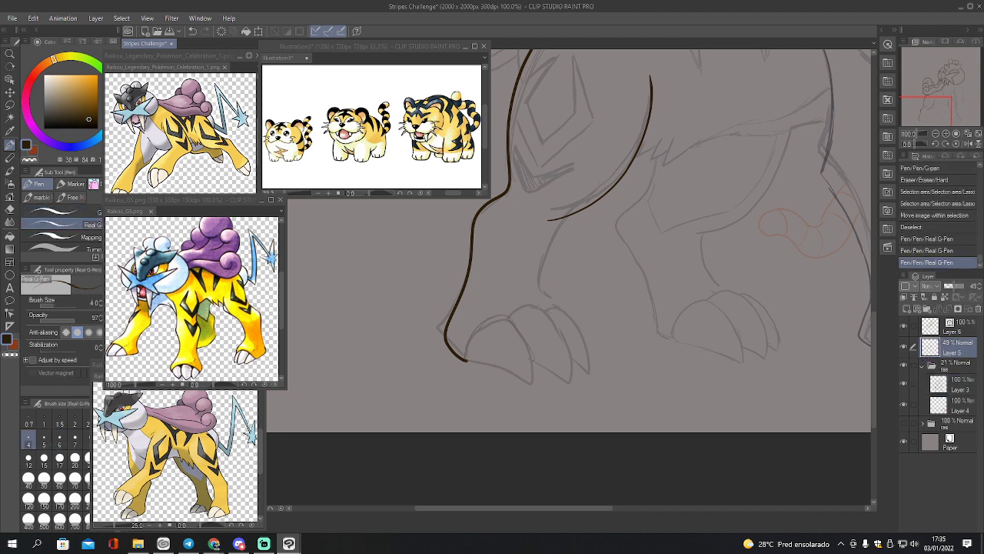
{"action": "left_click_drag", "start_coordinate": [466, 360], "coordinate": [545, 387]}
{"action": "mouse_move", "coordinate": [510, 317]}
{"action": "left_mouse_down"}
{"action": "mouse_move", "coordinate": [548, 309]}
{"action": "mouse_move", "coordinate": [571, 361]}
{"action": "left_mouse_up"}
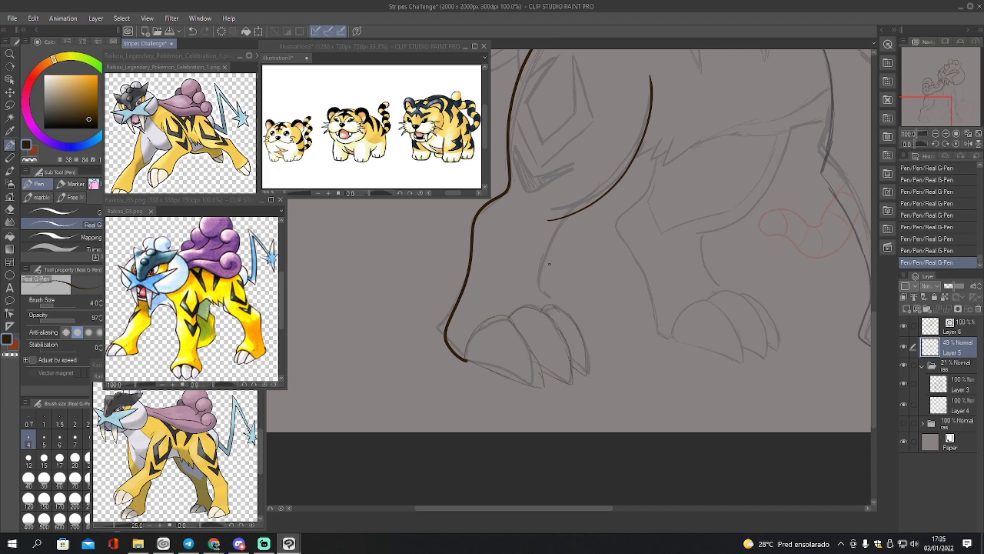
{"action": "left_click_drag", "start_coordinate": [542, 280], "coordinate": [577, 215]}
{"action": "left_click_drag", "start_coordinate": [474, 363], "coordinate": [515, 382]}
{"action": "left_click_drag", "start_coordinate": [507, 316], "coordinate": [533, 349]}
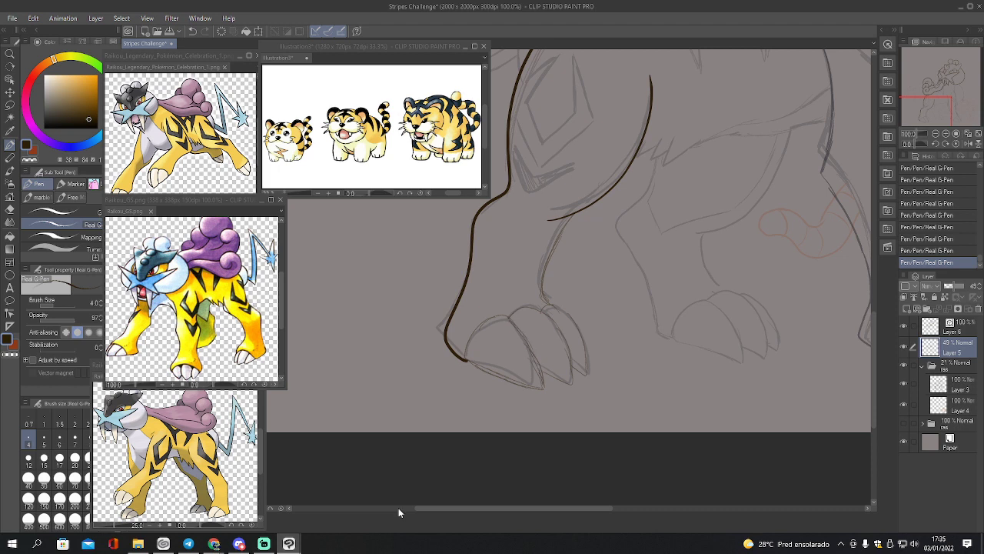
Ink the rear leg's front outline and the large first toe on Layer 6 with the G-pen, erasing the stray overlaps
{"action": "left_click", "coordinate": [937, 329]}
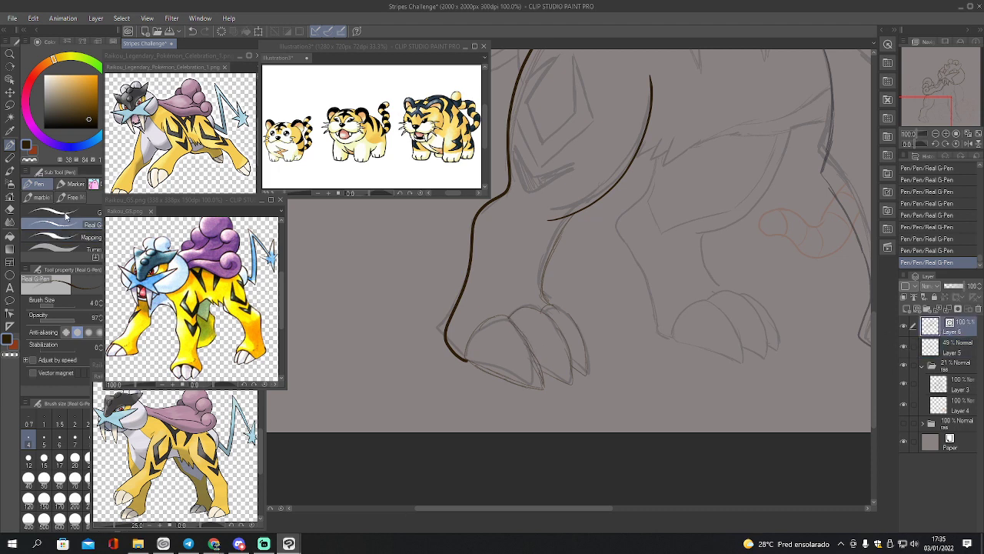
{"action": "key", "text": "p"}
{"action": "left_click_drag", "start_coordinate": [935, 98], "coordinate": [938, 98]}
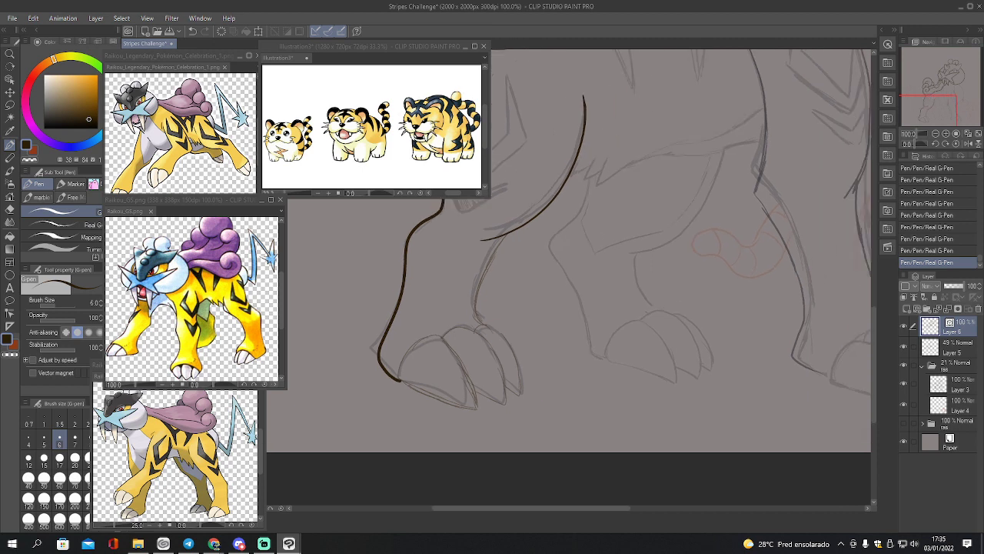
{"action": "mouse_move", "coordinate": [518, 221]}
{"action": "left_mouse_down"}
{"action": "mouse_move", "coordinate": [475, 300]}
{"action": "mouse_move", "coordinate": [486, 331]}
{"action": "left_mouse_up"}
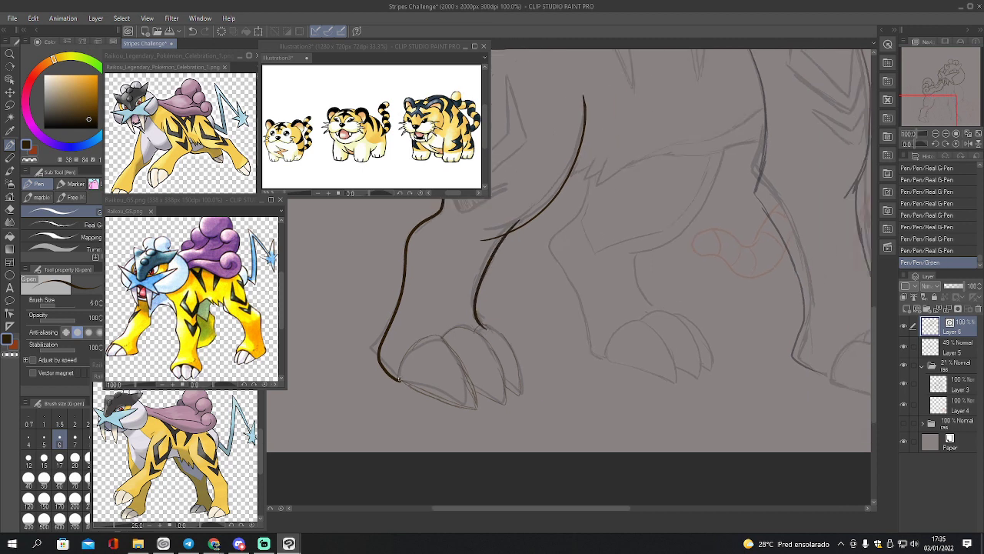
{"action": "mouse_move", "coordinate": [399, 380]}
{"action": "left_mouse_down"}
{"action": "mouse_move", "coordinate": [396, 360]}
{"action": "mouse_move", "coordinate": [427, 333]}
{"action": "mouse_move", "coordinate": [459, 352]}
{"action": "mouse_move", "coordinate": [469, 415]}
{"action": "mouse_move", "coordinate": [399, 382]}
{"action": "mouse_move", "coordinate": [416, 380]}
{"action": "left_mouse_up"}
{"action": "key", "text": "e"}
{"action": "key", "text": "p"}
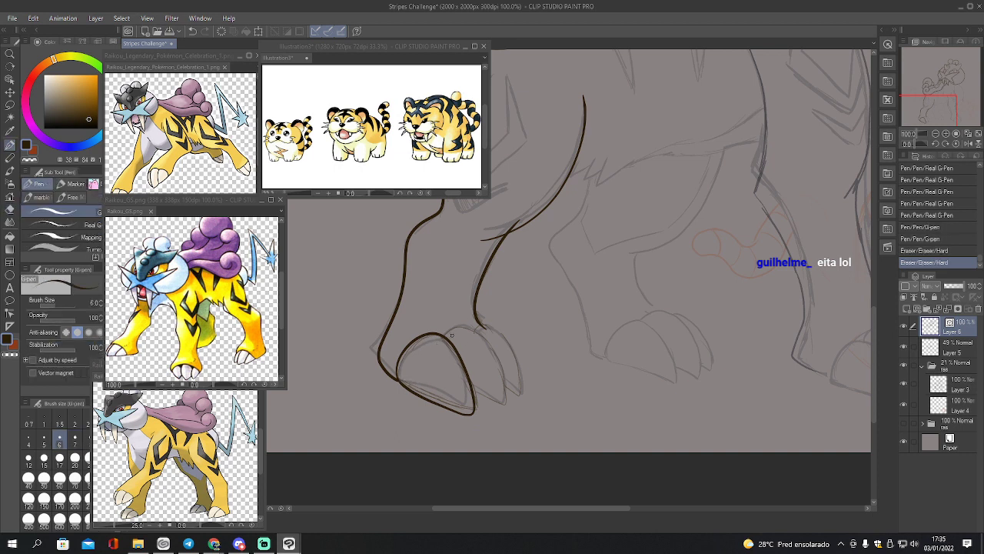
Ink the rear paw's middle toe, redrawing the first stroke, and erase its overlaps with the large first toe
{"action": "mouse_move", "coordinate": [439, 340]}
{"action": "left_mouse_down"}
{"action": "mouse_move", "coordinate": [462, 326]}
{"action": "mouse_move", "coordinate": [495, 343]}
{"action": "mouse_move", "coordinate": [508, 382]}
{"action": "mouse_move", "coordinate": [504, 406]}
{"action": "mouse_move", "coordinate": [468, 385]}
{"action": "left_mouse_up"}
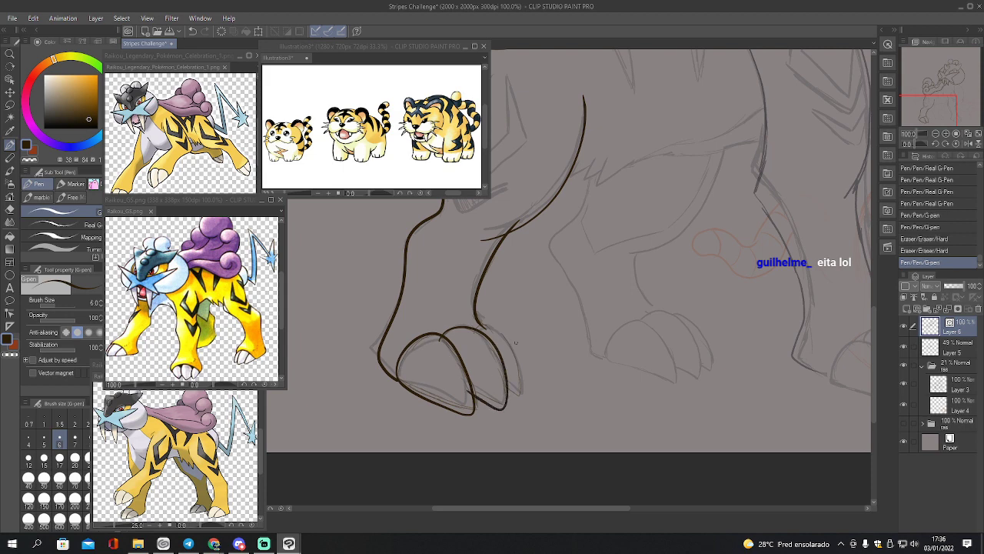
{"action": "key", "text": "ctrl+z"}
{"action": "mouse_move", "coordinate": [441, 340]}
{"action": "left_mouse_down"}
{"action": "mouse_move", "coordinate": [492, 347]}
{"action": "mouse_move", "coordinate": [505, 406]}
{"action": "mouse_move", "coordinate": [480, 406]}
{"action": "mouse_move", "coordinate": [467, 380]}
{"action": "left_mouse_up"}
{"action": "key", "text": "e"}
{"action": "key", "text": "p"}
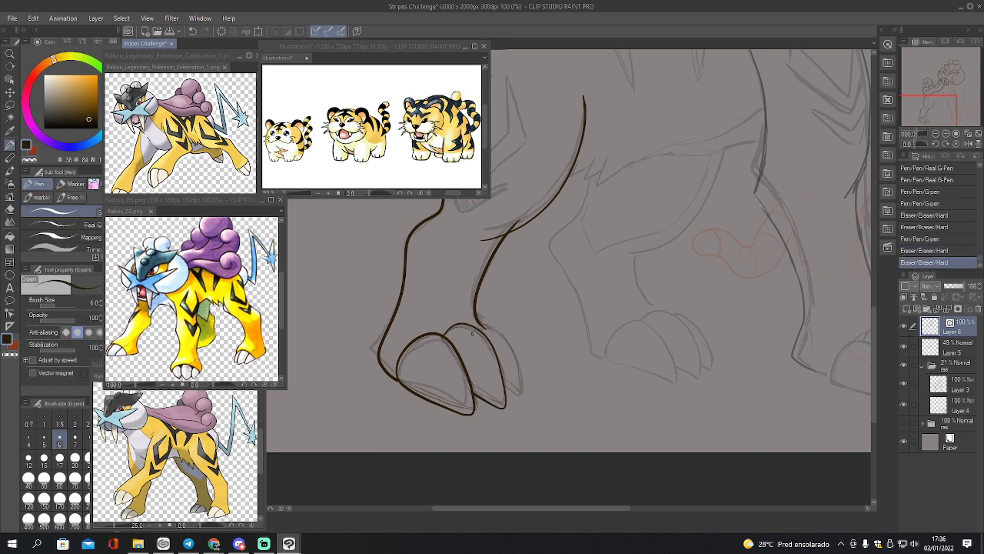
Ink the rear paw's third toe and erase where its ends cross the middle toe
{"action": "mouse_move", "coordinate": [484, 323]}
{"action": "left_mouse_down"}
{"action": "mouse_move", "coordinate": [513, 352]}
{"action": "mouse_move", "coordinate": [520, 389]}
{"action": "mouse_move", "coordinate": [507, 383]}
{"action": "left_mouse_up"}
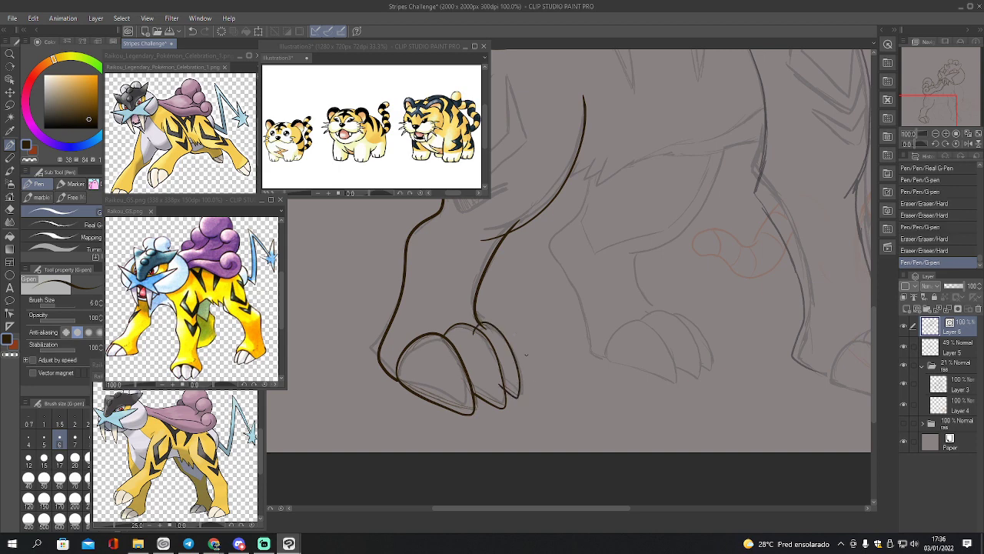
{"action": "key", "text": "e"}
{"action": "left_click_drag", "start_coordinate": [486, 326], "coordinate": [476, 333]}
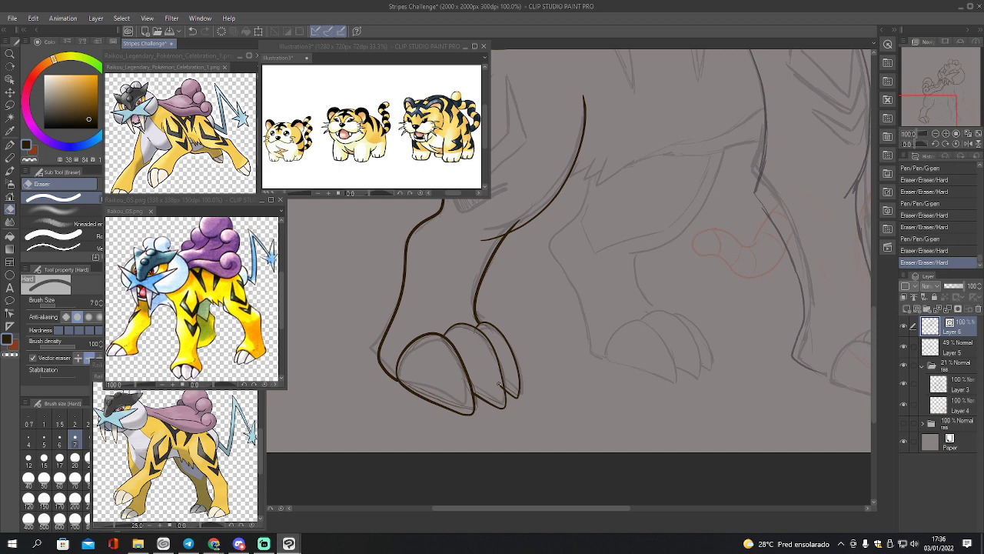
{"action": "left_click_drag", "start_coordinate": [499, 385], "coordinate": [507, 400]}
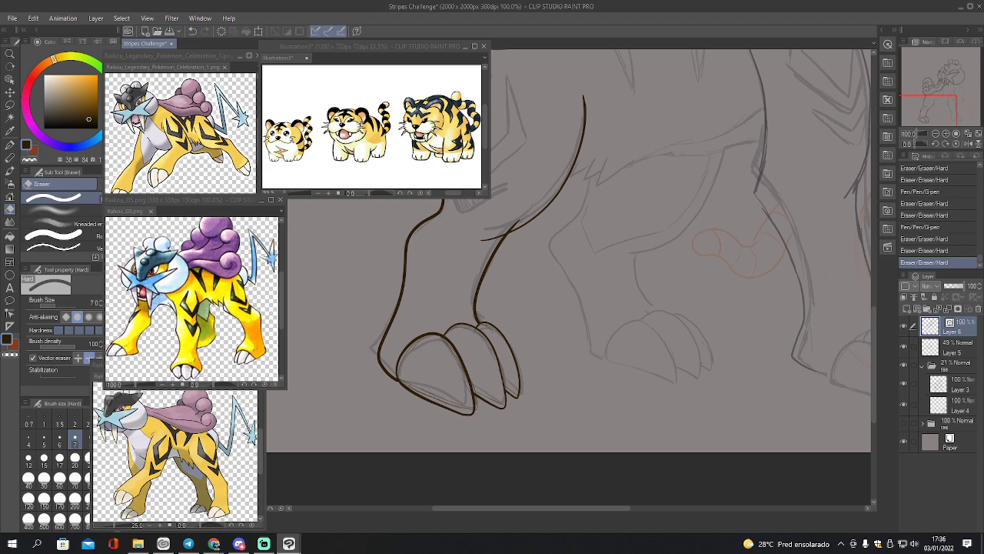
Reshape the large first toe's lower outline with Pinch vector line, changing the fixed-end setting for the last adjustment
{"action": "key", "text": "y"}
{"action": "left_click", "coordinate": [79, 212]}
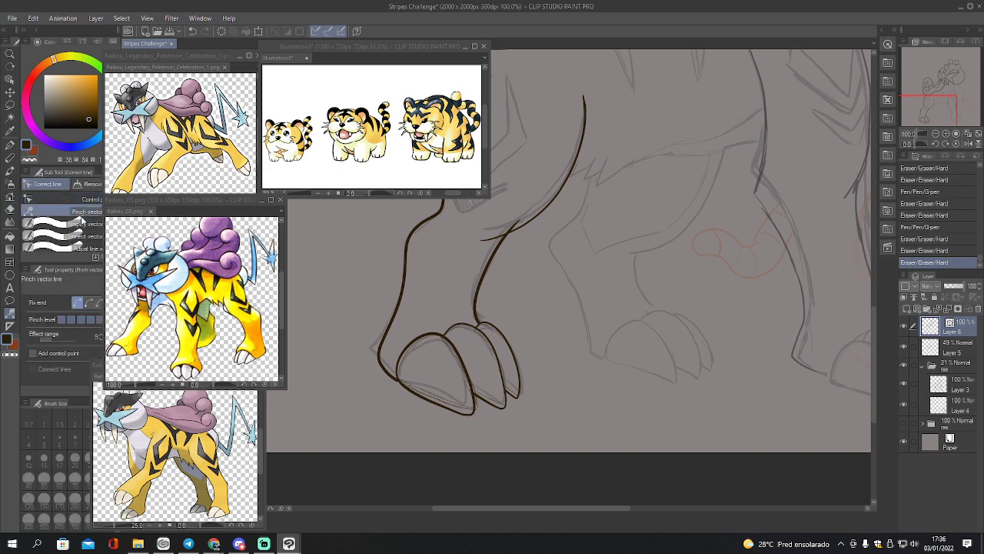
{"action": "left_click_drag", "start_coordinate": [424, 398], "coordinate": [429, 394]}
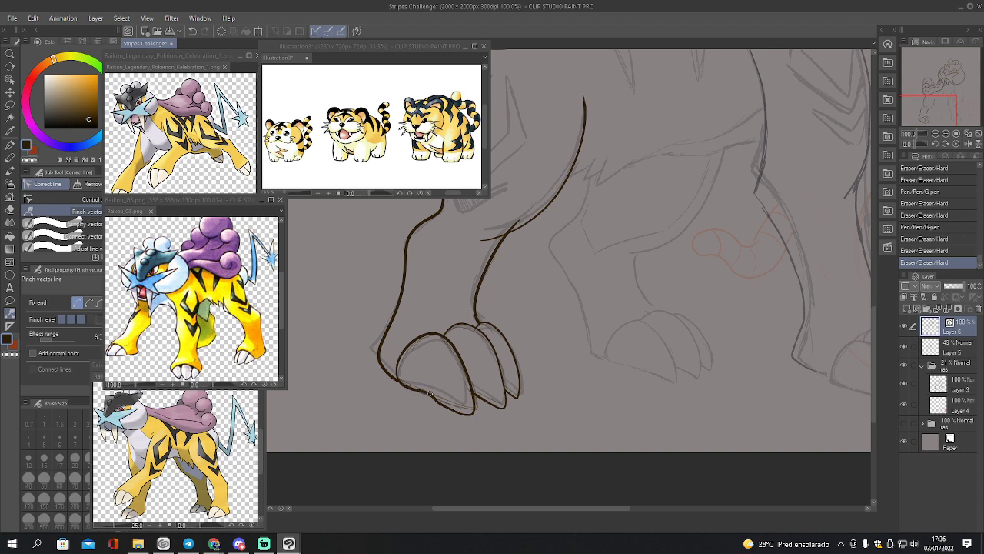
{"action": "key", "text": "ctrl+z"}
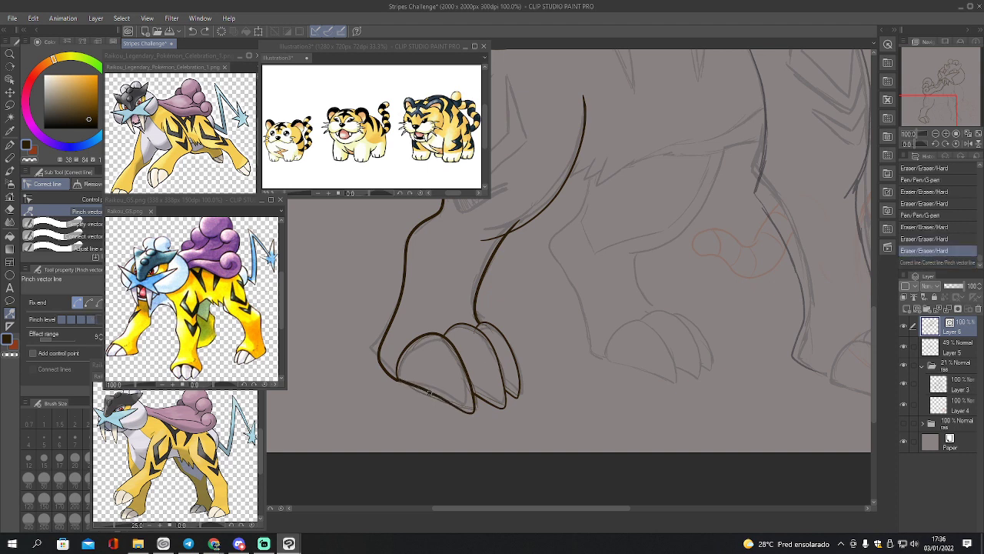
{"action": "left_click_drag", "start_coordinate": [429, 393], "coordinate": [436, 383]}
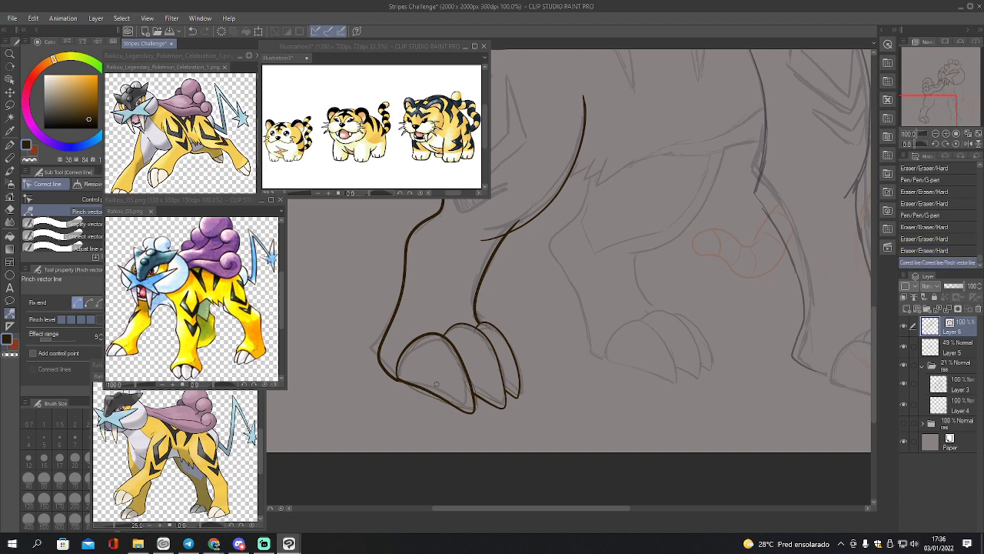
{"action": "left_click", "coordinate": [98, 302]}
{"action": "mouse_move", "coordinate": [427, 390]}
{"action": "left_mouse_down"}
{"action": "mouse_move", "coordinate": [453, 360]}
{"action": "mouse_move", "coordinate": [460, 379]}
{"action": "left_mouse_up"}
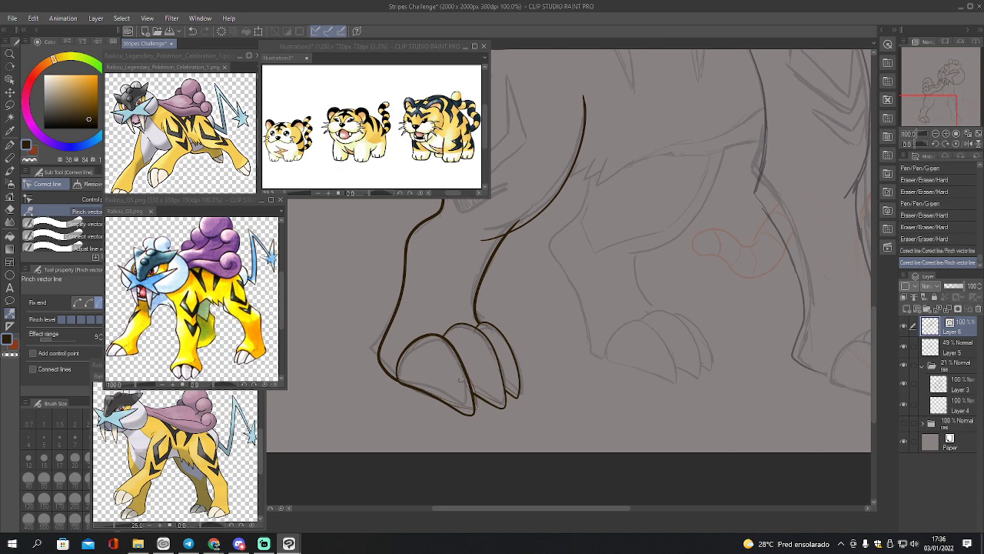
Switch back to the G-pen and hide Layer 5
{"action": "key", "text": "p"}
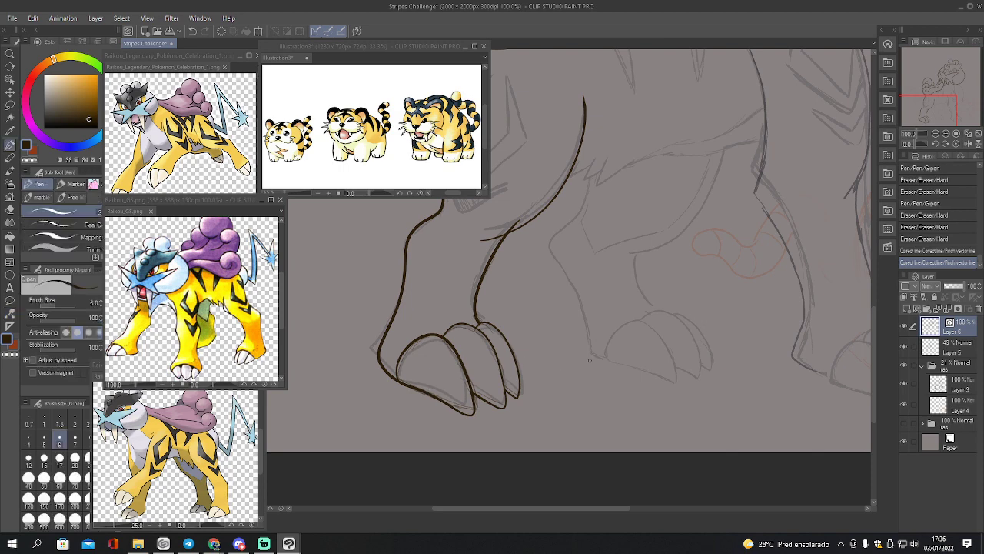
{"action": "left_click", "coordinate": [905, 349]}
{"action": "left_click", "coordinate": [905, 351]}
{"action": "left_click", "coordinate": [906, 351]}
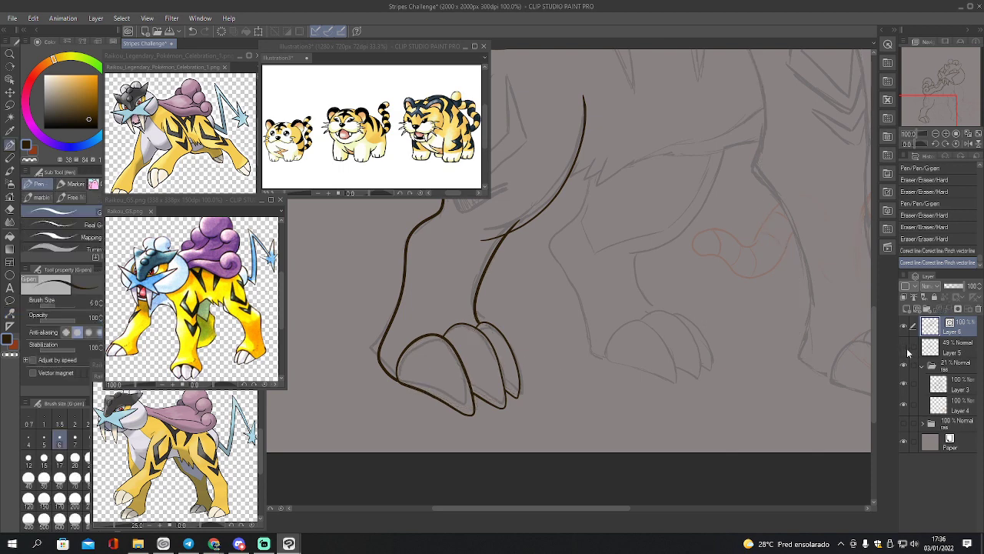
Show Layer 5 again, ink the short rump curve between the lowest mane curl and rear thigh, and erase its overhanging ends
{"action": "left_click", "coordinate": [905, 351]}
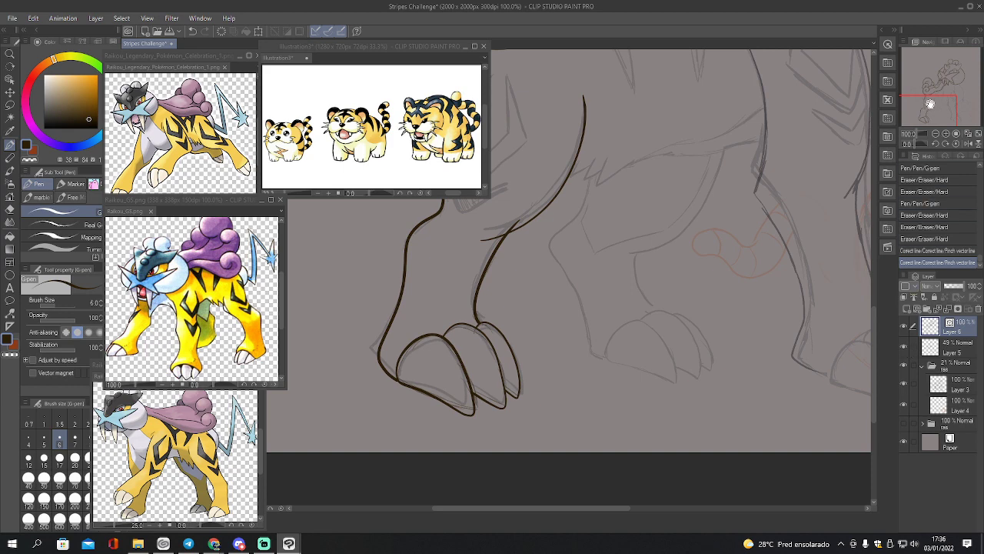
{"action": "left_click_drag", "start_coordinate": [930, 105], "coordinate": [928, 90]}
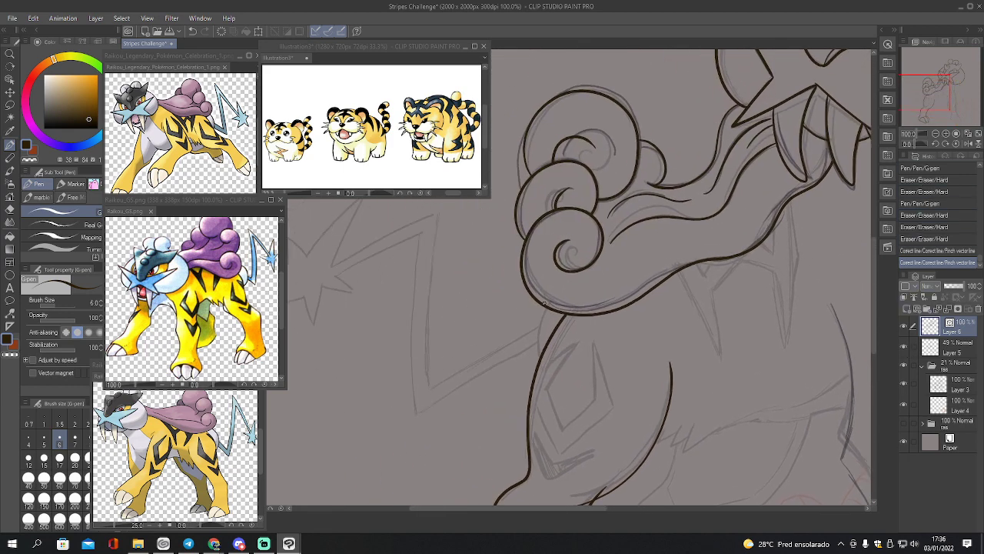
{"action": "mouse_move", "coordinate": [554, 294]}
{"action": "left_mouse_down"}
{"action": "mouse_move", "coordinate": [539, 329]}
{"action": "mouse_move", "coordinate": [537, 353]}
{"action": "left_mouse_up"}
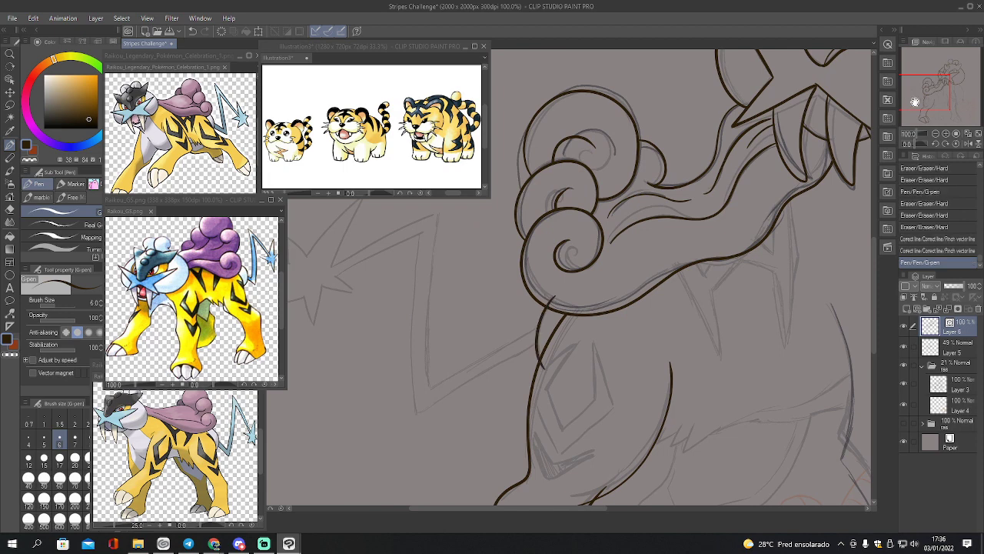
{"action": "left_click_drag", "start_coordinate": [923, 103], "coordinate": [908, 109]}
{"action": "key", "text": "e"}
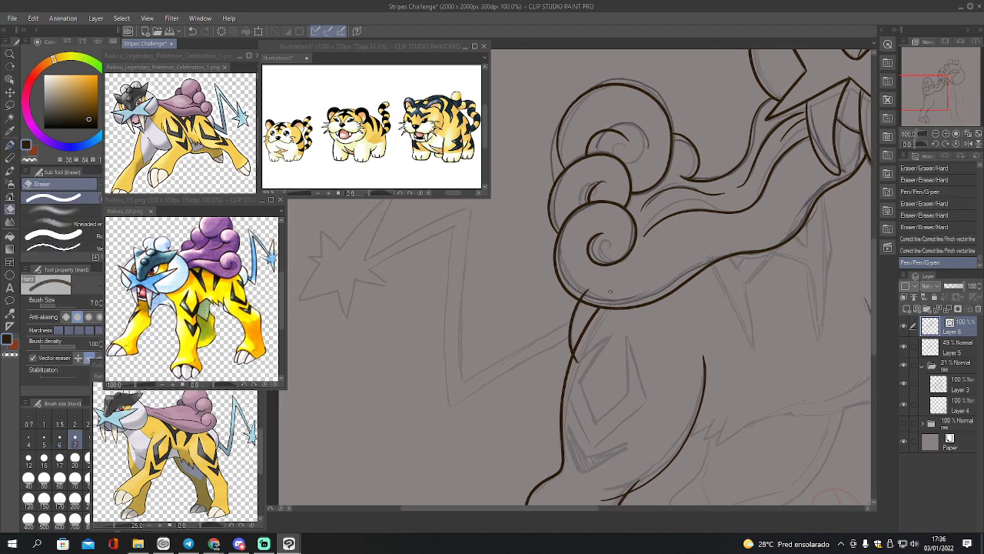
{"action": "left_click_drag", "start_coordinate": [611, 273], "coordinate": [601, 290]}
{"action": "left_click_drag", "start_coordinate": [578, 357], "coordinate": [589, 359]}
{"action": "key", "text": "p"}
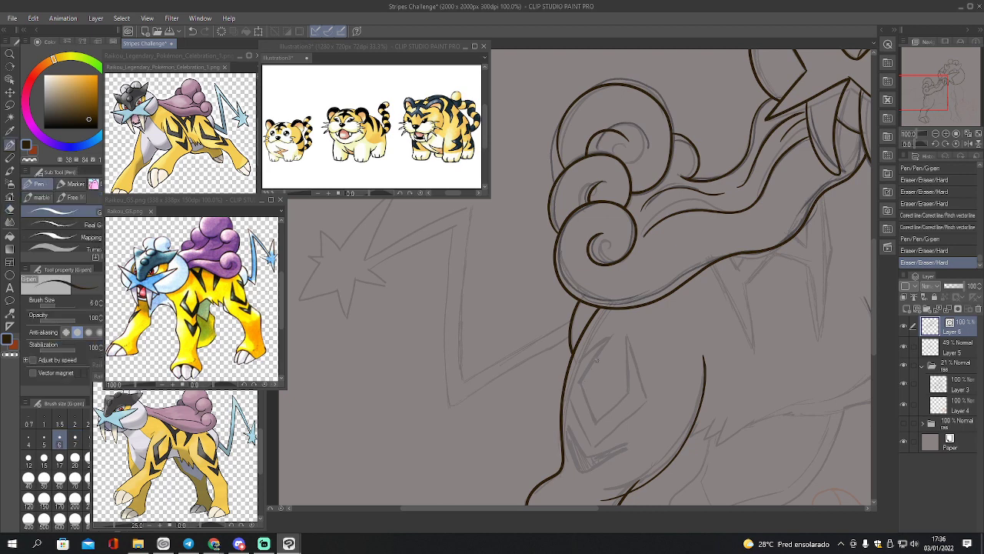
Ink the star at the tail's tip, including its long upper spike and shorter points, following the sketch
{"action": "left_click_drag", "start_coordinate": [924, 103], "coordinate": [915, 105]}
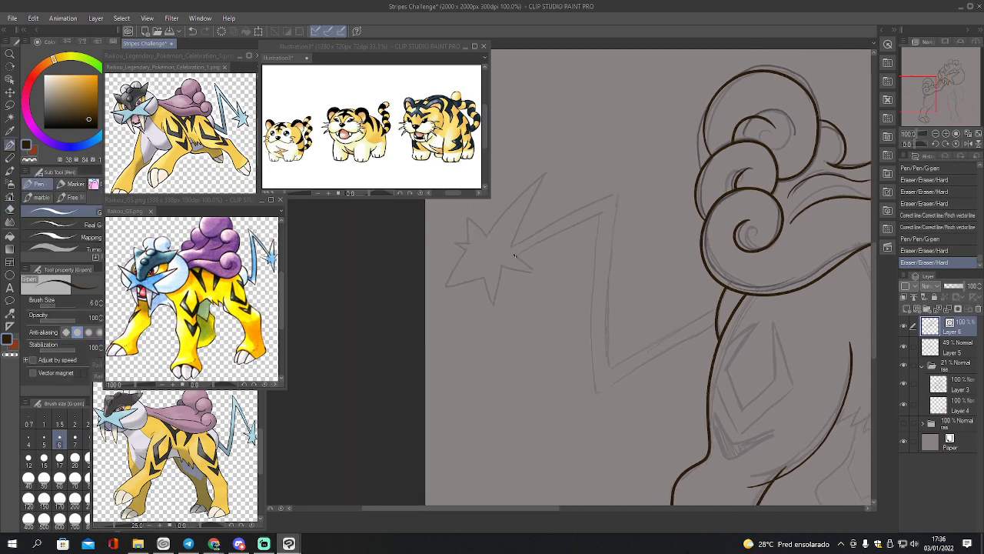
{"action": "mouse_move", "coordinate": [515, 256]}
{"action": "left_mouse_down"}
{"action": "mouse_move", "coordinate": [533, 271]}
{"action": "mouse_move", "coordinate": [507, 269]}
{"action": "mouse_move", "coordinate": [509, 256]}
{"action": "mouse_move", "coordinate": [491, 303]}
{"action": "mouse_move", "coordinate": [483, 276]}
{"action": "mouse_move", "coordinate": [446, 284]}
{"action": "mouse_move", "coordinate": [465, 245]}
{"action": "left_mouse_up"}
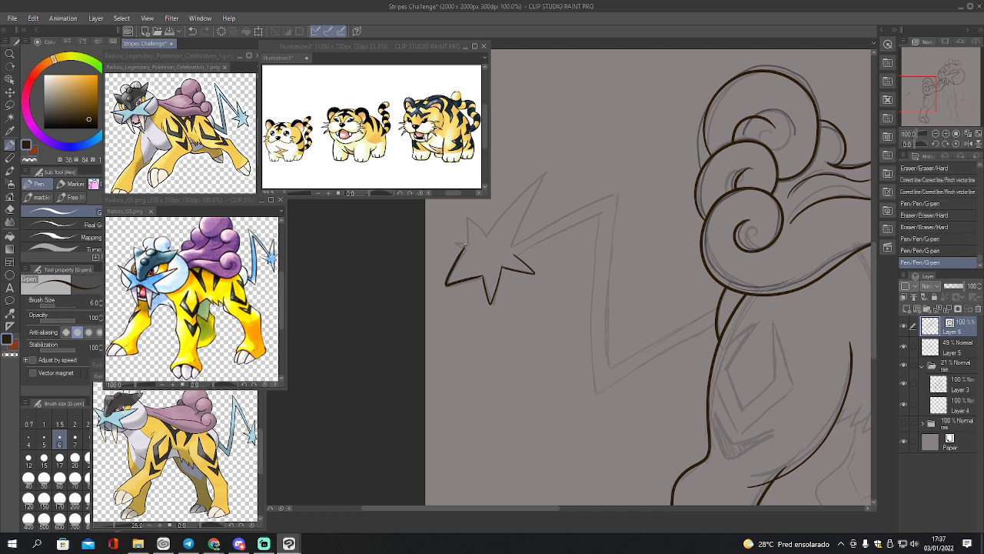
{"action": "mouse_move", "coordinate": [469, 231]}
{"action": "left_mouse_down"}
{"action": "mouse_move", "coordinate": [470, 214]}
{"action": "mouse_move", "coordinate": [490, 231]}
{"action": "mouse_move", "coordinate": [548, 173]}
{"action": "mouse_move", "coordinate": [512, 248]}
{"action": "left_mouse_up"}
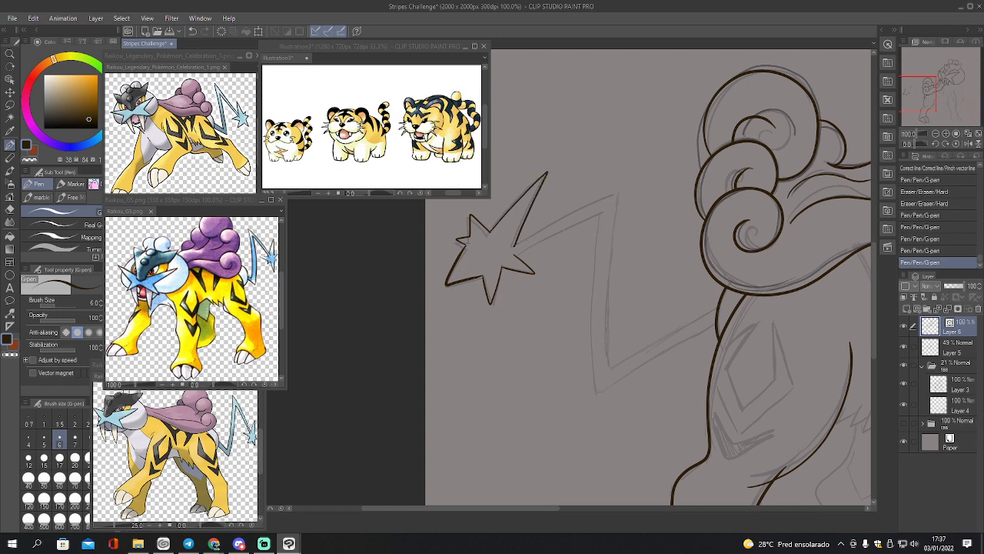
Delete the excess control points where the tail star's long spike meets its neighbouring short point
{"action": "key", "text": "y"}
{"action": "left_click", "coordinate": [48, 199]}
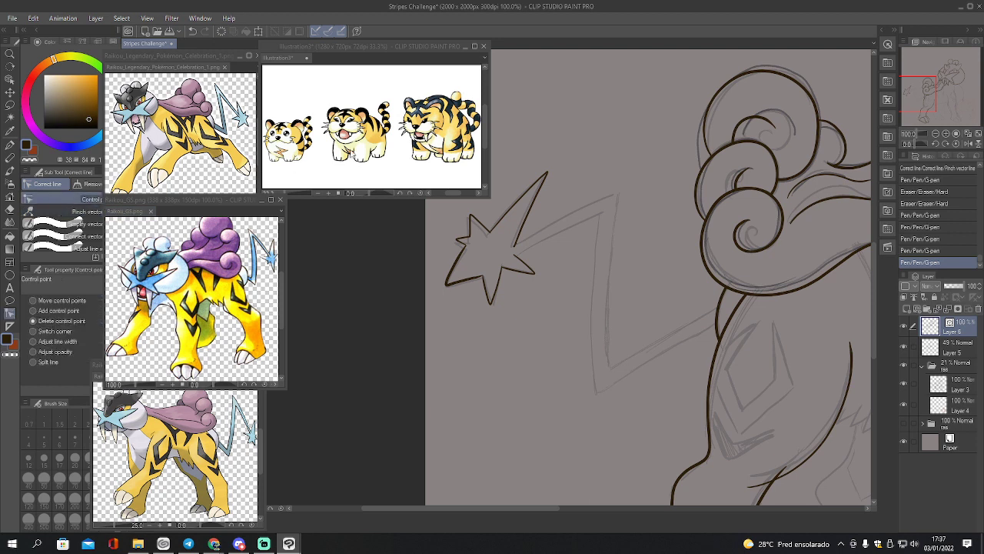
{"action": "left_click", "coordinate": [521, 245]}
{"action": "left_click", "coordinate": [519, 247]}
{"action": "left_click", "coordinate": [517, 250]}
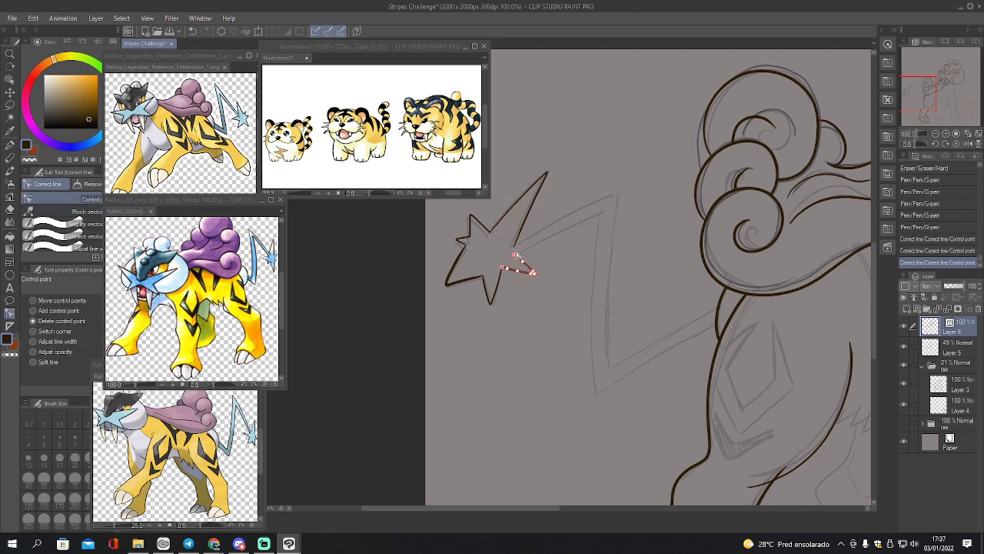
{"action": "left_click", "coordinate": [518, 250]}
{"action": "left_click", "coordinate": [518, 253]}
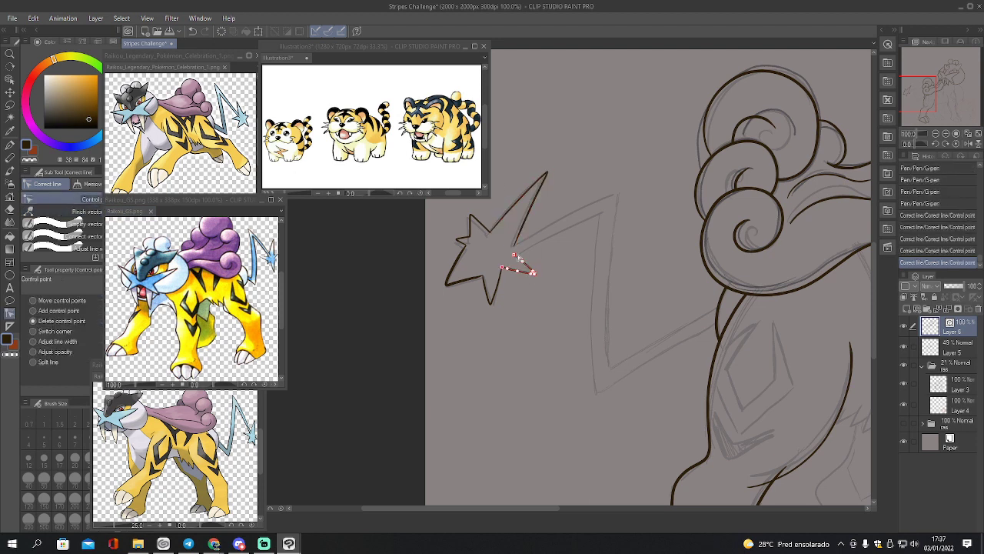
Ink both edges of the zigzag tail with the G-pen, from the star to the rump
{"action": "key", "text": "p"}
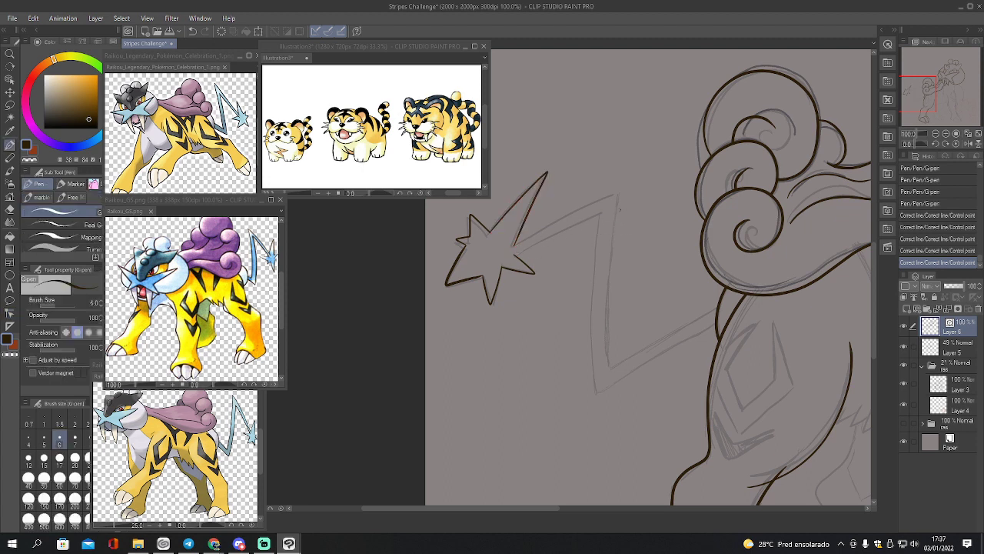
{"action": "mouse_move", "coordinate": [513, 245]}
{"action": "left_mouse_down"}
{"action": "mouse_move", "coordinate": [621, 193]}
{"action": "mouse_move", "coordinate": [613, 365]}
{"action": "mouse_move", "coordinate": [719, 305]}
{"action": "left_mouse_up"}
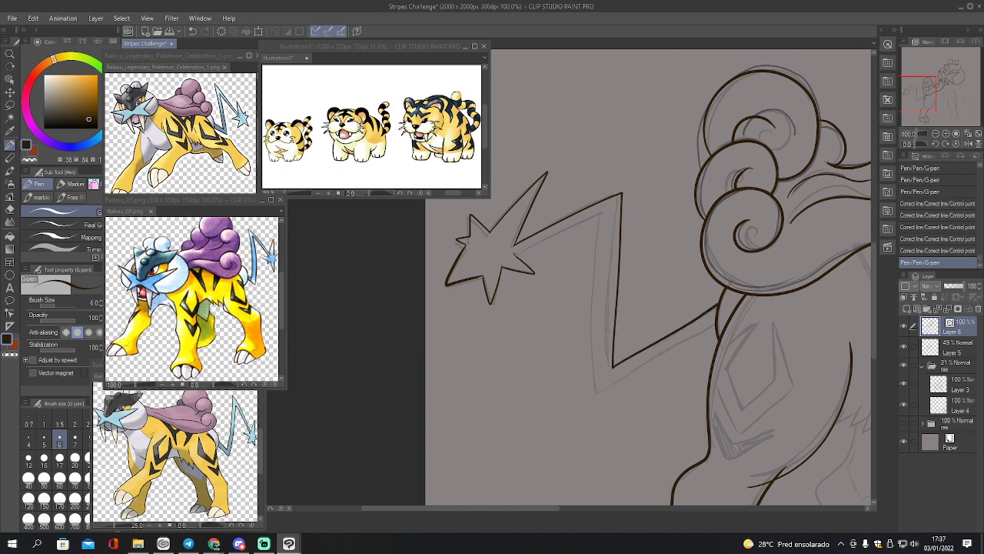
{"action": "mouse_move", "coordinate": [523, 248]}
{"action": "left_mouse_down"}
{"action": "mouse_move", "coordinate": [611, 205]}
{"action": "mouse_move", "coordinate": [601, 385]}
{"action": "mouse_move", "coordinate": [715, 317]}
{"action": "left_mouse_up"}
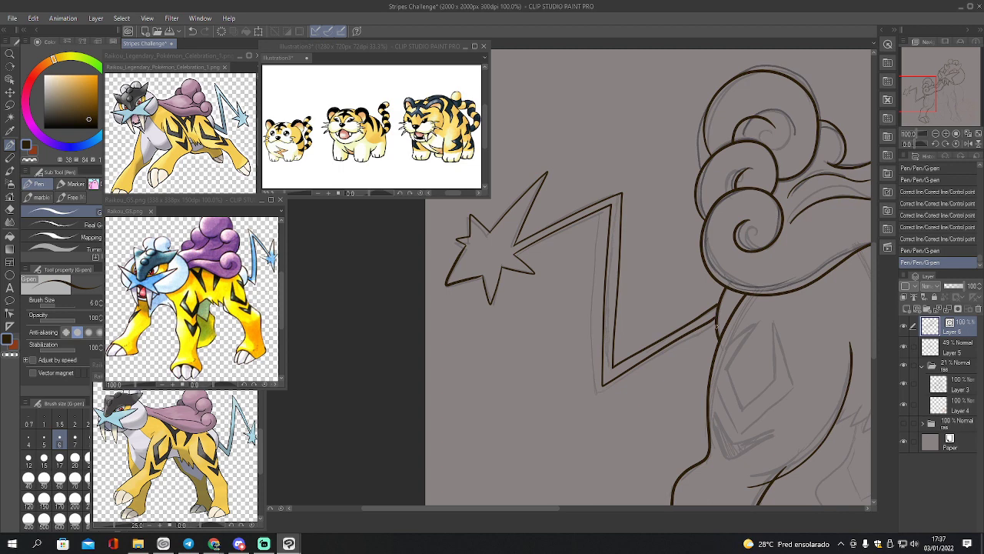
Ink the jagged belly fur tufts beside the rear thigh and erase the stroke ends that cross
{"action": "left_click_drag", "start_coordinate": [926, 92], "coordinate": [937, 93]}
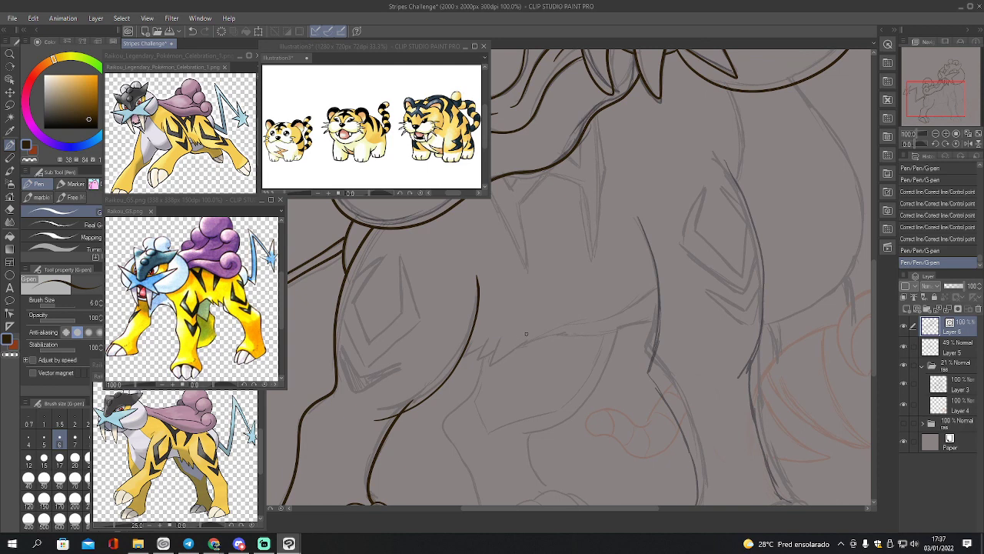
{"action": "mouse_move", "coordinate": [520, 340]}
{"action": "left_mouse_down"}
{"action": "mouse_move", "coordinate": [497, 359]}
{"action": "mouse_move", "coordinate": [498, 328]}
{"action": "mouse_move", "coordinate": [479, 360]}
{"action": "mouse_move", "coordinate": [461, 358]}
{"action": "left_mouse_up"}
{"action": "key", "text": "e"}
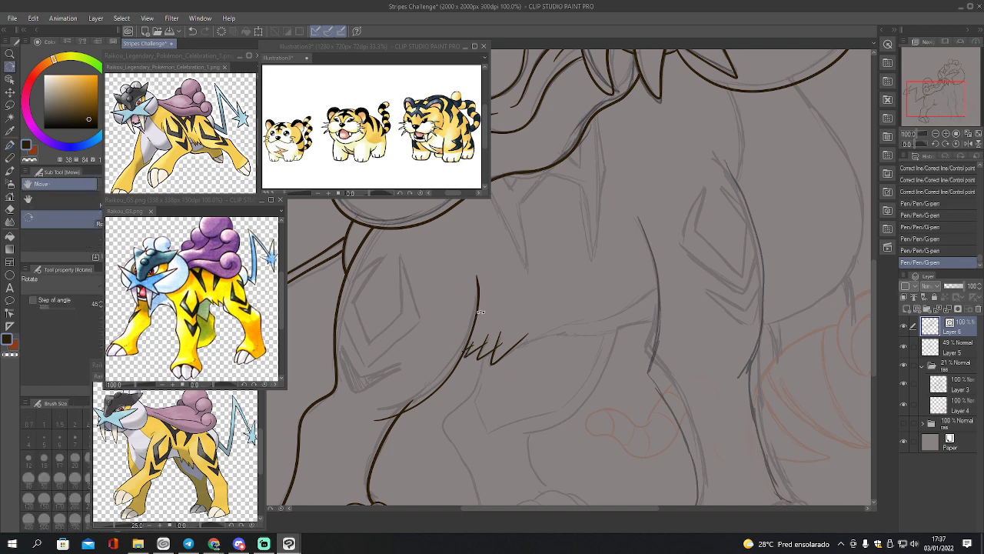
{"action": "left_click_drag", "start_coordinate": [471, 324], "coordinate": [458, 326]}
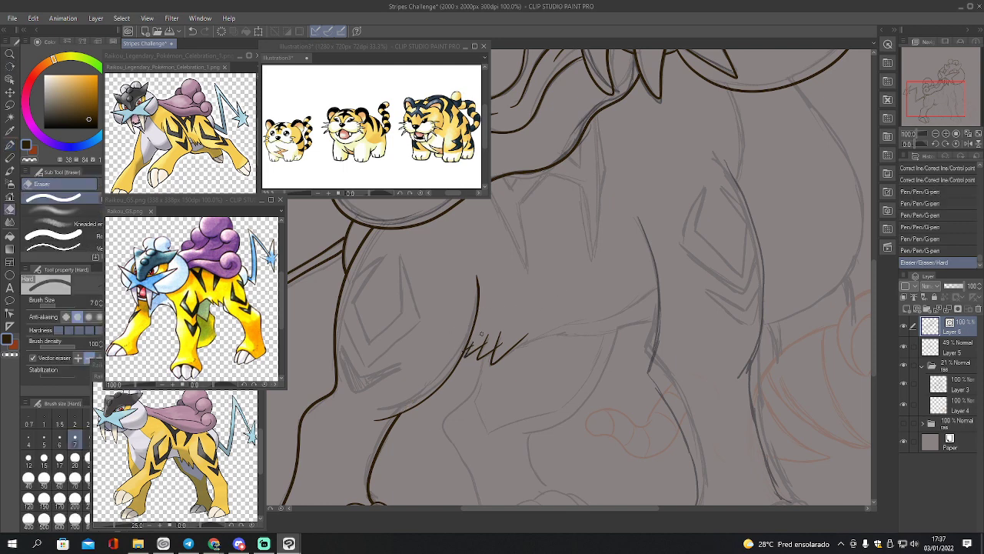
{"action": "left_click", "coordinate": [461, 349]}
{"action": "left_click", "coordinate": [471, 343]}
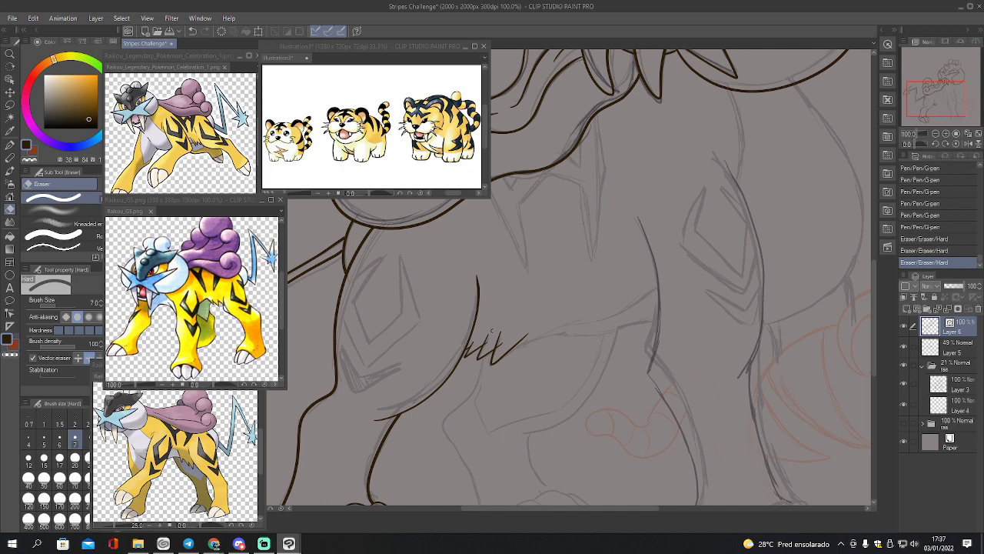
{"action": "left_click", "coordinate": [486, 343]}
{"action": "left_click", "coordinate": [502, 345]}
{"action": "key", "text": "p"}
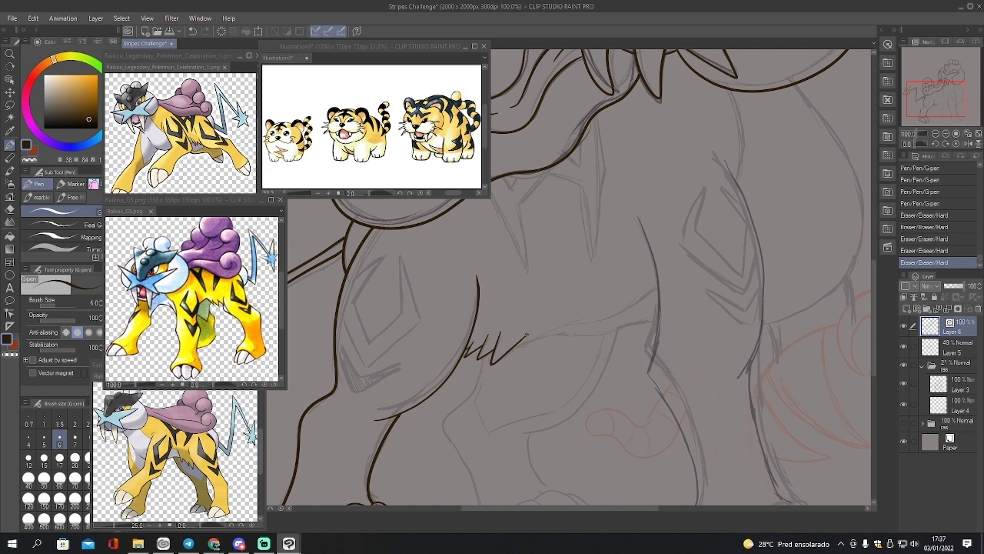
Try inking the belly line from the fur tufts to the front leg, and undo it
{"action": "left_click_drag", "start_coordinate": [527, 335], "coordinate": [658, 318]}
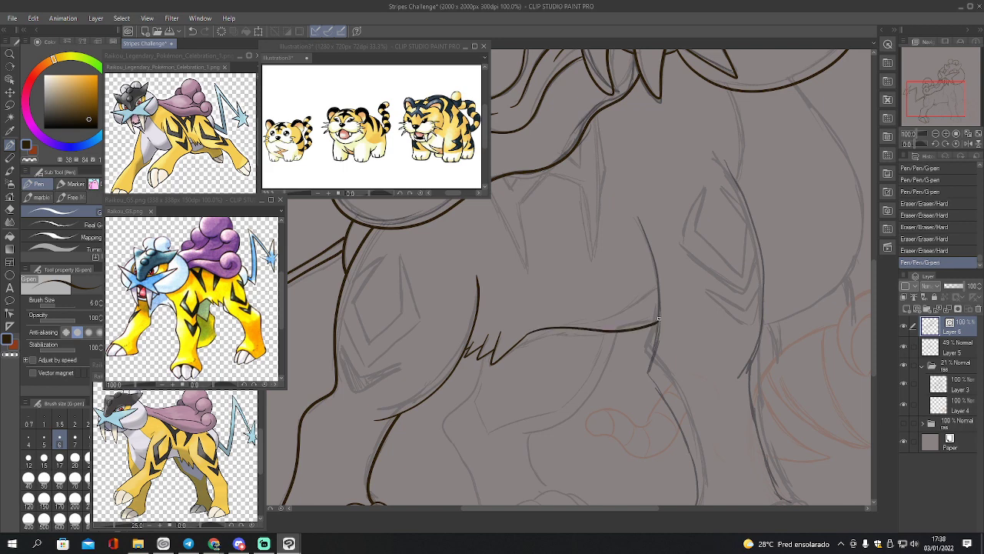
{"action": "key", "text": "ctrl+z"}
Ink the front leg's rear outline from the upper leg down to the paw, redrawing the first attempt
{"action": "mouse_move", "coordinate": [939, 109]}
{"action": "left_mouse_down"}
{"action": "mouse_move", "coordinate": [936, 95]}
{"action": "mouse_move", "coordinate": [946, 93]}
{"action": "left_mouse_up"}
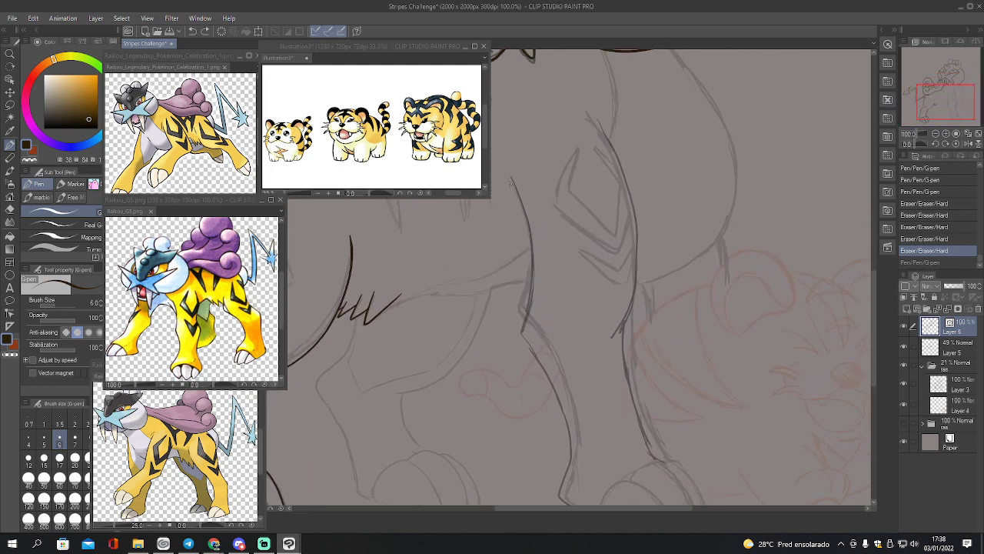
{"action": "mouse_move", "coordinate": [511, 186]}
{"action": "left_mouse_down"}
{"action": "mouse_move", "coordinate": [528, 264]}
{"action": "mouse_move", "coordinate": [518, 335]}
{"action": "mouse_move", "coordinate": [563, 423]}
{"action": "mouse_move", "coordinate": [554, 504]}
{"action": "left_mouse_up"}
{"action": "left_click_drag", "start_coordinate": [932, 94], "coordinate": [926, 100]}
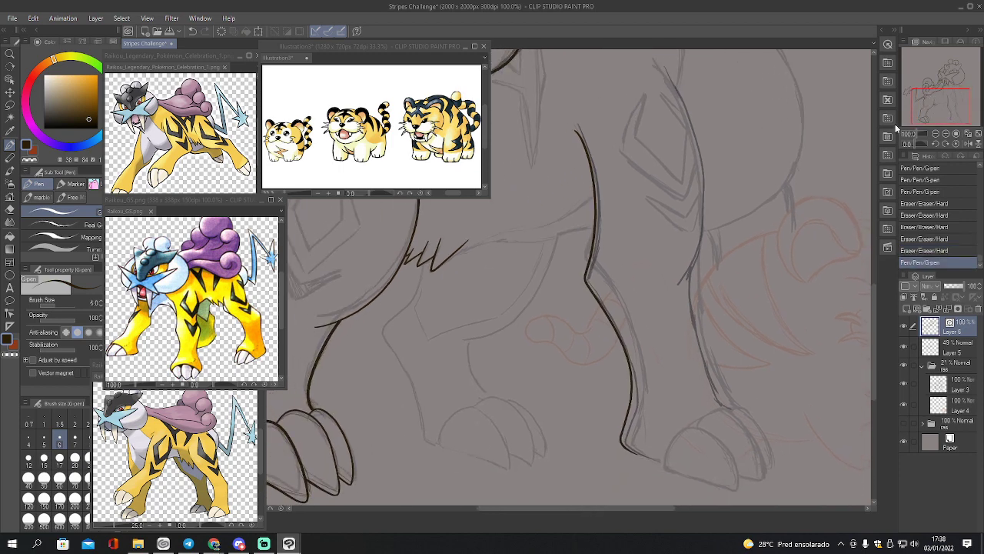
{"action": "key", "text": "ctrl+z"}
{"action": "mouse_move", "coordinate": [570, 125]}
{"action": "left_mouse_down"}
{"action": "mouse_move", "coordinate": [586, 147]}
{"action": "mouse_move", "coordinate": [598, 223]}
{"action": "mouse_move", "coordinate": [584, 277]}
{"action": "mouse_move", "coordinate": [629, 360]}
{"action": "mouse_move", "coordinate": [613, 444]}
{"action": "mouse_move", "coordinate": [668, 466]}
{"action": "left_mouse_up"}
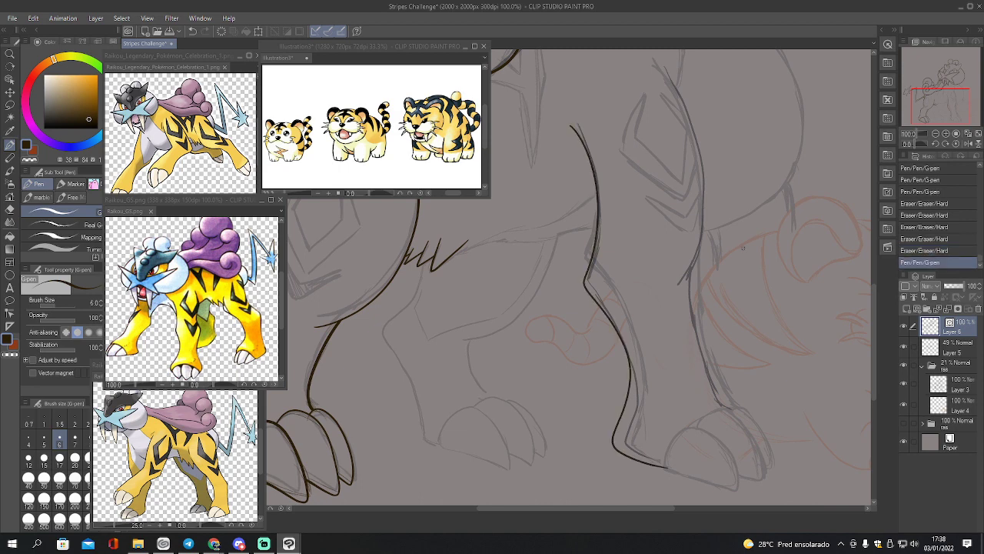
Ink the front leg's upper forward outline and adjust its lower end with Pinch vector line, changing the fixed-end setting
{"action": "mouse_move", "coordinate": [661, 65]}
{"action": "left_mouse_down"}
{"action": "mouse_move", "coordinate": [705, 125]}
{"action": "mouse_move", "coordinate": [715, 170]}
{"action": "mouse_move", "coordinate": [711, 229]}
{"action": "mouse_move", "coordinate": [681, 294]}
{"action": "left_mouse_up"}
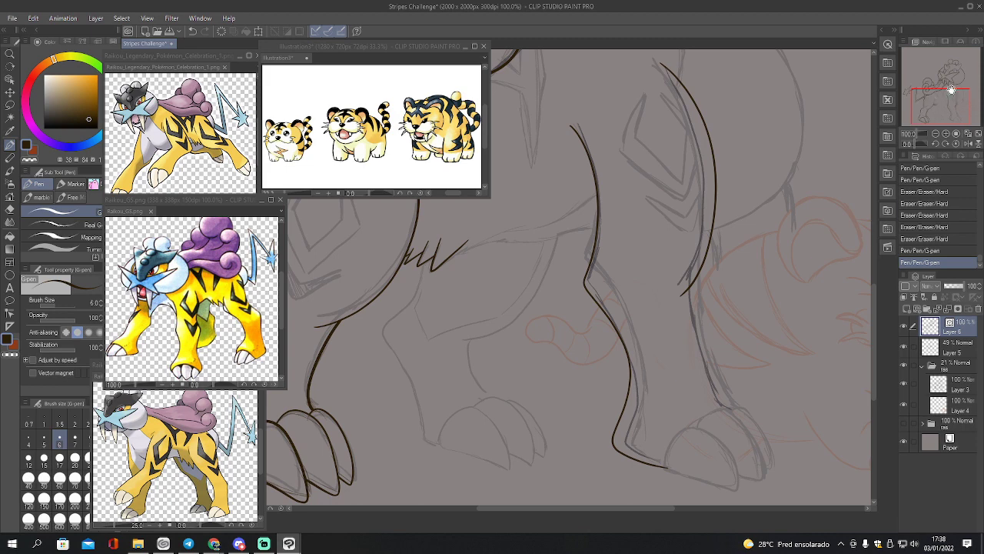
{"action": "left_click_drag", "start_coordinate": [950, 90], "coordinate": [939, 99]}
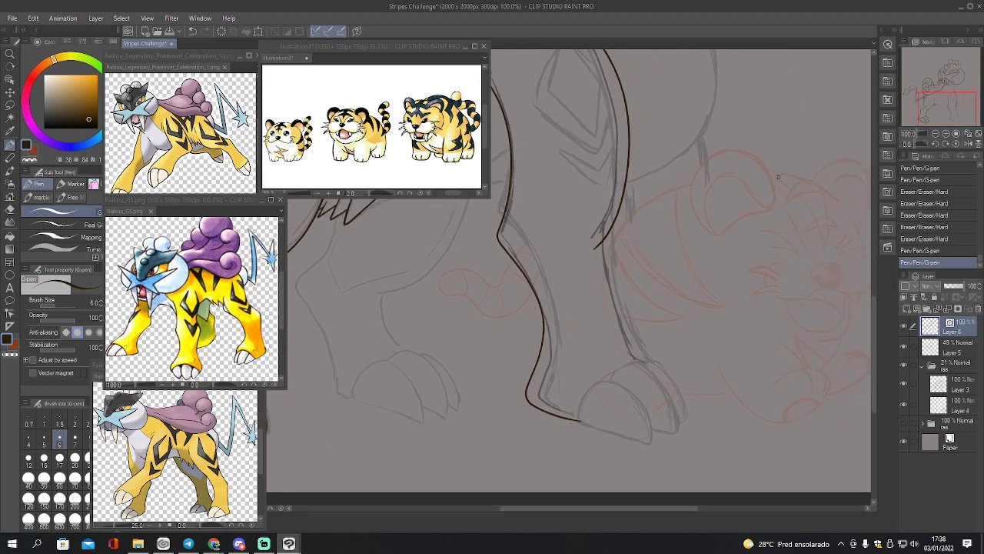
{"action": "key", "text": "y"}
{"action": "left_click", "coordinate": [77, 224]}
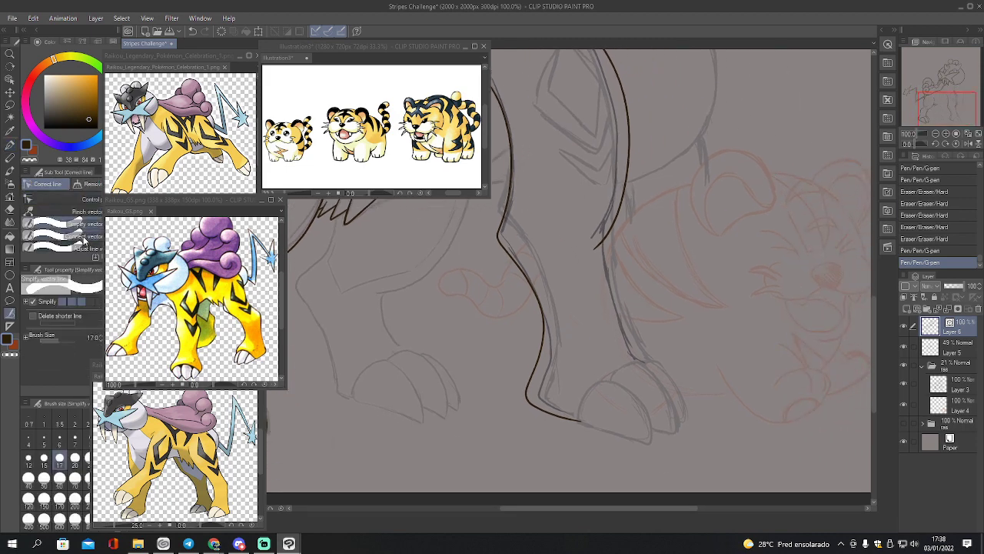
{"action": "left_click", "coordinate": [77, 211]}
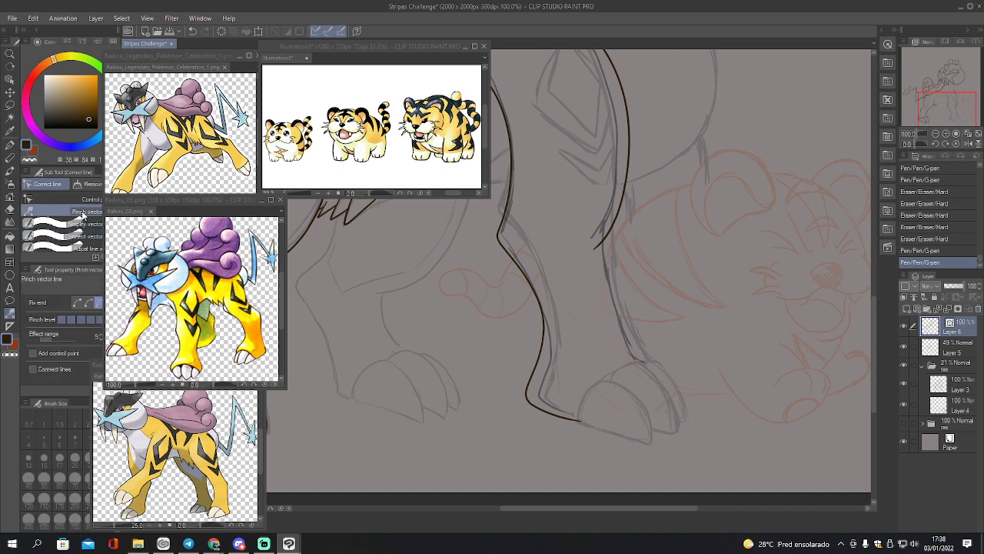
{"action": "left_click", "coordinate": [89, 303]}
{"action": "left_click_drag", "start_coordinate": [609, 229], "coordinate": [615, 214]}
Ink the front paw's large first toe and the two narrower toes behind it with the G-pen
{"action": "key", "text": "p"}
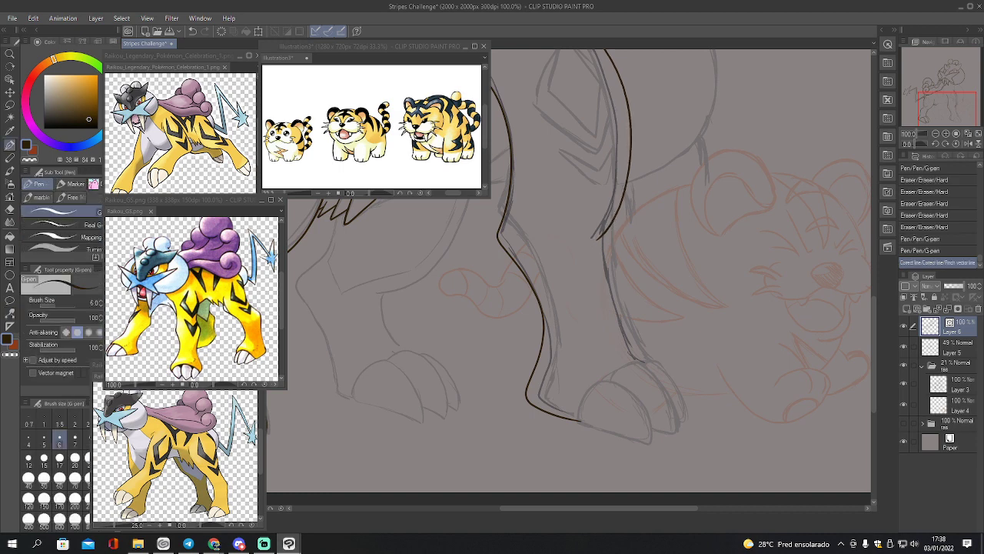
{"action": "left_click_drag", "start_coordinate": [932, 102], "coordinate": [937, 106]}
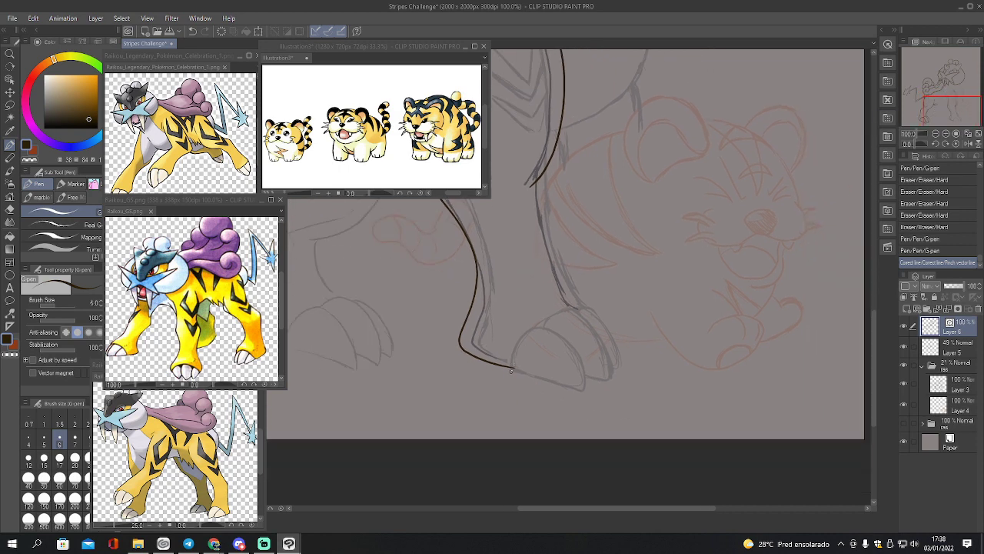
{"action": "mouse_move", "coordinate": [510, 369]}
{"action": "left_mouse_down"}
{"action": "mouse_move", "coordinate": [535, 328]}
{"action": "mouse_move", "coordinate": [551, 330]}
{"action": "mouse_move", "coordinate": [576, 356]}
{"action": "mouse_move", "coordinate": [582, 388]}
{"action": "mouse_move", "coordinate": [510, 363]}
{"action": "left_mouse_up"}
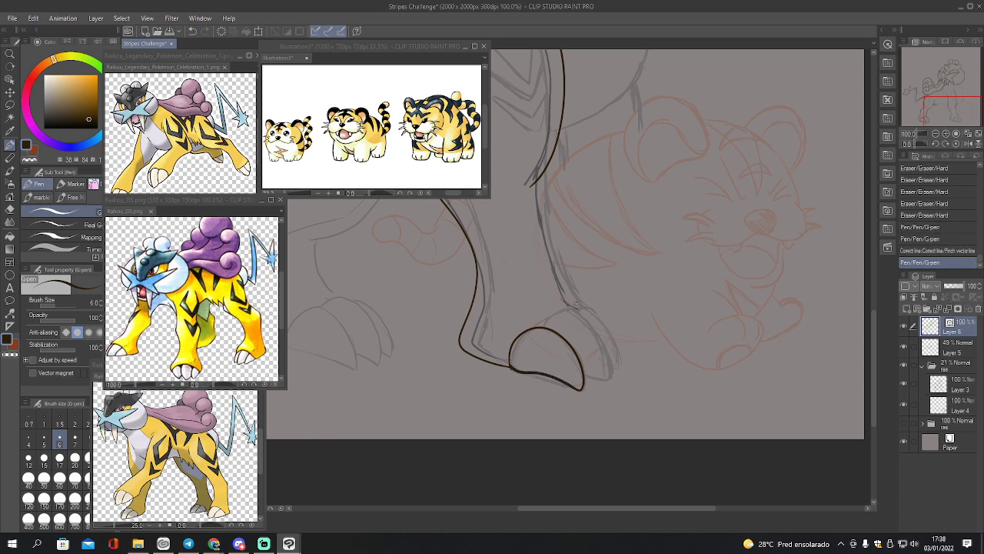
{"action": "mouse_move", "coordinate": [545, 322]}
{"action": "left_mouse_down"}
{"action": "mouse_move", "coordinate": [573, 313]}
{"action": "mouse_move", "coordinate": [599, 340]}
{"action": "mouse_move", "coordinate": [607, 370]}
{"action": "mouse_move", "coordinate": [584, 373]}
{"action": "left_mouse_up"}
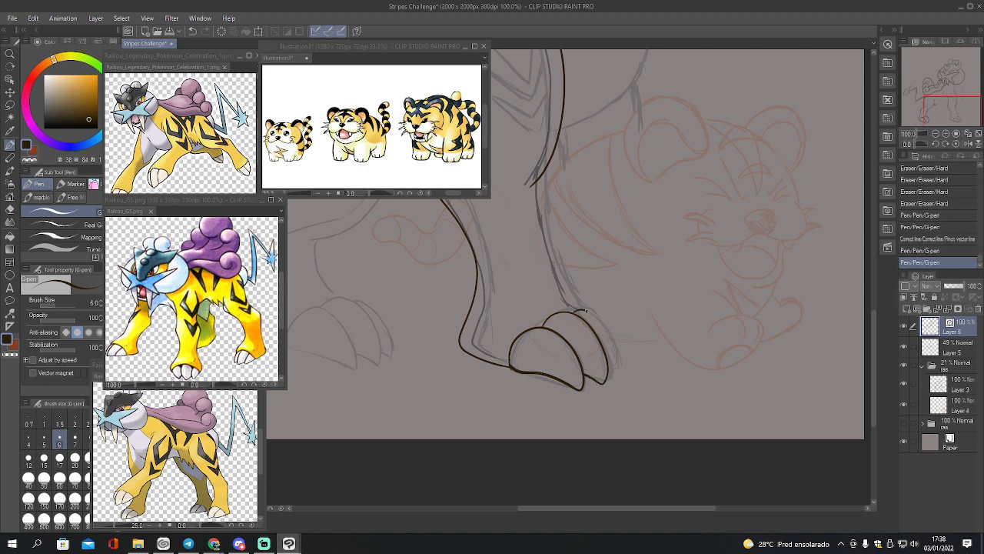
{"action": "mouse_move", "coordinate": [586, 310]}
{"action": "left_mouse_down"}
{"action": "mouse_move", "coordinate": [610, 334]}
{"action": "mouse_move", "coordinate": [612, 376]}
{"action": "left_mouse_up"}
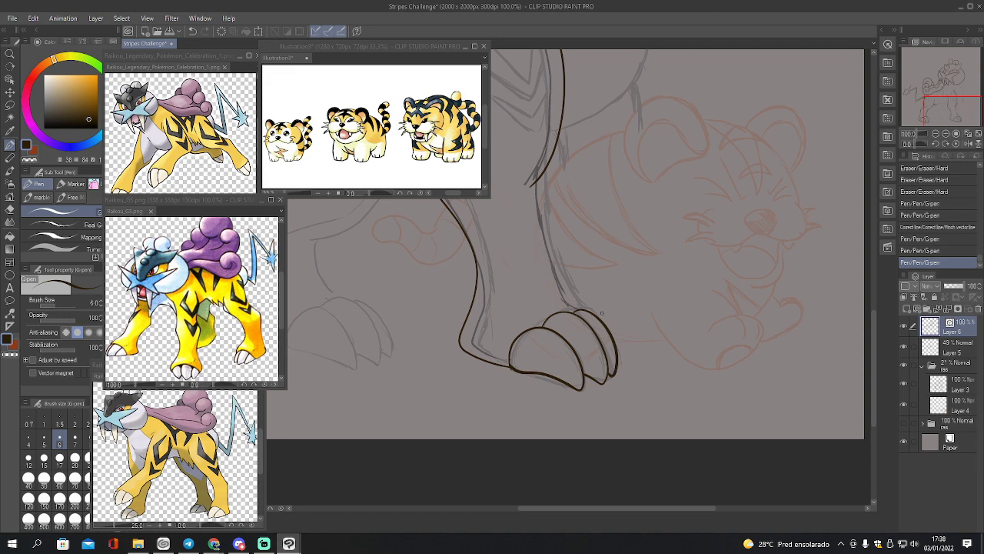
Delete the excess control points where the front paw's large toe outline closes near the heel line
{"action": "key", "text": "y"}
{"action": "left_click", "coordinate": [88, 200]}
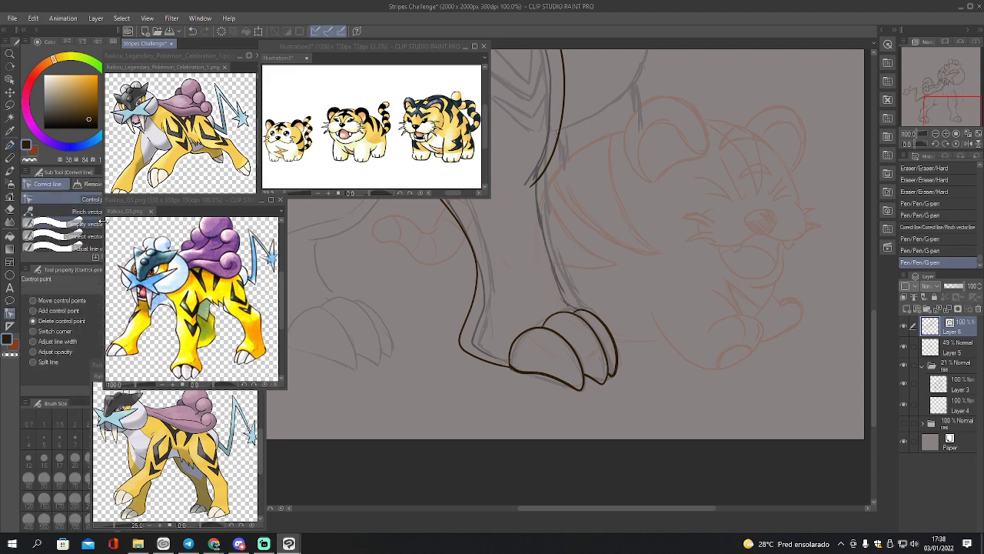
{"action": "left_click", "coordinate": [515, 363]}
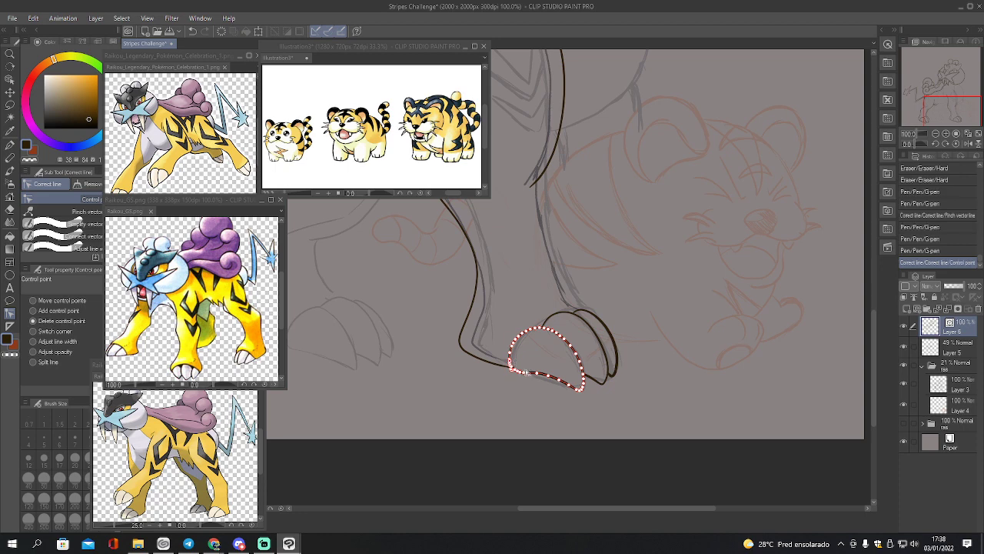
{"action": "left_click", "coordinate": [513, 372]}
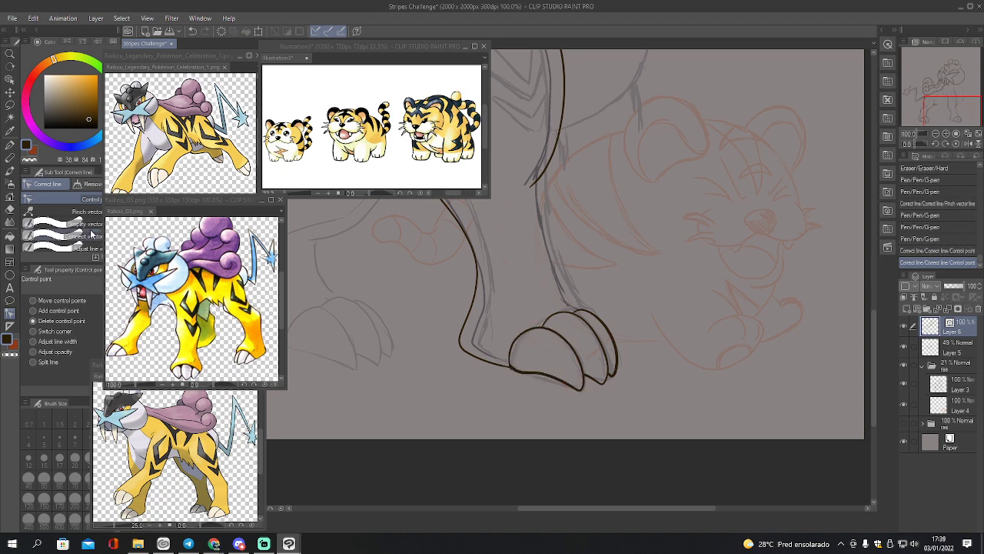
Adjust the front paw's large toe outline near the heel with Pinch vector line and erase the excess line end there
{"action": "left_click", "coordinate": [65, 212]}
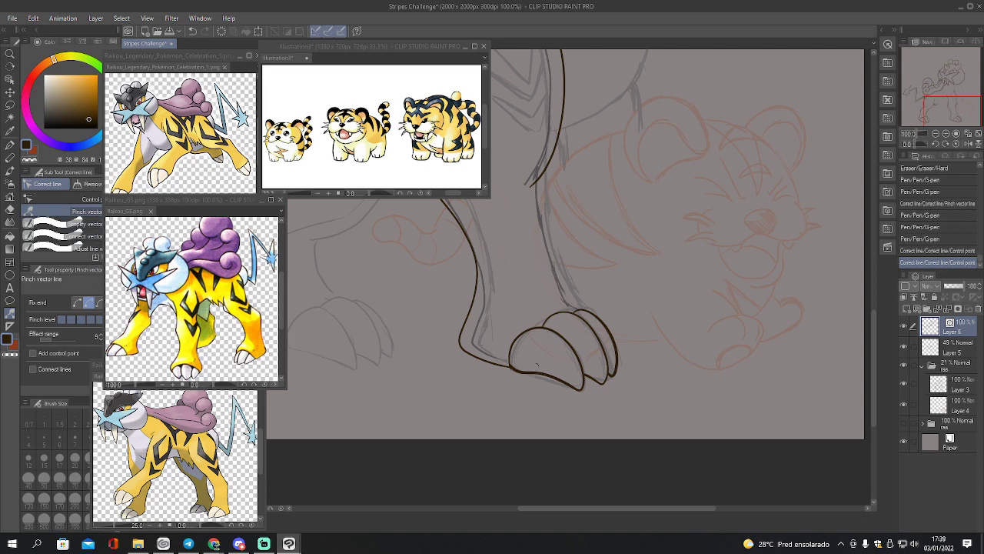
{"action": "left_click_drag", "start_coordinate": [518, 370], "coordinate": [520, 373]}
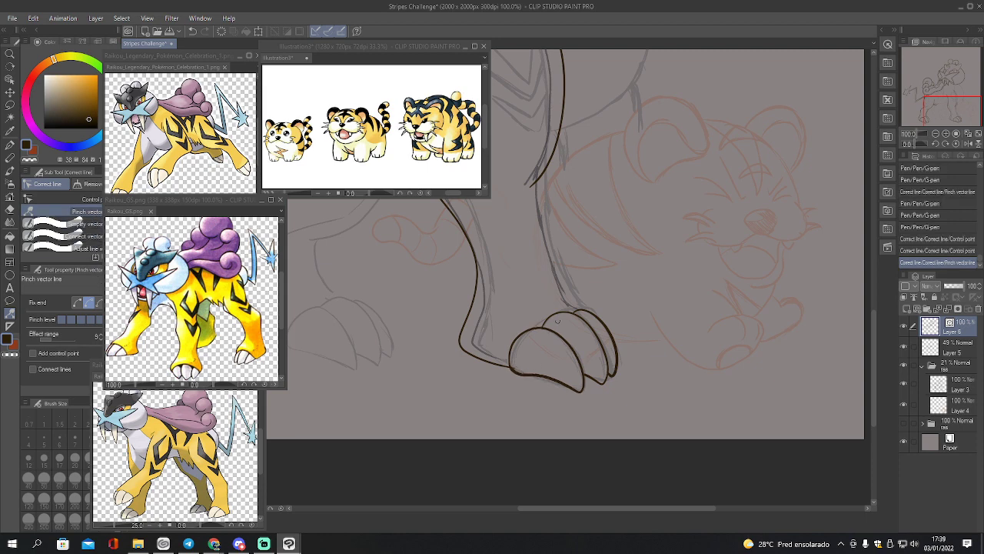
{"action": "key", "text": "e"}
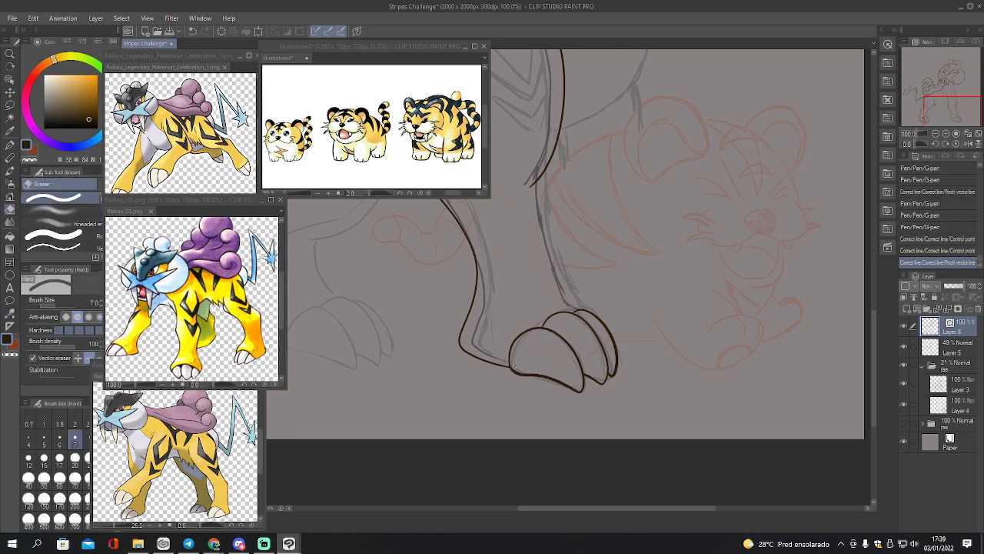
{"action": "left_click_drag", "start_coordinate": [514, 367], "coordinate": [538, 355]}
Ink the front leg's lower forward outline down to the paw with the G-pen and erase its excess at the upper curve
{"action": "key", "text": "p"}
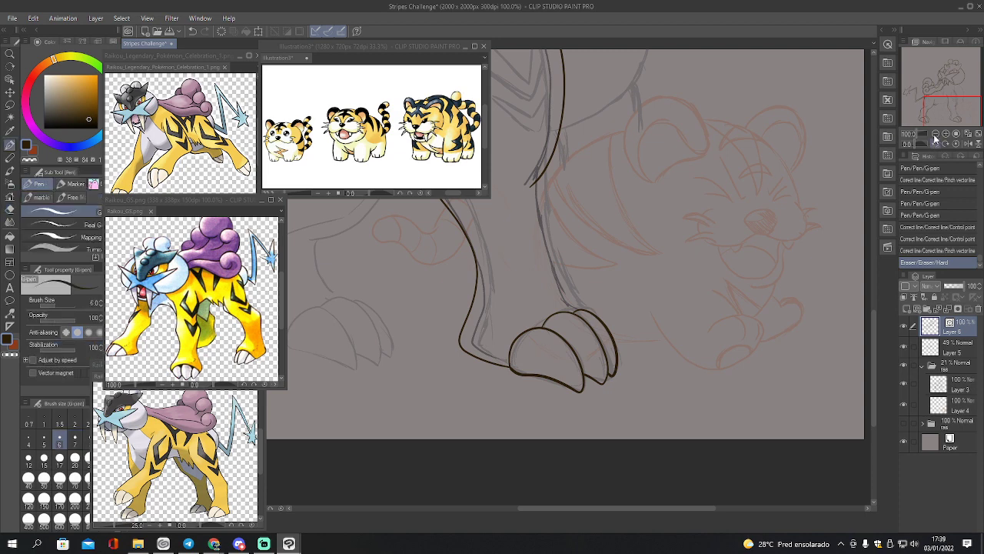
{"action": "left_click_drag", "start_coordinate": [939, 112], "coordinate": [937, 102]}
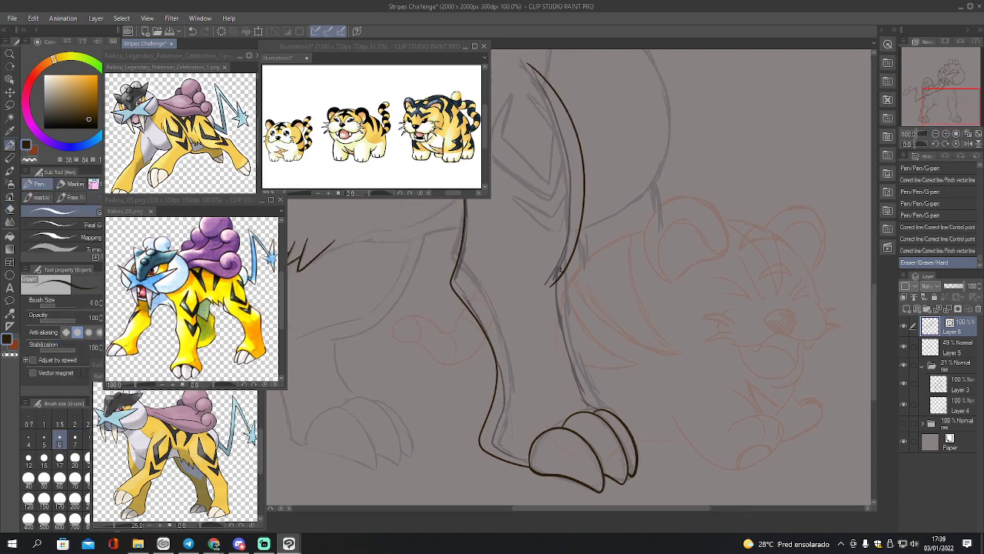
{"action": "mouse_move", "coordinate": [559, 277]}
{"action": "left_mouse_down"}
{"action": "mouse_move", "coordinate": [572, 363]}
{"action": "mouse_move", "coordinate": [597, 408]}
{"action": "left_mouse_up"}
{"action": "key", "text": "e"}
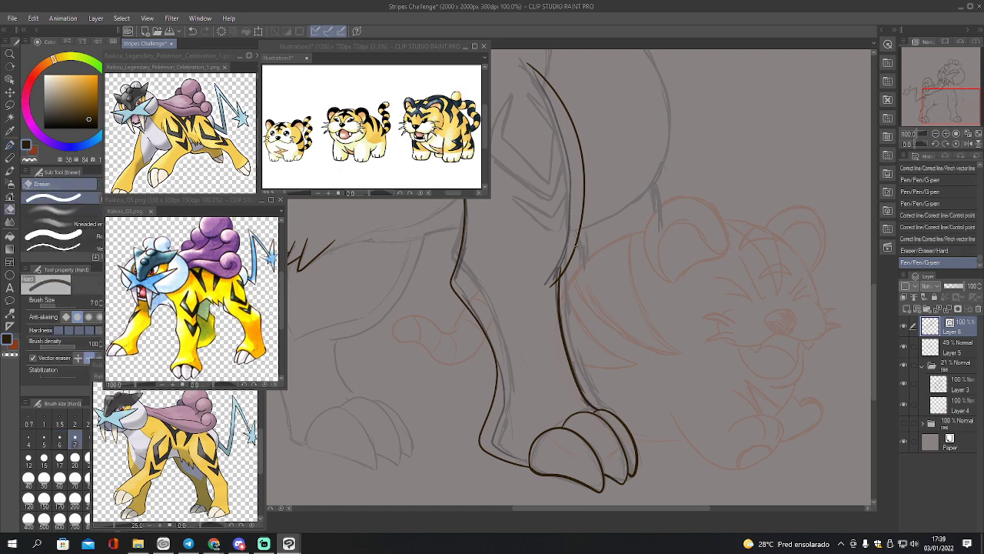
{"action": "left_click_drag", "start_coordinate": [558, 271], "coordinate": [559, 284]}
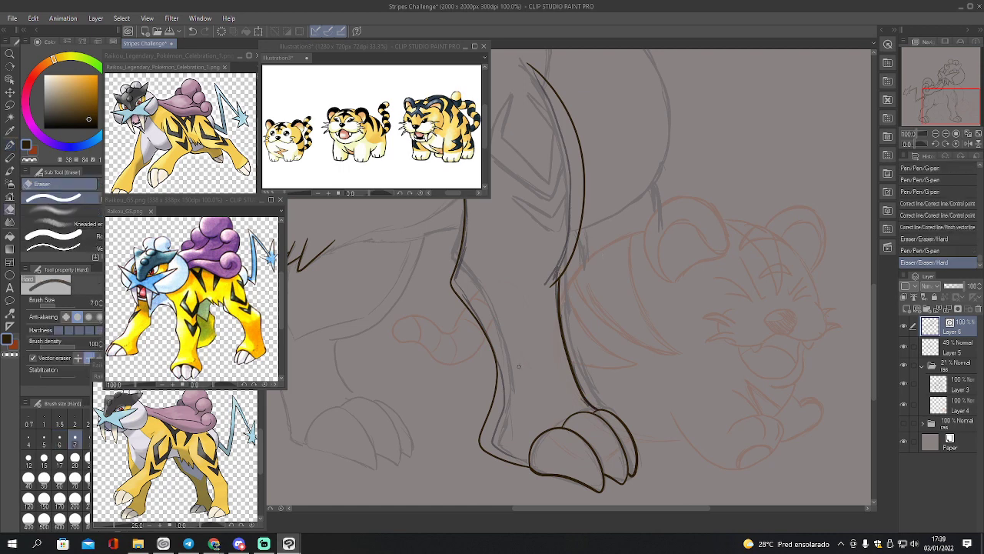
Reshape the front leg's heel and lower rear outline with Pinch vector line, switching the fixed-end setting to join it to the large toe
{"action": "key", "text": "y"}
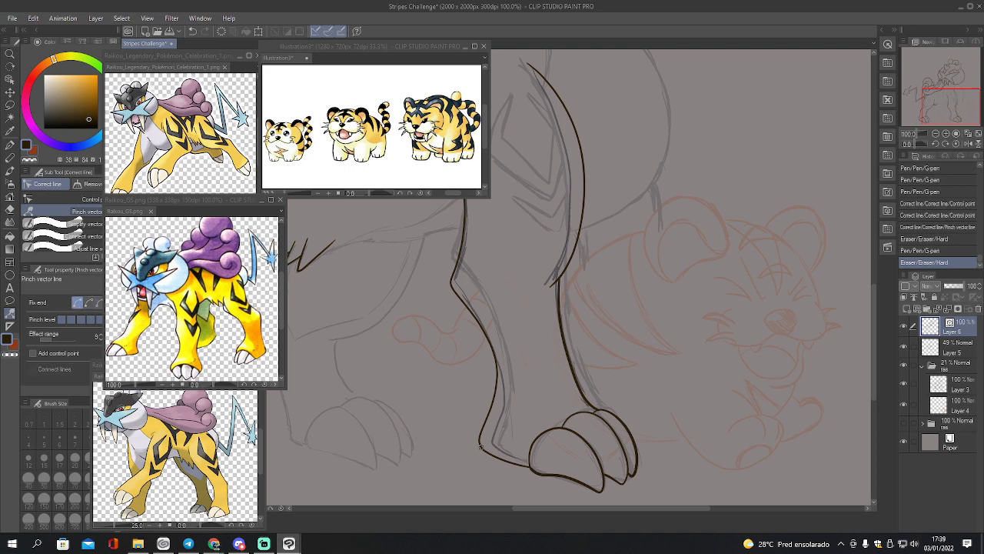
{"action": "left_click_drag", "start_coordinate": [480, 446], "coordinate": [486, 448]}
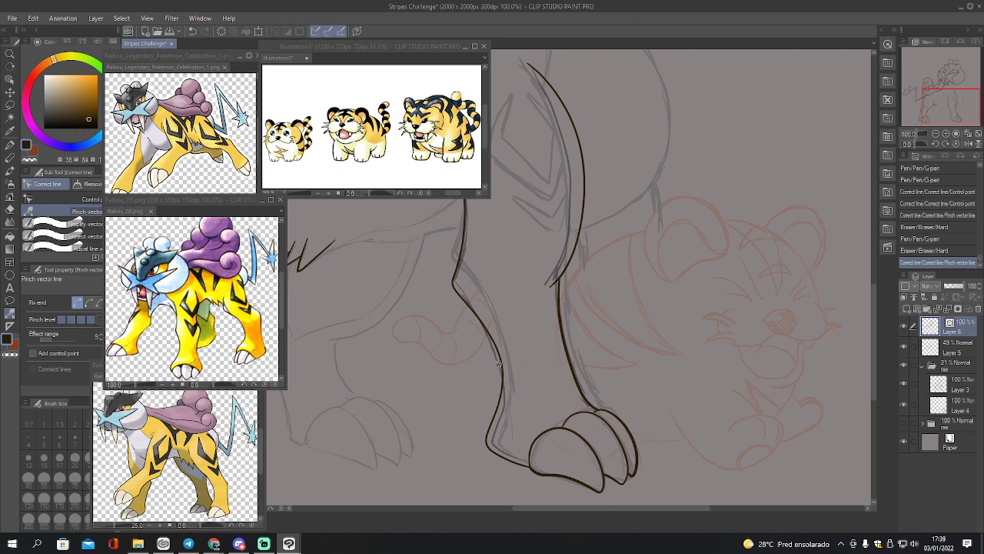
{"action": "left_click_drag", "start_coordinate": [500, 364], "coordinate": [498, 370]}
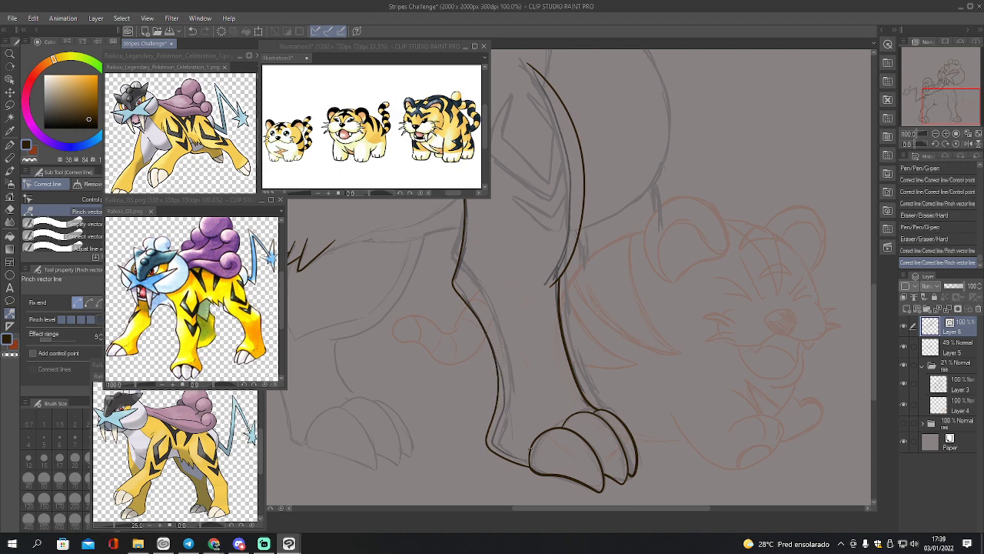
{"action": "left_click", "coordinate": [88, 302]}
{"action": "left_click_drag", "start_coordinate": [526, 466], "coordinate": [529, 463]}
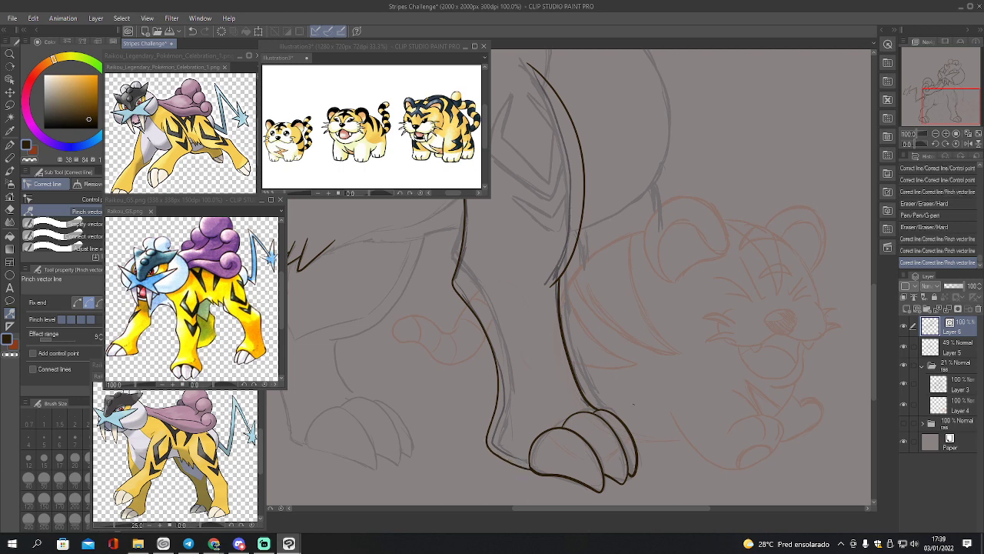
Ink the rounded chest and belly as one continuous line and erase its overshoot at the neck and the part crossing the front leg
{"action": "key", "text": "p"}
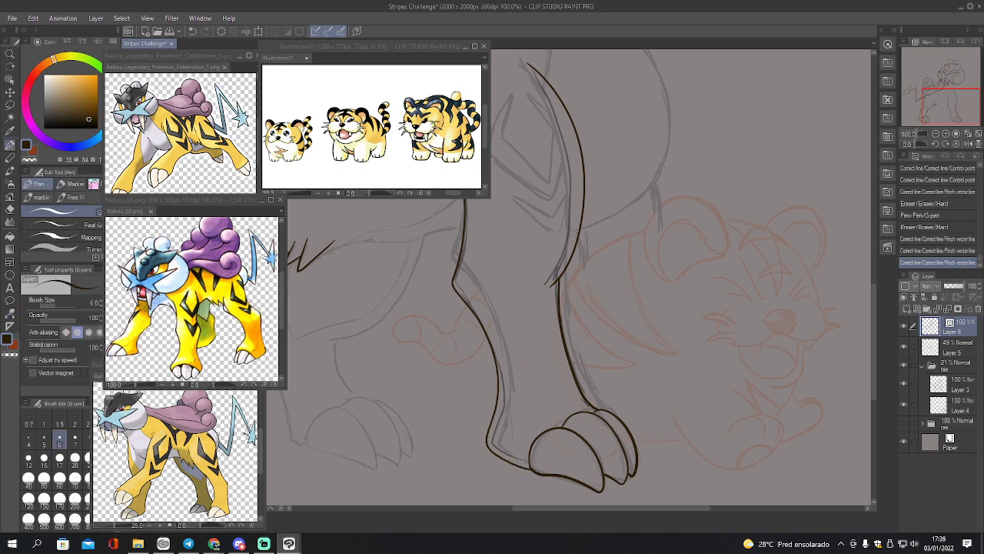
{"action": "left_click_drag", "start_coordinate": [950, 107], "coordinate": [951, 98]}
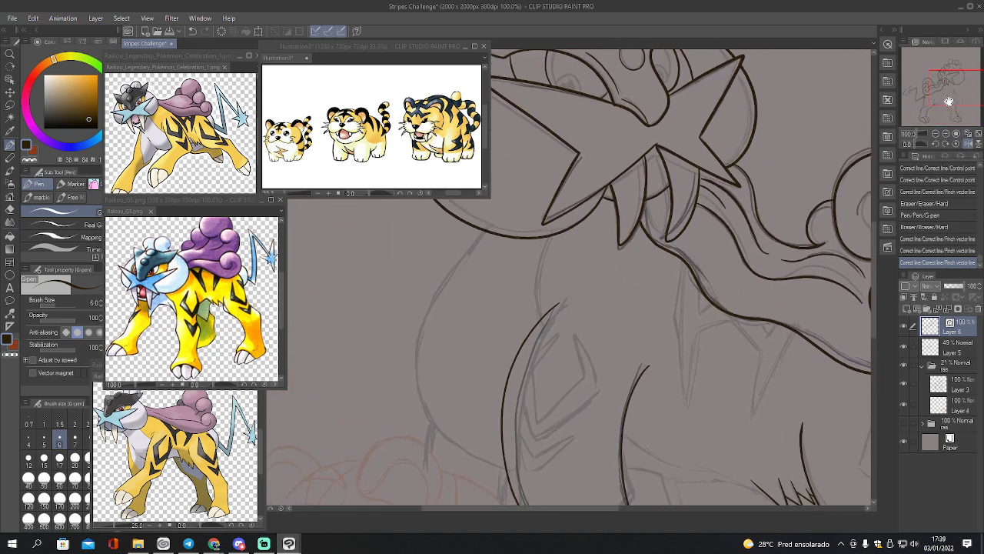
{"action": "mouse_move", "coordinate": [492, 224]}
{"action": "left_mouse_down"}
{"action": "mouse_move", "coordinate": [430, 303]}
{"action": "mouse_move", "coordinate": [416, 352]}
{"action": "mouse_move", "coordinate": [419, 402]}
{"action": "mouse_move", "coordinate": [437, 436]}
{"action": "mouse_move", "coordinate": [468, 463]}
{"action": "mouse_move", "coordinate": [555, 489]}
{"action": "mouse_move", "coordinate": [654, 475]}
{"action": "mouse_move", "coordinate": [759, 490]}
{"action": "left_mouse_up"}
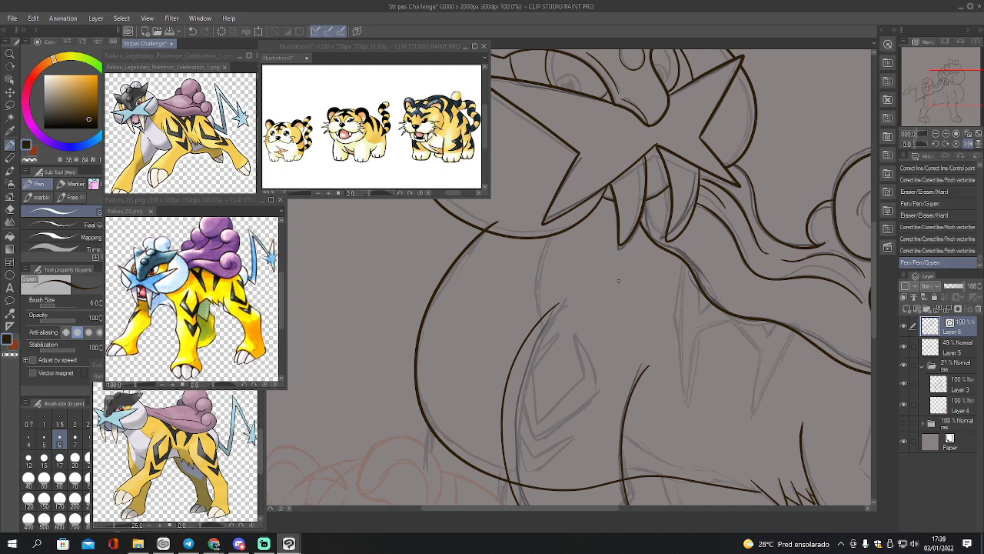
{"action": "key", "text": "e"}
{"action": "left_click_drag", "start_coordinate": [488, 223], "coordinate": [493, 226]}
{"action": "left_click_drag", "start_coordinate": [511, 486], "coordinate": [622, 483]}
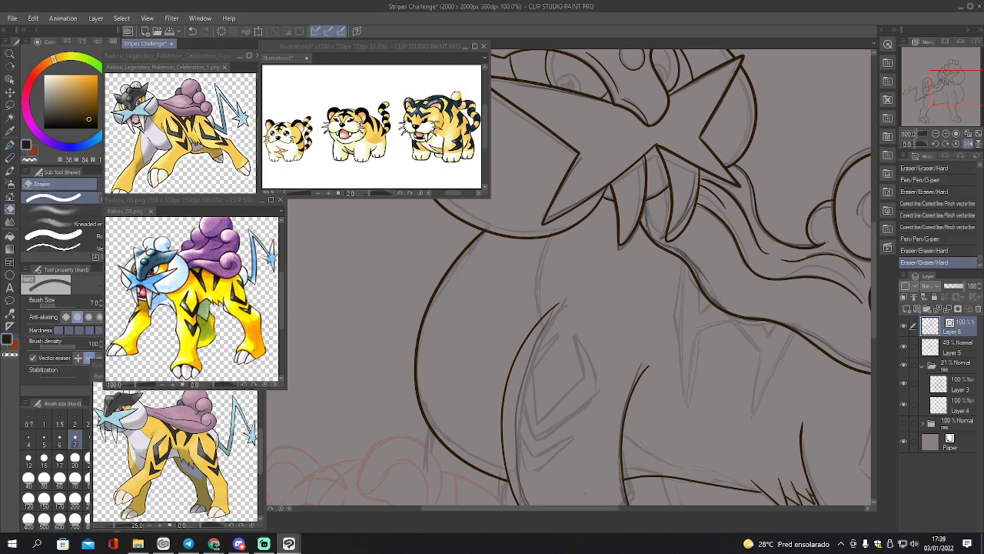
Adjust the belly line's end beside the fur tuft with Pinch vector line
{"action": "left_click_drag", "start_coordinate": [949, 120], "coordinate": [938, 105]}
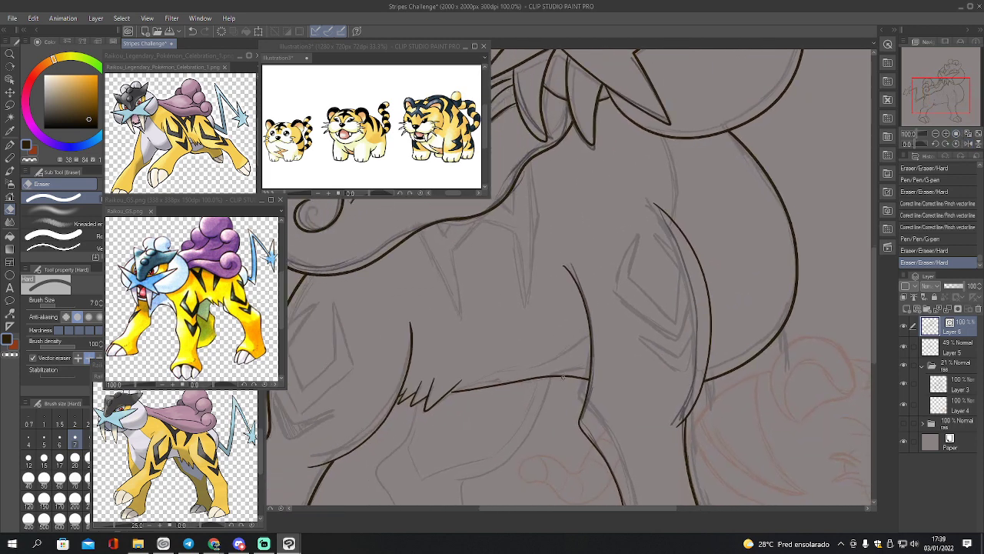
{"action": "key", "text": "y"}
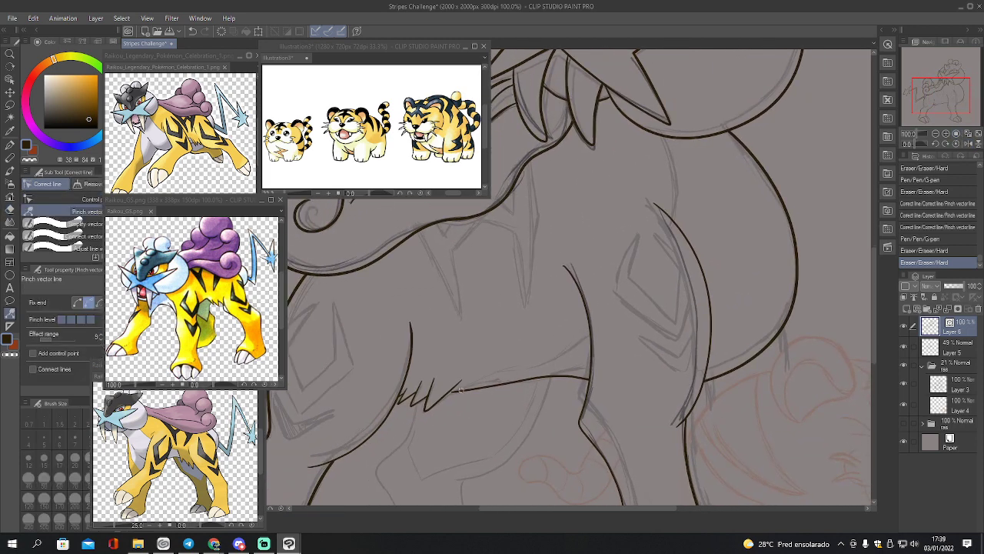
{"action": "left_click_drag", "start_coordinate": [460, 390], "coordinate": [461, 389]}
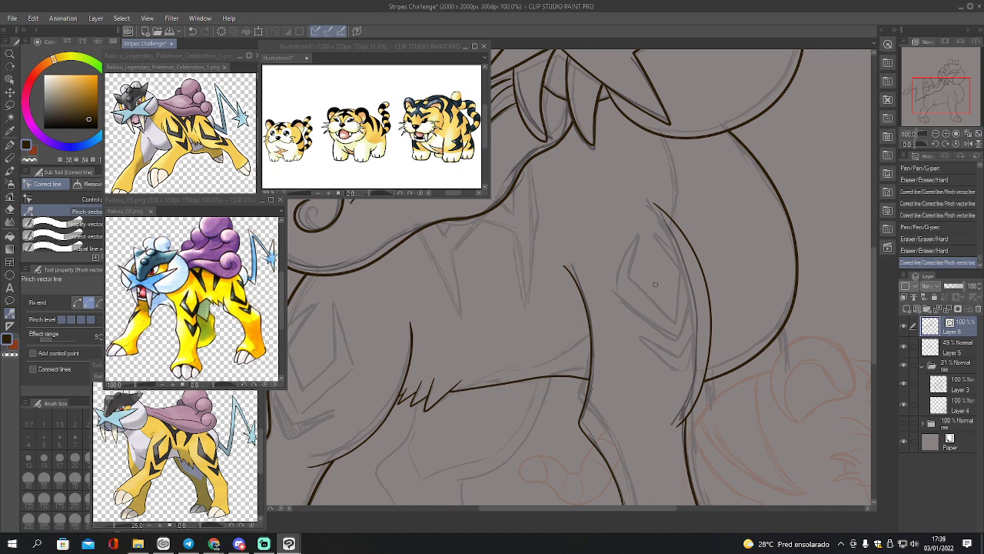
Ink the thigh curve, rear outline and large toe of the far hind leg beneath the belly with the G-pen
{"action": "key", "text": "p"}
{"action": "left_click_drag", "start_coordinate": [953, 91], "coordinate": [952, 98]}
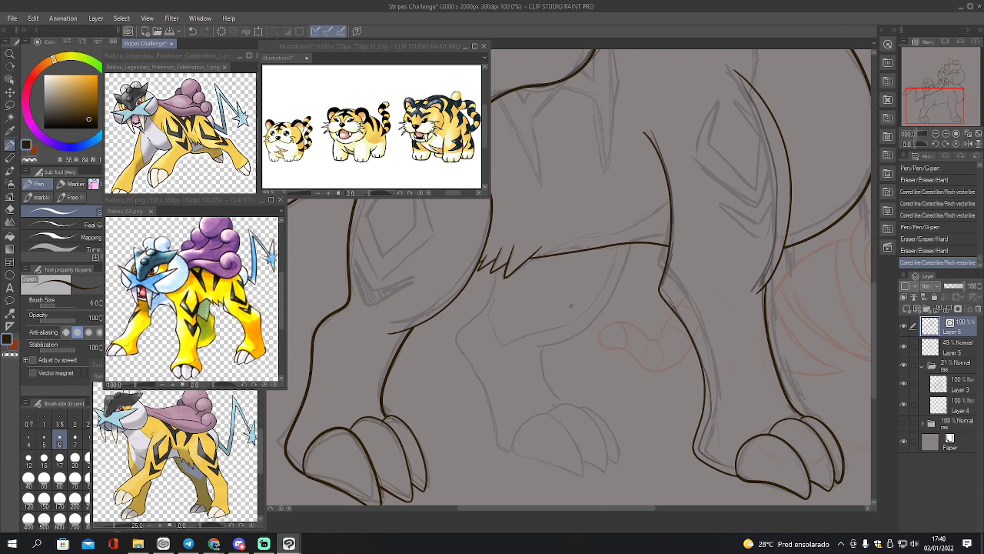
{"action": "mouse_move", "coordinate": [534, 347]}
{"action": "left_mouse_down"}
{"action": "mouse_move", "coordinate": [573, 336]}
{"action": "mouse_move", "coordinate": [607, 305]}
{"action": "mouse_move", "coordinate": [628, 234]}
{"action": "left_mouse_up"}
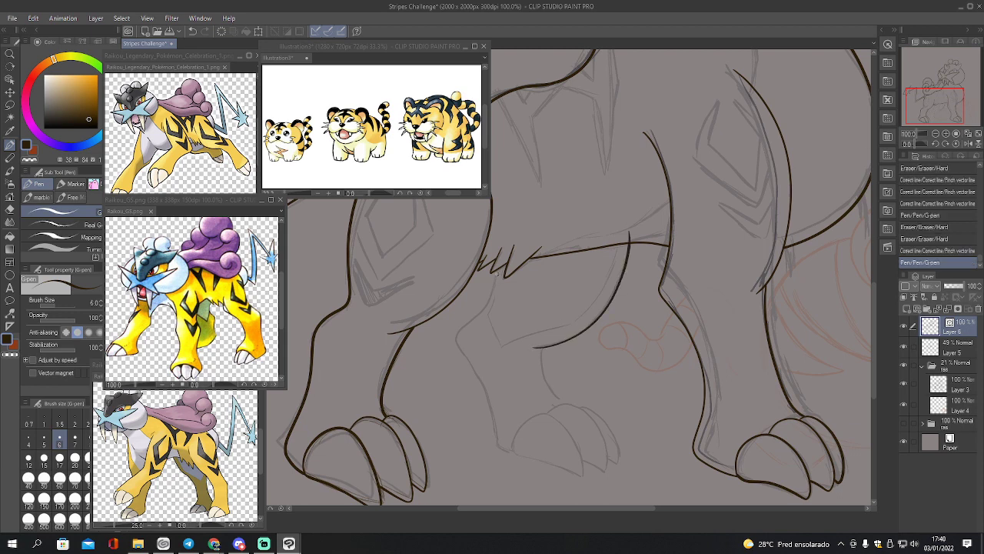
{"action": "mouse_move", "coordinate": [497, 261]}
{"action": "left_mouse_down"}
{"action": "mouse_move", "coordinate": [494, 284]}
{"action": "mouse_move", "coordinate": [459, 334]}
{"action": "mouse_move", "coordinate": [492, 406]}
{"action": "mouse_move", "coordinate": [495, 442]}
{"action": "mouse_move", "coordinate": [513, 450]}
{"action": "mouse_move", "coordinate": [526, 416]}
{"action": "mouse_move", "coordinate": [555, 416]}
{"action": "mouse_move", "coordinate": [583, 471]}
{"action": "mouse_move", "coordinate": [574, 477]}
{"action": "mouse_move", "coordinate": [512, 446]}
{"action": "left_mouse_up"}
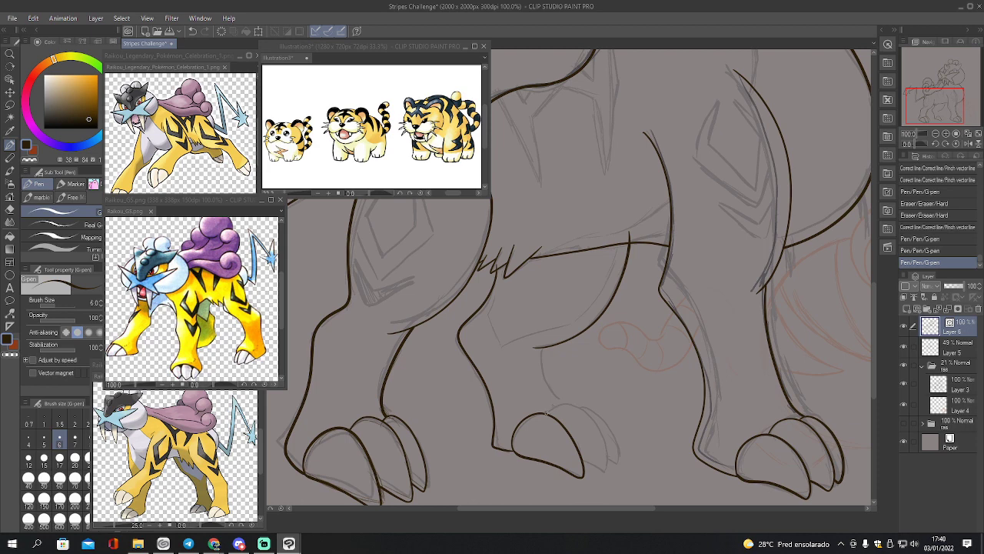
Ink the far hind paw's two narrower toes and the lower forward outline rising to the thigh
{"action": "mouse_move", "coordinate": [546, 411]}
{"action": "left_mouse_down"}
{"action": "mouse_move", "coordinate": [563, 405]}
{"action": "mouse_move", "coordinate": [590, 420]}
{"action": "mouse_move", "coordinate": [603, 468]}
{"action": "mouse_move", "coordinate": [582, 464]}
{"action": "left_mouse_up"}
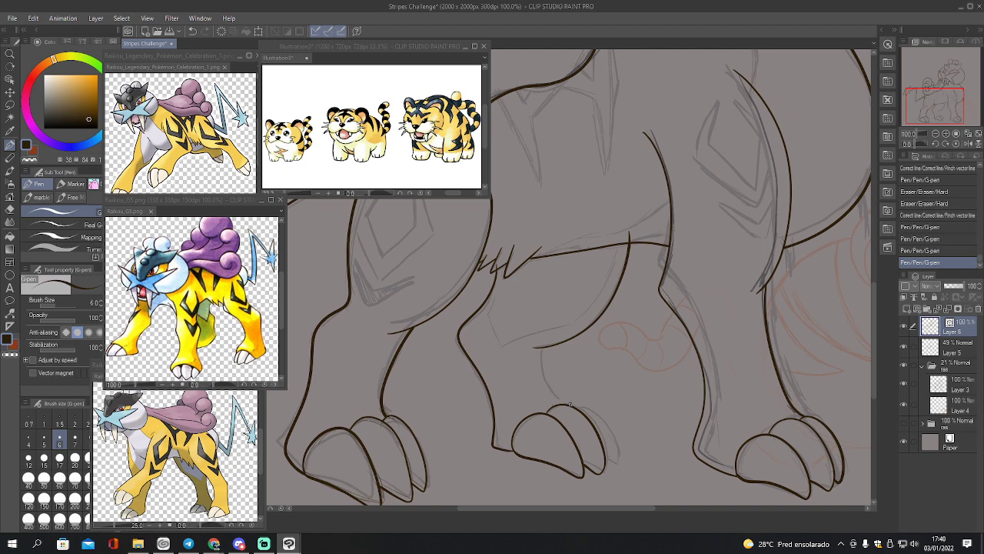
{"action": "mouse_move", "coordinate": [570, 404]}
{"action": "left_mouse_down"}
{"action": "mouse_move", "coordinate": [594, 415]}
{"action": "mouse_move", "coordinate": [609, 445]}
{"action": "mouse_move", "coordinate": [605, 463]}
{"action": "left_mouse_up"}
{"action": "mouse_move", "coordinate": [572, 403]}
{"action": "left_mouse_down"}
{"action": "mouse_move", "coordinate": [549, 357]}
{"action": "mouse_move", "coordinate": [562, 330]}
{"action": "left_mouse_up"}
Erase the overshooting line ends at the far hind leg's thigh, outer toe and belly junction with the hard eraser
{"action": "key", "text": "r"}
{"action": "key", "text": "e"}
{"action": "left_click", "coordinate": [561, 330]}
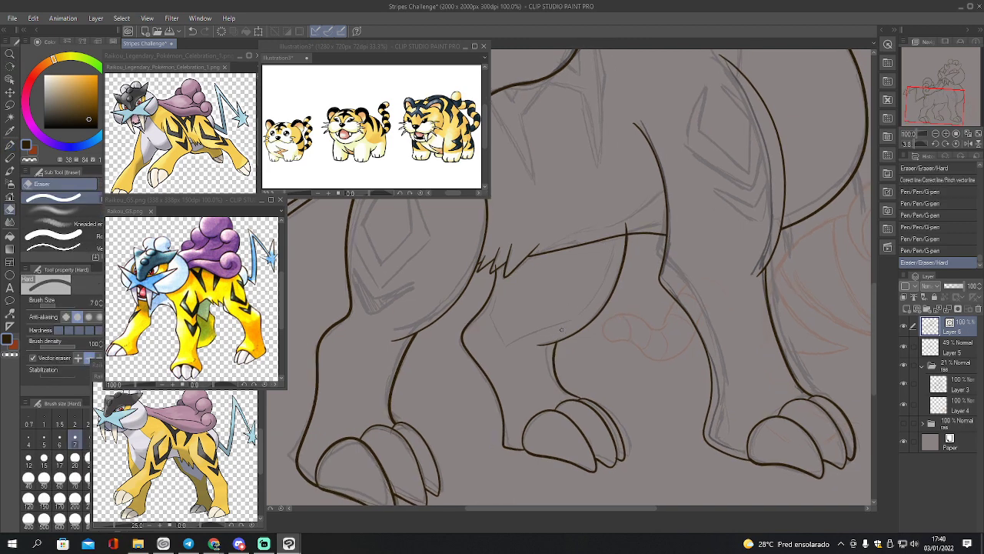
{"action": "left_click", "coordinate": [613, 458]}
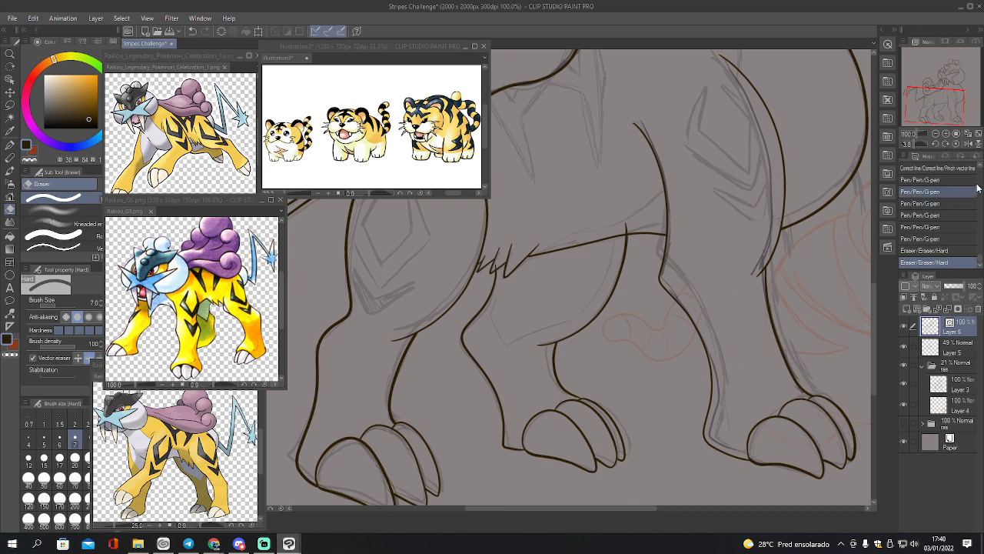
{"action": "left_click", "coordinate": [958, 144]}
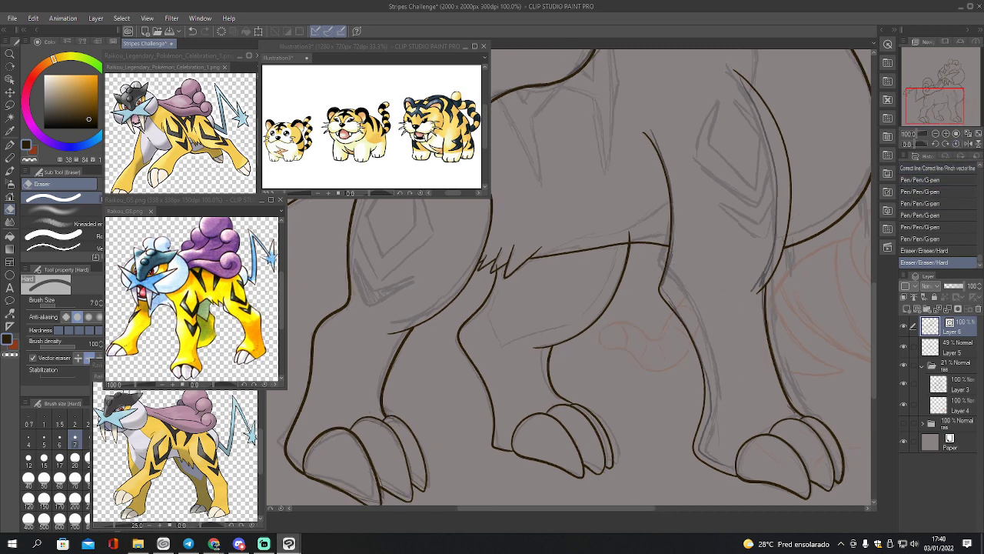
{"action": "key", "text": "p"}
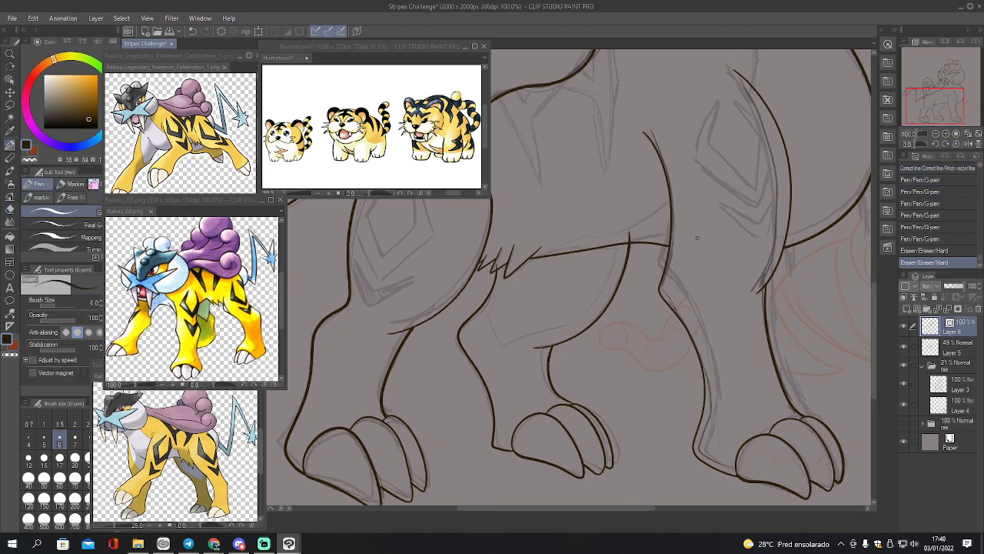
{"action": "key", "text": "e"}
{"action": "left_click", "coordinate": [653, 219]}
Add a new vector layer and move it directly below Layer 6
{"action": "mouse_move", "coordinate": [944, 108]}
{"action": "left_mouse_down"}
{"action": "mouse_move", "coordinate": [924, 93]}
{"action": "mouse_move", "coordinate": [930, 106]}
{"action": "mouse_move", "coordinate": [941, 93]}
{"action": "mouse_move", "coordinate": [946, 104]}
{"action": "left_mouse_up"}
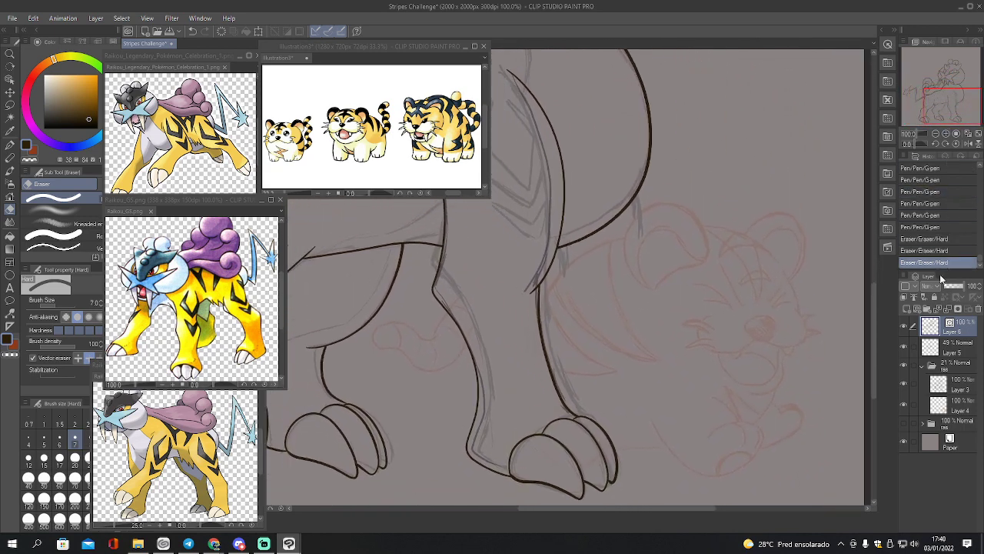
{"action": "left_click", "coordinate": [919, 309]}
{"action": "left_click_drag", "start_coordinate": [951, 341], "coordinate": [951, 348]}
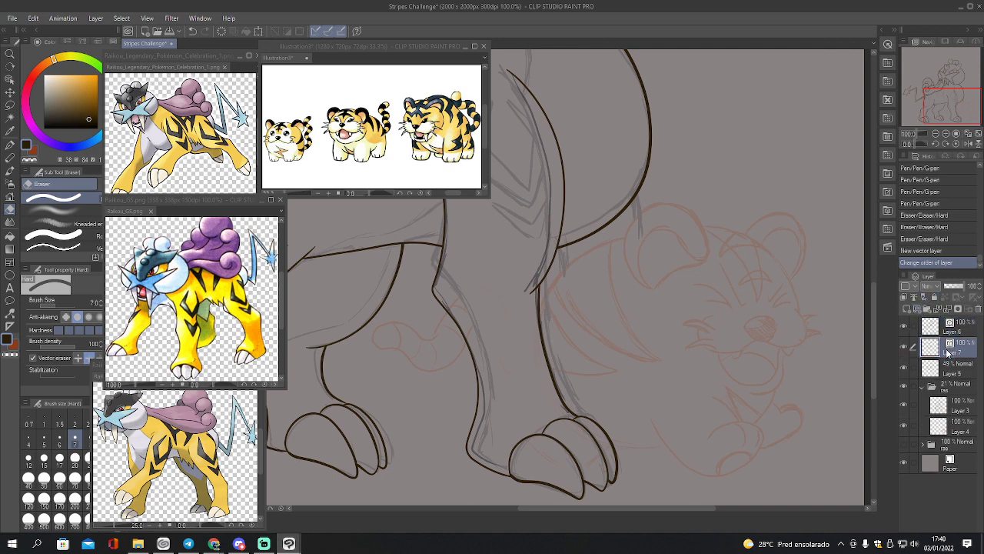
Ink the small tiger's curved tail behind the front leg and clean it up with Pinch vector line and the hard eraser
{"action": "key", "text": "p"}
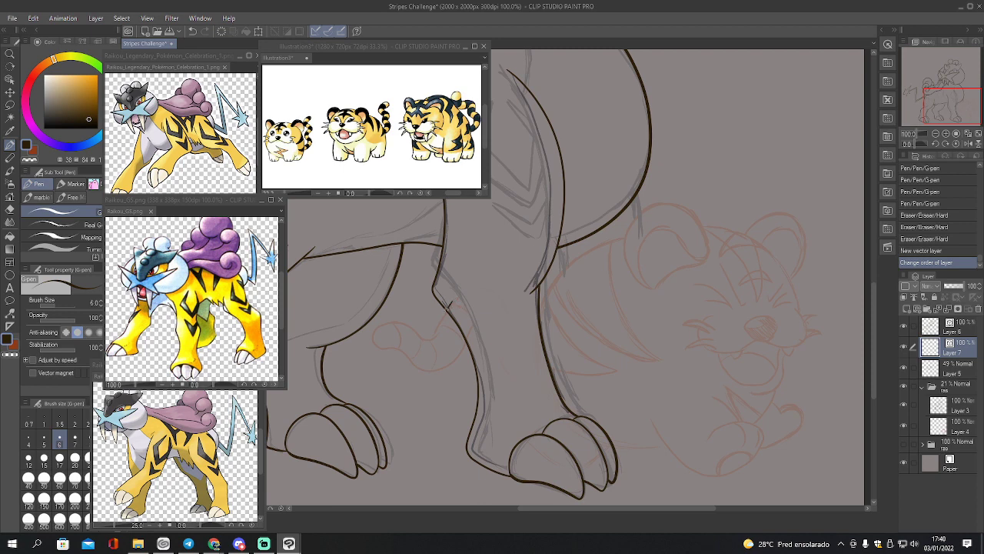
{"action": "mouse_move", "coordinate": [449, 306]}
{"action": "left_mouse_down"}
{"action": "mouse_move", "coordinate": [421, 331]}
{"action": "mouse_move", "coordinate": [390, 317]}
{"action": "mouse_move", "coordinate": [374, 332]}
{"action": "mouse_move", "coordinate": [431, 368]}
{"action": "mouse_move", "coordinate": [458, 355]}
{"action": "mouse_move", "coordinate": [469, 326]}
{"action": "left_mouse_up"}
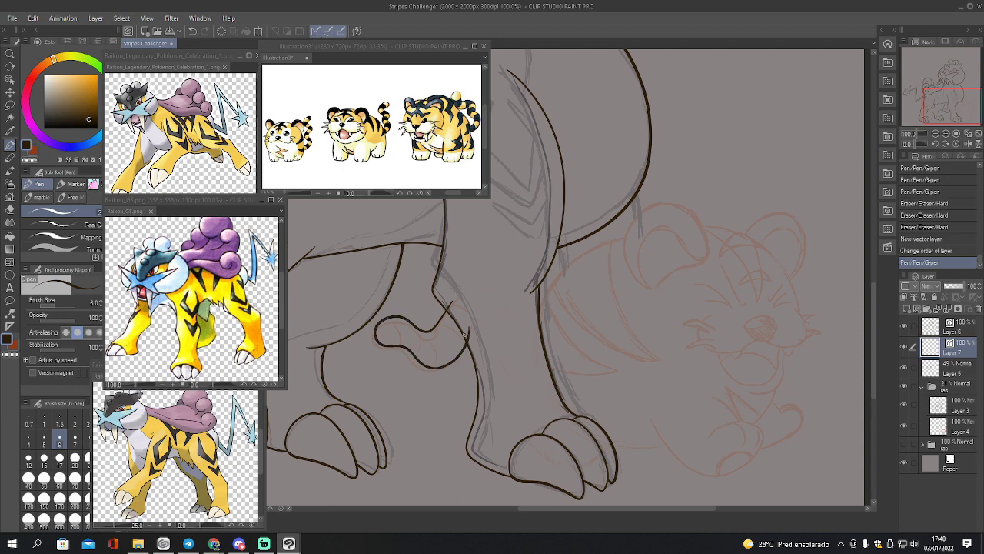
{"action": "key", "text": "y"}
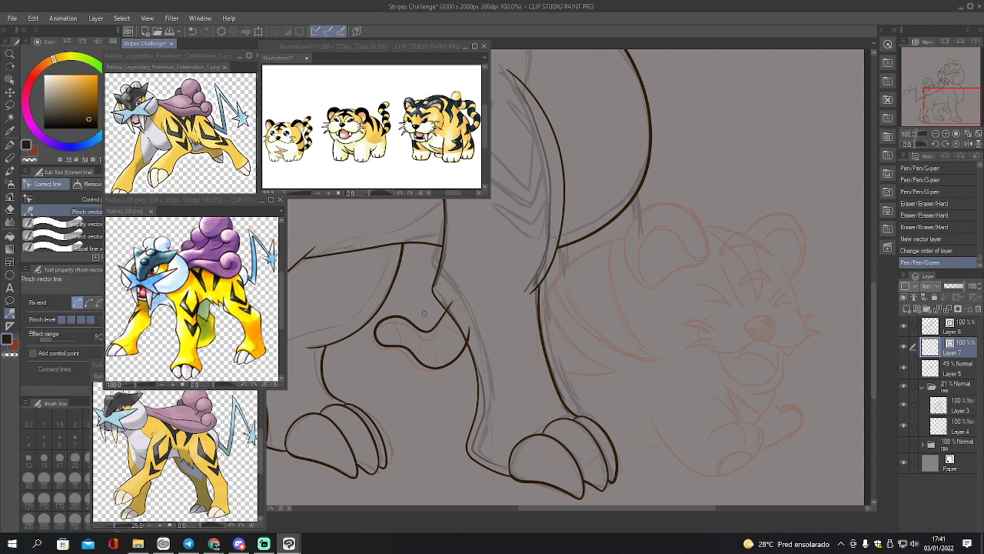
{"action": "mouse_move", "coordinate": [432, 328]}
{"action": "left_mouse_down"}
{"action": "mouse_move", "coordinate": [450, 325]}
{"action": "mouse_move", "coordinate": [417, 332]}
{"action": "mouse_move", "coordinate": [464, 349]}
{"action": "left_mouse_up"}
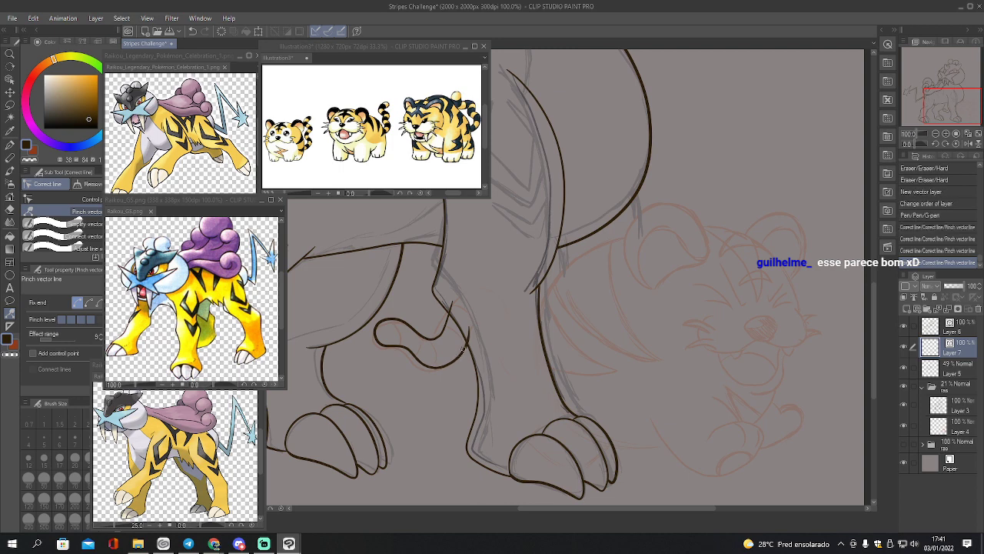
{"action": "key", "text": "e"}
{"action": "left_click", "coordinate": [449, 303]}
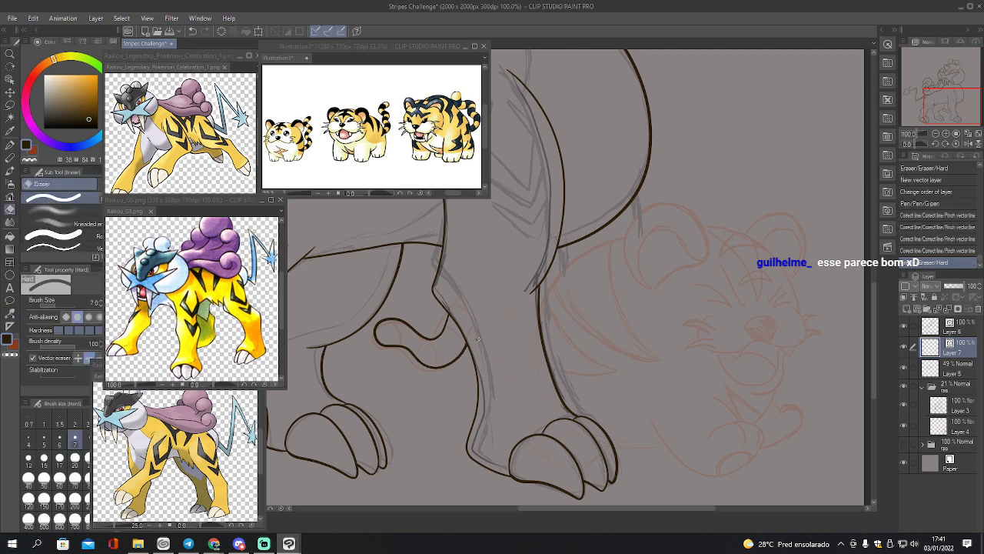
Ink the small tiger's near ear with its inner contour, plus the back line running behind Raikou's front leg, using the G-pen
{"action": "key", "text": "p"}
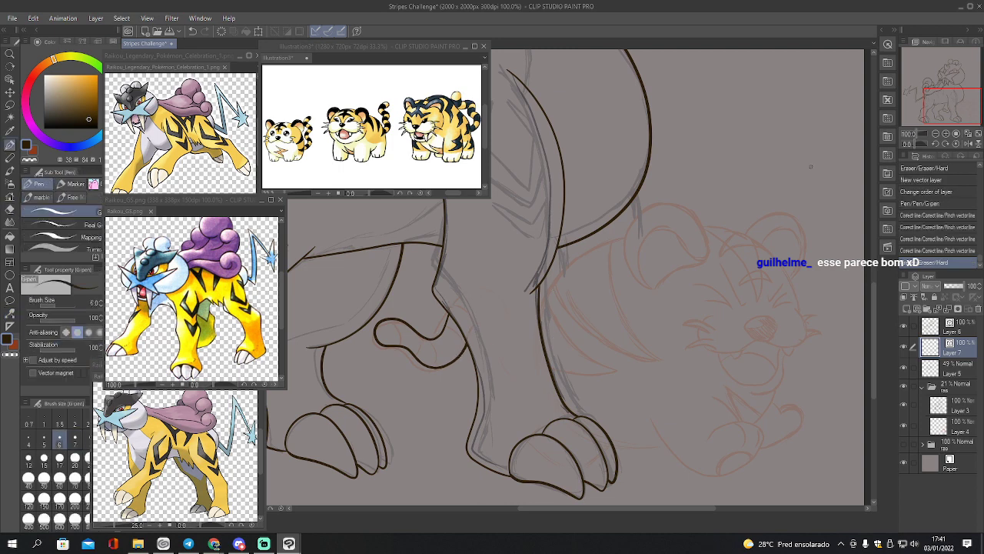
{"action": "left_click_drag", "start_coordinate": [927, 124], "coordinate": [935, 123]}
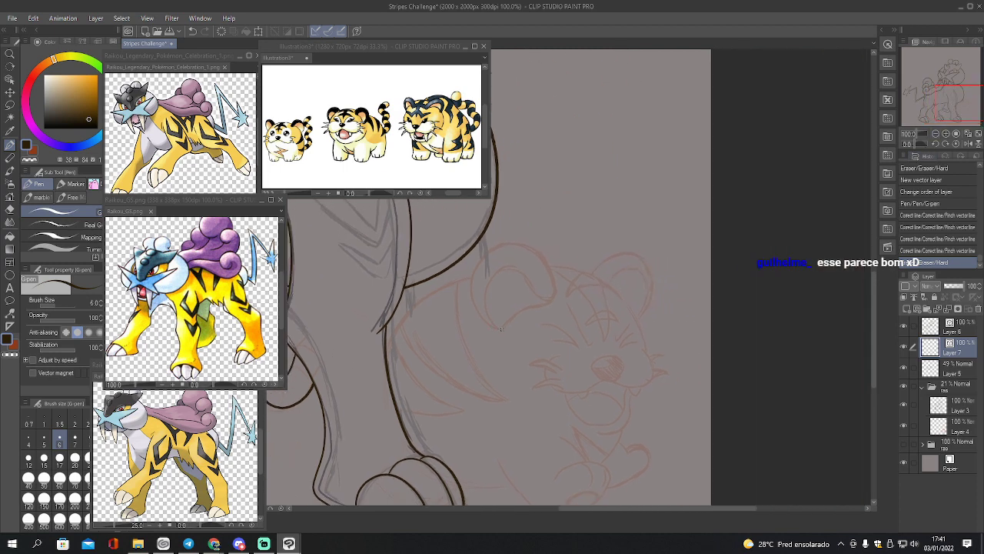
{"action": "mouse_move", "coordinate": [502, 330]}
{"action": "left_mouse_down"}
{"action": "mouse_move", "coordinate": [469, 295]}
{"action": "mouse_move", "coordinate": [471, 271]}
{"action": "mouse_move", "coordinate": [490, 246]}
{"action": "mouse_move", "coordinate": [518, 242]}
{"action": "mouse_move", "coordinate": [543, 254]}
{"action": "mouse_move", "coordinate": [556, 302]}
{"action": "left_mouse_up"}
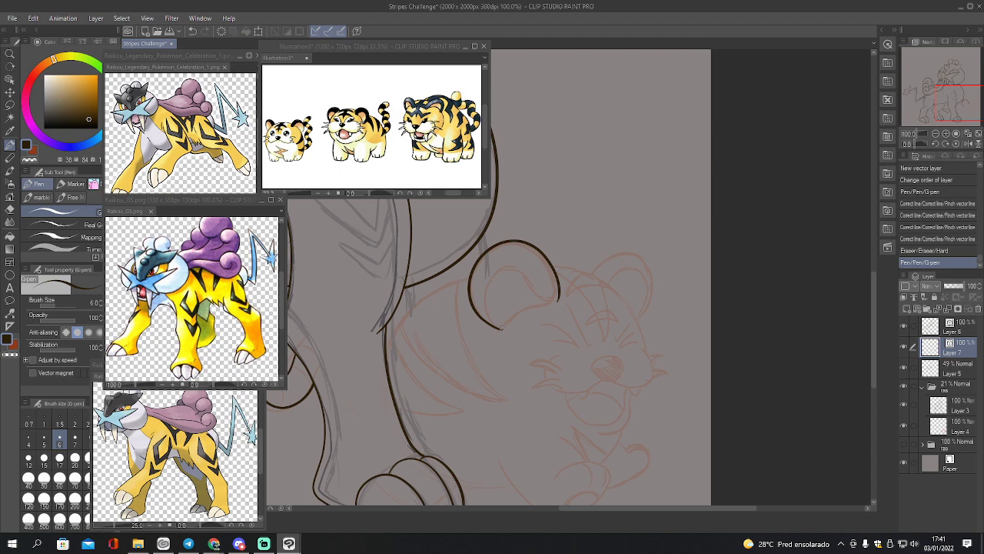
{"action": "mouse_move", "coordinate": [500, 328]}
{"action": "left_mouse_down"}
{"action": "mouse_move", "coordinate": [487, 302]}
{"action": "mouse_move", "coordinate": [496, 276]}
{"action": "mouse_move", "coordinate": [518, 278]}
{"action": "mouse_move", "coordinate": [555, 303]}
{"action": "left_mouse_up"}
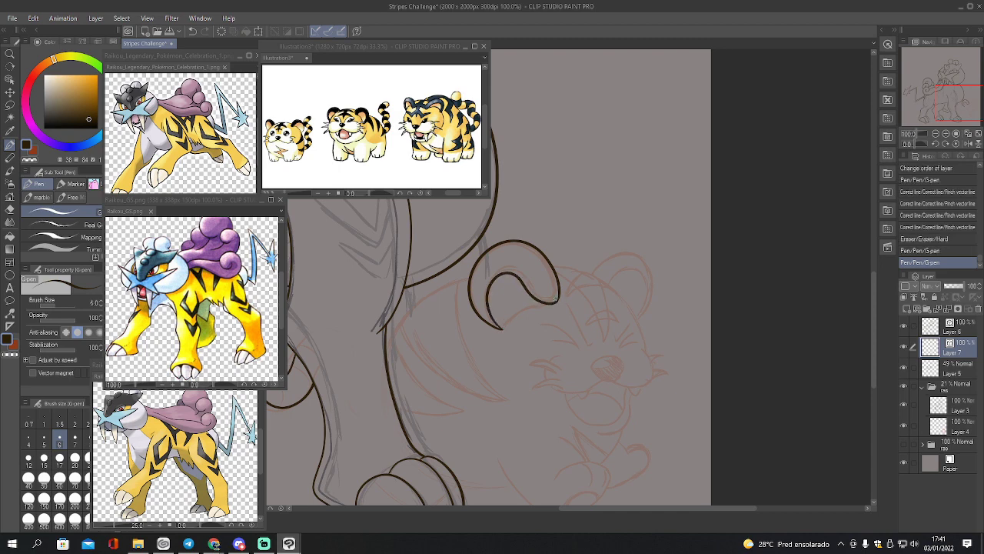
{"action": "left_click_drag", "start_coordinate": [501, 329], "coordinate": [555, 301]}
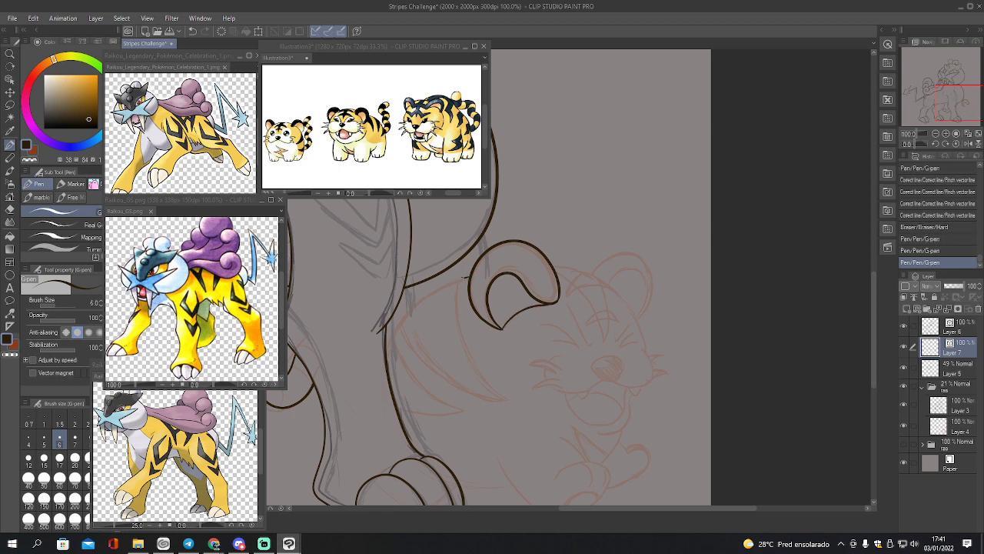
{"action": "mouse_move", "coordinate": [465, 277]}
{"action": "left_mouse_down"}
{"action": "mouse_move", "coordinate": [409, 308]}
{"action": "mouse_move", "coordinate": [379, 352]}
{"action": "left_mouse_up"}
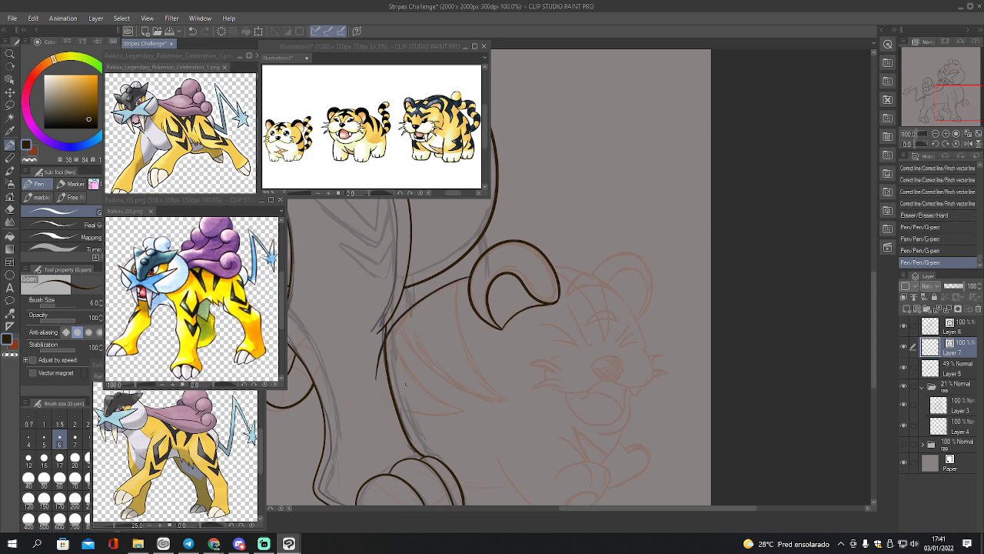
Move the inked tiger tail lower behind Raikou's front leg and extend its upper line to the leg with the G-pen
{"action": "left_click_drag", "start_coordinate": [942, 101], "coordinate": [952, 110]}
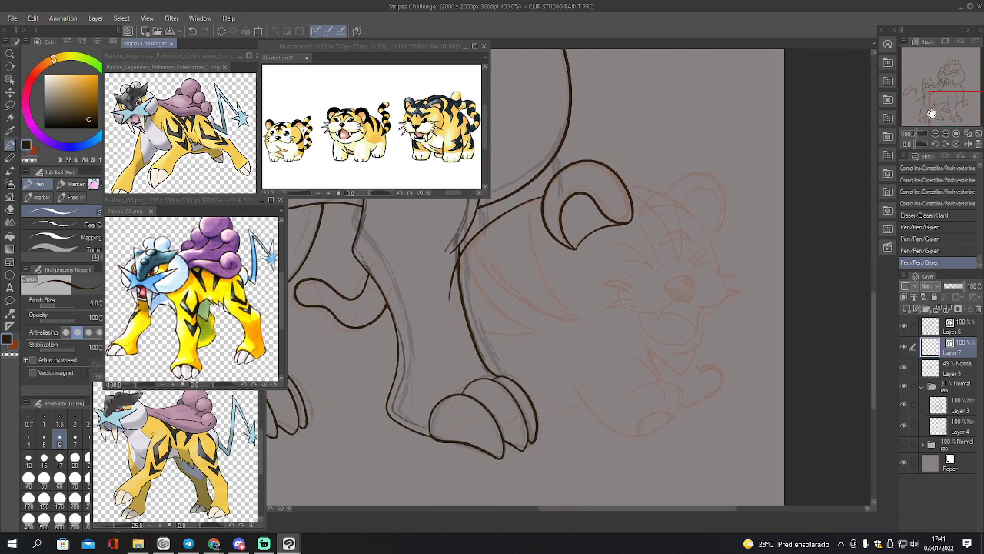
{"action": "key", "text": "o"}
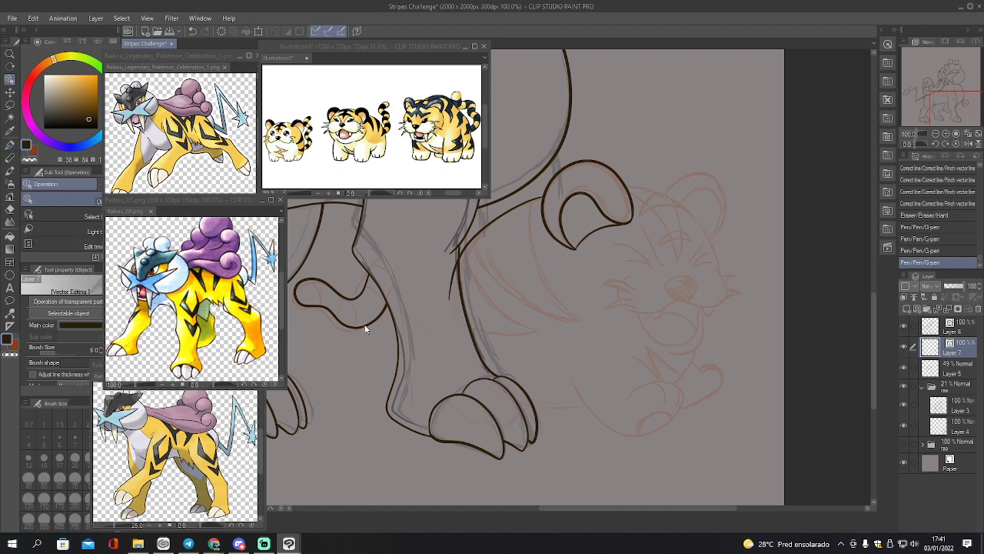
{"action": "left_click", "coordinate": [367, 326]}
{"action": "mouse_move", "coordinate": [369, 266]}
{"action": "left_mouse_down"}
{"action": "mouse_move", "coordinate": [366, 306]}
{"action": "mouse_move", "coordinate": [380, 323]}
{"action": "left_mouse_up"}
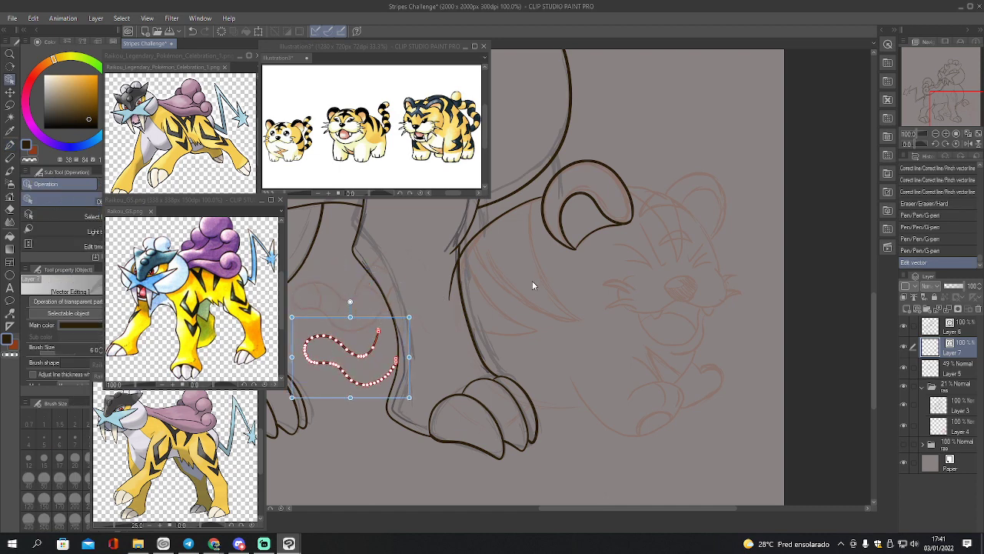
{"action": "key", "text": "p"}
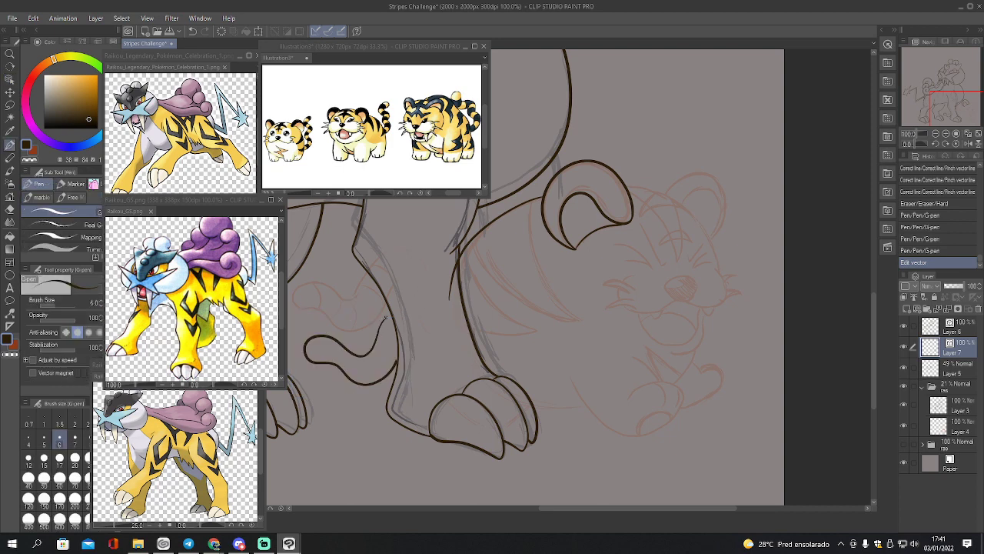
{"action": "left_click_drag", "start_coordinate": [386, 317], "coordinate": [390, 313]}
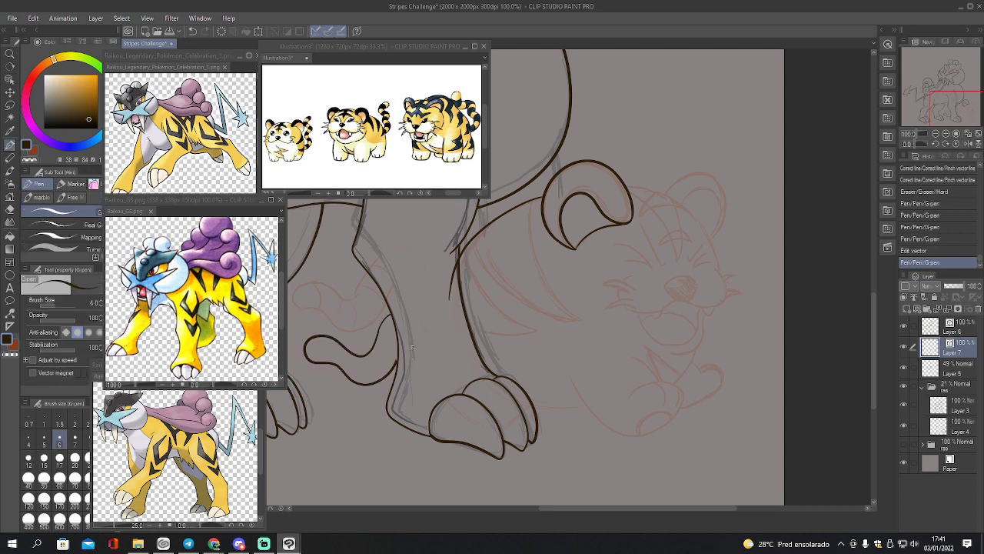
Delete the stray control point at the tail's upper end and join the tail line pieces with Connect vector line
{"action": "key", "text": "y"}
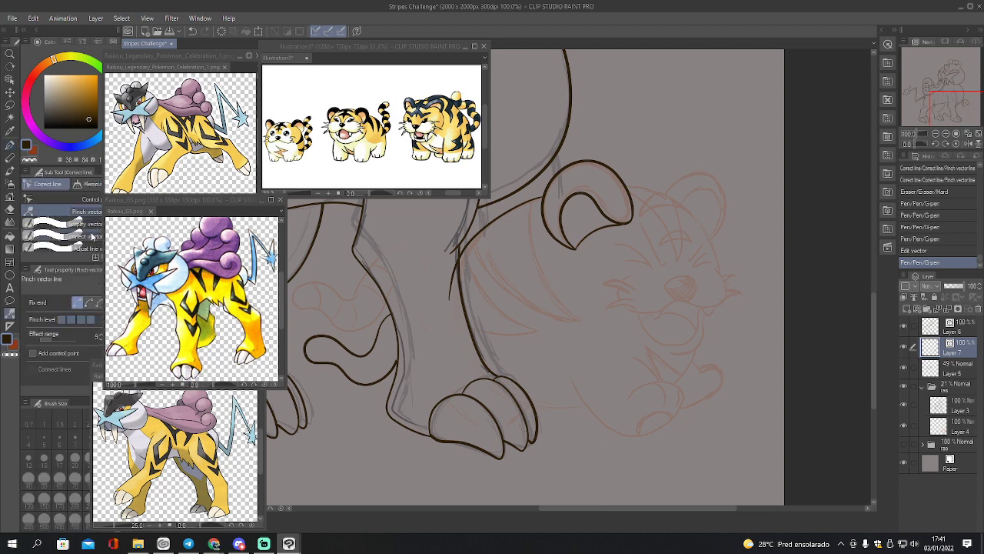
{"action": "left_click", "coordinate": [93, 199]}
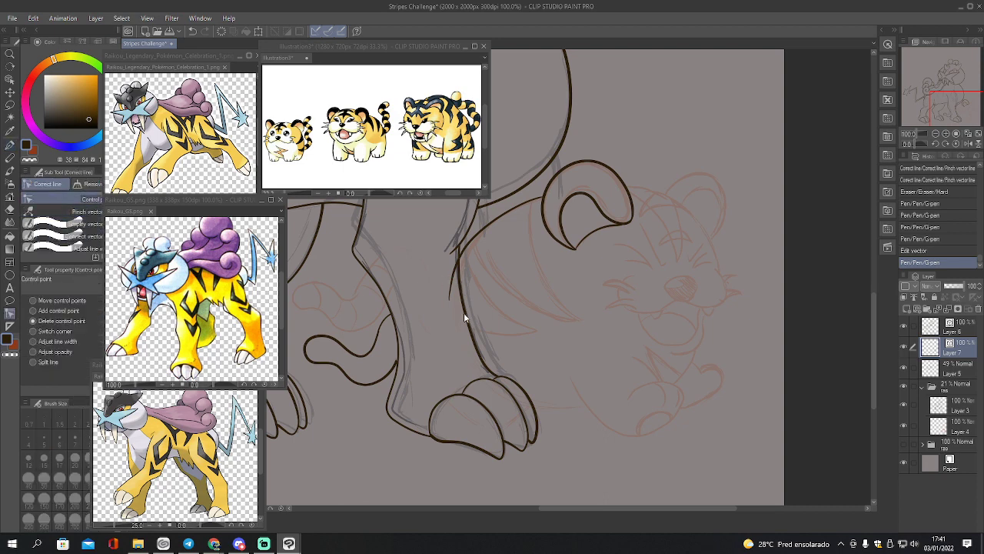
{"action": "left_click", "coordinate": [396, 316]}
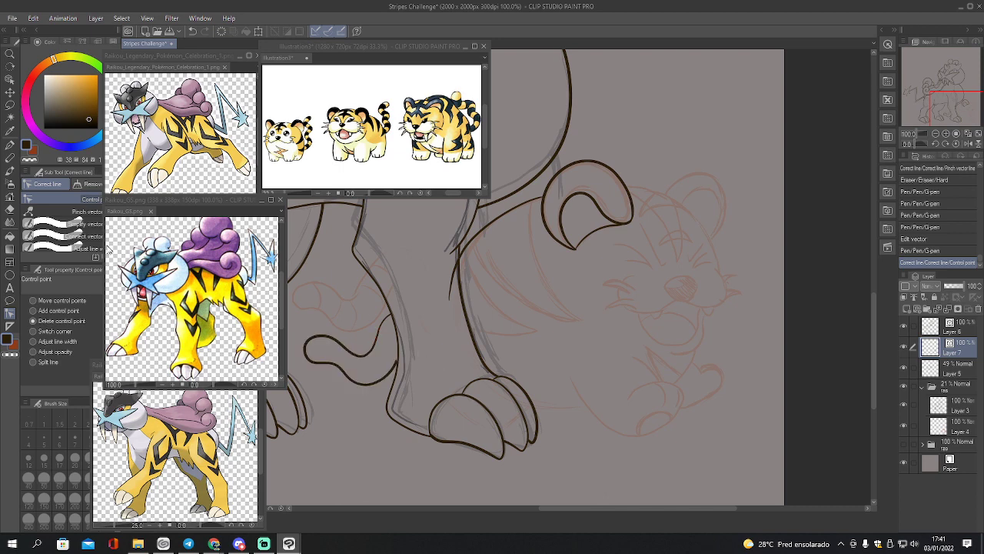
{"action": "left_click", "coordinate": [81, 236]}
{"action": "left_click_drag", "start_coordinate": [379, 348], "coordinate": [381, 327]}
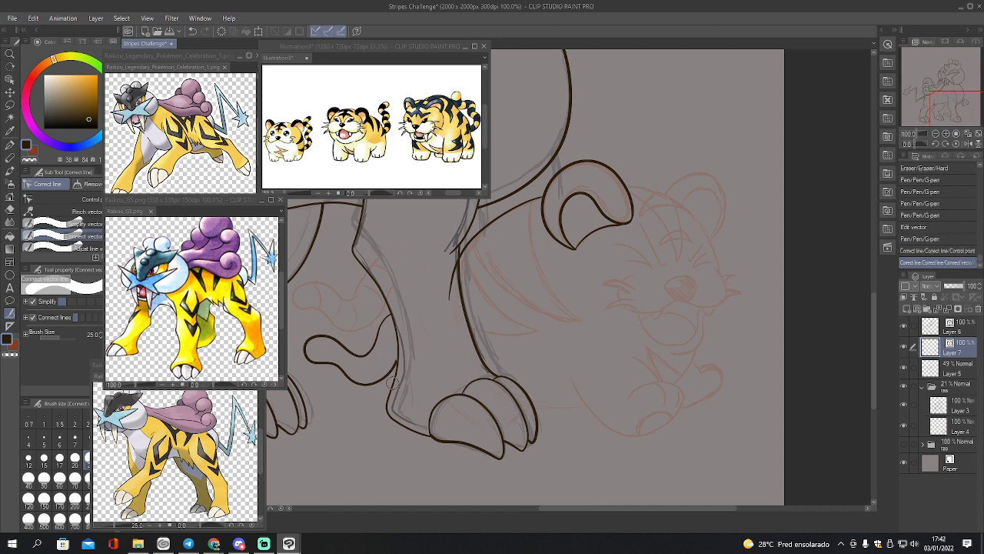
Pinch the tail's lower end past Raikou's leg outline, and erase the overshooting ends of the tail and back lines
{"action": "left_click", "coordinate": [77, 212]}
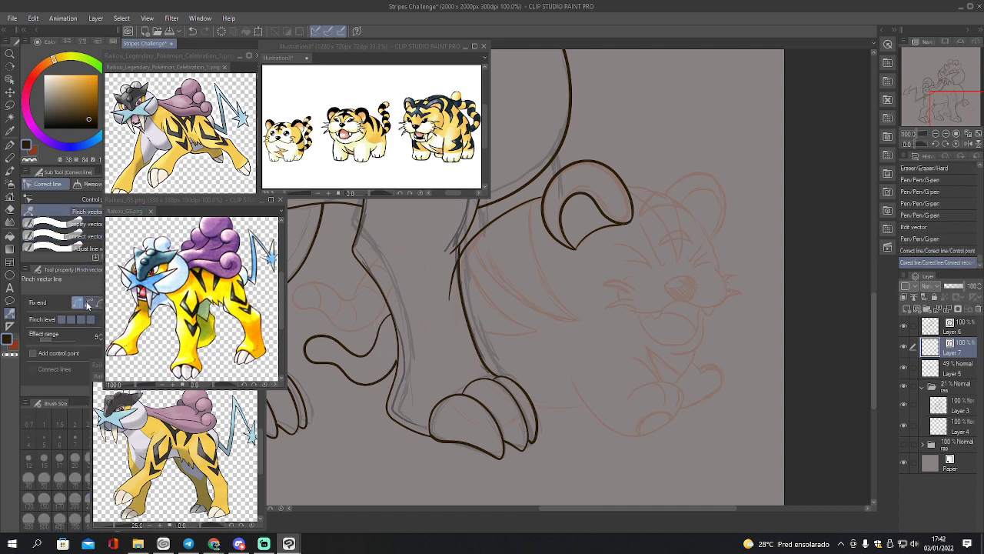
{"action": "left_click", "coordinate": [89, 303]}
{"action": "left_click_drag", "start_coordinate": [390, 365], "coordinate": [402, 359]}
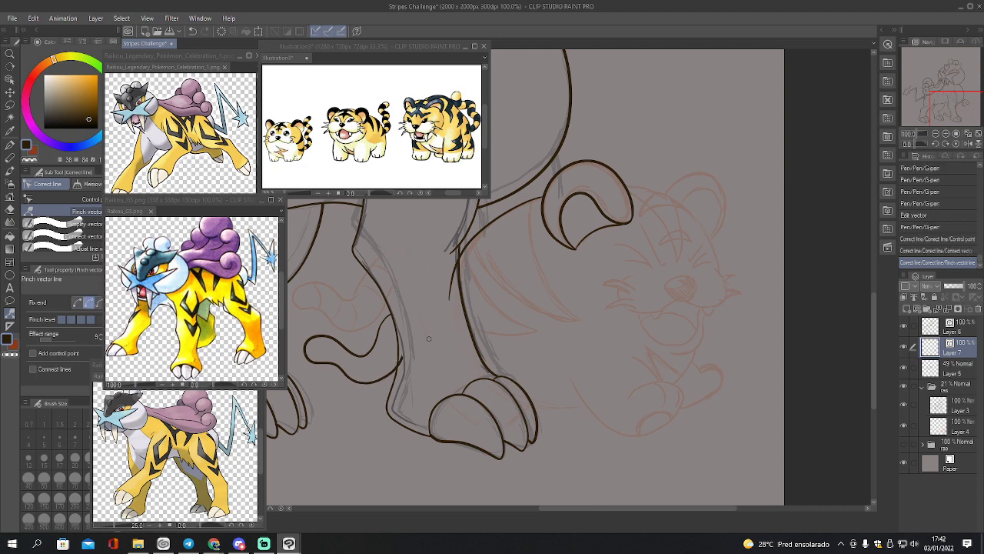
{"action": "key", "text": "e"}
{"action": "left_click", "coordinate": [408, 367]}
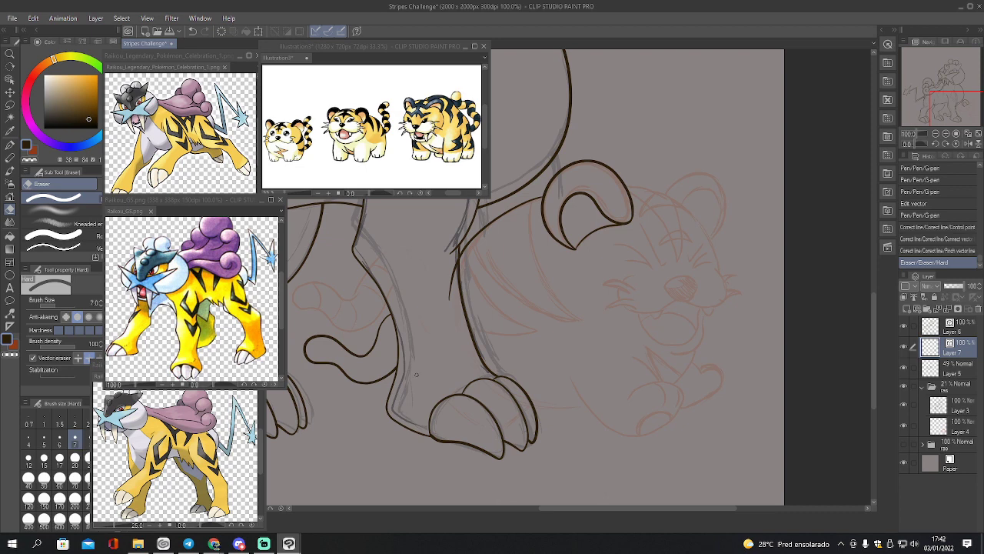
{"action": "key", "text": "p"}
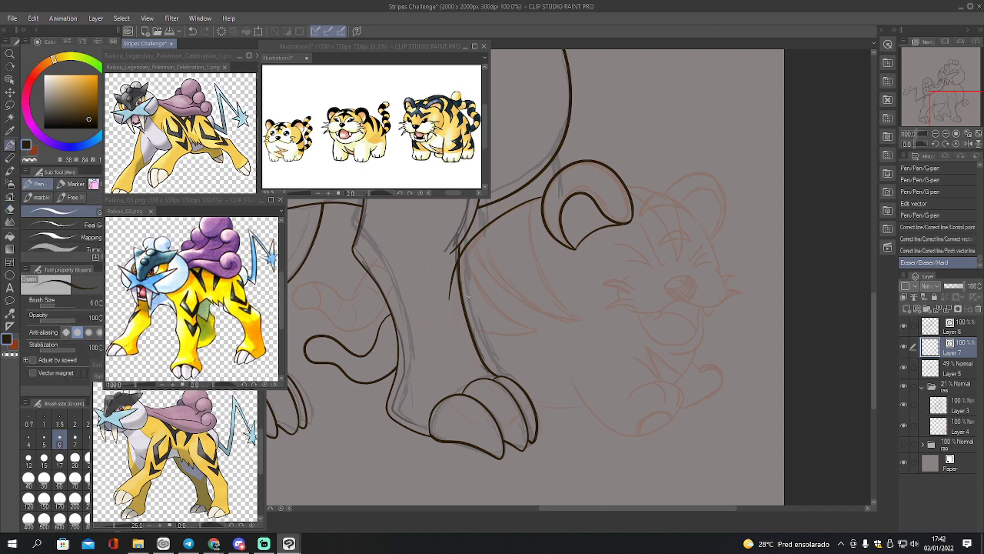
{"action": "key", "text": "e"}
{"action": "left_click", "coordinate": [467, 312]}
{"action": "key", "text": "p"}
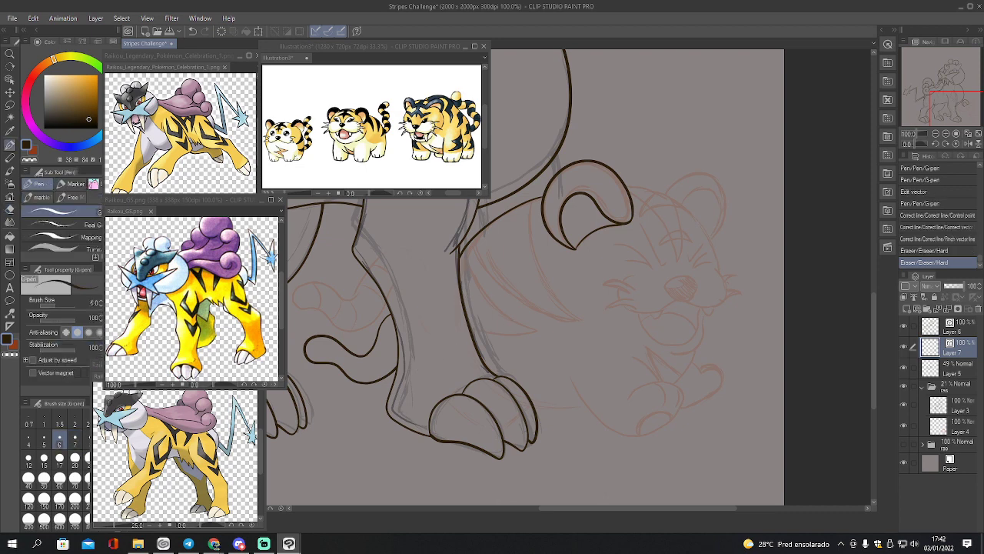
Ink the top curve of the tiger's head and the rounded two-lobed muzzle outline joining it
{"action": "left_click_drag", "start_coordinate": [942, 113], "coordinate": [951, 111]}
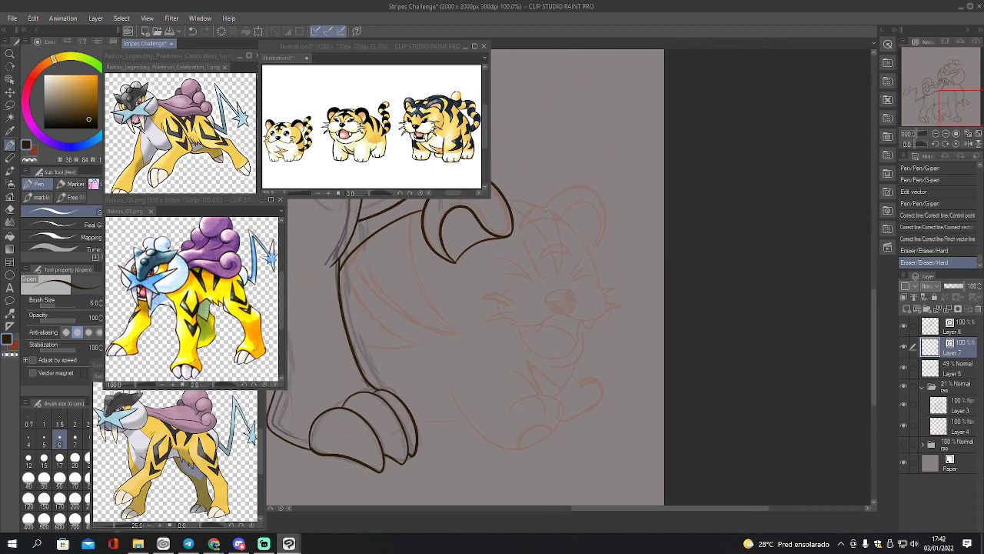
{"action": "mouse_move", "coordinate": [499, 197]}
{"action": "left_mouse_down"}
{"action": "mouse_move", "coordinate": [548, 209]}
{"action": "mouse_move", "coordinate": [600, 285]}
{"action": "left_mouse_up"}
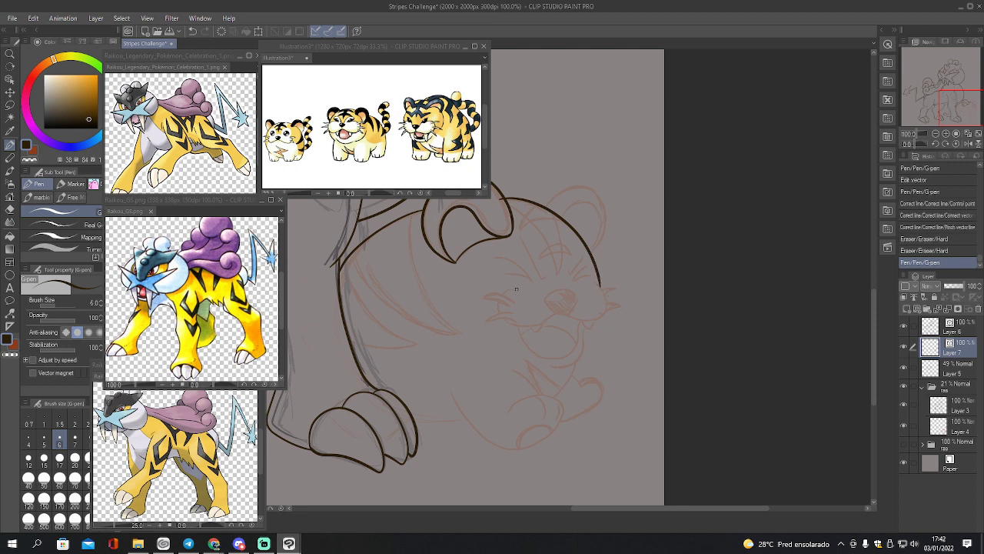
{"action": "mouse_move", "coordinate": [516, 290]}
{"action": "left_mouse_down"}
{"action": "mouse_move", "coordinate": [505, 320]}
{"action": "mouse_move", "coordinate": [520, 327]}
{"action": "mouse_move", "coordinate": [587, 321]}
{"action": "left_mouse_up"}
{"action": "left_click_drag", "start_coordinate": [605, 311], "coordinate": [597, 286]}
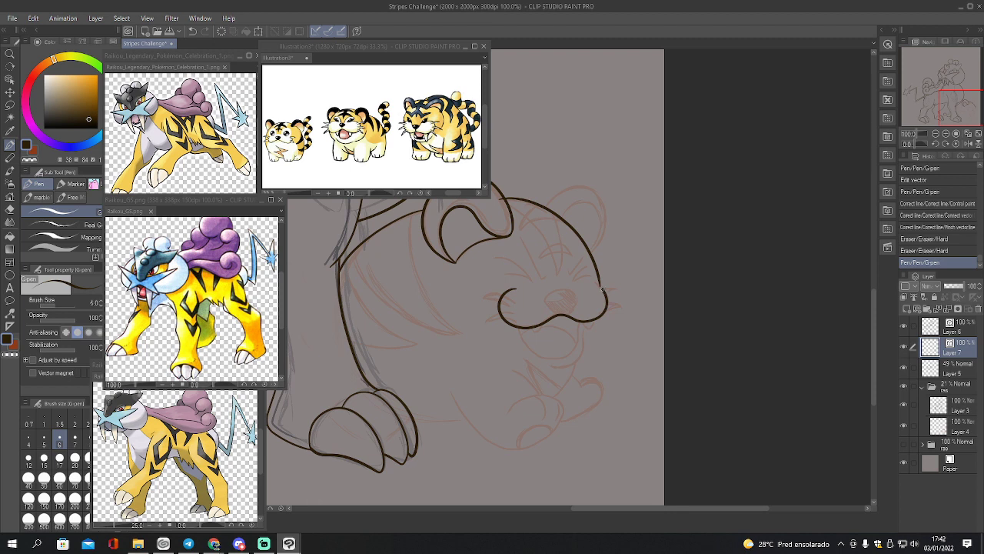
Ink the tiger's raised near paw with its leg outline, toe lines and oval pad, plus the foreleg's upper edge
{"action": "left_click", "coordinate": [950, 137]}
{"action": "left_click_drag", "start_coordinate": [953, 127], "coordinate": [963, 113]}
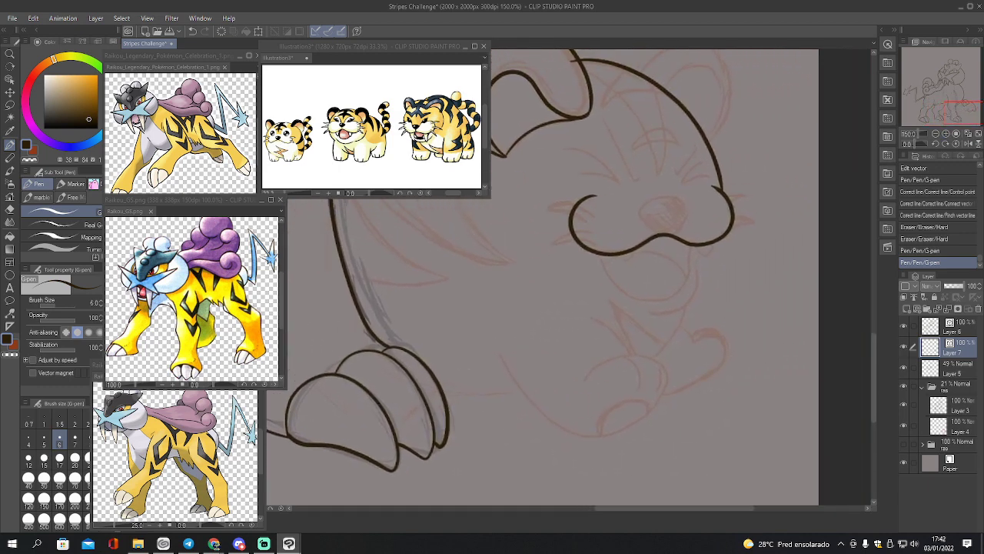
{"action": "mouse_move", "coordinate": [497, 348]}
{"action": "left_mouse_down"}
{"action": "mouse_move", "coordinate": [542, 408]}
{"action": "mouse_move", "coordinate": [581, 434]}
{"action": "mouse_move", "coordinate": [638, 417]}
{"action": "mouse_move", "coordinate": [666, 369]}
{"action": "mouse_move", "coordinate": [635, 351]}
{"action": "mouse_move", "coordinate": [592, 365]}
{"action": "mouse_move", "coordinate": [581, 385]}
{"action": "left_mouse_up"}
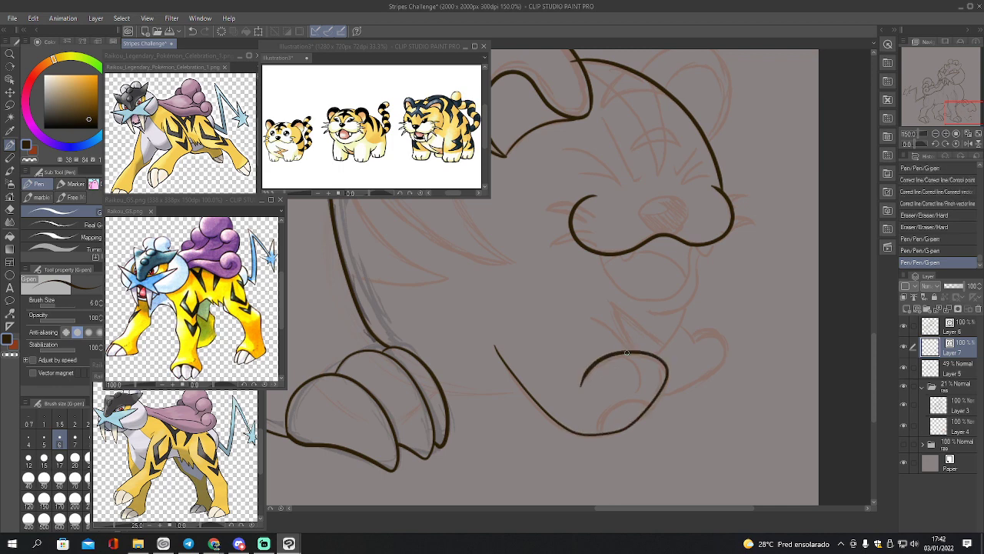
{"action": "mouse_move", "coordinate": [625, 353]}
{"action": "left_mouse_down"}
{"action": "mouse_move", "coordinate": [636, 388]}
{"action": "mouse_move", "coordinate": [653, 357]}
{"action": "left_mouse_up"}
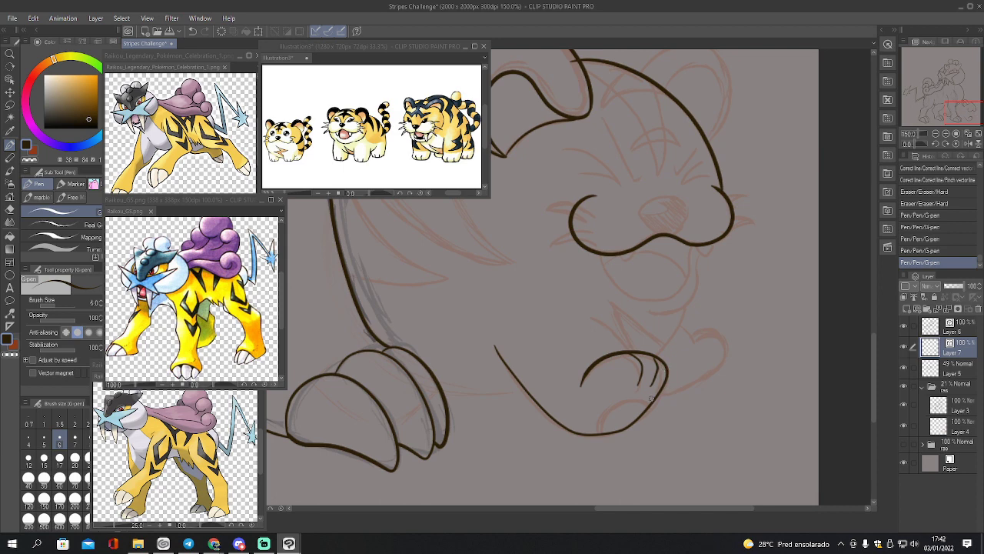
{"action": "mouse_move", "coordinate": [651, 399]}
{"action": "left_mouse_down"}
{"action": "mouse_move", "coordinate": [638, 392]}
{"action": "mouse_move", "coordinate": [601, 412]}
{"action": "mouse_move", "coordinate": [605, 432]}
{"action": "left_mouse_up"}
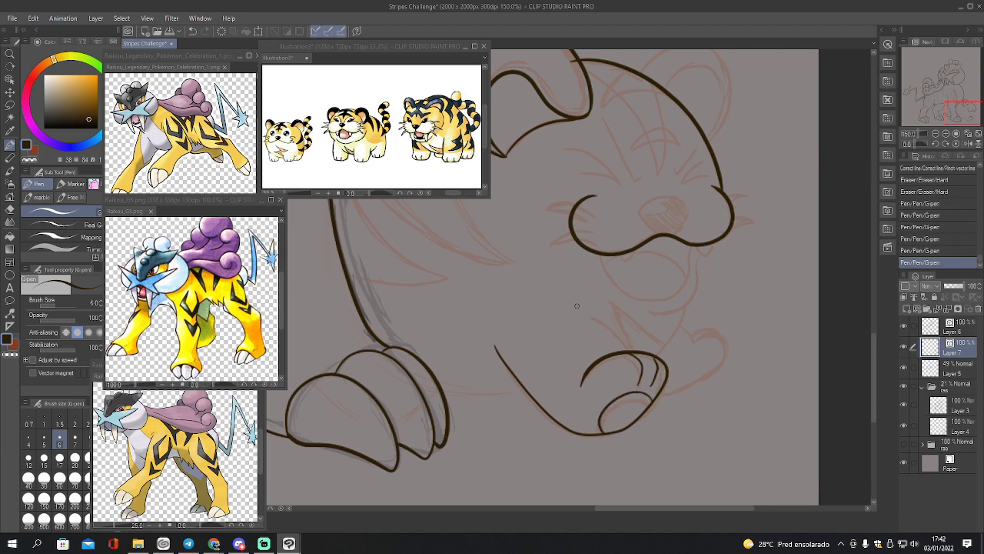
{"action": "mouse_move", "coordinate": [577, 305]}
{"action": "left_mouse_down"}
{"action": "mouse_move", "coordinate": [616, 325]}
{"action": "mouse_move", "coordinate": [630, 351]}
{"action": "left_mouse_up"}
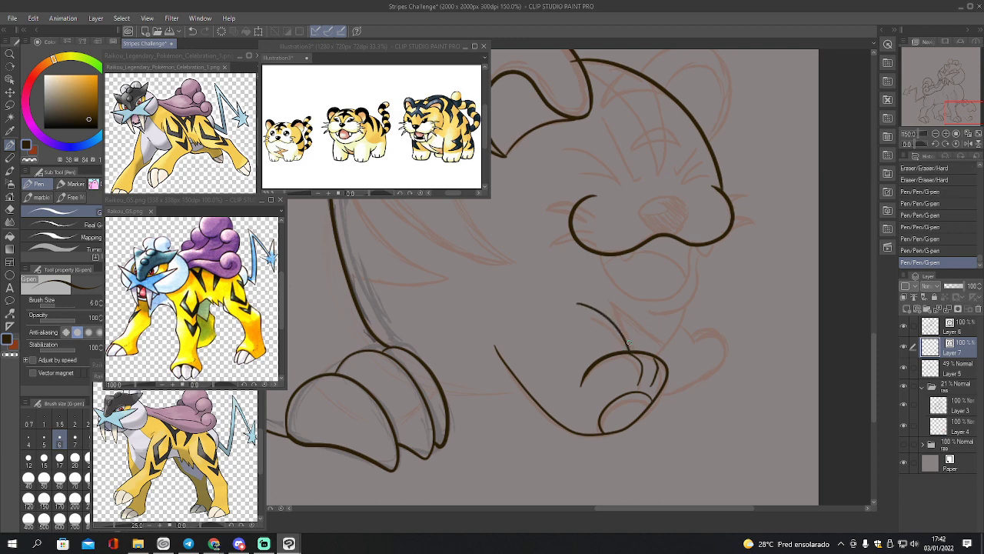
{"action": "mouse_move", "coordinate": [430, 397]}
{"action": "left_mouse_down"}
{"action": "mouse_move", "coordinate": [481, 396]}
{"action": "mouse_move", "coordinate": [535, 374]}
{"action": "left_mouse_up"}
{"action": "key", "text": "ctrl+z"}
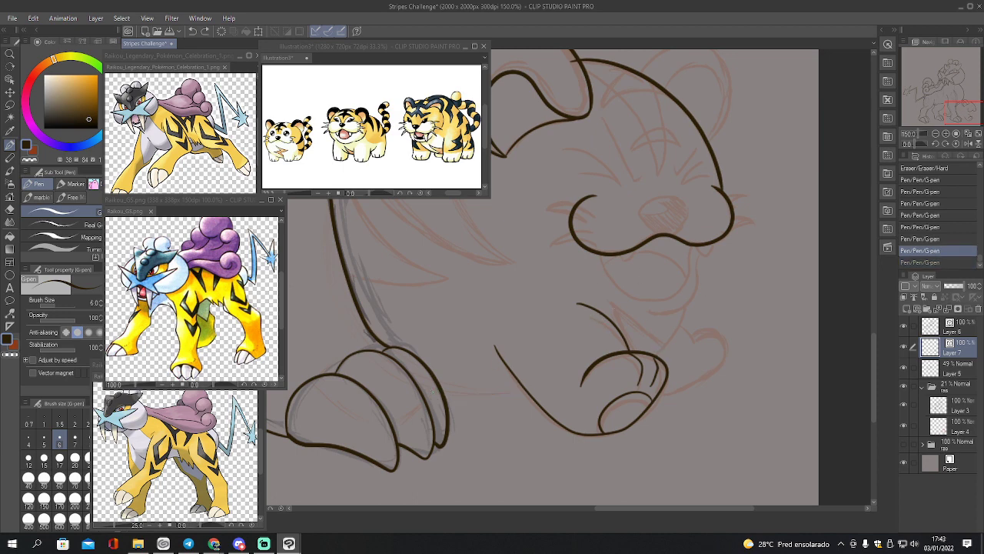
{"action": "left_click_drag", "start_coordinate": [432, 397], "coordinate": [543, 389]}
{"action": "key", "text": "ctrl+z"}
Ink the tiger's belly line from Raikou's front paw to the raised leg and erase its overshooting ends
{"action": "mouse_move", "coordinate": [432, 398]}
{"action": "left_mouse_down"}
{"action": "mouse_move", "coordinate": [476, 413]}
{"action": "mouse_move", "coordinate": [562, 409]}
{"action": "left_mouse_up"}
{"action": "key", "text": "e"}
{"action": "left_click", "coordinate": [435, 401]}
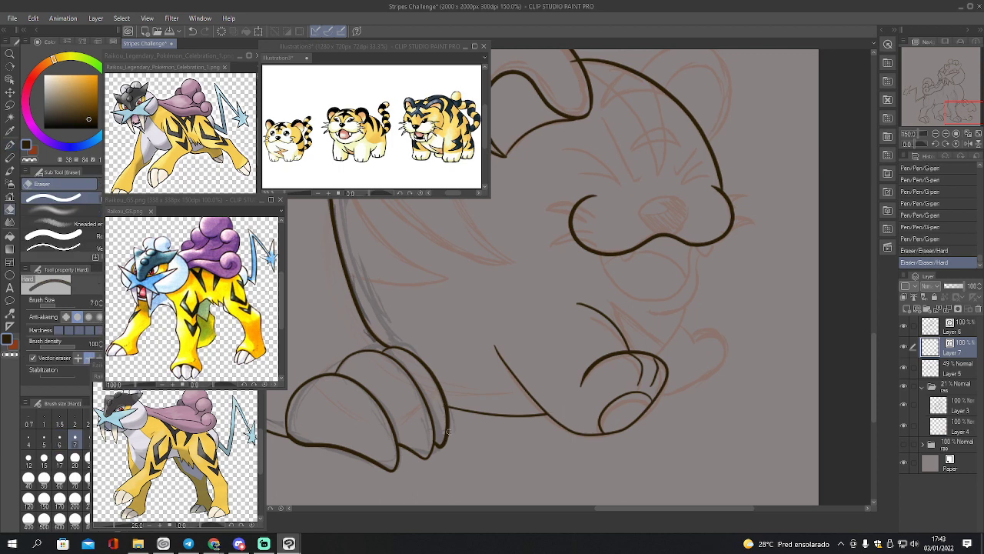
Ink the tiger's two small fangs, rounded nose, and open mouth with tongue and chin lines
{"action": "key", "text": "p"}
{"action": "left_click_drag", "start_coordinate": [947, 107], "coordinate": [951, 104]}
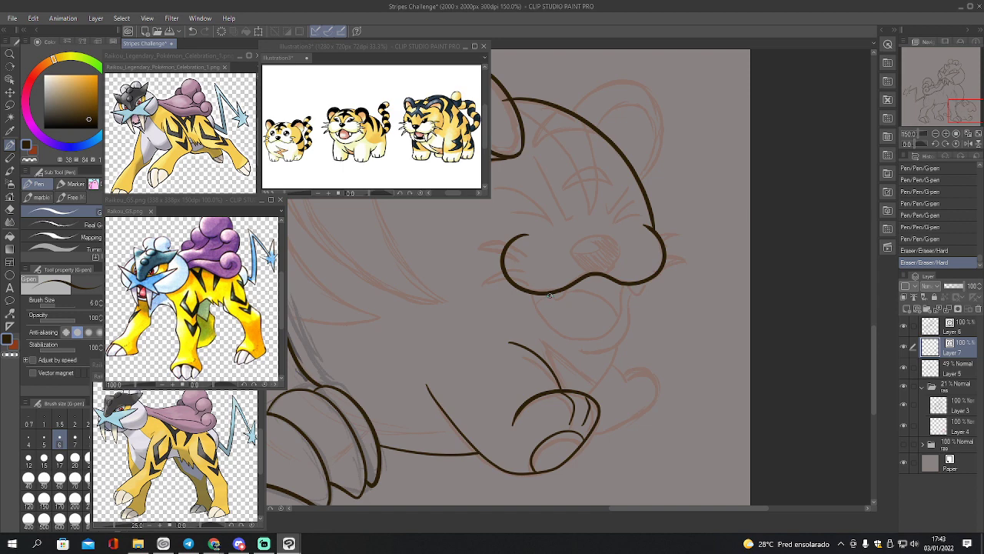
{"action": "mouse_move", "coordinate": [549, 294]}
{"action": "left_mouse_down"}
{"action": "mouse_move", "coordinate": [560, 303]}
{"action": "mouse_move", "coordinate": [571, 286]}
{"action": "mouse_move", "coordinate": [634, 296]}
{"action": "mouse_move", "coordinate": [642, 284]}
{"action": "left_mouse_up"}
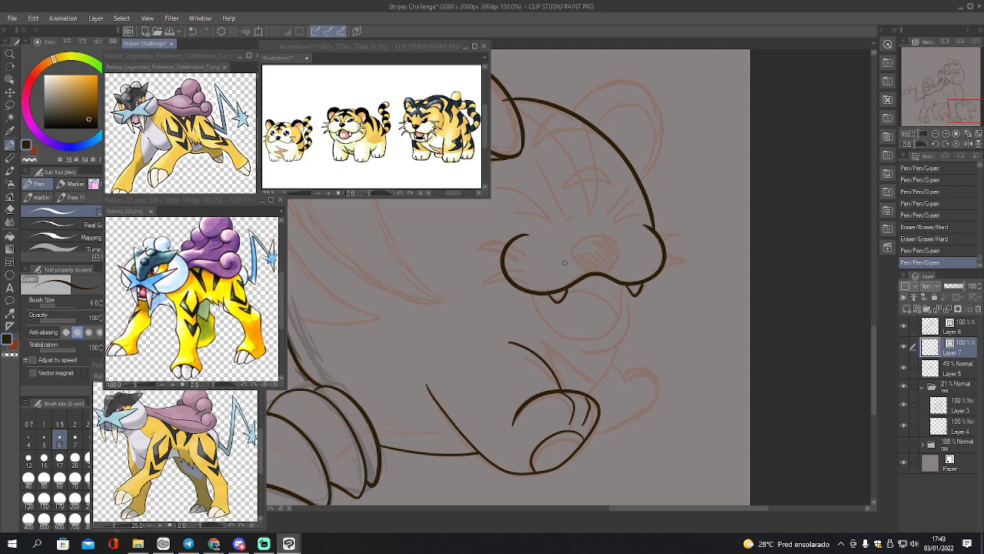
{"action": "mouse_move", "coordinate": [589, 272]}
{"action": "left_mouse_down"}
{"action": "mouse_move", "coordinate": [570, 254]}
{"action": "mouse_move", "coordinate": [590, 234]}
{"action": "mouse_move", "coordinate": [614, 240]}
{"action": "mouse_move", "coordinate": [619, 255]}
{"action": "mouse_move", "coordinate": [606, 274]}
{"action": "left_mouse_up"}
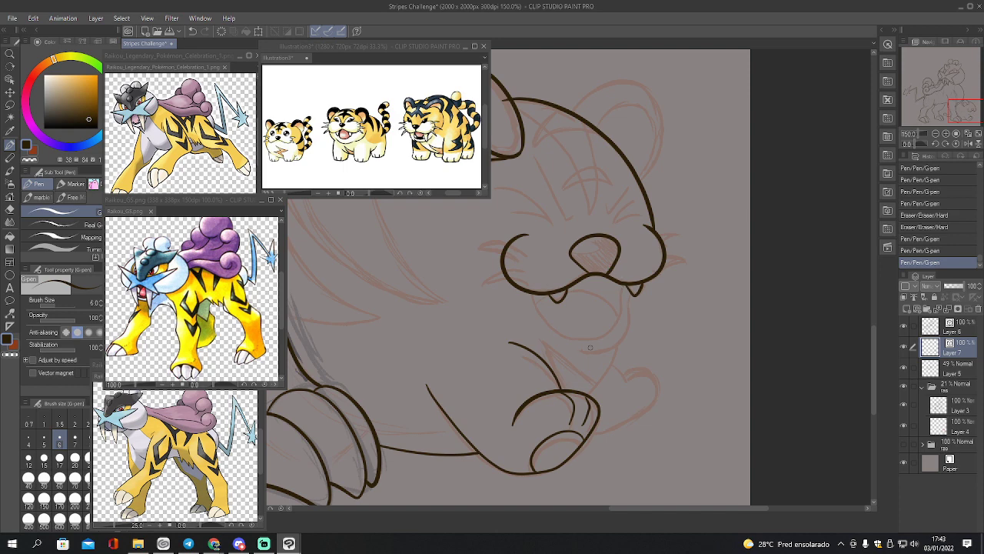
{"action": "mouse_move", "coordinate": [582, 353]}
{"action": "left_mouse_down"}
{"action": "mouse_move", "coordinate": [617, 346]}
{"action": "mouse_move", "coordinate": [629, 291]}
{"action": "mouse_move", "coordinate": [619, 293]}
{"action": "mouse_move", "coordinate": [605, 337]}
{"action": "mouse_move", "coordinate": [573, 343]}
{"action": "mouse_move", "coordinate": [533, 317]}
{"action": "mouse_move", "coordinate": [528, 290]}
{"action": "mouse_move", "coordinate": [594, 281]}
{"action": "mouse_move", "coordinate": [615, 309]}
{"action": "left_mouse_up"}
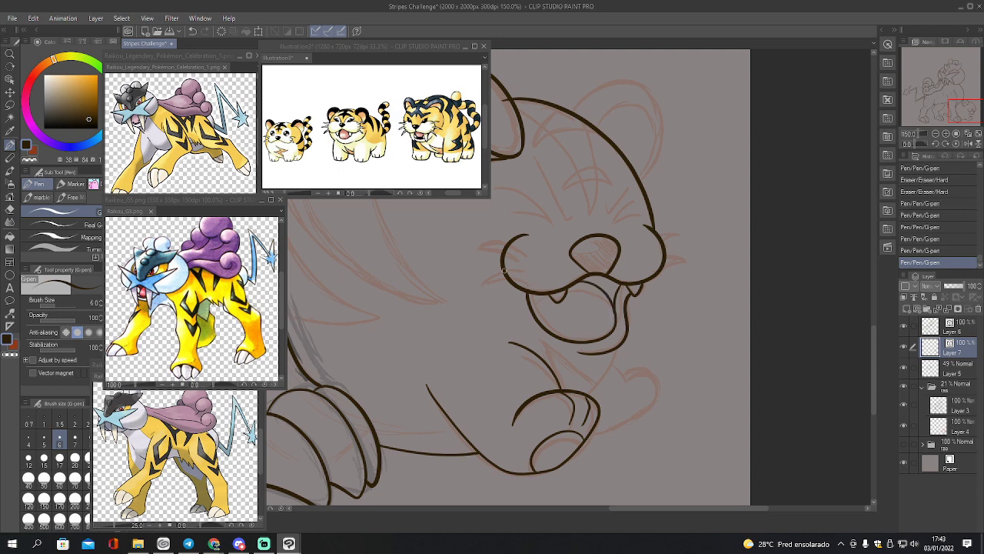
Ink the two pointed cheek markings on the near side of the tiger's muzzle and erase the overshooting line parts
{"action": "mouse_move", "coordinate": [526, 283]}
{"action": "left_mouse_down"}
{"action": "mouse_move", "coordinate": [481, 287]}
{"action": "mouse_move", "coordinate": [505, 268]}
{"action": "mouse_move", "coordinate": [524, 269]}
{"action": "mouse_move", "coordinate": [483, 249]}
{"action": "mouse_move", "coordinate": [489, 244]}
{"action": "mouse_move", "coordinate": [514, 244]}
{"action": "mouse_move", "coordinate": [527, 274]}
{"action": "mouse_move", "coordinate": [501, 246]}
{"action": "mouse_move", "coordinate": [506, 275]}
{"action": "left_mouse_up"}
{"action": "key", "text": "e"}
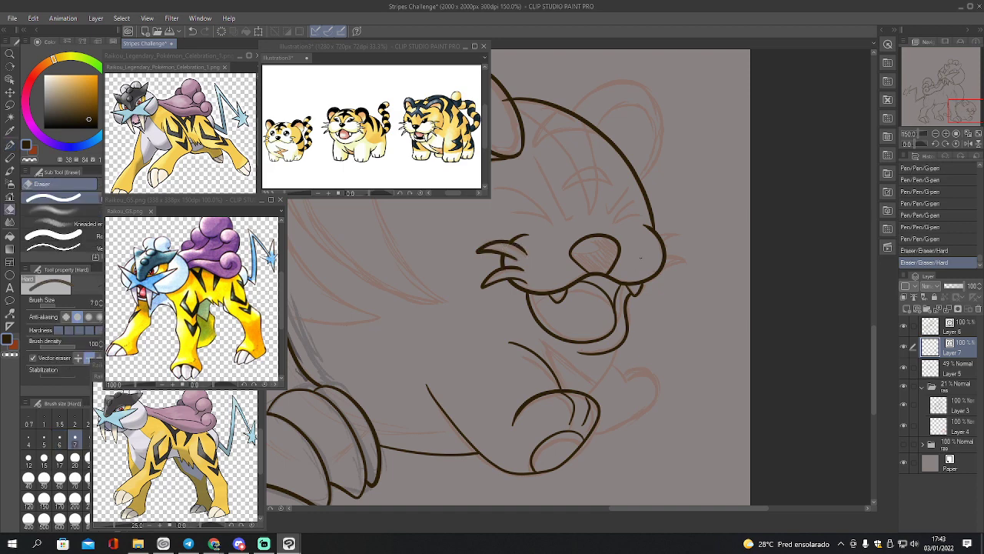
Ink the tiger's far-side cheek markings, then the chest outline below the chin and the pointed marking on the chest
{"action": "key", "text": "p"}
{"action": "mouse_move", "coordinate": [655, 230]}
{"action": "left_mouse_down"}
{"action": "mouse_move", "coordinate": [680, 232]}
{"action": "mouse_move", "coordinate": [668, 255]}
{"action": "mouse_move", "coordinate": [686, 254]}
{"action": "left_mouse_up"}
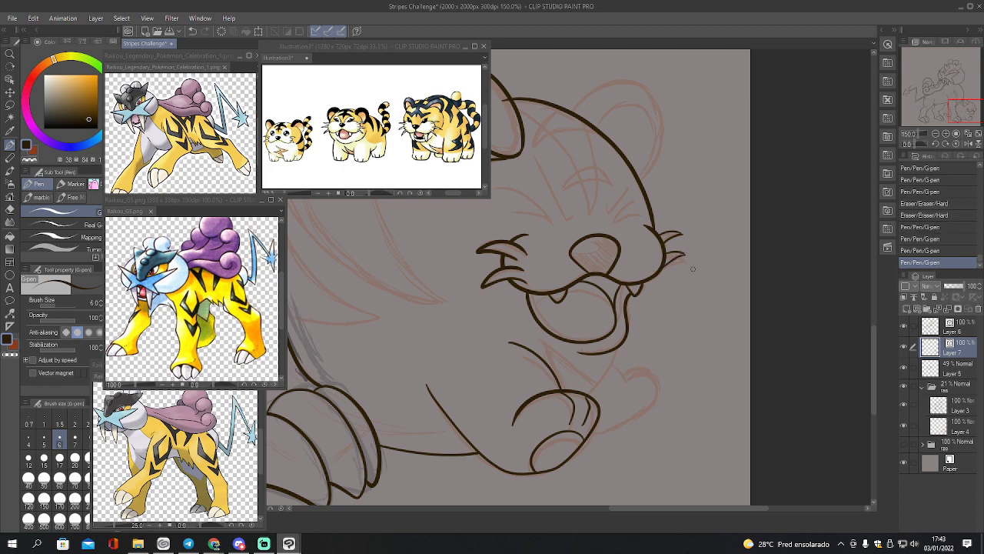
{"action": "left_click_drag", "start_coordinate": [589, 396], "coordinate": [619, 347]}
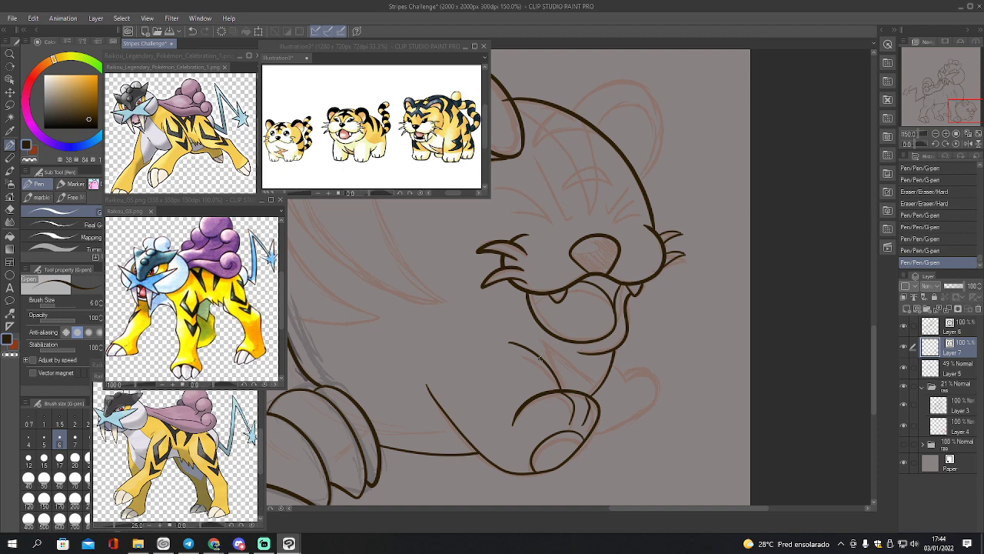
{"action": "mouse_move", "coordinate": [554, 372]}
{"action": "left_mouse_down"}
{"action": "mouse_move", "coordinate": [543, 339]}
{"action": "mouse_move", "coordinate": [599, 387]}
{"action": "left_mouse_up"}
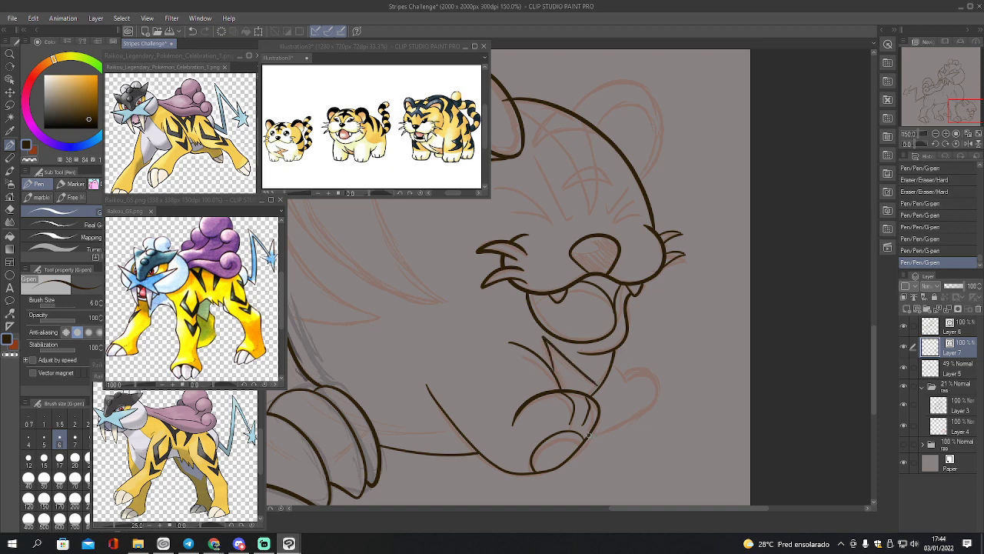
Ink the tiger's far front paw with its toe line and refine the paw's outline using Pinch vector line
{"action": "mouse_move", "coordinate": [589, 437]}
{"action": "left_mouse_down"}
{"action": "mouse_move", "coordinate": [657, 398]}
{"action": "mouse_move", "coordinate": [654, 377]}
{"action": "mouse_move", "coordinate": [626, 377]}
{"action": "mouse_move", "coordinate": [629, 368]}
{"action": "mouse_move", "coordinate": [647, 369]}
{"action": "mouse_move", "coordinate": [653, 377]}
{"action": "mouse_move", "coordinate": [627, 382]}
{"action": "left_mouse_up"}
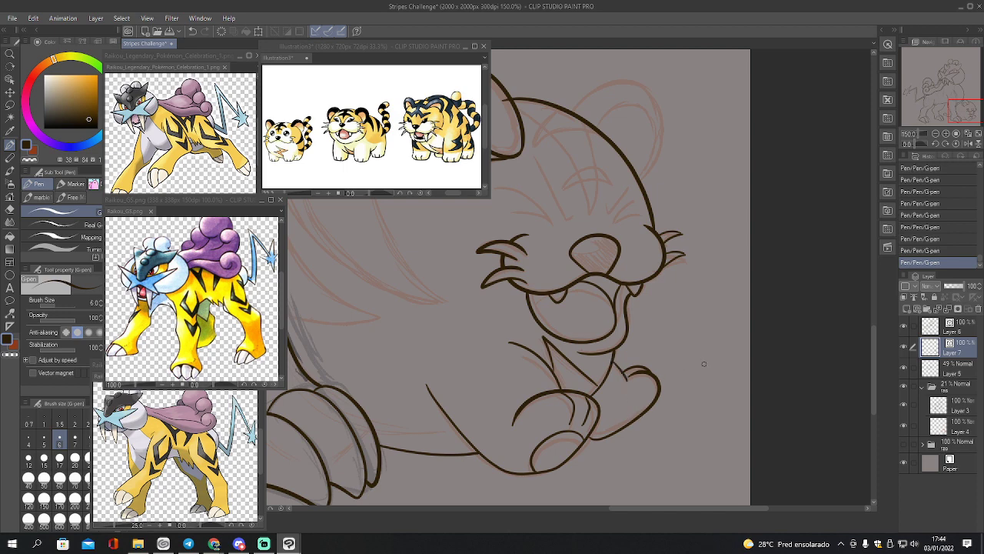
{"action": "key", "text": "y"}
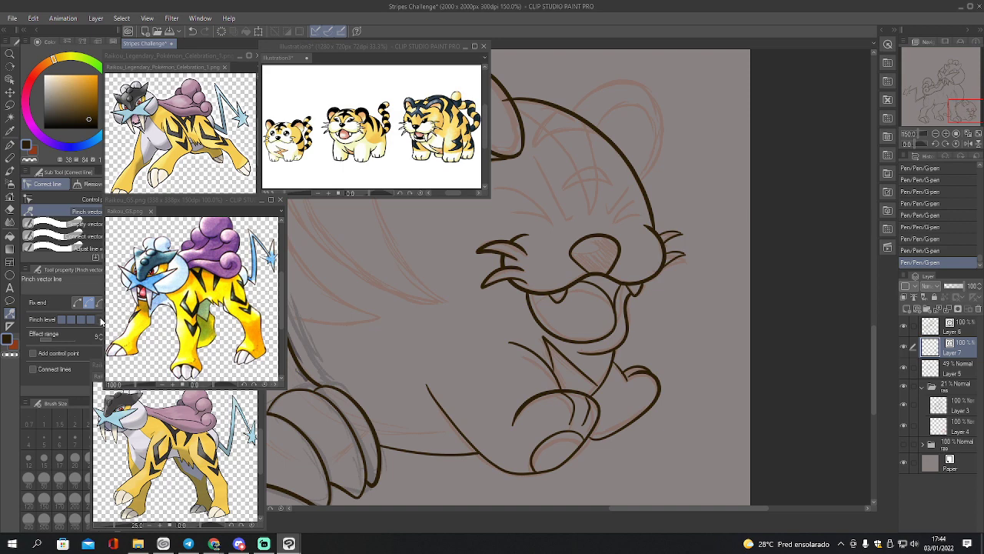
{"action": "left_click_drag", "start_coordinate": [600, 438], "coordinate": [596, 445]}
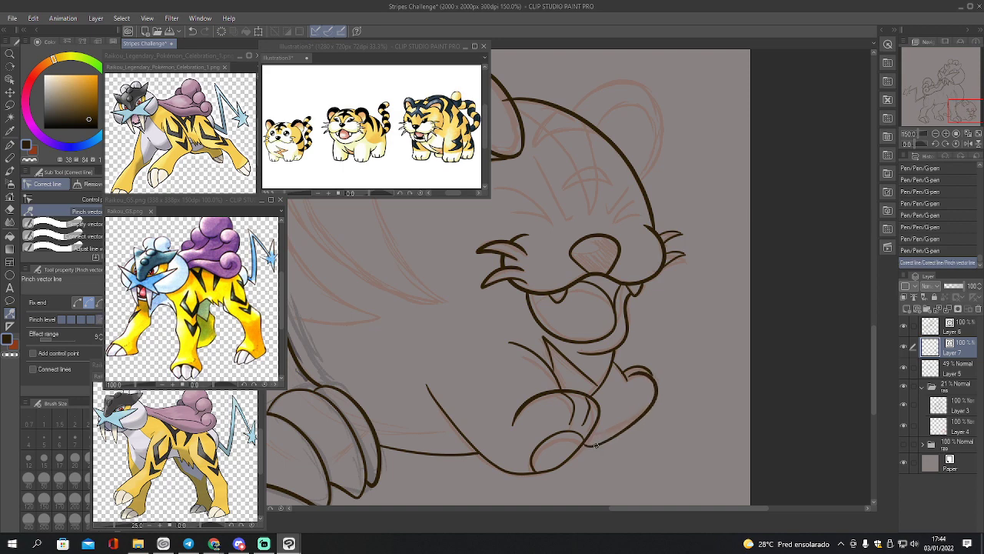
{"action": "left_click", "coordinate": [77, 302]}
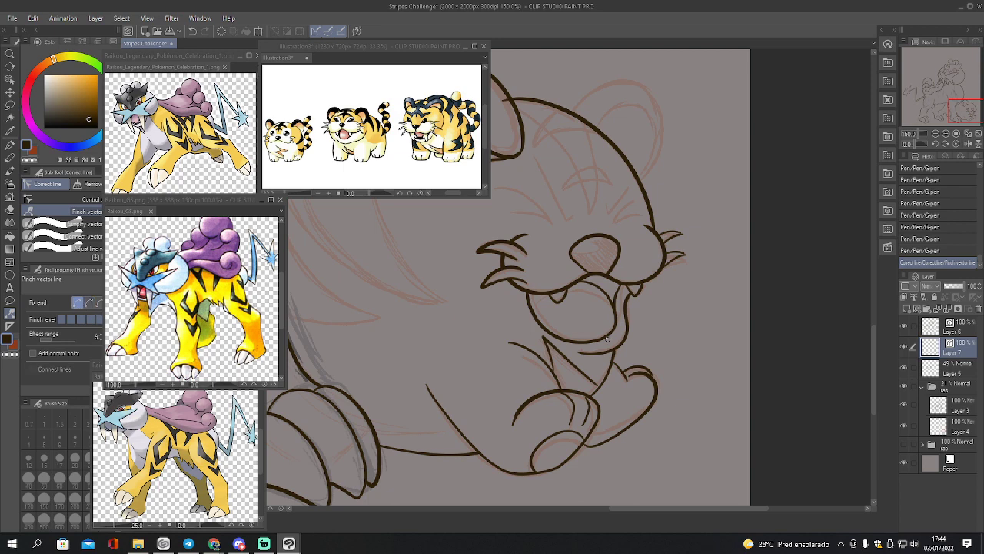
{"action": "left_click_drag", "start_coordinate": [655, 383], "coordinate": [658, 381]}
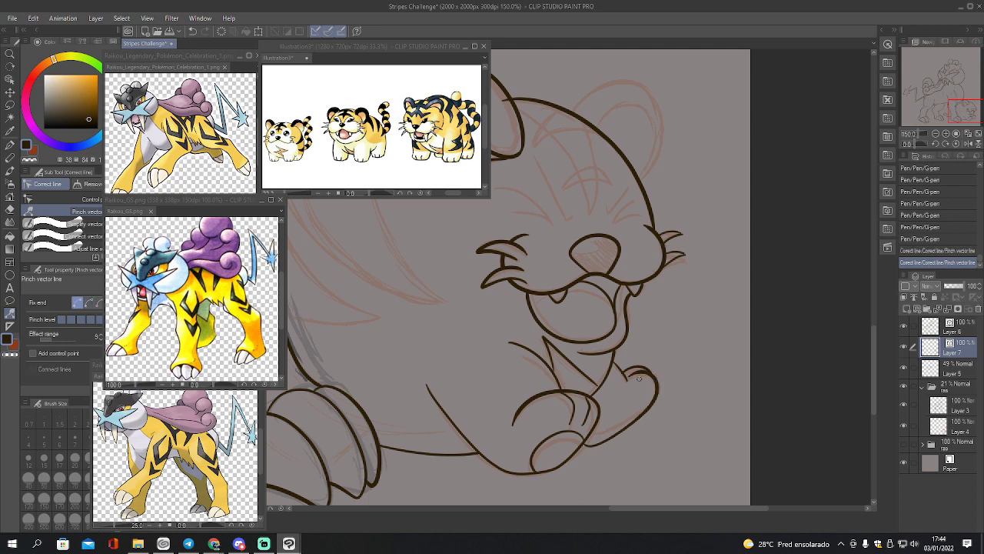
{"action": "key", "text": "p"}
{"action": "left_click_drag", "start_coordinate": [959, 107], "coordinate": [959, 103]}
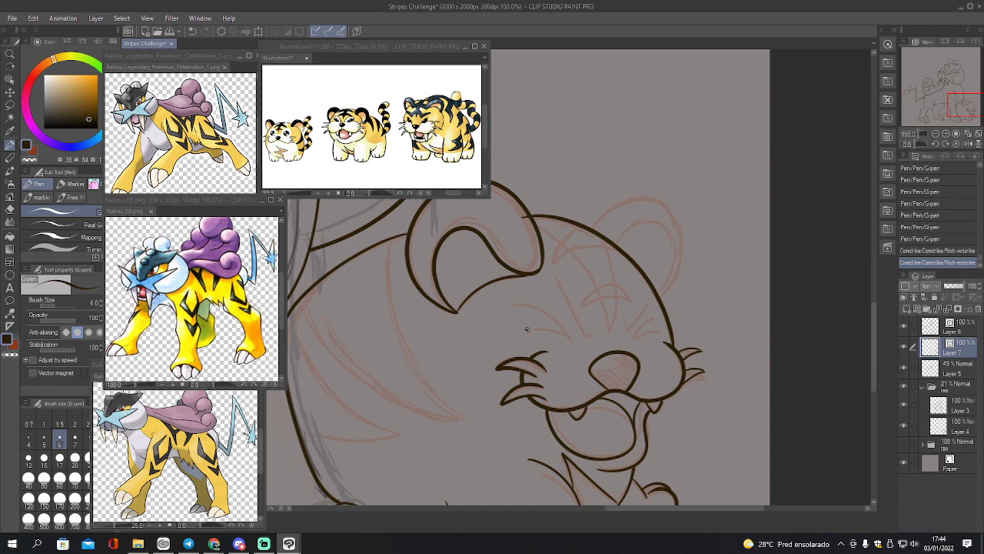
Ink the tiger cub's squinting eyes and the creases around them with the G-pen on Layer 7
{"action": "left_click_drag", "start_coordinate": [526, 329], "coordinate": [572, 346]}
{"action": "left_click_drag", "start_coordinate": [517, 305], "coordinate": [569, 331]}
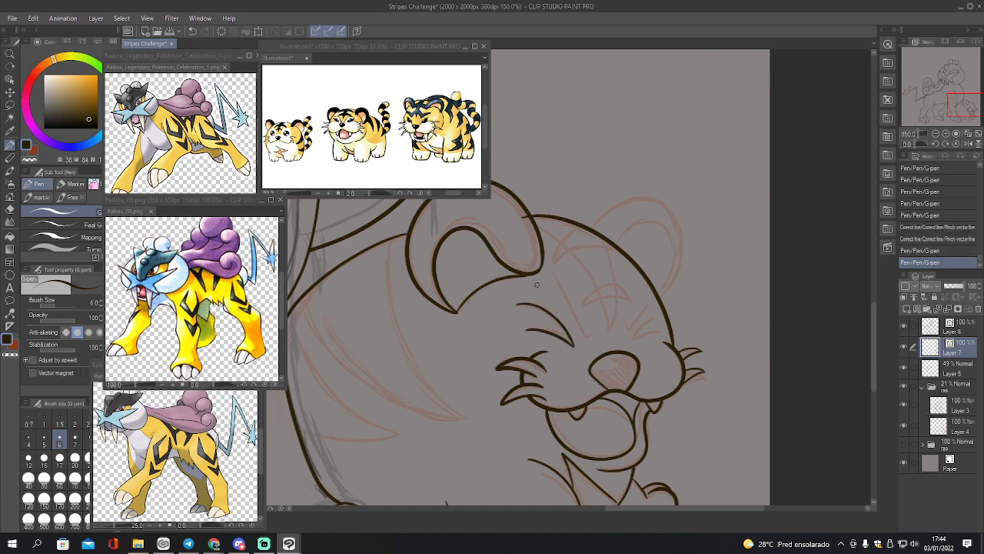
{"action": "mouse_move", "coordinate": [537, 285]}
{"action": "left_mouse_down"}
{"action": "mouse_move", "coordinate": [548, 285]}
{"action": "mouse_move", "coordinate": [586, 338]}
{"action": "mouse_move", "coordinate": [655, 314]}
{"action": "mouse_move", "coordinate": [658, 329]}
{"action": "mouse_move", "coordinate": [625, 332]}
{"action": "mouse_move", "coordinate": [643, 306]}
{"action": "left_mouse_up"}
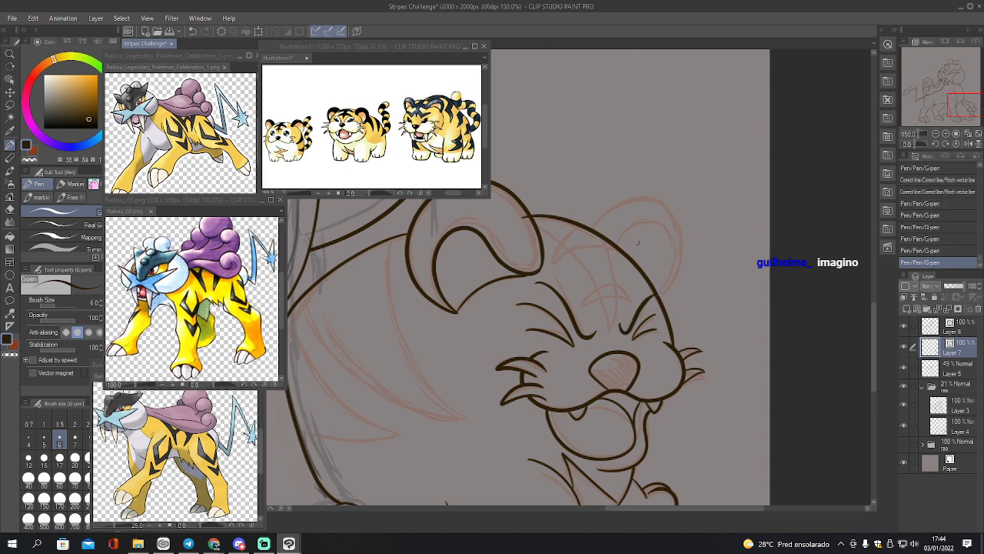
Erase the stray end of the head outline inside the near ear, and ink the far ear's outer and inner curves
{"action": "key", "text": "e"}
{"action": "left_click_drag", "start_coordinate": [530, 221], "coordinate": [523, 218]}
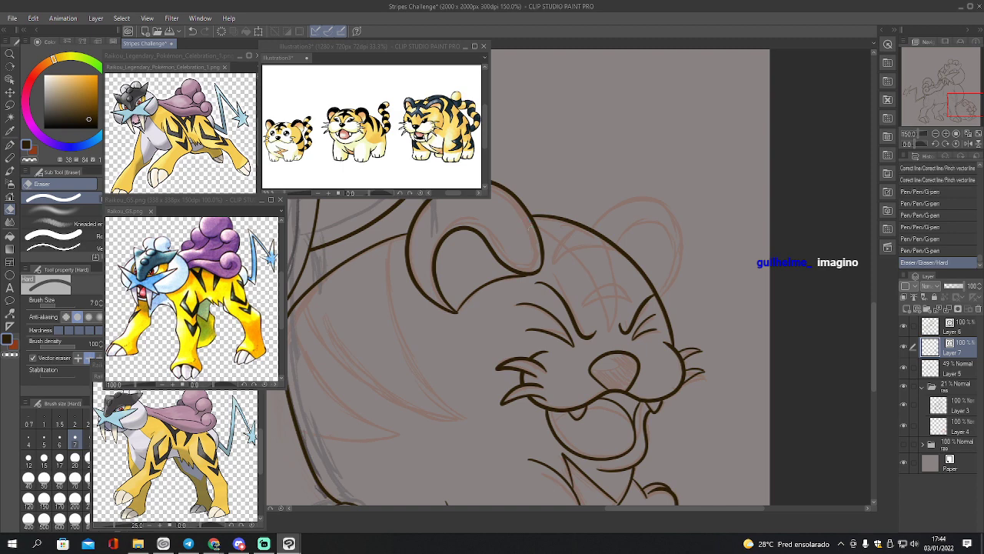
{"action": "key", "text": "p"}
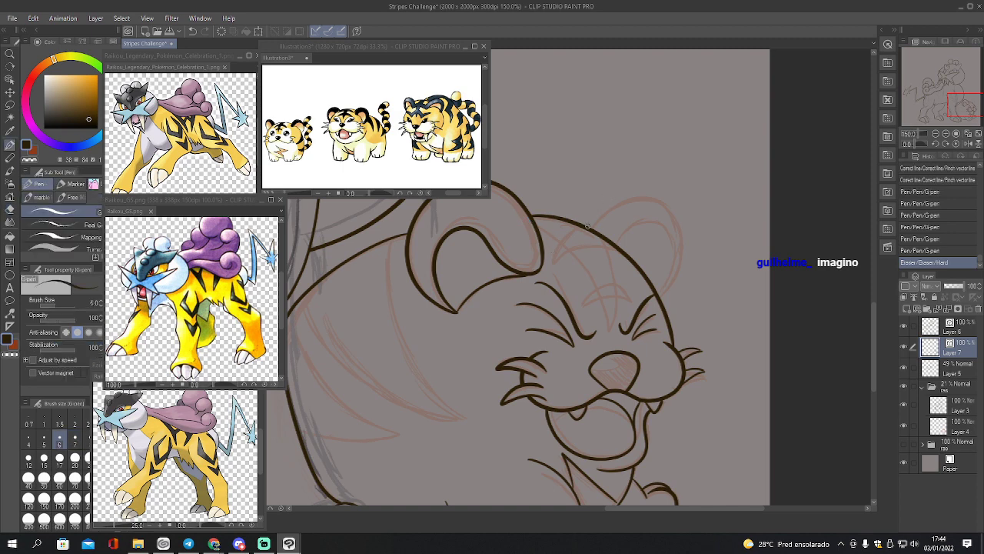
{"action": "mouse_move", "coordinate": [590, 223]}
{"action": "left_mouse_down"}
{"action": "mouse_move", "coordinate": [621, 201]}
{"action": "mouse_move", "coordinate": [671, 212]}
{"action": "mouse_move", "coordinate": [680, 251]}
{"action": "mouse_move", "coordinate": [664, 298]}
{"action": "left_mouse_up"}
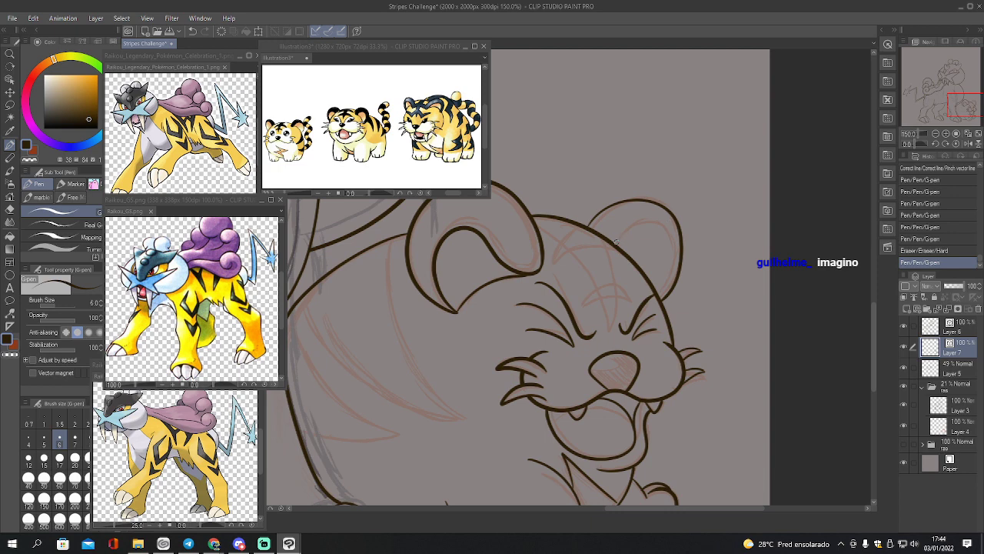
{"action": "mouse_move", "coordinate": [615, 241]}
{"action": "left_mouse_down"}
{"action": "mouse_move", "coordinate": [629, 228]}
{"action": "mouse_move", "coordinate": [669, 229]}
{"action": "mouse_move", "coordinate": [676, 260]}
{"action": "mouse_move", "coordinate": [660, 297]}
{"action": "left_mouse_up"}
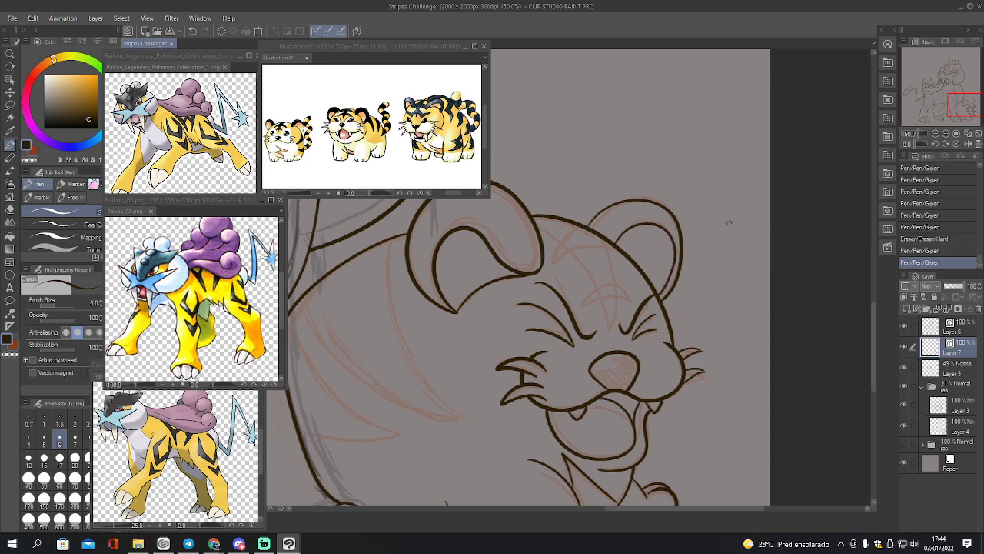
Adjust the far ear's outer and inner curves with the Pinch vector line tool to refine their shape
{"action": "key", "text": "y"}
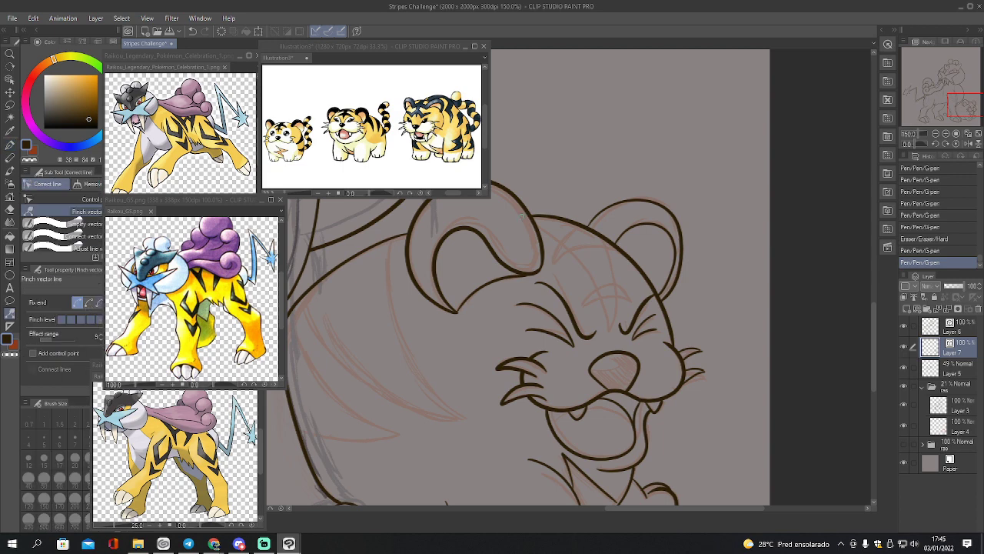
{"action": "left_click_drag", "start_coordinate": [667, 282], "coordinate": [668, 285]}
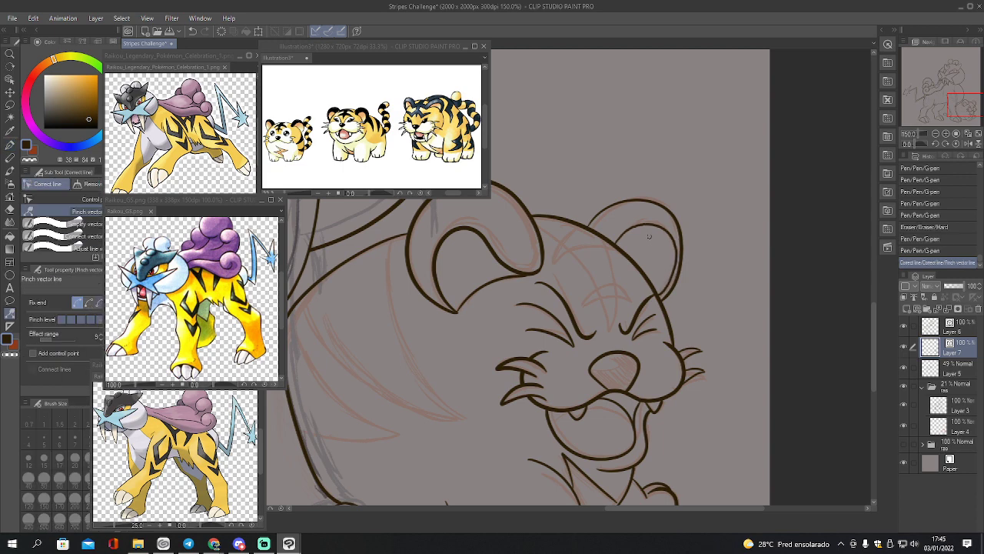
{"action": "left_click_drag", "start_coordinate": [617, 238], "coordinate": [619, 235]}
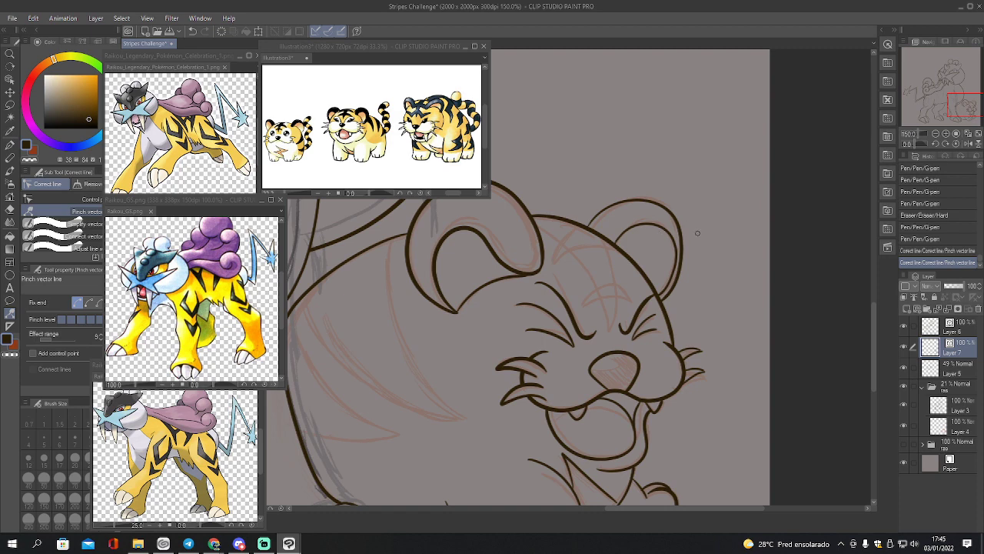
Pinch the near ear's inner line upward and outward to follow the sketch, adjusting the tool's end fixing and pinch level
{"action": "left_click_drag", "start_coordinate": [493, 248], "coordinate": [502, 240]}
{"action": "key", "text": "ctrl+z"}
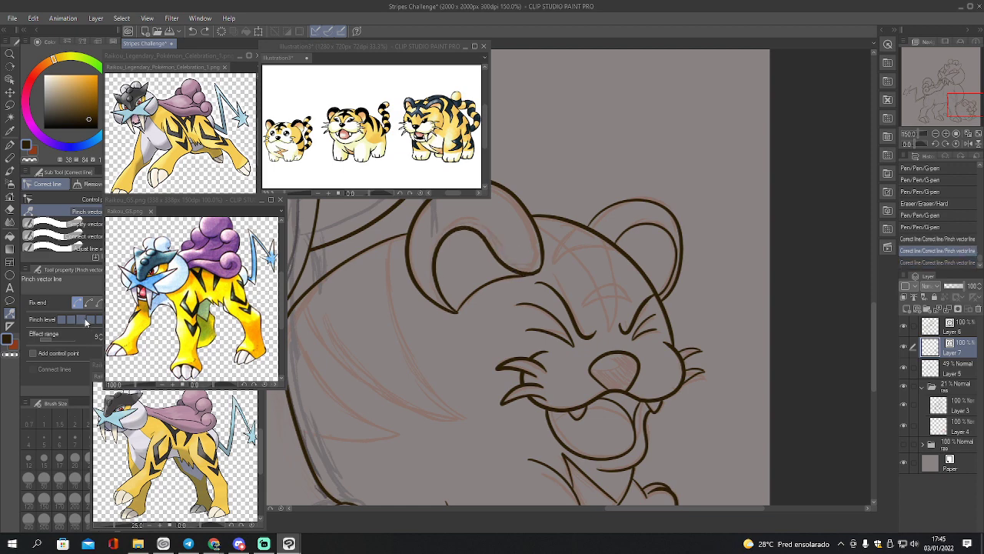
{"action": "left_click_drag", "start_coordinate": [500, 250], "coordinate": [499, 253]}
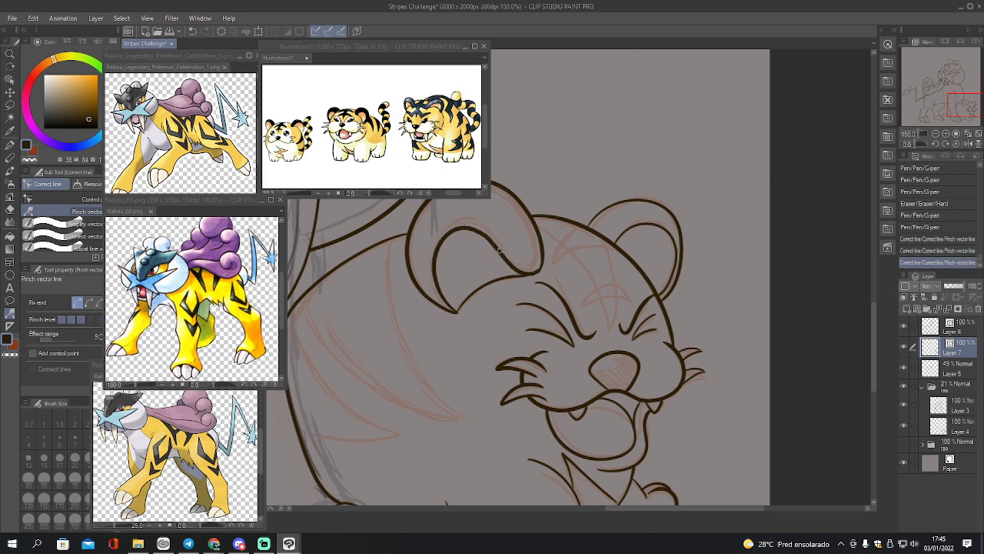
{"action": "key", "text": "ctrl+z"}
{"action": "left_click", "coordinate": [89, 303]}
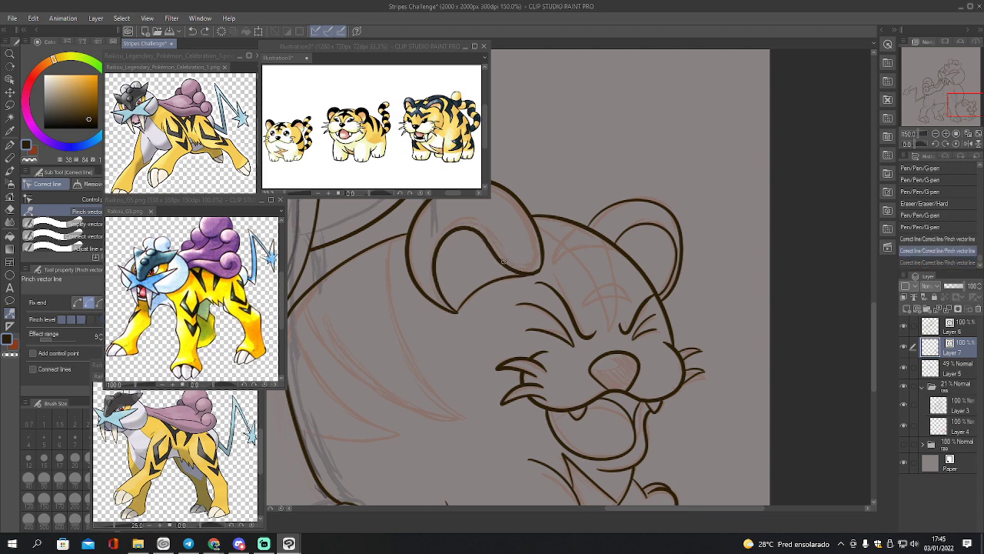
{"action": "key", "text": "ctrl+y"}
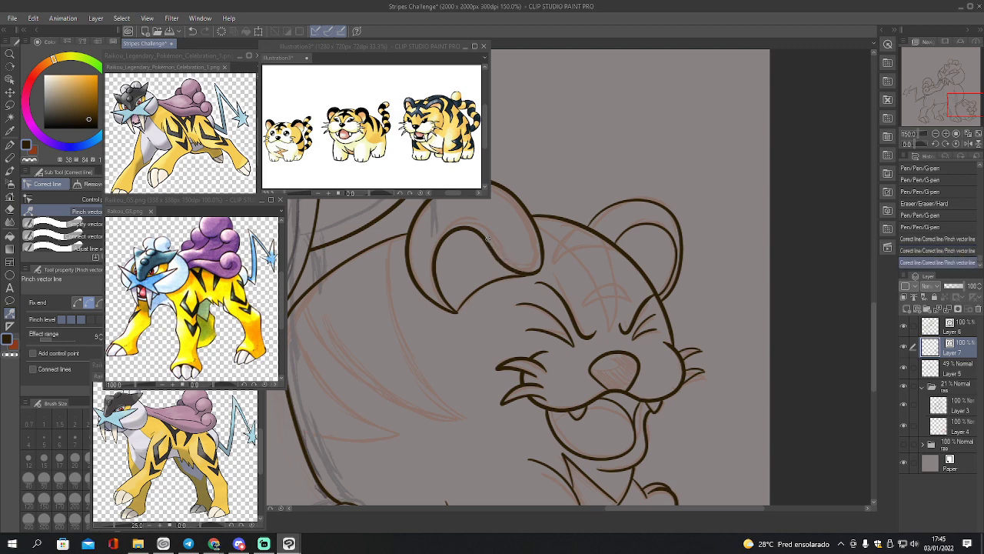
{"action": "left_click_drag", "start_coordinate": [487, 239], "coordinate": [486, 226]}
{"action": "key", "text": "ctrl+z"}
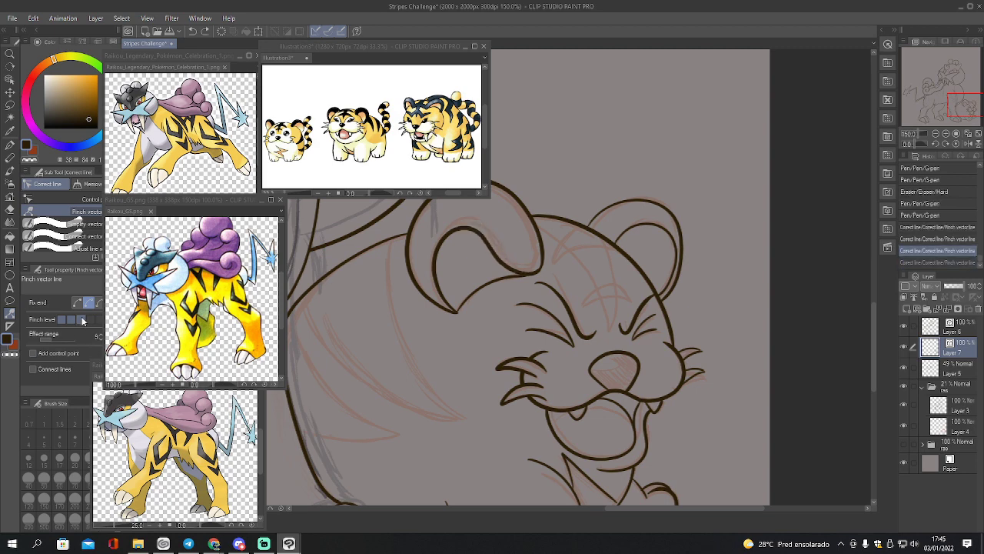
{"action": "left_click", "coordinate": [91, 320]}
{"action": "left_click_drag", "start_coordinate": [478, 231], "coordinate": [489, 215]}
{"action": "left_click_drag", "start_coordinate": [444, 239], "coordinate": [434, 232]}
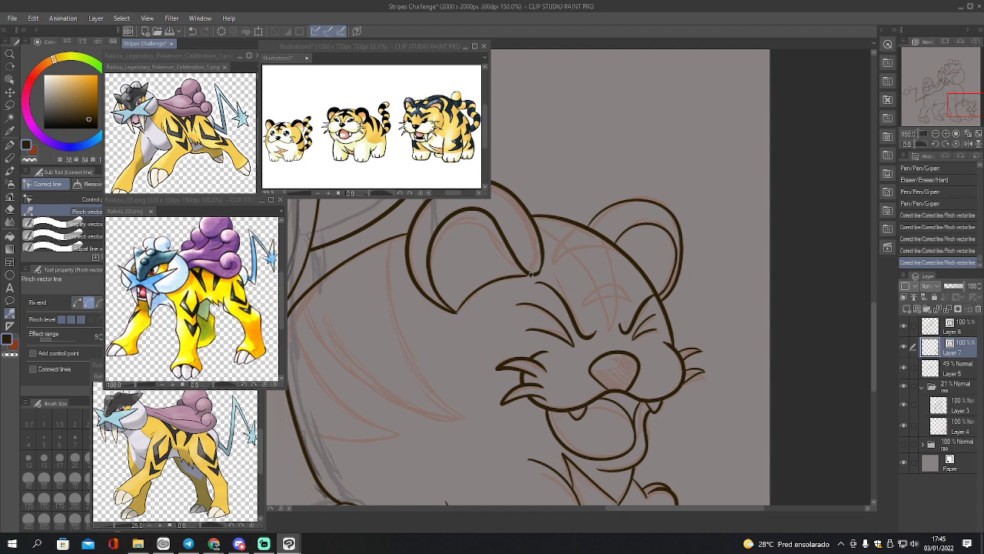
{"action": "left_click_drag", "start_coordinate": [532, 266], "coordinate": [530, 271]}
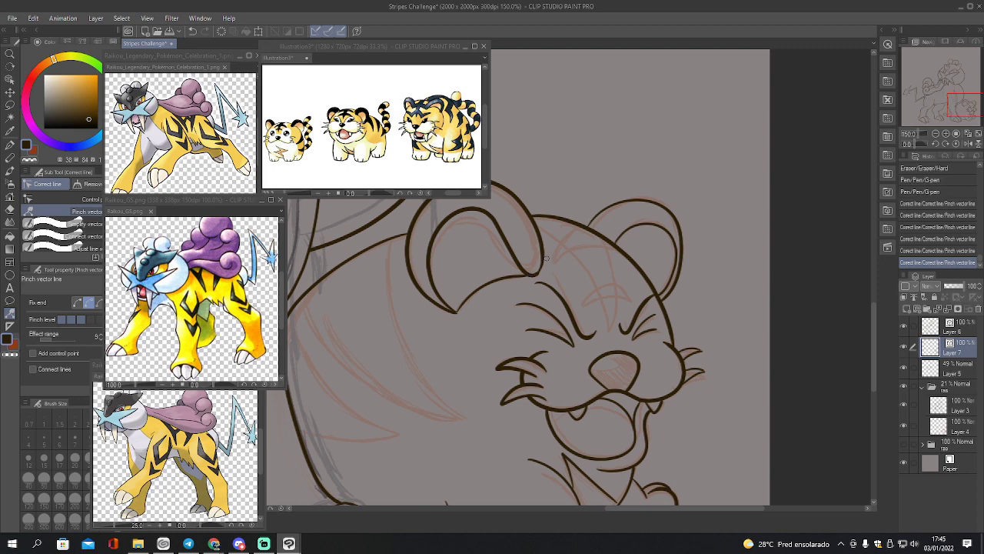
Save the drawing and check the cub's line art against the whole composition
{"action": "left_click_drag", "start_coordinate": [961, 103], "coordinate": [954, 100]}
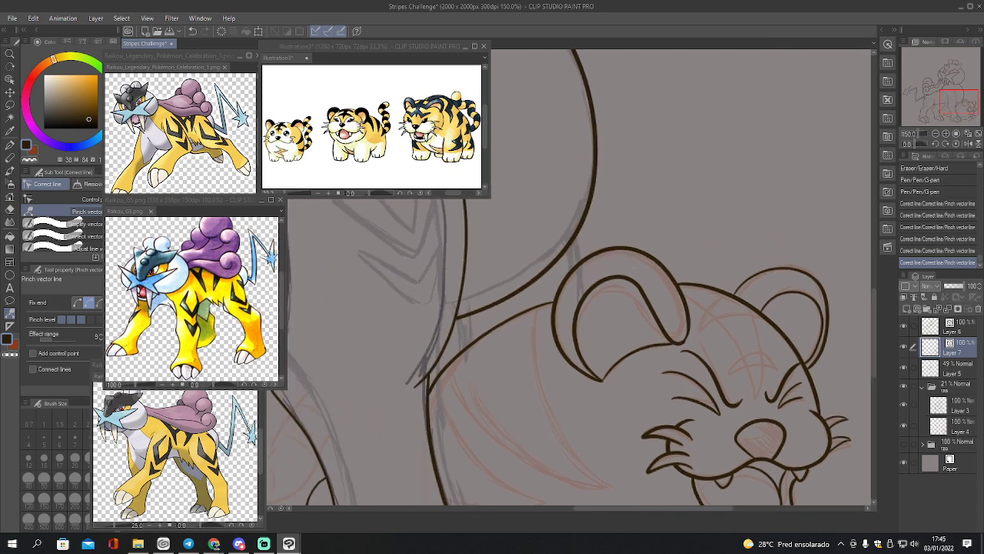
{"action": "left_click", "coordinate": [935, 134]}
{"action": "left_click", "coordinate": [935, 134]}
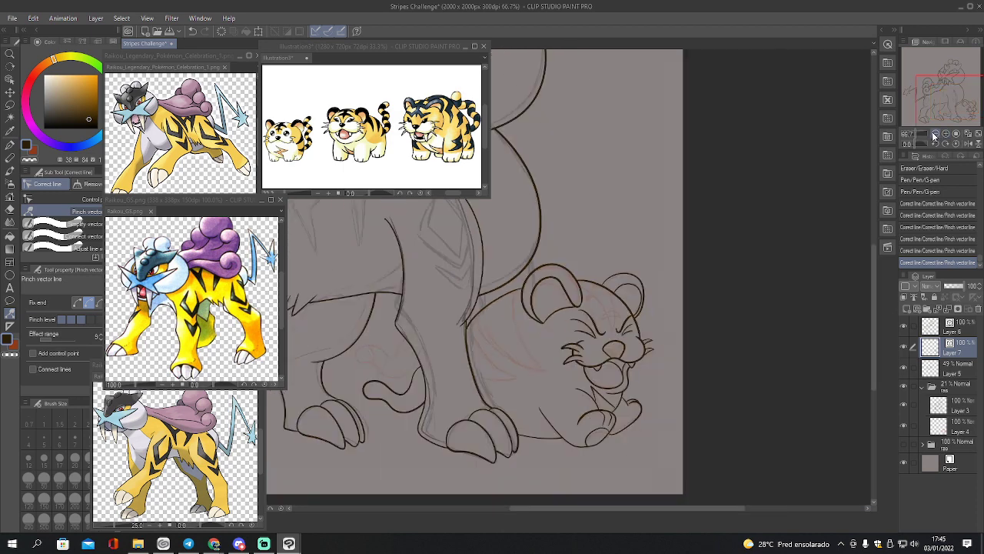
{"action": "left_click", "coordinate": [935, 134]}
{"action": "left_click_drag", "start_coordinate": [947, 114], "coordinate": [942, 111]}
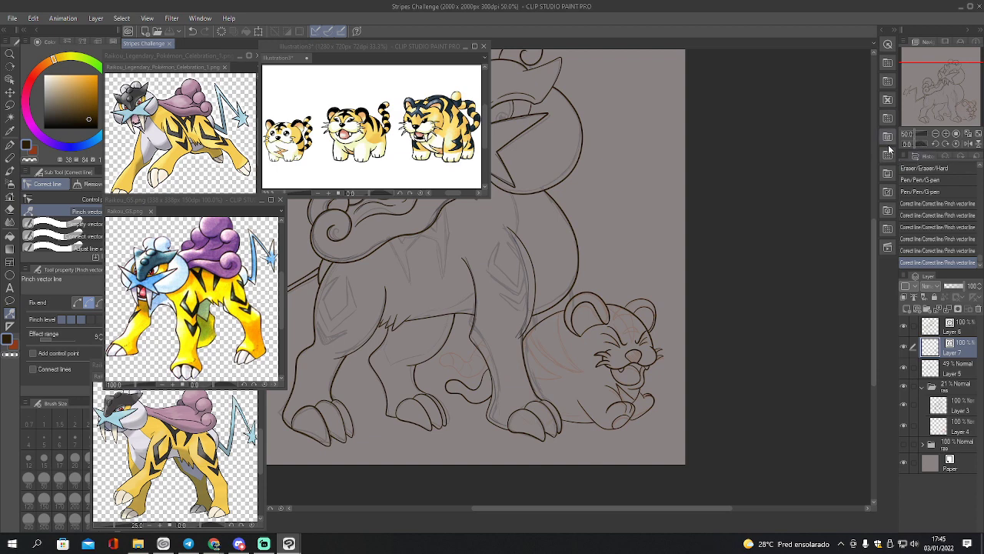
{"action": "left_click", "coordinate": [956, 135]}
{"action": "left_click_drag", "start_coordinate": [955, 108], "coordinate": [956, 109]}
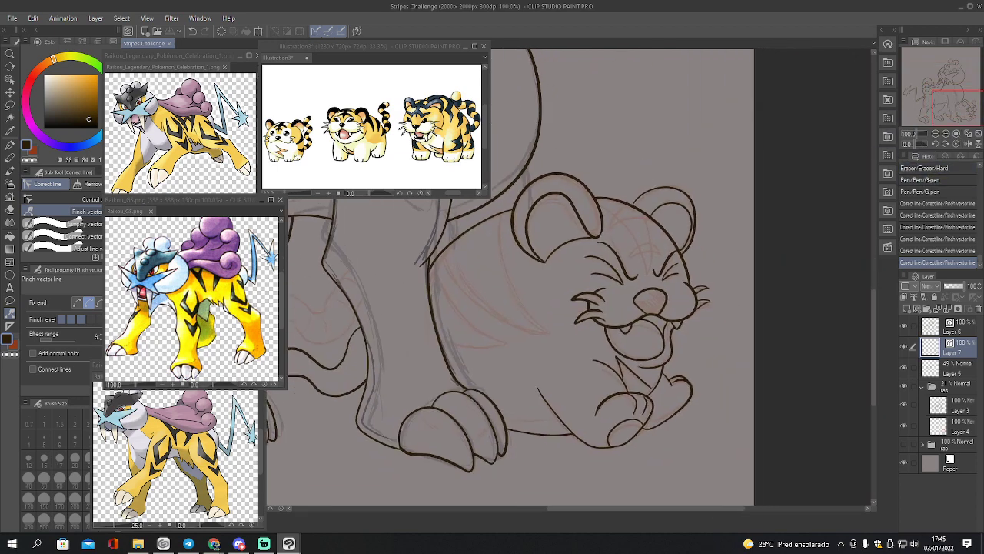
{"action": "key", "text": "p"}
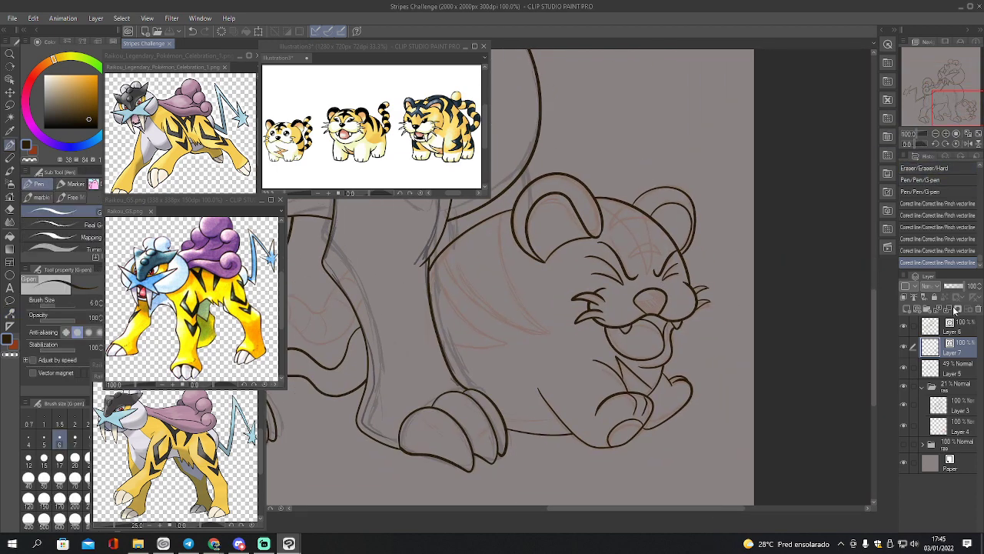
{"action": "left_click", "coordinate": [903, 348]}
{"action": "left_click", "coordinate": [903, 347]}
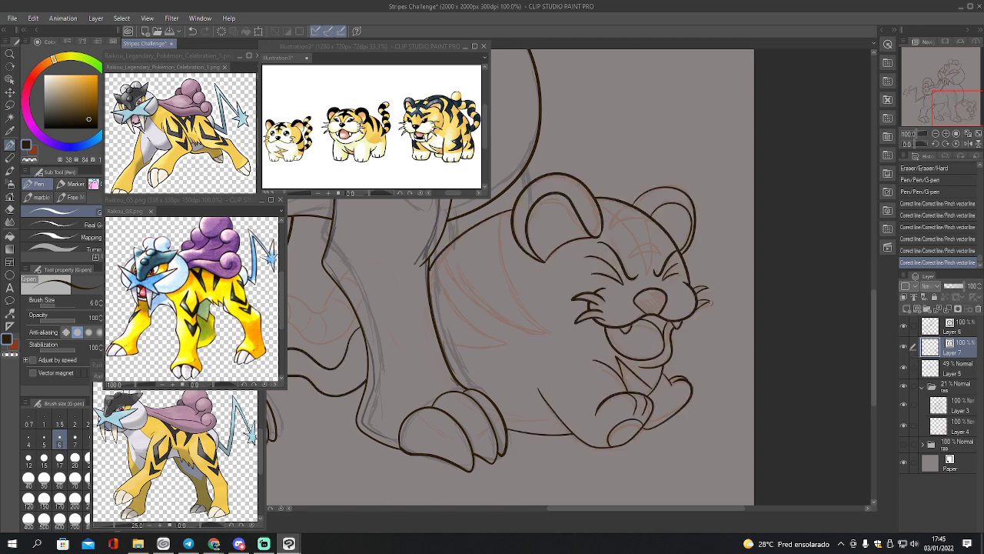
{"action": "key", "text": "e"}
{"action": "key", "text": "ctrl+z"}
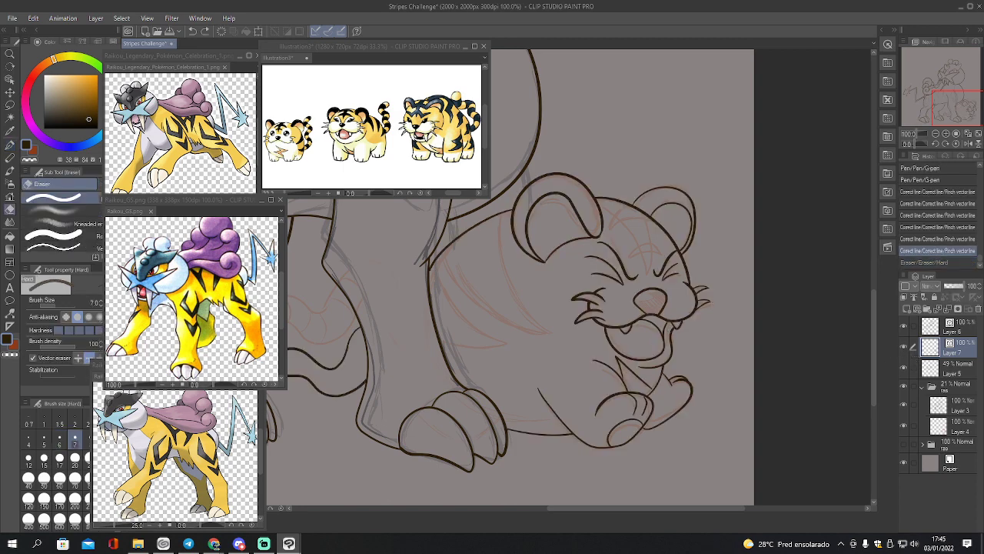
Reshape the cub's nose outline with the Pinch vector line tool, using a different pinch setting
{"action": "left_click", "coordinate": [951, 134]}
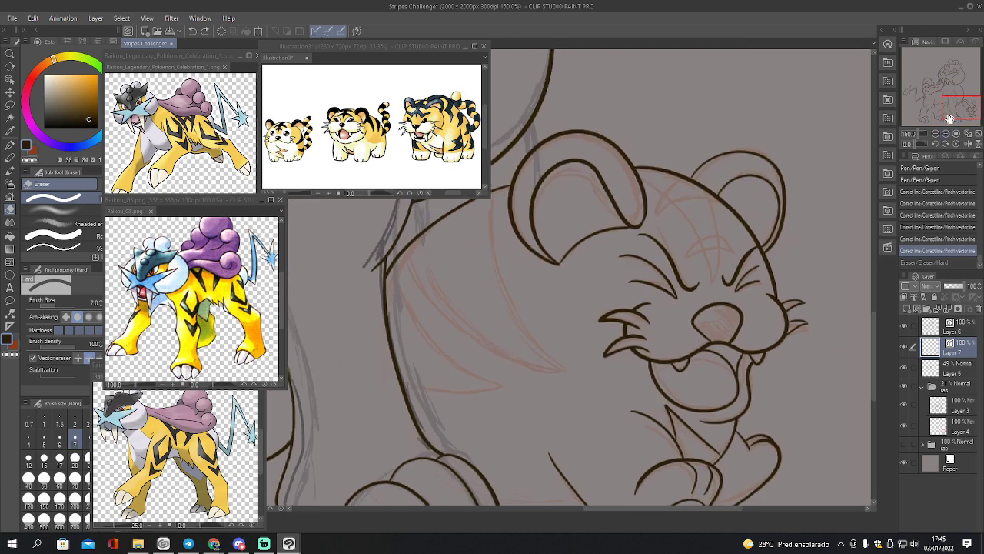
{"action": "key", "text": "y"}
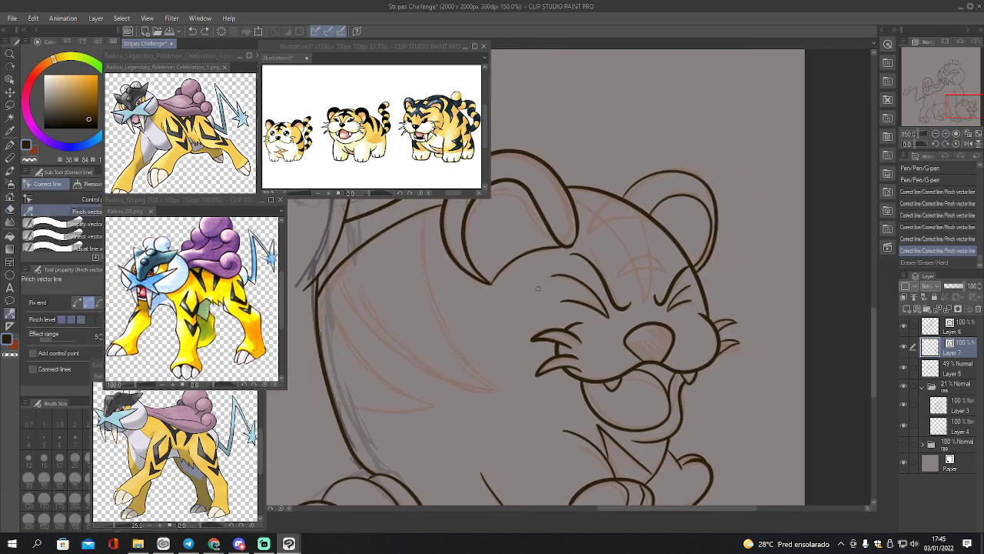
{"action": "left_click", "coordinate": [90, 304]}
{"action": "left_click_drag", "start_coordinate": [643, 344], "coordinate": [637, 358]}
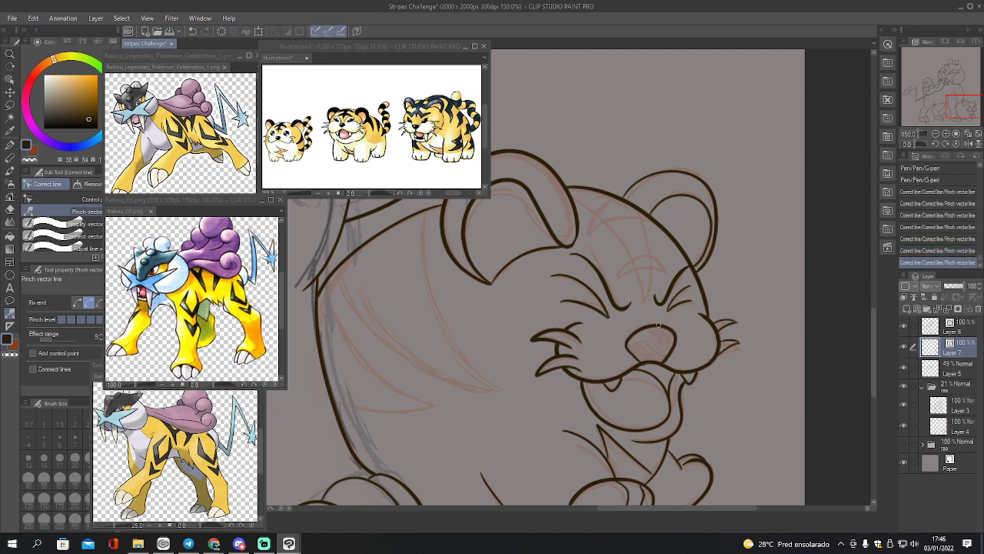
{"action": "left_click_drag", "start_coordinate": [641, 331], "coordinate": [639, 328]}
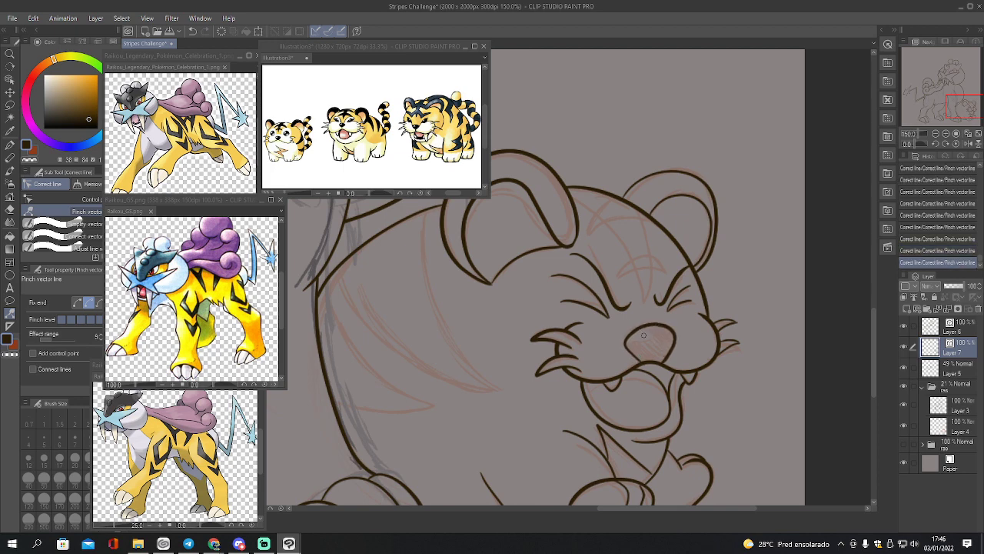
Erase the middle of the cub's upper lip line below the nose and redraw it with the G-pen
{"action": "key", "text": "e"}
{"action": "left_click", "coordinate": [653, 361]}
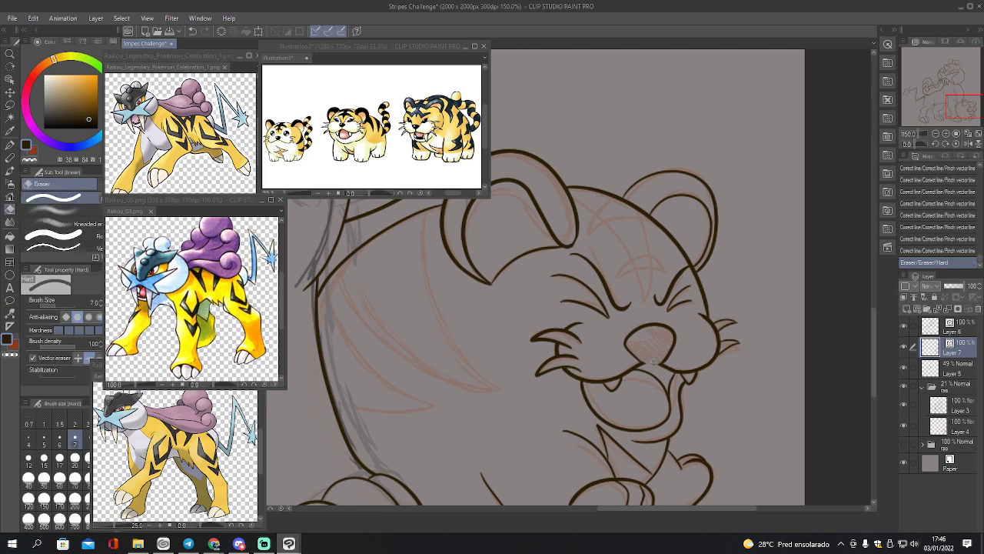
{"action": "key", "text": "p"}
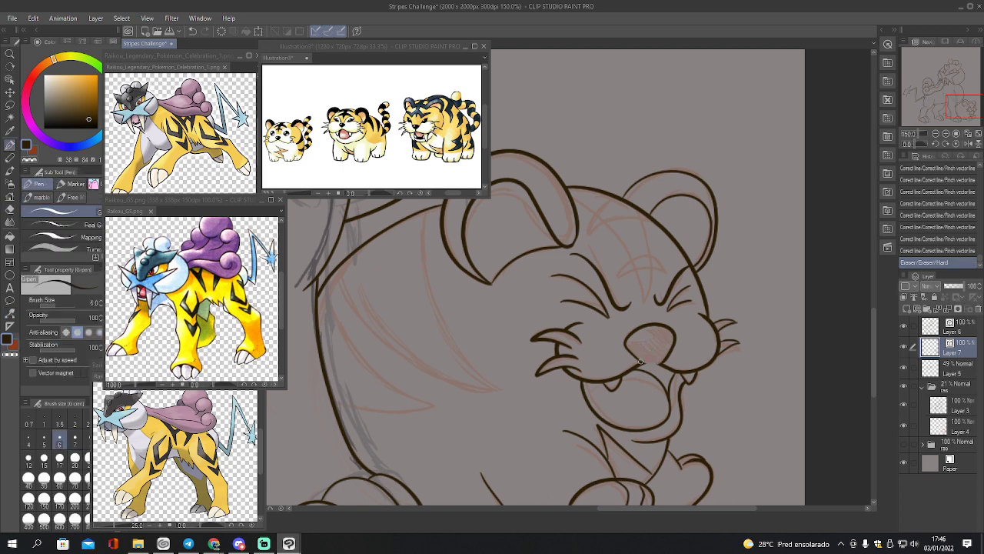
{"action": "left_click_drag", "start_coordinate": [656, 364], "coordinate": [669, 354]}
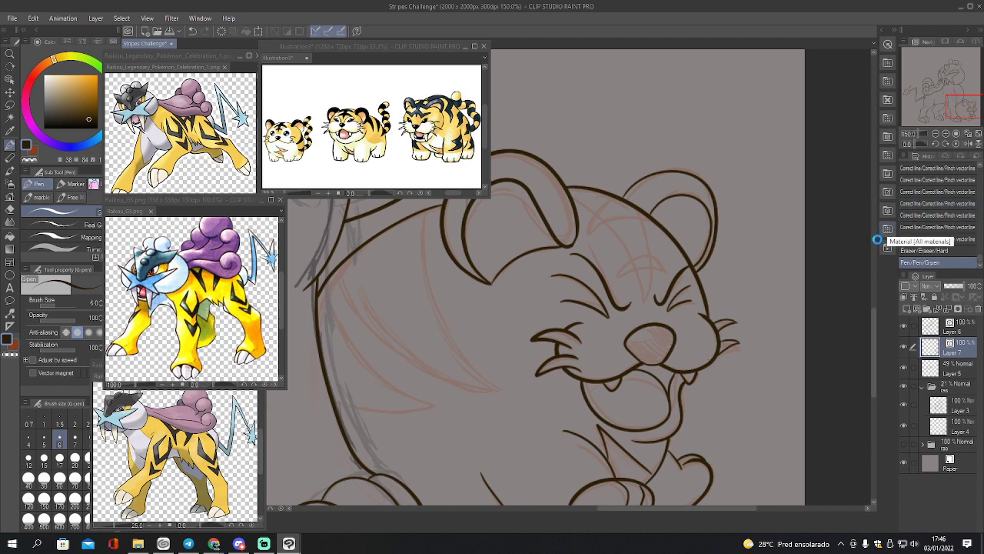
Save the corrected face line art and bring both characters into view
{"action": "key", "text": "ctrl+s"}
{"action": "left_click", "coordinate": [936, 134]}
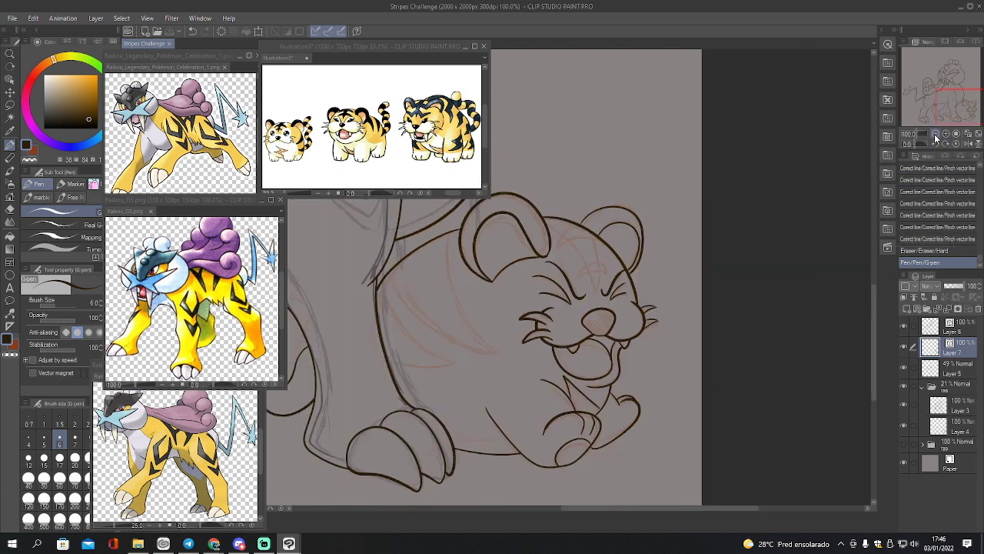
{"action": "left_click", "coordinate": [936, 134]}
{"action": "left_click", "coordinate": [936, 134]}
{"action": "left_click_drag", "start_coordinate": [968, 113], "coordinate": [950, 99]}
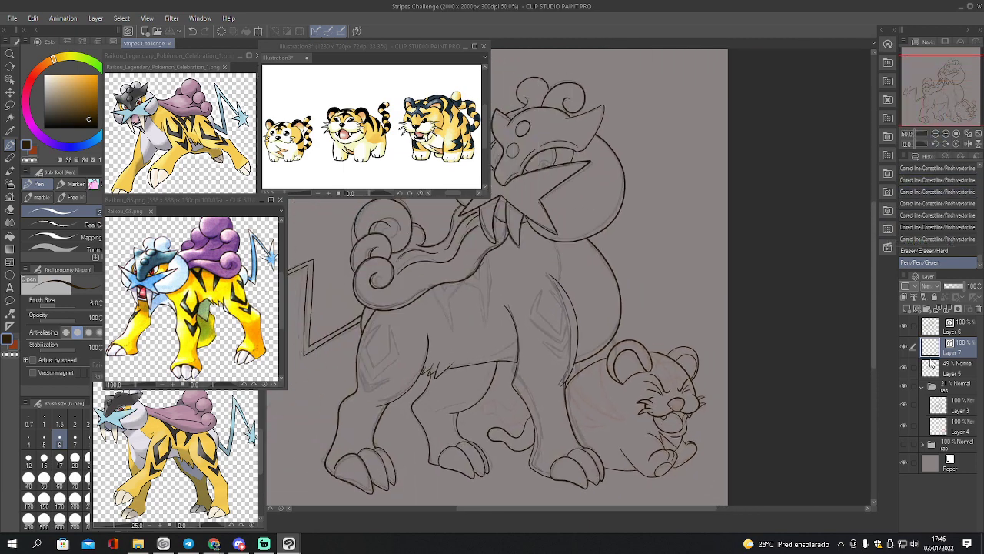
Ink the short line between Raikou's chest and the cub's ear on Layer 6, using the G-pen in the sampled dark line color
{"action": "left_click", "coordinate": [935, 336]}
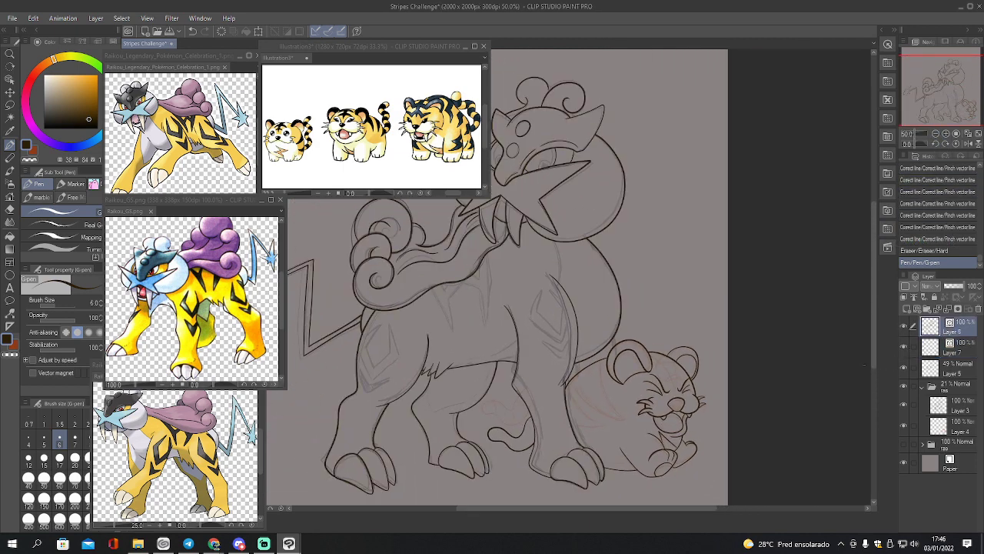
{"action": "key", "text": "x"}
{"action": "key", "text": "p"}
{"action": "left_click", "coordinate": [957, 134]}
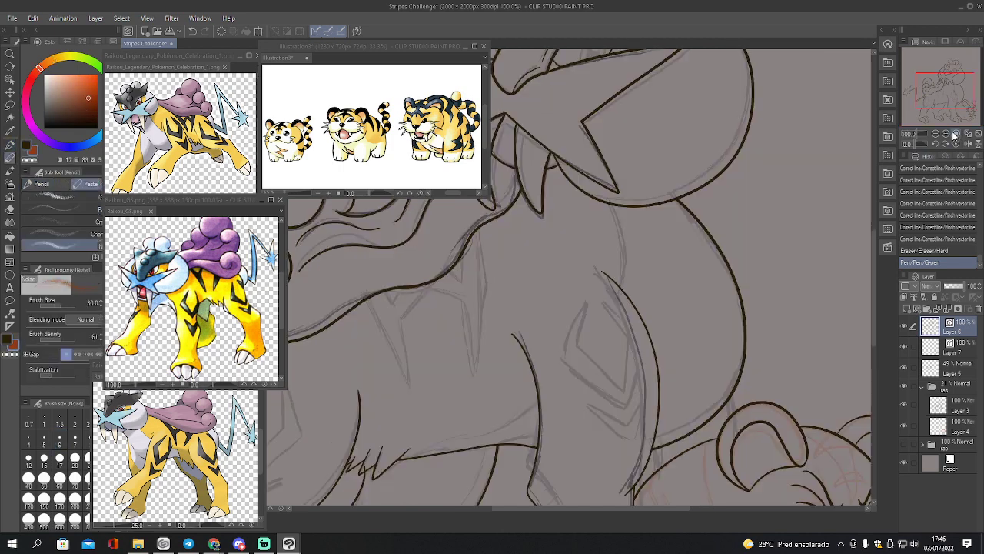
{"action": "left_click", "coordinate": [953, 118]}
{"action": "left_click_drag", "start_coordinate": [954, 119], "coordinate": [955, 97]}
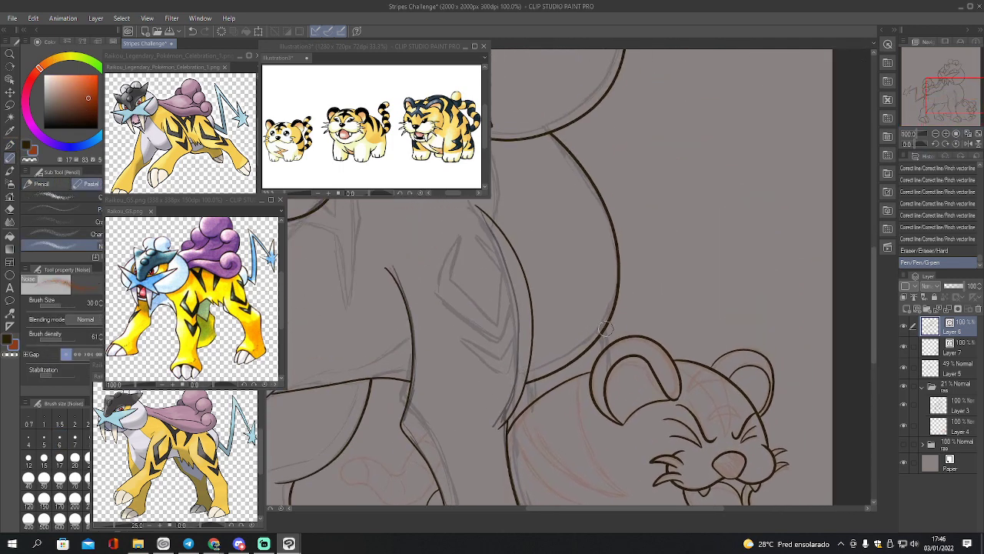
{"action": "key", "text": "p"}
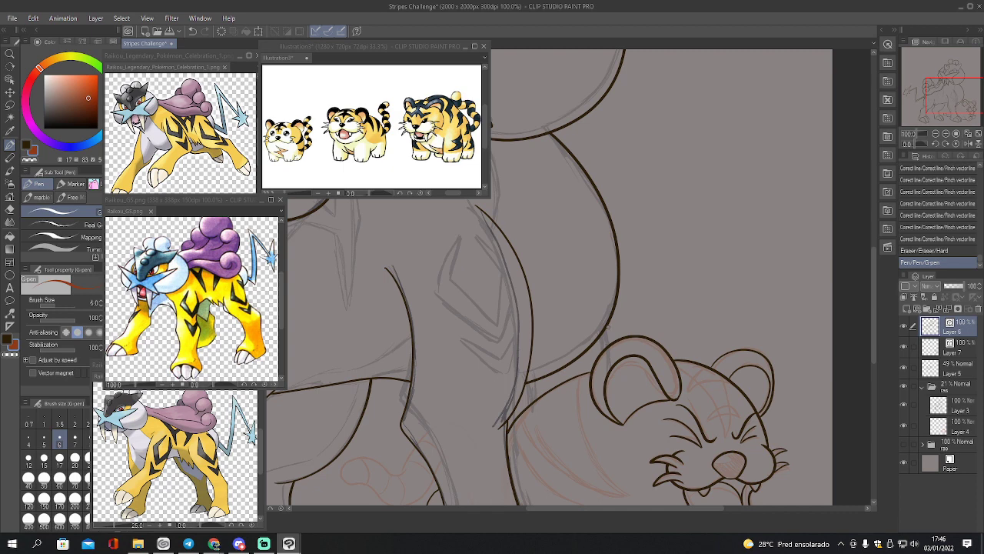
{"action": "left_click_drag", "start_coordinate": [609, 349], "coordinate": [612, 347]}
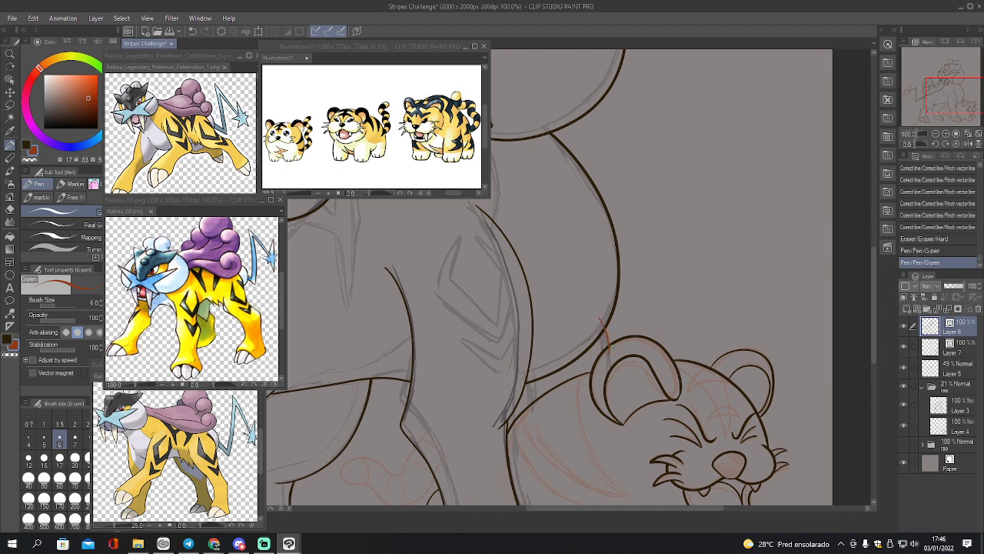
{"action": "key", "text": "ctrl+z"}
{"action": "left_click", "coordinate": [608, 323], "text": "alt"}
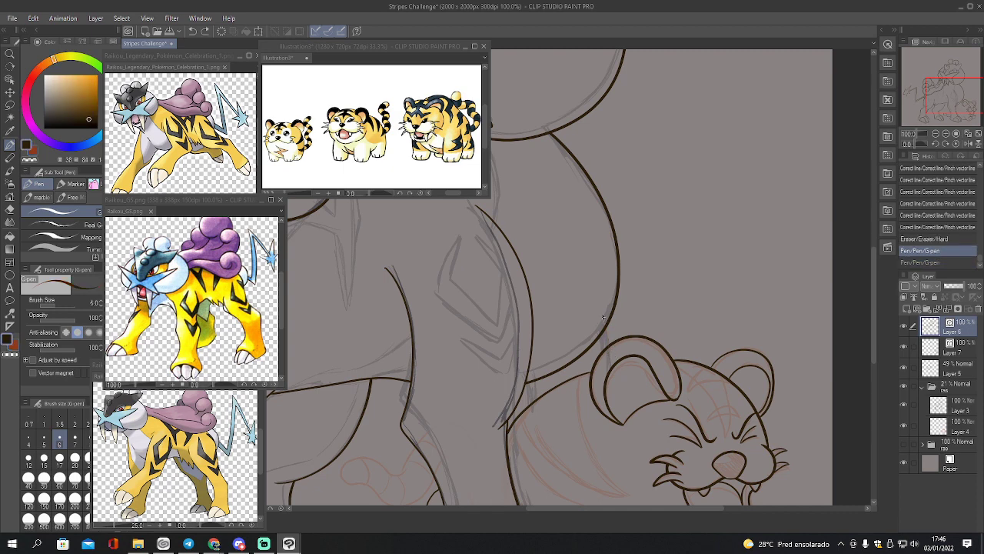
{"action": "left_click_drag", "start_coordinate": [609, 344], "coordinate": [612, 364]}
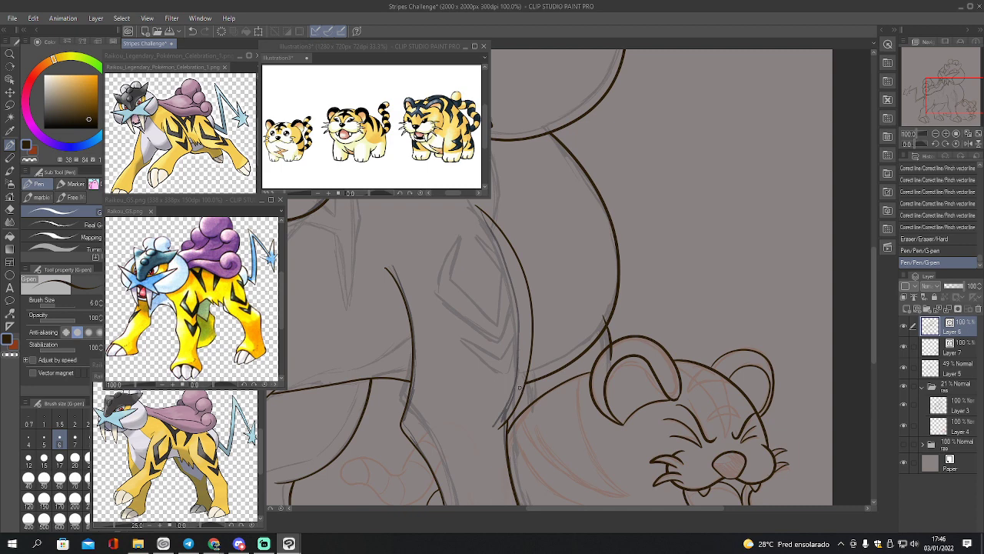
{"action": "mouse_move", "coordinate": [529, 418]}
{"action": "left_mouse_down"}
{"action": "mouse_move", "coordinate": [556, 389]}
{"action": "mouse_move", "coordinate": [530, 413]}
{"action": "mouse_move", "coordinate": [527, 392]}
{"action": "left_mouse_up"}
Erase the overshooting ends of the new line at Raikou's chest and the cub's ear, and save the drawing
{"action": "key", "text": "e"}
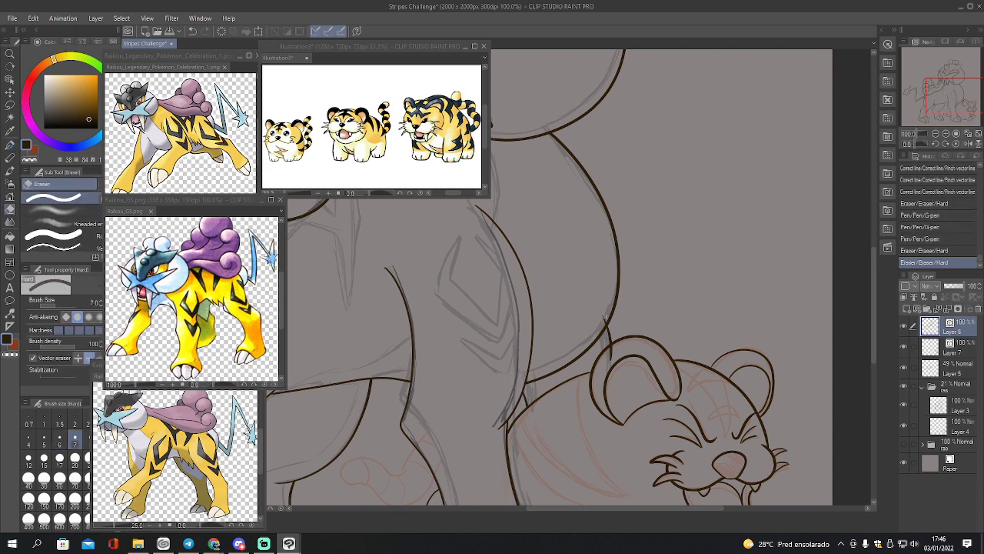
{"action": "left_click_drag", "start_coordinate": [601, 316], "coordinate": [609, 323]}
{"action": "left_click_drag", "start_coordinate": [609, 357], "coordinate": [612, 353]}
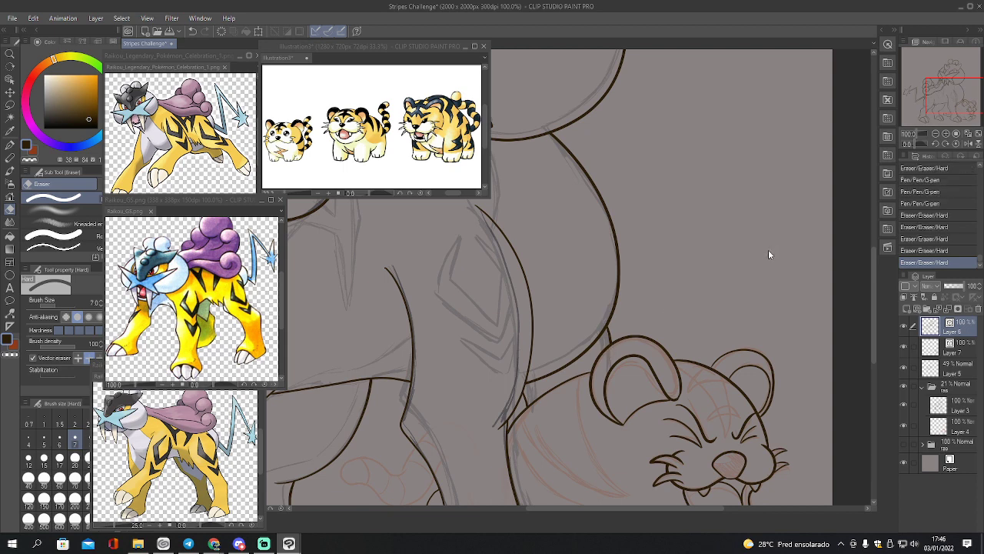
{"action": "key", "text": "ctrl+s"}
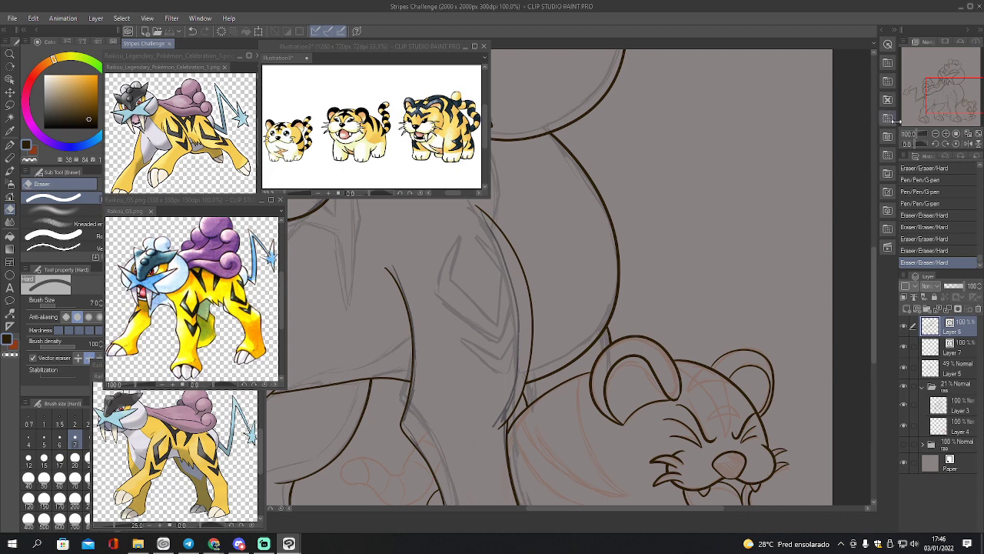
Hide the 21% opacity sketch folder and move Layer 5 into it
{"action": "left_click", "coordinate": [936, 133]}
{"action": "left_click", "coordinate": [935, 133]}
{"action": "left_click", "coordinate": [936, 133]}
{"action": "left_click_drag", "start_coordinate": [941, 117], "coordinate": [936, 102]}
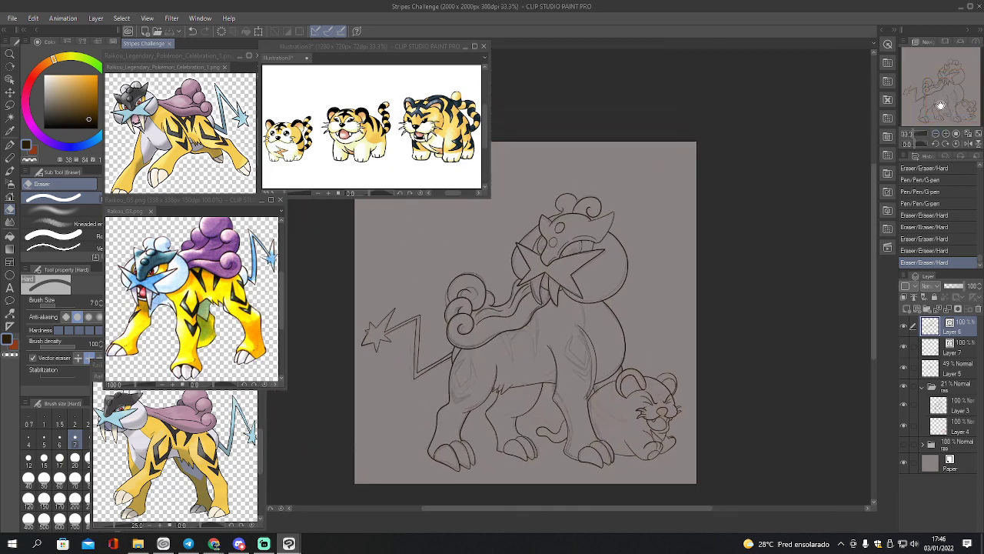
{"action": "left_click", "coordinate": [905, 386]}
{"action": "left_click_drag", "start_coordinate": [931, 368], "coordinate": [933, 394]}
{"action": "left_click", "coordinate": [923, 366]}
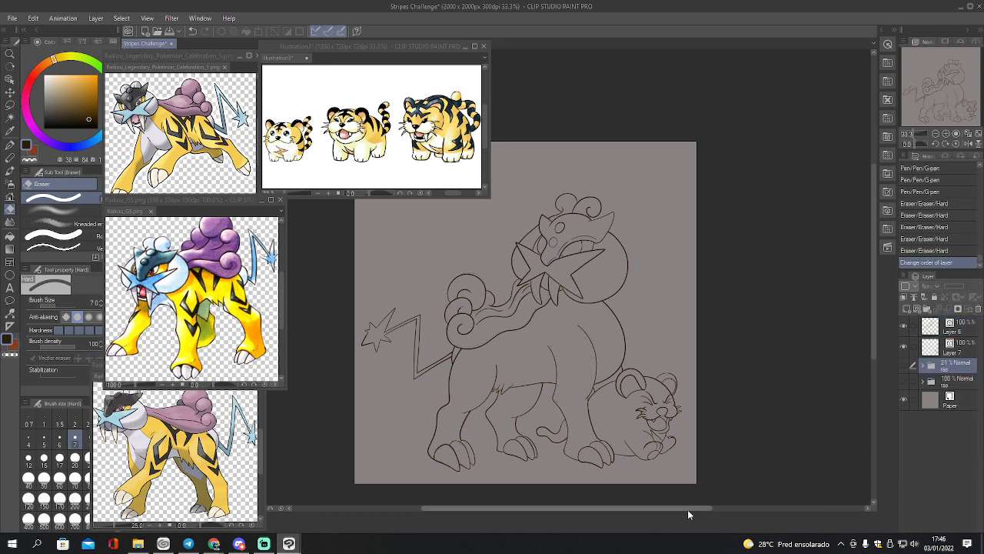
Set Layer 5's opacity to 100% inside the sketch folder, leaving the folder hidden and collapsed
{"action": "left_click", "coordinate": [923, 366]}
{"action": "left_click", "coordinate": [960, 387]}
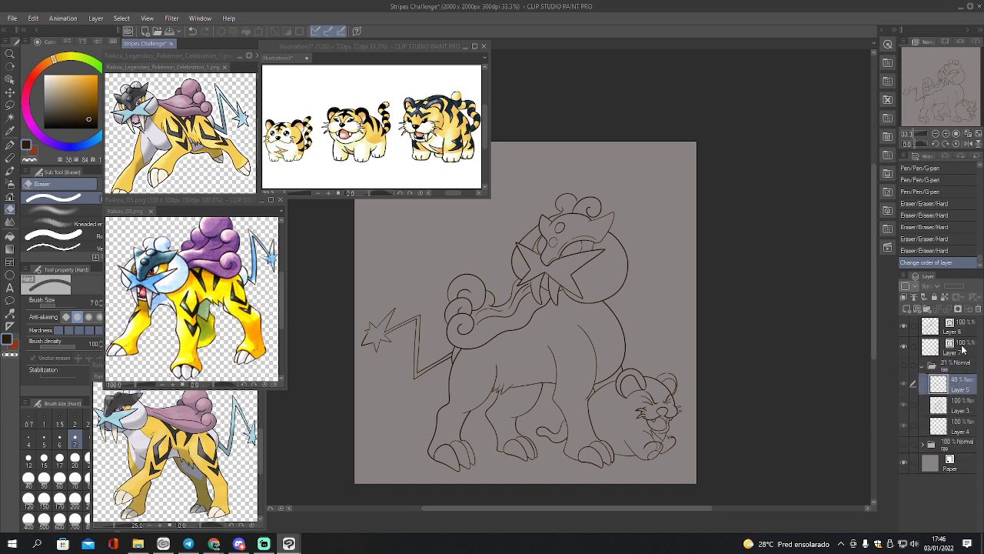
{"action": "left_click", "coordinate": [904, 365]}
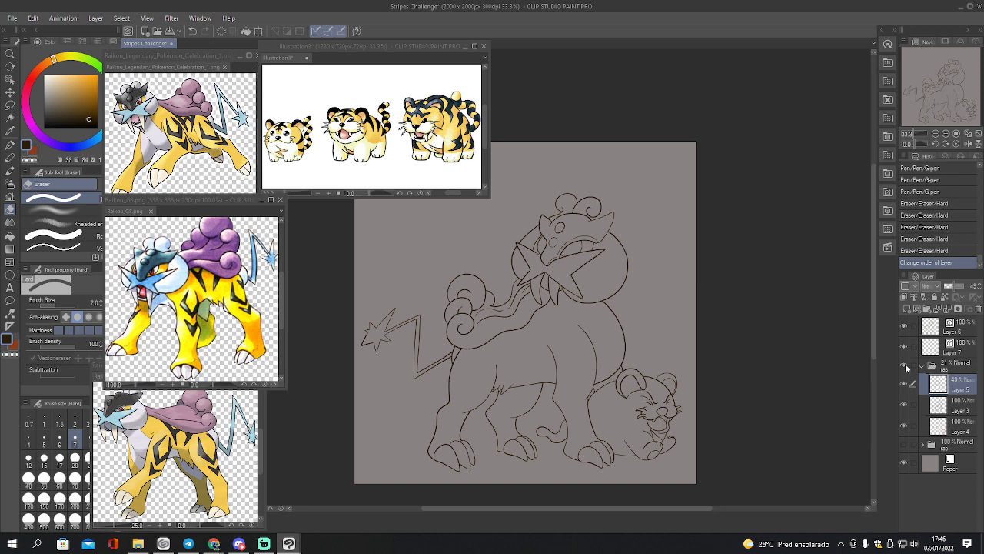
{"action": "left_click_drag", "start_coordinate": [957, 286], "coordinate": [973, 292]}
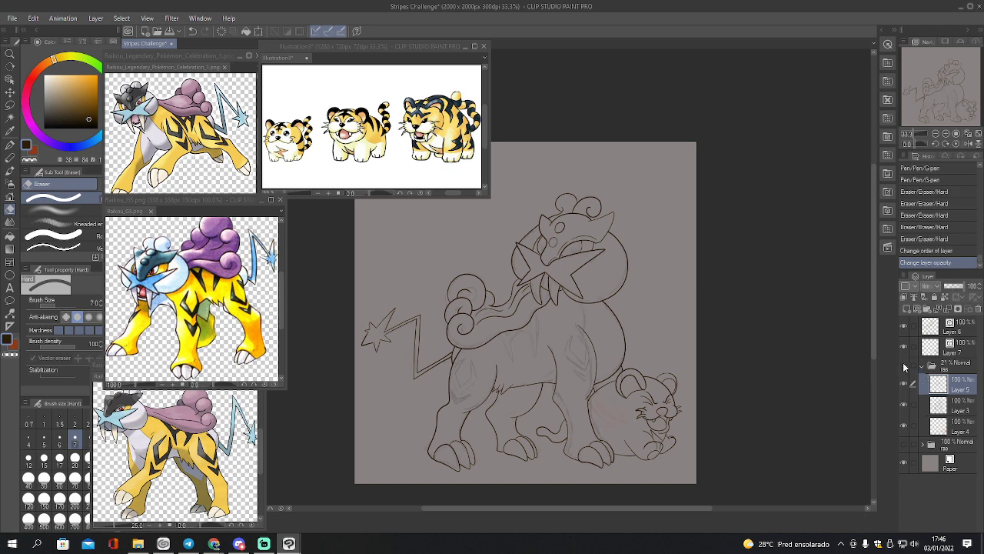
{"action": "left_click", "coordinate": [905, 366]}
{"action": "left_click", "coordinate": [948, 362]}
{"action": "left_click", "coordinate": [924, 366]}
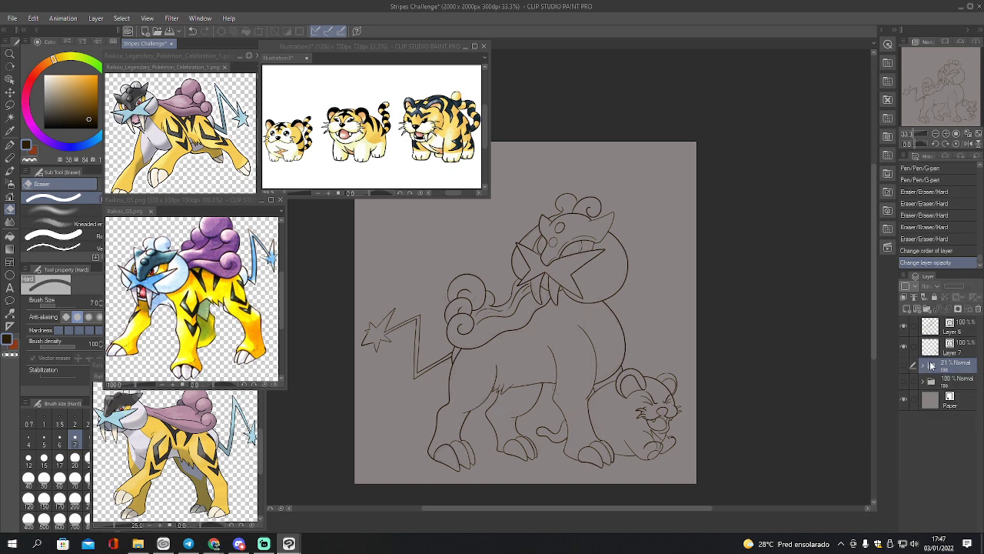
Create a layer folder named "cores" above the sketch folder and add three raster layers inside it
{"action": "left_click", "coordinate": [927, 308]}
{"action": "double_click", "coordinate": [953, 369]}
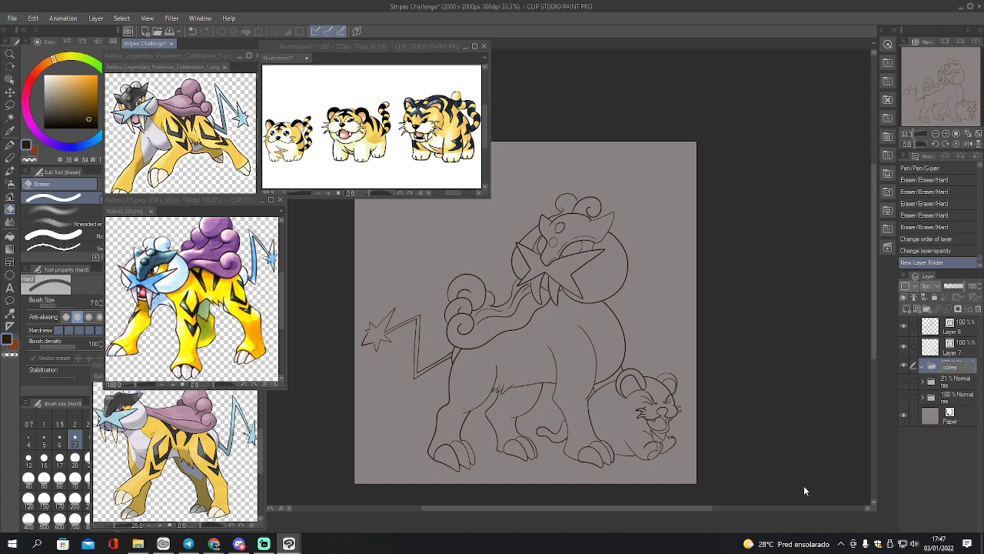
{"action": "type", "text": "cores"}
{"action": "key", "text": "Return"}
{"action": "left_click", "coordinate": [907, 309]}
{"action": "left_click", "coordinate": [907, 308]}
{"action": "left_click", "coordinate": [907, 308]}
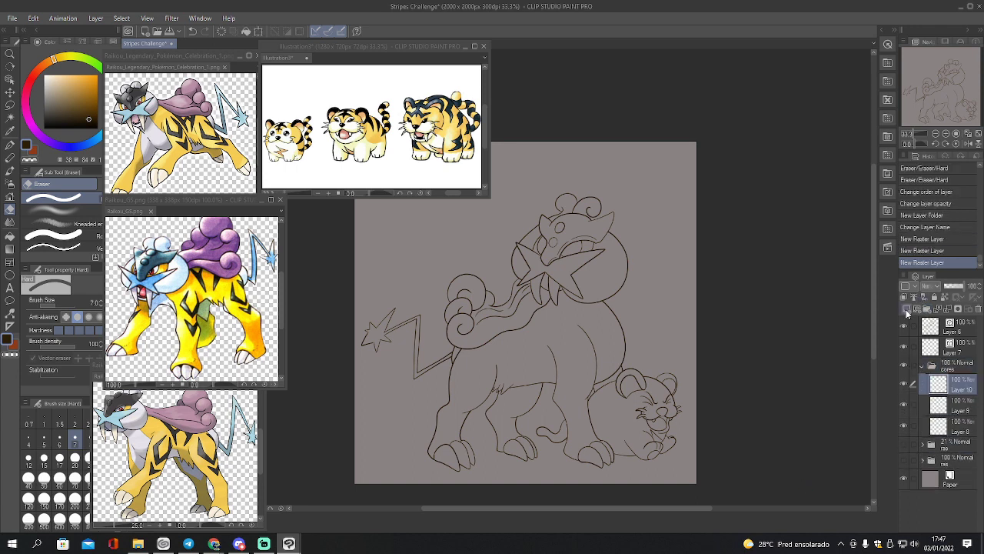
Make Layer 8 in the cores folder active and sample the yellow body color from the Raikou.png reference
{"action": "left_click", "coordinate": [945, 429]}
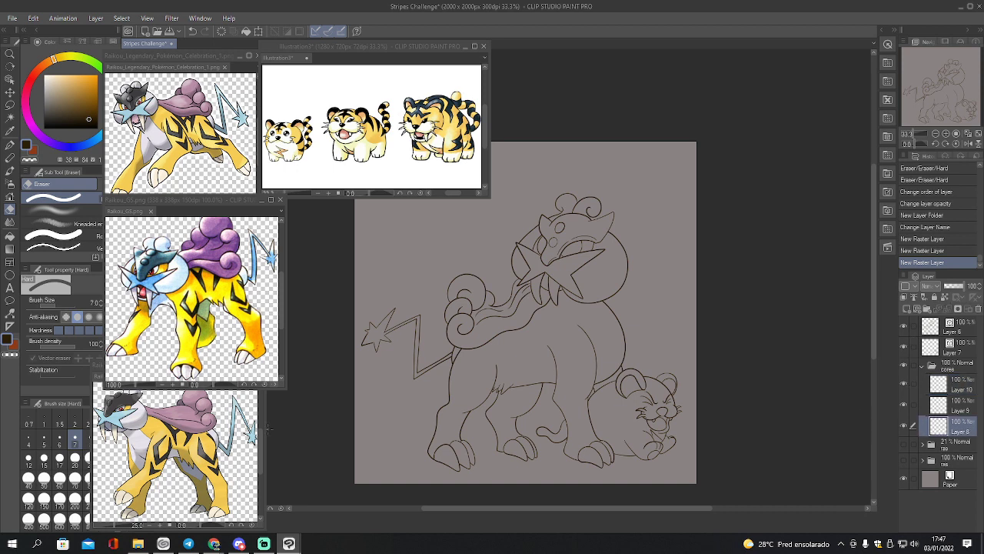
{"action": "key", "text": "i"}
{"action": "left_click", "coordinate": [164, 431]}
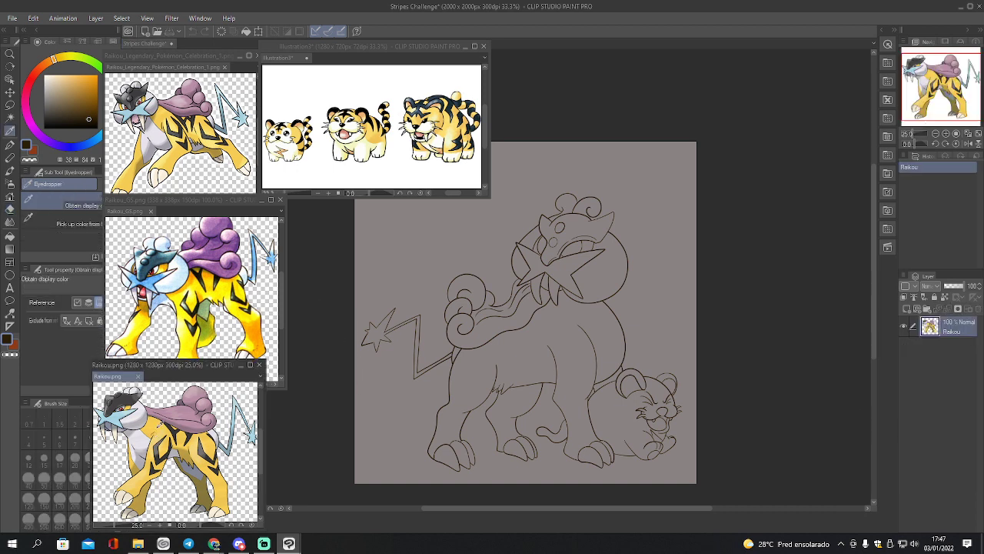
{"action": "left_click", "coordinate": [163, 431]}
Auto-select Raikou's body, far legs and the face areas around the eyes, referring to all layers
{"action": "key", "text": "w"}
{"action": "left_click", "coordinate": [538, 355]}
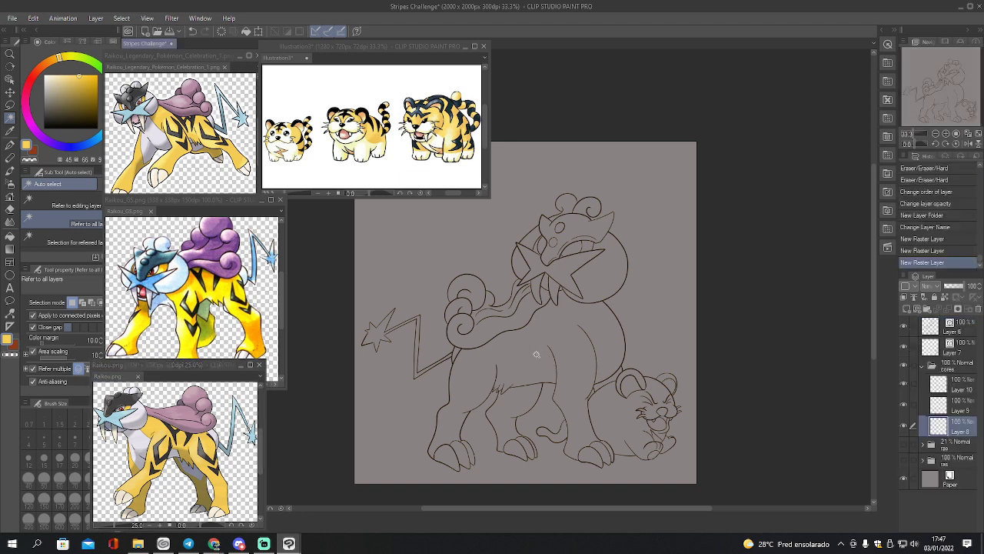
{"action": "left_click", "coordinate": [538, 355]}
{"action": "left_click", "coordinate": [519, 399], "text": "shift"}
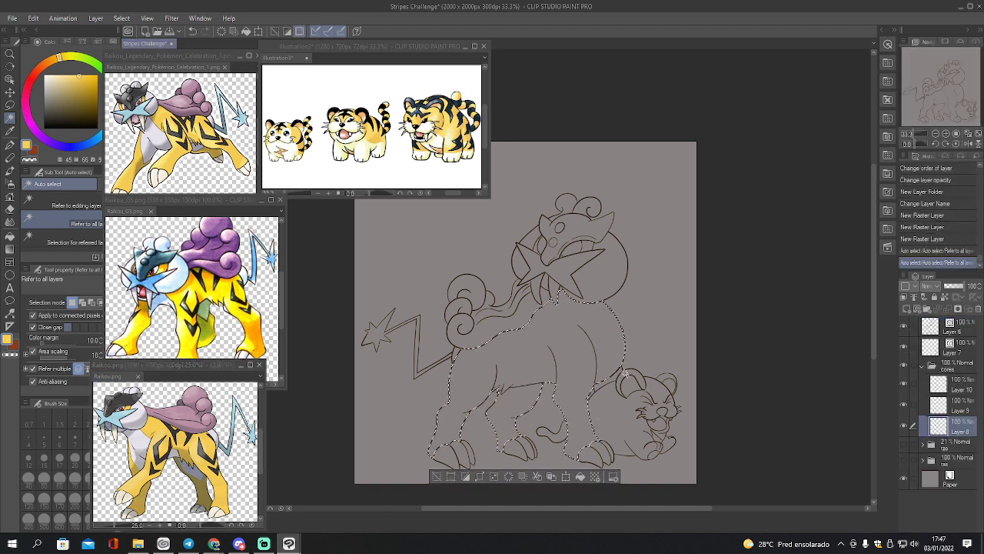
{"action": "left_click", "coordinate": [608, 382], "text": "shift"}
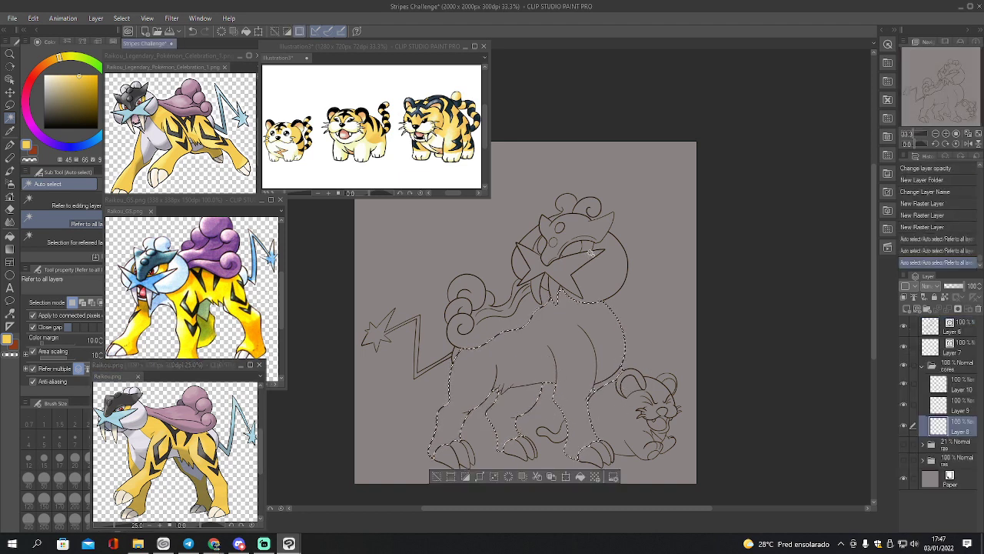
{"action": "left_click", "coordinate": [562, 259], "text": "shift"}
{"action": "left_click", "coordinate": [538, 250], "text": "shift"}
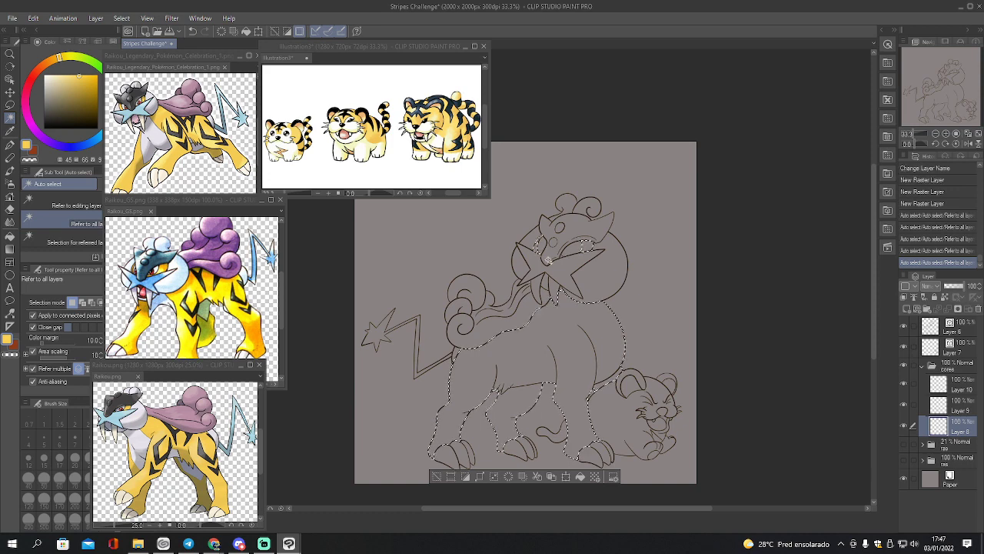
{"action": "left_click", "coordinate": [958, 135]}
{"action": "left_click_drag", "start_coordinate": [939, 94], "coordinate": [944, 78]}
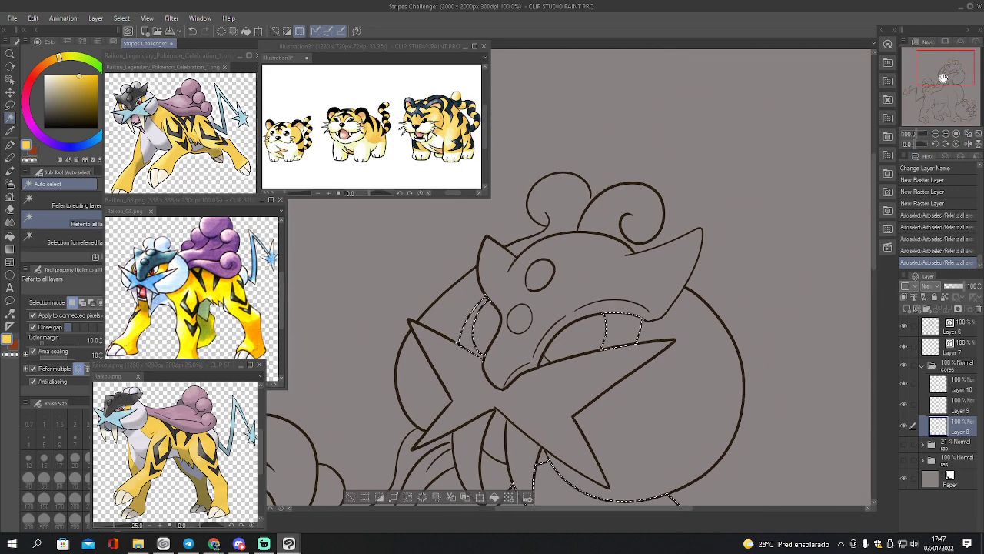
{"action": "left_click", "coordinate": [541, 361], "text": "shift"}
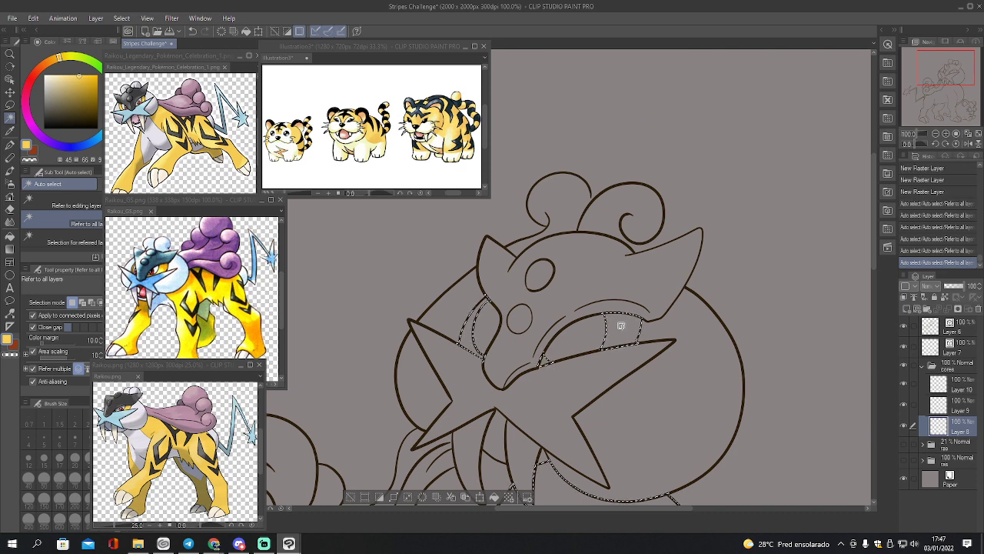
Refine the selection corners and edges around both of Raikou's eyes with the Lasso
{"action": "key", "text": "m"}
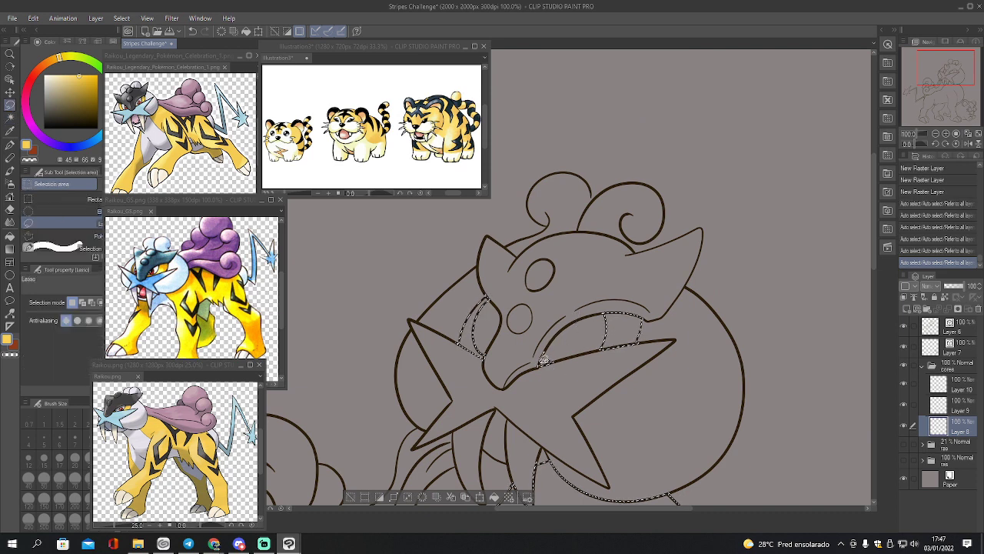
{"action": "left_click_drag", "start_coordinate": [542, 361], "coordinate": [544, 357]}
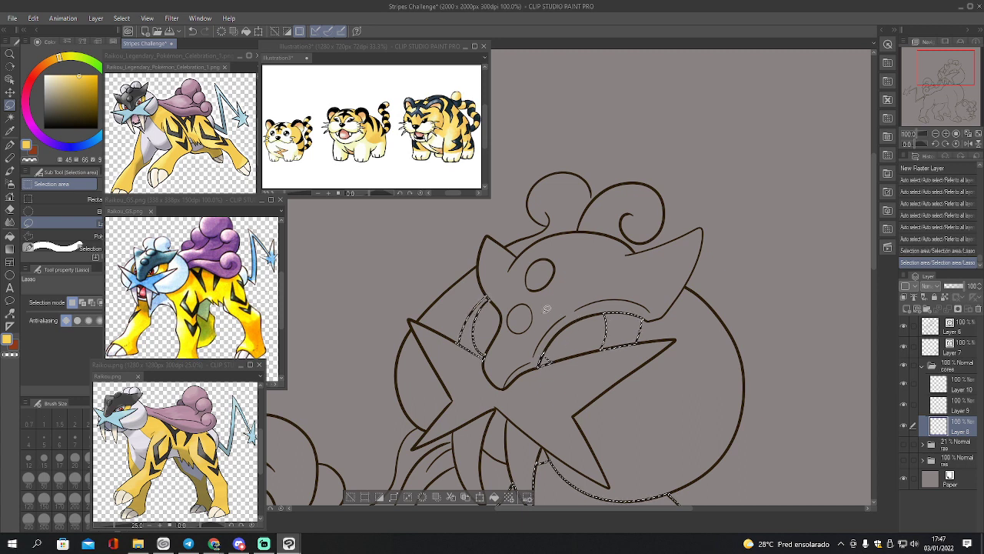
{"action": "left_click_drag", "start_coordinate": [486, 356], "coordinate": [451, 329]}
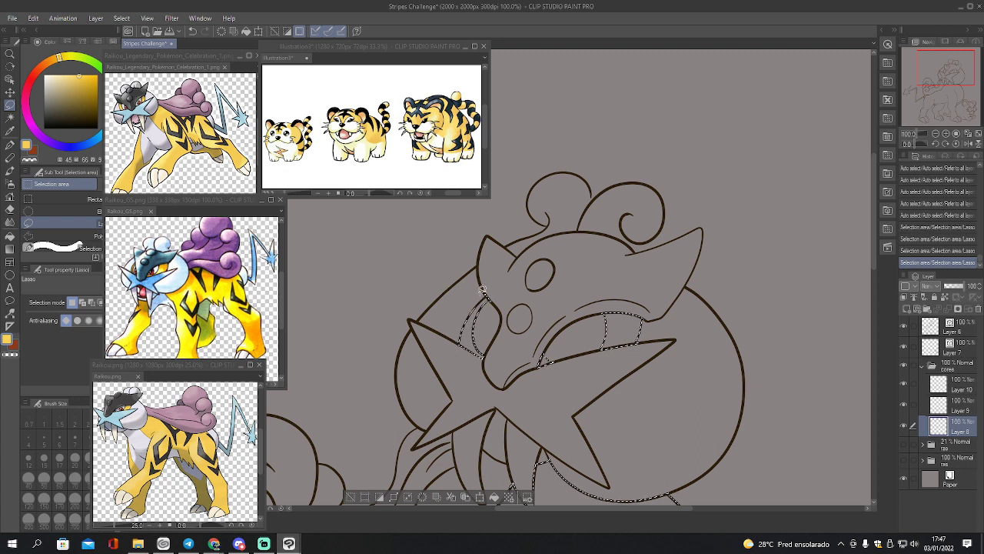
{"action": "mouse_move", "coordinate": [486, 290]}
{"action": "left_mouse_down"}
{"action": "mouse_move", "coordinate": [497, 303]}
{"action": "mouse_move", "coordinate": [500, 278]}
{"action": "left_mouse_up"}
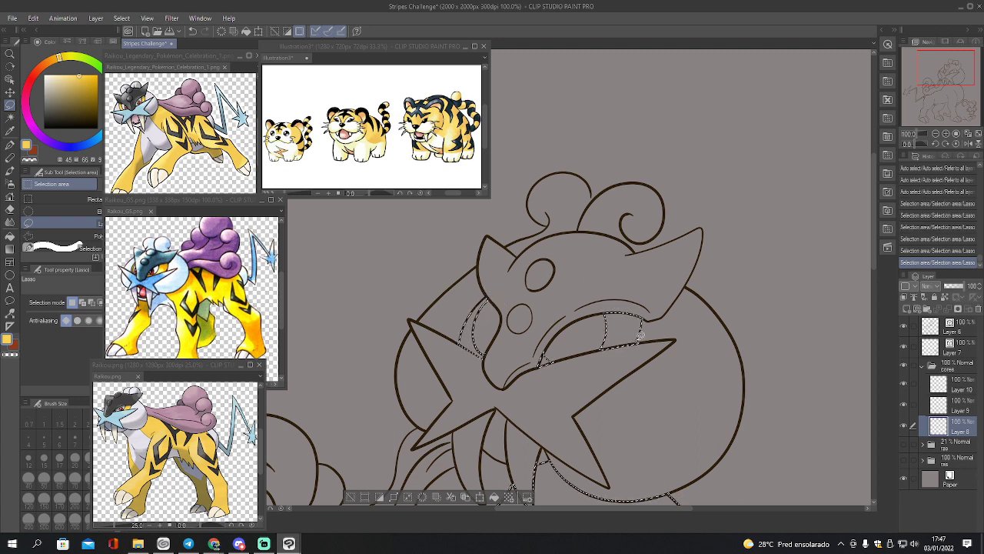
{"action": "left_click_drag", "start_coordinate": [635, 345], "coordinate": [650, 301]}
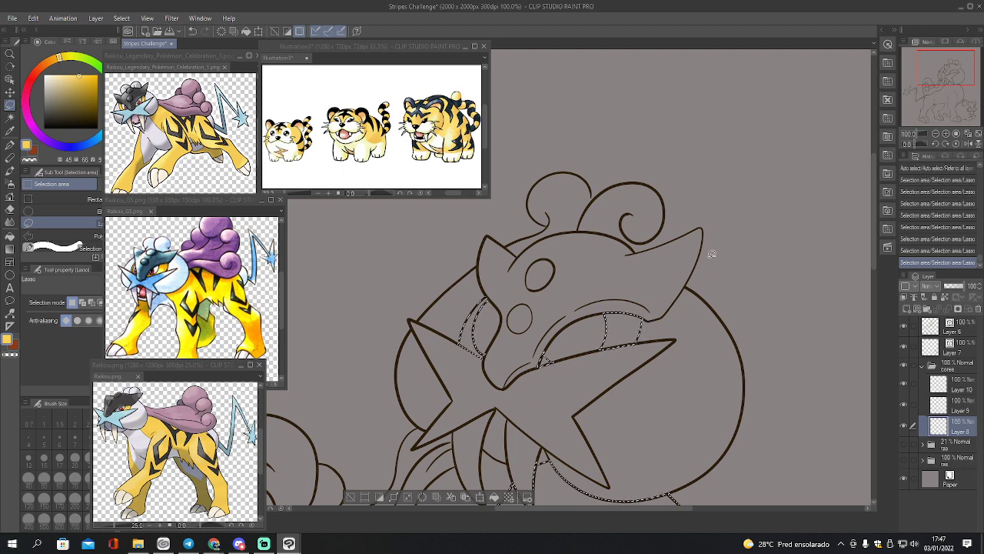
Fill the selected body and the face areas around the eyes with the sampled yellow on Layer 8
{"action": "left_click_drag", "start_coordinate": [952, 80], "coordinate": [956, 90]}
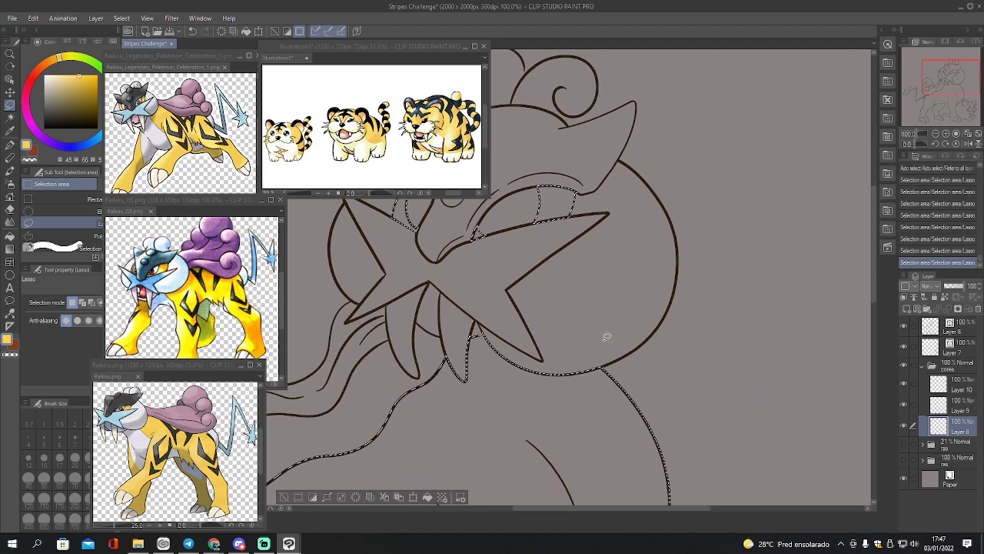
{"action": "key", "text": "g"}
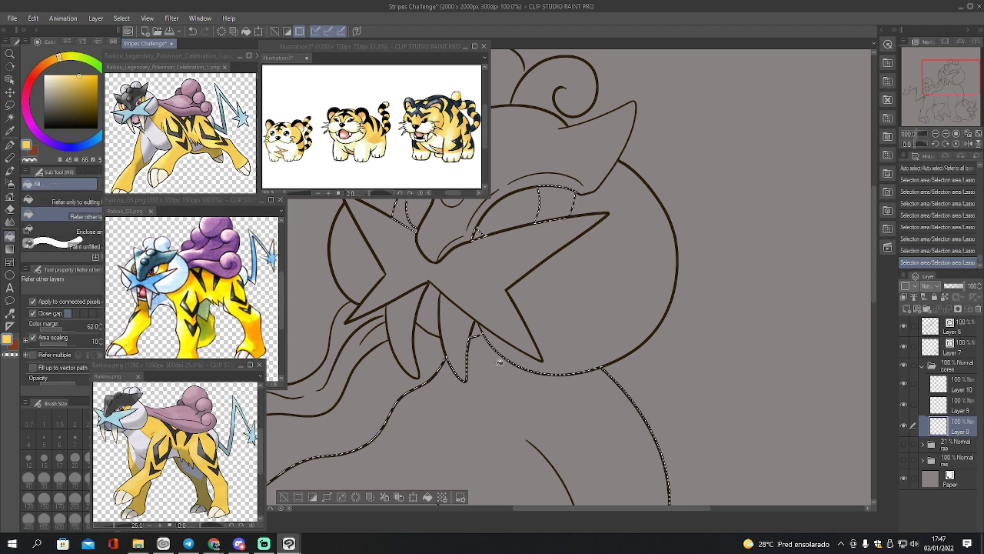
{"action": "left_click", "coordinate": [500, 366]}
{"action": "left_click", "coordinate": [564, 201]}
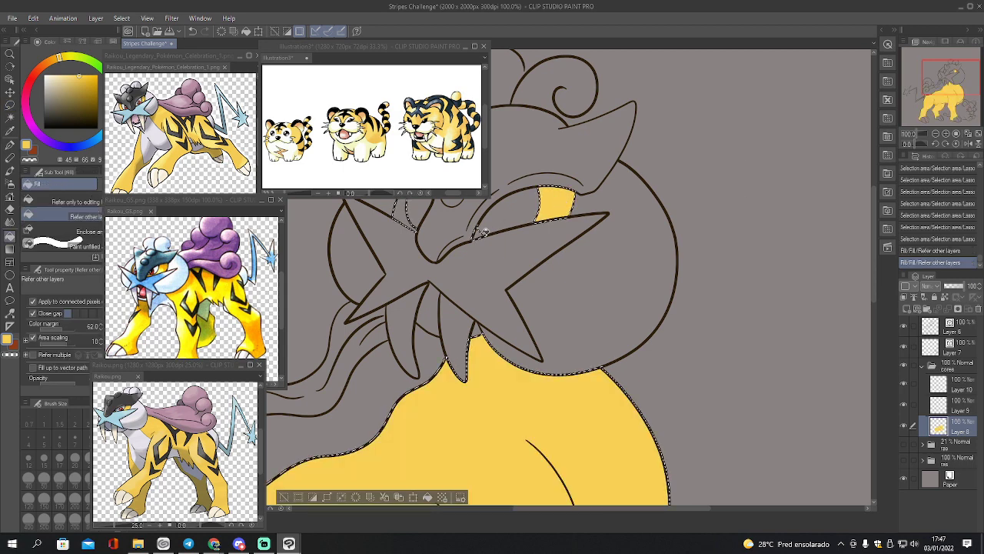
{"action": "left_click", "coordinate": [406, 217]}
{"action": "left_click", "coordinate": [478, 232]}
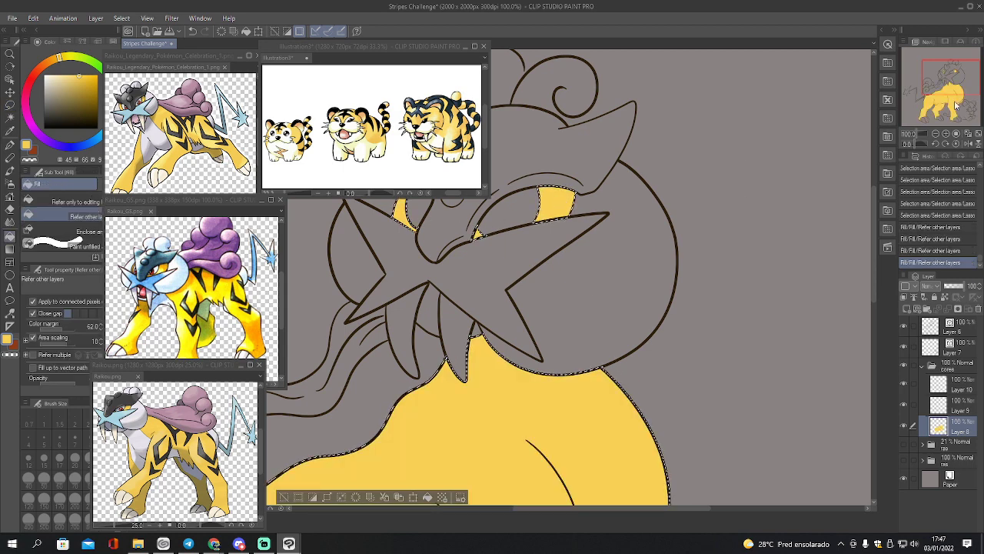
Clear the selection and paint yellow into the unfilled gaps between Raikou's belly fur tufts with the Milli pen
{"action": "left_click_drag", "start_coordinate": [951, 73], "coordinate": [940, 95]}
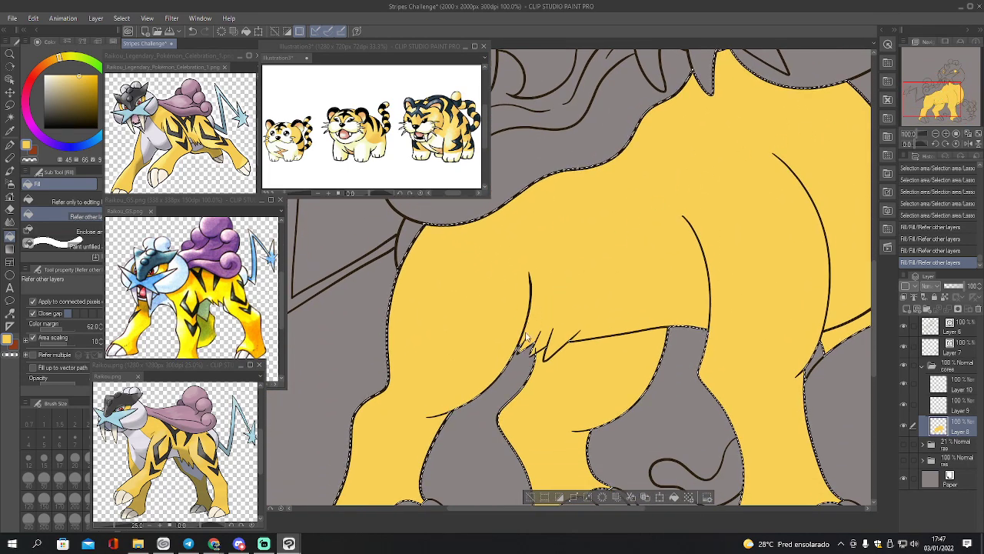
{"action": "key", "text": "ctrl+d"}
{"action": "key", "text": "p"}
{"action": "left_click", "coordinate": [75, 184]}
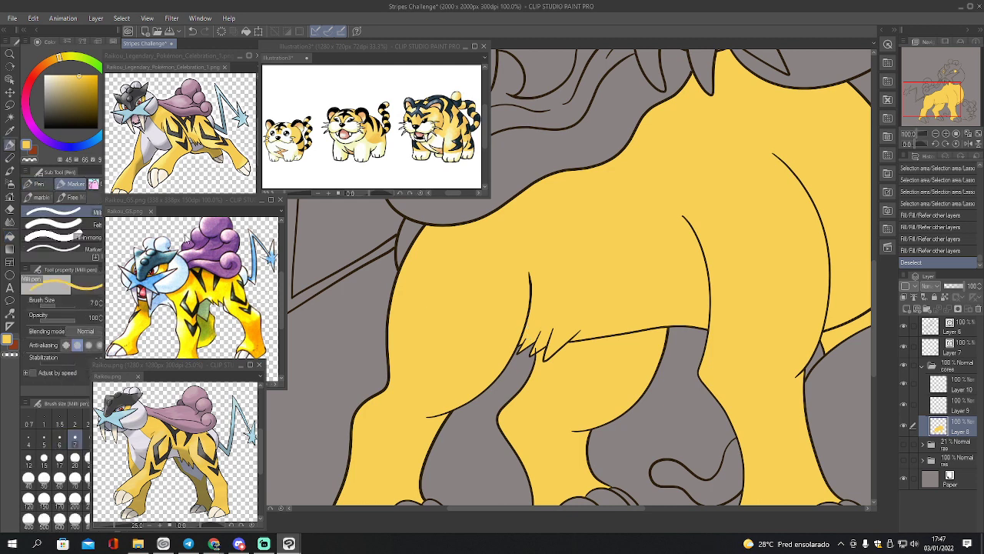
{"action": "left_click_drag", "start_coordinate": [528, 358], "coordinate": [534, 351]}
{"action": "key", "text": "bracketright"}
{"action": "key", "text": "bracketright"}
{"action": "key", "text": "bracketright"}
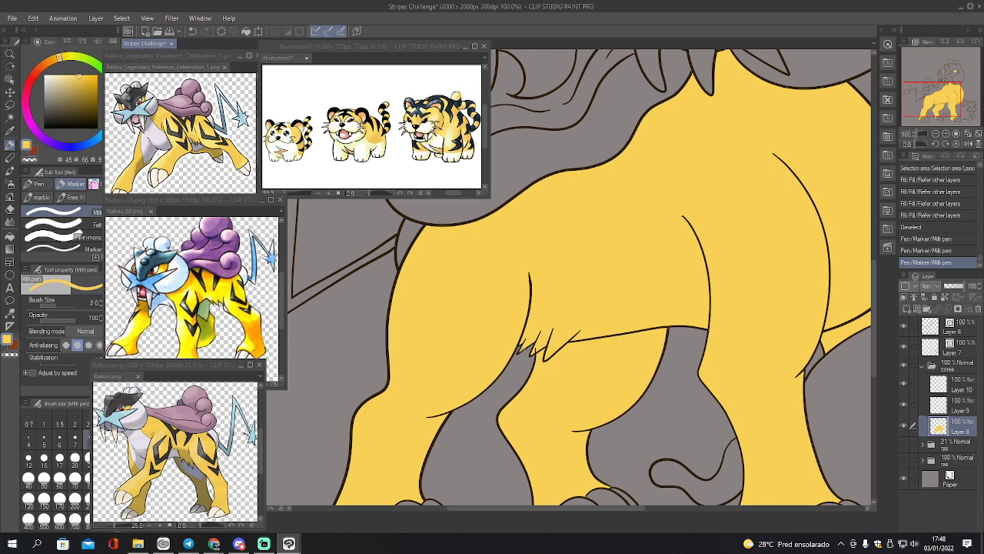
Touch up the small gap beside the fur tufts in yellow with the Milli pen at size 4
{"action": "key", "text": "bracketleft"}
{"action": "key", "text": "bracketleft"}
{"action": "key", "text": "bracketleft"}
{"action": "key", "text": "bracketleft"}
{"action": "key", "text": "bracketleft"}
{"action": "key", "text": "bracketleft"}
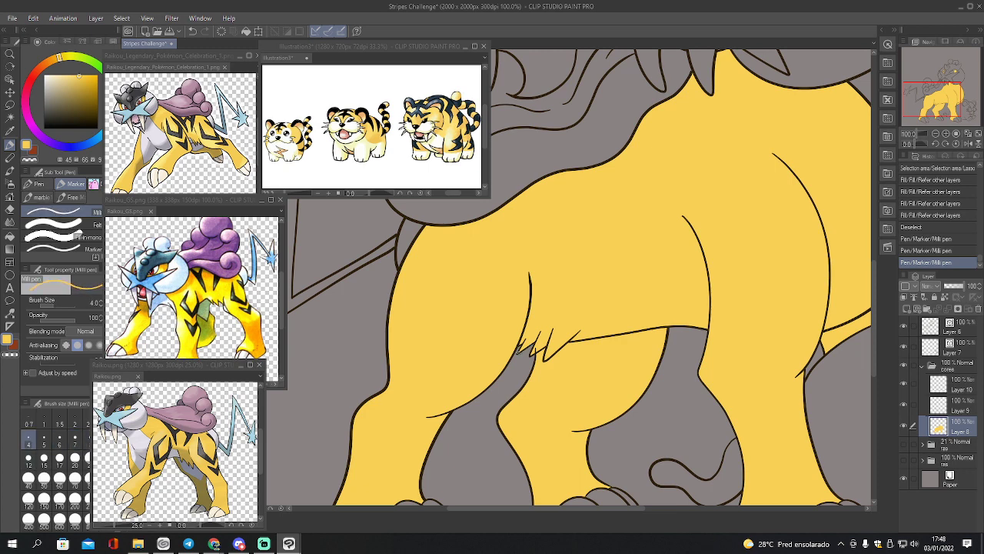
{"action": "left_click_drag", "start_coordinate": [519, 353], "coordinate": [523, 349]}
Make Layer 6 active and erase a stray bit of line at the belly fur tufts with the Hard eraser at size 5
{"action": "left_click", "coordinate": [935, 329]}
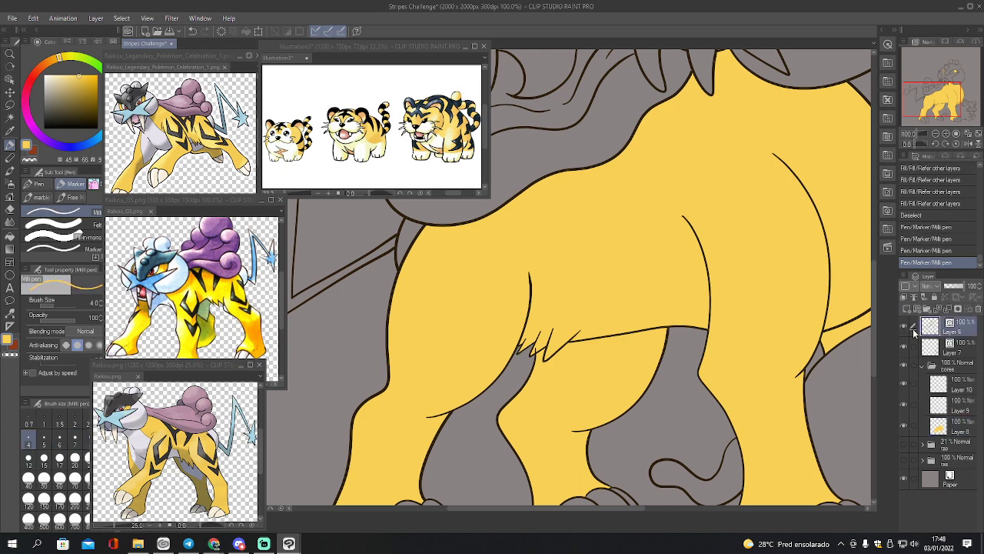
{"action": "left_click", "coordinate": [904, 326]}
{"action": "left_click", "coordinate": [904, 327]}
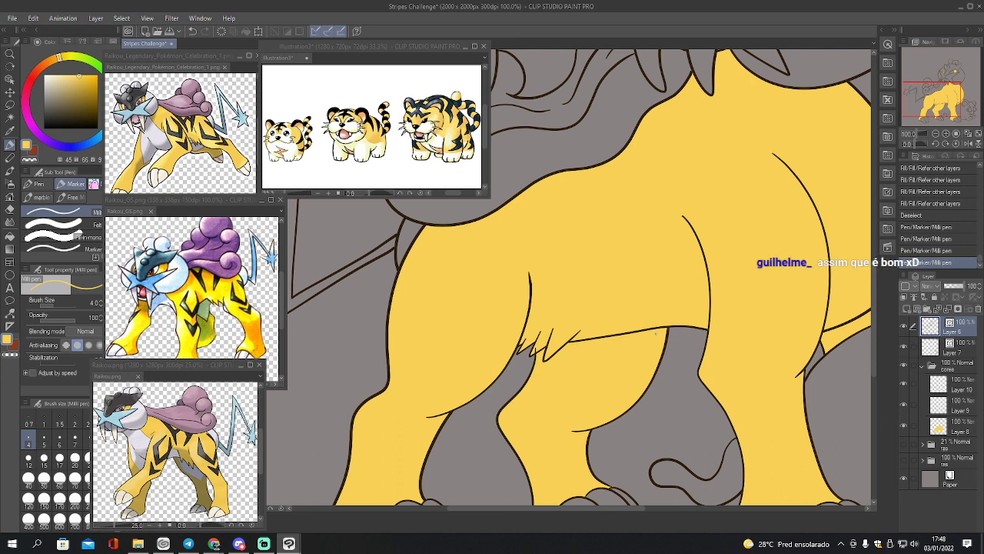
{"action": "key", "text": "e"}
{"action": "key", "text": "bracketleft"}
{"action": "key", "text": "bracketleft"}
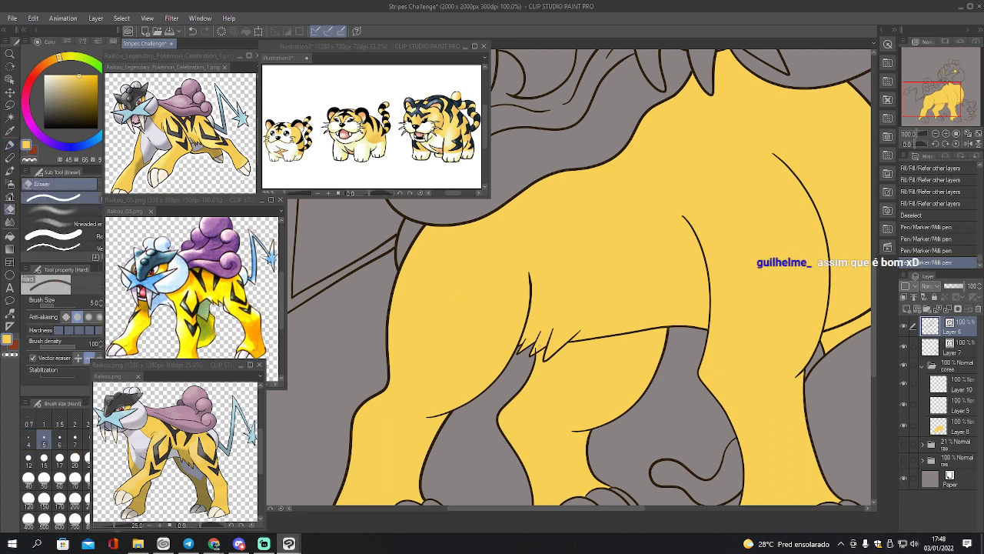
{"action": "left_click_drag", "start_coordinate": [547, 342], "coordinate": [557, 329]}
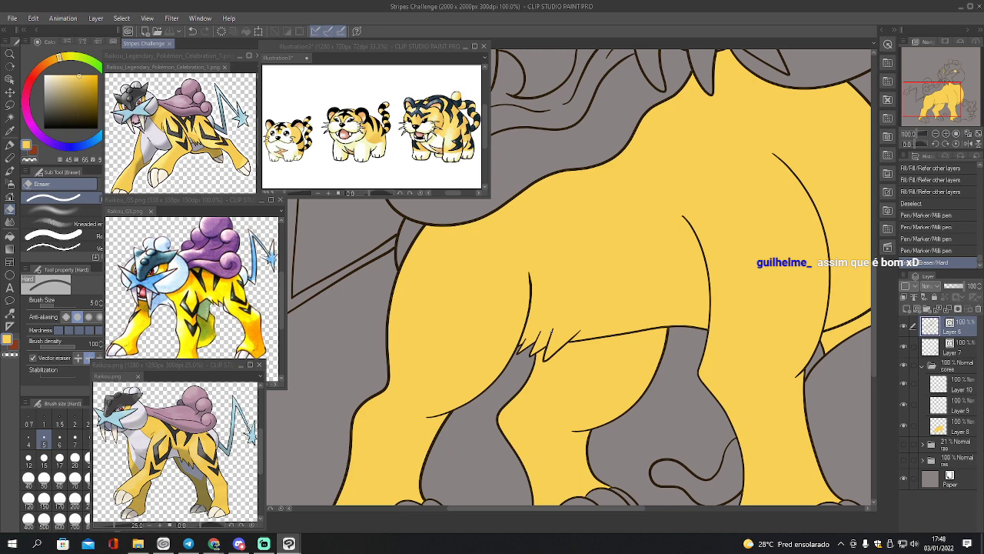
Sample the off-white chest color as the main color and the darker yellow beside it as the sub color from Raikou.png
{"action": "key", "text": "i"}
{"action": "left_click", "coordinate": [144, 436]}
{"action": "left_click", "coordinate": [143, 435]}
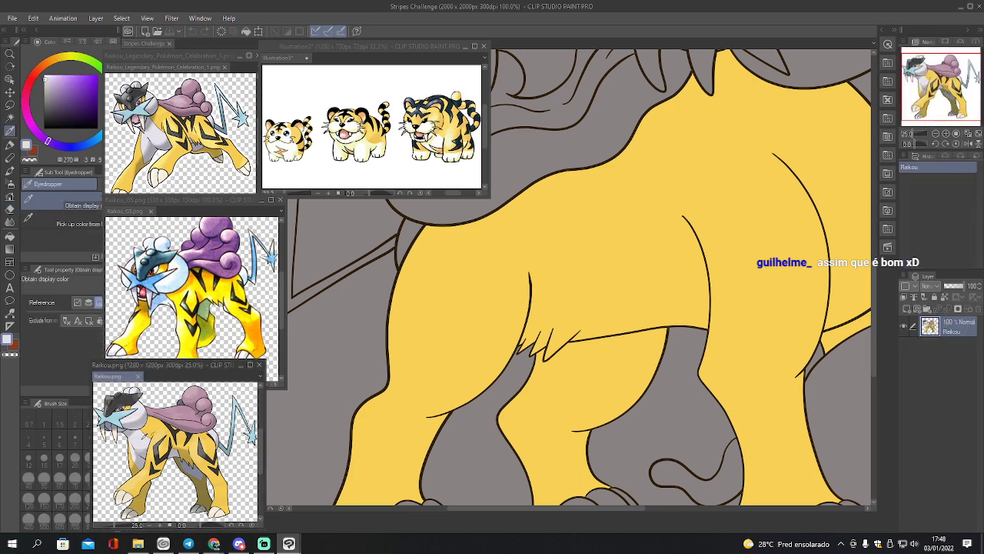
{"action": "left_click", "coordinate": [956, 134]}
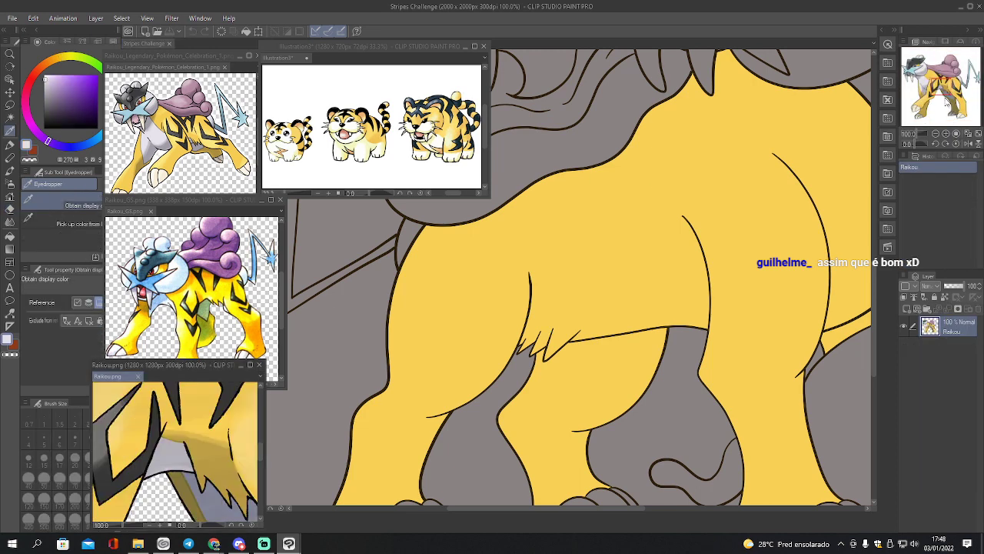
{"action": "left_click_drag", "start_coordinate": [935, 96], "coordinate": [920, 90]}
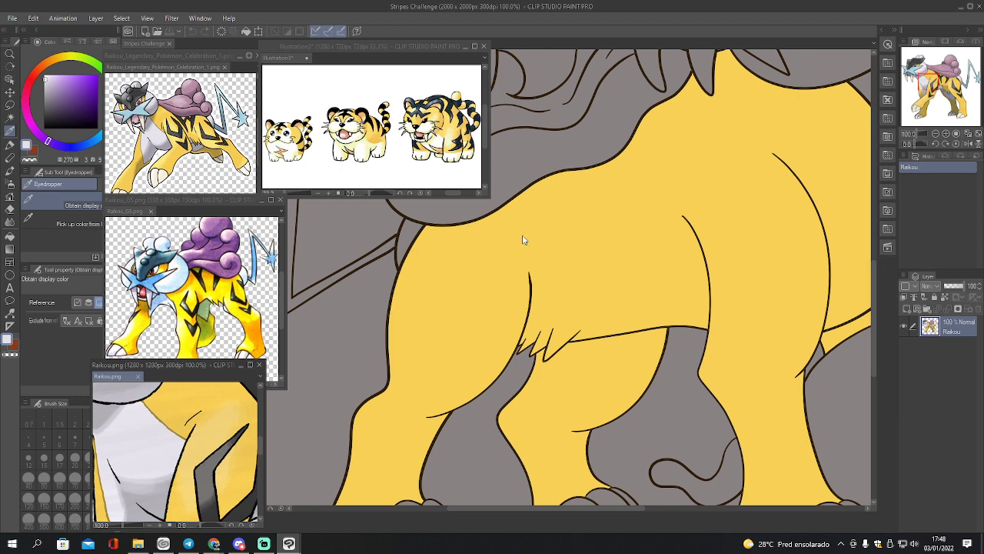
{"action": "left_click", "coordinate": [173, 412]}
{"action": "left_click", "coordinate": [175, 425]}
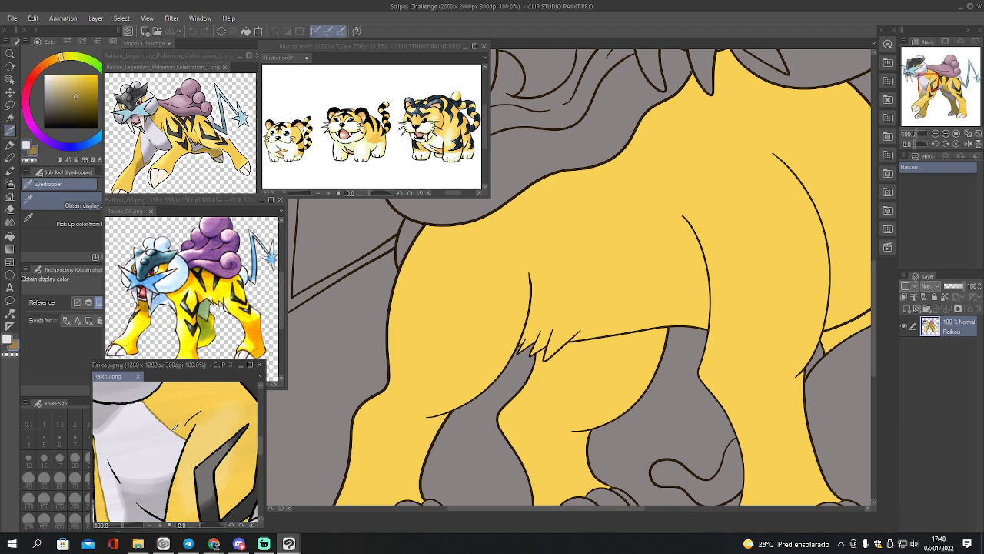
{"action": "left_click", "coordinate": [170, 424]}
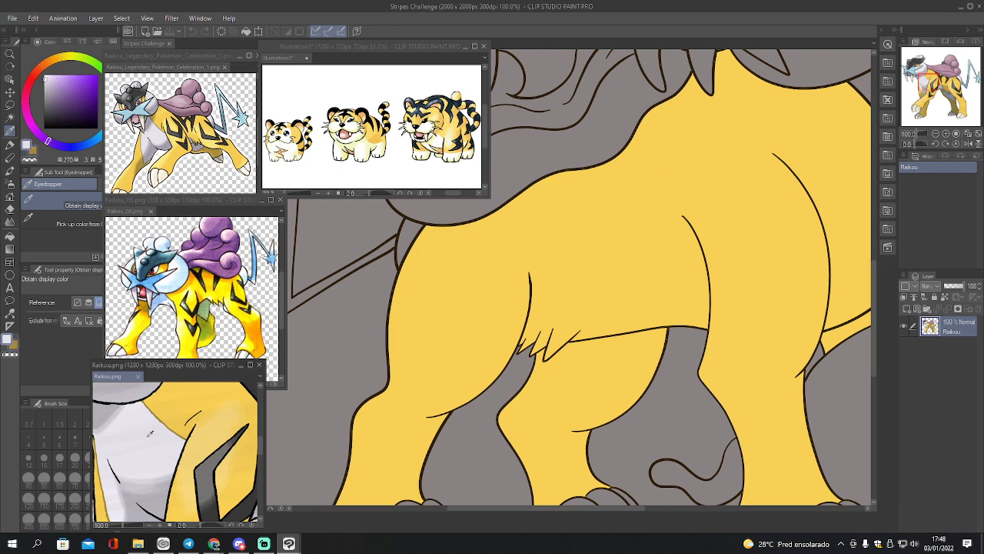
Examine Raikou's white chest and body markings in the Raikou.png reference, both close up and as a whole
{"action": "left_click", "coordinate": [936, 134]}
{"action": "left_click", "coordinate": [935, 134]}
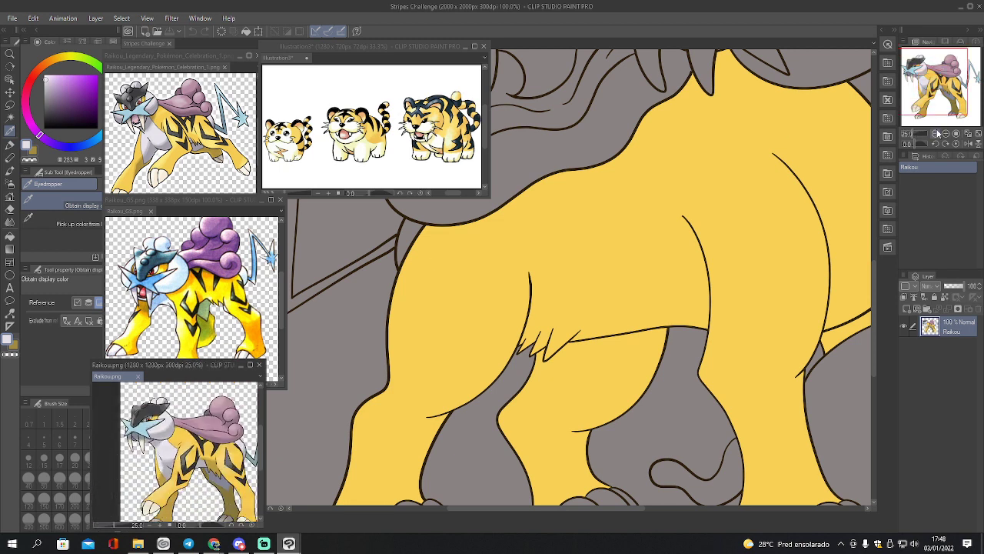
{"action": "left_click", "coordinate": [935, 134]}
{"action": "left_click", "coordinate": [945, 134]}
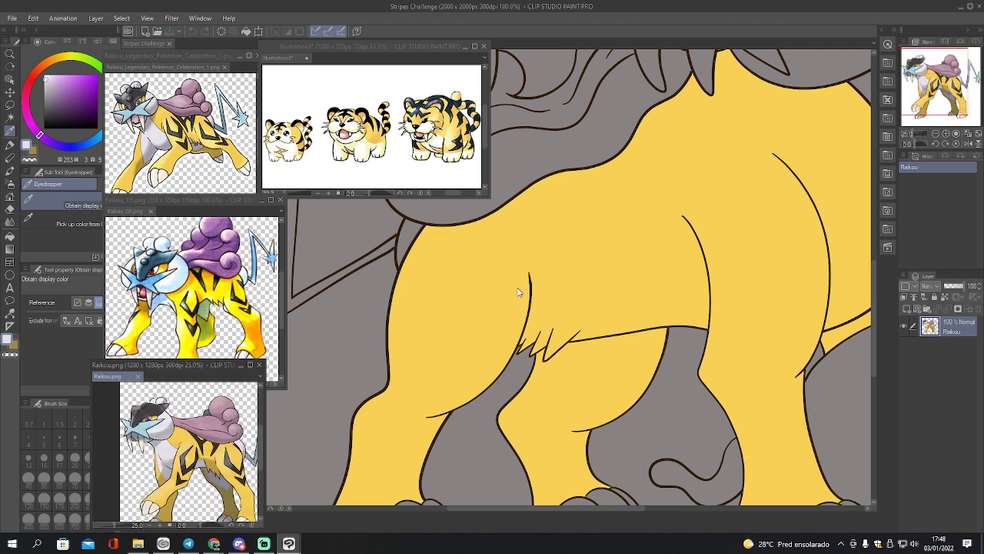
{"action": "left_click", "coordinate": [956, 134]}
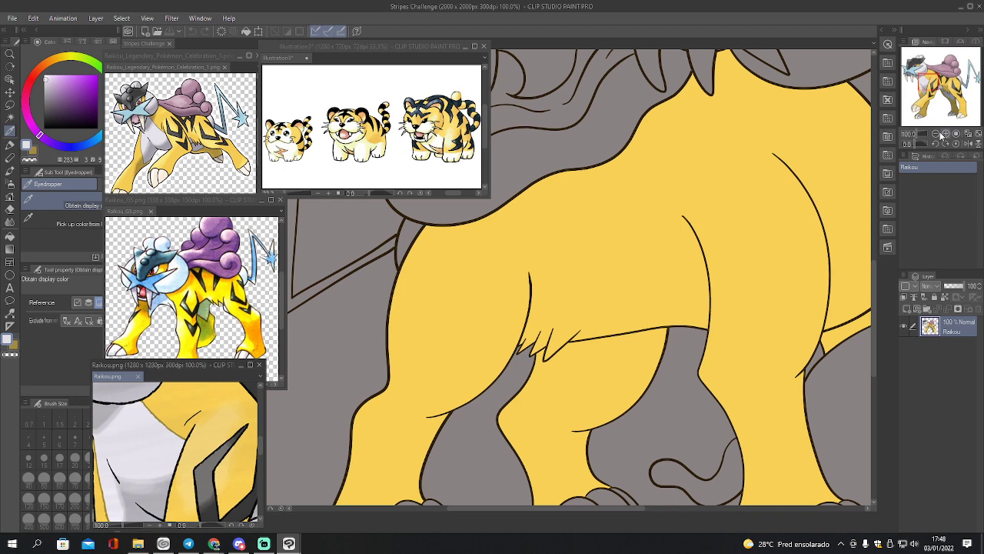
{"action": "left_click", "coordinate": [936, 135]}
{"action": "left_click", "coordinate": [936, 135]}
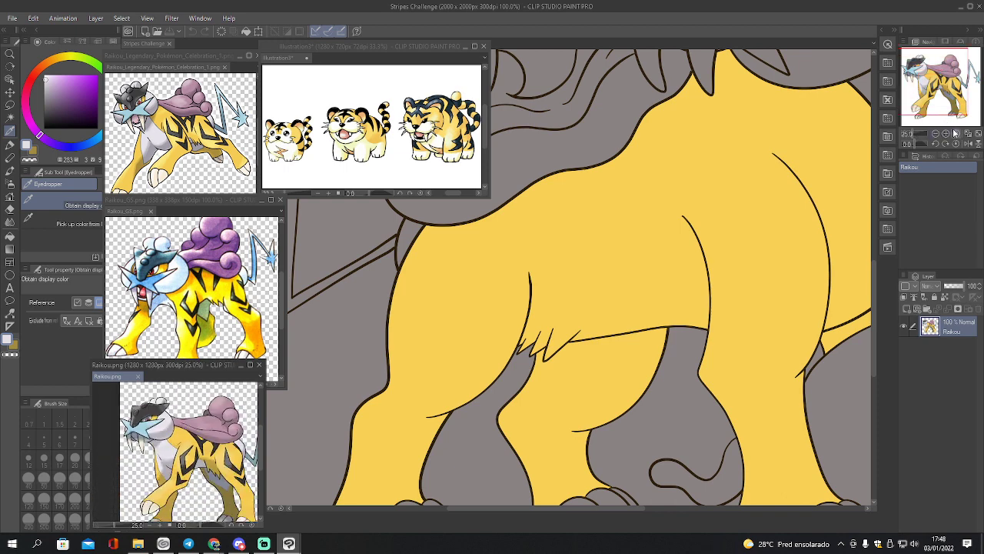
{"action": "left_click_drag", "start_coordinate": [938, 102], "coordinate": [949, 109]}
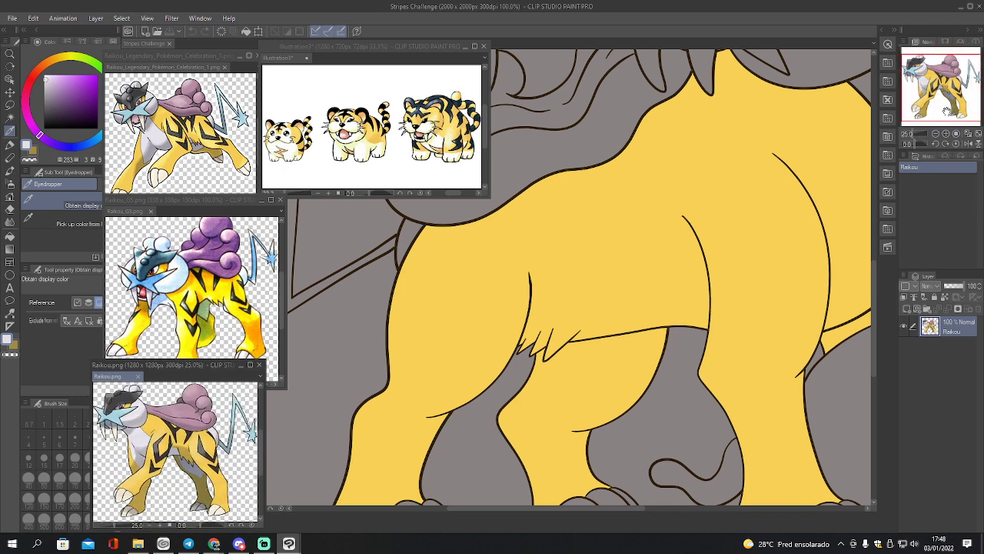
Return to Stripes Challenge with the darker yellow pen, make Layer 10 active, hide Layer 8 and show the 21% opacity sketch folder
{"action": "left_click", "coordinate": [524, 386], "text": "alt"}
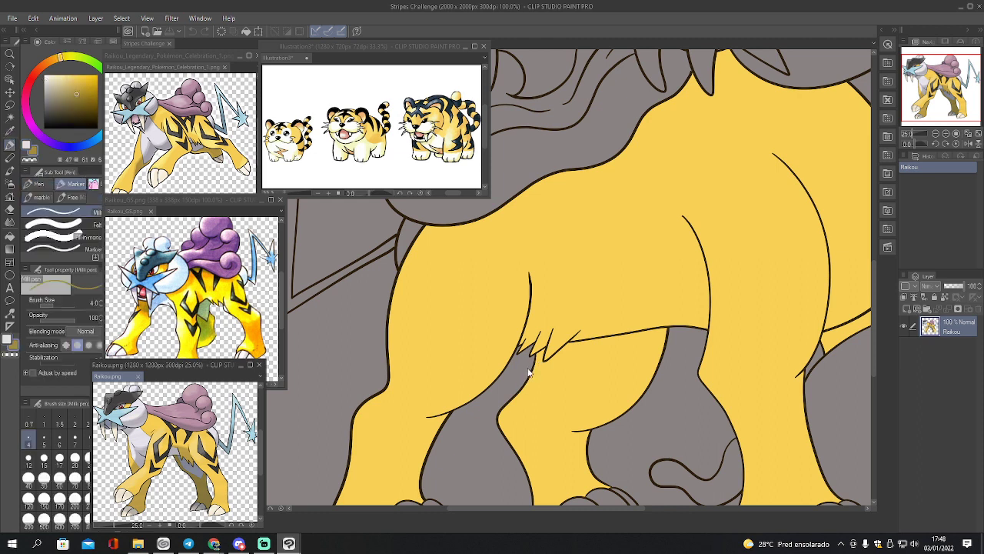
{"action": "left_click", "coordinate": [873, 344]}
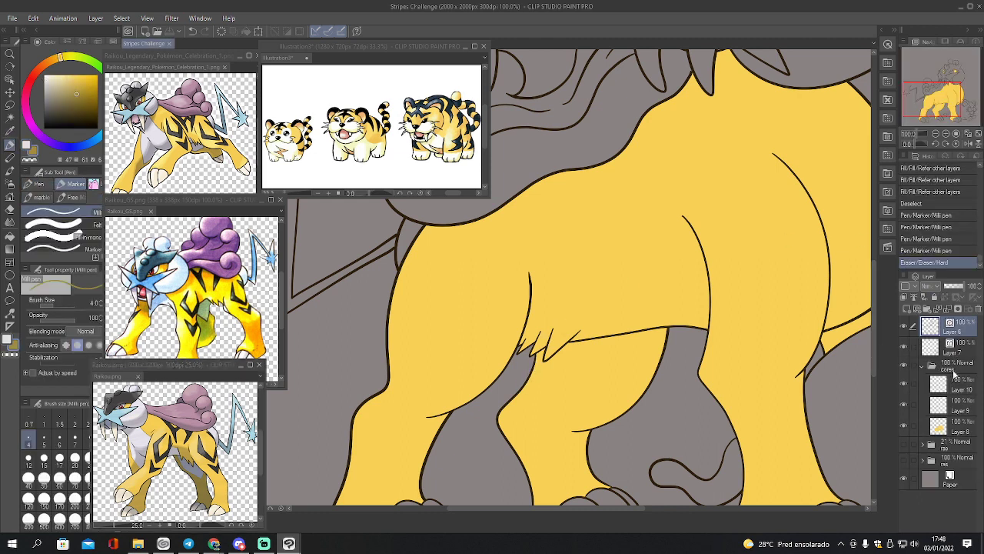
{"action": "left_click_drag", "start_coordinate": [931, 93], "coordinate": [942, 91]}
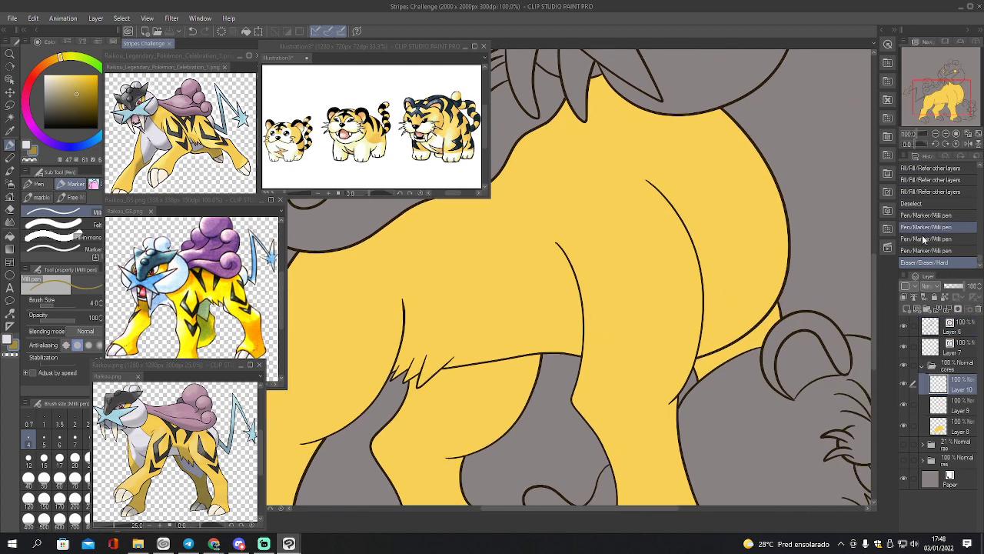
{"action": "left_click", "coordinate": [905, 427]}
{"action": "left_click", "coordinate": [905, 444]}
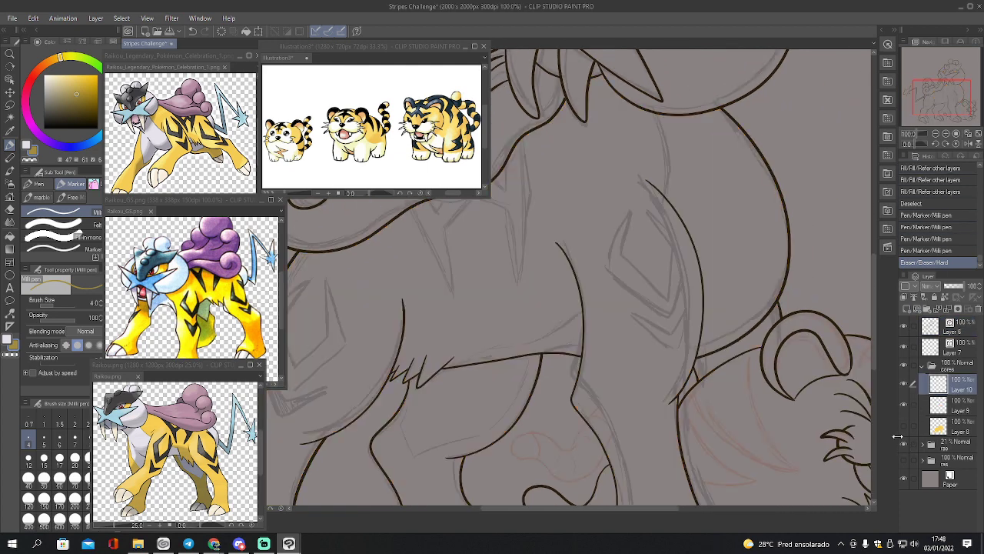
{"action": "left_click_drag", "start_coordinate": [935, 123], "coordinate": [945, 96]}
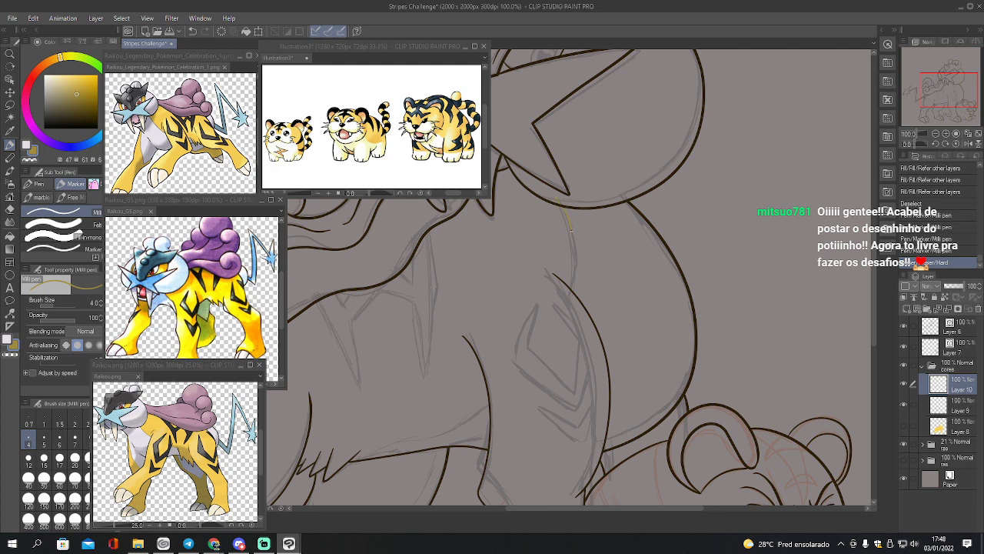
Trace the boundary line of Raikou's white chest over the sketch in dark yellow with the Milli pen at size 6
{"action": "left_click_drag", "start_coordinate": [571, 229], "coordinate": [573, 240]}
{"action": "key", "text": "ctrl+z"}
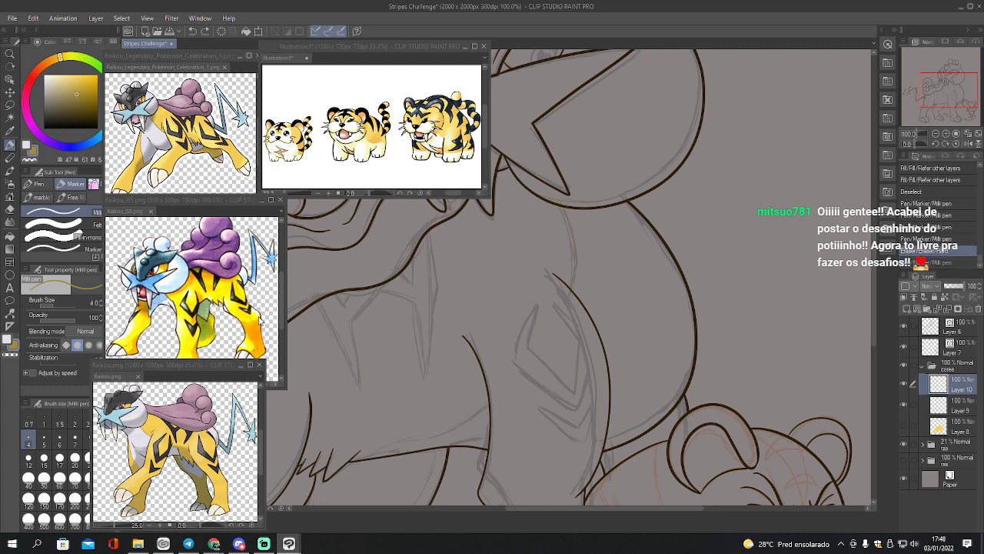
{"action": "key", "text": "bracketright"}
{"action": "key", "text": "bracketright"}
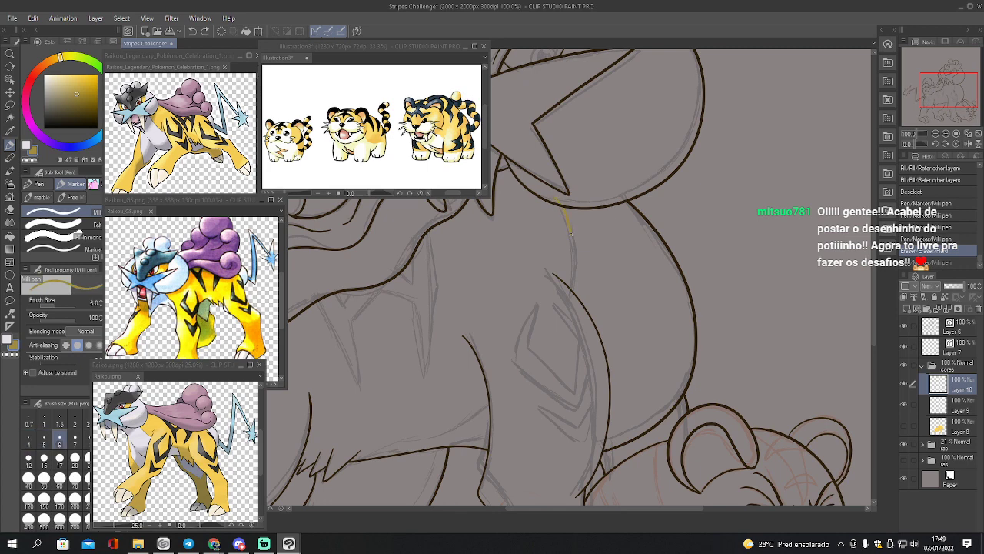
{"action": "left_click_drag", "start_coordinate": [571, 273], "coordinate": [563, 291]}
Trace the white belly's boundary from the fur tufts forward, redrawing it so that it extends past the front leg line
{"action": "left_click", "coordinate": [933, 101]}
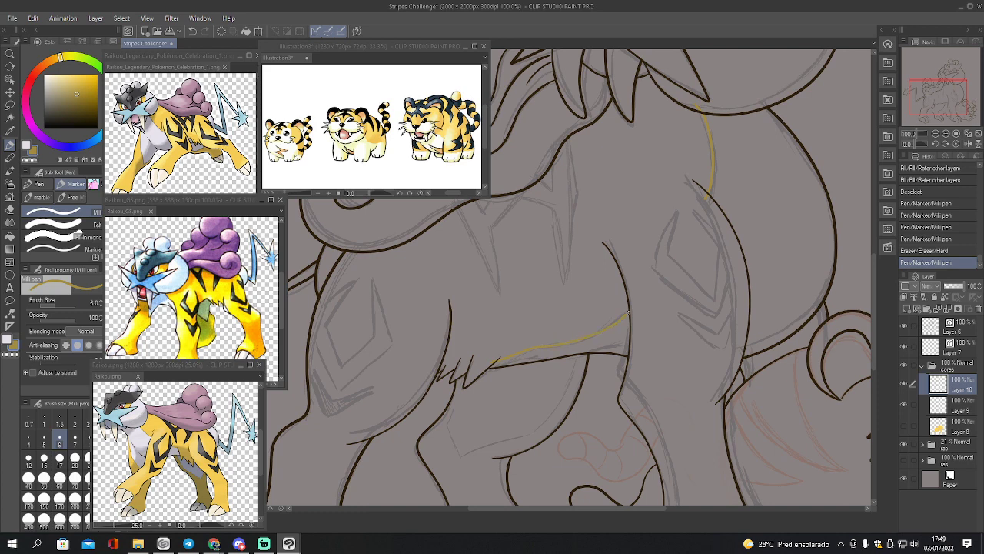
{"action": "left_click_drag", "start_coordinate": [629, 311], "coordinate": [629, 309]}
{"action": "key", "text": "ctrl+z"}
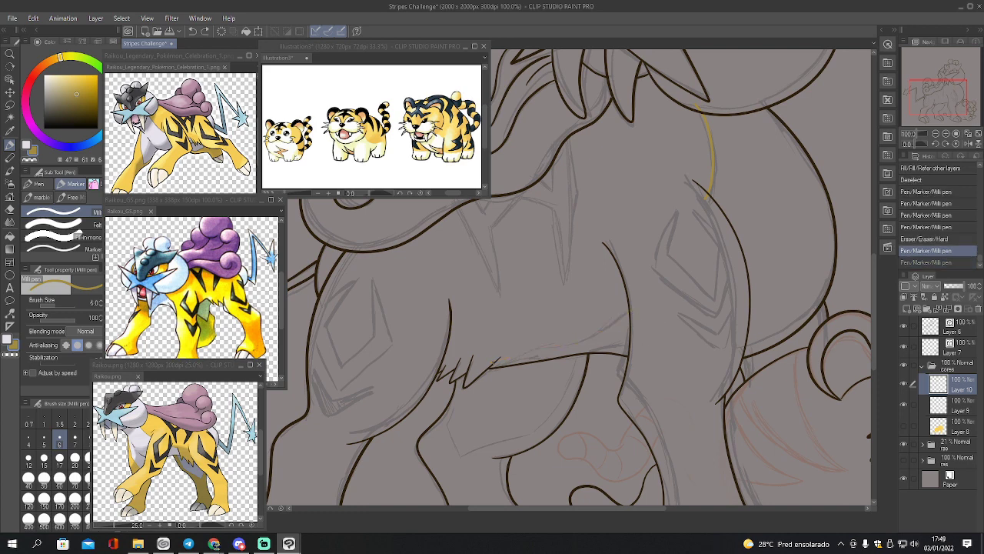
{"action": "left_click_drag", "start_coordinate": [587, 337], "coordinate": [648, 300]}
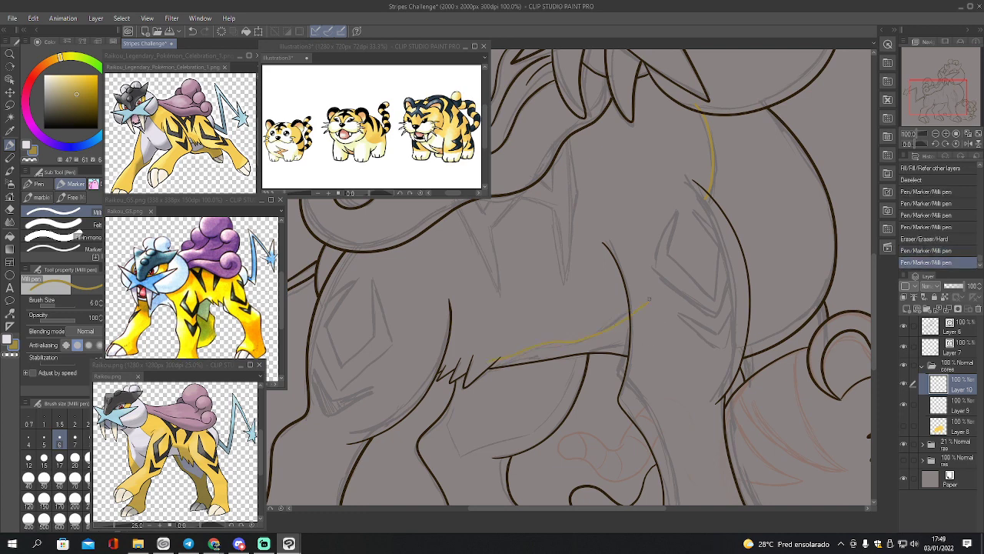
Trace the outline of the pointed patch inside Raikou's far hind leg, undoing the first version and redrawing it with the Milli pen
{"action": "mouse_move", "coordinate": [939, 87]}
{"action": "left_mouse_down"}
{"action": "mouse_move", "coordinate": [939, 99]}
{"action": "mouse_move", "coordinate": [944, 90]}
{"action": "left_mouse_up"}
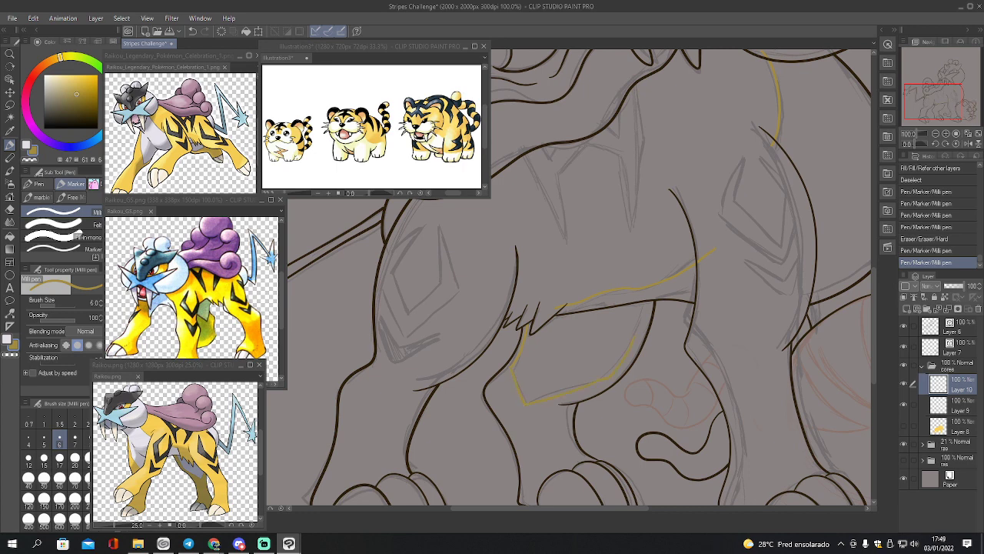
{"action": "left_click_drag", "start_coordinate": [640, 303], "coordinate": [655, 303]}
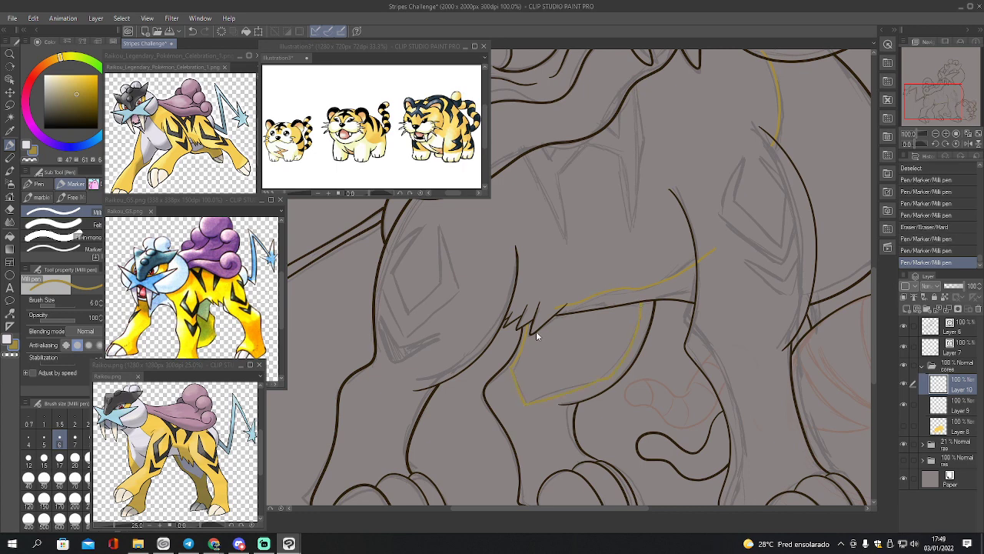
{"action": "key", "text": "ctrl+z"}
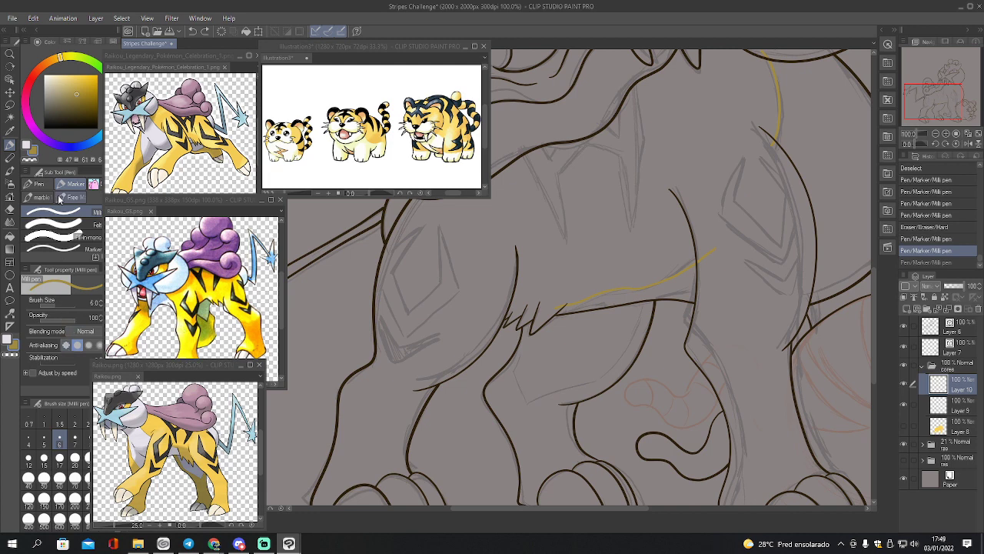
{"action": "left_click", "coordinate": [35, 184]}
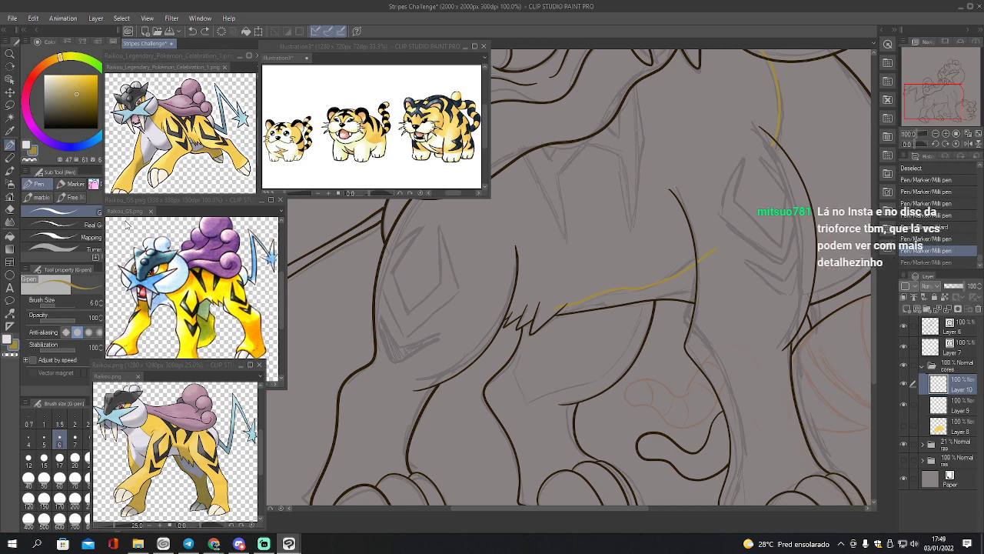
{"action": "left_click", "coordinate": [85, 183]}
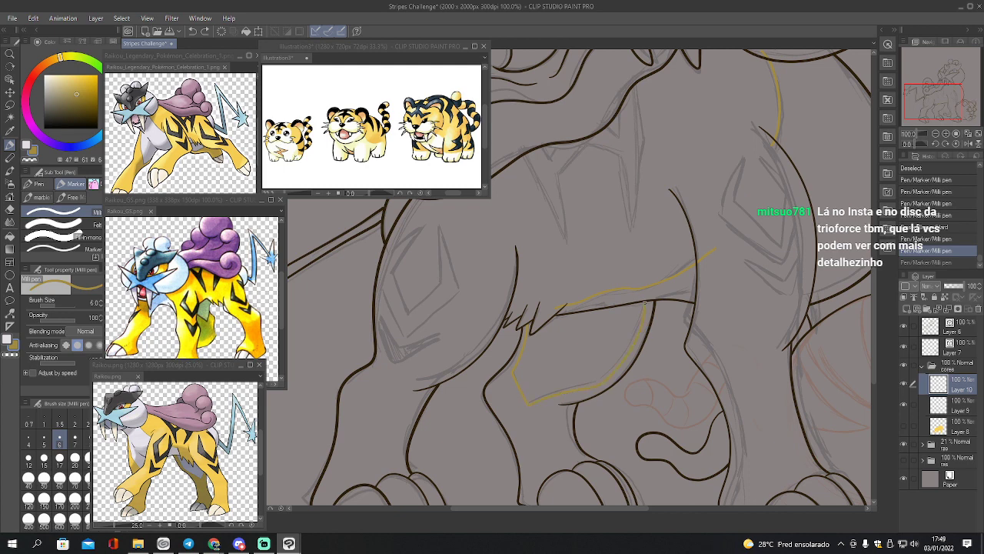
{"action": "left_click_drag", "start_coordinate": [645, 303], "coordinate": [638, 326]}
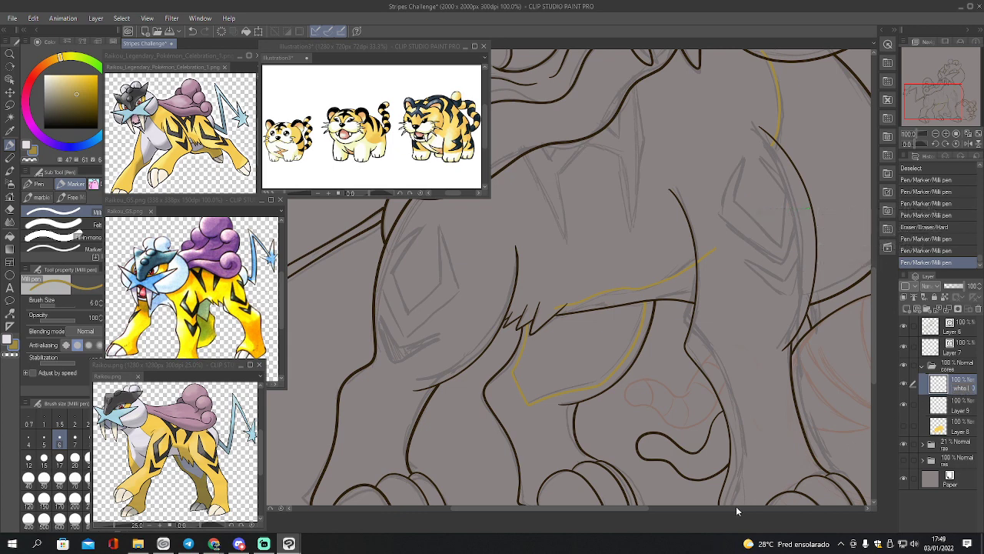
Rename Layer 10 as "white lines"
{"action": "type", "text": "white lines"}
{"action": "key", "text": "Return"}
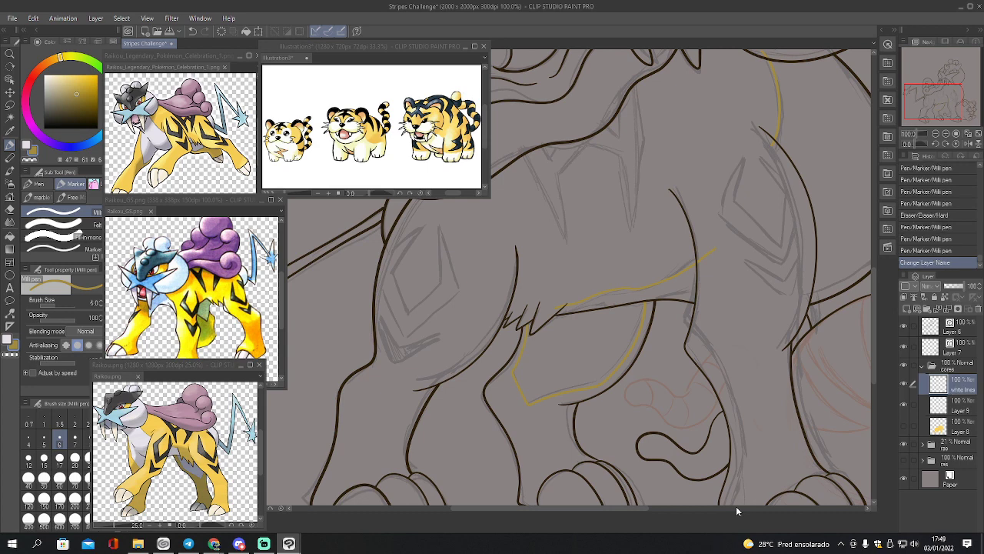
Trim both overshooting ends of the yellow belly boundary line with the Hard eraser at size 12
{"action": "left_click", "coordinate": [935, 134]}
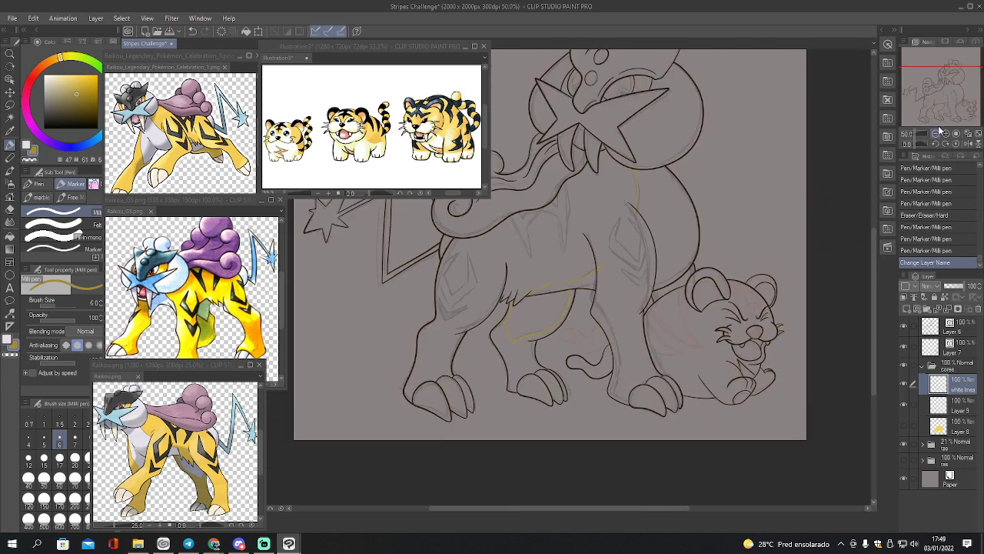
{"action": "left_click", "coordinate": [947, 134]}
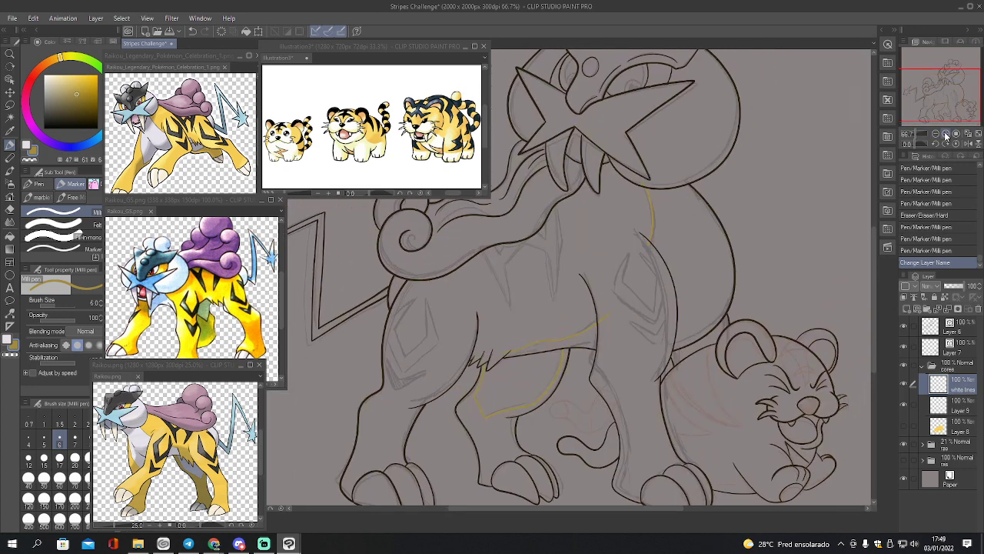
{"action": "left_click", "coordinate": [948, 134]}
{"action": "left_click_drag", "start_coordinate": [946, 115], "coordinate": [941, 97]}
{"action": "key", "text": "e"}
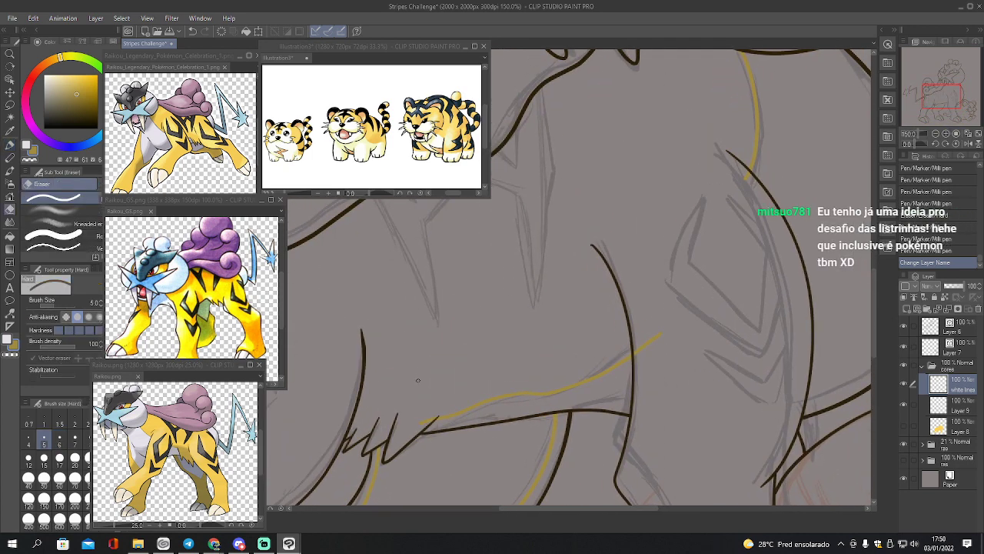
{"action": "key", "text": "bracketright"}
{"action": "key", "text": "bracketright"}
{"action": "key", "text": "bracketright"}
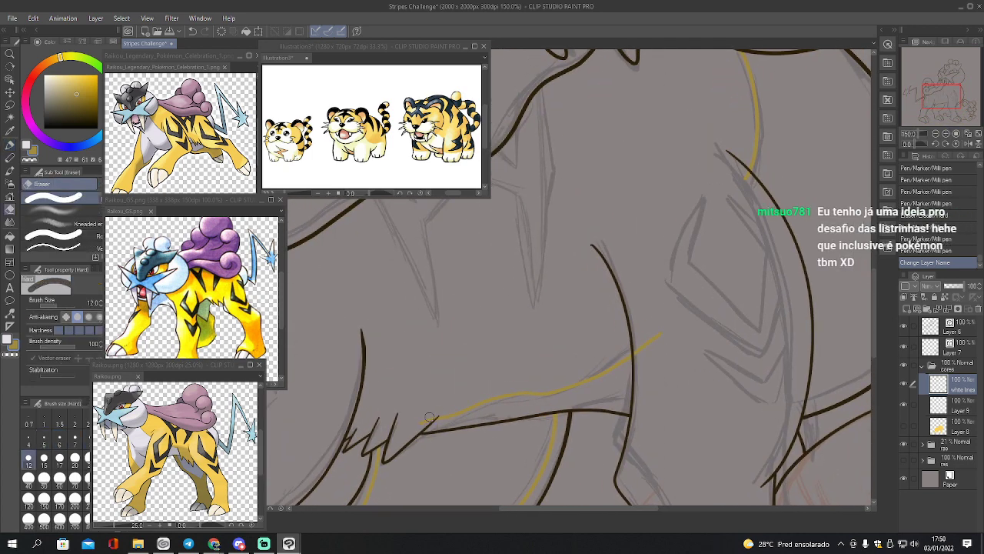
{"action": "left_click", "coordinate": [435, 410]}
{"action": "left_click", "coordinate": [430, 414]}
{"action": "left_click", "coordinate": [429, 409]}
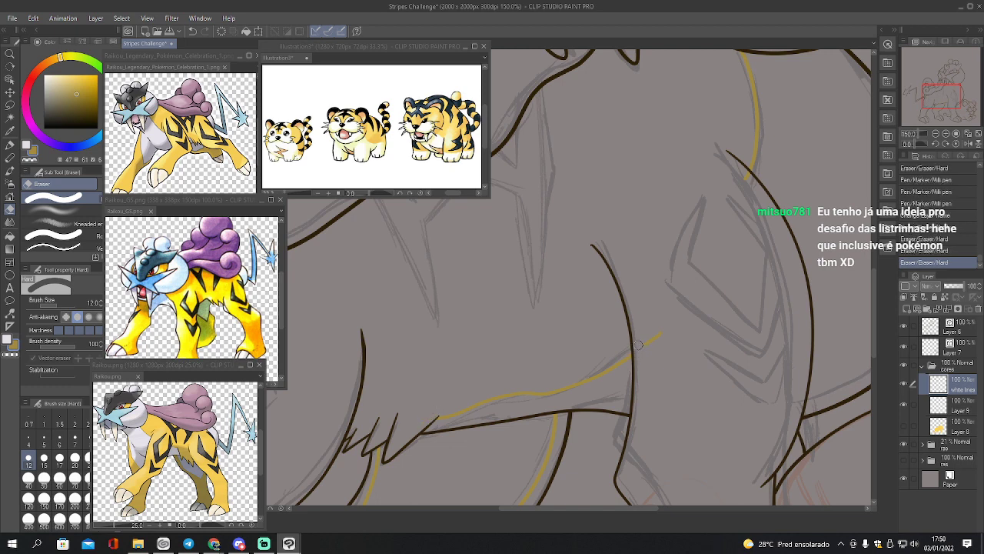
{"action": "left_click_drag", "start_coordinate": [639, 349], "coordinate": [662, 332]}
Erase the overshooting upper end of the yellow chest line beneath the mane and hide the sketch folder
{"action": "left_click_drag", "start_coordinate": [948, 108], "coordinate": [943, 89]}
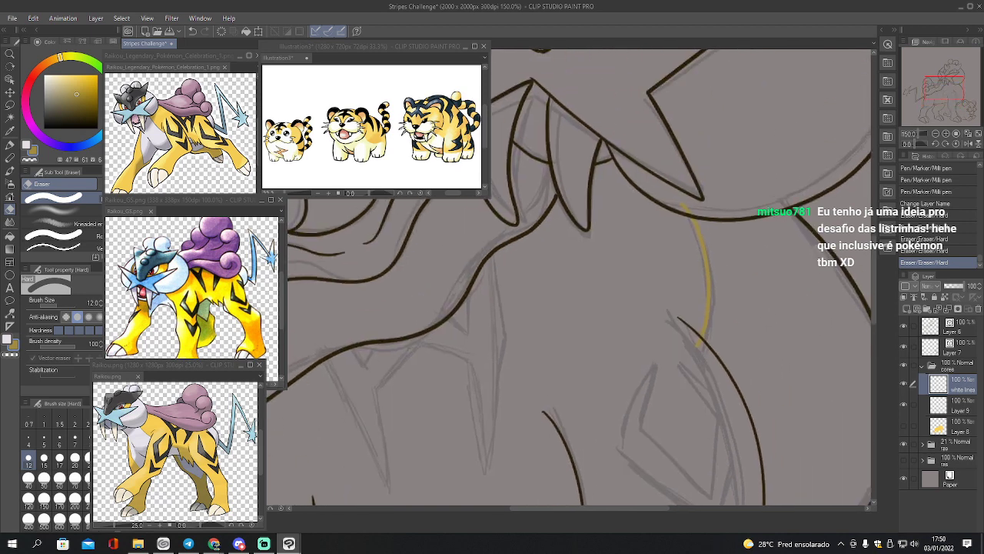
{"action": "left_click_drag", "start_coordinate": [689, 209], "coordinate": [693, 219]}
{"action": "left_click", "coordinate": [936, 134]}
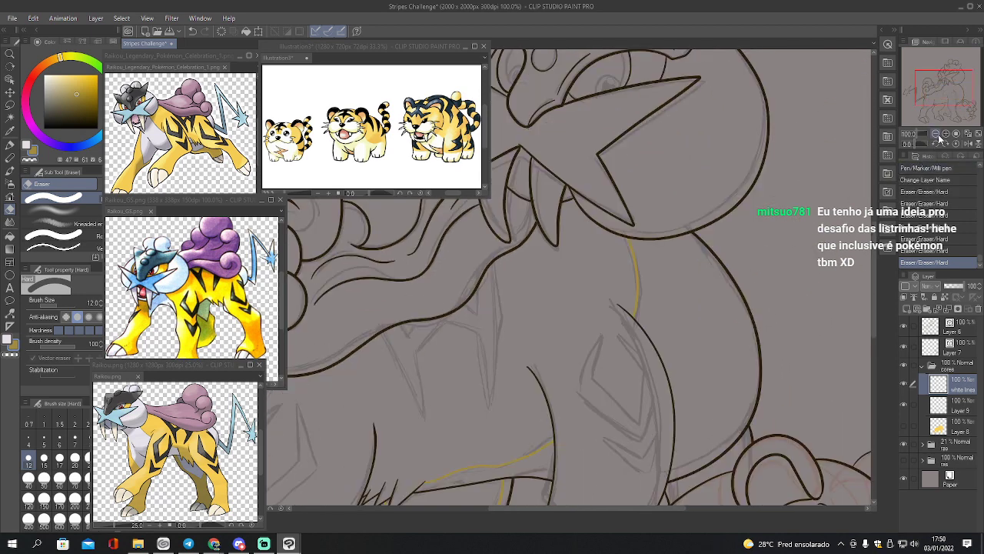
{"action": "left_click", "coordinate": [905, 445]}
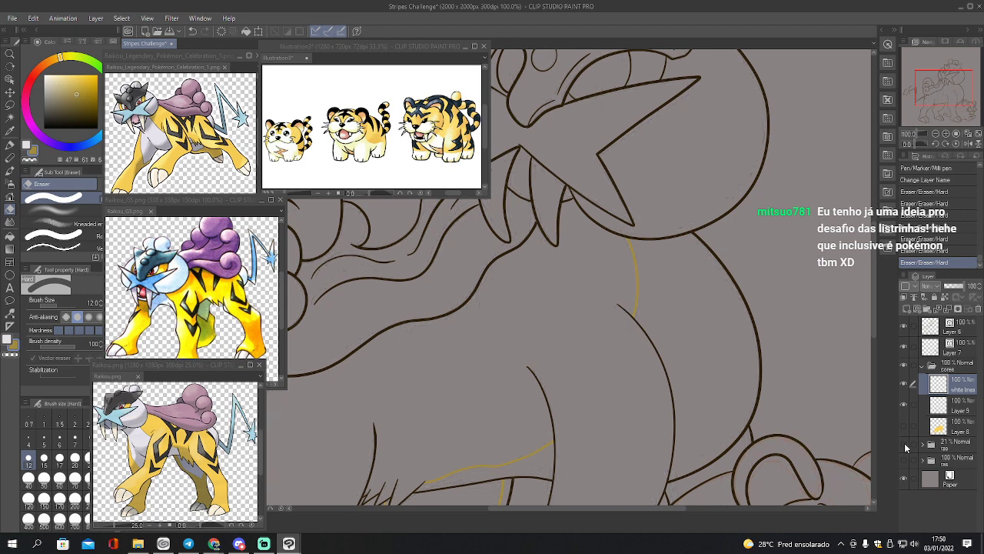
Auto-select Raikou's chest area by referring to all layers, lock the white lines layer, and keep Layer 9 active
{"action": "left_click", "coordinate": [940, 407]}
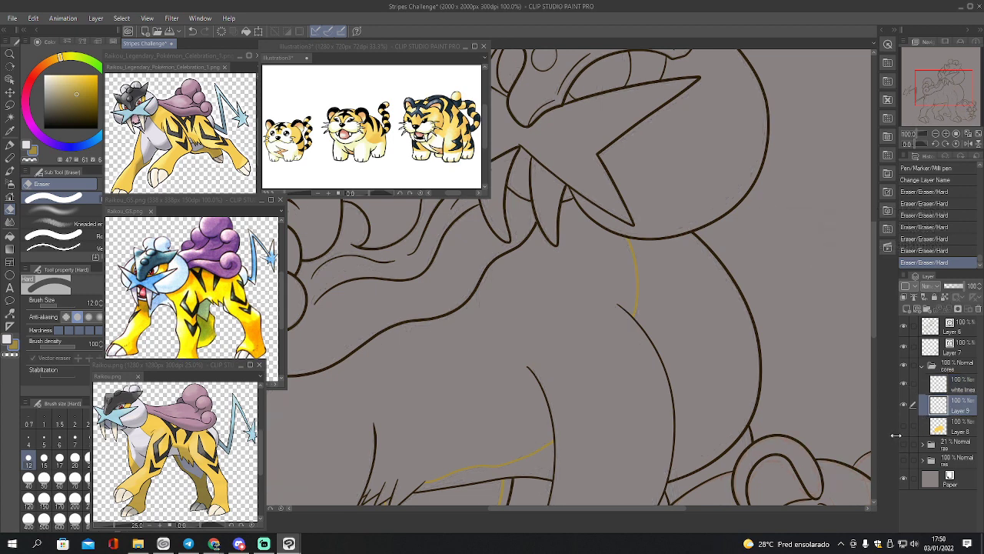
{"action": "key", "text": "w"}
{"action": "left_click", "coordinate": [703, 285]}
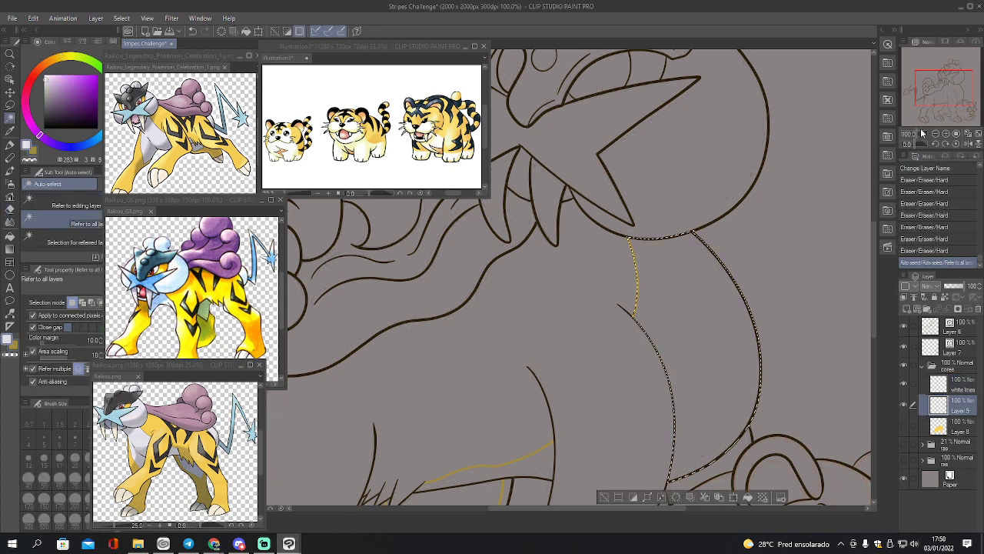
{"action": "key", "text": "alt+bracketright"}
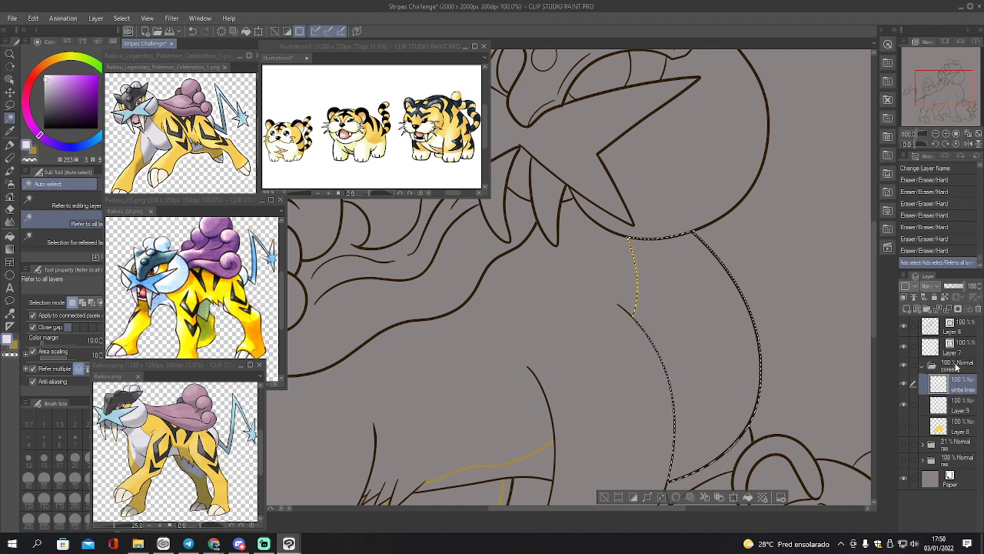
{"action": "left_click", "coordinate": [935, 297]}
{"action": "left_click", "coordinate": [950, 404]}
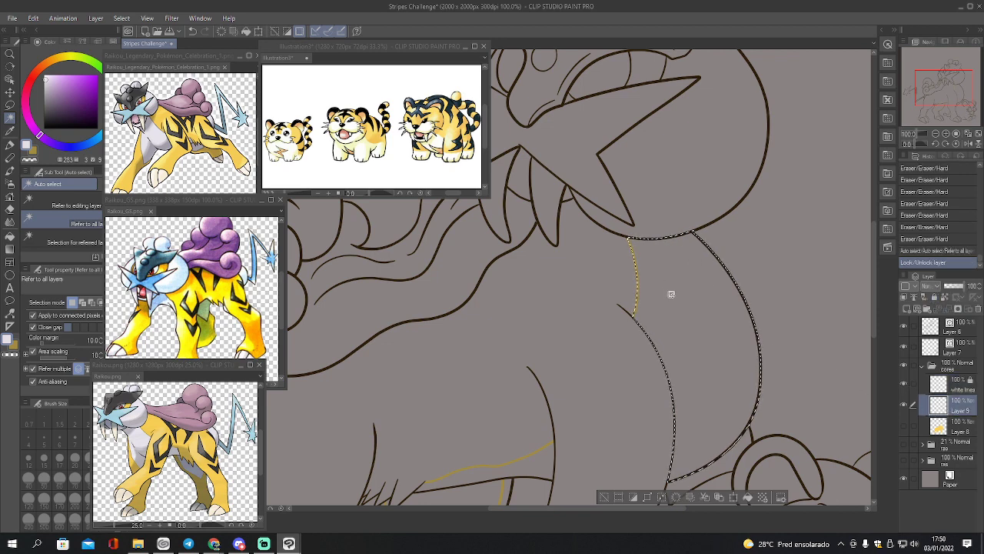
Touch up the chest selection with the Lasso where the yellow line meets the mane
{"action": "key", "text": "m"}
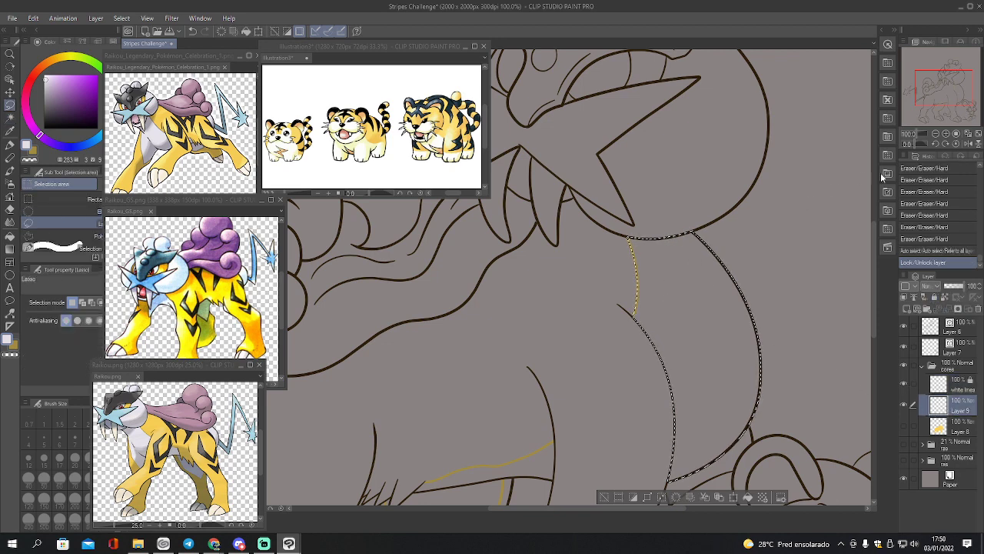
{"action": "left_click", "coordinate": [947, 134]}
{"action": "left_click_drag", "start_coordinate": [948, 108], "coordinate": [950, 82]}
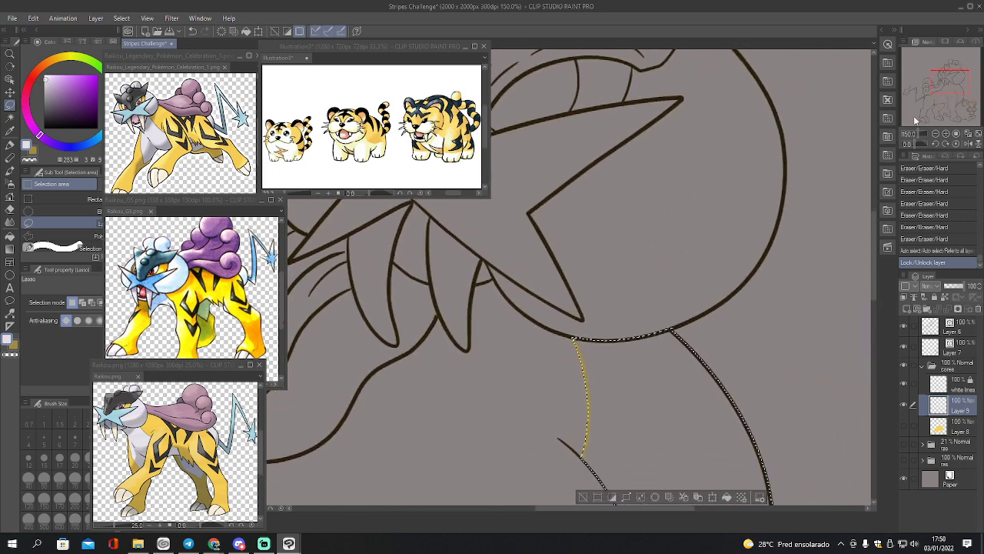
{"action": "left_click", "coordinate": [577, 337]}
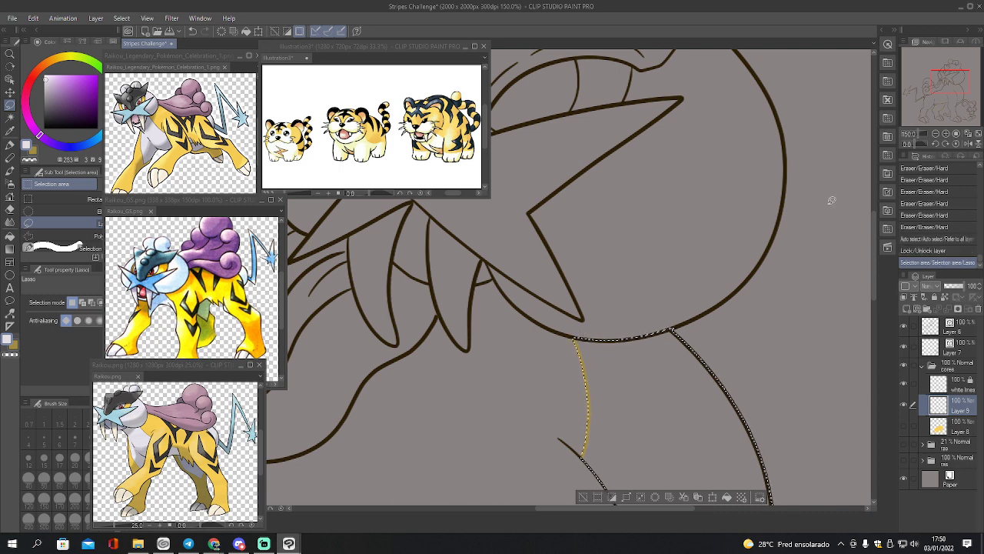
Add the belly strip and the pointed patch inside the far hind leg to the selection with Auto select
{"action": "left_click_drag", "start_coordinate": [947, 84], "coordinate": [946, 99]}
{"action": "key", "text": "w"}
{"action": "left_click", "coordinate": [520, 357], "text": "shift"}
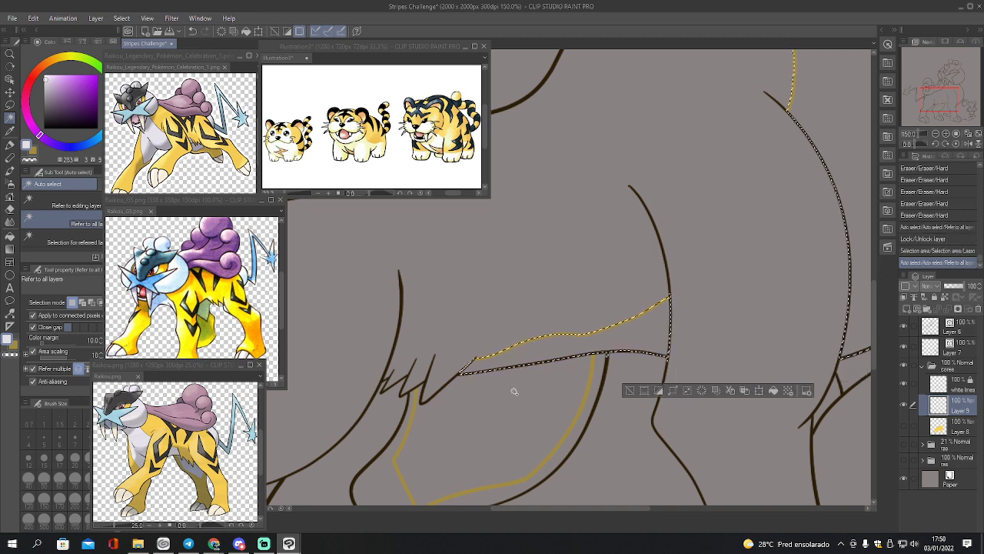
{"action": "left_click", "coordinate": [513, 390], "text": "shift"}
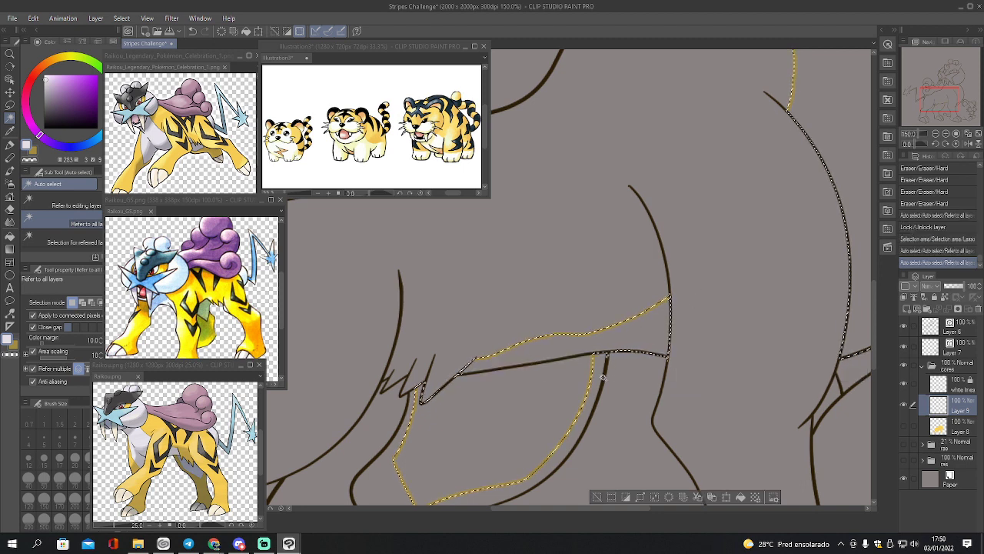
Add the missed corners along the belly line, front leg and fur tufts to the selection with the Lasso
{"action": "key", "text": "m"}
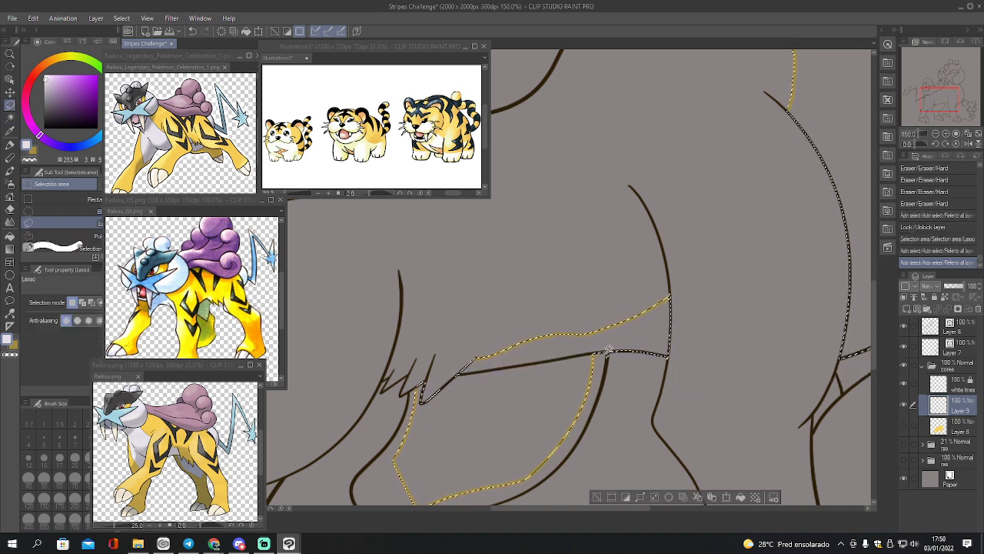
{"action": "left_click_drag", "start_coordinate": [609, 349], "coordinate": [614, 354]}
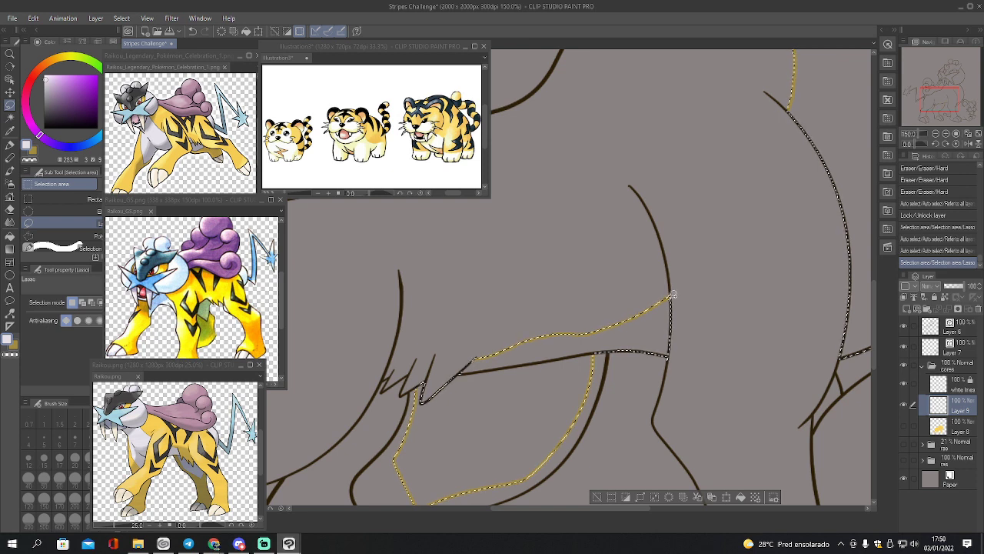
{"action": "left_click_drag", "start_coordinate": [672, 295], "coordinate": [670, 301]}
{"action": "left_click_drag", "start_coordinate": [668, 354], "coordinate": [665, 365]}
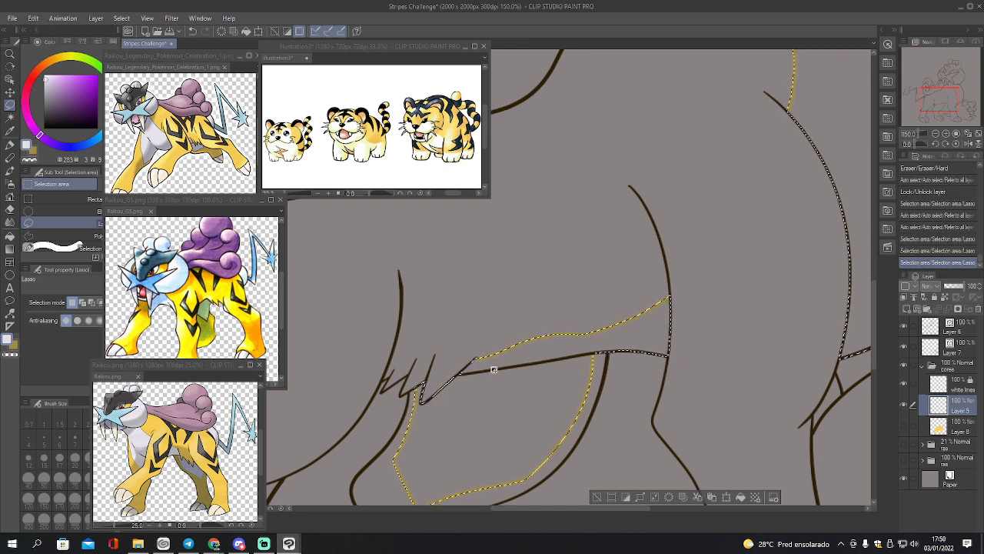
{"action": "mouse_move", "coordinate": [469, 378]}
{"action": "left_mouse_down"}
{"action": "mouse_move", "coordinate": [499, 382]}
{"action": "mouse_move", "coordinate": [431, 376]}
{"action": "left_mouse_up"}
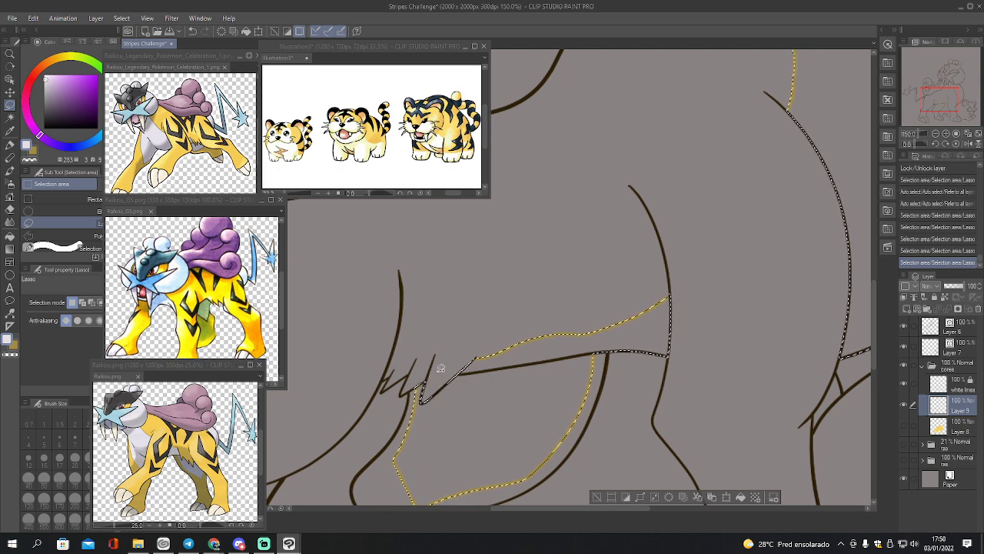
Fill the selected chest, belly and hind-leg patch with off-white on Layer 9, and clear the selection
{"action": "left_click", "coordinate": [935, 136]}
{"action": "left_click", "coordinate": [935, 136]}
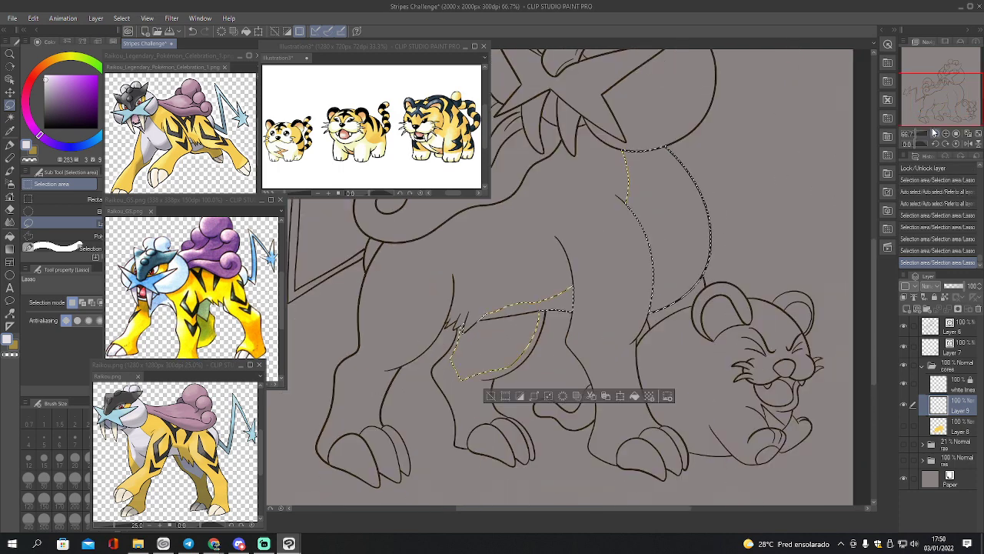
{"action": "key", "text": "g"}
{"action": "left_click", "coordinate": [539, 302]}
{"action": "left_click", "coordinate": [648, 162]}
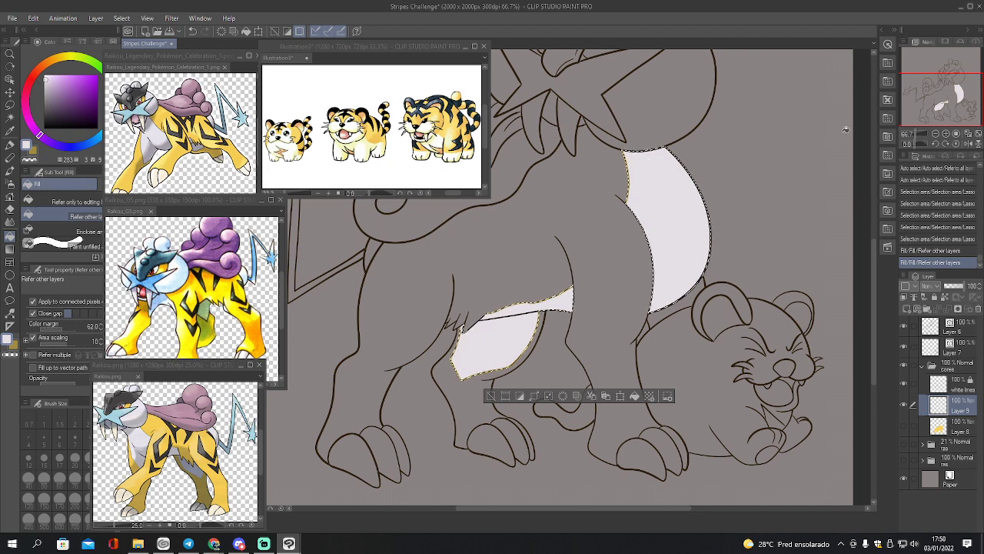
{"action": "scroll", "coordinate": [692, 163], "scroll_direction": "up", "scroll_amount": 3}
{"action": "key", "text": "ctrl+d"}
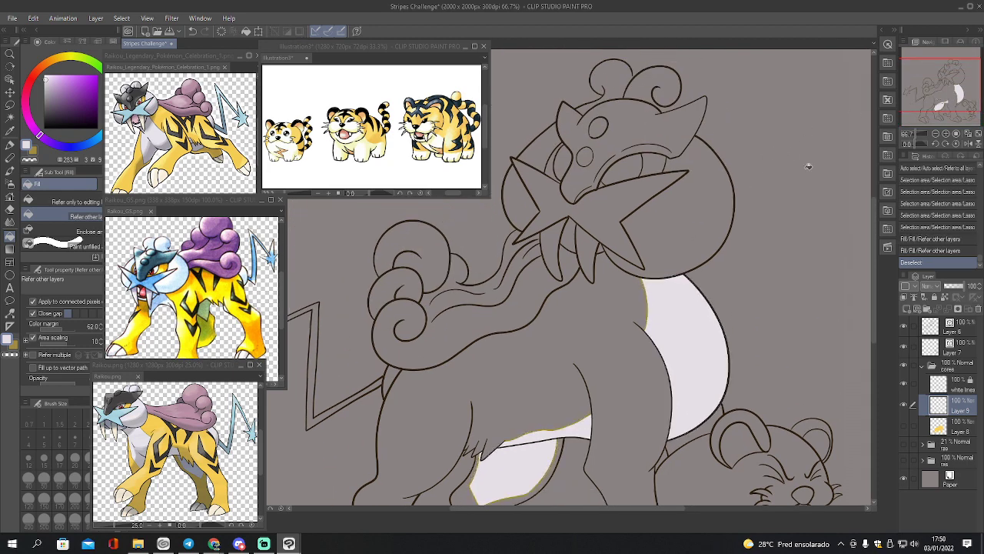
Auto-select the mane areas around Raikou's face, the gaps between the fangs and the smaller head curl, undoing the extra selection at the larger curl
{"action": "left_click", "coordinate": [939, 79]}
{"action": "key", "text": "w"}
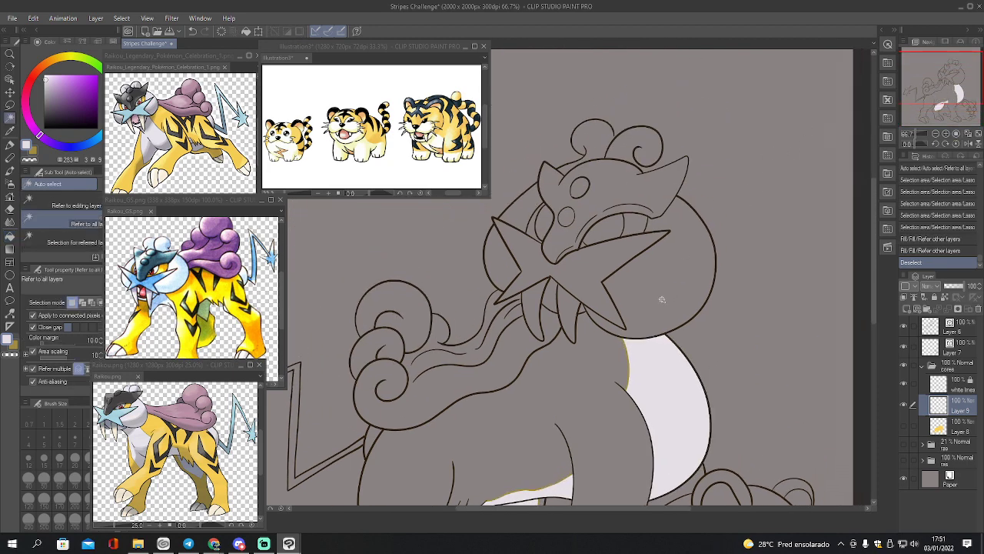
{"action": "left_click", "coordinate": [673, 272]}
{"action": "left_click", "coordinate": [566, 300]}
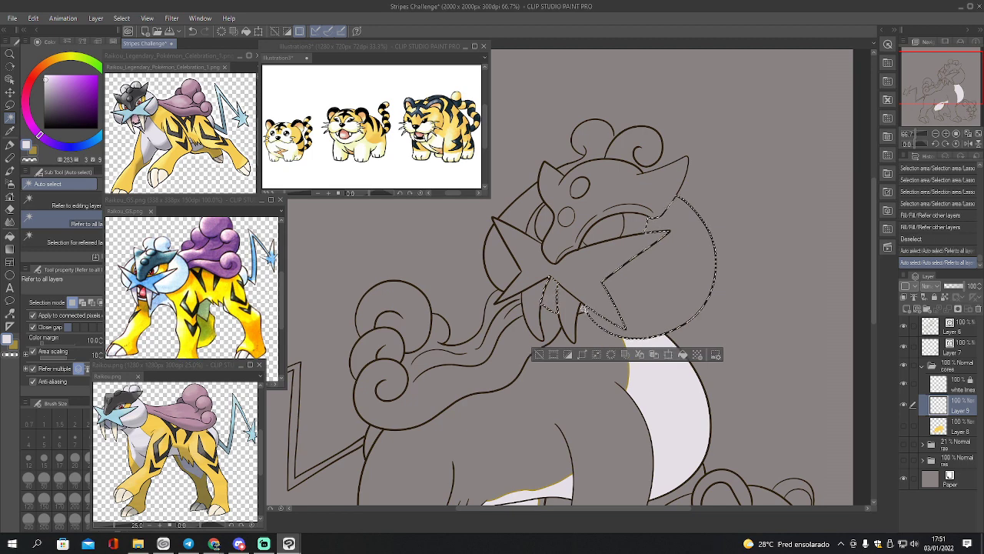
{"action": "left_click", "coordinate": [583, 309]}
{"action": "left_click", "coordinate": [500, 261]}
{"action": "left_click", "coordinate": [529, 203]}
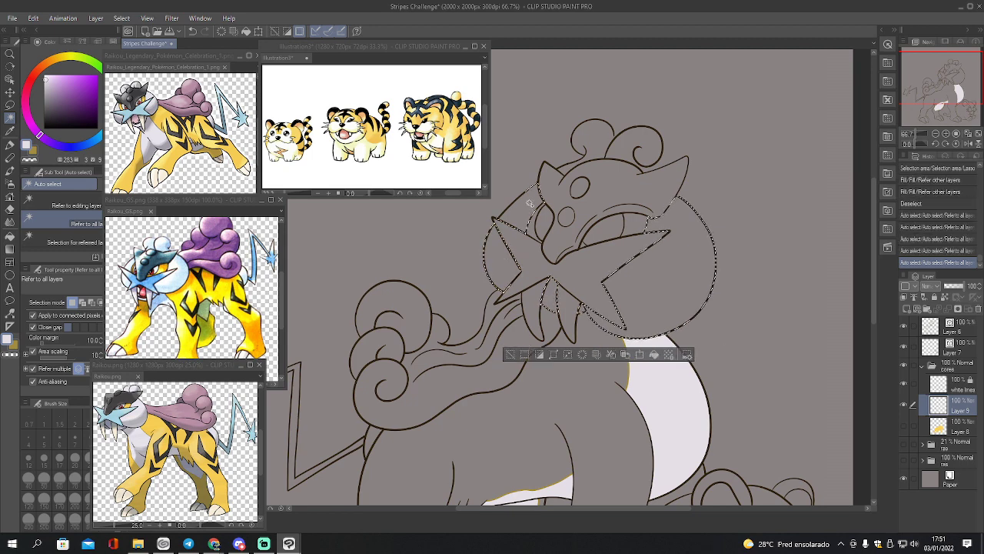
{"action": "left_click", "coordinate": [575, 164]}
{"action": "left_click", "coordinate": [648, 149]}
{"action": "key", "text": "ctrl+z"}
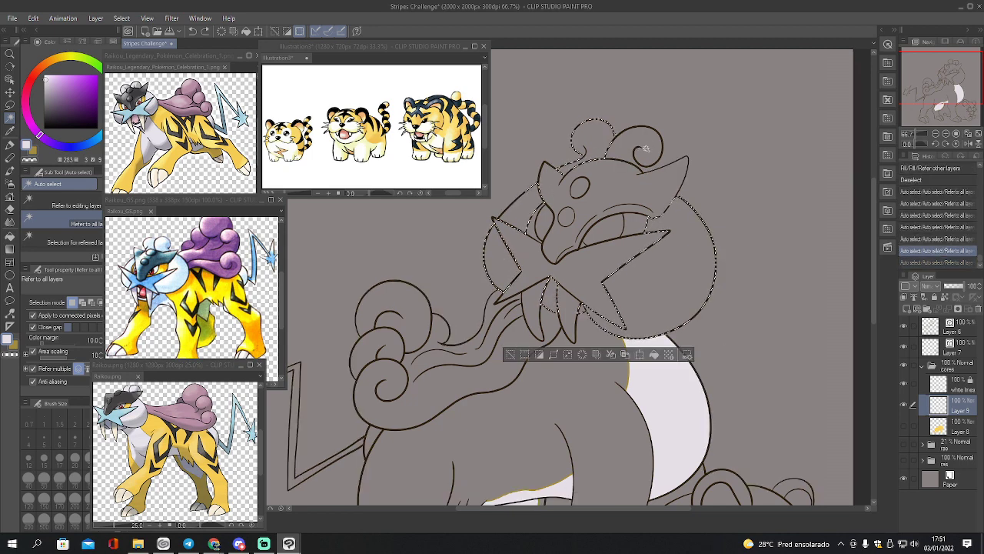
Fill the selected head curl and all selected mane areas around the face with off-white, and clear the selection
{"action": "key", "text": "g"}
{"action": "left_click", "coordinate": [598, 143]}
{"action": "left_click", "coordinate": [656, 246]}
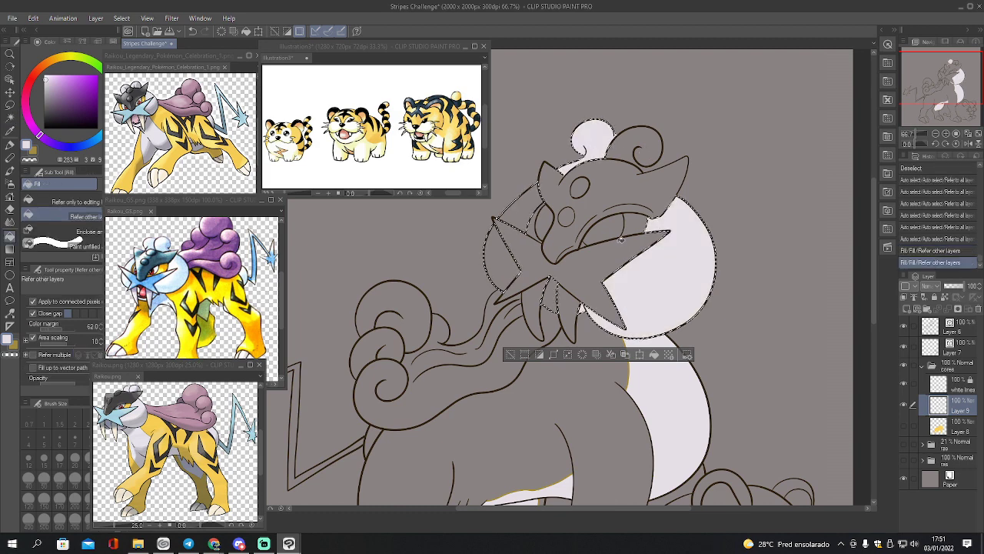
{"action": "left_click", "coordinate": [501, 256]}
{"action": "left_click", "coordinate": [519, 209]}
{"action": "left_click", "coordinate": [560, 291]}
{"action": "left_click", "coordinate": [638, 323]}
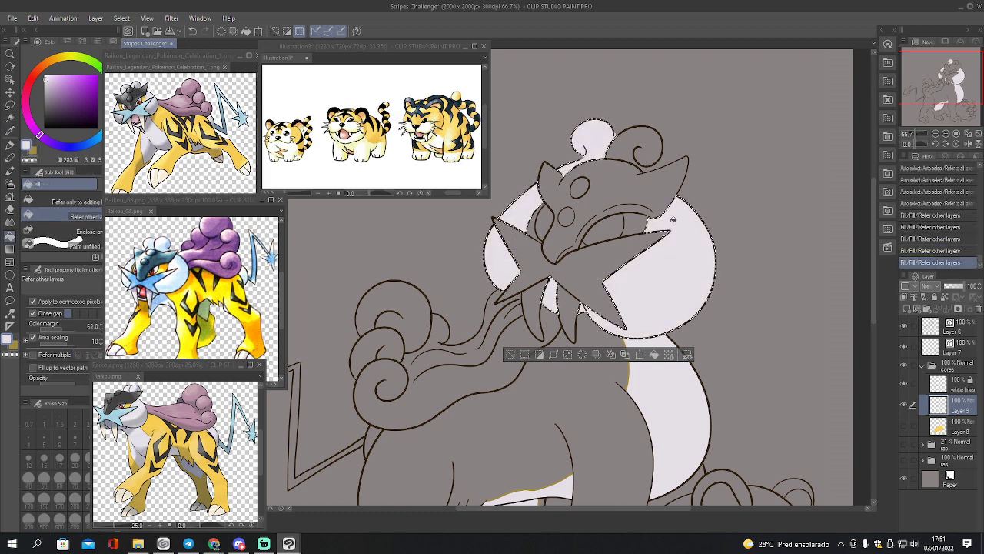
{"action": "key", "text": "ctrl+d"}
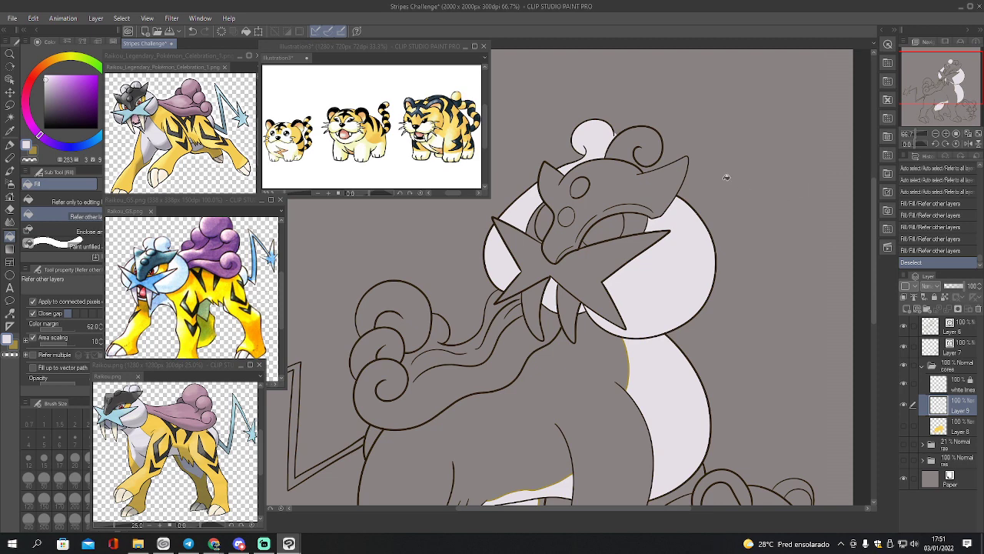
Activate line-art Layer 6 and show the 21% opacity sketch folder beneath the larger head curl
{"action": "key", "text": "e"}
{"action": "left_click", "coordinate": [617, 133]}
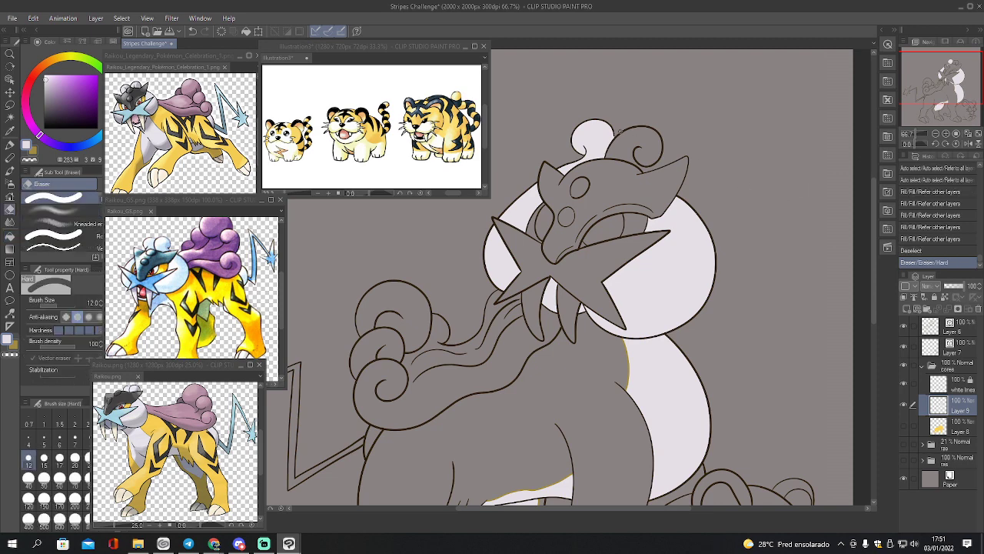
{"action": "left_click", "coordinate": [948, 133]}
{"action": "left_click_drag", "start_coordinate": [949, 100], "coordinate": [948, 72]}
{"action": "left_click", "coordinate": [931, 328]}
{"action": "left_click", "coordinate": [905, 327]}
{"action": "left_click", "coordinate": [905, 327]}
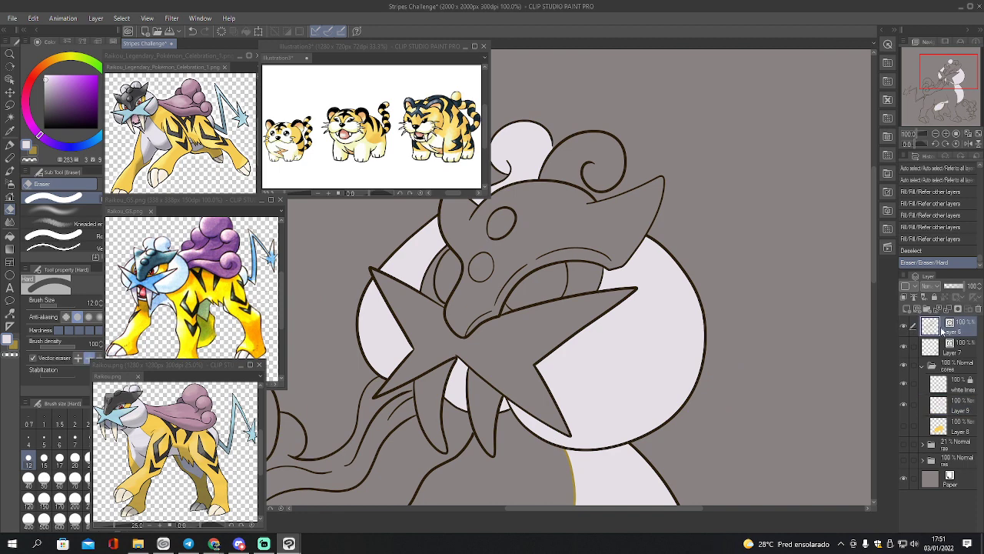
{"action": "left_click", "coordinate": [903, 444]}
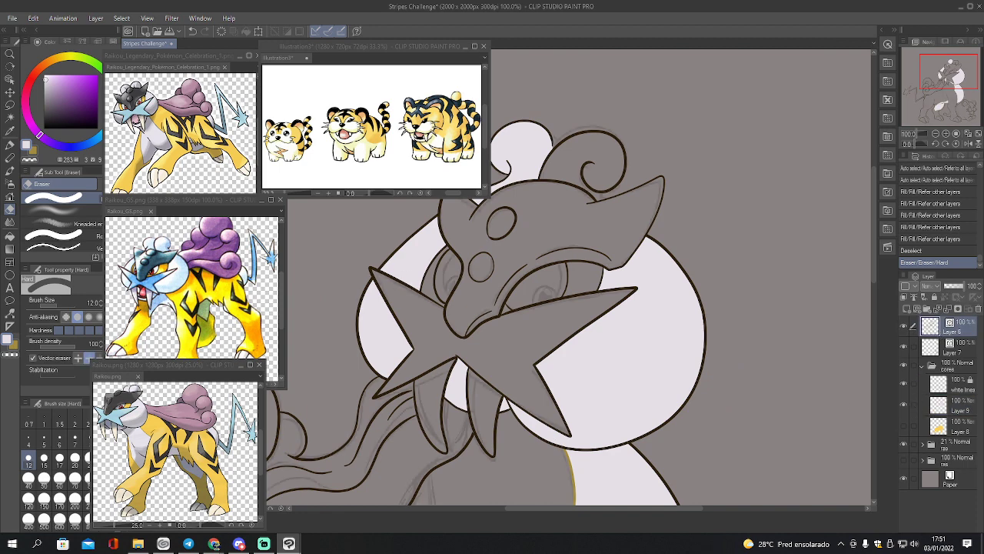
Pick the dark outline color, close the line gap at the larger head curl's base with the G-pen, and hide the sketch folder
{"action": "key", "text": "i"}
{"action": "left_click", "coordinate": [585, 171]}
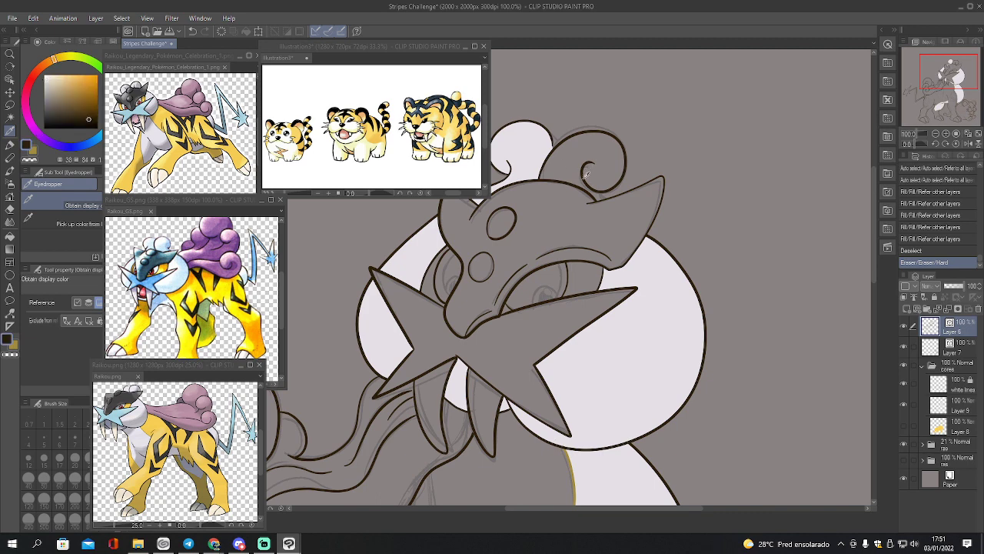
{"action": "key", "text": "p"}
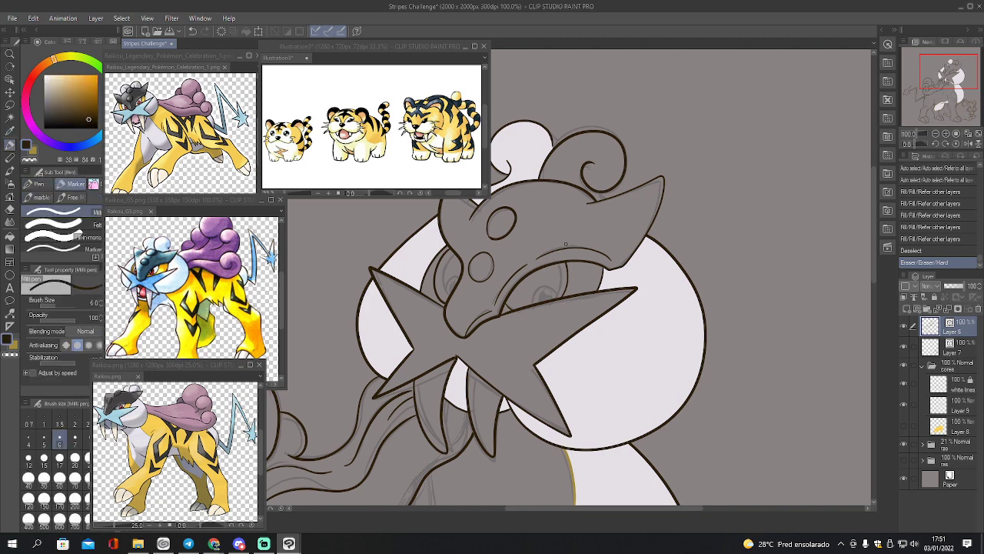
{"action": "left_click", "coordinate": [34, 184]}
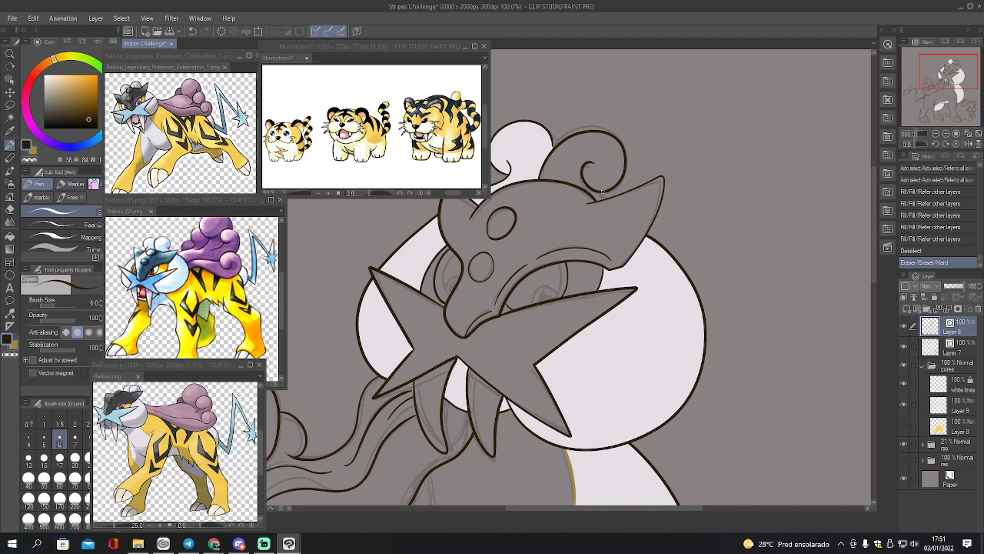
{"action": "left_click_drag", "start_coordinate": [604, 197], "coordinate": [622, 195]}
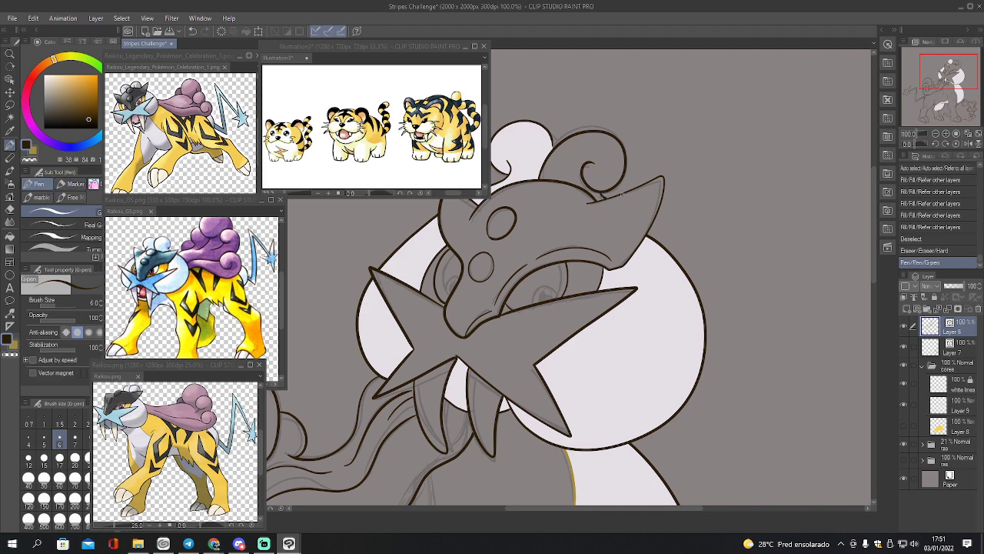
{"action": "left_click", "coordinate": [903, 444]}
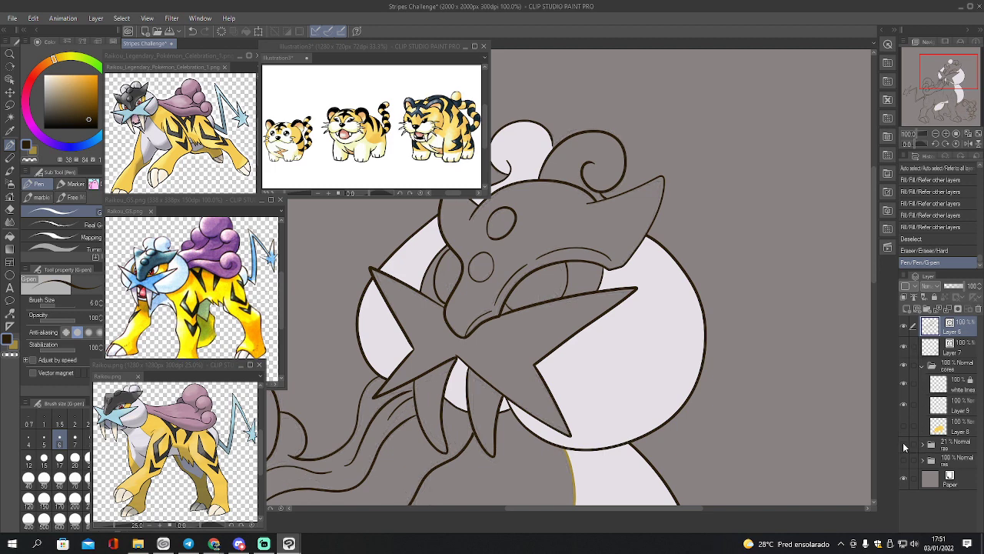
{"action": "left_click", "coordinate": [903, 444]}
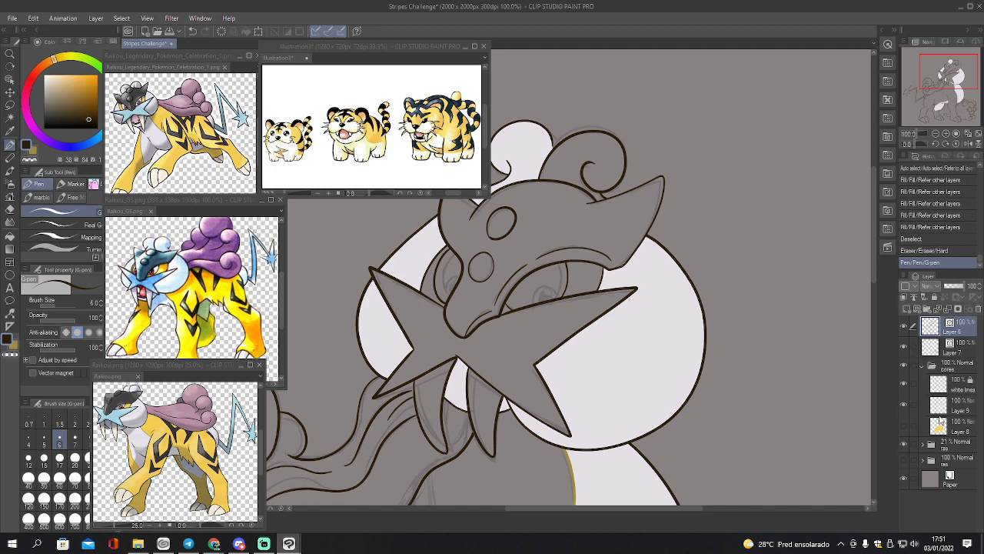
{"action": "left_click", "coordinate": [904, 444]}
Show yellow Layer 8, fill the larger head curl with the mane's off-white on Layer 9, and clear the selection
{"action": "left_click", "coordinate": [944, 409]}
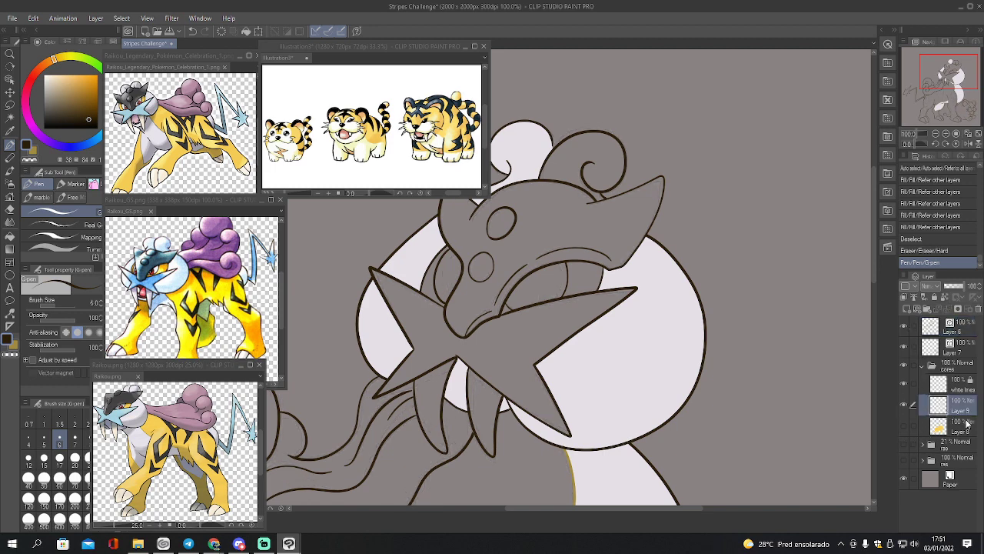
{"action": "left_click", "coordinate": [905, 427]}
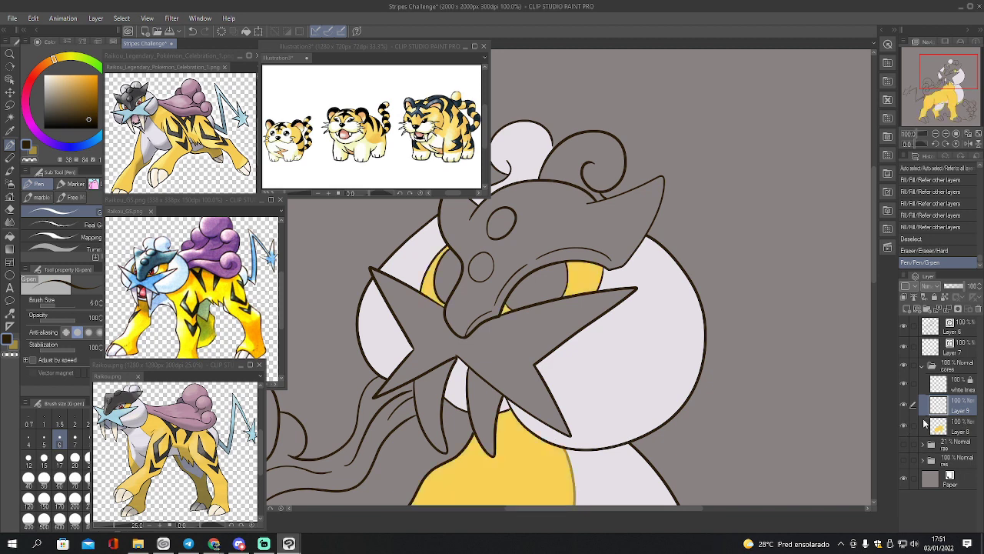
{"action": "key", "text": "i"}
{"action": "left_click", "coordinate": [633, 242]}
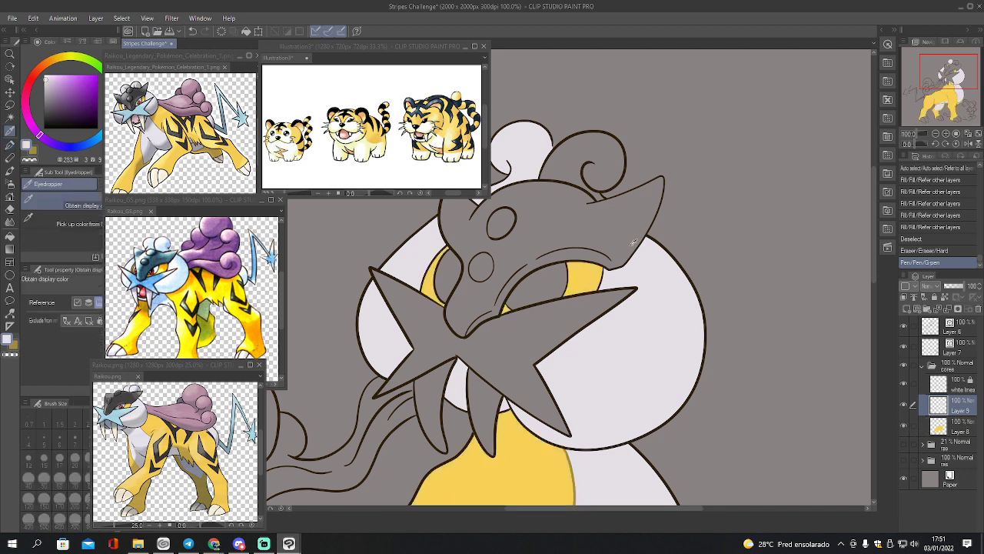
{"action": "key", "text": "w"}
{"action": "left_click", "coordinate": [573, 166]}
{"action": "key", "text": "g"}
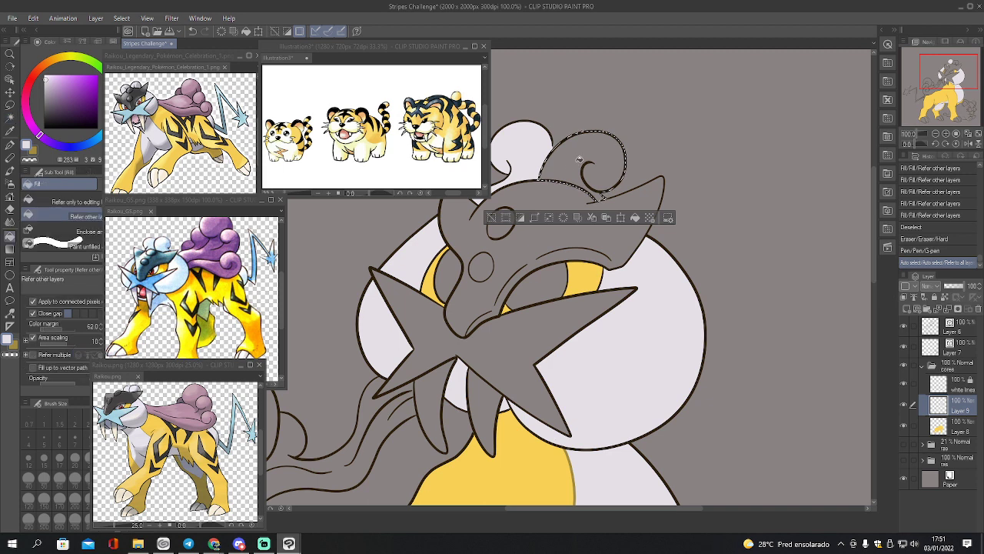
{"action": "left_click", "coordinate": [581, 159]}
{"action": "key", "text": "ctrl+d"}
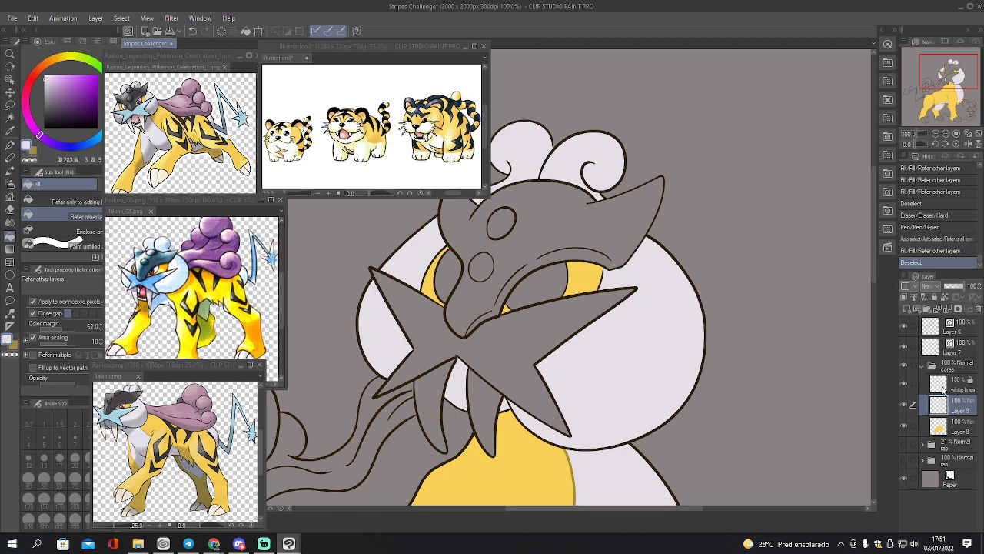
Add three new raster layers above Layer 8 and make the lowest of them active
{"action": "left_click", "coordinate": [942, 386]}
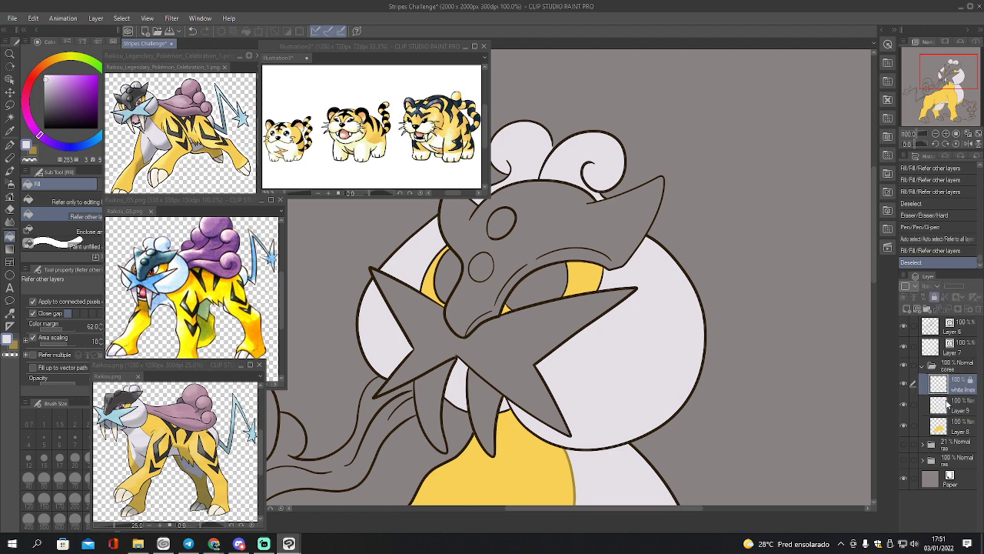
{"action": "left_click", "coordinate": [948, 406]}
{"action": "left_click", "coordinate": [956, 428]}
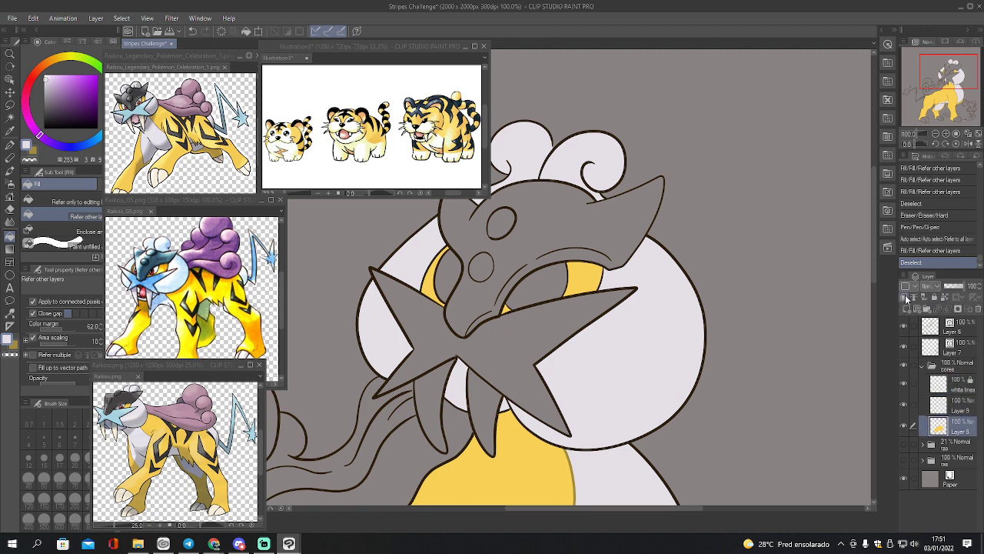
{"action": "left_click", "coordinate": [908, 308]}
{"action": "left_click", "coordinate": [908, 308]}
{"action": "left_click", "coordinate": [907, 309]}
{"action": "left_click", "coordinate": [923, 467]}
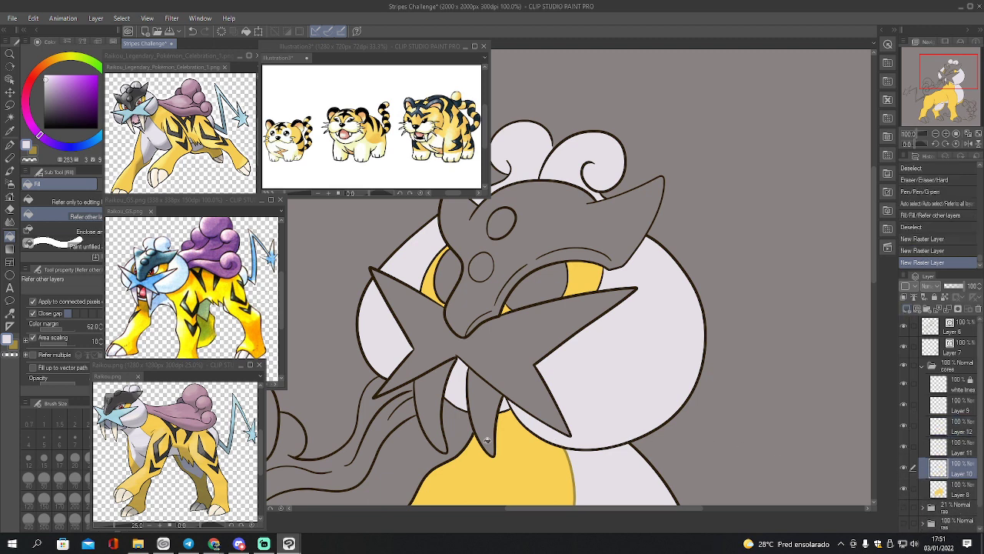
Sample the face star's light blue and the helmet's dark gray from Raikou.png as the two drawing colors
{"action": "key", "text": "i"}
{"action": "left_click", "coordinate": [129, 416]}
{"action": "left_click", "coordinate": [120, 411]}
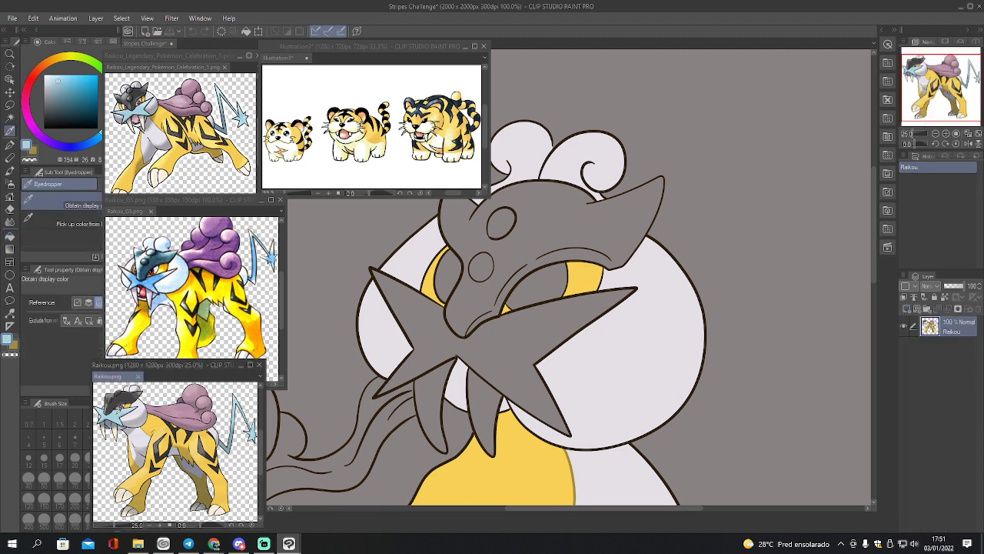
{"action": "left_click", "coordinate": [121, 410]}
{"action": "left_click", "coordinate": [121, 400]}
{"action": "left_click", "coordinate": [121, 400]}
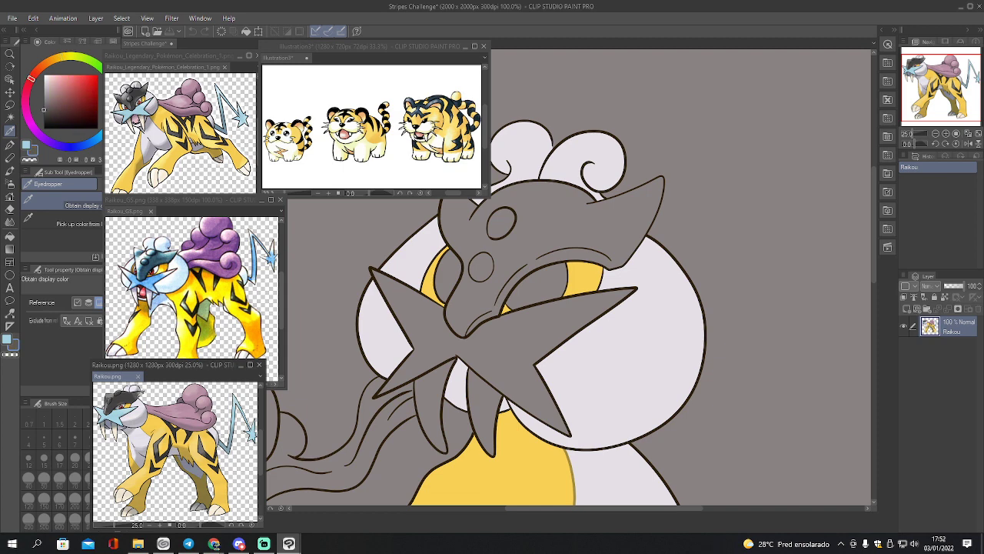
Auto-select the star shape across Raikou's face, fill it with light blue on Layer 10, and clear the selection
{"action": "key", "text": "x"}
{"action": "key", "text": "w"}
{"action": "left_click", "coordinate": [517, 348]}
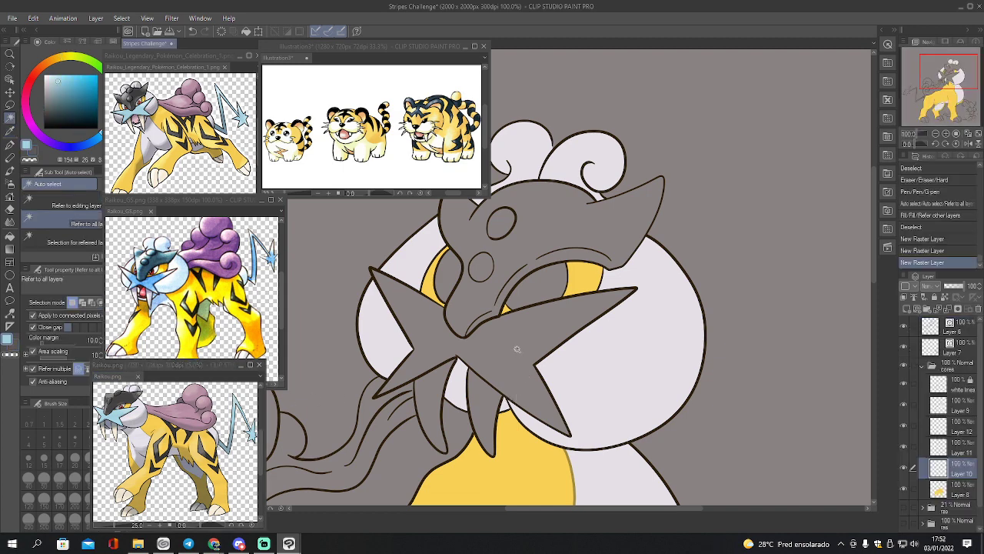
{"action": "left_click", "coordinate": [516, 349]}
{"action": "key", "text": "g"}
{"action": "left_click", "coordinate": [518, 347]}
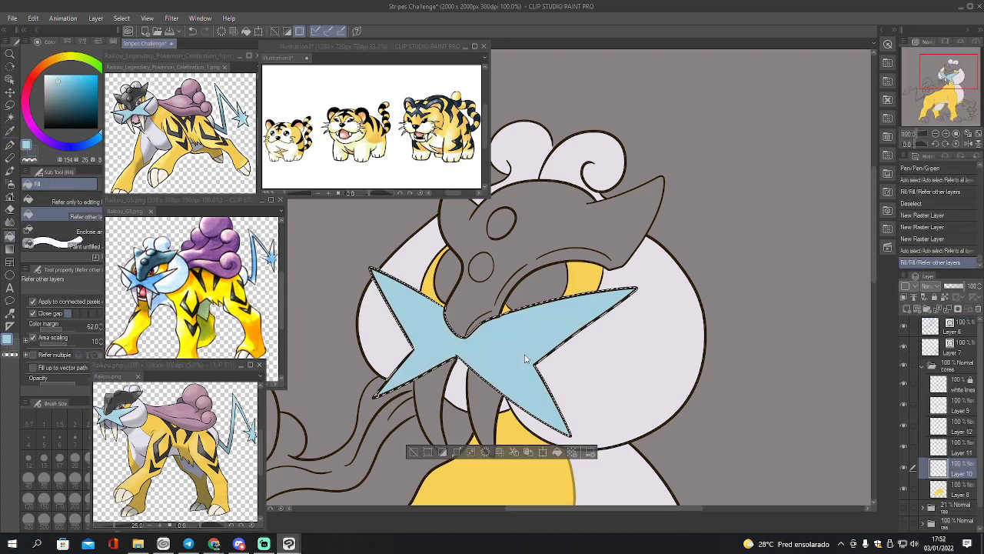
{"action": "key", "text": "ctrl+d"}
Switch to the dark gray color, activate Layer 11, and auto-select Raikou's helmet with its two oval markings
{"action": "left_click", "coordinate": [538, 358], "text": "alt"}
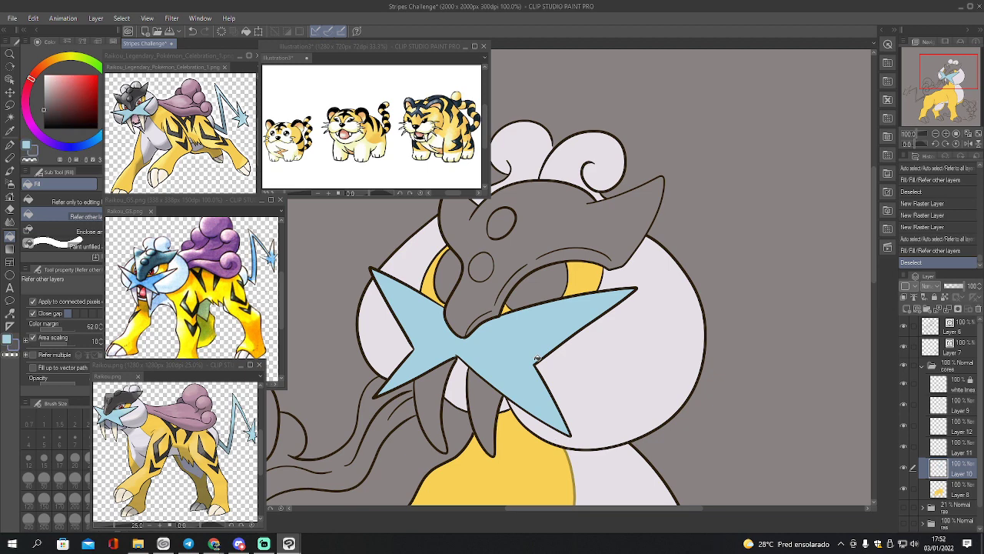
{"action": "left_click", "coordinate": [950, 452]}
{"action": "key", "text": "w"}
{"action": "left_click", "coordinate": [519, 255]}
{"action": "left_click", "coordinate": [484, 264], "text": "shift"}
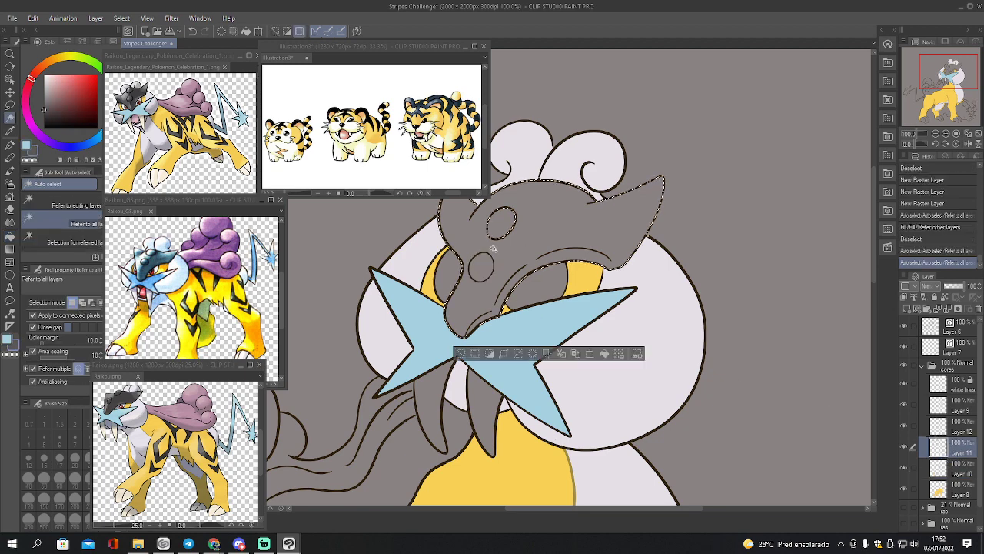
{"action": "left_click", "coordinate": [502, 232], "text": "shift"}
Add the missed corners along the helmet's outer edge, nose tip and brow to the selection with the Lasso
{"action": "left_click_drag", "start_coordinate": [946, 83], "coordinate": [941, 82]}
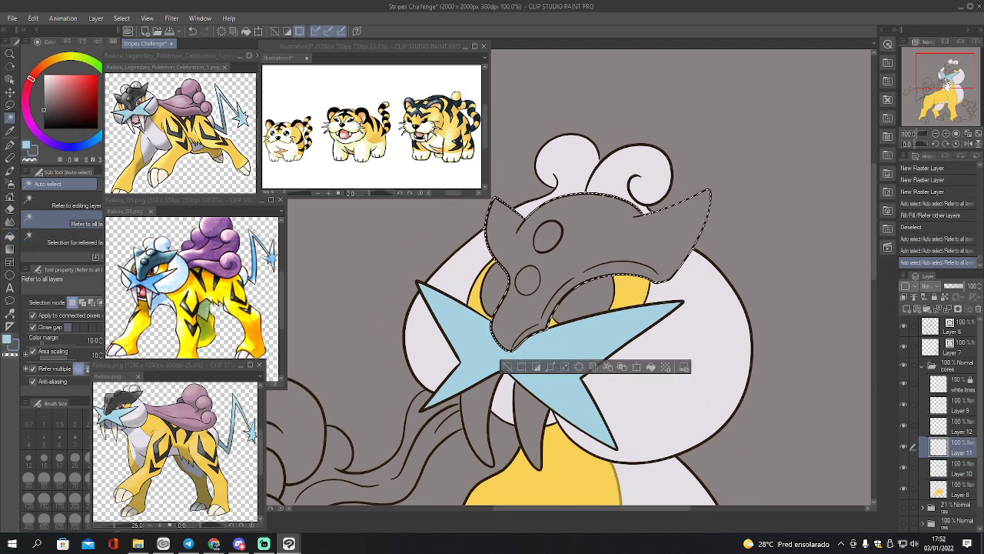
{"action": "key", "text": "m"}
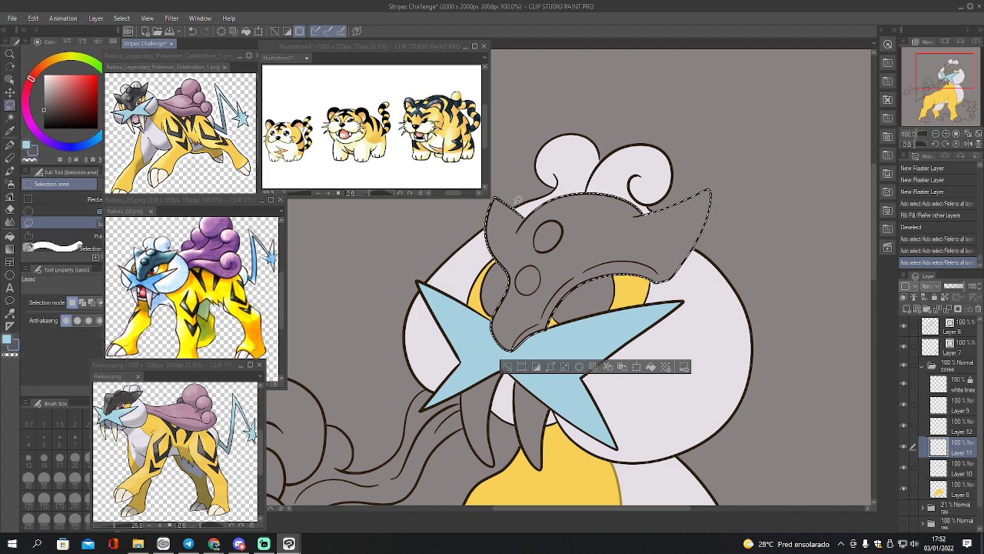
{"action": "left_click_drag", "start_coordinate": [515, 202], "coordinate": [522, 192]}
{"action": "left_click_drag", "start_coordinate": [485, 222], "coordinate": [482, 237]}
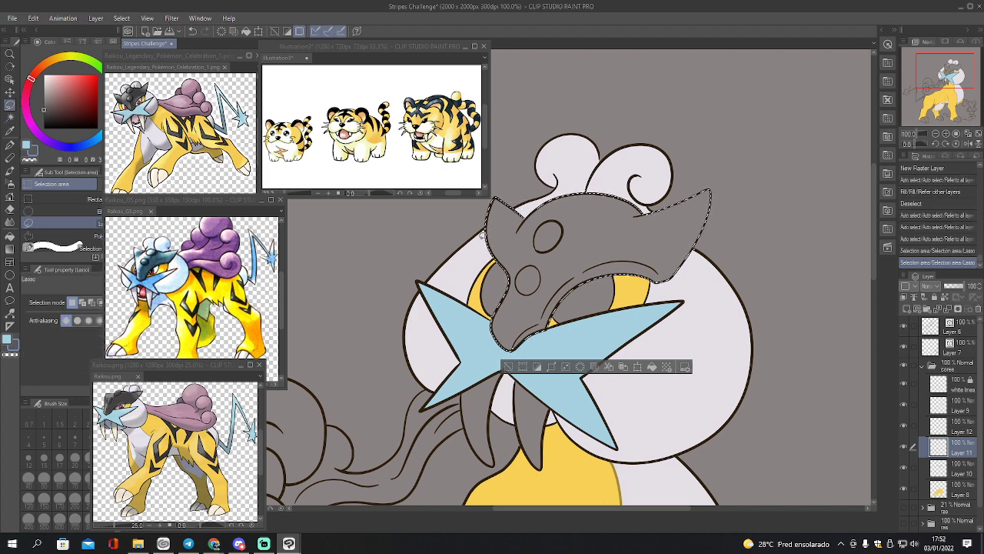
{"action": "mouse_move", "coordinate": [516, 345]}
{"action": "left_mouse_down"}
{"action": "mouse_move", "coordinate": [536, 332]}
{"action": "mouse_move", "coordinate": [507, 346]}
{"action": "mouse_move", "coordinate": [530, 328]}
{"action": "left_mouse_up"}
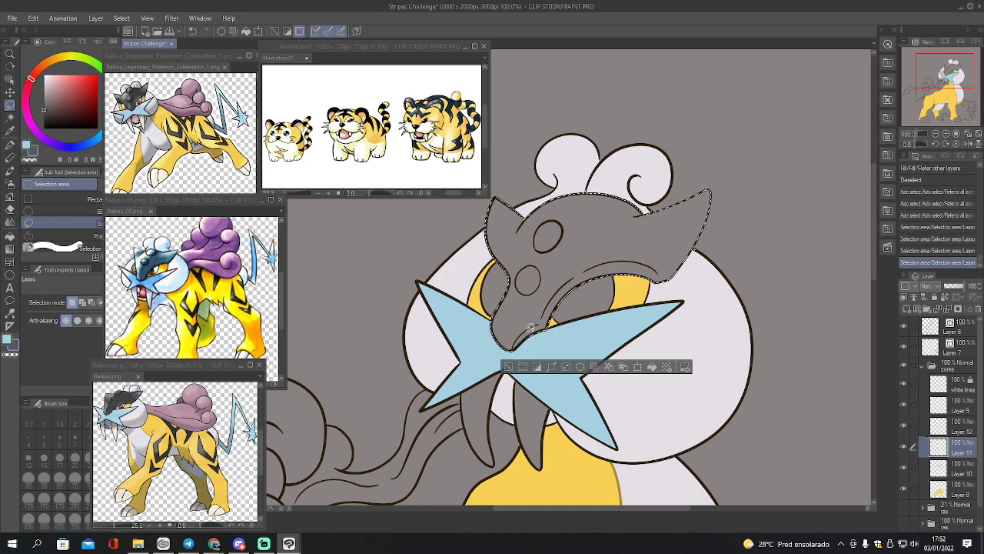
{"action": "key", "text": "g"}
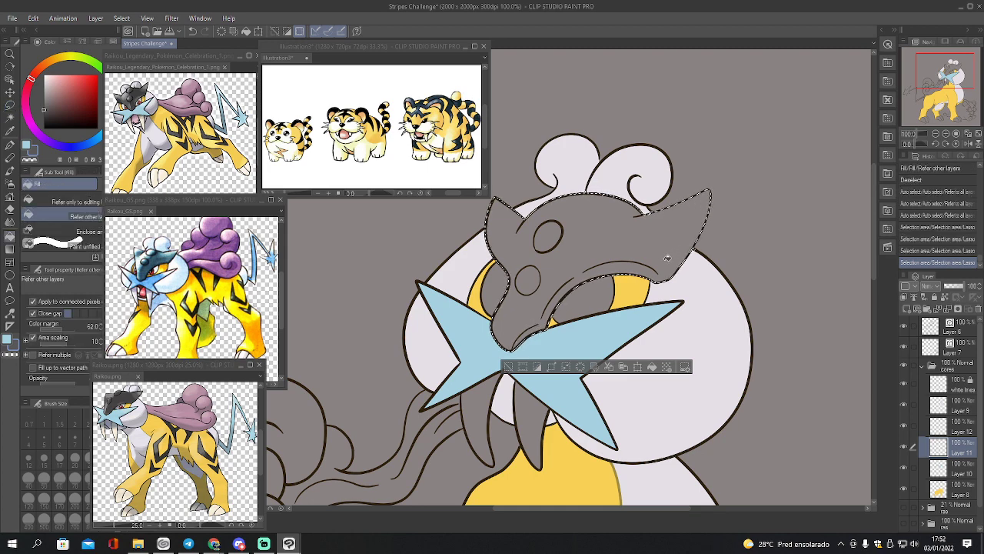
{"action": "key", "text": "m"}
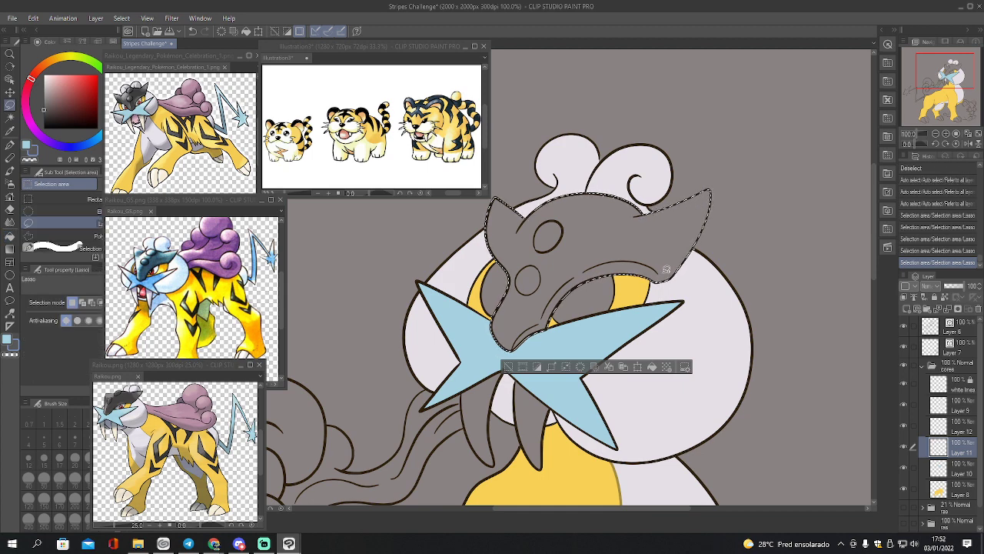
{"action": "left_click_drag", "start_coordinate": [661, 277], "coordinate": [660, 265]}
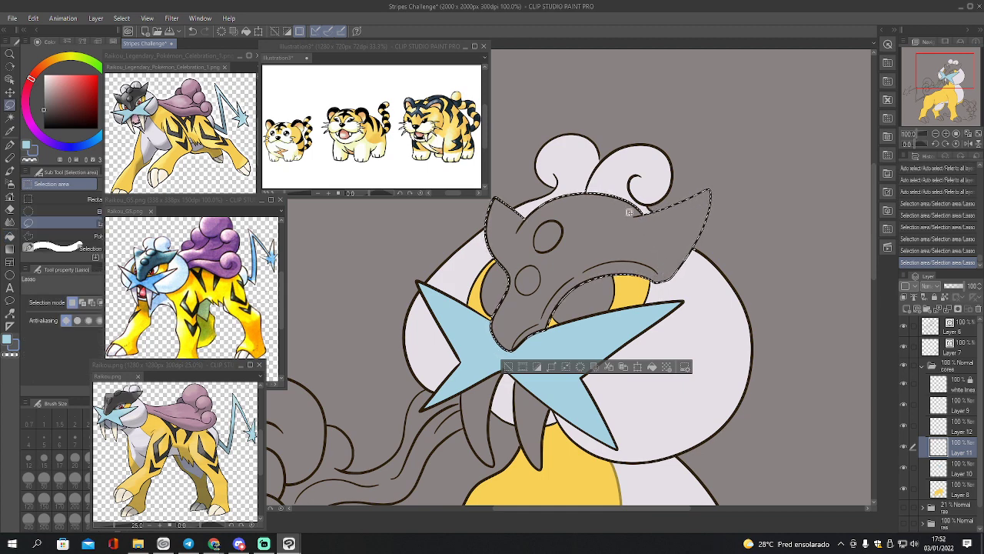
{"action": "left_click_drag", "start_coordinate": [600, 192], "coordinate": [620, 226]}
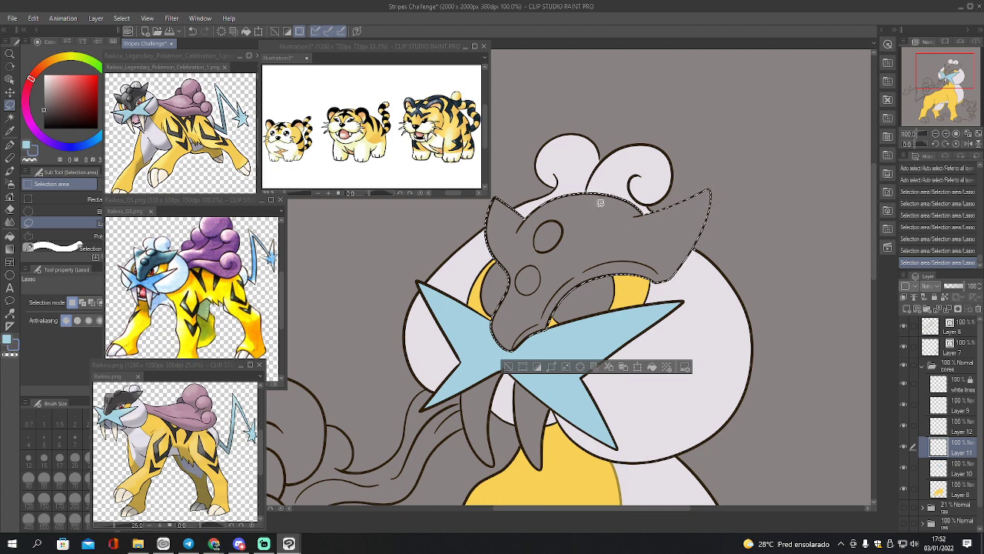
Fill the selected helmet with dark gray on Layer 11 and clear the selection
{"action": "key", "text": "g"}
{"action": "left_click", "coordinate": [601, 205]}
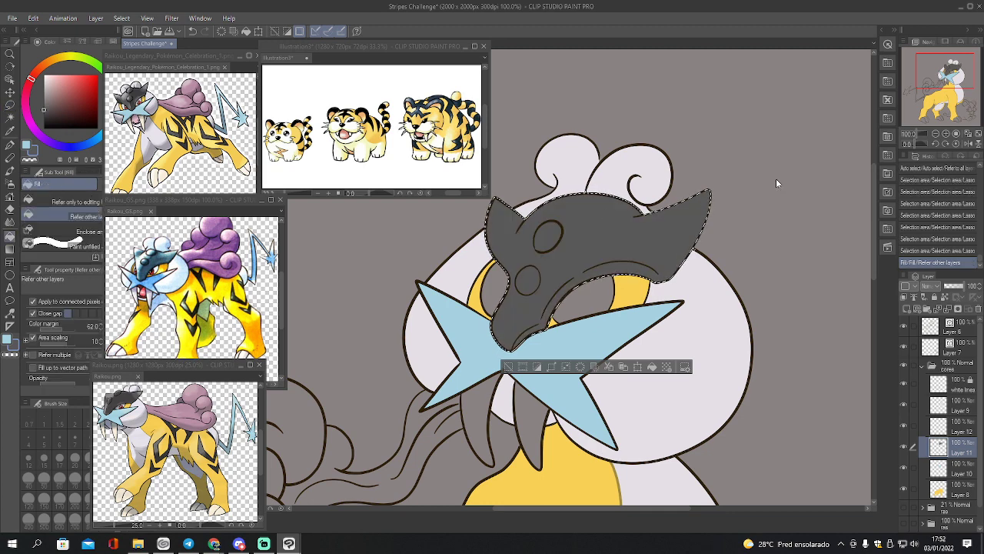
{"action": "key", "text": "ctrl+d"}
Clear the helmet selection and sample the pale cream claw color from the Raikou.png reference image
{"action": "left_click_drag", "start_coordinate": [946, 77], "coordinate": [940, 116]}
{"action": "left_click", "coordinate": [936, 134]}
{"action": "left_click", "coordinate": [936, 135]}
{"action": "scroll", "coordinate": [946, 135], "scroll_direction": "up", "scroll_amount": 3}
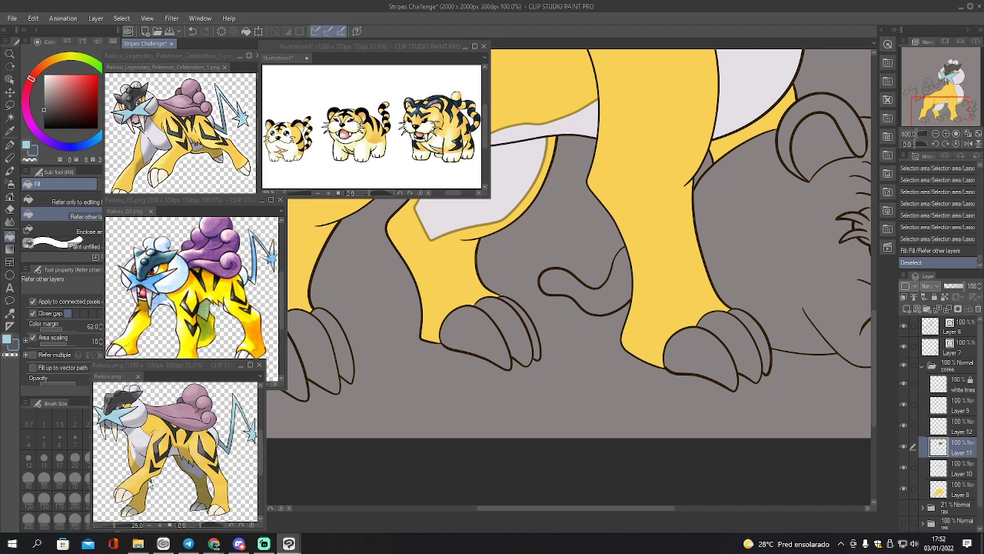
{"action": "key", "text": "i"}
{"action": "left_click", "coordinate": [129, 497]}
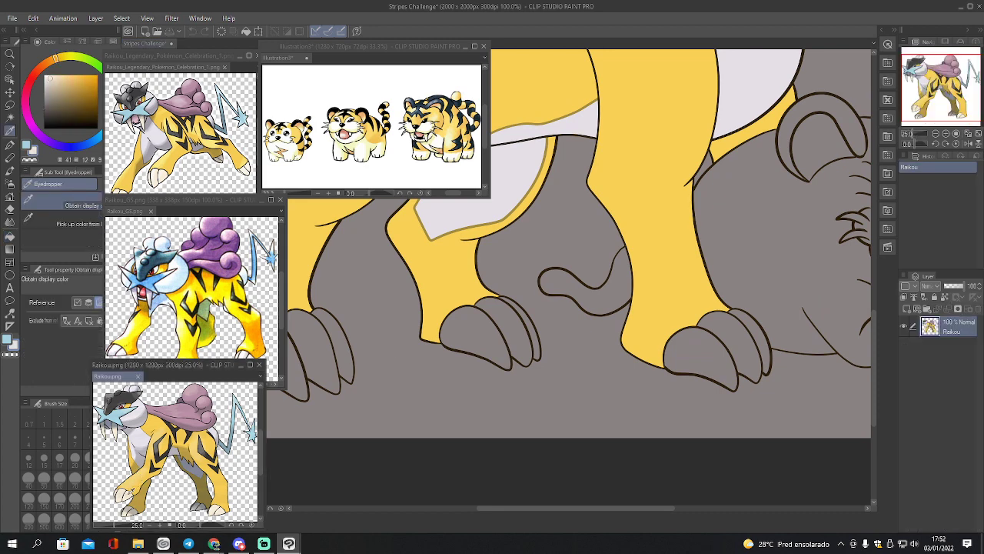
Toggle the visibility of Layers 11 and 12 to check their contents, and activate Layer 12 for the claws
{"action": "key", "text": "w"}
{"action": "left_click", "coordinate": [508, 324]}
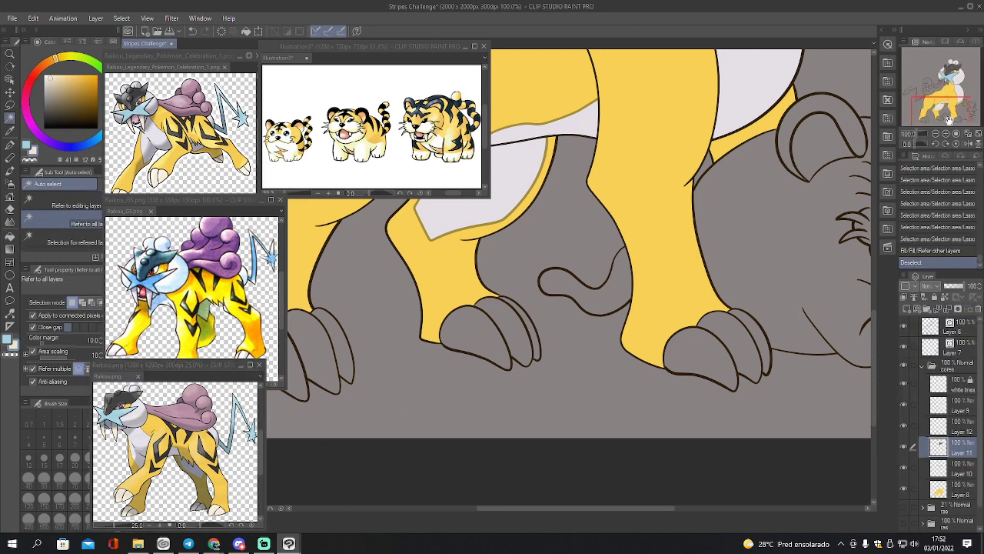
{"action": "left_click", "coordinate": [935, 134]}
{"action": "left_click", "coordinate": [936, 134]}
{"action": "left_click_drag", "start_coordinate": [945, 112], "coordinate": [942, 96]}
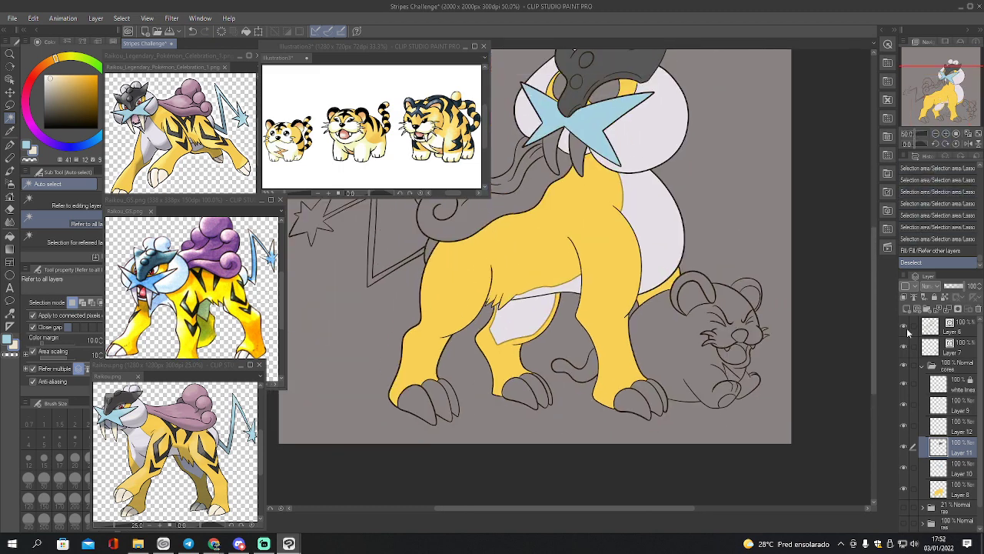
{"action": "left_click", "coordinate": [905, 448]}
{"action": "left_click", "coordinate": [905, 448]}
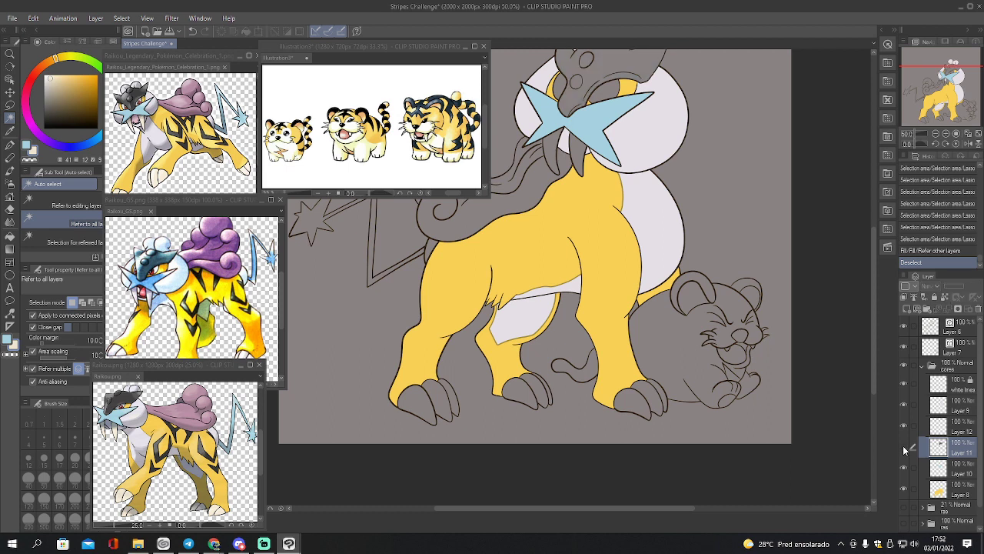
{"action": "left_click", "coordinate": [905, 449]}
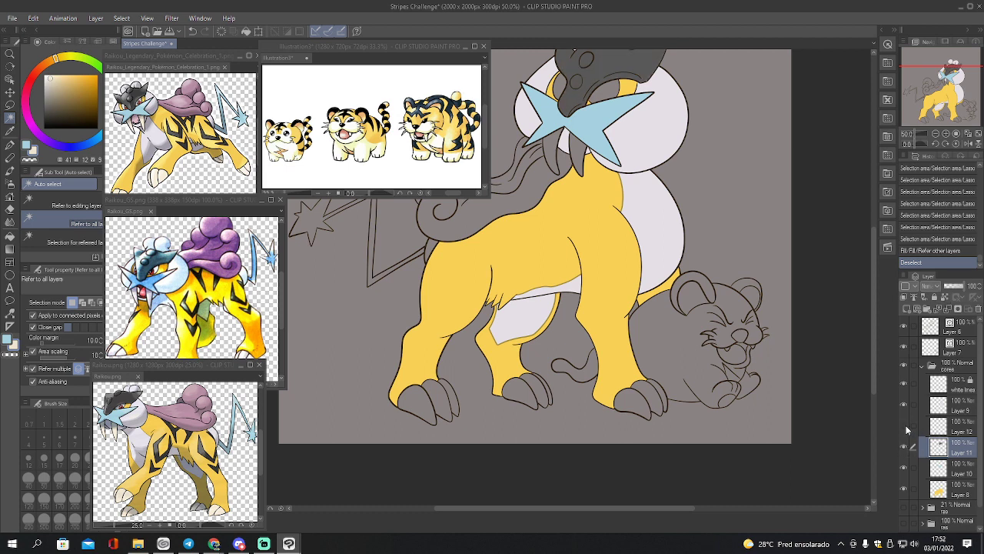
{"action": "left_click", "coordinate": [936, 429]}
Auto-select the claws on Raikou's three feet together with both fangs
{"action": "left_click", "coordinate": [423, 406]}
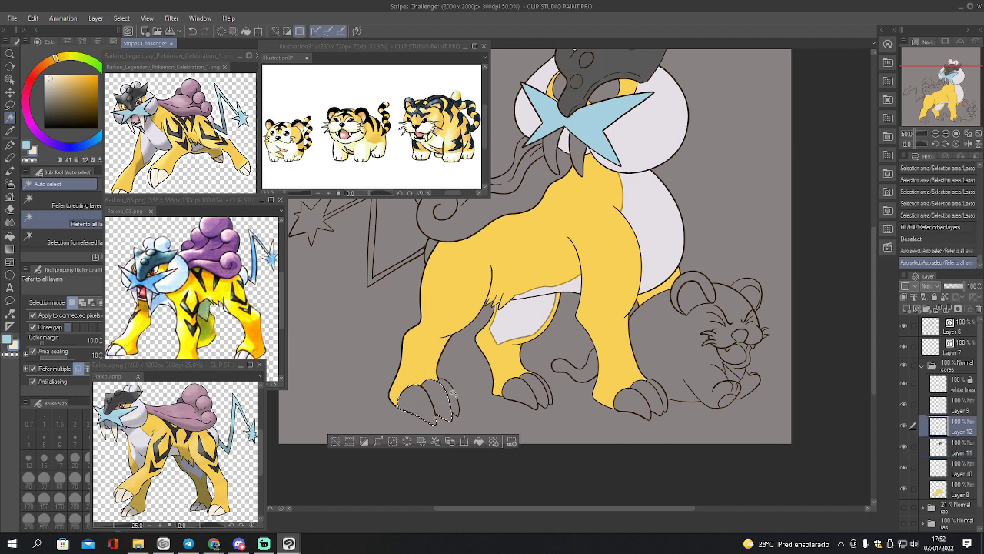
{"action": "left_click", "coordinate": [529, 386], "text": "shift"}
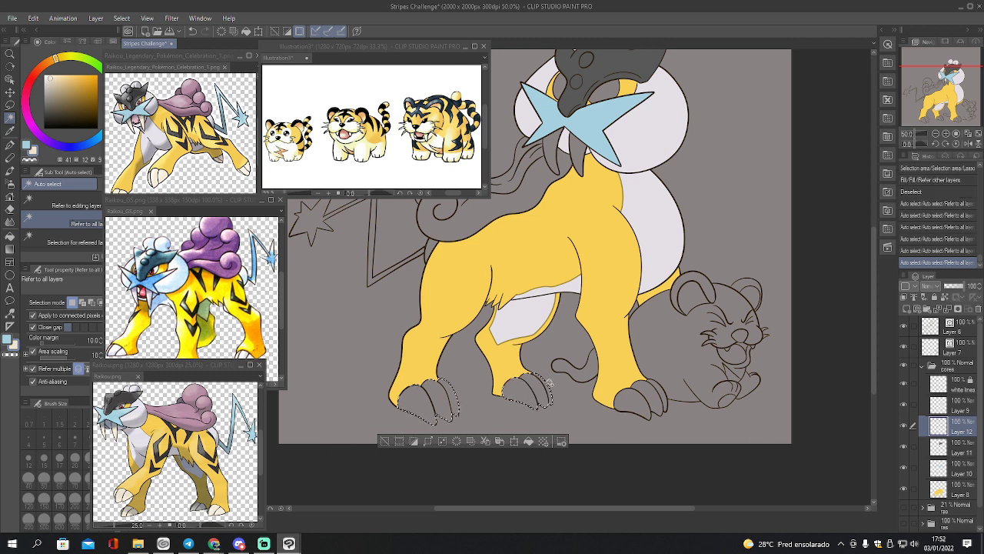
{"action": "left_click", "coordinate": [626, 399], "text": "shift"}
{"action": "left_click", "coordinate": [656, 396], "text": "shift"}
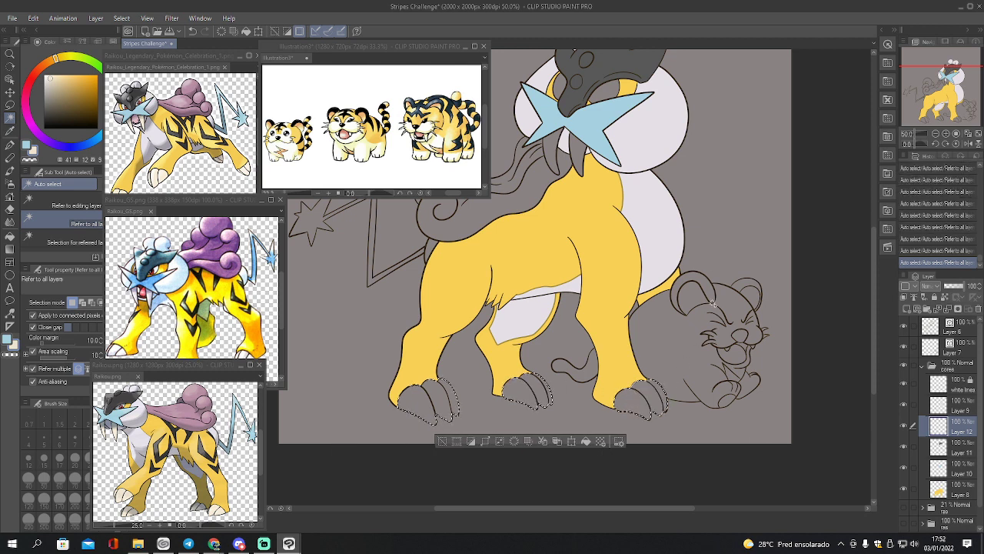
{"action": "left_click", "coordinate": [573, 154], "text": "shift"}
Fill Raikou's two selected fangs with the cream color on Layer 12
{"action": "left_click_drag", "start_coordinate": [953, 107], "coordinate": [934, 81]}
{"action": "left_click", "coordinate": [955, 134]}
{"action": "key", "text": "g"}
{"action": "left_click", "coordinate": [619, 290]}
{"action": "left_click", "coordinate": [672, 291]}
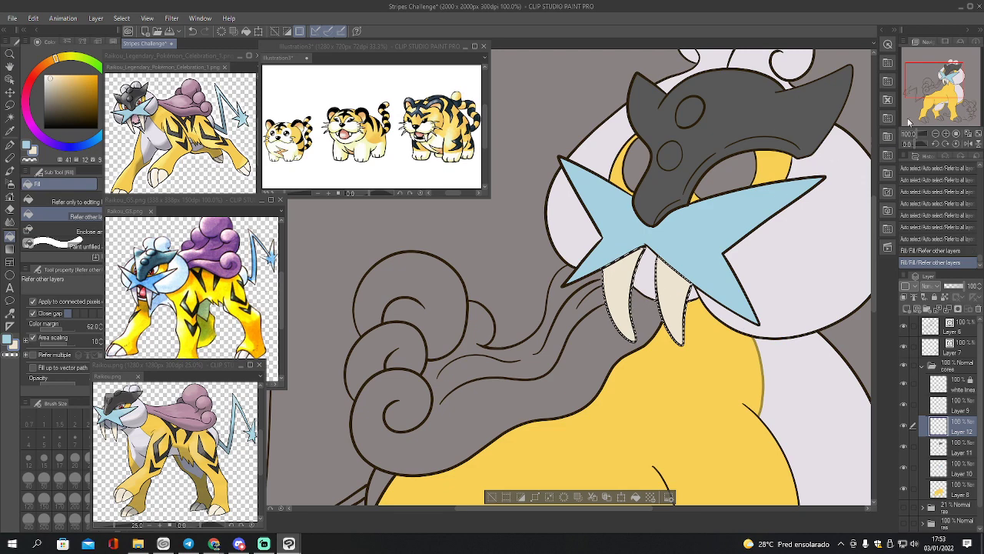
Fill the selected claws on all three feet with cream on Layer 12 and clear the selection
{"action": "left_click_drag", "start_coordinate": [927, 103], "coordinate": [928, 124]}
{"action": "left_click", "coordinate": [392, 350]}
{"action": "left_click", "coordinate": [592, 326]}
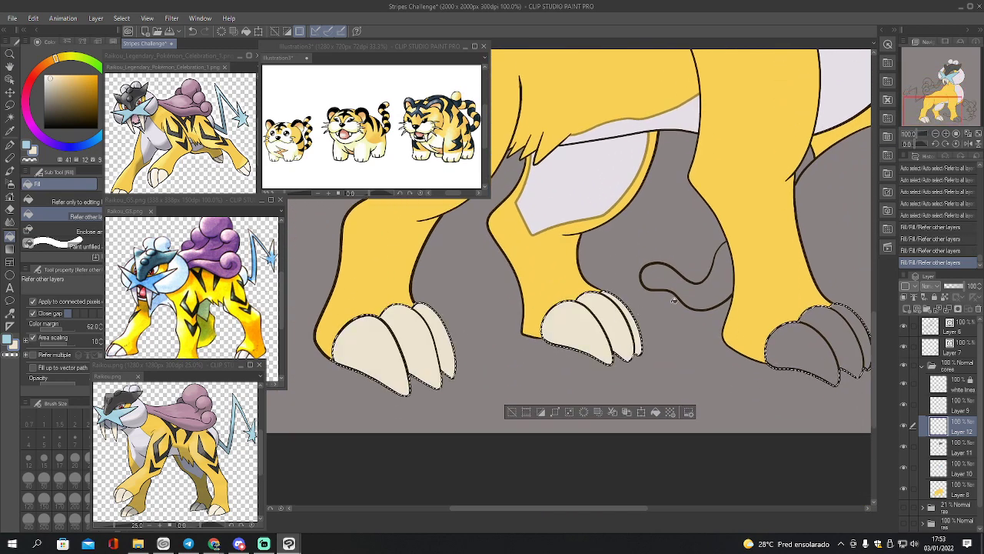
{"action": "left_click", "coordinate": [807, 346]}
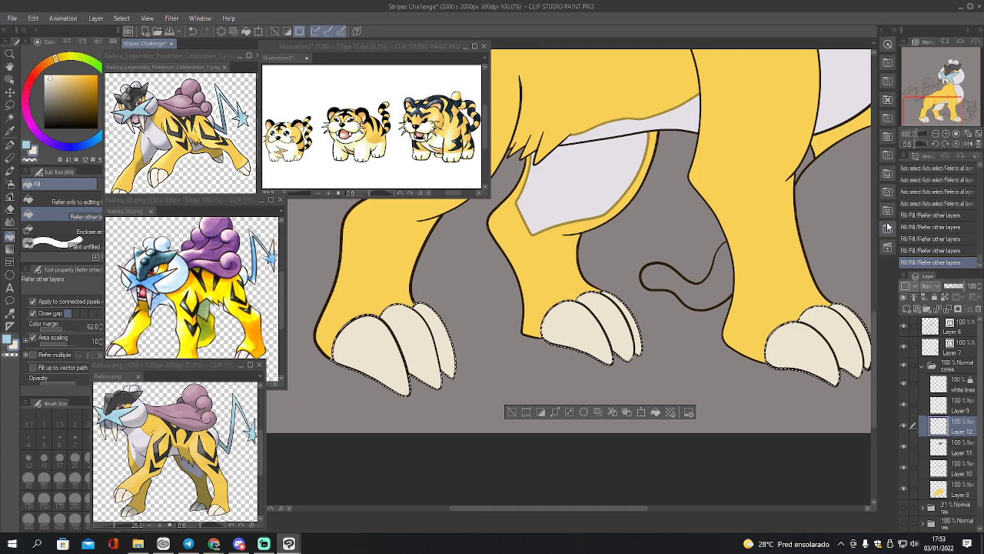
{"action": "key", "text": "ctrl+d"}
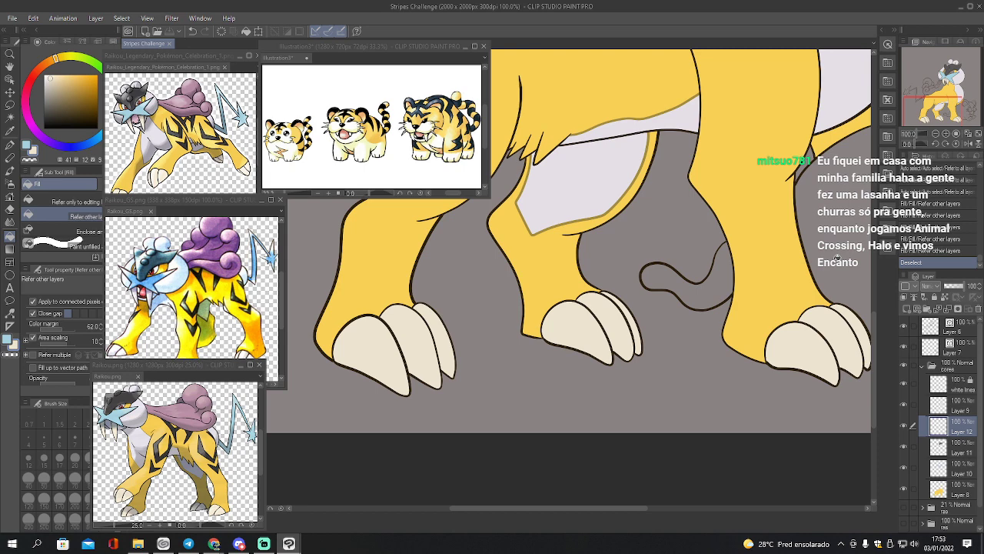
Examine the flat colors on the whole figure and check what Layer 9 contains by toggling its visibility
{"action": "left_click", "coordinate": [943, 106]}
{"action": "left_click", "coordinate": [939, 88]}
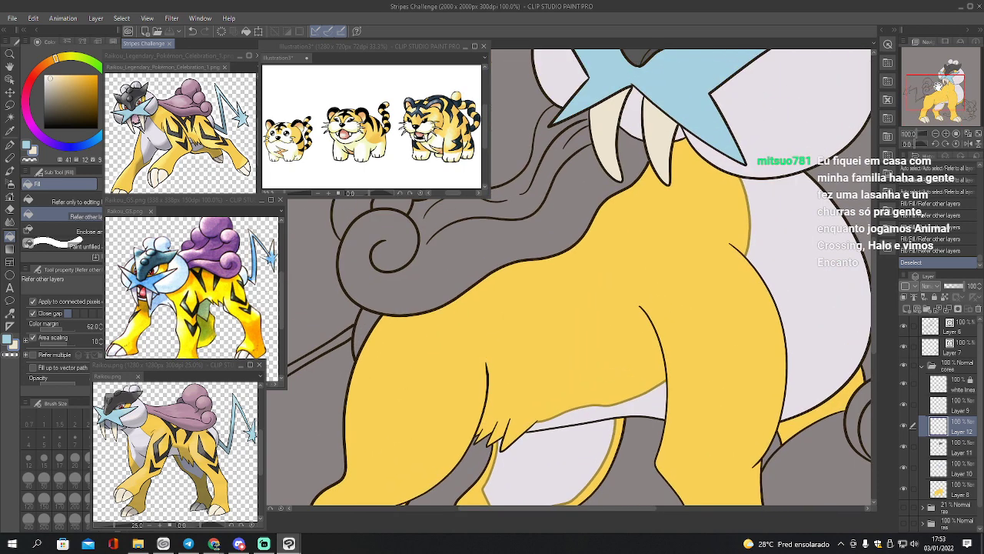
{"action": "left_click", "coordinate": [936, 134]}
{"action": "left_click_drag", "start_coordinate": [941, 107], "coordinate": [937, 103]}
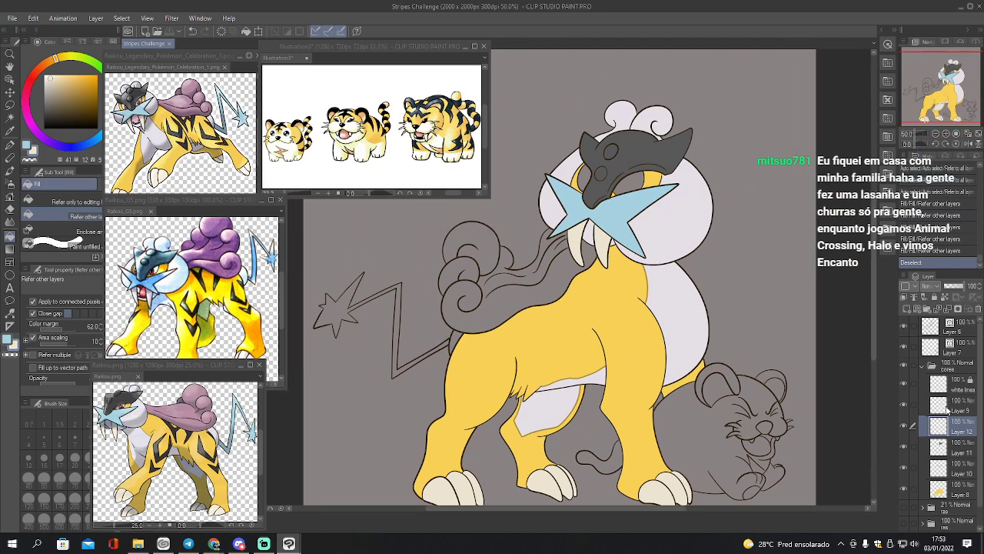
{"action": "left_click", "coordinate": [904, 403]}
{"action": "left_click", "coordinate": [904, 404]}
{"action": "left_click", "coordinate": [904, 405]}
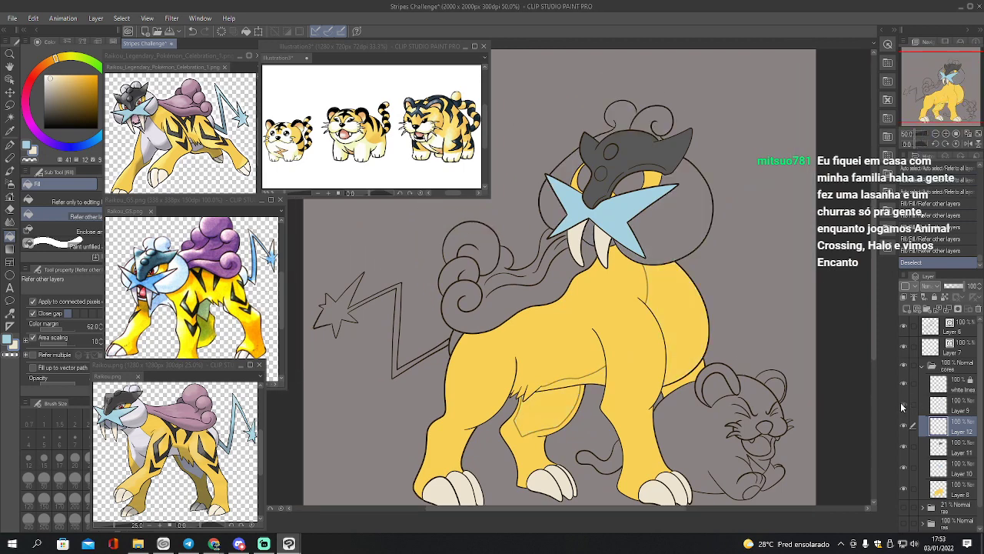
{"action": "left_click", "coordinate": [905, 406]}
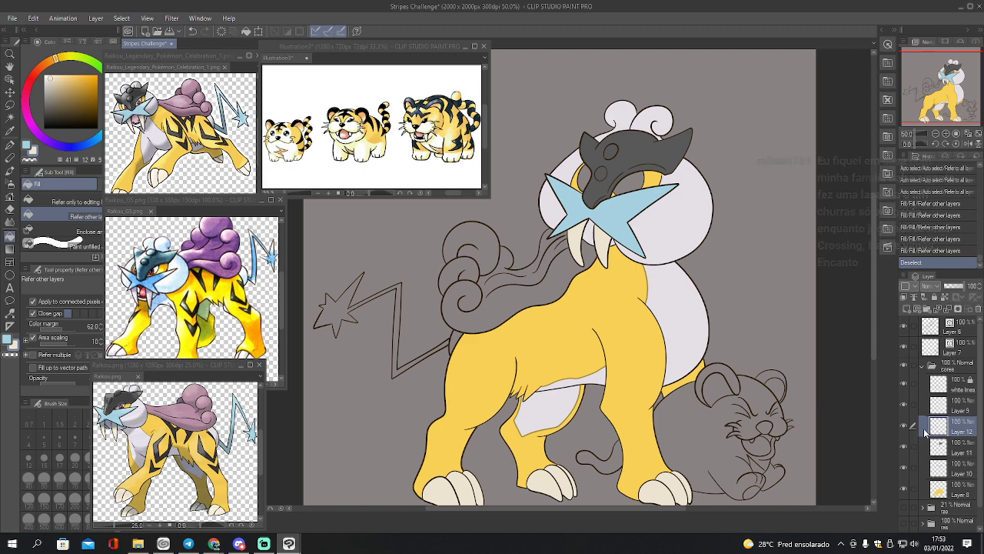
Add a new raster layer, move it above the flat color folder, and hide that folder
{"action": "left_click", "coordinate": [919, 405]}
{"action": "left_click", "coordinate": [905, 310]}
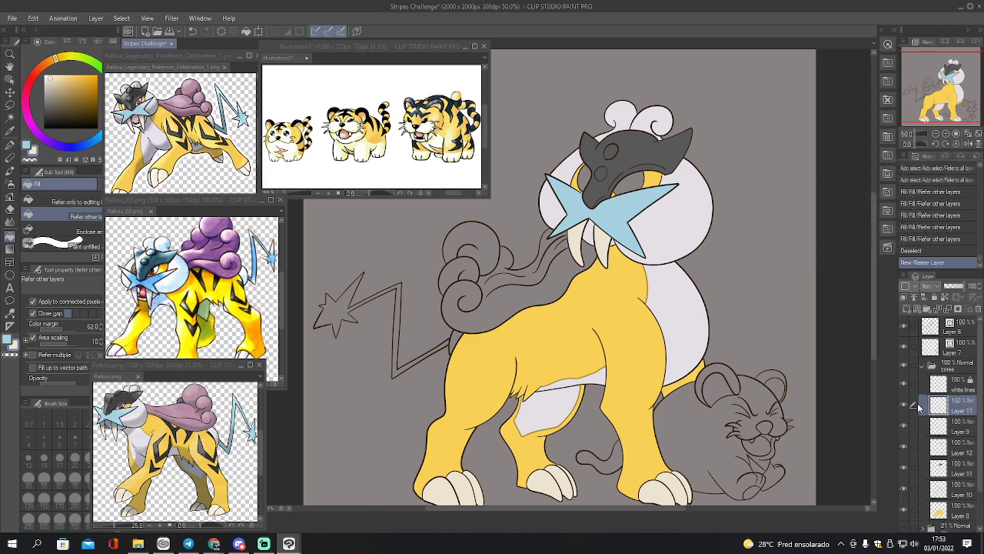
{"action": "left_click_drag", "start_coordinate": [938, 407], "coordinate": [930, 382]}
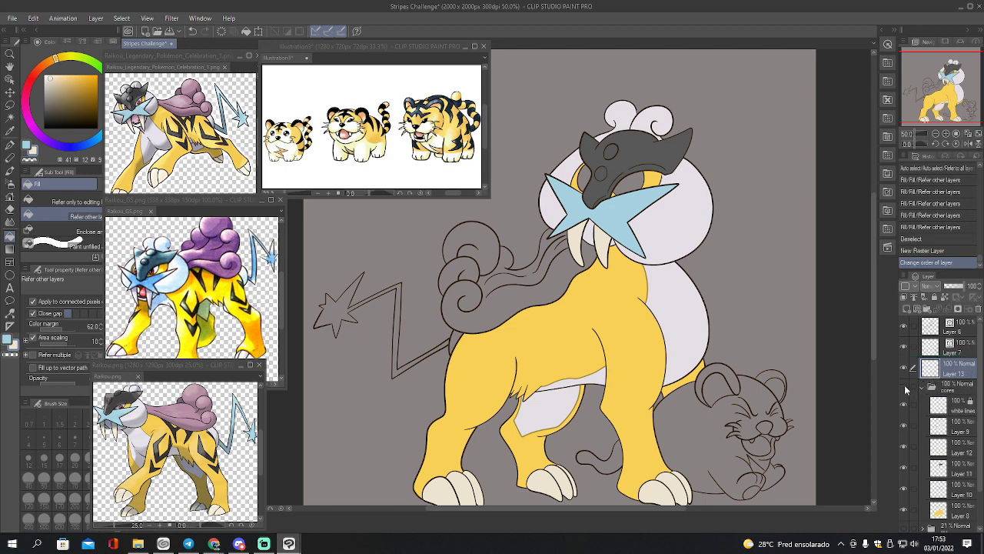
{"action": "left_click", "coordinate": [905, 389]}
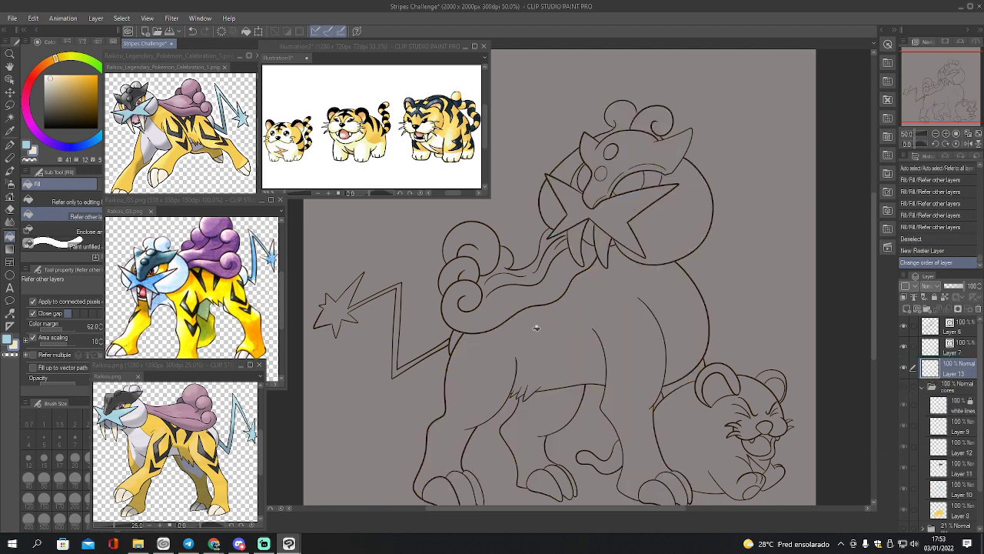
Sample the dark line-art color from Raikou's curled tuft outline and switch to the G-pen
{"action": "key", "text": "i"}
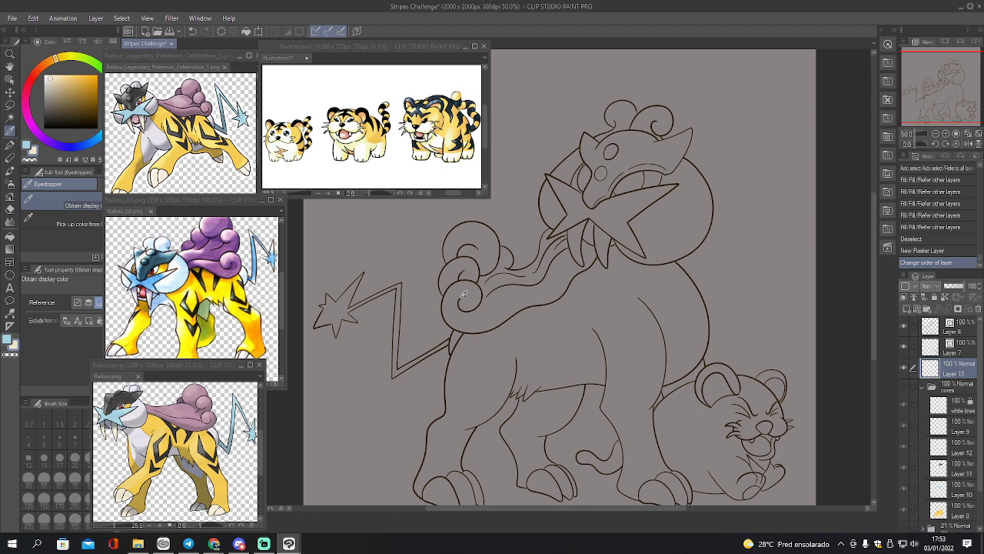
{"action": "left_click", "coordinate": [464, 295]}
{"action": "key", "text": "p"}
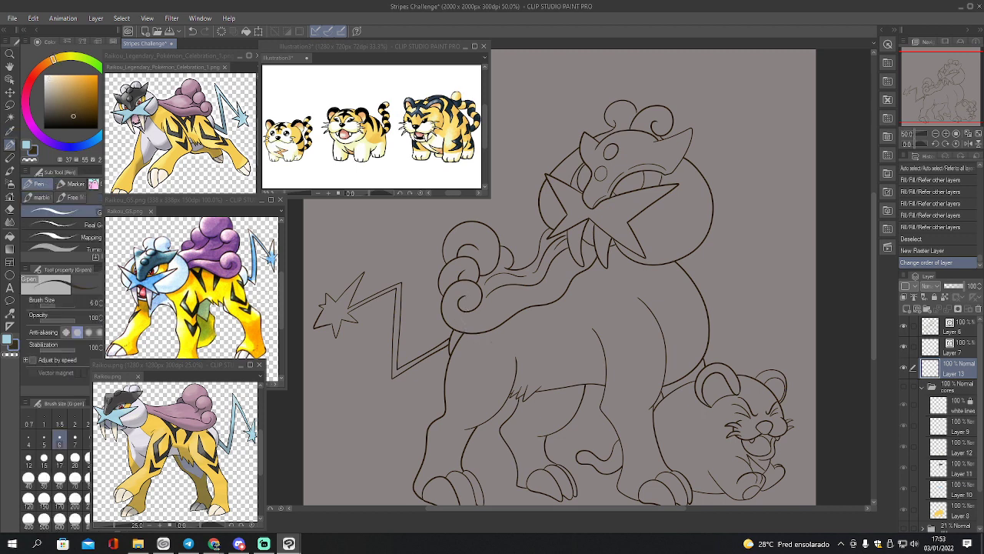
Load Raikou's yellow body shape from Layer 8 as a selection and show the faint stripe sketch folder
{"action": "left_click", "coordinate": [935, 507], "text": "ctrl"}
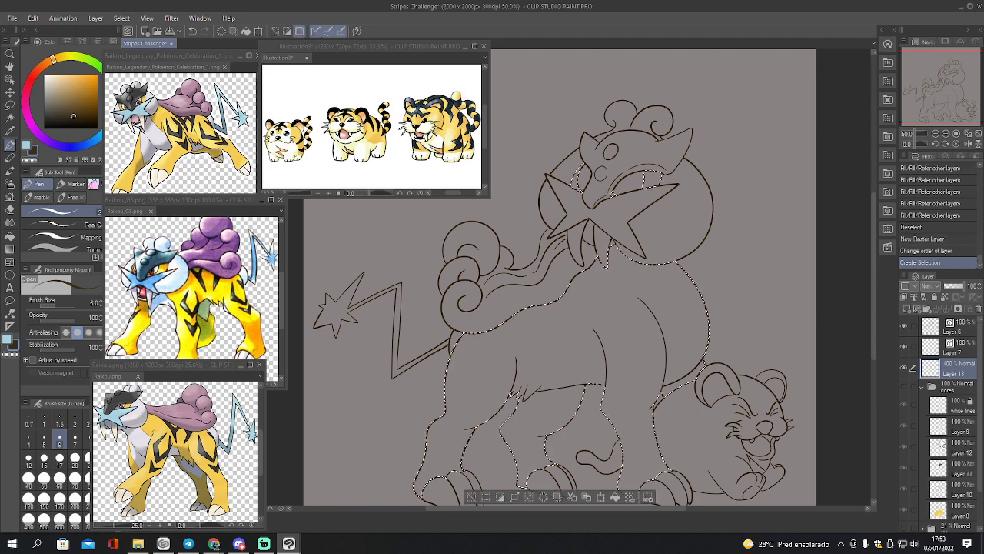
{"action": "left_click_drag", "start_coordinate": [980, 449], "coordinate": [980, 486]}
{"action": "left_click", "coordinate": [904, 486]}
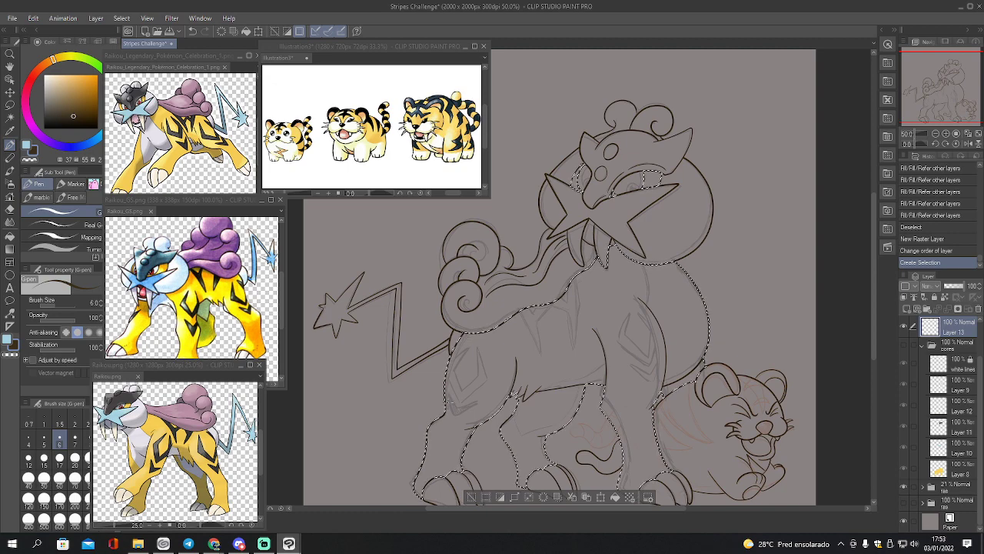
{"action": "left_click", "coordinate": [950, 134]}
{"action": "mouse_move", "coordinate": [946, 115]}
{"action": "left_mouse_down"}
{"action": "mouse_move", "coordinate": [947, 127]}
{"action": "mouse_move", "coordinate": [938, 119]}
{"action": "left_mouse_up"}
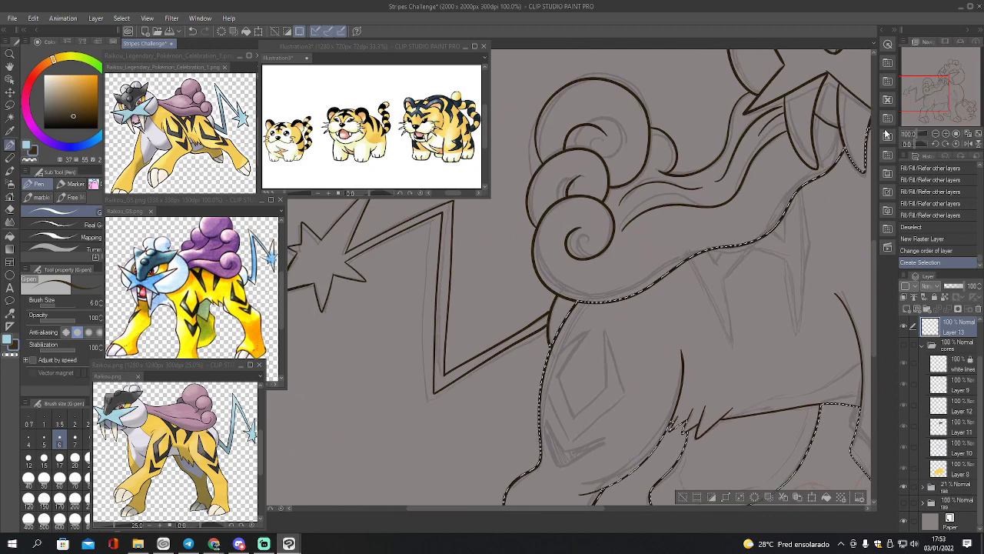
{"action": "key", "text": "p"}
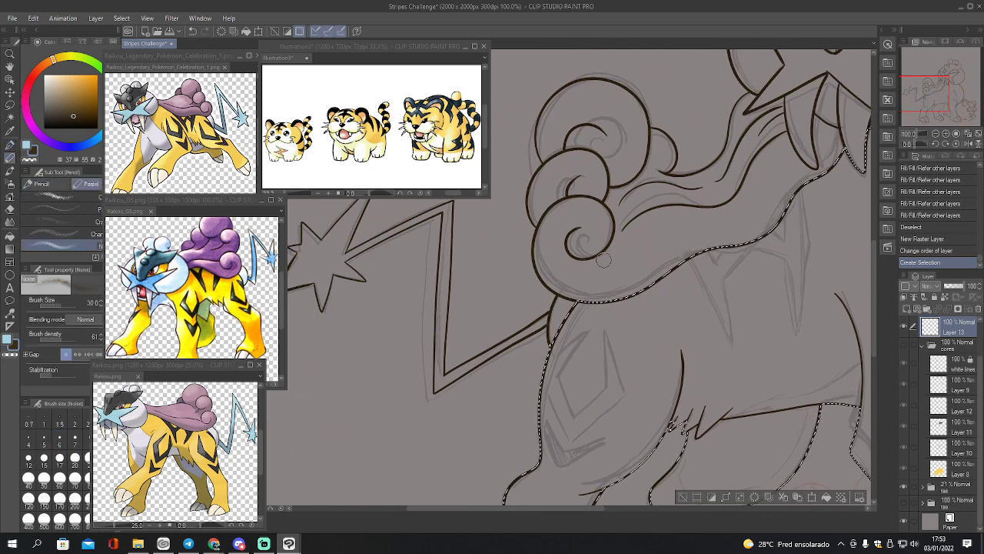
{"action": "key", "text": "p"}
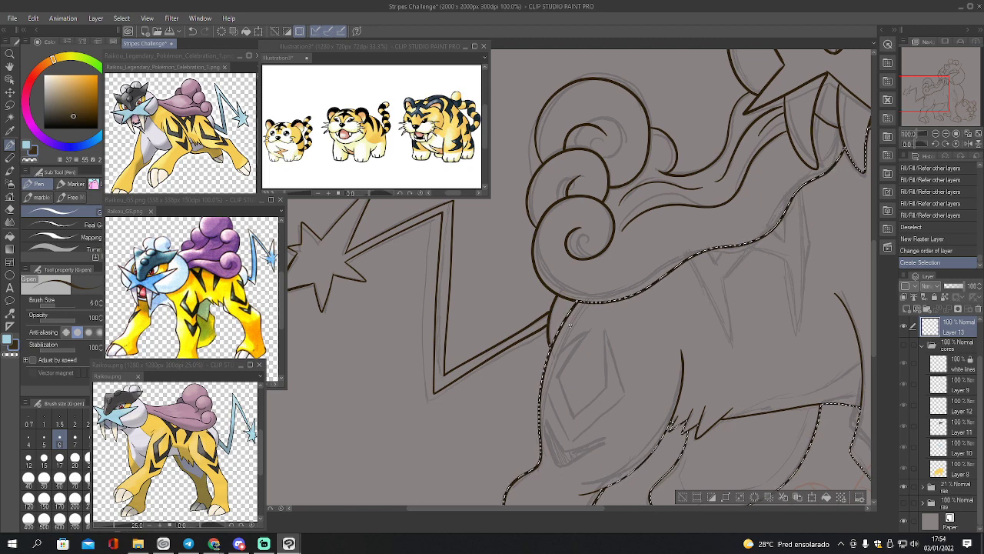
{"action": "left_click_drag", "start_coordinate": [561, 349], "coordinate": [548, 359]}
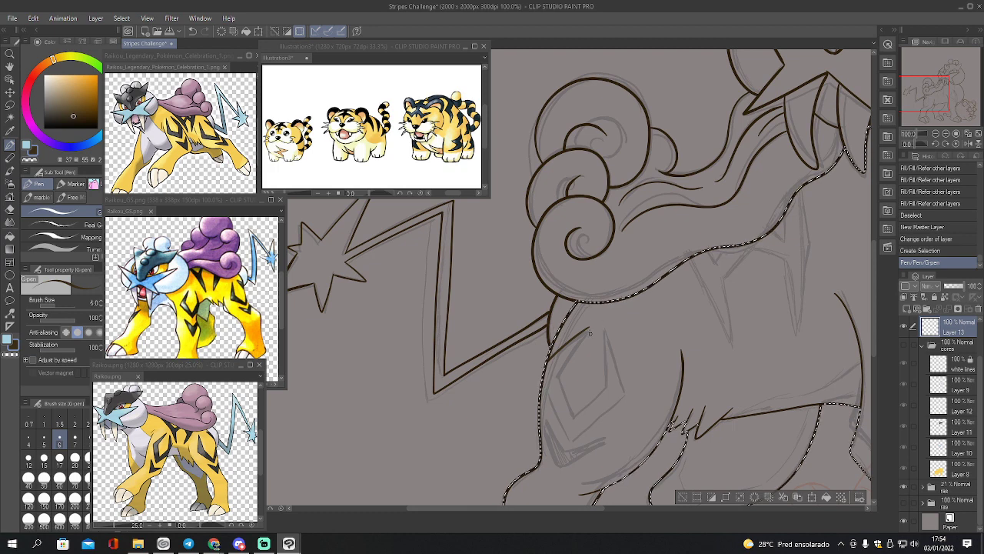
{"action": "key", "text": "ctrl+z"}
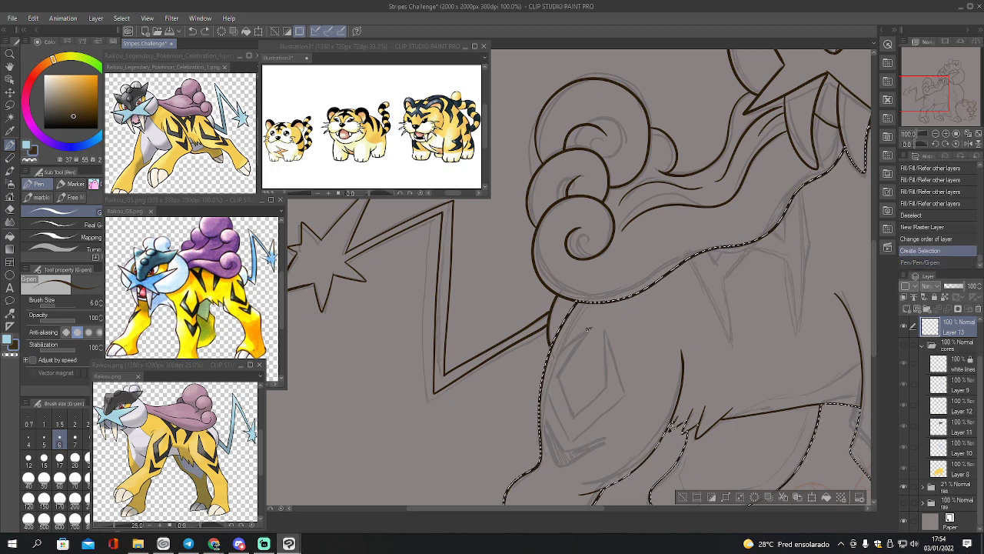
{"action": "key", "text": "ctrl+y"}
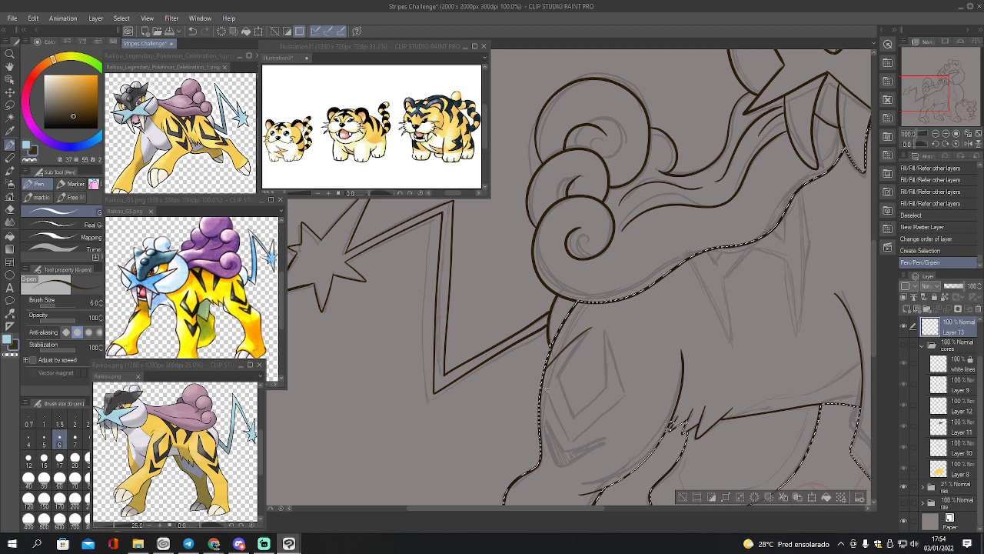
{"action": "key", "text": "ctrl+z"}
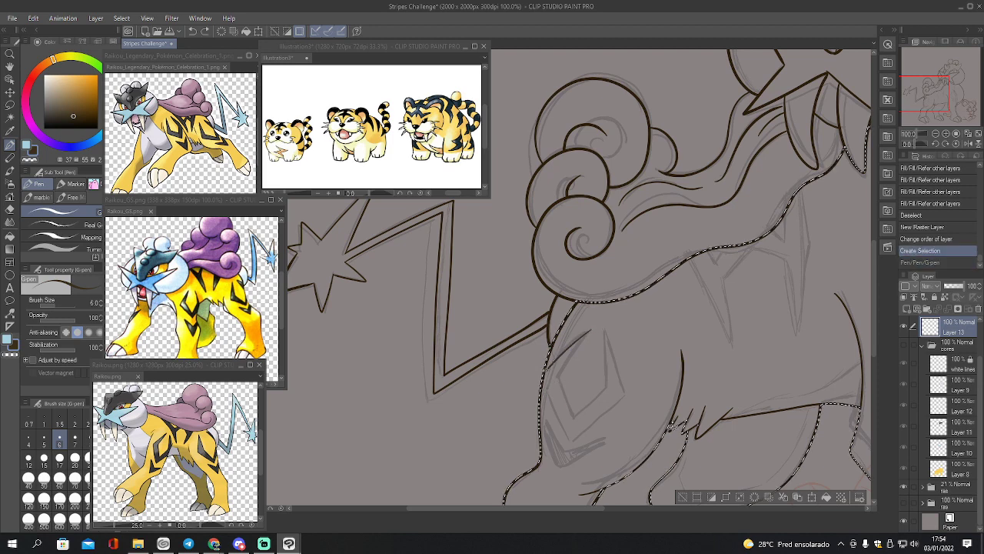
Outline the open diamond stripe and the V-shaped stripe below it on Raikou's hind thigh with the G-pen
{"action": "left_click_drag", "start_coordinate": [548, 368], "coordinate": [545, 371]}
{"action": "key", "text": "ctrl+z"}
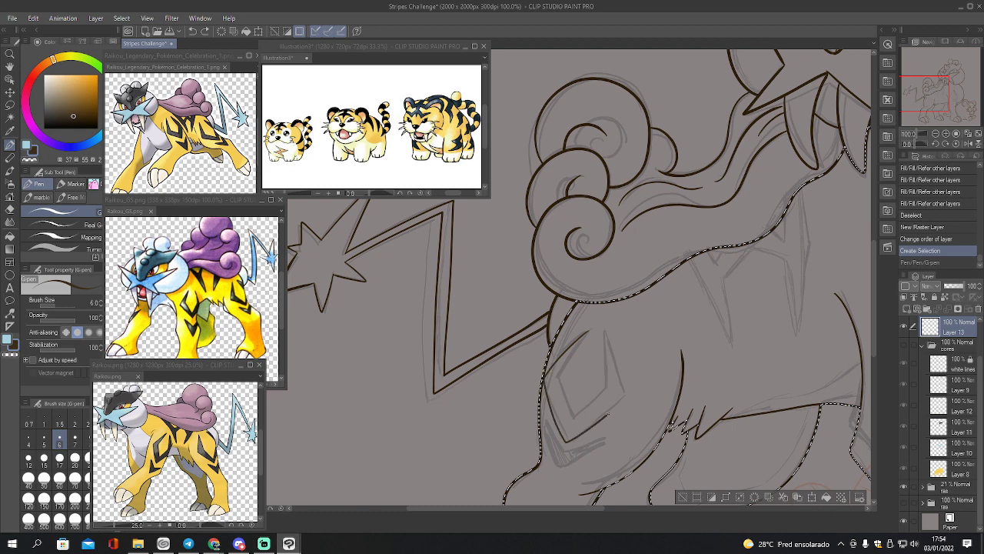
{"action": "left_click_drag", "start_coordinate": [610, 347], "coordinate": [618, 369]}
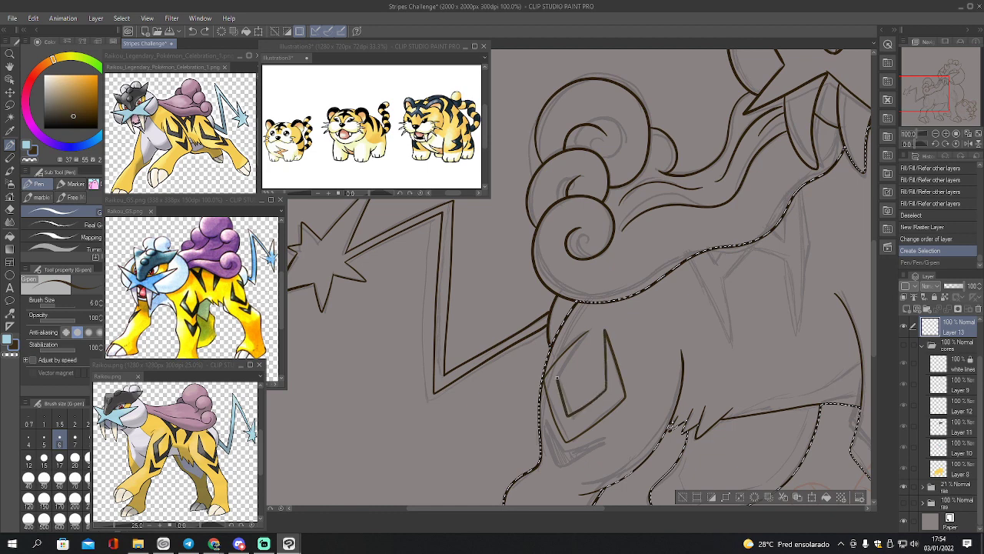
{"action": "key", "text": "ctrl+y"}
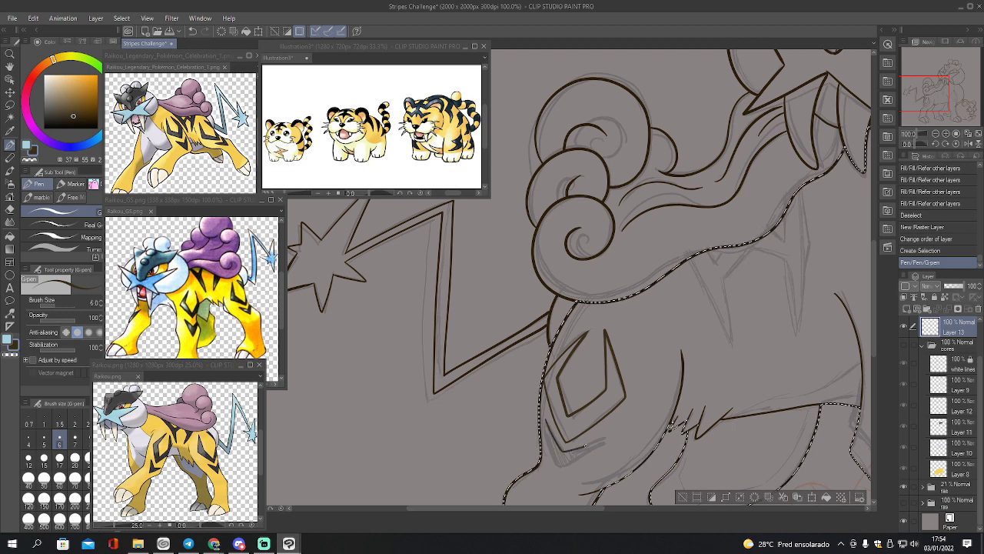
{"action": "mouse_move", "coordinate": [584, 444]}
{"action": "left_mouse_down"}
{"action": "mouse_move", "coordinate": [601, 442]}
{"action": "mouse_move", "coordinate": [607, 324]}
{"action": "left_mouse_up"}
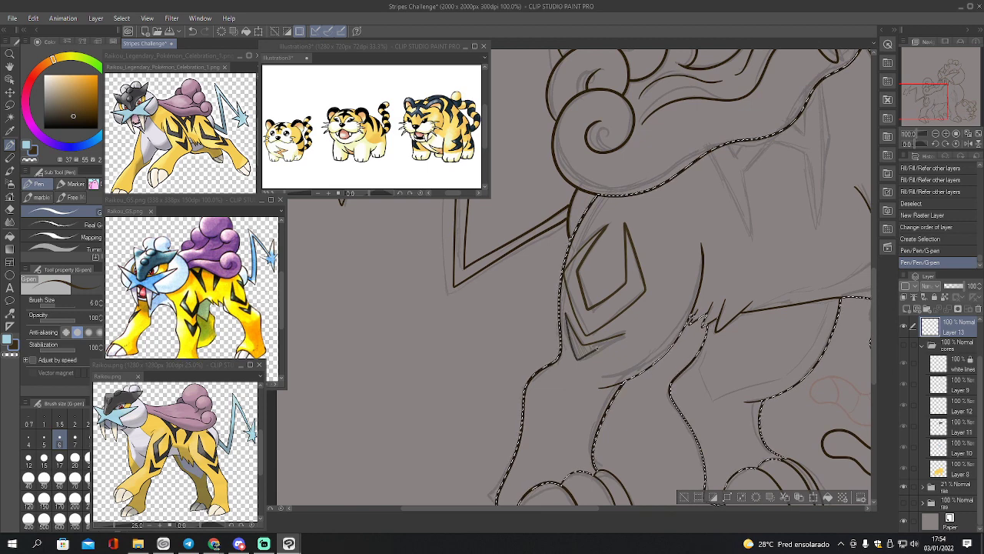
{"action": "left_click_drag", "start_coordinate": [618, 336], "coordinate": [624, 333]}
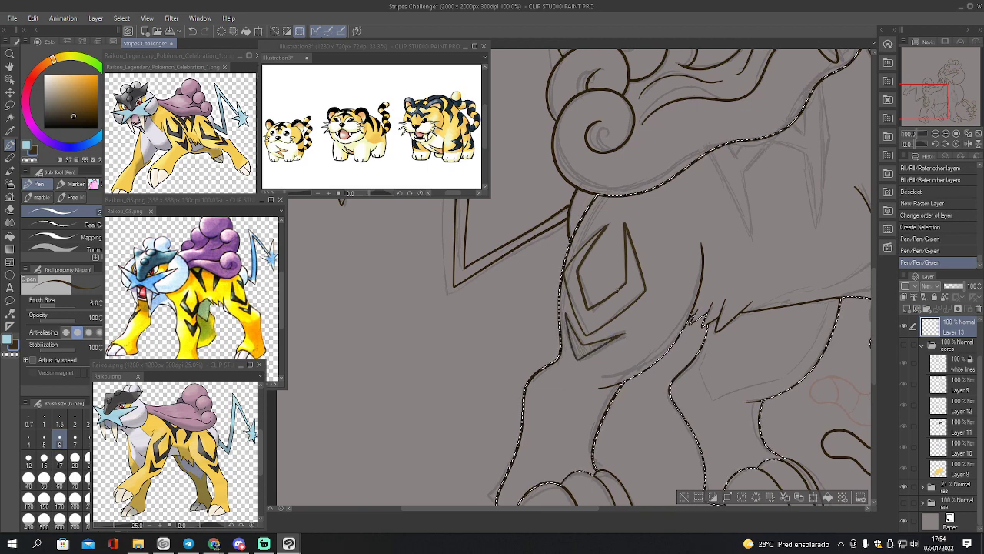
Fill both thigh stripes with the dark line color and touch up their edges with the G-pen
{"action": "key", "text": "g"}
{"action": "left_click", "coordinate": [604, 336]}
{"action": "left_click", "coordinate": [597, 315]}
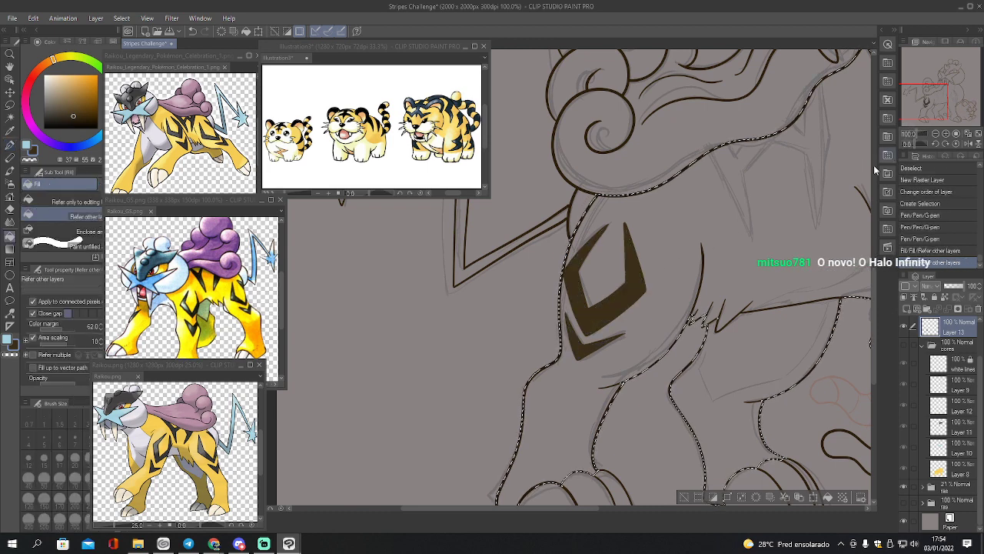
{"action": "key", "text": "p"}
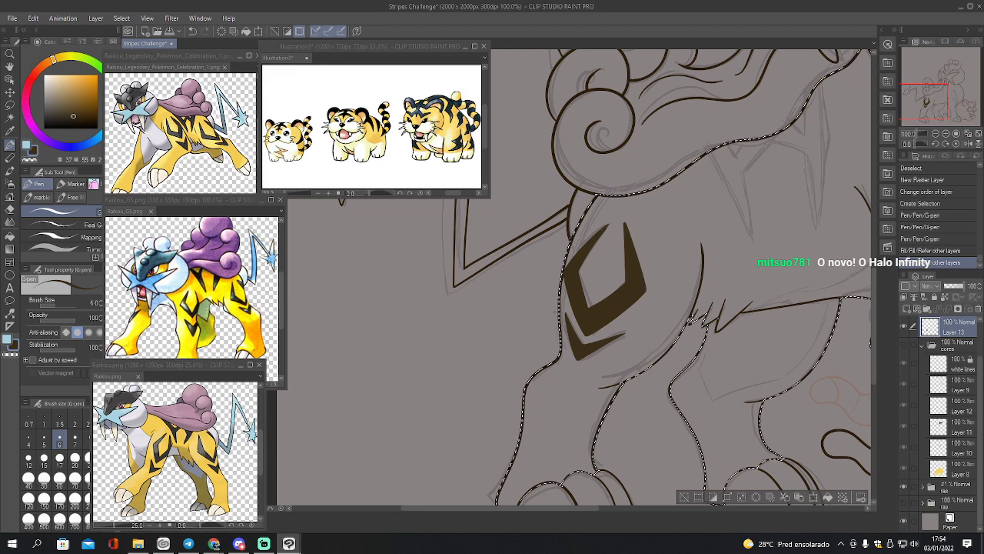
{"action": "left_click_drag", "start_coordinate": [567, 315], "coordinate": [614, 336]}
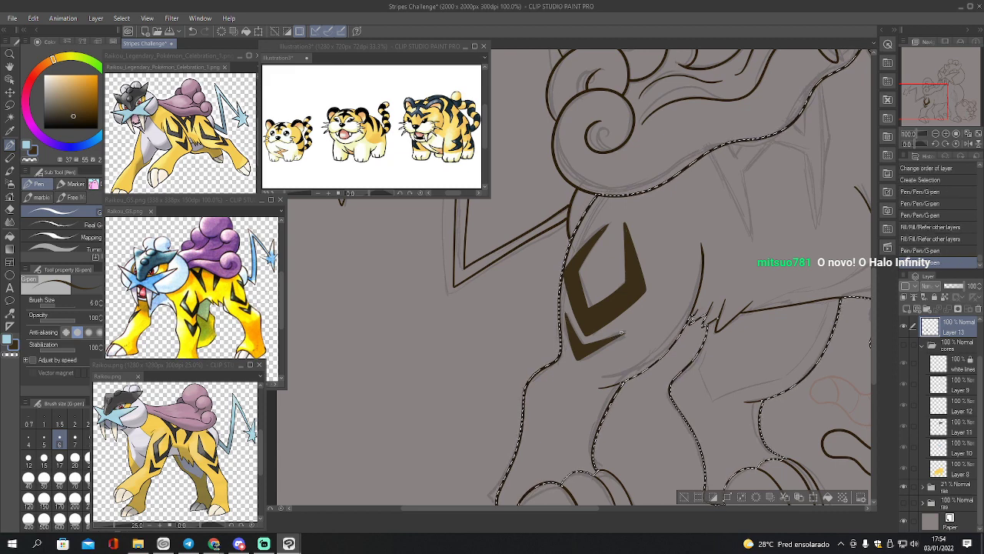
{"action": "left_click_drag", "start_coordinate": [625, 227], "coordinate": [599, 233]}
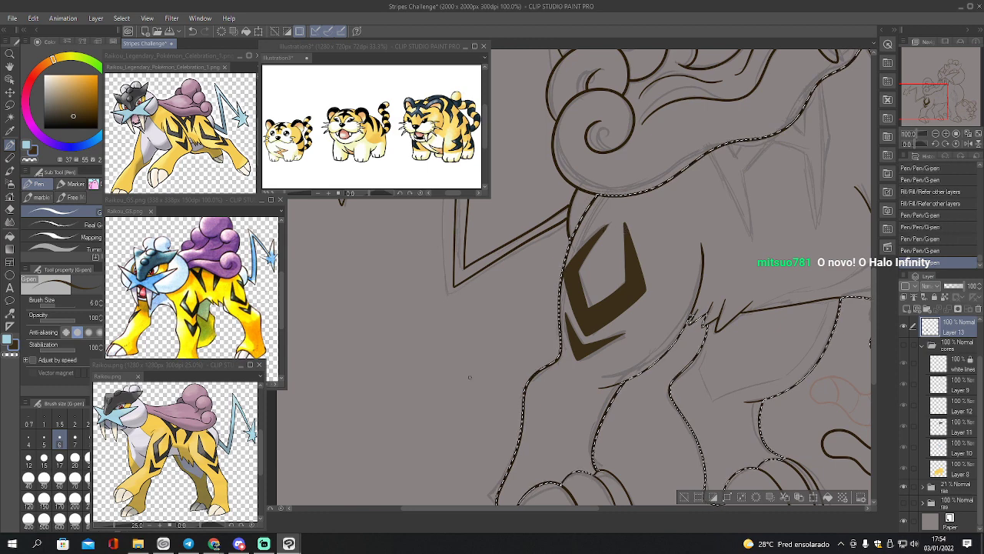
Sharpen the outer edges and upper tips of the diamond thigh stripe with straight strokes of the Hard eraser
{"action": "key", "text": "e"}
{"action": "left_click", "coordinate": [623, 216]}
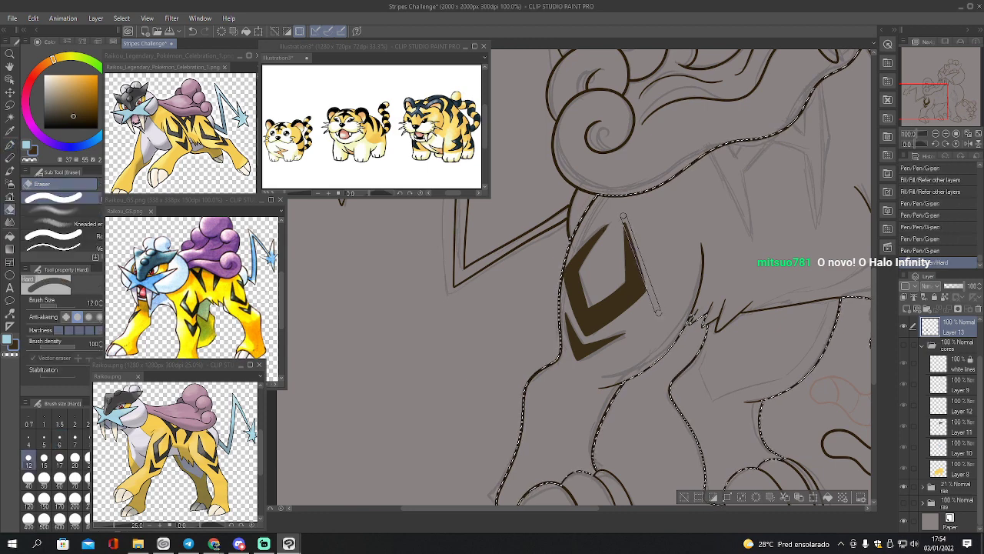
{"action": "left_click", "coordinate": [625, 211]}
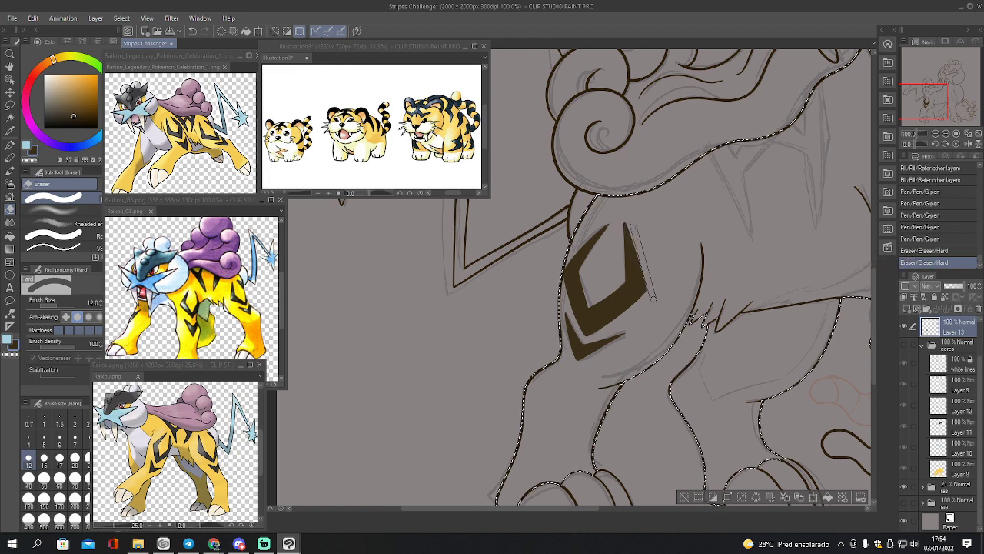
{"action": "left_click", "coordinate": [654, 299], "text": "shift"}
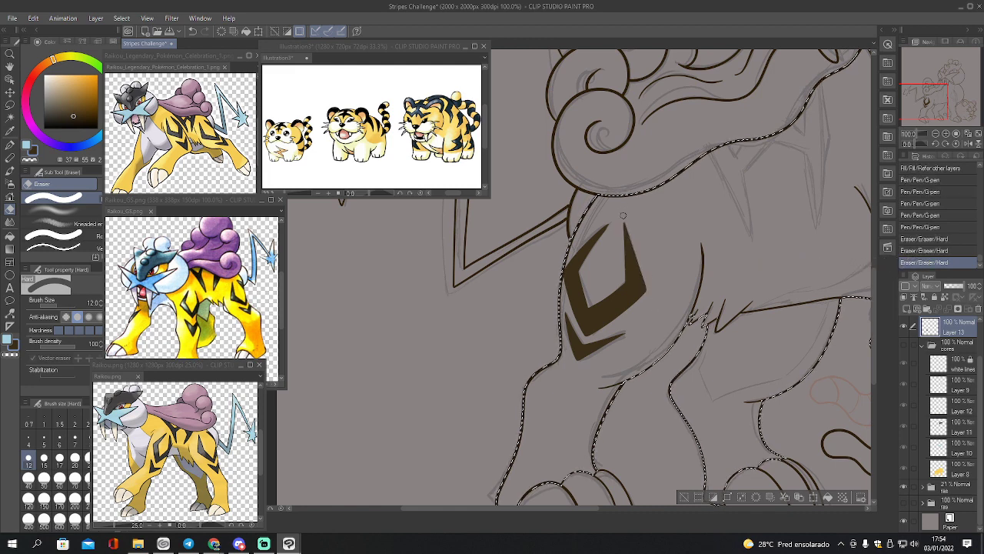
{"action": "left_click", "coordinate": [622, 217]}
{"action": "left_click", "coordinate": [657, 312], "text": "shift"}
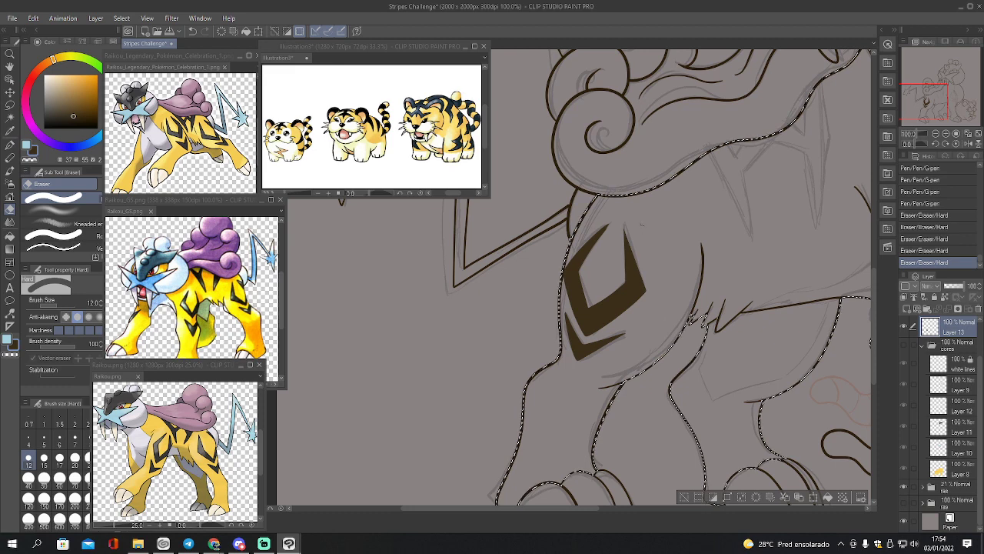
{"action": "left_click", "coordinate": [608, 219]}
{"action": "left_click_drag", "start_coordinate": [544, 282], "coordinate": [545, 277]}
{"action": "key", "text": "ctrl+z"}
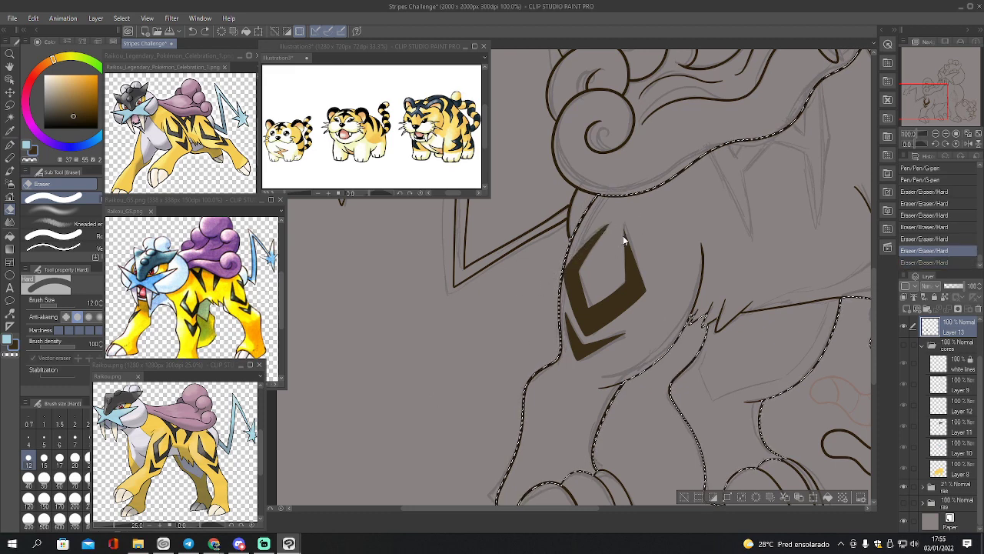
{"action": "key", "text": "ctrl+y"}
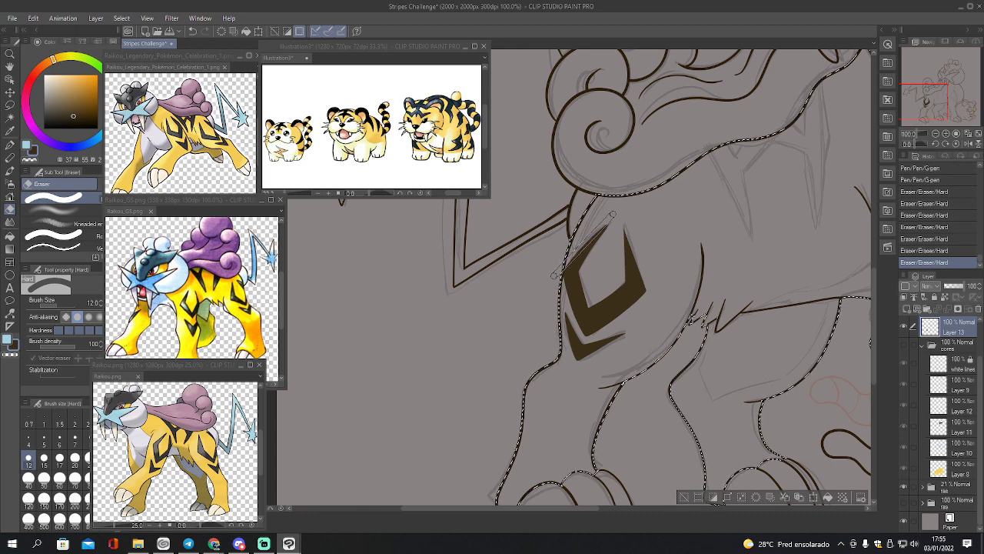
{"action": "left_click", "coordinate": [612, 215], "text": "shift"}
Trim the V-shaped thigh stripe with the eraser and patch the gaps along its inner edge in the dark color
{"action": "left_click_drag", "start_coordinate": [560, 270], "coordinate": [572, 365]}
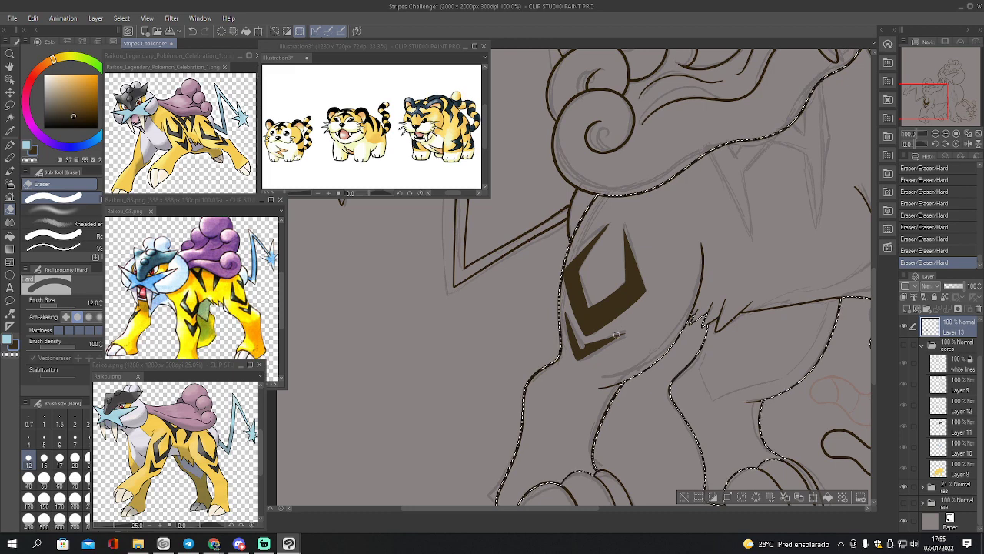
{"action": "key", "text": "p"}
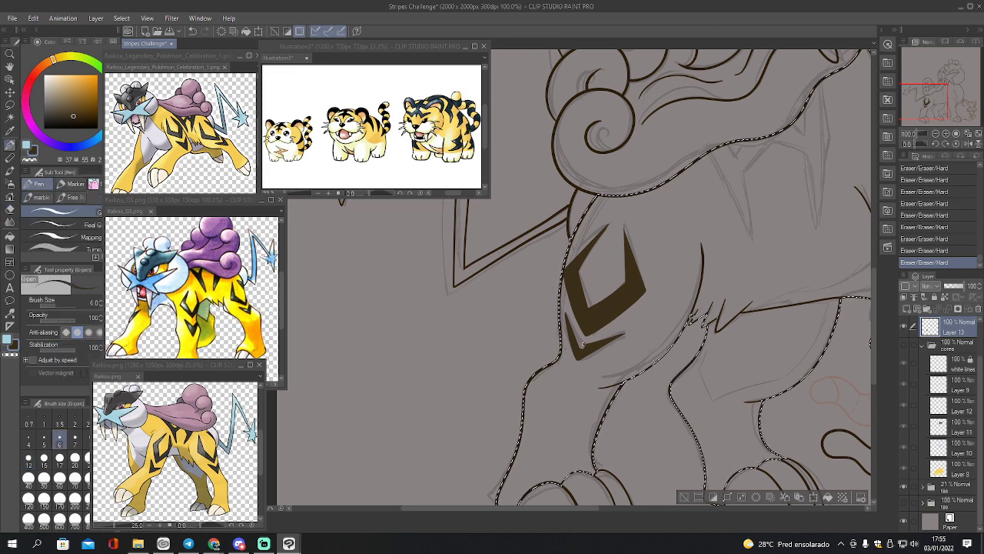
{"action": "left_click_drag", "start_coordinate": [570, 329], "coordinate": [573, 327]}
{"action": "key", "text": "g"}
{"action": "left_click", "coordinate": [586, 344]}
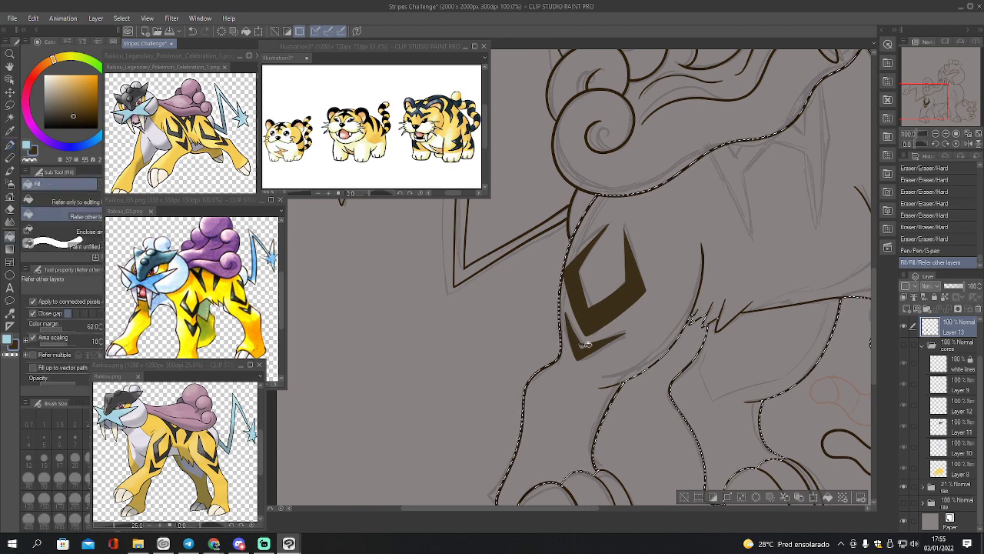
{"action": "key", "text": "ctrl+z"}
{"action": "left_click", "coordinate": [590, 347]}
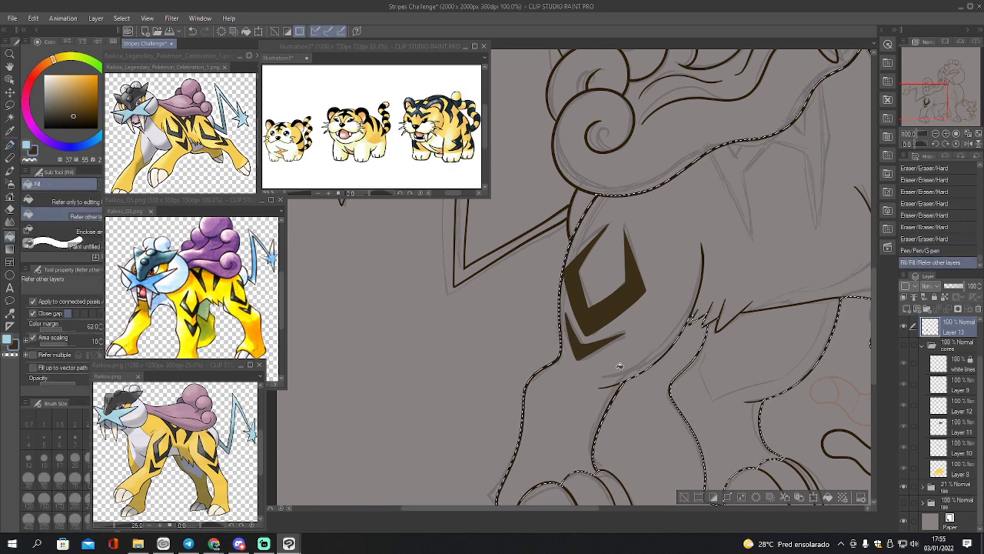
{"action": "key", "text": "p"}
{"action": "left_click_drag", "start_coordinate": [576, 342], "coordinate": [587, 345]}
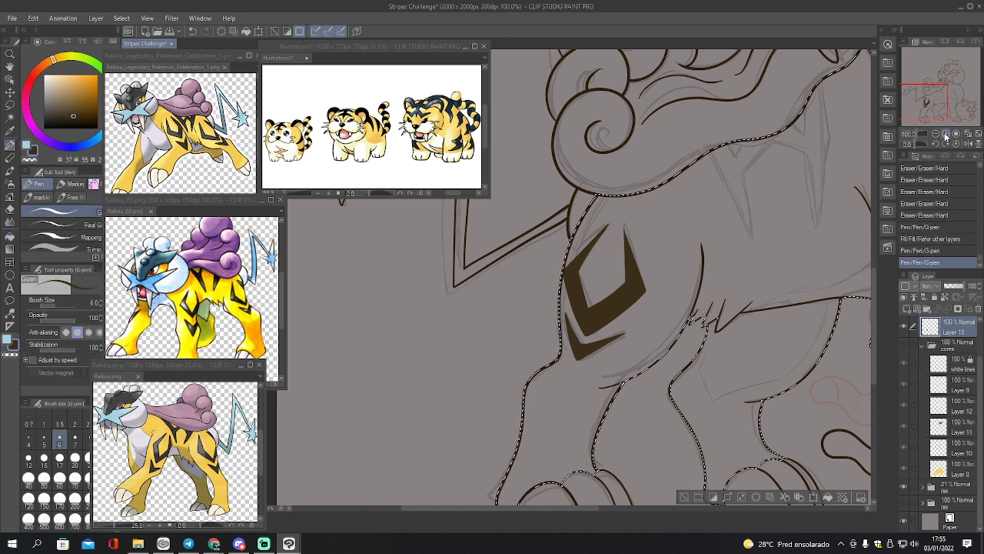
Refine the V-shaped stripe's inner edge with the G-pen and taper its long tip with the Hard eraser
{"action": "scroll", "coordinate": [634, 279], "scroll_direction": "up", "scroll_amount": 2}
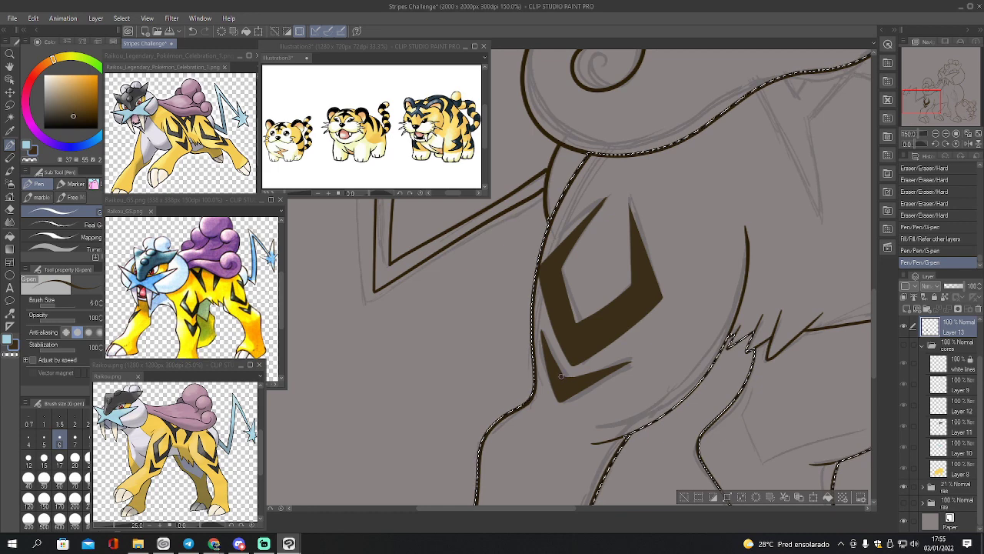
{"action": "left_click_drag", "start_coordinate": [562, 379], "coordinate": [612, 365]}
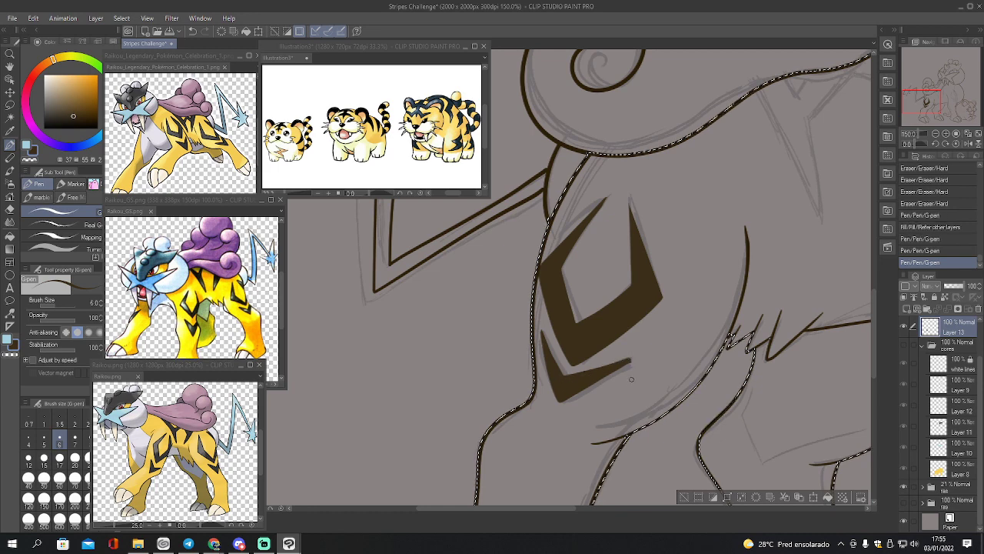
{"action": "key", "text": "e"}
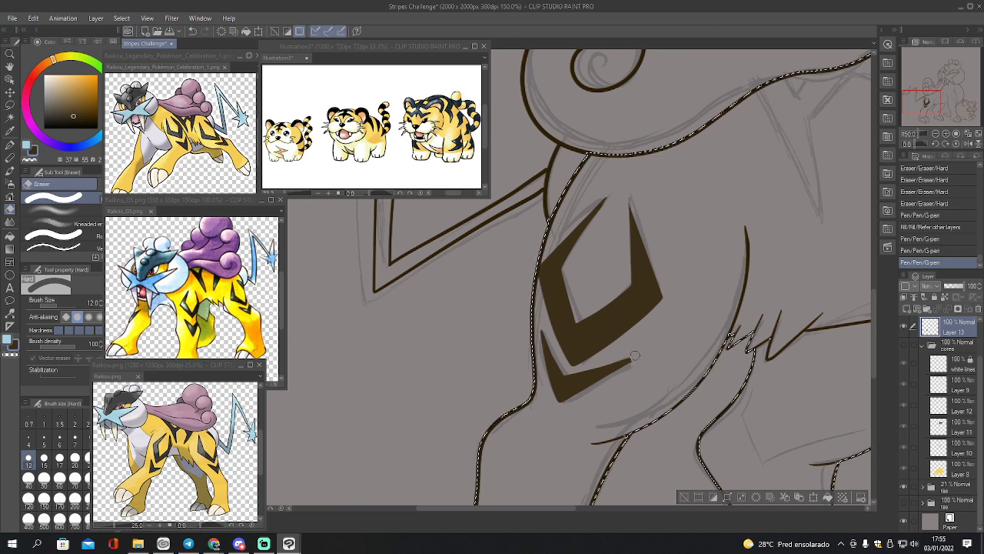
{"action": "left_click_drag", "start_coordinate": [632, 358], "coordinate": [572, 404]}
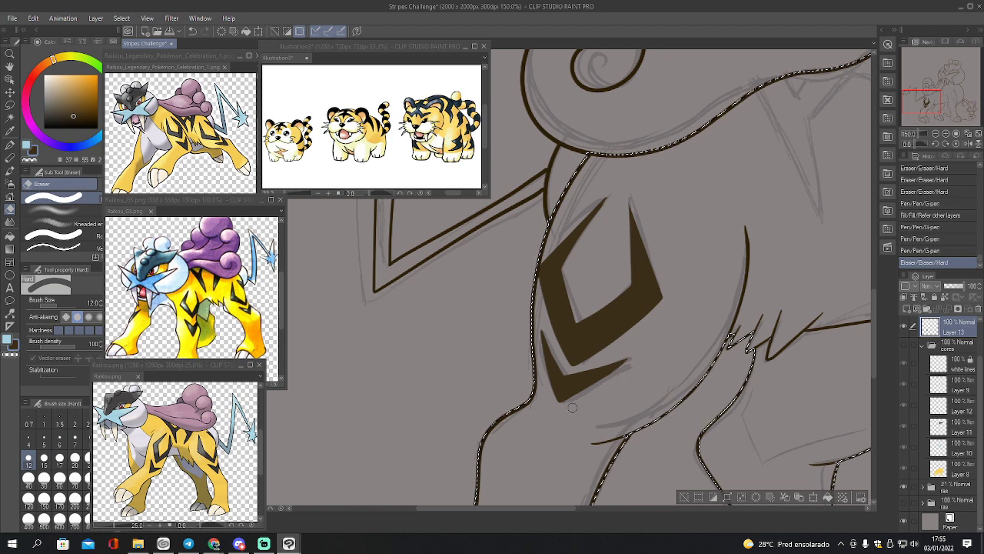
Outline the jagged two-pronged stripe hanging from Raikou's back with the G-pen, including the notches along its upper edge
{"action": "double_click", "coordinate": [935, 134]}
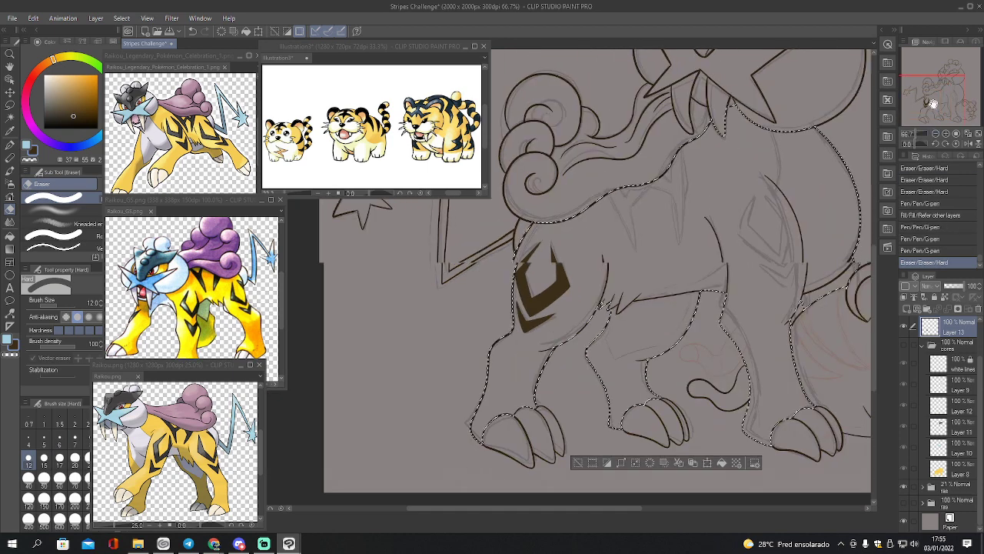
{"action": "mouse_move", "coordinate": [935, 100]}
{"action": "left_mouse_down"}
{"action": "mouse_move", "coordinate": [951, 102]}
{"action": "mouse_move", "coordinate": [933, 92]}
{"action": "left_mouse_up"}
{"action": "key", "text": "p"}
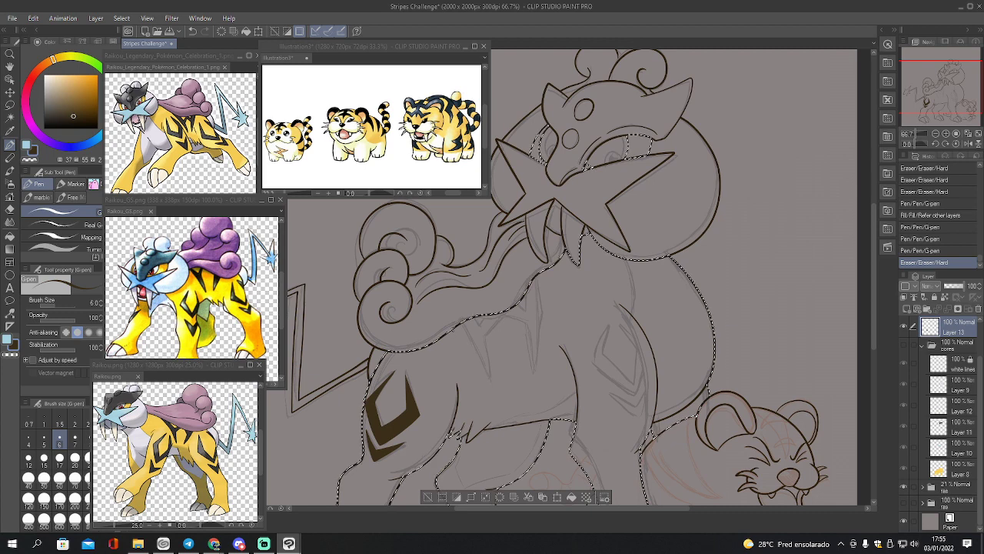
{"action": "left_click", "coordinate": [945, 135]}
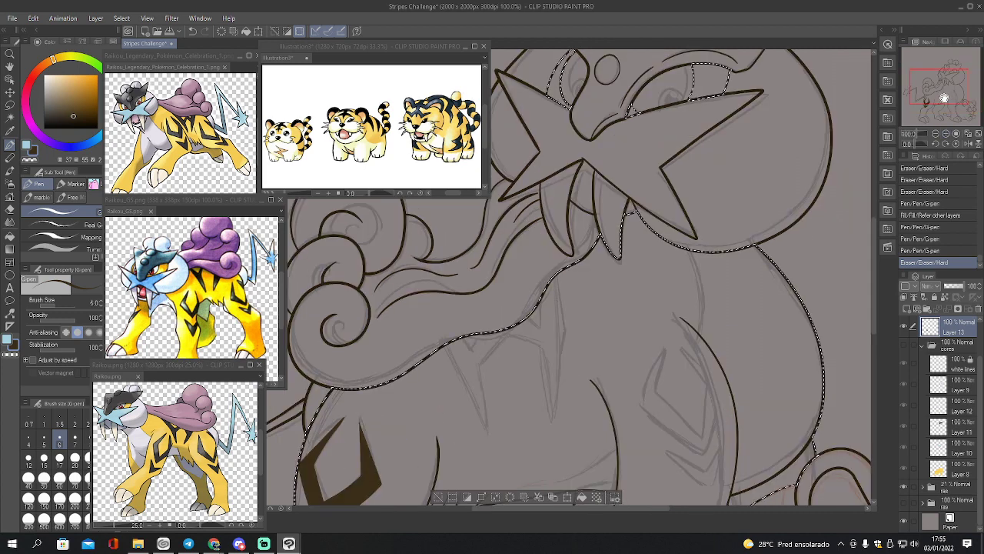
{"action": "left_click", "coordinate": [946, 134]}
{"action": "mouse_move", "coordinate": [504, 361]}
{"action": "left_mouse_down"}
{"action": "mouse_move", "coordinate": [556, 448]}
{"action": "mouse_move", "coordinate": [543, 376]}
{"action": "mouse_move", "coordinate": [579, 350]}
{"action": "mouse_move", "coordinate": [603, 361]}
{"action": "mouse_move", "coordinate": [616, 436]}
{"action": "mouse_move", "coordinate": [638, 341]}
{"action": "mouse_move", "coordinate": [621, 292]}
{"action": "left_mouse_up"}
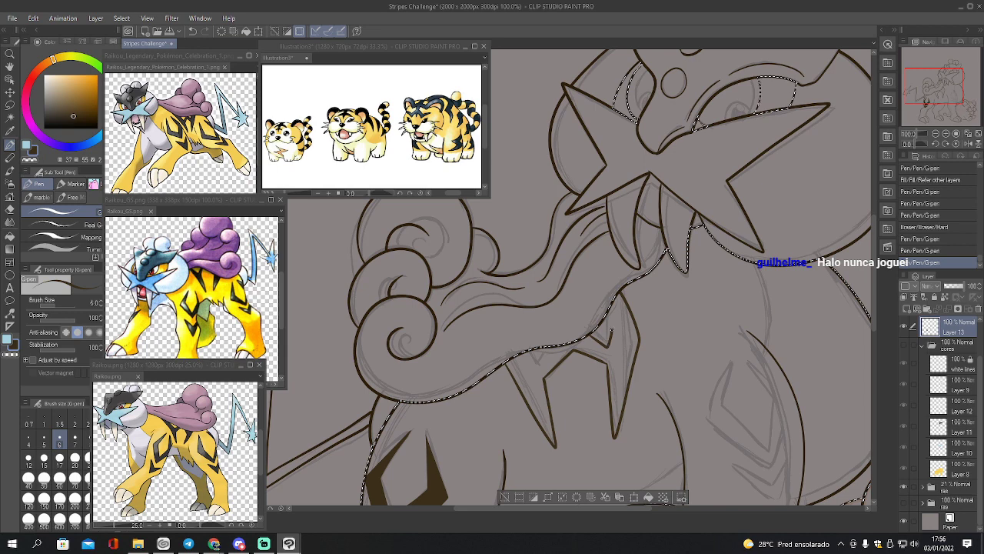
{"action": "key", "text": "ctrl+z"}
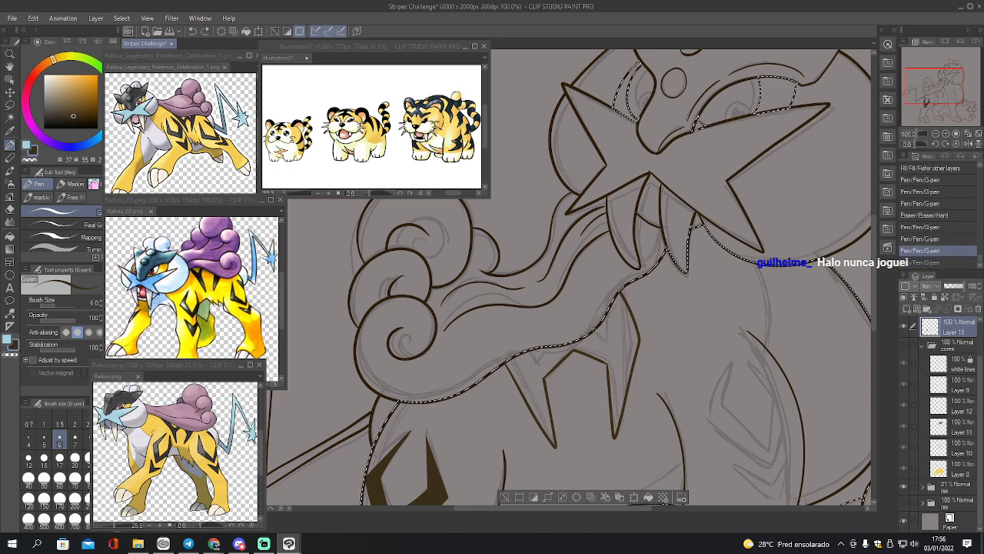
{"action": "mouse_move", "coordinate": [587, 336]}
{"action": "left_mouse_down"}
{"action": "mouse_move", "coordinate": [602, 346]}
{"action": "mouse_move", "coordinate": [622, 329]}
{"action": "left_mouse_up"}
{"action": "key", "text": "ctrl+y"}
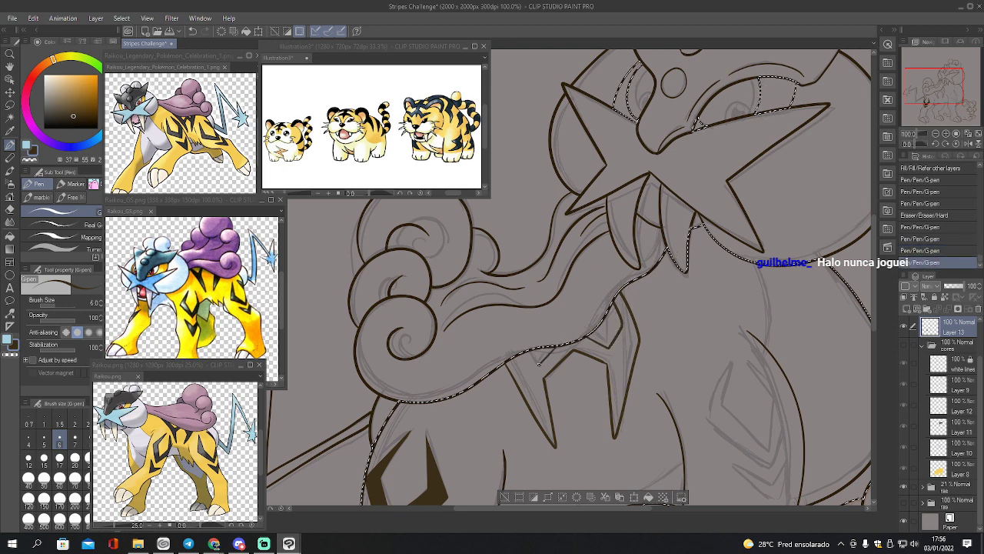
{"action": "left_click_drag", "start_coordinate": [521, 357], "coordinate": [581, 338]}
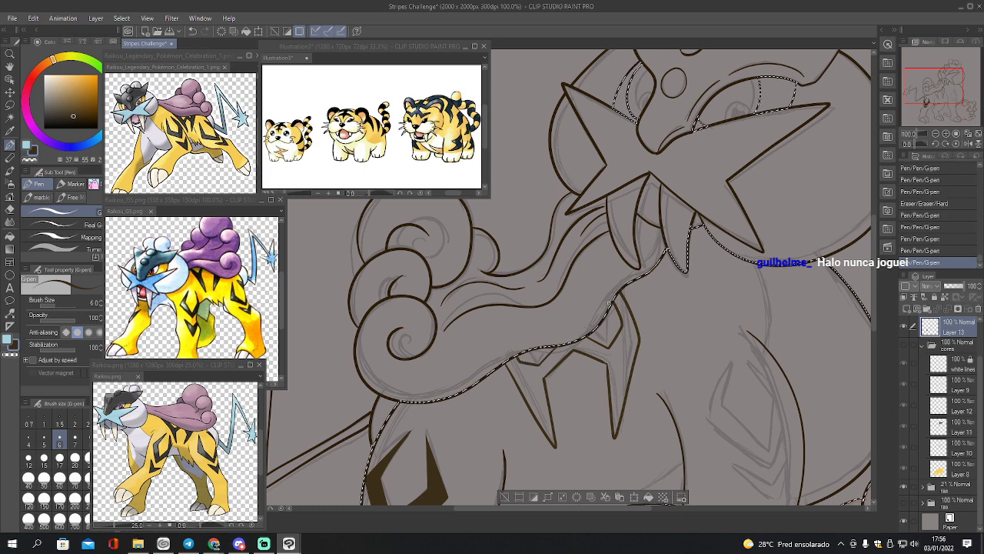
Fill the outlined two-pronged stripe on Raikou's back with the dark brown color, referring to other layers
{"action": "key", "text": "g"}
{"action": "left_click", "coordinate": [626, 351]}
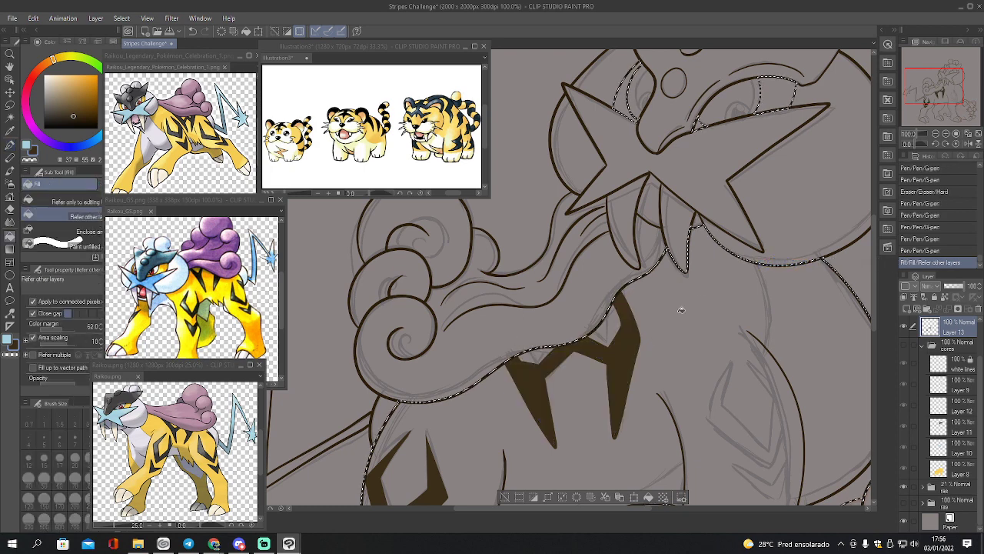
{"action": "key", "text": "e"}
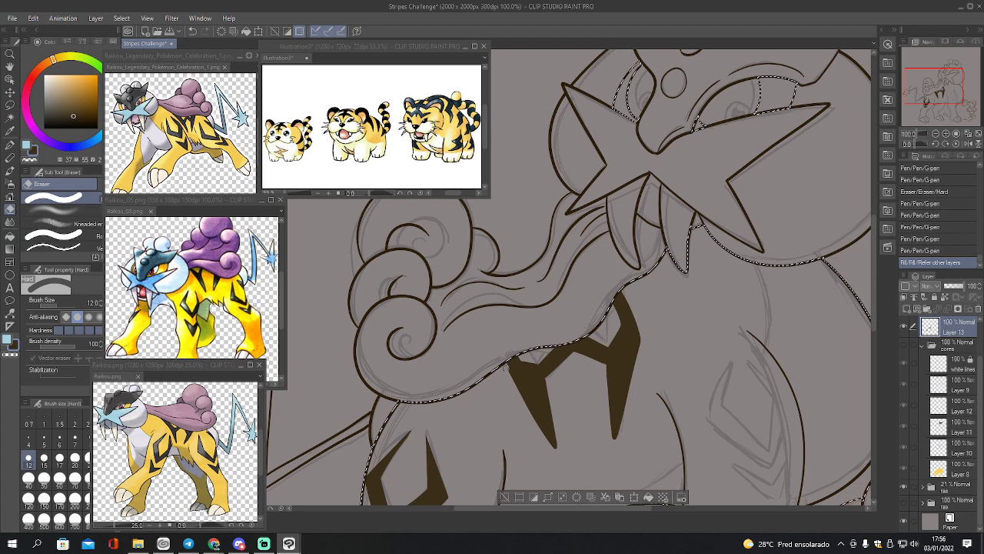
{"action": "left_click_drag", "start_coordinate": [543, 348], "coordinate": [514, 363]}
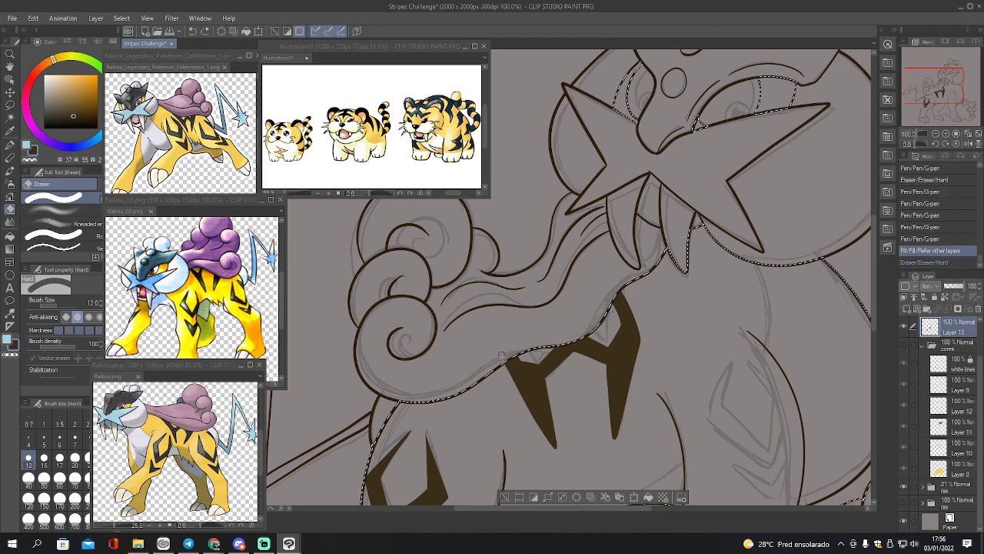
{"action": "key", "text": "ctrl+z"}
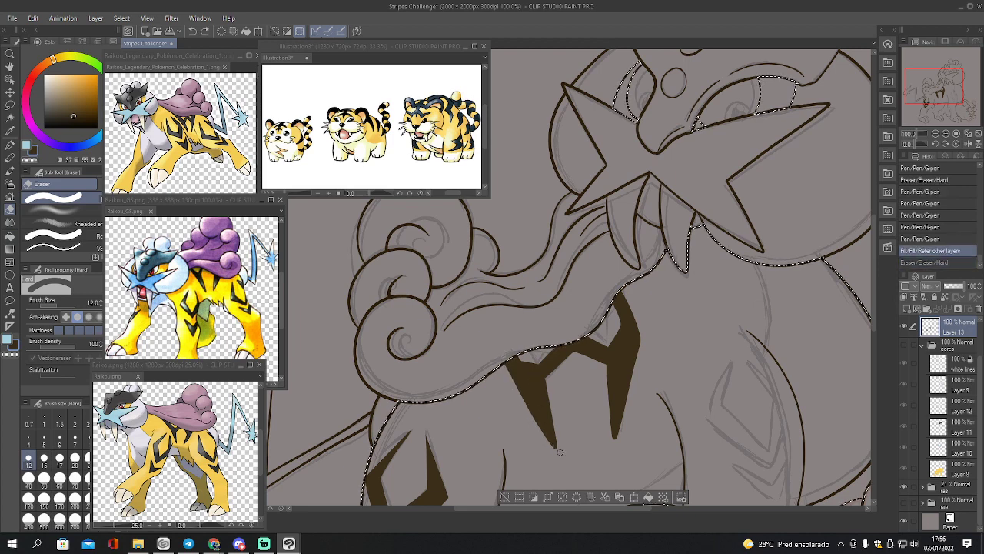
Trim the lower tips of both prongs and the front prong's outer edge with the Hard eraser
{"action": "mouse_move", "coordinate": [522, 408]}
{"action": "left_mouse_down"}
{"action": "mouse_move", "coordinate": [512, 389]}
{"action": "mouse_move", "coordinate": [563, 458]}
{"action": "mouse_move", "coordinate": [532, 429]}
{"action": "mouse_move", "coordinate": [558, 456]}
{"action": "mouse_move", "coordinate": [640, 380]}
{"action": "left_mouse_up"}
{"action": "key", "text": "ctrl+z"}
{"action": "left_click_drag", "start_coordinate": [614, 443], "coordinate": [638, 386]}
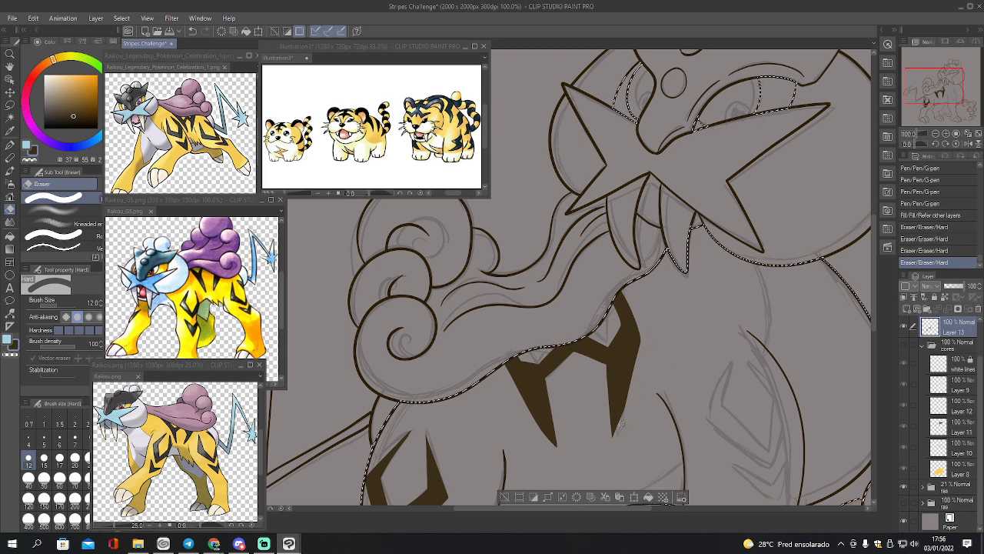
{"action": "left_click", "coordinate": [620, 426]}
{"action": "left_click", "coordinate": [652, 322], "text": "shift"}
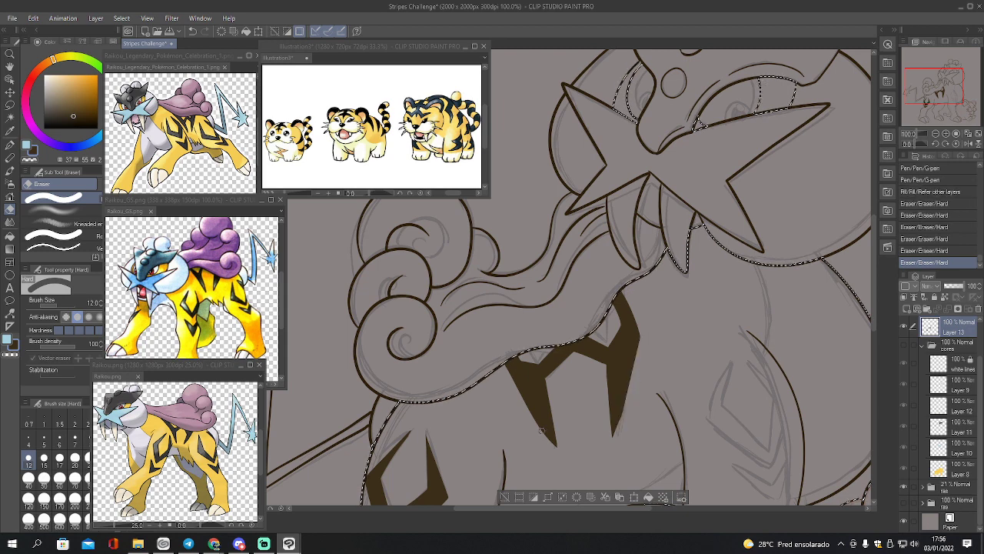
{"action": "mouse_move", "coordinate": [555, 414]}
{"action": "left_mouse_down"}
{"action": "mouse_move", "coordinate": [558, 451]}
{"action": "mouse_move", "coordinate": [516, 409]}
{"action": "mouse_move", "coordinate": [513, 371]}
{"action": "mouse_move", "coordinate": [554, 440]}
{"action": "mouse_move", "coordinate": [559, 450]}
{"action": "left_mouse_up"}
{"action": "key", "text": "ctrl+z"}
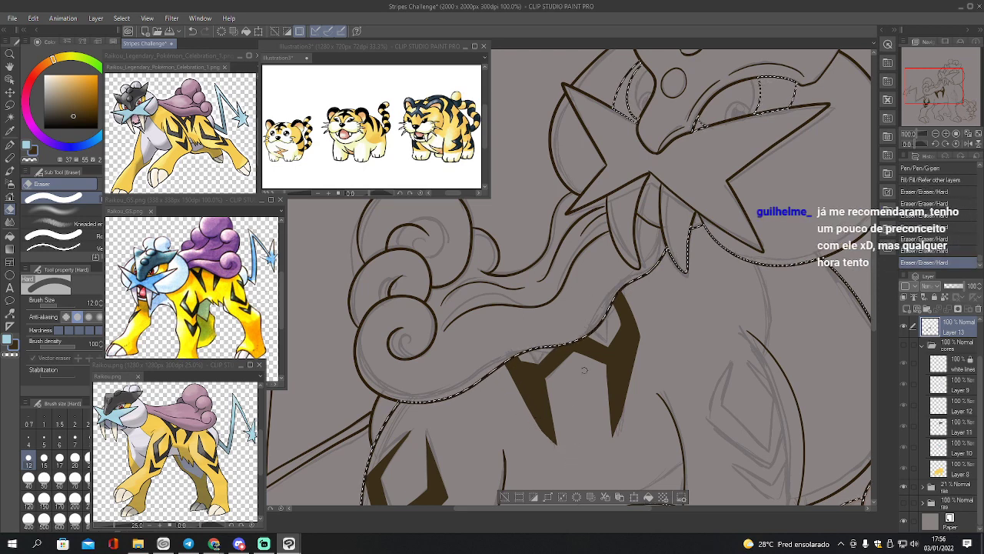
Cut the rear prong's outer edge straight from its upper corner to its tip with the Hard eraser
{"action": "key", "text": "p"}
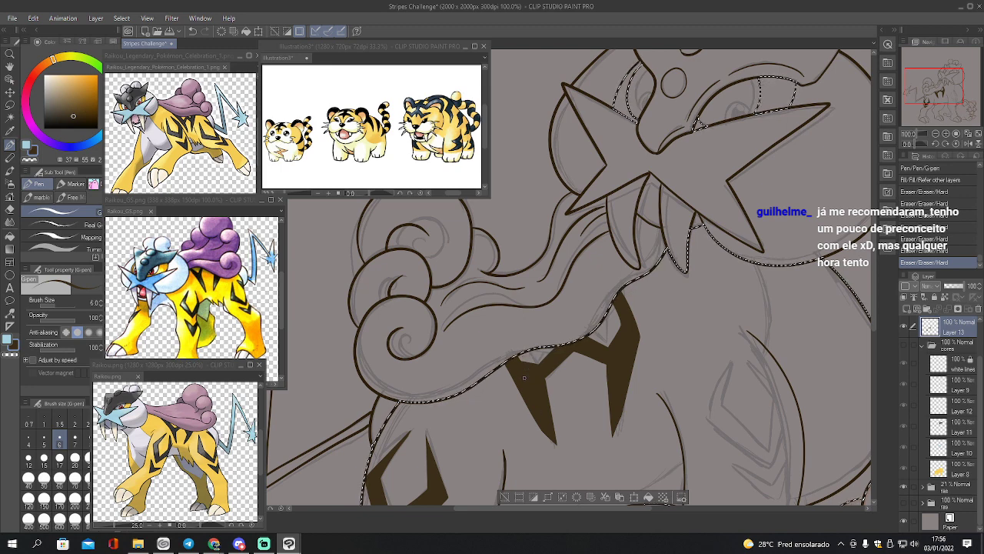
{"action": "key", "text": "e"}
{"action": "left_click", "coordinate": [500, 354]}
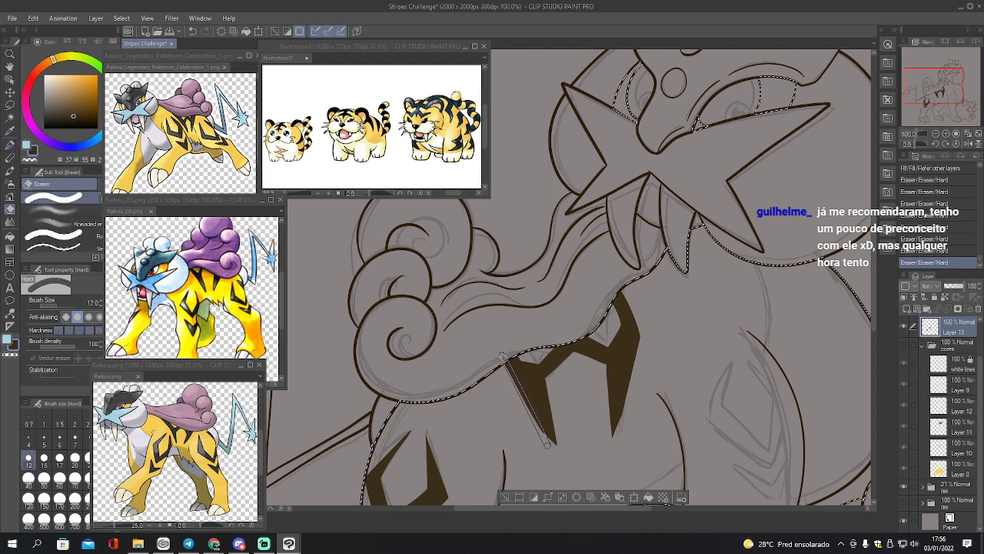
{"action": "left_click", "coordinate": [548, 444], "text": "shift"}
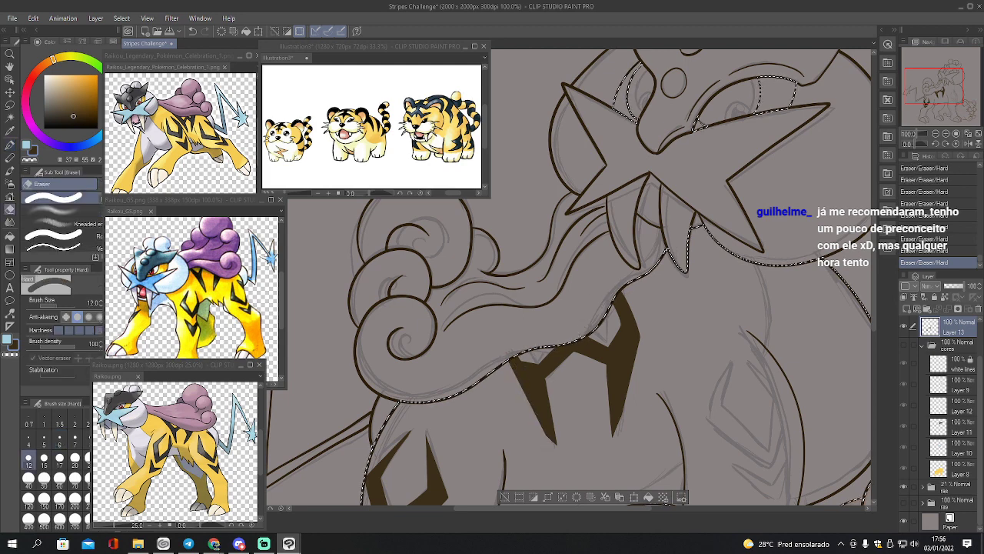
Redraw the rear prong's outer edge with the G-pen and fill the thin gap beside it in dark brown
{"action": "key", "text": "p"}
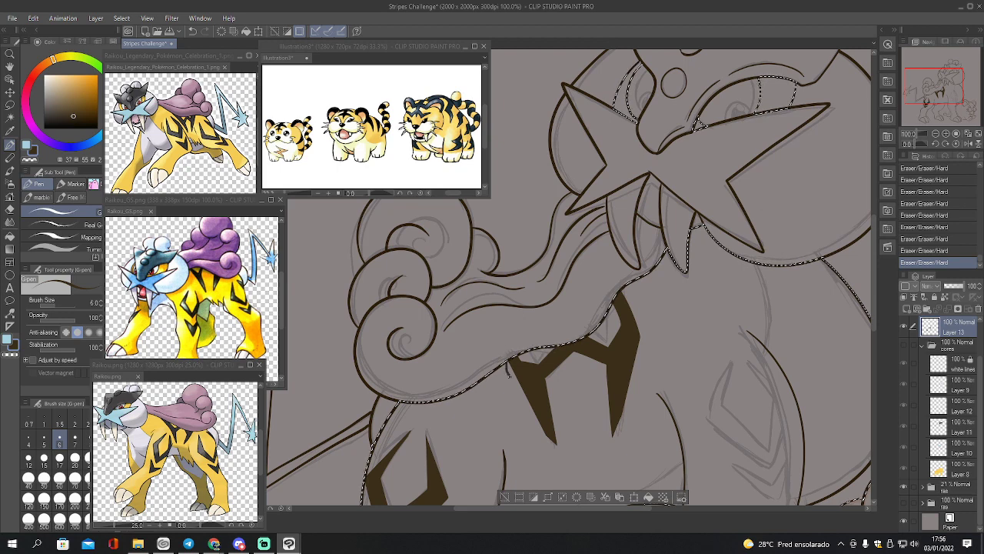
{"action": "left_click_drag", "start_coordinate": [508, 372], "coordinate": [549, 439]}
{"action": "key", "text": "g"}
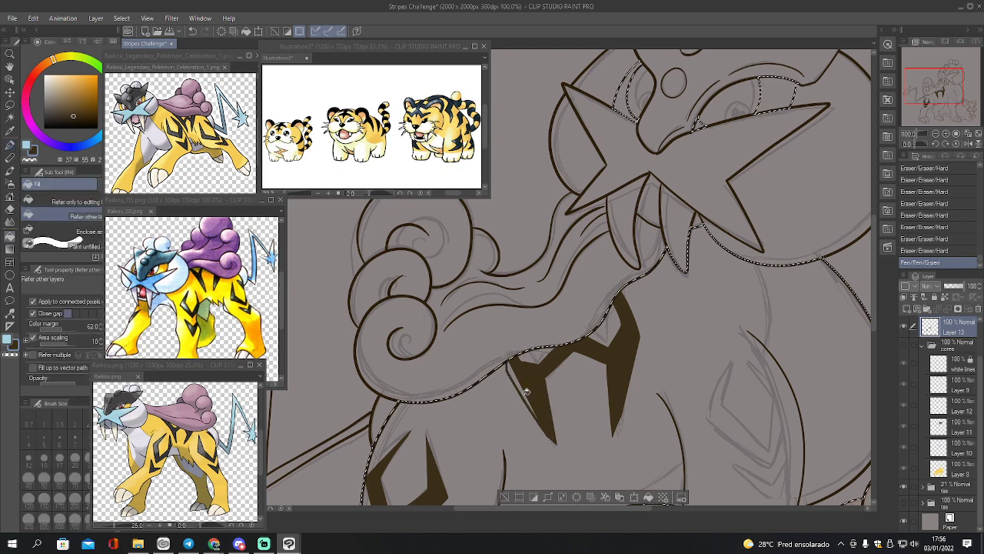
{"action": "left_click", "coordinate": [541, 390]}
{"action": "key", "text": "p"}
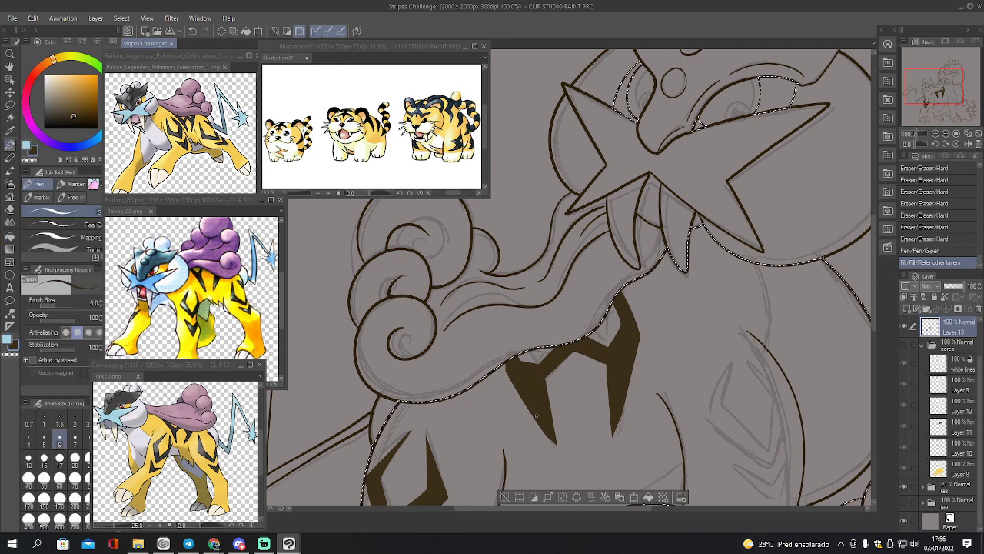
{"action": "left_click", "coordinate": [537, 415]}
{"action": "left_click", "coordinate": [536, 415]}
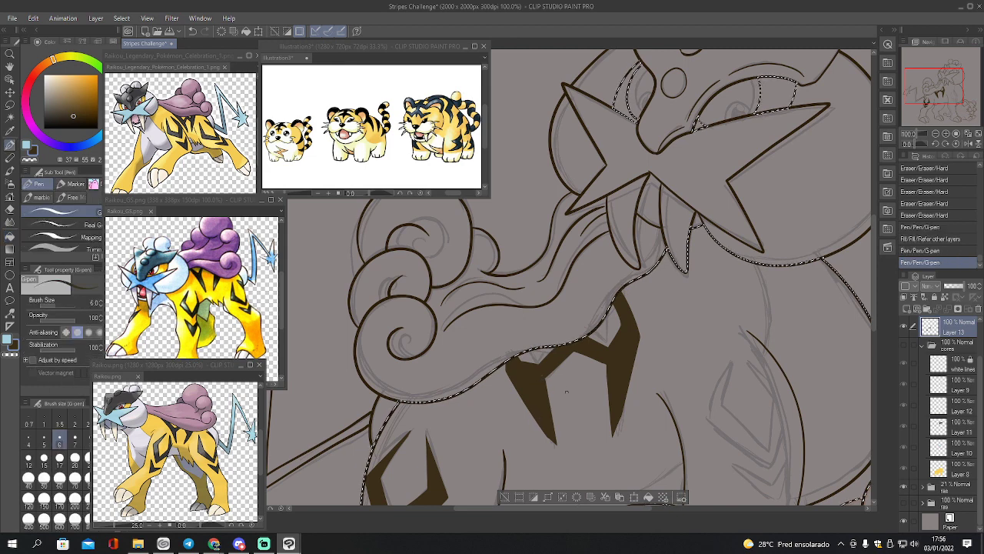
Shave the front prong's upper outer edge near the mane with short strokes of the Hard eraser
{"action": "key", "text": "e"}
{"action": "left_click", "coordinate": [552, 445]}
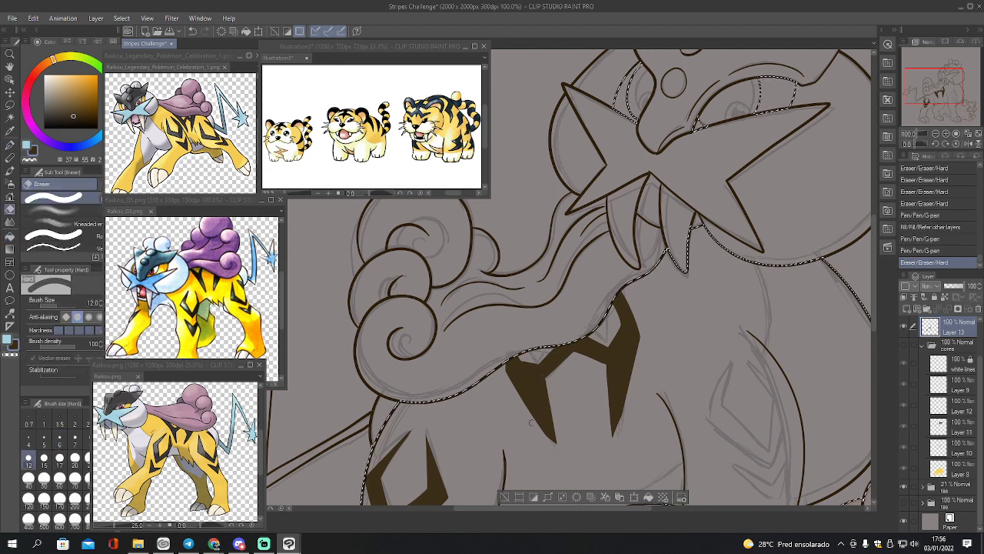
{"action": "left_click", "coordinate": [614, 280]}
{"action": "key", "text": "ctrl+z"}
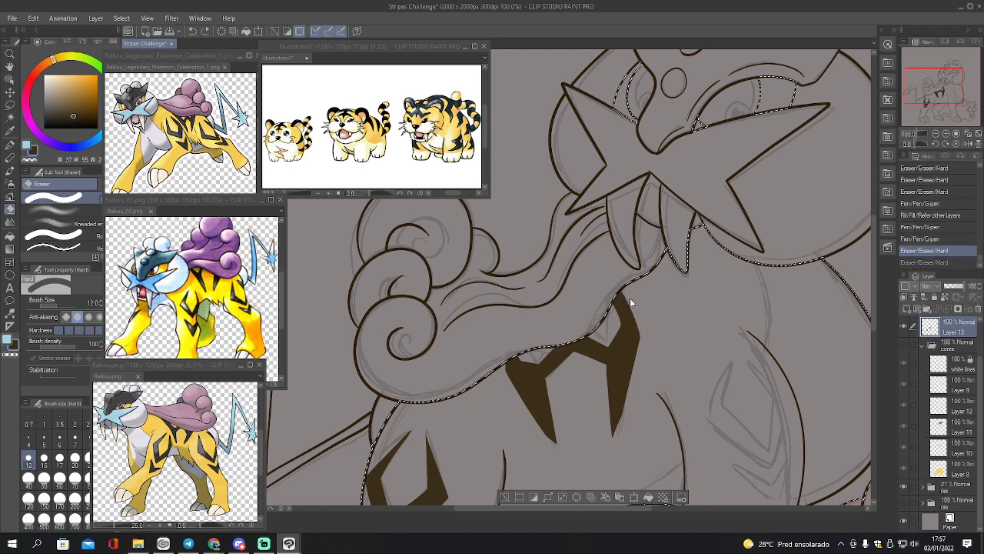
{"action": "left_click_drag", "start_coordinate": [639, 329], "coordinate": [651, 351]}
{"action": "key", "text": "ctrl+z"}
{"action": "left_click_drag", "start_coordinate": [632, 308], "coordinate": [652, 352]}
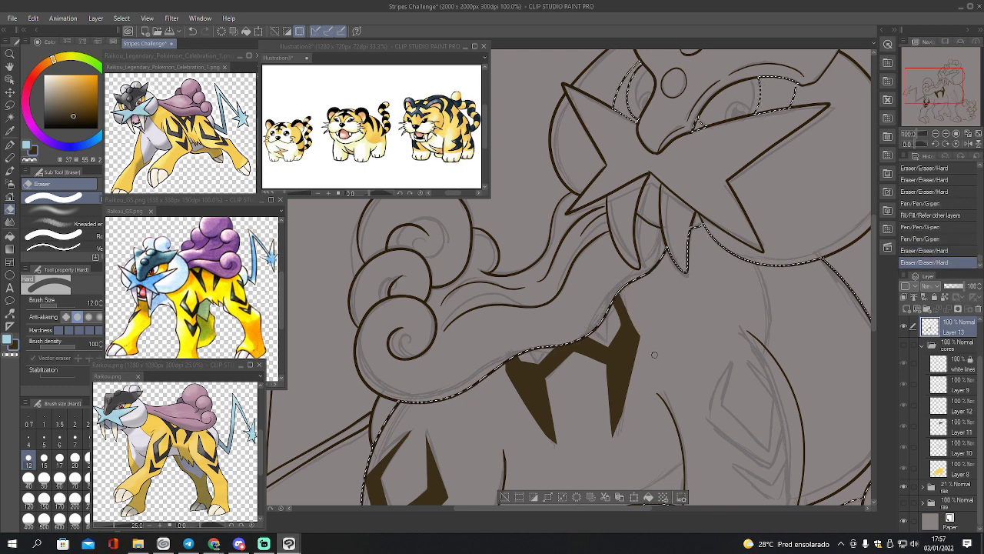
{"action": "key", "text": "ctrl+z"}
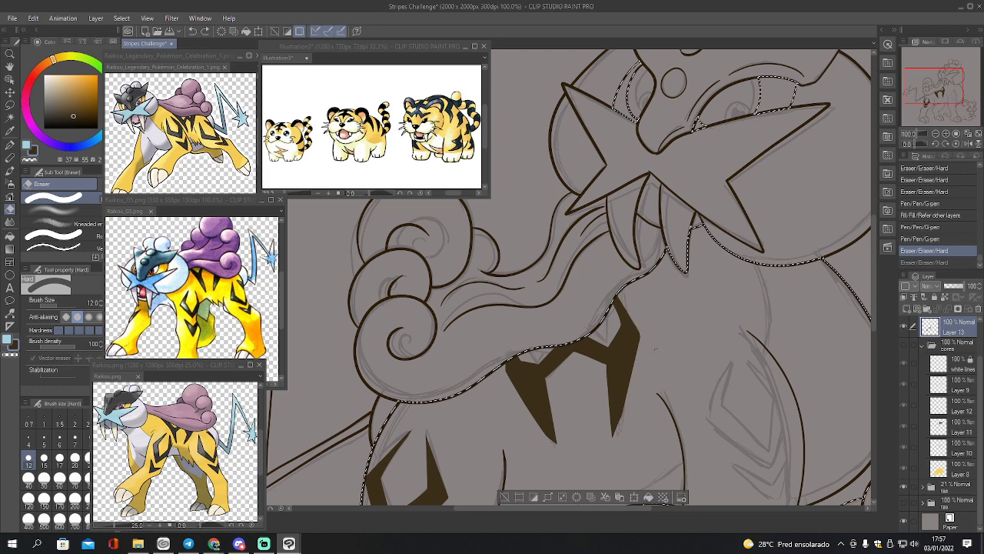
{"action": "mouse_move", "coordinate": [631, 309]}
{"action": "left_mouse_down"}
{"action": "mouse_move", "coordinate": [644, 337]}
{"action": "mouse_move", "coordinate": [642, 328]}
{"action": "left_mouse_up"}
{"action": "left_click_drag", "start_coordinate": [626, 298], "coordinate": [639, 317]}
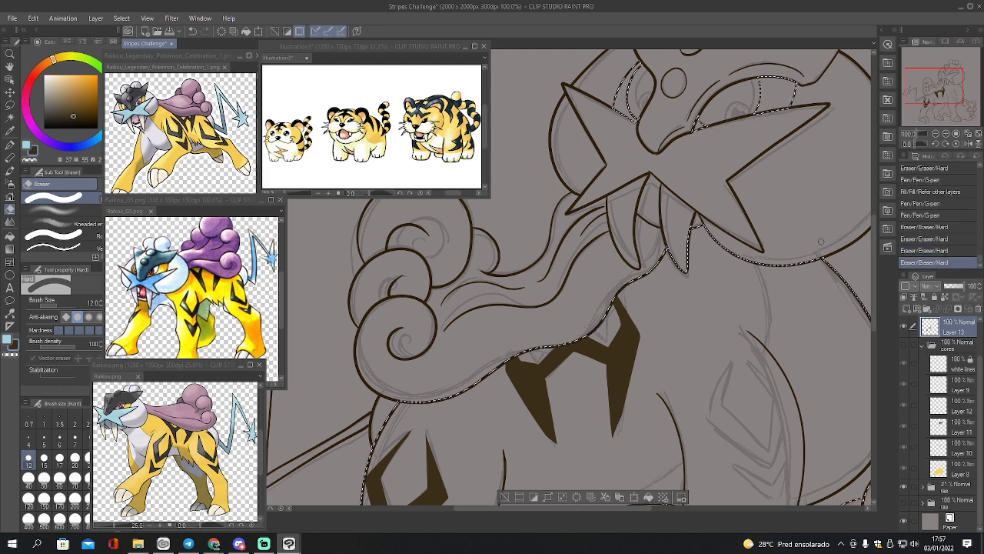
Rework the front prong's upper tip and inner notch with the Milli pen and fill the enclosed gap in dark brown
{"action": "key", "text": "p"}
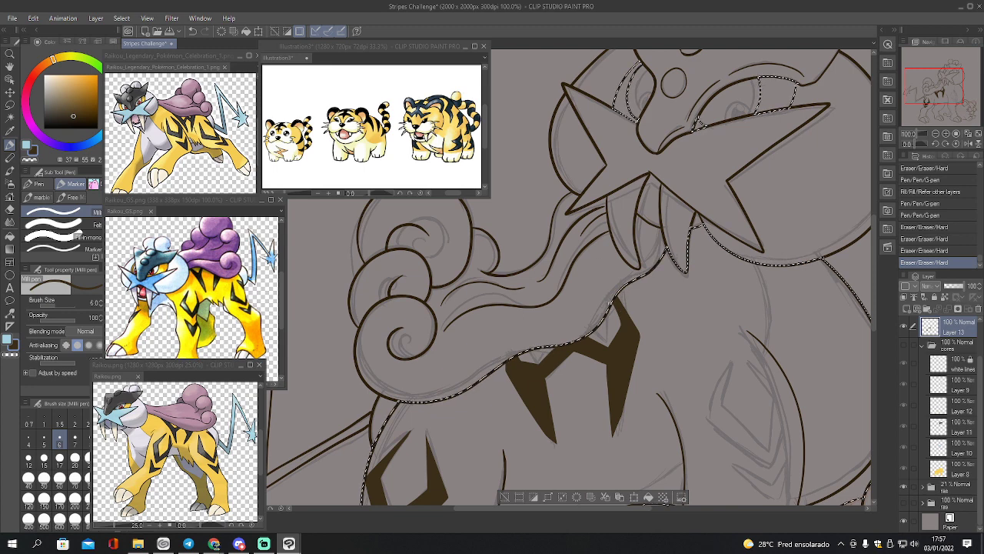
{"action": "left_click_drag", "start_coordinate": [613, 301], "coordinate": [629, 332]}
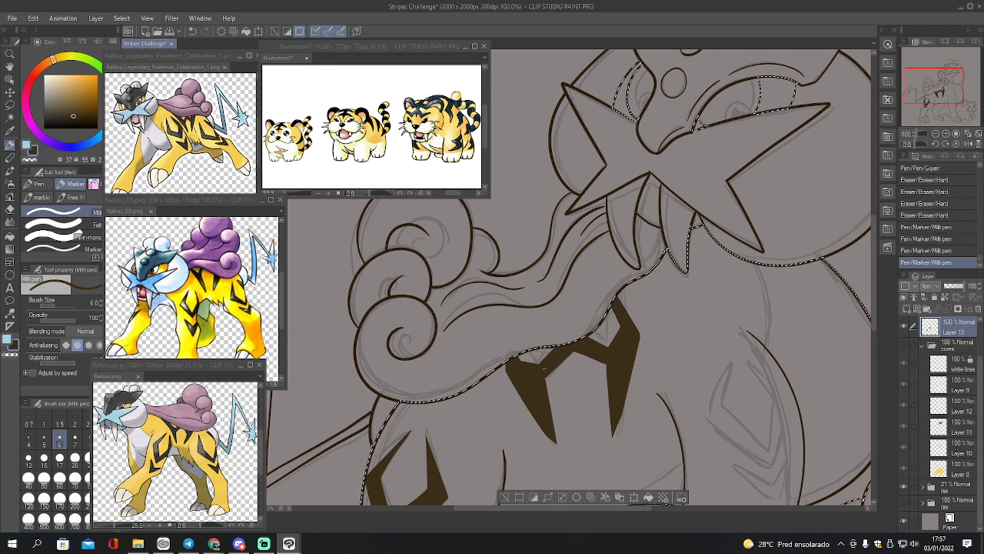
{"action": "left_click_drag", "start_coordinate": [614, 323], "coordinate": [606, 350]}
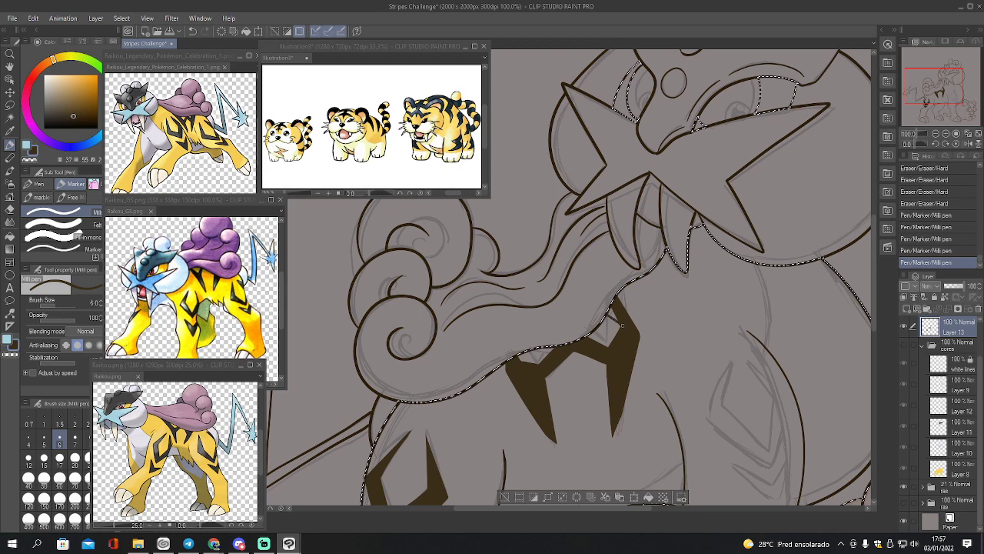
{"action": "key", "text": "space"}
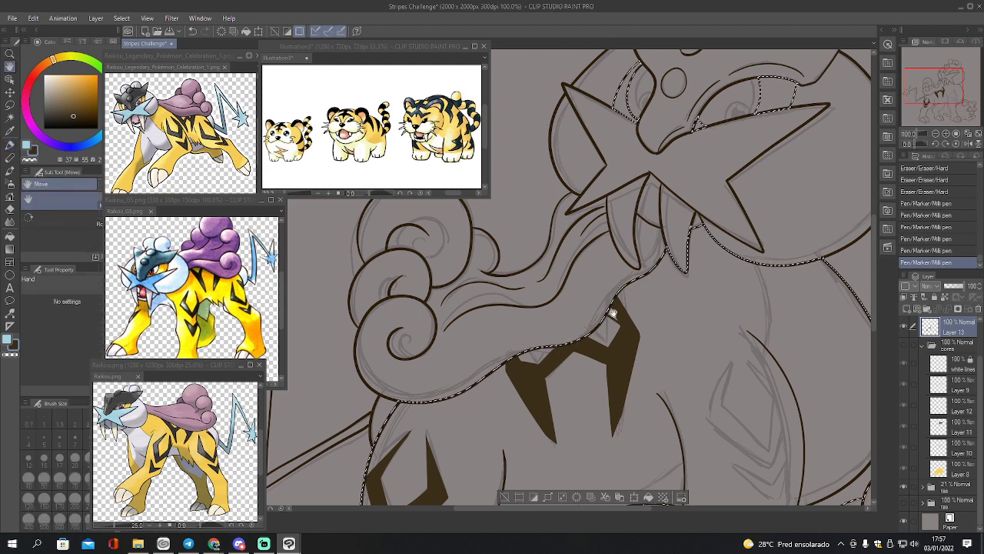
{"action": "key", "text": "g"}
{"action": "left_click", "coordinate": [615, 310]}
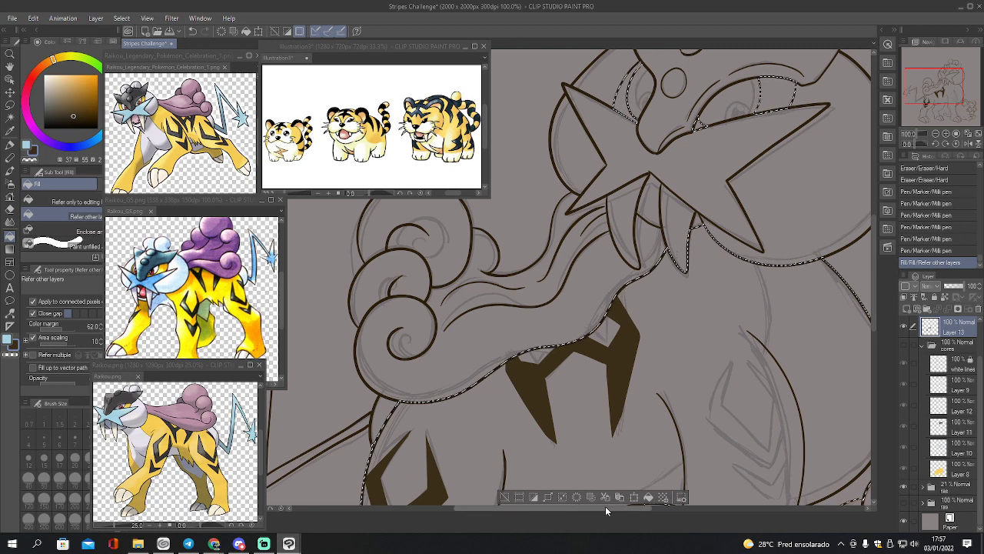
{"action": "key", "text": "p"}
{"action": "left_click_drag", "start_coordinate": [616, 317], "coordinate": [625, 324]}
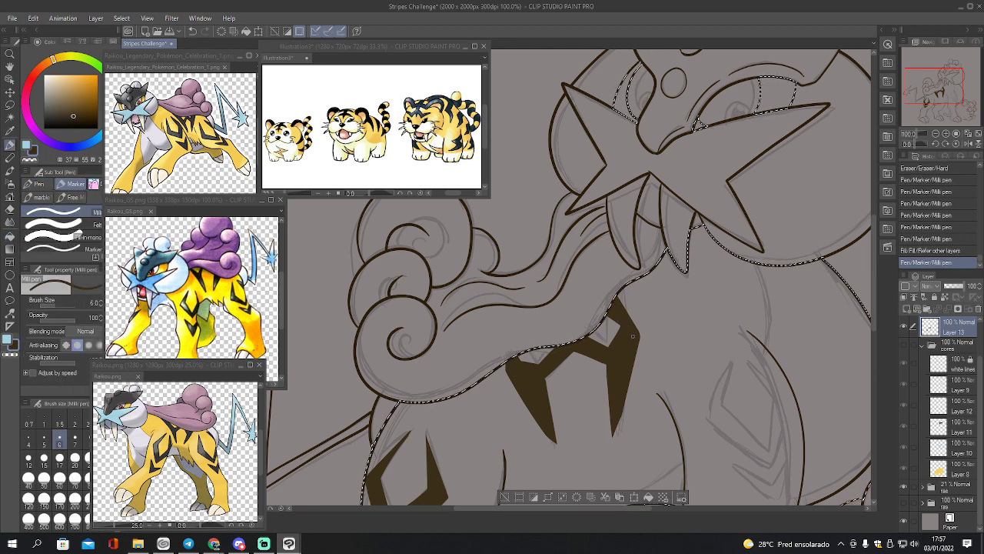
Widen the front prong's upper outer corner with a straight Milli pen line and fill the added area in dark brown
{"action": "key", "text": "e"}
{"action": "left_click", "coordinate": [645, 331]}
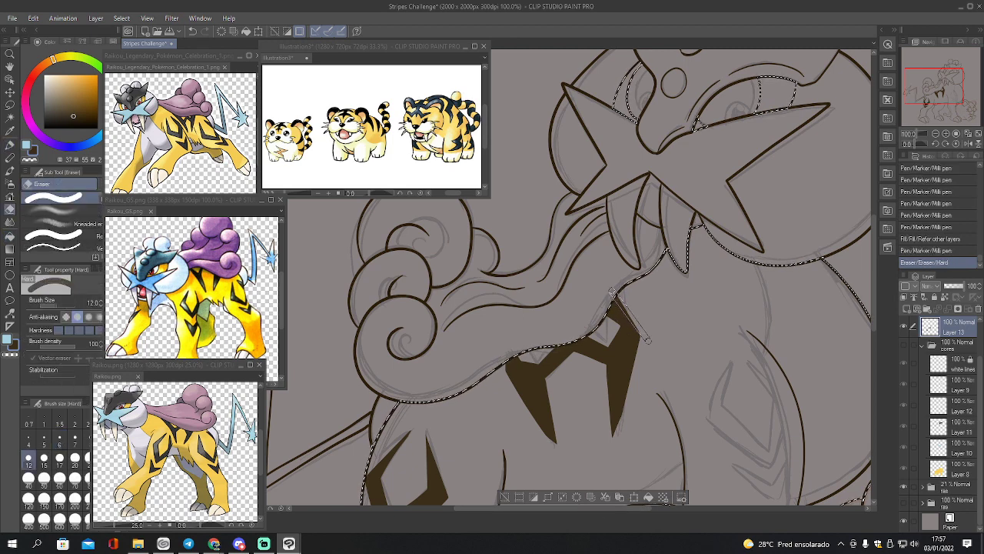
{"action": "left_click", "coordinate": [648, 341]}
{"action": "key", "text": "ctrl+z"}
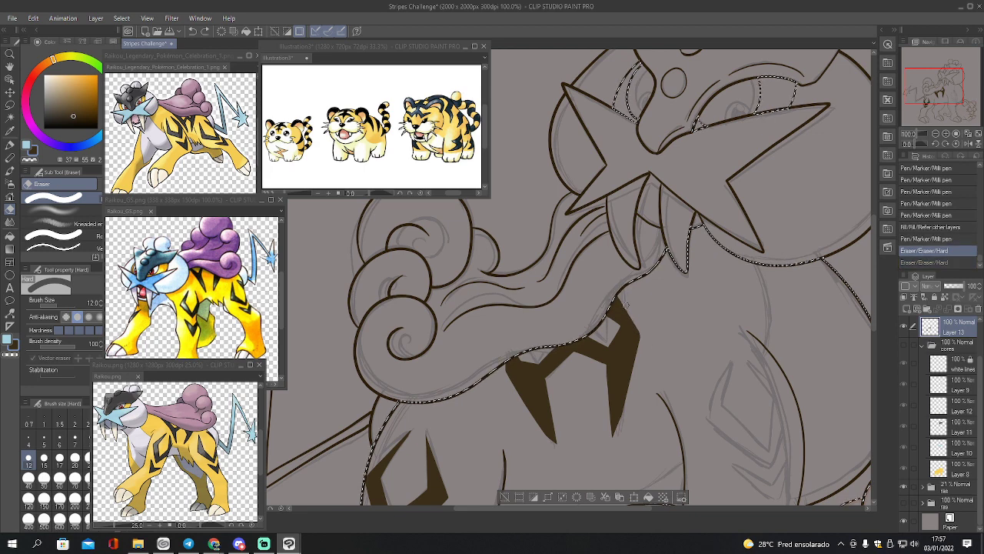
{"action": "key", "text": "p"}
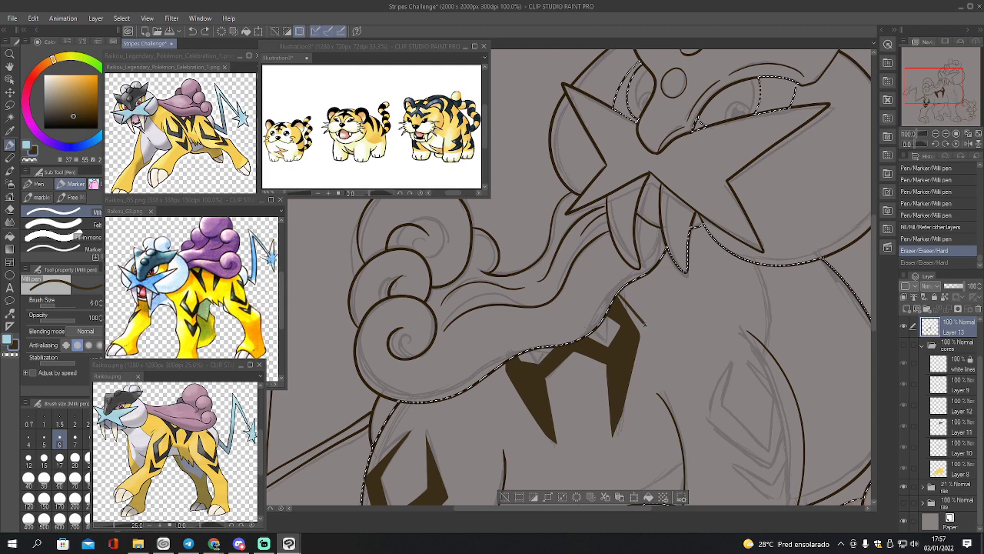
{"action": "left_click", "coordinate": [642, 336]}
{"action": "key", "text": "g"}
{"action": "left_click", "coordinate": [643, 329]}
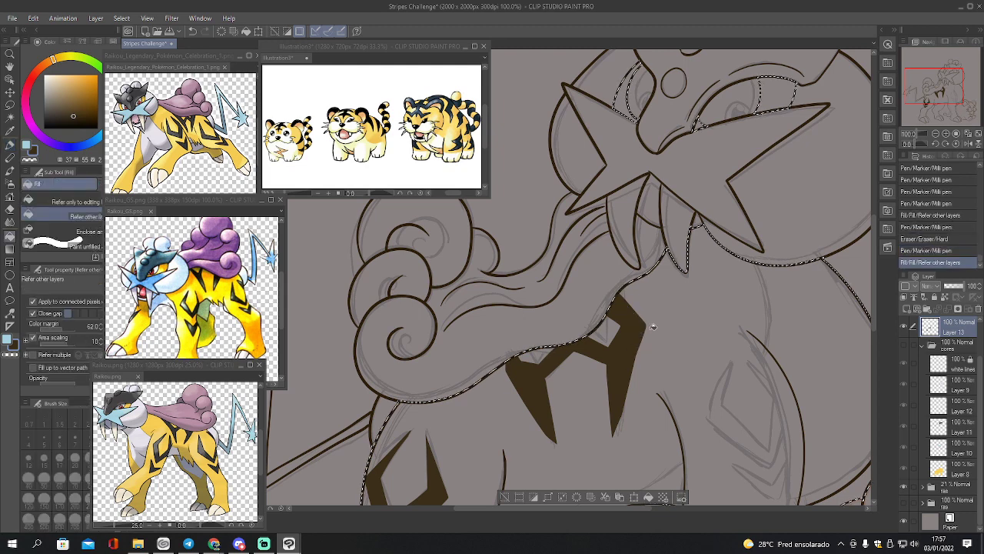
Sharpen the widened corner and the long outer edge of the front prong with the Hard eraser
{"action": "key", "text": "e"}
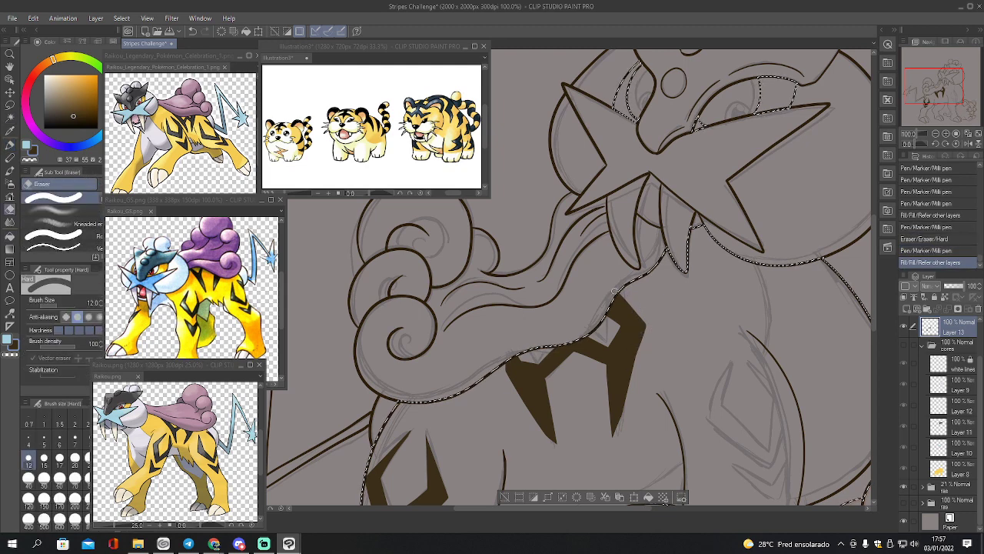
{"action": "left_click_drag", "start_coordinate": [614, 289], "coordinate": [642, 342]}
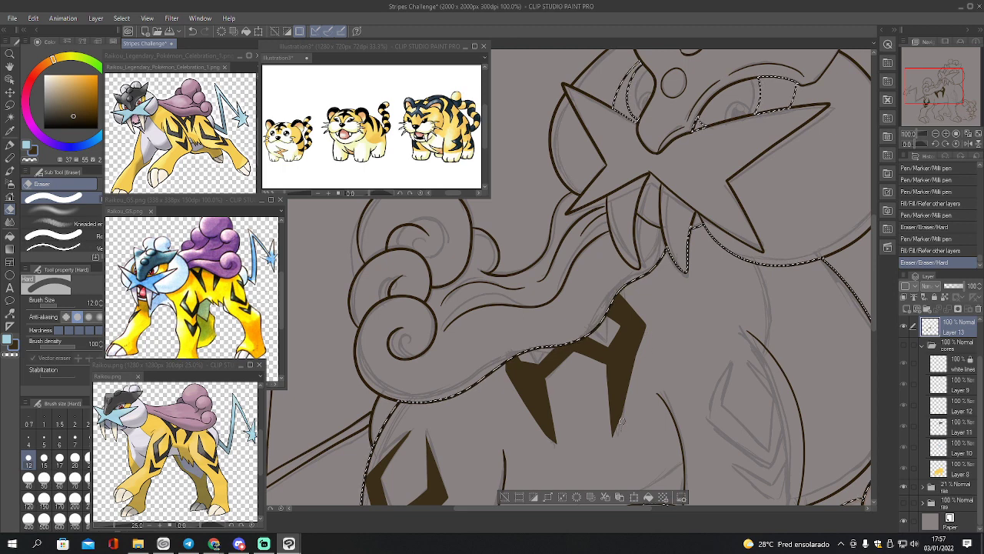
{"action": "left_click_drag", "start_coordinate": [621, 419], "coordinate": [644, 338]}
{"action": "mouse_move", "coordinate": [629, 394]}
{"action": "left_mouse_down"}
{"action": "mouse_move", "coordinate": [650, 307]}
{"action": "mouse_move", "coordinate": [636, 315]}
{"action": "mouse_move", "coordinate": [645, 334]}
{"action": "left_mouse_up"}
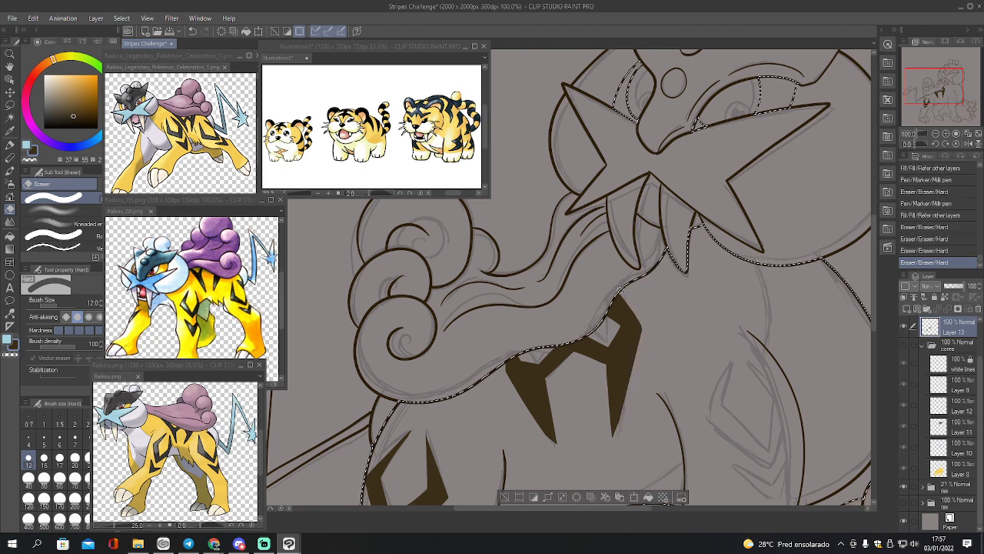
{"action": "left_click_drag", "start_coordinate": [624, 292], "coordinate": [644, 327]}
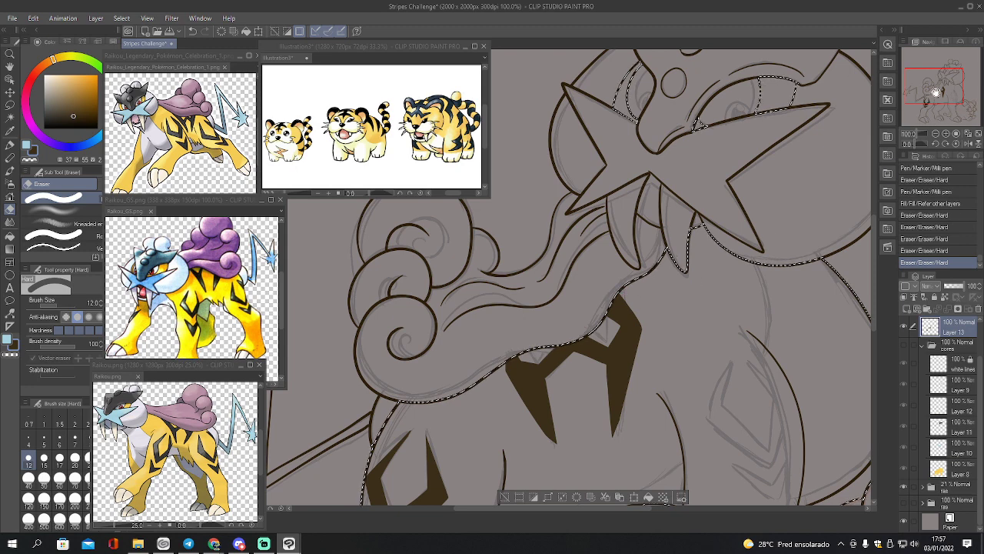
Outline an open diamond-shaped stripe on Raikou's upper front leg with the Milli pen and erase the overshoot past the leg line
{"action": "left_click_drag", "start_coordinate": [936, 91], "coordinate": [945, 92]}
{"action": "key", "text": "p"}
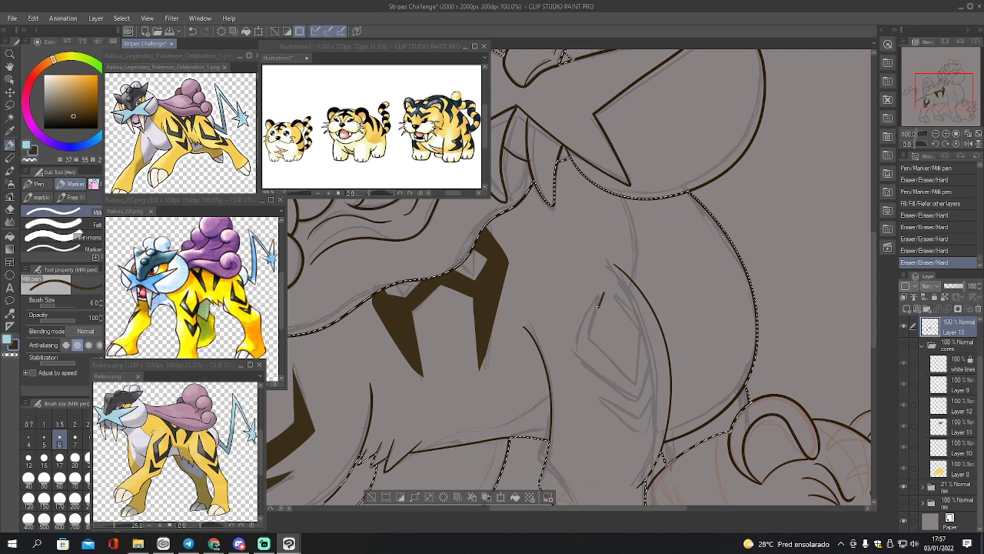
{"action": "mouse_move", "coordinate": [598, 307]}
{"action": "left_mouse_down"}
{"action": "mouse_move", "coordinate": [590, 339]}
{"action": "mouse_move", "coordinate": [634, 387]}
{"action": "mouse_move", "coordinate": [650, 337]}
{"action": "mouse_move", "coordinate": [632, 298]}
{"action": "mouse_move", "coordinate": [661, 327]}
{"action": "left_mouse_up"}
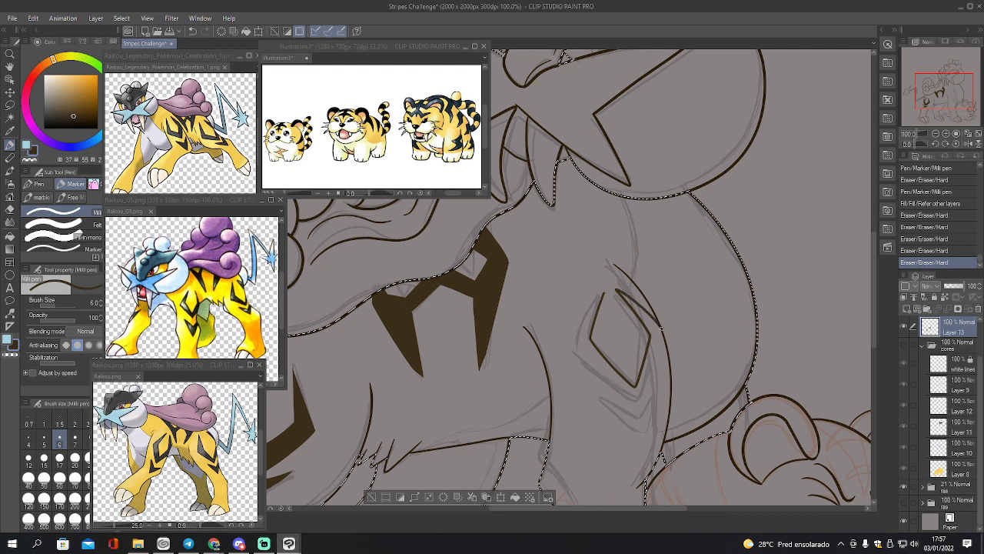
{"action": "mouse_move", "coordinate": [603, 293]}
{"action": "left_mouse_down"}
{"action": "mouse_move", "coordinate": [575, 345]}
{"action": "mouse_move", "coordinate": [638, 405]}
{"action": "mouse_move", "coordinate": [663, 329]}
{"action": "left_mouse_up"}
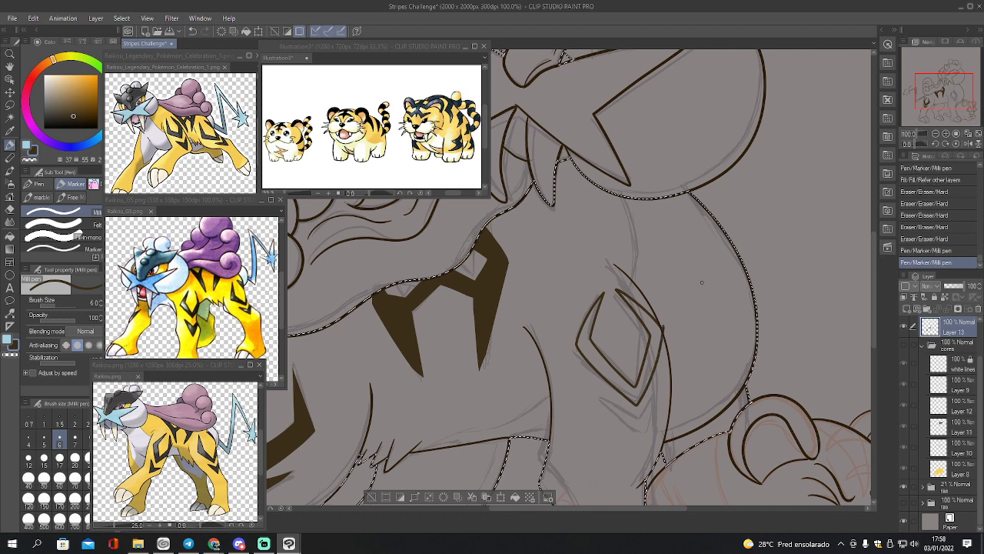
{"action": "key", "text": "e"}
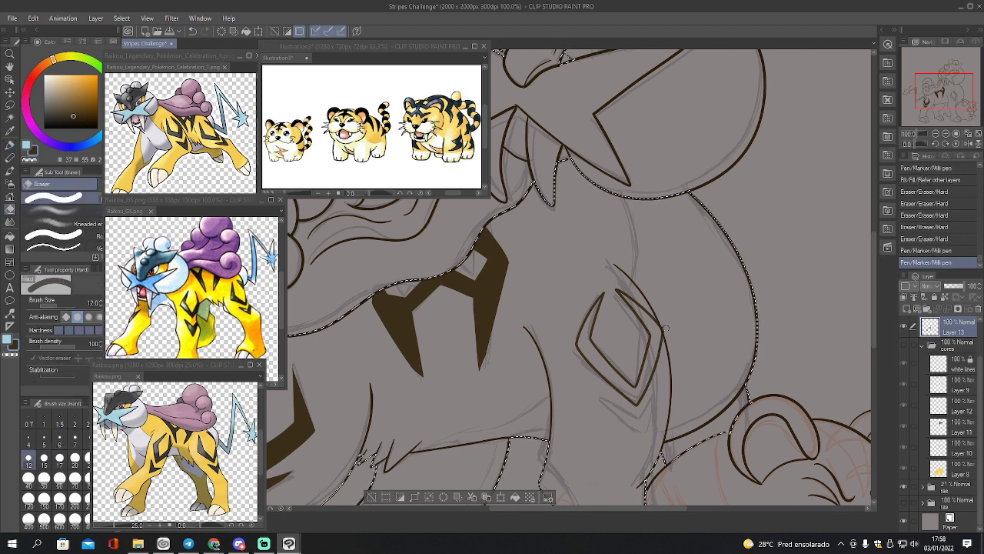
{"action": "left_click_drag", "start_coordinate": [666, 319], "coordinate": [670, 342]}
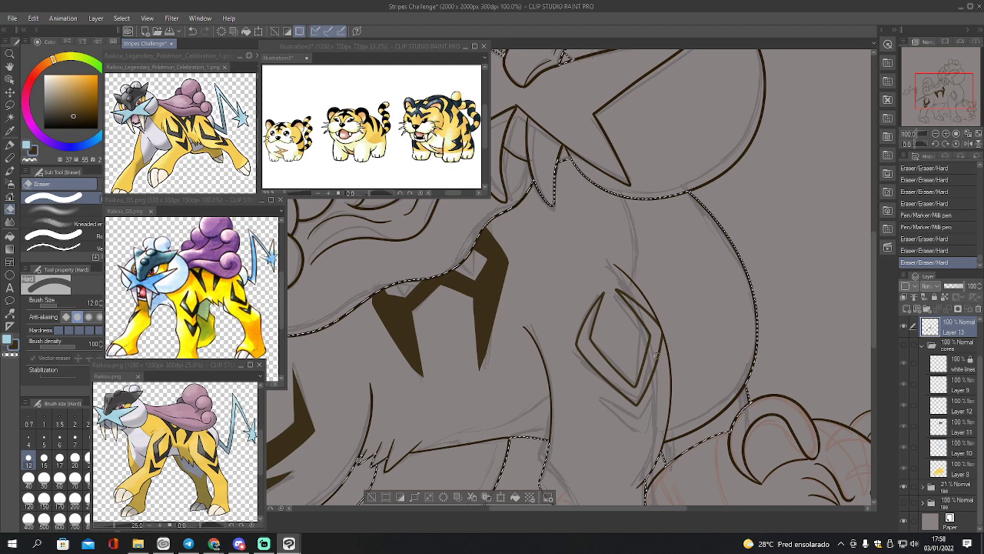
{"action": "key", "text": "g"}
{"action": "left_click", "coordinate": [657, 344]}
{"action": "key", "text": "ctrl+z"}
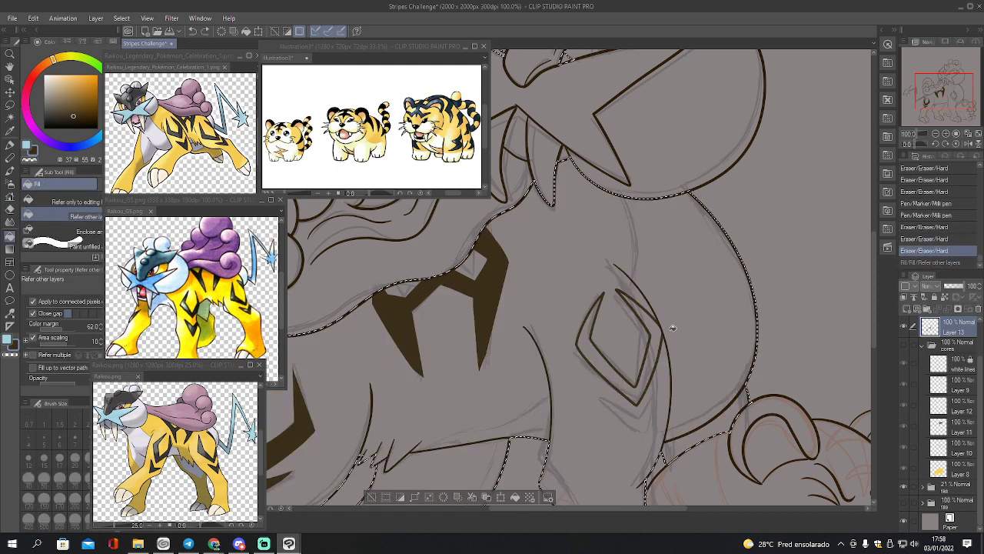
Close the gap in the diamond stripe's outer corner with the Milli pen and fill the stripe in dark brown
{"action": "key", "text": "p"}
{"action": "left_click_drag", "start_coordinate": [659, 326], "coordinate": [662, 335]}
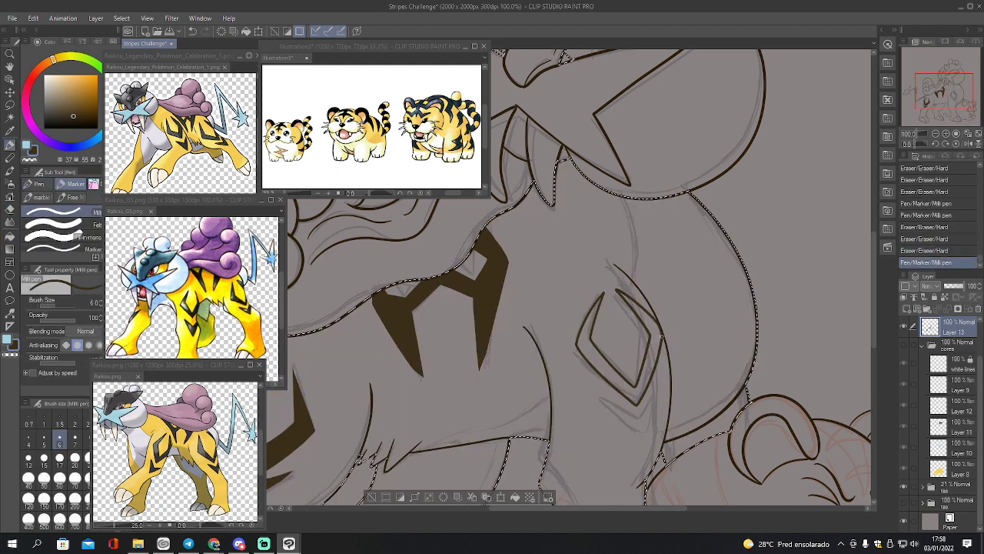
{"action": "key", "text": "g"}
{"action": "left_click", "coordinate": [661, 332]}
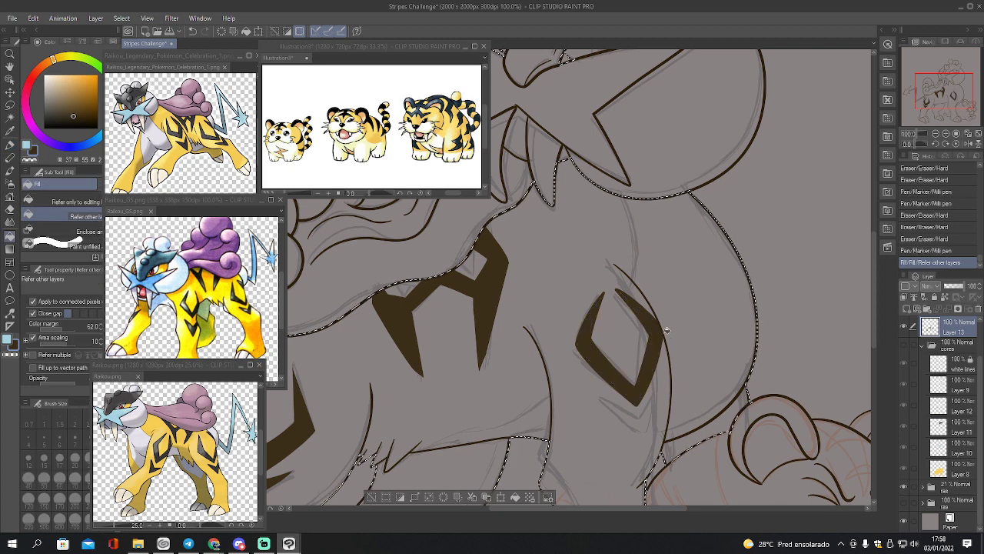
Extend the diamond stripe's upper tip with the Milli pen and sharpen its tips and outer edges with the Hard eraser
{"action": "key", "text": "p"}
{"action": "mouse_move", "coordinate": [603, 294]}
{"action": "left_mouse_down"}
{"action": "mouse_move", "coordinate": [627, 293]}
{"action": "mouse_move", "coordinate": [597, 304]}
{"action": "mouse_move", "coordinate": [573, 356]}
{"action": "left_mouse_up"}
{"action": "key", "text": "e"}
{"action": "key", "text": "ctrl+z"}
{"action": "left_click_drag", "start_coordinate": [607, 288], "coordinate": [571, 353]}
{"action": "left_click_drag", "start_coordinate": [603, 293], "coordinate": [617, 246]}
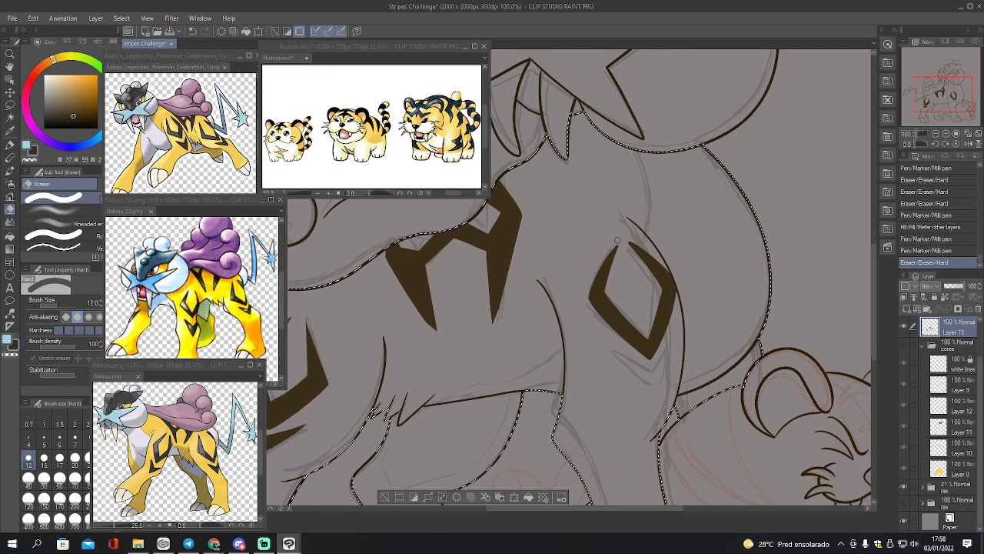
{"action": "left_click_drag", "start_coordinate": [606, 258], "coordinate": [589, 297]}
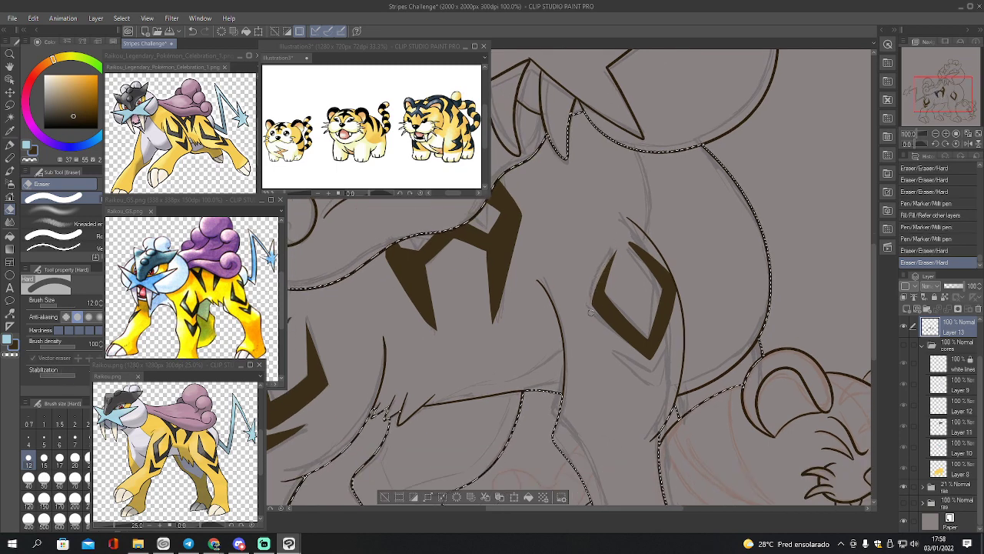
{"action": "left_click_drag", "start_coordinate": [627, 240], "coordinate": [665, 268]}
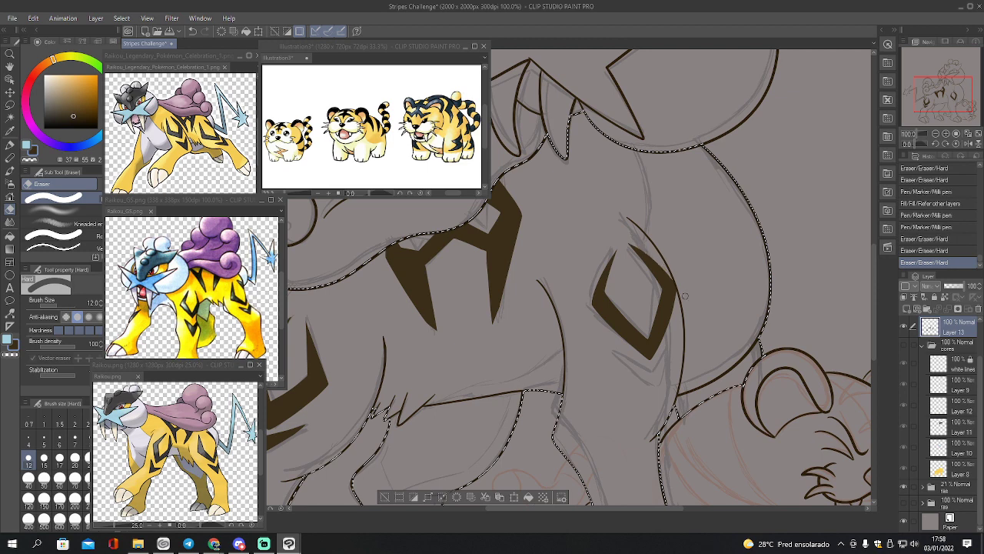
{"action": "mouse_move", "coordinate": [627, 240]}
{"action": "left_mouse_down"}
{"action": "mouse_move", "coordinate": [677, 279]}
{"action": "mouse_move", "coordinate": [660, 262]}
{"action": "left_mouse_up"}
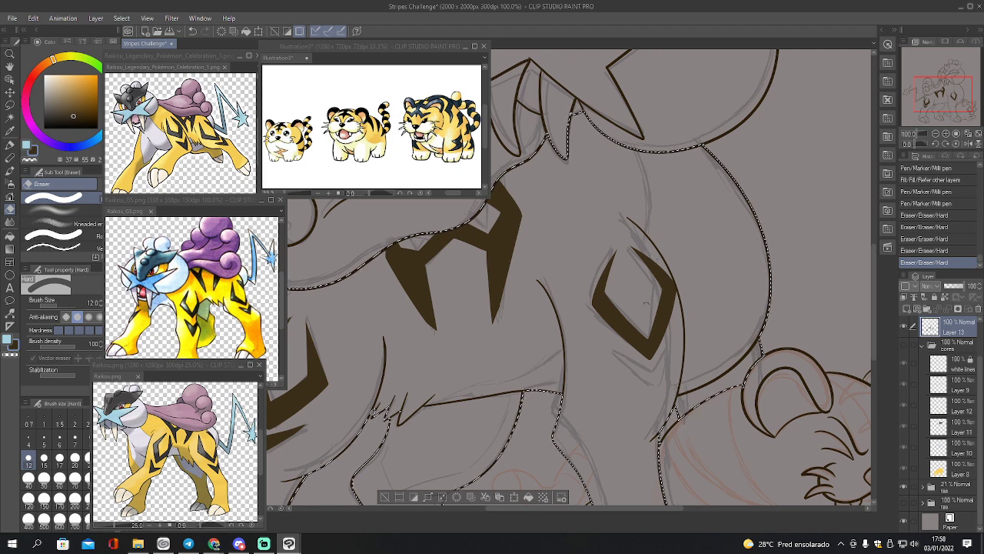
Outline a V-shaped chevron stripe just below the diamond with the Milli pen and fill it in dark brown
{"action": "key", "text": "p"}
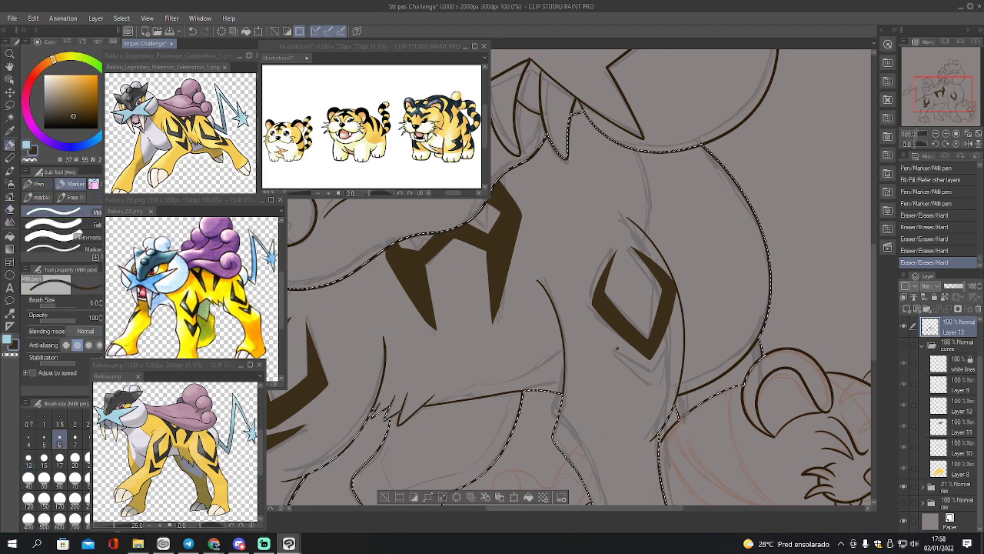
{"action": "mouse_move", "coordinate": [616, 348]}
{"action": "left_mouse_down"}
{"action": "mouse_move", "coordinate": [652, 371]}
{"action": "mouse_move", "coordinate": [670, 340]}
{"action": "mouse_move", "coordinate": [636, 373]}
{"action": "mouse_move", "coordinate": [654, 387]}
{"action": "mouse_move", "coordinate": [671, 344]}
{"action": "left_mouse_up"}
{"action": "key", "text": "g"}
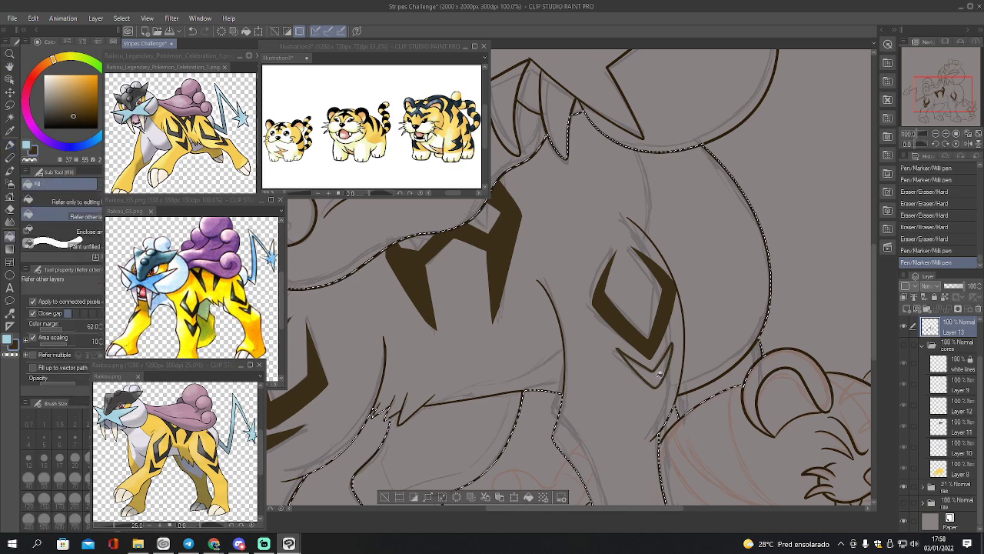
{"action": "left_click", "coordinate": [661, 366]}
Refine the chevron's tips and edges with short Milli pen touch-ups and Hard eraser strokes
{"action": "key", "text": "p"}
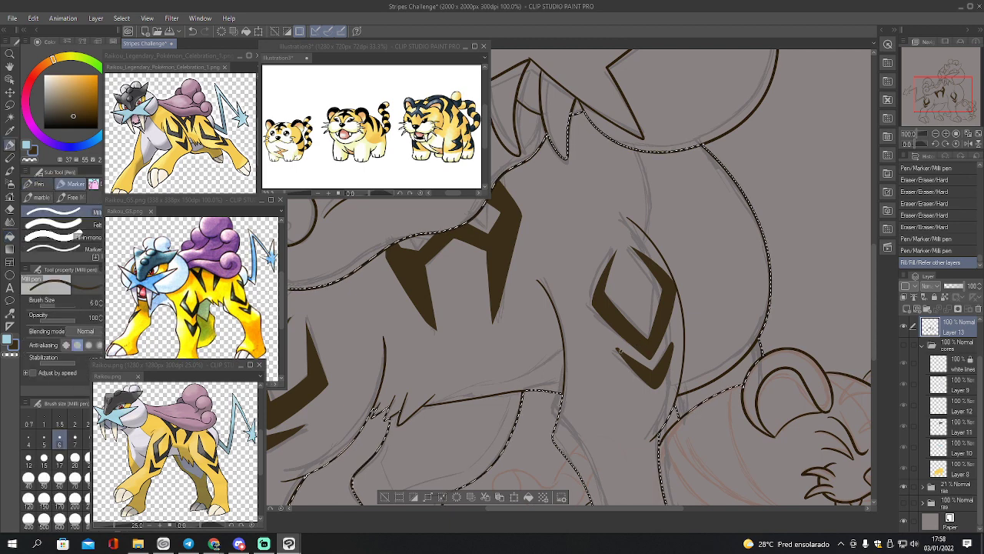
{"action": "left_click_drag", "start_coordinate": [618, 349], "coordinate": [638, 361]}
{"action": "key", "text": "r"}
{"action": "key", "text": "e"}
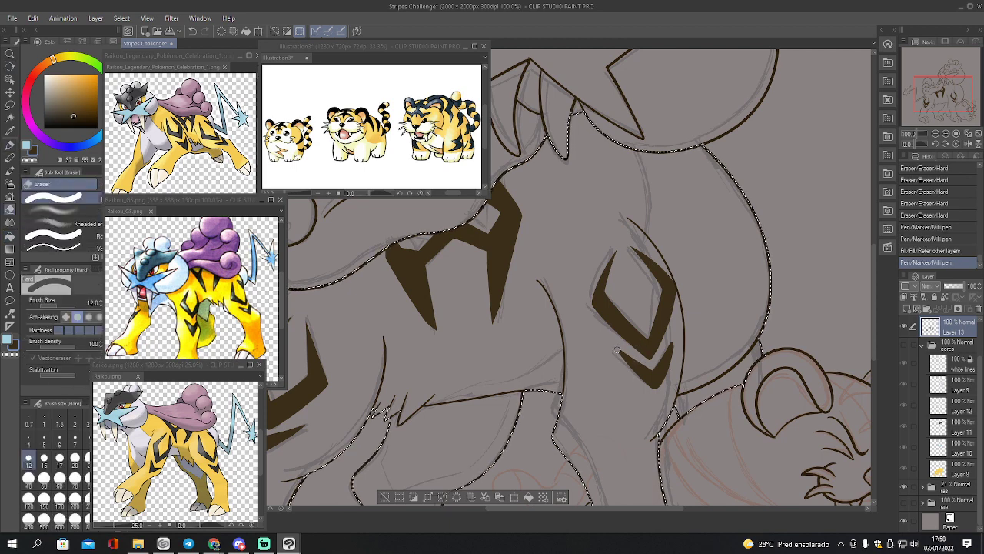
{"action": "left_click", "coordinate": [654, 393]}
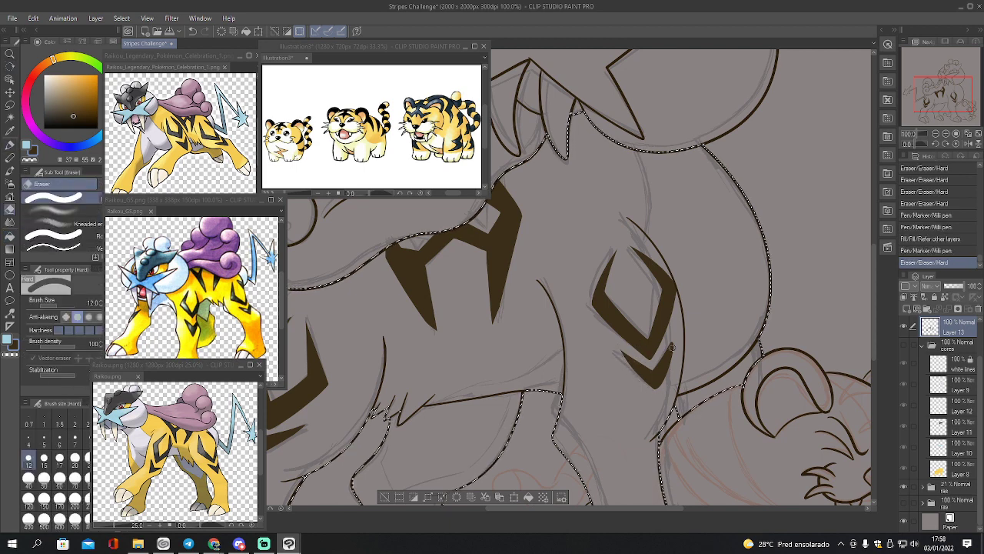
{"action": "left_click", "coordinate": [659, 380]}
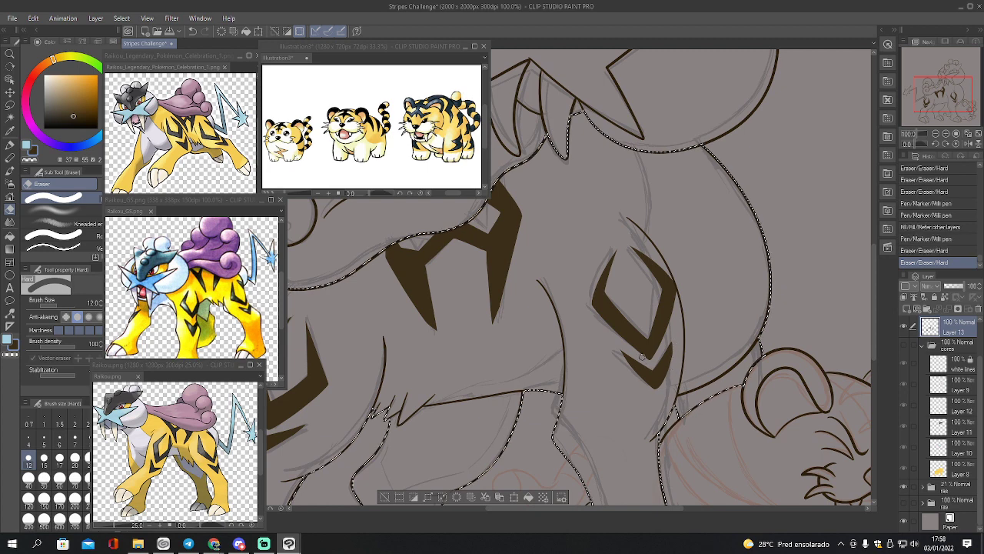
{"action": "key", "text": "p"}
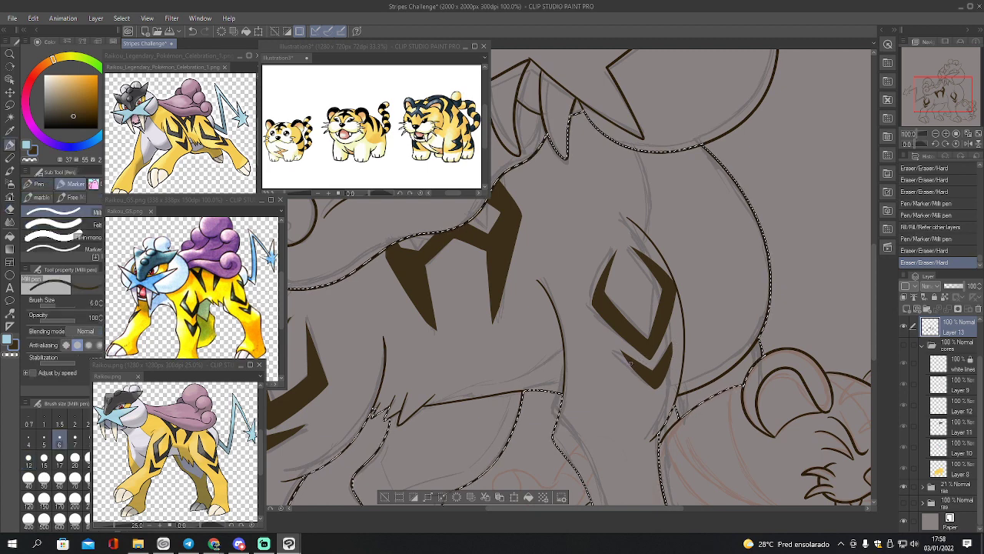
{"action": "left_click", "coordinate": [622, 353]}
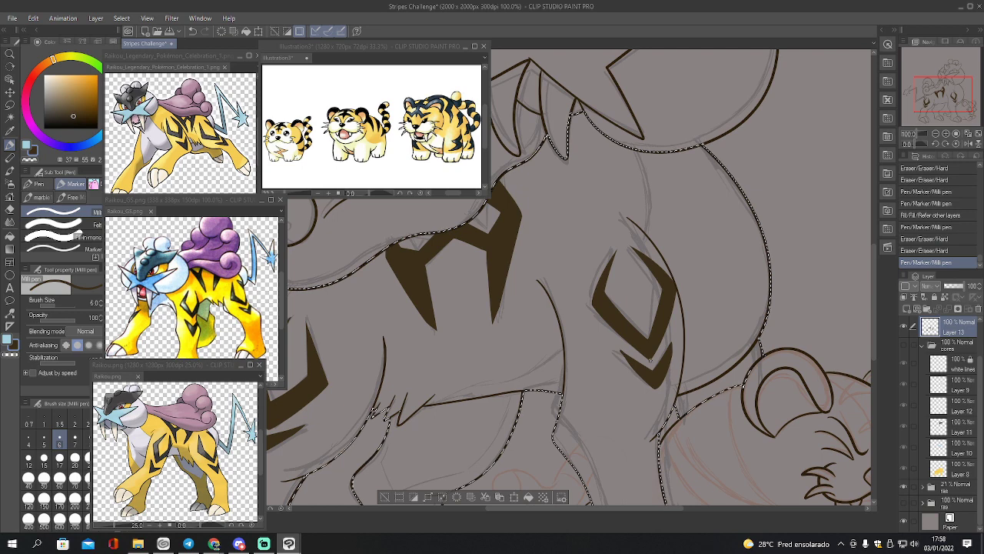
{"action": "key", "text": "e"}
{"action": "left_click_drag", "start_coordinate": [618, 352], "coordinate": [626, 365]}
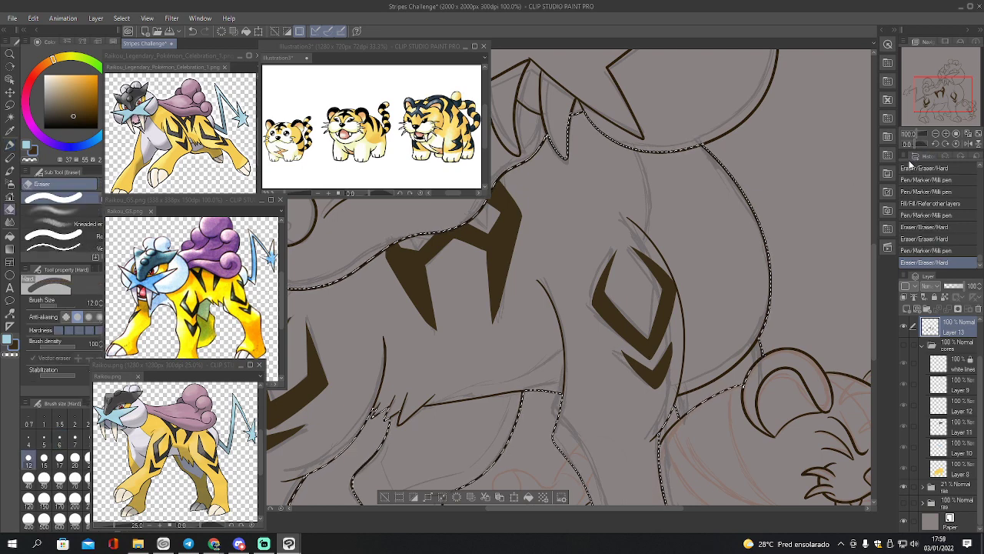
Clear the selection, show the cores color folder again and hide the rough sketch folder
{"action": "key", "text": "ctrl+d"}
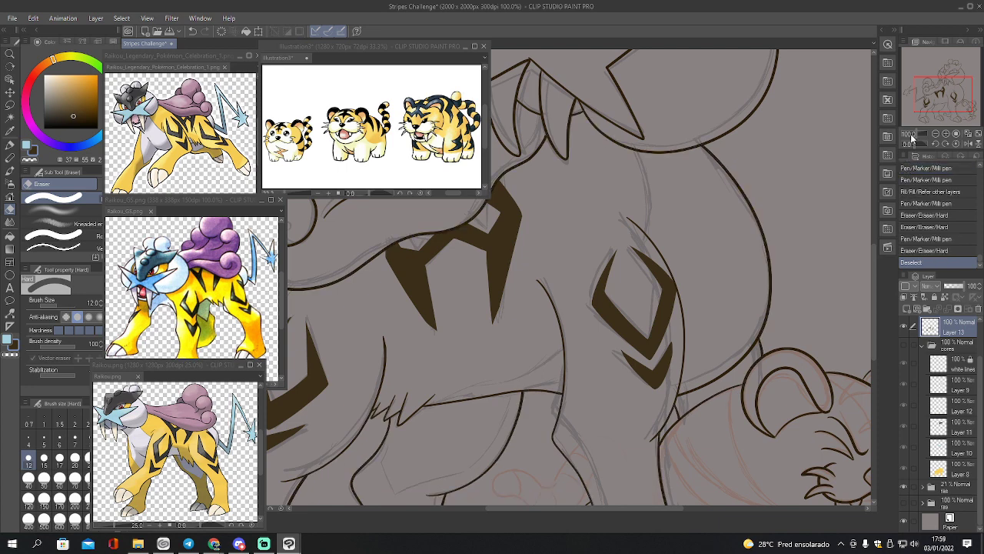
{"action": "left_click", "coordinate": [936, 134]}
{"action": "left_click", "coordinate": [935, 133]}
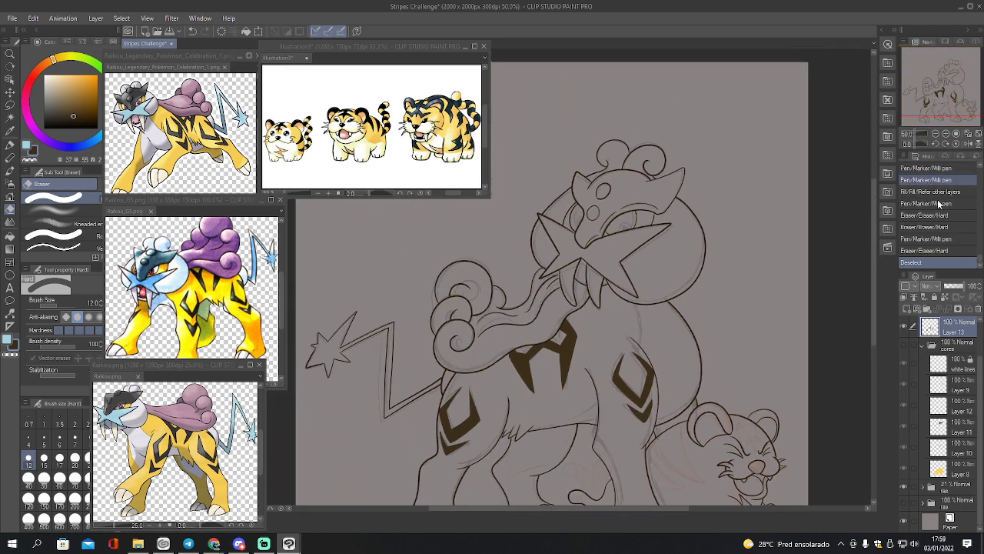
{"action": "left_click", "coordinate": [904, 345]}
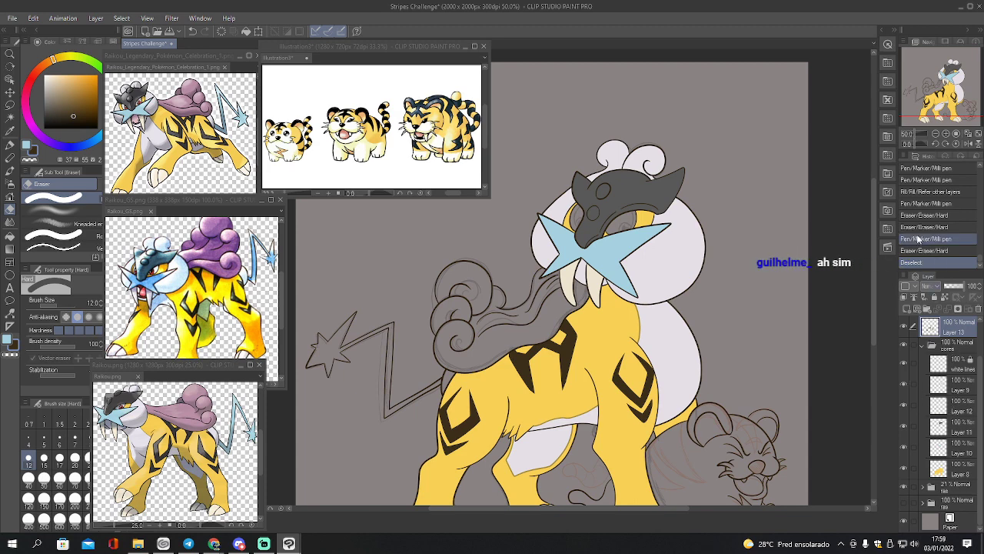
{"action": "left_click_drag", "start_coordinate": [938, 98], "coordinate": [937, 108]}
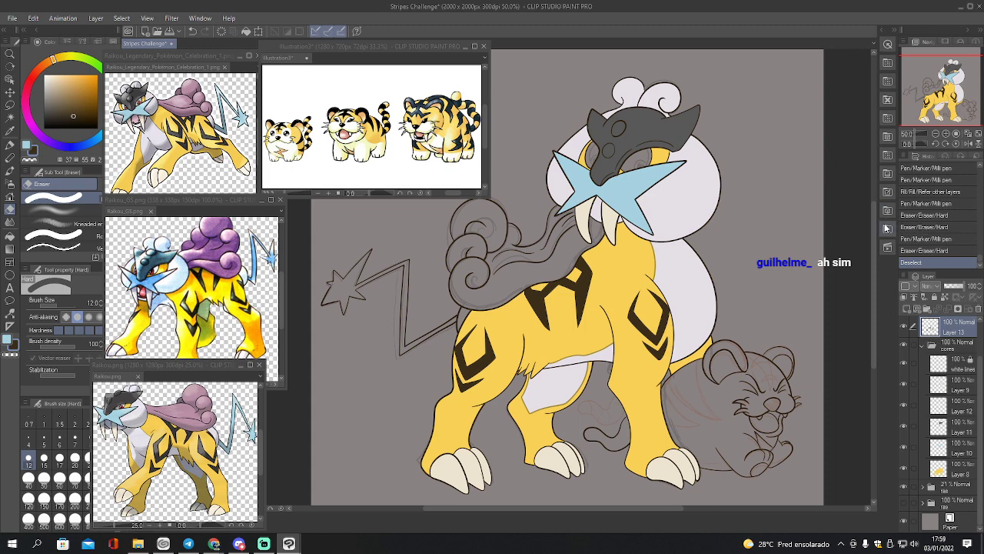
{"action": "left_click", "coordinate": [904, 486]}
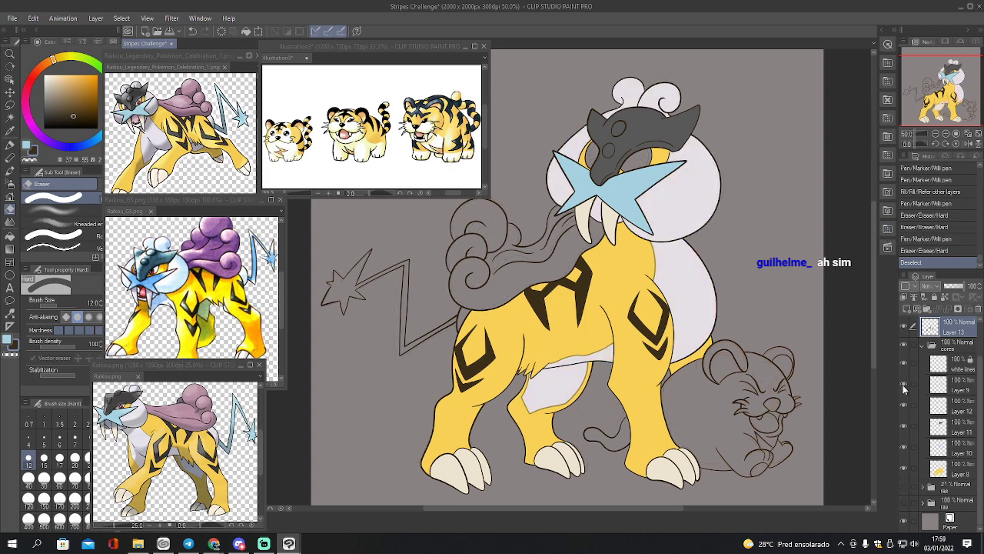
On Layer 9, sample the chest fur's off-white and fill the small rump patch beneath the cloud cape, clearing the selection
{"action": "left_click", "coordinate": [935, 392]}
{"action": "key", "text": "x"}
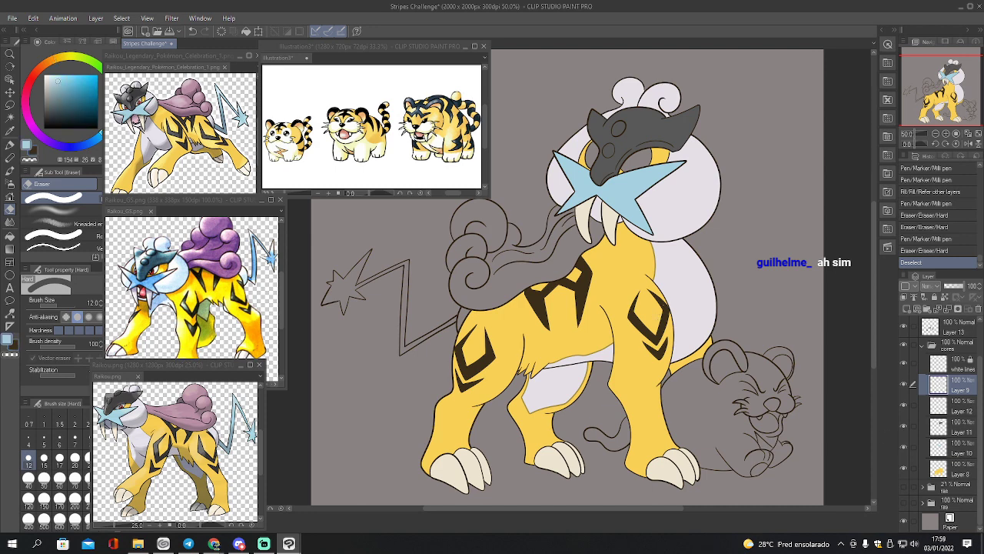
{"action": "left_click", "coordinate": [690, 275], "text": "alt"}
{"action": "key", "text": "w"}
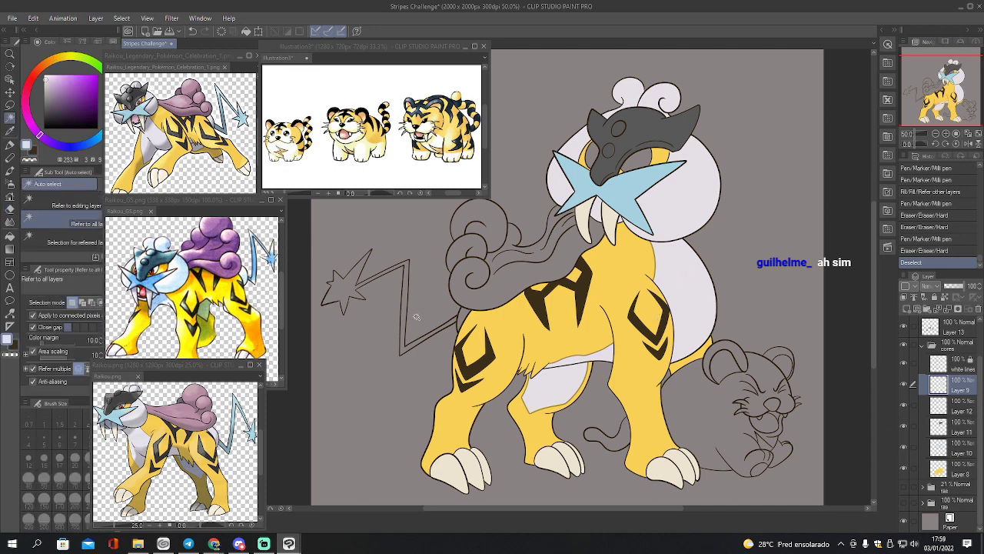
{"action": "left_click", "coordinate": [464, 315]}
{"action": "key", "text": "g"}
{"action": "left_click", "coordinate": [463, 315]}
{"action": "key", "text": "ctrl+d"}
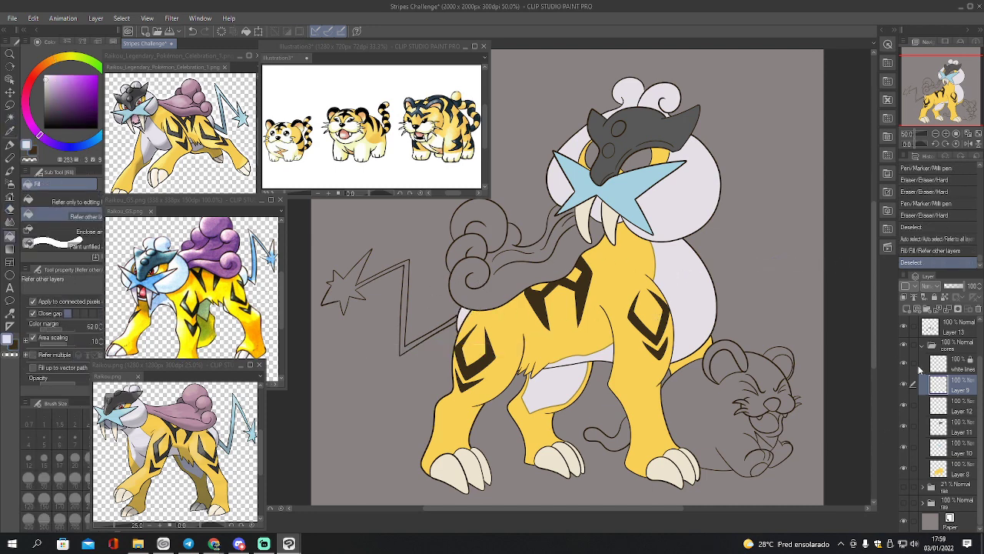
On Layer 11, fill Raikou's whole cloud cape with the mauve sampled from the Raikou.png reference and clear the selection
{"action": "left_click", "coordinate": [952, 428]}
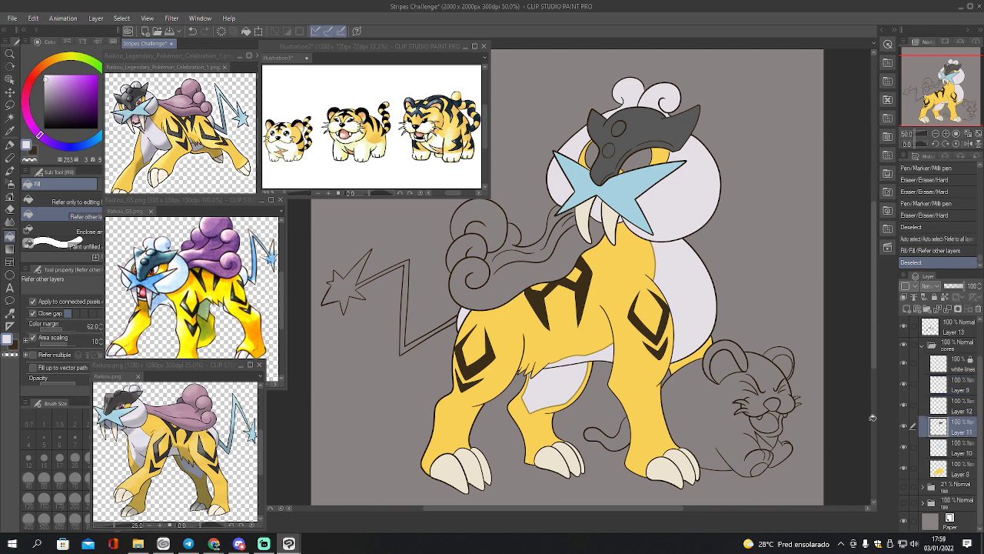
{"action": "key", "text": "i"}
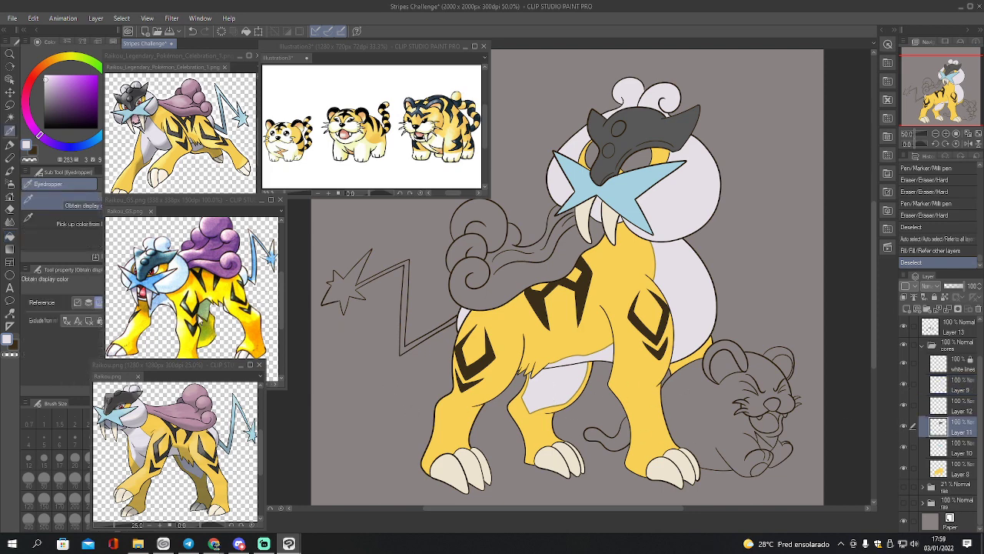
{"action": "left_click", "coordinate": [184, 408]}
{"action": "key", "text": "w"}
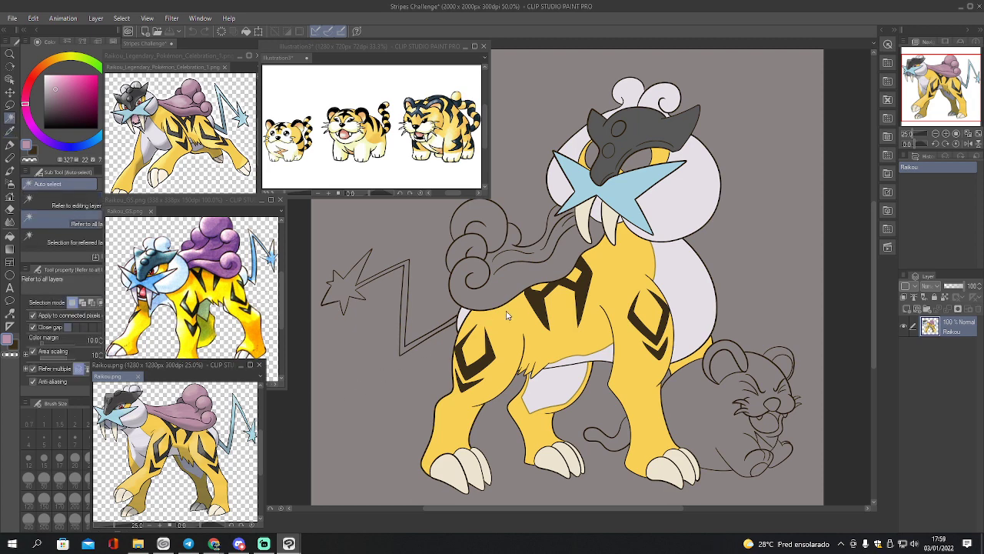
{"action": "left_click", "coordinate": [485, 253]}
{"action": "left_click", "coordinate": [482, 247]}
{"action": "left_click", "coordinate": [492, 238]}
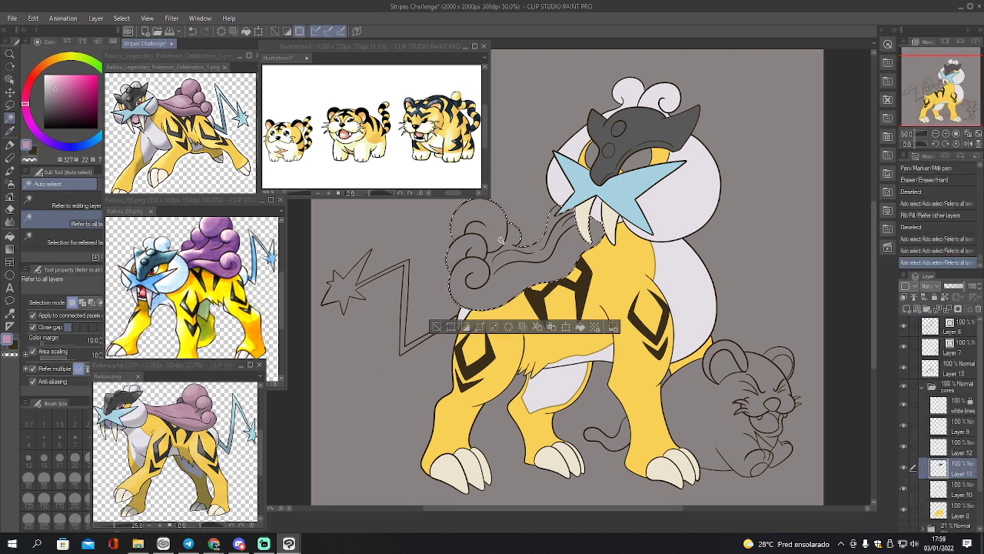
{"action": "key", "text": "g"}
{"action": "left_click", "coordinate": [592, 231]}
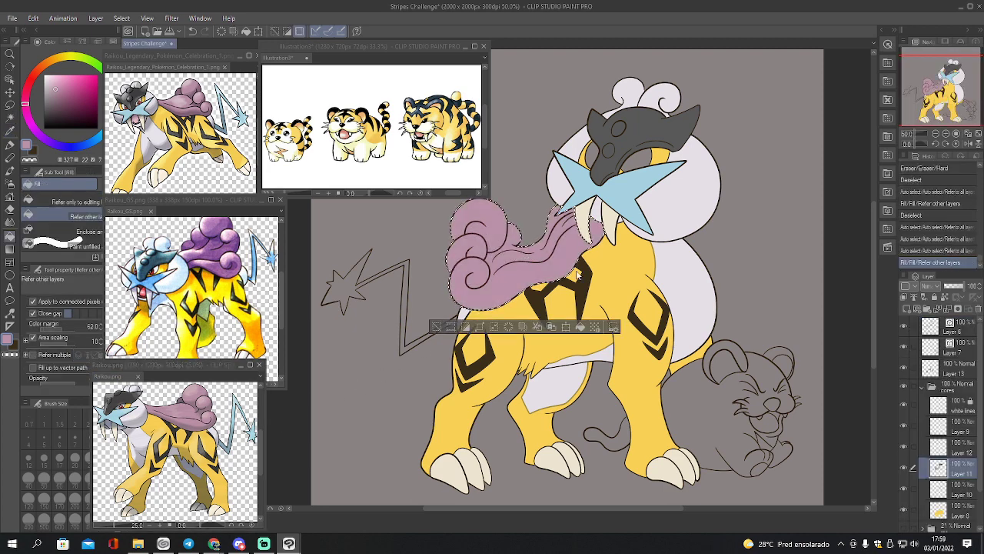
{"action": "key", "text": "ctrl+d"}
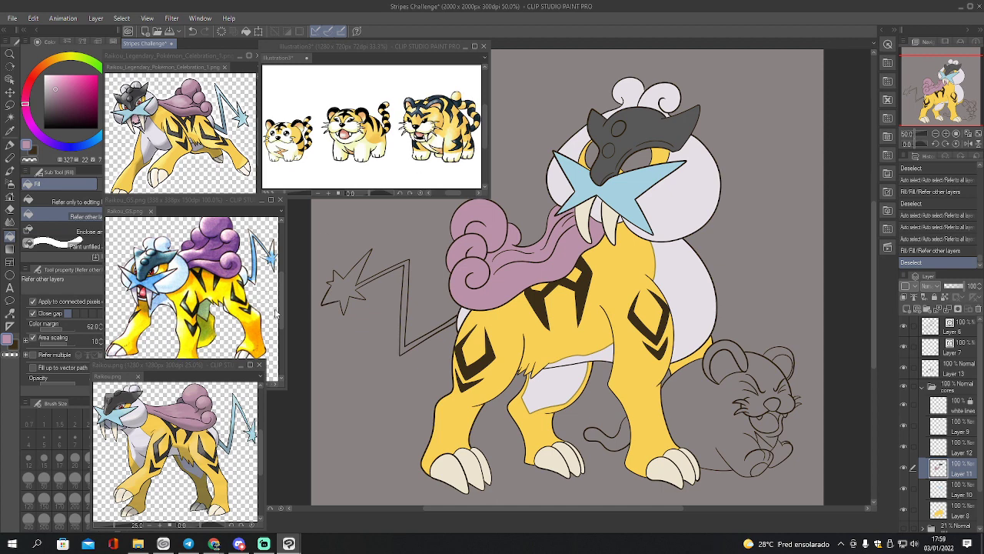
On Layer 12, fill Raikou's lightning-bolt tail with the light blue sampled from the Raikou.png reference and clear the selection
{"action": "left_click", "coordinate": [930, 446]}
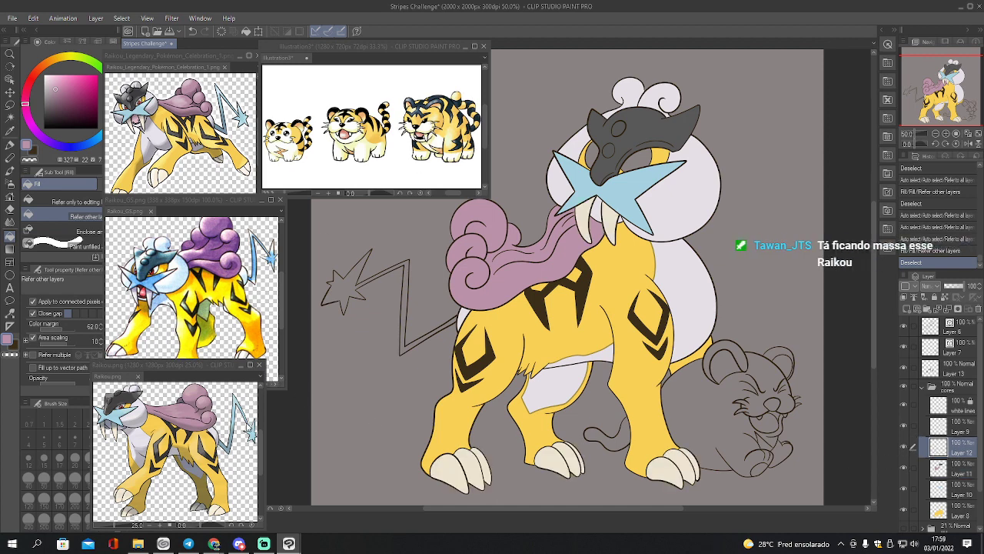
{"action": "key", "text": "u"}
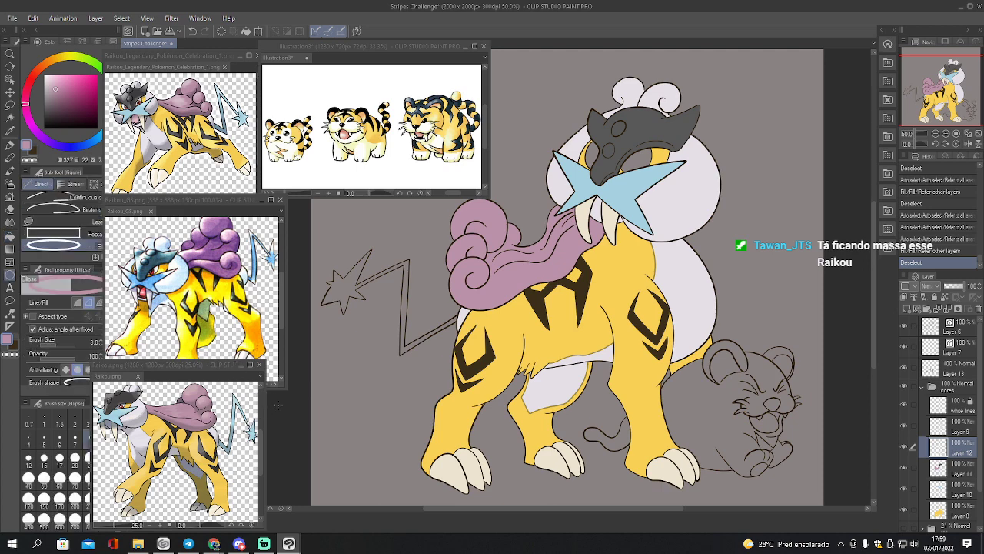
{"action": "left_click", "coordinate": [252, 431]}
{"action": "key", "text": "i"}
{"action": "left_click", "coordinate": [253, 433]}
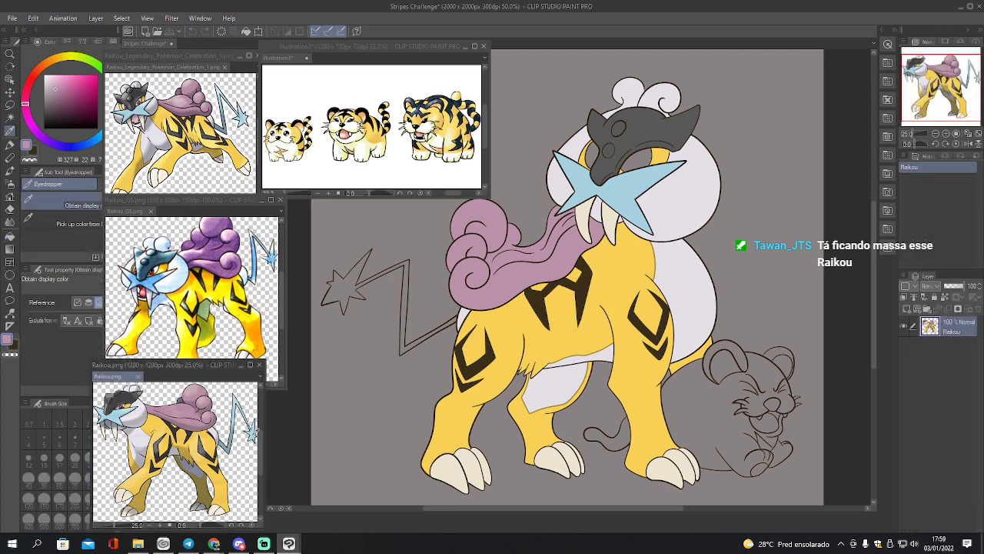
{"action": "left_click", "coordinate": [252, 433]}
{"action": "key", "text": "w"}
{"action": "left_click", "coordinate": [436, 329]}
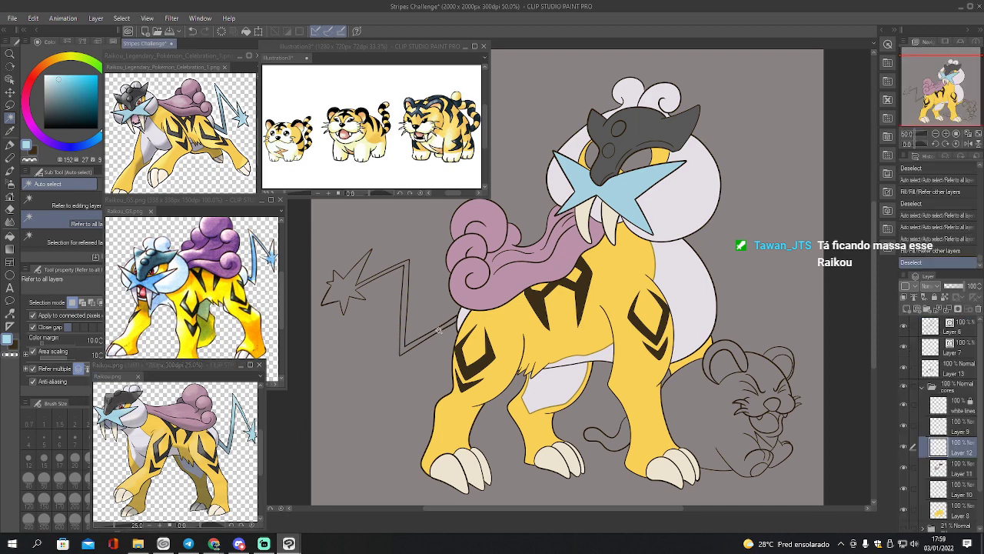
{"action": "key", "text": "g"}
{"action": "left_click", "coordinate": [408, 330]}
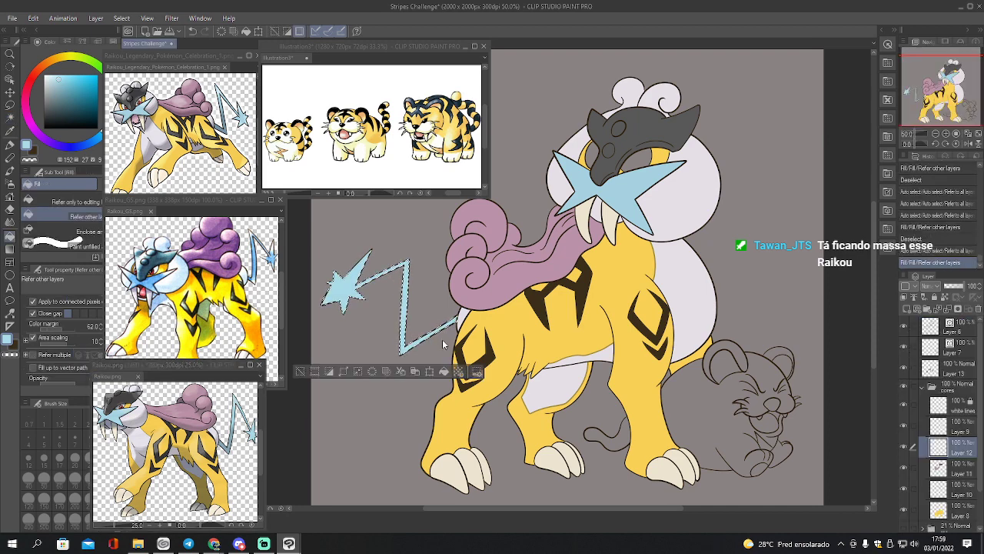
{"action": "key", "text": "ctrl+d"}
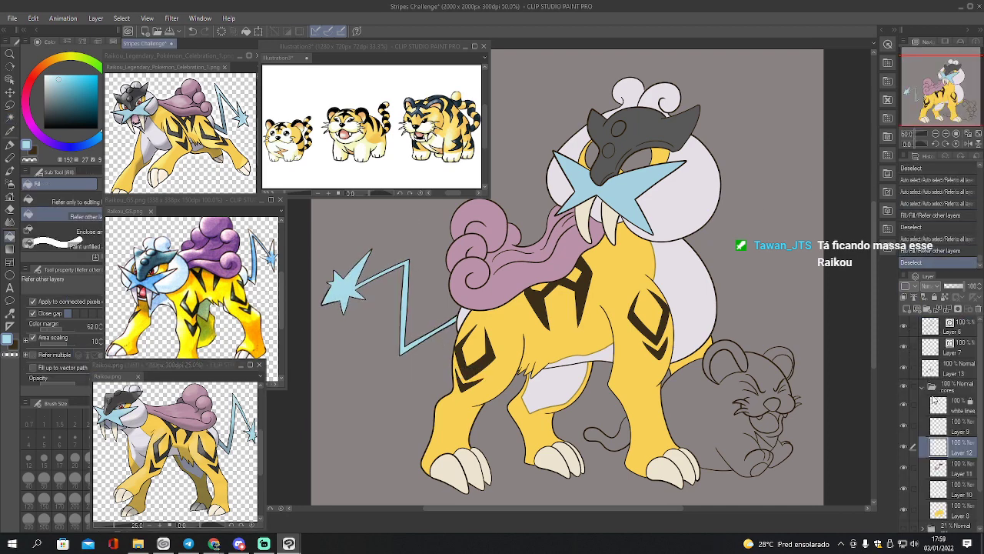
Collapse the cores folder and create a new layer folder named "olho" above it
{"action": "left_click", "coordinate": [924, 386]}
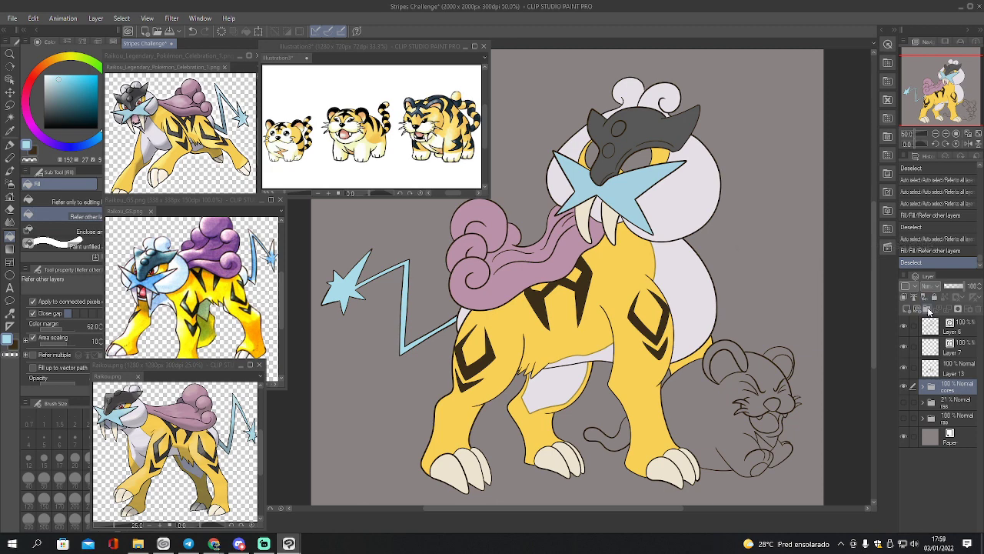
{"action": "left_click", "coordinate": [927, 308]}
{"action": "type", "text": "ol"}
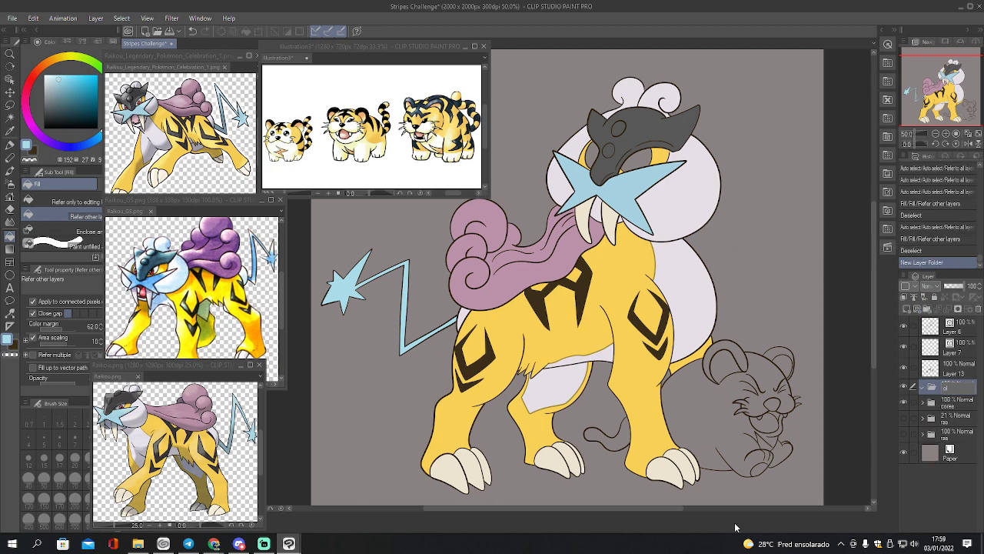
{"action": "type", "text": "ho"}
{"action": "key", "text": "Return"}
Zoom to Raikou's face and auto-select the empty areas of both eyes inside the mask openings
{"action": "left_click", "coordinate": [956, 133]}
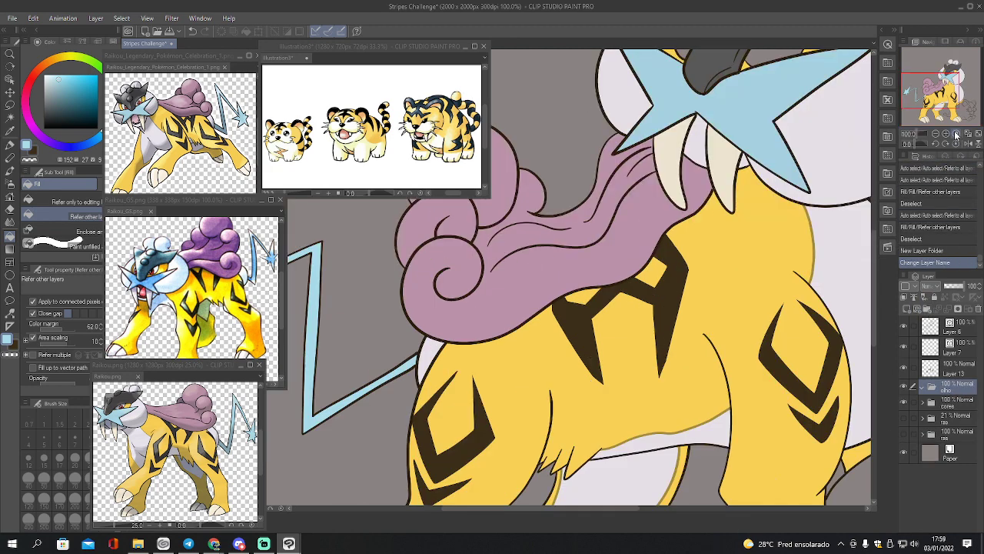
{"action": "left_click", "coordinate": [933, 80]}
{"action": "left_click_drag", "start_coordinate": [934, 80], "coordinate": [939, 71]}
{"action": "key", "text": "w"}
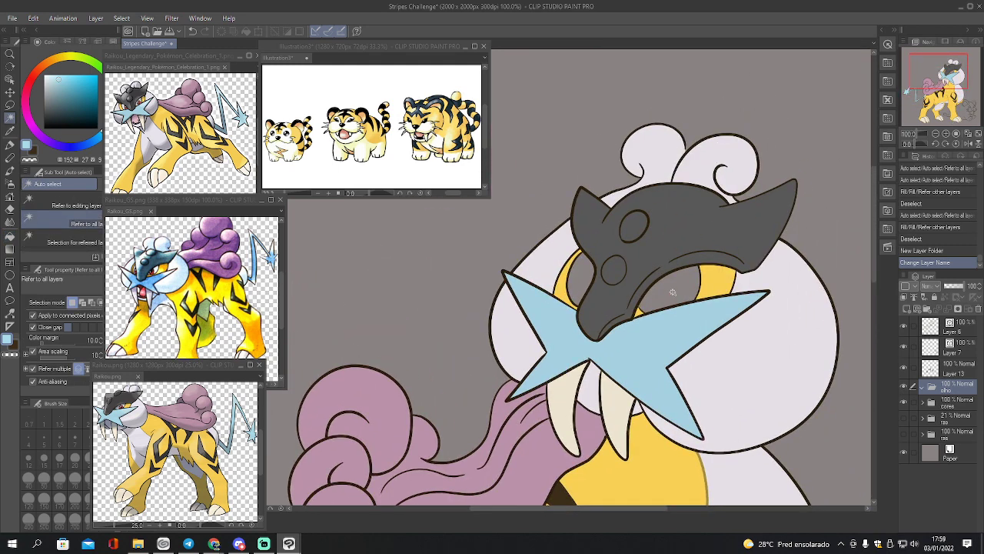
{"action": "left_click", "coordinate": [659, 288]}
{"action": "left_click", "coordinate": [589, 277], "text": "shift"}
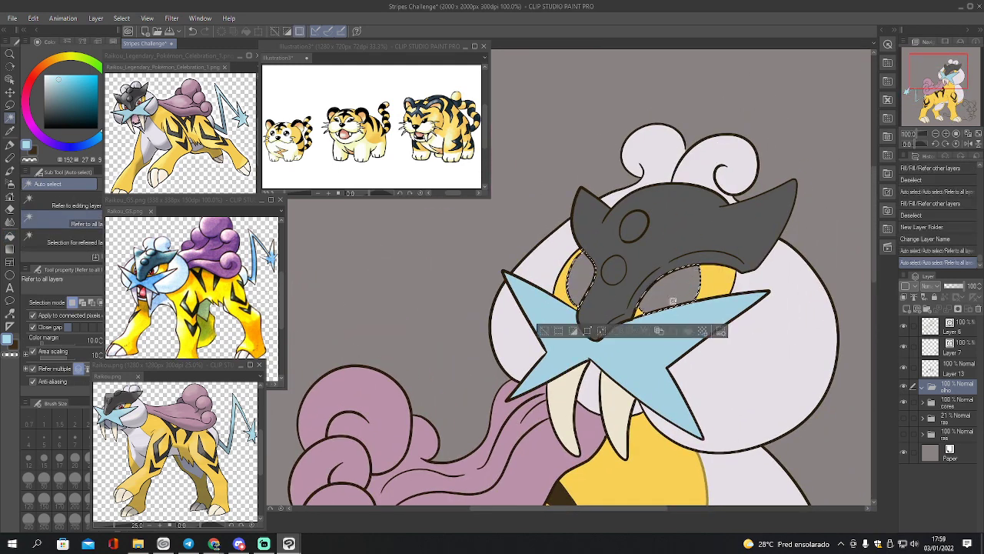
Extend the eye selection with the Lasso along the edges and corners of both eyes, undoing a stray stroke
{"action": "key", "text": "m"}
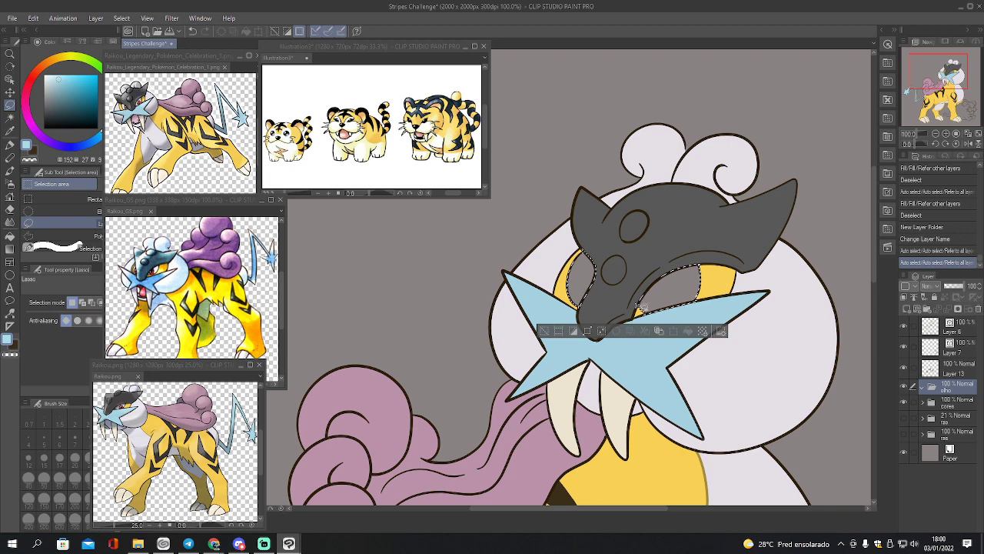
{"action": "left_click_drag", "start_coordinate": [637, 306], "coordinate": [688, 293]}
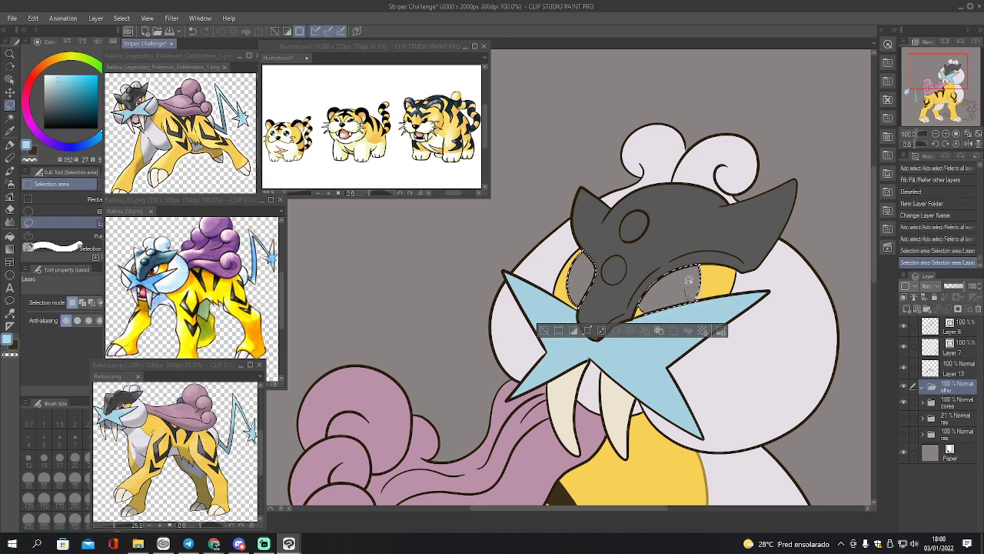
{"action": "mouse_move", "coordinate": [689, 280]}
{"action": "left_mouse_down"}
{"action": "mouse_move", "coordinate": [704, 262]}
{"action": "mouse_move", "coordinate": [699, 299]}
{"action": "mouse_move", "coordinate": [706, 271]}
{"action": "left_mouse_up"}
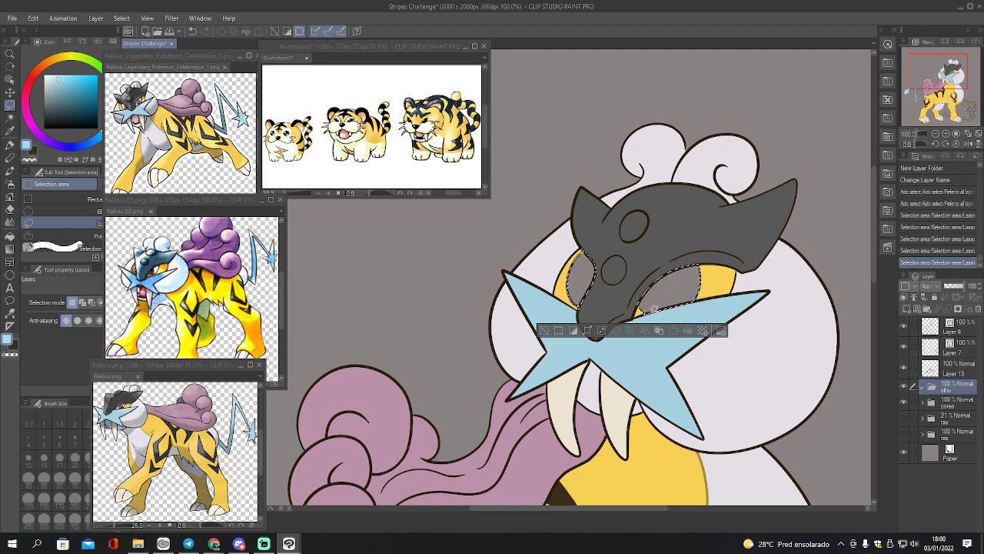
{"action": "left_click_drag", "start_coordinate": [712, 295], "coordinate": [673, 311]}
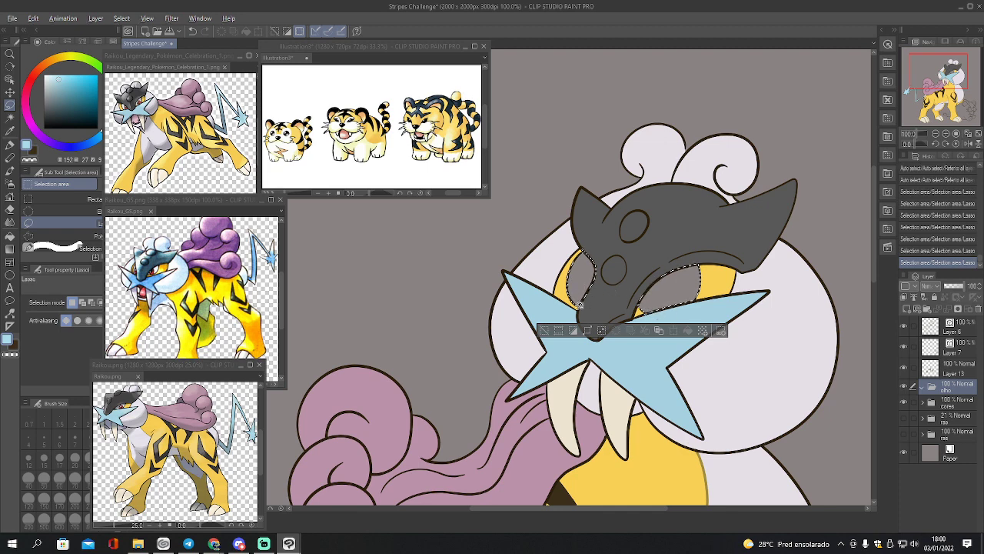
{"action": "left_click_drag", "start_coordinate": [586, 307], "coordinate": [582, 284]}
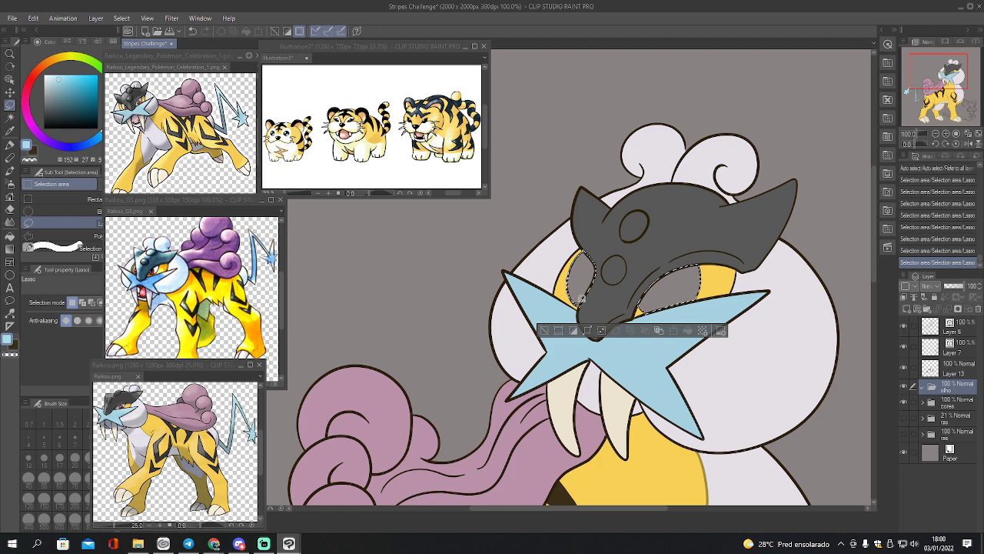
{"action": "left_click_drag", "start_coordinate": [582, 300], "coordinate": [582, 282]}
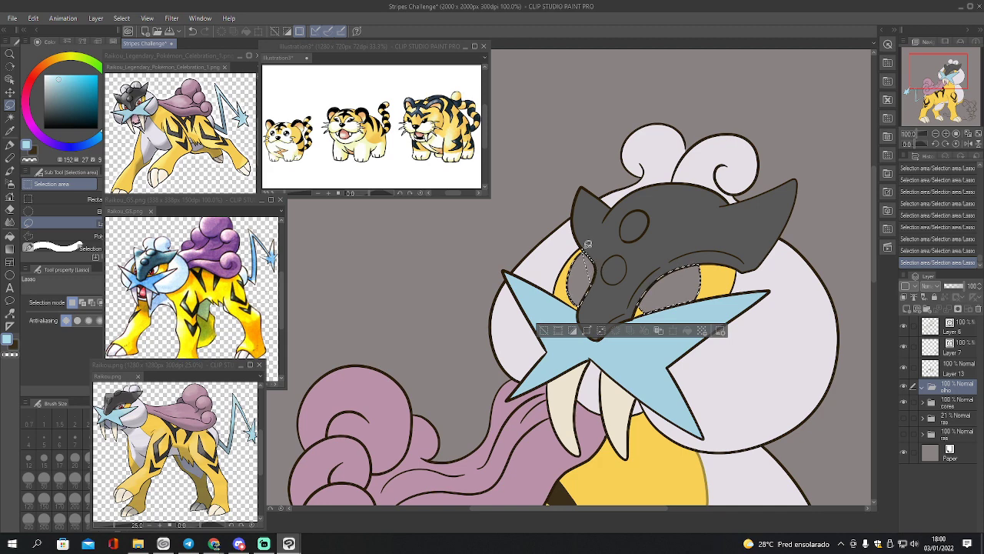
{"action": "key", "text": "ctrl+z"}
{"action": "mouse_move", "coordinate": [586, 247]}
{"action": "left_mouse_down"}
{"action": "mouse_move", "coordinate": [593, 255]}
{"action": "mouse_move", "coordinate": [604, 237]}
{"action": "mouse_move", "coordinate": [595, 239]}
{"action": "left_mouse_up"}
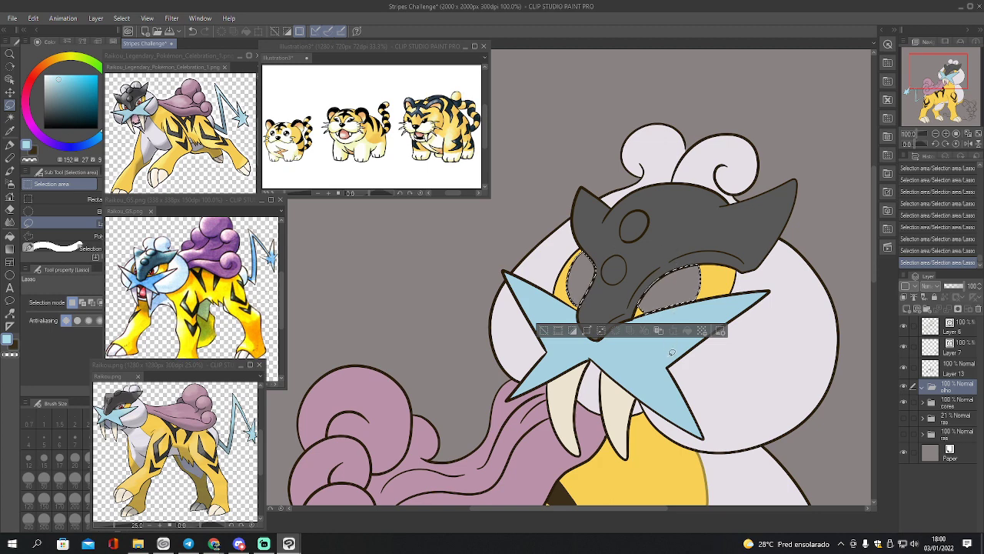
Sample the eye white and the iris red from the Raikou.png reference as the two drawing colors
{"action": "key", "text": "i"}
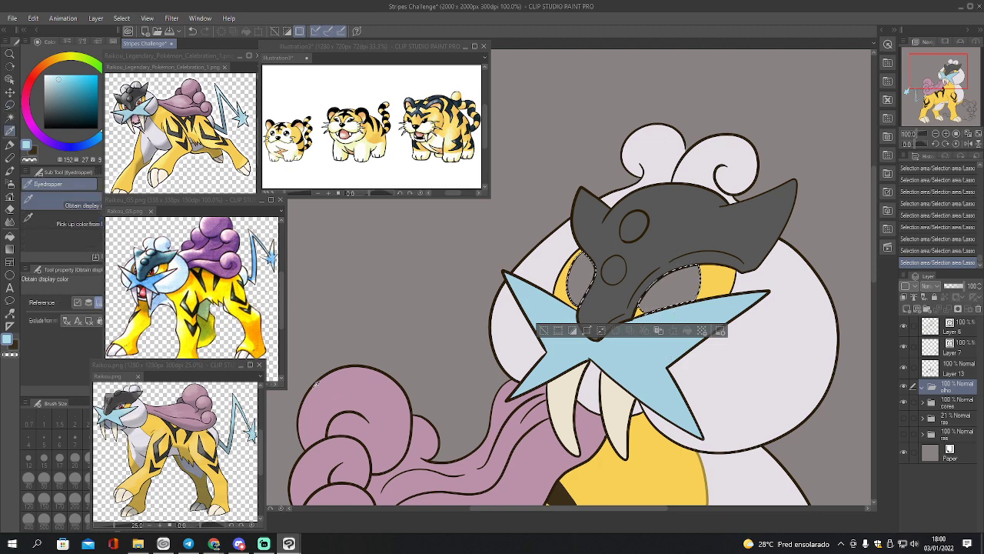
{"action": "left_click", "coordinate": [232, 361]}
{"action": "scroll", "coordinate": [218, 413], "scroll_direction": "up", "scroll_amount": 4}
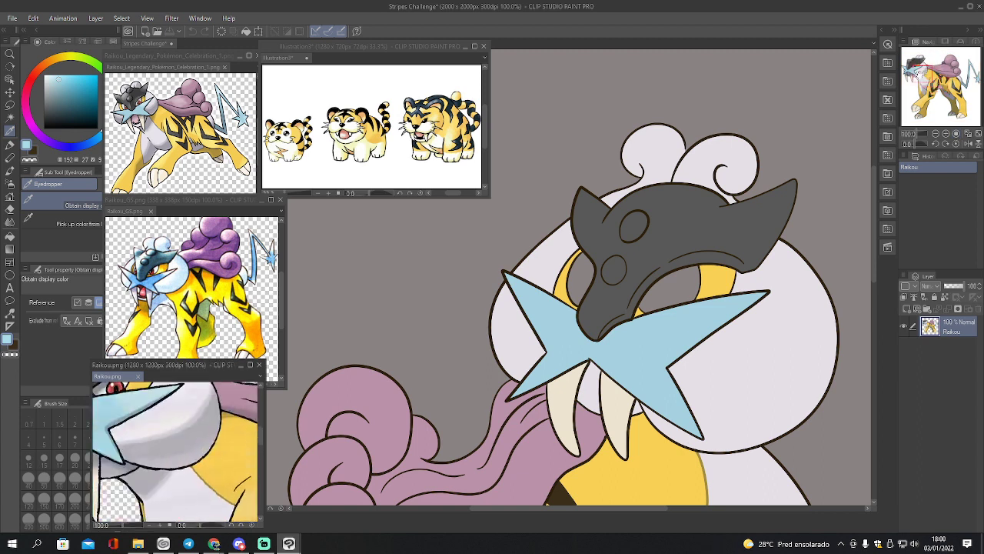
{"action": "left_click", "coordinate": [198, 436]}
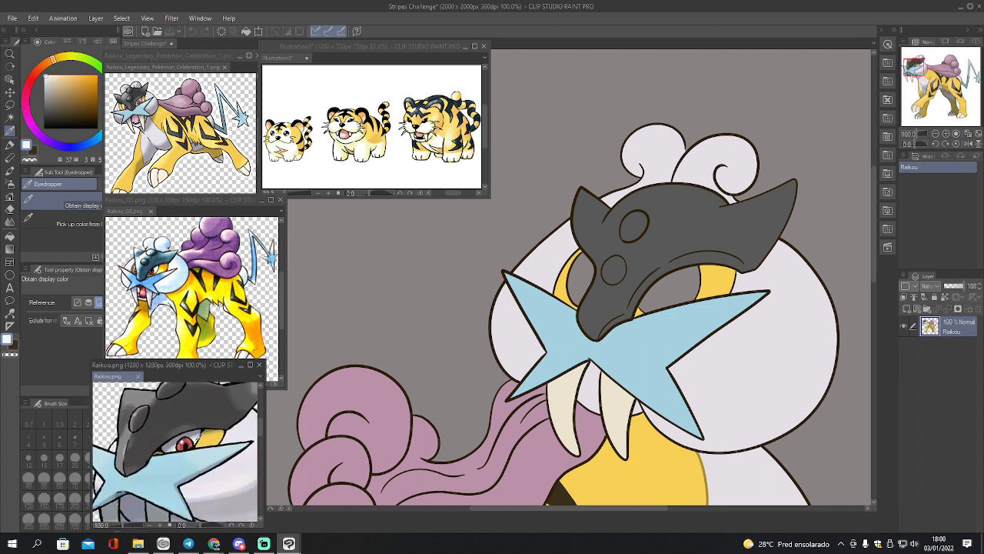
{"action": "left_click", "coordinate": [199, 440]}
{"action": "left_click", "coordinate": [190, 440]}
{"action": "key", "text": "x"}
Add three raster layers inside the olho folder and fill both eyes with the sampled white on Layer 14
{"action": "left_click", "coordinate": [677, 275]}
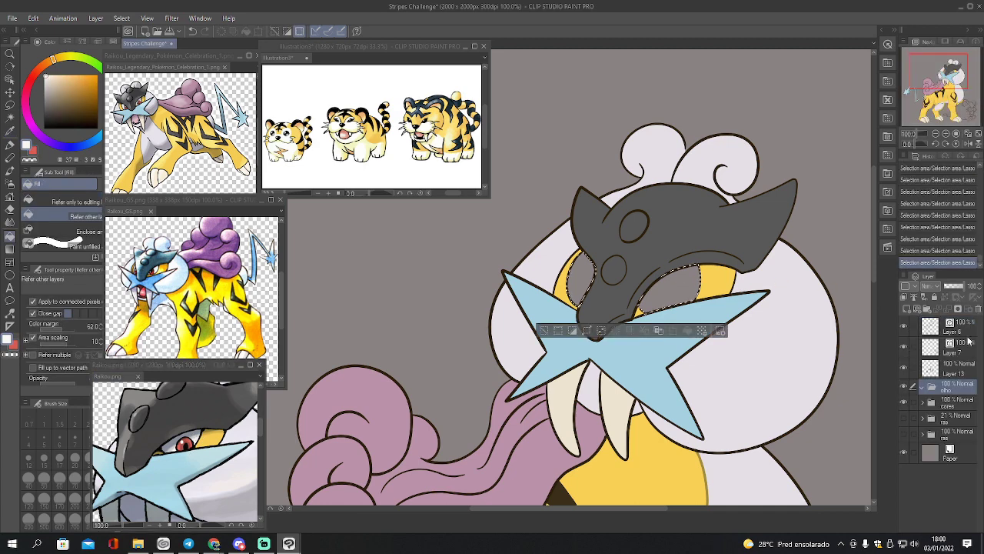
{"action": "left_click", "coordinate": [907, 310]}
{"action": "left_click", "coordinate": [907, 309]}
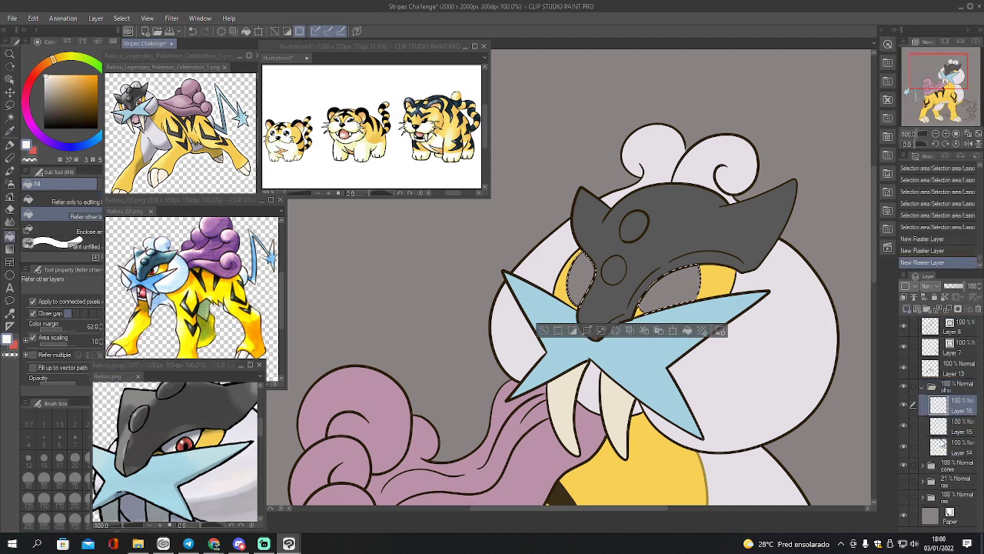
{"action": "left_click", "coordinate": [941, 447]}
{"action": "left_click", "coordinate": [681, 280]}
{"action": "left_click", "coordinate": [588, 277]}
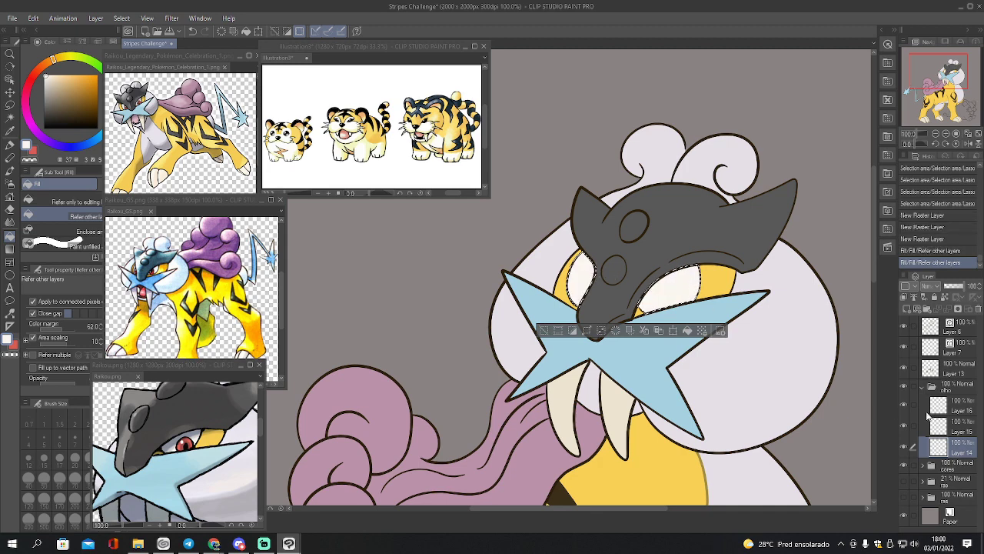
Hide Layer 14, show the 21% opacity sketch folder as a guide and make Layer 15 active
{"action": "left_click", "coordinate": [904, 447]}
{"action": "left_click", "coordinate": [905, 497]}
{"action": "left_click", "coordinate": [905, 497]}
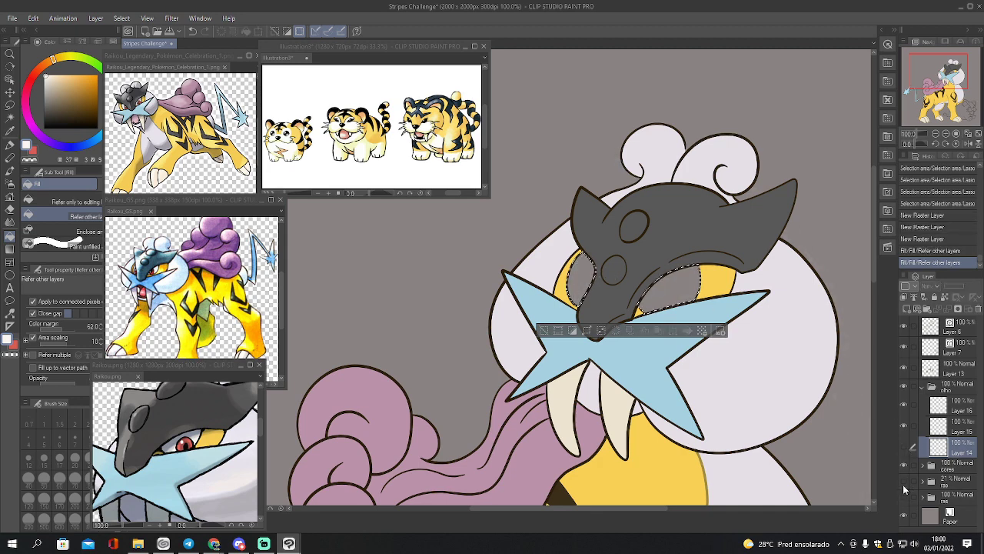
{"action": "left_click", "coordinate": [904, 481]}
{"action": "left_click", "coordinate": [948, 431]}
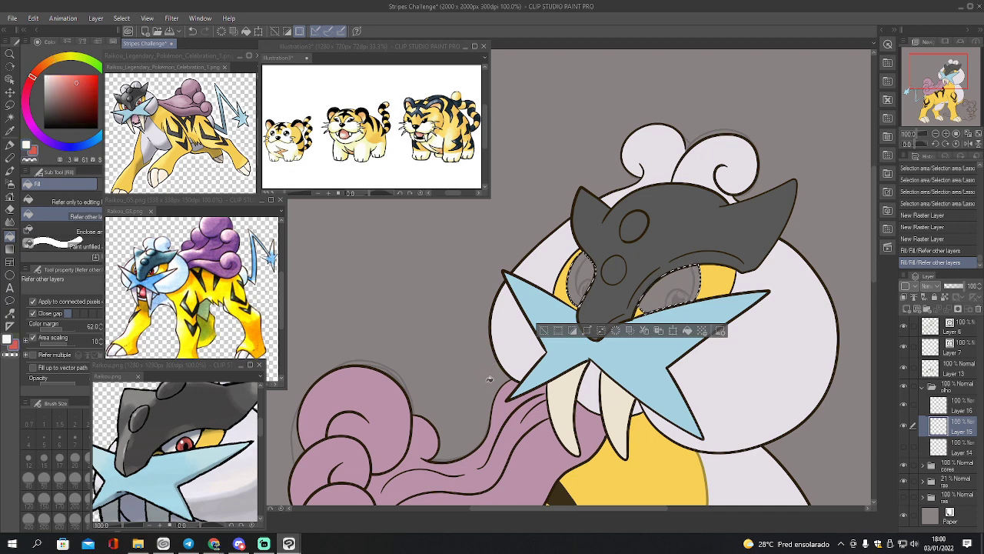
Outline both irises in the sampled red with the Milli pen over the sketch and fill them with the same red
{"action": "key", "text": "p"}
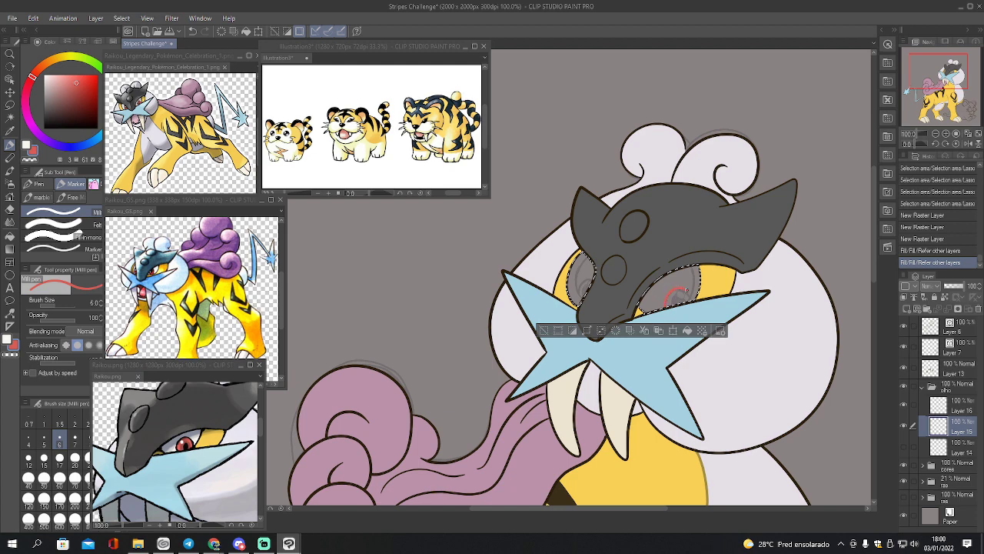
{"action": "left_click_drag", "start_coordinate": [666, 306], "coordinate": [693, 298]}
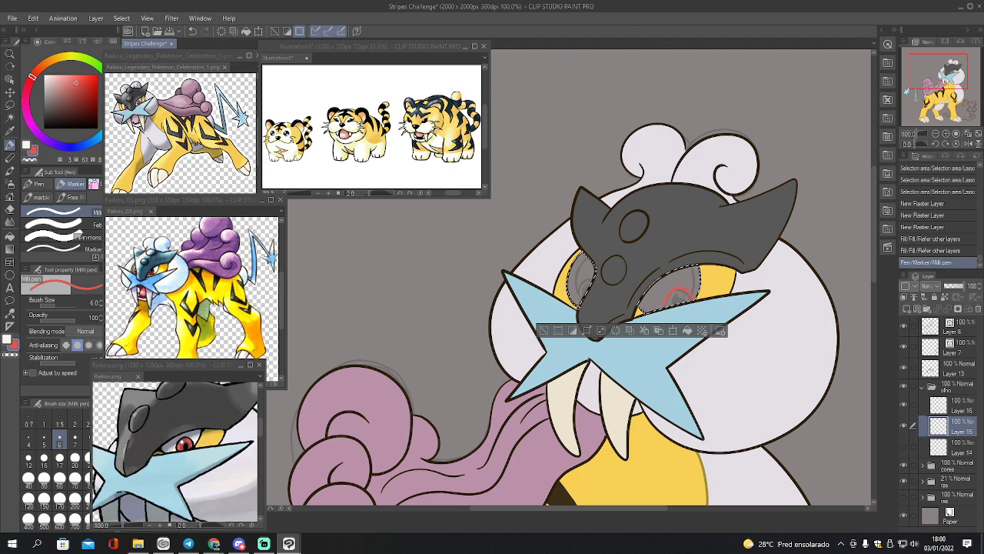
{"action": "left_click_drag", "start_coordinate": [673, 298], "coordinate": [680, 292]}
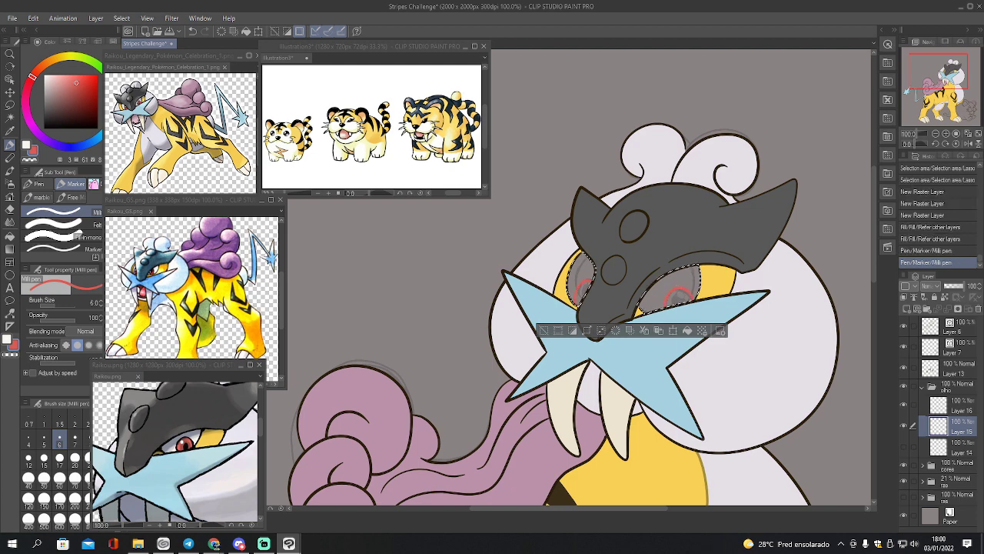
{"action": "key", "text": "g"}
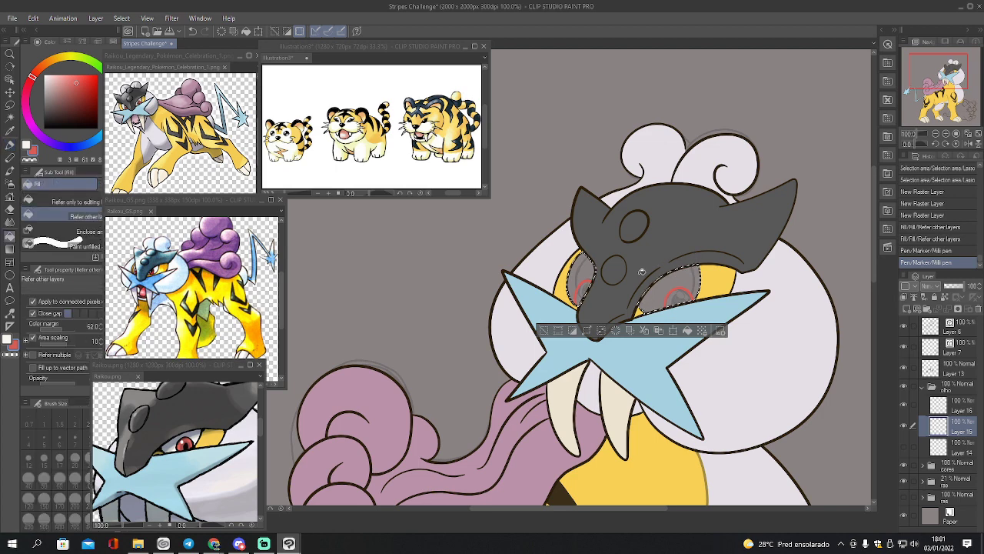
{"action": "left_click", "coordinate": [586, 289]}
{"action": "left_click", "coordinate": [683, 292]}
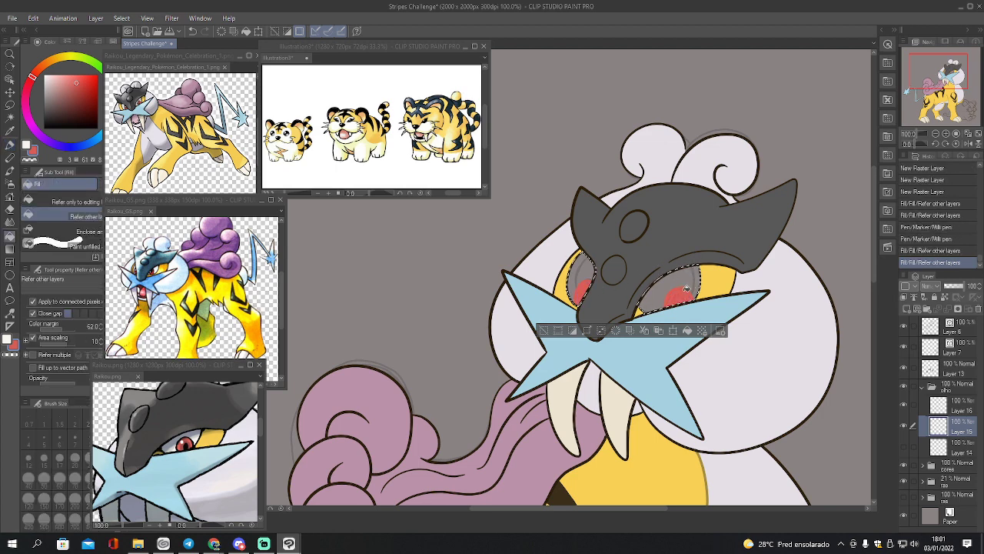
Select both iris shapes from Layer 15 with Layer 16 active, expand the selection by 5 px, and sample the dark brown outline color
{"action": "left_click", "coordinate": [943, 412]}
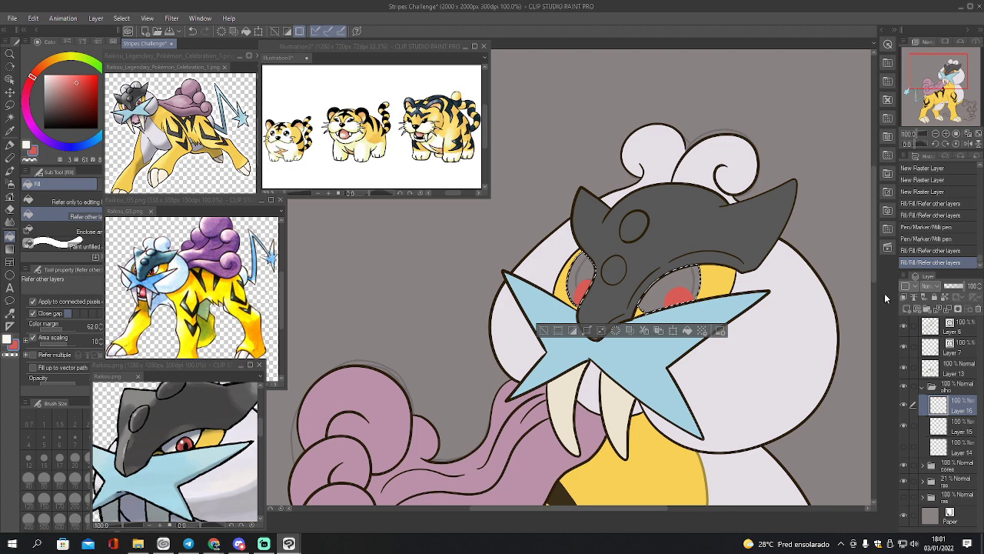
{"action": "left_click", "coordinate": [942, 427], "text": "ctrl"}
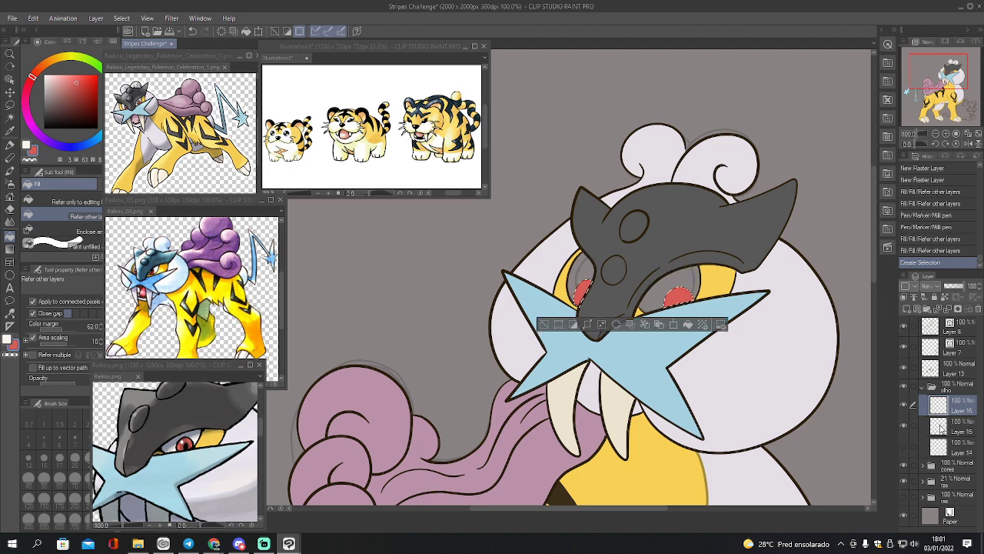
{"action": "left_click", "coordinate": [588, 323]}
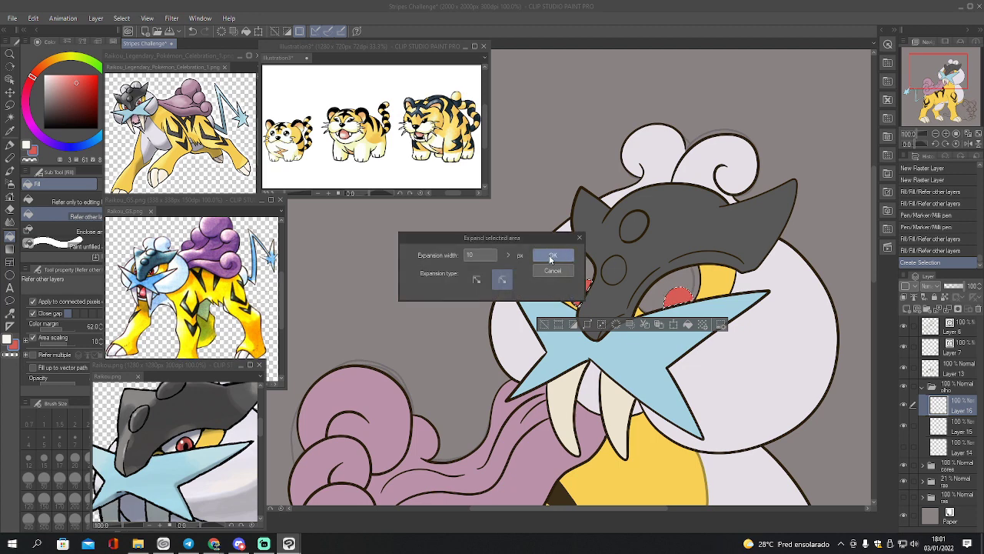
{"action": "left_click_drag", "start_coordinate": [478, 255], "coordinate": [445, 259]}
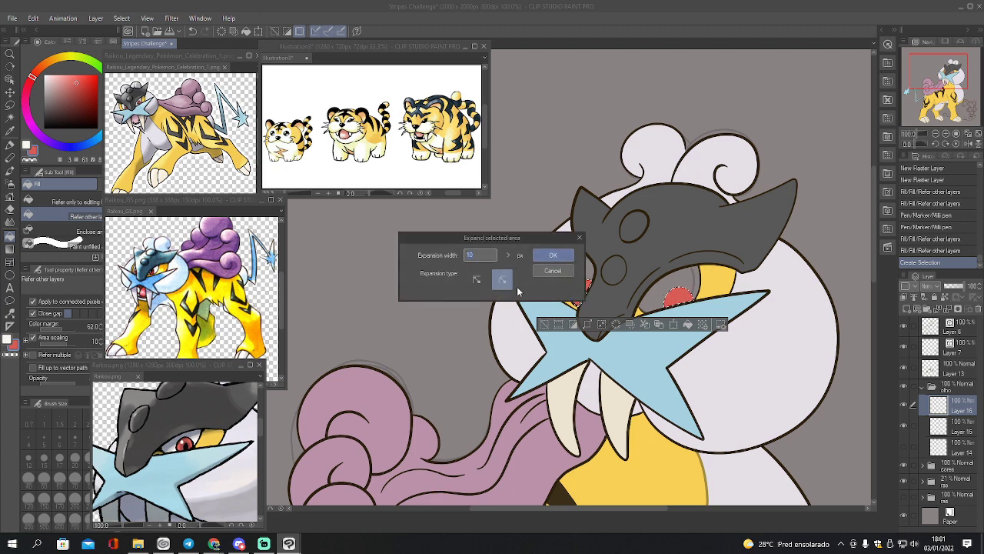
{"action": "left_click", "coordinate": [552, 255]}
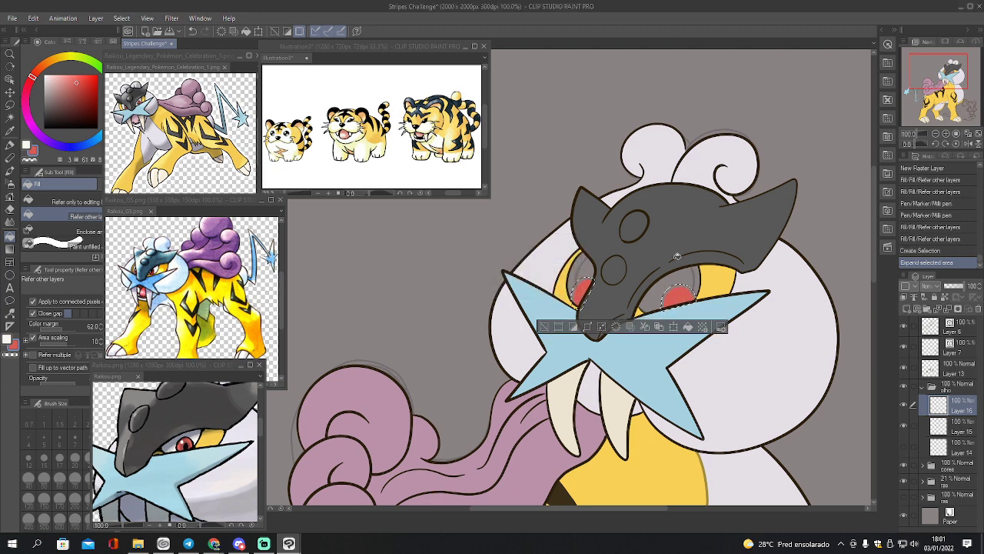
{"action": "key", "text": "i"}
{"action": "left_click", "coordinate": [667, 306]}
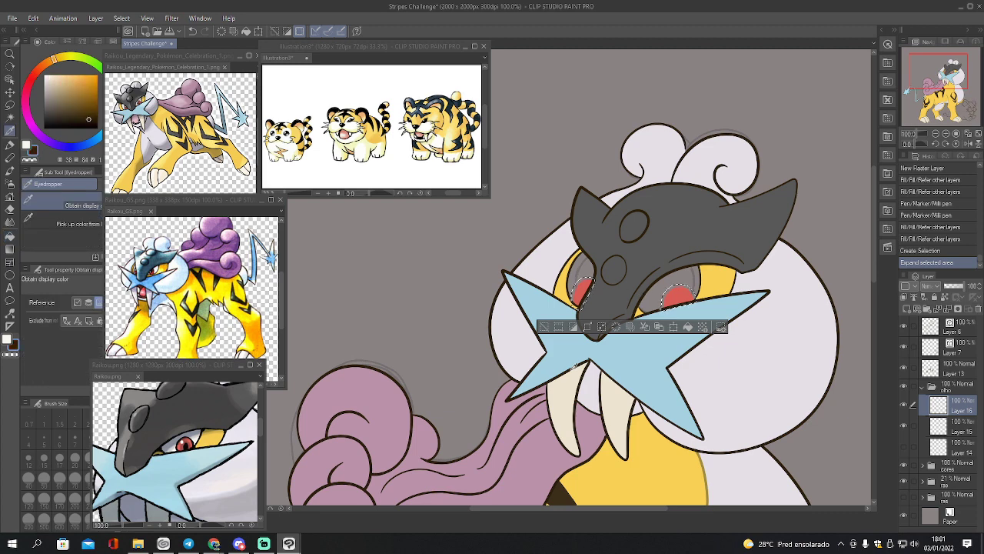
Try filling the expanded irises dark brown on Layer 16 and moving it below Layer 15, and undo back to the unexpanded selection
{"action": "key", "text": "g"}
{"action": "left_click", "coordinate": [587, 286]}
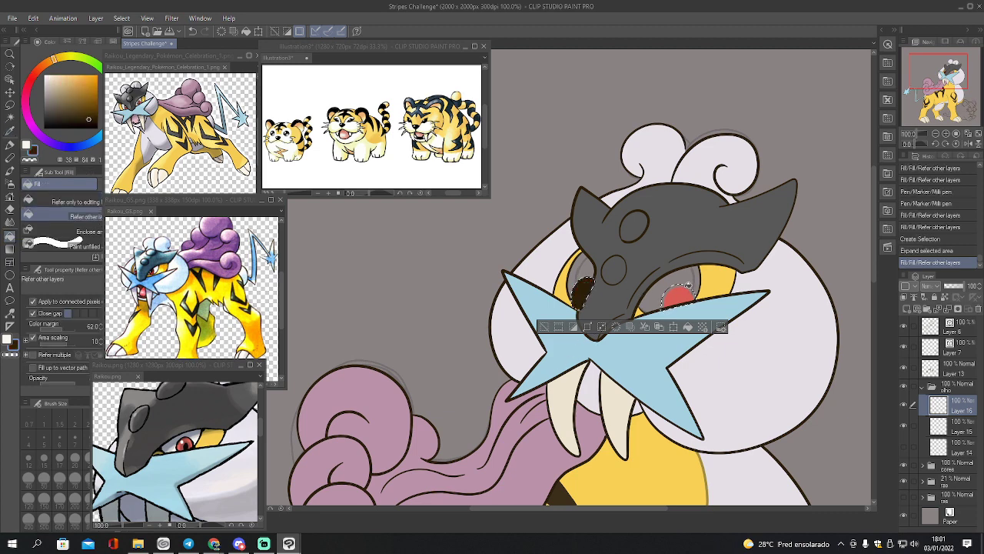
{"action": "left_click", "coordinate": [677, 296]}
{"action": "left_click_drag", "start_coordinate": [946, 412], "coordinate": [942, 433]}
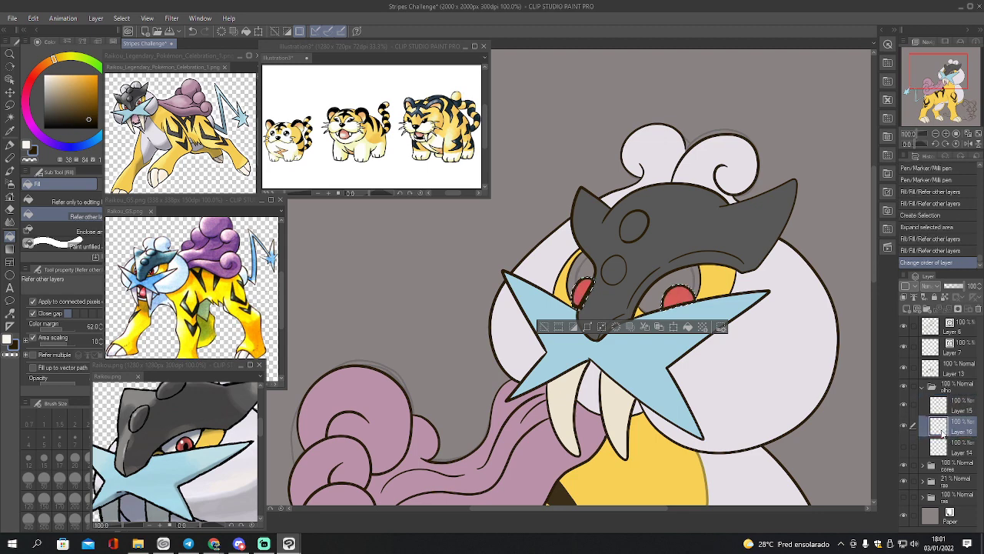
{"action": "key", "text": "e"}
{"action": "key", "text": "ctrl+z"}
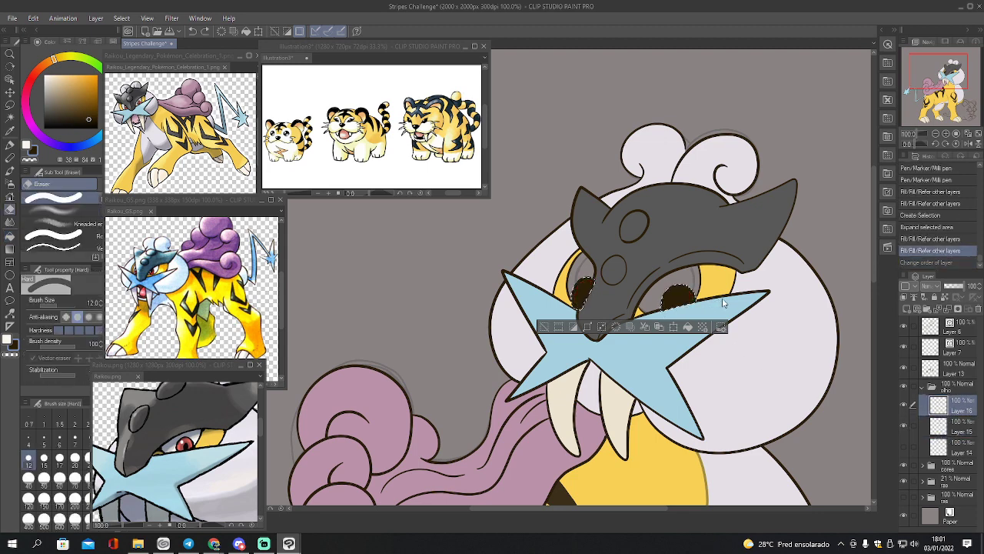
{"action": "key", "text": "ctrl+z"}
{"action": "key", "text": "ctrl+z"}
{"action": "key", "text": "ctrl+z"}
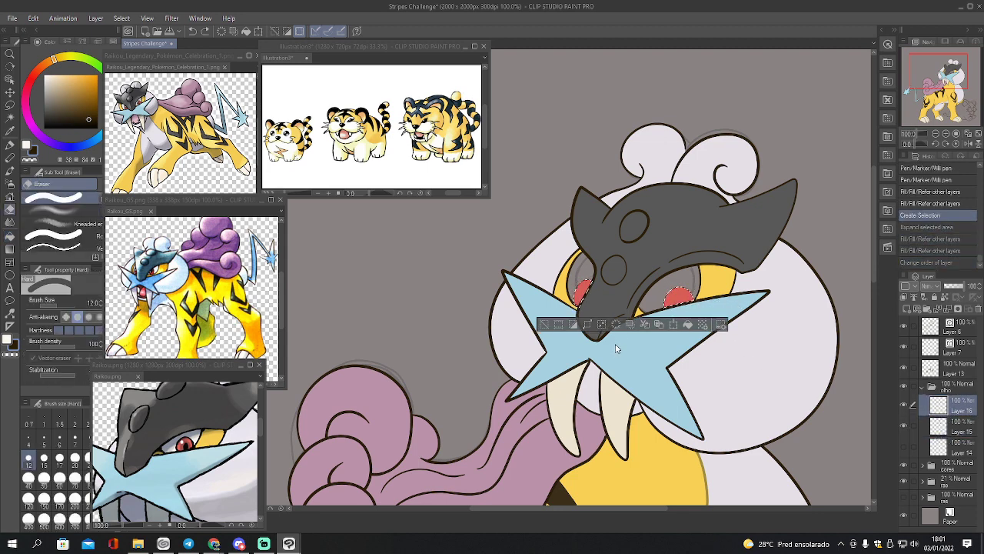
Expand the selection around both irises by 3 px
{"action": "left_click", "coordinate": [587, 326]}
{"action": "key", "text": "BackSpace"}
{"action": "type", "text": "3"}
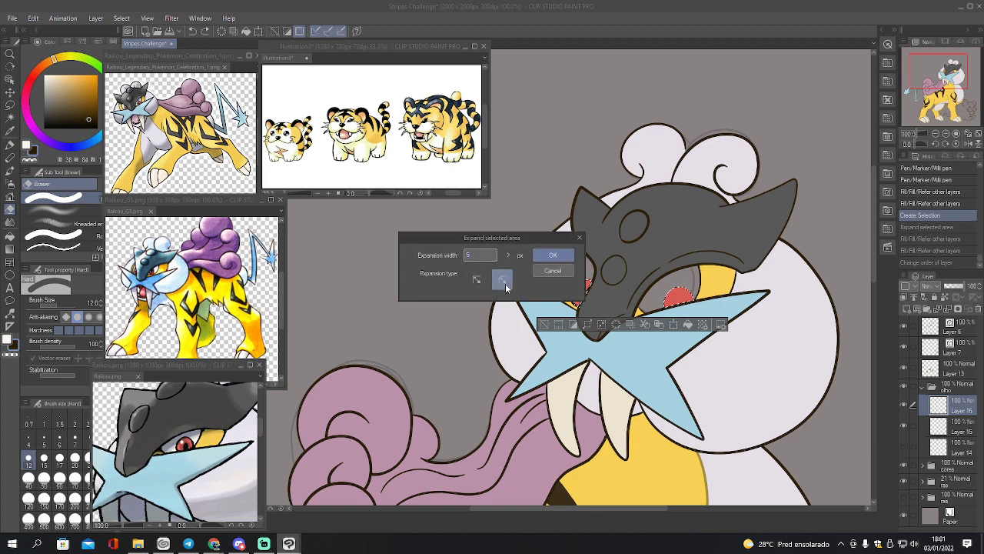
{"action": "left_click", "coordinate": [555, 255]}
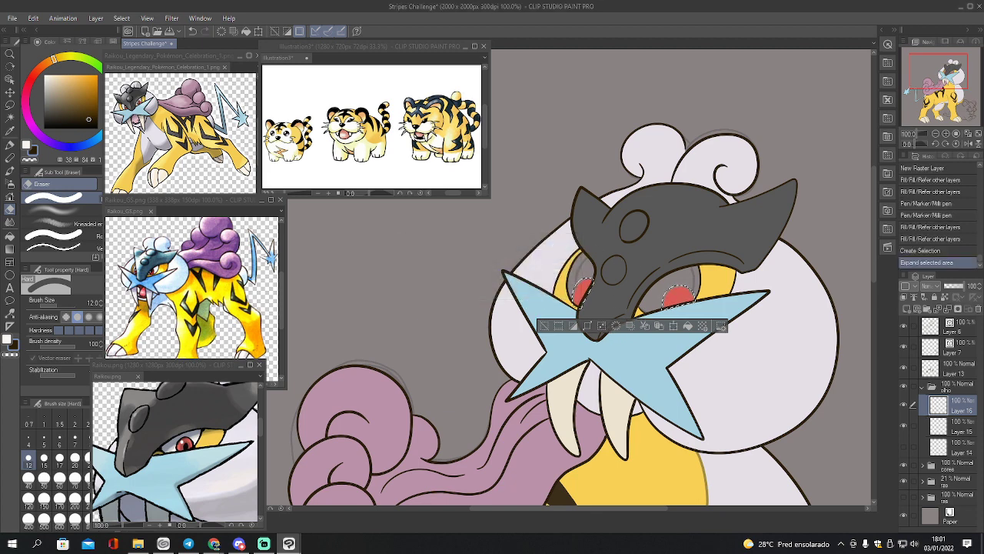
Fill the expanded iris selections with the dark brown on Layer 16, place that layer below Layer 15, and clear the selection
{"action": "key", "text": "g"}
{"action": "left_click", "coordinate": [585, 288]}
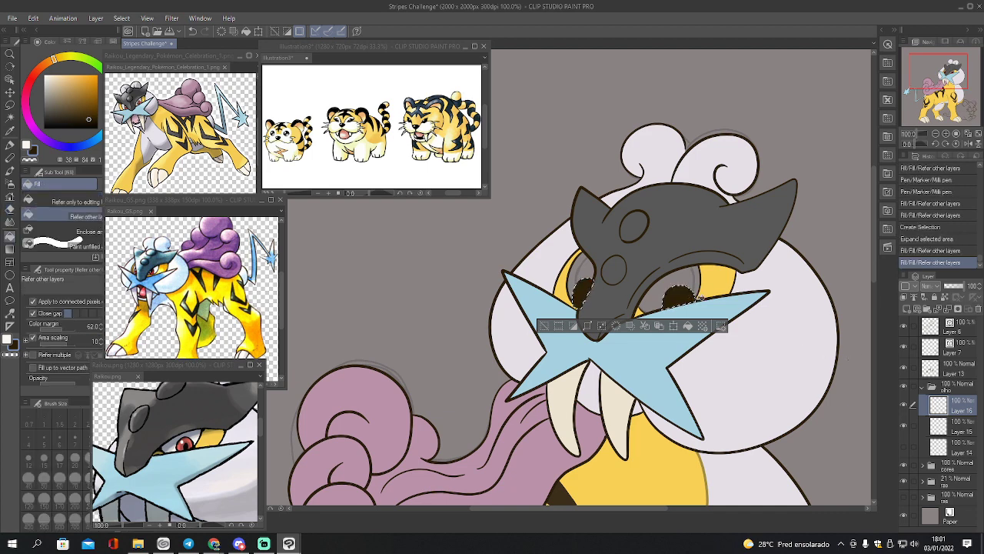
{"action": "left_click_drag", "start_coordinate": [935, 407], "coordinate": [922, 429]}
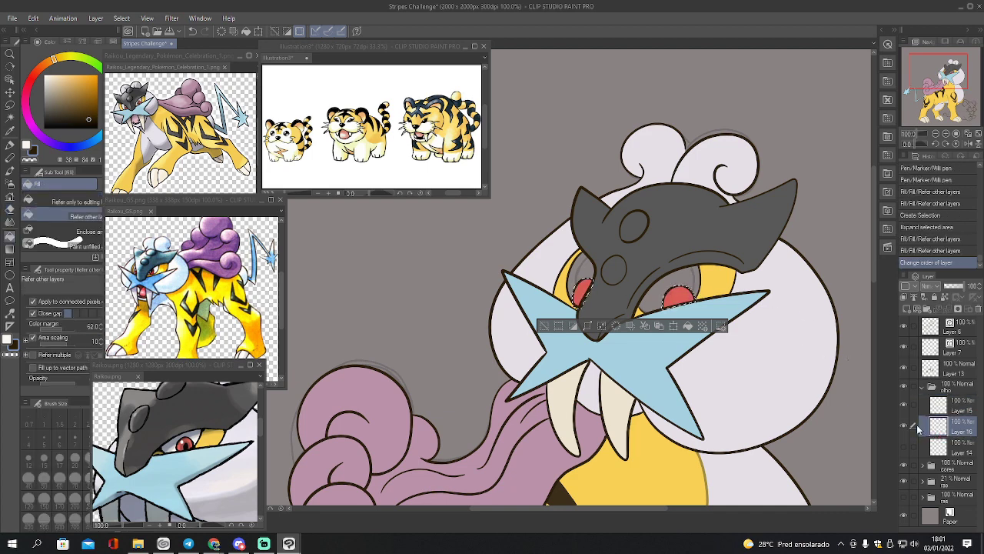
{"action": "key", "text": "ctrl+d"}
Erase the excess dark brown on Layer 16 around both irises and along the face marking's edge with the Hard eraser
{"action": "key", "text": "e"}
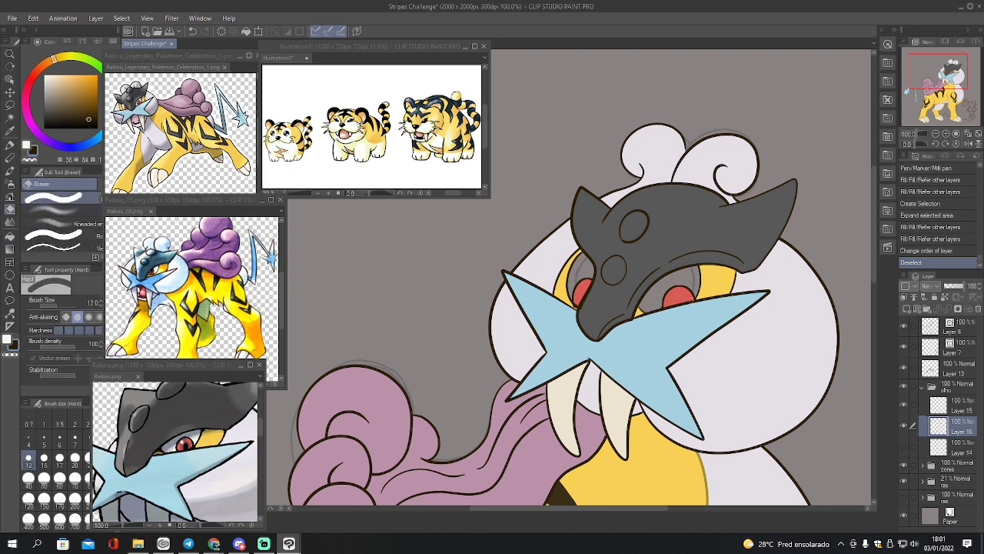
{"action": "mouse_move", "coordinate": [658, 303]}
{"action": "left_mouse_down"}
{"action": "mouse_move", "coordinate": [661, 315]}
{"action": "mouse_move", "coordinate": [647, 318]}
{"action": "left_mouse_up"}
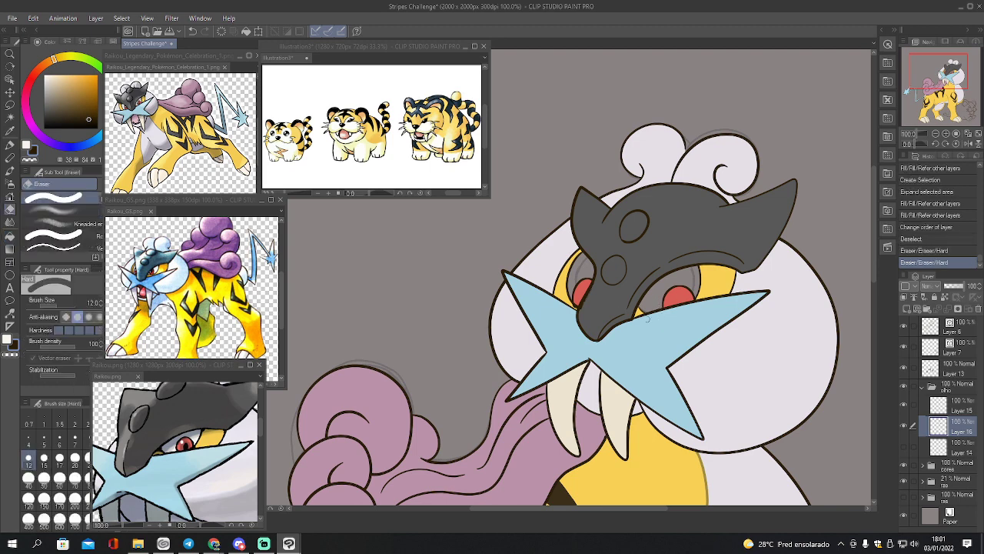
{"action": "mouse_move", "coordinate": [572, 306]}
{"action": "left_mouse_down"}
{"action": "mouse_move", "coordinate": [586, 303]}
{"action": "mouse_move", "coordinate": [580, 315]}
{"action": "left_mouse_up"}
{"action": "left_click_drag", "start_coordinate": [598, 282], "coordinate": [594, 289]}
{"action": "left_click_drag", "start_coordinate": [598, 281], "coordinate": [582, 314]}
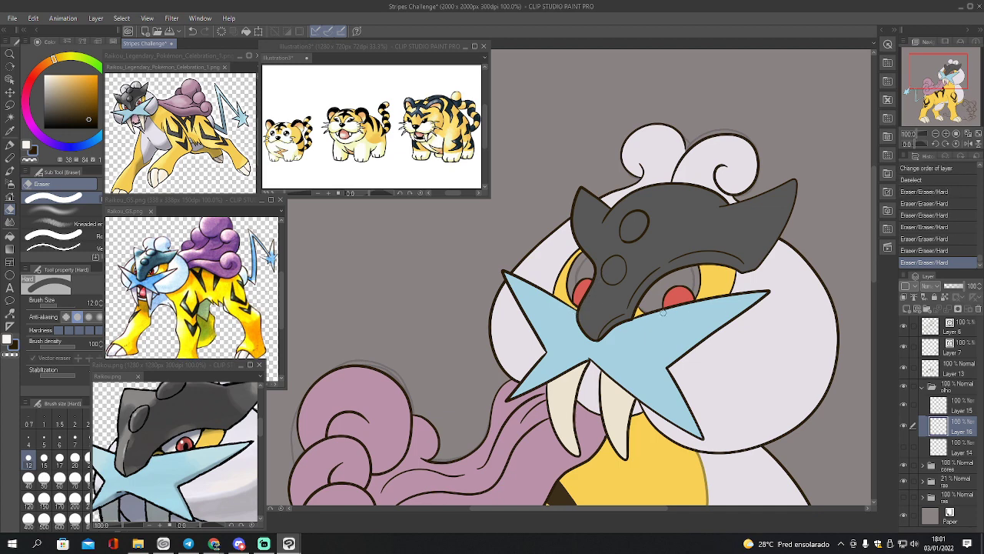
{"action": "left_click_drag", "start_coordinate": [675, 306], "coordinate": [739, 283]}
Touch up the dark outline of the right iris on Layer 16 with the Milli pen
{"action": "key", "text": "p"}
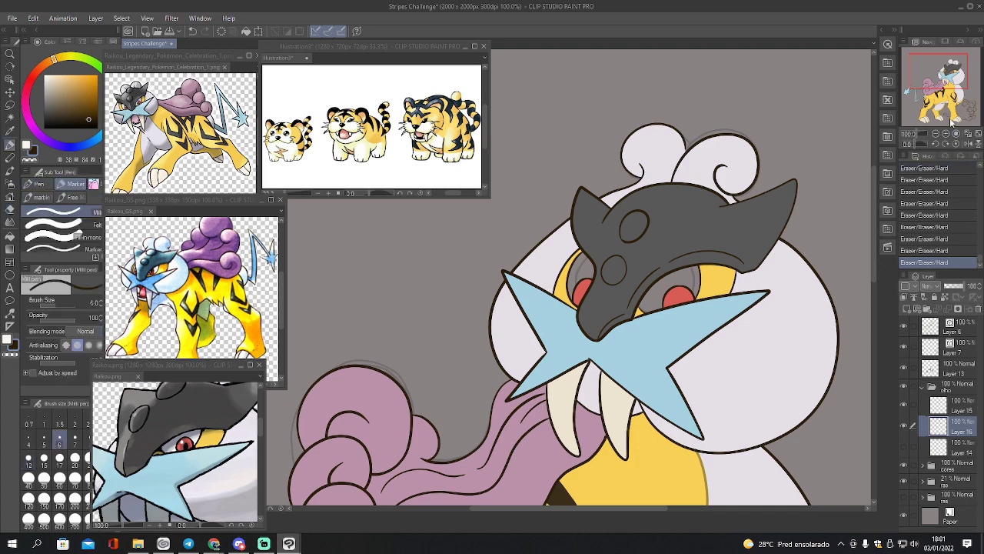
{"action": "mouse_move", "coordinate": [950, 99]}
{"action": "left_mouse_down"}
{"action": "mouse_move", "coordinate": [941, 70]}
{"action": "mouse_move", "coordinate": [950, 70]}
{"action": "left_mouse_up"}
{"action": "left_click", "coordinate": [945, 133]}
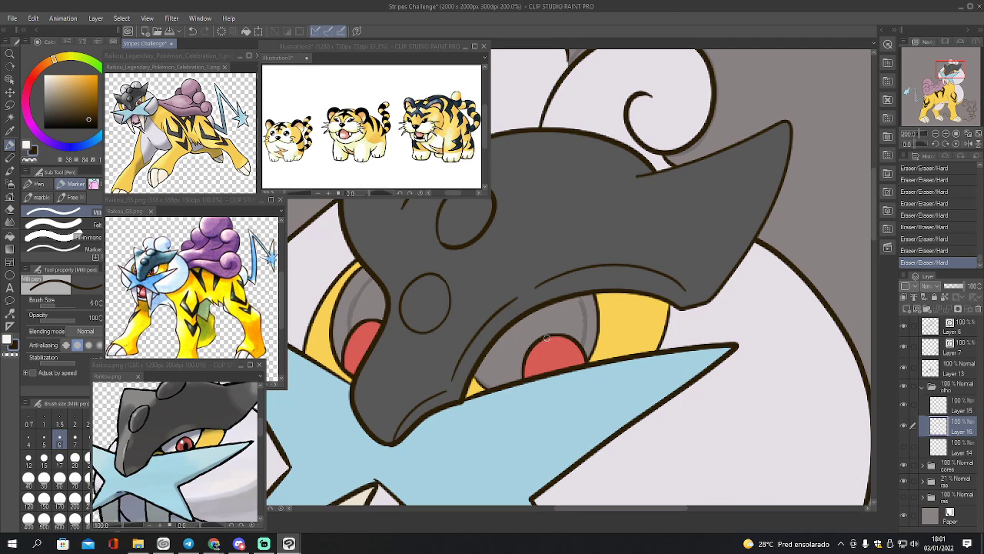
{"action": "left_click", "coordinate": [573, 344]}
Add a new raster layer above Layer 15 in the olho folder and clip it to the layer below
{"action": "left_click", "coordinate": [940, 409]}
{"action": "left_click", "coordinate": [904, 405]}
{"action": "left_click", "coordinate": [904, 406]}
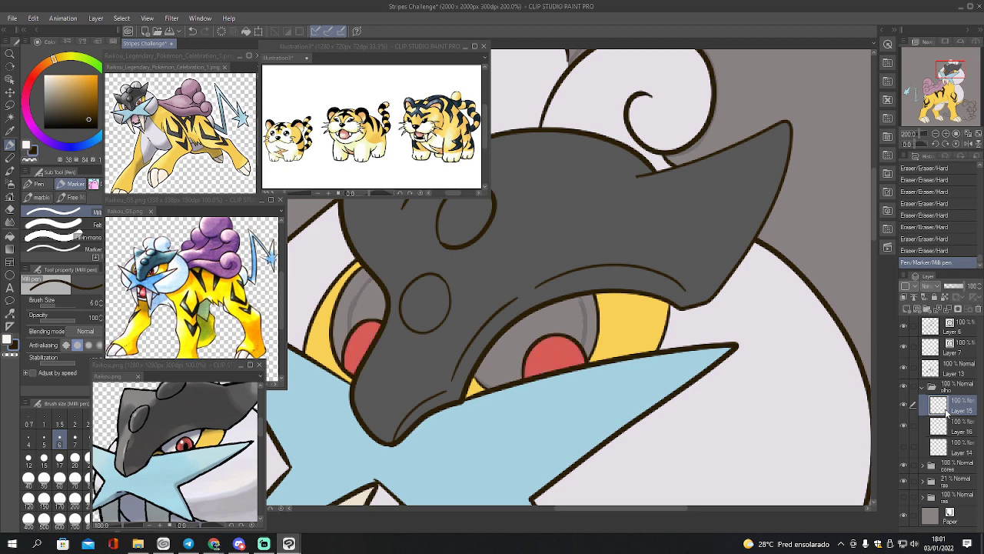
{"action": "left_click", "coordinate": [905, 309]}
{"action": "key", "text": "ctrl+alt+g"}
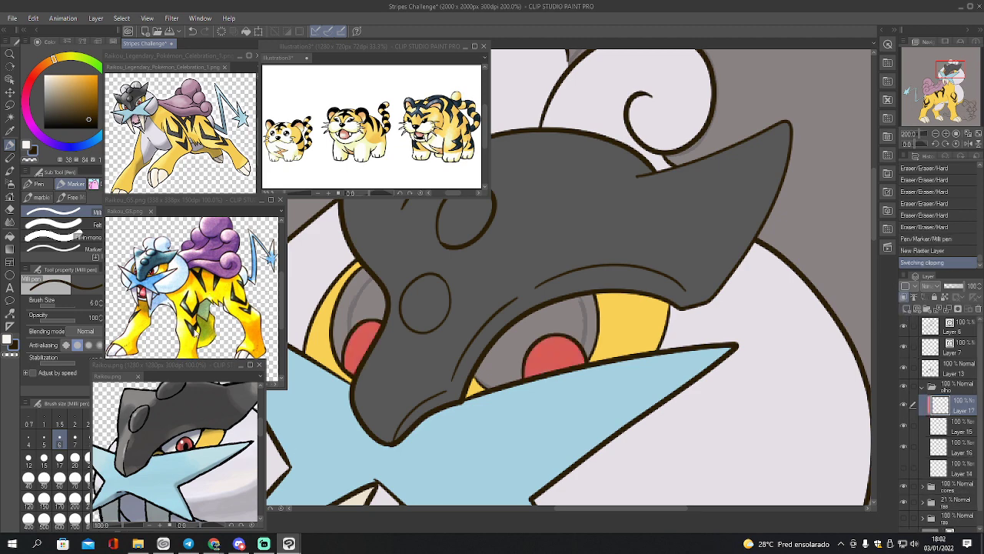
Sample the darker iris red from the Raikou.png reference and the dark brown line color as the two drawing colors
{"action": "key", "text": "i"}
{"action": "left_click", "coordinate": [192, 443]}
{"action": "left_click", "coordinate": [188, 444]}
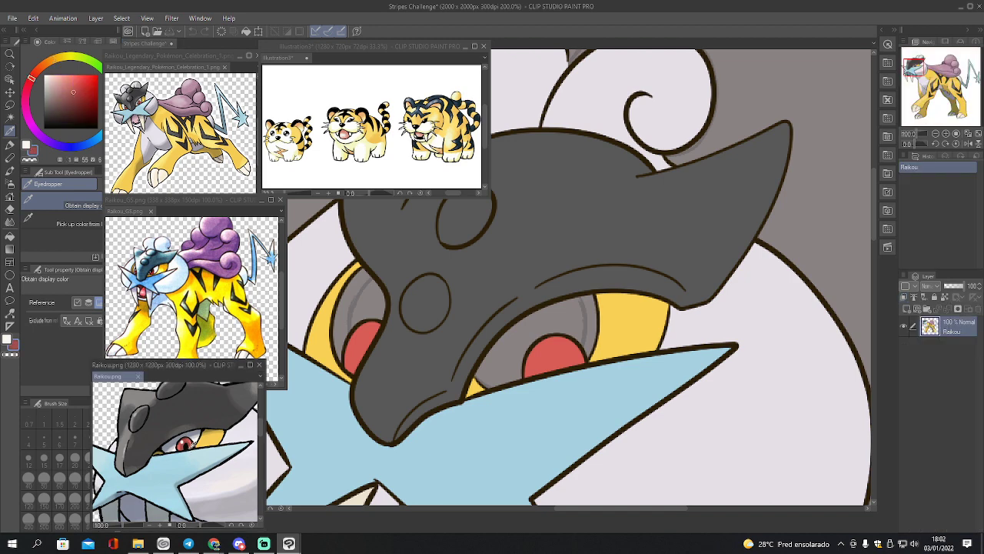
{"action": "left_click", "coordinate": [205, 458]}
{"action": "left_click", "coordinate": [458, 356]}
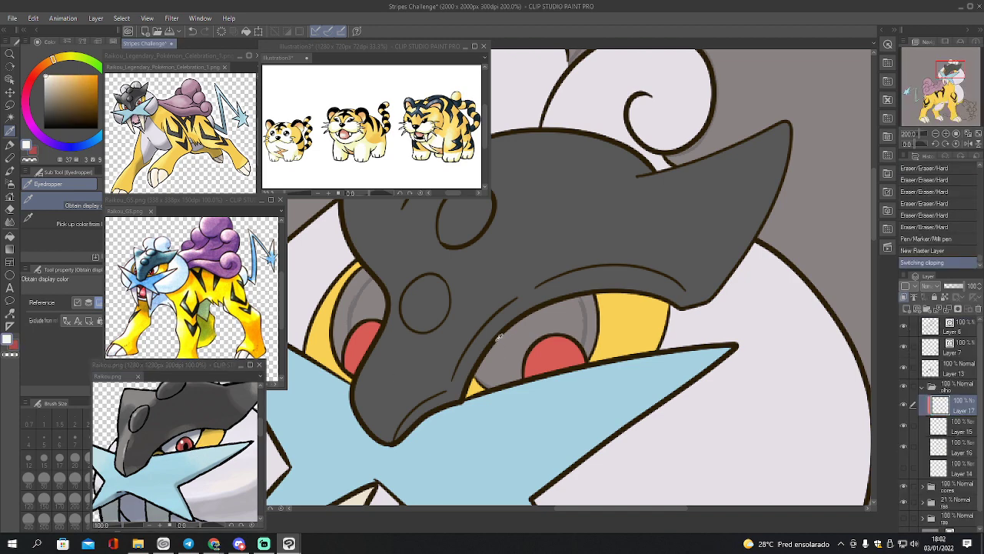
{"action": "left_click", "coordinate": [498, 336]}
{"action": "key", "text": "x"}
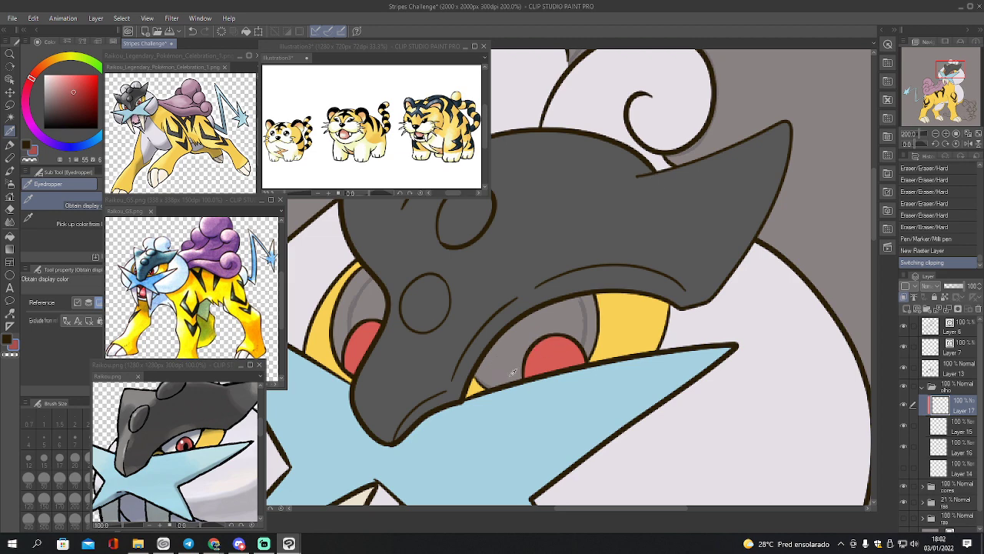
Resample the darker iris red from the Raikou.png reference for the pen and return to the Stripes Challenge illustration
{"action": "left_click", "coordinate": [214, 544]}
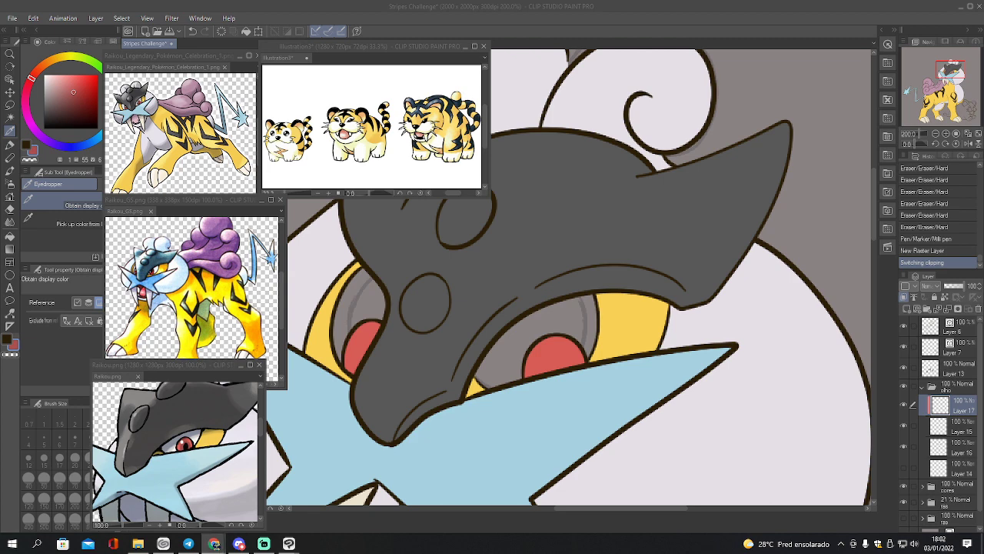
{"action": "left_click", "coordinate": [622, 395]}
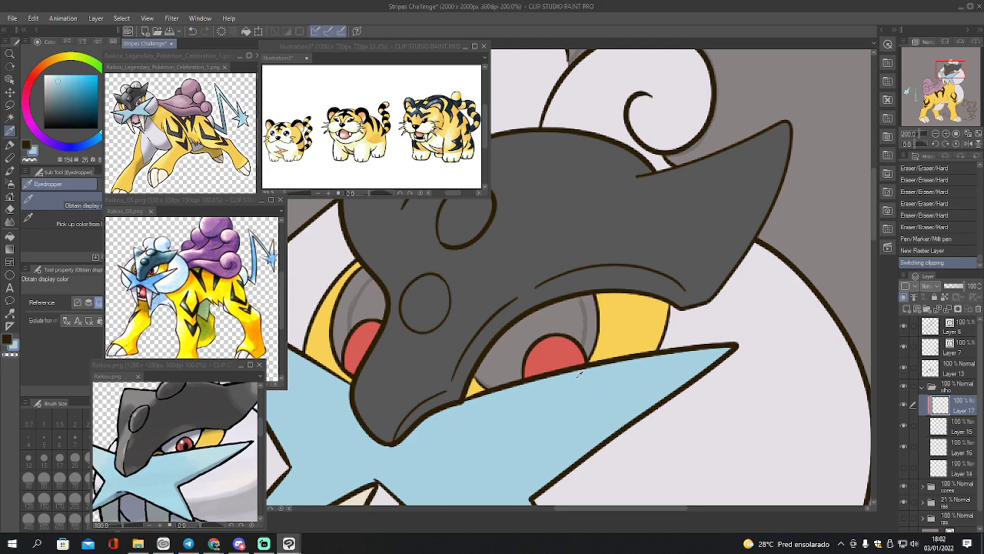
{"action": "left_click", "coordinate": [190, 445]}
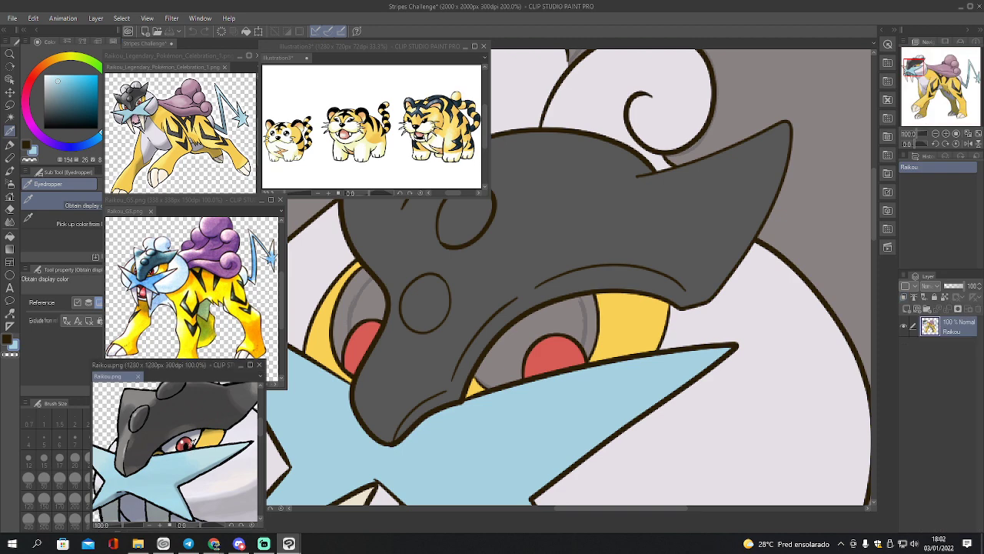
{"action": "left_click", "coordinate": [189, 444]}
{"action": "key", "text": "p"}
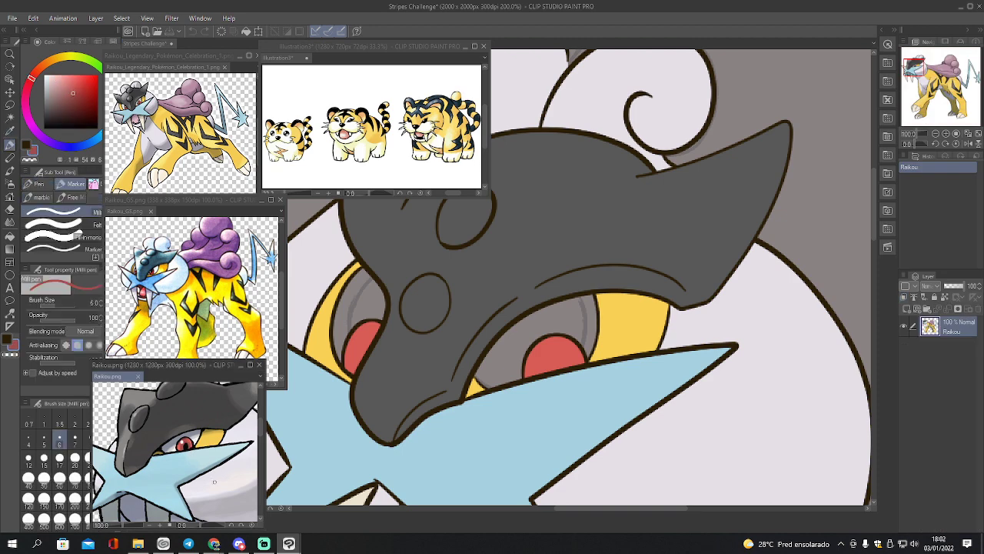
{"action": "left_click", "coordinate": [547, 376]}
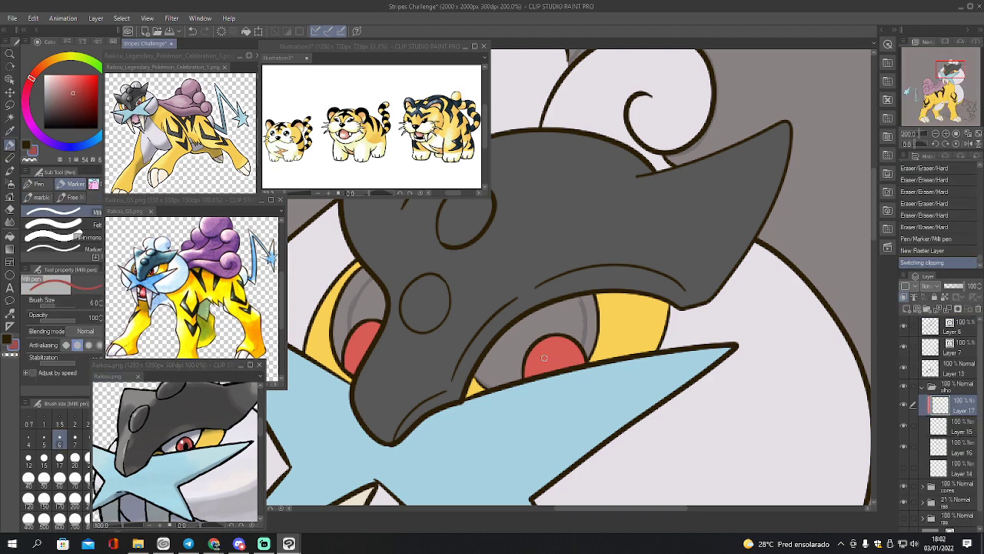
Try drawing the inner ring of the right iris with the Milli pen at size 10, and undo the stroke
{"action": "key", "text": "]"}
{"action": "key", "text": "]"}
{"action": "key", "text": "]"}
{"action": "mouse_move", "coordinate": [540, 377]}
{"action": "left_mouse_down"}
{"action": "mouse_move", "coordinate": [546, 357]}
{"action": "mouse_move", "coordinate": [570, 359]}
{"action": "left_mouse_up"}
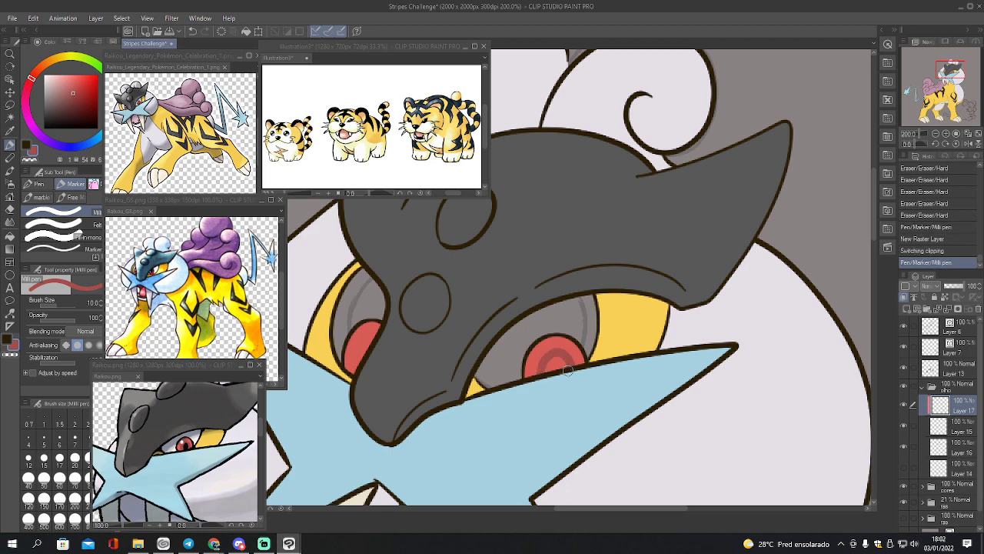
{"action": "key", "text": "ctrl+z"}
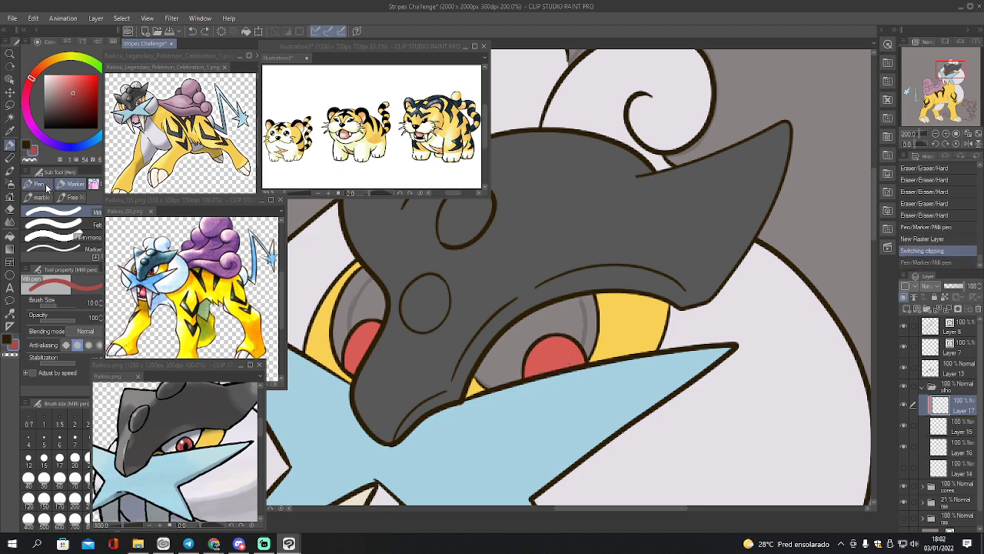
Outline the inner area of the right iris on Layer 17 with the G-pen, fill it darker red, and trim it with the eraser
{"action": "left_click", "coordinate": [34, 184]}
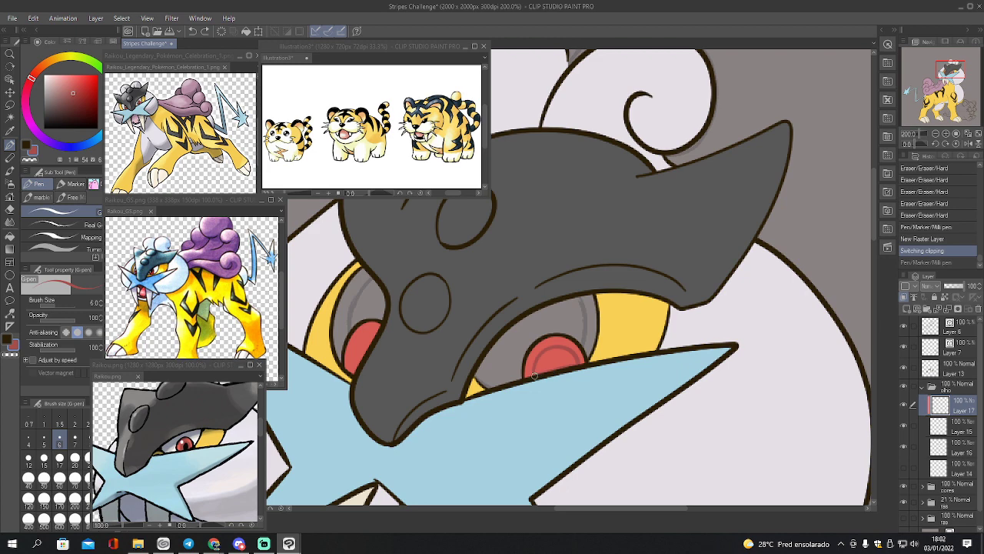
{"action": "left_click_drag", "start_coordinate": [535, 376], "coordinate": [556, 361]}
{"action": "key", "text": "g"}
{"action": "left_click", "coordinate": [578, 366]}
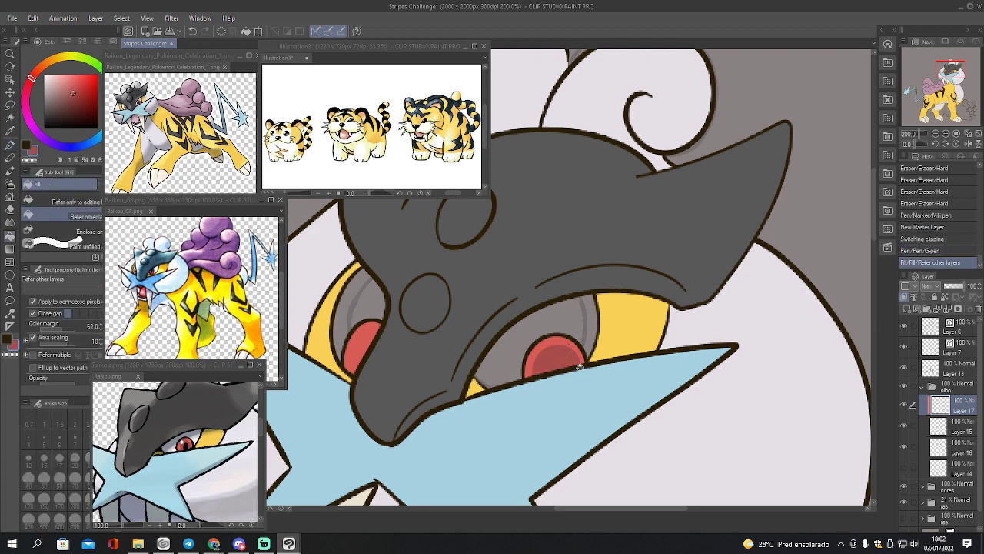
{"action": "key", "text": "e"}
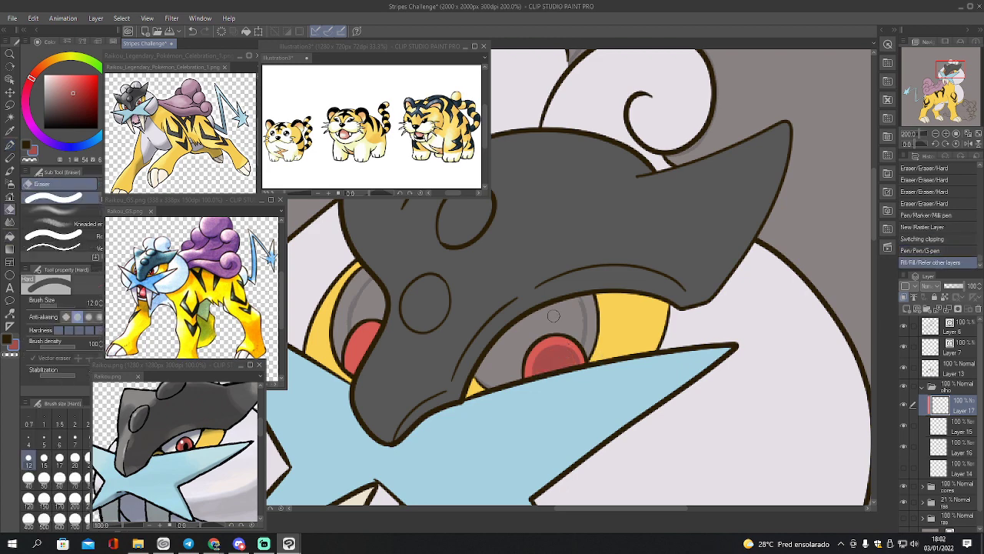
{"action": "left_click", "coordinate": [578, 356]}
Outline the inner area of the left iris on Layer 17 with the G-pen, fill it darker red, and trim it with the eraser
{"action": "key", "text": "p"}
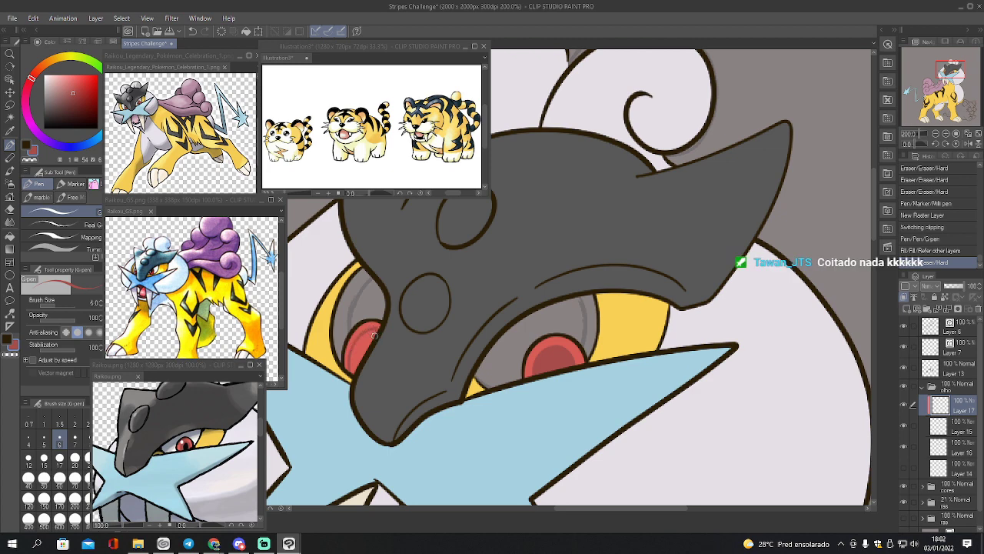
{"action": "left_click", "coordinate": [350, 373]}
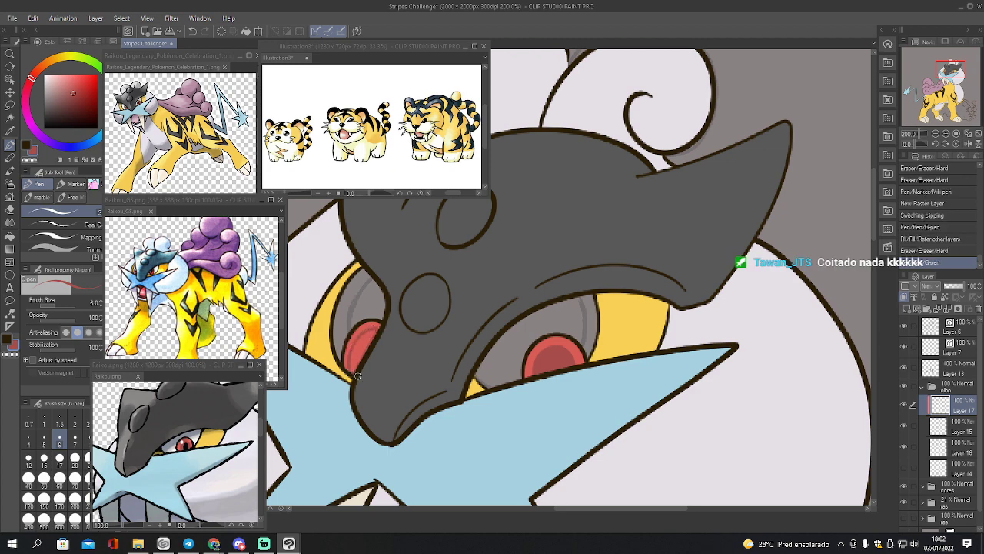
{"action": "key", "text": "g"}
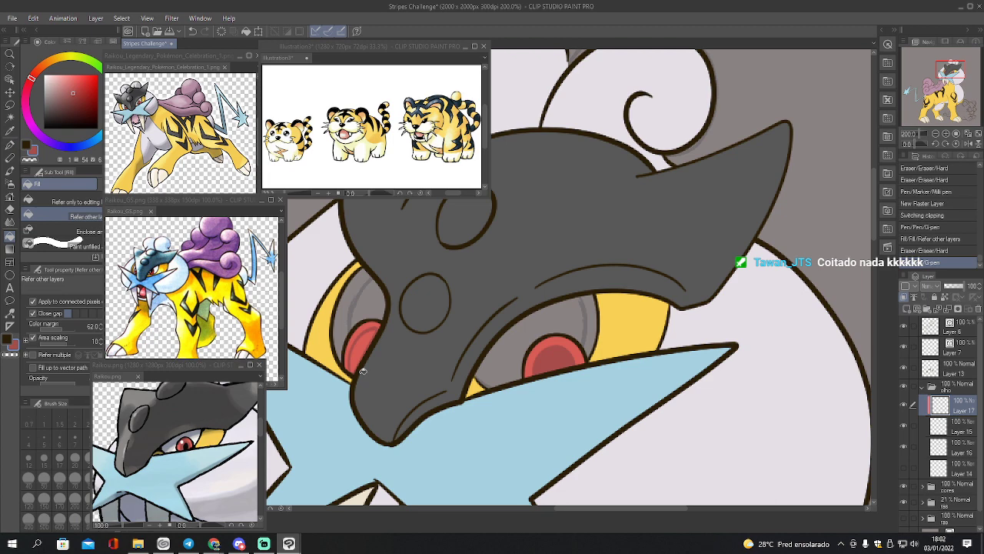
{"action": "left_click", "coordinate": [362, 351]}
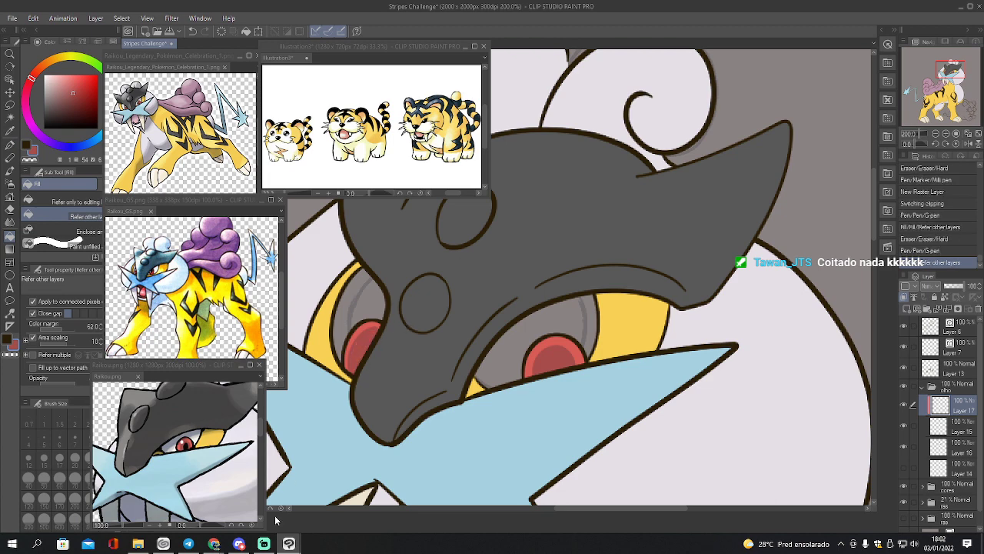
{"action": "key", "text": "e"}
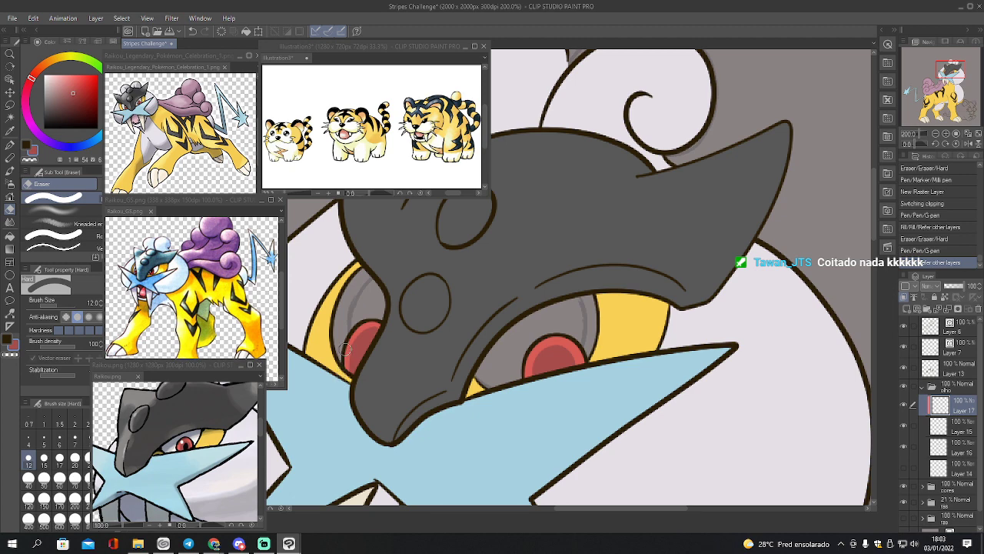
{"action": "mouse_move", "coordinate": [356, 329]}
{"action": "left_mouse_down"}
{"action": "mouse_move", "coordinate": [388, 331]}
{"action": "mouse_move", "coordinate": [342, 378]}
{"action": "mouse_move", "coordinate": [361, 328]}
{"action": "mouse_move", "coordinate": [381, 326]}
{"action": "mouse_move", "coordinate": [389, 339]}
{"action": "mouse_move", "coordinate": [353, 334]}
{"action": "mouse_move", "coordinate": [343, 379]}
{"action": "mouse_move", "coordinate": [344, 354]}
{"action": "mouse_move", "coordinate": [355, 386]}
{"action": "left_mouse_up"}
Soften the darker red inner iris areas on Layer 17 with a Blur filter
{"action": "left_click", "coordinate": [147, 17]}
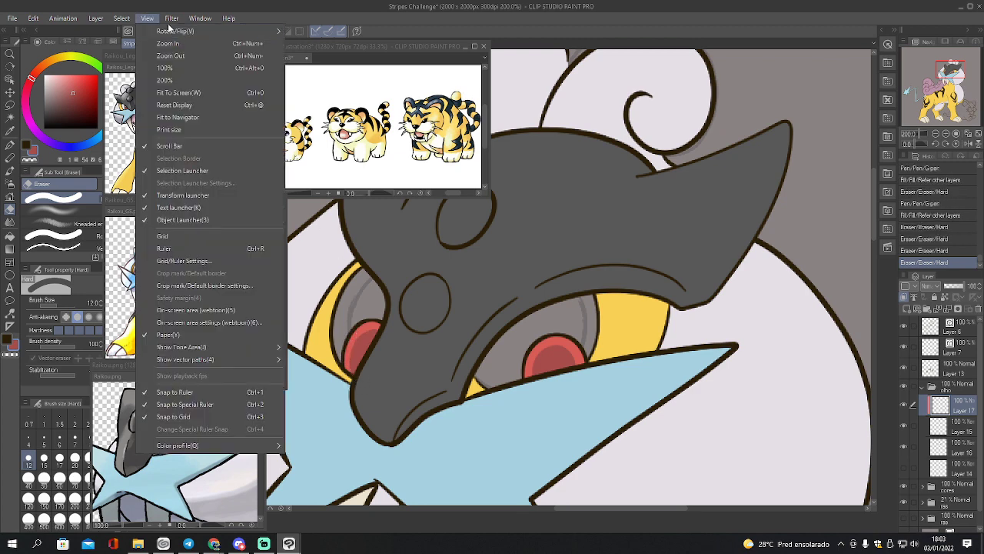
{"action": "mouse_move", "coordinate": [172, 17]}
{"action": "mouse_move", "coordinate": [143, 21]}
{"action": "mouse_move", "coordinate": [200, 31]}
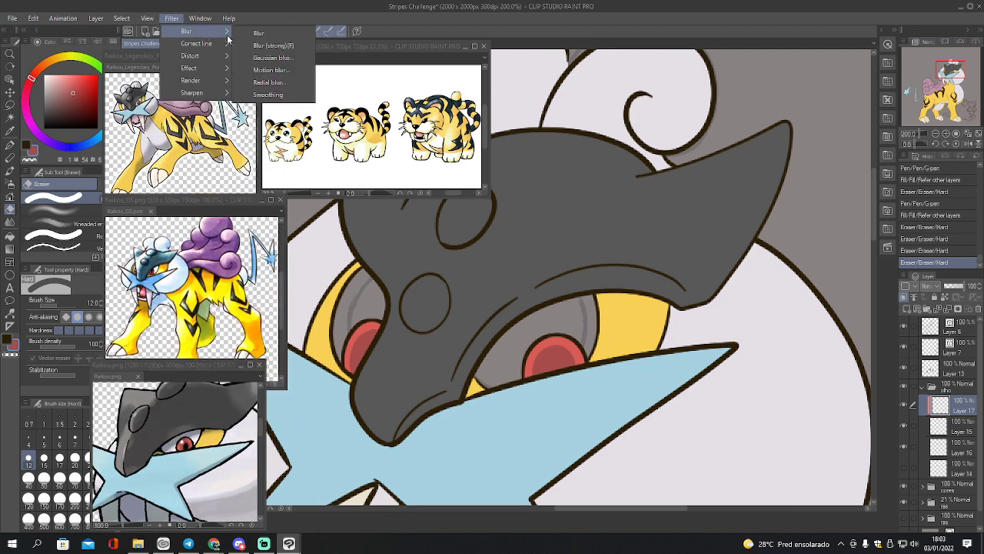
{"action": "left_click", "coordinate": [275, 47]}
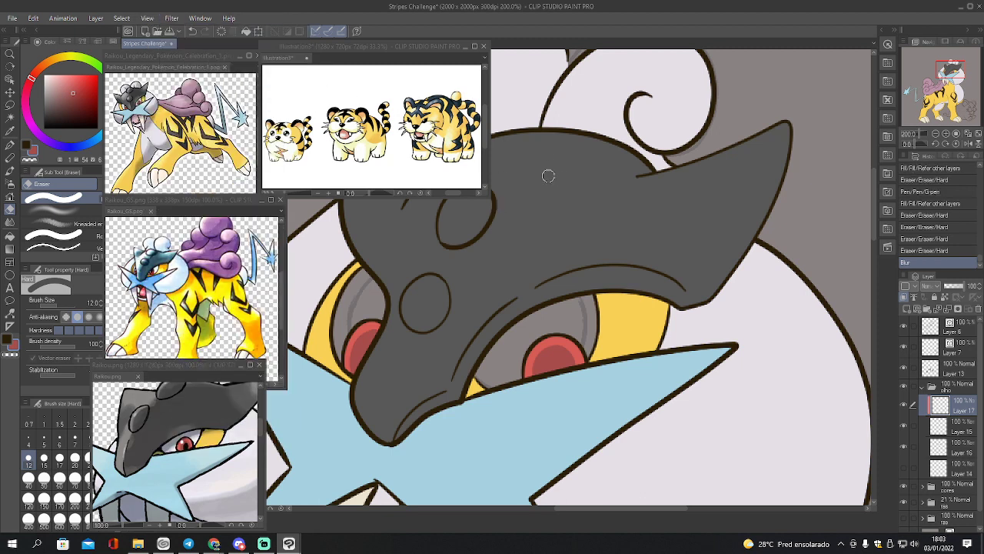
Apply a Gaussian blur with strength 4 to the darker red iris areas on Layer 17
{"action": "left_click", "coordinate": [147, 18]}
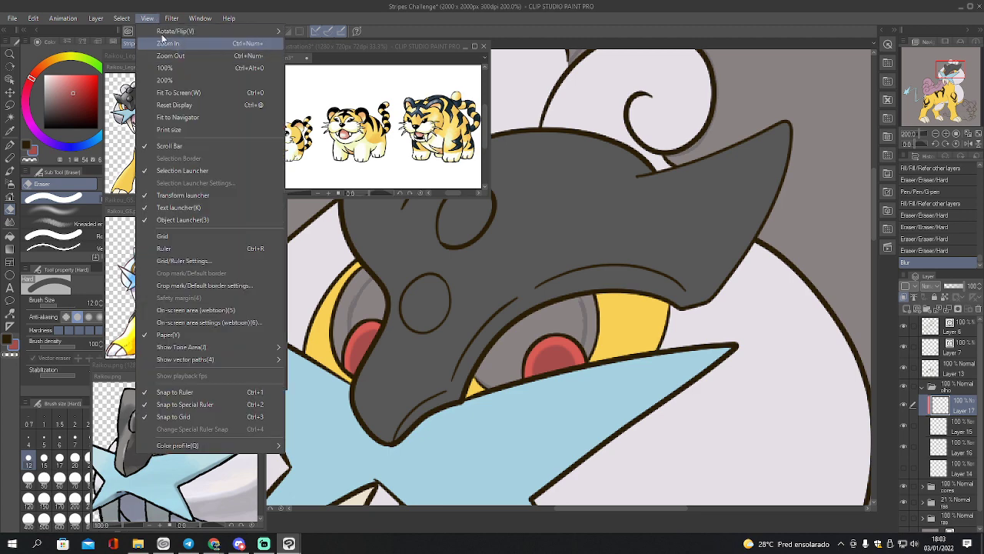
{"action": "mouse_move", "coordinate": [171, 17]}
{"action": "mouse_move", "coordinate": [200, 32]}
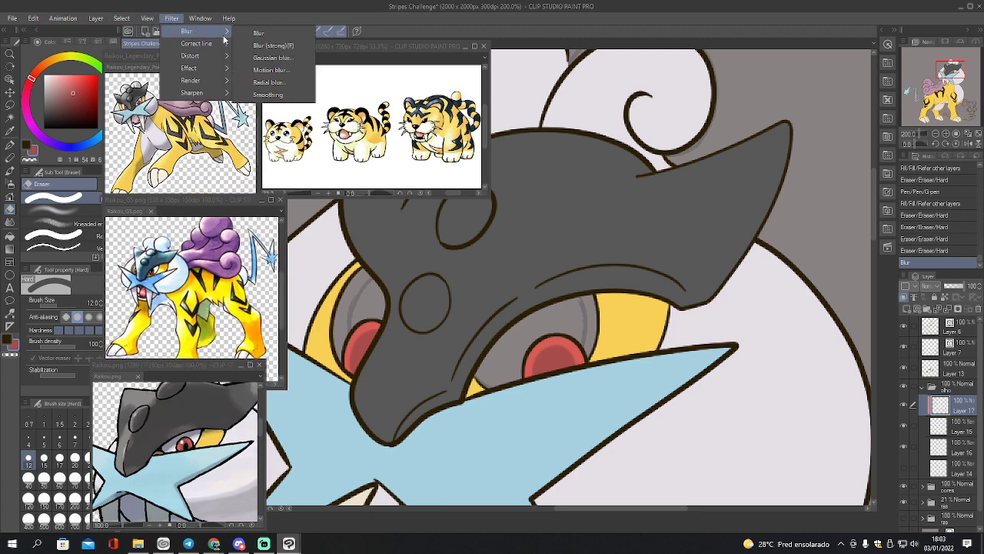
{"action": "left_click", "coordinate": [274, 59]}
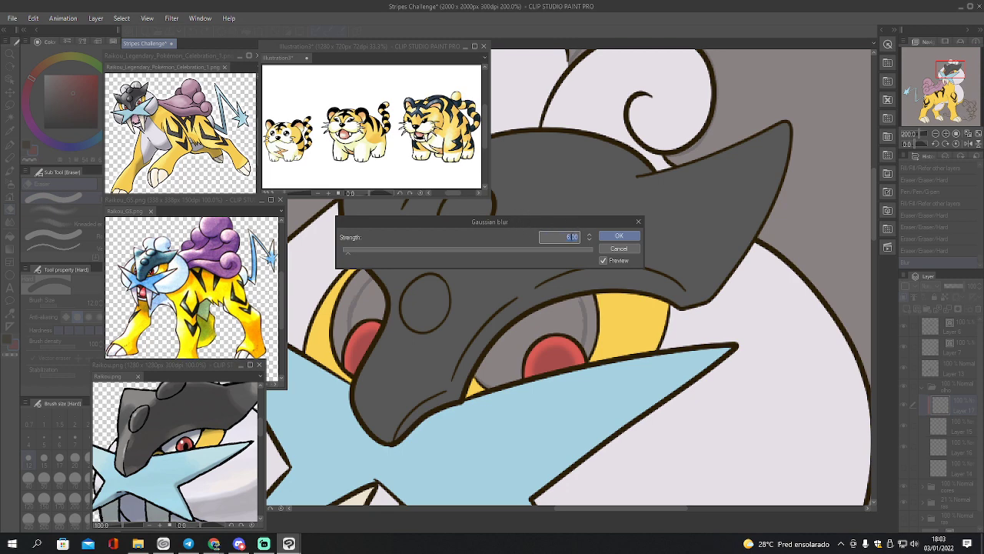
{"action": "type", "text": "4"}
{"action": "left_click", "coordinate": [627, 240]}
Add a clipped raster layer above Layer 17 and sample the dark outline color from the Raikou.png reference
{"action": "left_click", "coordinate": [906, 308]}
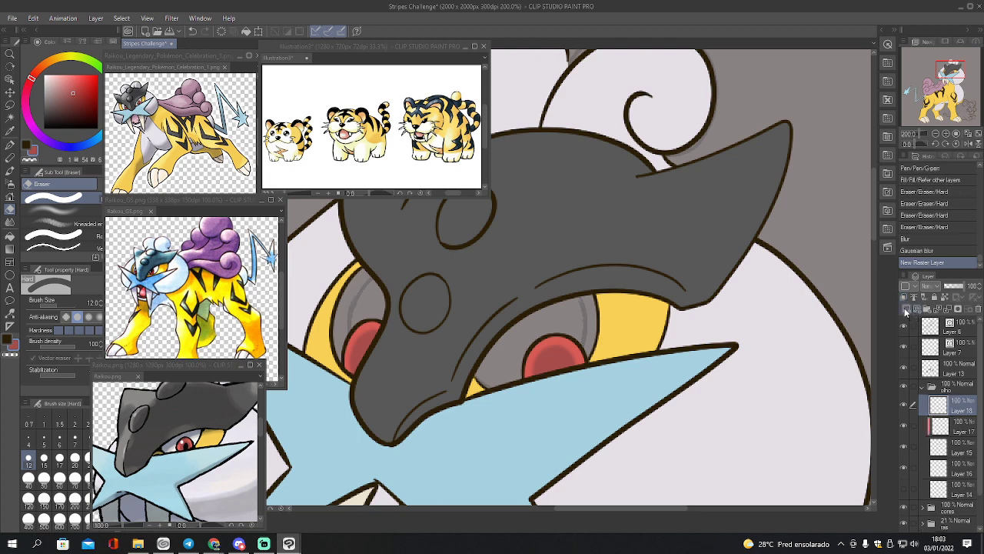
{"action": "left_click", "coordinate": [906, 297]}
{"action": "left_click", "coordinate": [238, 422], "text": "alt"}
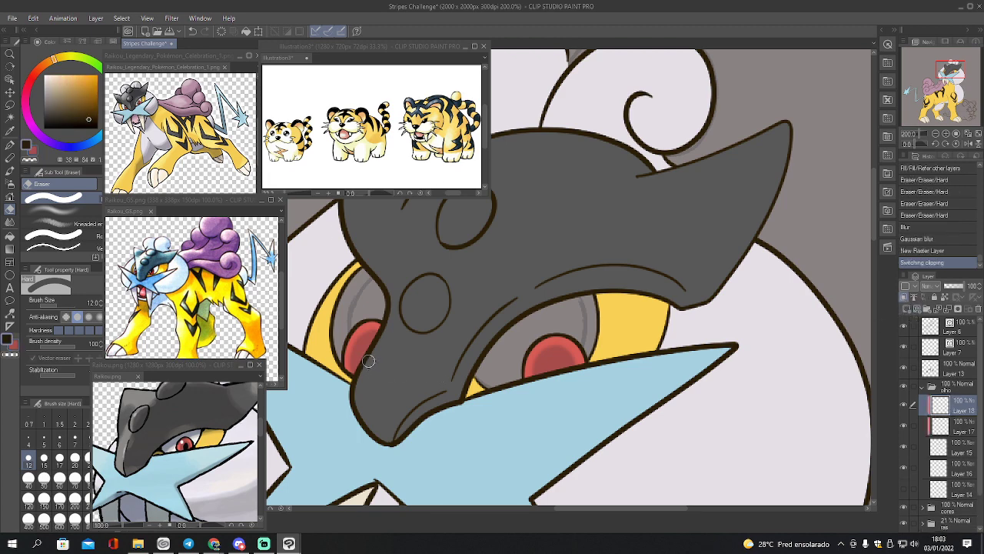
Outline both pupils on Layer 18 with the G-pen at size 6 and fill the right pupil with the dark color
{"action": "key", "text": "p"}
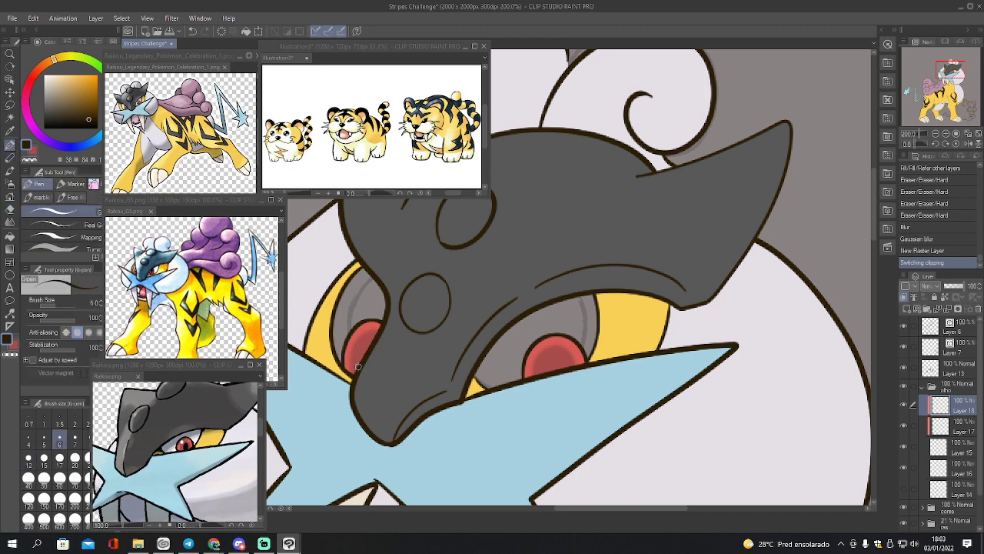
{"action": "left_click_drag", "start_coordinate": [369, 338], "coordinate": [373, 339]}
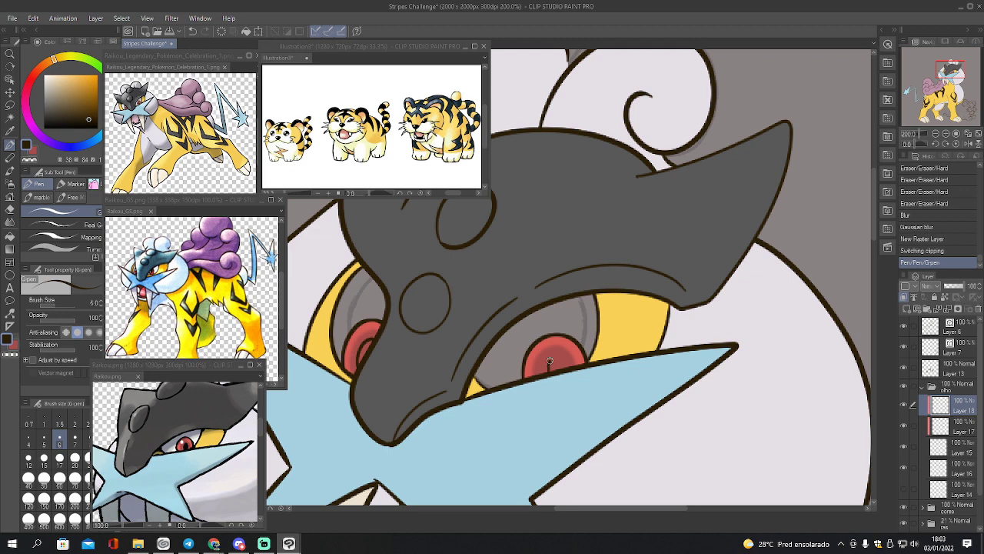
{"action": "mouse_move", "coordinate": [559, 359]}
{"action": "left_mouse_down"}
{"action": "mouse_move", "coordinate": [563, 369]}
{"action": "mouse_move", "coordinate": [556, 354]}
{"action": "mouse_move", "coordinate": [548, 370]}
{"action": "left_mouse_up"}
{"action": "key", "text": "ctrl+z"}
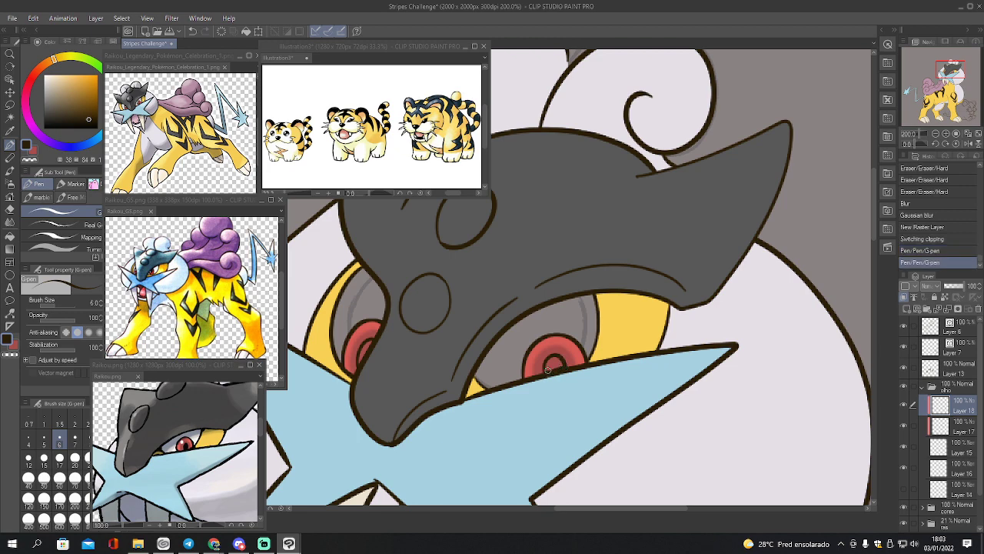
{"action": "key", "text": "g"}
{"action": "left_click", "coordinate": [556, 366]}
Complete the left pupil's outline with the G-pen and fill it with the dark color
{"action": "key", "text": "p"}
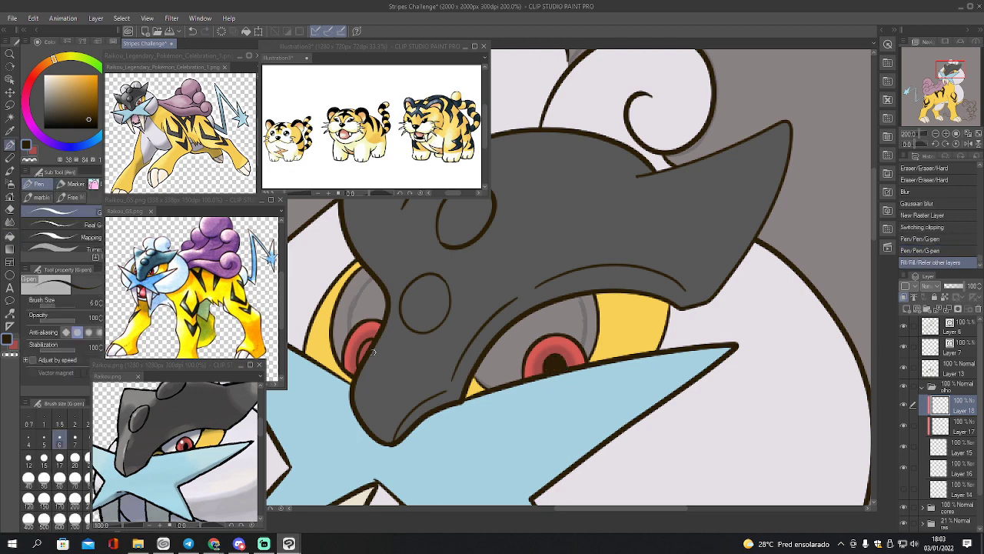
{"action": "left_click", "coordinate": [370, 343]}
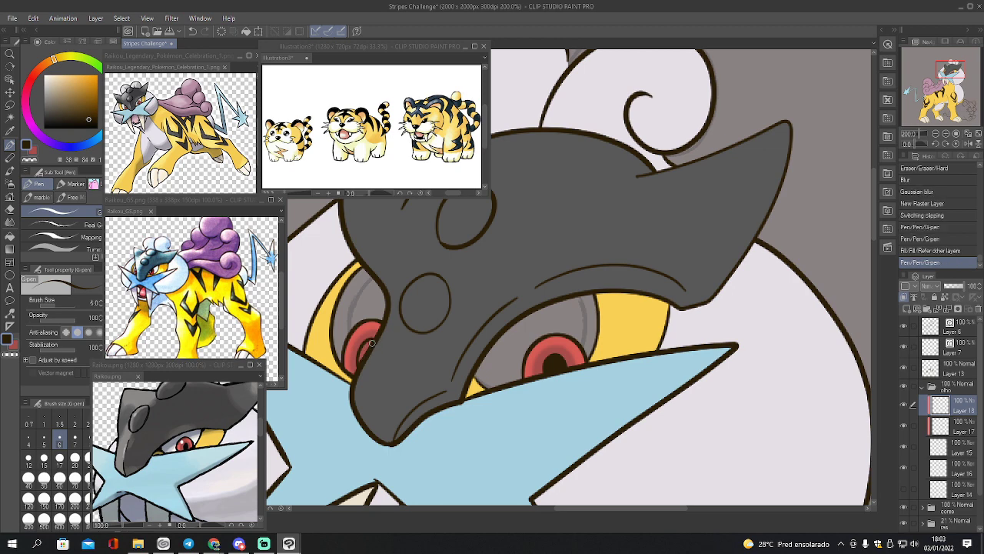
{"action": "key", "text": "g"}
{"action": "left_click", "coordinate": [375, 351]}
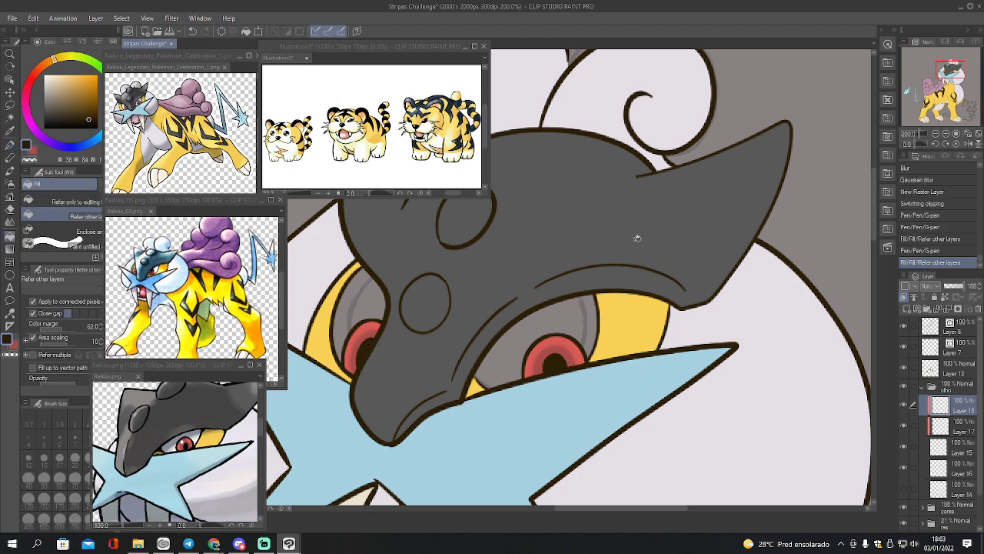
Add a new raster layer above Layer 18, select the eye area from Layer 14's contents, and switch the drawing color to white
{"action": "left_click", "coordinate": [905, 308]}
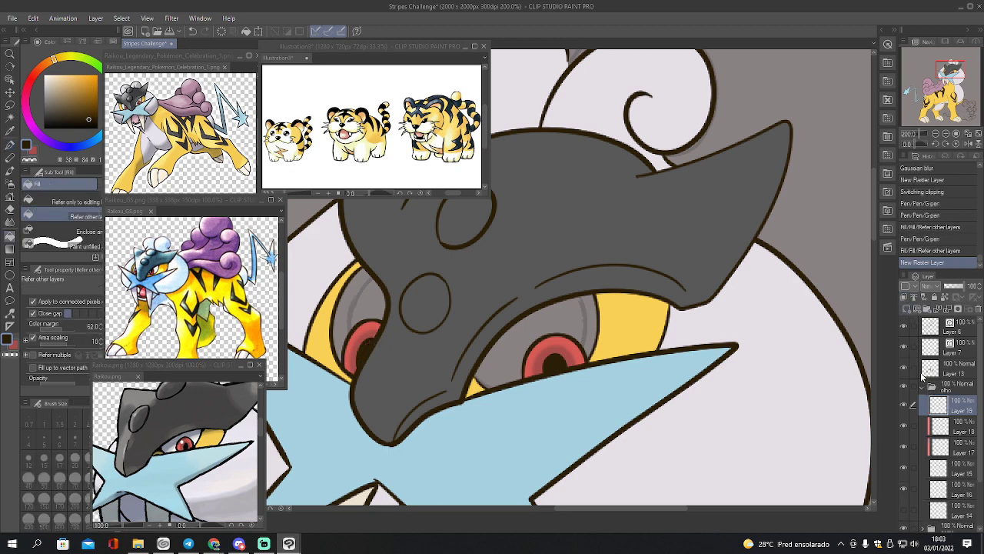
{"action": "left_click", "coordinate": [937, 507], "text": "ctrl"}
{"action": "key", "text": "x"}
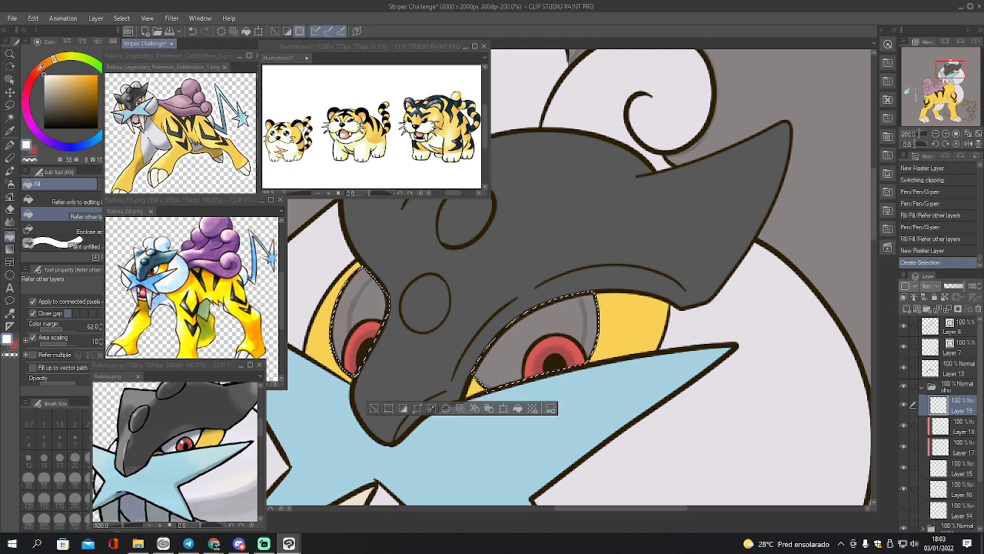
Try placing a round white highlight on the left iris with the Milli pen at size 20, and undo it
{"action": "key", "text": "p"}
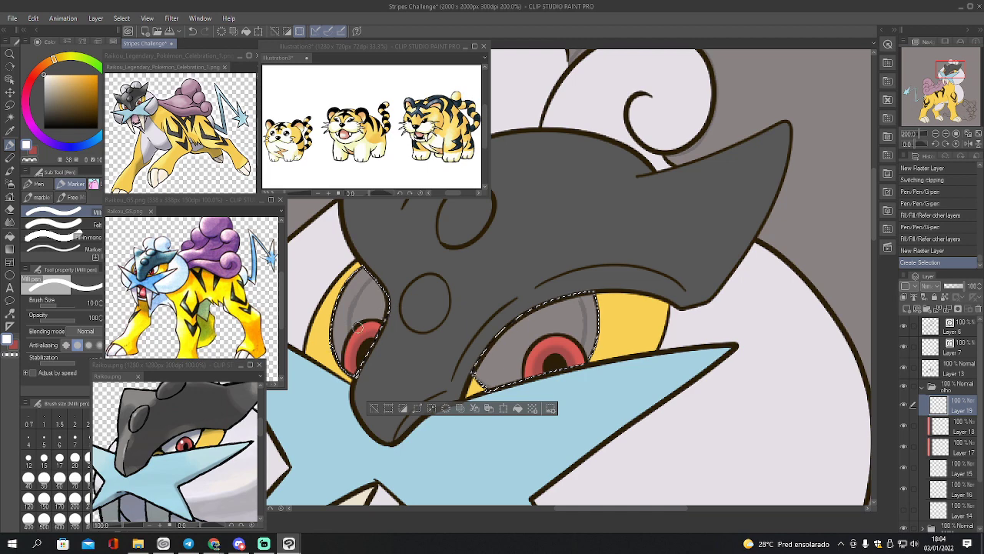
{"action": "key", "text": "bracketright"}
{"action": "key", "text": "bracketright"}
{"action": "key", "text": "bracketright"}
{"action": "key", "text": "bracketright"}
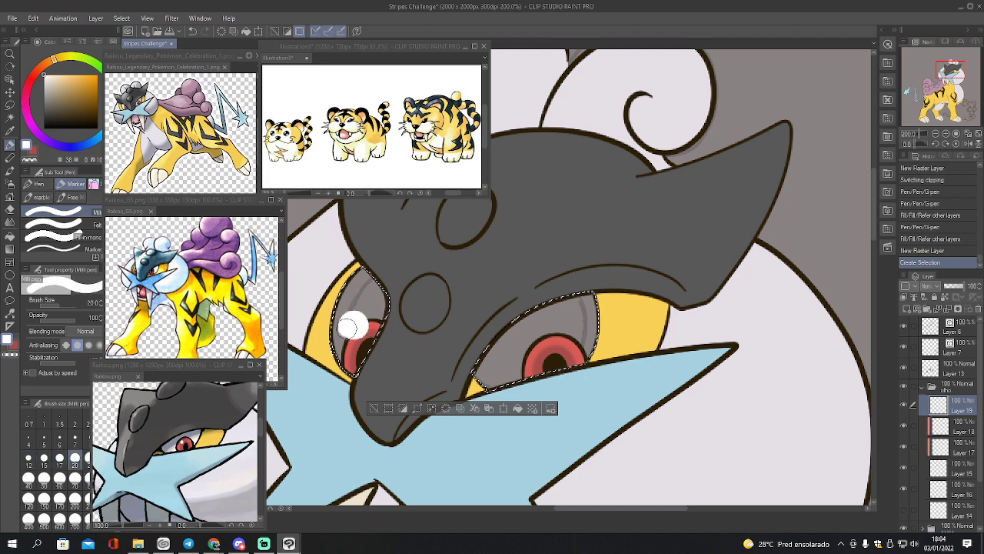
{"action": "left_click", "coordinate": [355, 329]}
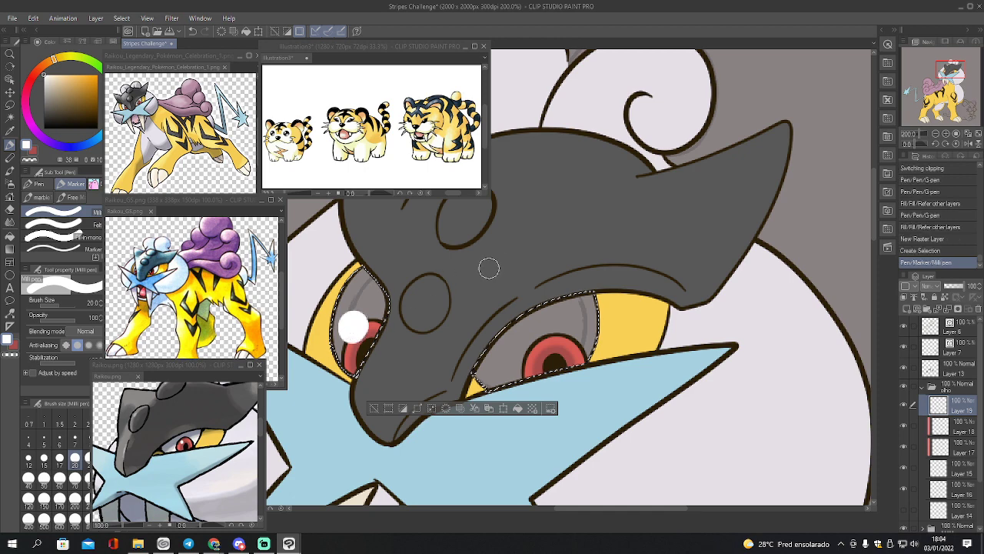
{"action": "key", "text": "ctrl+z"}
Draw a white ellipse highlight over the upper edge of the left iris on Layer 19 and fill it white
{"action": "key", "text": "u"}
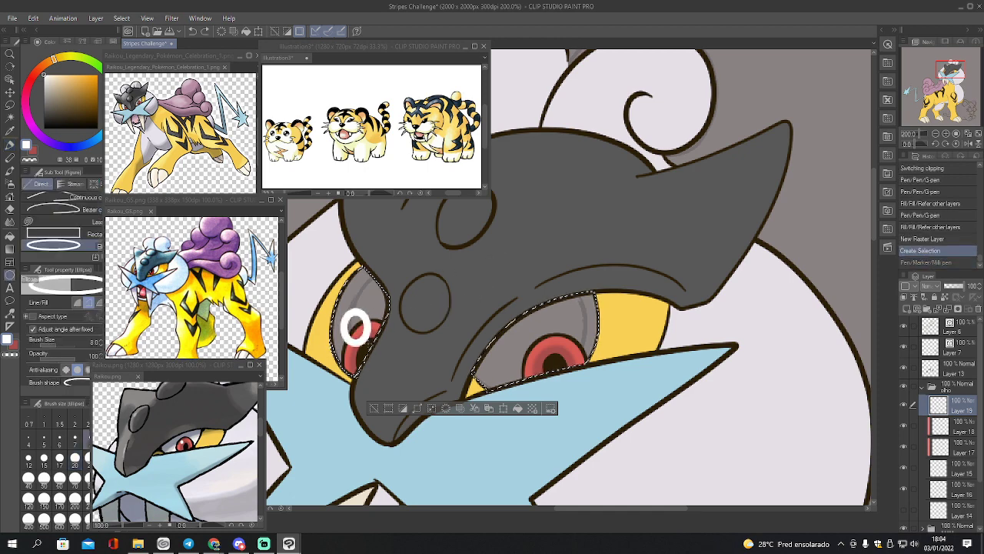
{"action": "left_click_drag", "start_coordinate": [343, 314], "coordinate": [370, 342]}
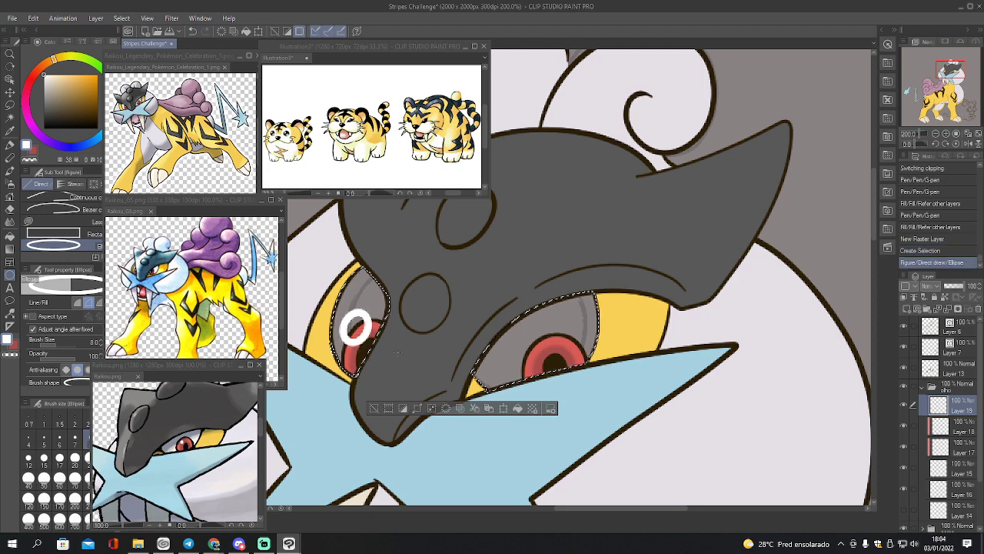
{"action": "key", "text": "g"}
{"action": "left_click", "coordinate": [358, 328]}
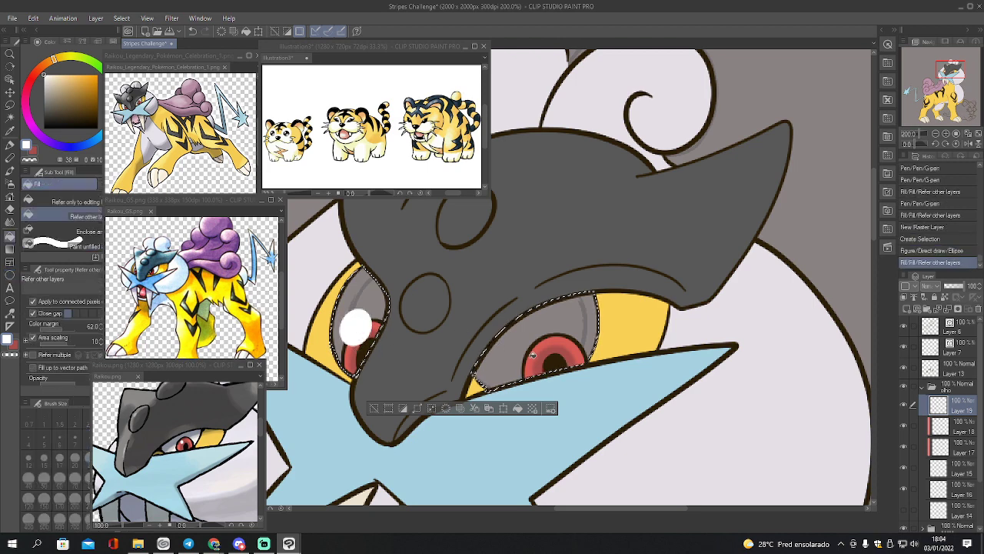
Draw a white ellipse highlight over the upper edge of the right iris on Layer 19
{"action": "key", "text": "u"}
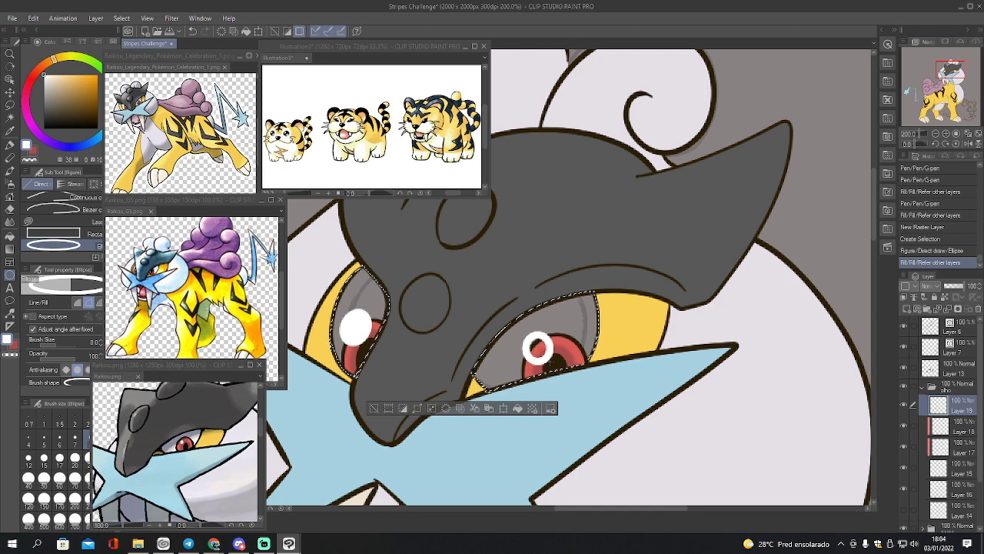
Finish the white highlight over the larger eye's iris by redrawing the ellipse, filling its hole with white and clearing the selection
{"action": "left_click", "coordinate": [551, 365]}
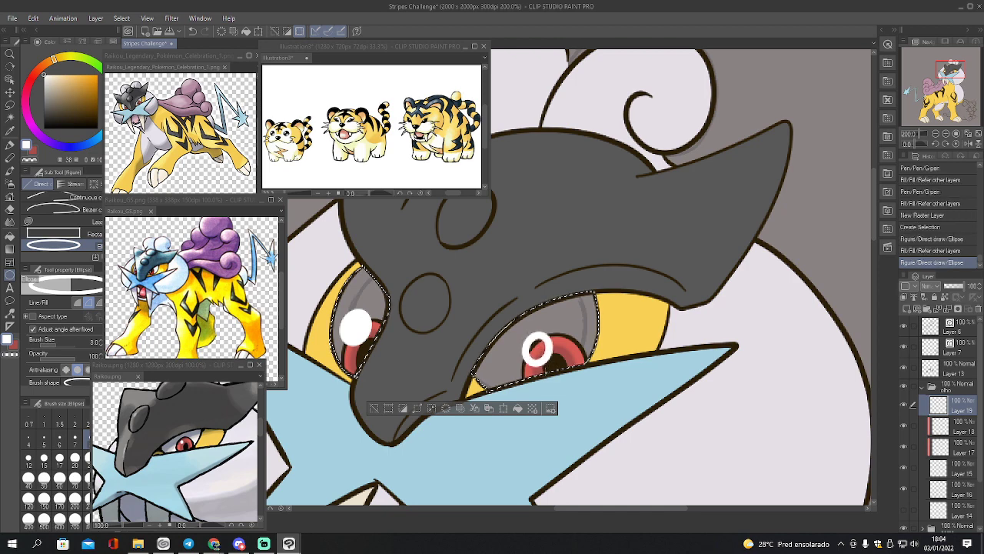
{"action": "key", "text": "g"}
{"action": "left_click", "coordinate": [538, 348]}
{"action": "key", "text": "ctrl+d"}
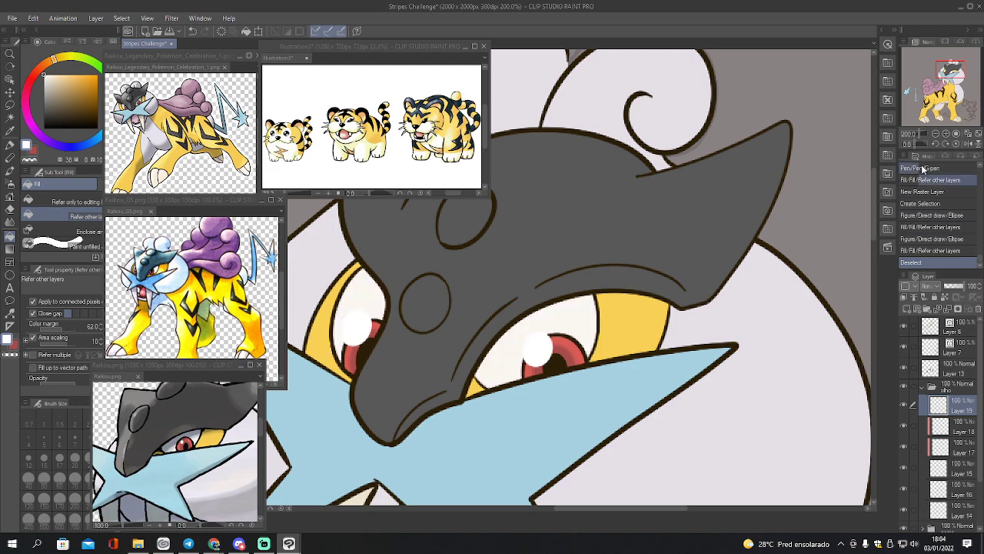
Lasso the white highlight in the partly hidden eye beside the mask and reposition it over the iris with Scale/Rotate
{"action": "left_click", "coordinate": [936, 133]}
{"action": "left_click_drag", "start_coordinate": [935, 117], "coordinate": [939, 75]}
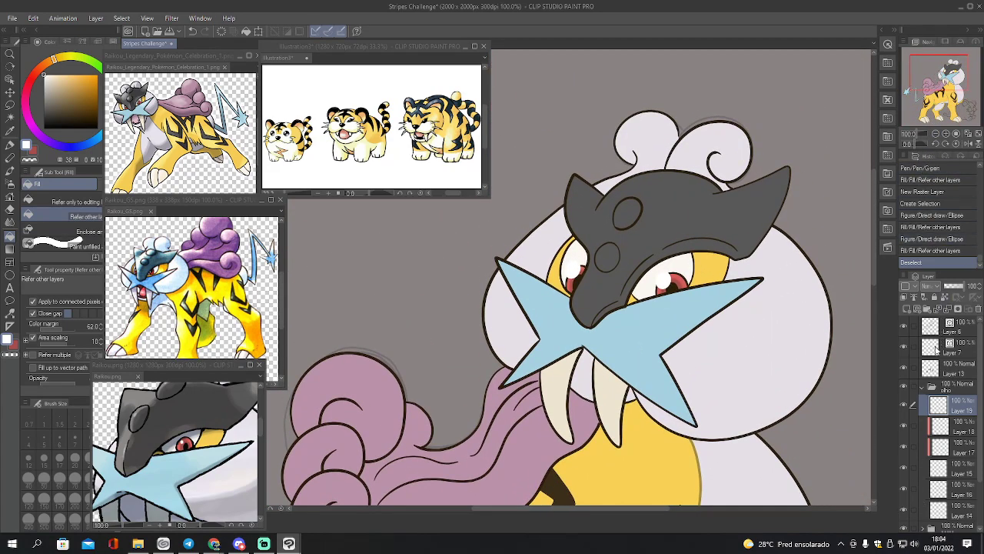
{"action": "key", "text": "m"}
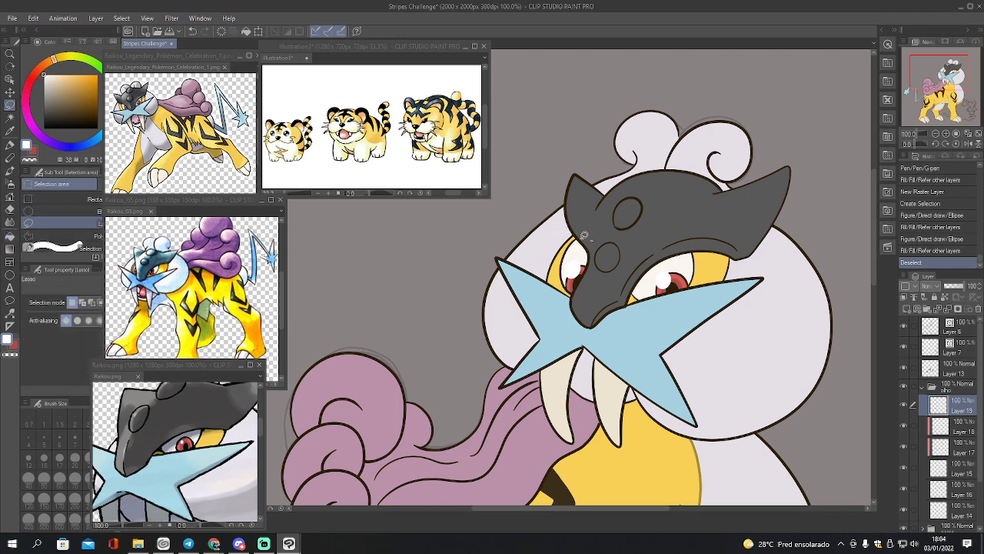
{"action": "left_click_drag", "start_coordinate": [585, 237], "coordinate": [596, 269]}
{"action": "key", "text": "ctrl+t"}
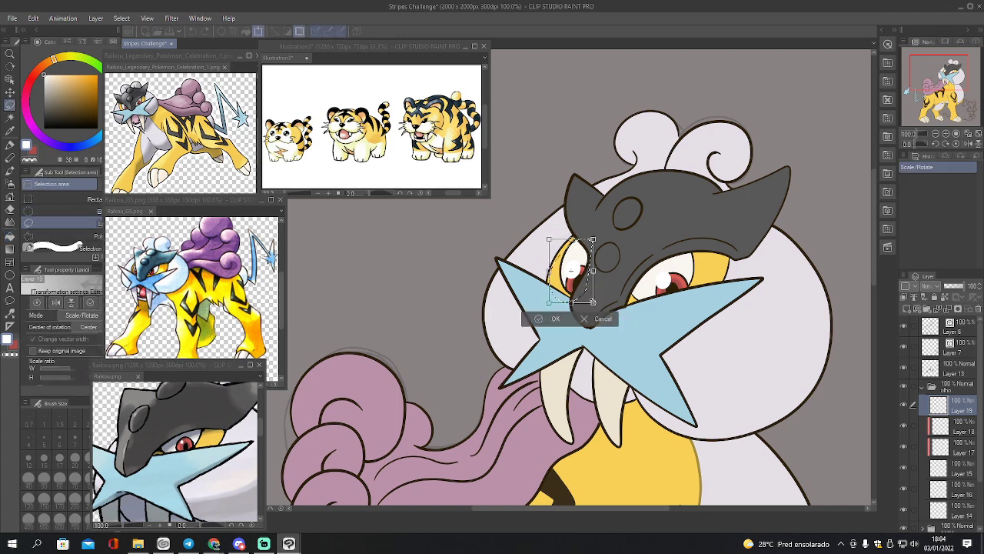
{"action": "left_click_drag", "start_coordinate": [579, 277], "coordinate": [586, 287]}
{"action": "left_click", "coordinate": [555, 315]}
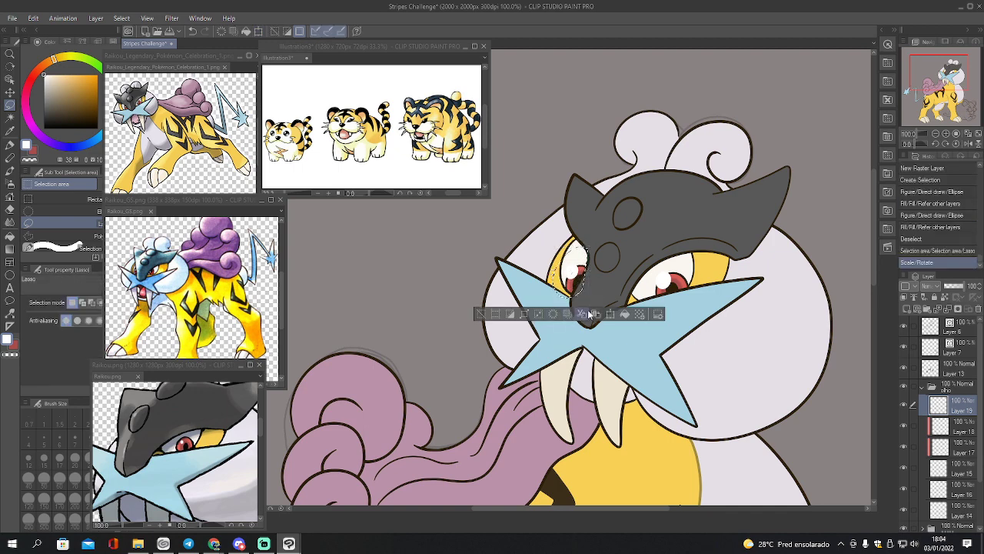
Lasso the white highlight in the larger eye, rotate and reposition it over the iris, and clear the selection
{"action": "mouse_move", "coordinate": [667, 258]}
{"action": "left_mouse_down"}
{"action": "mouse_move", "coordinate": [670, 307]}
{"action": "mouse_move", "coordinate": [685, 279]}
{"action": "left_mouse_up"}
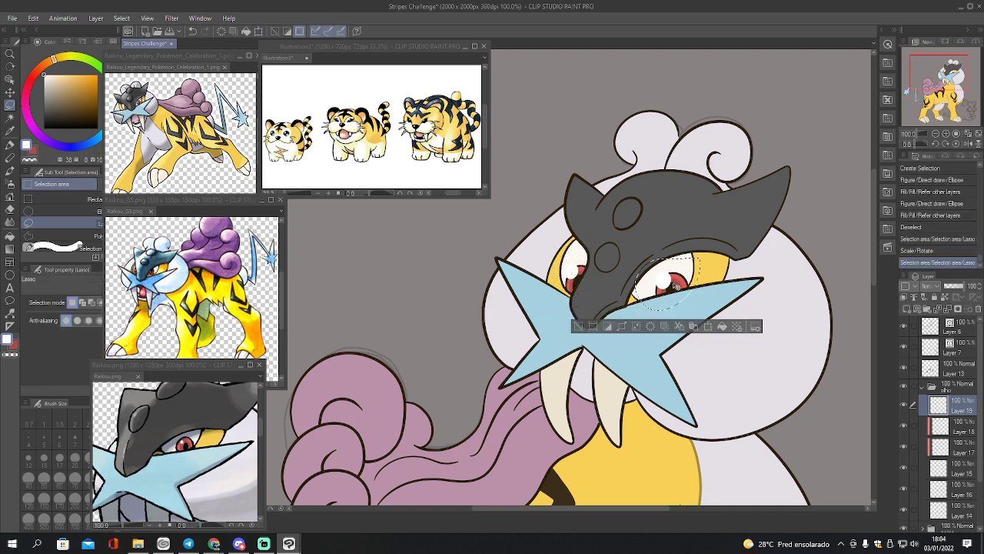
{"action": "key", "text": "ctrl+t"}
{"action": "left_click_drag", "start_coordinate": [713, 311], "coordinate": [688, 301]}
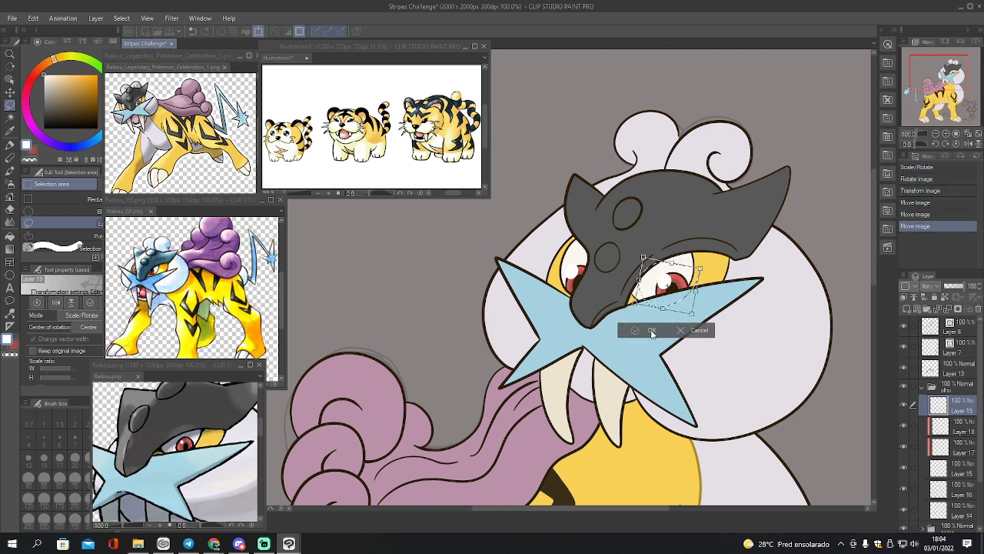
{"action": "left_click", "coordinate": [651, 330]}
{"action": "key", "text": "ctrl+d"}
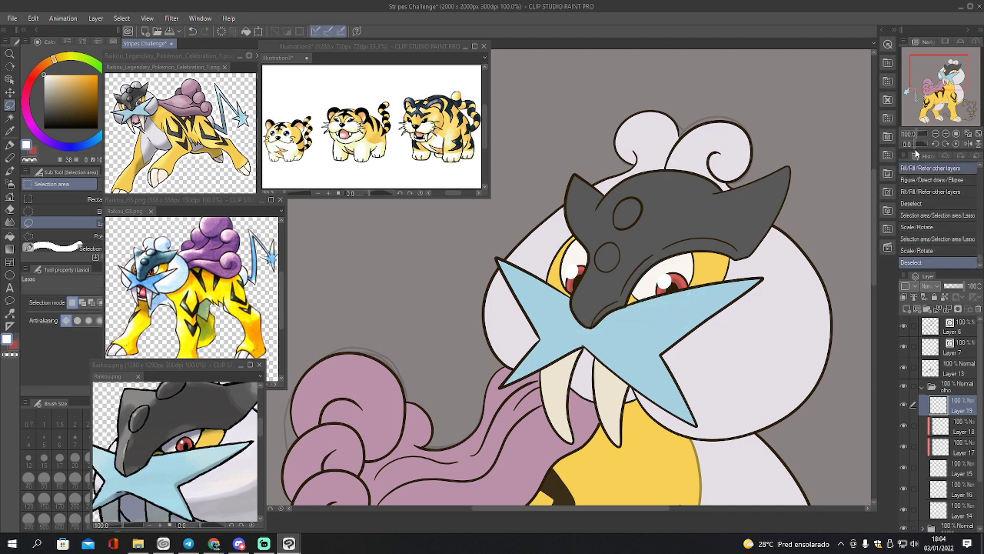
Compare the eyes with and without the body colors by toggling the visibility of the cores folder
{"action": "left_click", "coordinate": [923, 386]}
{"action": "left_click", "coordinate": [904, 403]}
{"action": "left_click", "coordinate": [904, 403]}
{"action": "left_click", "coordinate": [904, 403]}
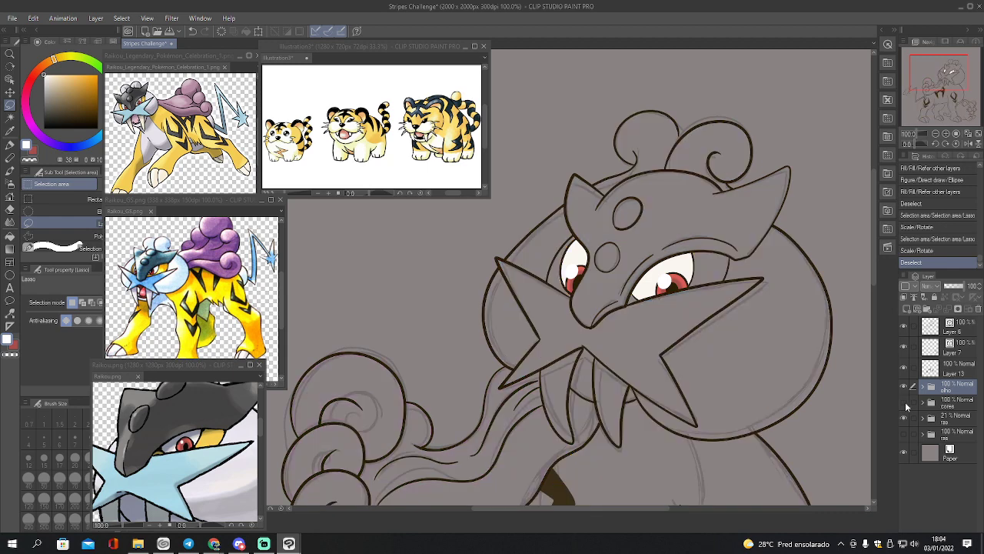
{"action": "left_click", "coordinate": [905, 403]}
{"action": "left_click", "coordinate": [905, 402]}
{"action": "left_click", "coordinate": [904, 402]}
{"action": "left_click", "coordinate": [923, 387]}
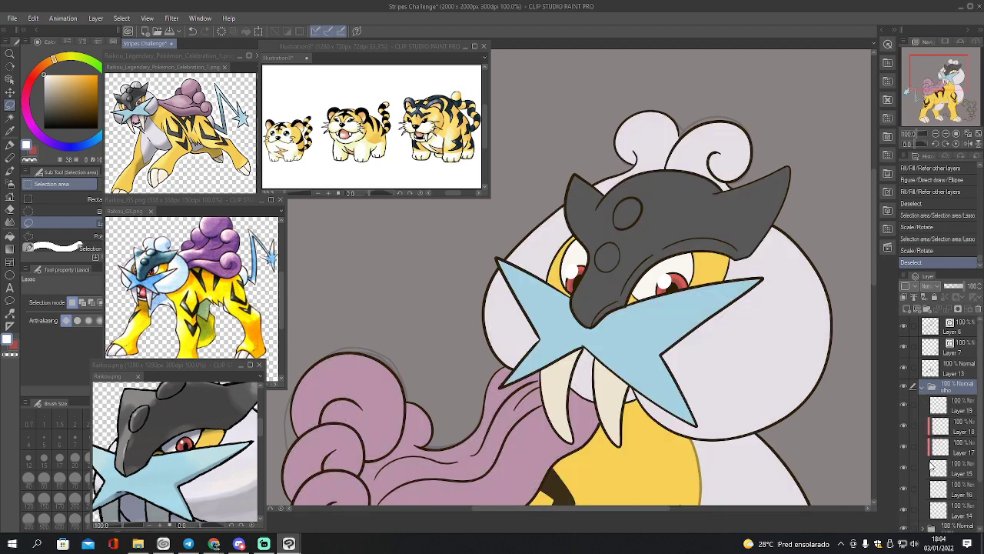
Erase a small spot at the outer edge of the partly hidden eye on Layer 14 and save the drawing
{"action": "left_click", "coordinate": [945, 509]}
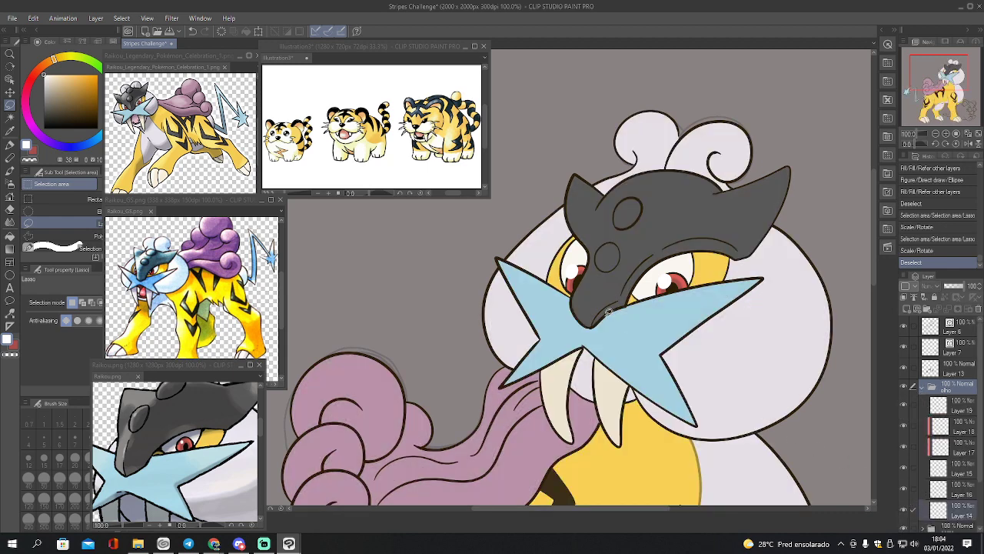
{"action": "key", "text": "e"}
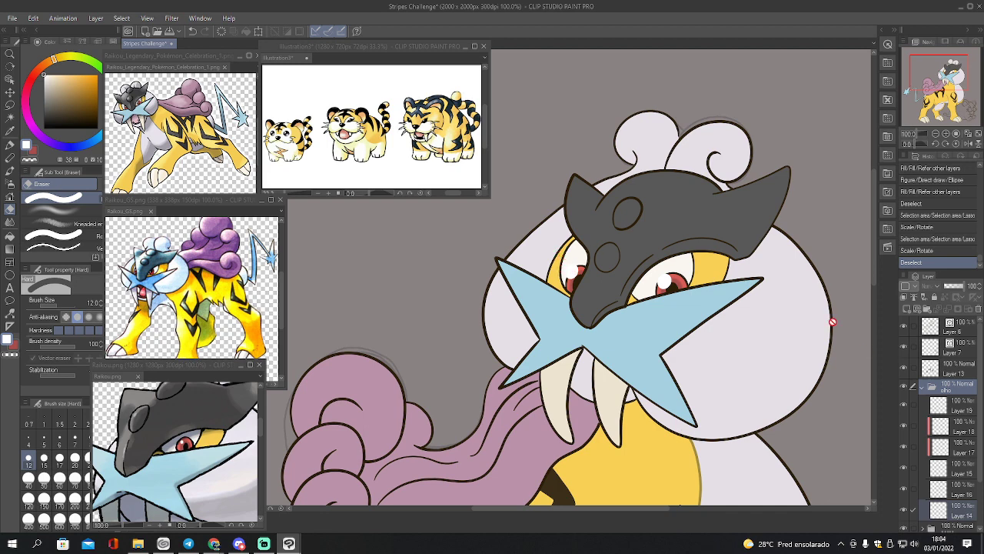
{"action": "left_click", "coordinate": [952, 513]}
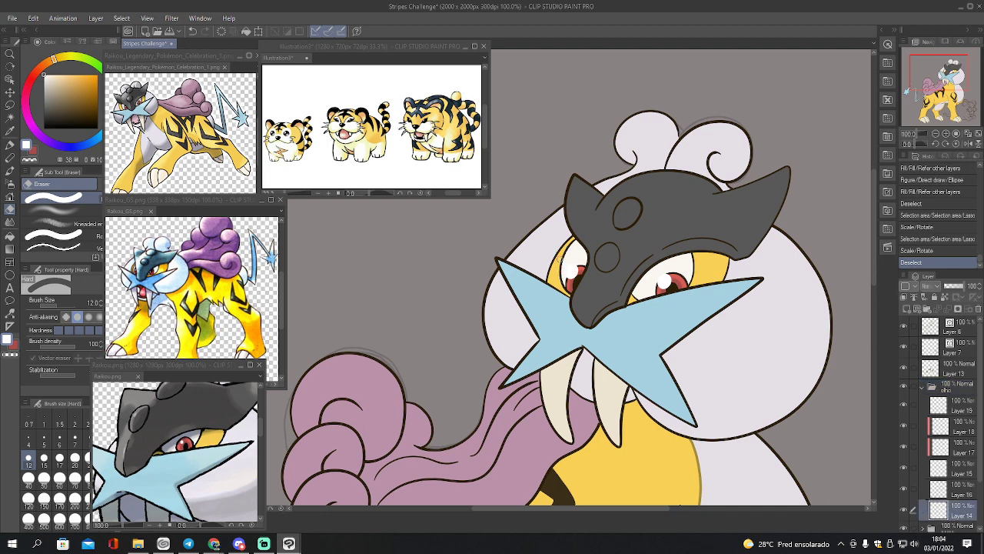
{"action": "left_click_drag", "start_coordinate": [557, 282], "coordinate": [561, 287]}
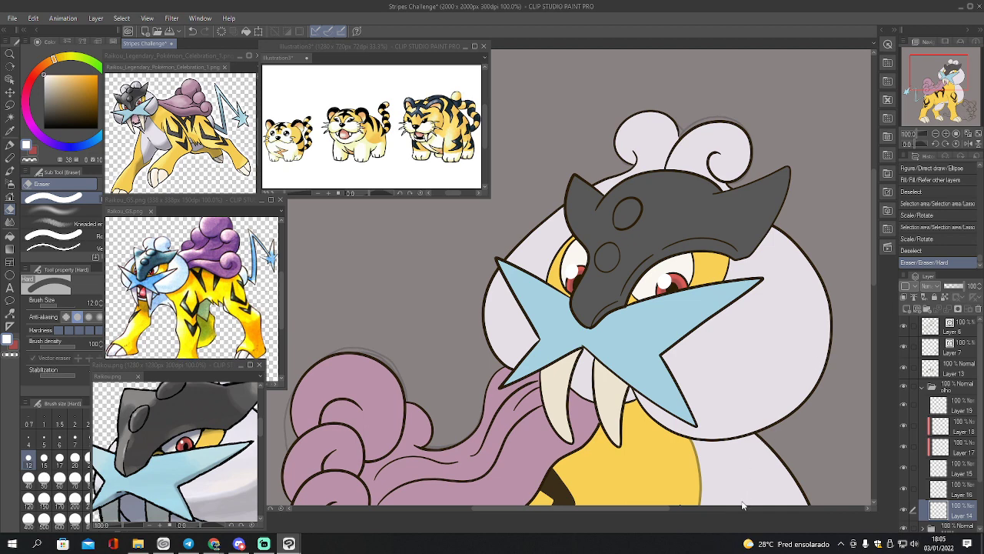
{"action": "key", "text": "ctrl+s"}
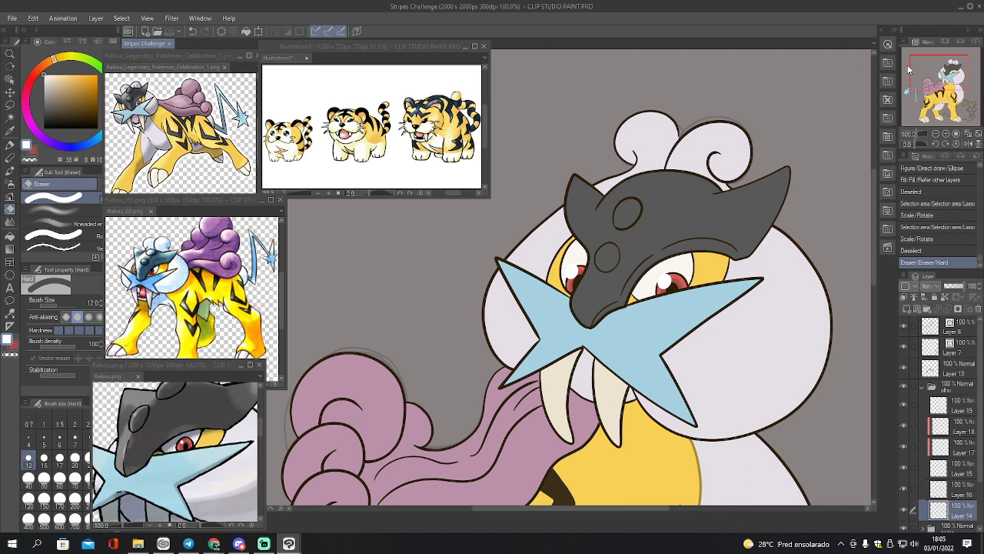
Collapse the olho folder and hide the 21% opacity sketch folder behind the tiger cub's line art
{"action": "left_click_drag", "start_coordinate": [935, 82], "coordinate": [944, 94]}
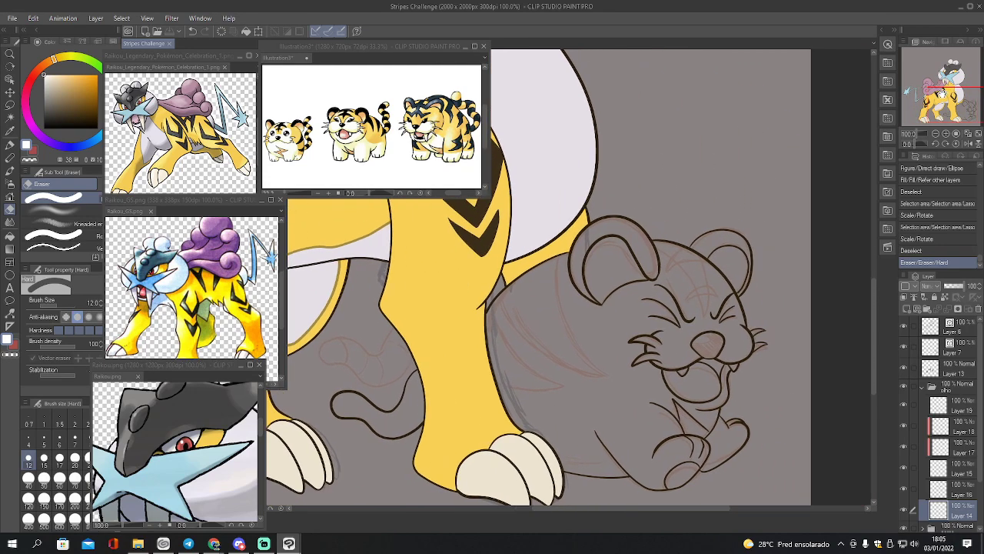
{"action": "left_click", "coordinate": [922, 386]}
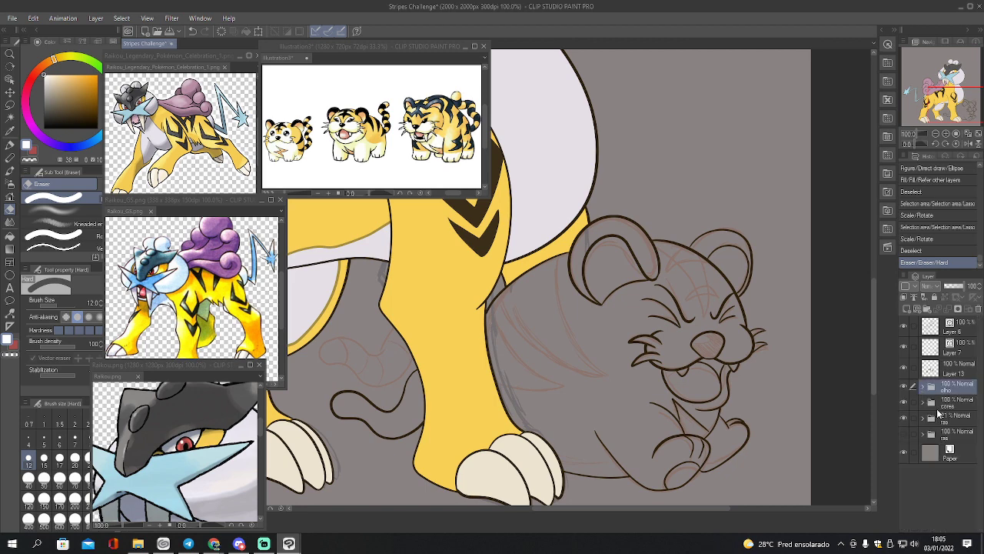
{"action": "left_click", "coordinate": [913, 419]}
{"action": "left_click", "coordinate": [905, 418]}
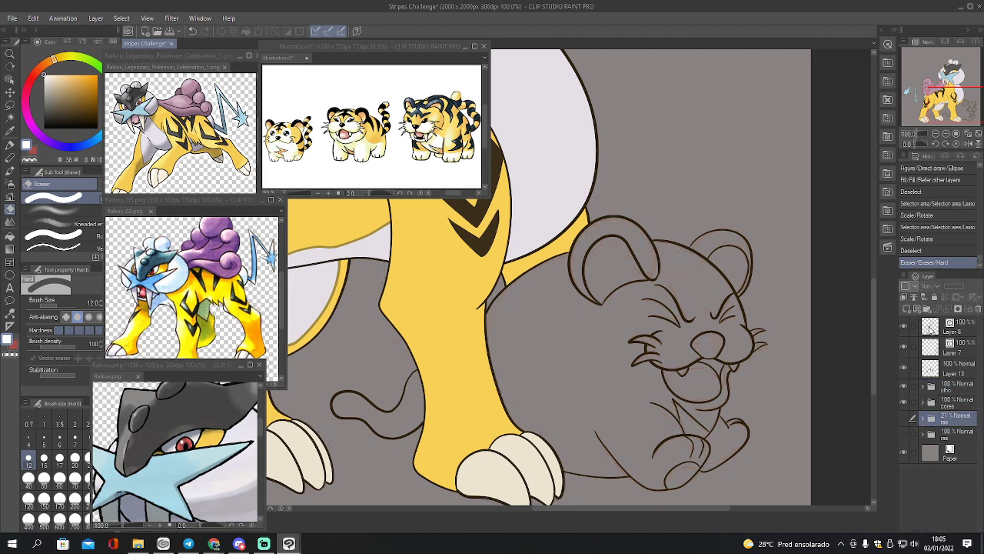
Create a layer folder named c2 above the sketch folder, add four raster layers inside it and select the lowest one
{"action": "left_click", "coordinate": [925, 308]}
{"action": "double_click", "coordinate": [952, 420]}
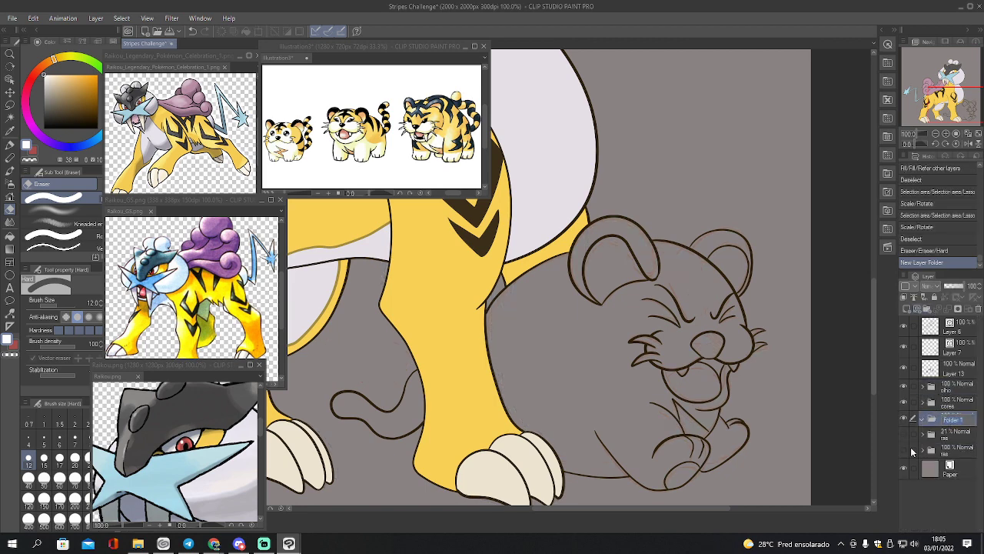
{"action": "key", "text": "Return"}
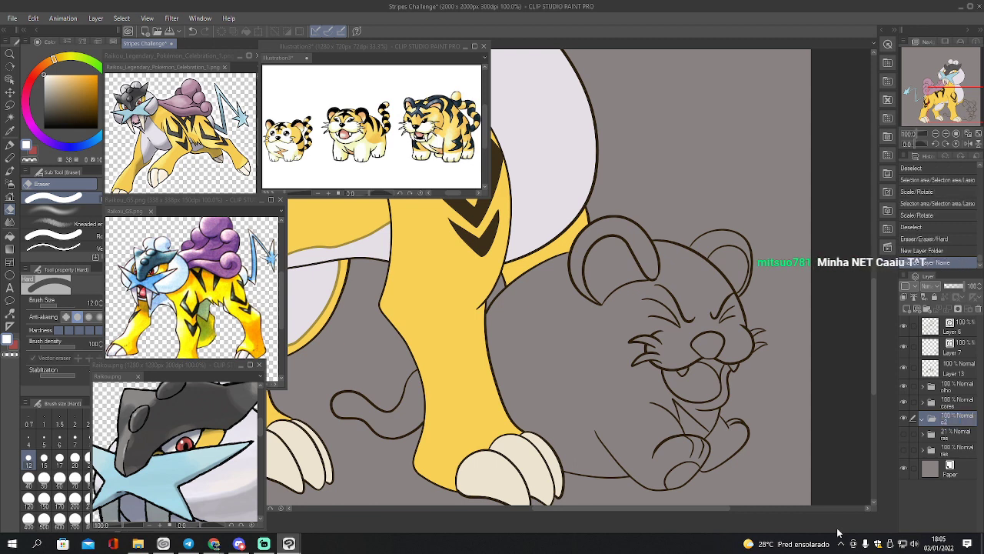
{"action": "left_click", "coordinate": [905, 308]}
{"action": "left_click", "coordinate": [906, 308]}
{"action": "left_click", "coordinate": [906, 309]}
{"action": "left_click", "coordinate": [906, 308]}
{"action": "left_click", "coordinate": [933, 502]}
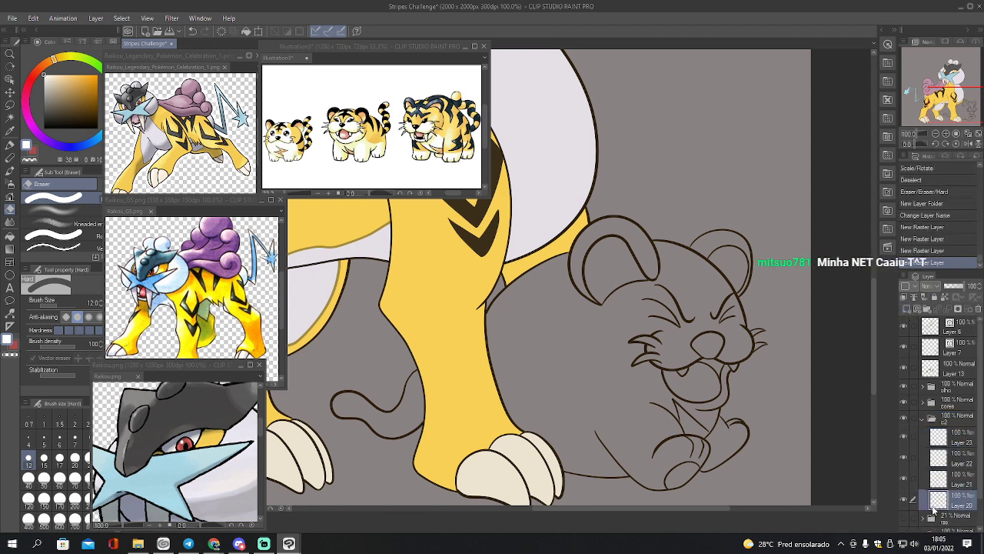
Pick the yellow fur color from the smallest tiger cub in the Illustration3 reference image
{"action": "key", "text": "i"}
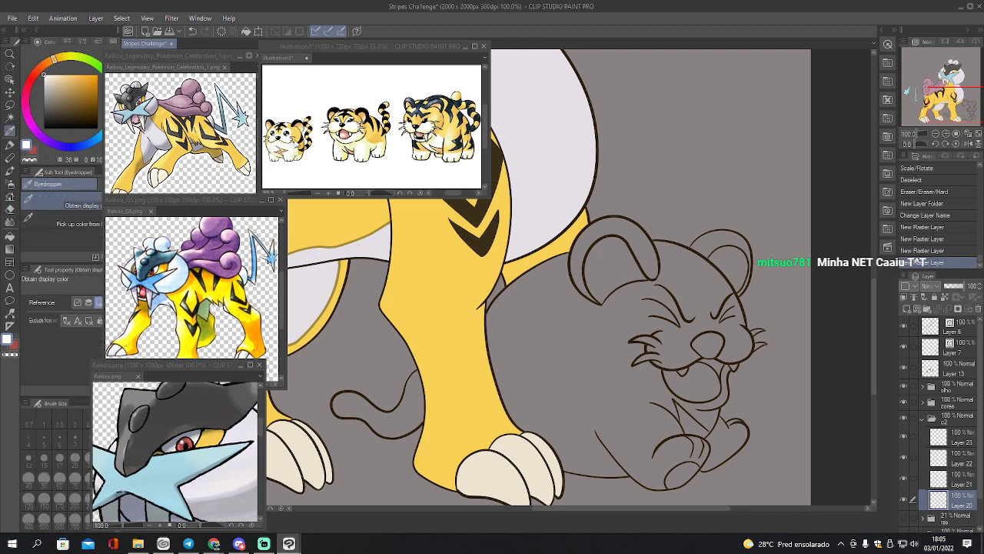
{"action": "left_click", "coordinate": [295, 143]}
{"action": "left_click", "coordinate": [956, 133]}
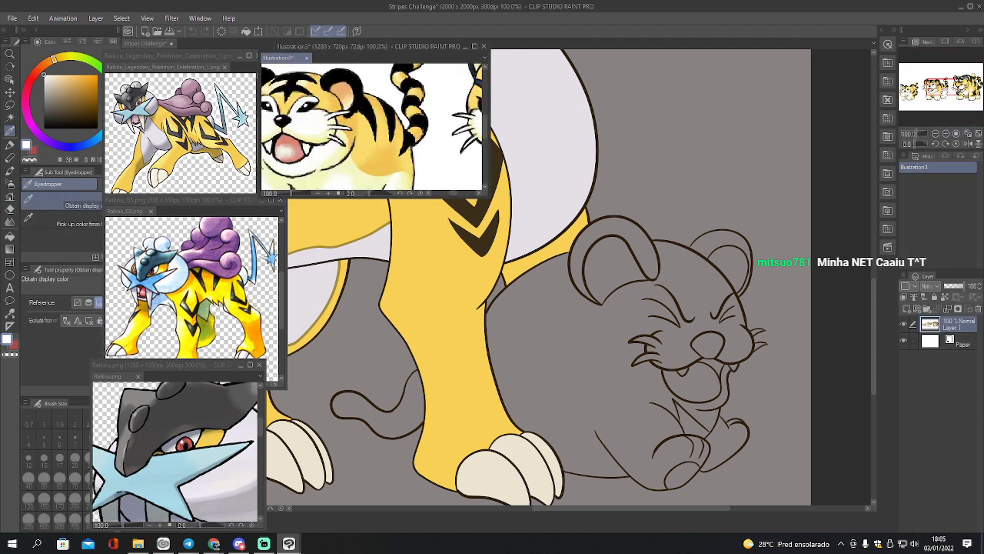
{"action": "left_click_drag", "start_coordinate": [941, 87], "coordinate": [908, 92]}
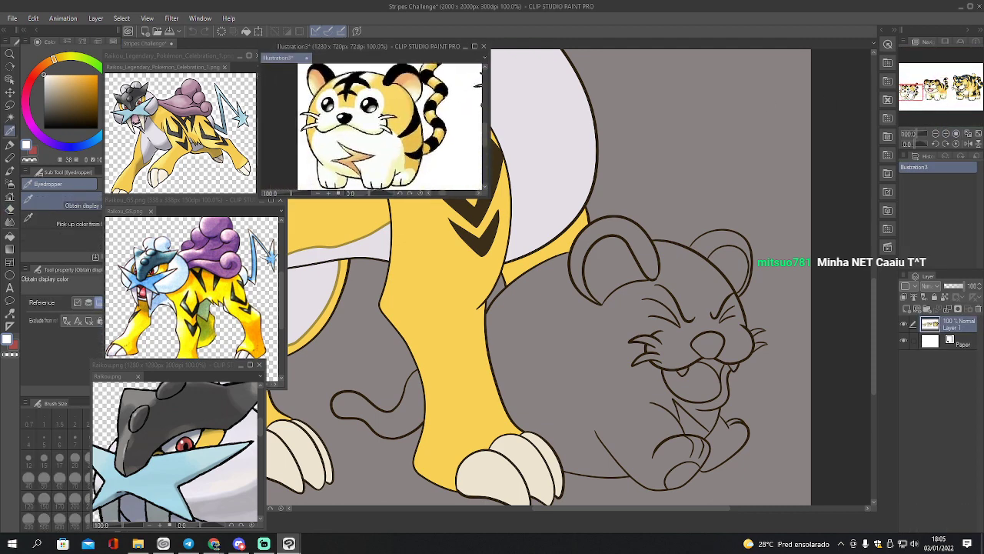
{"action": "left_click", "coordinate": [401, 106]}
{"action": "left_click", "coordinate": [395, 111]}
{"action": "left_click", "coordinate": [374, 115]}
{"action": "left_click", "coordinate": [374, 117]}
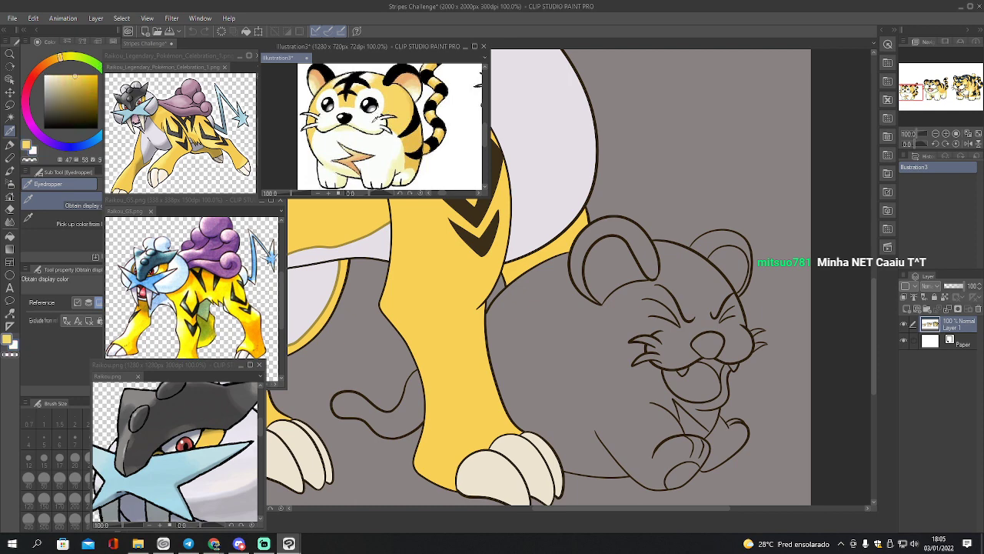
{"action": "left_click", "coordinate": [395, 111]}
Auto-select the cub's head and body area together with its tail, referring to all layers
{"action": "key", "text": "w"}
{"action": "left_click", "coordinate": [625, 362]}
{"action": "left_click", "coordinate": [617, 379]}
{"action": "left_click", "coordinate": [413, 418], "text": "shift"}
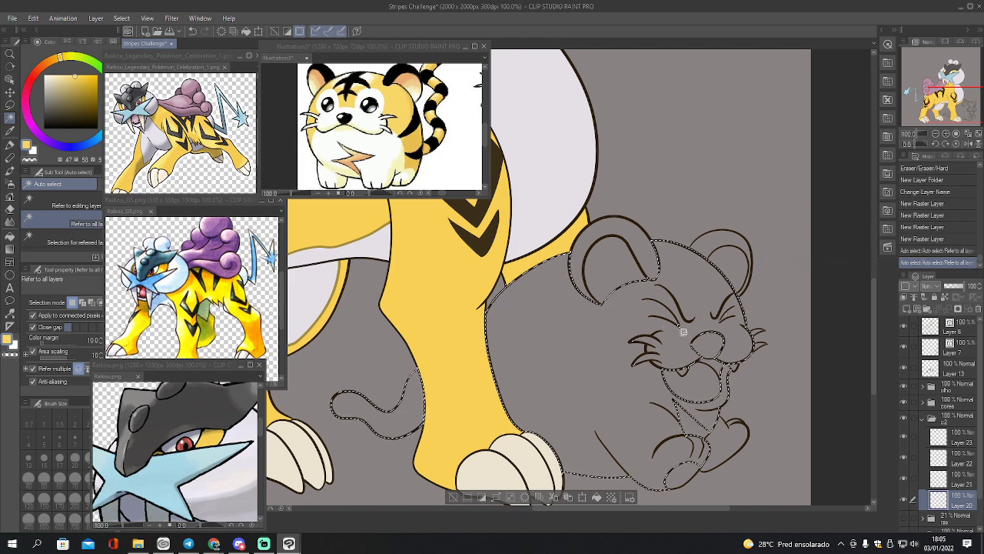
Add the areas around the cub's two closed eyes to the selection with the lasso
{"action": "key", "text": "m"}
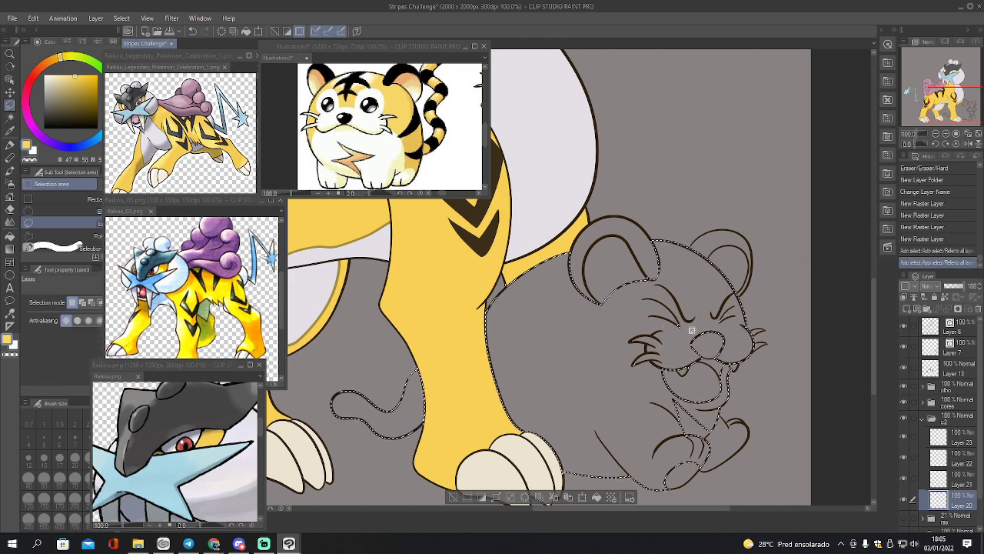
{"action": "mouse_move", "coordinate": [680, 318]}
{"action": "left_mouse_down"}
{"action": "mouse_move", "coordinate": [621, 362]}
{"action": "mouse_move", "coordinate": [657, 360]}
{"action": "mouse_move", "coordinate": [684, 333]}
{"action": "left_mouse_up"}
{"action": "left_click_drag", "start_coordinate": [734, 306], "coordinate": [736, 308]}
Add the missed areas around the cub's chest and front paw with the lasso, and auto-select its far foot
{"action": "left_click", "coordinate": [936, 135]}
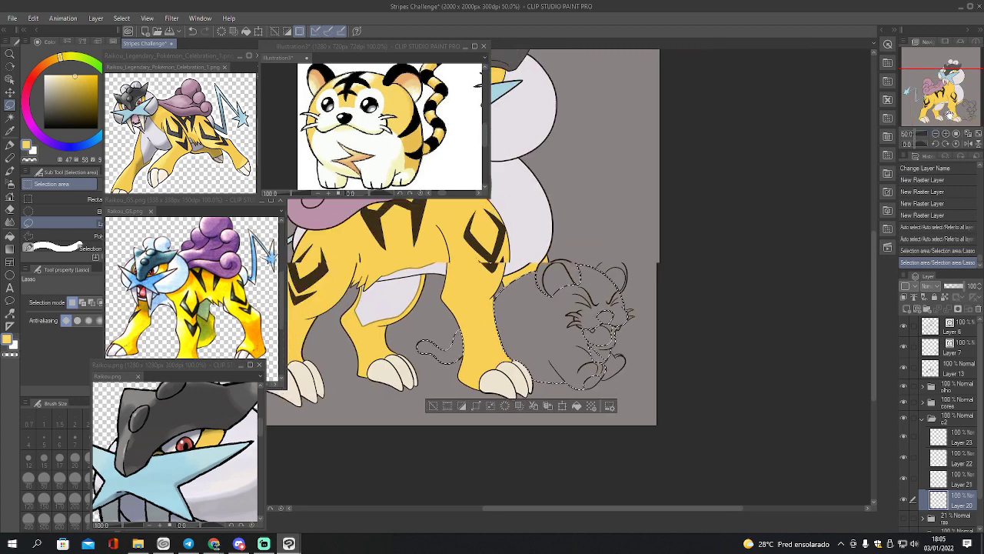
{"action": "left_click", "coordinate": [937, 134]}
{"action": "left_click_drag", "start_coordinate": [936, 105], "coordinate": [946, 125]}
{"action": "left_click", "coordinate": [957, 133]}
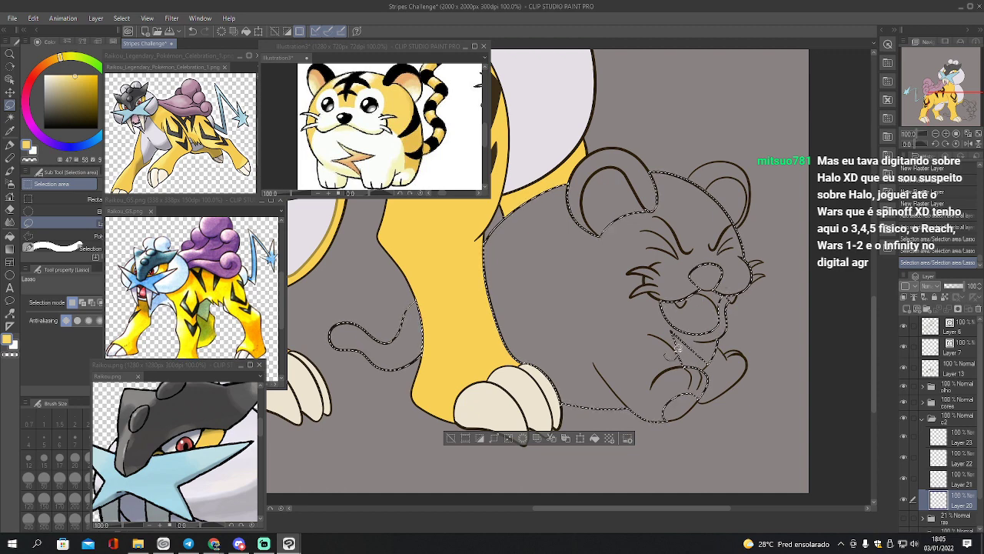
{"action": "mouse_move", "coordinate": [679, 345]}
{"action": "left_mouse_down"}
{"action": "mouse_move", "coordinate": [706, 364]}
{"action": "mouse_move", "coordinate": [691, 360]}
{"action": "mouse_move", "coordinate": [689, 375]}
{"action": "mouse_move", "coordinate": [713, 372]}
{"action": "left_mouse_up"}
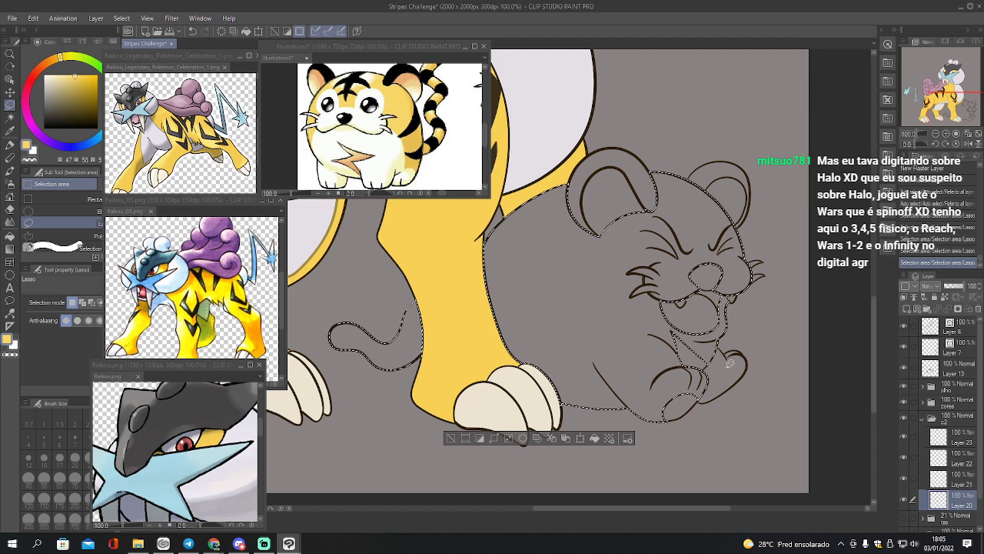
{"action": "key", "text": "w"}
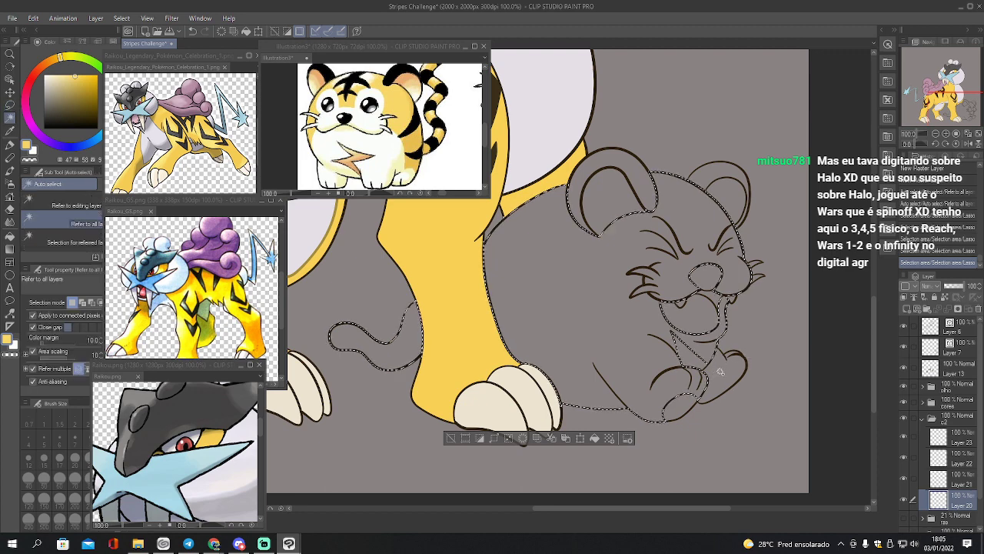
{"action": "left_click", "coordinate": [733, 366]}
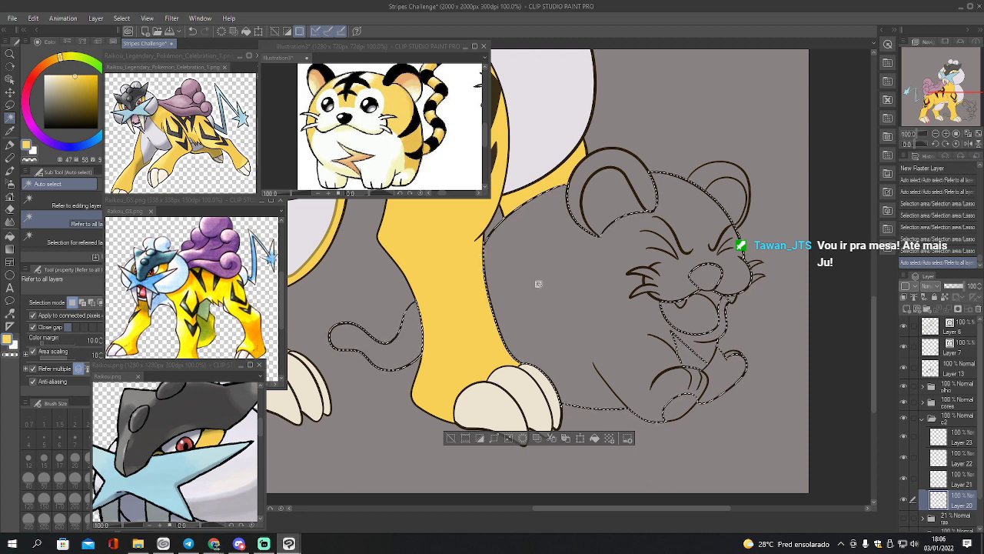
Fill the selected body and tail of the cub with the picked yellow
{"action": "key", "text": "g"}
{"action": "left_click", "coordinate": [685, 273]}
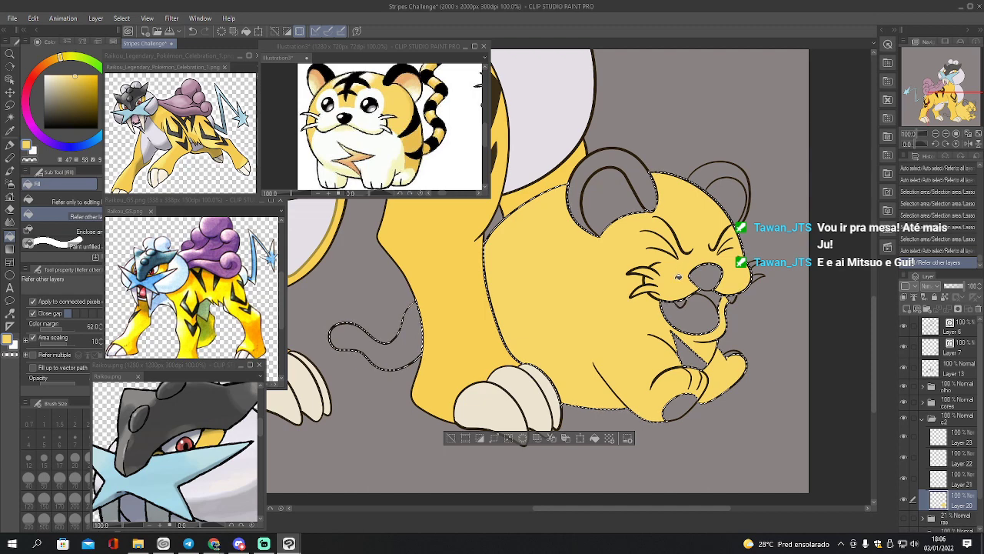
{"action": "left_click", "coordinate": [382, 347]}
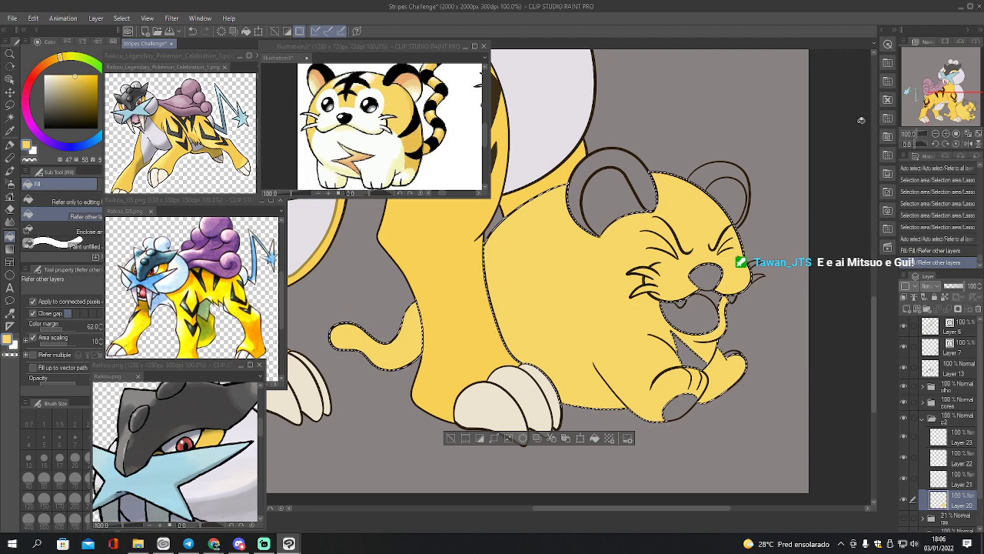
Deselect the filled area and paint the missed yellow on the toes of the cub's far foot with the Milli pen at size 12
{"action": "left_click", "coordinate": [951, 85]}
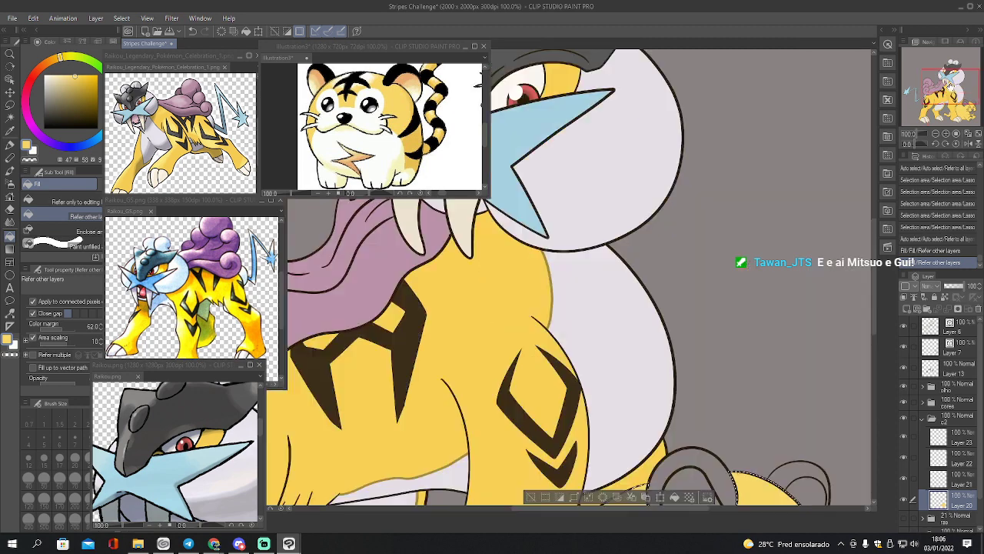
{"action": "left_click_drag", "start_coordinate": [952, 85], "coordinate": [959, 103]}
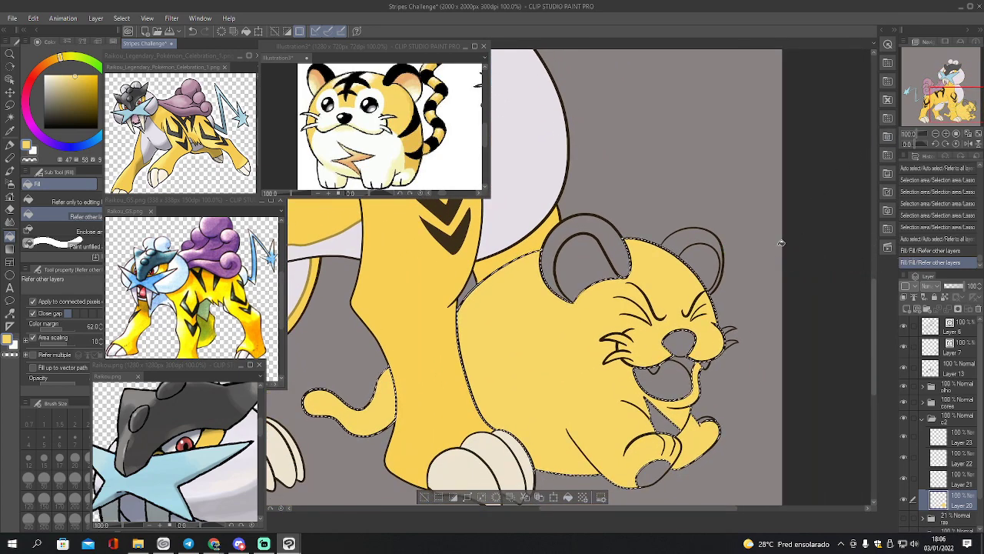
{"action": "key", "text": "ctrl+d"}
{"action": "key", "text": "p"}
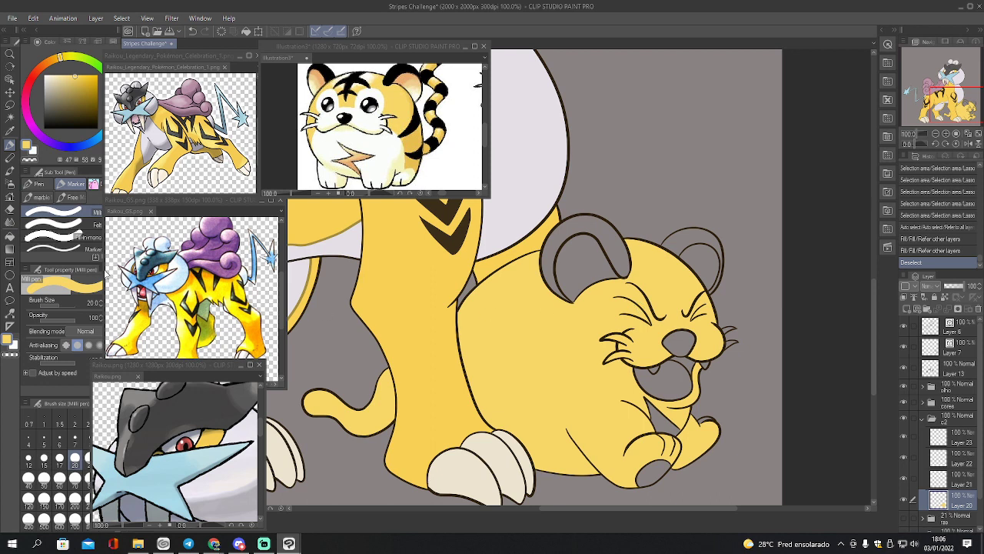
{"action": "key", "text": "bracketleft"}
{"action": "key", "text": "bracketleft"}
{"action": "key", "text": "bracketleft"}
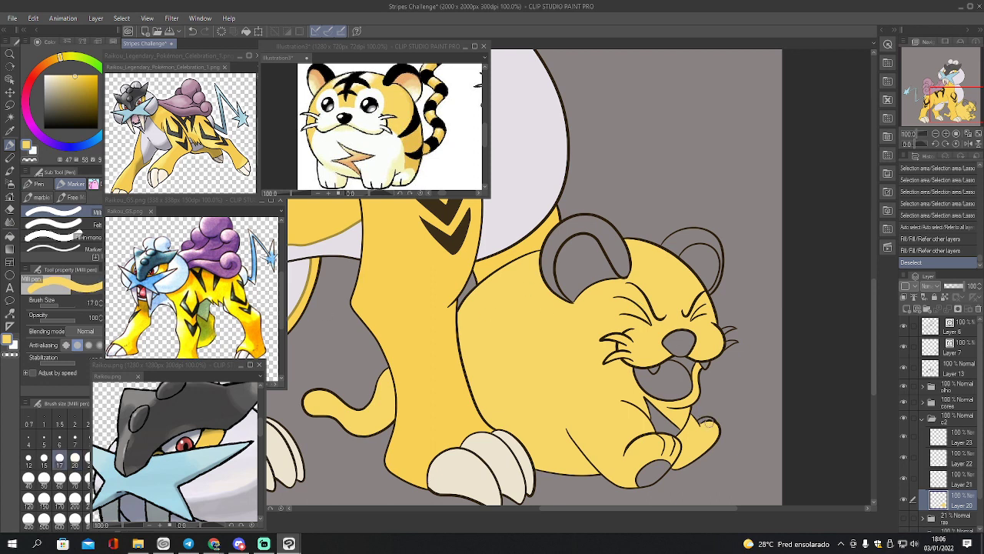
{"action": "left_click_drag", "start_coordinate": [704, 419], "coordinate": [698, 424]}
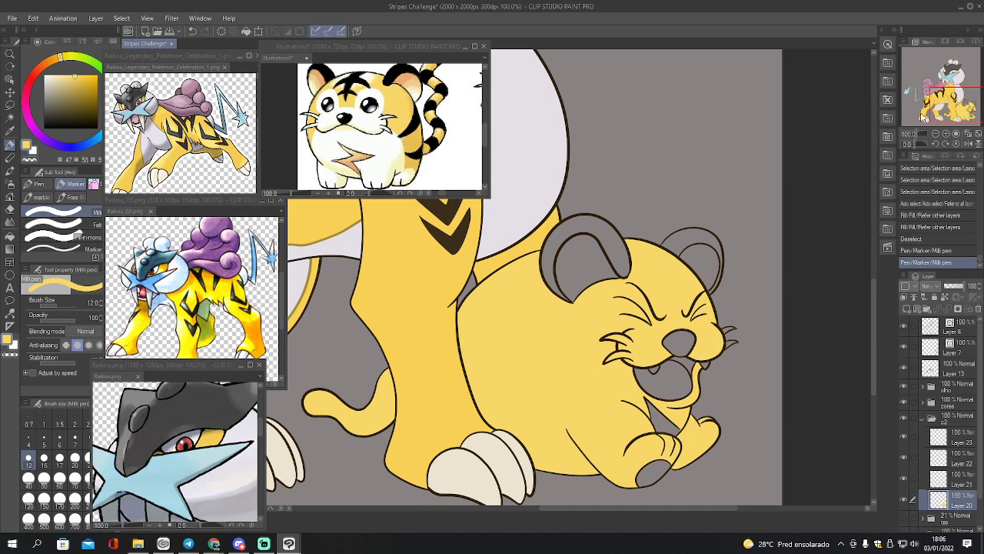
Erase the yellow spilling over the outline above the cub's far foot with the Hard eraser at size 7
{"action": "left_click", "coordinate": [948, 134]}
{"action": "left_click_drag", "start_coordinate": [961, 114], "coordinate": [963, 117]}
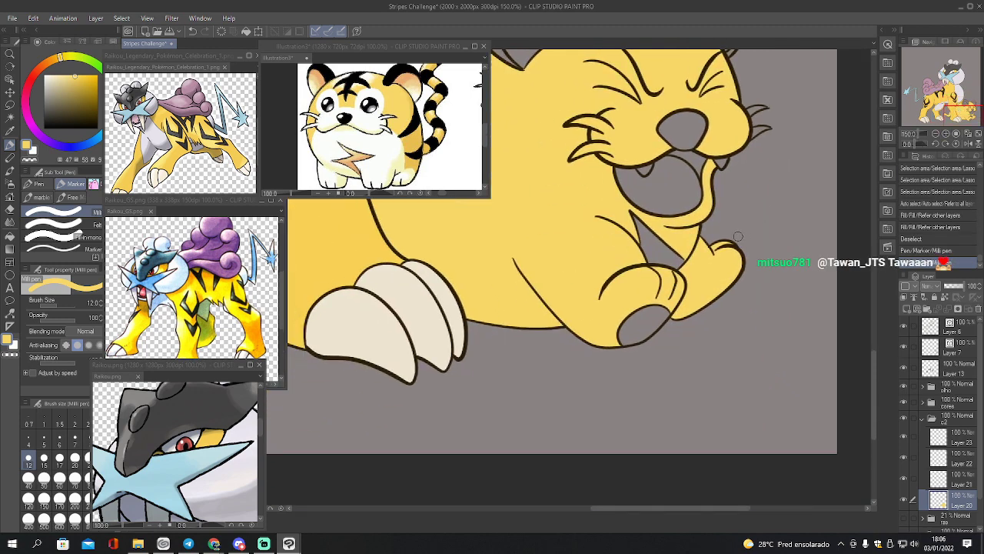
{"action": "key", "text": "e"}
{"action": "key", "text": "bracketleft"}
{"action": "key", "text": "bracketleft"}
{"action": "key", "text": "bracketleft"}
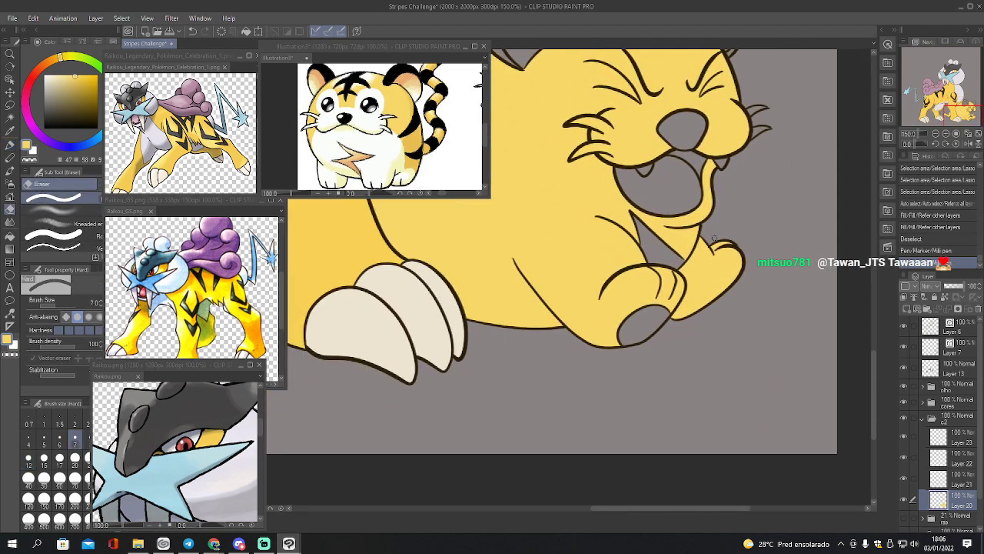
{"action": "left_click_drag", "start_coordinate": [723, 237], "coordinate": [728, 237]}
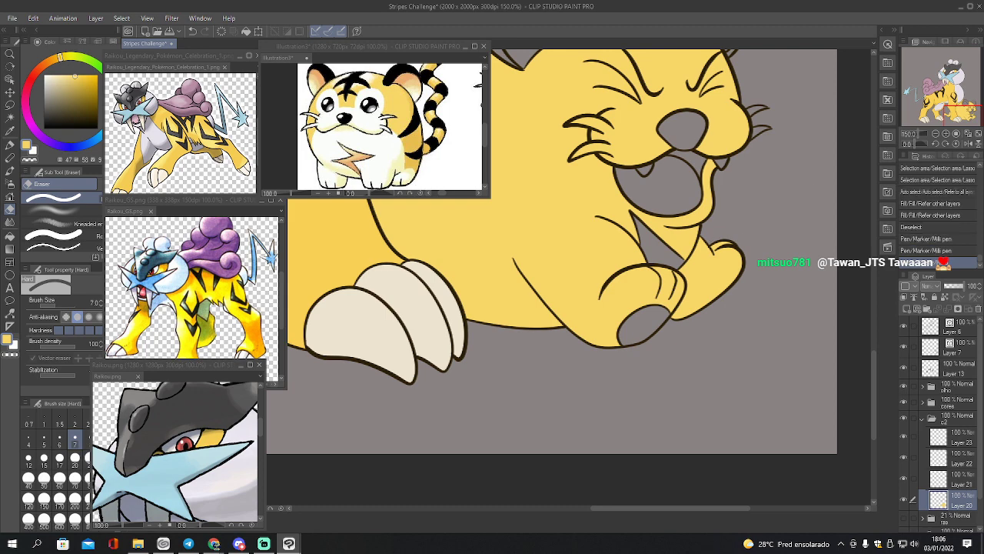
On Layer 21, auto-select the cub's far-side whiskers and fill them with white
{"action": "left_click", "coordinate": [937, 134]}
{"action": "left_click_drag", "start_coordinate": [945, 111], "coordinate": [942, 103]}
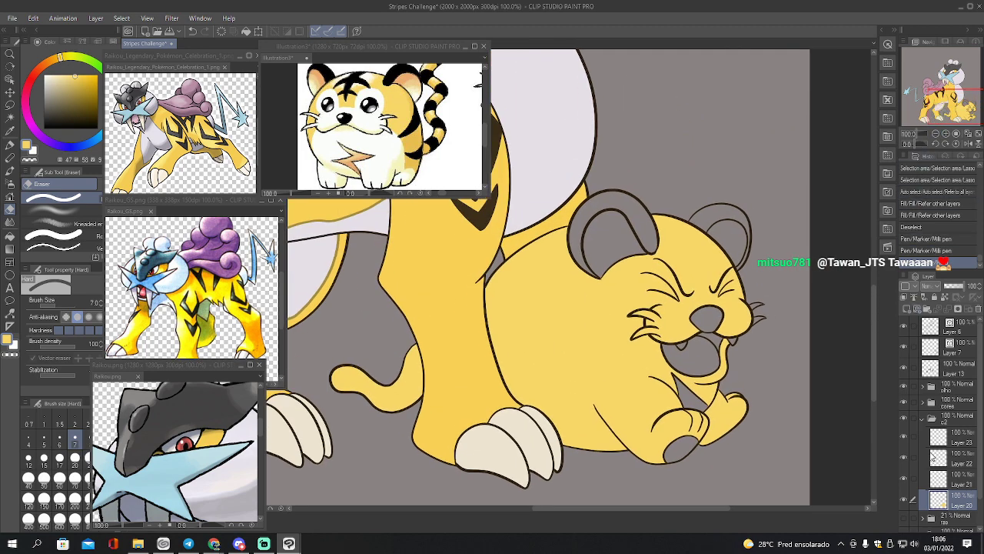
{"action": "left_click", "coordinate": [940, 483]}
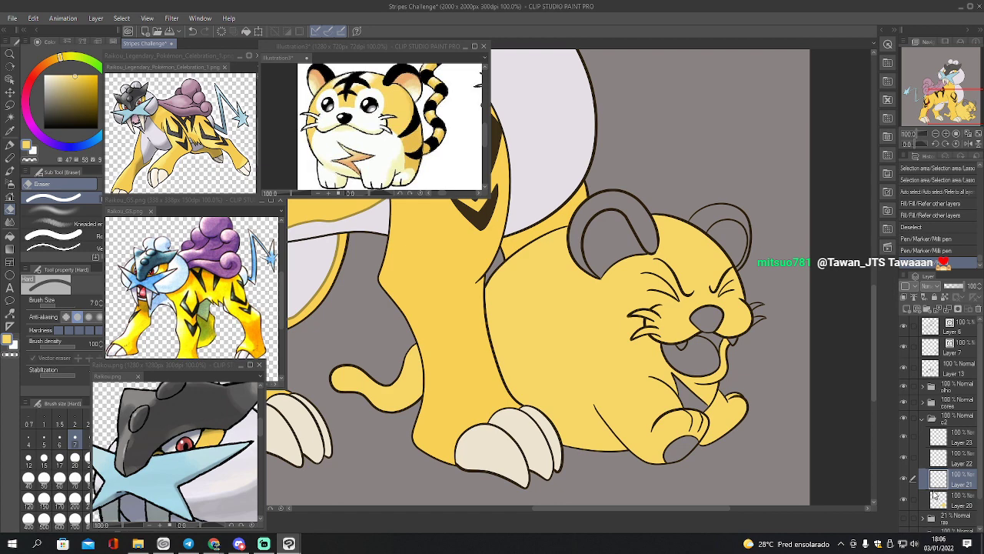
{"action": "key", "text": "x"}
{"action": "key", "text": "w"}
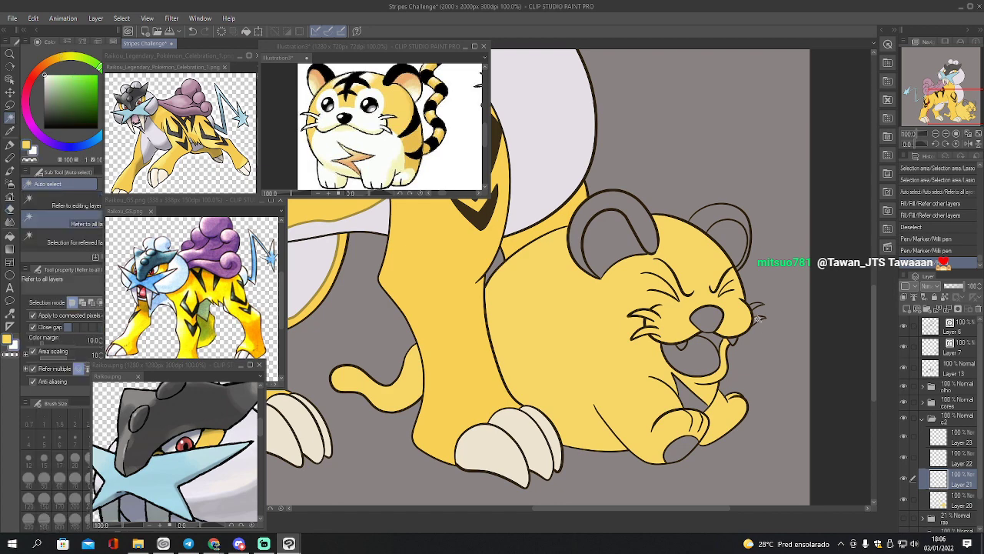
{"action": "left_click", "coordinate": [758, 318]}
{"action": "left_click", "coordinate": [756, 306], "text": "shift"}
{"action": "key", "text": "g"}
{"action": "left_click", "coordinate": [756, 306]}
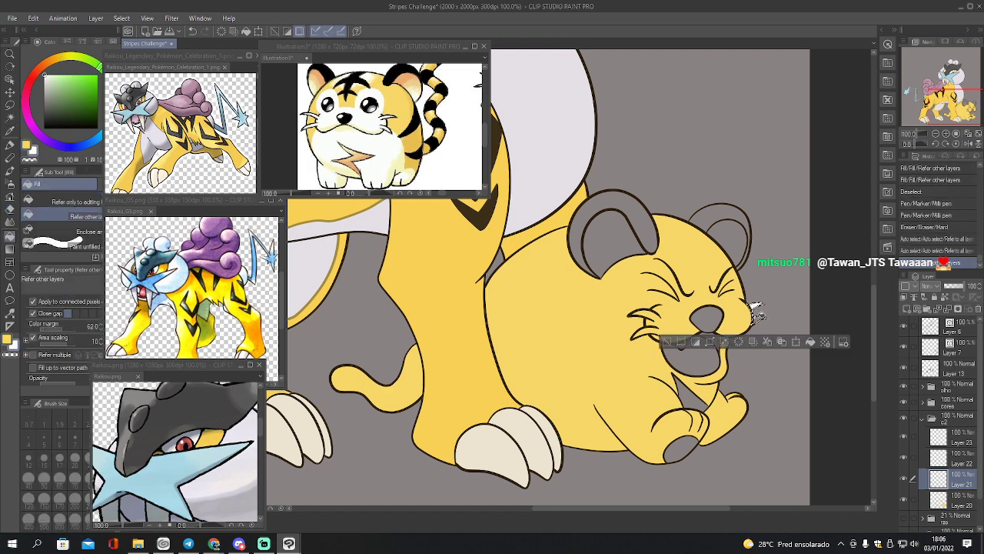
Load the cub's yellow area on Layer 20 as a selection and outline its belly and near-eye patch in white with the Milli pen at size 12
{"action": "key", "text": "ctrl+d"}
{"action": "left_click", "coordinate": [930, 418], "text": "ctrl"}
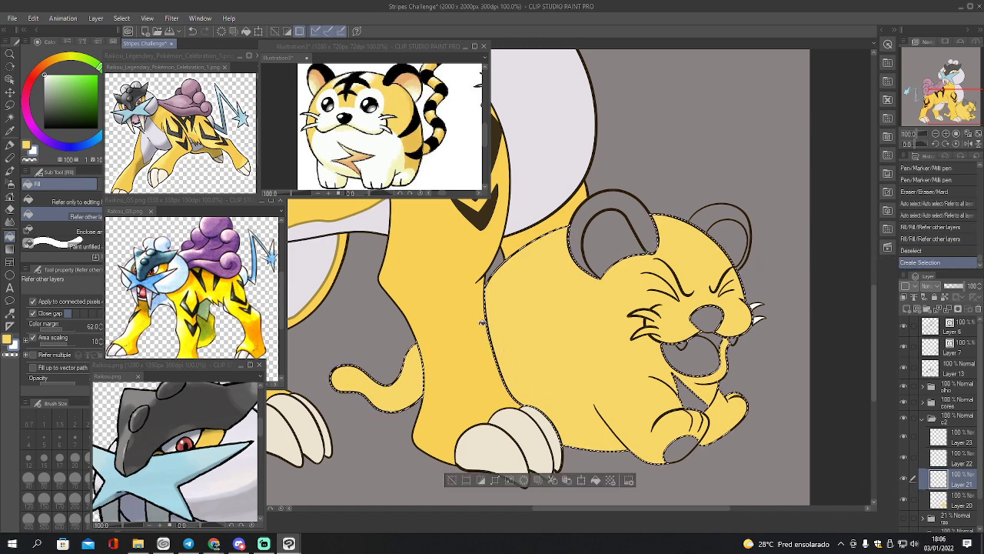
{"action": "key", "text": "p"}
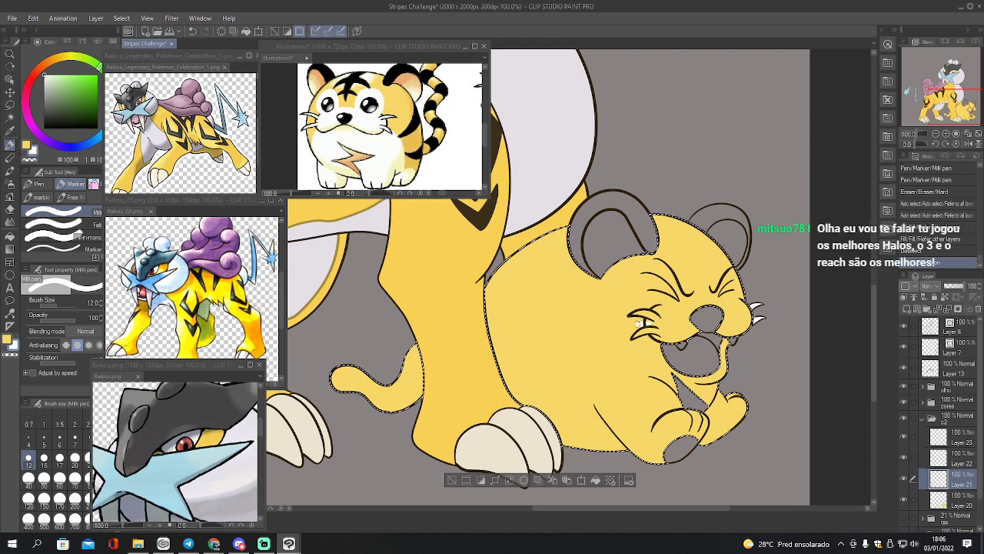
{"action": "left_click_drag", "start_coordinate": [644, 324], "coordinate": [573, 349]}
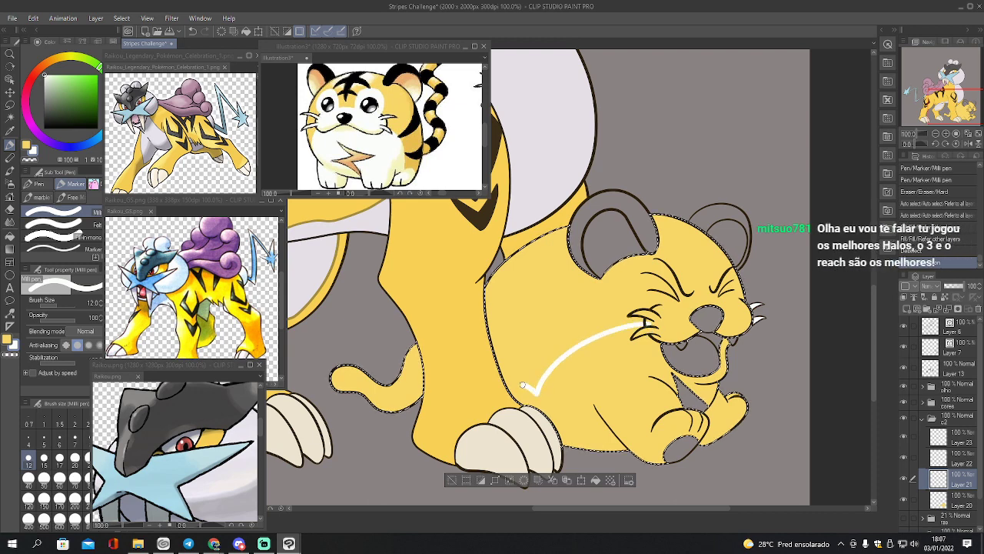
{"action": "left_click_drag", "start_coordinate": [523, 384], "coordinate": [505, 382]}
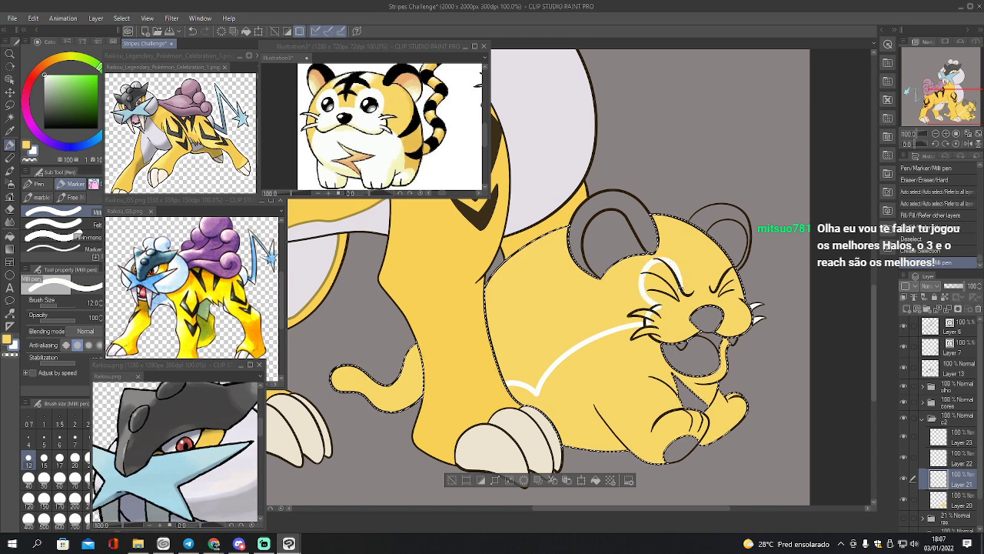
Close the white outline between and around the cub's eyes, and fill the enclosed face, belly and legs with white
{"action": "left_click_drag", "start_coordinate": [682, 288], "coordinate": [682, 285]}
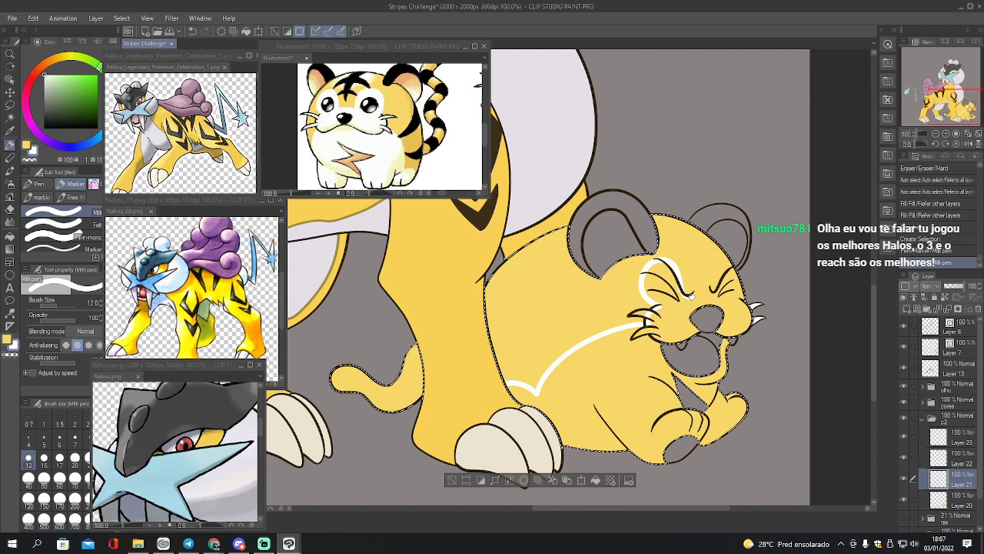
{"action": "left_click_drag", "start_coordinate": [692, 297], "coordinate": [691, 297]}
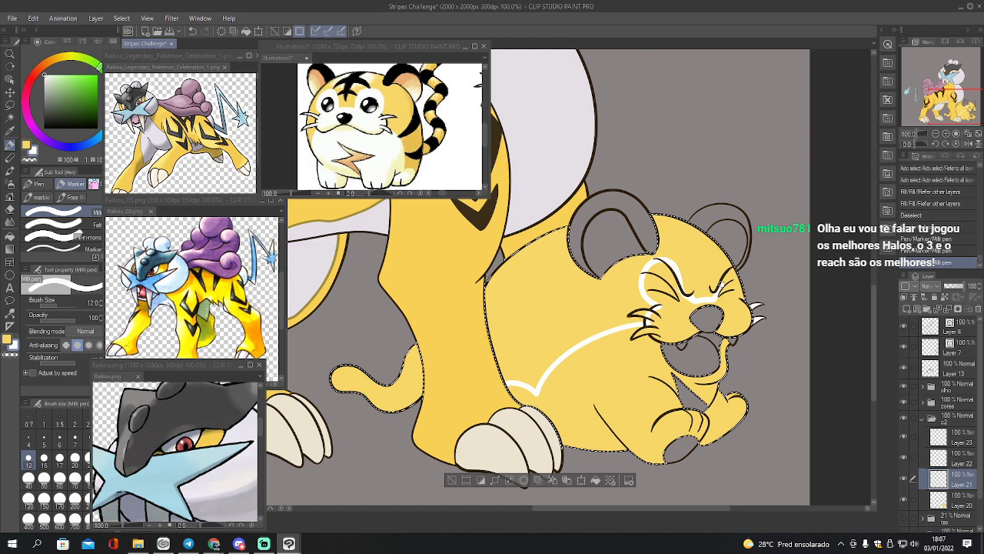
{"action": "left_click", "coordinate": [725, 299]}
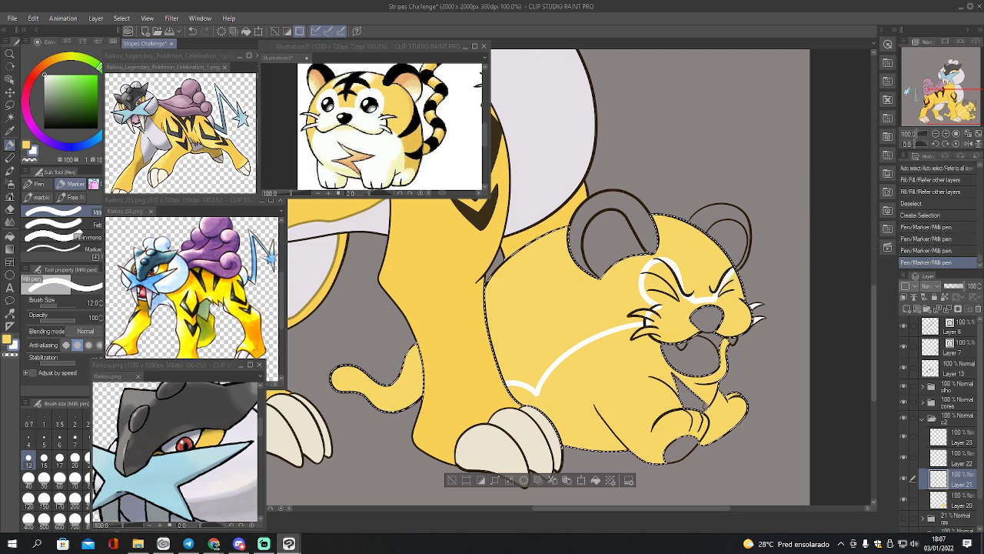
{"action": "key", "text": "g"}
{"action": "left_click", "coordinate": [715, 394]}
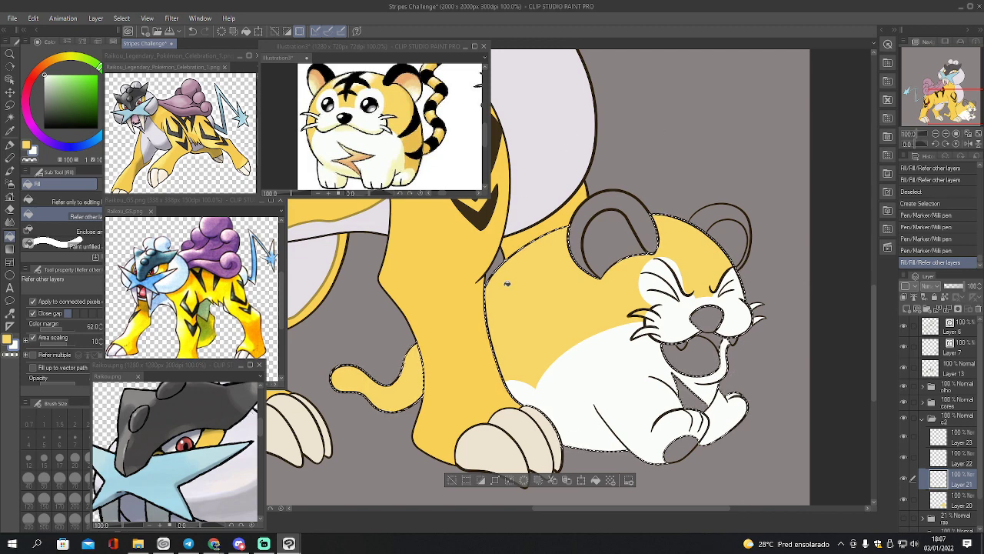
Trim the white outside the cub's near eye and above its nose bridge with the Hard eraser at size 15
{"action": "key", "text": "e"}
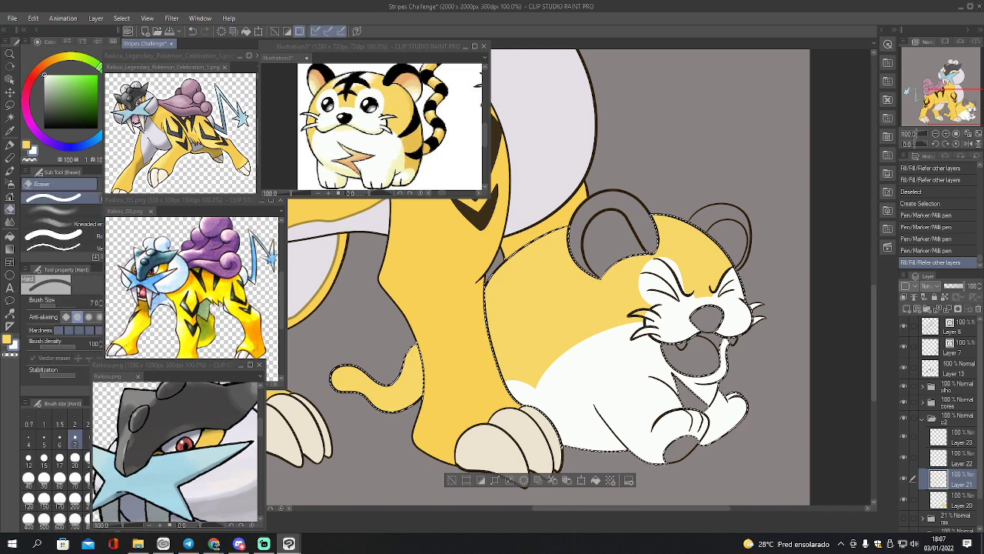
{"action": "left_click", "coordinate": [951, 134]}
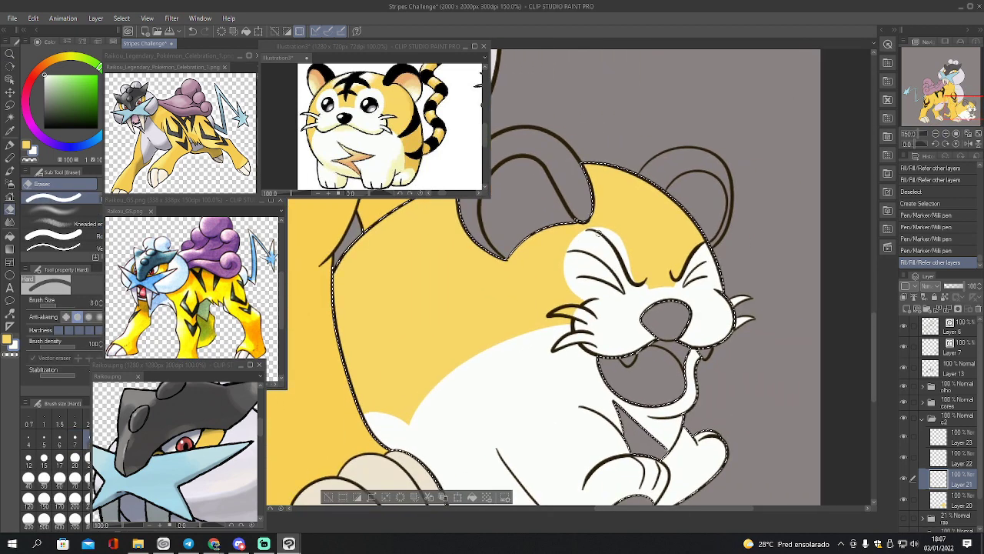
{"action": "left_click_drag", "start_coordinate": [590, 224], "coordinate": [609, 230]}
{"action": "key", "text": "ctrl+z"}
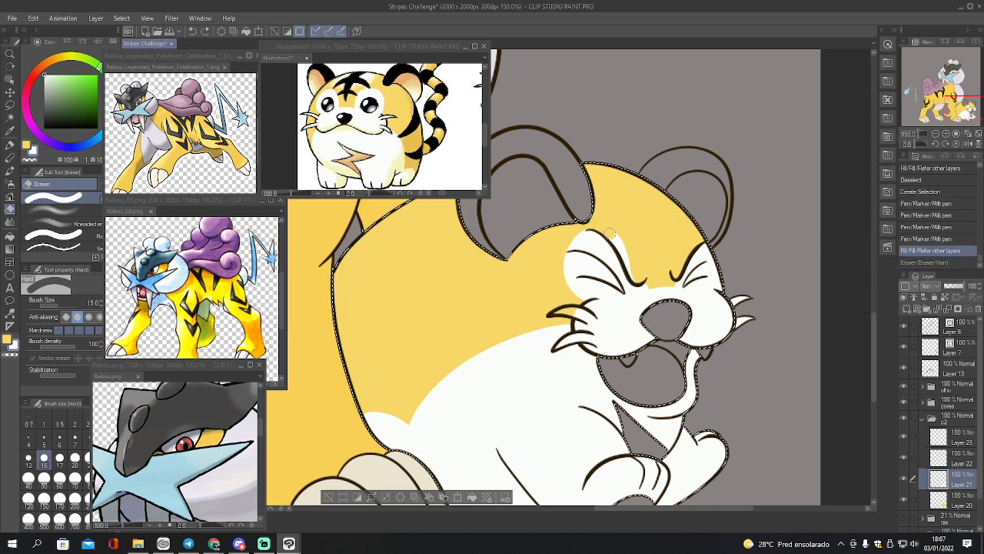
{"action": "mouse_move", "coordinate": [635, 277]}
{"action": "left_mouse_down"}
{"action": "mouse_move", "coordinate": [642, 282]}
{"action": "mouse_move", "coordinate": [648, 268]}
{"action": "left_mouse_up"}
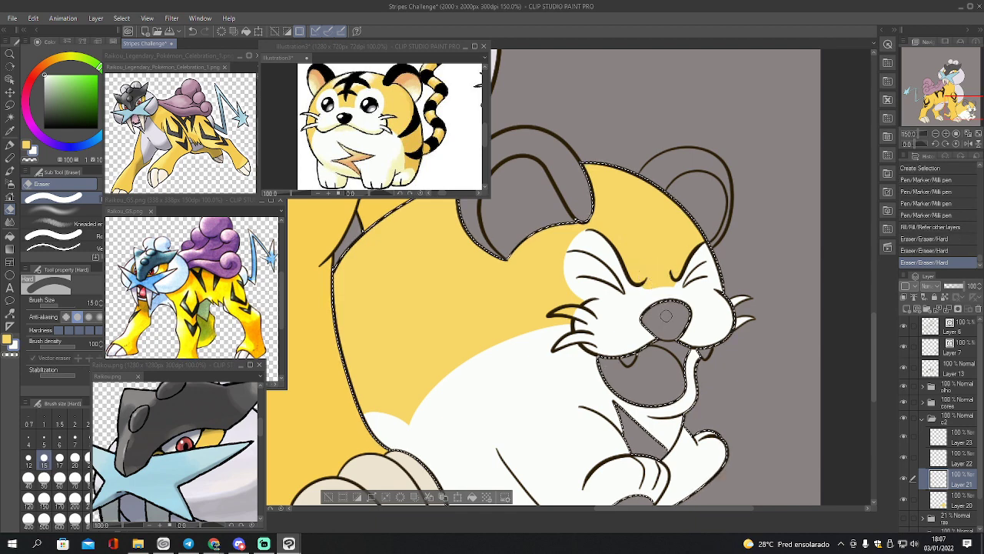
Touch up the white edges between the cub's eyes and at its rear hip with the Milli pen at size 12
{"action": "key", "text": "p"}
{"action": "left_click_drag", "start_coordinate": [672, 290], "coordinate": [679, 286]}
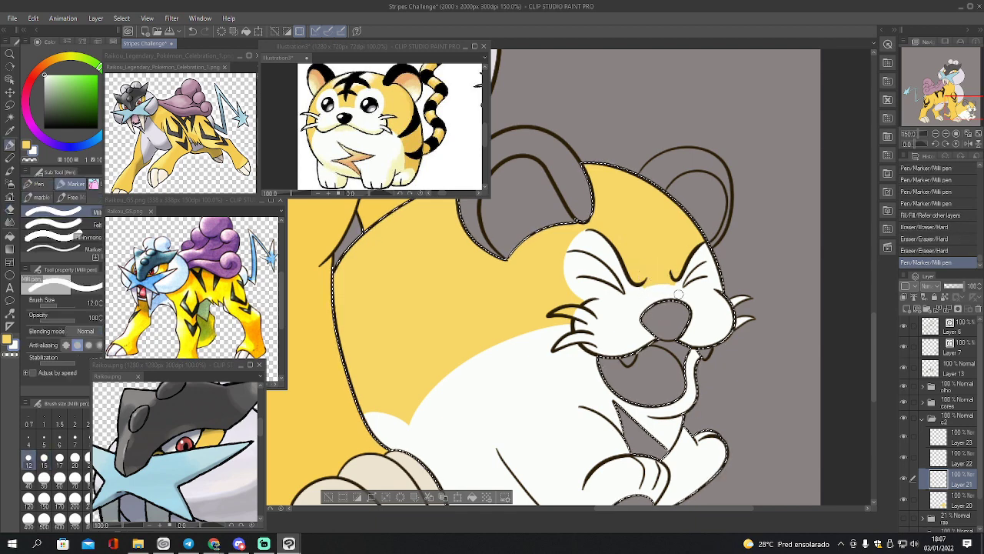
{"action": "left_click", "coordinate": [937, 134]}
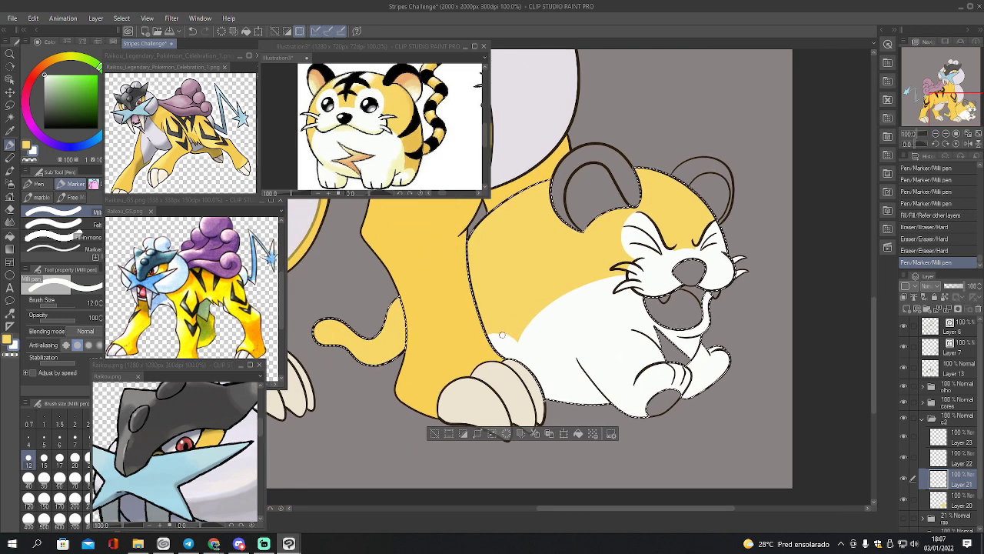
{"action": "mouse_move", "coordinate": [501, 335]}
{"action": "left_mouse_down"}
{"action": "mouse_move", "coordinate": [489, 338]}
{"action": "mouse_move", "coordinate": [519, 340]}
{"action": "left_mouse_up"}
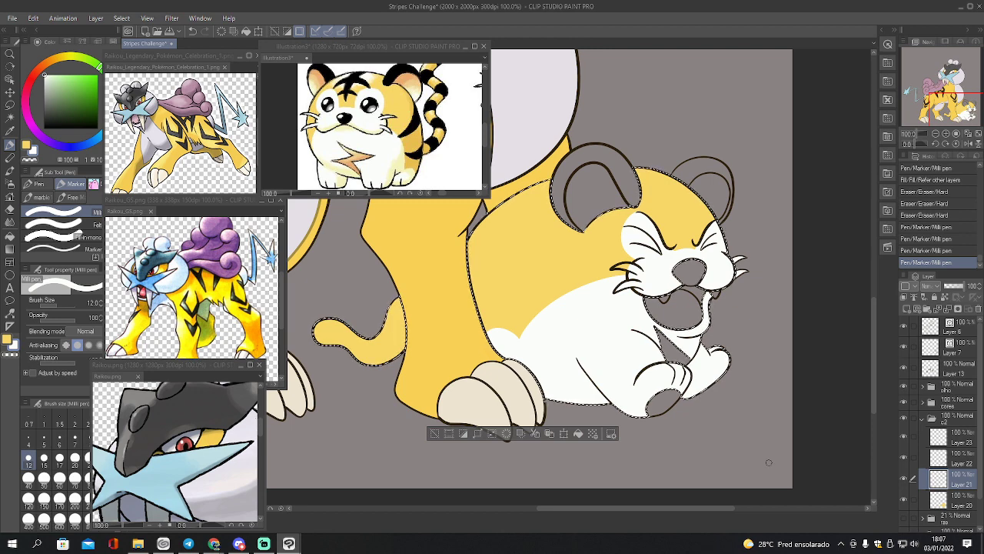
{"action": "left_click", "coordinate": [945, 453]}
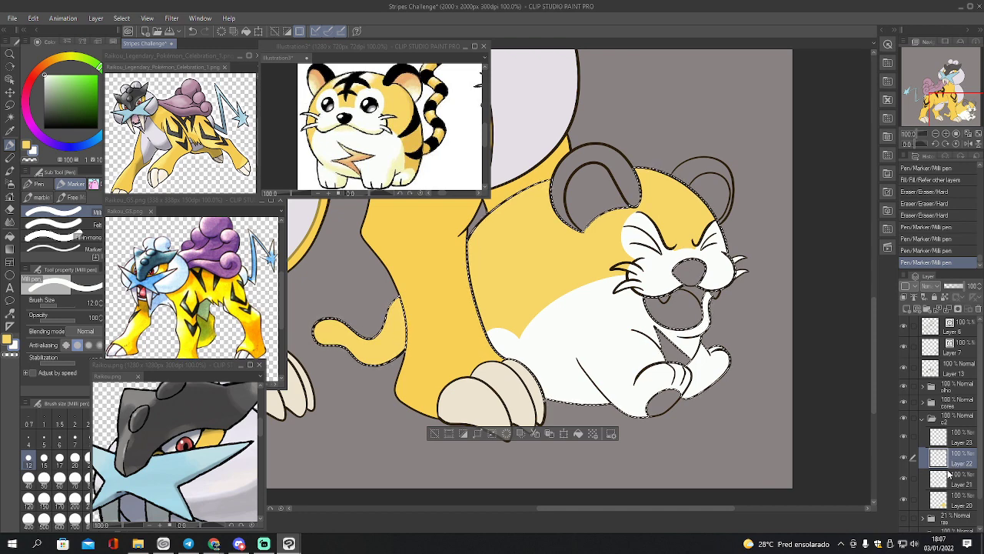
{"action": "left_click", "coordinate": [940, 480]}
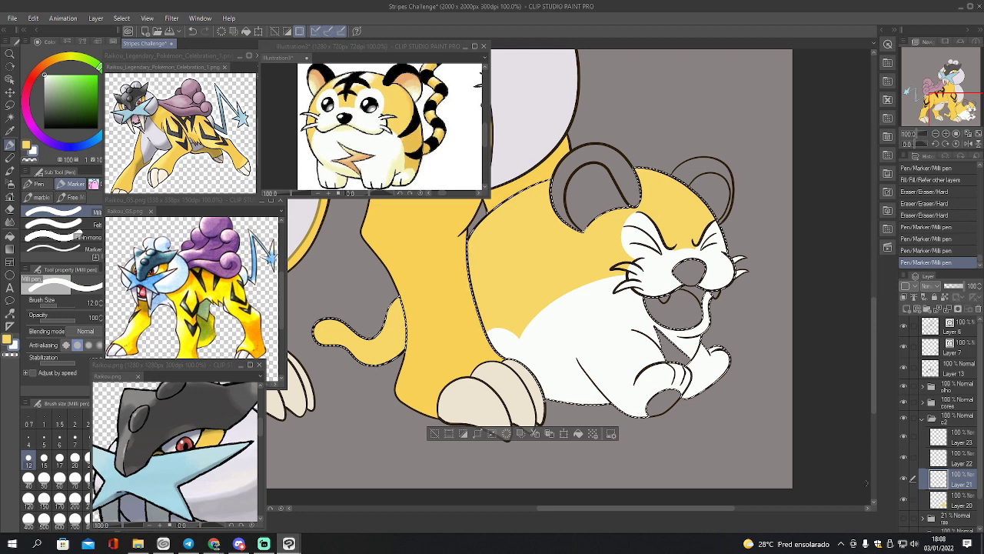
{"action": "key", "text": "p"}
{"action": "left_click", "coordinate": [948, 133]}
{"action": "left_click", "coordinate": [966, 109]}
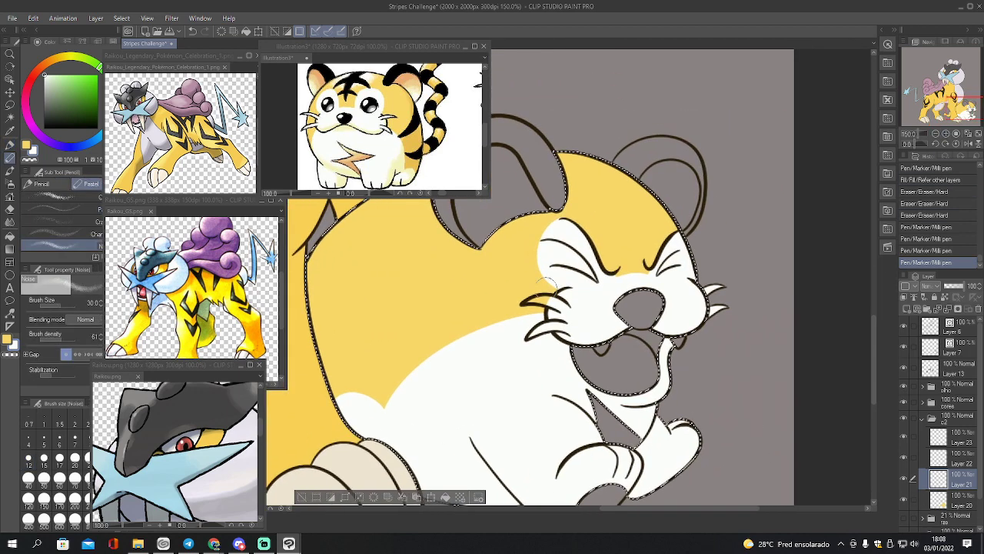
{"action": "key", "text": "bracketleft"}
{"action": "key", "text": "bracketleft"}
{"action": "key", "text": "bracketleft"}
{"action": "key", "text": "bracketleft"}
{"action": "key", "text": "bracketleft"}
{"action": "key", "text": "bracketleft"}
{"action": "left_click_drag", "start_coordinate": [539, 300], "coordinate": [551, 300]}
{"action": "key", "text": "ctrl+z"}
Paint the remaining yellow gaps around the cub's near cheek whiskers white with the Milli pen at size 8
{"action": "key", "text": "p"}
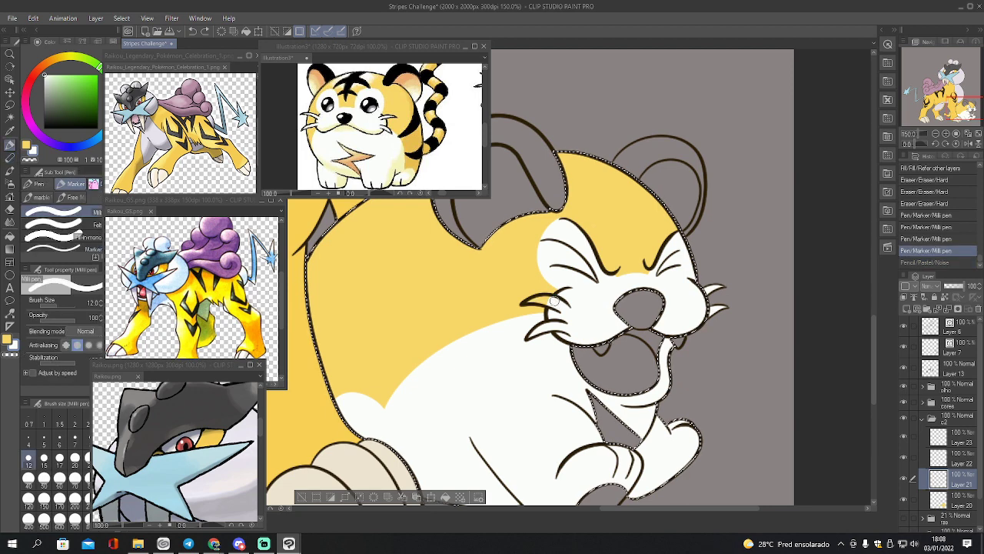
{"action": "key", "text": "bracketleft"}
{"action": "key", "text": "bracketleft"}
{"action": "left_click_drag", "start_coordinate": [542, 300], "coordinate": [554, 301]}
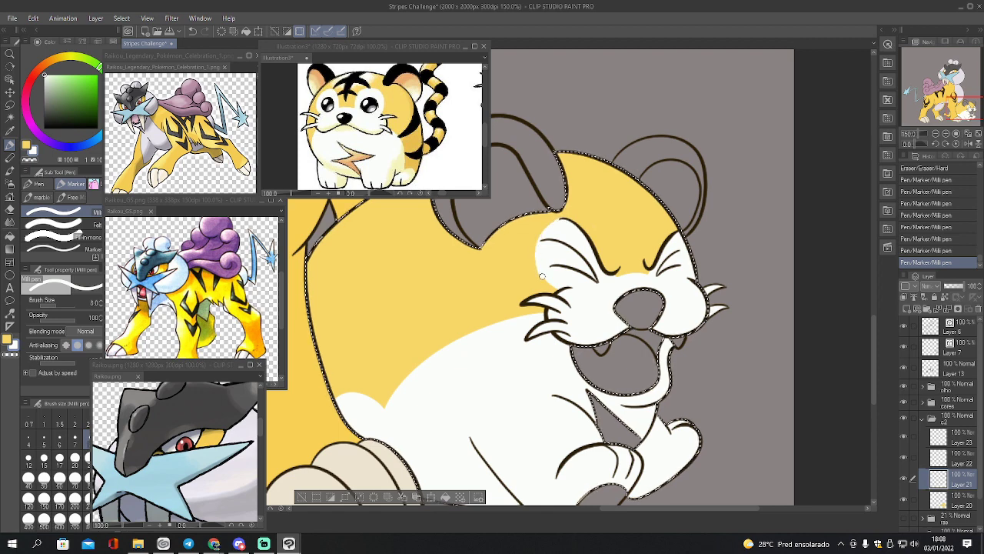
{"action": "left_click_drag", "start_coordinate": [562, 290], "coordinate": [559, 293]}
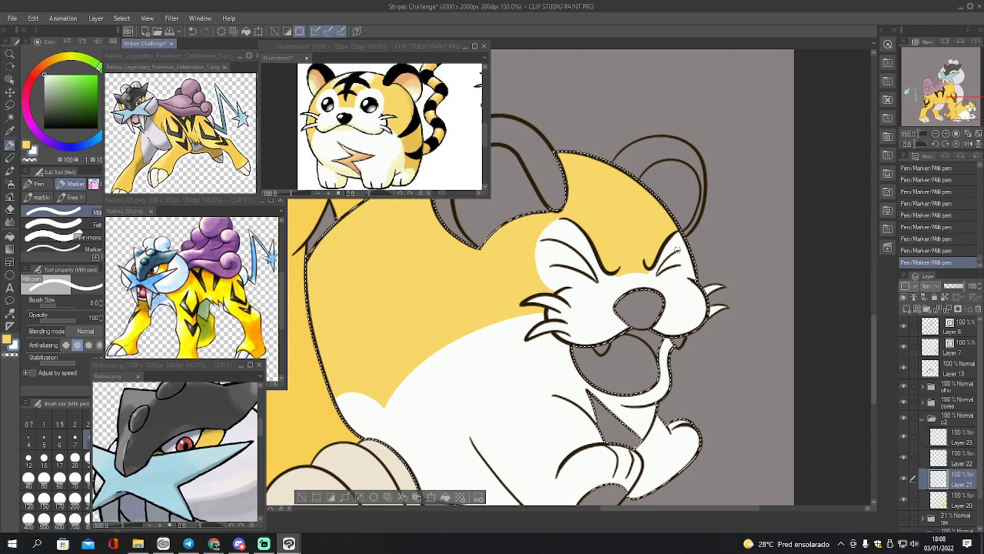
Deselect the cub's body area and make Layer 22 the active layer
{"action": "key", "text": "ctrl+d"}
{"action": "left_click", "coordinate": [936, 134]}
{"action": "left_click", "coordinate": [935, 134]}
{"action": "left_click_drag", "start_coordinate": [952, 118], "coordinate": [945, 113]}
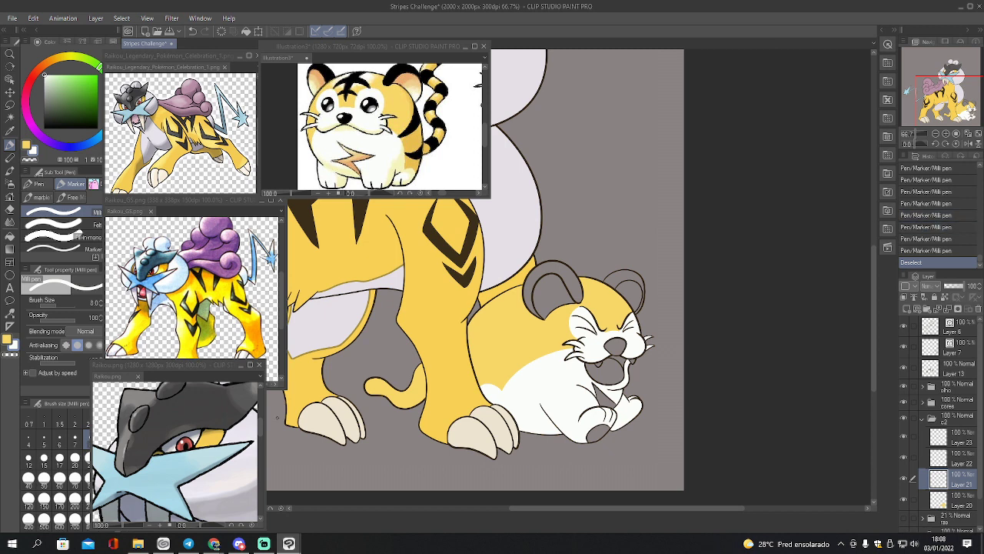
{"action": "left_click", "coordinate": [943, 458]}
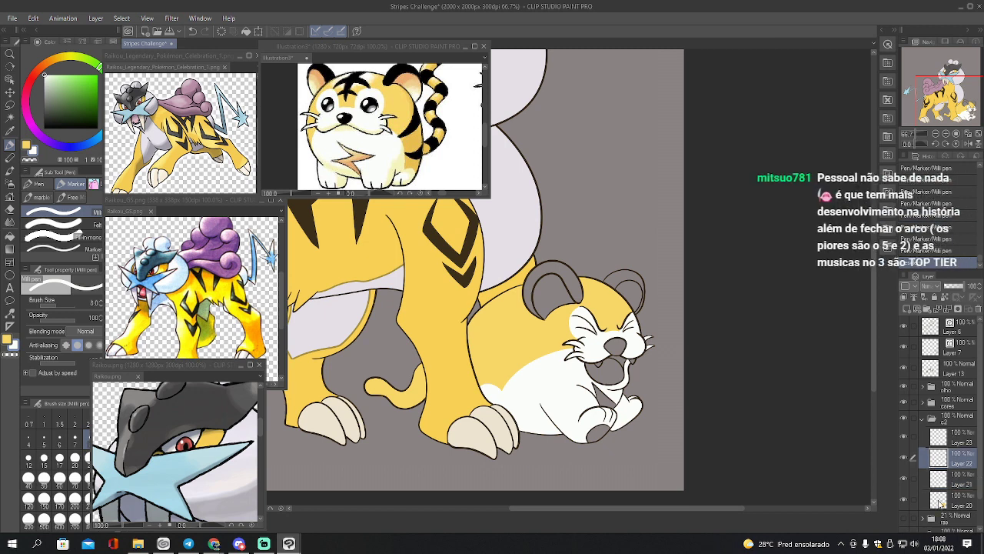
Select the cub's body area from Layer 20's contents and sample the dark brown of its ear outline as the drawing color
{"action": "left_click", "coordinate": [938, 500], "text": "ctrl"}
{"action": "key", "text": "i"}
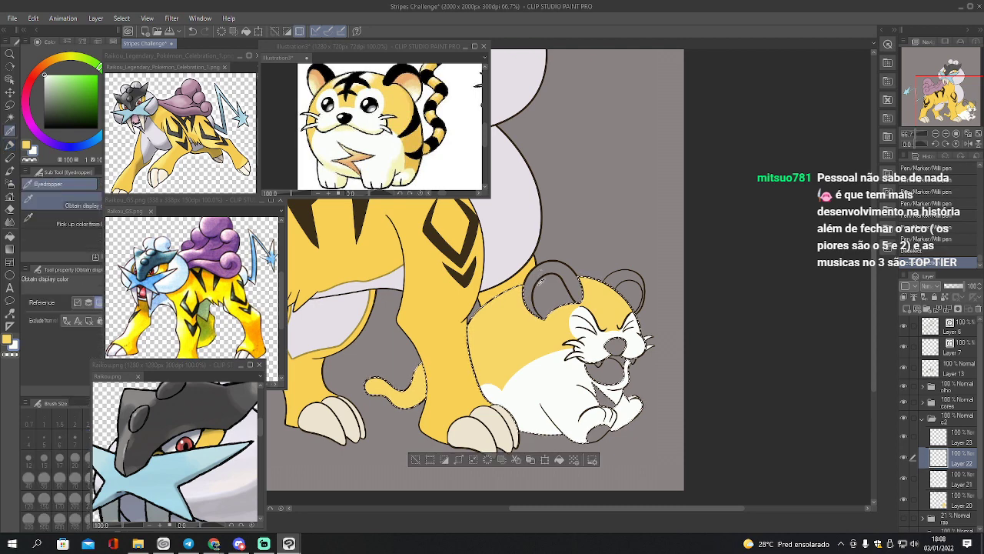
{"action": "left_click", "coordinate": [576, 284]}
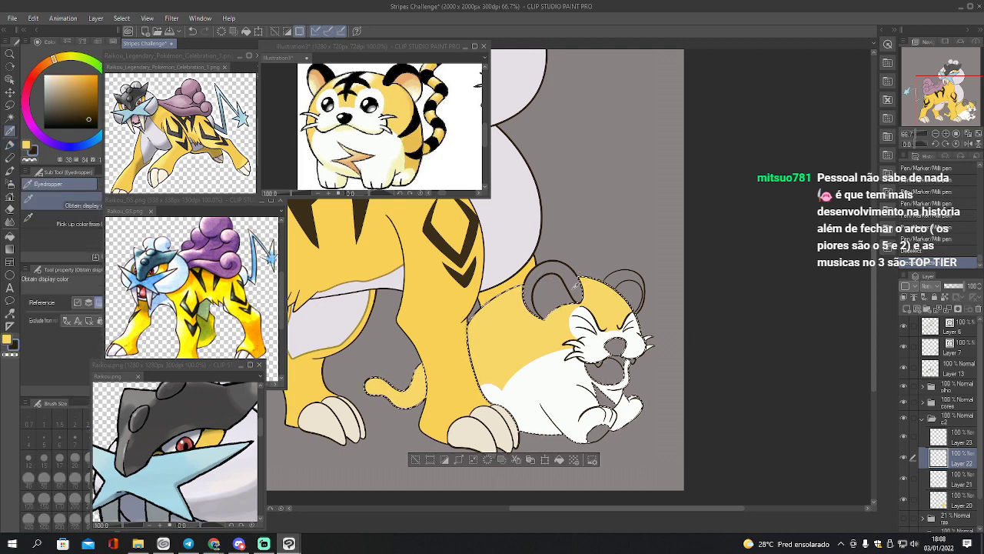
{"action": "key", "text": "p"}
Hide Layers 20 and 21 and show the rough sketch folder as a guide for the stripes on the cub's head
{"action": "left_click", "coordinate": [904, 499]}
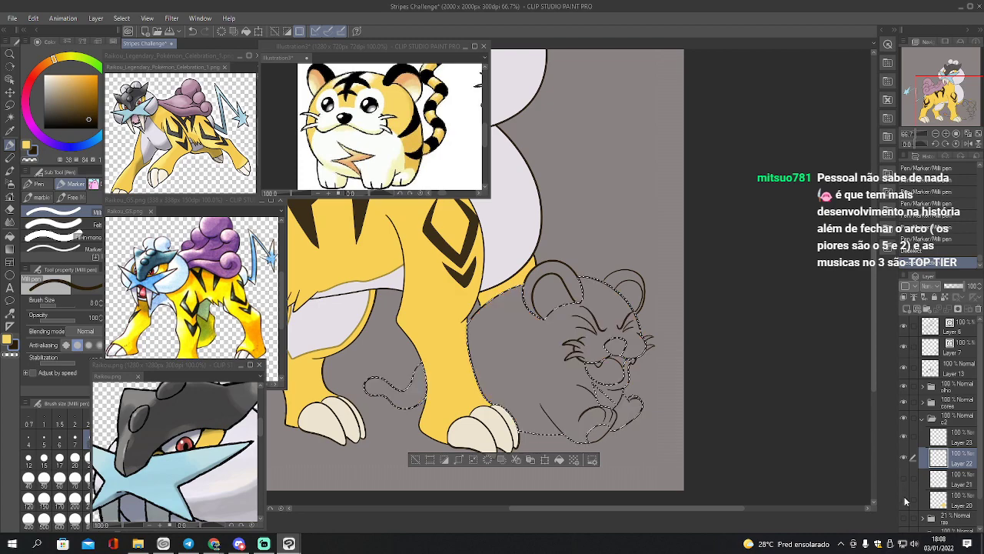
{"action": "left_click", "coordinate": [905, 518]}
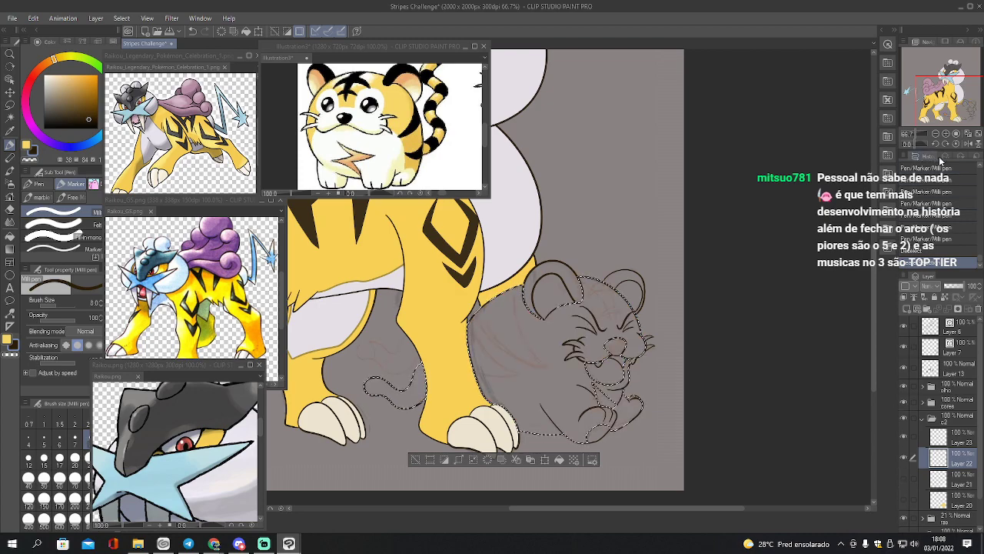
{"action": "left_click", "coordinate": [953, 133]}
{"action": "left_click", "coordinate": [967, 106]}
{"action": "left_click", "coordinate": [946, 134]}
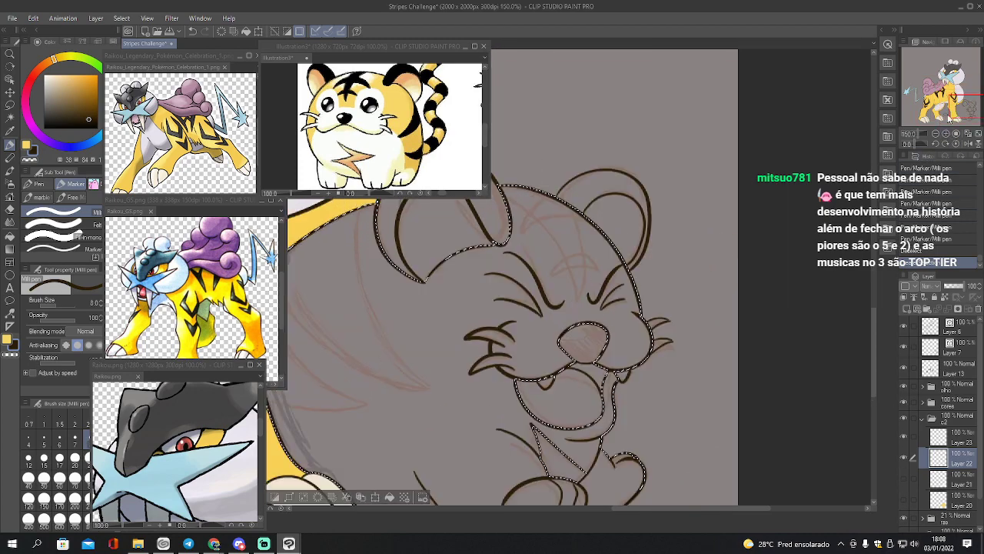
{"action": "mouse_move", "coordinate": [957, 106]}
{"action": "left_mouse_down"}
{"action": "mouse_move", "coordinate": [949, 104]}
{"action": "mouse_move", "coordinate": [966, 106]}
{"action": "left_mouse_up"}
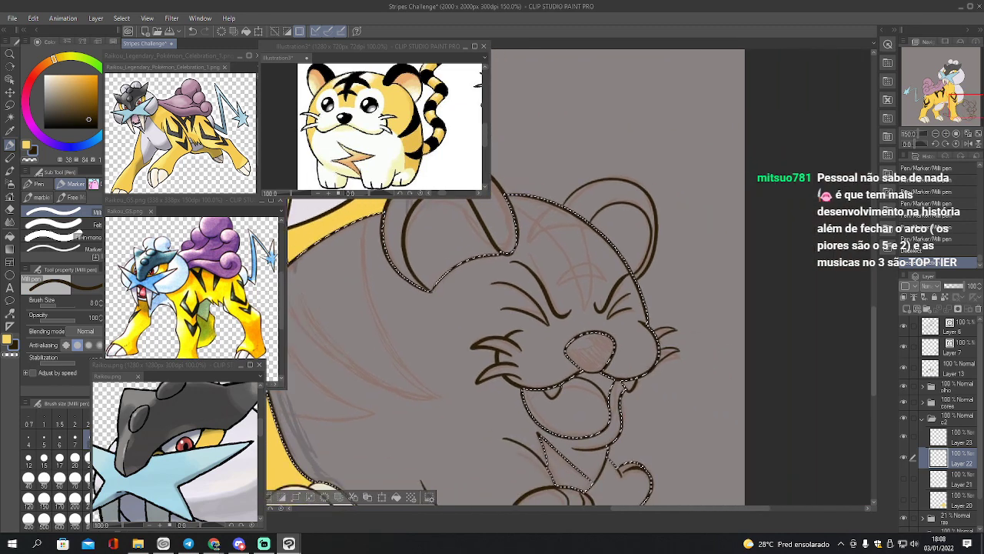
Outline the cub's forehead stripe and its upper side barb over the sketch with the G-pen at size 6
{"action": "left_click", "coordinate": [35, 184]}
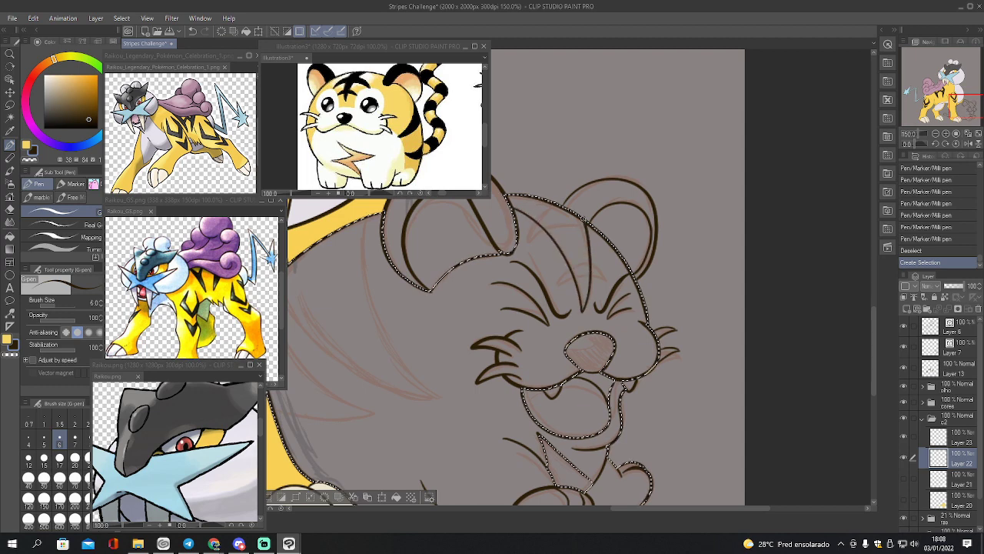
{"action": "left_click_drag", "start_coordinate": [519, 206], "coordinate": [582, 311]}
{"action": "left_click_drag", "start_coordinate": [529, 228], "coordinate": [562, 198]}
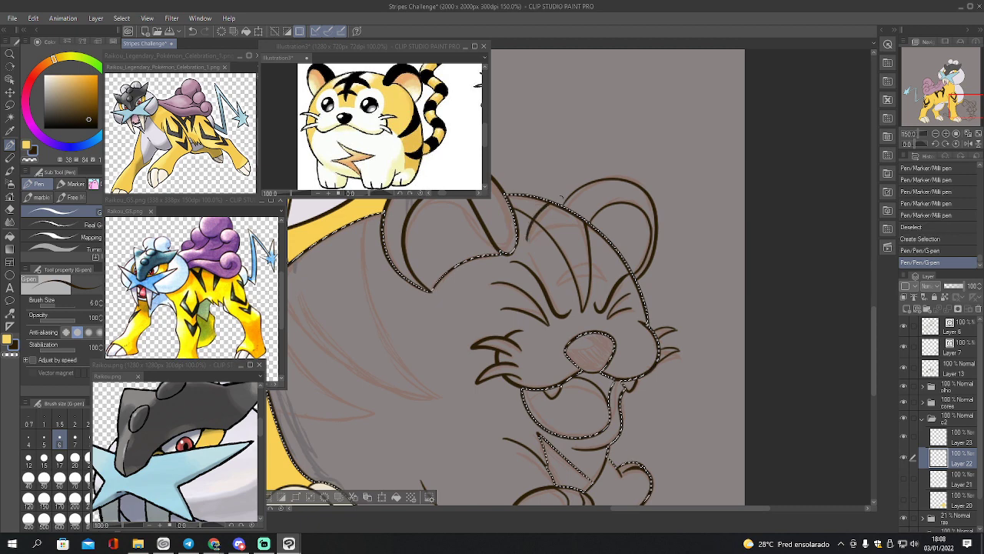
{"action": "left_click_drag", "start_coordinate": [530, 233], "coordinate": [569, 230]}
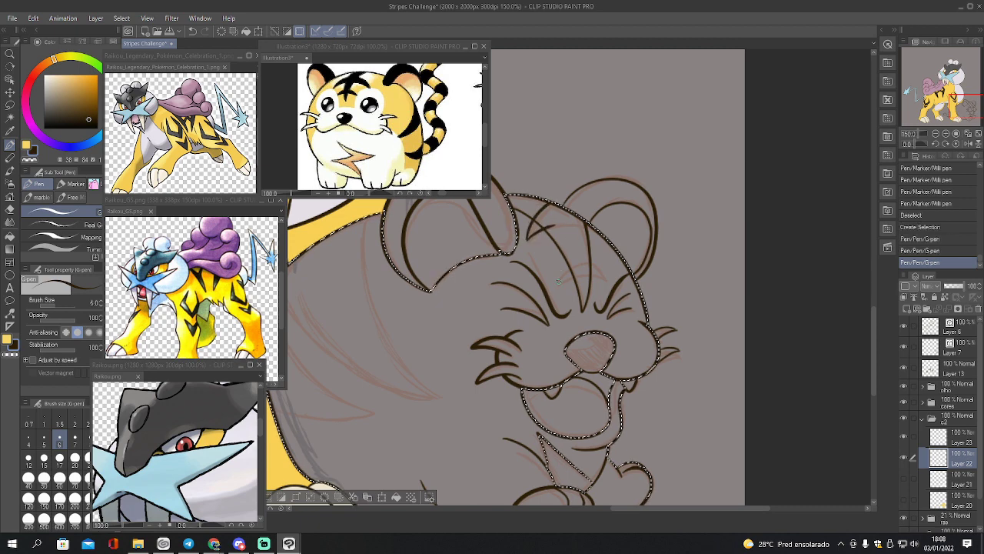
{"action": "mouse_move", "coordinate": [598, 265]}
{"action": "left_mouse_down"}
{"action": "mouse_move", "coordinate": [557, 285]}
{"action": "mouse_move", "coordinate": [605, 277]}
{"action": "left_mouse_up"}
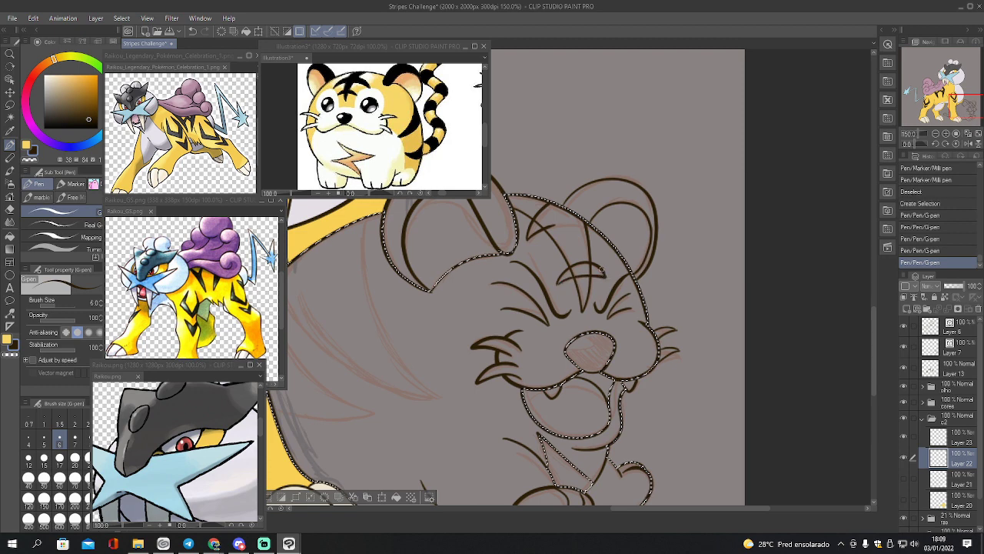
{"action": "key", "text": "ctrl+z"}
{"action": "key", "text": "ctrl+z"}
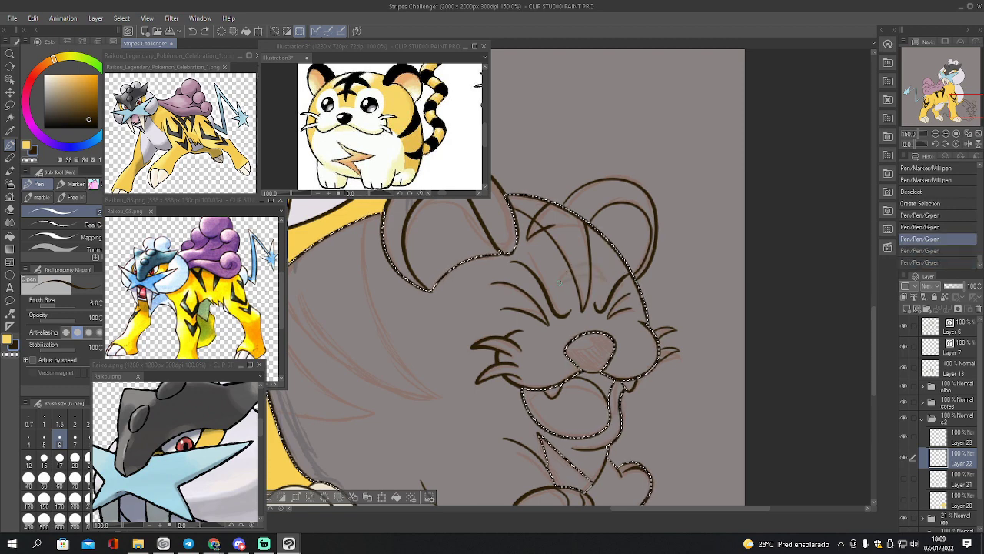
Draw the curved crossbar low on the cub's forehead stripe, and fill all sections of the stripe with dark brown
{"action": "left_click_drag", "start_coordinate": [603, 274], "coordinate": [603, 279]}
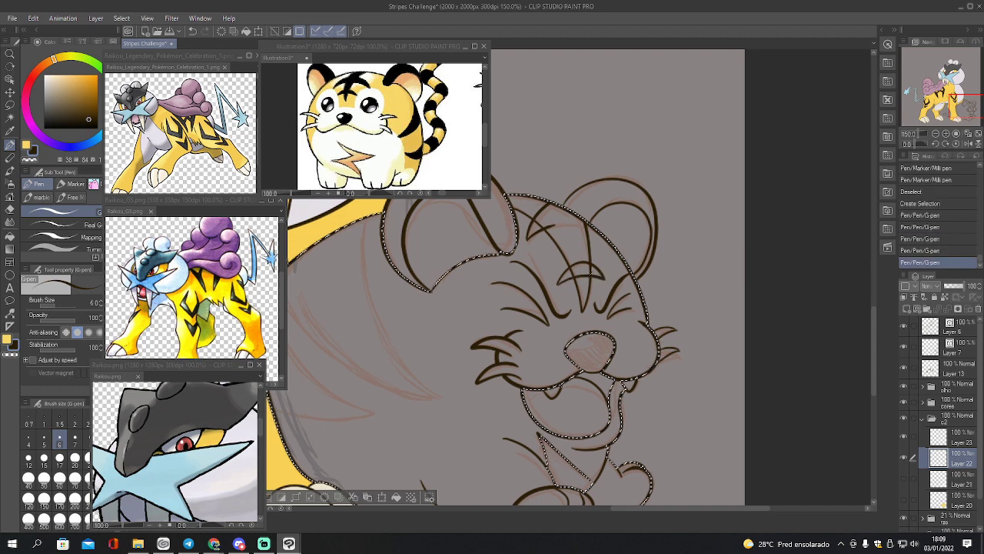
{"action": "key", "text": "g"}
{"action": "left_click", "coordinate": [585, 274]}
{"action": "left_click", "coordinate": [580, 274]}
{"action": "left_click", "coordinate": [588, 279]}
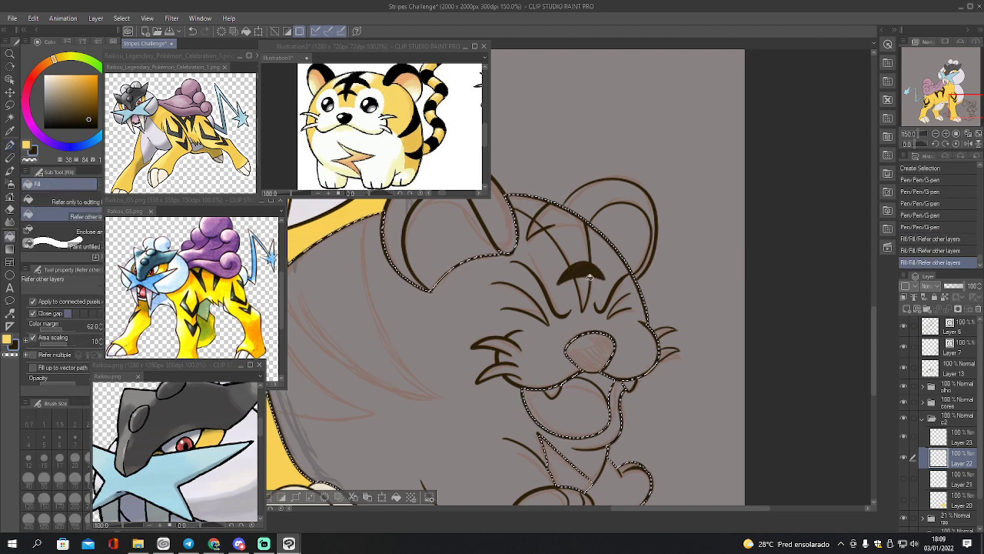
{"action": "left_click", "coordinate": [583, 286]}
{"action": "left_click", "coordinate": [563, 250]}
{"action": "left_click", "coordinate": [547, 224]}
{"action": "left_click", "coordinate": [531, 200]}
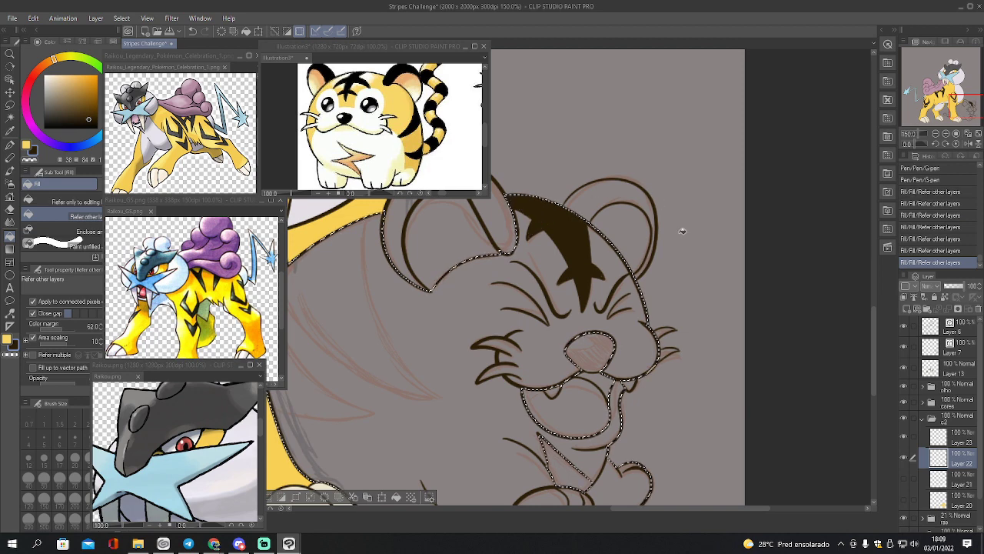
Refine the tips of the forehead stripe's crossbar with the G-pen and trim its lower edge with the Hard eraser at size 6
{"action": "key", "text": "e"}
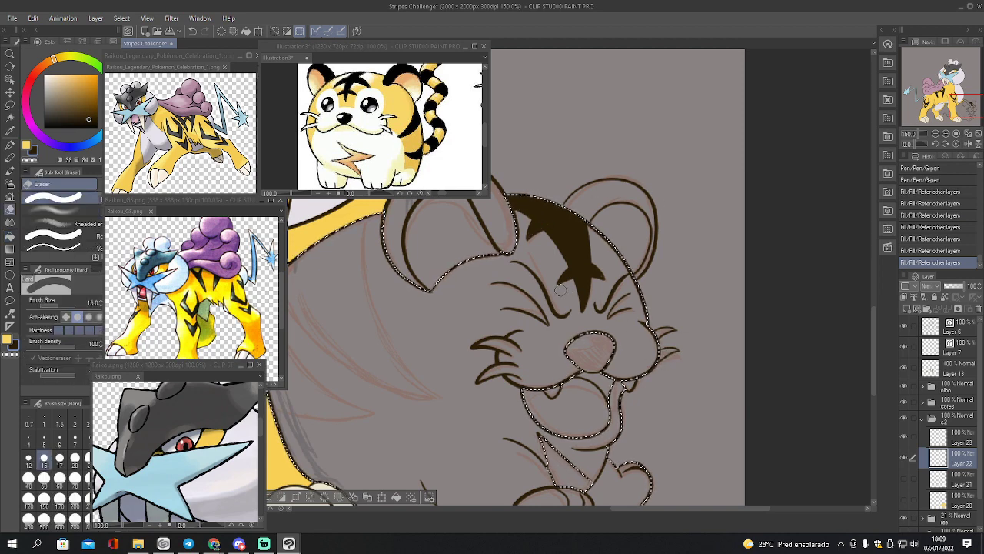
{"action": "key", "text": "p"}
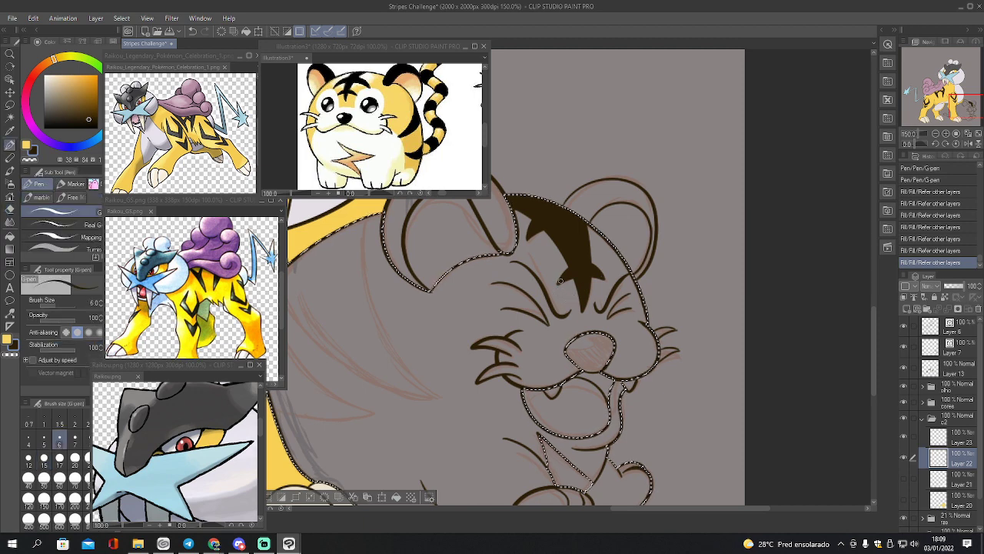
{"action": "mouse_move", "coordinate": [570, 277]}
{"action": "left_mouse_down"}
{"action": "mouse_move", "coordinate": [608, 277]}
{"action": "mouse_move", "coordinate": [569, 269]}
{"action": "left_mouse_up"}
{"action": "key", "text": "e"}
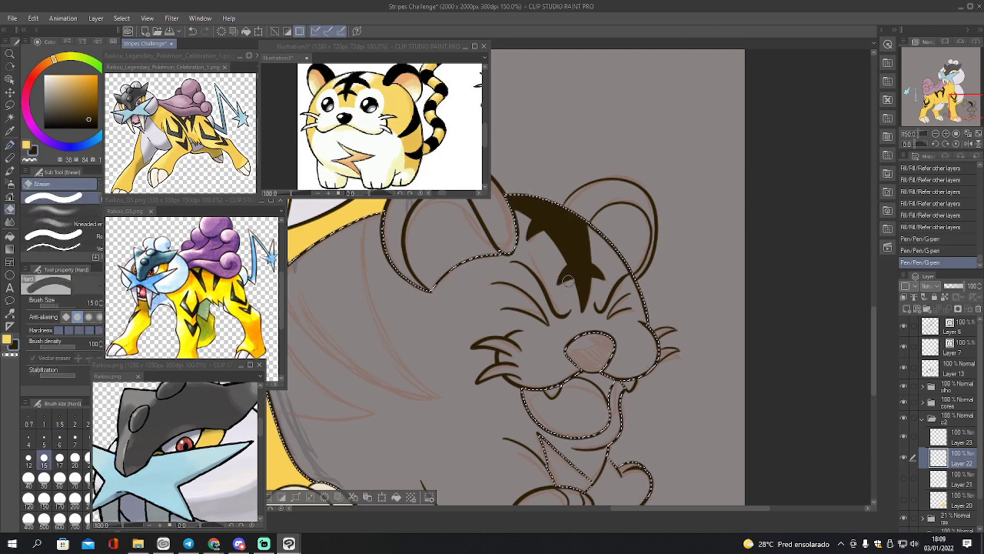
{"action": "key", "text": "bracketleft"}
{"action": "key", "text": "bracketleft"}
{"action": "key", "text": "bracketleft"}
{"action": "key", "text": "bracketleft"}
{"action": "key", "text": "bracketleft"}
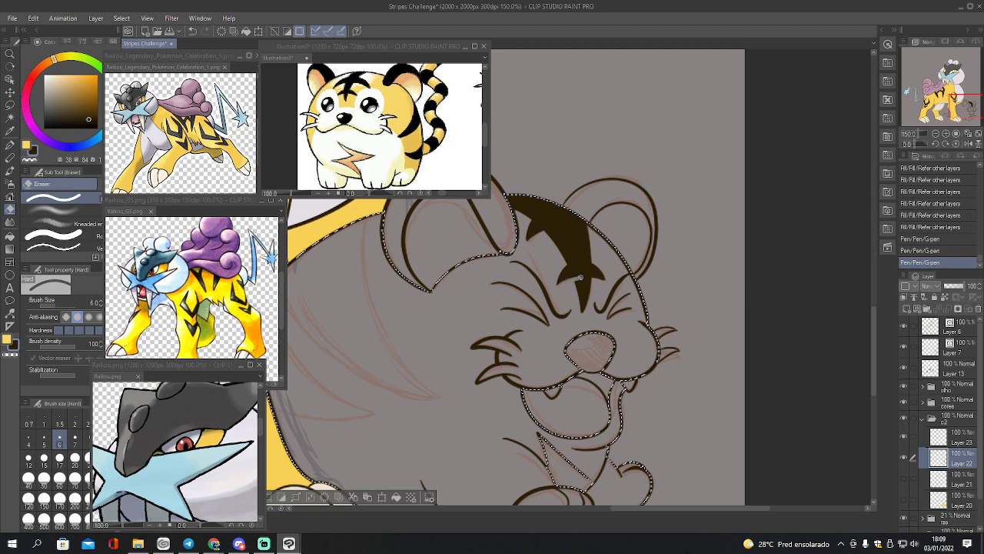
{"action": "left_click_drag", "start_coordinate": [597, 280], "coordinate": [601, 283]}
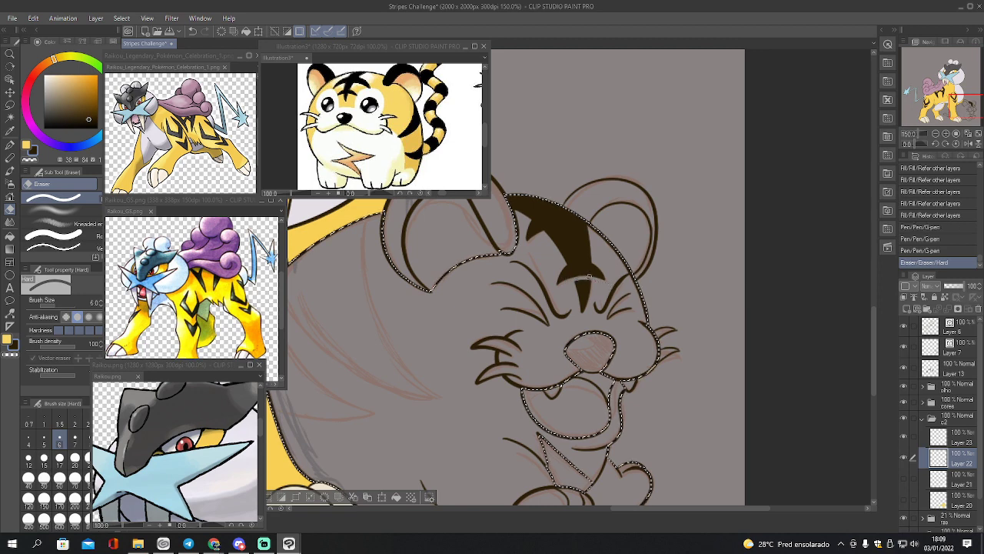
Touch up the forehead stripe's edges with the G-pen and fill the thin gap below its crossbar with dark brown
{"action": "key", "text": "p"}
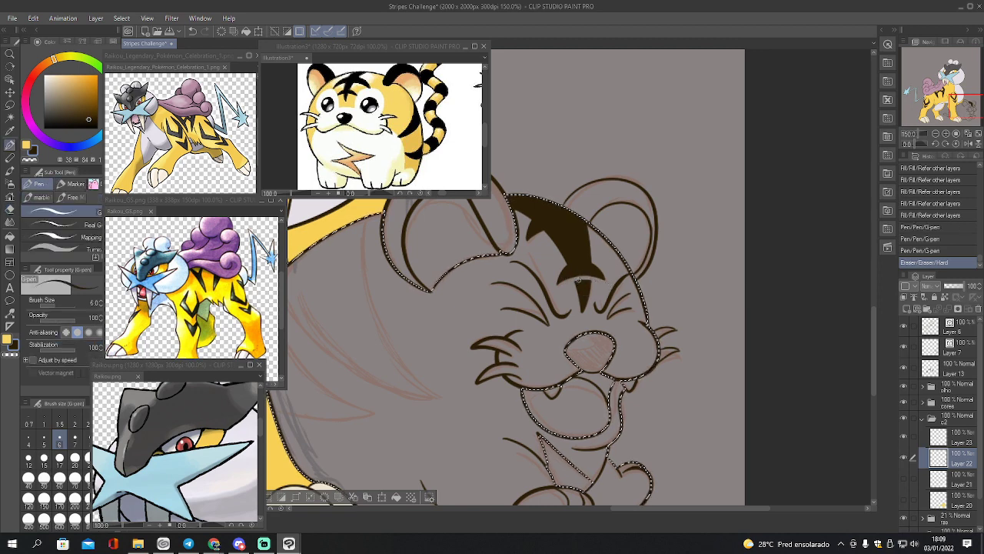
{"action": "mouse_move", "coordinate": [573, 276]}
{"action": "left_mouse_down"}
{"action": "mouse_move", "coordinate": [592, 282]}
{"action": "mouse_move", "coordinate": [592, 271]}
{"action": "left_mouse_up"}
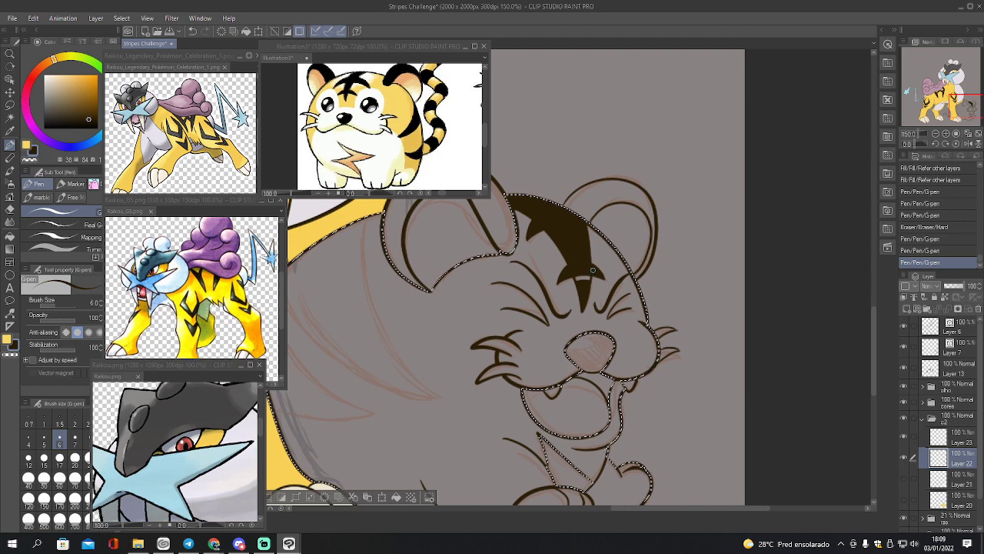
{"action": "key", "text": "ctrl+z"}
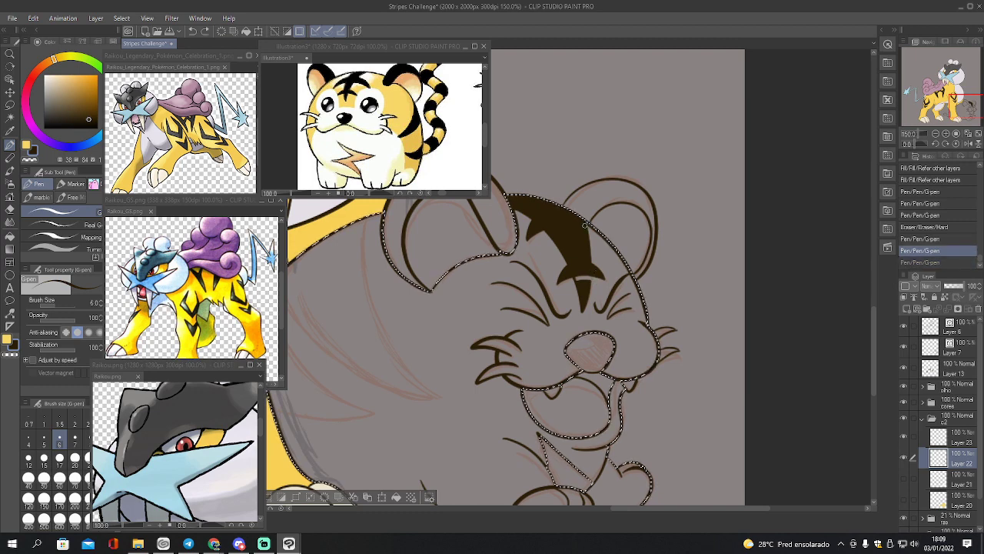
{"action": "left_click_drag", "start_coordinate": [591, 224], "coordinate": [583, 221]}
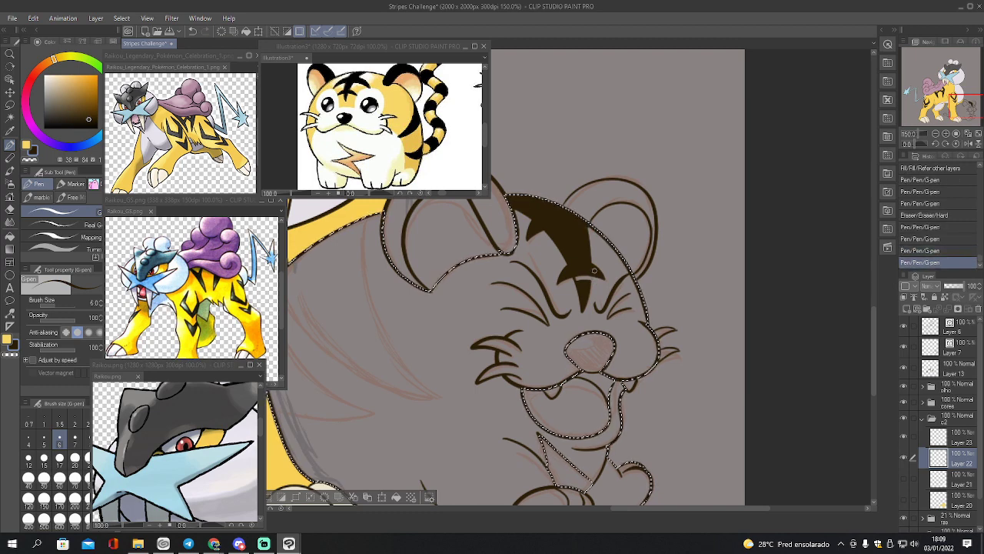
{"action": "left_click", "coordinate": [590, 273]}
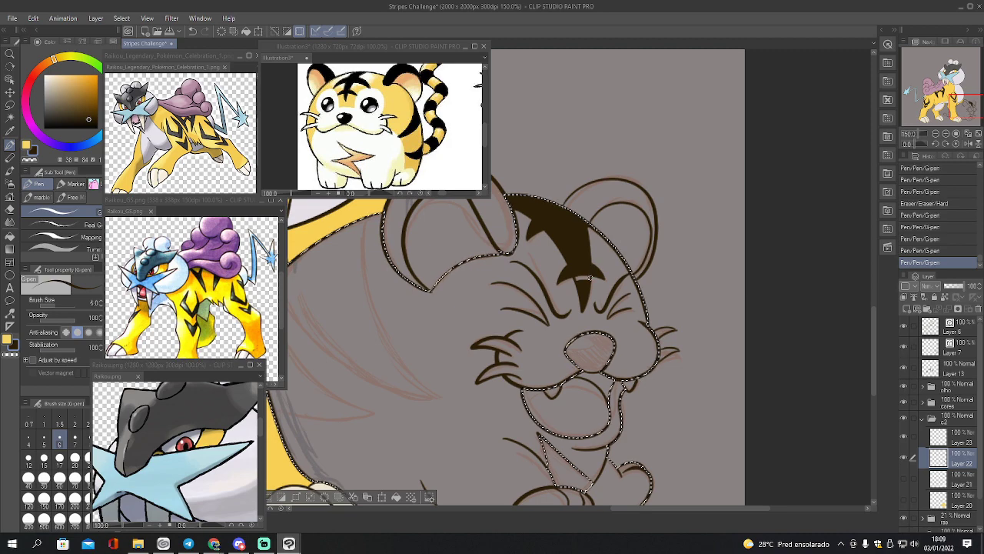
{"action": "key", "text": "g"}
{"action": "left_click", "coordinate": [592, 277]}
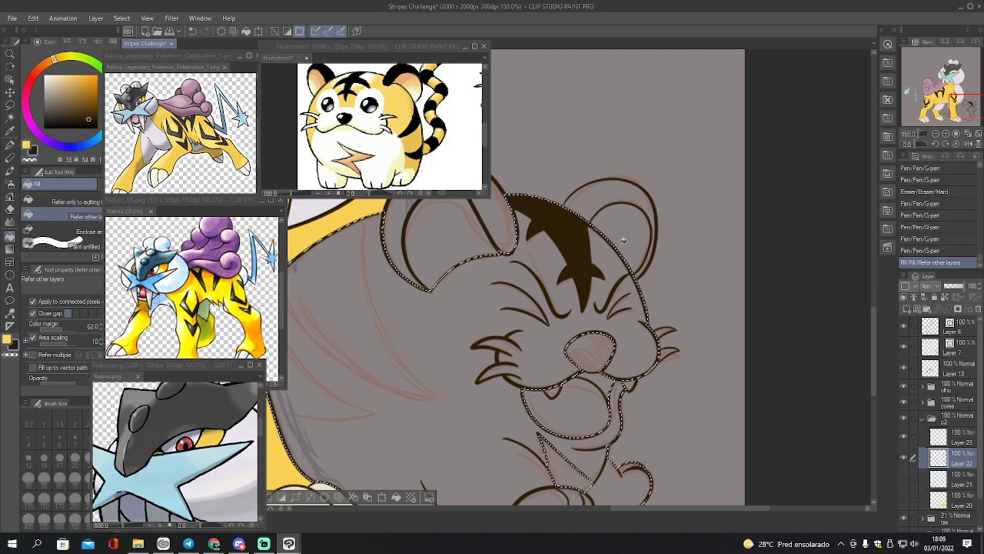
Outline two tapering curved stripes across the cub's back and flank with the G-pen at size 6, and fill them dark brown
{"action": "left_click_drag", "start_coordinate": [959, 102], "coordinate": [951, 104]}
{"action": "key", "text": "p"}
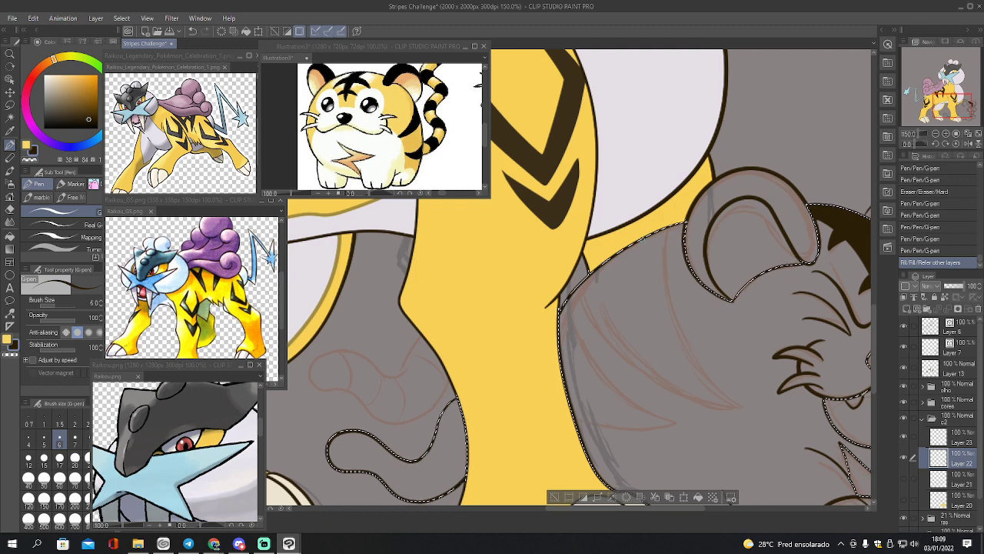
{"action": "mouse_move", "coordinate": [641, 238]}
{"action": "left_mouse_down"}
{"action": "mouse_move", "coordinate": [669, 347]}
{"action": "mouse_move", "coordinate": [708, 397]}
{"action": "mouse_move", "coordinate": [689, 404]}
{"action": "mouse_move", "coordinate": [627, 368]}
{"action": "mouse_move", "coordinate": [593, 320]}
{"action": "left_mouse_up"}
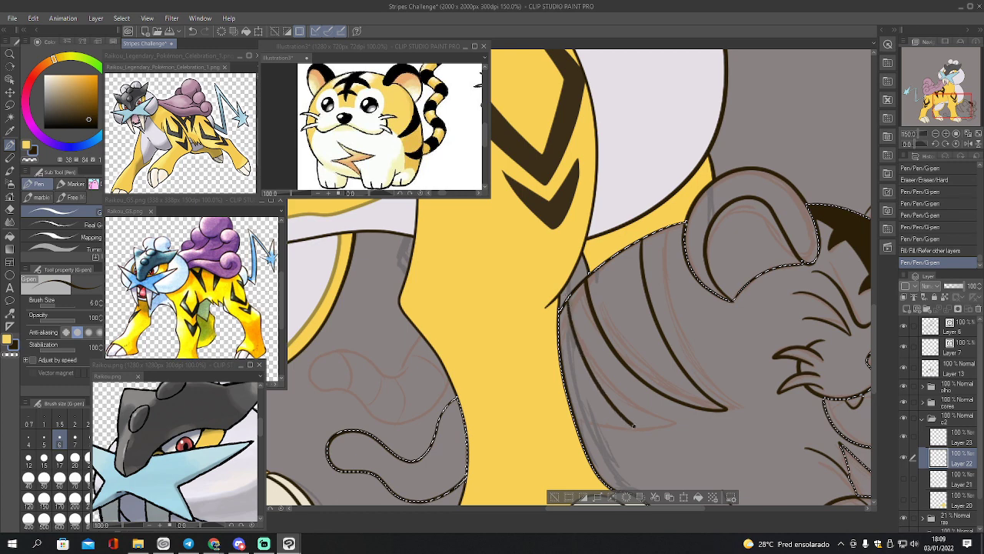
{"action": "left_click_drag", "start_coordinate": [661, 443], "coordinate": [624, 442]}
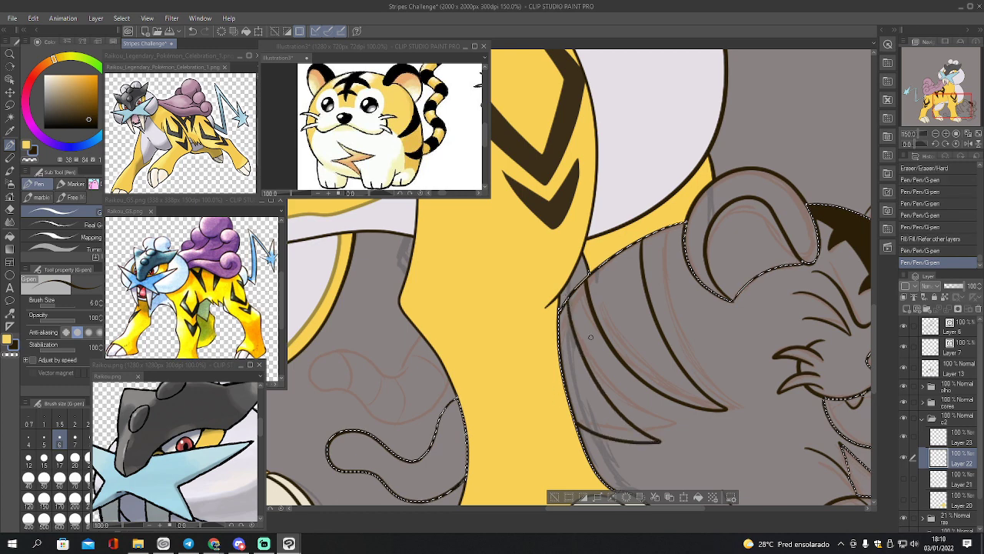
{"action": "key", "text": "g"}
{"action": "left_click", "coordinate": [635, 426]}
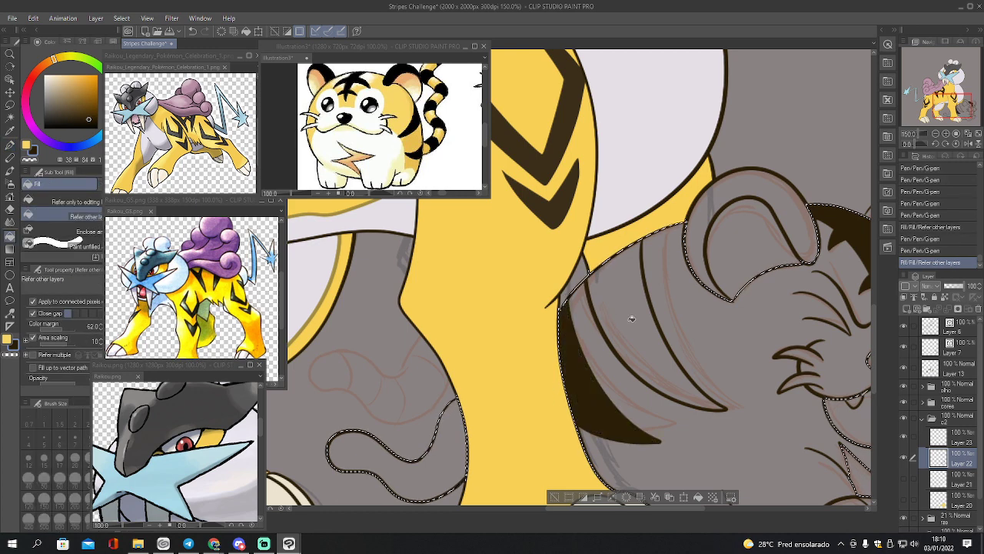
{"action": "left_click", "coordinate": [645, 306]}
Clean up the edges of the two flank stripes with the Hard eraser, first at size 6 and for the long curves at size 15
{"action": "key", "text": "e"}
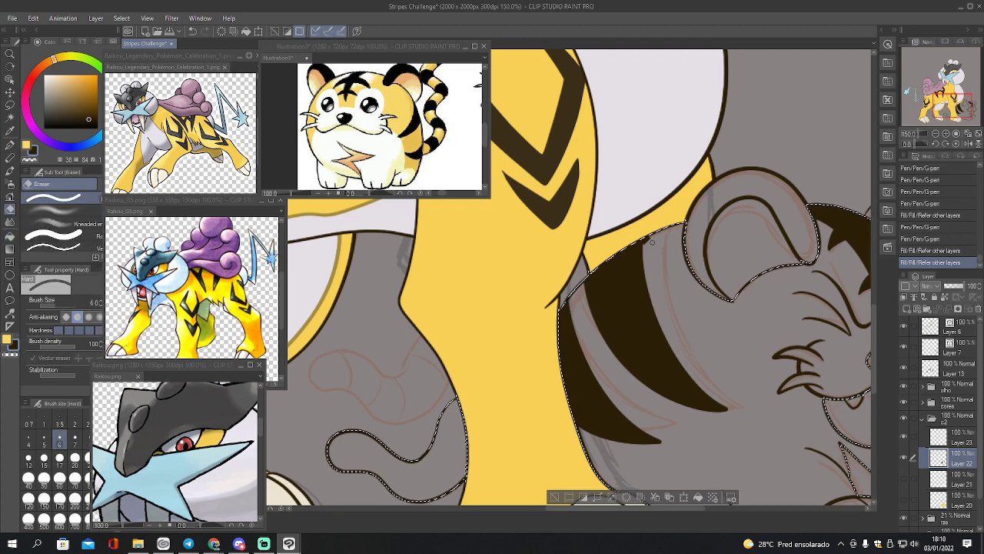
{"action": "left_click_drag", "start_coordinate": [645, 242], "coordinate": [644, 237]}
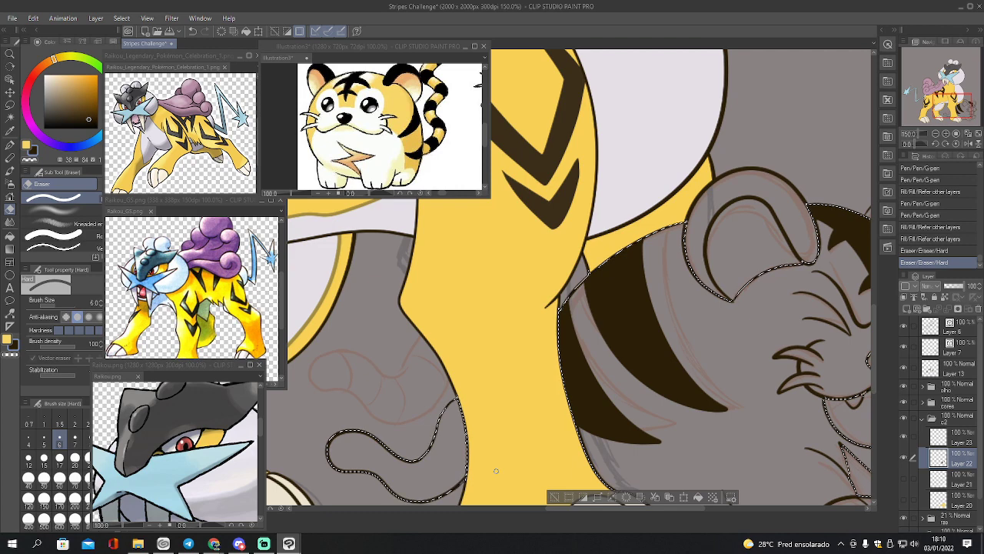
{"action": "key", "text": "bracketright"}
{"action": "key", "text": "bracketright"}
{"action": "key", "text": "bracketright"}
{"action": "key", "text": "bracketright"}
{"action": "key", "text": "bracketright"}
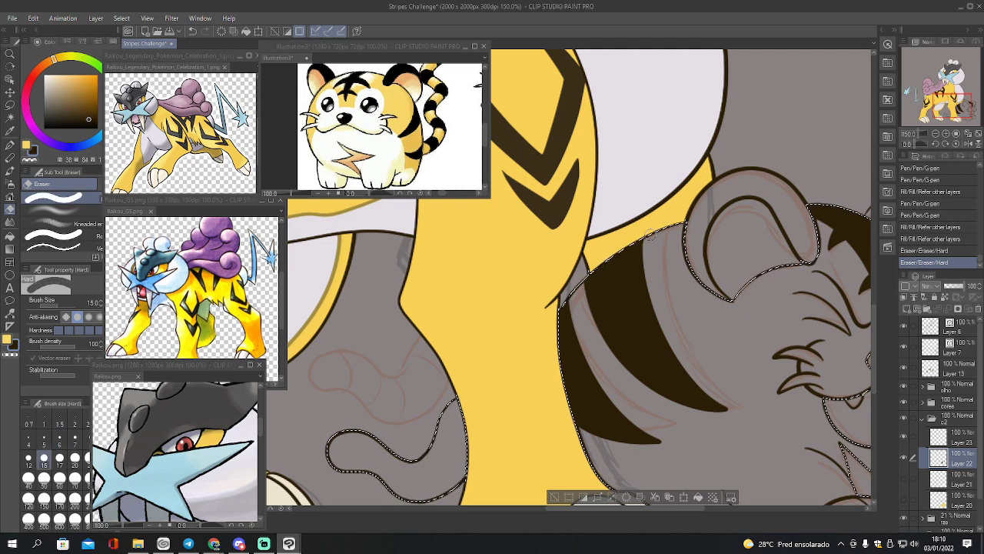
{"action": "mouse_move", "coordinate": [648, 255]}
{"action": "left_mouse_down"}
{"action": "mouse_move", "coordinate": [655, 312]}
{"action": "mouse_move", "coordinate": [722, 407]}
{"action": "left_mouse_up"}
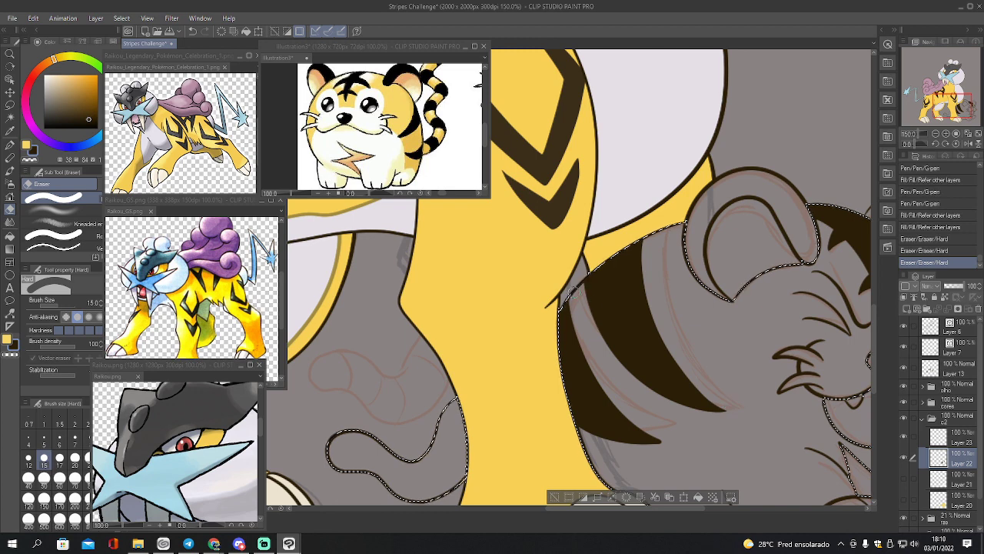
{"action": "mouse_move", "coordinate": [573, 322]}
{"action": "left_mouse_down"}
{"action": "mouse_move", "coordinate": [609, 393]}
{"action": "mouse_move", "coordinate": [663, 444]}
{"action": "left_mouse_up"}
Draw curved band borders across the cub's tail with the G-pen at size 6
{"action": "key", "text": "p"}
{"action": "left_click_drag", "start_coordinate": [952, 104], "coordinate": [943, 111]}
{"action": "mouse_move", "coordinate": [509, 345]}
{"action": "left_mouse_down"}
{"action": "mouse_move", "coordinate": [512, 327]}
{"action": "mouse_move", "coordinate": [540, 327]}
{"action": "mouse_move", "coordinate": [532, 311]}
{"action": "left_mouse_up"}
{"action": "mouse_move", "coordinate": [550, 366]}
{"action": "left_mouse_down"}
{"action": "mouse_move", "coordinate": [555, 327]}
{"action": "mouse_move", "coordinate": [582, 346]}
{"action": "mouse_move", "coordinate": [581, 375]}
{"action": "mouse_move", "coordinate": [580, 318]}
{"action": "mouse_move", "coordinate": [612, 354]}
{"action": "left_mouse_up"}
{"action": "left_click_drag", "start_coordinate": [585, 292], "coordinate": [614, 311]}
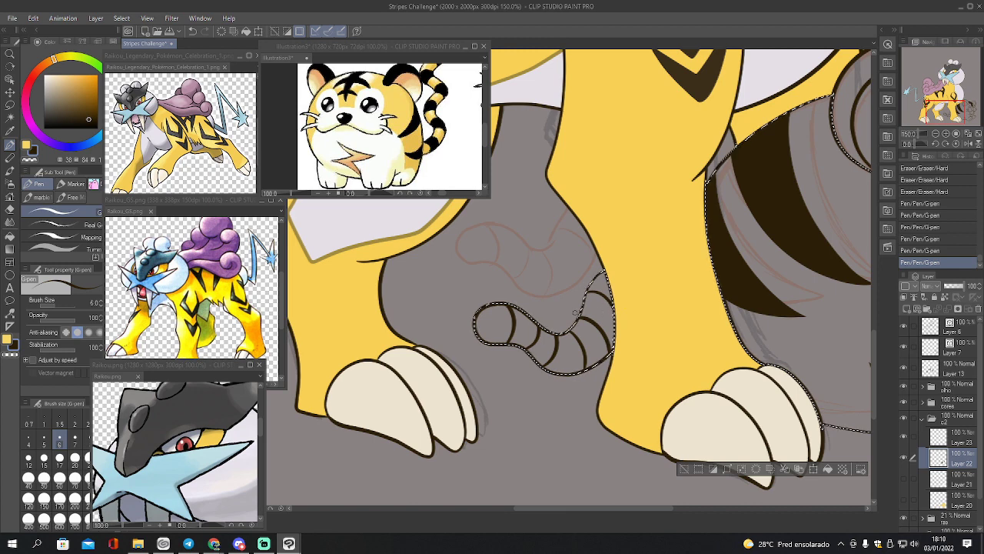
Fill the tail tip and every other band of the cub's tail with dark brown
{"action": "key", "text": "g"}
{"action": "left_click", "coordinate": [496, 322]}
{"action": "left_click", "coordinate": [536, 337]}
{"action": "left_click", "coordinate": [588, 347]}
{"action": "left_click", "coordinate": [602, 296]}
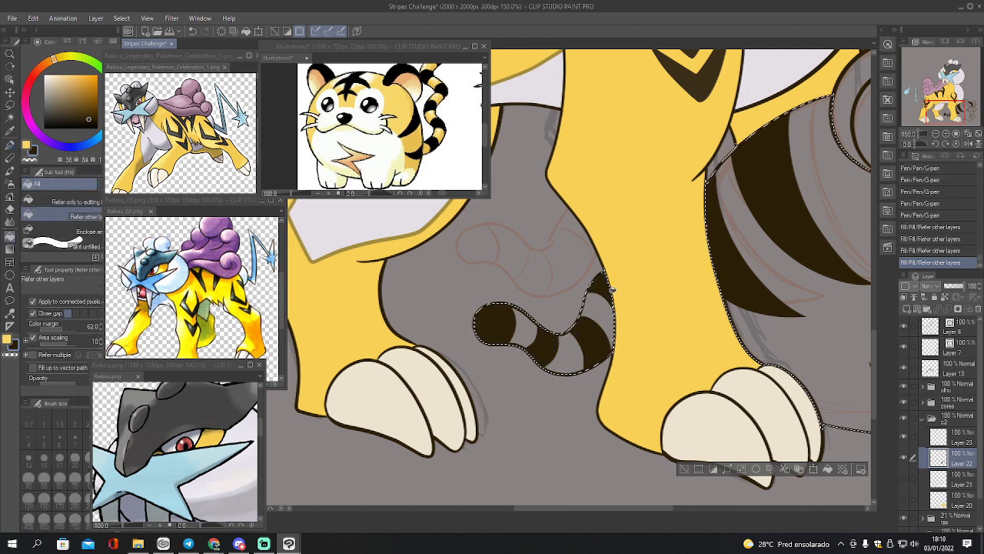
Clear the tail selection, show the base color Layers 20 and 21 again, and hide the sketch folder
{"action": "key", "text": "ctrl+d"}
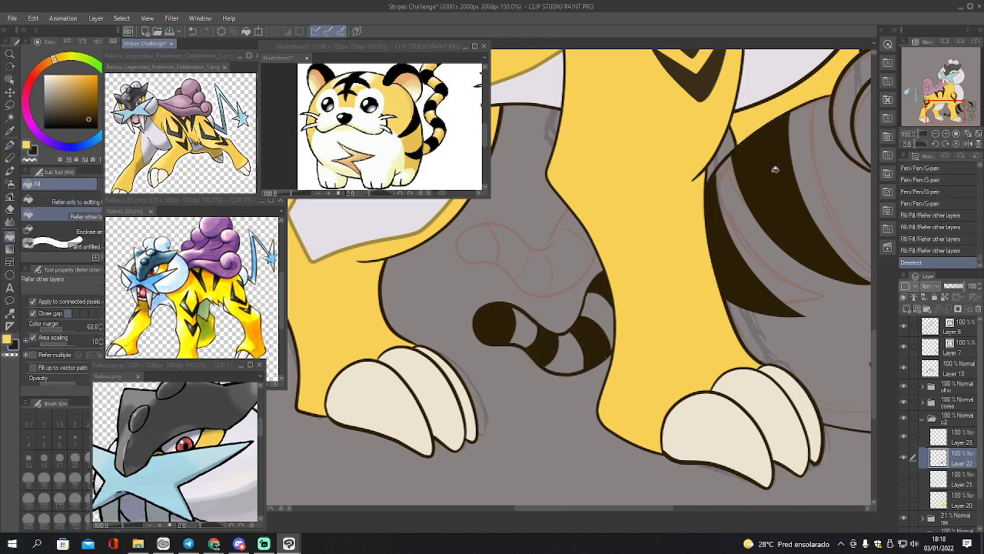
{"action": "left_click", "coordinate": [904, 499]}
{"action": "left_click", "coordinate": [903, 478]}
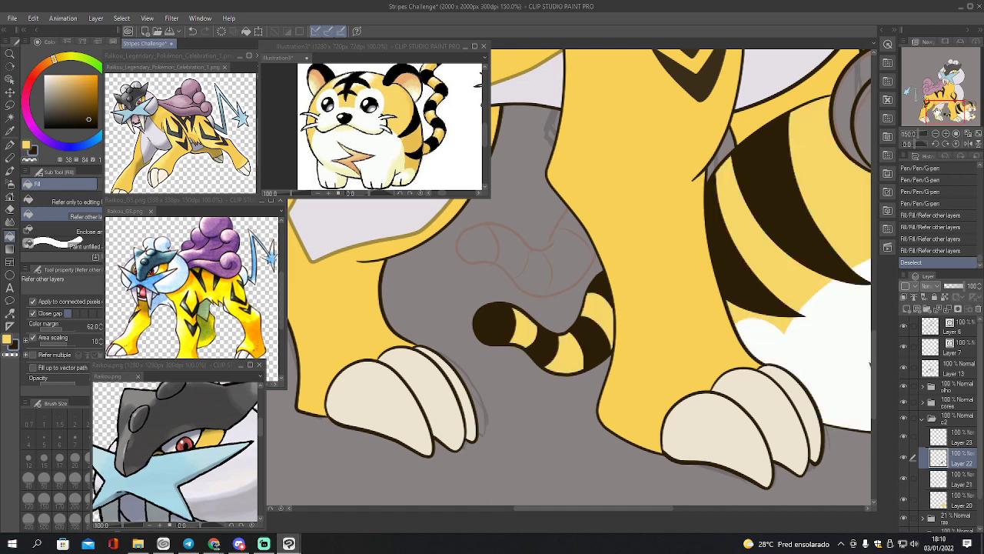
{"action": "left_click_drag", "start_coordinate": [936, 110], "coordinate": [951, 113]}
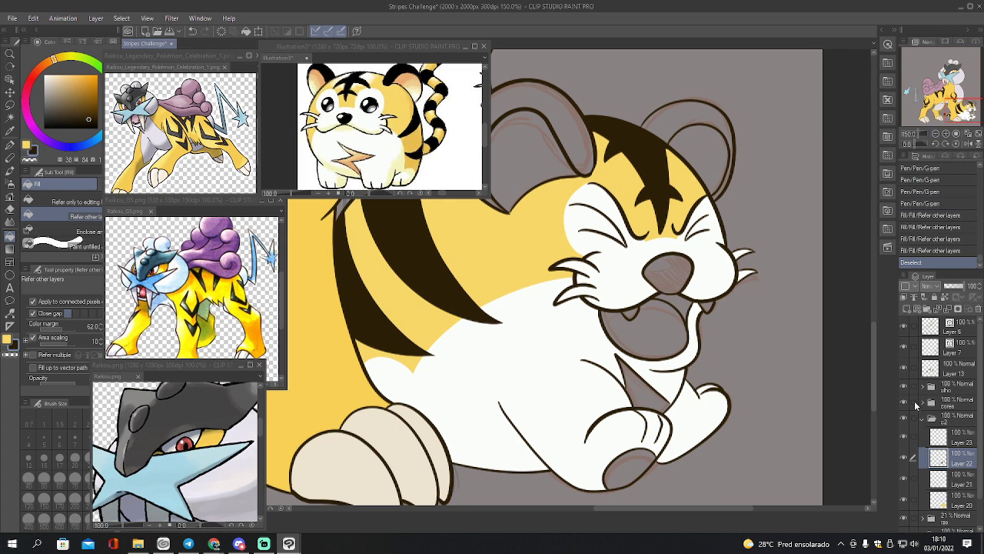
{"action": "left_click", "coordinate": [905, 520]}
Fill the sole of the cub's raised foot on Layer 20 with the yellow sampled from its body
{"action": "left_click", "coordinate": [945, 501]}
{"action": "key", "text": "i"}
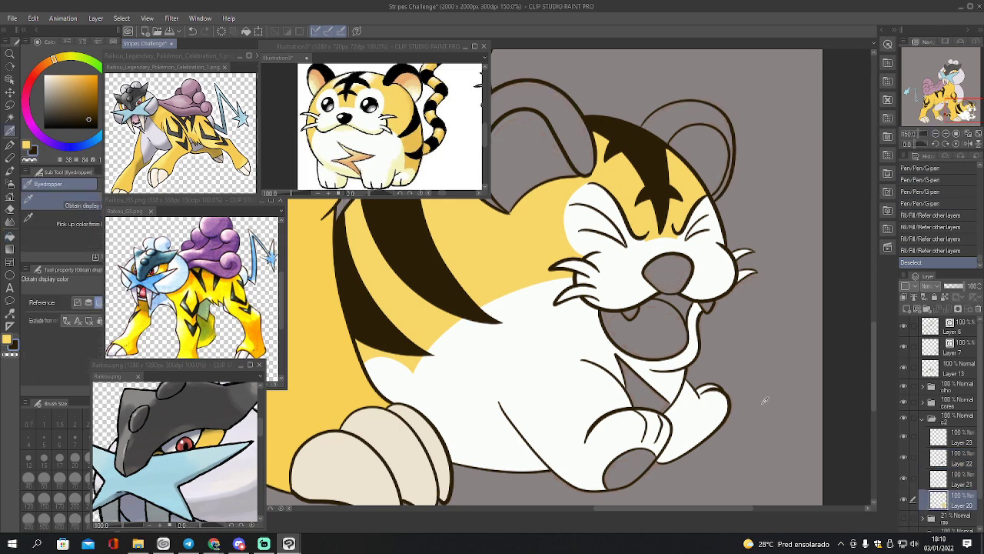
{"action": "left_click", "coordinate": [539, 241]}
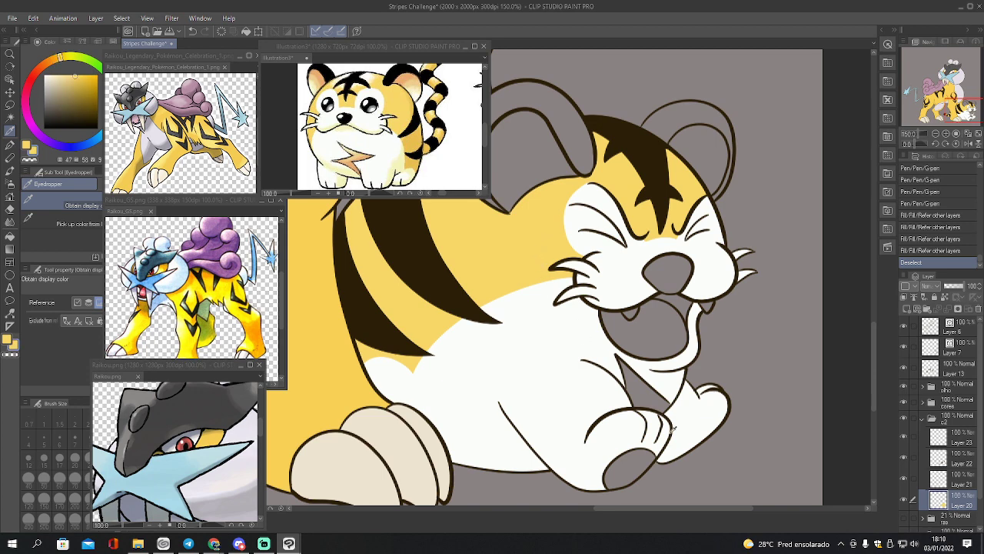
{"action": "key", "text": "g"}
{"action": "left_click", "coordinate": [635, 455]}
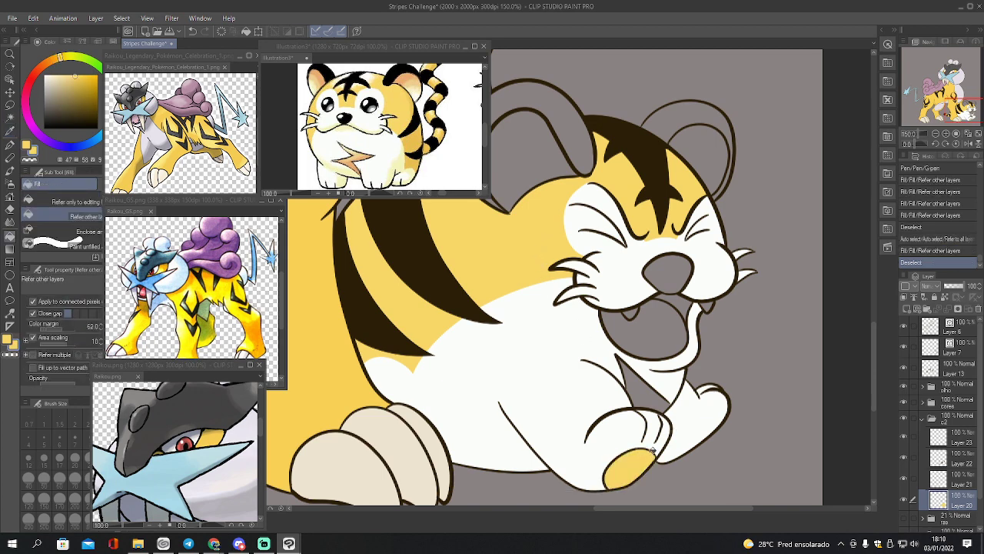
{"action": "key", "text": "p"}
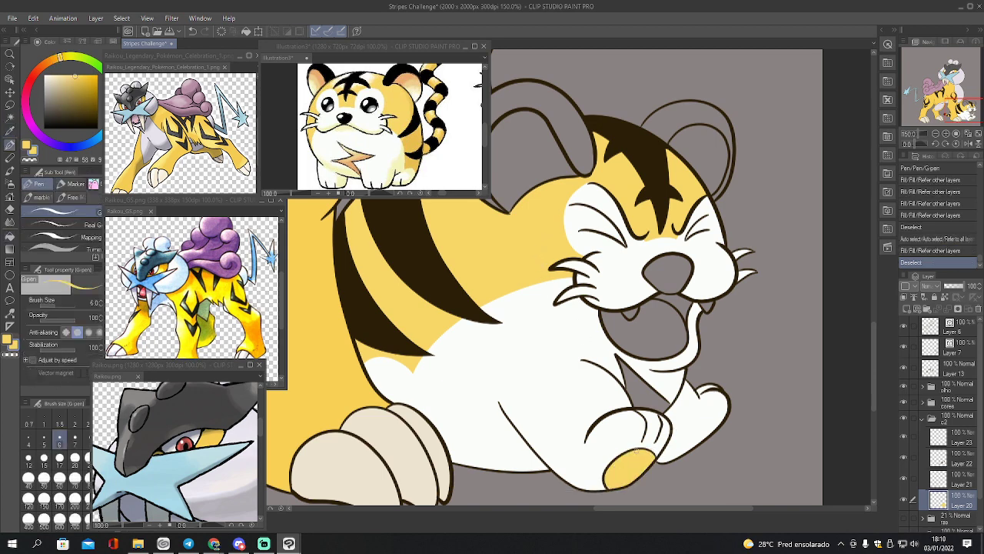
Sample the dark brown of the forehead stripe for Layer 22 and auto-select the outer rims of both cub ears
{"action": "left_click", "coordinate": [937, 462]}
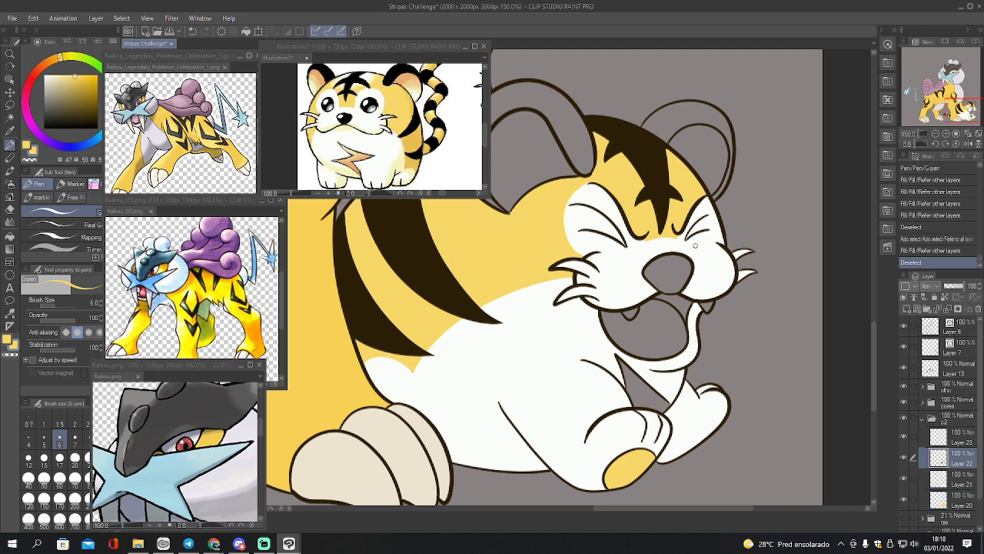
{"action": "key", "text": "i"}
{"action": "left_click", "coordinate": [640, 163]}
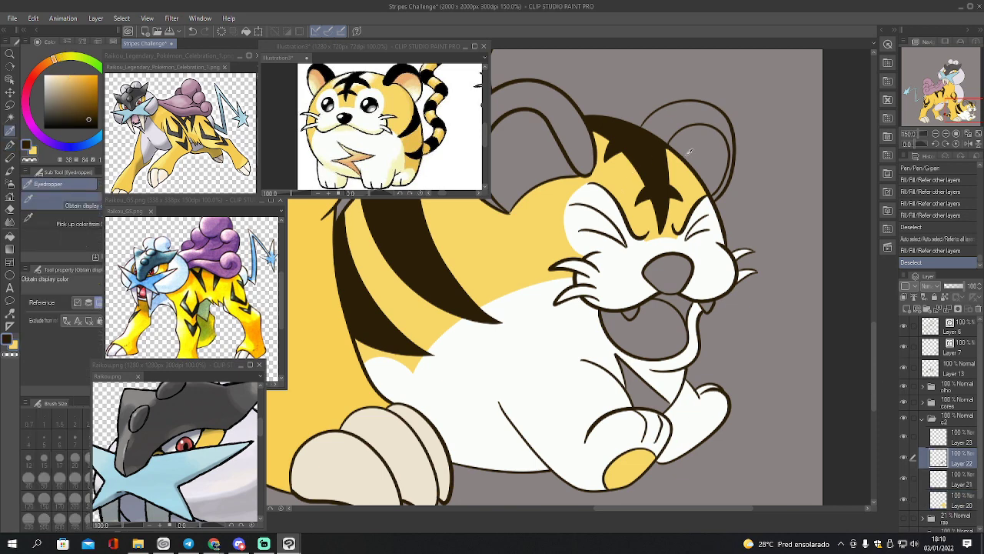
{"action": "left_click", "coordinate": [937, 99]}
{"action": "left_click_drag", "start_coordinate": [935, 90], "coordinate": [960, 103]}
{"action": "key", "text": "w"}
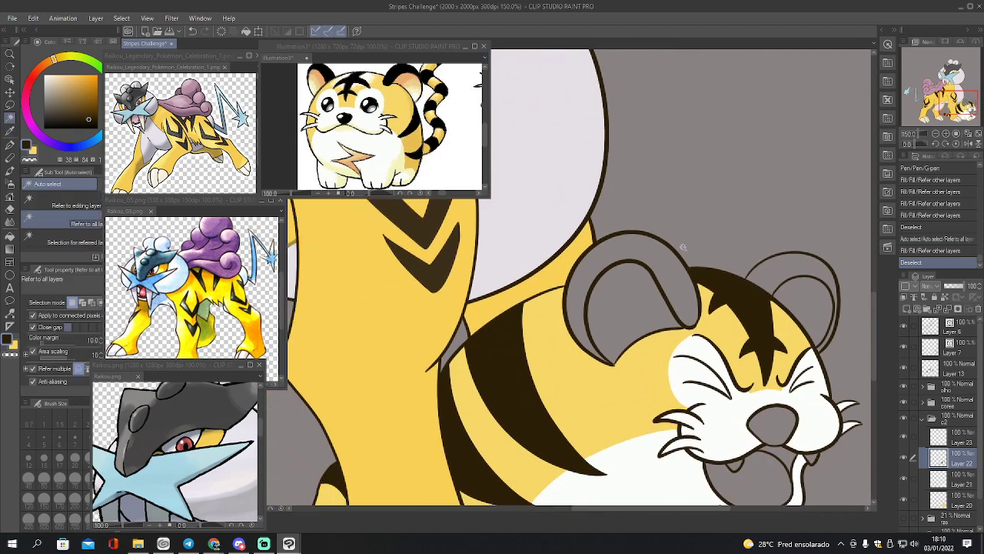
{"action": "left_click", "coordinate": [668, 273]}
{"action": "left_click", "coordinate": [798, 264], "text": "shift"}
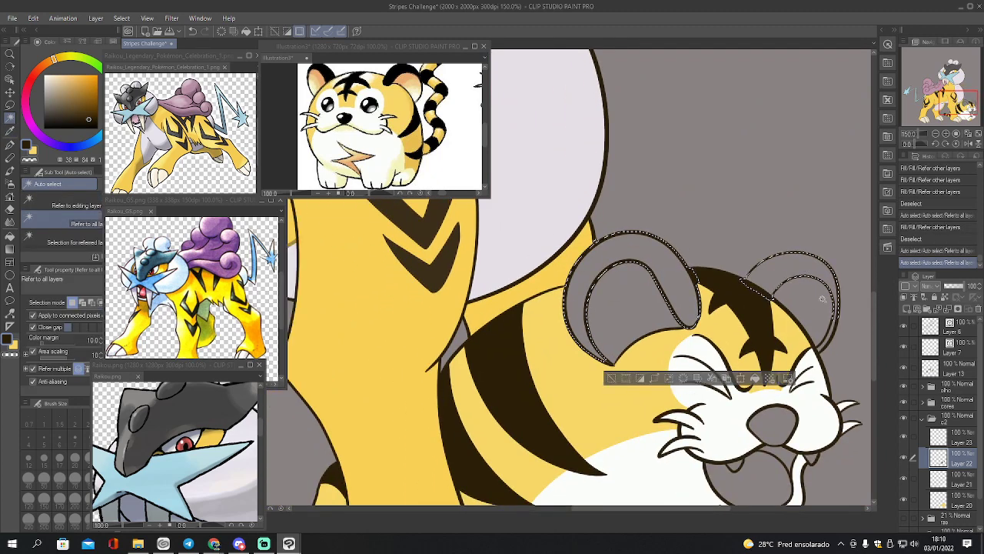
{"action": "left_click", "coordinate": [835, 335], "text": "shift"}
{"action": "key", "text": "g"}
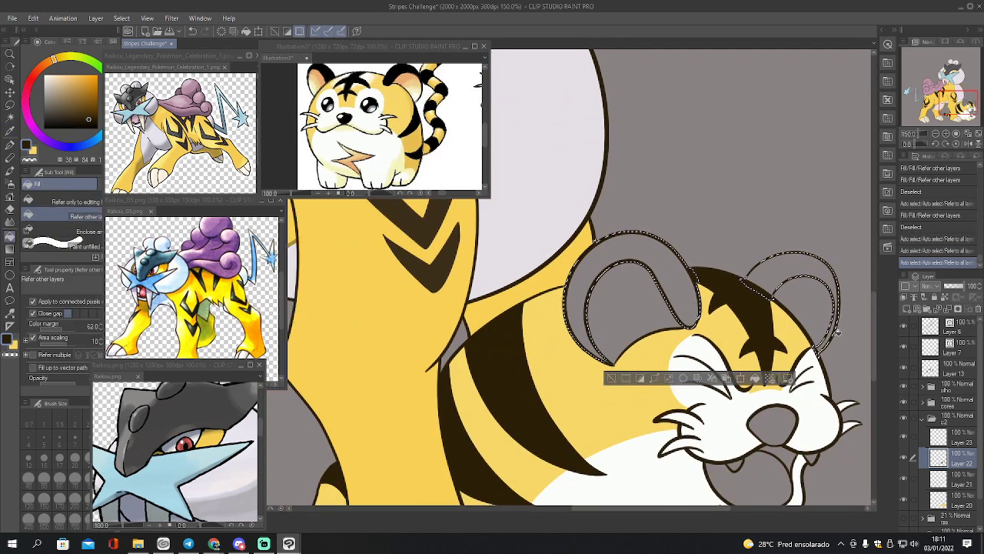
Refine the ear rim selection with the Lasso along the corners and narrow tips the auto-selection missed
{"action": "key", "text": "m"}
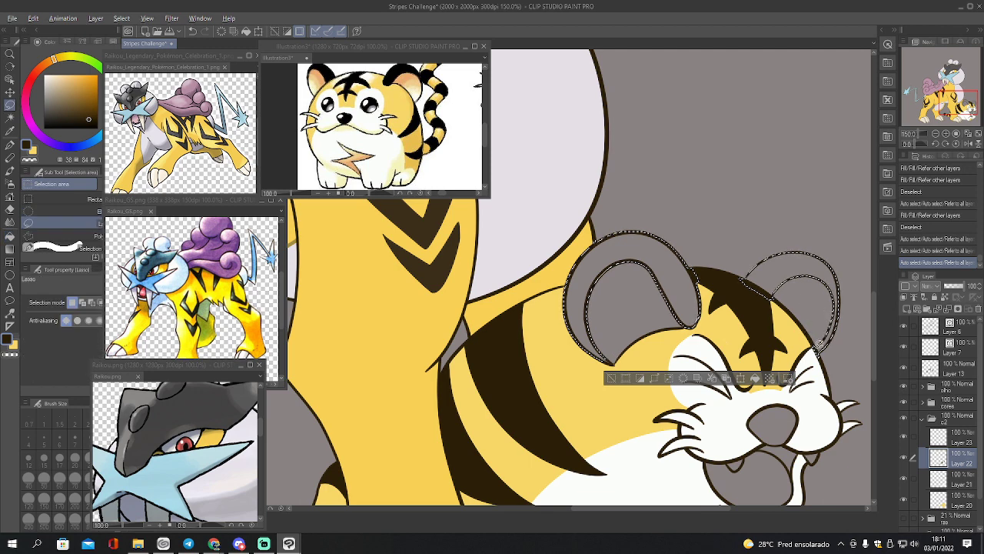
{"action": "mouse_move", "coordinate": [811, 358]}
{"action": "left_mouse_down"}
{"action": "mouse_move", "coordinate": [811, 310]}
{"action": "mouse_move", "coordinate": [701, 249]}
{"action": "left_mouse_up"}
{"action": "left_click_drag", "start_coordinate": [593, 240], "coordinate": [638, 264]}
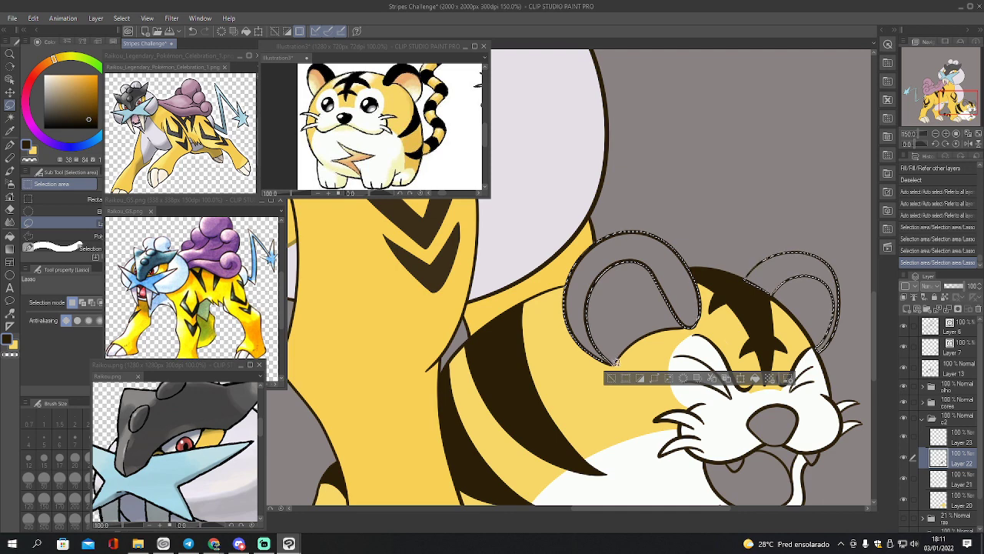
{"action": "left_click_drag", "start_coordinate": [600, 348], "coordinate": [609, 357]}
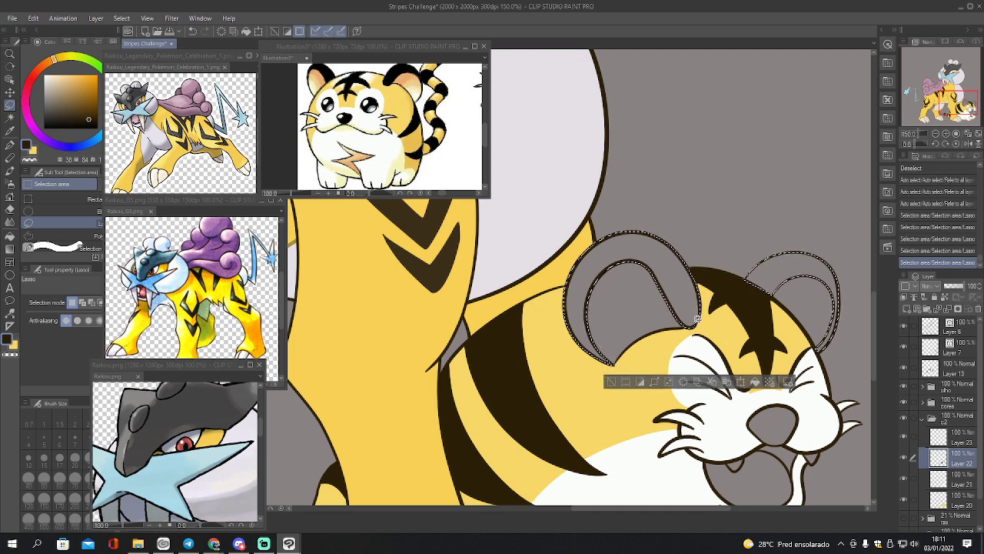
{"action": "left_click_drag", "start_coordinate": [700, 302], "coordinate": [697, 298]}
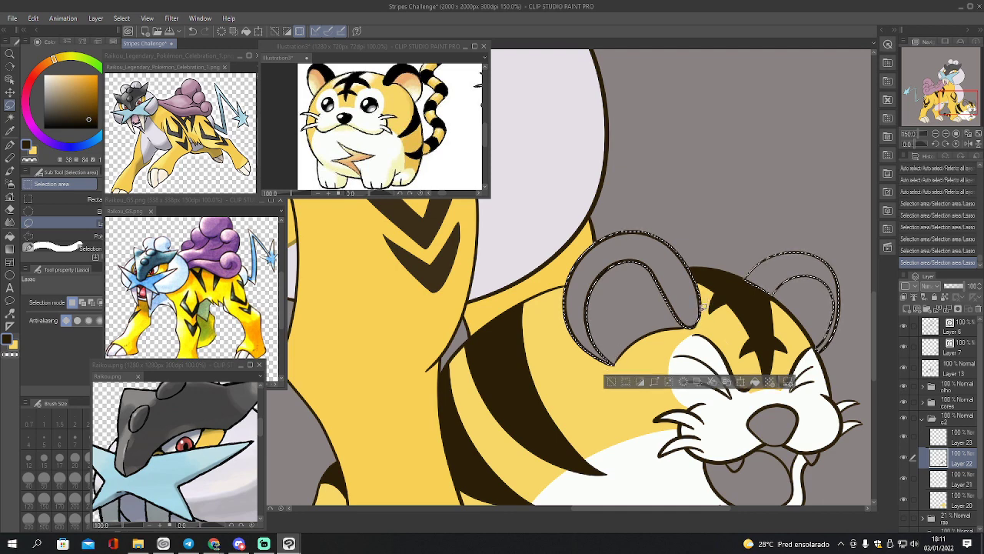
Fill the outer rims of both cub ears with dark brown and clear the selection
{"action": "key", "text": "g"}
{"action": "left_click", "coordinate": [690, 291]}
{"action": "left_click", "coordinate": [773, 265]}
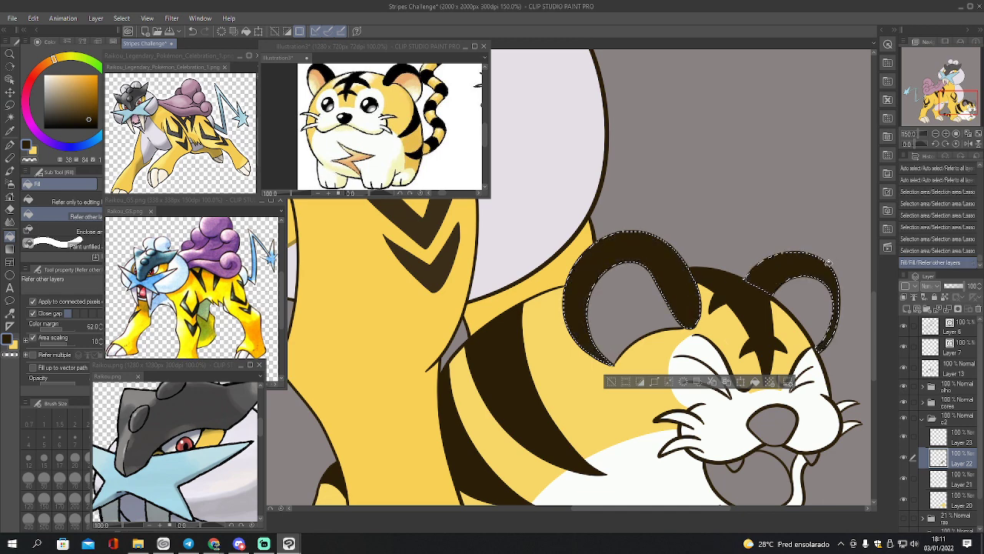
{"action": "key", "text": "ctrl+d"}
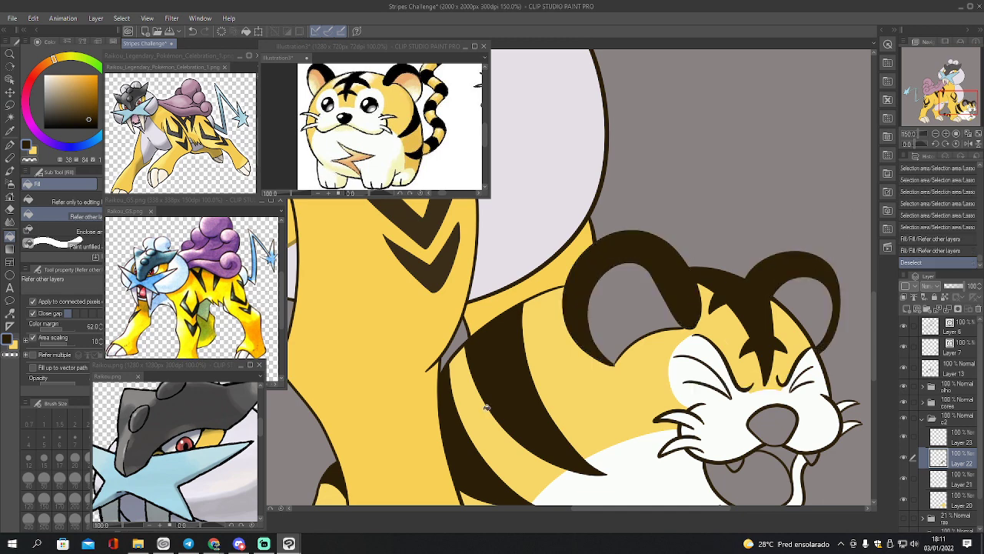
{"action": "key", "text": "ctrl+z"}
{"action": "key", "text": "ctrl+d"}
Auto-select the cub's nose, fill it with dark brown on Layer 22, and deselect it
{"action": "left_click_drag", "start_coordinate": [383, 428], "coordinate": [323, 310]}
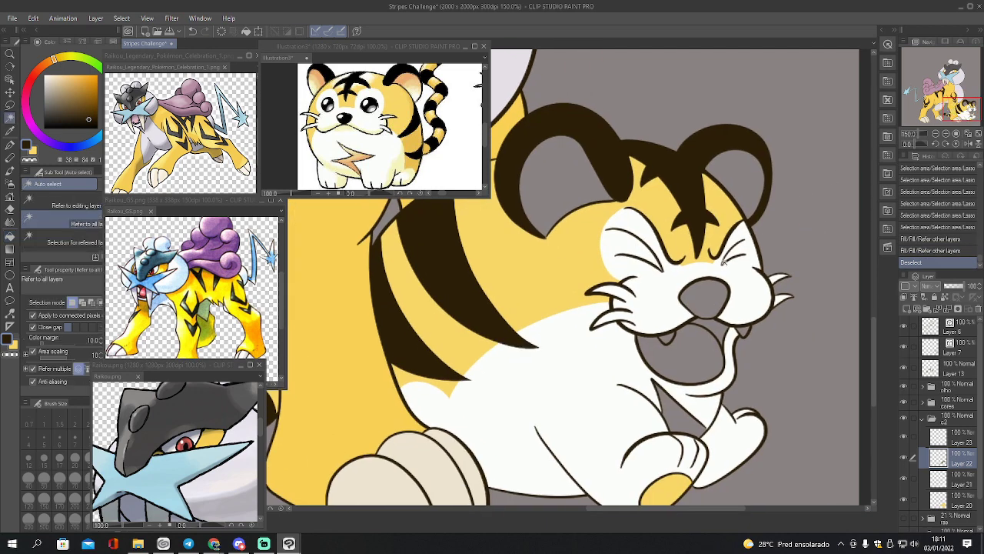
{"action": "key", "text": "w"}
{"action": "left_click", "coordinate": [708, 292]}
{"action": "left_click", "coordinate": [708, 294]}
{"action": "key", "text": "ctrl+d"}
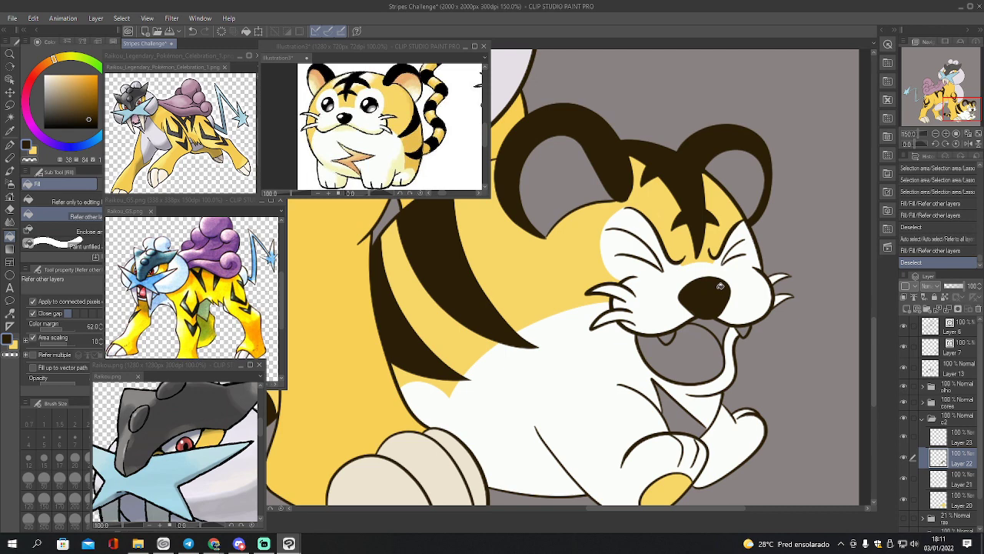
{"action": "key", "text": "p"}
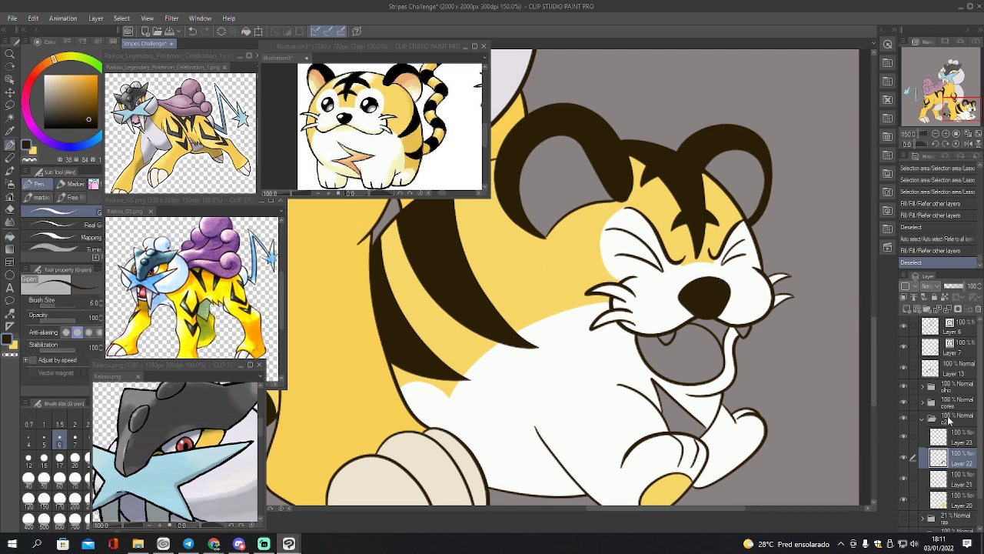
With the G-pen at size 6, draw a short curve above the cub's nose on Layer 13 and touch up the nose's lower edge on Layer 22
{"action": "left_click", "coordinate": [904, 369]}
{"action": "left_click", "coordinate": [904, 368]}
{"action": "left_click", "coordinate": [904, 369]}
{"action": "left_click", "coordinate": [905, 369]}
{"action": "left_click", "coordinate": [929, 369]}
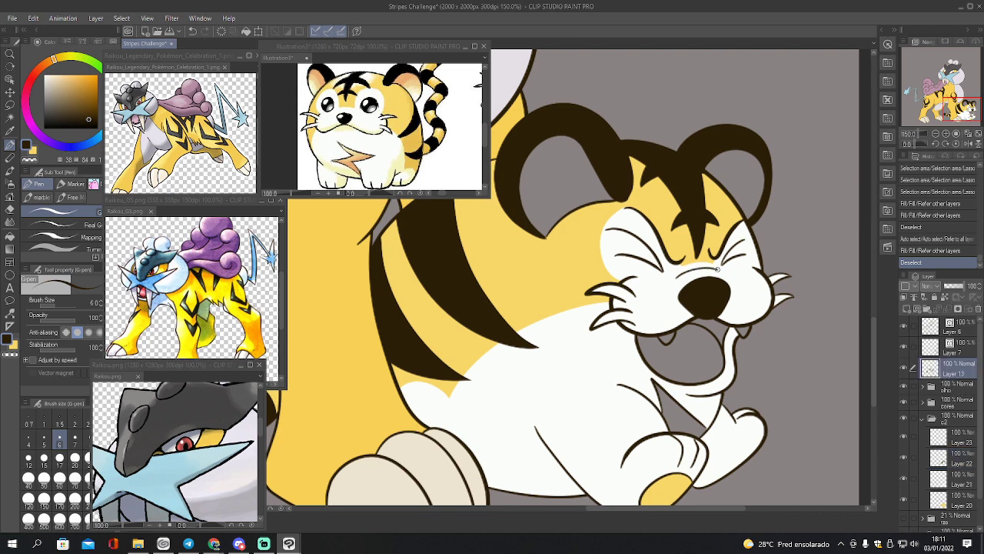
{"action": "mouse_move", "coordinate": [717, 269]}
{"action": "left_mouse_down"}
{"action": "mouse_move", "coordinate": [686, 267]}
{"action": "mouse_move", "coordinate": [711, 263]}
{"action": "left_mouse_up"}
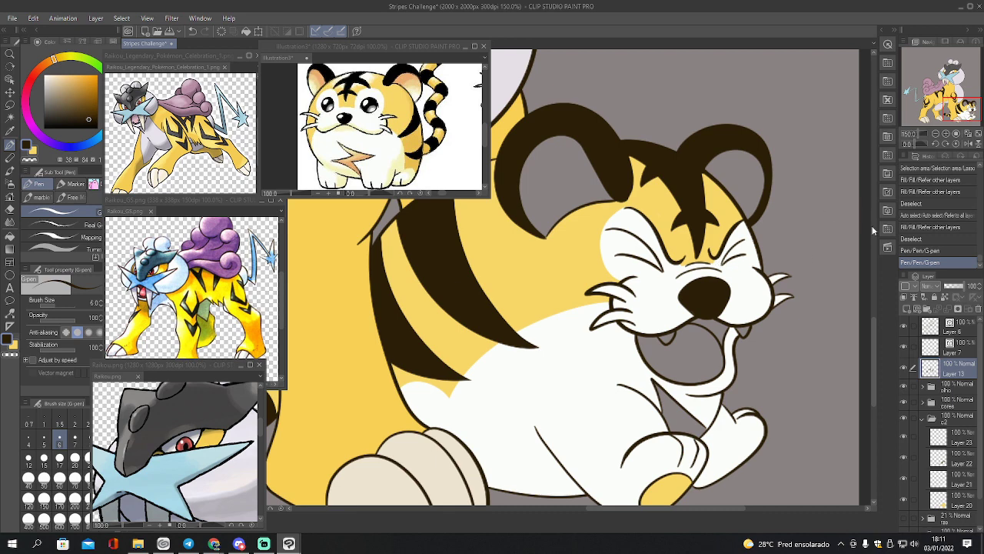
{"action": "left_click", "coordinate": [933, 459]}
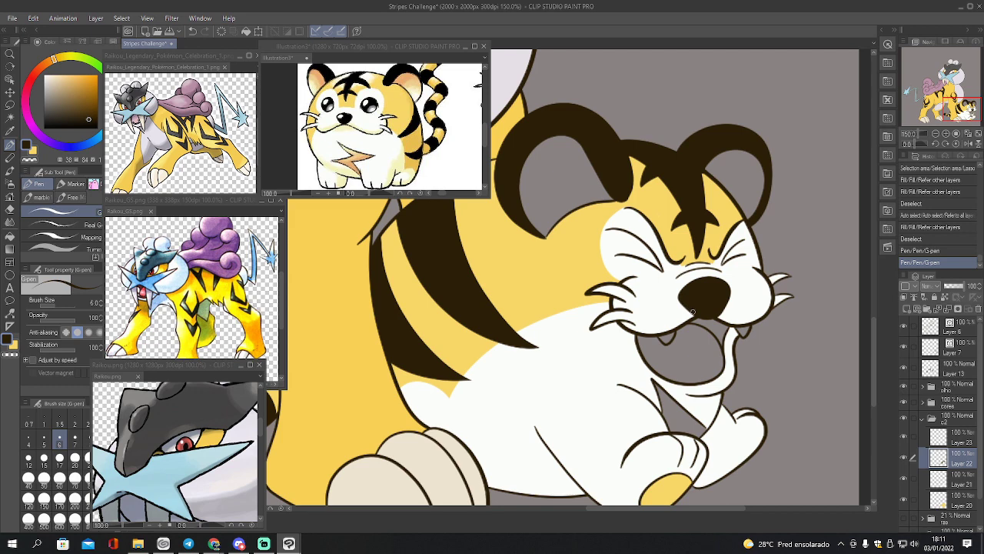
{"action": "left_click_drag", "start_coordinate": [692, 312], "coordinate": [699, 314]}
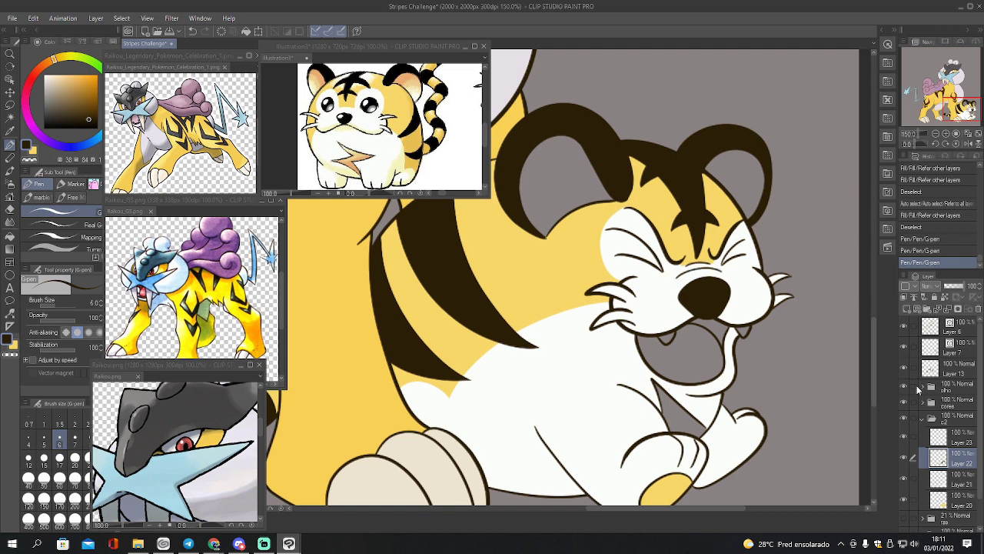
Select the cub's two upper fangs, fill them white on Layer 23, and clear the selection
{"action": "left_click_drag", "start_coordinate": [962, 113], "coordinate": [961, 106]}
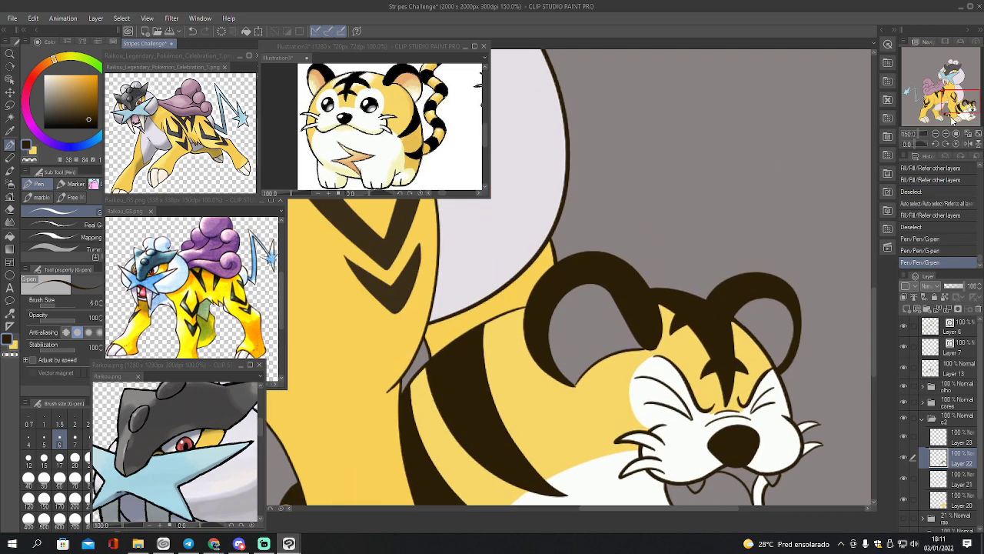
{"action": "left_click_drag", "start_coordinate": [954, 119], "coordinate": [958, 127]}
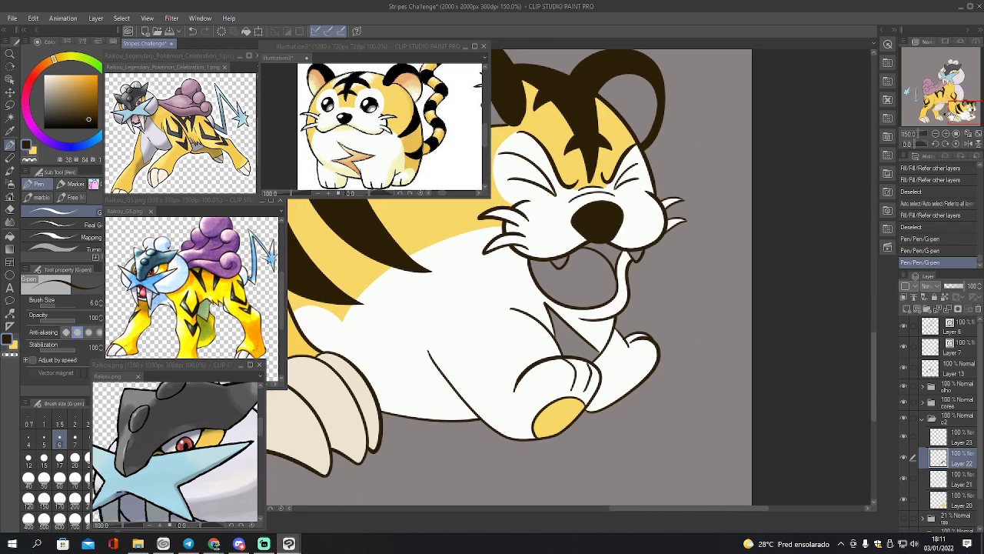
{"action": "left_click", "coordinate": [924, 446]}
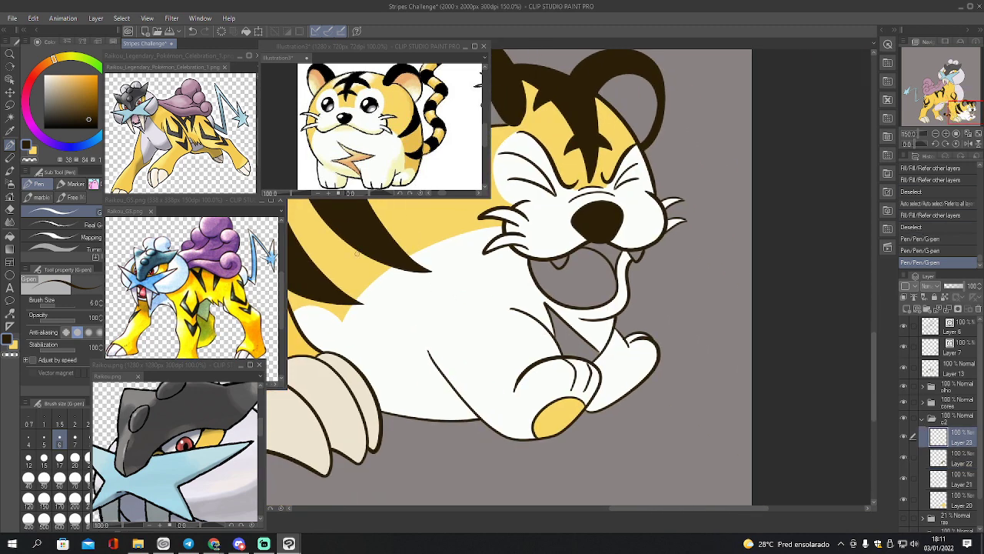
{"action": "key", "text": "x"}
{"action": "key", "text": "w"}
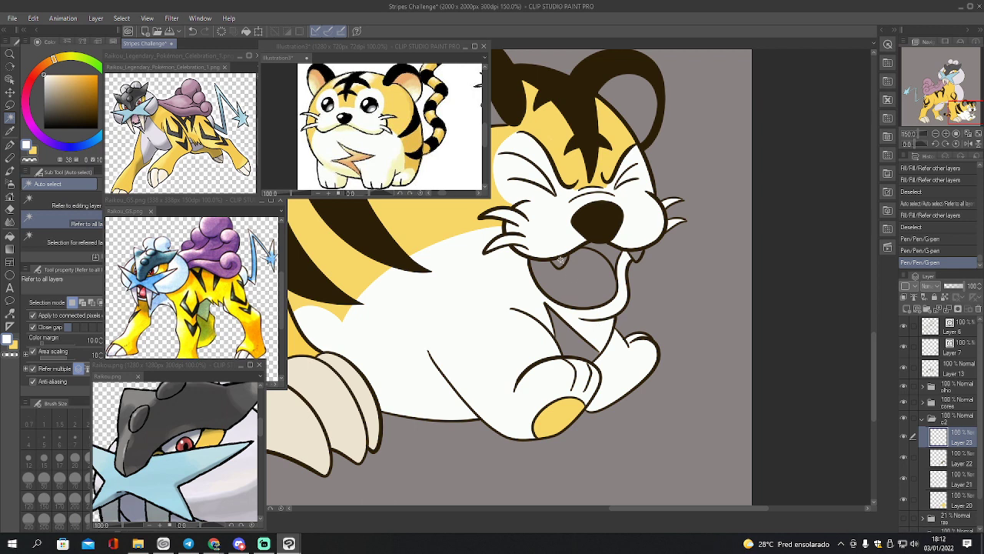
{"action": "left_click", "coordinate": [561, 260]}
{"action": "left_click", "coordinate": [635, 255], "text": "shift"}
{"action": "key", "text": "g"}
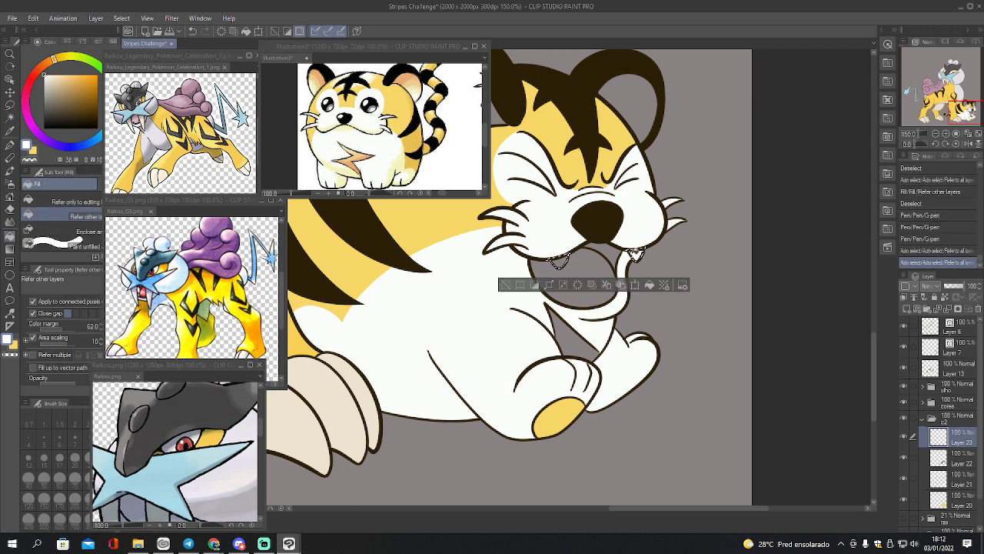
{"action": "left_click", "coordinate": [634, 253]}
{"action": "left_click", "coordinate": [630, 253]}
{"action": "key", "text": "ctrl+d"}
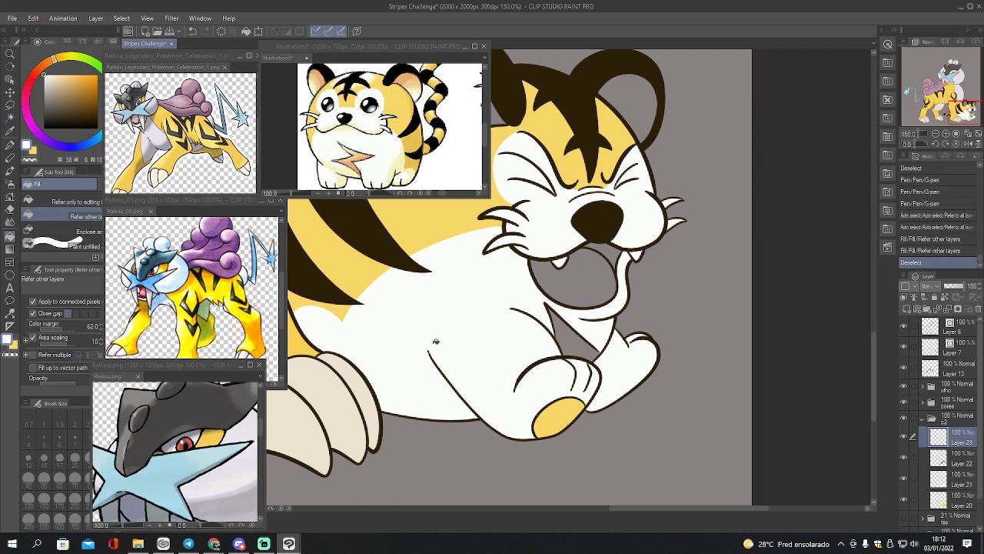
Sample the peach of the reference cub's chest lightning mark and fill the pointed chest patch with it on Layer 23
{"action": "left_click", "coordinate": [368, 150], "text": "alt"}
{"action": "left_click", "coordinate": [364, 152]}
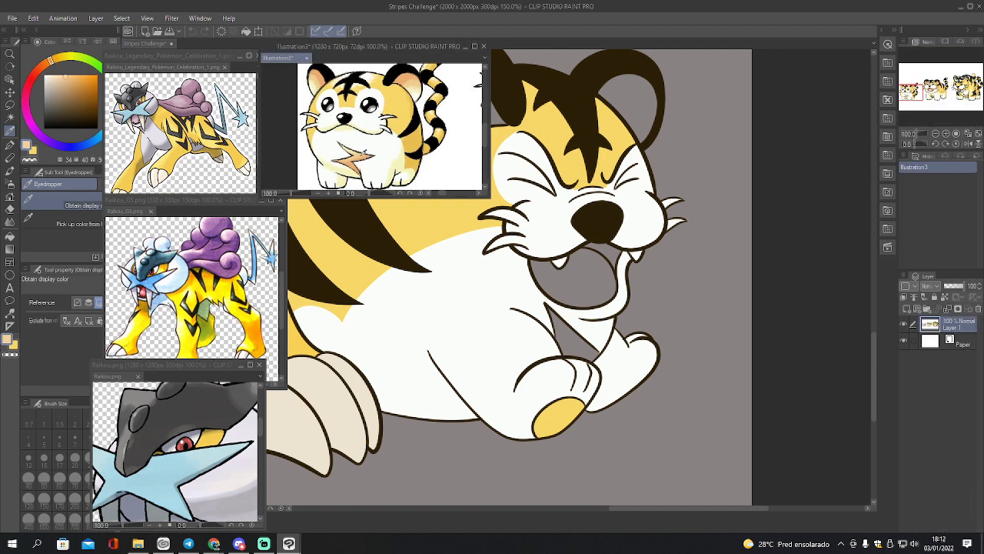
{"action": "left_click", "coordinate": [573, 338]}
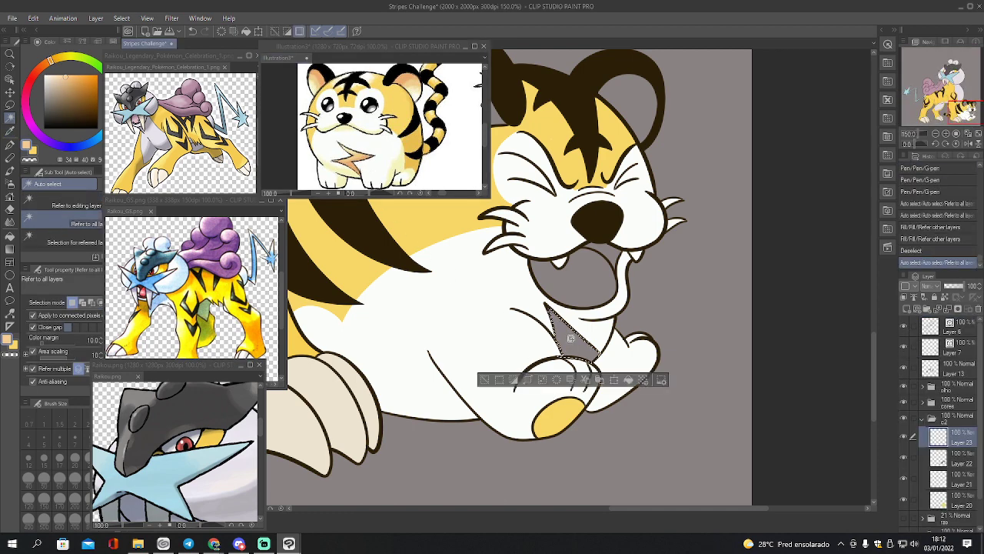
{"action": "key", "text": "m"}
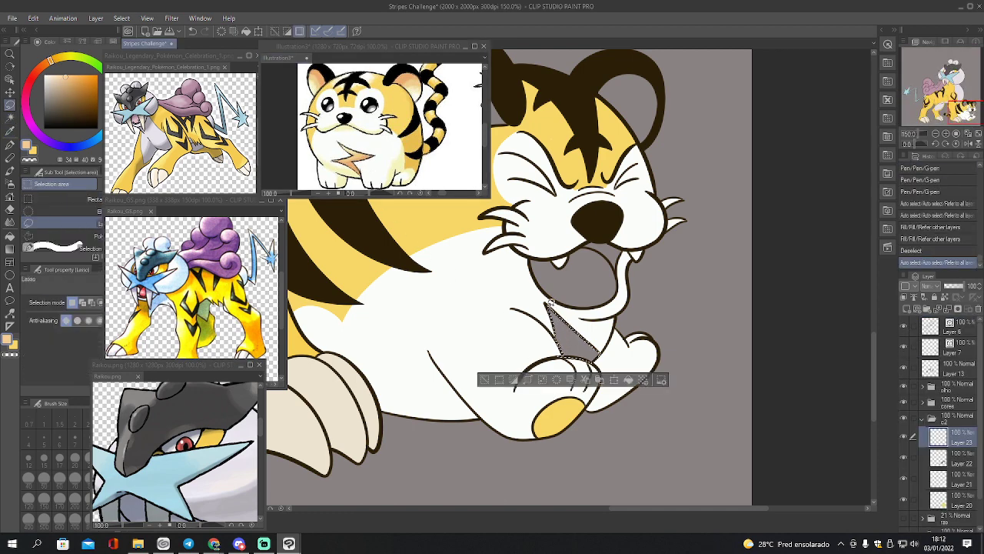
{"action": "key", "text": "g"}
{"action": "left_click", "coordinate": [575, 343]}
{"action": "key", "text": "ctrl+d"}
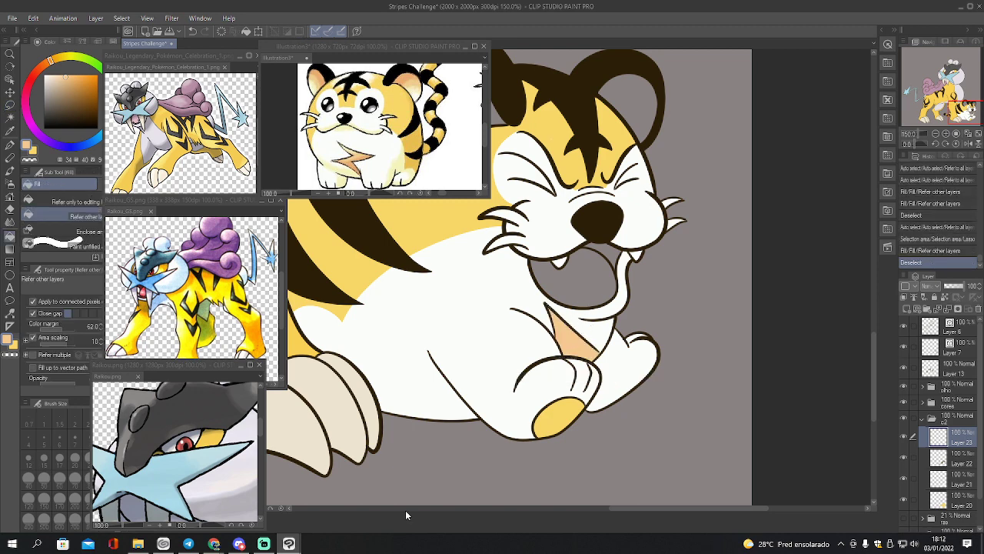
Add two raster layers above Layer 23 and make Layer 24 the active one
{"action": "left_click", "coordinate": [907, 309]}
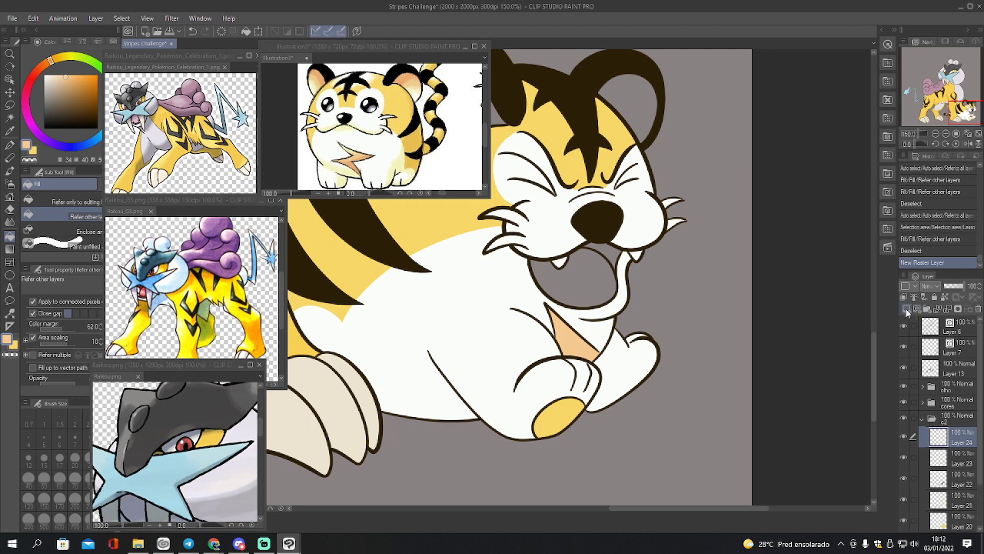
{"action": "left_click", "coordinate": [907, 310]}
{"action": "left_click", "coordinate": [941, 455]}
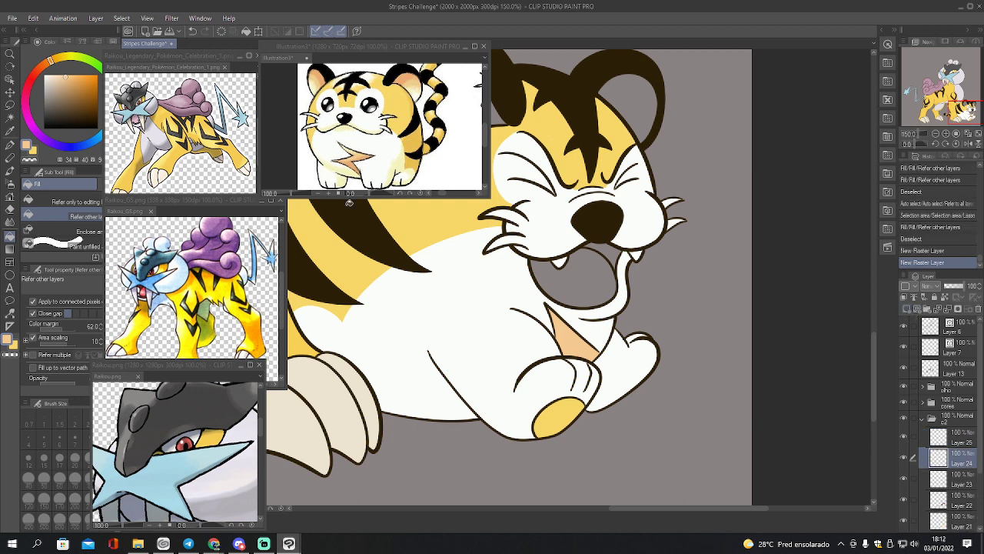
Auto-select the cub's tongue and fill it with a light orchid pink on Layer 24, keeping the selection active
{"action": "left_click_drag", "start_coordinate": [29, 112], "coordinate": [28, 118]}
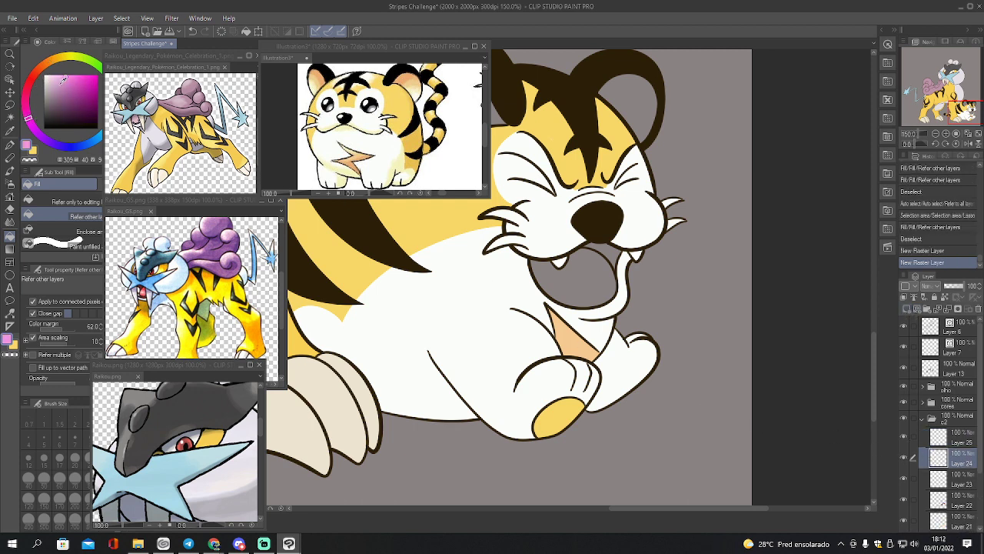
{"action": "left_click_drag", "start_coordinate": [60, 84], "coordinate": [64, 77]}
{"action": "left_click", "coordinate": [573, 277]}
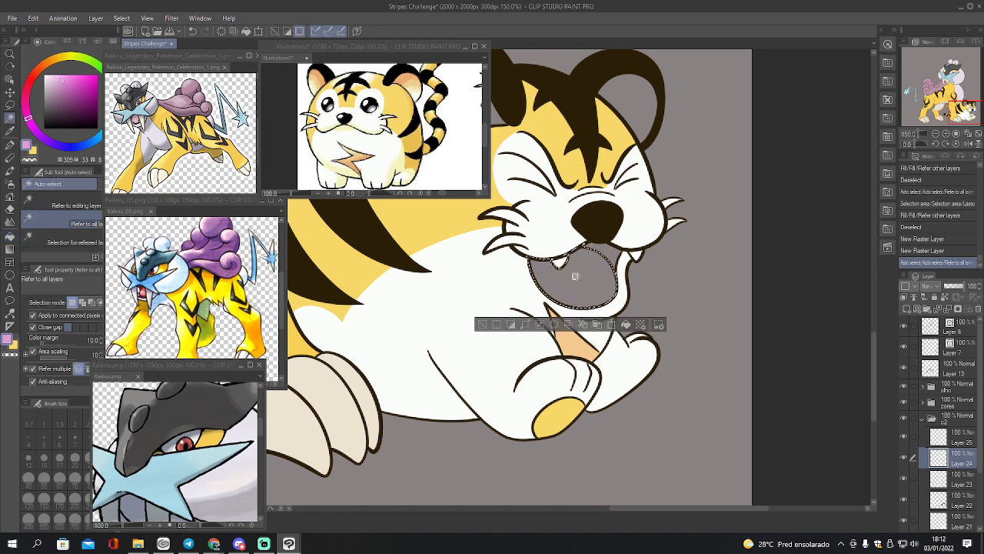
{"action": "key", "text": "g"}
{"action": "left_click", "coordinate": [577, 274]}
{"action": "key", "text": "ctrl+d"}
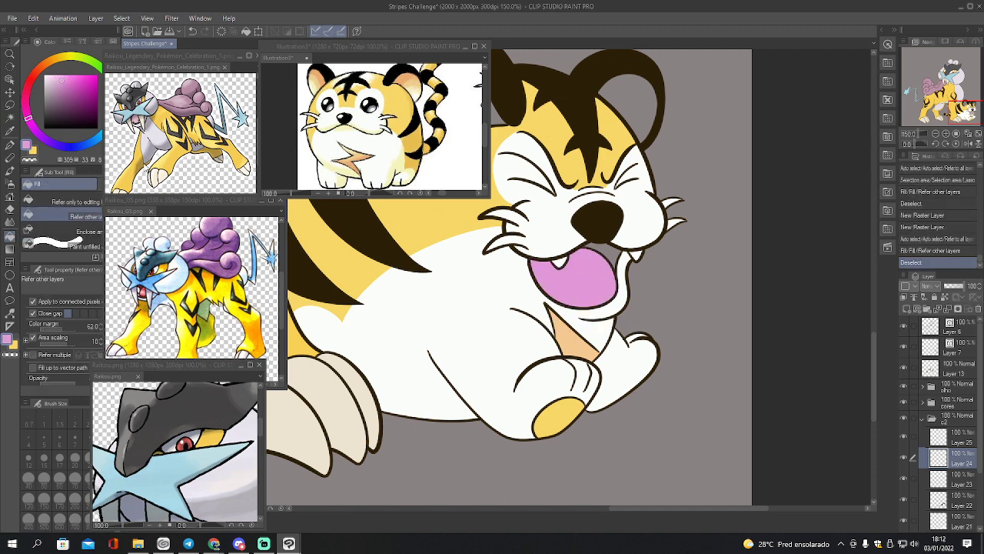
{"action": "key", "text": "ctrl+z"}
Shift the color to a deeper rose pink, refill the cub's tongue with it, and clear the selection
{"action": "left_click", "coordinate": [26, 90]}
{"action": "left_click", "coordinate": [70, 78]}
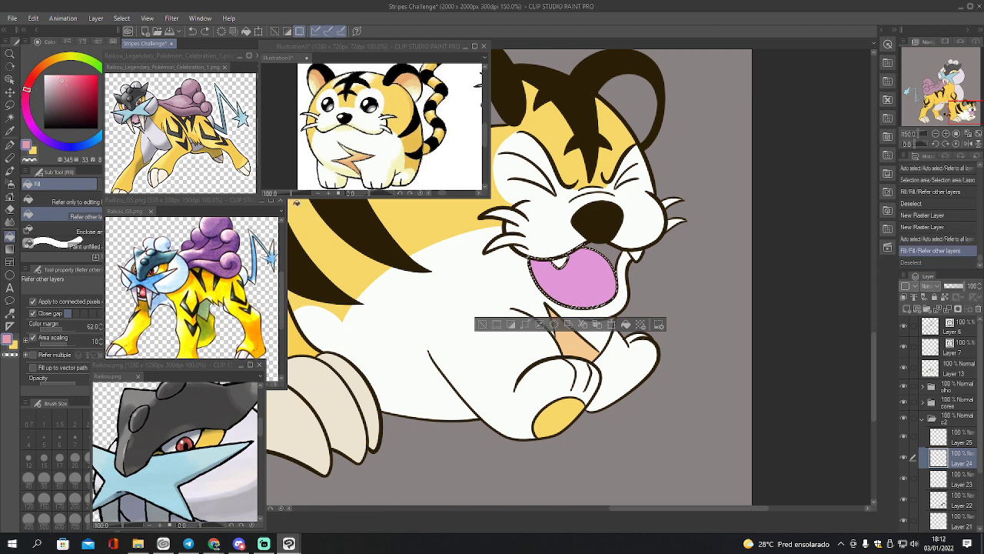
{"action": "left_click", "coordinate": [542, 273]}
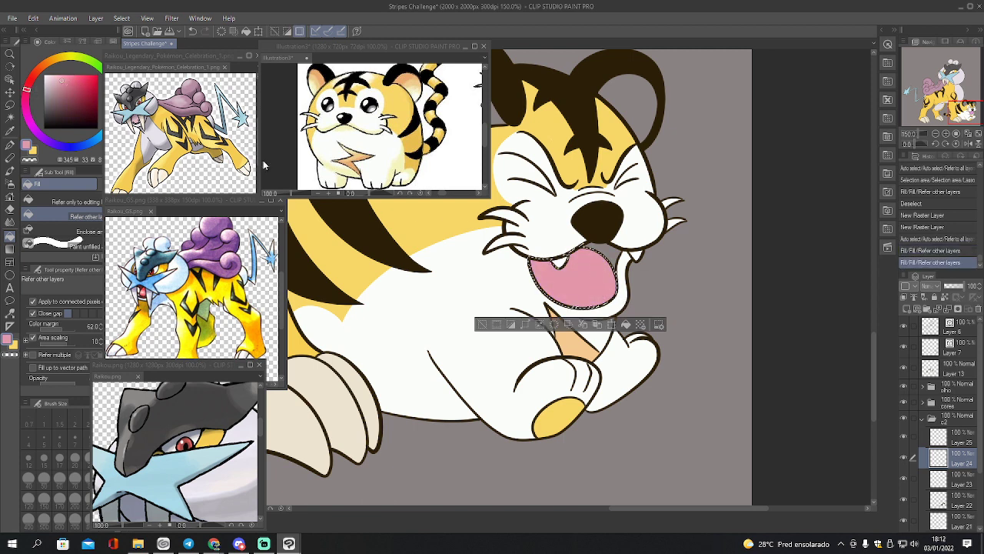
{"action": "left_click", "coordinate": [67, 82]}
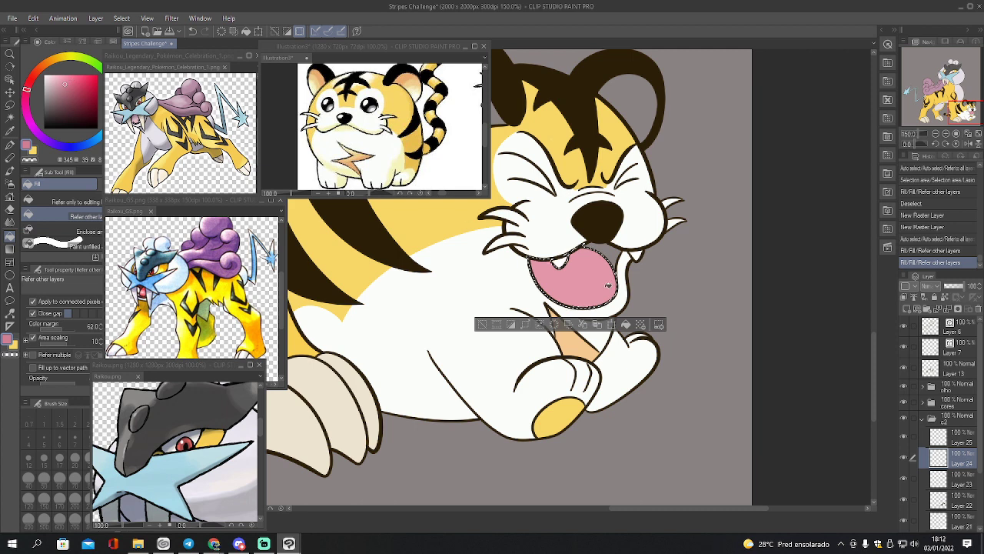
{"action": "left_click", "coordinate": [542, 286]}
{"action": "key", "text": "ctrl+d"}
On Layer 25, auto-select the dark gap above the cub's tongue and trim the selection below the nose with the lasso
{"action": "left_click", "coordinate": [938, 436]}
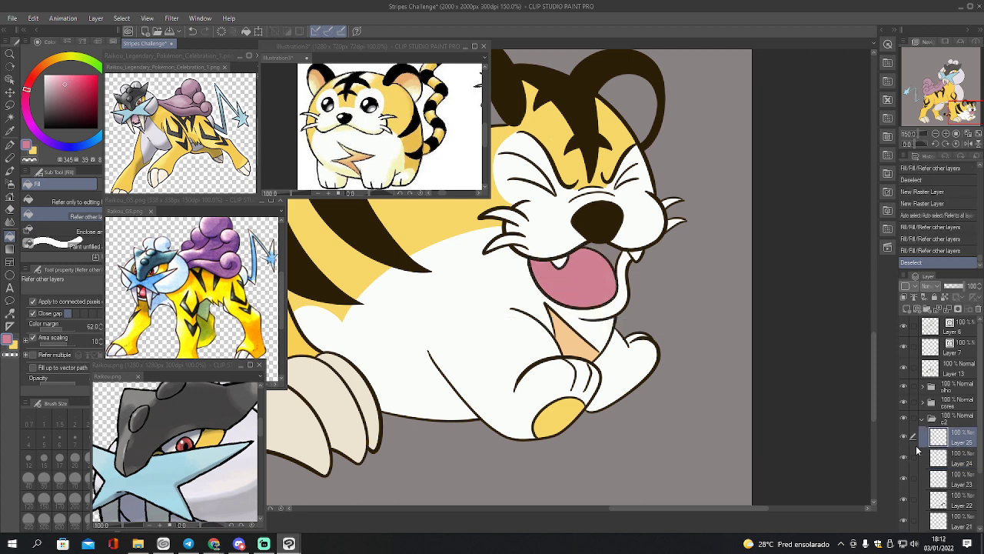
{"action": "key", "text": "w"}
{"action": "left_click", "coordinate": [613, 256]}
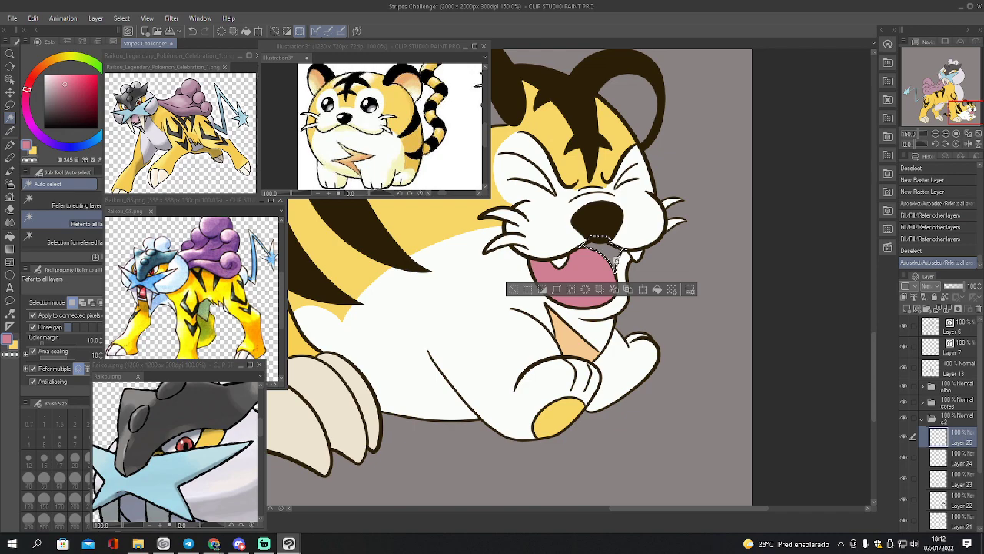
{"action": "left_click", "coordinate": [956, 133]}
{"action": "double_click", "coordinate": [946, 134]}
{"action": "left_click", "coordinate": [950, 108]}
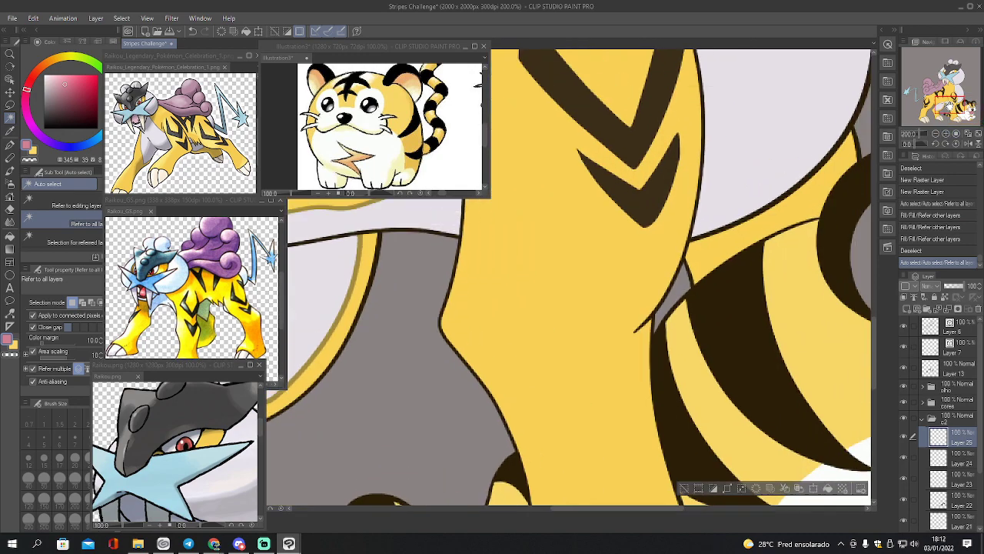
{"action": "left_click_drag", "start_coordinate": [950, 108], "coordinate": [962, 114]}
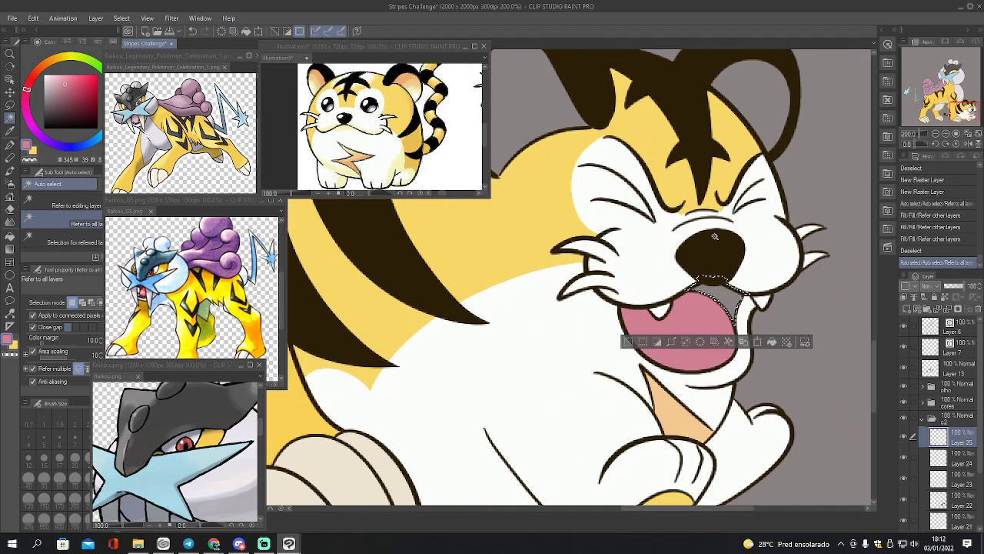
{"action": "key", "text": "m"}
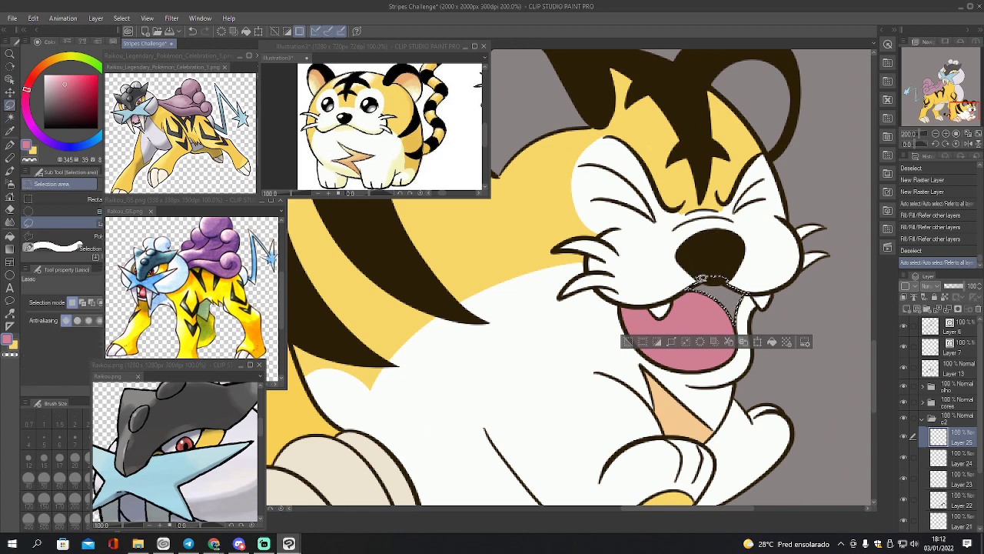
{"action": "left_click_drag", "start_coordinate": [731, 274], "coordinate": [735, 252]}
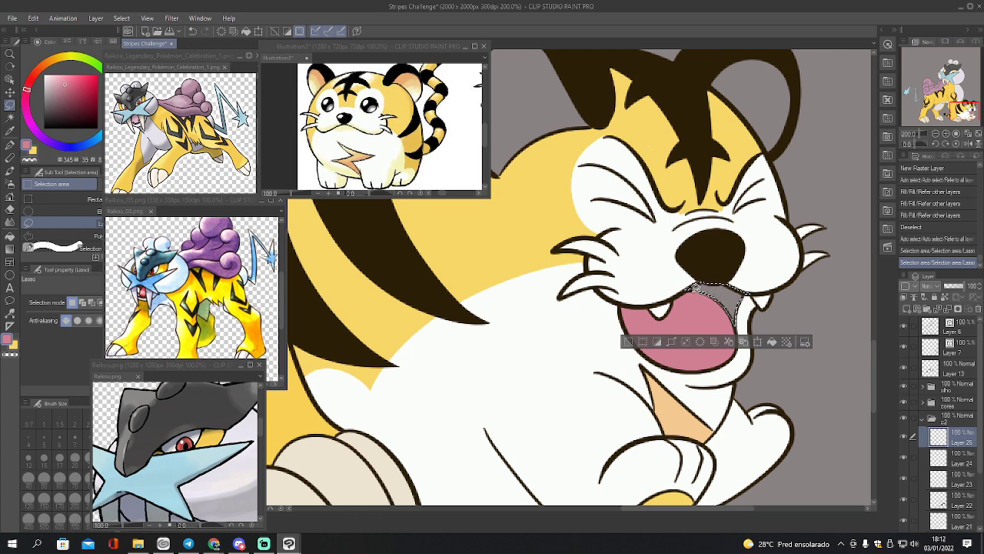
{"action": "left_click", "coordinate": [720, 278]}
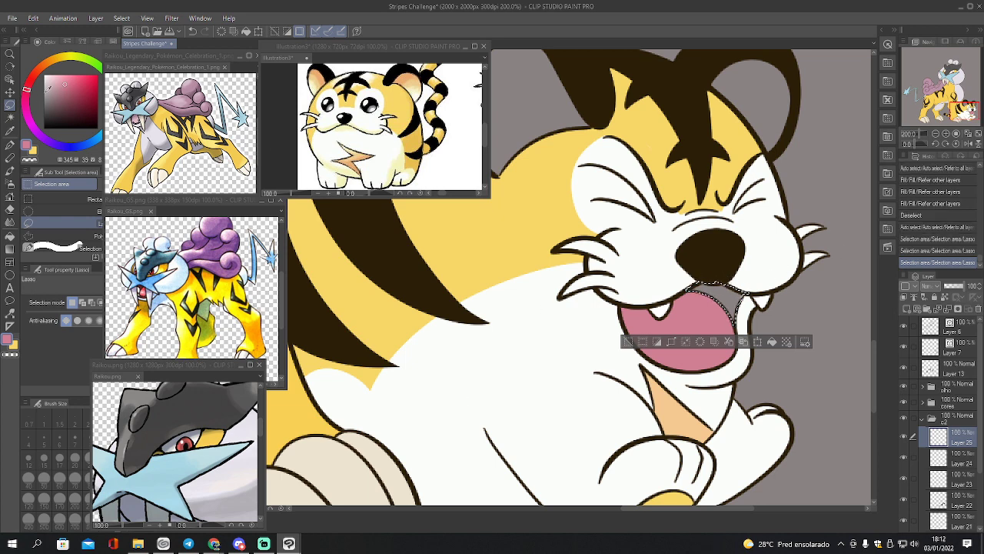
Fill the selected mouth interior with dark reddish brown on Layer 25, deselect, and erase along the nose's lower edge
{"action": "left_click", "coordinate": [32, 80]}
{"action": "left_click", "coordinate": [65, 102]}
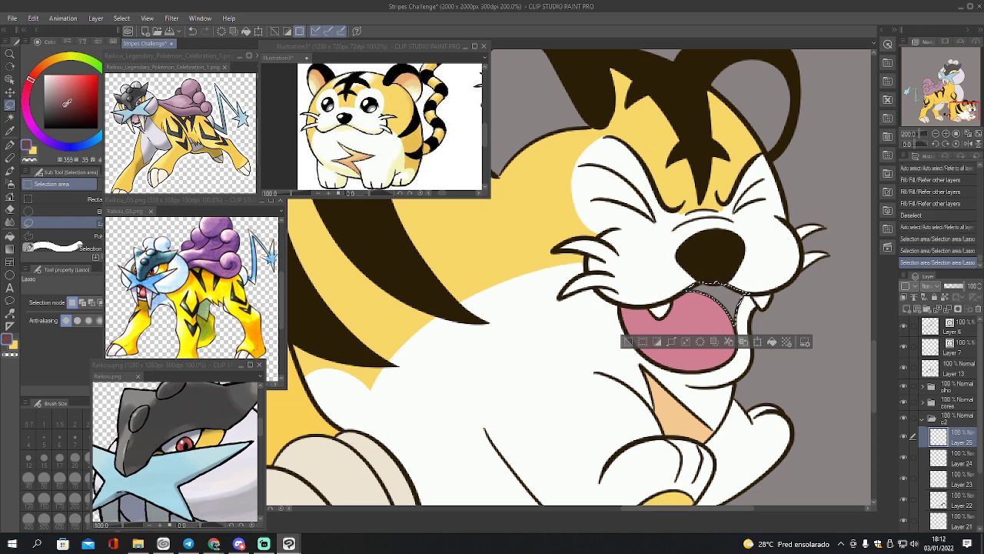
{"action": "key", "text": "g"}
{"action": "left_click", "coordinate": [736, 301]}
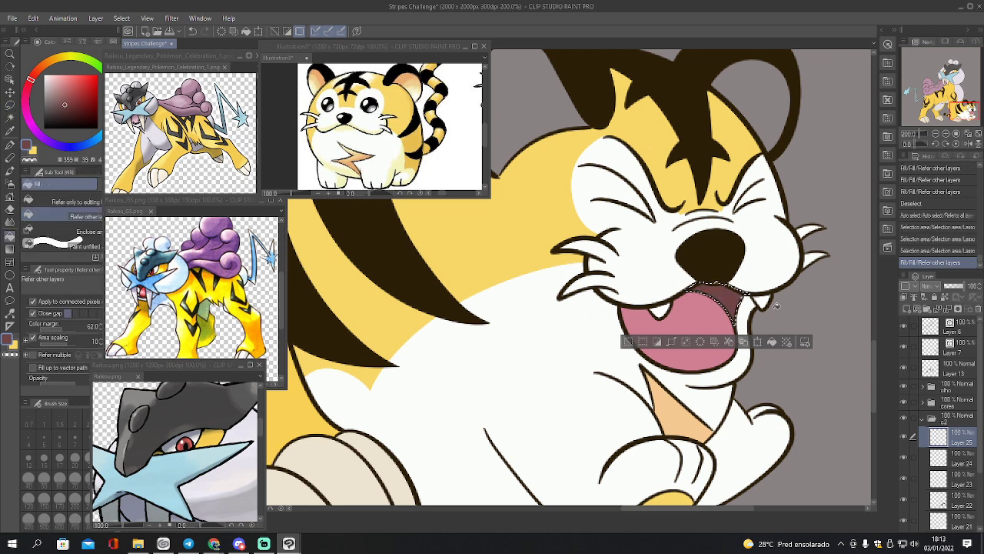
{"action": "key", "text": "ctrl+d"}
{"action": "key", "text": "e"}
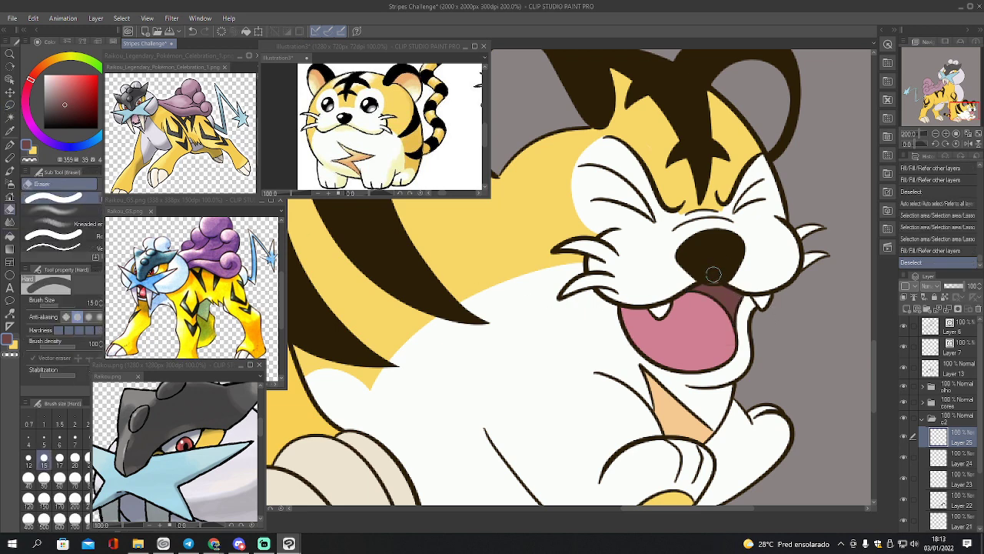
{"action": "mouse_move", "coordinate": [716, 277]}
{"action": "left_mouse_down"}
{"action": "mouse_move", "coordinate": [721, 269]}
{"action": "mouse_move", "coordinate": [712, 272]}
{"action": "left_mouse_up"}
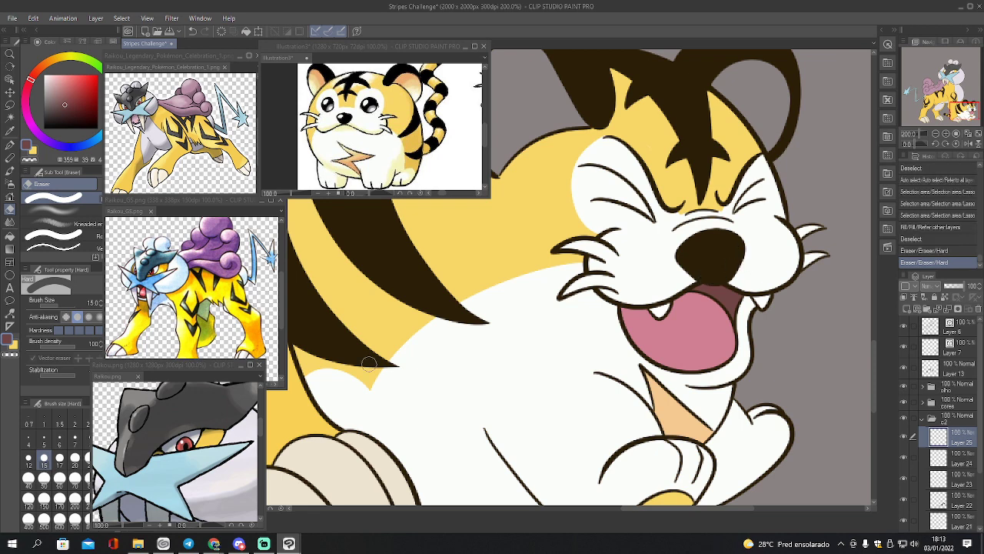
Toggle Layer 22 to check it, sample the chest patch's peach on Layer 23, and auto-select both of the cub's inner ears
{"action": "left_click", "coordinate": [903, 499]}
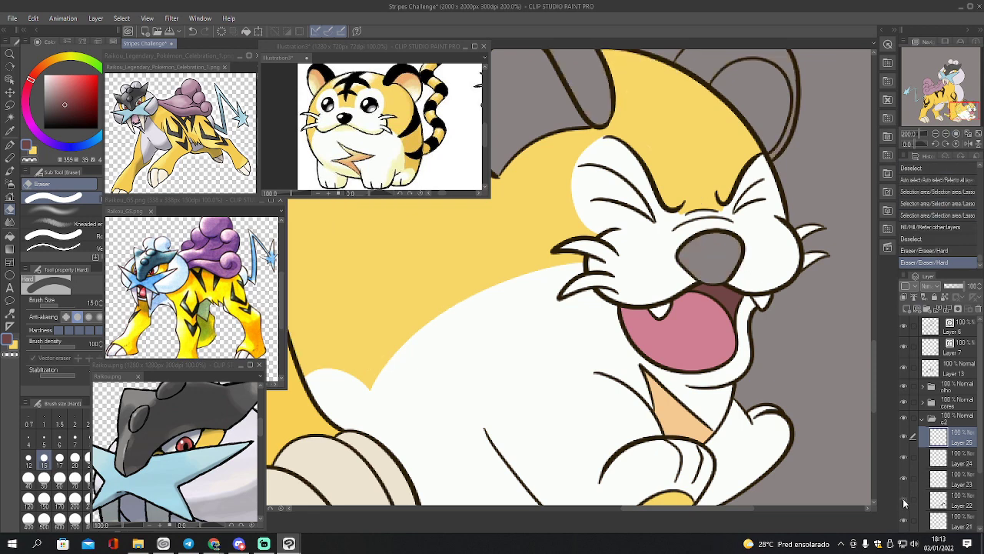
{"action": "left_click", "coordinate": [904, 499]}
{"action": "left_click", "coordinate": [938, 478]}
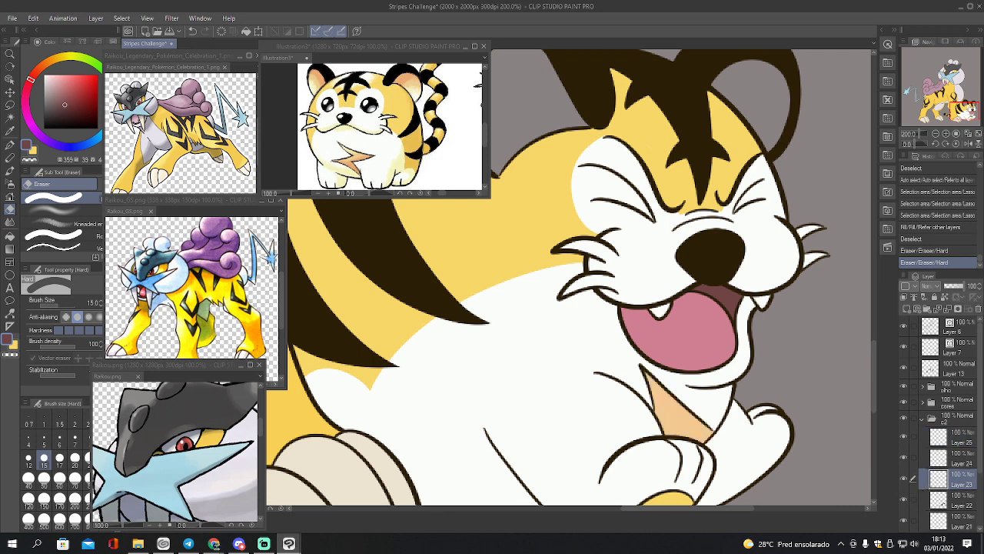
{"action": "left_click", "coordinate": [672, 406], "text": "alt"}
{"action": "key", "text": "w"}
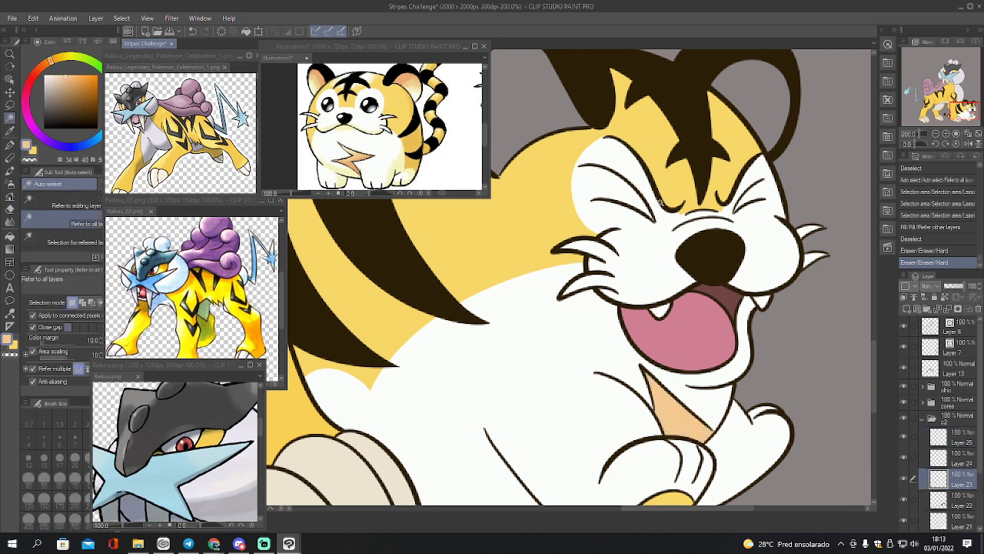
{"action": "left_click", "coordinate": [555, 107]}
{"action": "left_click", "coordinate": [749, 107], "text": "shift"}
Move Layer 23 below Layer 22, fill both of the cub's inner ears with peach on it, and clear the selection
{"action": "left_click_drag", "start_coordinate": [950, 113], "coordinate": [944, 108]}
{"action": "left_click_drag", "start_coordinate": [942, 502], "coordinate": [949, 479]}
{"action": "left_click", "coordinate": [910, 502]}
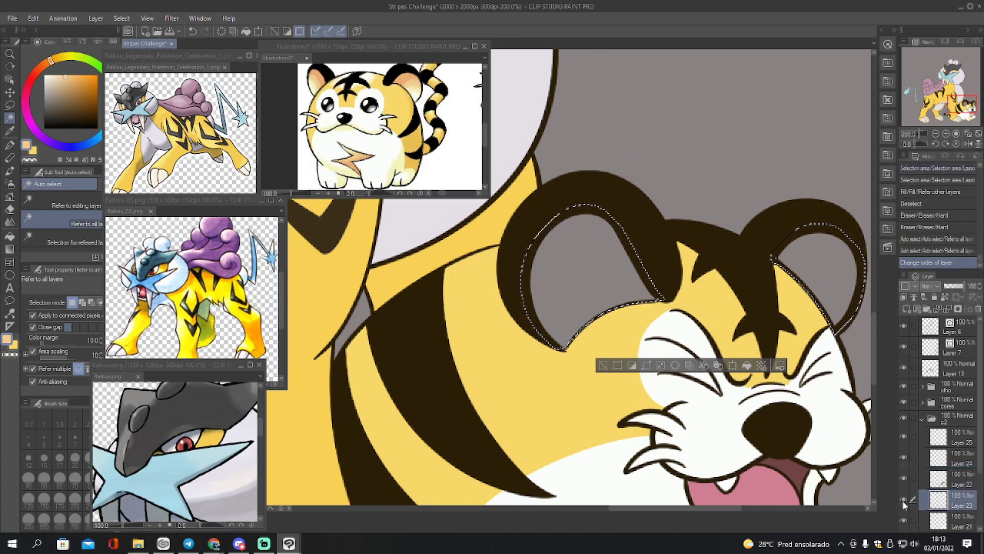
{"action": "key", "text": "g"}
{"action": "left_click", "coordinate": [598, 280]}
{"action": "left_click", "coordinate": [815, 258]}
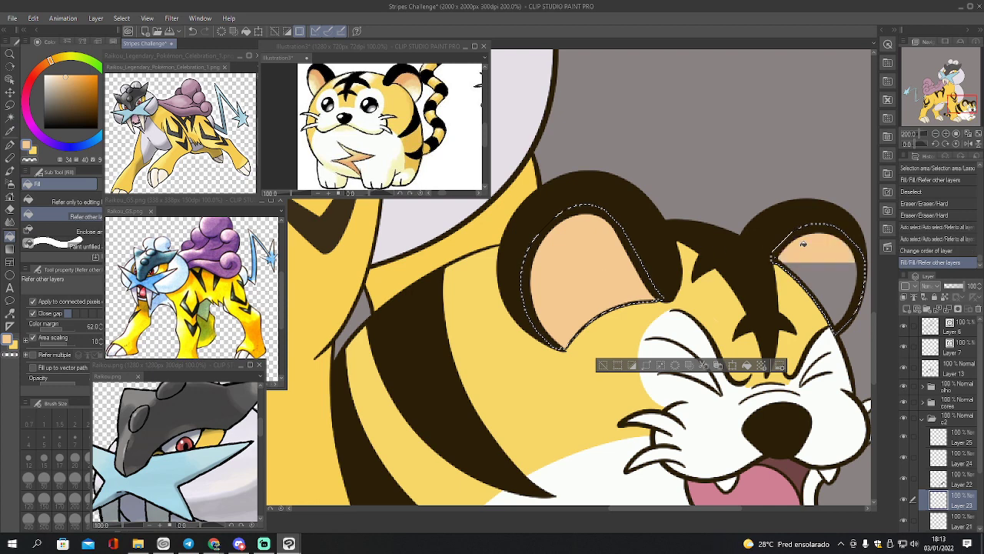
{"action": "key", "text": "ctrl+d"}
Save the Stripes Challenge illustration
{"action": "left_click", "coordinate": [935, 133]}
{"action": "left_click", "coordinate": [936, 134]}
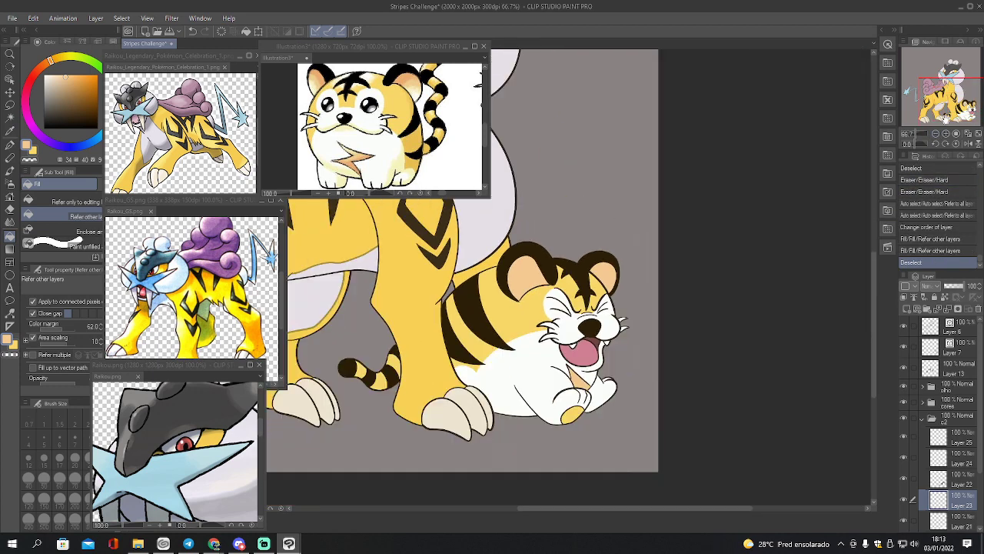
{"action": "left_click_drag", "start_coordinate": [946, 120], "coordinate": [937, 120]}
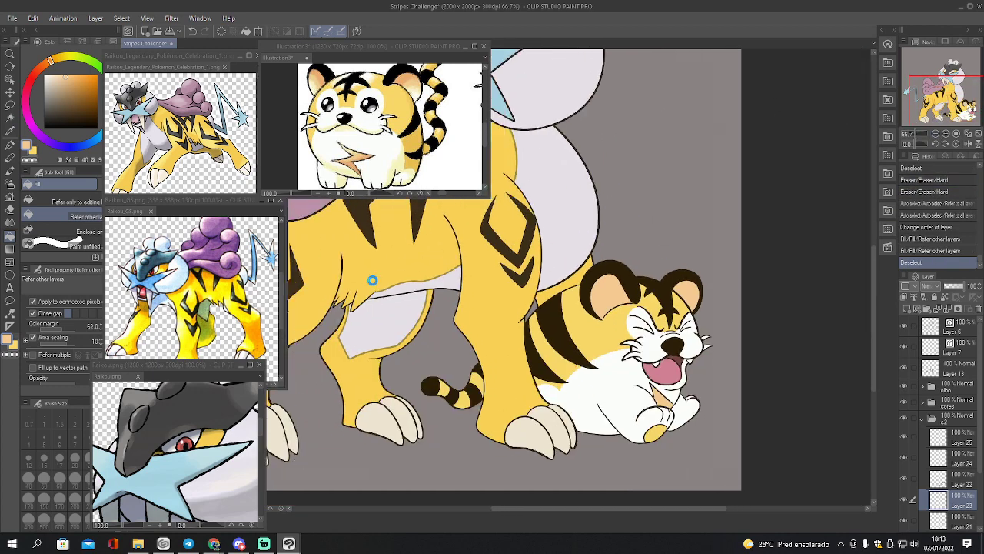
{"action": "key", "text": "ctrl+s"}
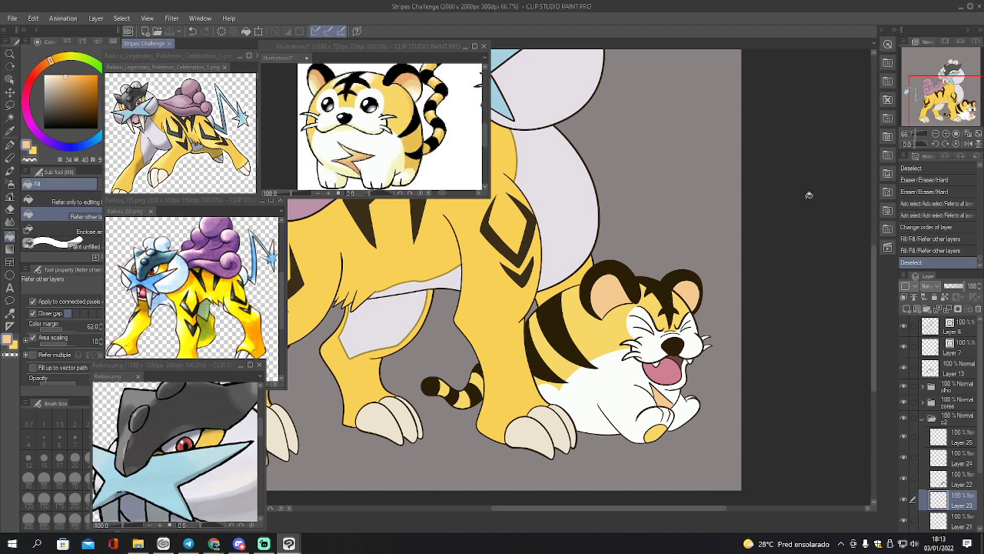
On Layer 7, change the fixed-end option of Pinch vector line and reshape the lower outline of the cub's front paw
{"action": "left_click", "coordinate": [956, 138]}
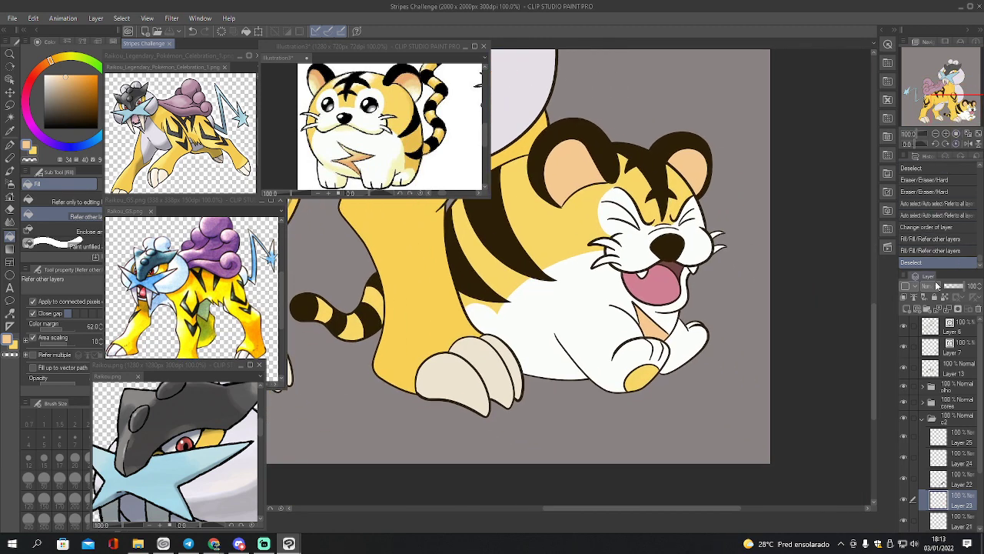
{"action": "left_click", "coordinate": [928, 352]}
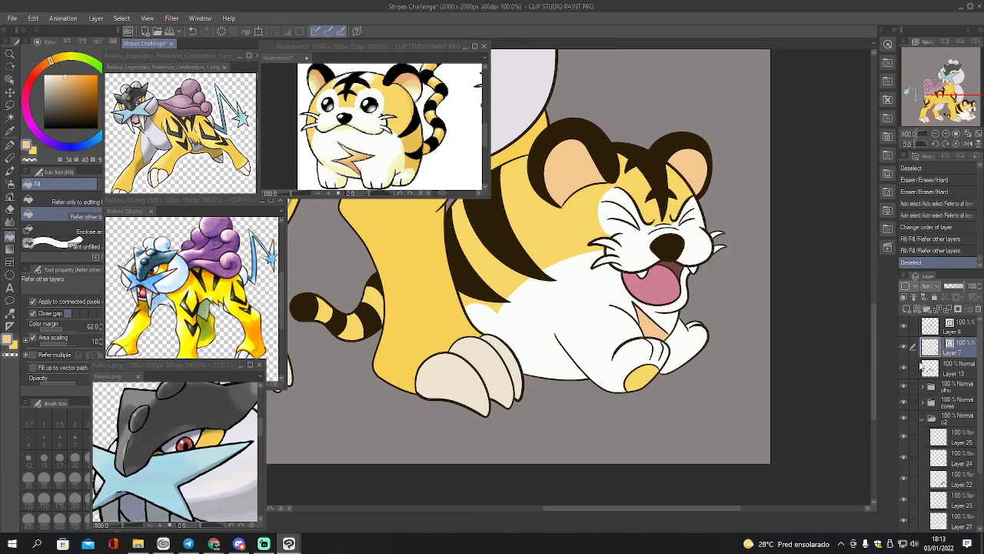
{"action": "key", "text": "y"}
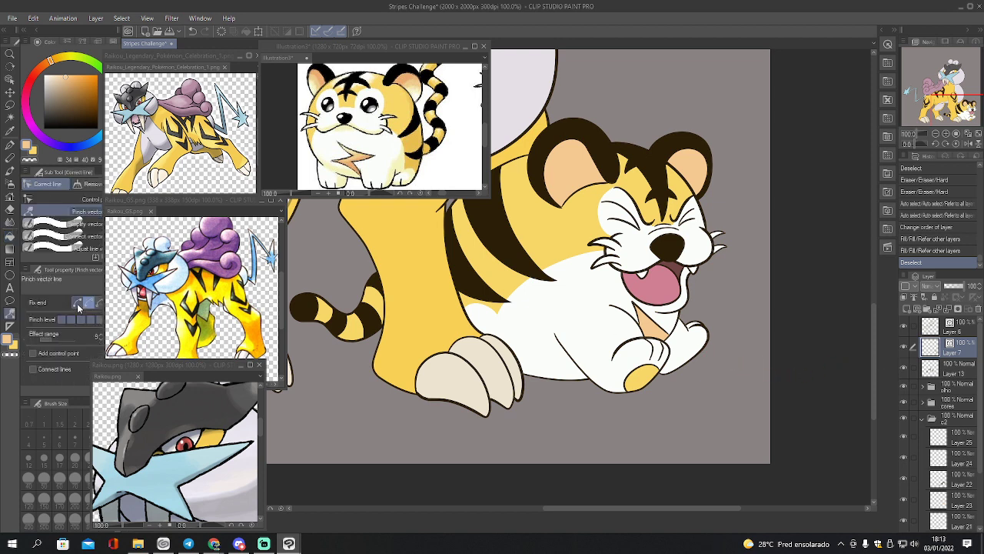
{"action": "left_click", "coordinate": [78, 303]}
{"action": "left_click_drag", "start_coordinate": [610, 390], "coordinate": [652, 386]}
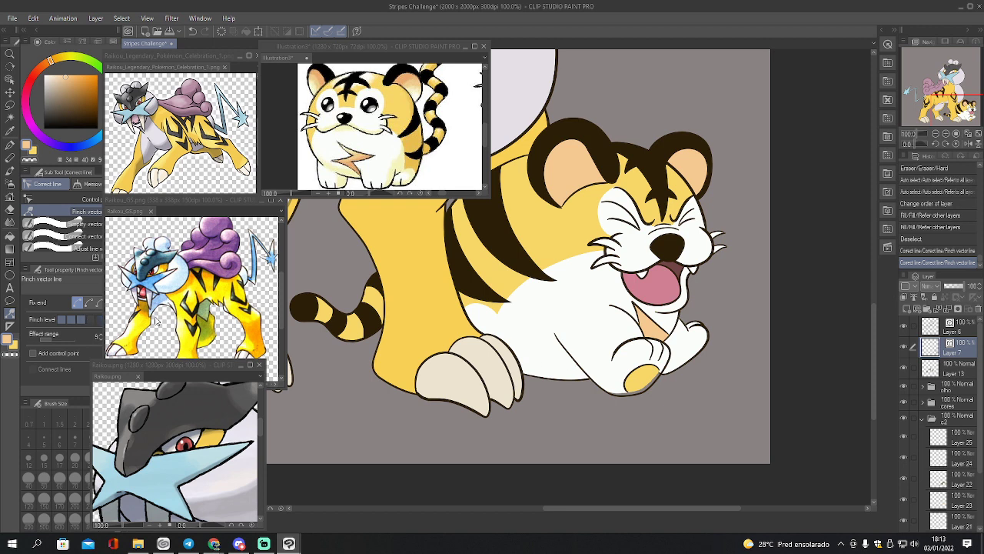
Try to pinch the lower end of the cub's front leg line on Layer 7, and undo the attempts
{"action": "left_click_drag", "start_coordinate": [582, 368], "coordinate": [578, 368]}
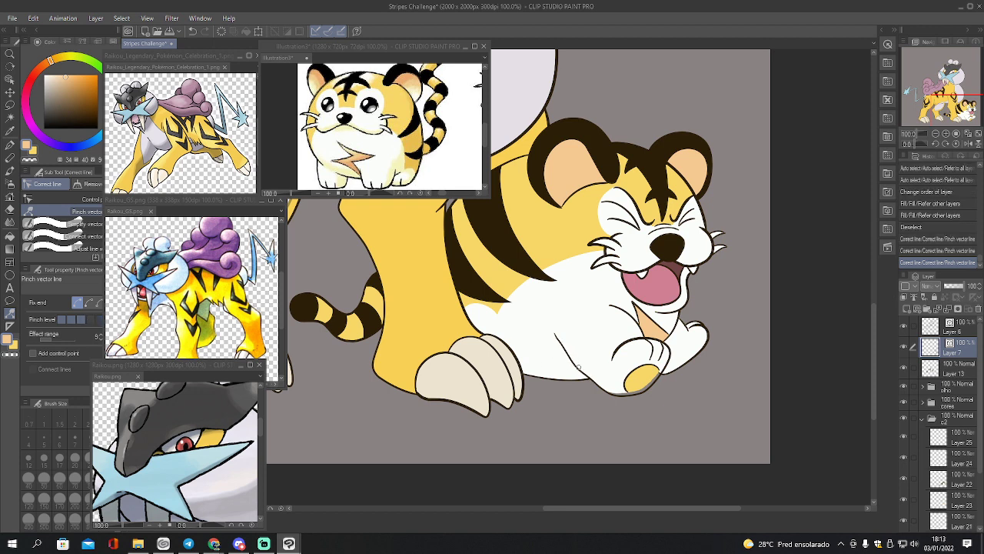
{"action": "key", "text": "ctrl+z"}
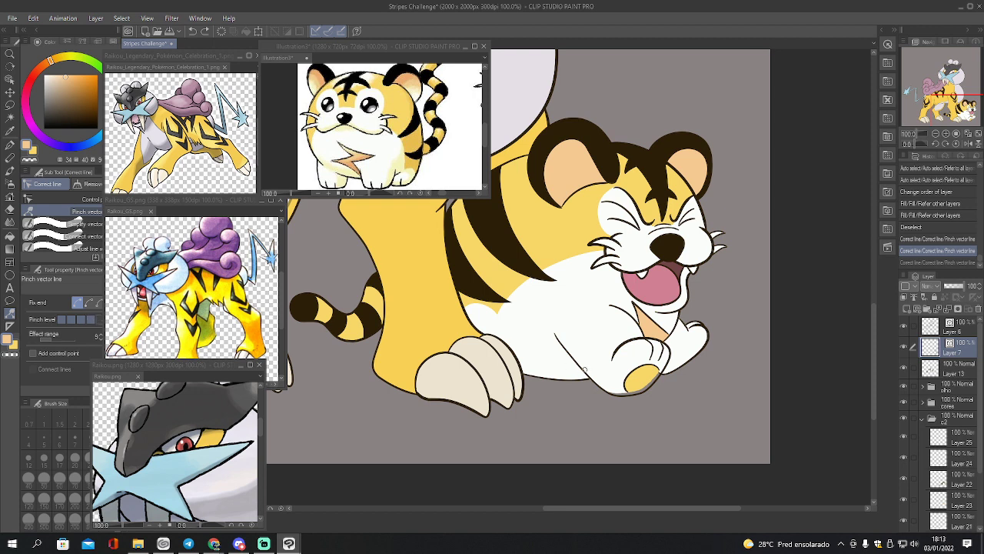
{"action": "left_click_drag", "start_coordinate": [584, 369], "coordinate": [563, 352]}
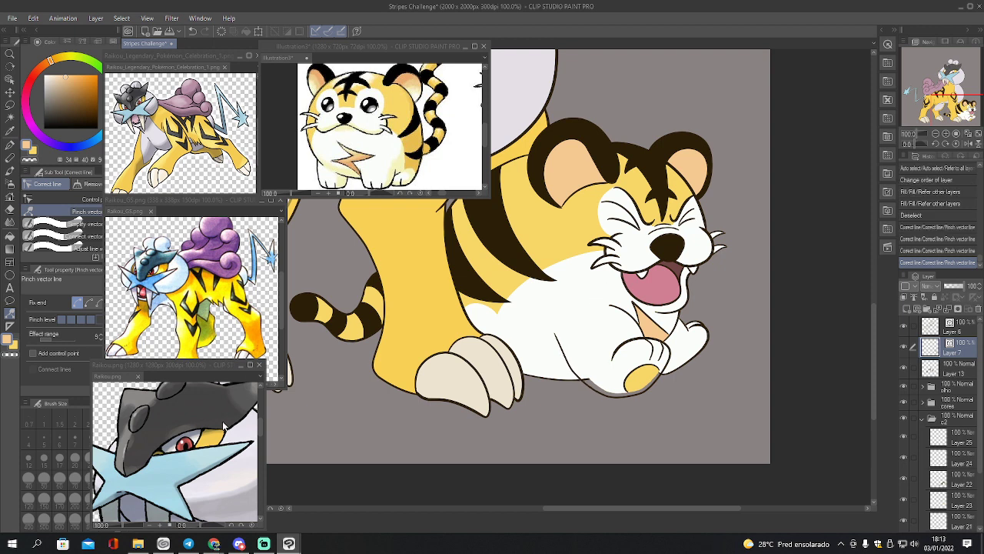
{"action": "key", "text": "ctrl+z"}
{"action": "key", "text": "ctrl+z"}
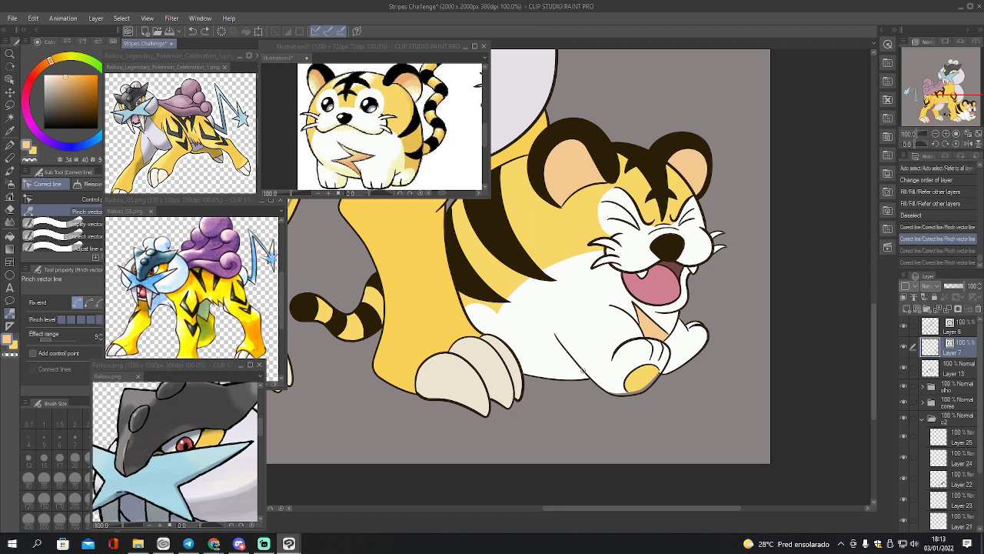
Try reshaping the cub's front leg line on Layer 7 with another fixed-end option of Pinch vector line, and undo the changes
{"action": "left_click_drag", "start_coordinate": [583, 369], "coordinate": [582, 376]}
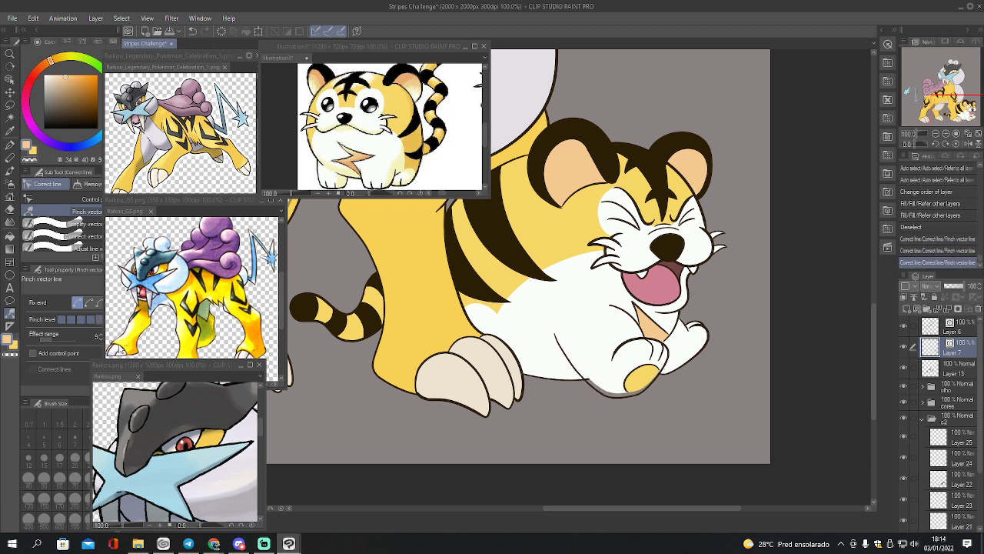
{"action": "left_click", "coordinate": [90, 302]}
{"action": "left_click_drag", "start_coordinate": [554, 333], "coordinate": [573, 312]}
{"action": "key", "text": "ctrl+z"}
{"action": "key", "text": "ctrl+z"}
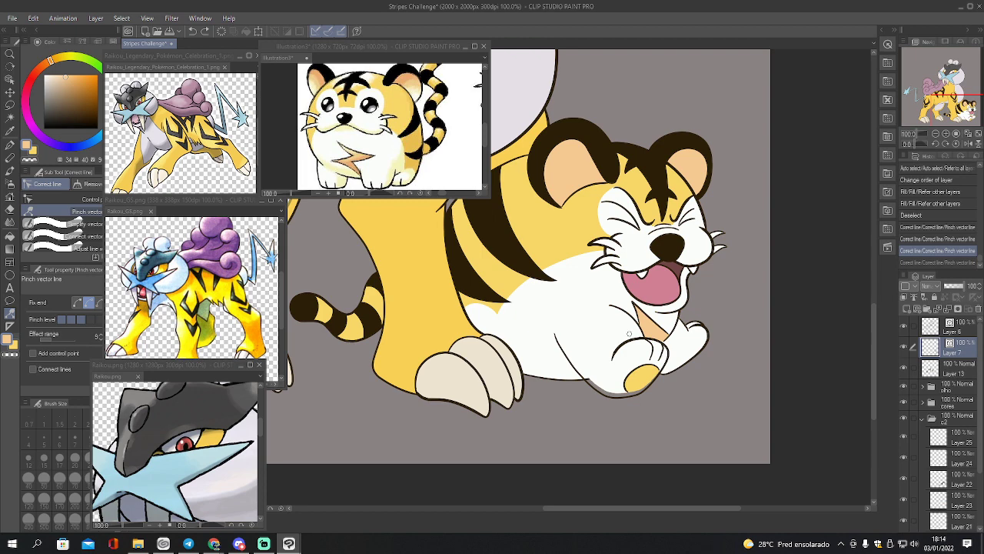
{"action": "key", "text": "e"}
{"action": "key", "text": "ctrl+z"}
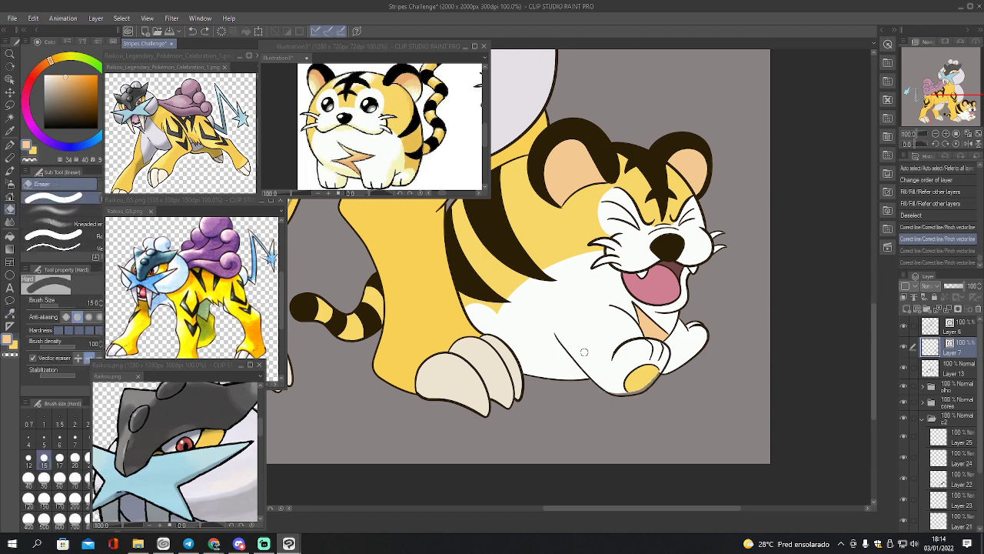
Select the vector line outlining the cub's near front leg and paw on Layer 7 and delete it
{"action": "key", "text": "w"}
{"action": "key", "text": "o"}
{"action": "left_click", "coordinate": [579, 362]}
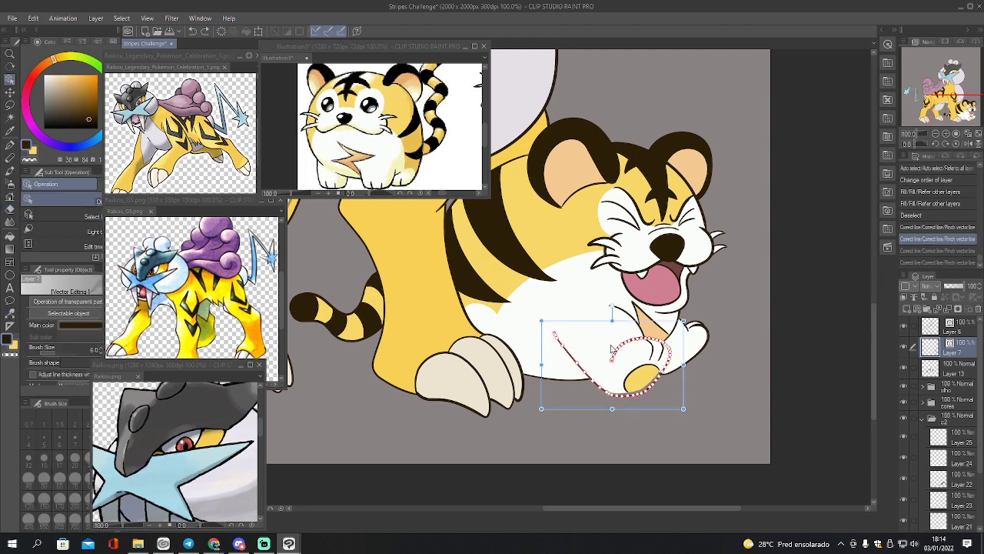
{"action": "key", "text": "Delete"}
{"action": "key", "text": "p"}
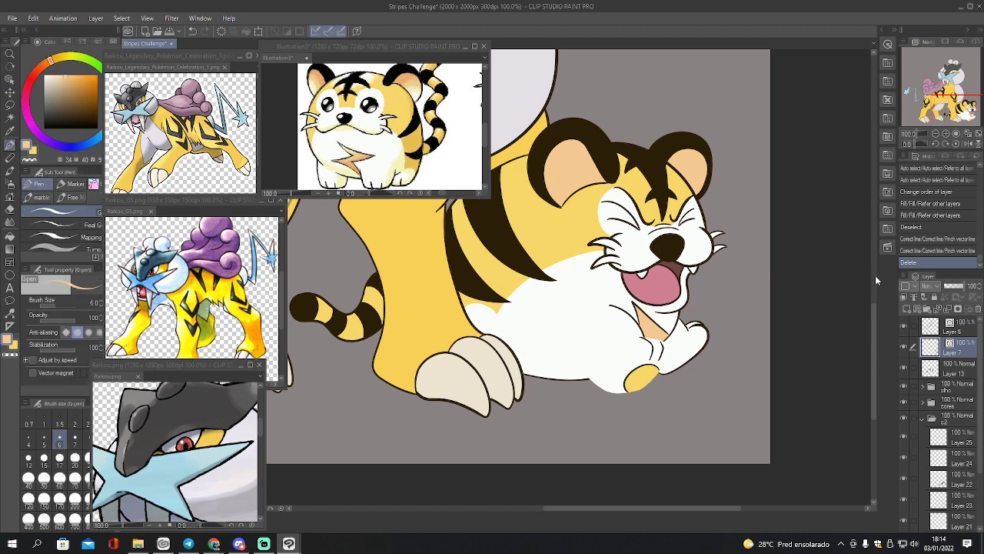
Collapse and hide the c2 color folder, and show only the 21% opacity ras sketch folder beneath the line art
{"action": "left_click", "coordinate": [921, 418]}
{"action": "left_click", "coordinate": [905, 417]}
{"action": "left_click", "coordinate": [905, 417]}
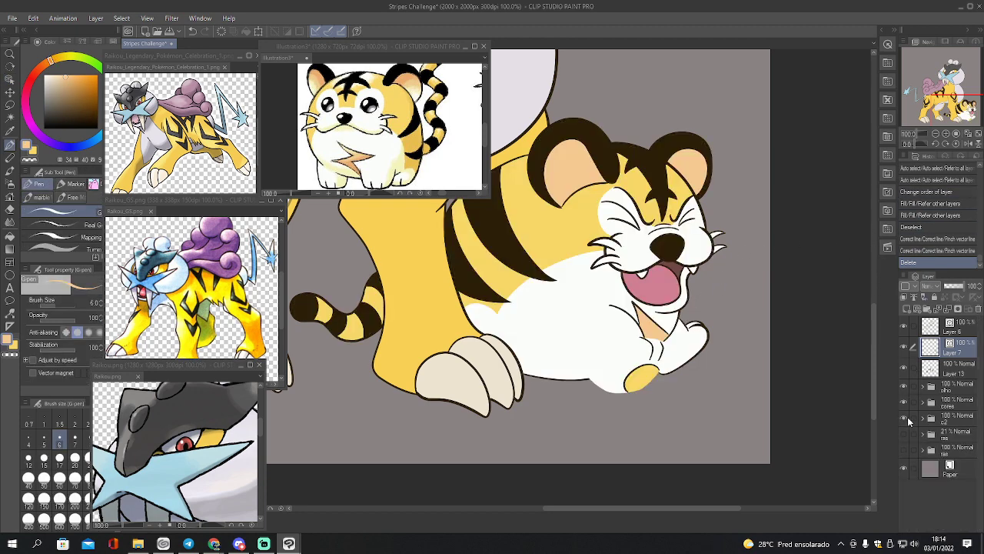
{"action": "left_click", "coordinate": [904, 417]}
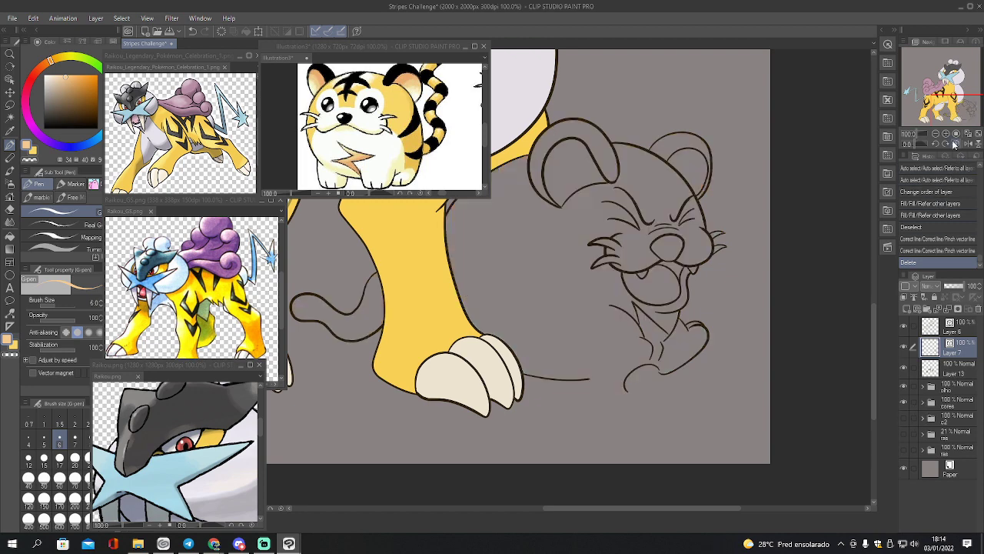
{"action": "left_click_drag", "start_coordinate": [952, 112], "coordinate": [956, 113]}
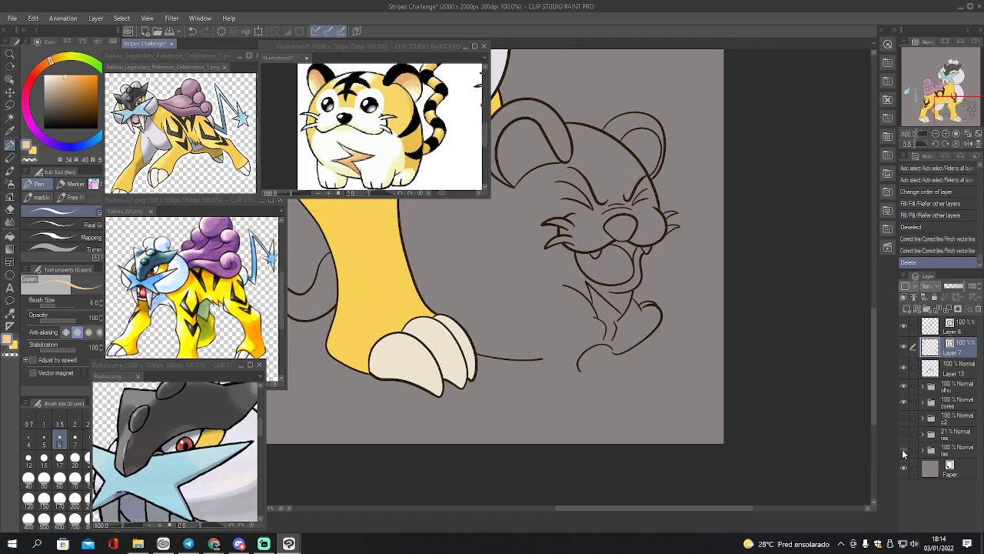
{"action": "left_click", "coordinate": [904, 449]}
{"action": "left_click", "coordinate": [903, 417]}
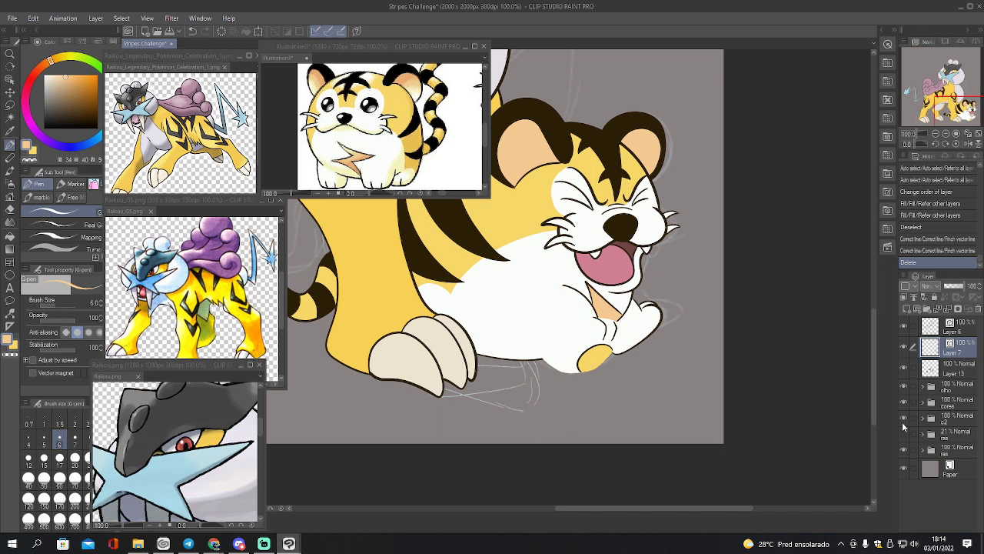
{"action": "left_click", "coordinate": [904, 420]}
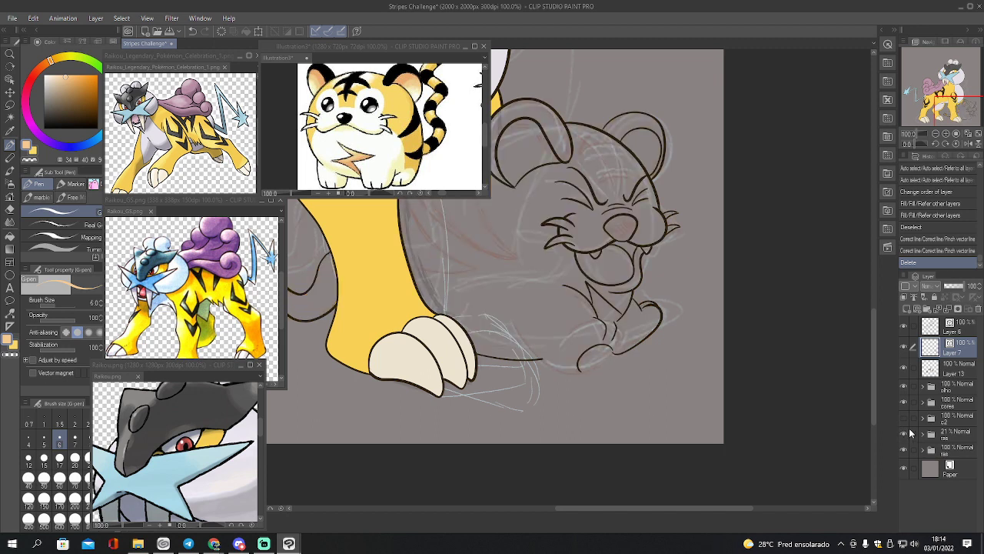
{"action": "left_click", "coordinate": [905, 451]}
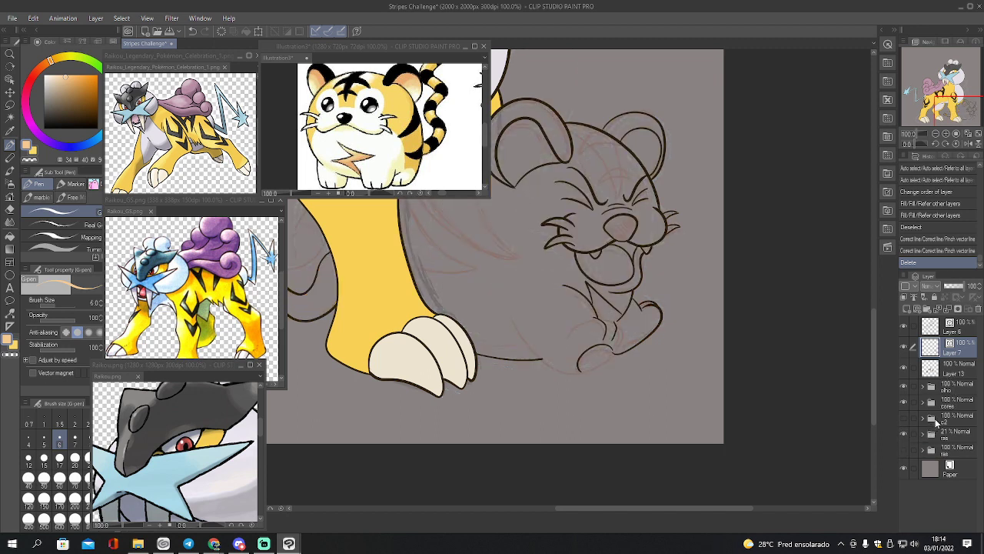
{"action": "left_click", "coordinate": [904, 369]}
{"action": "left_click", "coordinate": [904, 368]}
Erase the remaining toe lines and pad outline of the cub's near front paw on Layer 7
{"action": "key", "text": "e"}
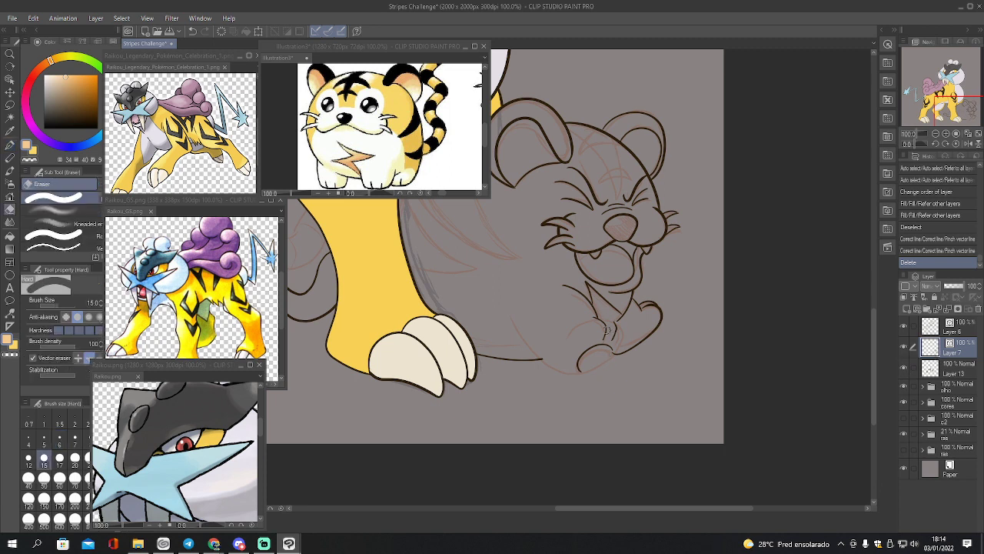
{"action": "left_click_drag", "start_coordinate": [607, 329], "coordinate": [612, 333]}
{"action": "mouse_move", "coordinate": [613, 328]}
{"action": "left_mouse_down"}
{"action": "mouse_move", "coordinate": [605, 356]}
{"action": "mouse_move", "coordinate": [611, 344]}
{"action": "mouse_move", "coordinate": [631, 346]}
{"action": "mouse_move", "coordinate": [598, 333]}
{"action": "left_mouse_up"}
{"action": "key", "text": "p"}
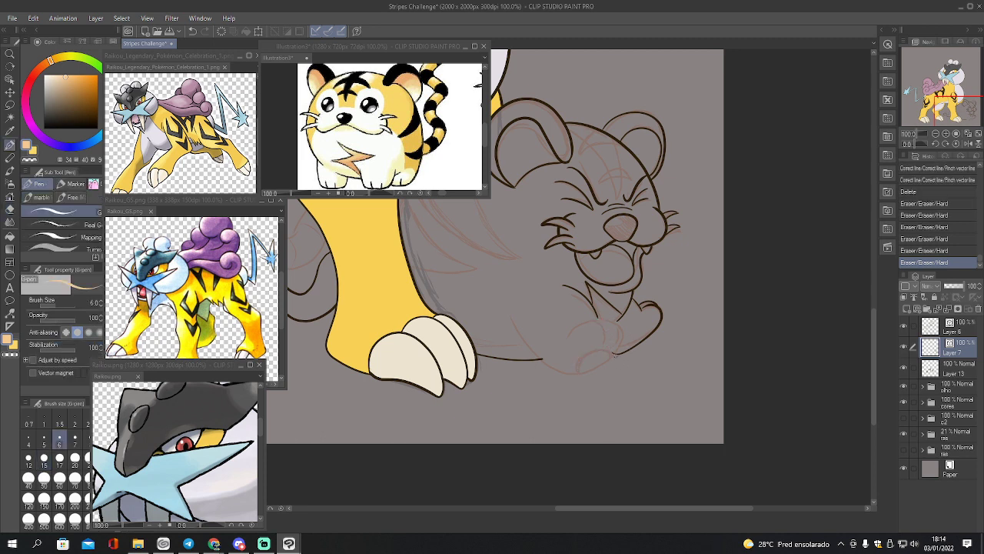
Sample the dark line color from the cub's mouth outline and erase the far front paw's lines on Layer 7
{"action": "key", "text": "i"}
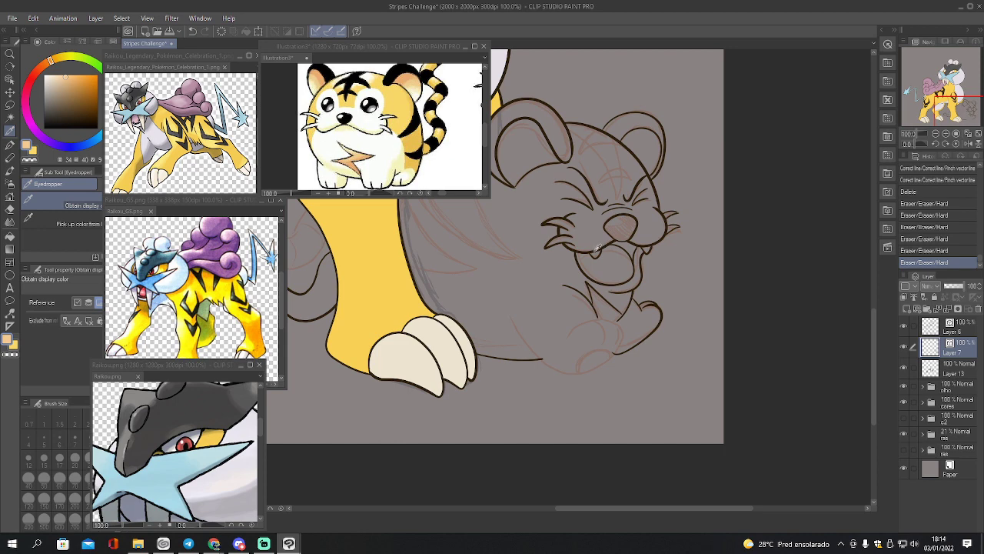
{"action": "left_click", "coordinate": [596, 251]}
{"action": "left_click", "coordinate": [947, 134]}
{"action": "left_click", "coordinate": [947, 134]}
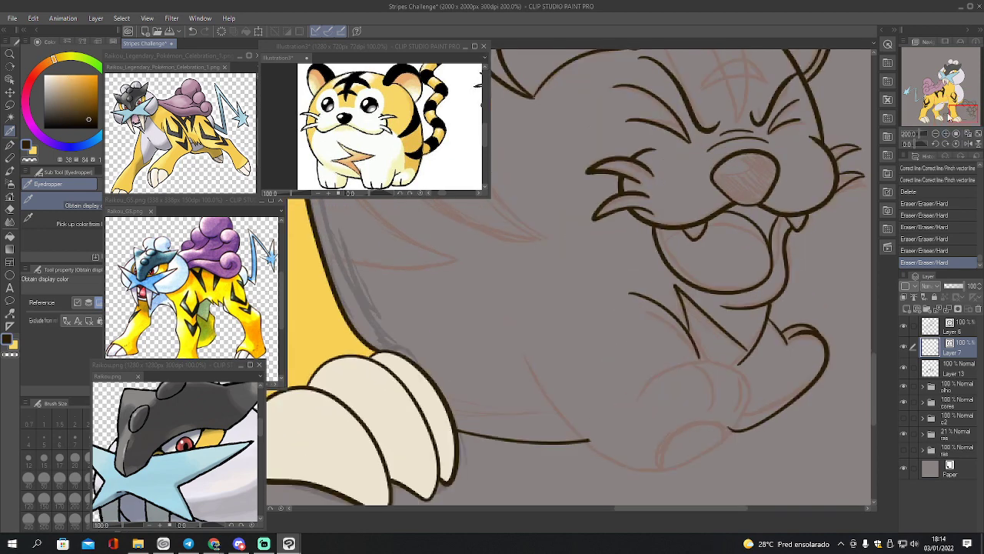
{"action": "left_click_drag", "start_coordinate": [953, 109], "coordinate": [965, 117]}
{"action": "key", "text": "p"}
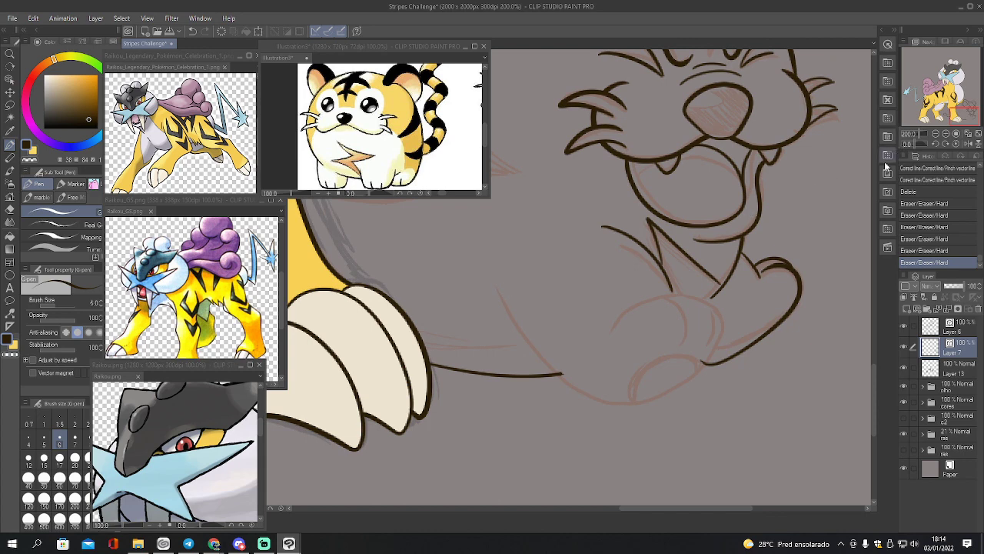
{"action": "key", "text": "e"}
{"action": "mouse_move", "coordinate": [779, 257]}
{"action": "left_mouse_down"}
{"action": "mouse_move", "coordinate": [790, 282]}
{"action": "mouse_move", "coordinate": [779, 288]}
{"action": "mouse_move", "coordinate": [752, 266]}
{"action": "left_mouse_up"}
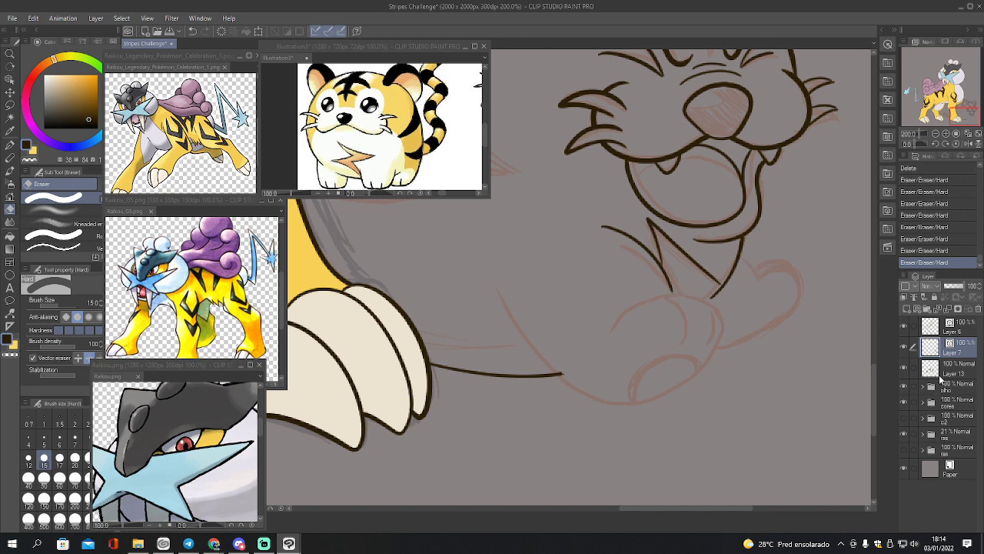
Add a raster layer above the 21% ras folder and sketch the cub's near front leg, paw and pad with the Real G-Pen
{"action": "left_click", "coordinate": [940, 432]}
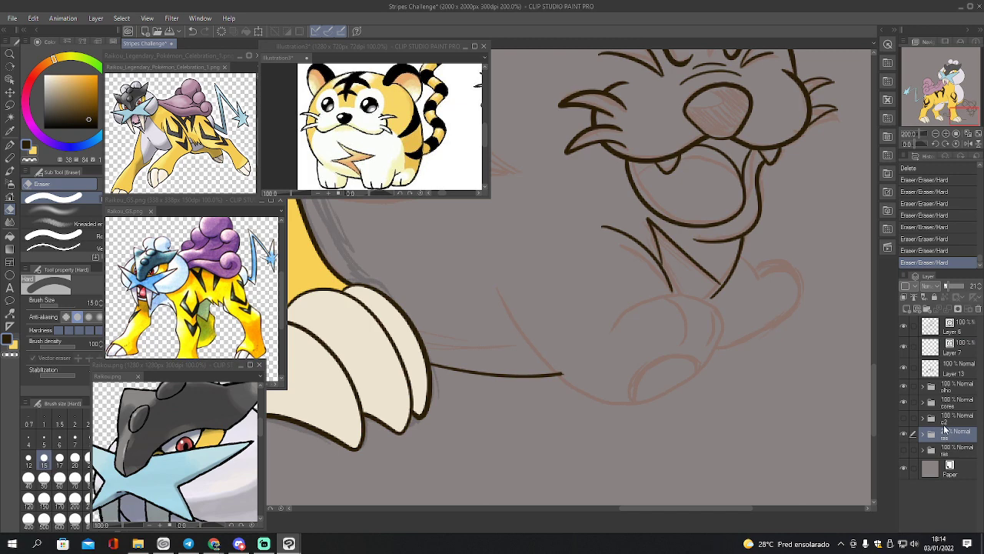
{"action": "left_click", "coordinate": [907, 308]}
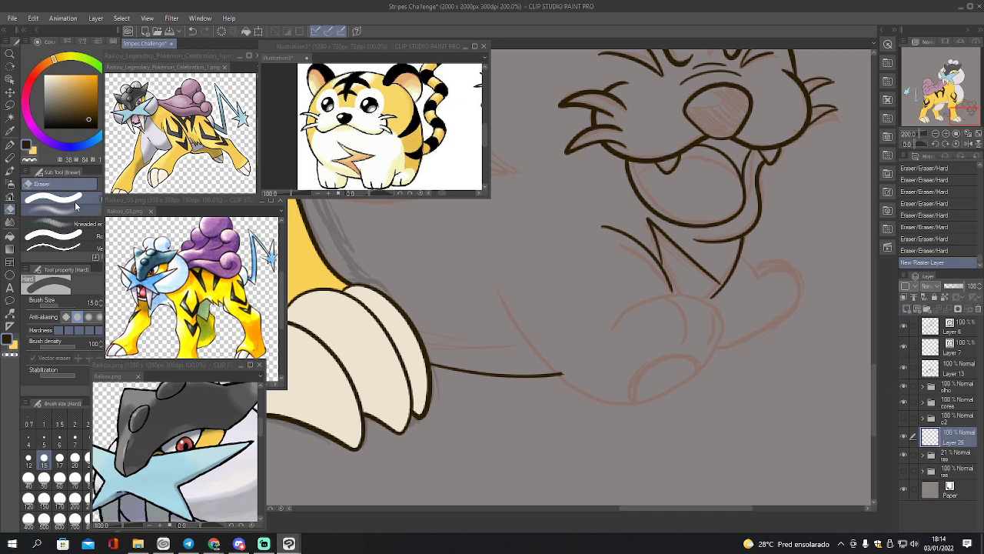
{"action": "key", "text": "p"}
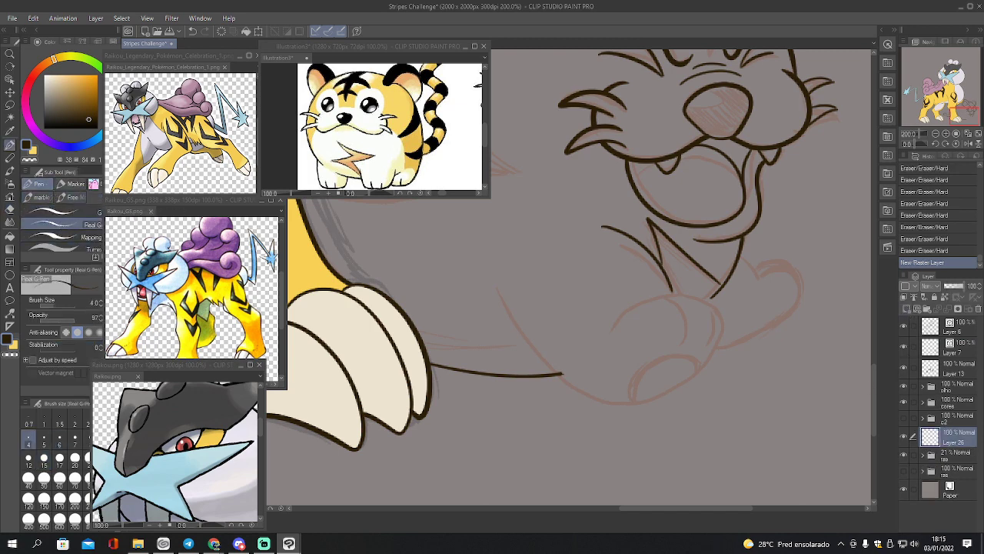
{"action": "mouse_move", "coordinate": [667, 275]}
{"action": "left_mouse_down"}
{"action": "mouse_move", "coordinate": [684, 338]}
{"action": "mouse_move", "coordinate": [688, 330]}
{"action": "mouse_move", "coordinate": [660, 387]}
{"action": "mouse_move", "coordinate": [634, 402]}
{"action": "mouse_move", "coordinate": [579, 392]}
{"action": "mouse_move", "coordinate": [627, 323]}
{"action": "mouse_move", "coordinate": [651, 314]}
{"action": "mouse_move", "coordinate": [639, 316]}
{"action": "mouse_move", "coordinate": [691, 339]}
{"action": "left_mouse_up"}
{"action": "left_click_drag", "start_coordinate": [691, 338], "coordinate": [666, 378]}
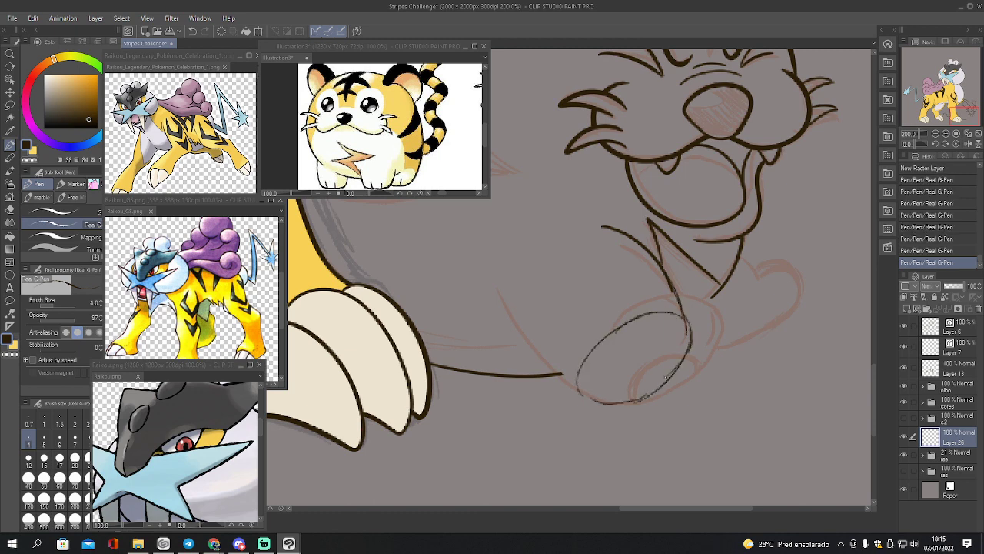
{"action": "mouse_move", "coordinate": [663, 305]}
{"action": "left_mouse_down"}
{"action": "mouse_move", "coordinate": [661, 336]}
{"action": "mouse_move", "coordinate": [684, 311]}
{"action": "mouse_move", "coordinate": [681, 339]}
{"action": "mouse_move", "coordinate": [604, 383]}
{"action": "mouse_move", "coordinate": [603, 396]}
{"action": "mouse_move", "coordinate": [656, 339]}
{"action": "mouse_move", "coordinate": [672, 351]}
{"action": "mouse_move", "coordinate": [632, 394]}
{"action": "mouse_move", "coordinate": [616, 384]}
{"action": "mouse_move", "coordinate": [651, 383]}
{"action": "left_mouse_up"}
{"action": "mouse_move", "coordinate": [606, 372]}
{"action": "left_mouse_down"}
{"action": "mouse_move", "coordinate": [638, 399]}
{"action": "mouse_move", "coordinate": [526, 351]}
{"action": "mouse_move", "coordinate": [492, 289]}
{"action": "left_mouse_up"}
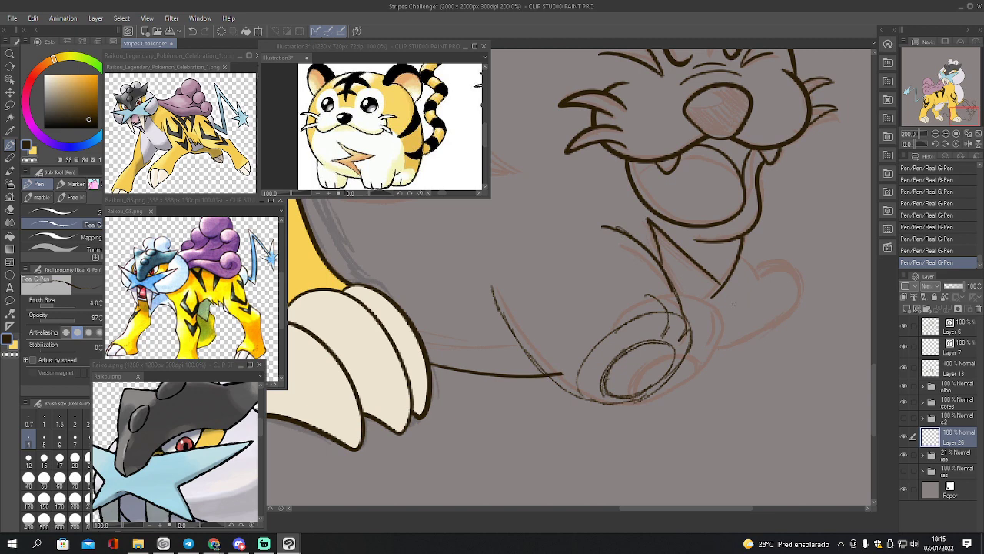
Sketch the cub's far front leg with its paw and toe lines on Layer 26
{"action": "left_click_drag", "start_coordinate": [687, 318], "coordinate": [727, 278]}
{"action": "mouse_move", "coordinate": [692, 317]}
{"action": "left_mouse_down"}
{"action": "mouse_move", "coordinate": [705, 333]}
{"action": "mouse_move", "coordinate": [795, 305]}
{"action": "left_mouse_up"}
{"action": "mouse_move", "coordinate": [690, 319]}
{"action": "left_mouse_down"}
{"action": "mouse_move", "coordinate": [705, 343]}
{"action": "mouse_move", "coordinate": [776, 319]}
{"action": "left_mouse_up"}
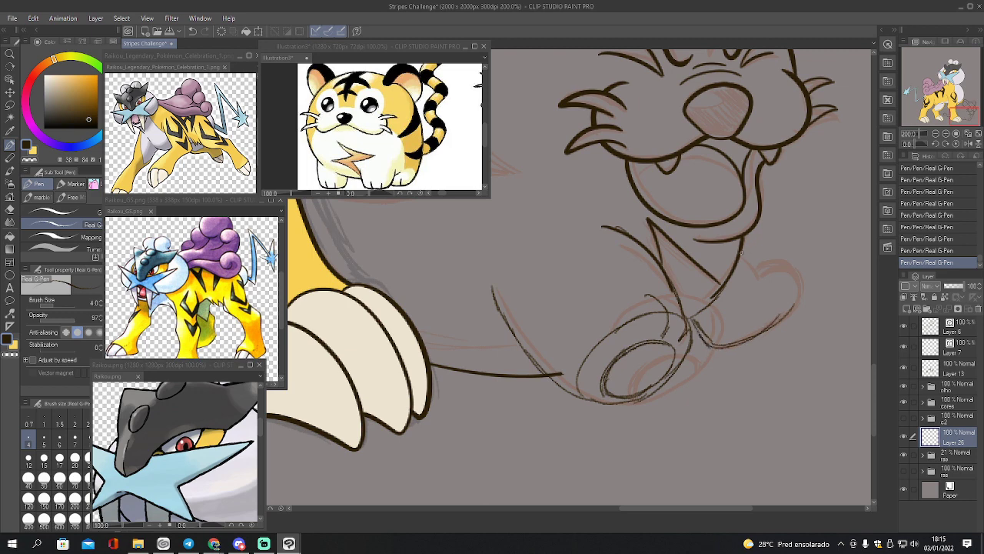
{"action": "left_click_drag", "start_coordinate": [753, 259], "coordinate": [789, 311]}
{"action": "mouse_move", "coordinate": [744, 240]}
{"action": "left_mouse_down"}
{"action": "mouse_move", "coordinate": [780, 280]}
{"action": "mouse_move", "coordinate": [787, 308]}
{"action": "mouse_move", "coordinate": [765, 291]}
{"action": "mouse_move", "coordinate": [785, 313]}
{"action": "left_mouse_up"}
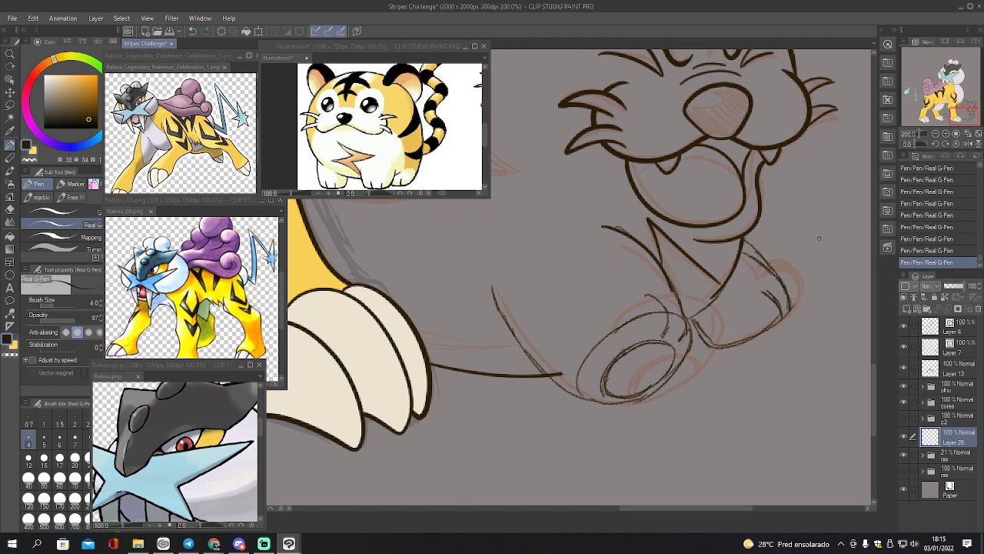
Compare the drawing with and without the new paw sketch, and lower Layer 26's opacity to 41%
{"action": "left_click", "coordinate": [903, 437]}
{"action": "left_click", "coordinate": [904, 436]}
{"action": "left_click", "coordinate": [951, 286]}
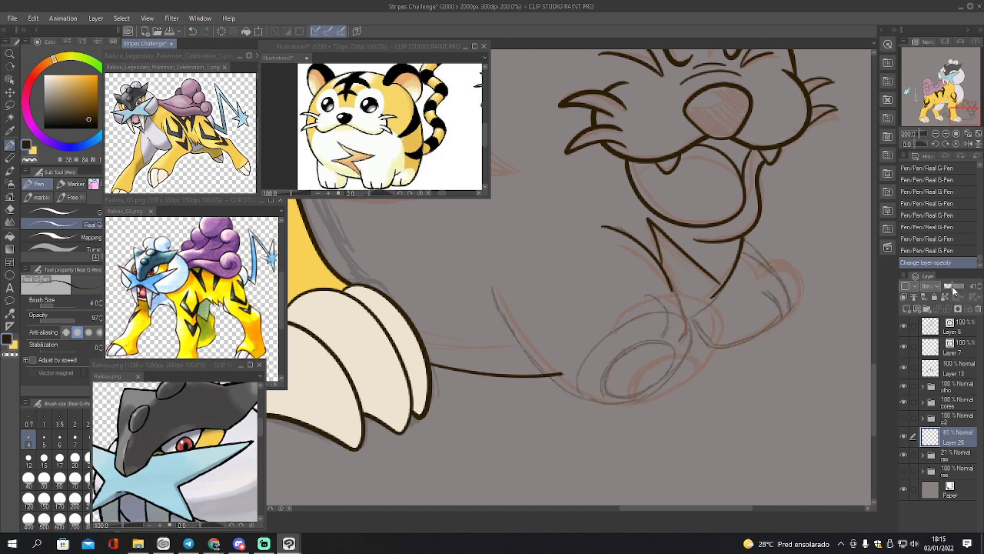
On Layer 7, erase the old inner line of the near front leg and the far leg's line below the chin
{"action": "left_click", "coordinate": [933, 350]}
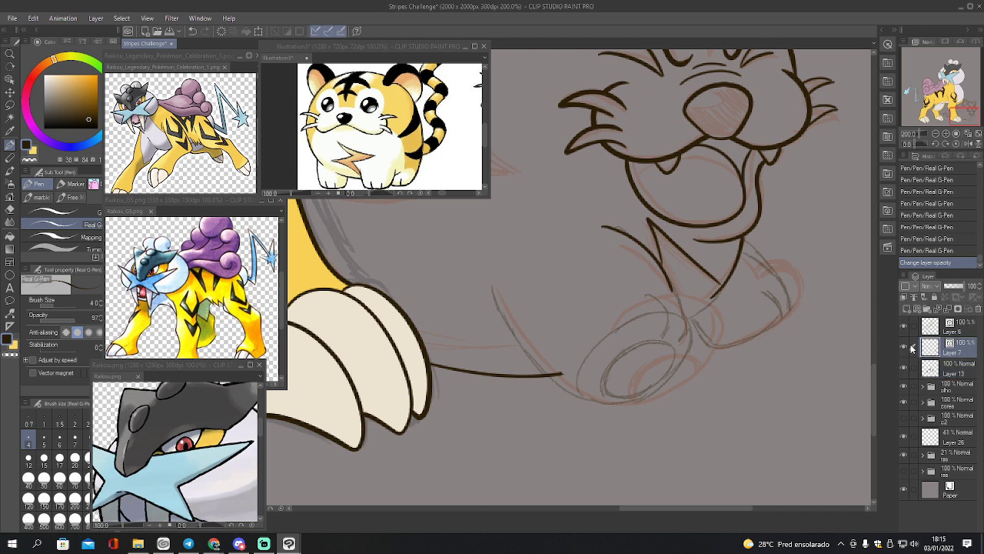
{"action": "left_click", "coordinate": [904, 347]}
{"action": "left_click", "coordinate": [904, 346]}
{"action": "key", "text": "e"}
{"action": "left_click_drag", "start_coordinate": [611, 230], "coordinate": [657, 270]}
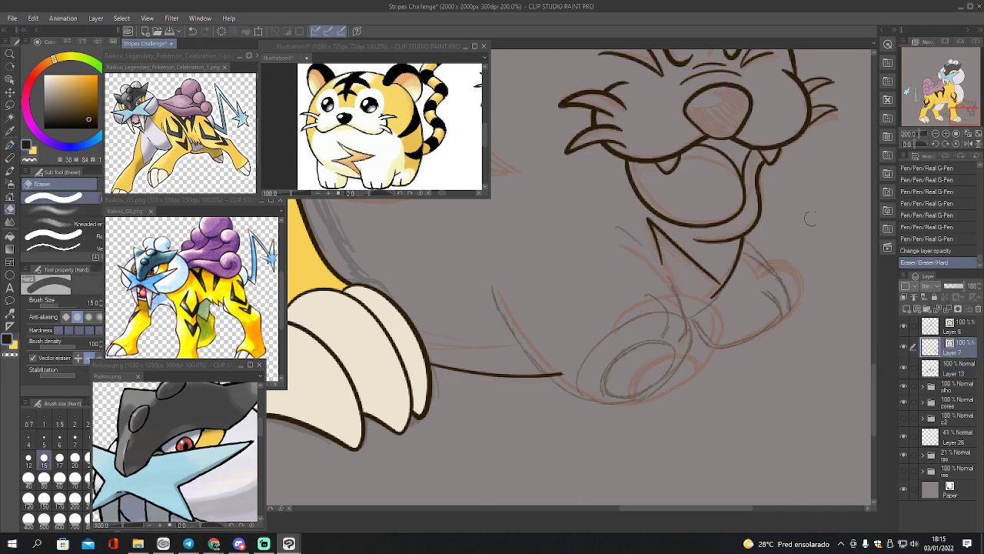
{"action": "left_click_drag", "start_coordinate": [735, 266], "coordinate": [725, 286]}
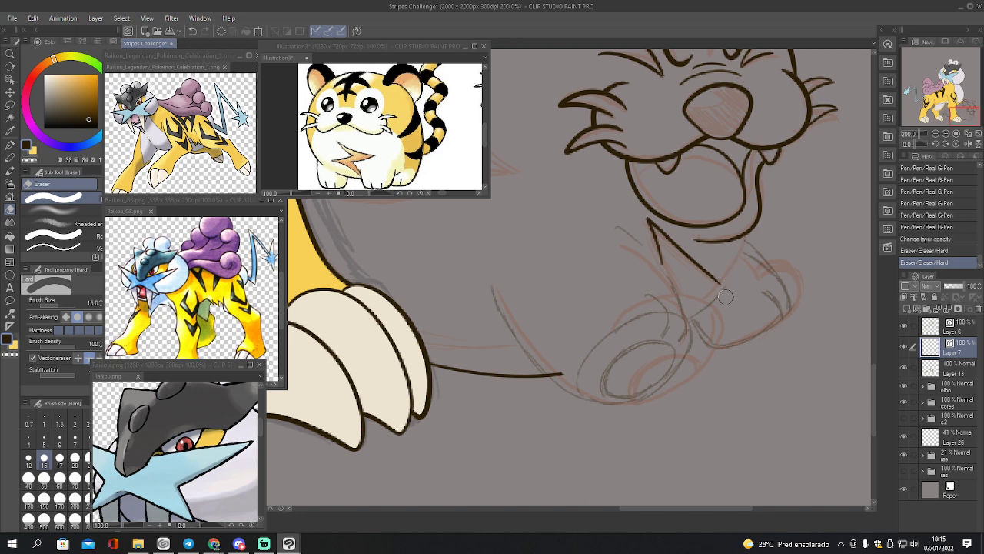
Ink the outer contour of the cub's near front leg and around its paw on Layer 7 with the G-pen
{"action": "key", "text": "p"}
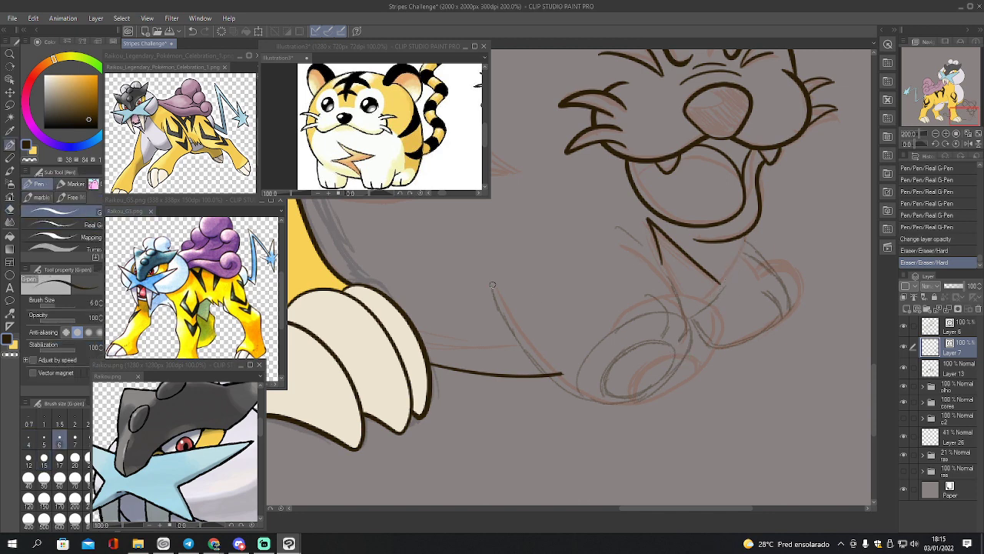
{"action": "mouse_move", "coordinate": [488, 285]}
{"action": "left_mouse_down"}
{"action": "mouse_move", "coordinate": [509, 332]}
{"action": "mouse_move", "coordinate": [549, 381]}
{"action": "mouse_move", "coordinate": [607, 410]}
{"action": "mouse_move", "coordinate": [654, 395]}
{"action": "mouse_move", "coordinate": [685, 364]}
{"action": "mouse_move", "coordinate": [682, 314]}
{"action": "mouse_move", "coordinate": [629, 313]}
{"action": "left_mouse_up"}
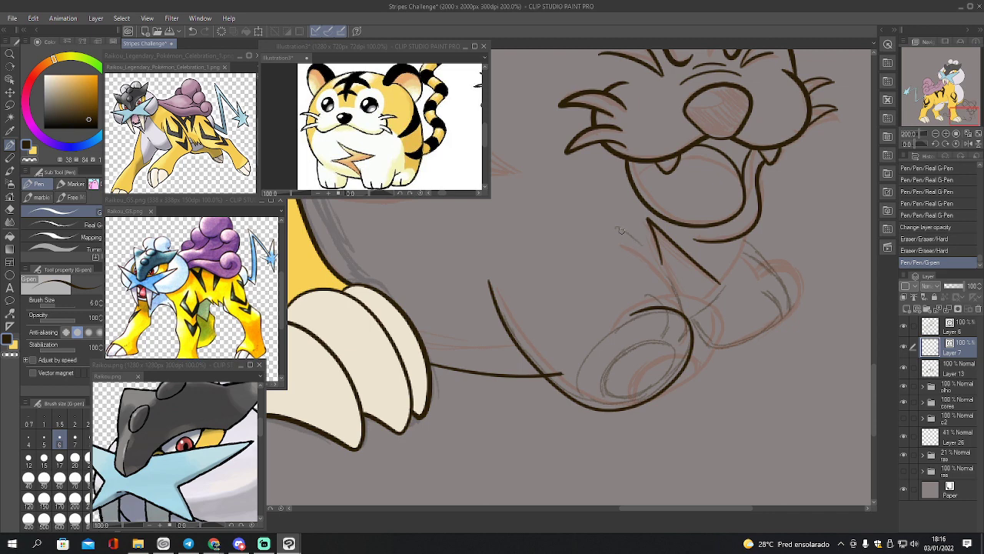
Try inking the near front leg's inner line from the chest to the paw, and undo the strokes
{"action": "mouse_move", "coordinate": [619, 227]}
{"action": "left_mouse_down"}
{"action": "mouse_move", "coordinate": [667, 269]}
{"action": "mouse_move", "coordinate": [687, 315]}
{"action": "left_mouse_up"}
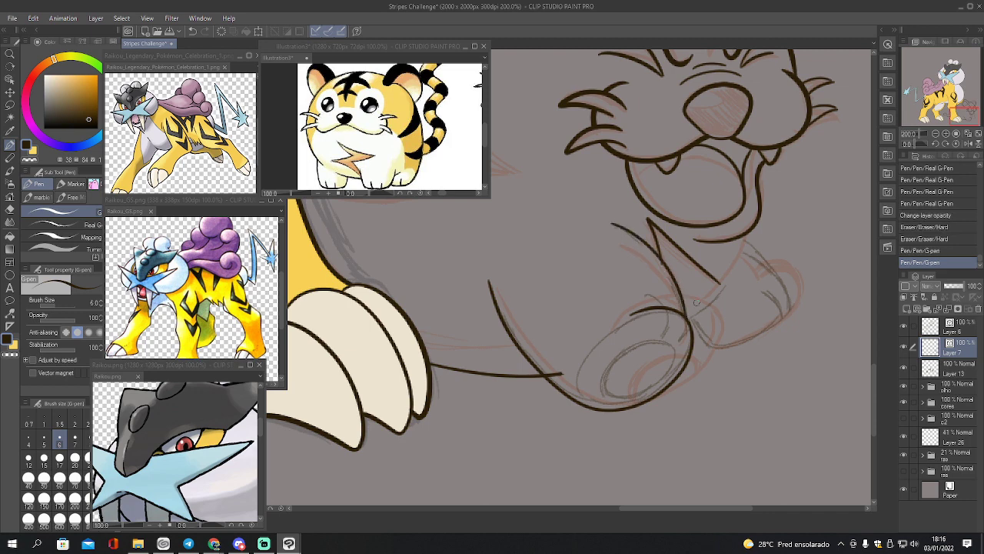
{"action": "key", "text": "ctrl+z"}
{"action": "mouse_move", "coordinate": [602, 221]}
{"action": "left_mouse_down"}
{"action": "mouse_move", "coordinate": [666, 280]}
{"action": "mouse_move", "coordinate": [682, 311]}
{"action": "left_mouse_up"}
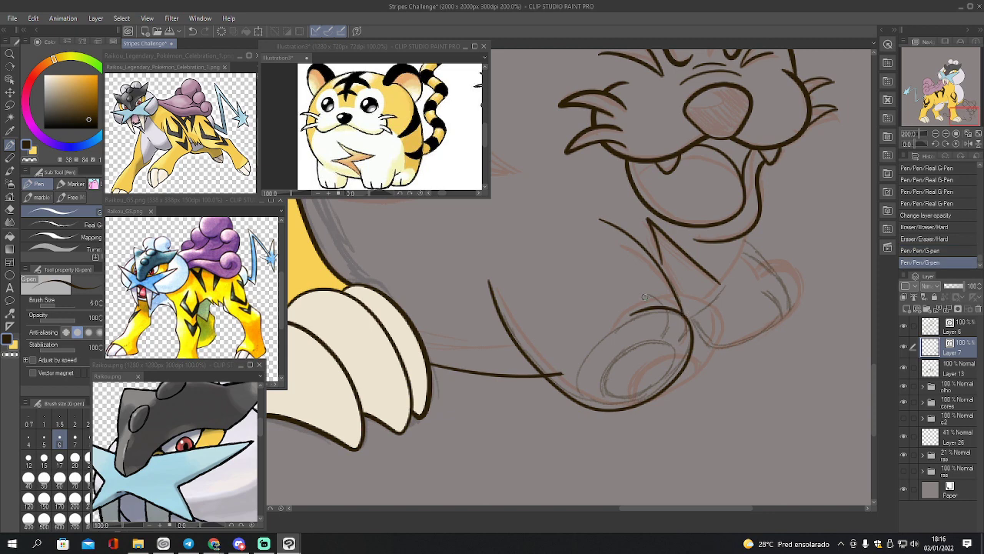
{"action": "left_click_drag", "start_coordinate": [667, 298], "coordinate": [677, 323]}
{"action": "key", "text": "ctrl+z"}
{"action": "left_click_drag", "start_coordinate": [656, 291], "coordinate": [681, 330]}
{"action": "key", "text": "ctrl+z"}
{"action": "key", "text": "ctrl+z"}
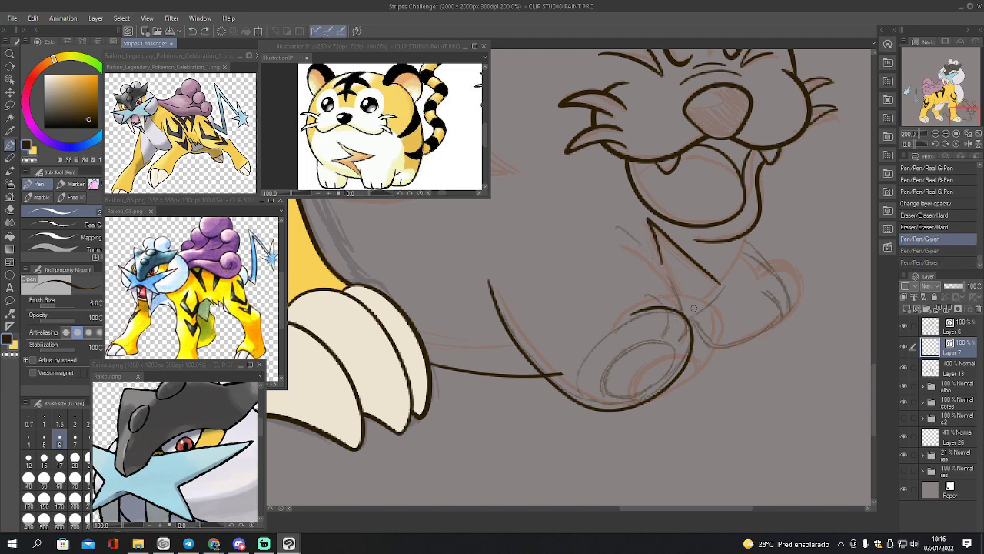
Ink the near front leg's inner line and the outline of the cub's far front leg and paw with the G-pen
{"action": "mouse_move", "coordinate": [615, 229]}
{"action": "left_mouse_down"}
{"action": "mouse_move", "coordinate": [662, 266]}
{"action": "mouse_move", "coordinate": [684, 312]}
{"action": "mouse_move", "coordinate": [647, 248]}
{"action": "mouse_move", "coordinate": [600, 222]}
{"action": "left_mouse_up"}
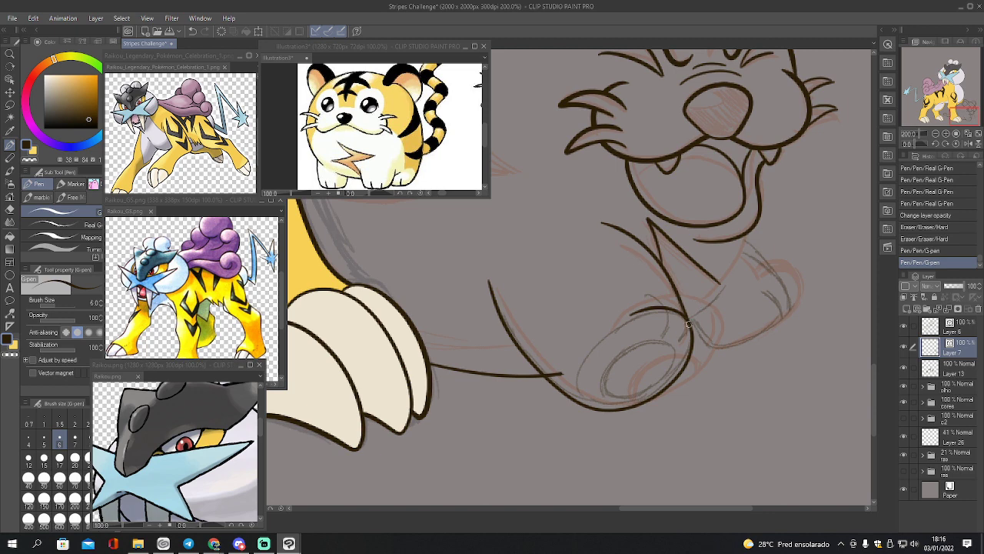
{"action": "mouse_move", "coordinate": [689, 326]}
{"action": "left_mouse_down"}
{"action": "mouse_move", "coordinate": [728, 290]}
{"action": "mouse_move", "coordinate": [749, 229]}
{"action": "left_mouse_up"}
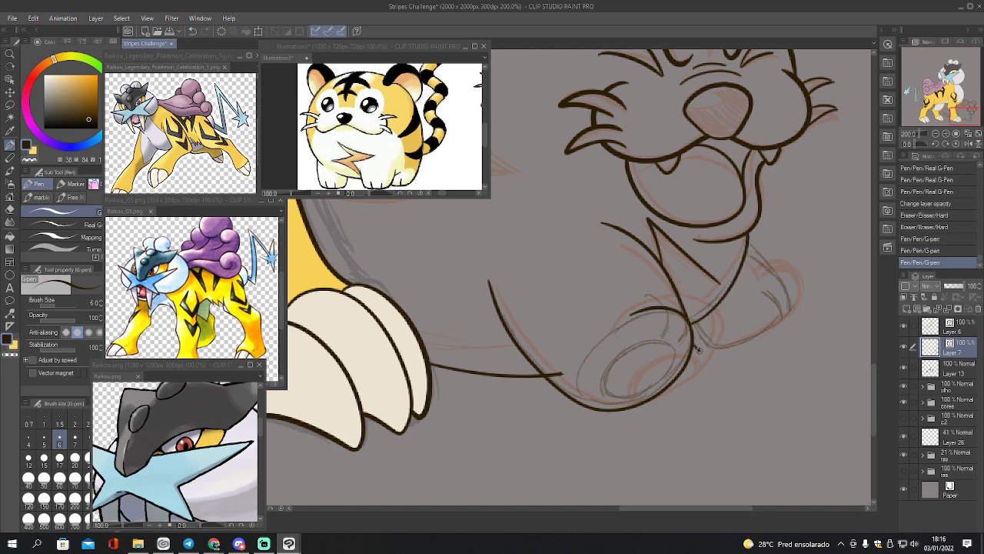
{"action": "mouse_move", "coordinate": [698, 350]}
{"action": "left_mouse_down"}
{"action": "mouse_move", "coordinate": [735, 344]}
{"action": "mouse_move", "coordinate": [783, 312]}
{"action": "mouse_move", "coordinate": [792, 286]}
{"action": "left_mouse_up"}
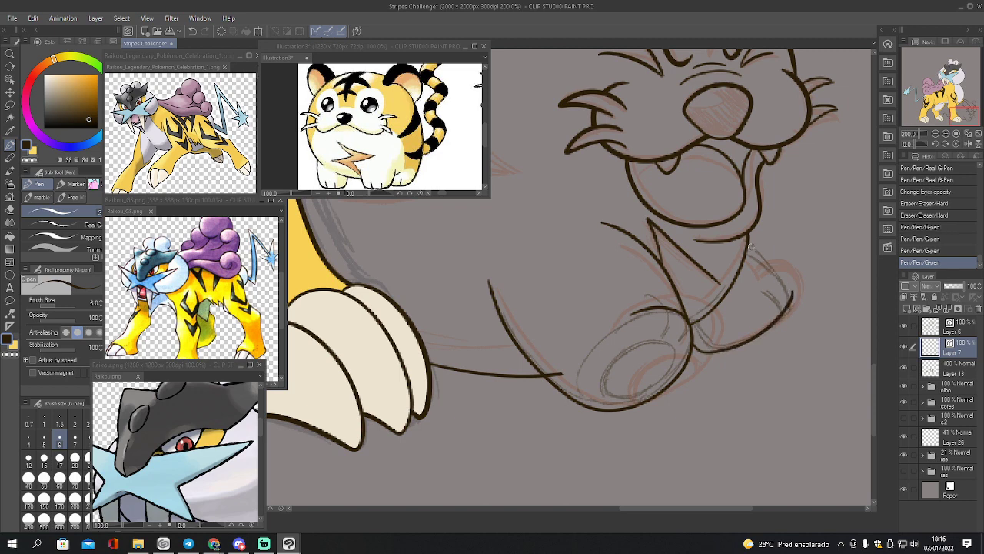
{"action": "mouse_move", "coordinate": [747, 239]}
{"action": "left_mouse_down"}
{"action": "mouse_move", "coordinate": [791, 278]}
{"action": "mouse_move", "coordinate": [794, 291]}
{"action": "mouse_move", "coordinate": [778, 291]}
{"action": "mouse_move", "coordinate": [786, 306]}
{"action": "left_mouse_up"}
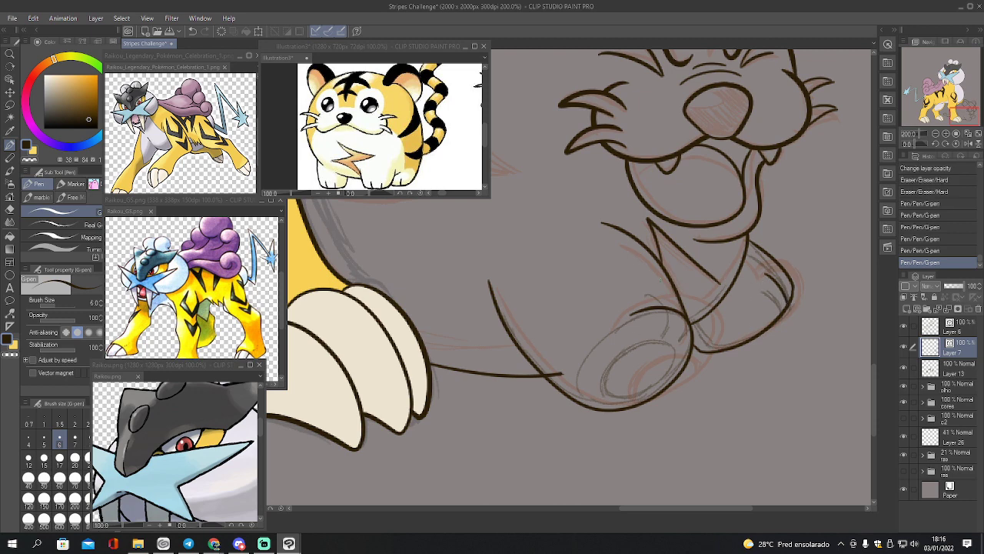
Erase the belly line's overshoot past the near leg and pinch the chest marking's lower line to meet the far leg
{"action": "key", "text": "y"}
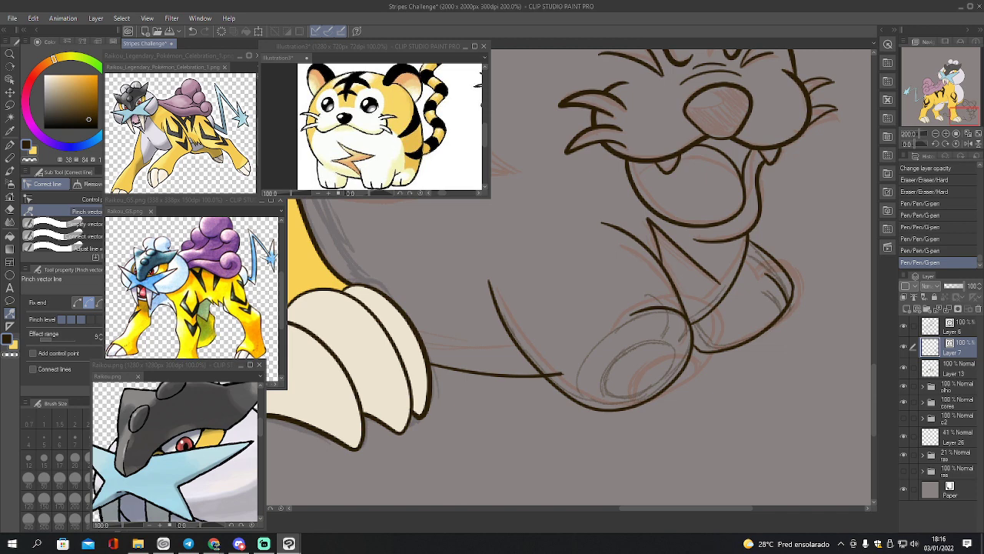
{"action": "key", "text": "e"}
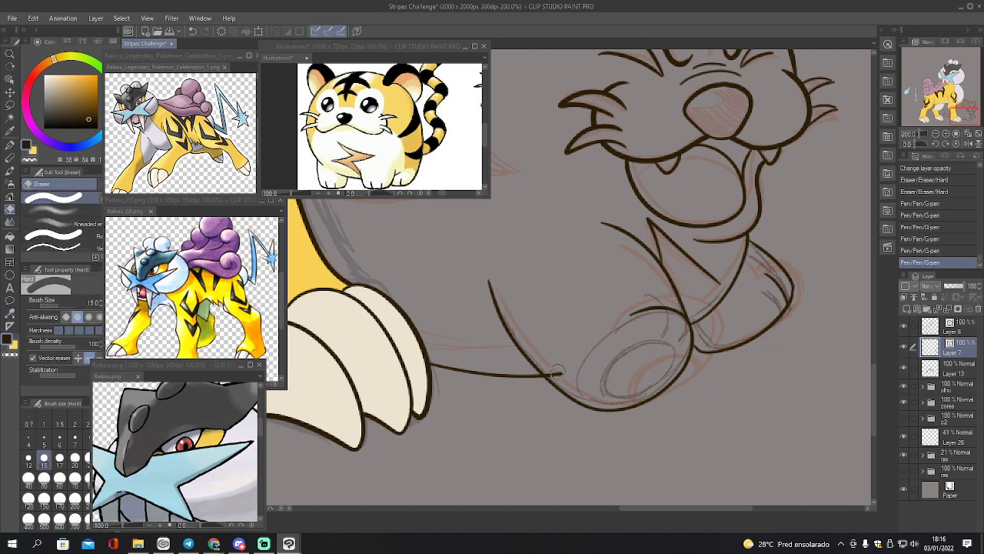
{"action": "left_click_drag", "start_coordinate": [551, 372], "coordinate": [568, 375]}
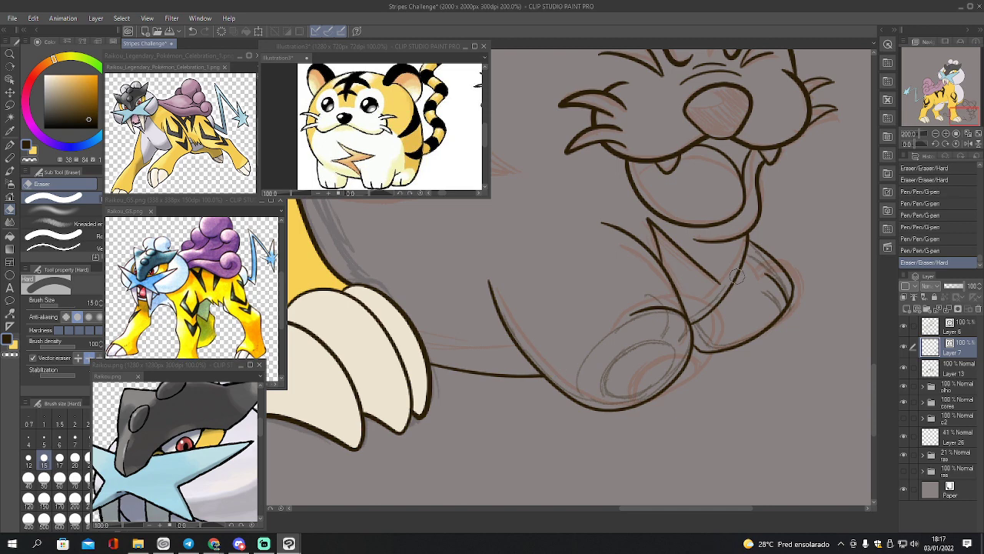
{"action": "key", "text": "y"}
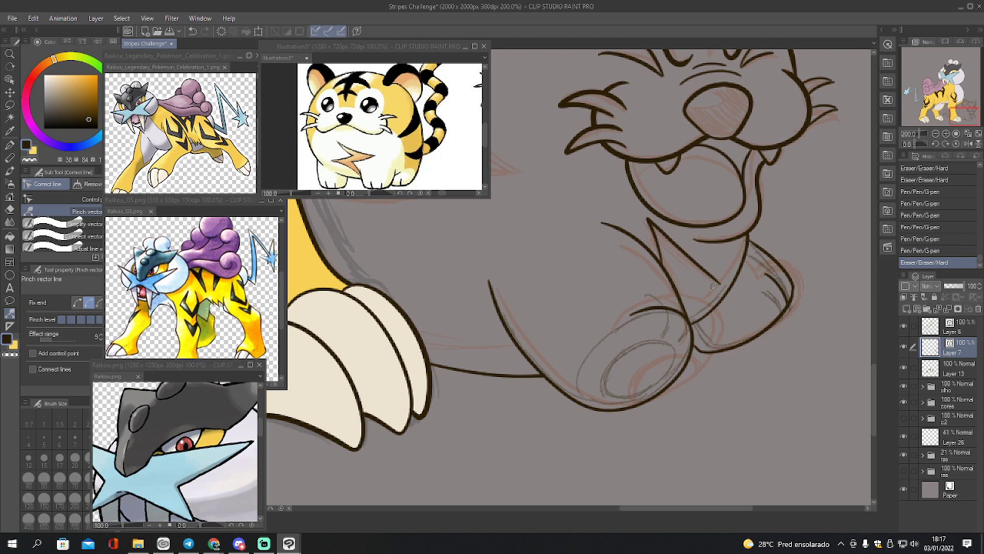
{"action": "left_click_drag", "start_coordinate": [720, 283], "coordinate": [727, 286]}
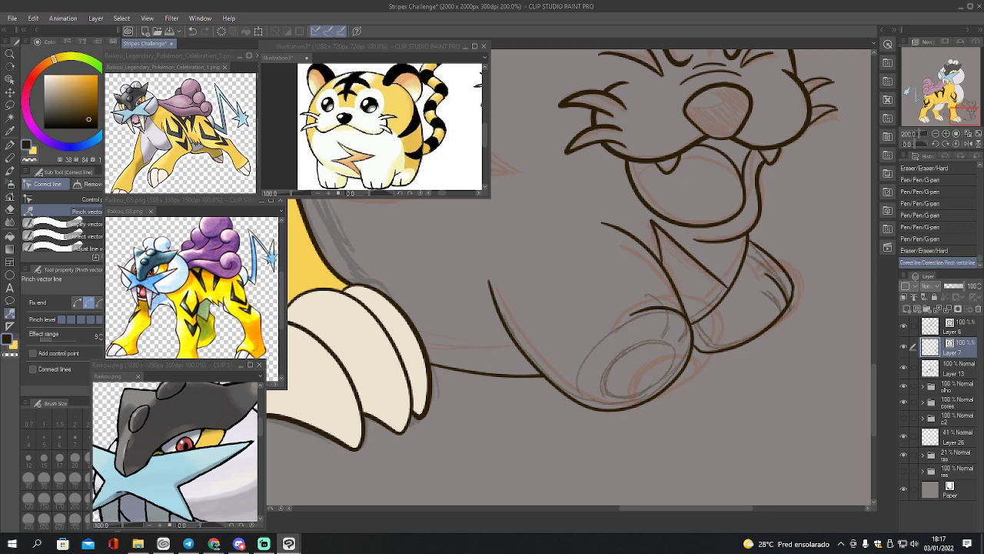
Ink the oval pad and the short connecting lines on the cub's near front paw on Layer 7 with the G-pen
{"action": "left_click_drag", "start_coordinate": [955, 113], "coordinate": [957, 135]}
{"action": "key", "text": "p"}
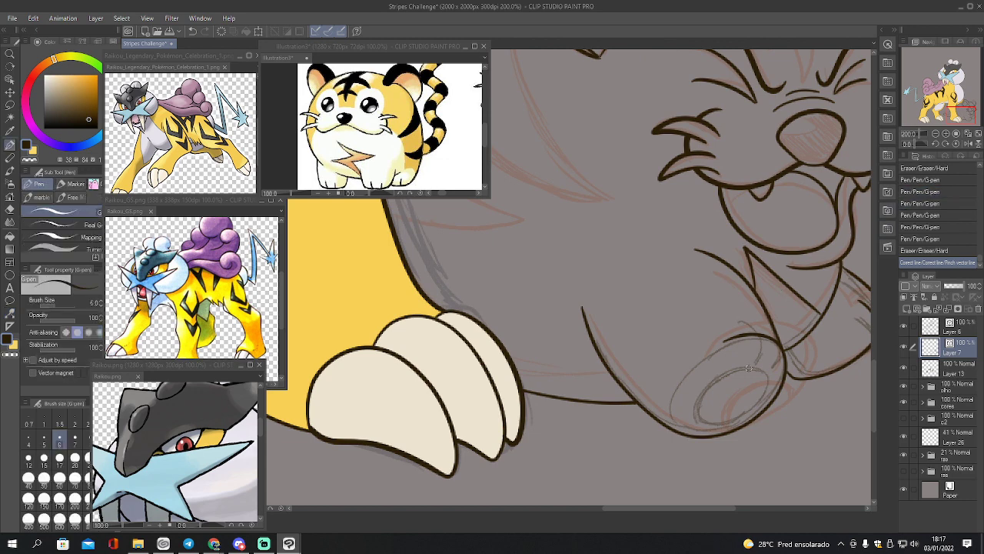
{"action": "mouse_move", "coordinate": [744, 367]}
{"action": "left_mouse_down"}
{"action": "mouse_move", "coordinate": [711, 383]}
{"action": "mouse_move", "coordinate": [695, 412]}
{"action": "mouse_move", "coordinate": [712, 429]}
{"action": "mouse_move", "coordinate": [757, 400]}
{"action": "mouse_move", "coordinate": [763, 375]}
{"action": "mouse_move", "coordinate": [743, 367]}
{"action": "left_mouse_up"}
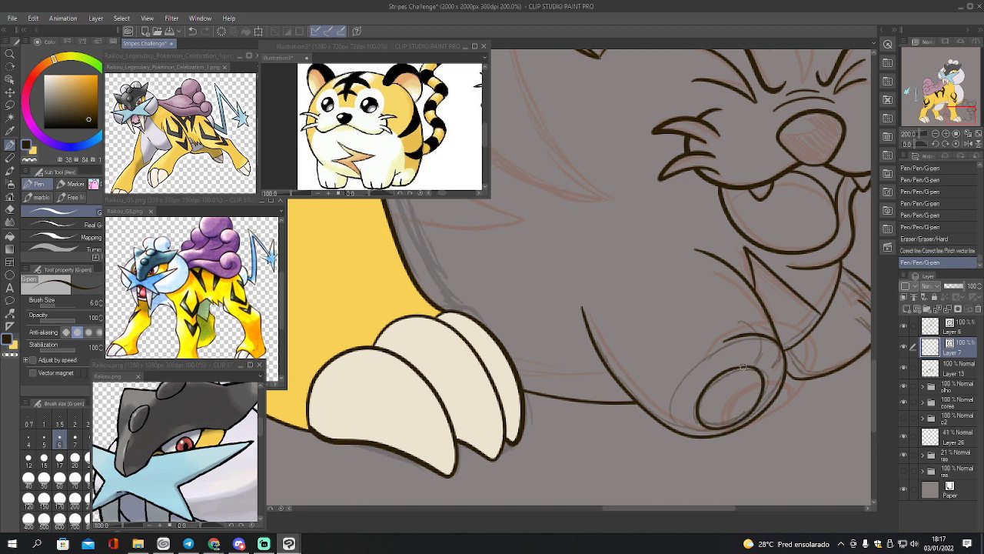
{"action": "key", "text": "ctrl+z"}
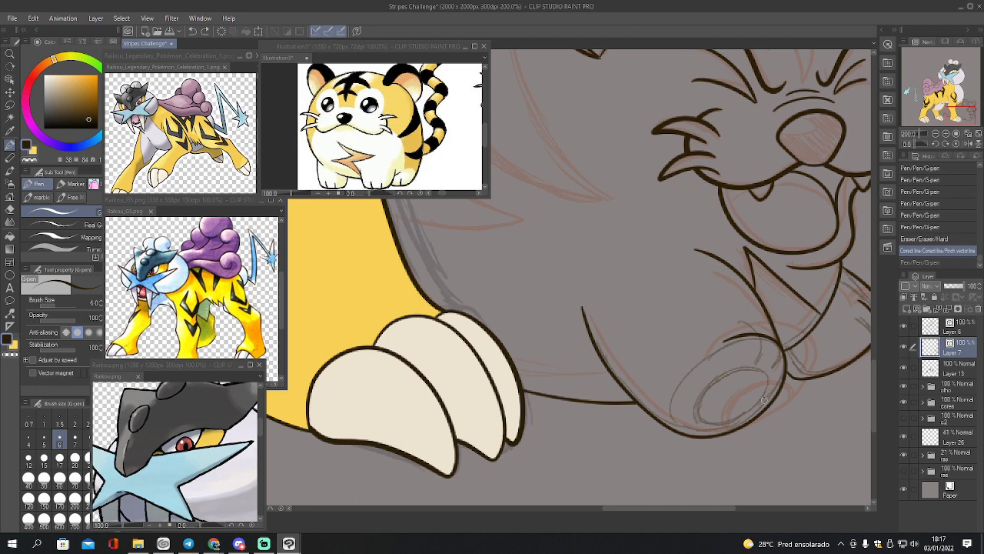
{"action": "mouse_move", "coordinate": [761, 403]}
{"action": "left_mouse_down"}
{"action": "mouse_move", "coordinate": [714, 430]}
{"action": "mouse_move", "coordinate": [700, 422]}
{"action": "mouse_move", "coordinate": [710, 393]}
{"action": "mouse_move", "coordinate": [738, 374]}
{"action": "mouse_move", "coordinate": [763, 373]}
{"action": "mouse_move", "coordinate": [757, 405]}
{"action": "left_mouse_up"}
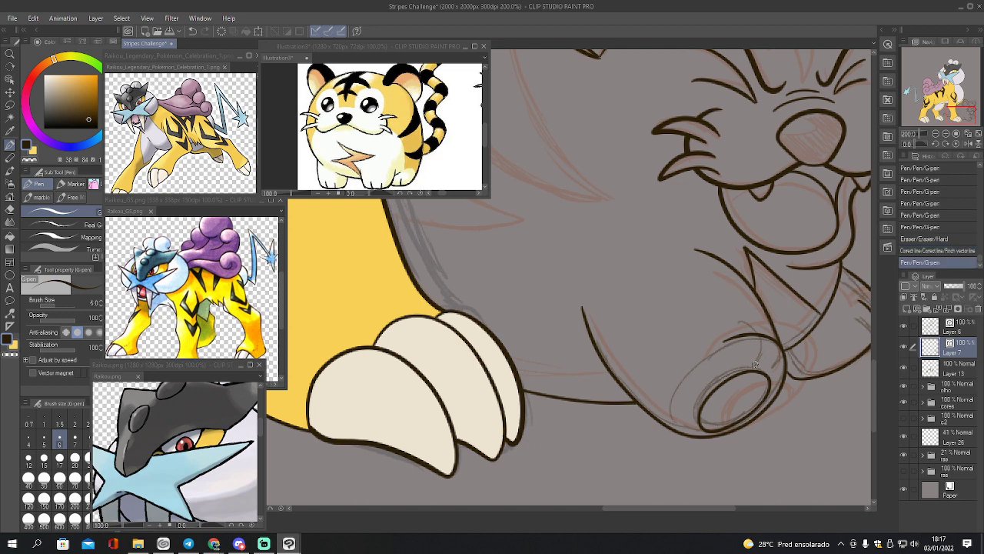
{"action": "left_click_drag", "start_coordinate": [754, 364], "coordinate": [754, 320]}
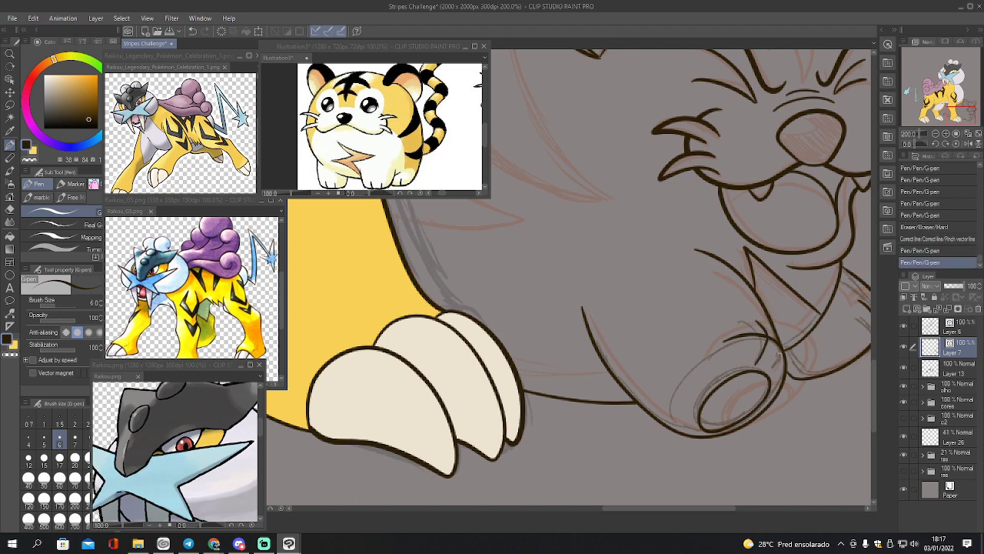
{"action": "key", "text": "ctrl+z"}
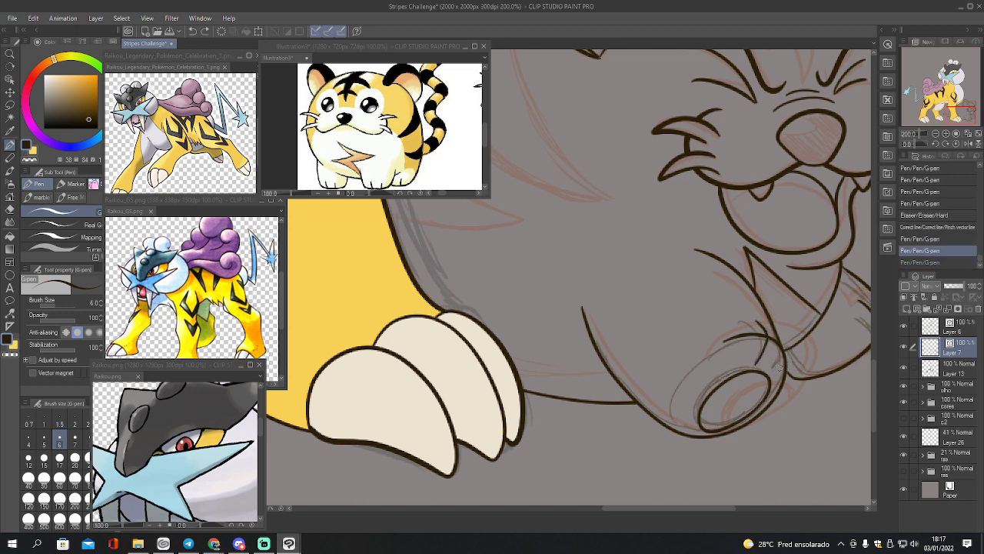
{"action": "left_click_drag", "start_coordinate": [773, 369], "coordinate": [785, 360]}
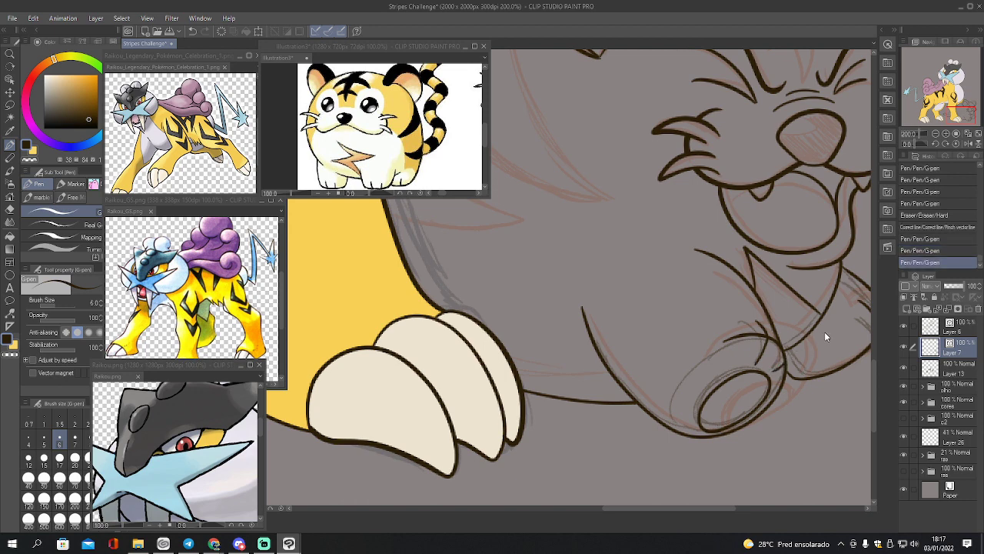
Hide Layer 26, show the c2 color folder and expand it to reach the cub's color layers
{"action": "left_click", "coordinate": [905, 436]}
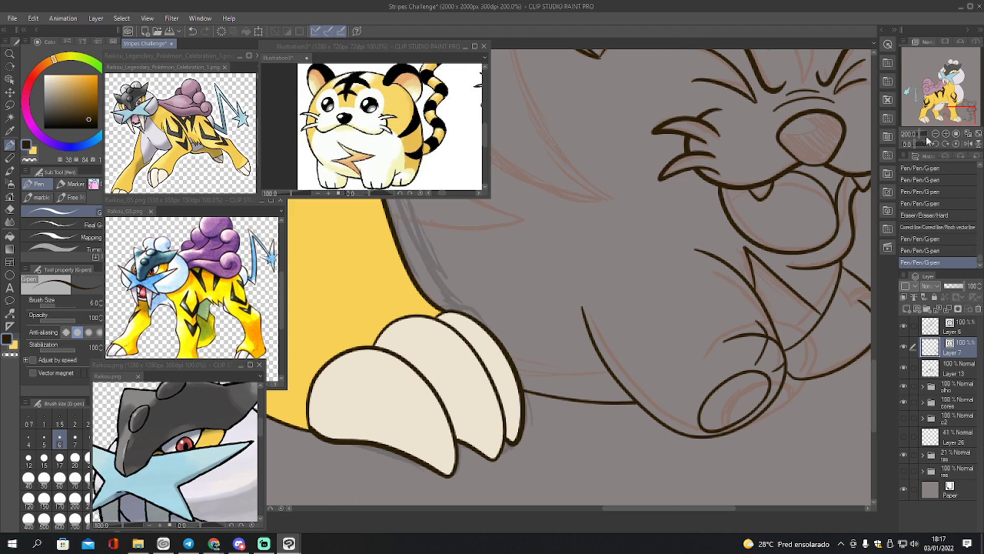
{"action": "left_click_drag", "start_coordinate": [942, 134], "coordinate": [956, 114]}
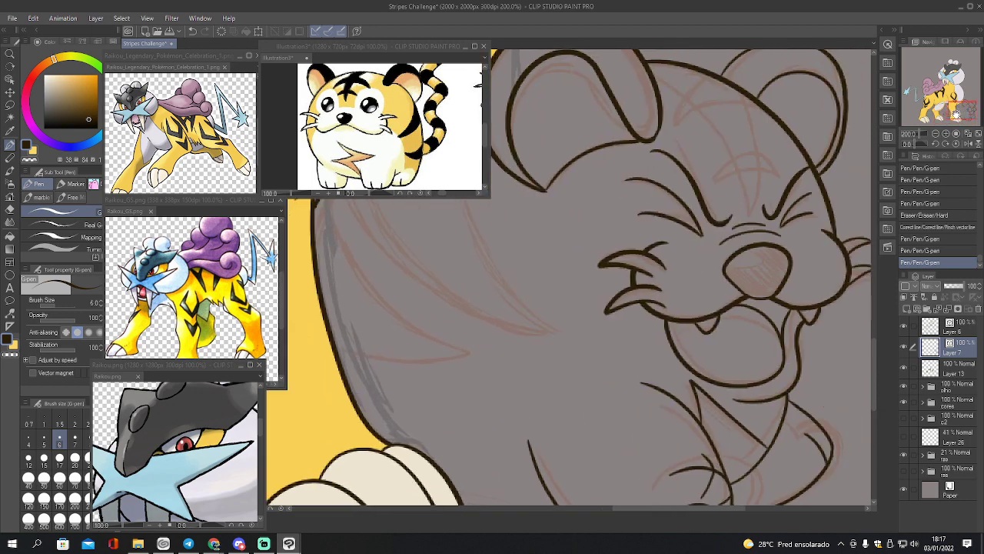
{"action": "left_click", "coordinate": [935, 135]}
{"action": "left_click", "coordinate": [905, 419]}
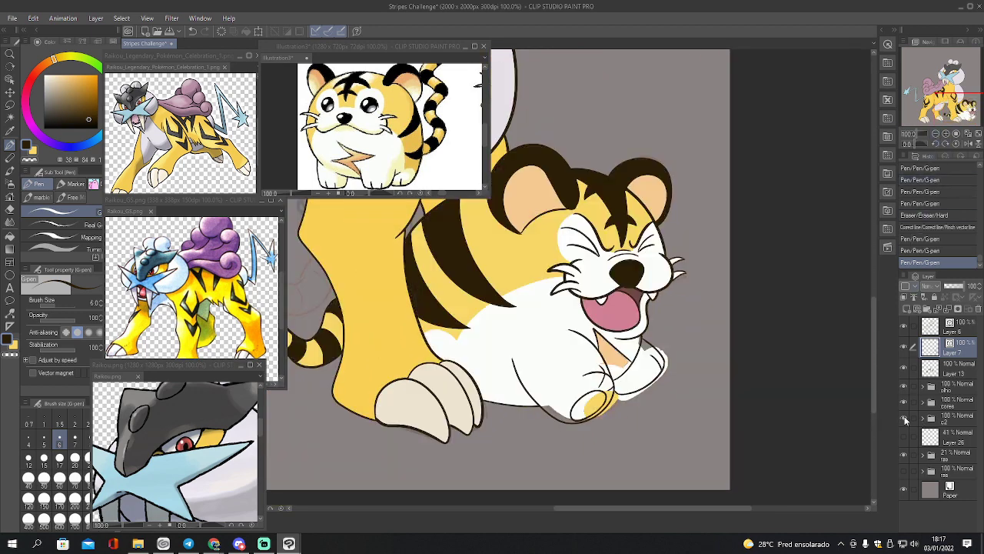
{"action": "left_click", "coordinate": [944, 426]}
{"action": "left_click", "coordinate": [928, 419]}
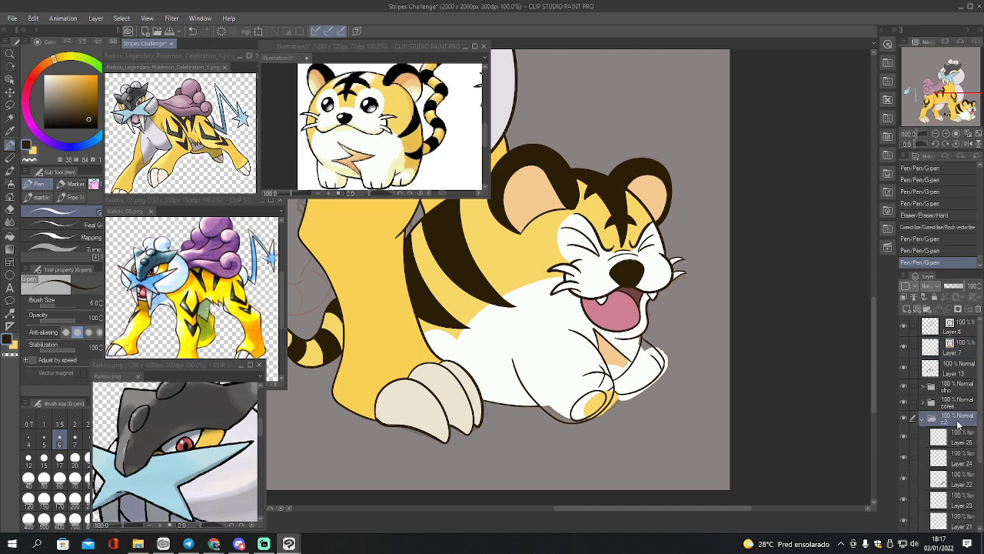
{"action": "scroll", "coordinate": [953, 431], "scroll_direction": "down", "scroll_amount": 3}
Select Layer 20 in the c2 folder and sample the yellow from the near paw
{"action": "left_click", "coordinate": [931, 463]}
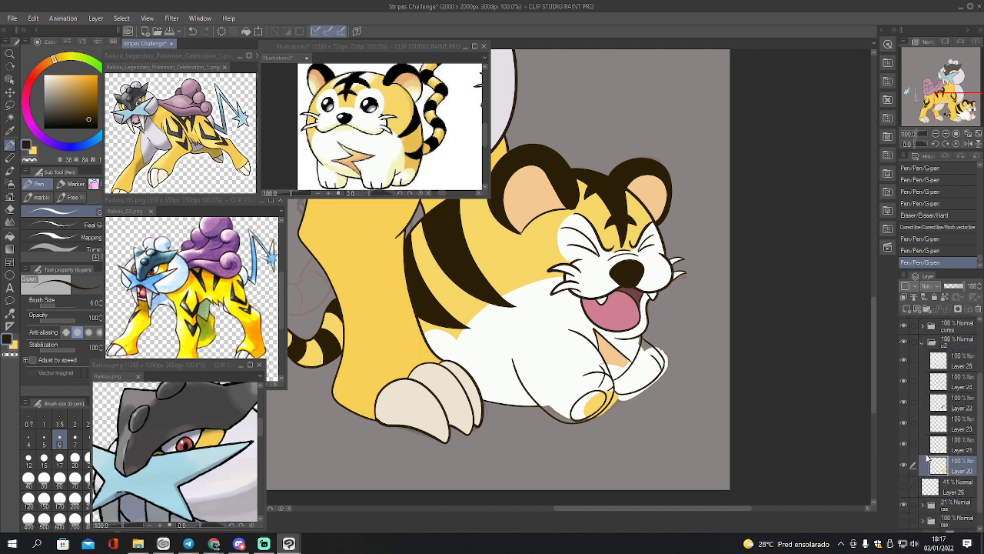
{"action": "key", "text": "i"}
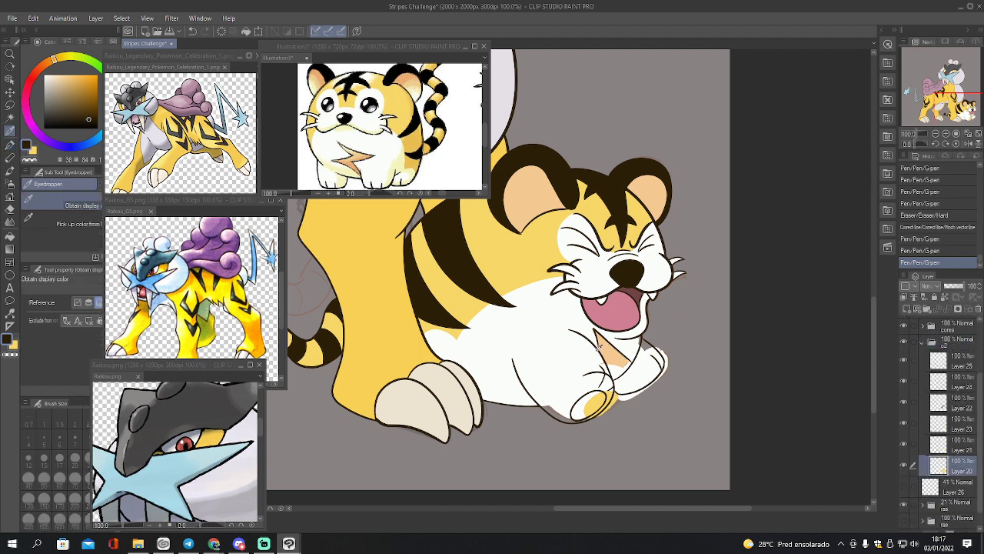
{"action": "left_click", "coordinate": [599, 401]}
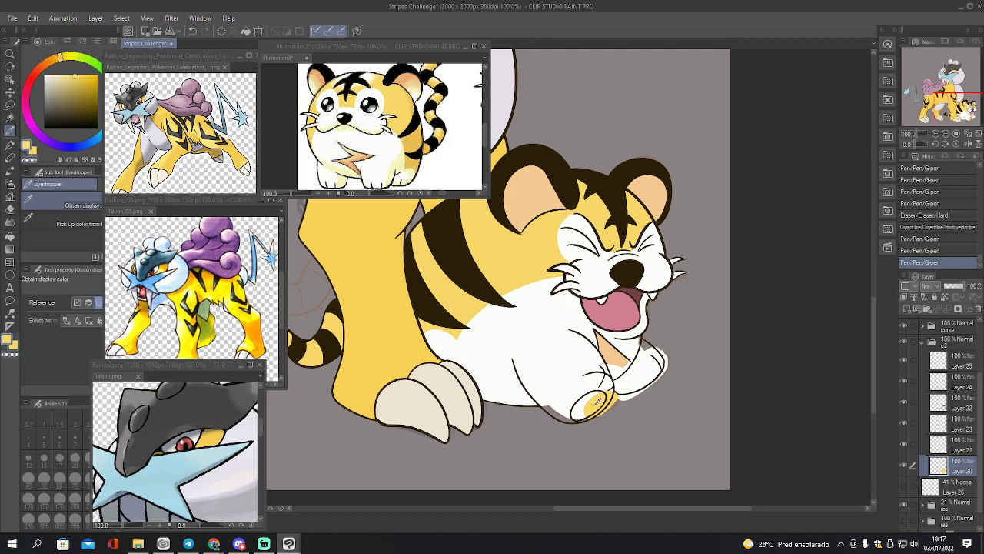
Select Layer 21 and toggle its visibility to check which of the cub's color areas it holds
{"action": "left_click", "coordinate": [945, 144]}
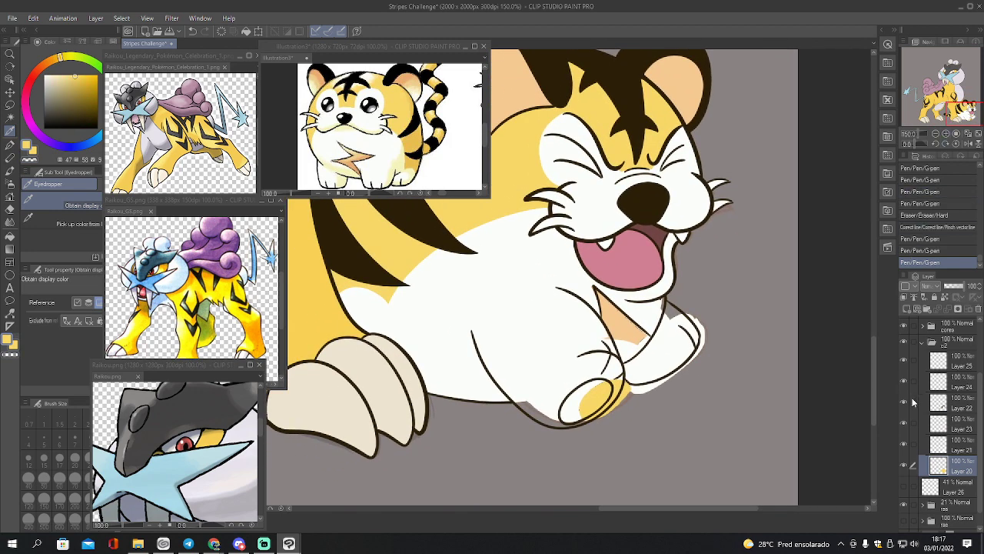
{"action": "left_click", "coordinate": [936, 442]}
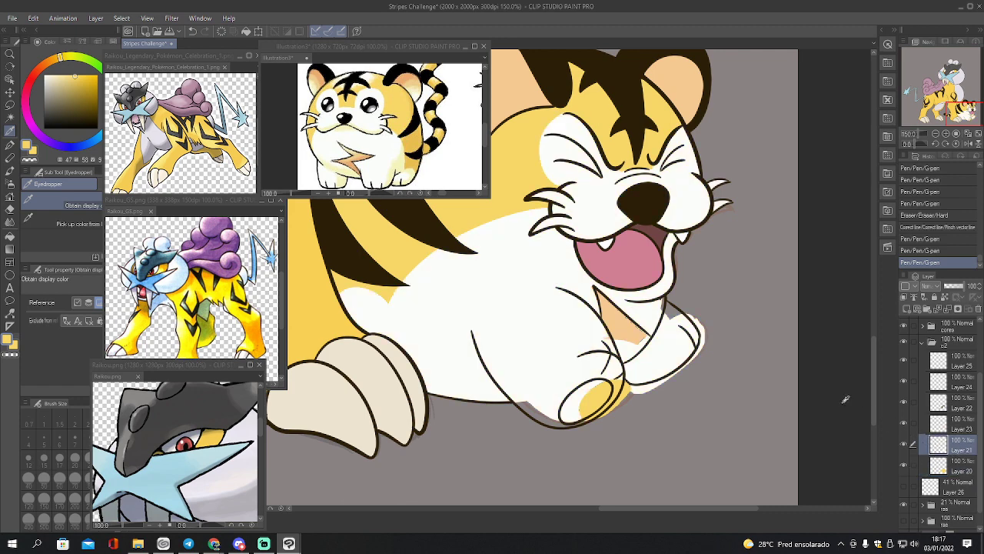
{"action": "left_click", "coordinate": [904, 444]}
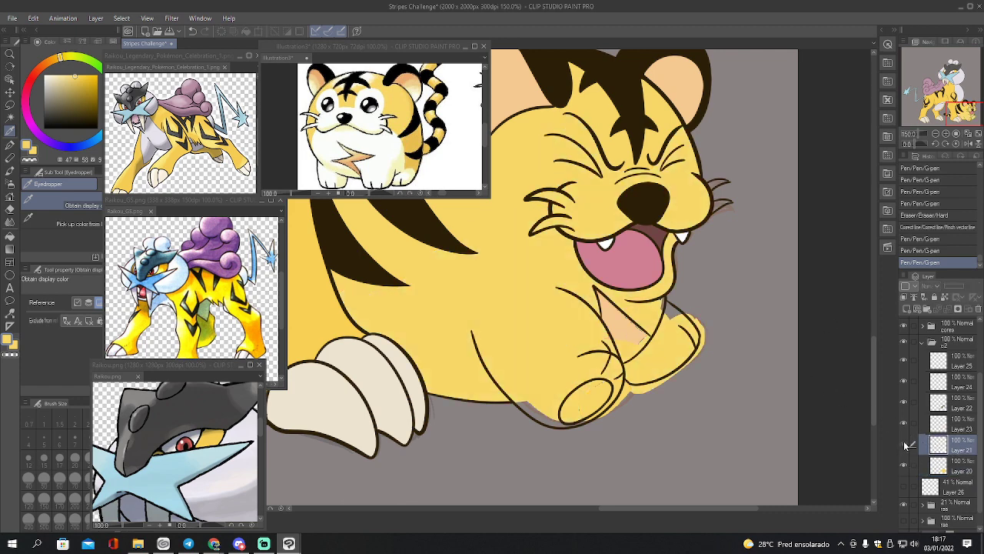
{"action": "left_click", "coordinate": [904, 445]}
Sample the cub's white and touch up the chest beside the orange marking on Layer 21 with the Milli pen
{"action": "key", "text": "p"}
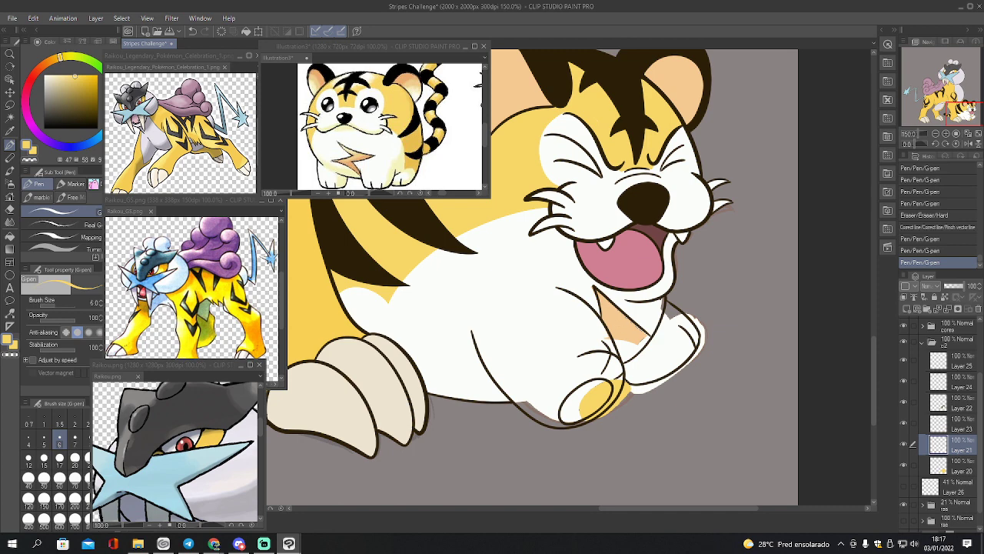
{"action": "left_click", "coordinate": [74, 184]}
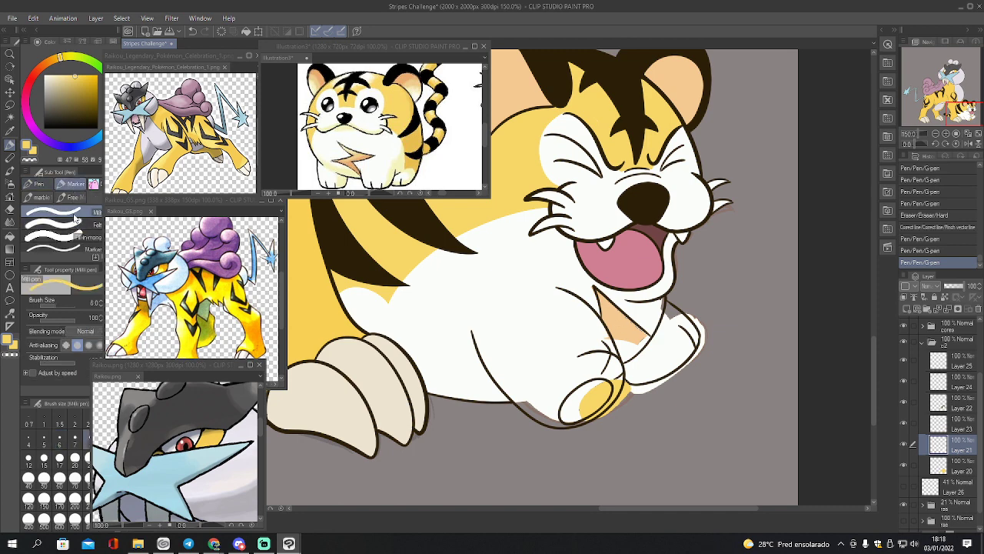
{"action": "key", "text": "i"}
{"action": "left_click", "coordinate": [453, 309]}
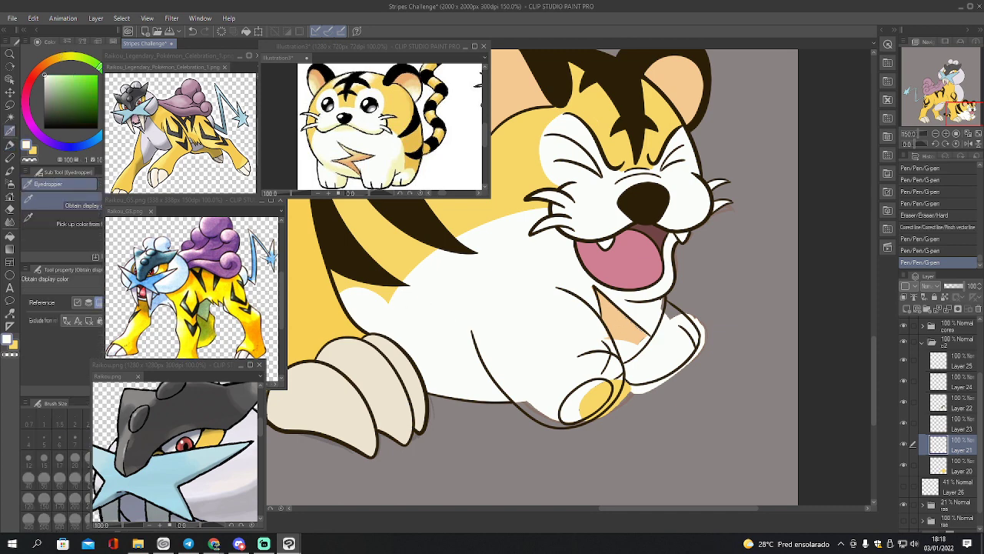
{"action": "key", "text": "p"}
{"action": "left_click_drag", "start_coordinate": [591, 287], "coordinate": [593, 297]}
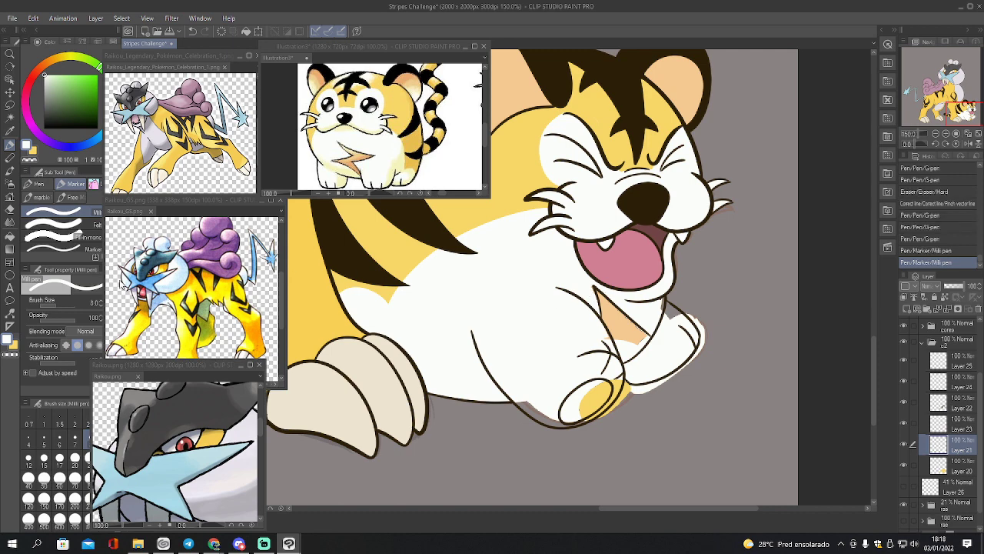
On Layer 23, erase the orange chest color along the near front leg's inner line with the Hard eraser
{"action": "left_click", "coordinate": [939, 423]}
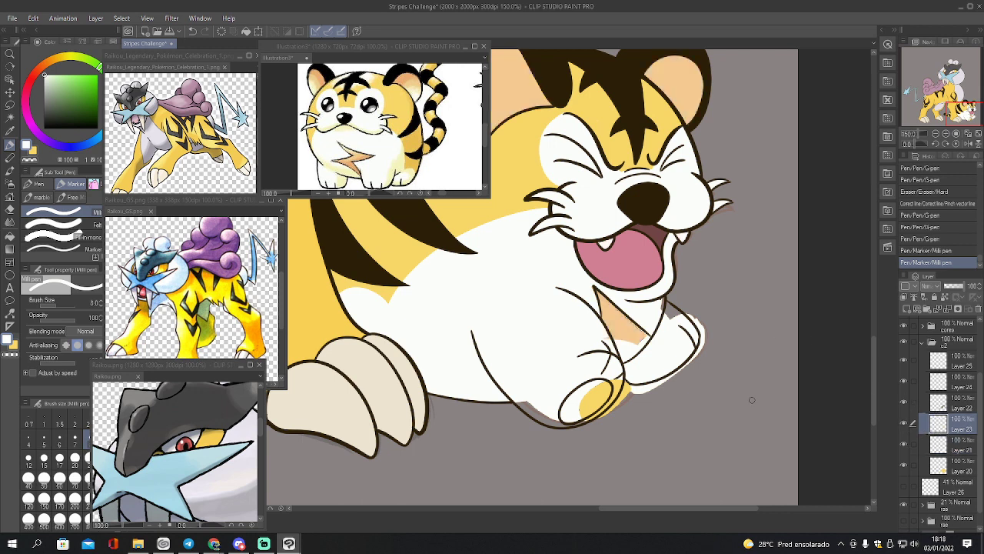
{"action": "key", "text": "e"}
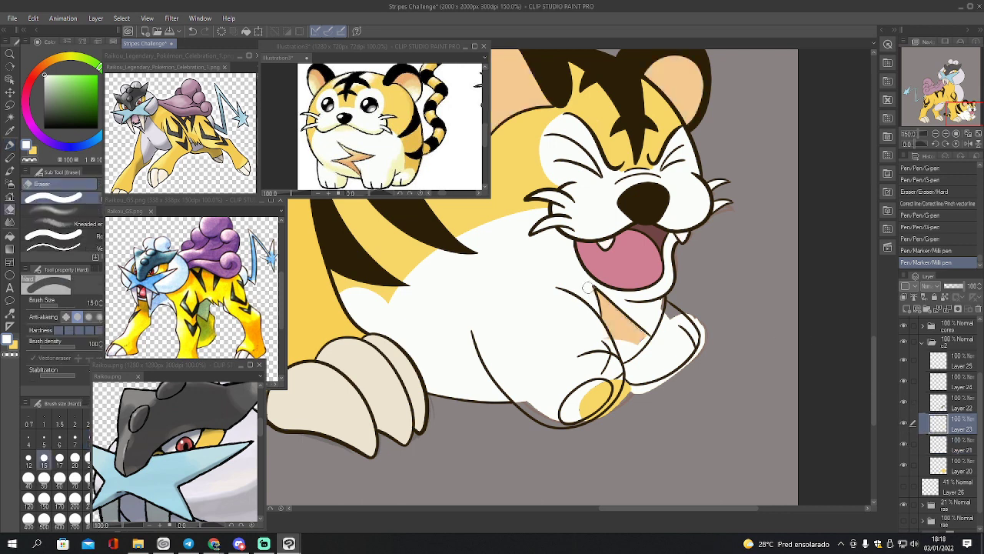
{"action": "left_click_drag", "start_coordinate": [589, 296], "coordinate": [611, 348]}
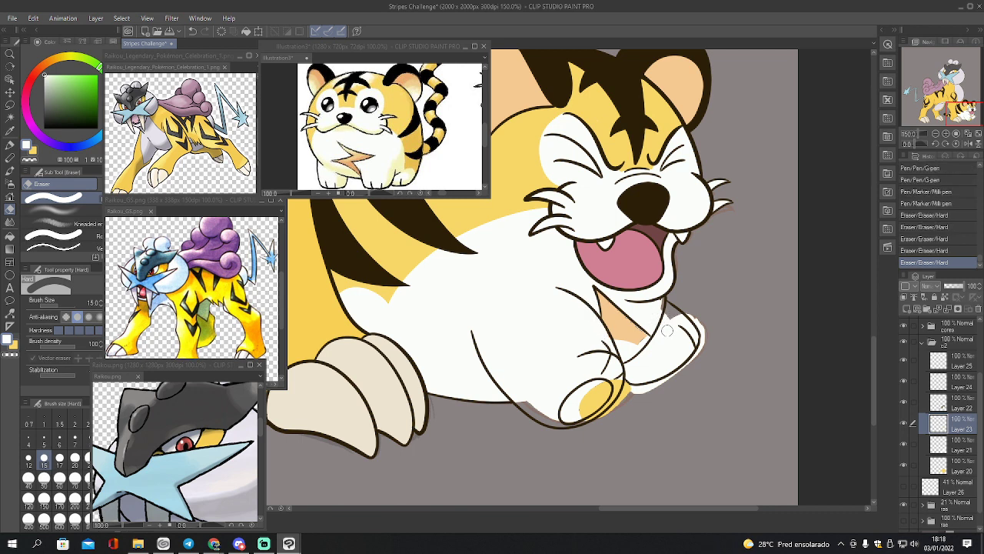
Fill the rest of the cub's chest marking with its sampled orange on Layer 23 and erase the overflow along its edge
{"action": "key", "text": "x"}
{"action": "key", "text": "i"}
{"action": "left_click", "coordinate": [635, 315]}
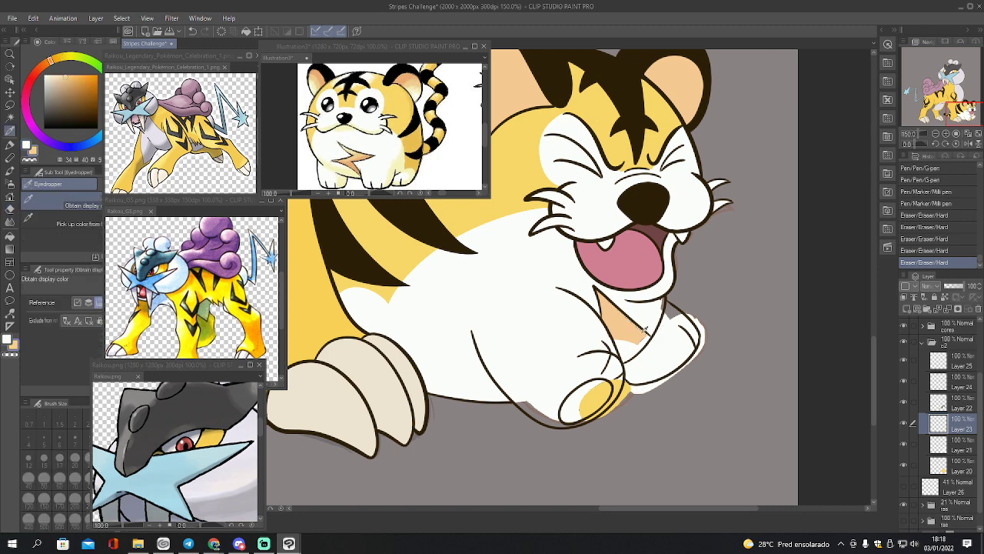
{"action": "key", "text": "p"}
{"action": "key", "text": "bracketleft"}
{"action": "key", "text": "bracketleft"}
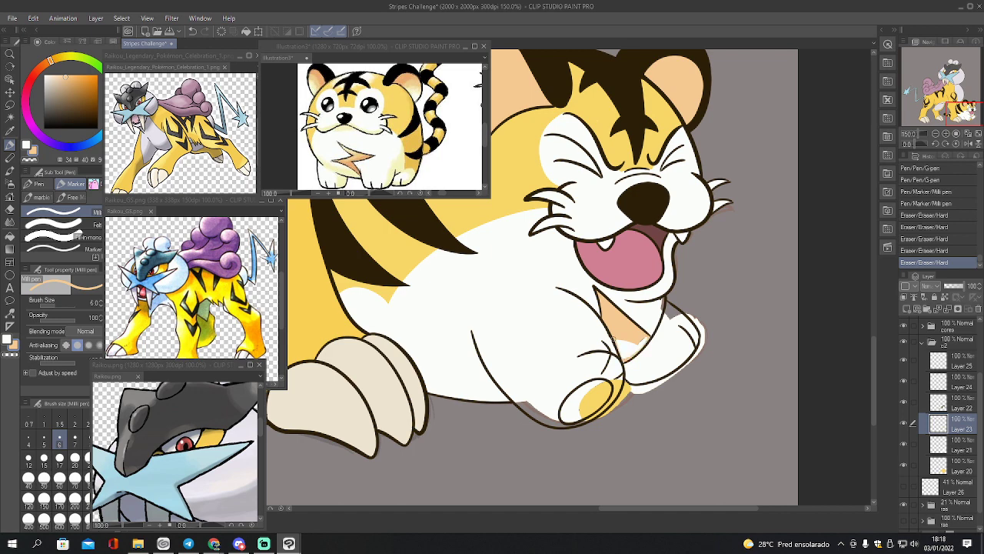
{"action": "left_click_drag", "start_coordinate": [614, 341], "coordinate": [619, 338]}
{"action": "key", "text": "g"}
{"action": "left_click", "coordinate": [627, 346]}
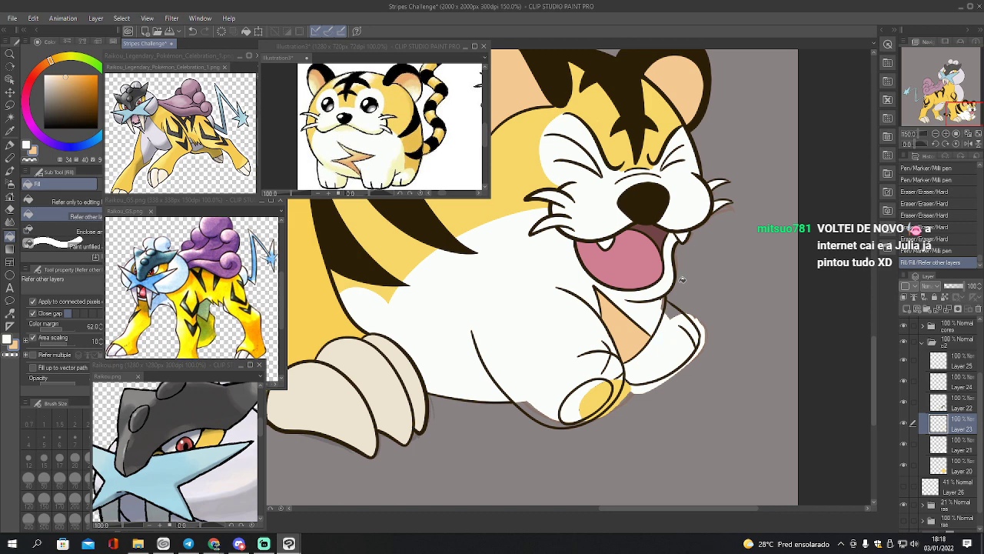
{"action": "key", "text": "e"}
{"action": "mouse_move", "coordinate": [591, 297]}
{"action": "left_mouse_down"}
{"action": "mouse_move", "coordinate": [613, 287]}
{"action": "mouse_move", "coordinate": [599, 265]}
{"action": "mouse_move", "coordinate": [638, 320]}
{"action": "left_mouse_up"}
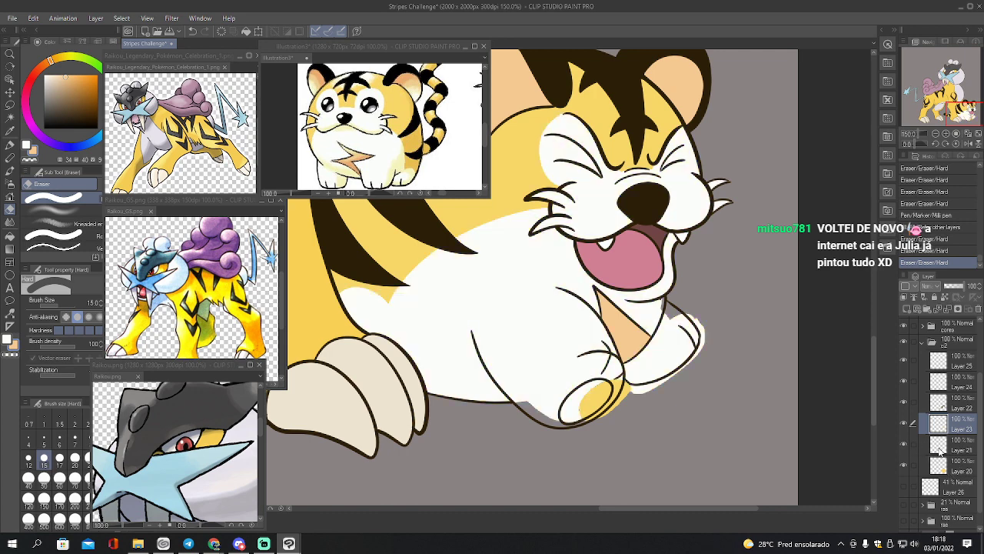
On Layer 20, erase the yellow in and around the near paw with the Hard eraser, enlarging the brush to 40
{"action": "left_click", "coordinate": [939, 464]}
{"action": "mouse_move", "coordinate": [619, 377]}
{"action": "left_mouse_down"}
{"action": "mouse_move", "coordinate": [590, 395]}
{"action": "mouse_move", "coordinate": [611, 379]}
{"action": "mouse_move", "coordinate": [625, 396]}
{"action": "mouse_move", "coordinate": [620, 375]}
{"action": "mouse_move", "coordinate": [585, 415]}
{"action": "left_mouse_up"}
{"action": "key", "text": "]"}
{"action": "key", "text": "]"}
{"action": "key", "text": "]"}
{"action": "key", "text": "]"}
{"action": "key", "text": "]"}
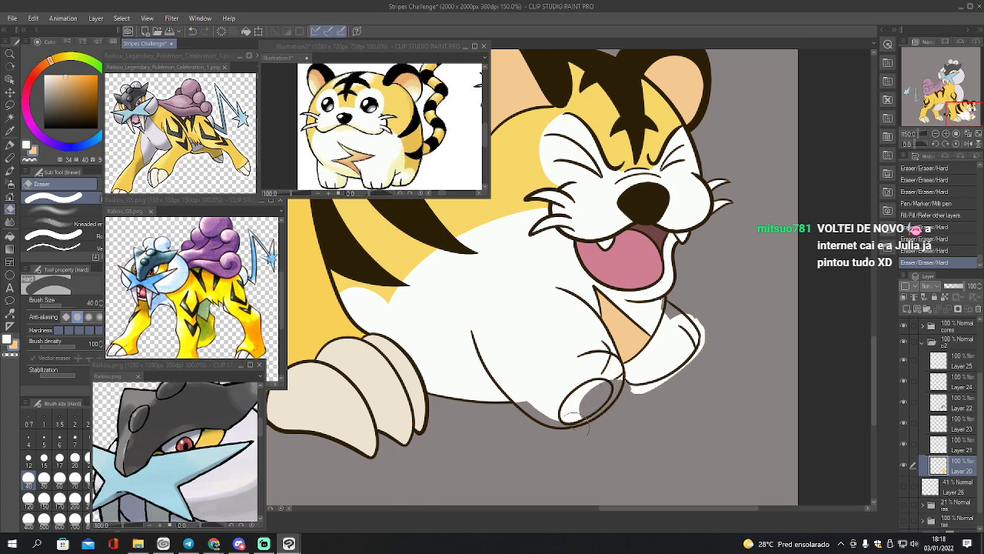
On Layer 21, erase the white spilling outside the far paw's outline with the Hard eraser at size 10
{"action": "key", "text": "alt+bracketright"}
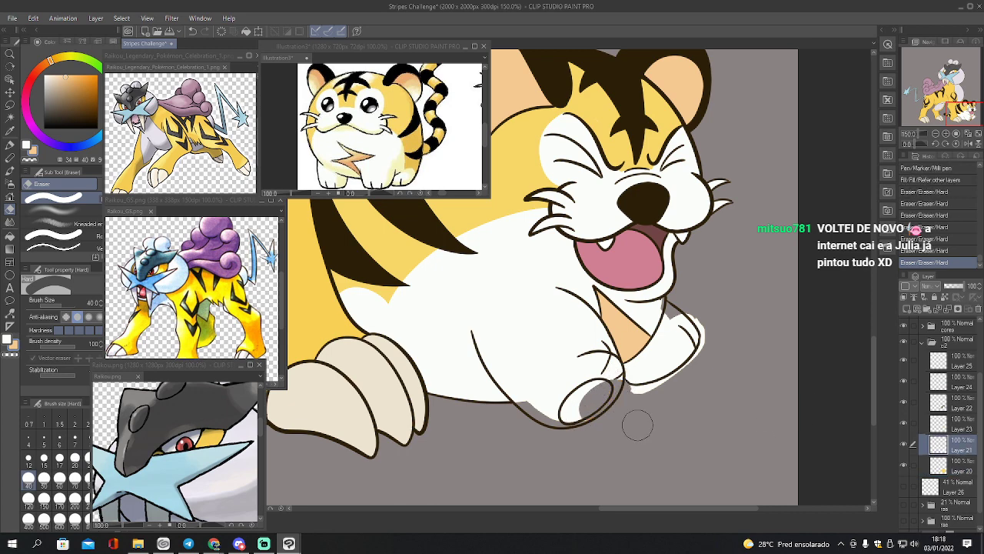
{"action": "key", "text": "bracketleft"}
{"action": "key", "text": "bracketleft"}
{"action": "key", "text": "bracketleft"}
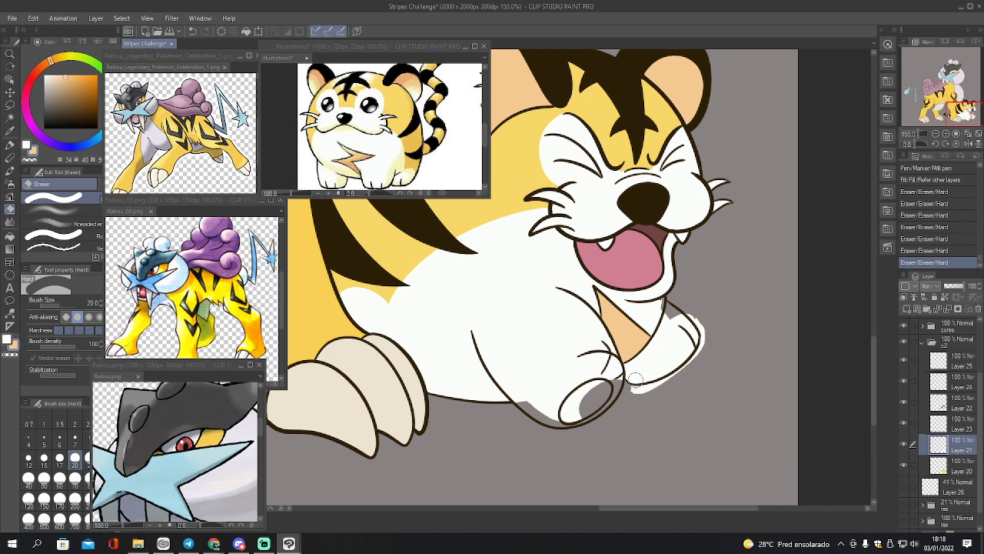
{"action": "key", "text": "bracketleft"}
{"action": "key", "text": "bracketleft"}
{"action": "key", "text": "bracketleft"}
{"action": "key", "text": "bracketleft"}
{"action": "key", "text": "bracketleft"}
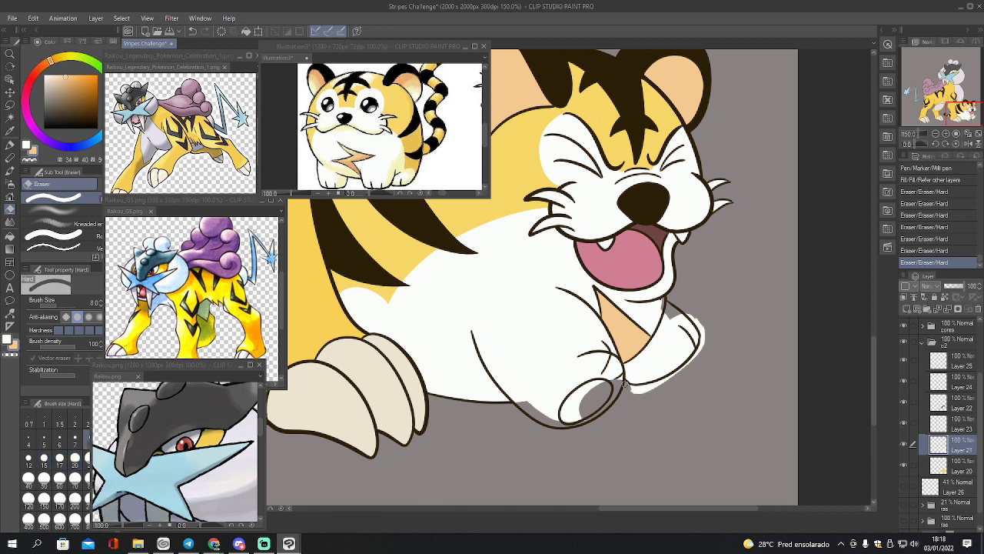
{"action": "left_click", "coordinate": [629, 390]}
{"action": "key", "text": "bracketright"}
{"action": "key", "text": "bracketright"}
{"action": "mouse_move", "coordinate": [628, 387]}
{"action": "left_mouse_down"}
{"action": "mouse_move", "coordinate": [698, 355]}
{"action": "mouse_move", "coordinate": [693, 362]}
{"action": "mouse_move", "coordinate": [705, 327]}
{"action": "mouse_move", "coordinate": [688, 312]}
{"action": "mouse_move", "coordinate": [709, 338]}
{"action": "left_mouse_up"}
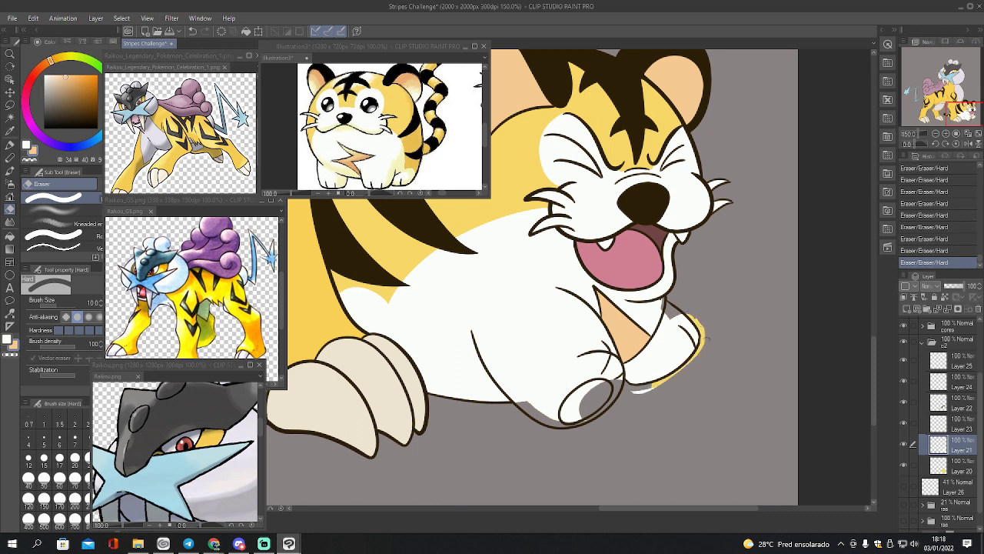
Clear the remaining white and yellow fringe around the far paw on Layers 21 and 20 with the eraser at size 17
{"action": "key", "text": "bracketright"}
{"action": "key", "text": "bracketright"}
{"action": "key", "text": "bracketright"}
{"action": "mouse_move", "coordinate": [629, 392]}
{"action": "left_mouse_down"}
{"action": "mouse_move", "coordinate": [667, 386]}
{"action": "mouse_move", "coordinate": [650, 389]}
{"action": "mouse_move", "coordinate": [690, 365]}
{"action": "mouse_move", "coordinate": [708, 335]}
{"action": "mouse_move", "coordinate": [683, 306]}
{"action": "mouse_move", "coordinate": [704, 343]}
{"action": "left_mouse_up"}
{"action": "left_click", "coordinate": [938, 465]}
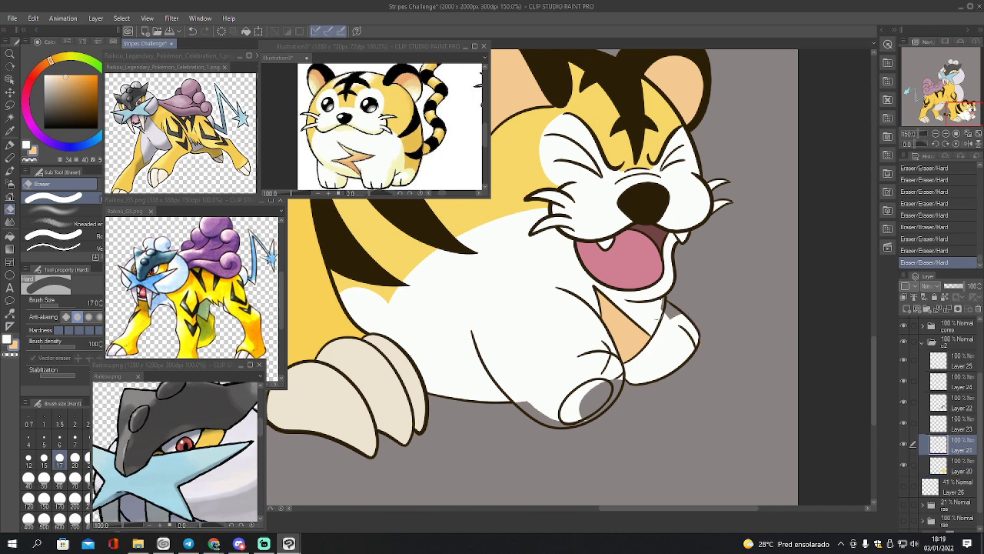
Sample the cub's white and paint the uncolored gap along the top of the far front leg on Layer 21
{"action": "left_click", "coordinate": [669, 314], "text": "alt"}
{"action": "key", "text": "p"}
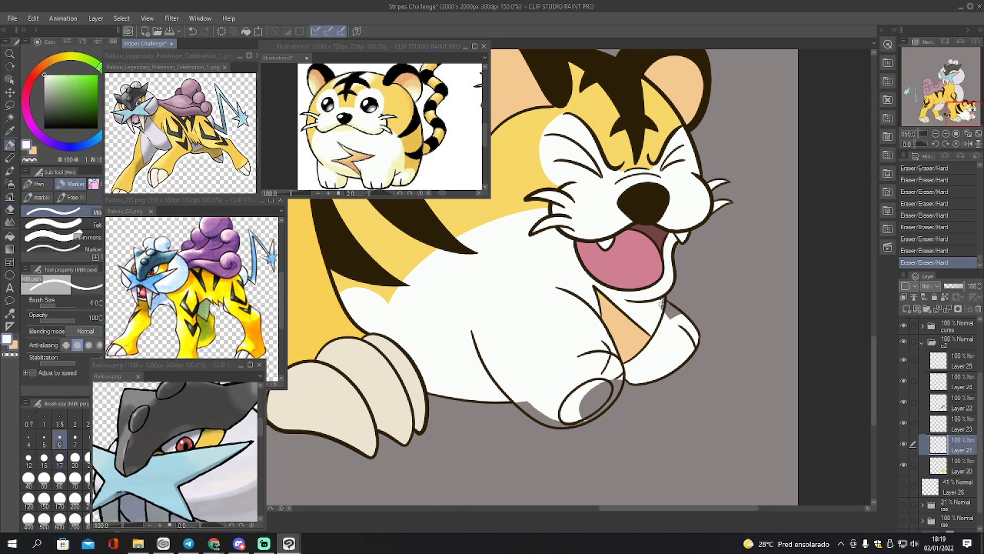
{"action": "mouse_move", "coordinate": [660, 296]}
{"action": "left_mouse_down"}
{"action": "mouse_move", "coordinate": [659, 314]}
{"action": "mouse_move", "coordinate": [682, 319]}
{"action": "mouse_move", "coordinate": [675, 323]}
{"action": "left_mouse_up"}
Paint white around the near paw's pad on Layer 21 with the Milli pen at size 12 and erase the spill below the paw
{"action": "key", "text": "bracketright"}
{"action": "key", "text": "bracketright"}
{"action": "key", "text": "bracketright"}
{"action": "key", "text": "bracketright"}
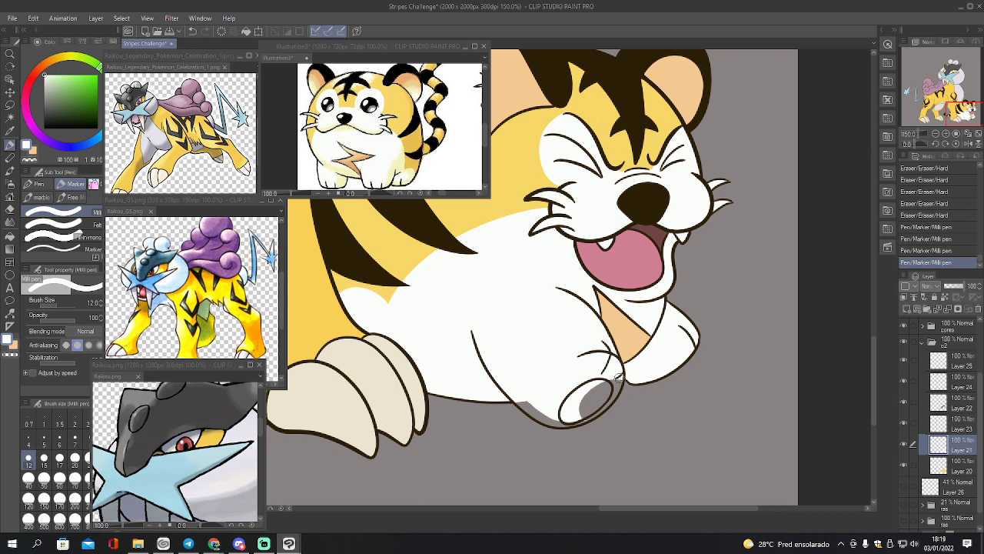
{"action": "mouse_move", "coordinate": [619, 375]}
{"action": "left_mouse_down"}
{"action": "mouse_move", "coordinate": [562, 424]}
{"action": "mouse_move", "coordinate": [528, 410]}
{"action": "mouse_move", "coordinate": [535, 393]}
{"action": "mouse_move", "coordinate": [522, 396]}
{"action": "mouse_move", "coordinate": [556, 421]}
{"action": "left_mouse_up"}
{"action": "left_click_drag", "start_coordinate": [613, 371], "coordinate": [603, 401]}
{"action": "key", "text": "e"}
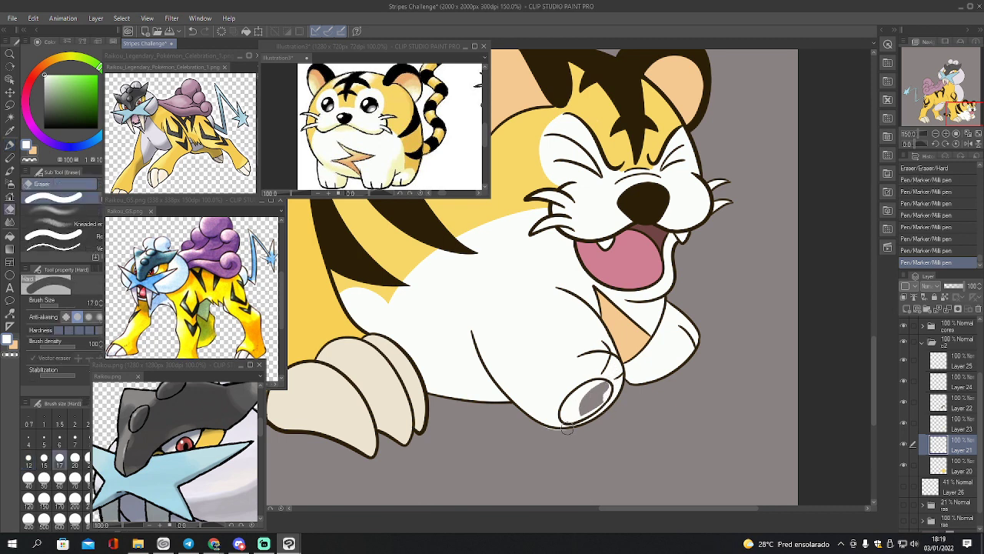
{"action": "left_click_drag", "start_coordinate": [570, 434], "coordinate": [596, 427]}
Erase the white inside the near paw's pad on Layer 21 with the Hard eraser
{"action": "left_click", "coordinate": [946, 466]}
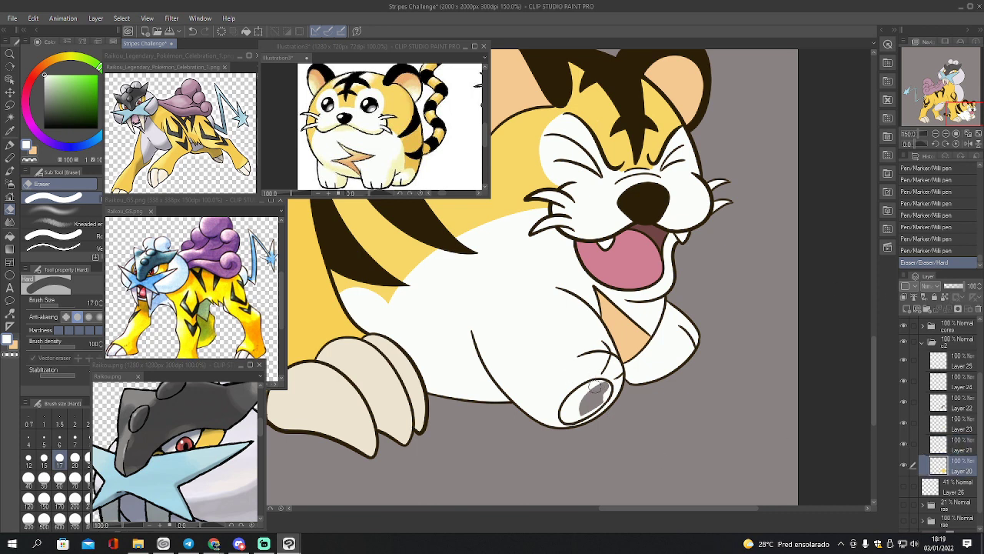
{"action": "left_click", "coordinate": [948, 447]}
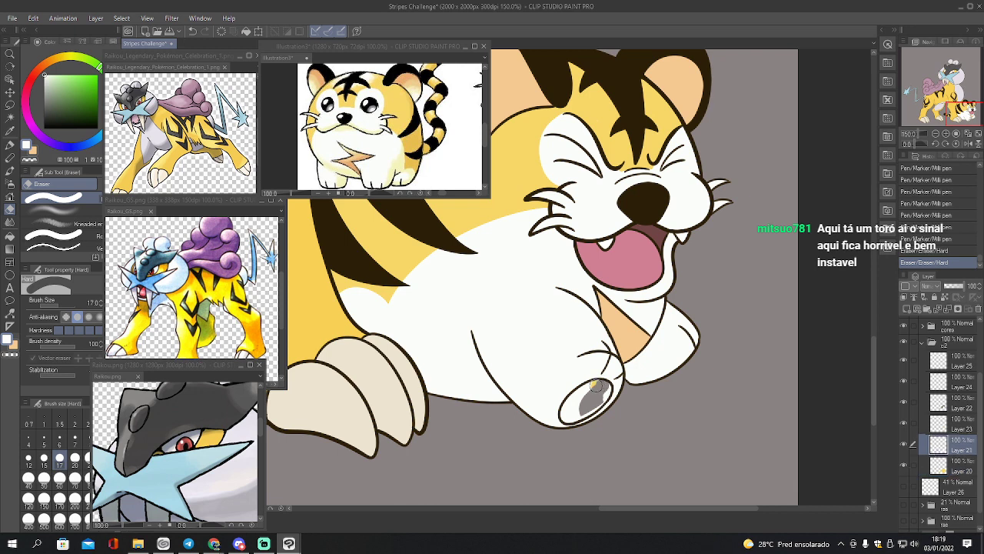
{"action": "mouse_move", "coordinate": [597, 385]}
{"action": "left_mouse_down"}
{"action": "mouse_move", "coordinate": [572, 401]}
{"action": "mouse_move", "coordinate": [568, 417]}
{"action": "mouse_move", "coordinate": [589, 399]}
{"action": "mouse_move", "coordinate": [589, 412]}
{"action": "mouse_move", "coordinate": [607, 386]}
{"action": "left_mouse_up"}
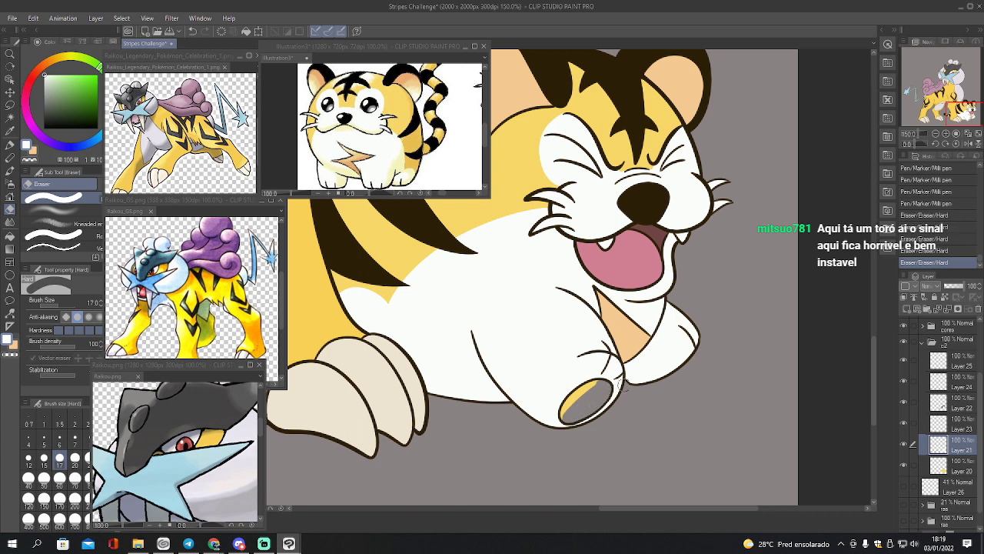
On Layer 20, sample the pad's yellow and fill the whole near paw pad with it
{"action": "left_click", "coordinate": [965, 471]}
{"action": "key", "text": "x"}
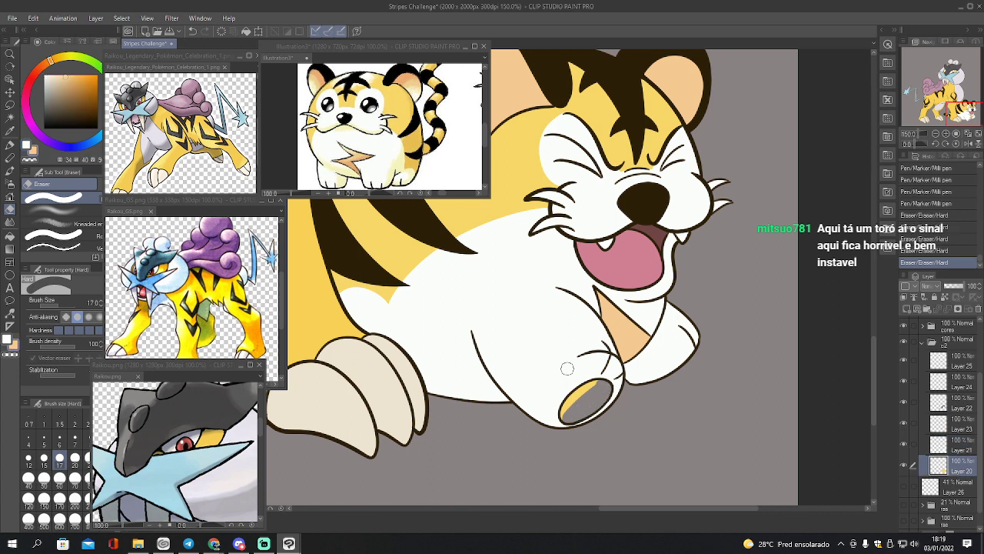
{"action": "key", "text": "i"}
{"action": "left_click", "coordinate": [593, 390], "text": "alt"}
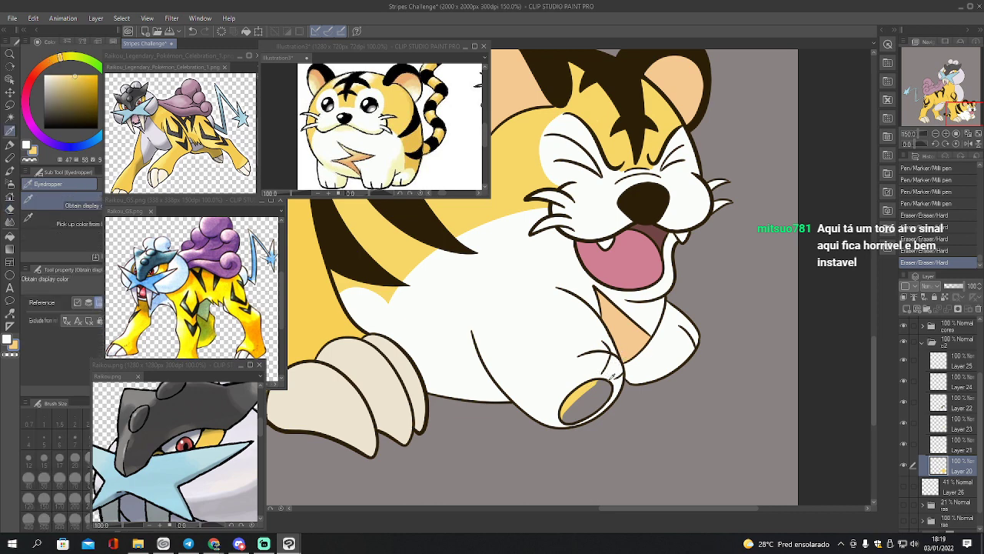
{"action": "key", "text": "p"}
{"action": "key", "text": "g"}
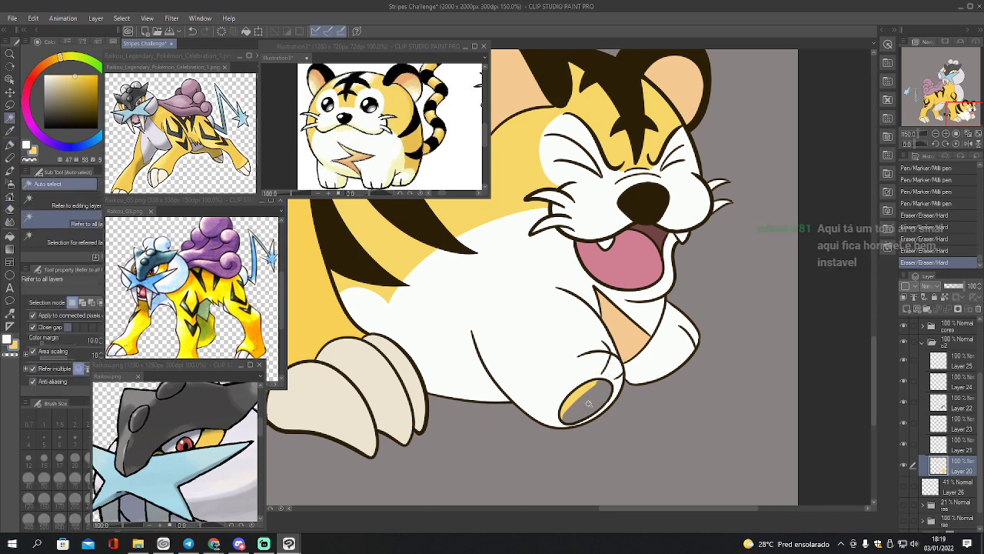
{"action": "left_click", "coordinate": [584, 409]}
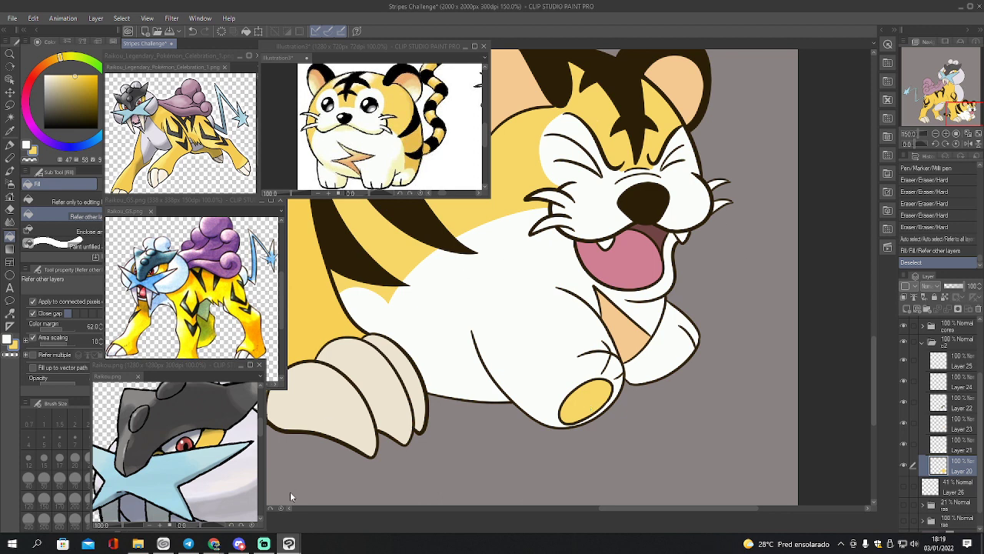
Save the illustration and review the whole composition with both characters
{"action": "key", "text": "ctrl+s"}
{"action": "left_click", "coordinate": [936, 134]}
{"action": "left_click", "coordinate": [936, 134]}
{"action": "mouse_move", "coordinate": [957, 110]}
{"action": "left_mouse_down"}
{"action": "mouse_move", "coordinate": [952, 94]}
{"action": "mouse_move", "coordinate": [949, 112]}
{"action": "left_mouse_up"}
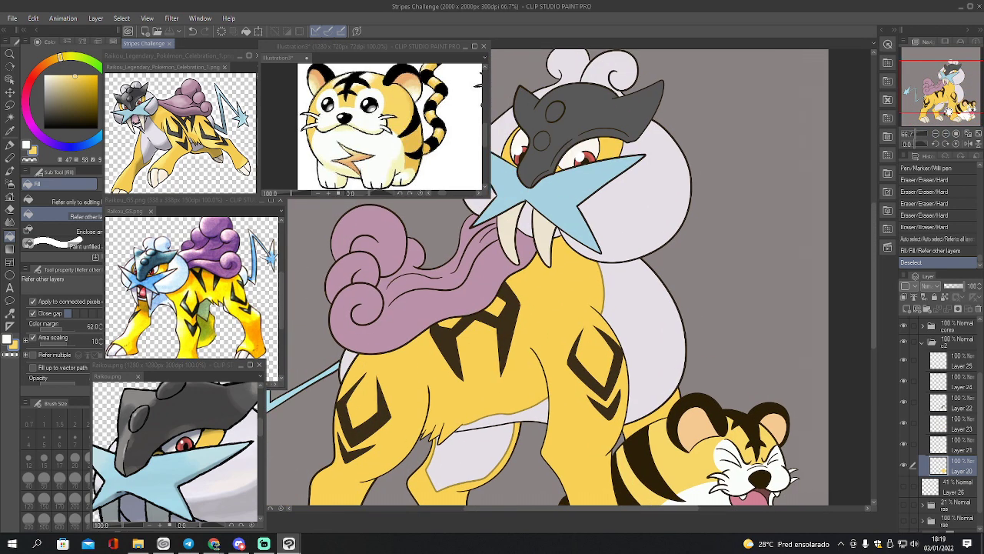
{"action": "scroll", "coordinate": [954, 106], "scroll_direction": "down", "scroll_amount": 2}
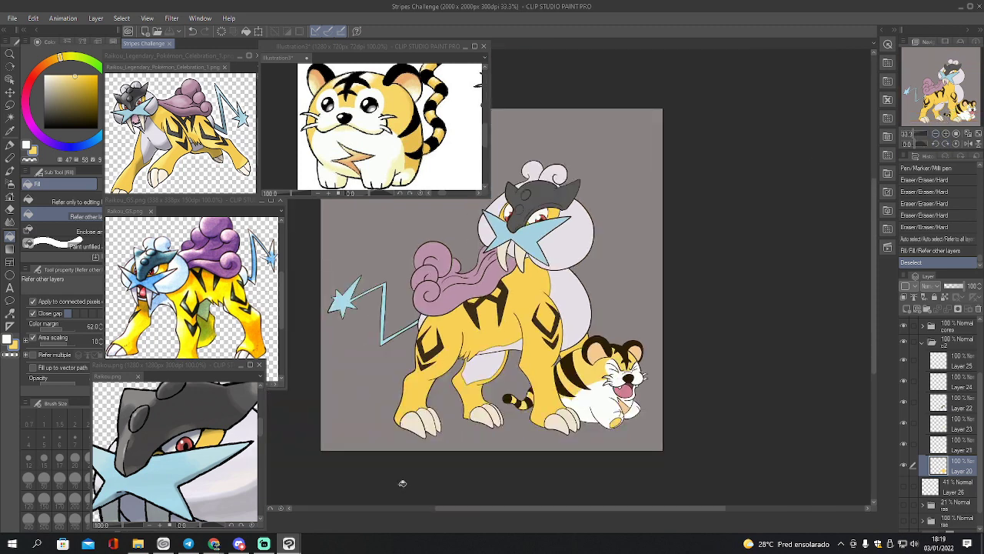
Collapse and hide the c2 folder, add a raster layer named "scat" above it, and save the file
{"action": "left_click", "coordinate": [924, 342]}
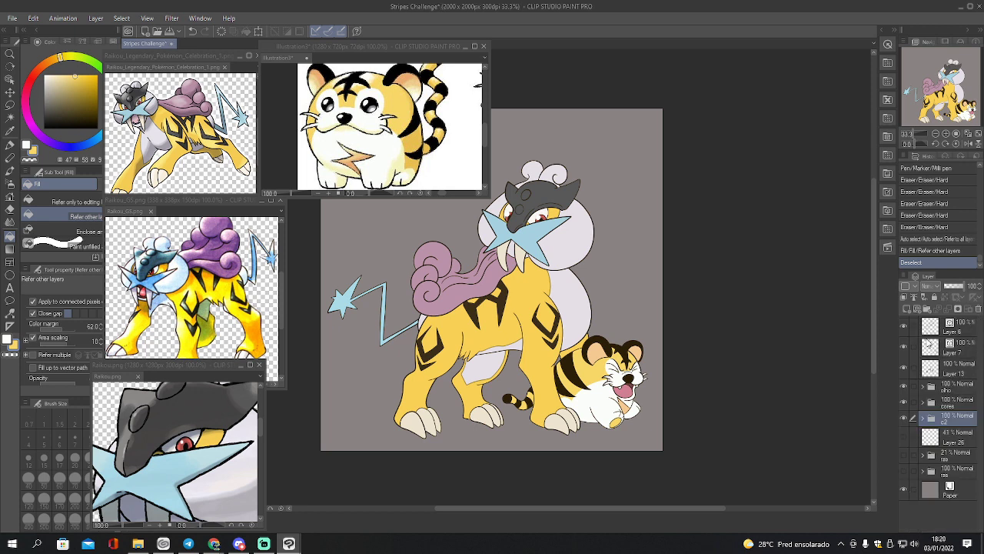
{"action": "left_click", "coordinate": [905, 419]}
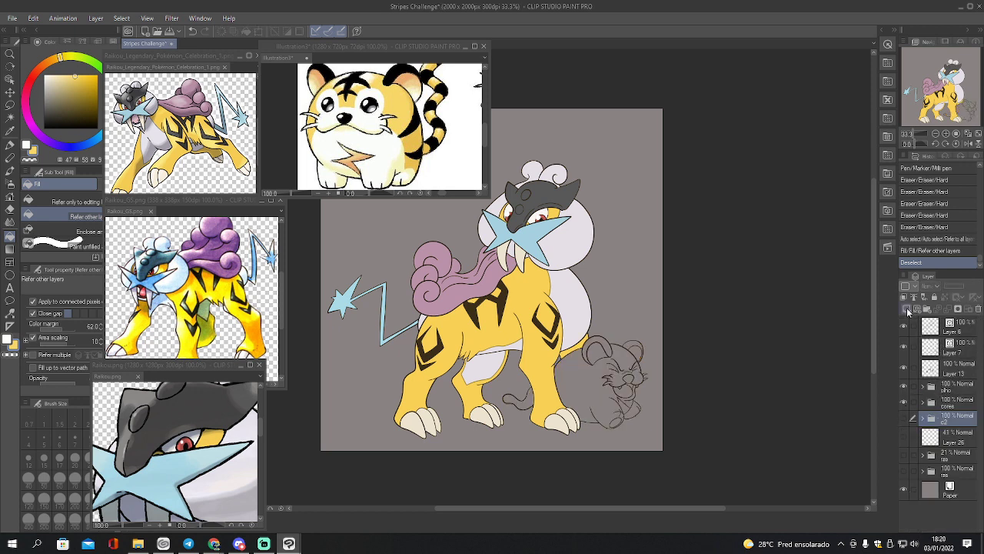
{"action": "left_click", "coordinate": [908, 308]}
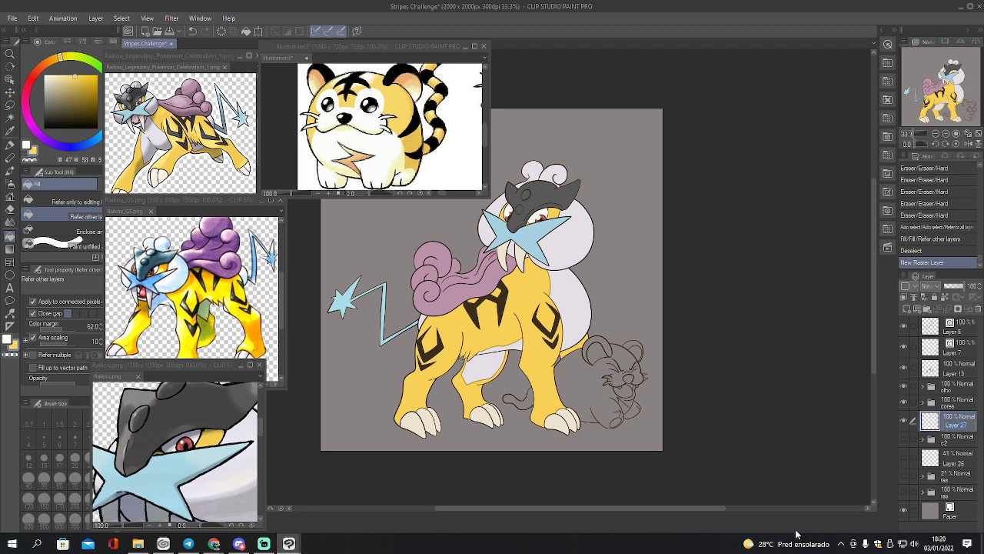
{"action": "key", "text": "Return"}
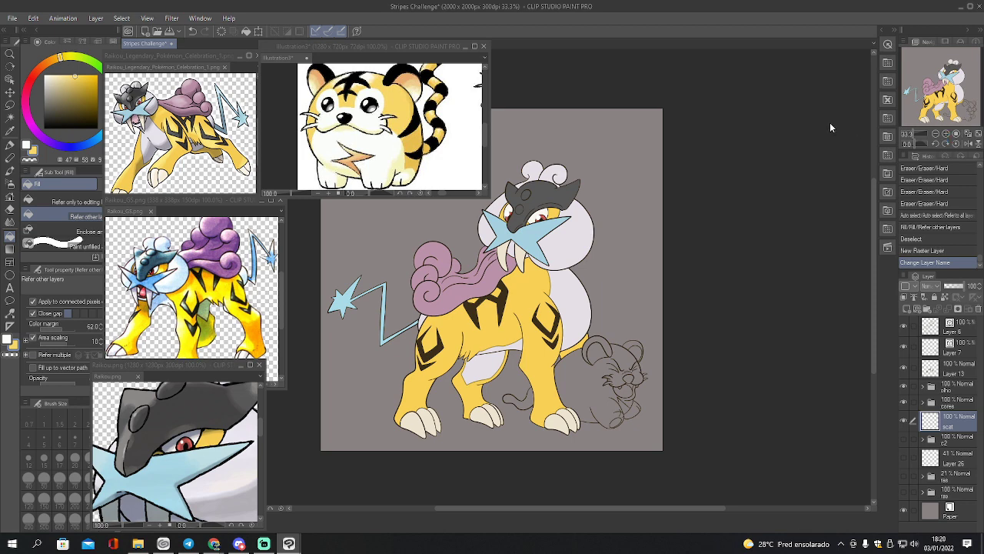
{"action": "key", "text": "ctrl+s"}
Select the cub's tail, body and head areas with Auto select and add missed facial details with the Lasso
{"action": "left_click", "coordinate": [948, 133]}
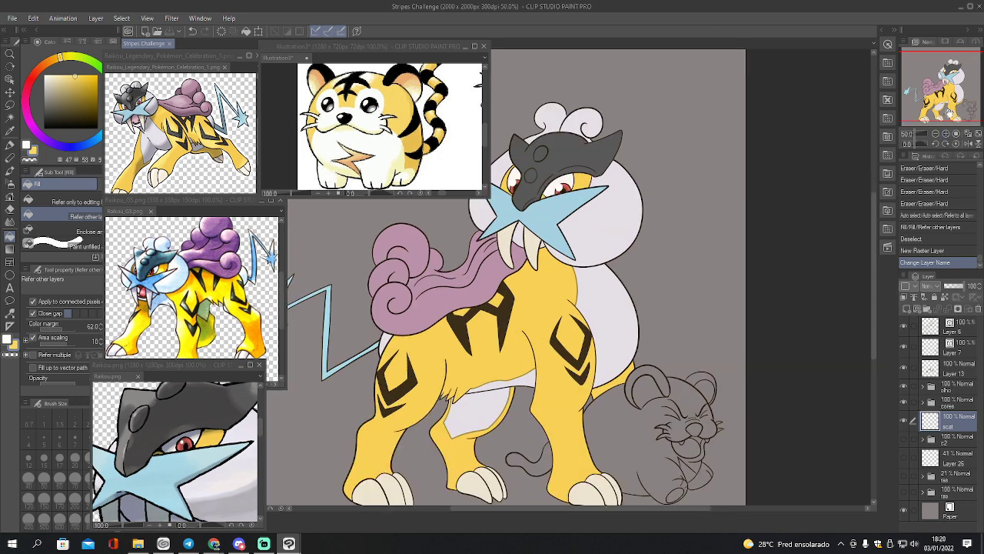
{"action": "left_click", "coordinate": [948, 133]}
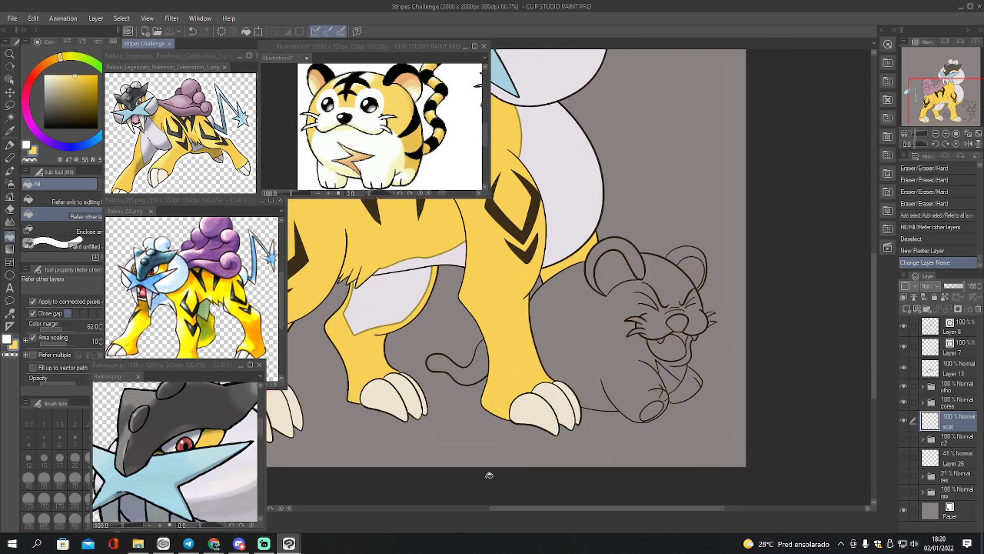
{"action": "key", "text": "e"}
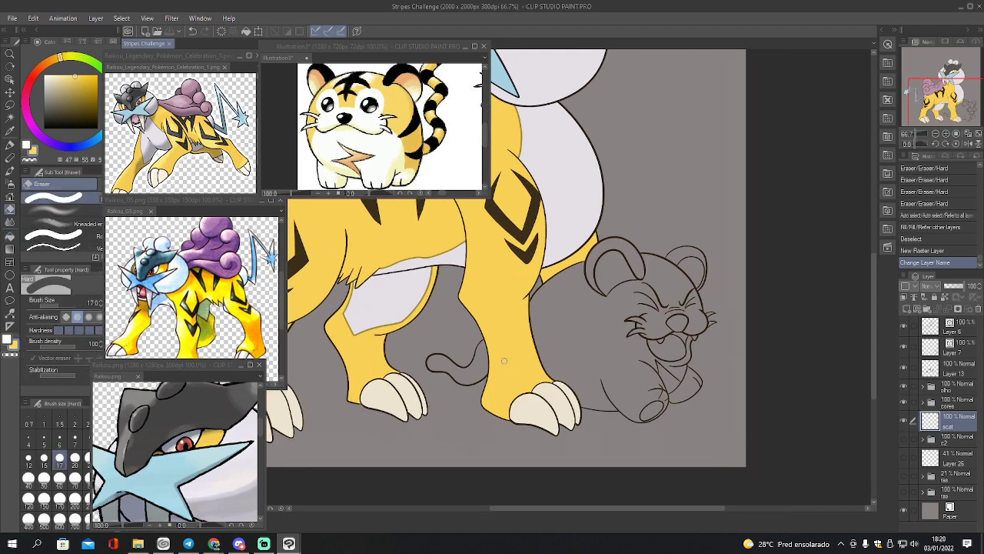
{"action": "key", "text": "w"}
{"action": "left_click", "coordinate": [460, 368]}
{"action": "left_click", "coordinate": [614, 358], "text": "shift"}
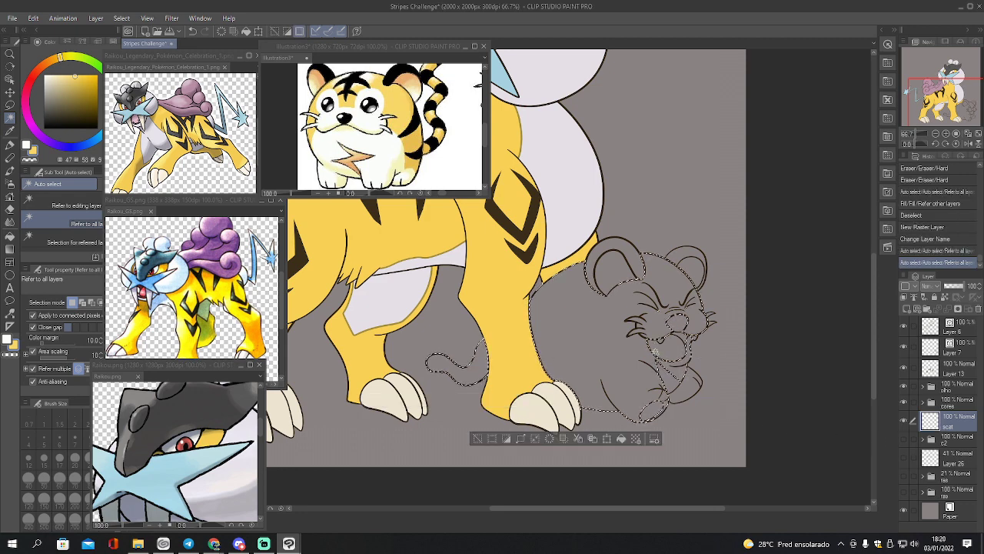
{"action": "key", "text": "m"}
{"action": "mouse_move", "coordinate": [646, 325]}
{"action": "left_mouse_down"}
{"action": "mouse_move", "coordinate": [698, 296]}
{"action": "mouse_move", "coordinate": [702, 309]}
{"action": "left_mouse_up"}
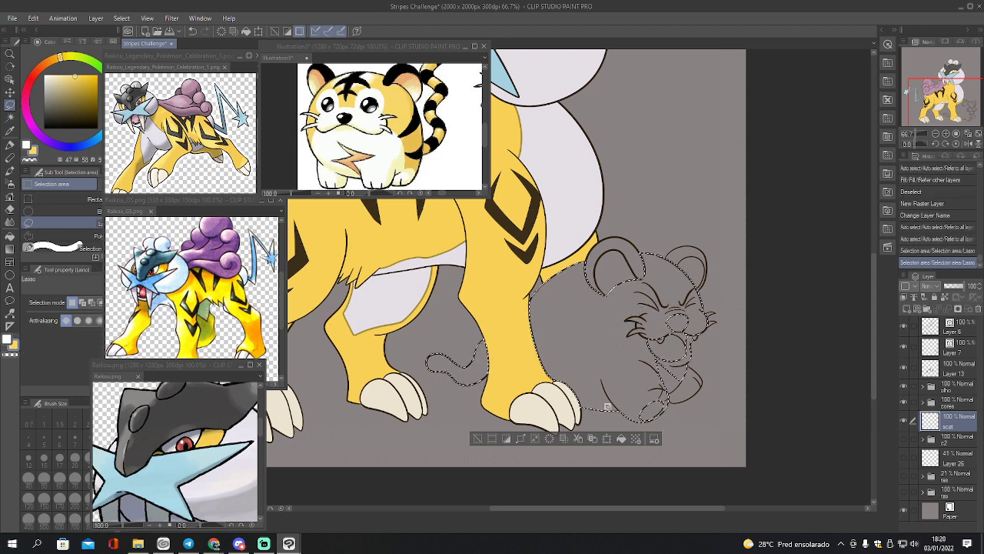
Choose a light magenta-pink as the colour for the Milli pen and save the illustration
{"action": "key", "text": "b"}
{"action": "key", "text": "p"}
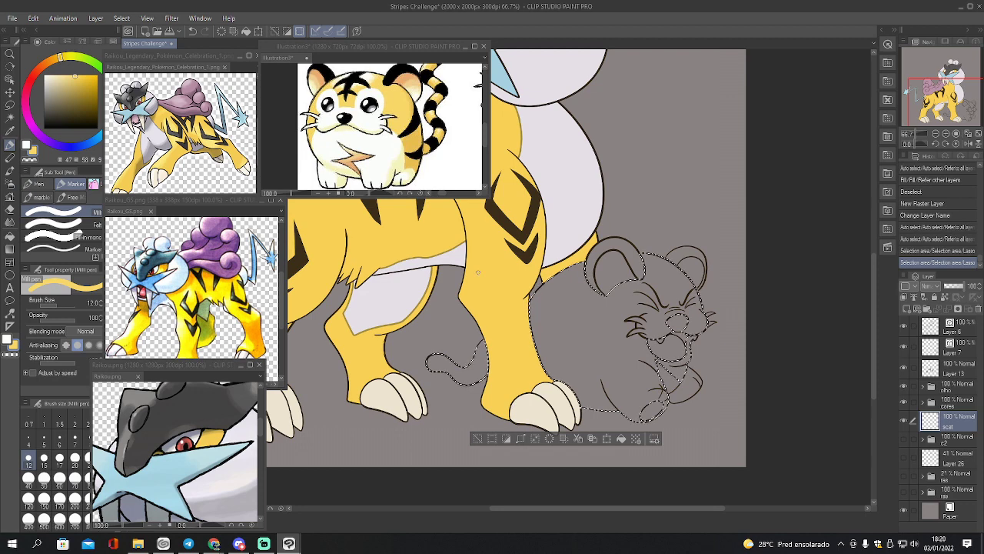
{"action": "left_click", "coordinate": [27, 115]}
{"action": "left_click", "coordinate": [76, 82]}
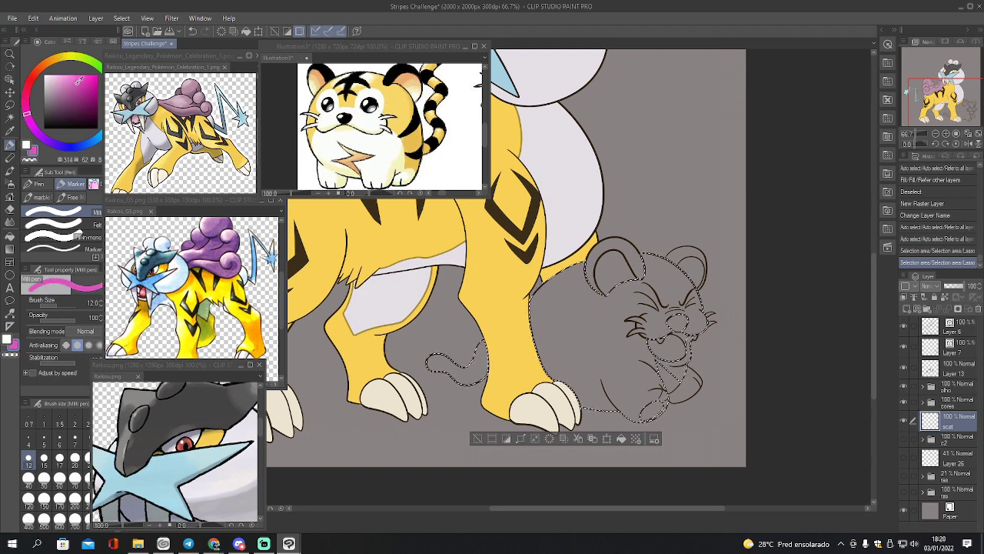
{"action": "left_click", "coordinate": [78, 83]}
{"action": "left_click_drag", "start_coordinate": [81, 79], "coordinate": [72, 80]}
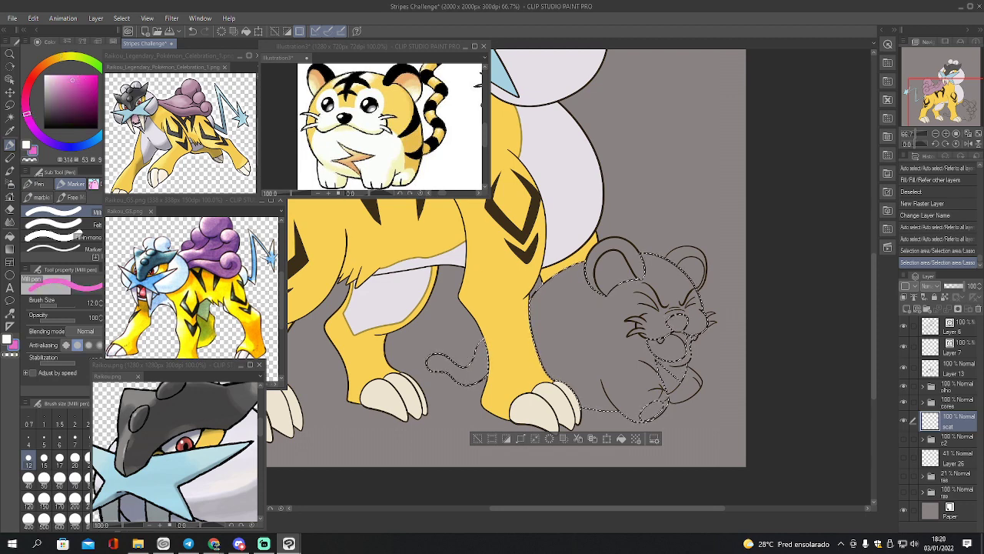
{"action": "left_click", "coordinate": [954, 138]}
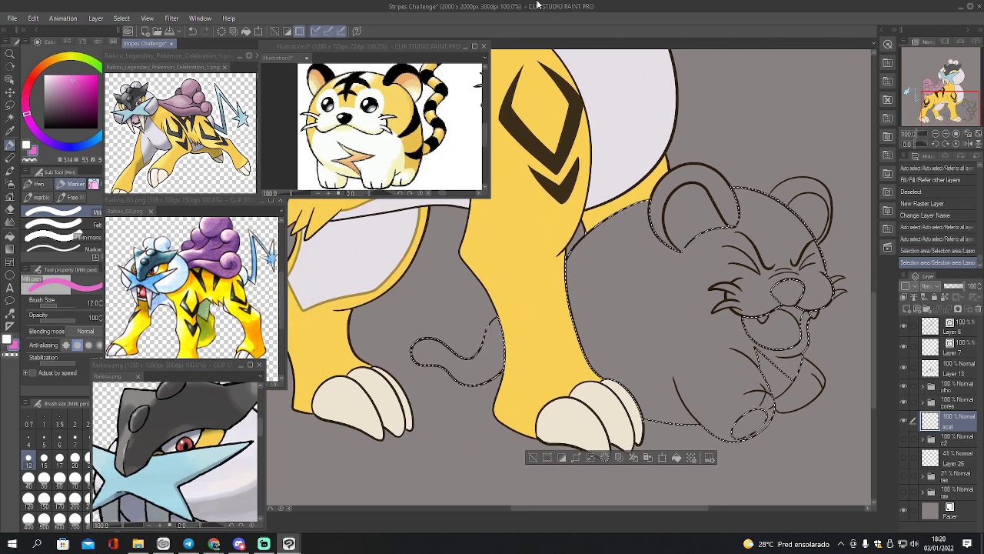
{"action": "key", "text": "ctrl+s"}
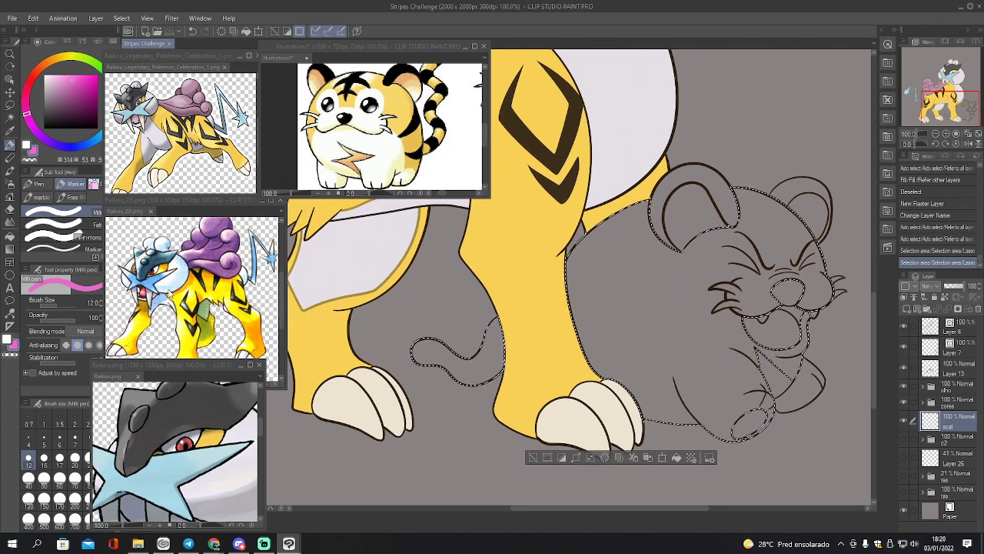
Close the Raikou.png and Raikou_GS.png references and move the tiger reference into the freed space below the remaining Raikou image
{"action": "left_click", "coordinate": [194, 369]}
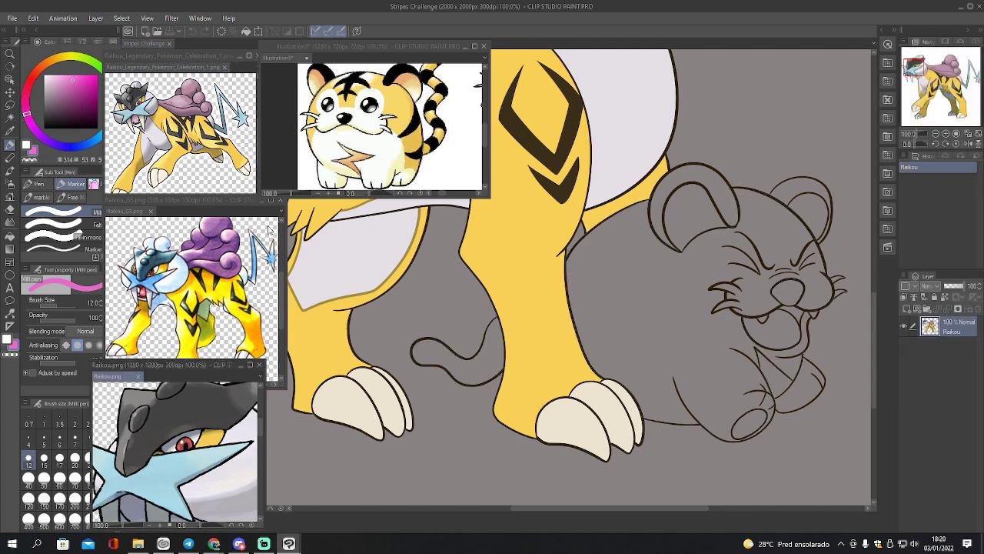
{"action": "left_click", "coordinate": [260, 366]}
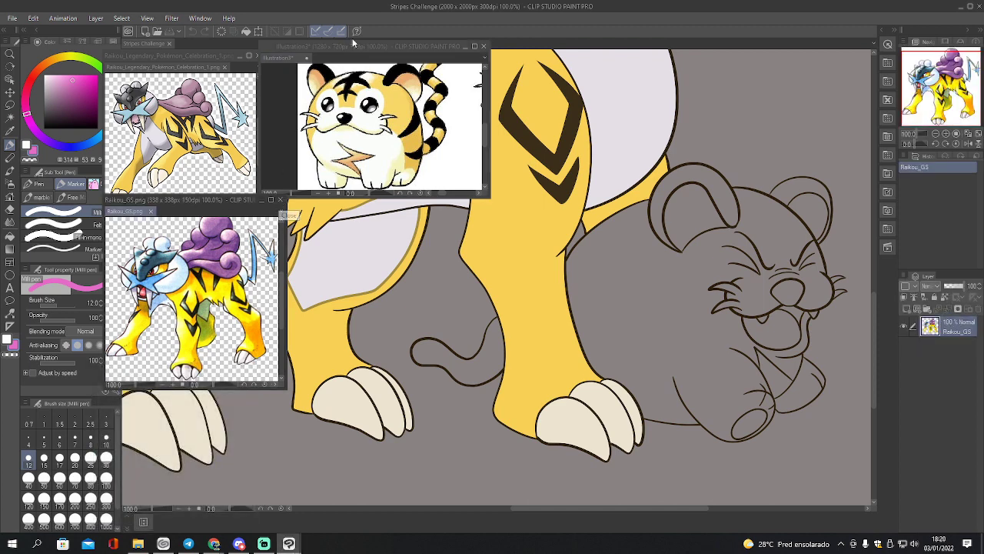
{"action": "left_click_drag", "start_coordinate": [347, 44], "coordinate": [136, 205]}
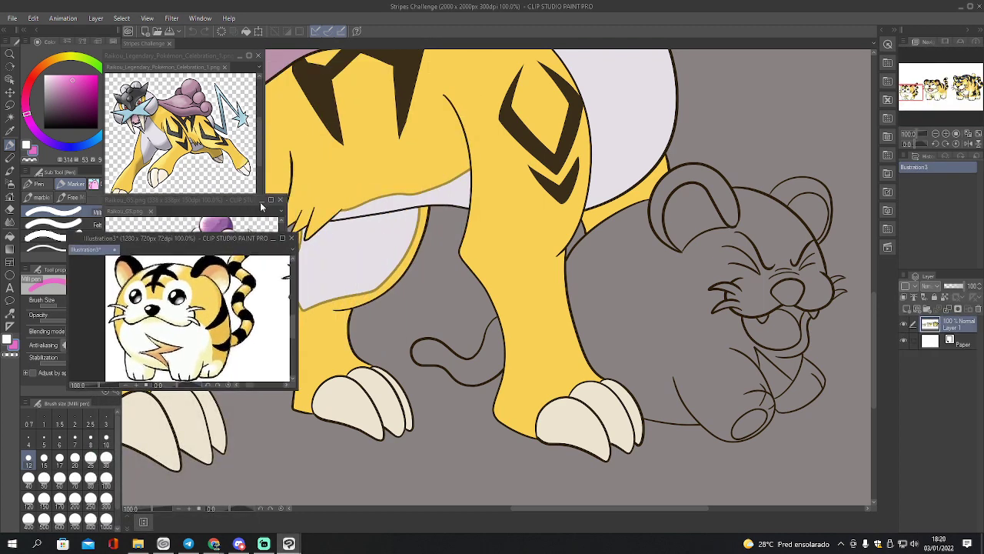
{"action": "left_click", "coordinate": [152, 213]}
{"action": "left_click", "coordinate": [152, 212]}
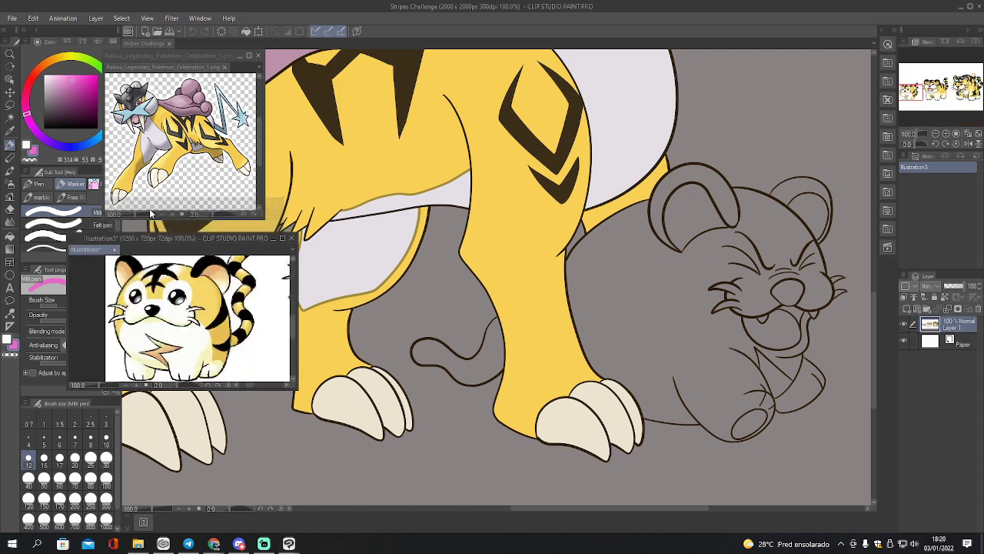
Browse the Referencias folder for a reference image, checking Z Styles and going into the Pokémon subfolder
{"action": "left_click", "coordinate": [15, 19]}
{"action": "left_click", "coordinate": [34, 59]}
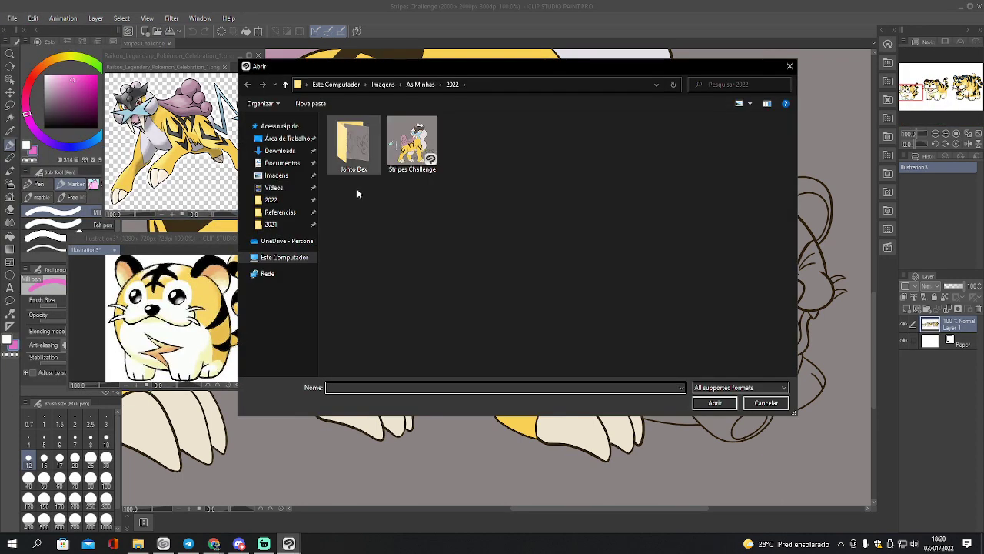
{"action": "left_click", "coordinate": [269, 214]}
{"action": "scroll", "coordinate": [395, 319], "scroll_direction": "down", "scroll_amount": 2}
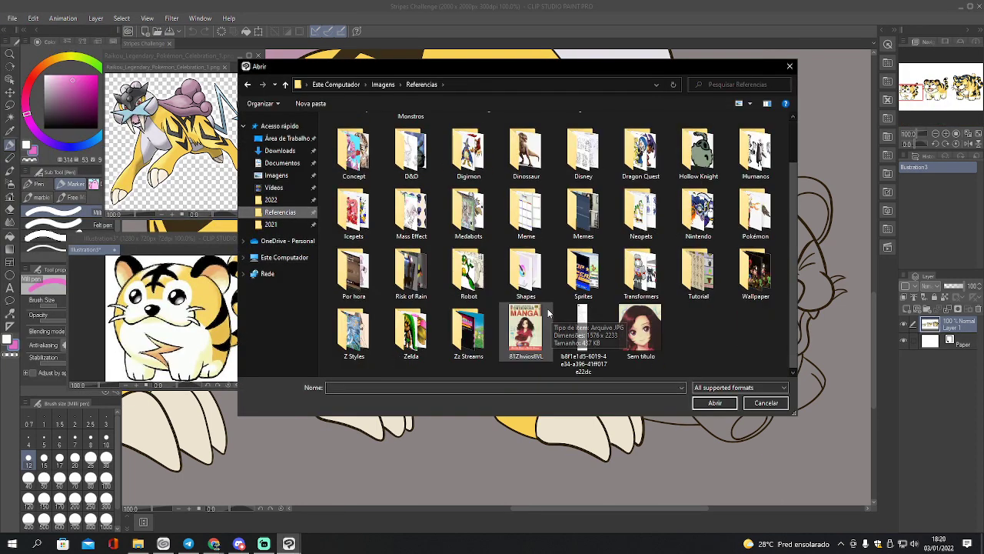
{"action": "double_click", "coordinate": [353, 331]}
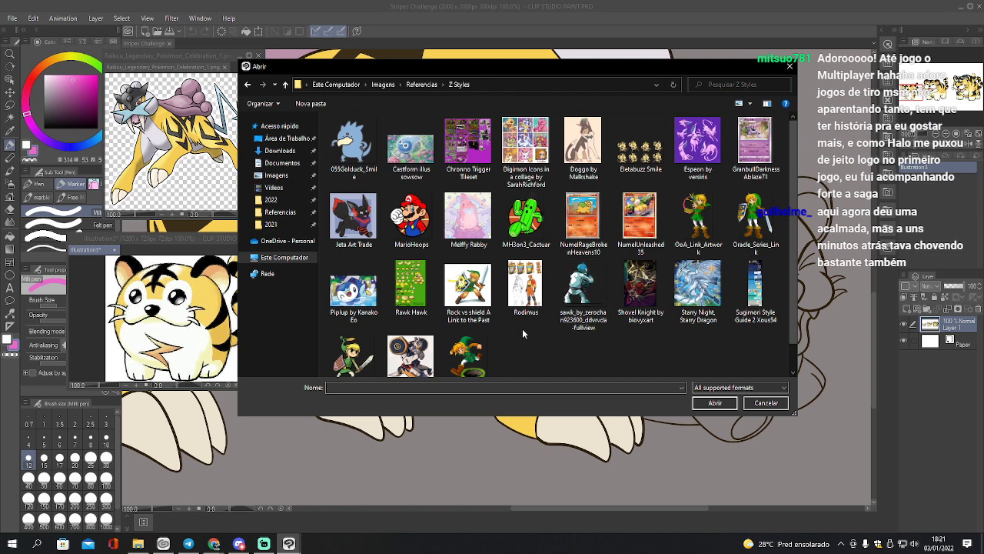
{"action": "scroll", "coordinate": [523, 328], "scroll_direction": "down", "scroll_amount": 1}
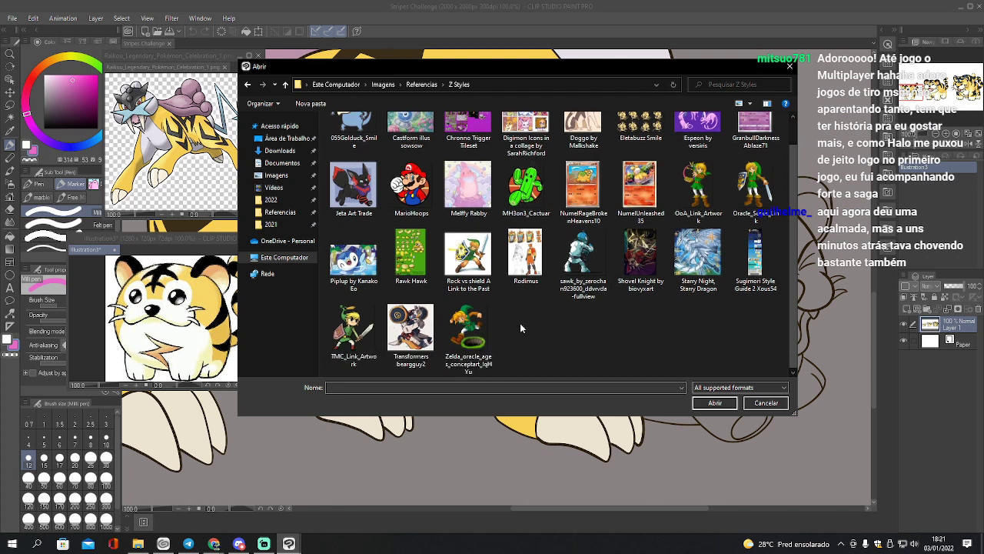
{"action": "scroll", "coordinate": [517, 321], "scroll_direction": "up", "scroll_amount": 1}
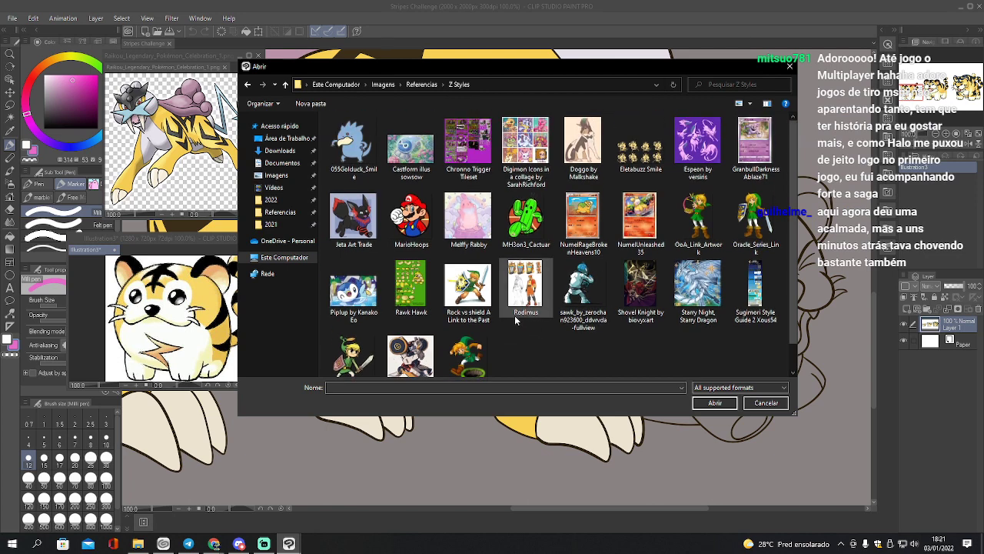
{"action": "left_click", "coordinate": [414, 83]}
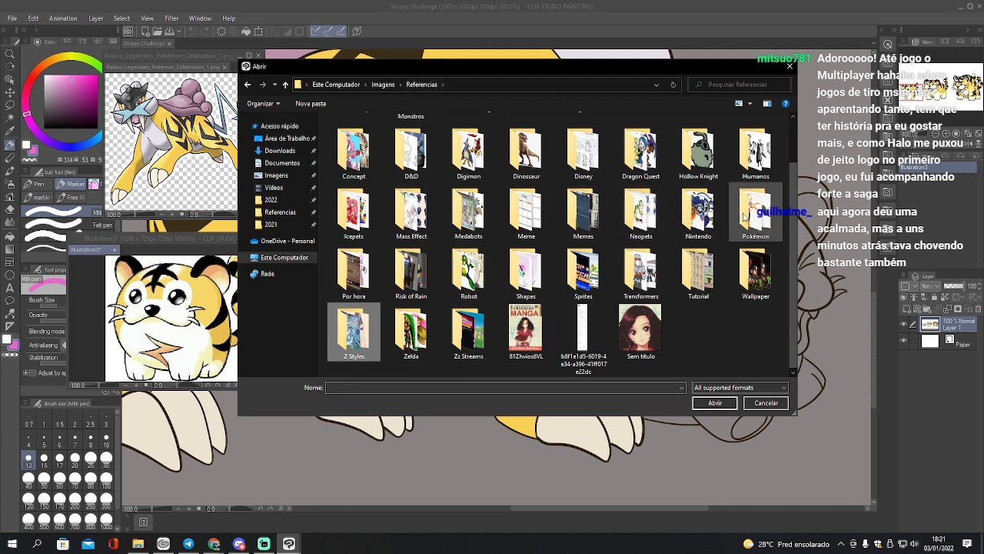
{"action": "double_click", "coordinate": [744, 218]}
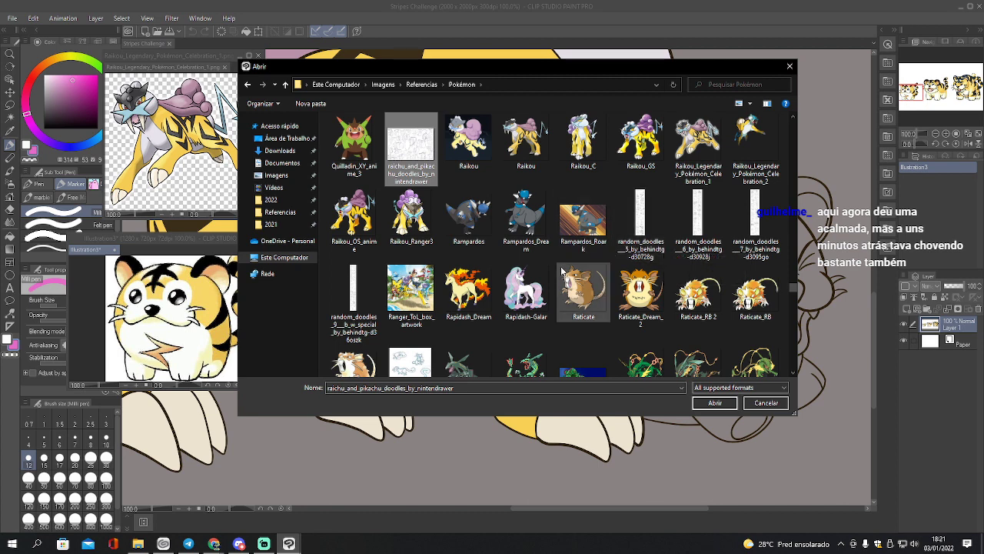
Locate and open Charizard_Ranger3.png from the Pokémon folder as a reference image
{"action": "left_click", "coordinate": [422, 223]}
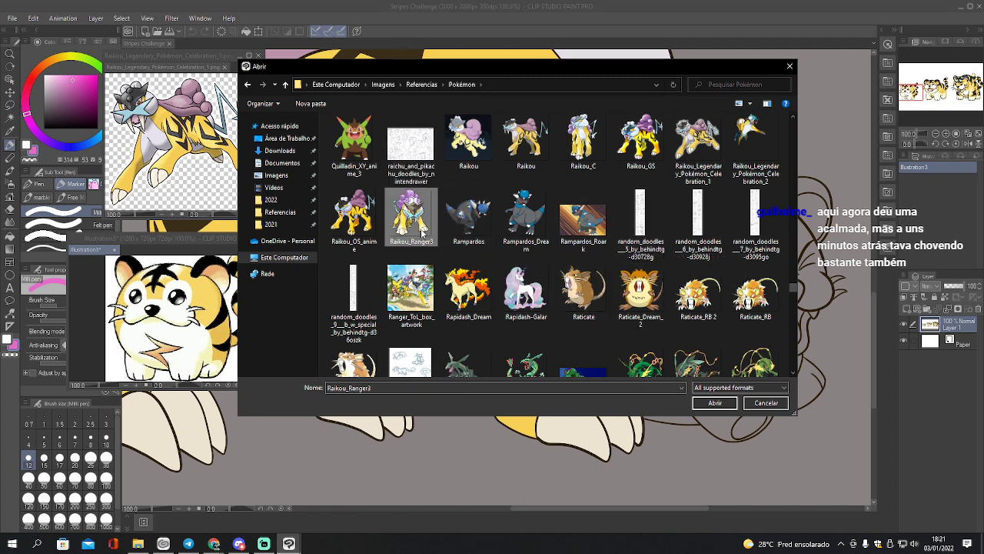
{"action": "key", "text": "c"}
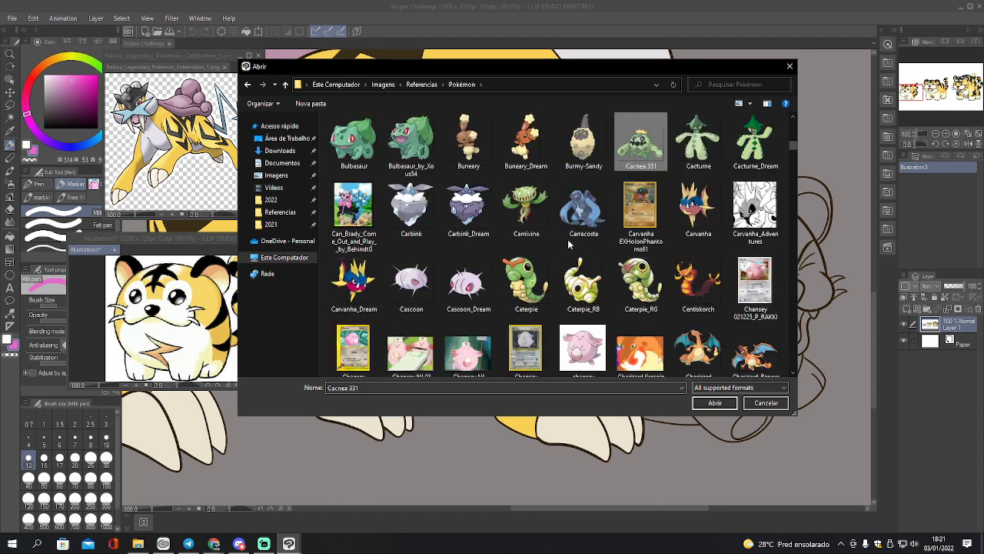
{"action": "key", "text": "c"}
{"action": "key", "text": "c"}
{"action": "key", "text": "h"}
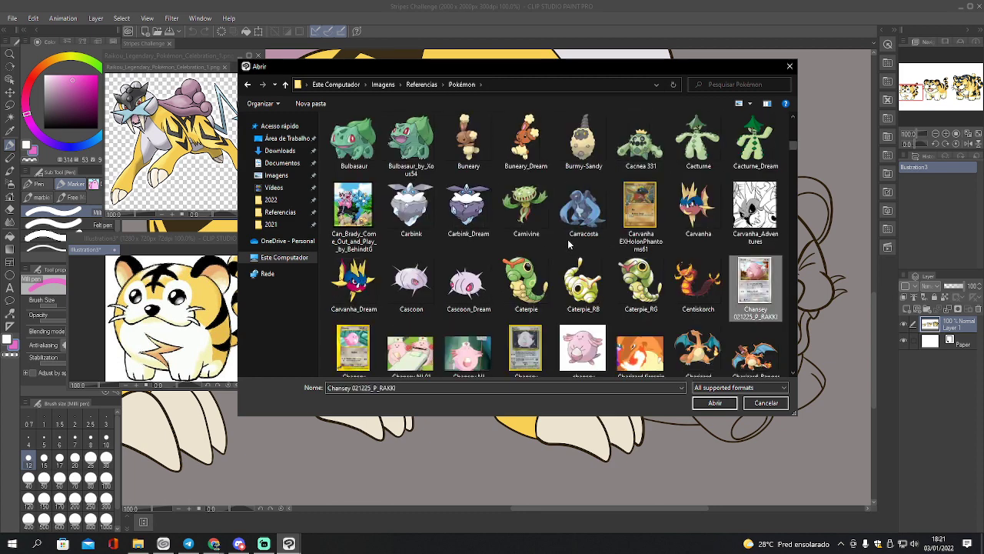
{"action": "left_click", "coordinate": [742, 343]}
{"action": "double_click", "coordinate": [763, 337]}
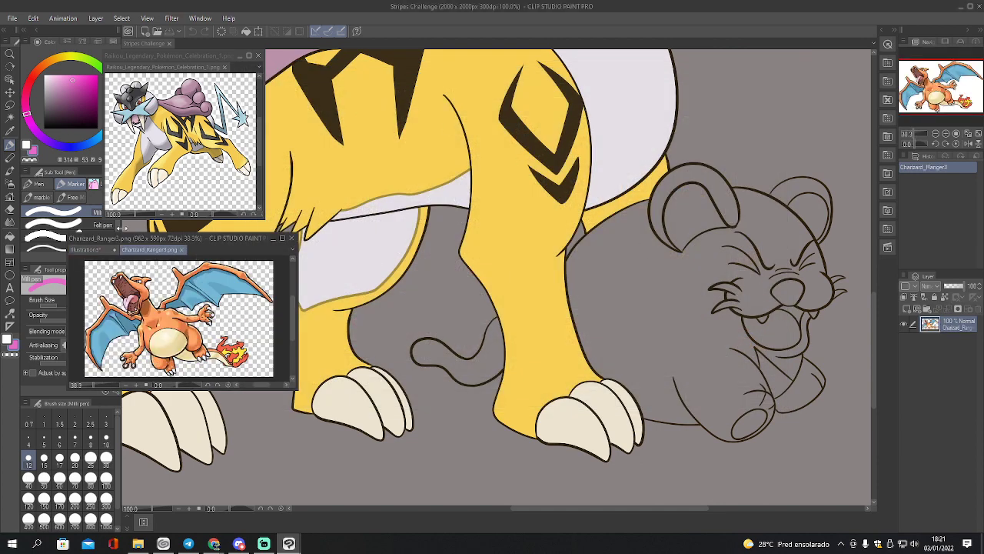
Float the Charizard reference in its own smaller window and enlarge its display to 50%
{"action": "left_click_drag", "start_coordinate": [179, 250], "coordinate": [331, 40]}
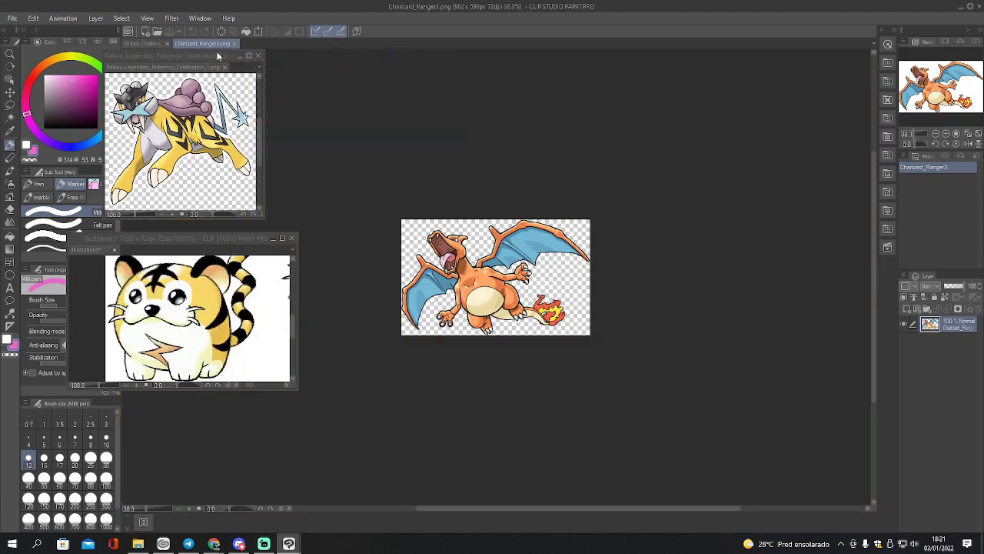
{"action": "left_click_drag", "start_coordinate": [216, 43], "coordinate": [324, 101]}
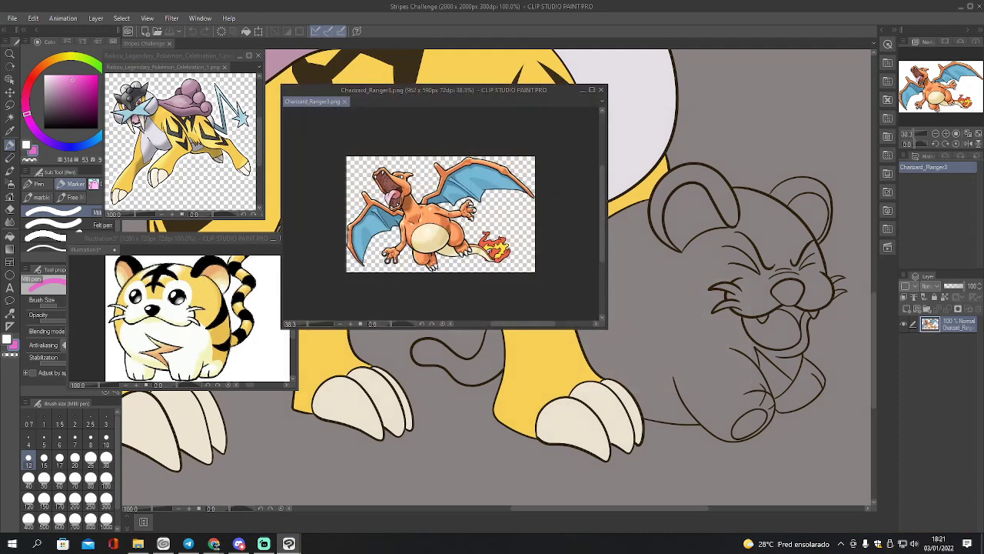
{"action": "left_click_drag", "start_coordinate": [606, 326], "coordinate": [511, 266]}
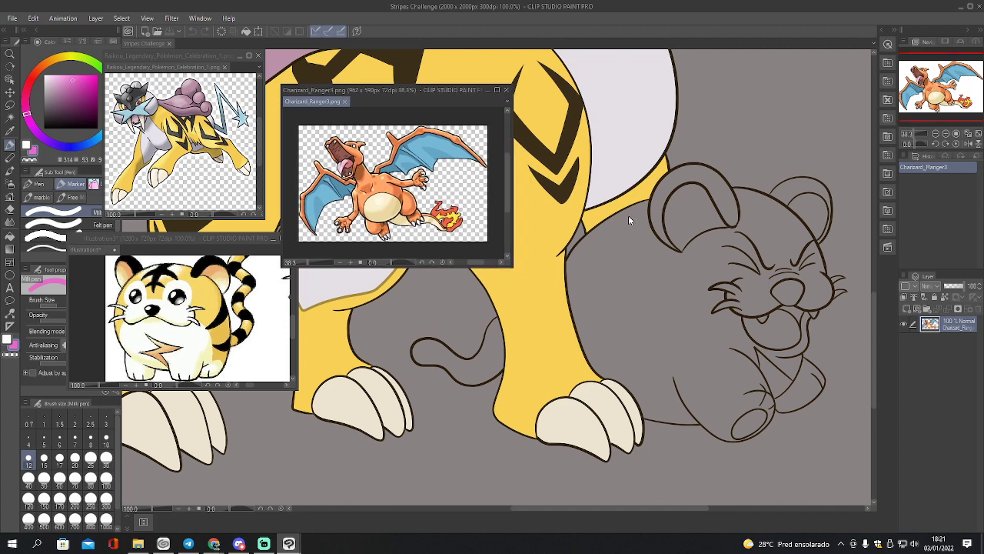
{"action": "left_click", "coordinate": [951, 134]}
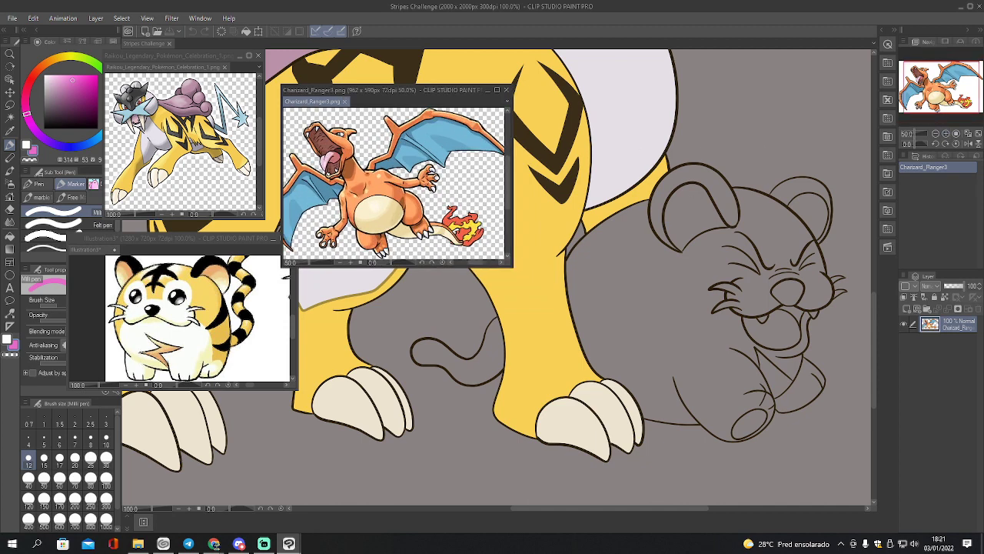
Reduce the tiger reference to 50% display, shrink its window around the small cub, and place it just below the Raikou reference
{"action": "left_click", "coordinate": [194, 241]}
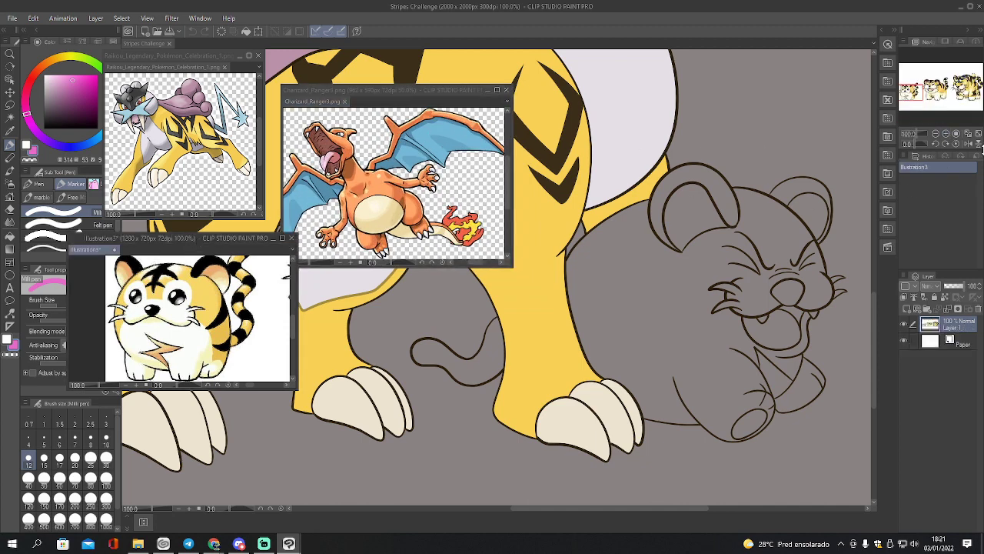
{"action": "left_click", "coordinate": [937, 135]}
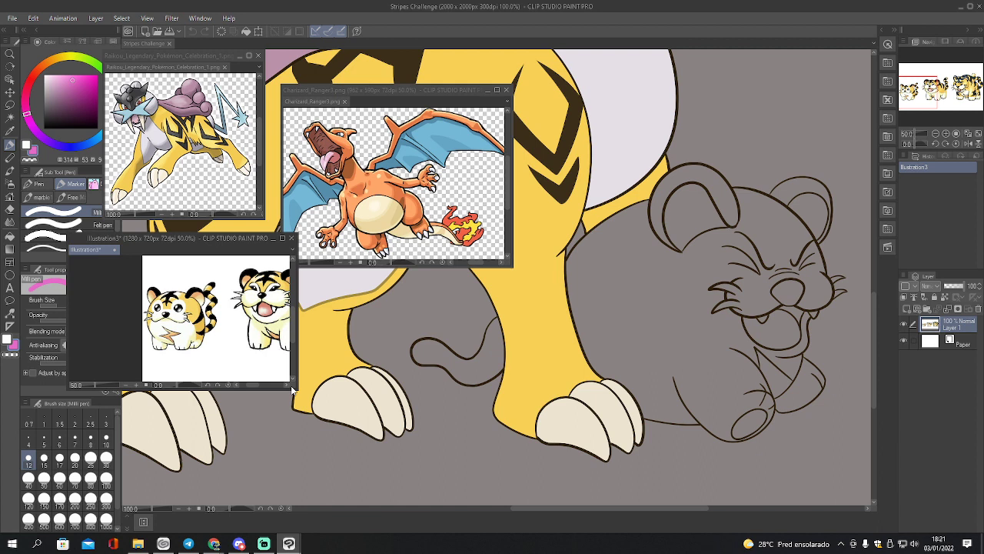
{"action": "left_click_drag", "start_coordinate": [296, 387], "coordinate": [166, 348]}
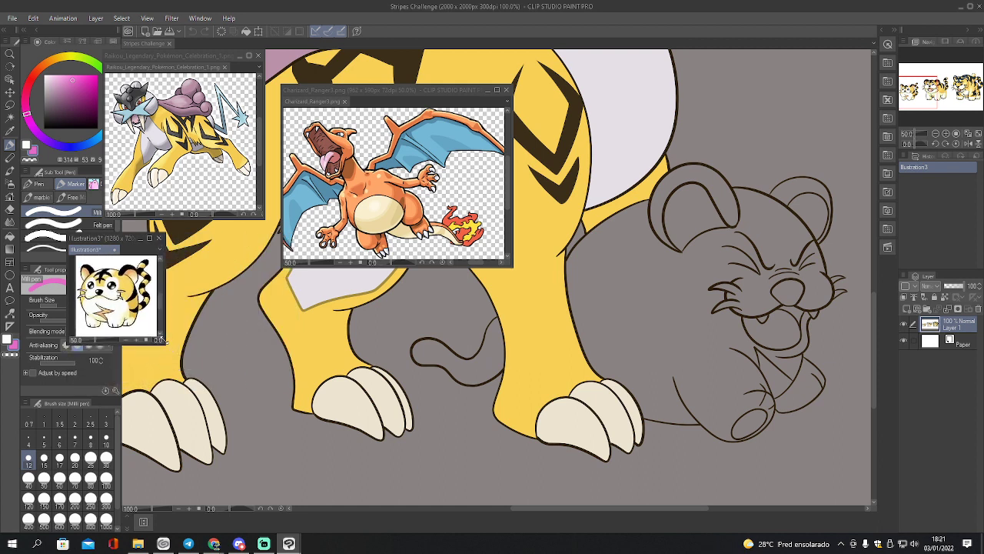
{"action": "left_click_drag", "start_coordinate": [127, 240], "coordinate": [231, 186]}
Move the Charizard reference below the tiger reference, widen its window to view the whole figure, and close it
{"action": "left_click_drag", "start_coordinate": [394, 94], "coordinate": [224, 313]}
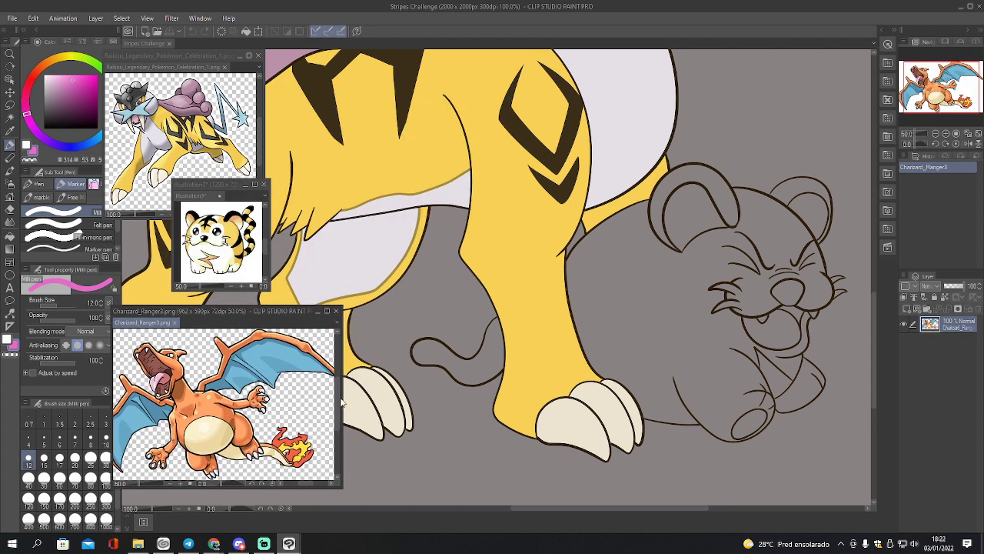
{"action": "left_click_drag", "start_coordinate": [340, 398], "coordinate": [387, 397]}
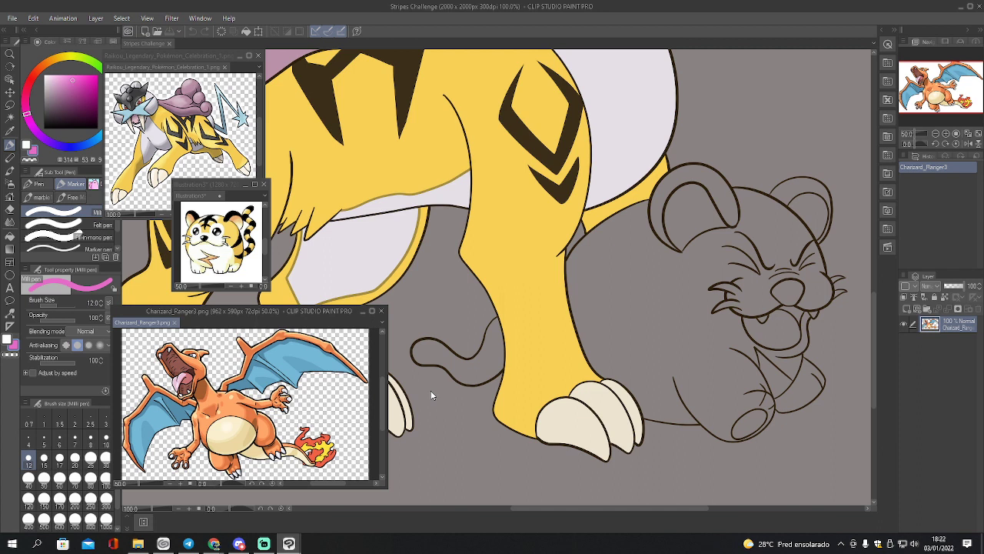
{"action": "left_click", "coordinate": [177, 322]}
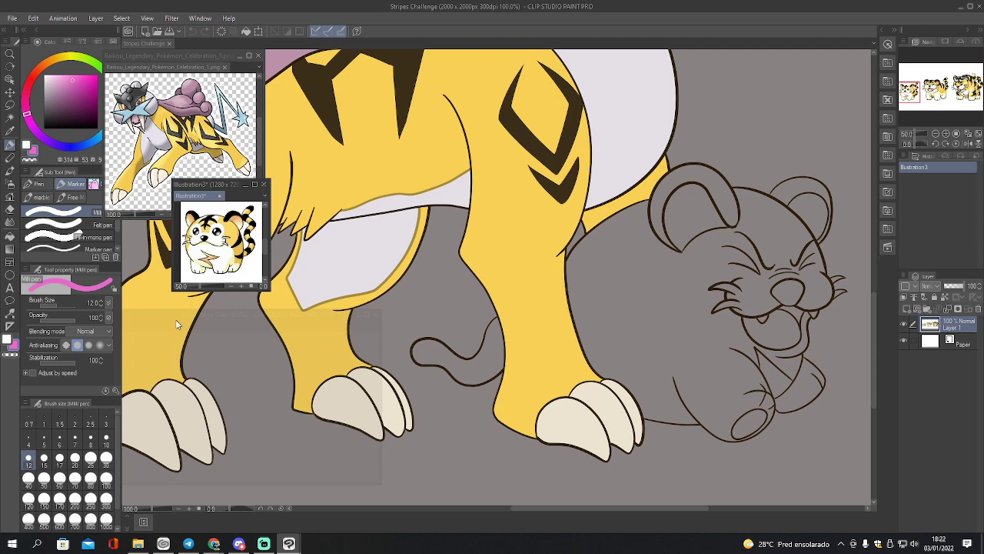
Return to the Stripes Challenge illustration and fill the cub's selected tail with the pink on the scat layer
{"action": "left_click", "coordinate": [498, 268]}
{"action": "left_click_drag", "start_coordinate": [464, 365], "coordinate": [451, 331]}
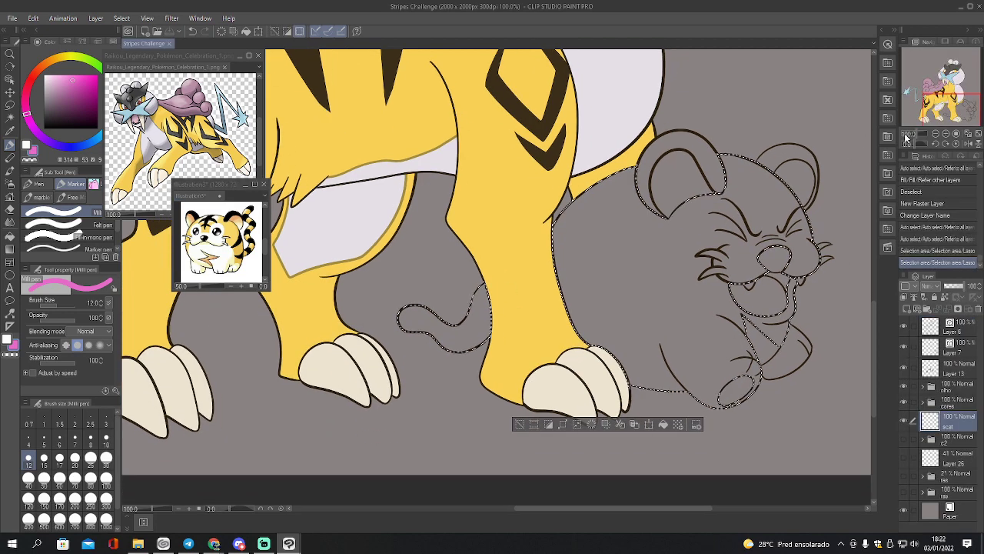
{"action": "key", "text": "g"}
{"action": "left_click", "coordinate": [463, 326]}
Erase the pink along the tail's upper edge with the 17 px Hard eraser and refine the shadow's edge with the Milli pen
{"action": "key", "text": "e"}
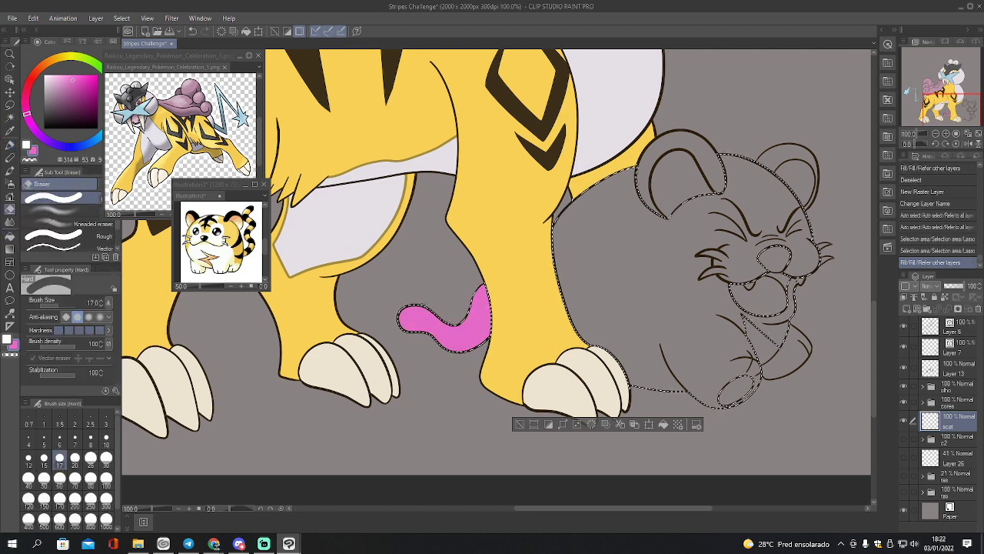
{"action": "left_click_drag", "start_coordinate": [408, 308], "coordinate": [431, 316]}
{"action": "left_click_drag", "start_coordinate": [420, 309], "coordinate": [432, 313]}
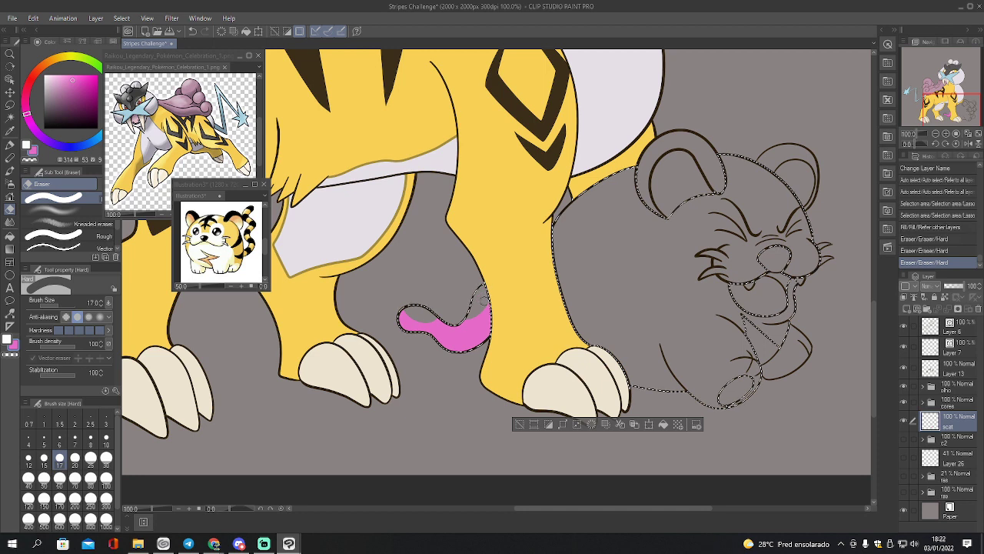
{"action": "key", "text": "p"}
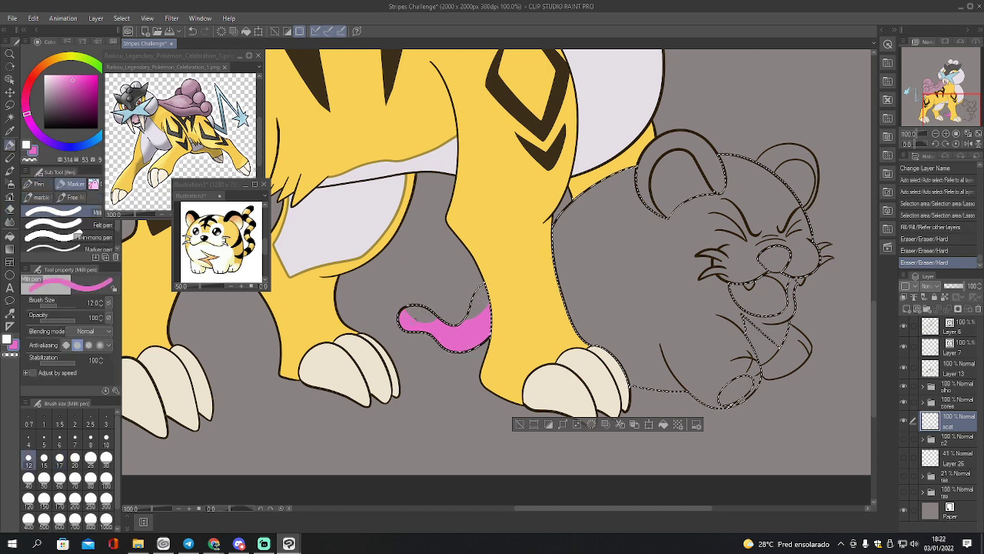
{"action": "left_click_drag", "start_coordinate": [408, 313], "coordinate": [436, 319]}
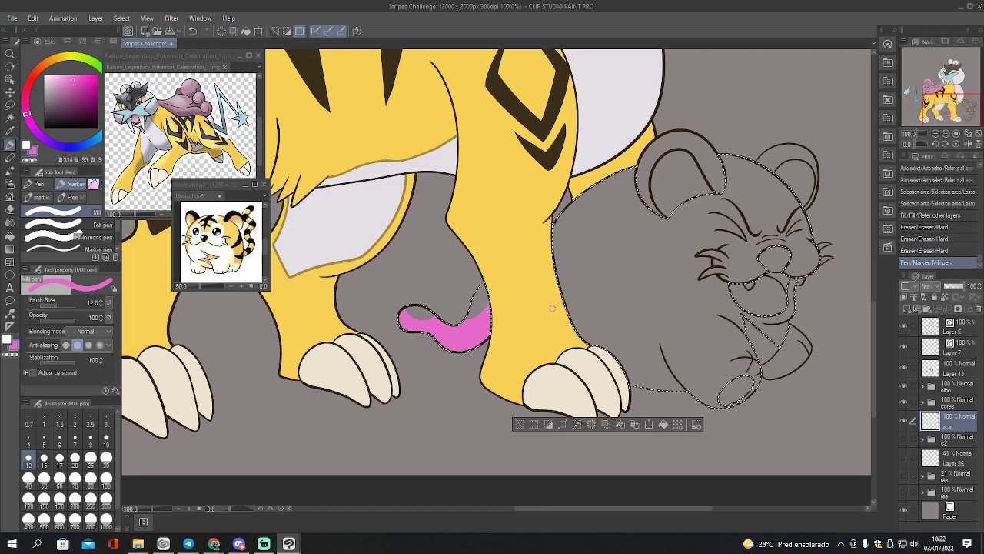
Draw a shading boundary across the cub's back with the 12 px Milli pen, include the paw pad in the selection, and fill the body below pink
{"action": "left_click_drag", "start_coordinate": [571, 311], "coordinate": [587, 311]}
{"action": "left_click_drag", "start_coordinate": [677, 246], "coordinate": [691, 202]}
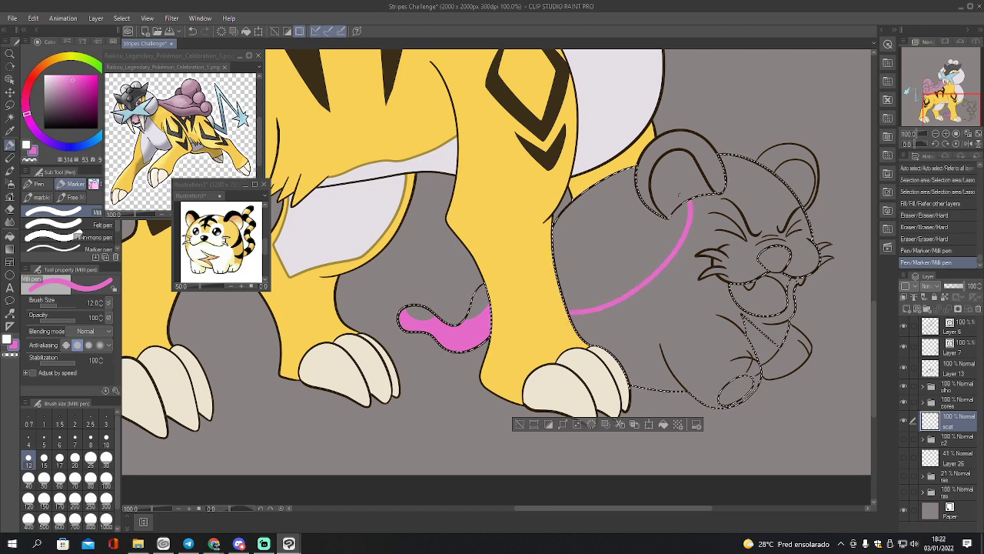
{"action": "left_click_drag", "start_coordinate": [940, 105], "coordinate": [946, 107]}
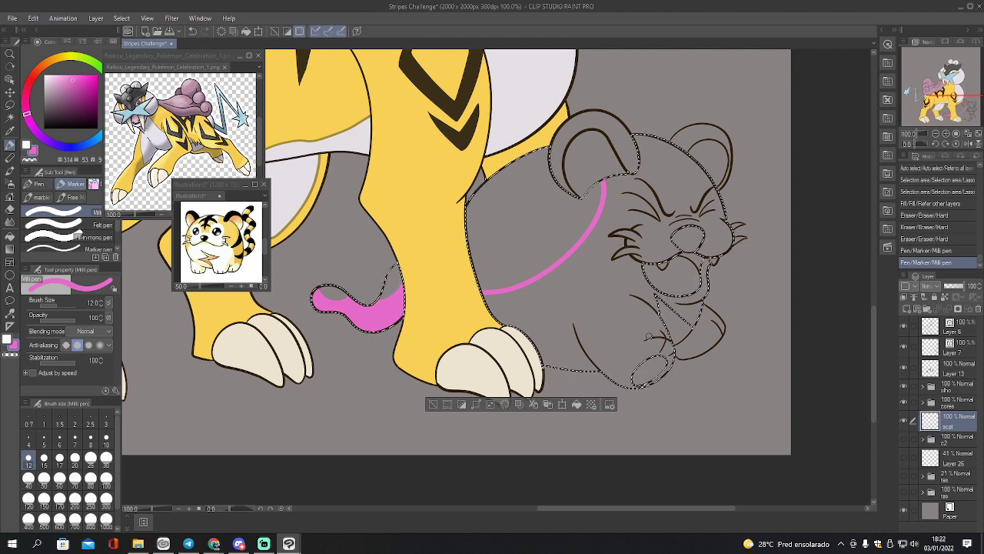
{"action": "key", "text": "m"}
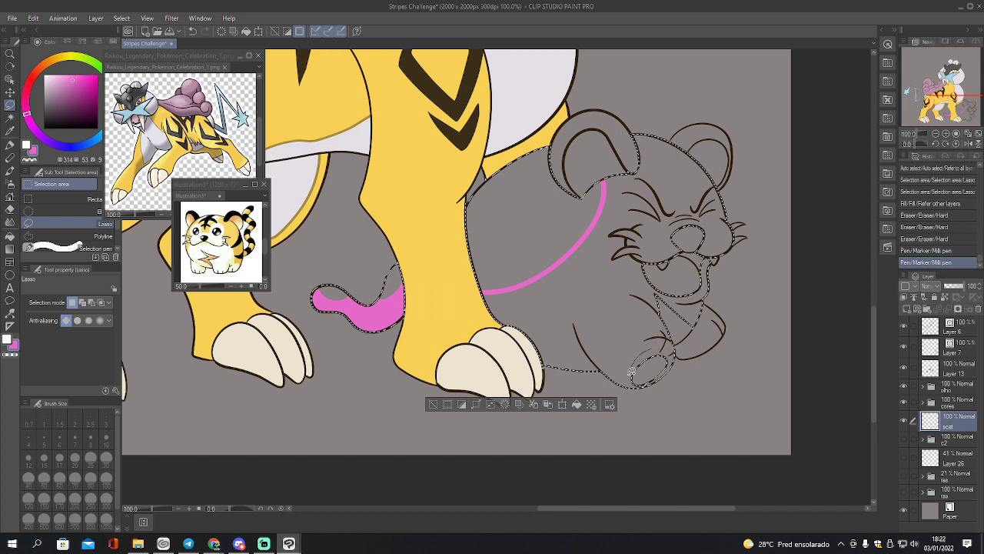
{"action": "left_click_drag", "start_coordinate": [674, 360], "coordinate": [678, 344]}
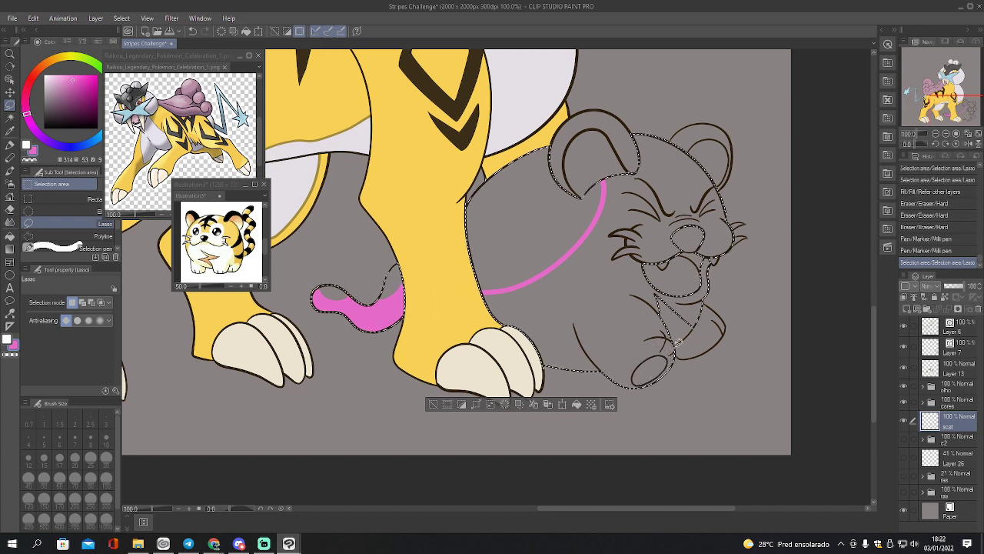
{"action": "key", "text": "g"}
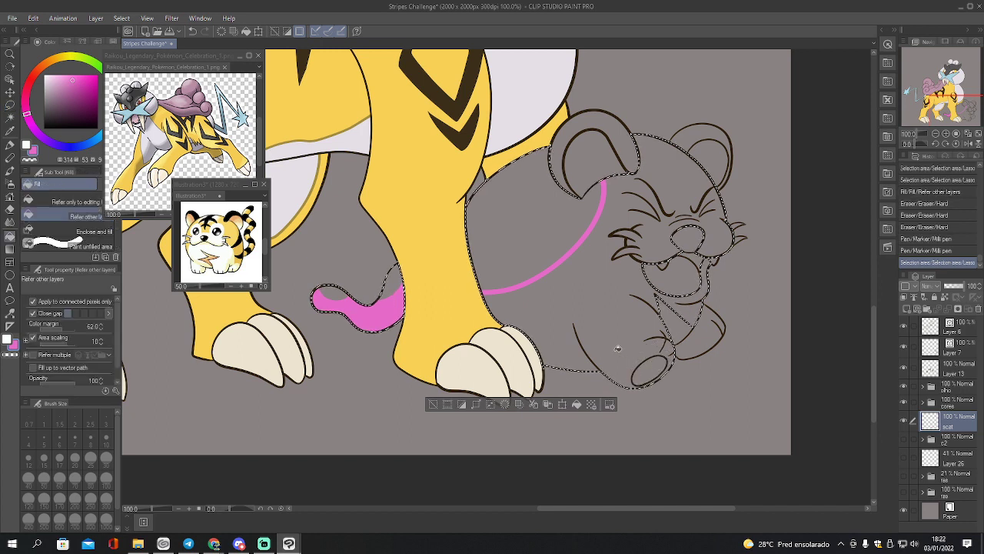
{"action": "left_click", "coordinate": [621, 345]}
Add the unfilled chest area beside the cub's raised foreleg to the selection and fill it with the same pink
{"action": "key", "text": "w"}
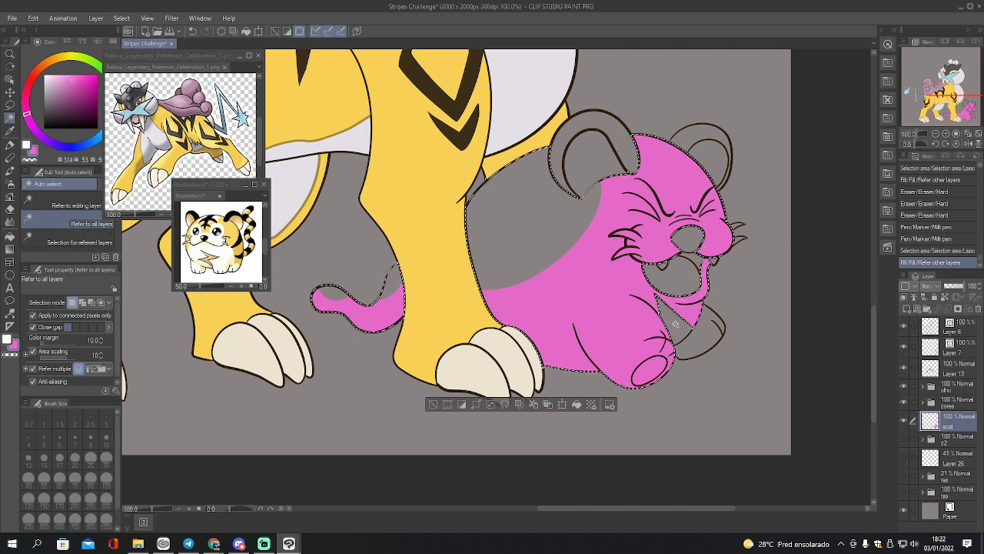
{"action": "left_click", "coordinate": [680, 325]}
{"action": "key", "text": "m"}
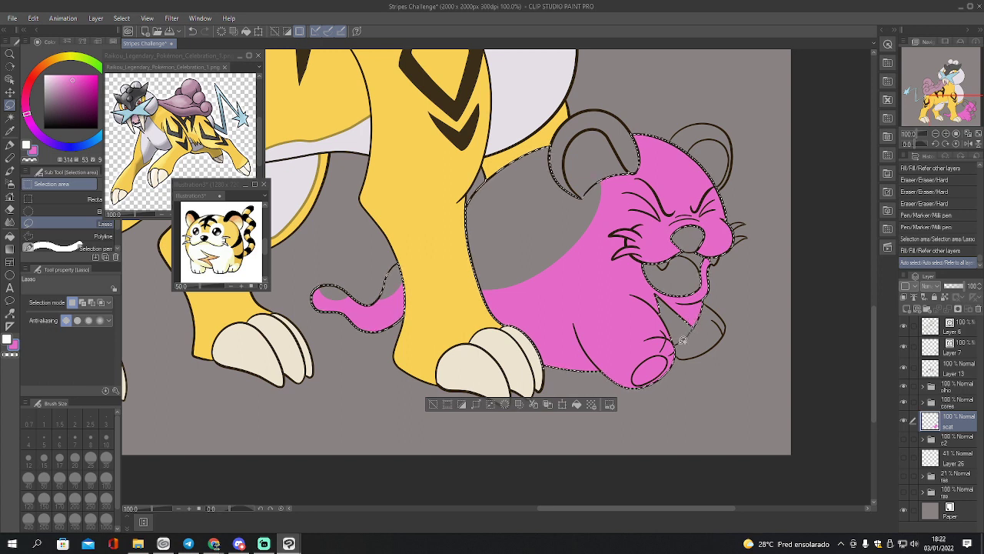
{"action": "left_click_drag", "start_coordinate": [689, 308], "coordinate": [704, 307]}
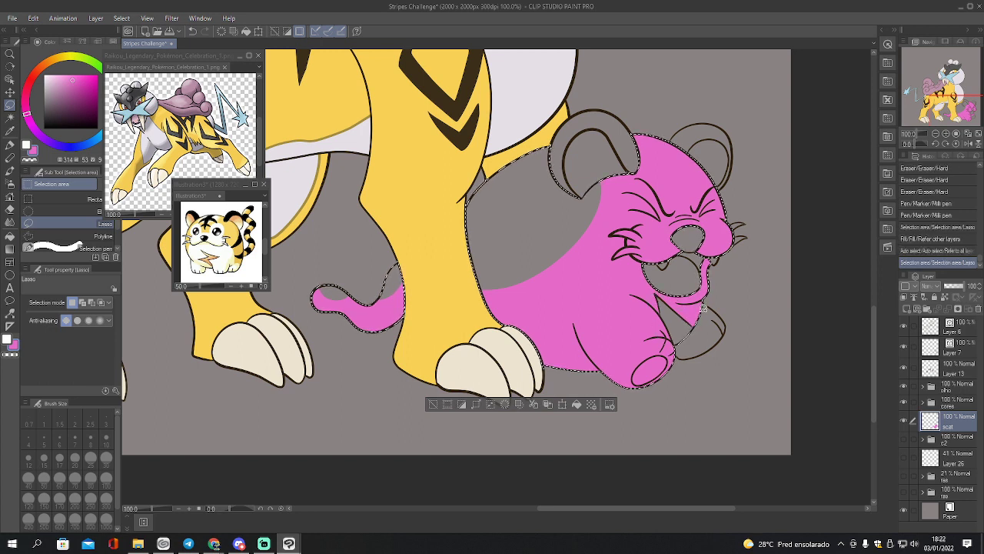
{"action": "key", "text": "g"}
{"action": "left_click", "coordinate": [684, 329]}
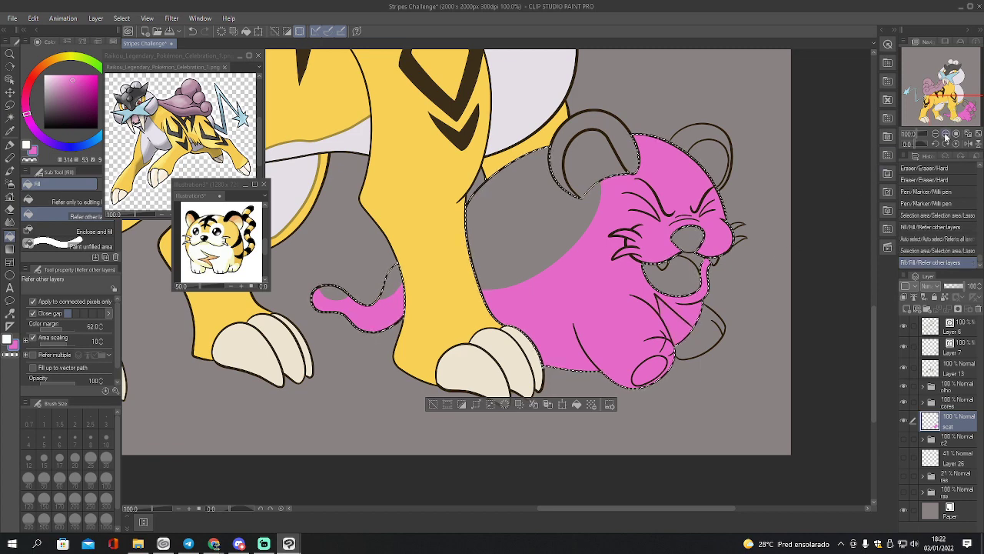
Erase the pink along the outer and upper contour of the cub's near foreleg with the 25 px Hard eraser
{"action": "left_click", "coordinate": [946, 133]}
{"action": "left_click_drag", "start_coordinate": [941, 115], "coordinate": [945, 118]}
{"action": "key", "text": "e"}
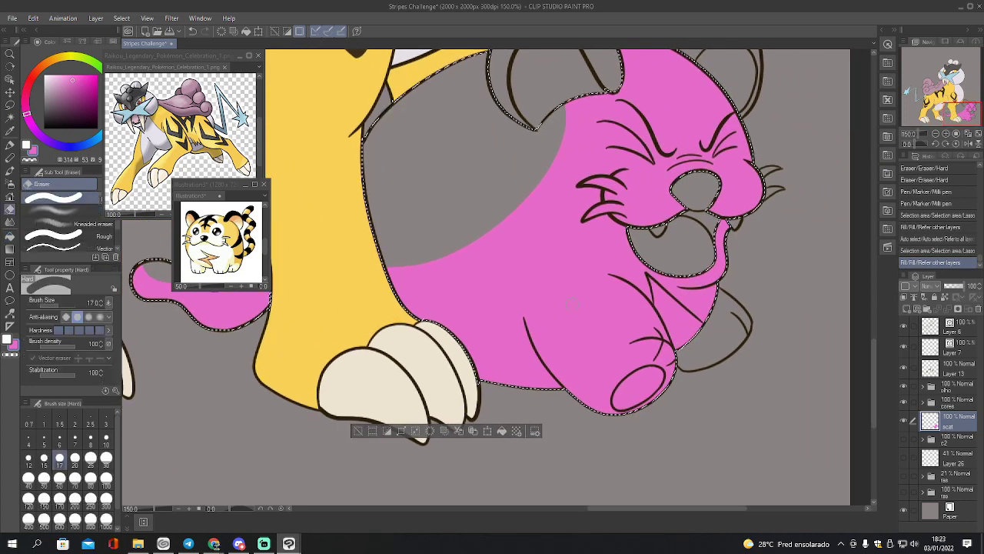
{"action": "key", "text": "bracketright"}
{"action": "key", "text": "bracketright"}
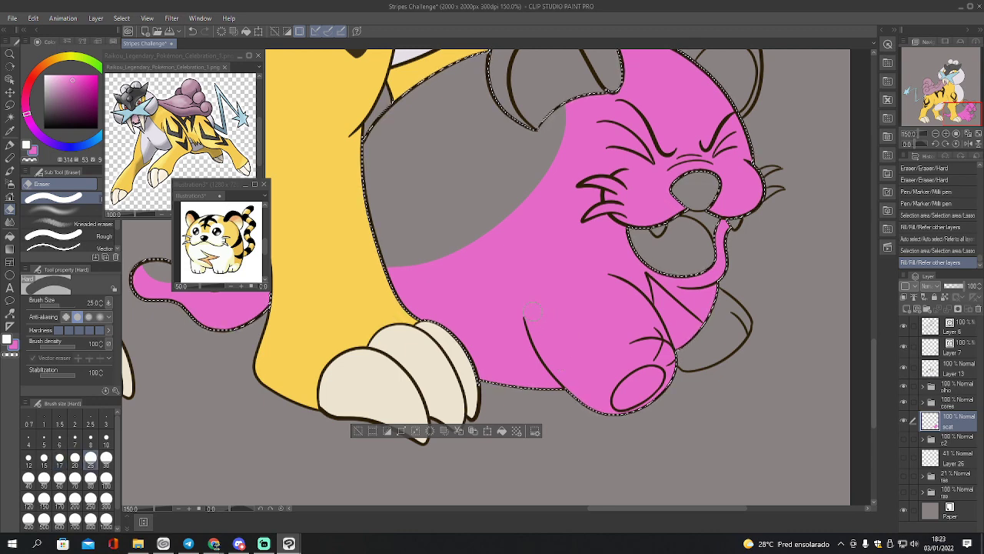
{"action": "left_click_drag", "start_coordinate": [533, 308], "coordinate": [552, 351]}
{"action": "mouse_move", "coordinate": [536, 326]}
{"action": "left_mouse_down"}
{"action": "mouse_move", "coordinate": [573, 383]}
{"action": "mouse_move", "coordinate": [615, 414]}
{"action": "left_mouse_up"}
{"action": "mouse_move", "coordinate": [533, 317]}
{"action": "left_mouse_down"}
{"action": "mouse_move", "coordinate": [530, 291]}
{"action": "mouse_move", "coordinate": [565, 274]}
{"action": "mouse_move", "coordinate": [608, 283]}
{"action": "left_mouse_up"}
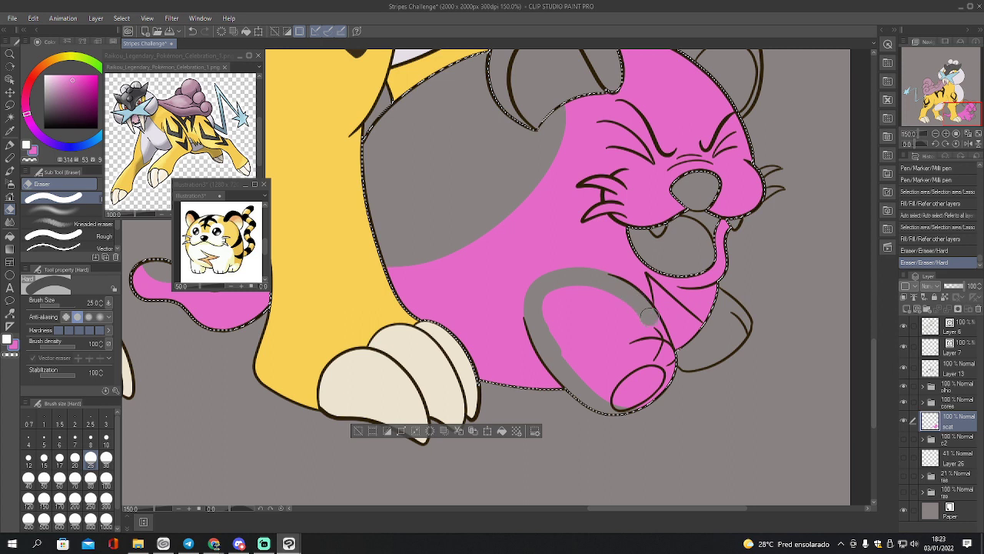
Erase around the near paw and clear the pink inside the foreleg with the Hard eraser, raising its size to 50 px
{"action": "left_click_drag", "start_coordinate": [658, 340], "coordinate": [654, 350]}
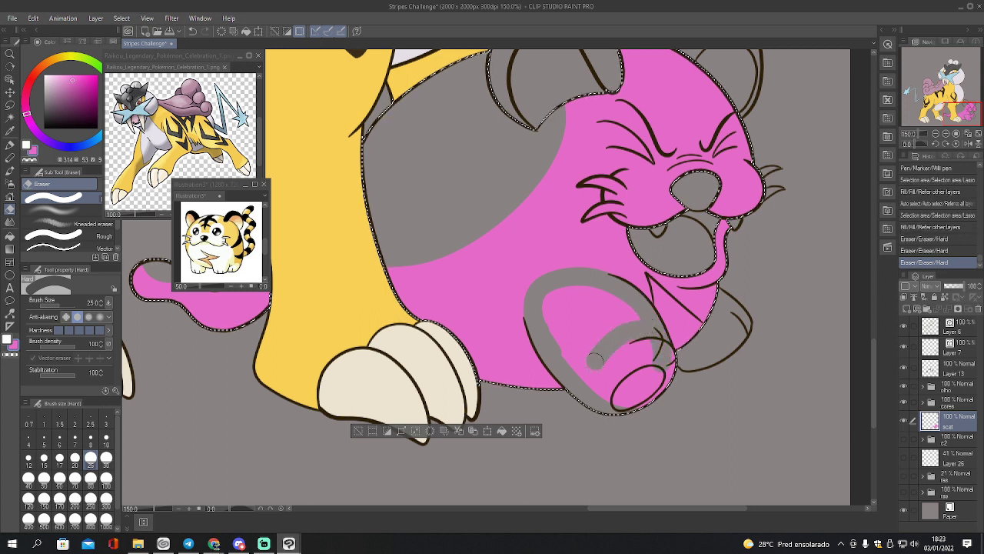
{"action": "left_click_drag", "start_coordinate": [594, 361], "coordinate": [602, 396]}
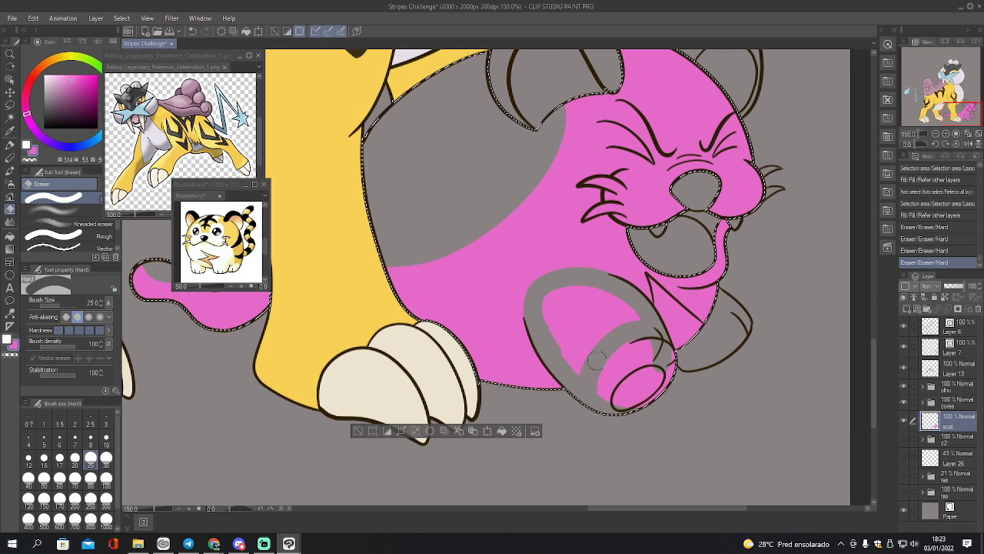
{"action": "left_click_drag", "start_coordinate": [623, 334], "coordinate": [640, 326]}
{"action": "mouse_move", "coordinate": [580, 369]}
{"action": "left_mouse_down"}
{"action": "mouse_move", "coordinate": [636, 319]}
{"action": "mouse_move", "coordinate": [620, 319]}
{"action": "mouse_move", "coordinate": [617, 307]}
{"action": "mouse_move", "coordinate": [574, 341]}
{"action": "mouse_move", "coordinate": [545, 319]}
{"action": "mouse_move", "coordinate": [564, 323]}
{"action": "mouse_move", "coordinate": [554, 297]}
{"action": "mouse_move", "coordinate": [602, 308]}
{"action": "mouse_move", "coordinate": [644, 317]}
{"action": "left_mouse_up"}
{"action": "key", "text": "bracketright"}
{"action": "key", "text": "bracketright"}
{"action": "key", "text": "bracketright"}
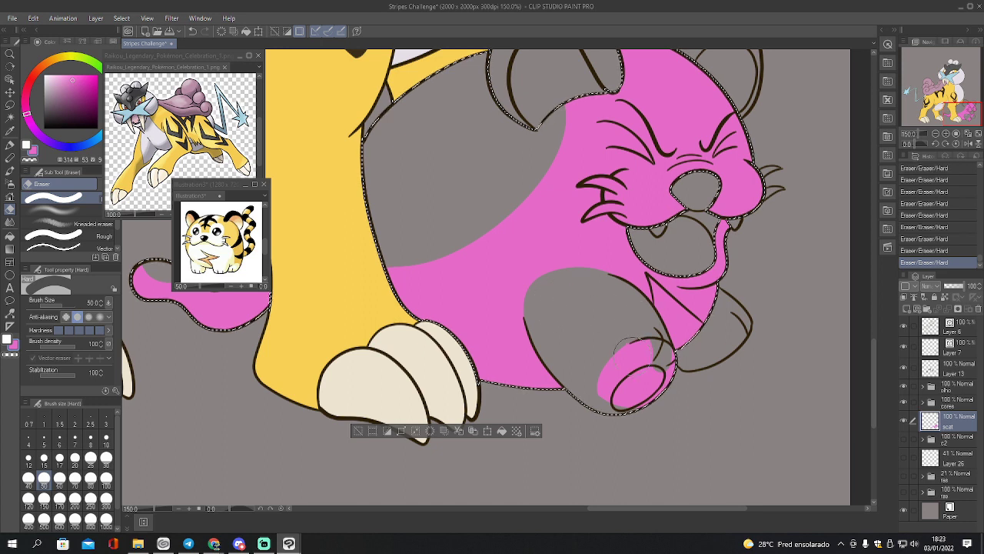
Repaint the near paw's lower edge with the 12 px Milli pen and fill the paw's remaining gaps with pink
{"action": "key", "text": "p"}
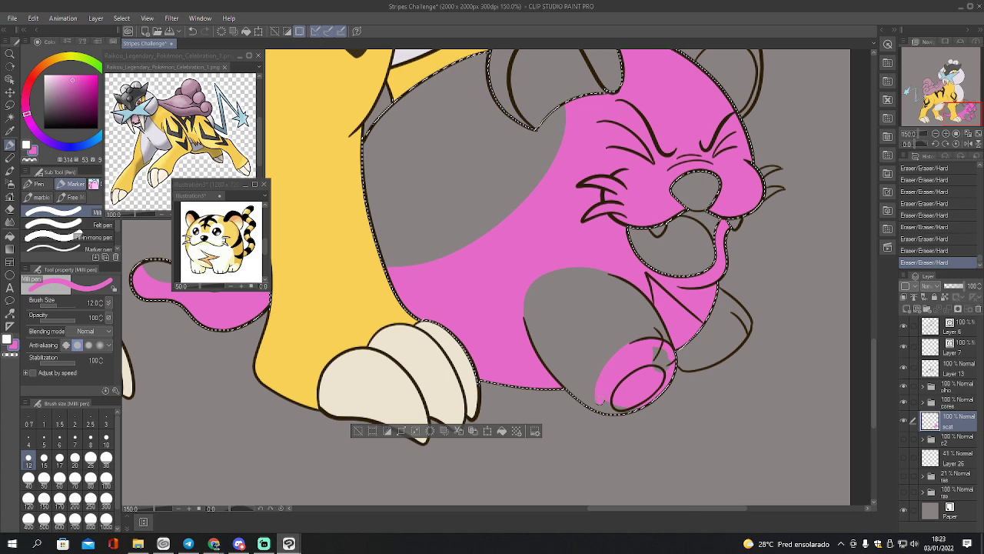
{"action": "left_click_drag", "start_coordinate": [598, 400], "coordinate": [624, 411]}
{"action": "key", "text": "g"}
{"action": "left_click", "coordinate": [627, 405]}
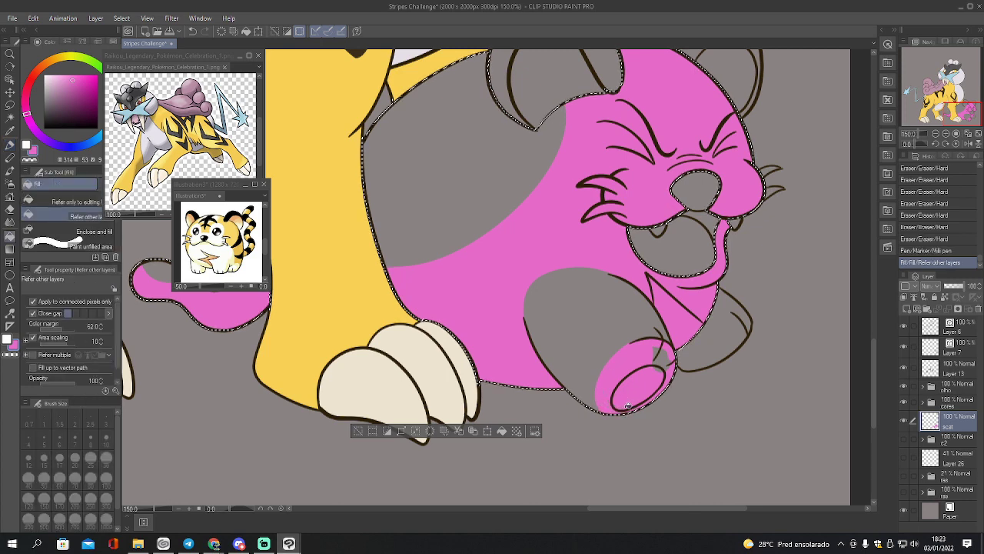
{"action": "left_click", "coordinate": [668, 351]}
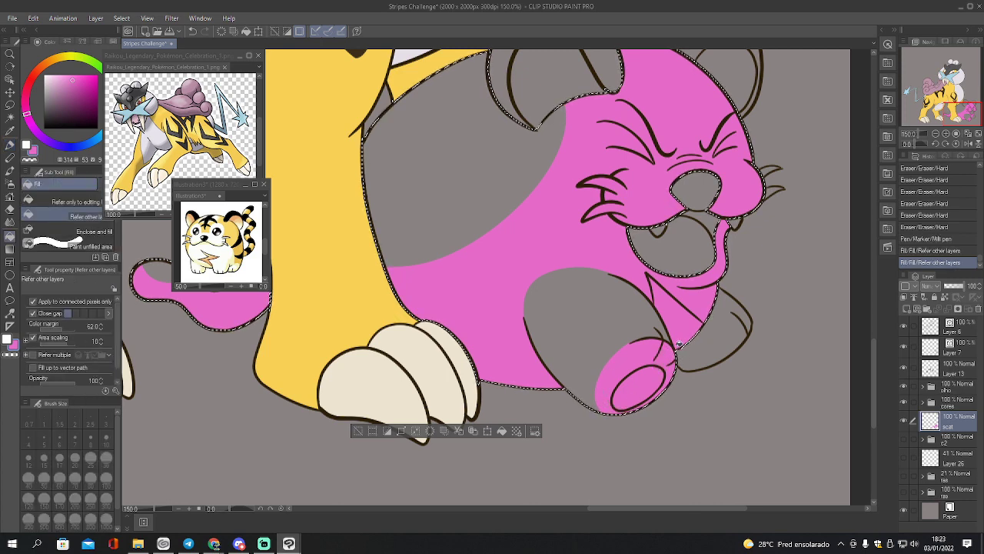
Trim the pink at the near paw's lower edge with the Hard eraser at 15 px
{"action": "key", "text": "e"}
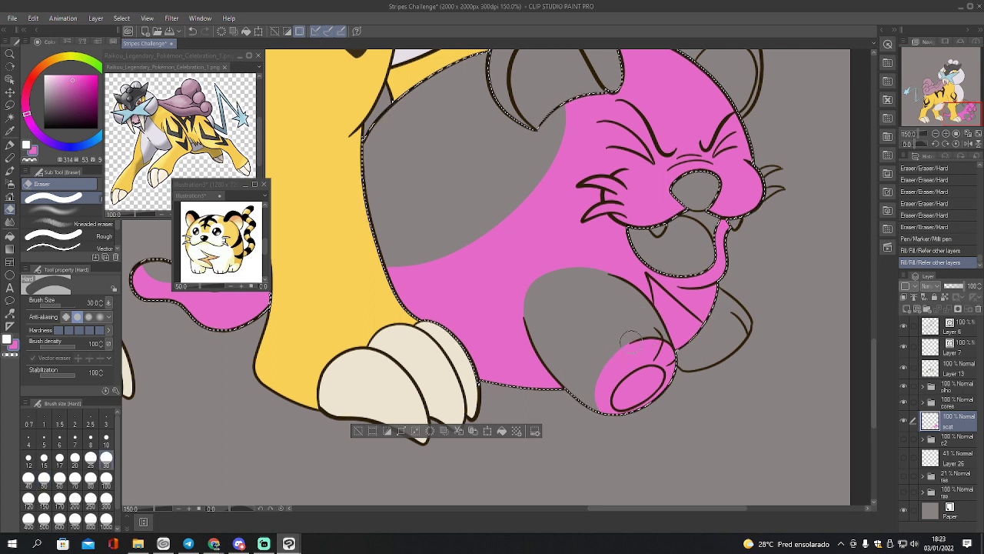
{"action": "key", "text": "bracketleft"}
{"action": "key", "text": "bracketleft"}
{"action": "key", "text": "bracketleft"}
{"action": "key", "text": "bracketleft"}
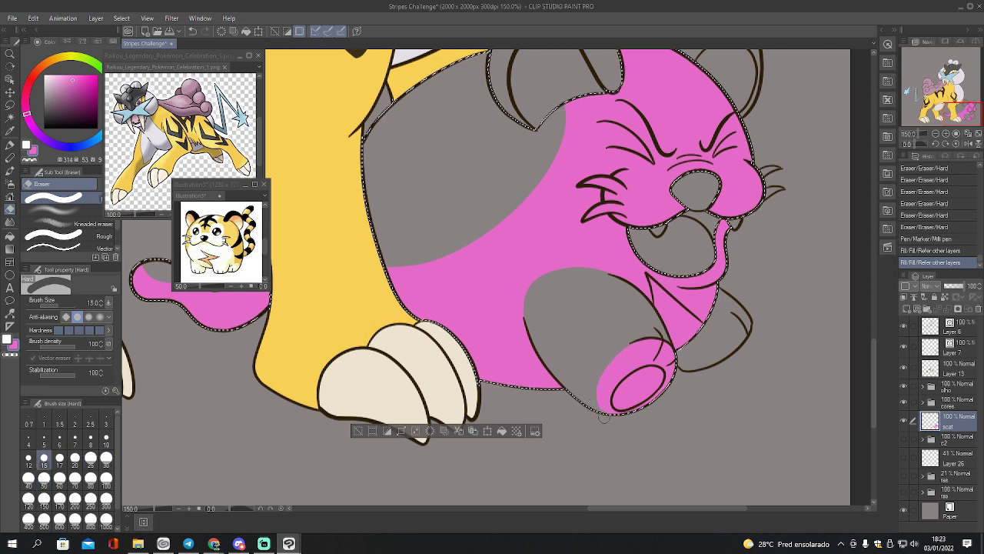
{"action": "left_click_drag", "start_coordinate": [603, 416], "coordinate": [609, 413]}
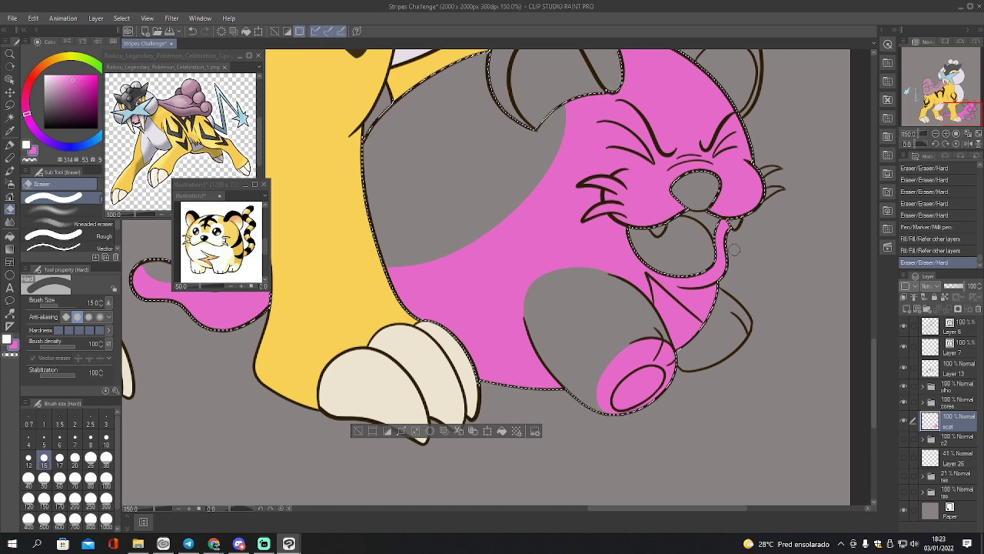
Draw a curved shadow edge down the near foreleg with the 12 px Milli pen and fill the strip beside the chest pink
{"action": "key", "text": "p"}
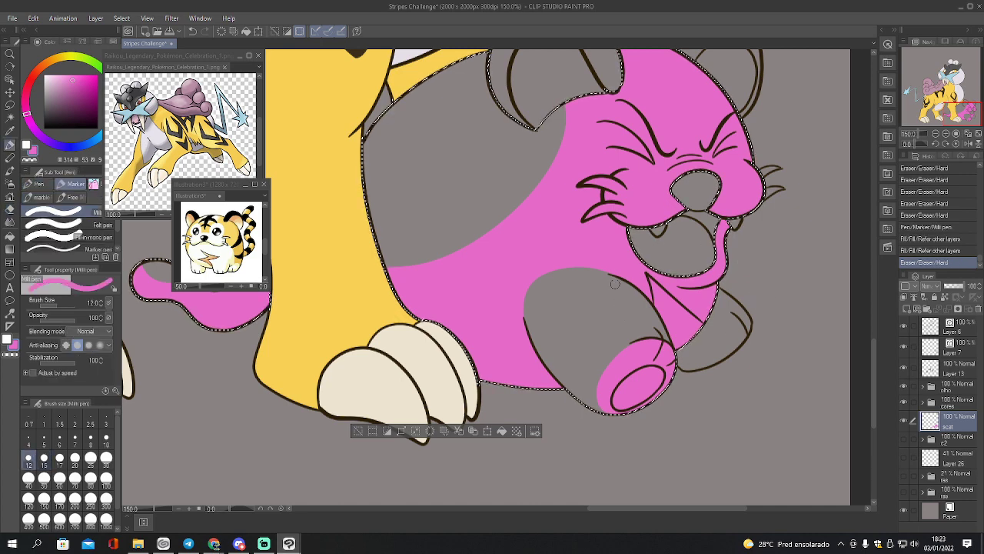
{"action": "left_click_drag", "start_coordinate": [591, 269], "coordinate": [645, 335]}
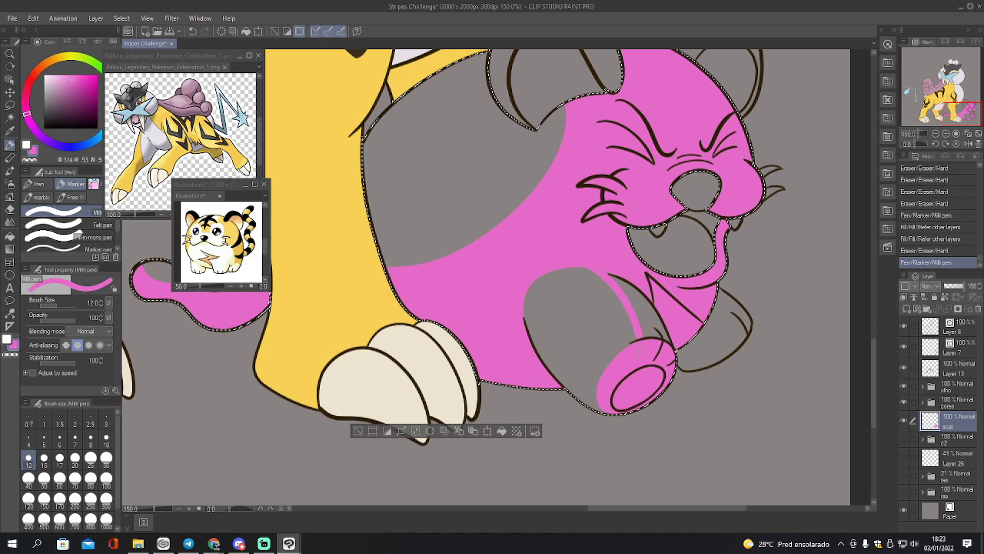
{"action": "key", "text": "u"}
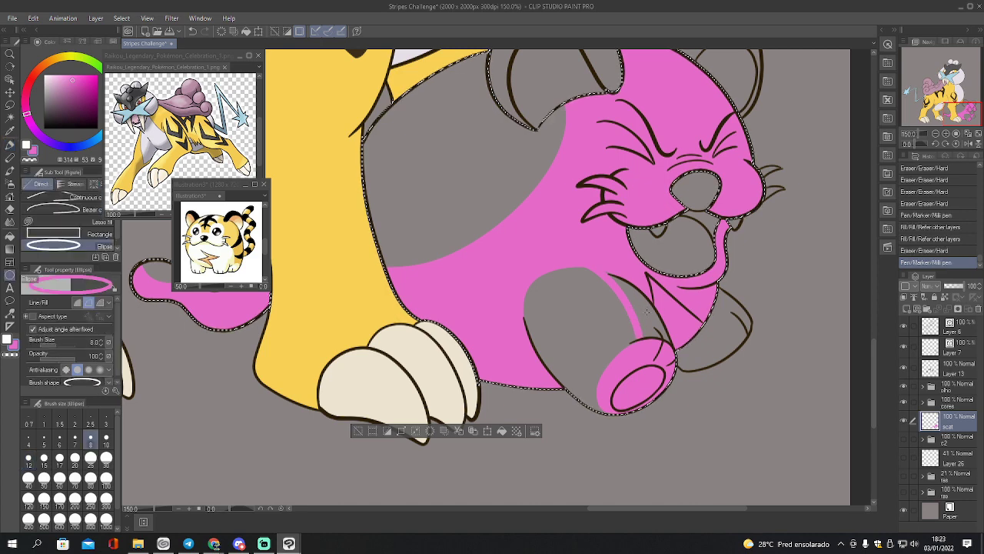
{"action": "key", "text": "g"}
{"action": "left_click", "coordinate": [673, 309]}
Extend and smooth the pink shadow along the top and inner side of the foreleg with the Milli pen at 17 px
{"action": "key", "text": "o"}
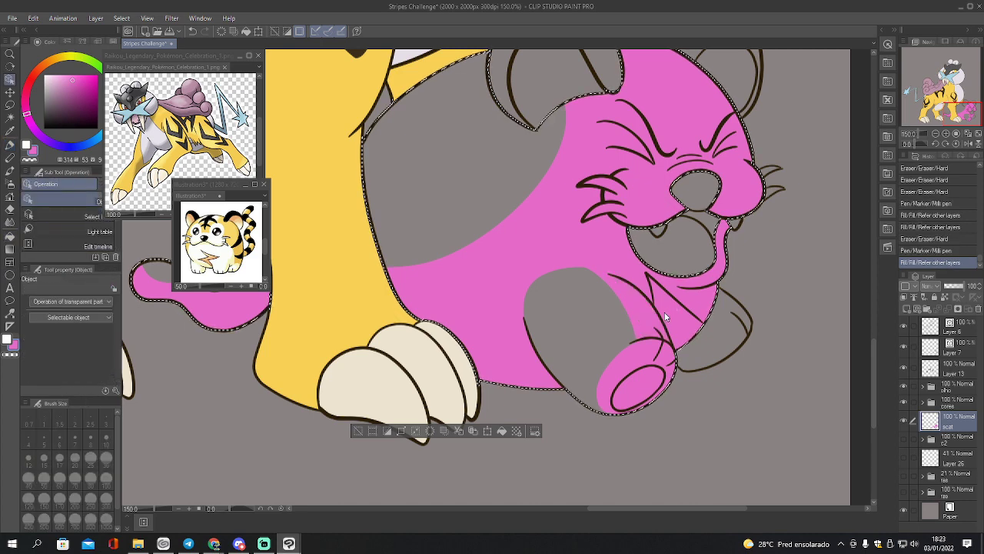
{"action": "key", "text": "p"}
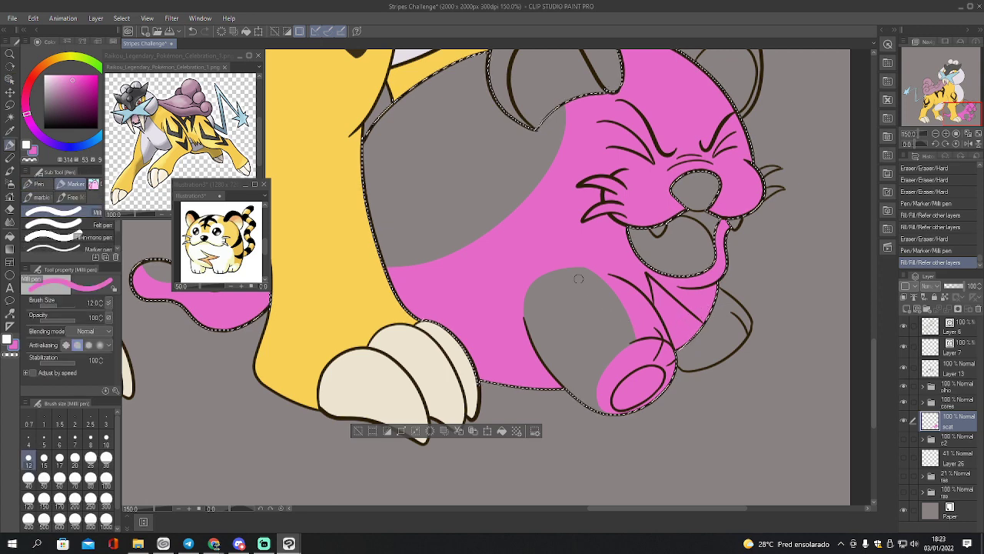
{"action": "key", "text": "bracketright"}
{"action": "key", "text": "bracketright"}
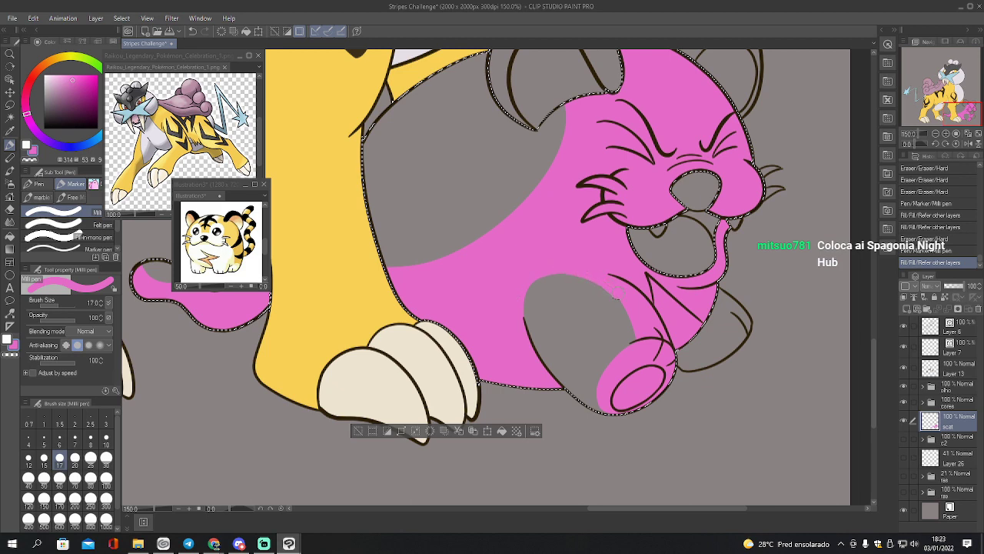
{"action": "left_click_drag", "start_coordinate": [638, 327], "coordinate": [639, 335]}
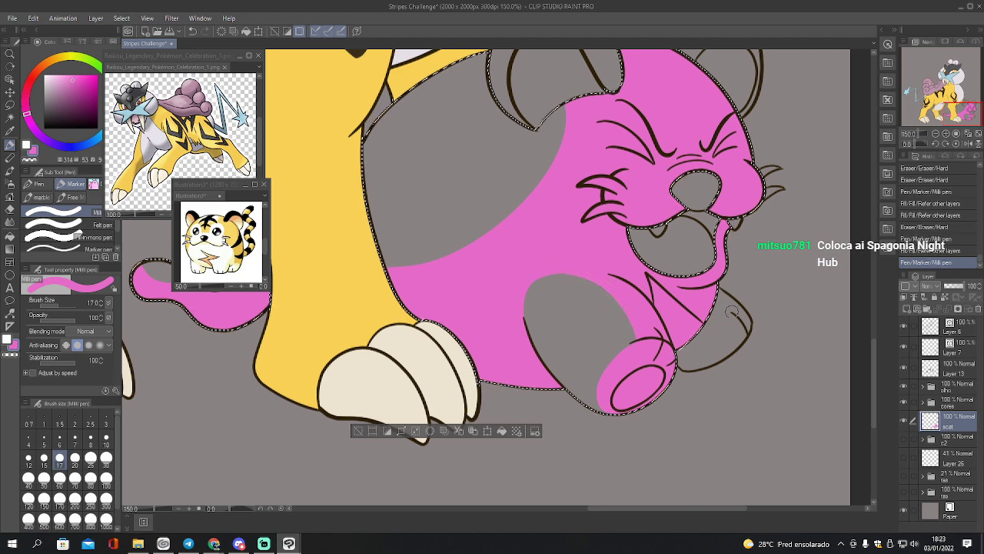
Draw a higher shadow boundary across the cub's back up to the ear and fill the band below it with pink
{"action": "left_click_drag", "start_coordinate": [958, 110], "coordinate": [959, 108]}
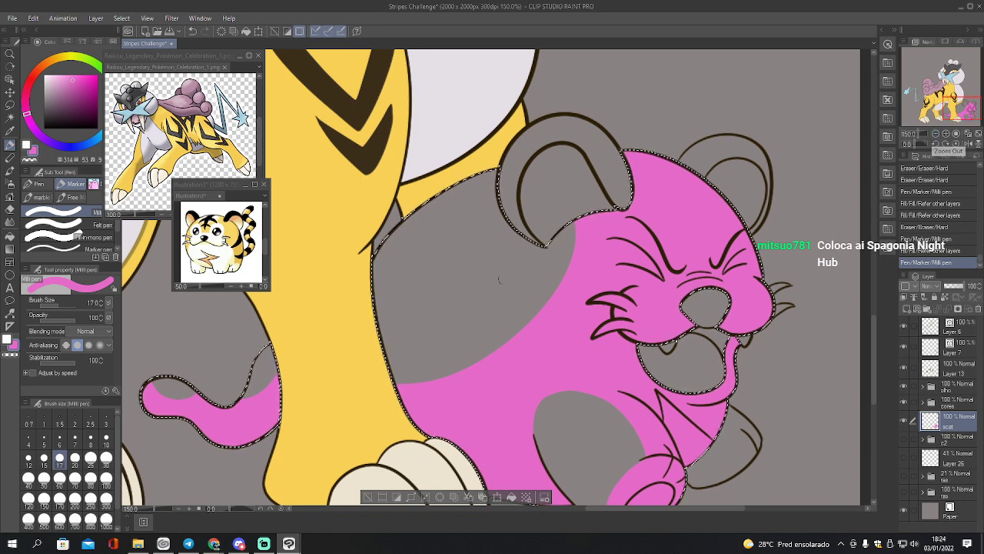
{"action": "mouse_move", "coordinate": [384, 335]}
{"action": "left_mouse_down"}
{"action": "mouse_move", "coordinate": [424, 326]}
{"action": "mouse_move", "coordinate": [476, 288]}
{"action": "mouse_move", "coordinate": [513, 237]}
{"action": "left_mouse_up"}
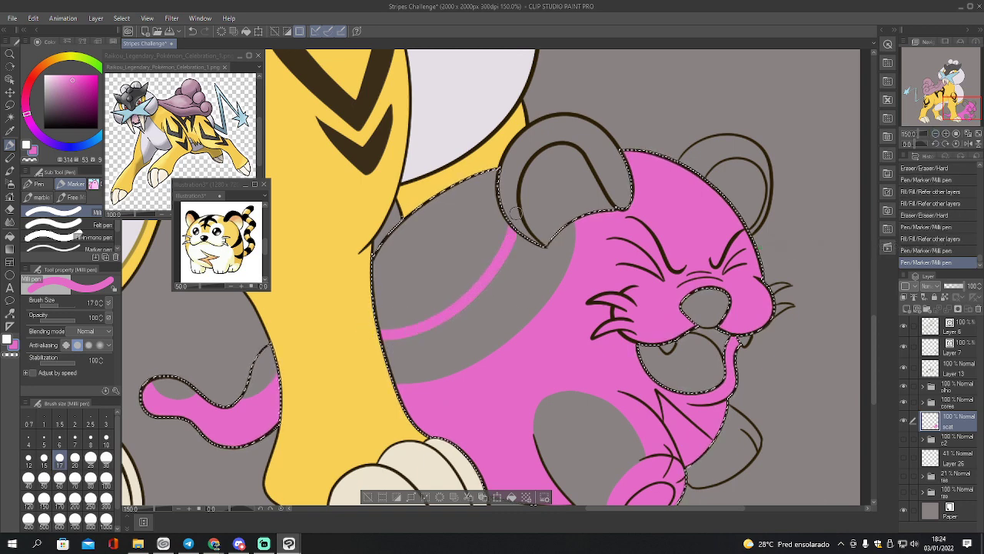
{"action": "key", "text": "g"}
{"action": "left_click", "coordinate": [508, 283]}
Erase the pink from the top of the cub's head in a curved shape with the Hard eraser, enlarging it to 40 px
{"action": "key", "text": "e"}
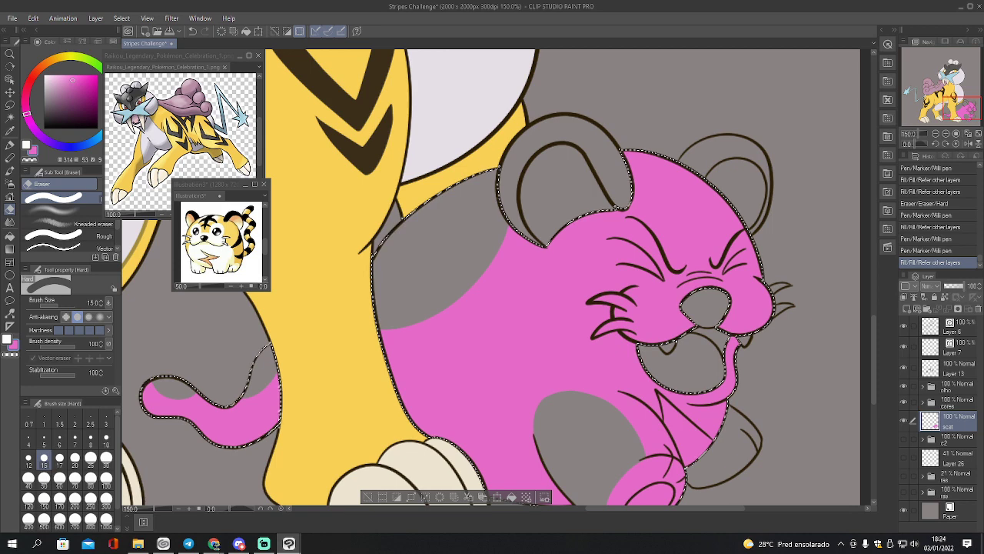
{"action": "key", "text": "alt+Tab"}
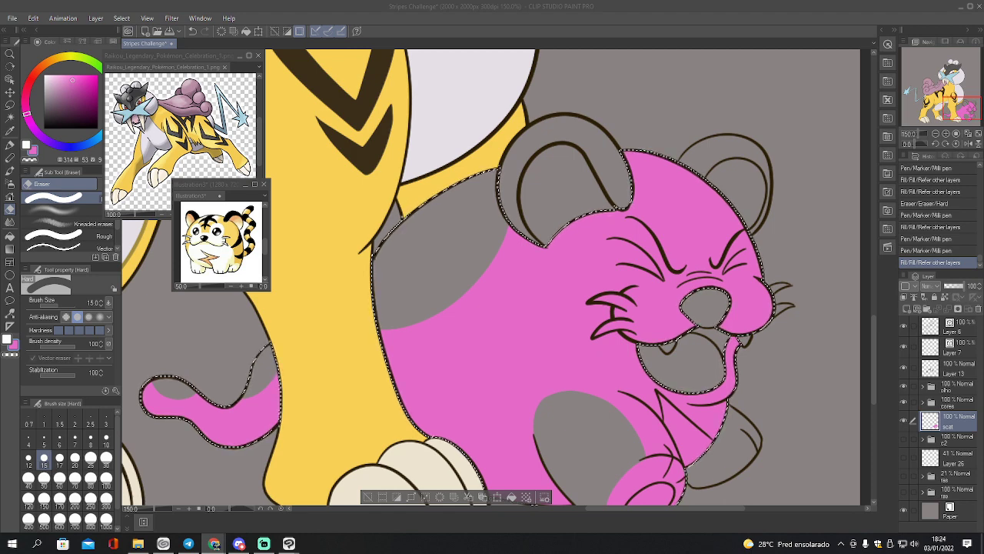
{"action": "left_click", "coordinate": [657, 125]}
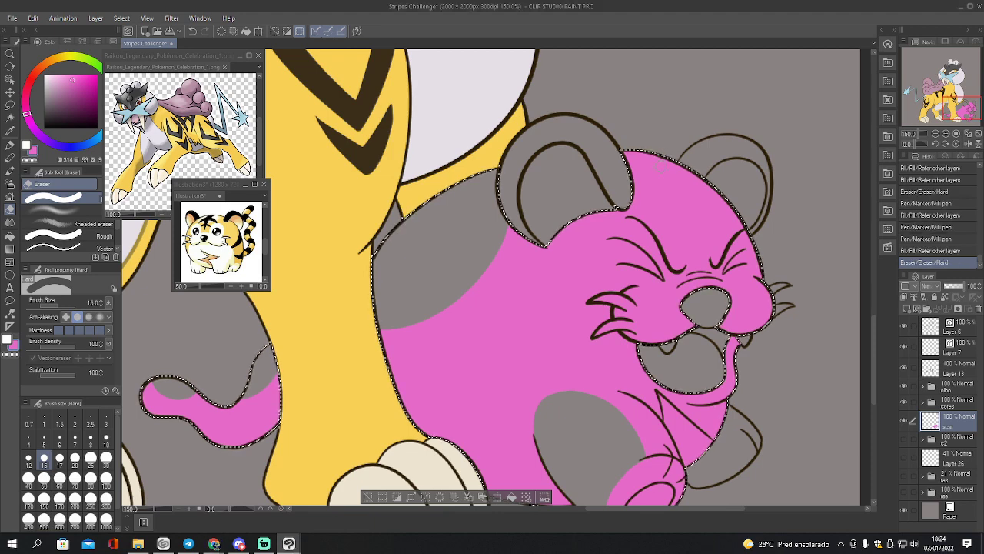
{"action": "key", "text": "x"}
{"action": "key", "text": "bracketright"}
{"action": "key", "text": "bracketright"}
{"action": "key", "text": "bracketright"}
{"action": "key", "text": "bracketright"}
{"action": "key", "text": "bracketright"}
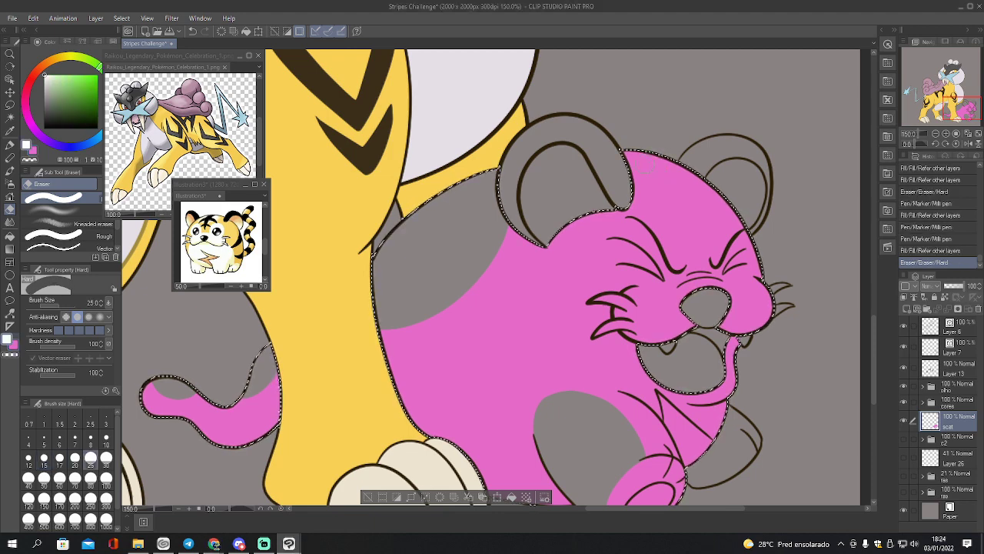
{"action": "mouse_move", "coordinate": [622, 169]}
{"action": "left_mouse_down"}
{"action": "mouse_move", "coordinate": [647, 201]}
{"action": "mouse_move", "coordinate": [688, 216]}
{"action": "mouse_move", "coordinate": [705, 188]}
{"action": "mouse_move", "coordinate": [692, 164]}
{"action": "left_mouse_up"}
{"action": "mouse_move", "coordinate": [647, 154]}
{"action": "left_mouse_down"}
{"action": "mouse_move", "coordinate": [621, 156]}
{"action": "mouse_move", "coordinate": [643, 152]}
{"action": "mouse_move", "coordinate": [661, 189]}
{"action": "mouse_move", "coordinate": [659, 161]}
{"action": "left_mouse_up"}
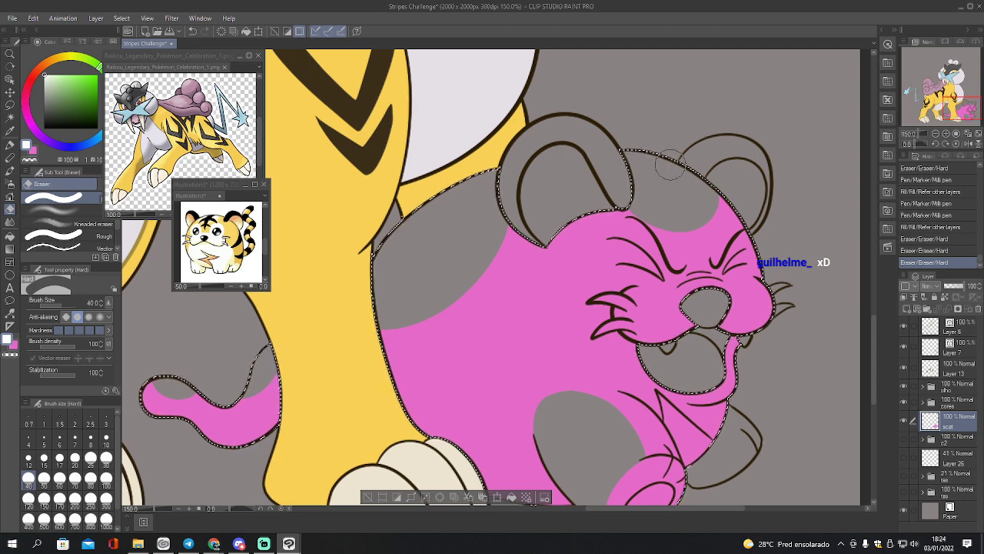
Refine the curved pink edge on top of the cub's head with the 17 px Milli pen in pink
{"action": "key", "text": "p"}
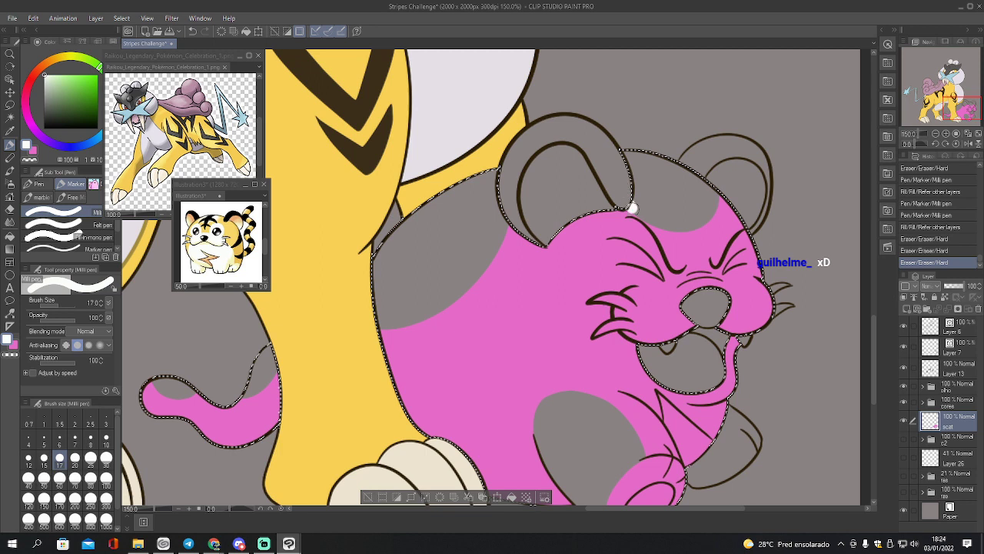
{"action": "mouse_move", "coordinate": [666, 225]}
{"action": "left_mouse_down"}
{"action": "mouse_move", "coordinate": [632, 203]}
{"action": "mouse_move", "coordinate": [679, 229]}
{"action": "mouse_move", "coordinate": [713, 217]}
{"action": "mouse_move", "coordinate": [724, 190]}
{"action": "left_mouse_up"}
{"action": "key", "text": "ctrl+z"}
{"action": "key", "text": "x"}
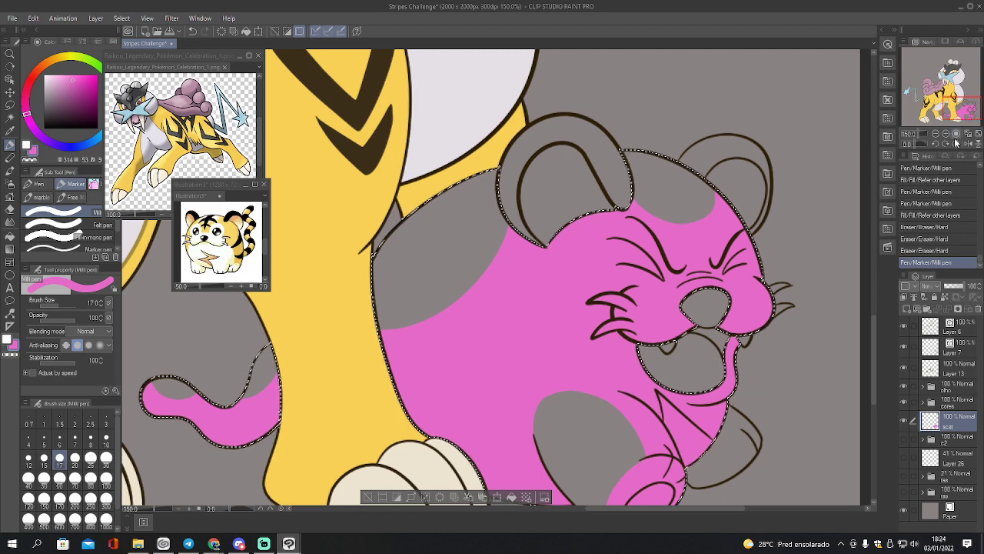
Erase thin highlight strips from the pink along the wrinkle lines above the cub's nose with the small Hard eraser
{"action": "left_click", "coordinate": [947, 135]}
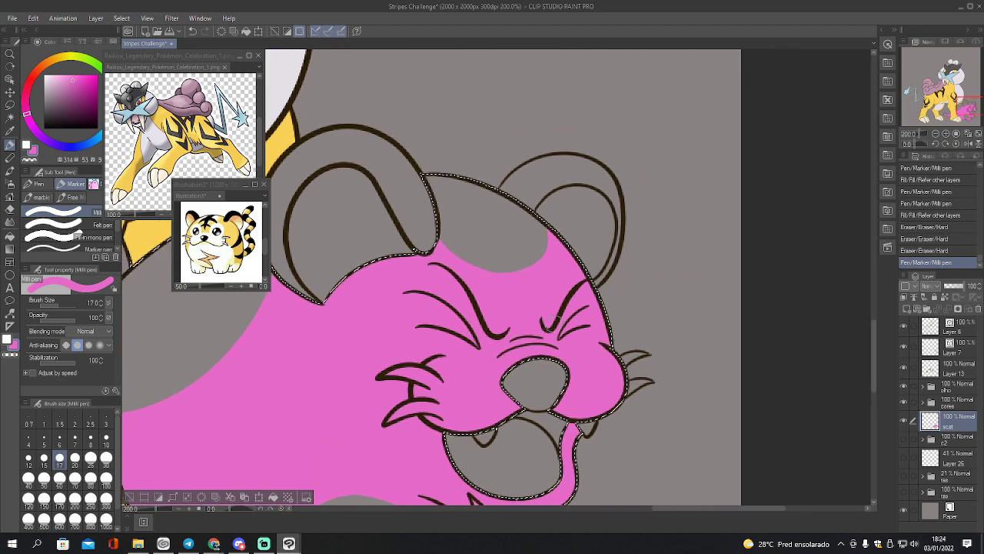
{"action": "left_click", "coordinate": [59, 436]}
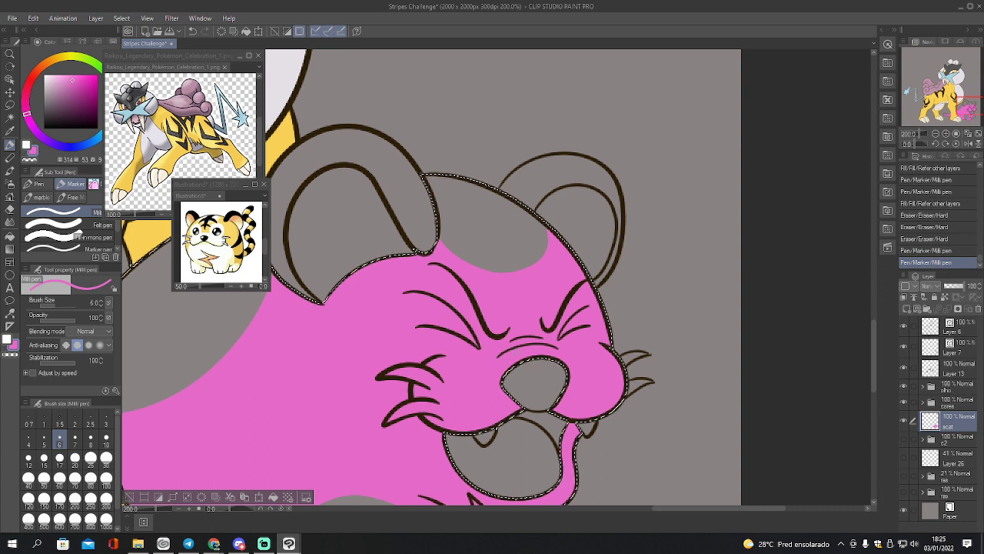
{"action": "key", "text": "e"}
{"action": "left_click", "coordinate": [75, 436]}
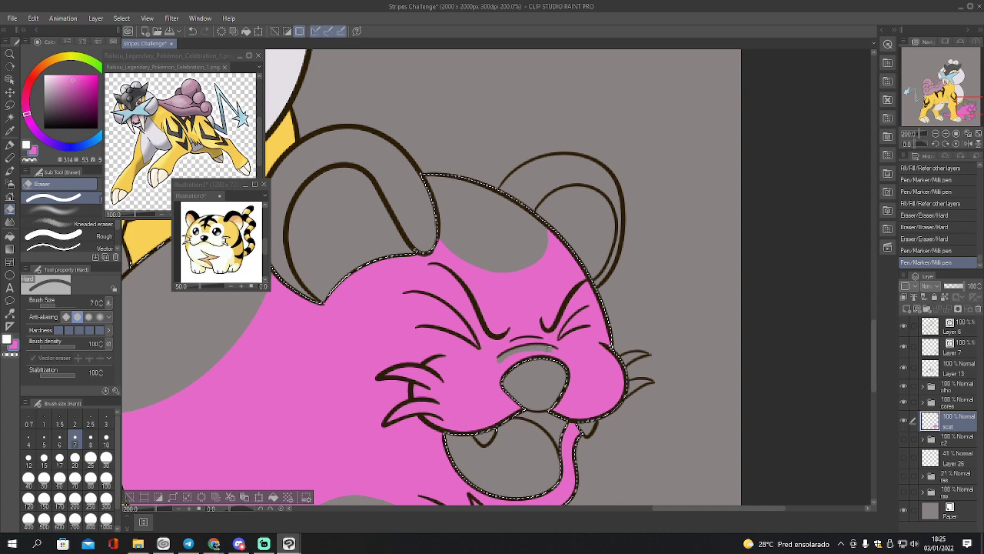
{"action": "left_click", "coordinate": [44, 436]}
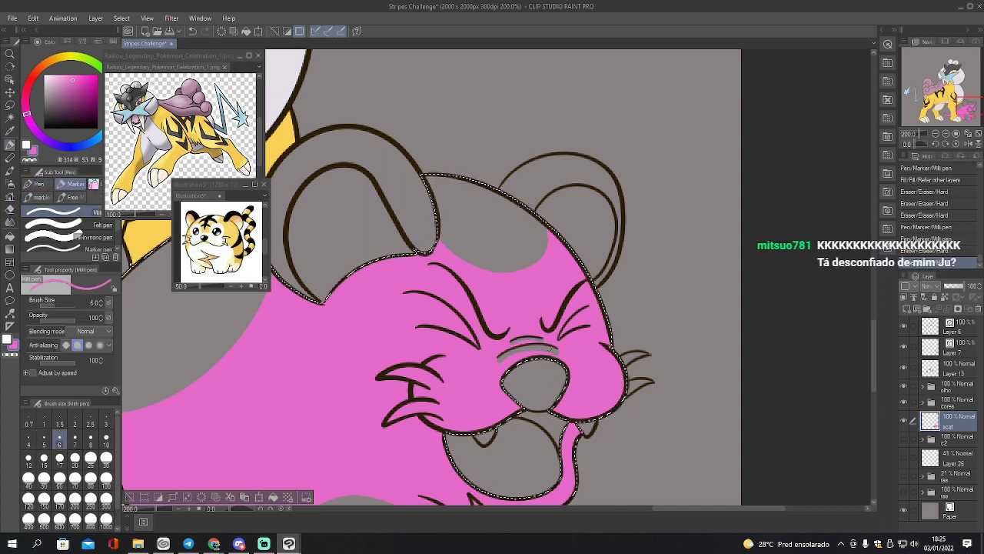
Narrow the highlight strips above the nose by painting pink along them with the Milli pen at 7 px
{"action": "key", "text": "p"}
{"action": "key", "text": "["}
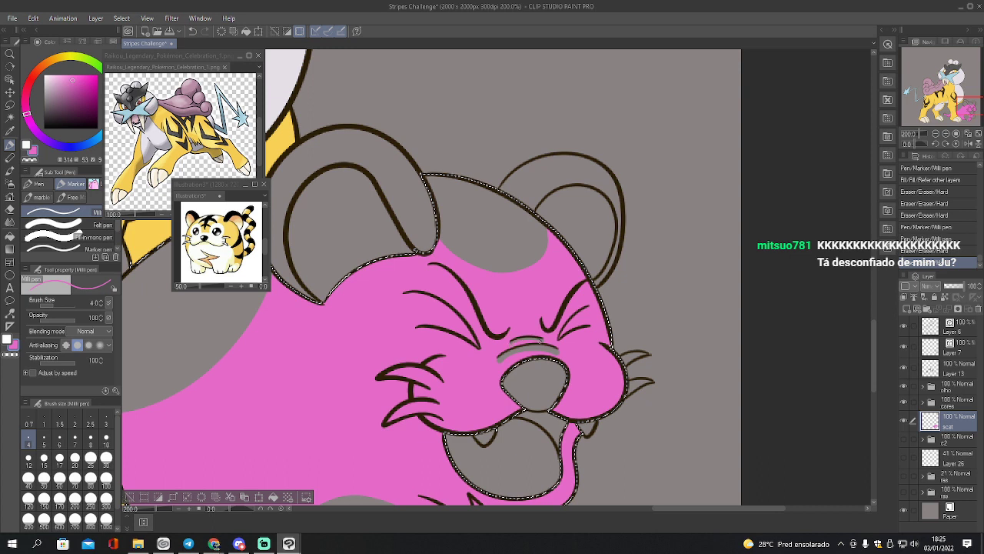
{"action": "key", "text": "bracketright"}
{"action": "key", "text": "bracketright"}
{"action": "key", "text": "bracketright"}
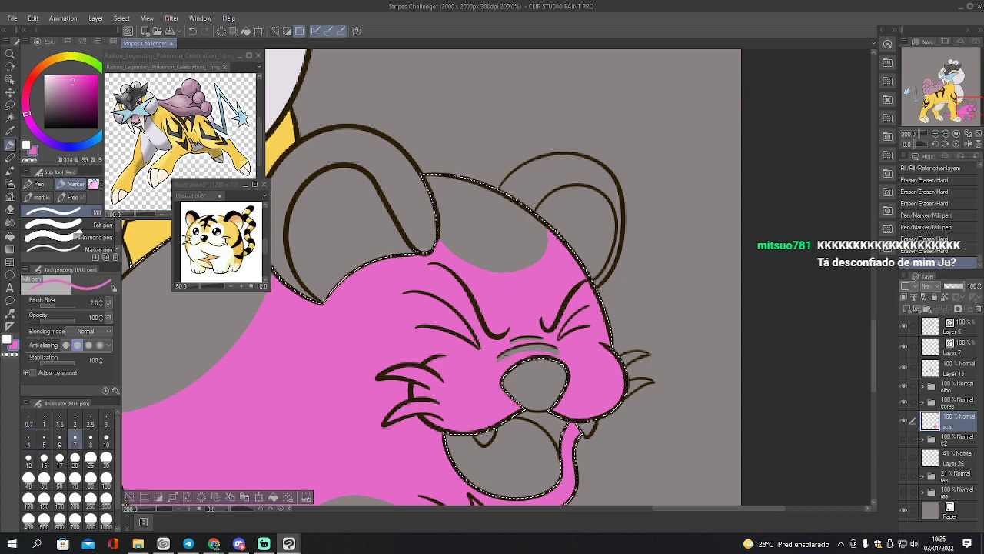
{"action": "left_click_drag", "start_coordinate": [542, 351], "coordinate": [559, 354]}
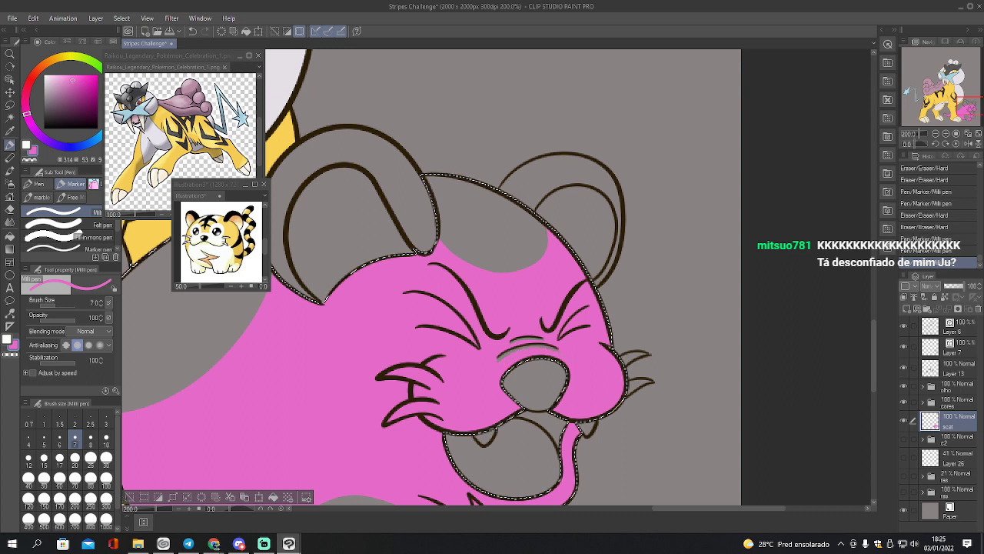
Erase a small round highlight at the inner corner of each closed eye with the Hard eraser at 10 px
{"action": "left_click_drag", "start_coordinate": [461, 314], "coordinate": [474, 275]}
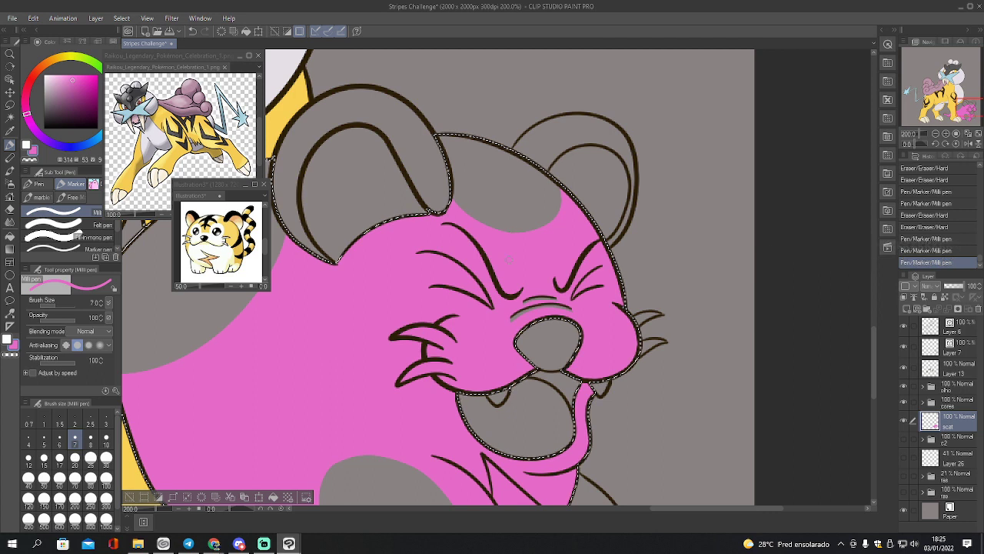
{"action": "key", "text": "e"}
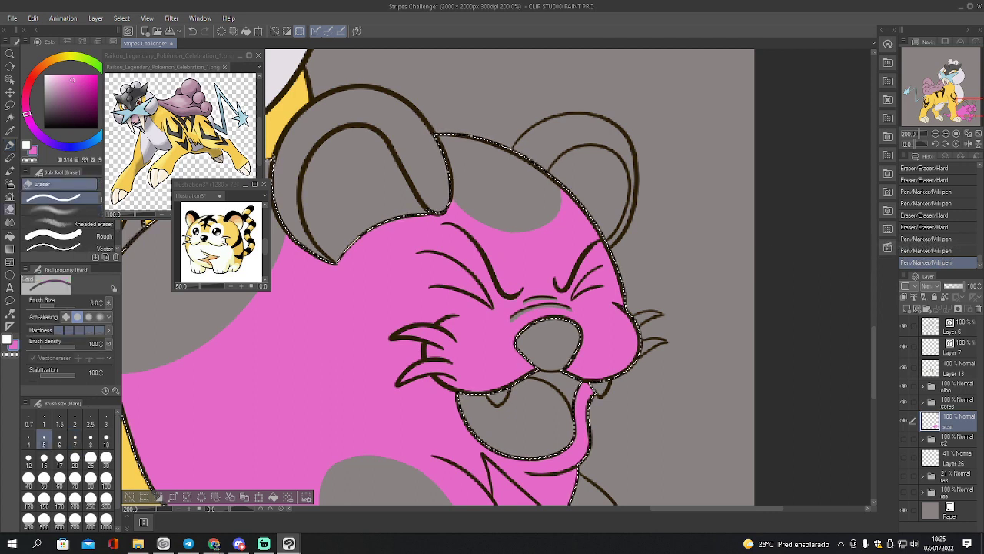
{"action": "key", "text": "]"}
{"action": "key", "text": "]"}
{"action": "key", "text": "]"}
{"action": "key", "text": "bracketright"}
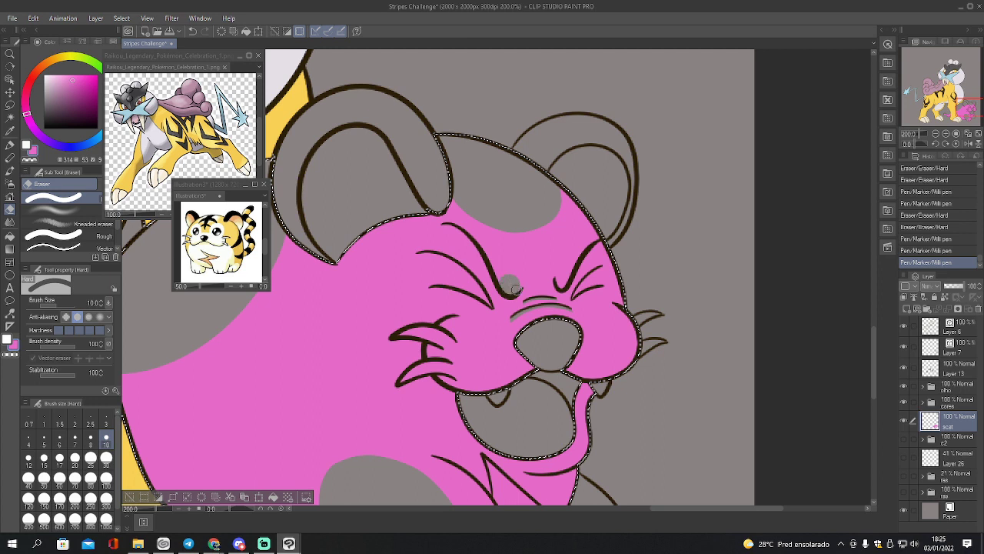
{"action": "left_click_drag", "start_coordinate": [508, 280], "coordinate": [511, 283]}
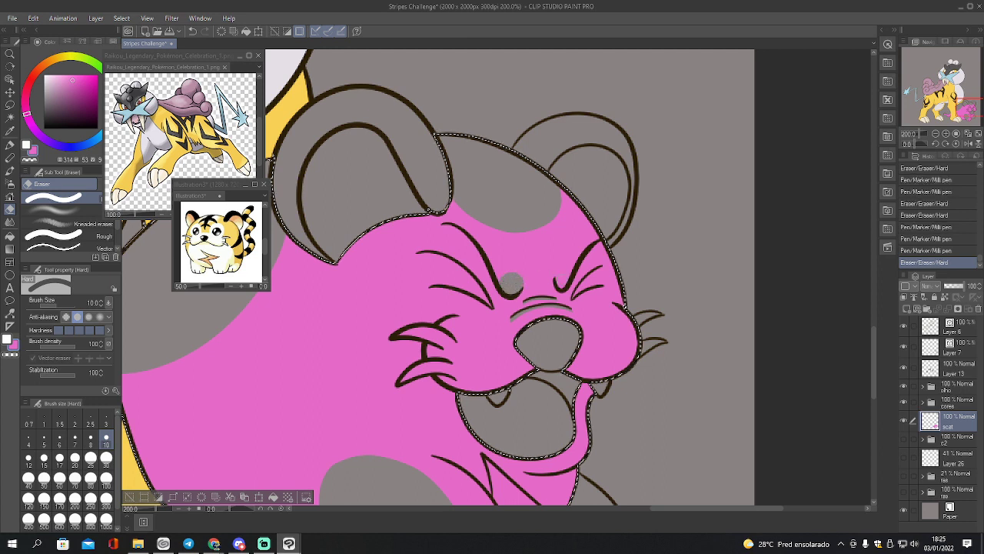
{"action": "left_click", "coordinate": [562, 277]}
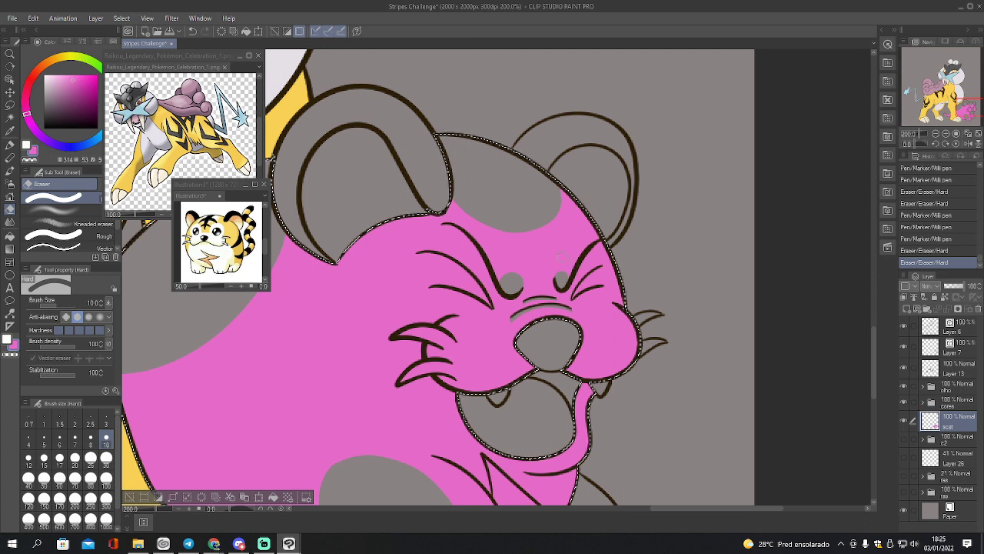
Erase thin highlights inside the two near cheek tufts with the Hard eraser at 6 px
{"action": "key", "text": "bracketleft"}
{"action": "key", "text": "bracketleft"}
{"action": "key", "text": "bracketleft"}
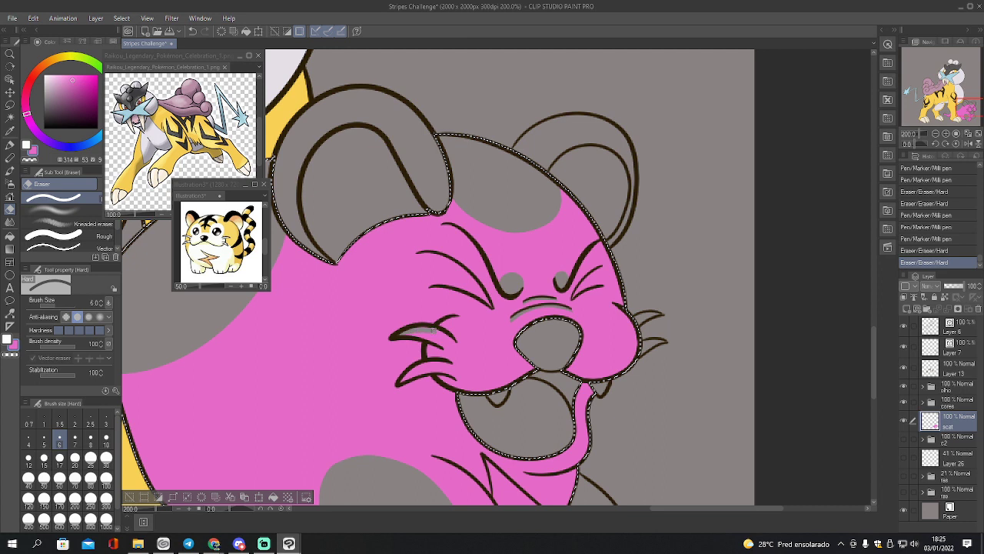
{"action": "left_click", "coordinate": [451, 337]}
{"action": "mouse_move", "coordinate": [424, 327]}
{"action": "left_mouse_down"}
{"action": "mouse_move", "coordinate": [437, 330]}
{"action": "mouse_move", "coordinate": [440, 360]}
{"action": "left_mouse_up"}
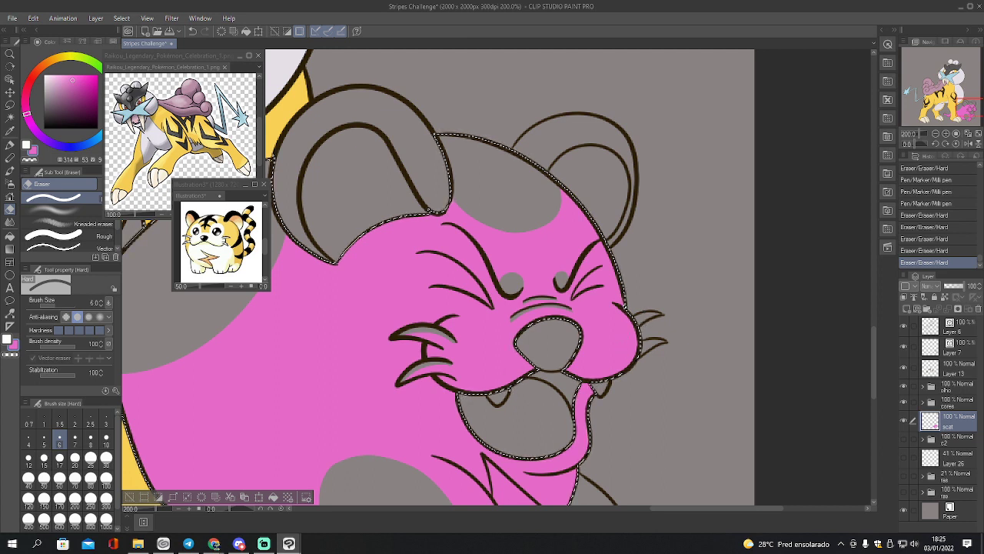
Touch up the pink along the cub's jaw beside the open mouth with the 7 px Milli pen and clear the selection
{"action": "key", "text": "p"}
{"action": "left_click_drag", "start_coordinate": [591, 392], "coordinate": [588, 441]}
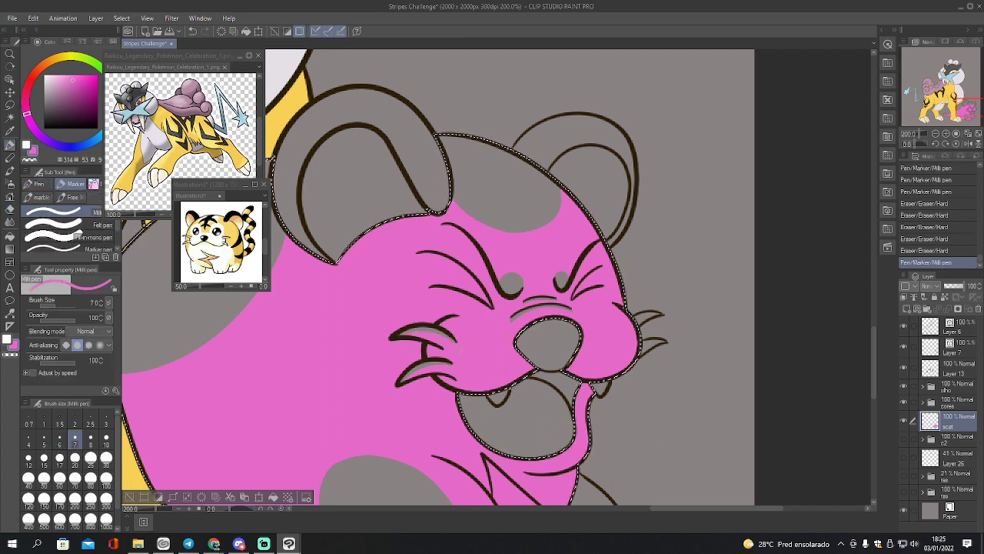
{"action": "key", "text": "ctrl+d"}
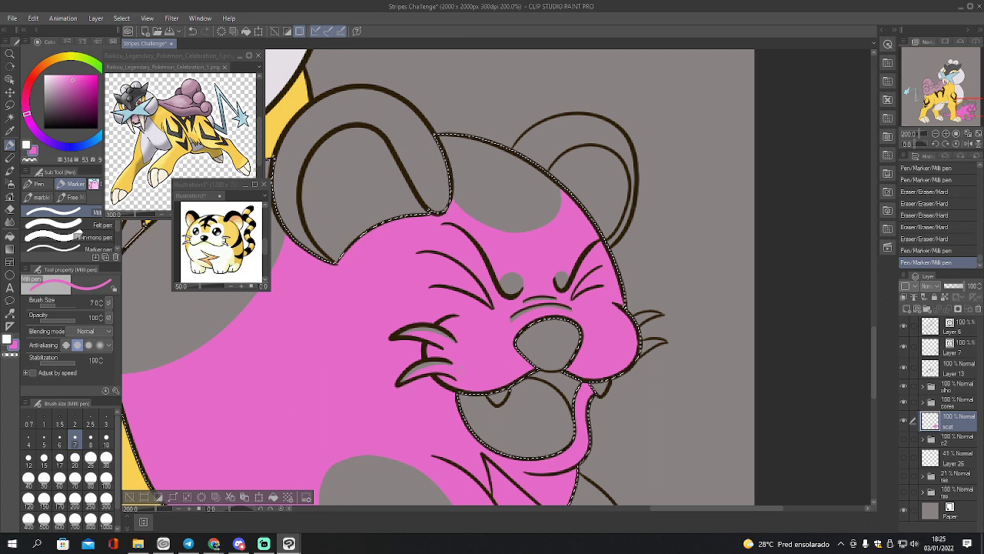
Select both fur tufts on the far cheek and fill them with pink
{"action": "key", "text": "w"}
{"action": "left_click", "coordinate": [638, 321]}
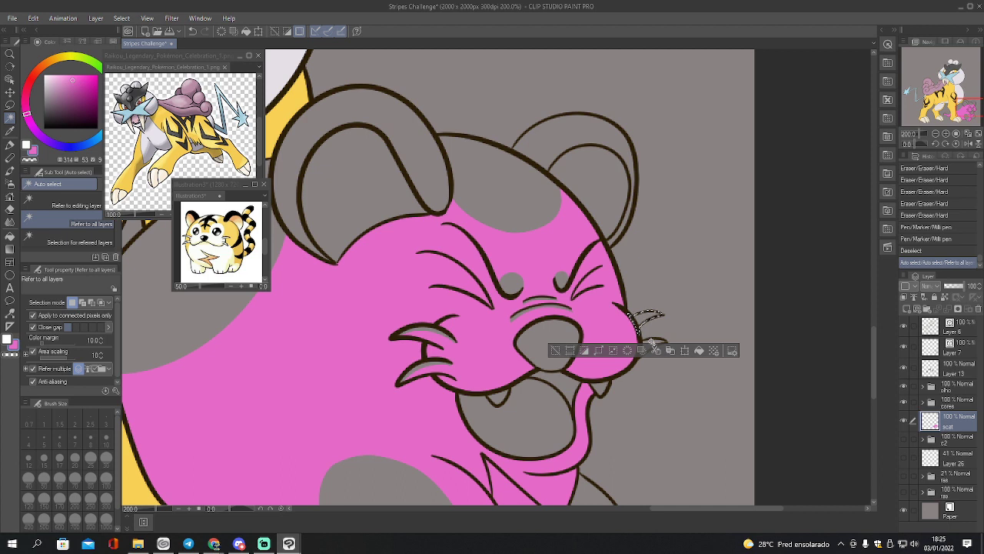
{"action": "left_click", "coordinate": [657, 344], "text": "shift"}
{"action": "key", "text": "g"}
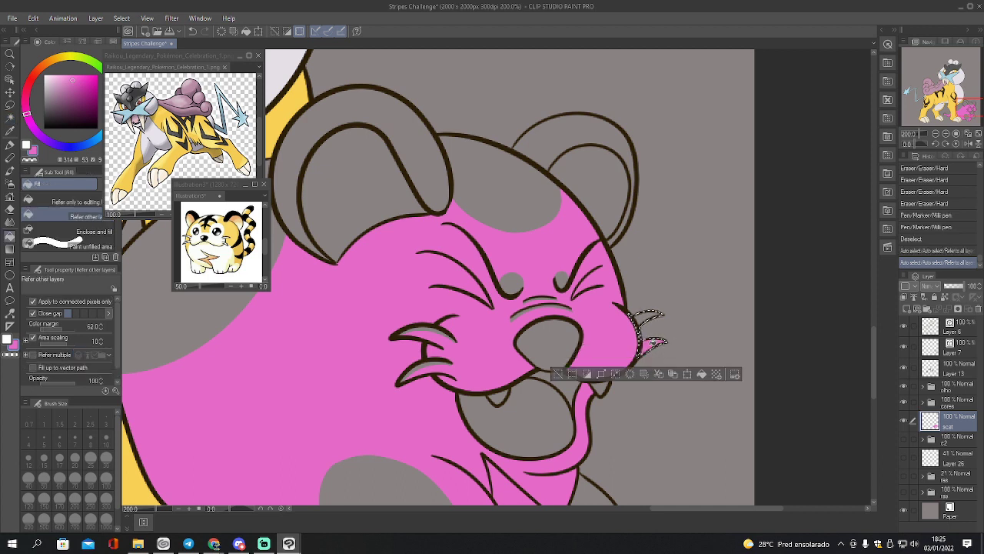
{"action": "left_click", "coordinate": [645, 320]}
{"action": "left_click", "coordinate": [655, 343]}
Erase highlights along the upper edges of the far cheek tufts with the 6 px Hard eraser and clear the selection
{"action": "key", "text": "e"}
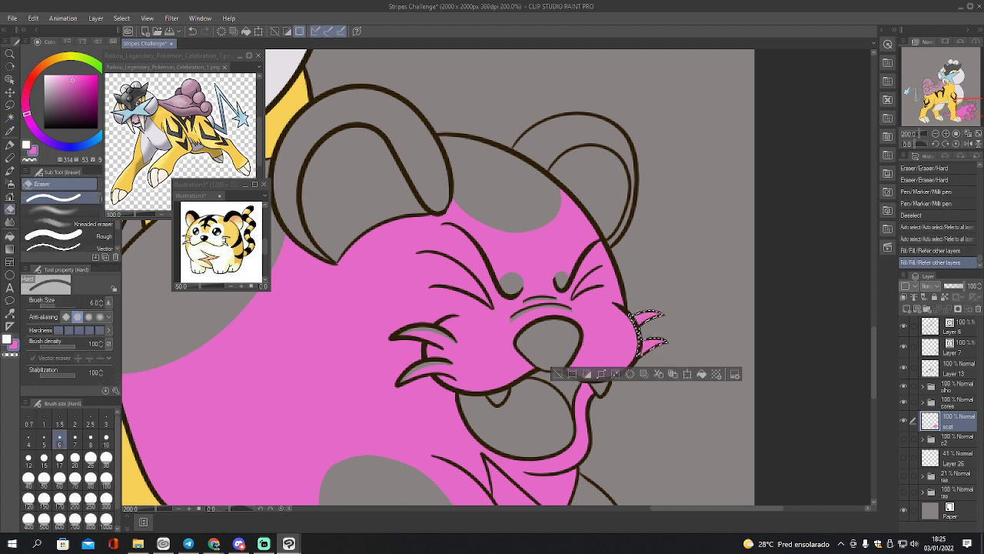
{"action": "left_click_drag", "start_coordinate": [652, 309], "coordinate": [663, 313]}
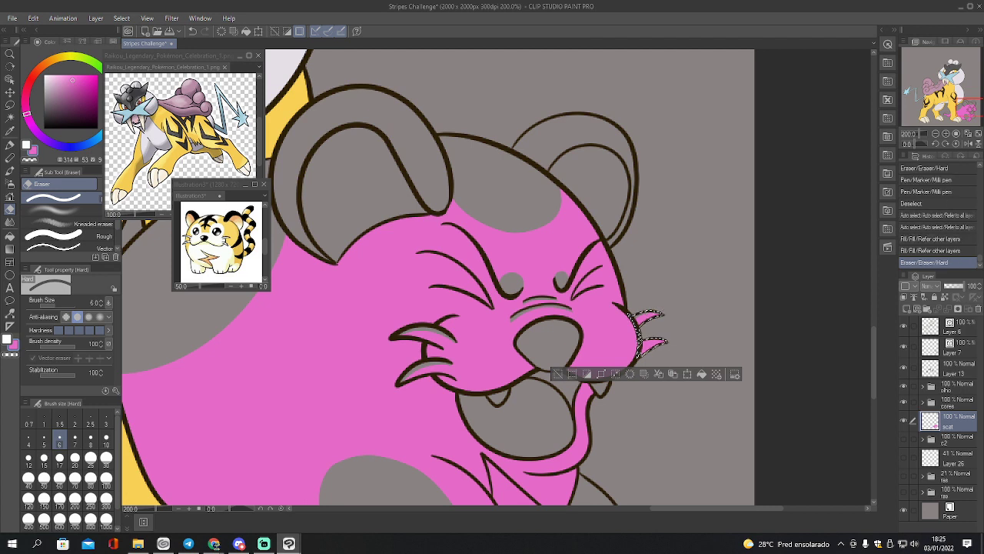
{"action": "left_click", "coordinate": [661, 340]}
{"action": "key", "text": "ctrl+d"}
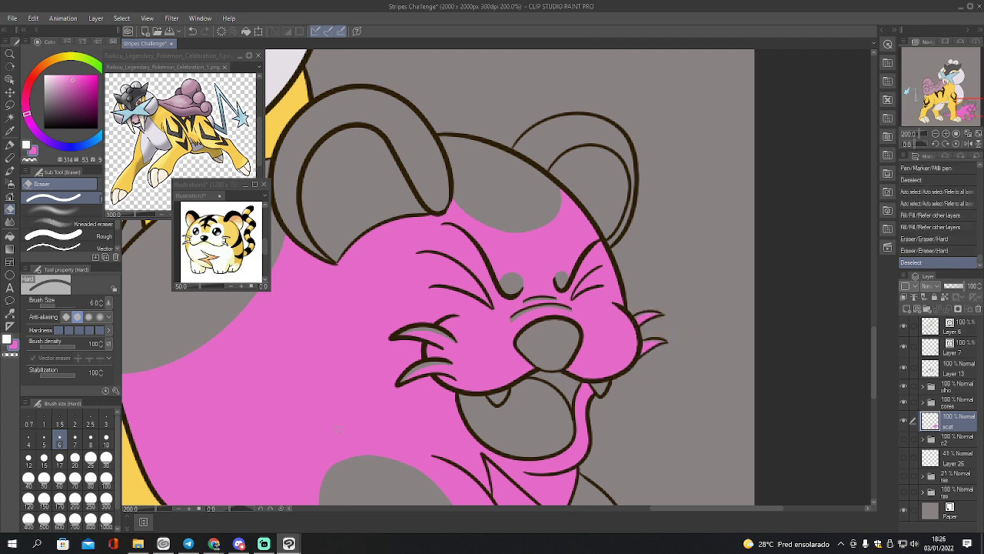
Select the cub's far forepaw, fill it with pink and clear the selection
{"action": "left_click_drag", "start_coordinate": [952, 100], "coordinate": [966, 114]}
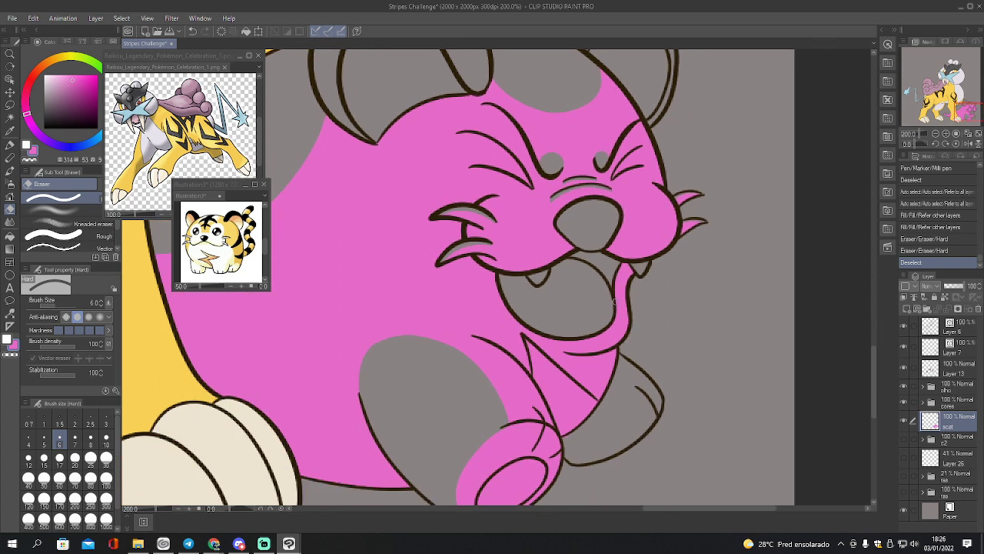
{"action": "key", "text": "w"}
{"action": "left_click", "coordinate": [635, 400]}
{"action": "key", "text": "g"}
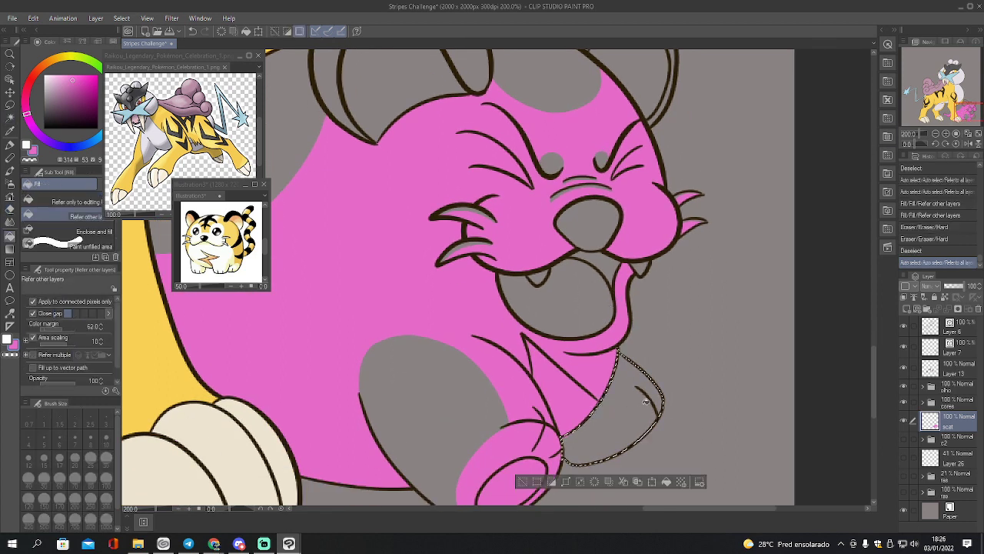
{"action": "left_click", "coordinate": [641, 397]}
{"action": "key", "text": "ctrl+d"}
Select the oval pad on the near paw, erase a highlight along its upper edge at 6 px and clear the selection
{"action": "left_click_drag", "start_coordinate": [685, 335], "coordinate": [780, 228]}
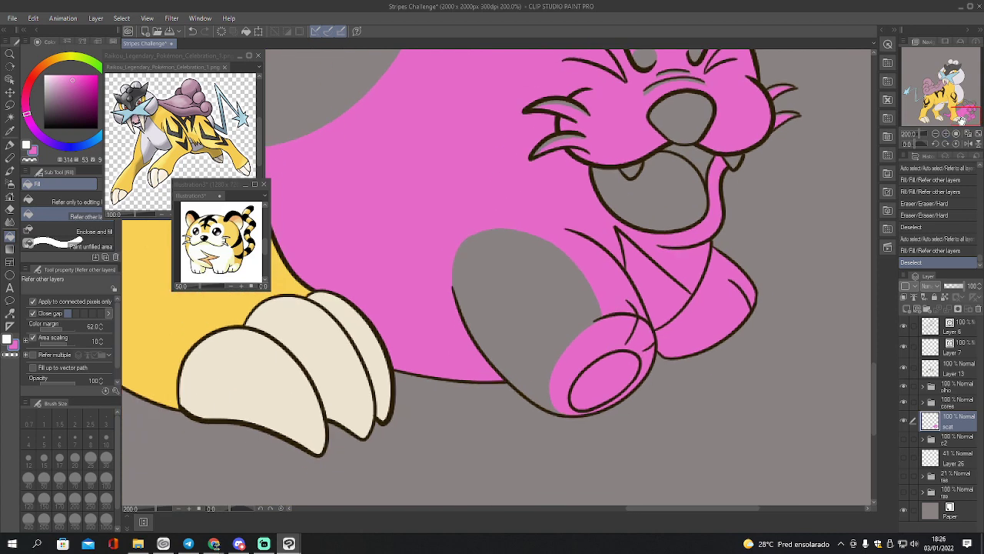
{"action": "key", "text": "w"}
{"action": "left_click", "coordinate": [607, 366]}
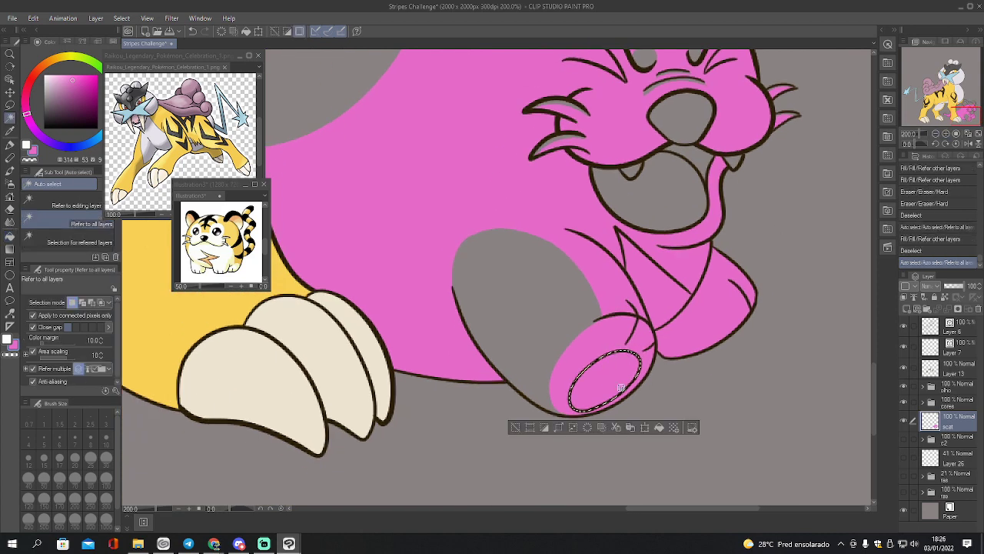
{"action": "key", "text": "e"}
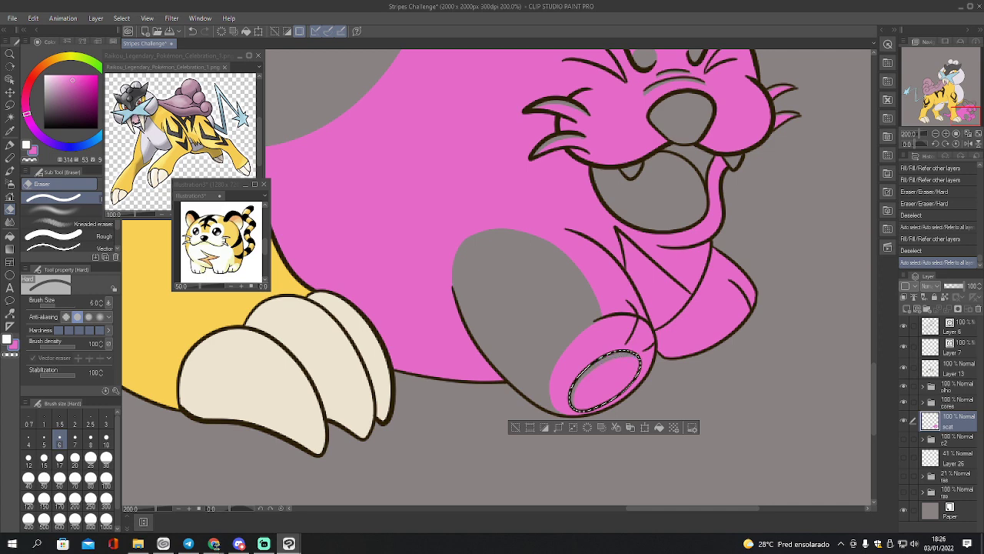
{"action": "left_click_drag", "start_coordinate": [576, 405], "coordinate": [603, 356]}
{"action": "key", "text": "ctrl+d"}
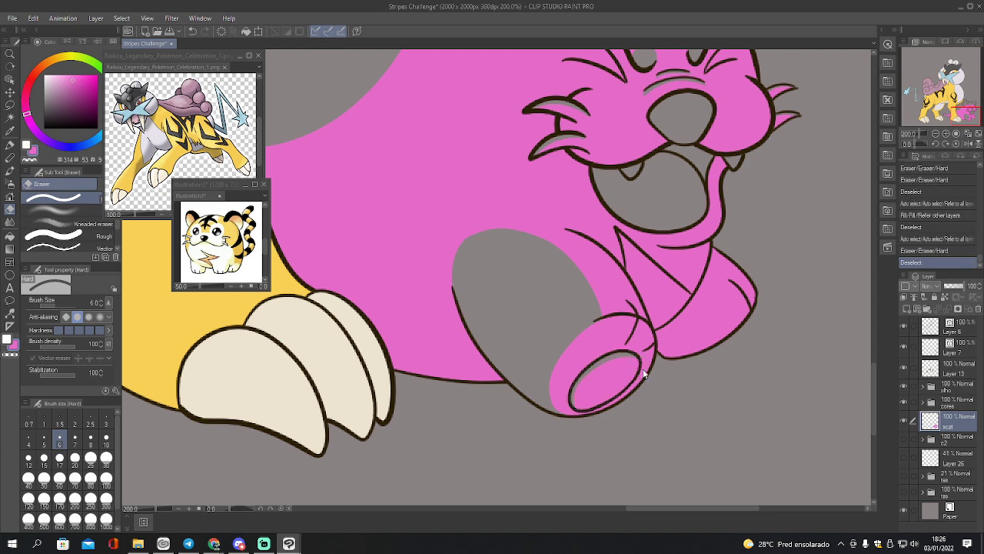
Select the open mouth's interior, draw a curved shadow boundary across it with the Milli pen and fill the area below pink
{"action": "double_click", "coordinate": [936, 134]}
{"action": "left_click_drag", "start_coordinate": [943, 118], "coordinate": [965, 111]}
{"action": "left_click", "coordinate": [948, 133]}
{"action": "key", "text": "w"}
{"action": "left_click", "coordinate": [615, 309]}
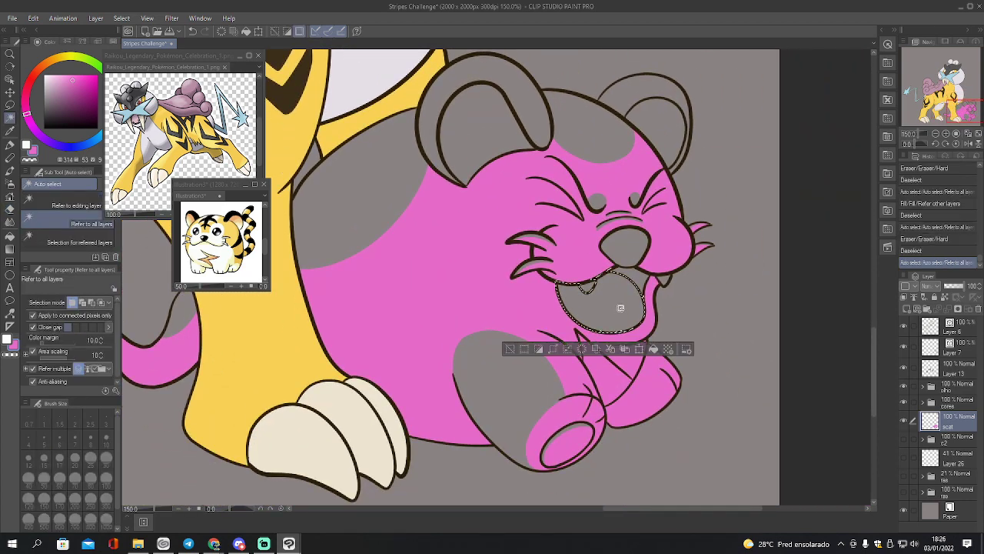
{"action": "key", "text": "p"}
{"action": "mouse_move", "coordinate": [592, 287]}
{"action": "left_mouse_down"}
{"action": "mouse_move", "coordinate": [608, 307]}
{"action": "mouse_move", "coordinate": [641, 297]}
{"action": "left_mouse_up"}
{"action": "key", "text": "g"}
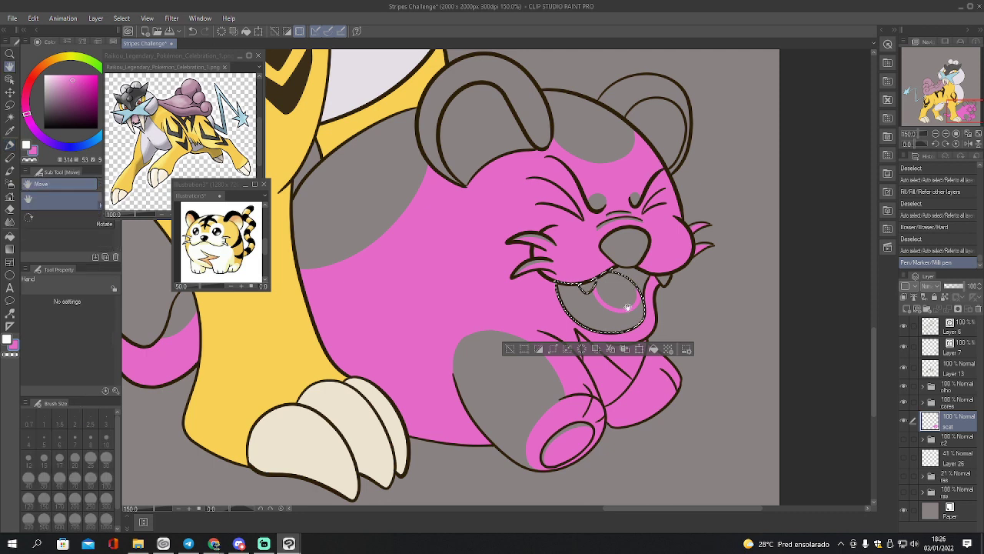
{"action": "left_click", "coordinate": [627, 309]}
{"action": "key", "text": "ctrl+d"}
Select the near fang in the open mouth and shade part of it pink with the 7 px Milli pen
{"action": "key", "text": "w"}
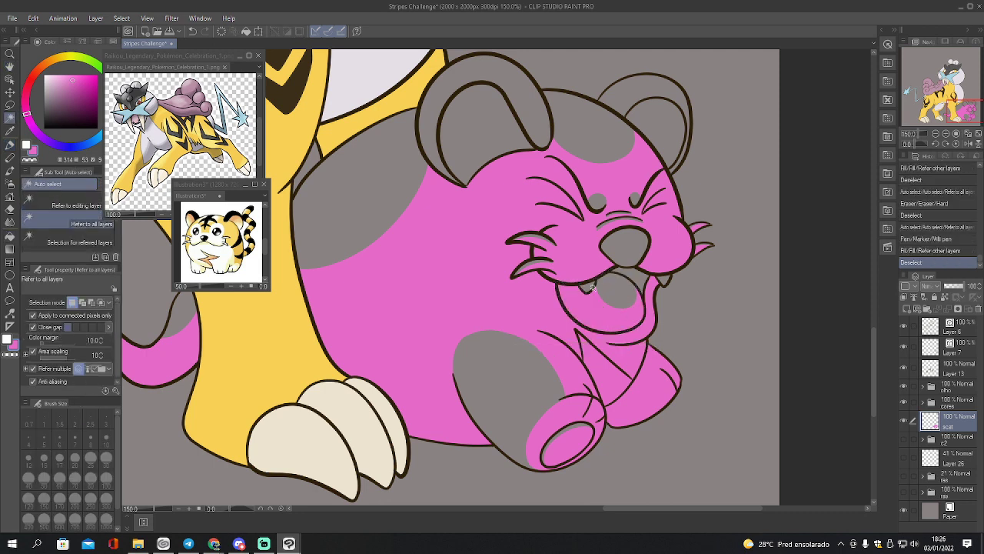
{"action": "left_click", "coordinate": [586, 284]}
{"action": "key", "text": "p"}
{"action": "mouse_move", "coordinate": [583, 280]}
{"action": "left_mouse_down"}
{"action": "mouse_move", "coordinate": [593, 291]}
{"action": "mouse_move", "coordinate": [592, 282]}
{"action": "left_mouse_up"}
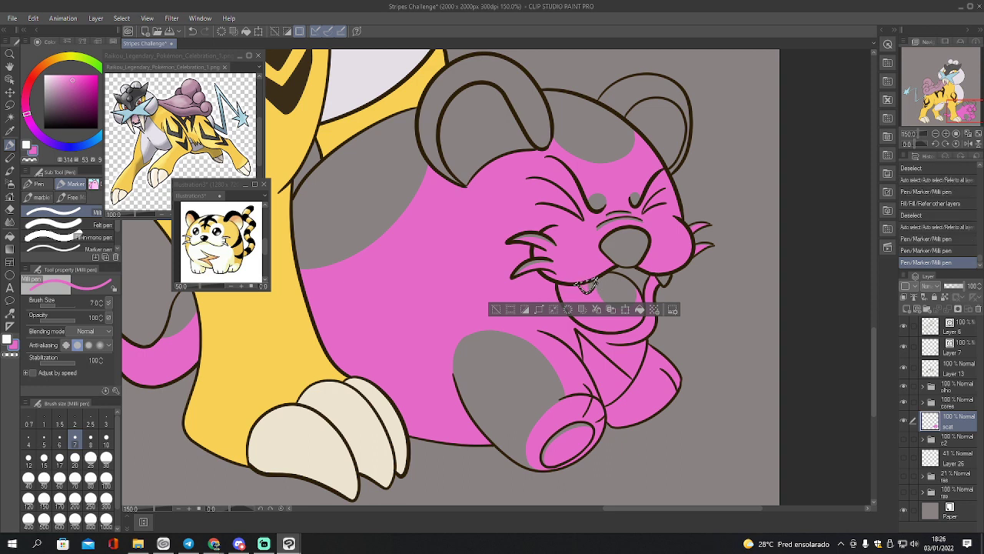
{"action": "left_click_drag", "start_coordinate": [584, 285], "coordinate": [592, 284]}
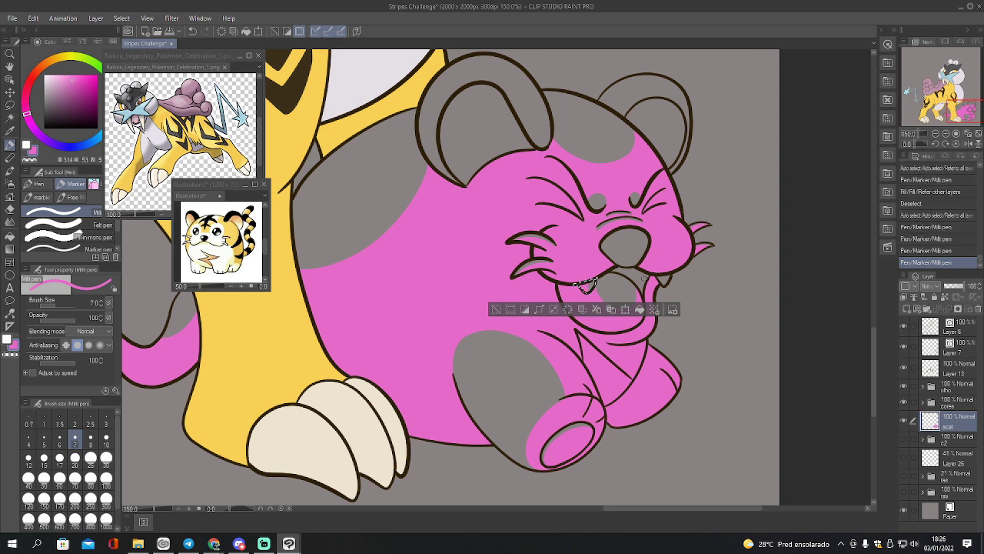
Select the cub's far fang, shade part of it pink with the 7 px Milli pen and clear the selection
{"action": "key", "text": "w"}
{"action": "left_click", "coordinate": [663, 279]}
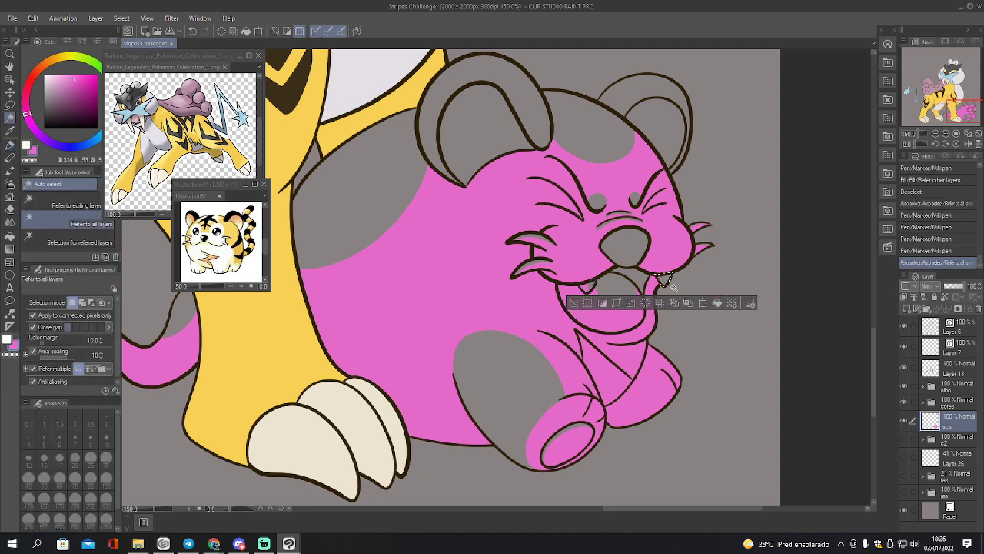
{"action": "key", "text": "p"}
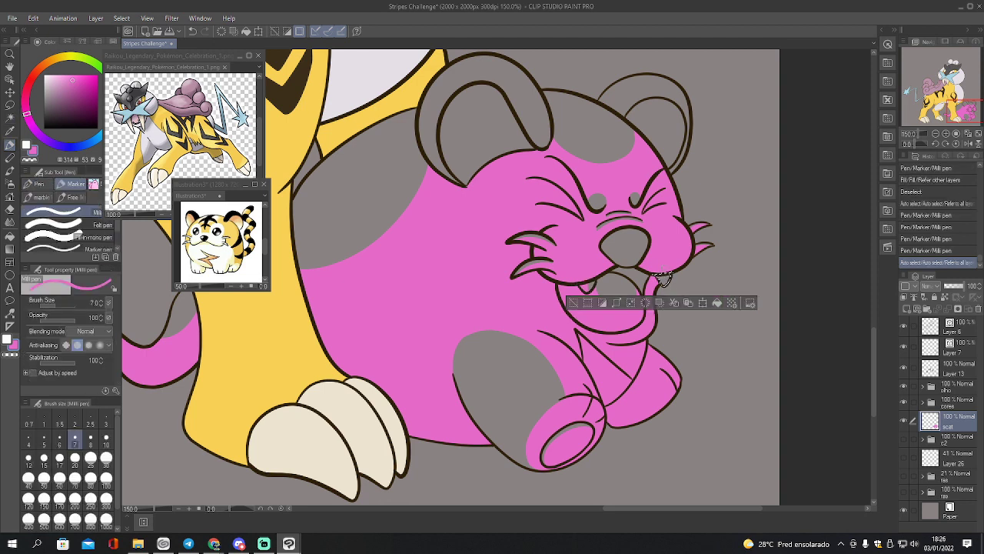
{"action": "left_click_drag", "start_coordinate": [660, 275], "coordinate": [666, 283]}
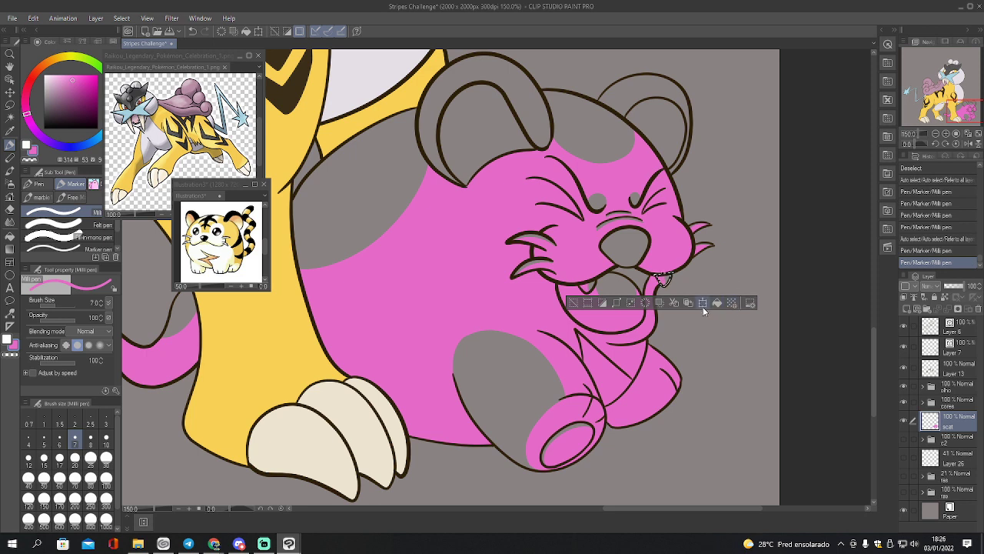
{"action": "key", "text": "ctrl+d"}
Select the mouth area above the tongue, draw a shadow boundary, fill the far side pink, deselect and touch up the shading with the 6 px eraser
{"action": "key", "text": "w"}
{"action": "left_click", "coordinate": [643, 278]}
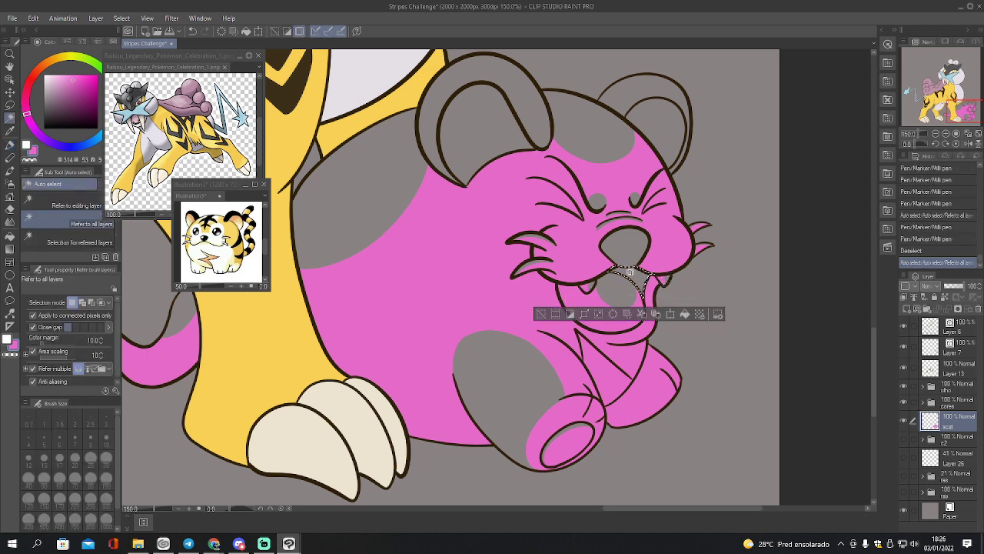
{"action": "key", "text": "p"}
{"action": "left_click_drag", "start_coordinate": [631, 277], "coordinate": [635, 286]}
{"action": "key", "text": "g"}
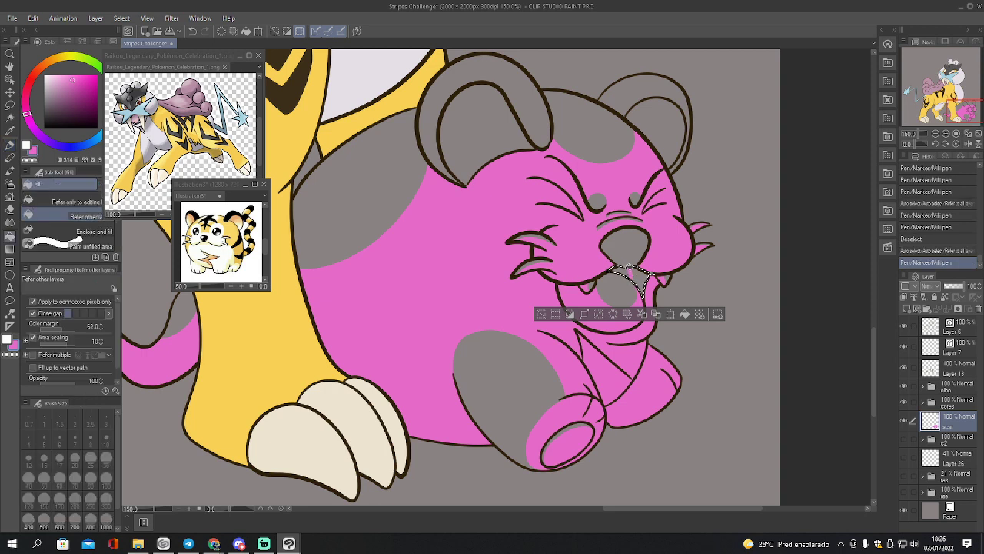
{"action": "left_click", "coordinate": [643, 279]}
{"action": "key", "text": "ctrl+d"}
{"action": "key", "text": "e"}
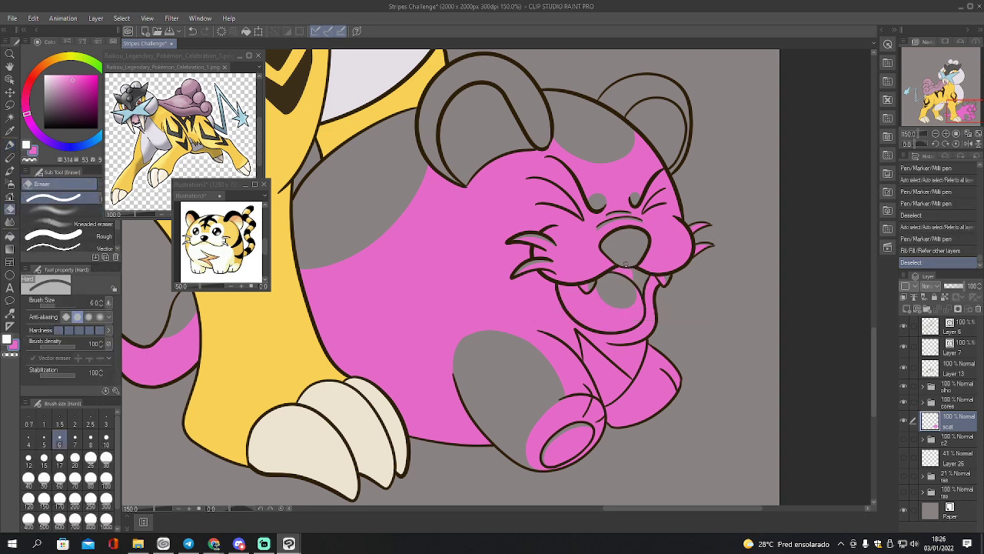
{"action": "left_click_drag", "start_coordinate": [631, 283], "coordinate": [634, 278]}
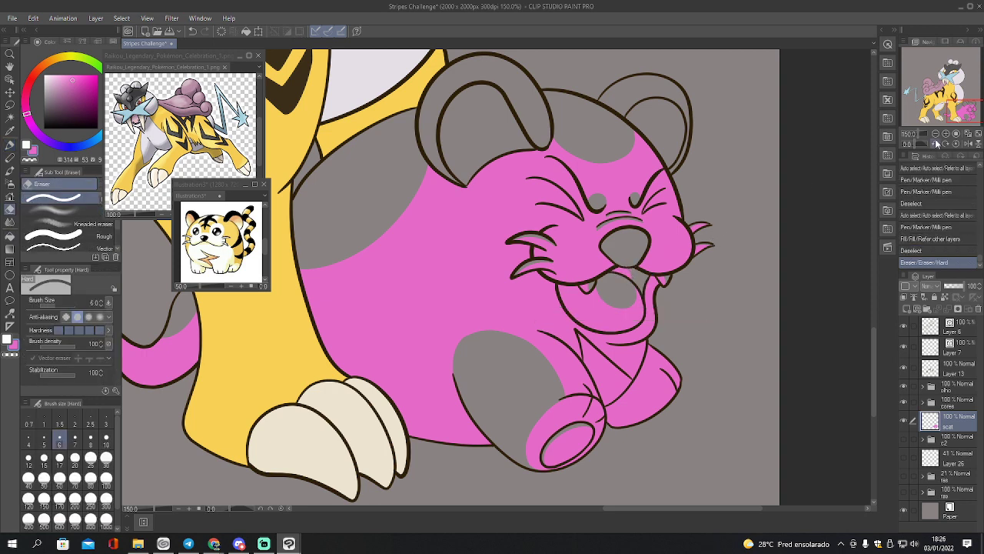
Select the inner areas of both of the cub's ears and ready the 7 px Milli pen for shading them
{"action": "left_click", "coordinate": [936, 134]}
{"action": "left_click", "coordinate": [937, 133]}
{"action": "left_click_drag", "start_coordinate": [942, 121], "coordinate": [940, 117]}
{"action": "key", "text": "w"}
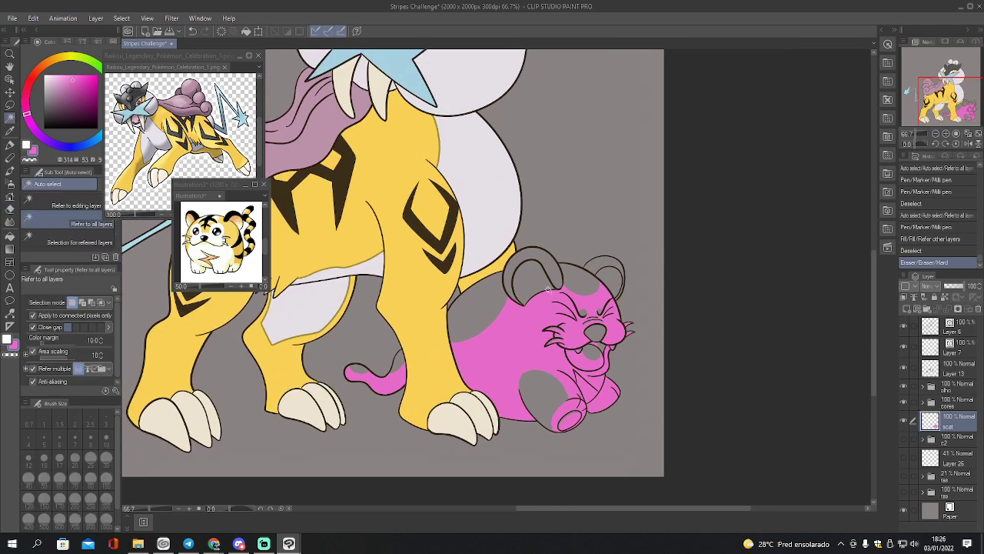
{"action": "left_click", "coordinate": [537, 279]}
{"action": "left_click", "coordinate": [612, 274]}
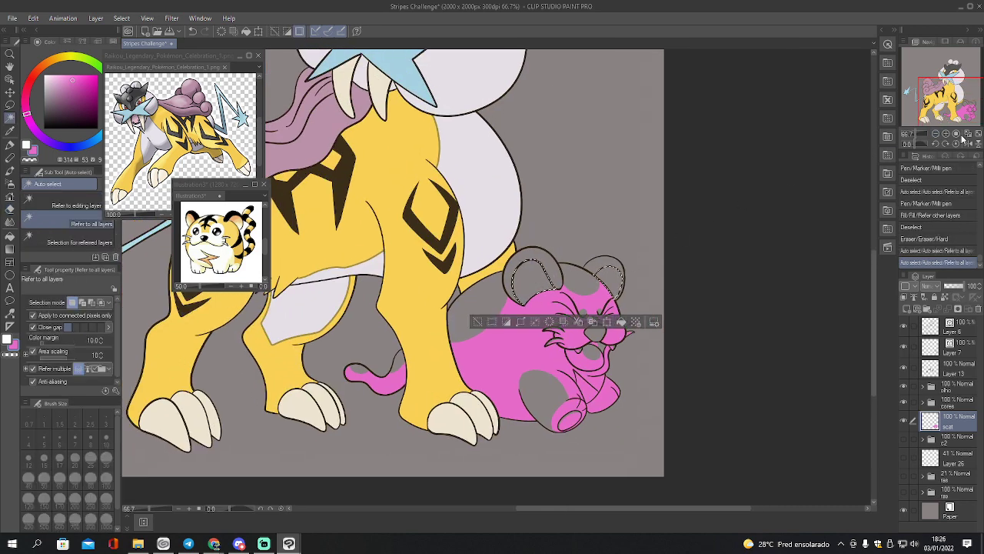
{"action": "left_click", "coordinate": [944, 136]}
{"action": "left_click", "coordinate": [945, 135]}
{"action": "left_click_drag", "start_coordinate": [955, 118], "coordinate": [967, 105]}
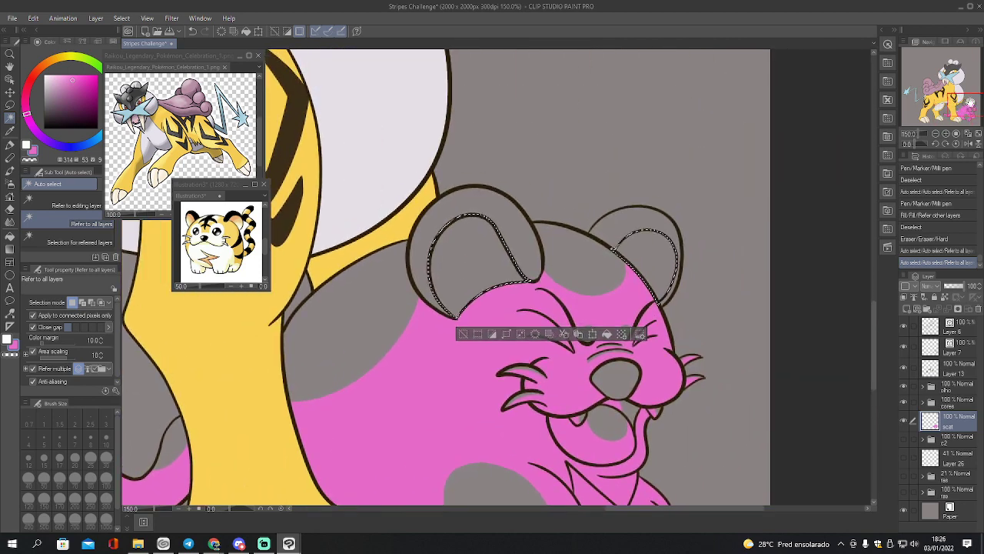
{"action": "key", "text": "p"}
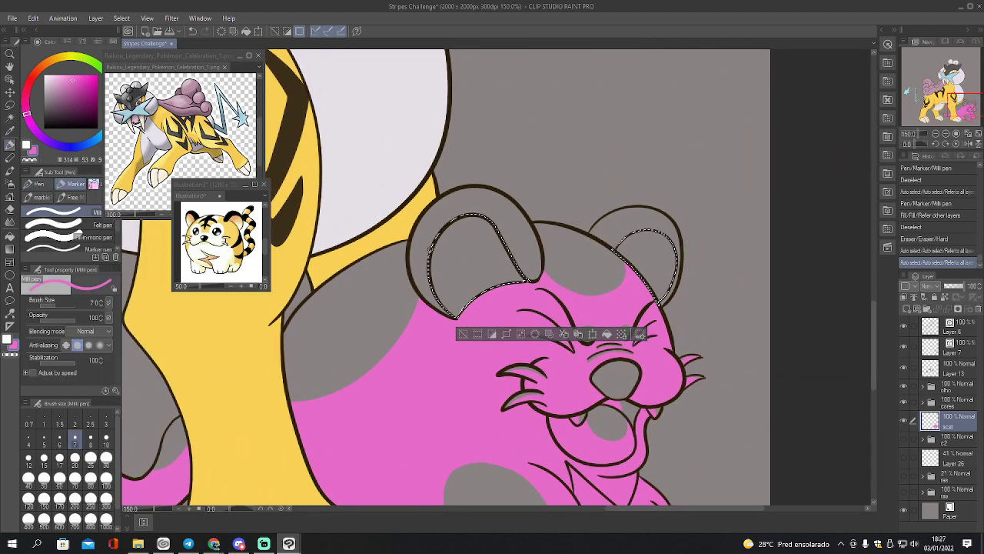
Try shading both inner ears of the cub by drawing pink Milli pen boundaries and filling the areas above them
{"action": "left_click_drag", "start_coordinate": [474, 269], "coordinate": [485, 290]}
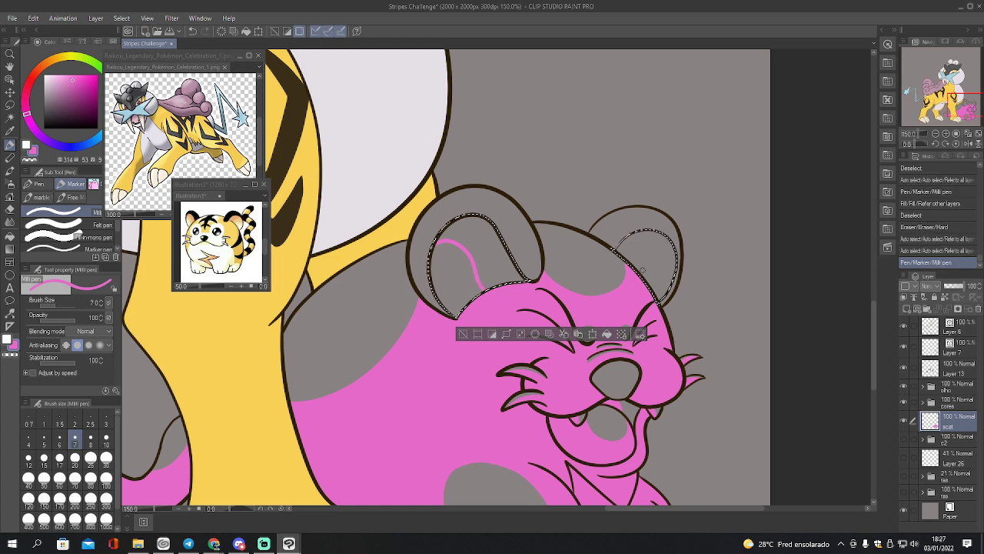
{"action": "left_click_drag", "start_coordinate": [638, 274], "coordinate": [676, 256]}
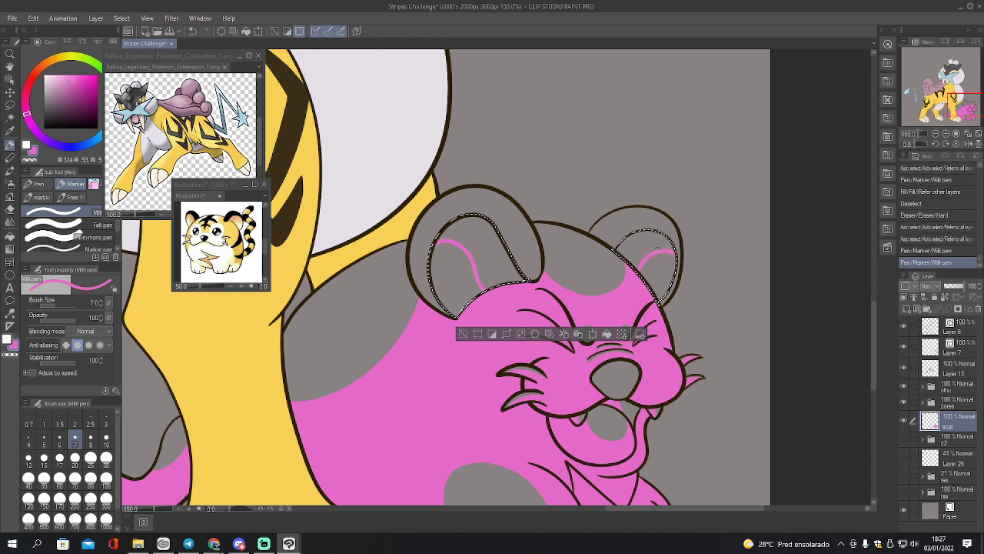
{"action": "key", "text": "g"}
{"action": "left_click", "coordinate": [654, 243]}
{"action": "left_click", "coordinate": [515, 257]}
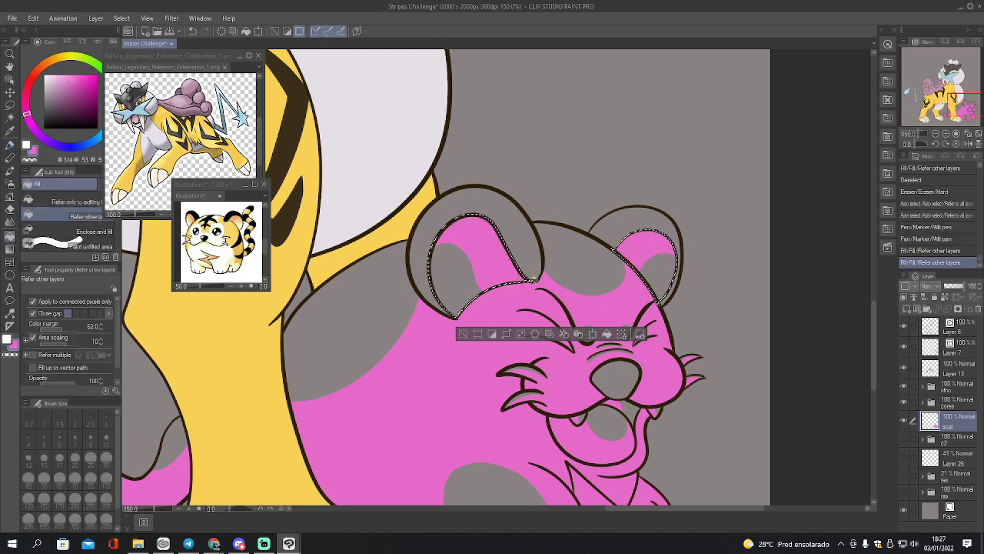
Try cleaning up the edge of the near ear's pink shading with the Hard eraser at size 17
{"action": "key", "text": "e"}
{"action": "key", "text": "bracketright"}
{"action": "key", "text": "bracketright"}
{"action": "key", "text": "bracketright"}
{"action": "key", "text": "bracketright"}
{"action": "key", "text": "bracketright"}
{"action": "key", "text": "bracketright"}
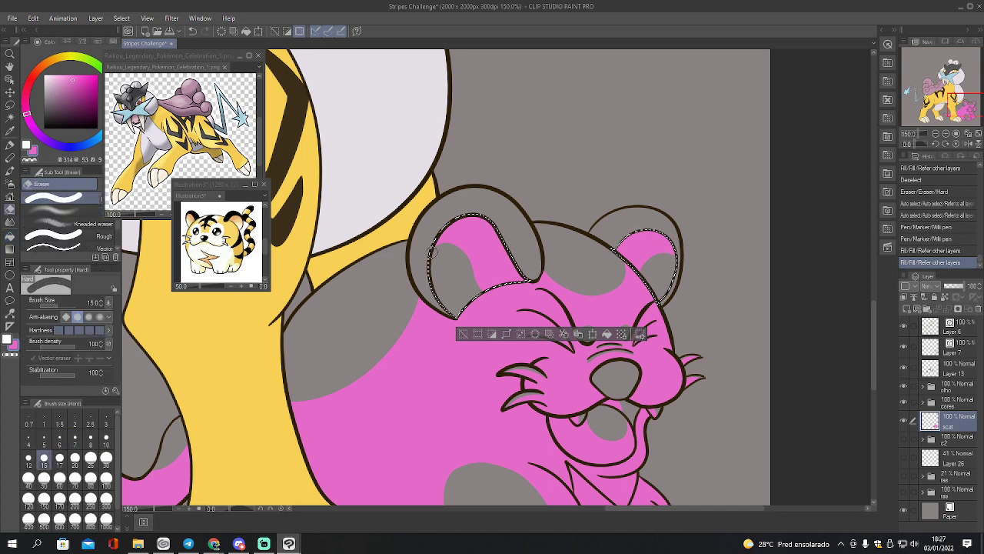
{"action": "left_click_drag", "start_coordinate": [478, 290], "coordinate": [481, 295]}
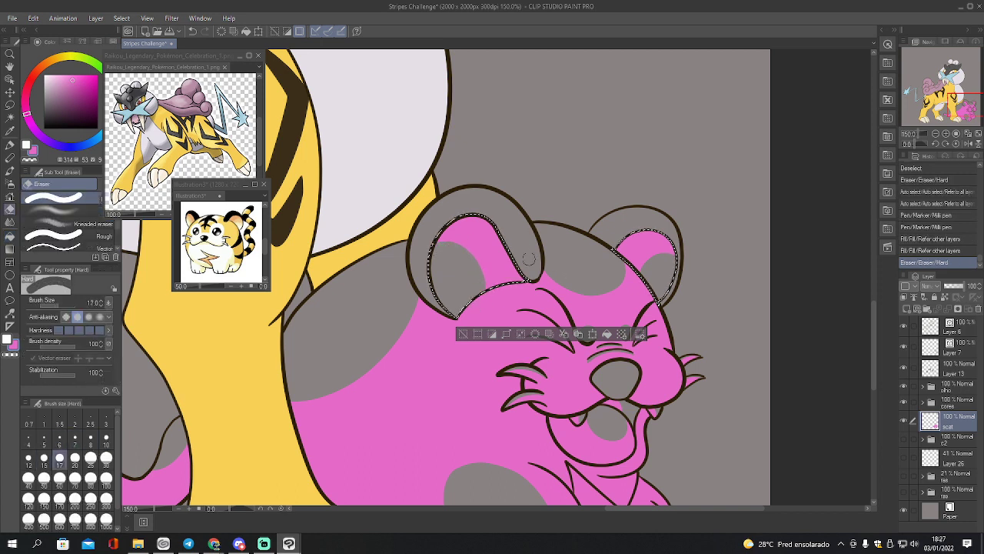
Undo the eraser stroke, the fills and the pink boundary lines in both inner ears
{"action": "key", "text": "ctrl+z"}
{"action": "key", "text": "ctrl+z"}
{"action": "key", "text": "ctrl+z"}
{"action": "key", "text": "ctrl+z"}
{"action": "key", "text": "ctrl+z"}
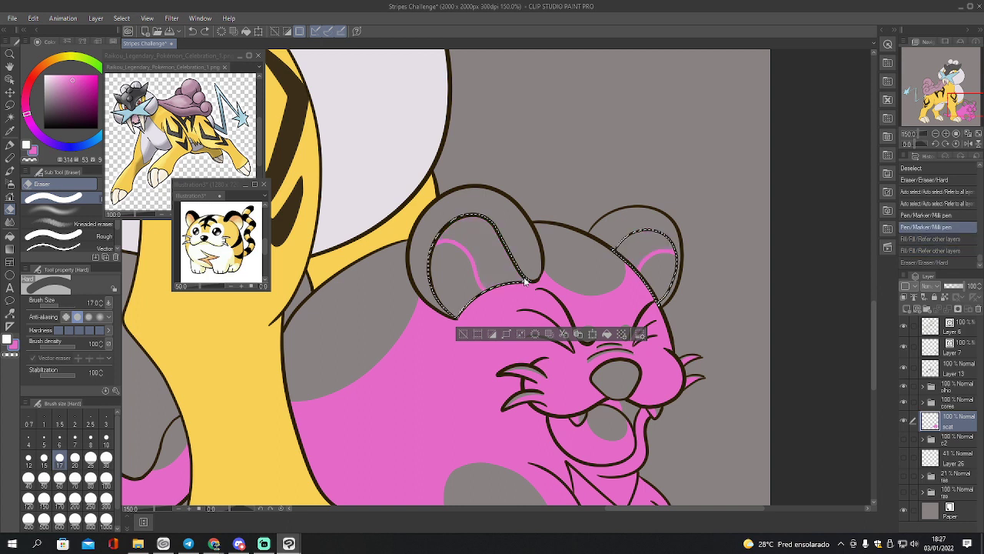
Draw curved pink shadow boundaries inside both selected inner ears with the Milli pen, reducing the brush size to 6 for the far ear
{"action": "key", "text": "p"}
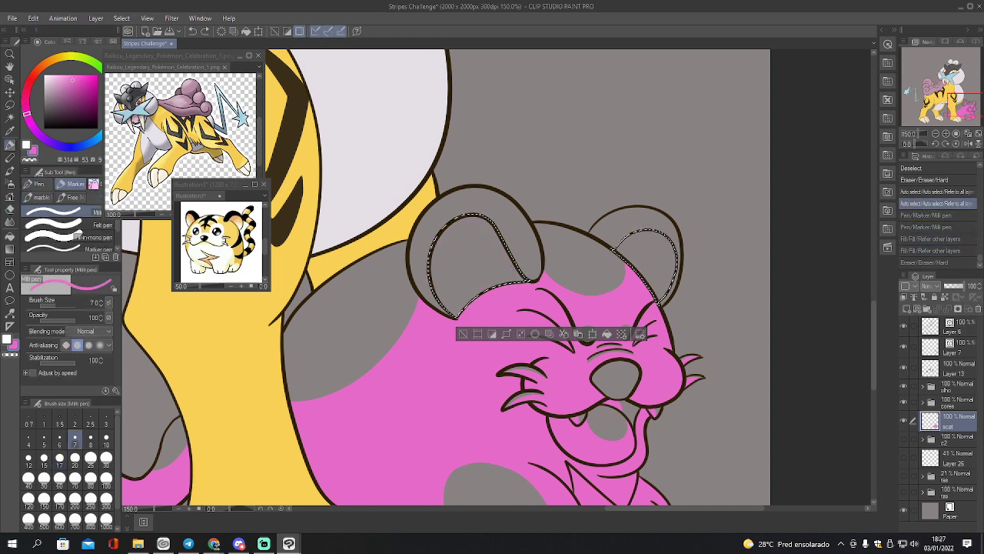
{"action": "left_click_drag", "start_coordinate": [493, 239], "coordinate": [502, 239]}
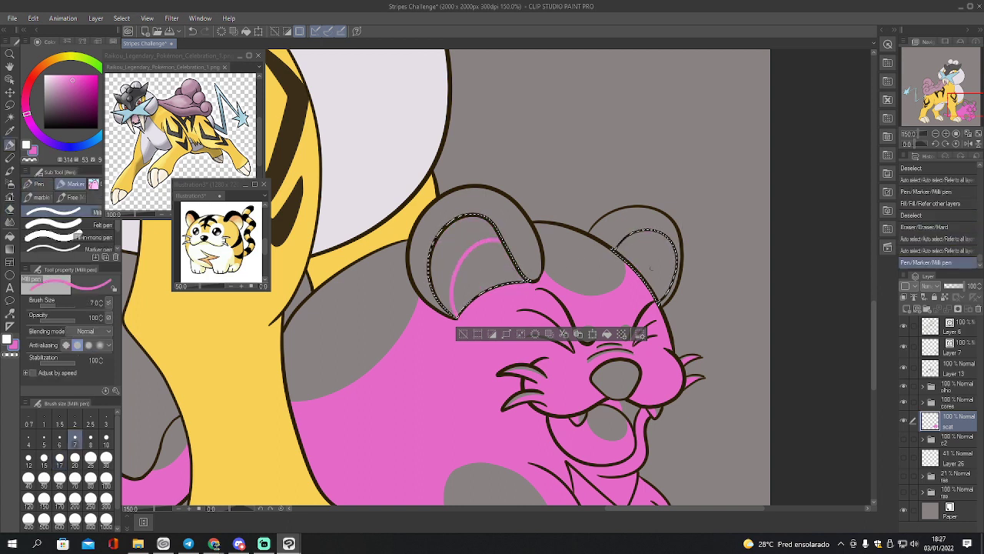
{"action": "mouse_move", "coordinate": [640, 233]}
{"action": "left_mouse_down"}
{"action": "mouse_move", "coordinate": [656, 247]}
{"action": "mouse_move", "coordinate": [658, 291]}
{"action": "left_mouse_up"}
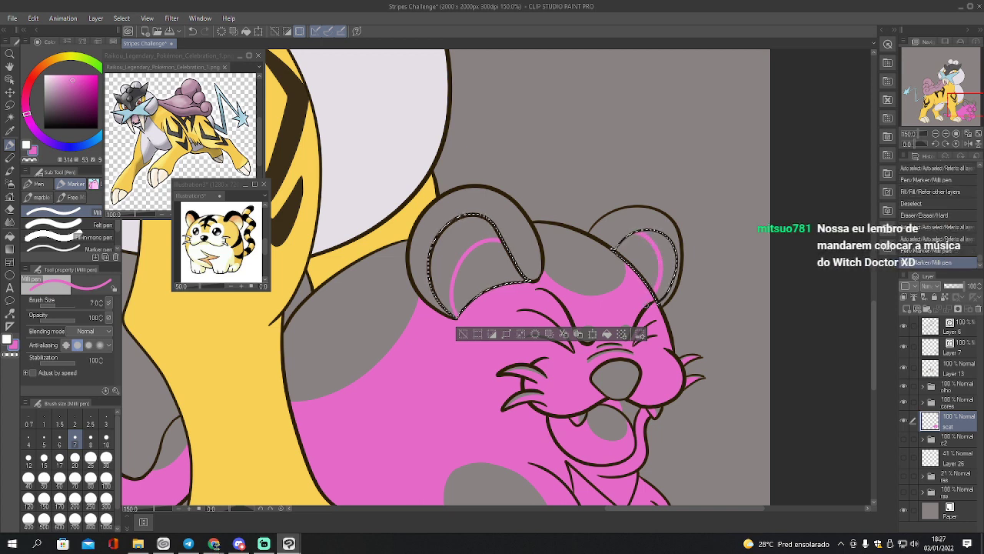
{"action": "key", "text": "ctrl+z"}
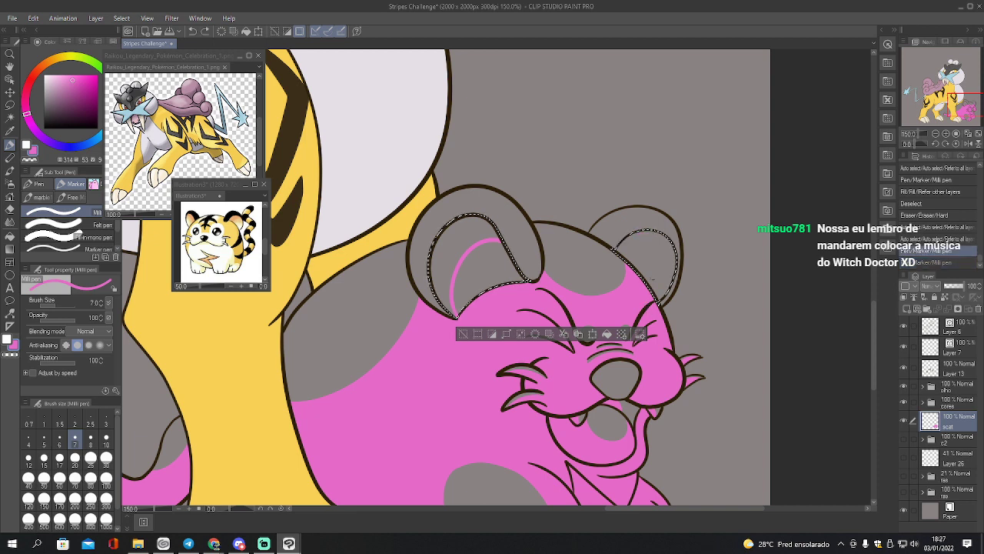
{"action": "key", "text": "bracketleft"}
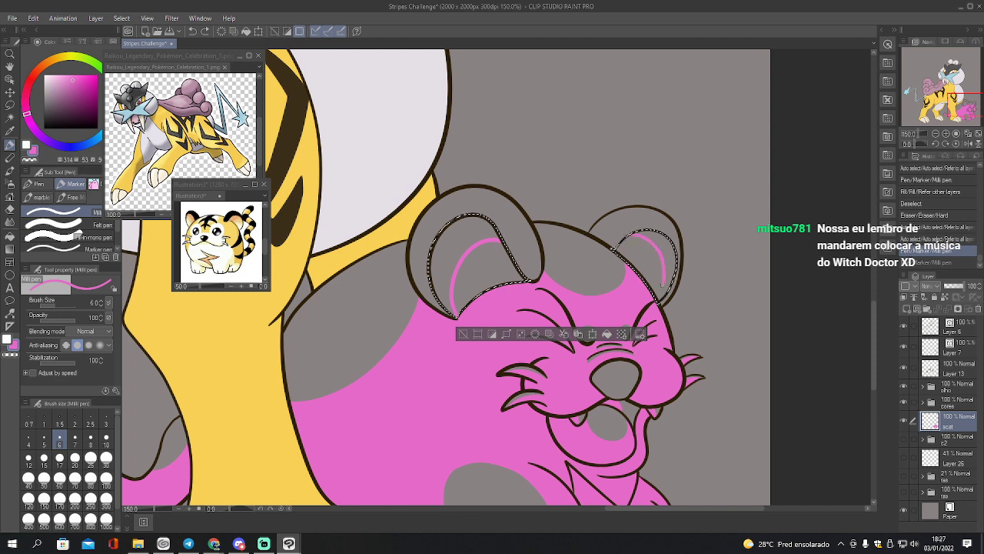
{"action": "key", "text": "ctrl+y"}
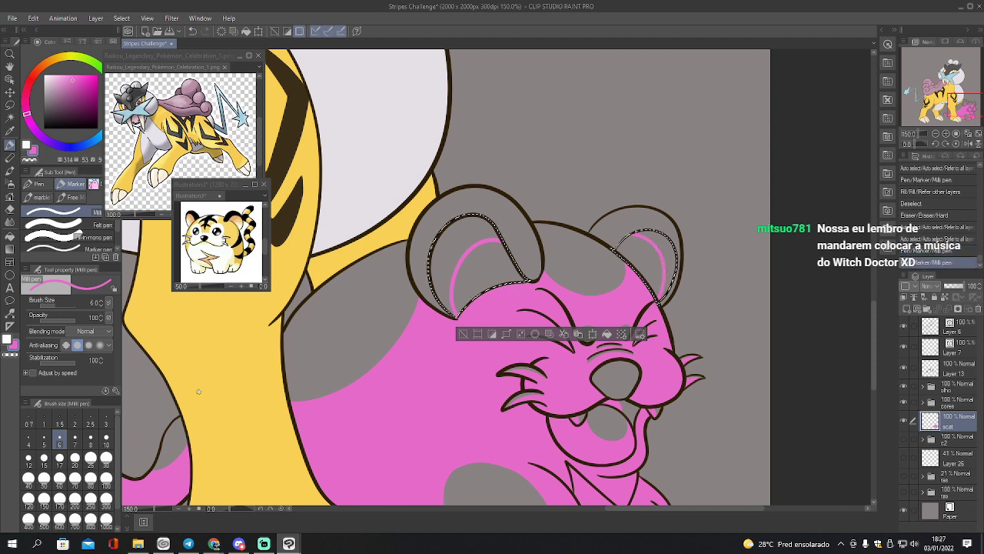
Fill the bounded inner-ear shadows on both ears with pink and clear the selection
{"action": "key", "text": "g"}
{"action": "left_click", "coordinate": [492, 238]}
{"action": "left_click", "coordinate": [648, 248]}
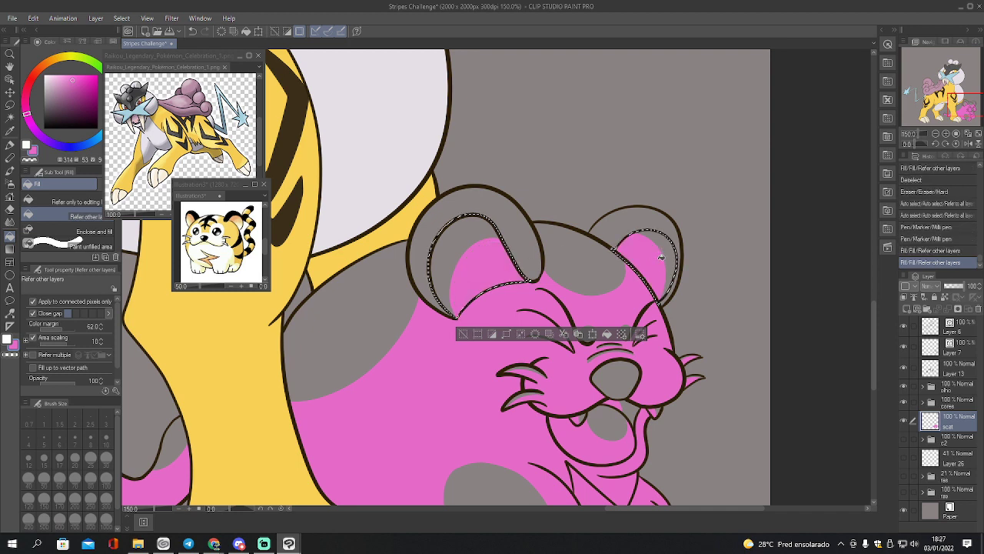
{"action": "key", "text": "ctrl+d"}
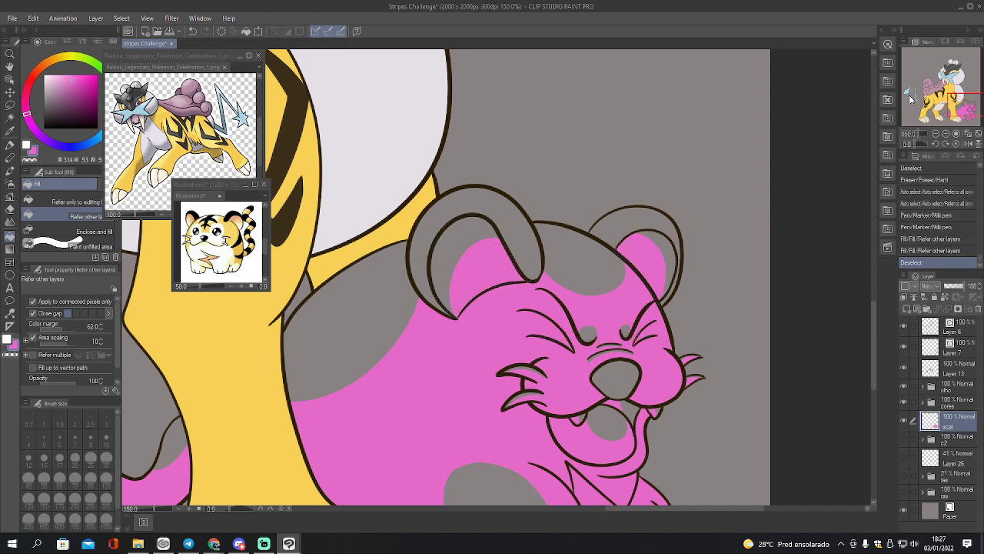
Add a raster layer above the cub's pink shading layer, naming the new layer "l cat" and the shading layer "s cat"
{"action": "left_click_drag", "start_coordinate": [958, 100], "coordinate": [961, 120]}
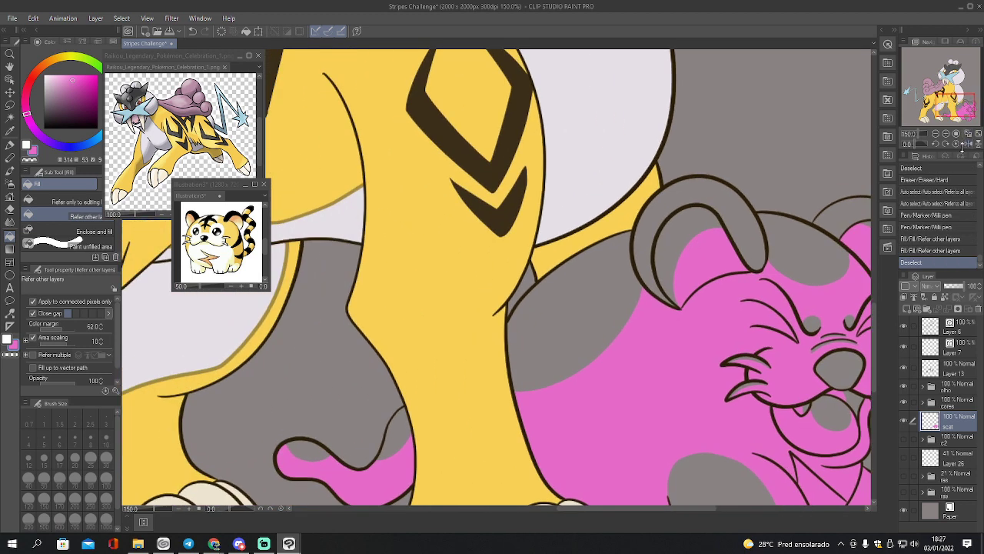
{"action": "left_click", "coordinate": [936, 134]}
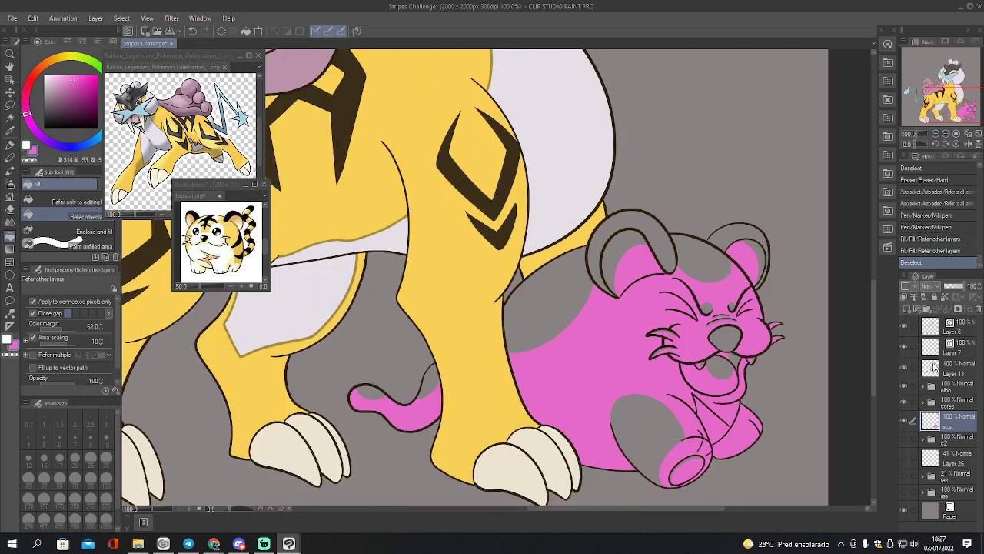
{"action": "left_click", "coordinate": [907, 308]}
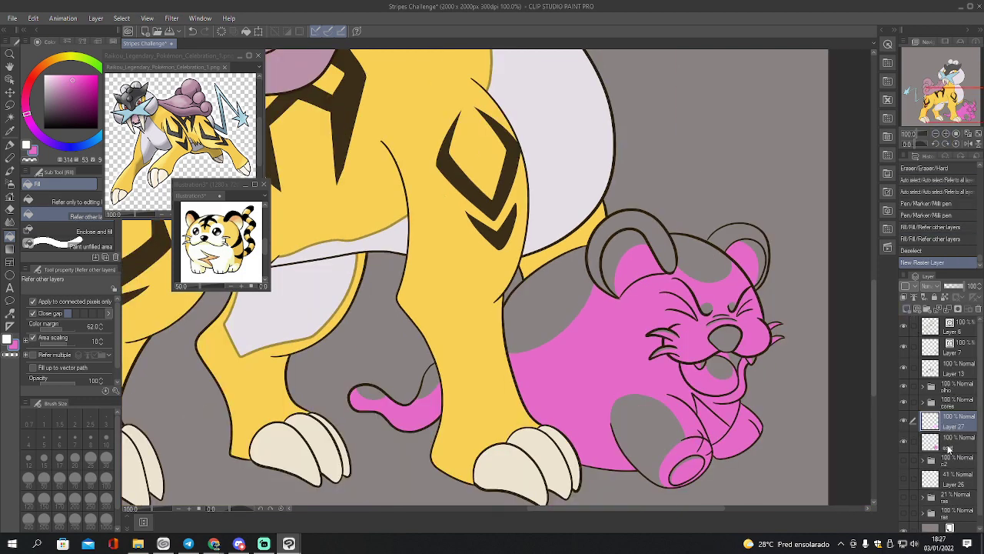
{"action": "double_click", "coordinate": [949, 446]}
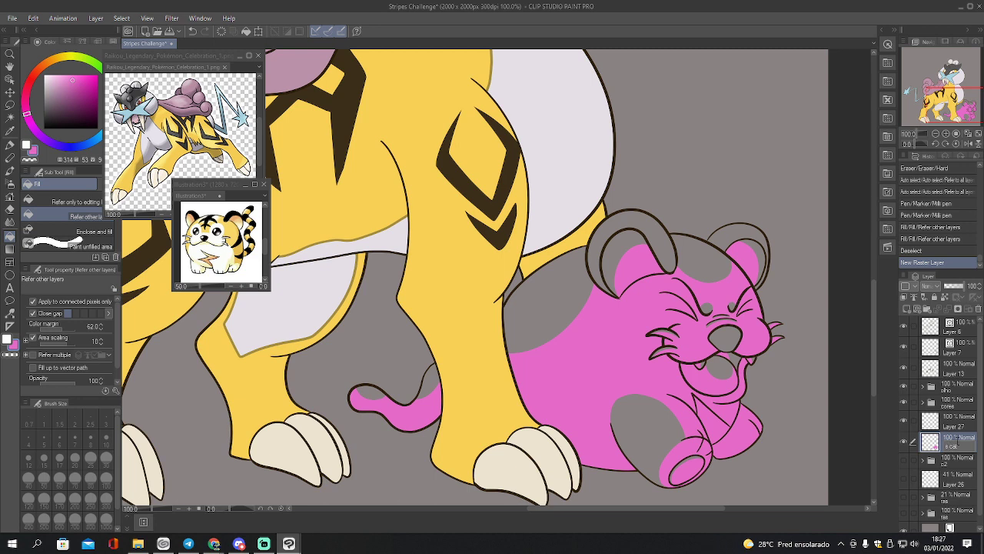
{"action": "double_click", "coordinate": [959, 425]}
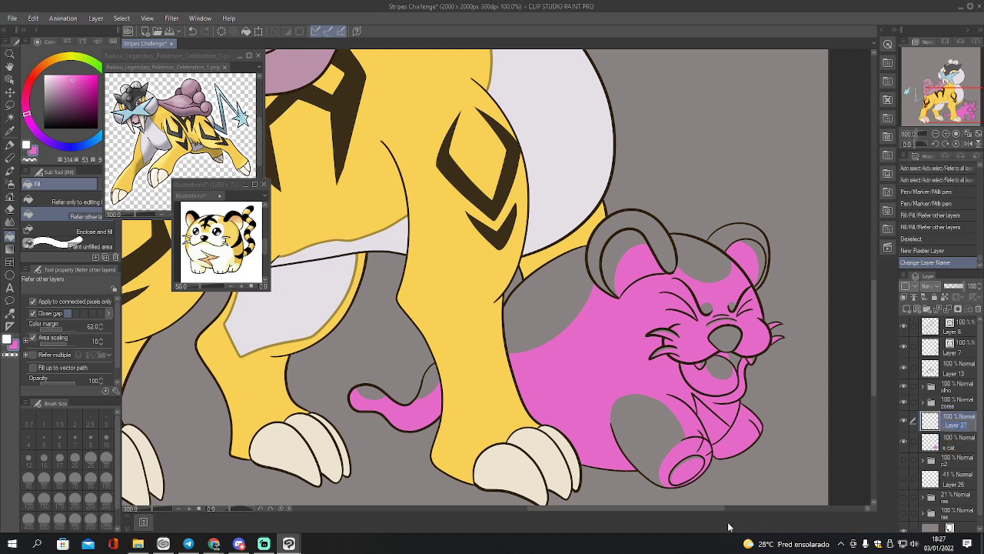
{"action": "key", "text": "BackSpace"}
{"action": "type", "text": "lcat"}
{"action": "key", "text": "Return"}
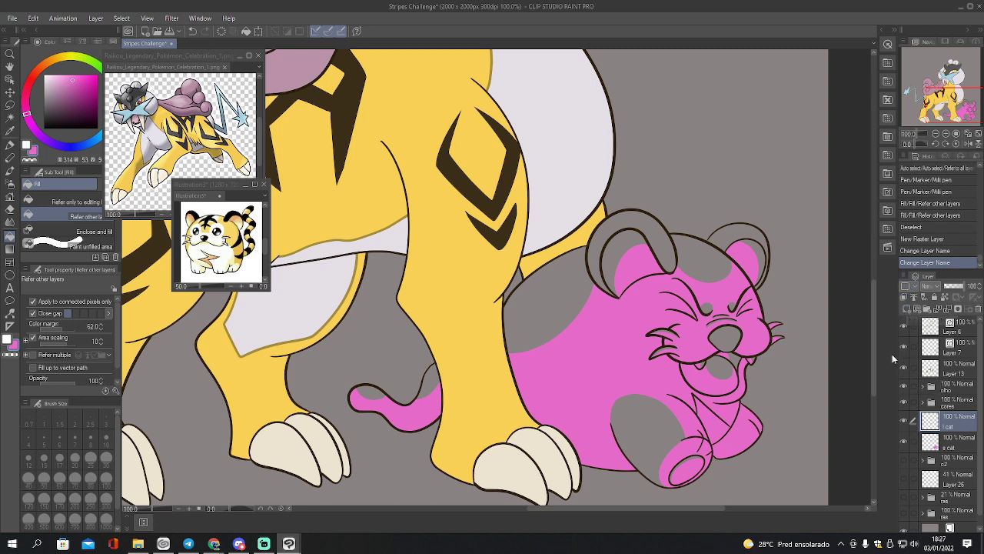
Outline an oval highlight on the cub's upper back in bright green with the Milli pen and fill it
{"action": "key", "text": "x"}
{"action": "left_click", "coordinate": [83, 82]}
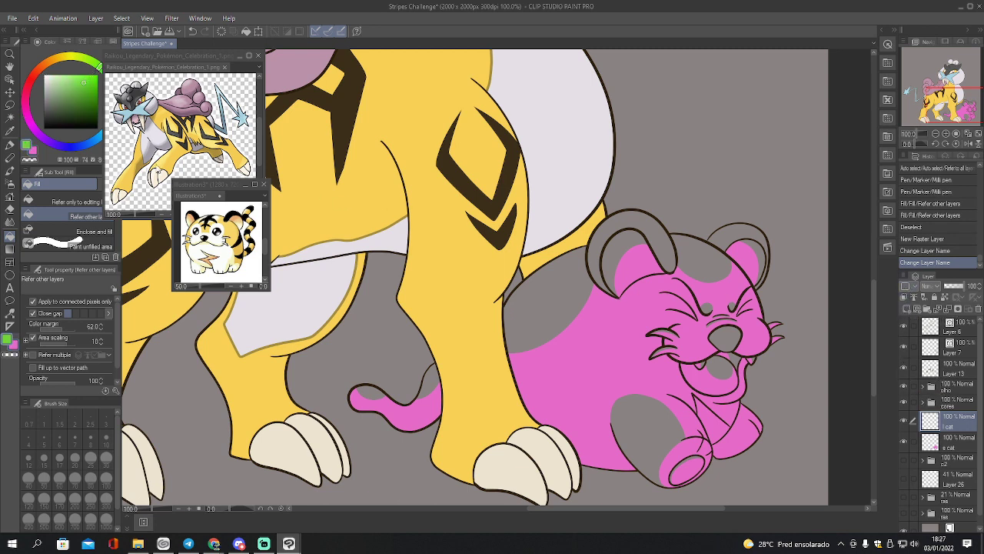
{"action": "key", "text": "p"}
{"action": "key", "text": "ctrl+plus"}
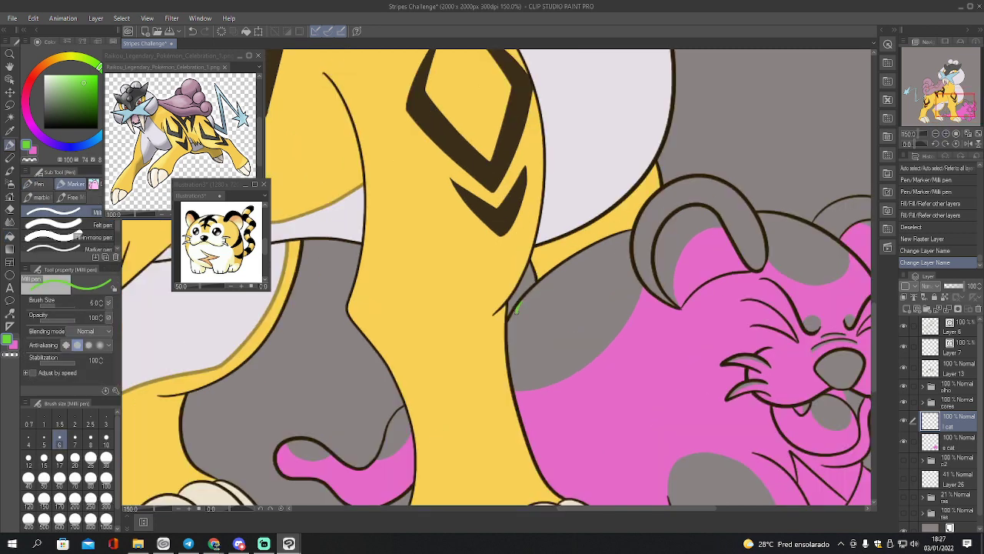
{"action": "mouse_move", "coordinate": [515, 308]}
{"action": "left_mouse_down"}
{"action": "mouse_move", "coordinate": [553, 315]}
{"action": "mouse_move", "coordinate": [602, 272]}
{"action": "left_mouse_up"}
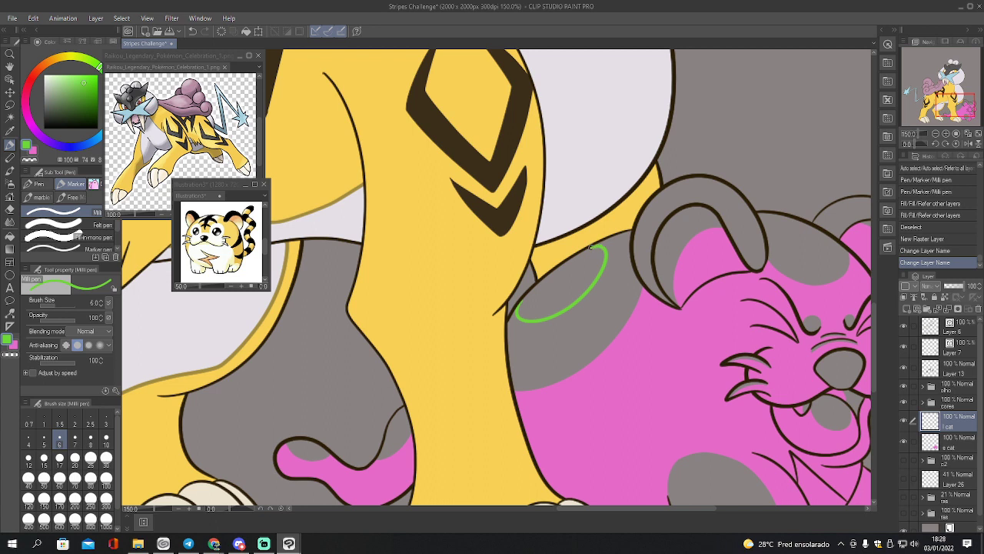
{"action": "left_click_drag", "start_coordinate": [522, 300], "coordinate": [531, 291]}
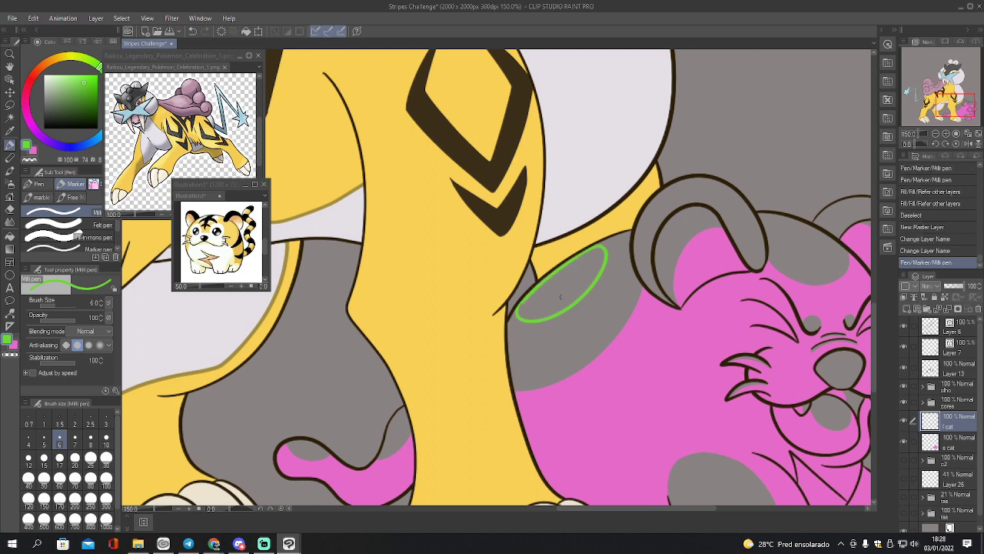
{"action": "key", "text": "g"}
{"action": "left_click", "coordinate": [583, 292]}
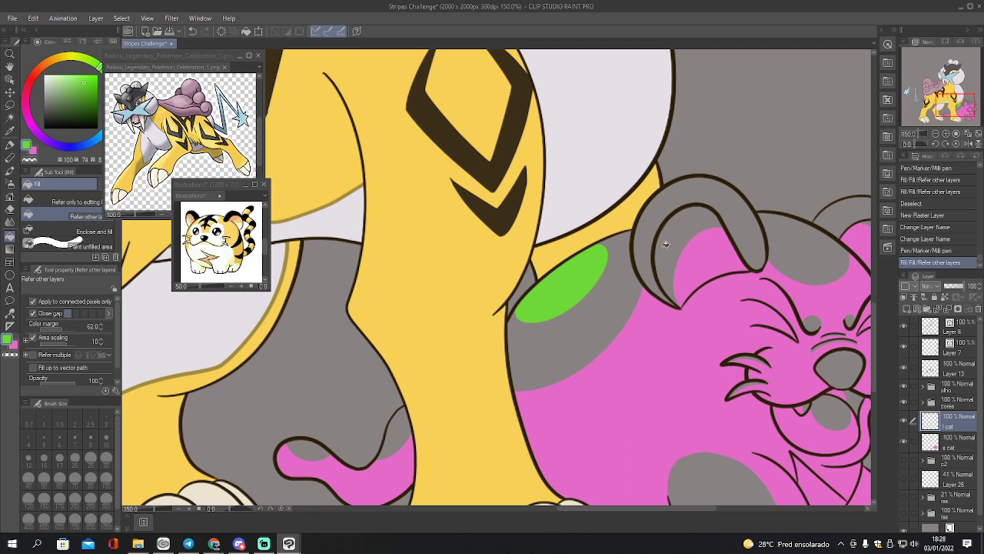
Draw a green crescent highlight along the outer rim of the cub's near ear and fill it
{"action": "key", "text": "p"}
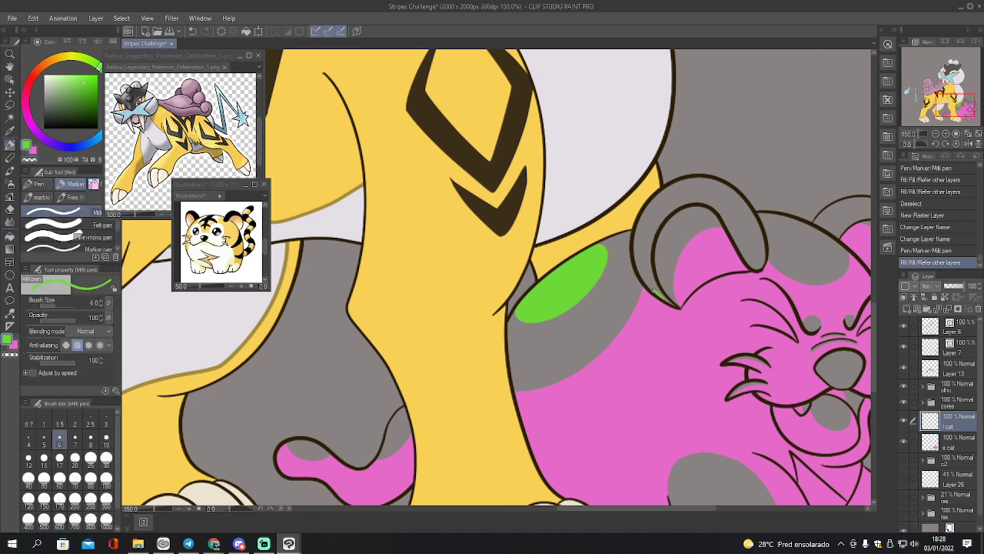
{"action": "mouse_move", "coordinate": [654, 291]}
{"action": "left_mouse_down"}
{"action": "mouse_move", "coordinate": [640, 249]}
{"action": "mouse_move", "coordinate": [666, 203]}
{"action": "mouse_move", "coordinate": [698, 187]}
{"action": "left_mouse_up"}
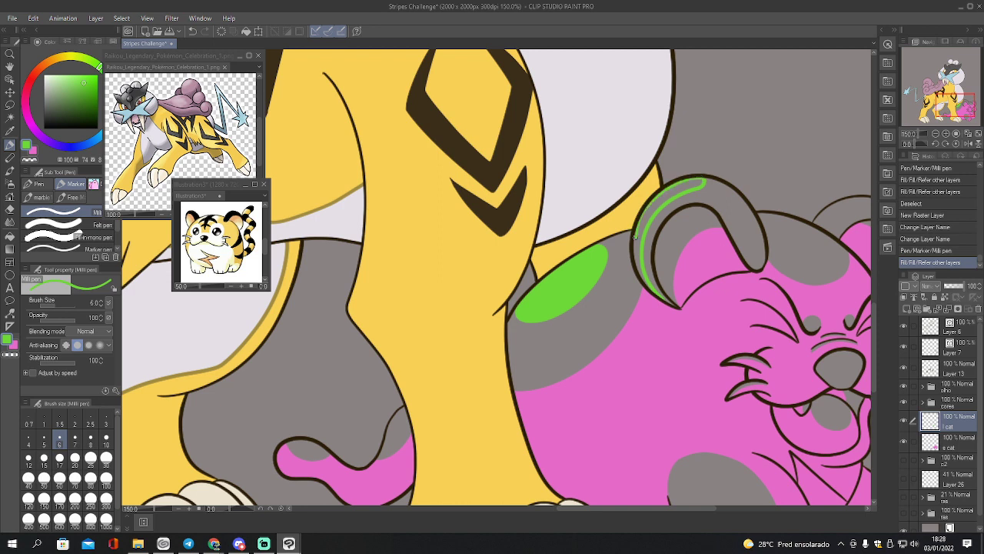
{"action": "left_click_drag", "start_coordinate": [637, 266], "coordinate": [656, 295]}
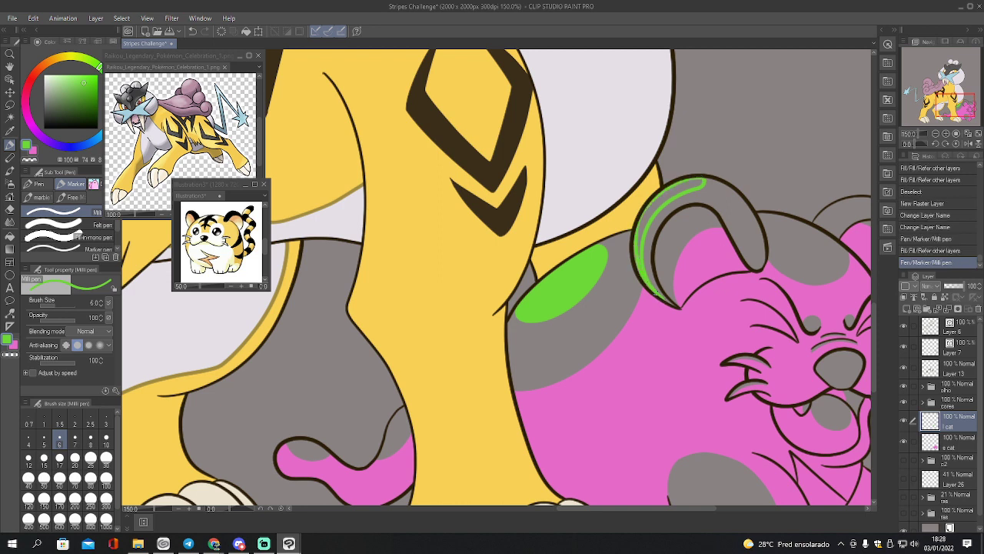
{"action": "mouse_move", "coordinate": [635, 262]}
{"action": "left_mouse_down"}
{"action": "mouse_move", "coordinate": [642, 228]}
{"action": "mouse_move", "coordinate": [647, 280]}
{"action": "left_mouse_up"}
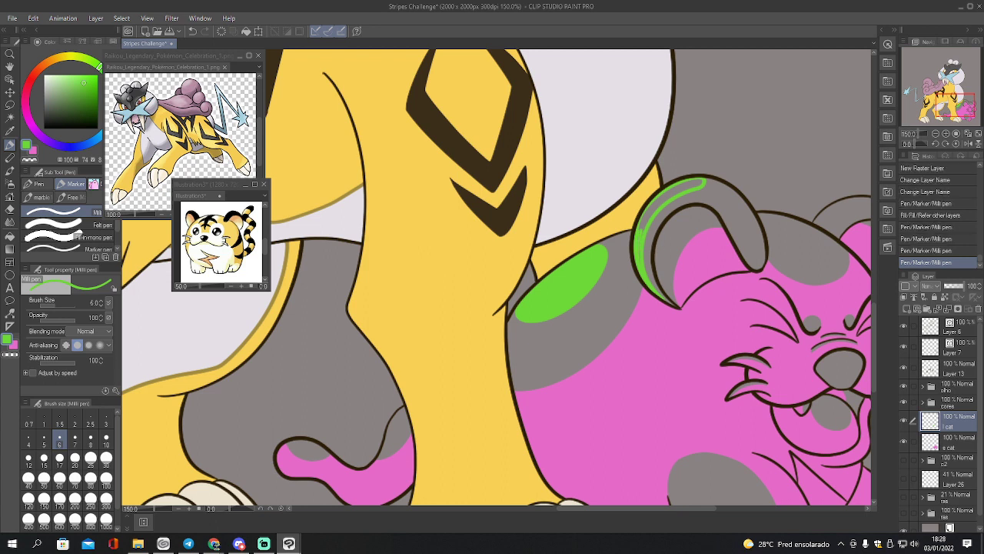
{"action": "mouse_move", "coordinate": [640, 232]}
{"action": "left_mouse_down"}
{"action": "mouse_move", "coordinate": [641, 261]}
{"action": "mouse_move", "coordinate": [640, 233]}
{"action": "left_mouse_up"}
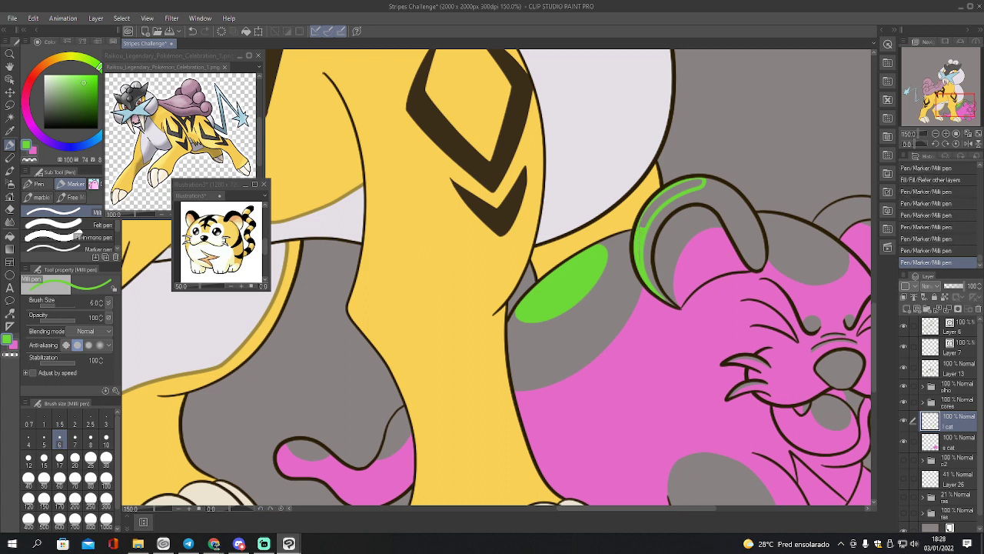
{"action": "key", "text": "g"}
{"action": "left_click", "coordinate": [676, 189]}
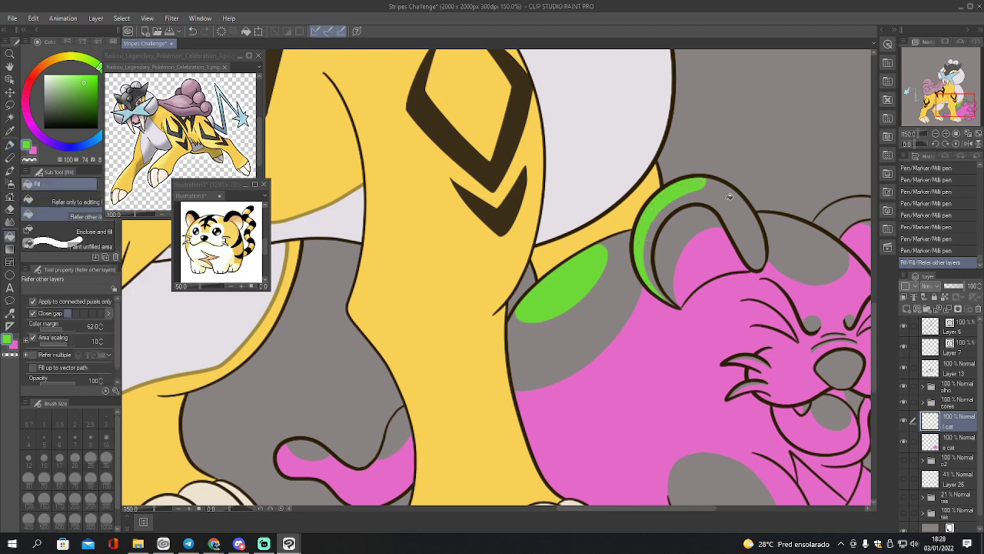
Outline a small green oval highlight on the upper part of the cub's nose and fill it
{"action": "left_click_drag", "start_coordinate": [953, 106], "coordinate": [964, 102]}
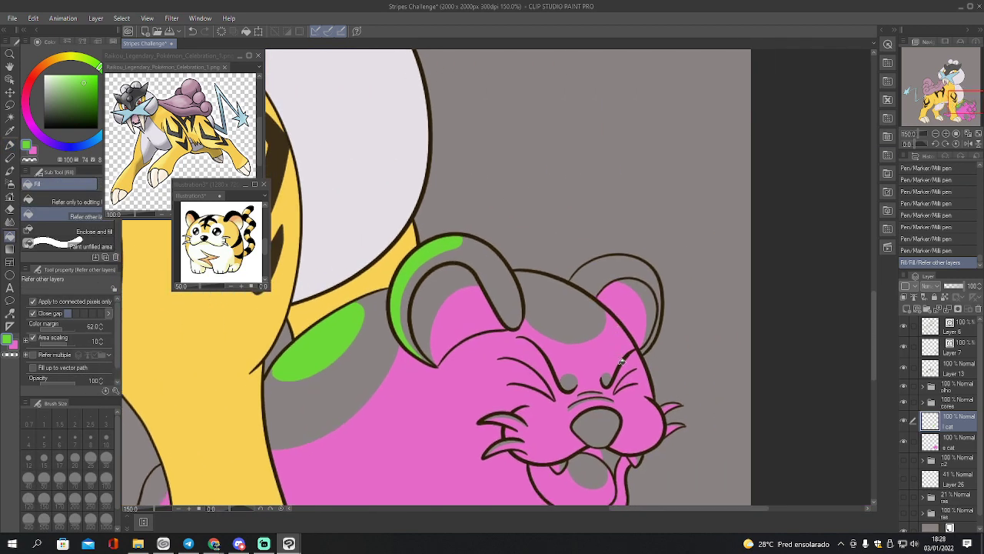
{"action": "key", "text": "p"}
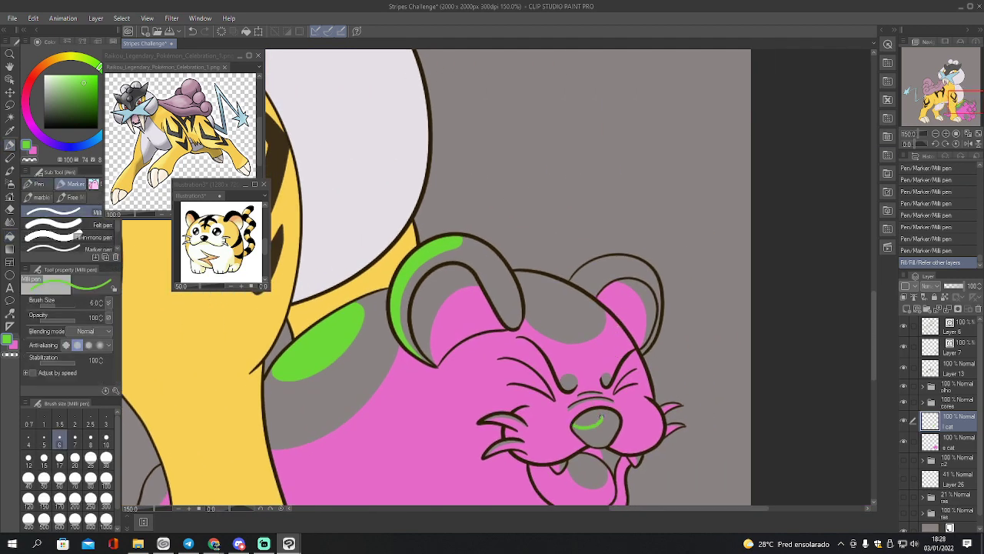
{"action": "left_click_drag", "start_coordinate": [578, 415], "coordinate": [584, 420]}
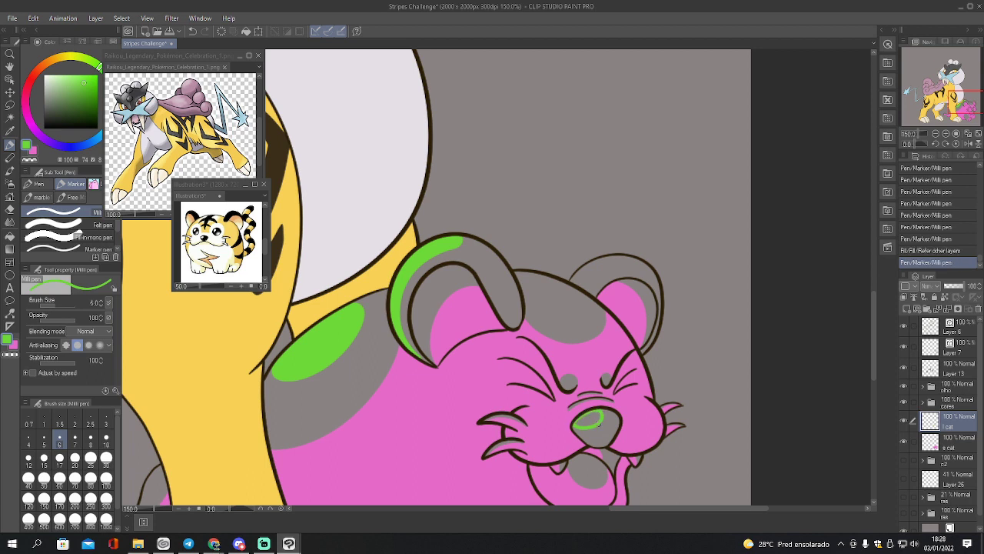
{"action": "key", "text": "g"}
{"action": "left_click", "coordinate": [598, 421]}
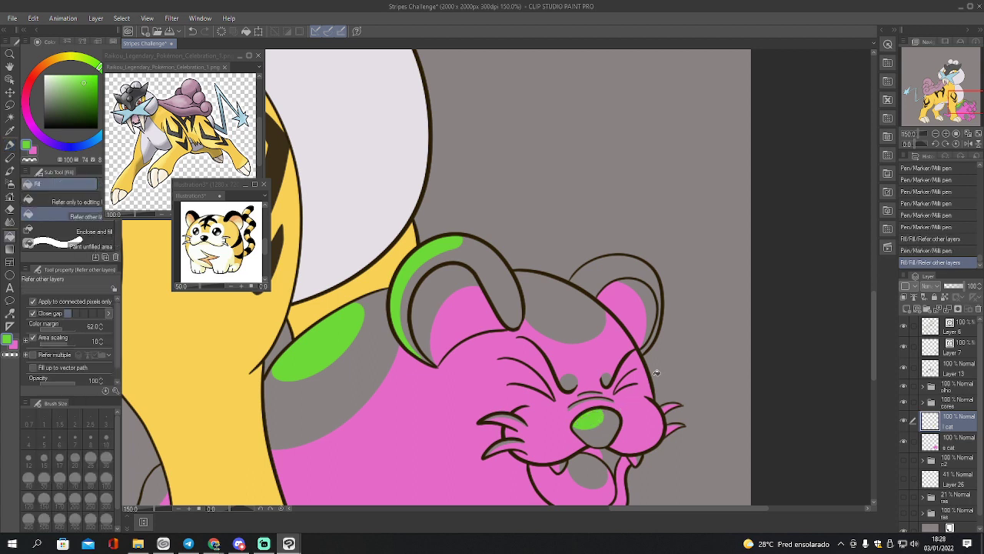
Trim the edges of the green highlight on the cub's nose with the Hard eraser, reducing the eraser size to 12
{"action": "key", "text": "e"}
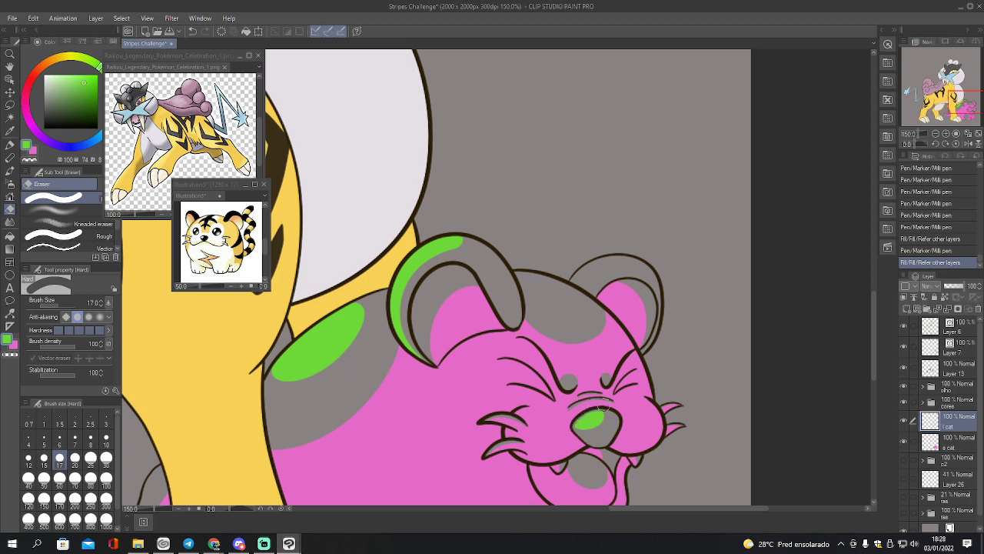
{"action": "left_click_drag", "start_coordinate": [602, 406], "coordinate": [611, 413]}
{"action": "key", "text": "bracketleft"}
{"action": "key", "text": "bracketleft"}
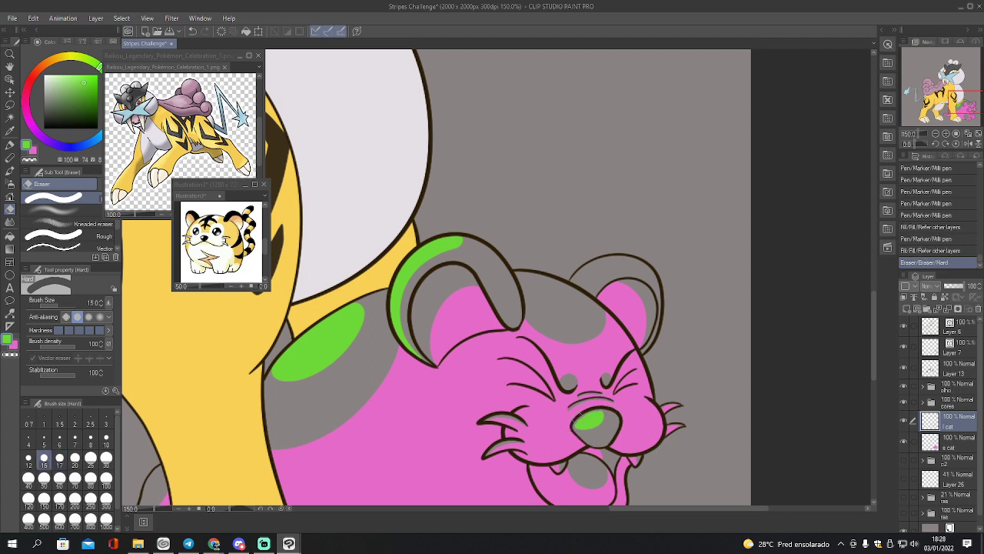
{"action": "mouse_move", "coordinate": [575, 428]}
{"action": "left_mouse_down"}
{"action": "mouse_move", "coordinate": [594, 427]}
{"action": "mouse_move", "coordinate": [601, 401]}
{"action": "left_mouse_up"}
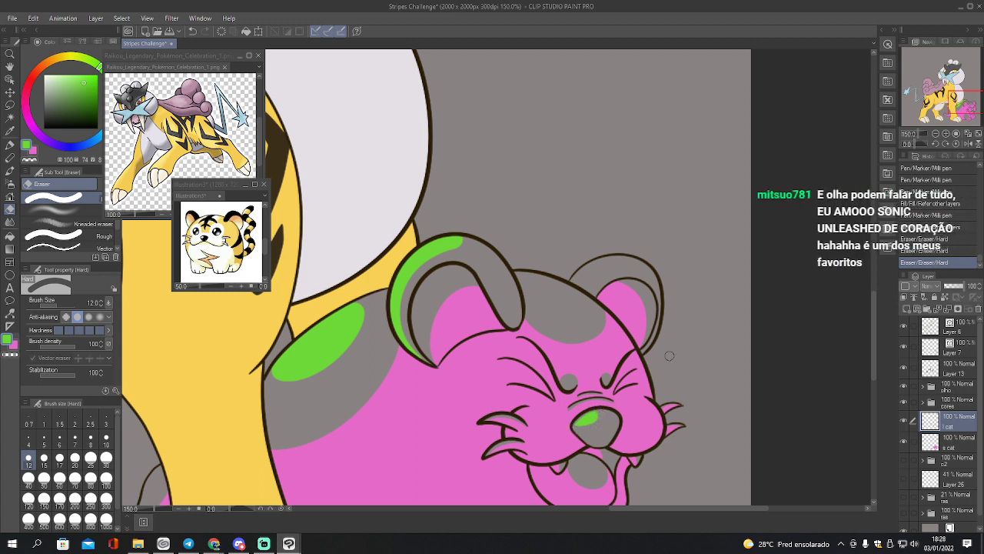
Outline a rounded green highlight on the top of the cub's head with the Milli pen at size 7 and fill it
{"action": "key", "text": "p"}
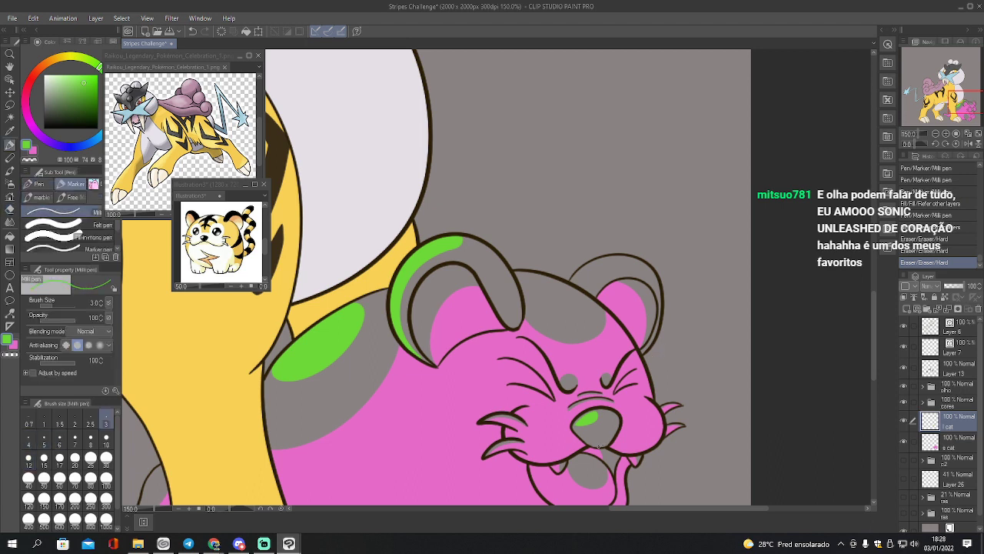
{"action": "left_click_drag", "start_coordinate": [604, 443], "coordinate": [604, 434]}
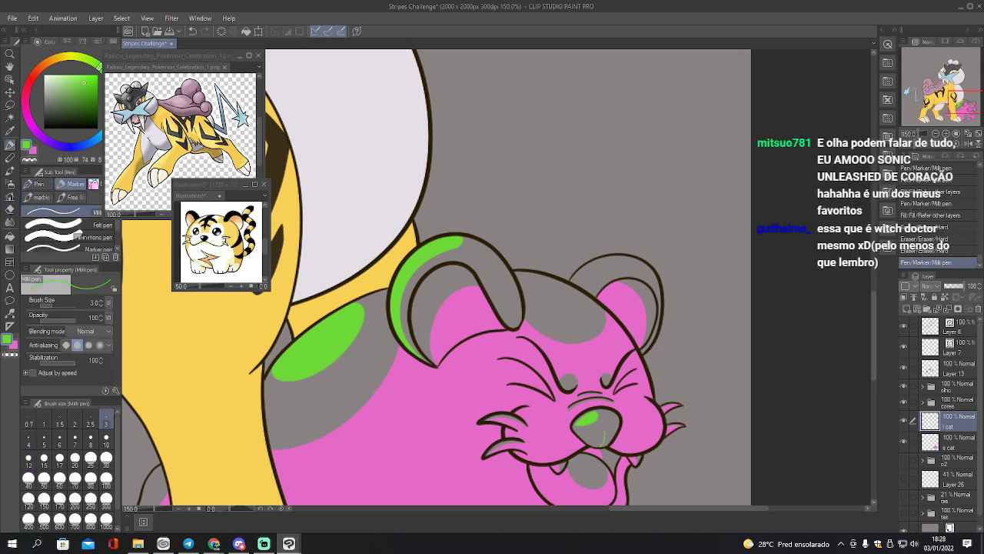
{"action": "key", "text": "ctrl+z"}
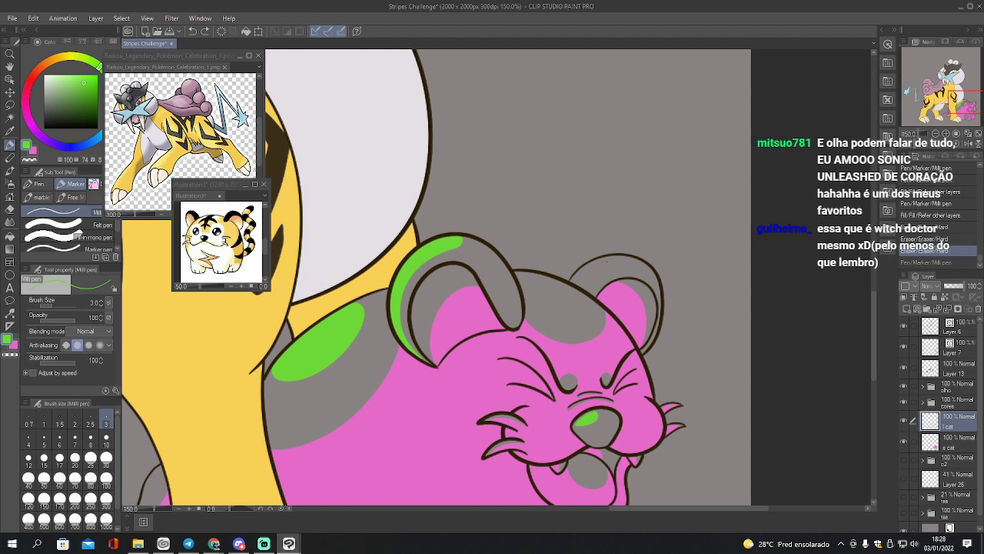
{"action": "key", "text": "bracketright"}
{"action": "key", "text": "bracketright"}
{"action": "key", "text": "bracketright"}
{"action": "key", "text": "bracketright"}
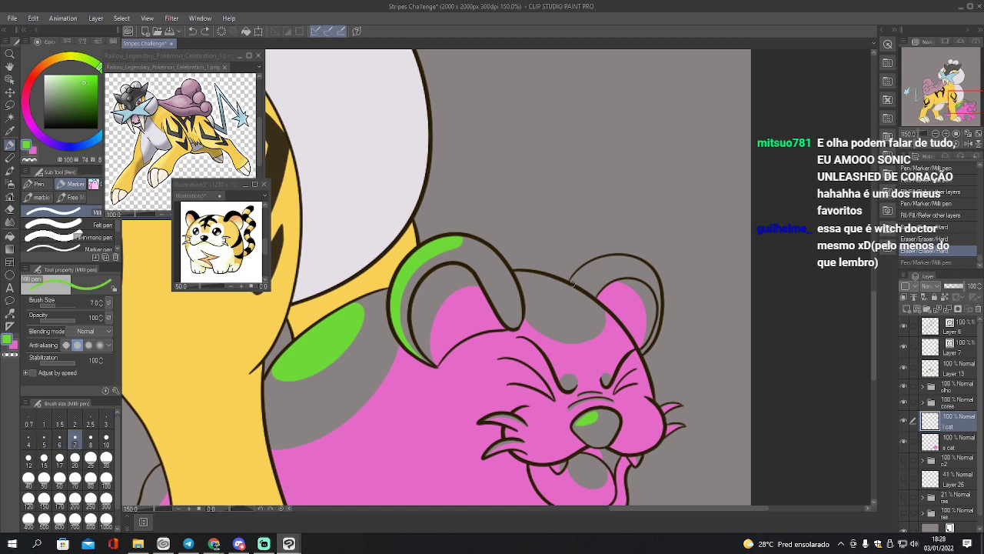
{"action": "mouse_move", "coordinate": [521, 291]}
{"action": "left_mouse_down"}
{"action": "mouse_move", "coordinate": [545, 312]}
{"action": "mouse_move", "coordinate": [578, 307]}
{"action": "left_mouse_up"}
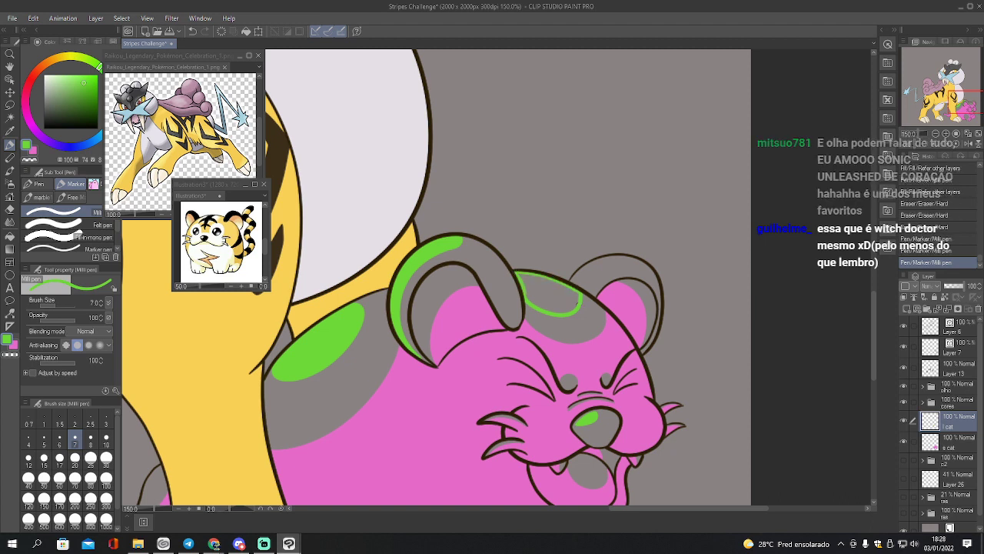
{"action": "key", "text": "g"}
{"action": "left_click", "coordinate": [572, 293]}
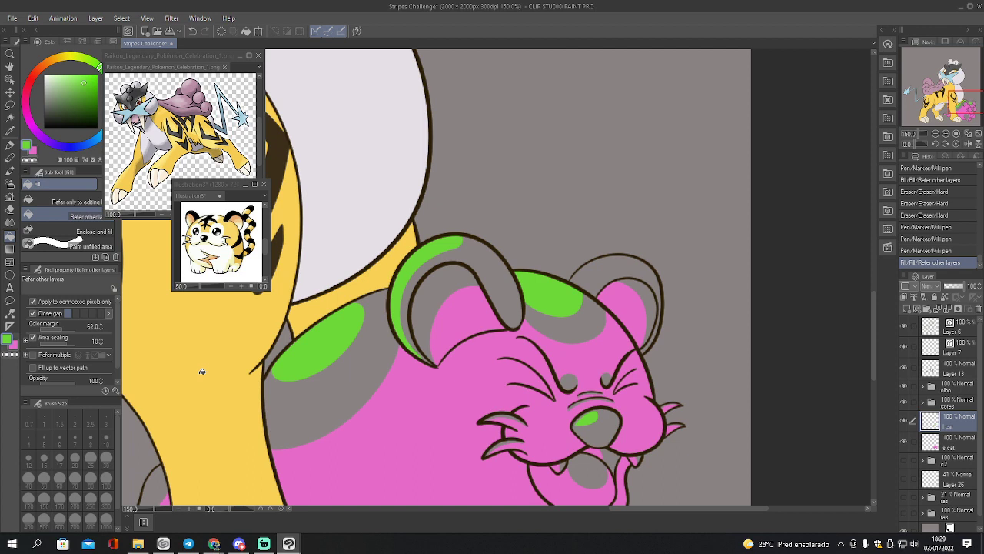
Select the rim of the cub's far ear, draw a green highlight along its outer edge, fill it and deselect
{"action": "key", "text": "p"}
{"action": "left_click", "coordinate": [602, 268]}
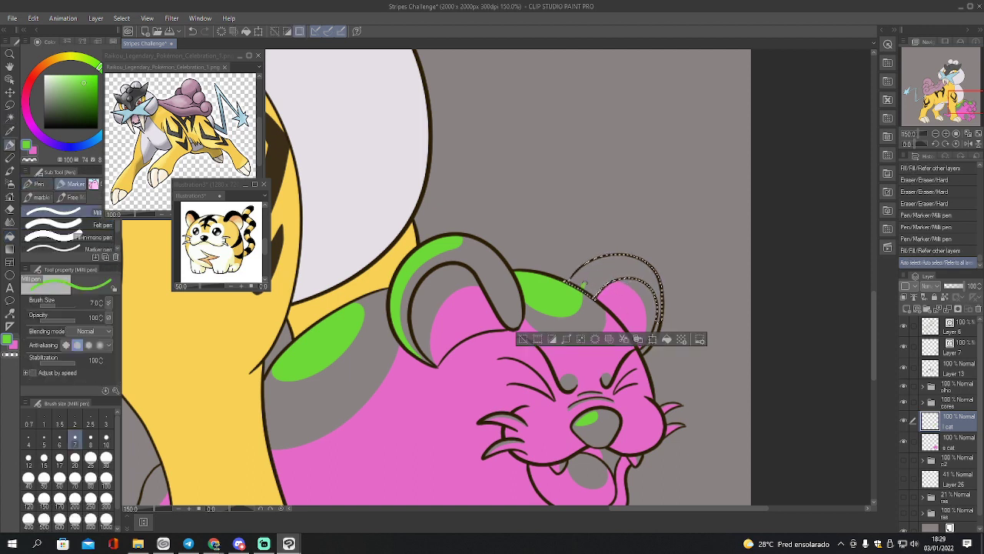
{"action": "mouse_move", "coordinate": [584, 285]}
{"action": "left_mouse_down"}
{"action": "mouse_move", "coordinate": [623, 268]}
{"action": "mouse_move", "coordinate": [658, 276]}
{"action": "left_mouse_up"}
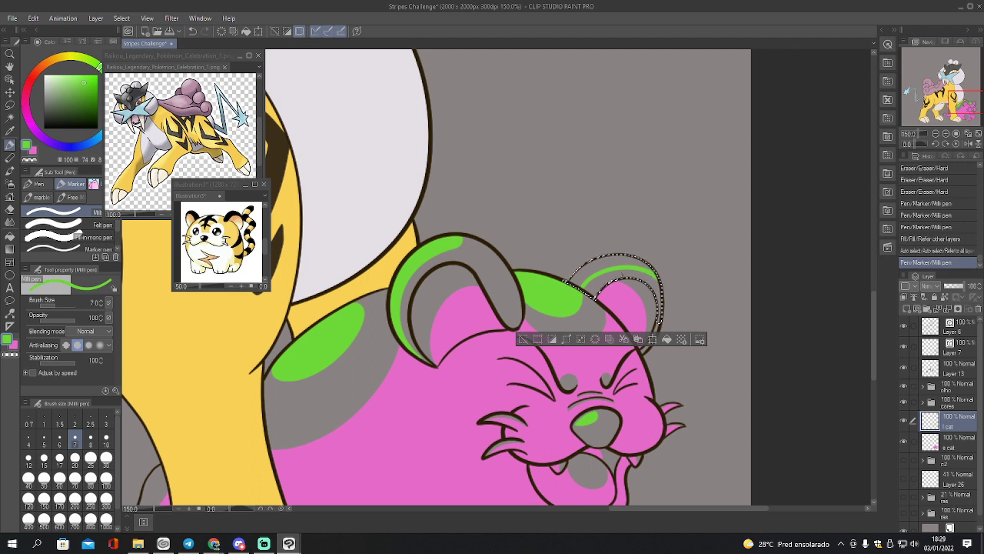
{"action": "key", "text": "ctrl+z"}
{"action": "mouse_move", "coordinate": [590, 282]}
{"action": "left_mouse_down"}
{"action": "mouse_move", "coordinate": [634, 269]}
{"action": "mouse_move", "coordinate": [659, 298]}
{"action": "left_mouse_up"}
{"action": "key", "text": "ctrl+z"}
{"action": "mouse_move", "coordinate": [586, 285]}
{"action": "left_mouse_down"}
{"action": "mouse_move", "coordinate": [609, 270]}
{"action": "mouse_move", "coordinate": [652, 271]}
{"action": "mouse_move", "coordinate": [663, 289]}
{"action": "left_mouse_up"}
{"action": "key", "text": "g"}
{"action": "left_click", "coordinate": [627, 262]}
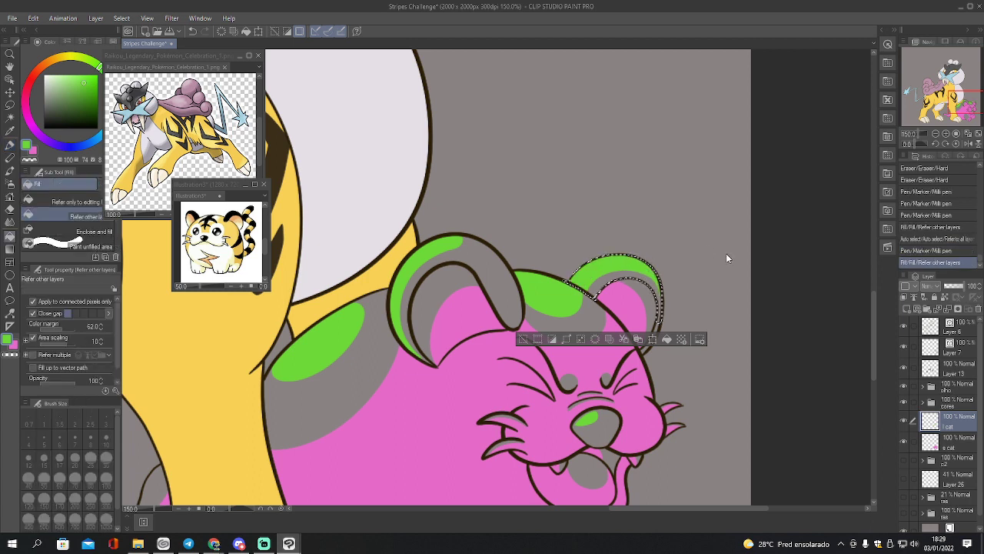
{"action": "key", "text": "ctrl+d"}
{"action": "left_click_drag", "start_coordinate": [960, 108], "coordinate": [959, 115]}
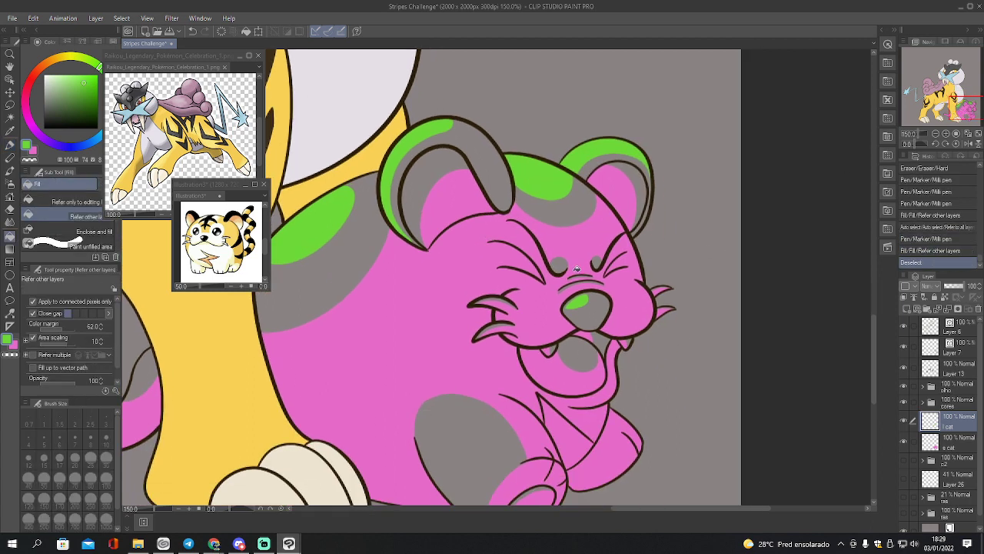
{"action": "key", "text": "p"}
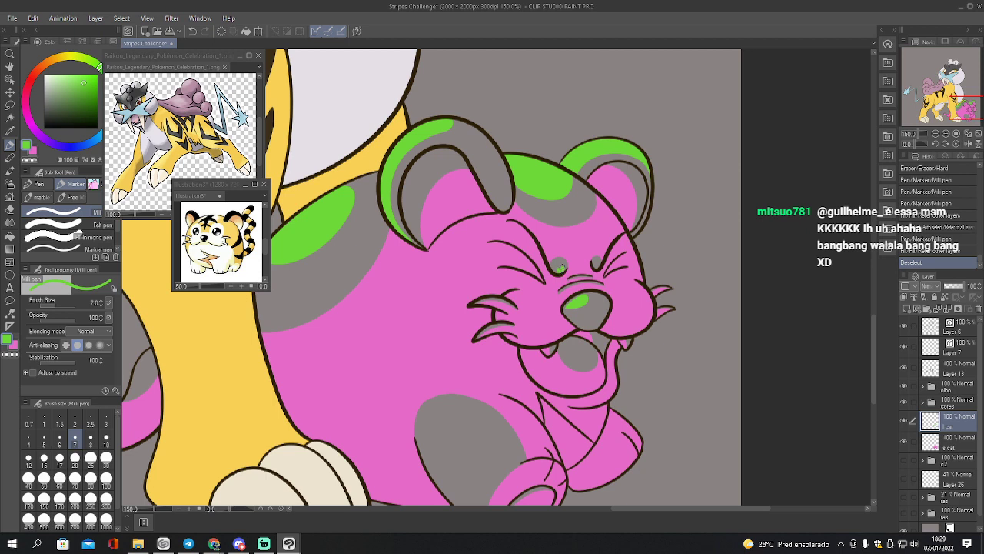
{"action": "left_click_drag", "start_coordinate": [562, 270], "coordinate": [560, 268]}
{"action": "key", "text": "ctrl+z"}
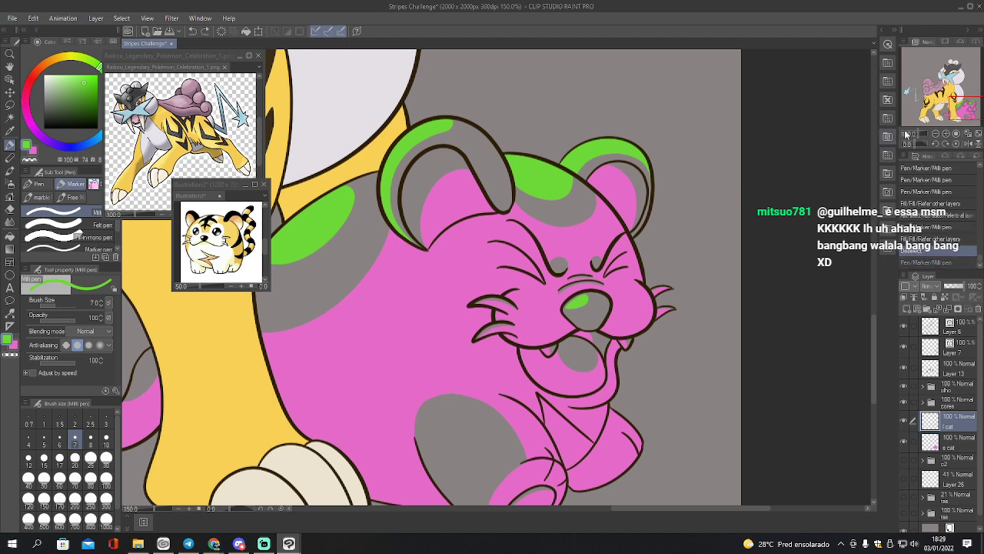
Save the illustration and paint solid green highlights on the two unshaded patches of the cub's tail
{"action": "left_click_drag", "start_coordinate": [959, 107], "coordinate": [952, 109]}
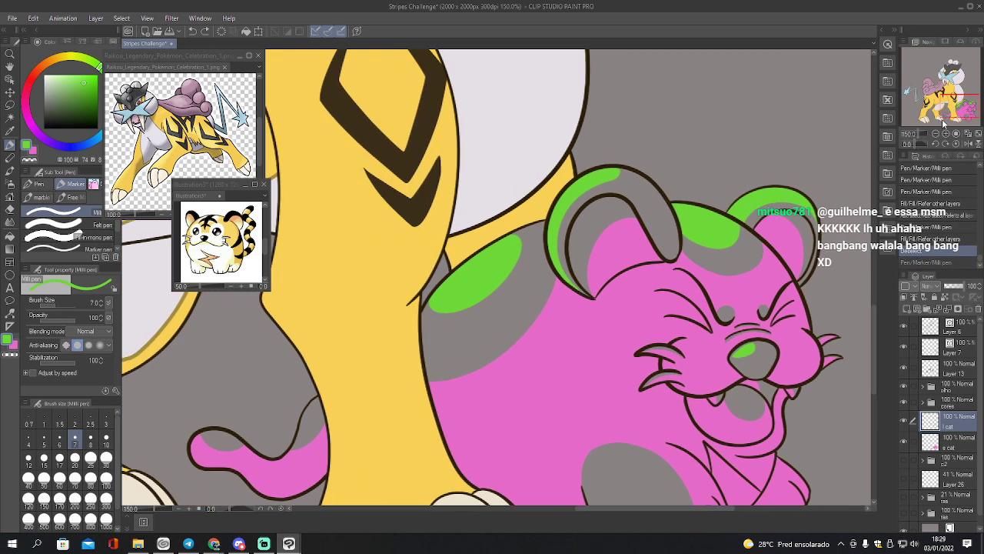
{"action": "key", "text": "ctrl+s"}
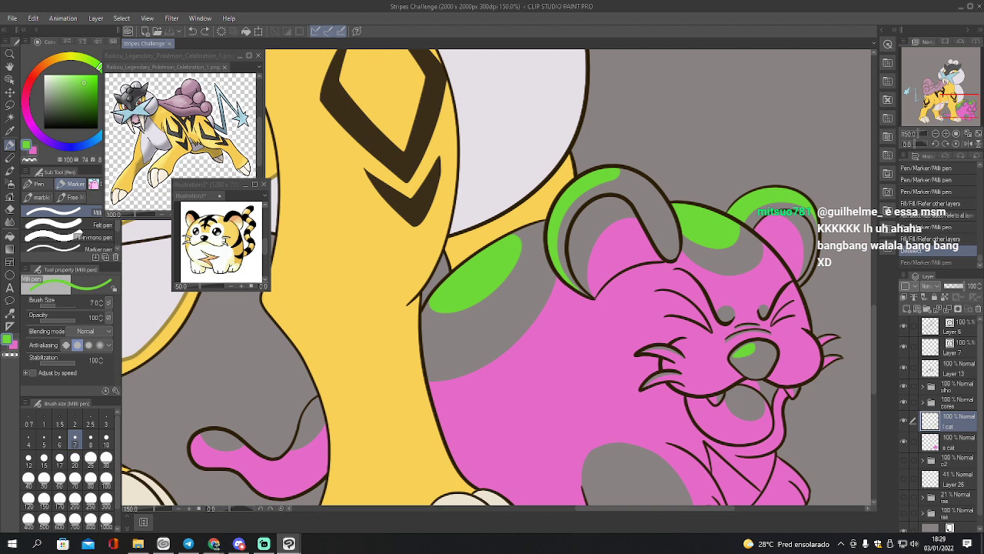
{"action": "left_click_drag", "start_coordinate": [206, 431], "coordinate": [229, 440]}
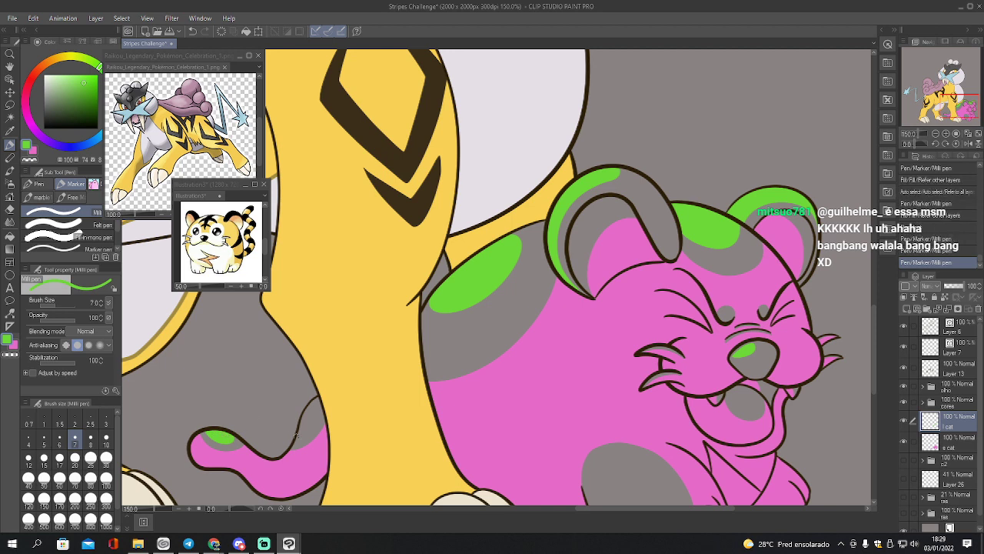
{"action": "left_click_drag", "start_coordinate": [293, 441], "coordinate": [315, 414]}
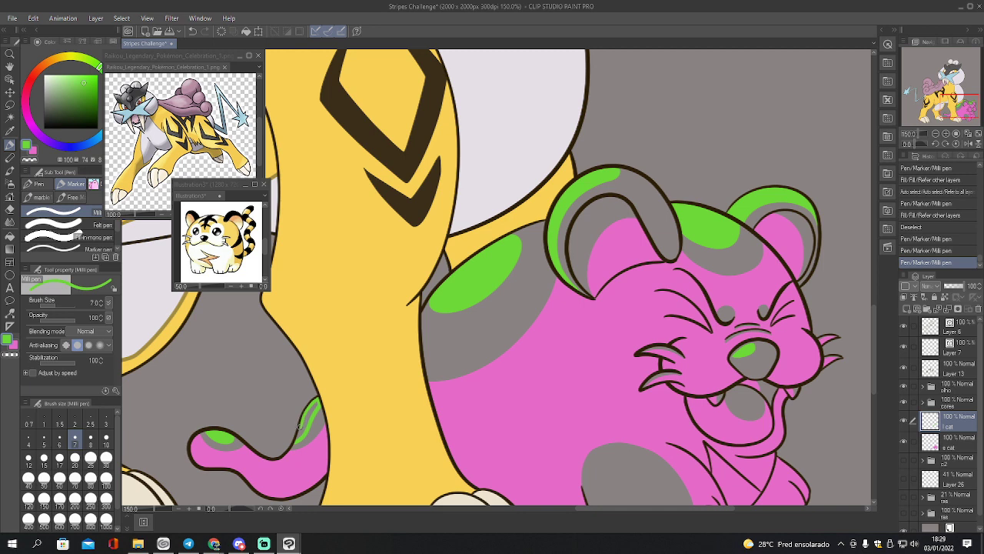
{"action": "left_click_drag", "start_coordinate": [300, 440], "coordinate": [313, 412]}
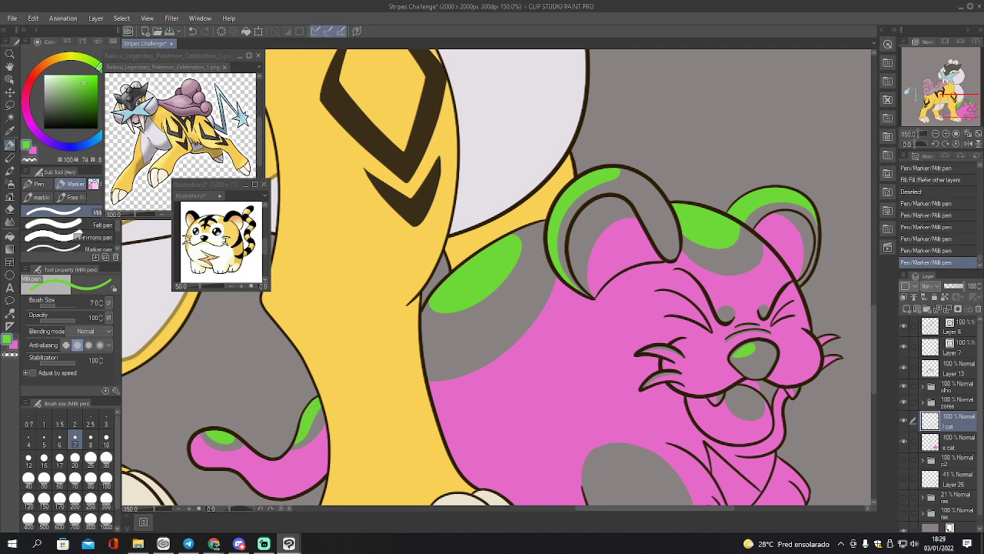
Hide the "cores" colour folder and save the illustration
{"action": "left_click", "coordinate": [957, 107]}
{"action": "left_click", "coordinate": [936, 134]}
{"action": "left_click", "coordinate": [936, 133]}
{"action": "left_click", "coordinate": [936, 134]}
{"action": "left_click_drag", "start_coordinate": [954, 113], "coordinate": [953, 109]}
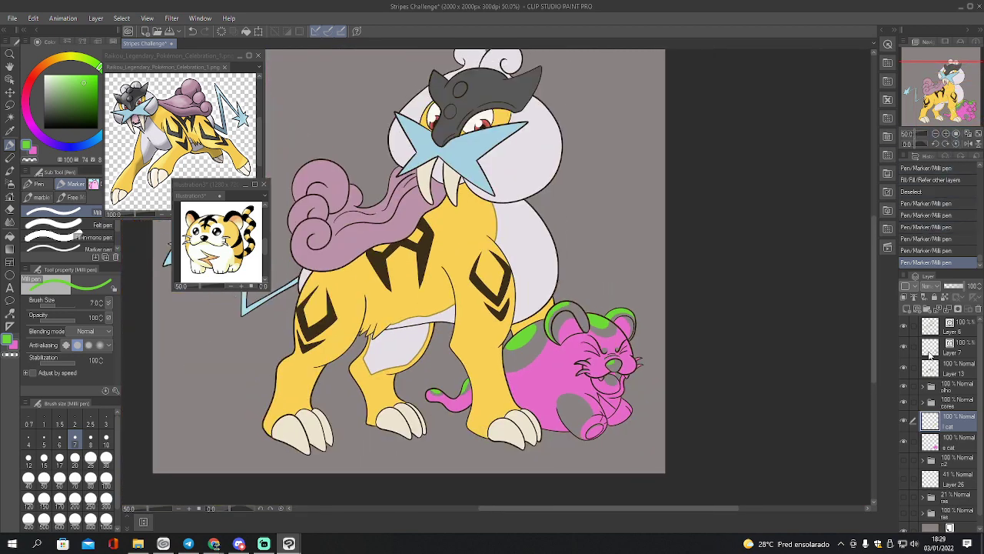
{"action": "left_click", "coordinate": [903, 403]}
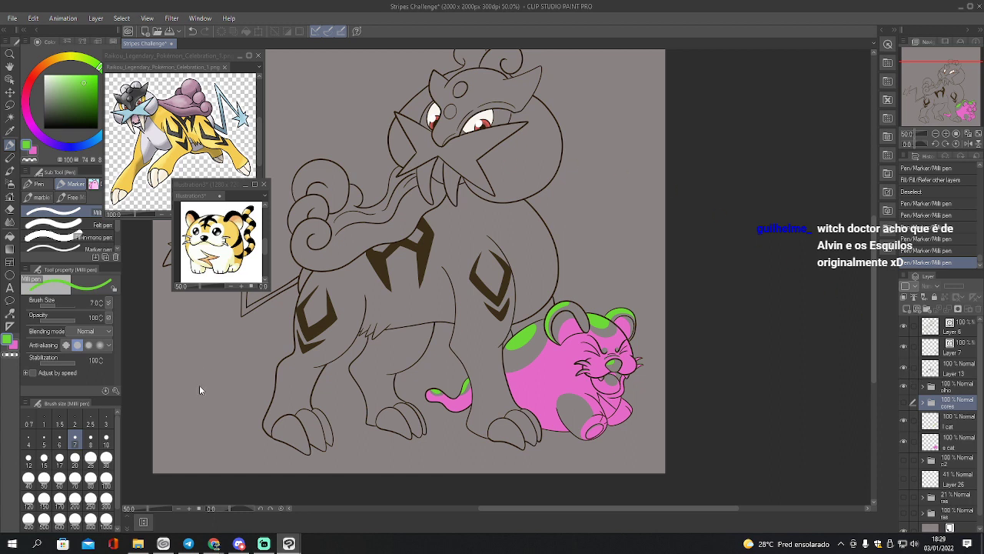
{"action": "key", "text": "ctrl+s"}
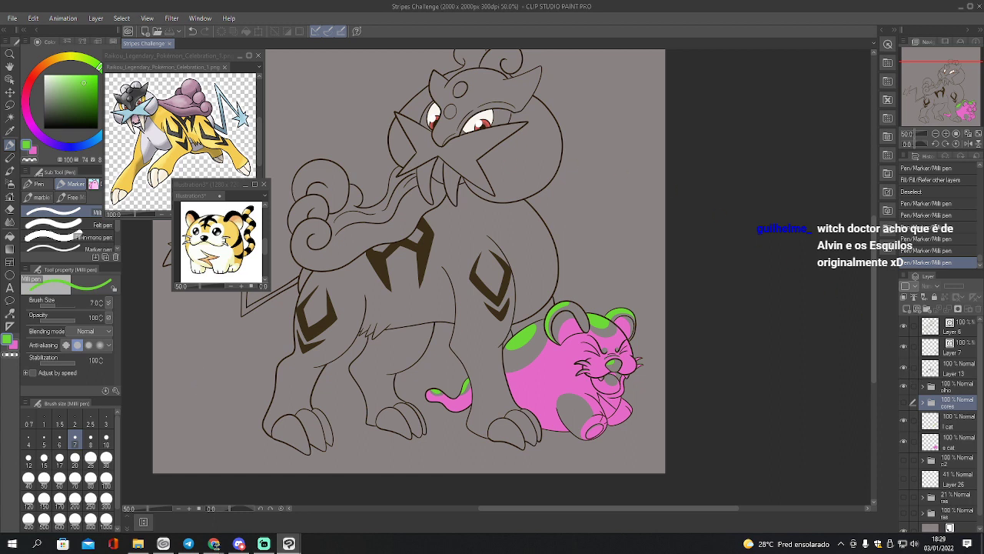
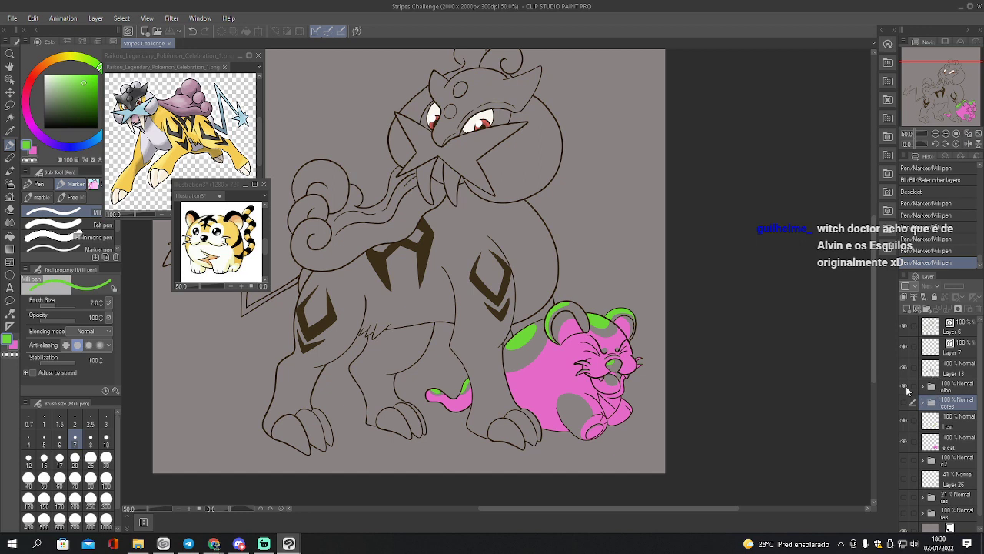
Add a new raster layer above the "olho" folder and include "raikou" in its name
{"action": "left_click", "coordinate": [905, 387]}
{"action": "left_click", "coordinate": [904, 387]}
{"action": "left_click", "coordinate": [947, 390]}
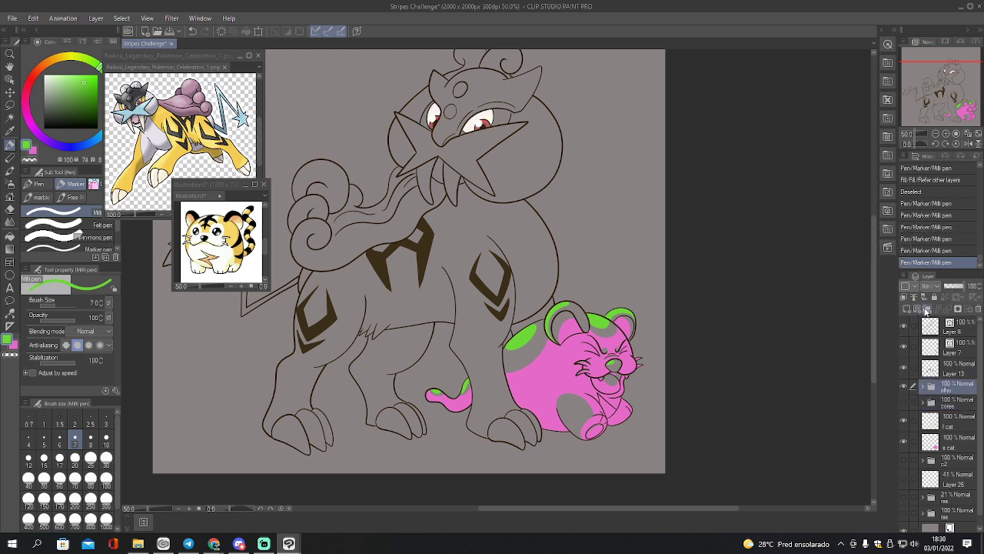
{"action": "left_click", "coordinate": [926, 309]}
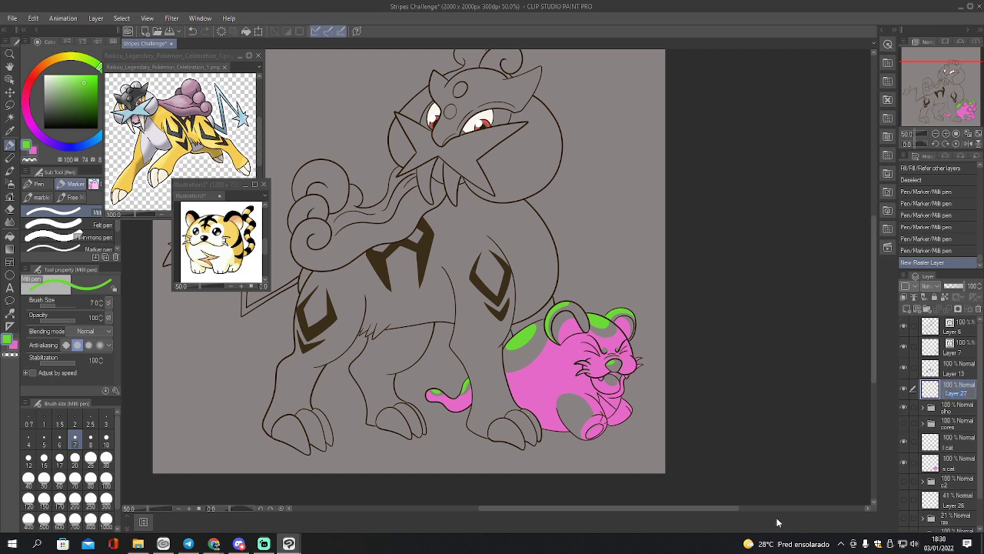
{"action": "type", "text": "t r"}
{"action": "type", "text": "aikou"}
{"action": "key", "text": "Return"}
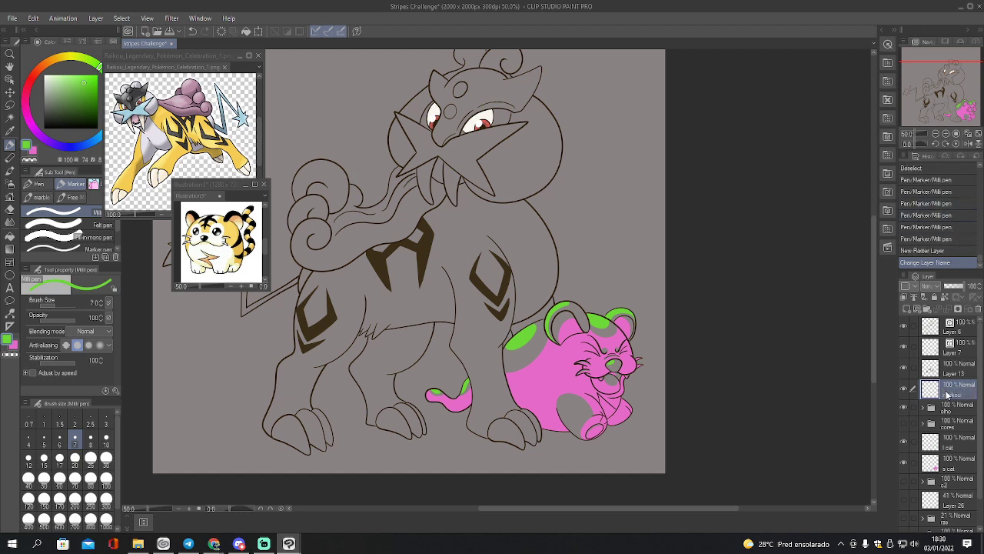
Move the new raikou layer above Layer 13, and hide Layer 13 and the "olho" folder
{"action": "left_click_drag", "start_coordinate": [952, 392], "coordinate": [949, 368]}
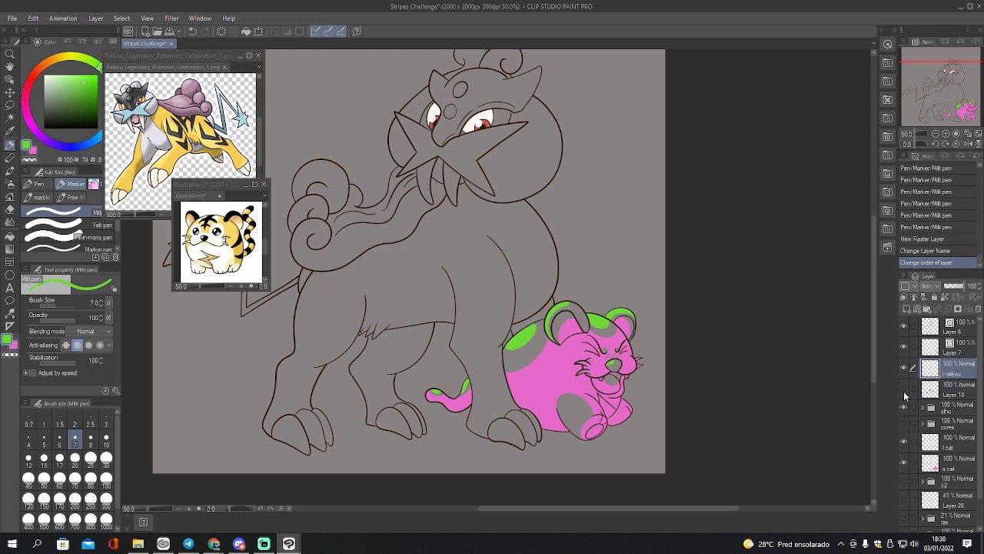
{"action": "left_click_drag", "start_coordinate": [960, 100], "coordinate": [953, 94]}
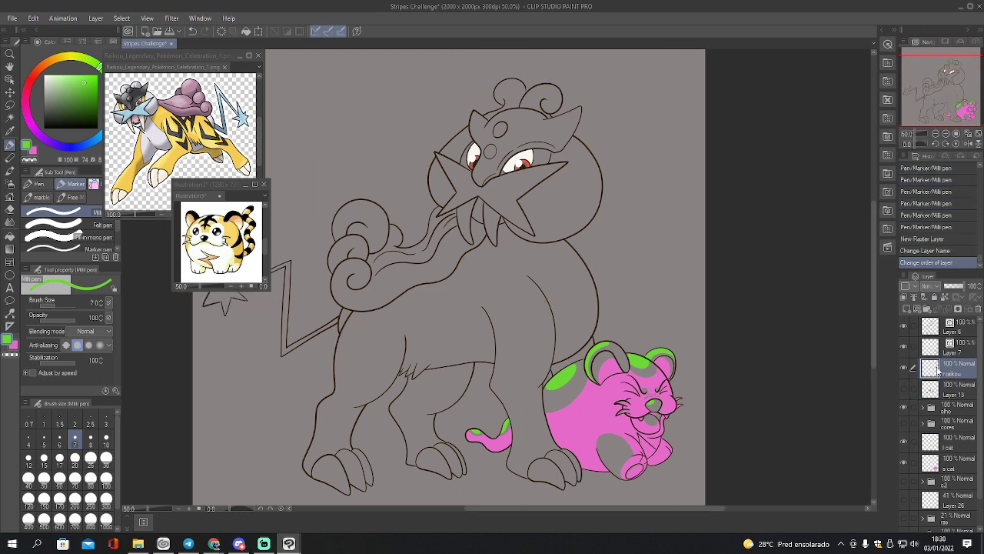
{"action": "left_click", "coordinate": [904, 408]}
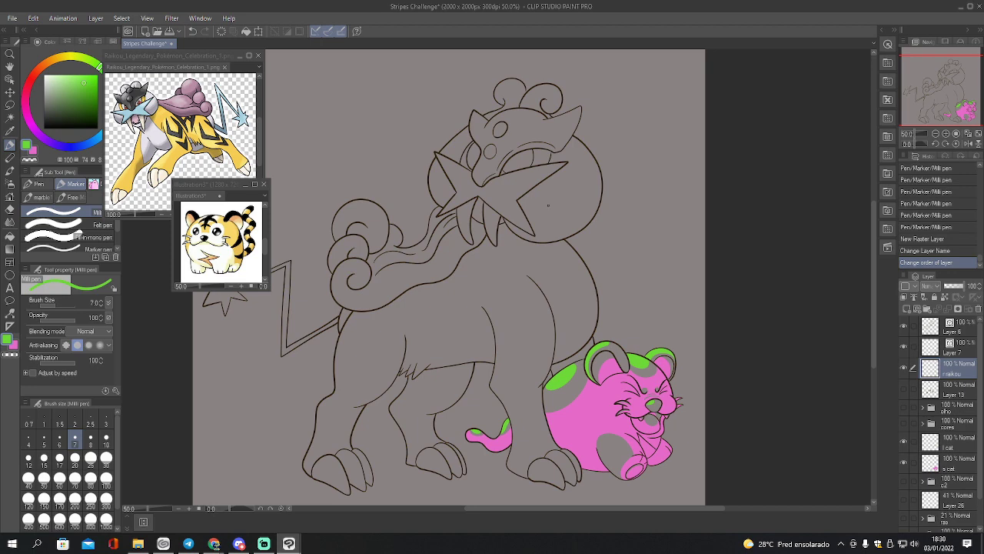
Select both of Raikou's inner eye areas and paint a pink shadow along the smaller eye's inner edge with a size 12 Milli pen
{"action": "key", "text": "w"}
{"action": "left_click", "coordinate": [484, 160]}
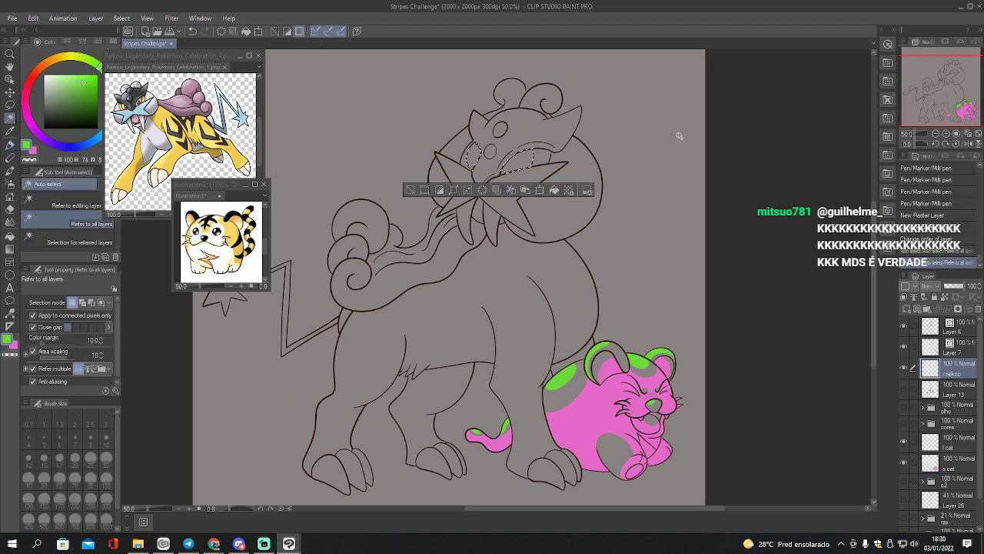
{"action": "left_click", "coordinate": [950, 133]}
{"action": "left_click", "coordinate": [950, 133]}
{"action": "left_click_drag", "start_coordinate": [950, 105], "coordinate": [939, 76]}
{"action": "key", "text": "x"}
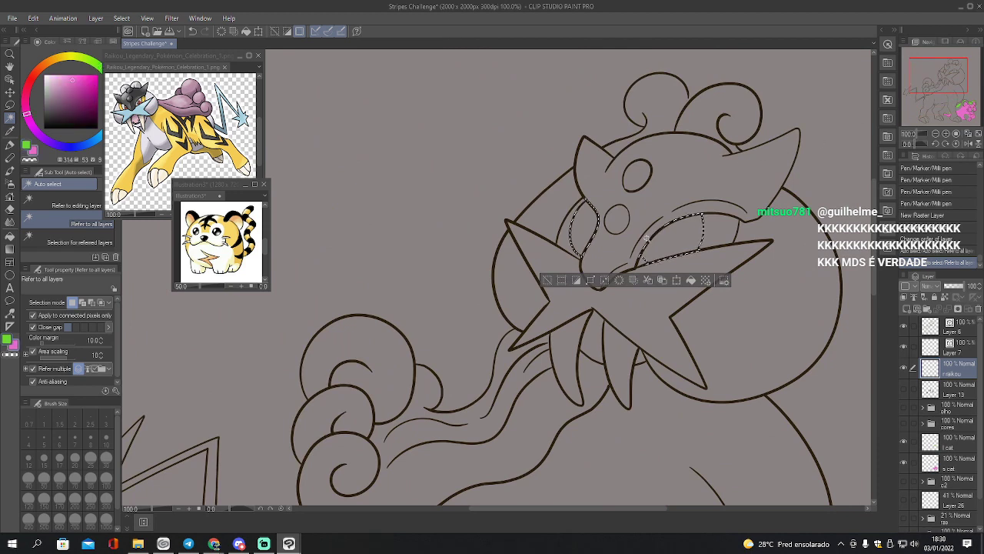
{"action": "key", "text": "p"}
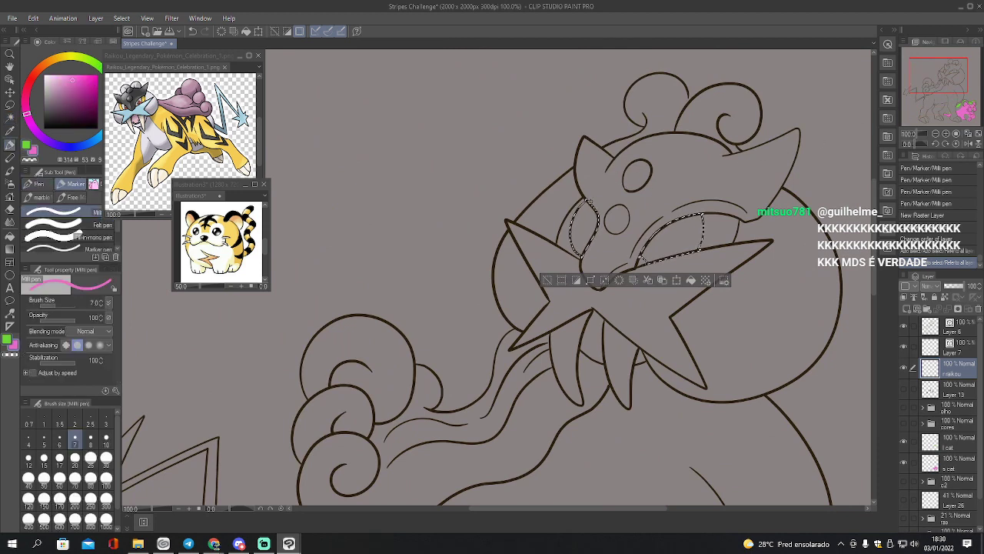
{"action": "key", "text": "bracketright"}
{"action": "key", "text": "bracketright"}
{"action": "key", "text": "bracketright"}
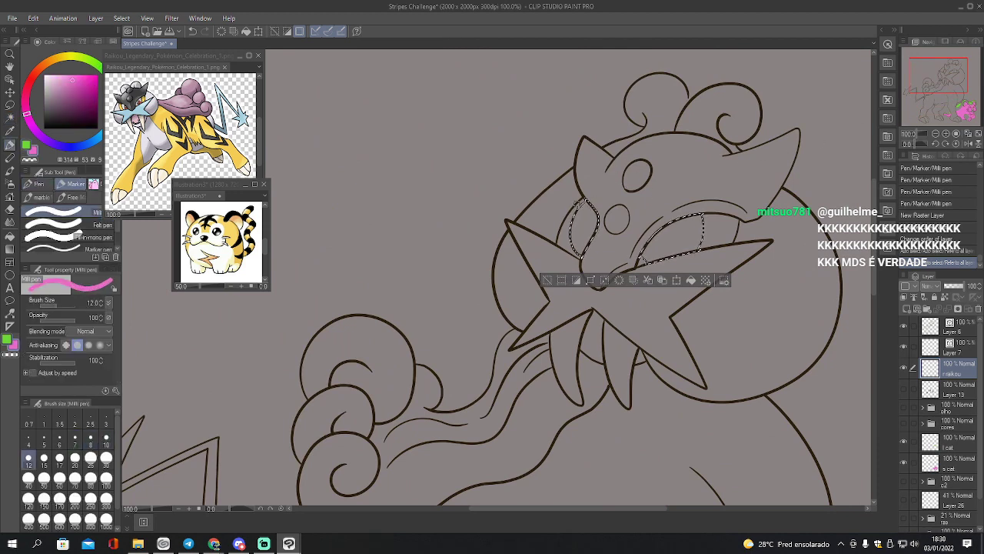
{"action": "left_click_drag", "start_coordinate": [583, 204], "coordinate": [593, 240]}
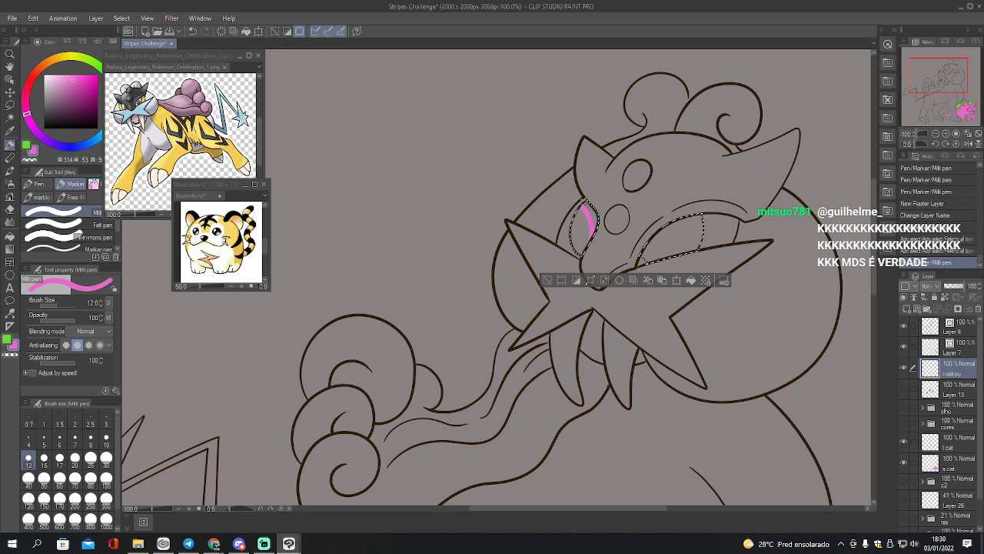
{"action": "left_click_drag", "start_coordinate": [586, 203], "coordinate": [596, 229]}
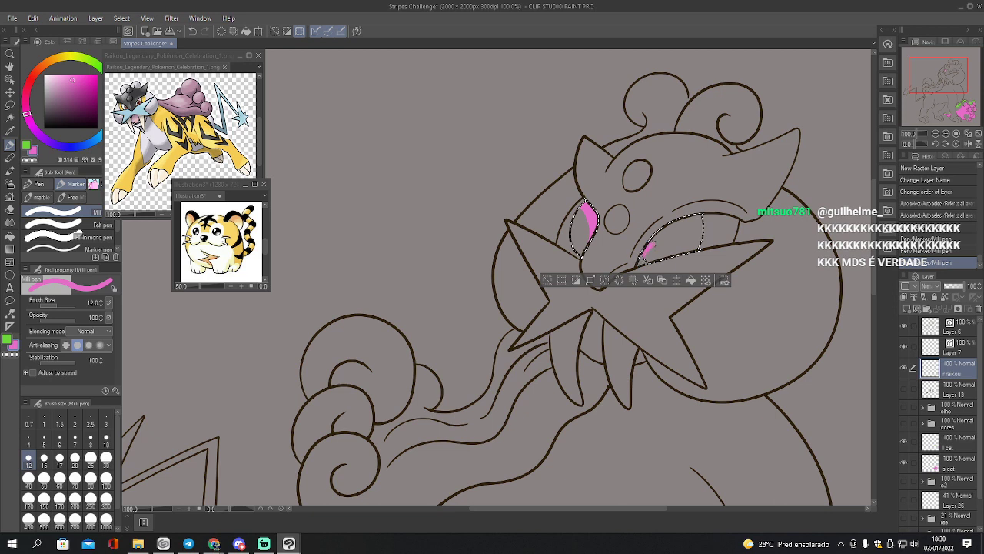
Outline and fill a pink shadow across the upper part of Raikou's larger eye, and clear the selection
{"action": "left_click_drag", "start_coordinate": [654, 243], "coordinate": [704, 235]}
{"action": "key", "text": "g"}
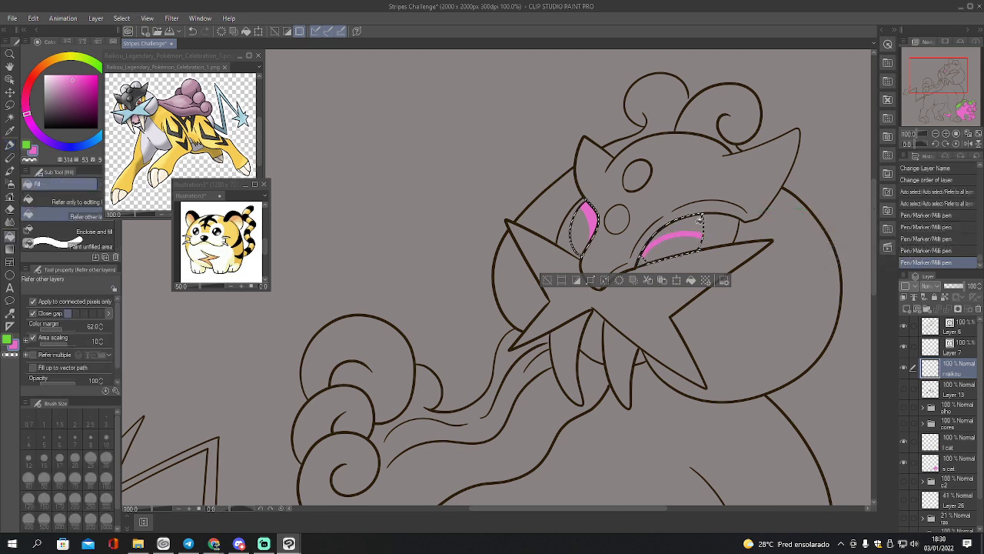
{"action": "left_click", "coordinate": [699, 220]}
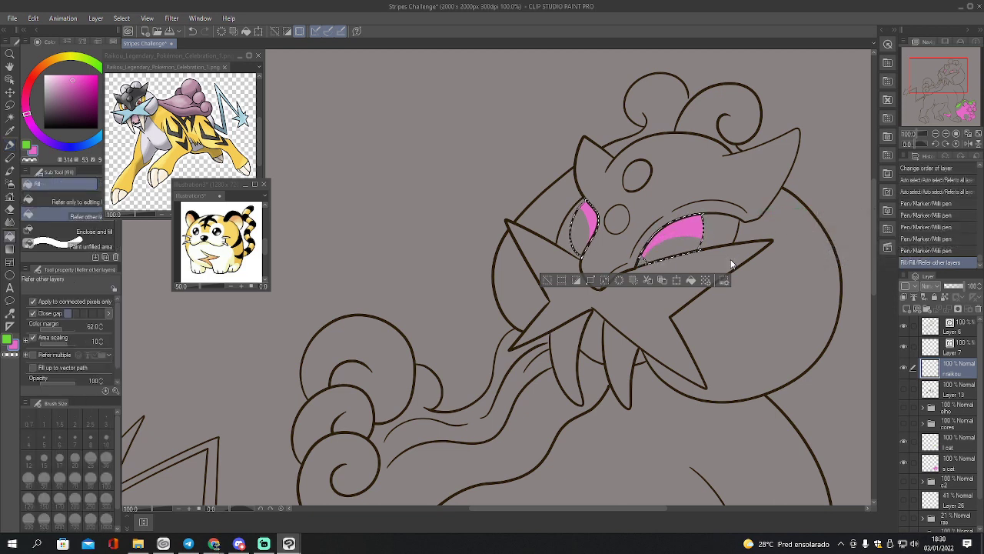
{"action": "key", "text": "ctrl+d"}
Select Raikou's face mask and shade it pink from the nose tip up along the brow over the larger eye
{"action": "key", "text": "w"}
{"action": "left_click", "coordinate": [632, 234]}
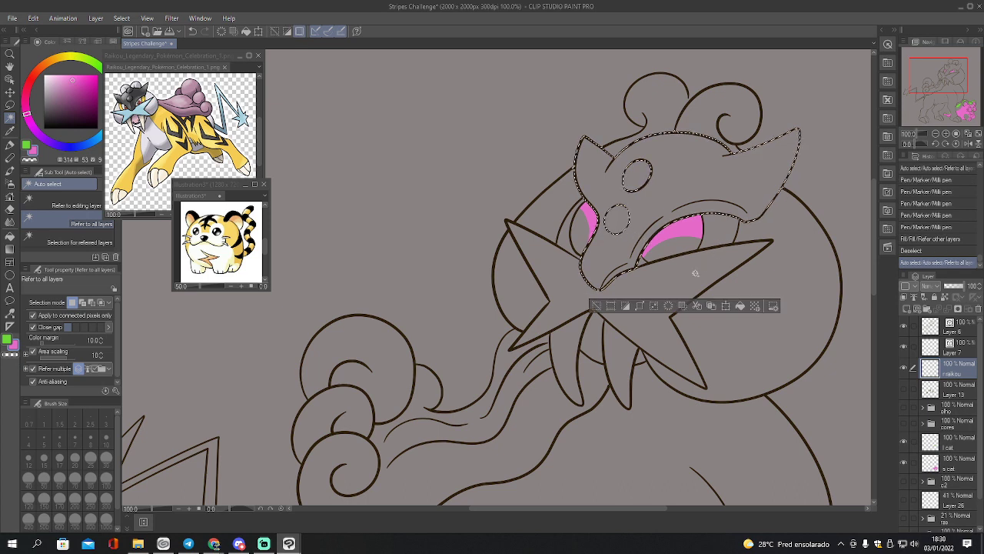
{"action": "key", "text": "p"}
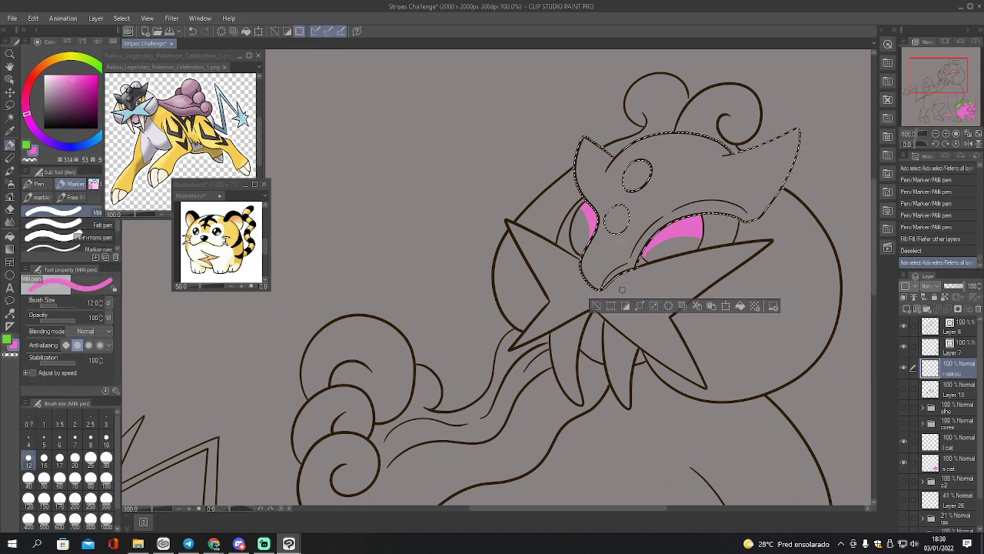
{"action": "key", "text": "m"}
{"action": "left_click_drag", "start_coordinate": [609, 283], "coordinate": [620, 265]}
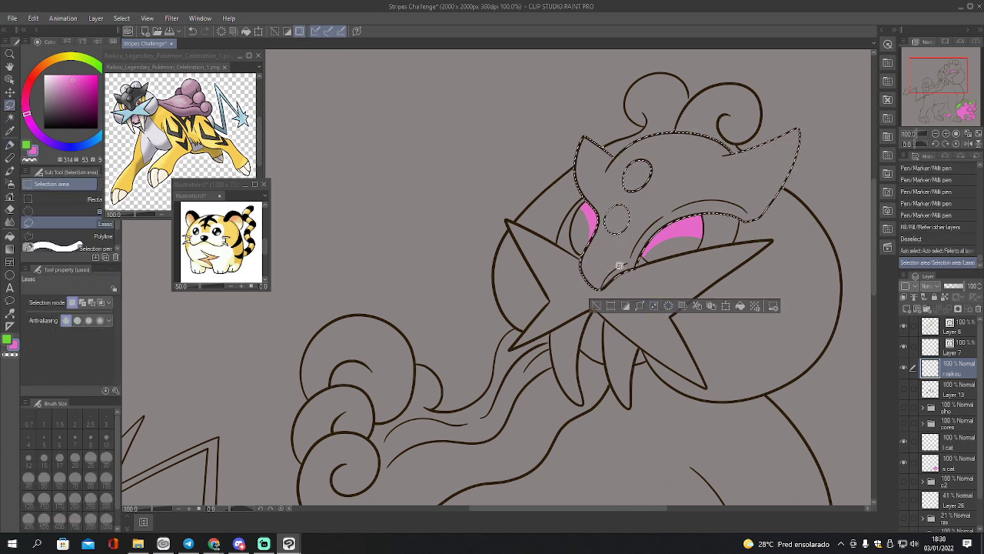
{"action": "key", "text": "p"}
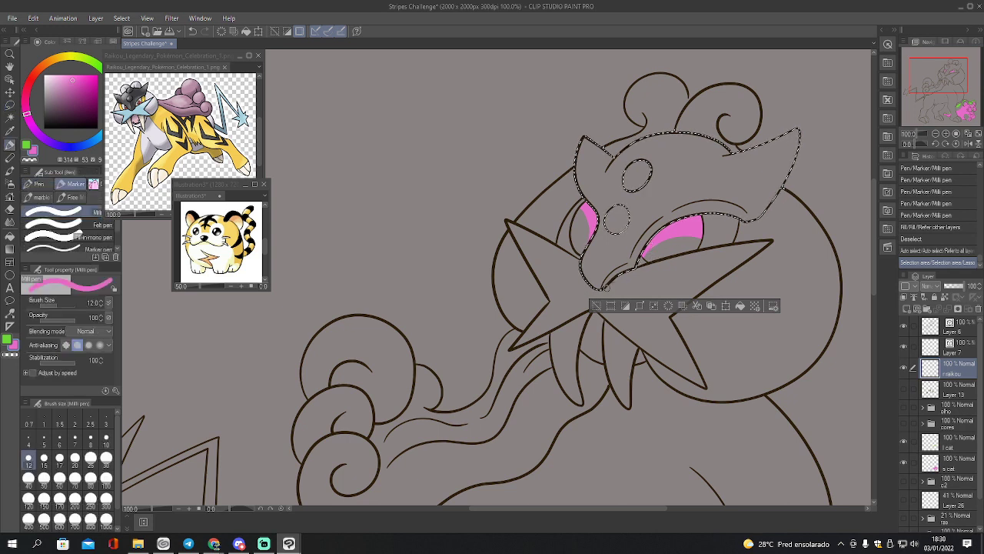
{"action": "left_click_drag", "start_coordinate": [607, 282], "coordinate": [656, 254]}
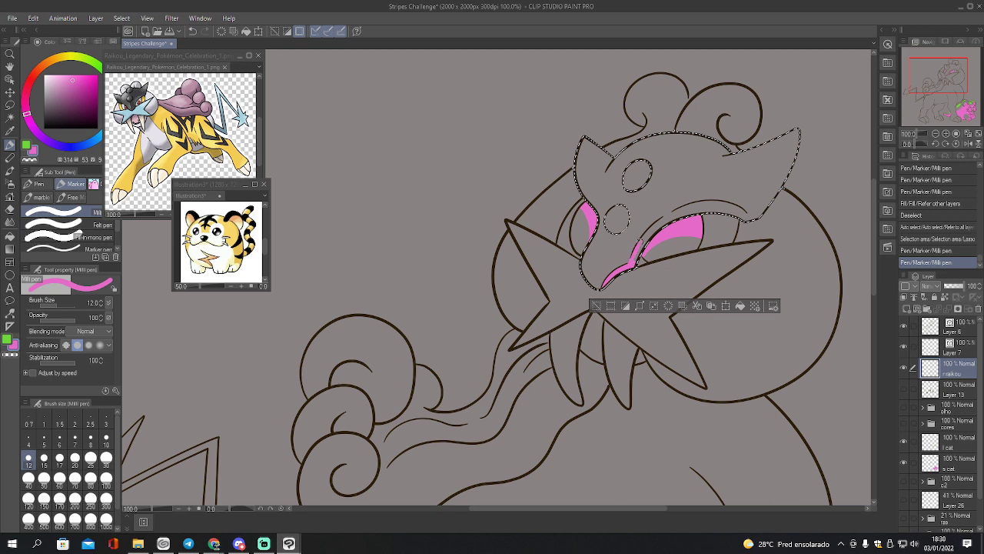
{"action": "mouse_move", "coordinate": [664, 218]}
{"action": "left_mouse_down"}
{"action": "mouse_move", "coordinate": [706, 204]}
{"action": "mouse_move", "coordinate": [752, 219]}
{"action": "left_mouse_up"}
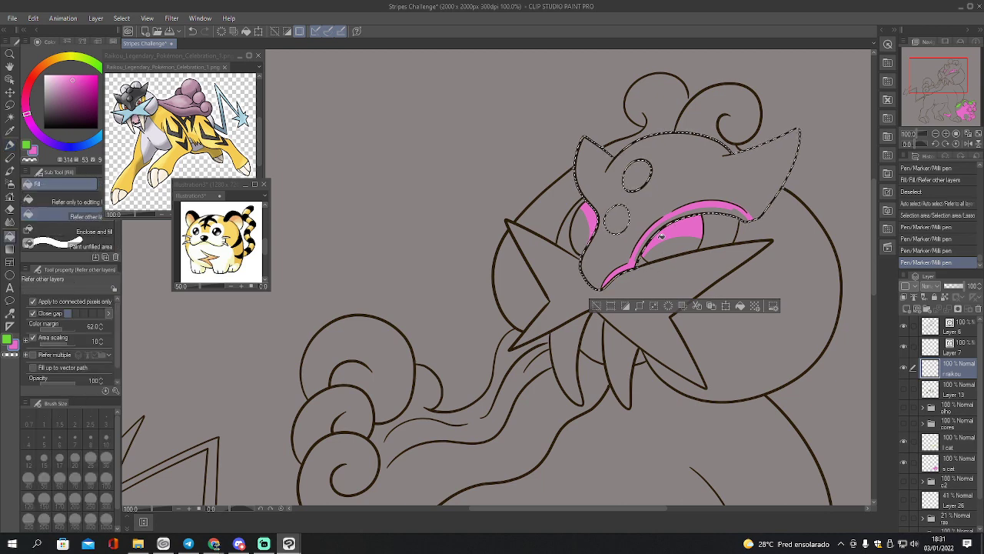
{"action": "key", "text": "g"}
{"action": "left_click", "coordinate": [746, 220]}
Paint thin pink shadows along the lower outer edges of the two ovals on Raikou's forehead
{"action": "left_click", "coordinate": [946, 133]}
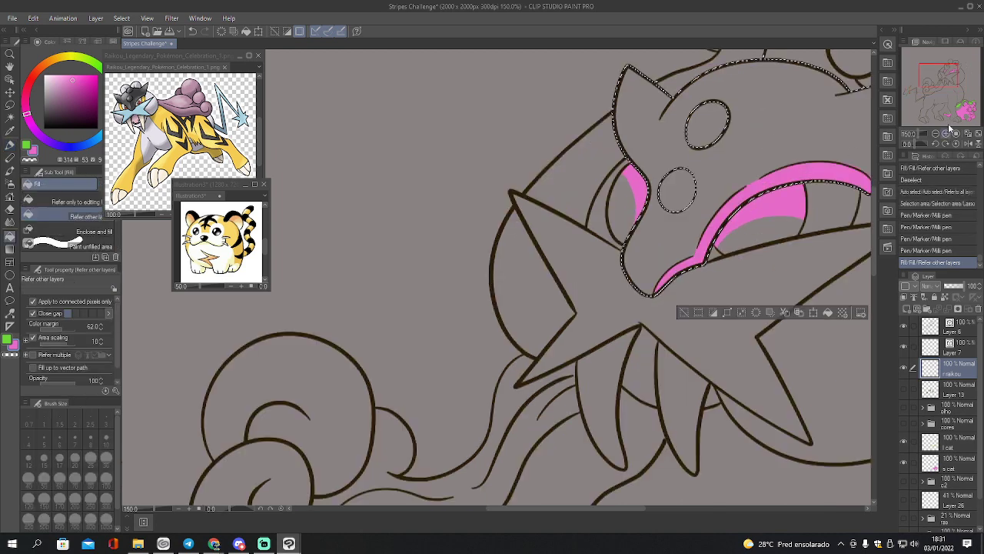
{"action": "left_click_drag", "start_coordinate": [952, 88], "coordinate": [949, 71]}
{"action": "key", "text": "p"}
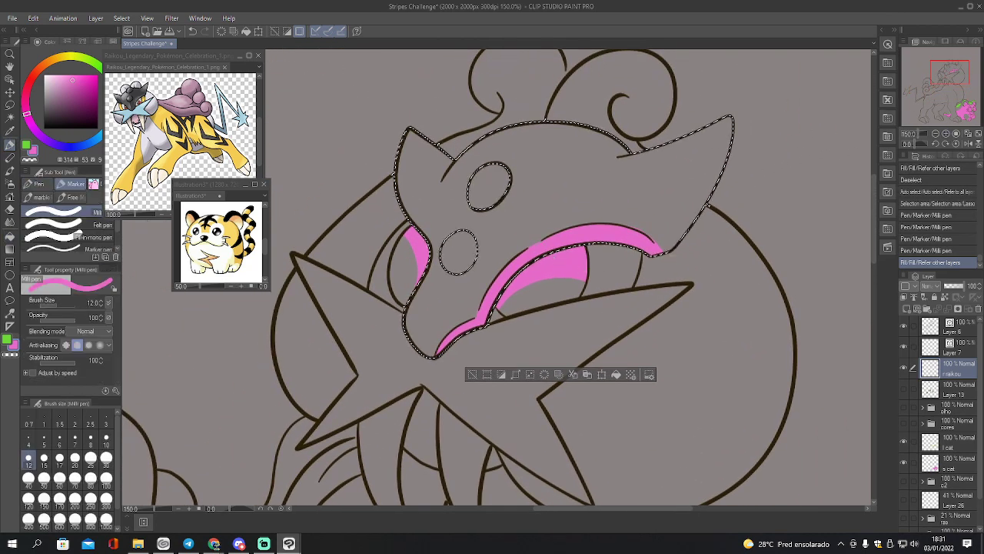
{"action": "mouse_move", "coordinate": [448, 266]}
{"action": "left_mouse_down"}
{"action": "mouse_move", "coordinate": [469, 278]}
{"action": "mouse_move", "coordinate": [481, 258]}
{"action": "mouse_move", "coordinate": [482, 210]}
{"action": "mouse_move", "coordinate": [498, 206]}
{"action": "mouse_move", "coordinate": [511, 181]}
{"action": "left_mouse_up"}
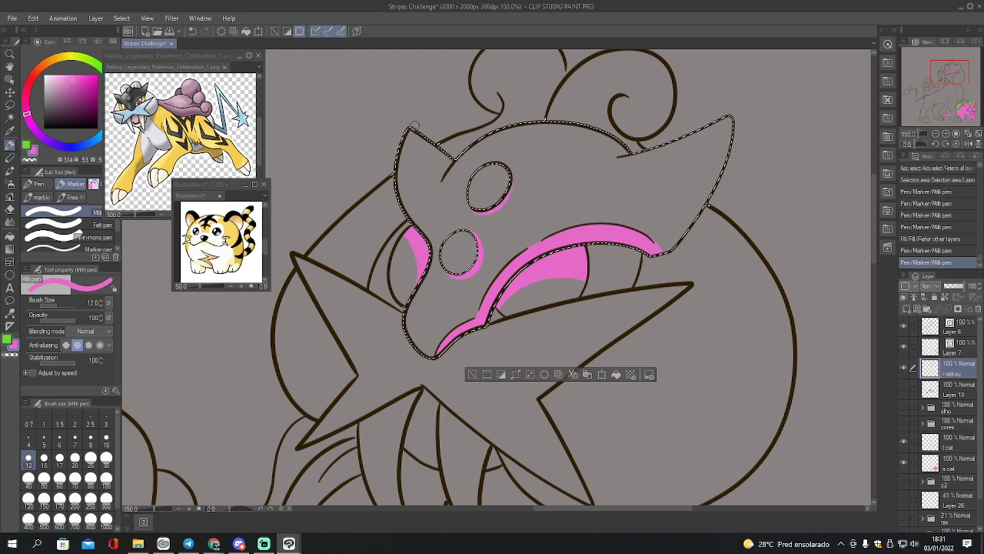
Outline and fill the inside of the mask's small pointed horn in pink, and clean its edge with the Hard eraser
{"action": "mouse_move", "coordinate": [416, 142]}
{"action": "left_mouse_down"}
{"action": "mouse_move", "coordinate": [439, 173]}
{"action": "mouse_move", "coordinate": [450, 157]}
{"action": "mouse_move", "coordinate": [422, 142]}
{"action": "left_mouse_up"}
{"action": "key", "text": "g"}
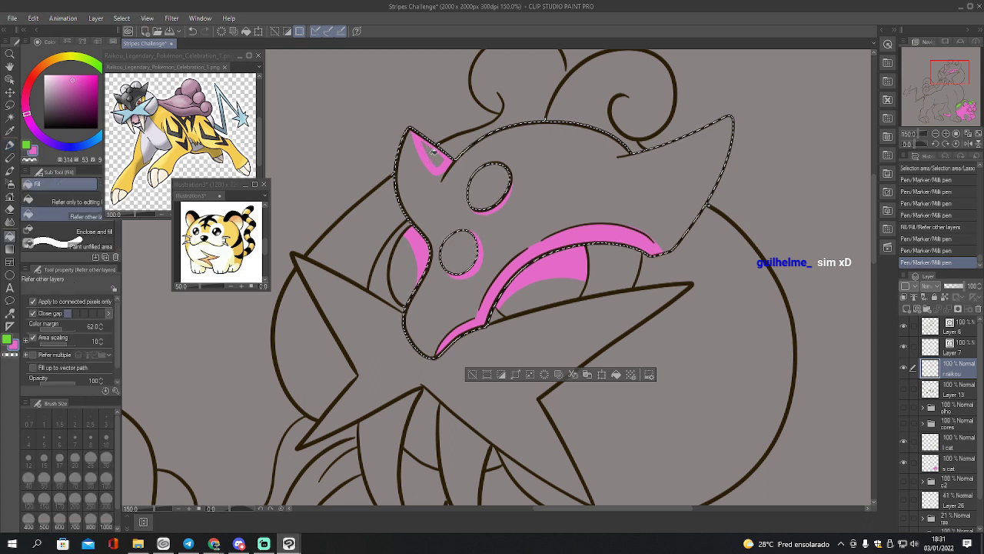
{"action": "left_click", "coordinate": [433, 159]}
{"action": "key", "text": "r"}
{"action": "key", "text": "e"}
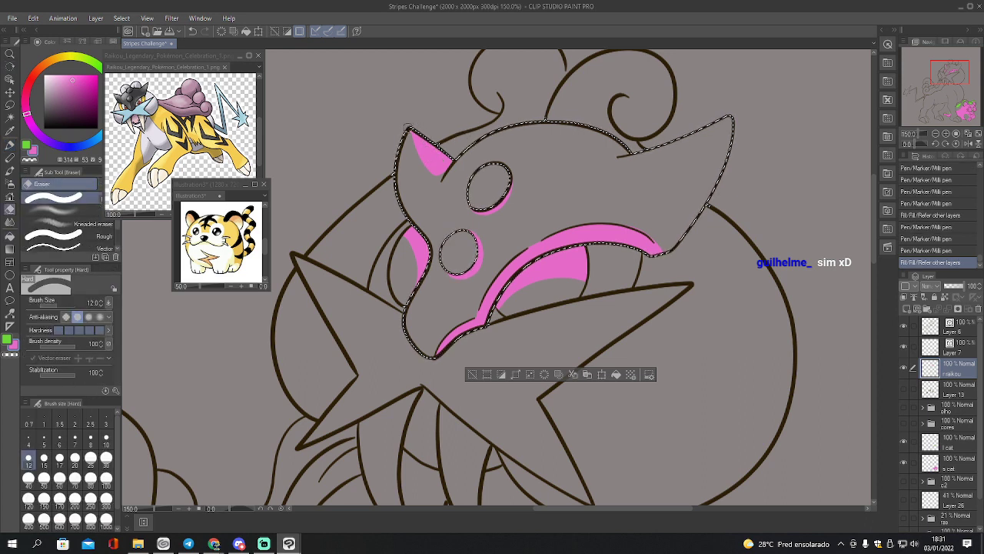
{"action": "mouse_move", "coordinate": [443, 146]}
{"action": "left_mouse_down"}
{"action": "mouse_move", "coordinate": [452, 152]}
{"action": "mouse_move", "coordinate": [446, 175]}
{"action": "left_mouse_up"}
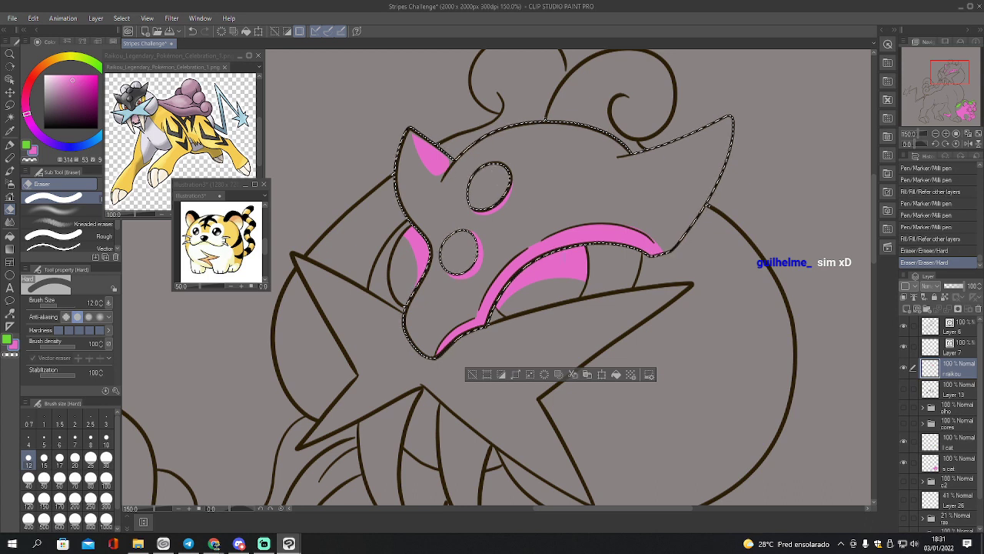
Draw a curved pink shadow edge along the mask's large horn and fill its lower side down to the brow
{"action": "key", "text": "p"}
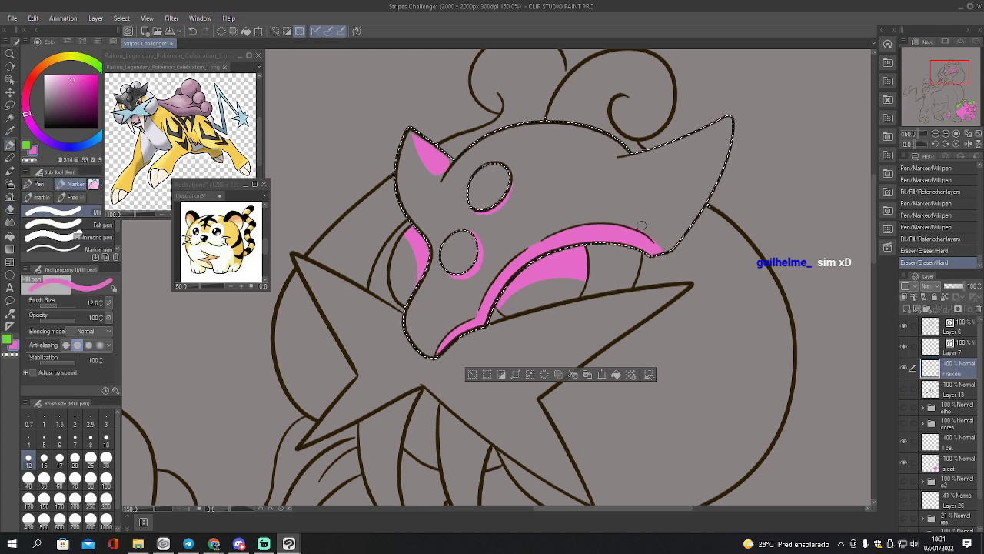
{"action": "mouse_move", "coordinate": [632, 225]}
{"action": "left_mouse_down"}
{"action": "mouse_move", "coordinate": [677, 199]}
{"action": "mouse_move", "coordinate": [732, 124]}
{"action": "left_mouse_up"}
{"action": "key", "text": "g"}
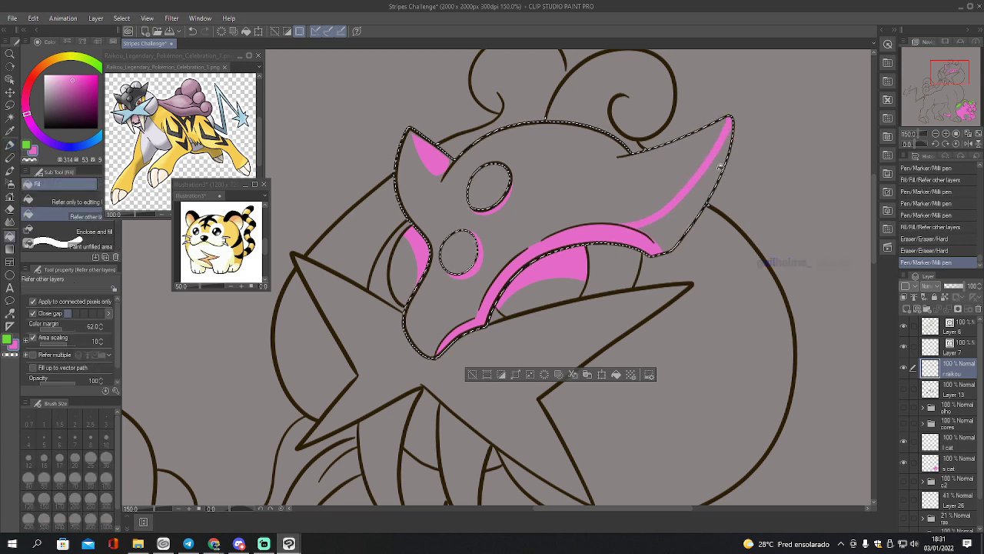
{"action": "left_click", "coordinate": [720, 173]}
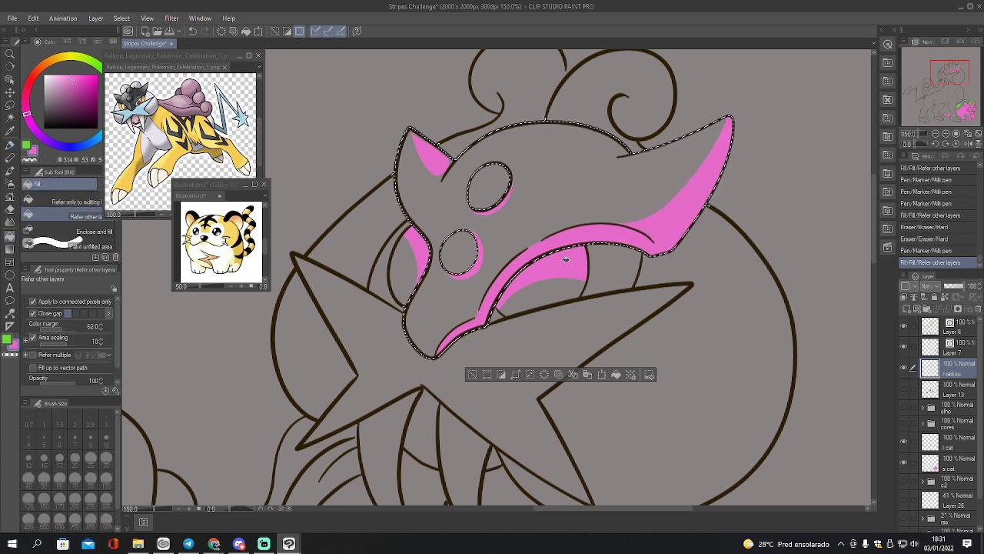
Paint a small pink shadow at the crease where the large horn meets the forehead, trim it by erasing, and deselect
{"action": "key", "text": "p"}
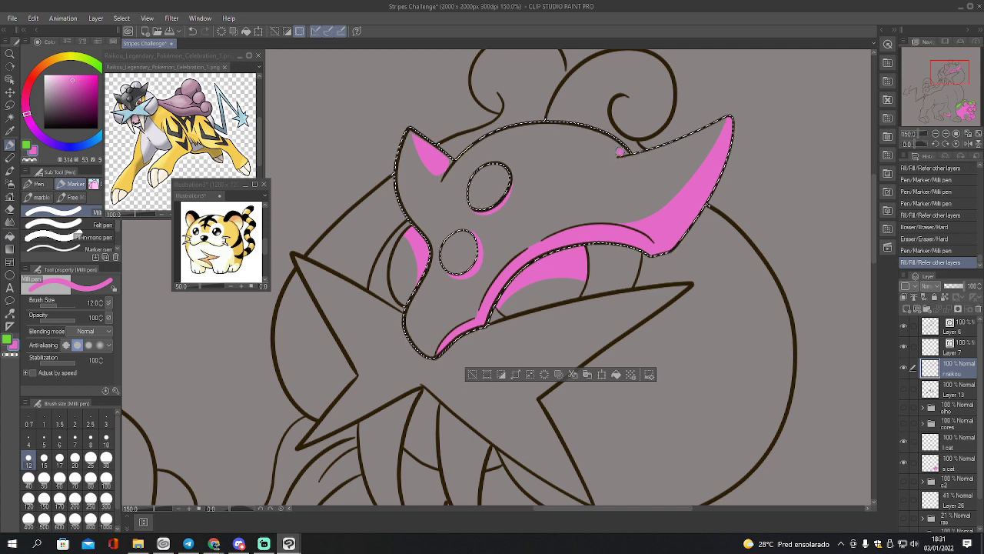
{"action": "left_click_drag", "start_coordinate": [619, 153], "coordinate": [624, 151]}
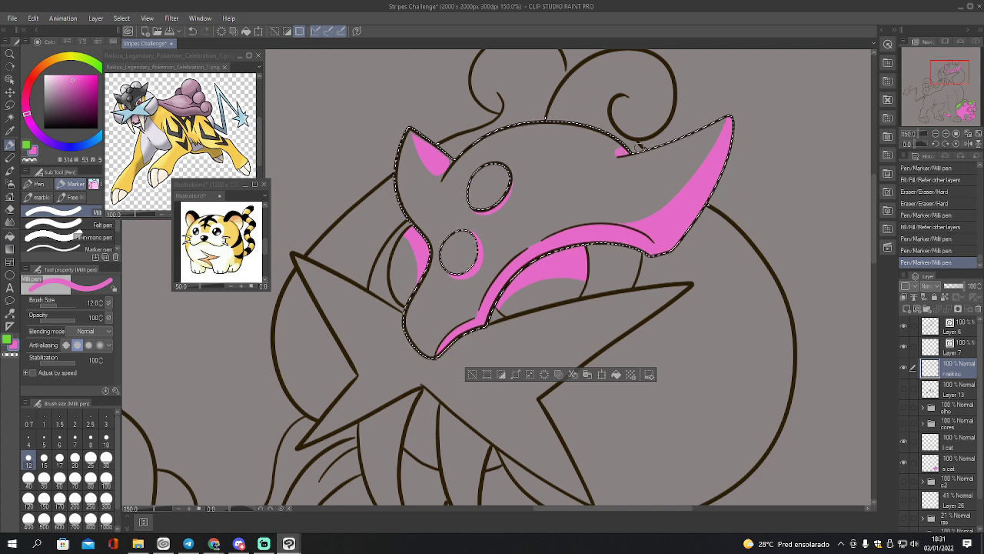
{"action": "key", "text": "e"}
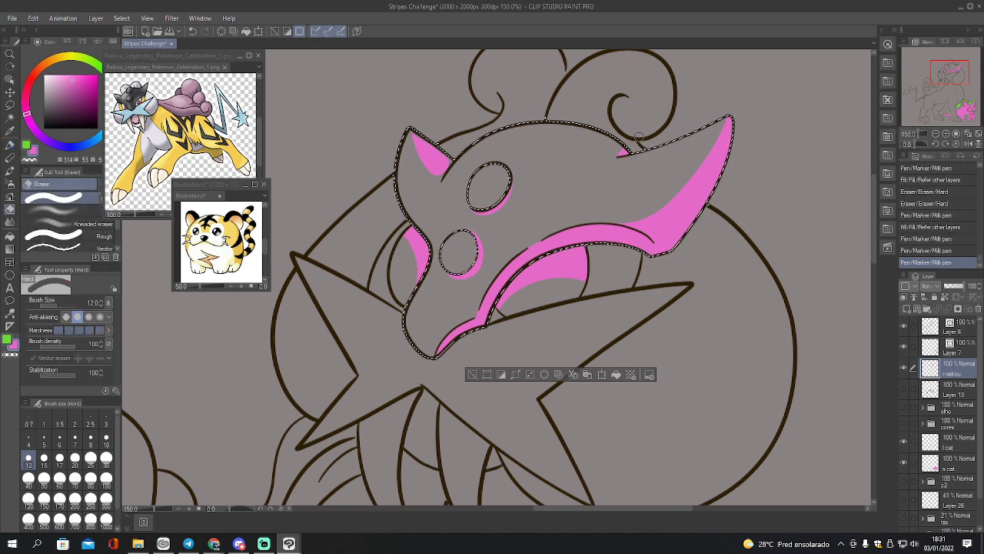
{"action": "left_click_drag", "start_coordinate": [617, 154], "coordinate": [634, 146]}
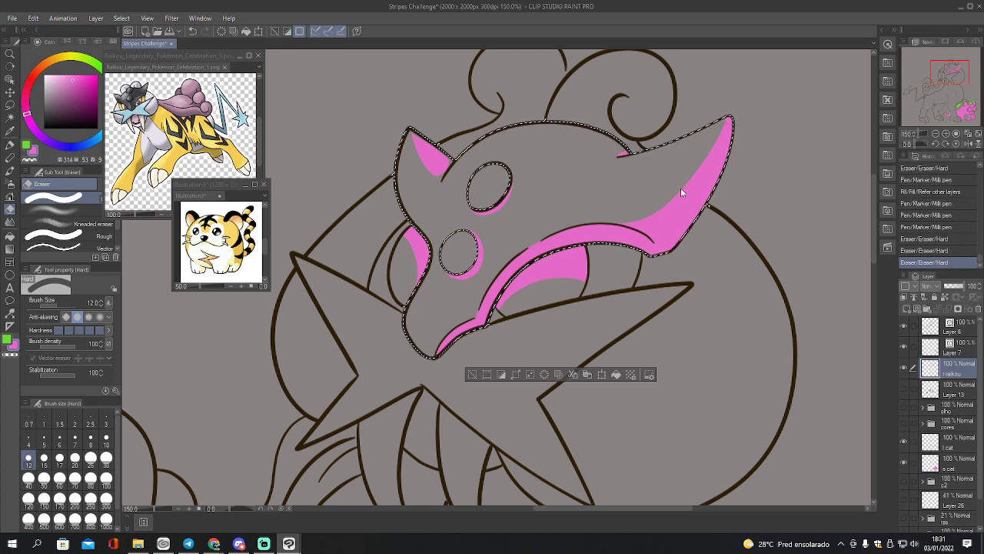
{"action": "key", "text": "ctrl+d"}
Select the outer parts of both eyes, paint pink shadows along their upper edges, fill the larger eye's shadow, and deselect
{"action": "key", "text": "w"}
{"action": "left_click", "coordinate": [615, 265]}
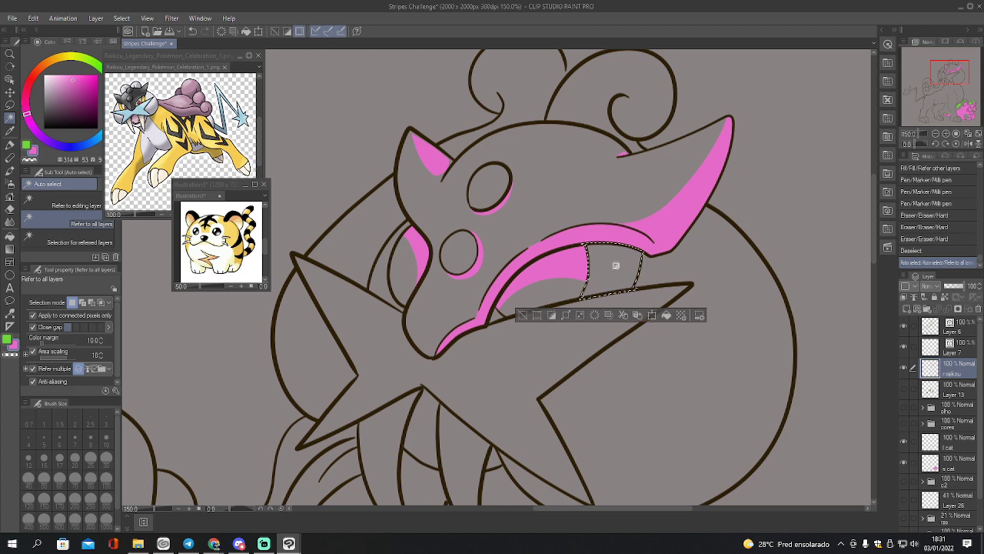
{"action": "left_click", "coordinate": [497, 318], "text": "shift"}
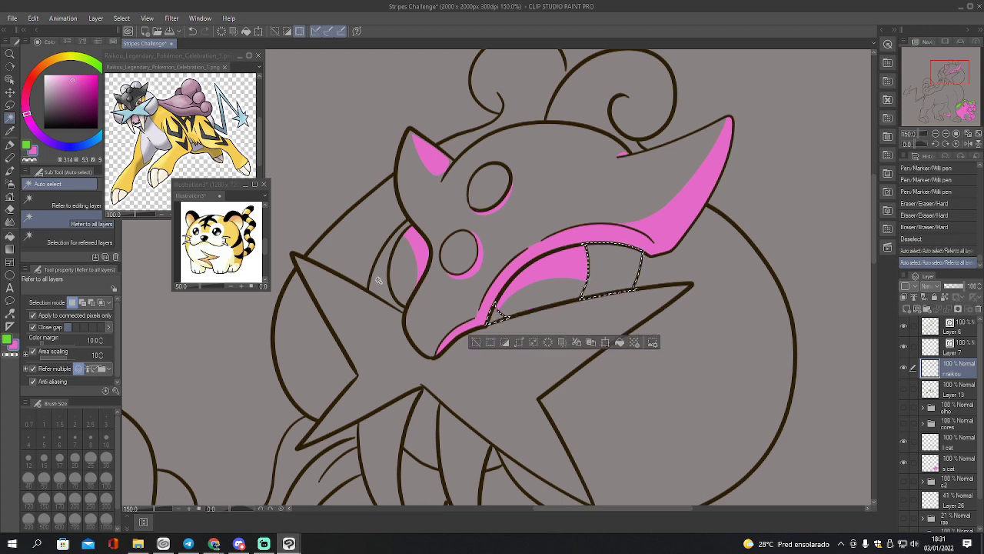
{"action": "left_click", "coordinate": [379, 280], "text": "shift"}
{"action": "key", "text": "p"}
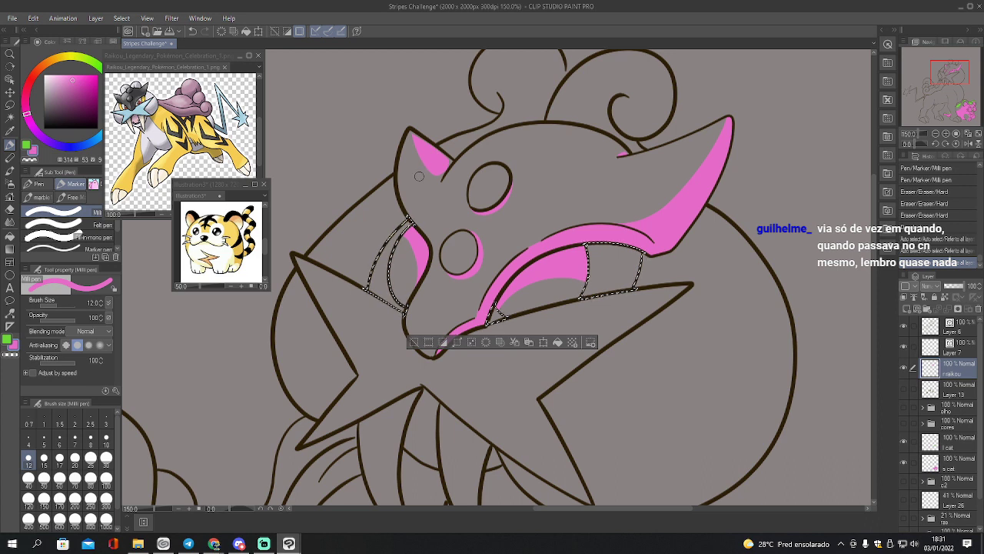
{"action": "left_click_drag", "start_coordinate": [411, 221], "coordinate": [419, 214]}
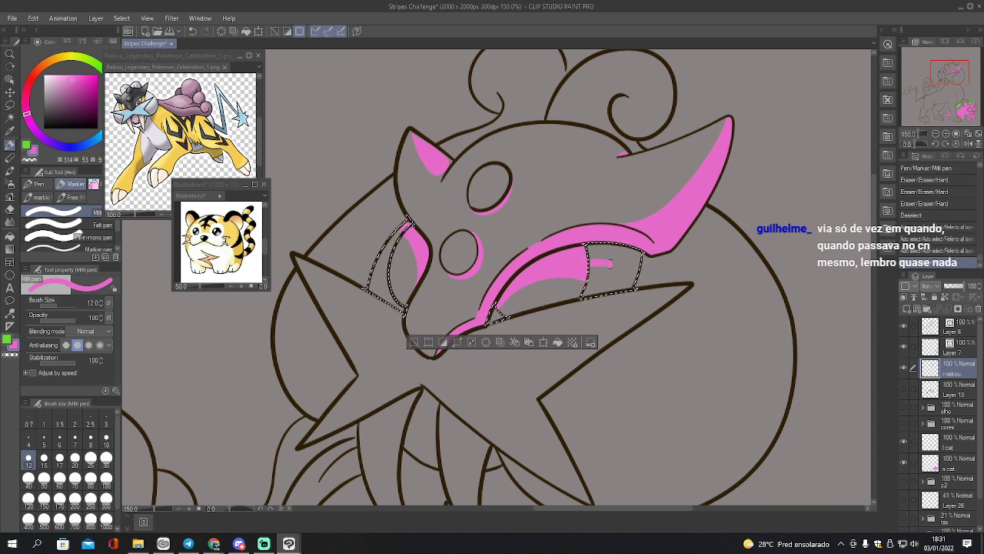
{"action": "left_click_drag", "start_coordinate": [590, 262], "coordinate": [638, 276]}
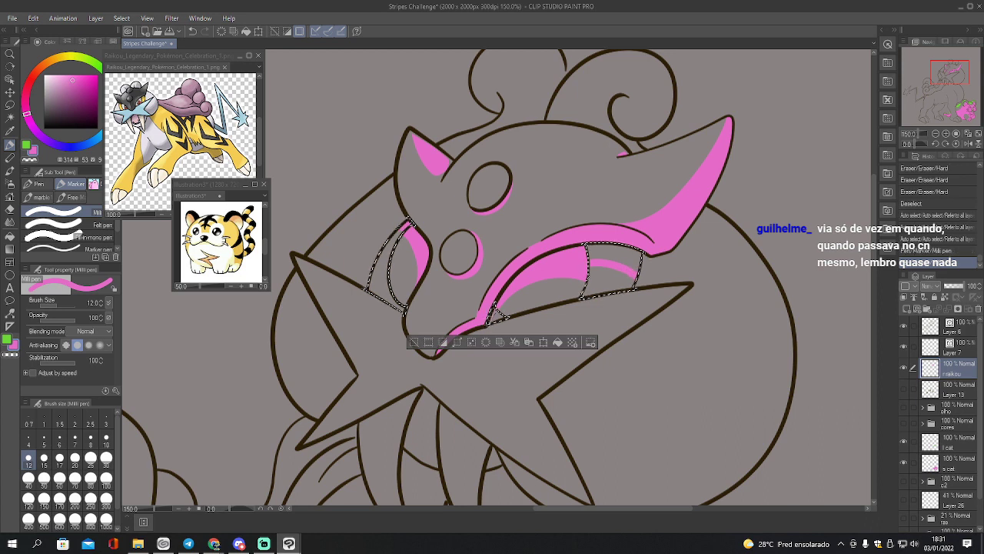
{"action": "left_click_drag", "start_coordinate": [492, 317], "coordinate": [513, 297]}
{"action": "key", "text": "g"}
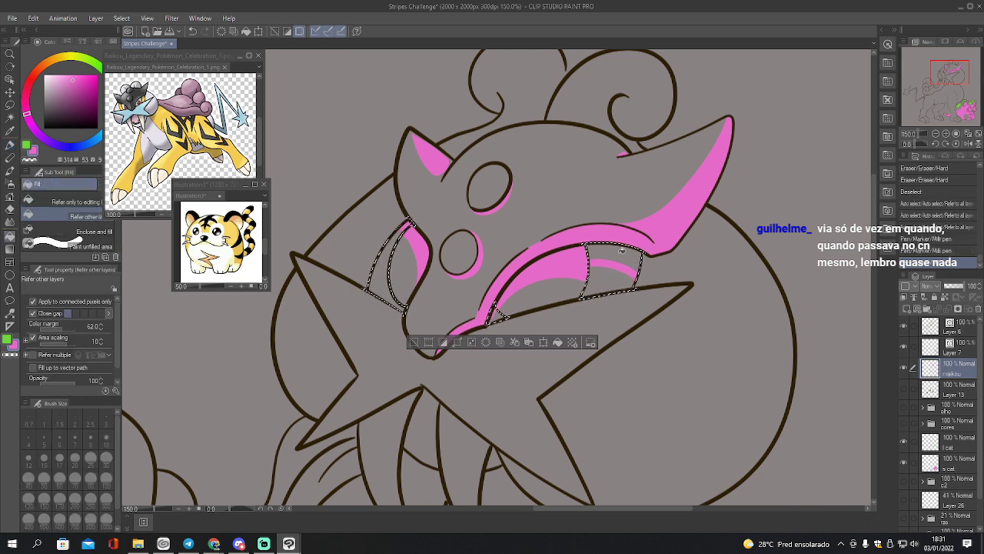
{"action": "left_click", "coordinate": [645, 246]}
{"action": "key", "text": "ctrl+d"}
Select the star-shaped area beneath Raikou's nose
{"action": "key", "text": "w"}
{"action": "left_click", "coordinate": [528, 378]}
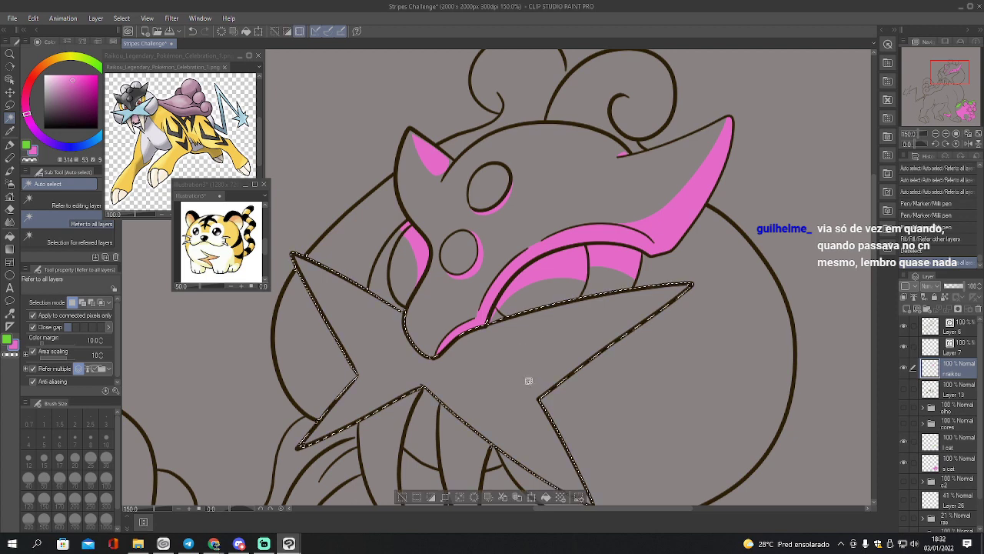
{"action": "key", "text": "p"}
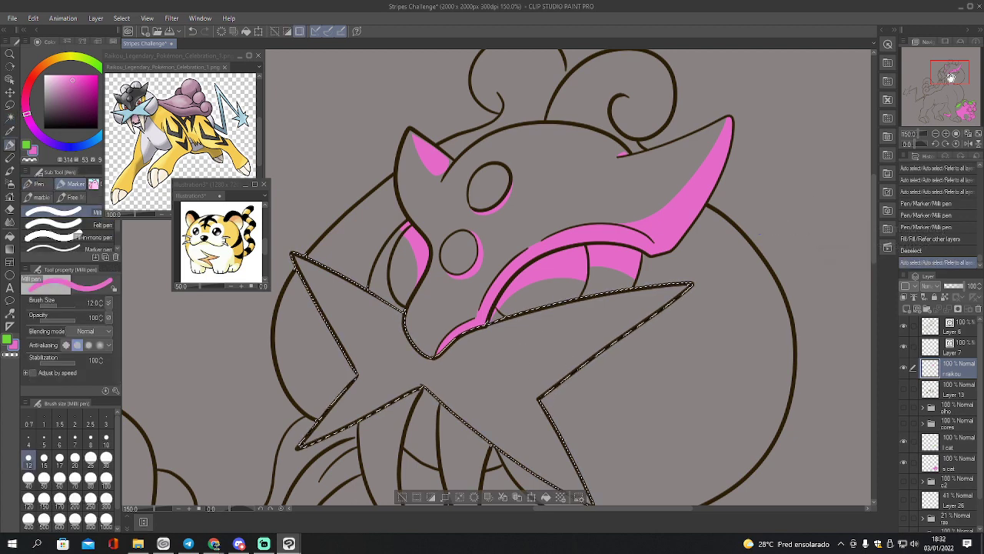
{"action": "left_click_drag", "start_coordinate": [949, 80], "coordinate": [948, 84]}
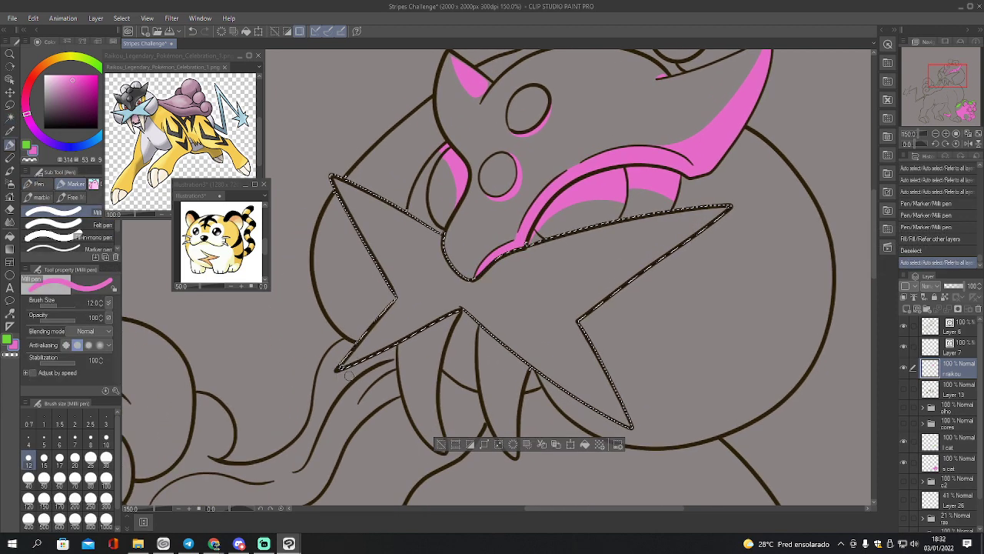
{"action": "key", "text": "m"}
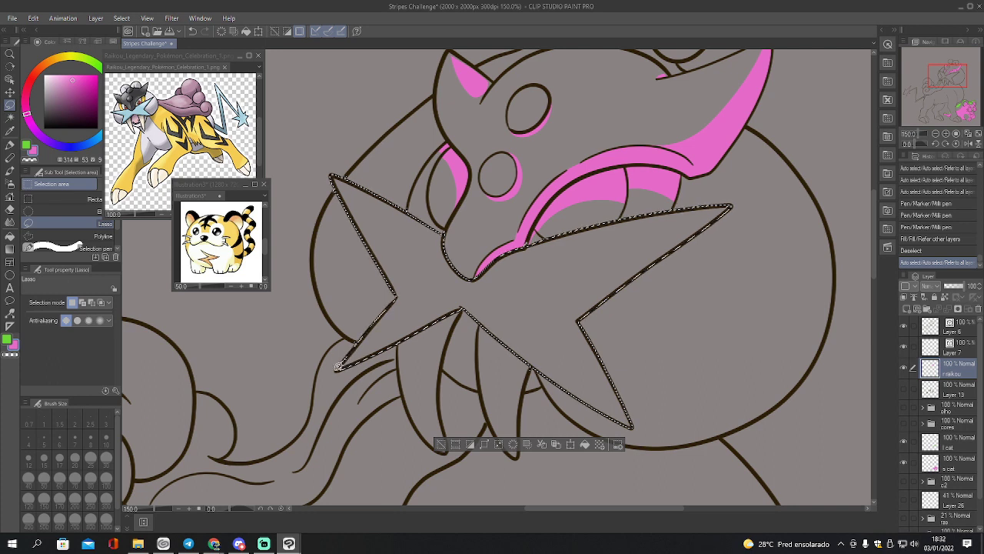
{"action": "left_click_drag", "start_coordinate": [337, 366], "coordinate": [336, 369]}
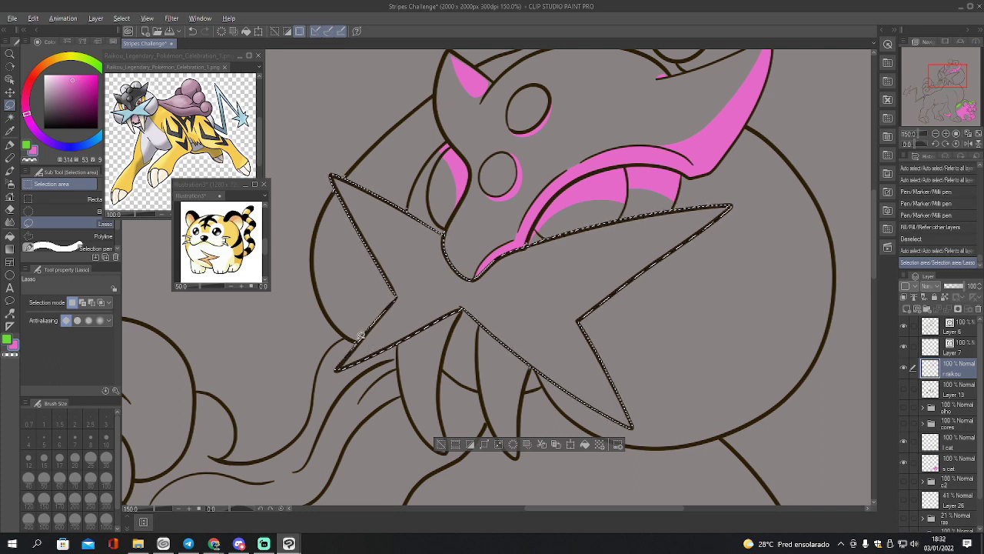
{"action": "left_click_drag", "start_coordinate": [334, 372], "coordinate": [338, 367]}
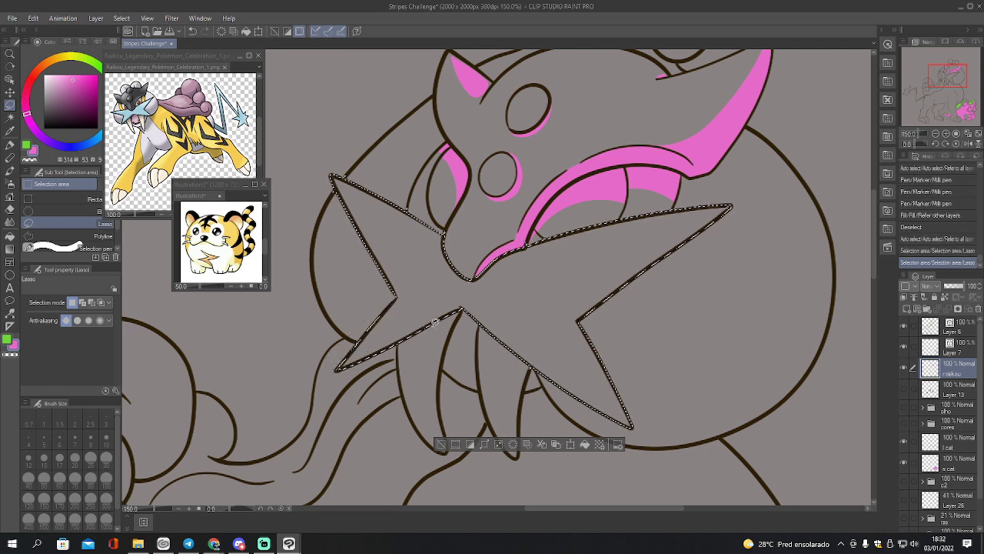
Paint thin pink shadows along the underside of the star's small lower point and along the inner edges of its two far points
{"action": "key", "text": "p"}
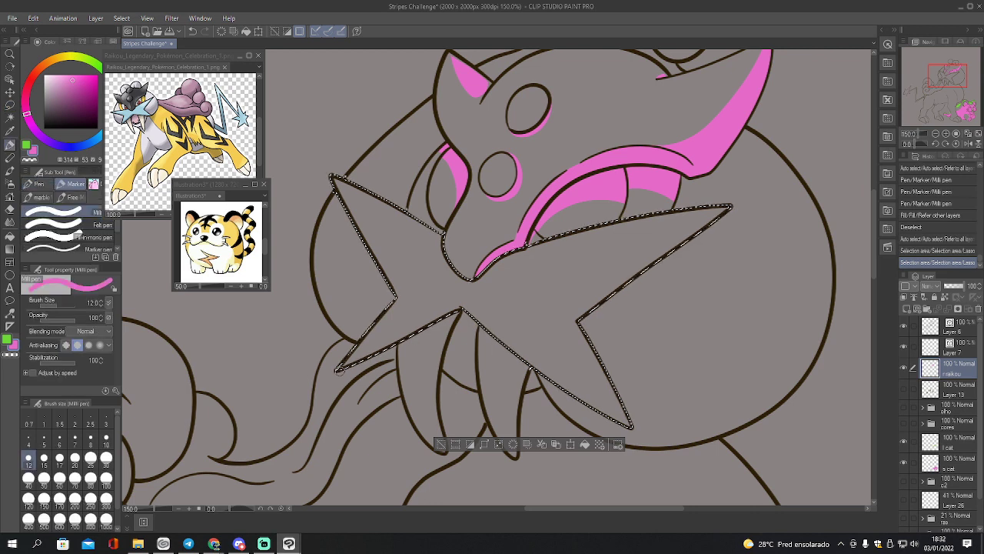
{"action": "left_click_drag", "start_coordinate": [339, 367], "coordinate": [459, 313]}
{"action": "left_click_drag", "start_coordinate": [580, 320], "coordinate": [594, 309]}
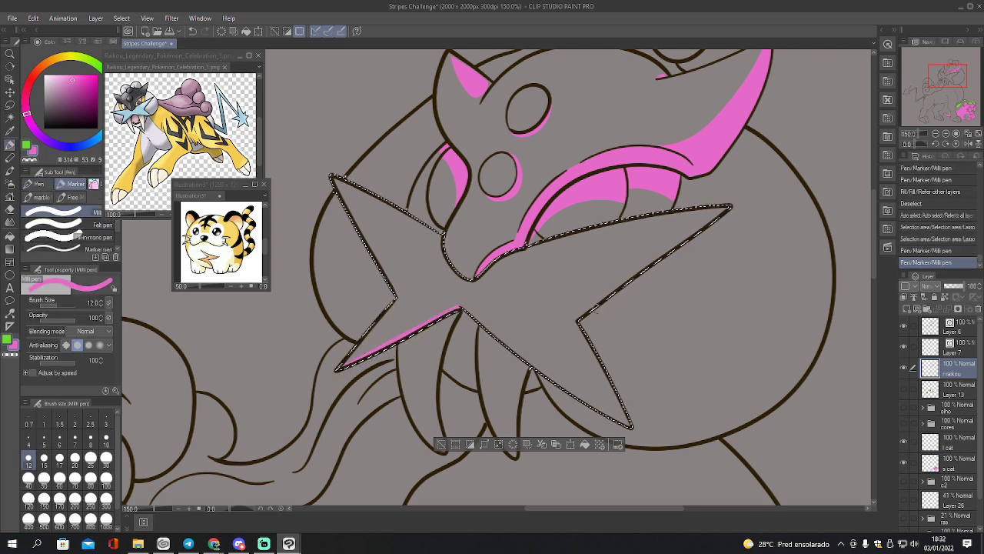
{"action": "left_click_drag", "start_coordinate": [629, 423], "coordinate": [578, 321]}
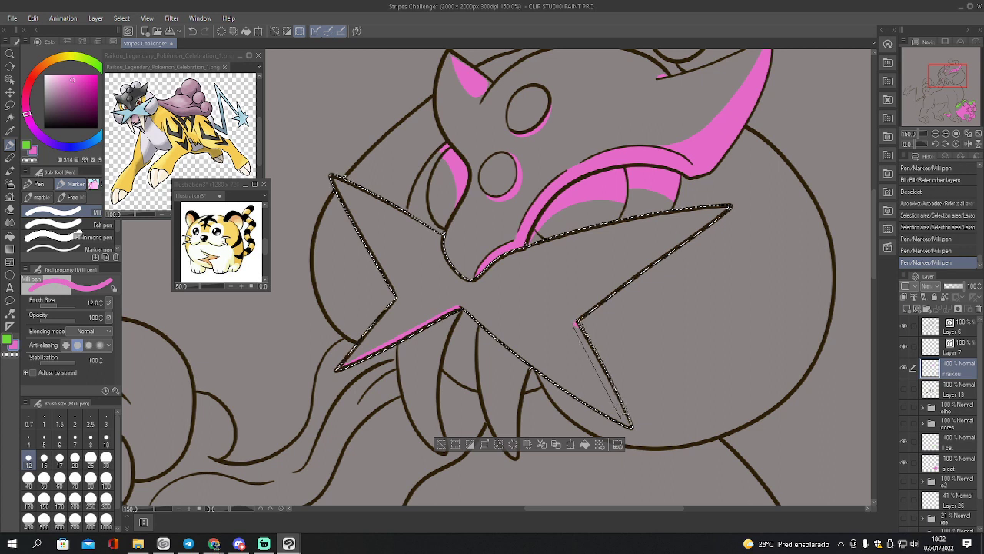
{"action": "left_click", "coordinate": [634, 427], "text": "shift"}
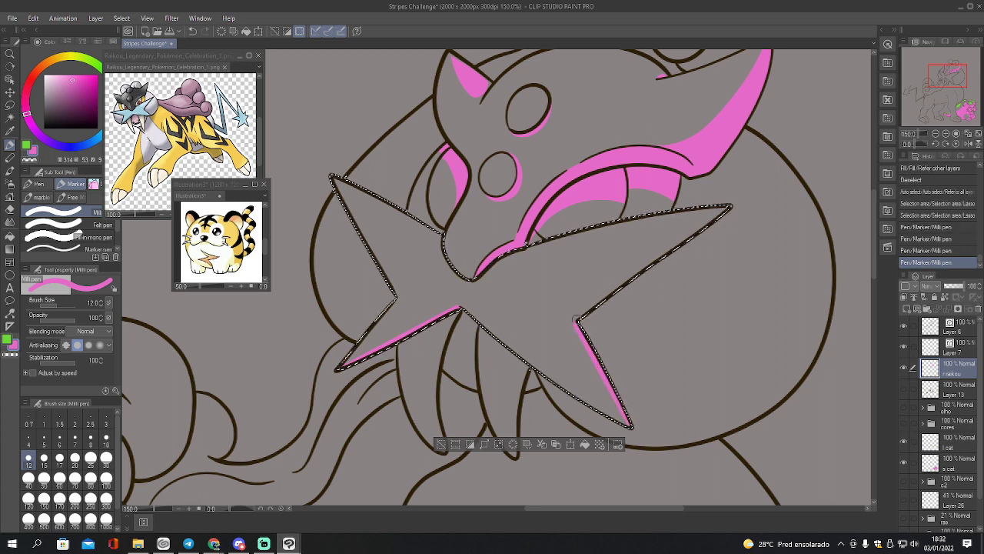
{"action": "left_click", "coordinate": [576, 318], "text": "shift"}
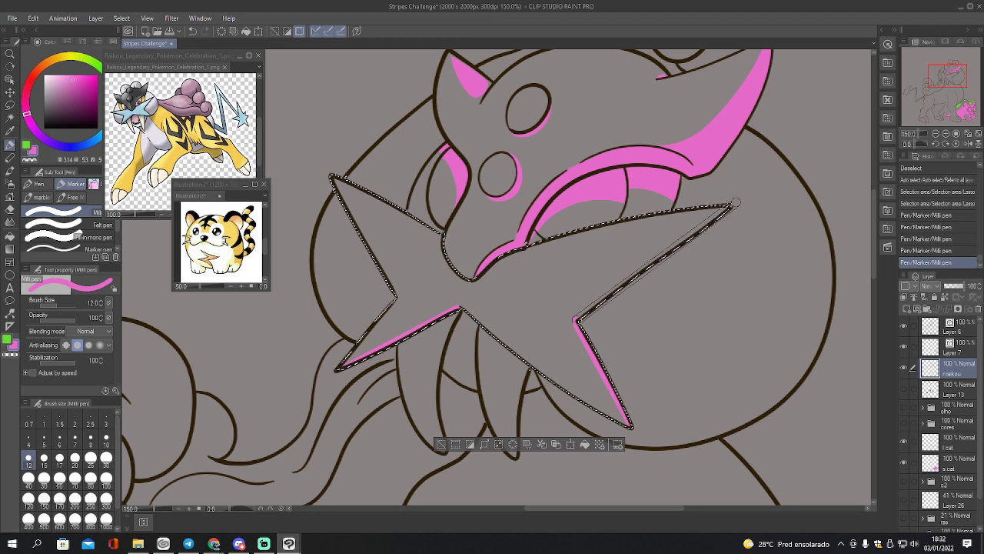
{"action": "left_click", "coordinate": [736, 203], "text": "shift"}
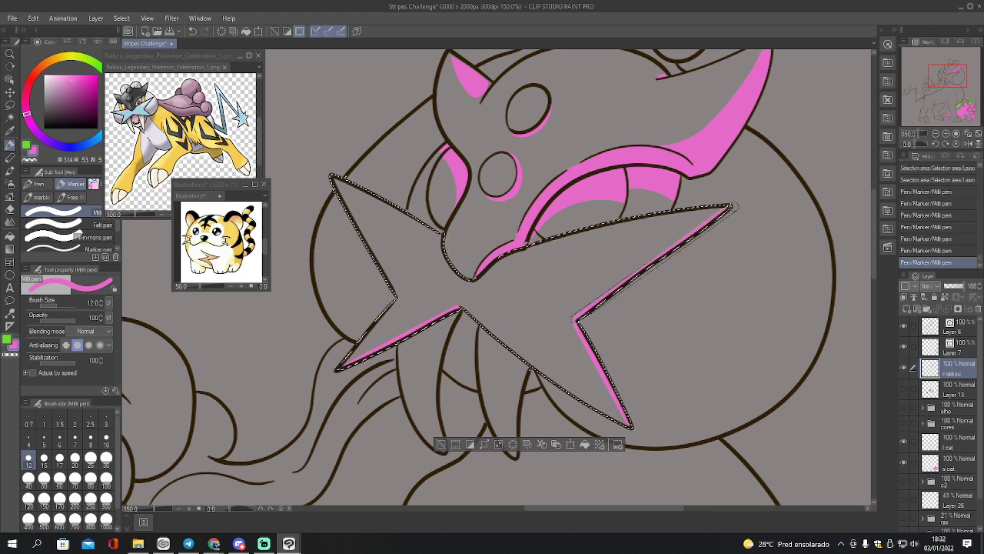
{"action": "left_click_drag", "start_coordinate": [578, 316], "coordinate": [584, 329]}
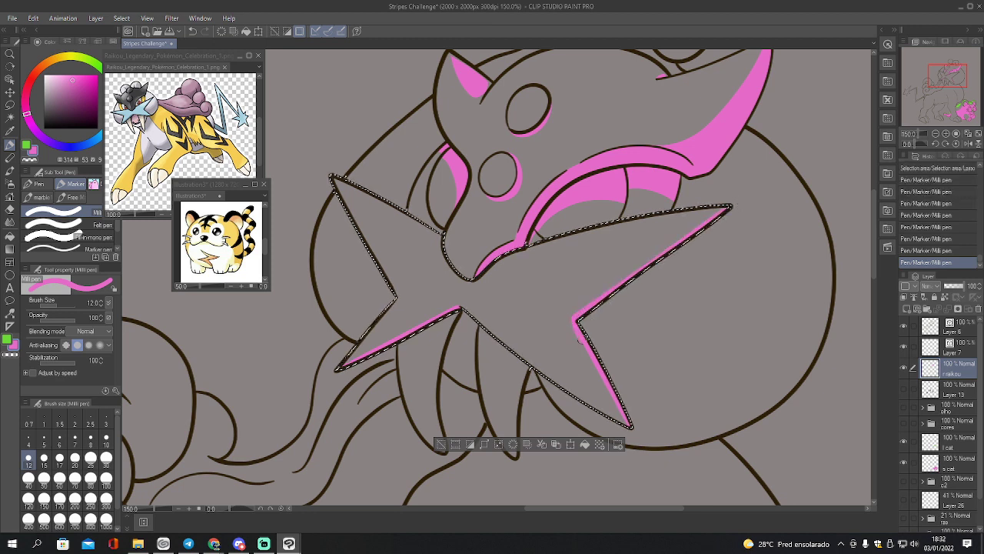
{"action": "left_click_drag", "start_coordinate": [628, 416], "coordinate": [632, 428]}
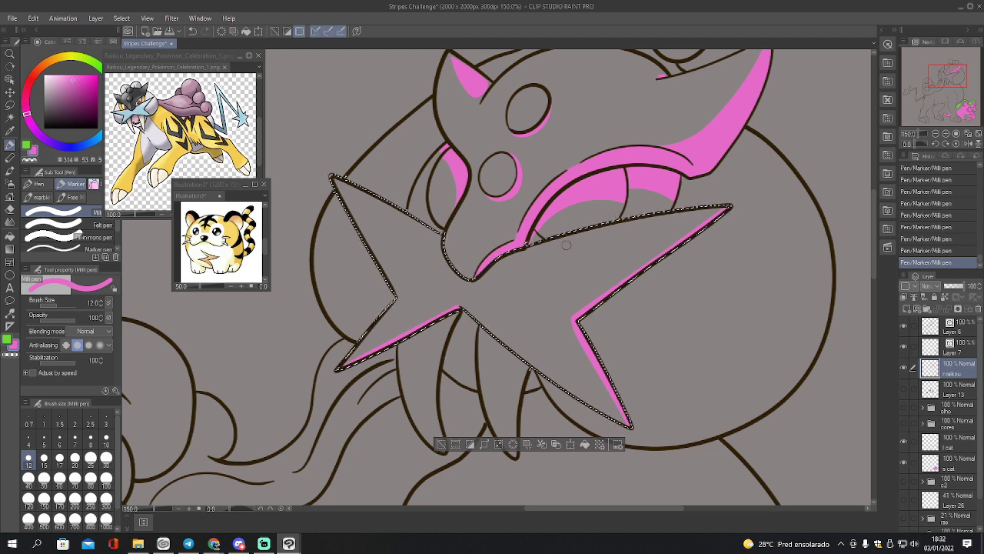
Add a raster layer above Raikou's pink shadow layer and name it "l rai"
{"action": "left_click", "coordinate": [905, 308]}
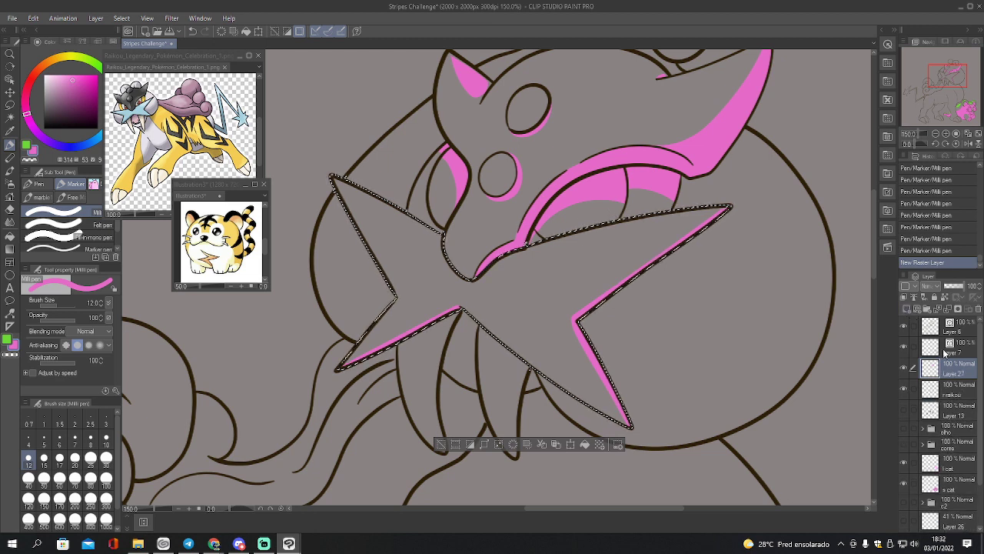
{"action": "double_click", "coordinate": [952, 373]}
{"action": "type", "text": "l"}
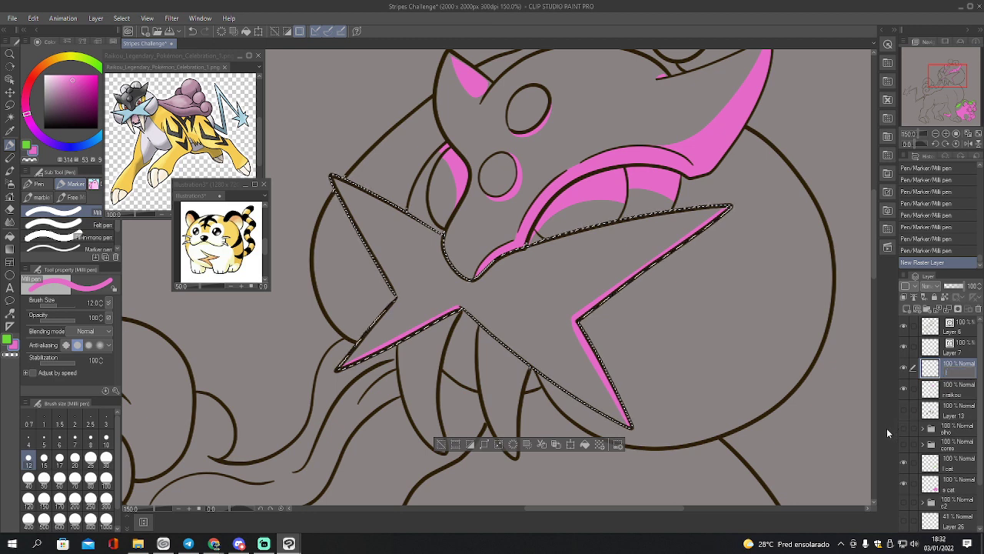
{"action": "type", "text": " rai"}
{"action": "key", "text": "Return"}
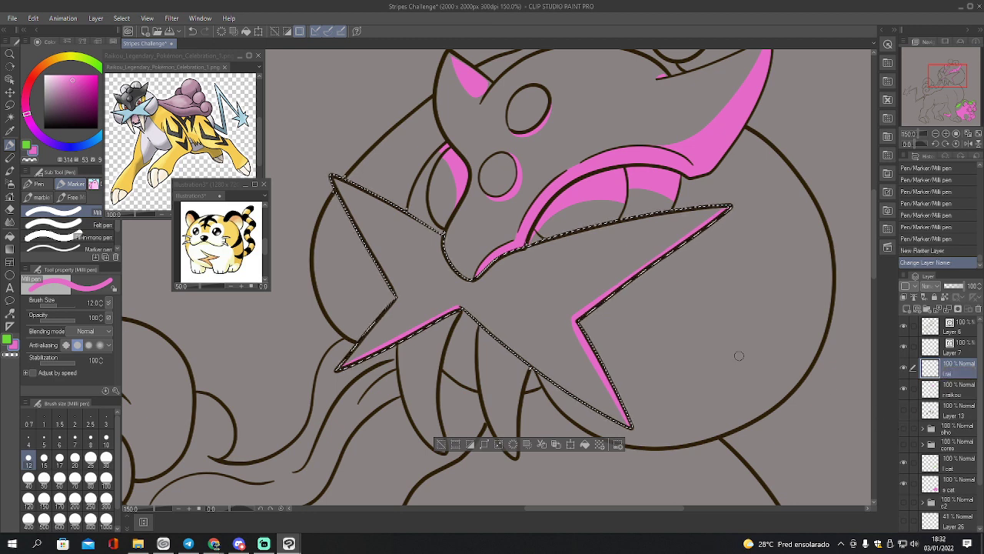
Paint green highlights along the upper edges of the star's two points on the small-horn side, trimming the excess with the Hard eraser
{"action": "key", "text": "x"}
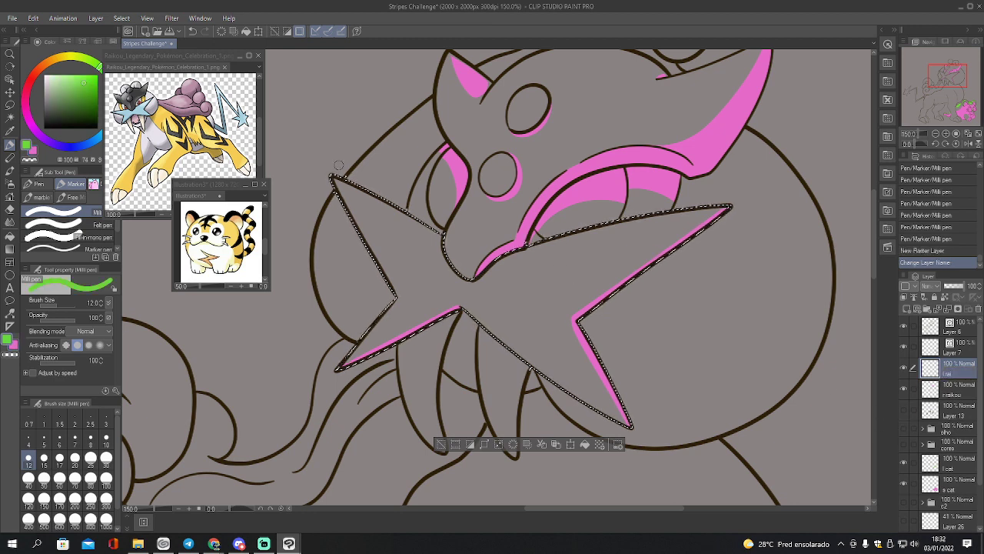
{"action": "left_click_drag", "start_coordinate": [338, 165], "coordinate": [378, 196]}
{"action": "left_click", "coordinate": [454, 243], "text": "shift"}
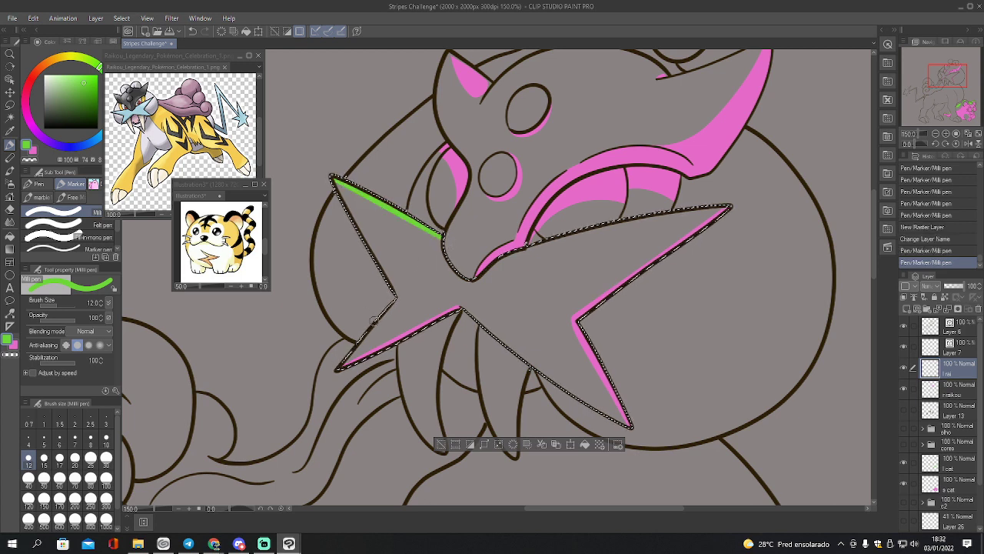
{"action": "left_click_drag", "start_coordinate": [333, 370], "coordinate": [382, 319]}
{"action": "left_click", "coordinate": [335, 369], "text": "shift"}
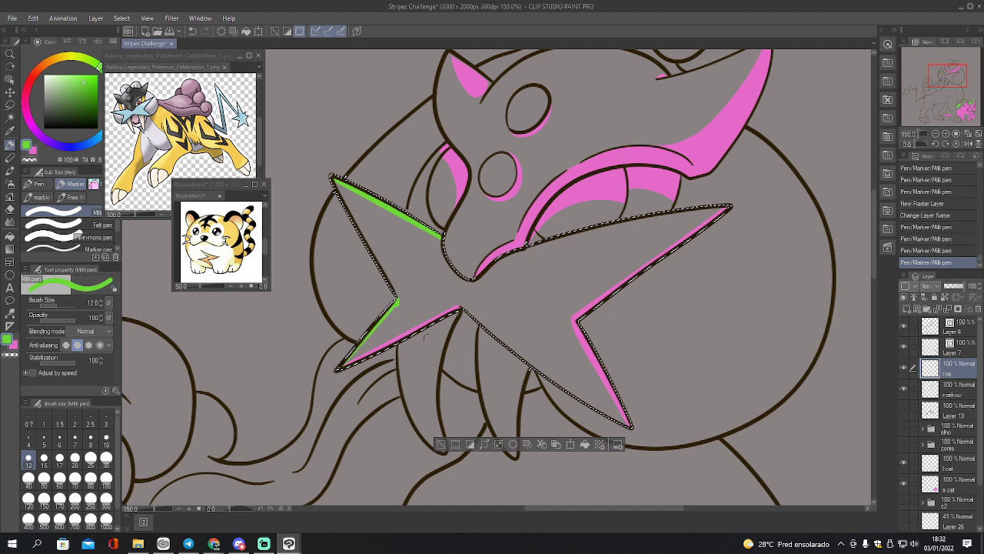
{"action": "key", "text": "e"}
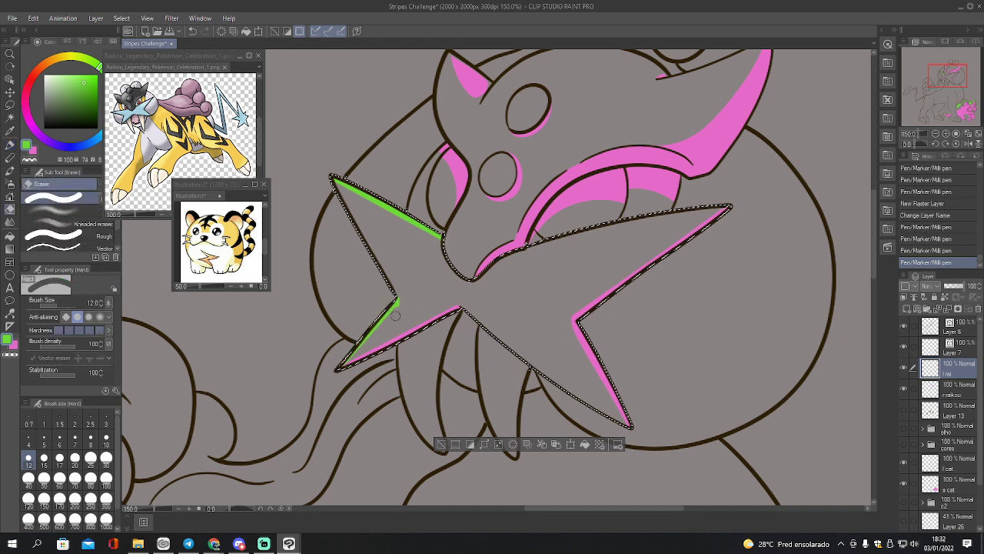
{"action": "left_click_drag", "start_coordinate": [399, 306], "coordinate": [415, 293]}
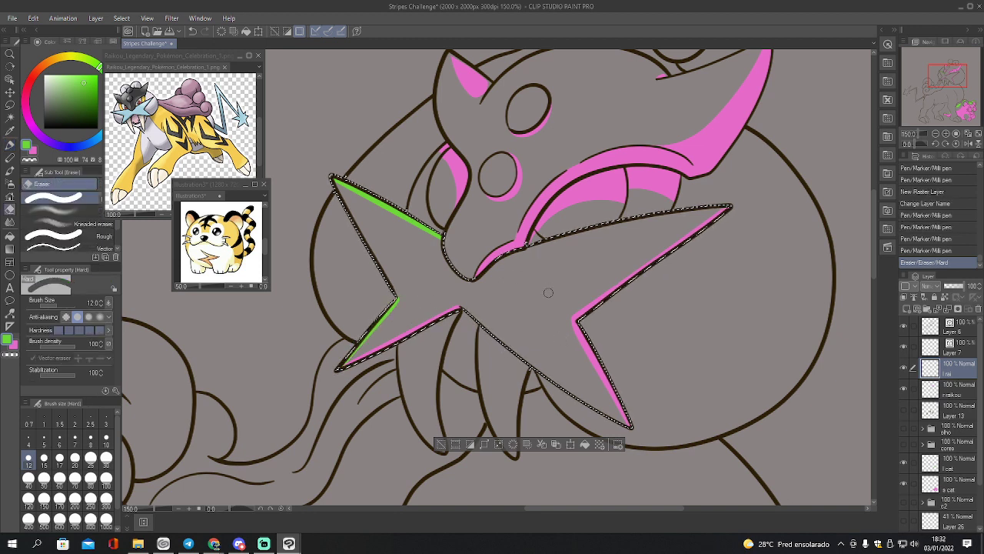
Paint a green highlight with the Milli pen along the upper edge of the star's long point beneath the larger eye
{"action": "key", "text": "p"}
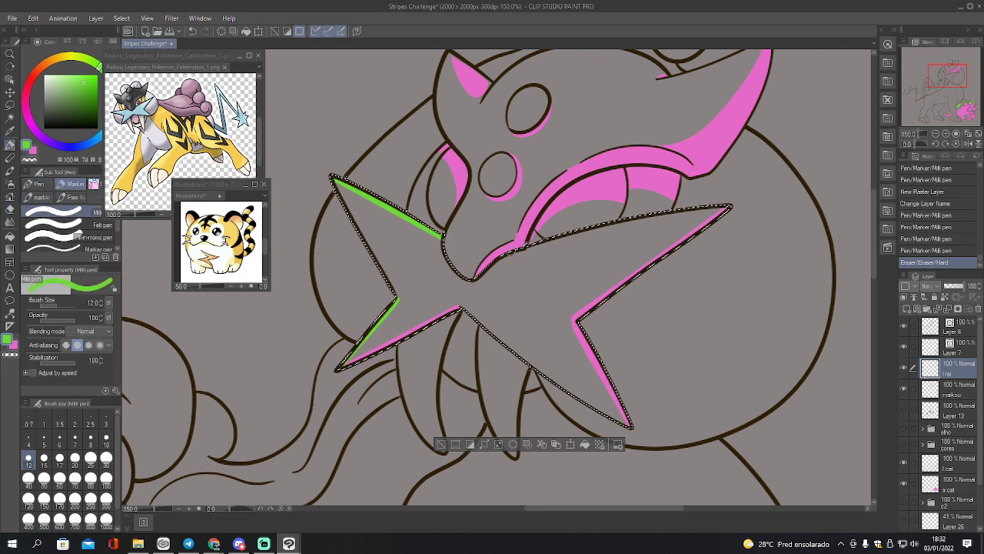
{"action": "left_click_drag", "start_coordinate": [520, 246], "coordinate": [648, 222]}
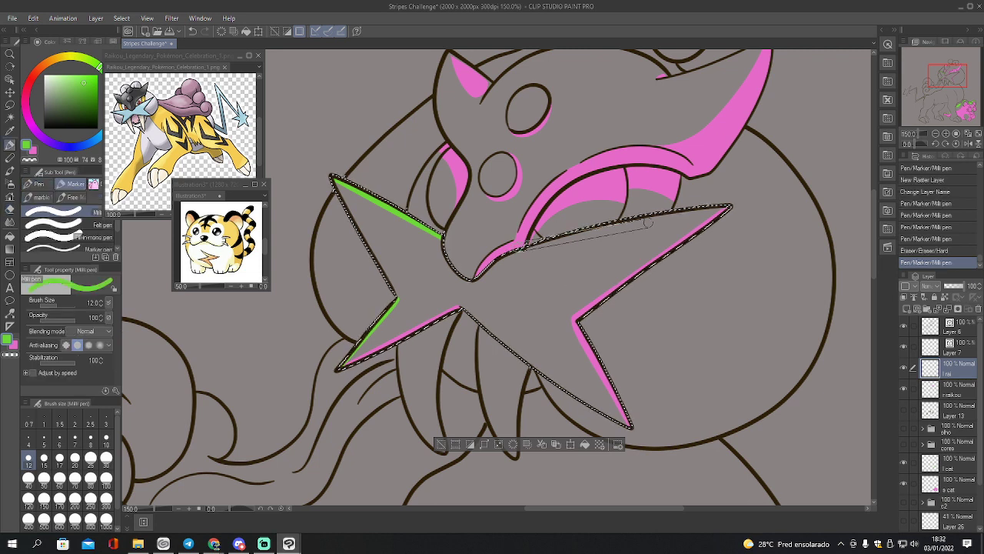
{"action": "left_click_drag", "start_coordinate": [734, 202], "coordinate": [715, 222]}
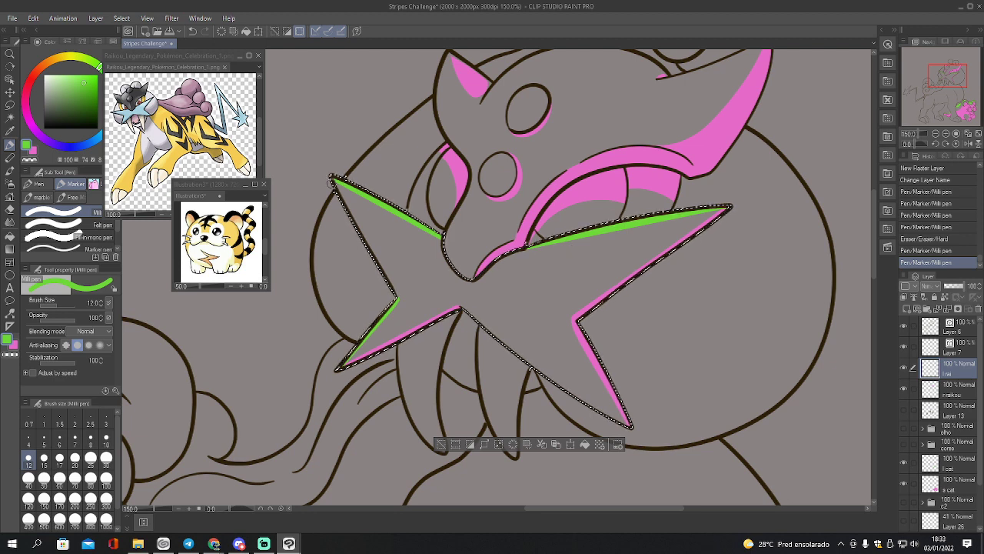
Return to Raikou's pink shadow layer, clear the star selection, and select the two fangs
{"action": "left_click", "coordinate": [948, 402]}
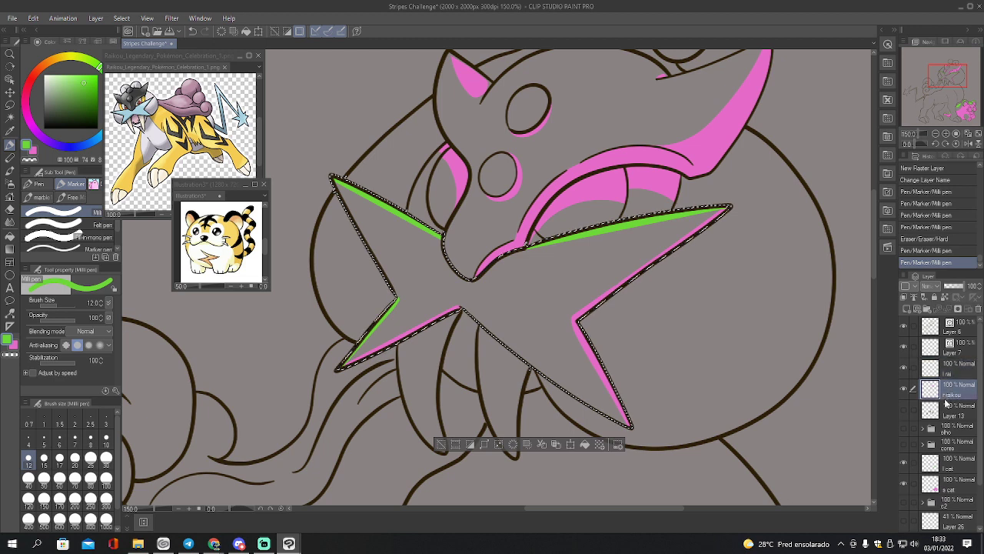
{"action": "key", "text": "ctrl+d"}
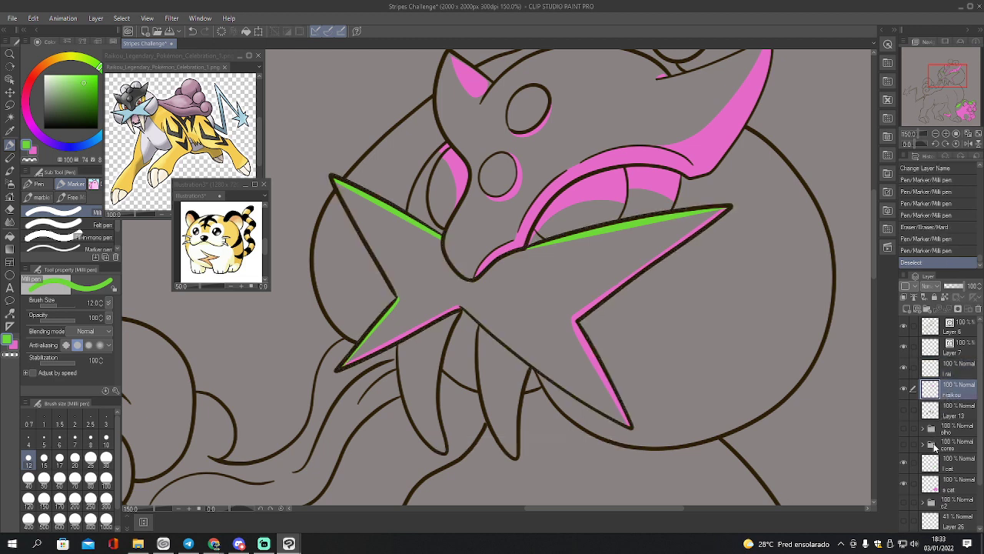
{"action": "key", "text": "w"}
{"action": "left_click", "coordinate": [418, 347]}
{"action": "left_click", "coordinate": [502, 380], "text": "shift"}
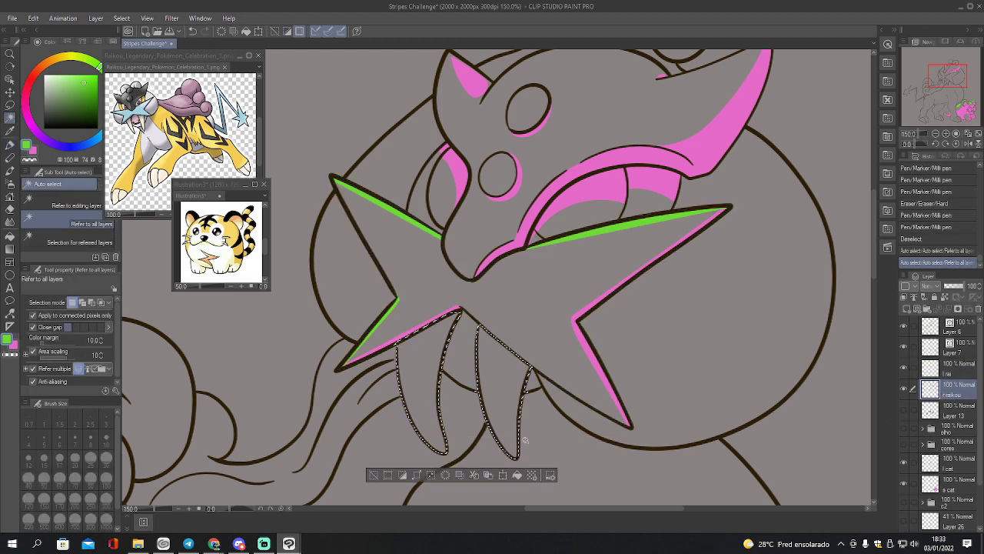
{"action": "key", "text": "m"}
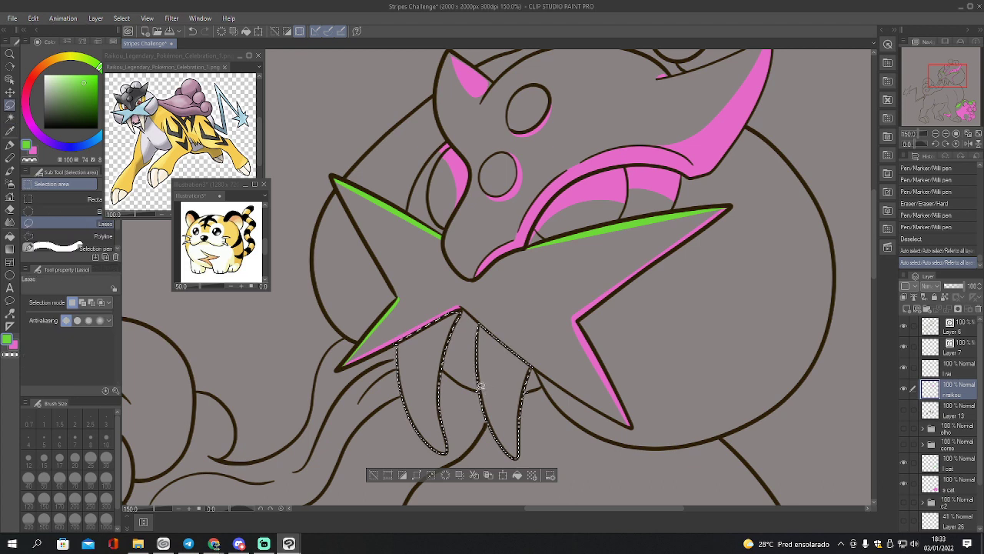
{"action": "left_click_drag", "start_coordinate": [480, 386], "coordinate": [488, 403]}
{"action": "mouse_move", "coordinate": [492, 338]}
{"action": "left_mouse_down"}
{"action": "mouse_move", "coordinate": [521, 361]}
{"action": "mouse_move", "coordinate": [500, 351]}
{"action": "left_mouse_up"}
{"action": "left_click_drag", "start_coordinate": [400, 338], "coordinate": [399, 341]}
Make pink the active Milli pen colour with the fangs selected, and hide the green highlight layer "l rai"
{"action": "key", "text": "x"}
{"action": "key", "text": "x"}
{"action": "key", "text": "x"}
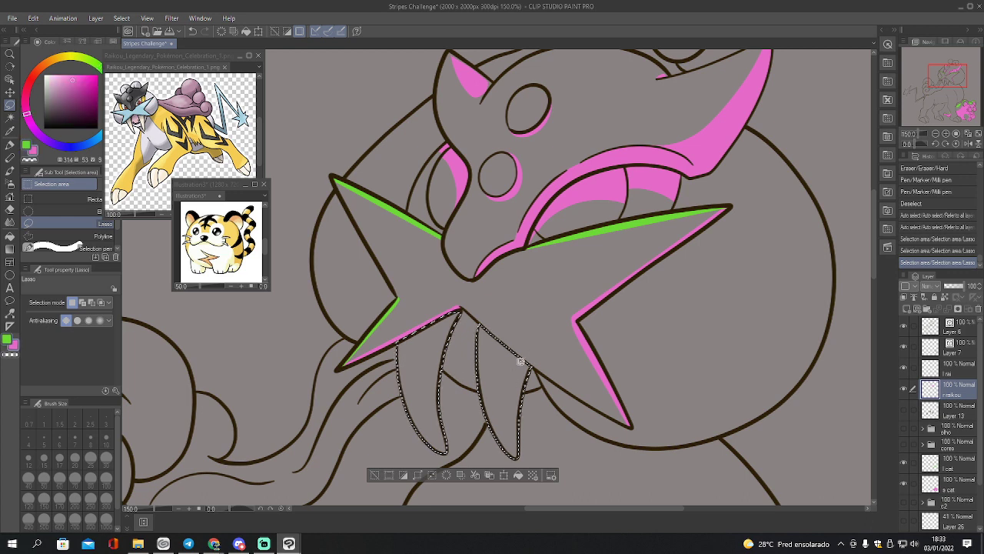
{"action": "key", "text": "p"}
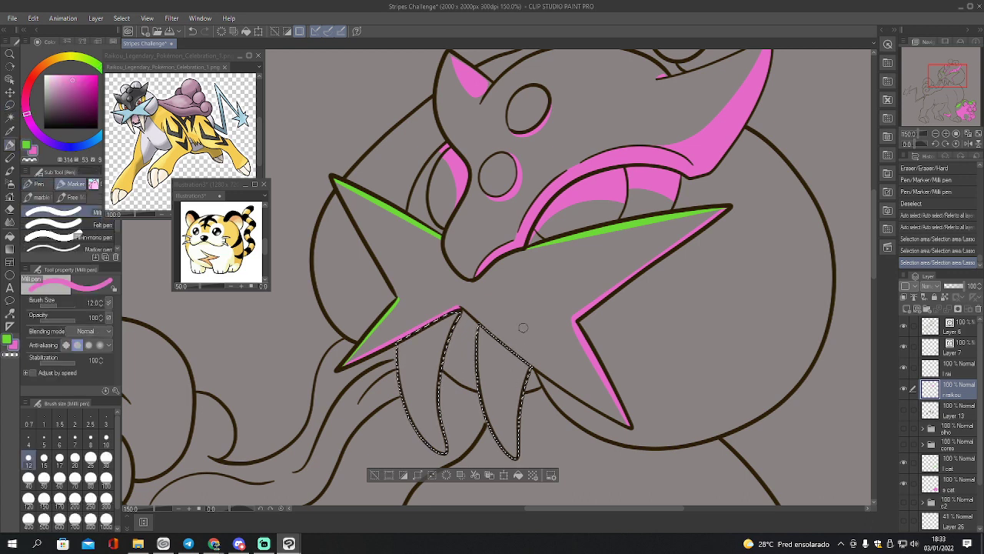
{"action": "left_click", "coordinate": [903, 369]}
{"action": "mouse_move", "coordinate": [951, 94]}
{"action": "left_mouse_down"}
{"action": "mouse_move", "coordinate": [933, 98]}
{"action": "mouse_move", "coordinate": [952, 96]}
{"action": "mouse_move", "coordinate": [939, 88]}
{"action": "left_mouse_up"}
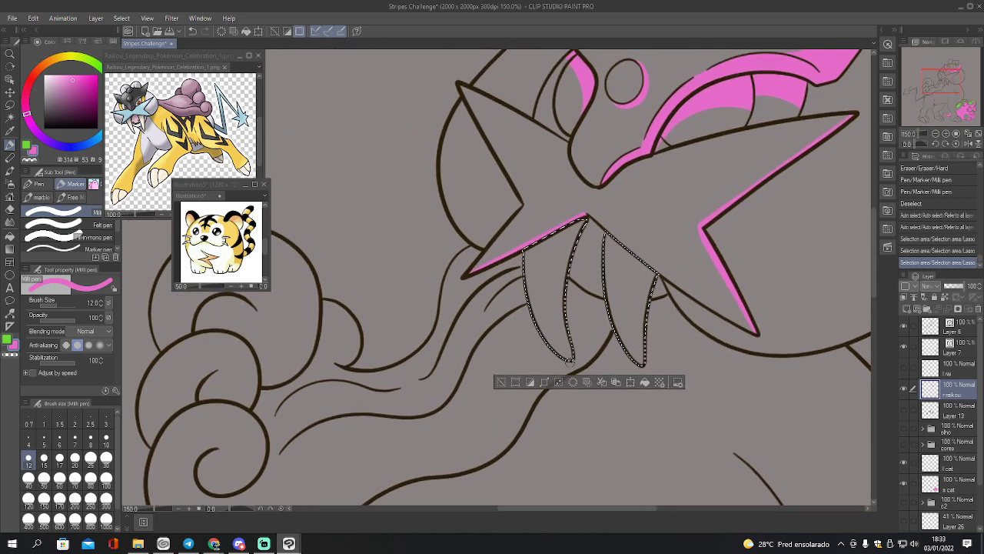
Paint and fill a pink shadow across the top and down the inner edge of the small-horn-side fang, trimming it with the Hard eraser
{"action": "mouse_move", "coordinate": [569, 359]}
{"action": "left_mouse_down"}
{"action": "mouse_move", "coordinate": [552, 328]}
{"action": "mouse_move", "coordinate": [552, 241]}
{"action": "mouse_move", "coordinate": [570, 254]}
{"action": "left_mouse_up"}
{"action": "key", "text": "g"}
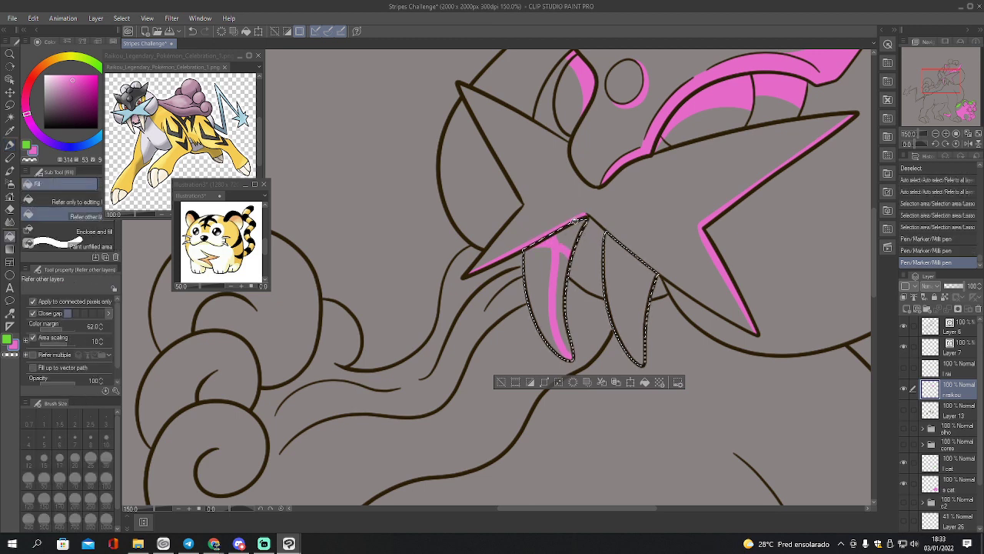
{"action": "left_click", "coordinate": [575, 269]}
{"action": "left_click", "coordinate": [575, 269]}
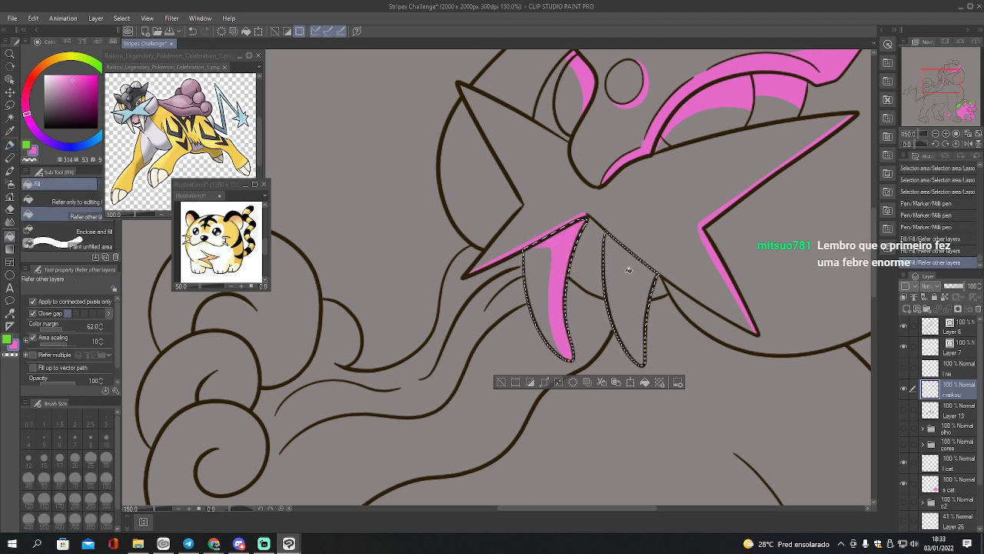
{"action": "key", "text": "e"}
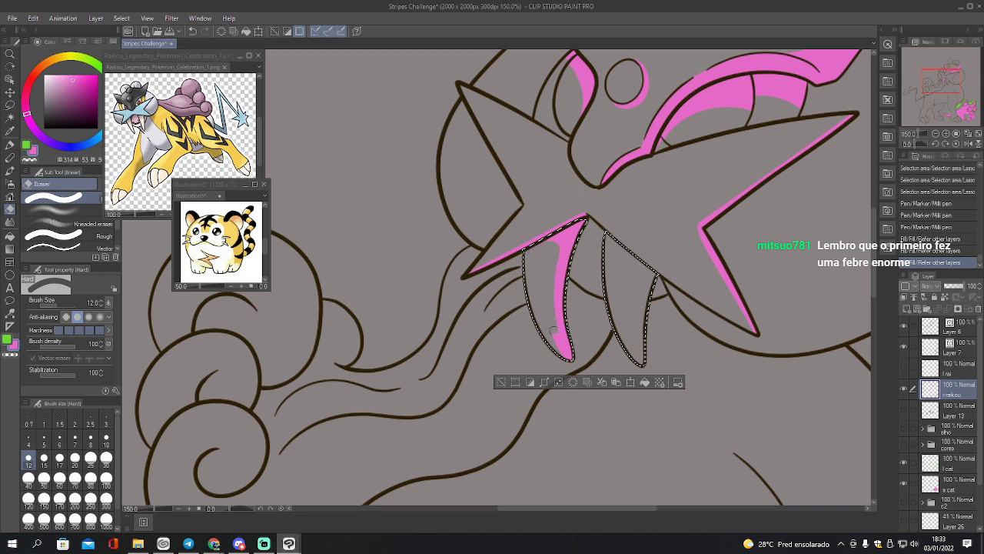
{"action": "left_click", "coordinate": [565, 353]}
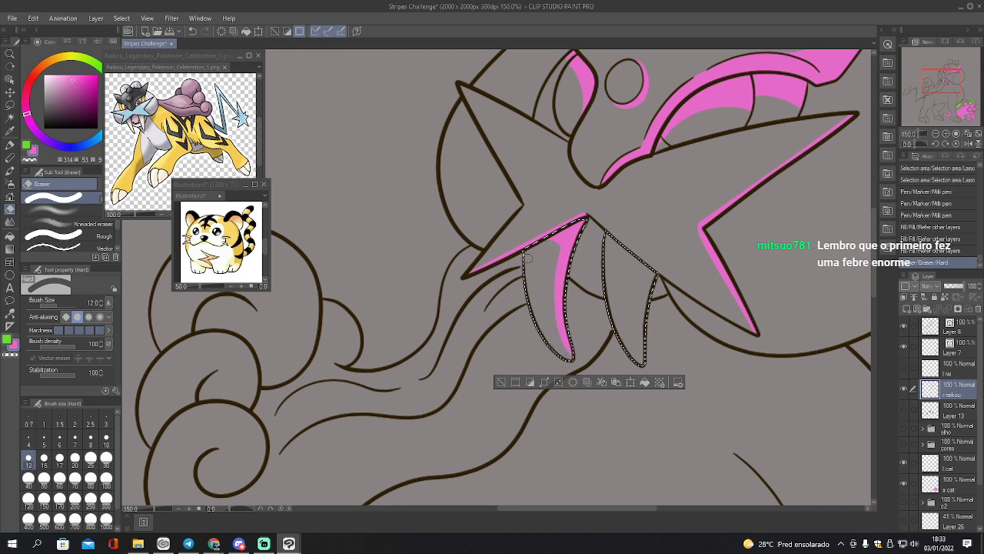
Shade the second fang pink across its top and down its long edge, fill the enclosed gap, and clear the fang selection
{"action": "key", "text": "p"}
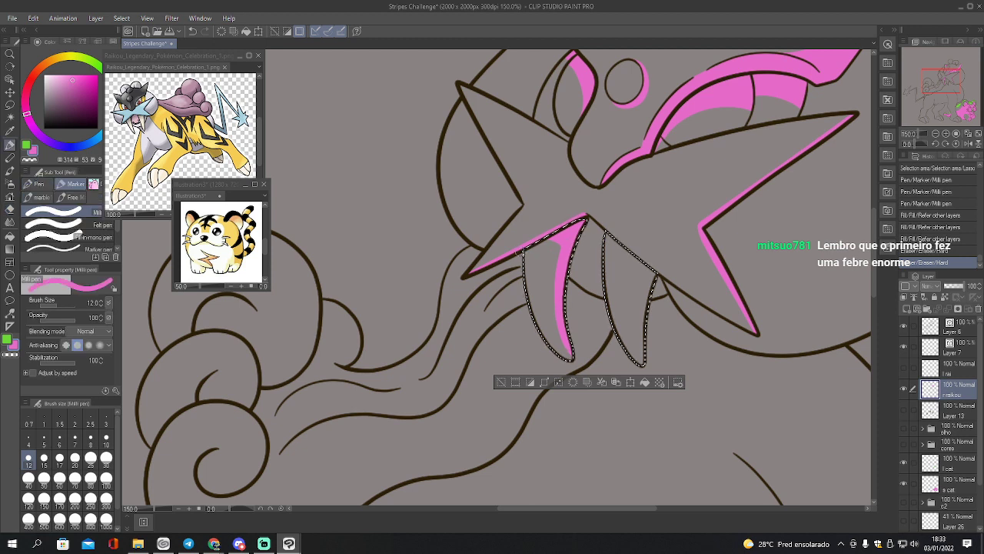
{"action": "mouse_move", "coordinate": [547, 245]}
{"action": "left_mouse_down"}
{"action": "mouse_move", "coordinate": [580, 256]}
{"action": "mouse_move", "coordinate": [575, 274]}
{"action": "mouse_move", "coordinate": [552, 249]}
{"action": "mouse_move", "coordinate": [578, 270]}
{"action": "mouse_move", "coordinate": [611, 252]}
{"action": "mouse_move", "coordinate": [640, 265]}
{"action": "mouse_move", "coordinate": [646, 365]}
{"action": "left_mouse_up"}
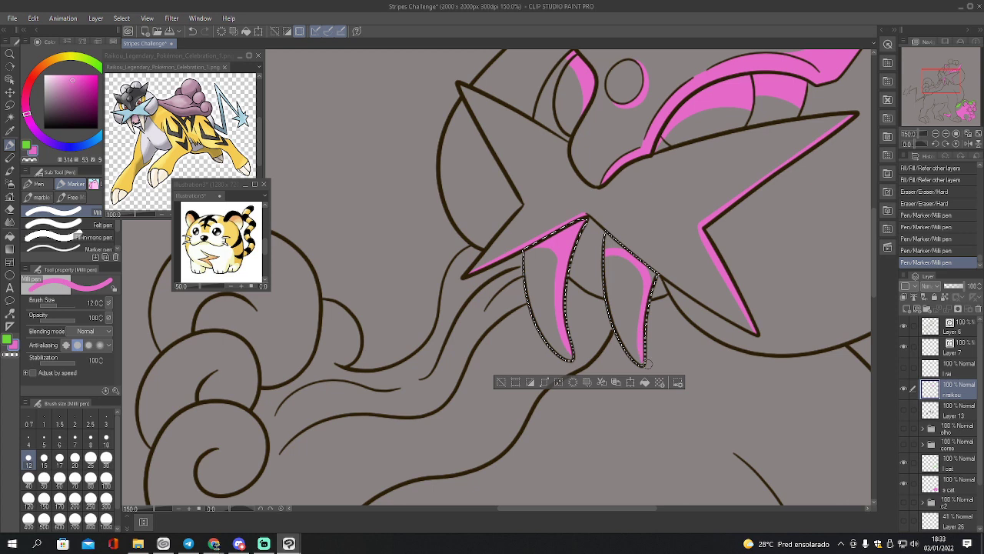
{"action": "left_click_drag", "start_coordinate": [652, 289], "coordinate": [649, 269]}
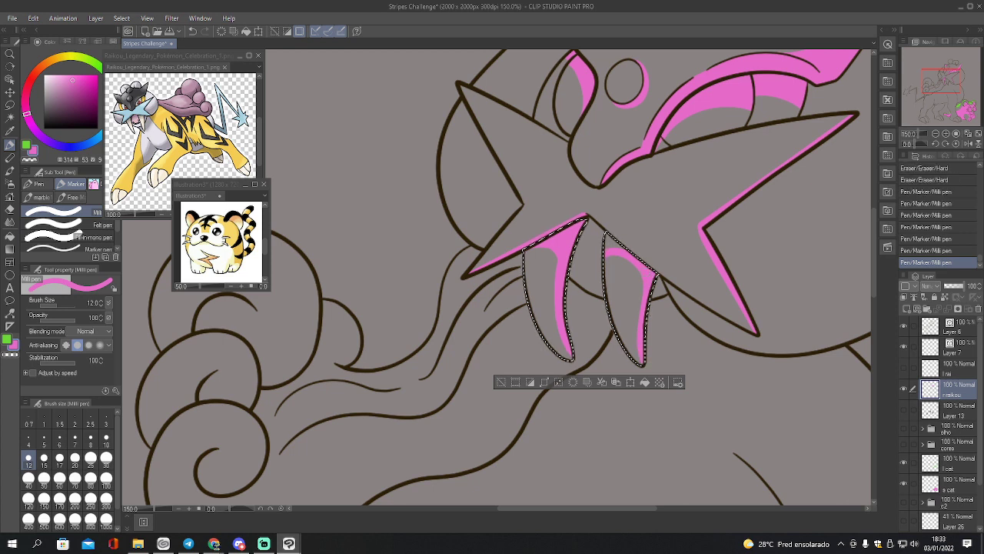
{"action": "key", "text": "g"}
{"action": "left_click", "coordinate": [636, 250]}
{"action": "key", "text": "ctrl+d"}
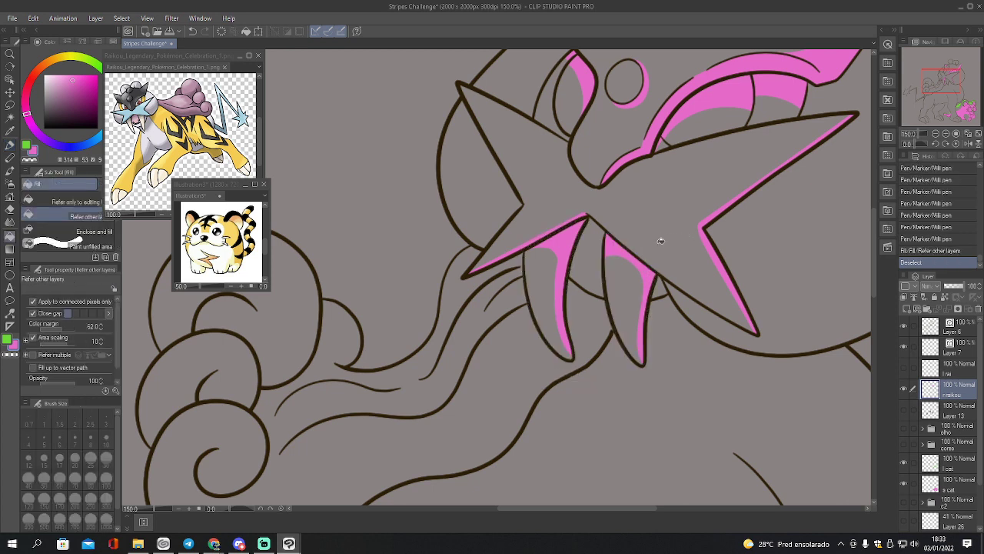
Select the mouth areas between and beside the two fangs and fill them with pink
{"action": "key", "text": "p"}
{"action": "left_click_drag", "start_coordinate": [584, 220], "coordinate": [603, 246]}
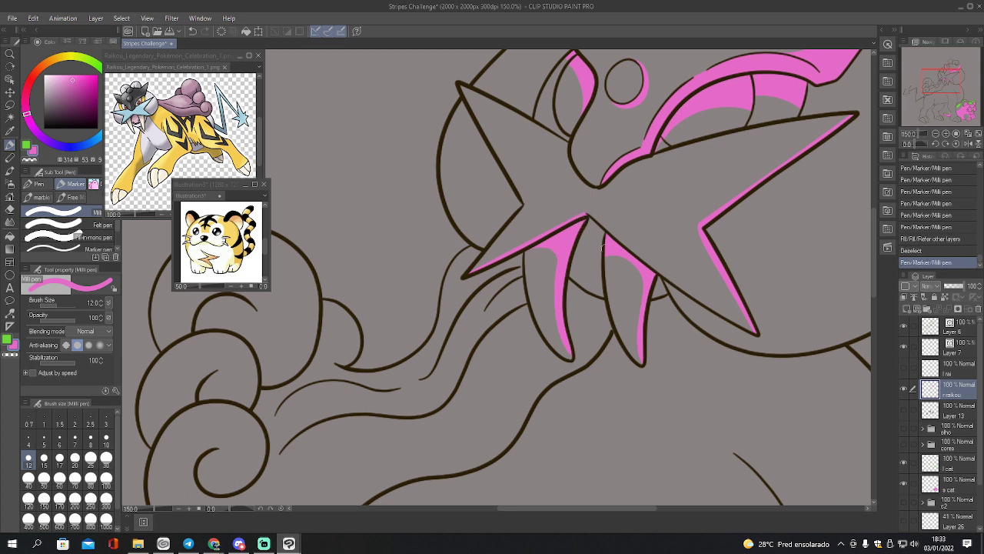
{"action": "key", "text": "w"}
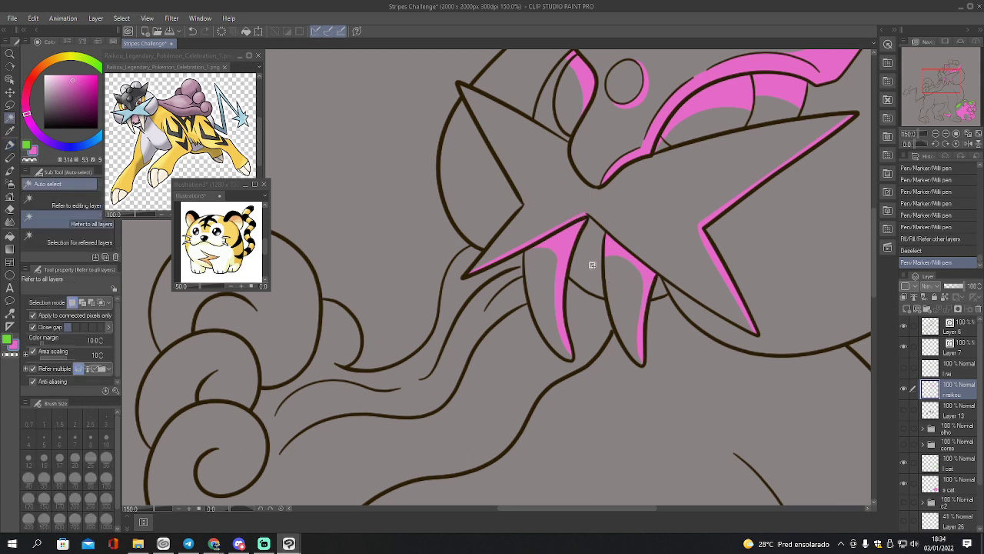
{"action": "left_click", "coordinate": [592, 266]}
{"action": "left_click", "coordinate": [658, 289], "text": "shift"}
{"action": "key", "text": "g"}
{"action": "left_click", "coordinate": [597, 269]}
{"action": "left_click", "coordinate": [596, 267]}
{"action": "left_click", "coordinate": [659, 286]}
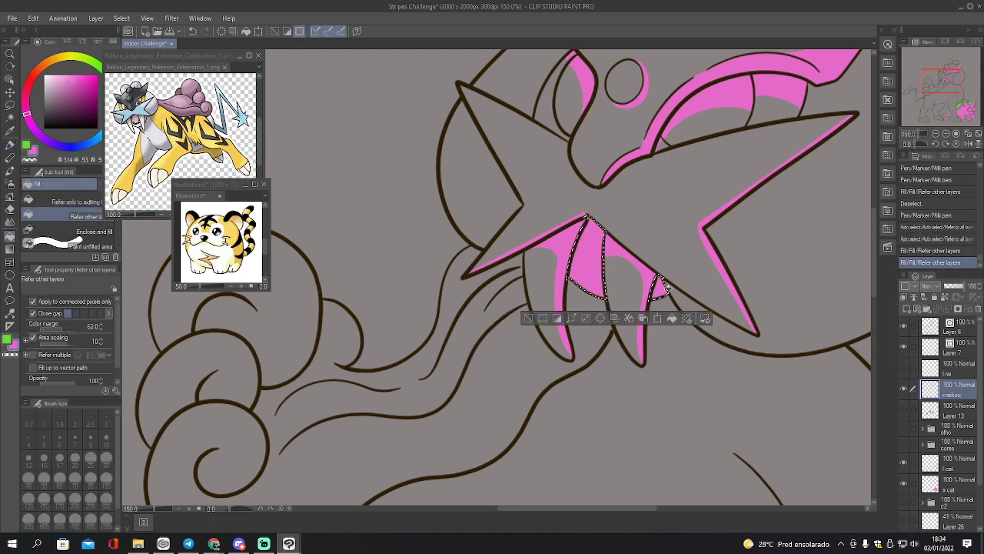
Carve a curved unshaded area out of the pink between the fangs with the Hard eraser, refine its edge with the Milli pen, and deselect
{"action": "key", "text": "e"}
{"action": "key", "text": "bracketright"}
{"action": "key", "text": "bracketright"}
{"action": "key", "text": "bracketright"}
{"action": "key", "text": "bracketright"}
{"action": "key", "text": "bracketright"}
{"action": "key", "text": "bracketright"}
{"action": "key", "text": "bracketright"}
{"action": "key", "text": "bracketright"}
{"action": "key", "text": "bracketright"}
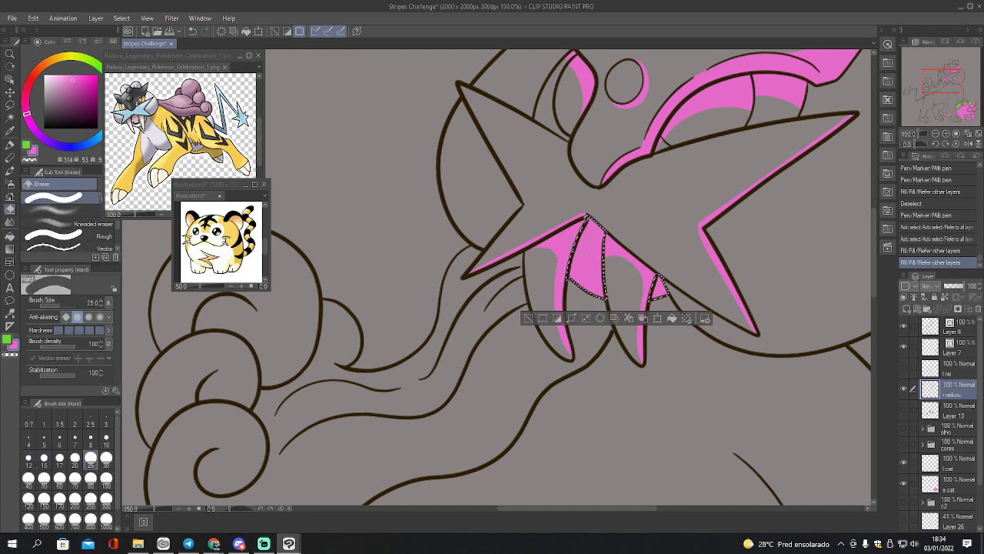
{"action": "mouse_move", "coordinate": [566, 238]}
{"action": "left_mouse_down"}
{"action": "mouse_move", "coordinate": [601, 233]}
{"action": "mouse_move", "coordinate": [589, 212]}
{"action": "mouse_move", "coordinate": [581, 237]}
{"action": "mouse_move", "coordinate": [594, 227]}
{"action": "mouse_move", "coordinate": [588, 216]}
{"action": "mouse_move", "coordinate": [580, 239]}
{"action": "mouse_move", "coordinate": [601, 243]}
{"action": "mouse_move", "coordinate": [608, 216]}
{"action": "mouse_move", "coordinate": [611, 235]}
{"action": "mouse_move", "coordinate": [600, 245]}
{"action": "mouse_move", "coordinate": [596, 223]}
{"action": "mouse_move", "coordinate": [570, 286]}
{"action": "left_mouse_up"}
{"action": "key", "text": "ctrl+z"}
{"action": "key", "text": "p"}
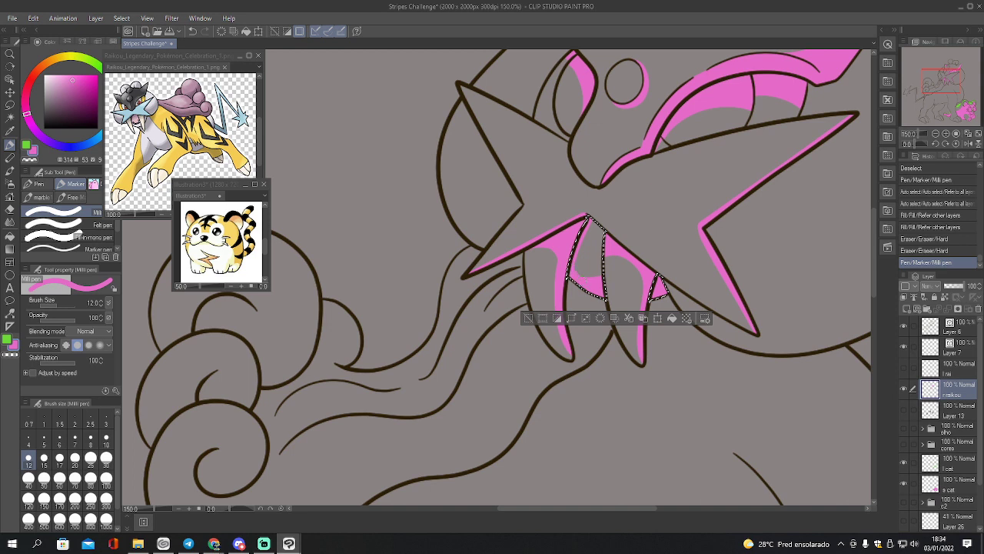
{"action": "left_click_drag", "start_coordinate": [576, 259], "coordinate": [587, 220]}
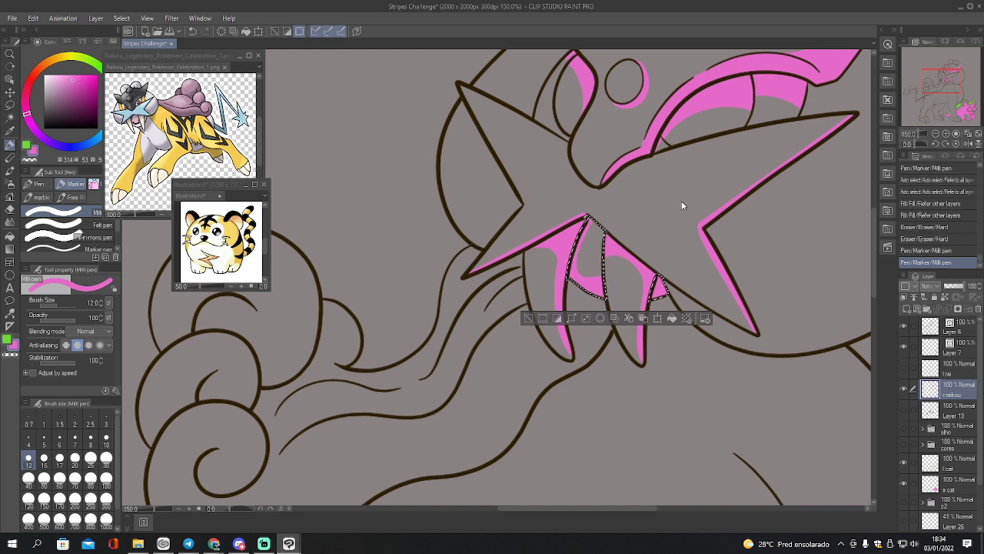
{"action": "key", "text": "ctrl+d"}
Select the two oval spots on Raikou's mask and fill both with pink
{"action": "left_click_drag", "start_coordinate": [938, 136], "coordinate": [945, 72]}
{"action": "key", "text": "w"}
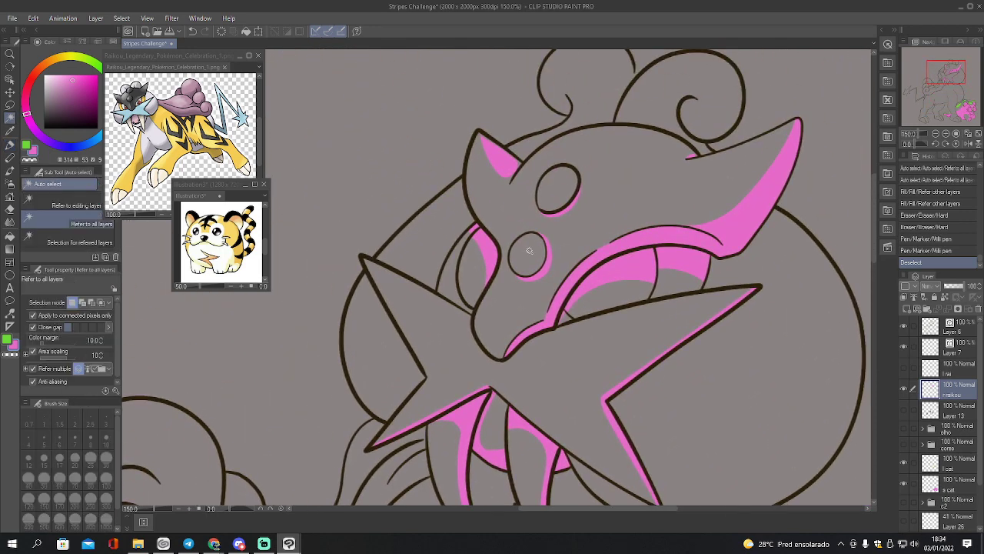
{"action": "left_click", "coordinate": [529, 251]}
{"action": "left_click", "coordinate": [555, 192], "text": "shift"}
{"action": "key", "text": "p"}
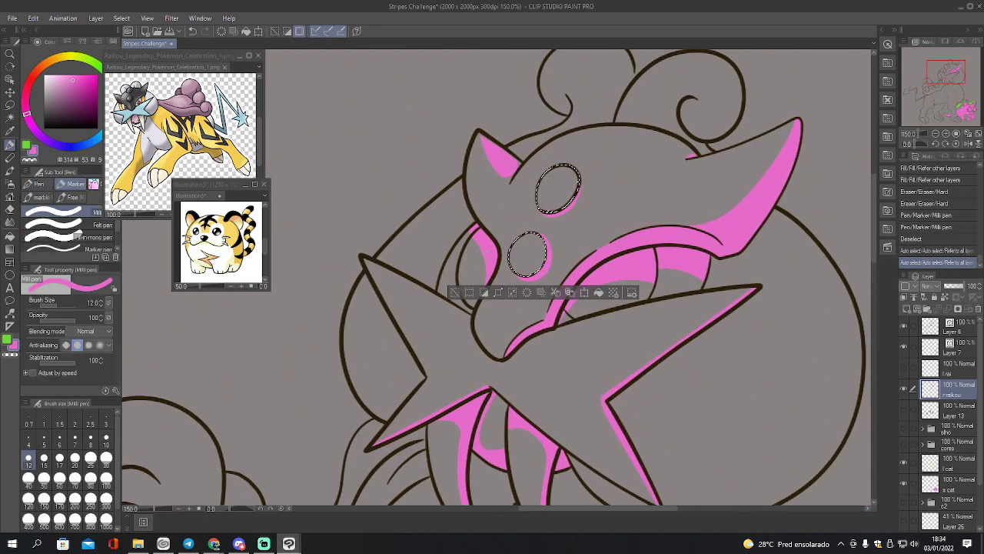
{"action": "mouse_move", "coordinate": [512, 271]}
{"action": "left_mouse_down"}
{"action": "mouse_move", "coordinate": [535, 254]}
{"action": "mouse_move", "coordinate": [532, 231]}
{"action": "mouse_move", "coordinate": [542, 262]}
{"action": "mouse_move", "coordinate": [521, 276]}
{"action": "left_mouse_up"}
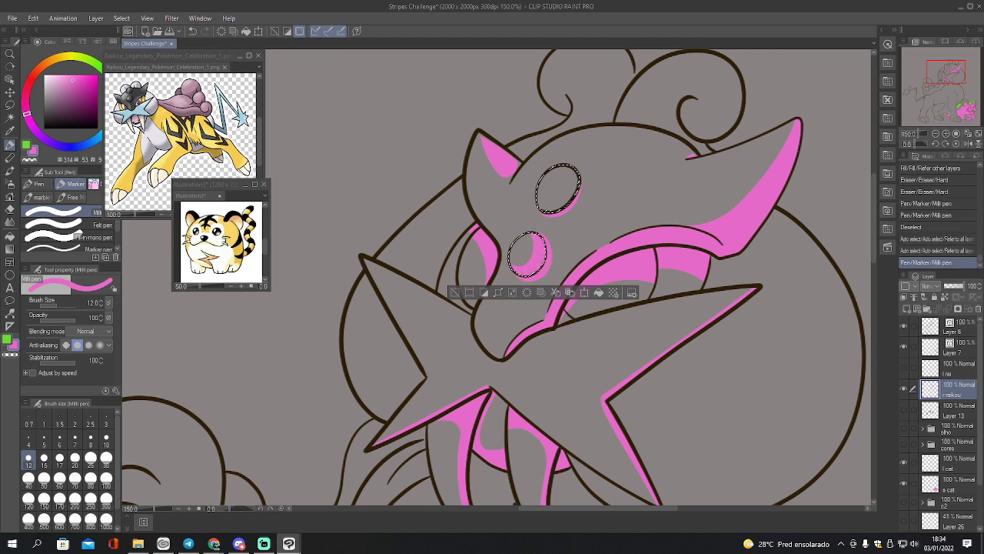
{"action": "key", "text": "g"}
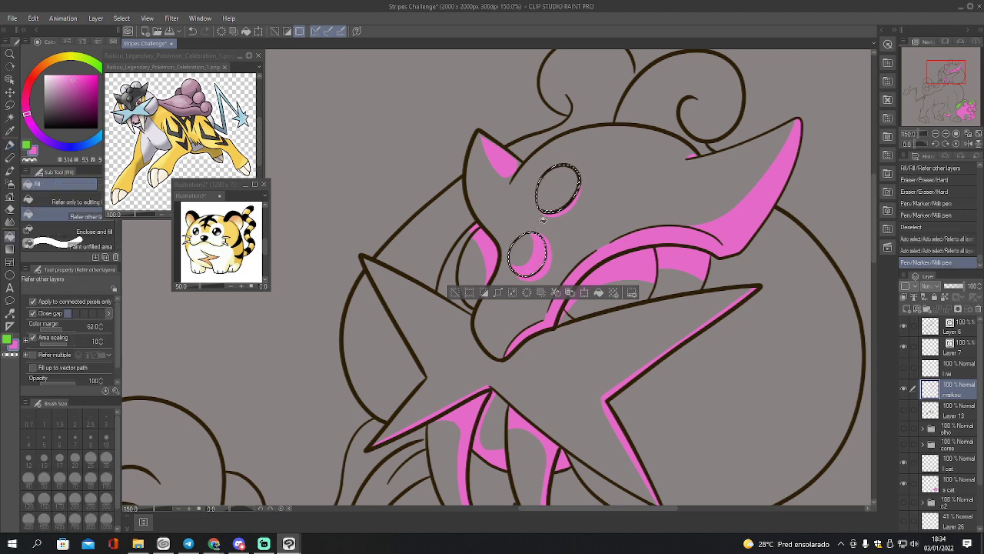
{"action": "left_click", "coordinate": [529, 246]}
{"action": "left_click", "coordinate": [554, 196]}
Erase the centres of both oval spots with the Hard eraser at size 20, leaving pink crescents, and clear the selection
{"action": "key", "text": "e"}
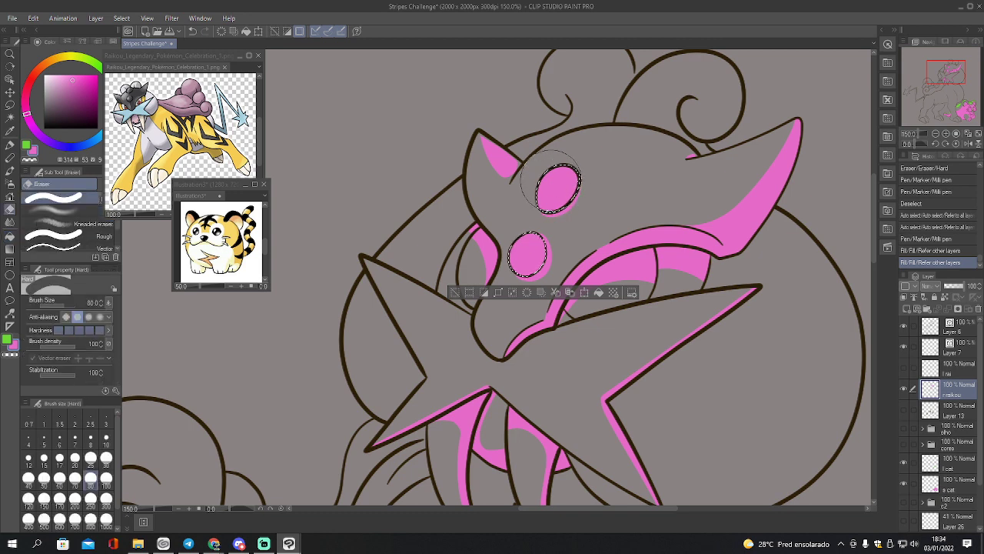
{"action": "key", "text": "bracketleft"}
{"action": "key", "text": "bracketleft"}
{"action": "key", "text": "bracketleft"}
{"action": "key", "text": "bracketleft"}
{"action": "mouse_move", "coordinate": [555, 173]}
{"action": "left_mouse_down"}
{"action": "mouse_move", "coordinate": [548, 194]}
{"action": "mouse_move", "coordinate": [559, 177]}
{"action": "mouse_move", "coordinate": [557, 185]}
{"action": "left_mouse_up"}
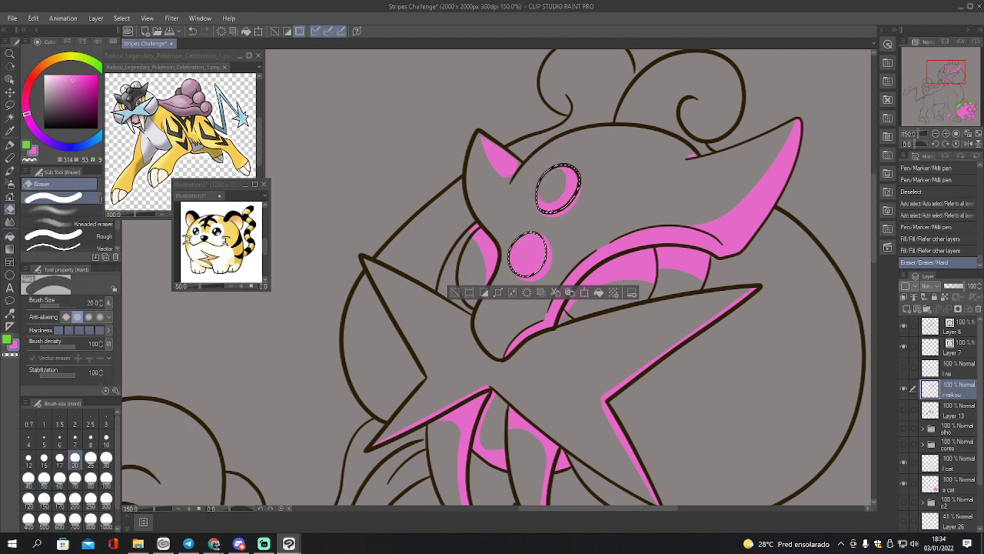
{"action": "mouse_move", "coordinate": [523, 245]}
{"action": "left_mouse_down"}
{"action": "mouse_move", "coordinate": [515, 261]}
{"action": "mouse_move", "coordinate": [529, 259]}
{"action": "mouse_move", "coordinate": [531, 243]}
{"action": "mouse_move", "coordinate": [522, 246]}
{"action": "left_mouse_up"}
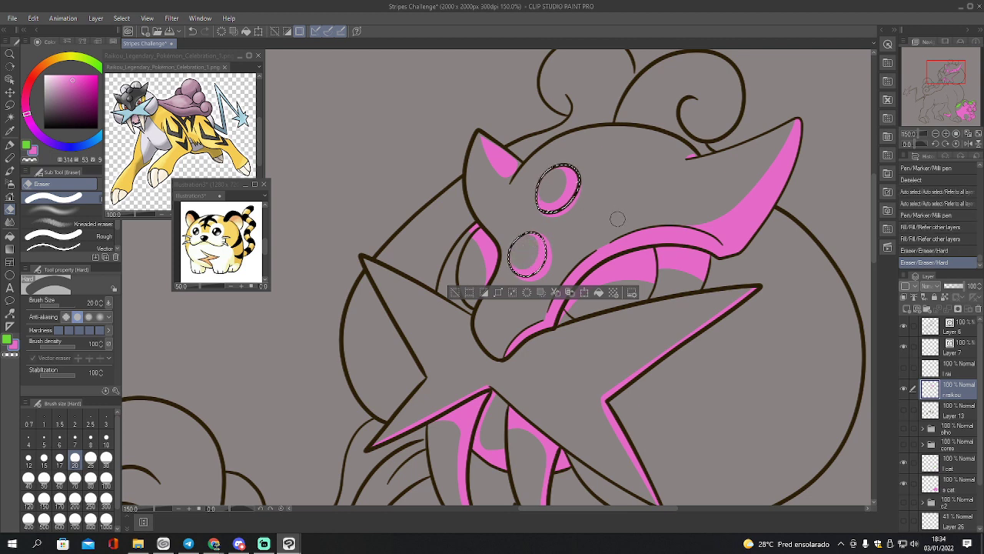
{"action": "left_click", "coordinate": [638, 293]}
Select the two face areas around the star's small-horn-side point, then paint and fill pink shadows along the mask and the star's inner corner
{"action": "key", "text": "w"}
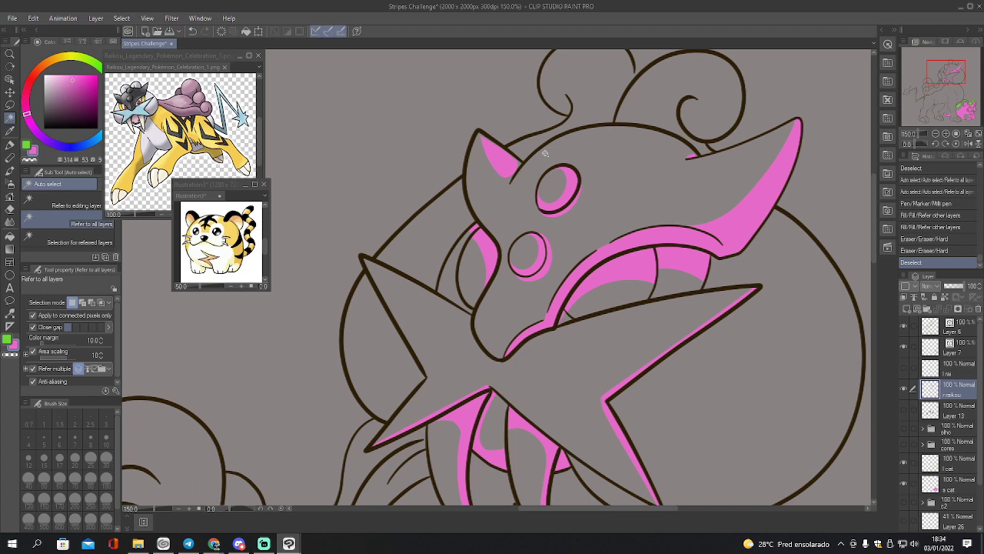
{"action": "left_click", "coordinate": [429, 231]}
{"action": "left_click", "coordinate": [398, 346], "text": "shift"}
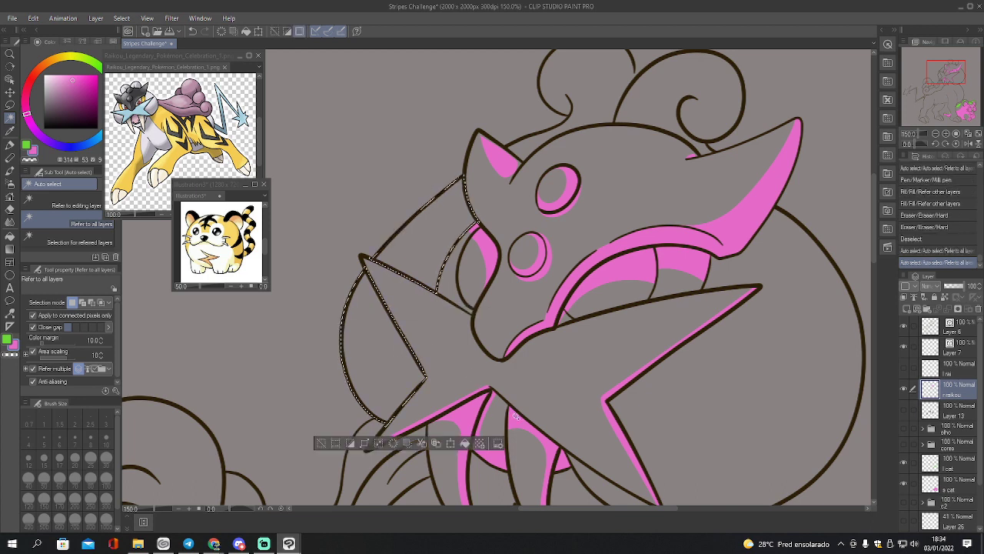
{"action": "key", "text": "p"}
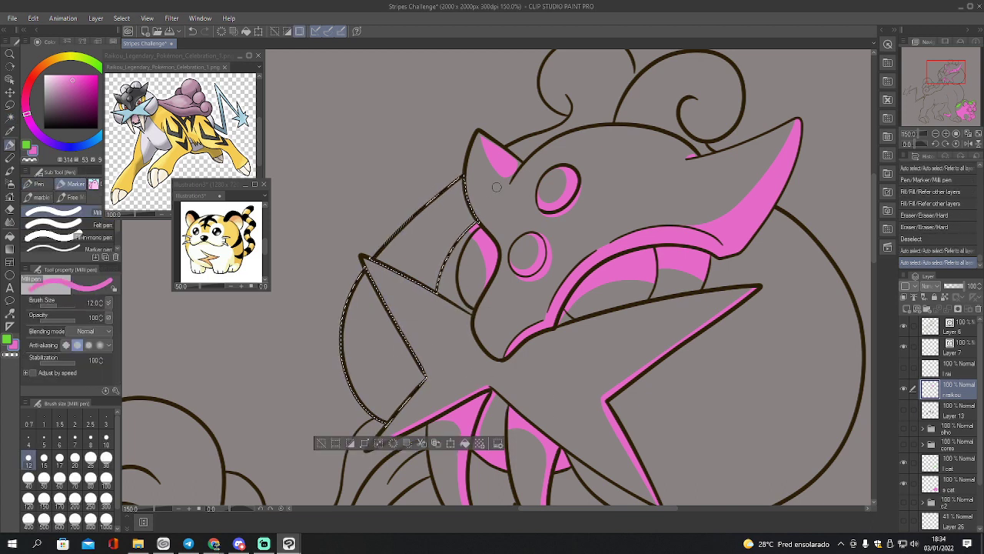
{"action": "mouse_move", "coordinate": [487, 192]}
{"action": "left_mouse_down"}
{"action": "mouse_move", "coordinate": [428, 254]}
{"action": "mouse_move", "coordinate": [405, 355]}
{"action": "mouse_move", "coordinate": [415, 382]}
{"action": "mouse_move", "coordinate": [397, 348]}
{"action": "mouse_move", "coordinate": [410, 375]}
{"action": "left_mouse_up"}
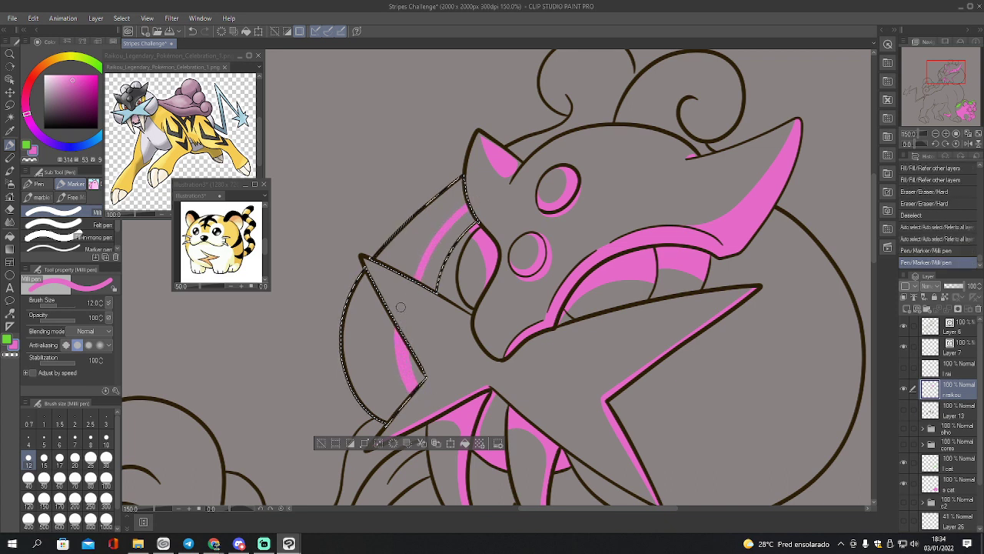
{"action": "left_click_drag", "start_coordinate": [442, 243], "coordinate": [491, 196]}
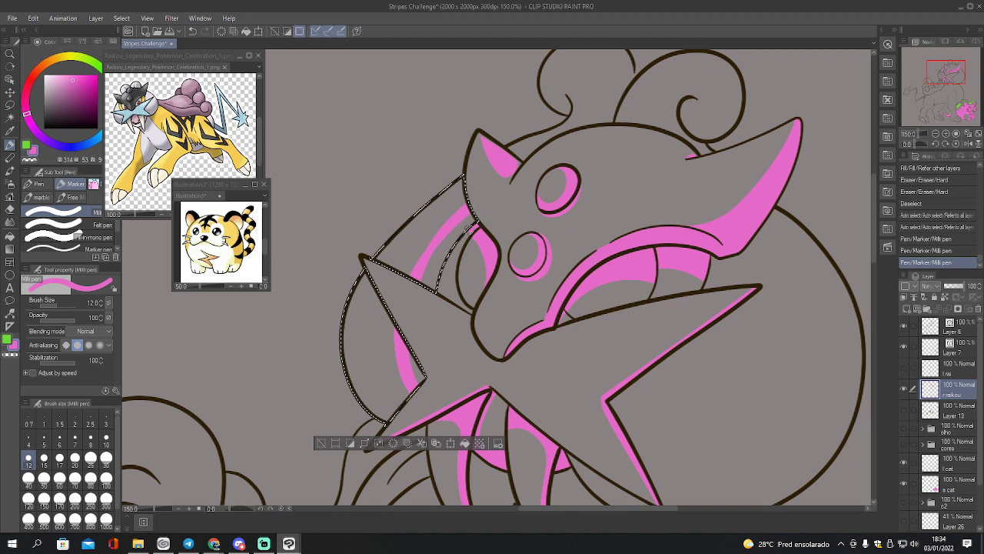
{"action": "key", "text": "g"}
{"action": "left_click", "coordinate": [458, 233]}
{"action": "left_click", "coordinate": [453, 238]}
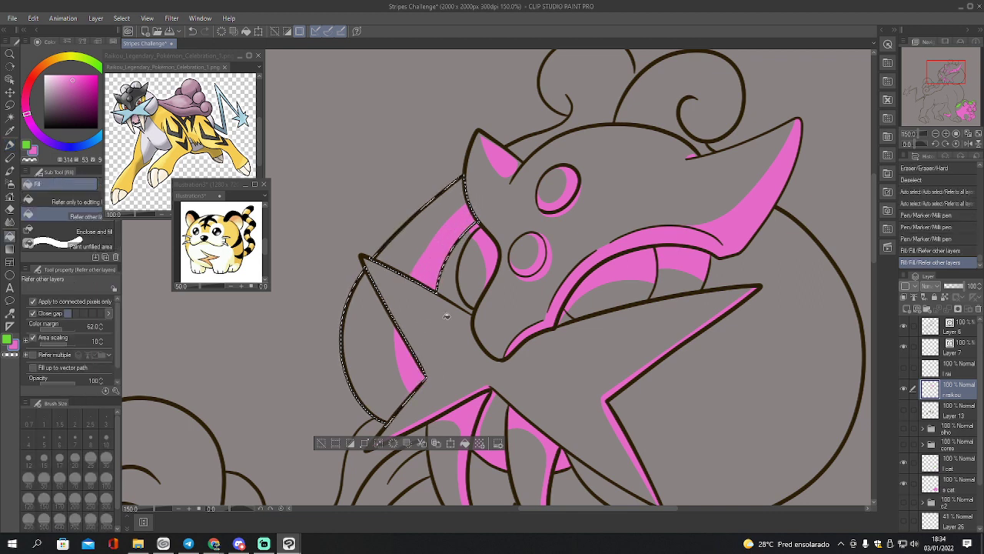
Trim the two face shadows with the Hard eraser, then widen the one beside the star's inner corner with the Milli pen
{"action": "key", "text": "e"}
{"action": "left_click_drag", "start_coordinate": [411, 263], "coordinate": [467, 189]}
{"action": "mouse_move", "coordinate": [394, 314]}
{"action": "left_mouse_down"}
{"action": "mouse_move", "coordinate": [386, 338]}
{"action": "mouse_move", "coordinate": [399, 383]}
{"action": "left_mouse_up"}
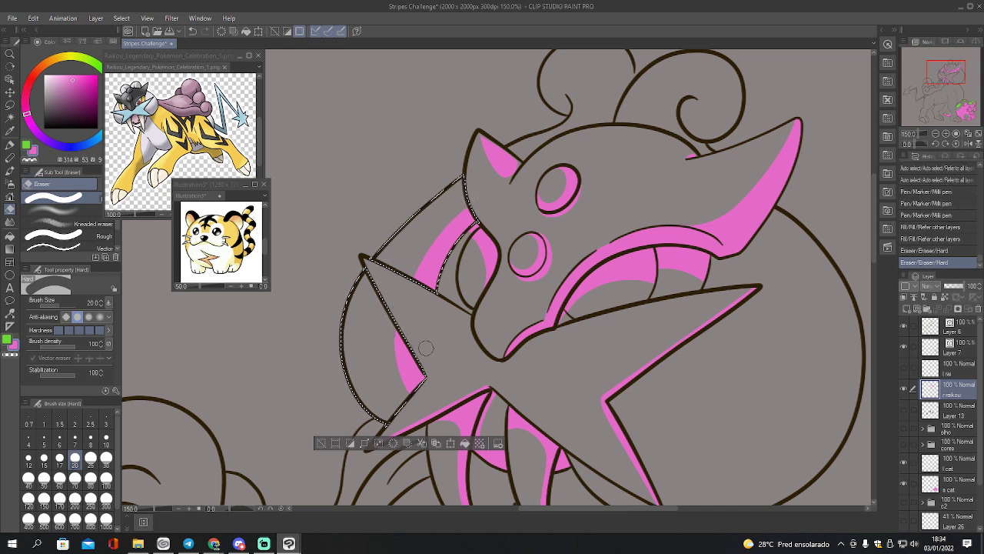
{"action": "key", "text": "p"}
{"action": "mouse_move", "coordinate": [396, 315]}
{"action": "left_mouse_down"}
{"action": "mouse_move", "coordinate": [394, 377]}
{"action": "mouse_move", "coordinate": [408, 396]}
{"action": "left_mouse_up"}
{"action": "left_click_drag", "start_coordinate": [469, 213], "coordinate": [458, 226]}
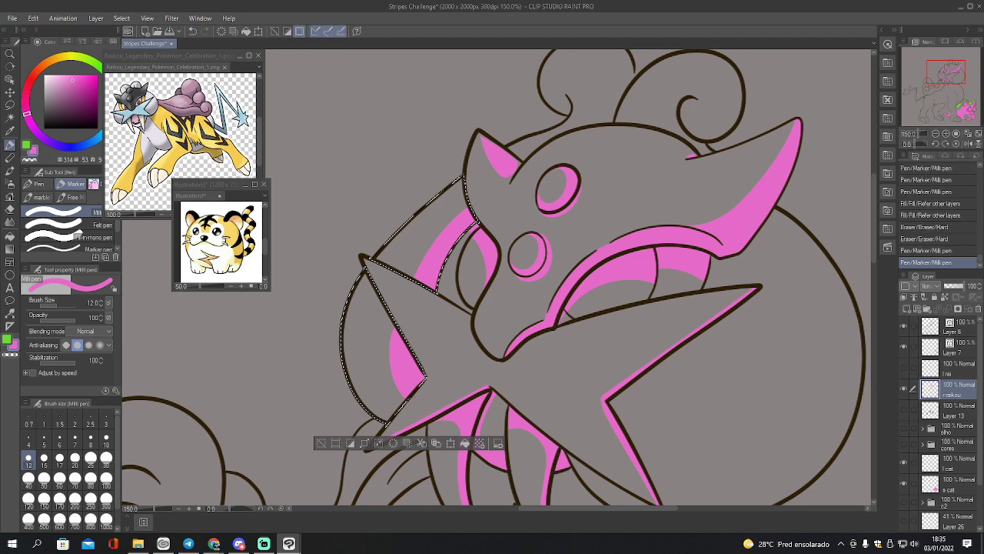
Select the smaller hair curl beside Raikou's small horn and refine the selection with the Lasso where it meets the larger curl
{"action": "key", "text": "w"}
{"action": "left_click", "coordinate": [593, 94]}
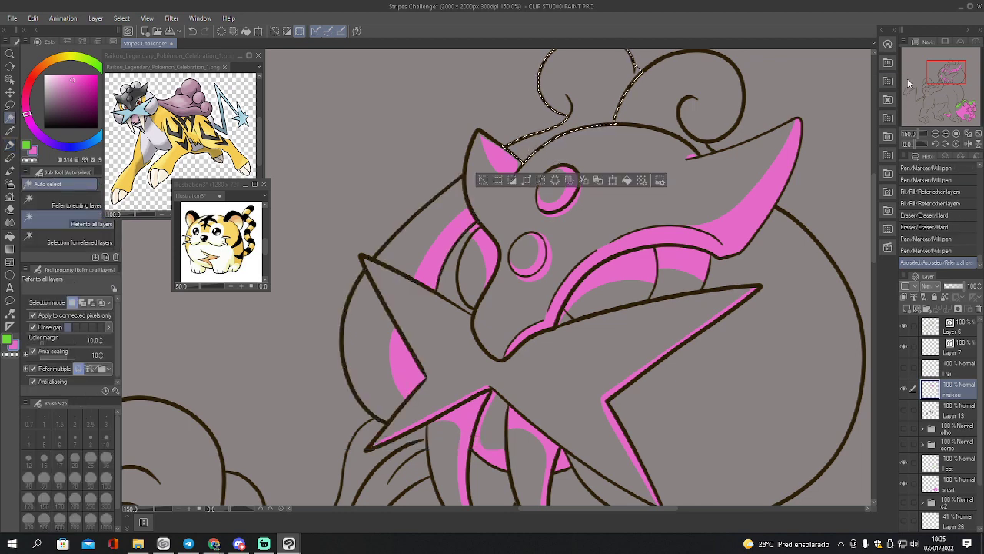
{"action": "left_click_drag", "start_coordinate": [933, 83], "coordinate": [950, 64]}
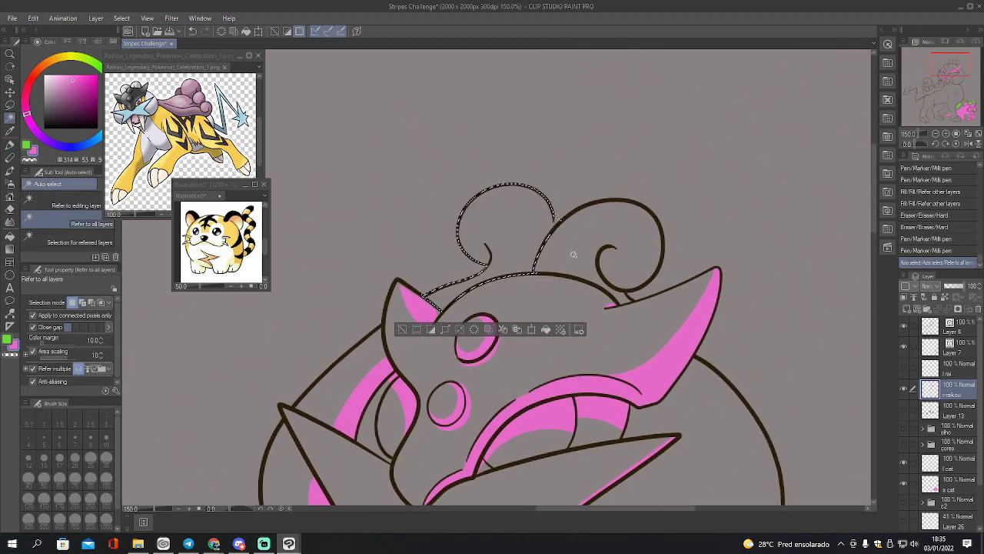
{"action": "key", "text": "m"}
{"action": "left_click_drag", "start_coordinate": [556, 218], "coordinate": [557, 231]}
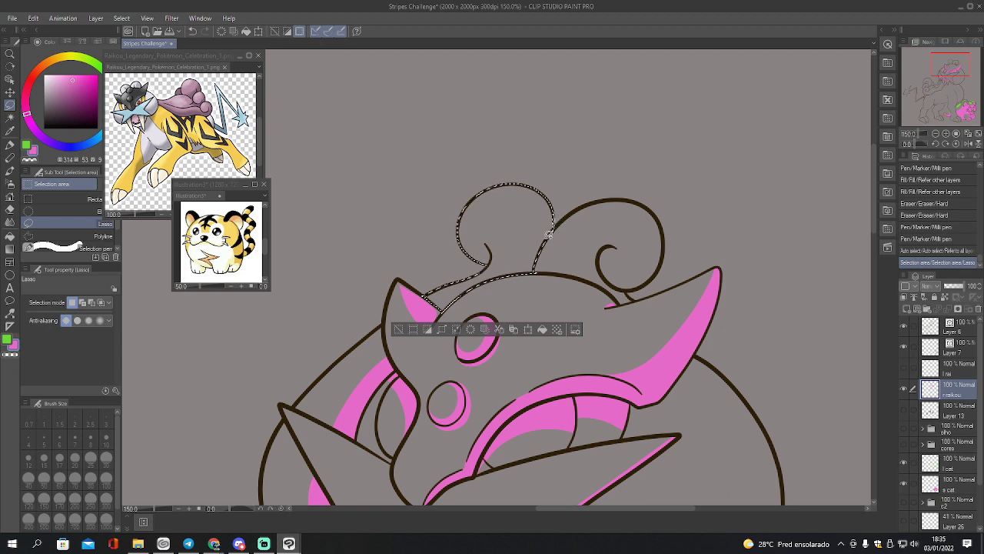
{"action": "left_click_drag", "start_coordinate": [550, 233], "coordinate": [564, 226]}
Outline a shadow along the smaller curl's inner side and base with the Milli pen at size 12, then fill it pink
{"action": "key", "text": "p"}
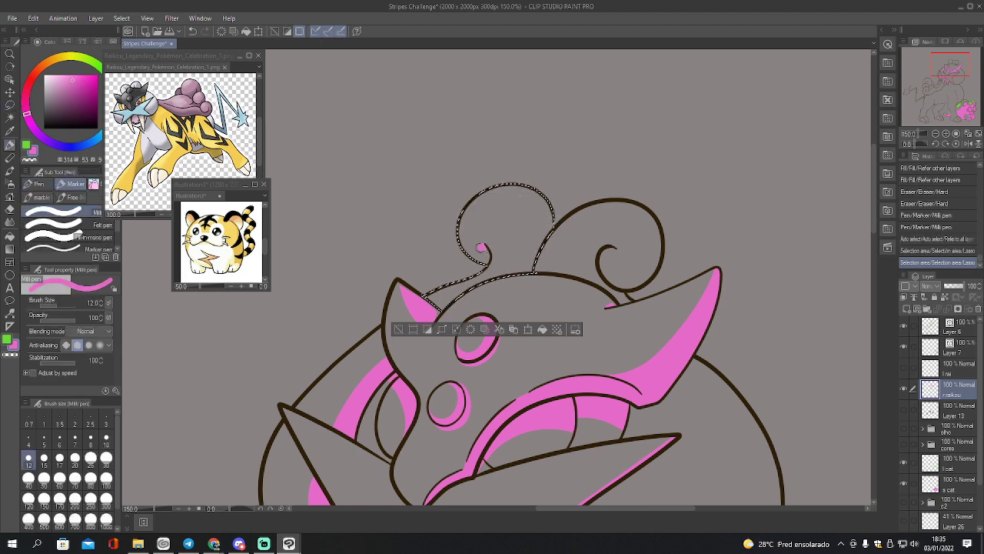
{"action": "left_click_drag", "start_coordinate": [493, 254], "coordinate": [508, 256]}
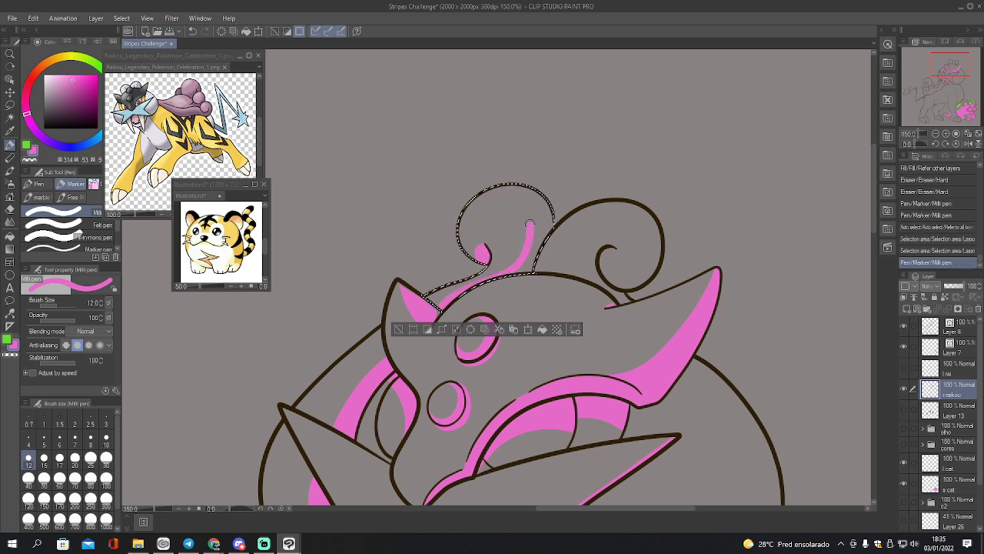
{"action": "left_click_drag", "start_coordinate": [499, 184], "coordinate": [562, 186]}
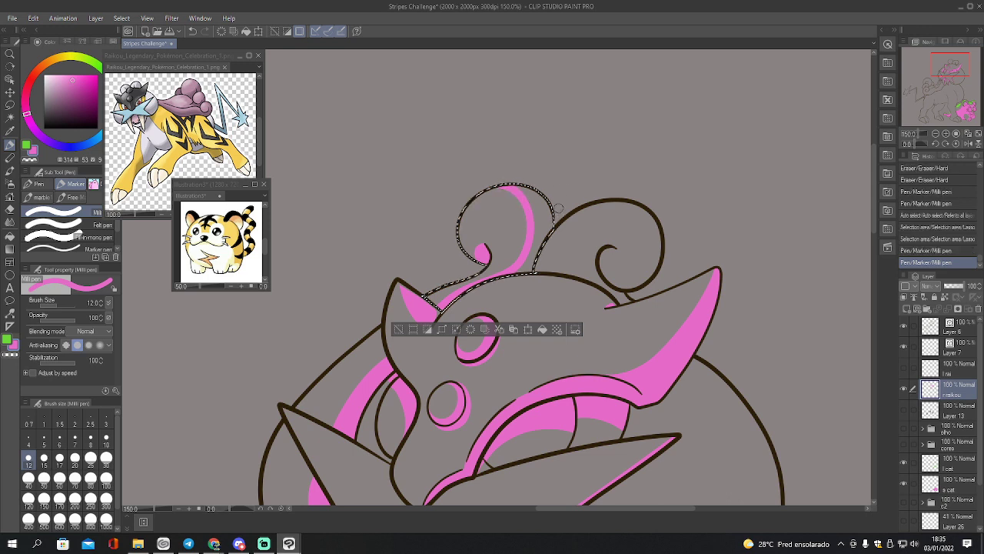
{"action": "key", "text": "g"}
{"action": "left_click", "coordinate": [543, 220]}
Refine the top and outer edge of the smaller curl's pink shadow with the Hard eraser at size 20 and the Milli pen
{"action": "key", "text": "e"}
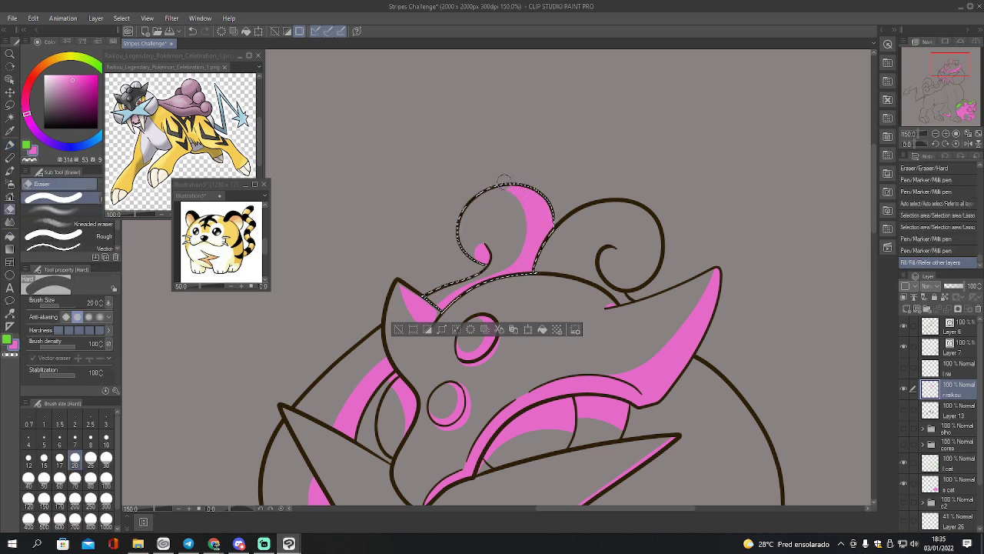
{"action": "left_click_drag", "start_coordinate": [534, 185], "coordinate": [555, 224]}
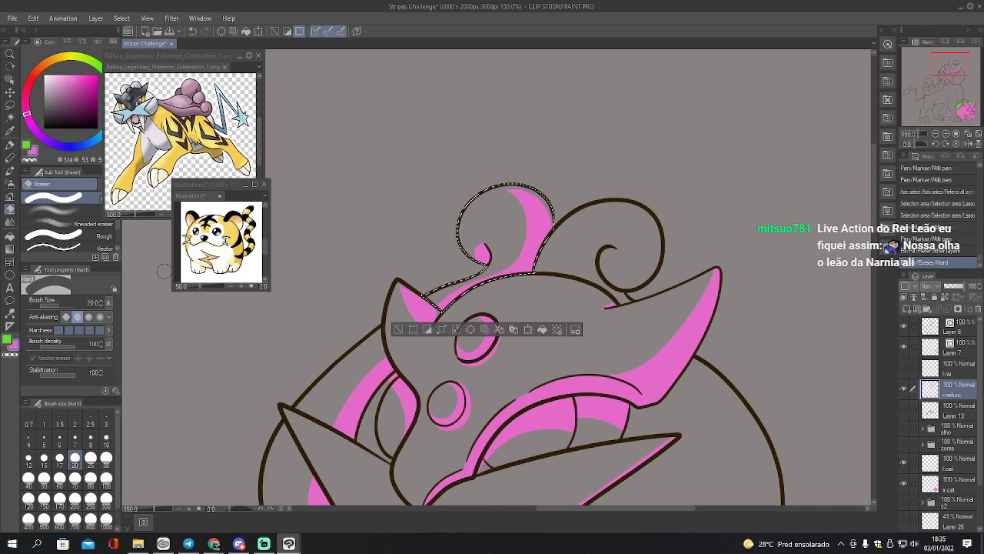
{"action": "key", "text": "p"}
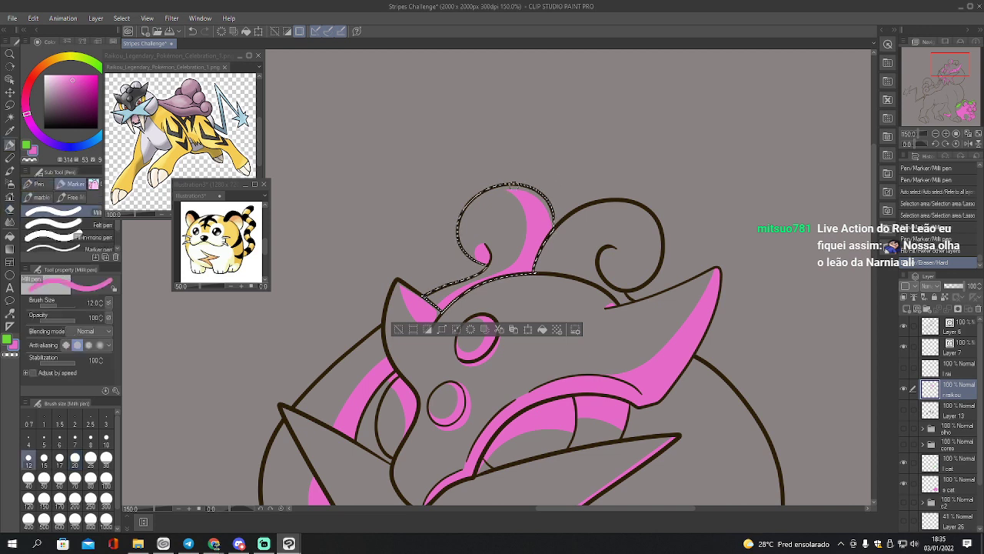
{"action": "left_click_drag", "start_coordinate": [538, 197], "coordinate": [552, 221]}
{"action": "key", "text": "e"}
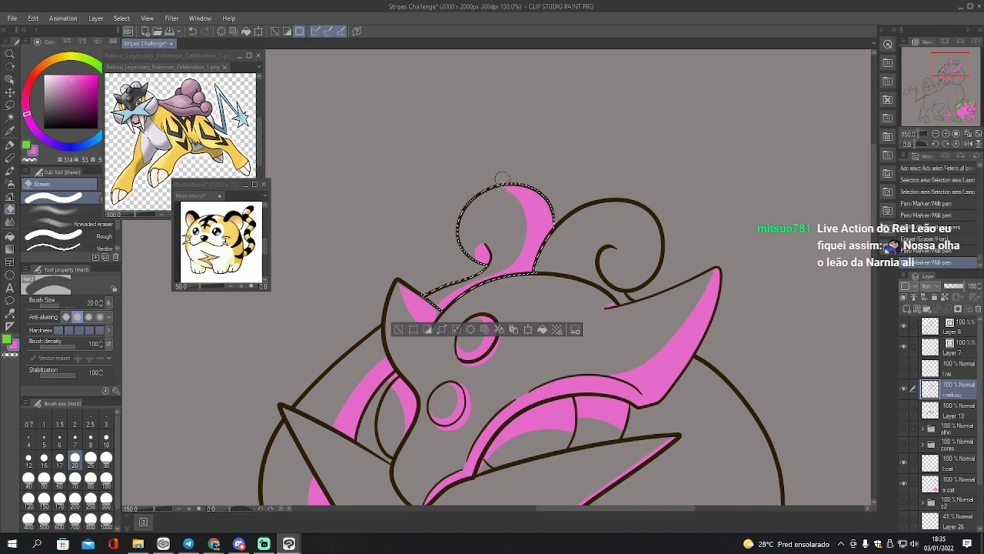
{"action": "key", "text": "p"}
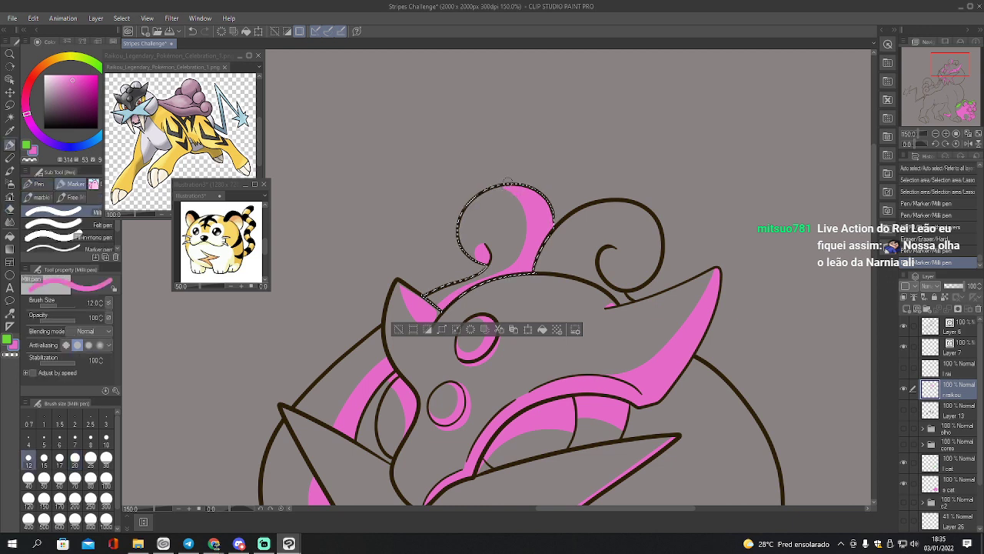
{"action": "left_click", "coordinate": [508, 182]}
{"action": "key", "text": "e"}
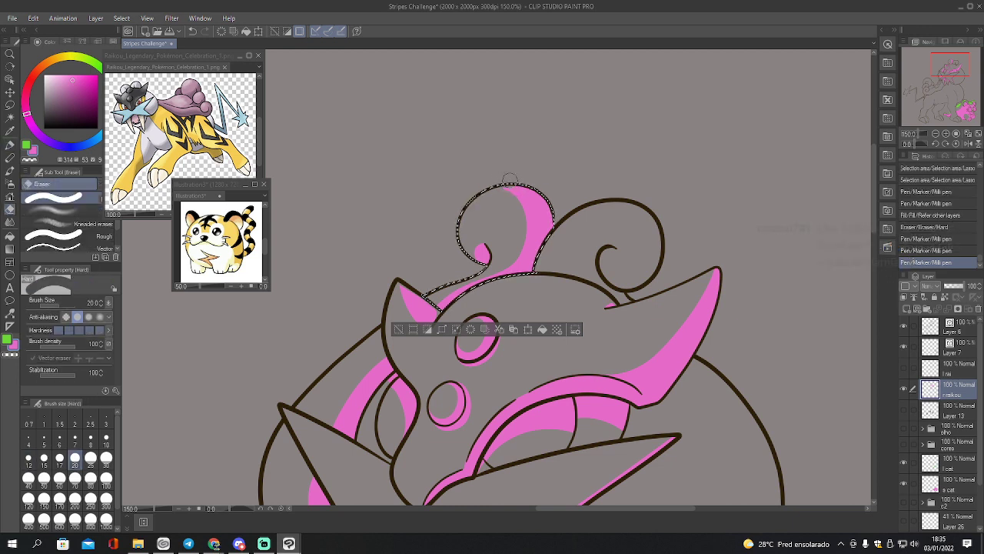
{"action": "key", "text": "ctrl+z"}
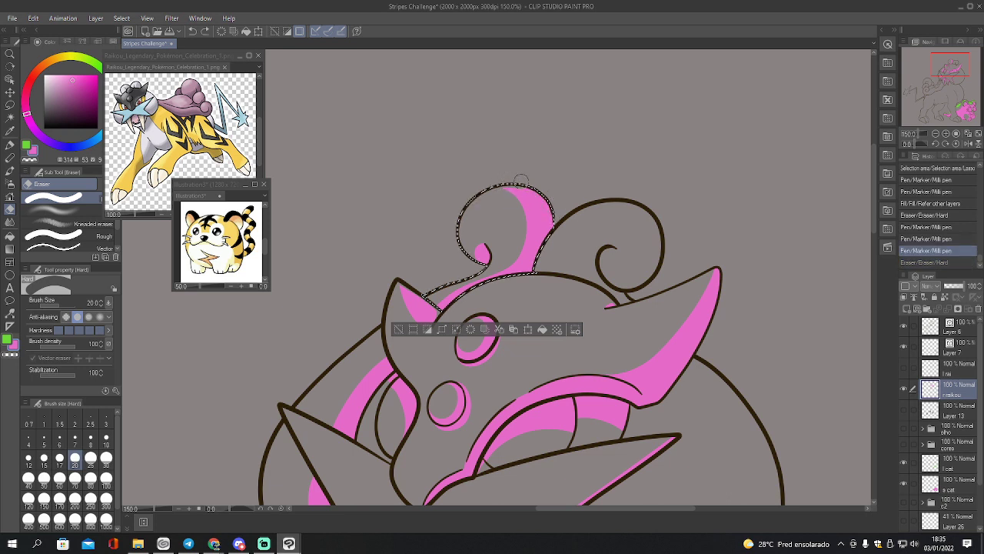
{"action": "left_click_drag", "start_coordinate": [556, 208], "coordinate": [561, 225]}
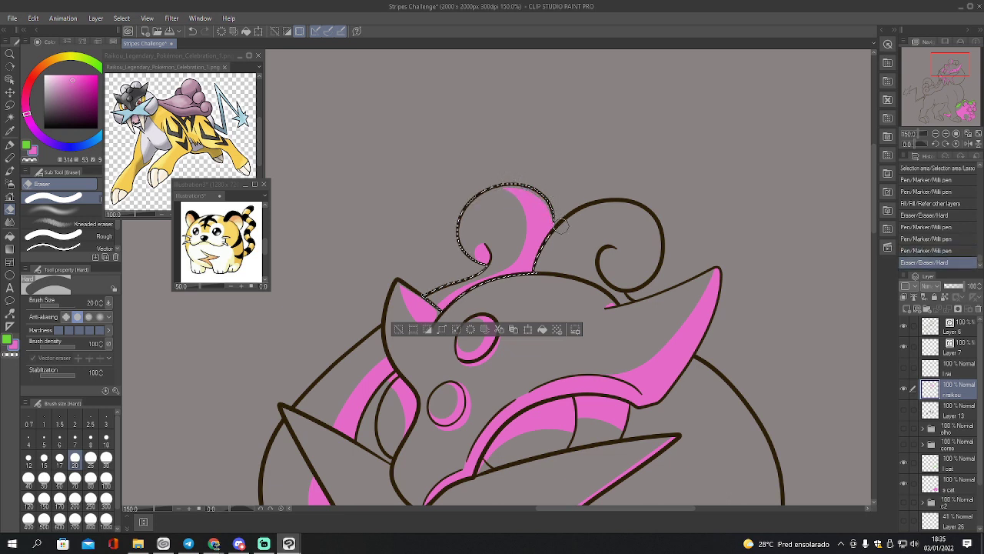
{"action": "left_click", "coordinate": [504, 179]}
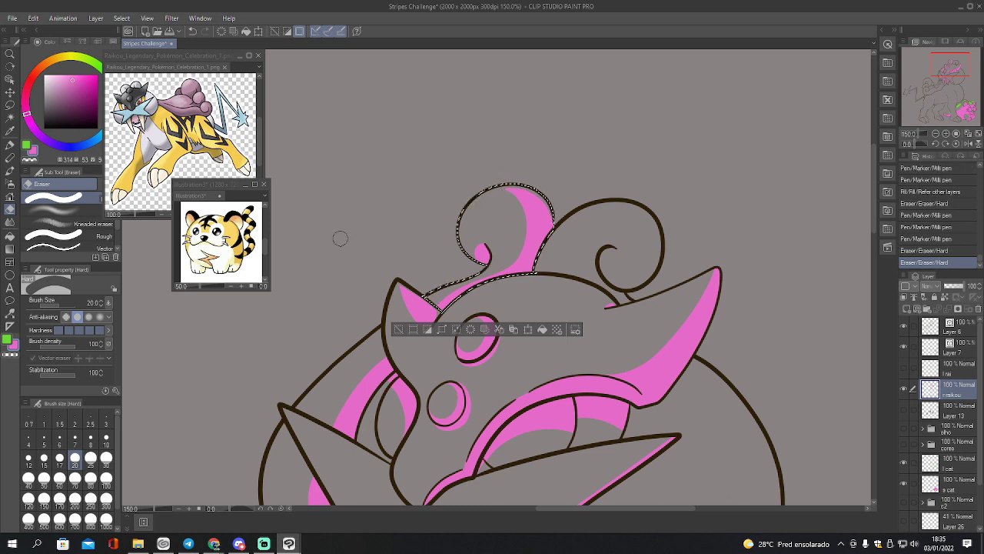
Clear the selection and set the Milli pen's brush size to 6
{"action": "key", "text": "w"}
{"action": "left_click", "coordinate": [596, 240]}
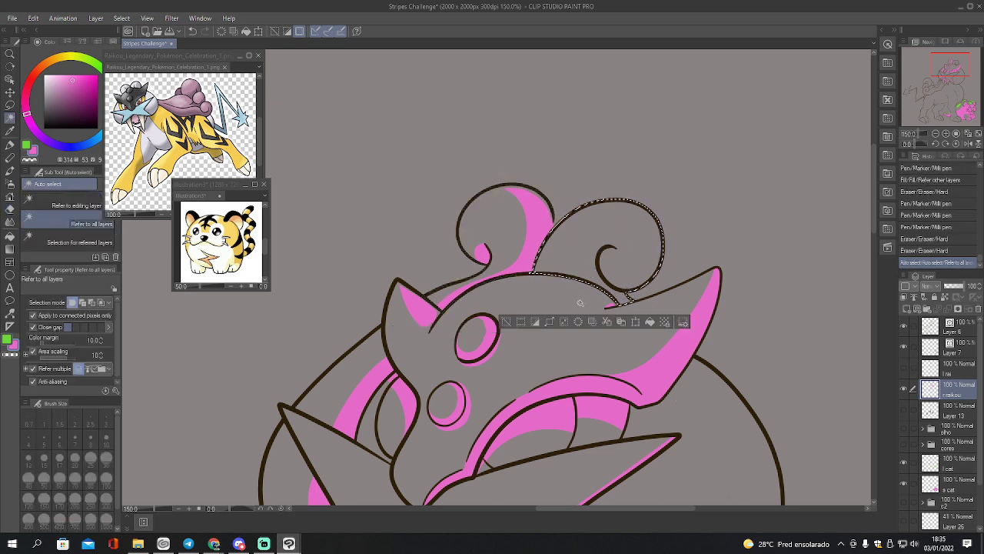
{"action": "key", "text": "ctrl+d"}
{"action": "key", "text": "p"}
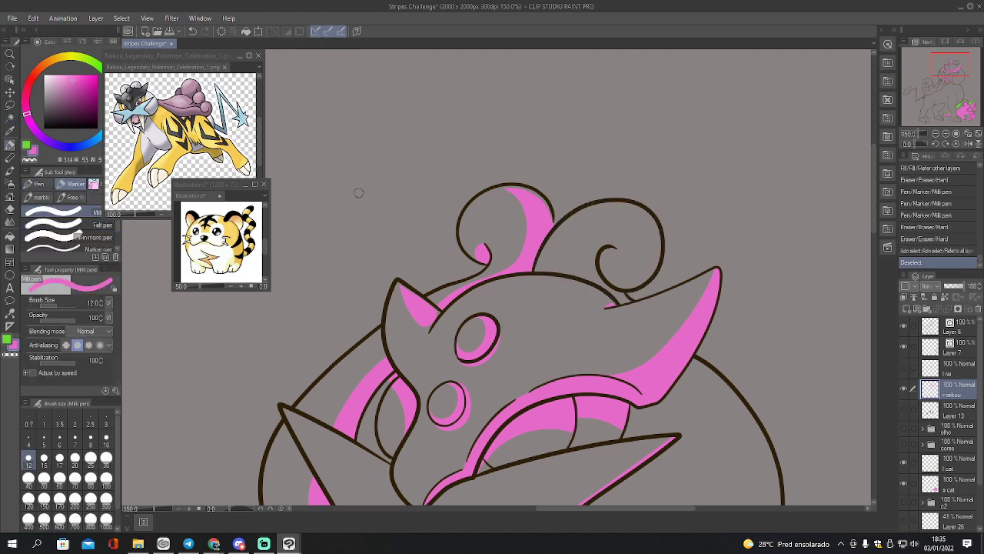
{"action": "key", "text": "bracketleft"}
{"action": "key", "text": "bracketleft"}
{"action": "key", "text": "bracketleft"}
{"action": "key", "text": "bracketleft"}
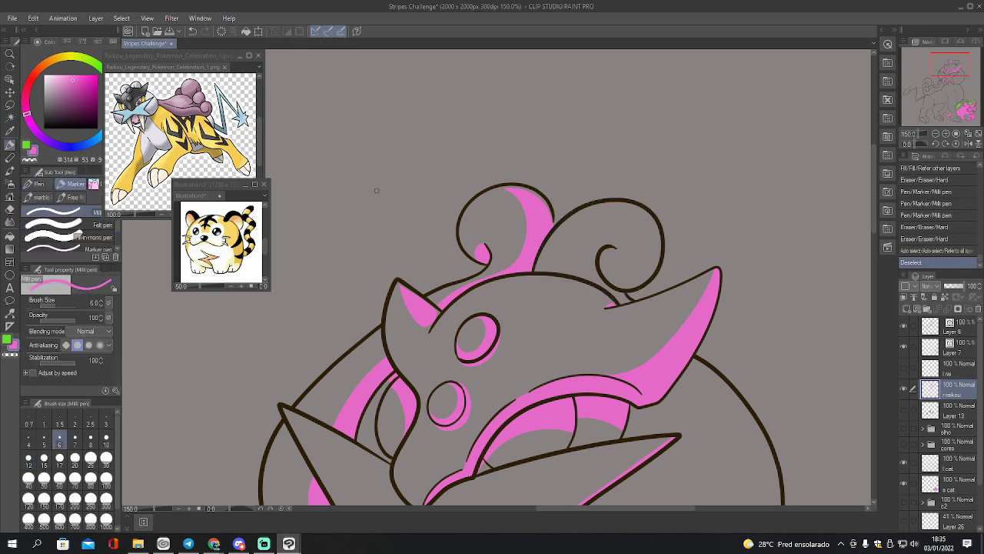
Test the Milli pen with a few strokes on empty canvas beside the hair curls, then erase them with the Hard eraser at size 80
{"action": "left_click", "coordinate": [376, 190]}
{"action": "left_click", "coordinate": [404, 186]}
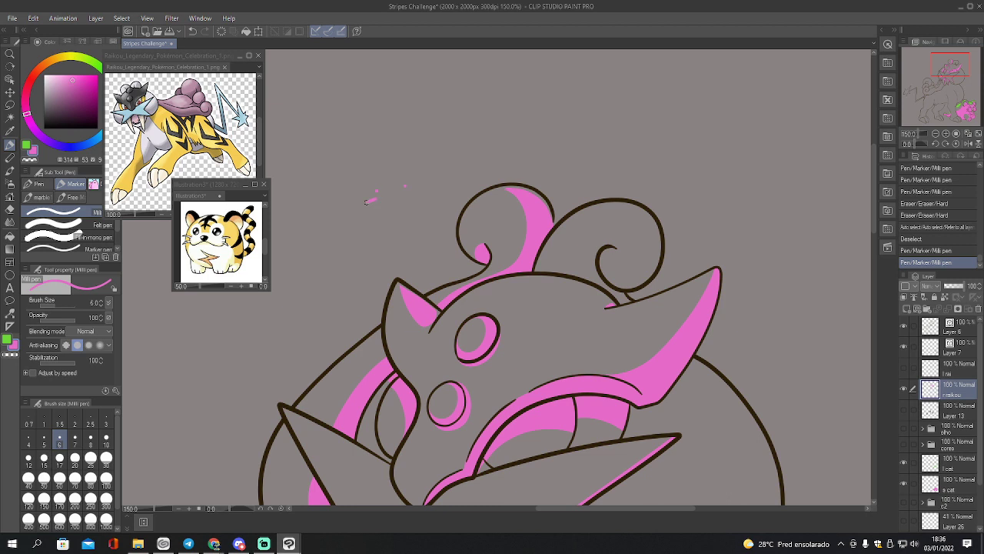
{"action": "left_click_drag", "start_coordinate": [395, 218], "coordinate": [416, 203]}
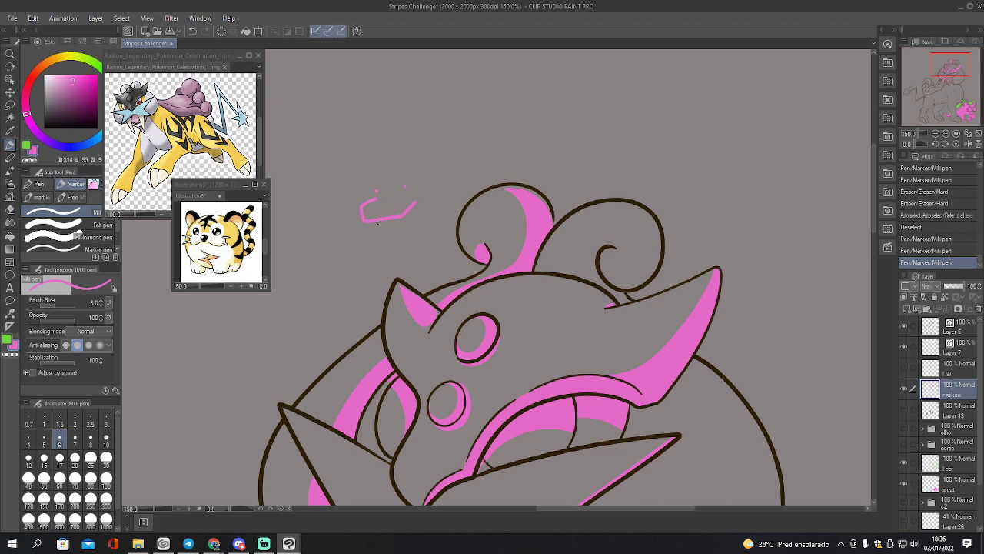
{"action": "key", "text": "e"}
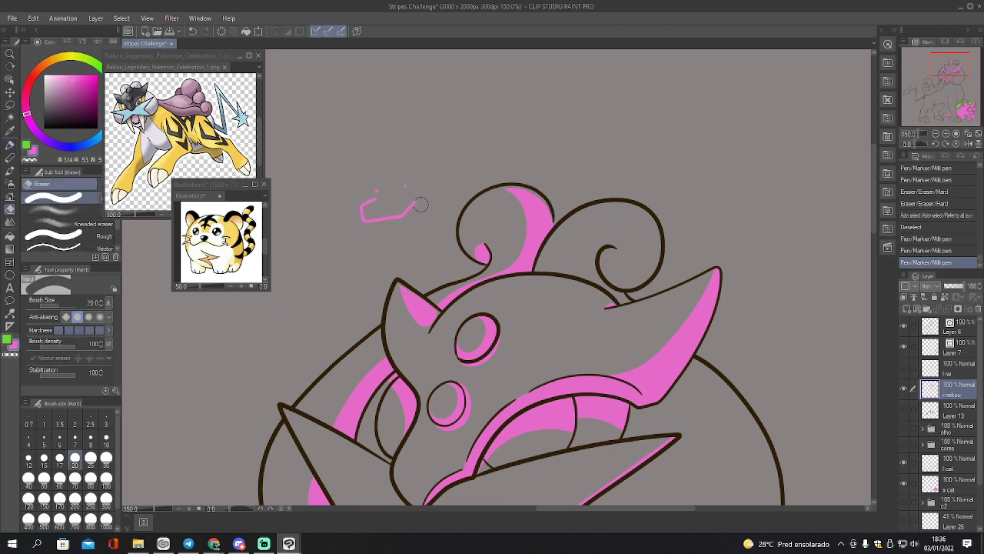
{"action": "key", "text": "["}
{"action": "key", "text": "["}
{"action": "key", "text": "["}
{"action": "key", "text": "["}
{"action": "key", "text": "]"}
{"action": "key", "text": "]"}
{"action": "key", "text": "]"}
{"action": "key", "text": "]"}
{"action": "key", "text": "]"}
{"action": "key", "text": "]"}
{"action": "key", "text": "]"}
{"action": "key", "text": "]"}
{"action": "key", "text": "]"}
{"action": "key", "text": "]"}
{"action": "key", "text": "]"}
{"action": "left_click", "coordinate": [419, 182]}
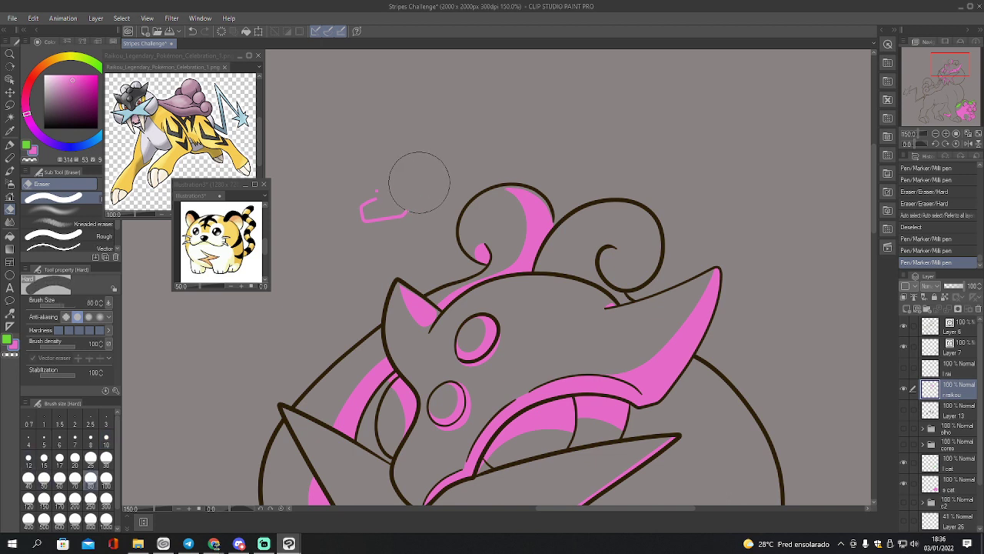
{"action": "left_click_drag", "start_coordinate": [419, 182], "coordinate": [370, 213]}
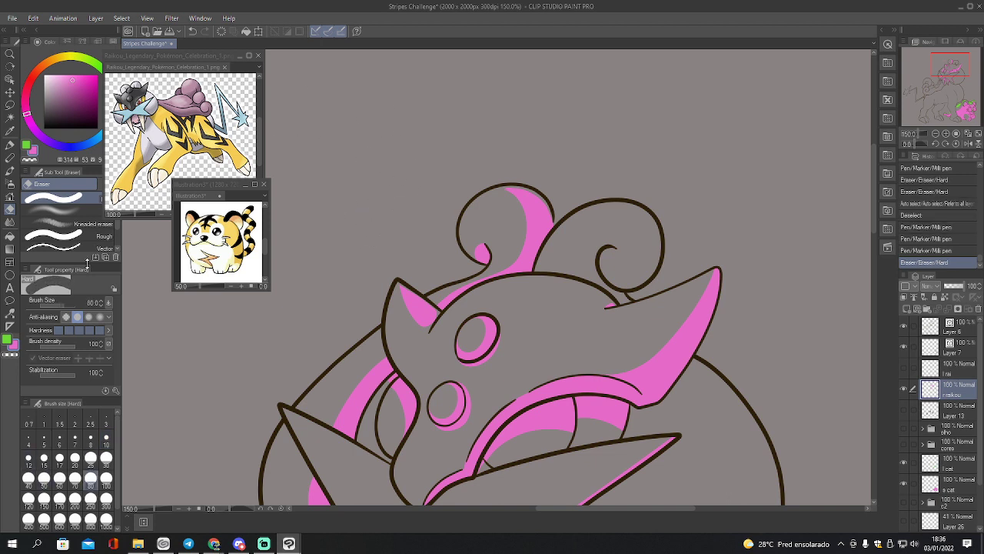
Select the larger hair curl, outline shadows around its spiral tip with the Milli pen at size 6, and fill them pink
{"action": "key", "text": "w"}
{"action": "left_click", "coordinate": [623, 229]}
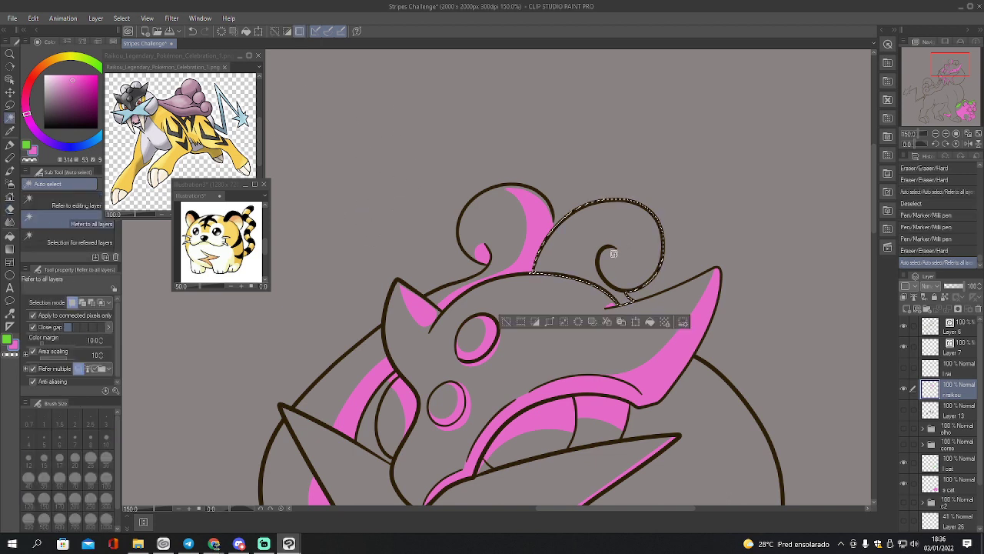
{"action": "key", "text": "p"}
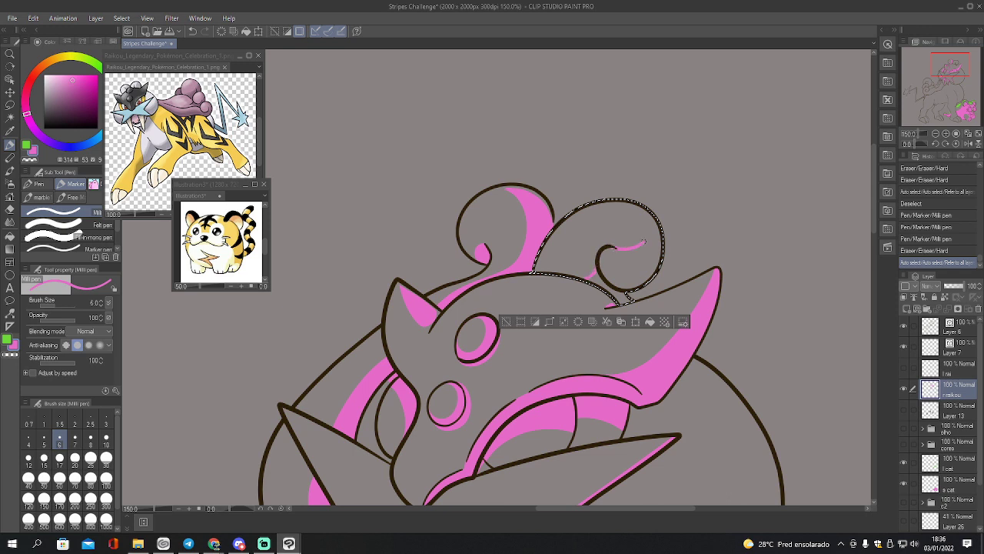
{"action": "left_click_drag", "start_coordinate": [650, 221], "coordinate": [644, 235]}
{"action": "key", "text": "g"}
{"action": "left_click", "coordinate": [648, 253]}
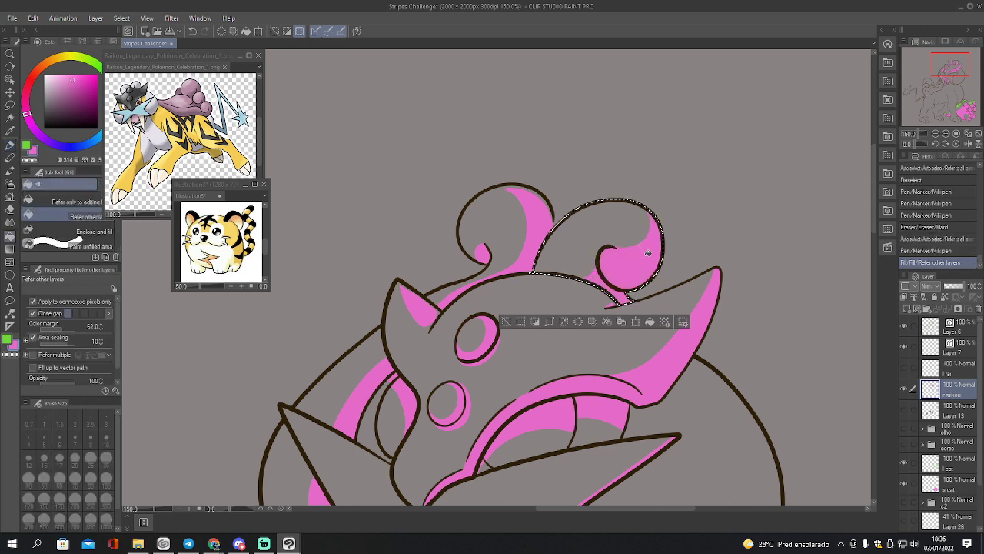
Touch up the pink shadow at the larger curl's base with a smaller Hard eraser and the Milli pen at size 6
{"action": "key", "text": "e"}
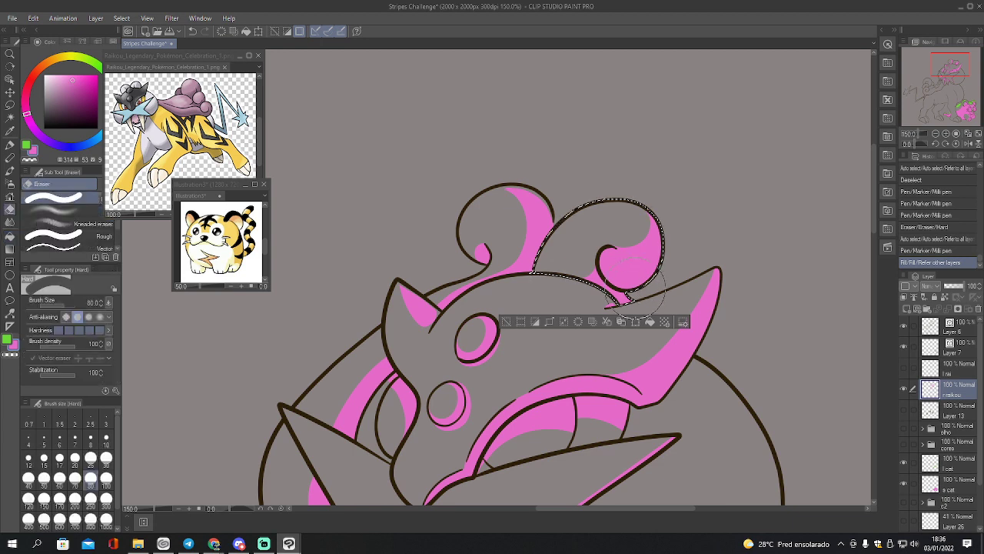
{"action": "left_click", "coordinate": [60, 459]}
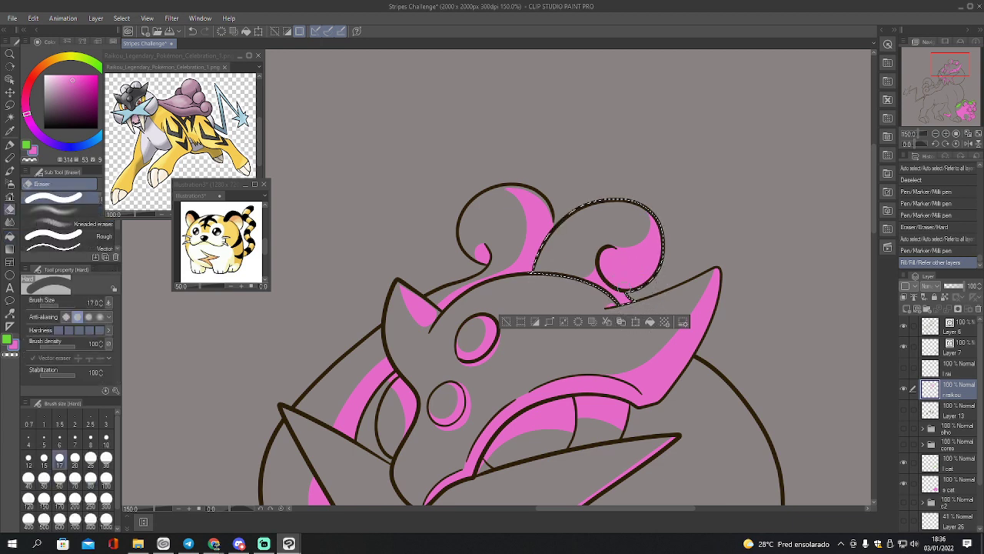
{"action": "key", "text": "["}
{"action": "left_click_drag", "start_coordinate": [625, 293], "coordinate": [633, 300]}
{"action": "key", "text": "p"}
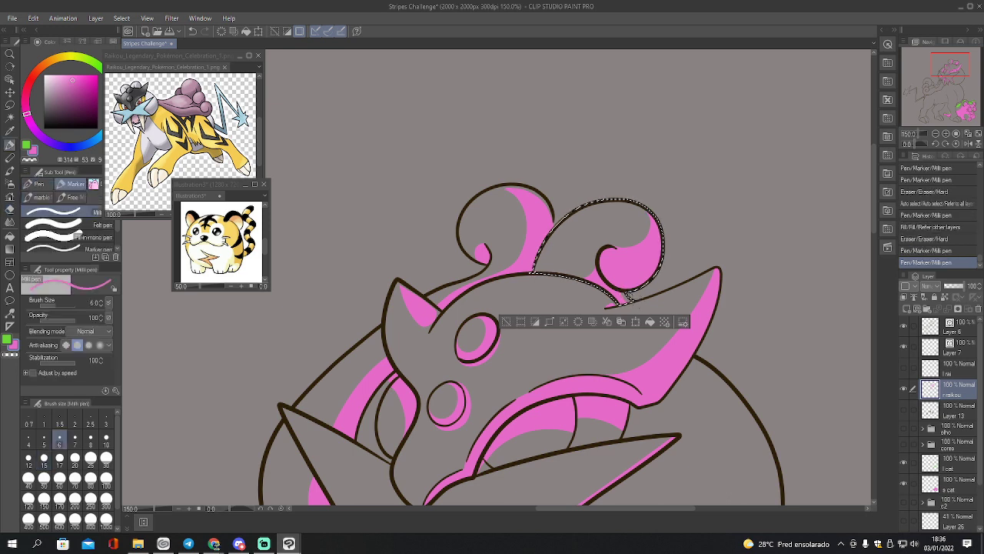
{"action": "left_click_drag", "start_coordinate": [630, 299], "coordinate": [614, 295]}
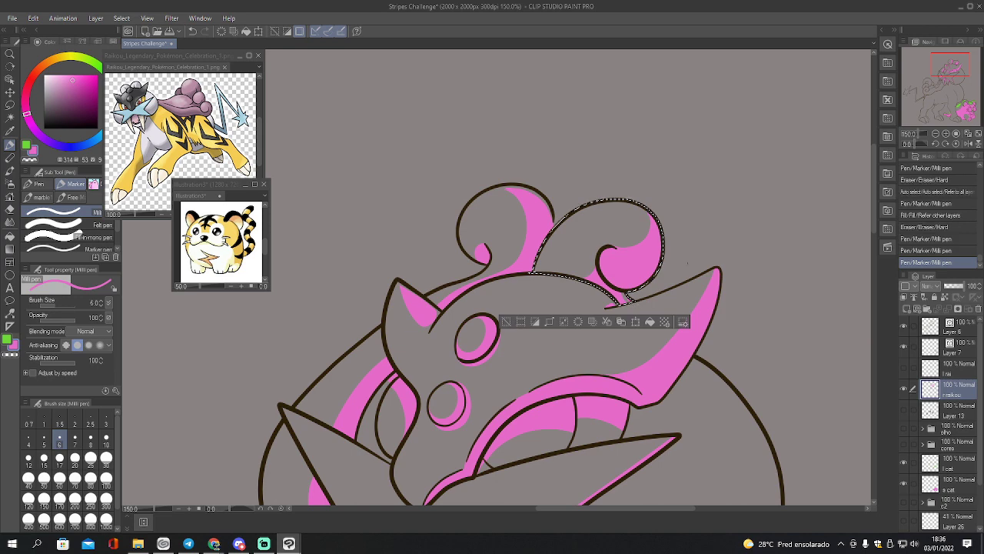
Select the large round cheek area behind the star and refine the selection with the Lasso at the star's edge and inner corner
{"action": "left_click_drag", "start_coordinate": [952, 93], "coordinate": [958, 75]}
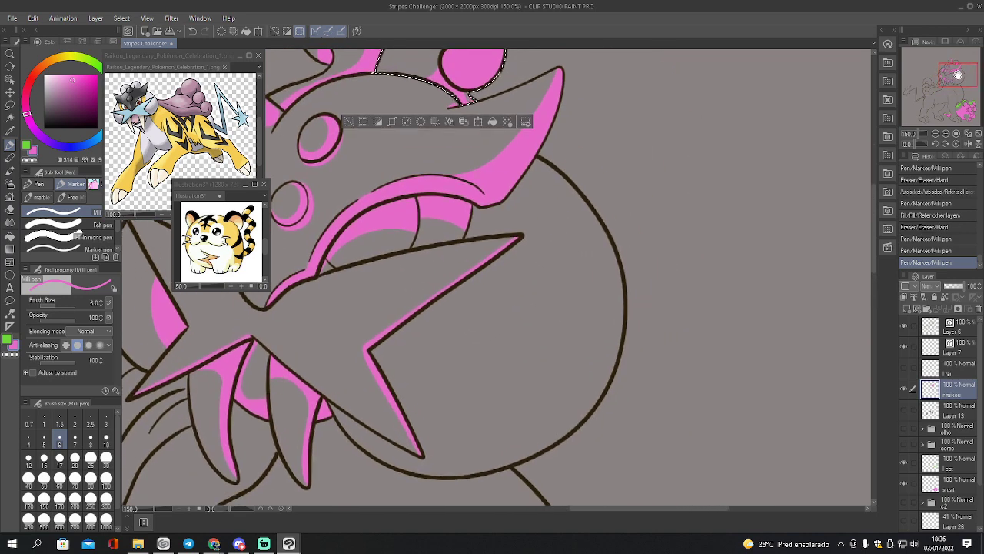
{"action": "key", "text": "w"}
{"action": "left_click", "coordinate": [603, 269]}
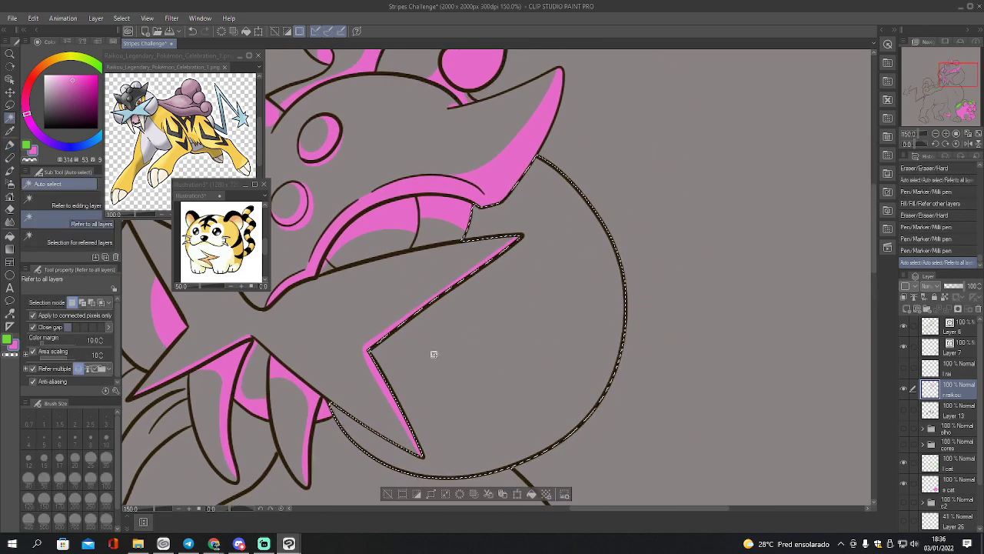
{"action": "key", "text": "m"}
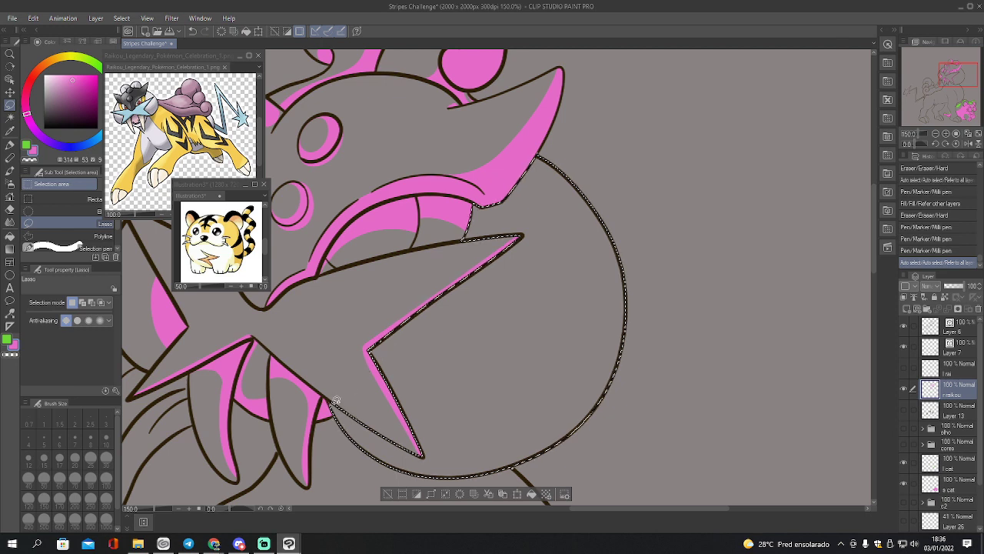
{"action": "left_click_drag", "start_coordinate": [330, 396], "coordinate": [336, 411]}
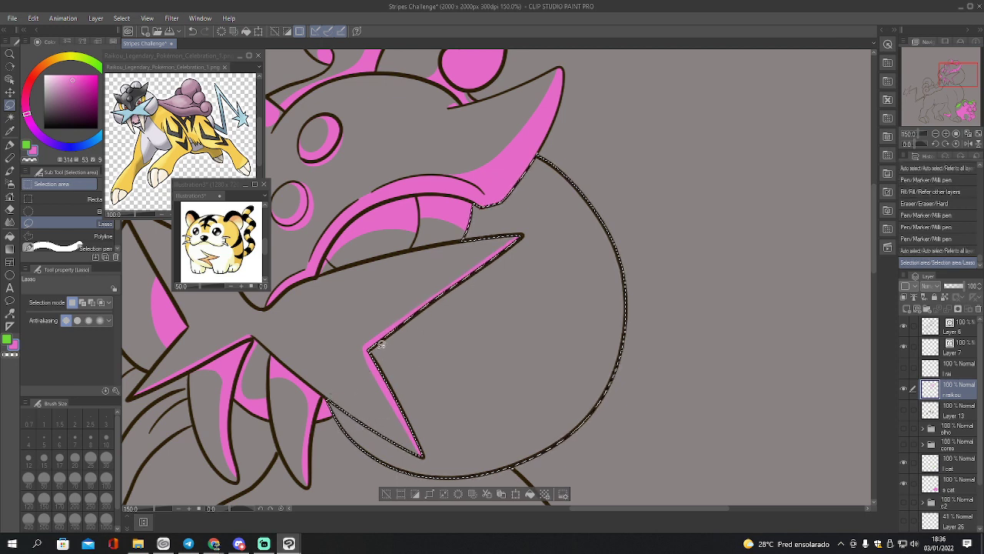
{"action": "left_click_drag", "start_coordinate": [372, 349], "coordinate": [375, 353]}
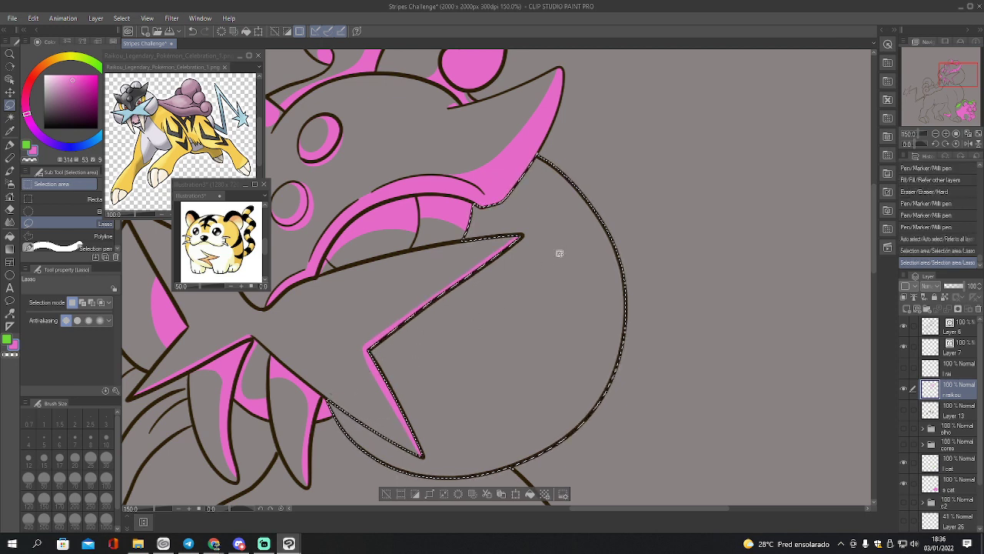
Outline a curved shadow edge across Raikou's large round cheek with the Milli pen at size 6 and fill the outer area pink
{"action": "key", "text": "p"}
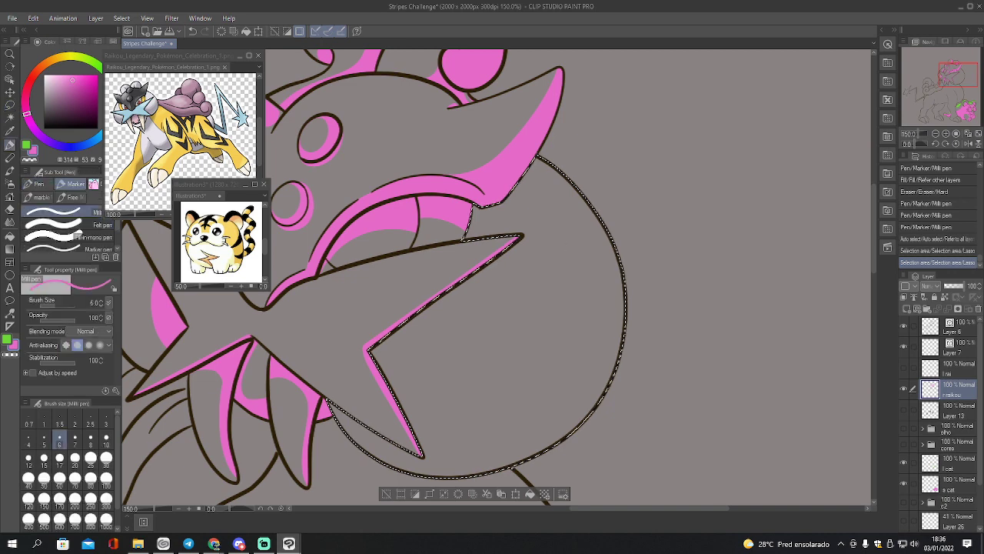
{"action": "left_click", "coordinate": [945, 133]}
{"action": "left_click", "coordinate": [935, 134]}
{"action": "left_click", "coordinate": [935, 134]}
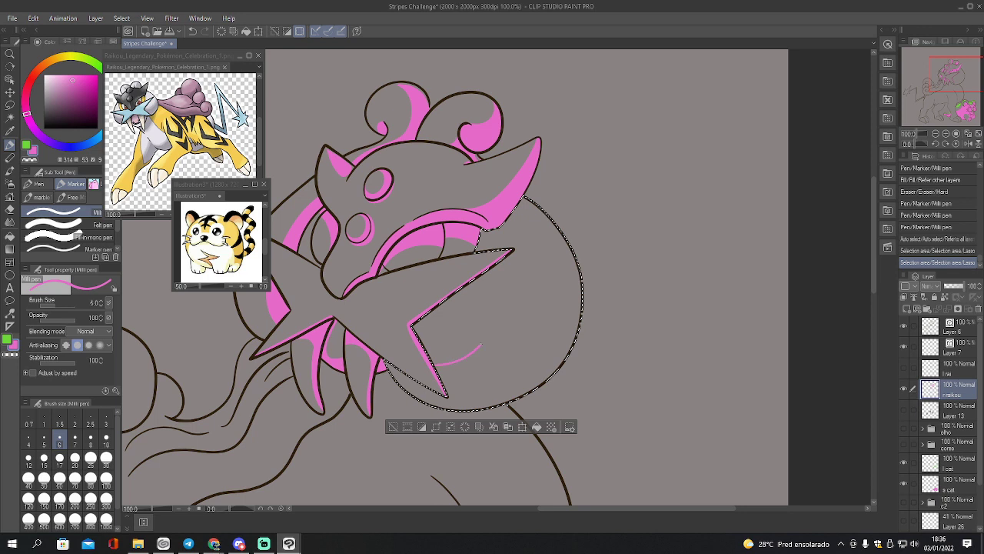
{"action": "left_click_drag", "start_coordinate": [489, 275], "coordinate": [478, 262]}
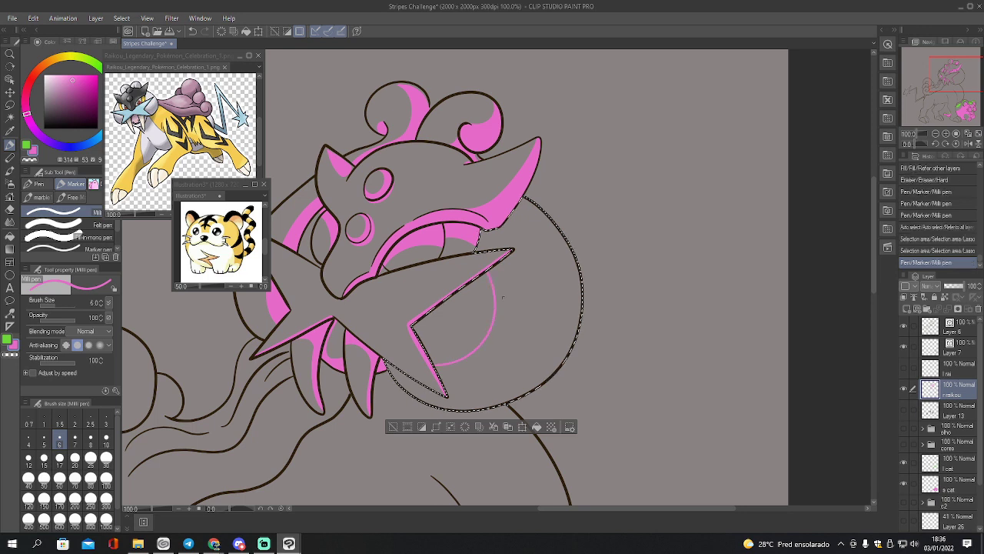
{"action": "key", "text": "g"}
{"action": "left_click", "coordinate": [512, 292]}
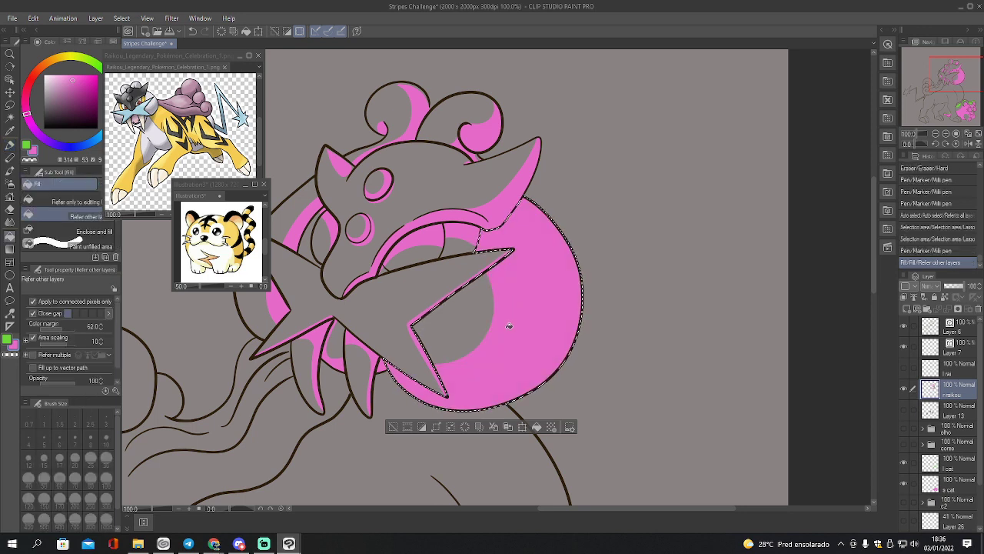
Add a pink shadow band along the star's inner edges on the cheek with the Milli pen, fill the remaining gap, and deselect
{"action": "key", "text": "p"}
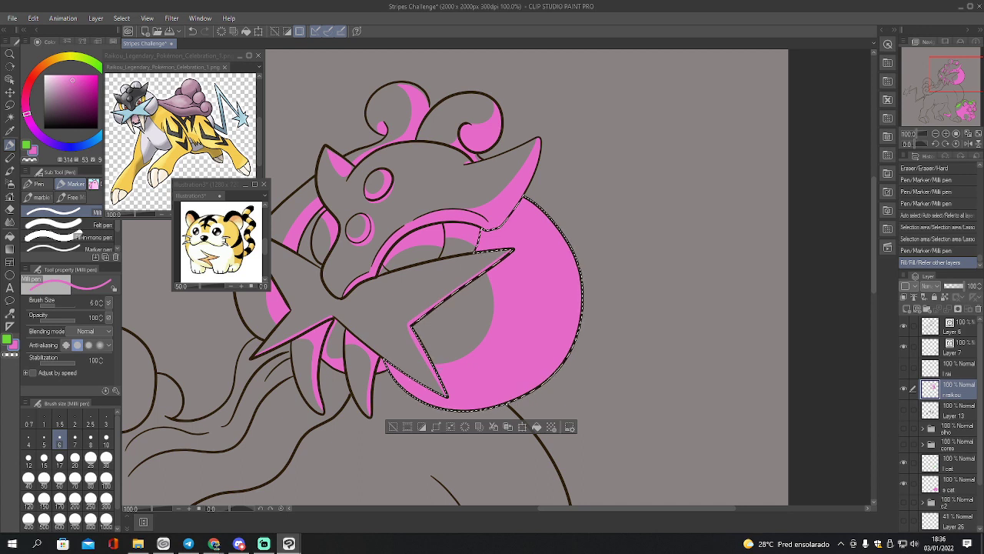
{"action": "mouse_move", "coordinate": [422, 335]}
{"action": "left_mouse_down"}
{"action": "mouse_move", "coordinate": [454, 311]}
{"action": "mouse_move", "coordinate": [418, 326]}
{"action": "mouse_move", "coordinate": [484, 287]}
{"action": "left_mouse_up"}
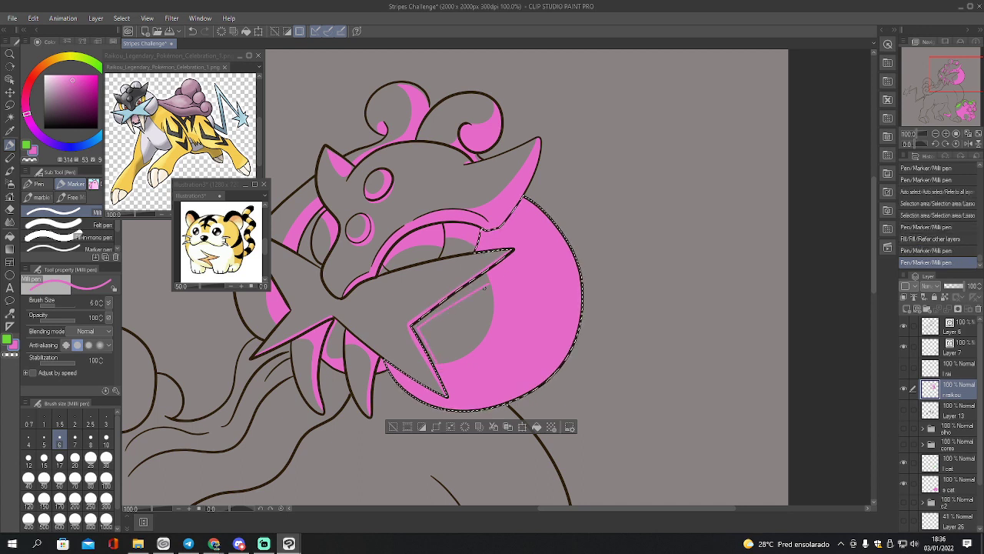
{"action": "key", "text": "g"}
{"action": "left_click", "coordinate": [489, 322]}
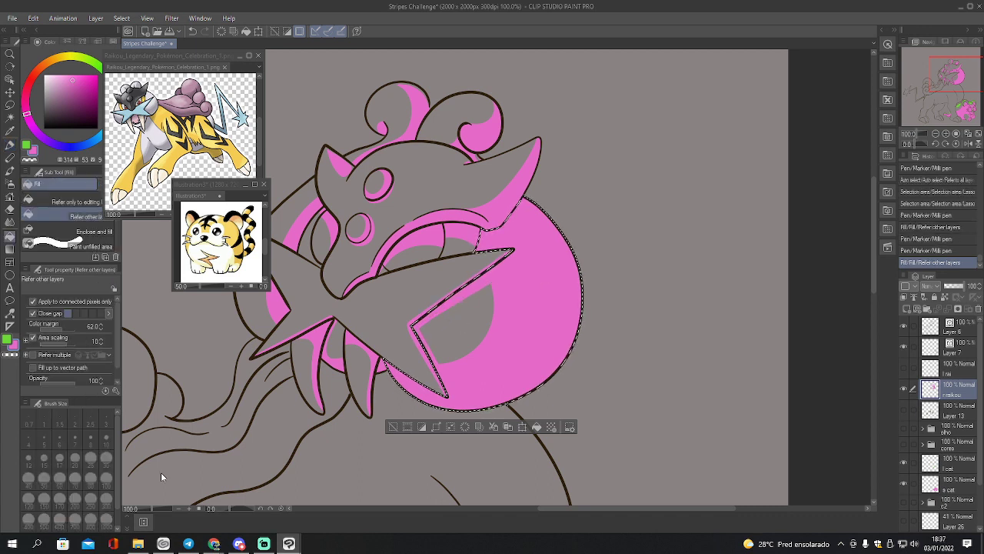
{"action": "key", "text": "ctrl+d"}
{"action": "left_click_drag", "start_coordinate": [949, 102], "coordinate": [939, 110]}
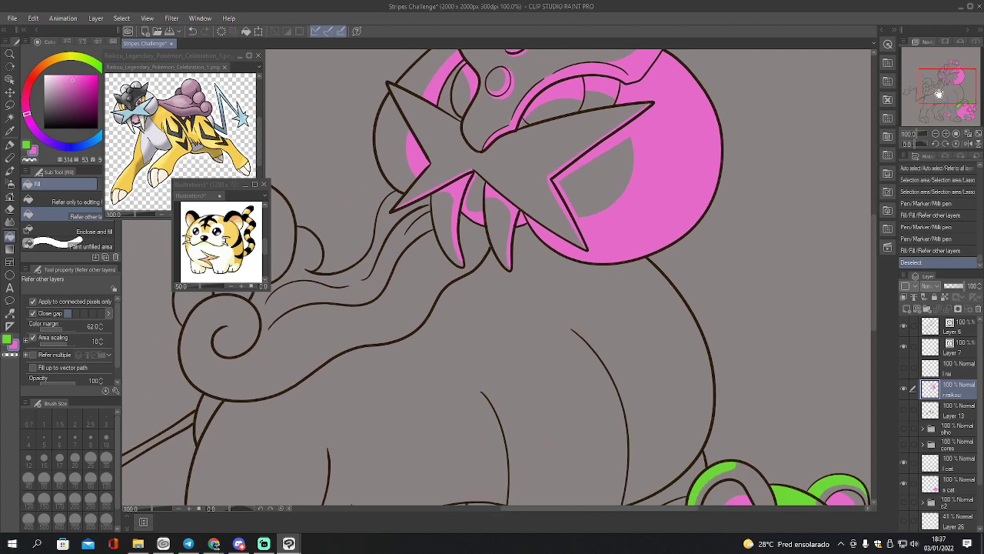
{"action": "key", "text": "e"}
{"action": "key", "text": "w"}
{"action": "left_click", "coordinate": [551, 286]}
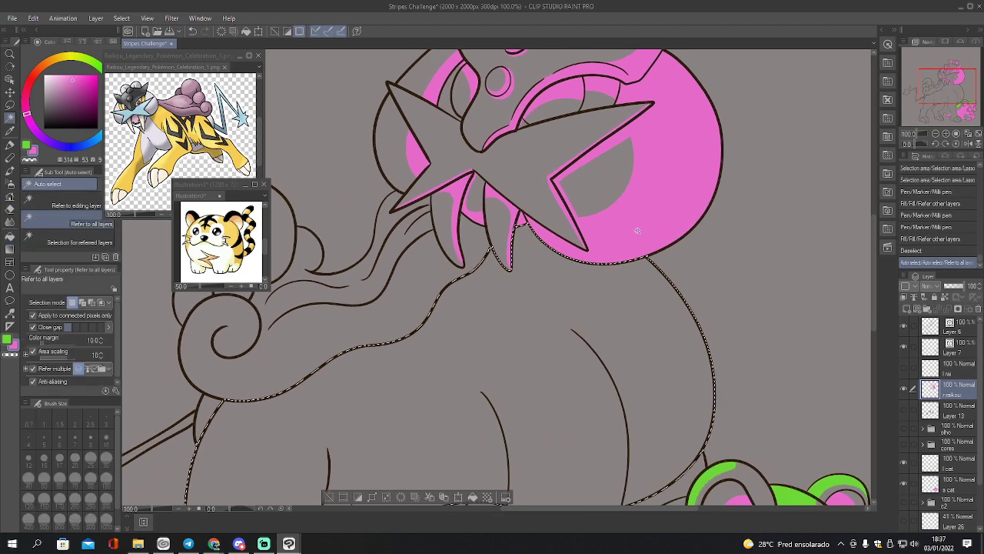
{"action": "mouse_move", "coordinate": [938, 104]}
{"action": "left_mouse_down"}
{"action": "mouse_move", "coordinate": [951, 91]}
{"action": "mouse_move", "coordinate": [947, 103]}
{"action": "left_mouse_up"}
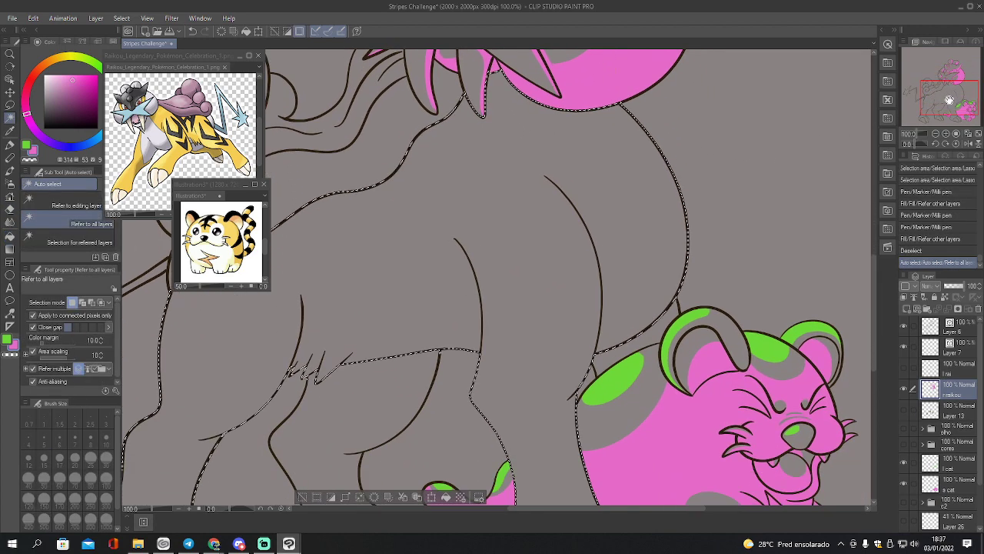
{"action": "key", "text": "p"}
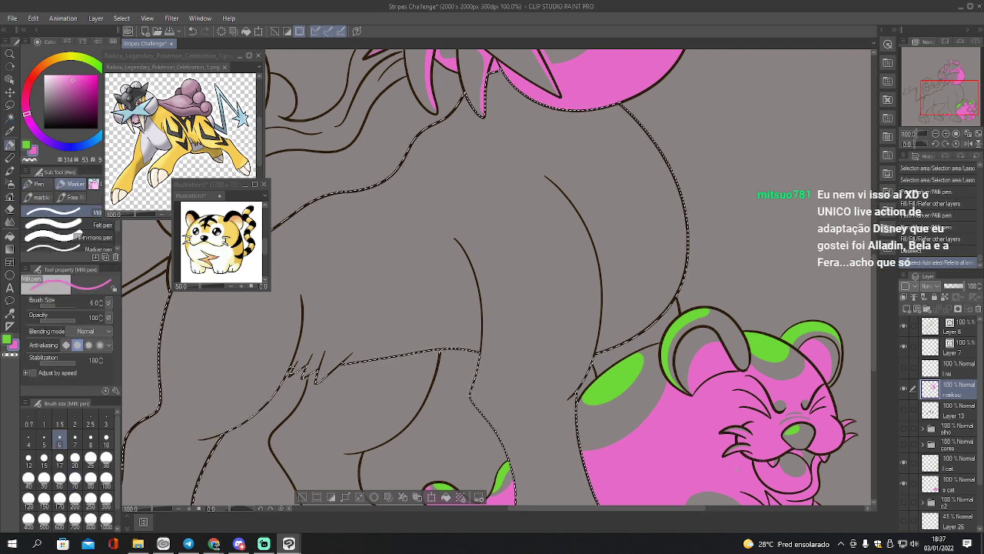
{"action": "key", "text": "ctrl+d"}
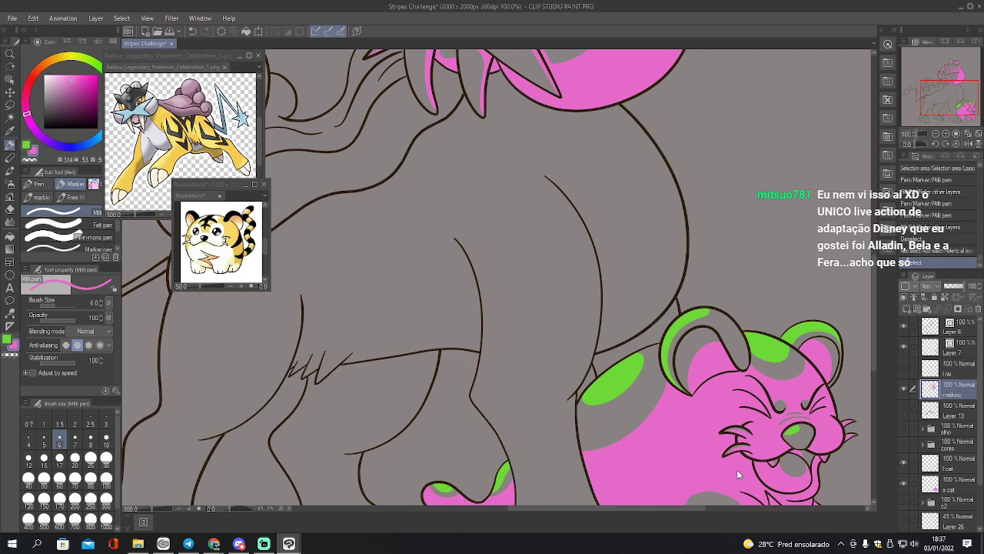
Save the drawing and fill the small gap between Raikou's chest and the cub's back with pink
{"action": "key", "text": "ctrl+s"}
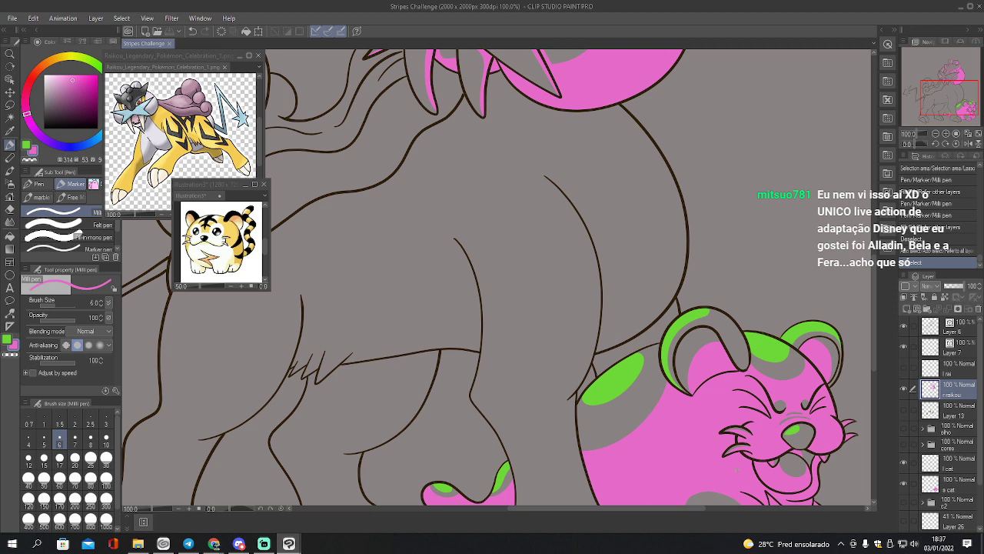
{"action": "key", "text": "w"}
{"action": "left_click", "coordinate": [659, 339]}
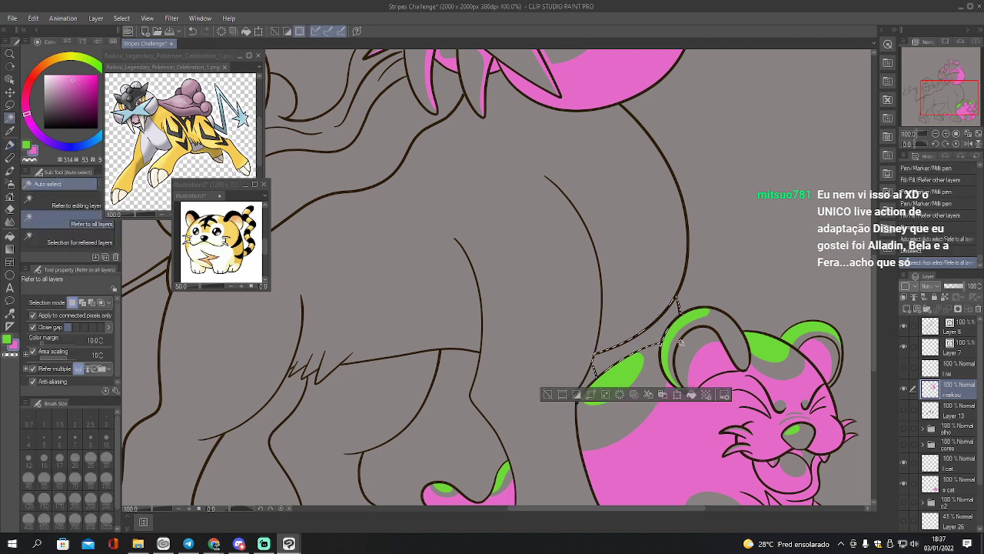
{"action": "key", "text": "g"}
{"action": "left_click", "coordinate": [658, 339]}
Trim the pink in the gap behind the cub's ear with the Hard eraser up to size 30, retouch it with the Milli pen, and deselect
{"action": "key", "text": "e"}
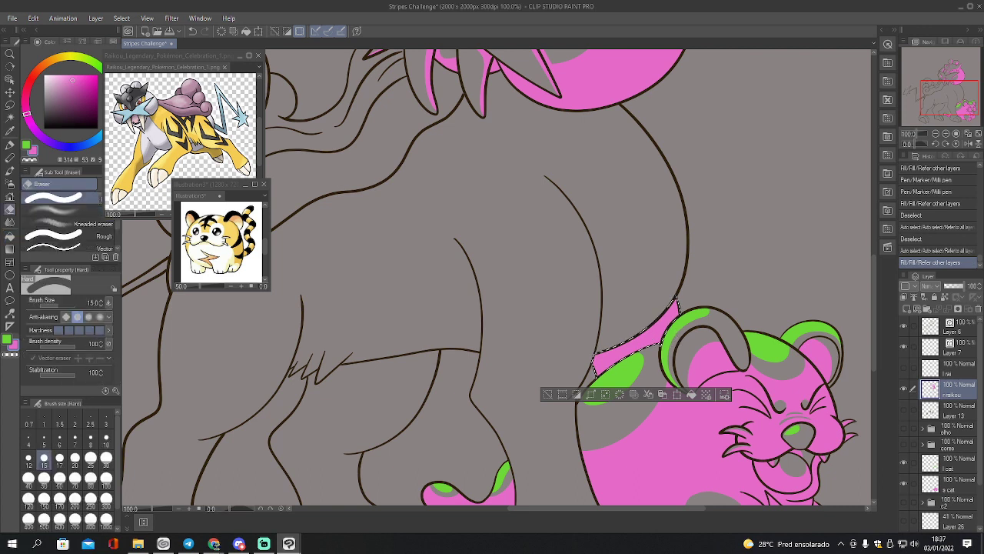
{"action": "left_click_drag", "start_coordinate": [660, 336], "coordinate": [662, 342]}
{"action": "mouse_move", "coordinate": [663, 313]}
{"action": "left_mouse_down"}
{"action": "mouse_move", "coordinate": [671, 341]}
{"action": "mouse_move", "coordinate": [678, 330]}
{"action": "mouse_move", "coordinate": [666, 341]}
{"action": "mouse_move", "coordinate": [659, 316]}
{"action": "left_mouse_up"}
{"action": "key", "text": "bracketright"}
{"action": "key", "text": "bracketright"}
{"action": "key", "text": "bracketright"}
{"action": "key", "text": "bracketright"}
{"action": "key", "text": "bracketleft"}
{"action": "key", "text": "bracketright"}
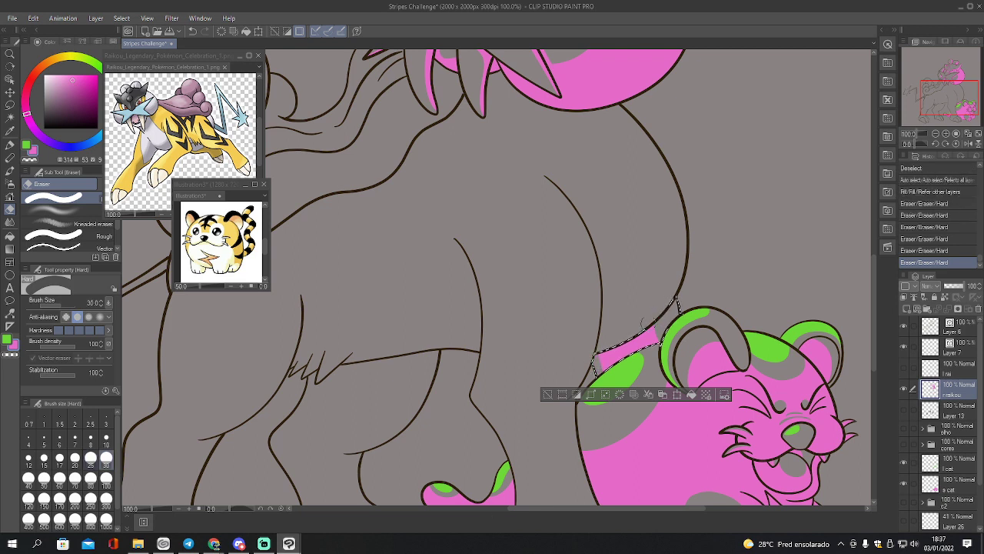
{"action": "key", "text": "p"}
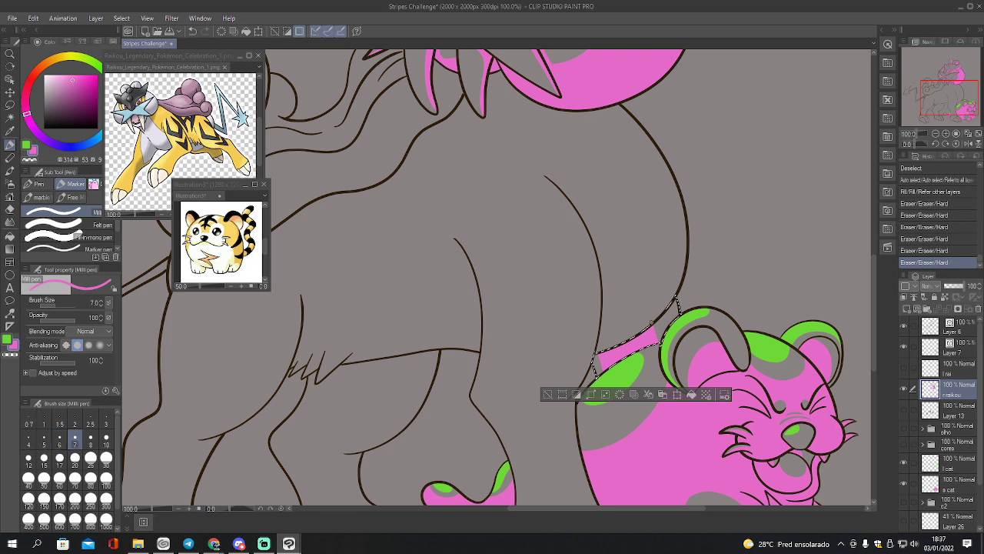
{"action": "left_click_drag", "start_coordinate": [654, 348], "coordinate": [663, 310]}
{"action": "key", "text": "ctrl+d"}
Select Raikou's body across all layers and refine the selection around the belly fur tufts with the Lasso
{"action": "key", "text": "w"}
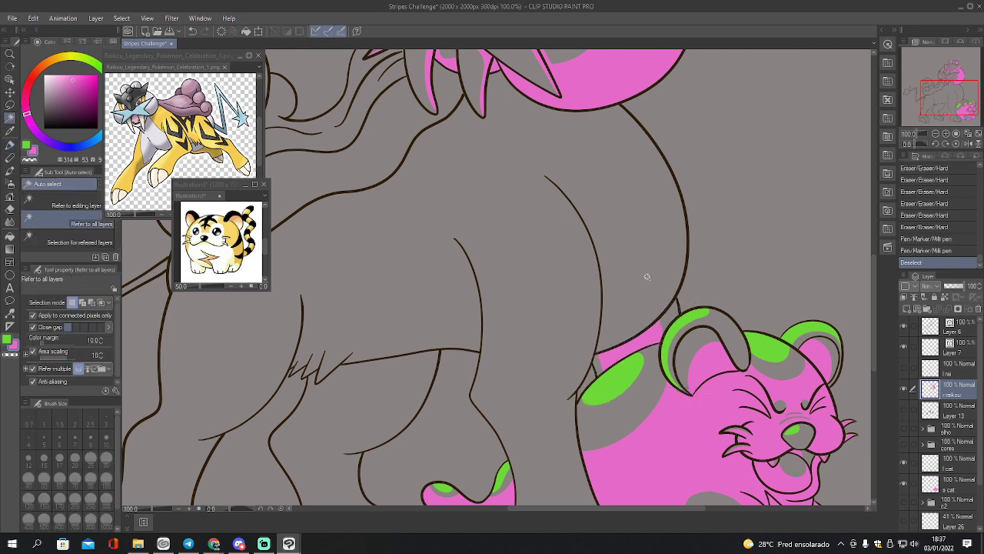
{"action": "left_click", "coordinate": [657, 284]}
{"action": "key", "text": "p"}
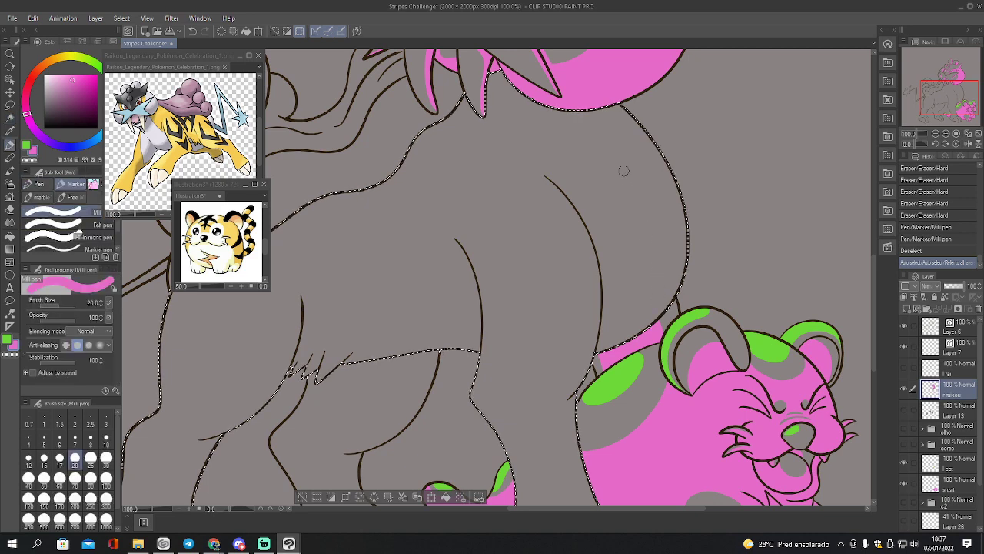
{"action": "key", "text": "m"}
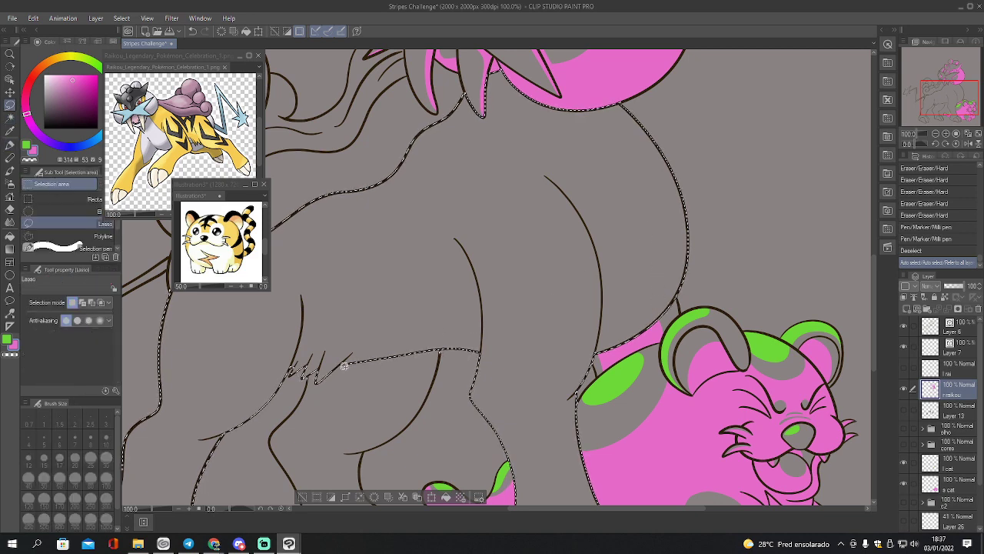
{"action": "left_click", "coordinate": [945, 134]}
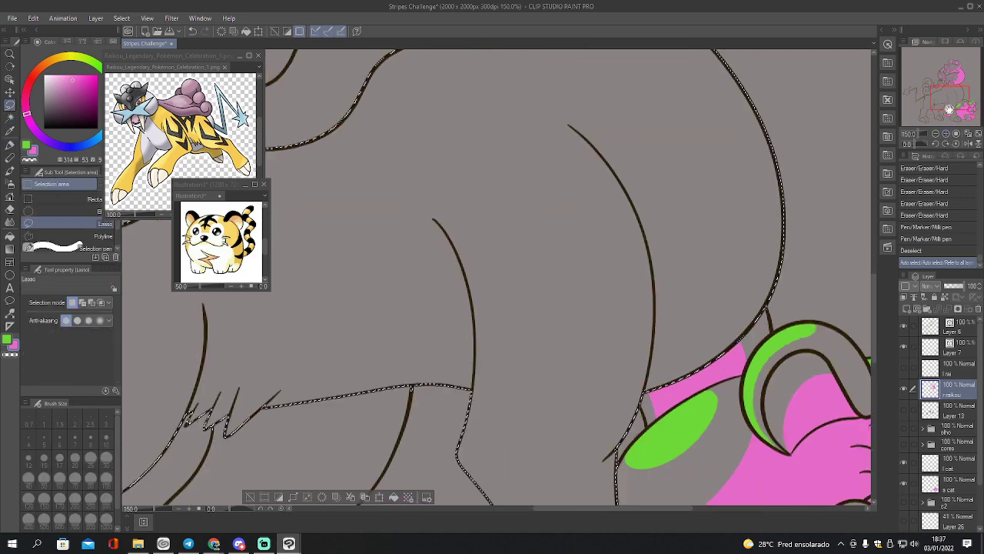
{"action": "left_click_drag", "start_coordinate": [947, 100], "coordinate": [934, 104]}
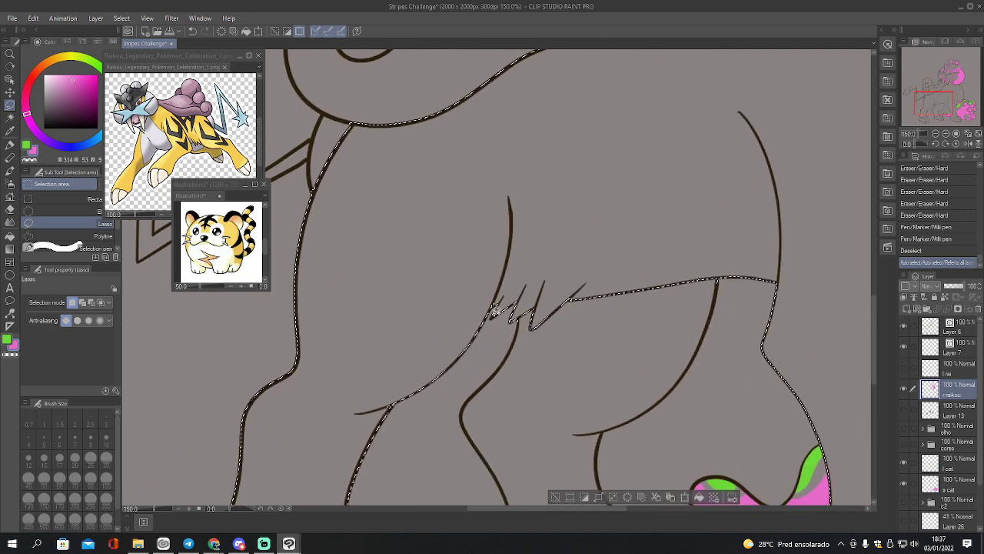
{"action": "mouse_move", "coordinate": [494, 309]}
{"action": "left_mouse_down"}
{"action": "mouse_move", "coordinate": [531, 311]}
{"action": "mouse_move", "coordinate": [585, 293]}
{"action": "mouse_move", "coordinate": [570, 299]}
{"action": "left_mouse_up"}
Outline shadows on Raikou's neck, chest, belly and upper foreleg with the Milli pen at size 20 and fill the chest and belly pink
{"action": "left_click", "coordinate": [935, 134]}
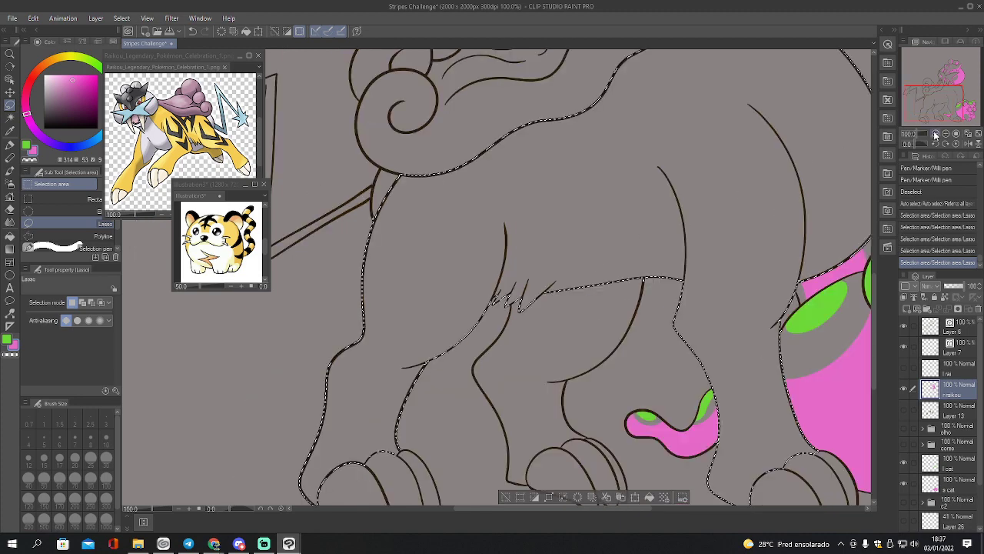
{"action": "left_click", "coordinate": [936, 133]}
{"action": "left_click_drag", "start_coordinate": [947, 100], "coordinate": [953, 90]}
{"action": "key", "text": "p"}
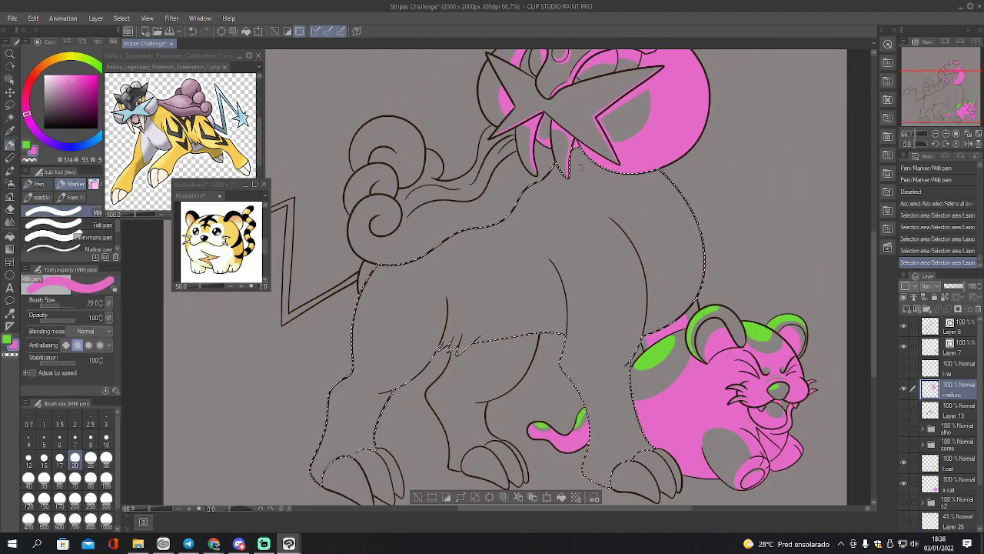
{"action": "mouse_move", "coordinate": [550, 176]}
{"action": "left_mouse_down"}
{"action": "mouse_move", "coordinate": [615, 203]}
{"action": "mouse_move", "coordinate": [679, 197]}
{"action": "left_mouse_up"}
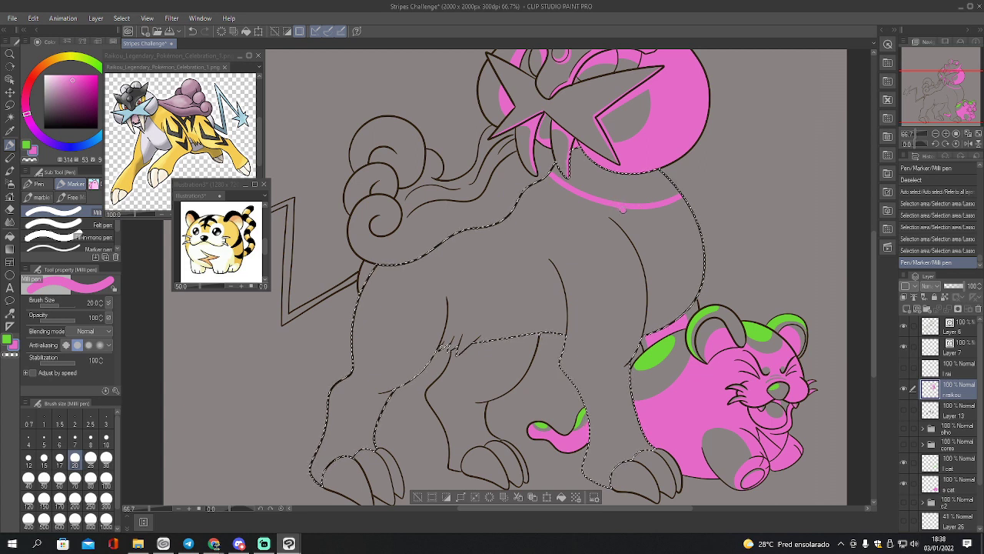
{"action": "left_click_drag", "start_coordinate": [635, 248], "coordinate": [605, 286]}
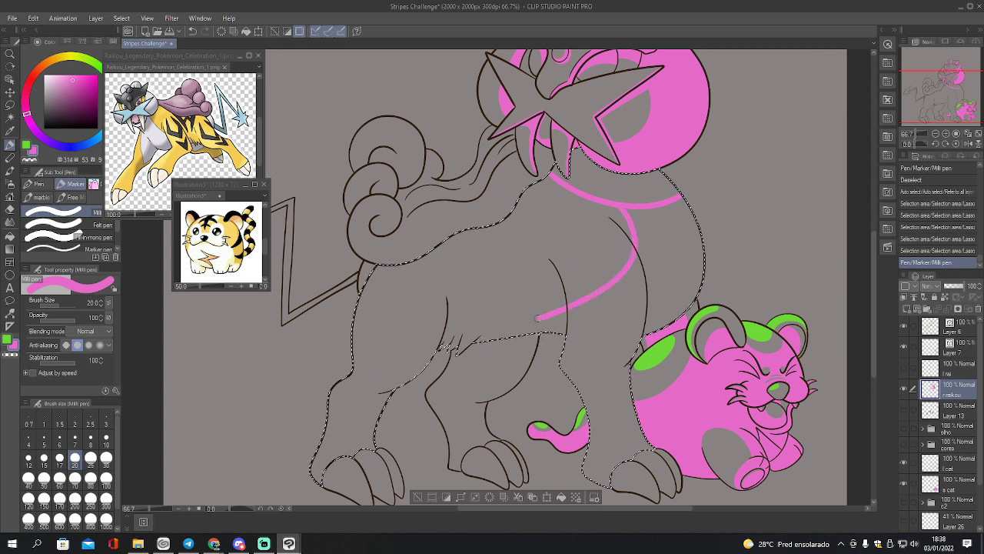
{"action": "left_click_drag", "start_coordinate": [442, 339], "coordinate": [429, 359]}
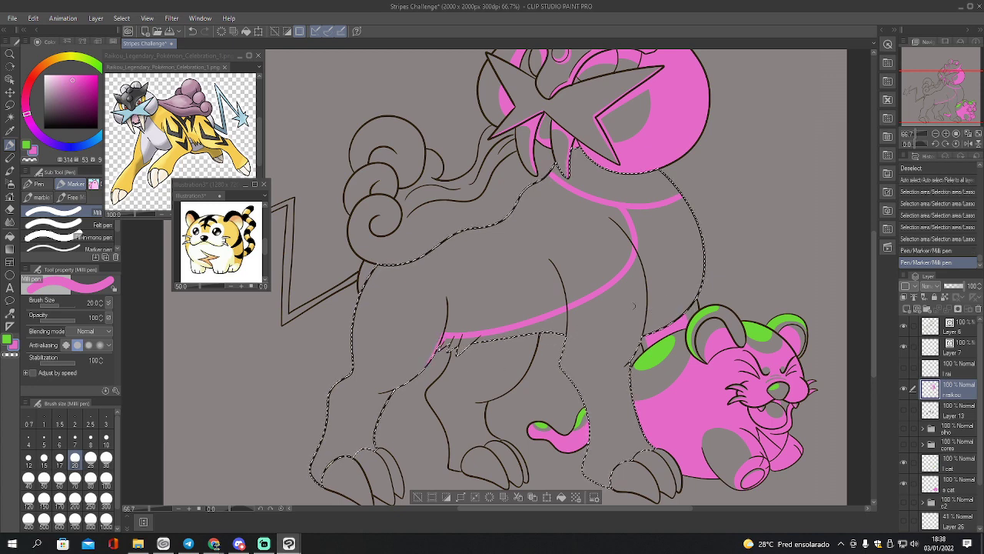
{"action": "left_click_drag", "start_coordinate": [581, 338], "coordinate": [642, 340]}
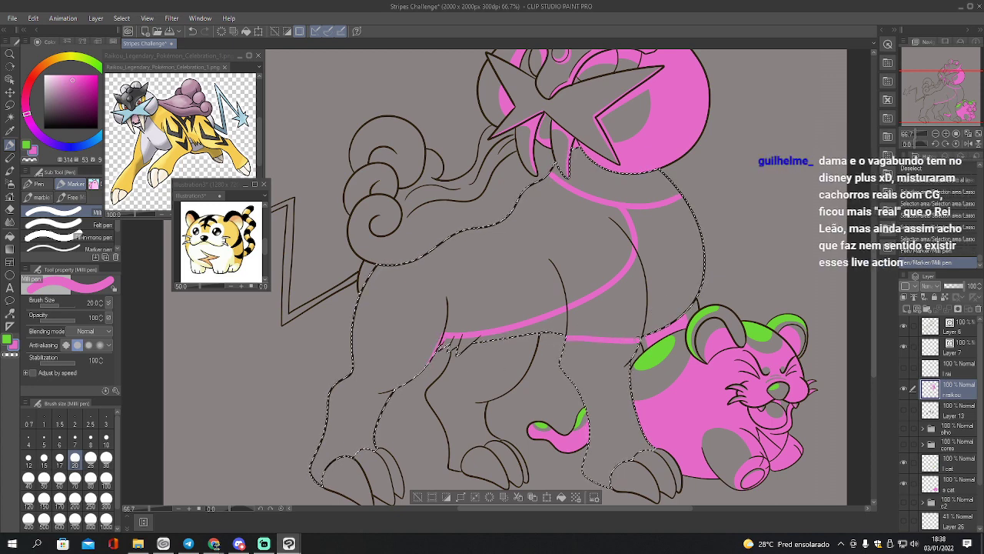
{"action": "key", "text": "g"}
{"action": "left_click", "coordinate": [663, 313]}
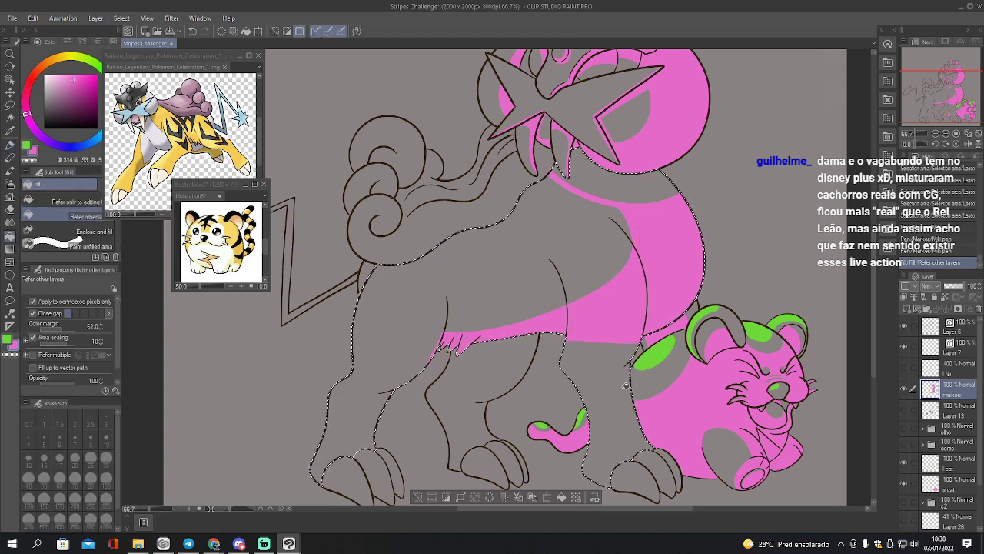
Erase stray pink on the hind leg below the belly fur with the Hard eraser at size 30, and fill the neck under the head pink
{"action": "key", "text": "e"}
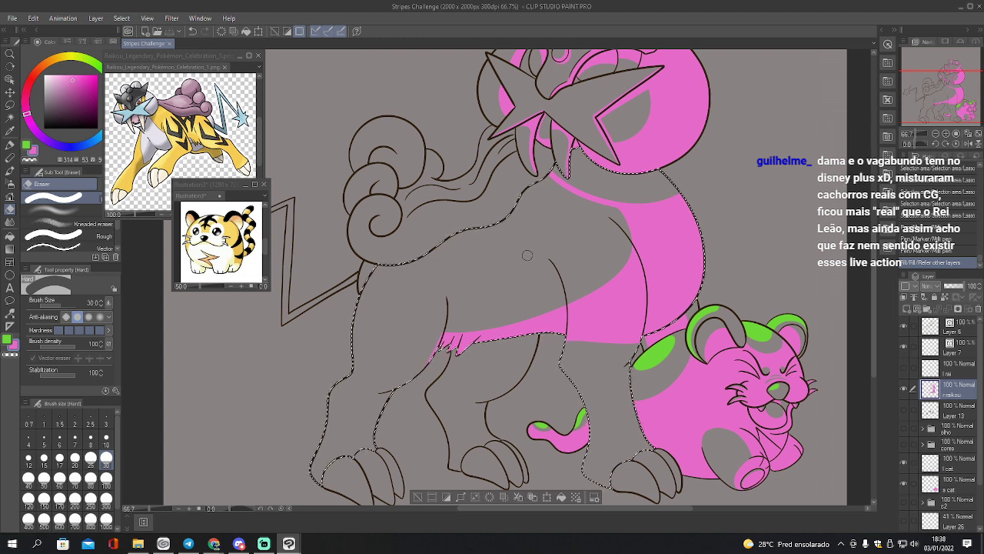
{"action": "left_click", "coordinate": [936, 134]}
{"action": "left_click_drag", "start_coordinate": [946, 114], "coordinate": [939, 117]}
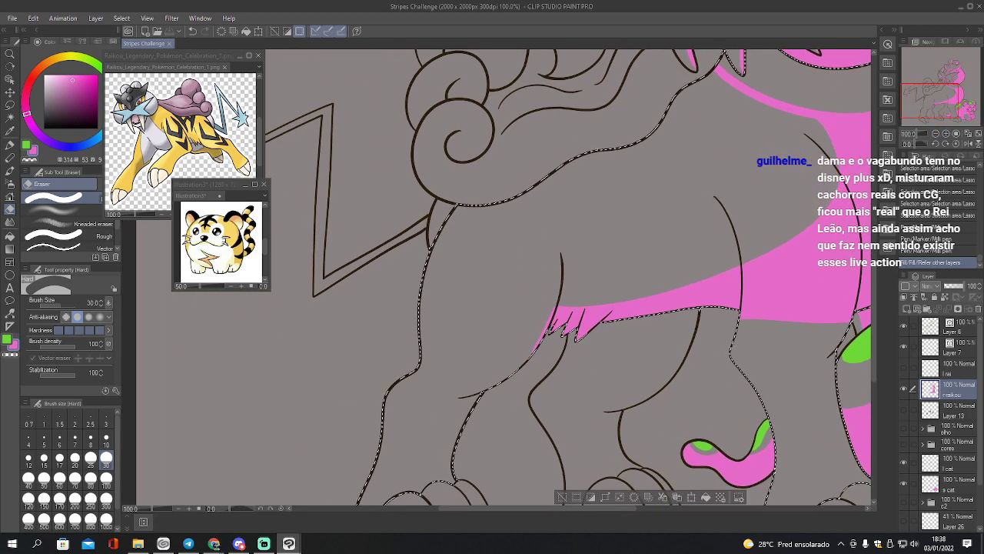
{"action": "left_click", "coordinate": [528, 347]}
{"action": "left_click_drag", "start_coordinate": [937, 94], "coordinate": [954, 94]}
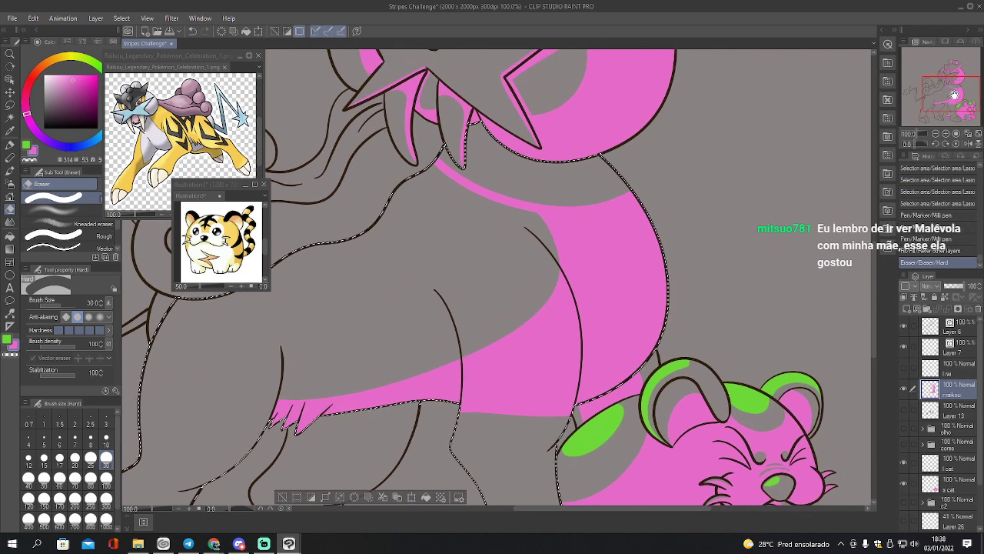
{"action": "key", "text": "g"}
{"action": "left_click", "coordinate": [577, 178]}
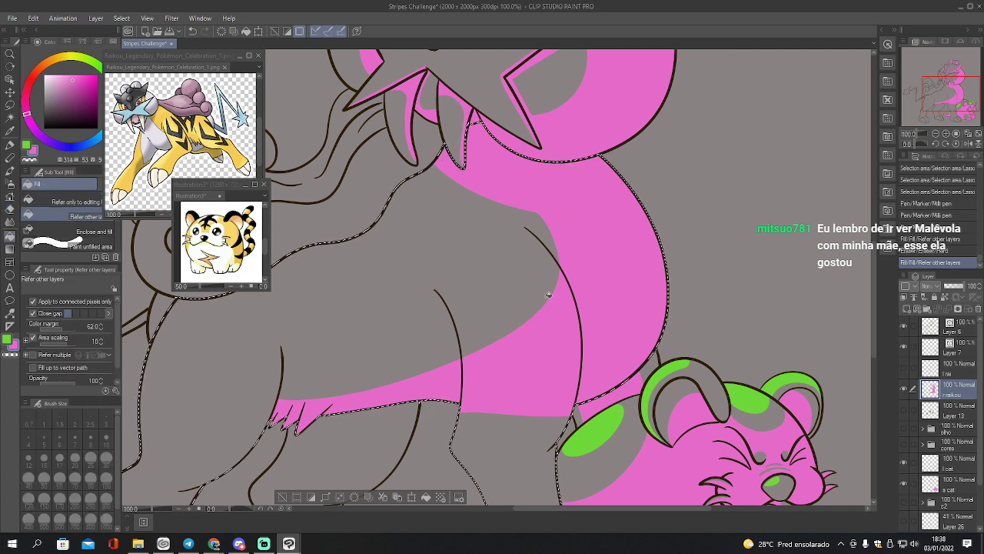
Erase the pink along the front and rear contour lines of Raikou's upper foreleg with the Hard eraser at size 30
{"action": "key", "text": "e"}
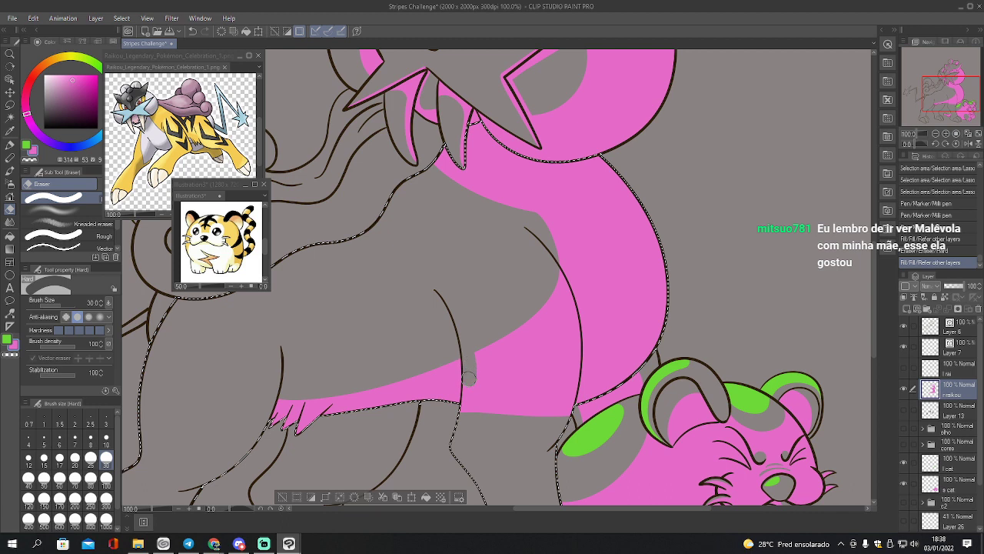
{"action": "left_click_drag", "start_coordinate": [466, 403], "coordinate": [462, 380]}
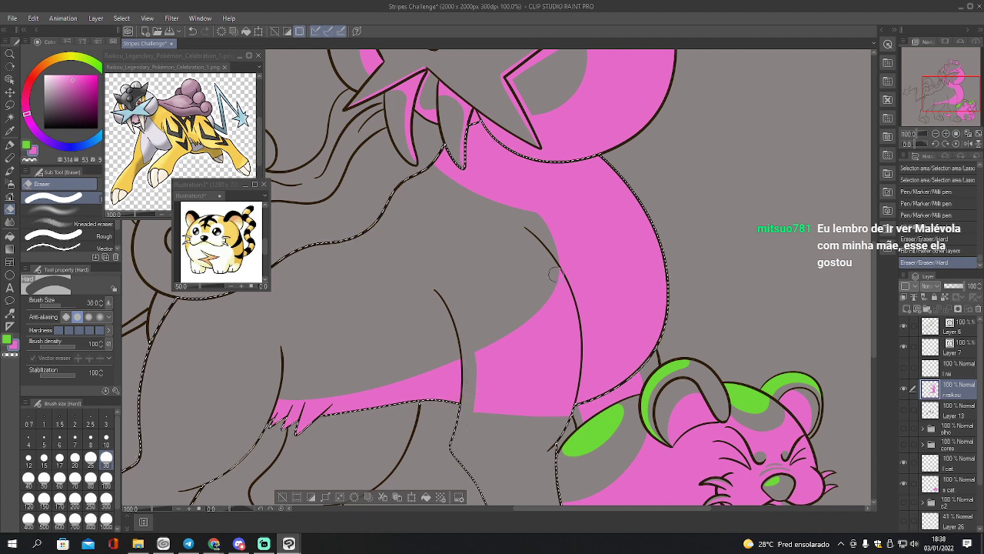
{"action": "left_click_drag", "start_coordinate": [555, 275], "coordinate": [570, 343]}
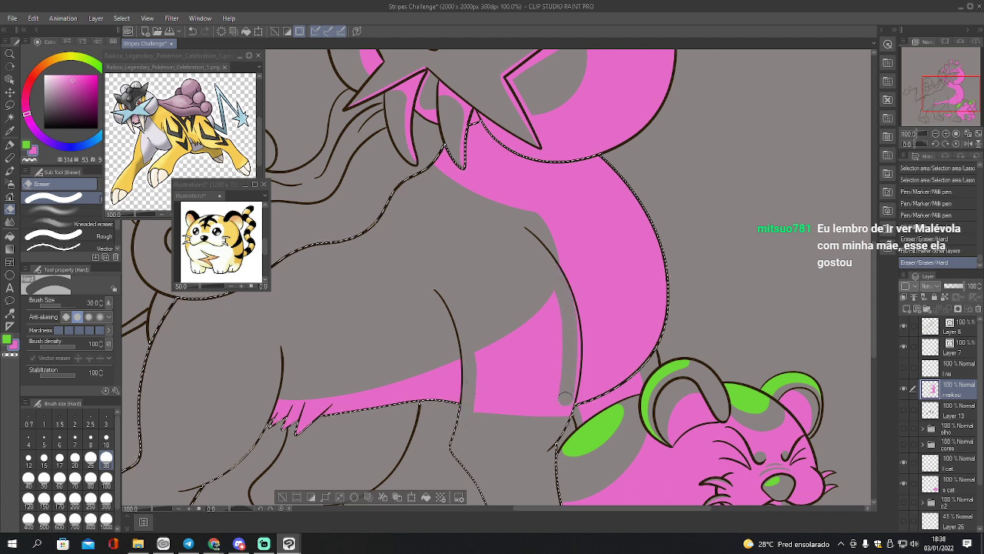
{"action": "left_click_drag", "start_coordinate": [565, 398], "coordinate": [567, 329]}
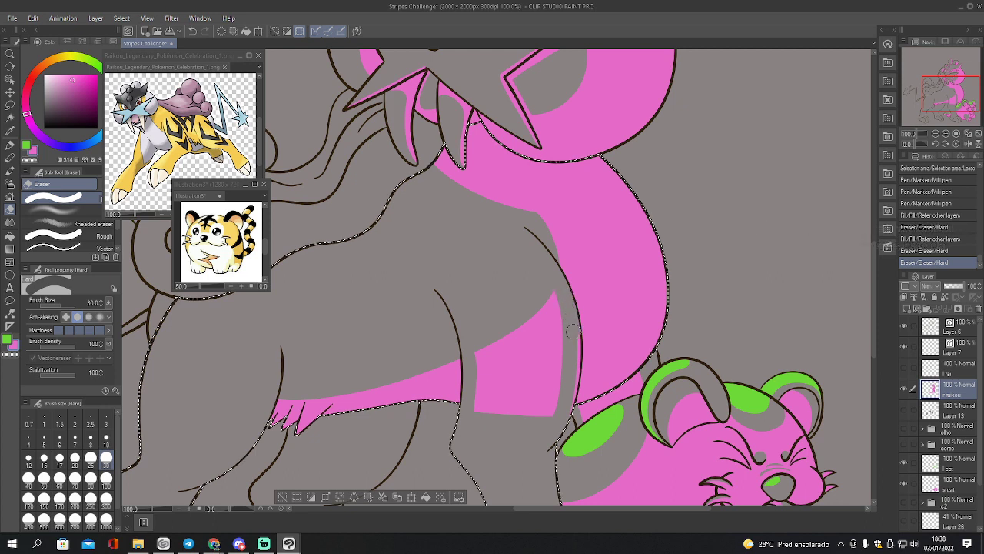
{"action": "left_click_drag", "start_coordinate": [570, 409], "coordinate": [577, 355]}
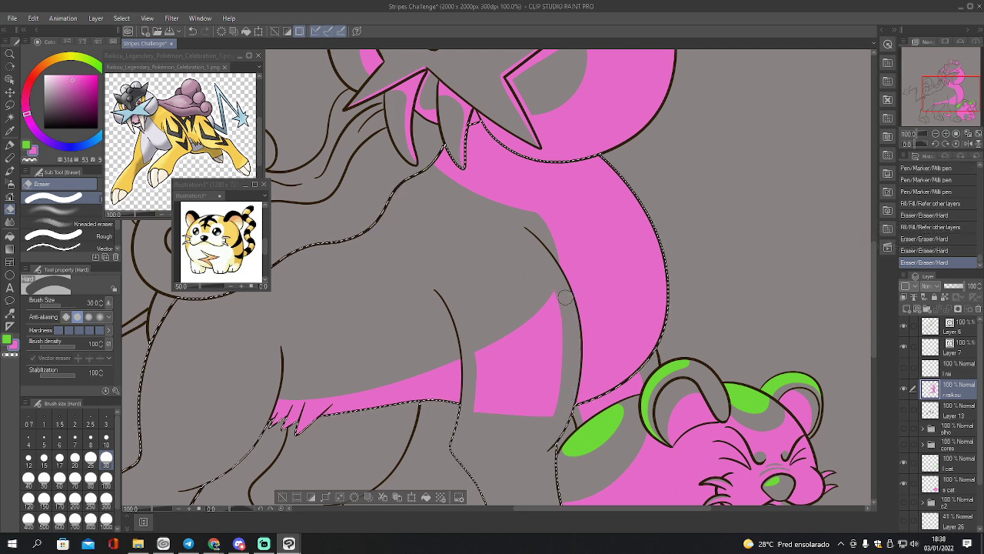
Clear the remaining pink patch inside the upper foreleg with the Hard eraser, enlarging it up to size 100
{"action": "left_click_drag", "start_coordinate": [552, 288], "coordinate": [547, 400]}
{"action": "key", "text": "bracketright"}
{"action": "key", "text": "bracketright"}
{"action": "key", "text": "bracketright"}
{"action": "key", "text": "bracketright"}
{"action": "key", "text": "bracketright"}
{"action": "key", "text": "bracketright"}
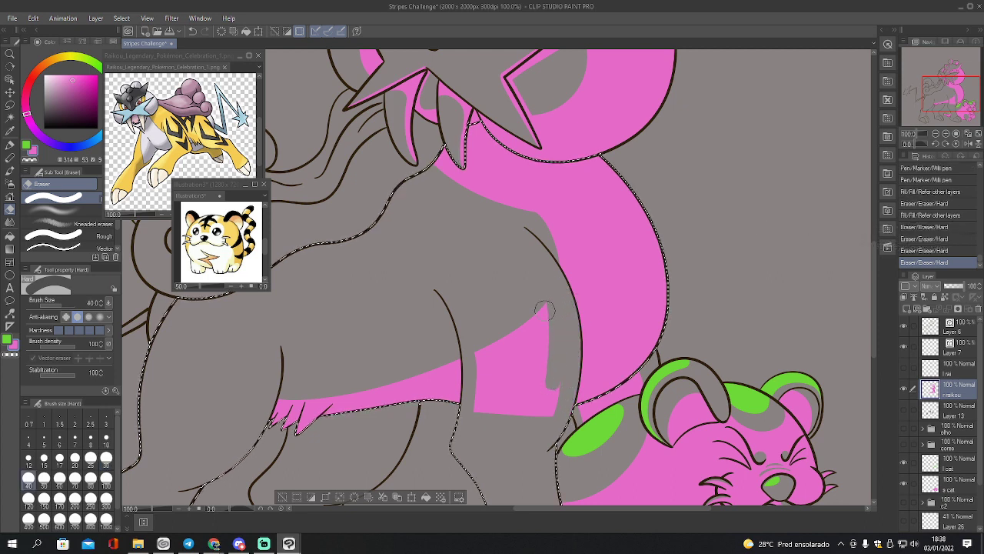
{"action": "left_click_drag", "start_coordinate": [539, 289], "coordinate": [535, 388]}
{"action": "left_click_drag", "start_coordinate": [507, 314], "coordinate": [501, 404]}
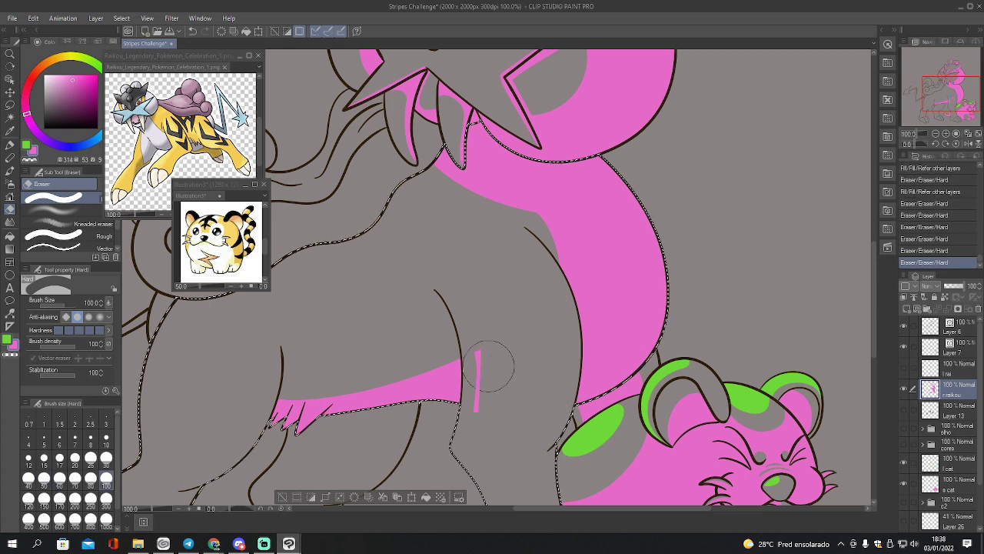
{"action": "left_click_drag", "start_coordinate": [480, 334], "coordinate": [486, 419]}
Outline a curved shadow down Raikou's foreleg from shoulder to paw with the Milli pen at size 20 and fill it pink
{"action": "key", "text": "p"}
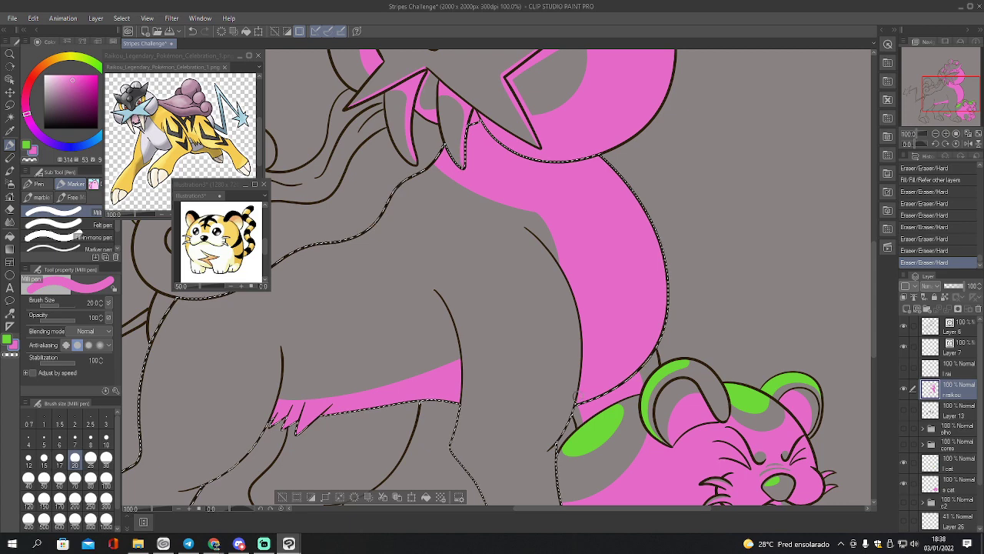
{"action": "left_click", "coordinate": [945, 116]}
{"action": "left_click_drag", "start_coordinate": [948, 106], "coordinate": [950, 99]}
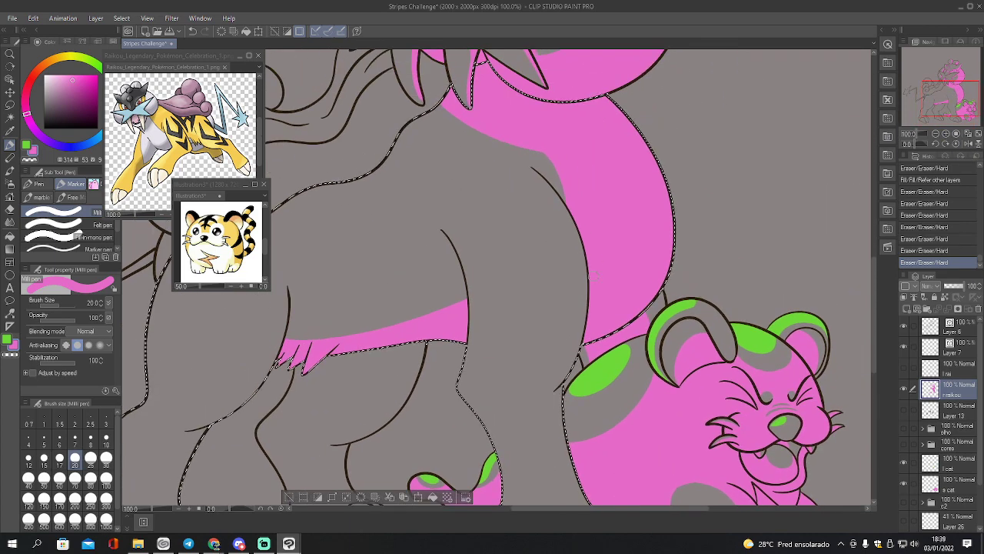
{"action": "left_click", "coordinate": [516, 366]}
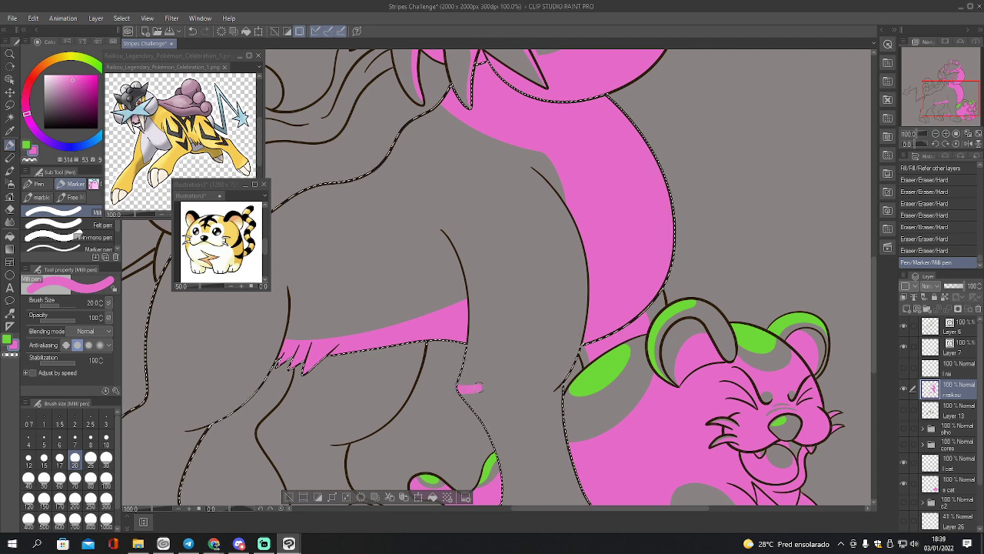
{"action": "mouse_move", "coordinate": [482, 387]}
{"action": "left_mouse_down"}
{"action": "mouse_move", "coordinate": [537, 331]}
{"action": "mouse_move", "coordinate": [549, 292]}
{"action": "mouse_move", "coordinate": [544, 246]}
{"action": "left_mouse_up"}
{"action": "mouse_move", "coordinate": [523, 189]}
{"action": "left_mouse_down"}
{"action": "mouse_move", "coordinate": [527, 170]}
{"action": "mouse_move", "coordinate": [576, 239]}
{"action": "left_mouse_up"}
{"action": "left_click_drag", "start_coordinate": [941, 101], "coordinate": [941, 110]}
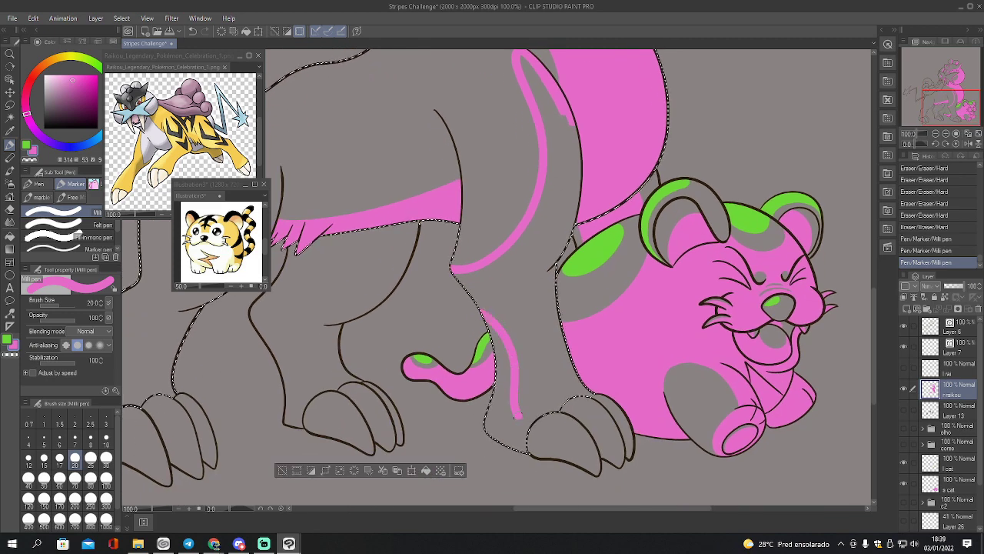
{"action": "left_click_drag", "start_coordinate": [516, 414], "coordinate": [526, 425]}
{"action": "key", "text": "g"}
{"action": "left_click", "coordinate": [579, 179]}
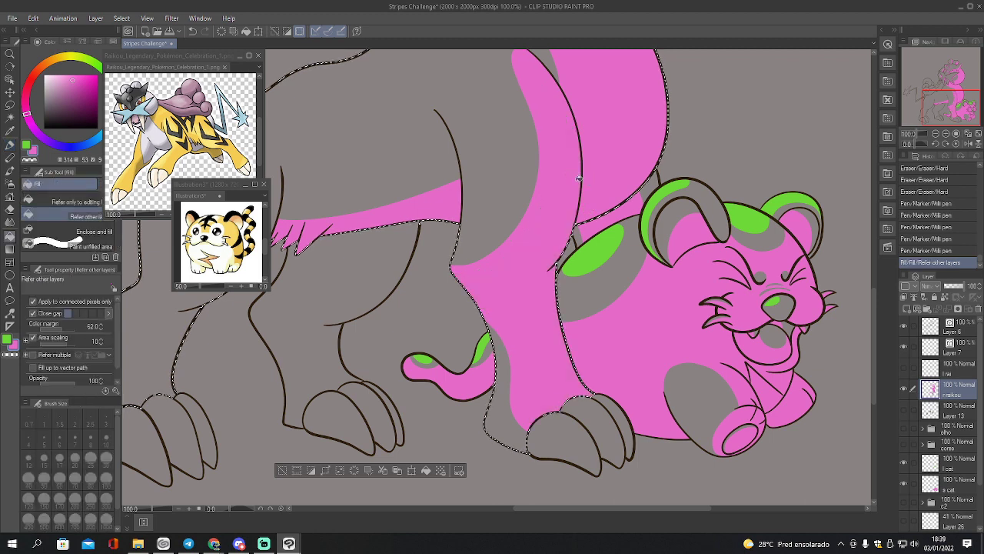
Trim the pink along the foreleg's rear edge beside the cub's tail with the Hard eraser at size 30
{"action": "key", "text": "e"}
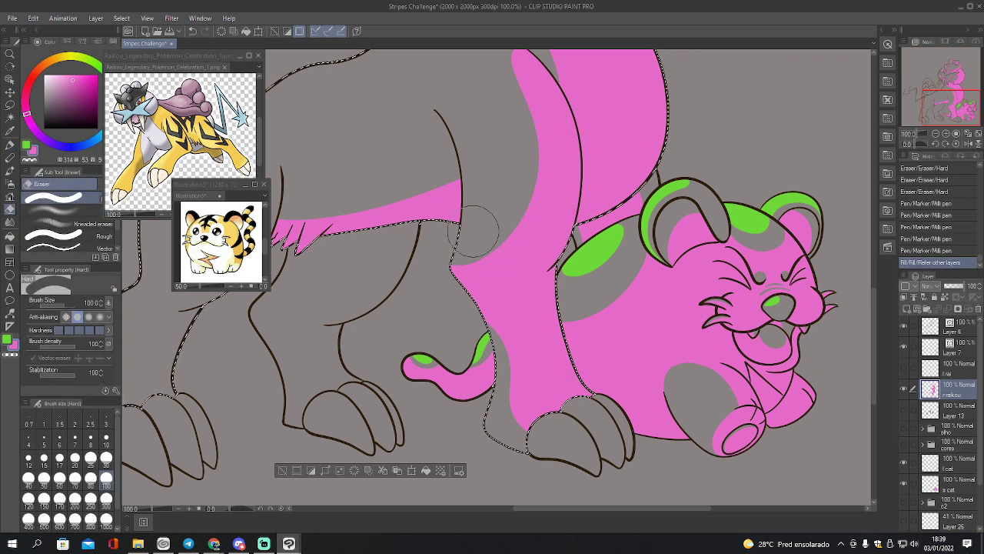
{"action": "key", "text": "bracketleft"}
{"action": "key", "text": "bracketleft"}
{"action": "key", "text": "bracketleft"}
{"action": "key", "text": "bracketleft"}
{"action": "key", "text": "bracketleft"}
{"action": "key", "text": "bracketleft"}
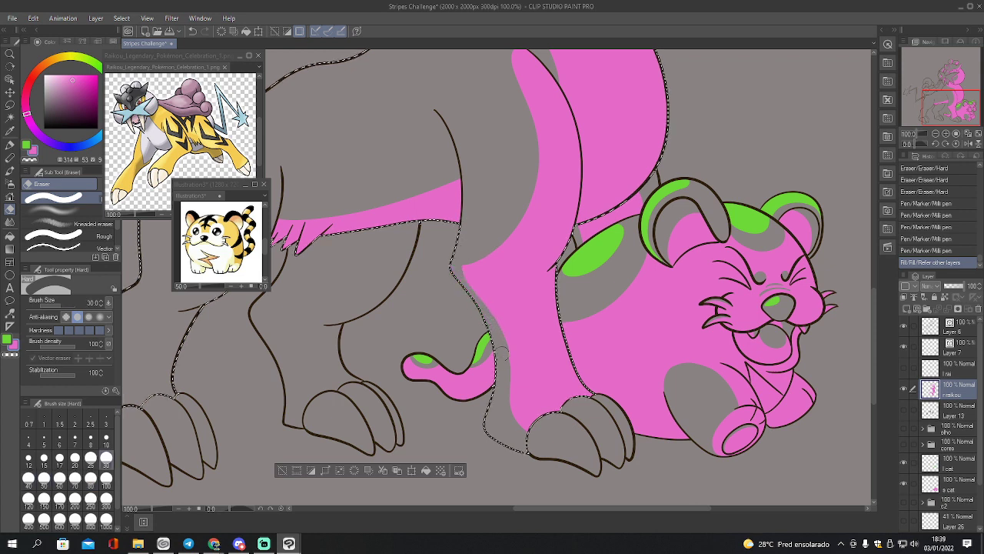
{"action": "left_click_drag", "start_coordinate": [501, 352], "coordinate": [498, 405]}
Extend the pink shadow down to the foreleg's heel above the paw with the Milli pen at size 20
{"action": "key", "text": "p"}
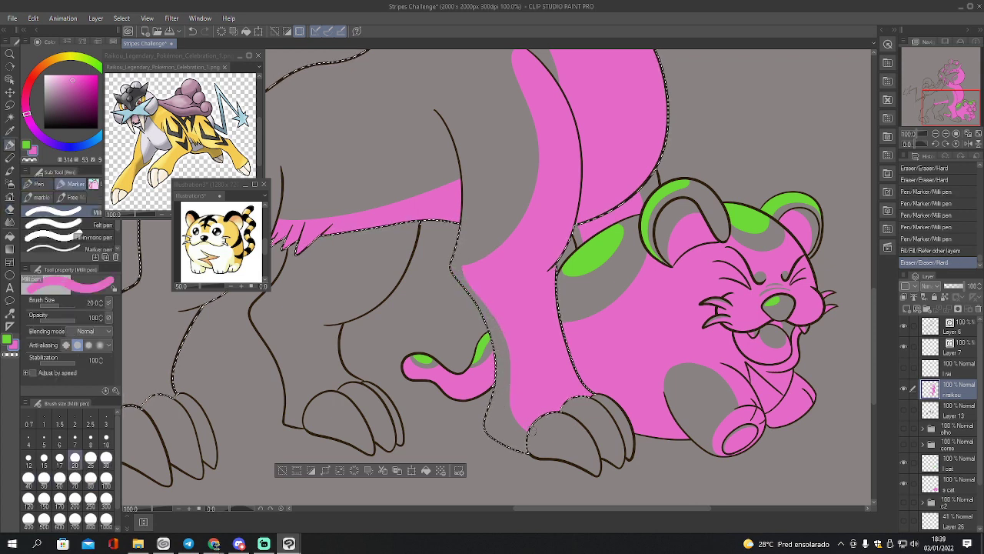
{"action": "left_click_drag", "start_coordinate": [531, 436], "coordinate": [505, 428]}
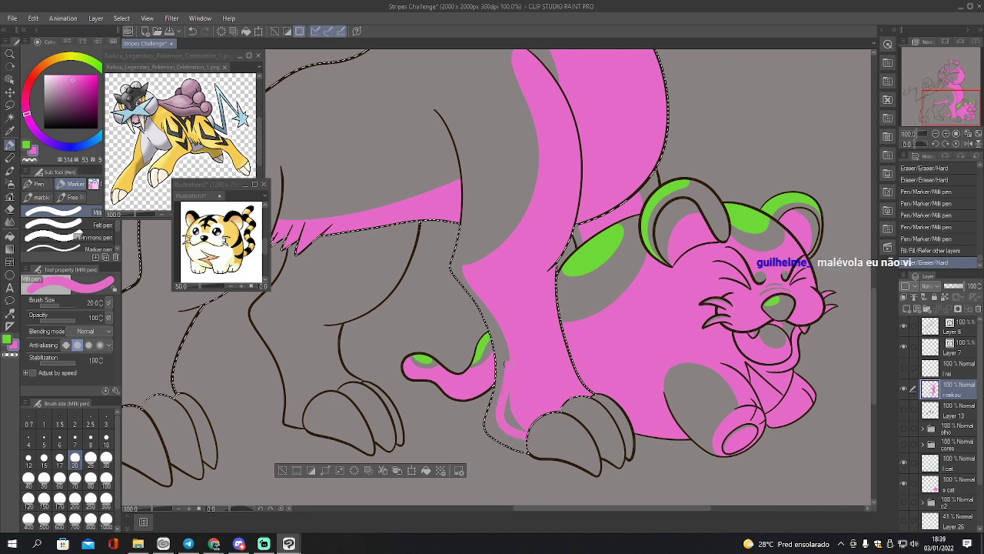
{"action": "left_click_drag", "start_coordinate": [497, 321], "coordinate": [490, 306]}
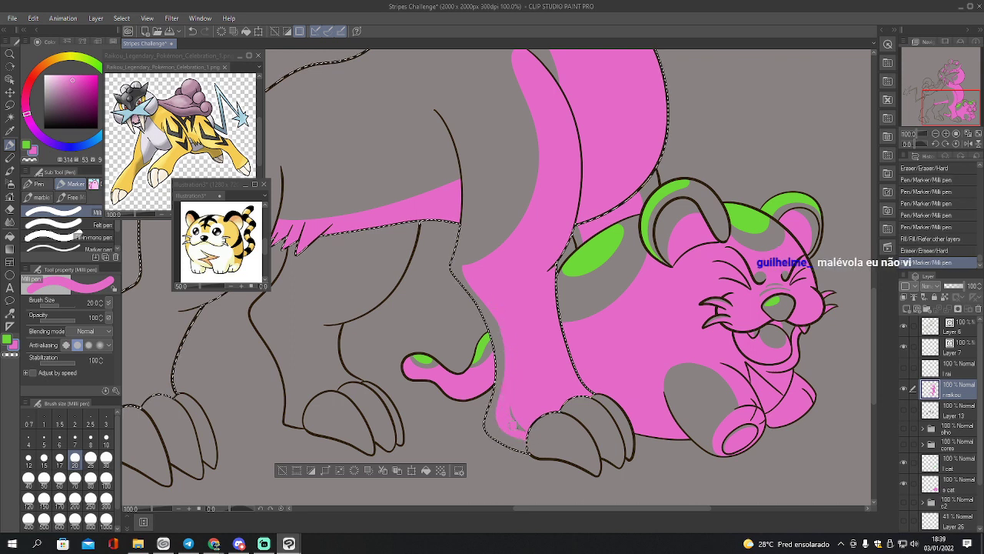
{"action": "mouse_move", "coordinate": [512, 425]}
{"action": "left_mouse_down"}
{"action": "mouse_move", "coordinate": [525, 429]}
{"action": "mouse_move", "coordinate": [519, 421]}
{"action": "left_mouse_up"}
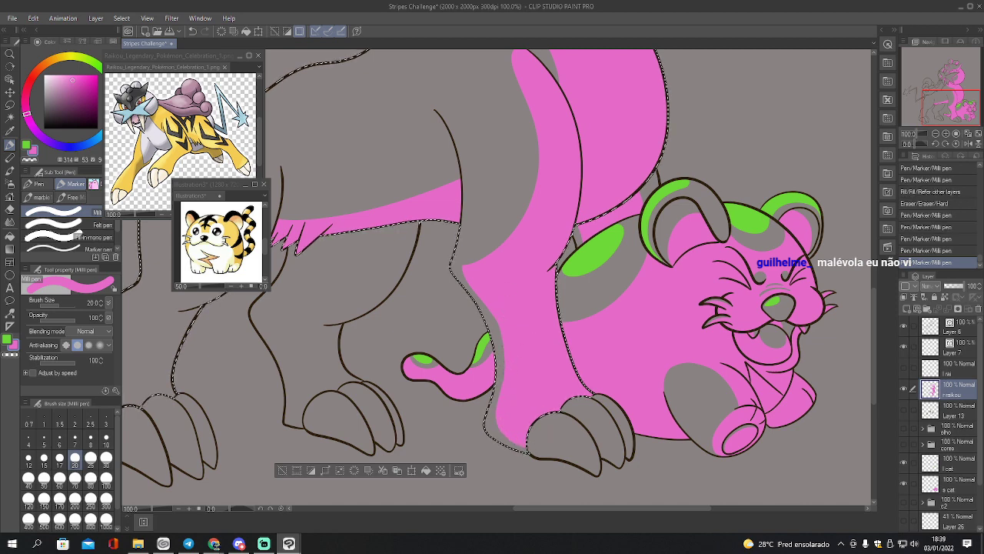
Narrow the pink shadow on the upper foreleg into a slimmer curve with the Hard eraser, up to size 50
{"action": "left_click_drag", "start_coordinate": [933, 113], "coordinate": [938, 100]}
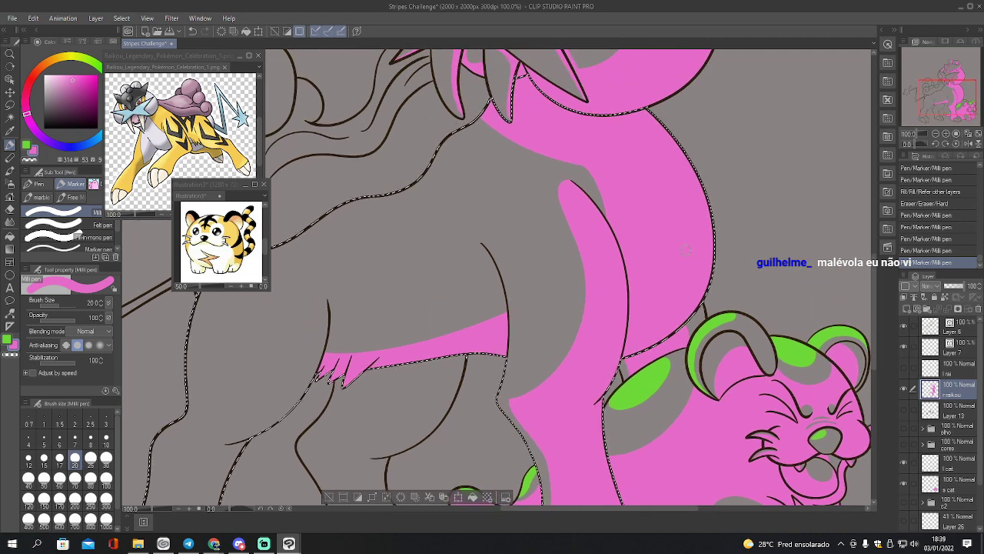
{"action": "key", "text": "r"}
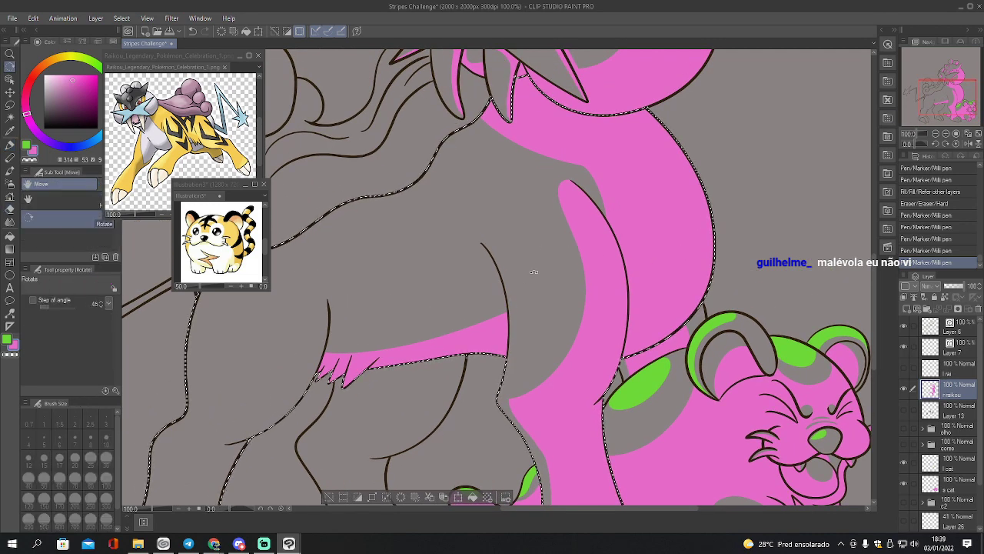
{"action": "key", "text": "e"}
{"action": "key", "text": "bracketright"}
{"action": "key", "text": "bracketright"}
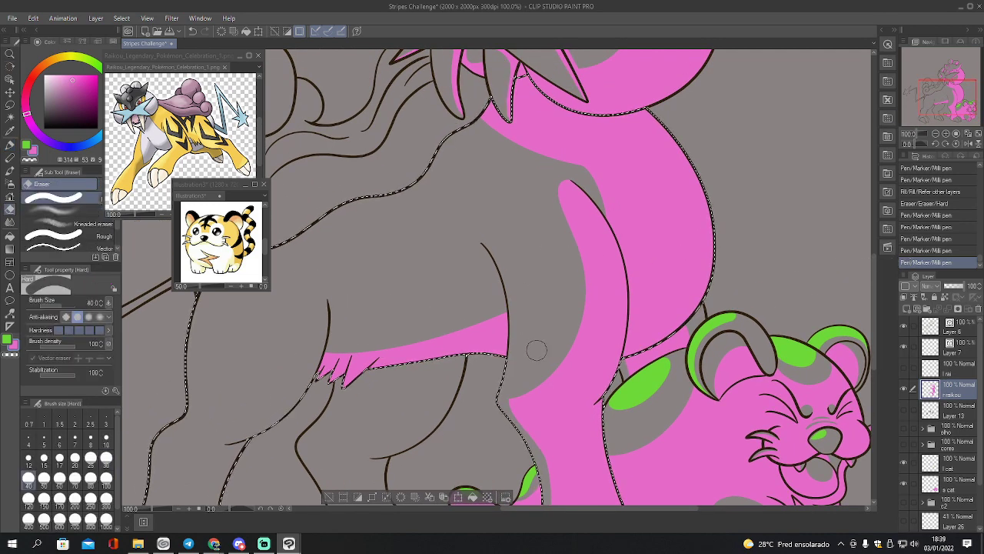
{"action": "mouse_move", "coordinate": [536, 386]}
{"action": "left_mouse_down"}
{"action": "mouse_move", "coordinate": [580, 339]}
{"action": "mouse_move", "coordinate": [589, 307]}
{"action": "mouse_move", "coordinate": [576, 230]}
{"action": "mouse_move", "coordinate": [555, 186]}
{"action": "left_mouse_up"}
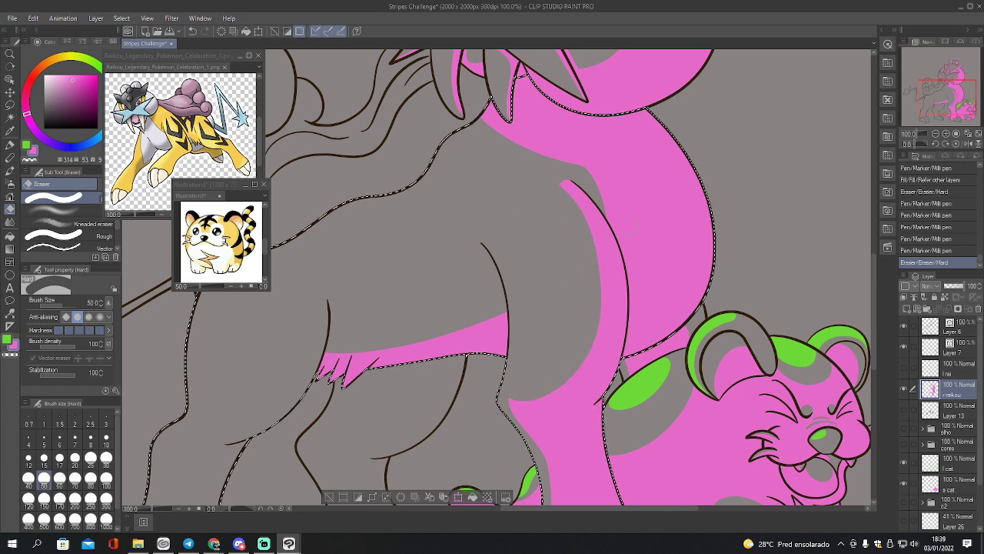
Taper the shadow's tip at Raikou's shoulder line with the Hard eraser at size 17
{"action": "key", "text": "bracketleft"}
{"action": "key", "text": "bracketleft"}
{"action": "key", "text": "bracketleft"}
{"action": "key", "text": "bracketleft"}
{"action": "key", "text": "bracketleft"}
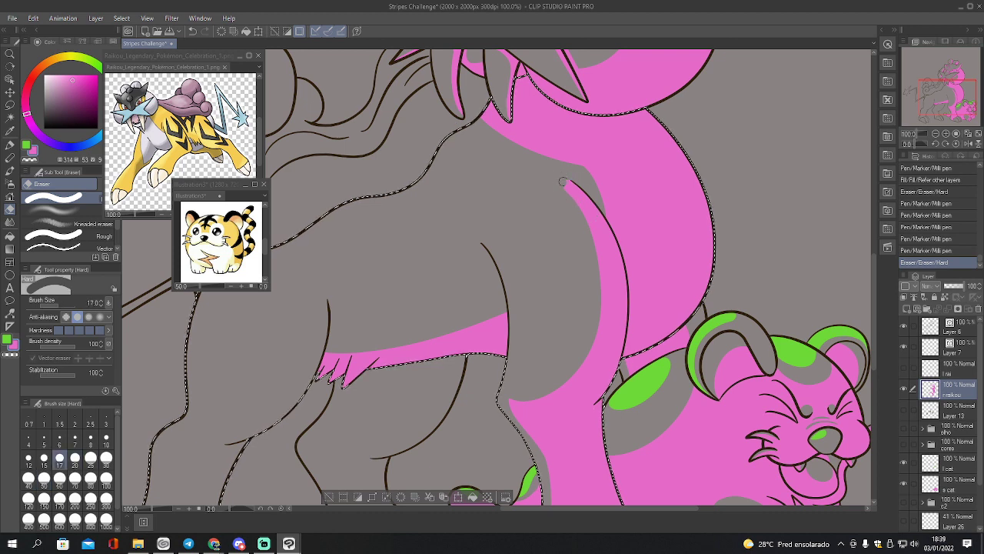
{"action": "left_click_drag", "start_coordinate": [574, 179], "coordinate": [571, 179]}
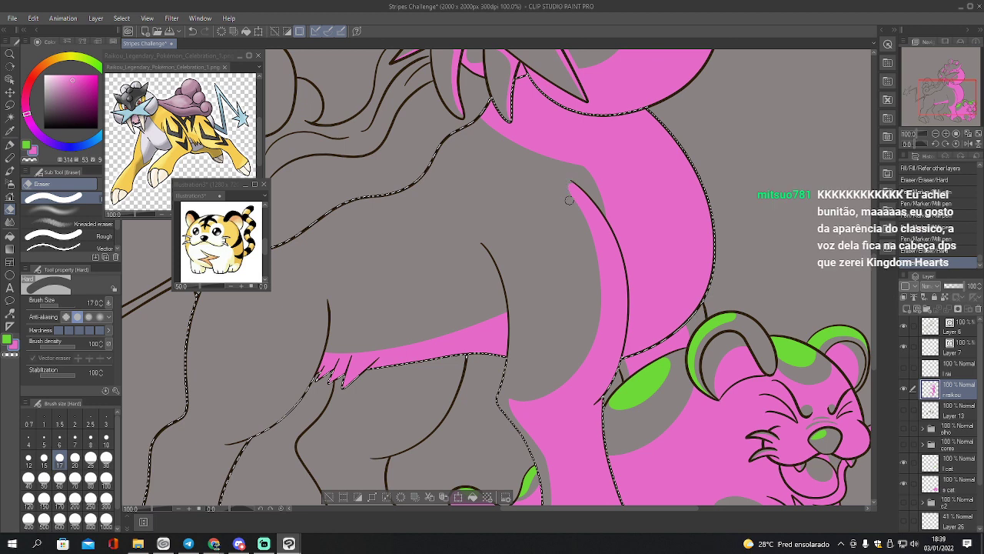
{"action": "left_click_drag", "start_coordinate": [569, 200], "coordinate": [581, 214]}
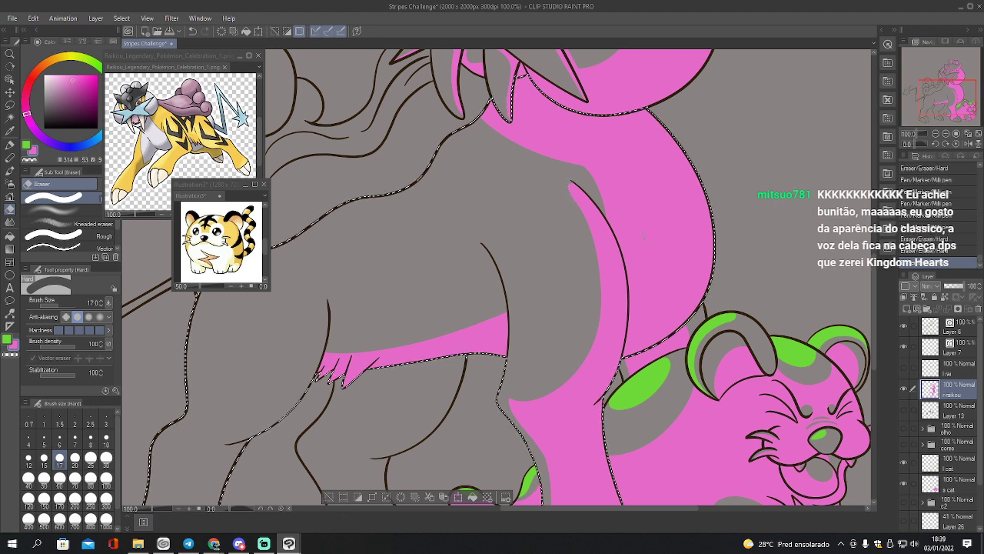
Paint a thin pink shadow along the line behind the foreleg with the Milli pen at size 10 and thin it with the Hard eraser at size 17
{"action": "key", "text": "p"}
{"action": "key", "text": "bracketleft"}
{"action": "key", "text": "bracketleft"}
{"action": "key", "text": "bracketleft"}
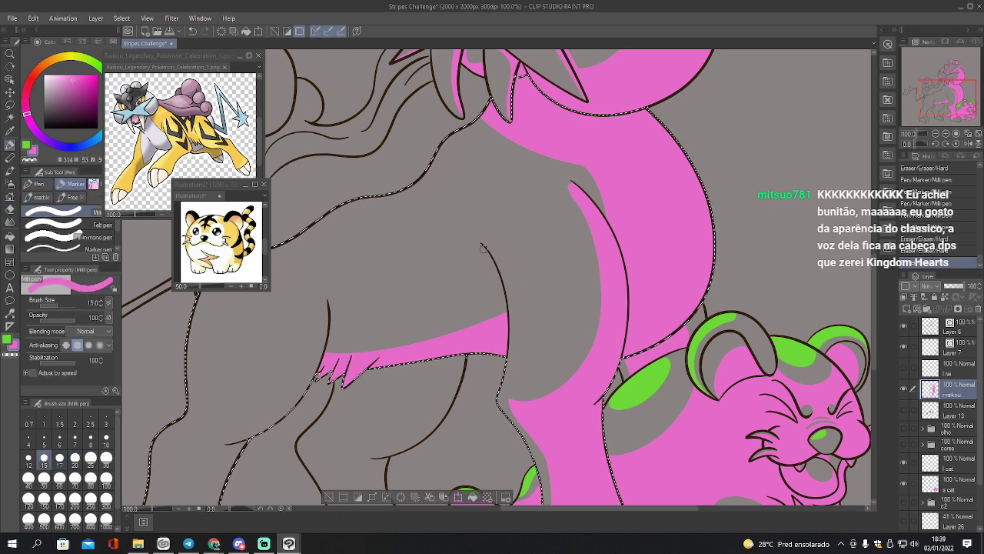
{"action": "key", "text": "bracketleft"}
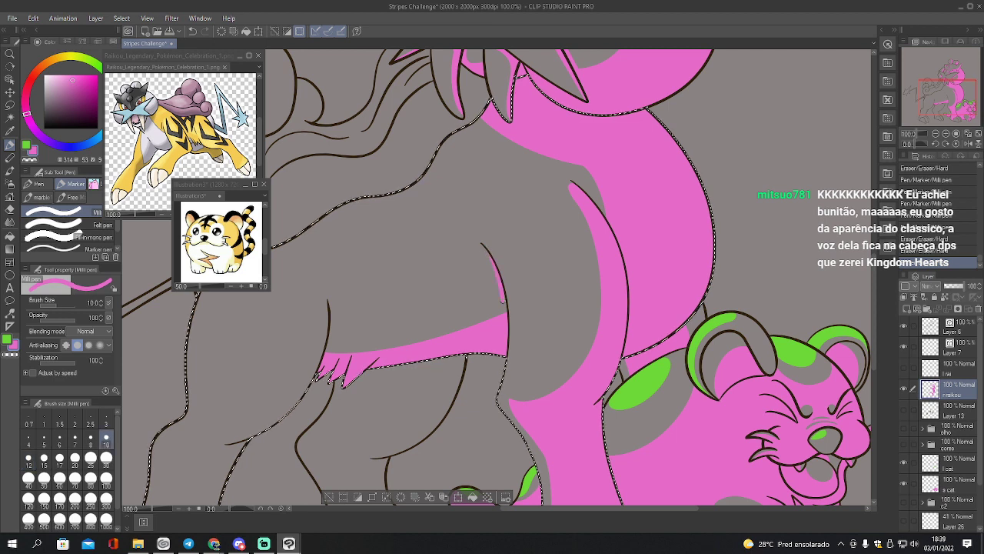
{"action": "mouse_move", "coordinate": [504, 301]}
{"action": "left_mouse_down"}
{"action": "mouse_move", "coordinate": [506, 312]}
{"action": "mouse_move", "coordinate": [506, 300]}
{"action": "left_mouse_up"}
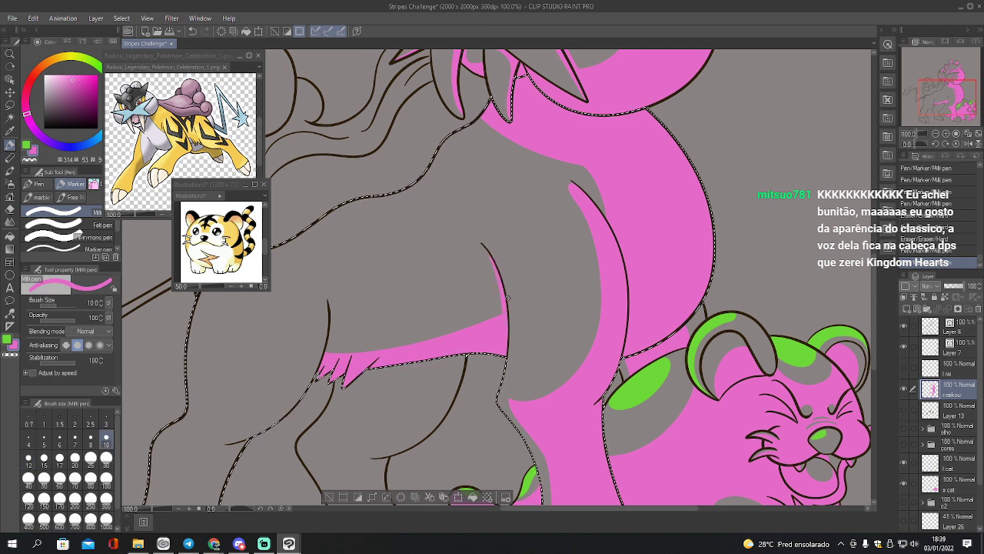
{"action": "left_click_drag", "start_coordinate": [491, 256], "coordinate": [505, 291]}
{"action": "key", "text": "e"}
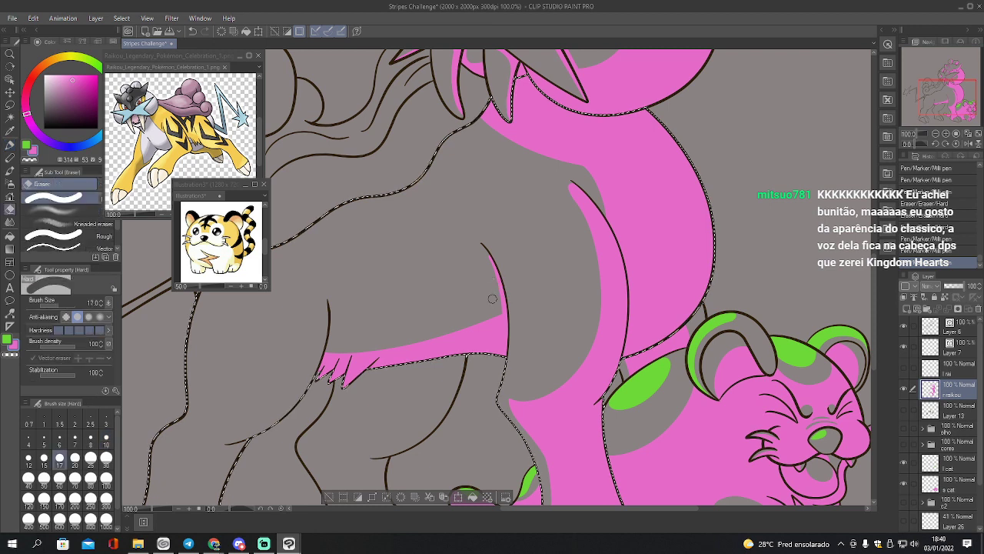
{"action": "left_click_drag", "start_coordinate": [486, 252], "coordinate": [506, 286]}
{"action": "key", "text": "ctrl+z"}
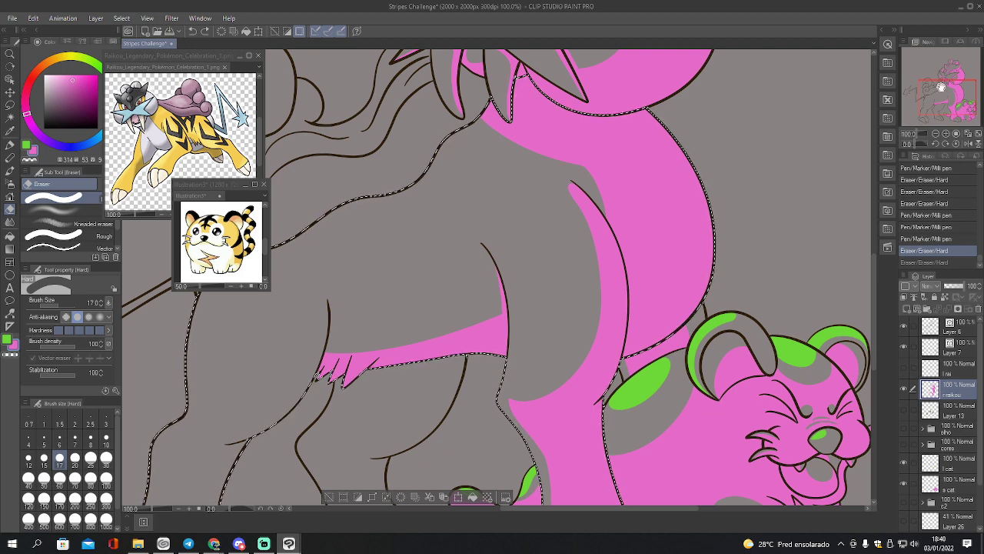
Outline a shadow across Raikou's near hind thigh with the Milli pen at size 10 and fill the lower leg pink
{"action": "left_click_drag", "start_coordinate": [955, 93], "coordinate": [937, 103]}
{"action": "key", "text": "p"}
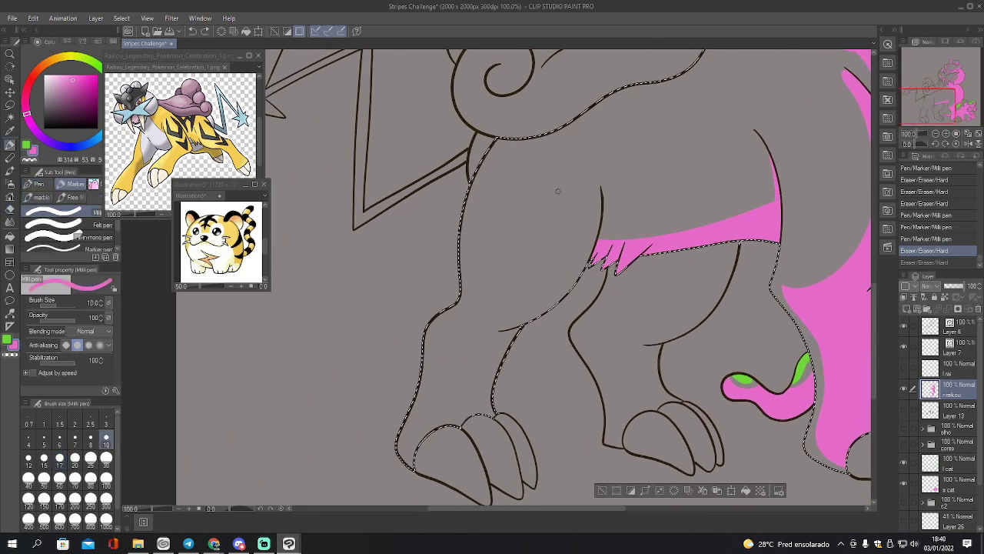
{"action": "mouse_move", "coordinate": [459, 304]}
{"action": "left_mouse_down"}
{"action": "mouse_move", "coordinate": [500, 303]}
{"action": "mouse_move", "coordinate": [558, 241]}
{"action": "mouse_move", "coordinate": [583, 187]}
{"action": "left_mouse_up"}
{"action": "left_click_drag", "start_coordinate": [596, 222], "coordinate": [586, 267]}
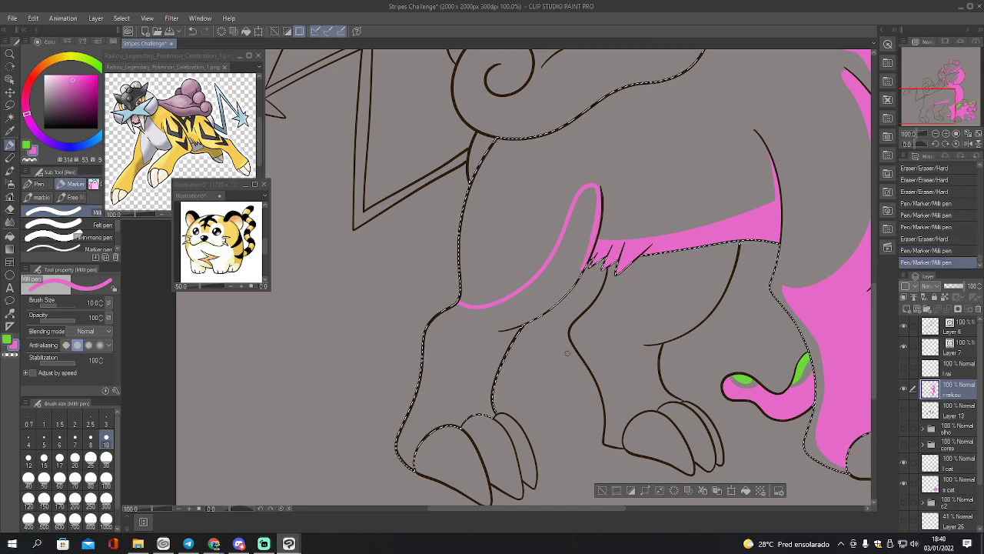
{"action": "key", "text": "g"}
{"action": "left_click", "coordinate": [535, 308]}
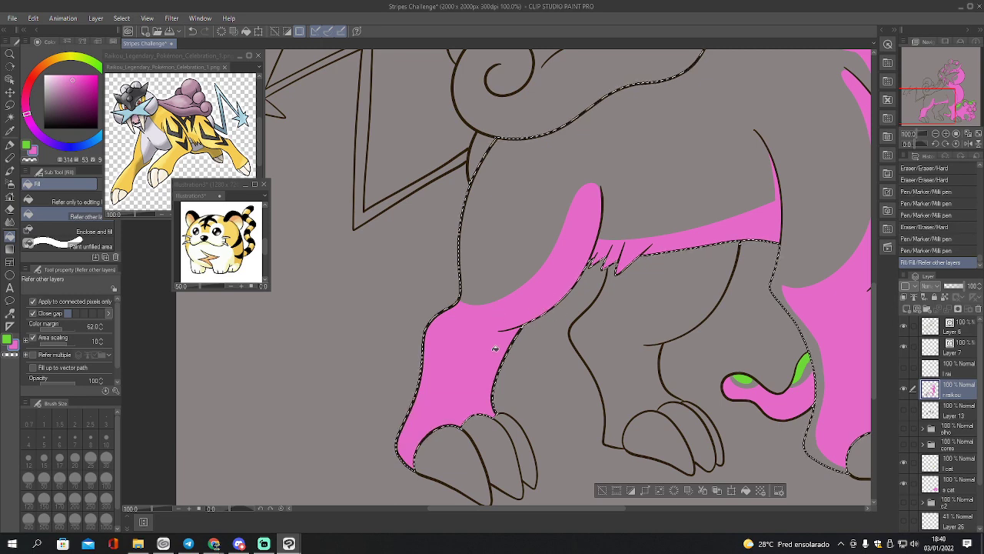
Trim the pink thigh shadow and the front edge of Raikou's lower hind leg with the Hard eraser, up to size 50
{"action": "key", "text": "e"}
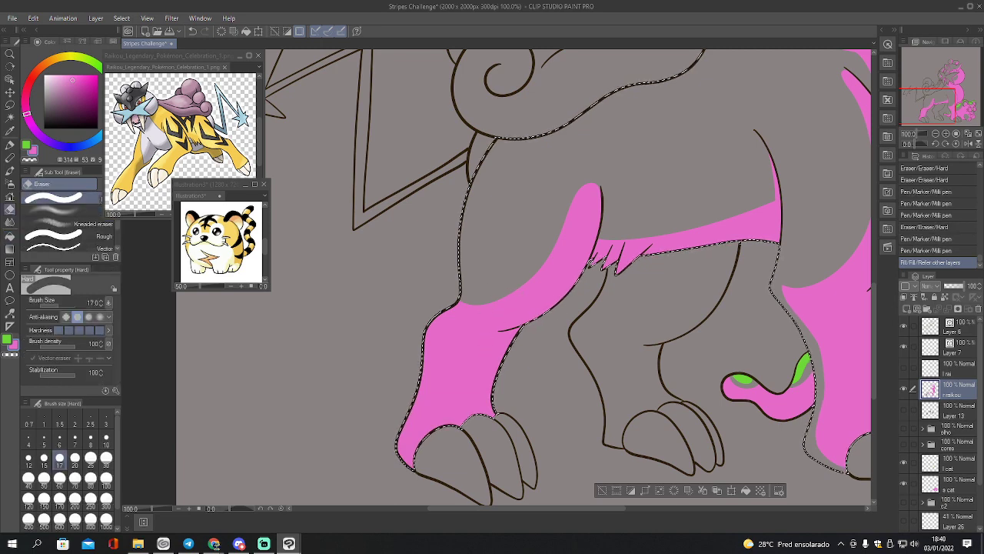
{"action": "left_click_drag", "start_coordinate": [512, 310], "coordinate": [489, 240]}
{"action": "key", "text": "bracketright"}
{"action": "key", "text": "bracketright"}
{"action": "key", "text": "bracketright"}
{"action": "key", "text": "bracketright"}
{"action": "key", "text": "bracketright"}
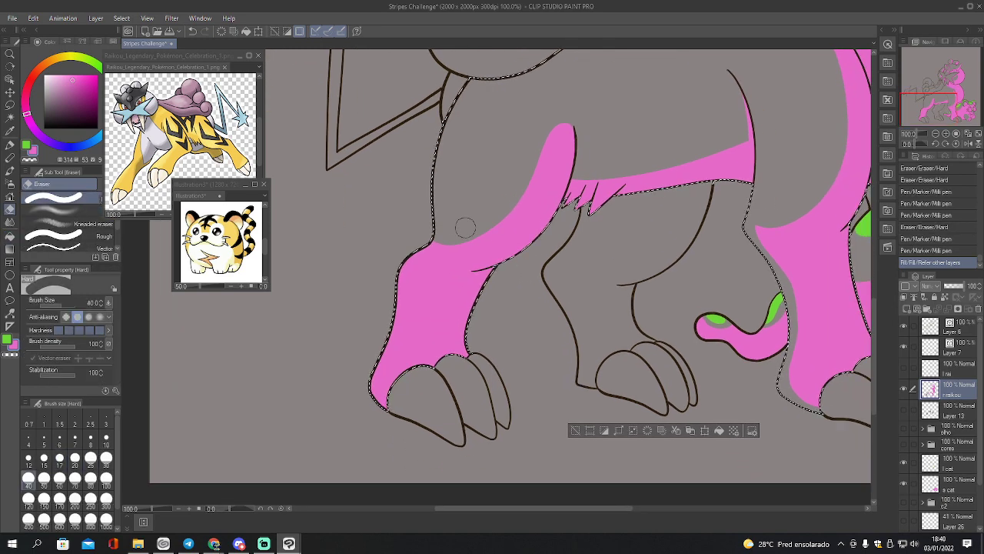
{"action": "mouse_move", "coordinate": [555, 116]}
{"action": "left_mouse_down"}
{"action": "mouse_move", "coordinate": [518, 199]}
{"action": "mouse_move", "coordinate": [494, 223]}
{"action": "mouse_move", "coordinate": [445, 242]}
{"action": "mouse_move", "coordinate": [425, 229]}
{"action": "left_mouse_up"}
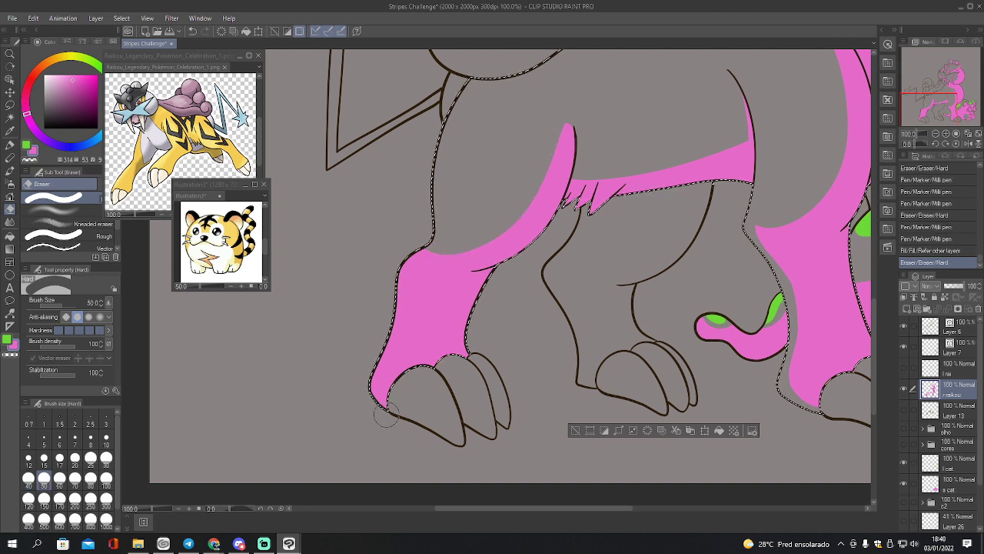
{"action": "left_click_drag", "start_coordinate": [356, 394], "coordinate": [386, 327]}
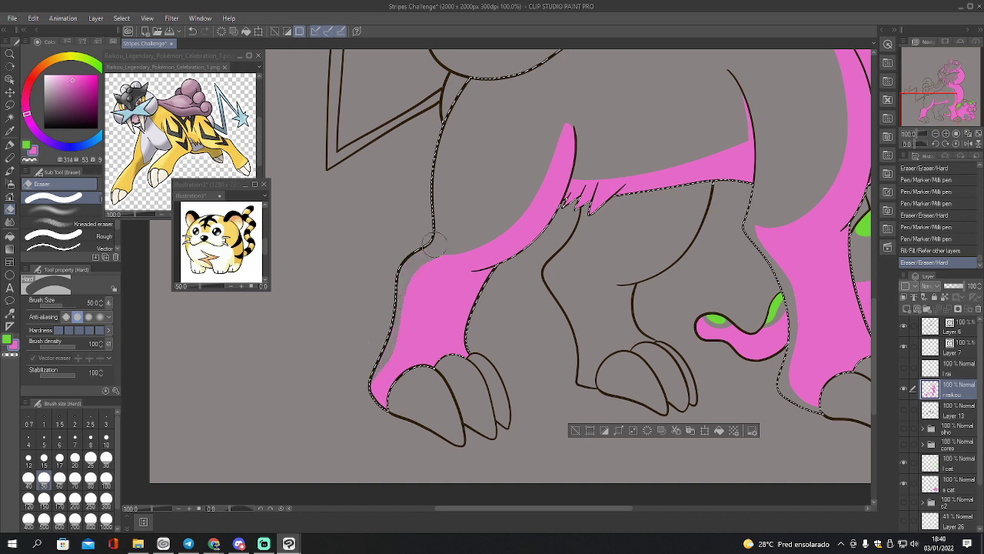
{"action": "mouse_move", "coordinate": [435, 245]}
{"action": "left_mouse_down"}
{"action": "mouse_move", "coordinate": [459, 192]}
{"action": "mouse_move", "coordinate": [464, 207]}
{"action": "mouse_move", "coordinate": [517, 155]}
{"action": "mouse_move", "coordinate": [446, 241]}
{"action": "mouse_move", "coordinate": [422, 237]}
{"action": "mouse_move", "coordinate": [394, 286]}
{"action": "left_mouse_up"}
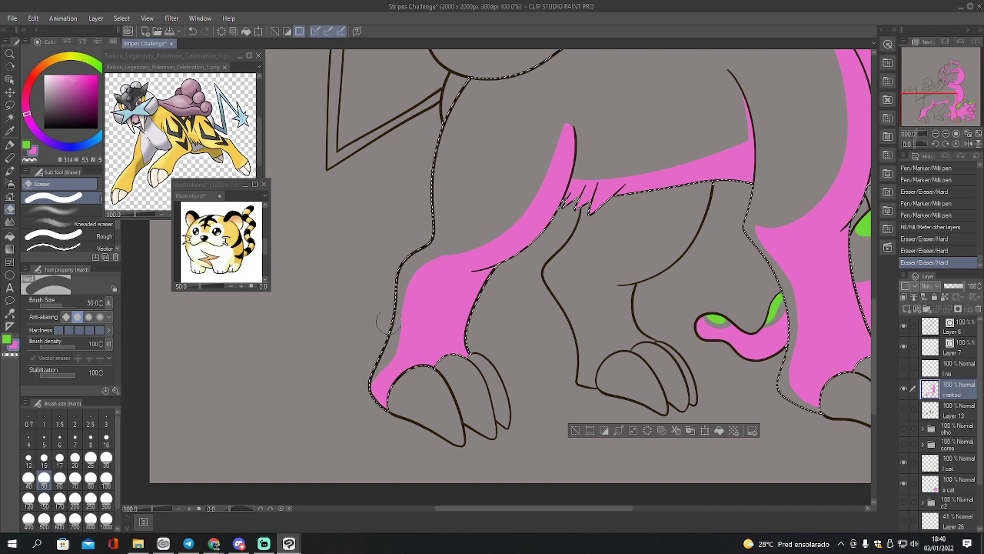
Erase a thin strip along the rear edge of Raikou's lower hind leg with the Hard eraser at size 17
{"action": "key", "text": "bracketleft"}
{"action": "key", "text": "bracketleft"}
{"action": "key", "text": "bracketleft"}
{"action": "key", "text": "bracketleft"}
{"action": "key", "text": "bracketleft"}
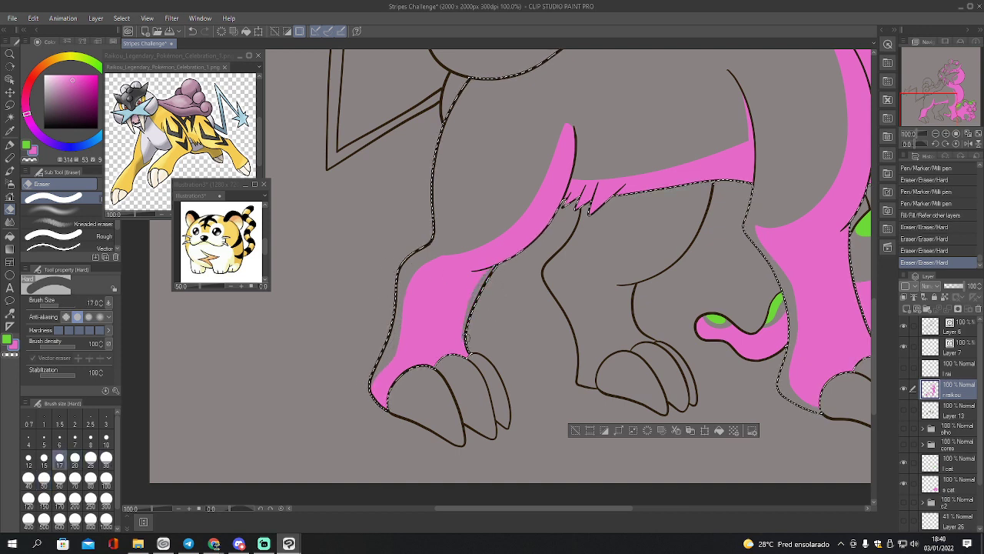
{"action": "left_click_drag", "start_coordinate": [465, 336], "coordinate": [468, 354]}
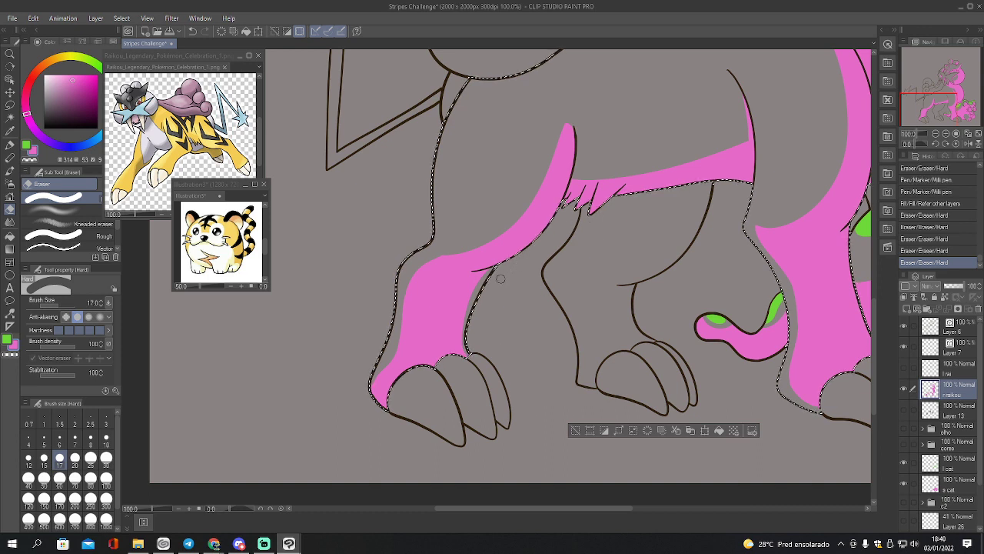
{"action": "key", "text": "bracketright"}
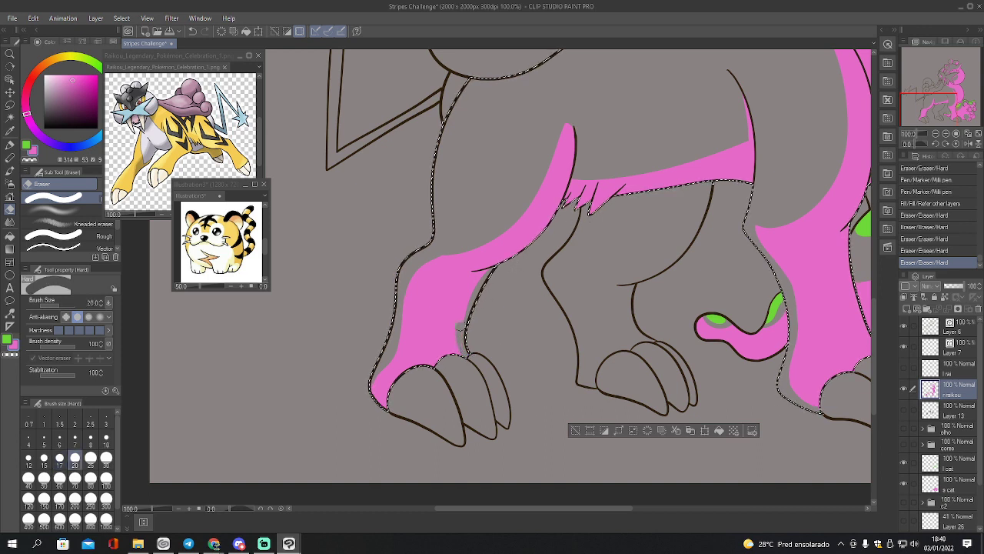
Touch up the pink along the lower hind leg's rear edge with the Milli pen at size 20
{"action": "key", "text": "p"}
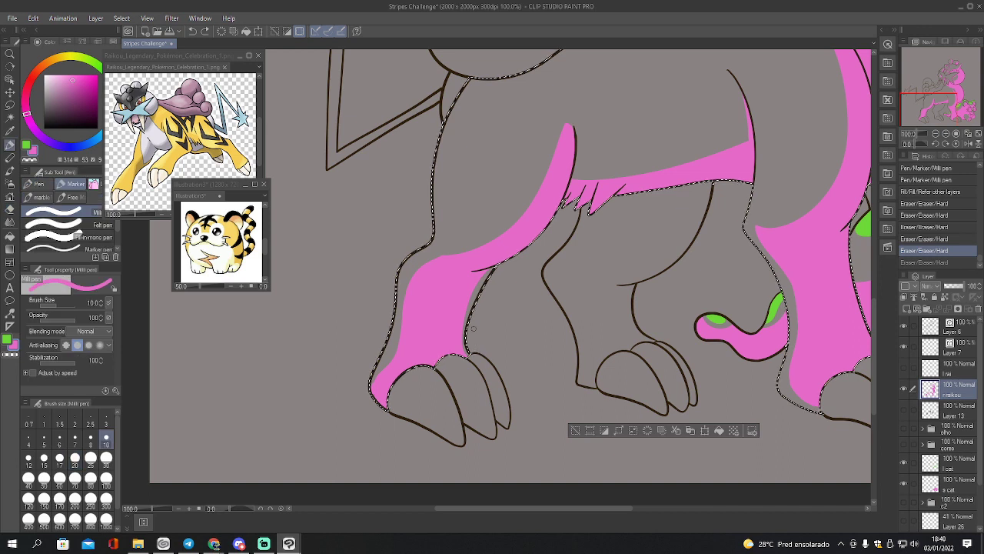
{"action": "key", "text": "bracketright"}
{"action": "key", "text": "bracketright"}
{"action": "key", "text": "bracketright"}
{"action": "key", "text": "bracketright"}
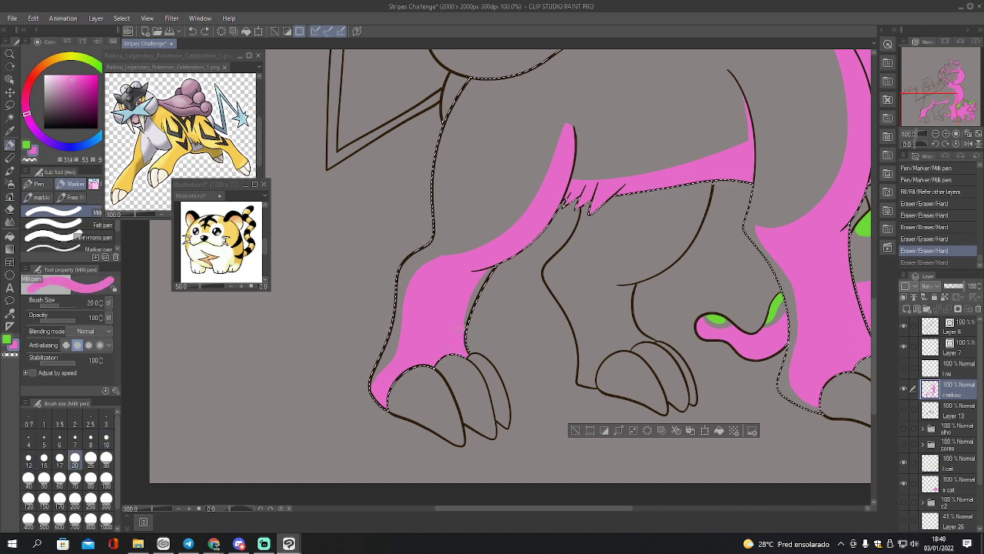
{"action": "left_click_drag", "start_coordinate": [459, 320], "coordinate": [463, 309]}
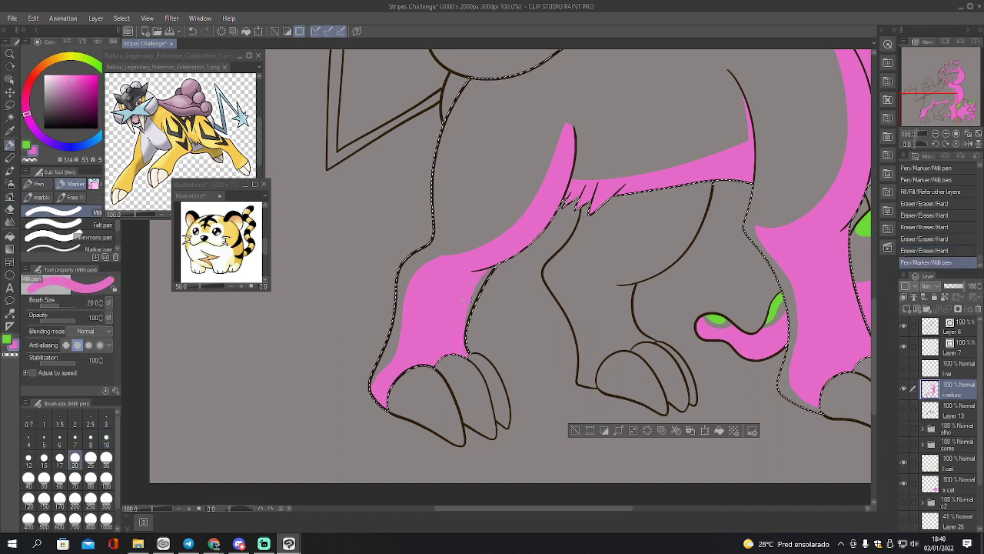
Draw a shadow line along Raikou's back below the mane with the Milli pen at size 20 and fill the gap pink
{"action": "left_click", "coordinate": [941, 90]}
{"action": "left_click_drag", "start_coordinate": [941, 91], "coordinate": [946, 85]}
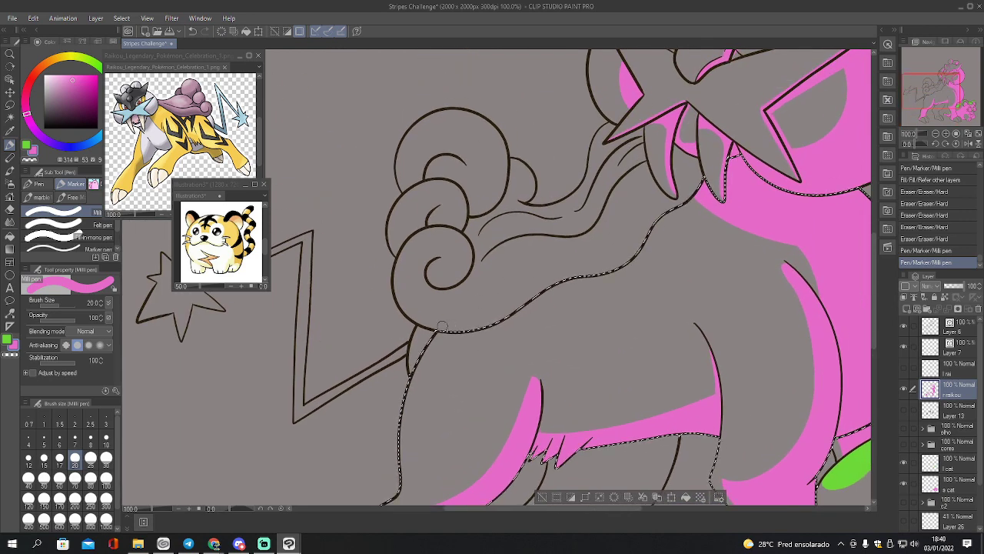
{"action": "mouse_move", "coordinate": [437, 331]}
{"action": "left_mouse_down"}
{"action": "mouse_move", "coordinate": [496, 334]}
{"action": "mouse_move", "coordinate": [574, 291]}
{"action": "mouse_move", "coordinate": [613, 285]}
{"action": "mouse_move", "coordinate": [698, 206]}
{"action": "left_mouse_up"}
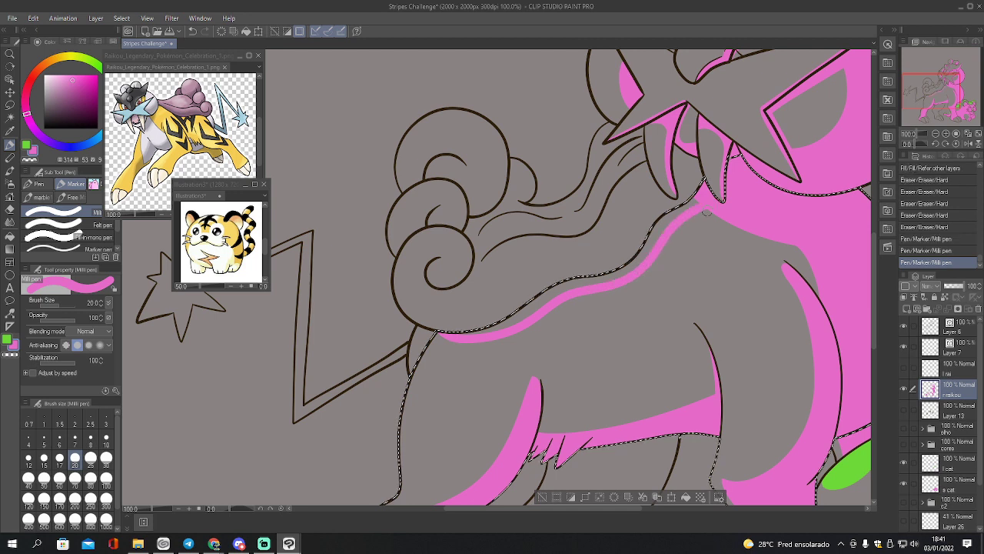
{"action": "key", "text": "g"}
{"action": "left_click", "coordinate": [676, 213]}
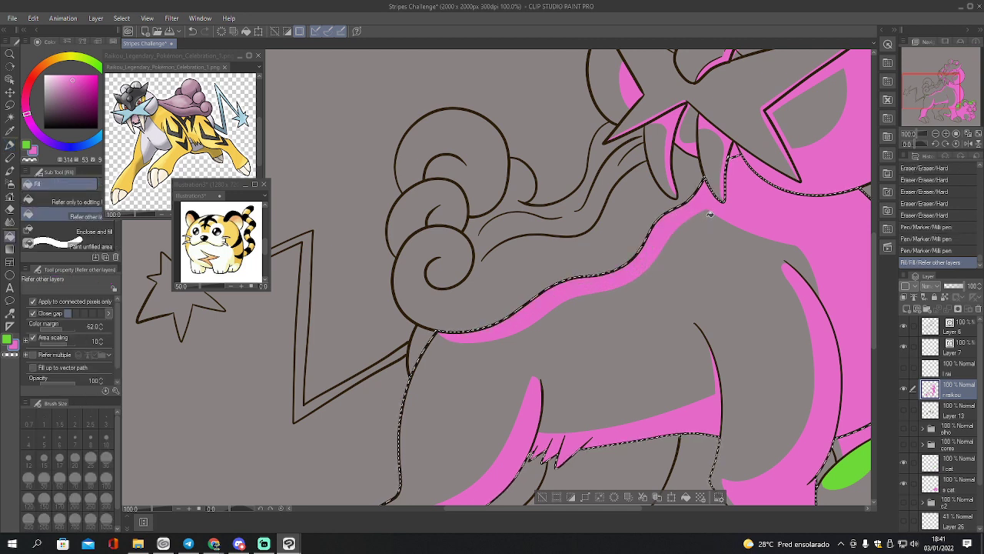
Select the small tail base area behind Raikou's rump and paint it pink with the Milli pen at size 20
{"action": "key", "text": "ctrl+d"}
{"action": "key", "text": "w"}
{"action": "left_click", "coordinate": [423, 350]}
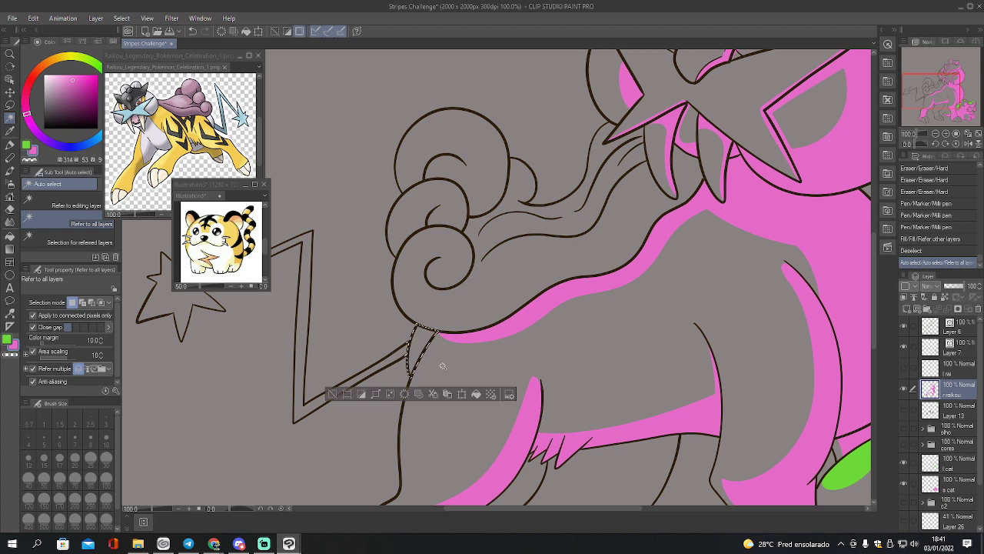
{"action": "key", "text": "p"}
{"action": "mouse_move", "coordinate": [402, 358]}
{"action": "left_mouse_down"}
{"action": "mouse_move", "coordinate": [434, 327]}
{"action": "mouse_move", "coordinate": [403, 350]}
{"action": "mouse_move", "coordinate": [422, 325]}
{"action": "mouse_move", "coordinate": [411, 373]}
{"action": "left_mouse_up"}
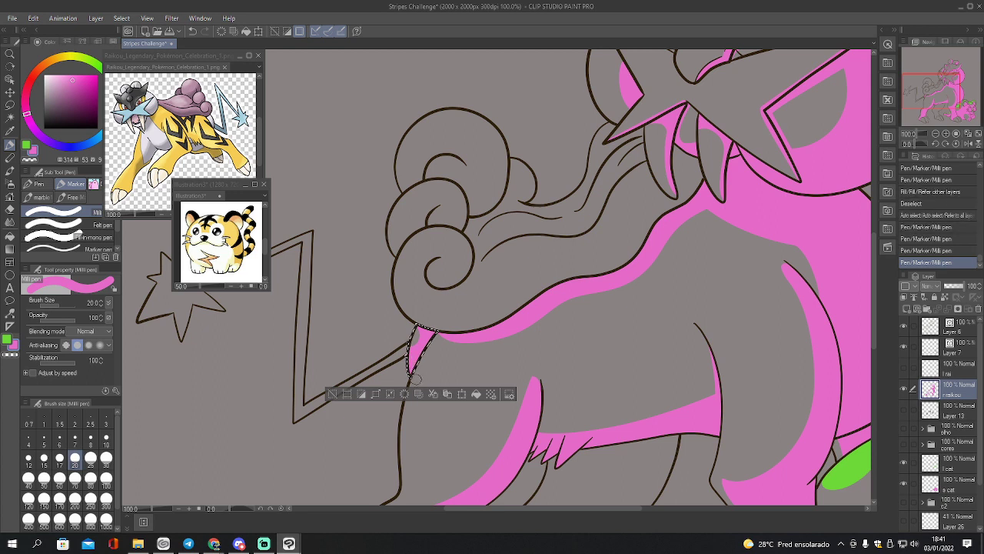
Narrow the pink shadow on the tail base with the Hard eraser, down to size 12
{"action": "key", "text": "e"}
{"action": "key", "text": "bracketleft"}
{"action": "key", "text": "bracketleft"}
{"action": "key", "text": "bracketleft"}
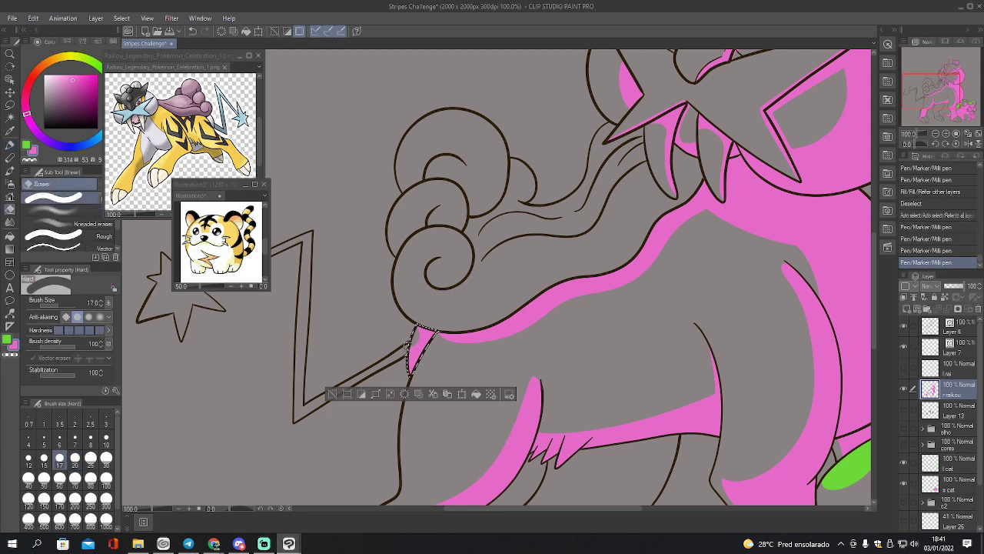
{"action": "left_click_drag", "start_coordinate": [415, 331], "coordinate": [419, 346]}
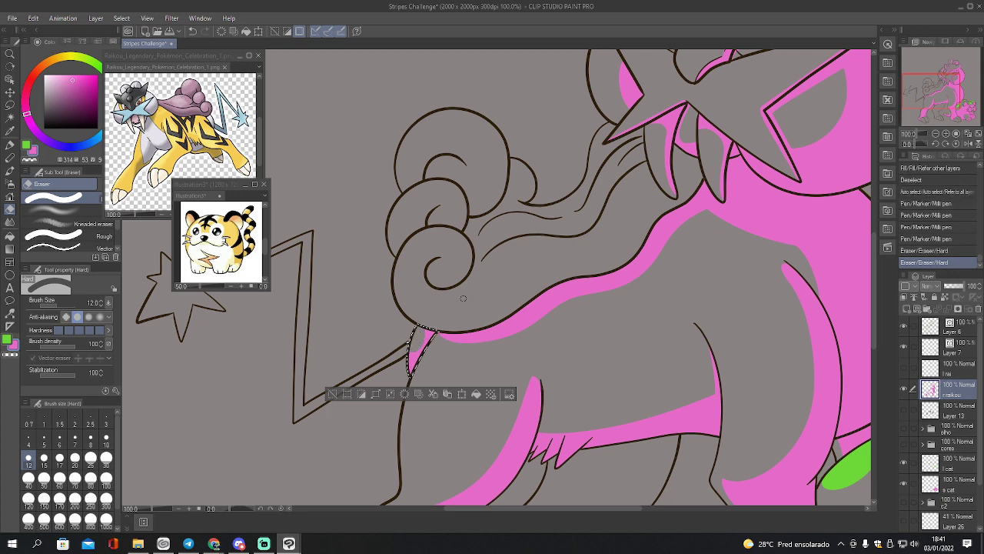
Select Raikou's mane, outline a shadow from the lowest curl along the middle strand line, and fill the part beneath it pink
{"action": "key", "text": "ctrl+d"}
{"action": "key", "text": "w"}
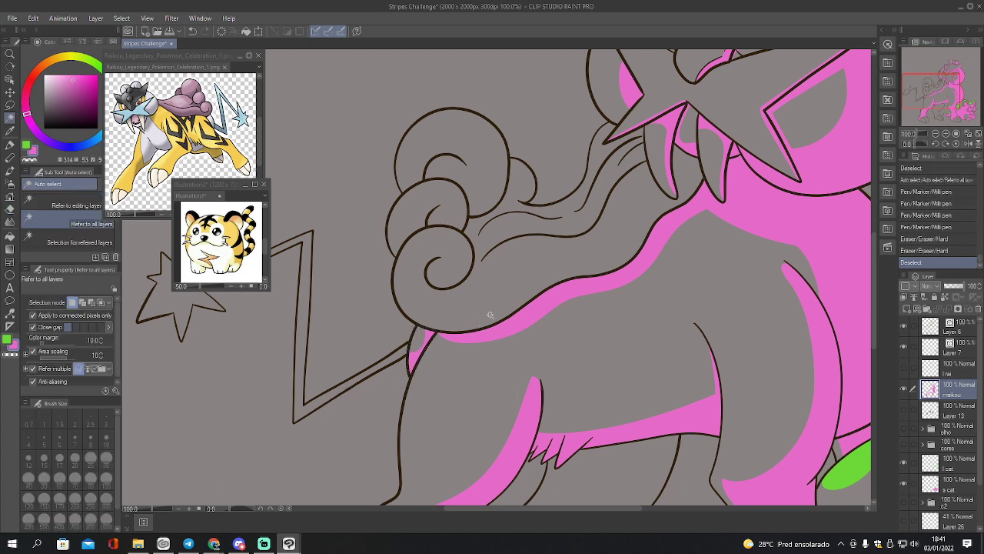
{"action": "left_click", "coordinate": [498, 300]}
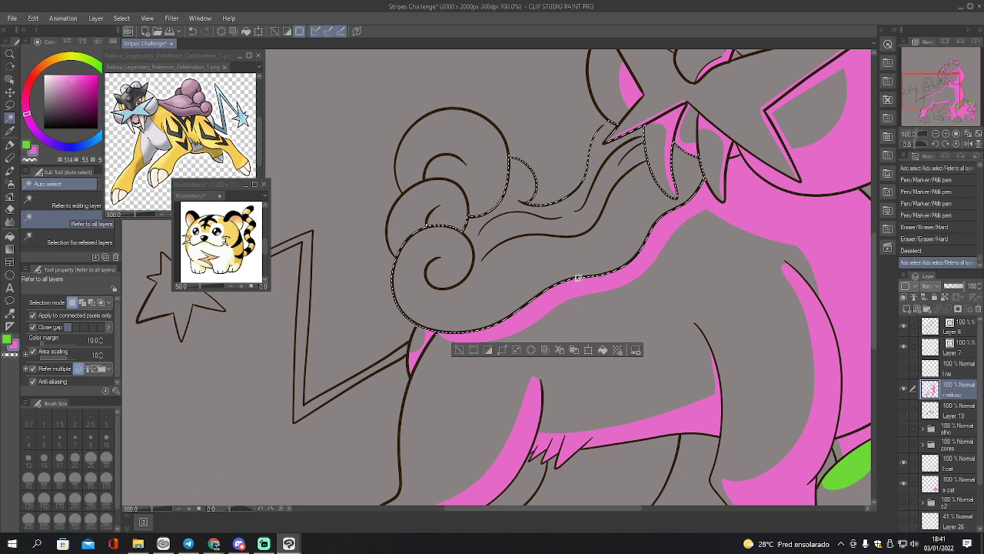
{"action": "key", "text": "p"}
{"action": "mouse_move", "coordinate": [395, 273]}
{"action": "left_mouse_down"}
{"action": "mouse_move", "coordinate": [460, 284]}
{"action": "mouse_move", "coordinate": [531, 240]}
{"action": "mouse_move", "coordinate": [581, 233]}
{"action": "mouse_move", "coordinate": [644, 161]}
{"action": "left_mouse_up"}
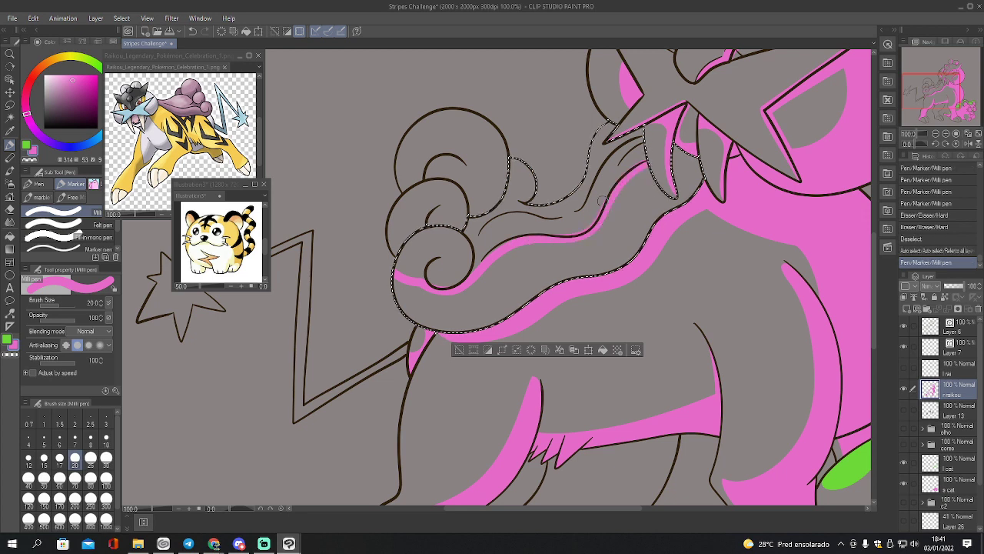
{"action": "key", "text": "g"}
{"action": "left_click", "coordinate": [506, 286]}
Clear pink from inside the mane's lowest curl and round off the shadow's outer edge with the Hard eraser, up to size 30
{"action": "key", "text": "e"}
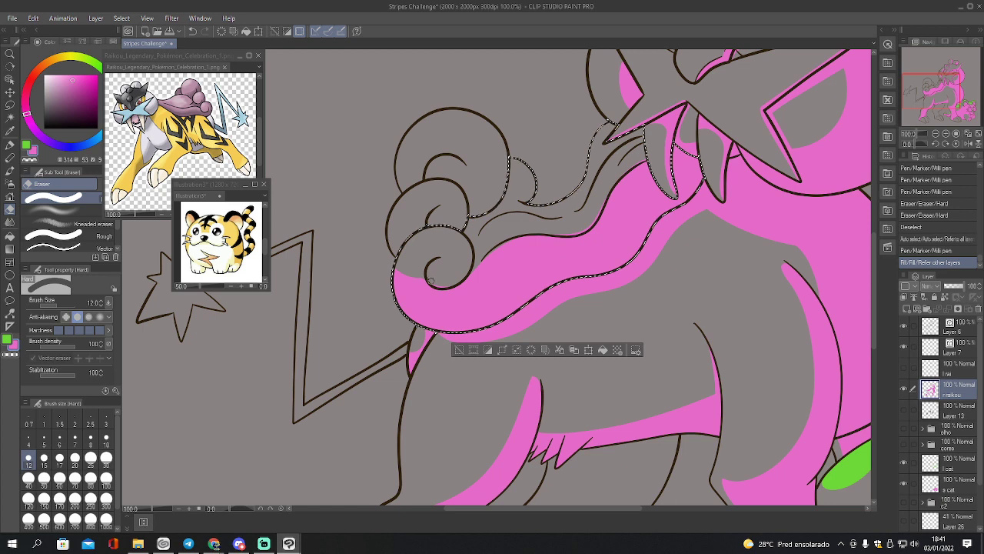
{"action": "left_click_drag", "start_coordinate": [441, 286], "coordinate": [456, 268]}
{"action": "key", "text": "bracketright"}
{"action": "key", "text": "bracketright"}
{"action": "key", "text": "bracketright"}
{"action": "key", "text": "bracketright"}
{"action": "key", "text": "bracketright"}
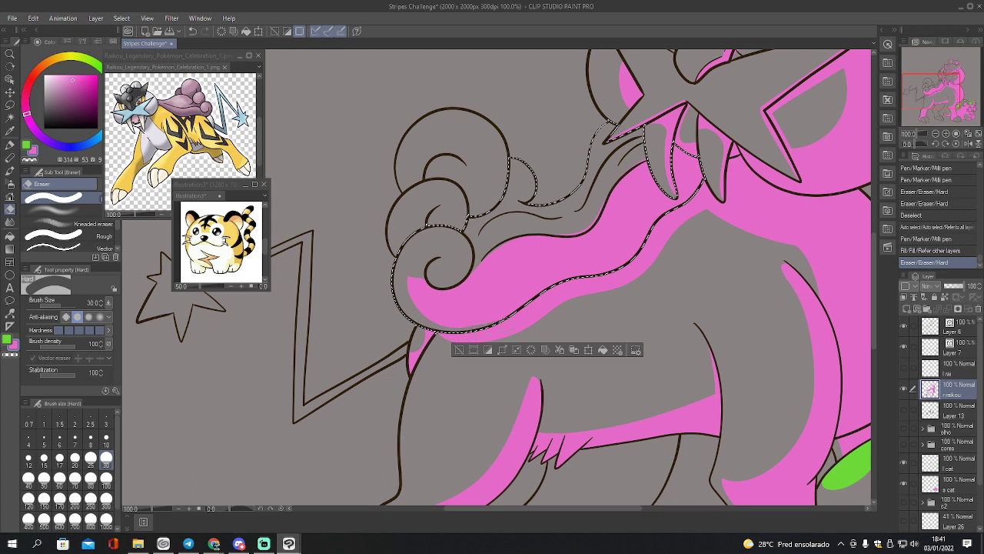
{"action": "left_click_drag", "start_coordinate": [496, 266], "coordinate": [514, 276]}
{"action": "key", "text": "ctrl+z"}
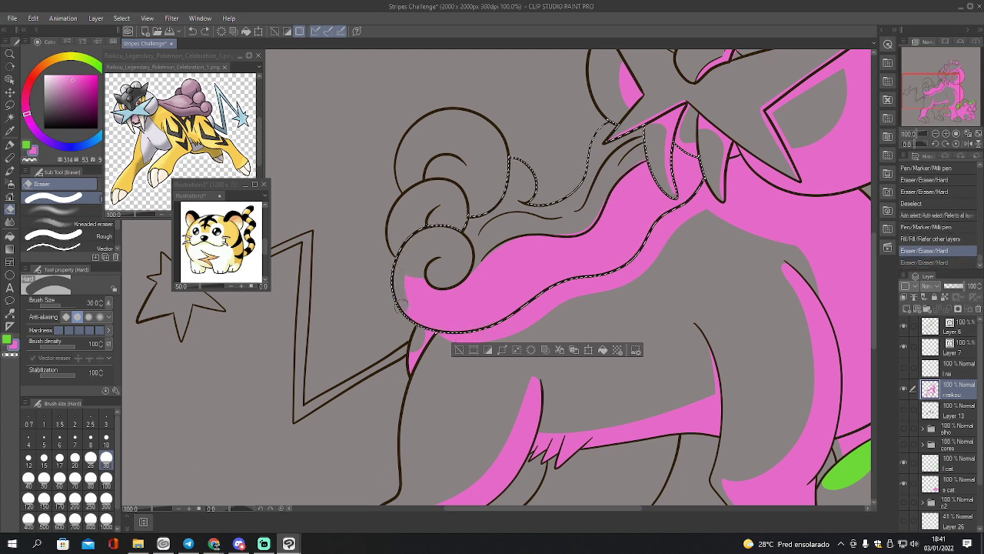
{"action": "left_click_drag", "start_coordinate": [421, 332], "coordinate": [427, 303]}
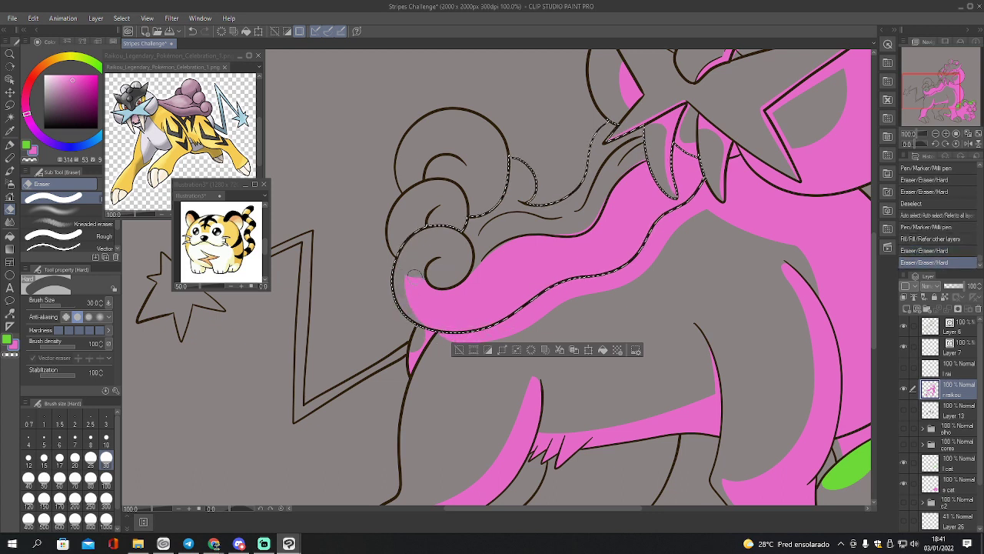
{"action": "left_click_drag", "start_coordinate": [426, 270], "coordinate": [447, 270]}
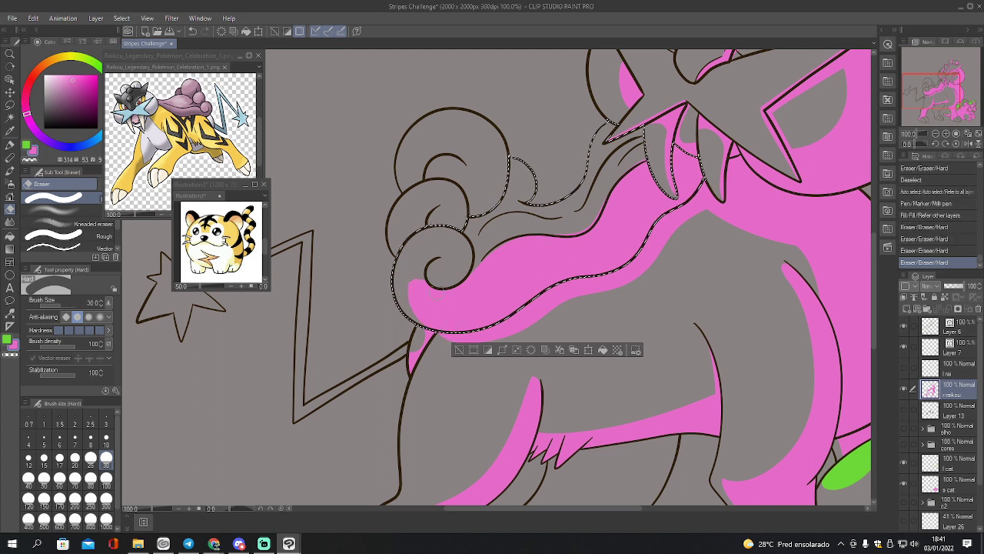
Paint a curved shadow inside the lowest curl with the Milli pen at size 20 and fill the rest of the selected mane pink
{"action": "key", "text": "p"}
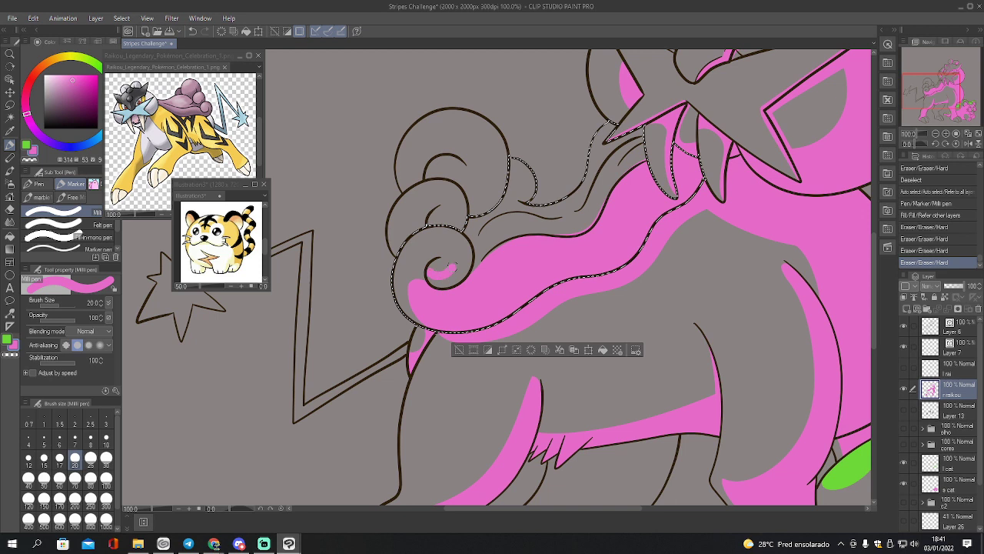
{"action": "left_click_drag", "start_coordinate": [455, 228], "coordinate": [457, 231]}
{"action": "left_click_drag", "start_coordinate": [438, 284], "coordinate": [442, 279]}
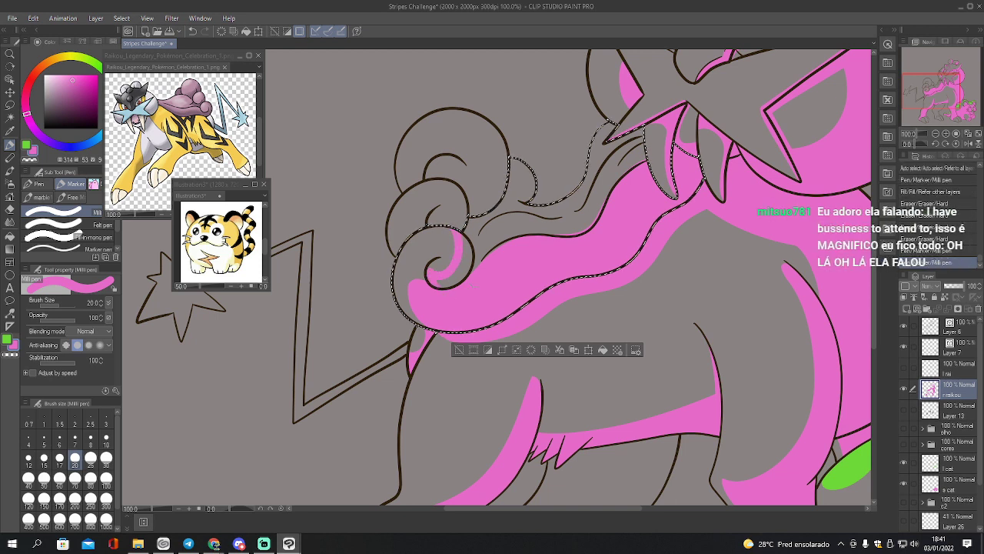
{"action": "key", "text": "g"}
{"action": "left_click", "coordinate": [477, 268]}
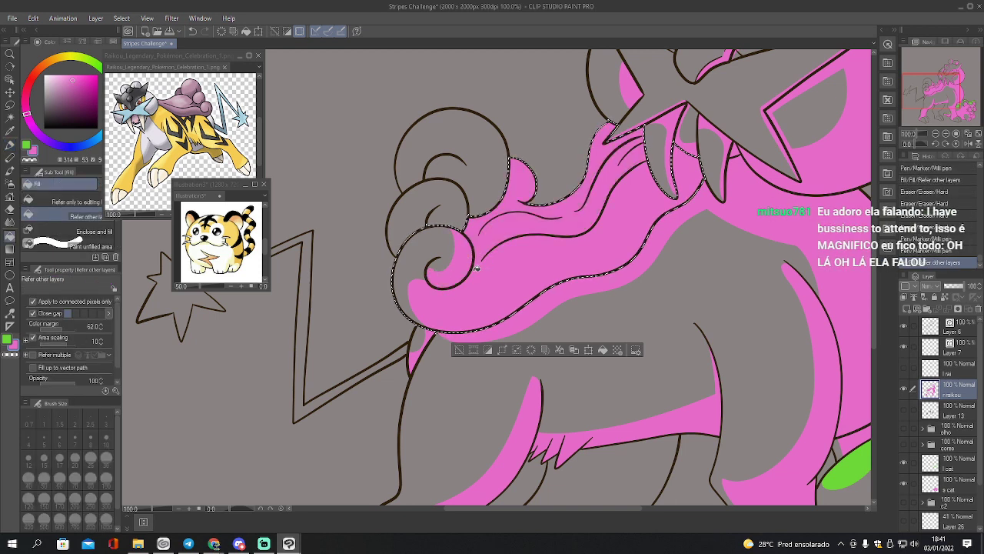
{"action": "left_click", "coordinate": [477, 257]}
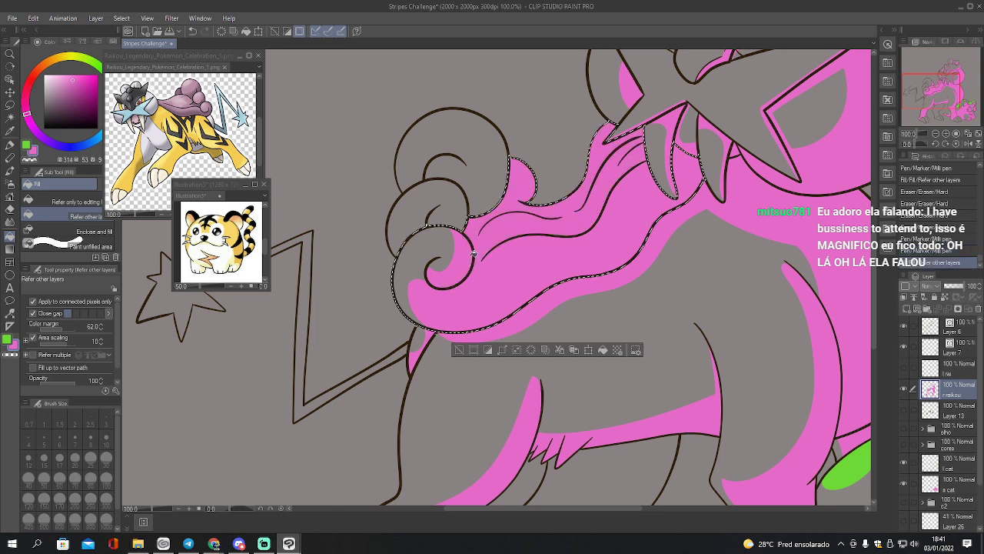
Thin the lowest curl's inner shadow and erase a light strip between the mane strands with the Hard eraser, down to size 10
{"action": "key", "text": "e"}
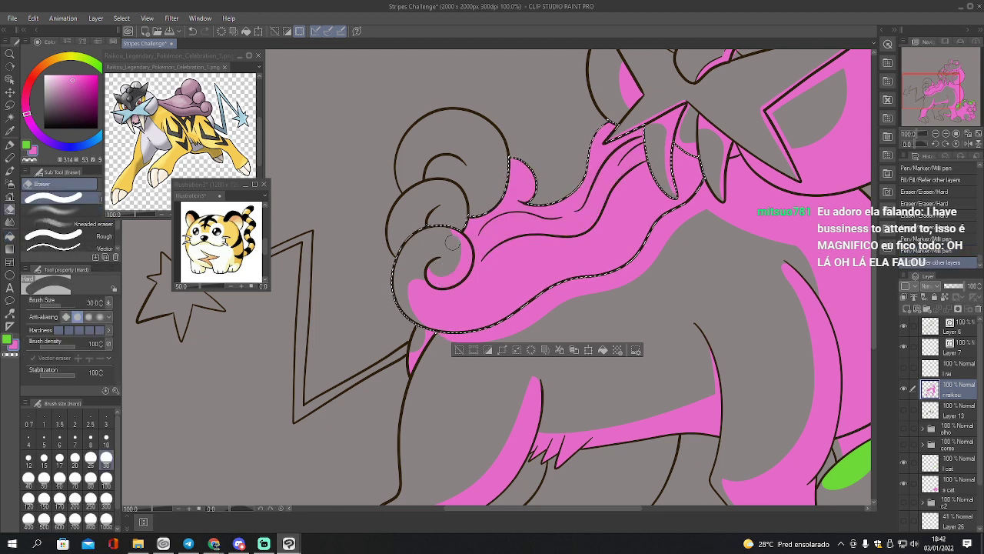
{"action": "left_click_drag", "start_coordinate": [452, 243], "coordinate": [445, 255]}
{"action": "key", "text": "bracketleft"}
{"action": "key", "text": "bracketleft"}
{"action": "key", "text": "bracketleft"}
{"action": "key", "text": "bracketleft"}
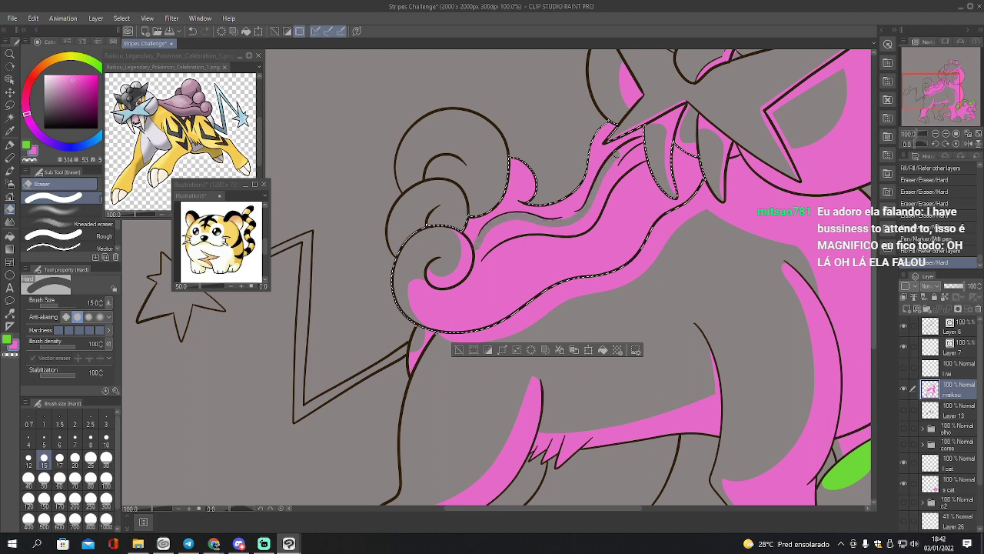
{"action": "key", "text": "bracketleft"}
{"action": "key", "text": "bracketleft"}
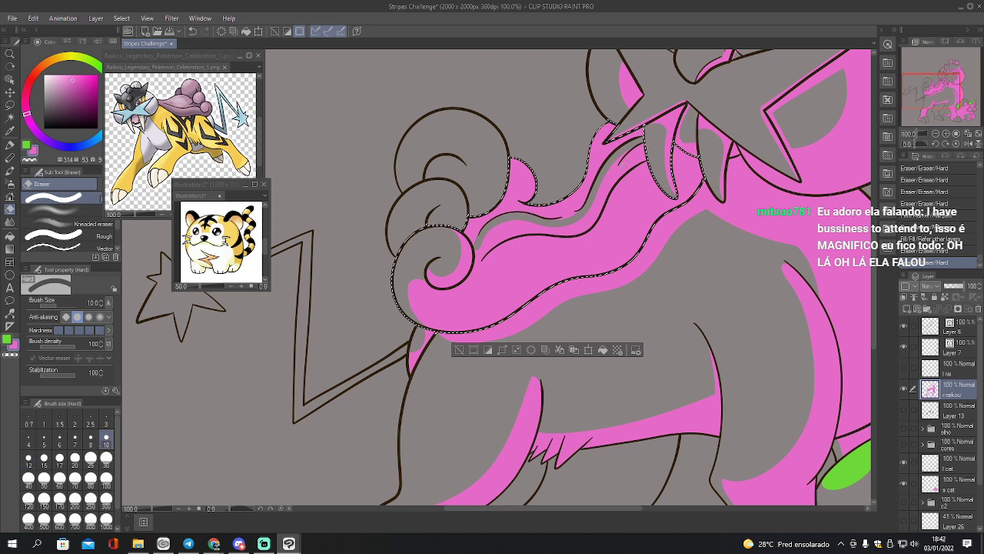
Trim the pink in the small curl behind the mane's top curl with the Hard eraser at sizes 30 and 15
{"action": "key", "text": "bracketright"}
{"action": "key", "text": "bracketright"}
{"action": "key", "text": "bracketright"}
{"action": "key", "text": "bracketright"}
{"action": "key", "text": "bracketright"}
{"action": "key", "text": "bracketright"}
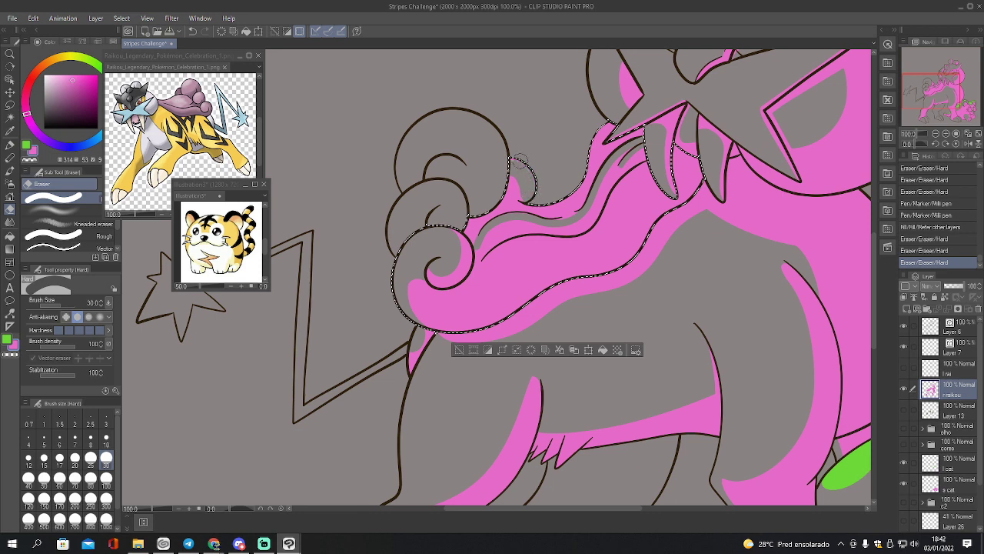
{"action": "key", "text": "bracketleft"}
{"action": "key", "text": "bracketleft"}
{"action": "key", "text": "bracketleft"}
{"action": "key", "text": "bracketleft"}
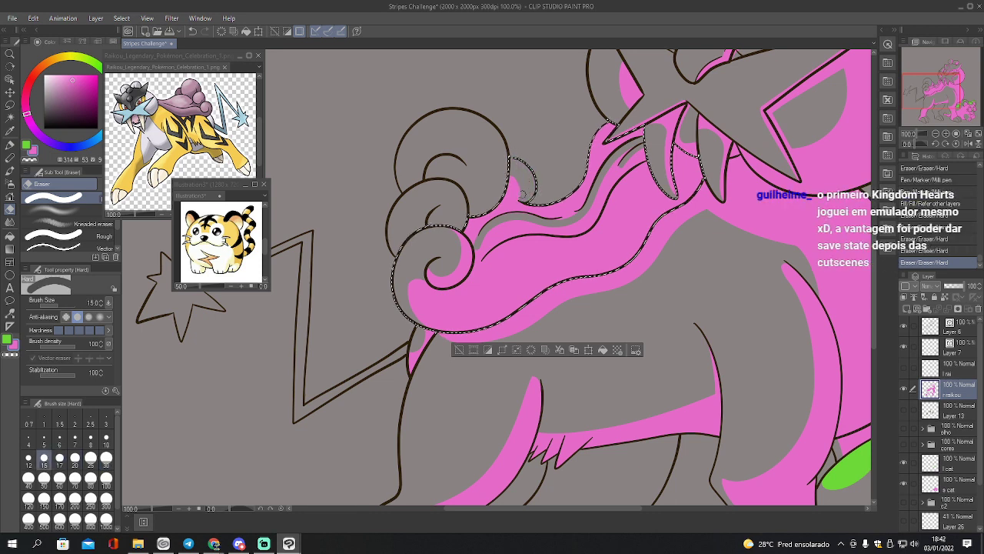
{"action": "left_click_drag", "start_coordinate": [522, 186], "coordinate": [529, 195]}
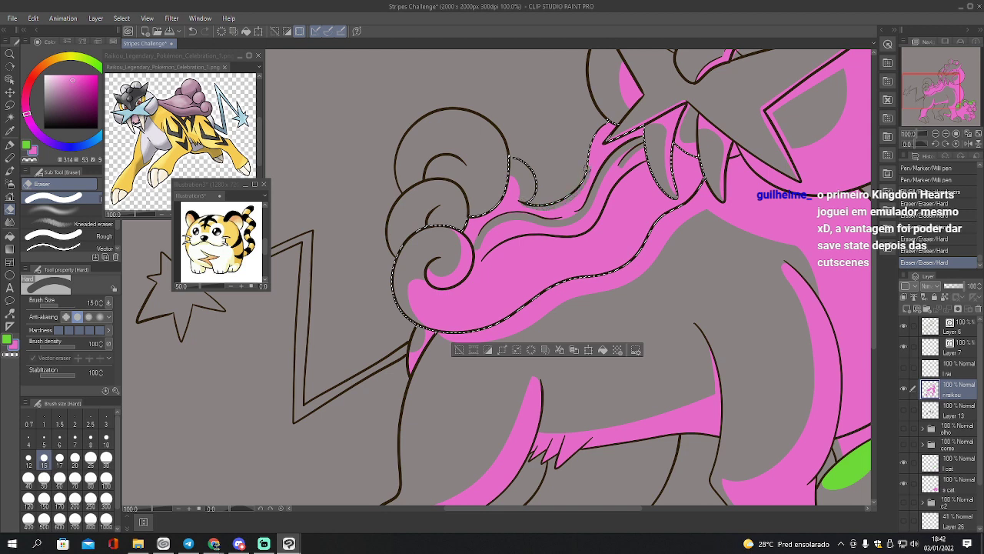
Erase a light edge along the mane's upper outline near the head and clean up the small curl with the size 15 Hard eraser
{"action": "left_click_drag", "start_coordinate": [597, 139], "coordinate": [613, 124]}
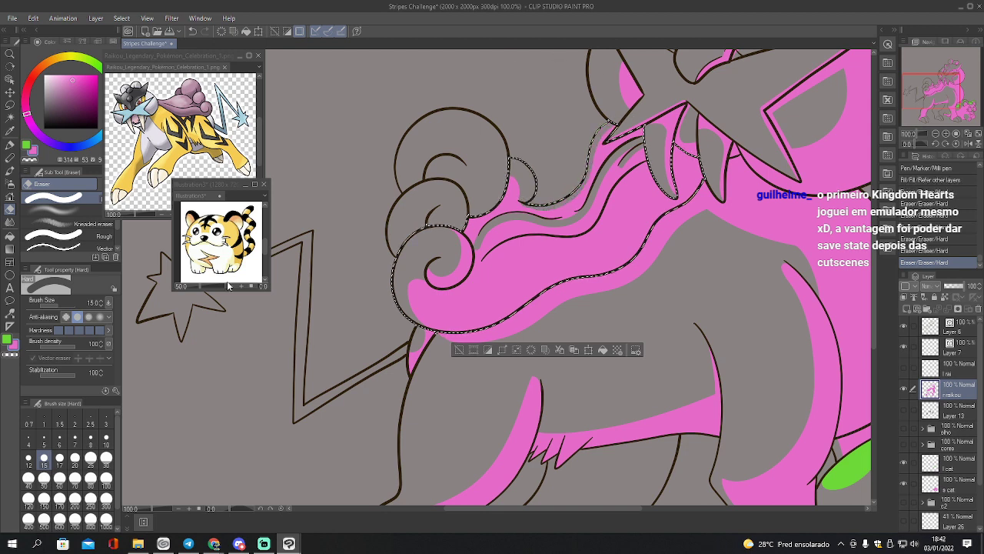
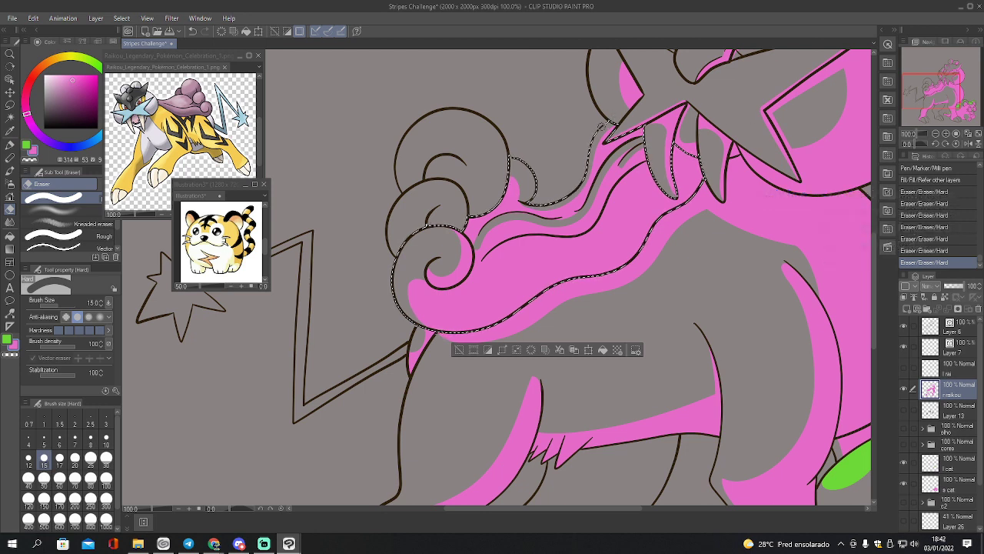
{"action": "left_click_drag", "start_coordinate": [600, 125], "coordinate": [624, 119]}
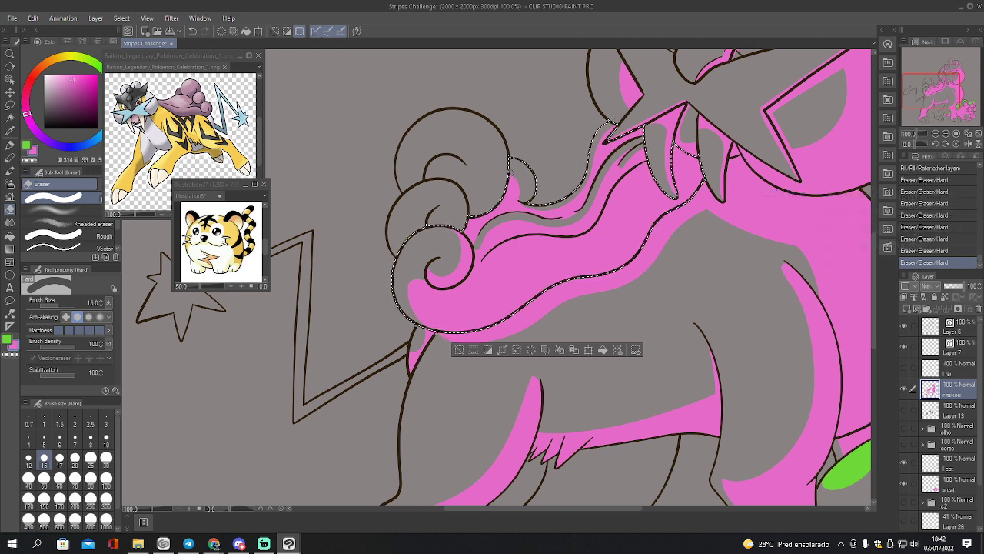
{"action": "left_click_drag", "start_coordinate": [533, 187], "coordinate": [526, 197]}
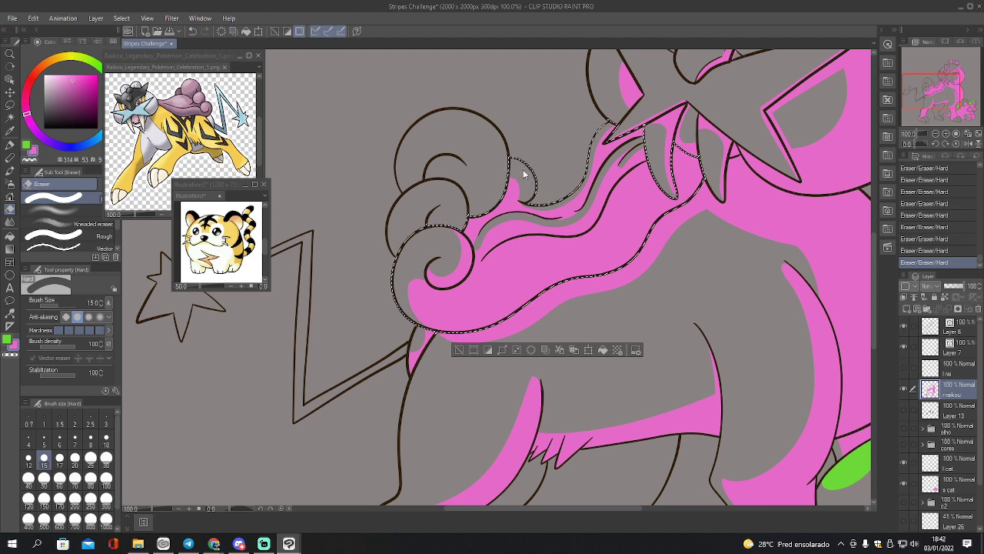
{"action": "key", "text": "ctrl+z"}
{"action": "key", "text": "ctrl+y"}
Select the mane's middle curl, outline a curved shadow with the Milli pen at size 20, and fill its outer side pink
{"action": "key", "text": "w"}
{"action": "left_click", "coordinate": [457, 205]}
{"action": "key", "text": "p"}
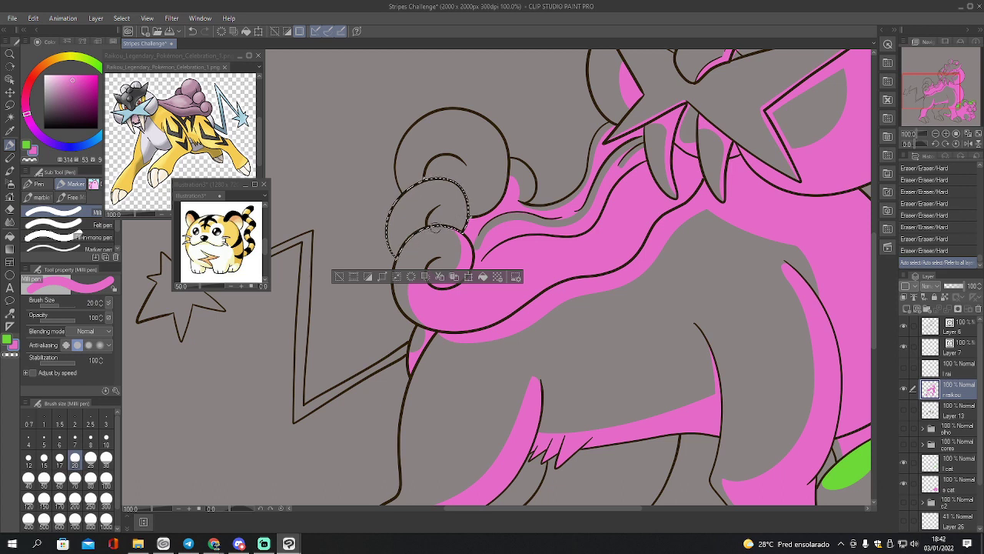
{"action": "left_click_drag", "start_coordinate": [445, 175], "coordinate": [445, 174]}
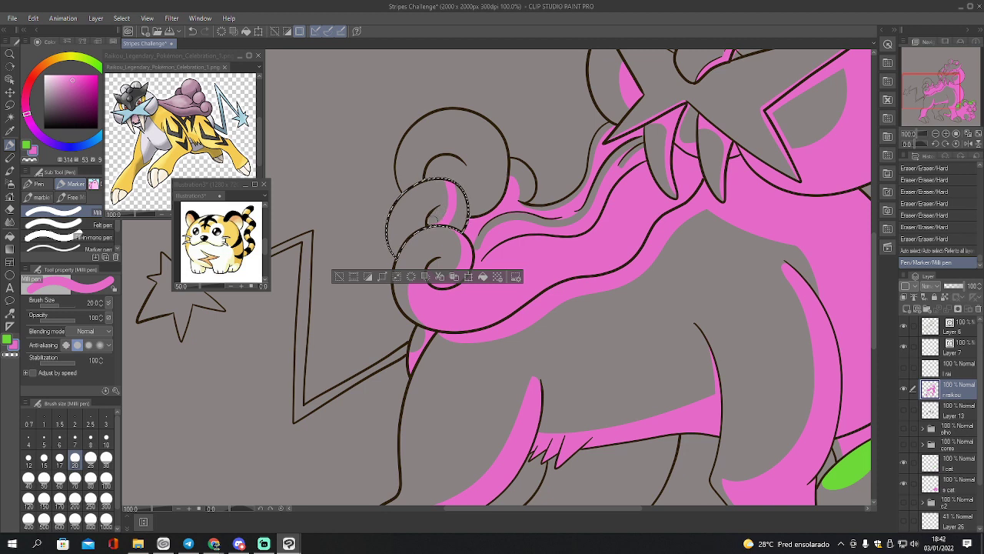
{"action": "key", "text": "g"}
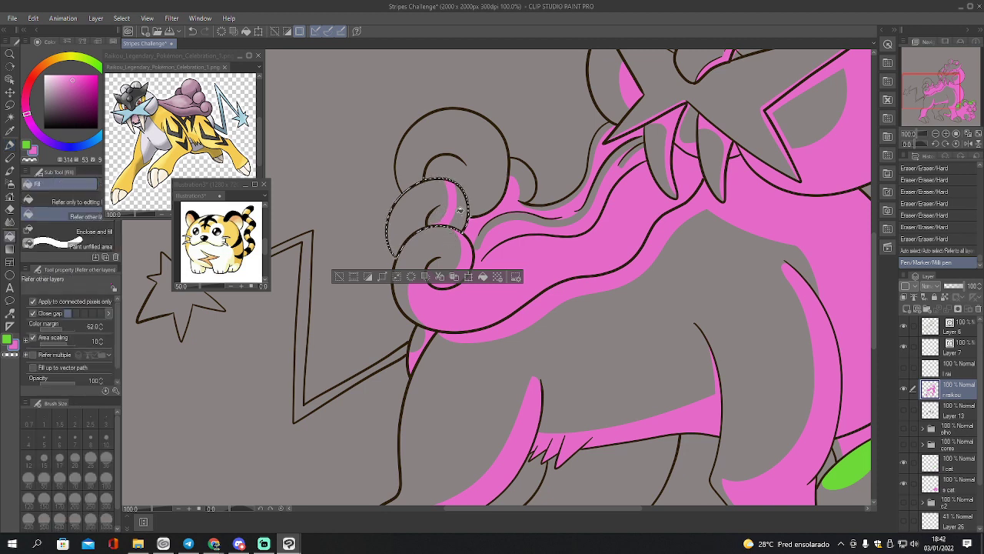
{"action": "left_click", "coordinate": [467, 215]}
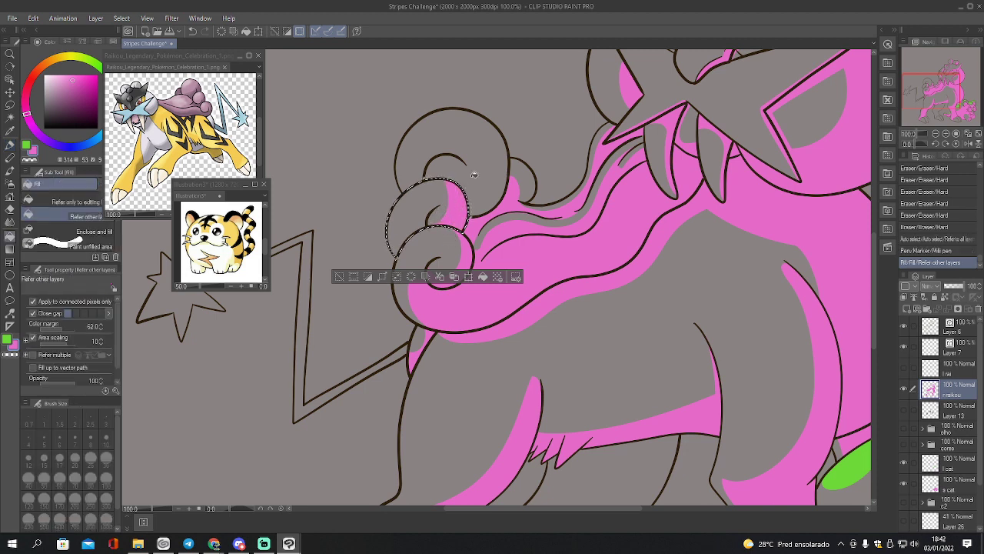
Select the mane's top curl, outline its curved shadows with the Milli pen, fill the outer part pink, and deselect
{"action": "key", "text": "w"}
{"action": "left_click", "coordinate": [485, 169], "text": "shift"}
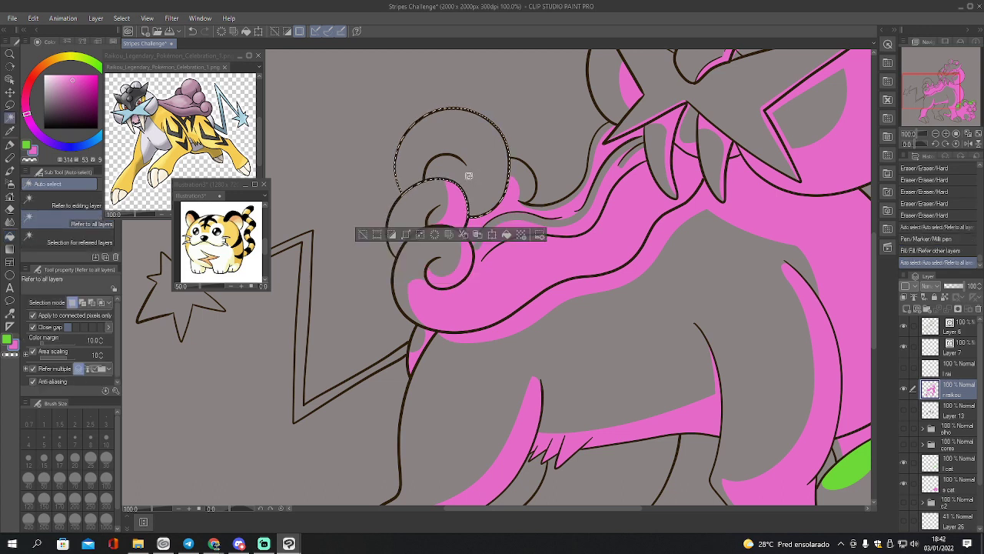
{"action": "key", "text": "p"}
{"action": "mouse_move", "coordinate": [466, 179]}
{"action": "left_mouse_down"}
{"action": "mouse_move", "coordinate": [469, 122]}
{"action": "mouse_move", "coordinate": [432, 110]}
{"action": "left_mouse_up"}
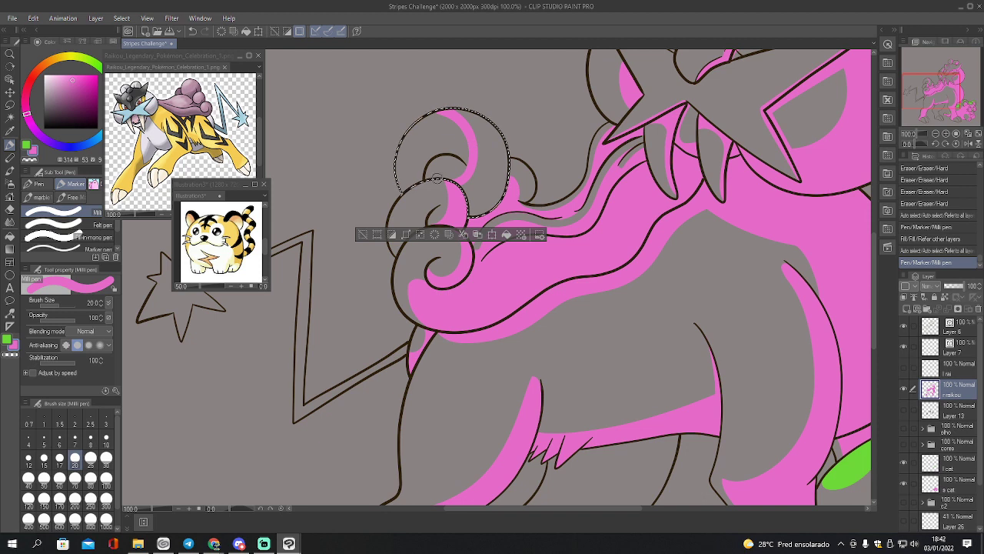
{"action": "left_click_drag", "start_coordinate": [431, 177], "coordinate": [455, 177]}
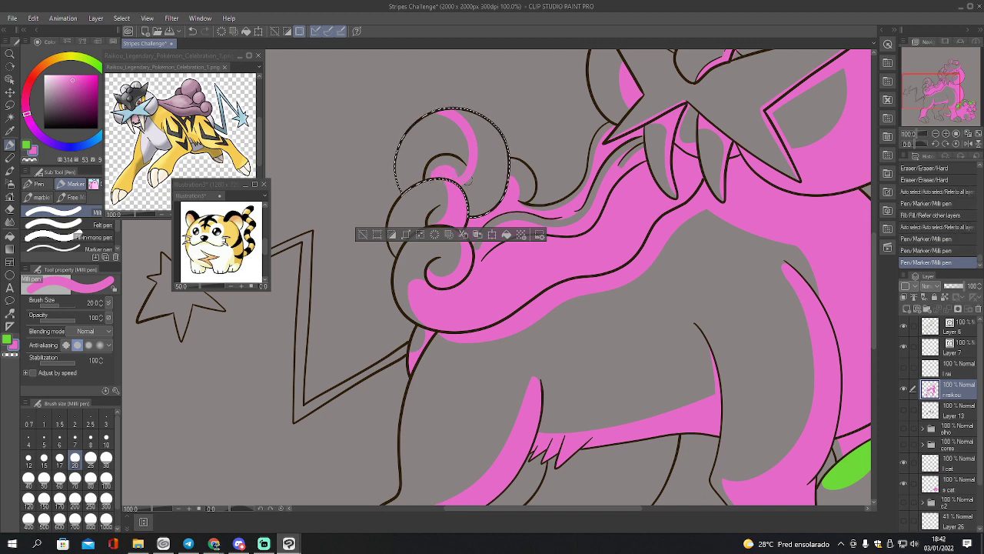
{"action": "key", "text": "g"}
{"action": "left_click", "coordinate": [483, 202]}
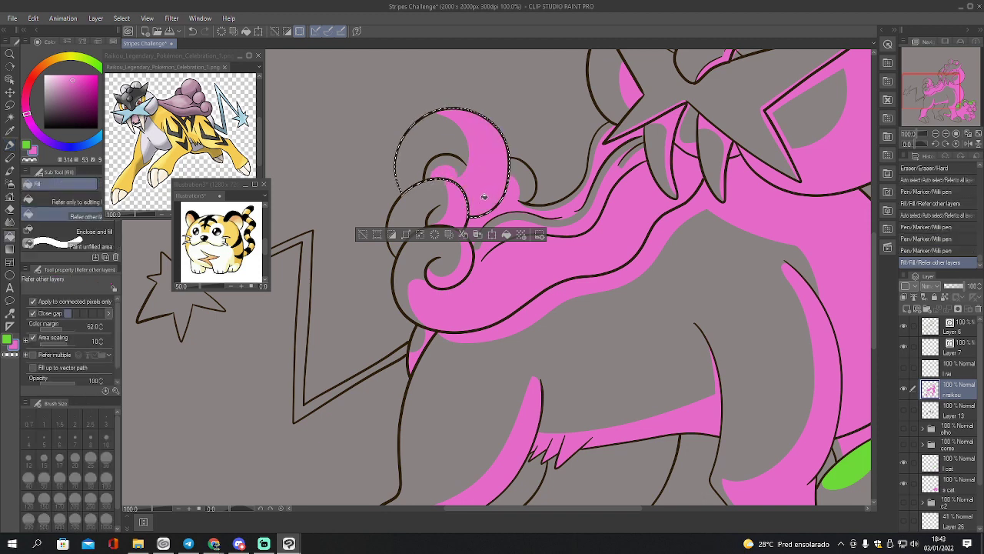
{"action": "key", "text": "ctrl+d"}
Outline a small shadow inside the middle curl's spiral with the Milli pen at size 10 and fill it pink
{"action": "key", "text": "p"}
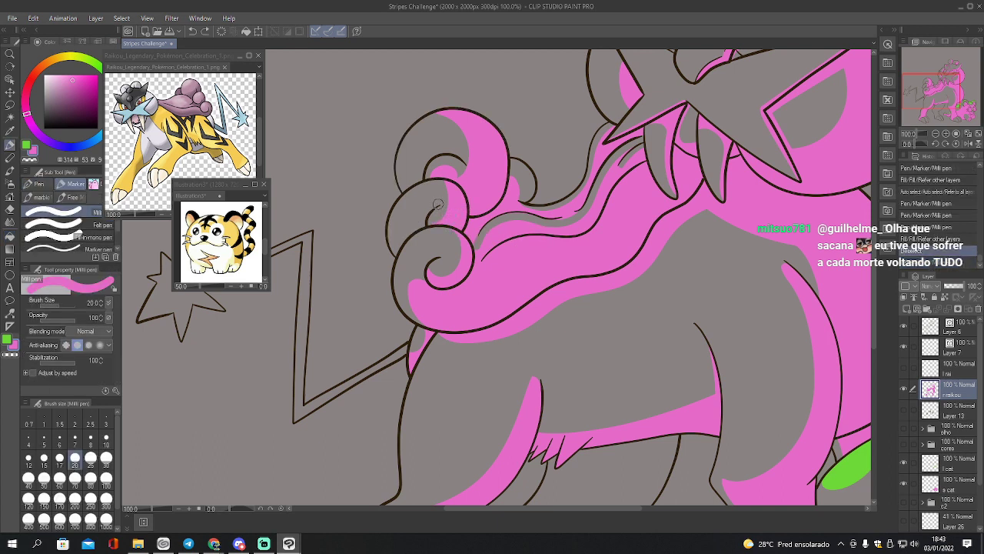
{"action": "key", "text": "bracketleft"}
{"action": "key", "text": "bracketleft"}
{"action": "key", "text": "bracketleft"}
{"action": "key", "text": "bracketleft"}
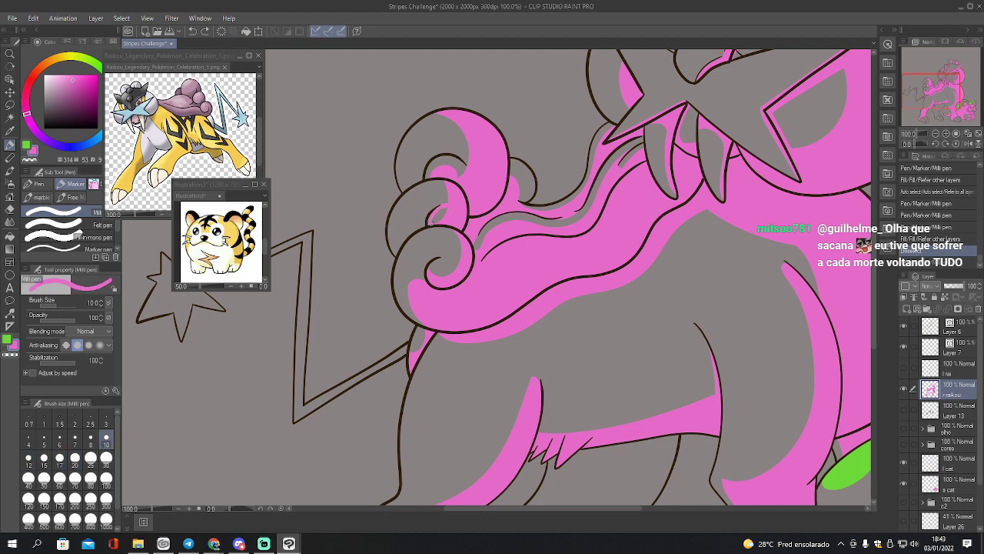
{"action": "left_click_drag", "start_coordinate": [431, 224], "coordinate": [446, 215]}
{"action": "key", "text": "g"}
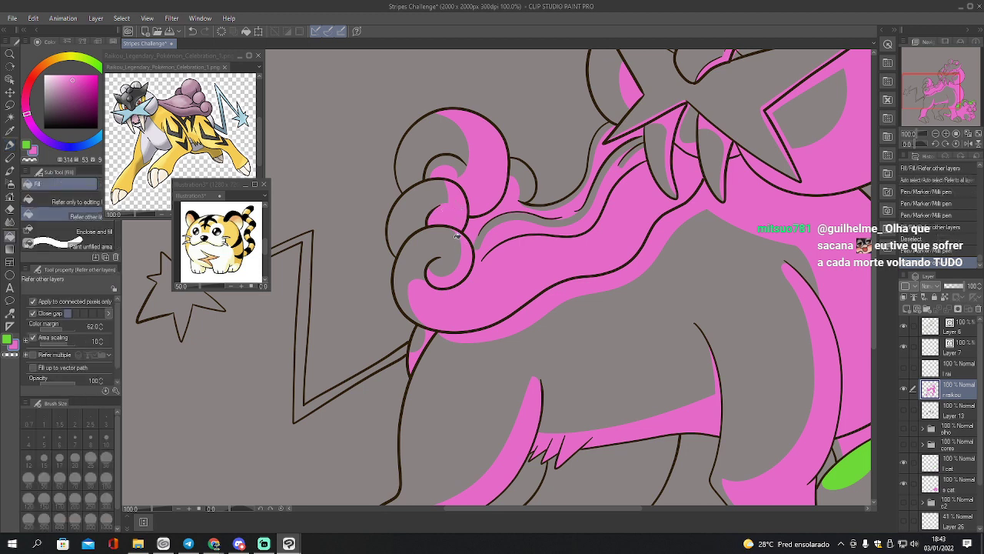
Outline a shadow inside the lowest curl's spiral with the Milli pen and fill it pink
{"action": "key", "text": "p"}
{"action": "left_click_drag", "start_coordinate": [441, 259], "coordinate": [453, 270]}
{"action": "key", "text": "g"}
{"action": "left_click", "coordinate": [444, 269]}
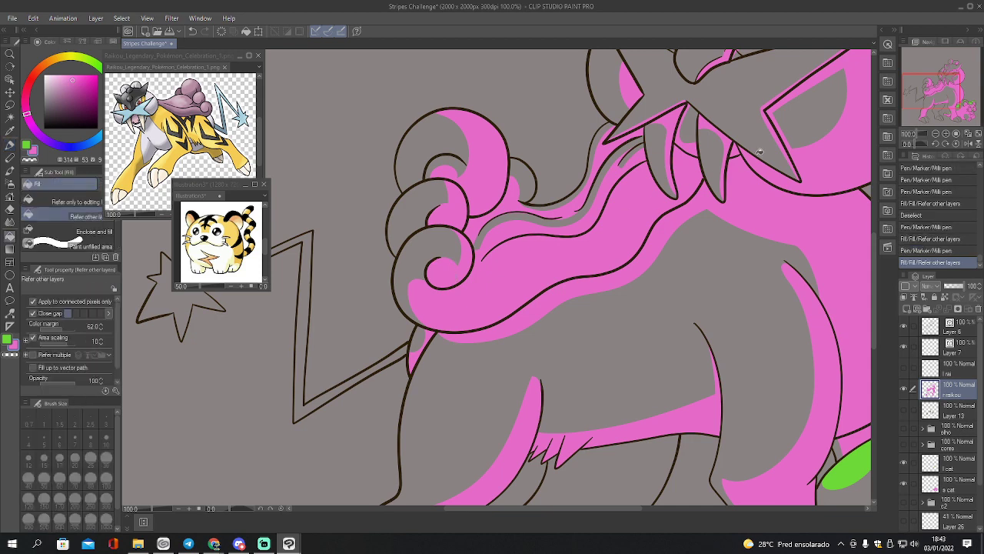
Select Raikou's far hind leg beneath the belly and fill it pink
{"action": "left_click_drag", "start_coordinate": [941, 84], "coordinate": [935, 106]}
{"action": "key", "text": "w"}
{"action": "left_click", "coordinate": [599, 272]}
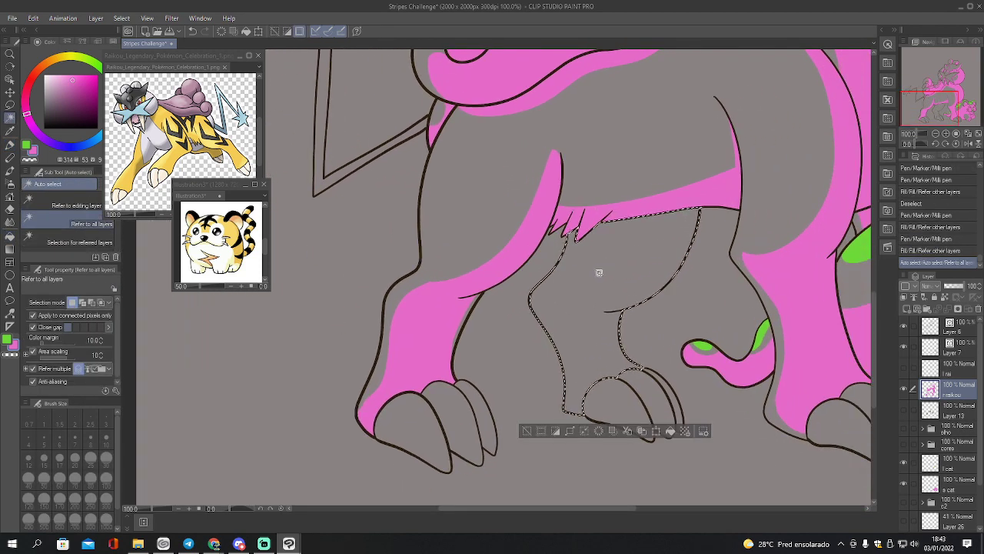
{"action": "key", "text": "g"}
{"action": "left_click", "coordinate": [601, 309]}
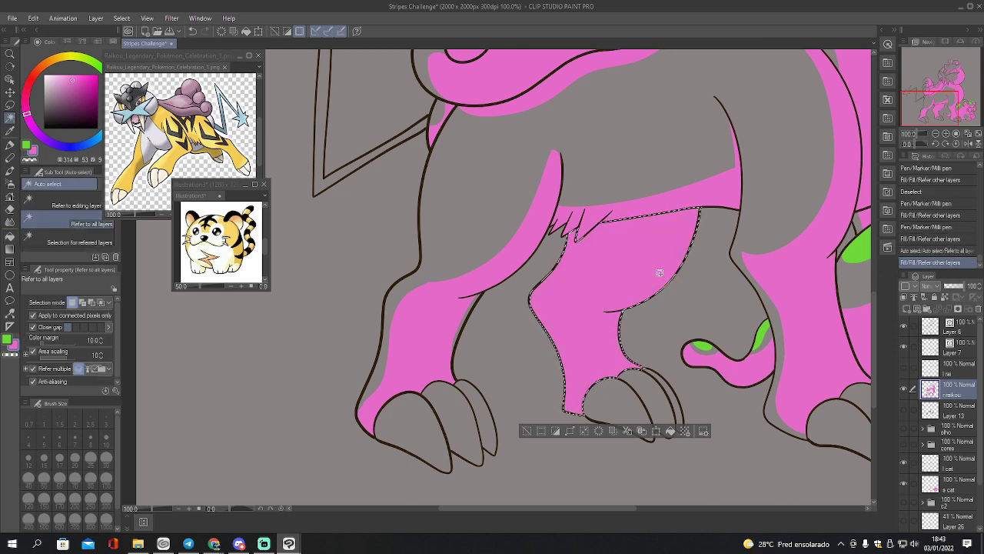
Erase a light strip down the rear edge of the far hind leg with the Hard eraser at size 60
{"action": "key", "text": "e"}
{"action": "key", "text": "bracketright"}
{"action": "key", "text": "bracketright"}
{"action": "key", "text": "bracketright"}
{"action": "key", "text": "bracketright"}
{"action": "key", "text": "bracketright"}
{"action": "key", "text": "bracketright"}
{"action": "key", "text": "bracketright"}
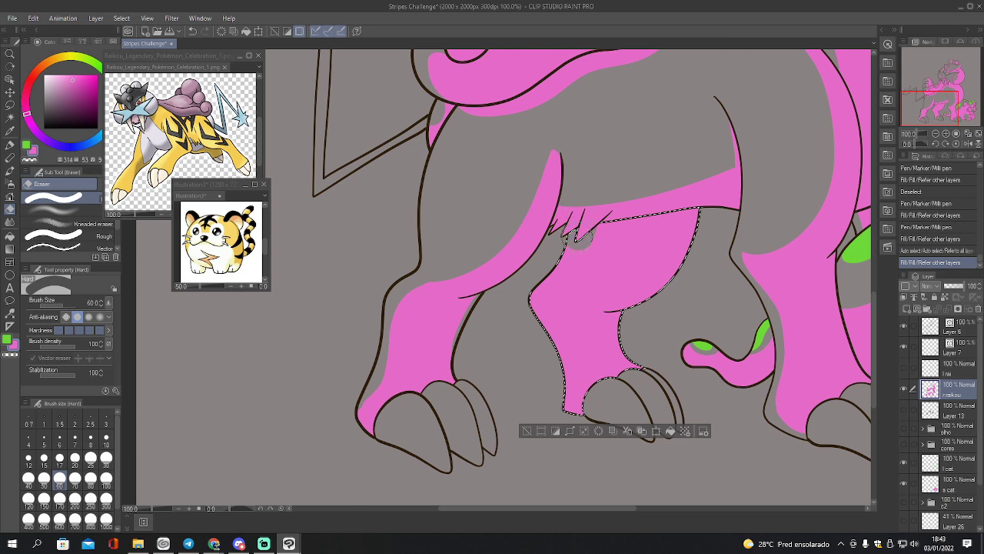
{"action": "left_click_drag", "start_coordinate": [529, 292], "coordinate": [543, 338]}
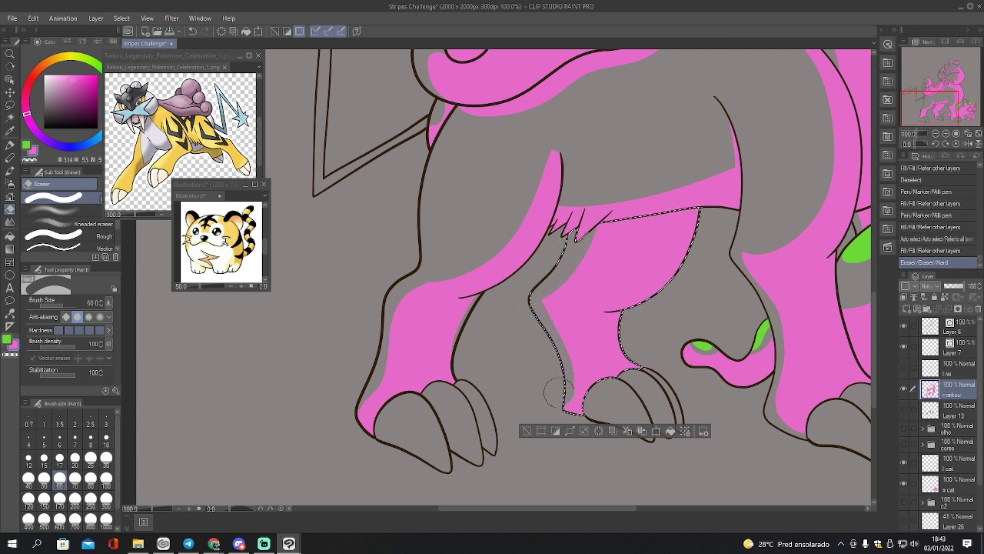
{"action": "mouse_move", "coordinate": [555, 393]}
{"action": "left_mouse_down"}
{"action": "mouse_move", "coordinate": [573, 426]}
{"action": "mouse_move", "coordinate": [600, 420]}
{"action": "left_mouse_up"}
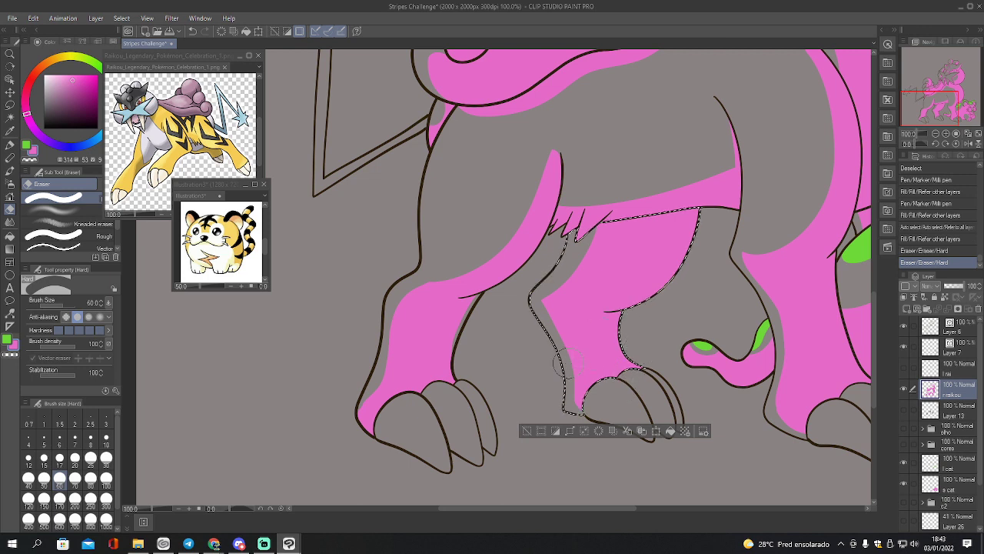
Restore pink at the far hind leg's heel and smooth the shadow's edge with the size 10 Milli pen and Fill
{"action": "key", "text": "p"}
{"action": "left_click_drag", "start_coordinate": [568, 409], "coordinate": [579, 409]}
{"action": "key", "text": "g"}
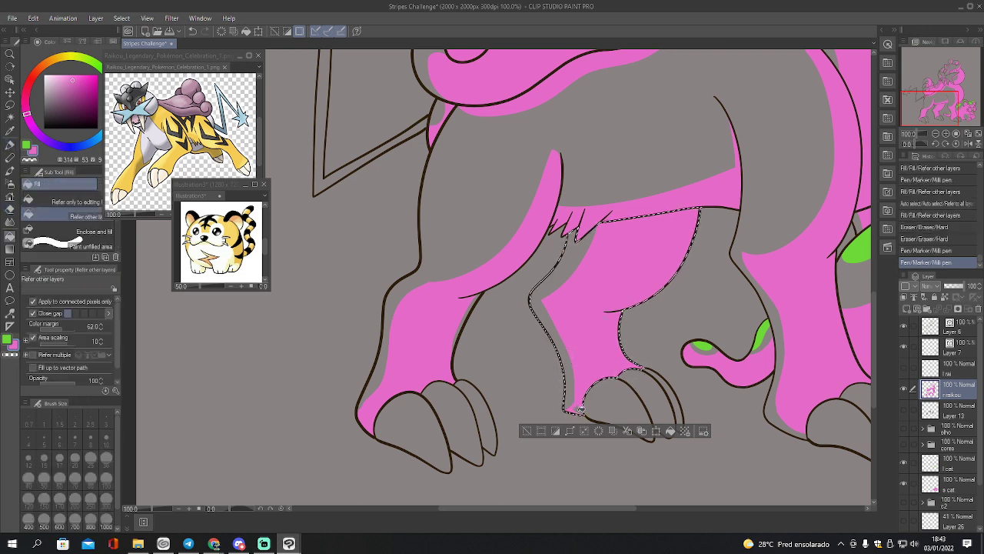
{"action": "left_click", "coordinate": [584, 401]}
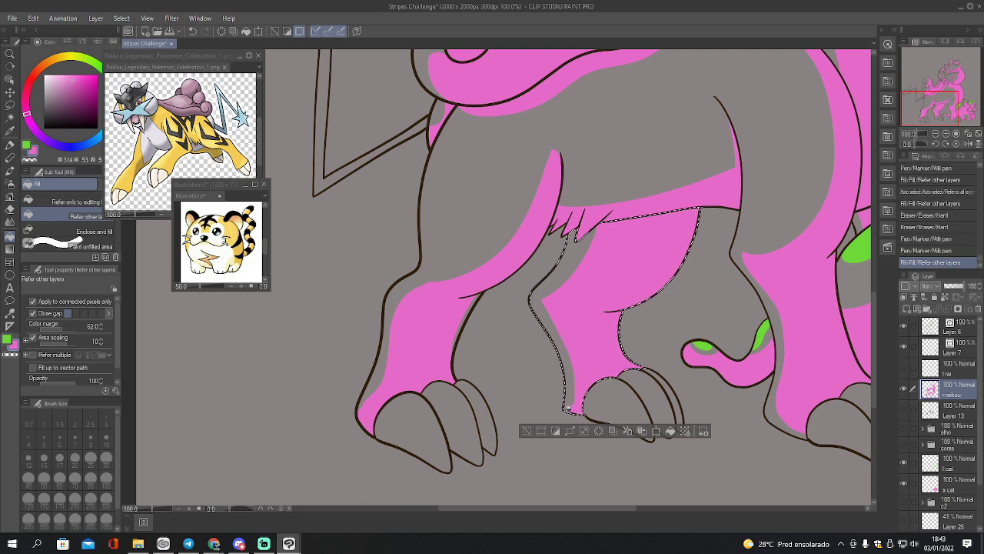
{"action": "left_click", "coordinate": [578, 406]}
{"action": "key", "text": "p"}
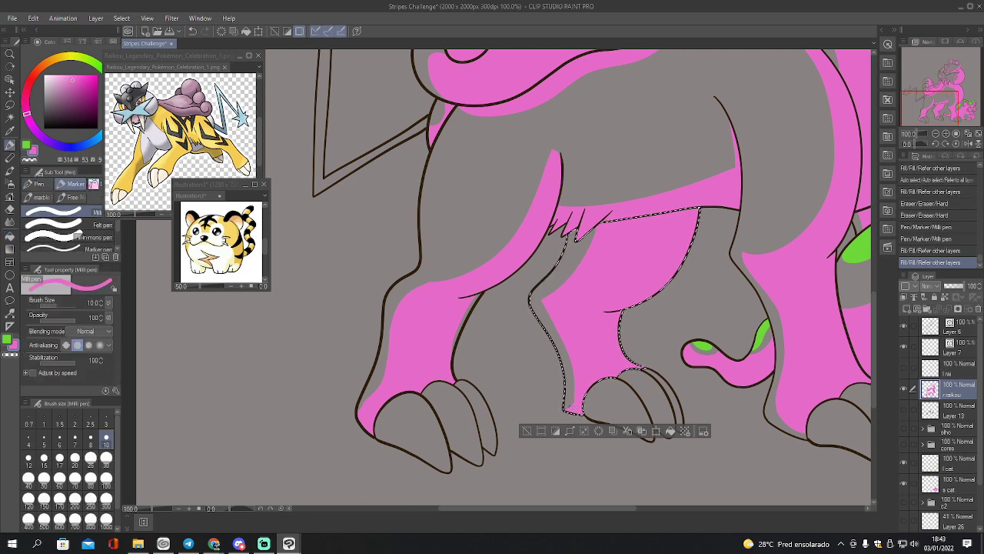
{"action": "left_click_drag", "start_coordinate": [573, 401], "coordinate": [577, 390]}
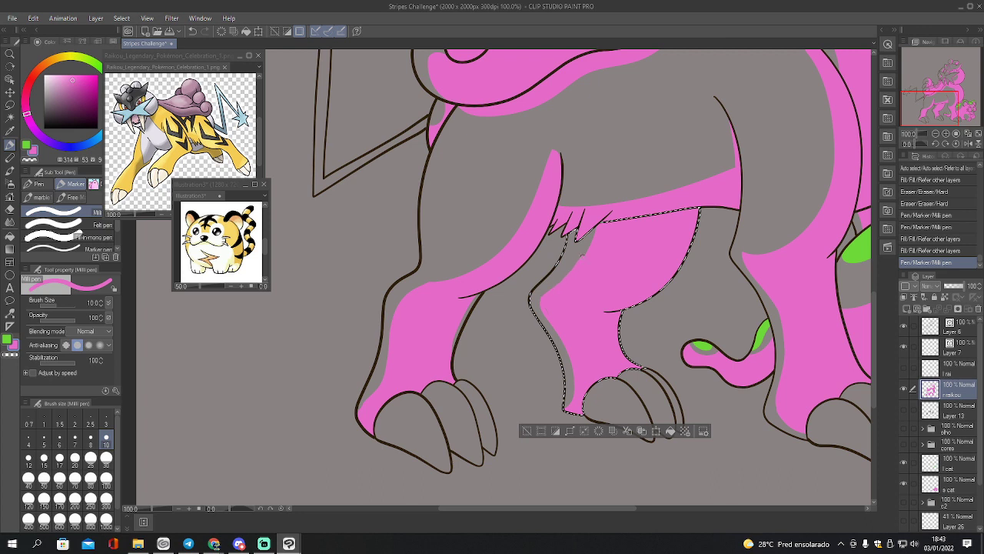
{"action": "left_click_drag", "start_coordinate": [570, 404], "coordinate": [576, 390]}
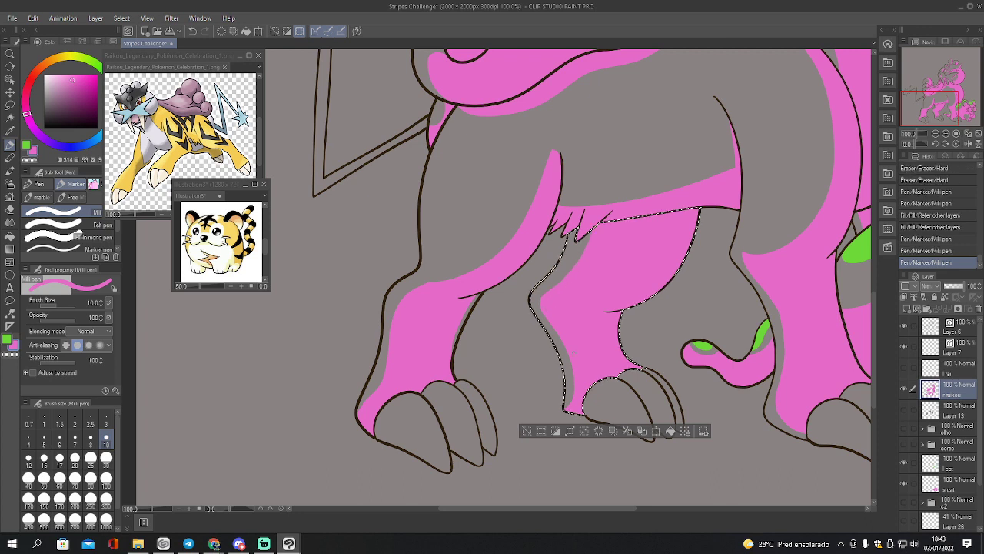
Select the largest claw on each of Raikou's two hind paws and fill both pink
{"action": "key", "text": "w"}
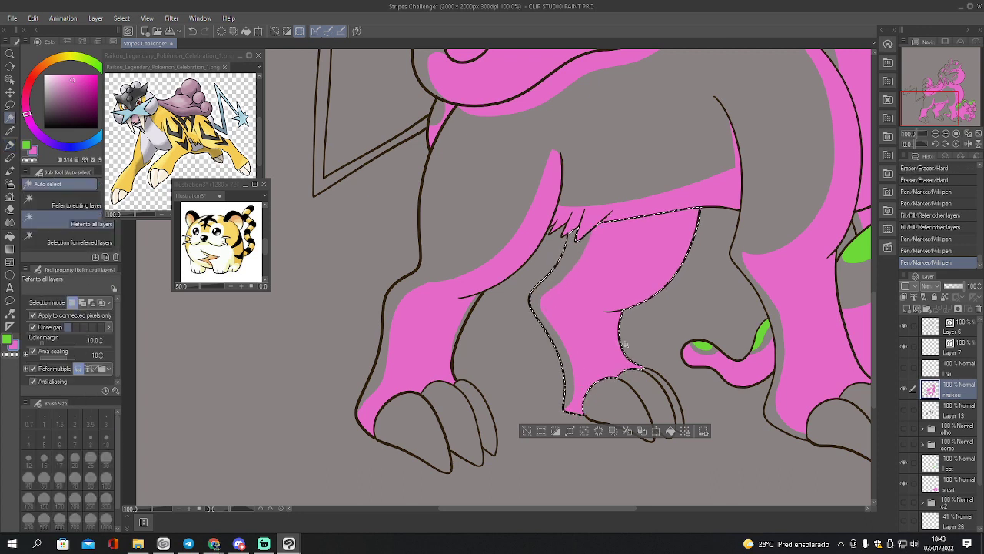
{"action": "left_click_drag", "start_coordinate": [627, 404], "coordinate": [527, 390]}
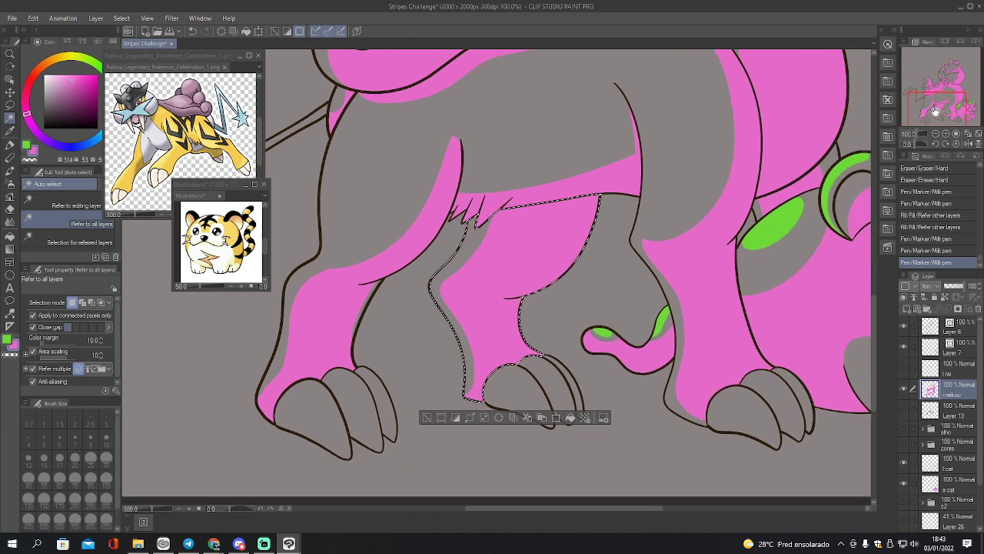
{"action": "left_click", "coordinate": [502, 387]}
{"action": "left_click", "coordinate": [329, 421], "text": "shift"}
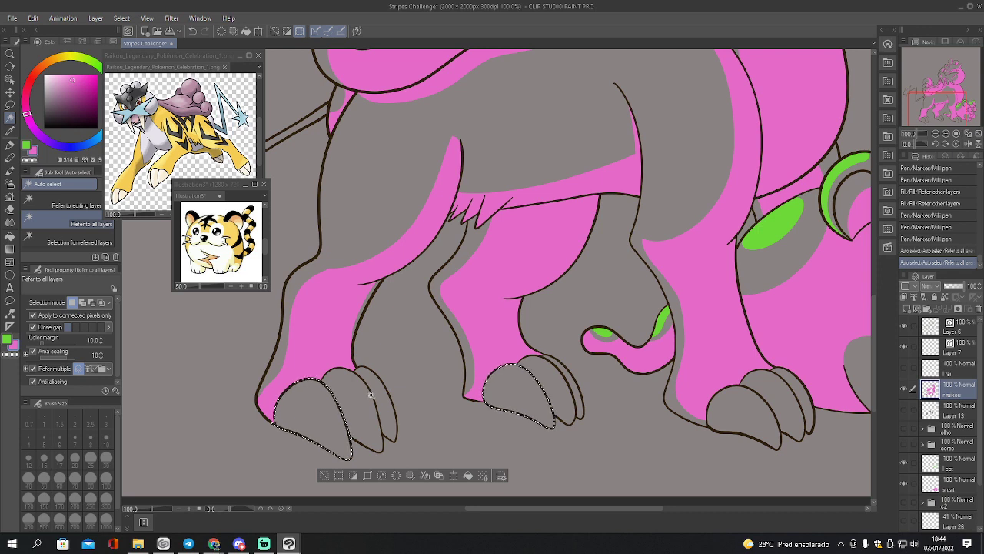
{"action": "key", "text": "g"}
{"action": "left_click", "coordinate": [319, 415]}
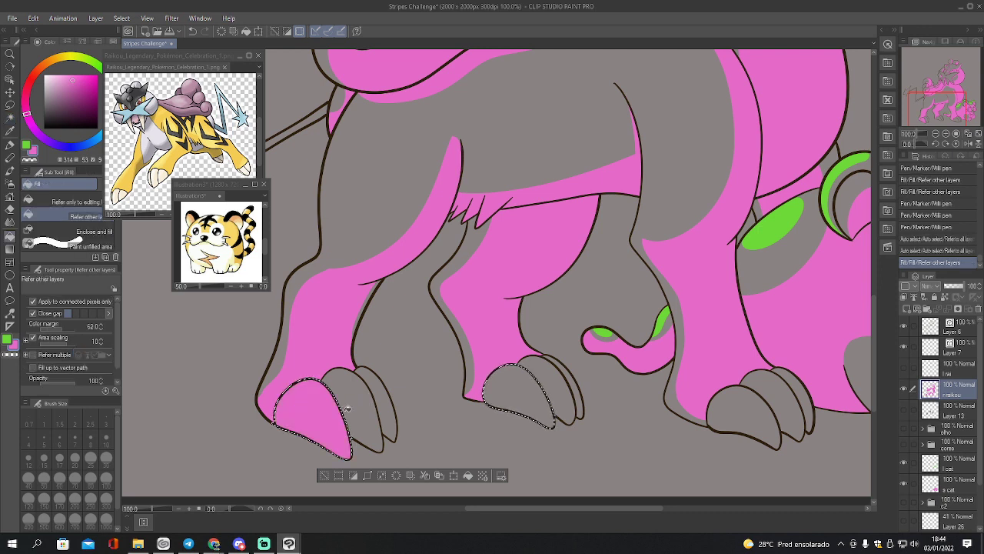
{"action": "left_click", "coordinate": [504, 386]}
Erase a light area inside the near hind paw's largest claw with the Hard eraser at size 25 and refine its edge with the Milli pen
{"action": "key", "text": "e"}
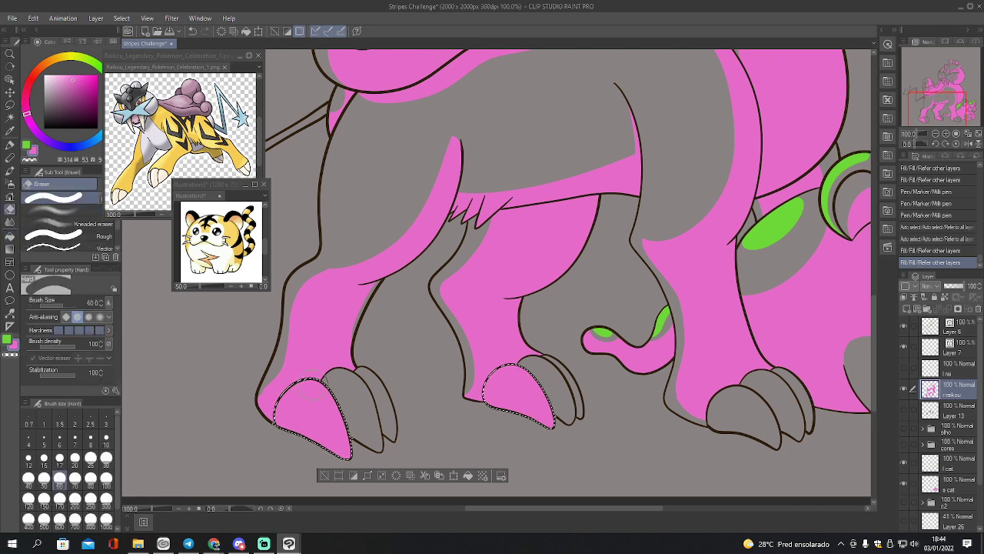
{"action": "key", "text": "bracketleft"}
{"action": "key", "text": "bracketleft"}
{"action": "key", "text": "bracketleft"}
{"action": "key", "text": "bracketleft"}
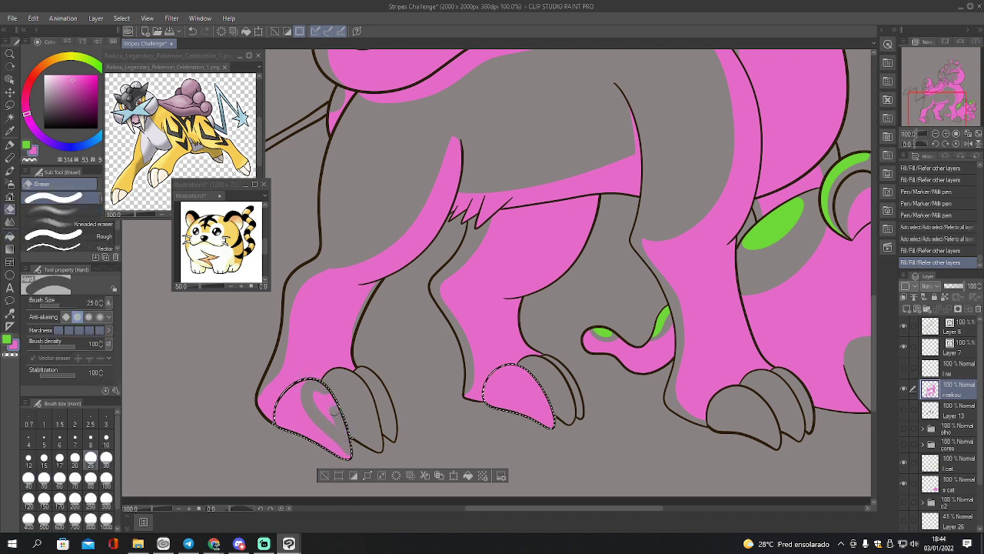
{"action": "left_click_drag", "start_coordinate": [334, 411], "coordinate": [346, 440]}
{"action": "left_click_drag", "start_coordinate": [317, 393], "coordinate": [343, 433]}
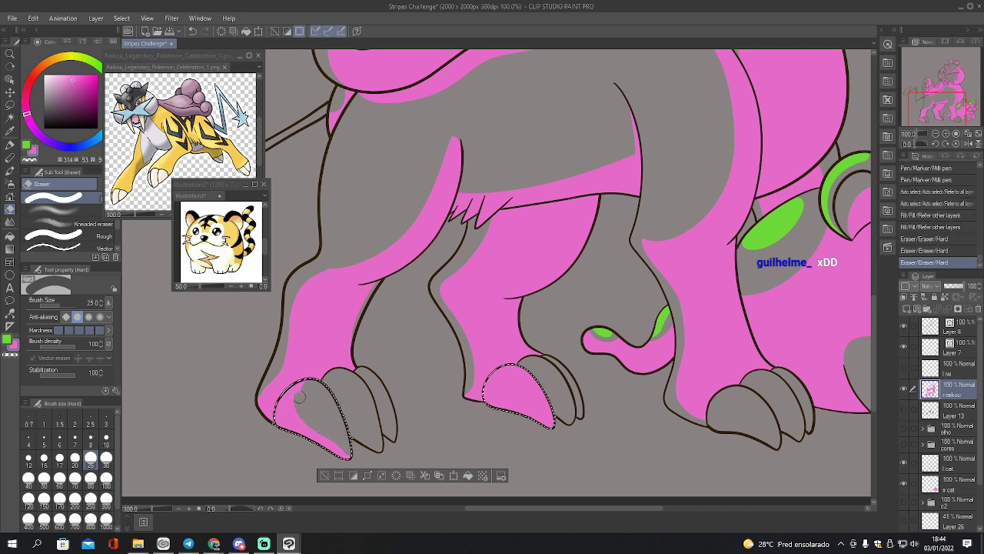
{"action": "left_click_drag", "start_coordinate": [300, 397], "coordinate": [331, 405]}
{"action": "key", "text": "p"}
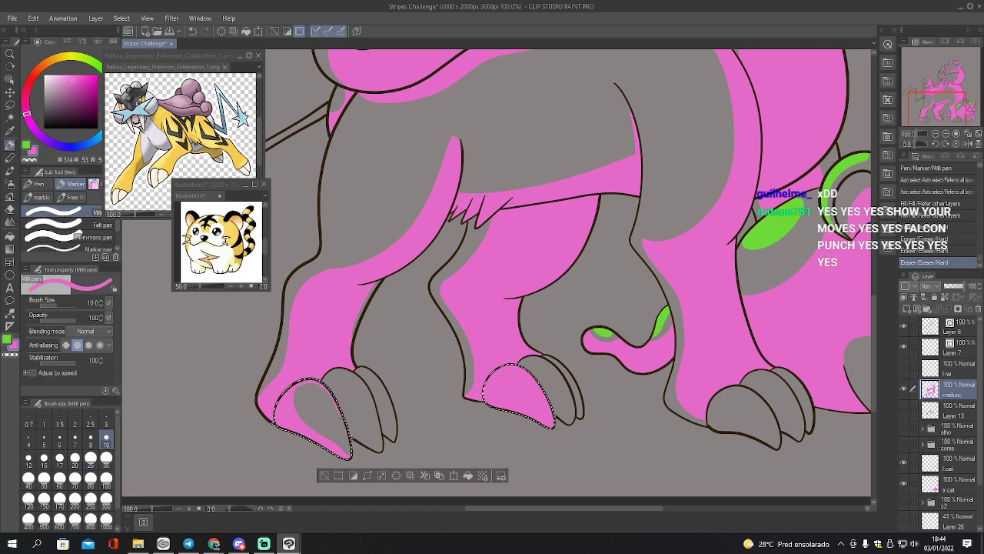
{"action": "left_click_drag", "start_coordinate": [301, 398], "coordinate": [306, 388]}
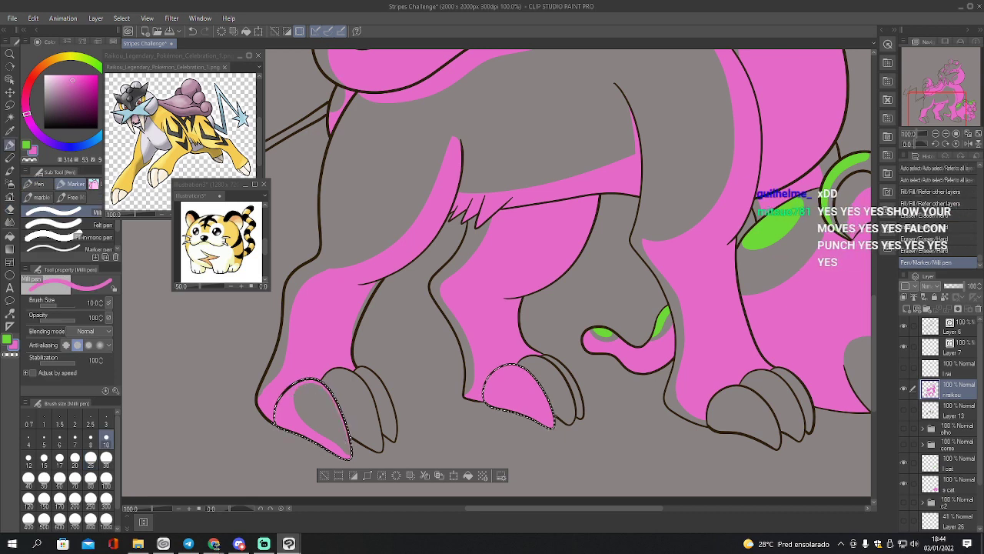
Erase a light area inside the far hind paw's largest claw and restore a thin pink rim along its front edge with the Milli pen
{"action": "key", "text": "e"}
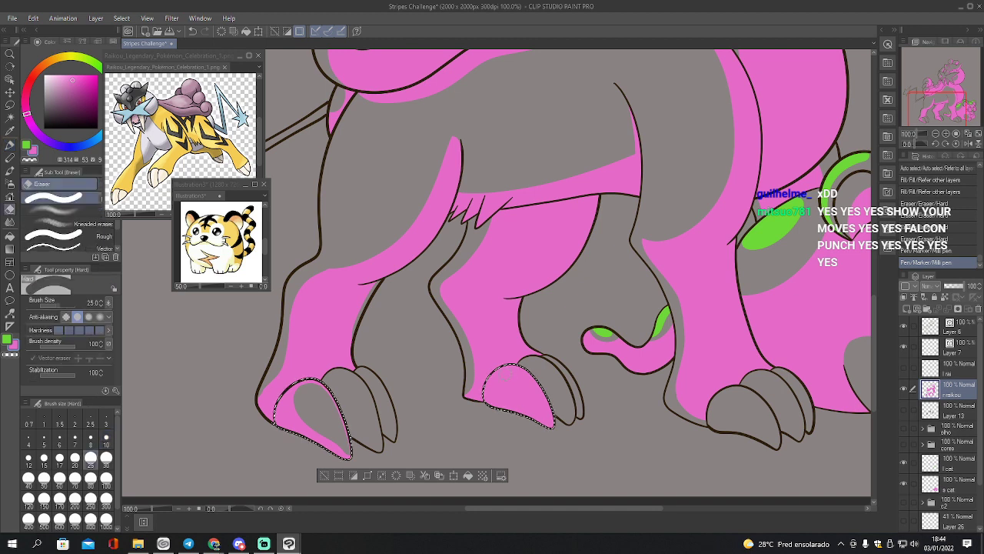
{"action": "mouse_move", "coordinate": [511, 368]}
{"action": "left_mouse_down"}
{"action": "mouse_move", "coordinate": [551, 415]}
{"action": "mouse_move", "coordinate": [526, 375]}
{"action": "mouse_move", "coordinate": [532, 381]}
{"action": "left_mouse_up"}
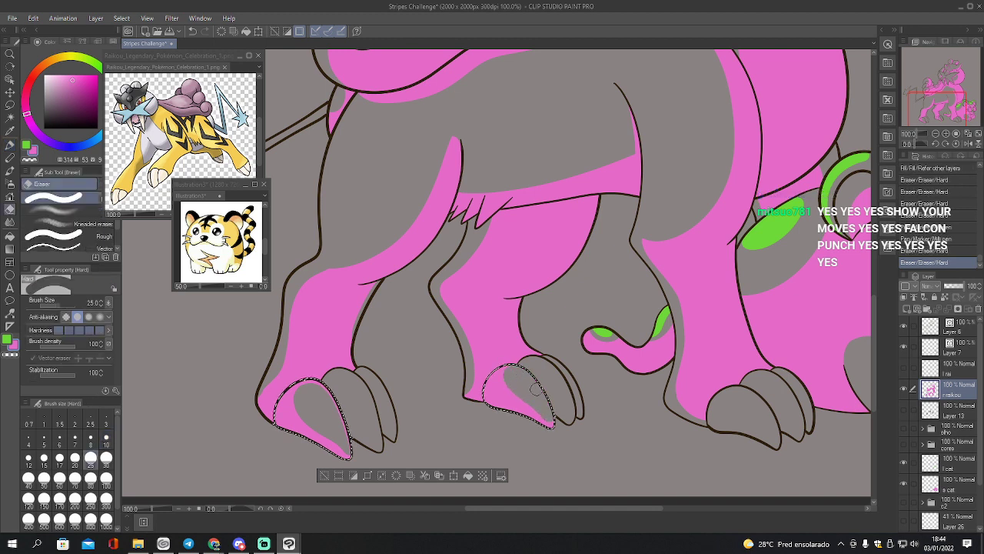
{"action": "key", "text": "p"}
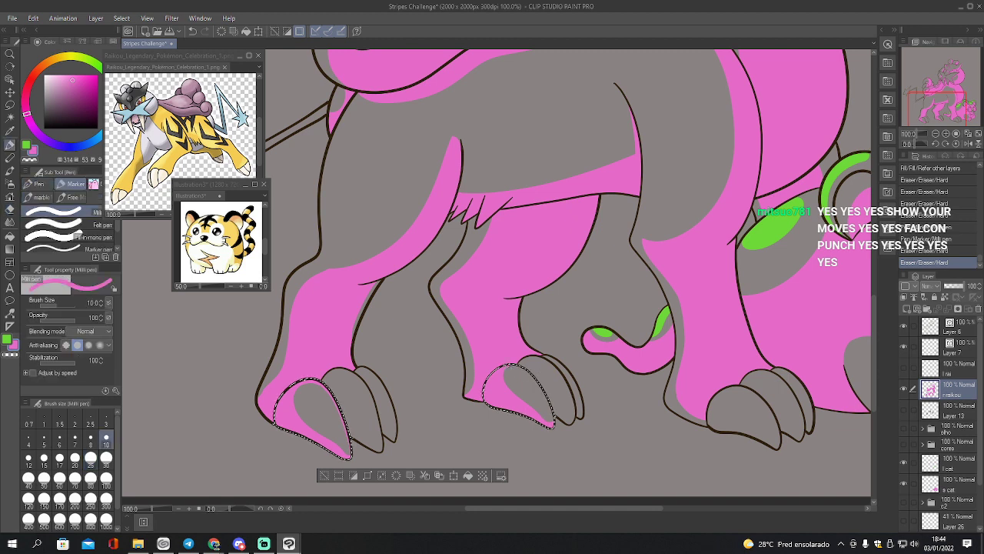
{"action": "left_click_drag", "start_coordinate": [537, 382], "coordinate": [553, 421]}
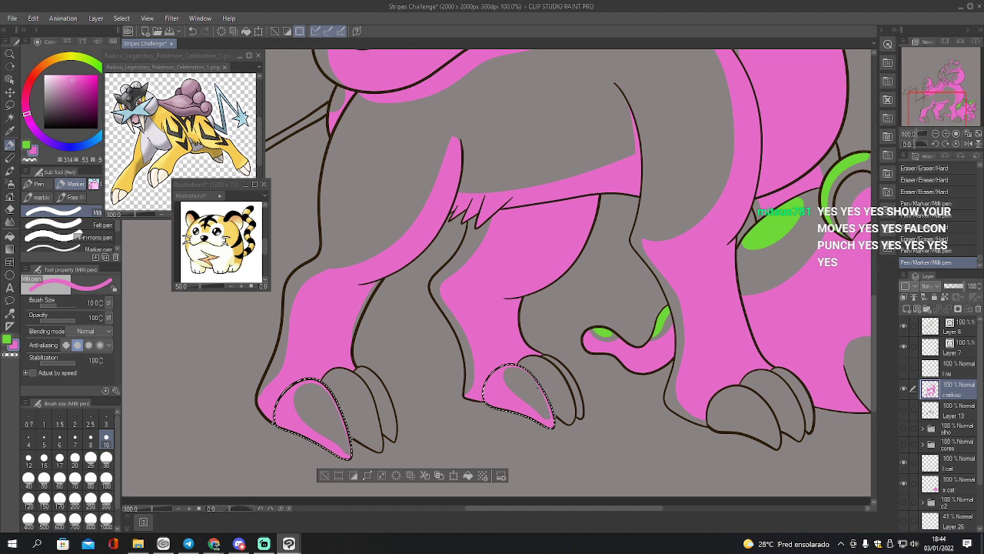
Select the near hind paw's middle claw, outline its shadow with the size 10 Milli pen and fill the shadow pink around a light centre
{"action": "key", "text": "w"}
{"action": "left_click", "coordinate": [374, 402]}
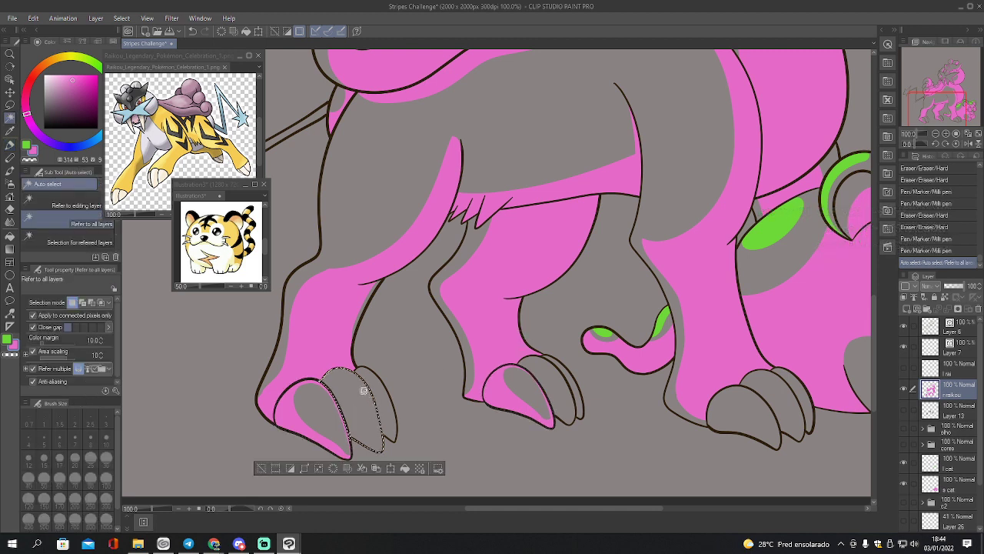
{"action": "key", "text": "p"}
{"action": "left_click_drag", "start_coordinate": [339, 380], "coordinate": [358, 418]}
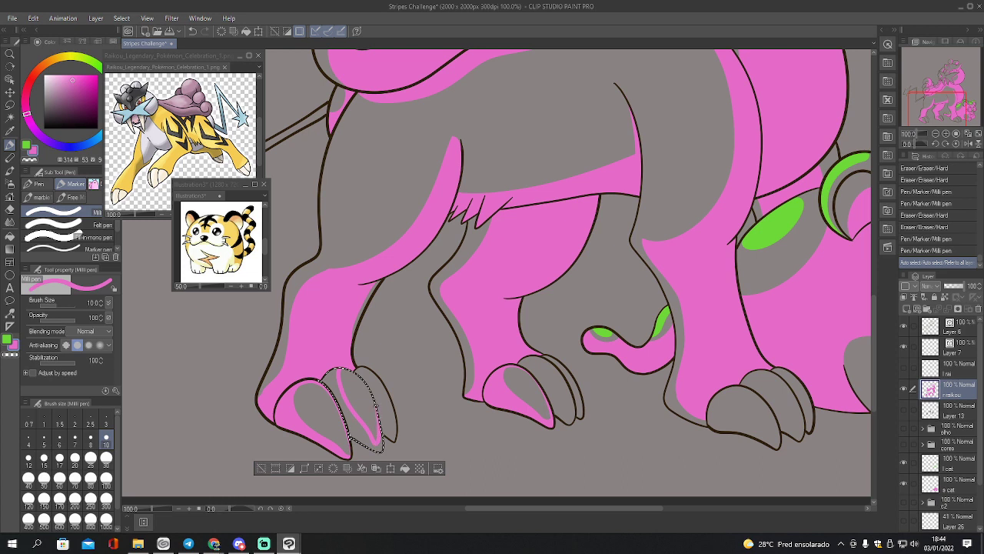
{"action": "left_click_drag", "start_coordinate": [363, 384], "coordinate": [353, 380]}
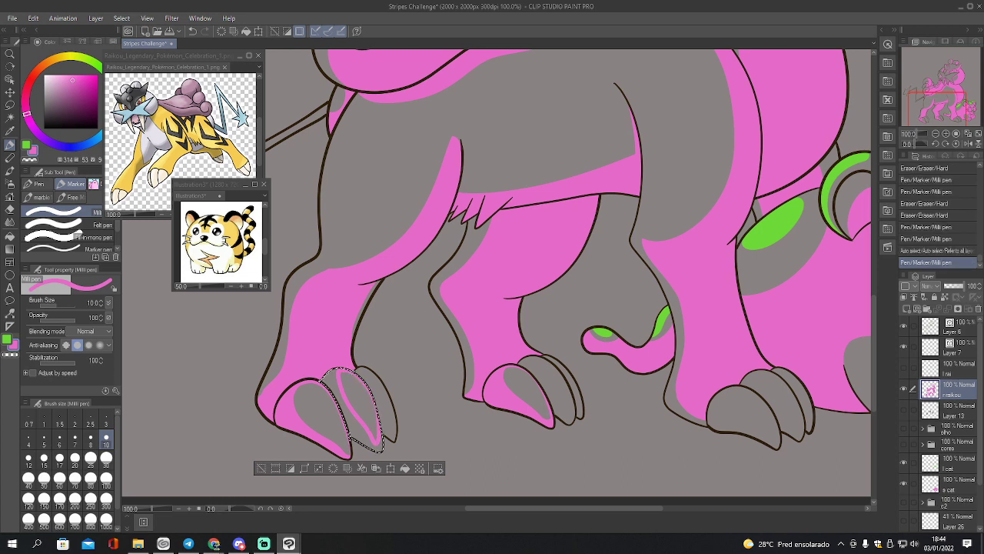
{"action": "key", "text": "g"}
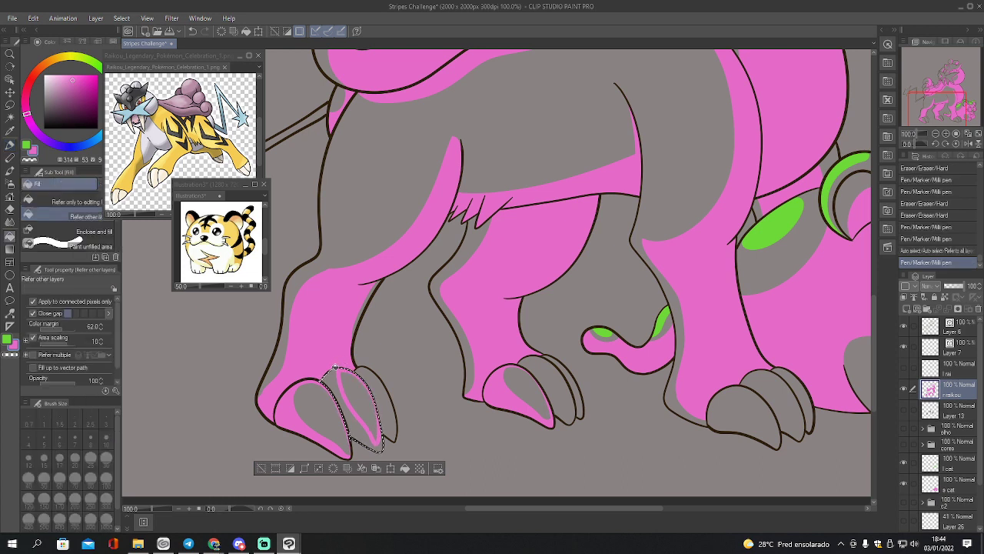
{"action": "left_click", "coordinate": [338, 376]}
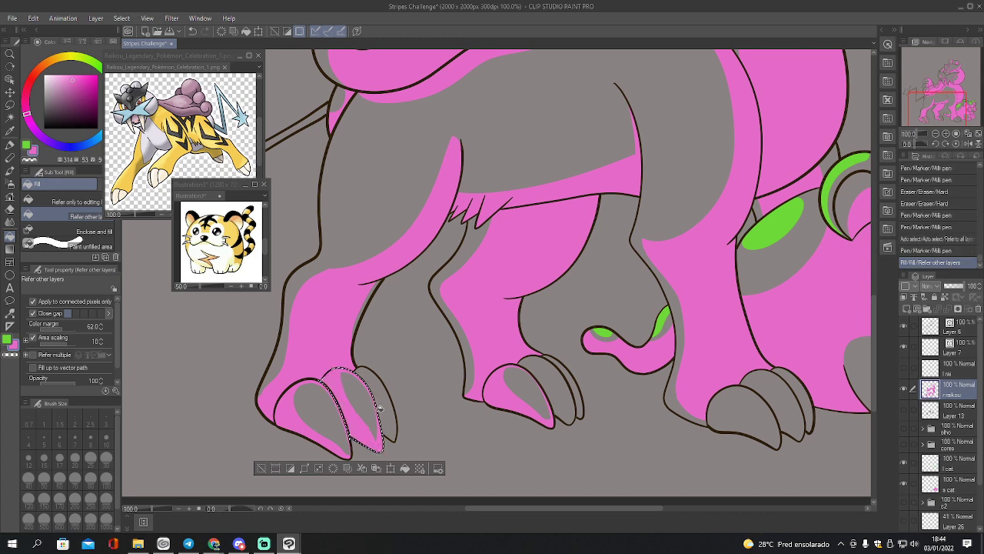
{"action": "key", "text": "p"}
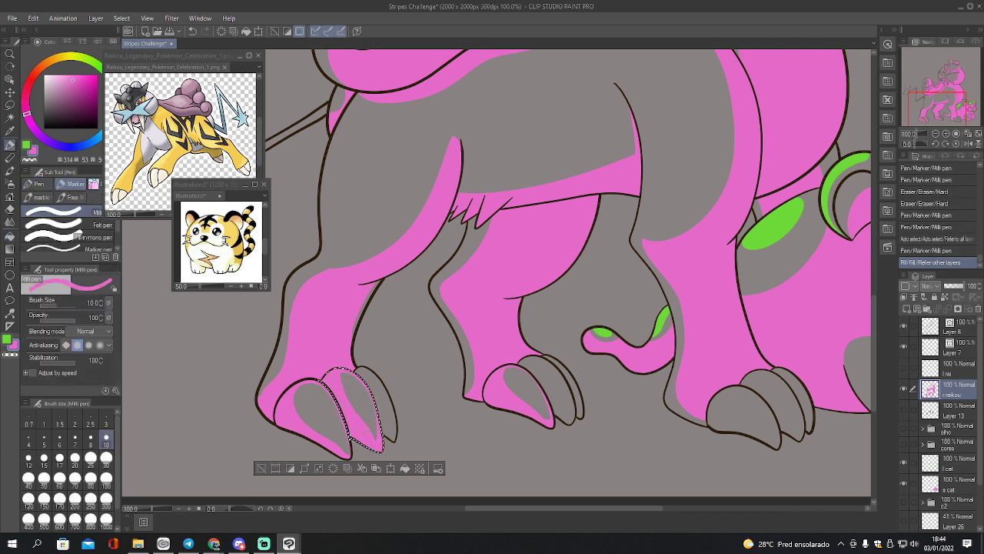
{"action": "left_click_drag", "start_coordinate": [372, 435], "coordinate": [378, 440]}
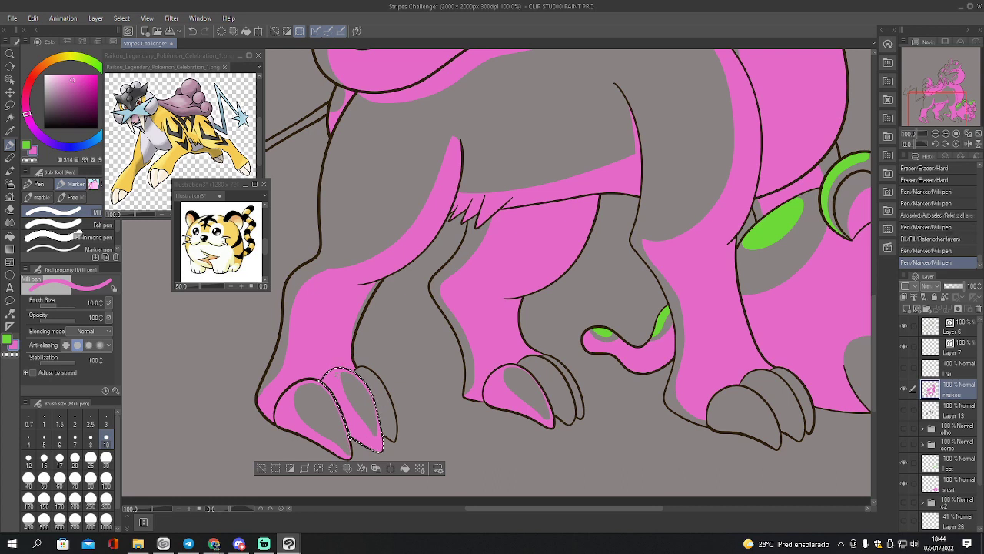
Fill the near hind paw's smallest claw pink, erase a light strip with the Hard eraser at size 15, and clean the claw edges with the Milli pen
{"action": "key", "text": "w"}
{"action": "left_click", "coordinate": [380, 414]}
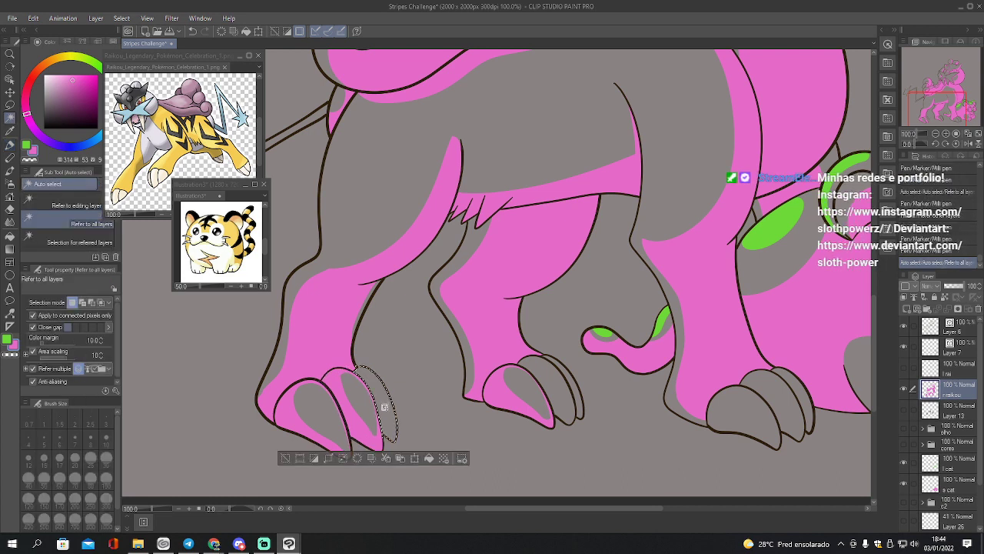
{"action": "key", "text": "e"}
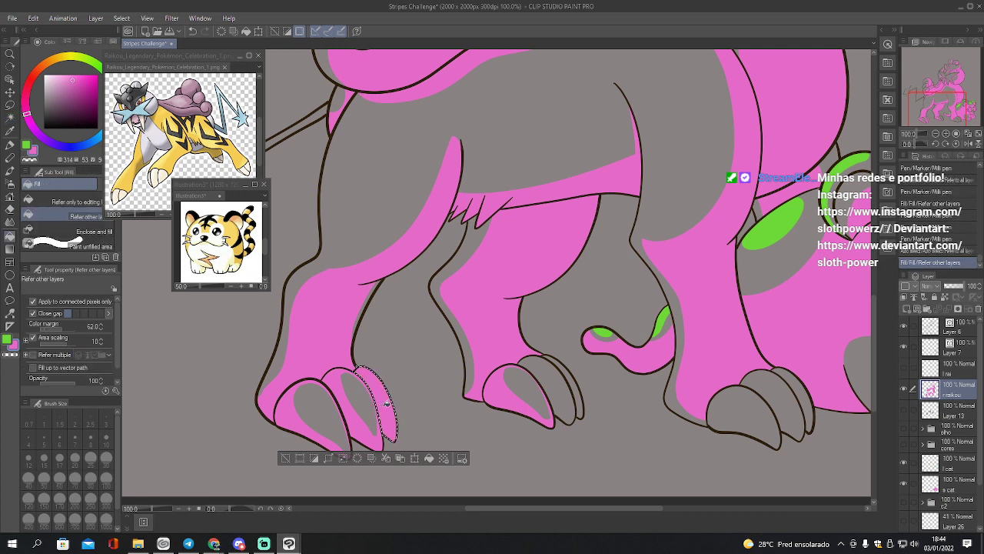
{"action": "key", "text": "bracketleft"}
{"action": "key", "text": "bracketleft"}
{"action": "key", "text": "bracketleft"}
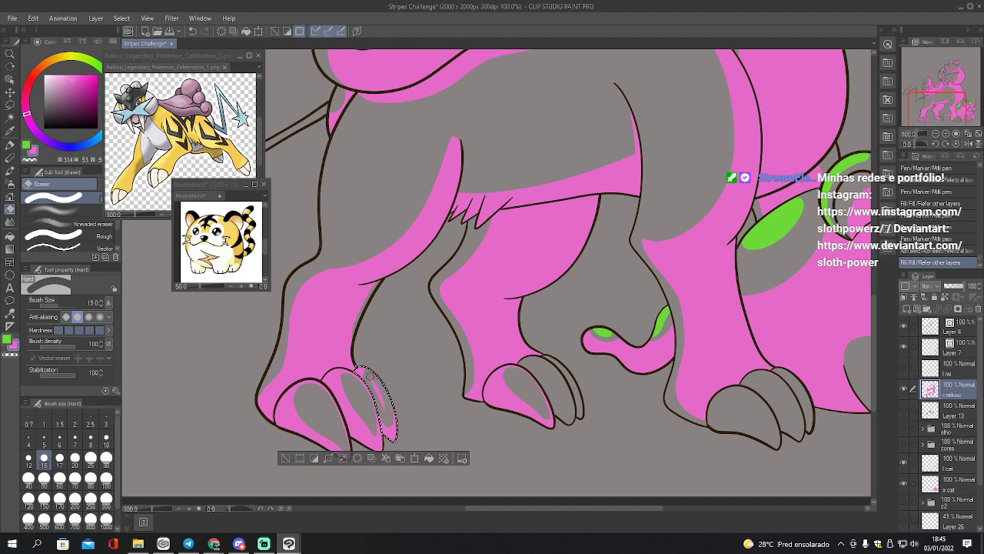
{"action": "key", "text": "p"}
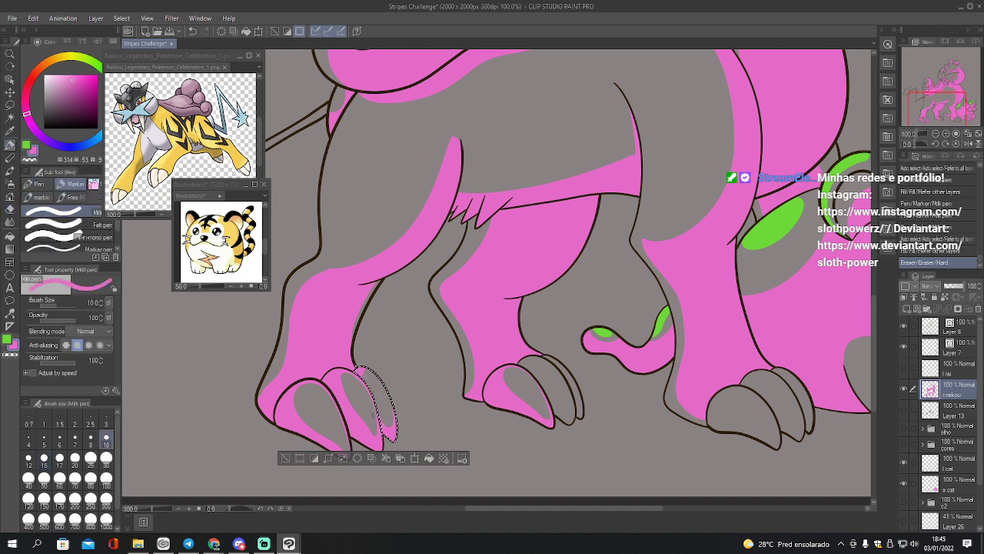
{"action": "left_click_drag", "start_coordinate": [395, 418], "coordinate": [392, 429]}
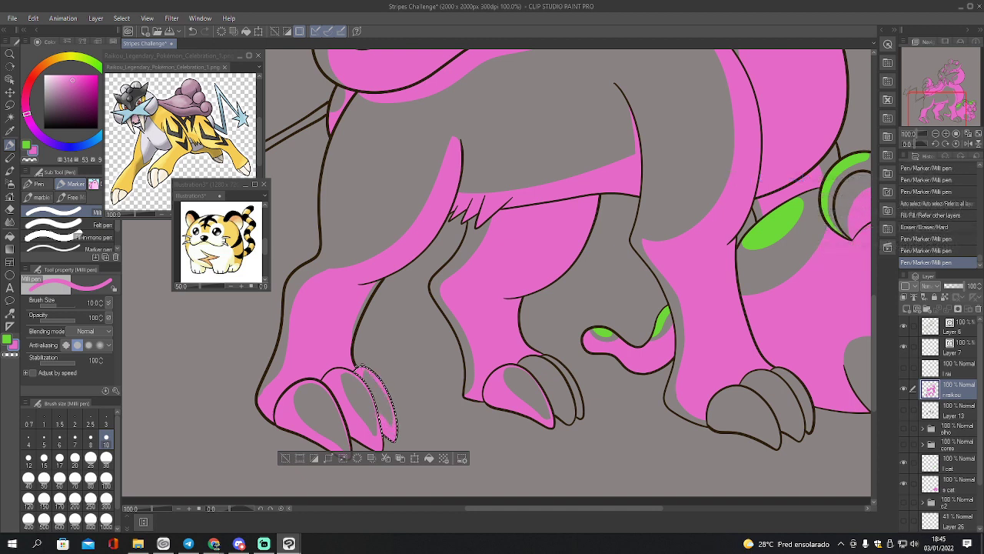
{"action": "left_click_drag", "start_coordinate": [373, 375], "coordinate": [390, 413]}
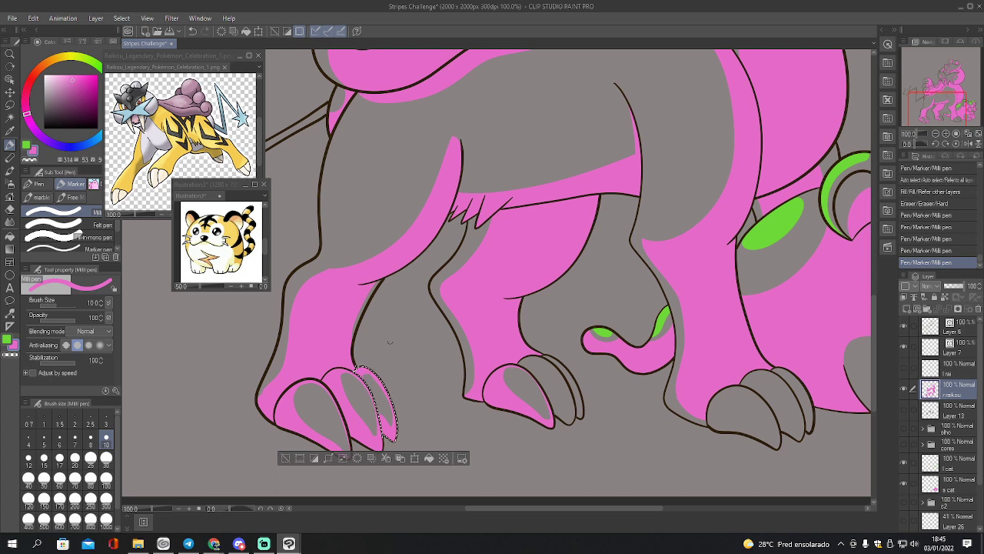
{"action": "key", "text": "ctrl+d"}
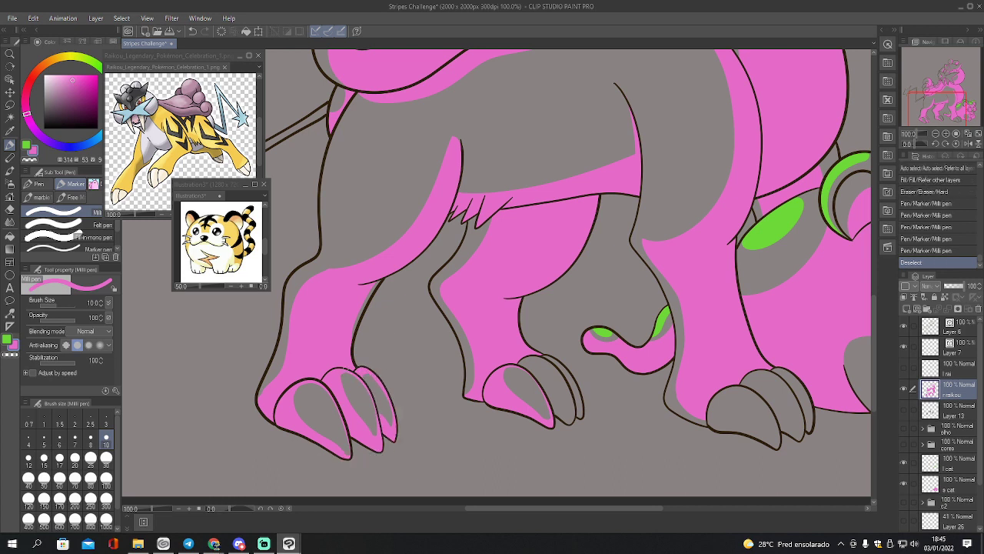
{"action": "mouse_move", "coordinate": [383, 439]}
{"action": "left_mouse_down"}
{"action": "mouse_move", "coordinate": [367, 382]}
{"action": "mouse_move", "coordinate": [379, 377]}
{"action": "left_mouse_up"}
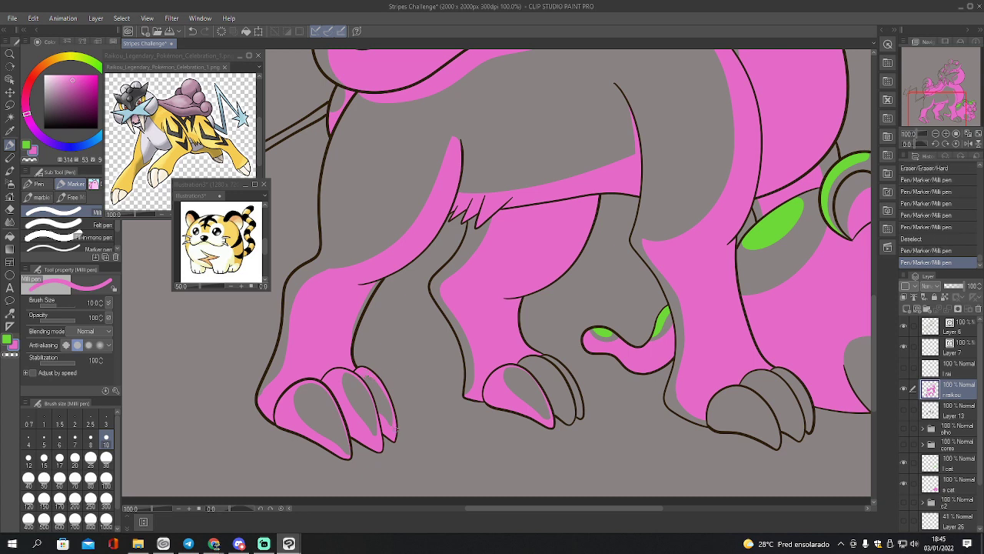
Select the far hind paw's middle claw and the front paw's largest claw, and outline and fill the middle claw's shadow pink
{"action": "key", "text": "w"}
{"action": "left_click", "coordinate": [553, 385]}
{"action": "left_click", "coordinate": [731, 405], "text": "shift"}
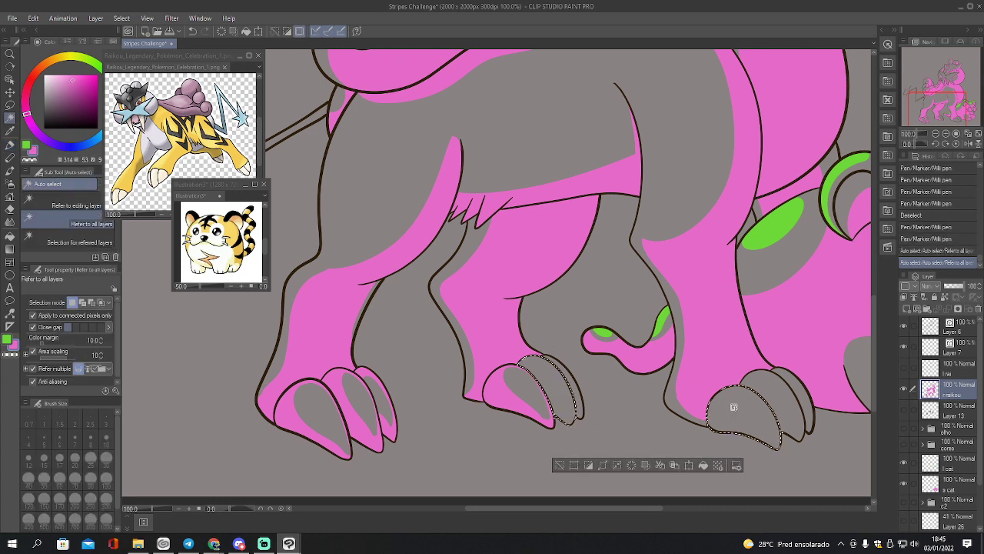
{"action": "key", "text": "p"}
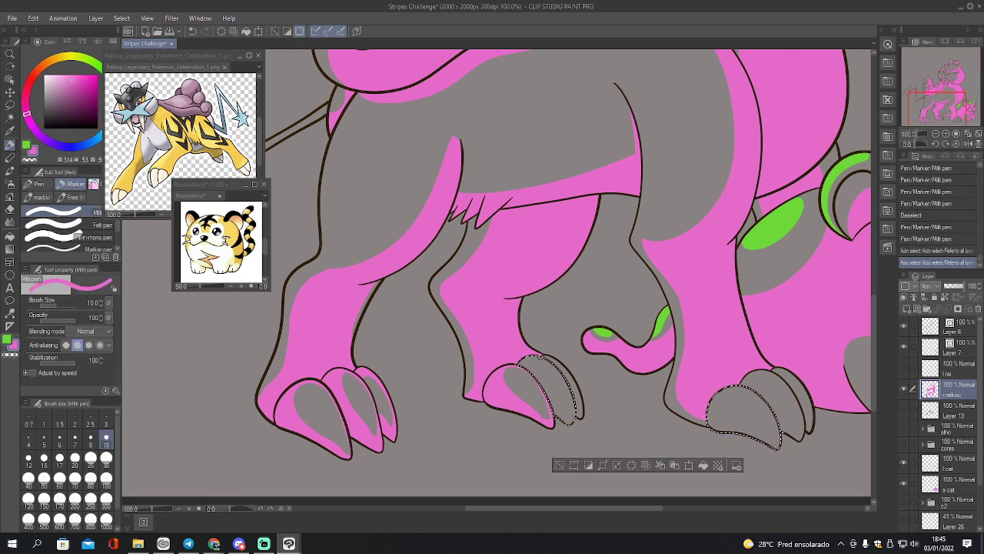
{"action": "mouse_move", "coordinate": [536, 355]}
{"action": "left_mouse_down"}
{"action": "mouse_move", "coordinate": [540, 380]}
{"action": "mouse_move", "coordinate": [569, 417]}
{"action": "mouse_move", "coordinate": [572, 392]}
{"action": "left_mouse_up"}
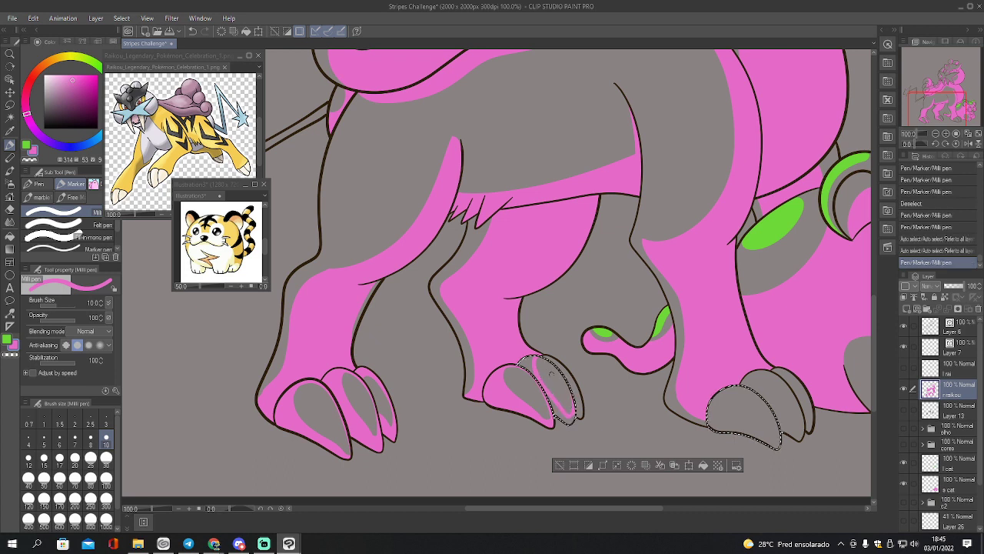
{"action": "key", "text": "g"}
{"action": "left_click", "coordinate": [531, 365]}
{"action": "left_click", "coordinate": [566, 415]}
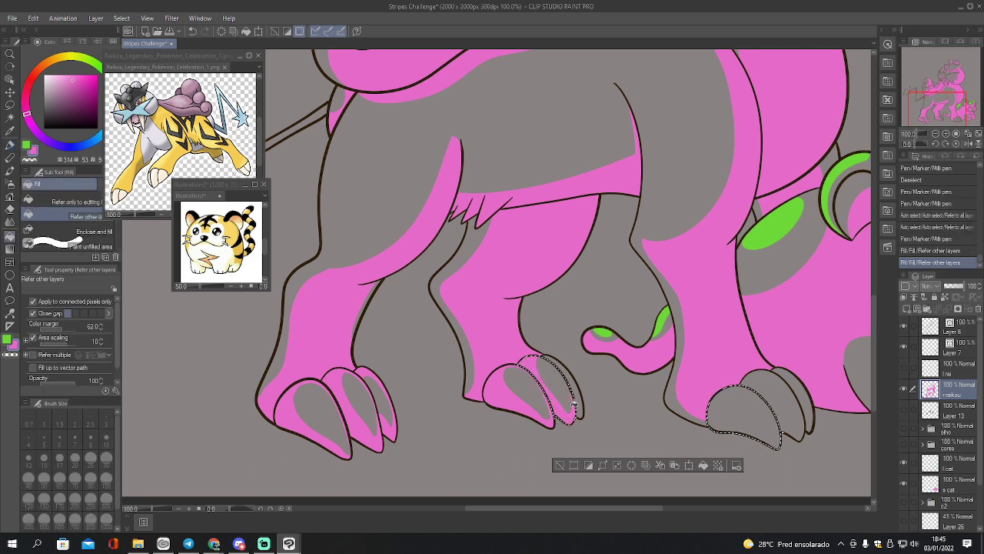
Outline the shadow on the front paw's largest claw with the Milli pen, fill it pink and clear the selection
{"action": "left_click_drag", "start_coordinate": [939, 98], "coordinate": [953, 103]}
{"action": "key", "text": "p"}
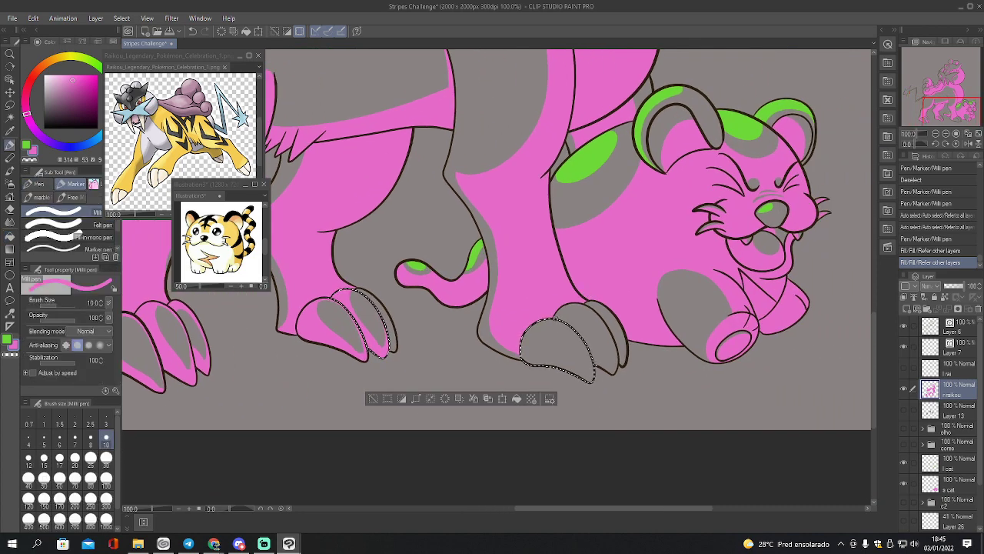
{"action": "left_click_drag", "start_coordinate": [538, 327], "coordinate": [592, 369]}
{"action": "key", "text": "g"}
{"action": "left_click", "coordinate": [571, 361]}
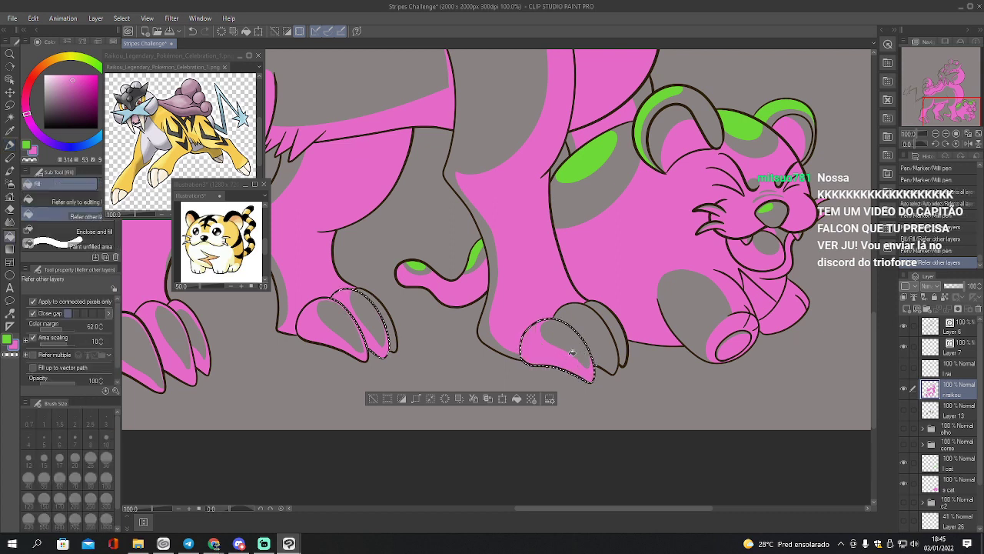
{"action": "key", "text": "ctrl+d"}
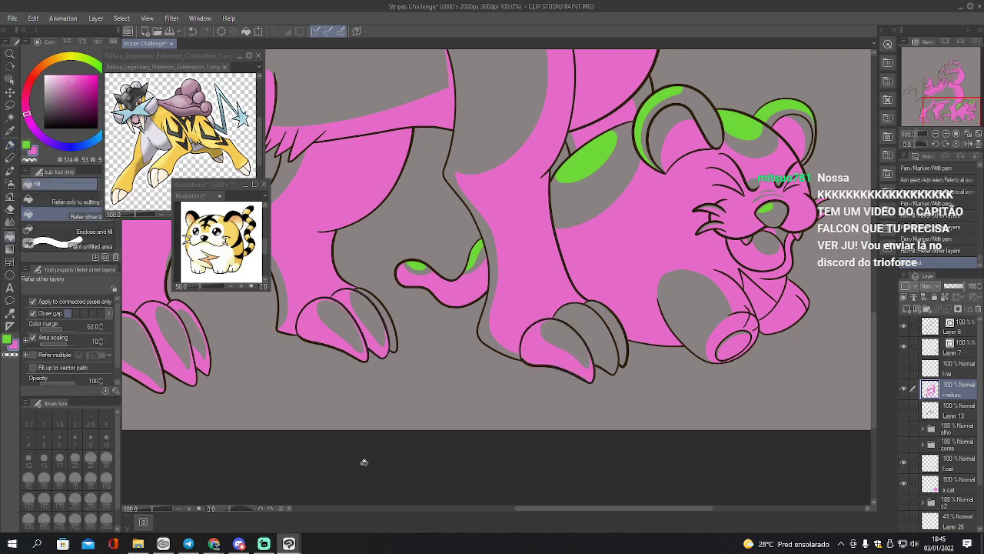
Select the far hind paw's smallest claw, draw its shadow edge with the Milli pen, fill the shadow pink and deselect
{"action": "key", "text": "w"}
{"action": "left_click", "coordinate": [386, 336]}
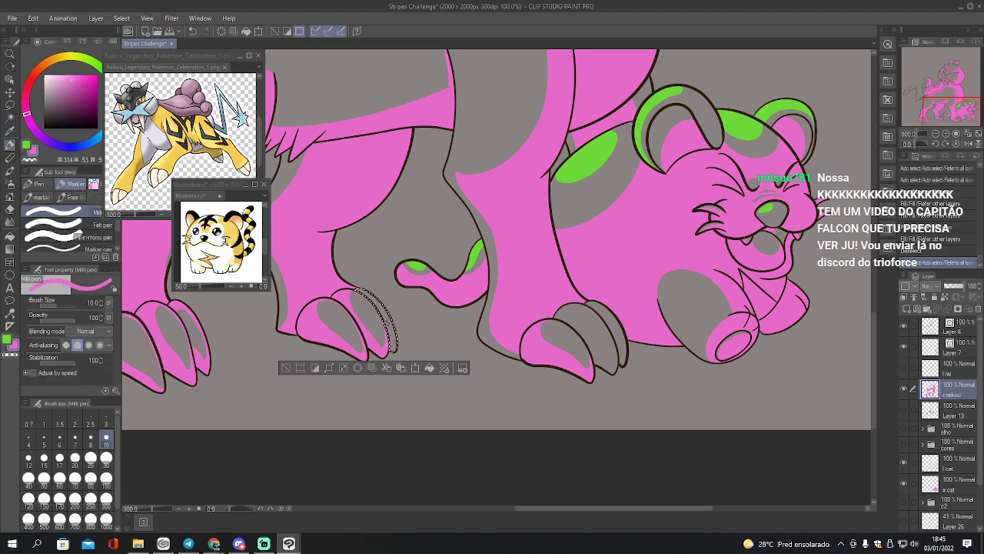
{"action": "key", "text": "p"}
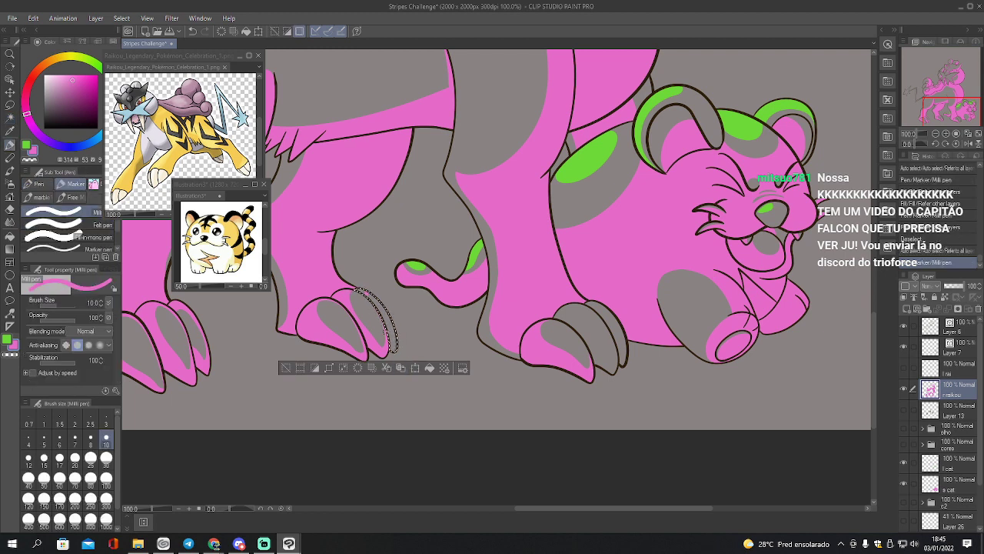
{"action": "key", "text": "g"}
{"action": "left_click", "coordinate": [390, 334]}
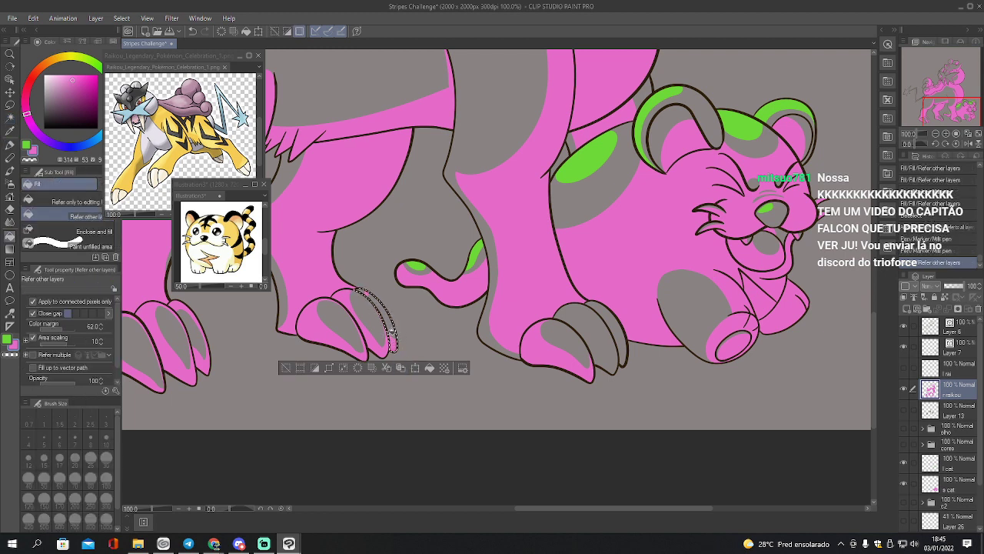
{"action": "left_click", "coordinate": [360, 290]}
{"action": "key", "text": "ctrl+d"}
Select the front paw's middle claw, draw its shadow edge with the Milli pen and fill the shadow areas pink
{"action": "key", "text": "w"}
{"action": "left_click", "coordinate": [594, 324]}
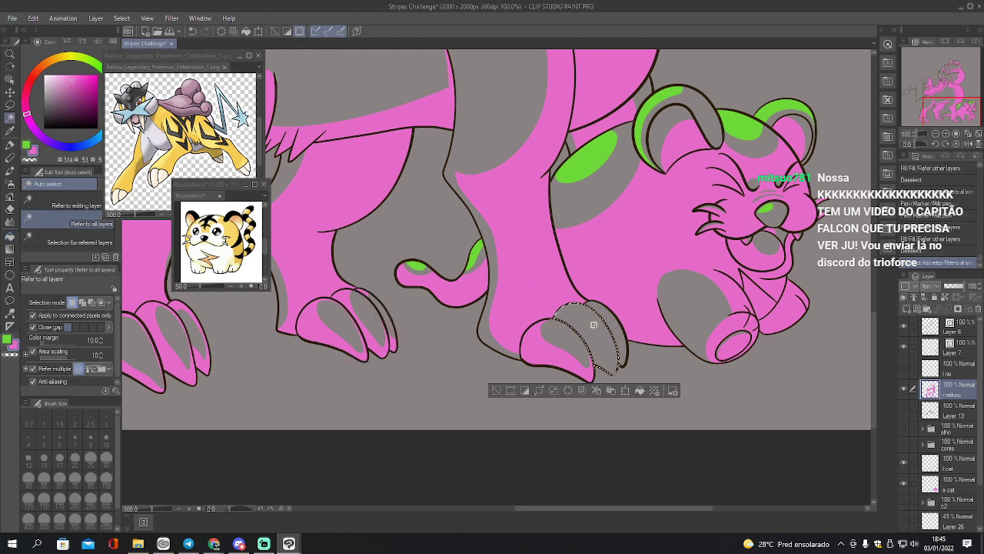
{"action": "key", "text": "p"}
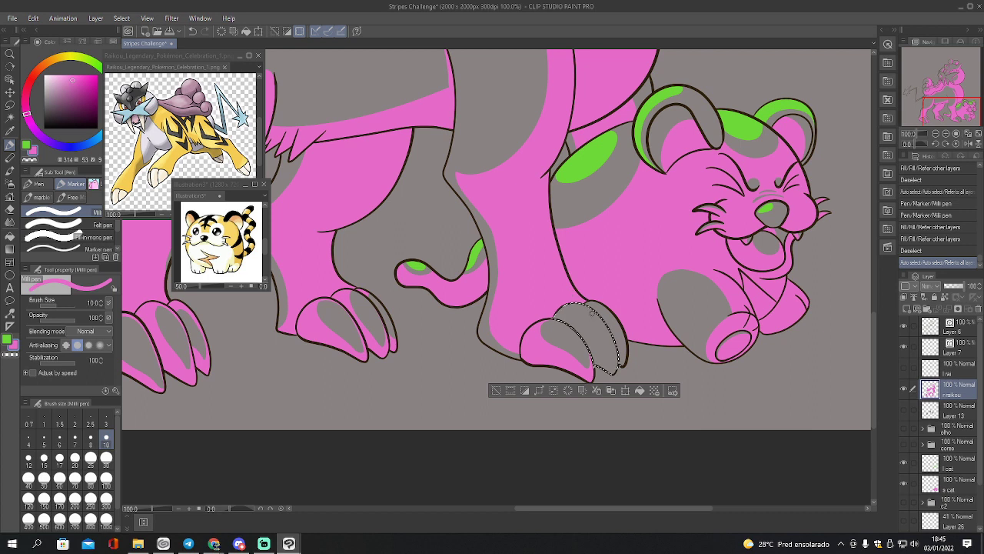
{"action": "mouse_move", "coordinate": [586, 305]}
{"action": "left_mouse_down"}
{"action": "mouse_move", "coordinate": [570, 323]}
{"action": "mouse_move", "coordinate": [613, 367]}
{"action": "left_mouse_up"}
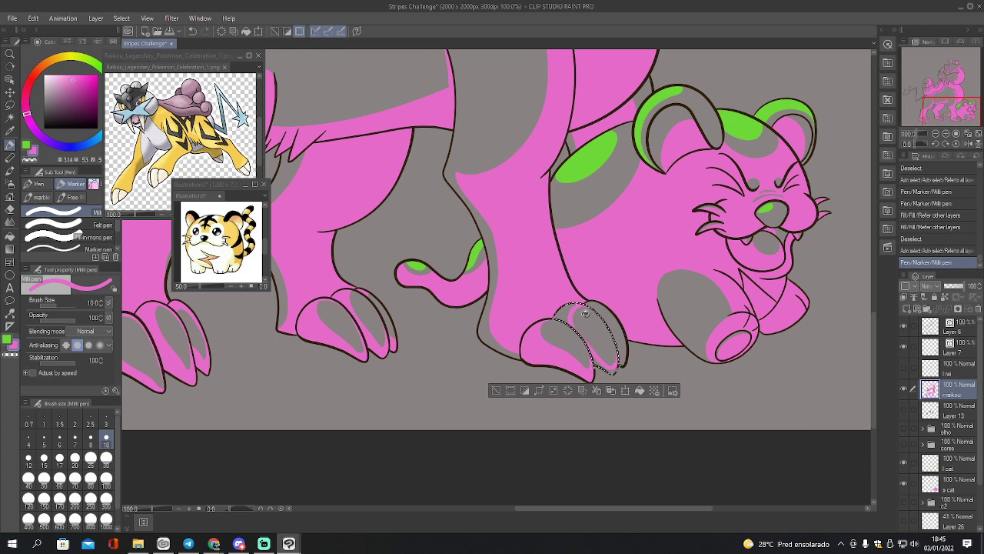
{"action": "key", "text": "g"}
{"action": "left_click", "coordinate": [565, 313]}
{"action": "left_click", "coordinate": [599, 353]}
{"action": "left_click", "coordinate": [596, 361]}
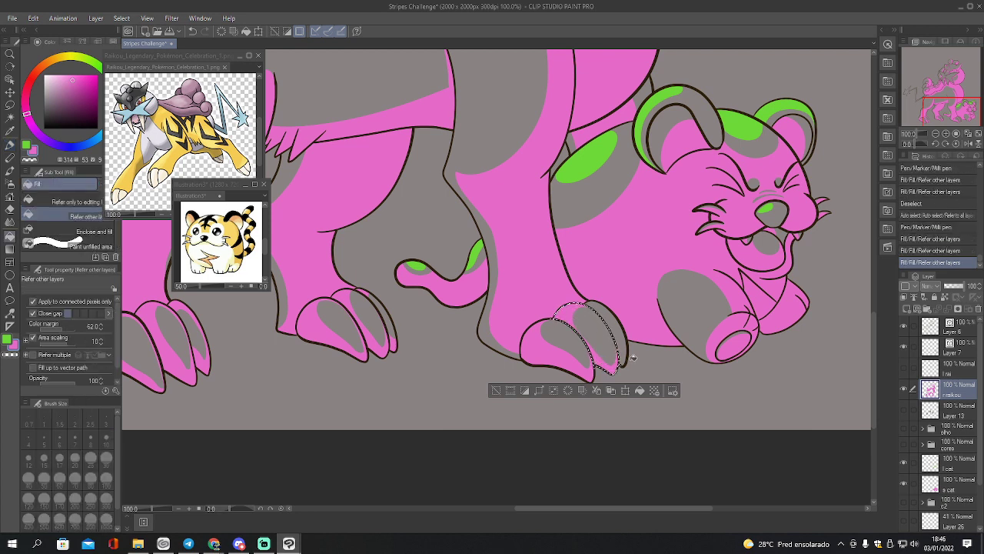
Select the front paw's smallest claw, draw its shadow edge with the Milli pen and fill the tip's shadow pink
{"action": "key", "text": "w"}
{"action": "left_click", "coordinate": [617, 317]}
{"action": "key", "text": "p"}
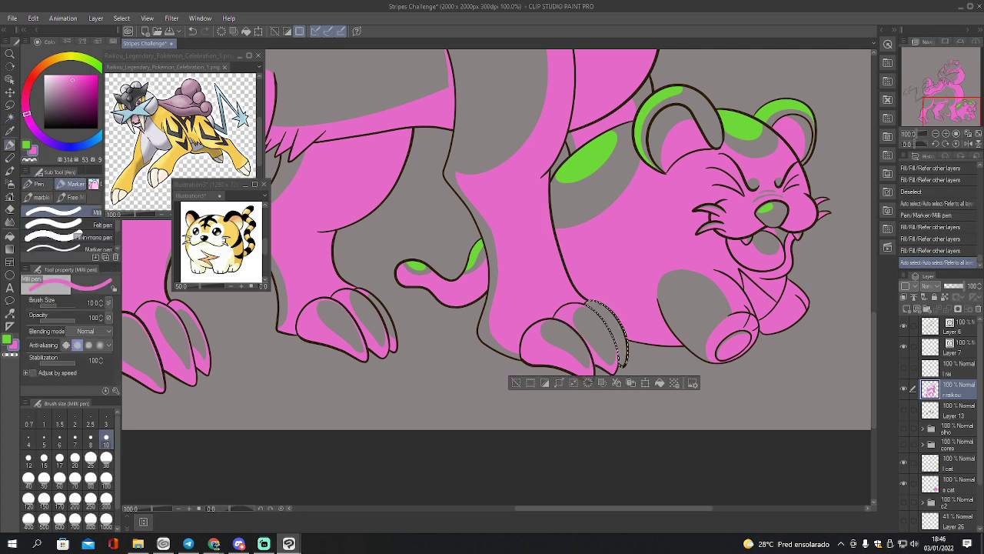
{"action": "left_click_drag", "start_coordinate": [598, 308], "coordinate": [621, 359]}
{"action": "key", "text": "g"}
{"action": "left_click", "coordinate": [622, 355]}
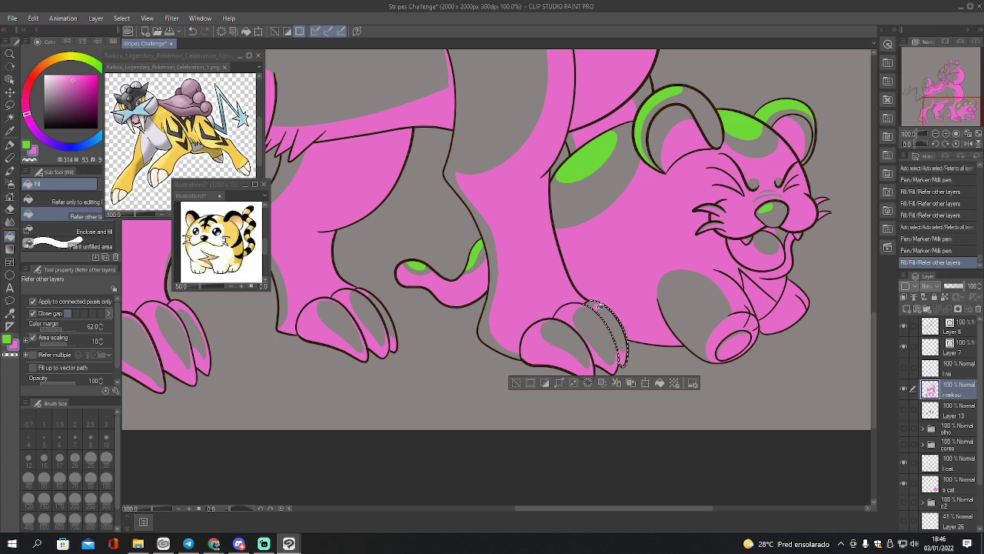
{"action": "left_click", "coordinate": [601, 306]}
{"action": "key", "text": "ctrl+z"}
{"action": "left_click", "coordinate": [594, 304]}
{"action": "key", "text": "ctrl+z"}
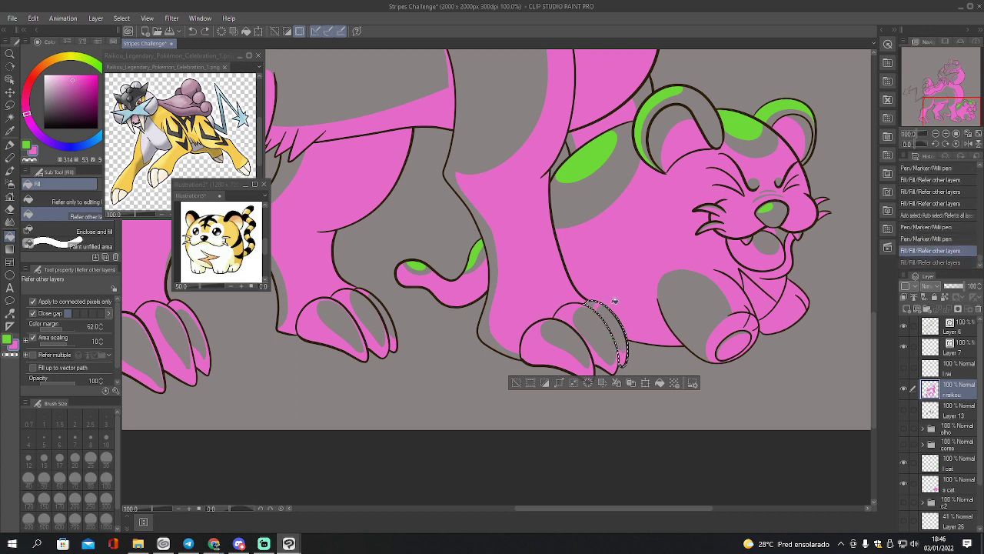
Fill the outer edge of the front paw's smallest claw pink and clear the selection
{"action": "left_click", "coordinate": [616, 299]}
{"action": "key", "text": "ctrl+d"}
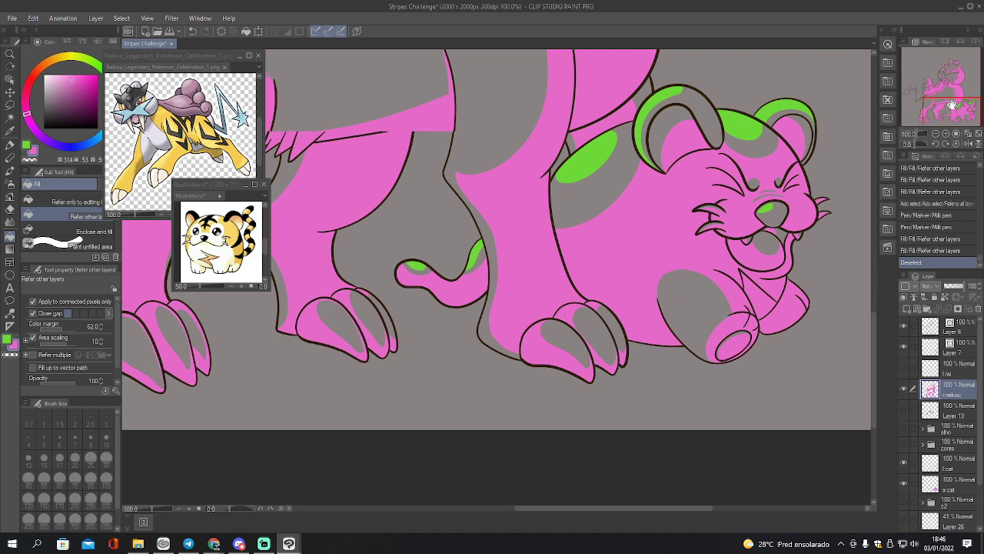
Select Raikou's lightning tail and draw pink shadow breaks at its lower bend, at the star joint and along the upper segment
{"action": "left_click_drag", "start_coordinate": [947, 94], "coordinate": [935, 91]}
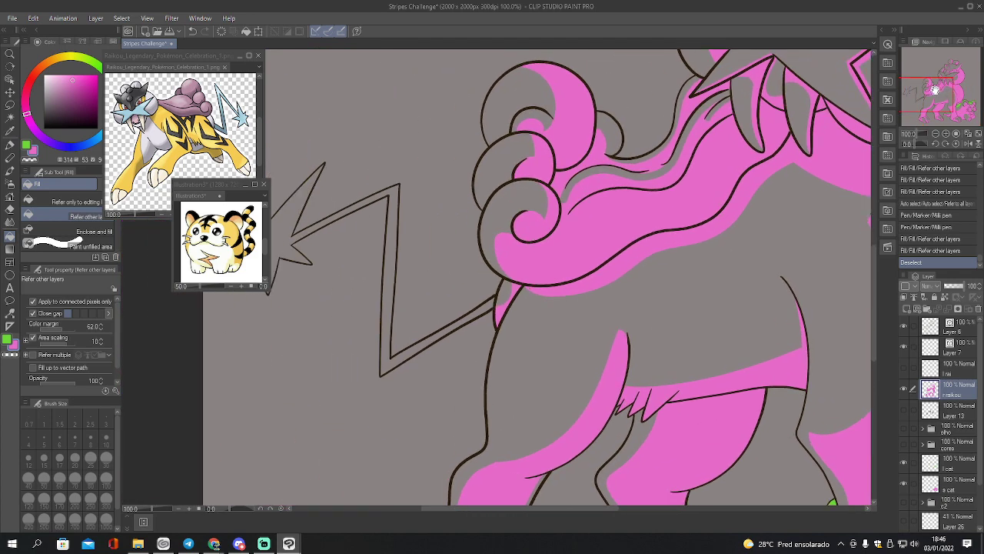
{"action": "key", "text": "w"}
{"action": "left_click", "coordinate": [413, 354]}
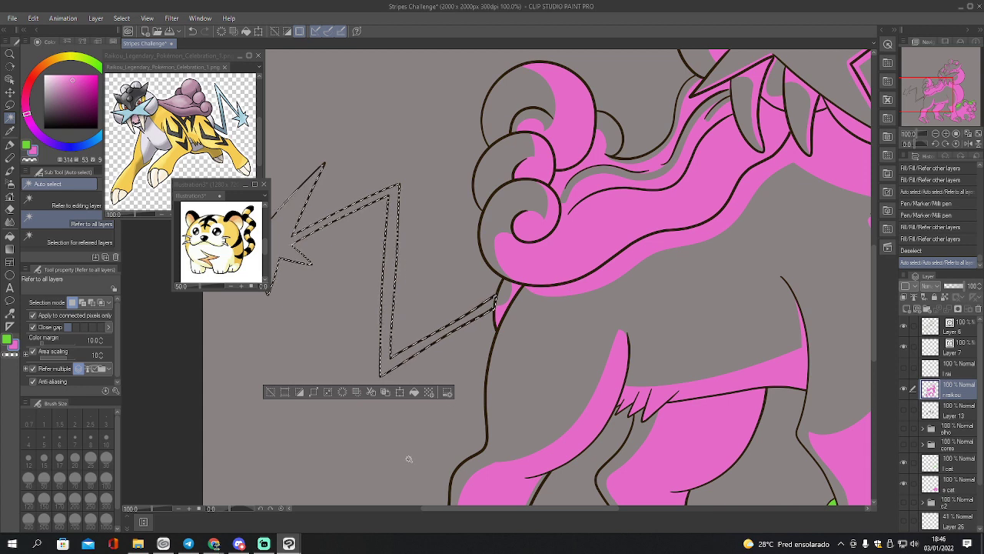
{"action": "key", "text": "p"}
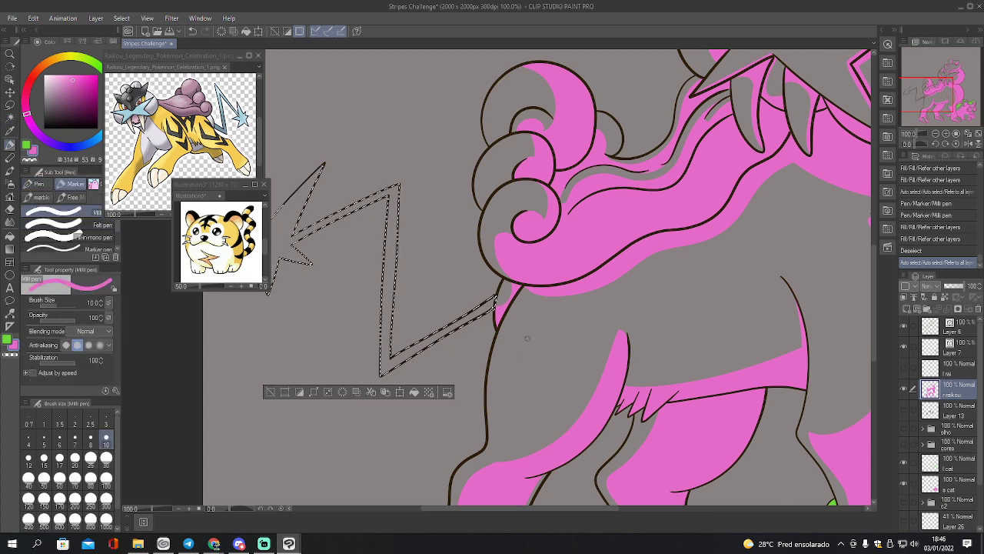
{"action": "left_click_drag", "start_coordinate": [392, 363], "coordinate": [381, 376]}
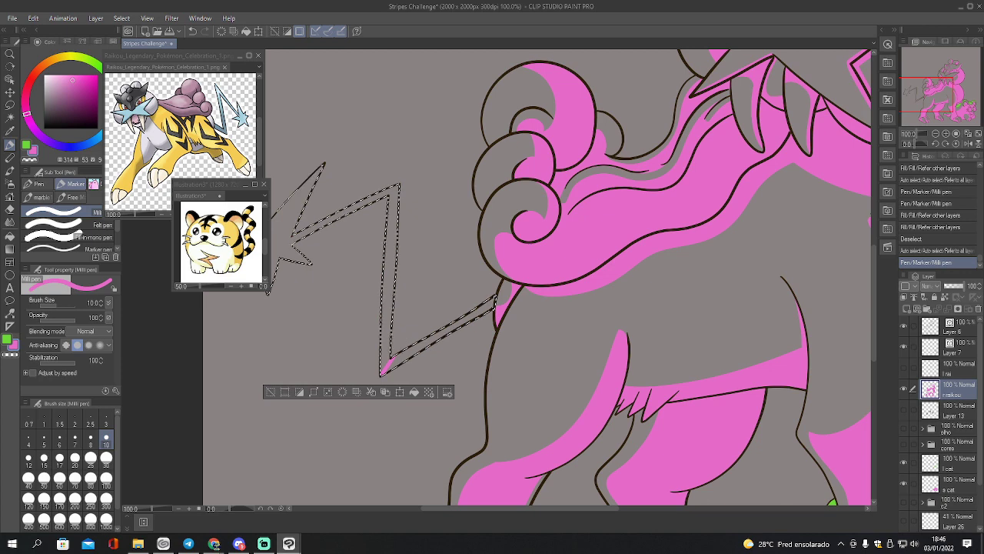
{"action": "left_click_drag", "start_coordinate": [403, 338], "coordinate": [617, 376]}
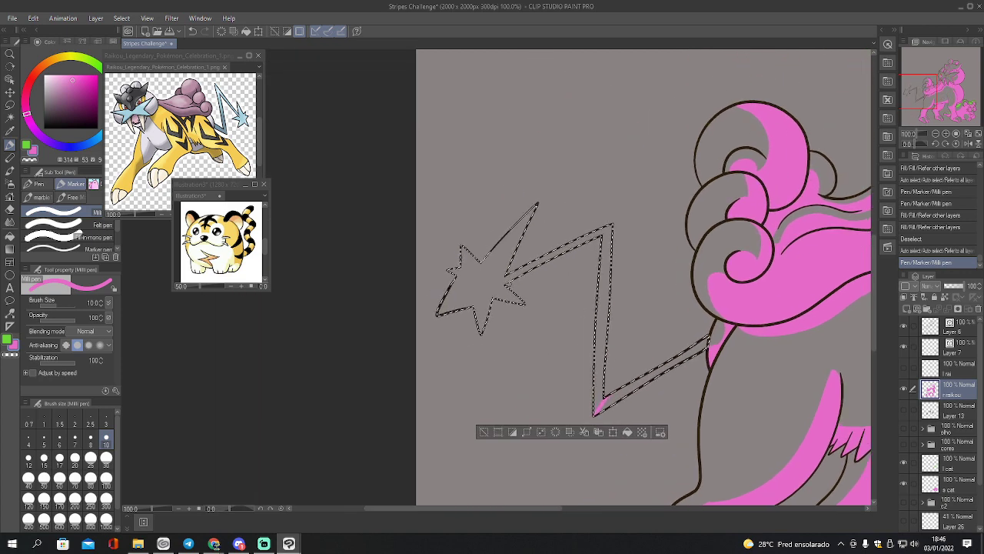
{"action": "left_click_drag", "start_coordinate": [504, 275], "coordinate": [511, 282]}
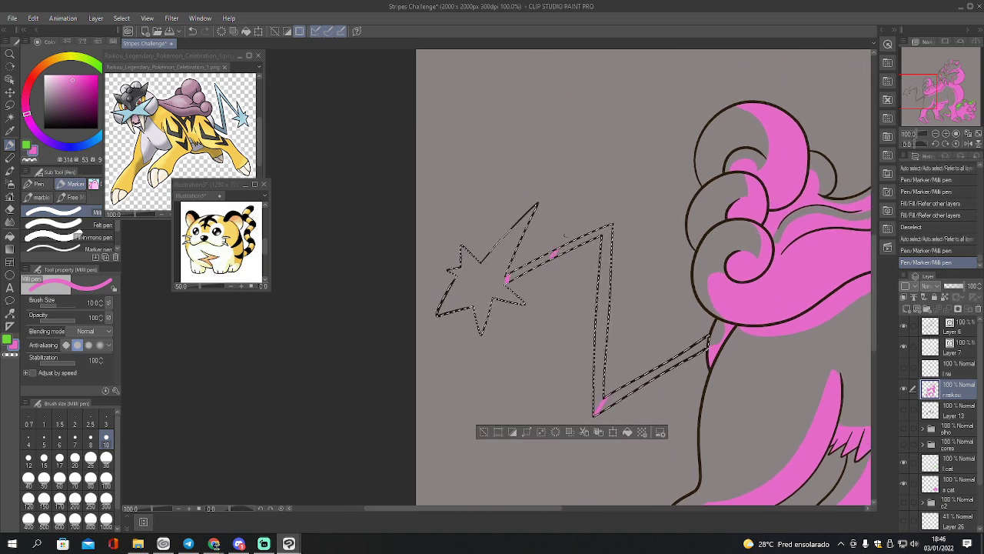
{"action": "left_click_drag", "start_coordinate": [565, 236], "coordinate": [567, 233]}
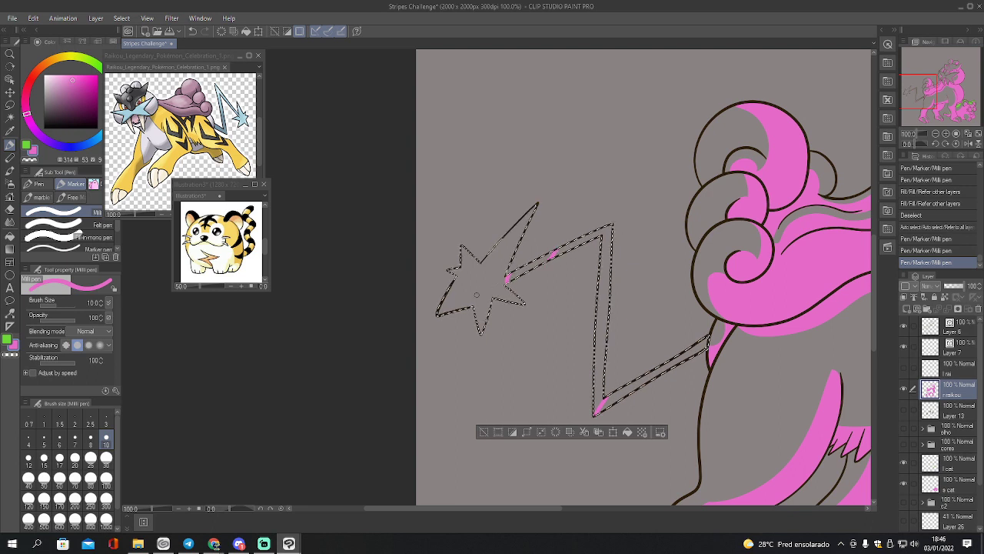
Draw a curved shadow edge across the tail's star, and fill the star's lower side and the tail's lowest segment pink
{"action": "left_click_drag", "start_coordinate": [492, 270], "coordinate": [512, 230]}
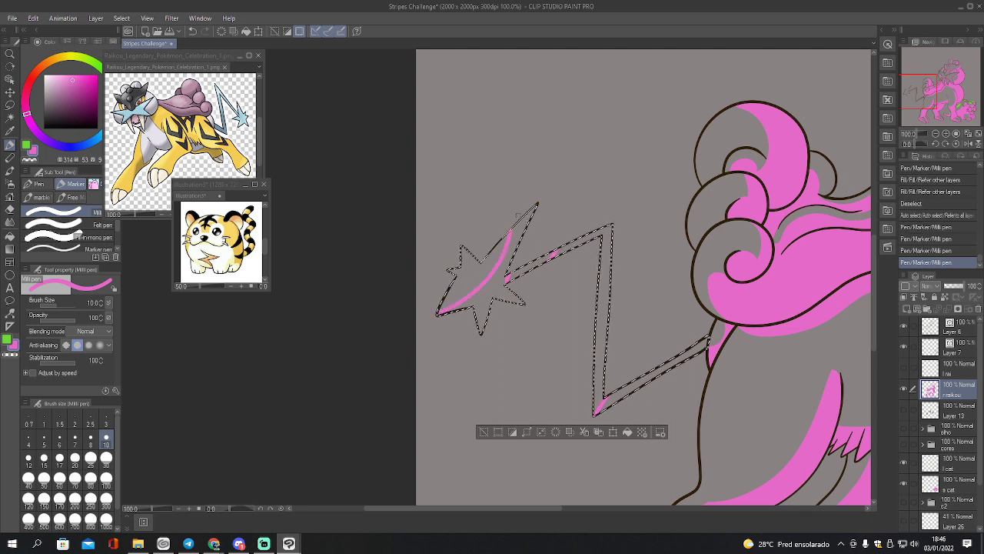
{"action": "key", "text": "g"}
{"action": "left_click", "coordinate": [496, 287]}
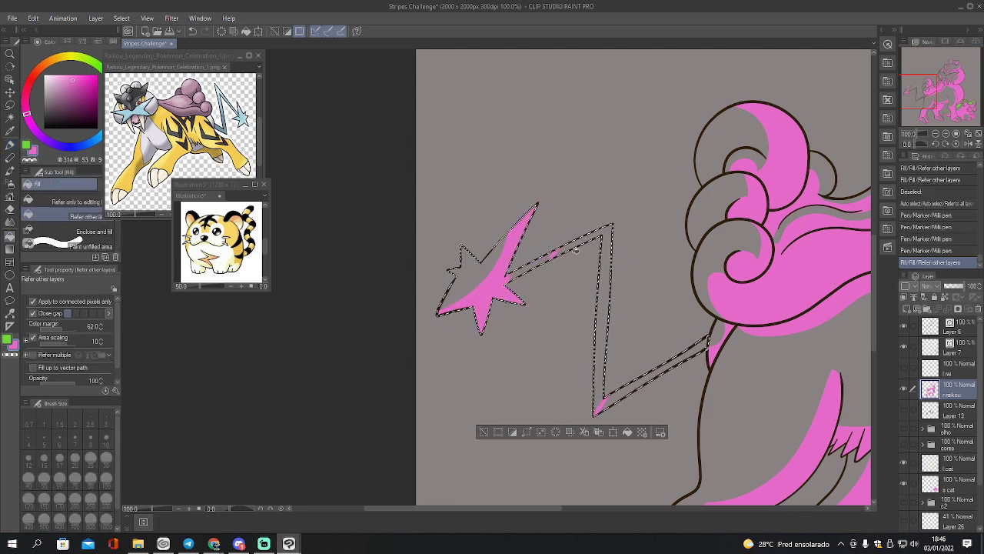
{"action": "left_click", "coordinate": [666, 362]}
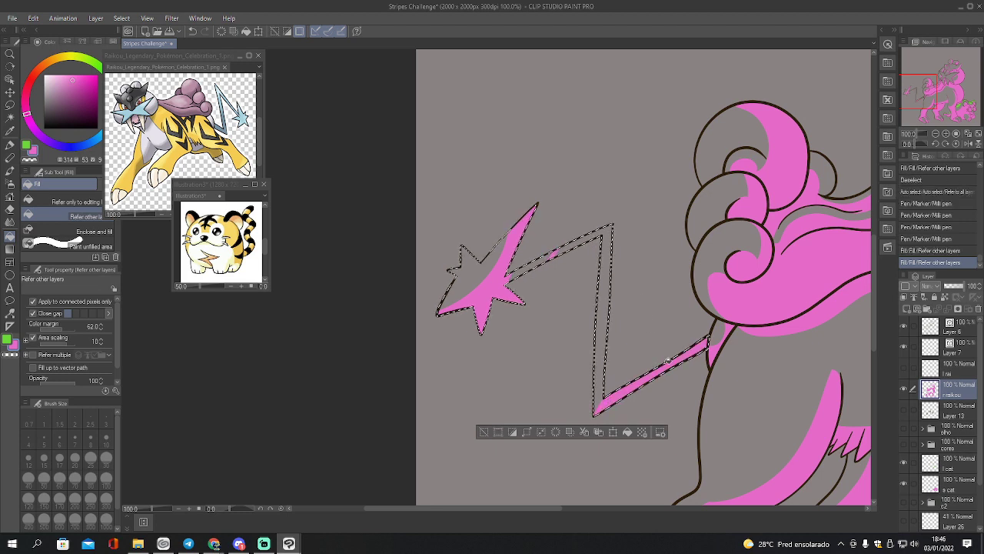
Mark the shadow break at the tail's upper bend with the Milli pen and fill the upper segment pink
{"action": "key", "text": "p"}
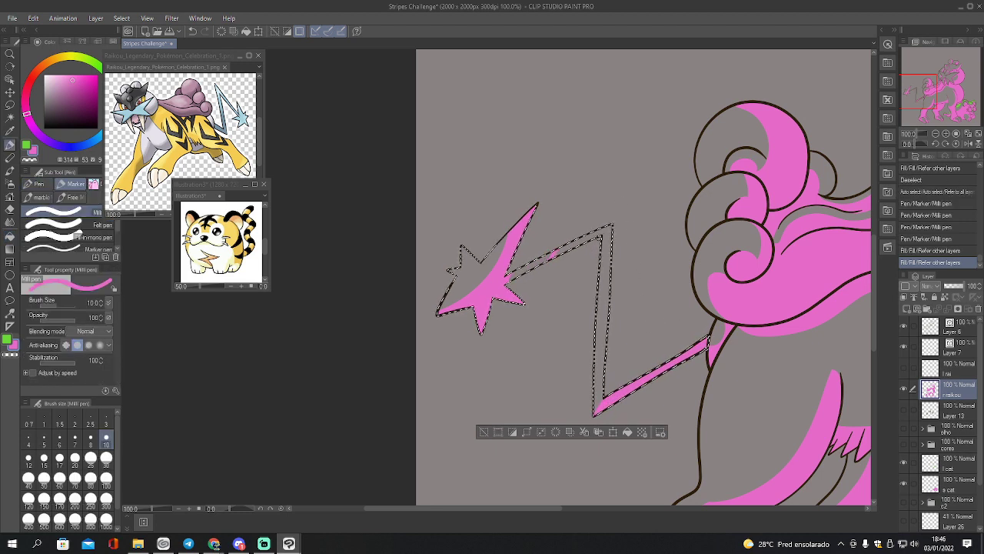
{"action": "left_click_drag", "start_coordinate": [613, 219], "coordinate": [603, 237]}
{"action": "key", "text": "g"}
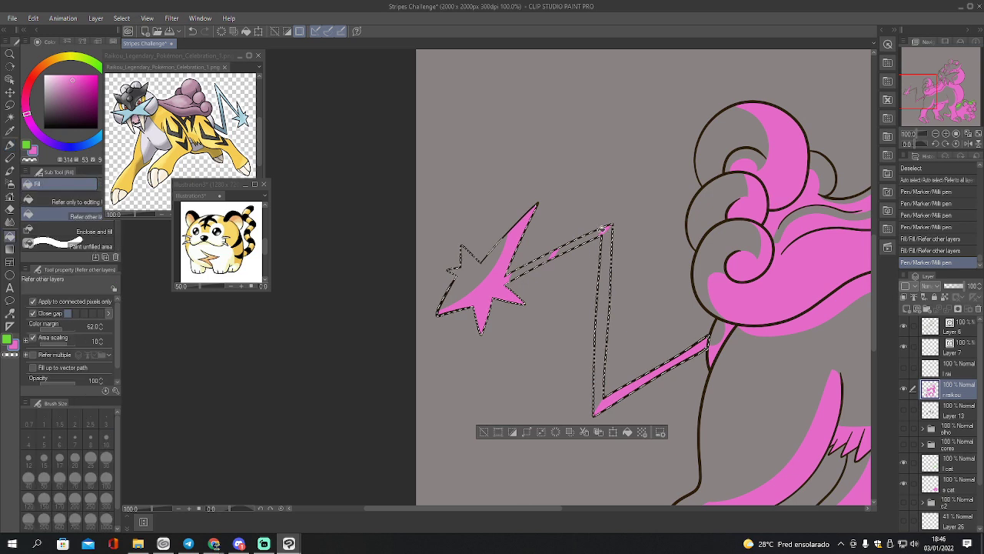
{"action": "left_click", "coordinate": [603, 235]}
Trim the pink shadow at the tail's upper and lower bends with the Hard eraser at size 15
{"action": "key", "text": "e"}
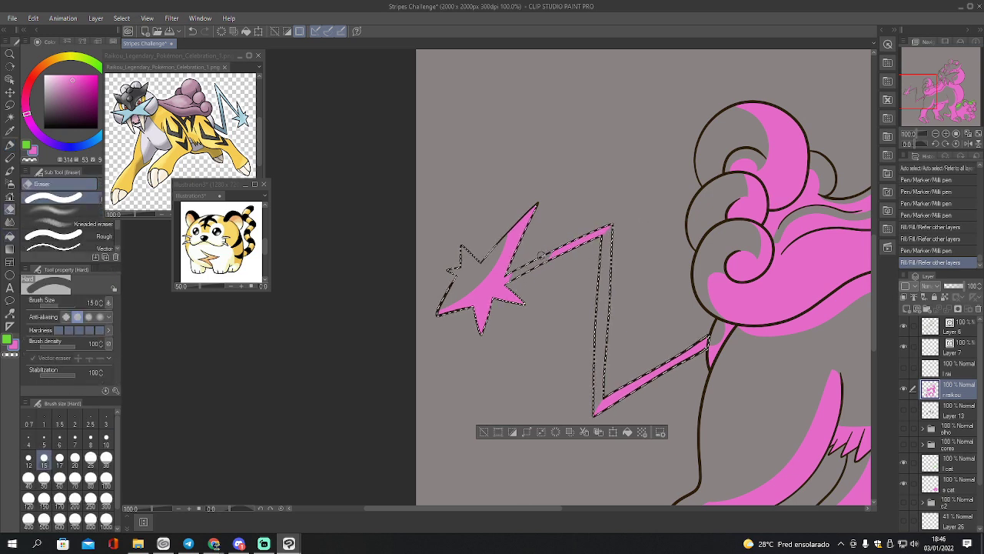
{"action": "left_click_drag", "start_coordinate": [610, 223], "coordinate": [612, 220]}
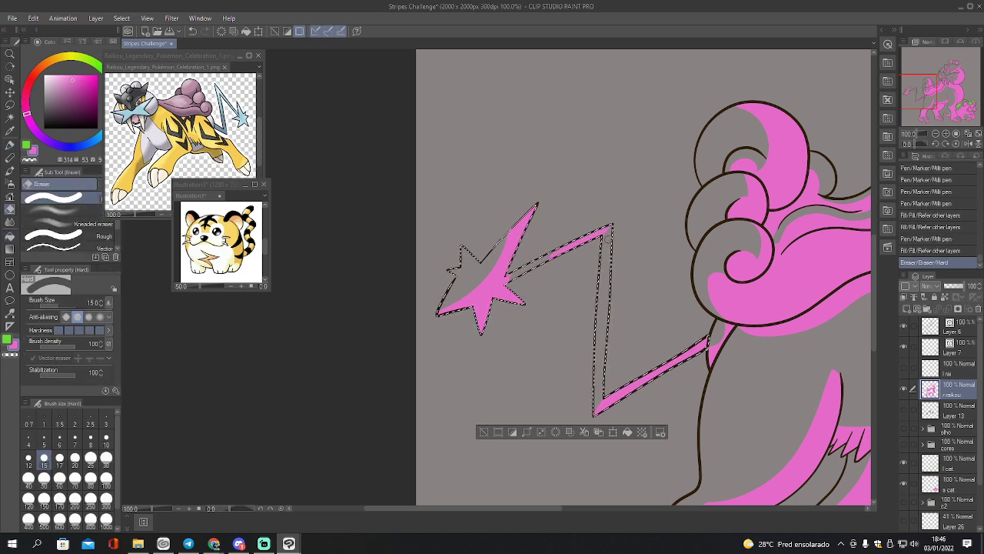
{"action": "left_click", "coordinate": [615, 228]}
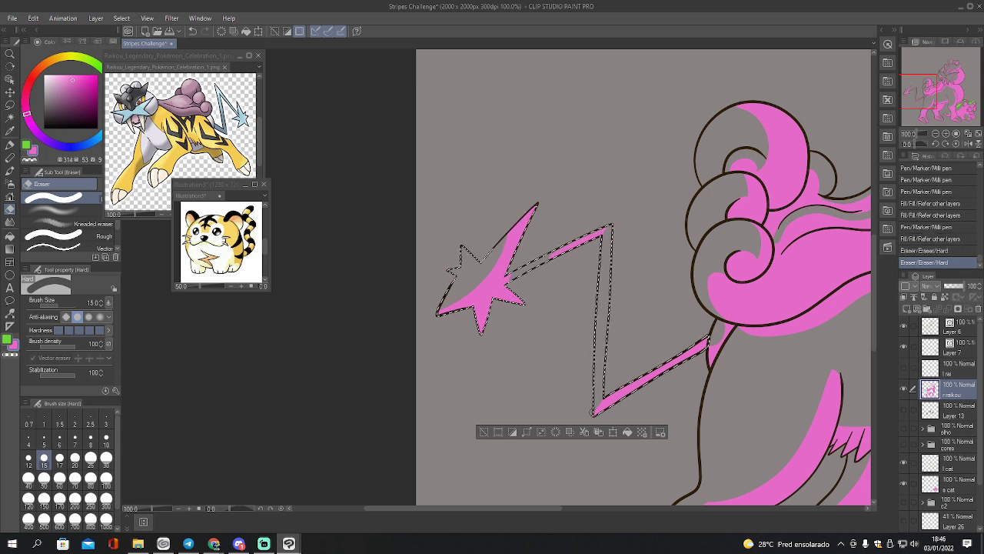
{"action": "left_click", "coordinate": [600, 395]}
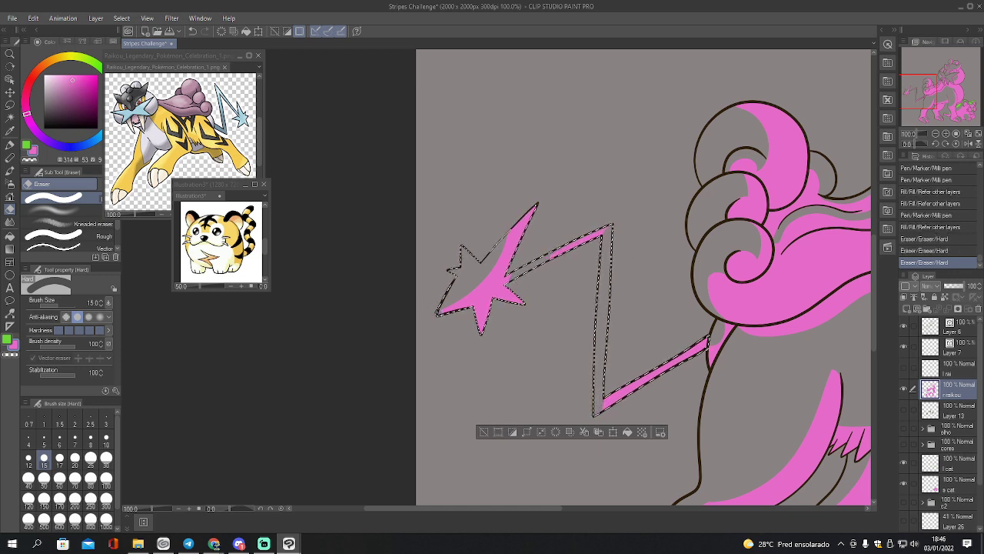
Thin the pink shadow along the star's long spike and trim its lower points with the Hard eraser
{"action": "left_click_drag", "start_coordinate": [515, 228], "coordinate": [553, 193]}
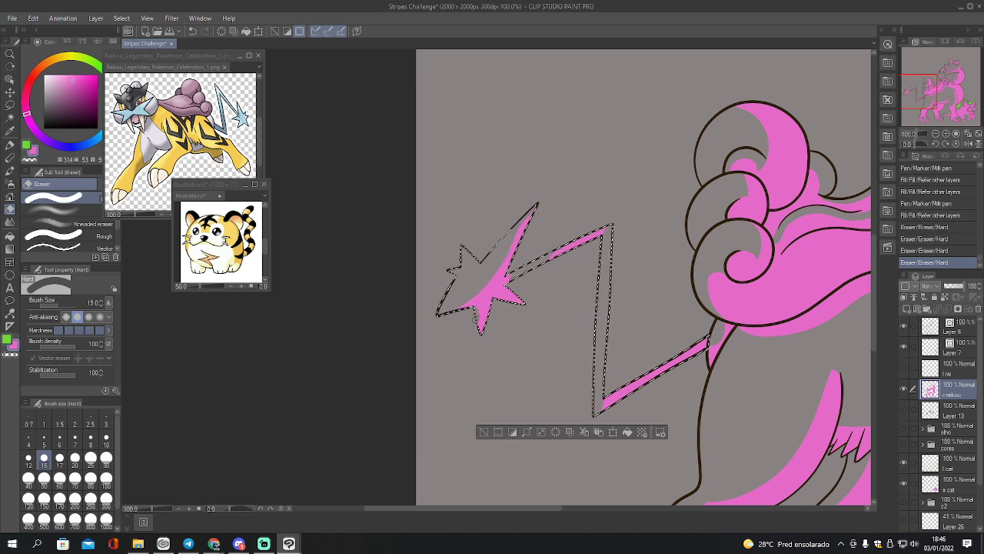
{"action": "left_click_drag", "start_coordinate": [476, 322], "coordinate": [500, 304]}
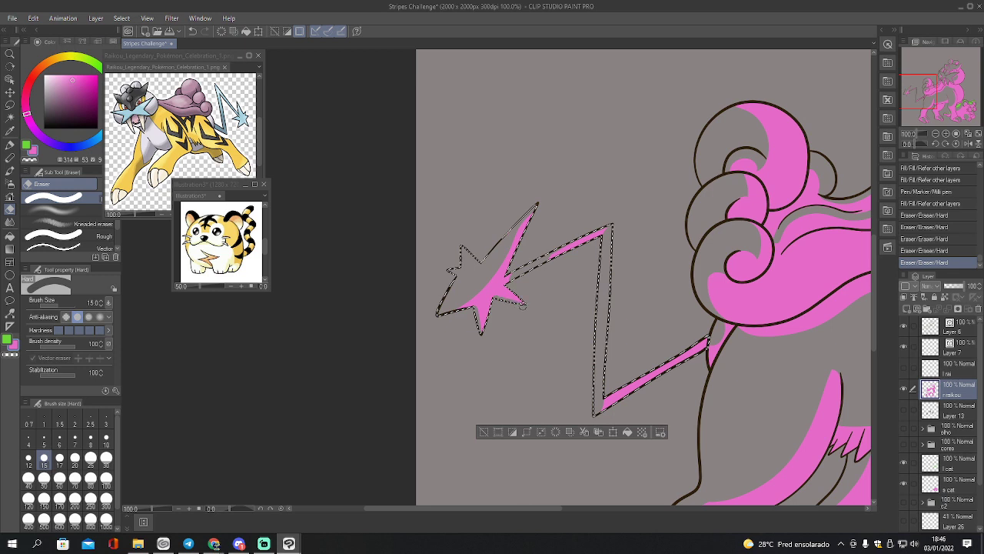
{"action": "left_click", "coordinate": [523, 305]}
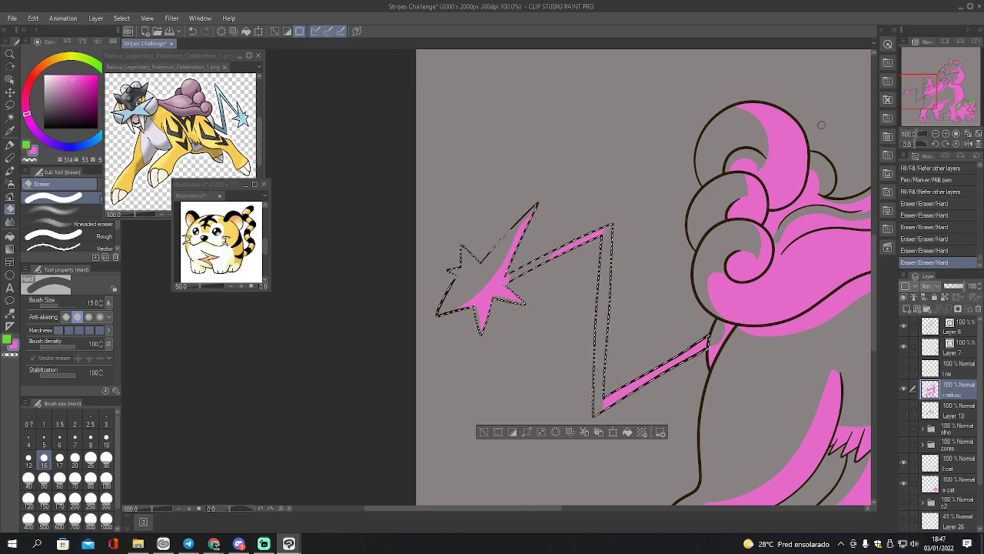
{"action": "left_click_drag", "start_coordinate": [925, 97], "coordinate": [938, 98]}
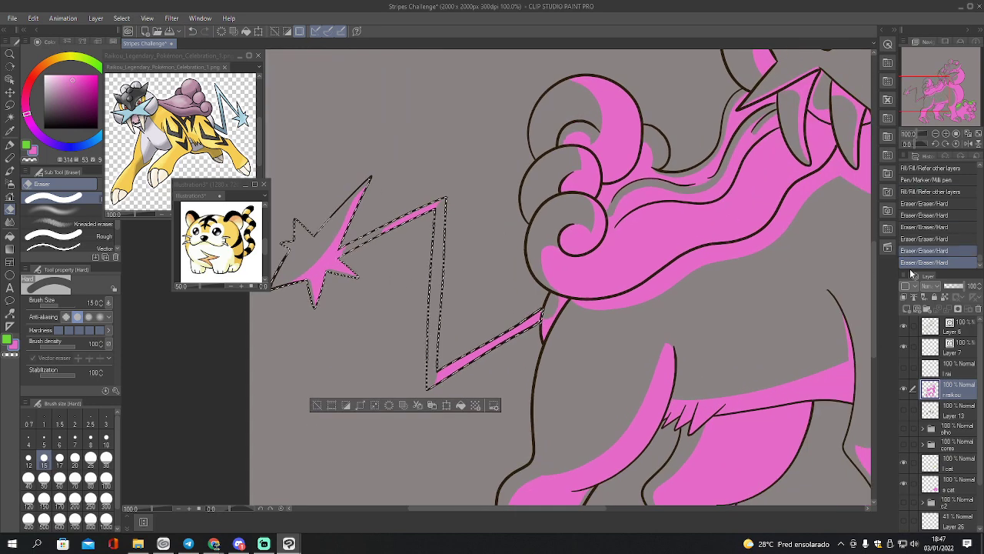
On the "l rai" layer, outline a green highlight across the tail's star with the Milli pen and fill its upper part
{"action": "left_click", "coordinate": [953, 369]}
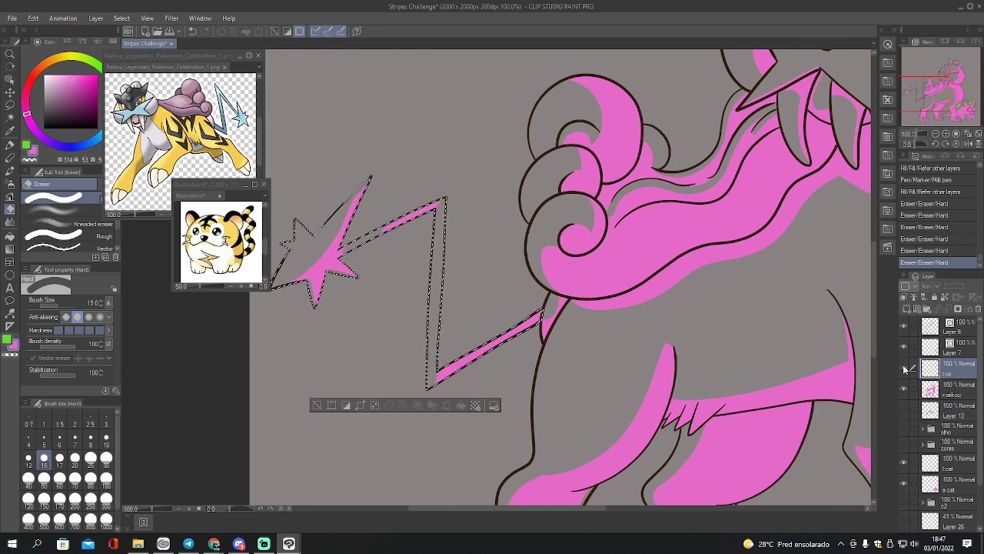
{"action": "key", "text": "x"}
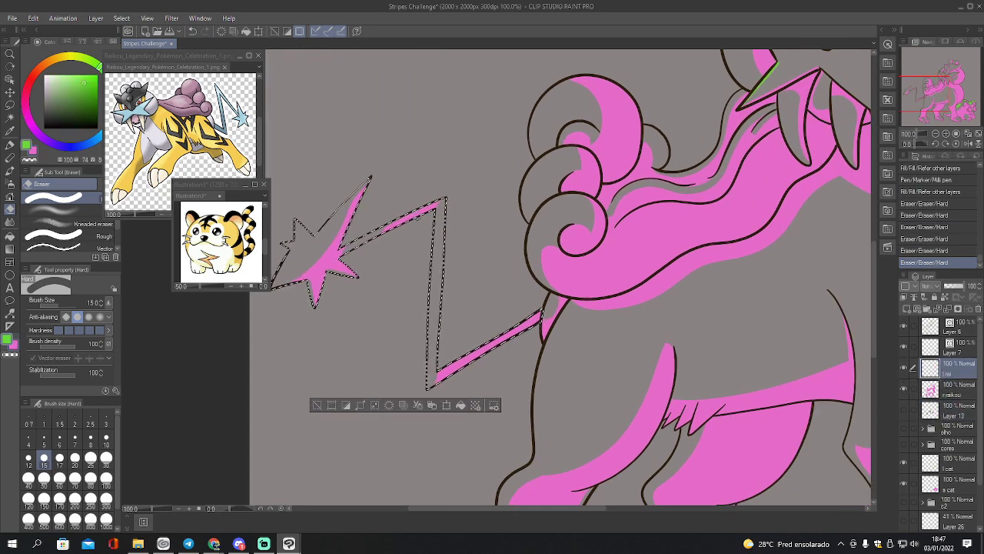
{"action": "key", "text": "p"}
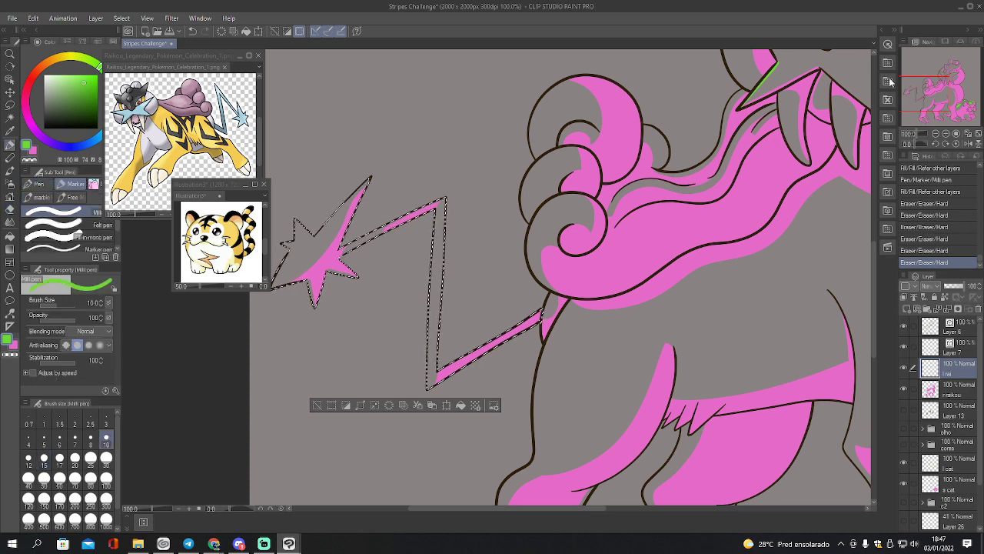
{"action": "left_click_drag", "start_coordinate": [940, 94], "coordinate": [928, 90]}
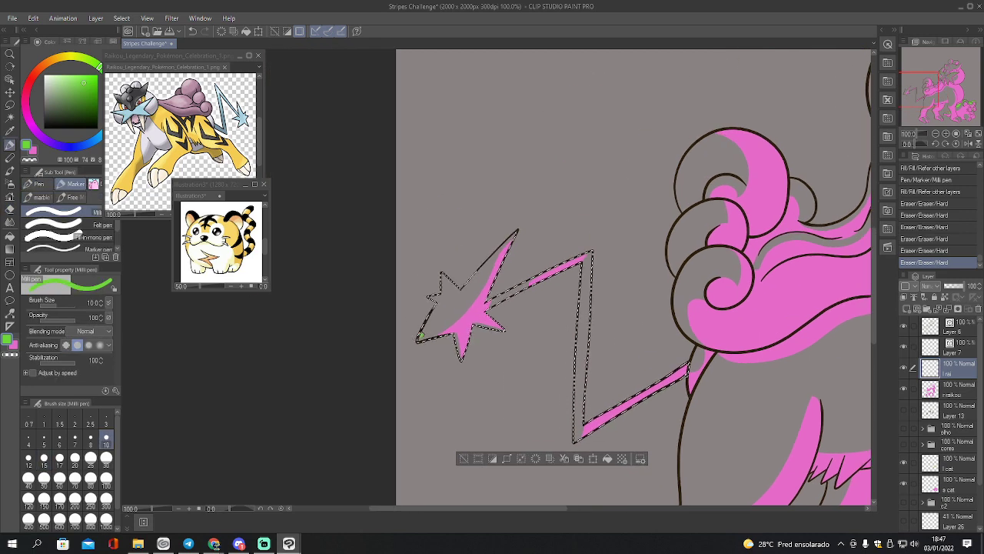
{"action": "left_click_drag", "start_coordinate": [520, 226], "coordinate": [518, 230]}
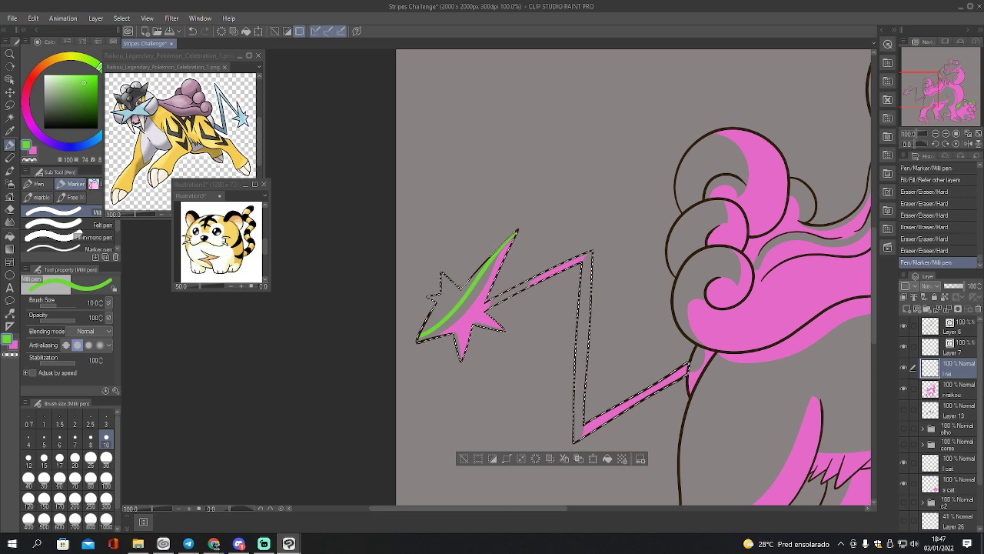
{"action": "key", "text": "g"}
{"action": "left_click", "coordinate": [454, 294]}
Trim the green highlight along the star's upper points and long tip with the Hard eraser at size 15
{"action": "key", "text": "e"}
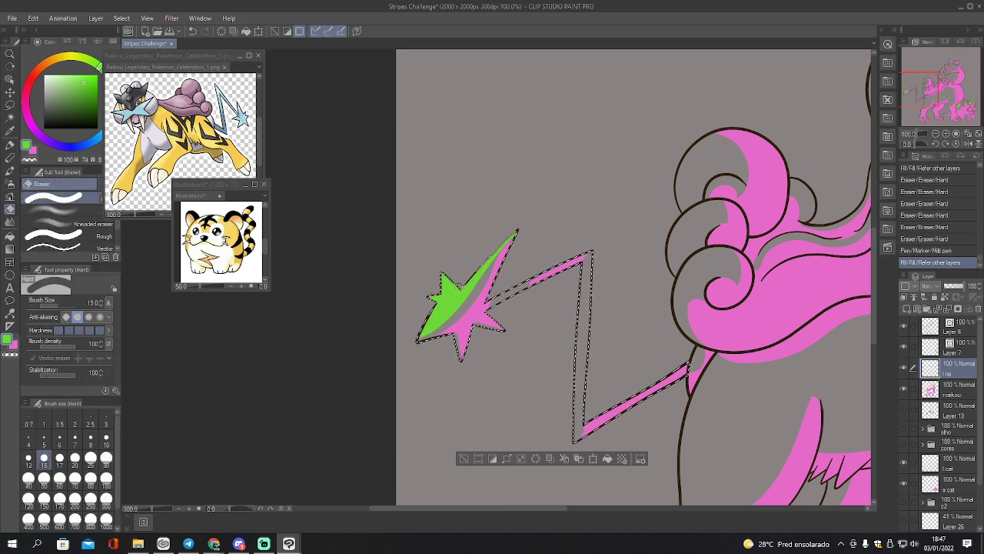
{"action": "left_click", "coordinate": [455, 258]}
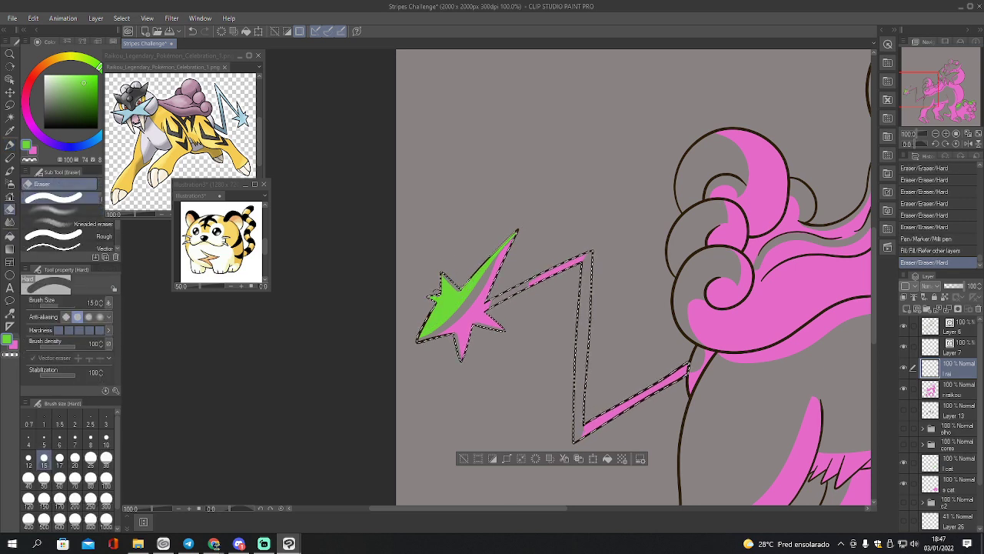
{"action": "left_click", "coordinate": [434, 294]}
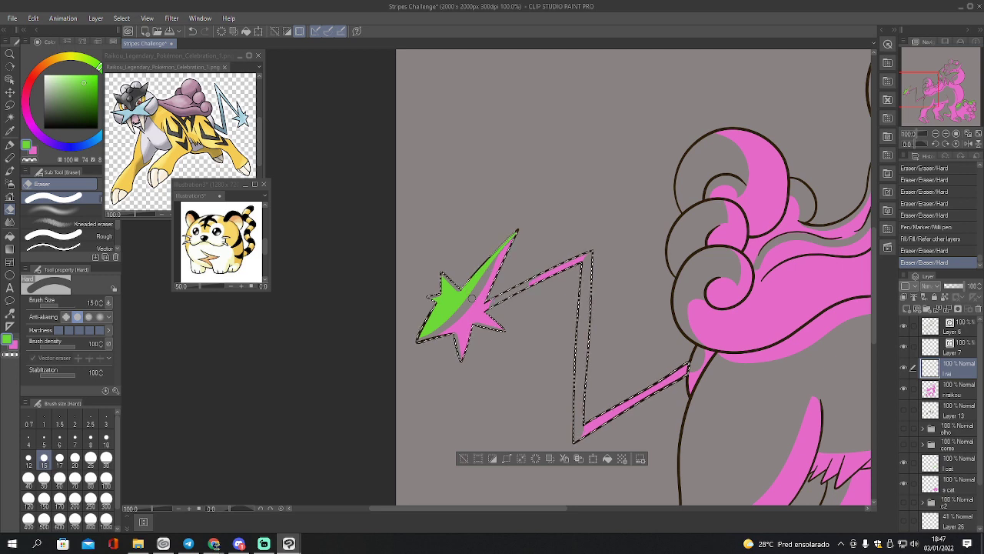
{"action": "left_click", "coordinate": [535, 224]}
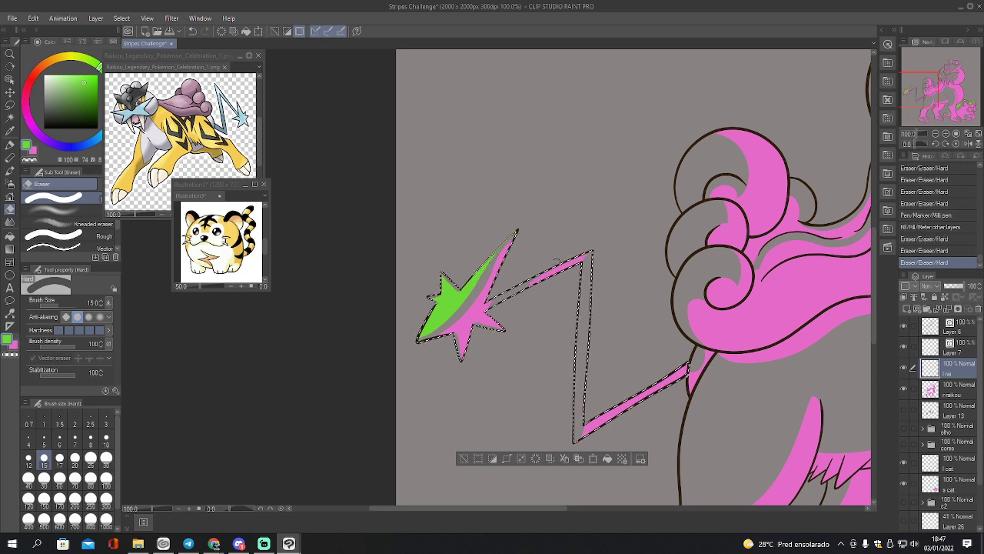
Paint green Milli pen highlights along the tail segment beside the star and down the long vertical segment
{"action": "key", "text": "p"}
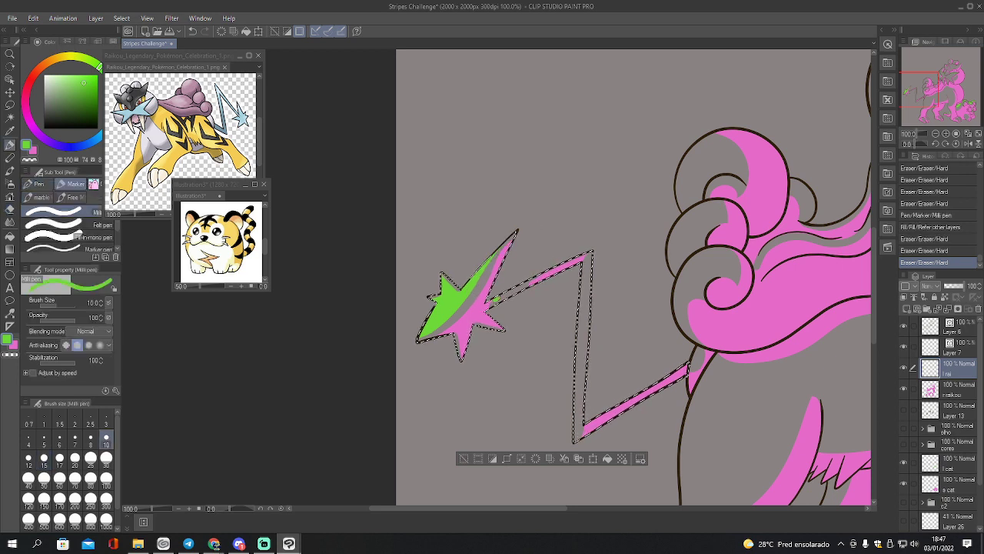
{"action": "left_click", "coordinate": [624, 251]}
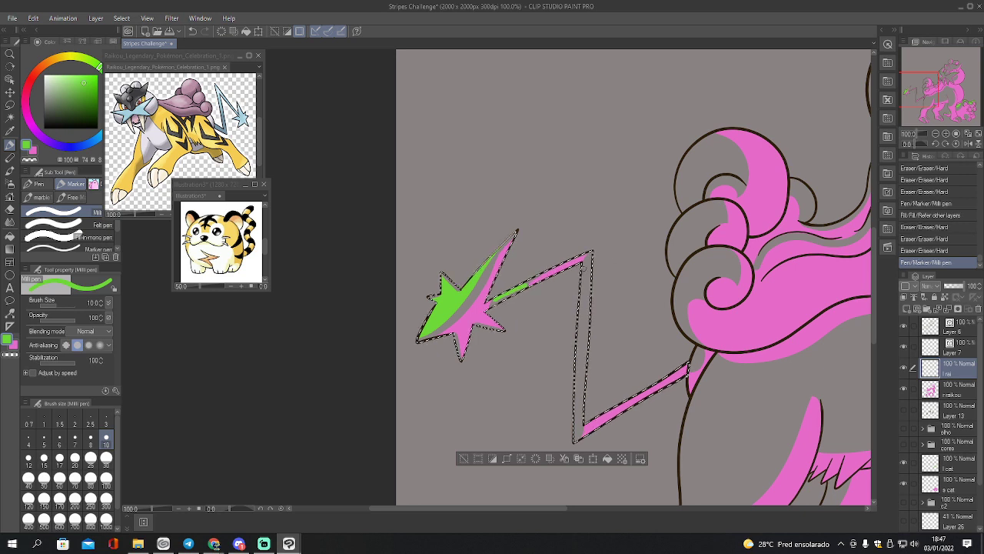
{"action": "left_click_drag", "start_coordinate": [585, 262], "coordinate": [579, 432]}
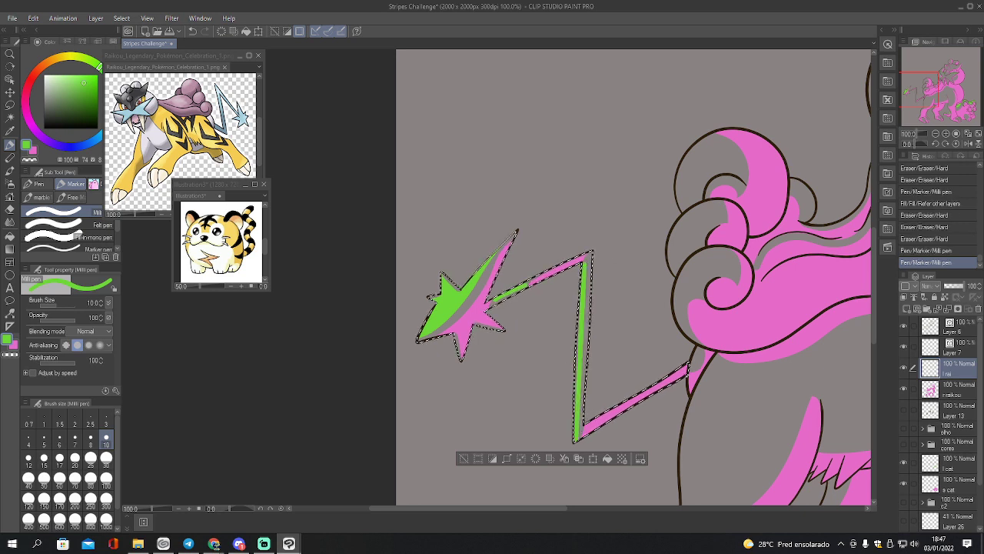
{"action": "left_click_drag", "start_coordinate": [491, 301], "coordinate": [529, 285]}
{"action": "key", "text": "ctrl+z"}
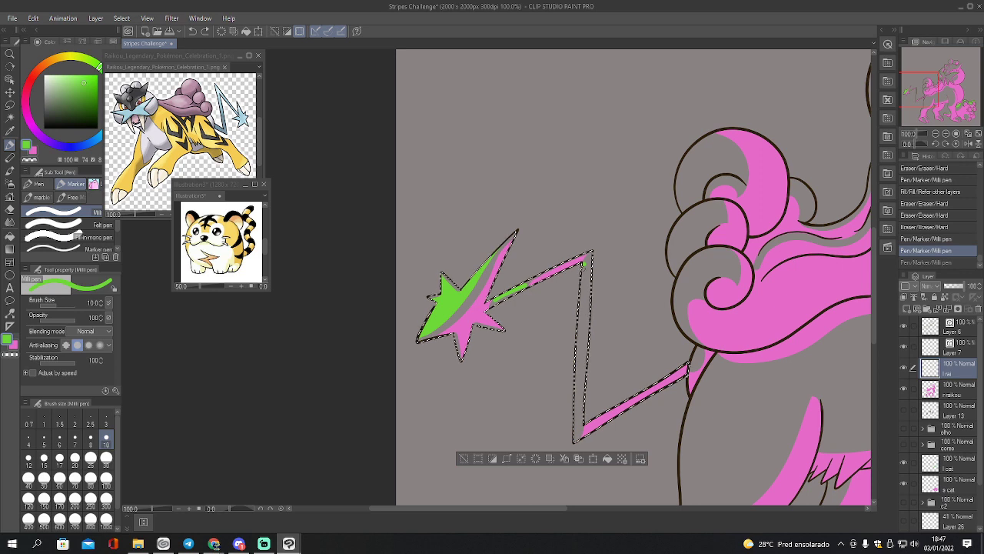
{"action": "left_click_drag", "start_coordinate": [583, 275], "coordinate": [578, 369]}
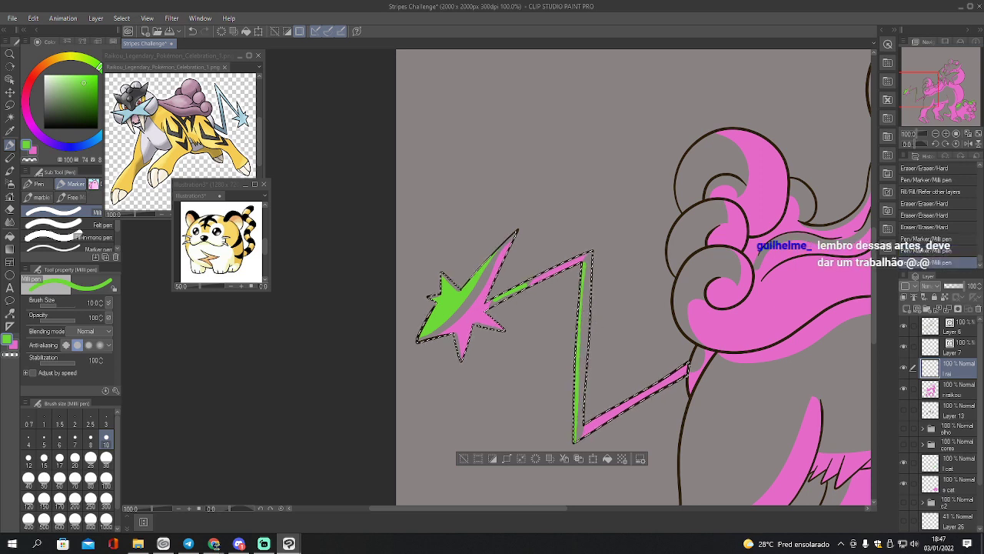
Clean up the green on the tail's vertical segment with the Hard eraser and clear the tail selection
{"action": "key", "text": "e"}
{"action": "left_click_drag", "start_coordinate": [590, 254], "coordinate": [586, 295]}
{"action": "key", "text": "ctrl+z"}
{"action": "left_click_drag", "start_coordinate": [929, 103], "coordinate": [940, 102]}
{"action": "key", "text": "w"}
{"action": "key", "text": "ctrl+d"}
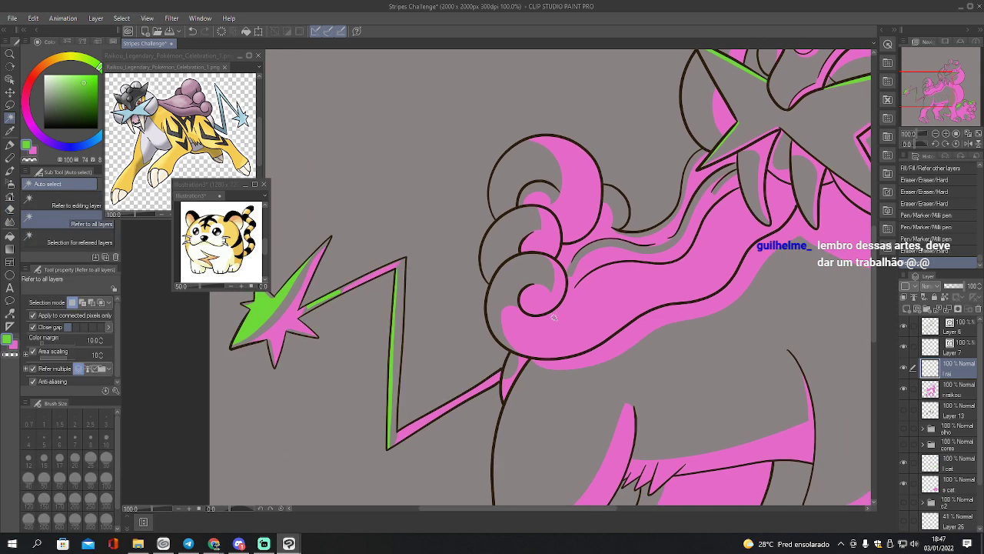
Paint a green highlight at the tail's base and outline and fill one along the lowest mane curl's outer edge
{"action": "key", "text": "p"}
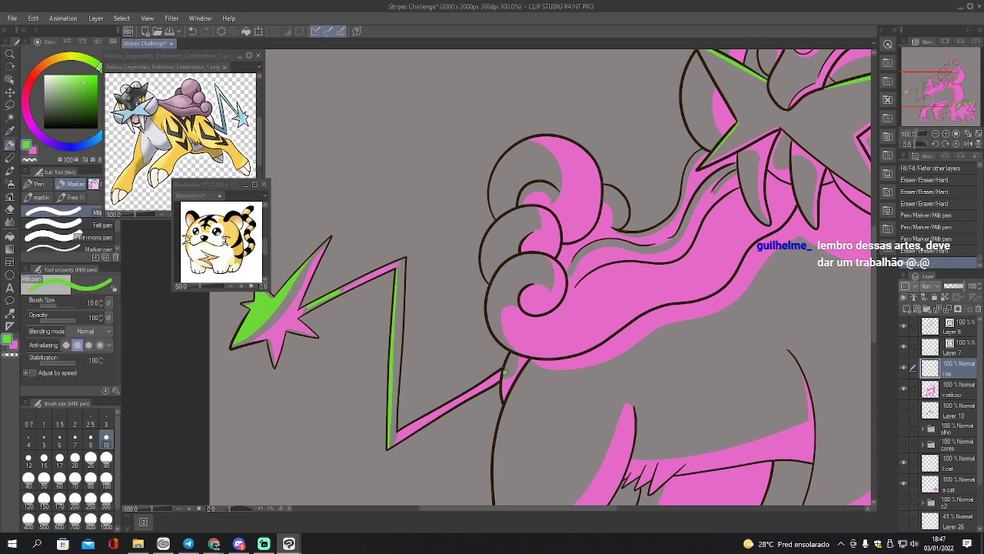
{"action": "mouse_move", "coordinate": [506, 372]}
{"action": "left_mouse_down"}
{"action": "mouse_move", "coordinate": [512, 354]}
{"action": "mouse_move", "coordinate": [507, 366]}
{"action": "mouse_move", "coordinate": [492, 312]}
{"action": "mouse_move", "coordinate": [507, 273]}
{"action": "mouse_move", "coordinate": [535, 260]}
{"action": "mouse_move", "coordinate": [513, 259]}
{"action": "mouse_move", "coordinate": [494, 282]}
{"action": "mouse_move", "coordinate": [490, 329]}
{"action": "left_mouse_up"}
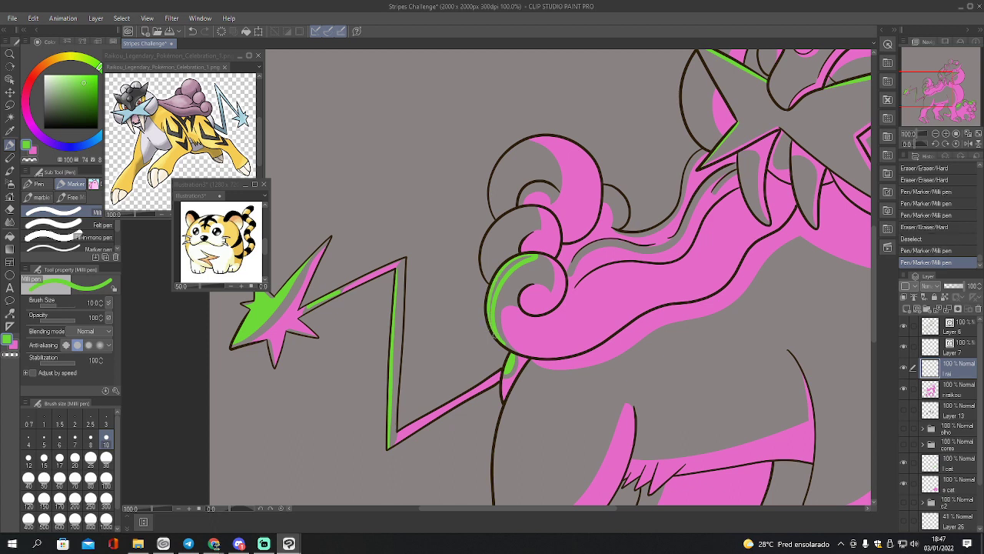
{"action": "key", "text": "g"}
{"action": "left_click", "coordinate": [510, 270]}
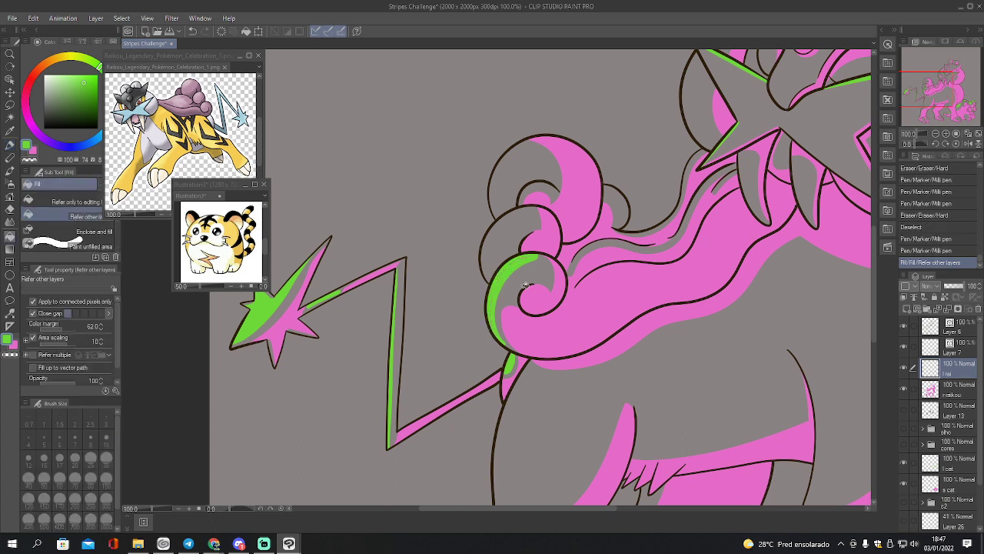
Thin the lowest curl's green highlight with the Hard eraser and touch up its outer edge with the Milli pen
{"action": "key", "text": "e"}
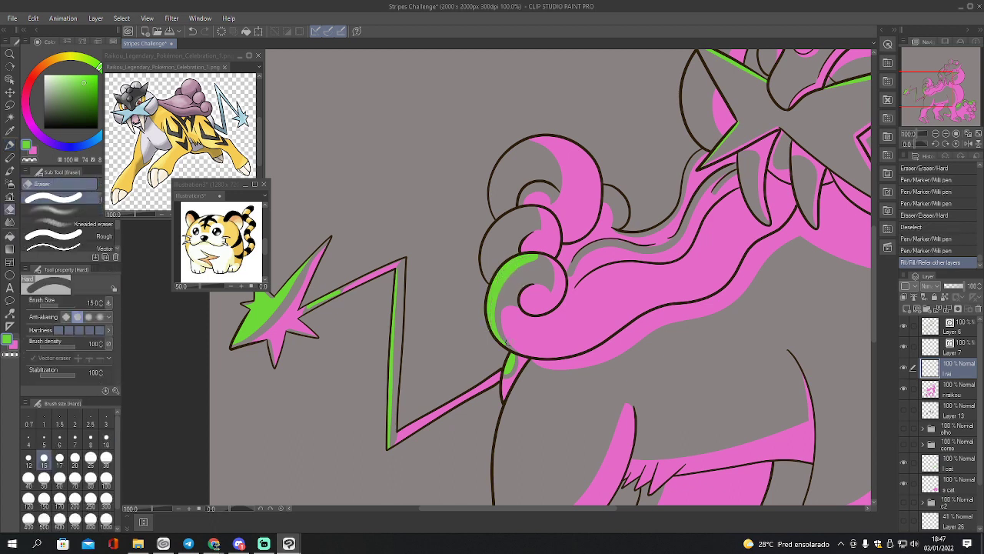
{"action": "mouse_move", "coordinate": [504, 341]}
{"action": "left_mouse_down"}
{"action": "mouse_move", "coordinate": [496, 294]}
{"action": "mouse_move", "coordinate": [515, 269]}
{"action": "mouse_move", "coordinate": [543, 265]}
{"action": "left_mouse_up"}
{"action": "left_click_drag", "start_coordinate": [484, 322], "coordinate": [489, 336]}
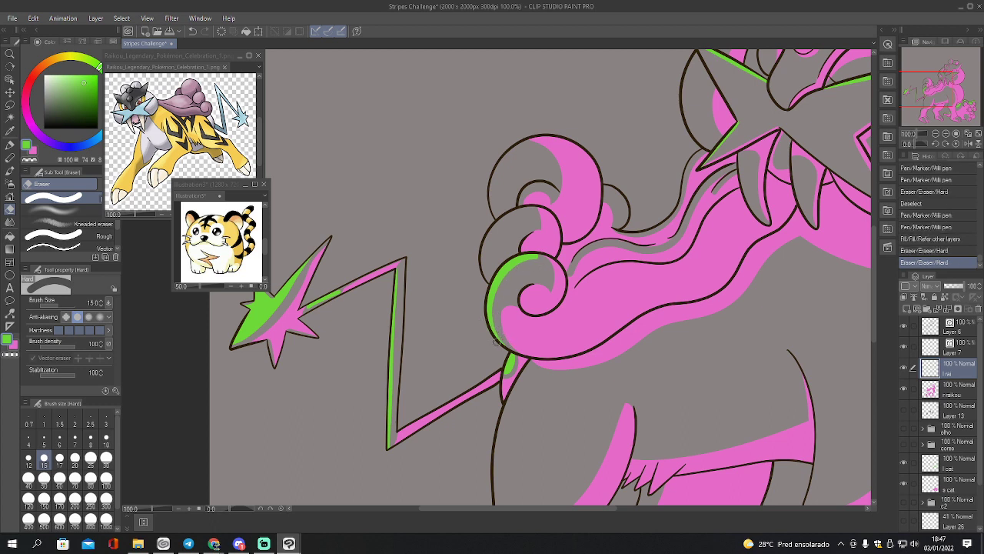
{"action": "key", "text": "p"}
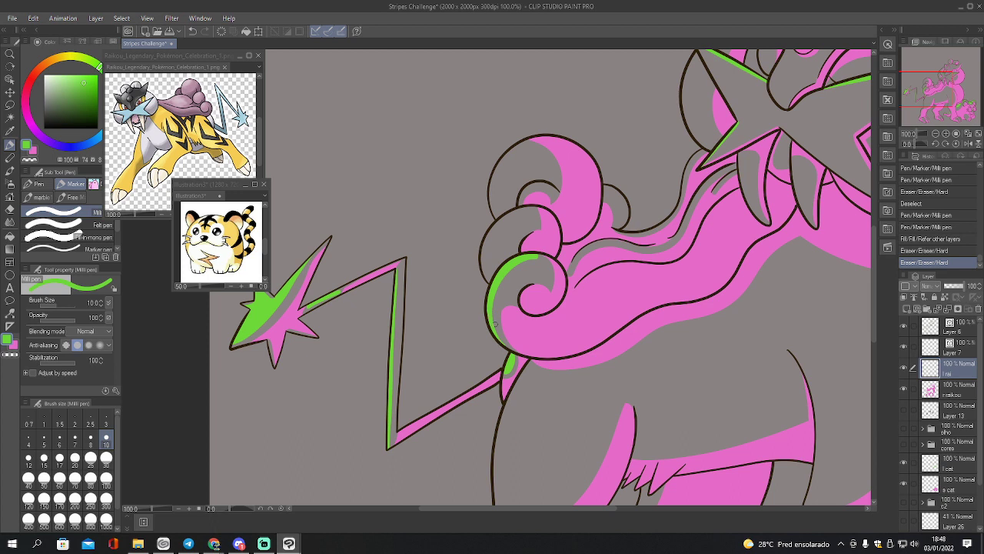
{"action": "left_click_drag", "start_coordinate": [489, 311], "coordinate": [490, 304]}
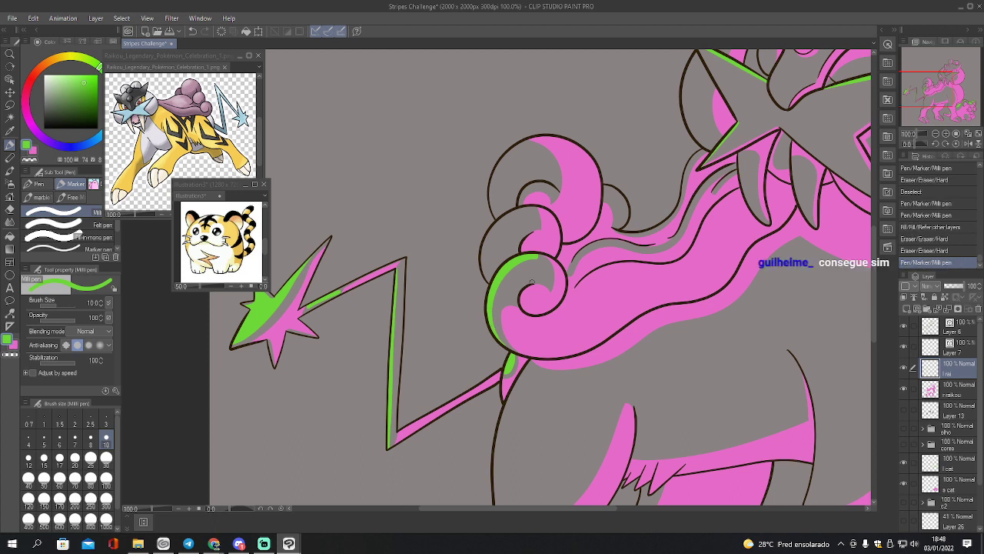
Undo the trial green dab in the lowest curl and erase small spots of pink shading from the lower and middle curls' centres
{"action": "left_click", "coordinate": [527, 296]}
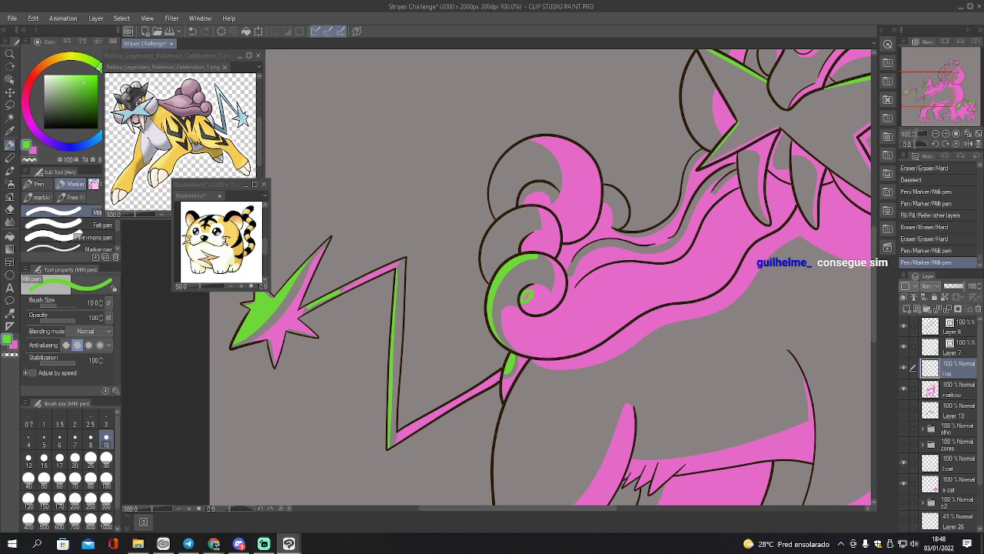
{"action": "key", "text": "ctrl+z"}
{"action": "left_click", "coordinate": [937, 389]}
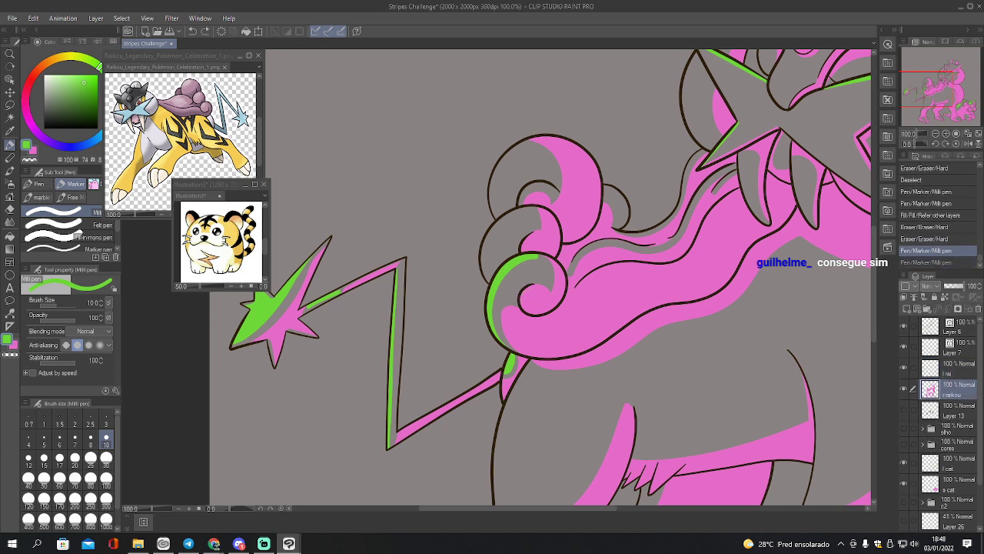
{"action": "key", "text": "e"}
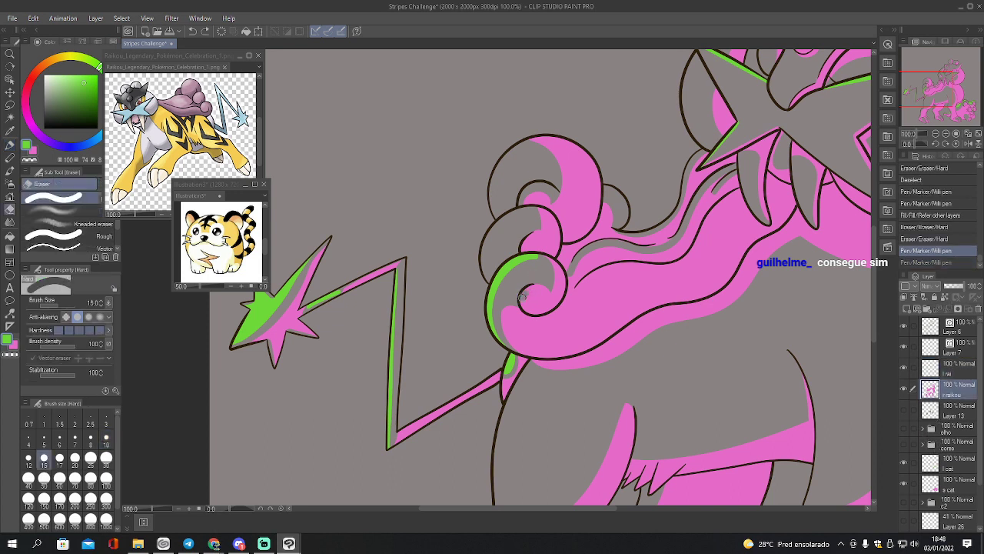
{"action": "left_click", "coordinate": [528, 292]}
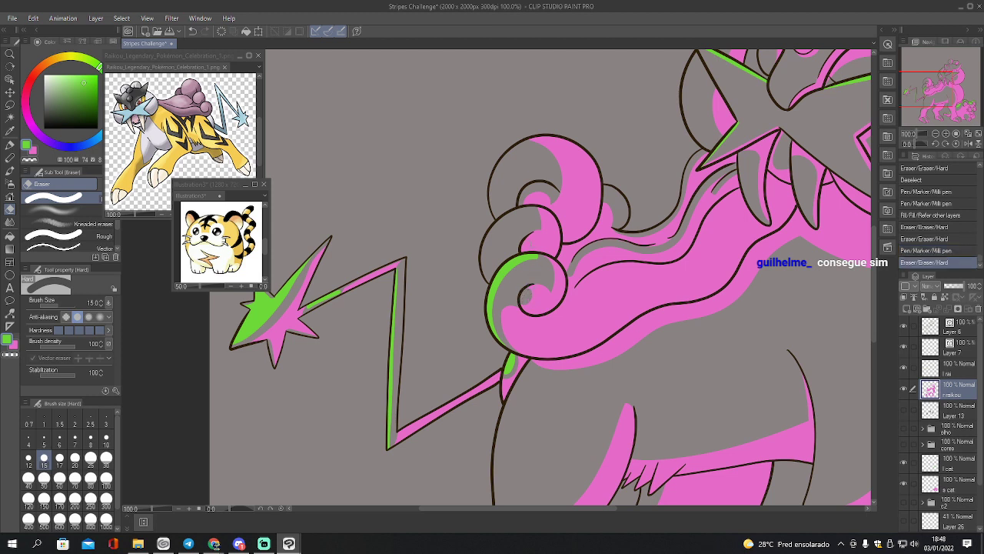
{"action": "left_click_drag", "start_coordinate": [525, 242], "coordinate": [528, 245]}
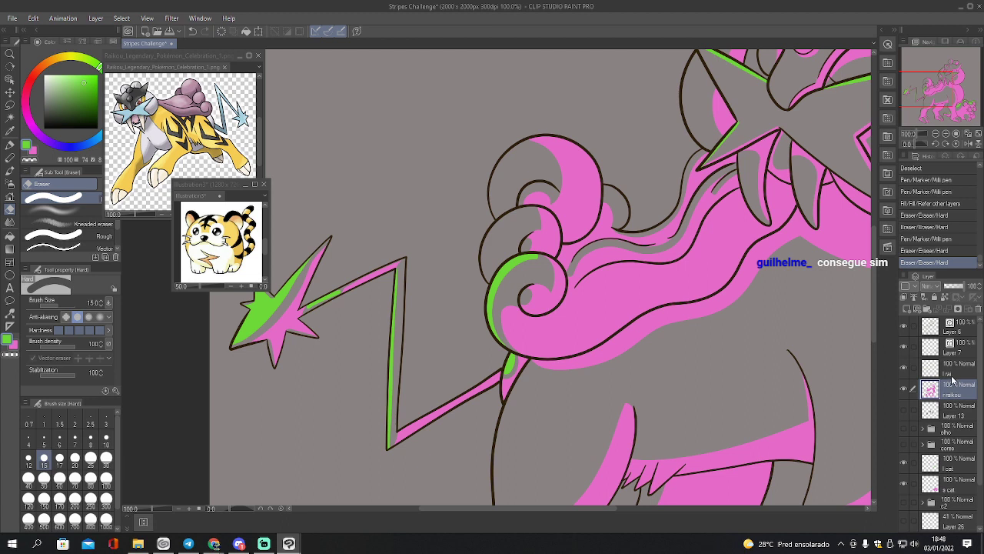
Back on the "l rai" layer, paint a green highlight along the middle mane curl's outer edge with the Milli pen
{"action": "left_click", "coordinate": [952, 373]}
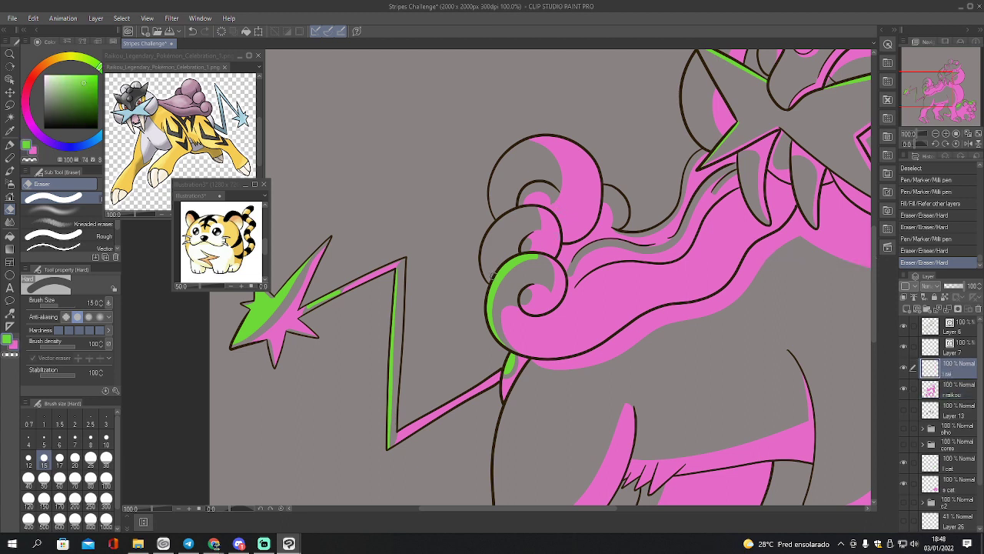
{"action": "left_click_drag", "start_coordinate": [493, 281], "coordinate": [488, 275]}
{"action": "key", "text": "ctrl+z"}
{"action": "key", "text": "p"}
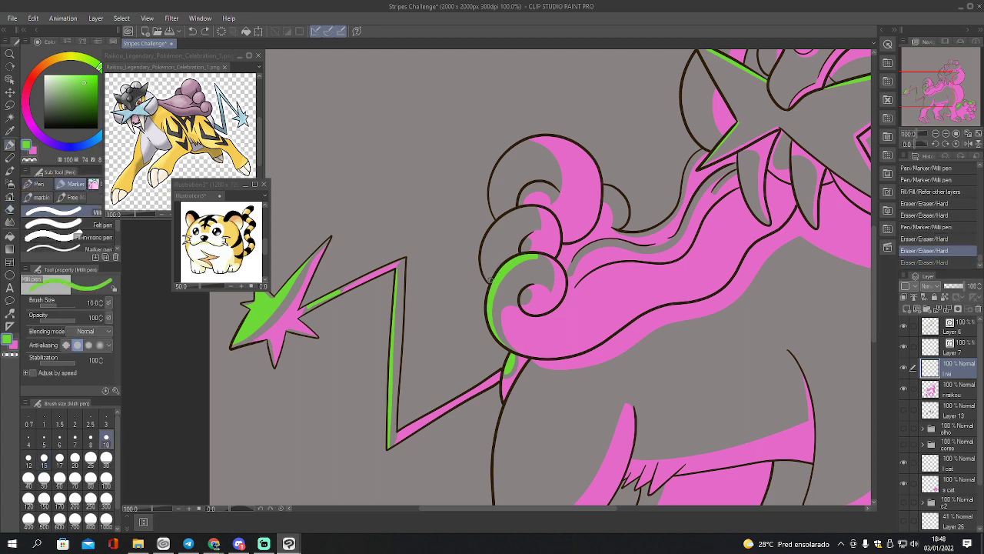
{"action": "mouse_move", "coordinate": [488, 275]}
{"action": "left_mouse_down"}
{"action": "mouse_move", "coordinate": [484, 241]}
{"action": "mouse_move", "coordinate": [517, 209]}
{"action": "left_mouse_up"}
{"action": "left_click_drag", "start_coordinate": [489, 281], "coordinate": [489, 283]}
{"action": "left_click_drag", "start_coordinate": [498, 220], "coordinate": [510, 210]}
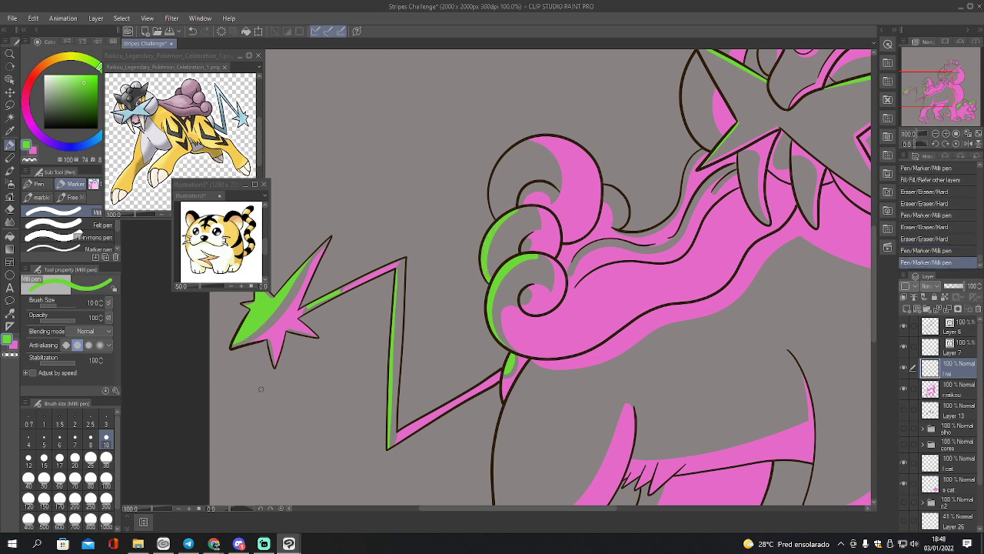
Dab small green highlights into the centres of the middle and lowest mane curls
{"action": "left_click_drag", "start_coordinate": [524, 243], "coordinate": [527, 245]}
{"action": "key", "text": "ctrl+z"}
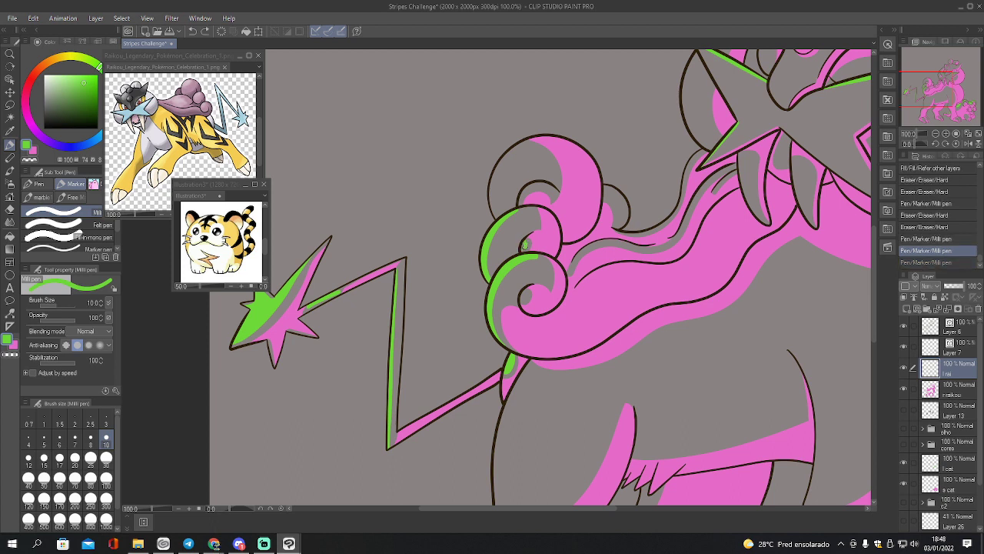
{"action": "key", "text": "ctrl+y"}
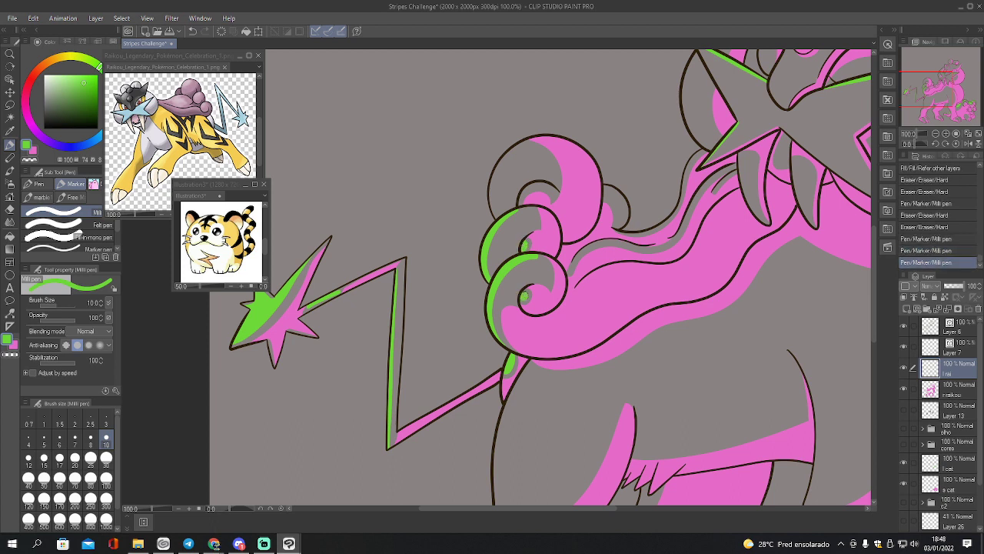
{"action": "left_click_drag", "start_coordinate": [525, 296], "coordinate": [527, 294]}
Outline and fill a green highlight along the top mane curl's outer edge, then smooth its shape with the Milli pen
{"action": "left_click_drag", "start_coordinate": [937, 92], "coordinate": [942, 84]}
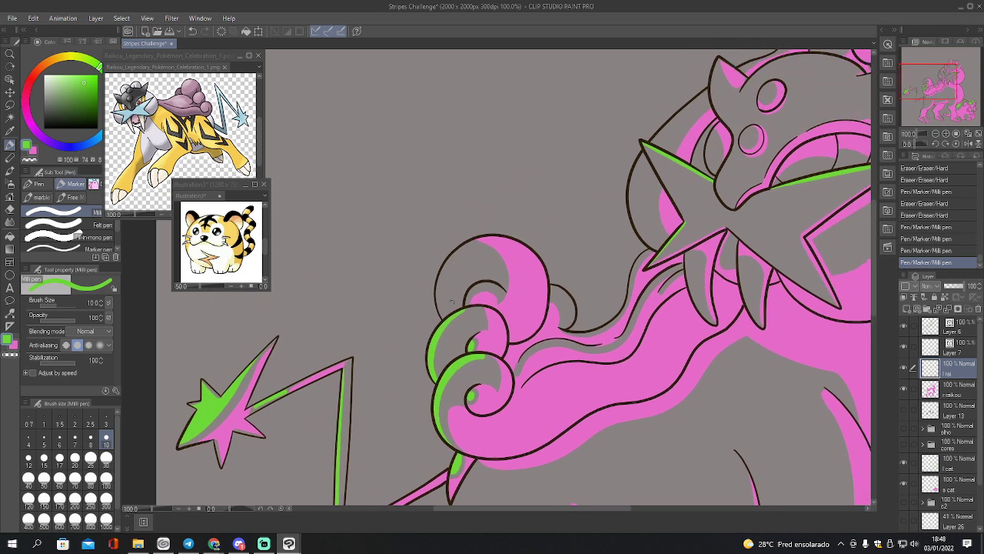
{"action": "mouse_move", "coordinate": [450, 314]}
{"action": "left_mouse_down"}
{"action": "mouse_move", "coordinate": [460, 251]}
{"action": "mouse_move", "coordinate": [474, 239]}
{"action": "mouse_move", "coordinate": [450, 270]}
{"action": "mouse_move", "coordinate": [444, 306]}
{"action": "mouse_move", "coordinate": [437, 291]}
{"action": "mouse_move", "coordinate": [447, 258]}
{"action": "left_mouse_up"}
{"action": "key", "text": "ctrl+z"}
{"action": "key", "text": "g"}
{"action": "left_click", "coordinate": [446, 283]}
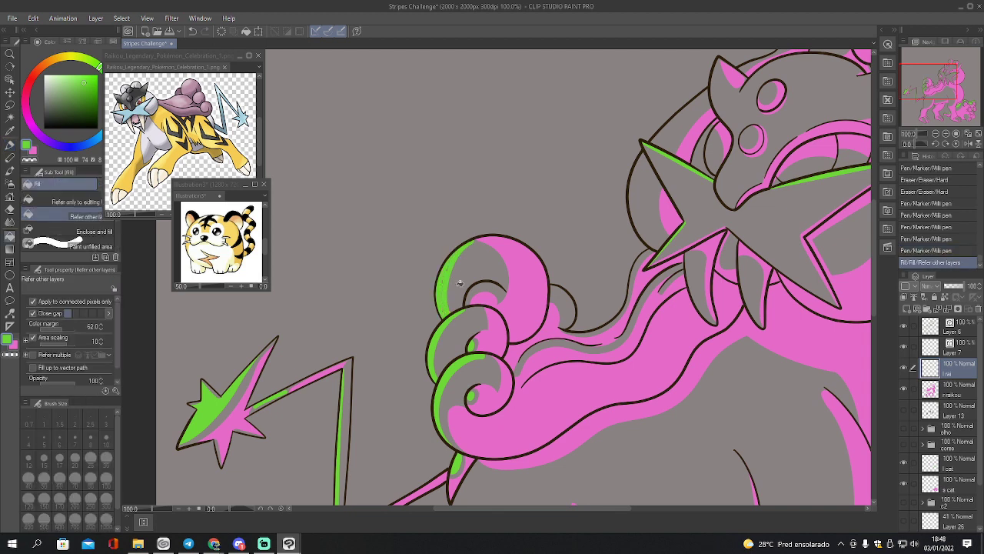
{"action": "key", "text": "p"}
{"action": "left_click_drag", "start_coordinate": [447, 268], "coordinate": [443, 306]}
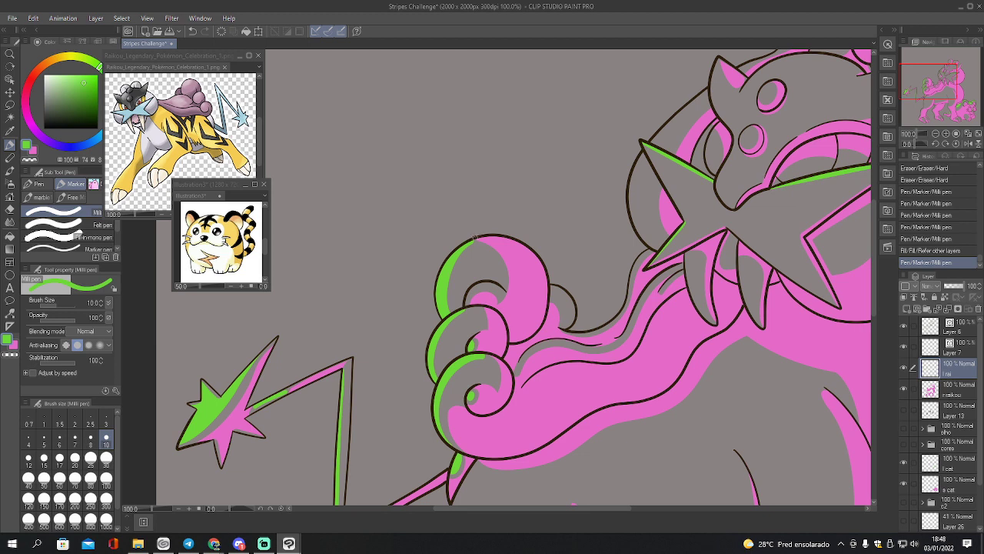
Trim the top mane curl's green highlight, then paint and clean up green highlights on its inner curl and the small curl behind it
{"action": "key", "text": "e"}
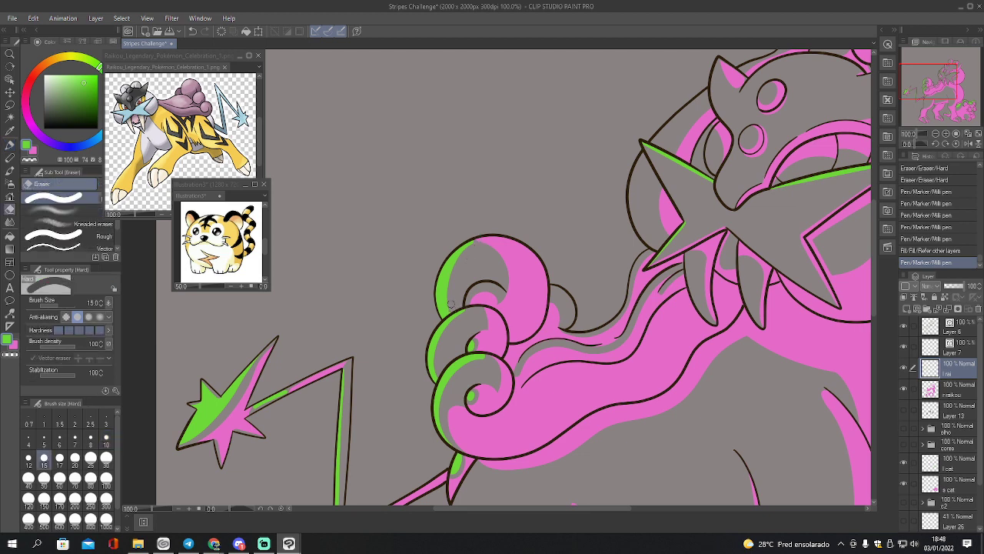
{"action": "mouse_move", "coordinate": [450, 304]}
{"action": "left_mouse_down"}
{"action": "mouse_move", "coordinate": [453, 271]}
{"action": "mouse_move", "coordinate": [475, 243]}
{"action": "mouse_move", "coordinate": [466, 234]}
{"action": "left_mouse_up"}
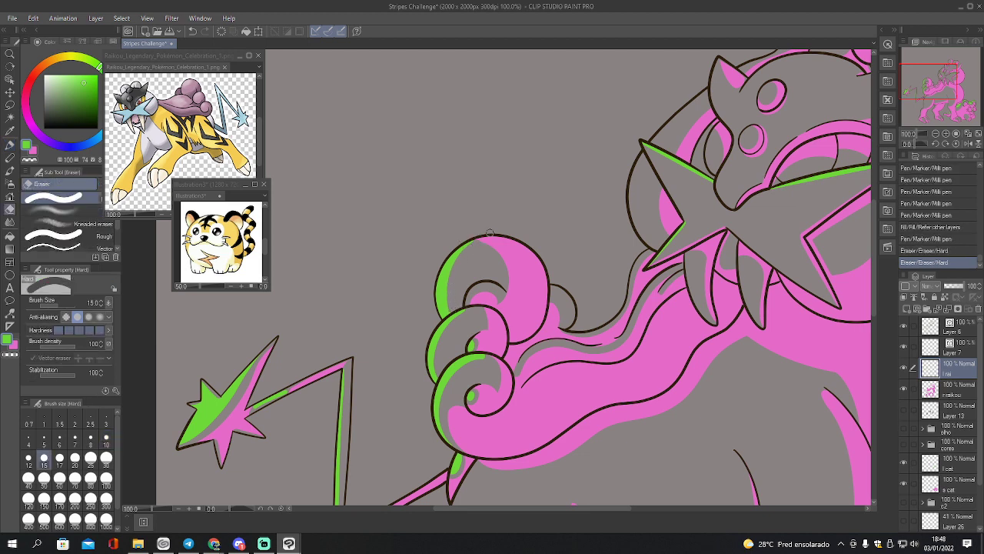
{"action": "key", "text": "p"}
{"action": "mouse_move", "coordinate": [466, 304]}
{"action": "left_mouse_down"}
{"action": "mouse_move", "coordinate": [478, 285]}
{"action": "mouse_move", "coordinate": [494, 283]}
{"action": "mouse_move", "coordinate": [562, 293]}
{"action": "mouse_move", "coordinate": [574, 304]}
{"action": "mouse_move", "coordinate": [550, 287]}
{"action": "left_mouse_up"}
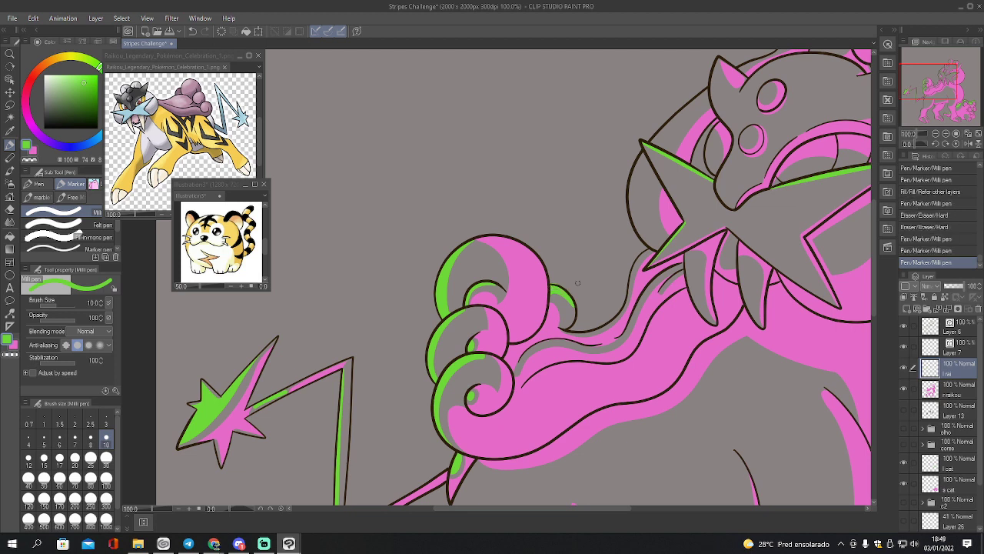
{"action": "key", "text": "e"}
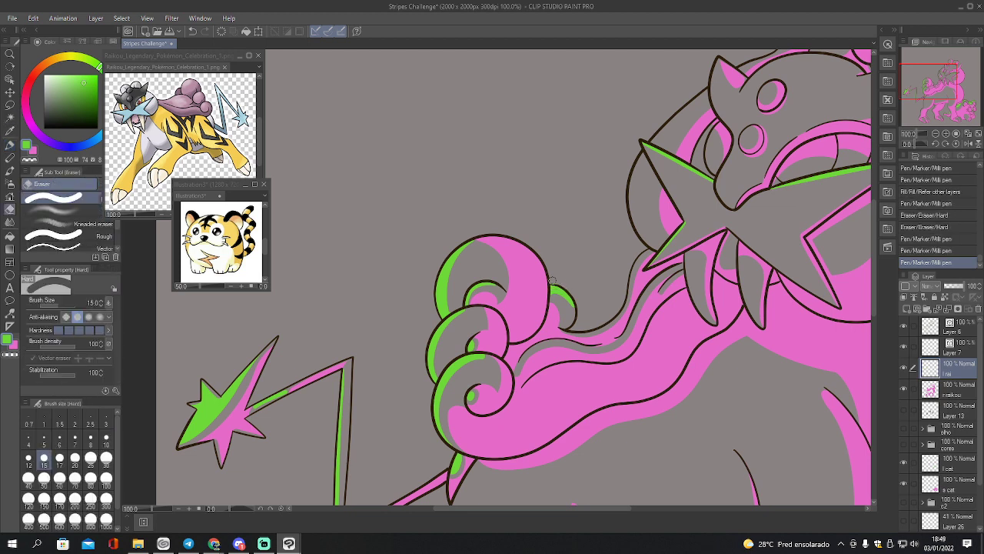
{"action": "left_click_drag", "start_coordinate": [552, 281], "coordinate": [557, 294]}
{"action": "left_click_drag", "start_coordinate": [569, 307], "coordinate": [570, 320]}
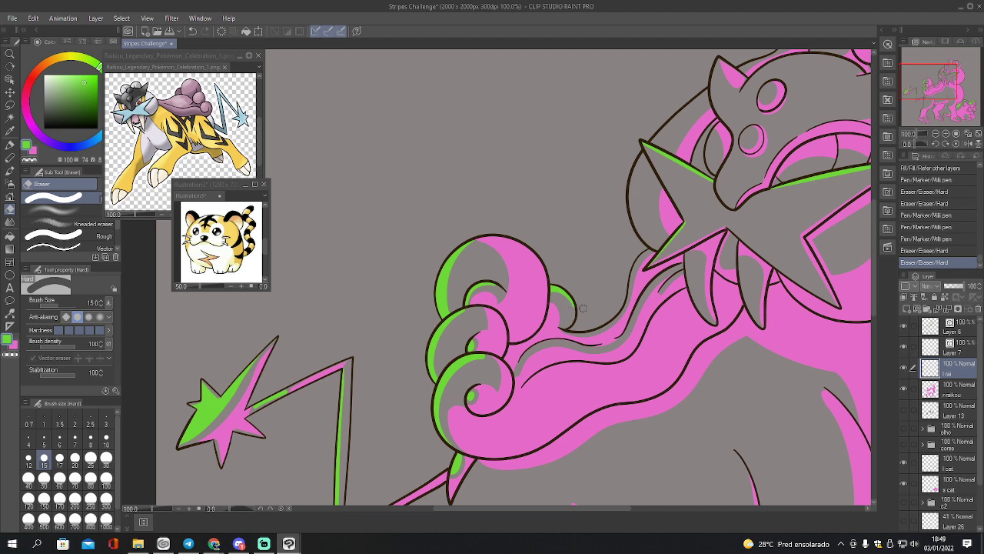
Paint thin green highlights along the upper edges of the wavy mane strands and erase the excess near the star-shaped moustache
{"action": "key", "text": "p"}
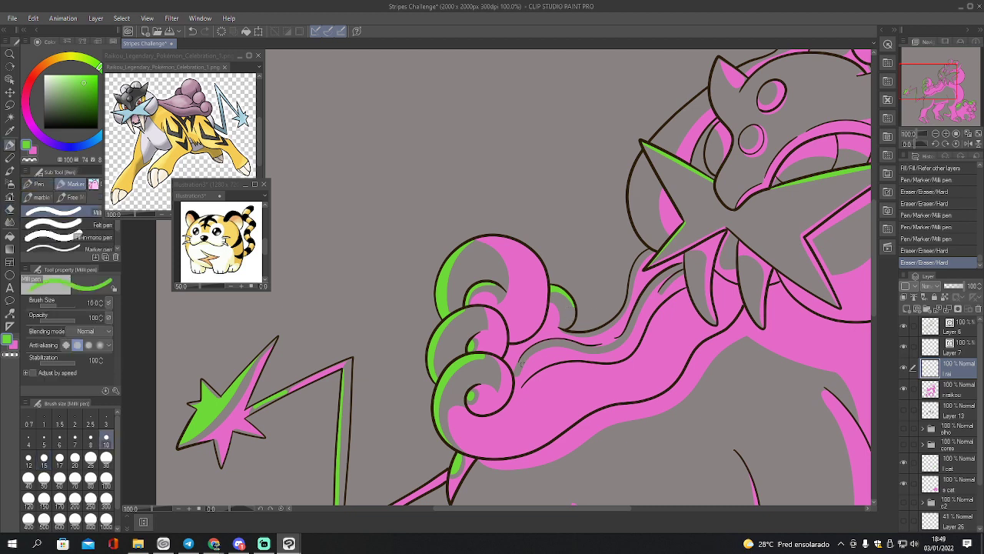
{"action": "mouse_move", "coordinate": [520, 363]}
{"action": "left_mouse_down"}
{"action": "mouse_move", "coordinate": [555, 341]}
{"action": "mouse_move", "coordinate": [608, 345]}
{"action": "mouse_move", "coordinate": [565, 331]}
{"action": "mouse_move", "coordinate": [594, 331]}
{"action": "mouse_move", "coordinate": [580, 332]}
{"action": "mouse_move", "coordinate": [624, 312]}
{"action": "mouse_move", "coordinate": [652, 246]}
{"action": "left_mouse_up"}
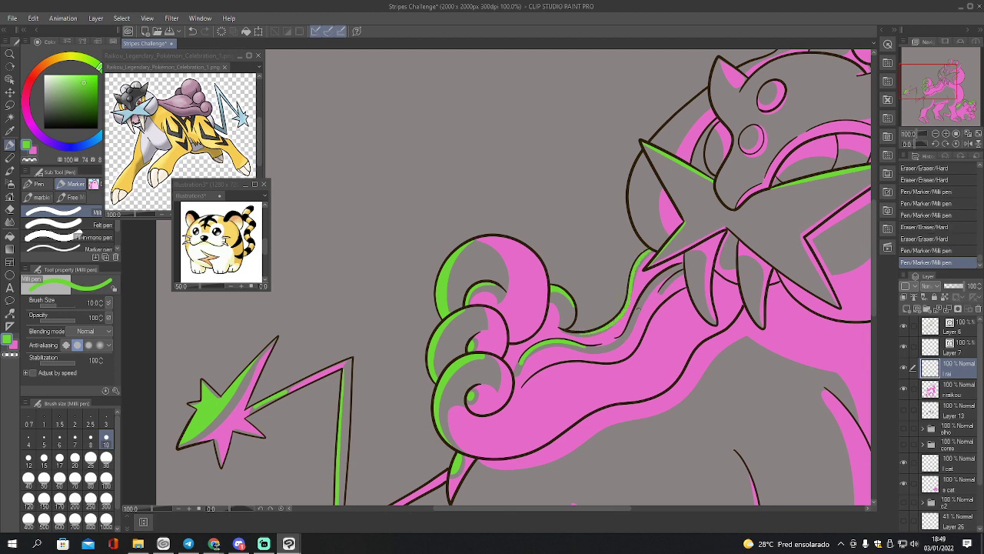
{"action": "mouse_move", "coordinate": [623, 332]}
{"action": "left_mouse_down"}
{"action": "mouse_move", "coordinate": [664, 272]}
{"action": "mouse_move", "coordinate": [680, 270]}
{"action": "left_mouse_up"}
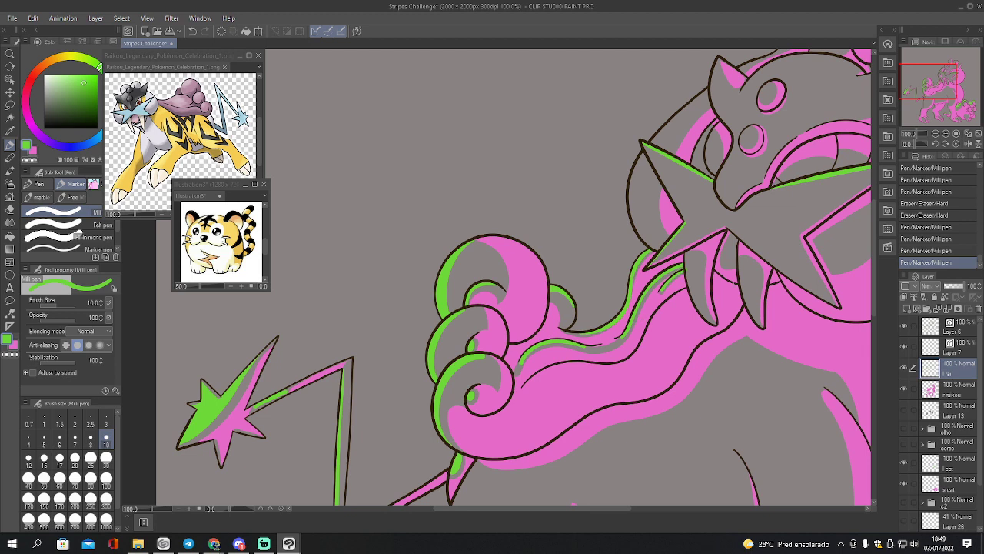
{"action": "key", "text": "e"}
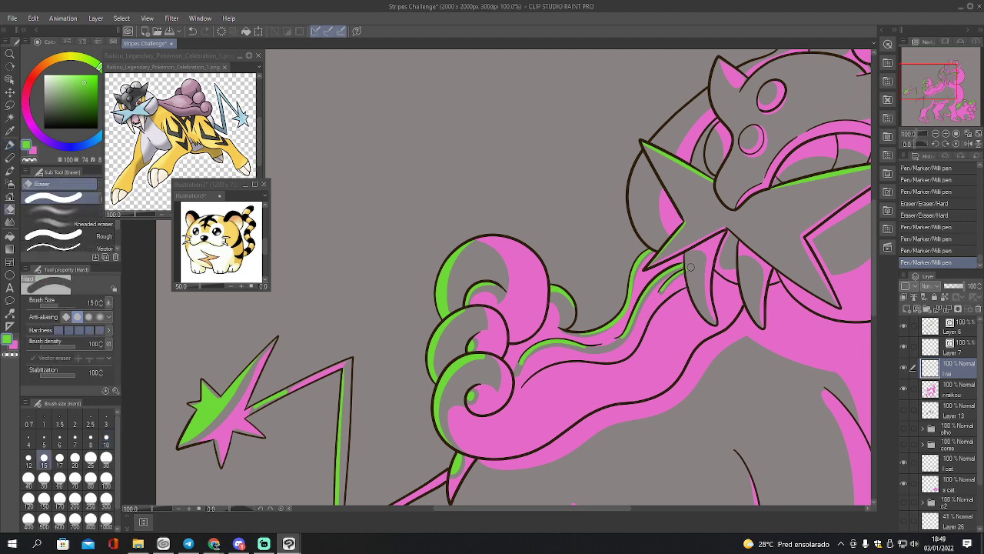
{"action": "left_click_drag", "start_coordinate": [692, 269], "coordinate": [686, 265]}
Paint a green highlight along the left fang's outer edge and trim it with the Hard eraser
{"action": "left_click", "coordinate": [928, 96]}
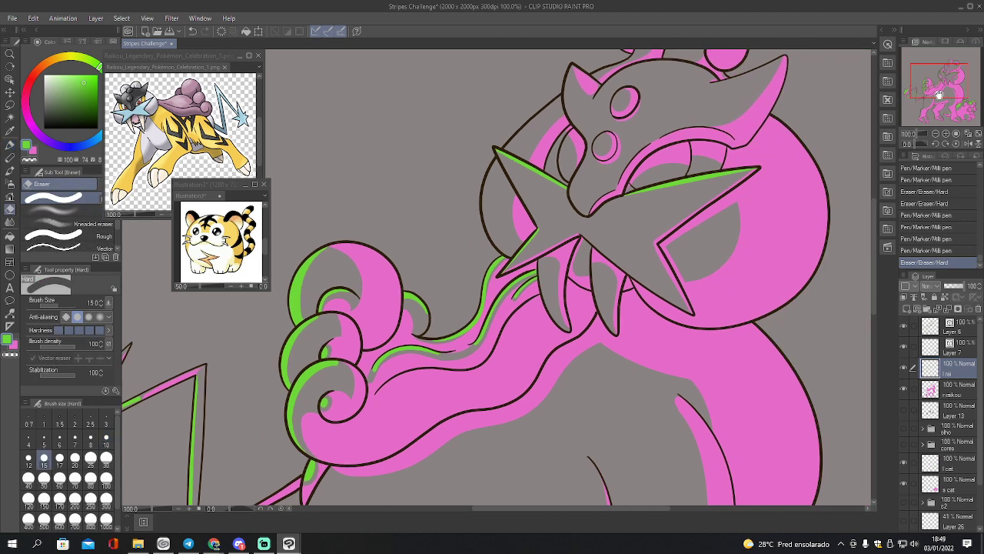
{"action": "key", "text": "p"}
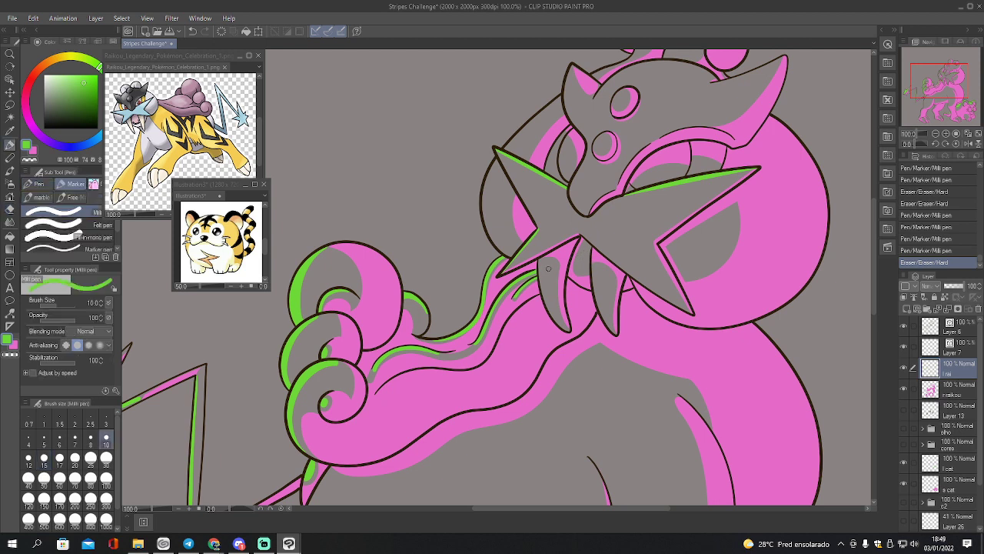
{"action": "mouse_move", "coordinate": [548, 267]}
{"action": "left_mouse_down"}
{"action": "mouse_move", "coordinate": [556, 317]}
{"action": "mouse_move", "coordinate": [543, 268]}
{"action": "left_mouse_up"}
{"action": "key", "text": "e"}
{"action": "left_click_drag", "start_coordinate": [548, 263], "coordinate": [545, 266]}
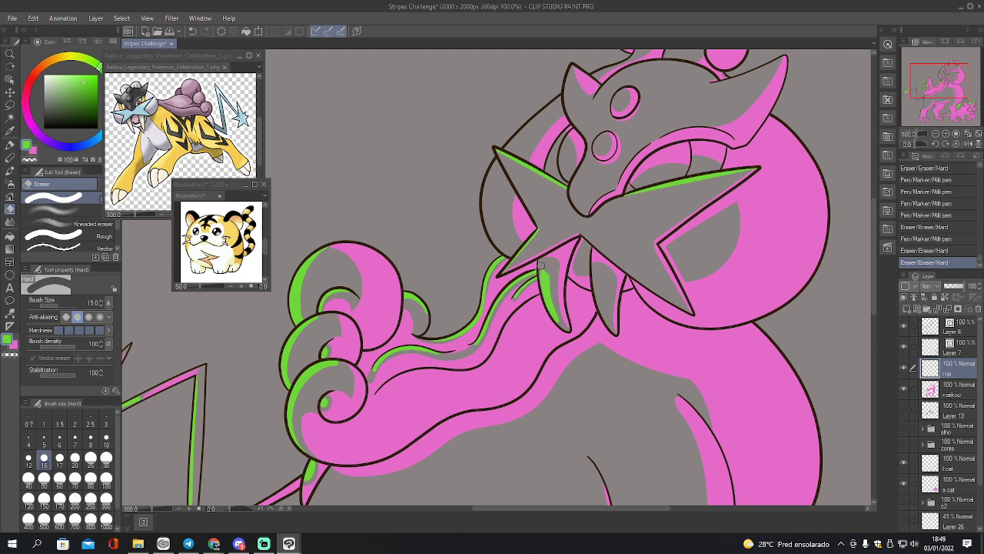
{"action": "mouse_move", "coordinate": [542, 265]}
{"action": "left_mouse_down"}
{"action": "mouse_move", "coordinate": [555, 287]}
{"action": "mouse_move", "coordinate": [539, 276]}
{"action": "mouse_move", "coordinate": [537, 286]}
{"action": "mouse_move", "coordinate": [558, 321]}
{"action": "mouse_move", "coordinate": [556, 289]}
{"action": "left_mouse_up"}
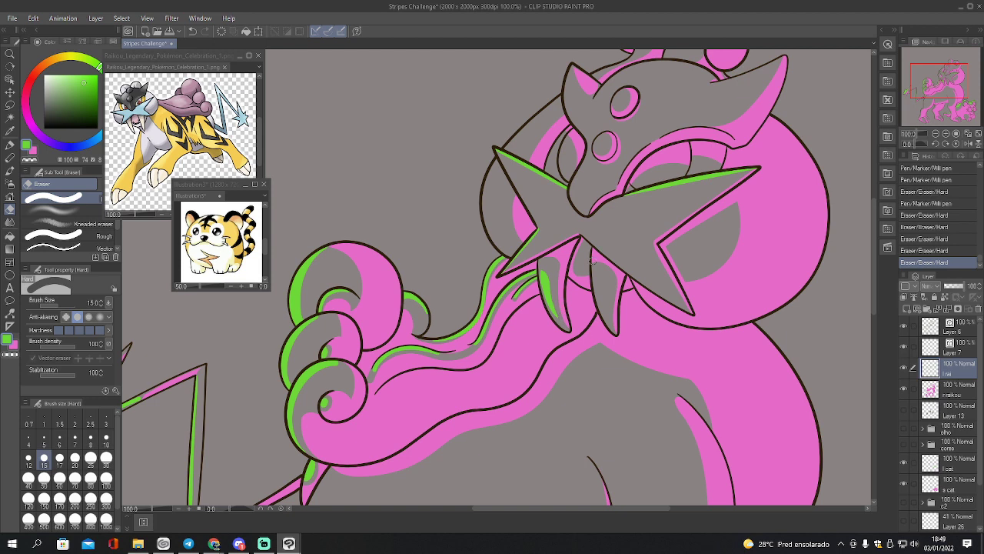
Undo the last two erasures on the left fang and refine its green highlight down to the tip
{"action": "key", "text": "ctrl+z"}
{"action": "key", "text": "ctrl+z"}
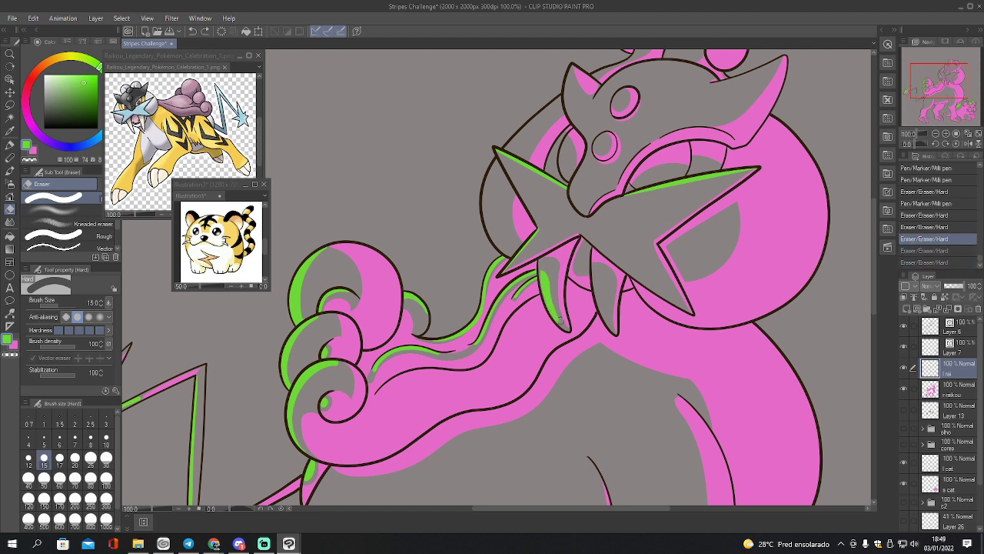
{"action": "key", "text": "p"}
{"action": "left_click_drag", "start_coordinate": [568, 330], "coordinate": [551, 275]}
{"action": "key", "text": "e"}
Paint a green highlight along the right fang's outer edge, trimming its inner side, and save the drawing
{"action": "key", "text": "p"}
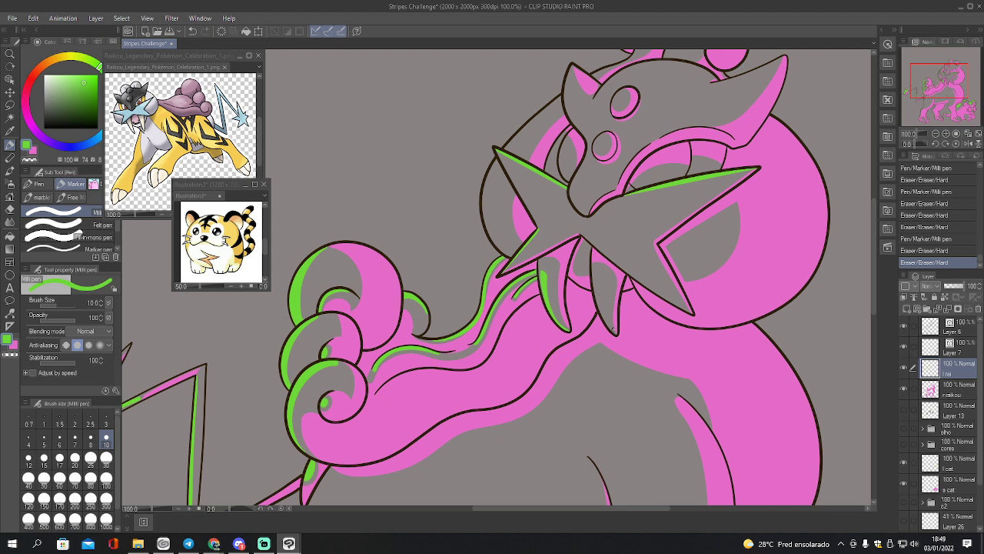
{"action": "mouse_move", "coordinate": [614, 333]}
{"action": "left_mouse_down"}
{"action": "mouse_move", "coordinate": [599, 282]}
{"action": "mouse_move", "coordinate": [601, 317]}
{"action": "left_mouse_up"}
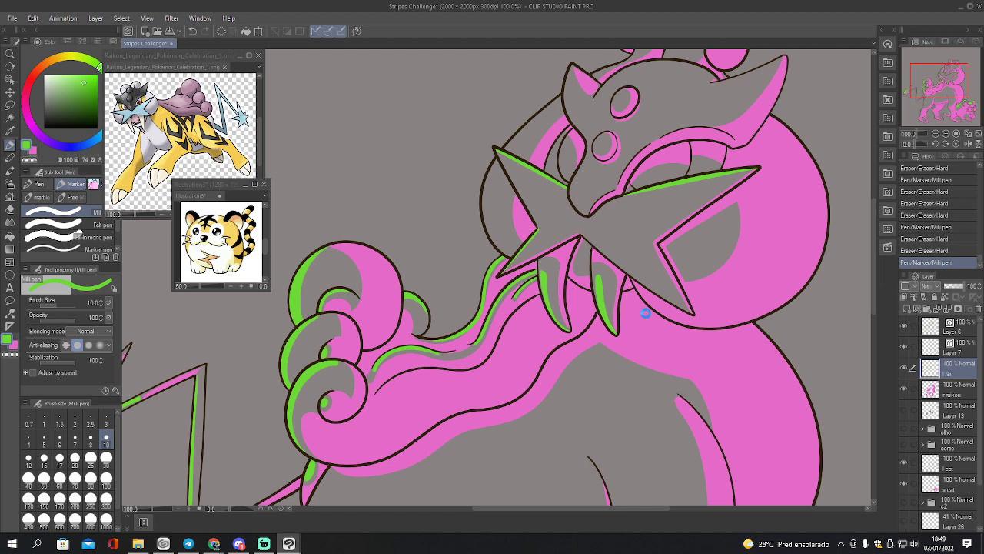
{"action": "key", "text": "ctrl+s"}
{"action": "key", "text": "e"}
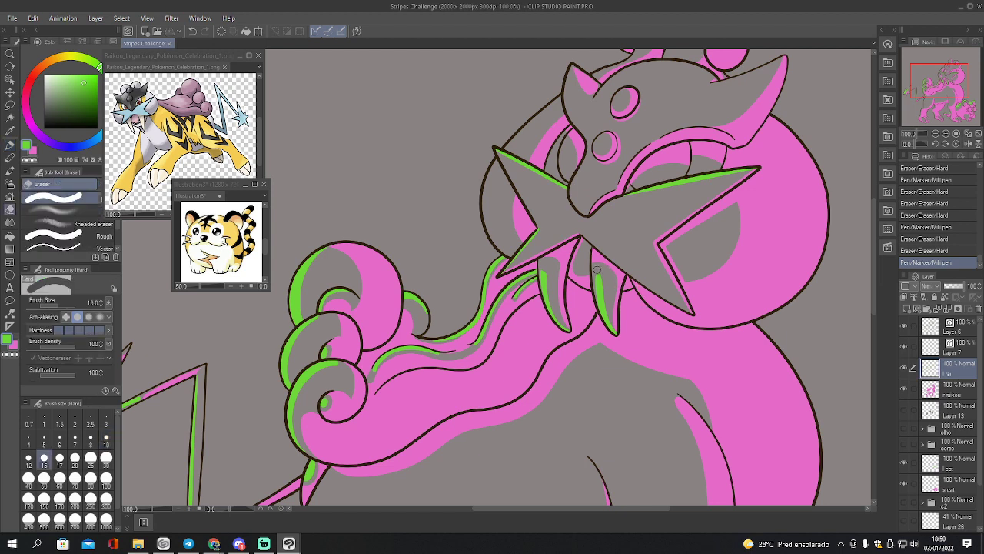
{"action": "left_click_drag", "start_coordinate": [601, 277], "coordinate": [608, 293]}
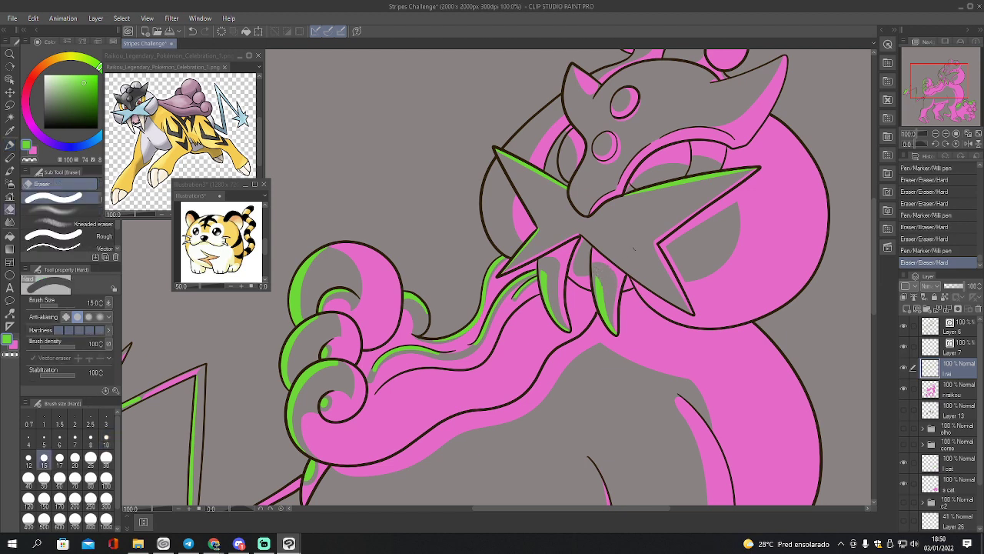
Dab green highlights into the two oval forehead spots and paint one along the left head curl's outer edge
{"action": "left_click_drag", "start_coordinate": [946, 104], "coordinate": [943, 69]}
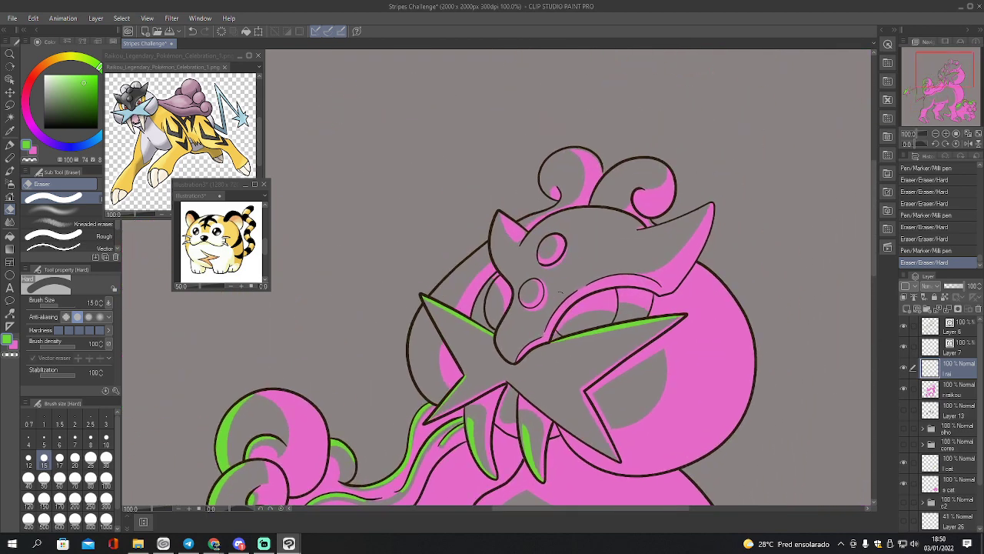
{"action": "key", "text": "p"}
{"action": "left_click_drag", "start_coordinate": [526, 285], "coordinate": [526, 288]}
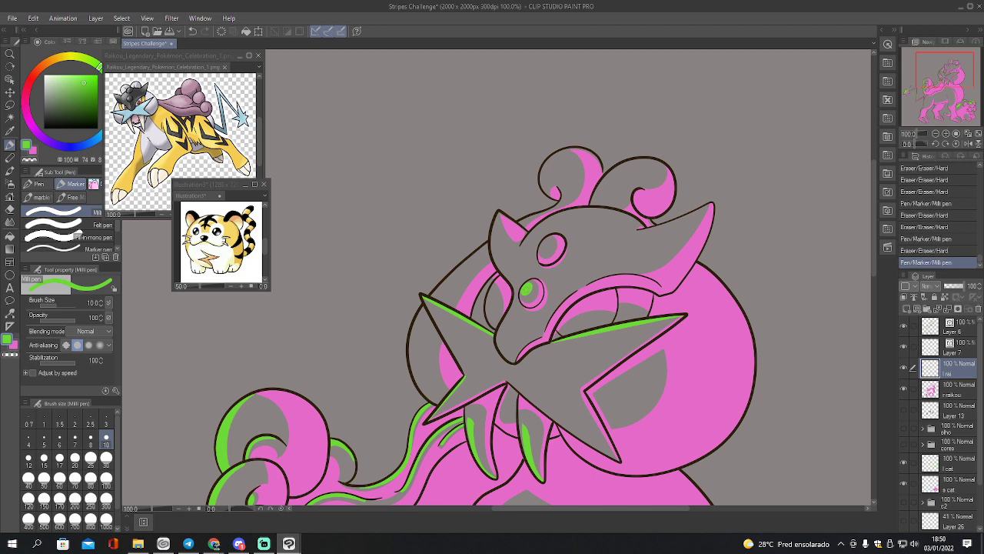
{"action": "left_click_drag", "start_coordinate": [547, 241], "coordinate": [544, 248]}
{"action": "mouse_move", "coordinate": [545, 191]}
{"action": "left_mouse_down"}
{"action": "mouse_move", "coordinate": [563, 157]}
{"action": "mouse_move", "coordinate": [540, 178]}
{"action": "left_mouse_up"}
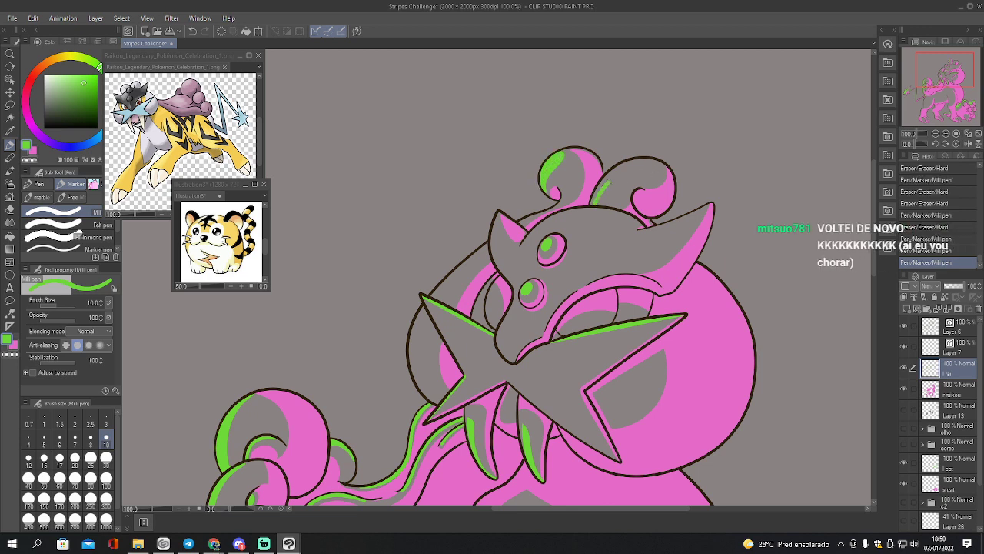
Outline and fill a green highlight along the right head curl's upper edge, then trim its edge
{"action": "mouse_move", "coordinate": [595, 203]}
{"action": "left_mouse_down"}
{"action": "mouse_move", "coordinate": [654, 159]}
{"action": "mouse_move", "coordinate": [631, 159]}
{"action": "mouse_move", "coordinate": [592, 194]}
{"action": "left_mouse_up"}
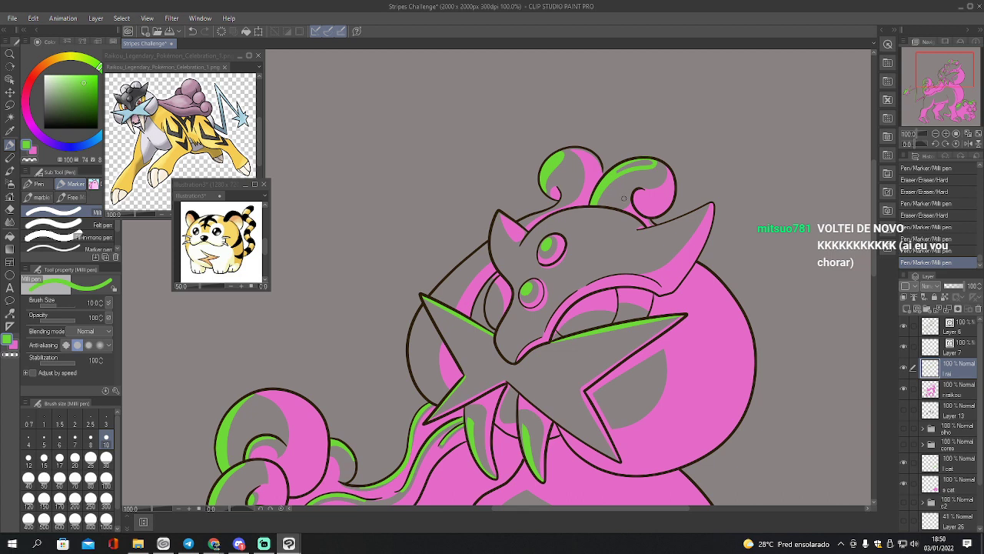
{"action": "key", "text": "g"}
{"action": "left_click", "coordinate": [639, 163]}
{"action": "key", "text": "e"}
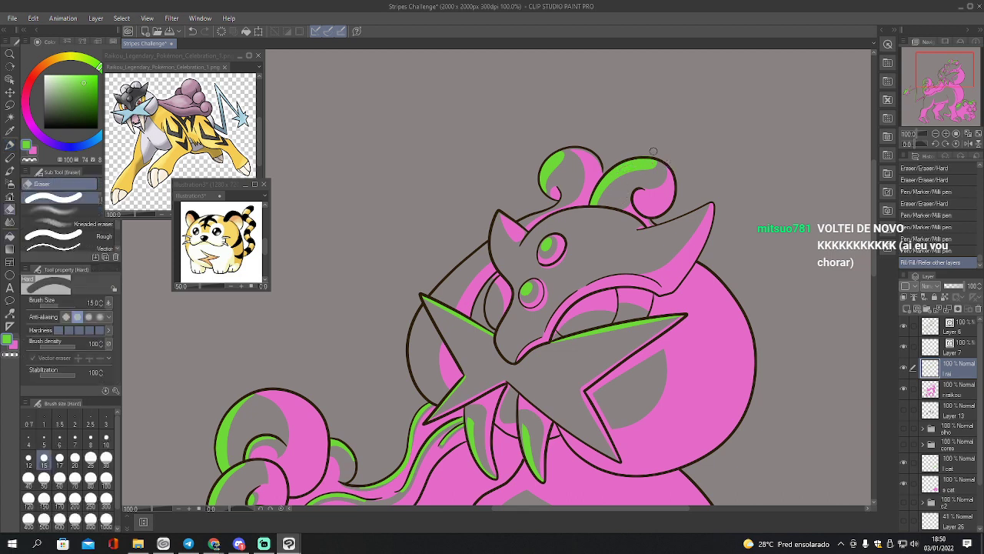
{"action": "left_click_drag", "start_coordinate": [643, 154], "coordinate": [658, 157]}
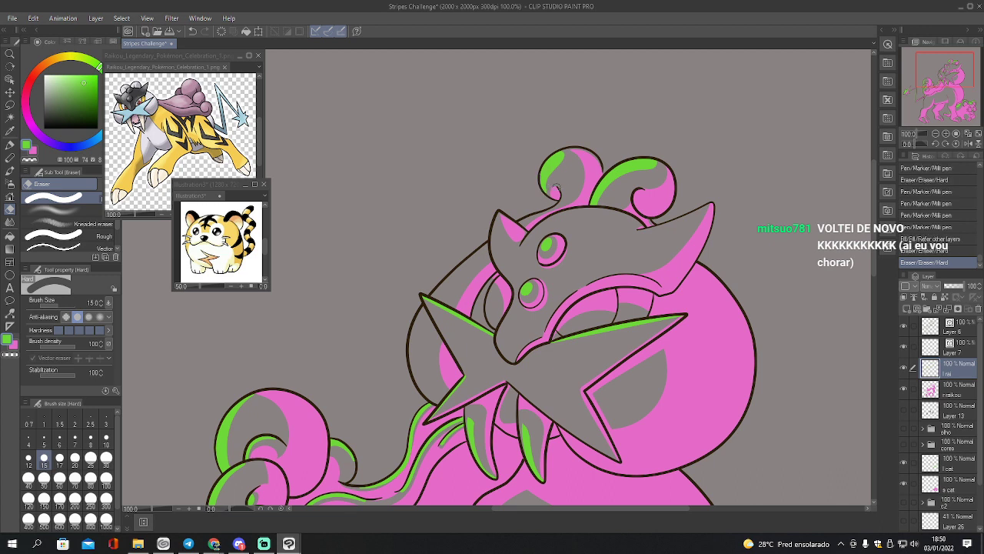
Undo the last erasure and reshape the left head curl's green highlight with the Hard eraser
{"action": "key", "text": "ctrl+z"}
{"action": "key", "text": "p"}
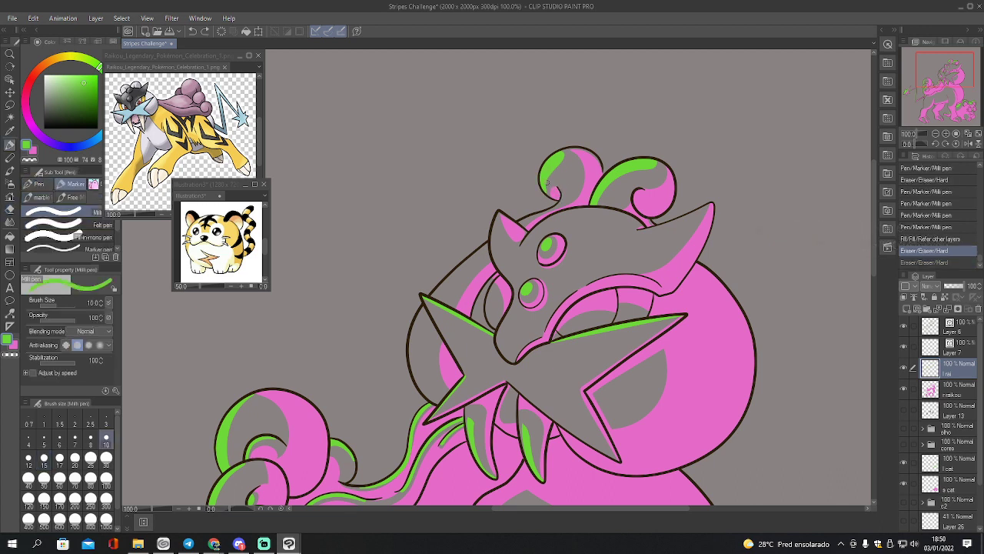
{"action": "key", "text": "e"}
{"action": "mouse_move", "coordinate": [537, 181]}
{"action": "left_mouse_down"}
{"action": "mouse_move", "coordinate": [547, 195]}
{"action": "mouse_move", "coordinate": [565, 158]}
{"action": "left_mouse_up"}
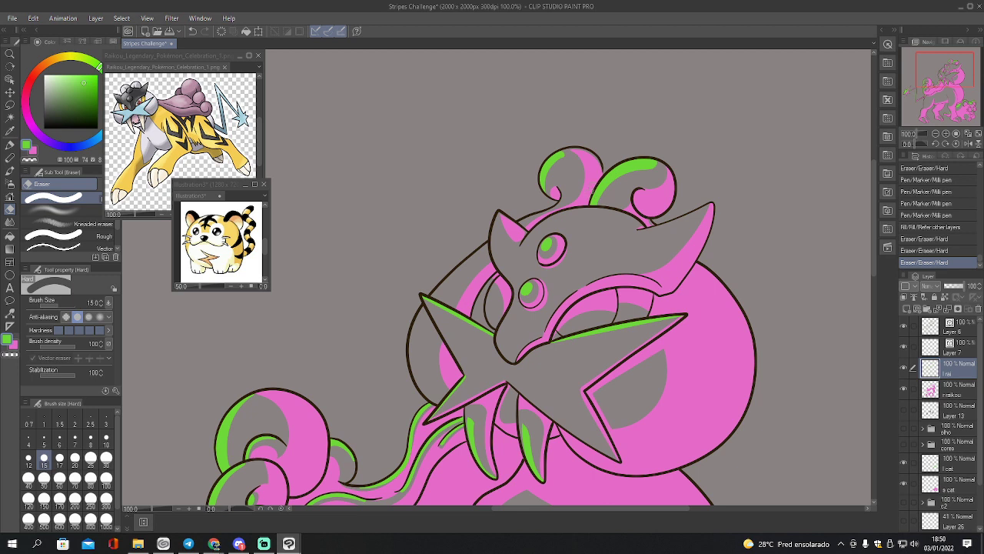
{"action": "left_click_drag", "start_coordinate": [583, 208], "coordinate": [586, 209]}
Outline a green highlight down the face mask's left edge from the small horn to the nose tip and fill it
{"action": "key", "text": "p"}
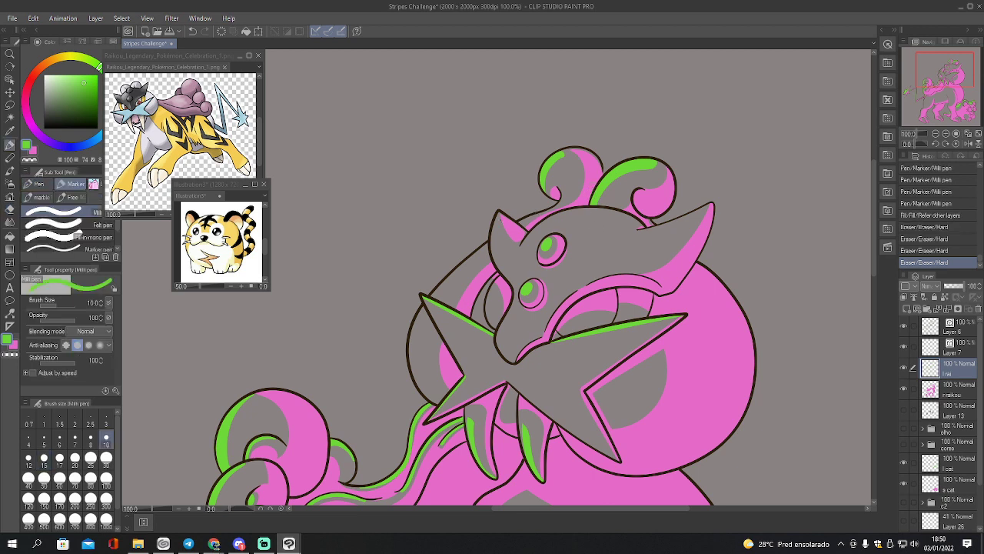
{"action": "mouse_move", "coordinate": [499, 212]}
{"action": "left_mouse_down"}
{"action": "mouse_move", "coordinate": [494, 253]}
{"action": "mouse_move", "coordinate": [517, 282]}
{"action": "mouse_move", "coordinate": [506, 335]}
{"action": "mouse_move", "coordinate": [514, 362]}
{"action": "mouse_move", "coordinate": [505, 309]}
{"action": "left_mouse_up"}
{"action": "key", "text": "g"}
{"action": "left_click", "coordinate": [507, 333]}
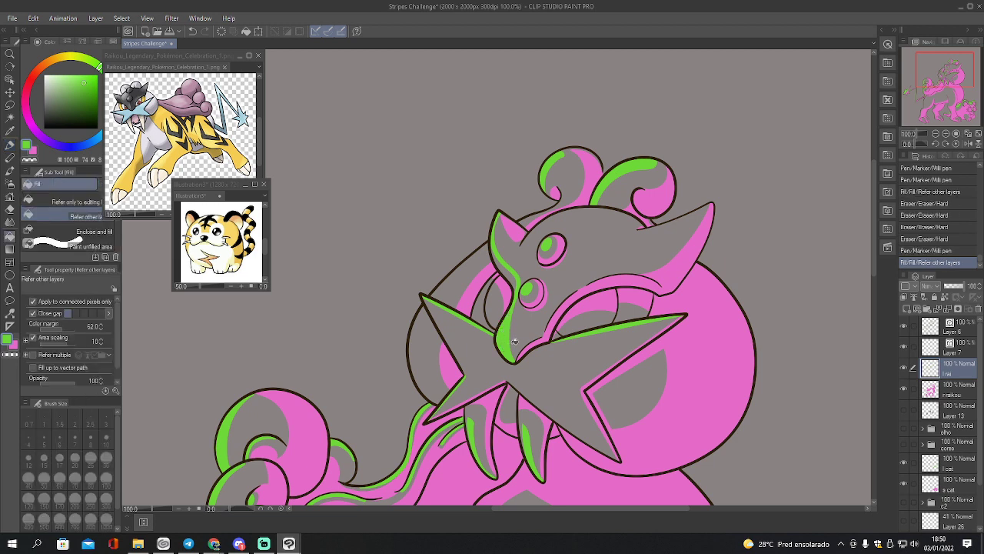
Widen the face mask's green edge highlight with the Milli pen and fill the remaining gaps beside the lower oval spot
{"action": "key", "text": "p"}
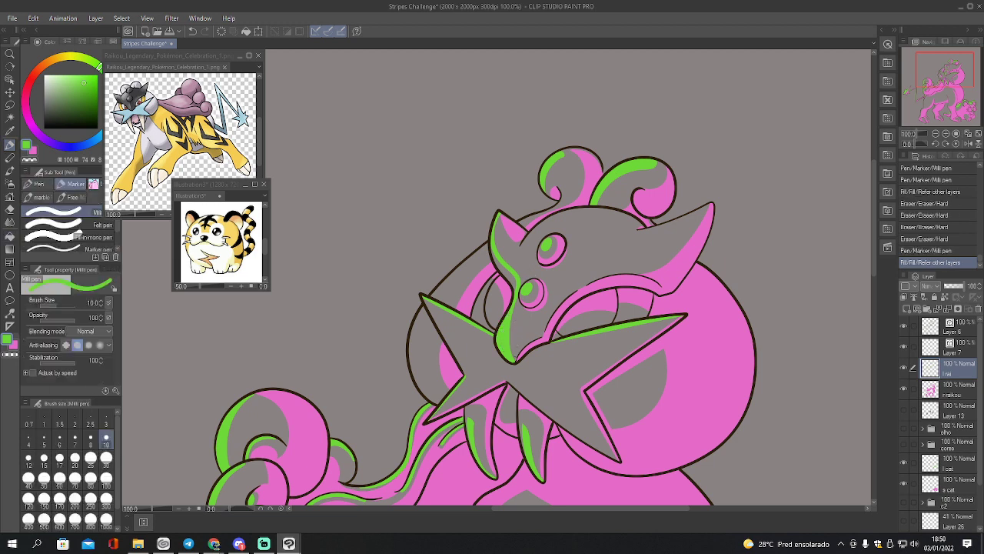
{"action": "left_click_drag", "start_coordinate": [510, 342], "coordinate": [520, 308]}
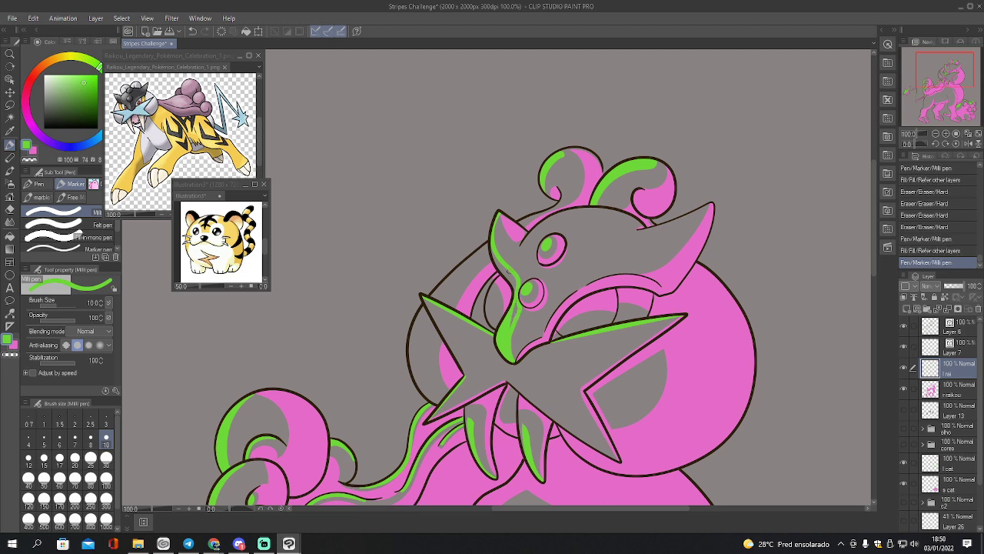
{"action": "mouse_move", "coordinate": [497, 214]}
{"action": "left_mouse_down"}
{"action": "mouse_move", "coordinate": [494, 263]}
{"action": "mouse_move", "coordinate": [511, 286]}
{"action": "left_mouse_up"}
{"action": "key", "text": "g"}
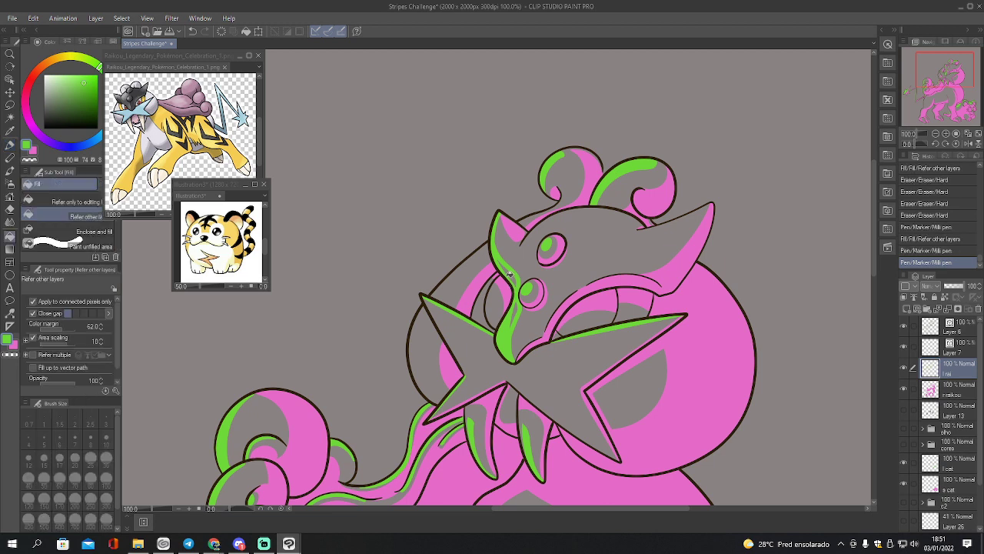
{"action": "left_click", "coordinate": [511, 272]}
{"action": "left_click", "coordinate": [517, 305]}
Smooth the inner contour of the face mask's green highlight around the nose with the Hard eraser
{"action": "key", "text": "e"}
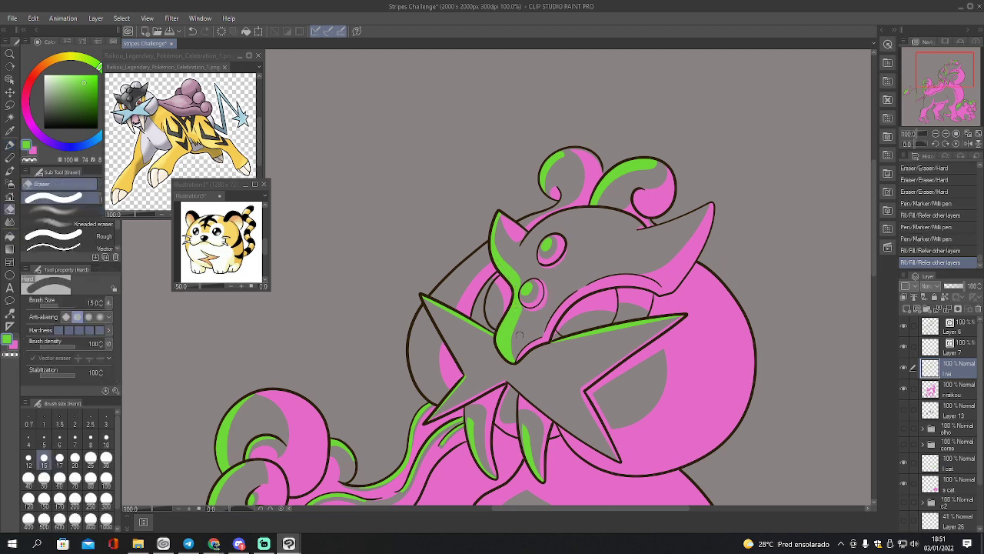
{"action": "left_click_drag", "start_coordinate": [510, 341], "coordinate": [530, 299]}
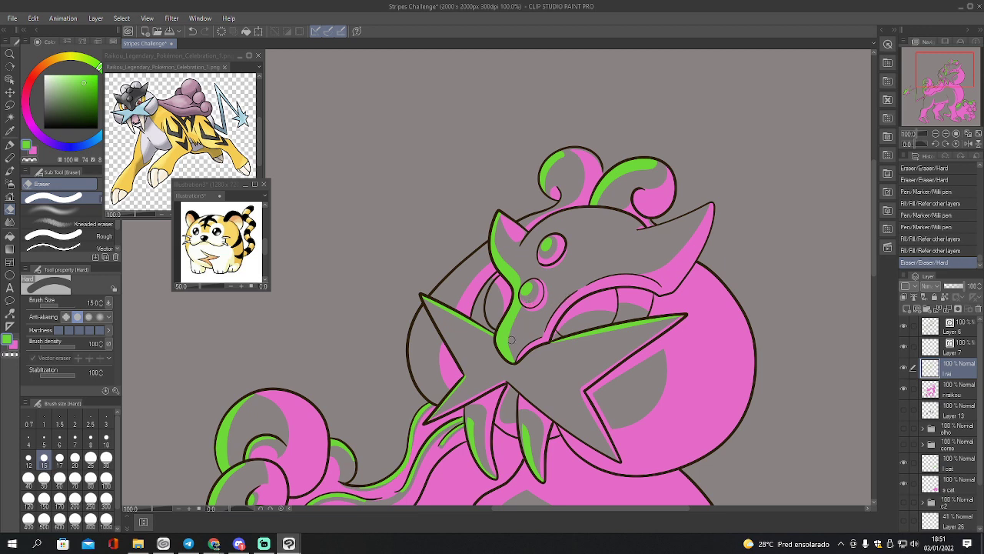
{"action": "left_click_drag", "start_coordinate": [511, 341], "coordinate": [519, 365]}
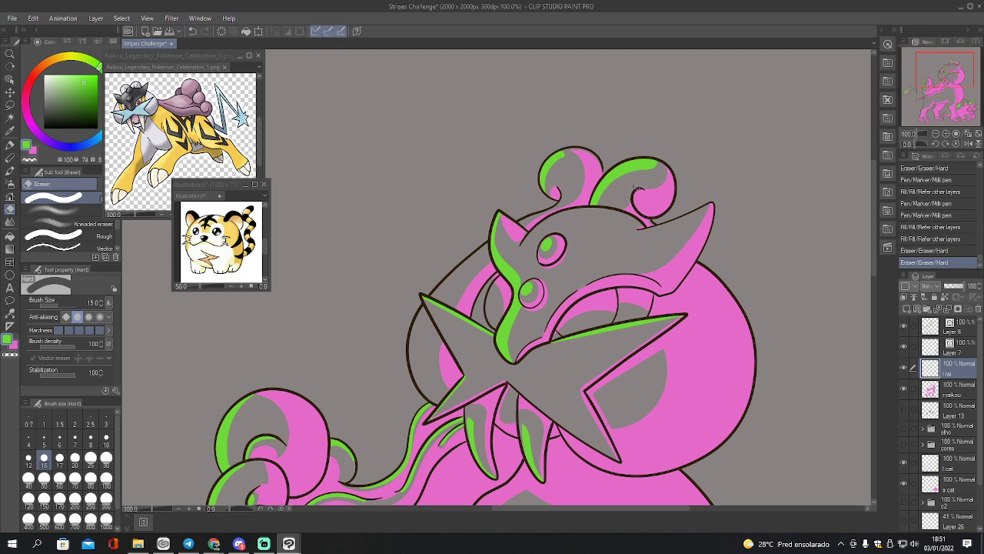
{"action": "key", "text": "p"}
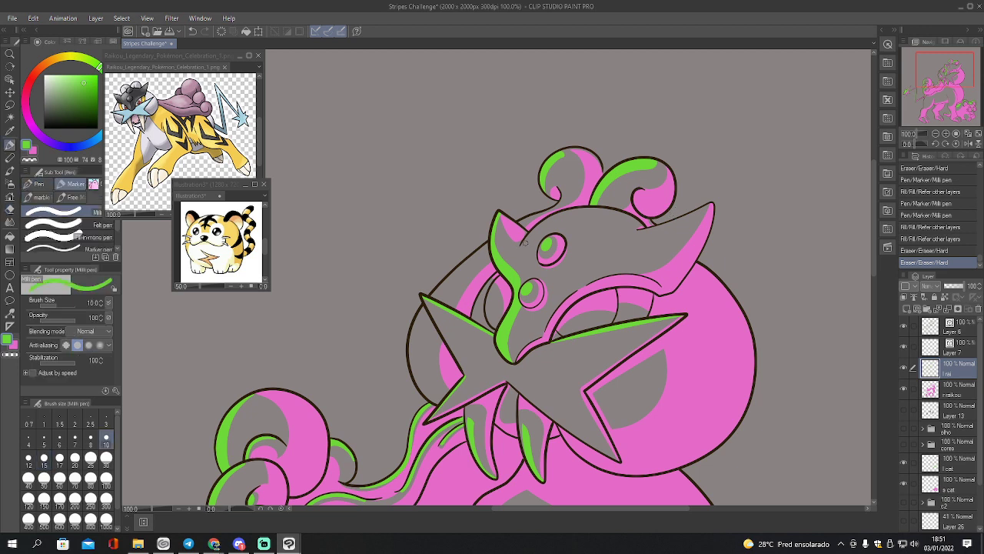
Select the face mask with the pink shading hidden, then outline and fill a green oval highlight across its forehead
{"action": "left_click", "coordinate": [905, 388]}
{"action": "key", "text": "w"}
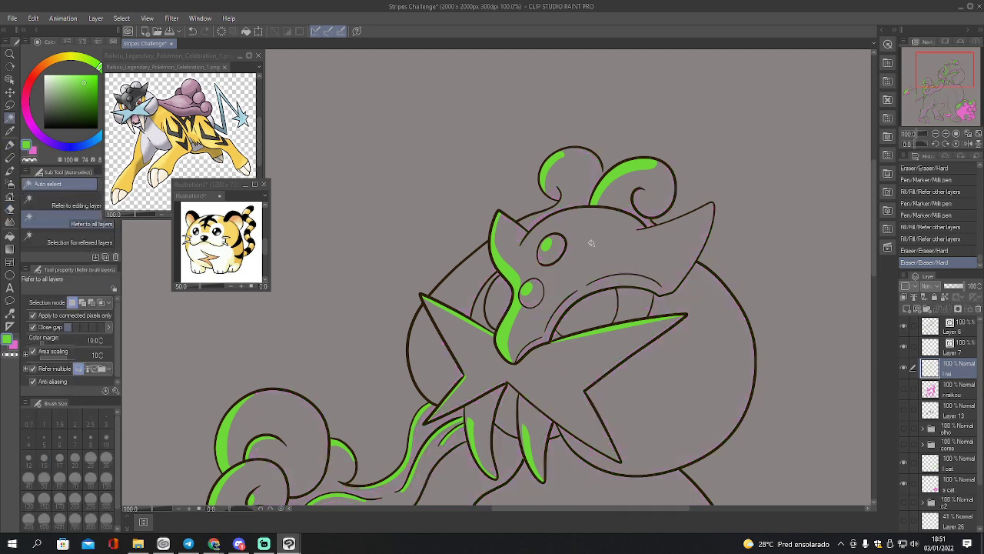
{"action": "left_click", "coordinate": [589, 244]}
{"action": "left_click", "coordinate": [905, 388]}
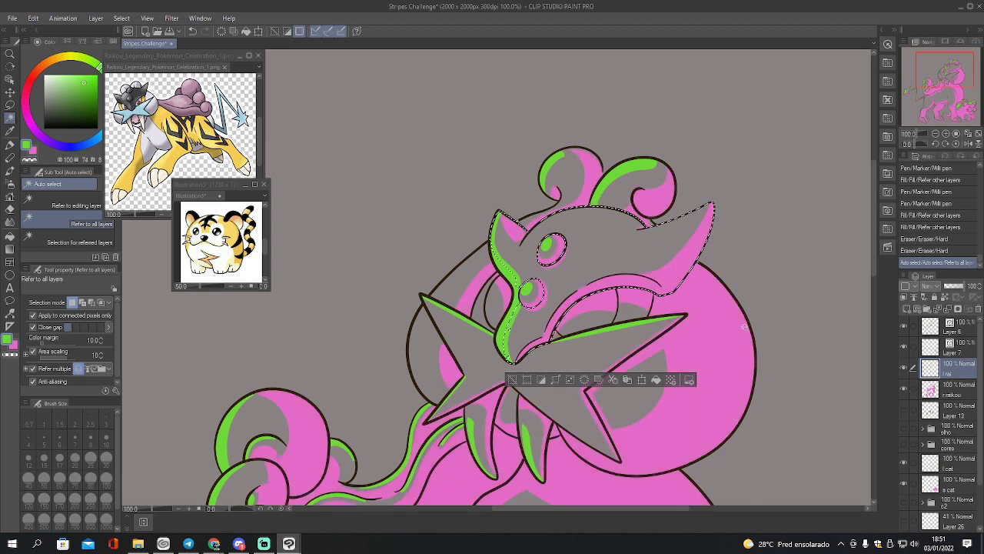
{"action": "key", "text": "p"}
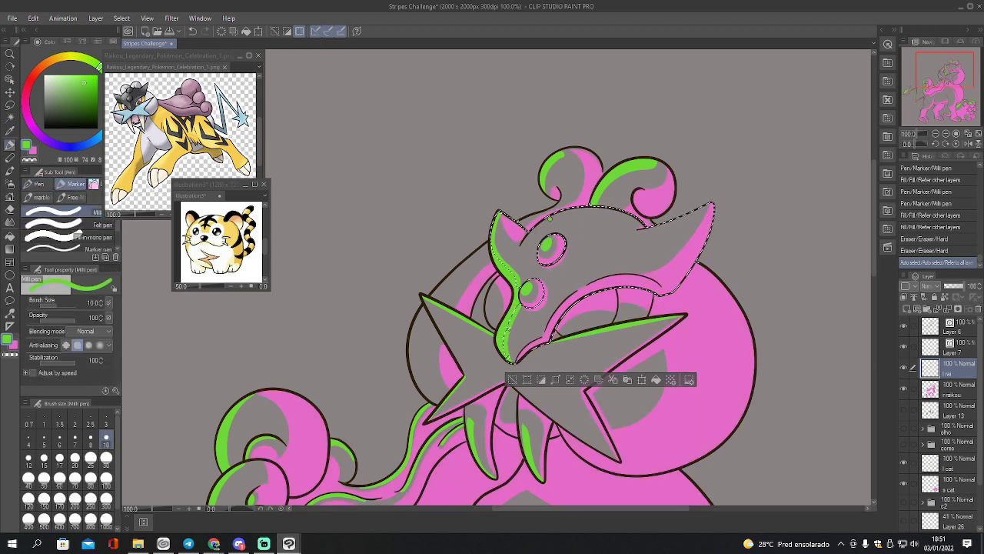
{"action": "mouse_move", "coordinate": [552, 218]}
{"action": "left_mouse_down"}
{"action": "mouse_move", "coordinate": [531, 229]}
{"action": "mouse_move", "coordinate": [531, 253]}
{"action": "mouse_move", "coordinate": [559, 263]}
{"action": "mouse_move", "coordinate": [600, 248]}
{"action": "mouse_move", "coordinate": [611, 215]}
{"action": "mouse_move", "coordinate": [617, 227]}
{"action": "mouse_move", "coordinate": [609, 214]}
{"action": "mouse_move", "coordinate": [555, 215]}
{"action": "left_mouse_up"}
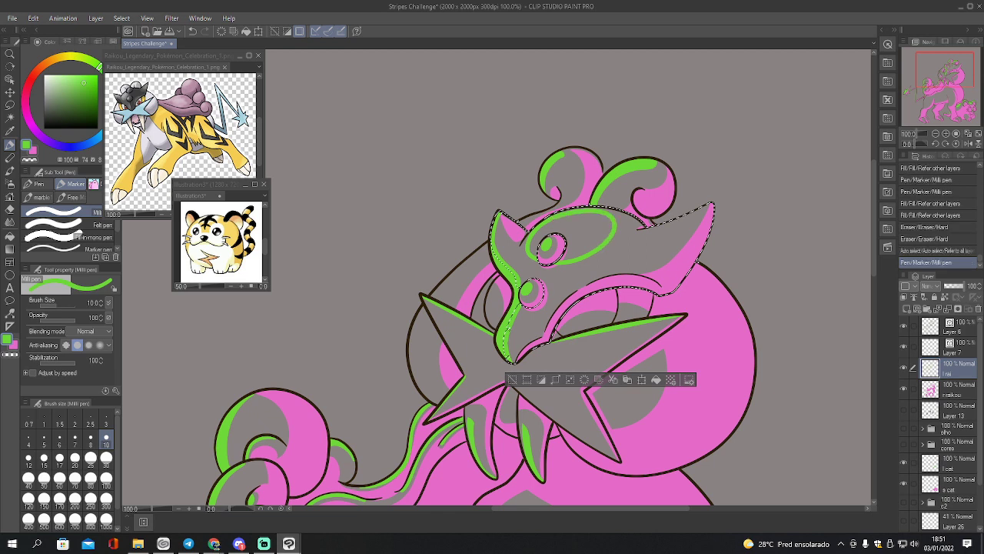
{"action": "key", "text": "g"}
{"action": "left_click", "coordinate": [592, 237]}
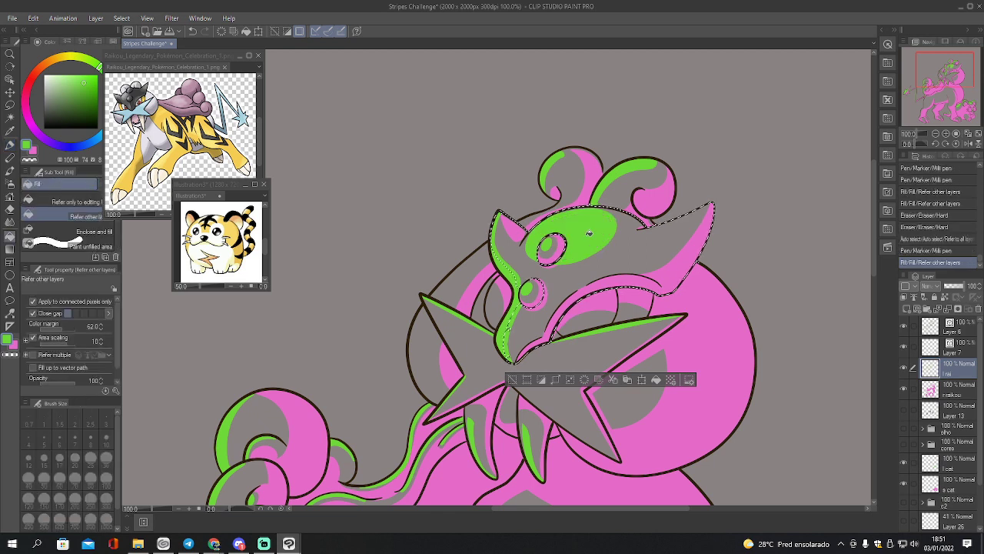
Trim the green highlight with the Hard eraser inside a selection made from the pink shading layer's pixels, and deselect
{"action": "key", "text": "e"}
{"action": "key", "text": "ctrl+d"}
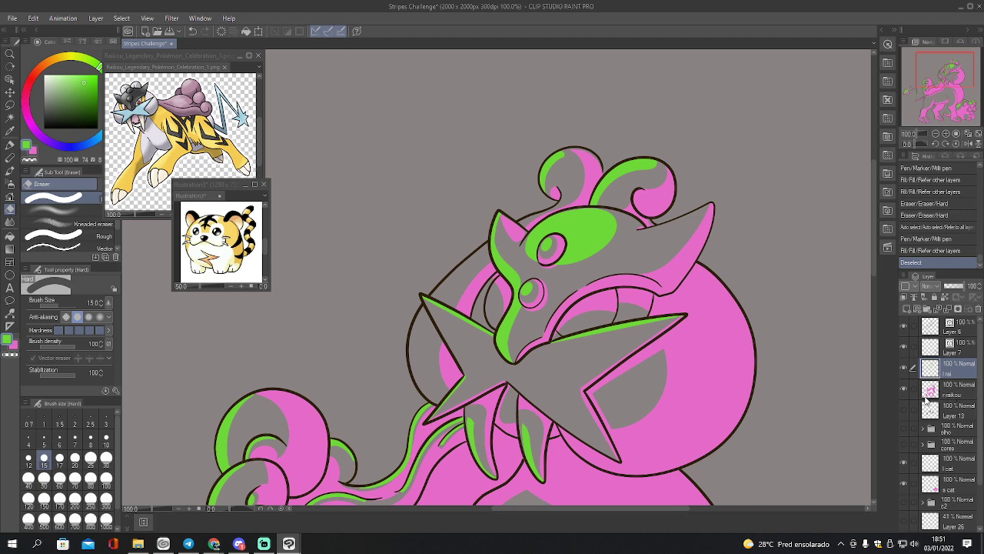
{"action": "left_click", "coordinate": [930, 390], "text": "ctrl"}
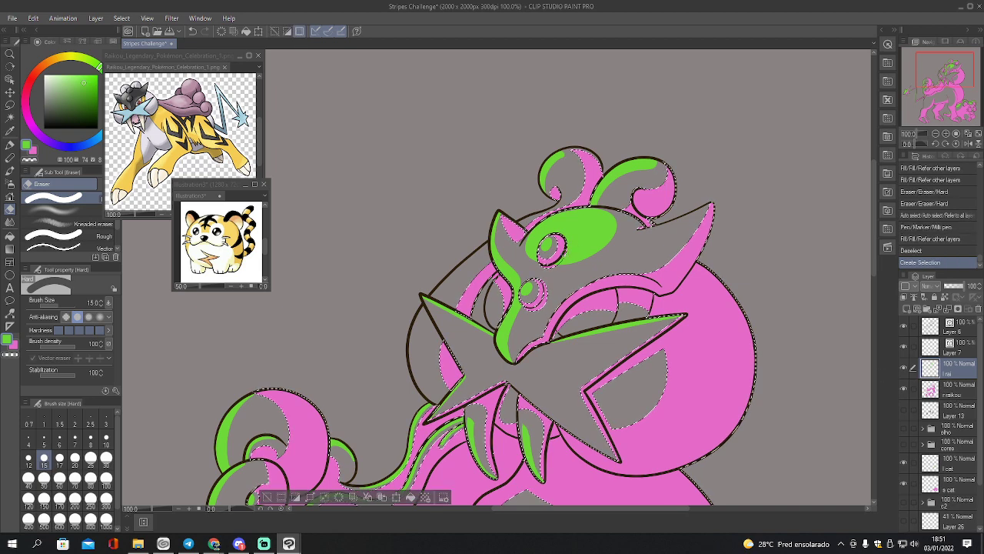
{"action": "key", "text": "ctrl+d"}
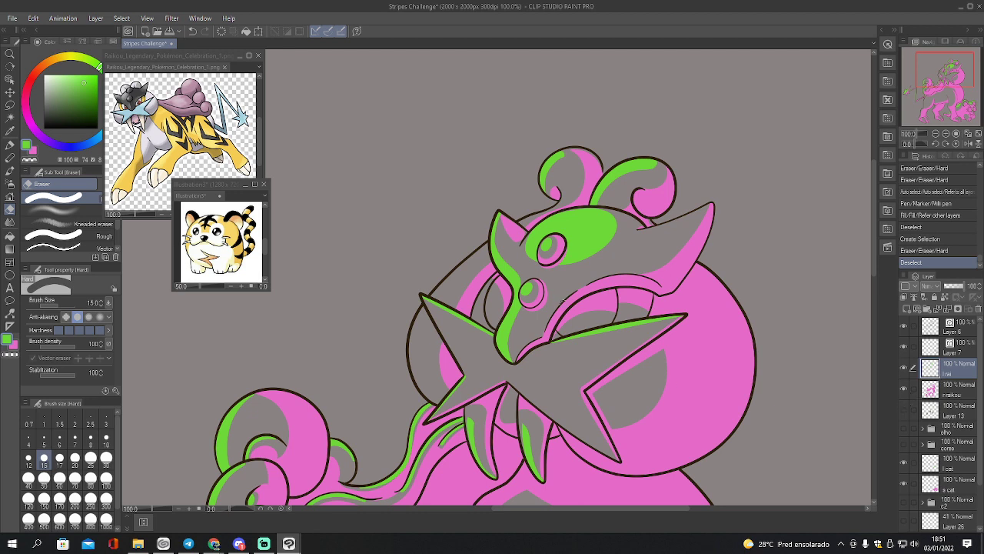
Outline a green highlight along the large horn's upper edge with the Milli pen and fill it
{"action": "key", "text": "p"}
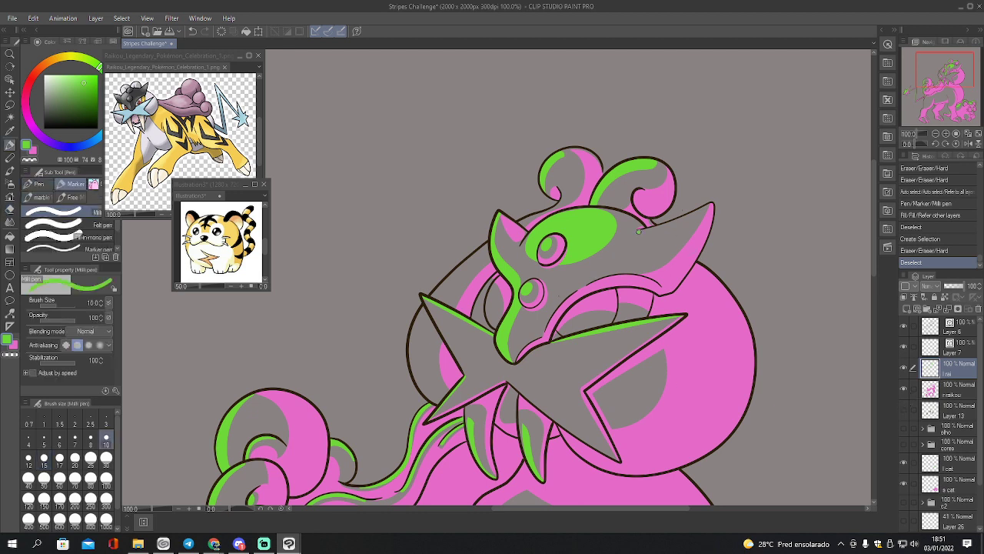
{"action": "mouse_move", "coordinate": [638, 240]}
{"action": "left_mouse_down"}
{"action": "mouse_move", "coordinate": [672, 235]}
{"action": "mouse_move", "coordinate": [699, 214]}
{"action": "mouse_move", "coordinate": [641, 235]}
{"action": "left_mouse_up"}
{"action": "key", "text": "g"}
{"action": "left_click", "coordinate": [667, 231]}
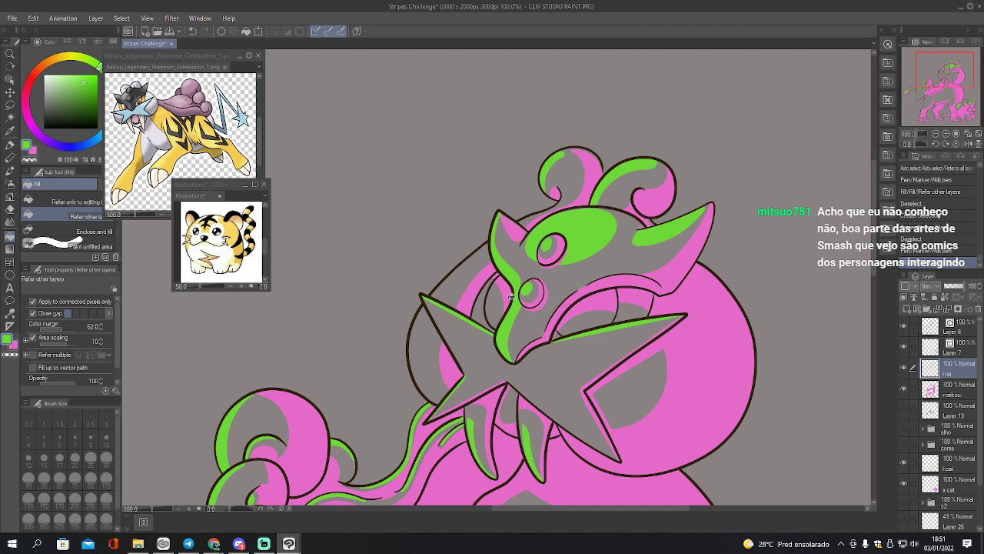
Select the narrow crescent beside the face mask's left edge and paint a green highlight along its outer side
{"action": "key", "text": "w"}
{"action": "left_click", "coordinate": [477, 310]}
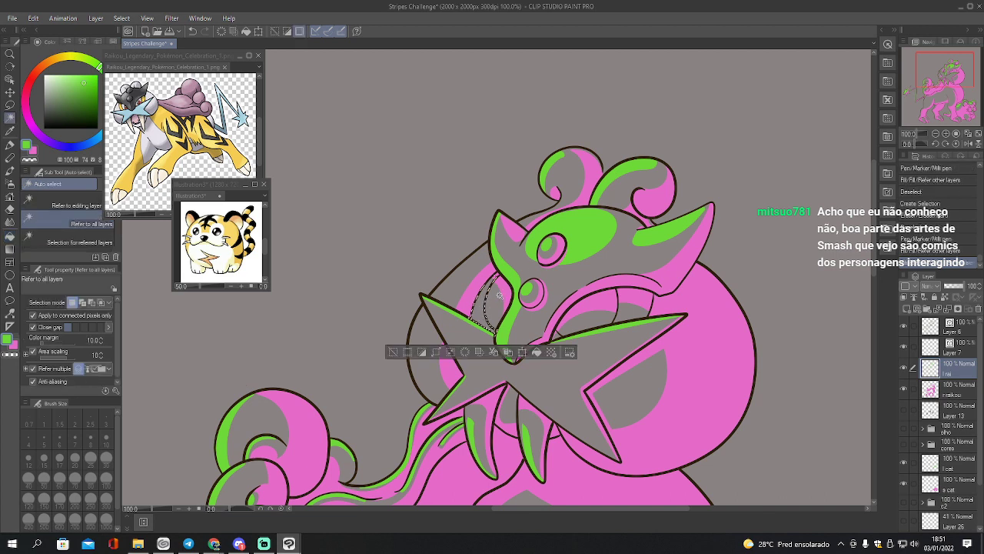
{"action": "key", "text": "p"}
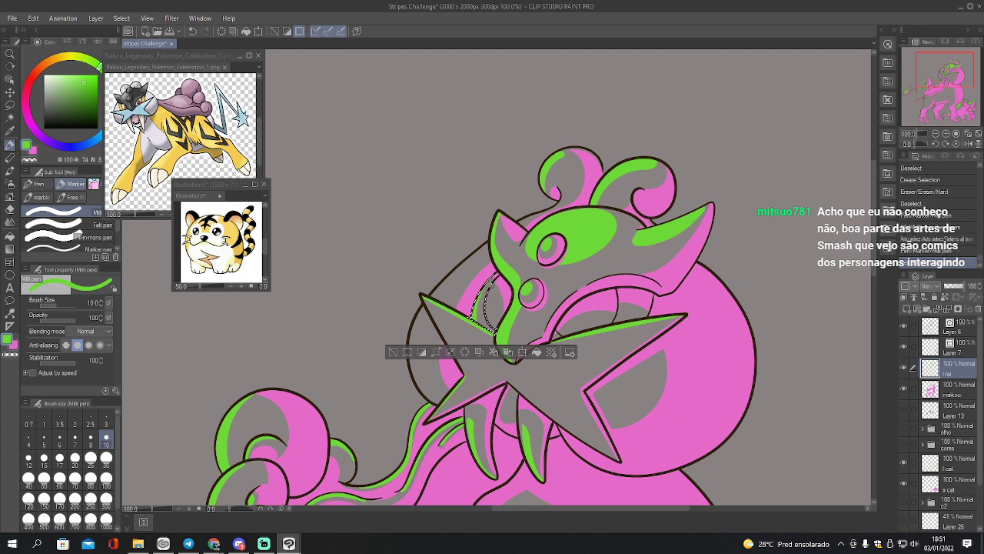
Select the outer mane sections left of the mask and star, outline a green band along their outer edge and fill it
{"action": "key", "text": "w"}
{"action": "left_click", "coordinate": [465, 278]}
{"action": "left_click", "coordinate": [430, 360], "text": "shift"}
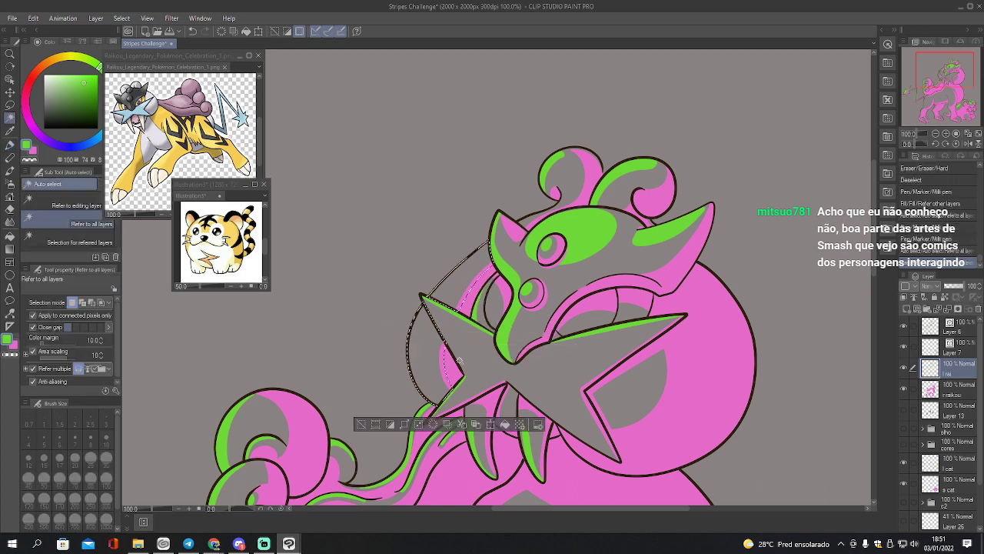
{"action": "key", "text": "p"}
{"action": "mouse_move", "coordinate": [444, 396]}
{"action": "left_mouse_down"}
{"action": "mouse_move", "coordinate": [428, 338]}
{"action": "mouse_move", "coordinate": [450, 295]}
{"action": "mouse_move", "coordinate": [492, 255]}
{"action": "left_mouse_up"}
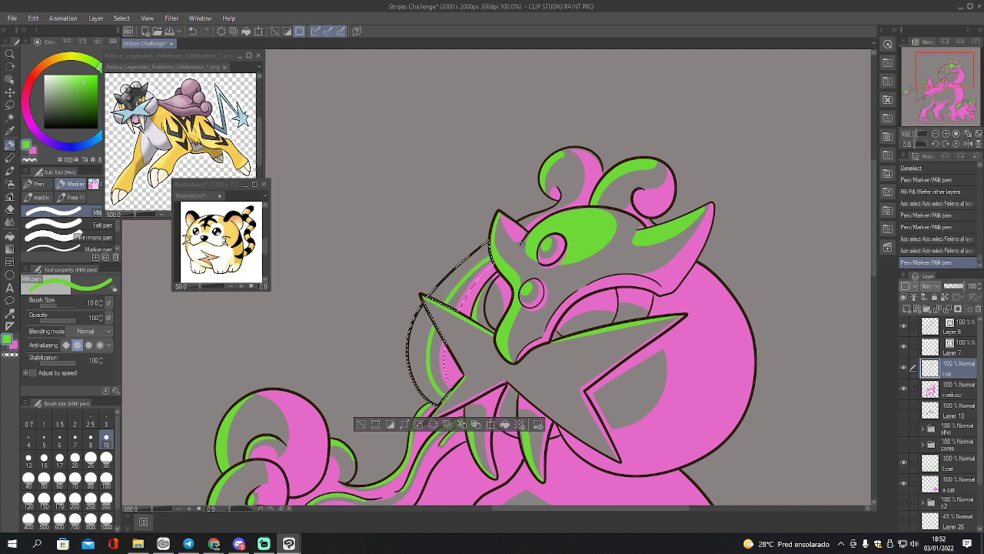
{"action": "key", "text": "g"}
{"action": "left_click", "coordinate": [475, 263]}
{"action": "left_click", "coordinate": [436, 332]}
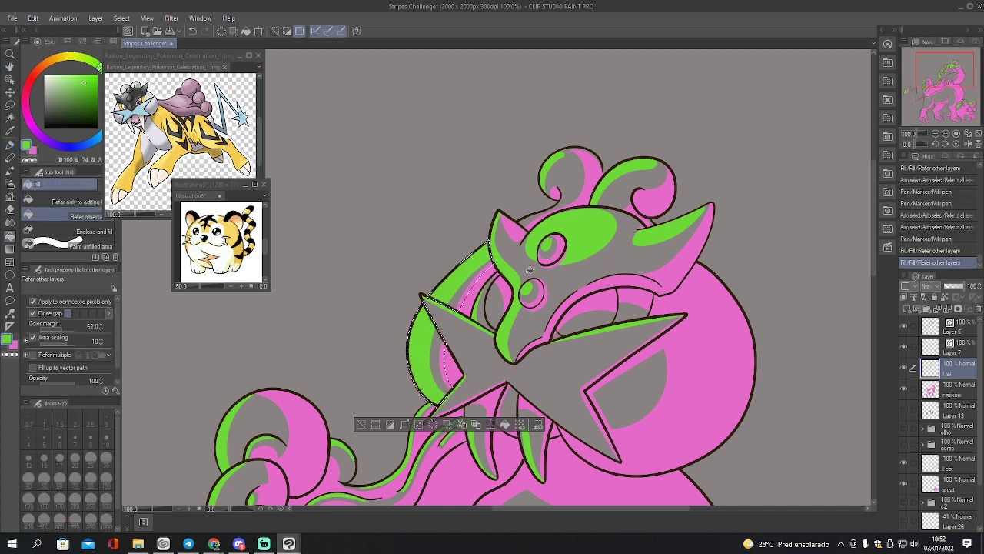
{"action": "key", "text": "ctrl+d"}
Clean up the left head curl's base with the eraser and paint a green highlight along its stem
{"action": "key", "text": "p"}
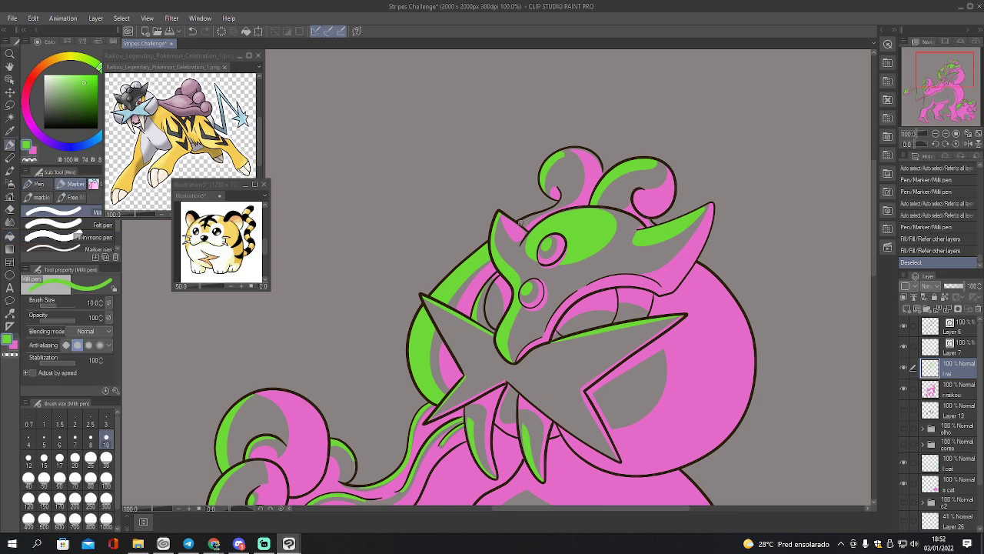
{"action": "key", "text": "e"}
{"action": "left_click_drag", "start_coordinate": [528, 219], "coordinate": [533, 216]}
{"action": "key", "text": "w"}
{"action": "left_click", "coordinate": [546, 213]}
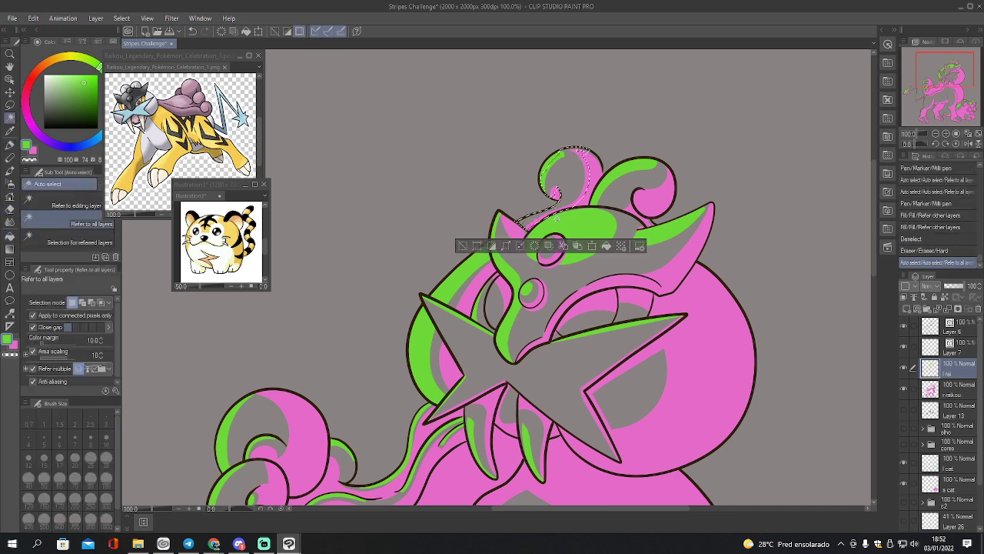
{"action": "key", "text": "p"}
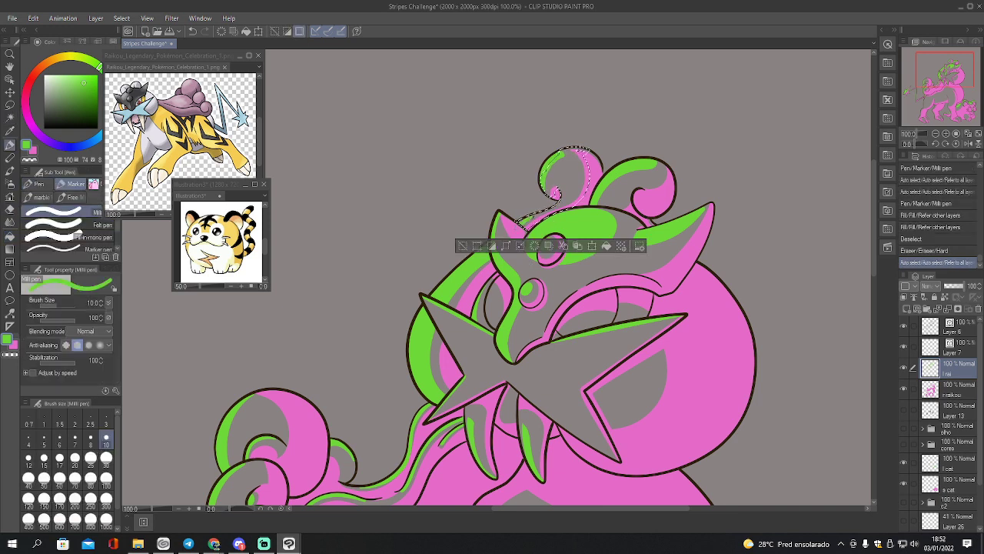
{"action": "left_click_drag", "start_coordinate": [555, 198], "coordinate": [533, 213]}
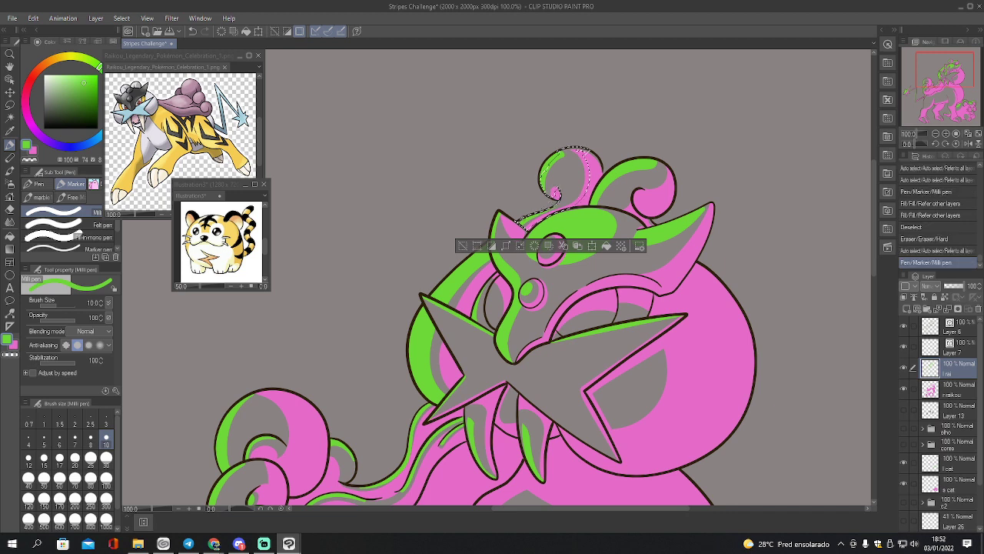
{"action": "key", "text": "ctrl+d"}
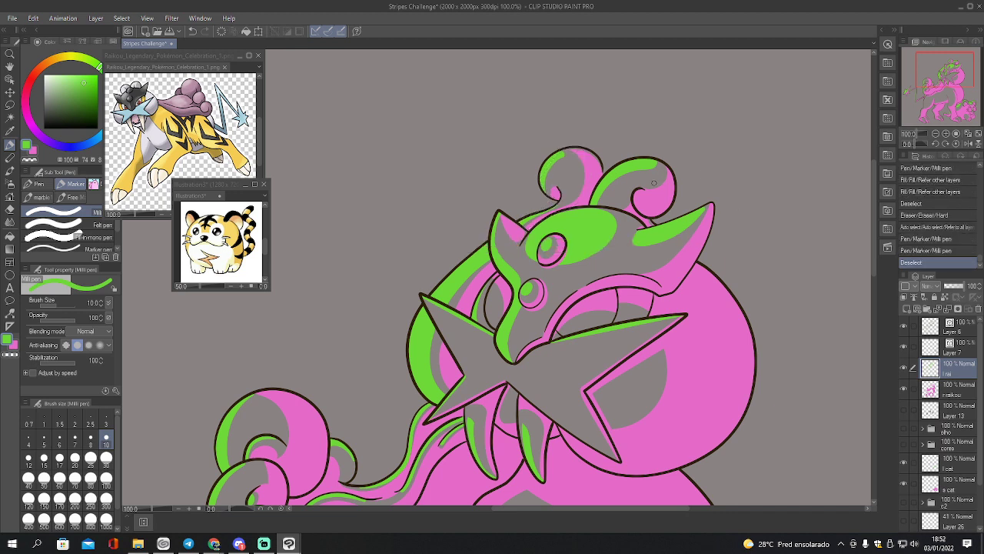
Thin the green highlights on both head curls with the Hard eraser
{"action": "key", "text": "e"}
{"action": "mouse_move", "coordinate": [601, 204]}
{"action": "left_mouse_down"}
{"action": "mouse_move", "coordinate": [641, 164]}
{"action": "mouse_move", "coordinate": [663, 164]}
{"action": "mouse_move", "coordinate": [634, 171]}
{"action": "mouse_move", "coordinate": [658, 170]}
{"action": "mouse_move", "coordinate": [598, 203]}
{"action": "mouse_move", "coordinate": [608, 181]}
{"action": "mouse_move", "coordinate": [549, 186]}
{"action": "mouse_move", "coordinate": [576, 148]}
{"action": "mouse_move", "coordinate": [549, 189]}
{"action": "mouse_move", "coordinate": [558, 154]}
{"action": "left_mouse_up"}
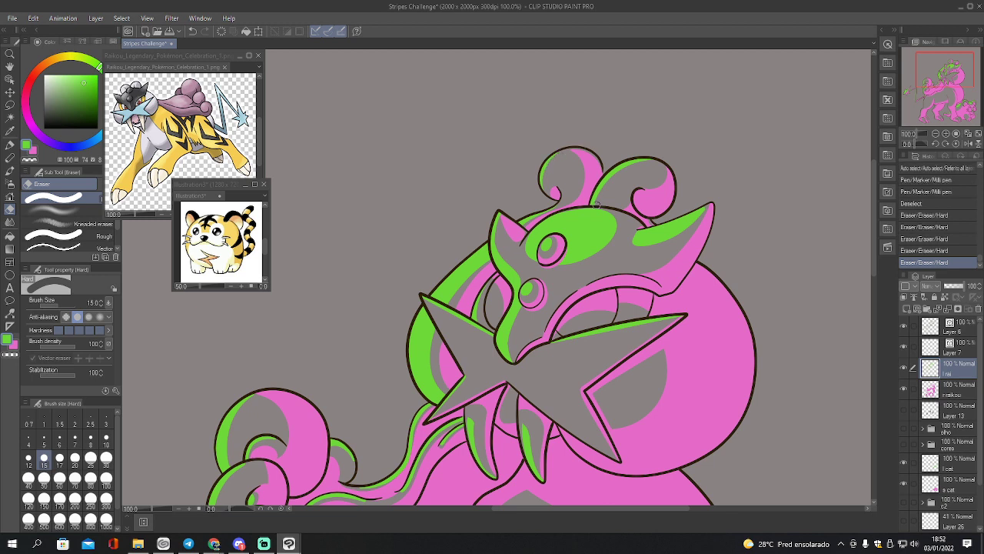
{"action": "left_click", "coordinate": [657, 164]}
Select Raikou's body and outline green highlight shapes on the hind thigh, flank and front shoulder with the Milli pen
{"action": "key", "text": "p"}
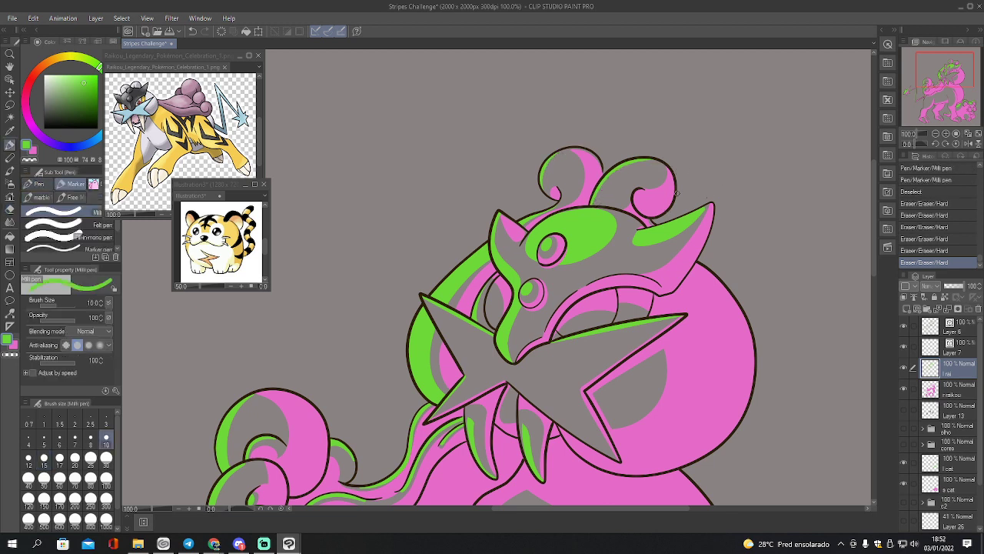
{"action": "left_click_drag", "start_coordinate": [944, 71], "coordinate": [956, 99]}
{"action": "left_click", "coordinate": [935, 137]}
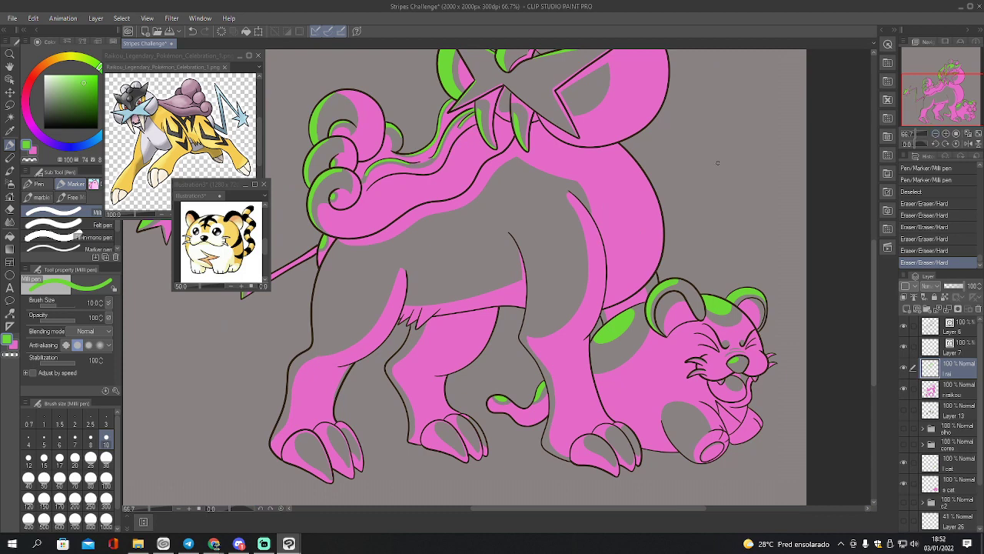
{"action": "left_click", "coordinate": [903, 389]}
{"action": "key", "text": "w"}
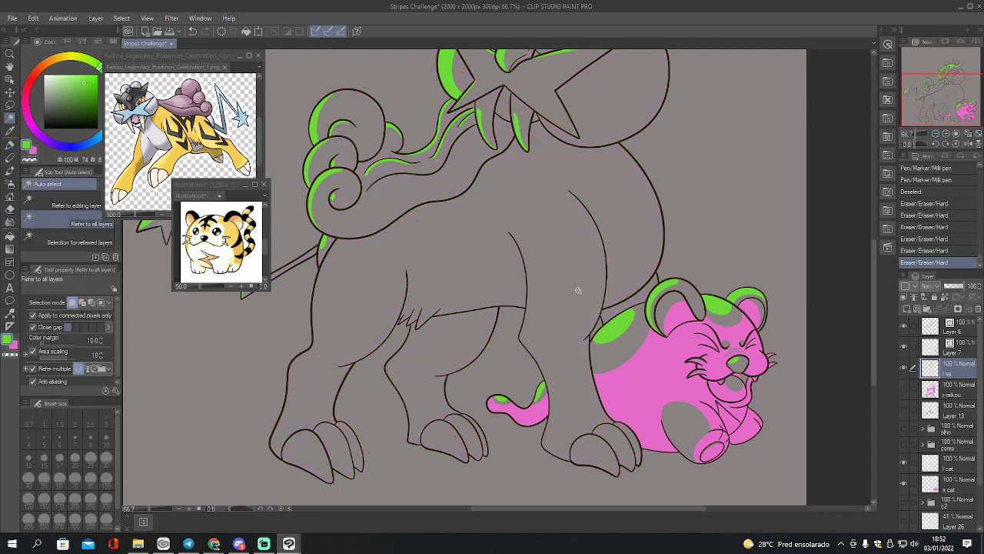
{"action": "left_click", "coordinate": [570, 276]}
{"action": "left_click", "coordinate": [904, 390]}
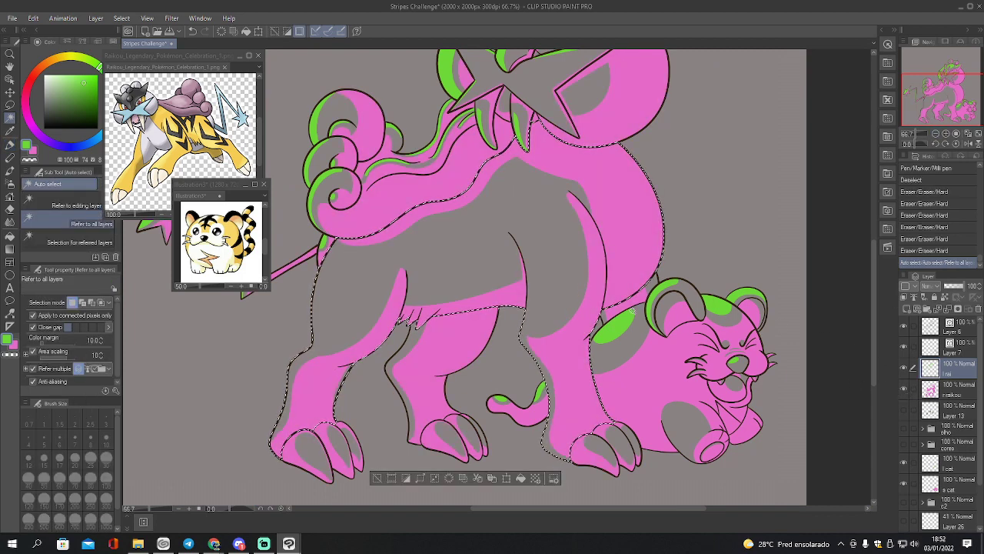
{"action": "key", "text": "p"}
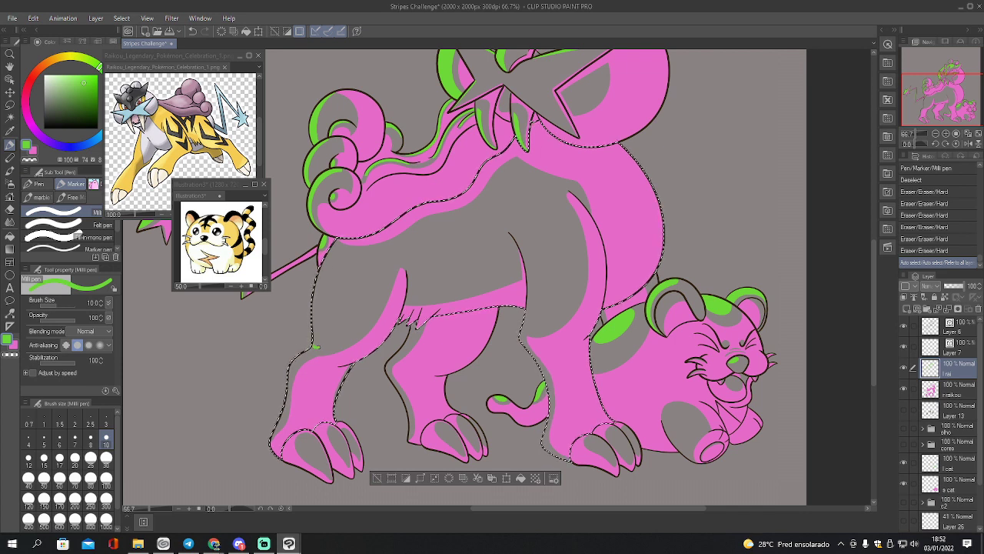
{"action": "mouse_move", "coordinate": [315, 347]}
{"action": "left_mouse_down"}
{"action": "mouse_move", "coordinate": [357, 323]}
{"action": "mouse_move", "coordinate": [379, 253]}
{"action": "mouse_move", "coordinate": [359, 251]}
{"action": "mouse_move", "coordinate": [317, 278]}
{"action": "mouse_move", "coordinate": [310, 325]}
{"action": "left_mouse_up"}
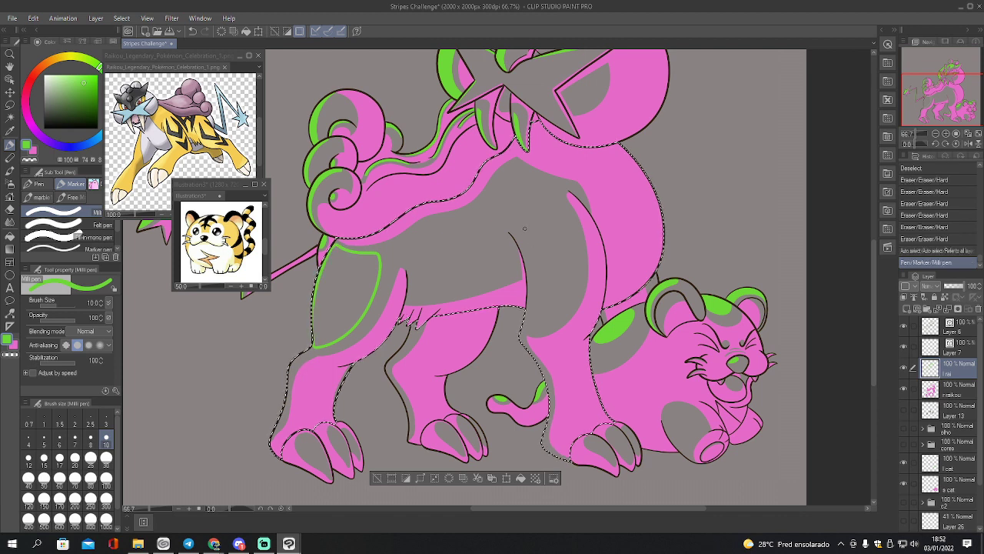
{"action": "mouse_move", "coordinate": [522, 230]}
{"action": "left_mouse_down"}
{"action": "mouse_move", "coordinate": [542, 202]}
{"action": "mouse_move", "coordinate": [559, 201]}
{"action": "mouse_move", "coordinate": [574, 219]}
{"action": "mouse_move", "coordinate": [562, 314]}
{"action": "left_mouse_up"}
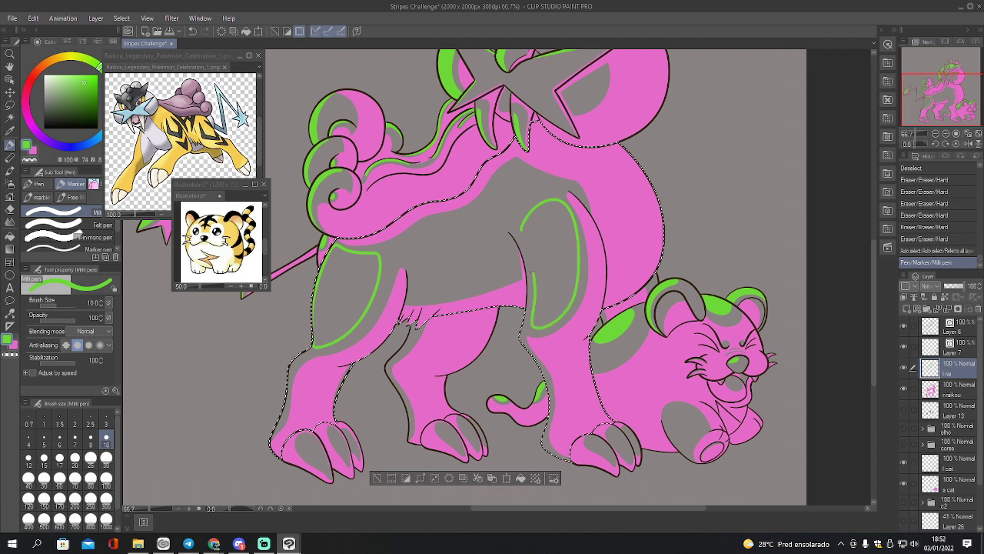
{"action": "left_click_drag", "start_coordinate": [542, 201], "coordinate": [555, 200]}
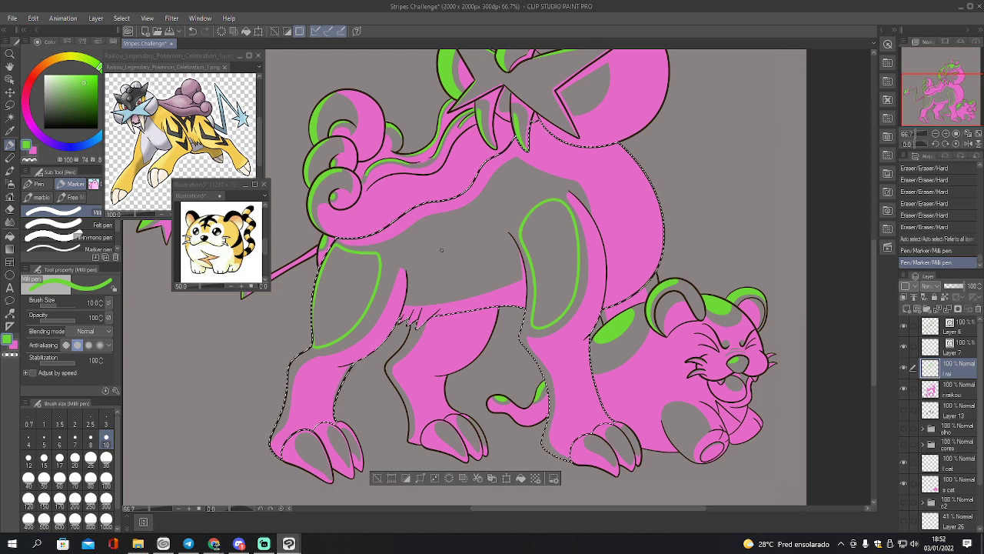
{"action": "mouse_move", "coordinate": [413, 269]}
{"action": "left_mouse_down"}
{"action": "mouse_move", "coordinate": [471, 232]}
{"action": "mouse_move", "coordinate": [494, 236]}
{"action": "mouse_move", "coordinate": [510, 254]}
{"action": "mouse_move", "coordinate": [494, 276]}
{"action": "mouse_move", "coordinate": [417, 288]}
{"action": "left_mouse_up"}
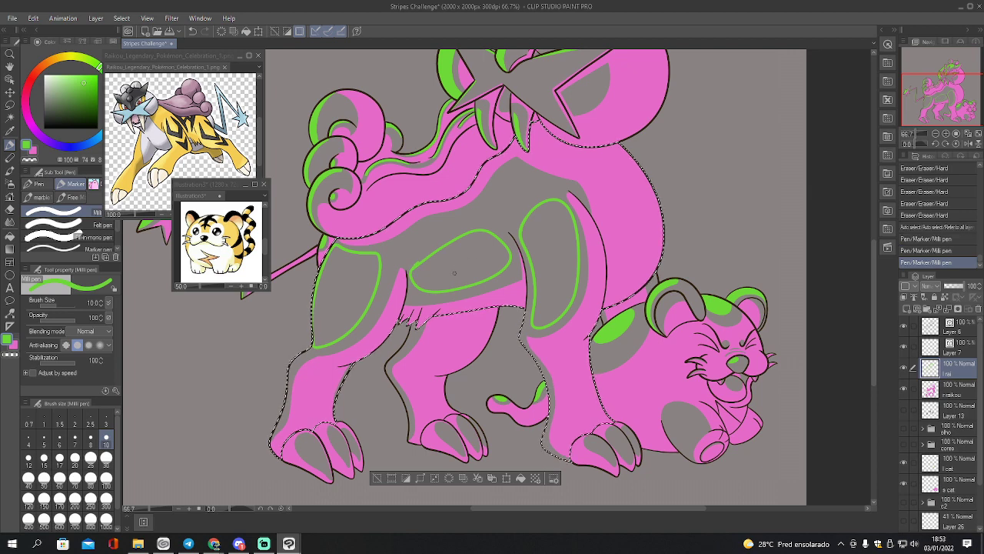
Smooth the flank outline with the Hard eraser and fill the thigh, flank and shoulder shapes with green
{"action": "key", "text": "e"}
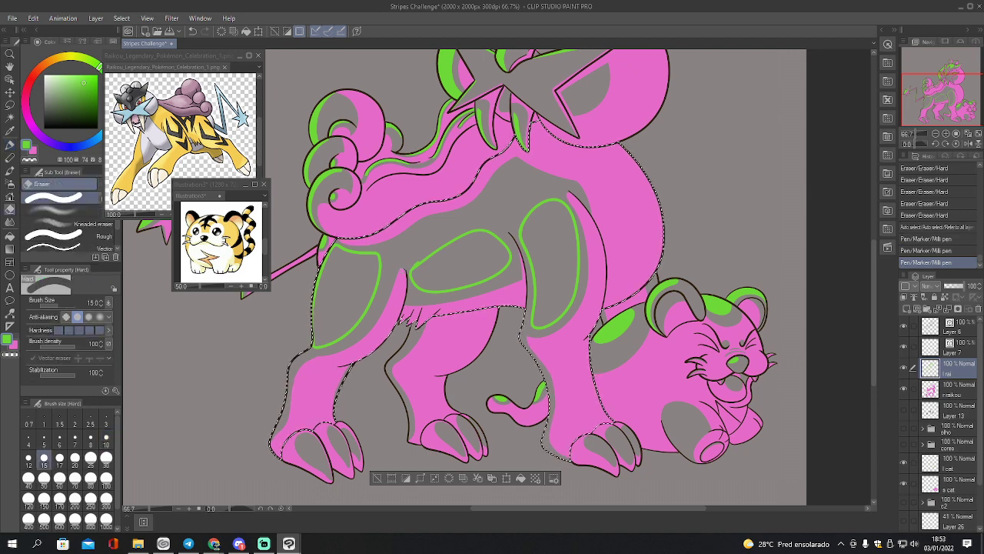
{"action": "left_click_drag", "start_coordinate": [412, 268], "coordinate": [419, 259]}
{"action": "key", "text": "g"}
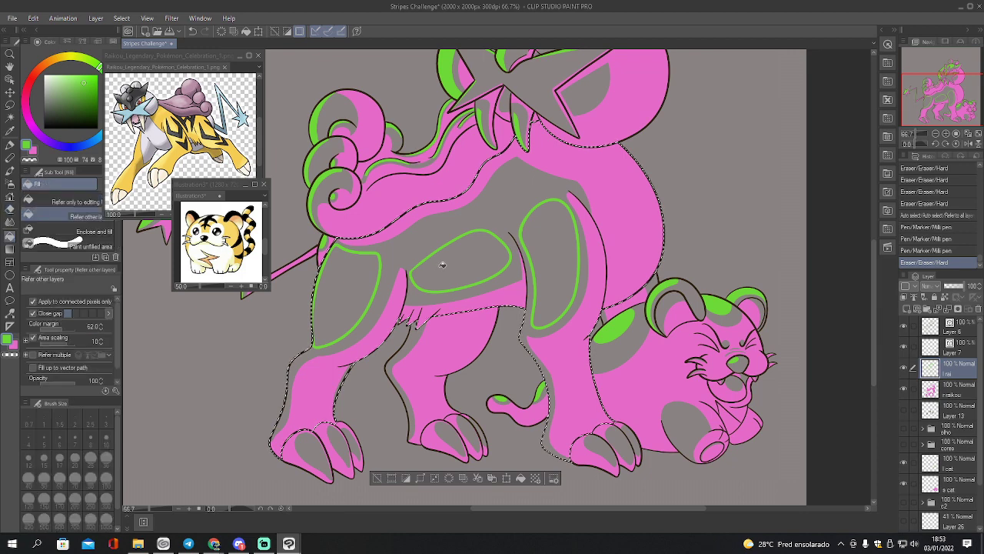
{"action": "left_click", "coordinate": [442, 265]}
{"action": "left_click", "coordinate": [358, 283]}
{"action": "left_click", "coordinate": [566, 259]}
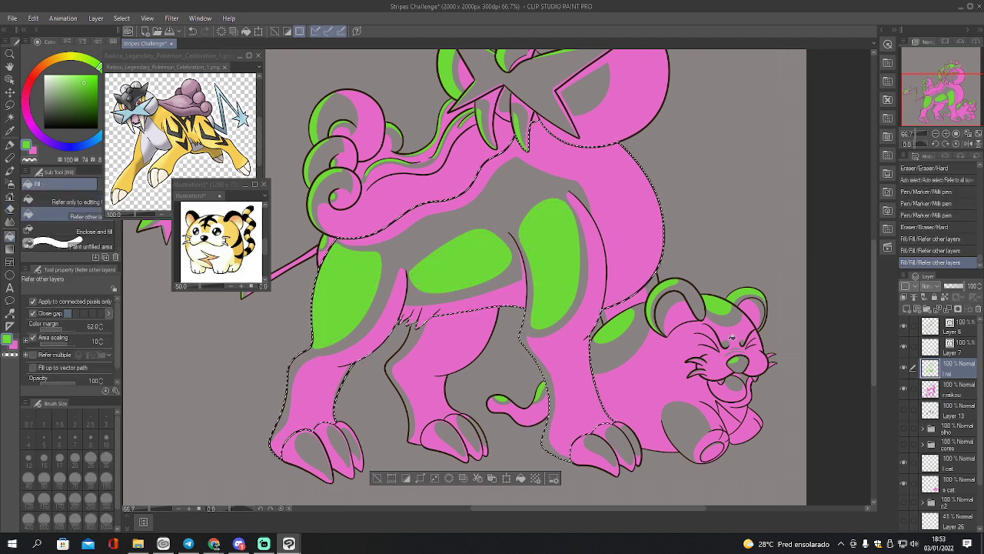
Erase the pink between the strands of Raikou's belly fur on the pink shading layer with the Hard eraser
{"action": "left_click", "coordinate": [953, 389]}
{"action": "left_click", "coordinate": [946, 132]}
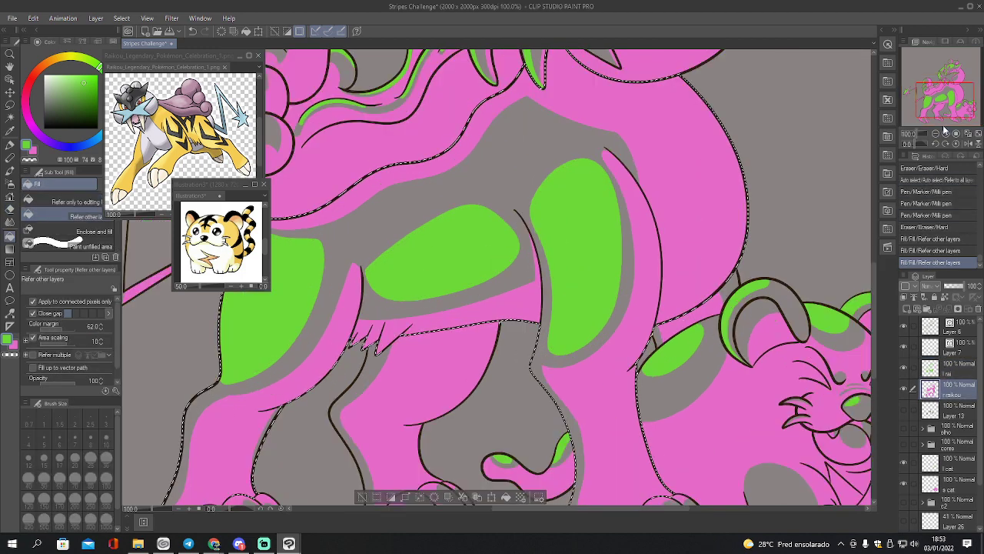
{"action": "left_click_drag", "start_coordinate": [947, 115], "coordinate": [937, 116]}
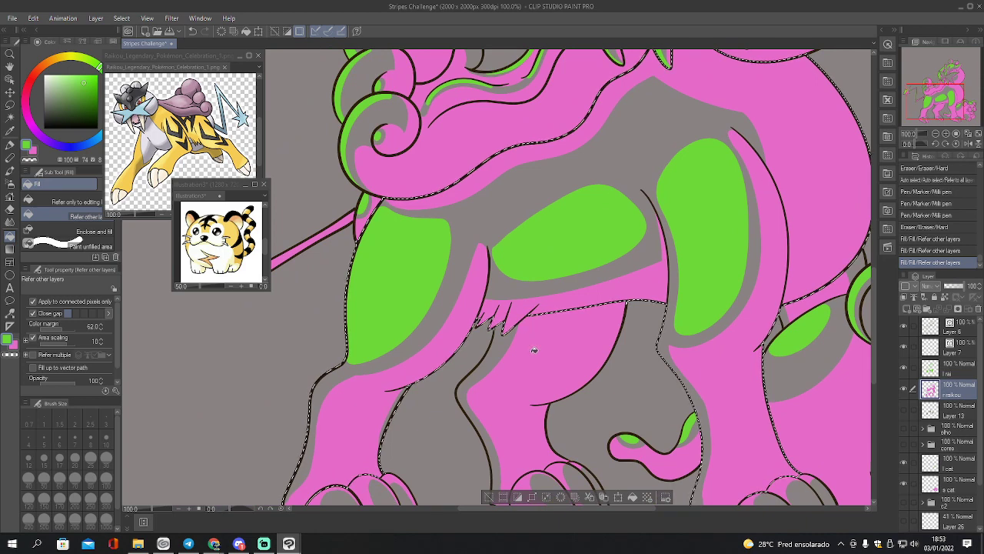
{"action": "key", "text": "e"}
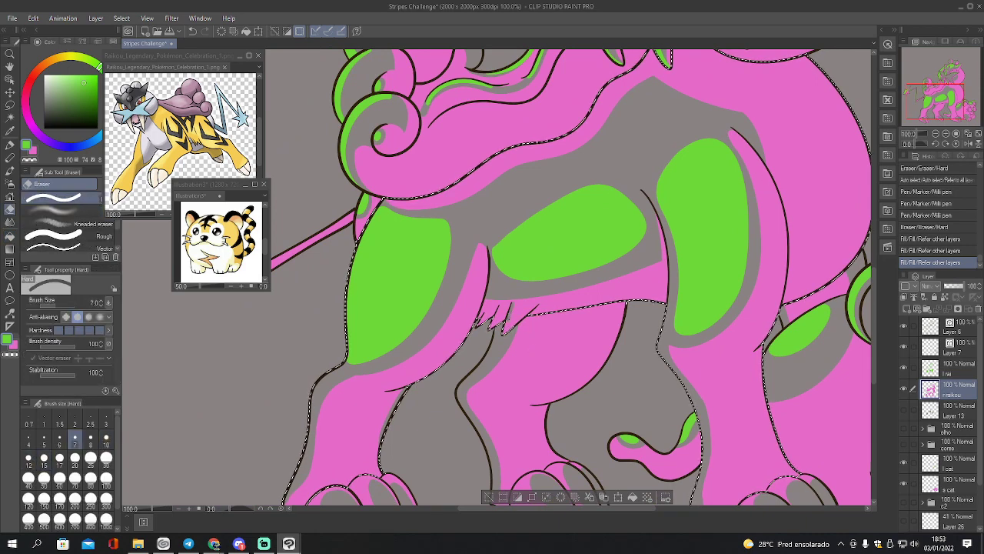
{"action": "mouse_move", "coordinate": [486, 309]}
{"action": "left_mouse_down"}
{"action": "mouse_move", "coordinate": [481, 321]}
{"action": "mouse_move", "coordinate": [504, 329]}
{"action": "left_mouse_up"}
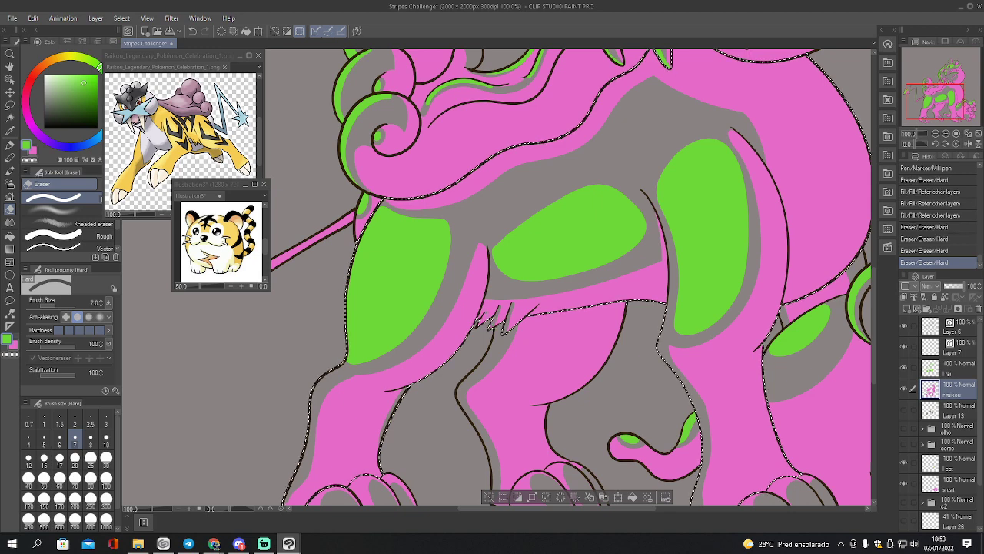
{"action": "left_click", "coordinate": [483, 317]}
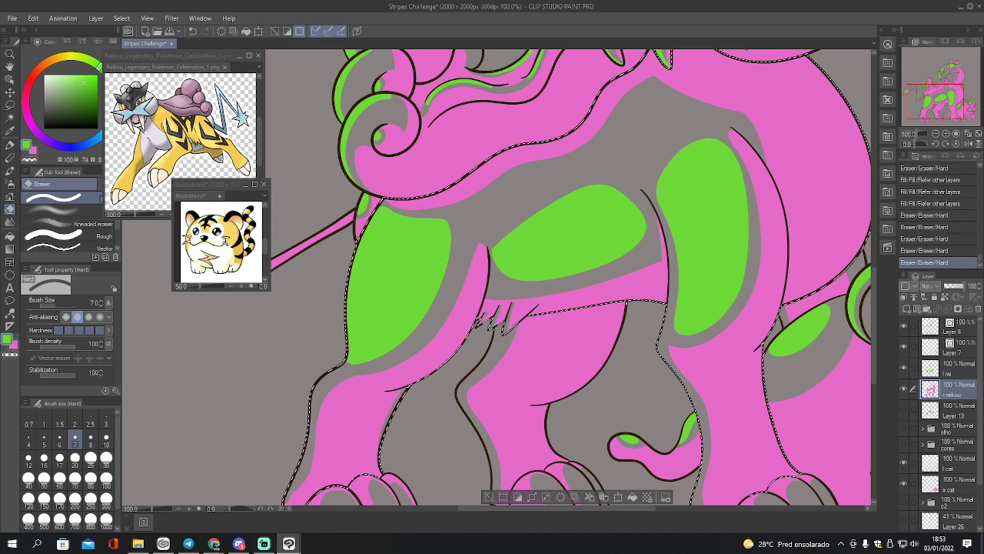
Touch up the pink on the belly fur tips with the Milli pen and clear the body selection
{"action": "key", "text": "x"}
{"action": "key", "text": "p"}
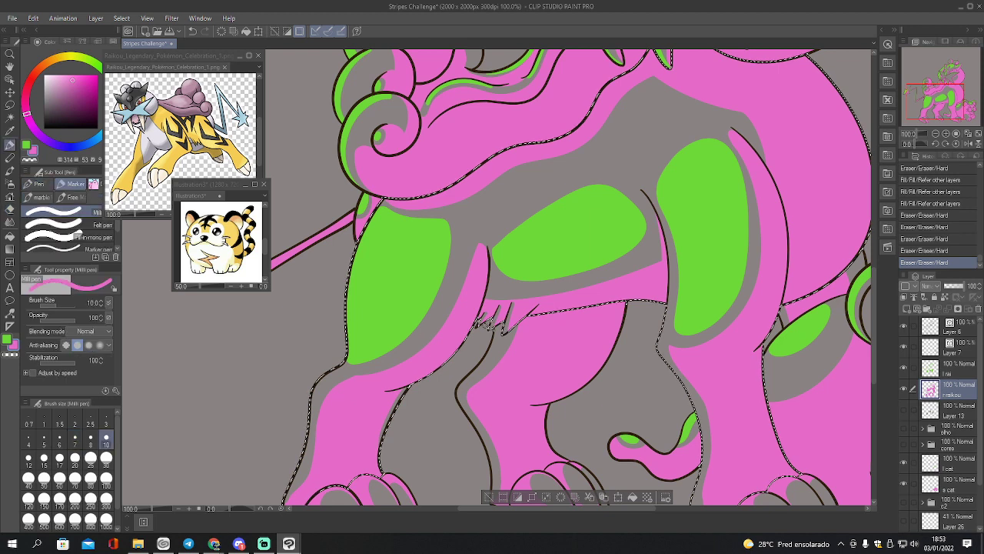
{"action": "left_click_drag", "start_coordinate": [488, 317], "coordinate": [506, 338]}
{"action": "key", "text": "ctrl+d"}
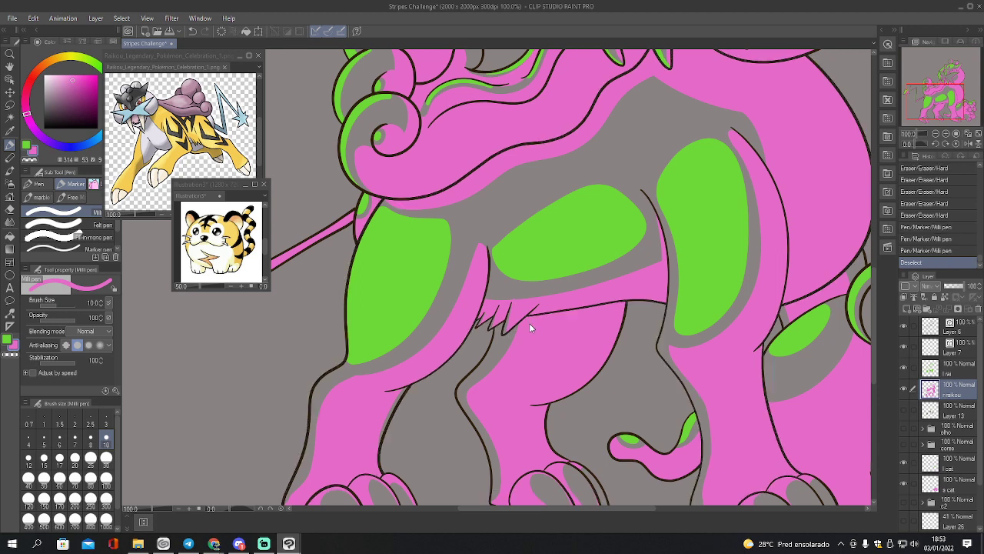
Clean the pink edges around the belly fur with the Hard eraser, undoing unwanted strokes, and save the file
{"action": "key", "text": "e"}
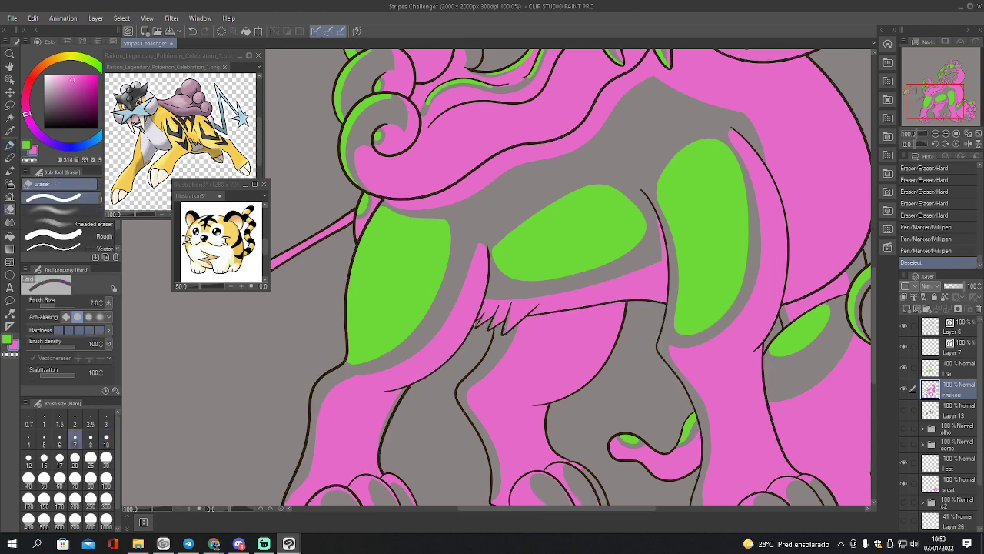
{"action": "left_click_drag", "start_coordinate": [483, 318], "coordinate": [477, 328]}
{"action": "left_click_drag", "start_coordinate": [513, 298], "coordinate": [517, 297]}
{"action": "key", "text": "ctrl+z"}
{"action": "key", "text": "ctrl+z"}
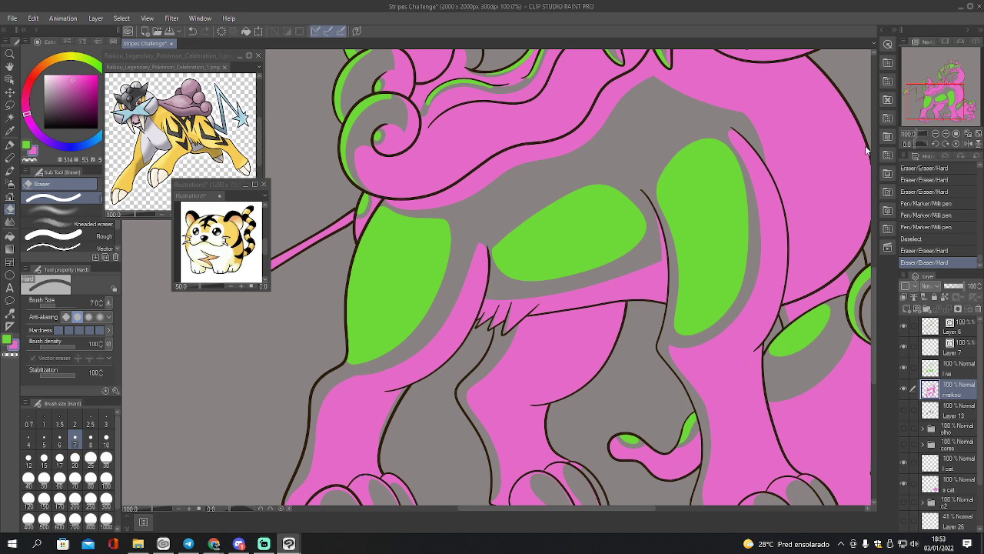
{"action": "key", "text": "ctrl+s"}
Outline green highlight shapes on the claws of both hind paws on the green highlight layer with the Milli pen
{"action": "left_click", "coordinate": [945, 144]}
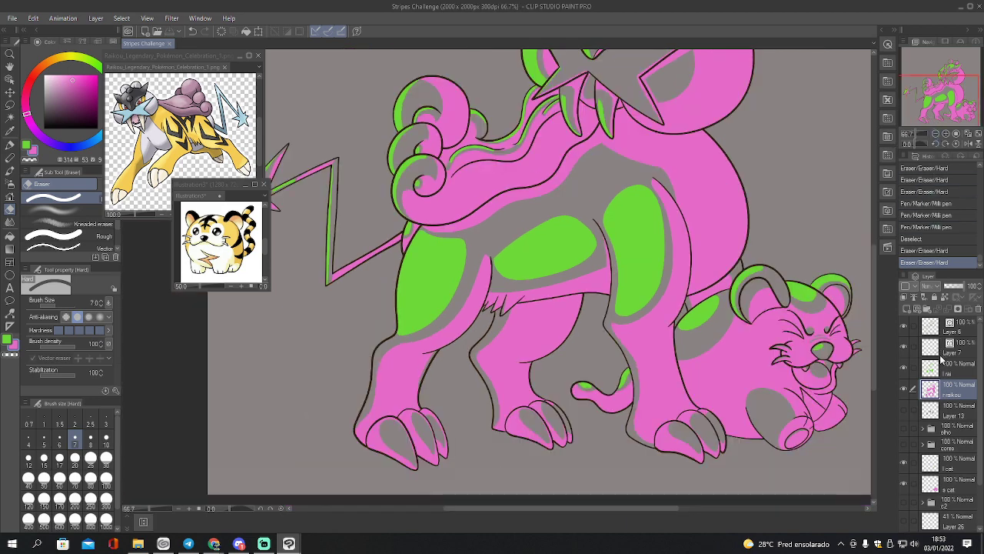
{"action": "left_click", "coordinate": [942, 365]}
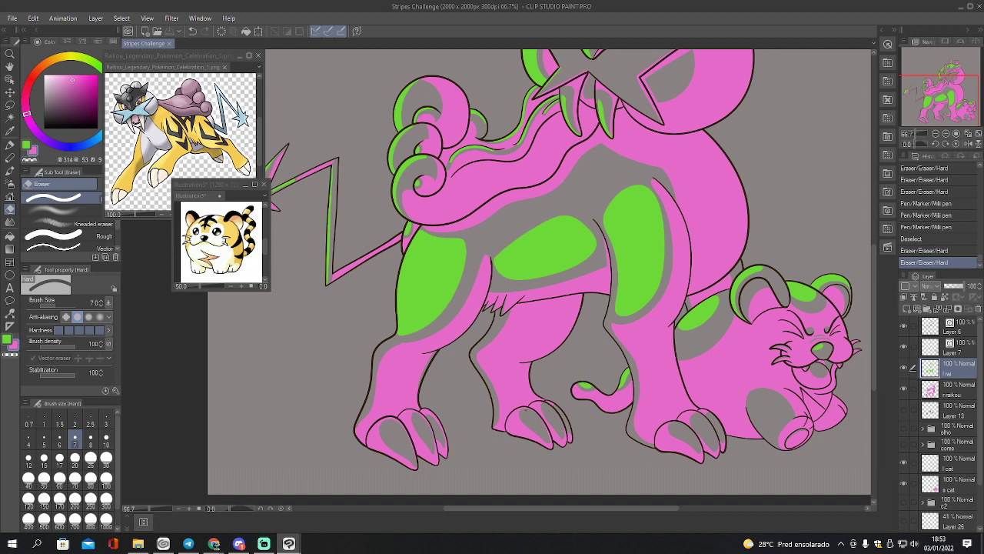
{"action": "key", "text": "p"}
{"action": "key", "text": "x"}
{"action": "left_click", "coordinate": [946, 134]}
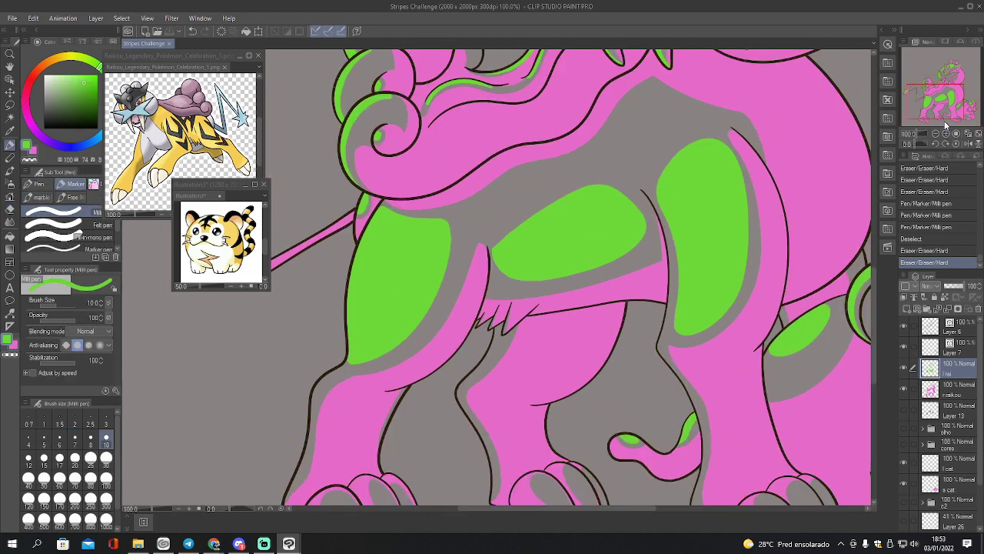
{"action": "left_click_drag", "start_coordinate": [946, 123], "coordinate": [945, 130]}
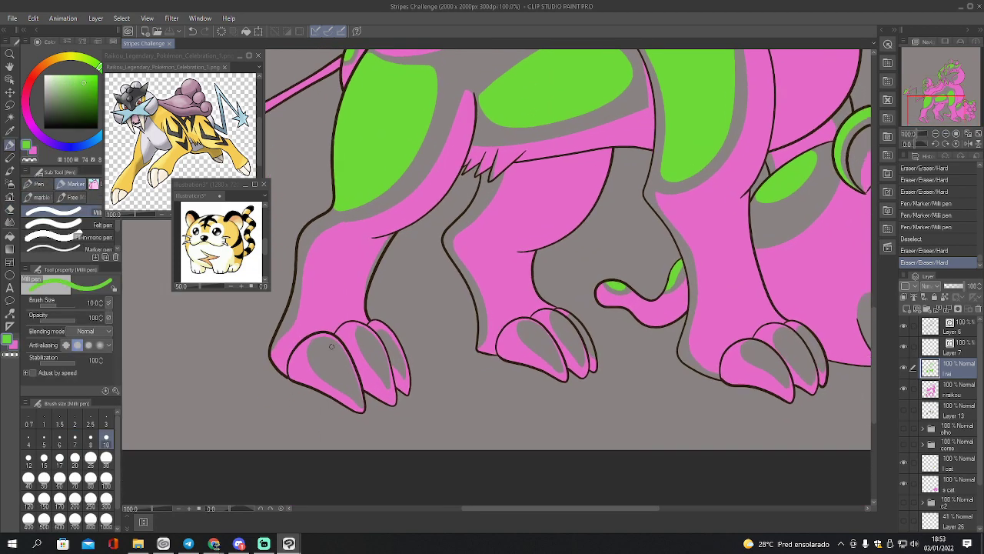
{"action": "mouse_move", "coordinate": [332, 343]}
{"action": "left_mouse_down"}
{"action": "mouse_move", "coordinate": [321, 352]}
{"action": "mouse_move", "coordinate": [355, 394]}
{"action": "mouse_move", "coordinate": [334, 347]}
{"action": "mouse_move", "coordinate": [369, 352]}
{"action": "mouse_move", "coordinate": [382, 373]}
{"action": "mouse_move", "coordinate": [369, 337]}
{"action": "mouse_move", "coordinate": [392, 347]}
{"action": "mouse_move", "coordinate": [400, 366]}
{"action": "mouse_move", "coordinate": [385, 343]}
{"action": "left_mouse_up"}
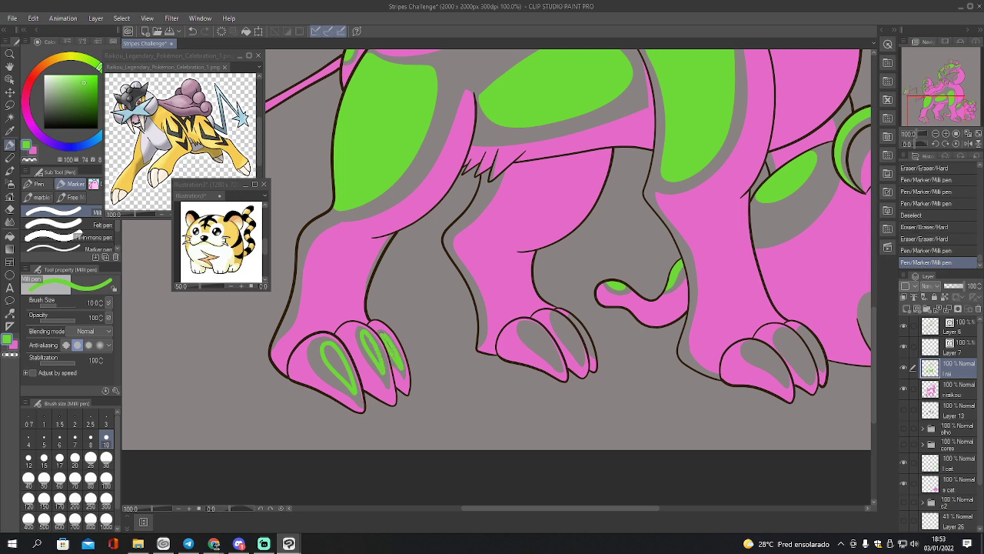
{"action": "mouse_move", "coordinate": [535, 328]}
{"action": "left_mouse_down"}
{"action": "mouse_move", "coordinate": [527, 330]}
{"action": "mouse_move", "coordinate": [557, 363]}
{"action": "mouse_move", "coordinate": [543, 335]}
{"action": "mouse_move", "coordinate": [578, 354]}
{"action": "mouse_move", "coordinate": [564, 317]}
{"action": "mouse_move", "coordinate": [591, 350]}
{"action": "mouse_move", "coordinate": [580, 323]}
{"action": "left_mouse_up"}
Fill the outlined claw highlights on both hind paws with green using the Refer other layers fill
{"action": "key", "text": "g"}
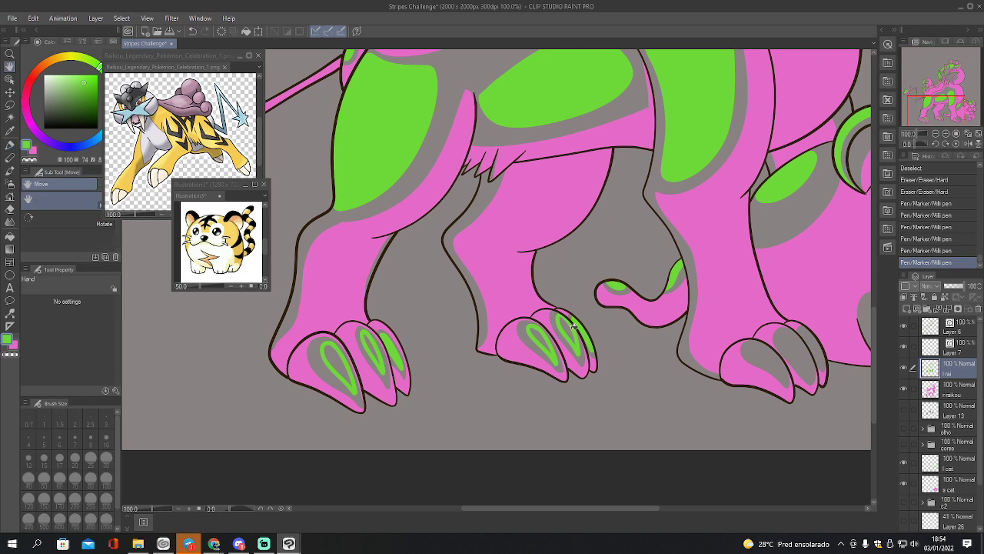
{"action": "left_click", "coordinate": [575, 332]}
{"action": "left_click", "coordinate": [540, 340]}
{"action": "left_click", "coordinate": [374, 342]}
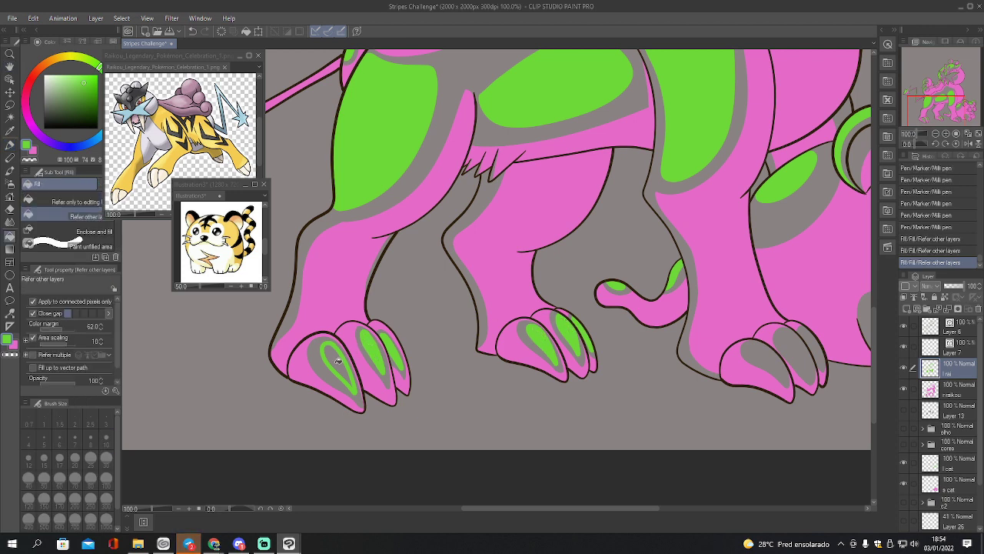
{"action": "left_click", "coordinate": [339, 360]}
Trim the edges of the green claw highlights on the near hind paw with the Hard eraser
{"action": "key", "text": "e"}
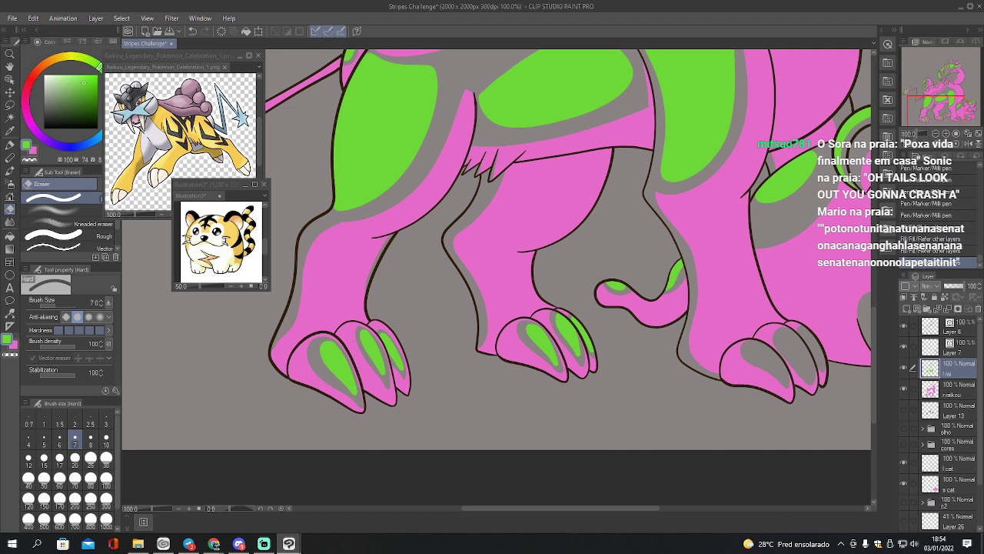
{"action": "key", "text": "alt+Tab"}
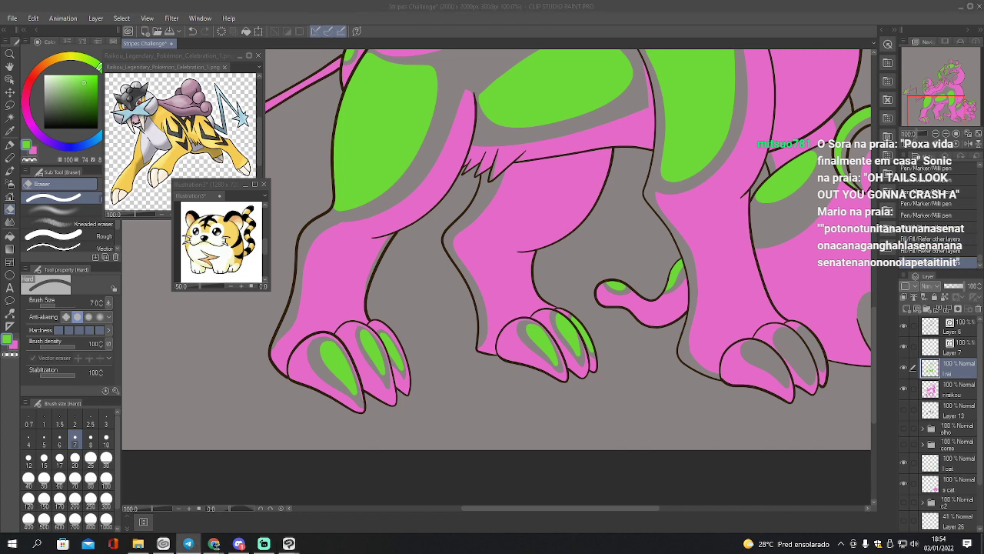
{"action": "key", "text": "alt+Tab"}
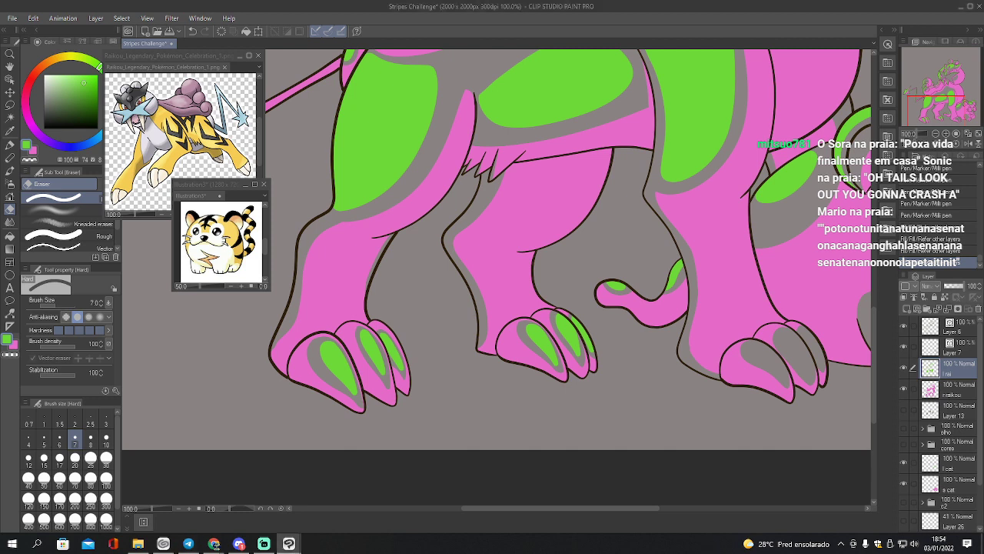
{"action": "left_click_drag", "start_coordinate": [379, 307], "coordinate": [397, 306]}
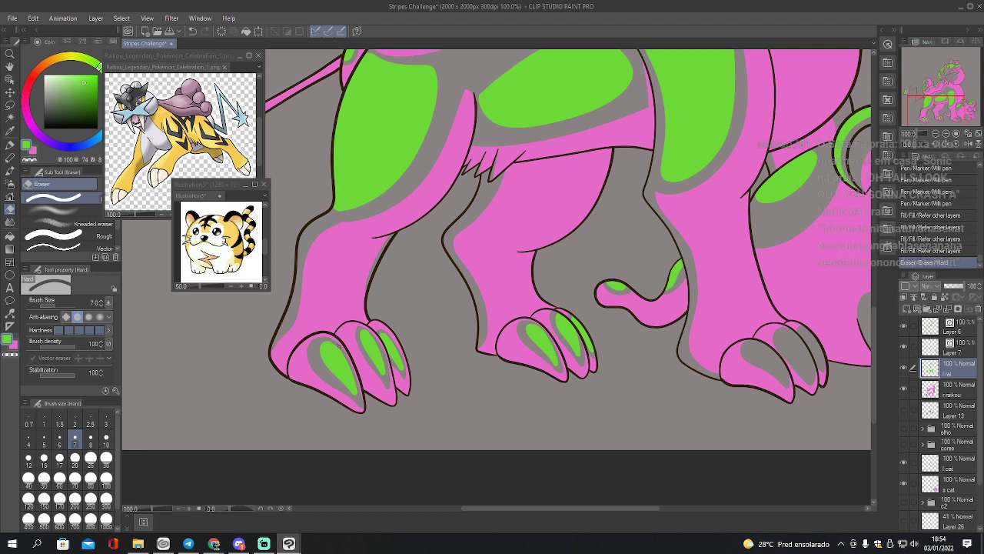
{"action": "left_click_drag", "start_coordinate": [355, 377], "coordinate": [356, 391]}
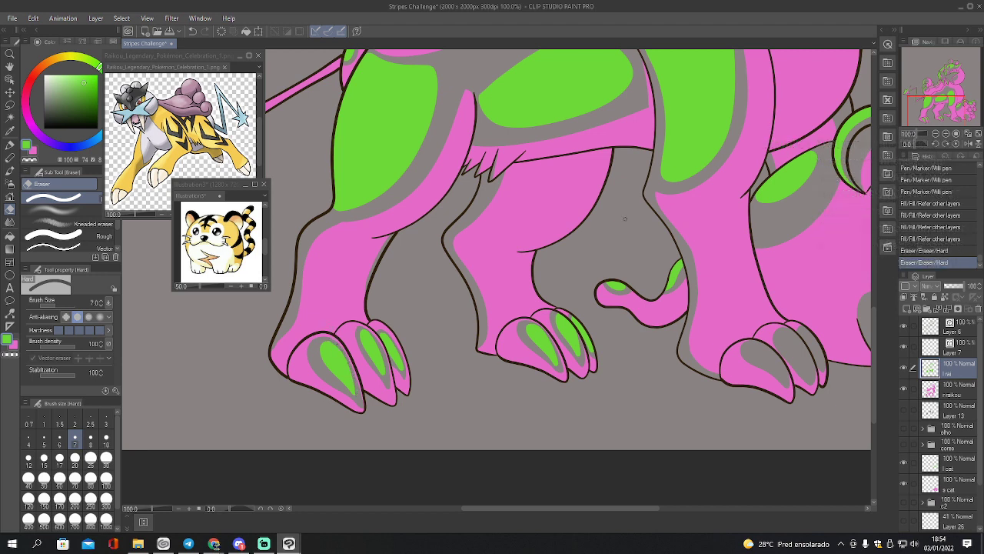
{"action": "key", "text": "ctrl+z"}
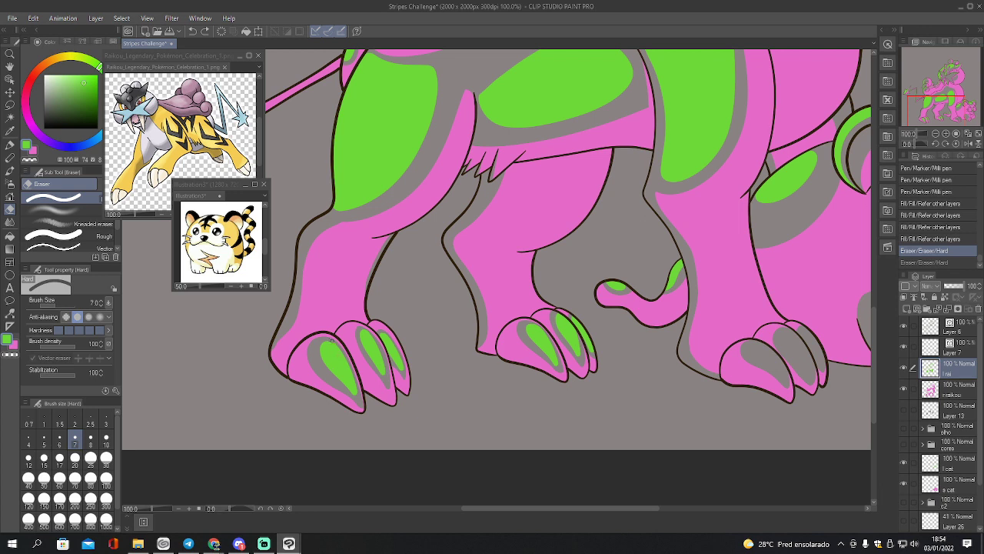
{"action": "key", "text": "ctrl+y"}
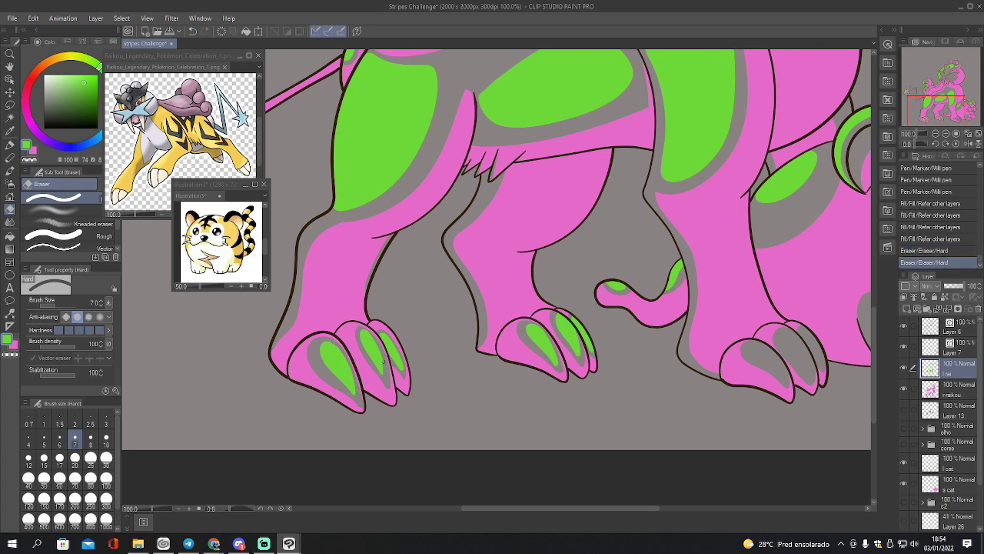
{"action": "left_click_drag", "start_coordinate": [379, 346], "coordinate": [379, 330]}
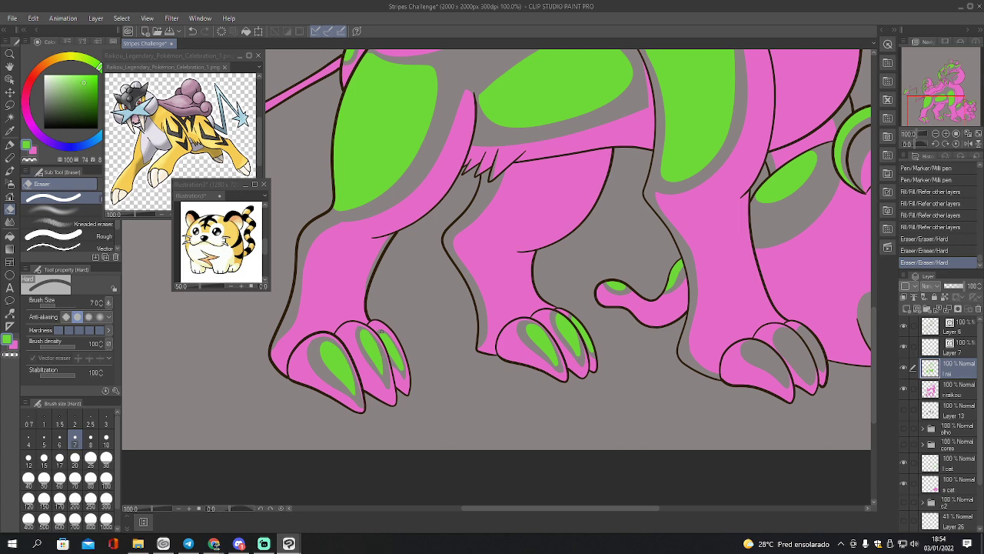
{"action": "left_click_drag", "start_coordinate": [400, 369], "coordinate": [407, 356]}
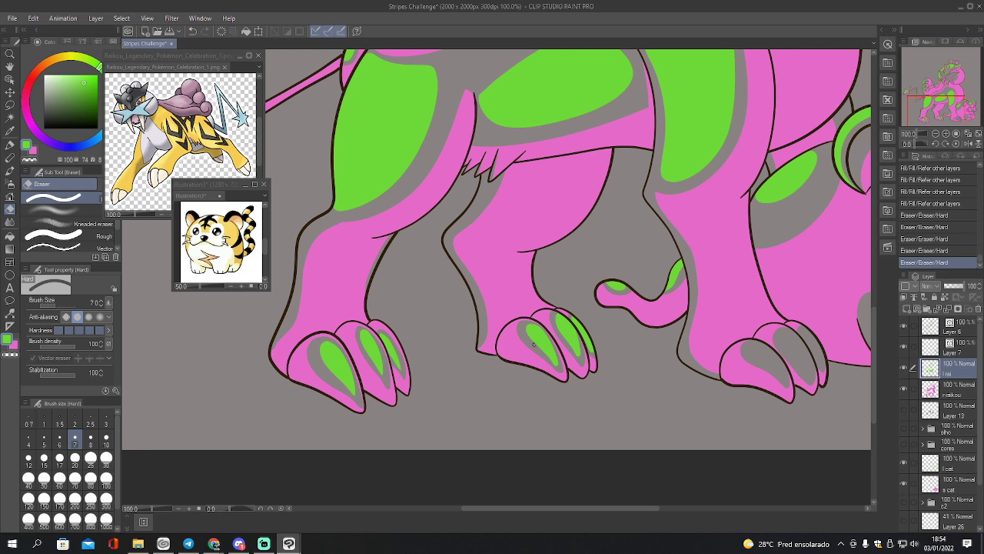
Thin the green claw highlights on the far hind paw with the Hard eraser
{"action": "mouse_move", "coordinate": [550, 362]}
{"action": "left_mouse_down"}
{"action": "mouse_move", "coordinate": [559, 369]}
{"action": "mouse_move", "coordinate": [524, 321]}
{"action": "left_mouse_up"}
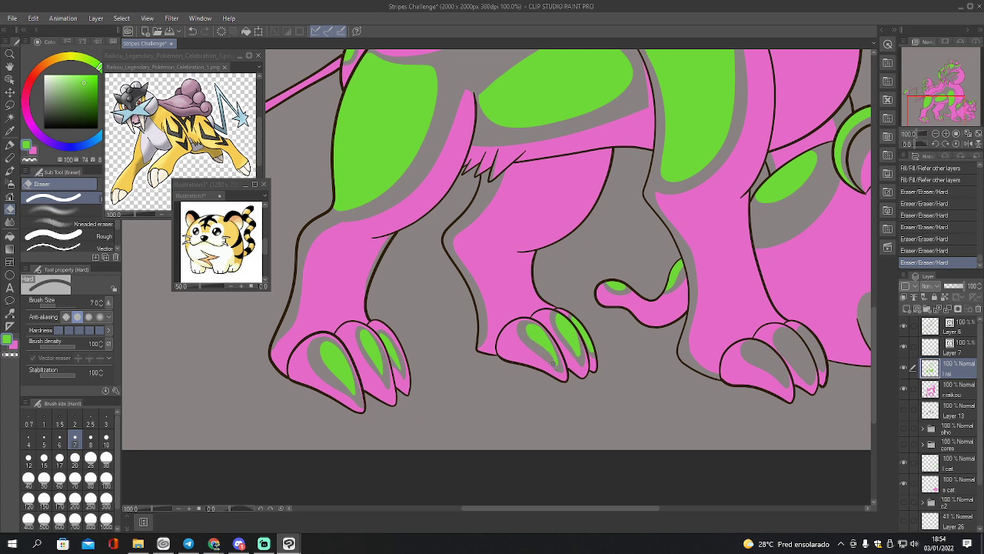
{"action": "left_click_drag", "start_coordinate": [560, 358], "coordinate": [574, 355]}
{"action": "left_click_drag", "start_coordinate": [575, 329], "coordinate": [570, 319]}
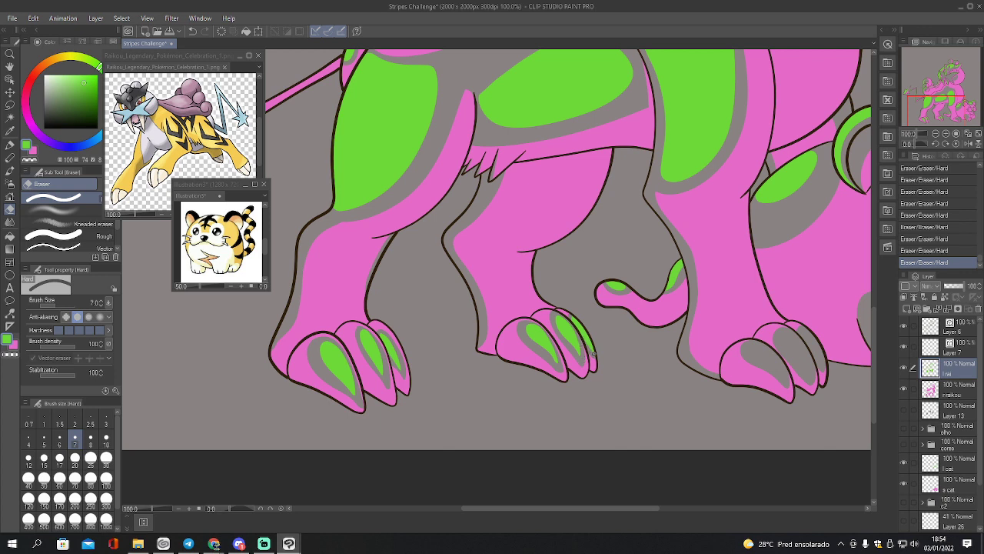
Outline green highlights on the front paw's claws with the Milli pen and fill them with green
{"action": "left_click_drag", "start_coordinate": [936, 111], "coordinate": [948, 109]}
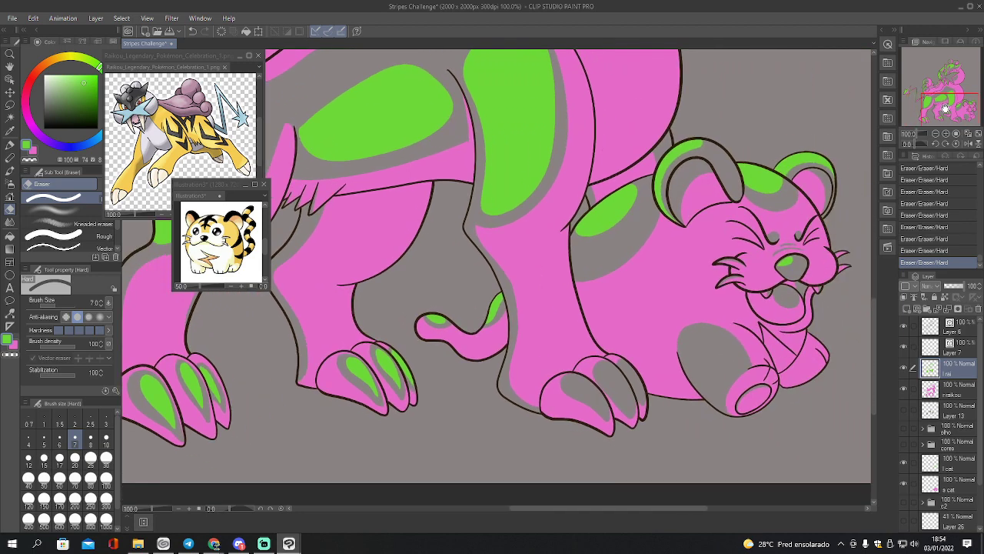
{"action": "key", "text": "p"}
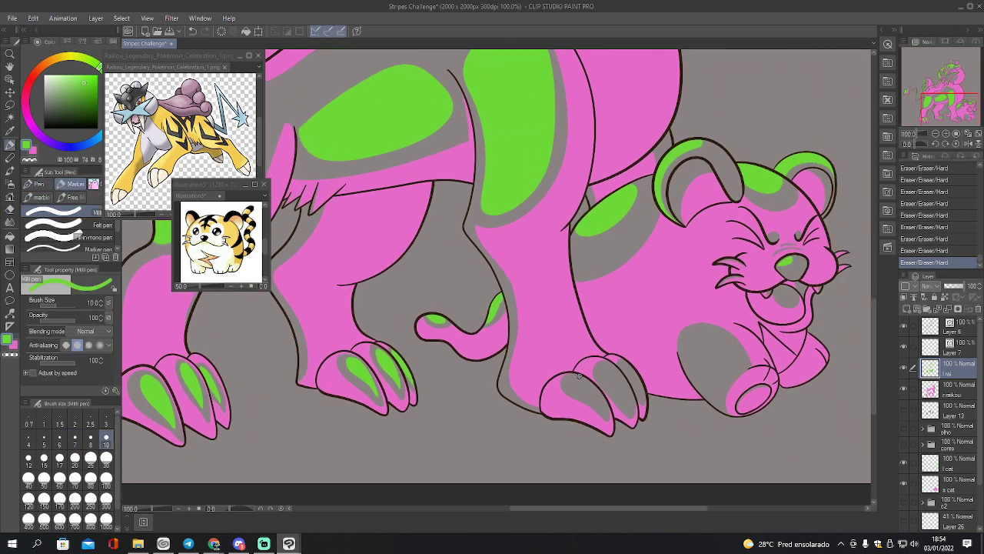
{"action": "mouse_move", "coordinate": [575, 376]}
{"action": "left_mouse_down"}
{"action": "mouse_move", "coordinate": [604, 407]}
{"action": "mouse_move", "coordinate": [585, 379]}
{"action": "mouse_move", "coordinate": [605, 379]}
{"action": "mouse_move", "coordinate": [624, 403]}
{"action": "mouse_move", "coordinate": [618, 365]}
{"action": "mouse_move", "coordinate": [640, 395]}
{"action": "mouse_move", "coordinate": [627, 365]}
{"action": "left_mouse_up"}
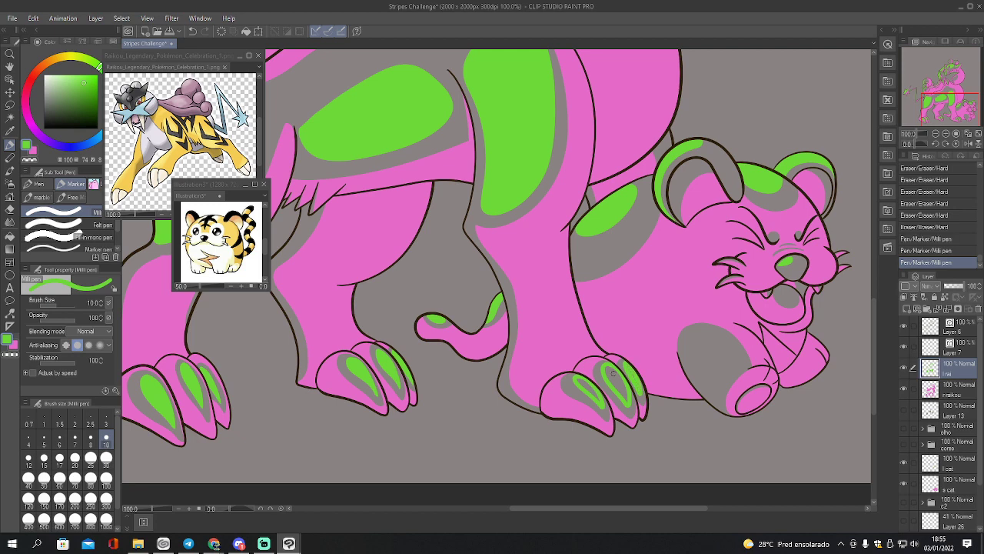
{"action": "key", "text": "g"}
{"action": "left_click", "coordinate": [590, 385]}
{"action": "left_click", "coordinate": [607, 376]}
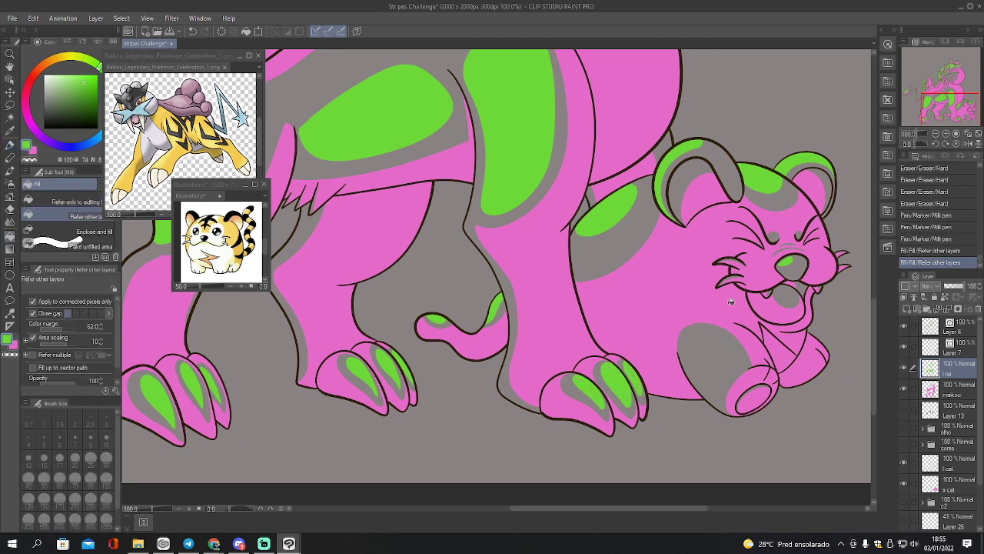
Save the file and add a new raster layer directly above the green highlight layer
{"action": "left_click", "coordinate": [935, 134]}
{"action": "left_click", "coordinate": [935, 134]}
{"action": "left_click_drag", "start_coordinate": [953, 118], "coordinate": [943, 115]}
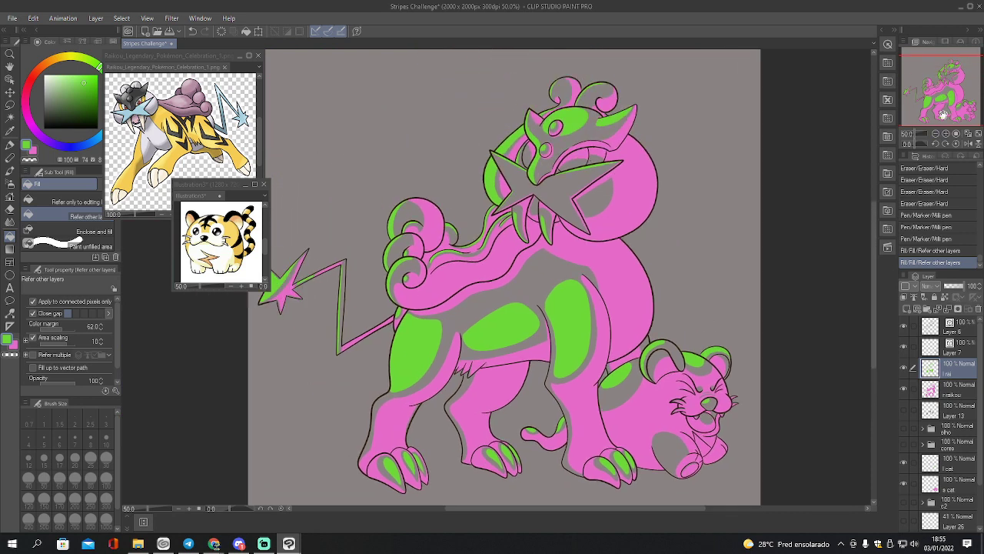
{"action": "scroll", "coordinate": [938, 137], "scroll_direction": "down", "scroll_amount": 1}
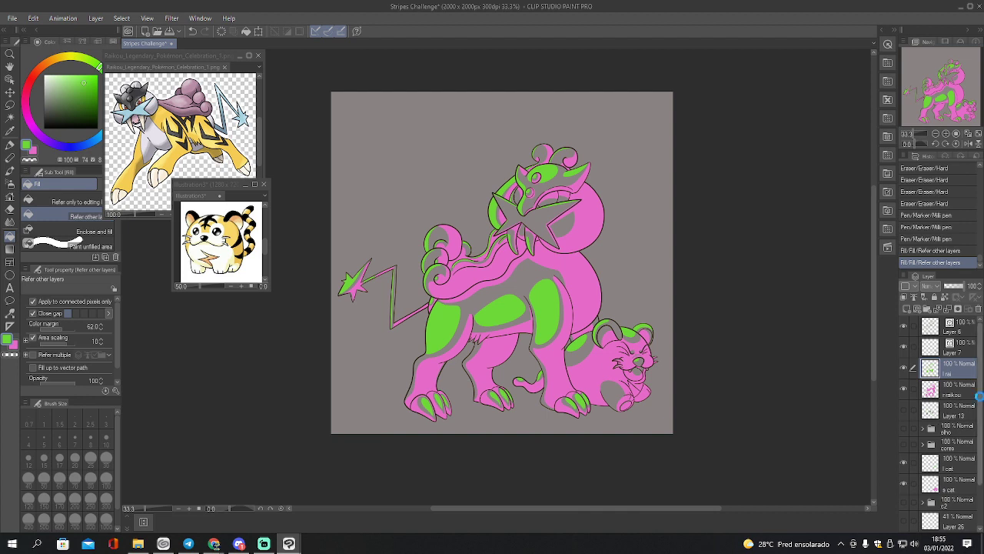
{"action": "key", "text": "ctrl+s"}
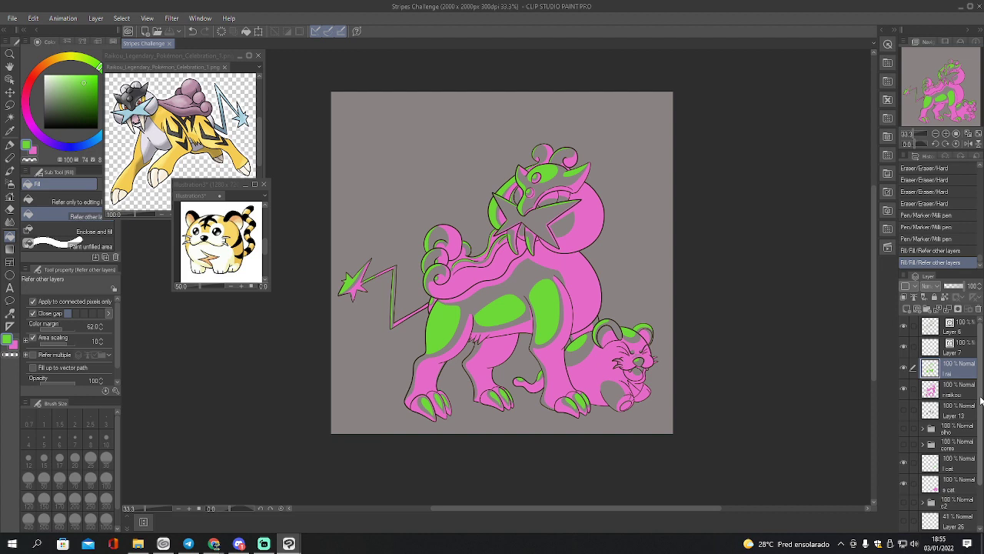
{"action": "left_click", "coordinate": [907, 309]}
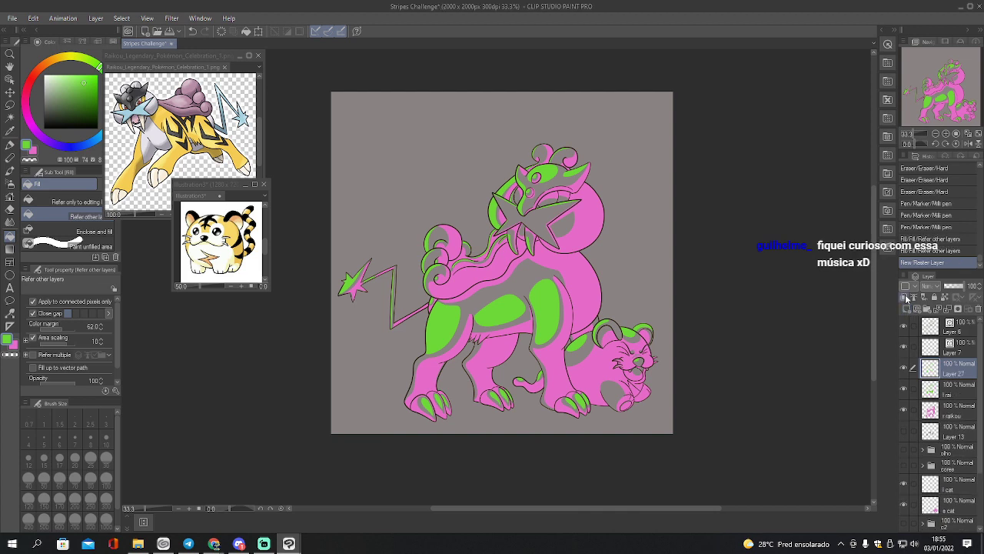
Clip Layer 27 to the highlight layer below, hide the pink Raikou shading layer, and show the cores colour folder
{"action": "left_click", "coordinate": [904, 297]}
{"action": "left_click", "coordinate": [905, 411]}
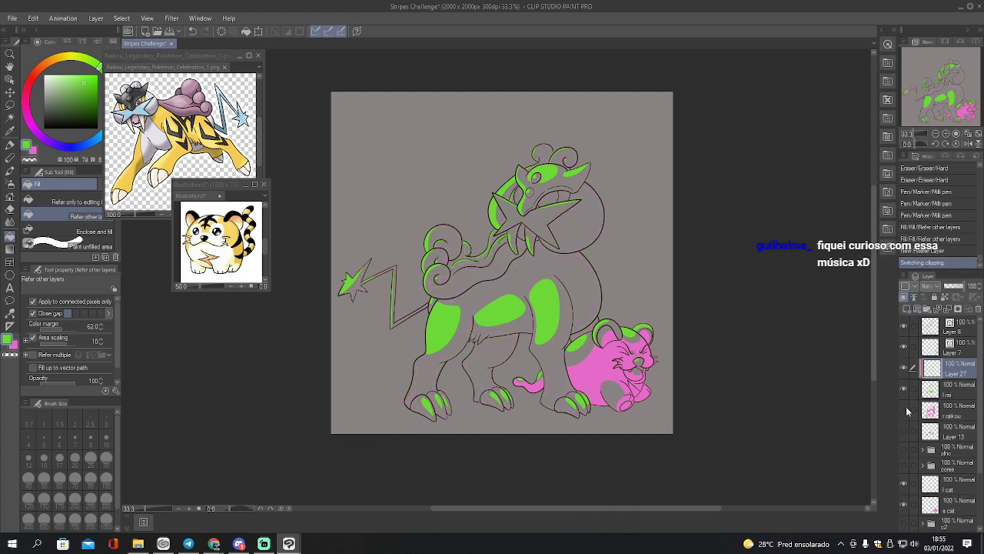
{"action": "left_click", "coordinate": [905, 465]}
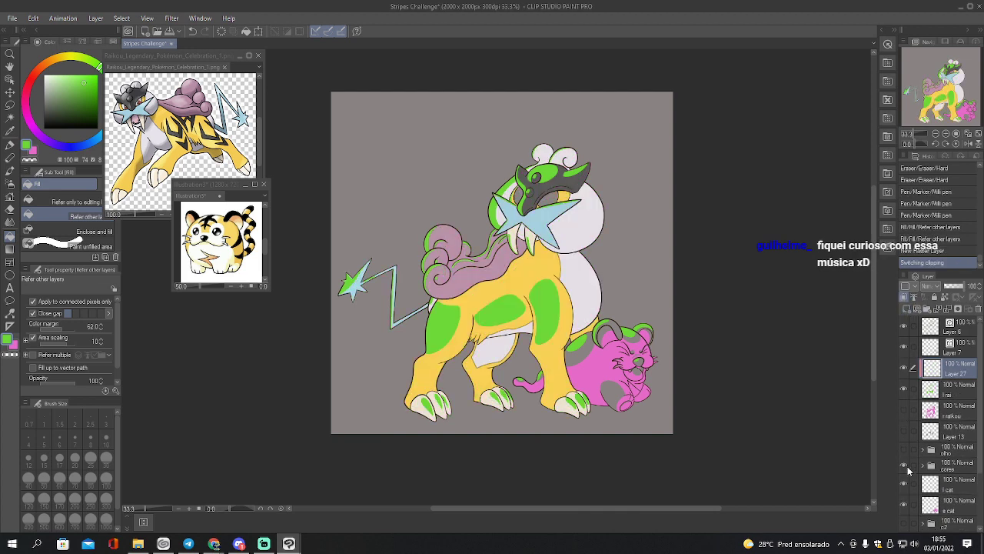
Choose a pale cream colour and fill the clipped Layer 27 with it to recolour the green highlights
{"action": "left_click", "coordinate": [52, 75]}
{"action": "left_click", "coordinate": [66, 57]}
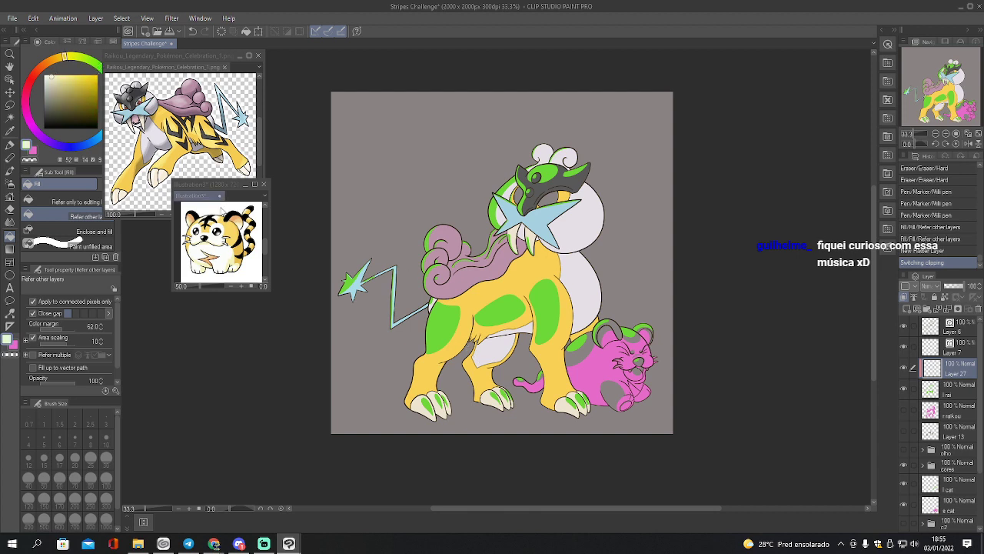
{"action": "left_click", "coordinate": [508, 297]}
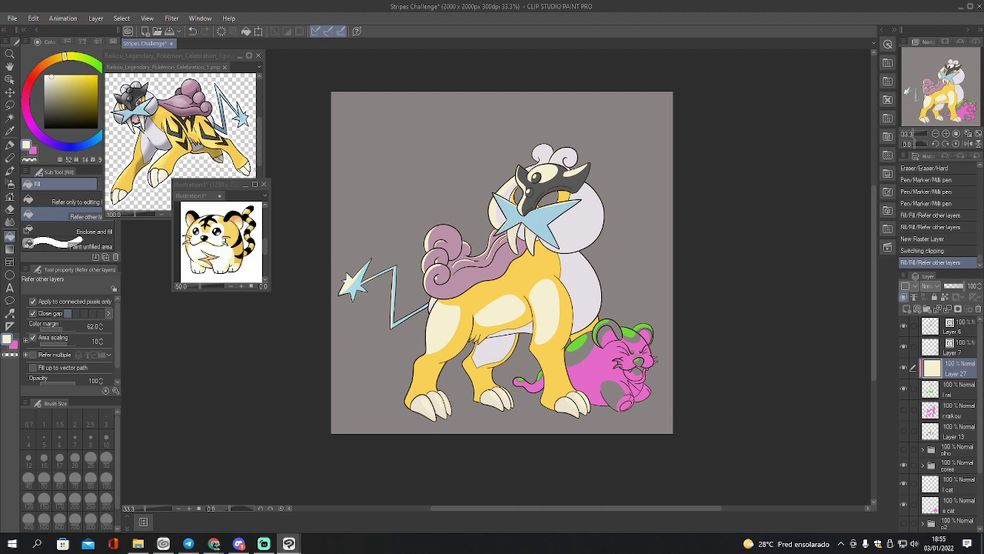
Show the stripes on Layer 13 and lower the highlight layer's opacity to 51%
{"action": "left_click", "coordinate": [214, 544]}
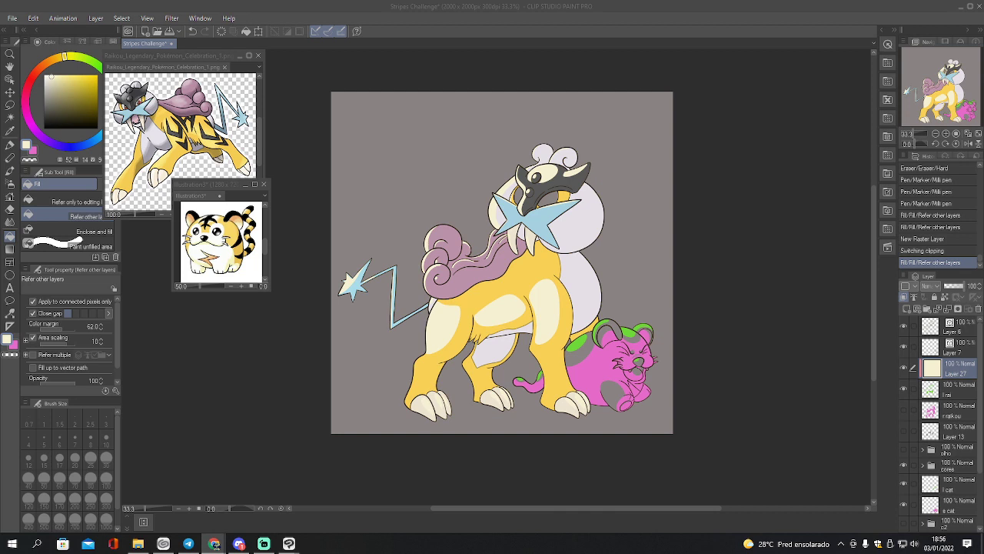
{"action": "left_click", "coordinate": [905, 433]}
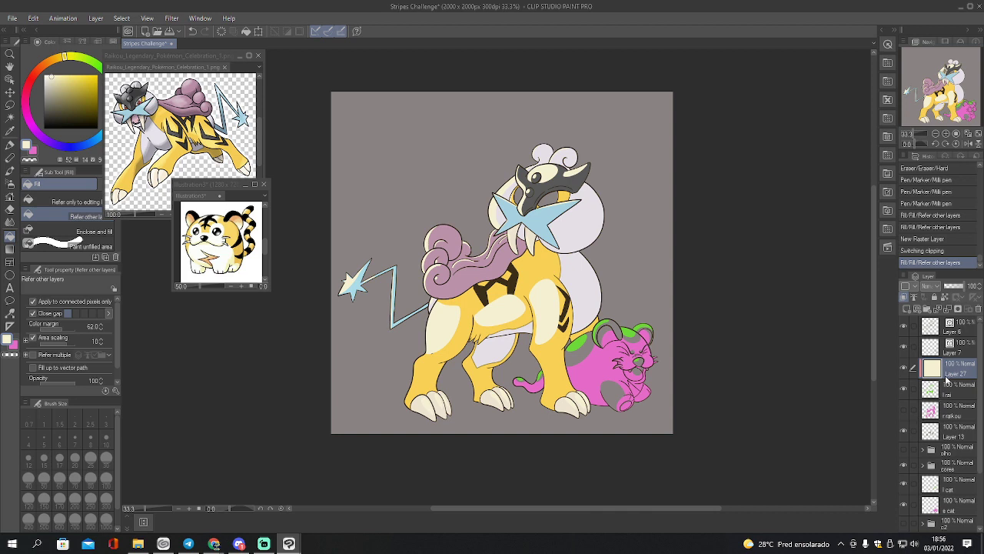
{"action": "left_click", "coordinate": [944, 389]}
{"action": "left_click", "coordinate": [953, 286]}
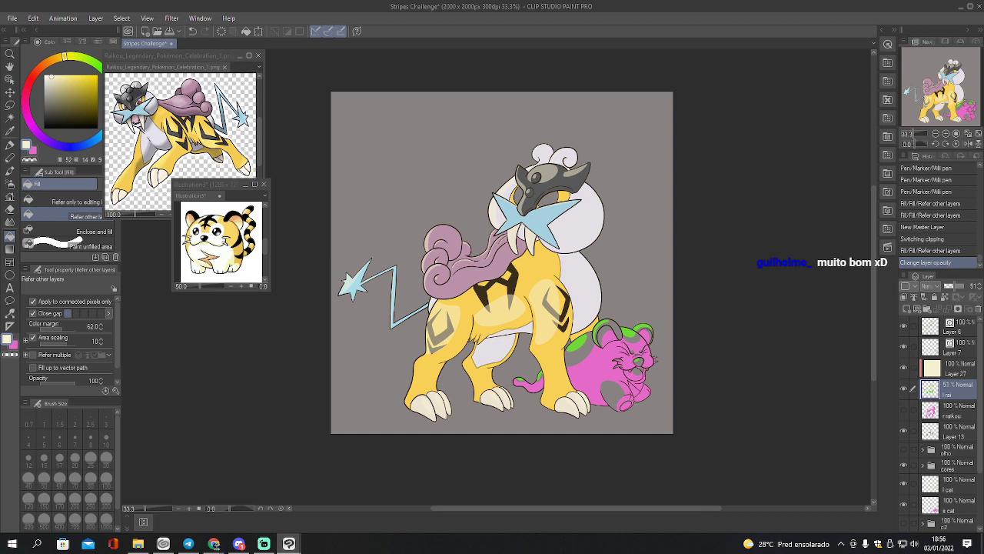
{"action": "key", "text": "alt+Tab"}
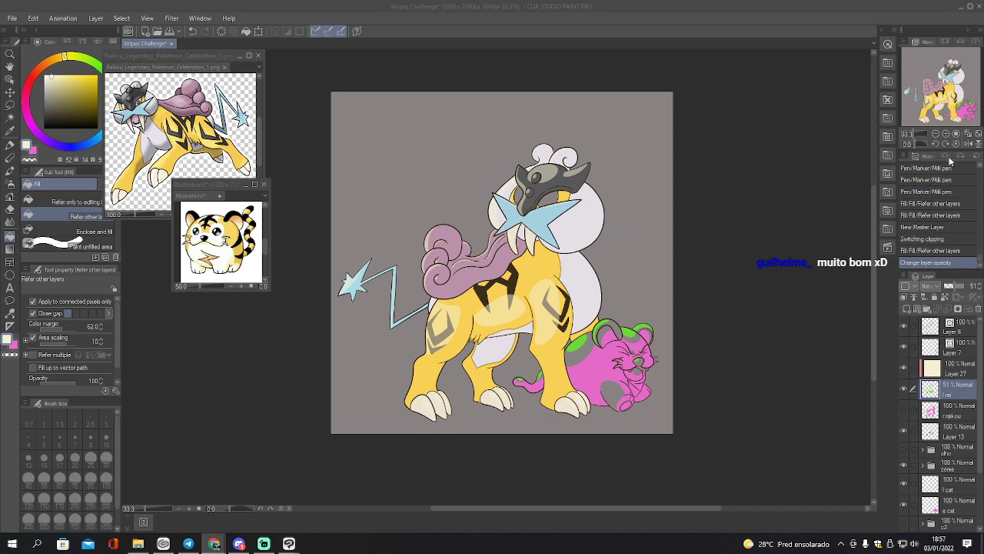
Show the olho eye folder and load a selection from the yellow body colours on Layer 8 inside the cores folder
{"action": "left_click", "coordinate": [955, 133]}
{"action": "left_click_drag", "start_coordinate": [947, 97], "coordinate": [949, 86]}
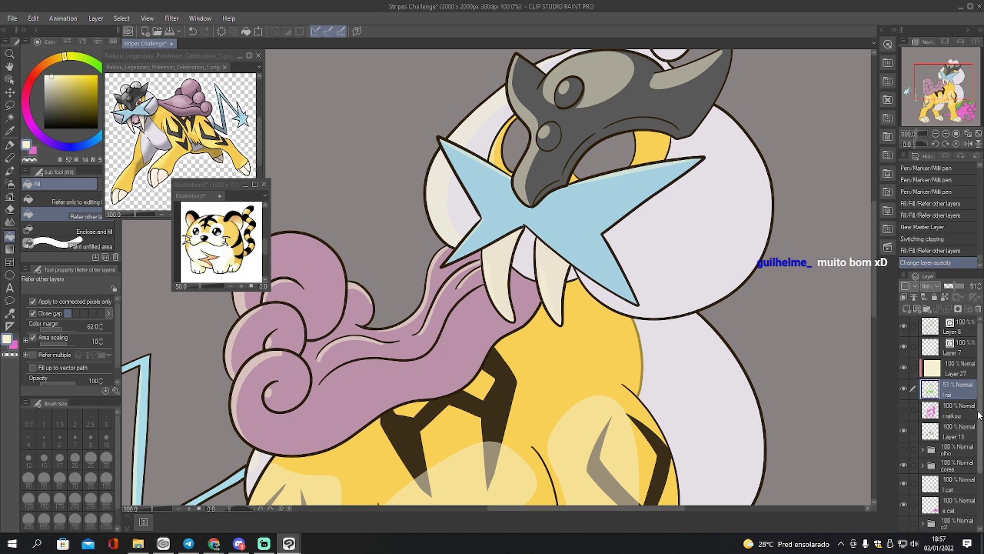
{"action": "left_click", "coordinate": [924, 467]}
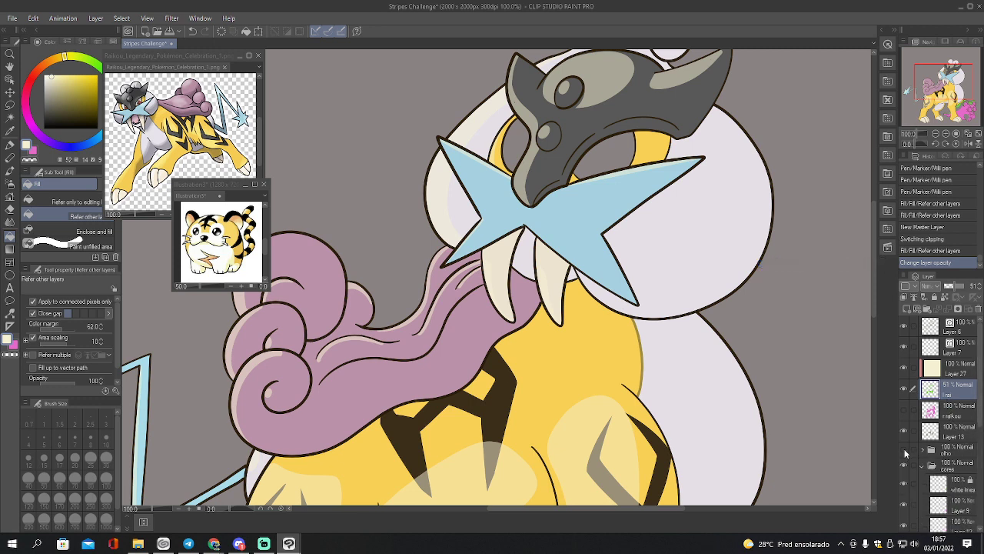
{"action": "left_click", "coordinate": [905, 450]}
{"action": "scroll", "coordinate": [972, 416], "scroll_direction": "down", "scroll_amount": 3}
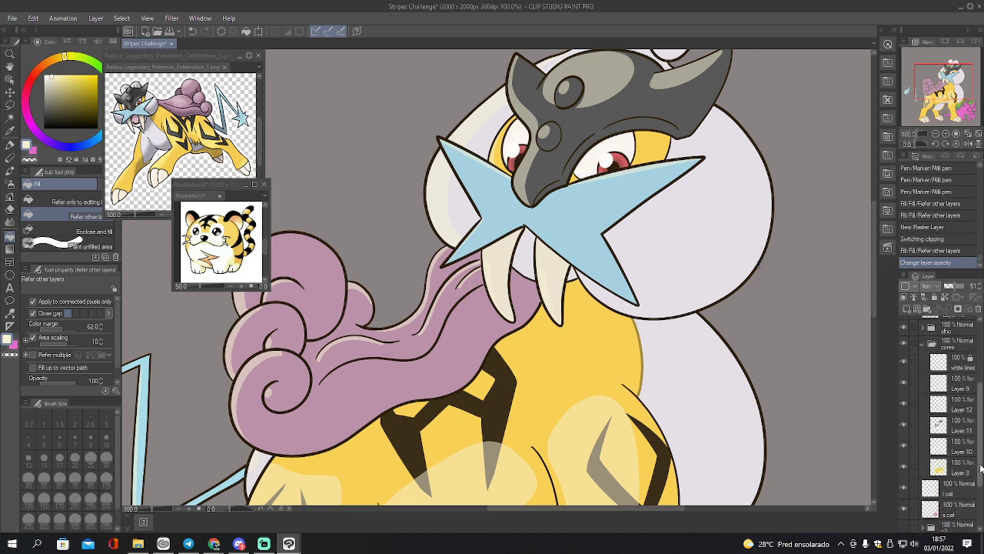
{"action": "left_click", "coordinate": [939, 465], "text": "ctrl"}
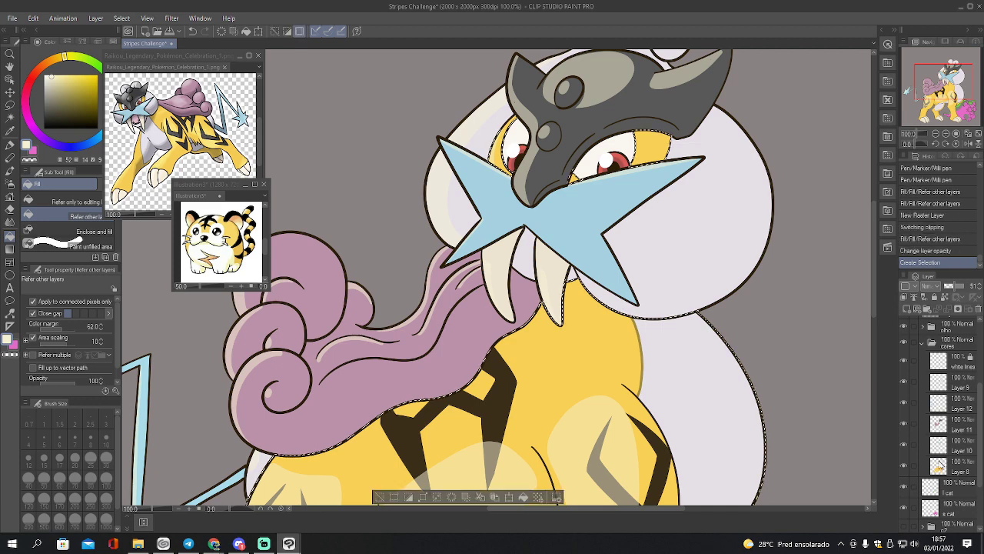
Try filling the selected body area on the highlight layer with a light orange based on the body yellow, and undo the fills
{"action": "key", "text": "i"}
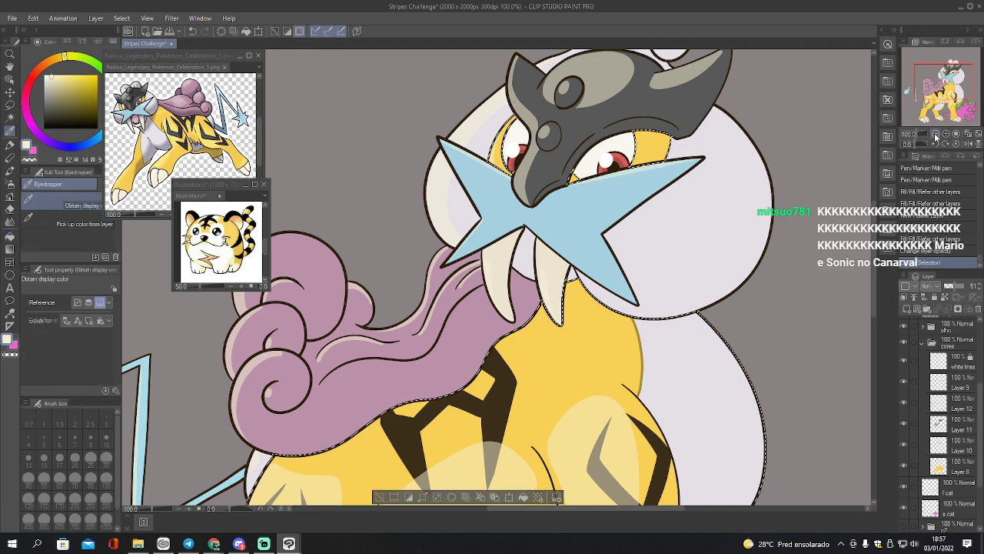
{"action": "scroll", "coordinate": [790, 259], "scroll_direction": "down", "scroll_amount": 3}
{"action": "left_click", "coordinate": [609, 207]}
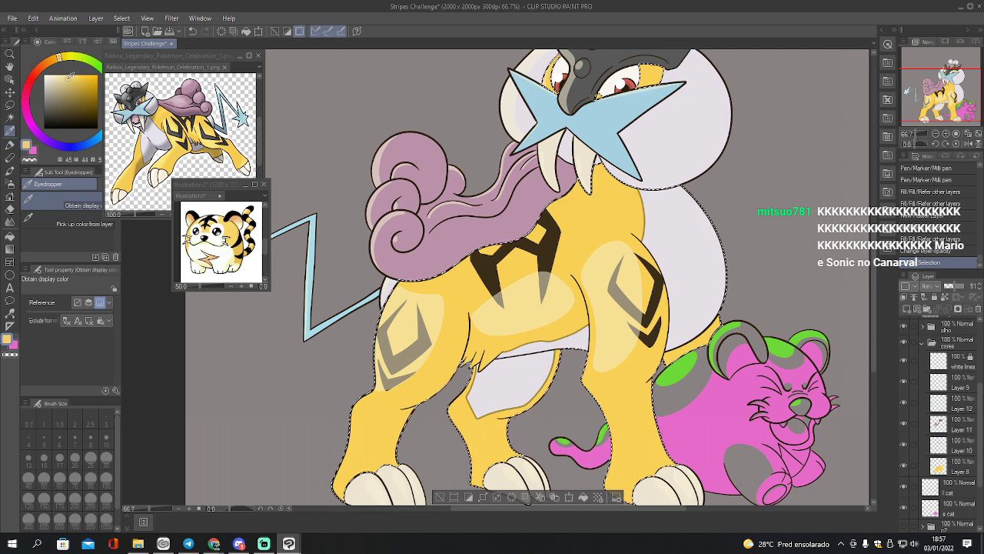
{"action": "left_click", "coordinate": [52, 62]}
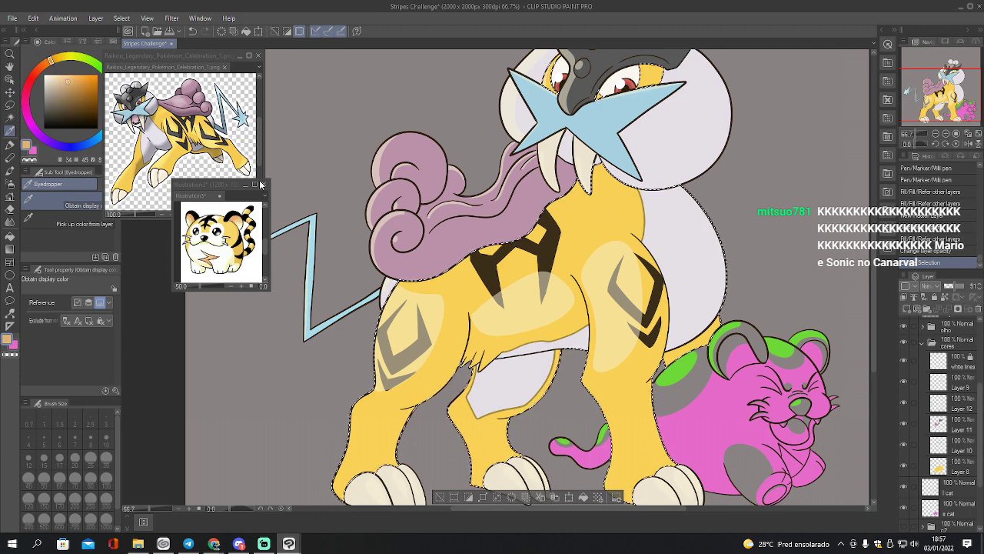
{"action": "key", "text": "g"}
{"action": "left_click", "coordinate": [489, 333]}
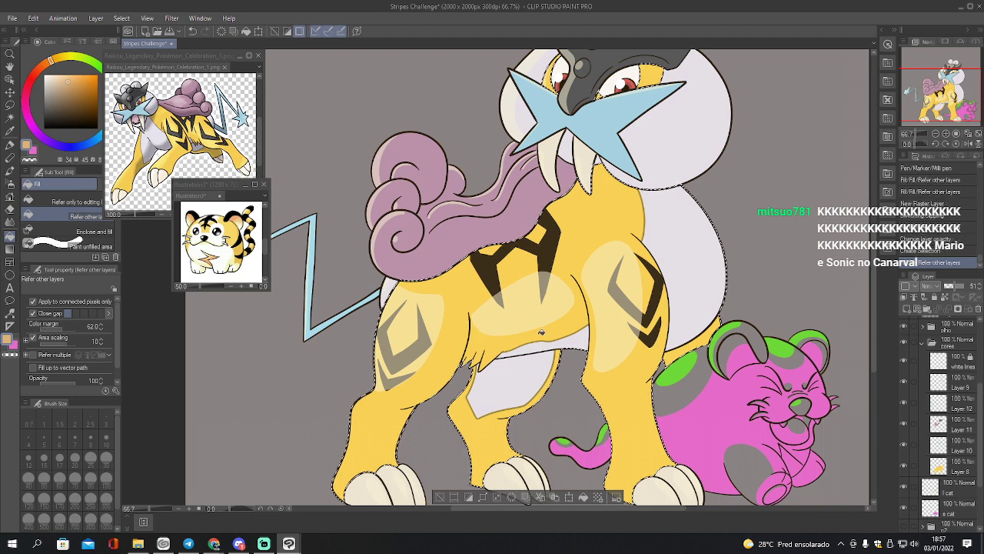
{"action": "left_click_drag", "start_coordinate": [941, 103], "coordinate": [939, 90]}
{"action": "left_click", "coordinate": [666, 154]}
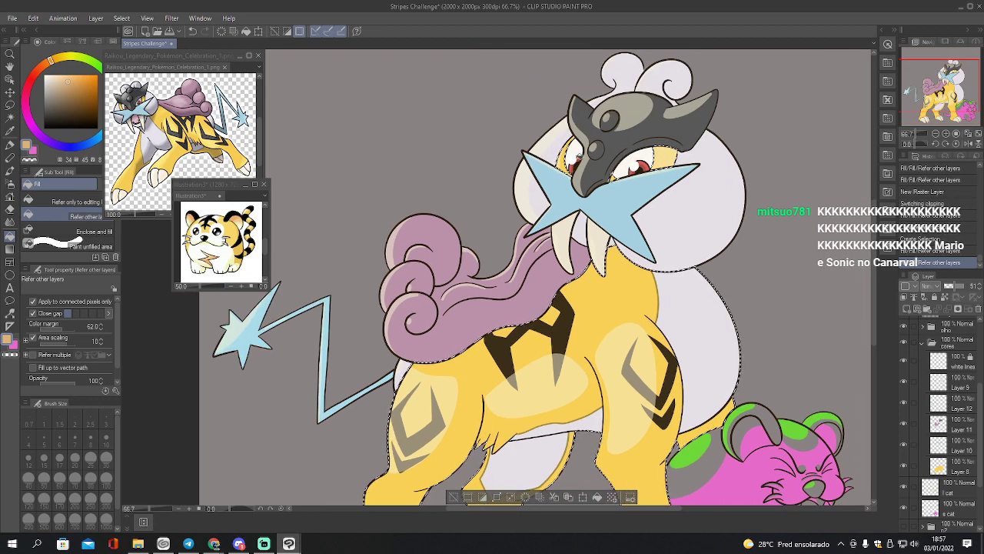
{"action": "scroll", "coordinate": [967, 422], "scroll_direction": "up", "scroll_amount": 5}
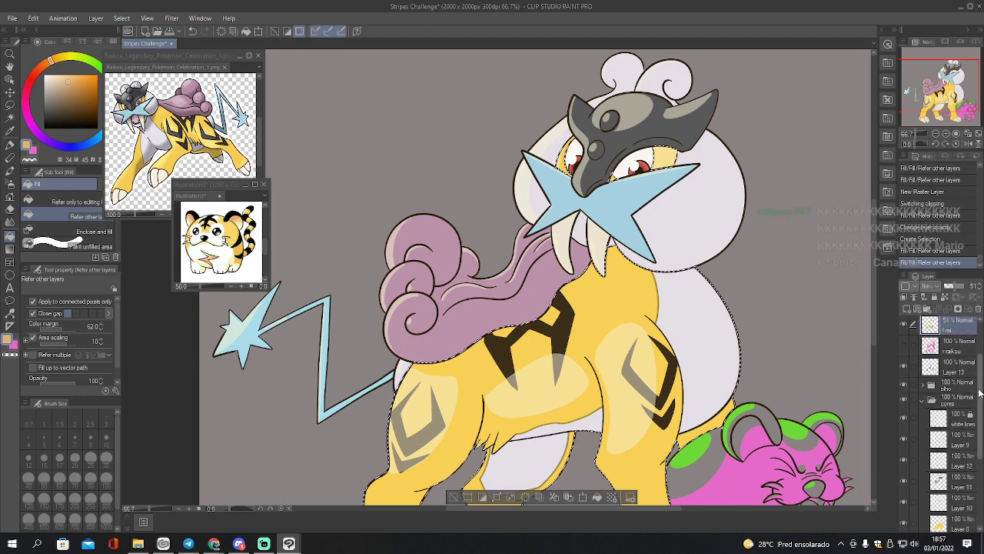
{"action": "key", "text": "ctrl+z"}
{"action": "key", "text": "ctrl+z"}
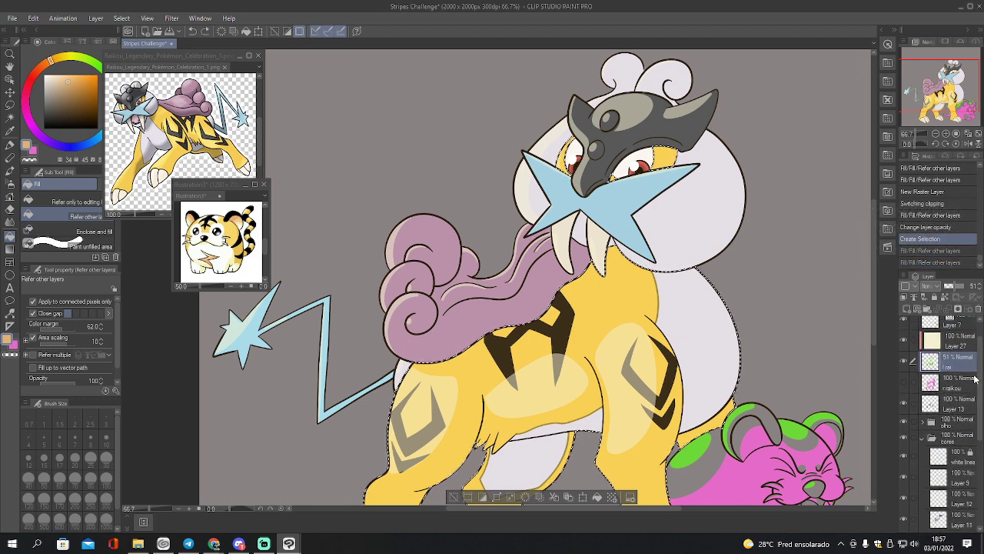
Fill the selected body and the areas around both eyes with light orange on the clipped Layer 27
{"action": "left_click", "coordinate": [954, 339]}
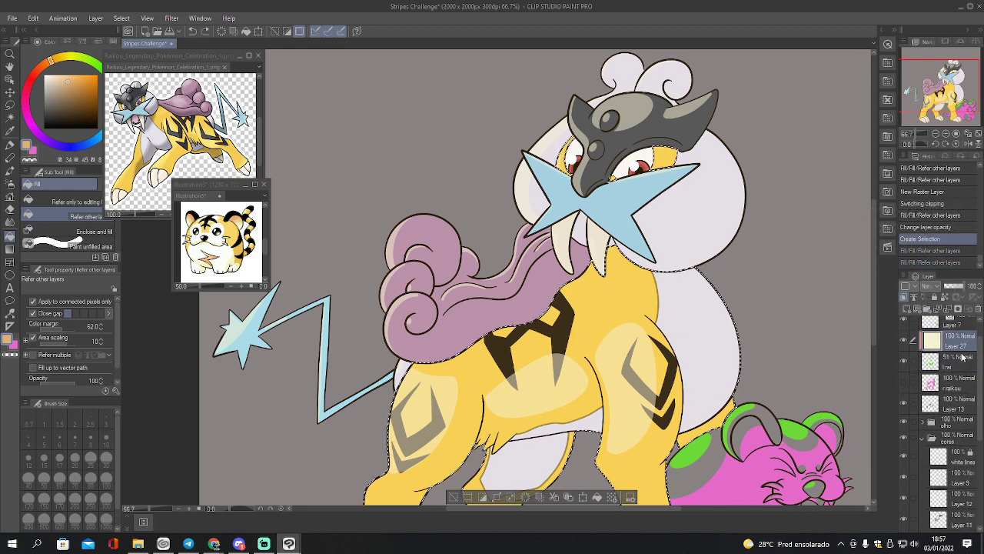
{"action": "left_click", "coordinate": [620, 259]}
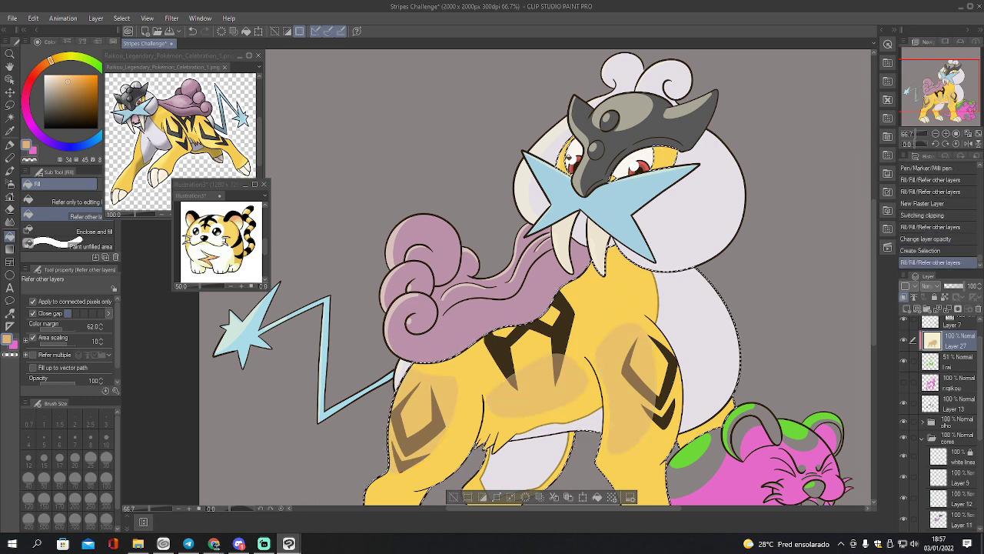
{"action": "left_click", "coordinate": [564, 161]}
{"action": "left_click", "coordinate": [667, 158]}
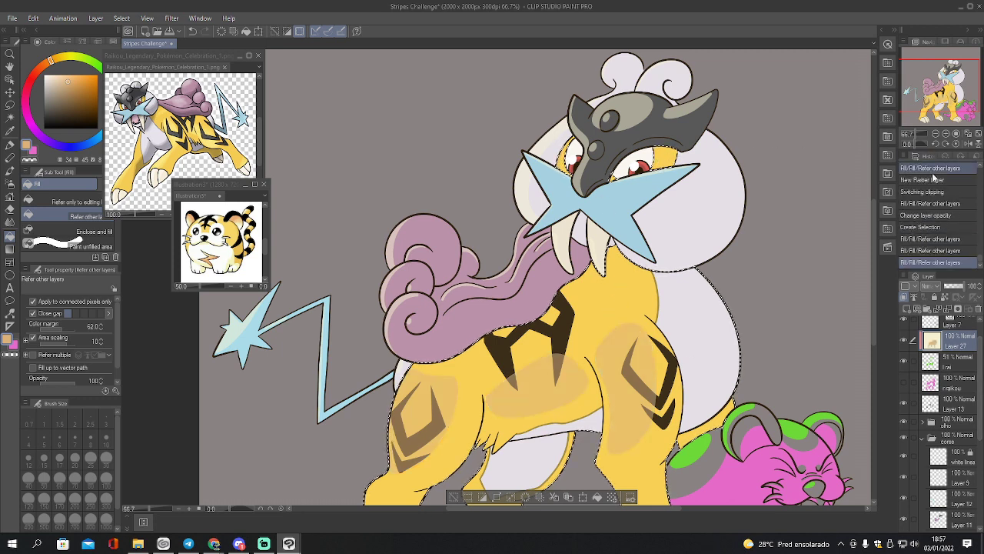
Mix a paler orange-yellow from the body colour and raise the highlight layer's opacity to 100%
{"action": "left_click", "coordinate": [619, 292], "text": "alt"}
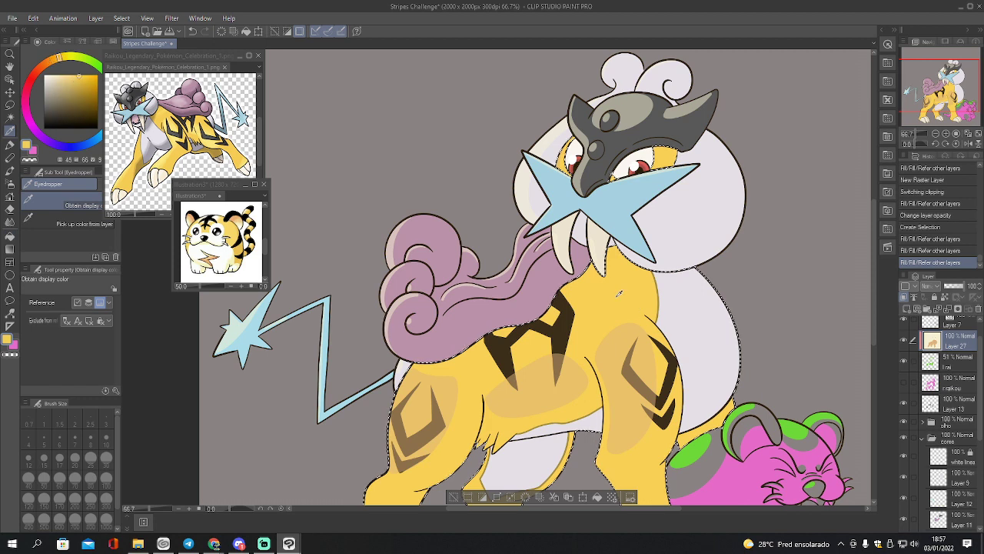
{"action": "left_click", "coordinate": [65, 75]}
{"action": "left_click", "coordinate": [55, 59]}
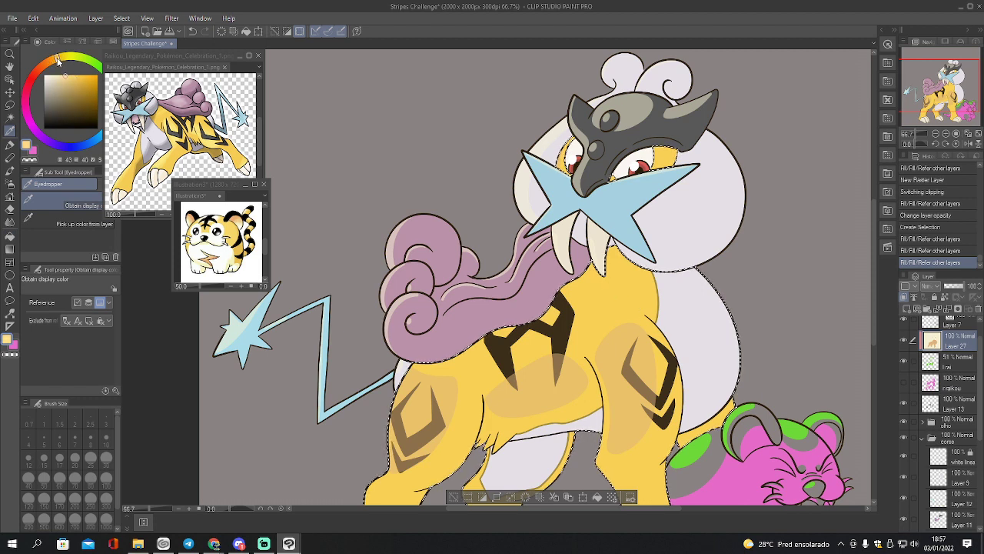
{"action": "left_click", "coordinate": [946, 355]}
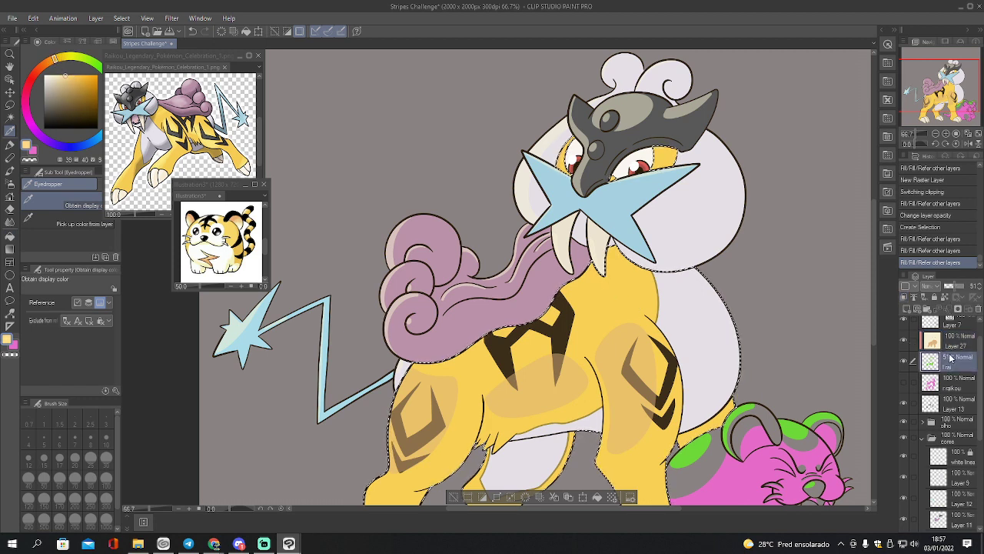
{"action": "left_click", "coordinate": [948, 287]}
Mix a pale peach from the body yellow and fill the selected body and eye areas with it on Layer 27
{"action": "left_click", "coordinate": [625, 314]}
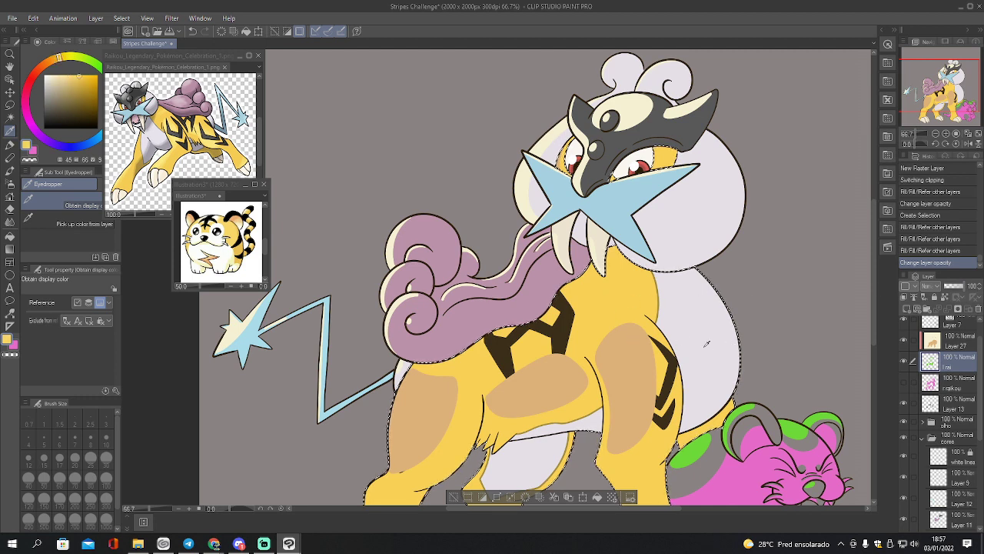
{"action": "left_click", "coordinate": [58, 76]}
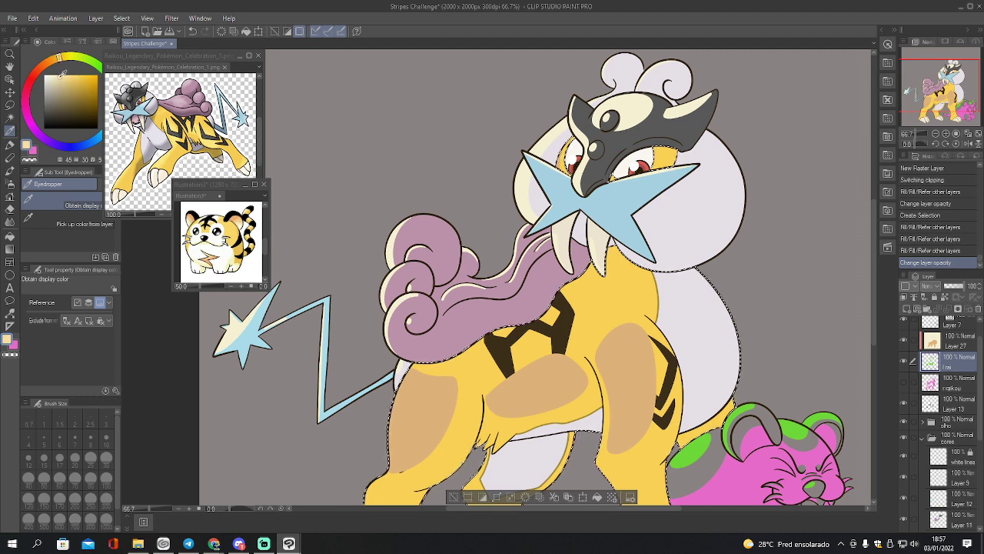
{"action": "left_click", "coordinate": [51, 60]}
{"action": "key", "text": "g"}
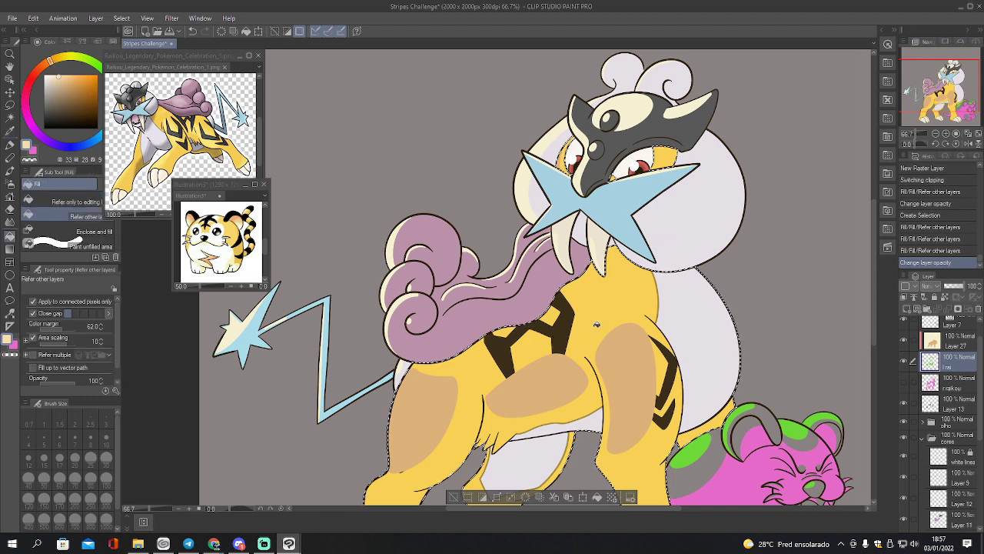
{"action": "left_click", "coordinate": [597, 325]}
{"action": "key", "text": "ctrl+z"}
{"action": "left_click", "coordinate": [948, 346]}
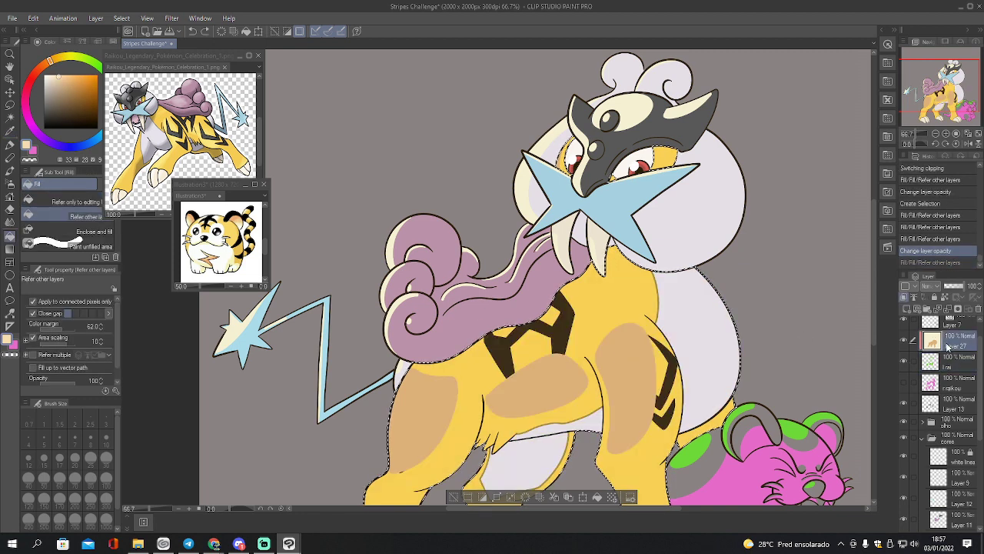
{"action": "left_click", "coordinate": [628, 364]}
{"action": "left_click", "coordinate": [565, 160]}
{"action": "left_click", "coordinate": [664, 158]}
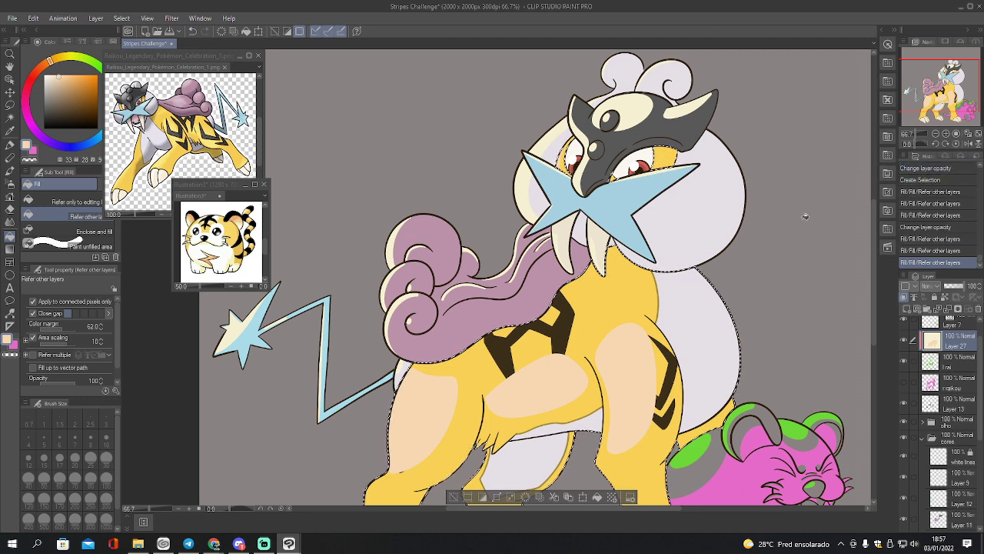
Undo the peach and orange fills and the highlight layer's opacity change, back to the creation of the body selection
{"action": "key", "text": "ctrl+z"}
{"action": "key", "text": "ctrl+z"}
{"action": "key", "text": "ctrl+z"}
{"action": "key", "text": "ctrl+z"}
{"action": "key", "text": "ctrl+z"}
{"action": "key", "text": "ctrl+z"}
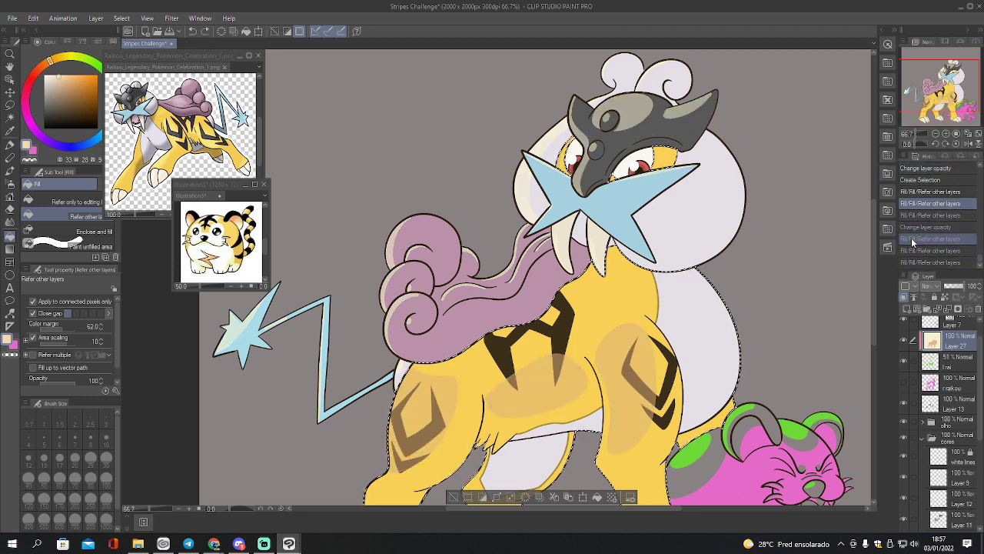
{"action": "key", "text": "ctrl+z"}
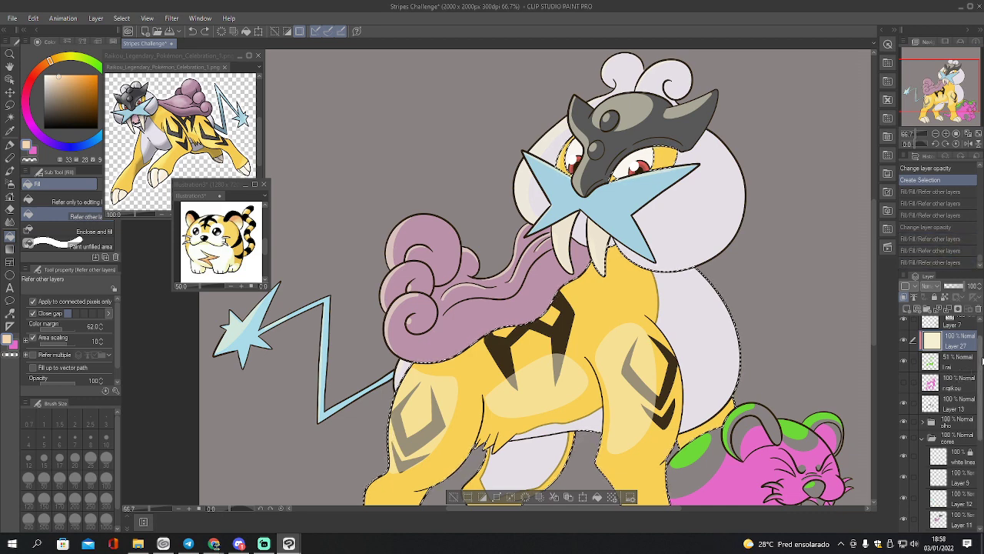
Select the area of the claws, fangs and lightning tail from its colour layer and fill the claw and fang highlights with white
{"action": "left_click_drag", "start_coordinate": [981, 360], "coordinate": [981, 387]}
{"action": "left_click_drag", "start_coordinate": [931, 90], "coordinate": [931, 106]}
{"action": "left_click", "coordinate": [910, 203]}
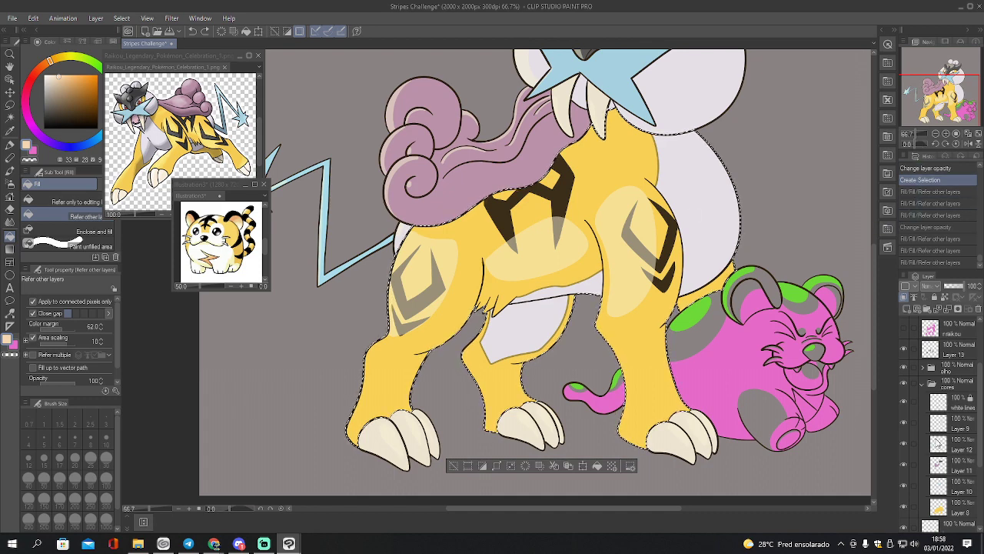
{"action": "left_click", "coordinate": [938, 465], "text": "ctrl"}
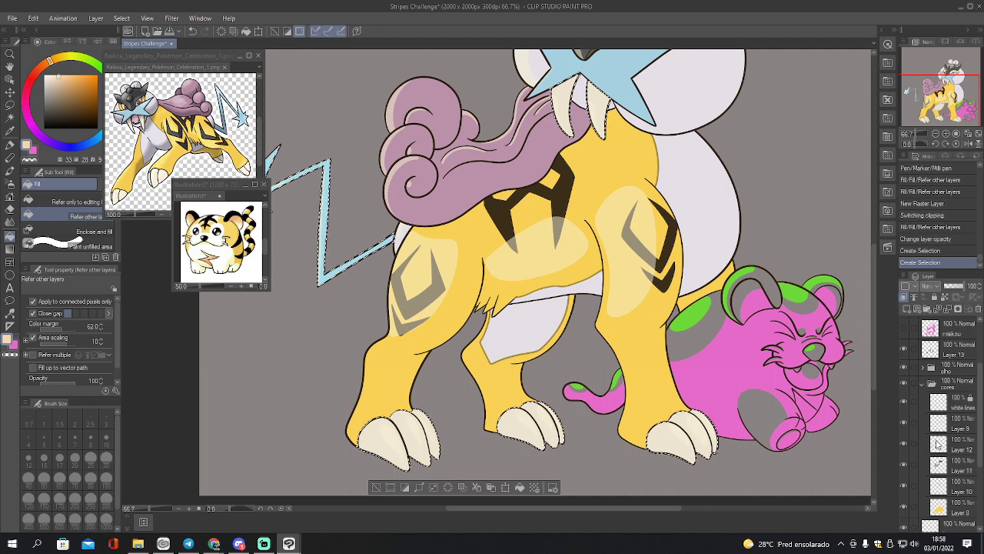
{"action": "left_click", "coordinate": [44, 74]}
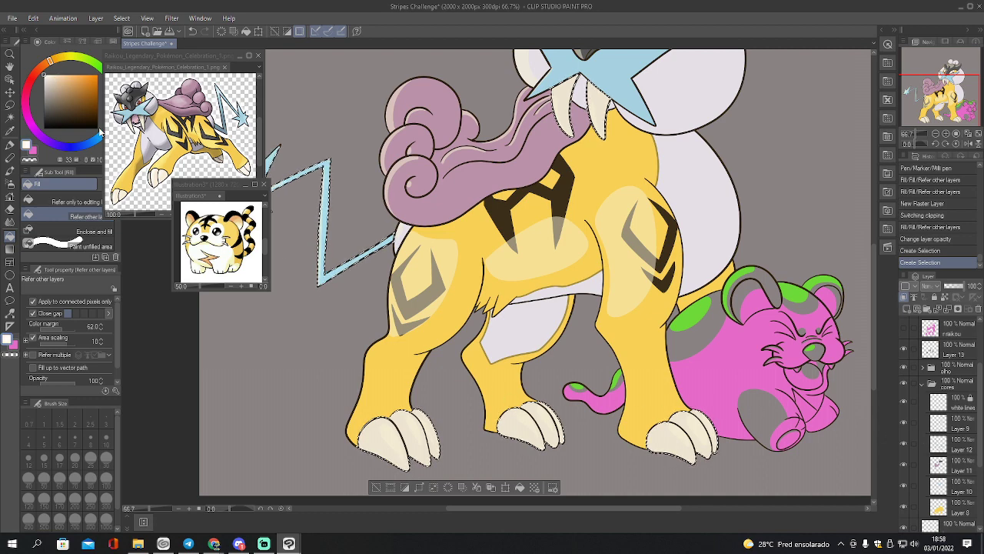
{"action": "left_click", "coordinate": [411, 428]}
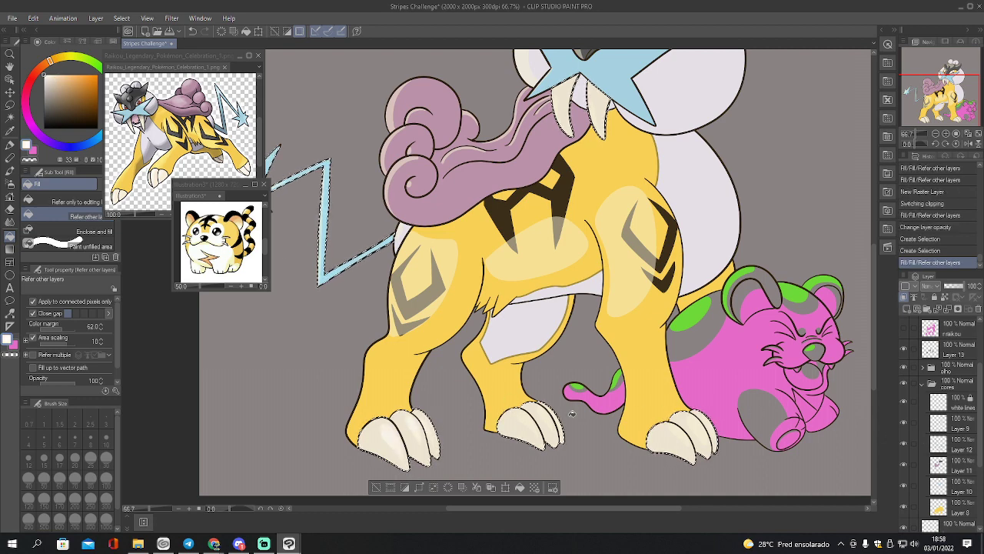
{"action": "left_click", "coordinate": [660, 429]}
{"action": "left_click", "coordinate": [680, 422]}
{"action": "left_click_drag", "start_coordinate": [677, 70], "coordinate": [672, 179]}
{"action": "left_click", "coordinate": [565, 209]}
{"action": "left_click", "coordinate": [596, 206]}
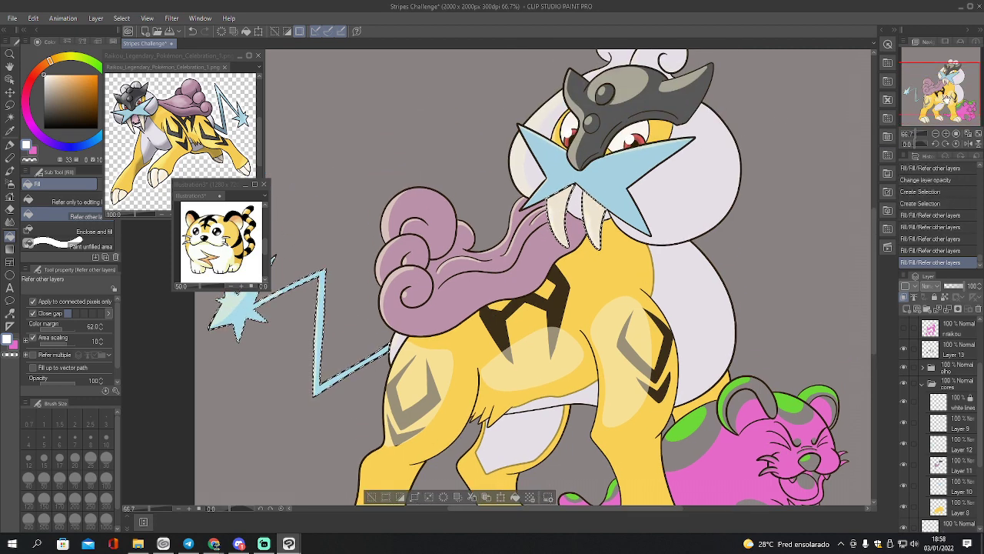
Select the stripes from Layer 13 and fill their lightened parts on the flank and legs with the sampled dark brown
{"action": "left_click_drag", "start_coordinate": [943, 103], "coordinate": [939, 108]}
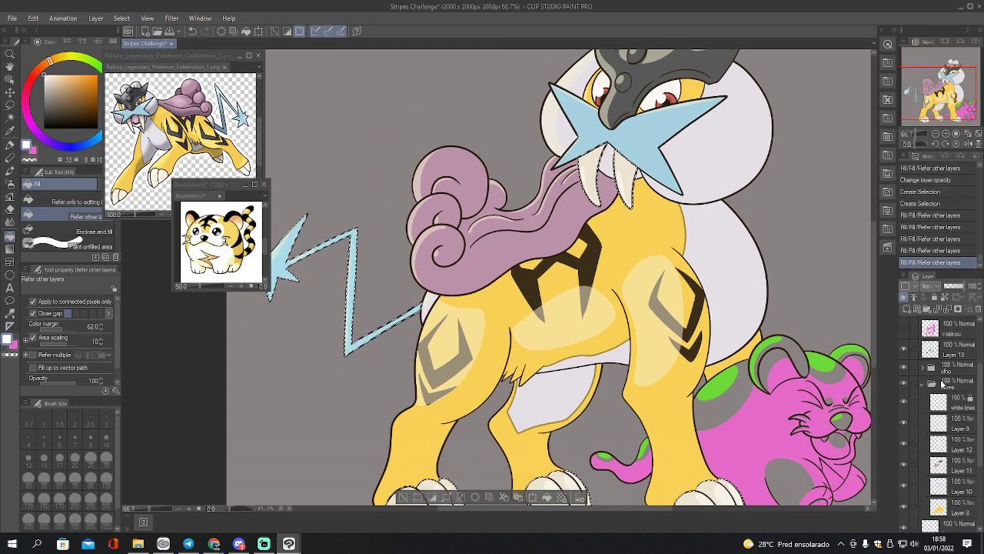
{"action": "left_click", "coordinate": [930, 350], "text": "ctrl"}
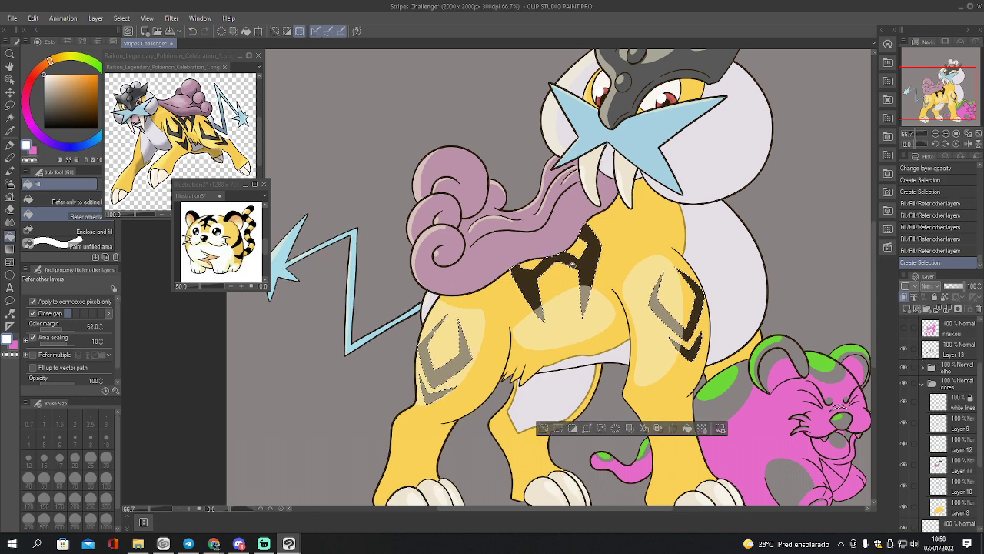
{"action": "key", "text": "i"}
{"action": "left_click", "coordinate": [592, 250]}
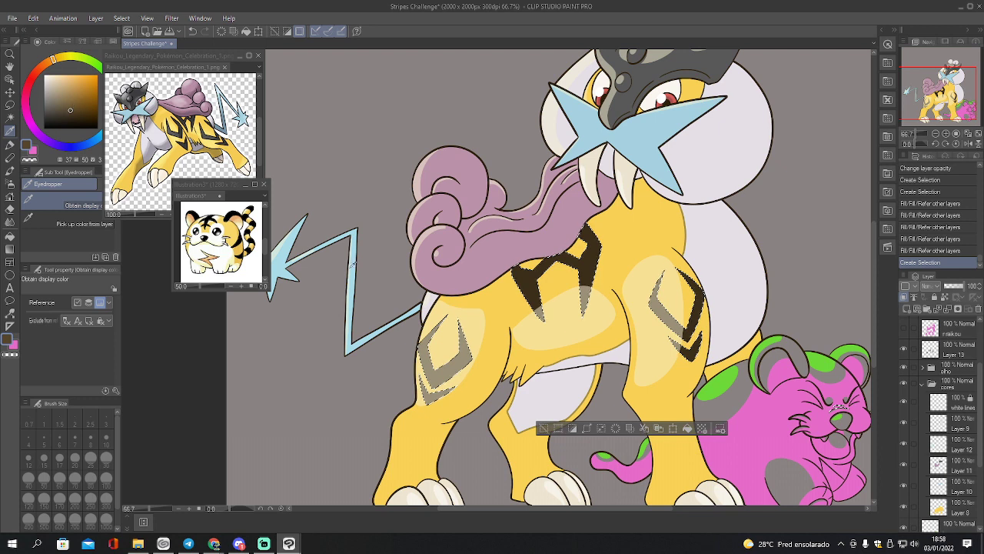
{"action": "key", "text": "g"}
{"action": "left_click", "coordinate": [537, 308]}
{"action": "left_click", "coordinate": [586, 297]}
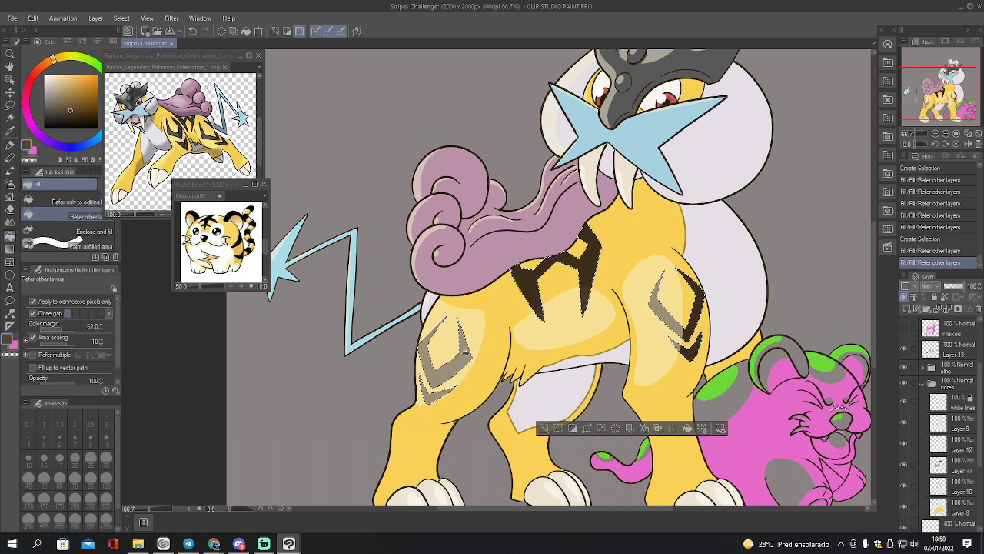
{"action": "left_click", "coordinate": [457, 361]}
{"action": "left_click", "coordinate": [452, 387]}
{"action": "left_click", "coordinate": [660, 308]}
{"action": "left_click", "coordinate": [677, 343]}
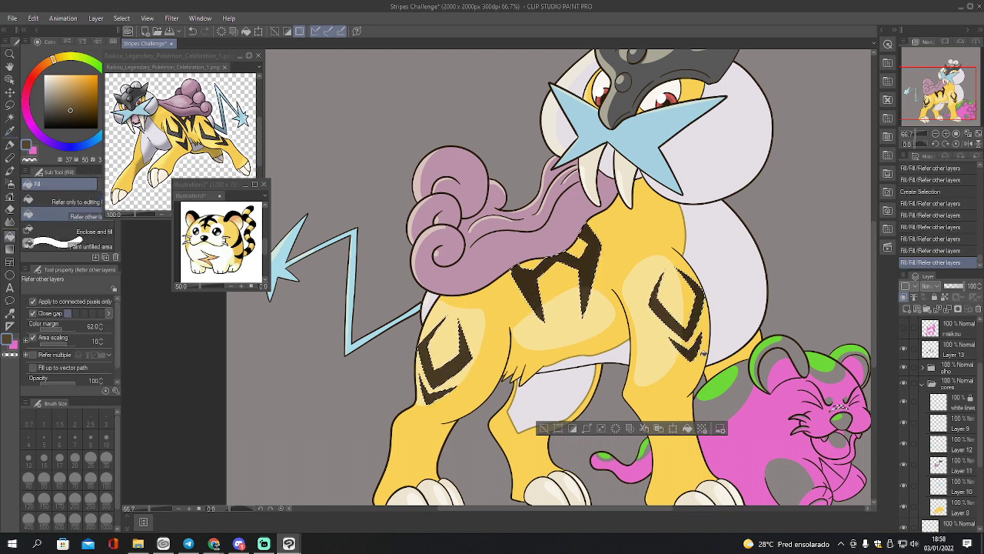
Select the helmet and mane area from Layer 11 and fill the helmet highlight with a soft bluish lavender
{"action": "left_click_drag", "start_coordinate": [945, 91], "coordinate": [946, 81]}
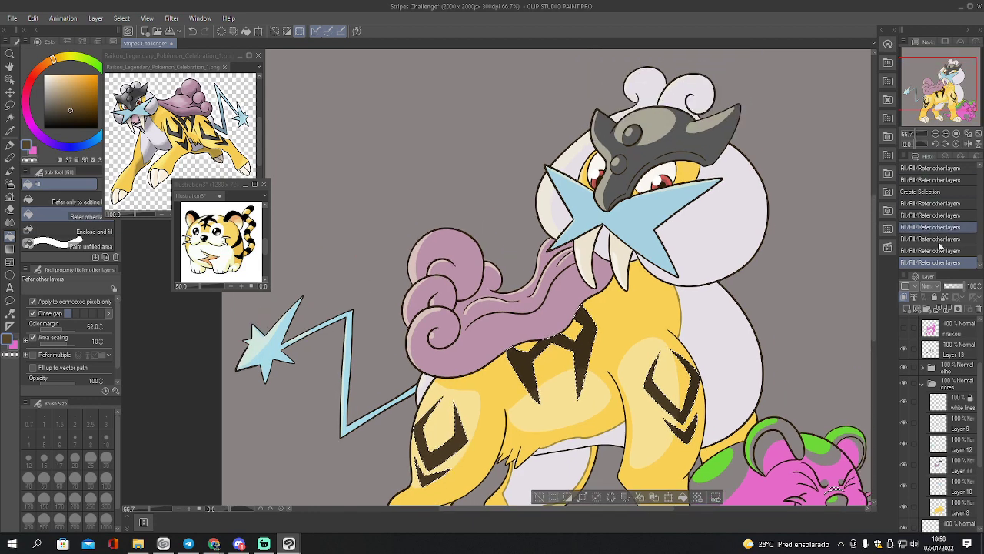
{"action": "left_click", "coordinate": [938, 466], "text": "ctrl"}
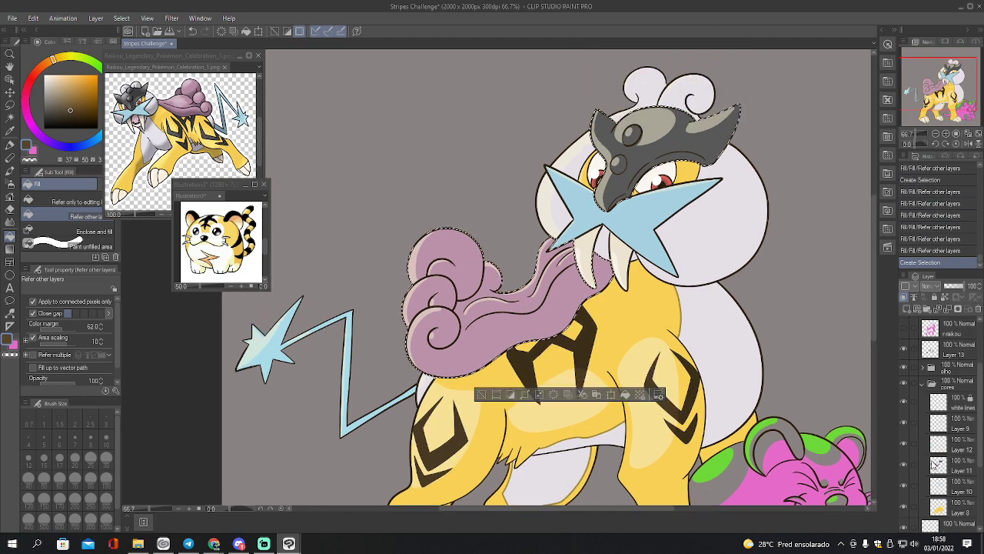
{"action": "key", "text": "i"}
{"action": "left_click", "coordinate": [129, 97]}
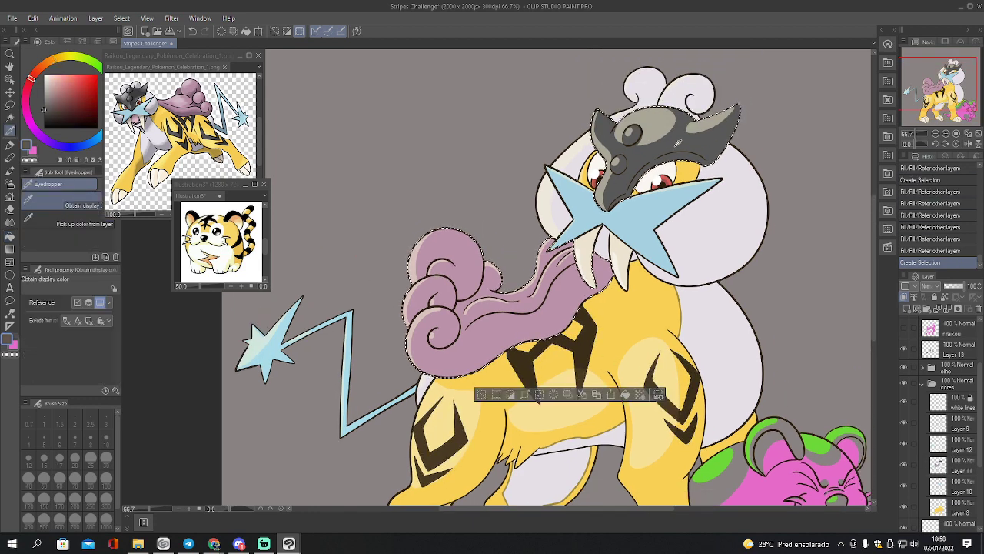
{"action": "left_click", "coordinate": [68, 146]}
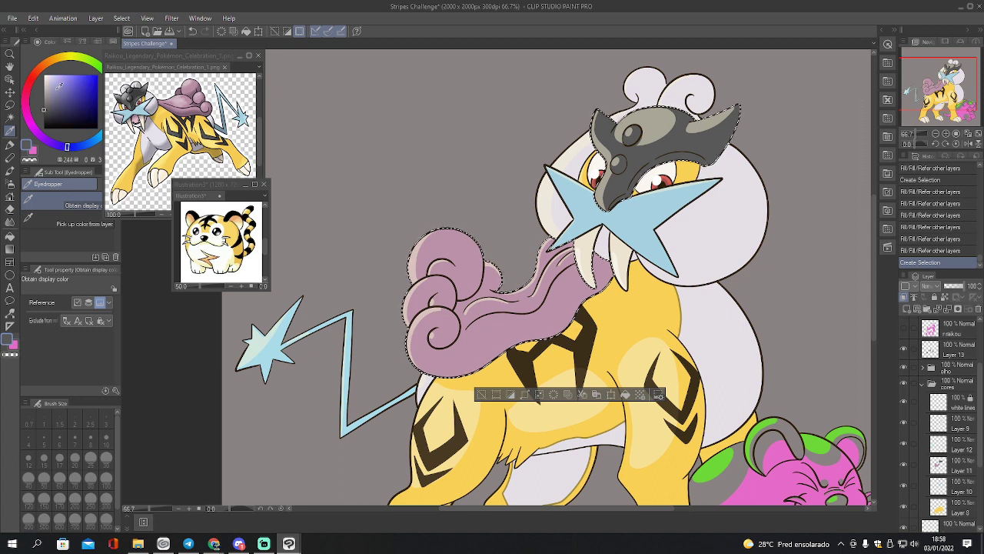
{"action": "left_click", "coordinate": [53, 85]}
{"action": "key", "text": "g"}
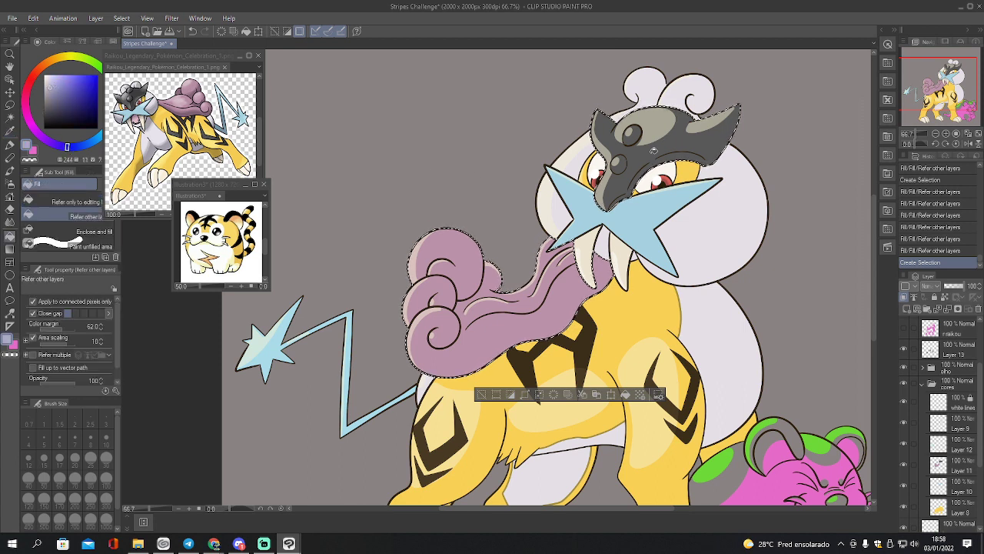
{"action": "left_click", "coordinate": [652, 128]}
{"action": "left_click_drag", "start_coordinate": [738, 165], "coordinate": [770, 152]}
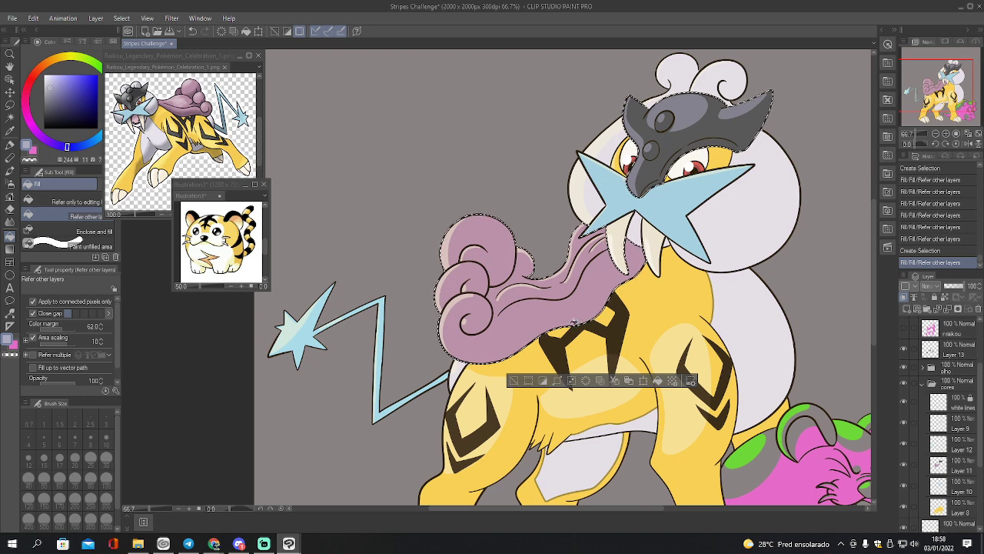
Mix a pale pink from the sampled mauve and fill the purple mane's highlights with it
{"action": "key", "text": "i"}
{"action": "left_click", "coordinate": [578, 306]}
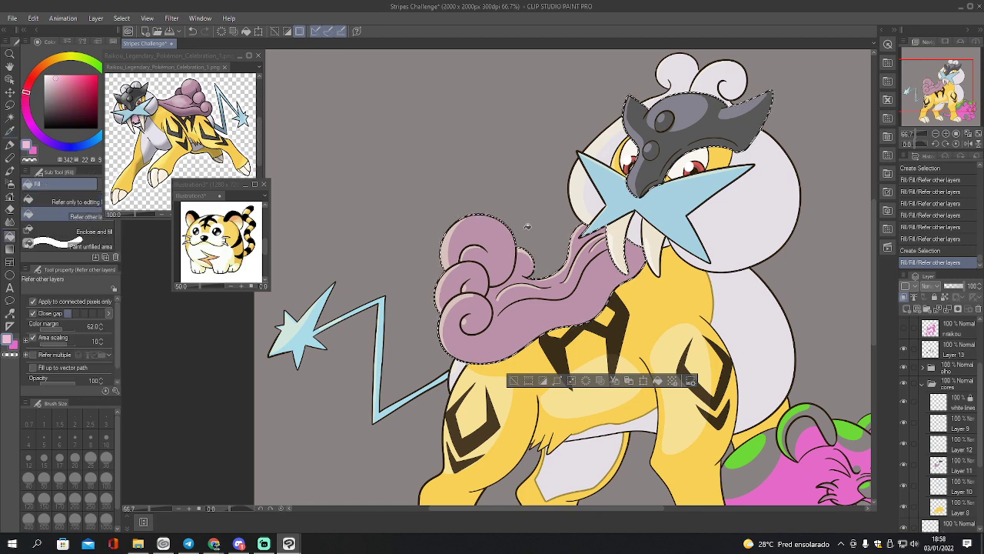
{"action": "key", "text": "g"}
{"action": "left_click", "coordinate": [447, 340]}
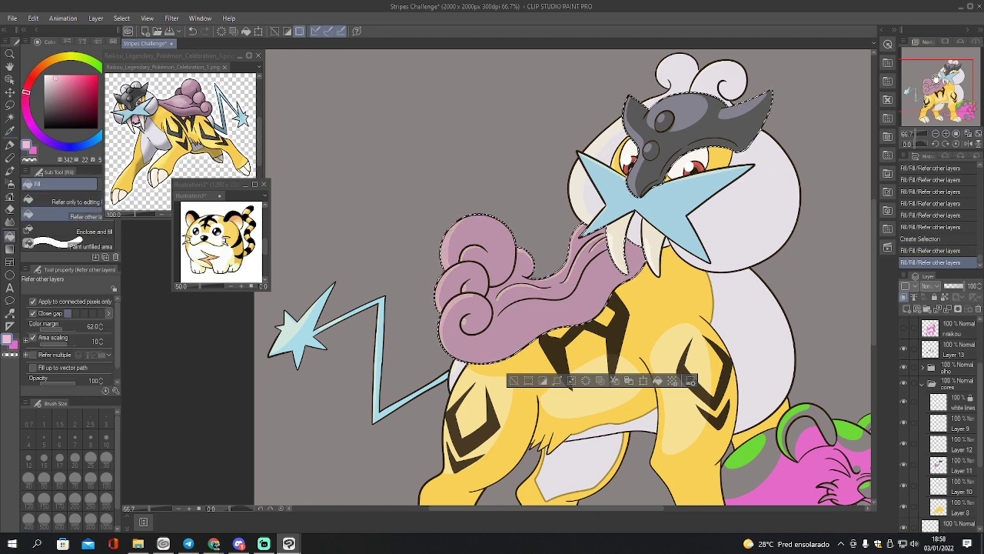
Activate the "l rai" highlight layer and set its opacity to 60%
{"action": "left_click_drag", "start_coordinate": [934, 79], "coordinate": [936, 86]}
{"action": "scroll", "coordinate": [953, 361], "scroll_direction": "up", "scroll_amount": 3}
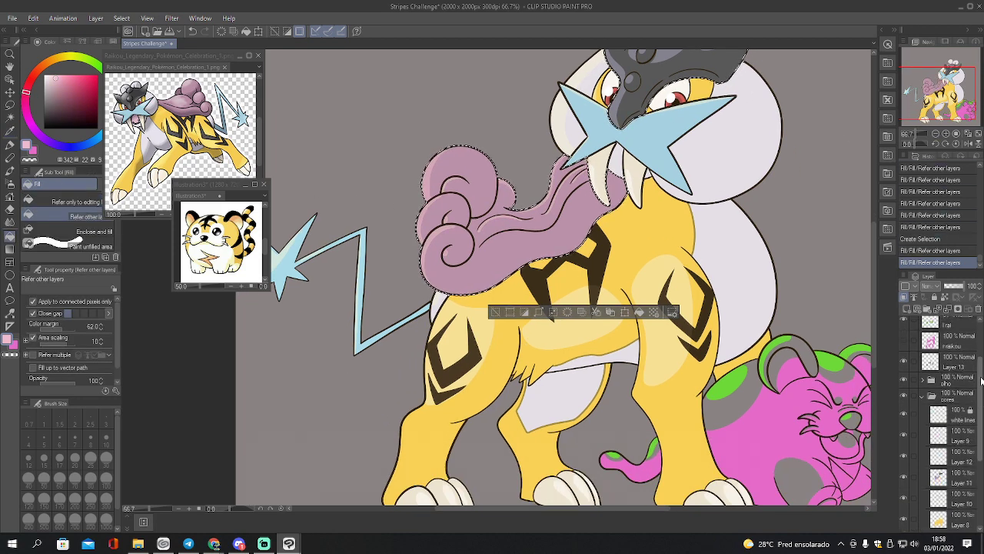
{"action": "left_click", "coordinate": [957, 390]}
{"action": "left_click_drag", "start_coordinate": [956, 287], "coordinate": [970, 286]}
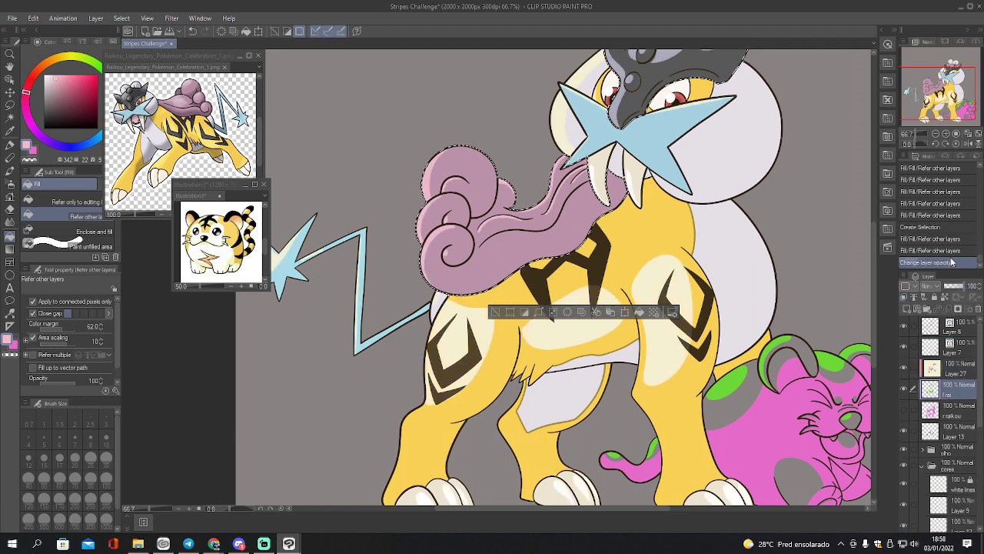
{"action": "left_click", "coordinate": [956, 287]}
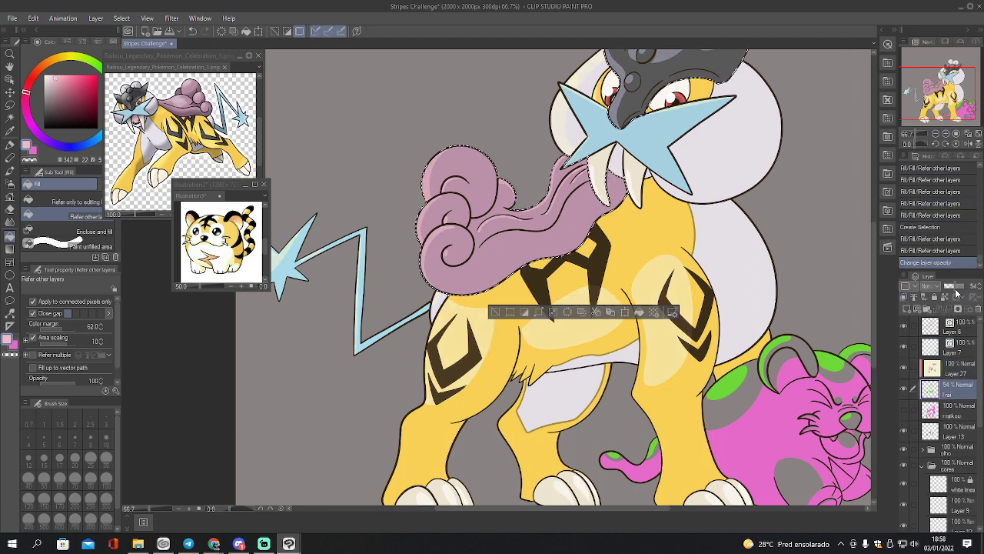
{"action": "left_click", "coordinate": [956, 287]}
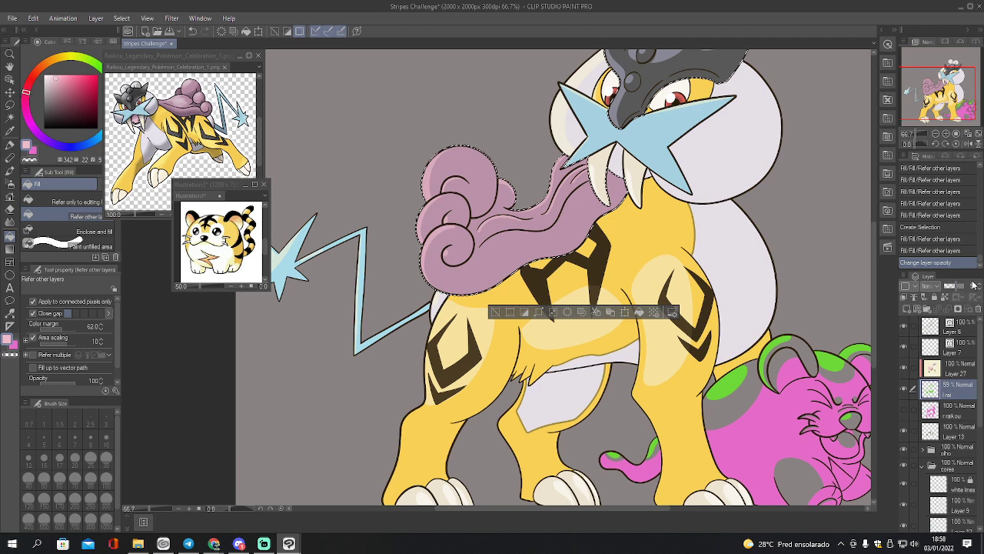
{"action": "left_click", "coordinate": [977, 284]}
Load the white fur as the selection and fill the fur highlights around the face with white on Layer 27
{"action": "mouse_move", "coordinate": [951, 86]}
{"action": "left_mouse_down"}
{"action": "mouse_move", "coordinate": [957, 99]}
{"action": "mouse_move", "coordinate": [934, 95]}
{"action": "left_mouse_up"}
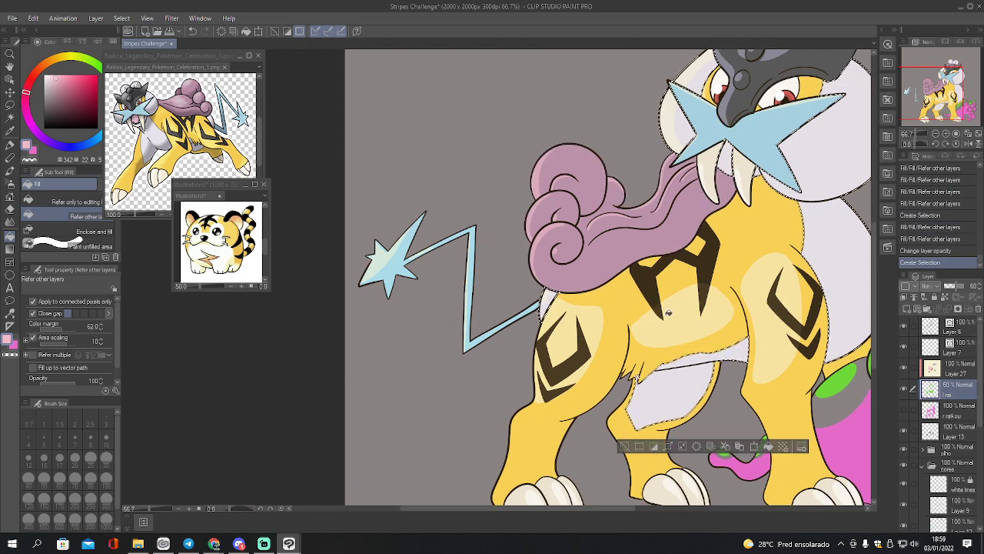
{"action": "left_click", "coordinate": [37, 70]}
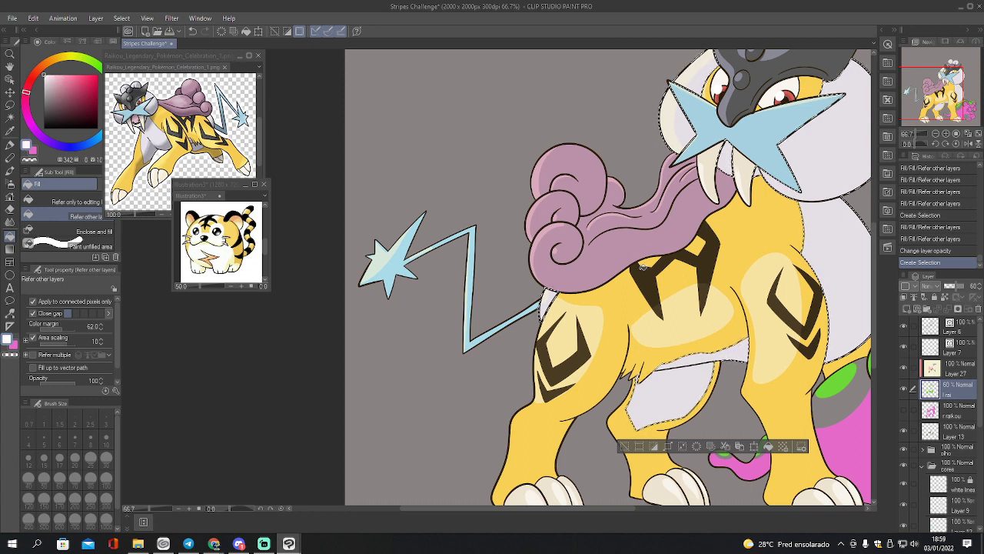
{"action": "left_click", "coordinate": [750, 146]}
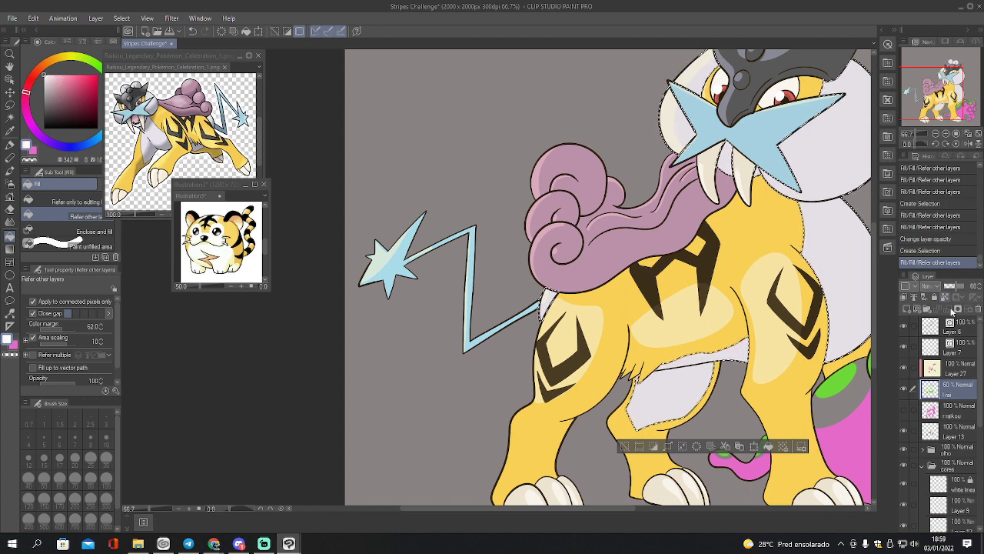
{"action": "left_click", "coordinate": [956, 366]}
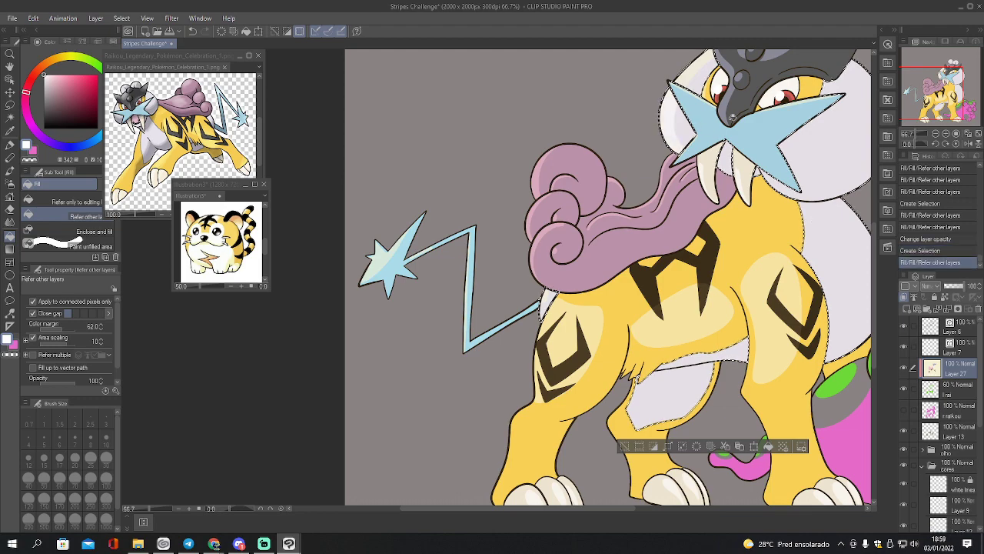
{"action": "left_click", "coordinate": [720, 153]}
{"action": "left_click", "coordinate": [728, 156]}
{"action": "mouse_move", "coordinate": [929, 106]}
{"action": "left_mouse_down"}
{"action": "mouse_move", "coordinate": [945, 92]}
{"action": "mouse_move", "coordinate": [935, 107]}
{"action": "left_mouse_up"}
{"action": "left_click", "coordinate": [717, 94]}
{"action": "left_click", "coordinate": [718, 93]}
Fill the selected white fur on the rump, hind leg, belly and chest with the same white
{"action": "left_click", "coordinate": [509, 277]}
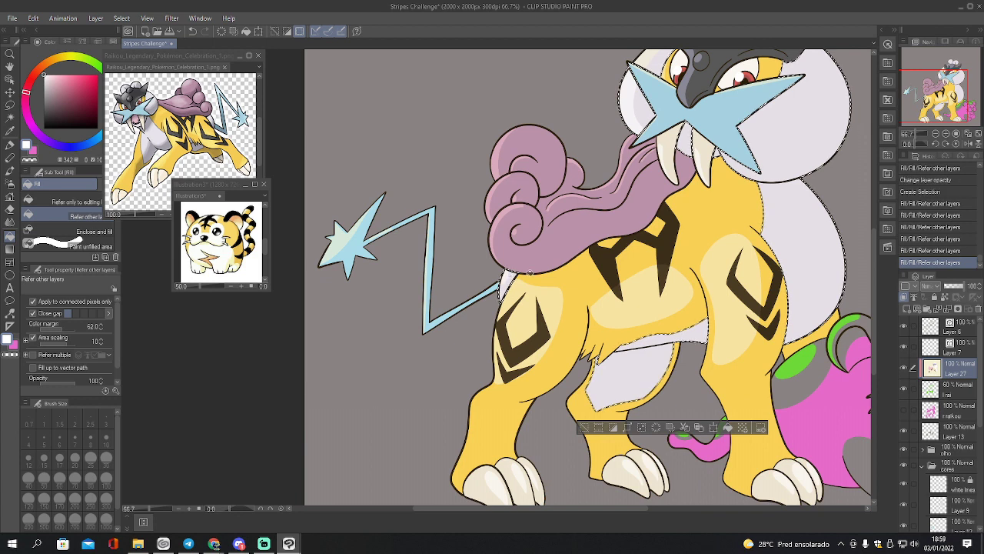
{"action": "left_click", "coordinate": [629, 365]}
{"action": "left_click", "coordinate": [690, 336]}
{"action": "left_click", "coordinate": [800, 322]}
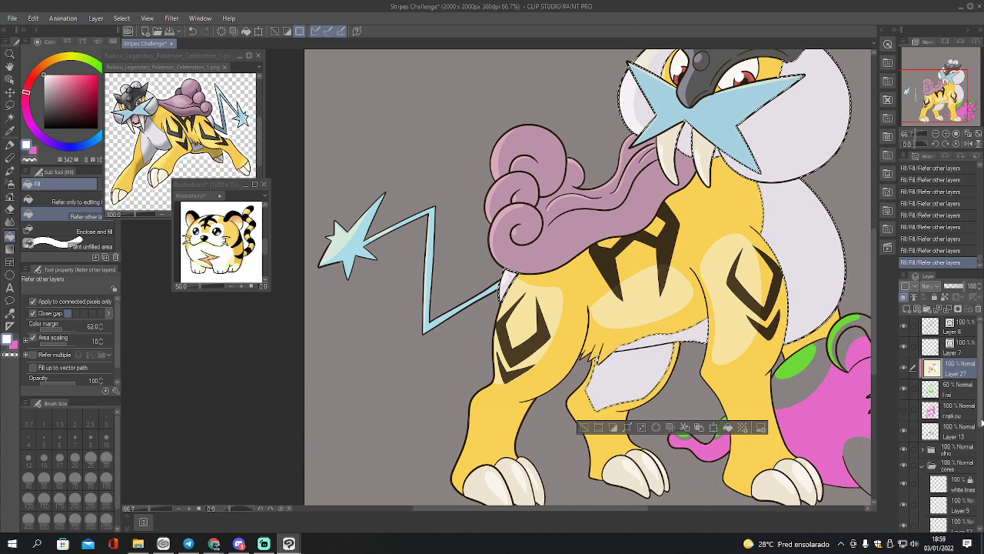
Select the blue face star from Layer 10 and fill its highlight on Layer 27 with a very pale blue mixed from its colour
{"action": "scroll", "coordinate": [980, 434], "scroll_direction": "down", "scroll_amount": 1}
{"action": "scroll", "coordinate": [981, 435], "scroll_direction": "down", "scroll_amount": 3}
{"action": "left_click", "coordinate": [937, 477], "text": "ctrl"}
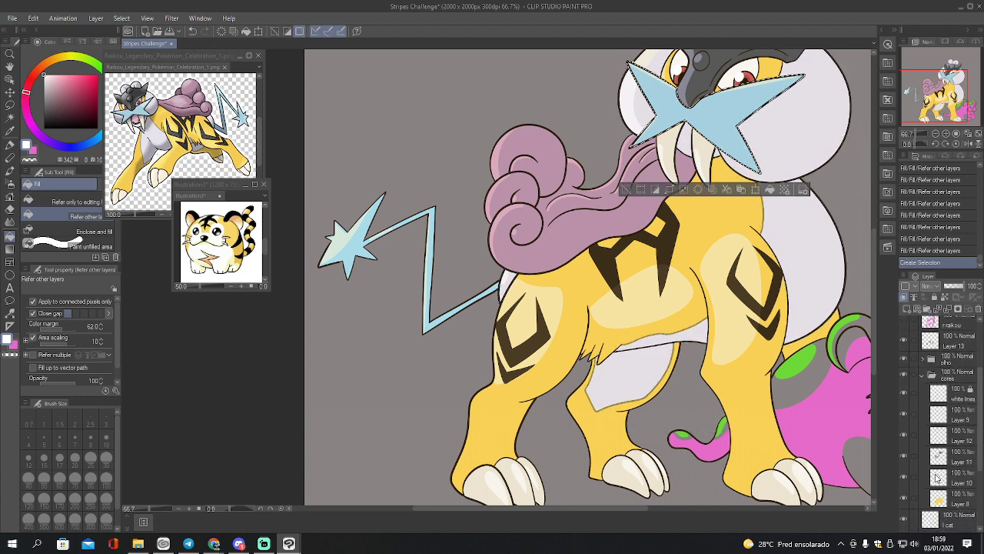
{"action": "left_click", "coordinate": [677, 99], "text": "alt"}
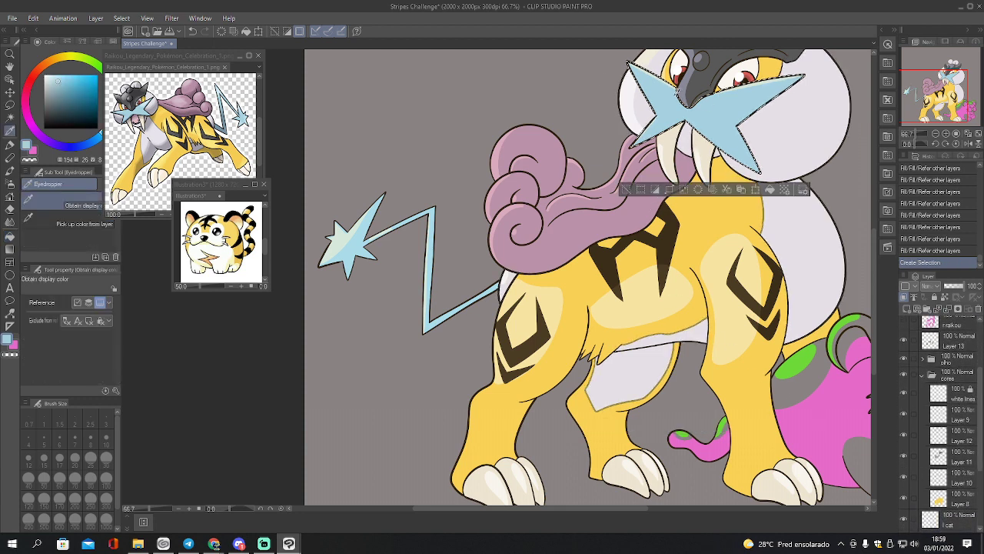
{"action": "left_click", "coordinate": [51, 72]}
{"action": "key", "text": "g"}
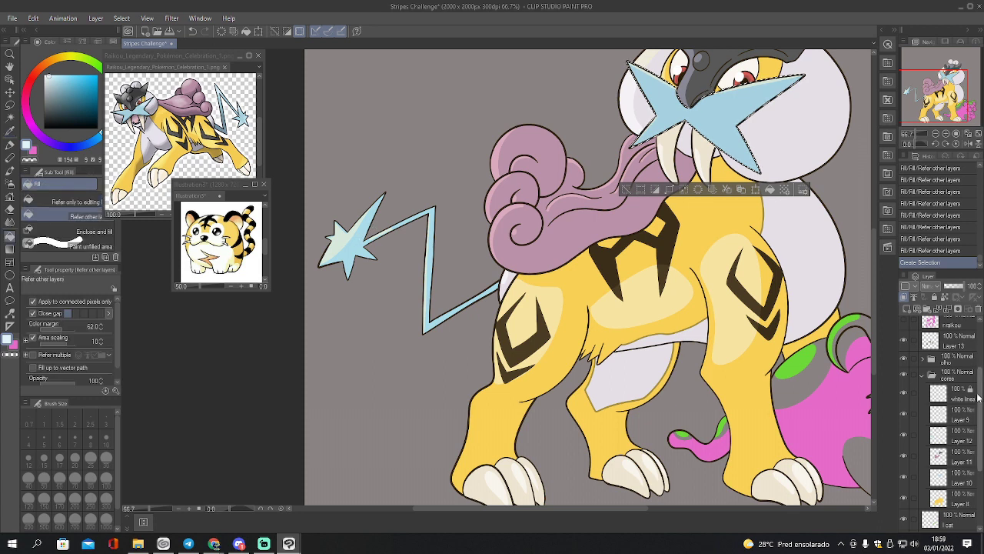
{"action": "scroll", "coordinate": [976, 368], "scroll_direction": "up", "scroll_amount": 3}
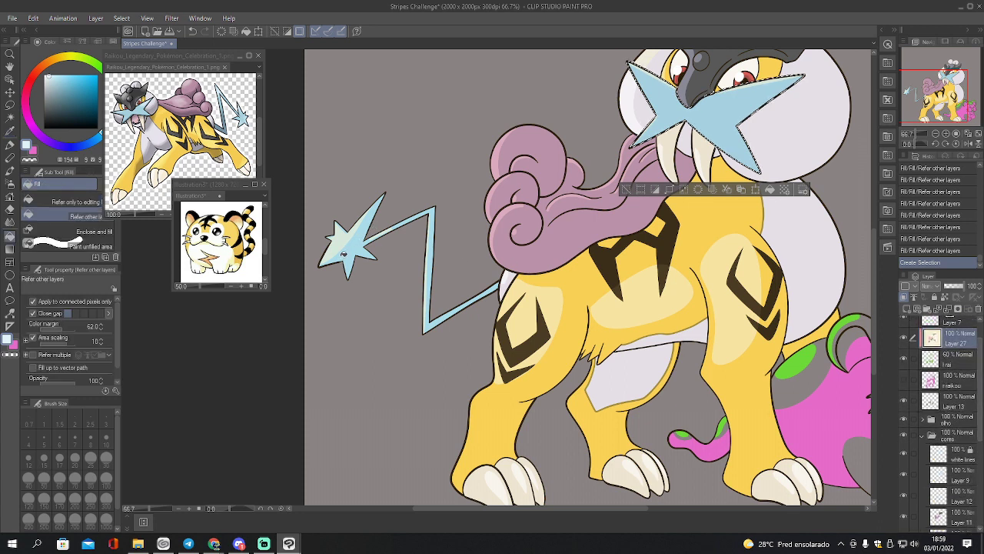
{"action": "left_click", "coordinate": [707, 114]}
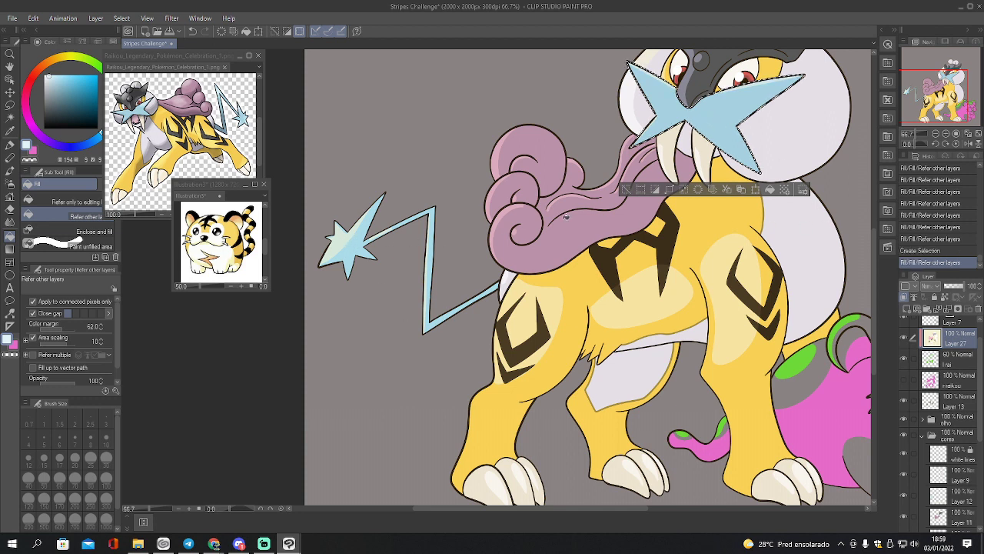
Hide and show the "l rai" layer to compare the highlights, and clear the selection
{"action": "left_click", "coordinate": [906, 359]}
{"action": "left_click", "coordinate": [905, 359]}
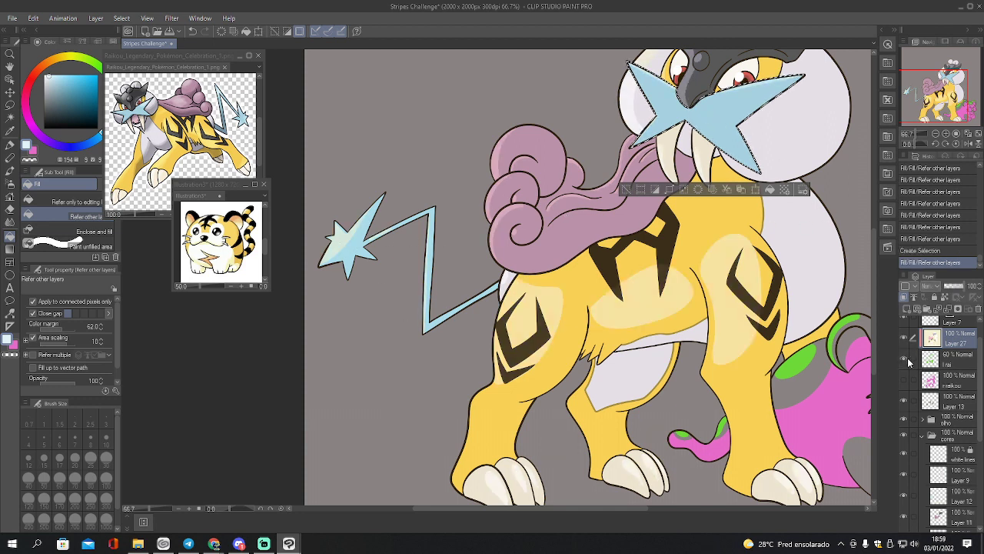
{"action": "key", "text": "ctrl+d"}
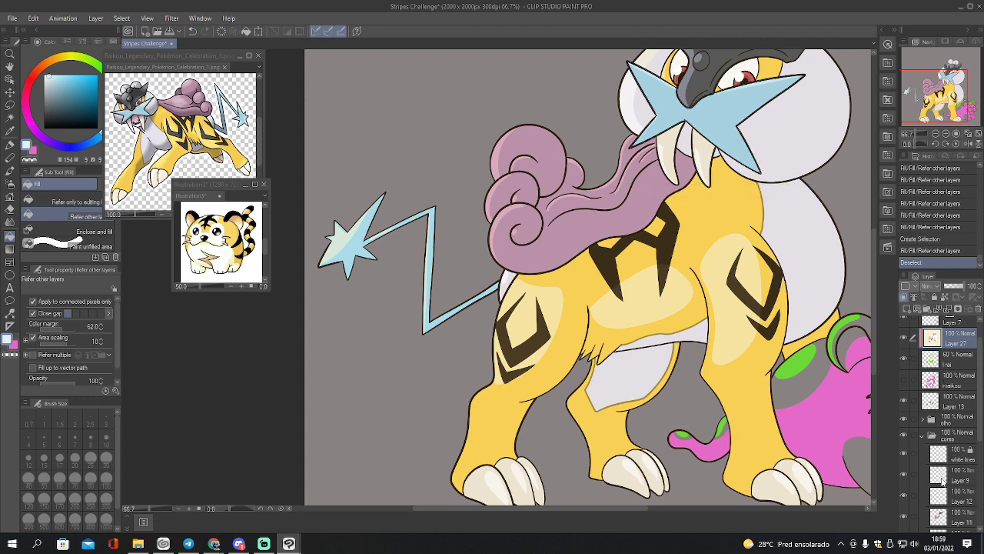
Load Layer 12 as the selection, fill the tail star's highlight on Layer 27 with the pale blue, clear the selection and save
{"action": "left_click", "coordinate": [939, 498], "text": "ctrl"}
{"action": "left_click", "coordinate": [339, 245]}
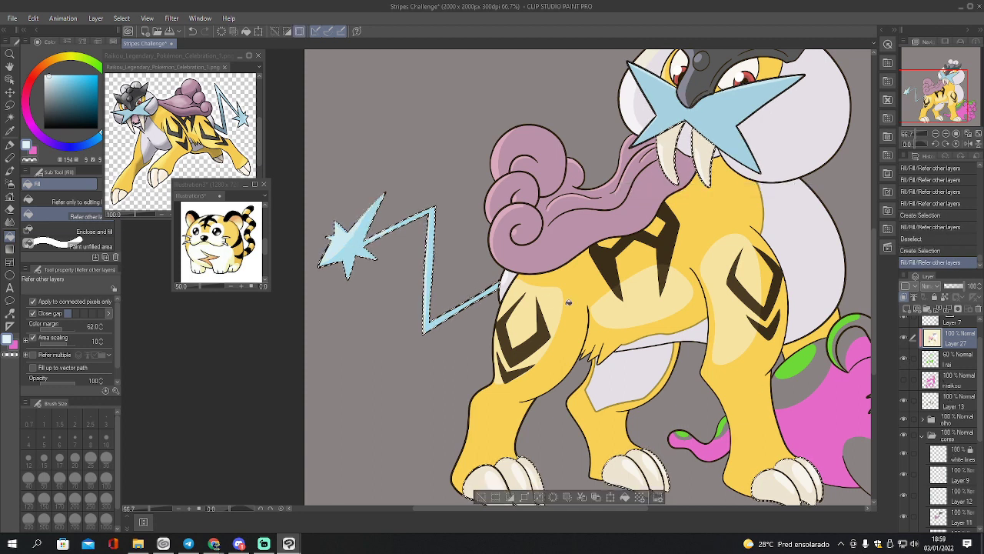
{"action": "key", "text": "ctrl+d"}
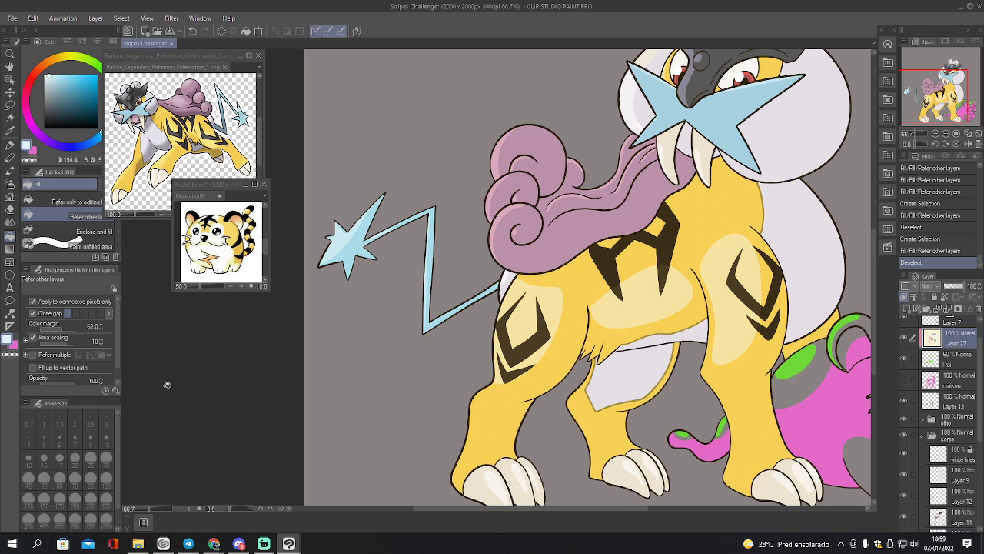
{"action": "key", "text": "ctrl+s"}
{"action": "mouse_move", "coordinate": [930, 104]}
{"action": "left_mouse_down"}
{"action": "mouse_move", "coordinate": [935, 110]}
{"action": "mouse_move", "coordinate": [935, 101]}
{"action": "left_mouse_up"}
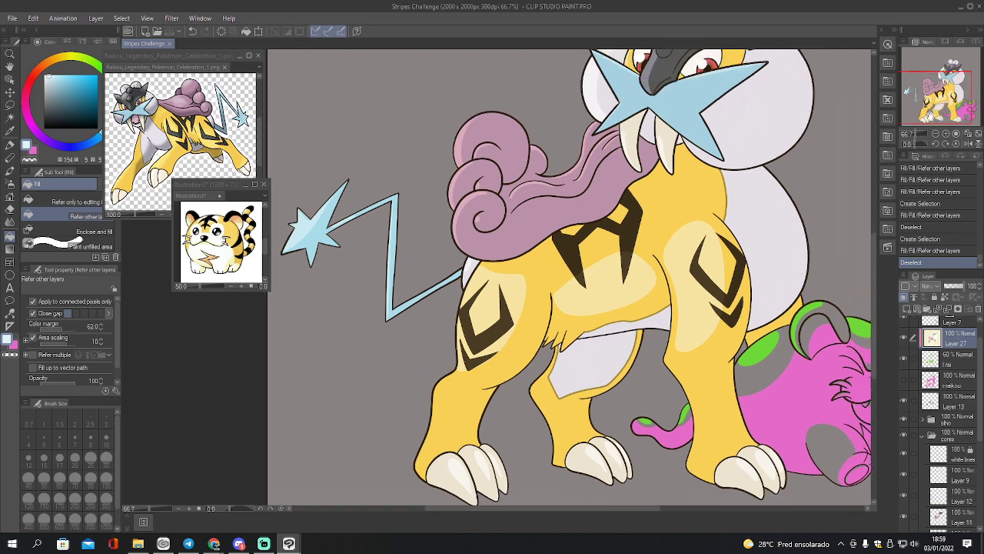
Show Raikou's pink shading layer and add a new raster layer directly above it, clipped to that shading
{"action": "left_click", "coordinate": [904, 380]}
{"action": "left_click", "coordinate": [937, 382]}
{"action": "left_click", "coordinate": [907, 309]}
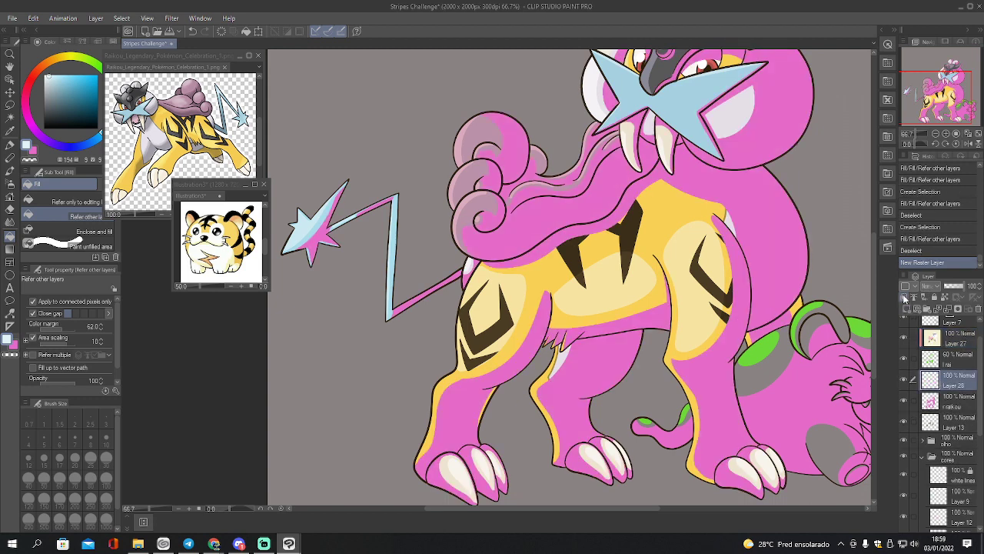
{"action": "left_click", "coordinate": [905, 296]}
Sample the body yellow from the Raikou reference image and shift it to an orange with hue 32 as the fill colour
{"action": "left_click", "coordinate": [935, 134]}
{"action": "left_click_drag", "start_coordinate": [939, 112], "coordinate": [936, 103]}
{"action": "key", "text": "i"}
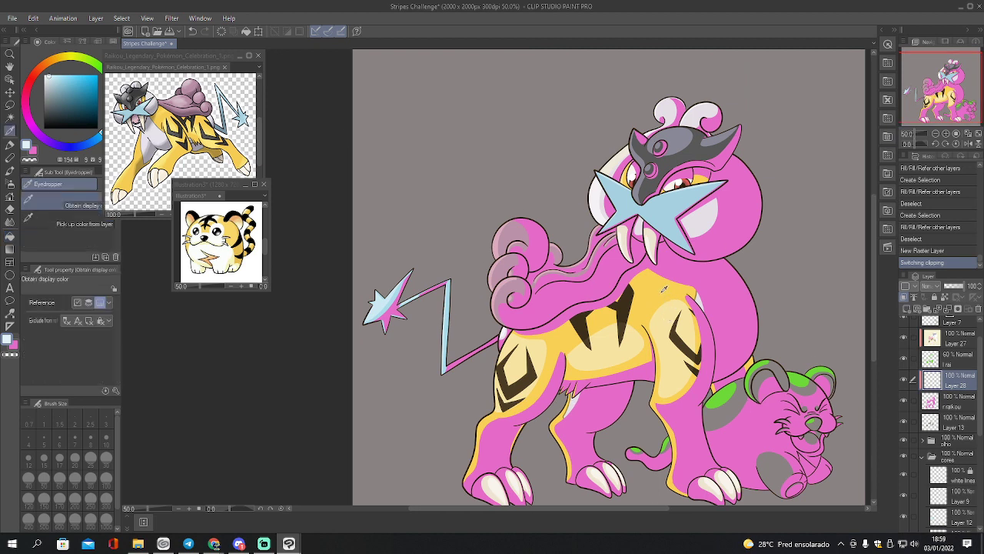
{"action": "left_click", "coordinate": [166, 117]}
{"action": "left_click", "coordinate": [83, 82]}
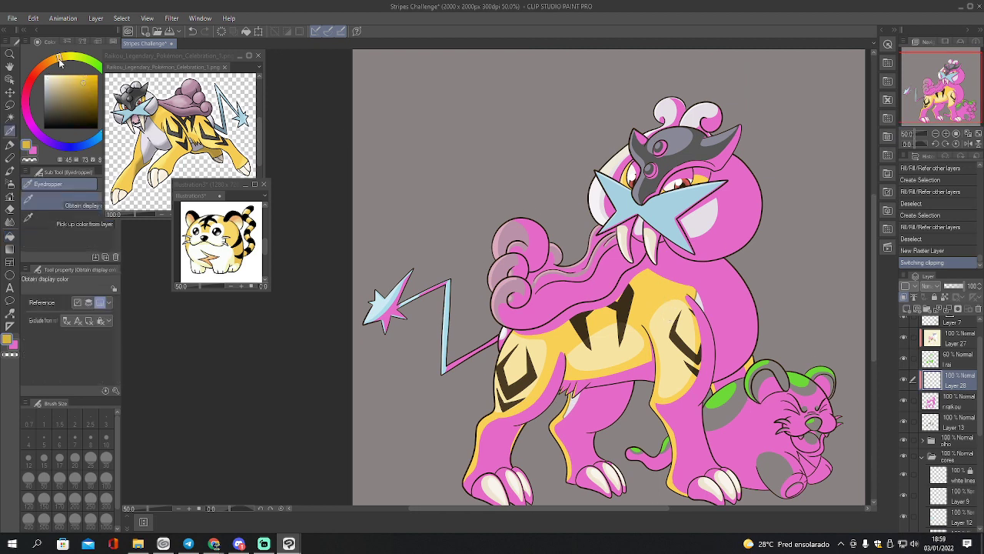
{"action": "left_click_drag", "start_coordinate": [60, 63], "coordinate": [52, 65]}
{"action": "key", "text": "g"}
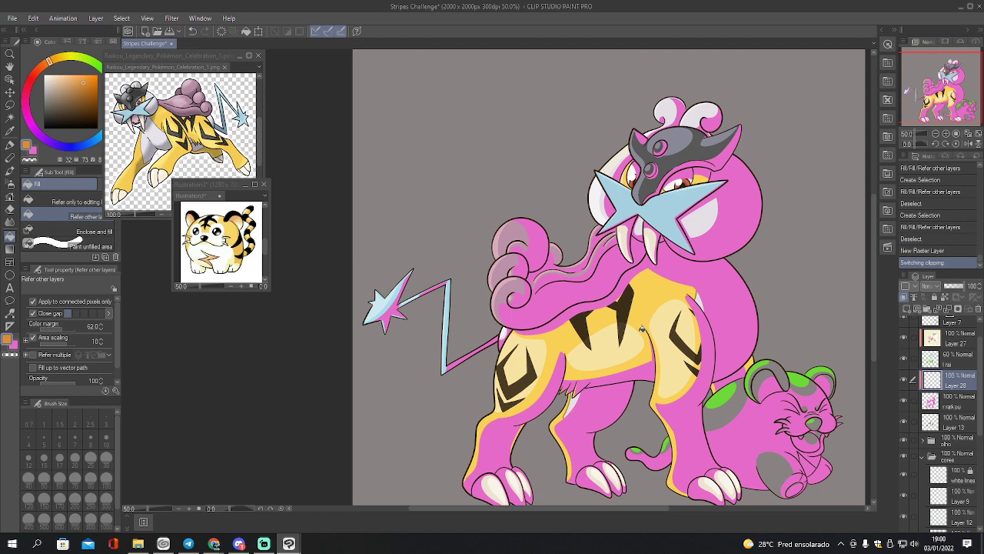
Undo a trial fill of the whole shading, load Layer 8 as the selection and fill the yellow body's shading with orange
{"action": "left_click", "coordinate": [638, 337]}
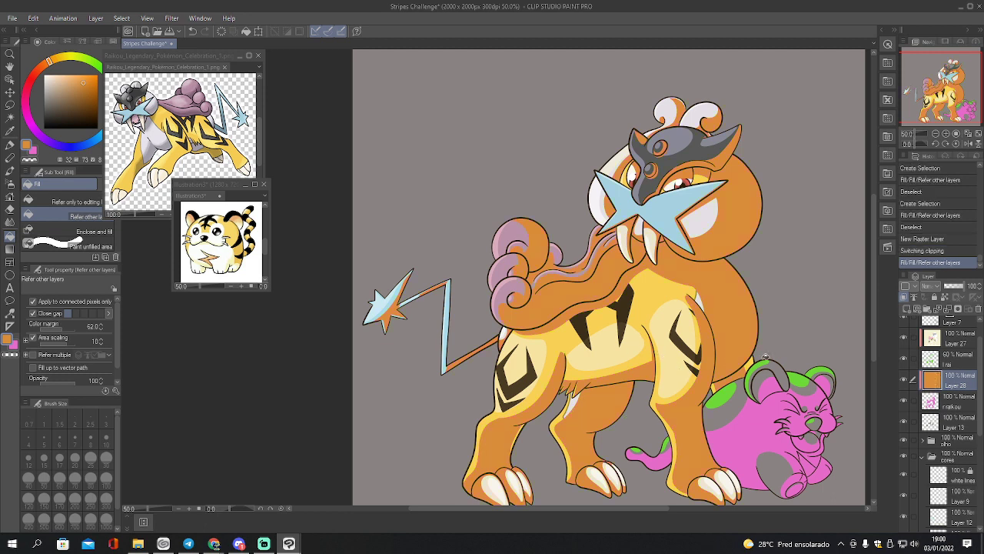
{"action": "key", "text": "ctrl+z"}
{"action": "scroll", "coordinate": [957, 462], "scroll_direction": "down", "scroll_amount": 3}
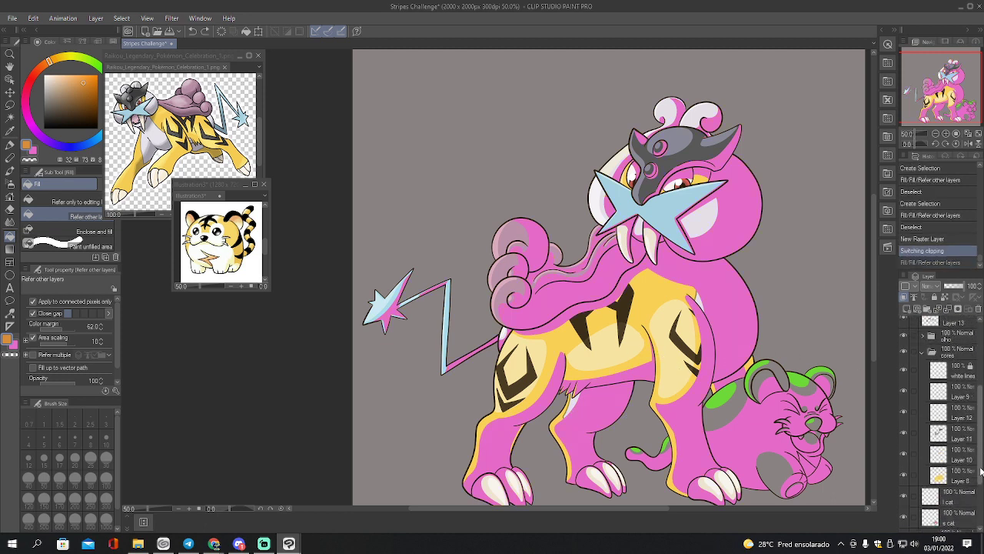
{"action": "left_click", "coordinate": [941, 493], "text": "ctrl"}
{"action": "left_click", "coordinate": [689, 352]}
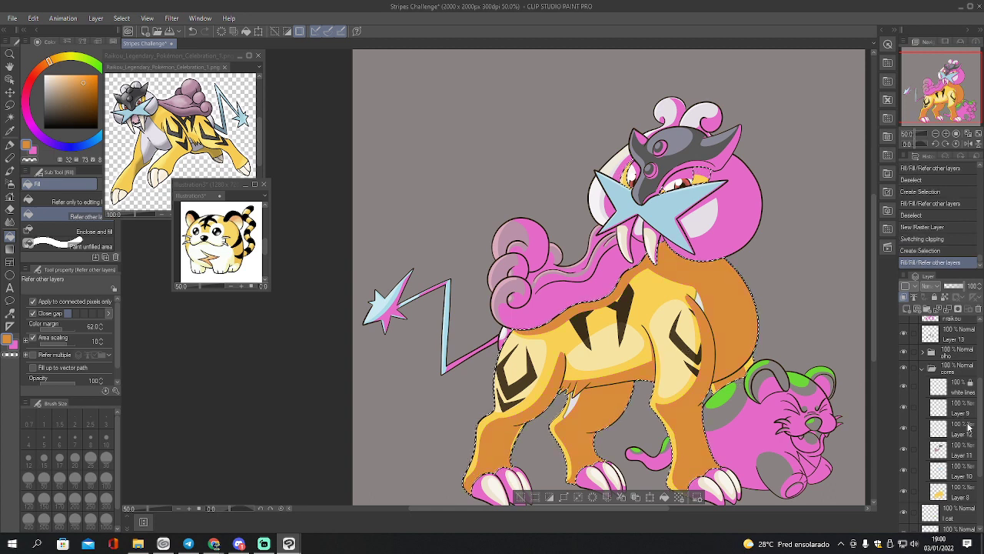
Select the face star from Layer 10 and fill its shading with a deeper blue, hue 219, mixed from the star's own colour
{"action": "scroll", "coordinate": [981, 431], "scroll_direction": "up", "scroll_amount": 1}
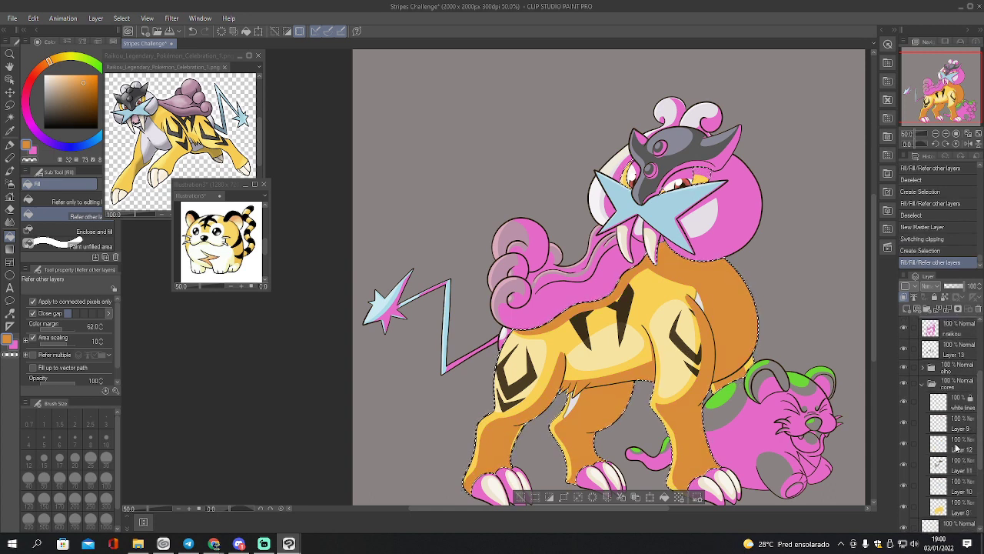
{"action": "left_click", "coordinate": [940, 484], "text": "ctrl"}
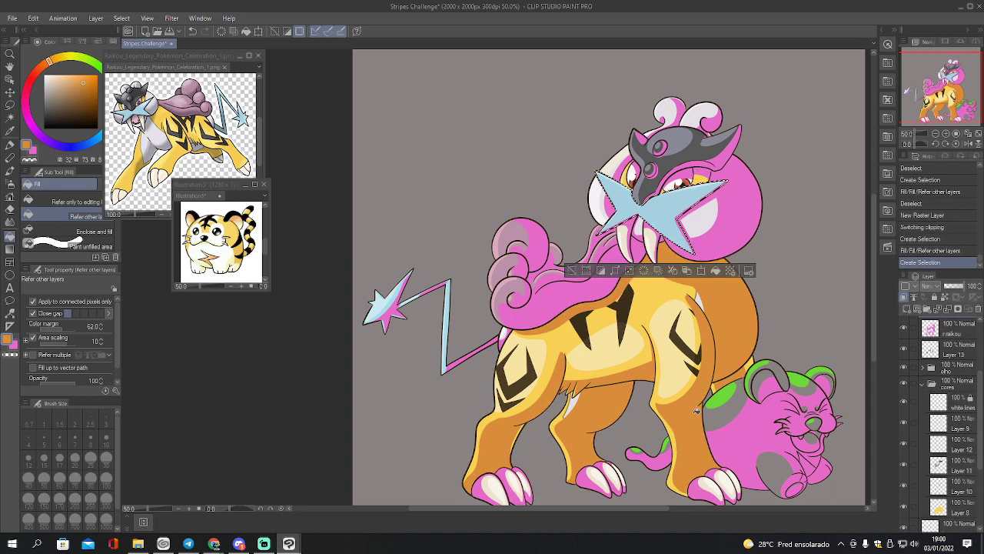
{"action": "key", "text": "i"}
{"action": "left_click", "coordinate": [663, 206]}
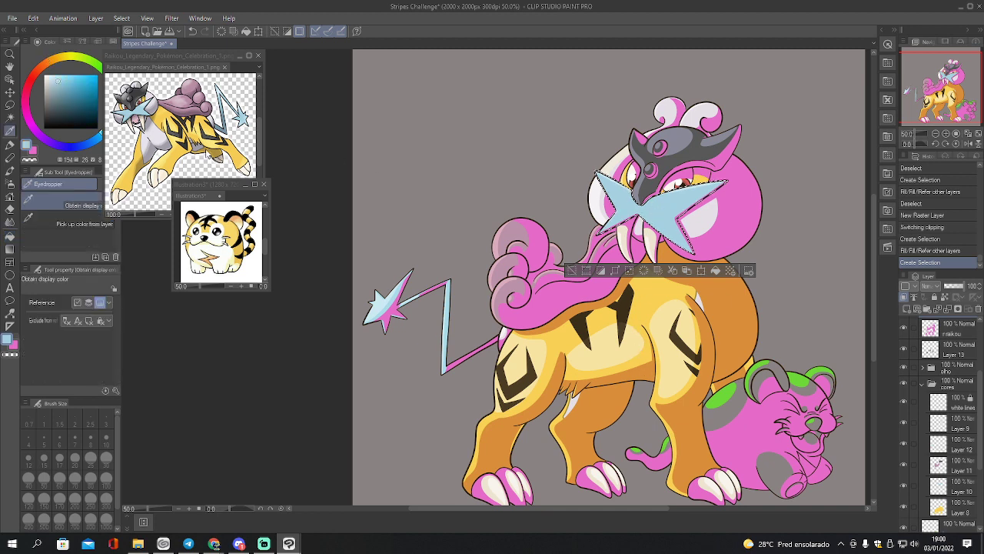
{"action": "left_click", "coordinate": [90, 142]}
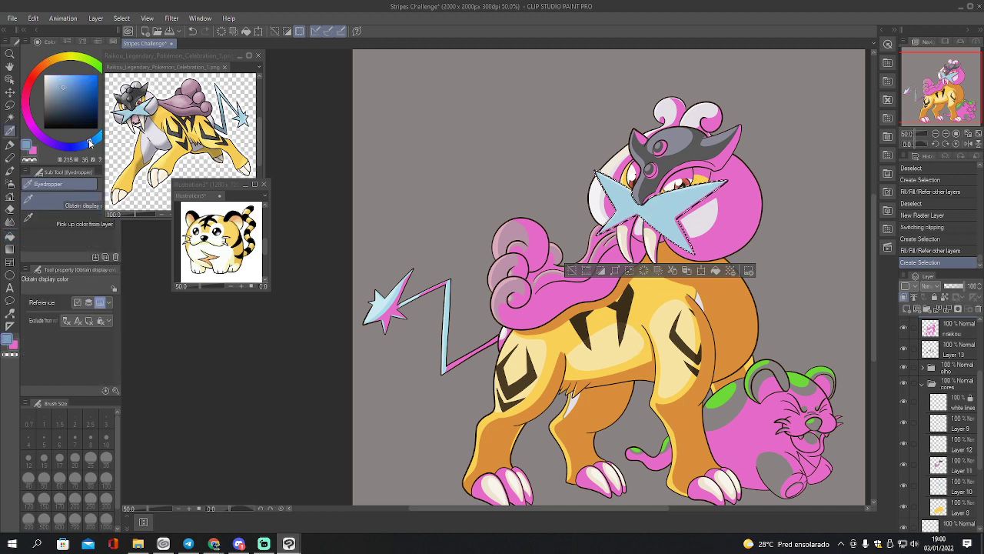
{"action": "key", "text": "g"}
{"action": "left_click", "coordinate": [692, 246]}
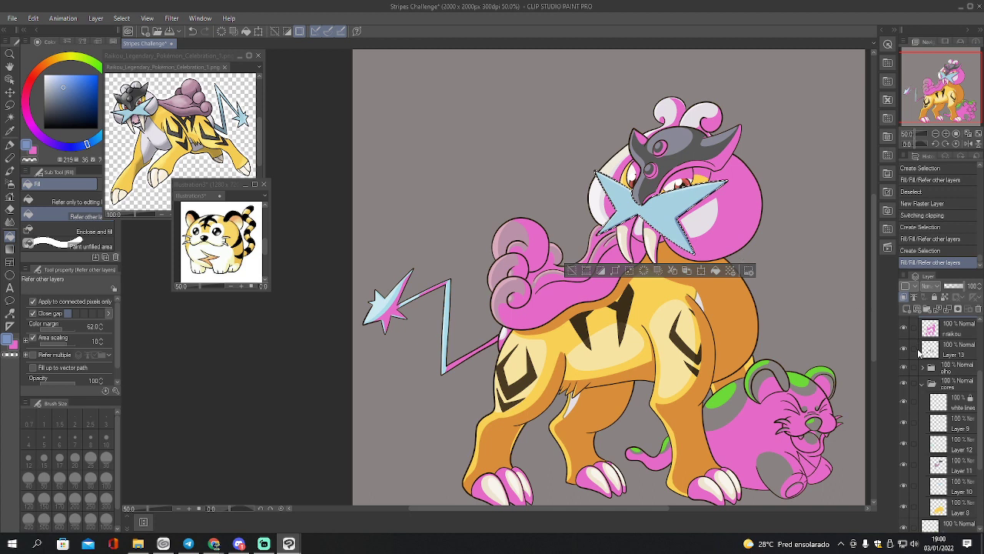
Load Layer 12 as the selection and fill the lightning tail's shading with the same deeper blue
{"action": "left_click", "coordinate": [938, 428], "text": "ctrl"}
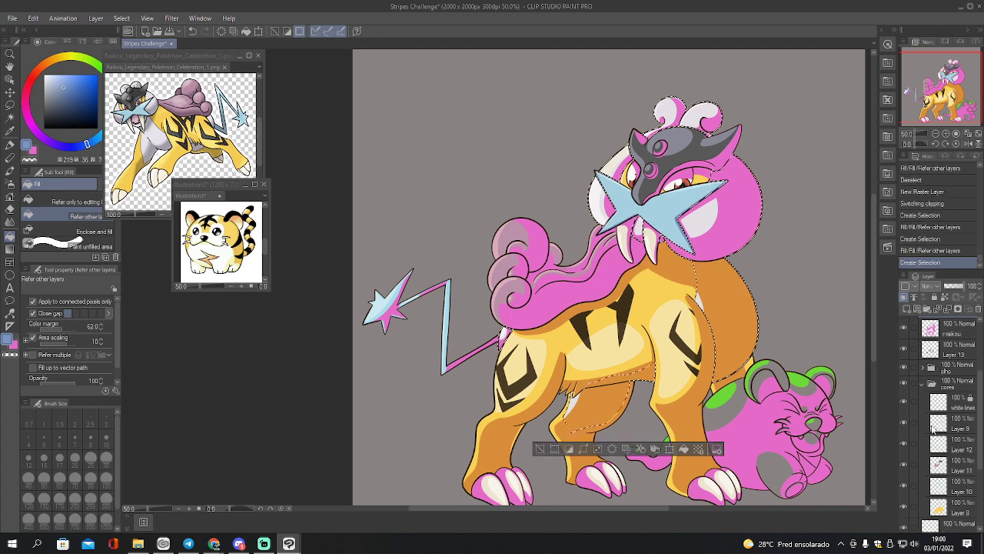
{"action": "left_click", "coordinate": [936, 444], "text": "ctrl"}
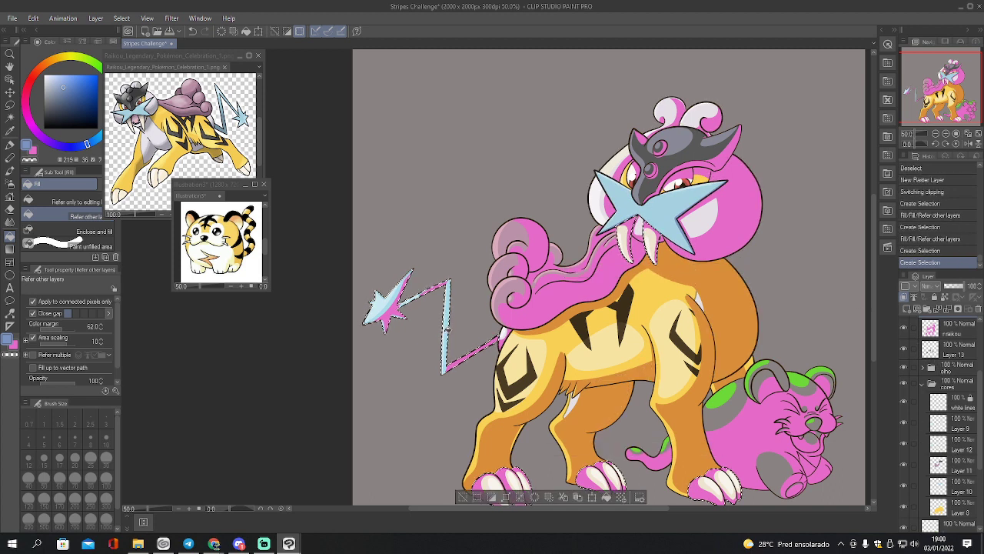
{"action": "left_click", "coordinate": [449, 332]}
Load Layer 11 as the selection and fill the mane's shading with a darker mauve mixed from its own colour
{"action": "left_click", "coordinate": [940, 468], "text": "ctrl"}
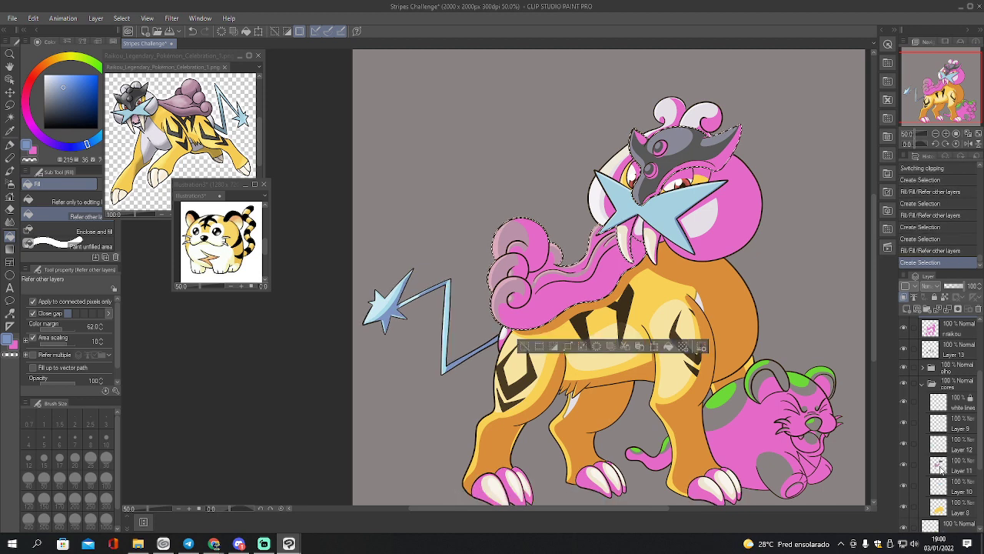
{"action": "key", "text": "i"}
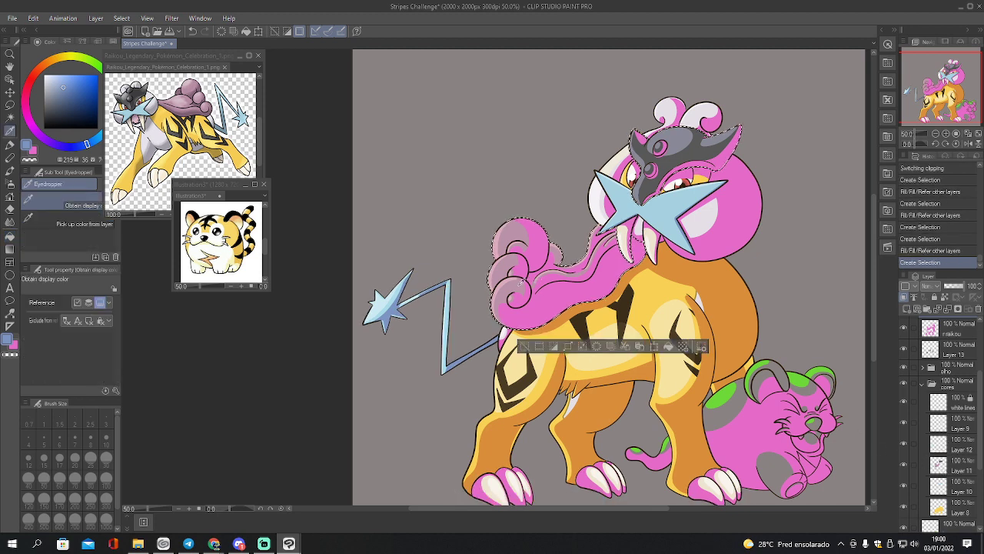
{"action": "left_click", "coordinate": [519, 283]}
{"action": "left_click", "coordinate": [63, 98]}
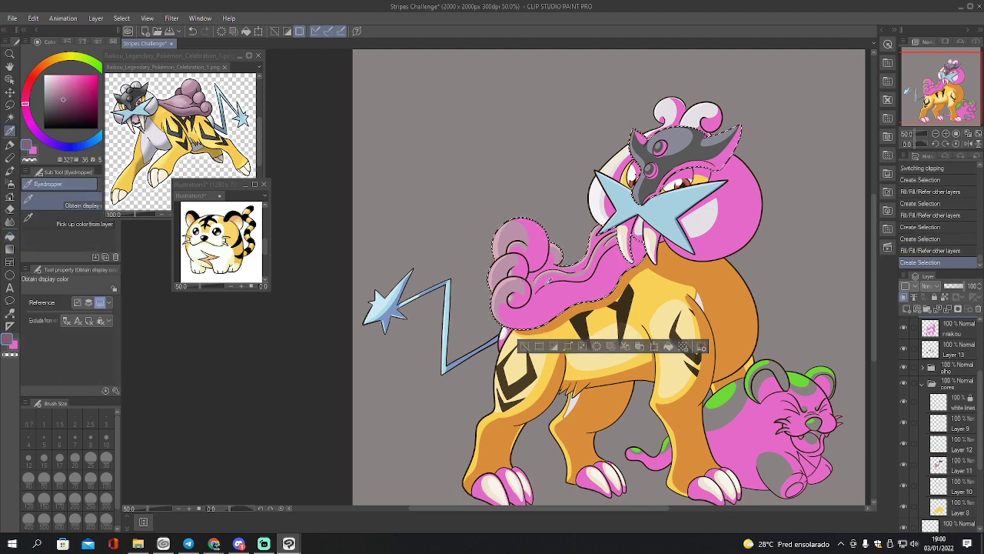
{"action": "key", "text": "g"}
{"action": "left_click", "coordinate": [589, 310]}
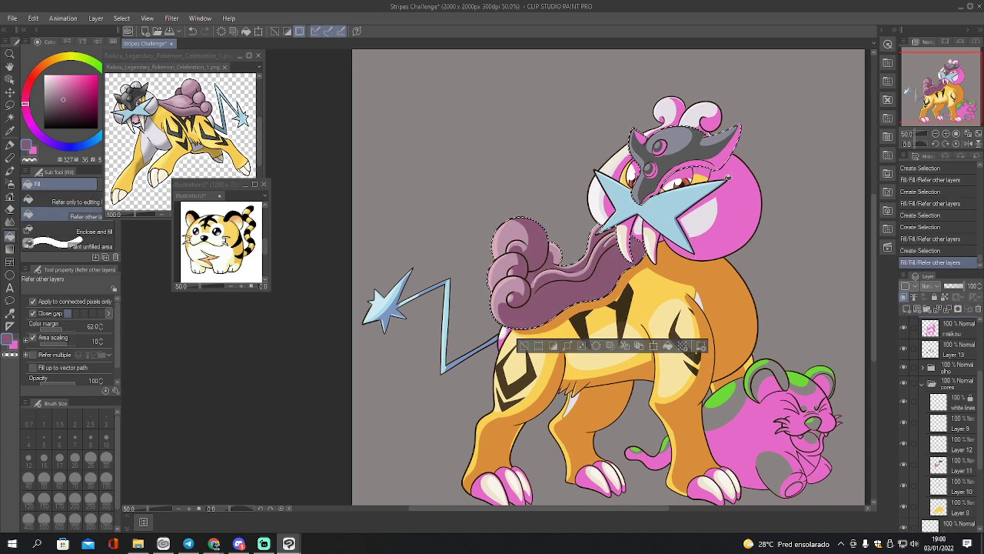
Mix a dark bluish grey with hue 247 and fill the shading of the grey head crest with it
{"action": "key", "text": "i"}
{"action": "left_click", "coordinate": [489, 281]}
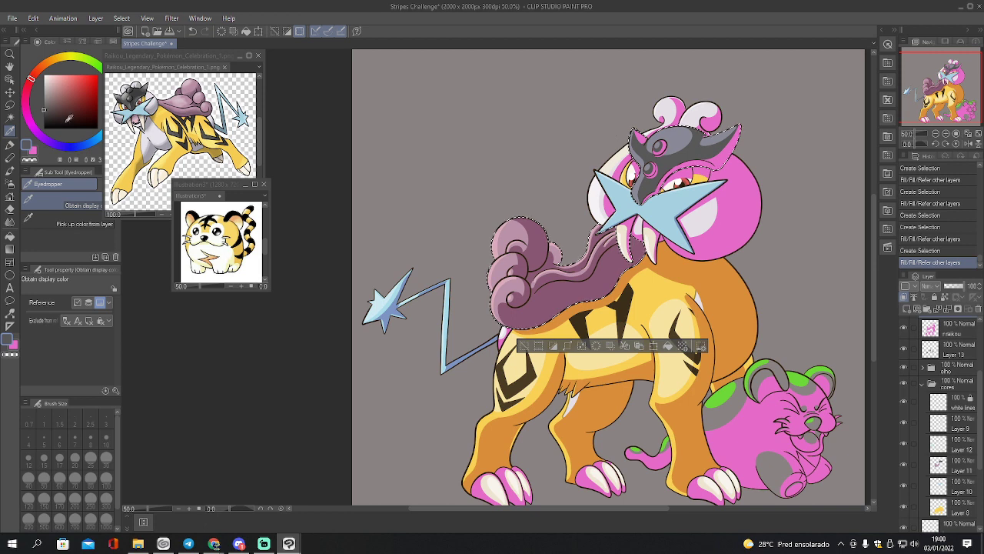
{"action": "left_click", "coordinate": [50, 111]}
{"action": "left_click", "coordinate": [66, 147]}
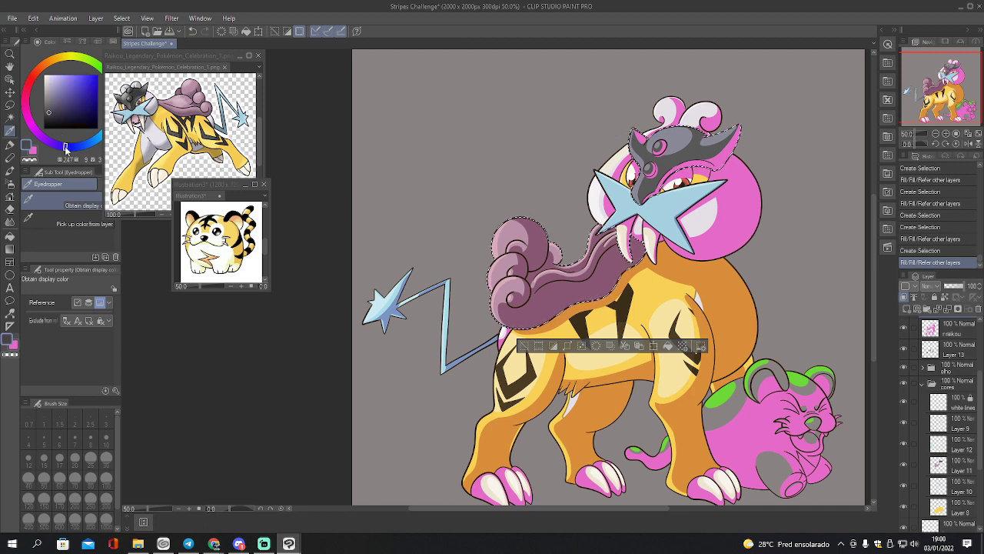
{"action": "key", "text": "g"}
{"action": "left_click", "coordinate": [692, 158]}
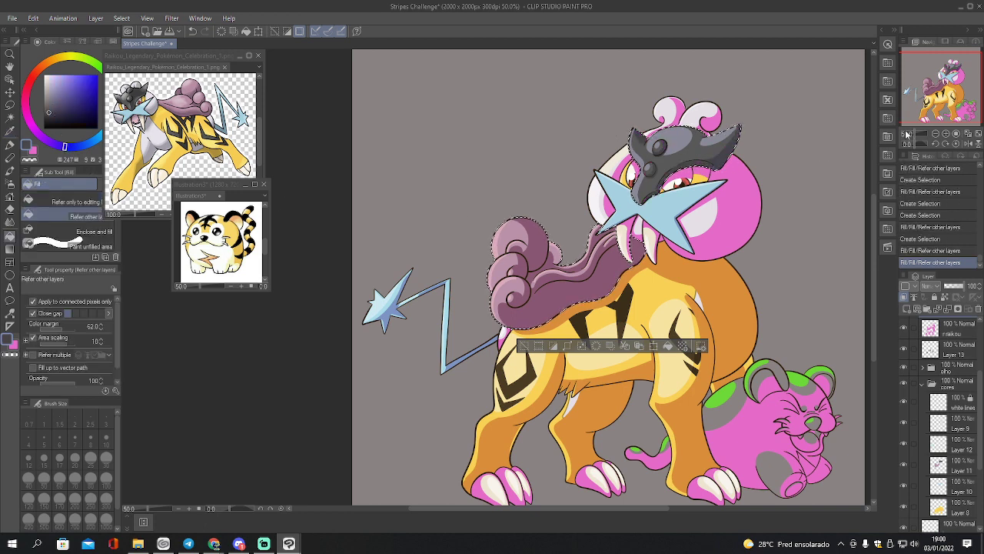
Load Layer 12 as the selection, mix a darker beige with hue 31 from the fang colour and fill the fangs' shading
{"action": "left_click_drag", "start_coordinate": [930, 105], "coordinate": [938, 98]}
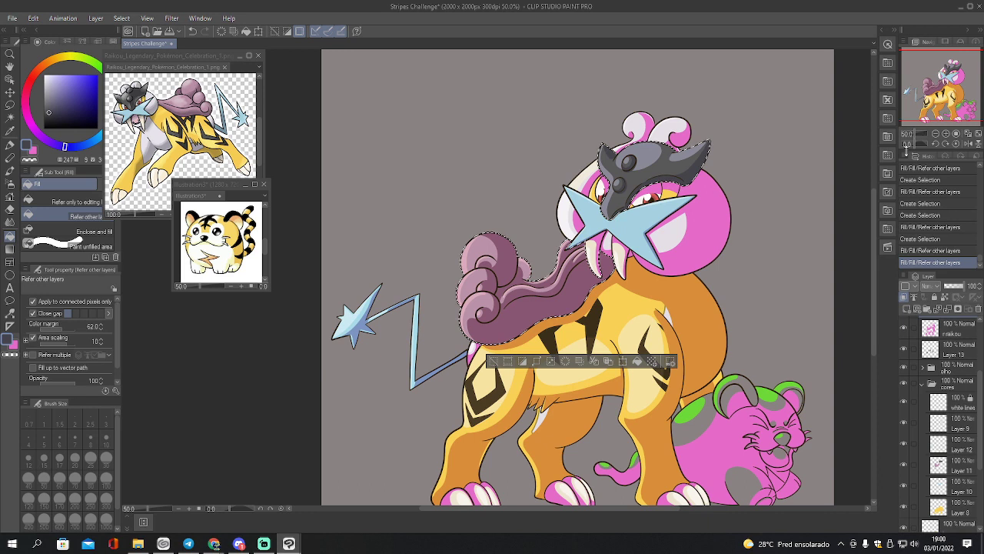
{"action": "left_click", "coordinate": [939, 446], "text": "ctrl"}
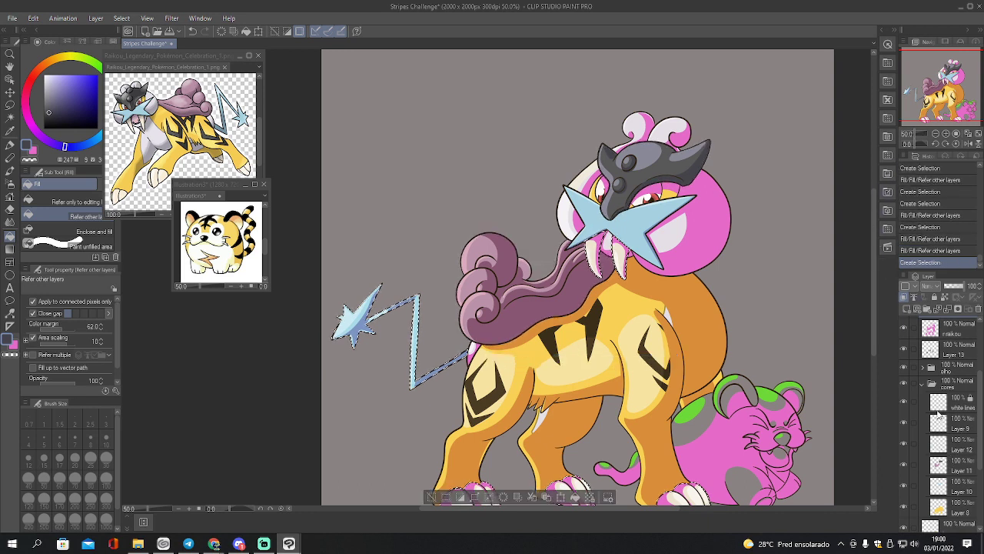
{"action": "left_click_drag", "start_coordinate": [925, 88], "coordinate": [925, 94]}
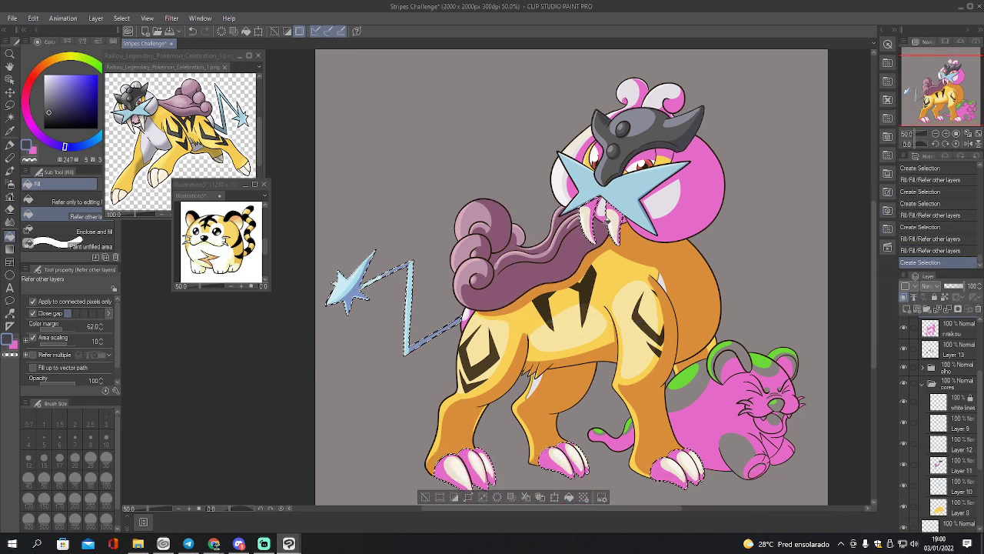
{"action": "key", "text": "i"}
{"action": "left_click", "coordinate": [589, 221]}
{"action": "left_click", "coordinate": [56, 83]}
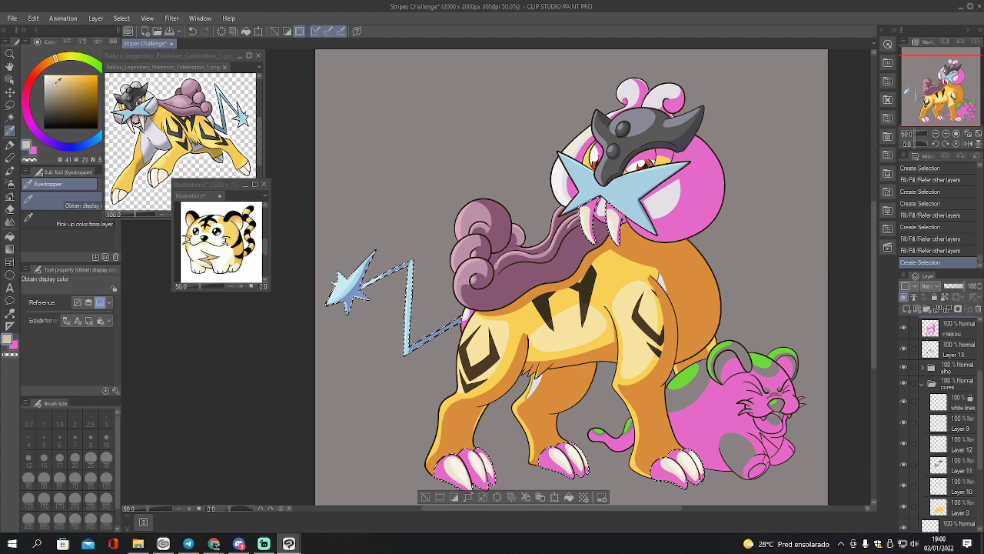
{"action": "left_click", "coordinate": [49, 61]}
{"action": "key", "text": "g"}
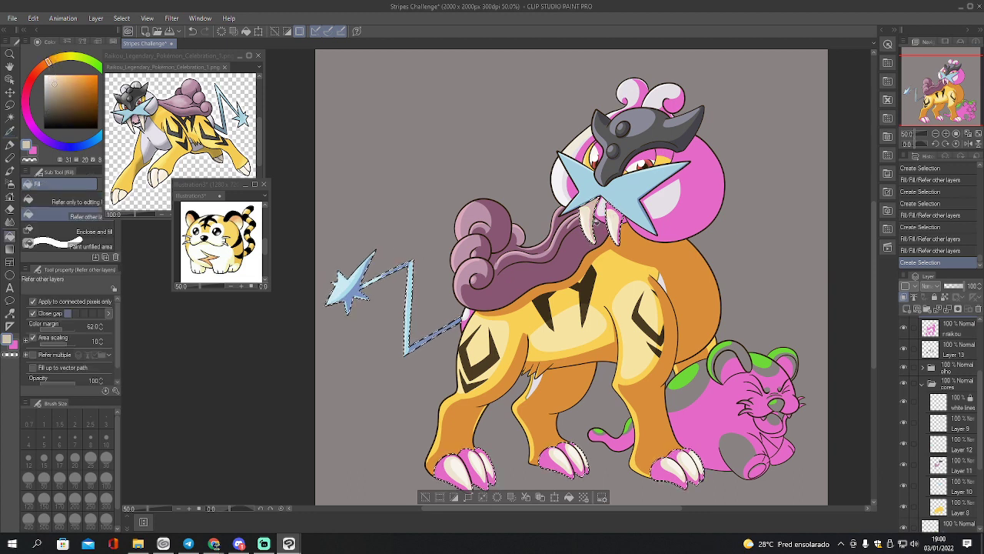
{"action": "left_click", "coordinate": [596, 224]}
{"action": "left_click", "coordinate": [615, 226]}
{"action": "left_click", "coordinate": [615, 234]}
Fill the claw shading on all three visible paws with the same beige
{"action": "left_click", "coordinate": [474, 463]}
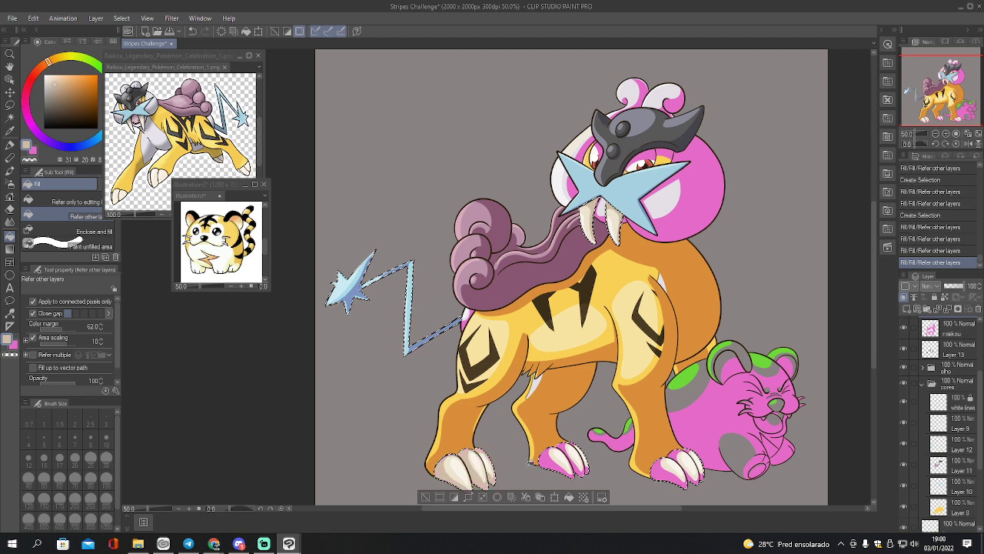
{"action": "left_click", "coordinate": [566, 463]}
{"action": "left_click", "coordinate": [676, 471]}
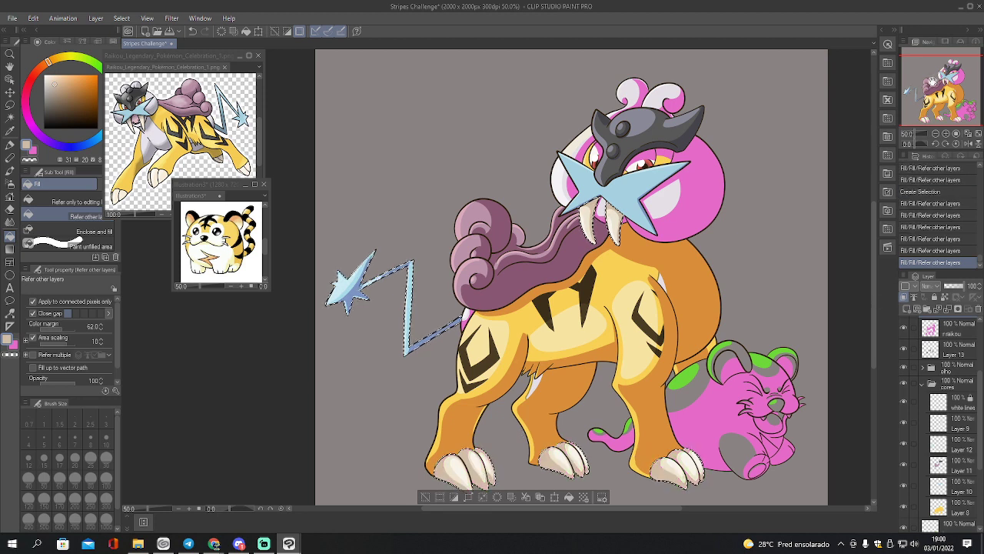
Load Layer 9 as the selection and mix a greyish lilac with hue 283 from the reference Raikou's white fur
{"action": "left_click_drag", "start_coordinate": [933, 81], "coordinate": [935, 79]}
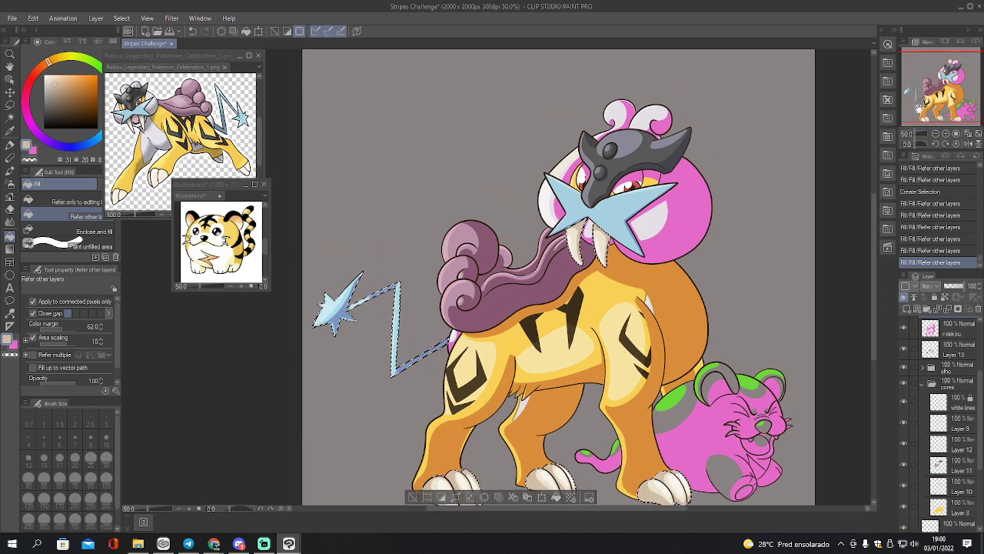
{"action": "left_click", "coordinate": [939, 434], "text": "ctrl"}
{"action": "key", "text": "i"}
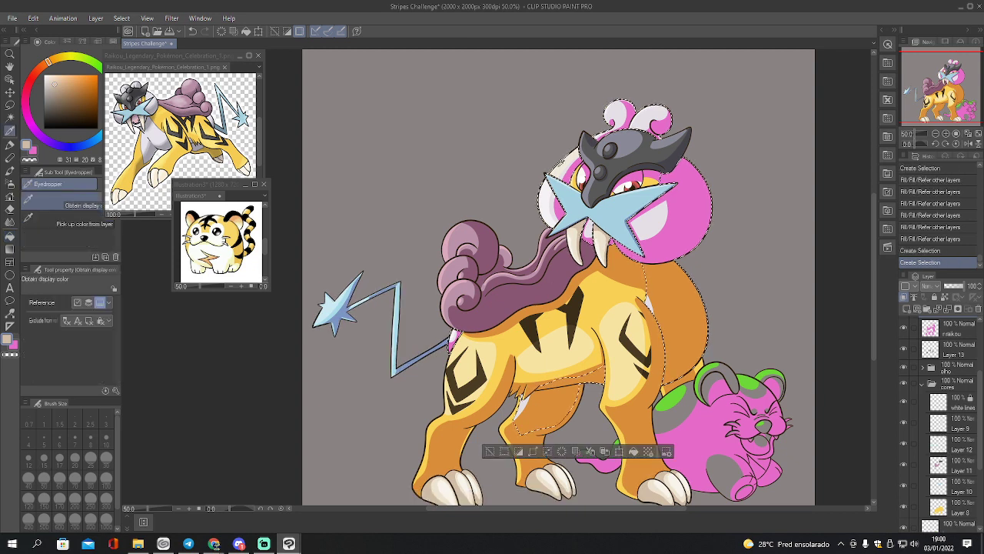
{"action": "left_click", "coordinate": [191, 113]}
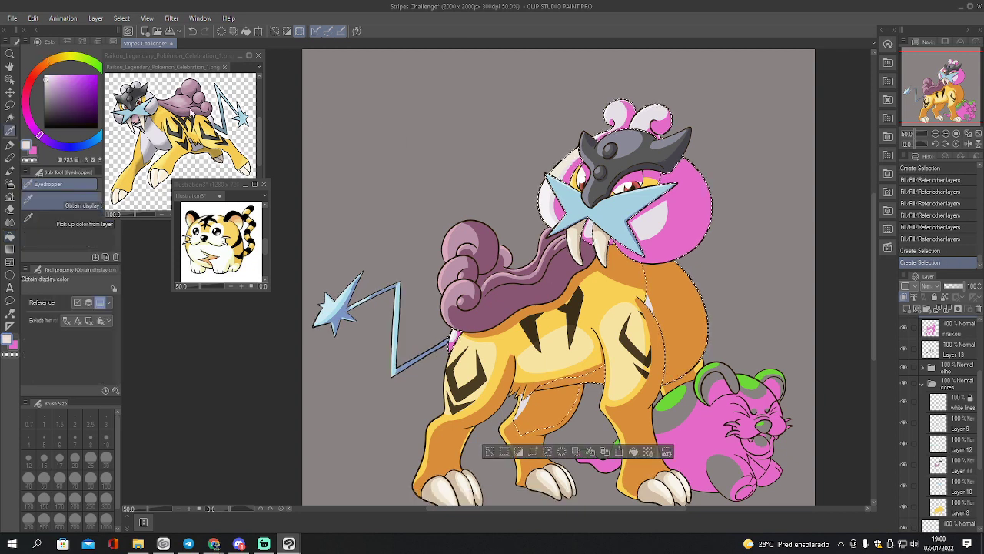
{"action": "left_click_drag", "start_coordinate": [48, 80], "coordinate": [51, 88]}
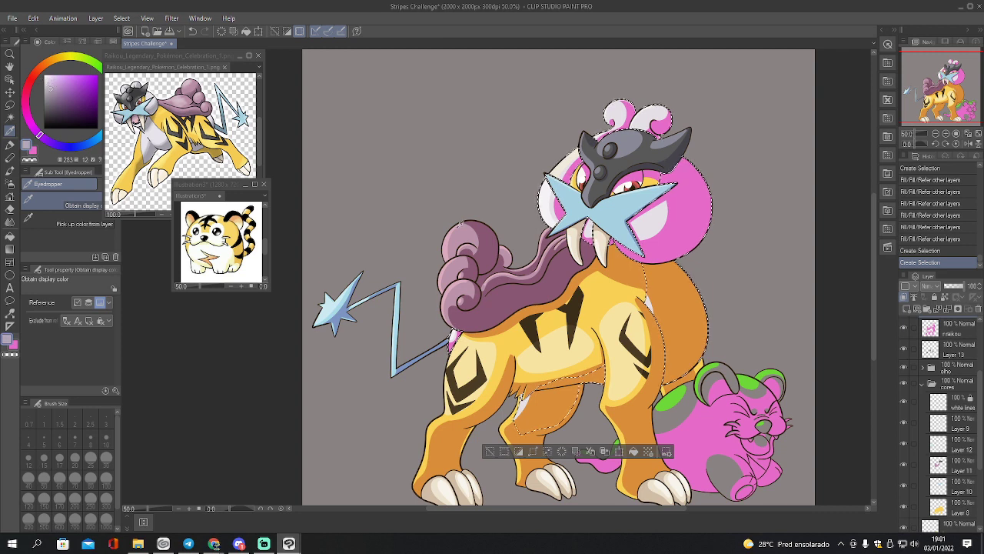
Fill the shading of the white face fur and both head curls with the greyish lilac
{"action": "key", "text": "g"}
{"action": "left_click", "coordinate": [525, 279]}
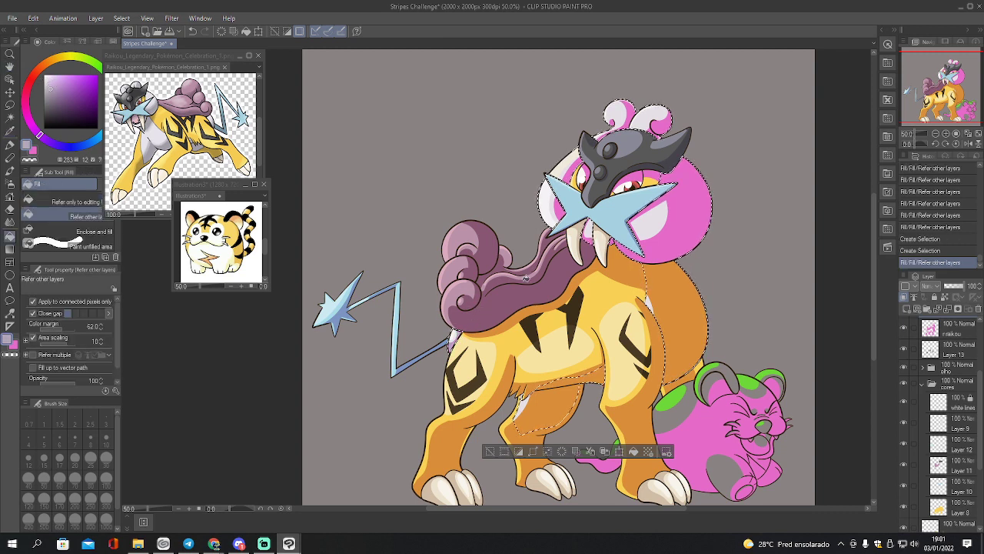
{"action": "left_click", "coordinate": [680, 221]}
{"action": "left_click", "coordinate": [575, 174]}
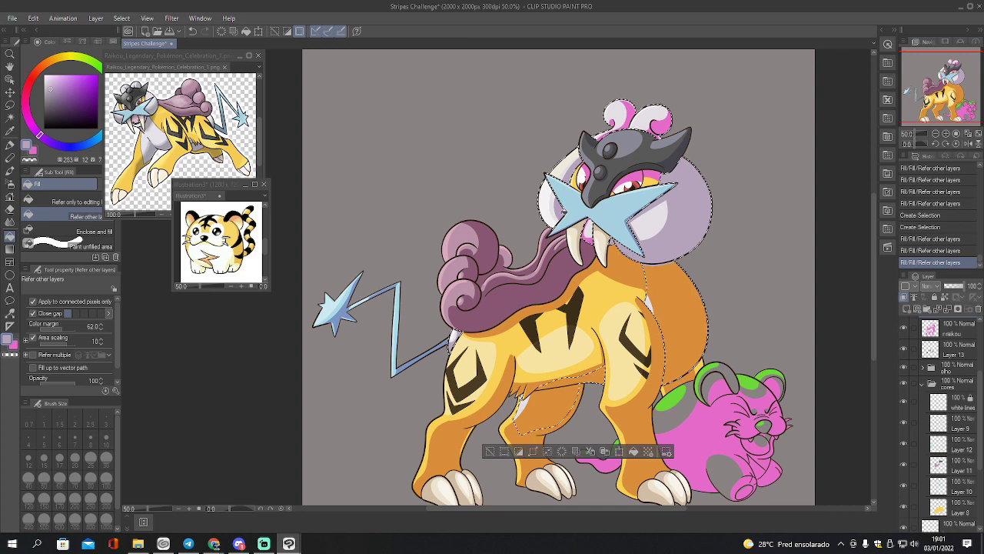
{"action": "left_click", "coordinate": [608, 232]}
{"action": "left_click", "coordinate": [607, 230]}
{"action": "left_click", "coordinate": [628, 115]}
{"action": "left_click", "coordinate": [663, 126]}
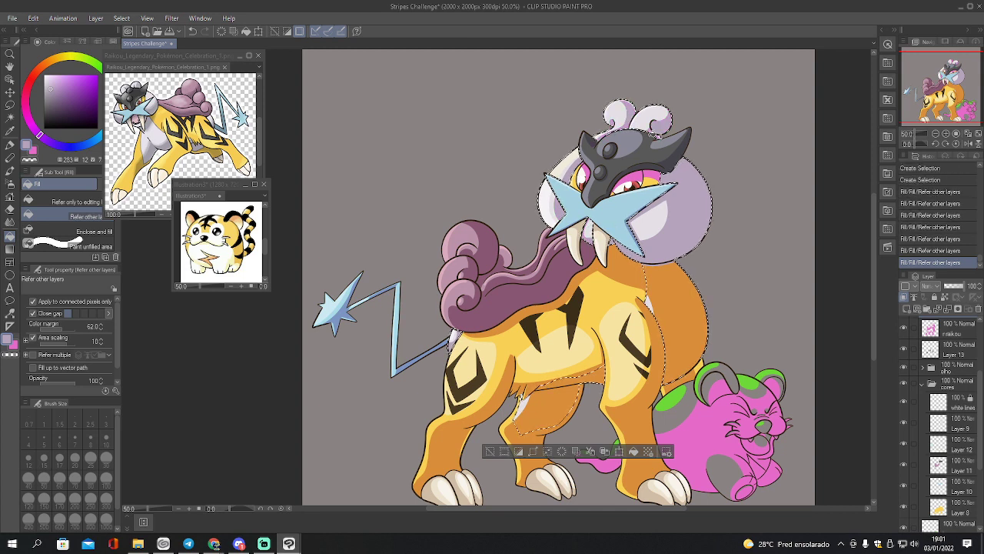
Load Layer 8 as the selection, sample the orange body shading and fill the shaded yellow patches around both eyes
{"action": "left_click", "coordinate": [939, 507], "text": "ctrl"}
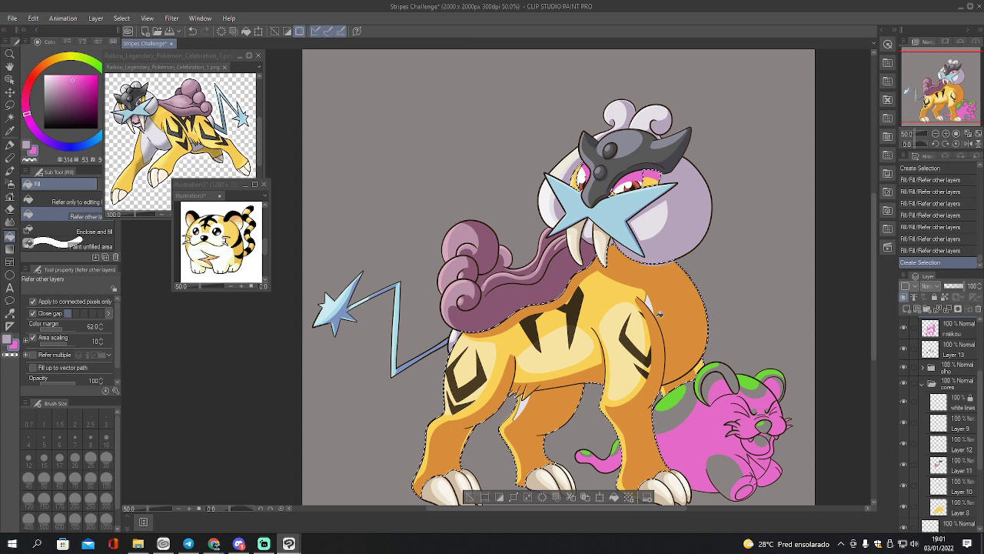
{"action": "left_click", "coordinate": [616, 372], "text": "alt"}
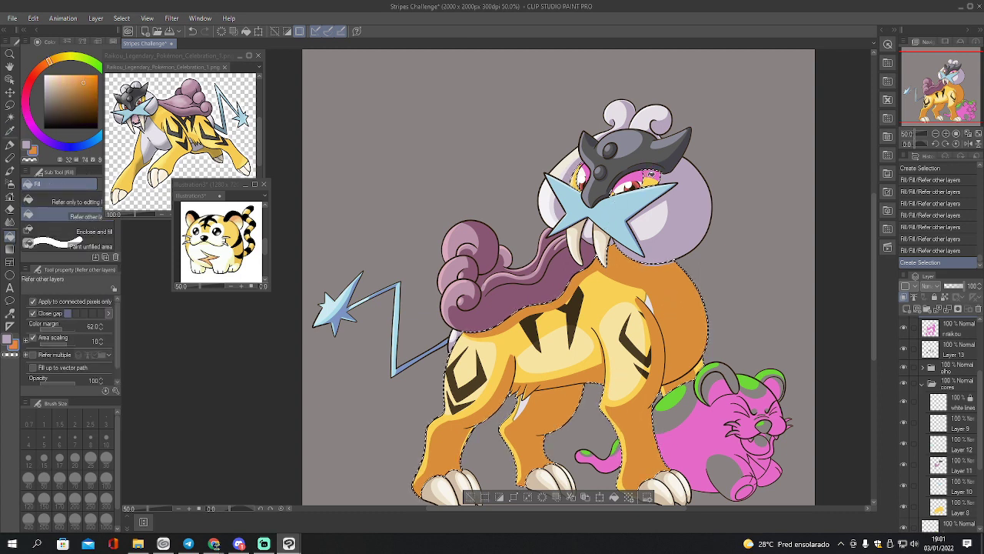
{"action": "left_click", "coordinate": [581, 171]}
{"action": "left_click", "coordinate": [652, 175]}
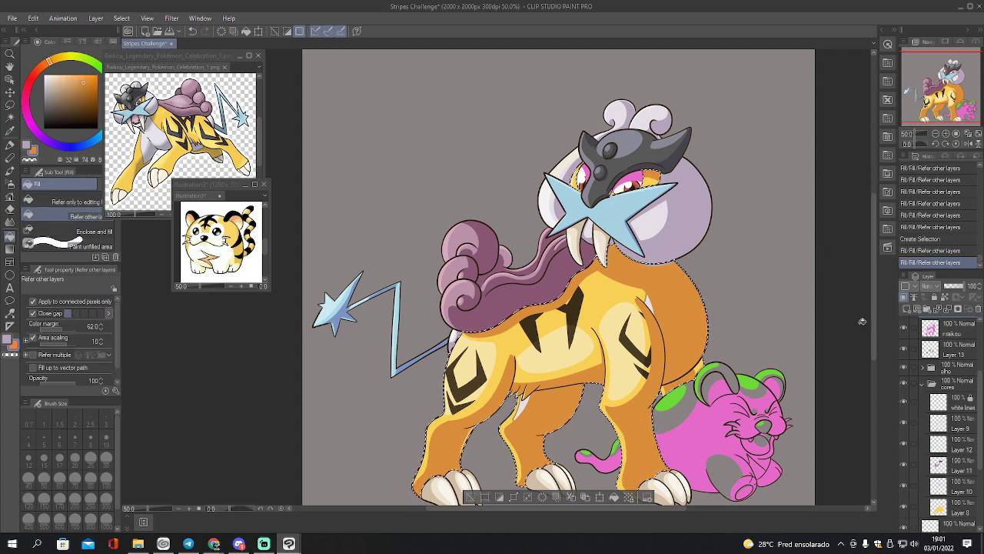
{"action": "left_click", "coordinate": [676, 310]}
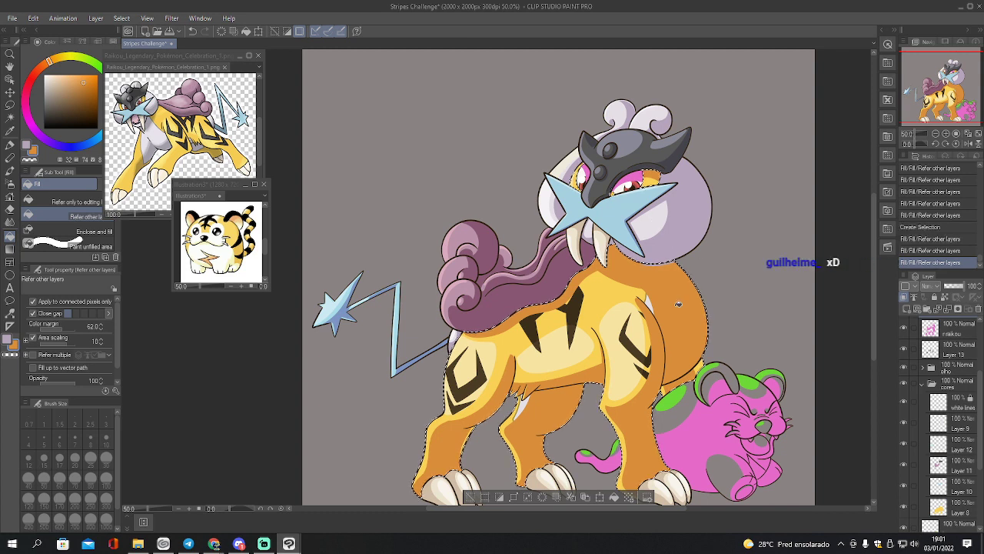
Load Layer 9 as the selection again and fill the chest fur's shading with the greyish lilac
{"action": "left_click", "coordinate": [940, 429], "text": "ctrl"}
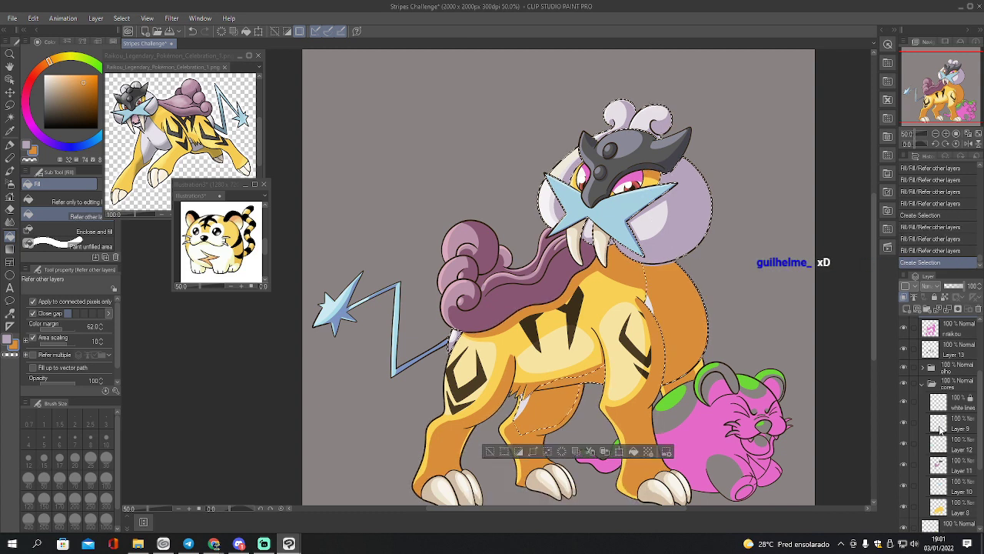
{"action": "key", "text": "x"}
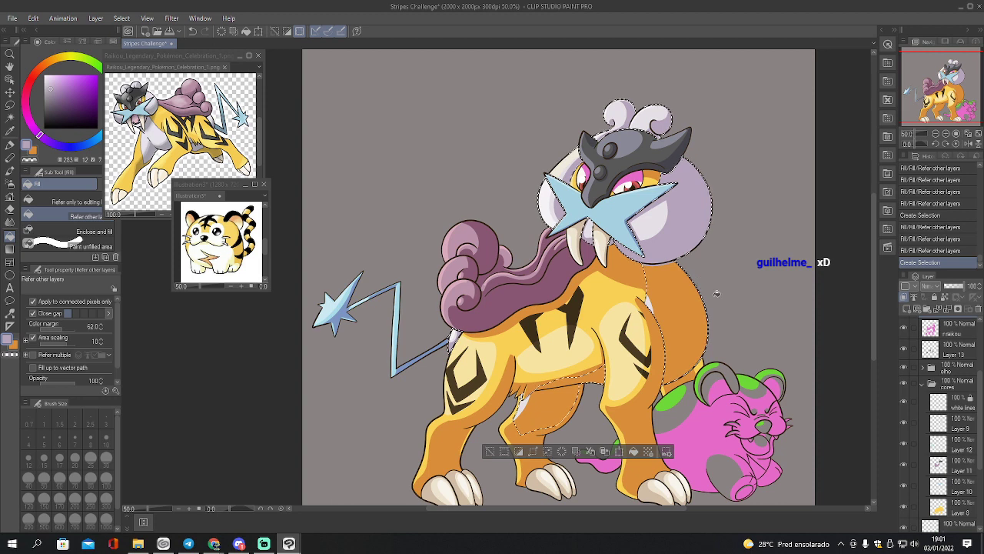
{"action": "left_click", "coordinate": [699, 274]}
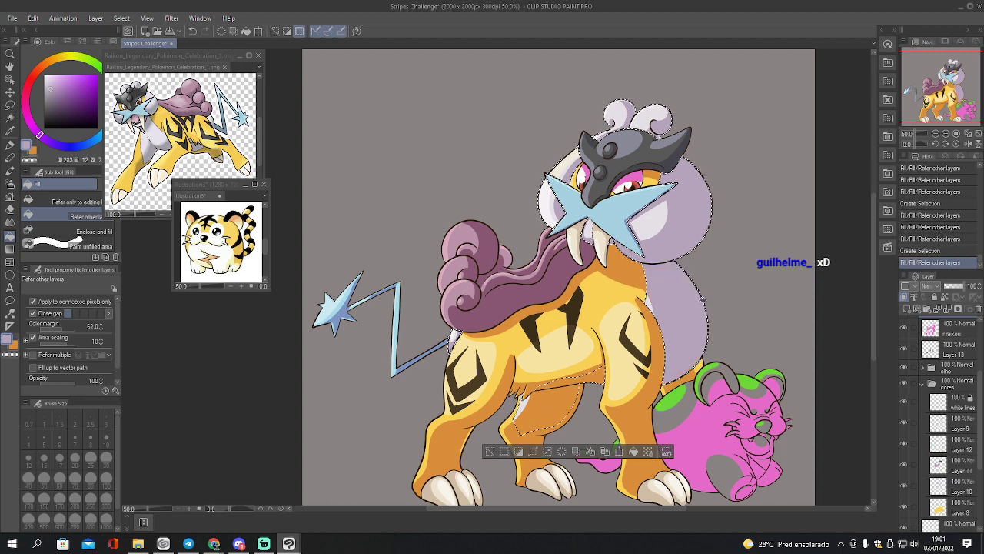
Load the white lines layer as the selection, hide the raikou shading and sample the colour of the belly fur's border line
{"action": "left_click", "coordinate": [938, 403], "text": "ctrl"}
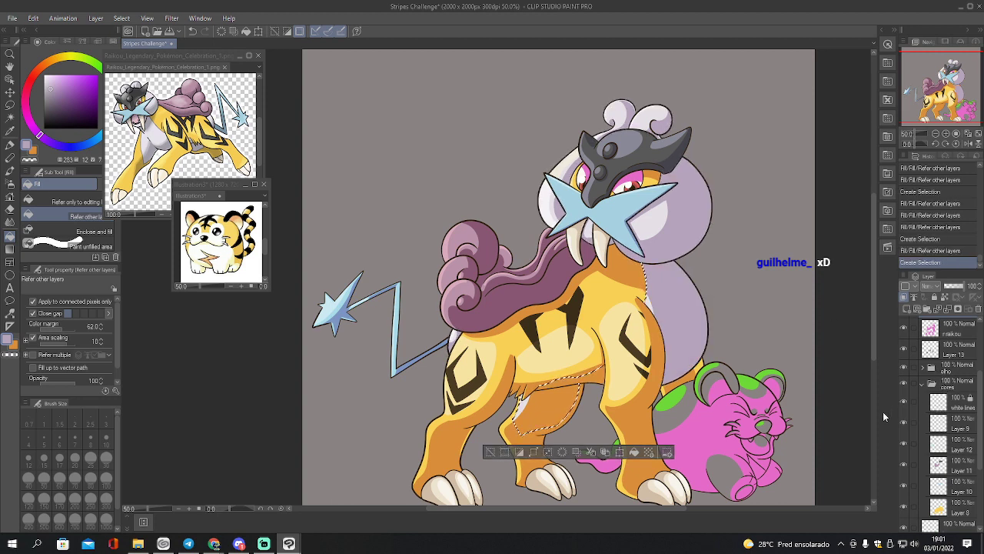
{"action": "left_click", "coordinate": [903, 329]}
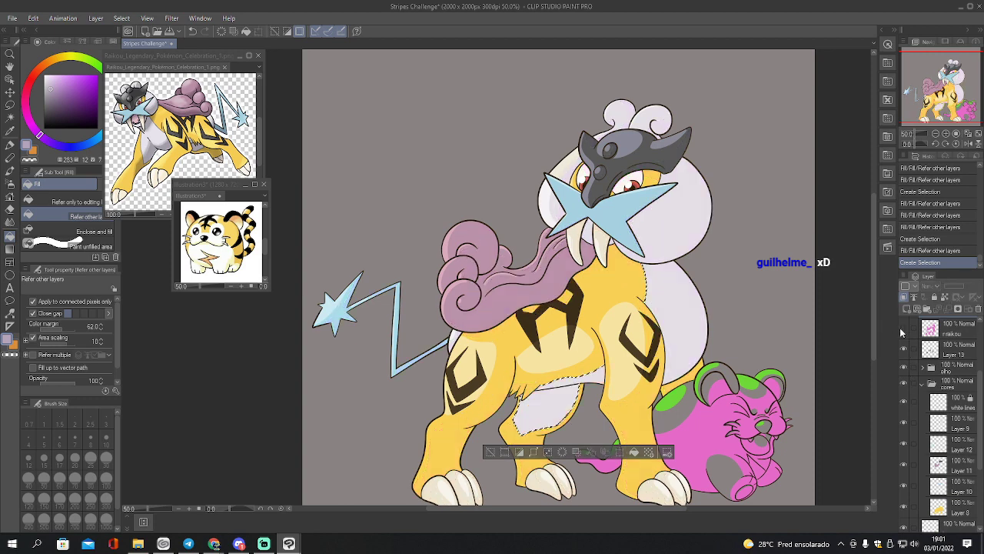
{"action": "key", "text": "i"}
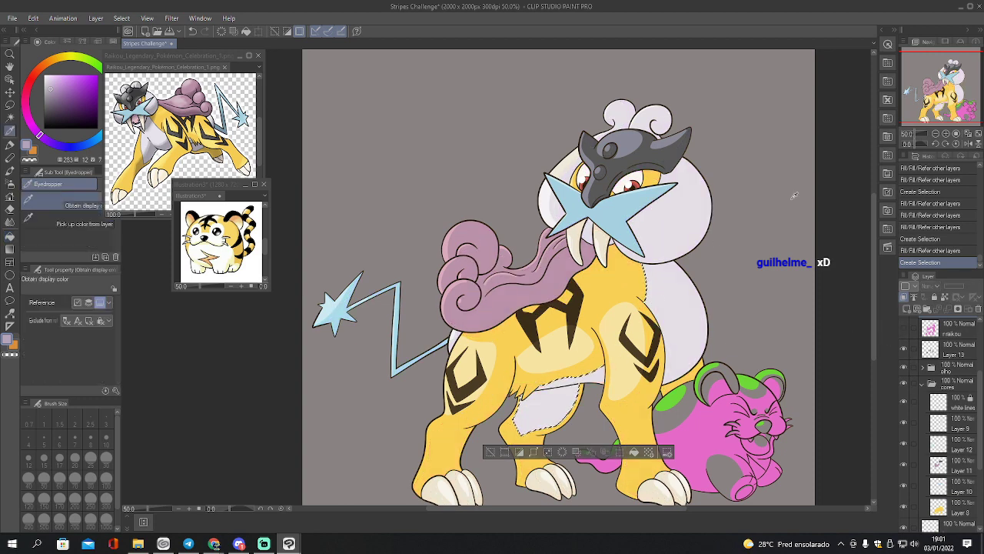
{"action": "left_click", "coordinate": [956, 134]}
{"action": "left_click", "coordinate": [946, 134]}
{"action": "left_click_drag", "start_coordinate": [935, 109], "coordinate": [946, 100]}
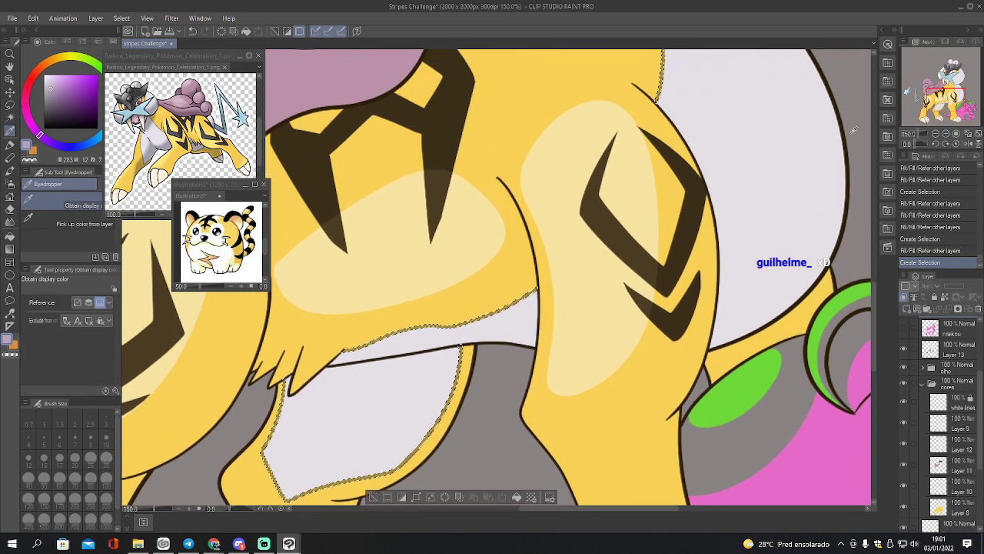
{"action": "left_click", "coordinate": [522, 297]}
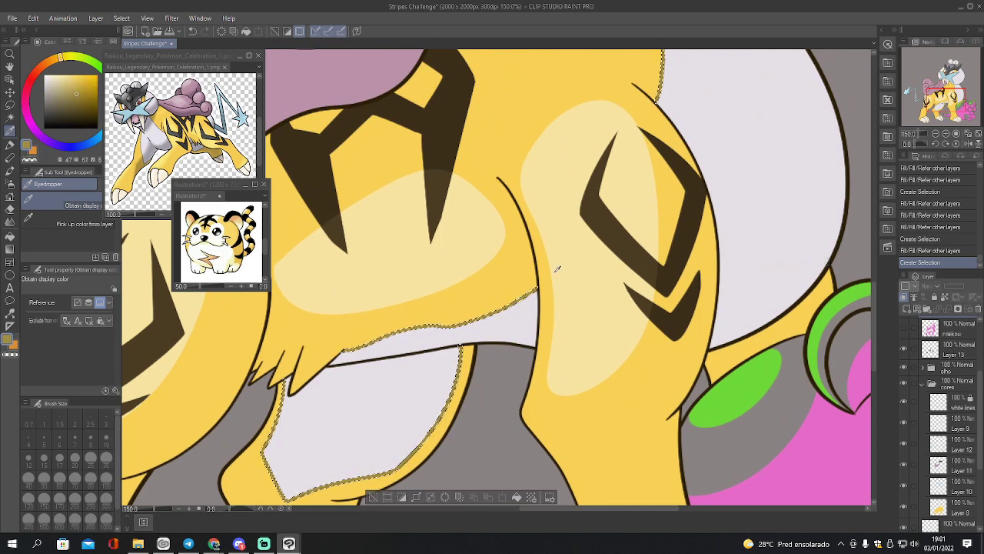
Show the raikou shading again and turn the sampled colour into a brown with hue 35 and saturation 68
{"action": "left_click", "coordinate": [935, 134]}
{"action": "left_click", "coordinate": [936, 134]}
{"action": "left_click_drag", "start_coordinate": [951, 97], "coordinate": [946, 87]}
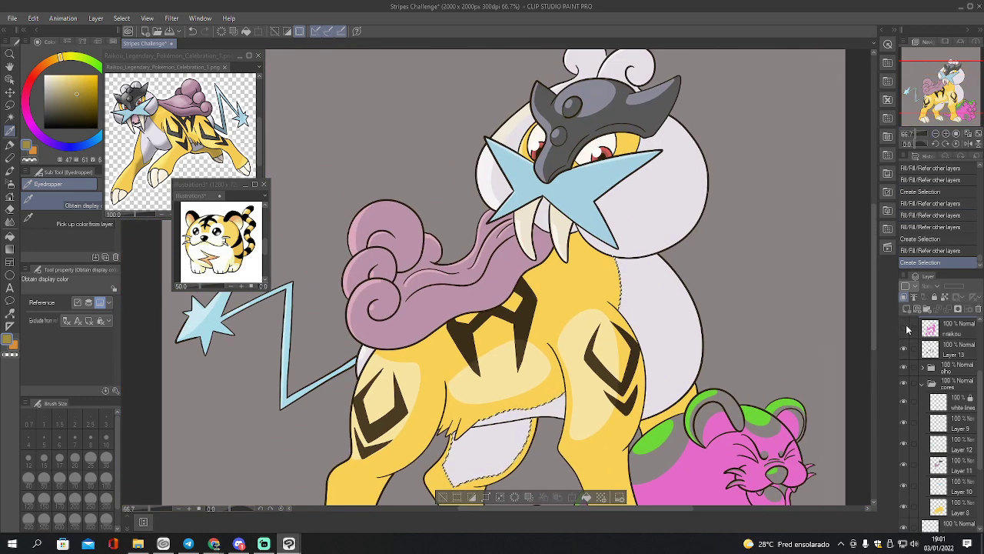
{"action": "left_click", "coordinate": [905, 328]}
{"action": "left_click", "coordinate": [81, 97]}
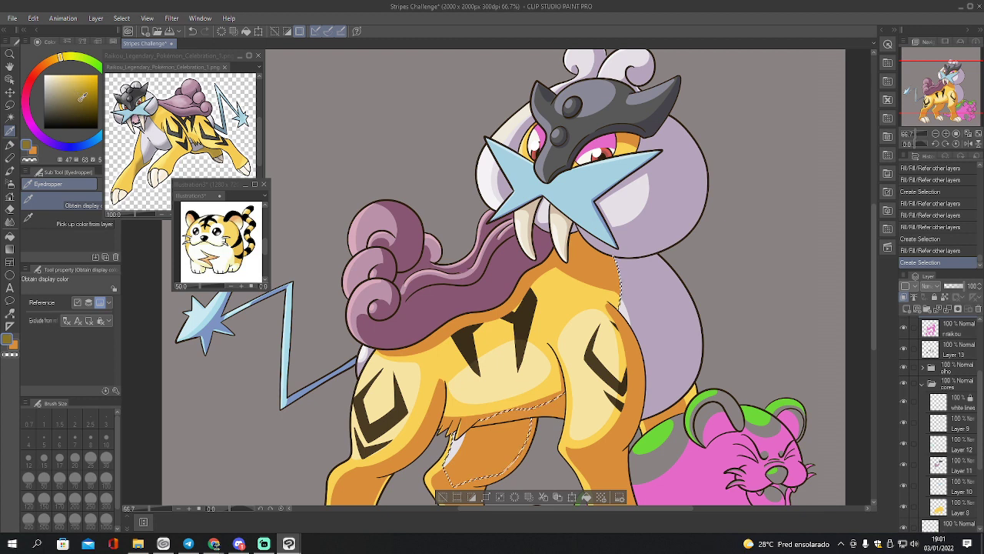
{"action": "left_click_drag", "start_coordinate": [56, 62], "coordinate": [50, 60]}
{"action": "key", "text": "g"}
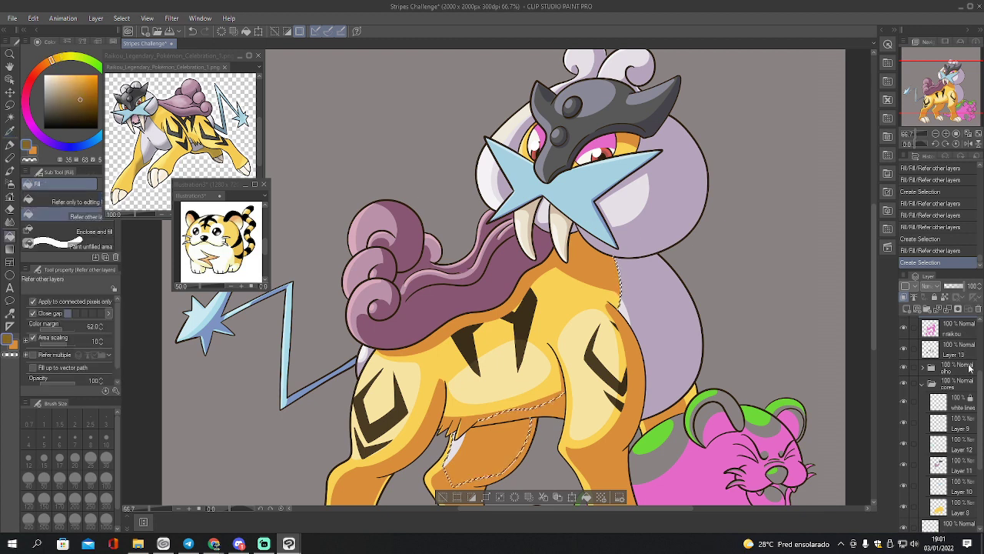
Fill the shaded fur border lines on the chest and hind leg with the brown
{"action": "left_click", "coordinate": [622, 285]}
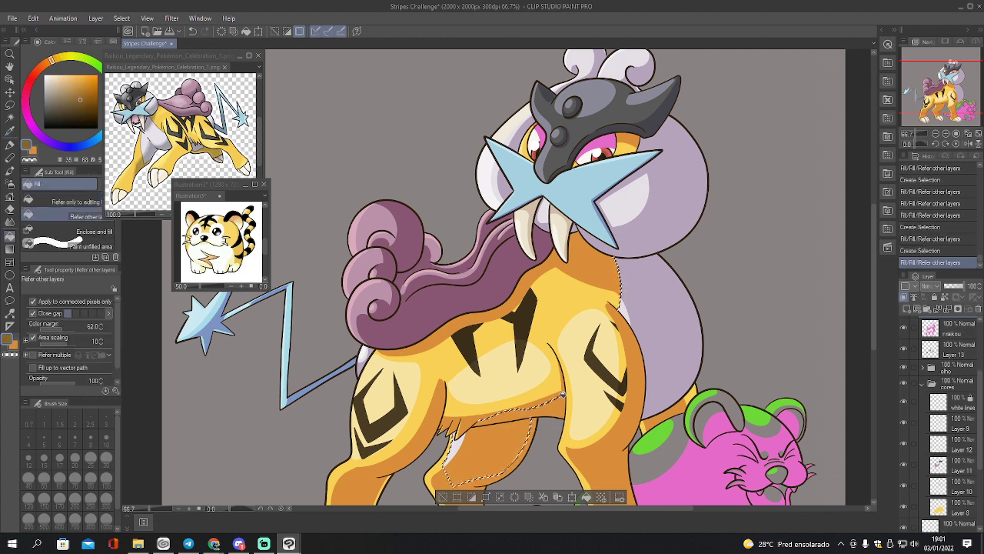
{"action": "left_click", "coordinate": [536, 433]}
{"action": "left_click", "coordinate": [532, 429]}
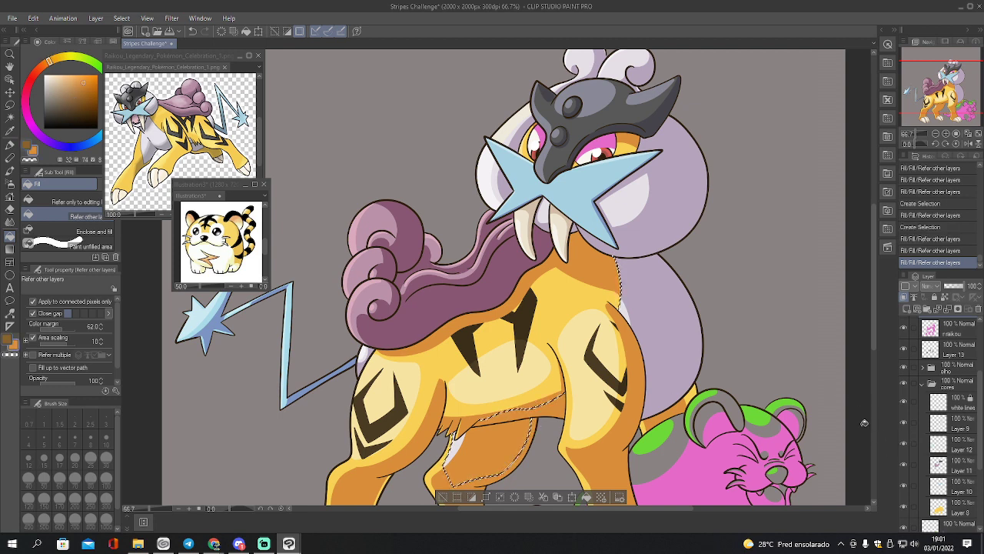
Sample the chest's lilac shading, load Layer 9 as the selection and fill the shaded fur on the belly and hind leg
{"action": "key", "text": "i"}
{"action": "left_click", "coordinate": [688, 283]}
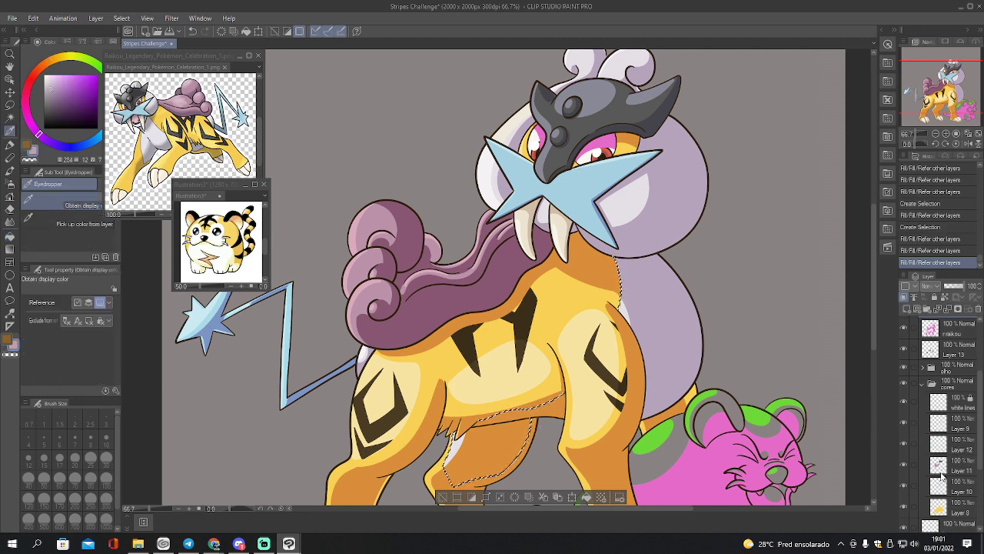
{"action": "left_click", "coordinate": [937, 442], "text": "ctrl"}
{"action": "left_click", "coordinate": [939, 427], "text": "ctrl"}
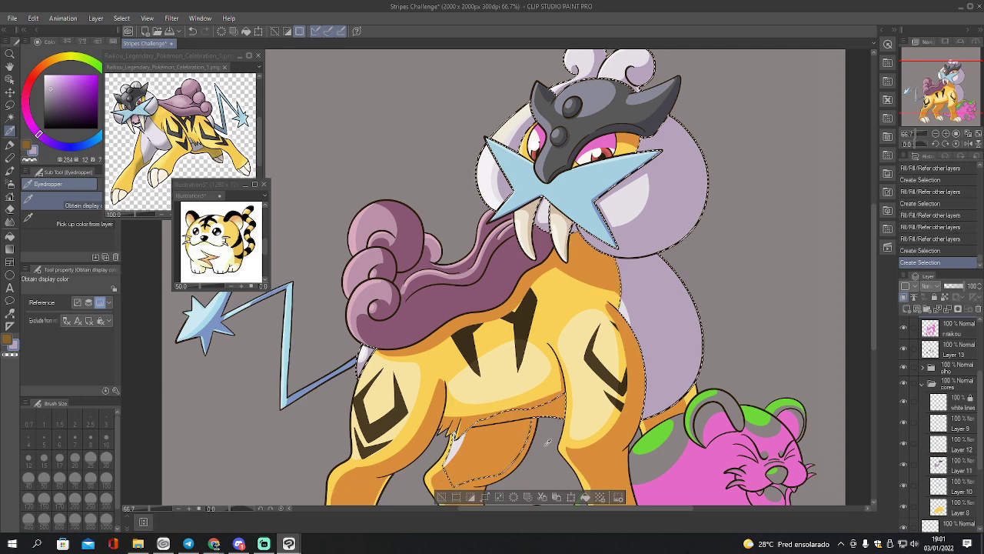
{"action": "key", "text": "space"}
{"action": "key", "text": "g"}
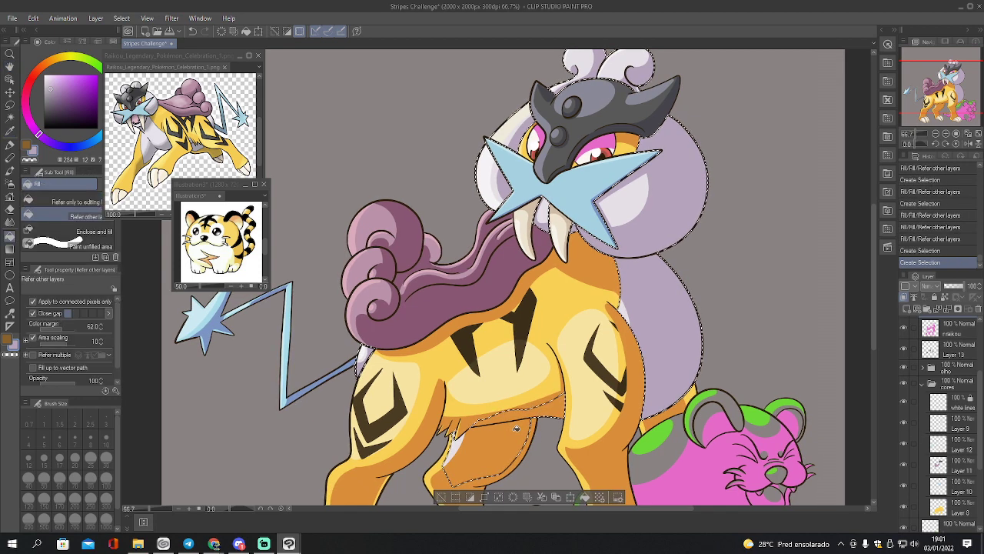
{"action": "left_click", "coordinate": [521, 425]}
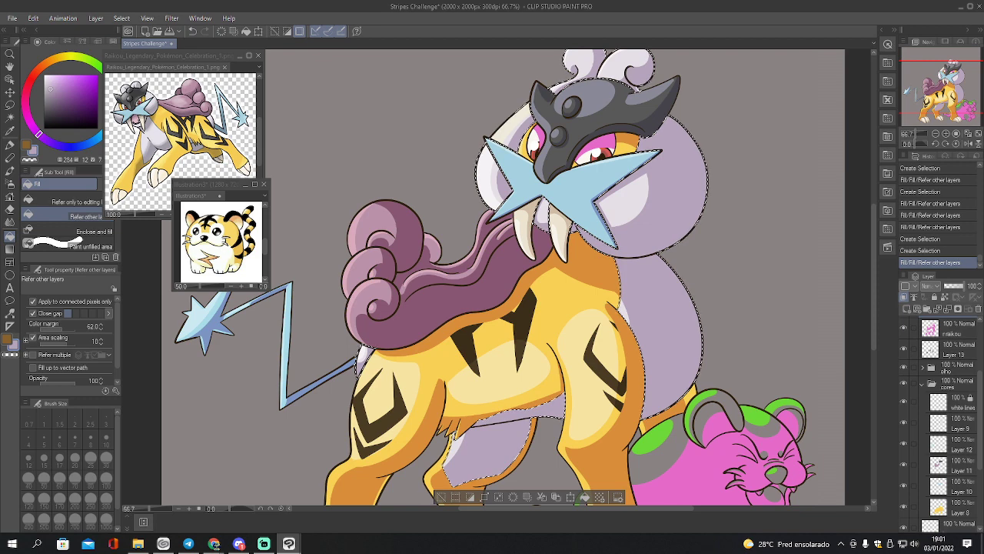
{"action": "key", "text": "alt+Tab"}
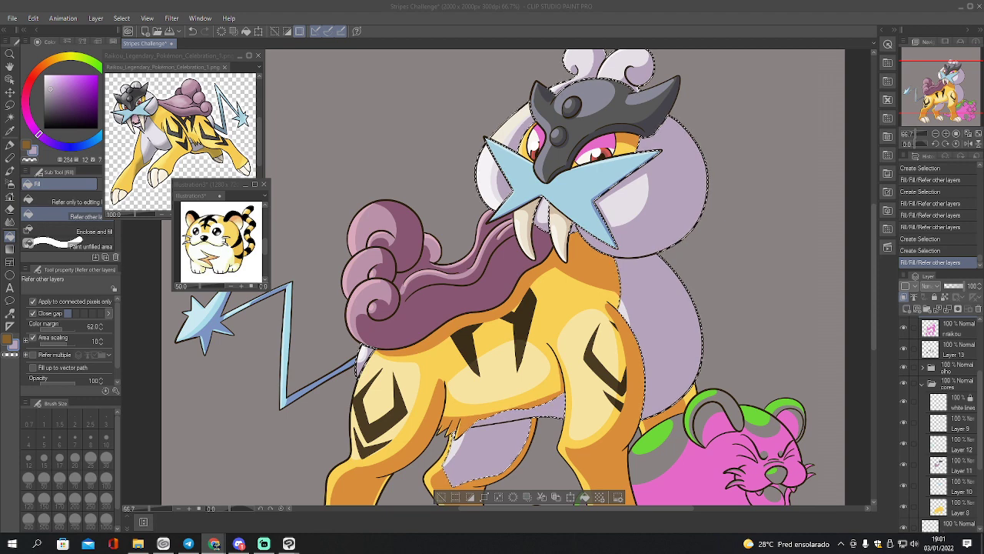
{"action": "key", "text": "alt+Tab"}
Load the white lines layer as the selection and fill the belly fur's shaded border line with the brown
{"action": "left_click", "coordinate": [933, 406], "text": "ctrl"}
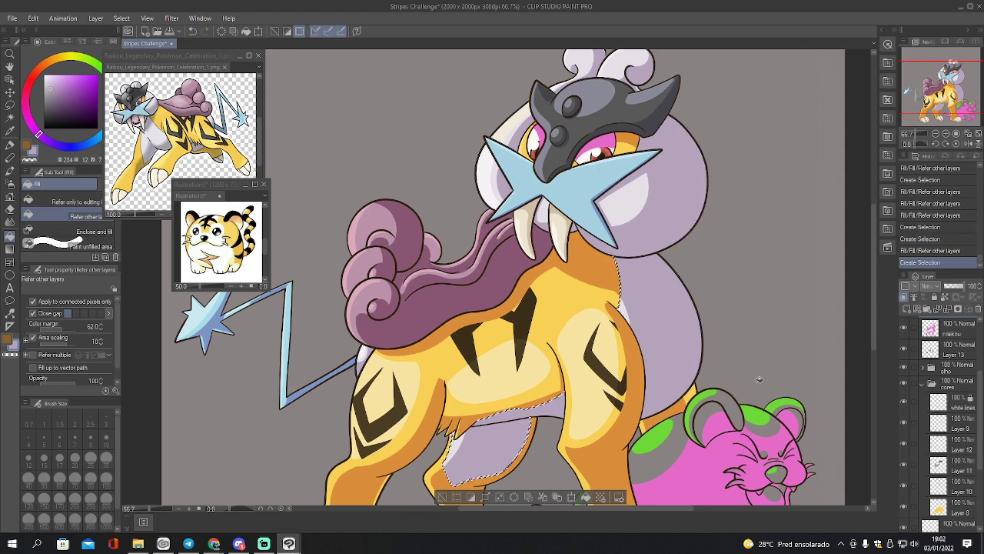
{"action": "left_click", "coordinate": [539, 410], "text": "alt"}
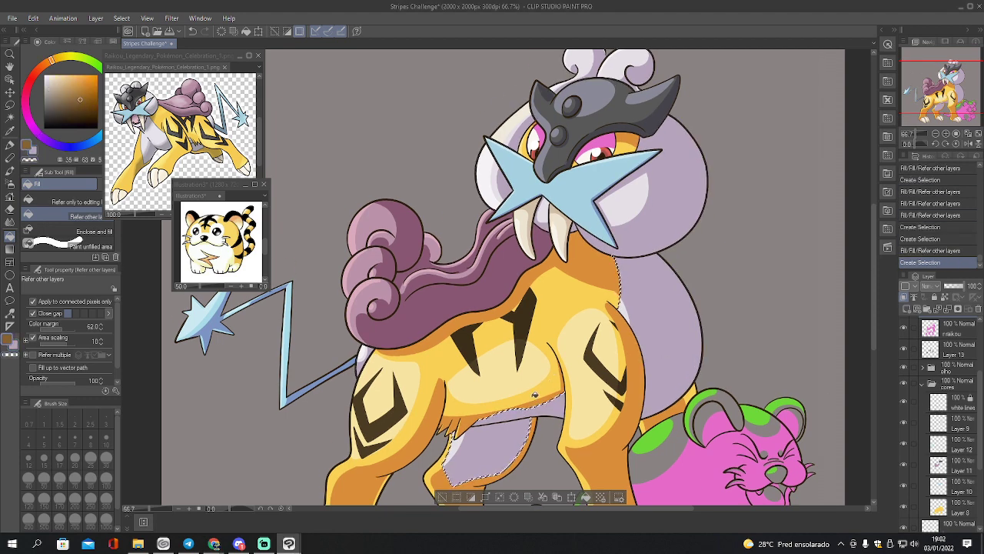
{"action": "left_click", "coordinate": [541, 403]}
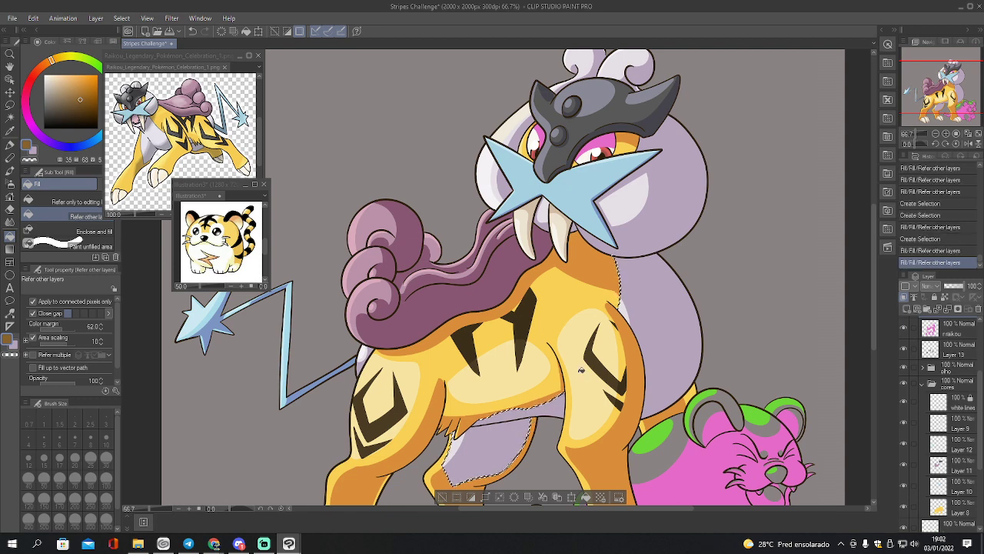
Collapse the cores folder, expand the olho folder and load its Layer 14 as the selection
{"action": "left_click_drag", "start_coordinate": [945, 104], "coordinate": [949, 101]}
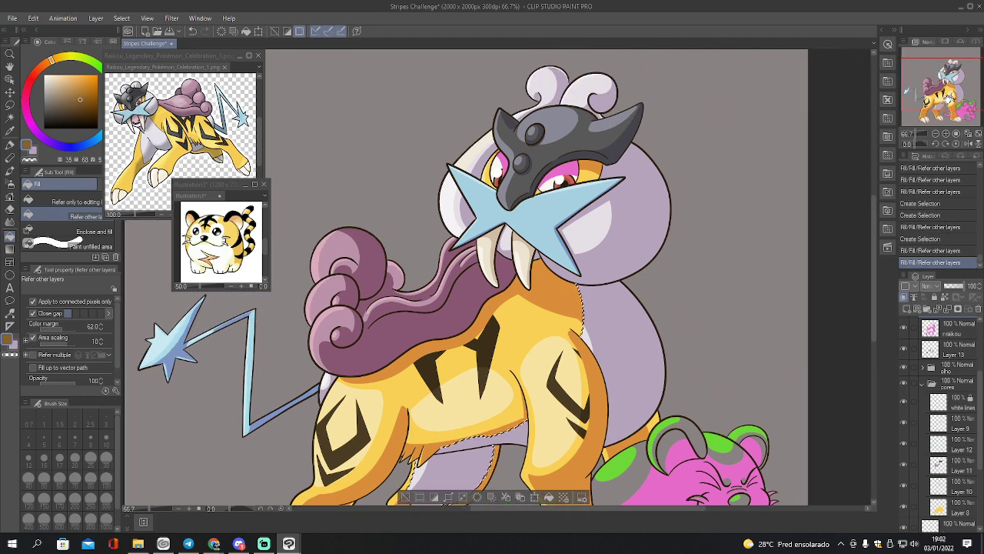
{"action": "left_click", "coordinate": [923, 383]}
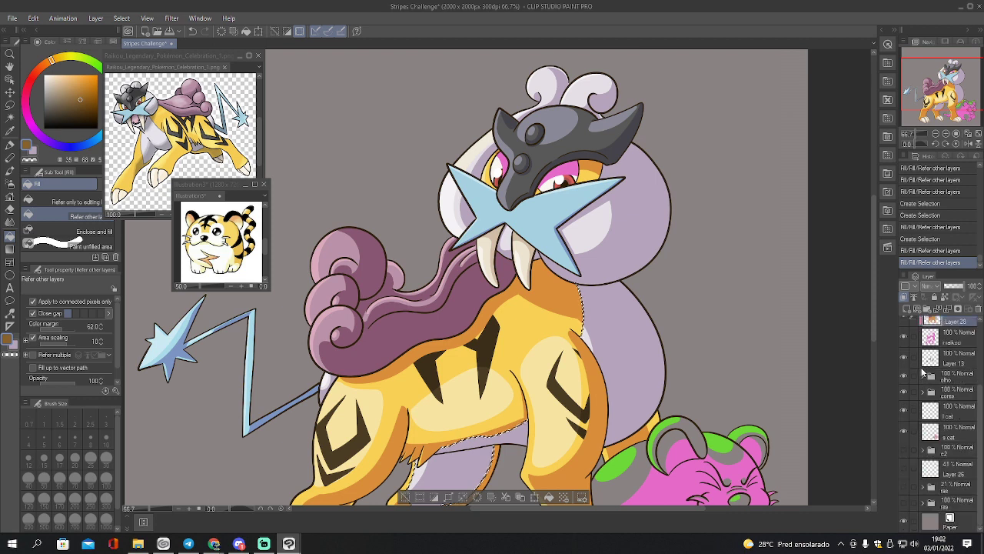
{"action": "left_click", "coordinate": [923, 377]}
{"action": "left_click", "coordinate": [939, 492], "text": "ctrl"}
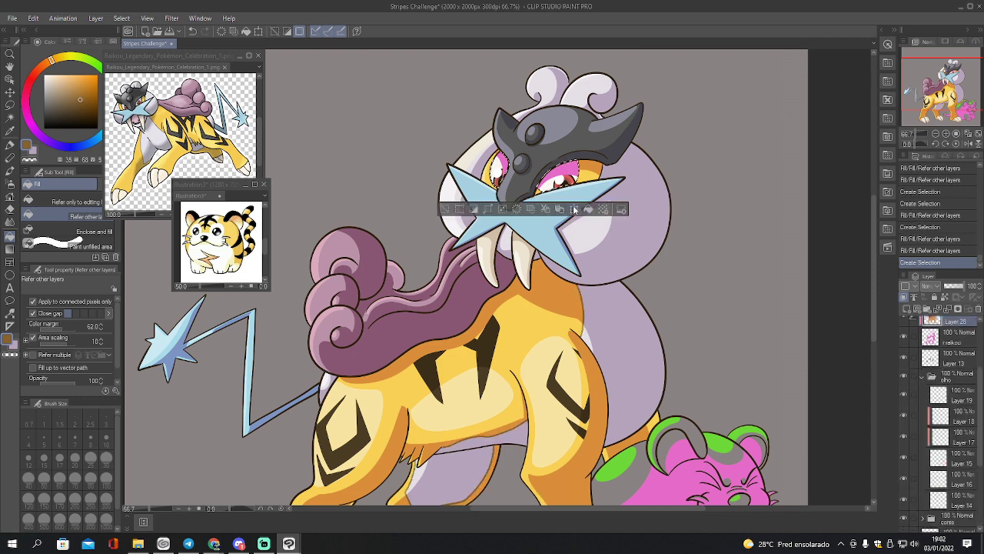
Sample the eye white, turn it into a pale blue with hue 237 and saturation 17, and fill the shading on both eye whites
{"action": "key", "text": "i"}
{"action": "left_click", "coordinate": [549, 184]}
{"action": "left_click", "coordinate": [945, 134]}
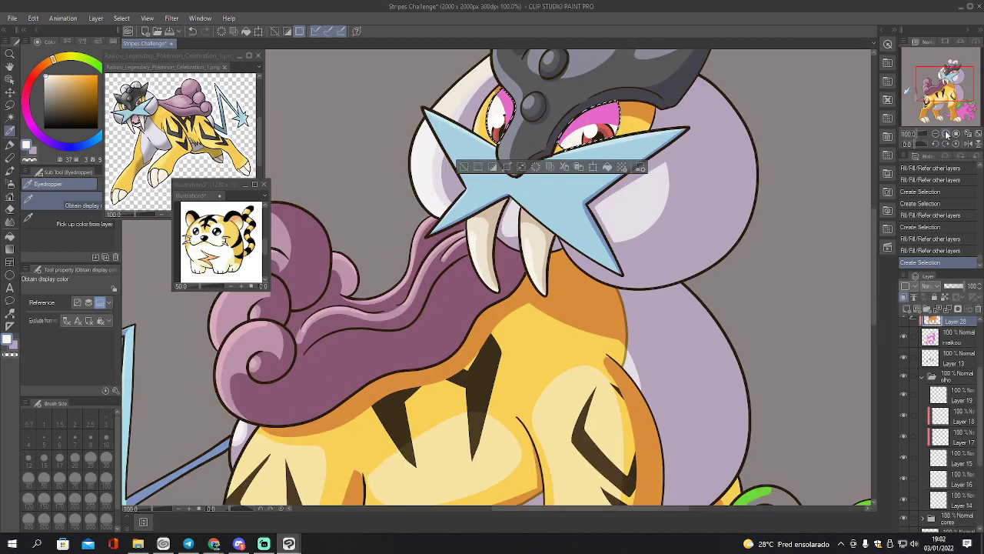
{"action": "left_click_drag", "start_coordinate": [942, 101], "coordinate": [945, 88]}
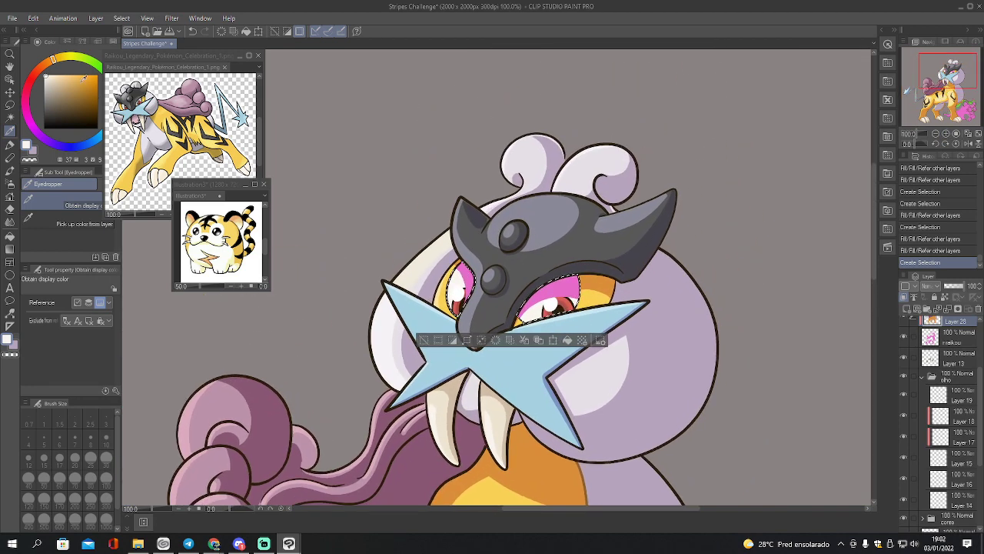
{"action": "left_click", "coordinate": [53, 85]}
{"action": "left_click", "coordinate": [73, 148]}
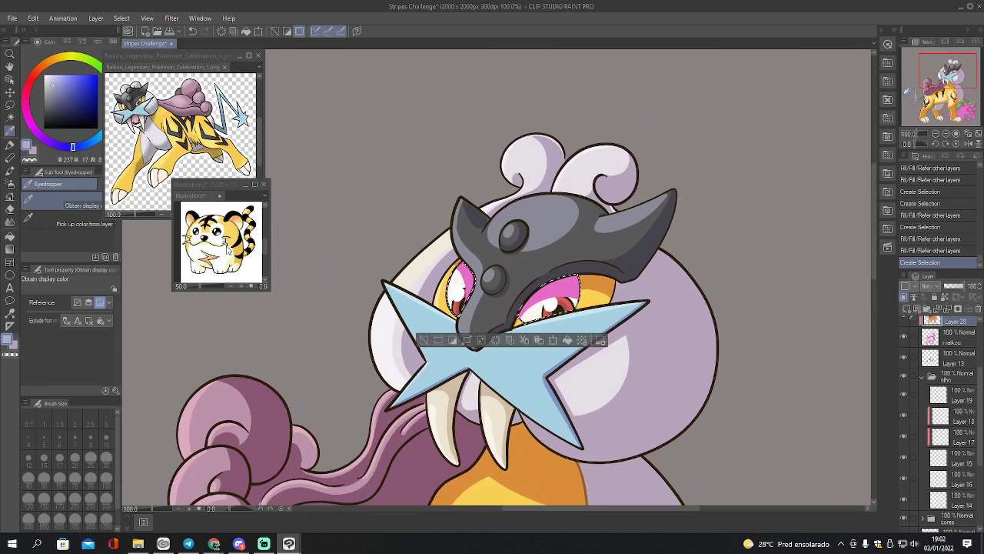
{"action": "key", "text": "g"}
{"action": "left_click", "coordinate": [466, 275]}
{"action": "left_click", "coordinate": [552, 294]}
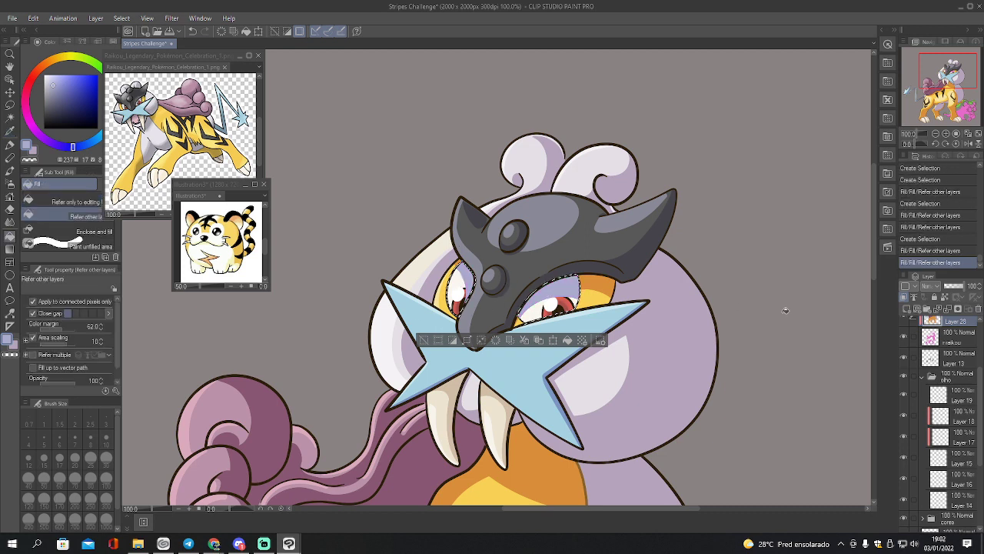
Load Layer 16 as the selection and fill its shaded parts in both eyes with the dark brown sampled from the outline
{"action": "left_click", "coordinate": [939, 479], "text": "ctrl"}
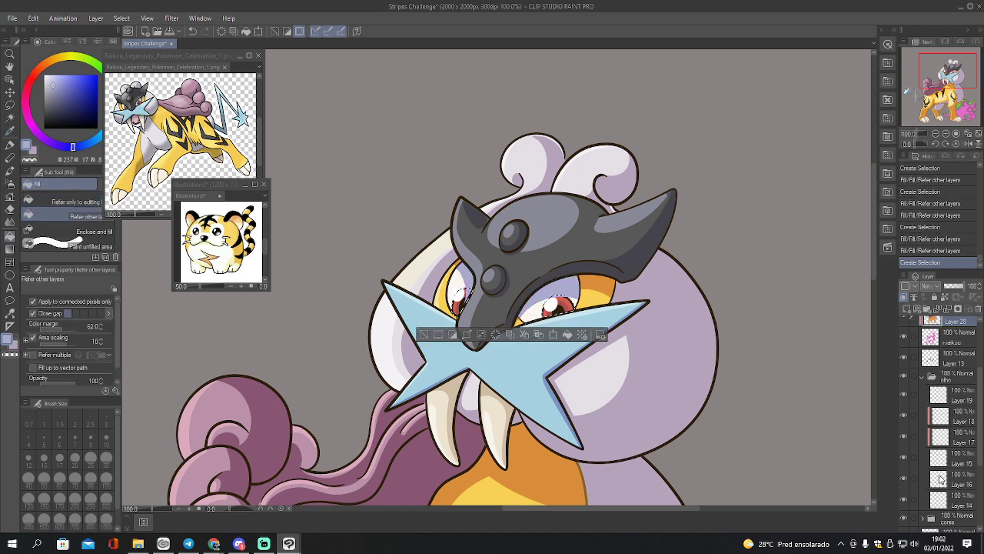
{"action": "key", "text": "i"}
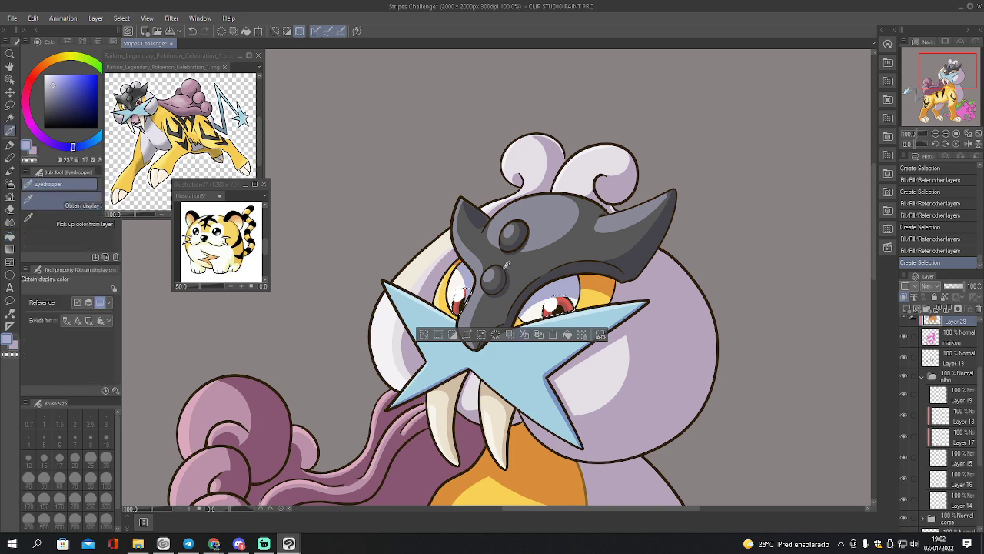
{"action": "left_click", "coordinate": [477, 269]}
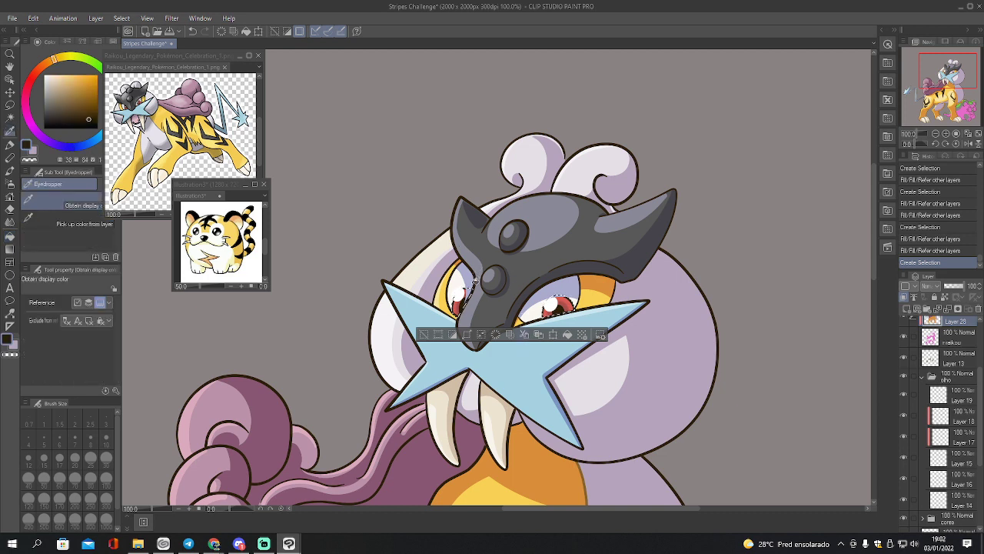
{"action": "key", "text": "g"}
{"action": "left_click", "coordinate": [486, 294]}
{"action": "left_click", "coordinate": [560, 306]}
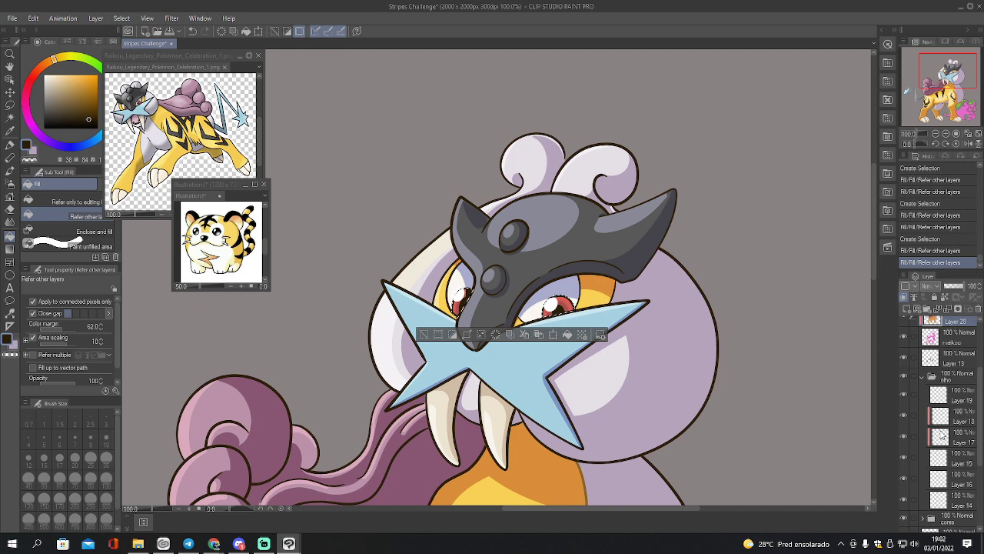
Load Layer 15 as the selection and fill the shaded iris with a darker red of hue 1 and saturation 61
{"action": "left_click", "coordinate": [938, 458], "text": "ctrl"}
{"action": "key", "text": "i"}
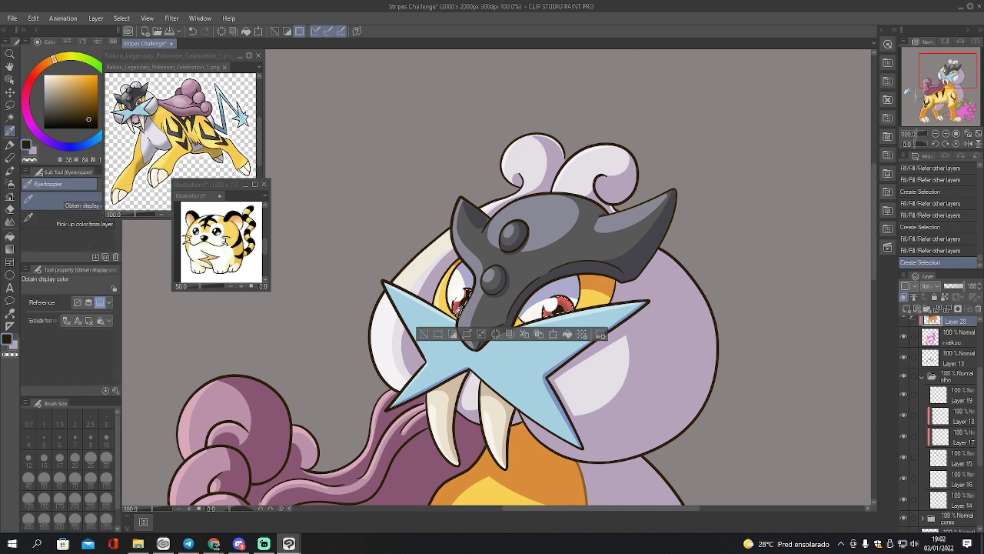
{"action": "left_click", "coordinate": [566, 307]}
{"action": "left_click", "coordinate": [77, 98]}
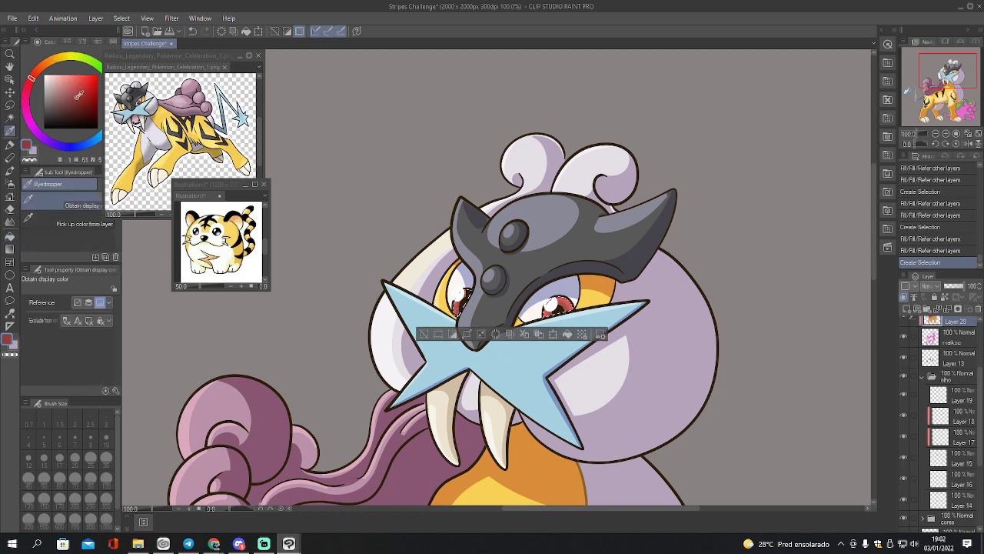
{"action": "key", "text": "g"}
{"action": "left_click", "coordinate": [564, 304]}
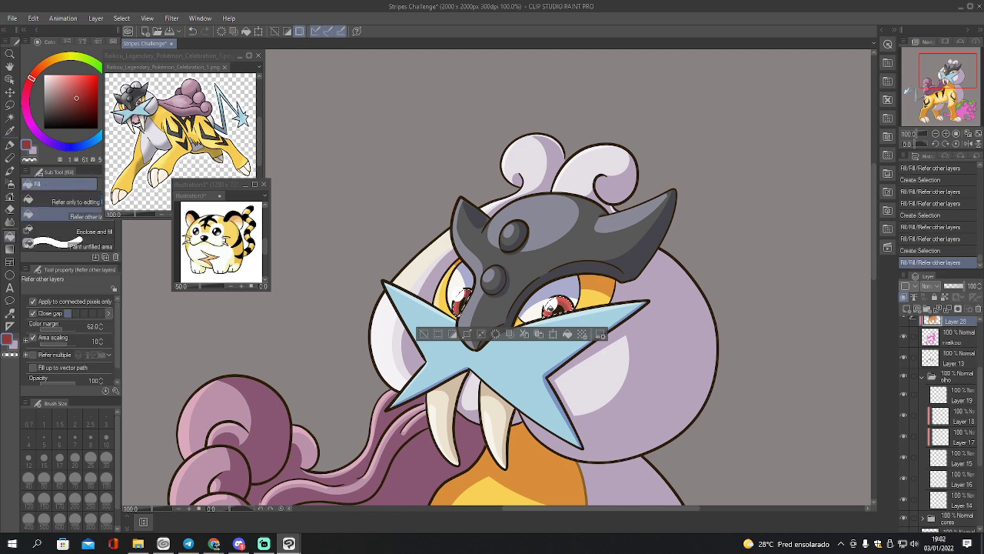
{"action": "left_click", "coordinate": [560, 308]}
Load Layer 18 as the selection, fill its shaded eye detail with the sampled dark outline colour, and deselect
{"action": "left_click", "coordinate": [937, 417], "text": "ctrl"}
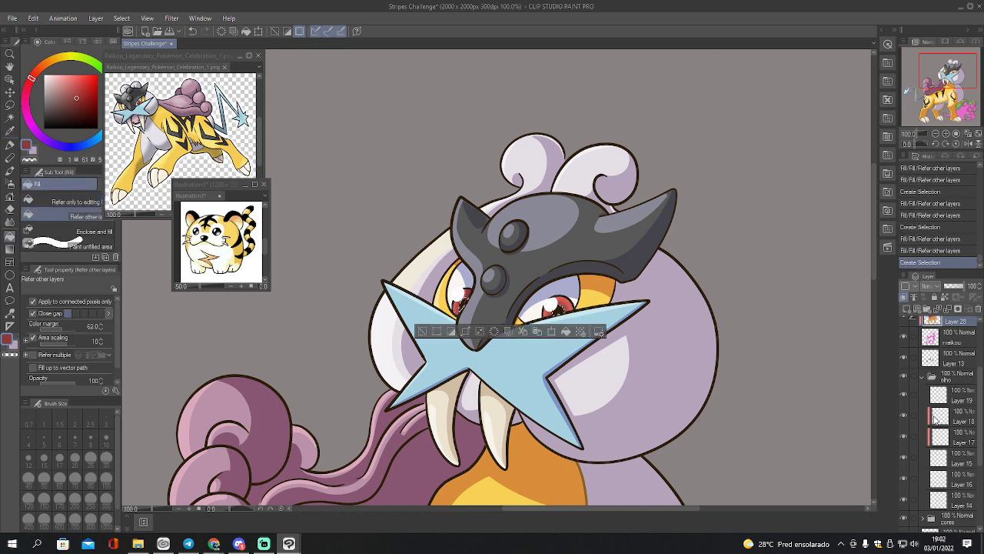
{"action": "key", "text": "i"}
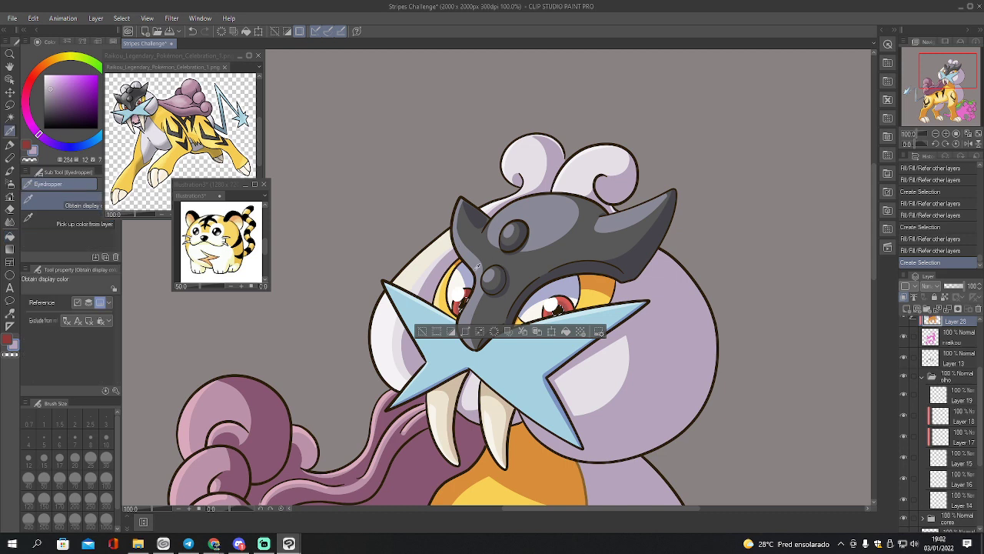
{"action": "left_click", "coordinate": [476, 268]}
{"action": "key", "text": "g"}
{"action": "left_click", "coordinate": [482, 292]}
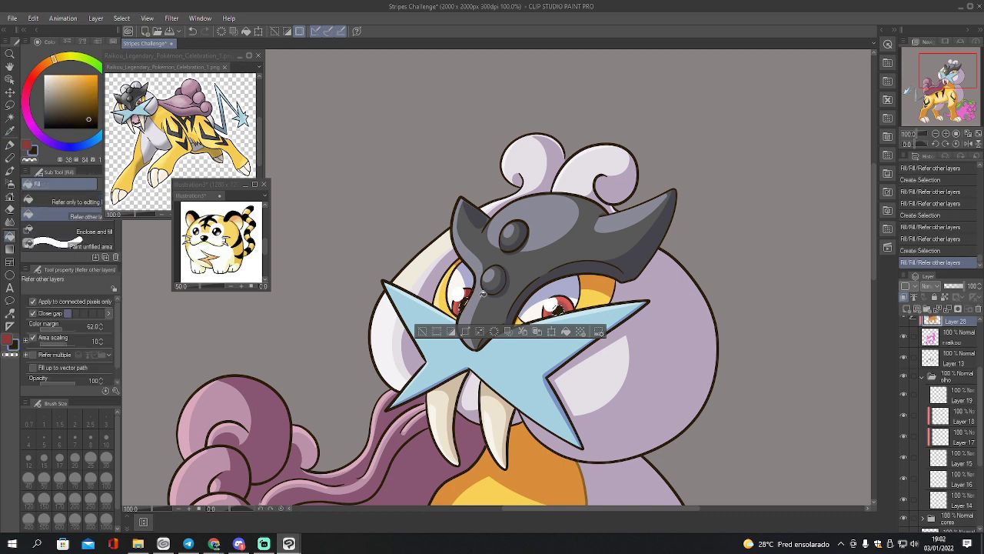
{"action": "key", "text": "ctrl+d"}
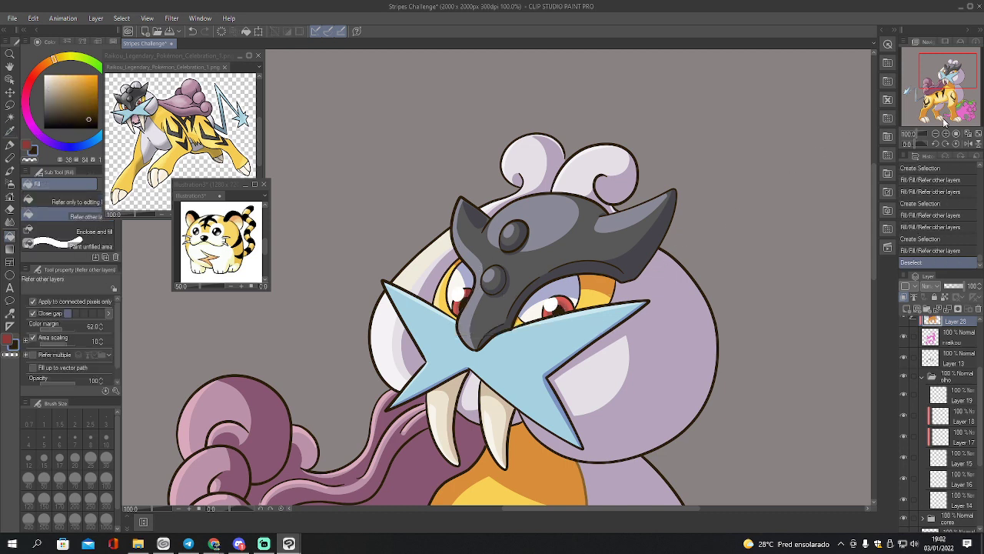
Load the stripes on Layer 13 as the selection and darken the sampled stripe brown to hue 37 and saturation 60
{"action": "left_click", "coordinate": [936, 134]}
{"action": "left_click", "coordinate": [935, 134]}
{"action": "left_click_drag", "start_coordinate": [948, 109], "coordinate": [951, 80]}
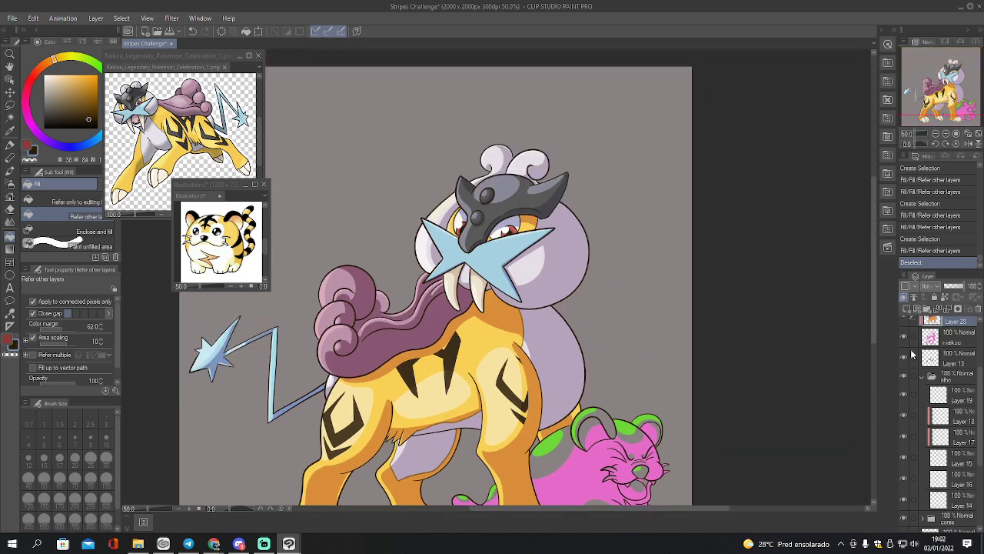
{"action": "scroll", "coordinate": [960, 389], "scroll_direction": "up", "scroll_amount": 2}
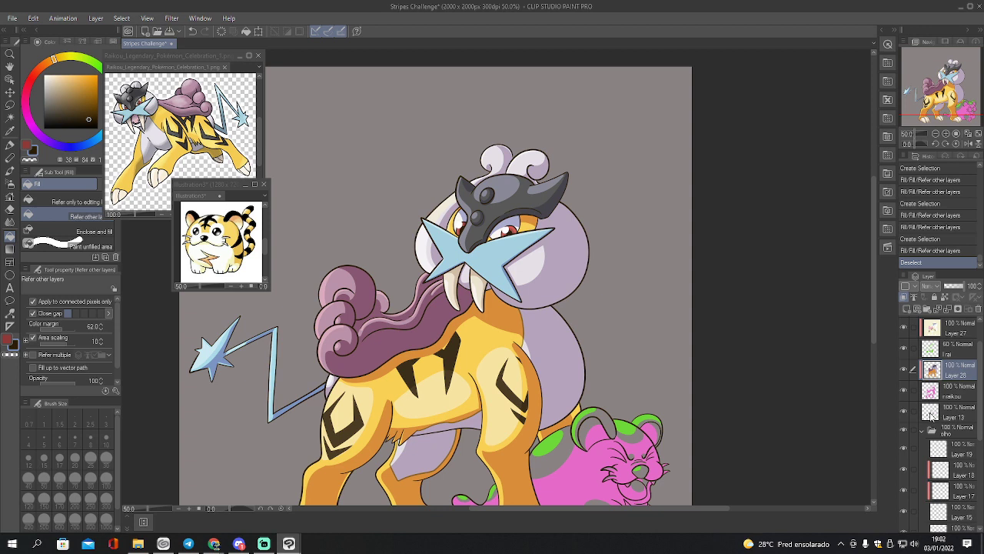
{"action": "left_click", "coordinate": [932, 413], "text": "ctrl"}
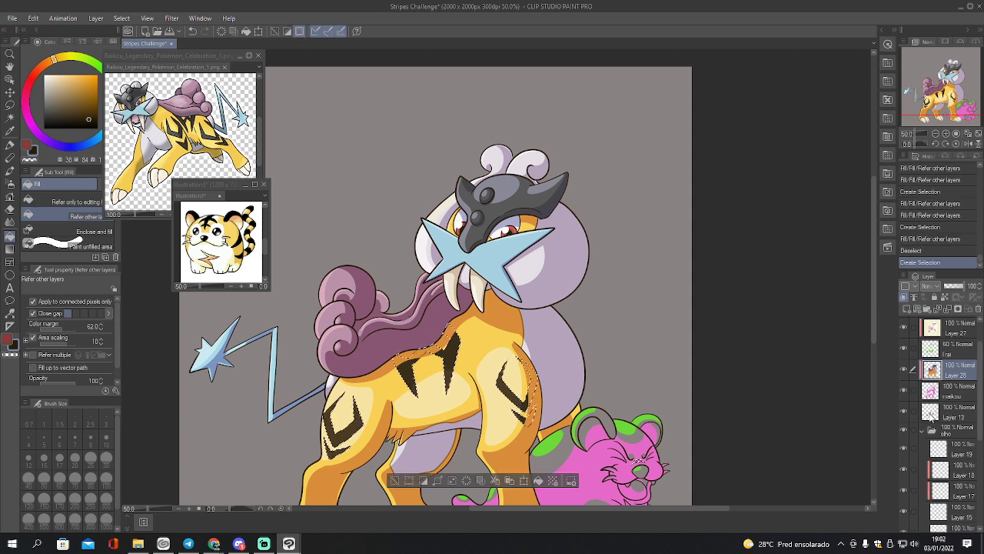
{"action": "key", "text": "i"}
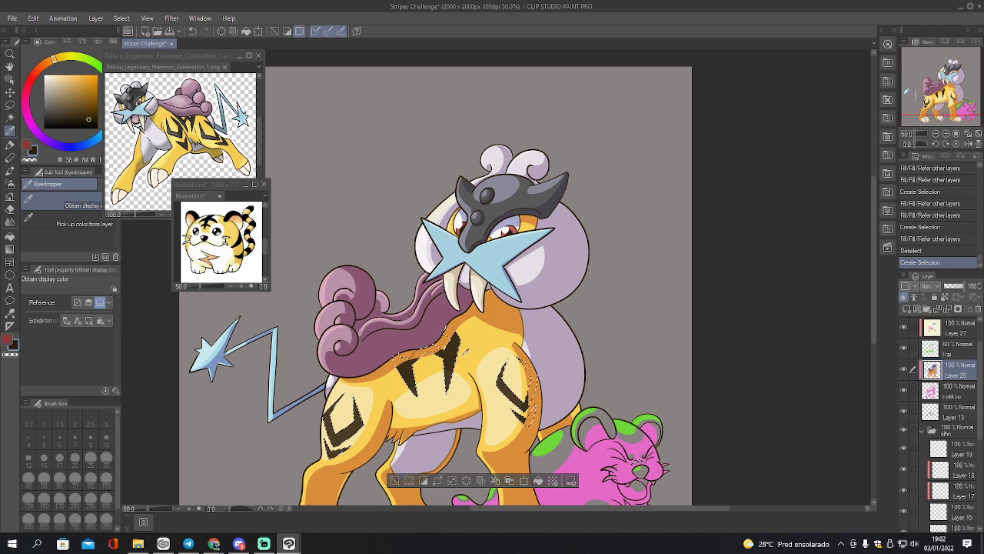
{"action": "left_click", "coordinate": [455, 354]}
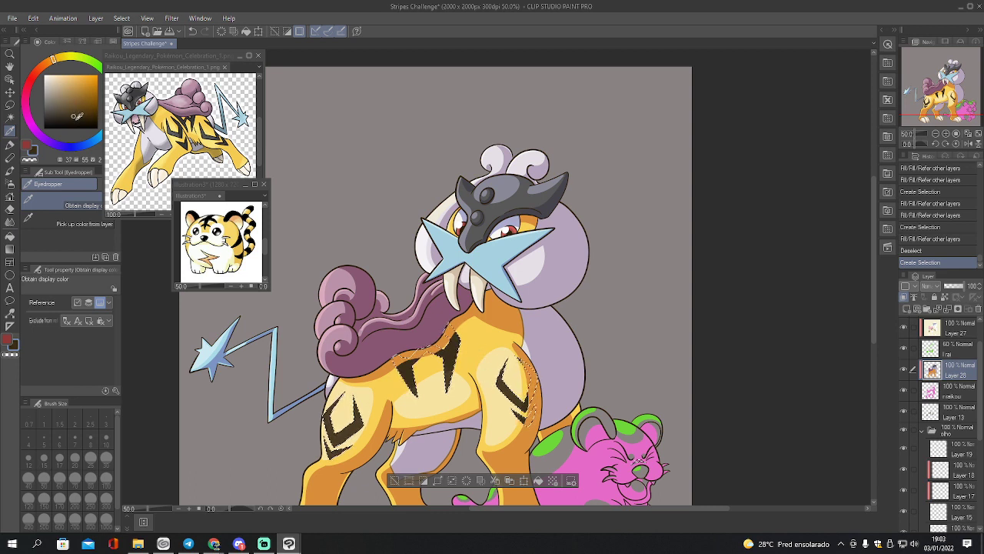
{"action": "left_click", "coordinate": [76, 120]}
Fill the shaded parts of the back and front leg stripes with the darker brown and deselect
{"action": "key", "text": "g"}
{"action": "left_click", "coordinate": [454, 340]}
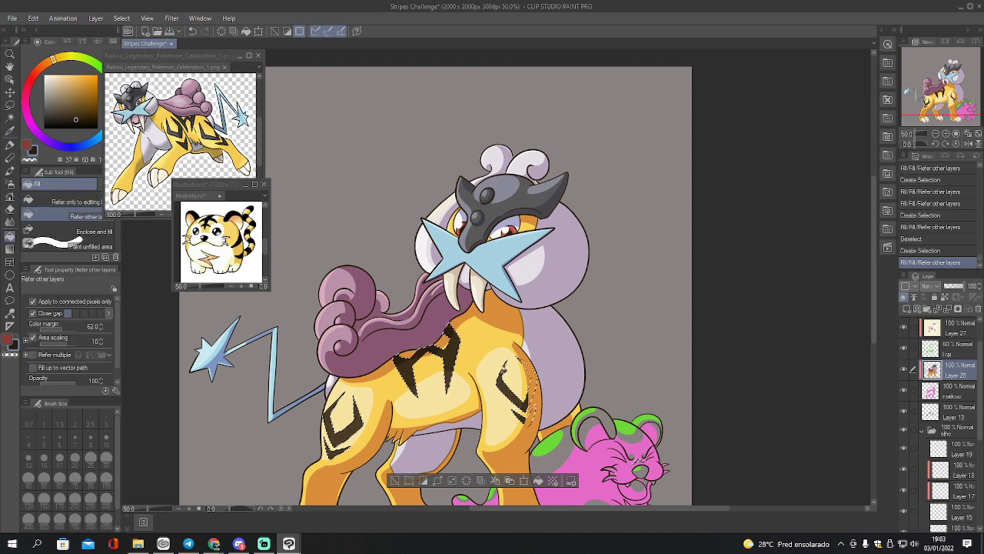
{"action": "left_click", "coordinate": [530, 377]}
{"action": "left_click", "coordinate": [531, 414]}
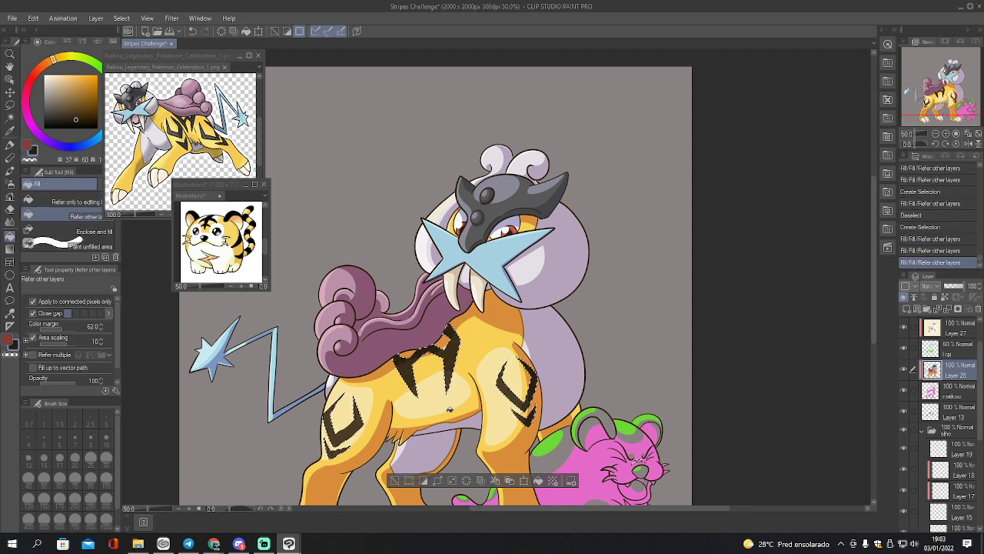
{"action": "key", "text": "ctrl+d"}
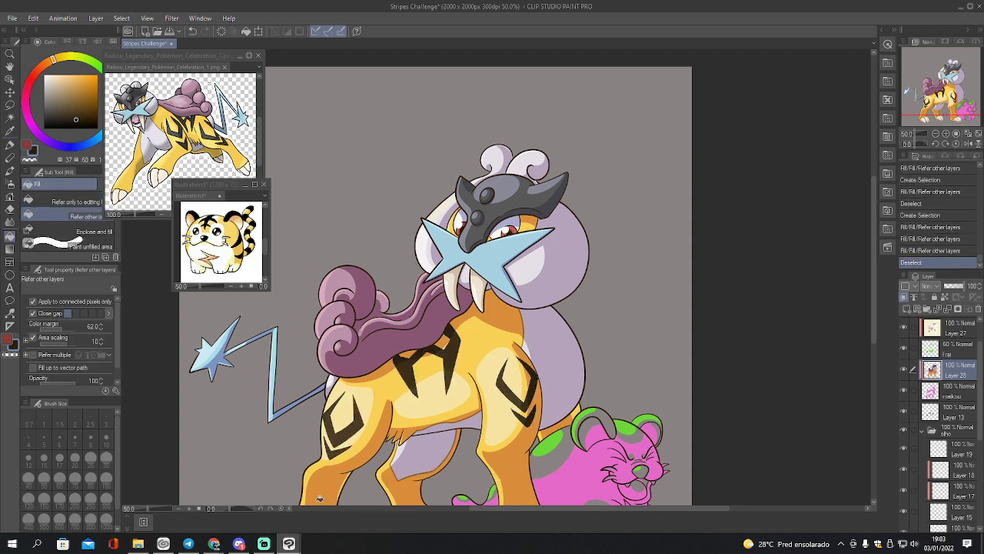
Show the tiger cub's colours in the c2 folder and, with the s cat layer active, load Layer 20 as the selection
{"action": "left_click_drag", "start_coordinate": [947, 119], "coordinate": [941, 113]}
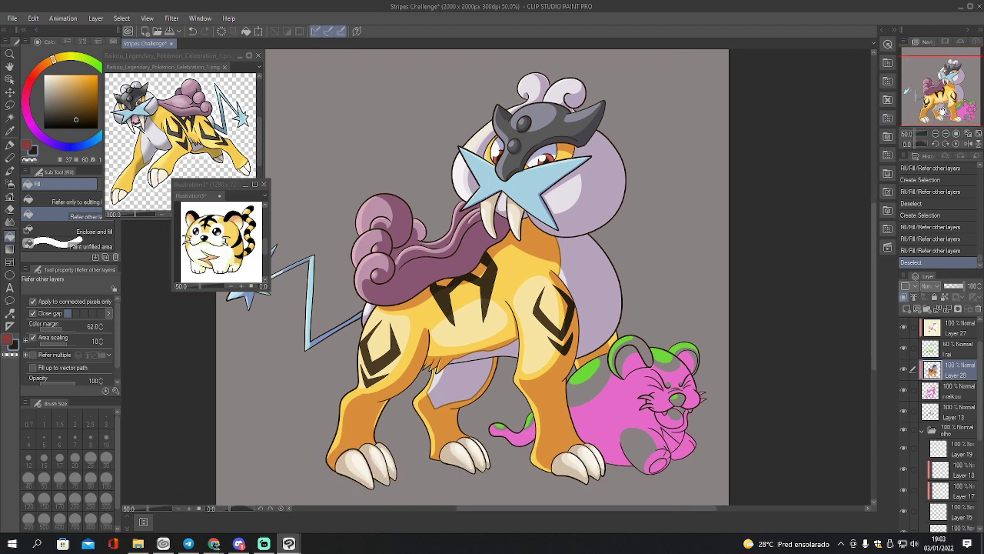
{"action": "left_click", "coordinate": [921, 431]}
{"action": "scroll", "coordinate": [980, 441], "scroll_direction": "down", "scroll_amount": 1}
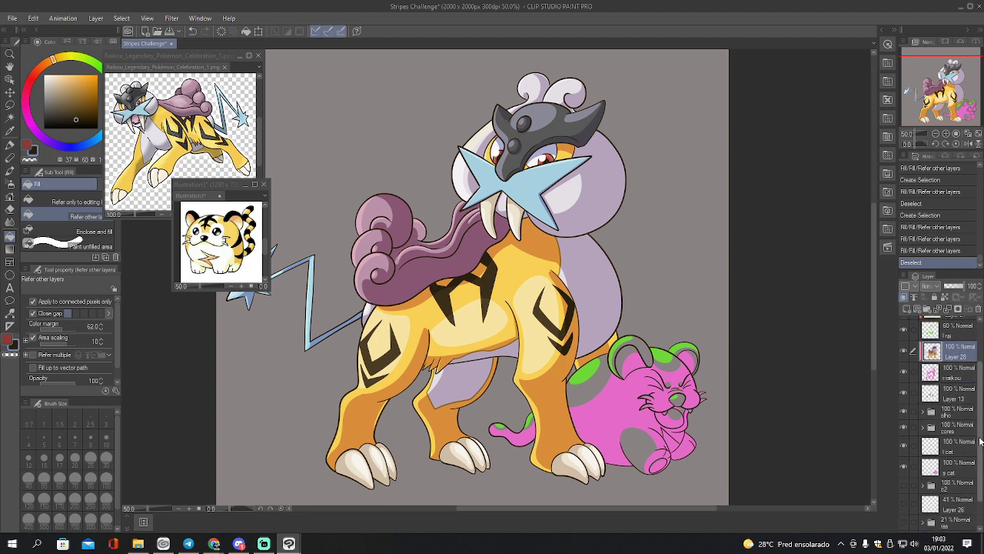
{"action": "scroll", "coordinate": [981, 440], "scroll_direction": "down", "scroll_amount": 1}
{"action": "left_click", "coordinate": [947, 437]}
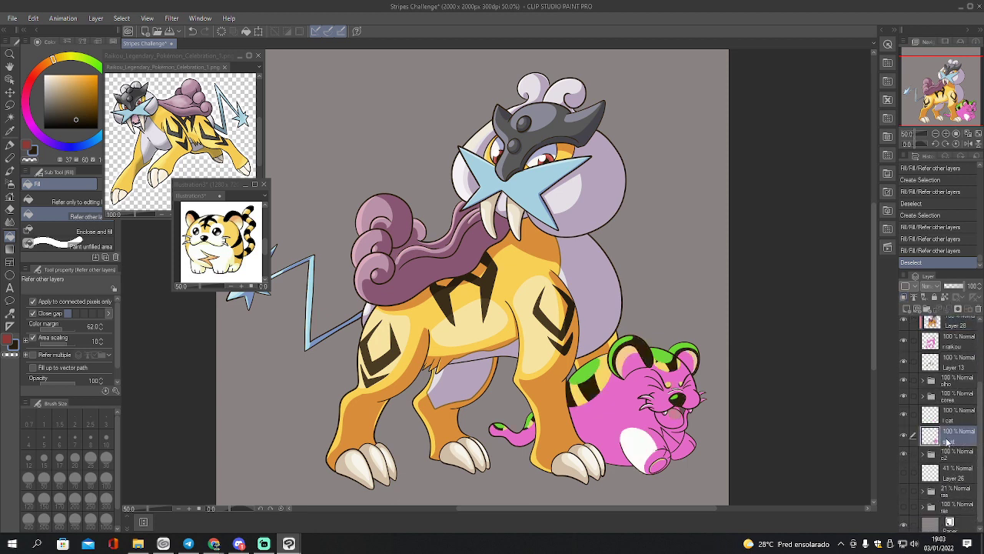
{"action": "left_click", "coordinate": [923, 454]}
{"action": "left_click_drag", "start_coordinate": [980, 453], "coordinate": [980, 488]}
{"action": "left_click", "coordinate": [939, 499], "text": "ctrl"}
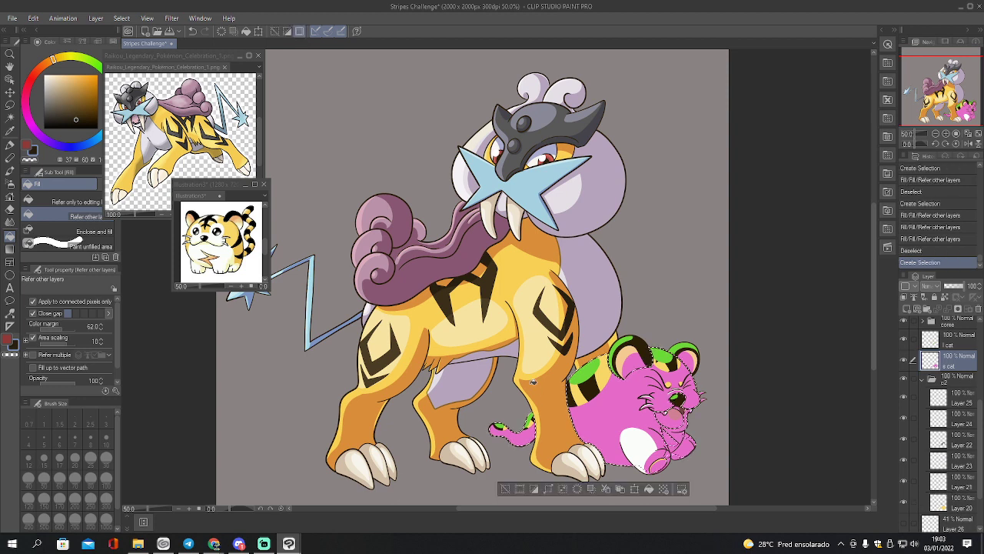
With the cub's yellow sampled, hide the l cat layer and add a new raster layer clipped to s cat
{"action": "key", "text": "i"}
{"action": "left_click", "coordinate": [601, 377]}
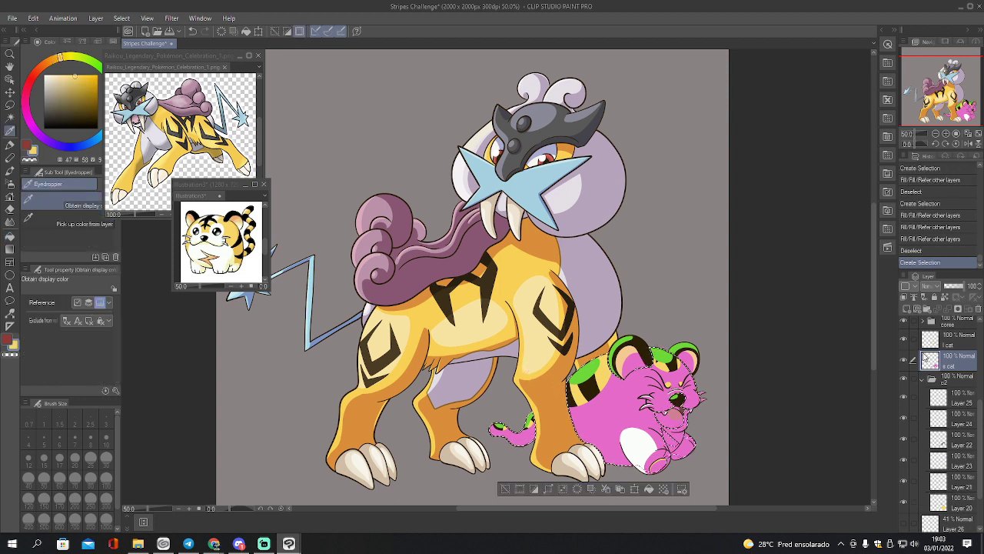
{"action": "left_click", "coordinate": [905, 339]}
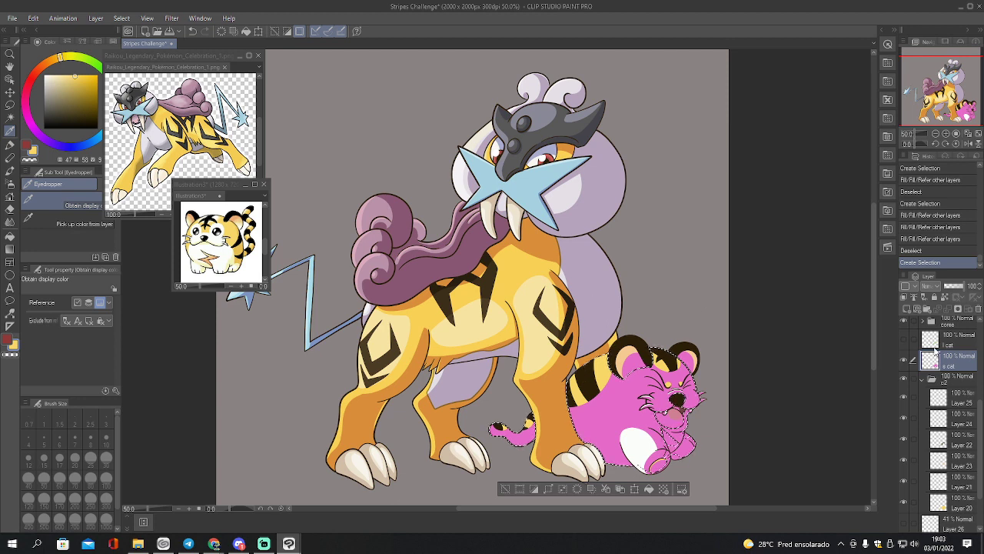
{"action": "left_click", "coordinate": [906, 308]}
{"action": "left_click", "coordinate": [906, 296]}
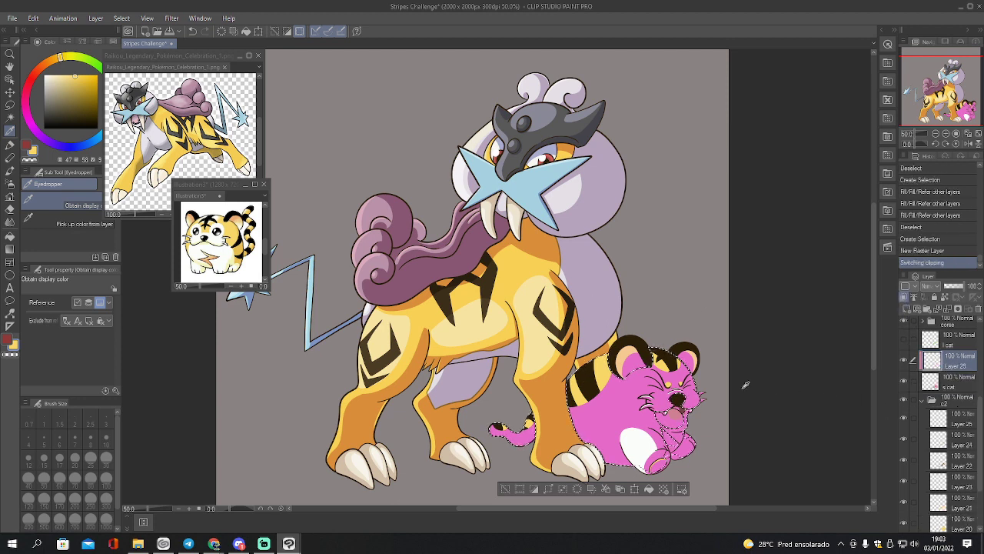
Darken the sampled yellow to hue 47 and saturation 66 and fill the shading on the cub's body and tail
{"action": "left_click", "coordinate": [79, 86]}
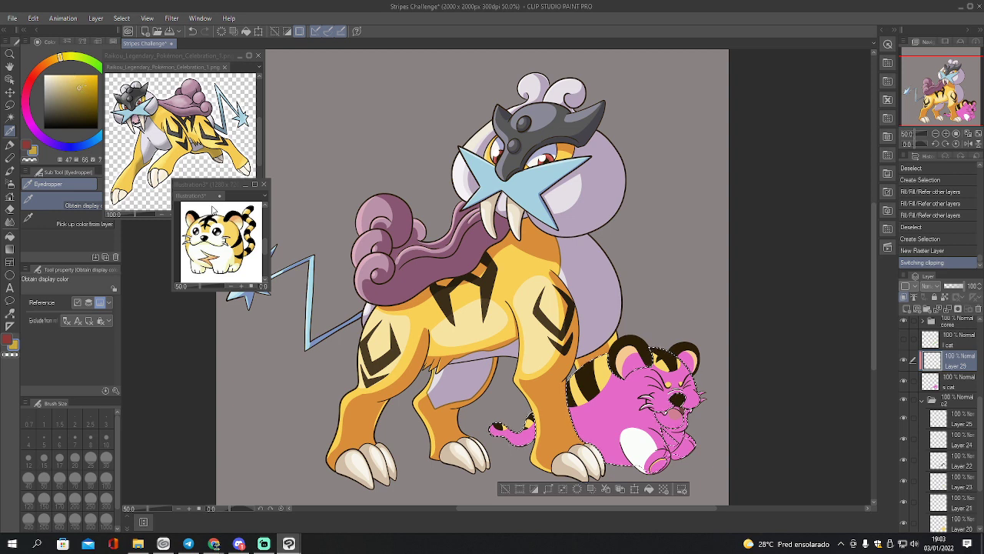
{"action": "key", "text": "g"}
{"action": "left_click", "coordinate": [601, 421]}
{"action": "left_click", "coordinate": [525, 436]}
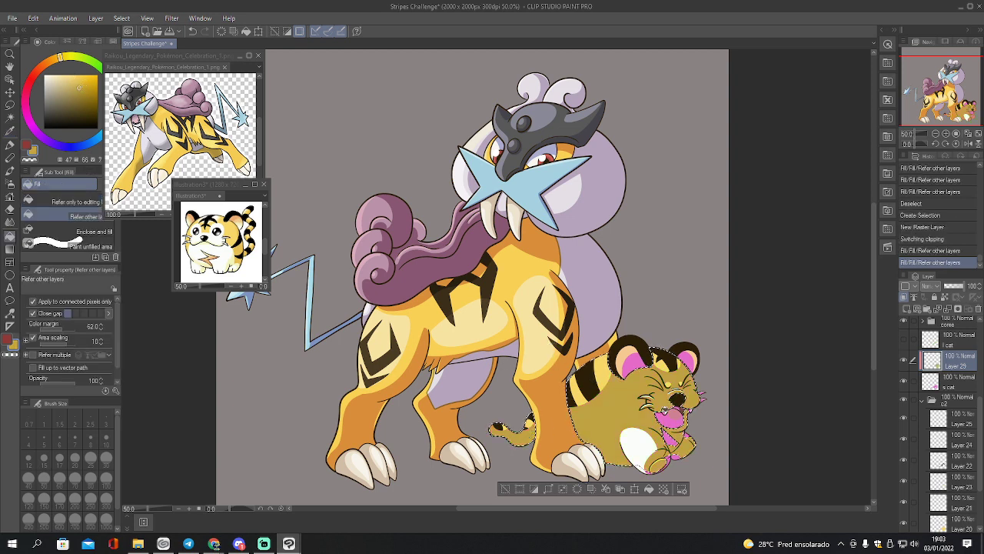
Shift the shading colour to hue 36 and refill the shading on the cub's body and tail
{"action": "left_click", "coordinate": [53, 62]}
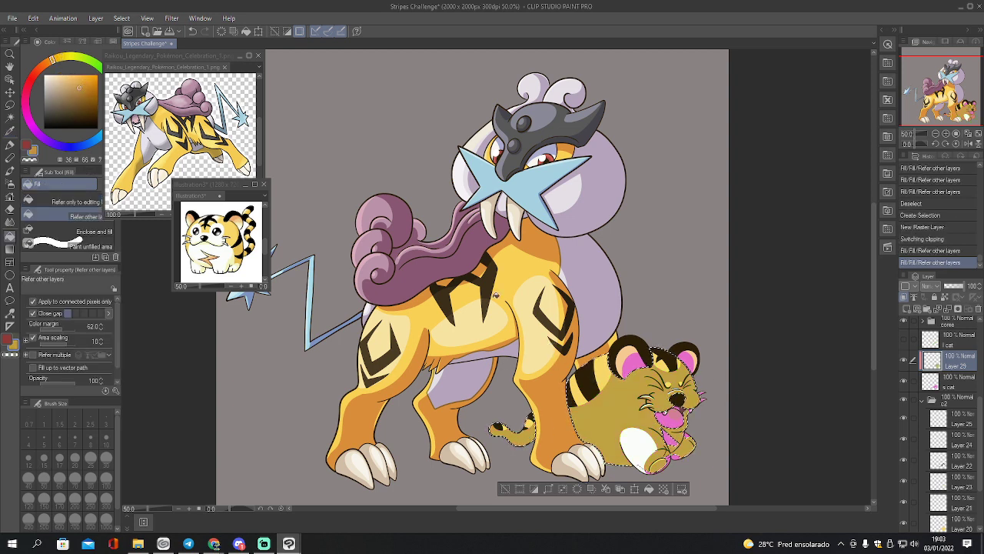
{"action": "left_click", "coordinate": [615, 404]}
{"action": "left_click", "coordinate": [544, 431]}
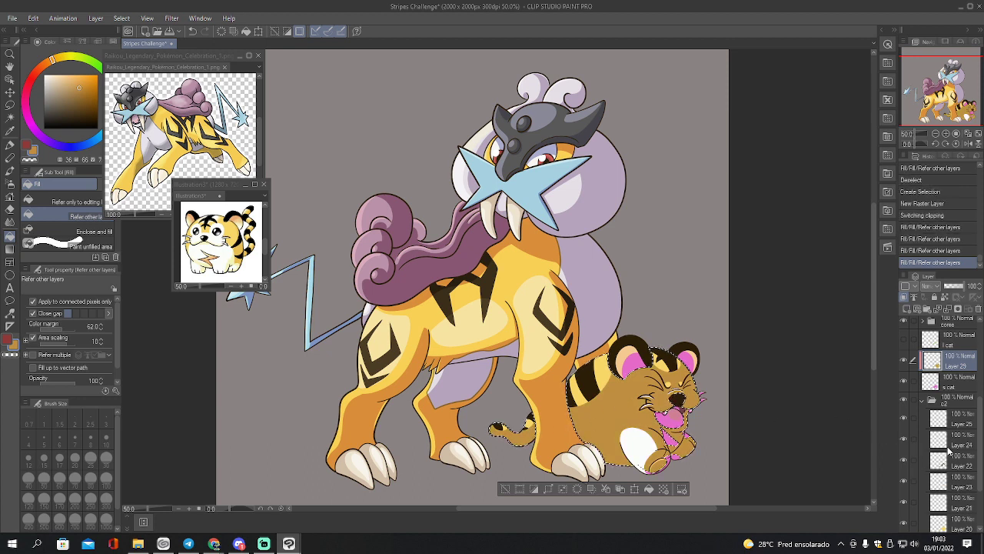
Load Layer 21 as the selection and fill the shading on the cub's belly, face, paws and whiskers with pale yellow, hue 53 and saturation 33
{"action": "scroll", "coordinate": [961, 458], "scroll_direction": "down", "scroll_amount": 2}
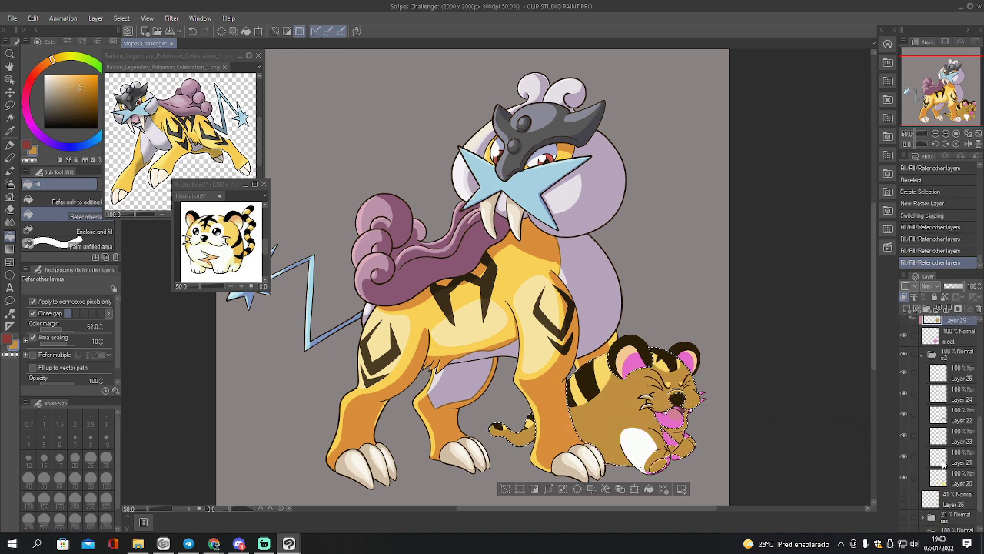
{"action": "left_click", "coordinate": [943, 462], "text": "ctrl"}
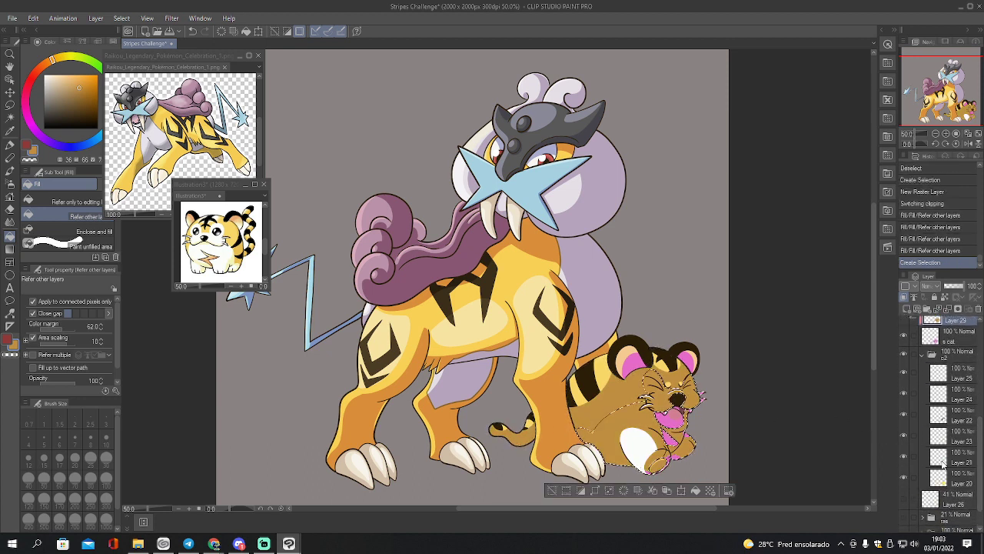
{"action": "key", "text": "i"}
{"action": "left_click", "coordinate": [638, 436]}
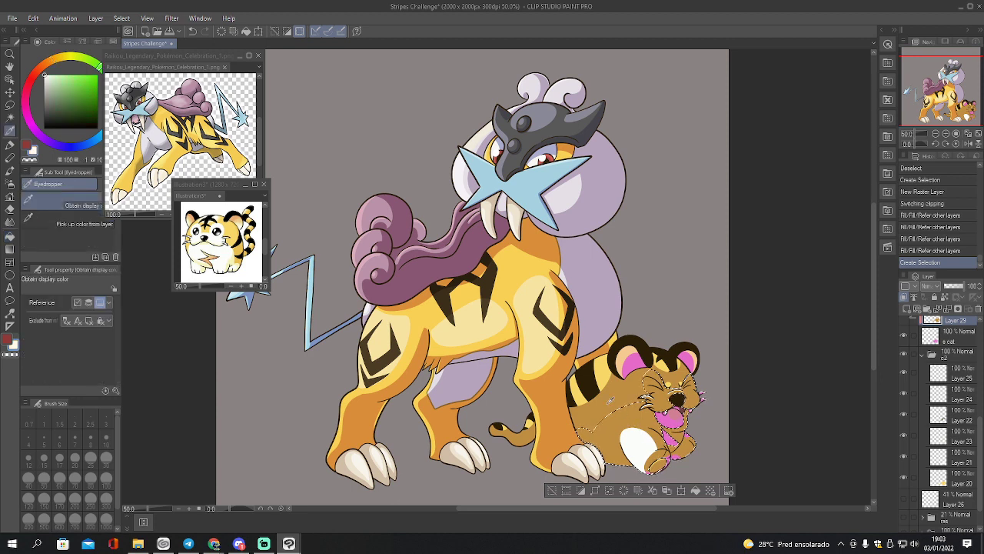
{"action": "left_click", "coordinate": [52, 77]}
{"action": "left_click", "coordinate": [68, 57]}
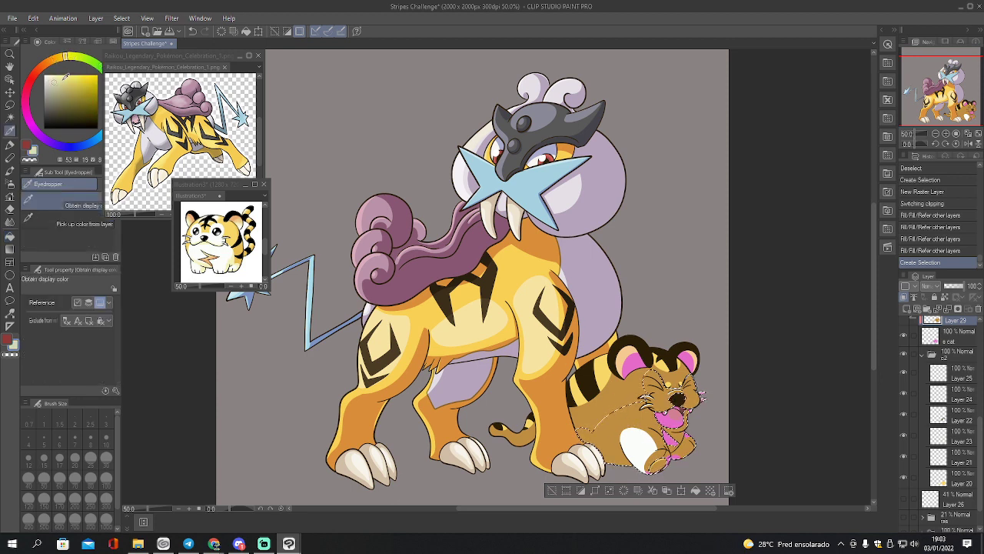
{"action": "key", "text": "g"}
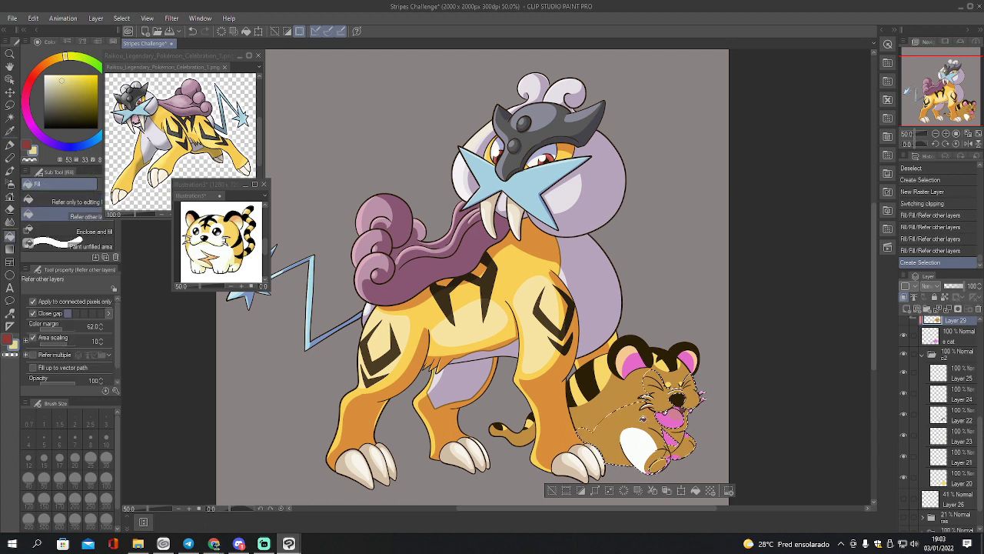
{"action": "left_click", "coordinate": [699, 427]}
{"action": "left_click", "coordinate": [680, 455]}
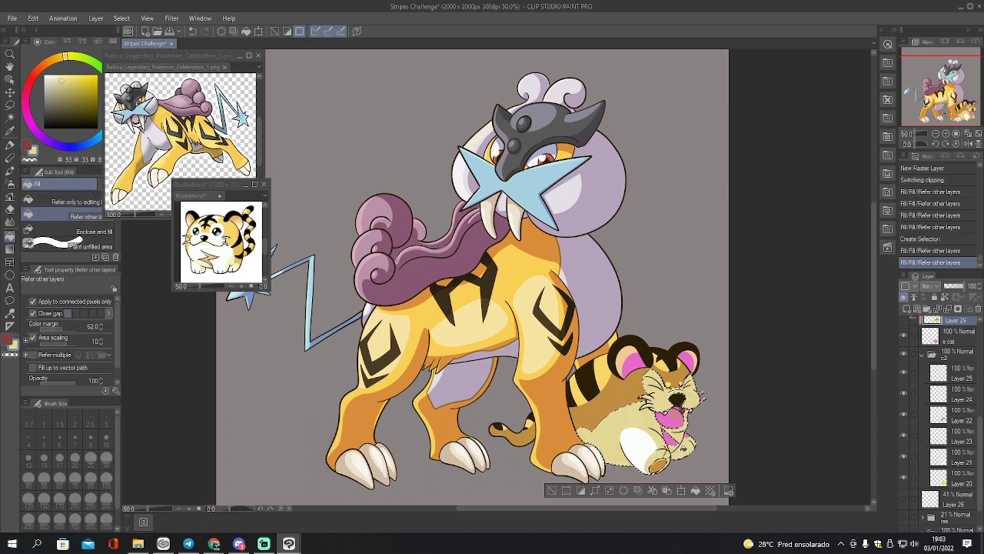
{"action": "left_click", "coordinate": [689, 435]}
{"action": "left_click", "coordinate": [702, 397]}
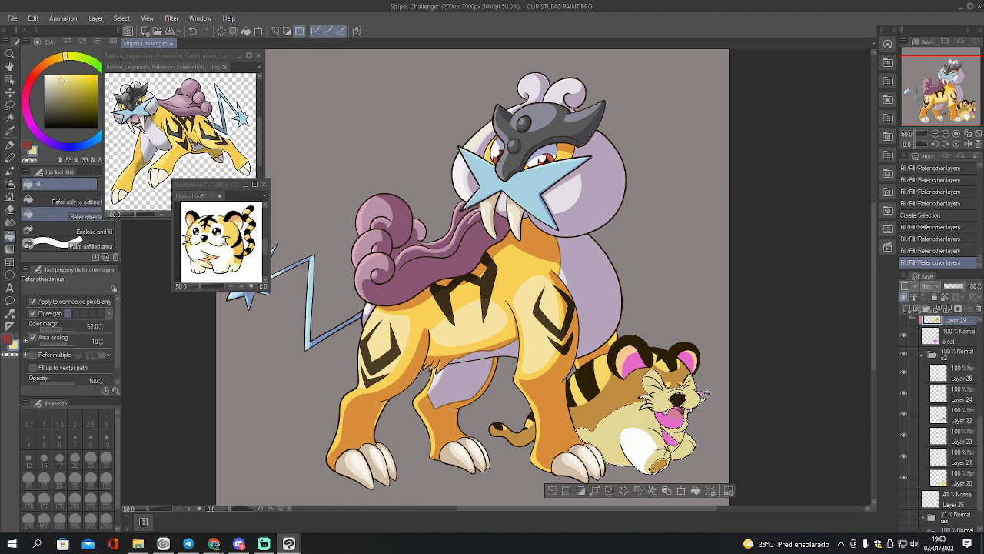
{"action": "left_click", "coordinate": [712, 390]}
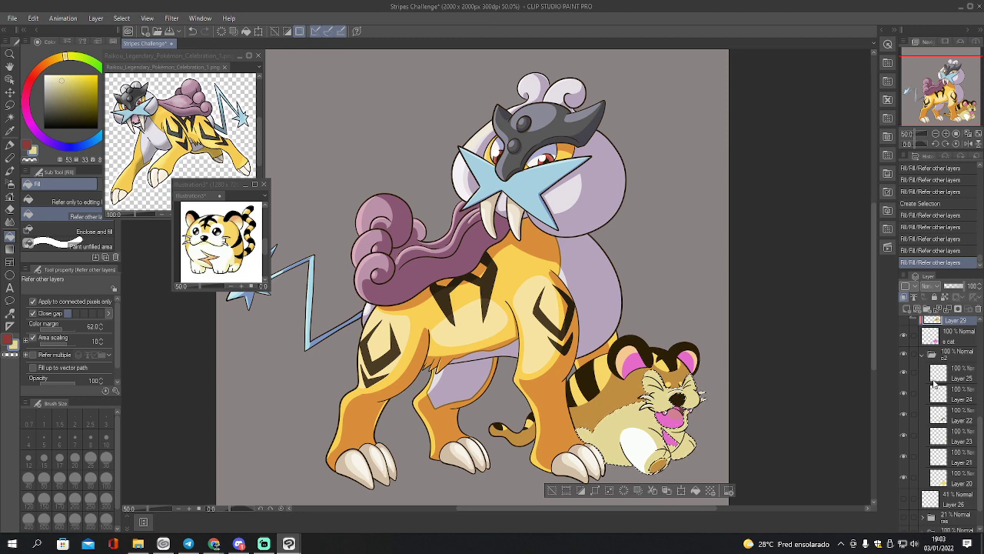
Load Layer 23 as the selection, sample the cub's inner-ear colour and darken it to hue 18 and saturation 57
{"action": "left_click", "coordinate": [938, 437], "text": "ctrl"}
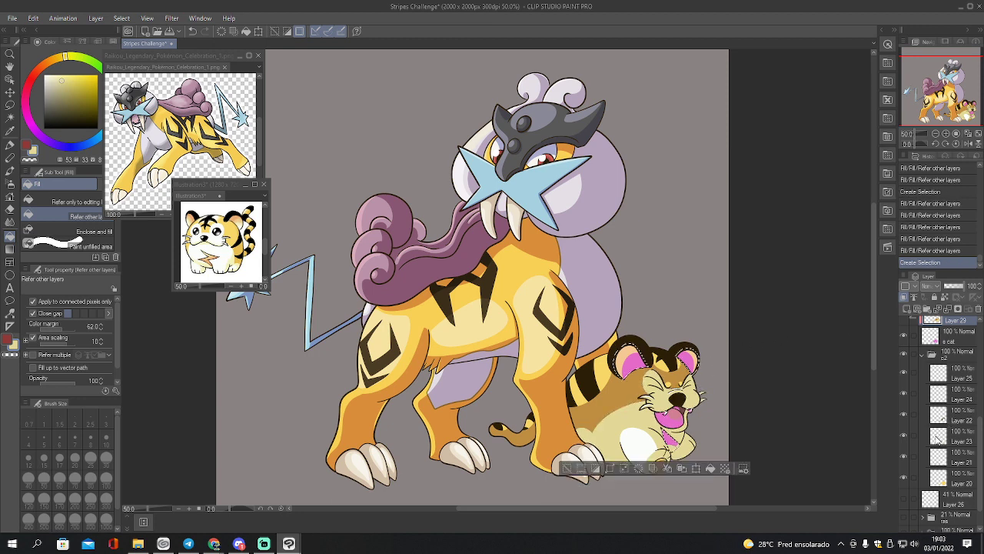
{"action": "left_click", "coordinate": [946, 134]}
{"action": "left_click", "coordinate": [946, 134]}
{"action": "left_click_drag", "start_coordinate": [944, 100], "coordinate": [956, 116]}
{"action": "key", "text": "i"}
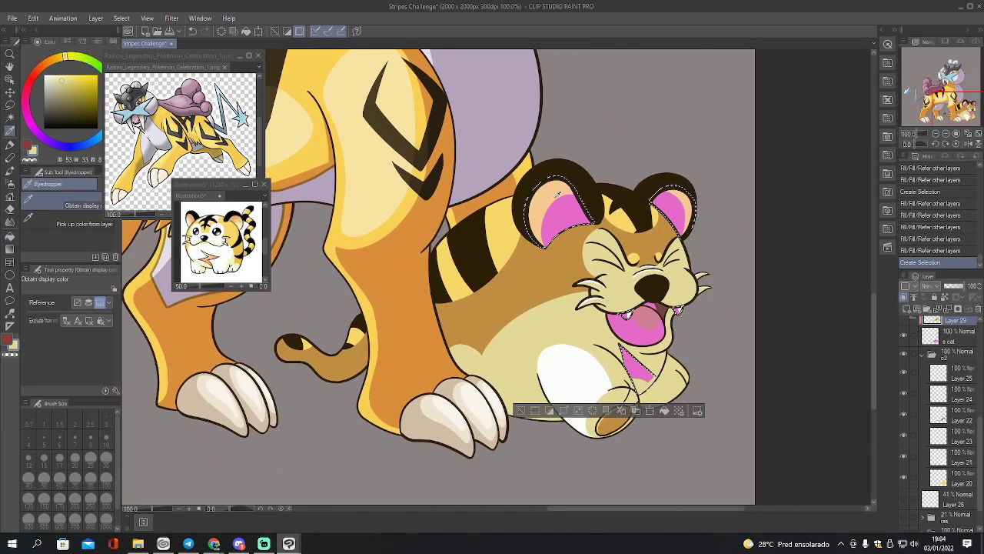
{"action": "left_click", "coordinate": [554, 186]}
{"action": "left_click", "coordinate": [75, 85]}
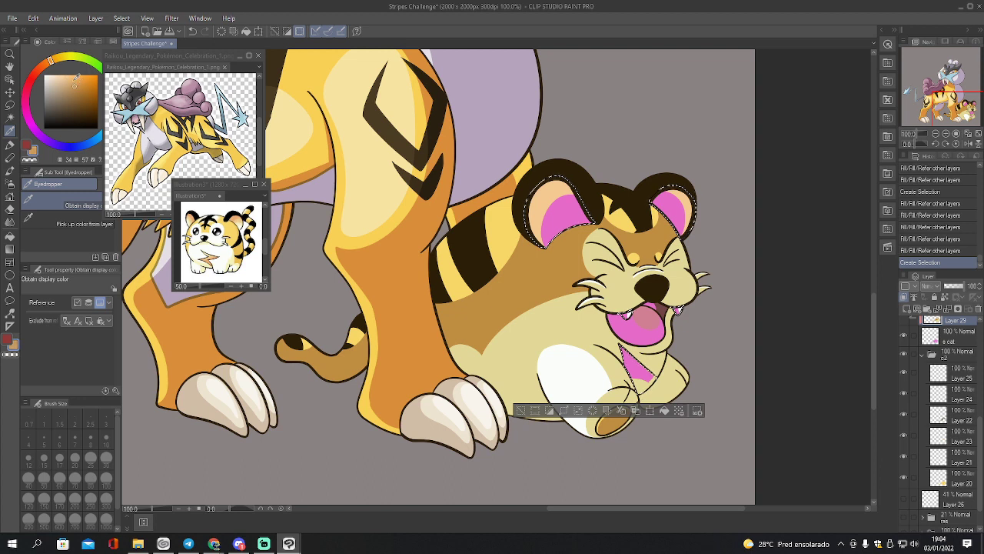
{"action": "left_click_drag", "start_coordinate": [50, 62], "coordinate": [41, 68]}
{"action": "key", "text": "space"}
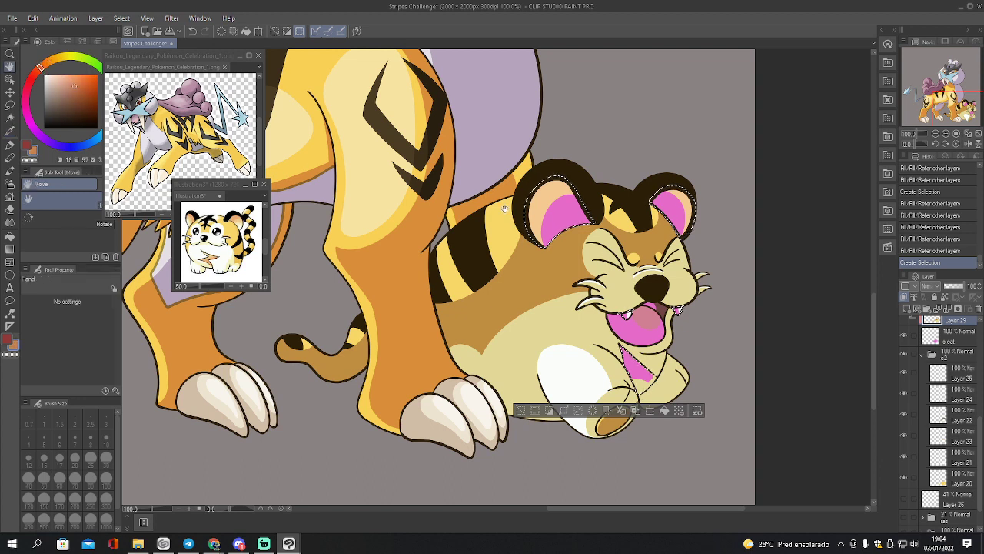
Fill the shading inside both of the cub's ears and on its chest marking with the darkened orange
{"action": "key", "text": "g"}
{"action": "left_click", "coordinate": [562, 213]}
{"action": "left_click", "coordinate": [673, 206]}
{"action": "left_click", "coordinate": [650, 369]}
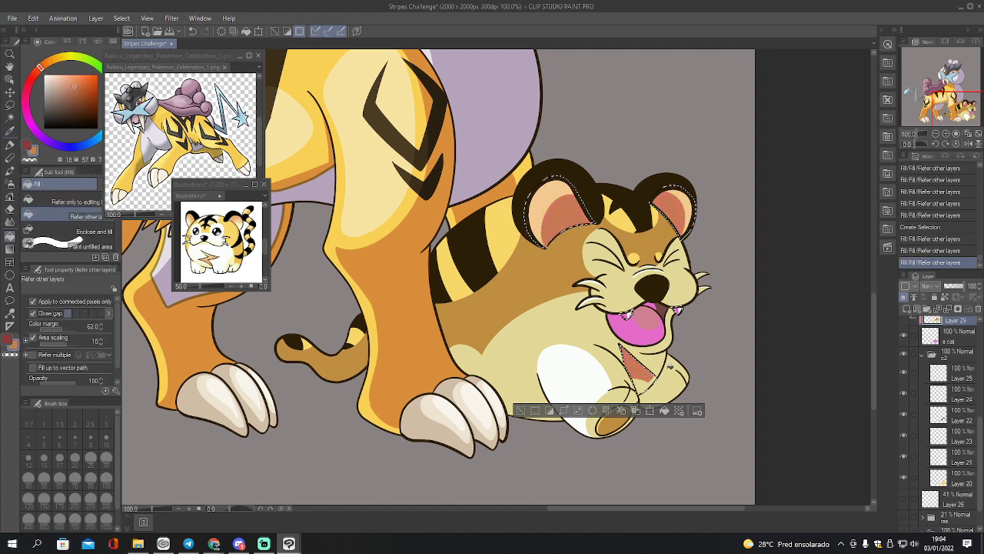
{"action": "left_click", "coordinate": [645, 378]}
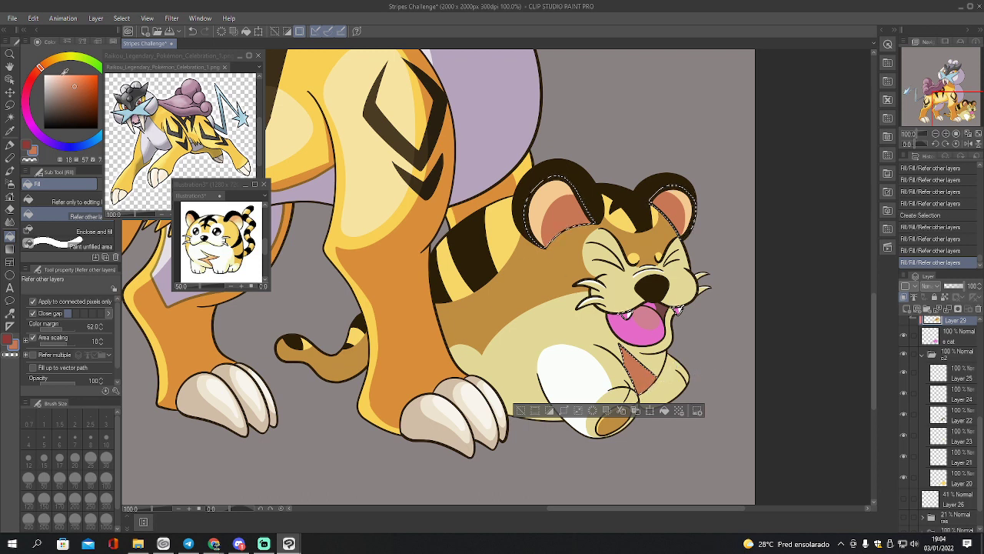
Set a pale cream of hue 48 and saturation 29 and fill the shading on the cub's teeth
{"action": "left_click", "coordinate": [60, 76]}
{"action": "left_click", "coordinate": [62, 59]}
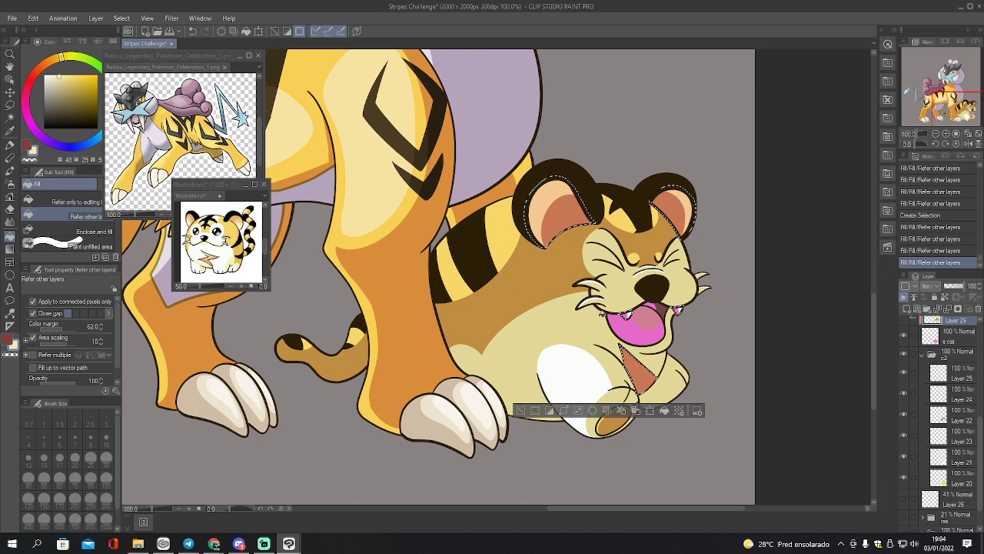
{"action": "left_click", "coordinate": [629, 314]}
{"action": "left_click", "coordinate": [677, 310]}
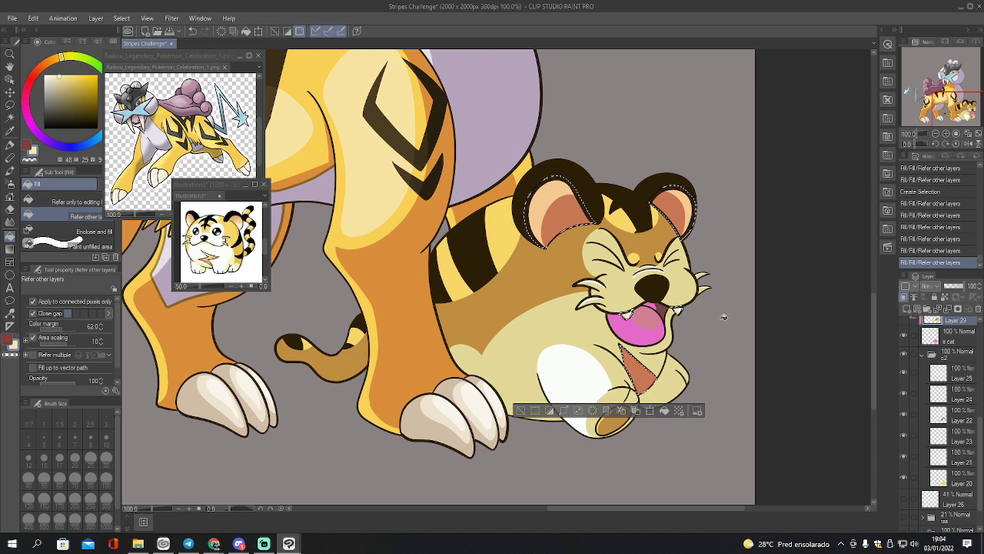
Load Layer 22 as the selection and fill the shaded tail, body and forehead stripes with dark brown, hue 38 and saturation 88
{"action": "left_click", "coordinate": [940, 416], "text": "ctrl"}
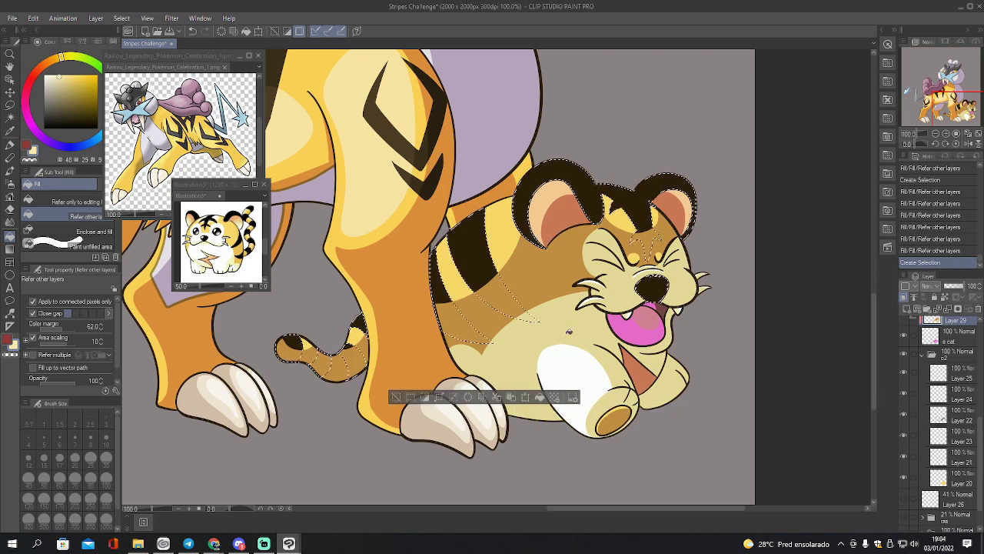
{"action": "key", "text": "i"}
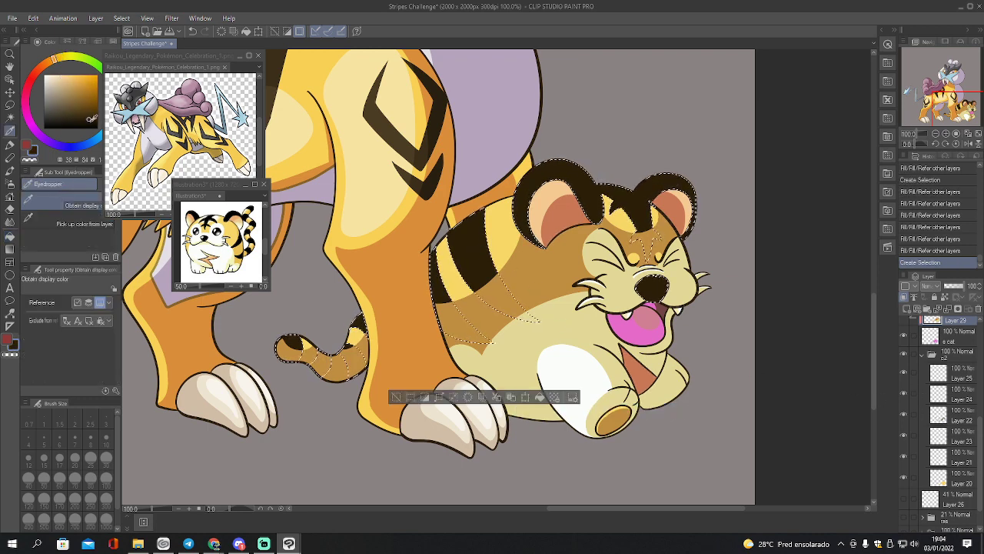
{"action": "left_click", "coordinate": [91, 121]}
{"action": "key", "text": "g"}
{"action": "left_click", "coordinate": [350, 361]}
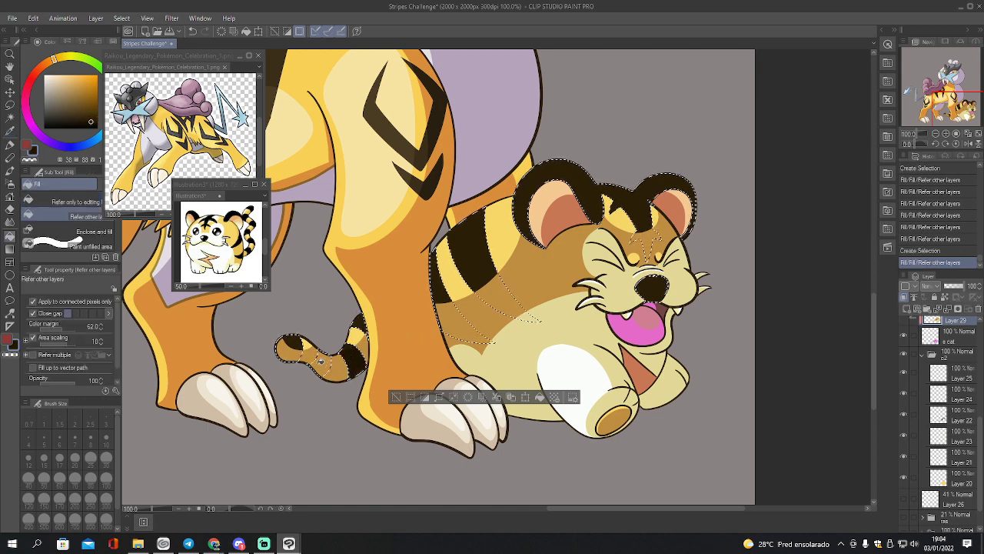
{"action": "left_click", "coordinate": [322, 362]}
{"action": "left_click", "coordinate": [290, 349]}
{"action": "left_click", "coordinate": [364, 319]}
{"action": "left_click", "coordinate": [487, 286]}
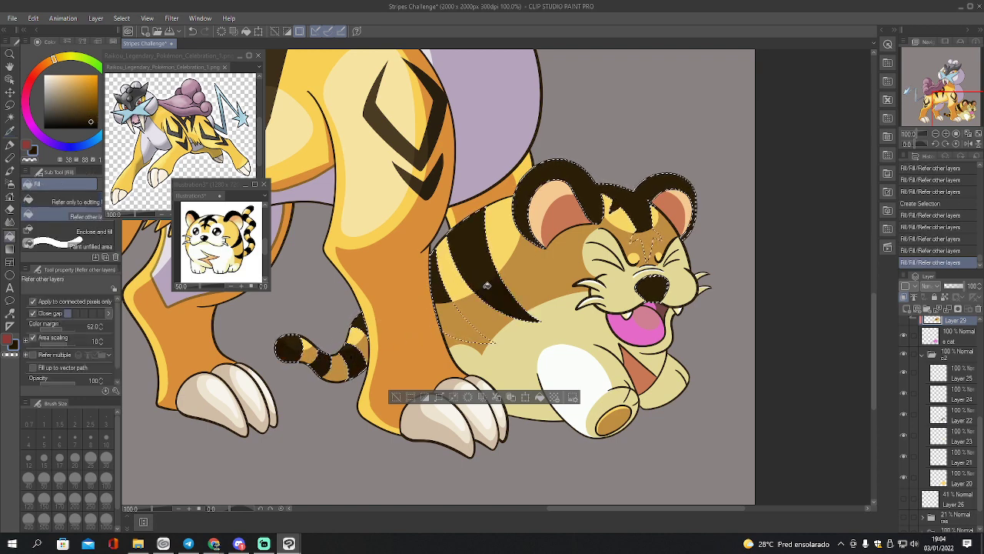
{"action": "left_click", "coordinate": [470, 322]}
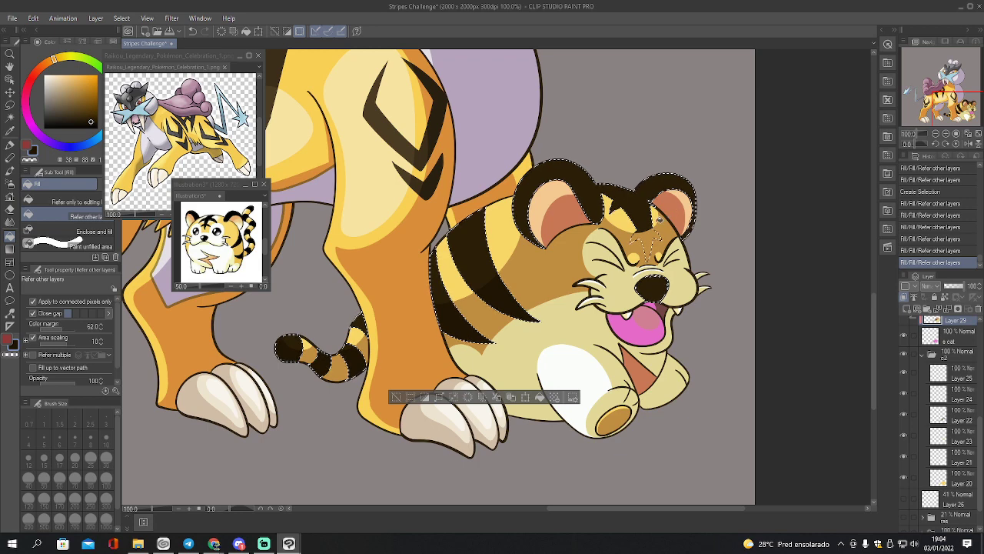
{"action": "left_click", "coordinate": [659, 219]}
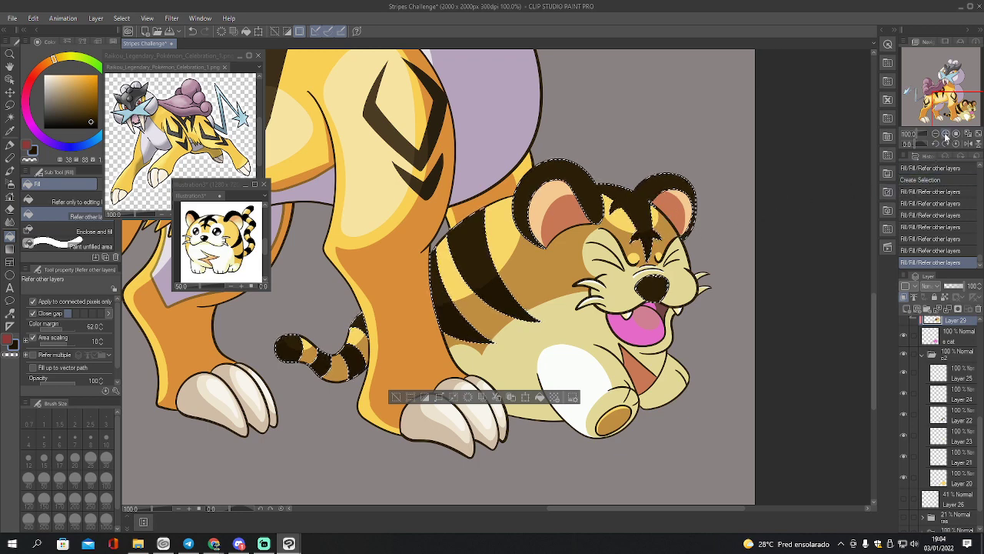
Load Layer 24 as the selection and fill the tongue's shading with a darker pink, hue 345 and saturation 51
{"action": "left_click_drag", "start_coordinate": [947, 109], "coordinate": [950, 108]}
{"action": "left_click", "coordinate": [937, 399], "text": "ctrl"}
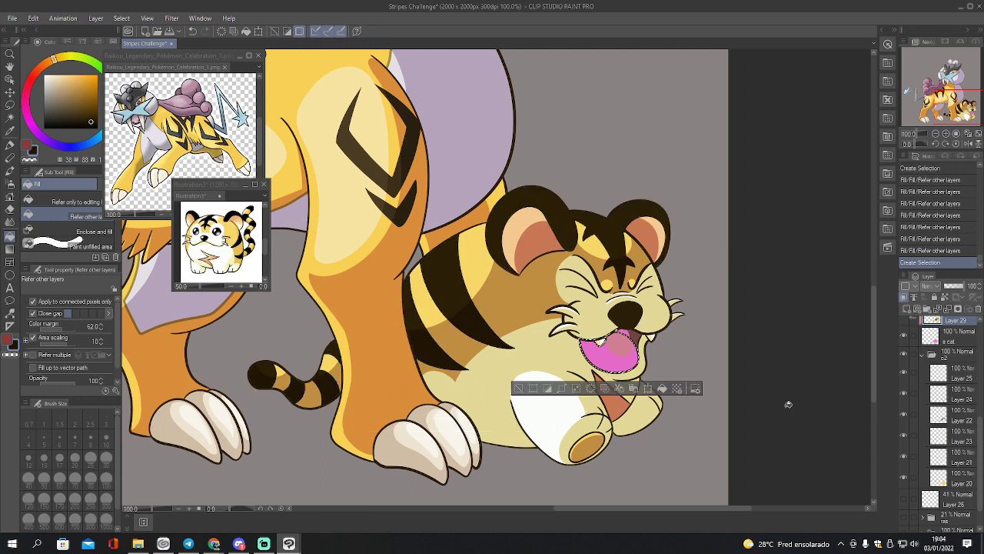
{"action": "key", "text": "i"}
{"action": "left_click", "coordinate": [624, 346]}
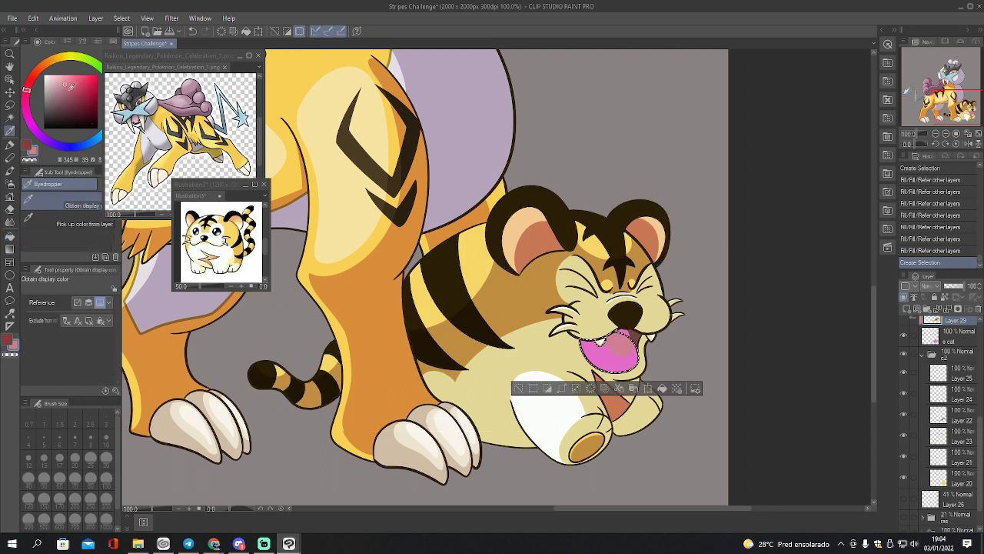
{"action": "left_click", "coordinate": [66, 99]}
{"action": "key", "text": "g"}
{"action": "left_click", "coordinate": [608, 353]}
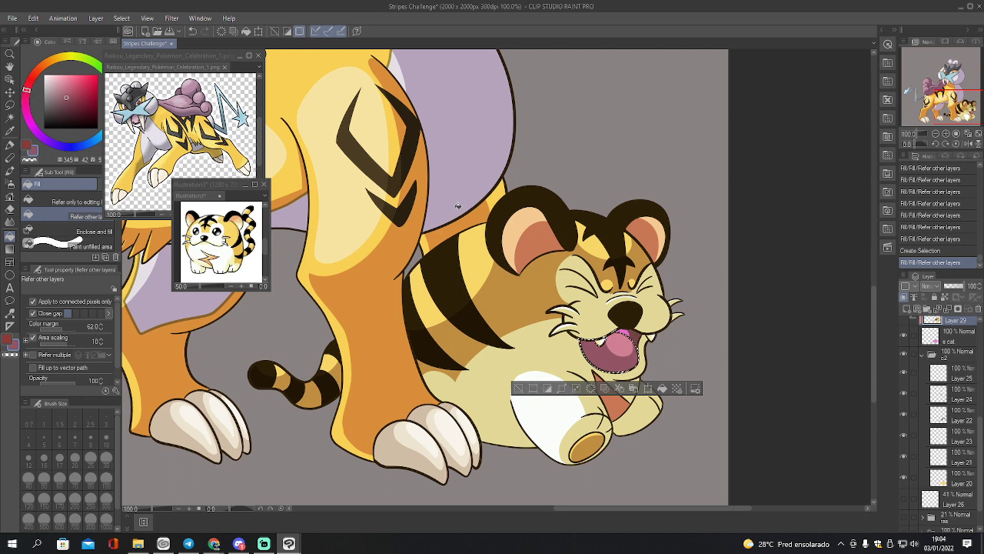
{"action": "left_click", "coordinate": [71, 92]}
{"action": "left_click", "coordinate": [609, 355]}
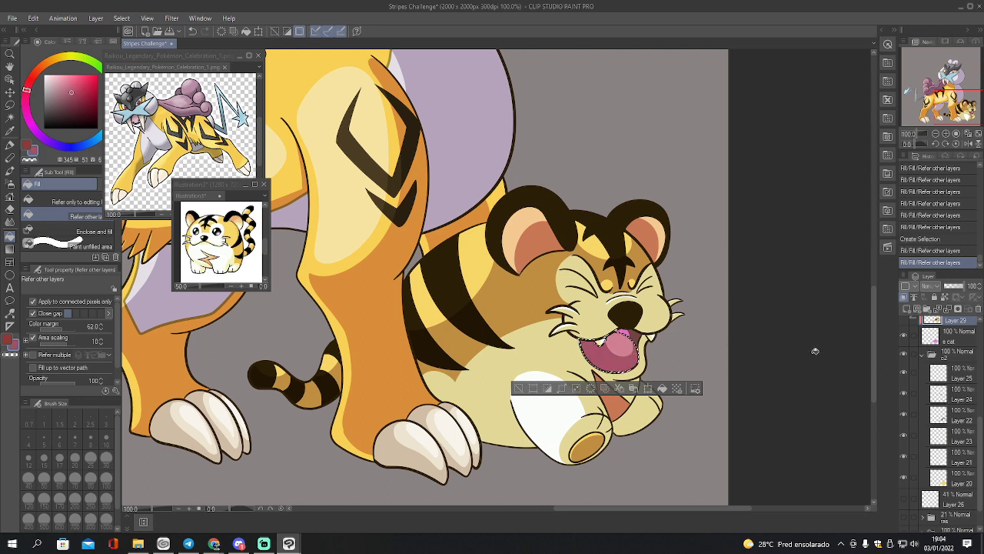
Load Layer 25 as the selection, fill the mouth interior's shading with dark red, hue 359 and saturation 50, and deselect
{"action": "left_click", "coordinate": [936, 377], "text": "ctrl"}
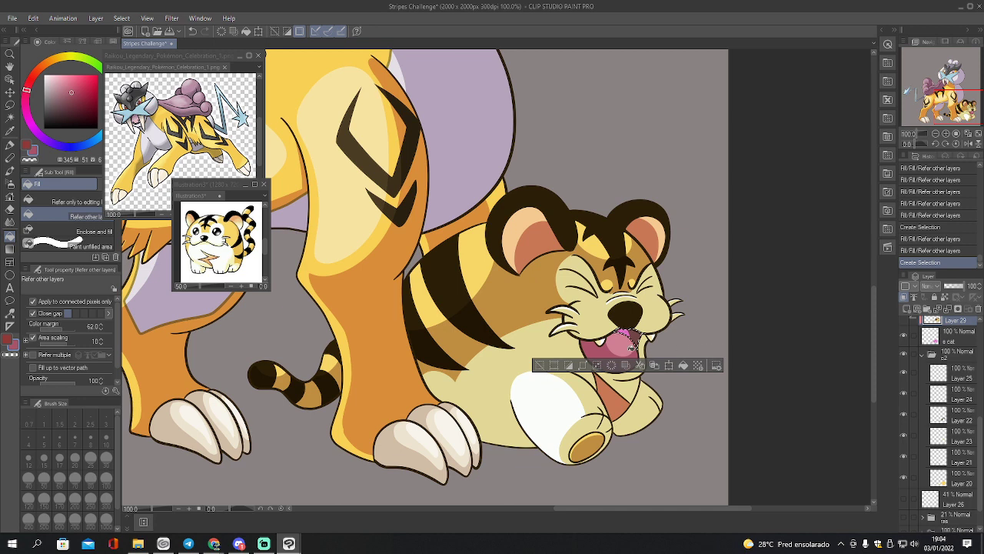
{"action": "key", "text": "i"}
{"action": "left_click", "coordinate": [629, 322]}
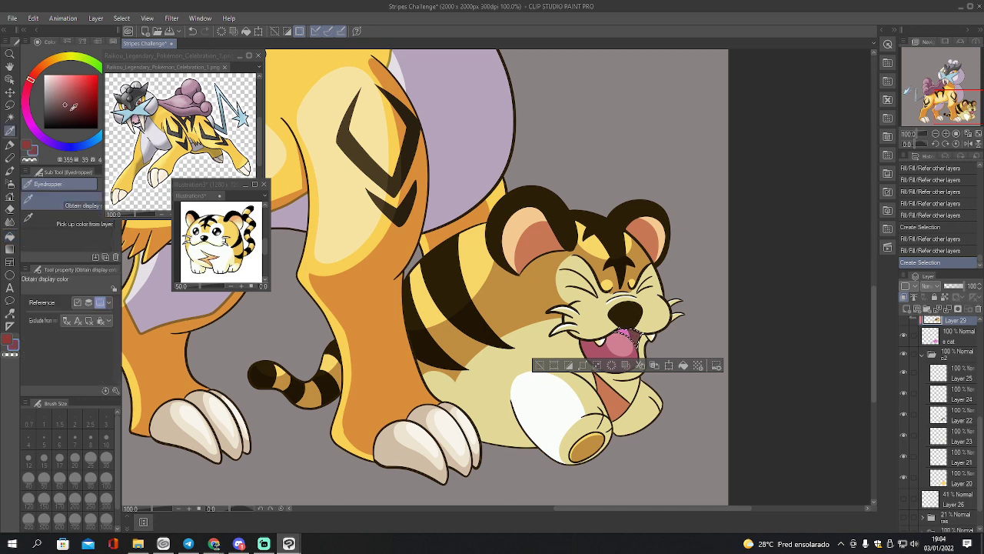
{"action": "left_click", "coordinate": [70, 111]}
{"action": "key", "text": "g"}
{"action": "key", "text": "ctrl+d"}
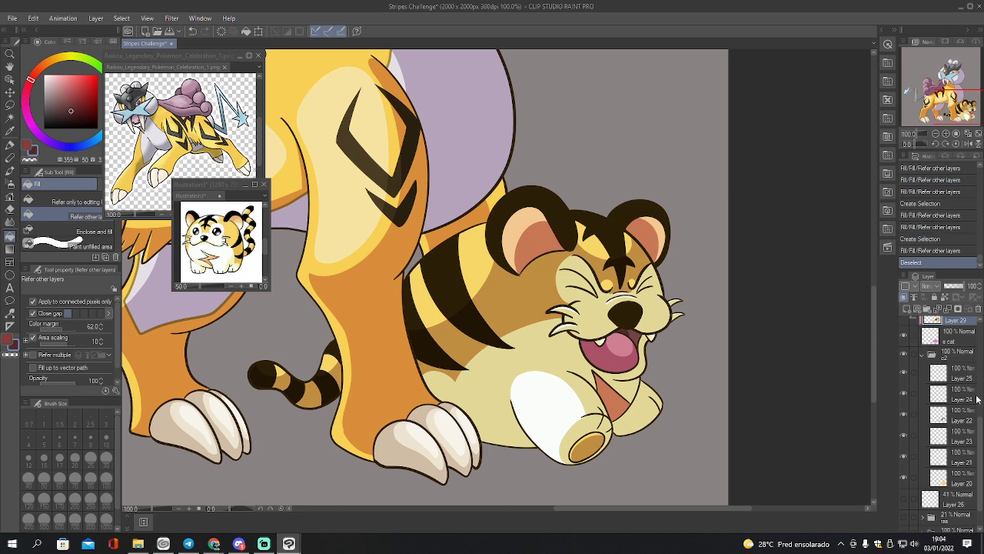
Show the l cat highlight layer and add a new raster layer clipped to it
{"action": "scroll", "coordinate": [945, 396], "scroll_direction": "up", "scroll_amount": 5}
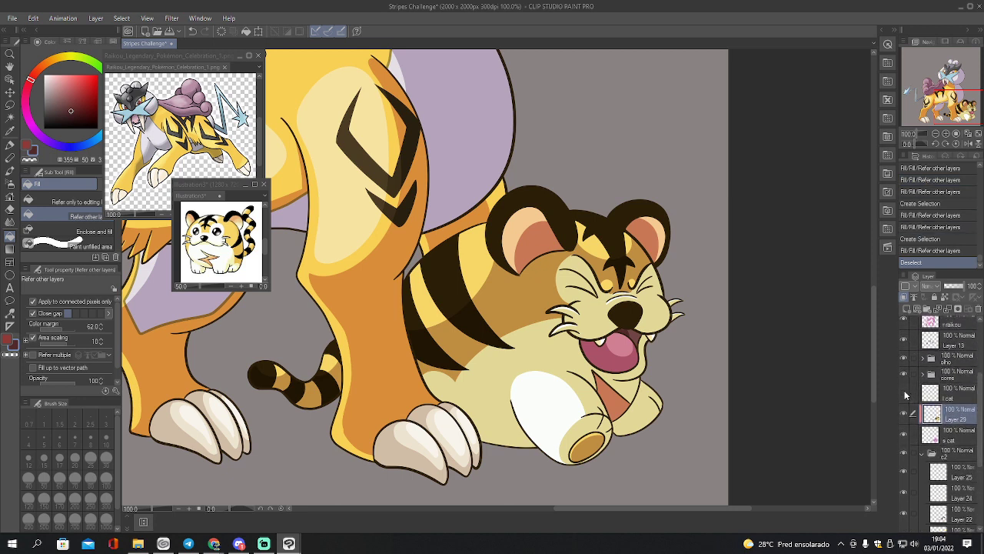
{"action": "left_click", "coordinate": [935, 394]}
{"action": "left_click", "coordinate": [904, 394]}
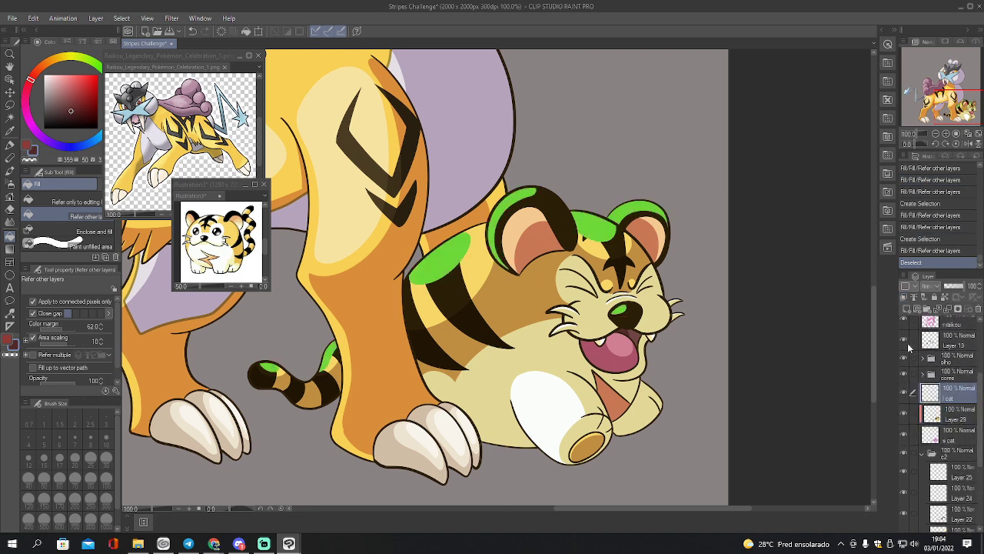
{"action": "left_click", "coordinate": [906, 309]}
{"action": "left_click", "coordinate": [905, 296]}
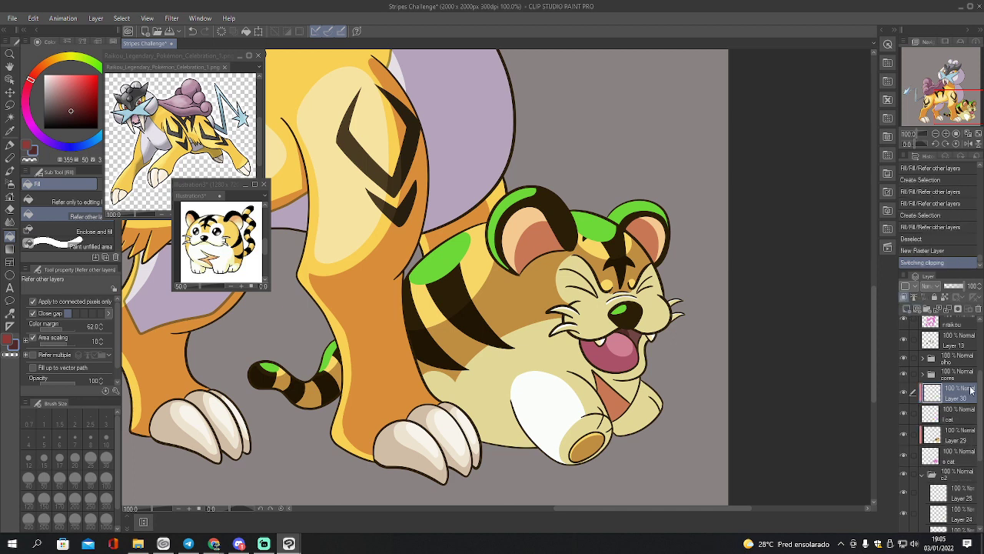
{"action": "left_click_drag", "start_coordinate": [981, 393], "coordinate": [979, 436]}
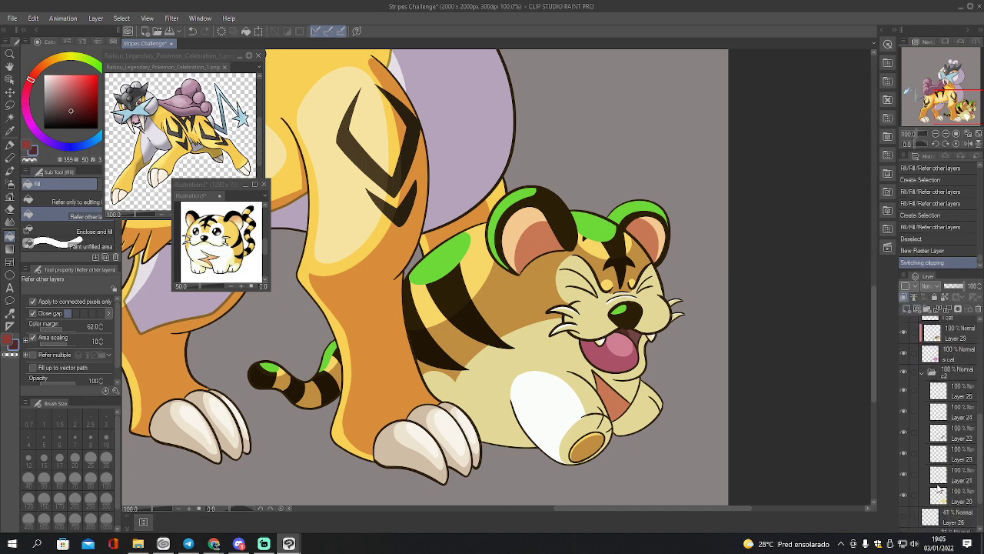
Load Layer 20 as the selection and fill the cub's body, head and tail highlights with pale peach, hue 35 and saturation 29
{"action": "left_click", "coordinate": [938, 495], "text": "ctrl"}
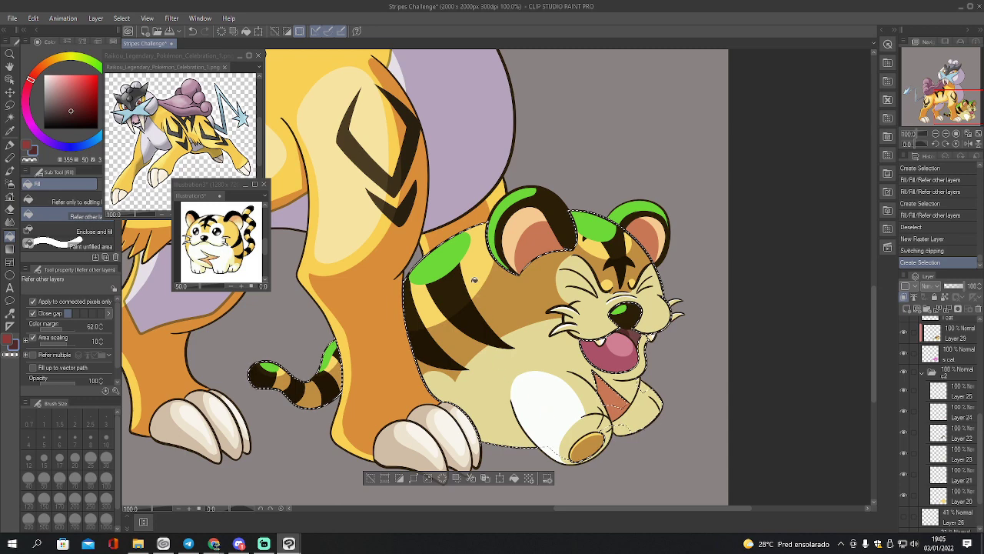
{"action": "key", "text": "i"}
{"action": "left_click", "coordinate": [469, 264]}
{"action": "left_click", "coordinate": [59, 77]}
{"action": "left_click_drag", "start_coordinate": [60, 58], "coordinate": [52, 61]}
{"action": "key", "text": "g"}
{"action": "left_click_drag", "start_coordinate": [441, 263], "coordinate": [595, 225]}
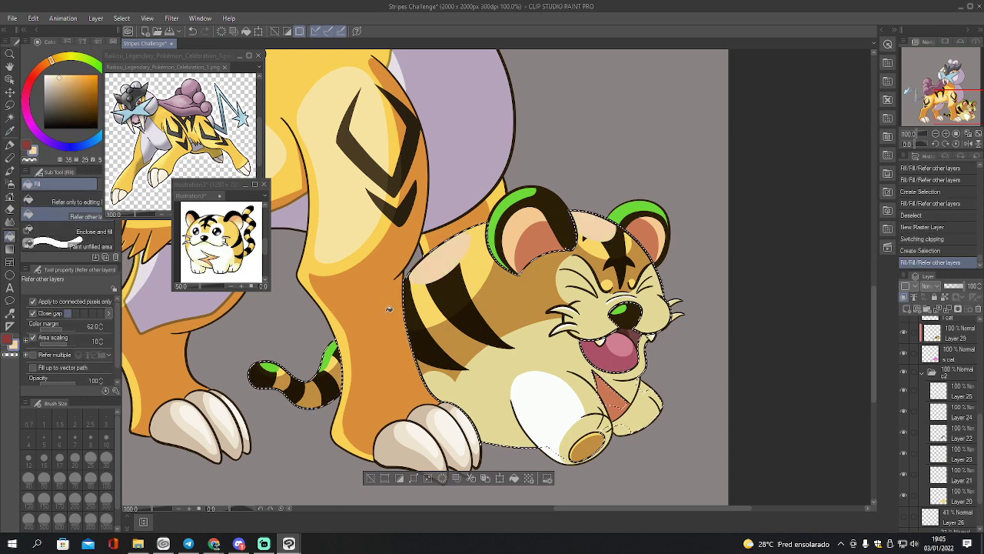
{"action": "left_click_drag", "start_coordinate": [270, 367], "coordinate": [331, 365]}
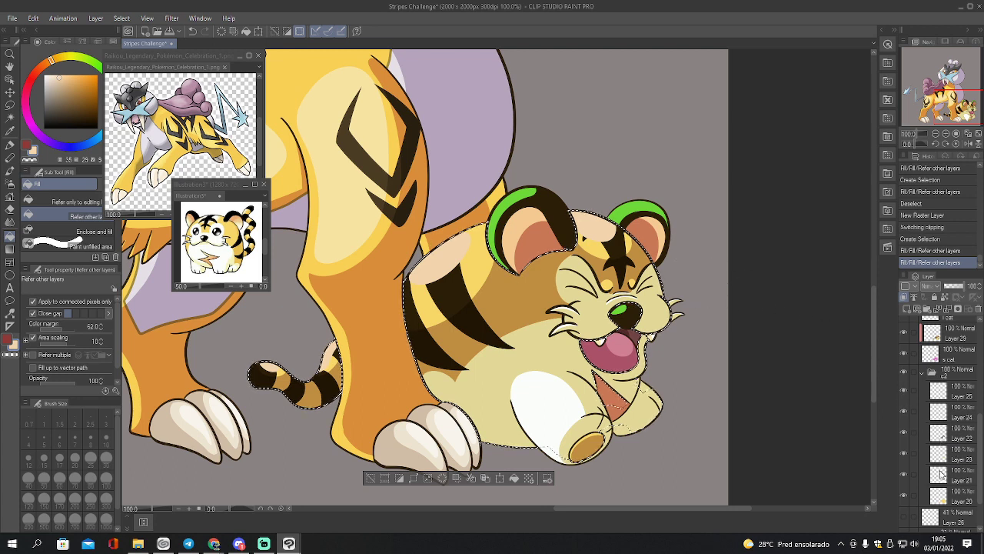
Load Layer 22 as the selection and fill the nose and outer ear highlights with lighter brown, hue 38 and saturation 52
{"action": "left_click", "coordinate": [940, 475], "text": "ctrl"}
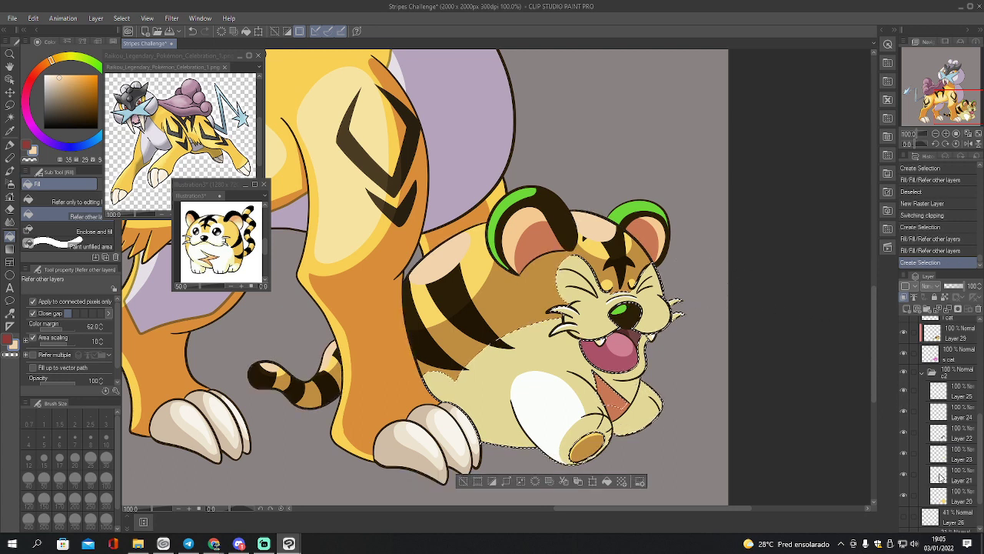
{"action": "left_click", "coordinate": [938, 455], "text": "ctrl"}
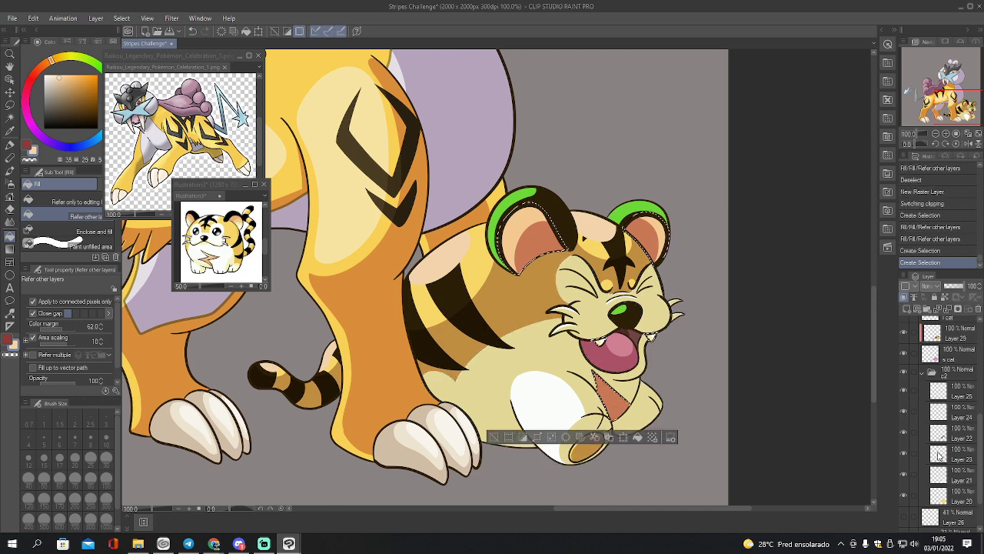
{"action": "left_click", "coordinate": [939, 436], "text": "ctrl"}
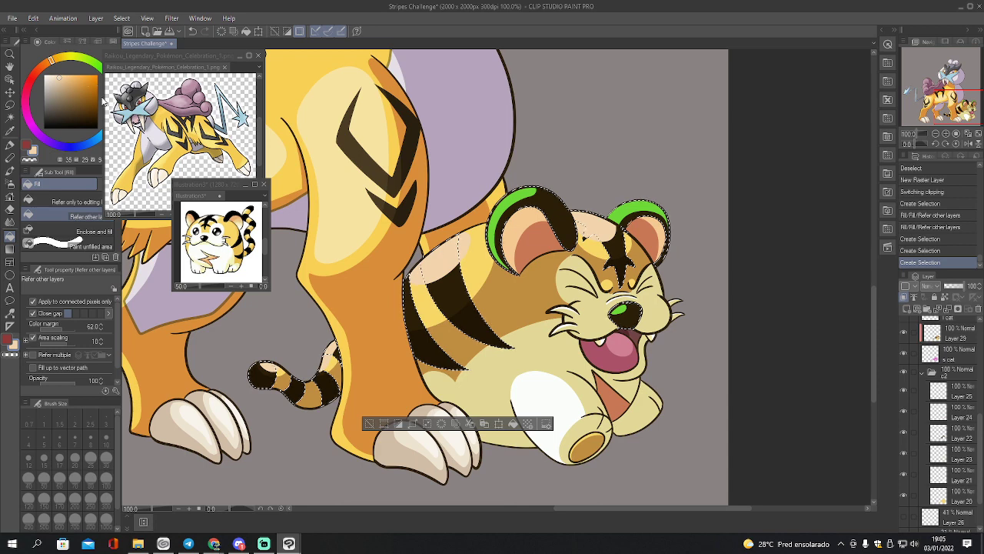
{"action": "left_click", "coordinate": [566, 219], "text": "alt"}
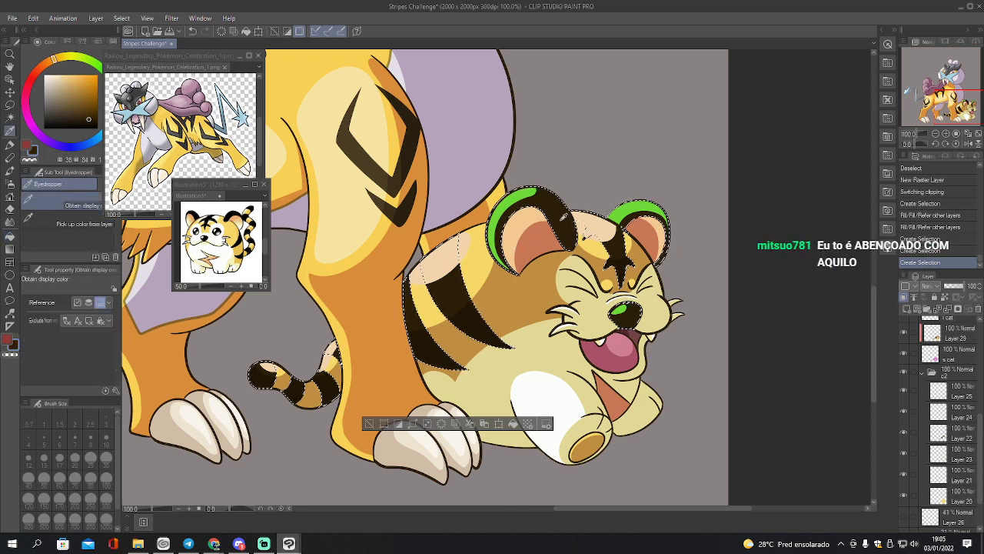
{"action": "left_click_drag", "start_coordinate": [78, 115], "coordinate": [73, 113]}
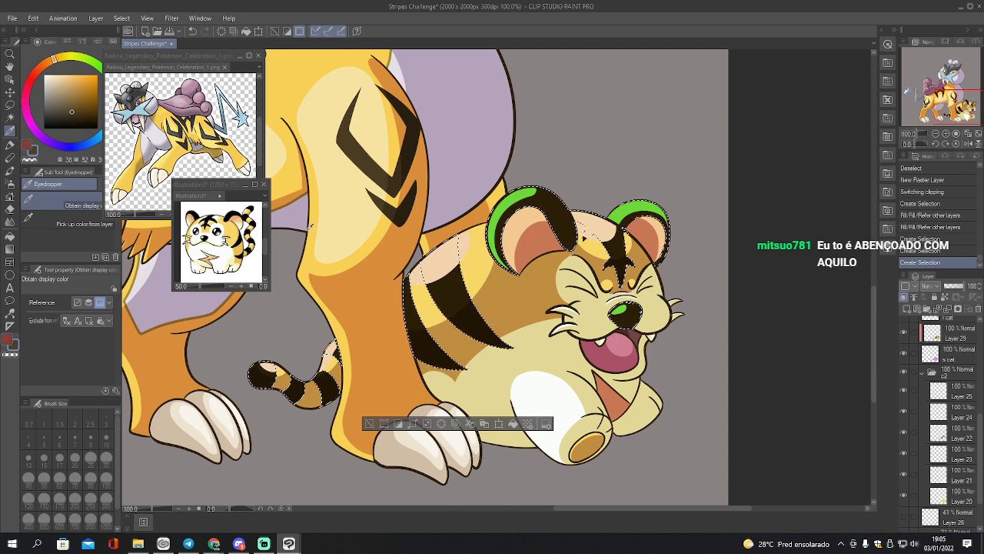
{"action": "key", "text": "x"}
{"action": "left_click_drag", "start_coordinate": [66, 108], "coordinate": [53, 82]}
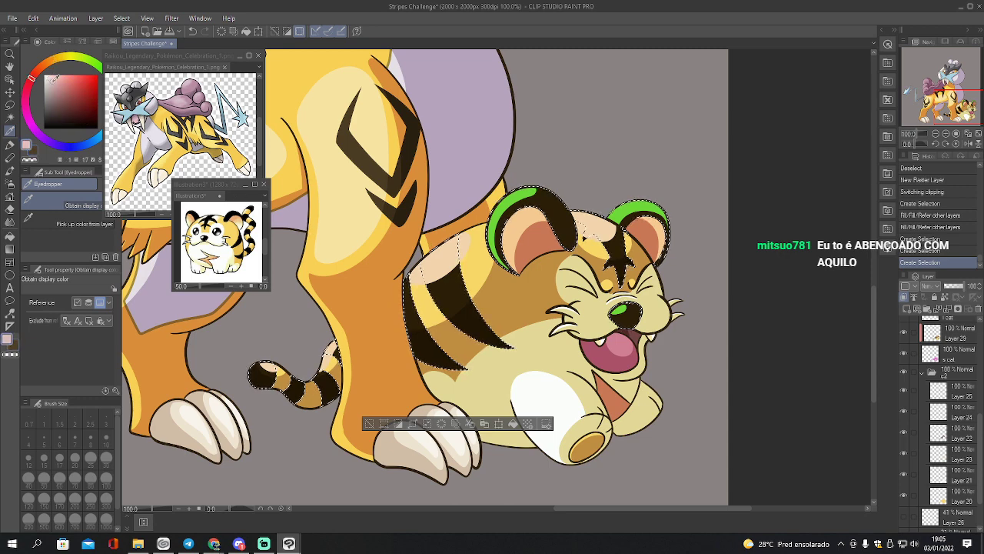
{"action": "left_click", "coordinate": [54, 60]}
{"action": "key", "text": "g"}
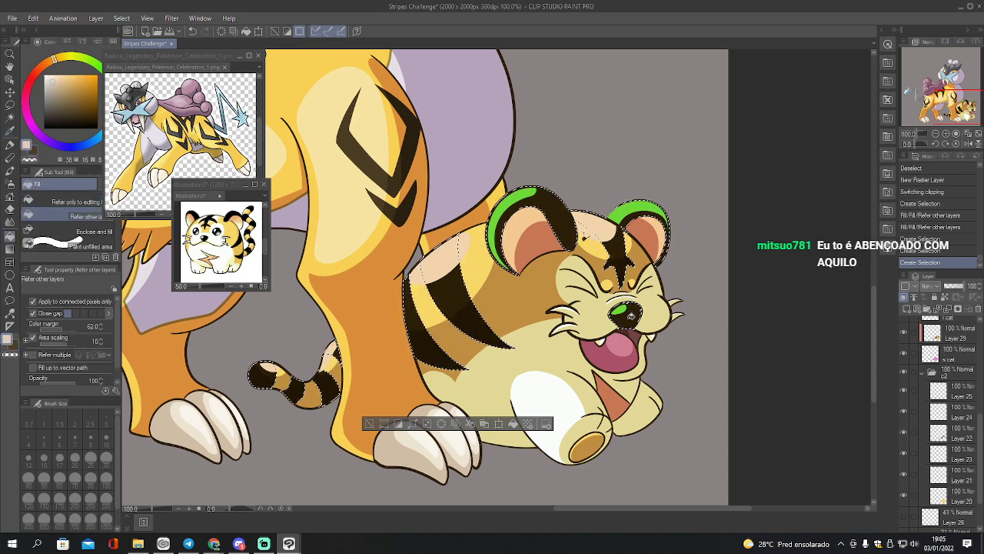
{"action": "left_click", "coordinate": [630, 316]}
{"action": "left_click", "coordinate": [497, 230]}
{"action": "left_click", "coordinate": [642, 206]}
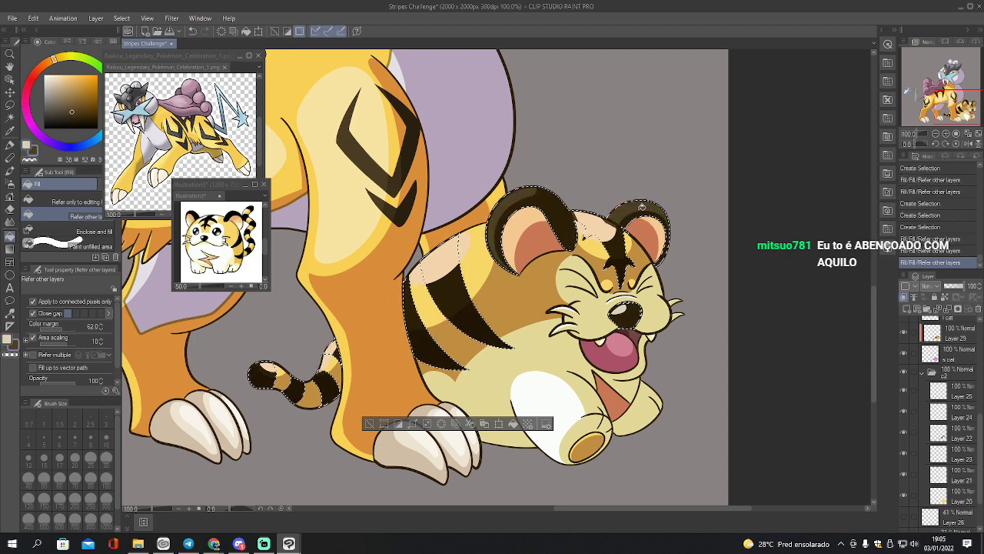
Fill the highlighted parts of the forehead, back and tail stripes with the same lighter brown, and deselect
{"action": "left_click", "coordinate": [608, 229]}
{"action": "left_click", "coordinate": [444, 269]}
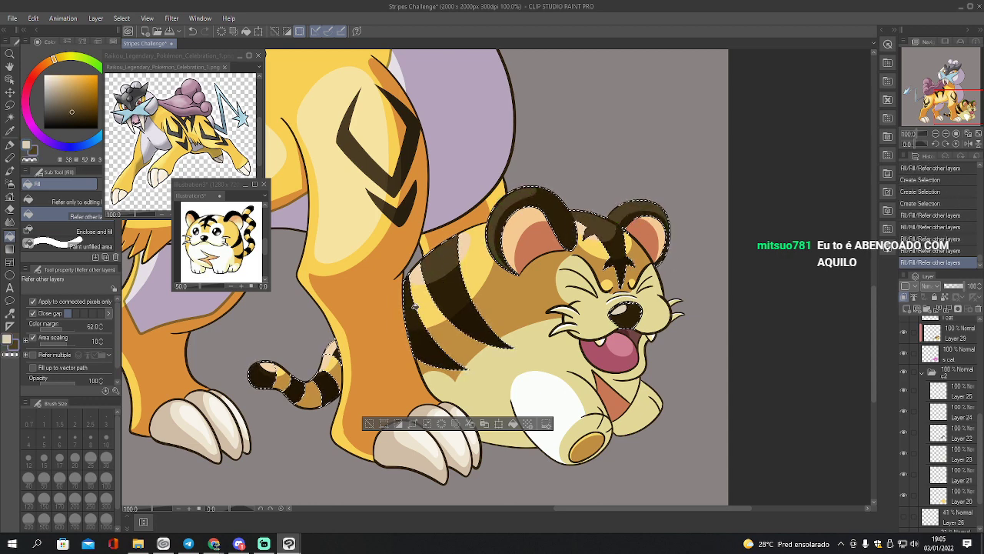
{"action": "left_click", "coordinate": [410, 311]}
{"action": "left_click", "coordinate": [339, 351]}
{"action": "left_click", "coordinate": [269, 369]}
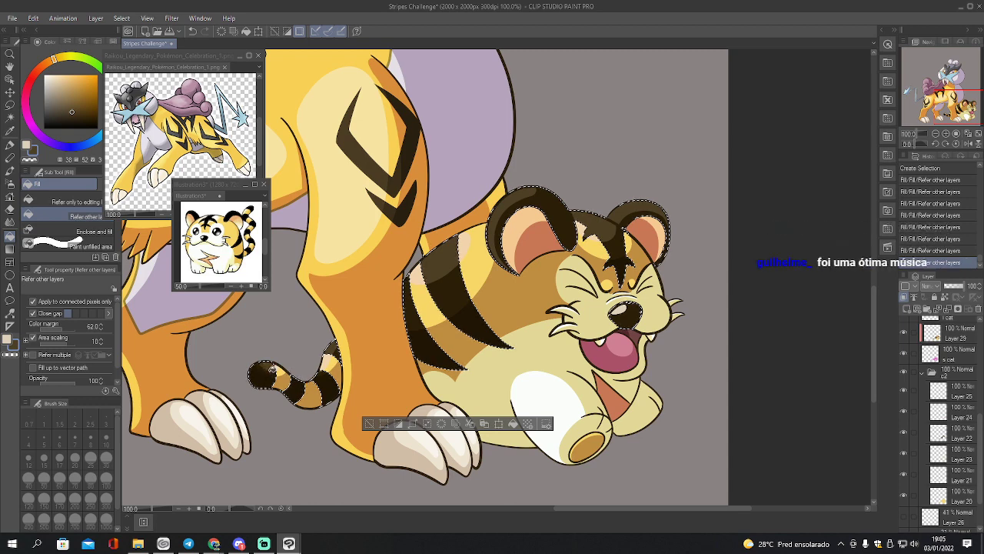
{"action": "left_click", "coordinate": [306, 381]}
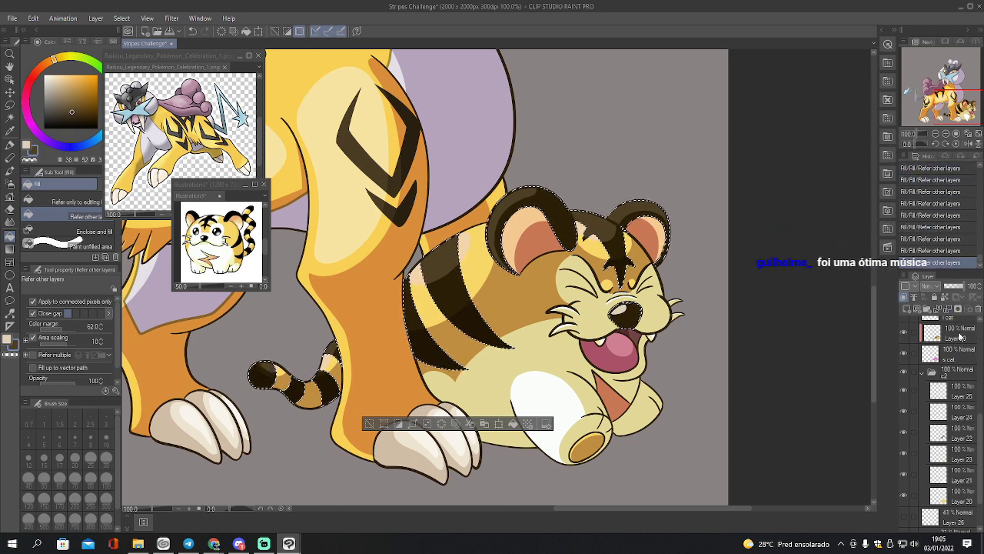
{"action": "key", "text": "ctrl+d"}
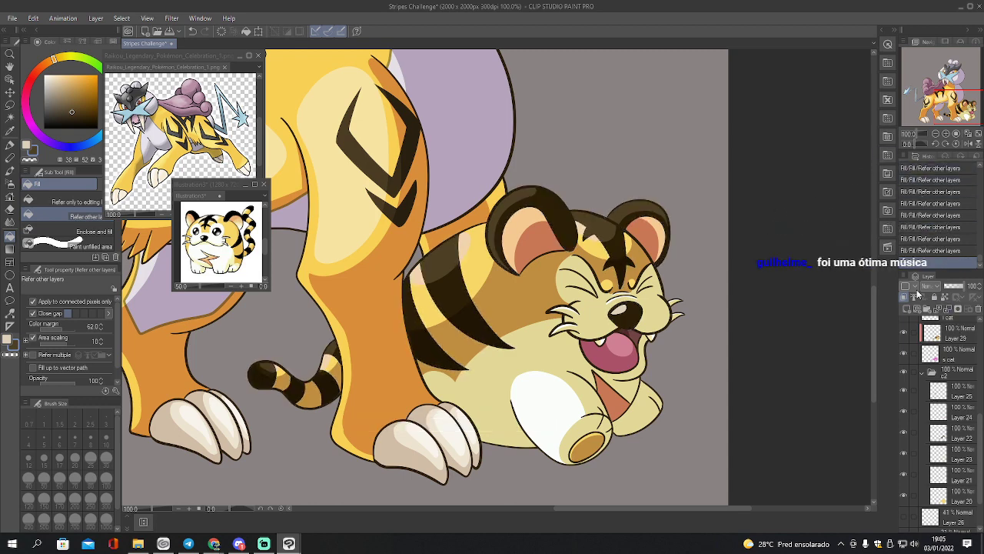
Load Layer 20 as the selection again and make the clipped Layer 30 the active layer
{"action": "left_click", "coordinate": [935, 134]}
{"action": "left_click", "coordinate": [936, 134]}
{"action": "left_click", "coordinate": [936, 135]}
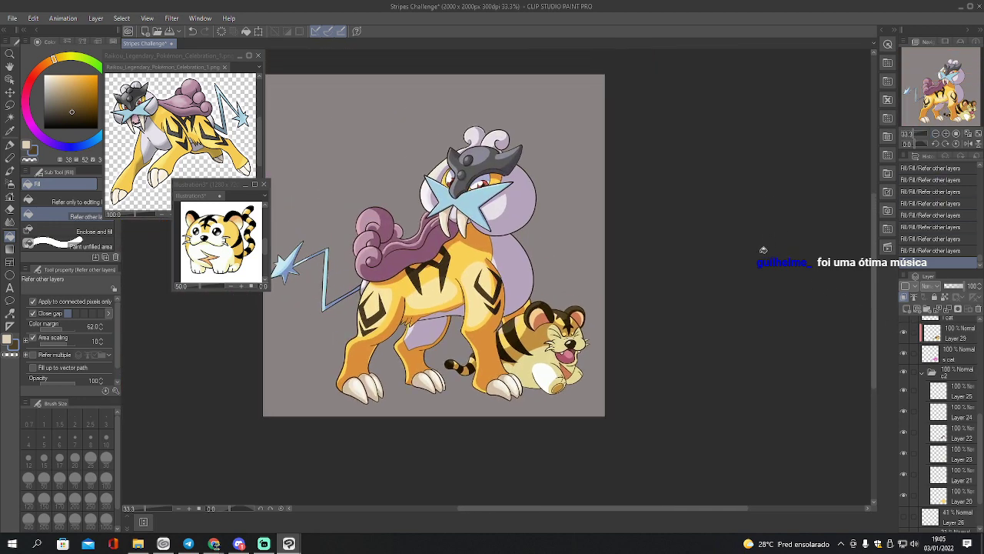
{"action": "scroll", "coordinate": [969, 430], "scroll_direction": "down", "scroll_amount": 2}
{"action": "left_click", "coordinate": [940, 446], "text": "ctrl"}
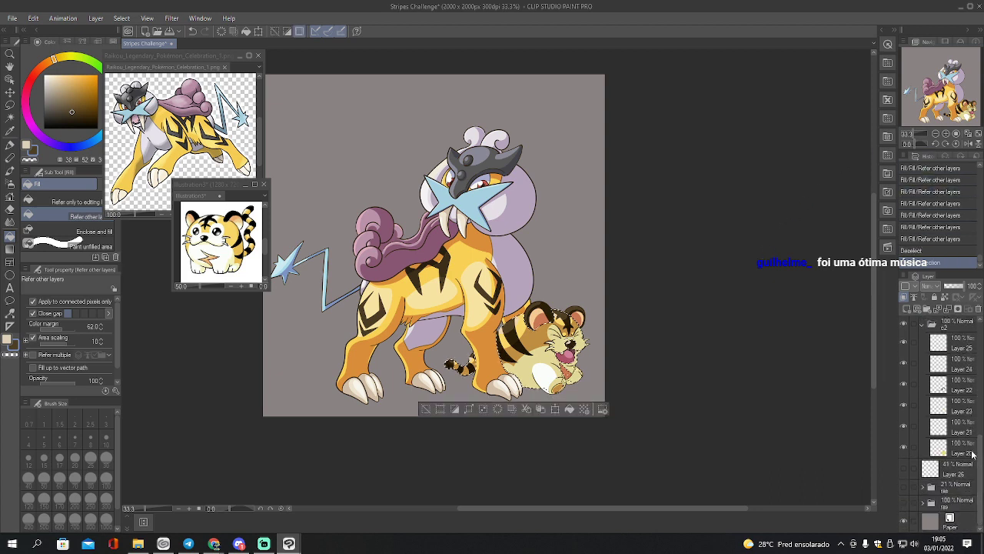
{"action": "left_click", "coordinate": [974, 453]}
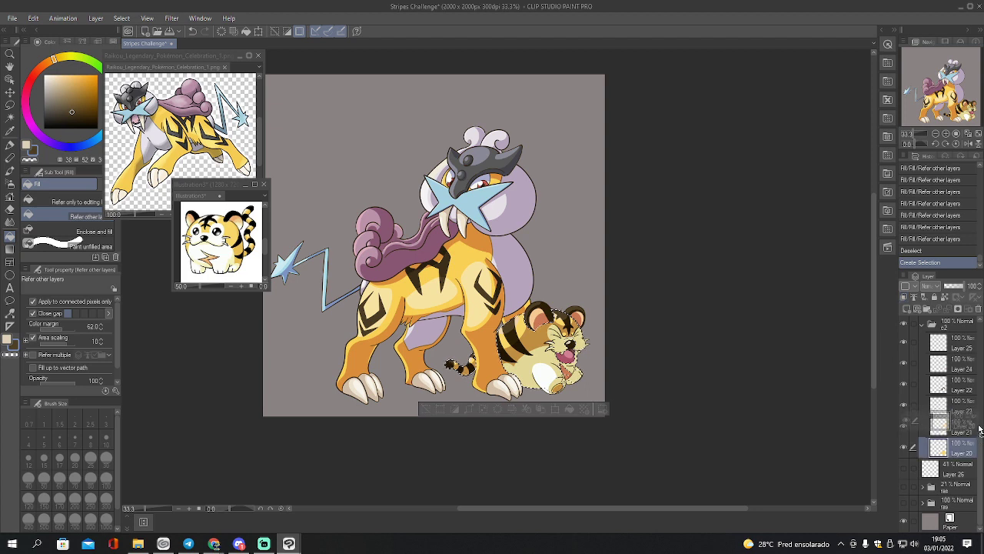
{"action": "scroll", "coordinate": [969, 431], "scroll_direction": "up", "scroll_amount": 5}
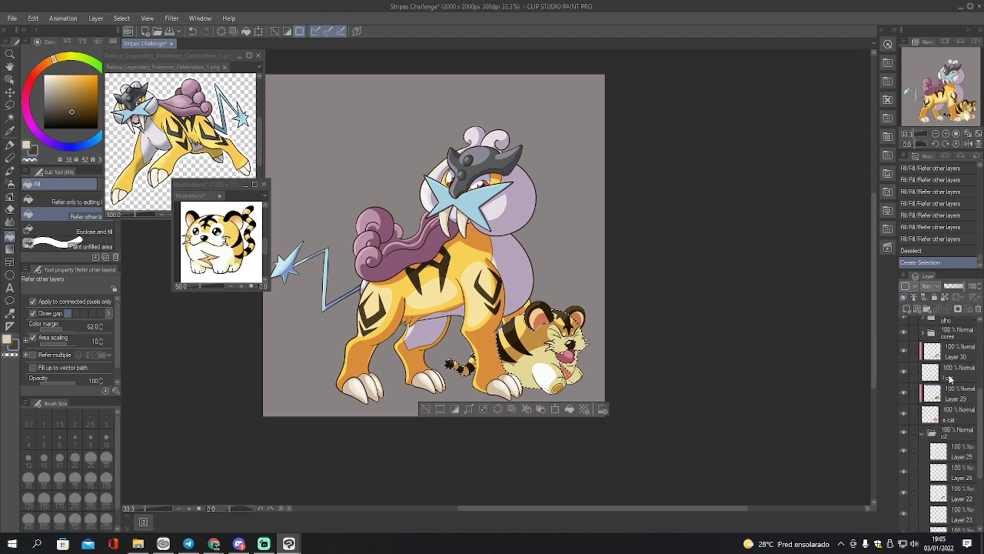
{"action": "left_click", "coordinate": [961, 358]}
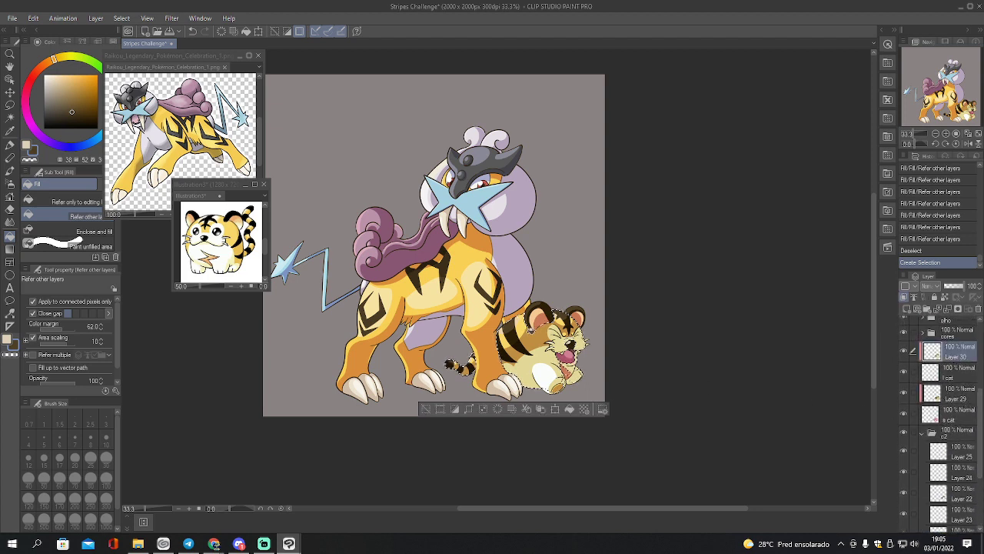
Derive a pale cream from the cub's yellow, hue 47 and saturation 24, and fill the back and forehead highlights with it
{"action": "key", "text": "i"}
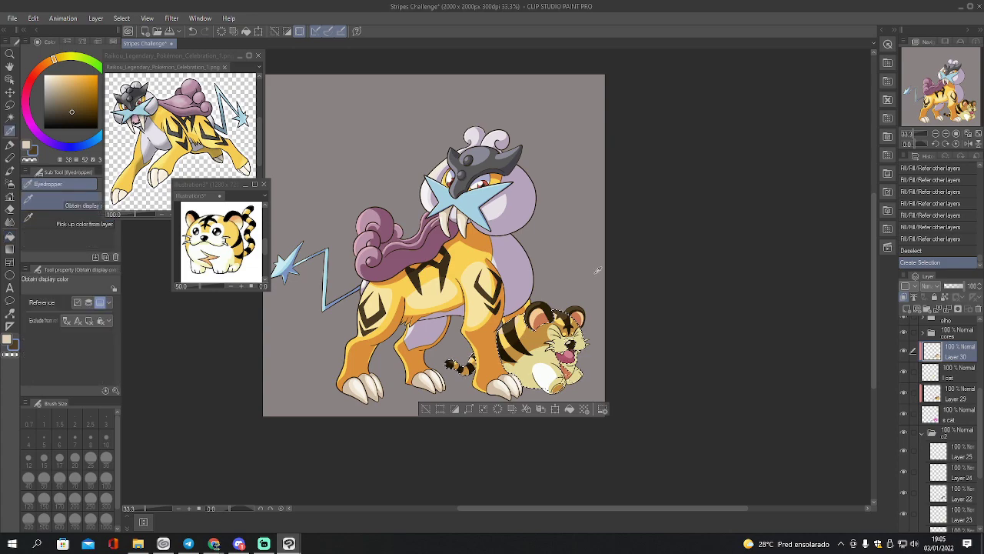
{"action": "left_click", "coordinate": [956, 134]}
{"action": "left_click", "coordinate": [947, 134]}
{"action": "left_click_drag", "start_coordinate": [950, 114], "coordinate": [956, 107]}
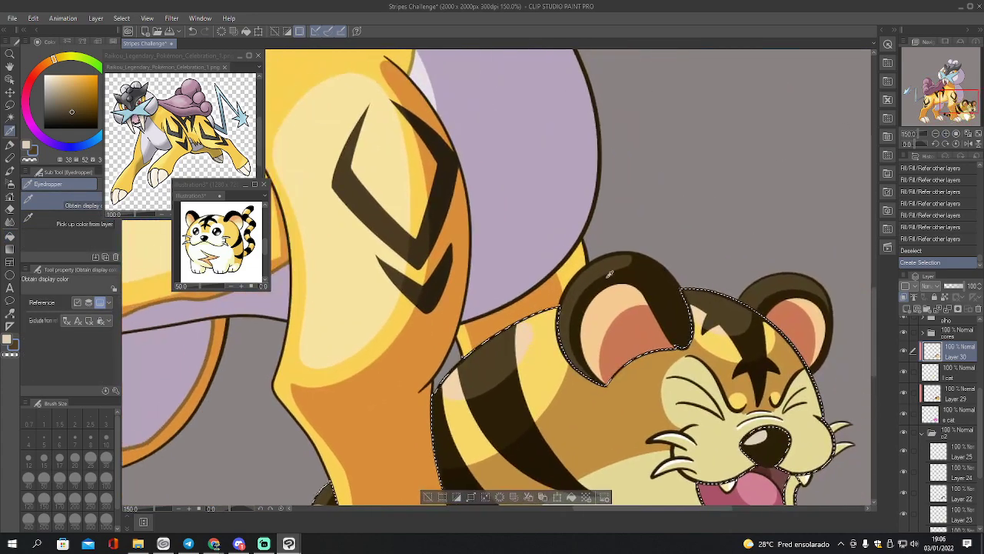
{"action": "left_click", "coordinate": [540, 341]}
{"action": "key", "text": "x"}
{"action": "left_click", "coordinate": [504, 357]}
{"action": "key", "text": "x"}
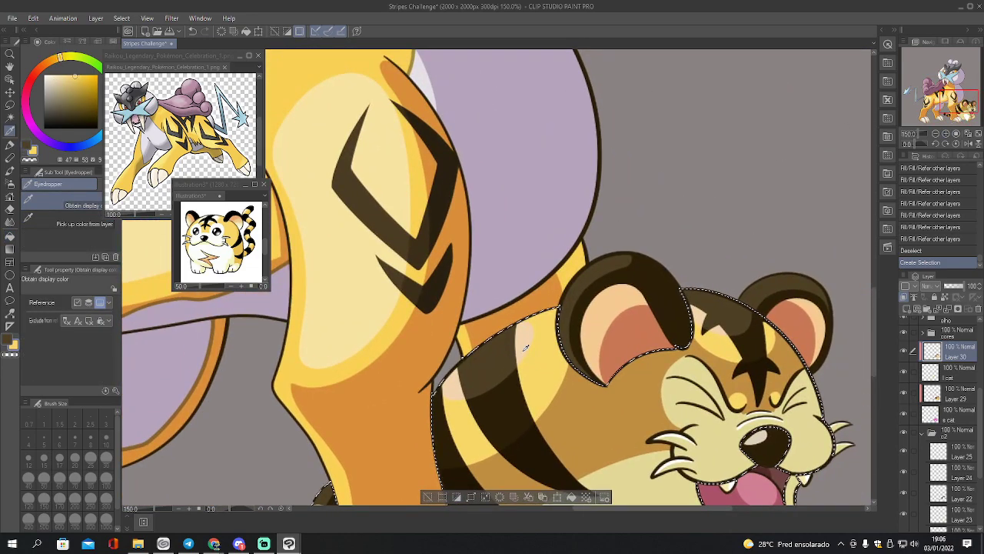
{"action": "left_click", "coordinate": [56, 77]}
{"action": "key", "text": "g"}
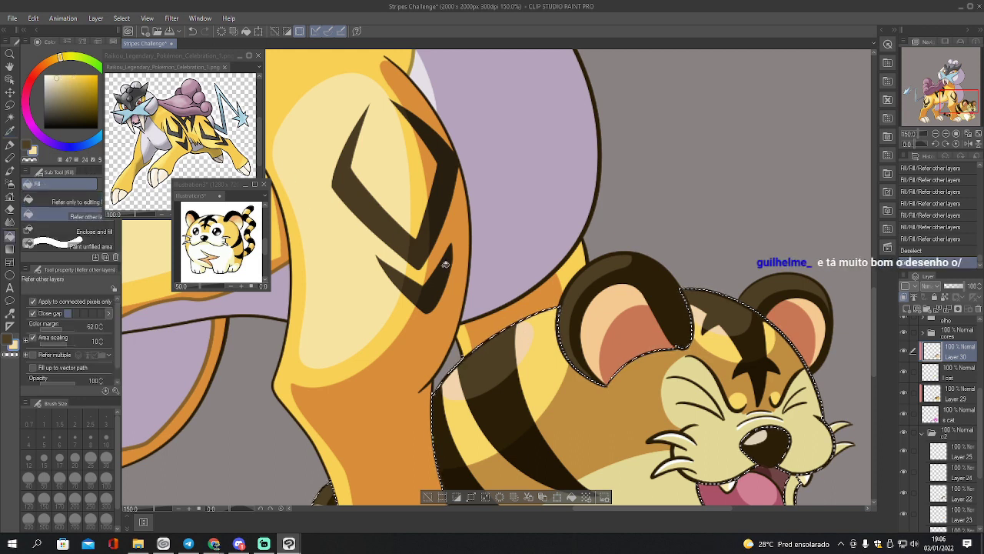
{"action": "left_click", "coordinate": [528, 345]}
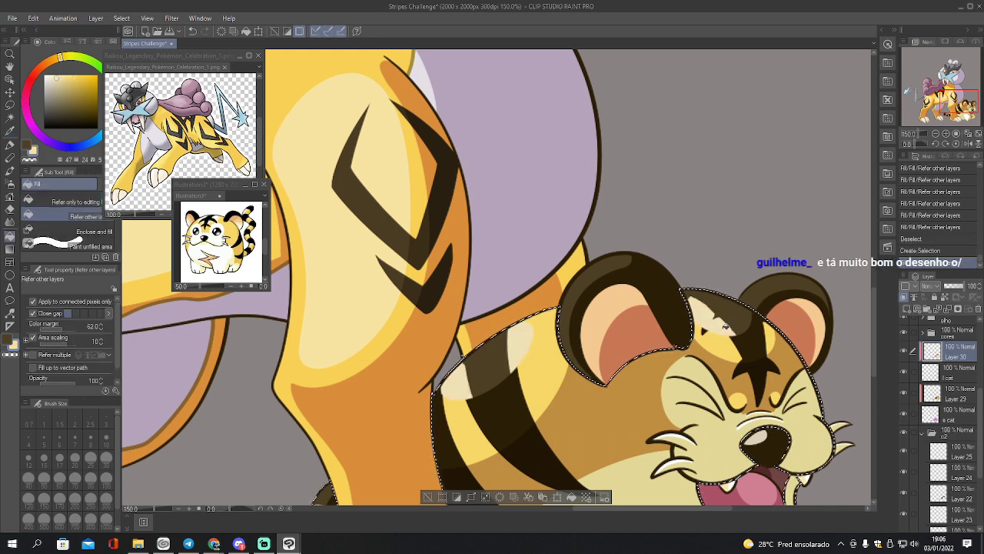
{"action": "left_click", "coordinate": [730, 309]}
{"action": "left_click", "coordinate": [741, 303]}
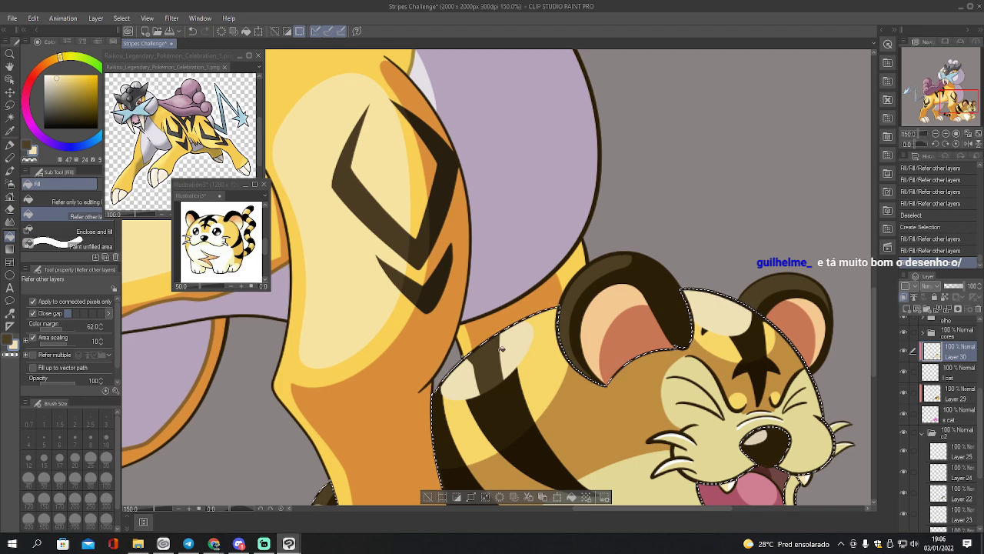
{"action": "left_click", "coordinate": [519, 343]}
Fill the highlights on the cub's tail with the same pale cream
{"action": "left_click", "coordinate": [942, 86]}
{"action": "left_click_drag", "start_coordinate": [943, 85], "coordinate": [957, 110]}
{"action": "left_click", "coordinate": [369, 353]}
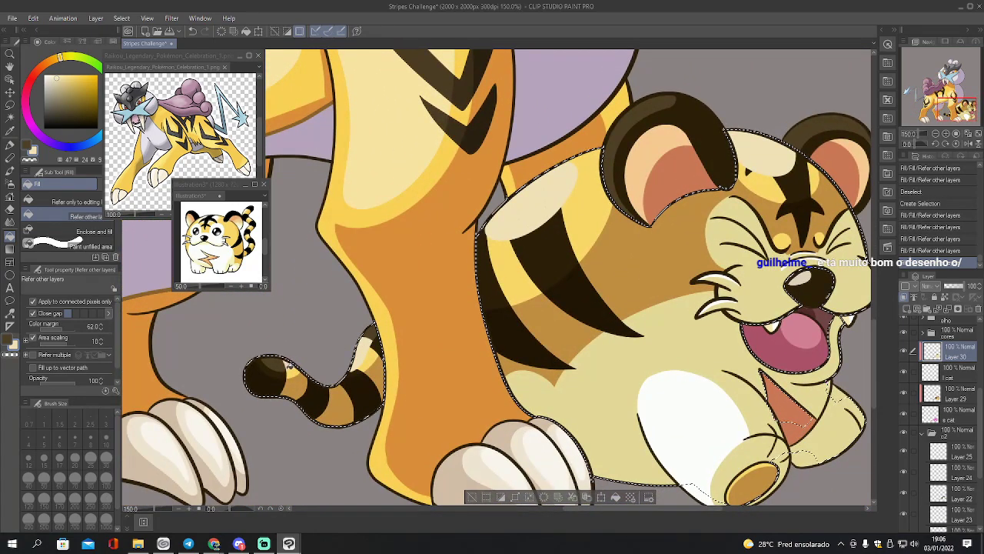
{"action": "left_click", "coordinate": [274, 365]}
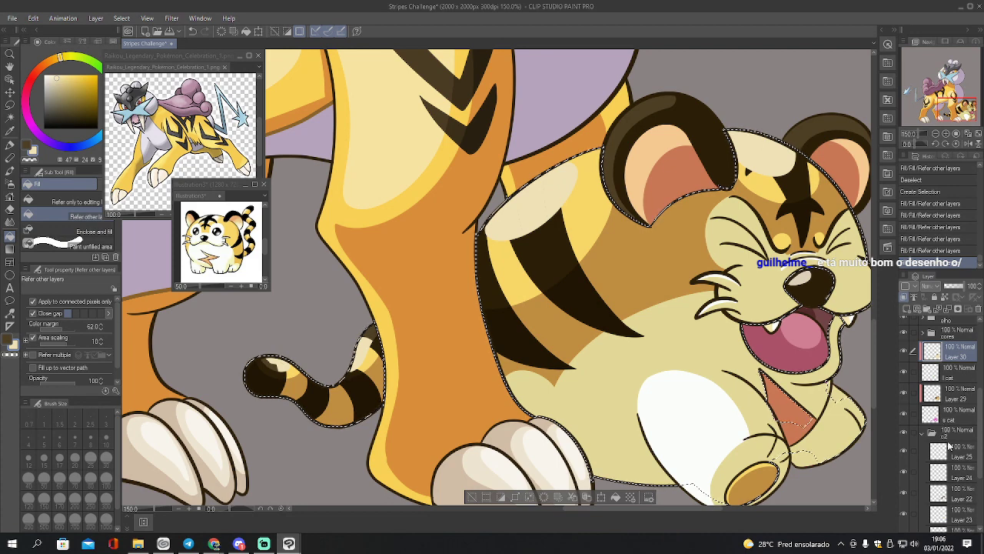
Load Layer 22 as the selection, fill the tail, back and forehead stripe highlights with the ears' lighter brown, and deselect
{"action": "left_click", "coordinate": [938, 492], "text": "ctrl"}
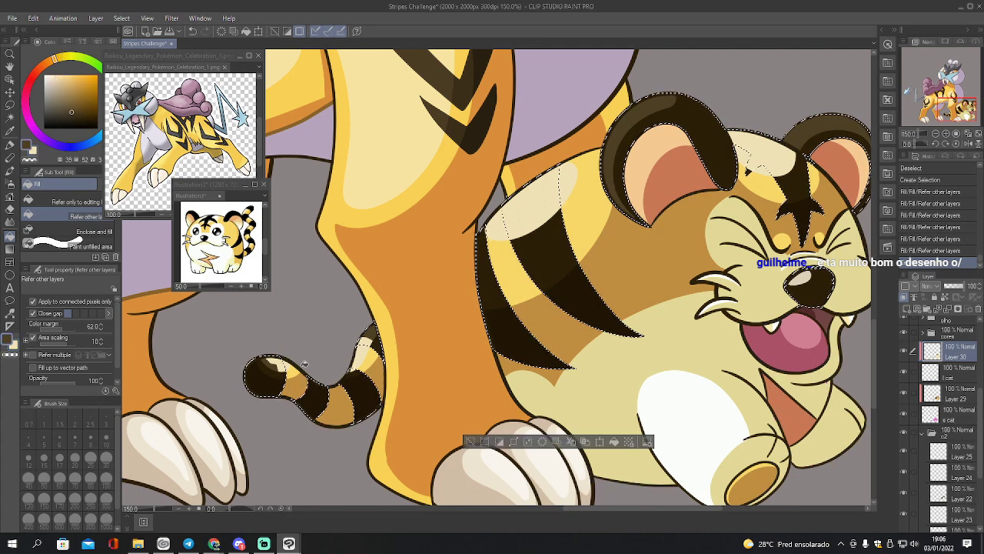
{"action": "left_click", "coordinate": [367, 345]}
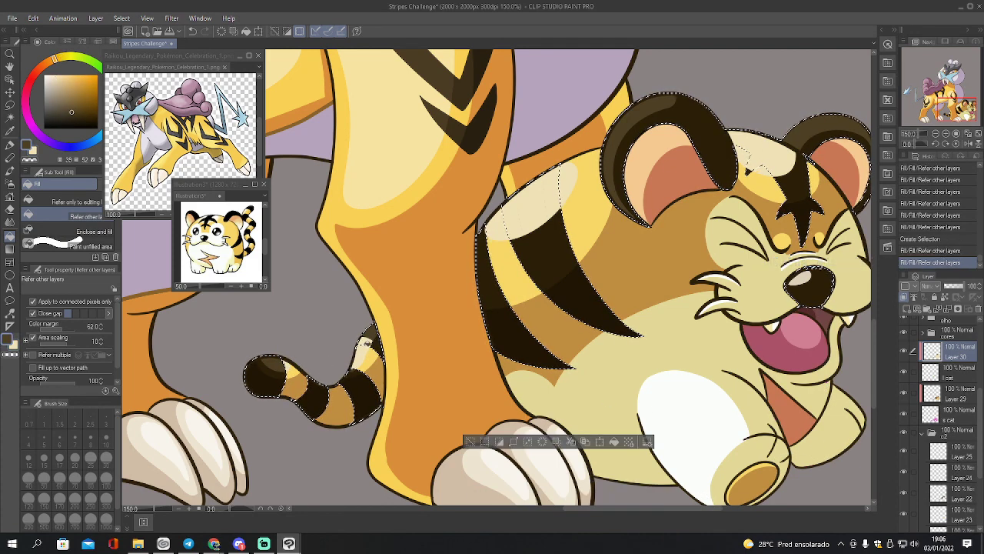
{"action": "left_click", "coordinate": [361, 355]}
{"action": "left_click", "coordinate": [365, 340]}
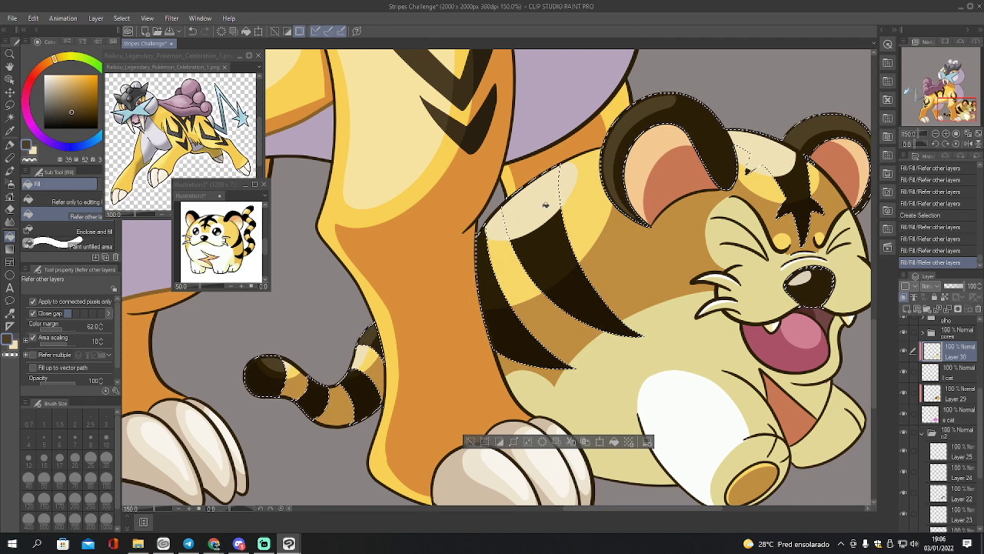
{"action": "left_click", "coordinate": [491, 221]}
{"action": "left_click", "coordinate": [487, 229]}
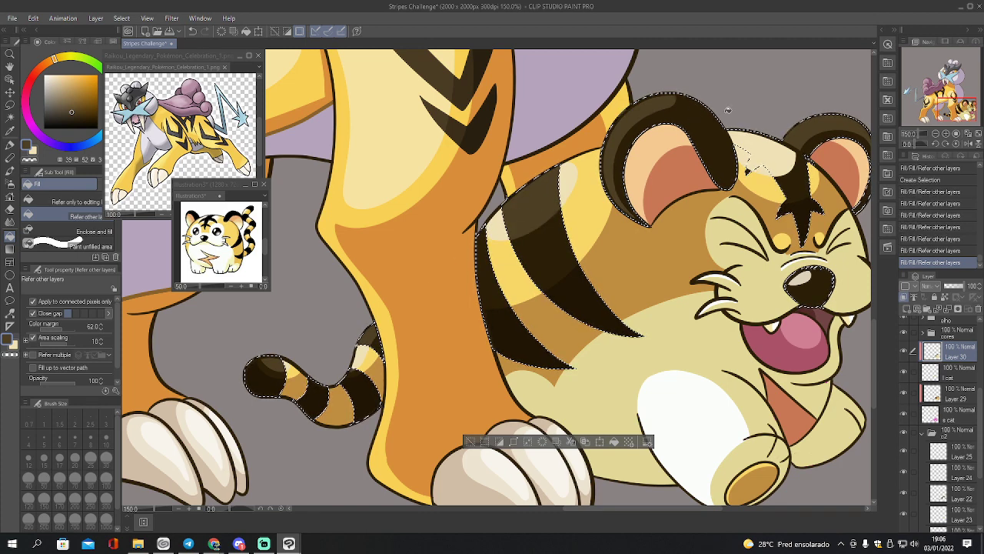
{"action": "left_click", "coordinate": [771, 153]}
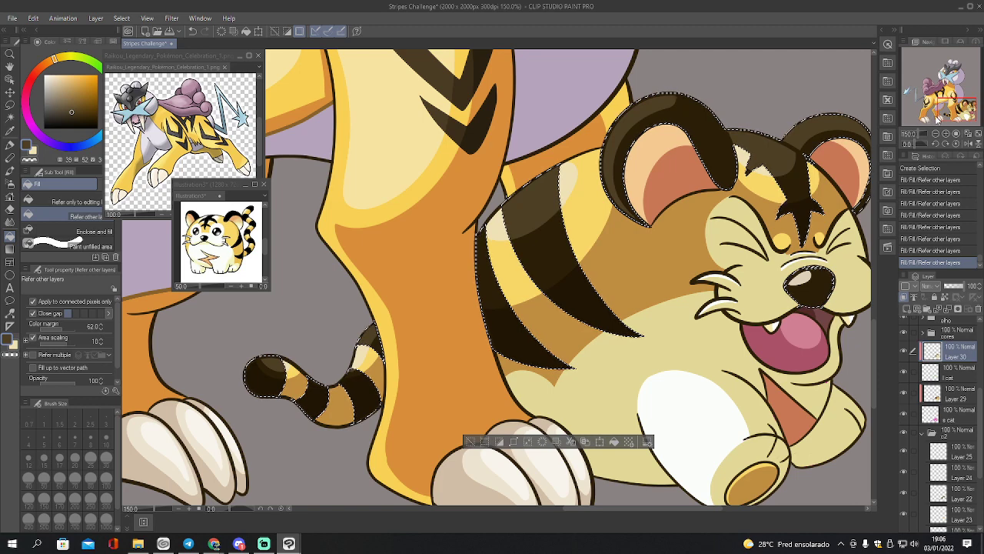
{"action": "key", "text": "ctrl+d"}
Save the Stripes Challenge illustration
{"action": "left_click", "coordinate": [936, 134]}
{"action": "left_click", "coordinate": [936, 135]}
{"action": "left_click", "coordinate": [937, 134]}
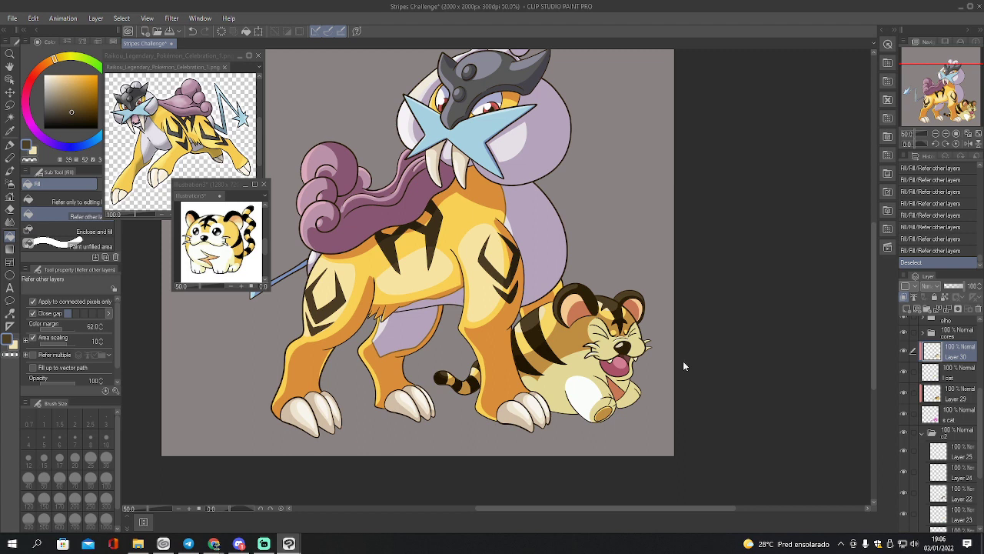
{"action": "key", "text": "ctrl+s"}
{"action": "scroll", "coordinate": [933, 347], "scroll_direction": "up", "scroll_amount": 2}
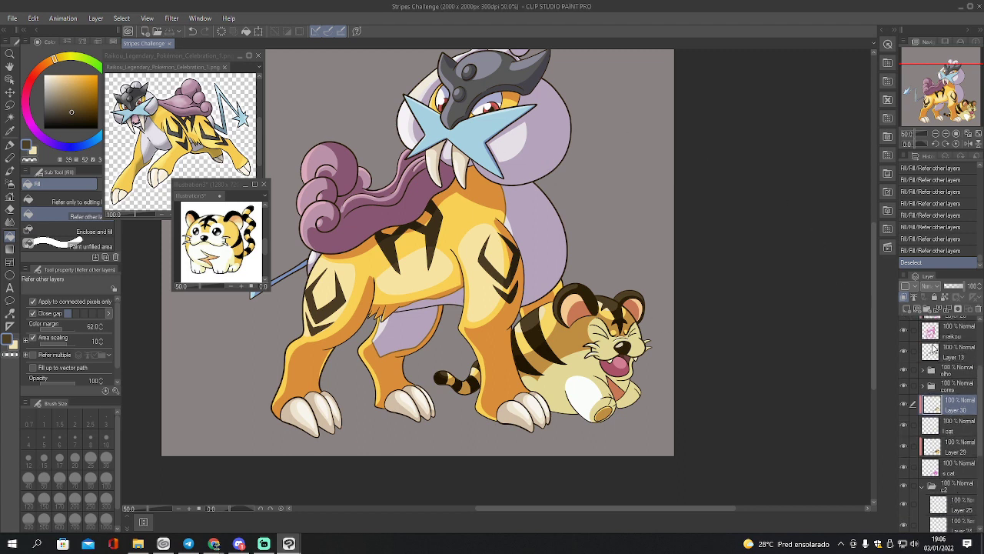
Collapse the c2 layer folder and hide the Paper layer to give the illustration a transparent background
{"action": "scroll", "coordinate": [931, 369], "scroll_direction": "up", "scroll_amount": 1}
{"action": "left_click", "coordinate": [921, 415]}
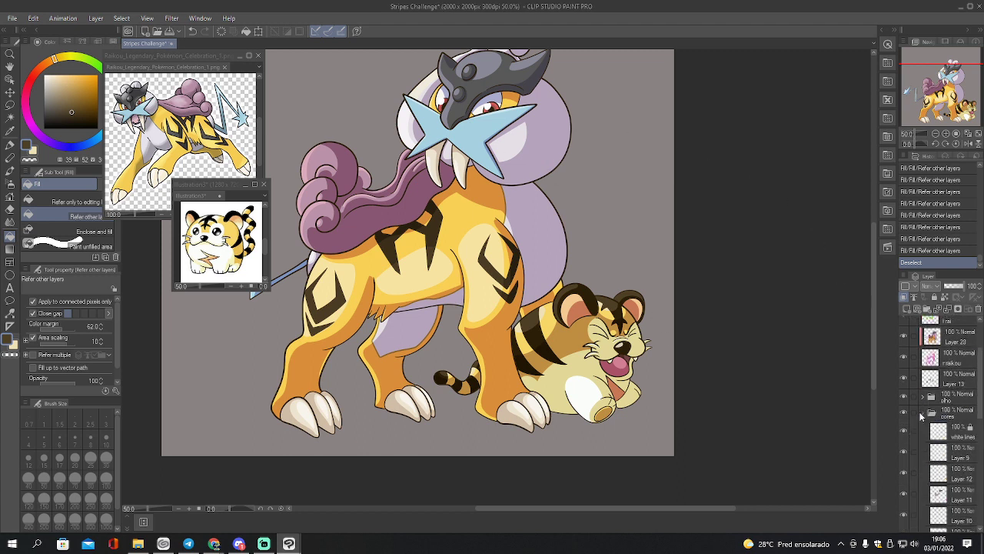
{"action": "left_click", "coordinate": [922, 414]}
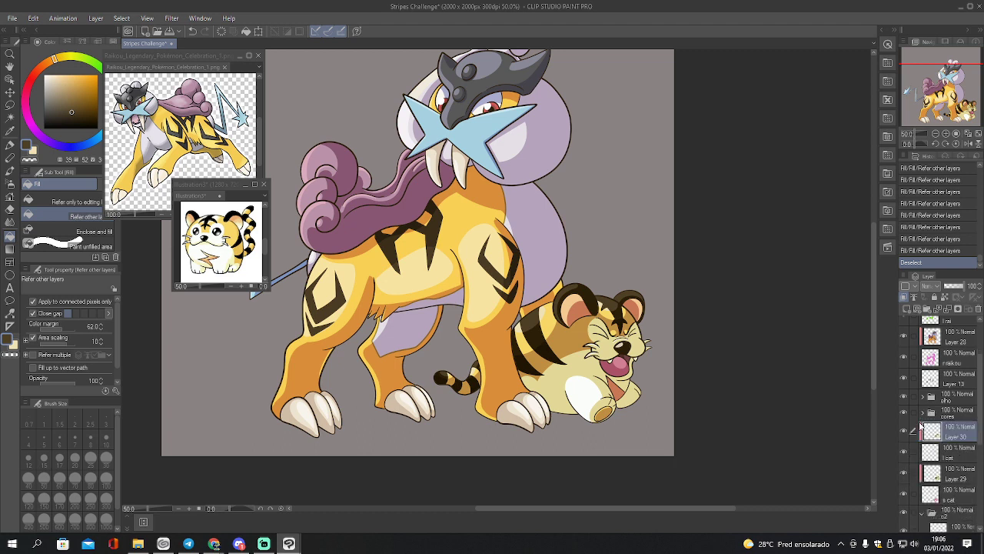
{"action": "scroll", "coordinate": [913, 469], "scroll_direction": "down", "scroll_amount": 4}
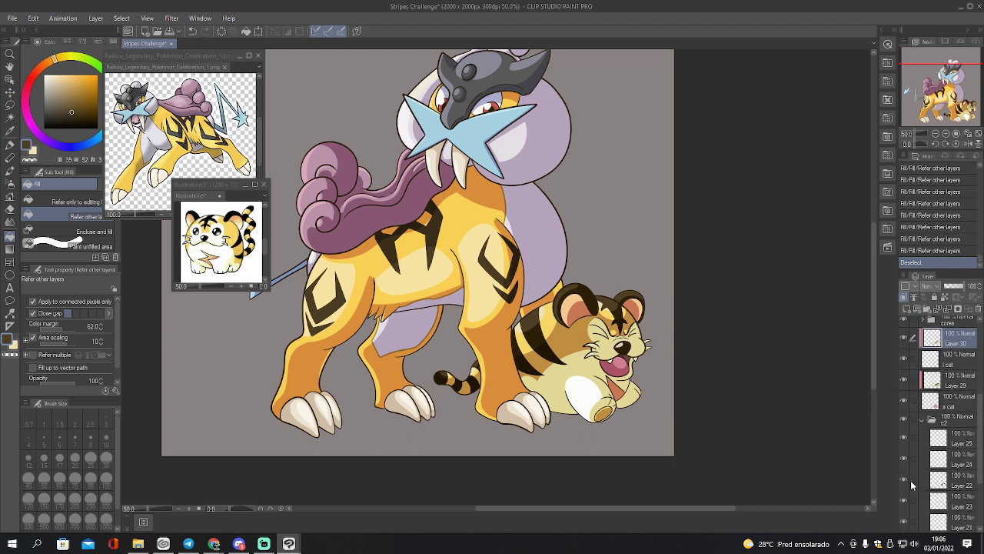
{"action": "left_click", "coordinate": [925, 415]}
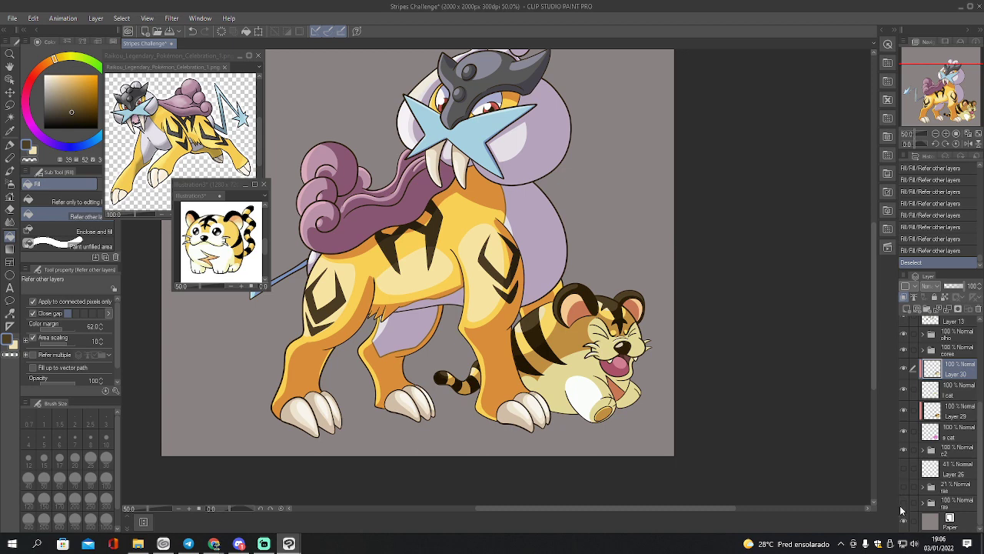
{"action": "left_click", "coordinate": [911, 521]}
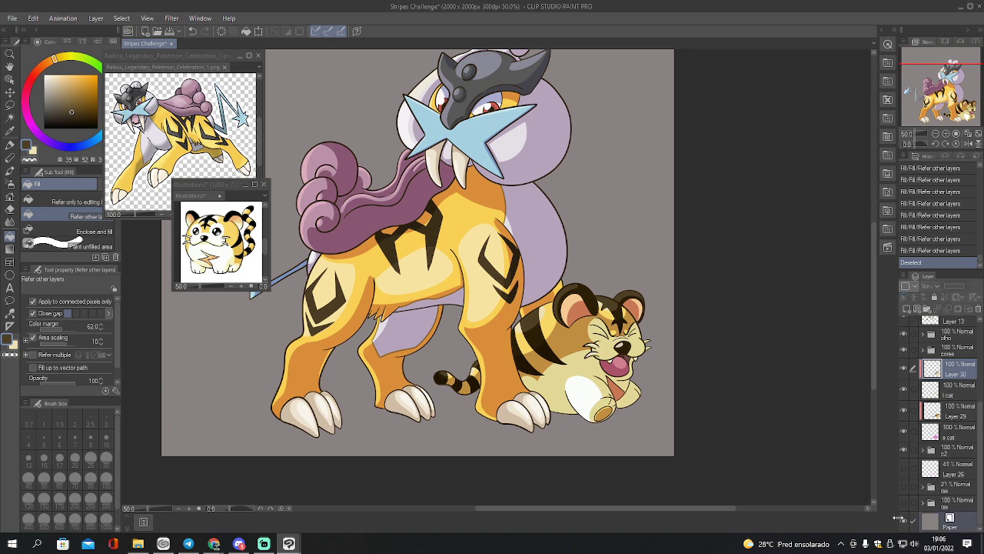
{"action": "left_click", "coordinate": [904, 522]}
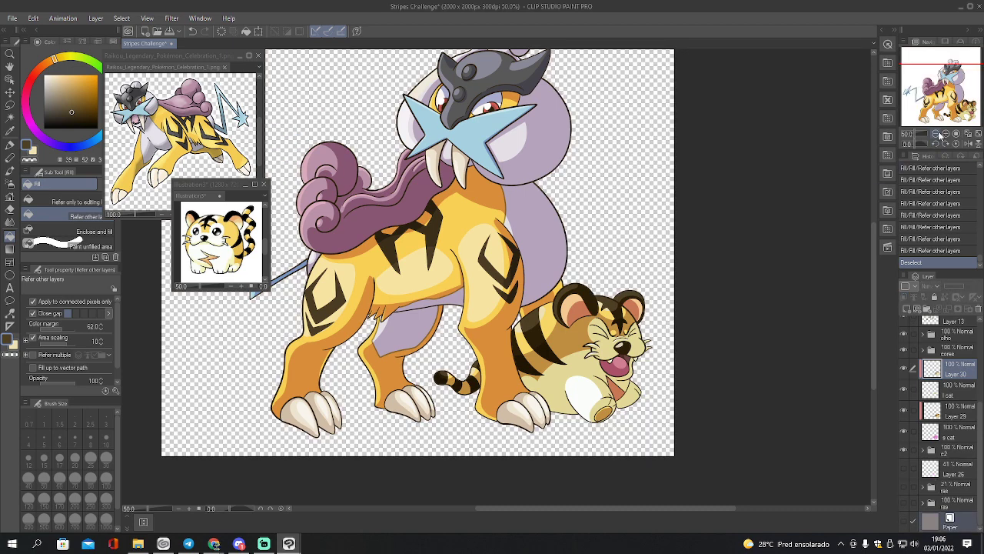
Check the whole drawing against the transparent background and save the Stripes Challenge illustration
{"action": "left_click", "coordinate": [936, 134]}
{"action": "left_click", "coordinate": [935, 134]}
{"action": "left_click_drag", "start_coordinate": [944, 116], "coordinate": [925, 107]}
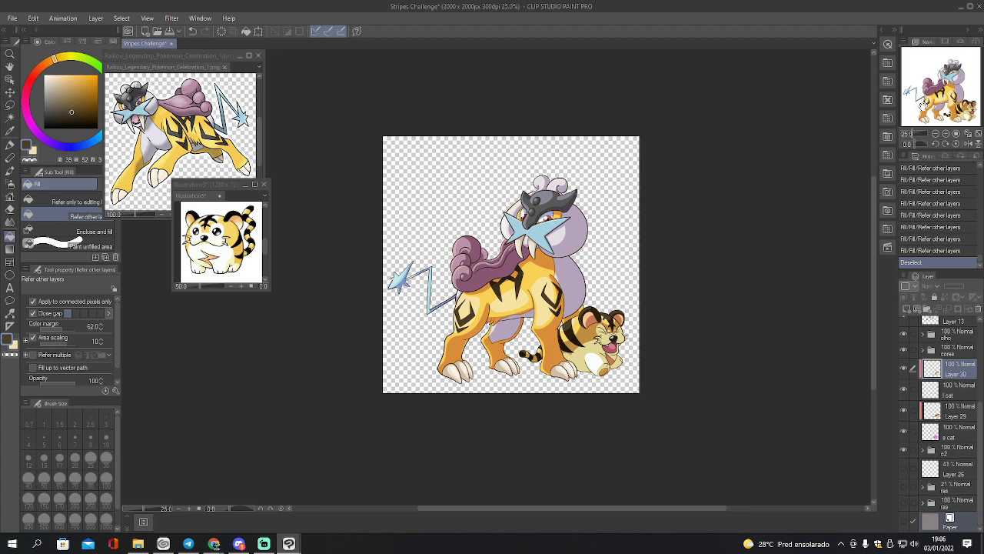
{"action": "left_click", "coordinate": [958, 140]}
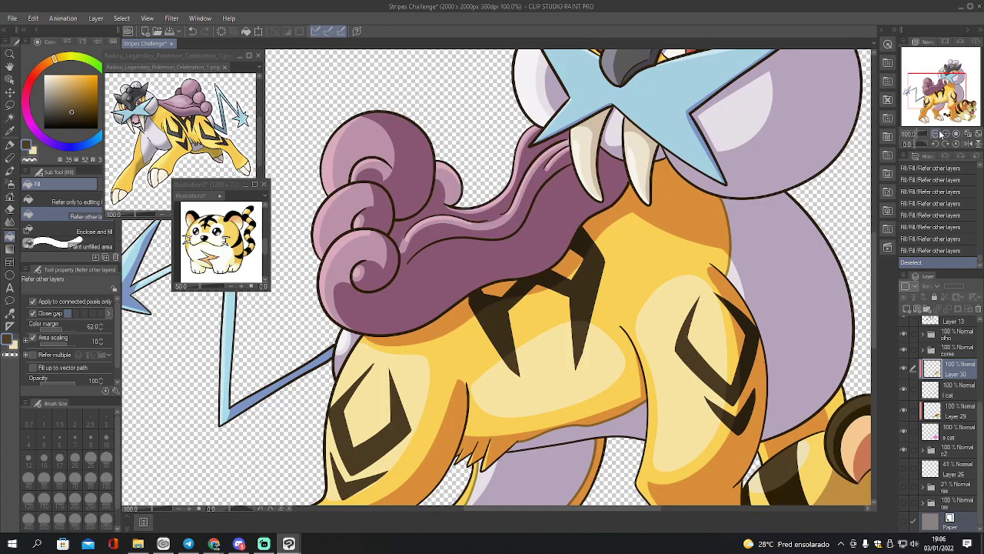
{"action": "left_click", "coordinate": [938, 133]}
{"action": "left_click", "coordinate": [939, 133]}
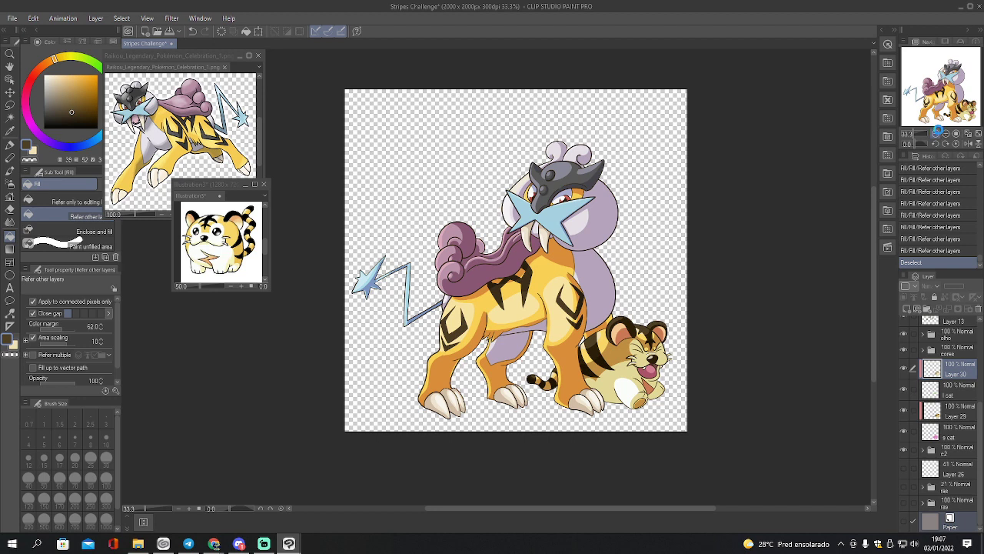
{"action": "key", "text": "ctrl+s"}
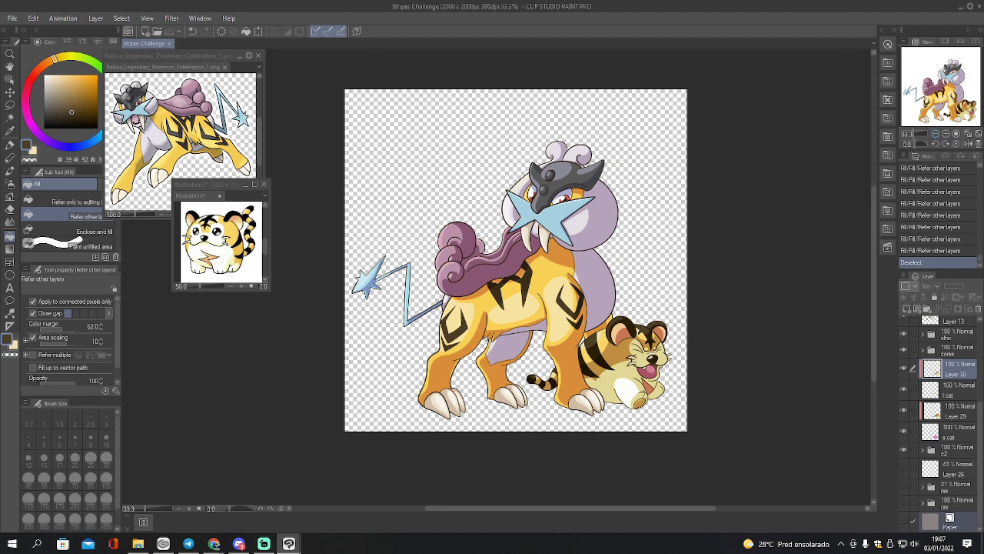
Close the Raikou reference image and the tiger cub reference Illustration3, discarding the changes to Illustration3
{"action": "key", "text": "alt+Tab"}
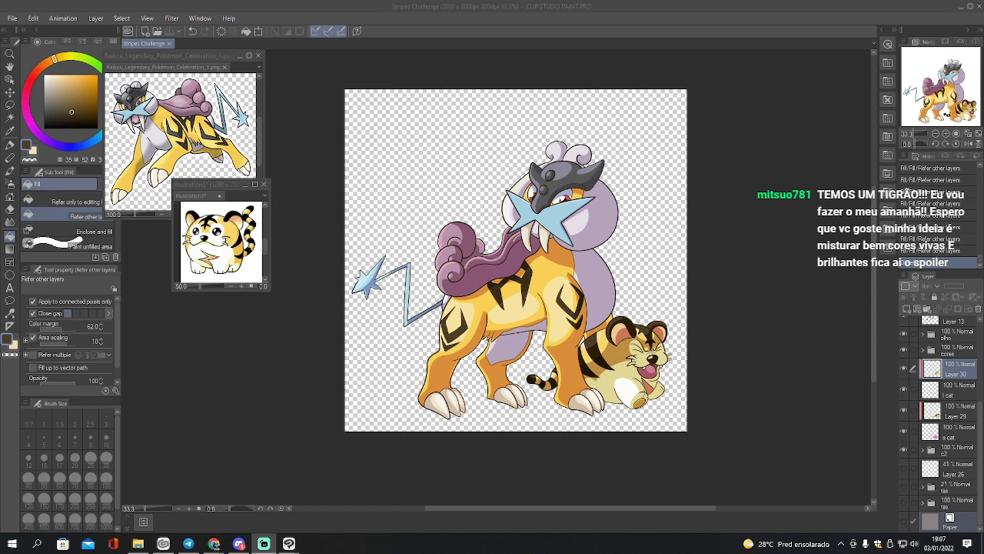
{"action": "key", "text": "ctrl+d"}
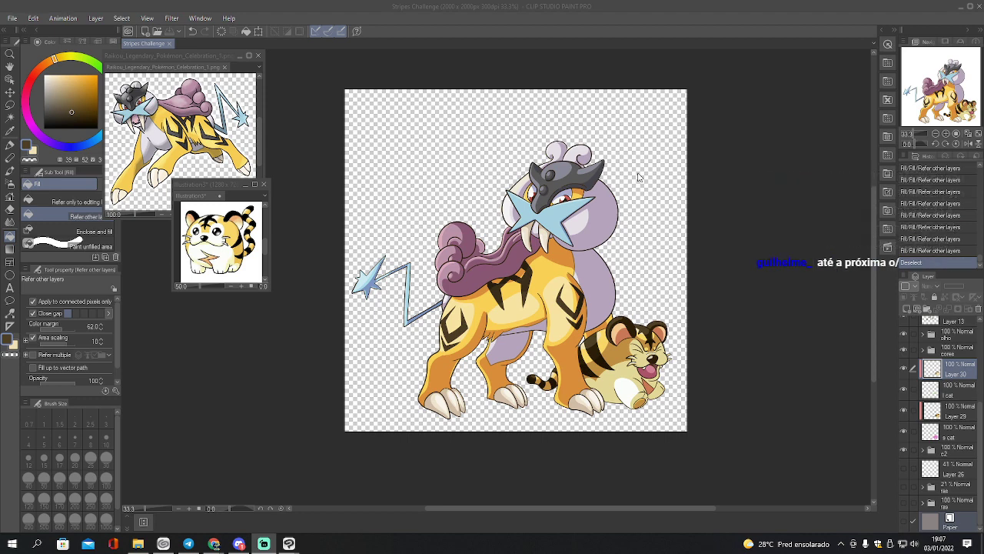
{"action": "left_click", "coordinate": [224, 66]}
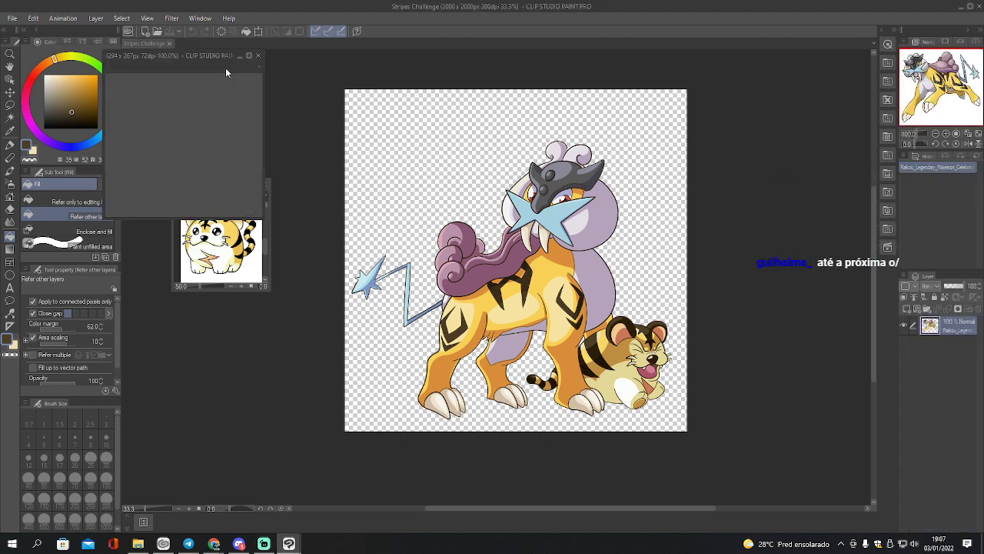
{"action": "left_click", "coordinate": [265, 184]}
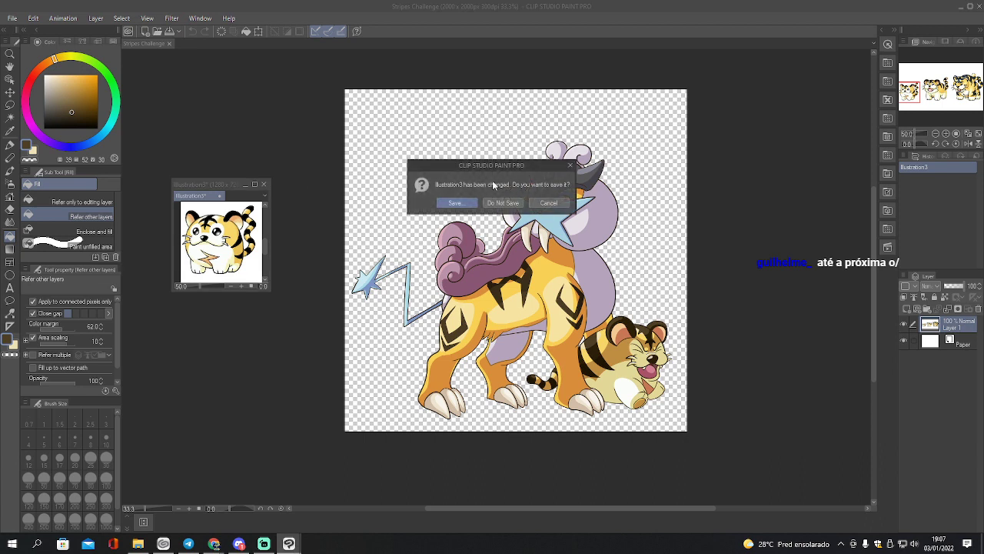
{"action": "left_click", "coordinate": [503, 203]}
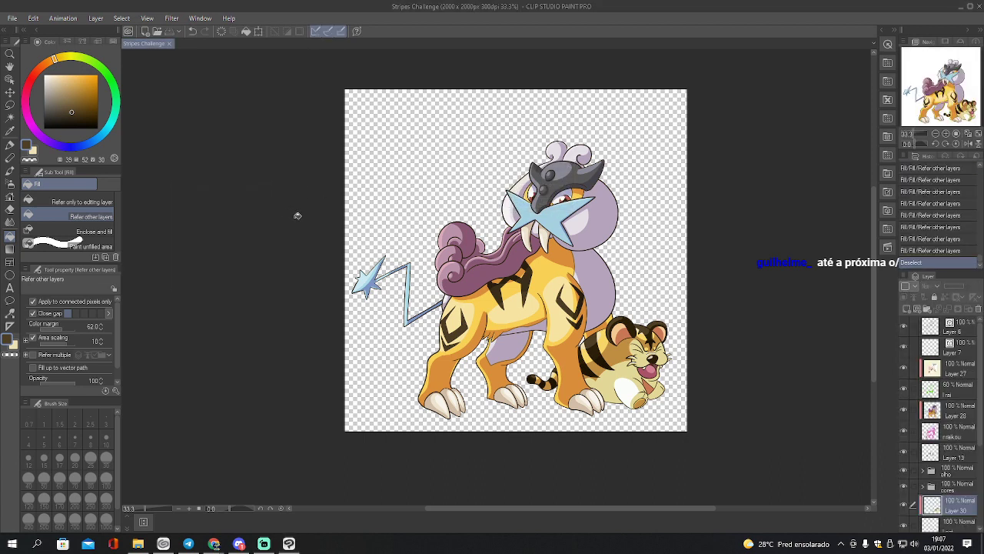